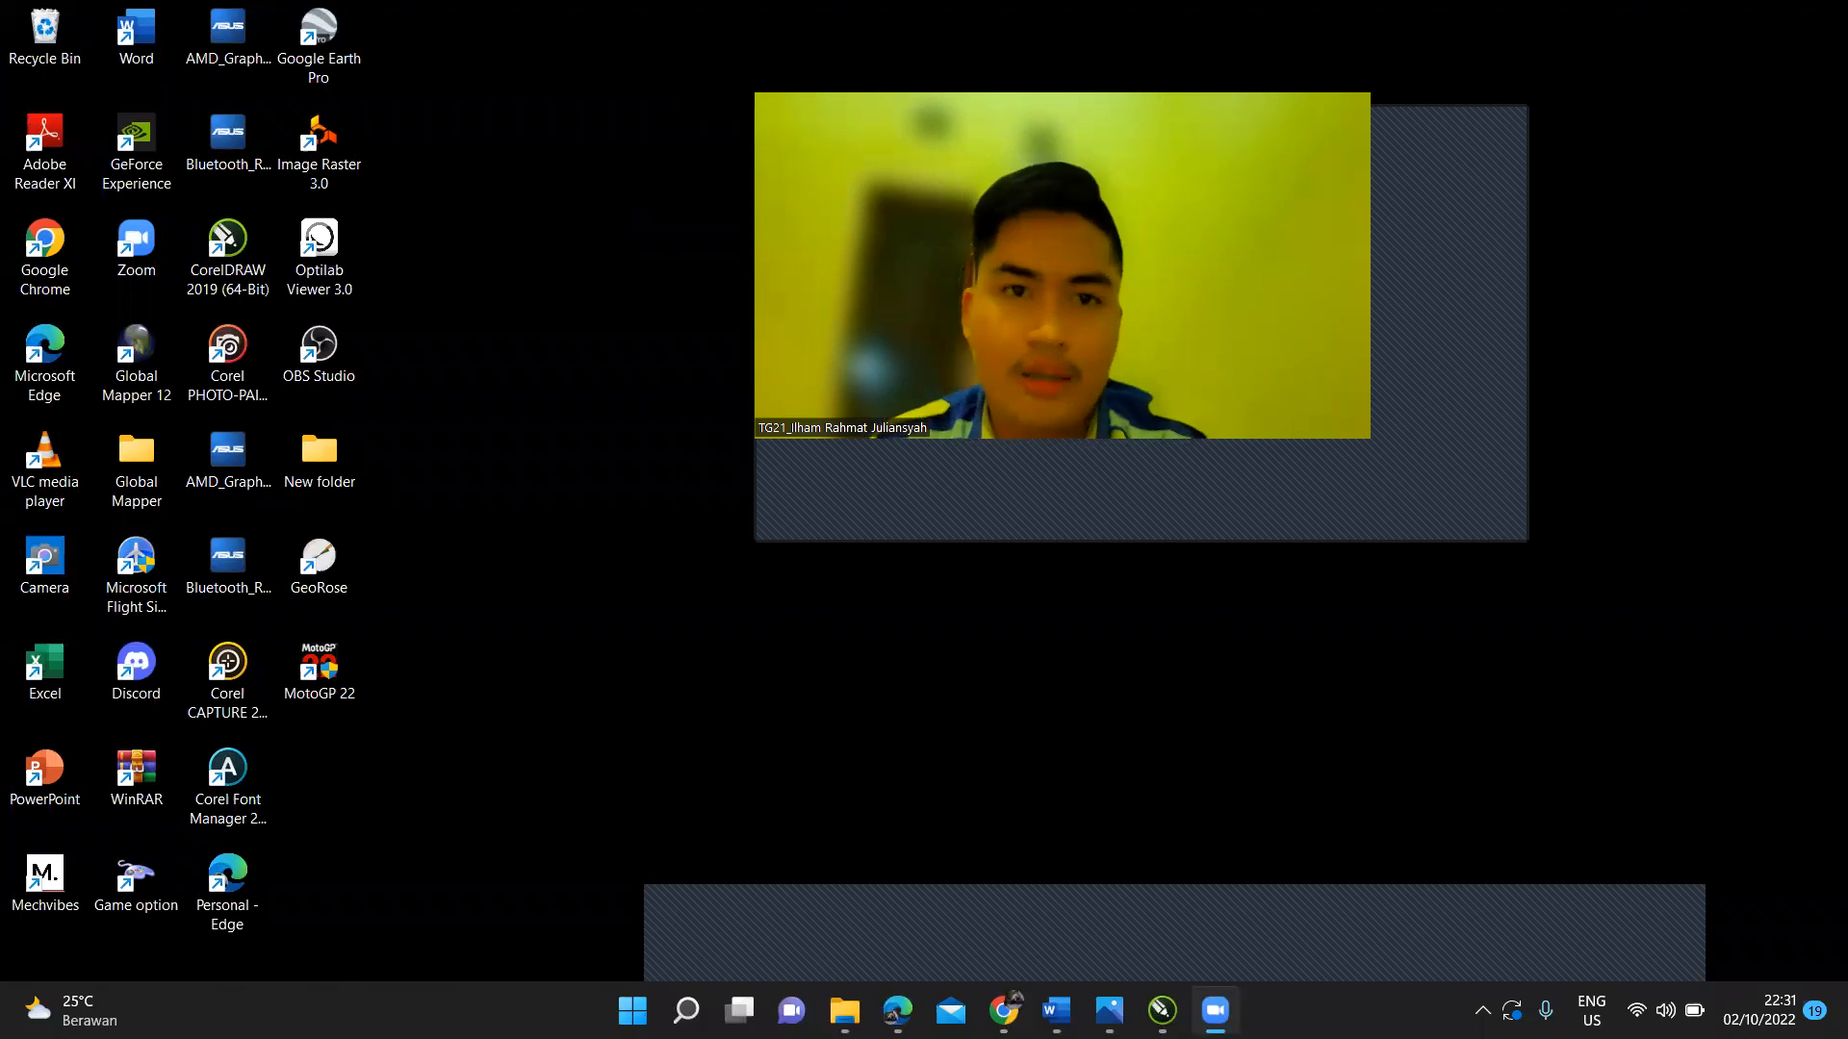
click(778, 102)
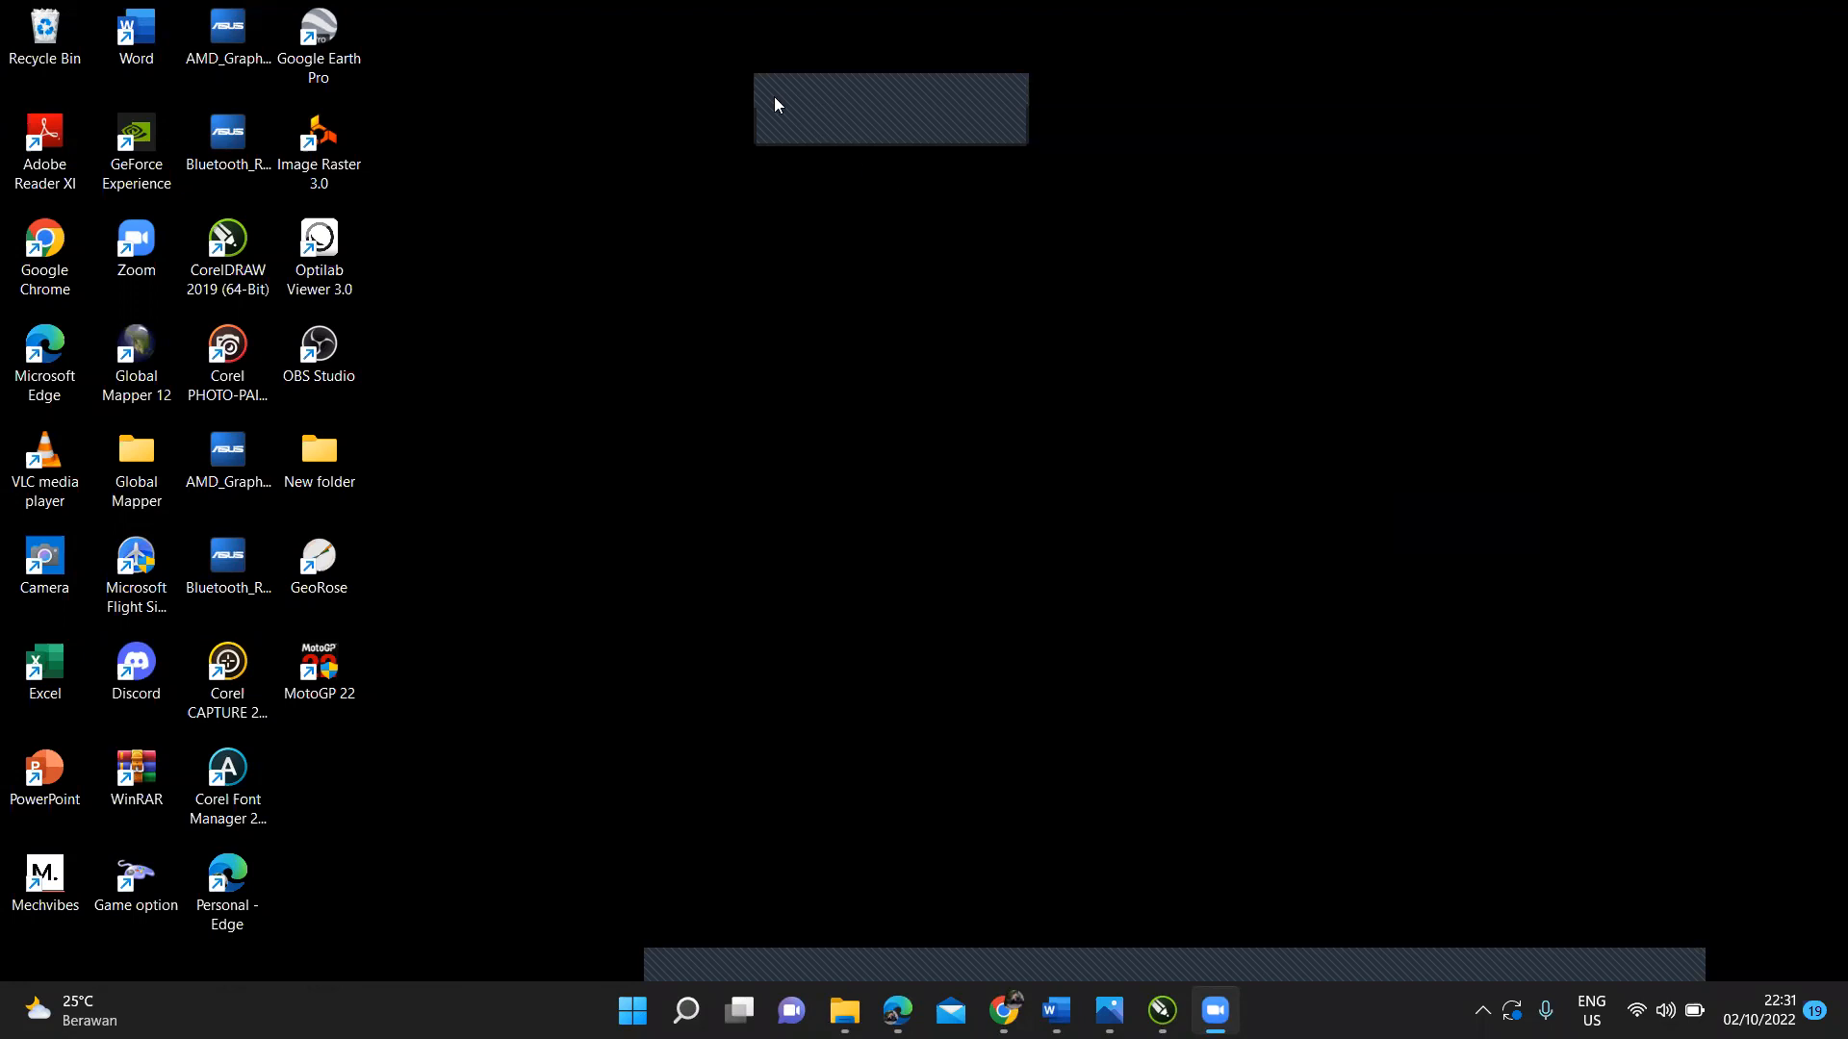
click(797, 101)
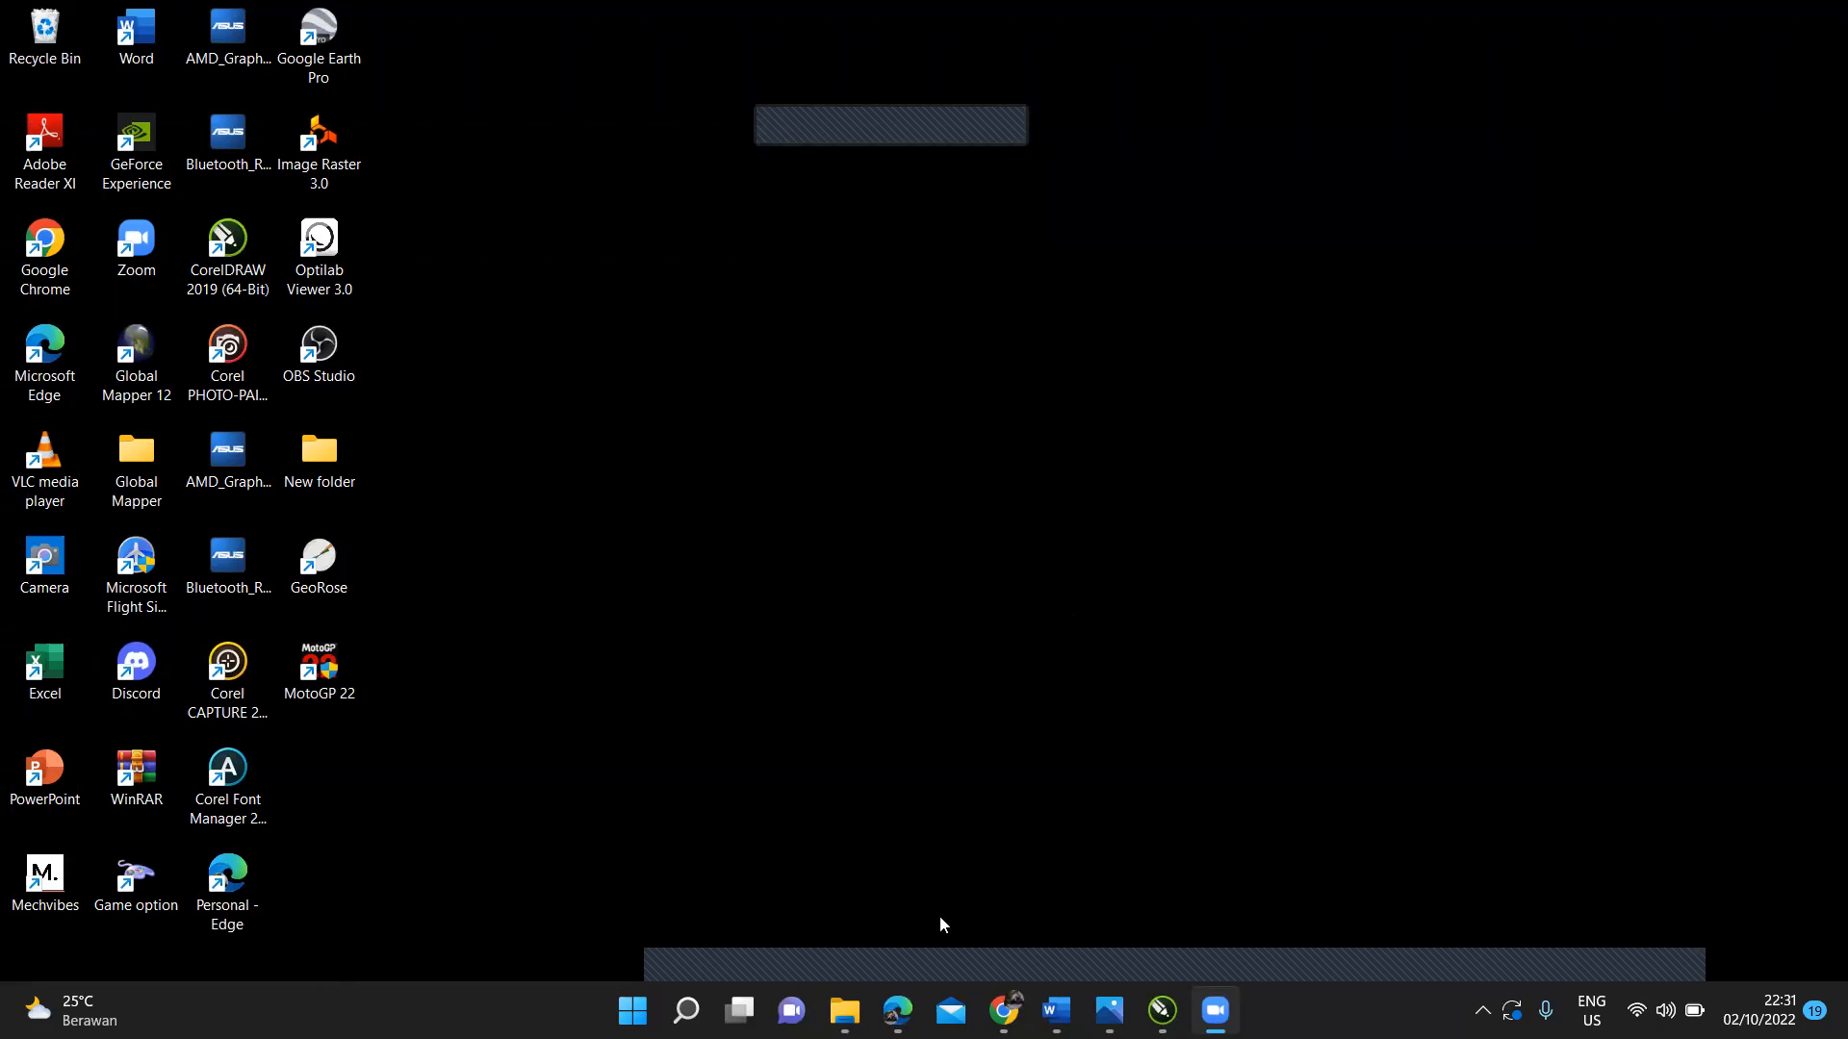
Step: Switch to Chrome, search Google for "demnas" in a new tab and open the DEMNAS site on tanahair.indonesia.go.id
mouse_move(1055, 1011)
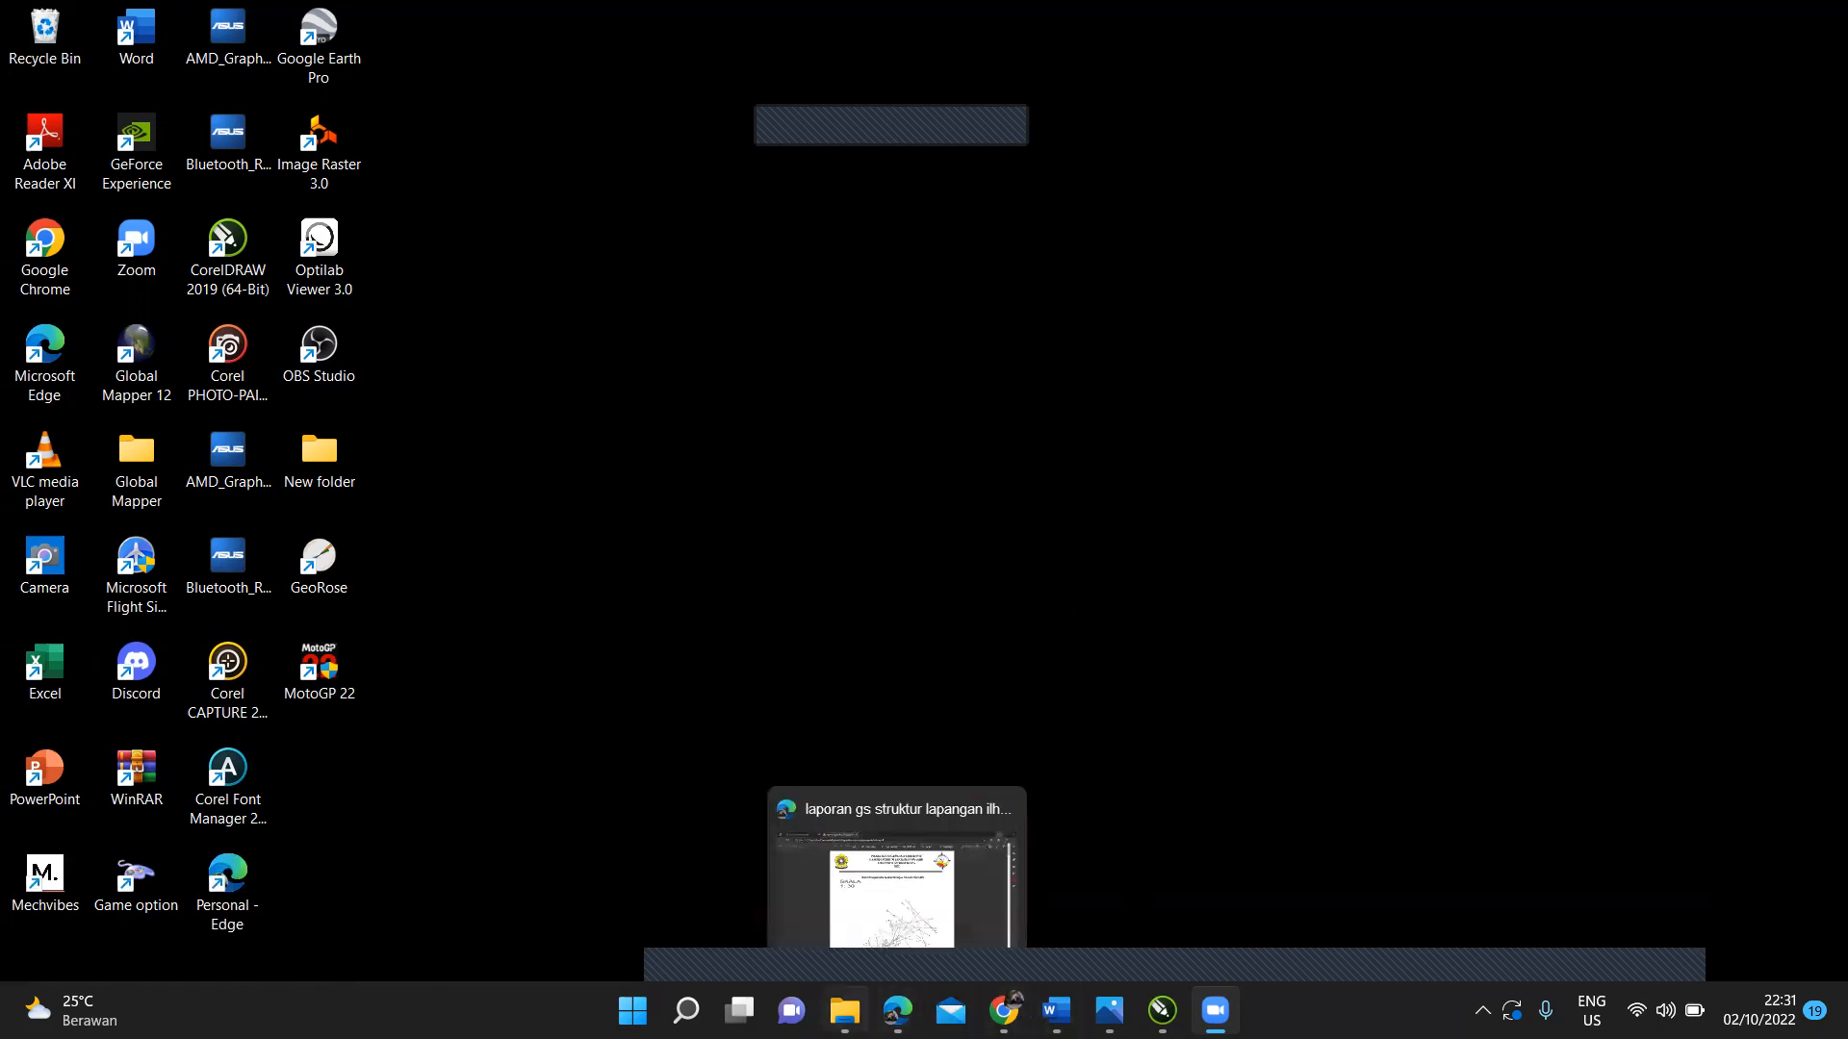
click(1003, 1011)
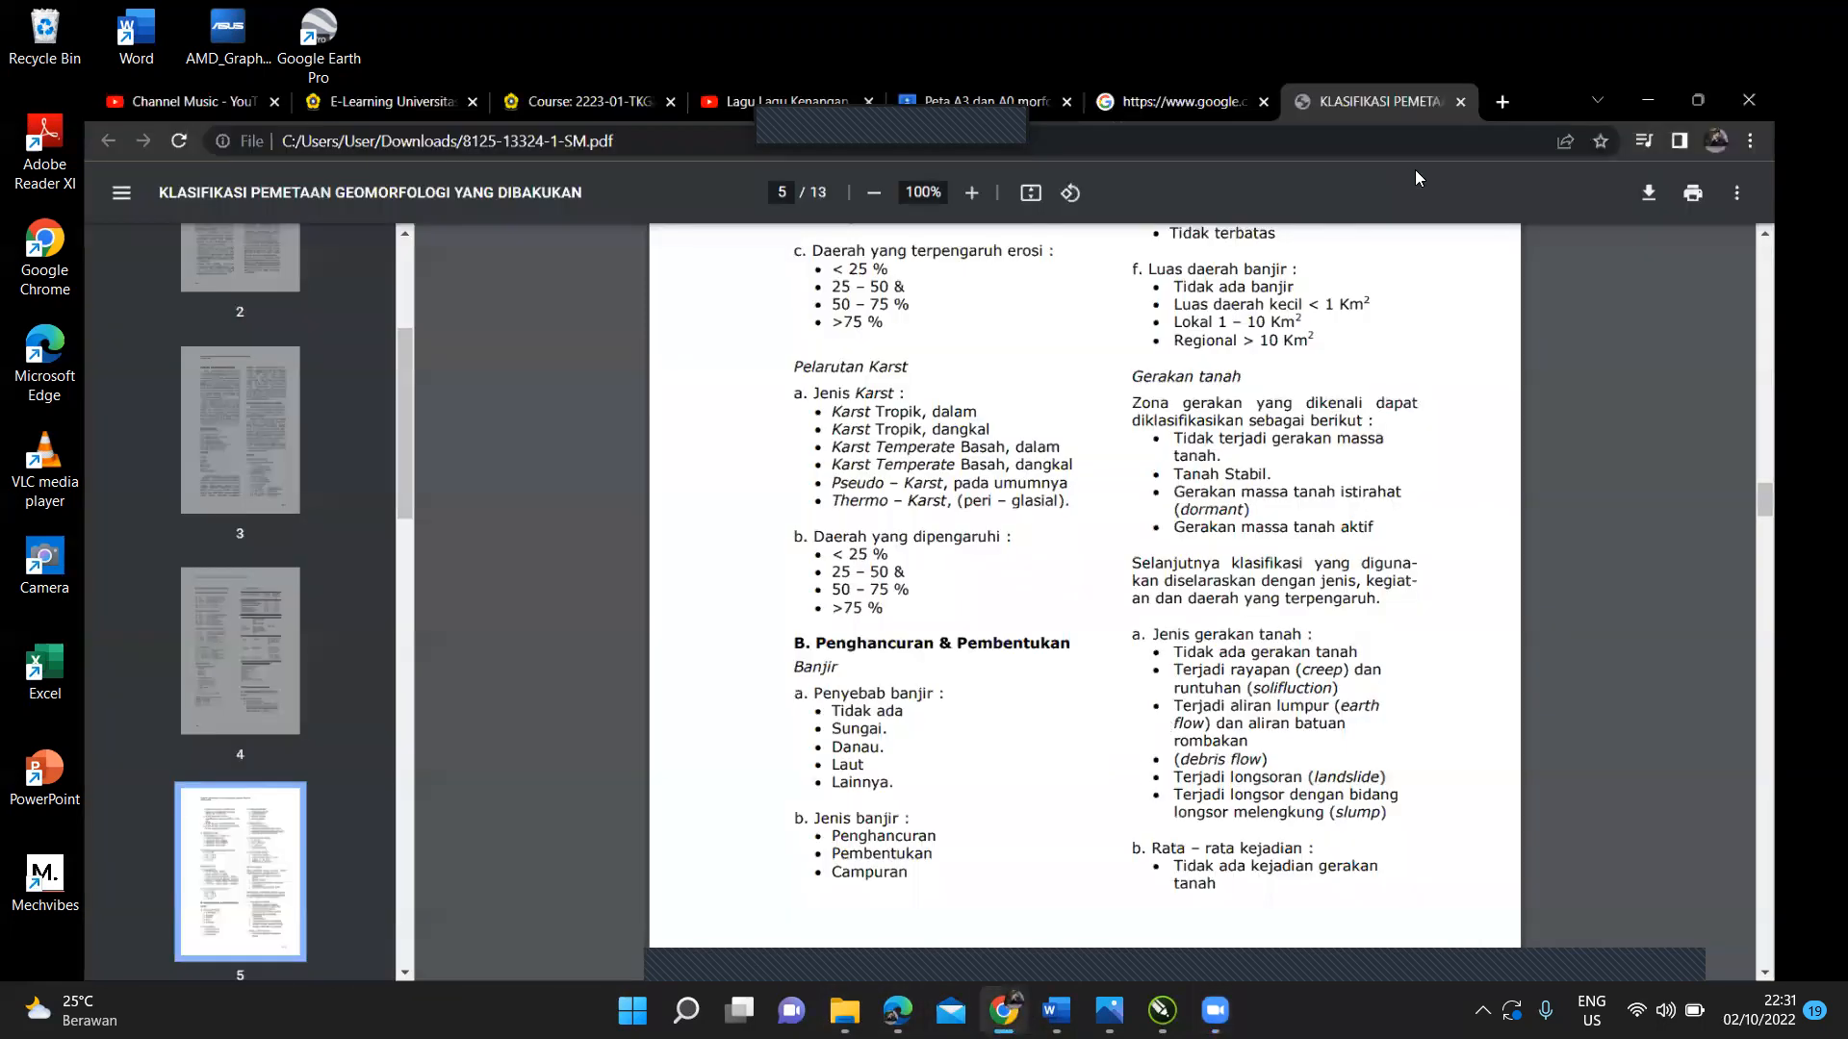
click(1543, 27)
click(1070, 509)
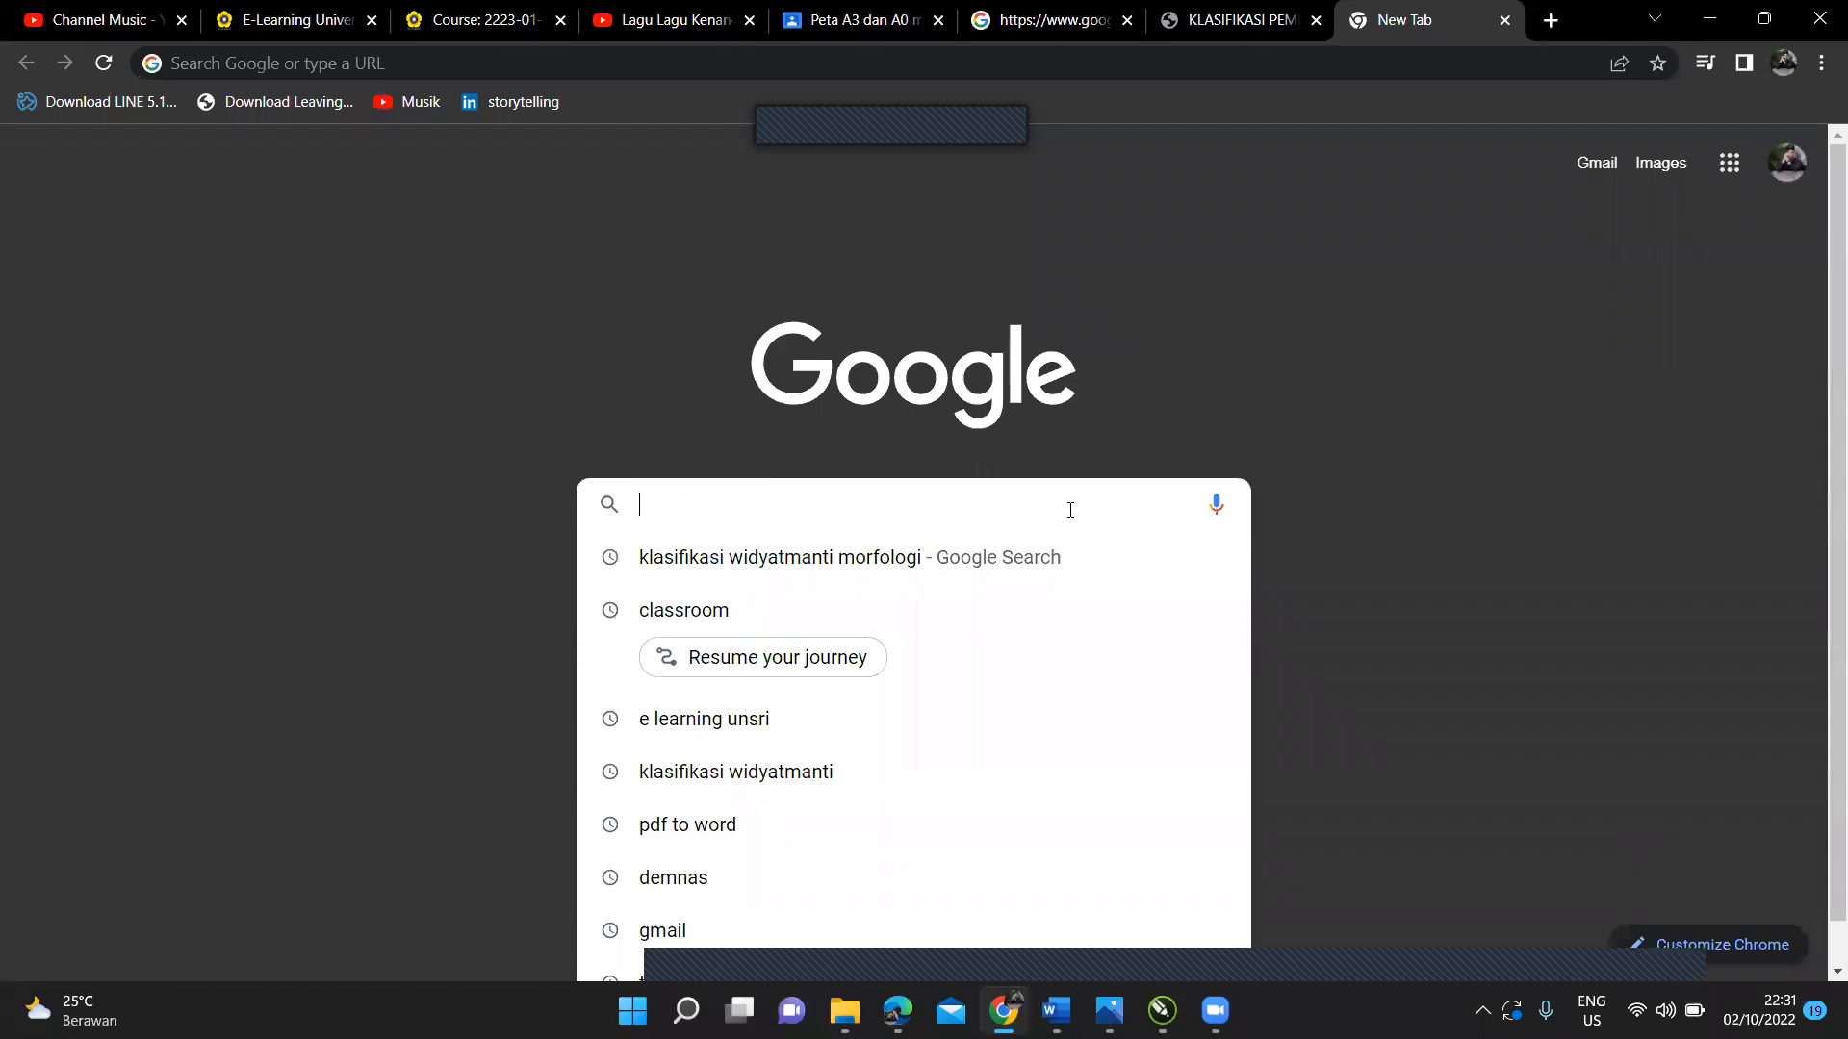
text(dem)
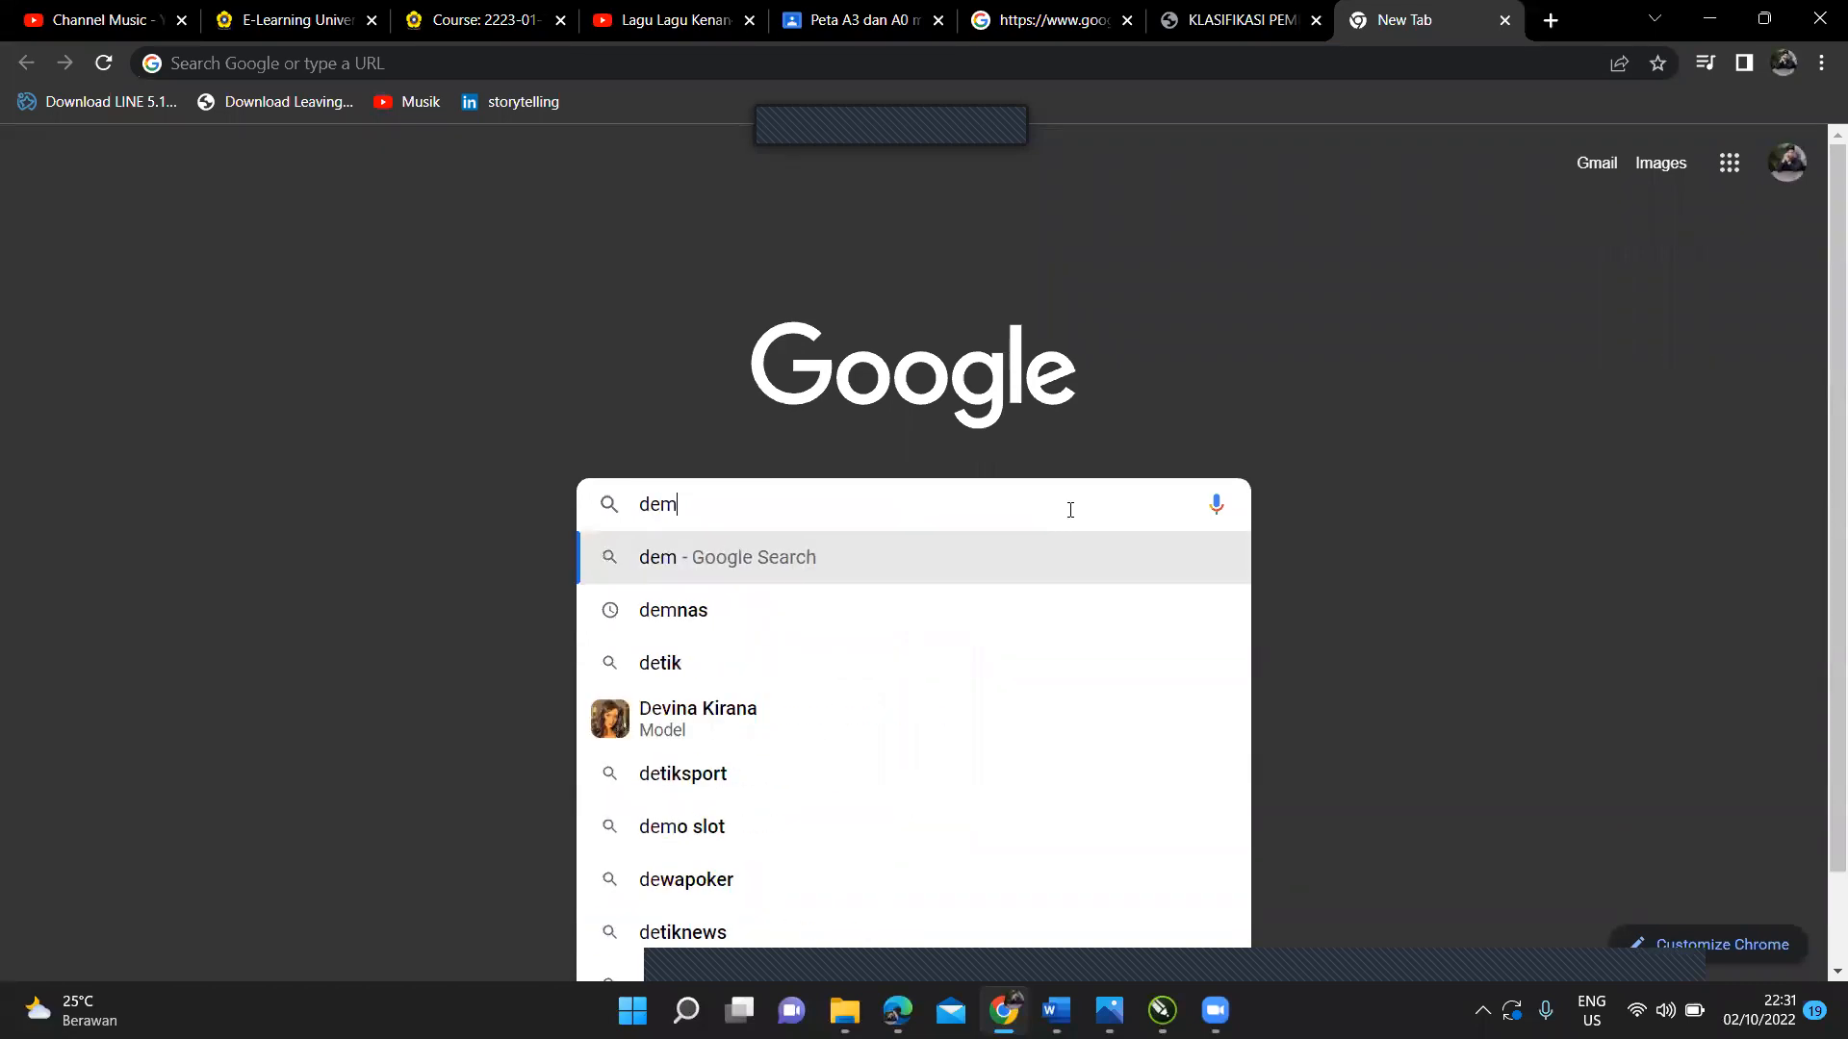
text(nas)
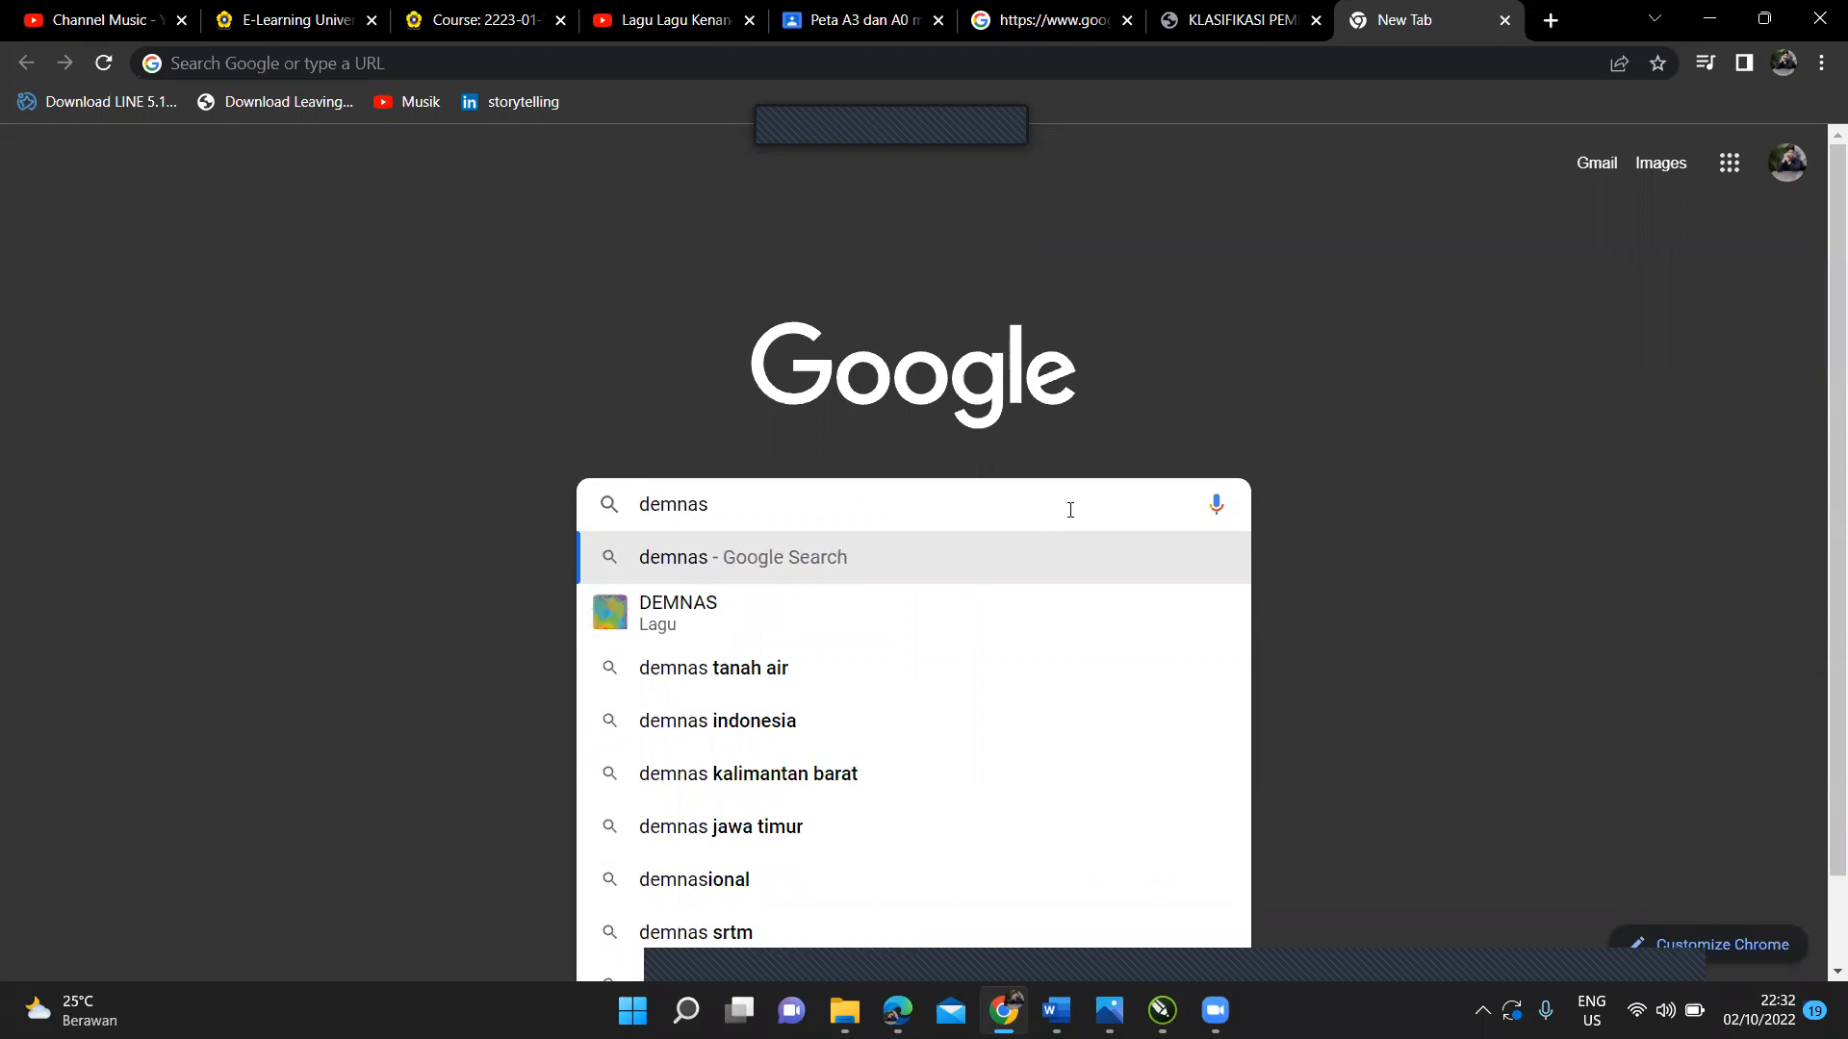
key(Return)
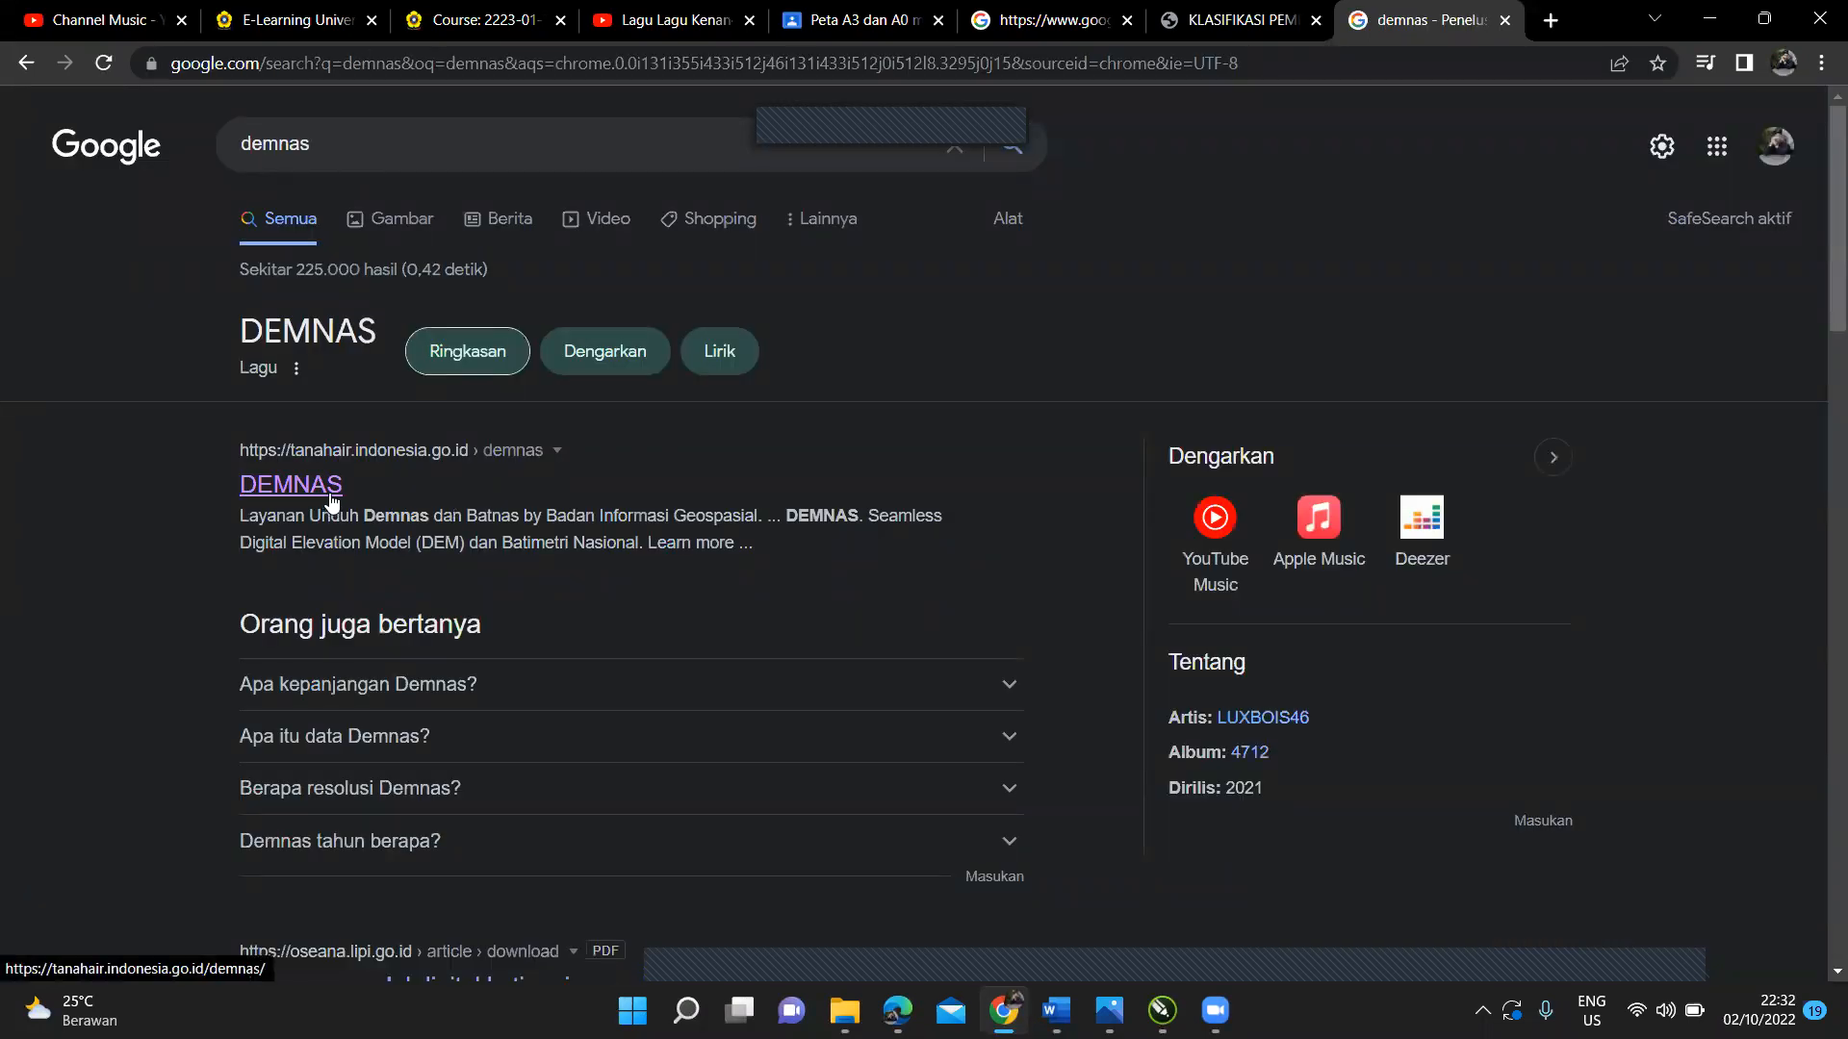
click(331, 500)
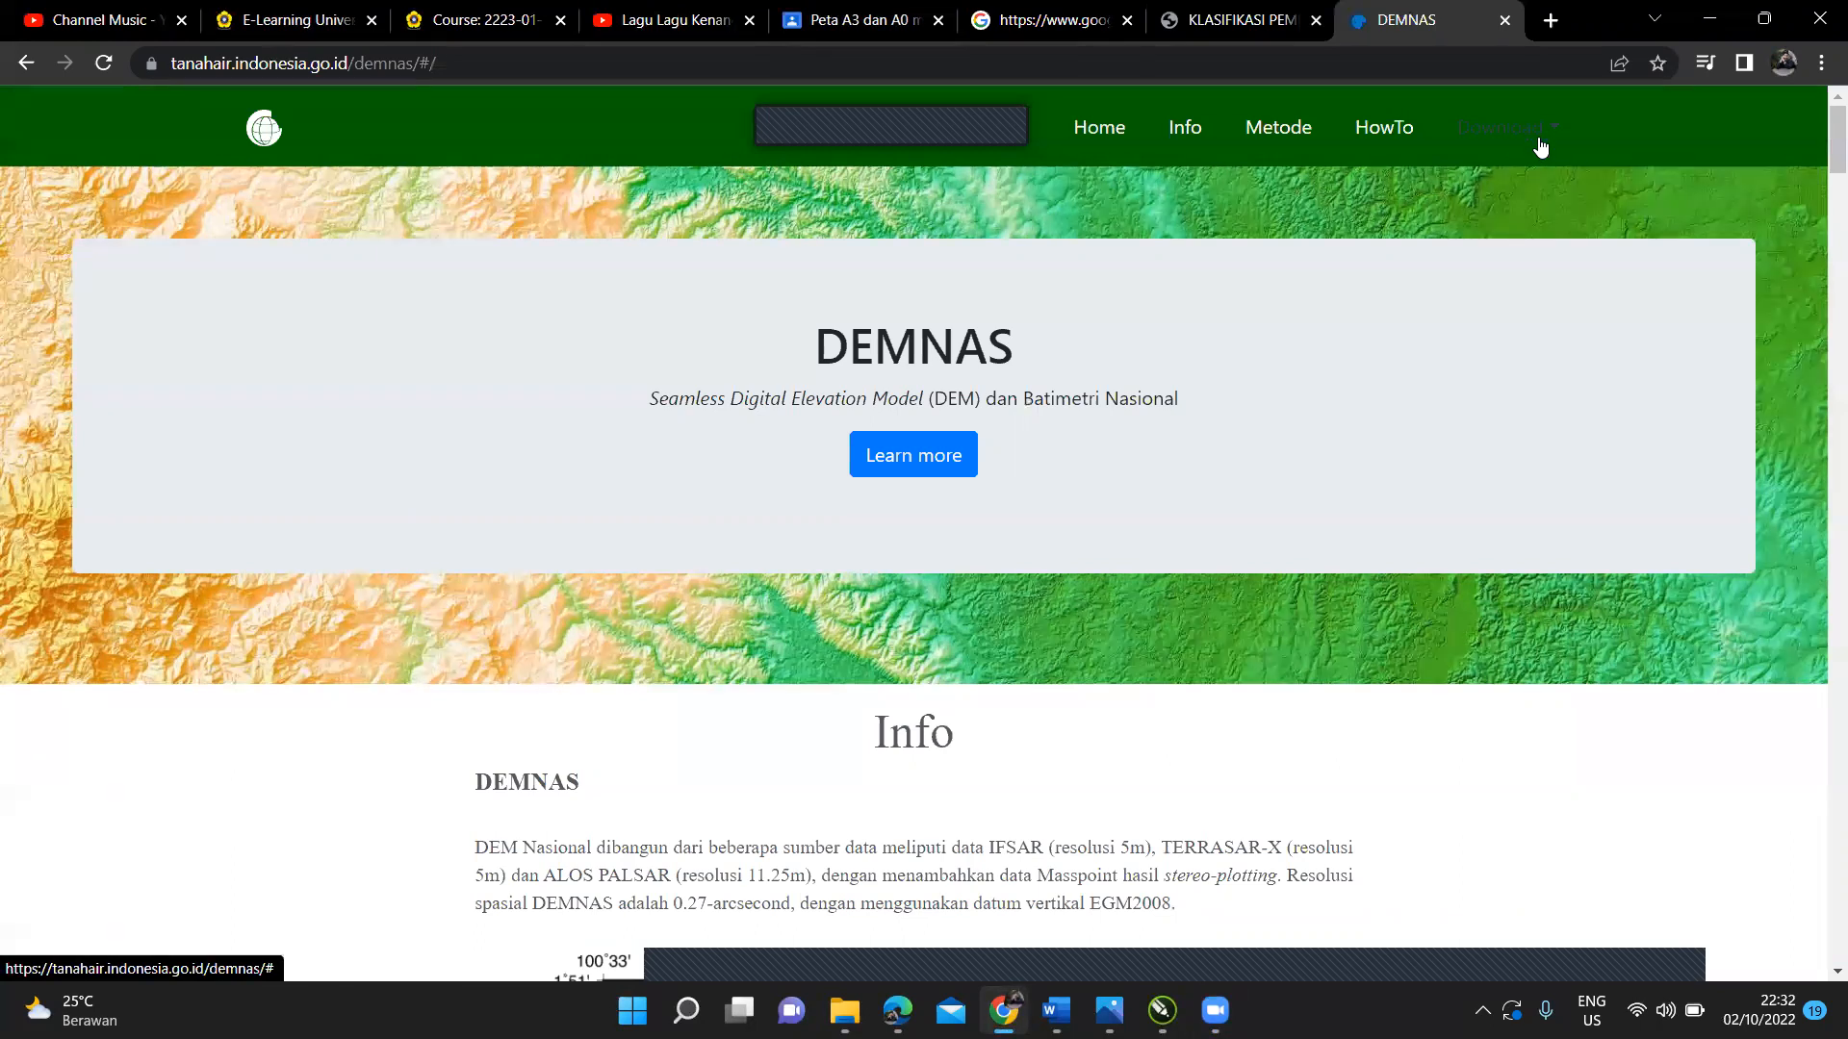
Step: Go to the DEMNAS download service, log in with the prefilled account credentials and dismiss the password warning
click(1540, 147)
click(1530, 185)
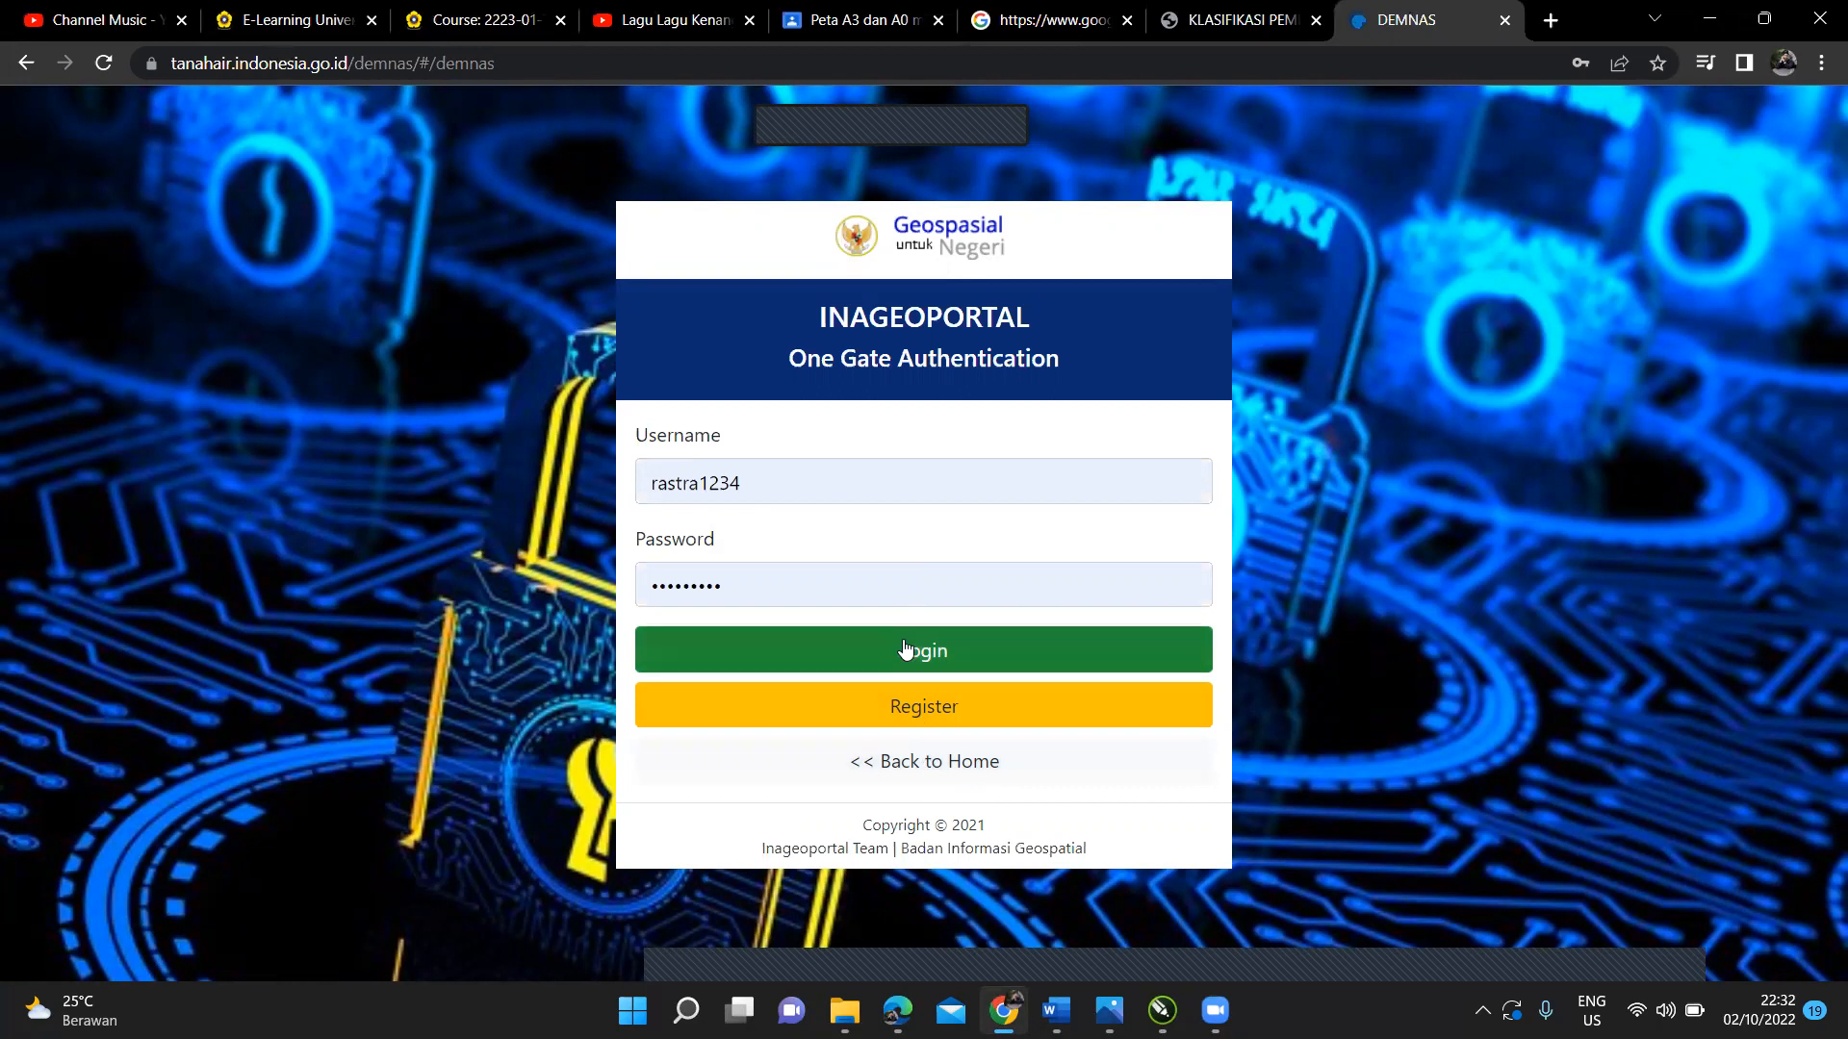
click(1020, 648)
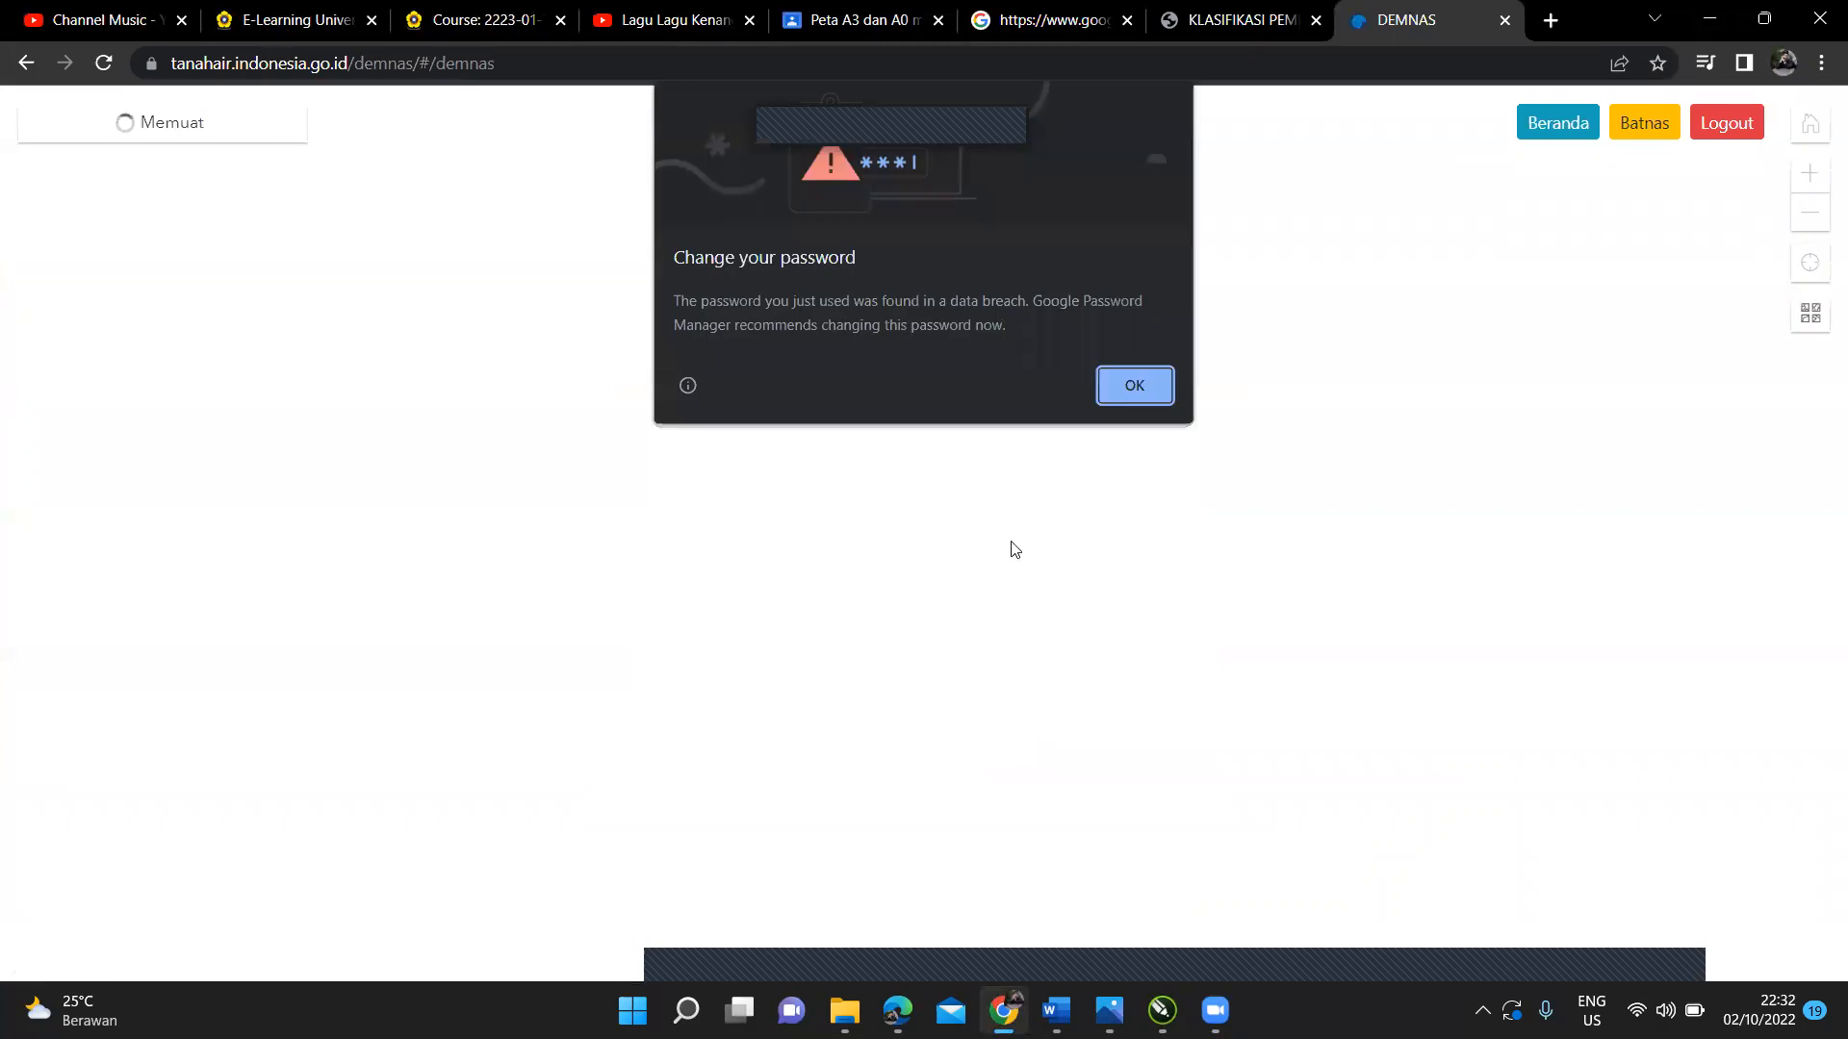
click(1147, 401)
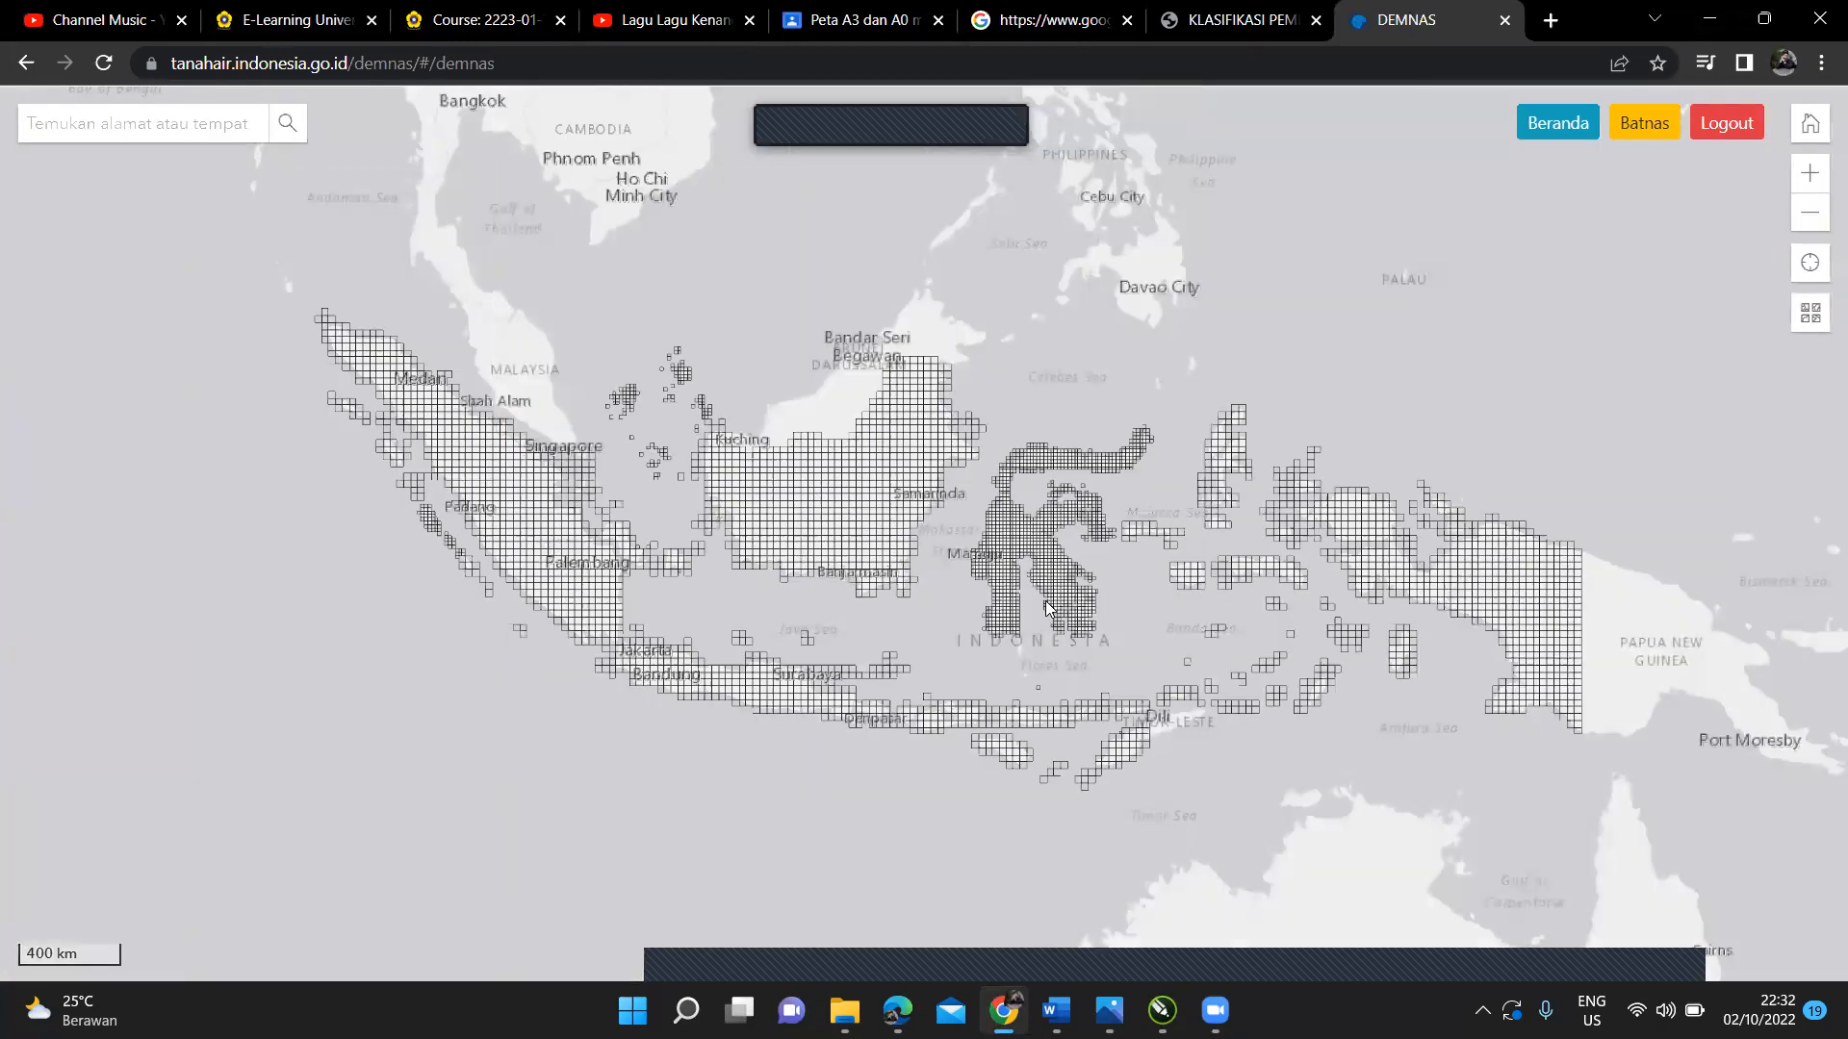
Step: Select the DEMNAS grid tile just east of Jember in East Java to bring up its 1607-64_v1.0.tif download option
scroll(1050, 562, up, 3)
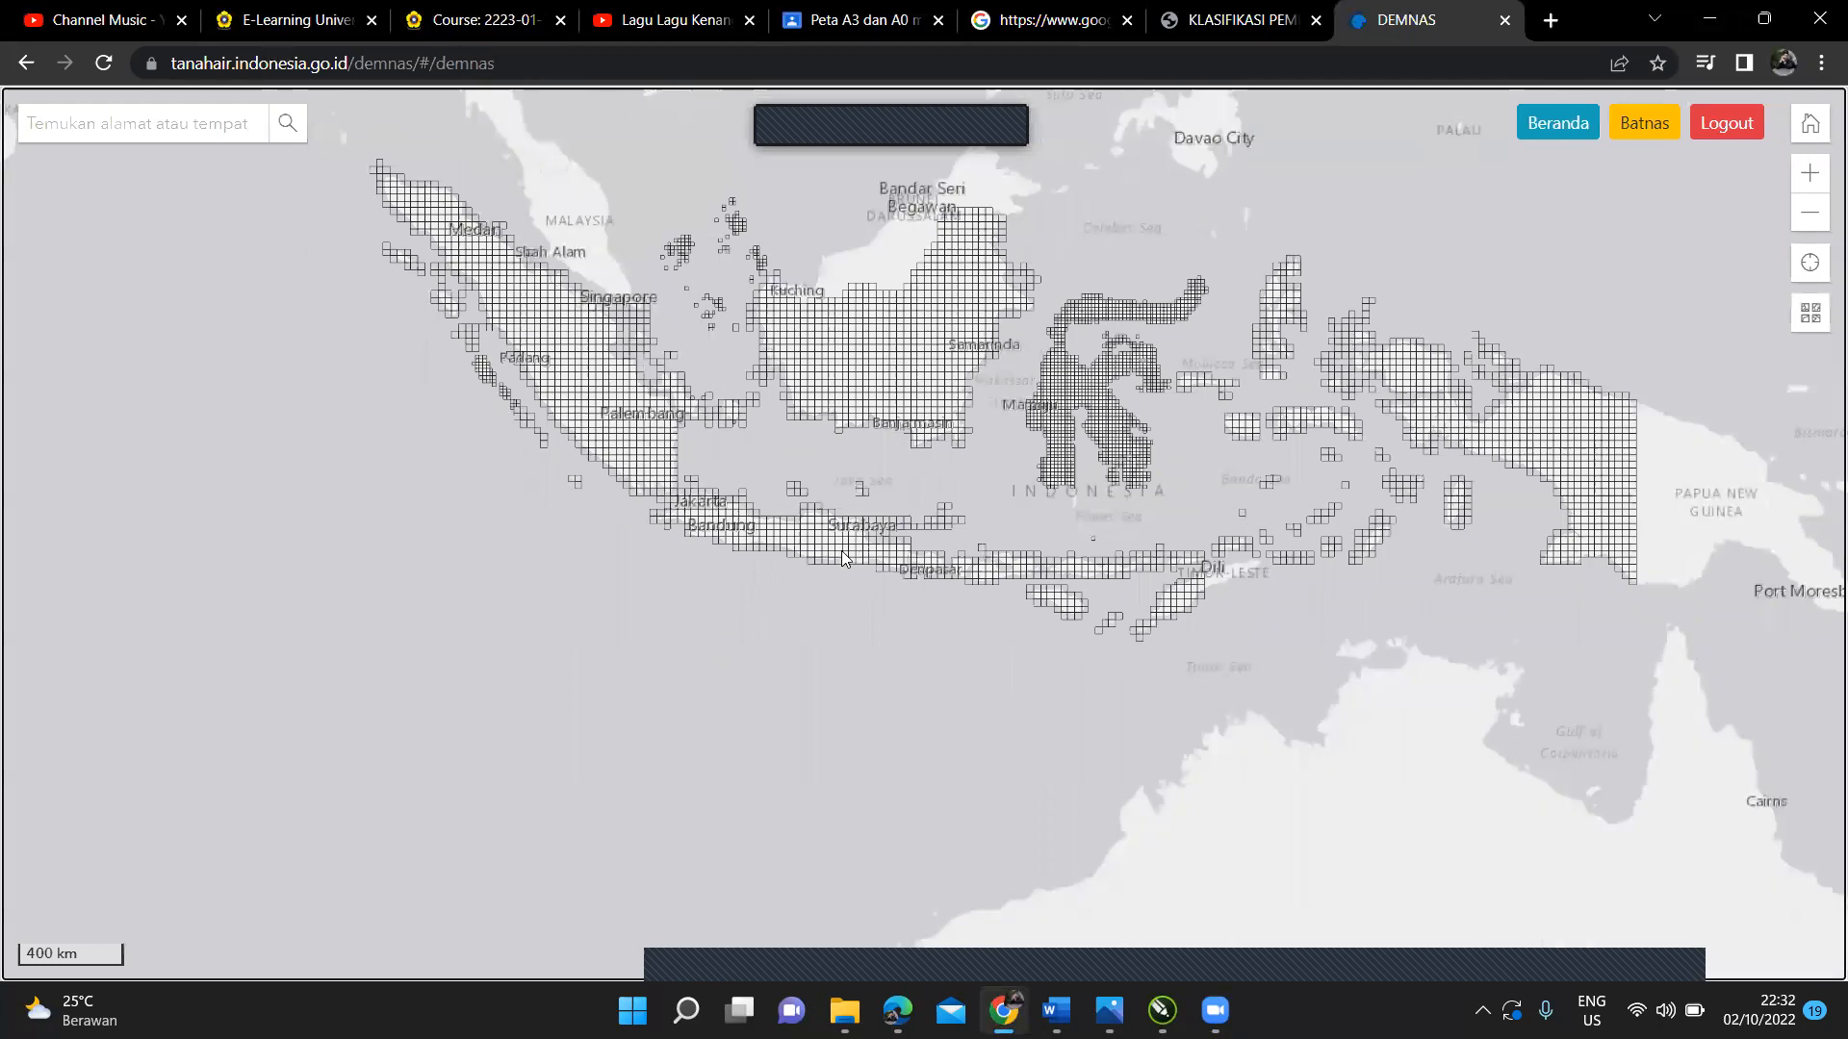
scroll(842, 554, up, 2)
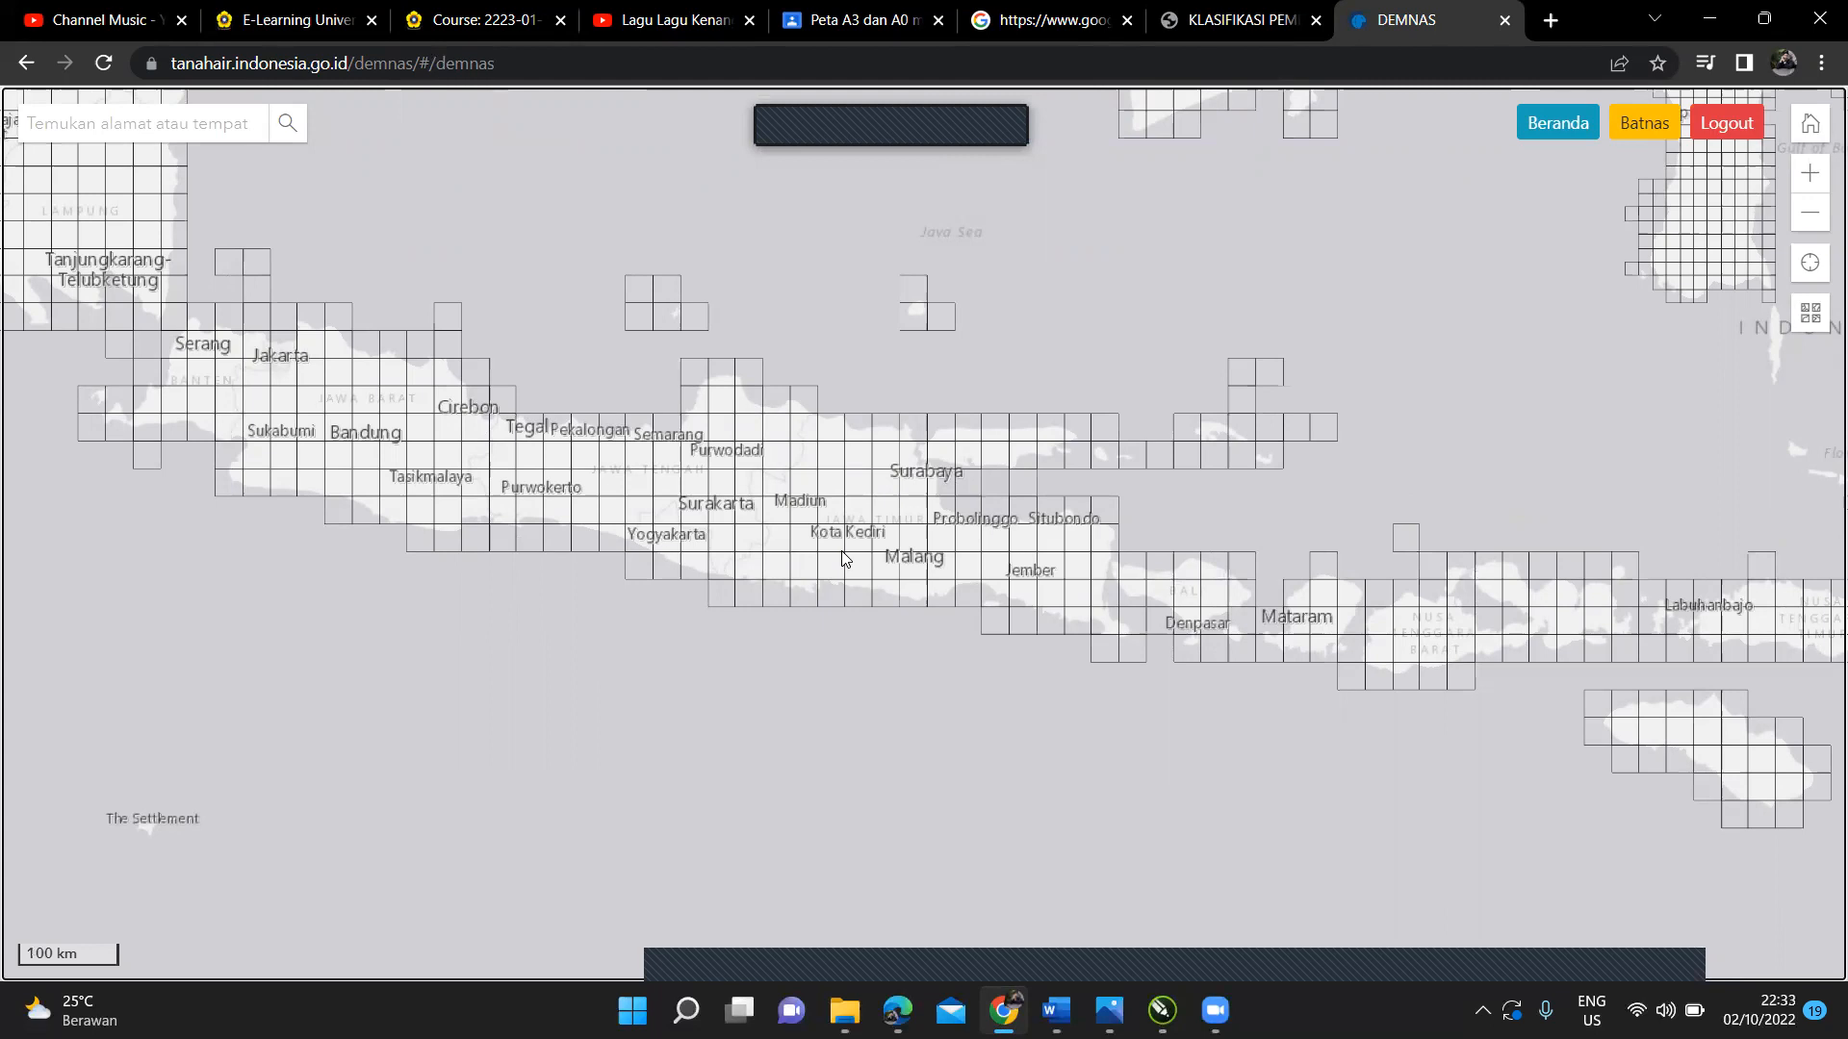
scroll(843, 558, up, 4)
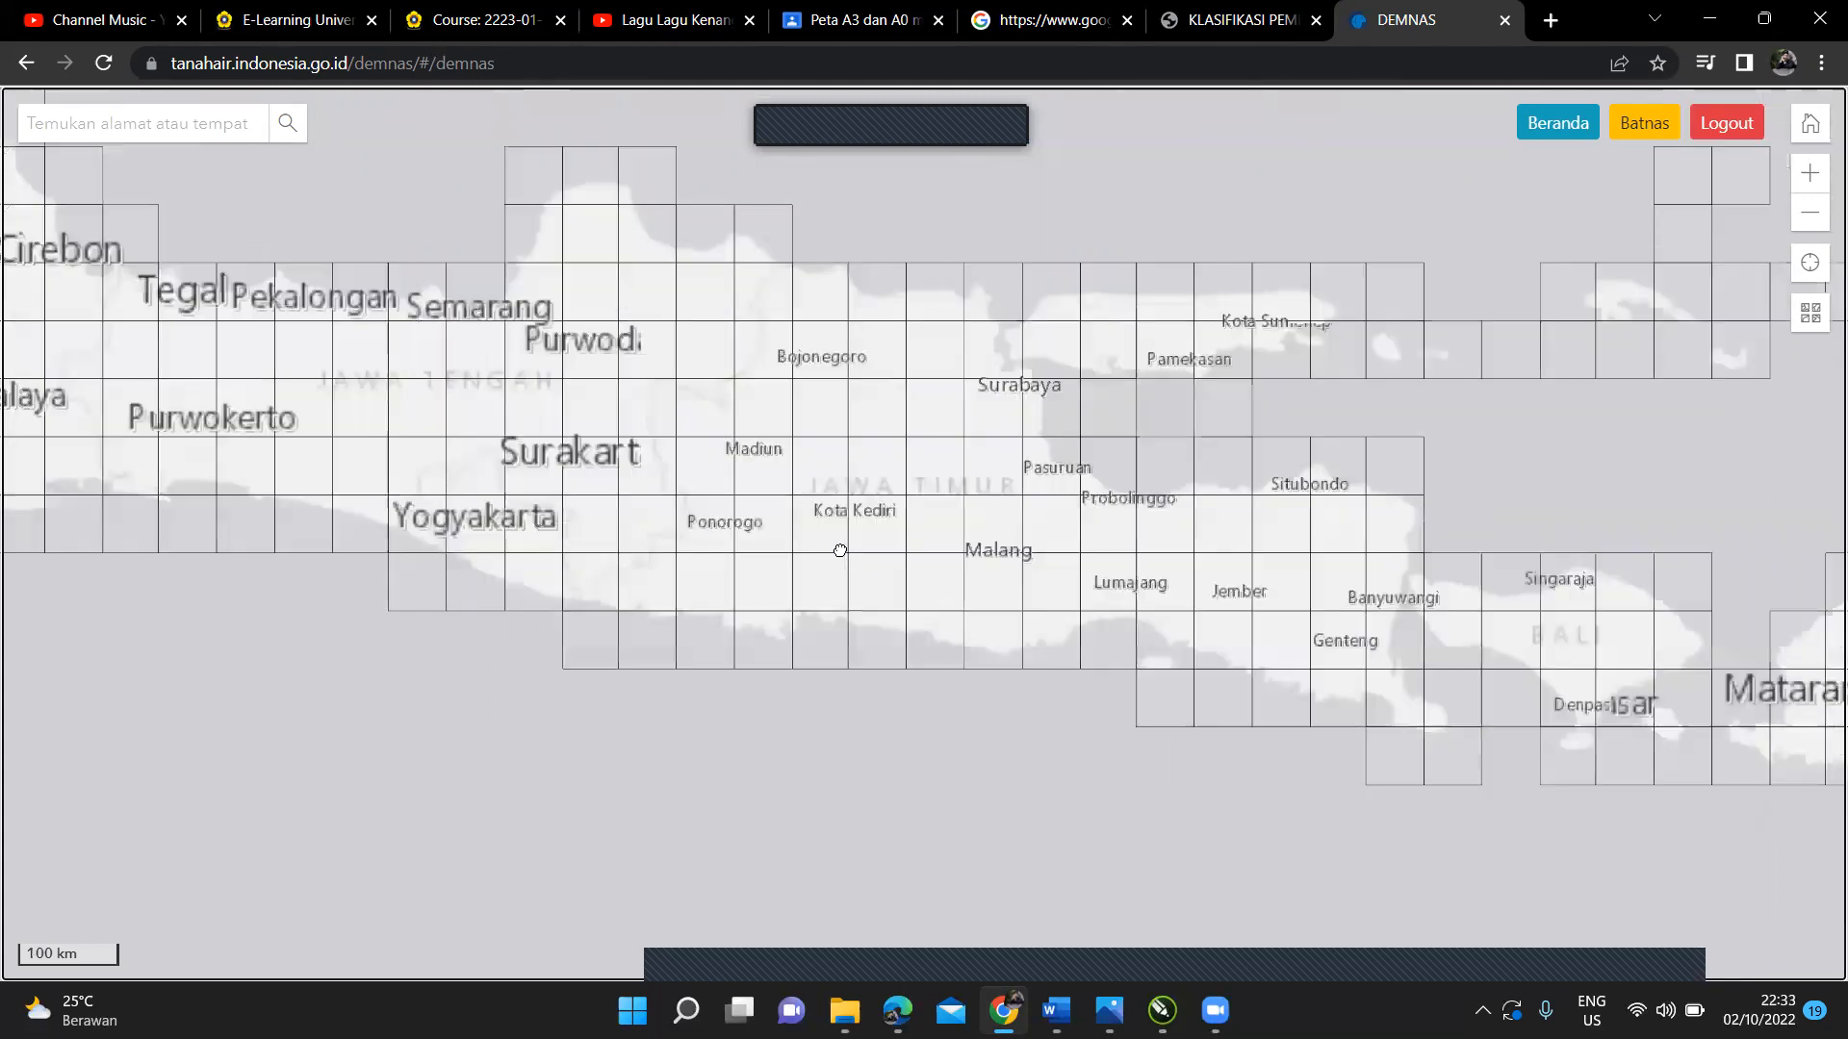
drag(845, 561, 520, 466)
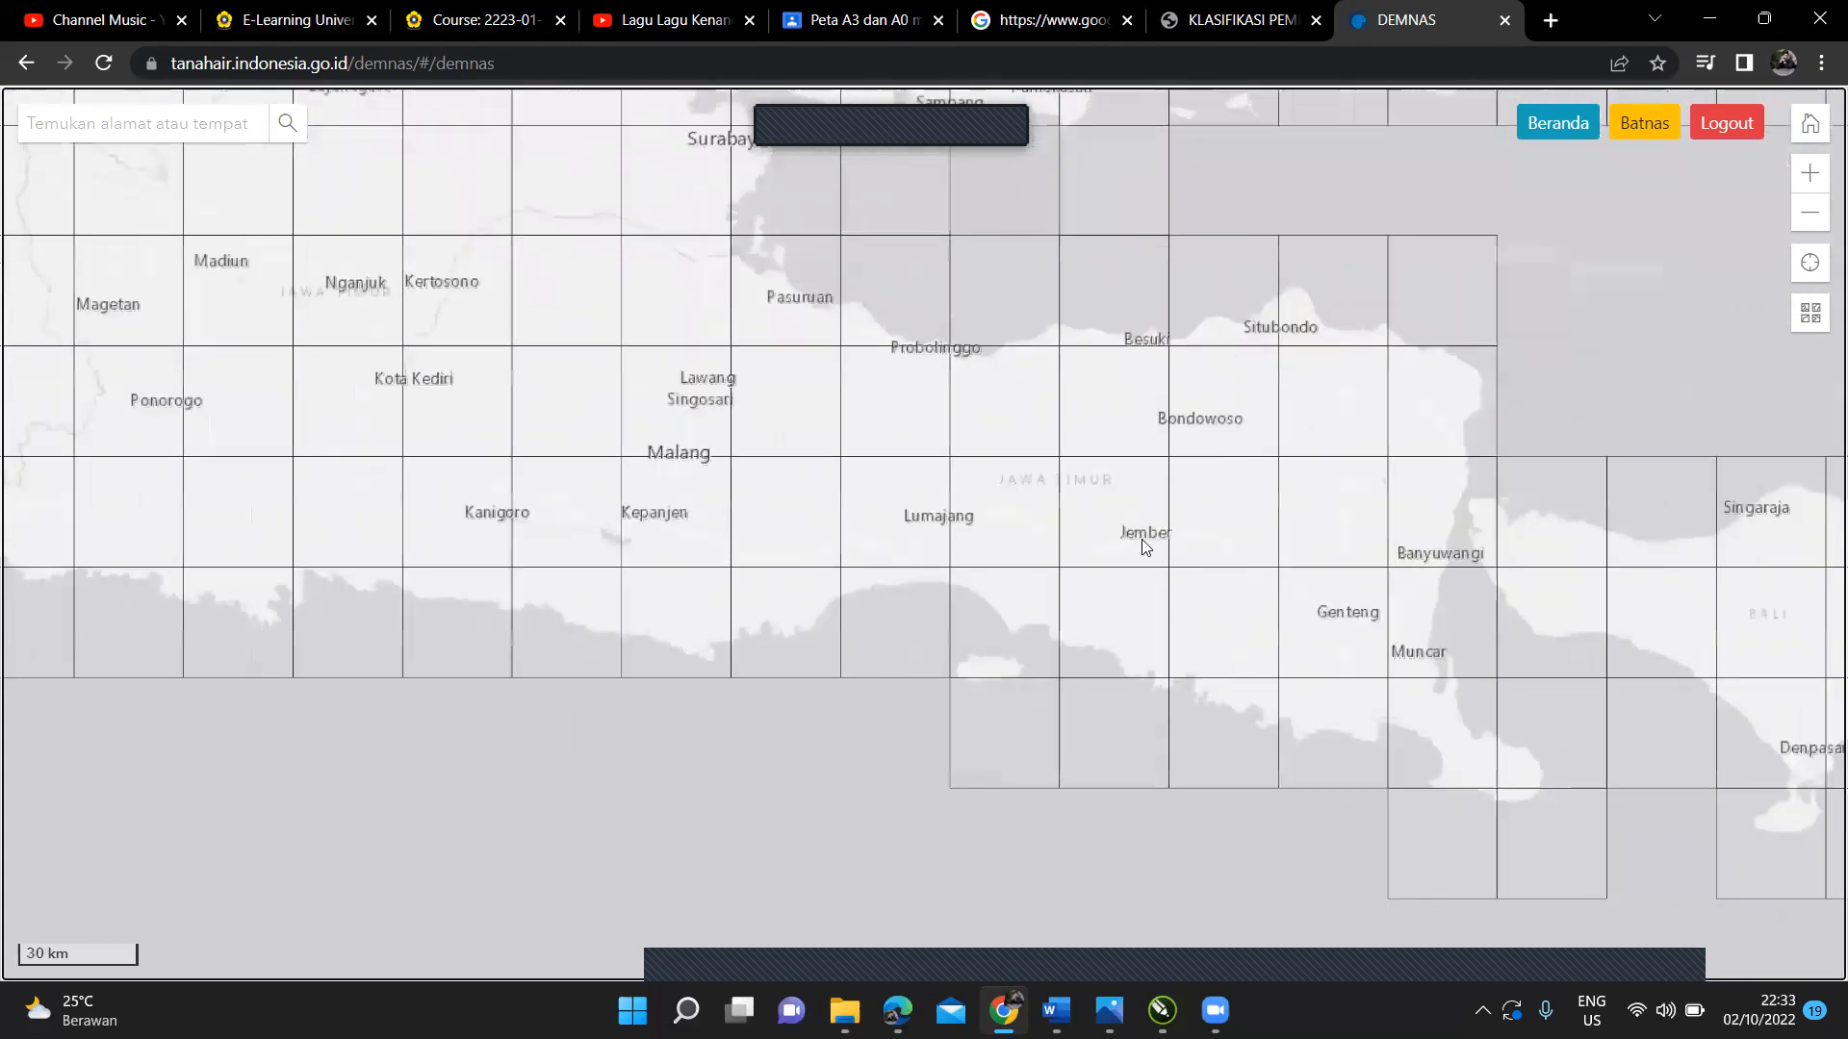
click(1199, 527)
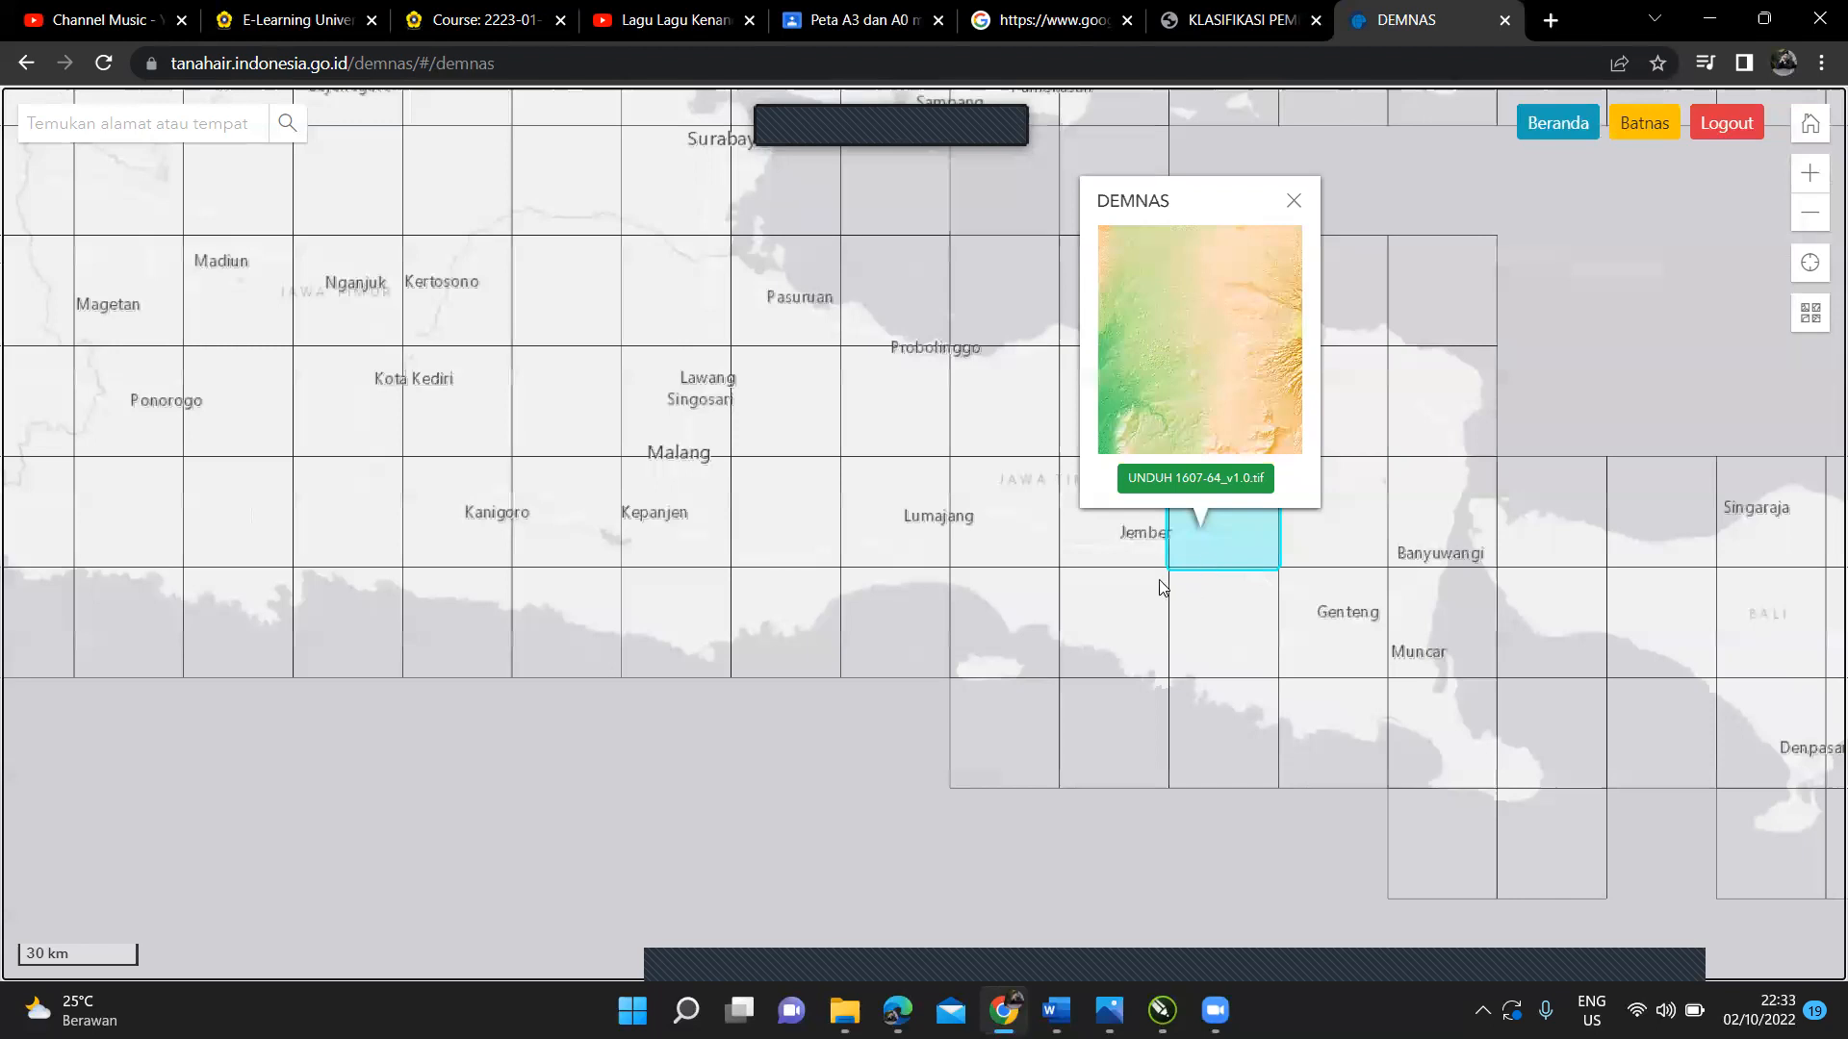
click(1162, 561)
click(1199, 557)
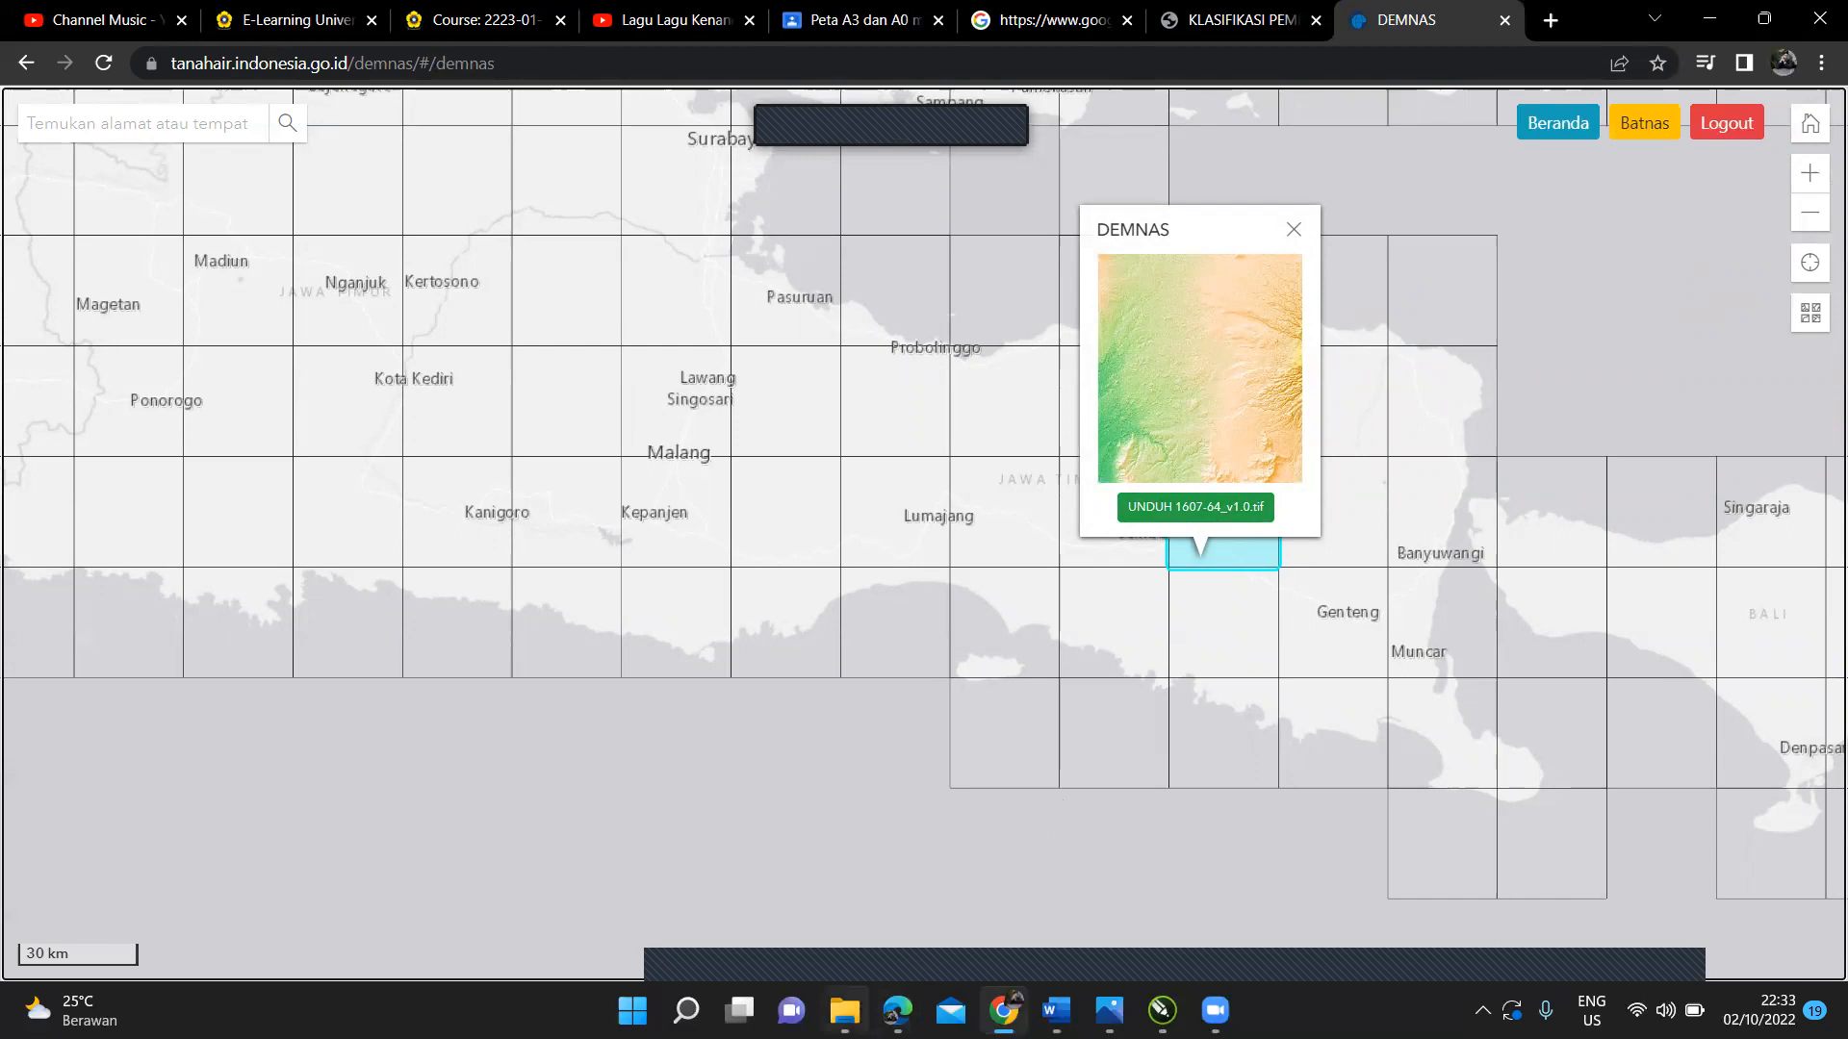
Step: Switch to File Explorer and open the Peta morfo tutor folder on Local Disk (D:) to view the DEMNAS and Kab Jember data
click(844, 1010)
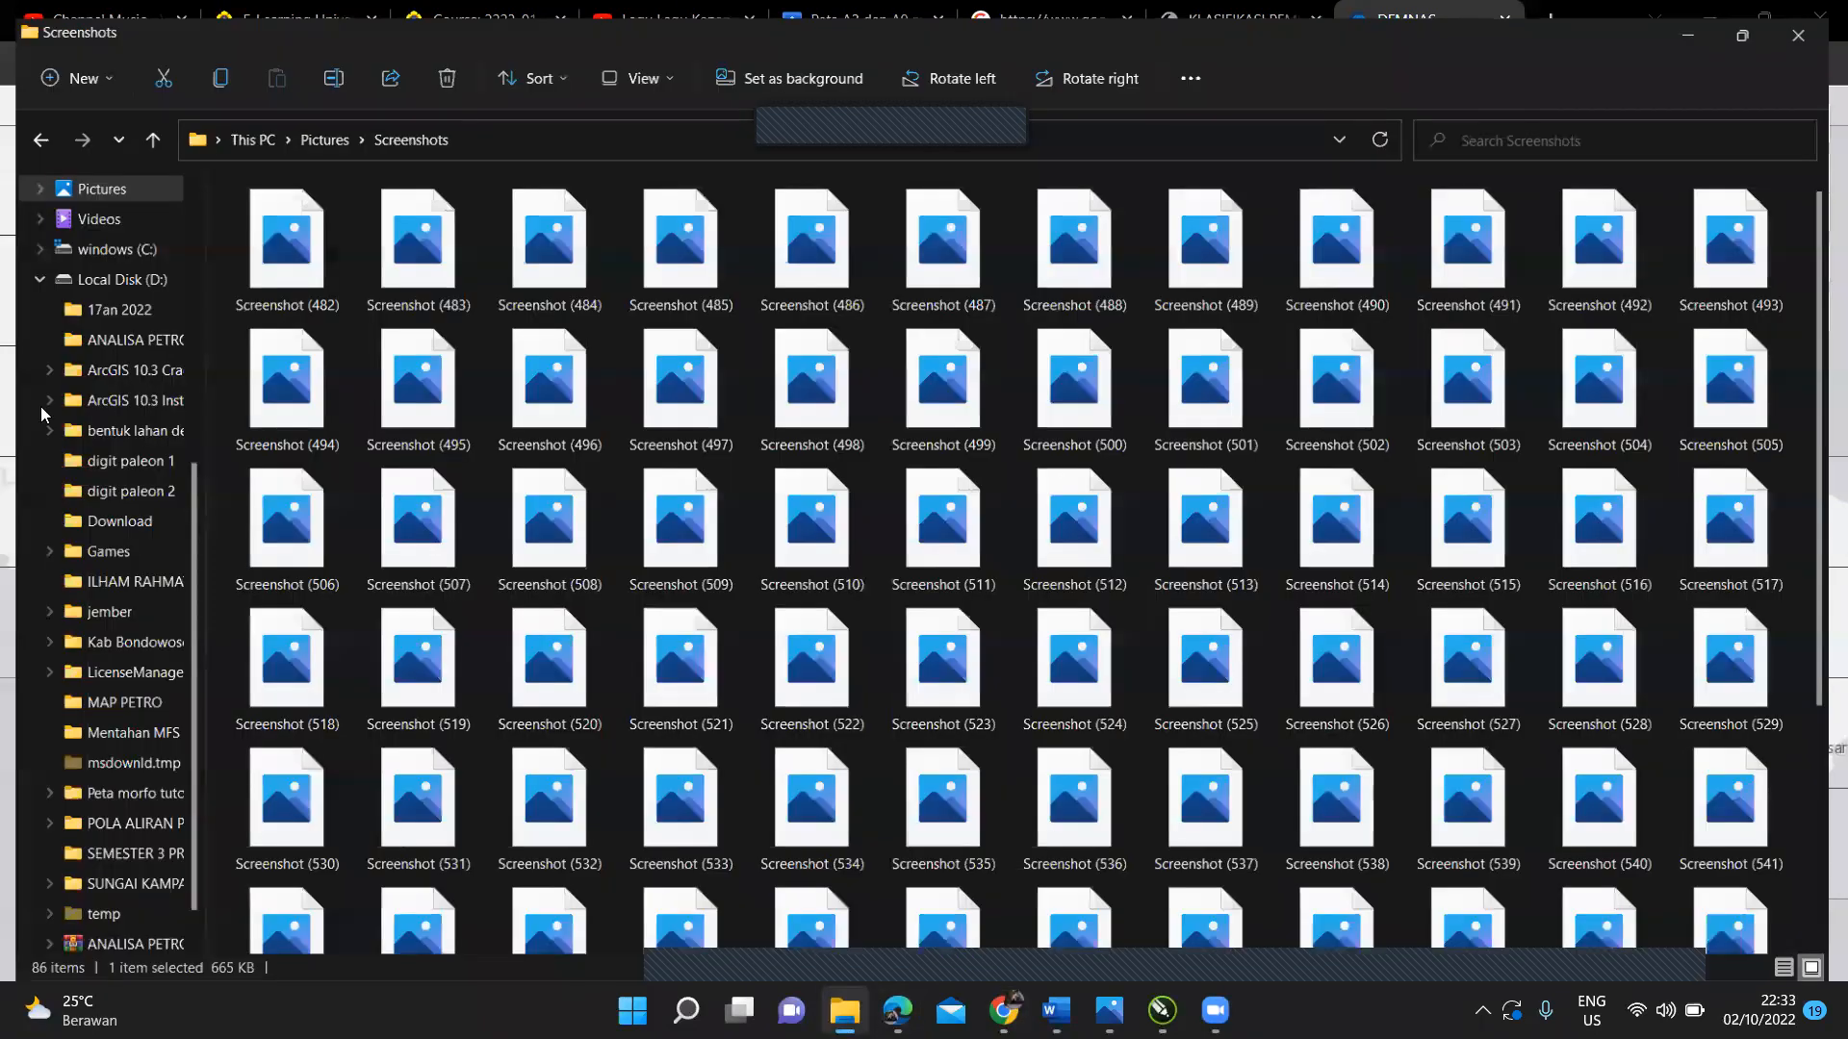
click(142, 270)
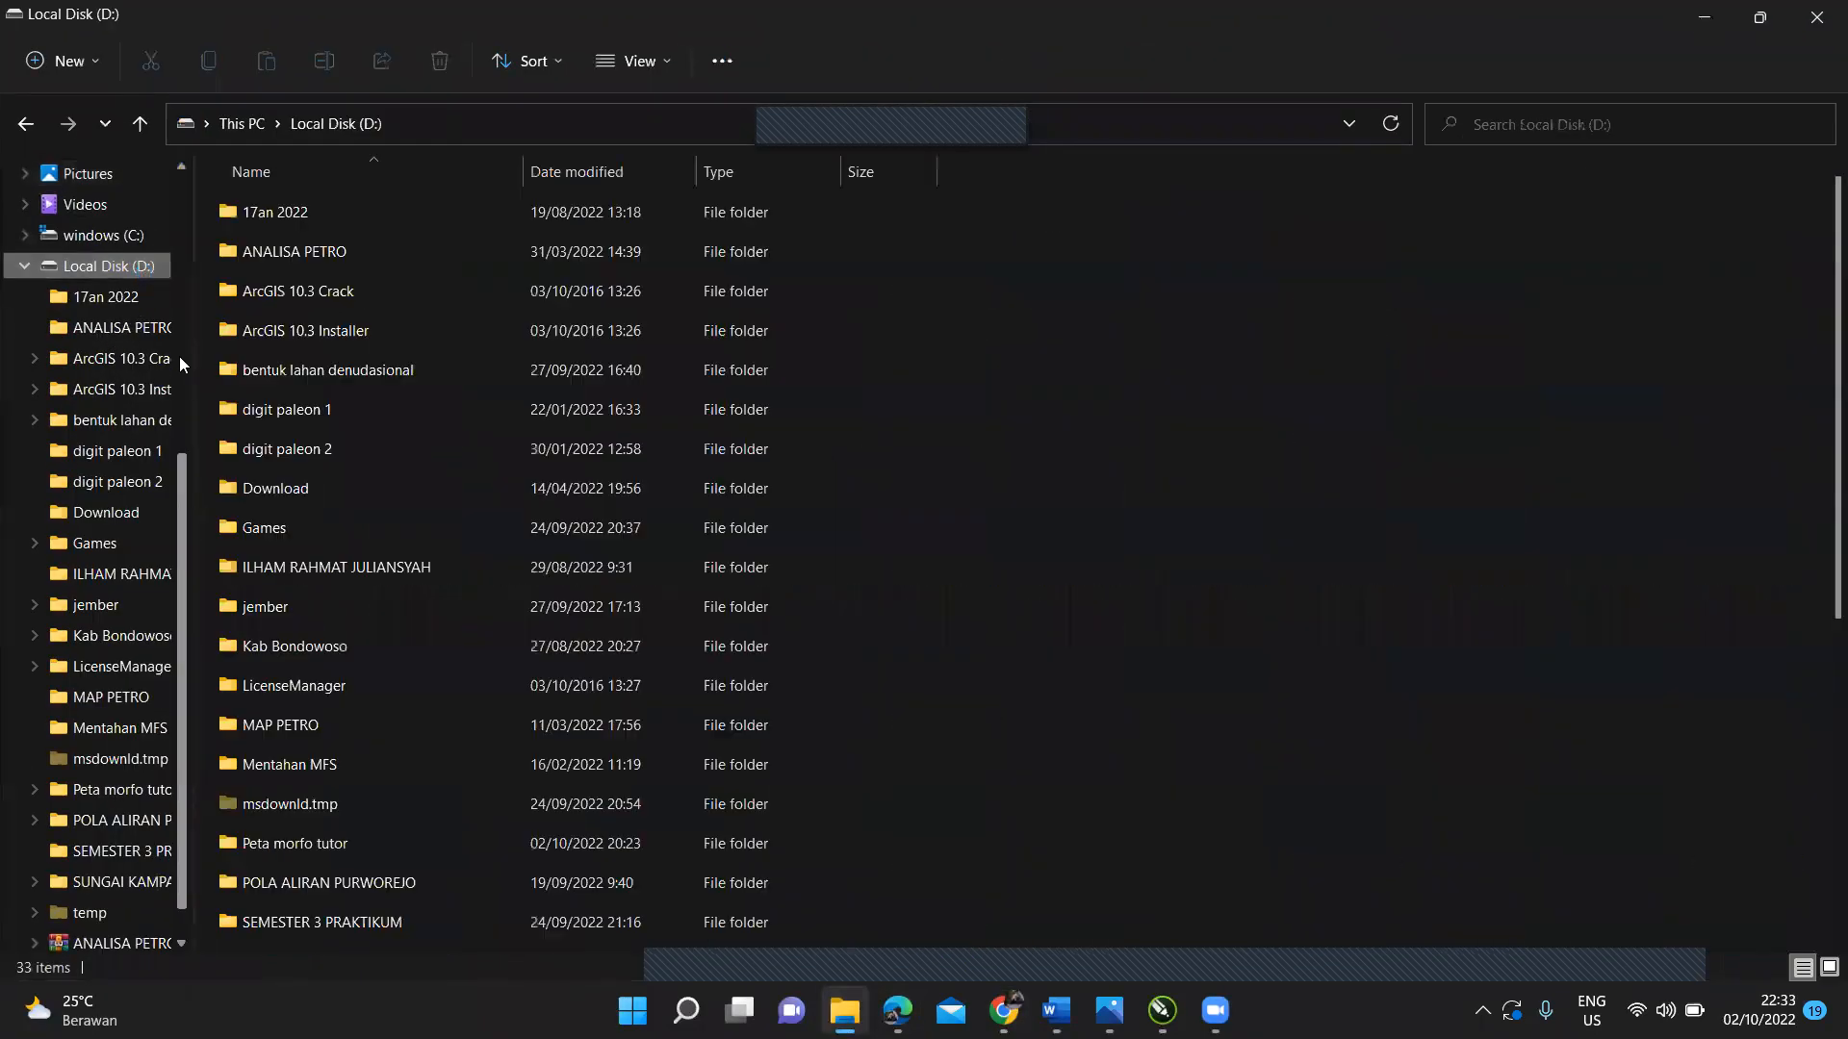
double_click(323, 615)
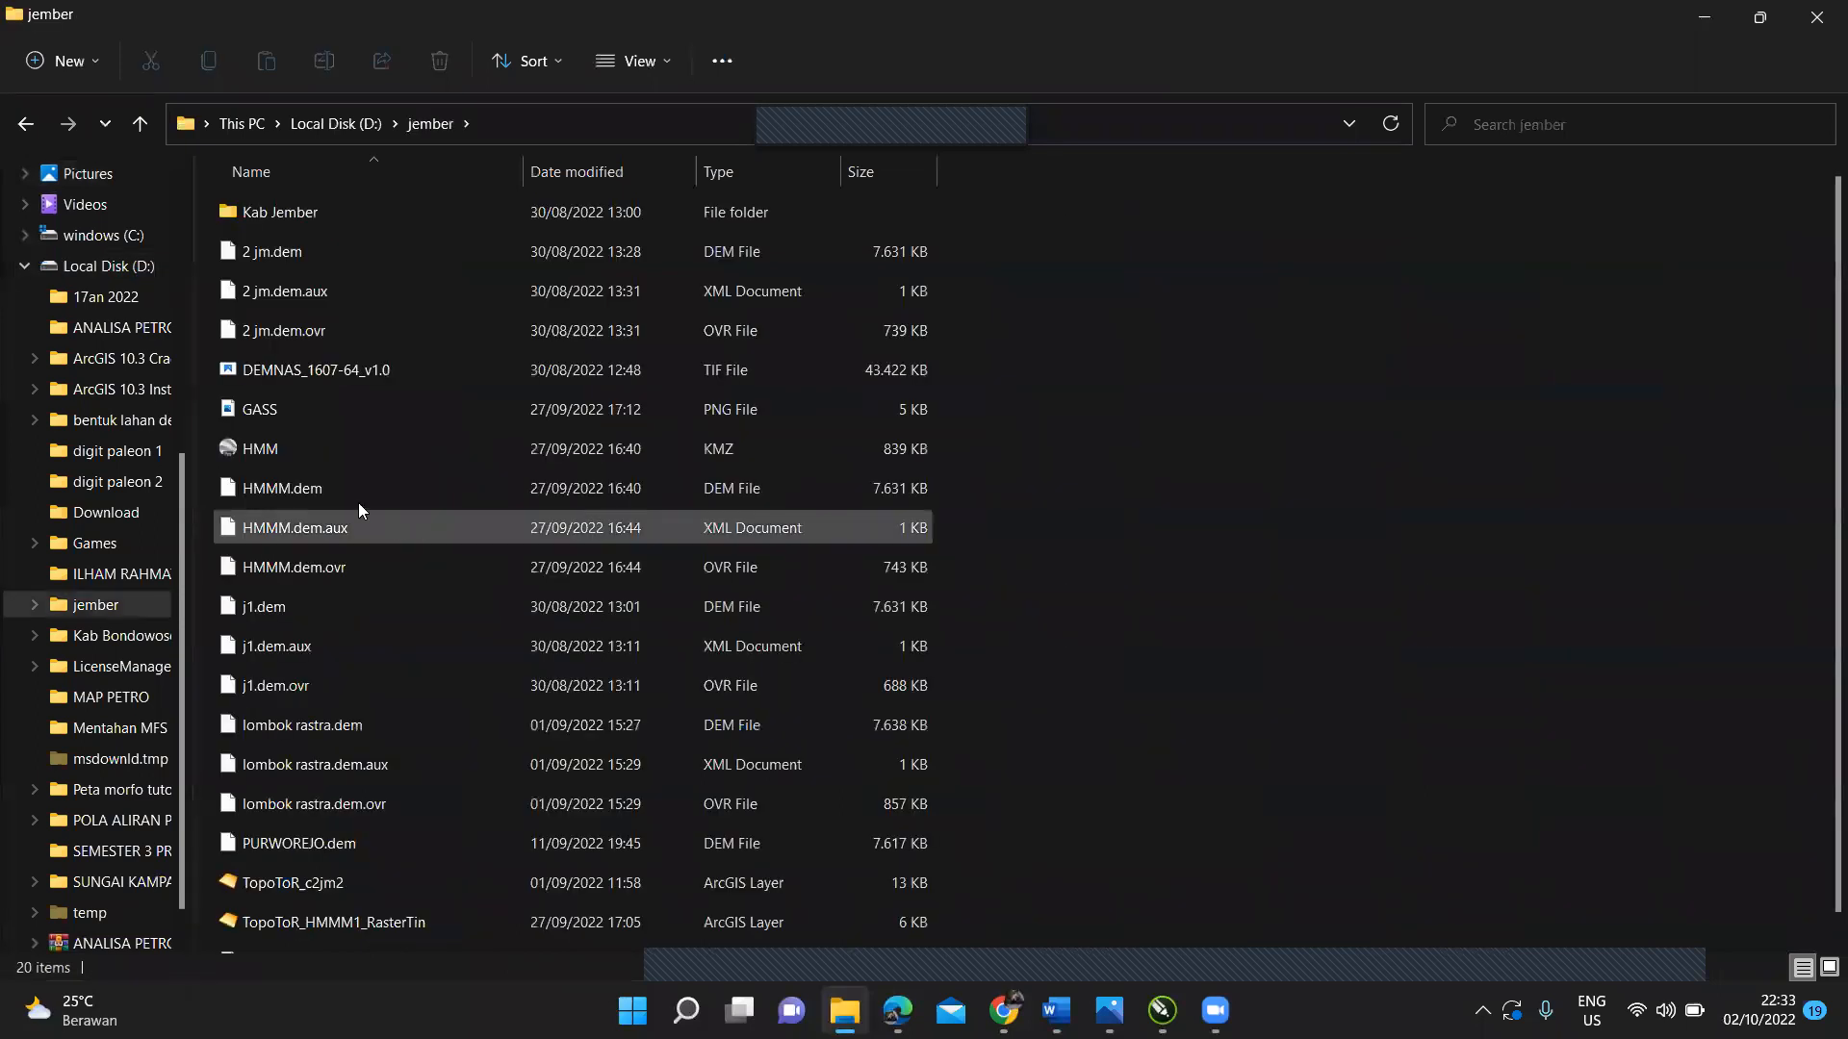
click(24, 124)
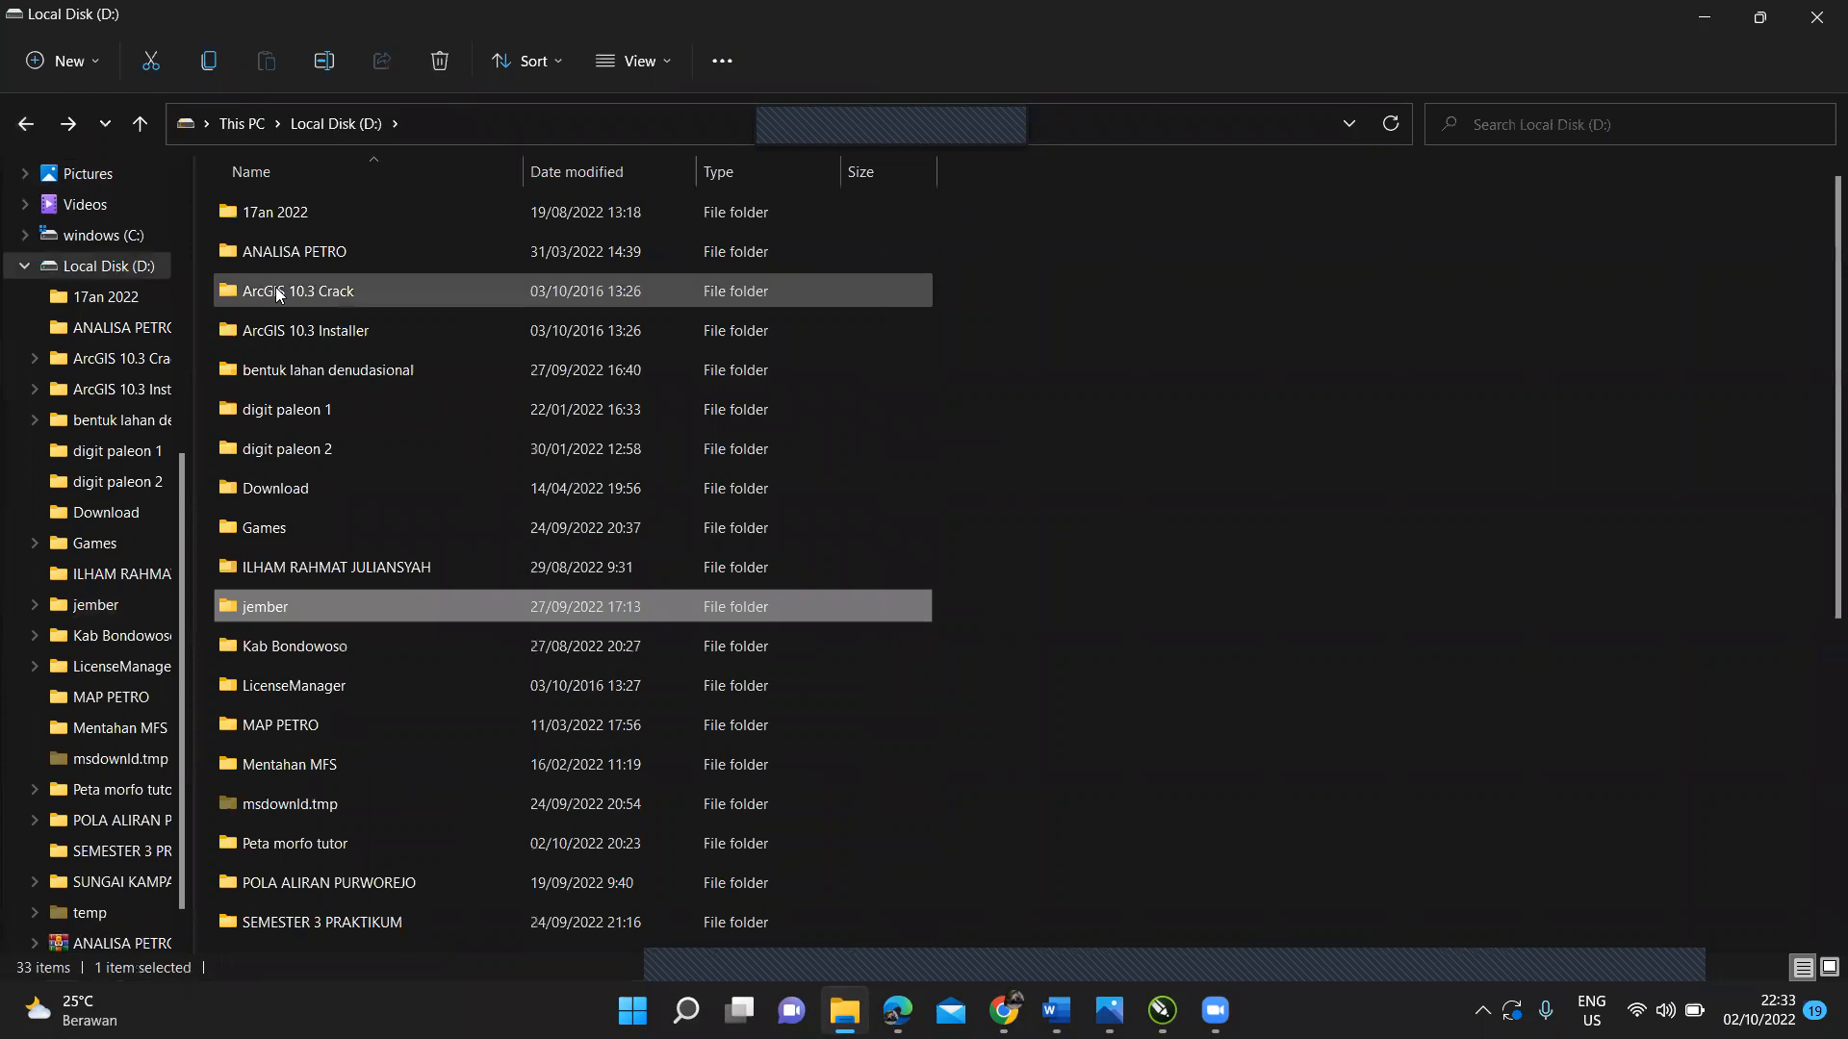
drag(1836, 404, 1809, 564)
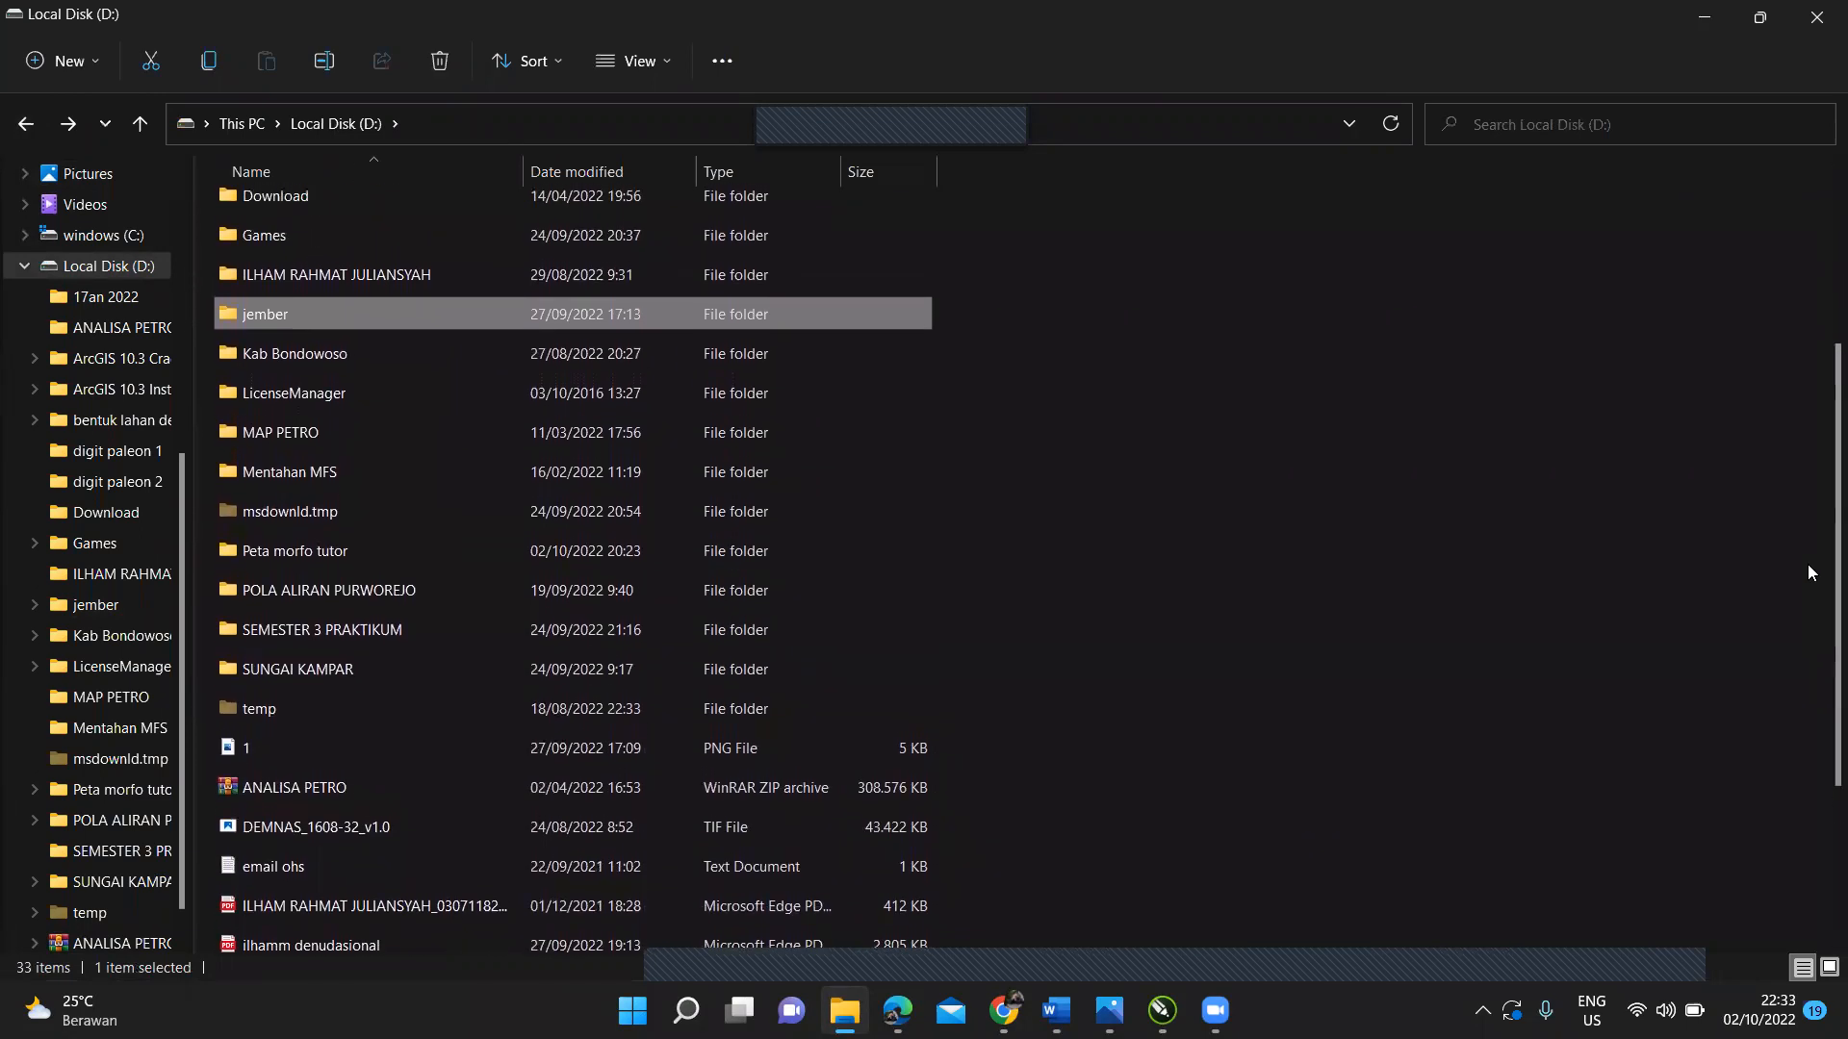
double_click(566, 550)
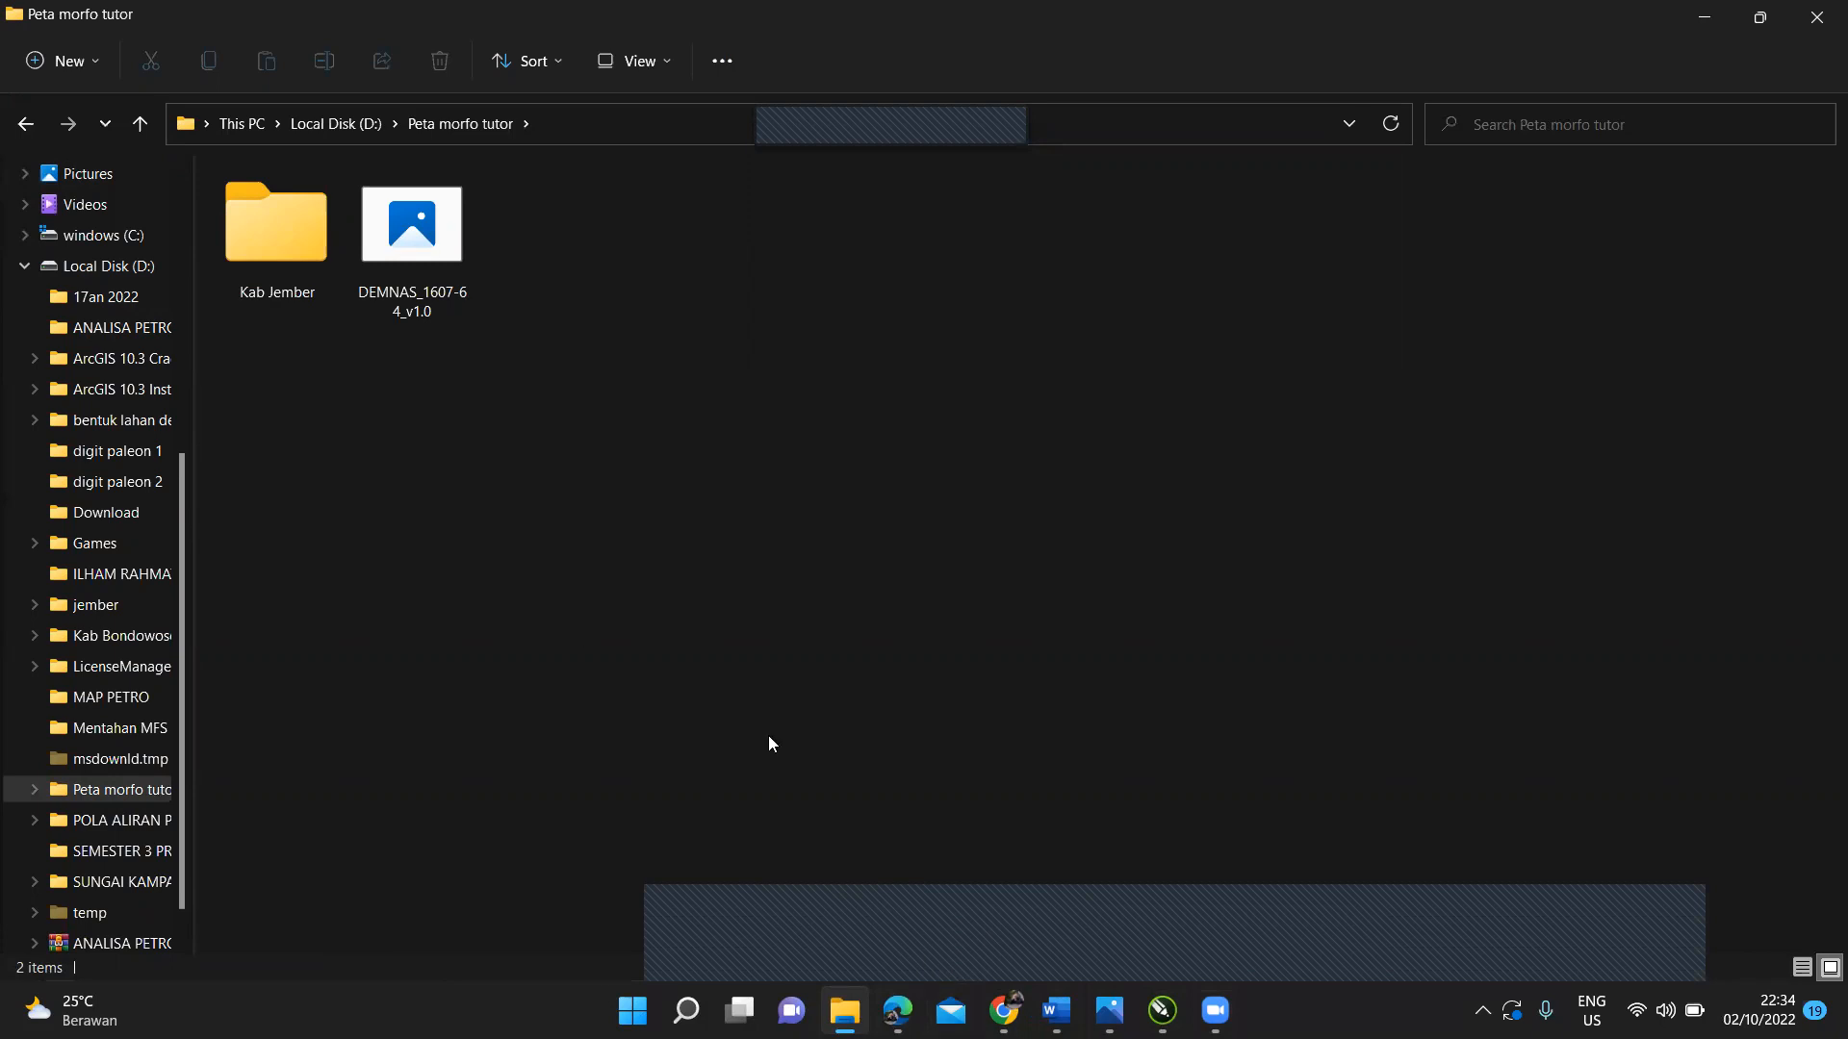
Step: Switch back to Chrome and search Google for "shp daerah jember jawa timur" in a new tab
click(1004, 1010)
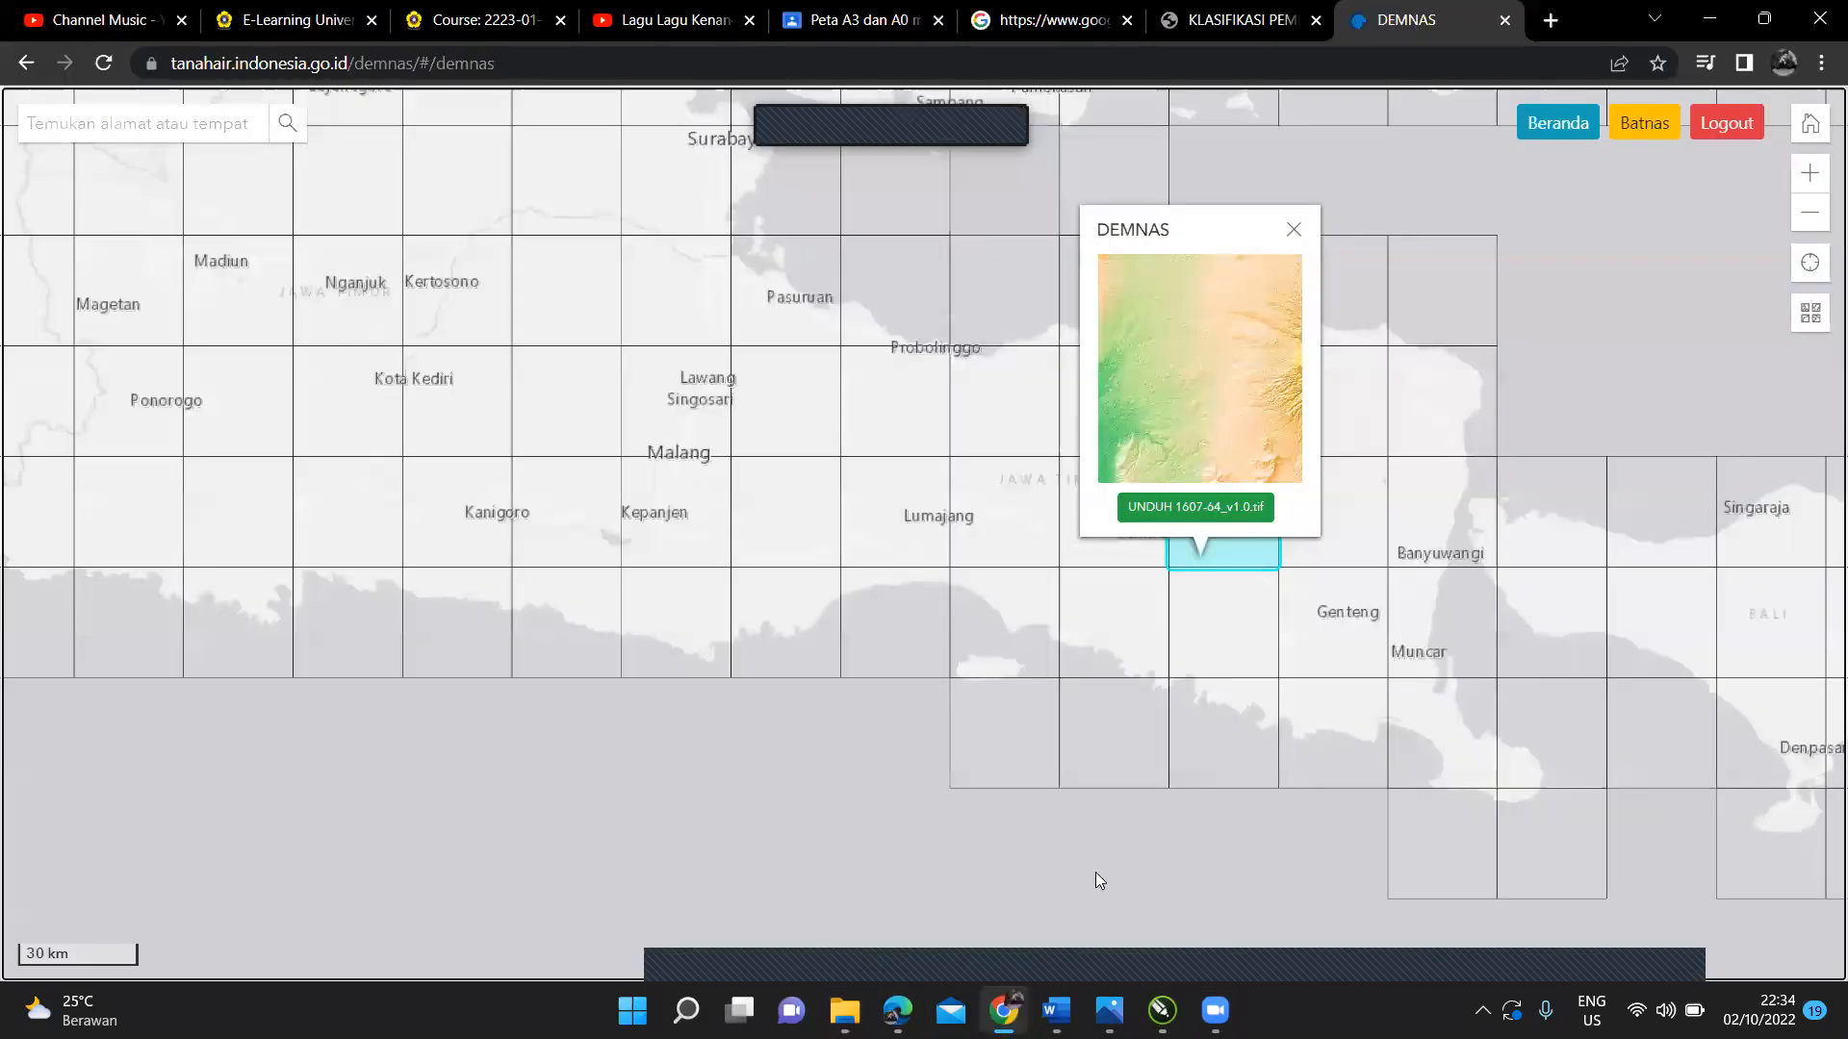
click(1550, 20)
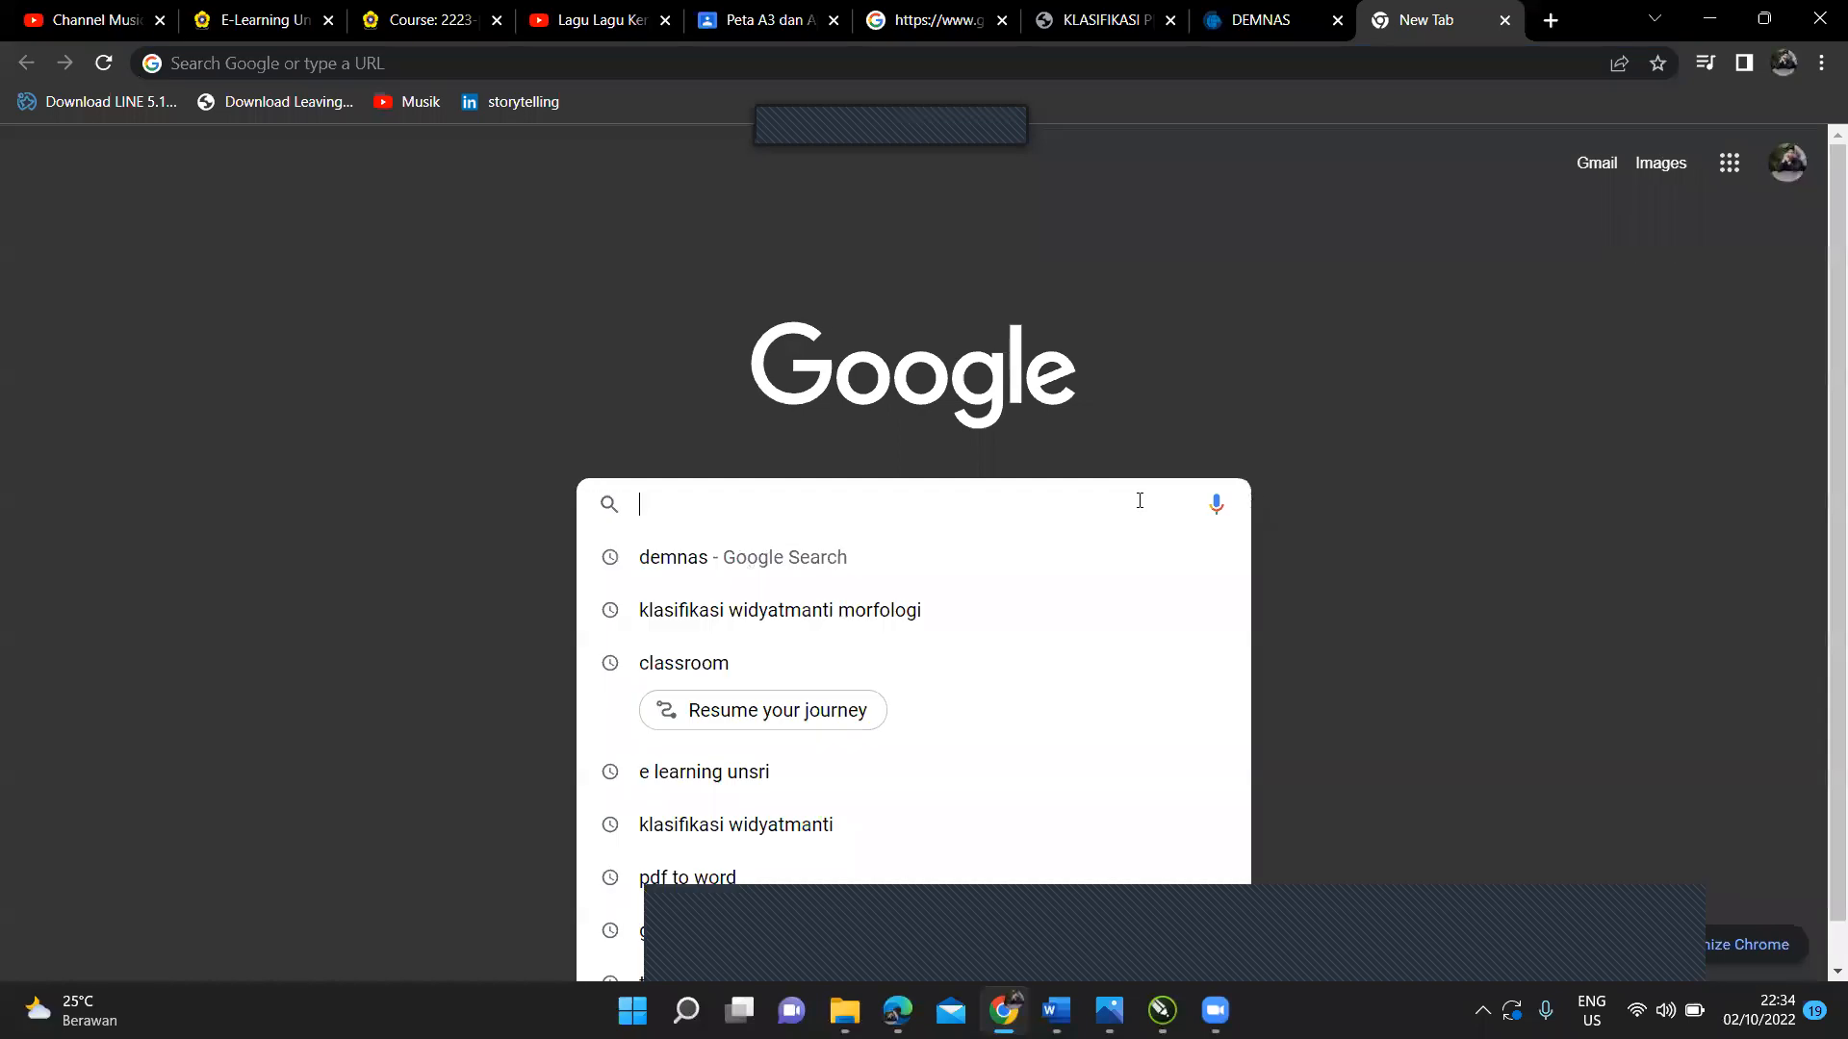
text(shp)
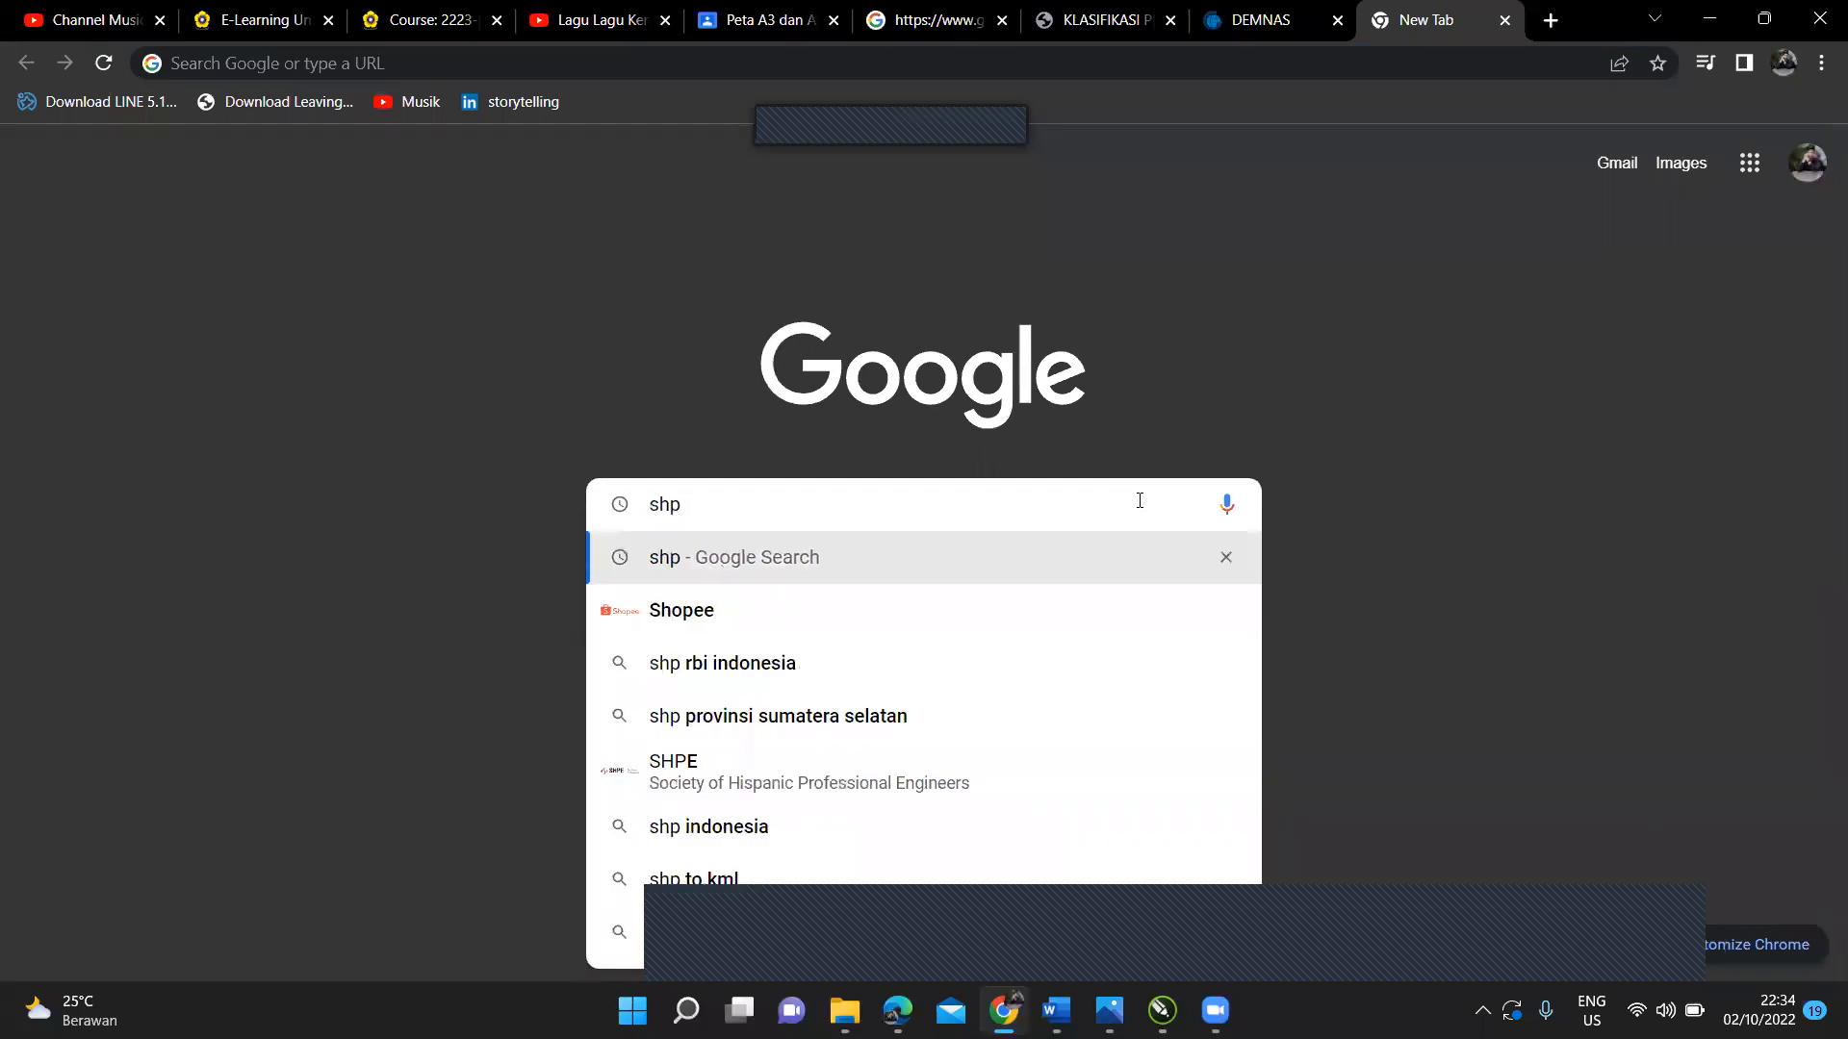
text( daerah )
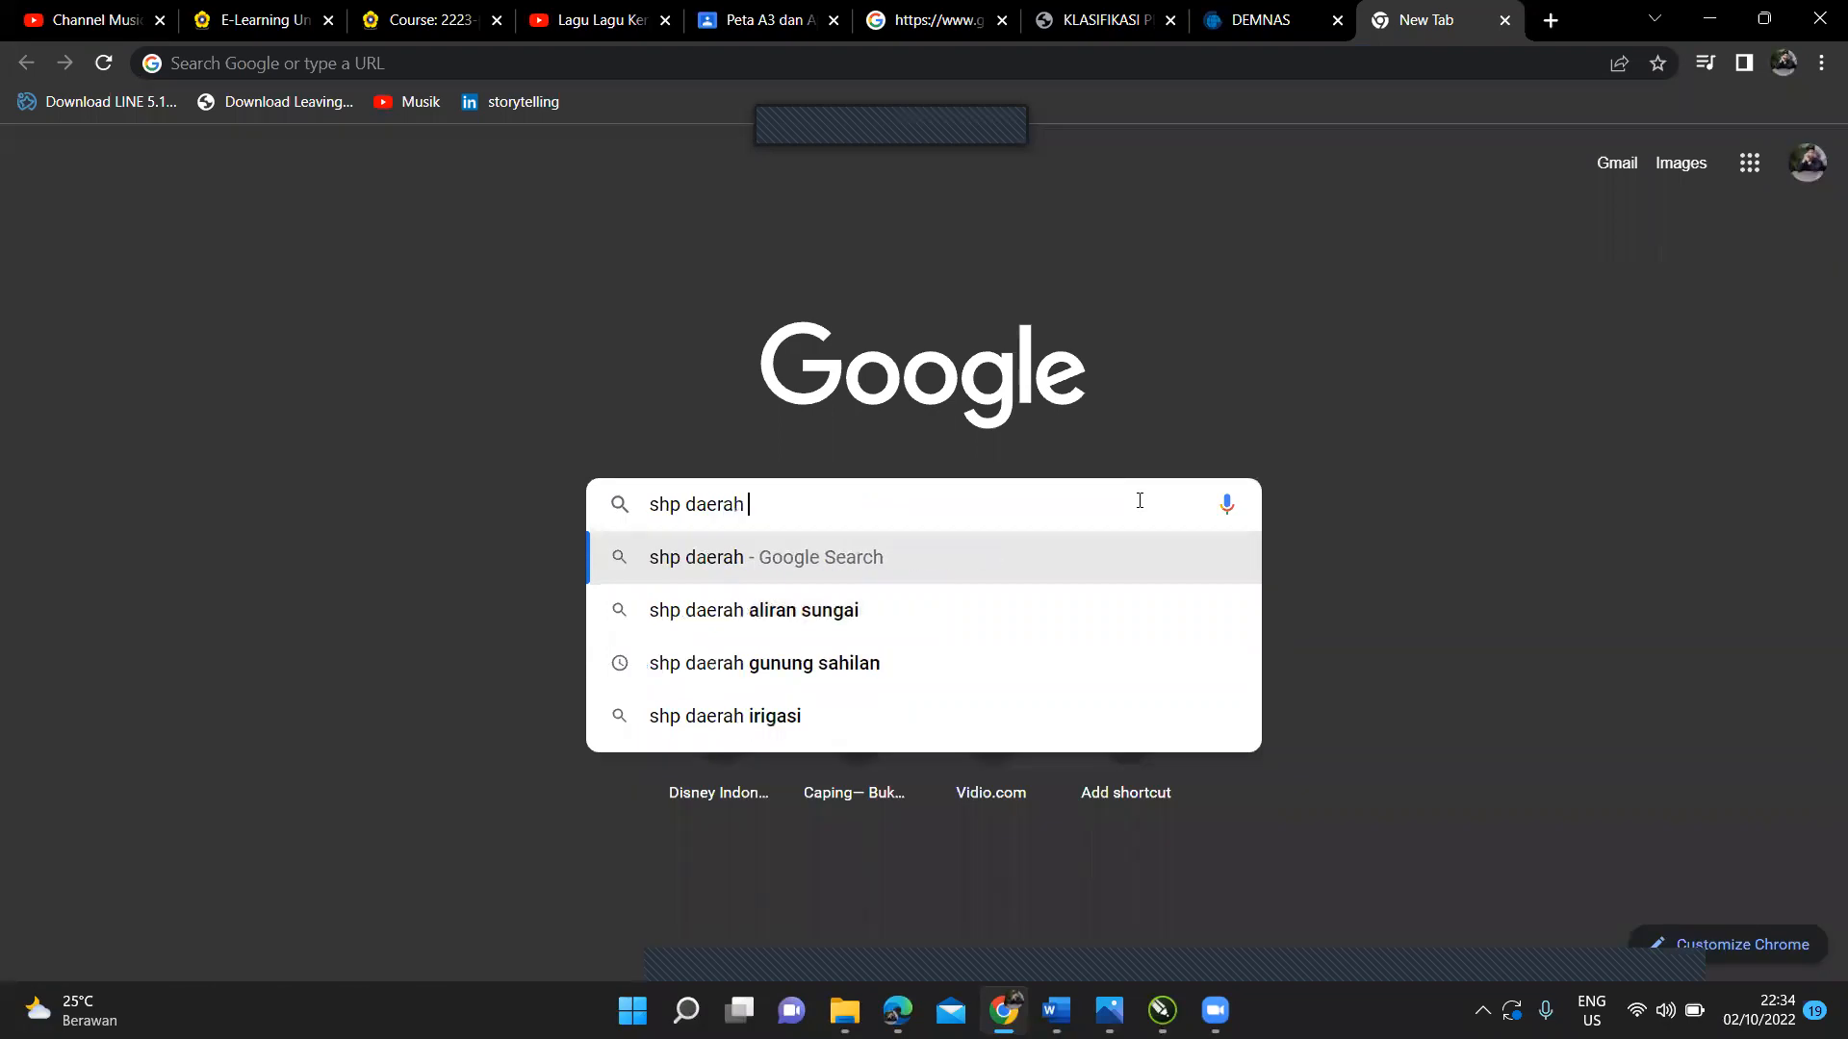
text(jember )
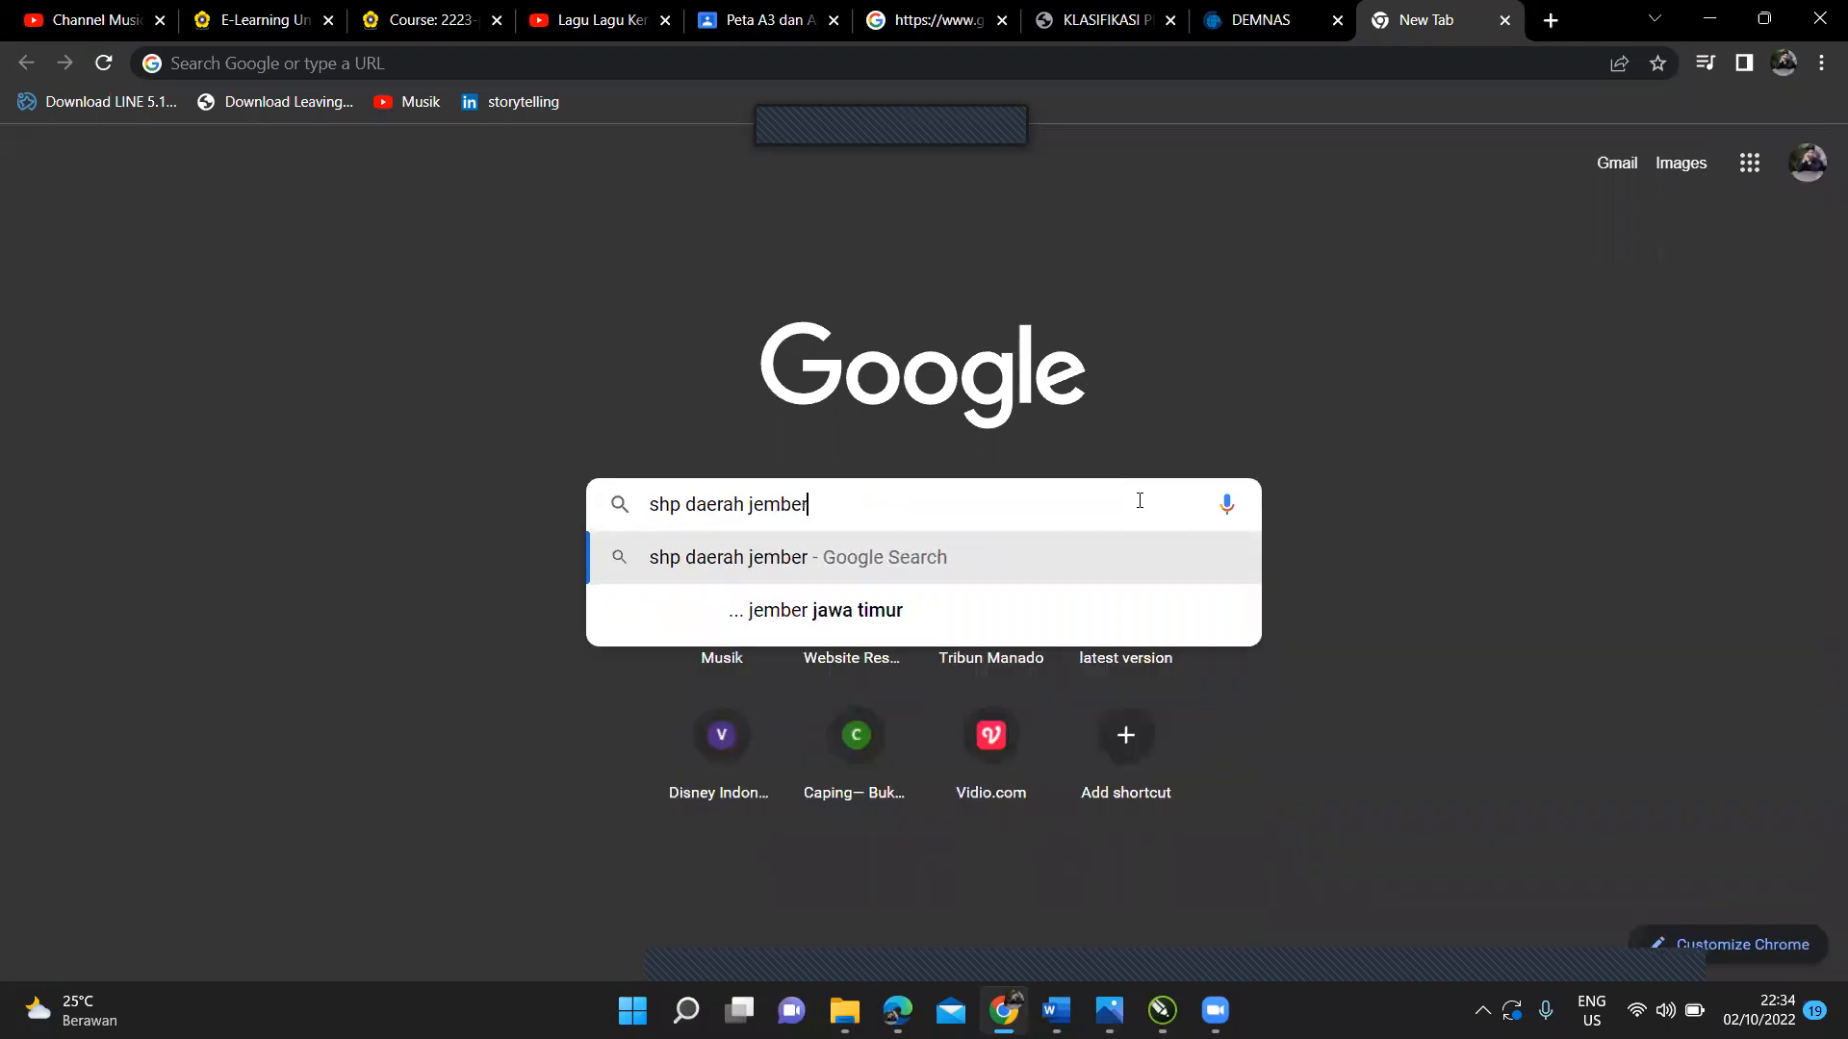
text(jawa t)
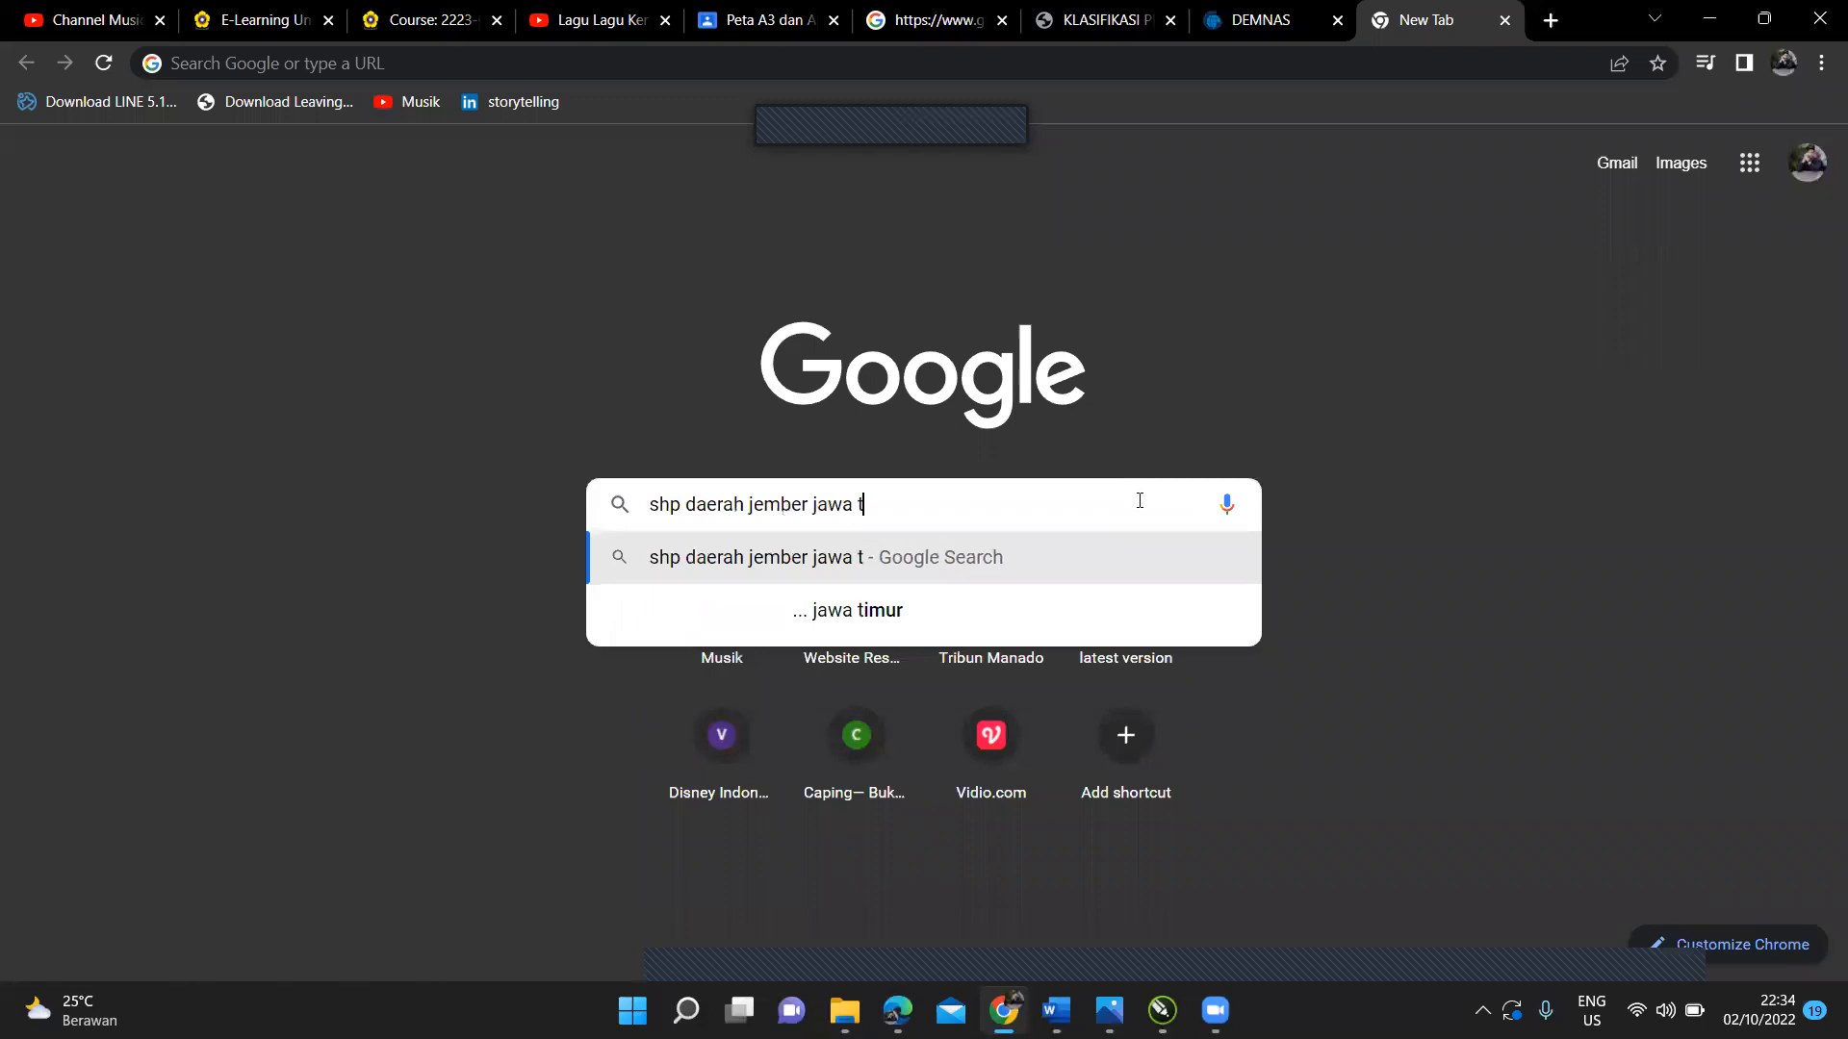
text(imur)
key(Return)
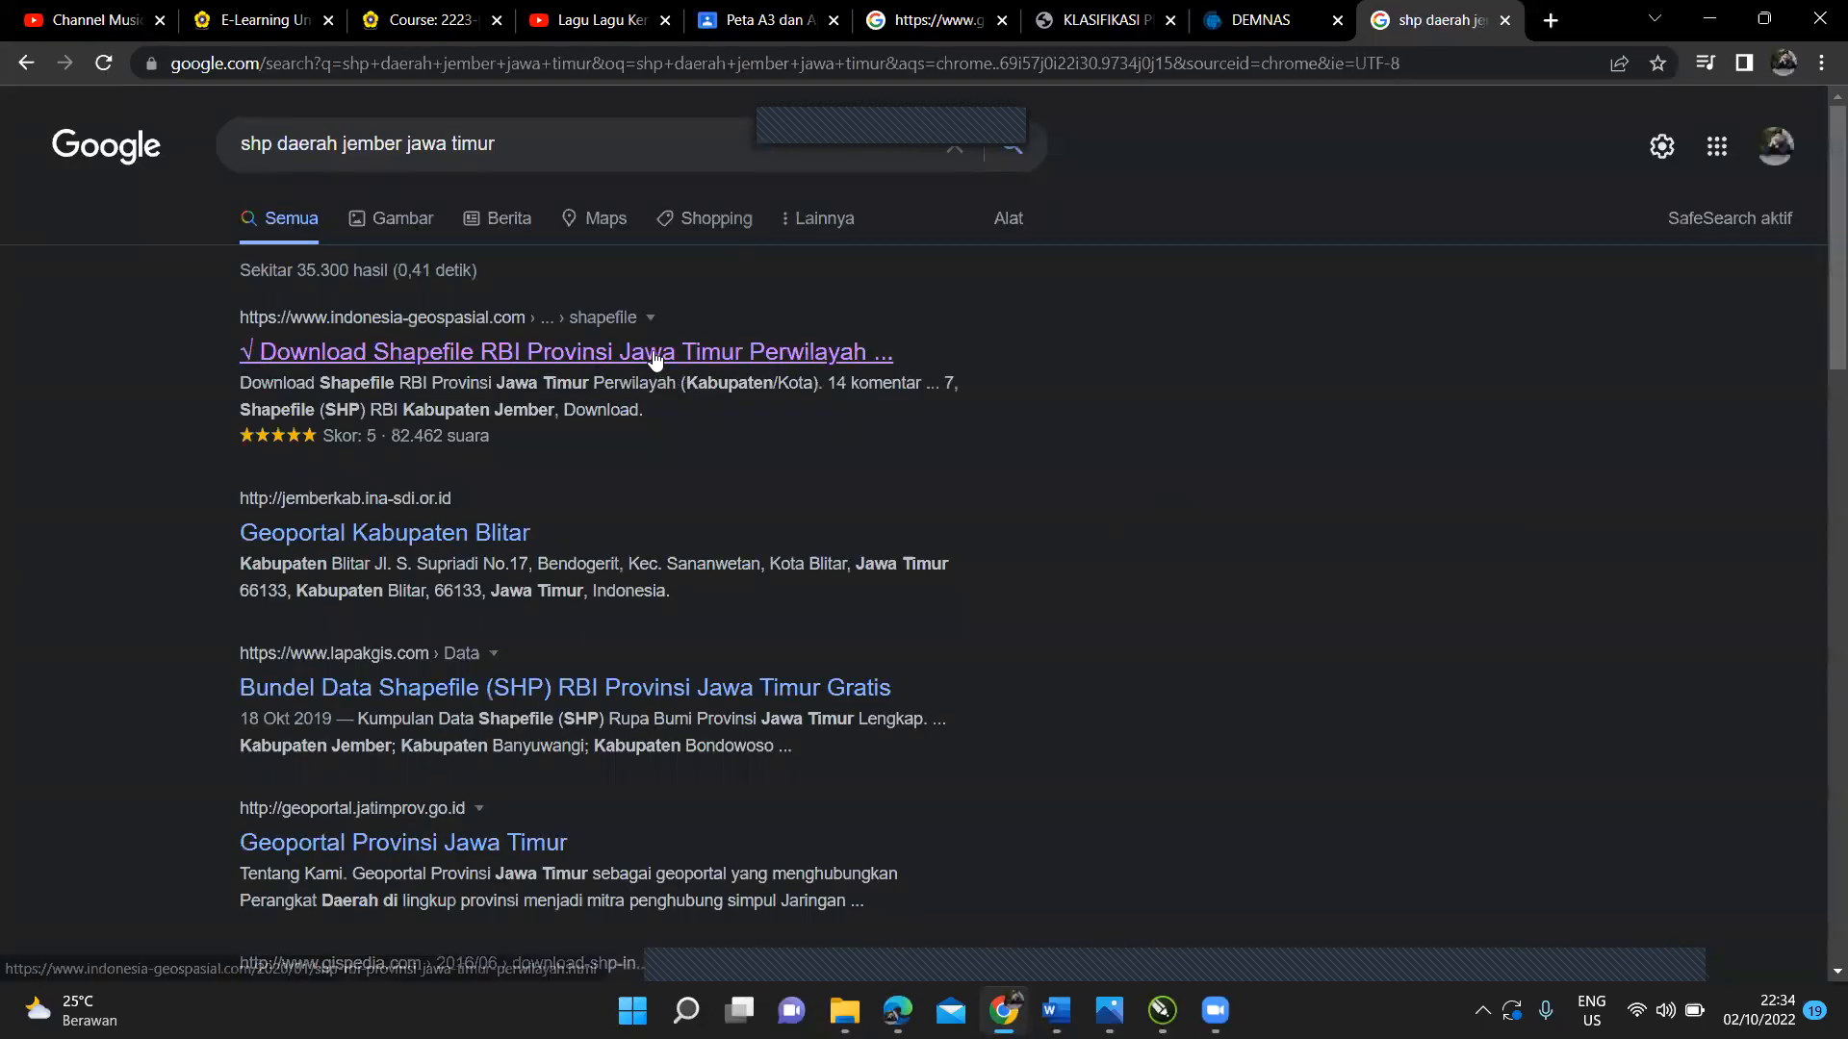
Step: Open the Indonesia Geospasial page for East Java RBI shapefiles and locate the Kabupaten Jember entry in its download table
click(650, 358)
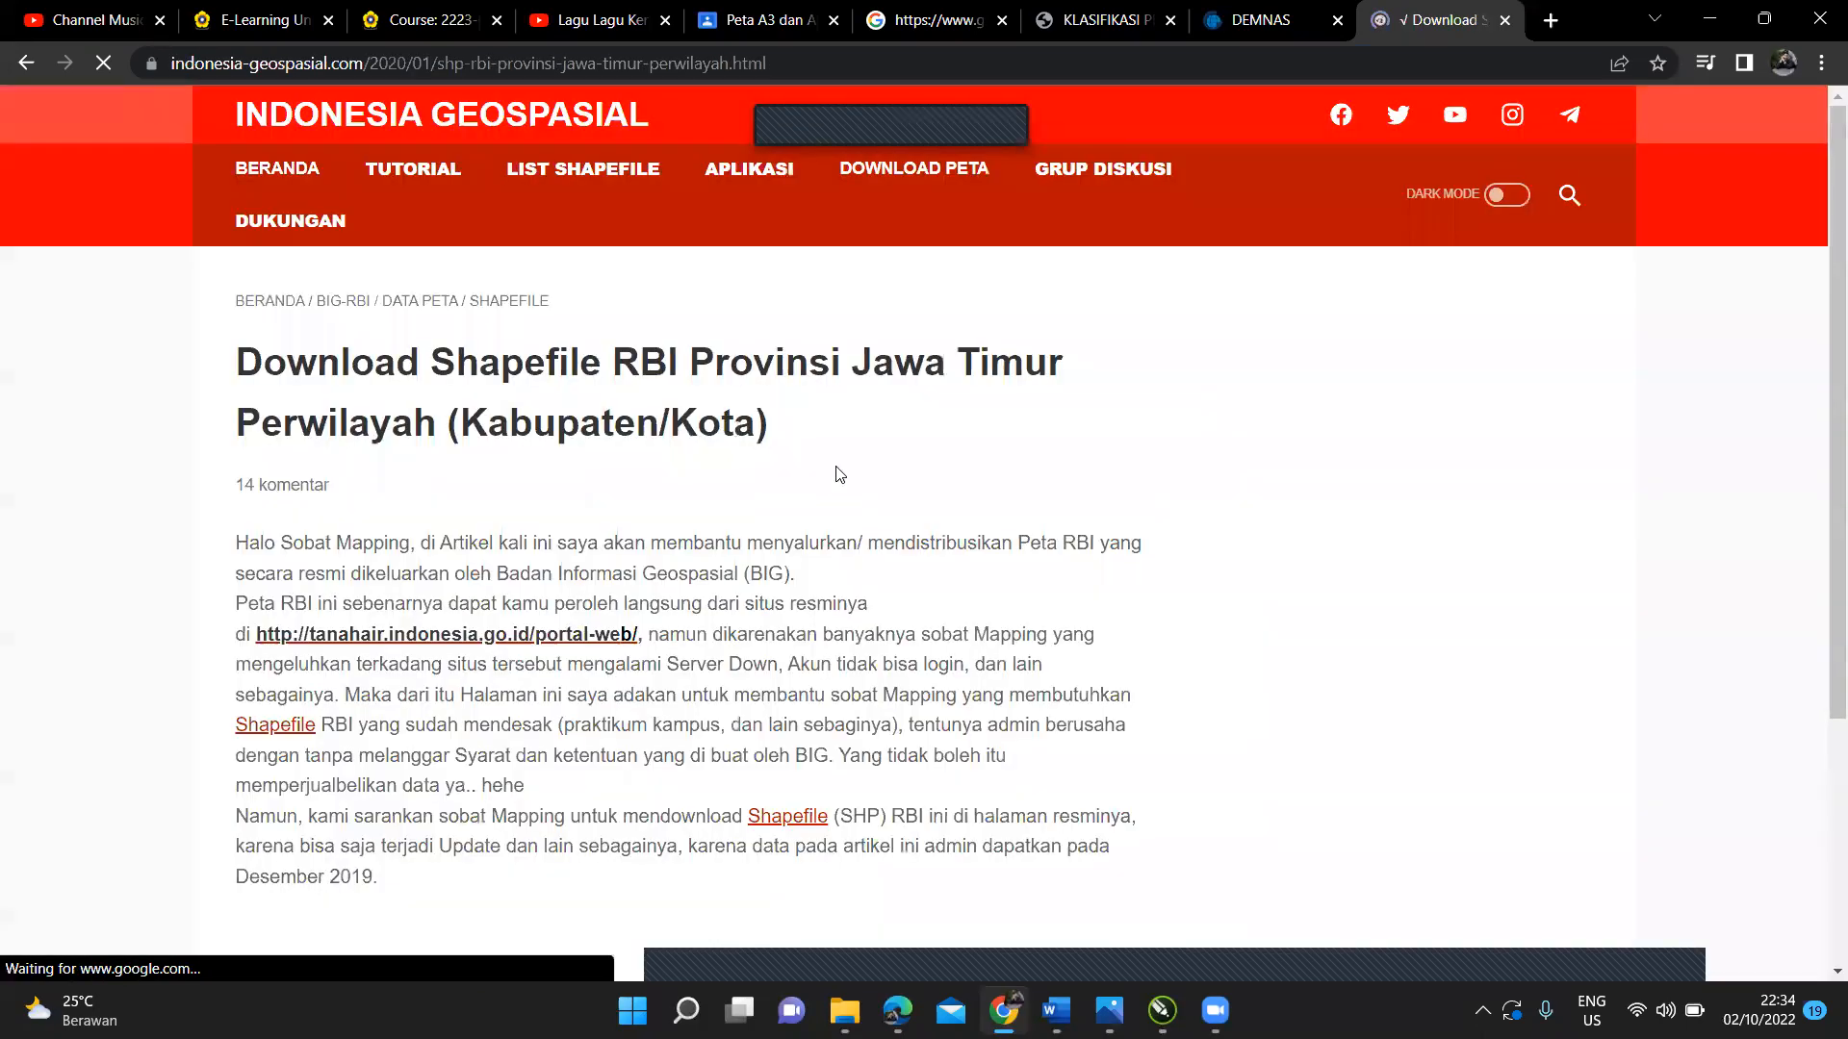
scroll(1821, 173, down, 10)
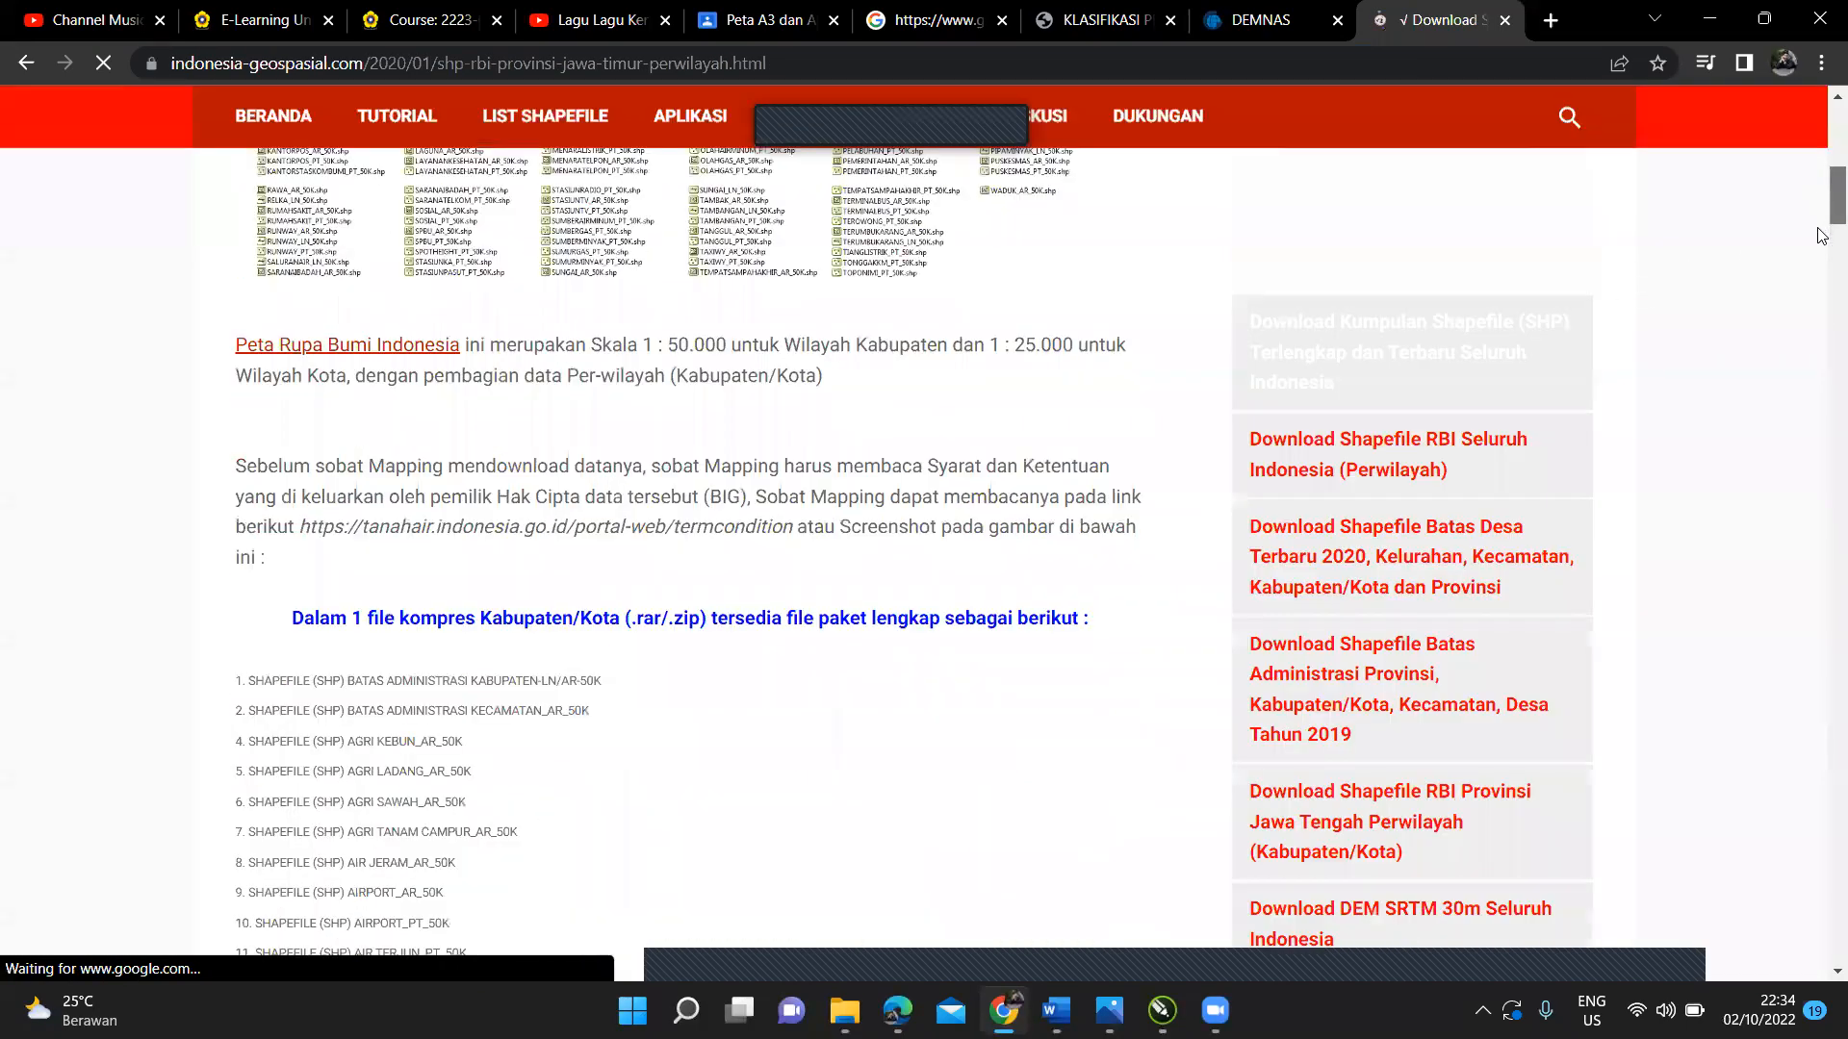
scroll(1821, 236, down, 12)
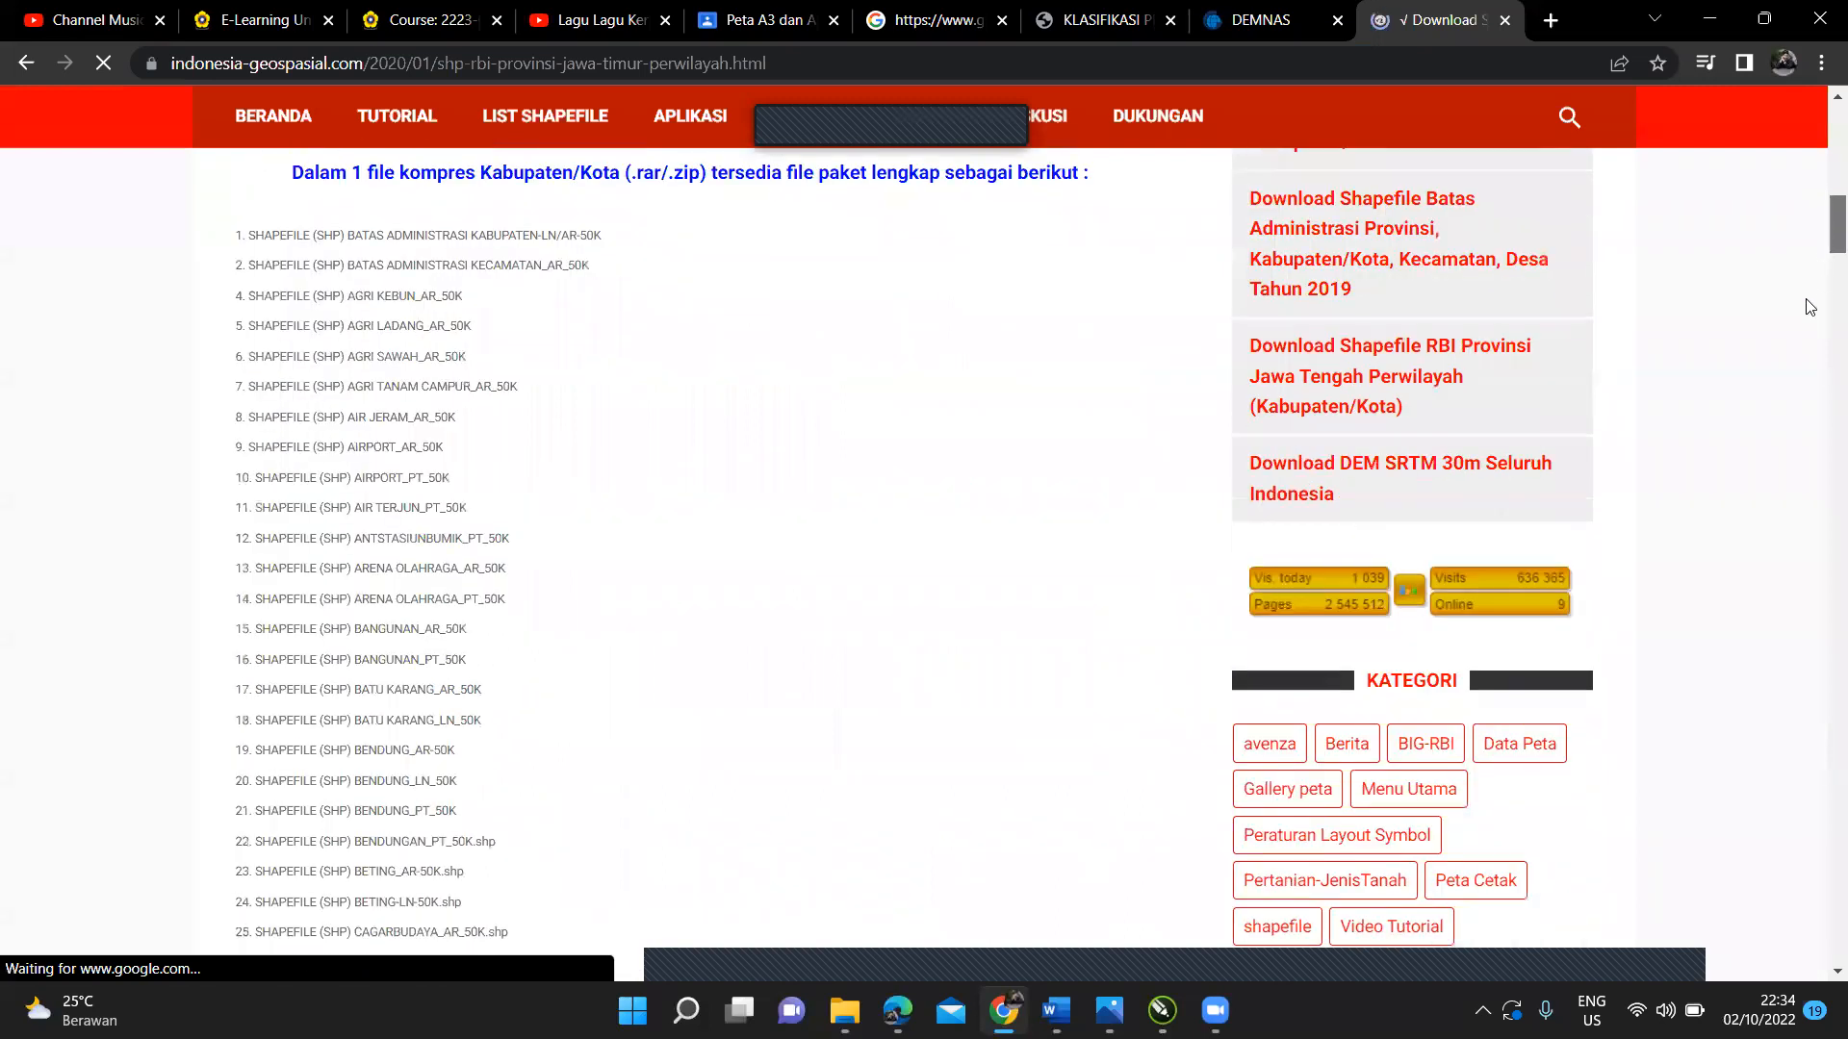
scroll(1799, 353, down, 20)
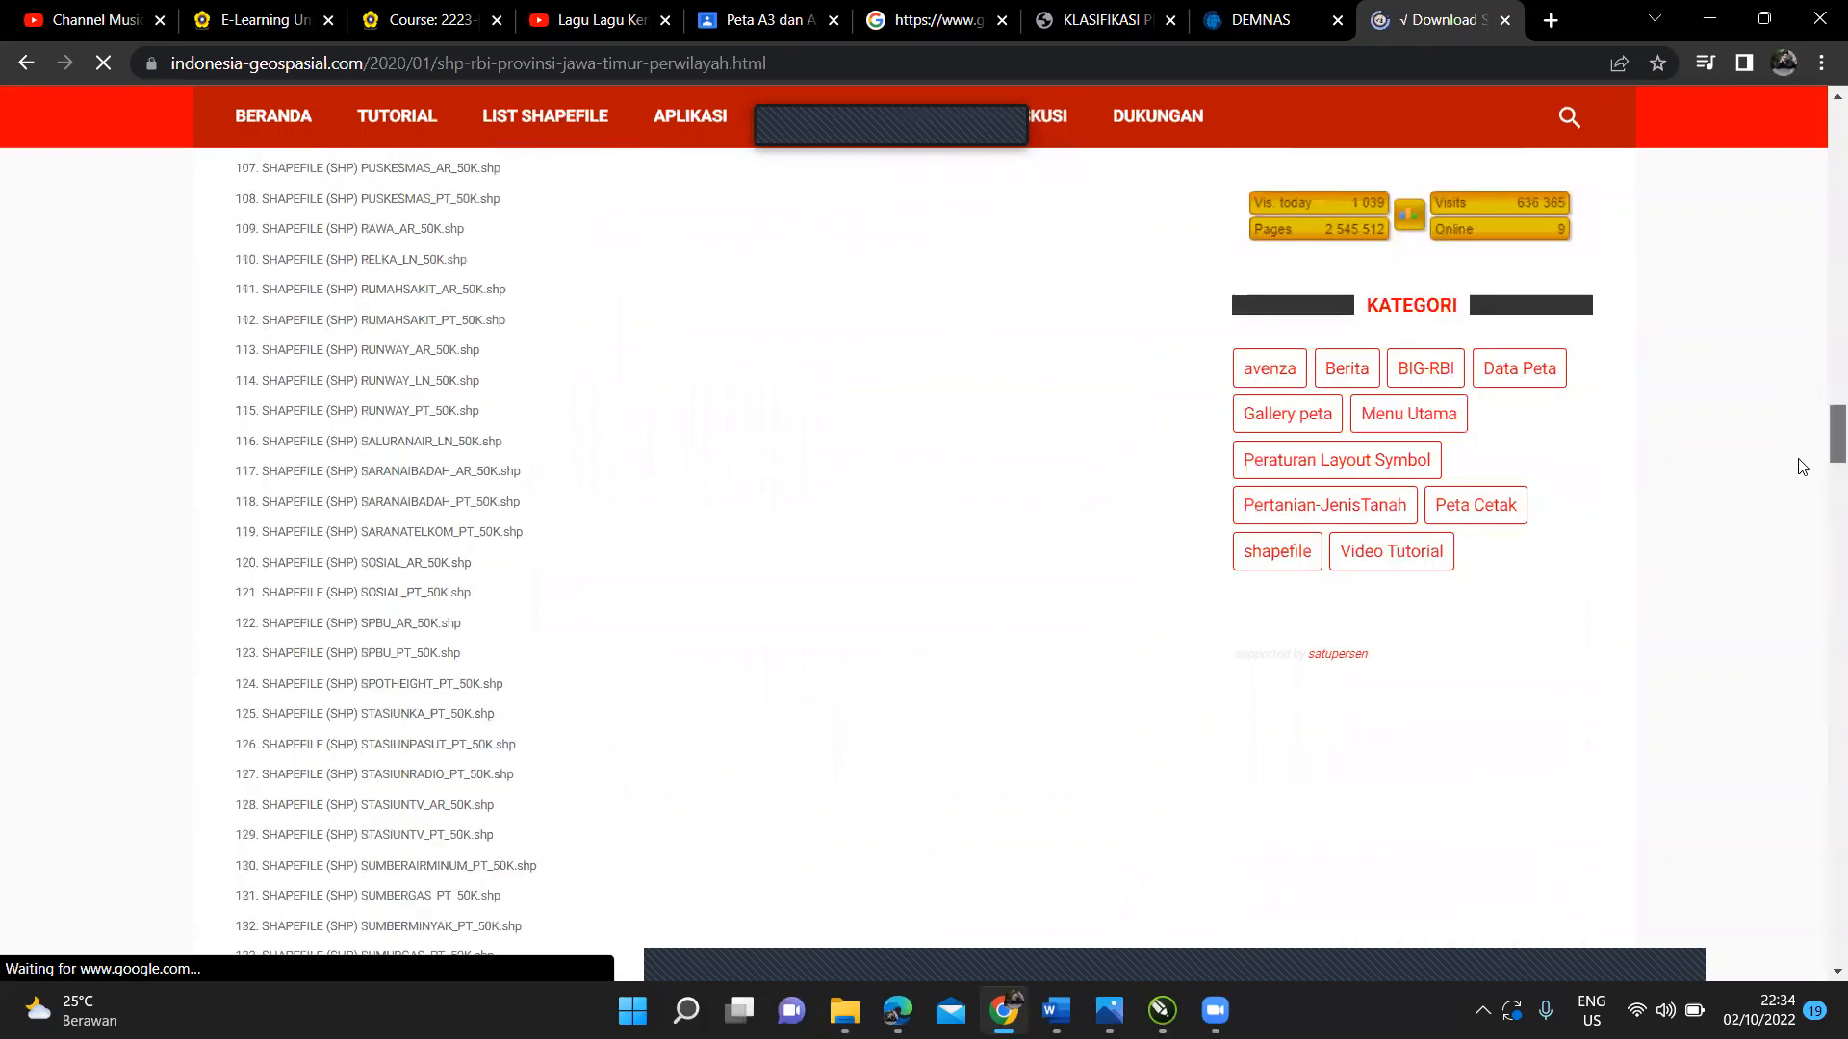
scroll(1807, 537, down, 8)
scroll(1809, 534, down, 4)
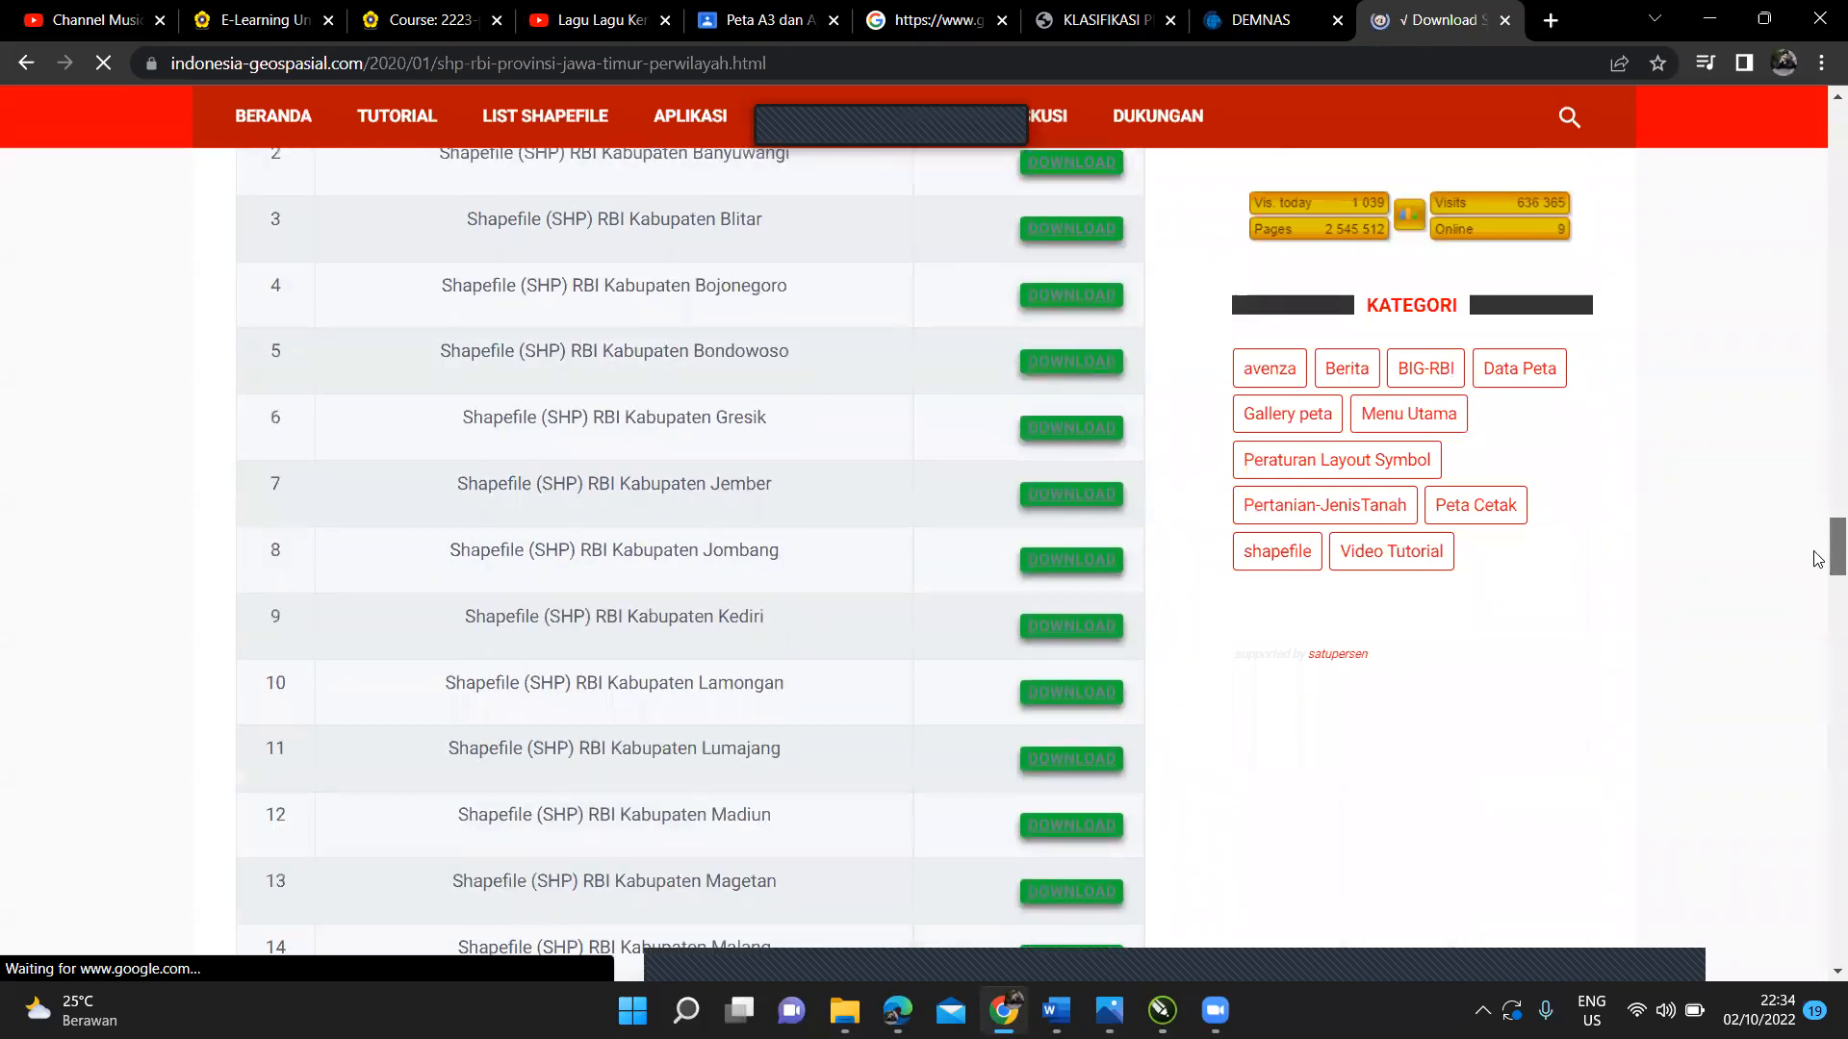
scroll(1816, 558, up, 4)
scroll(1812, 554, down, 3)
scroll(1812, 553, down, 3)
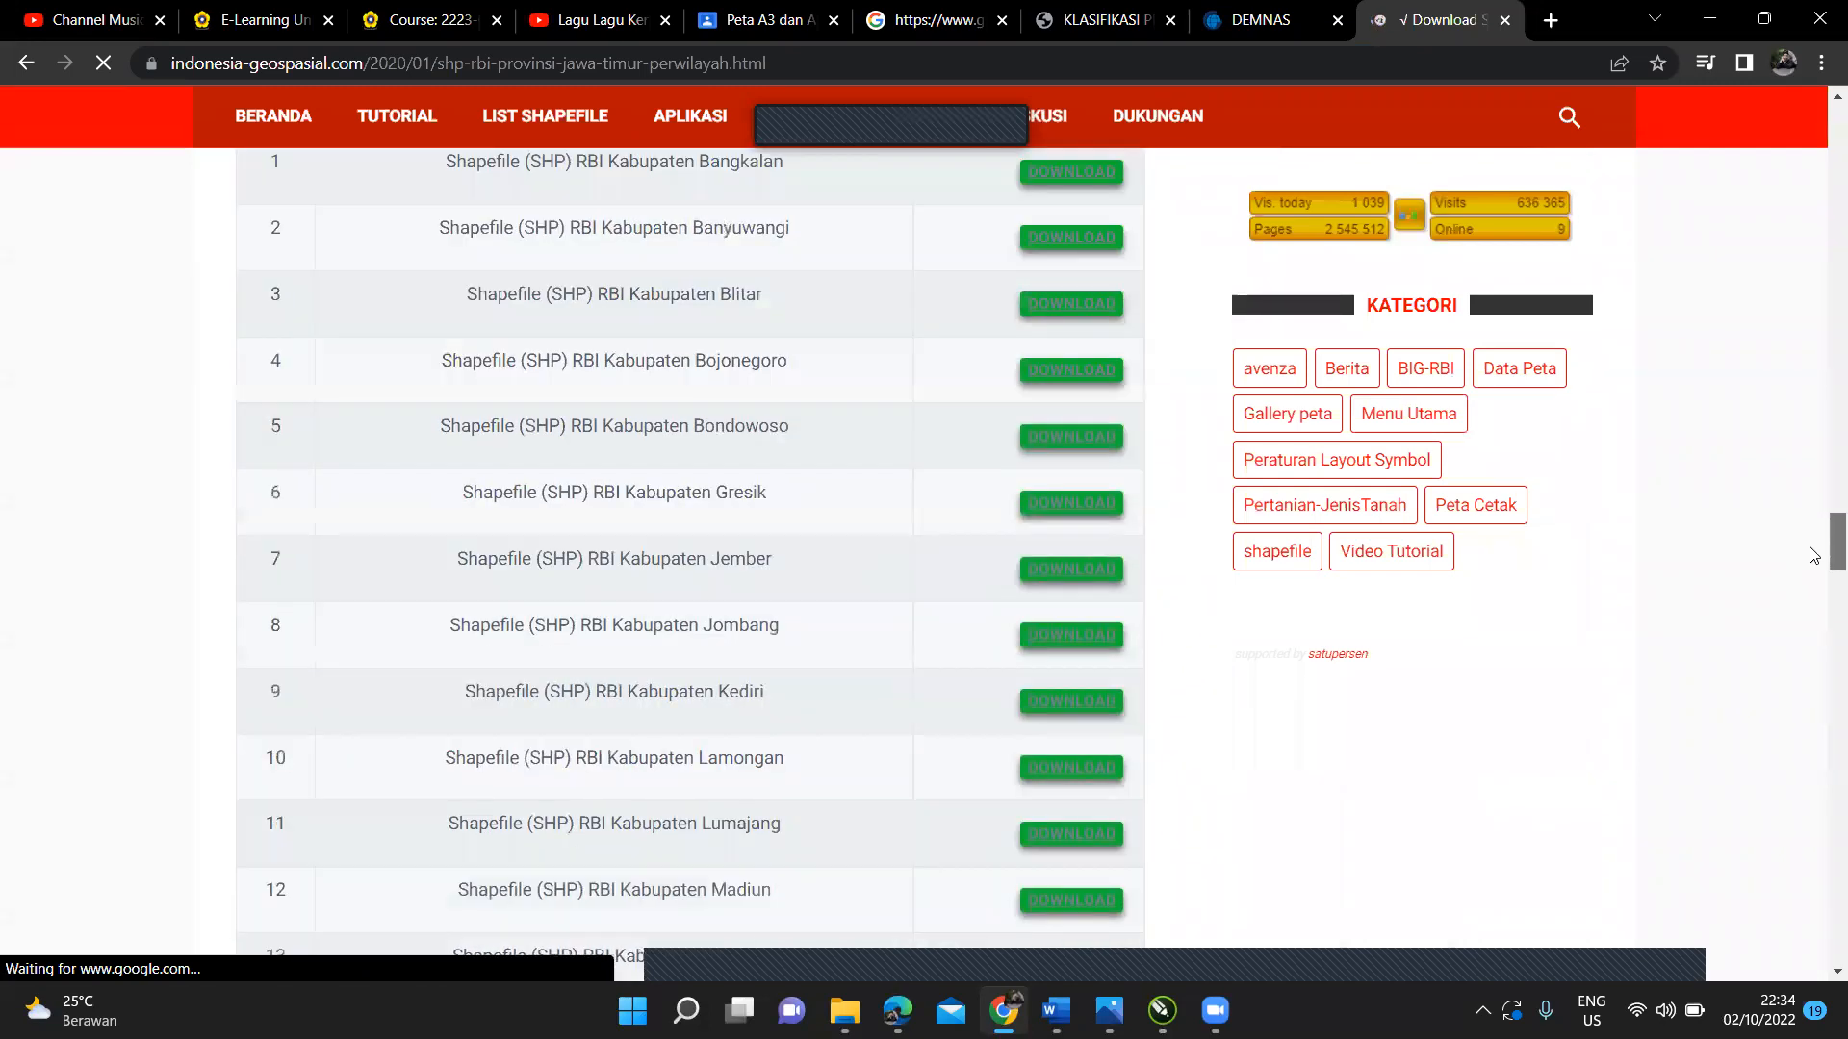
scroll(1816, 568, up, 1)
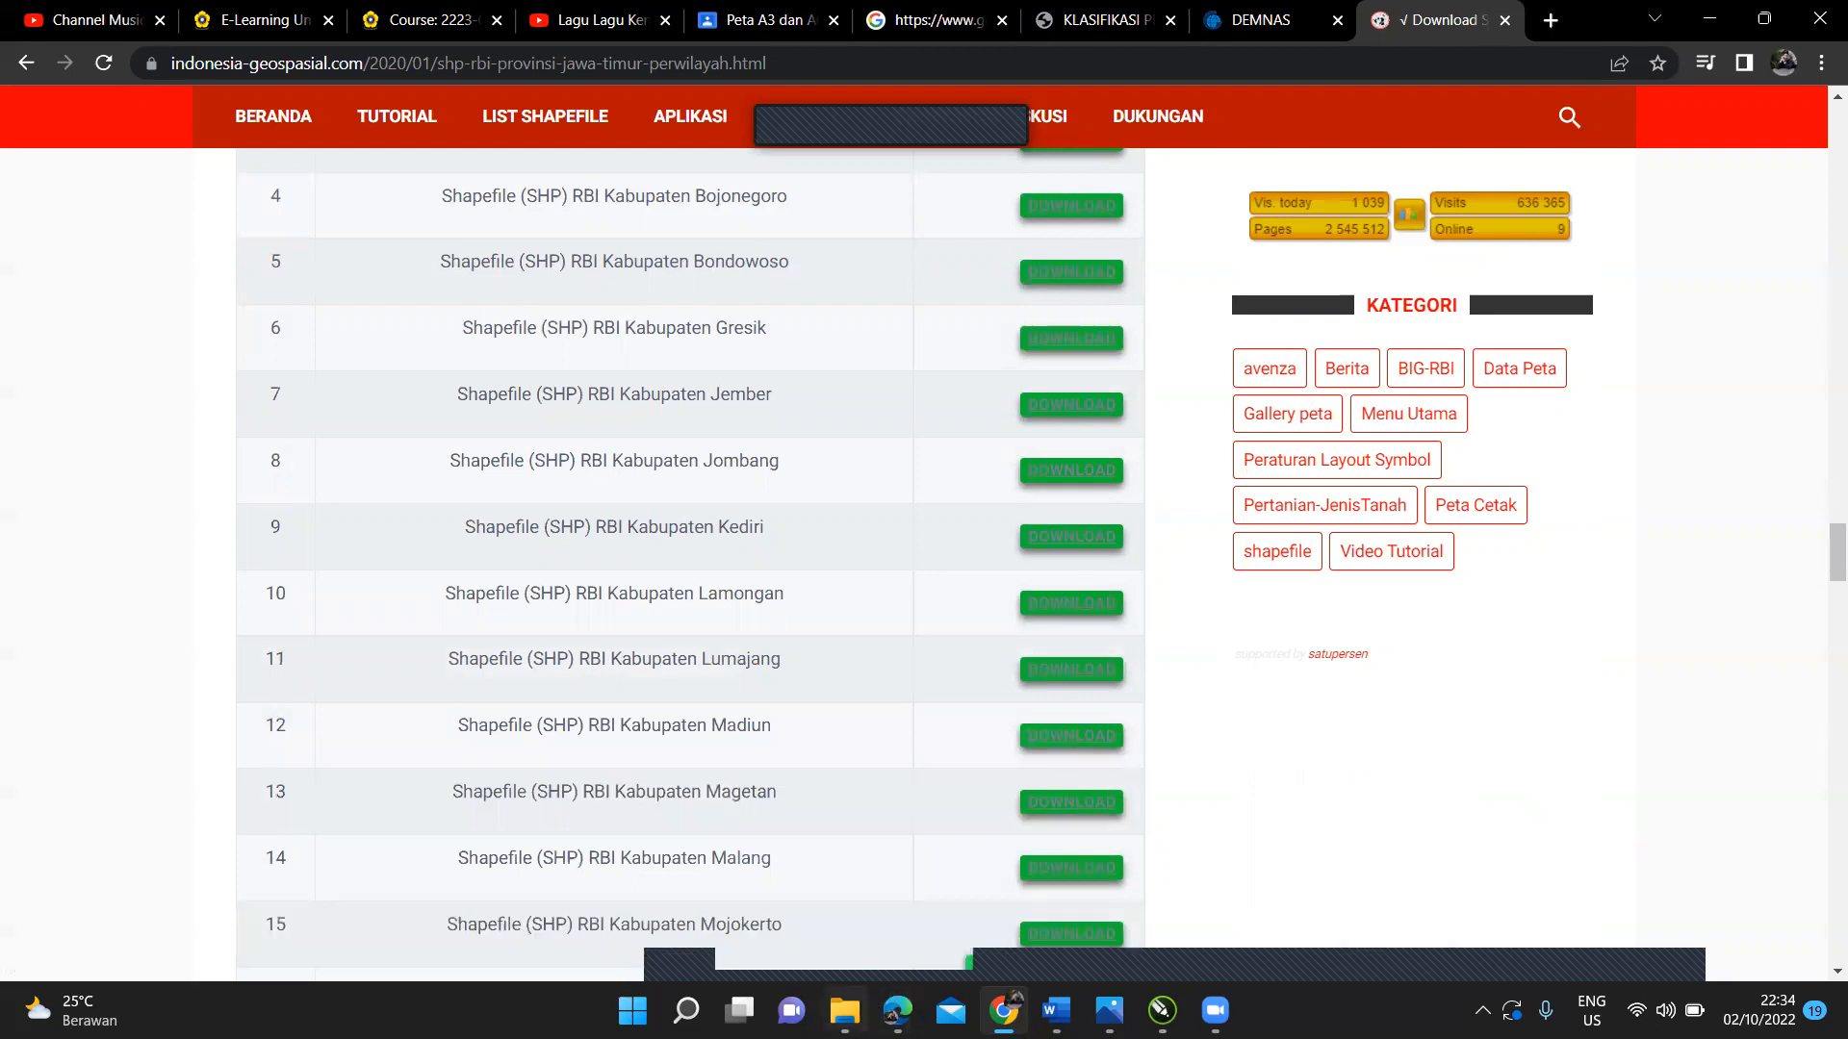
Step: Switch to File Explorer, look inside the nested Kab Jember folders, and return to the Peta morfo tutor folder
click(845, 1010)
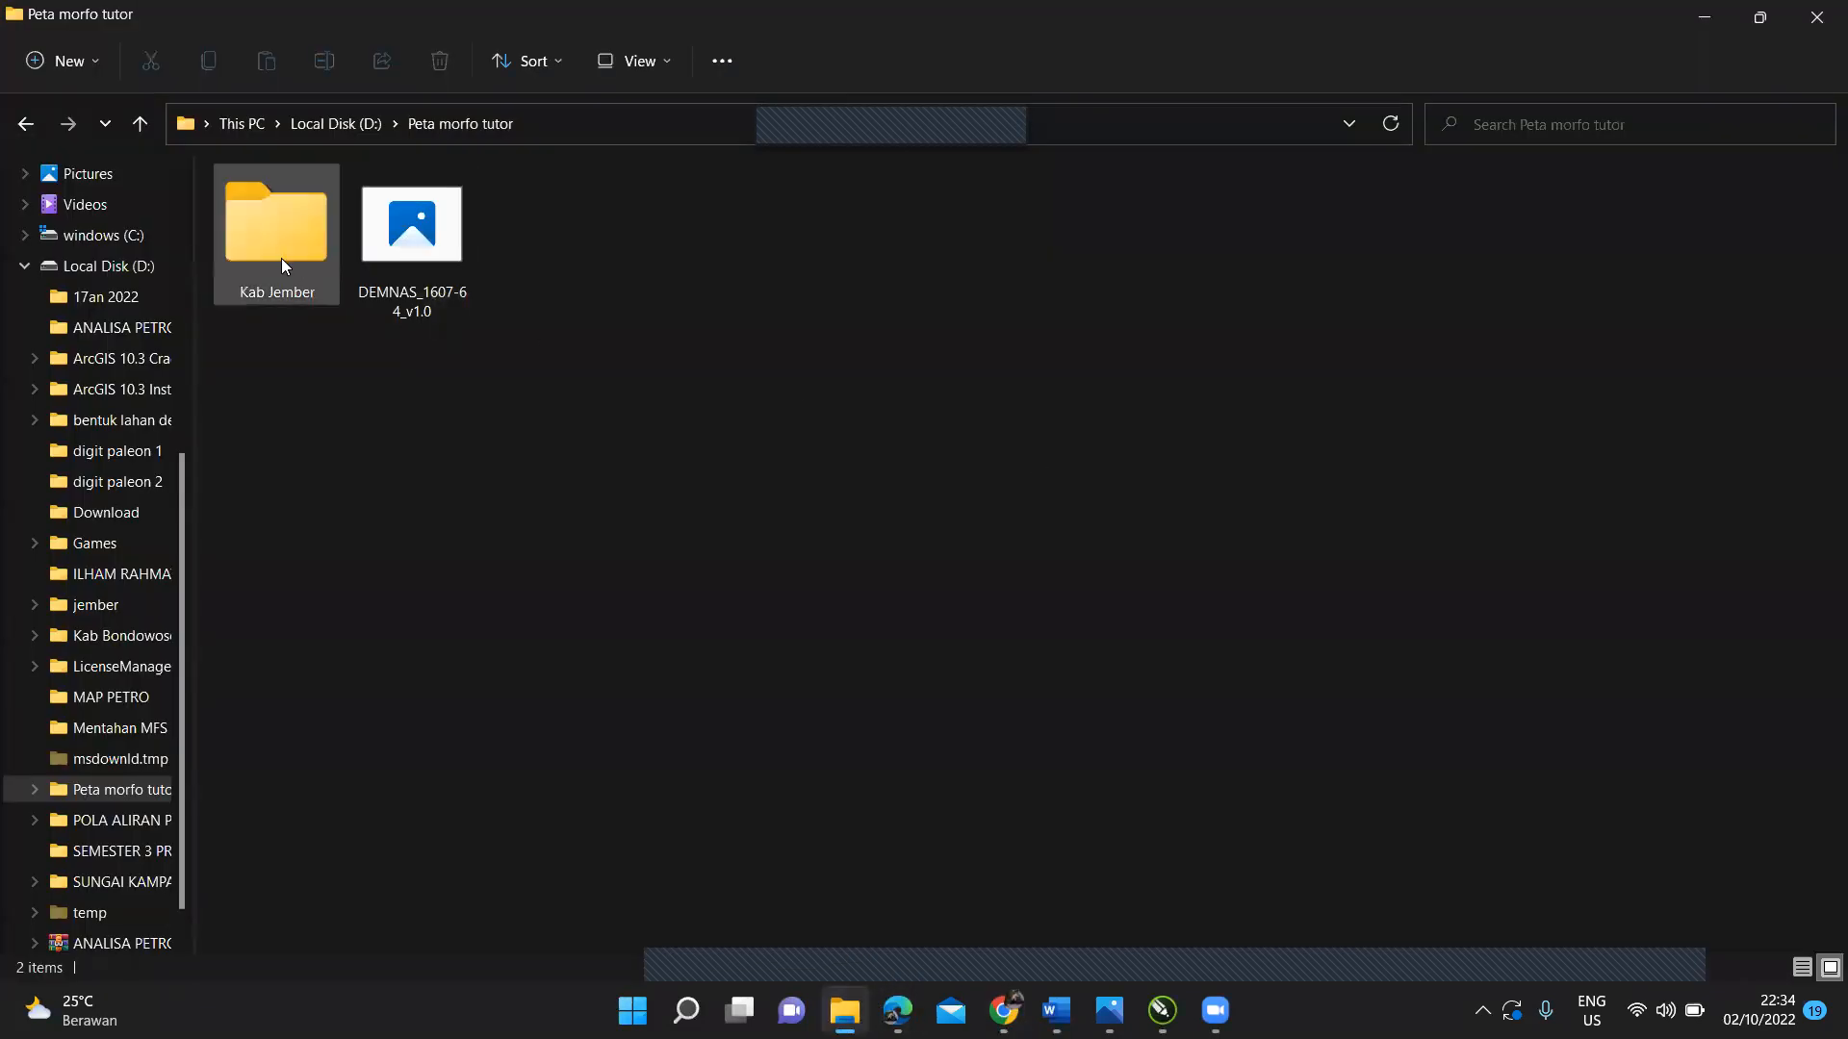
double_click(327, 289)
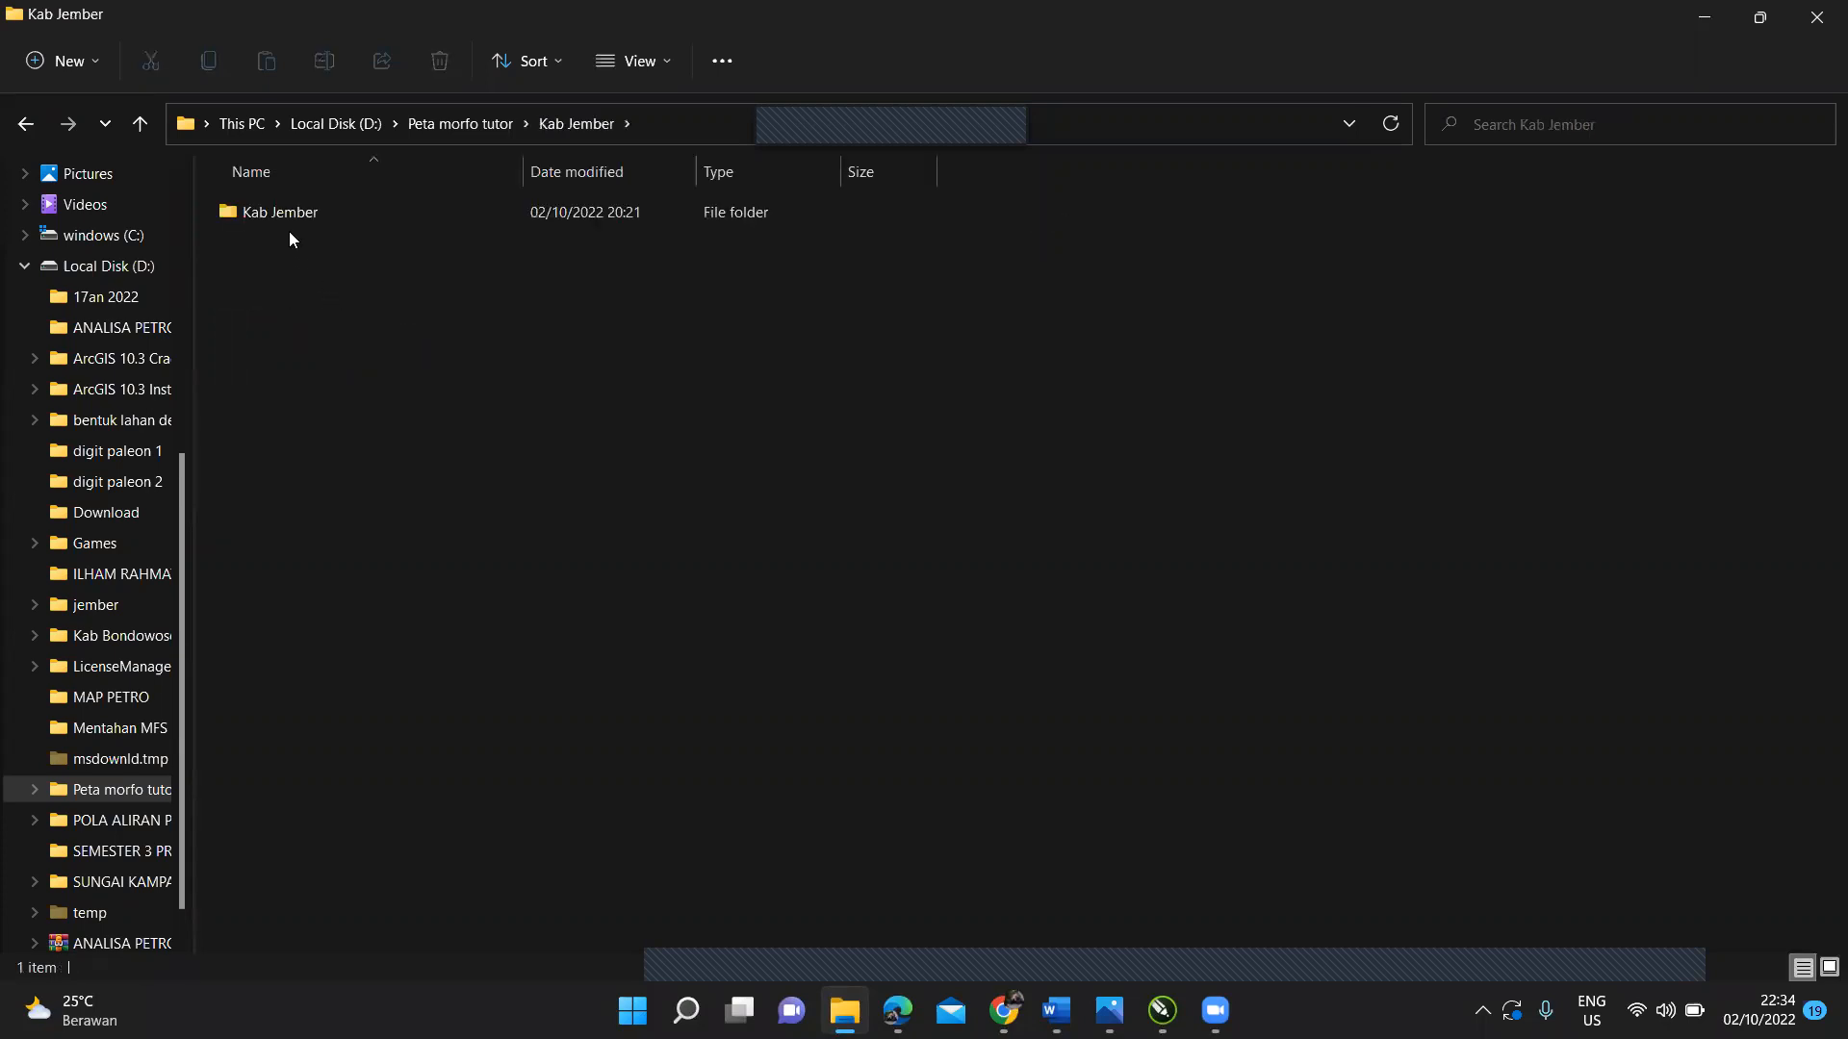
double_click(337, 220)
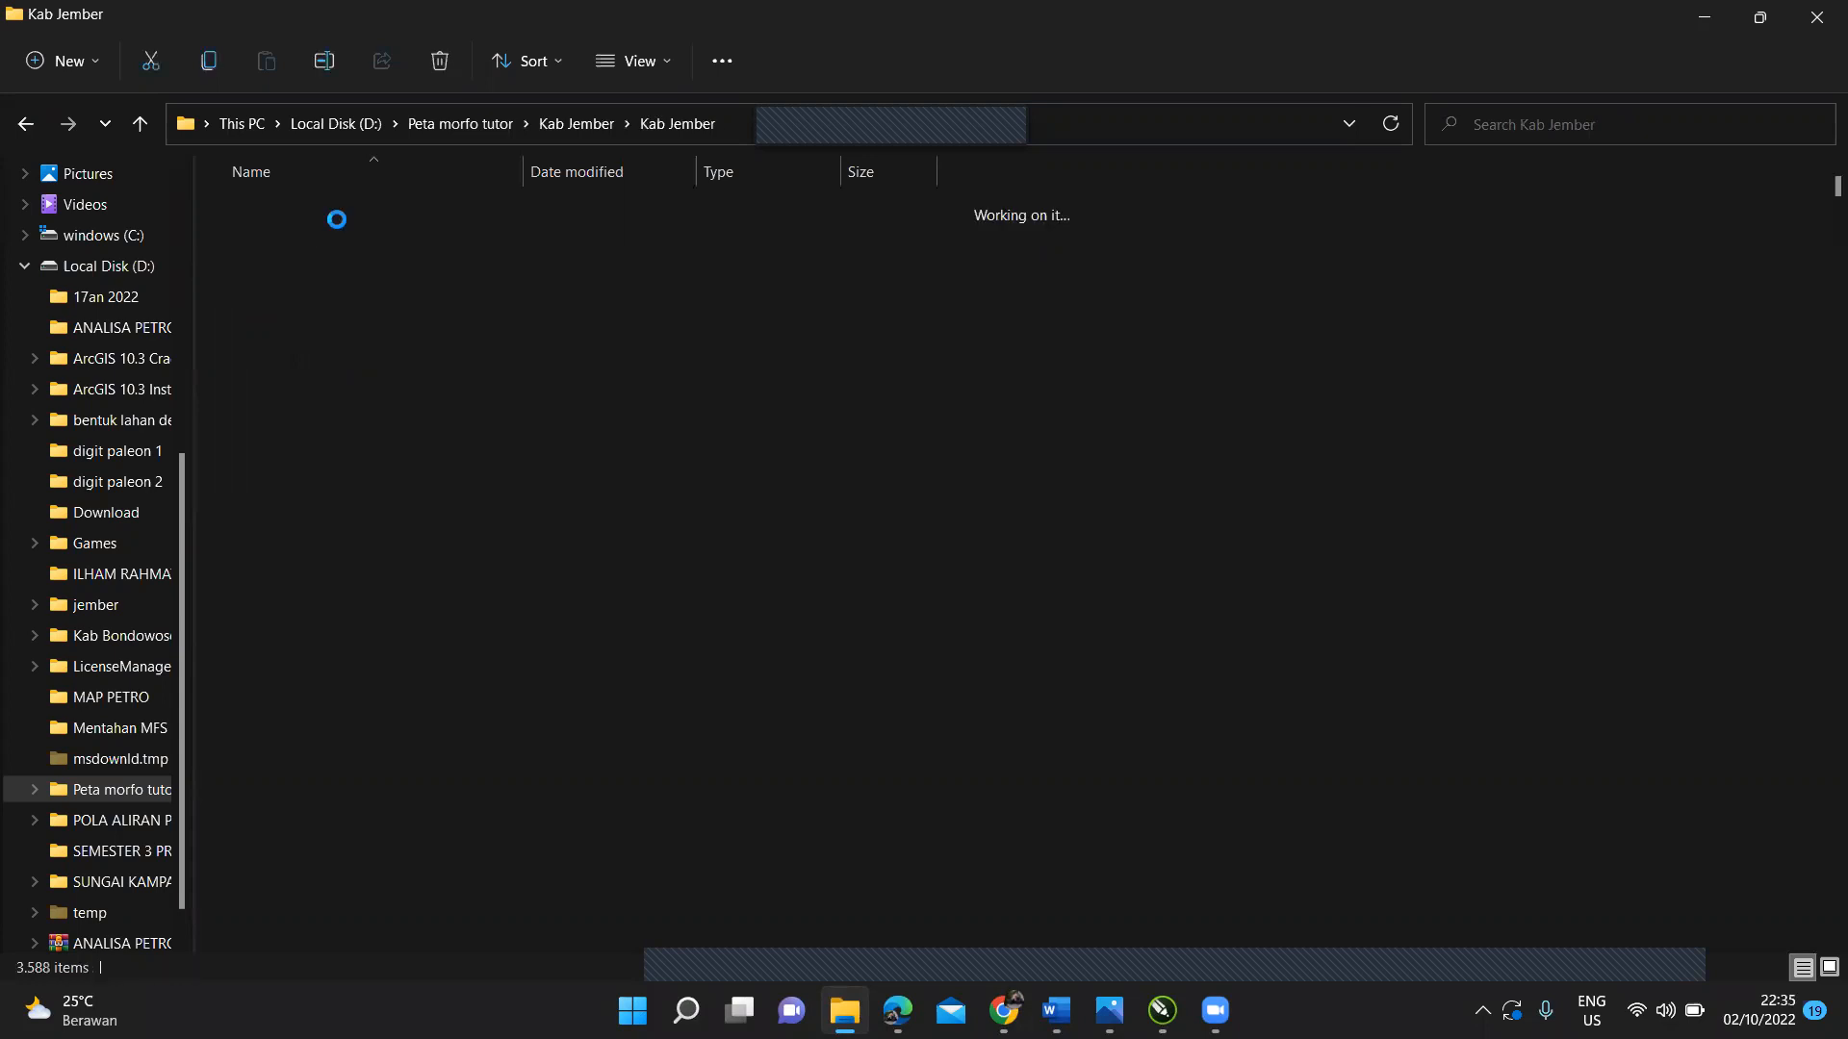
click(27, 125)
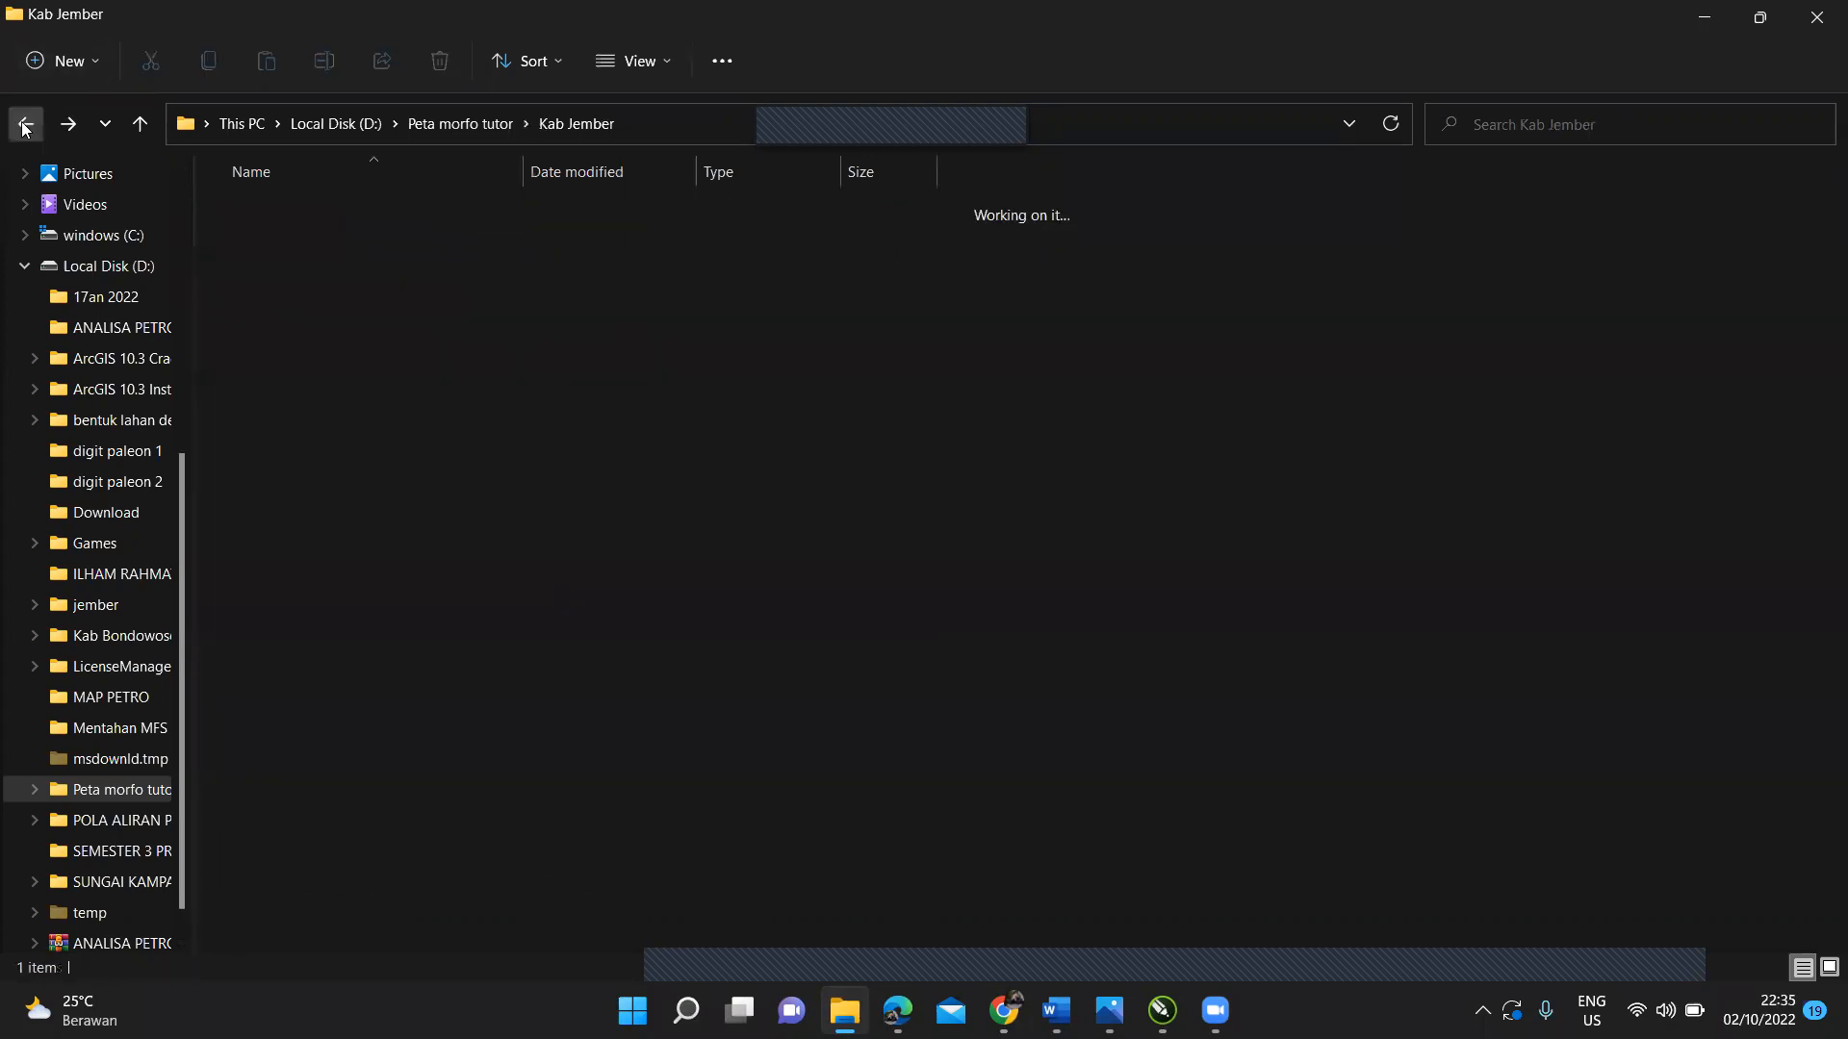
click(27, 125)
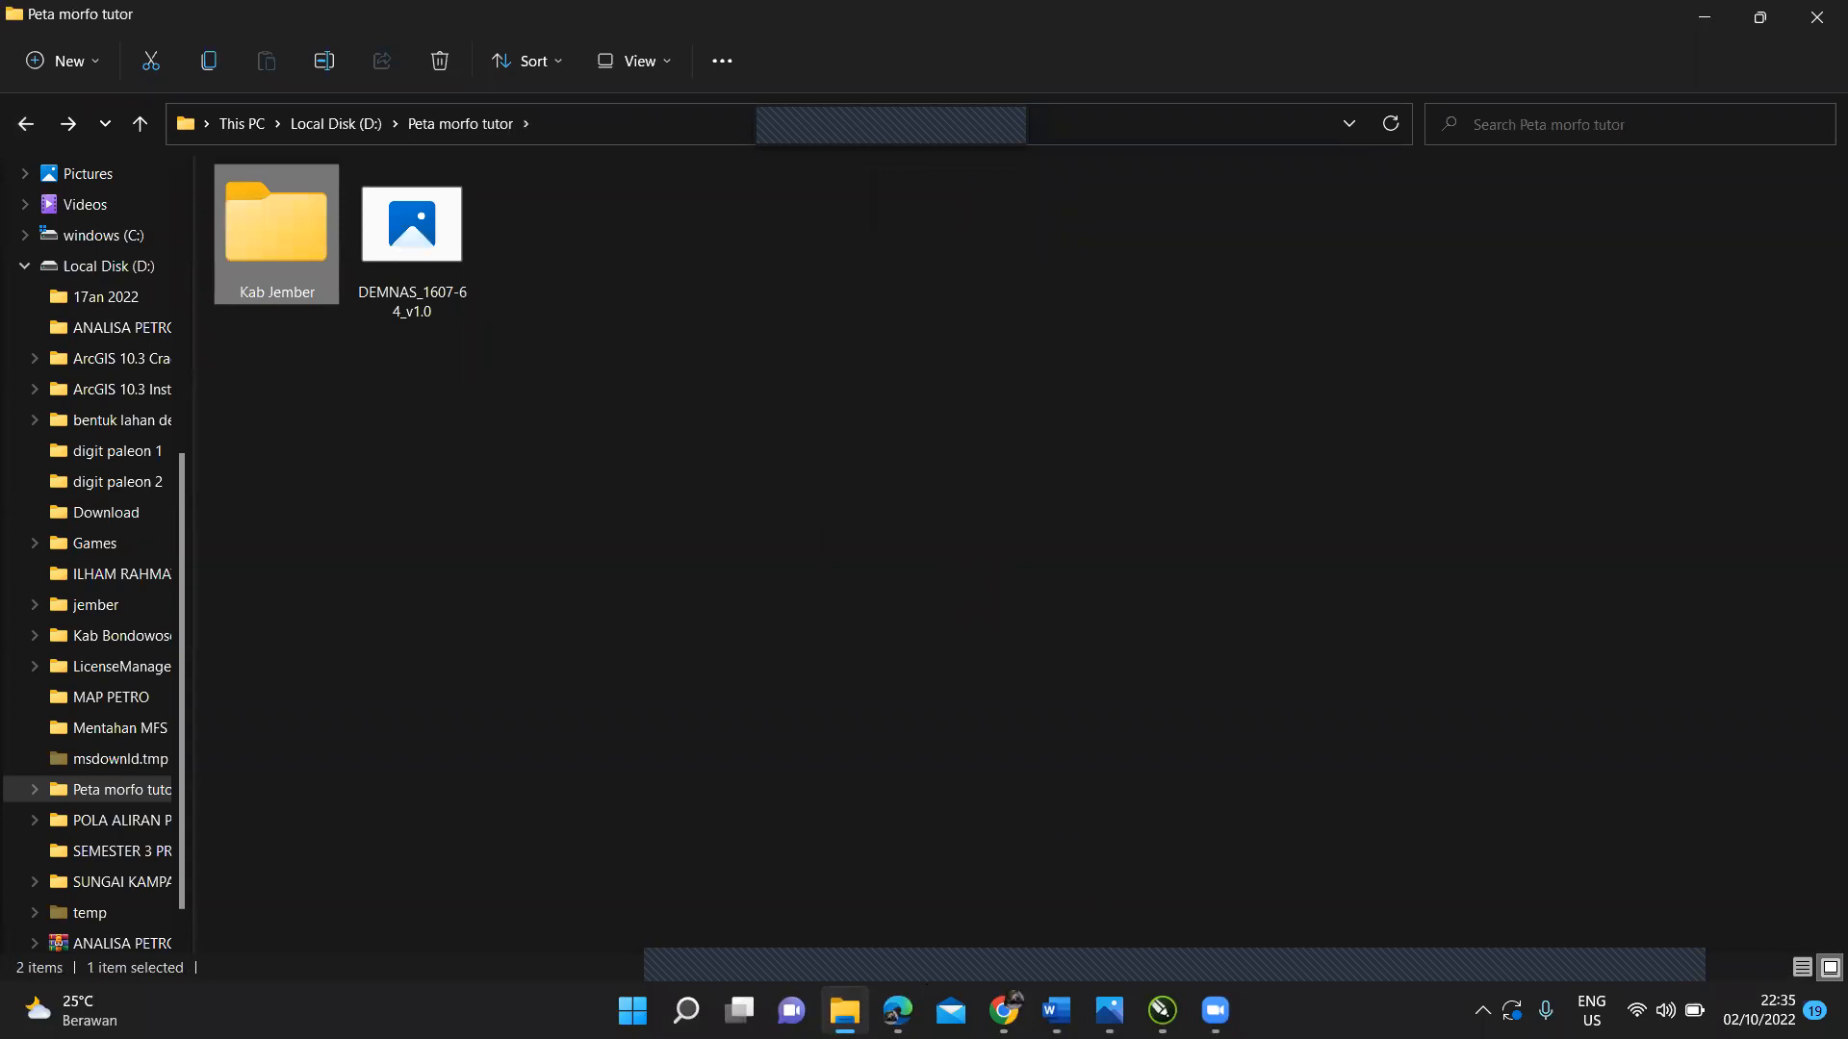
Step: Search Windows for Global Mapper 12 and launch it
key(super+s)
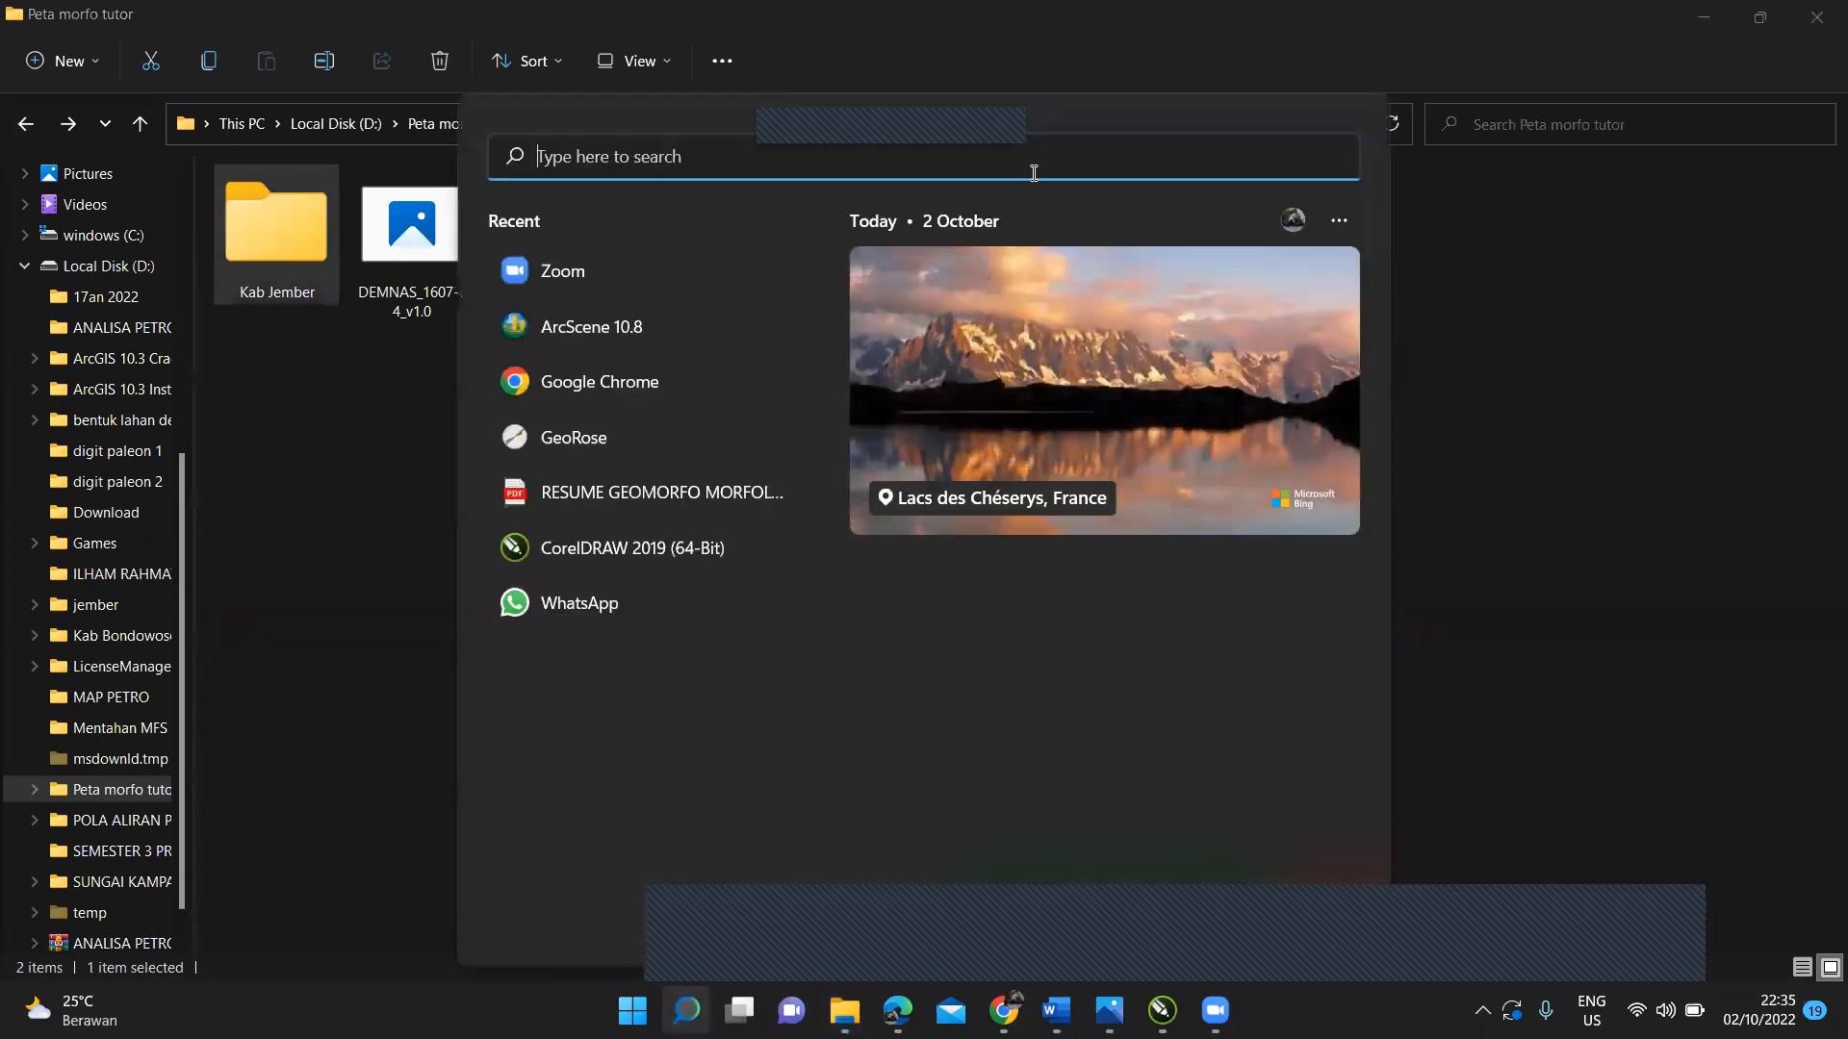
text(global Mapper 12)
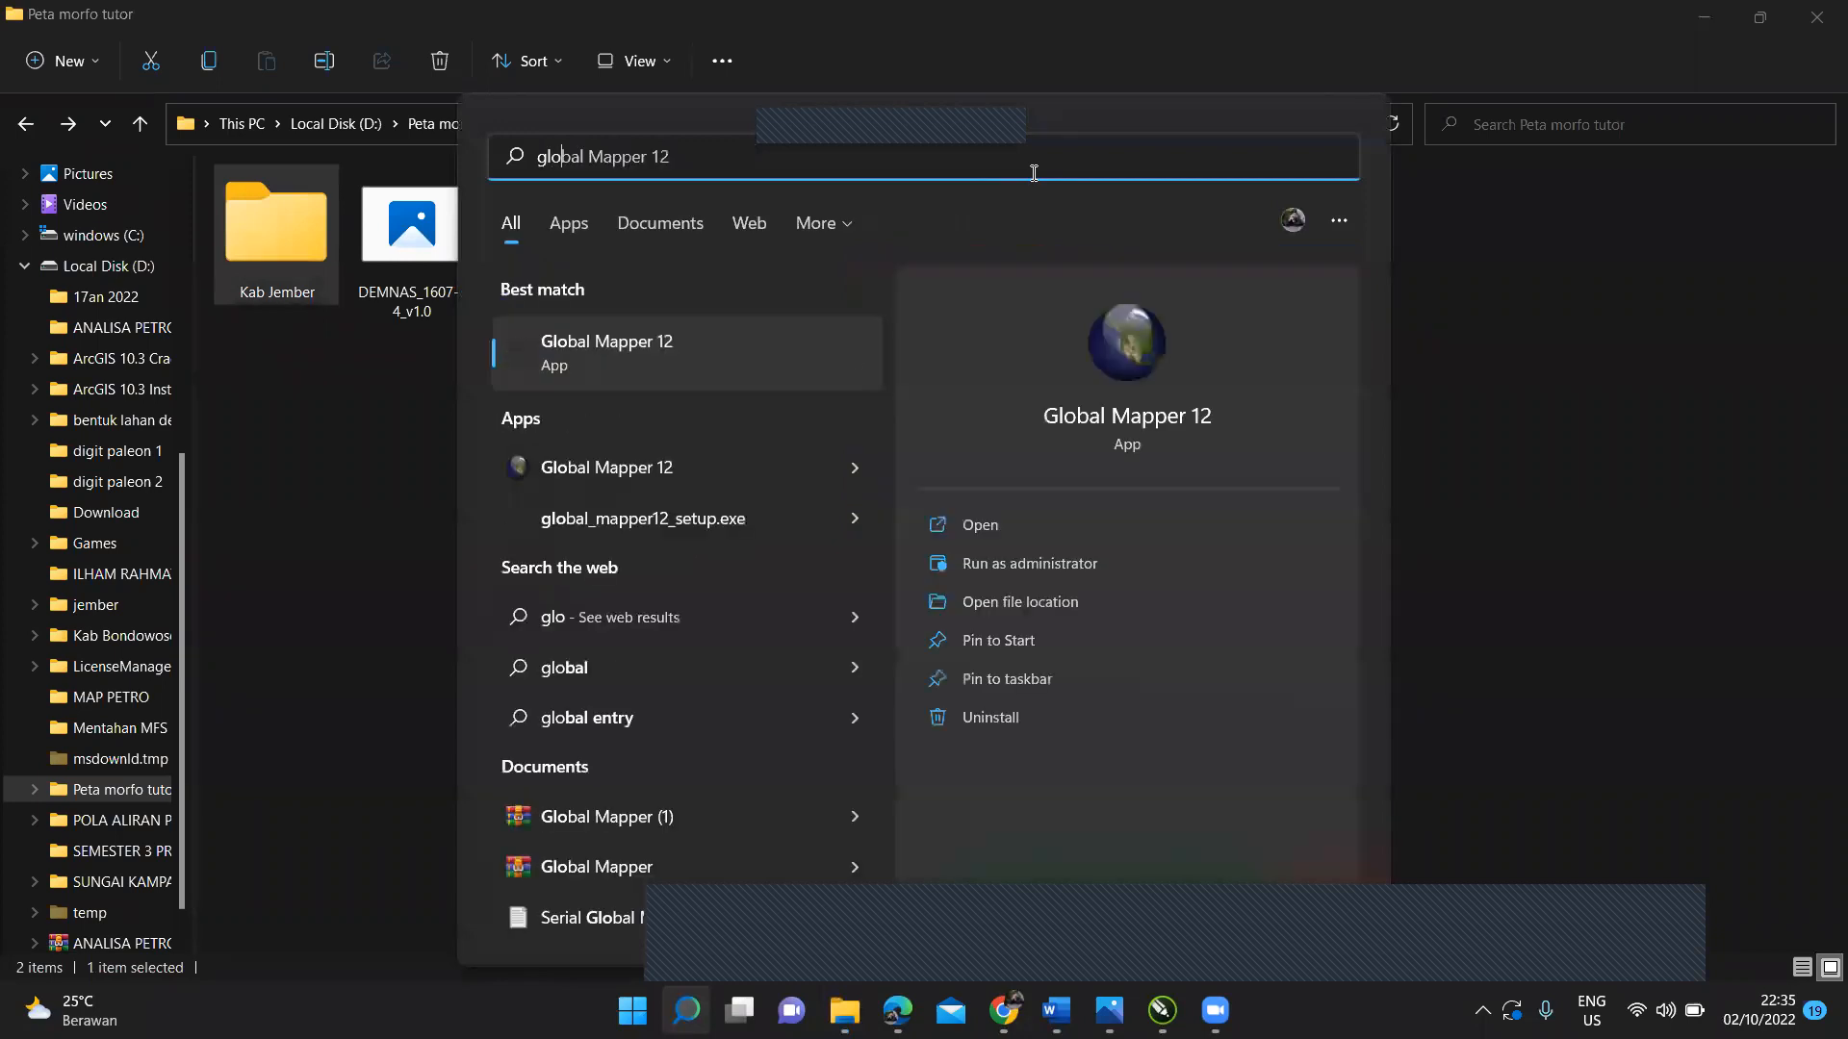
click(806, 382)
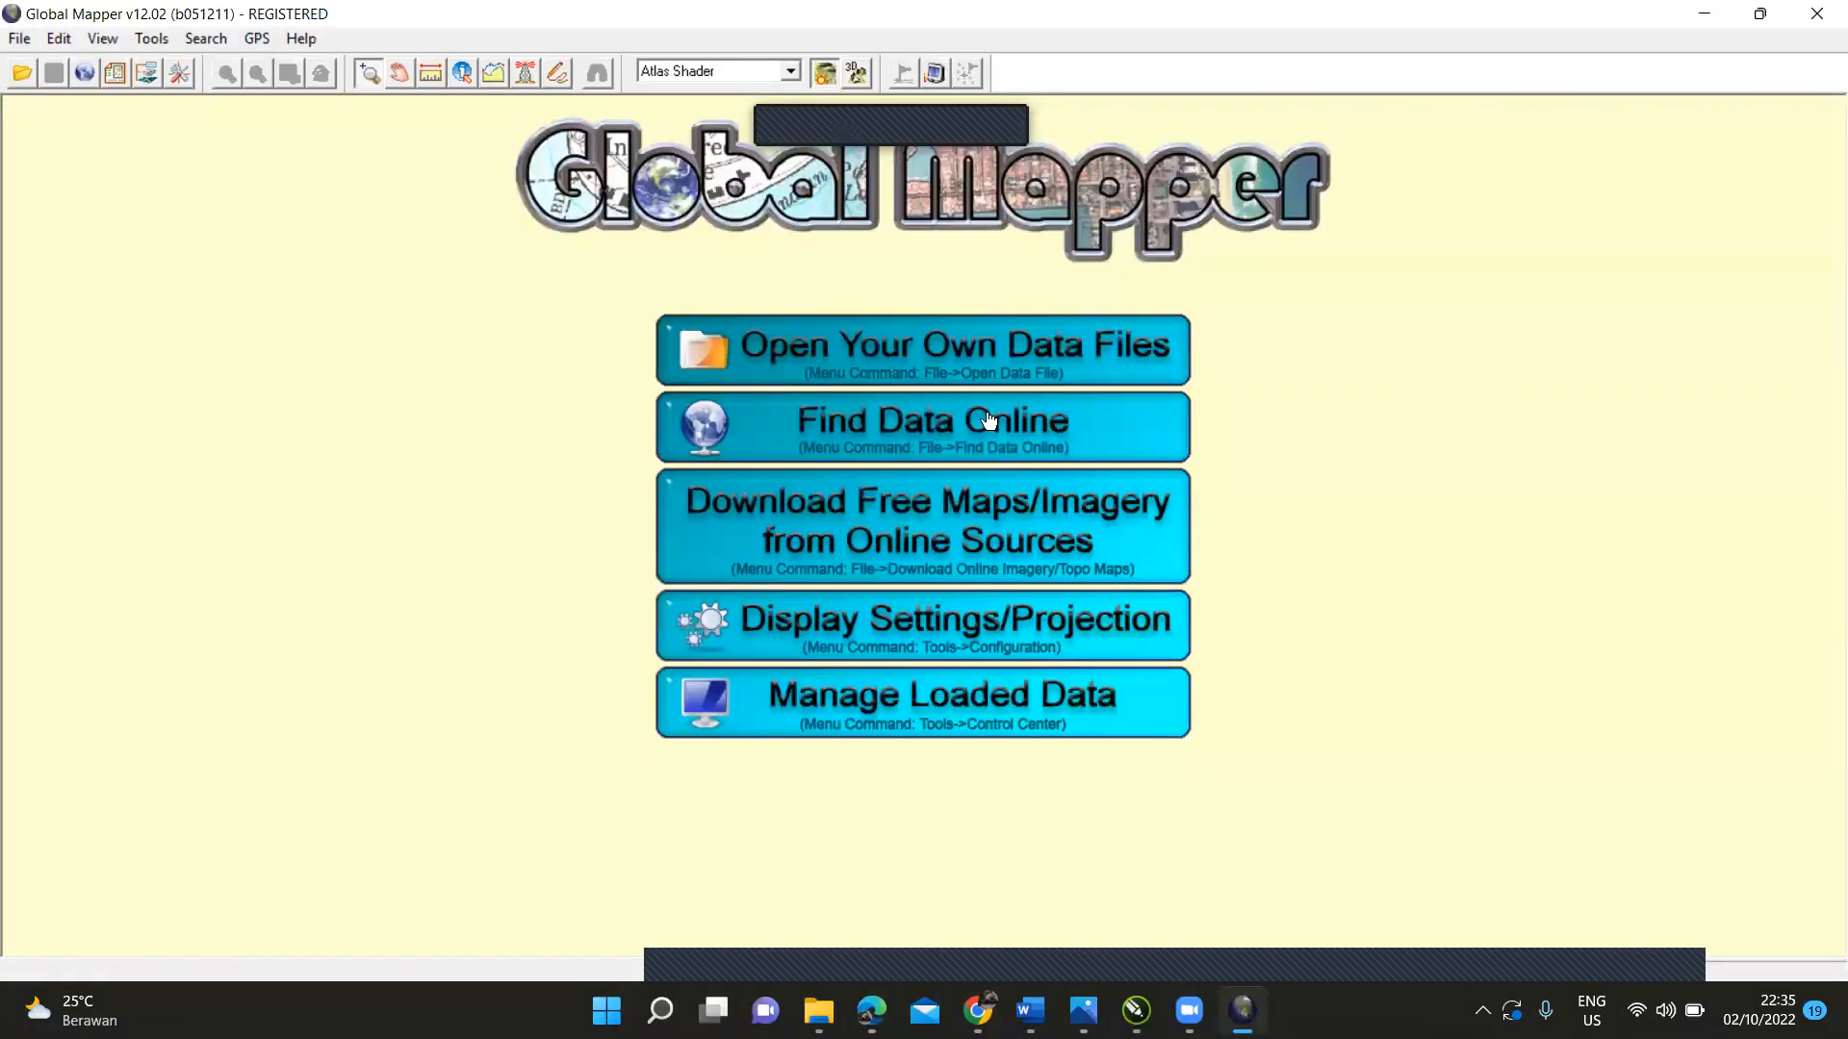
Step: Load the DEMNAS_1607-64_v1.0 elevation file from the Peta morfo tutor folder on Local Disk (D:)
click(1019, 373)
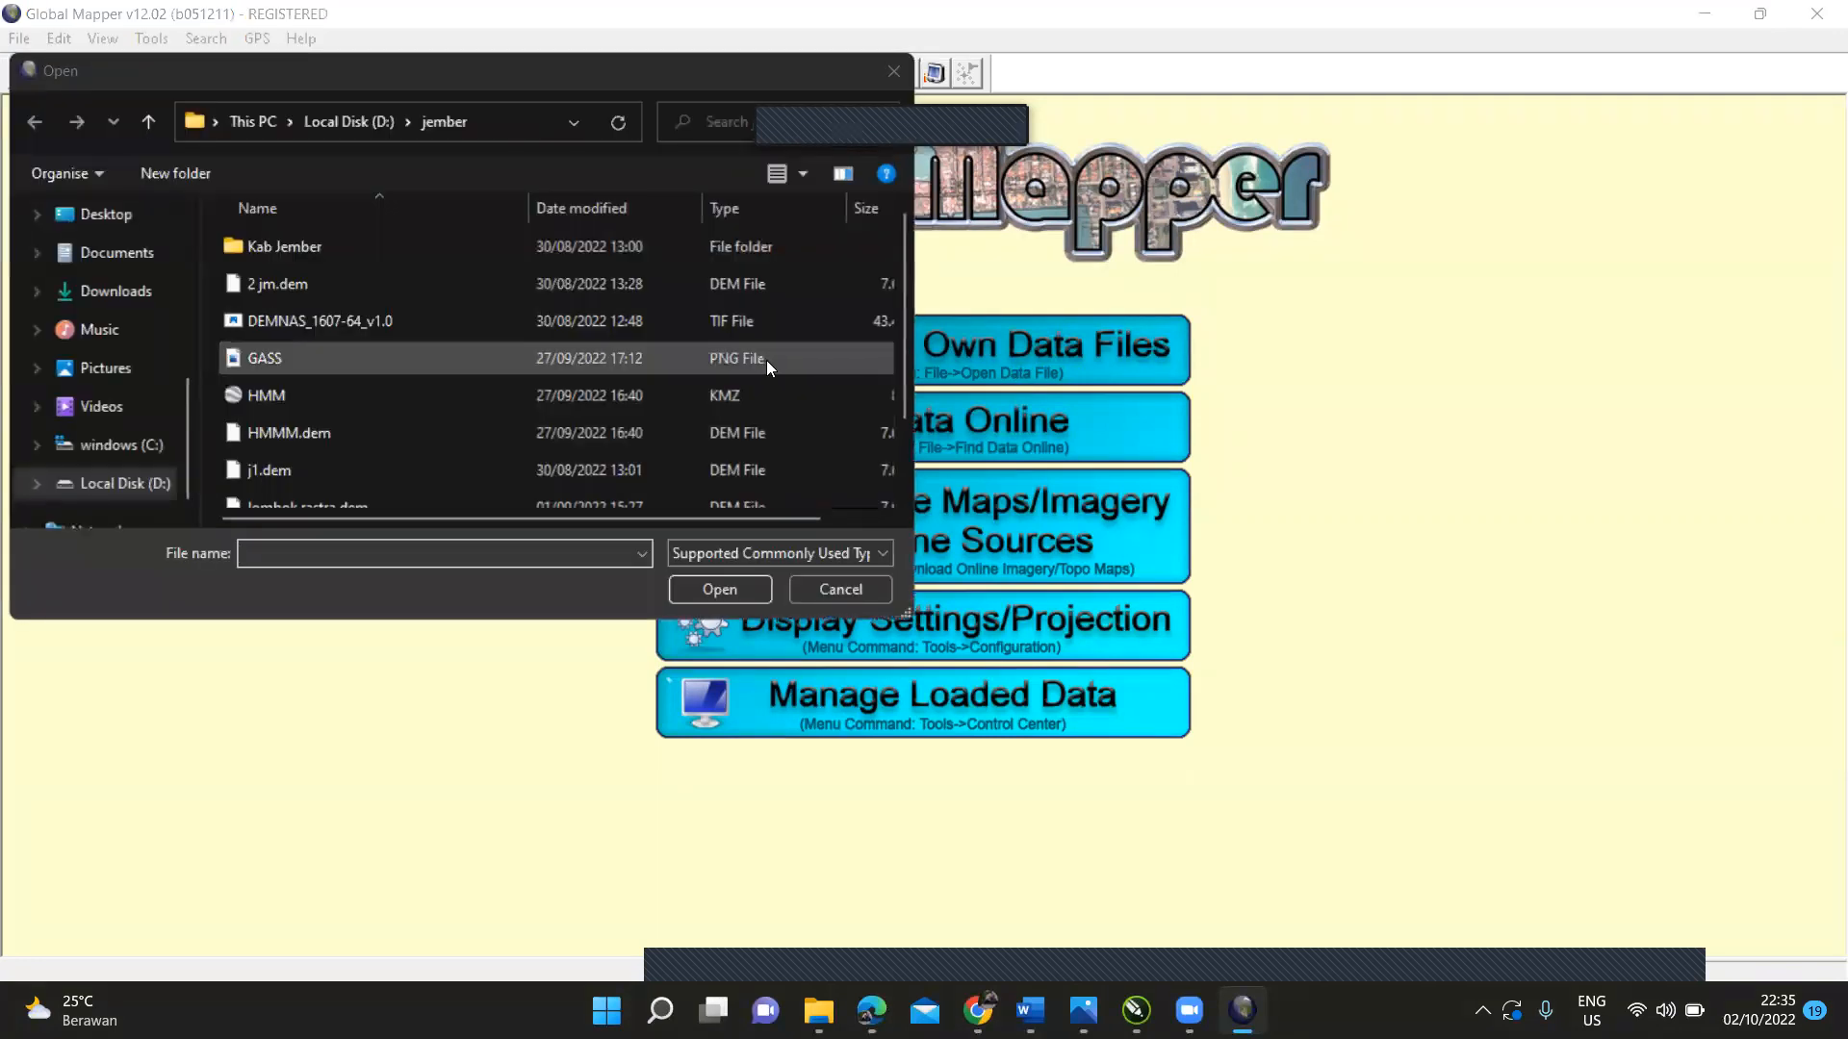
click(164, 484)
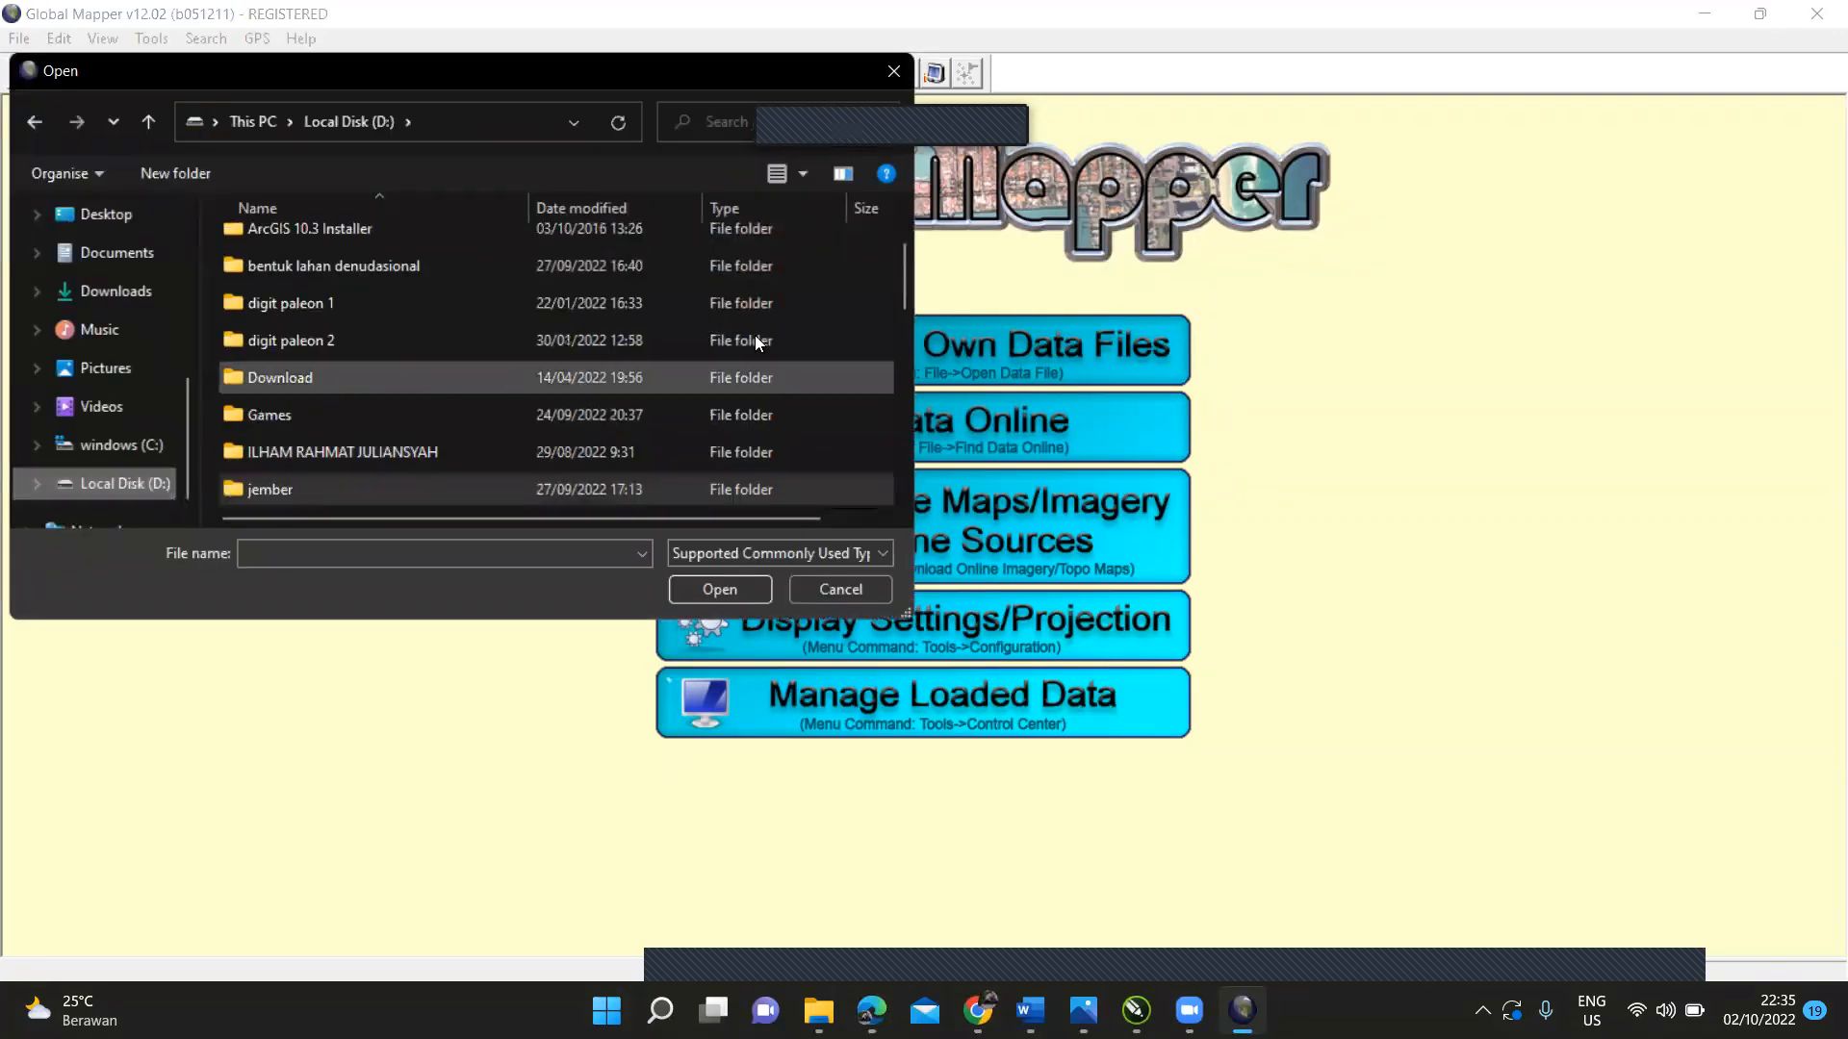
drag(906, 254, 914, 340)
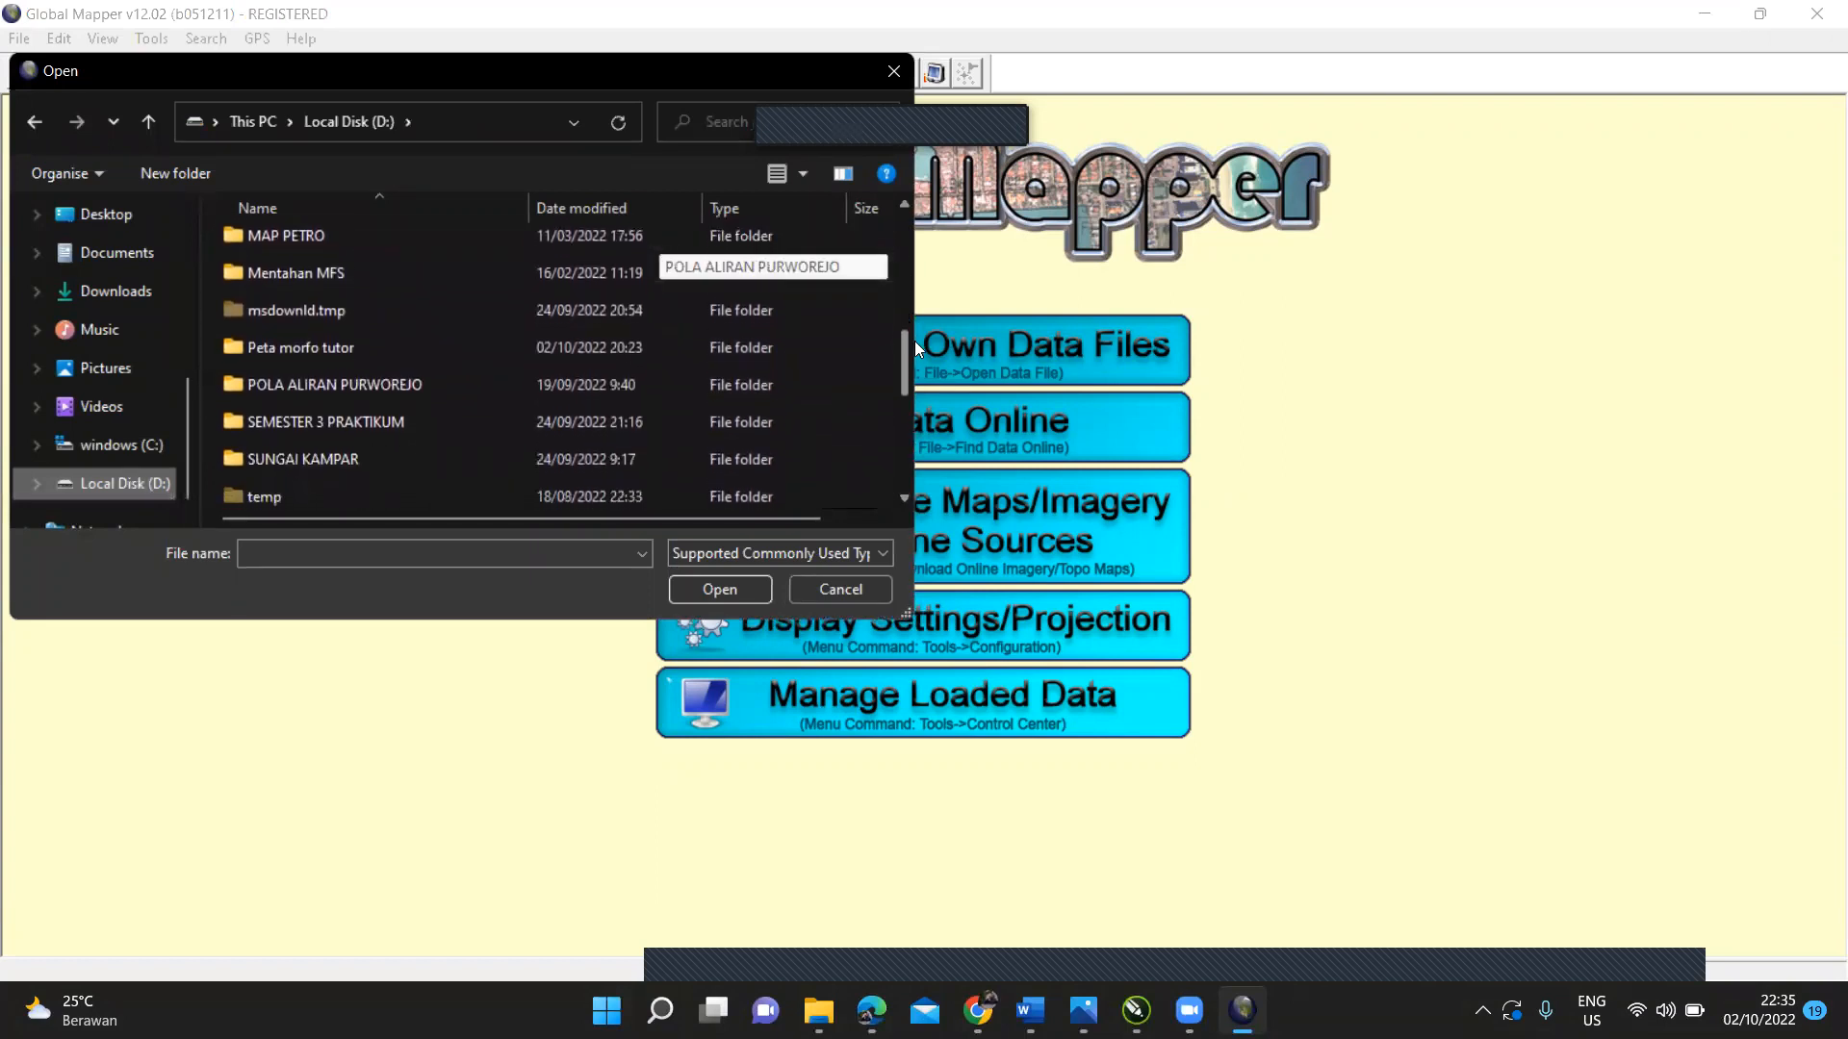
double_click(648, 355)
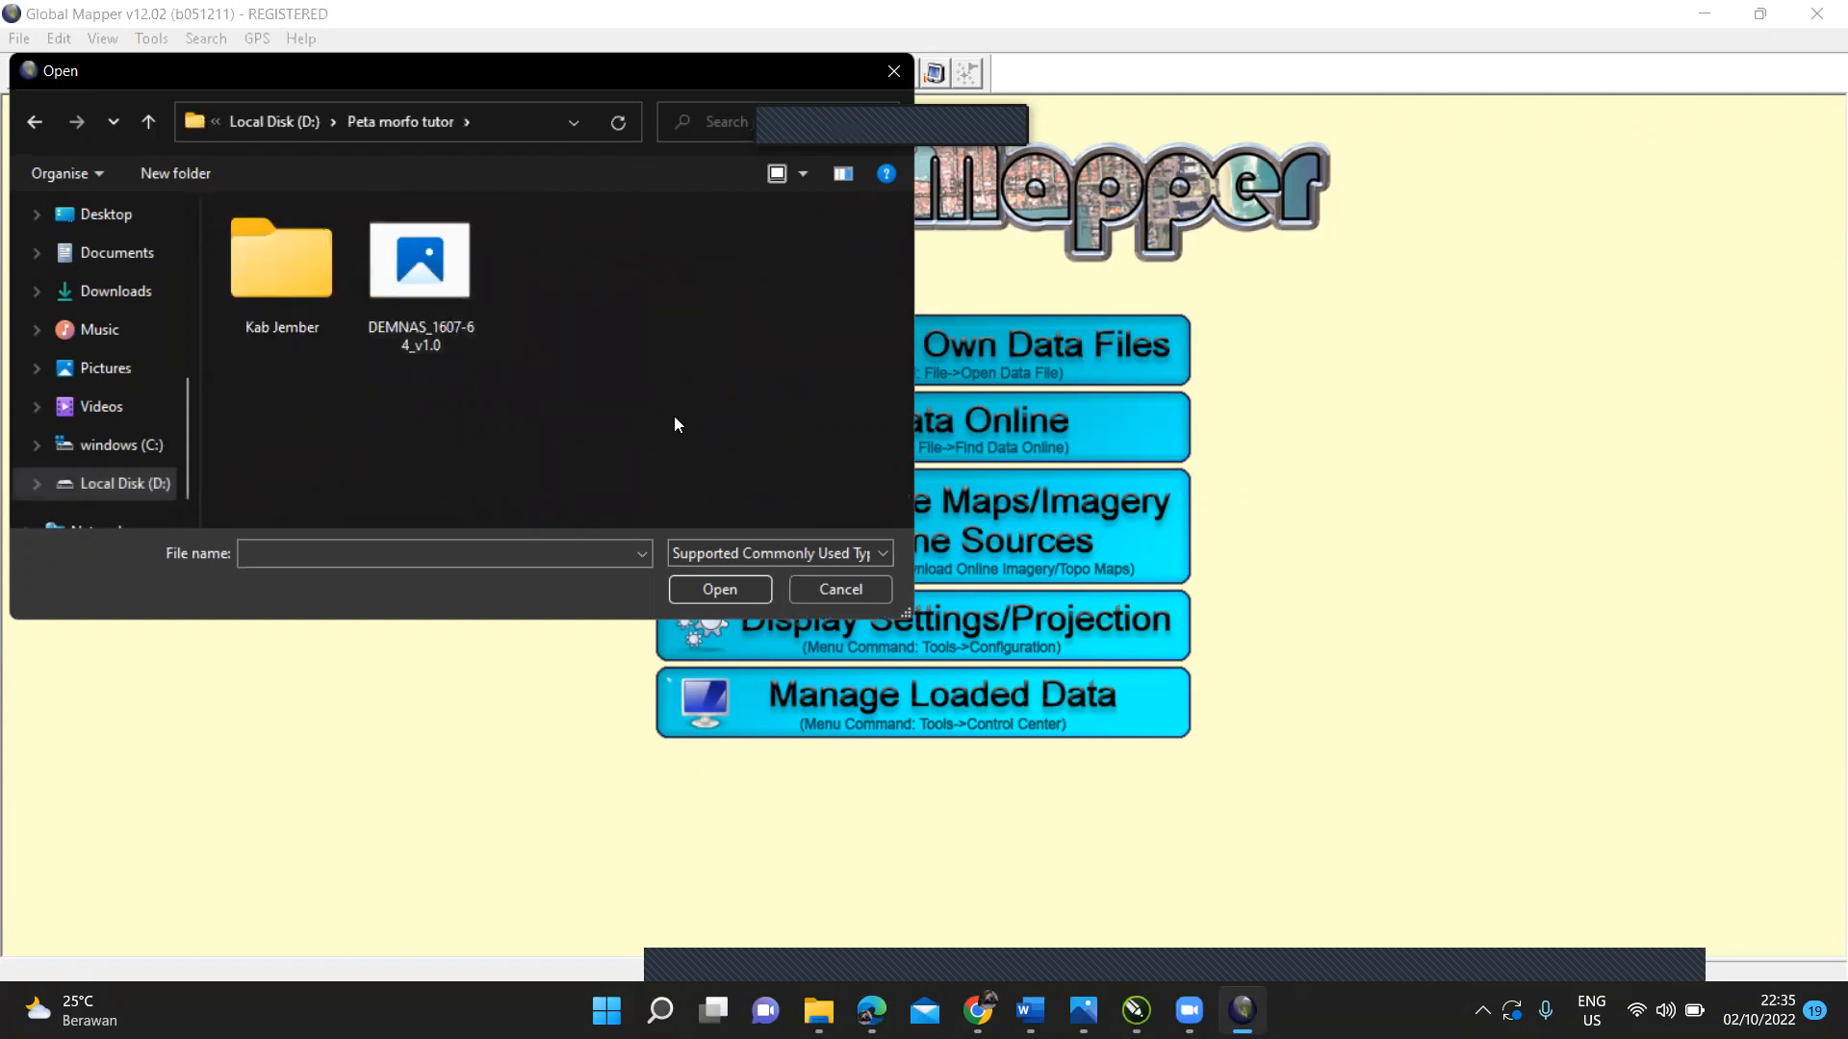
click(435, 294)
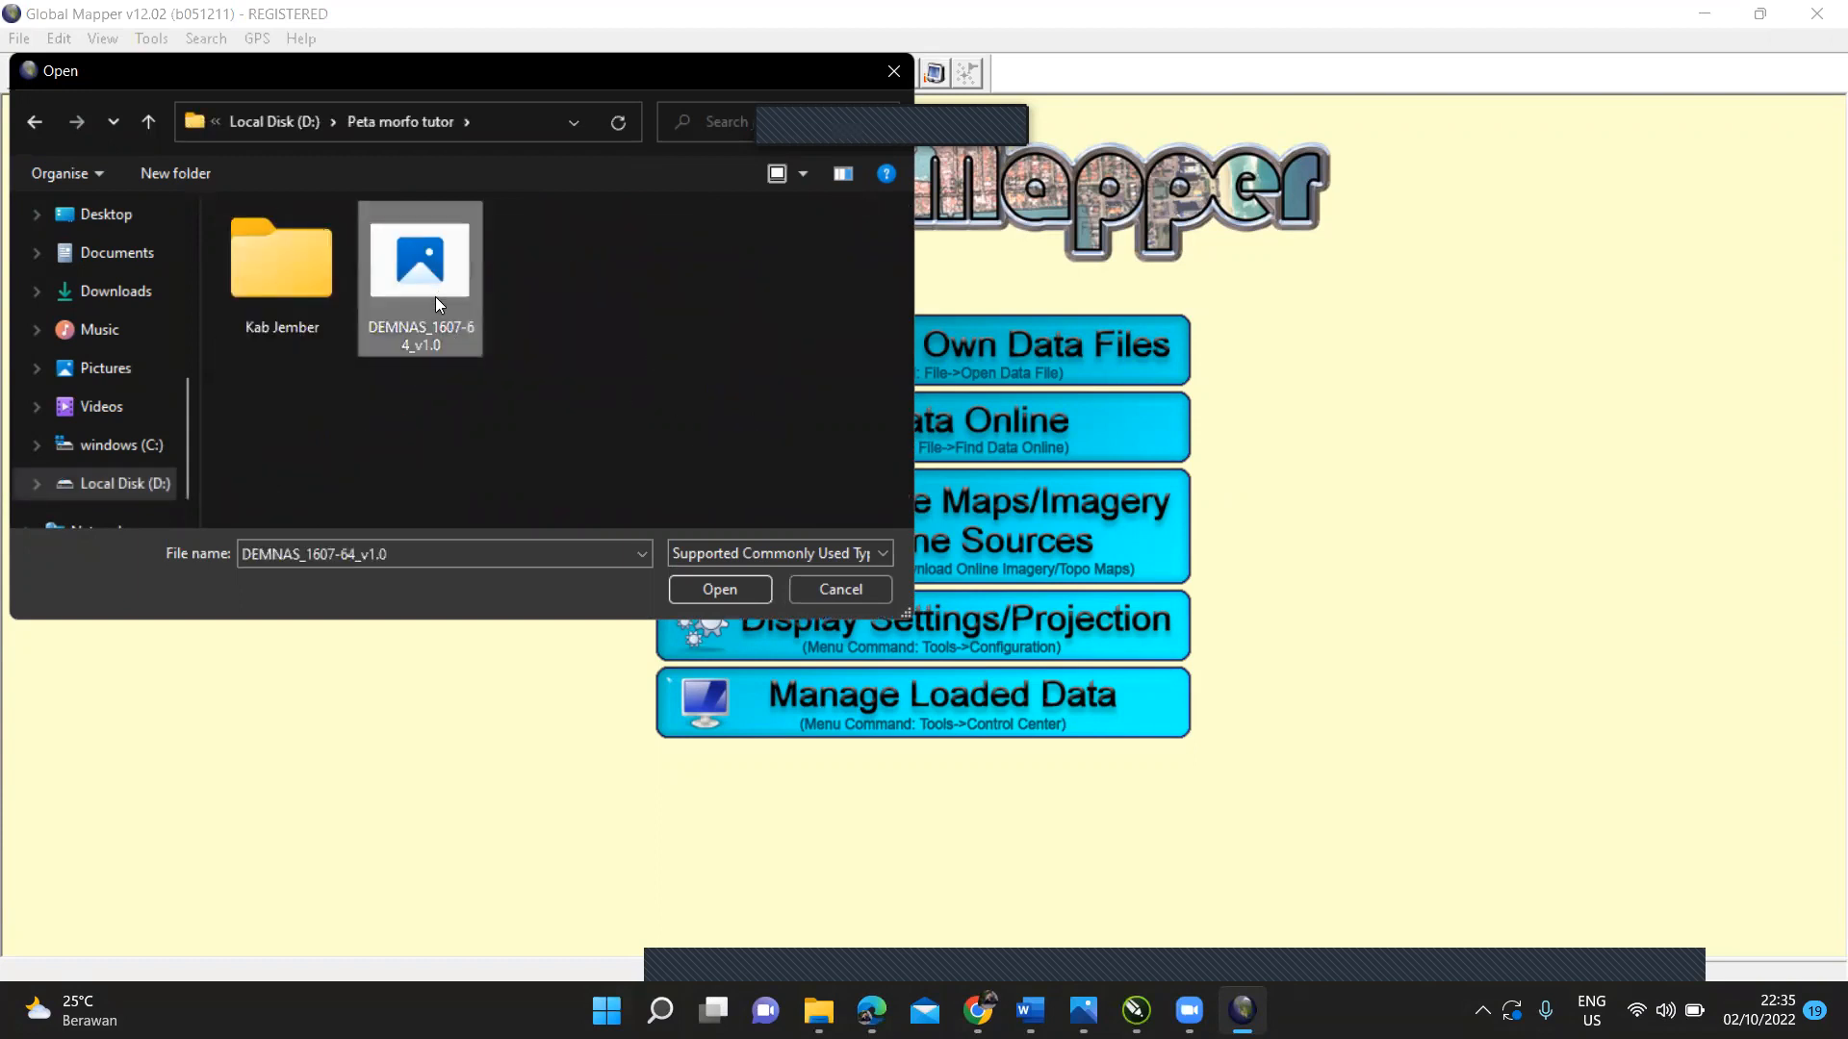
click(727, 585)
click(914, 719)
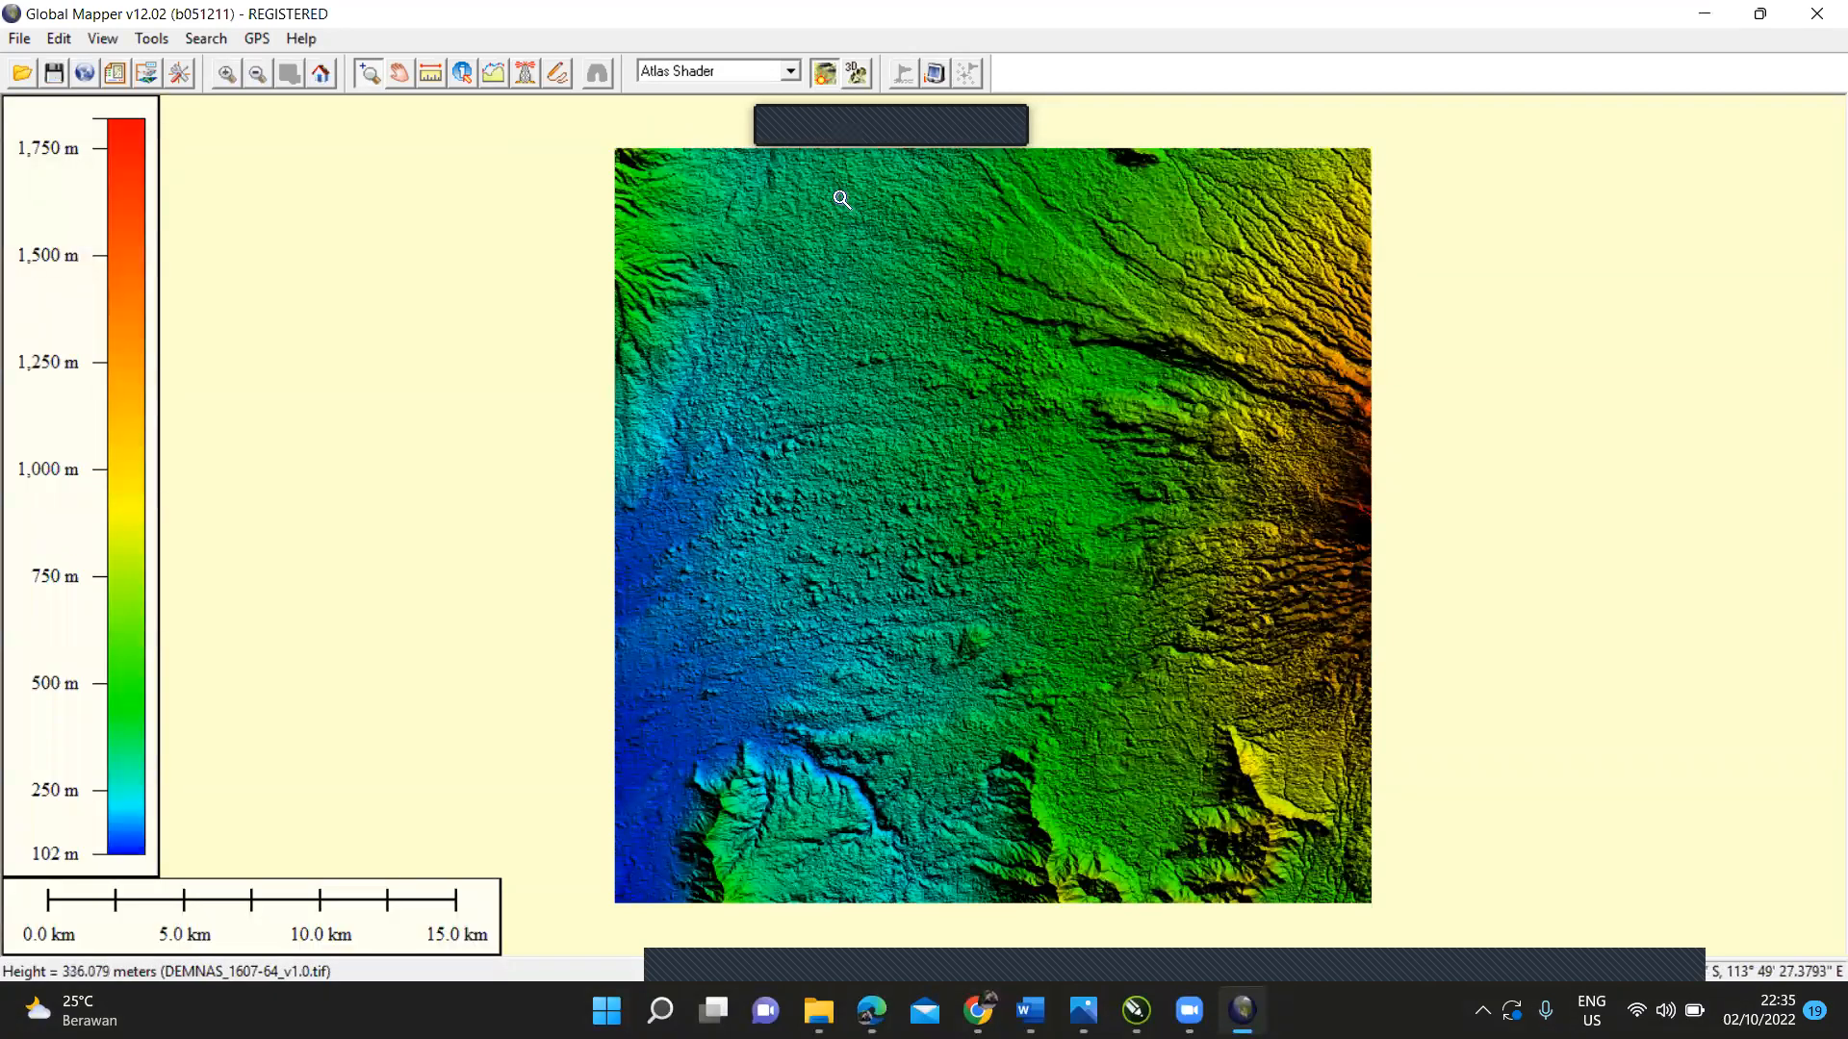
Step: Start a distance/bearing (COGO) line feature in the east-central part of the terrain and add a point 9 kilometers away at bearing 90
click(556, 79)
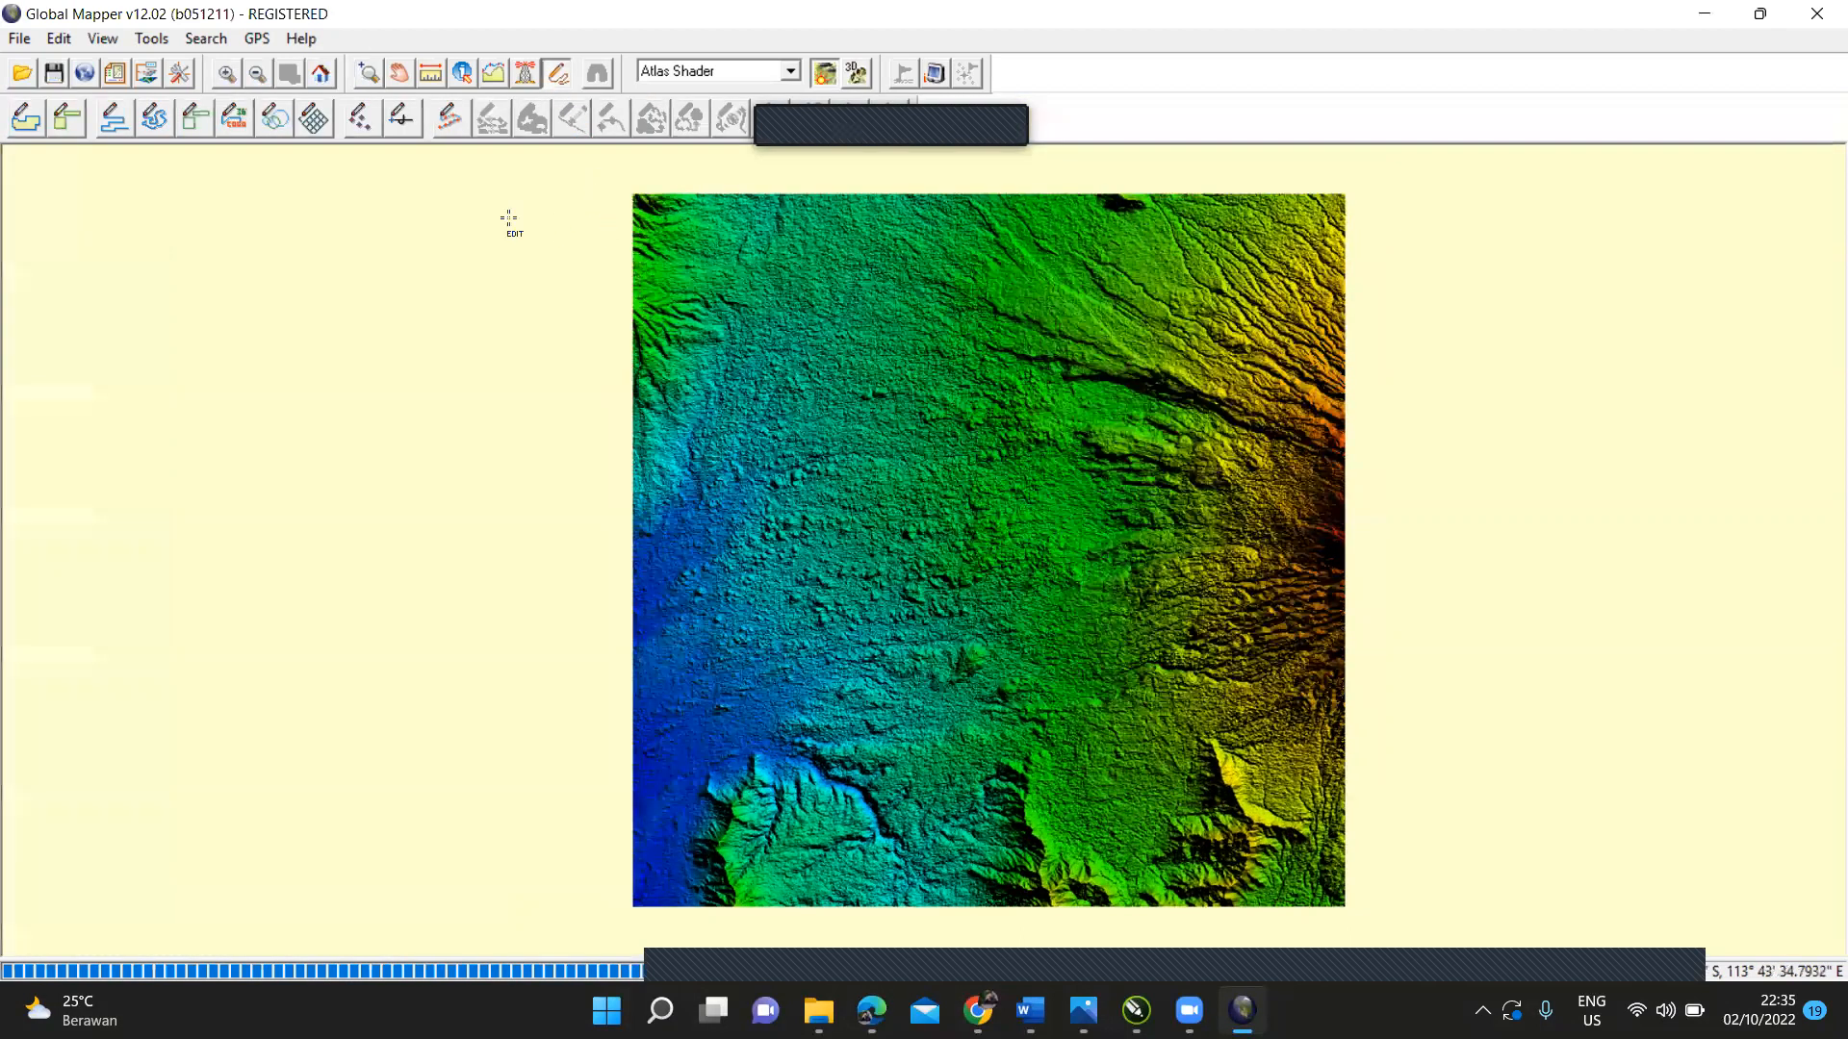
click(233, 119)
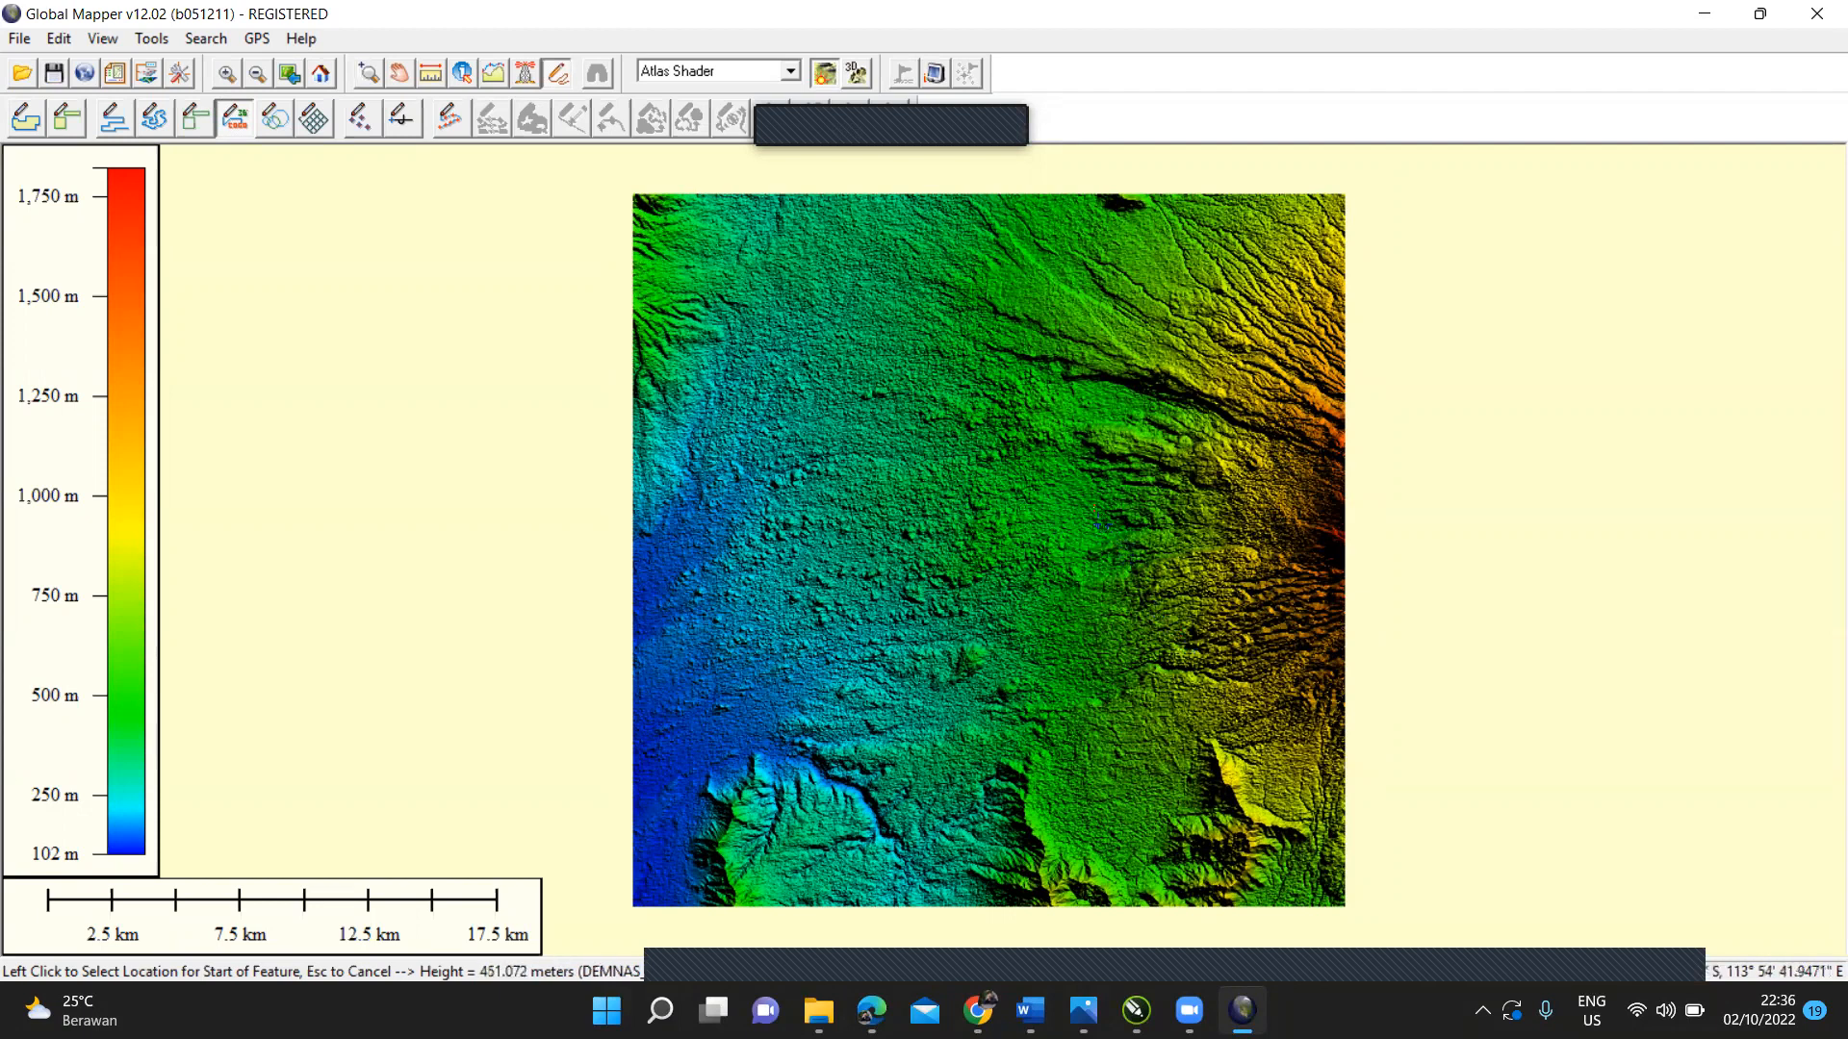
click(1093, 507)
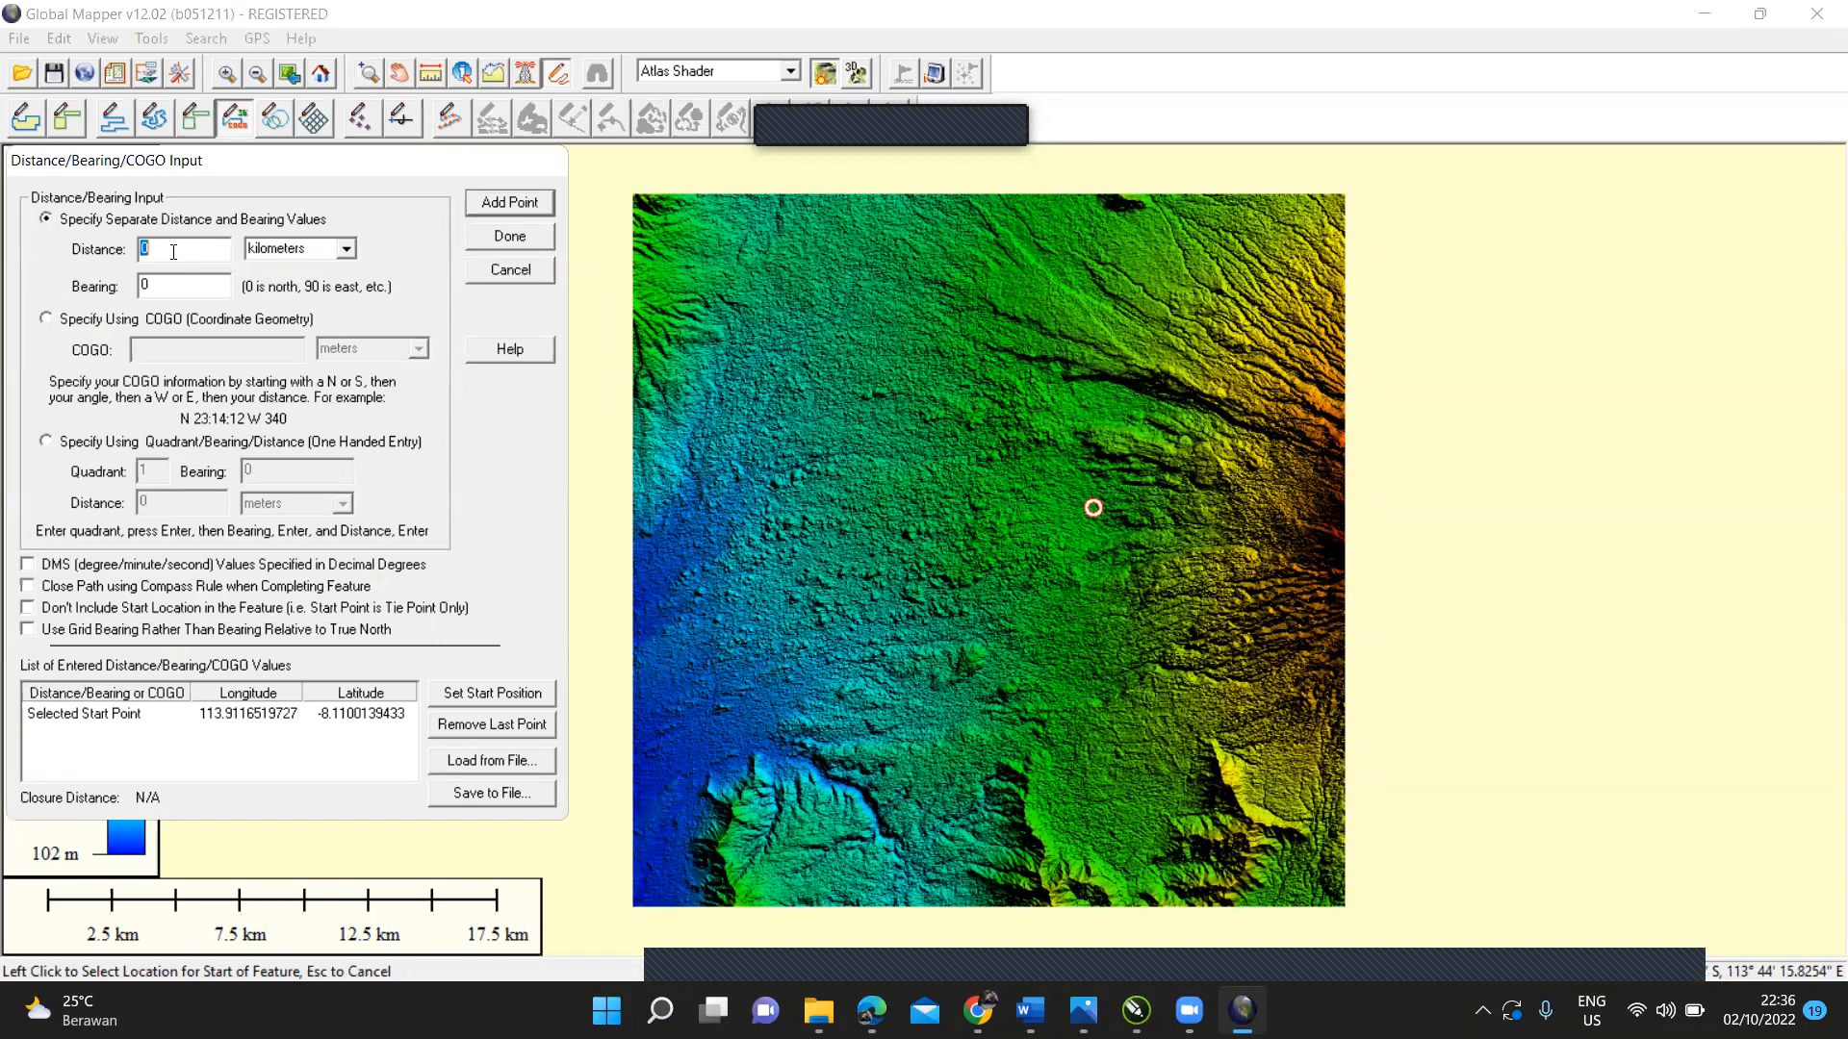
click(211, 255)
key(BackSpace)
text(9)
click(198, 283)
key(BackSpace)
text(90)
click(532, 209)
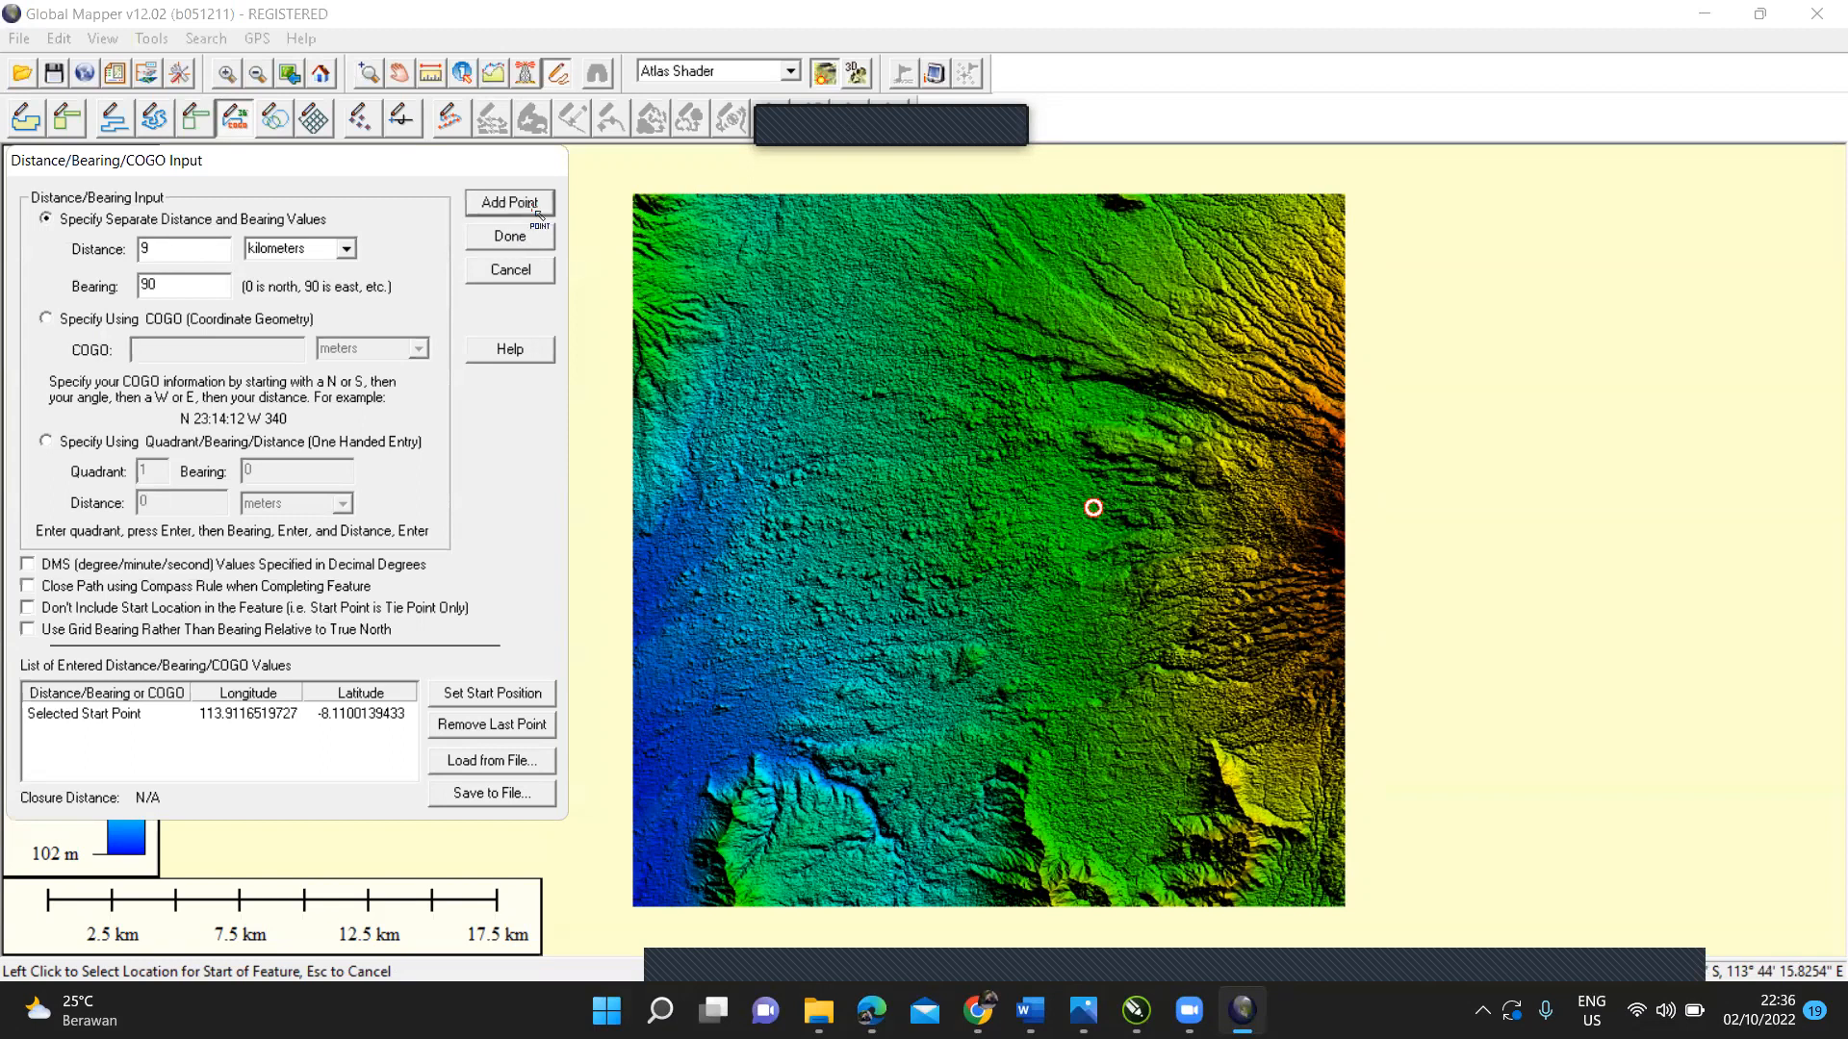
Step: Add the next COGO point at bearing 180, keeping the 9-kilometer distance, to form the square's east side
click(189, 285)
key(BackSpace)
key(BackSpace)
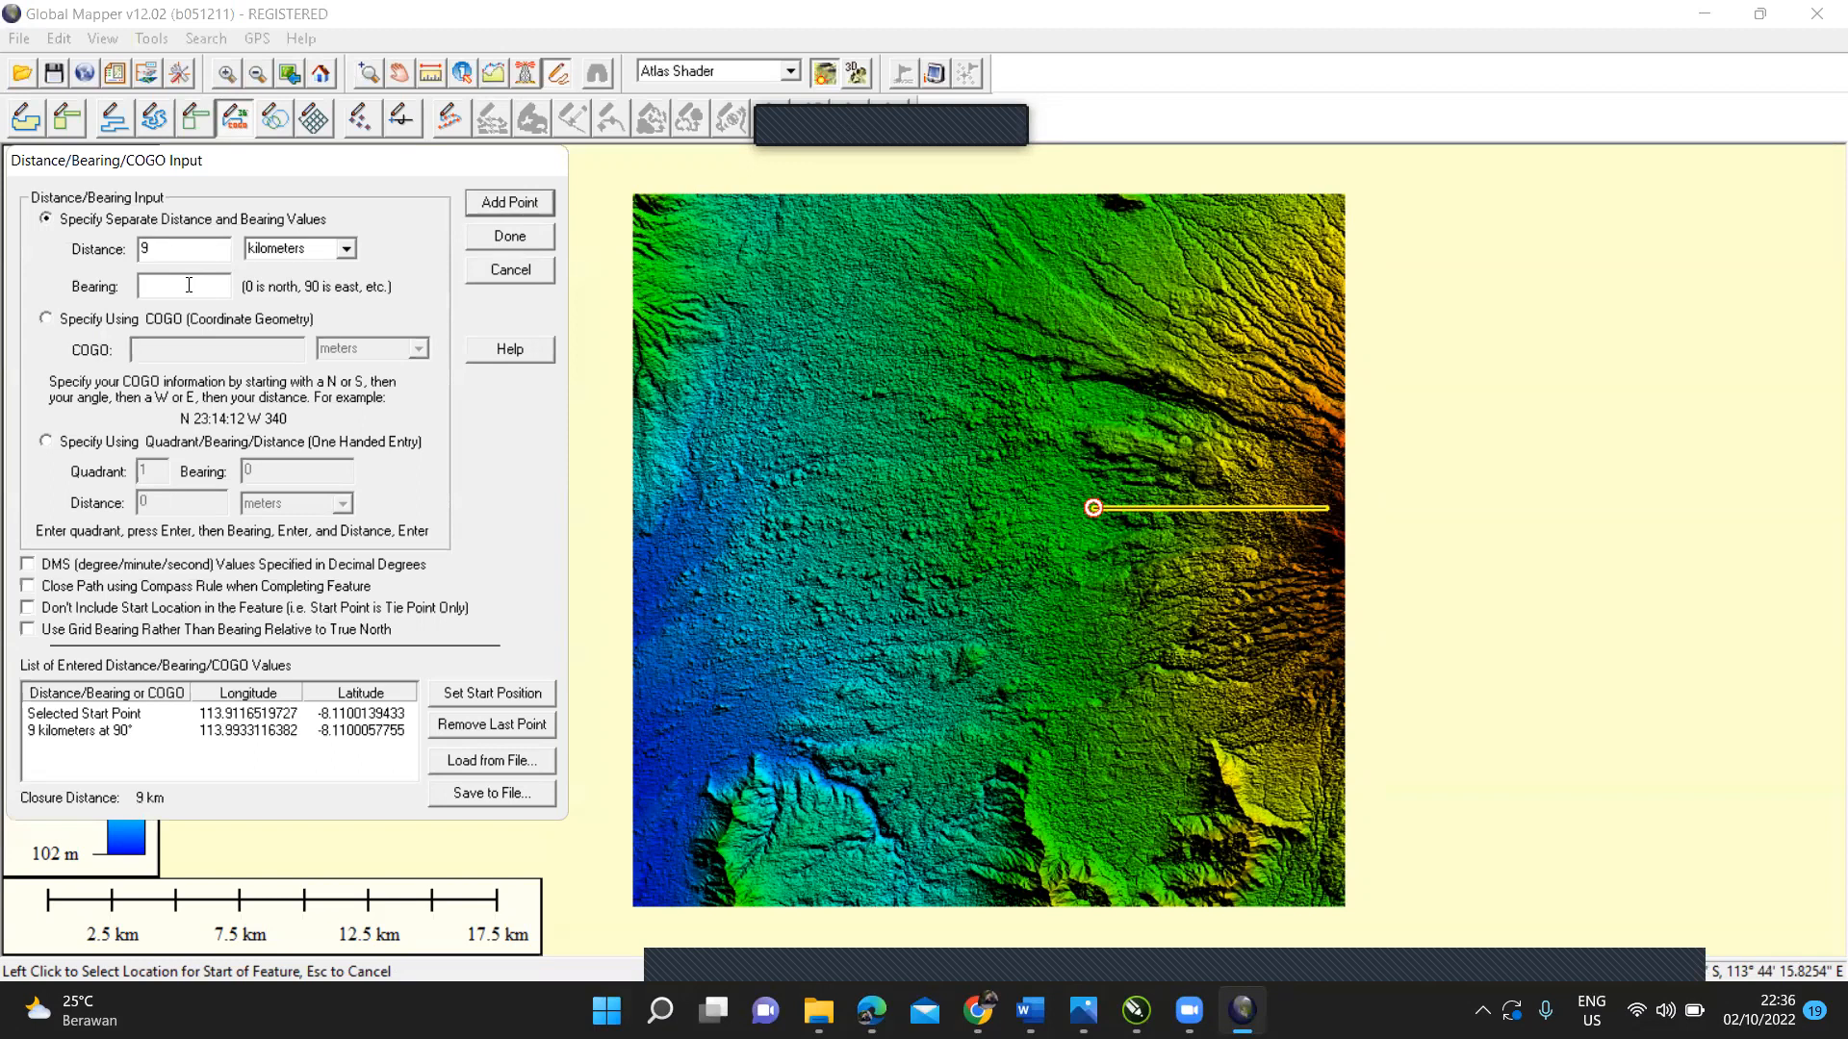
text(180)
click(493, 208)
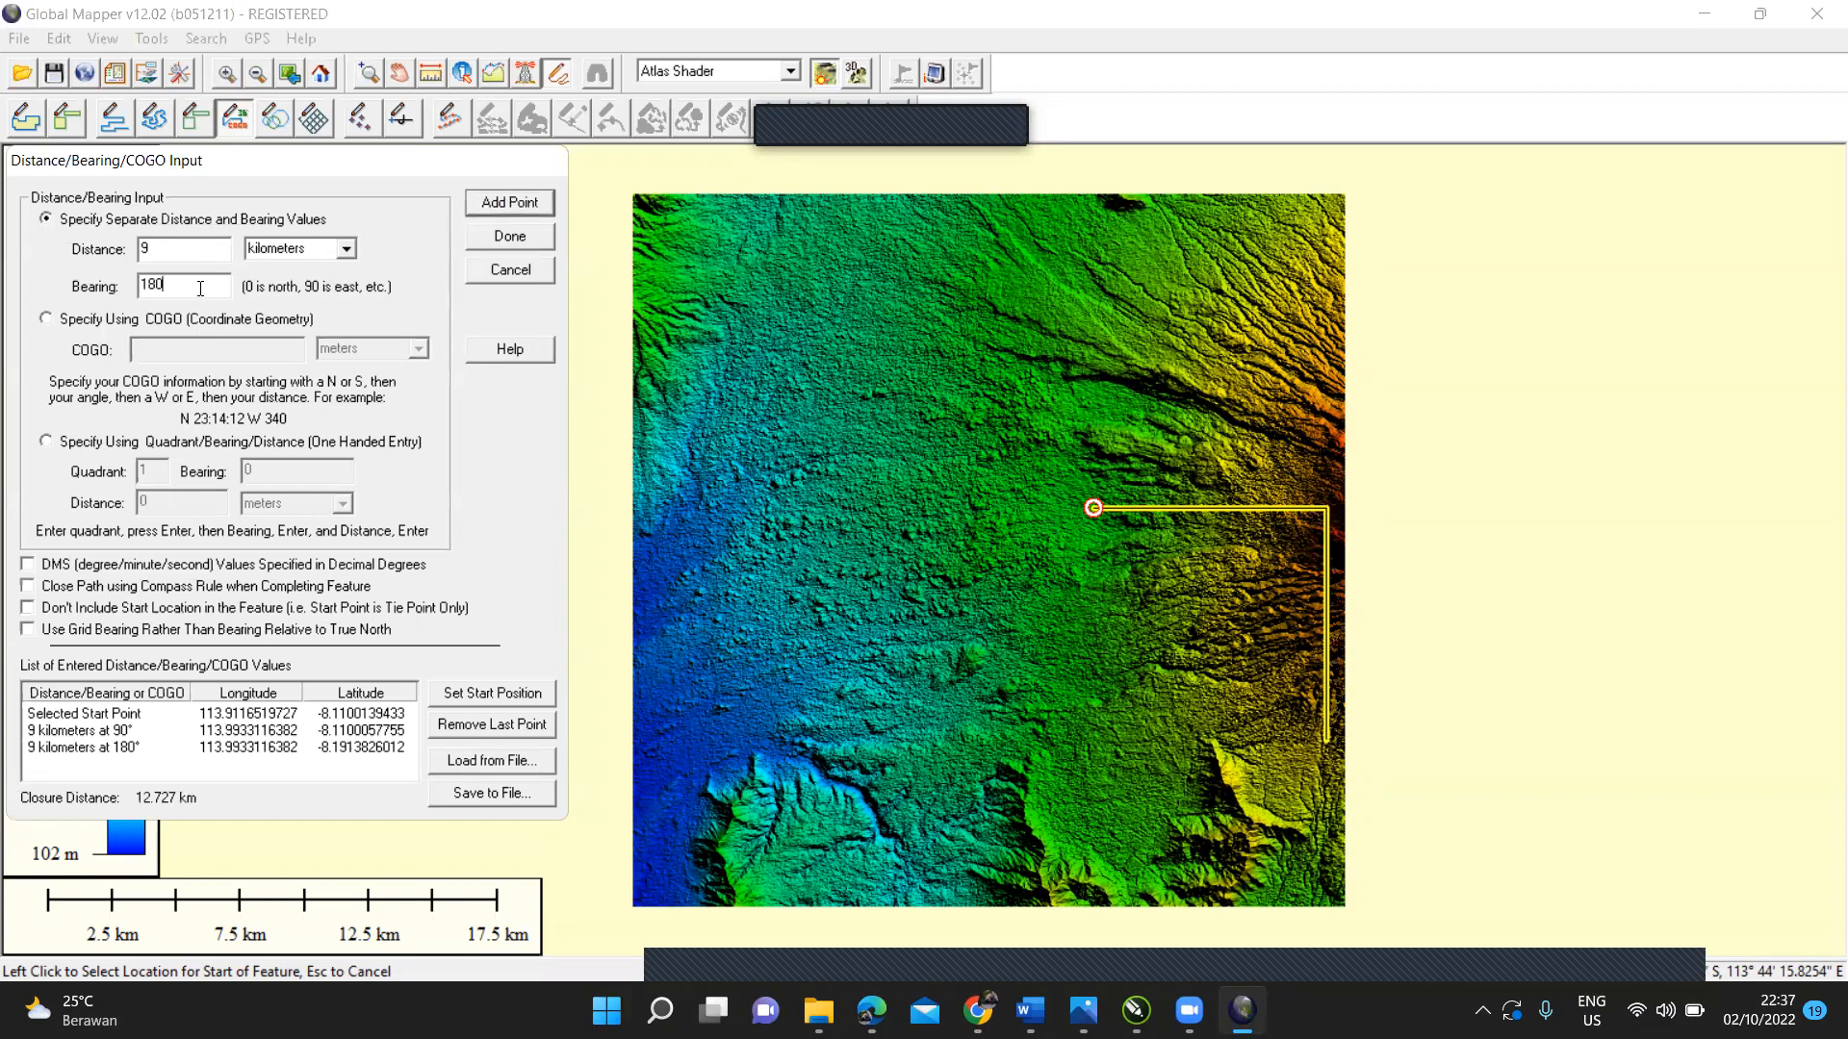
Step: Add a COGO point 9 kilometers away at bearing 270 for the square's south side
key(BackSpace)
key(BackSpace)
key(BackSpace)
text(270)
click(486, 202)
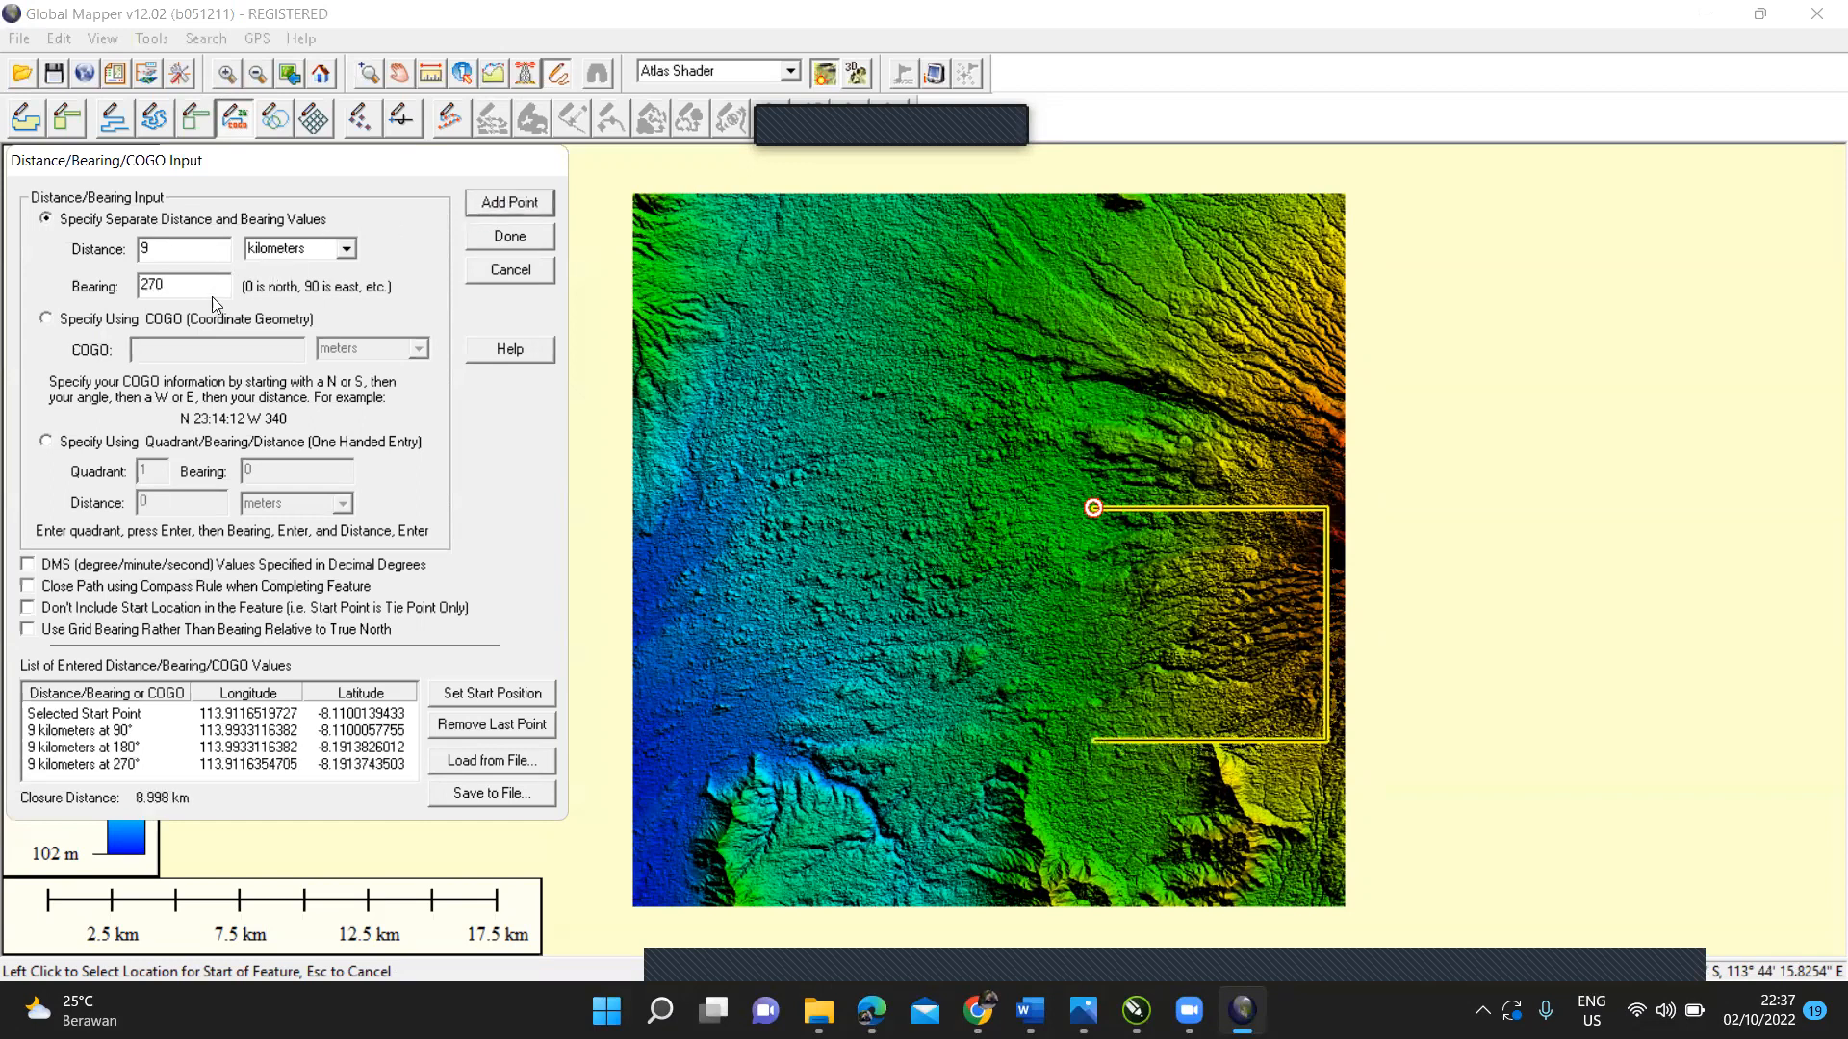
Step: Close the square with a 9-kilometer point at bearing 360 and save it as an Unclassified Line Feature with default style
key(BackSpace)
key(BackSpace)
key(BackSpace)
text(360)
click(502, 213)
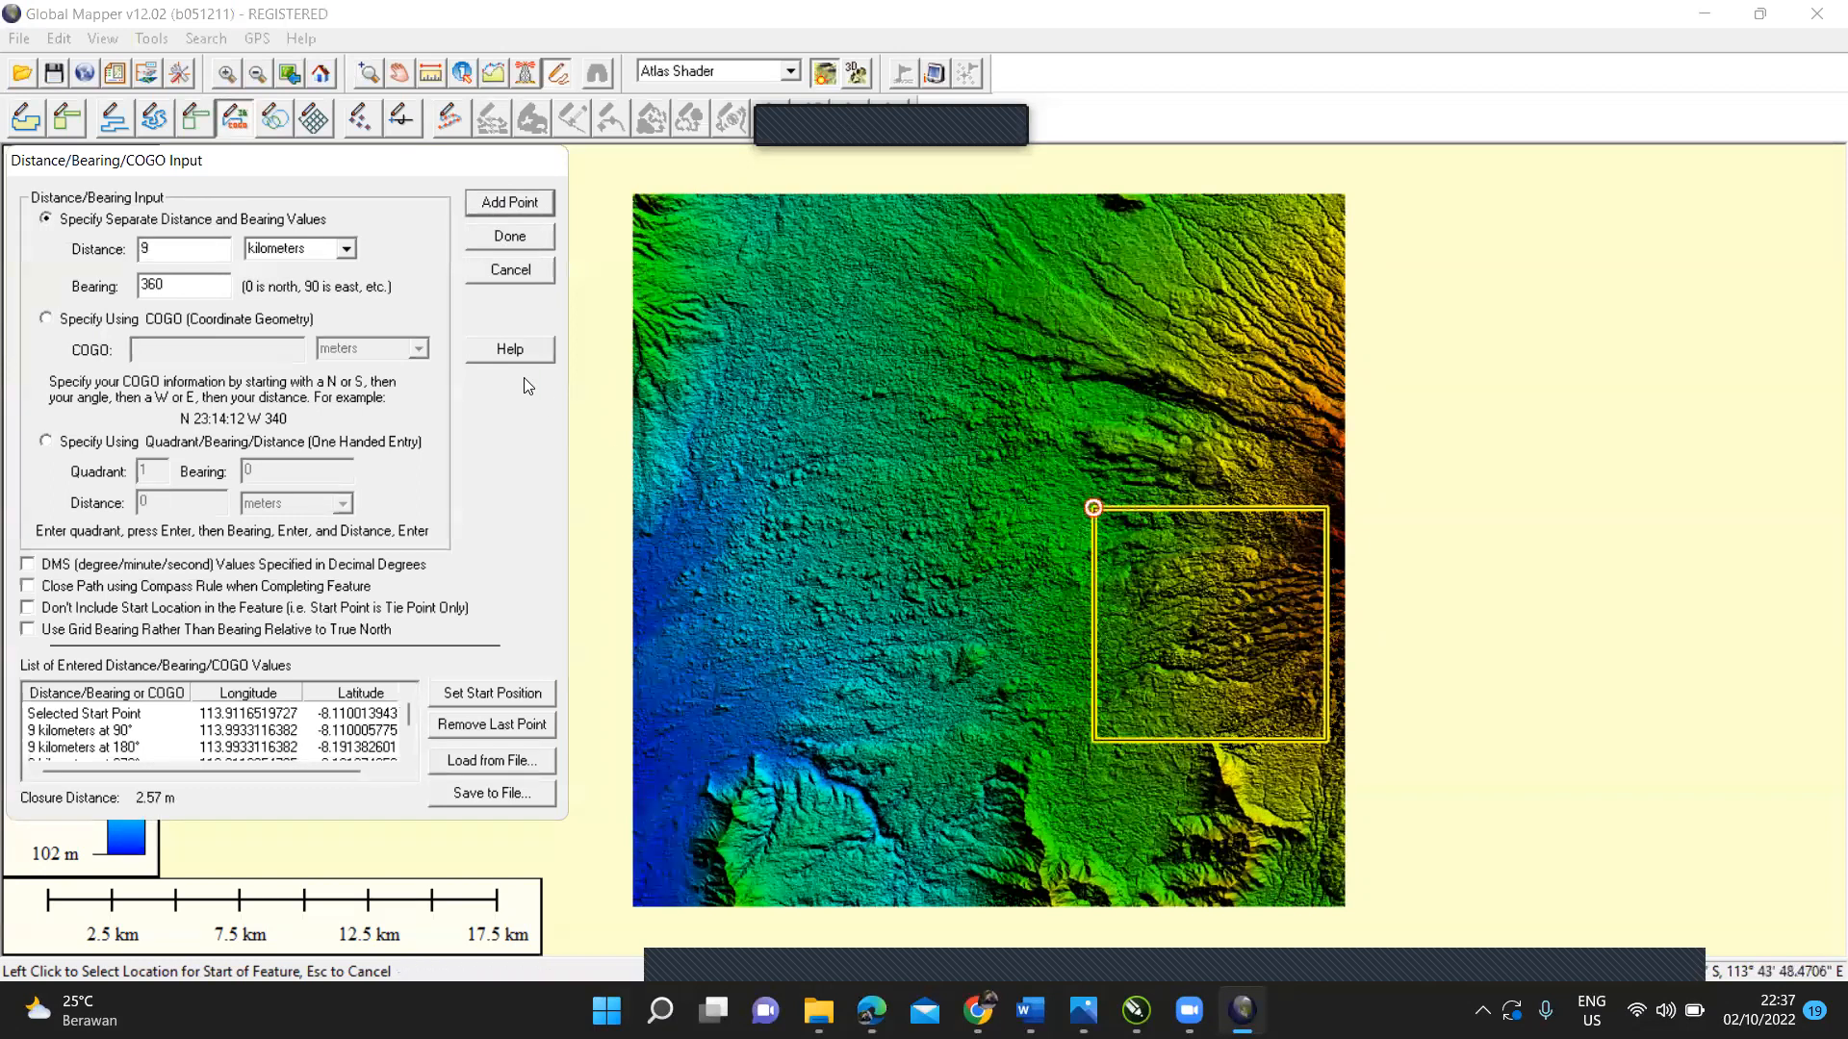
click(531, 241)
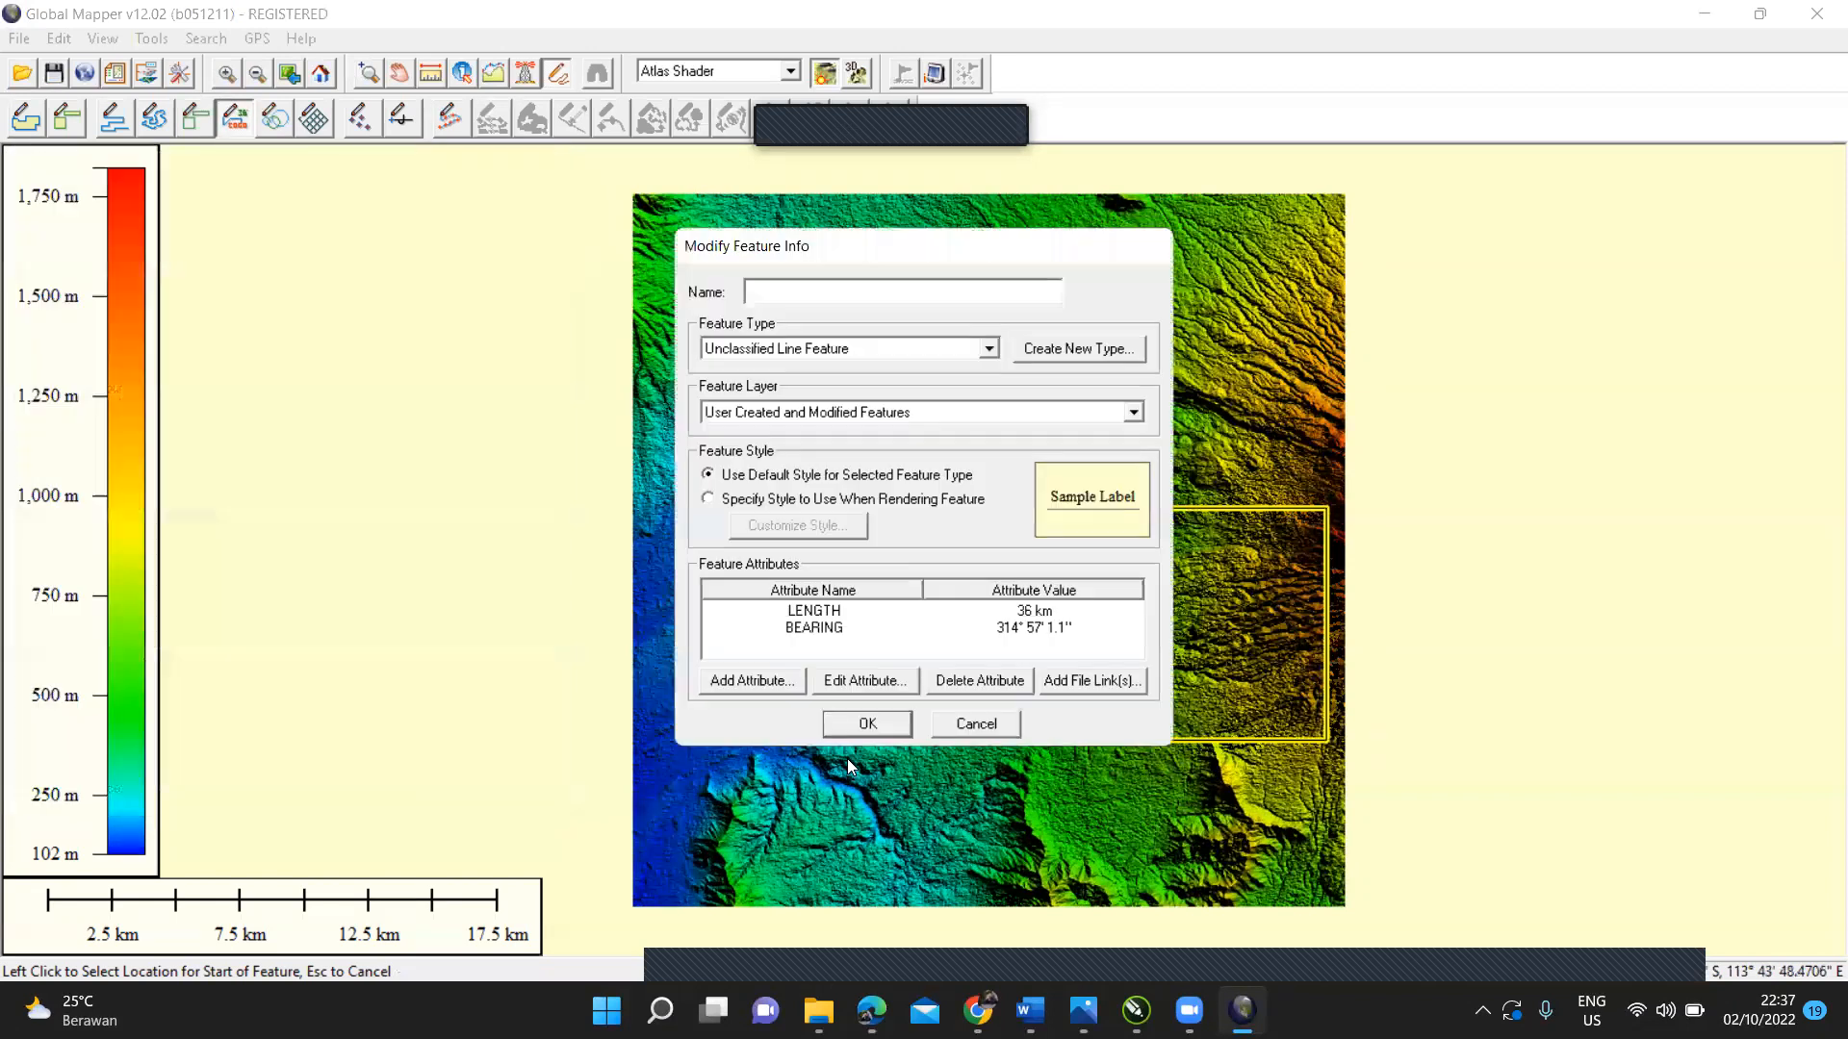
click(888, 725)
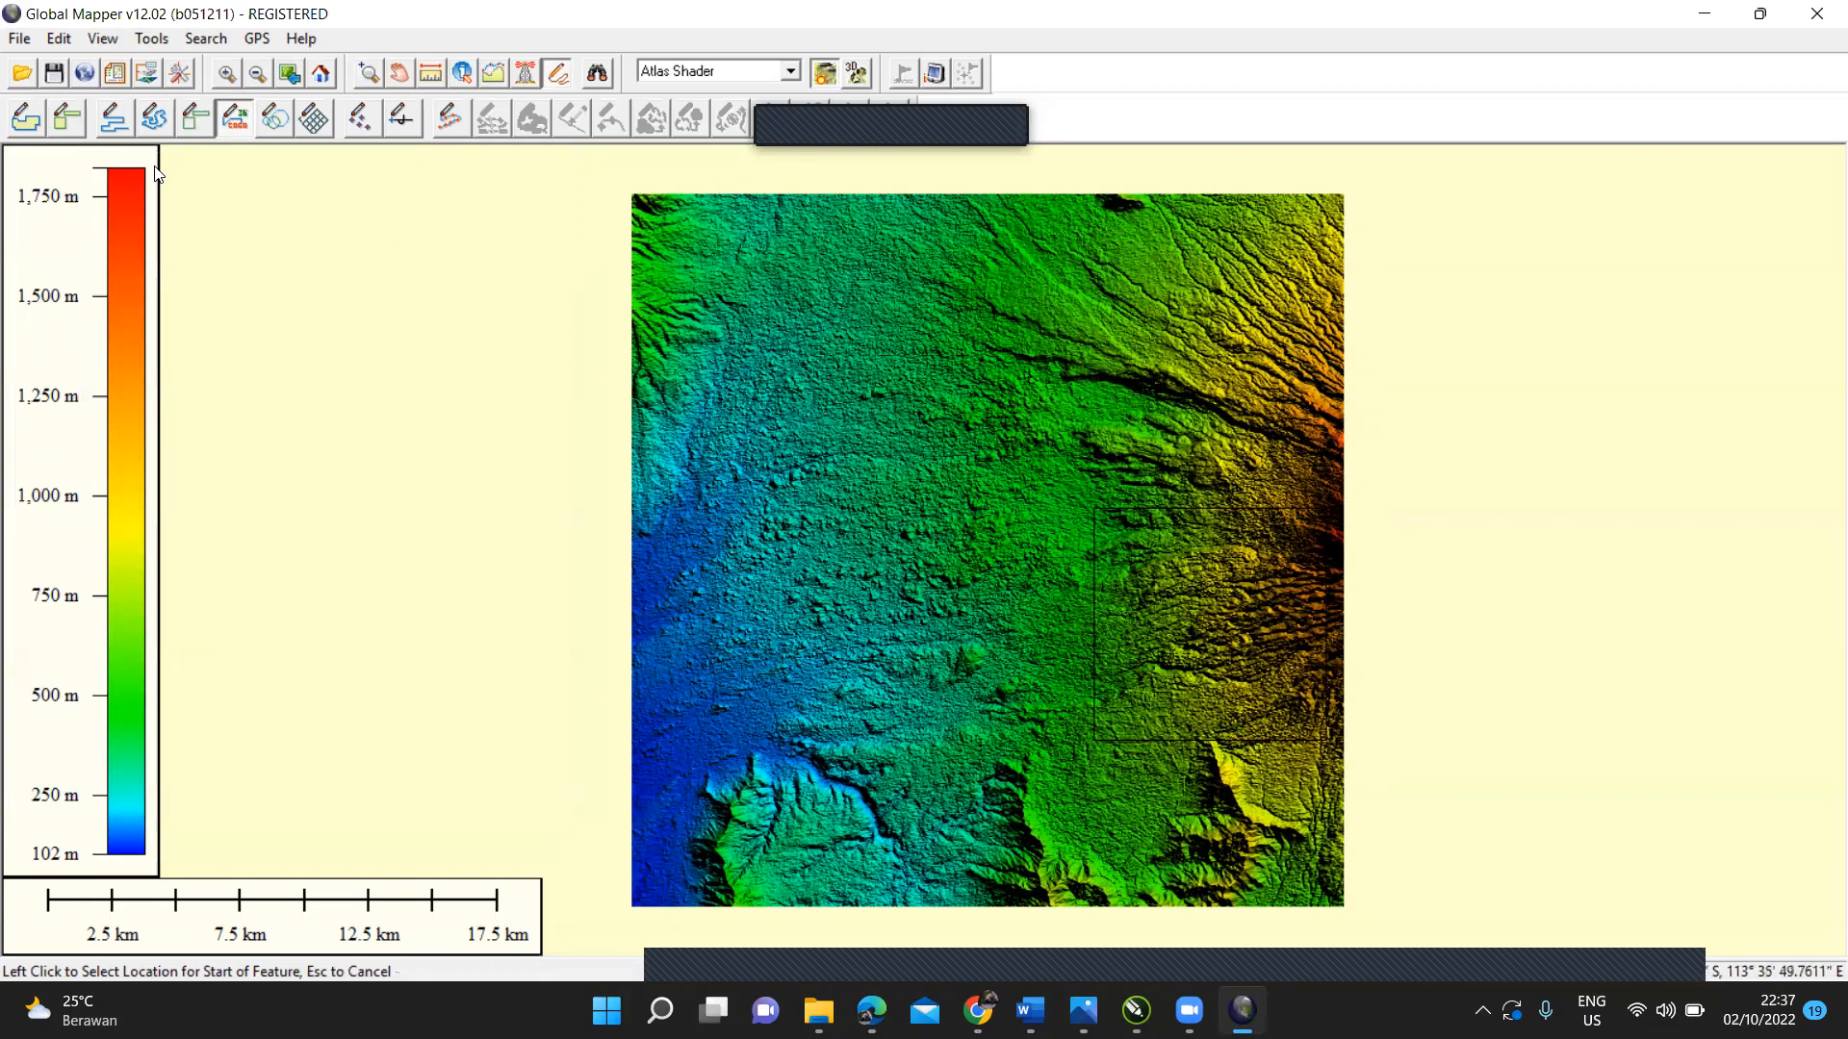
Step: Digitize an area feature by tracing the four corners of the 9 by 9 km square and save it
click(38, 135)
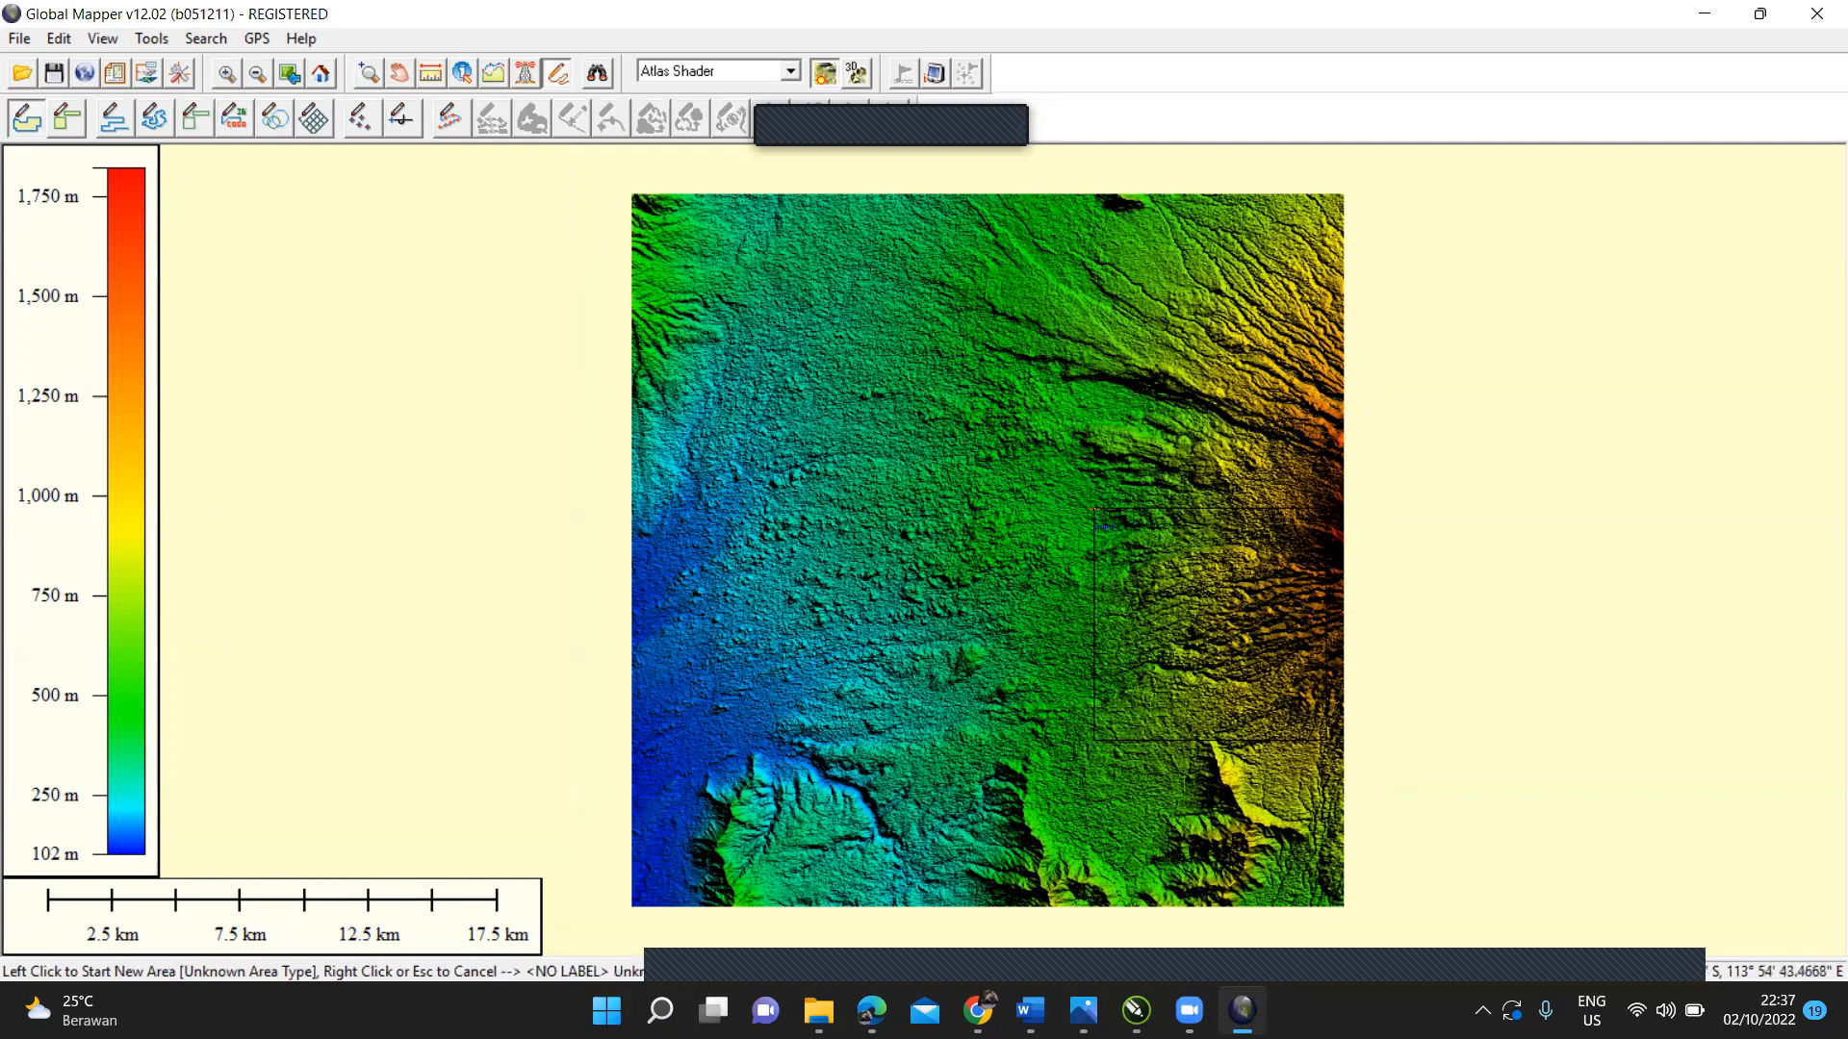
scroll(1095, 509, up, 1)
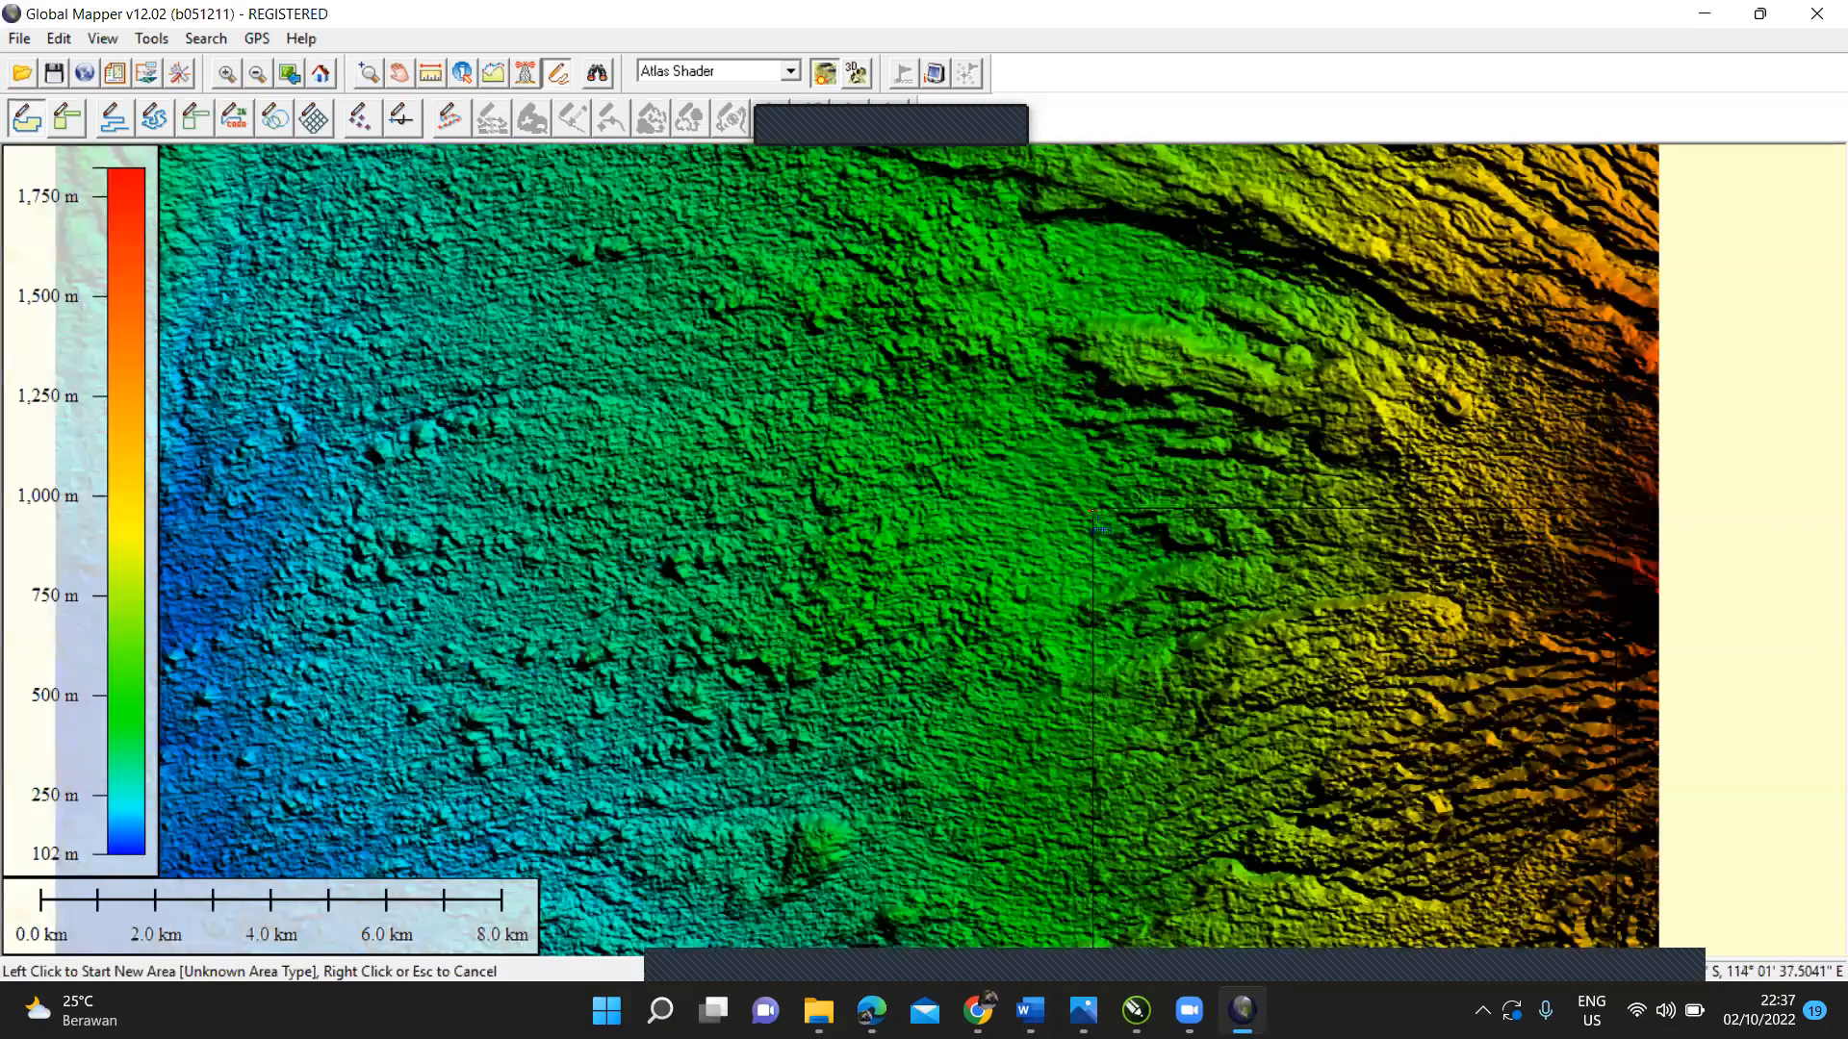
click(1094, 509)
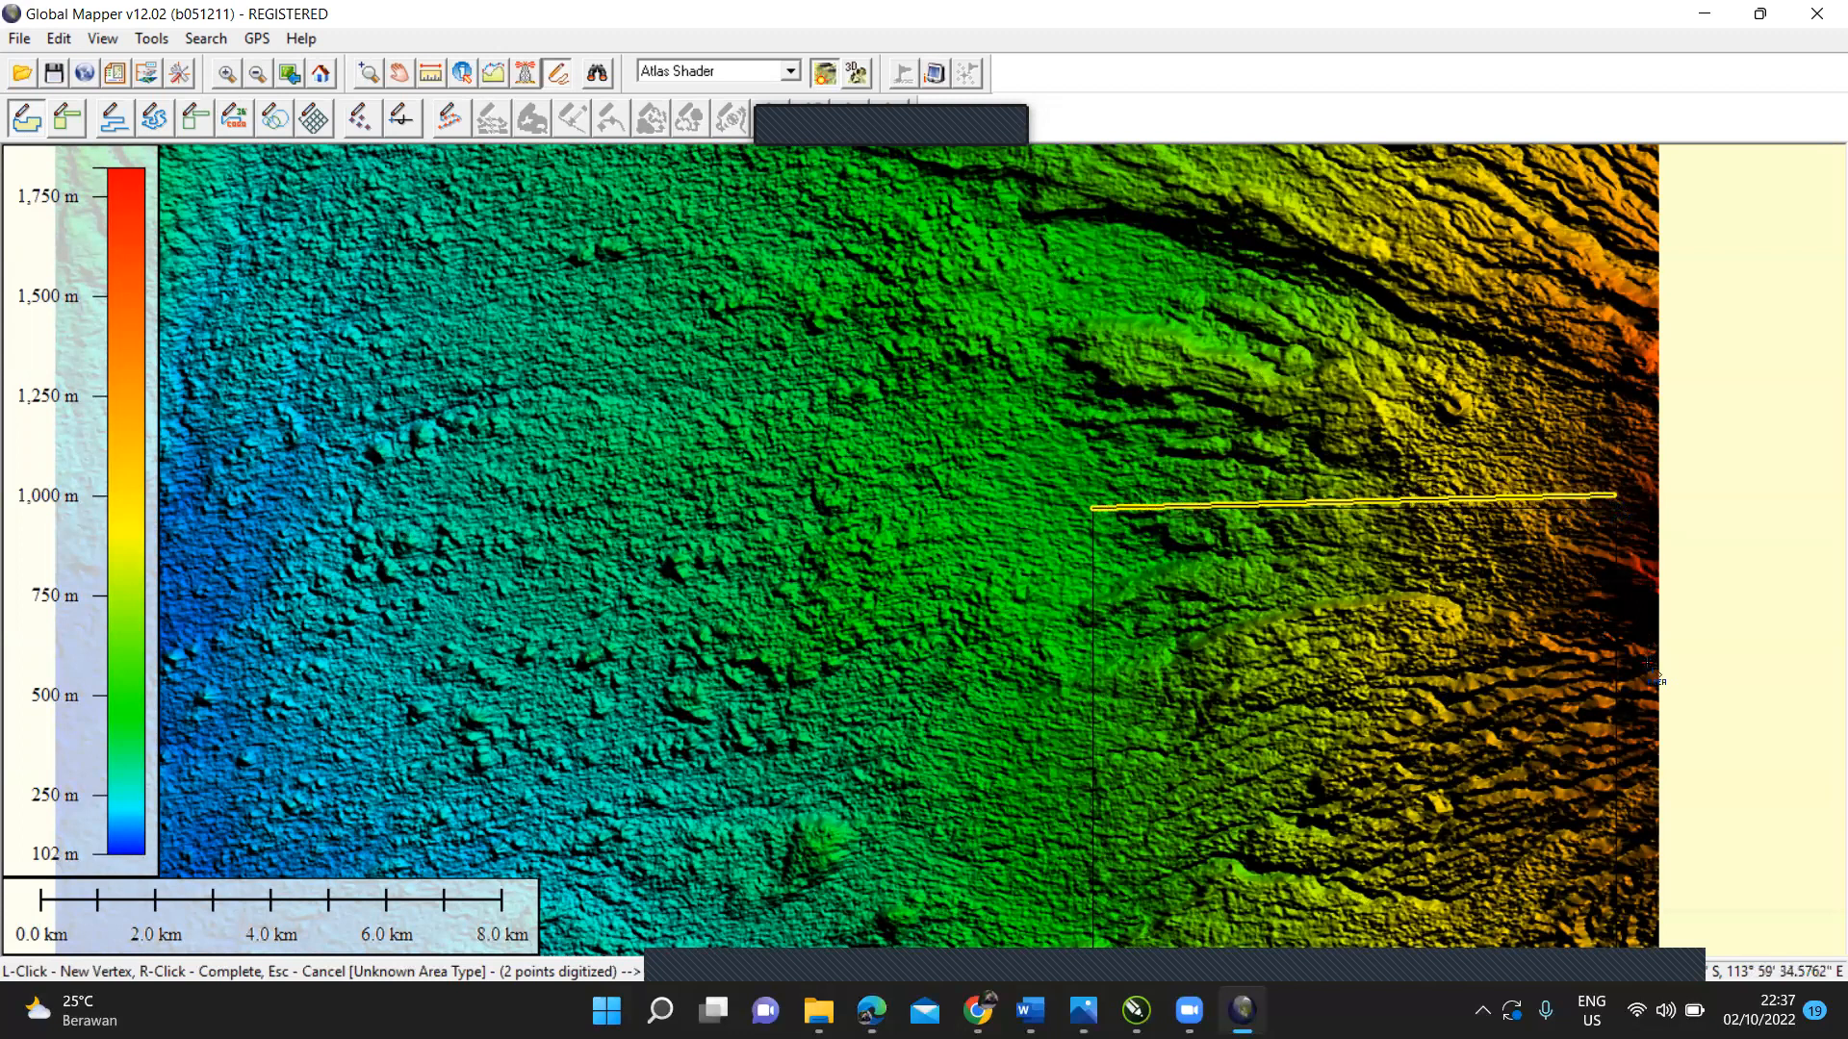
click(1613, 508)
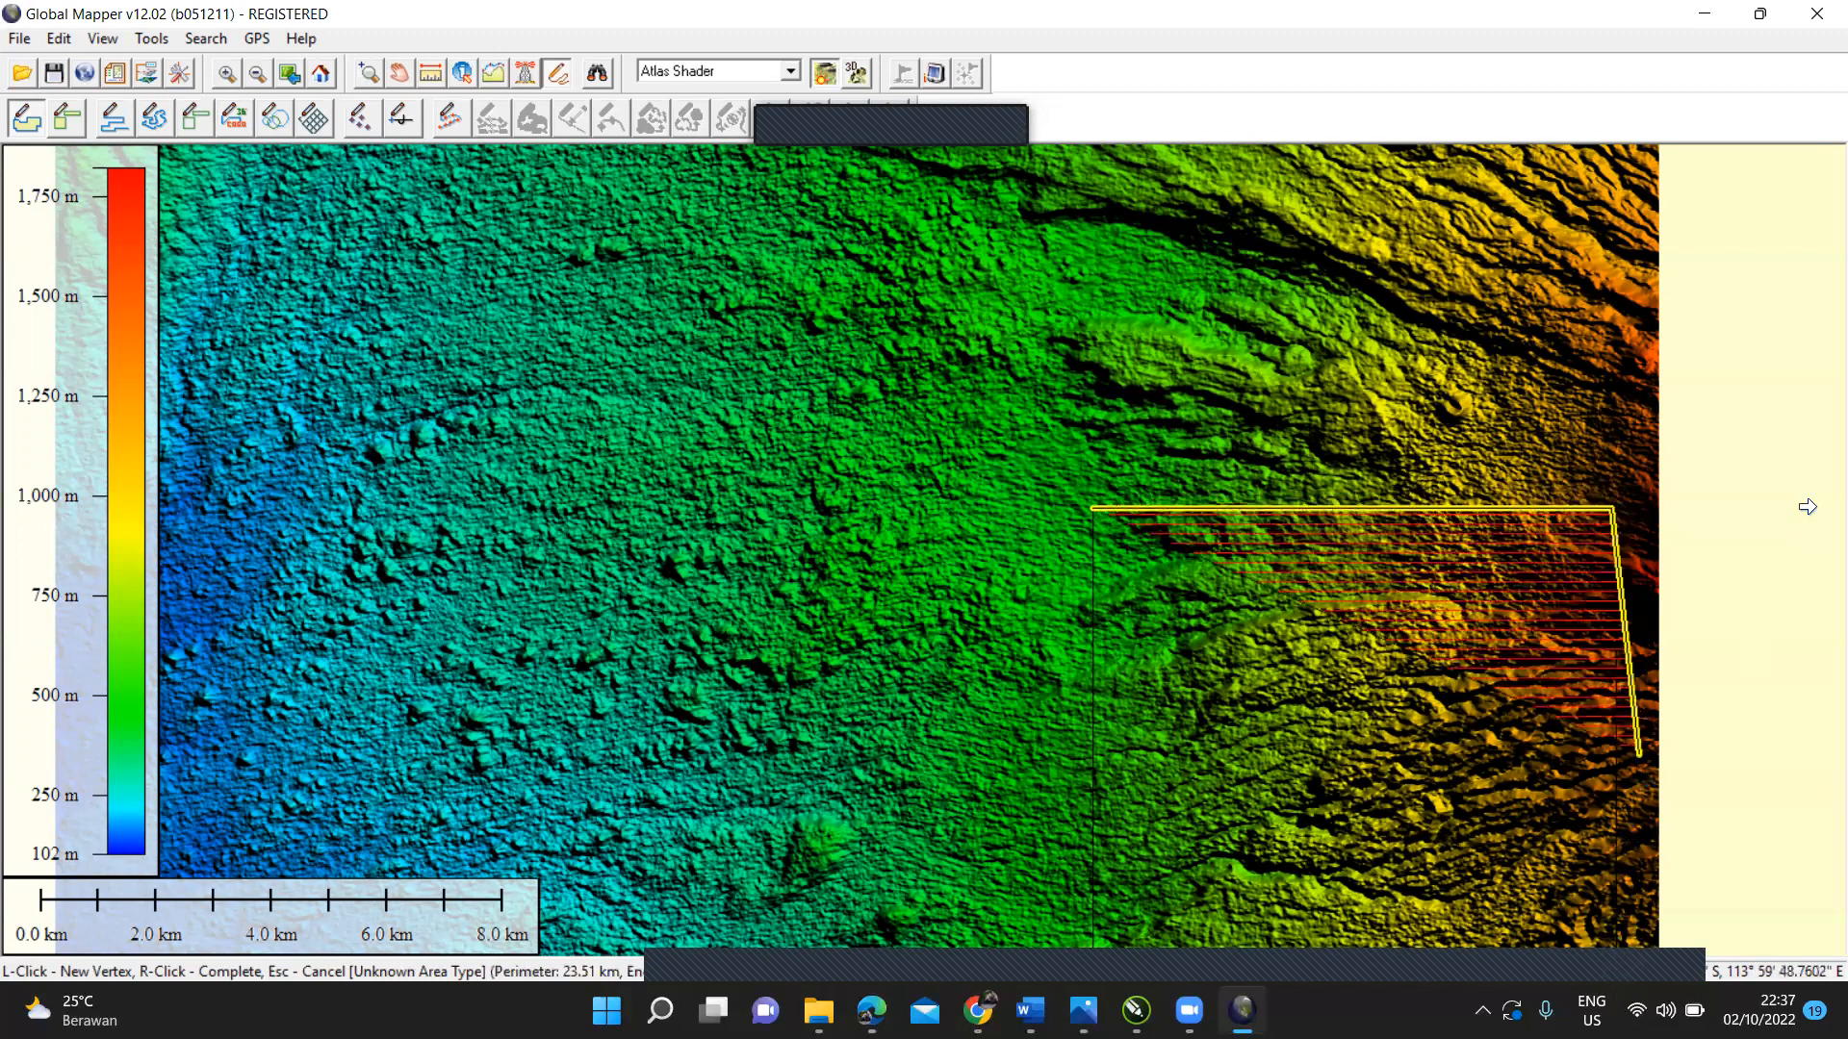
right_click(1643, 916)
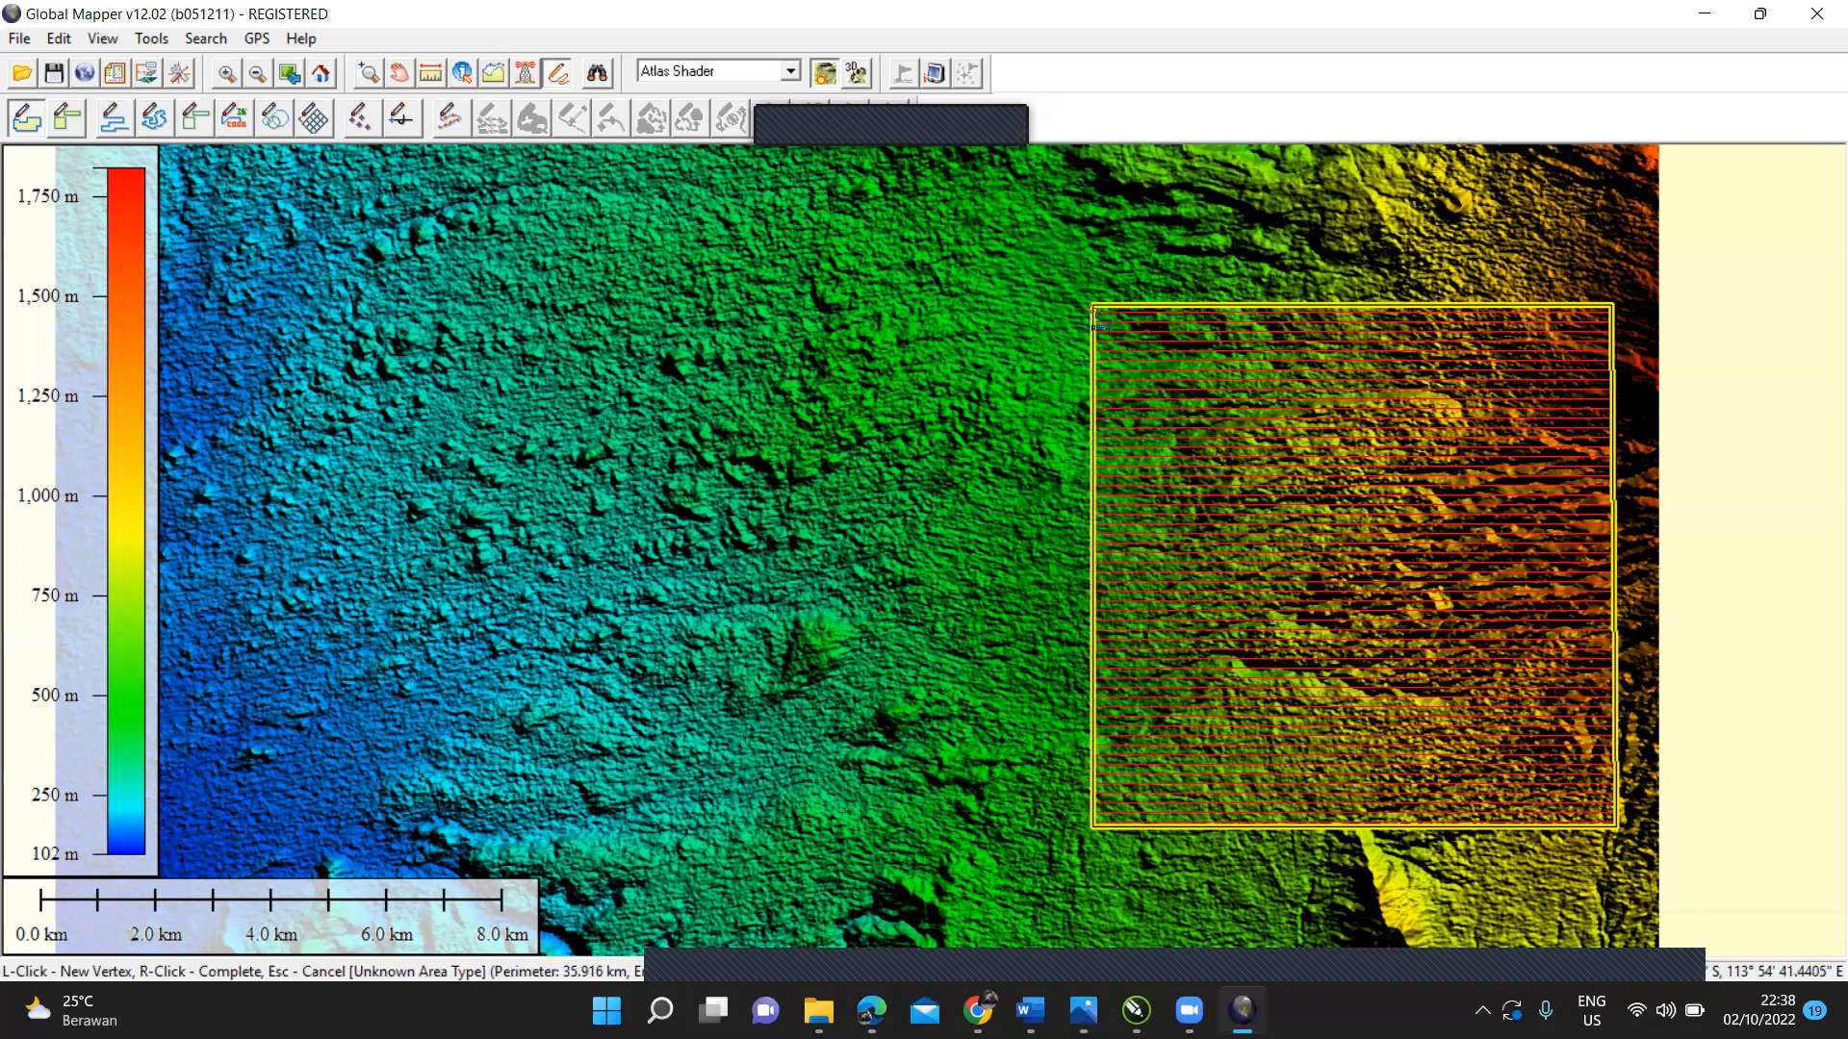
right_click(1091, 308)
click(884, 720)
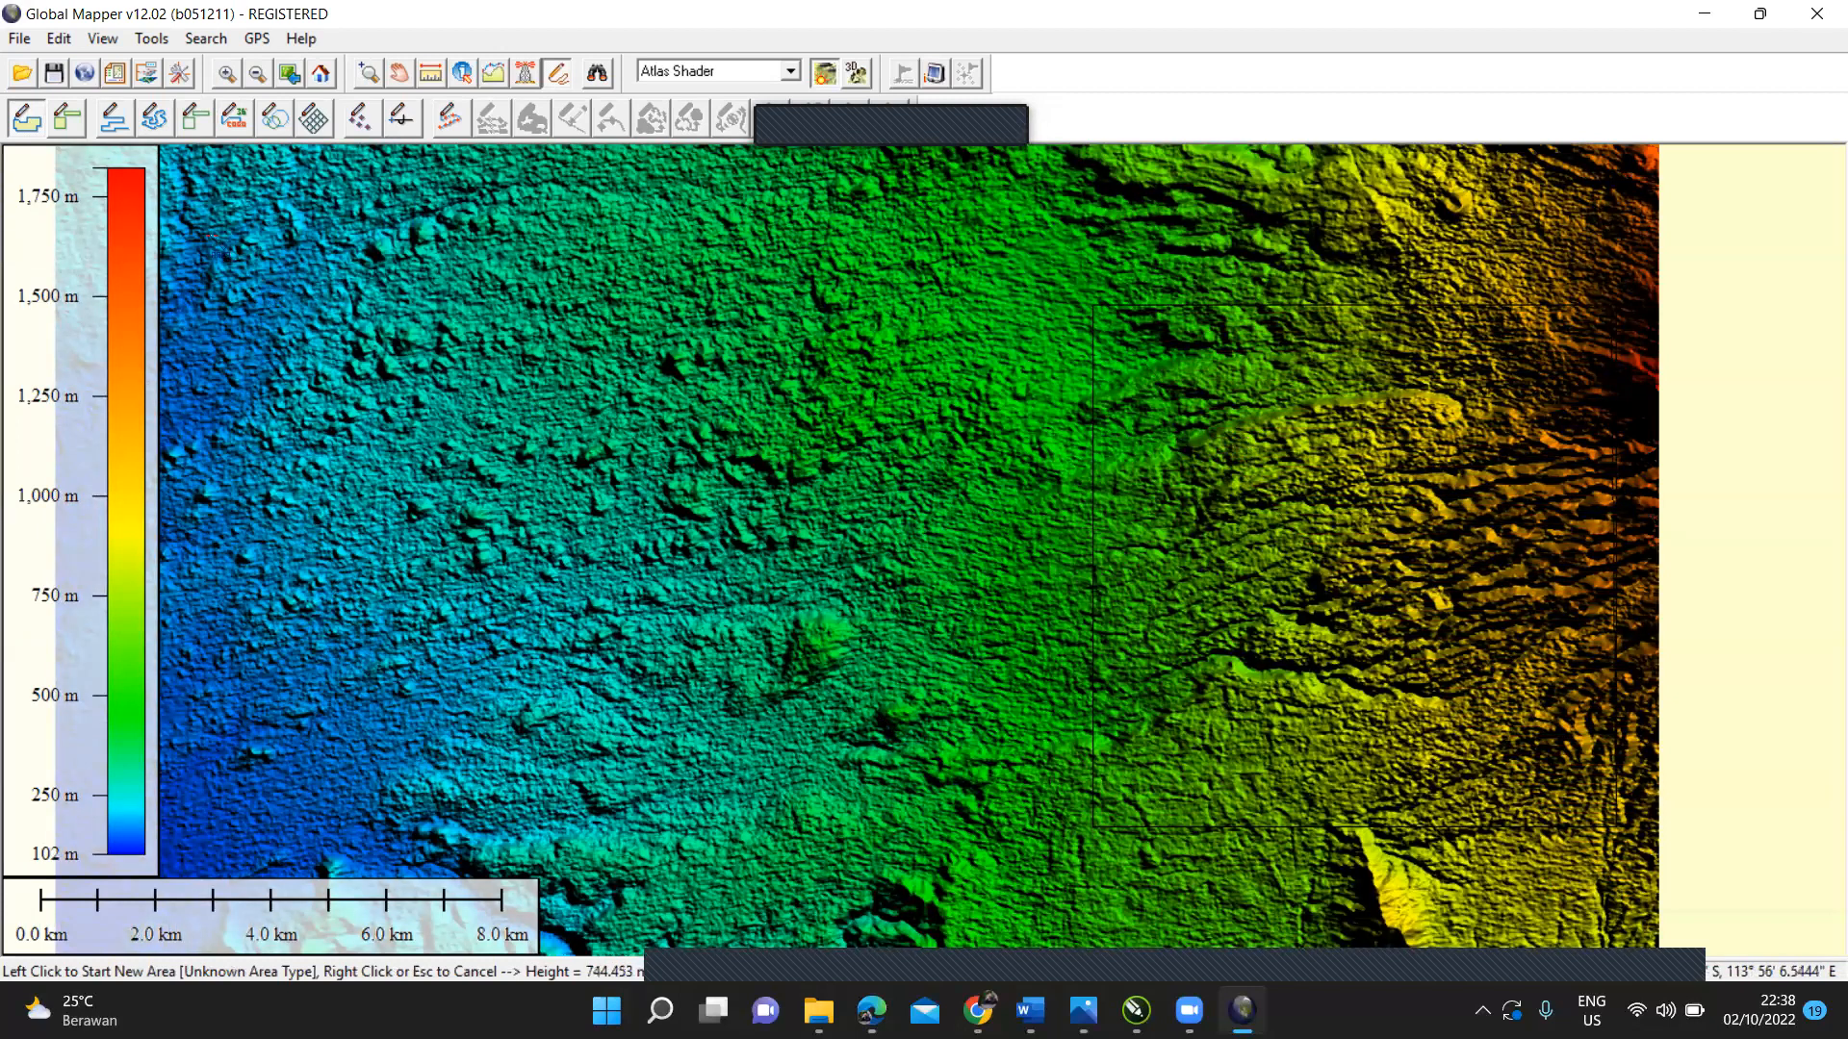
Step: Select all features with the Digitizer and set up a DEM elevation grid export cropped to the selected area features
click(59, 38)
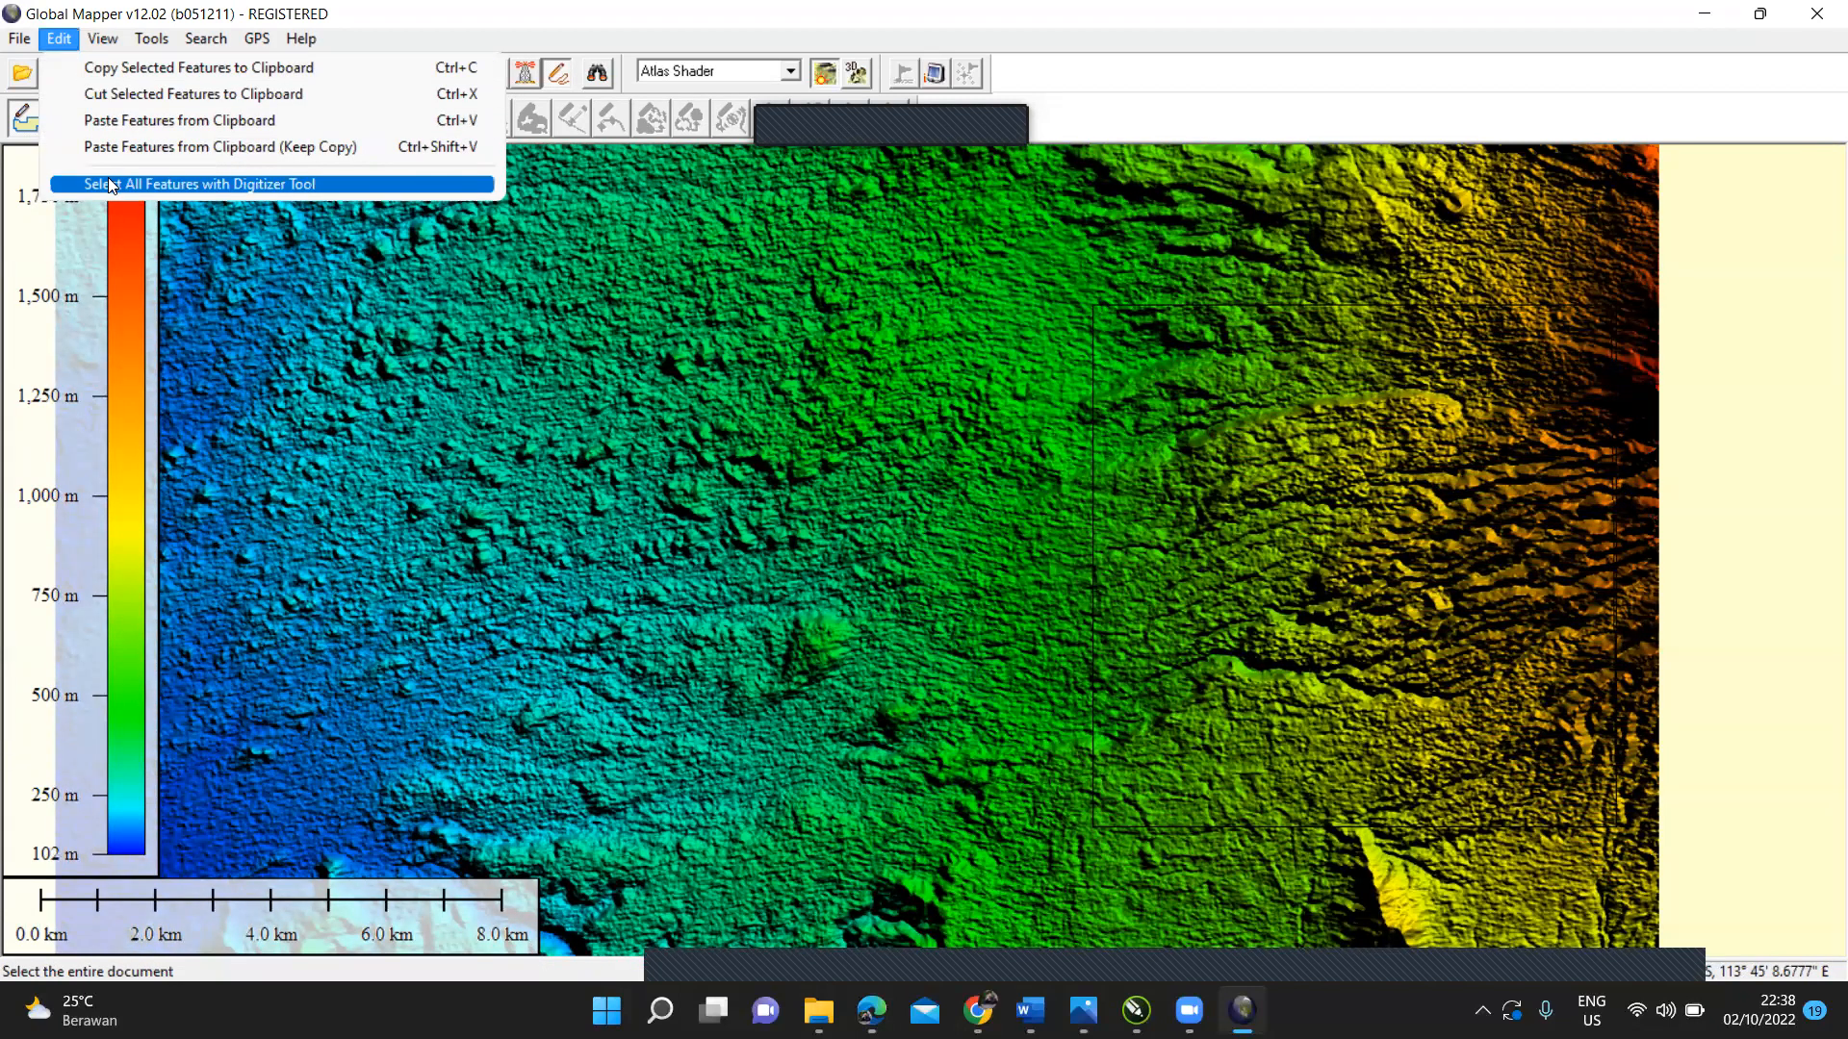
click(109, 183)
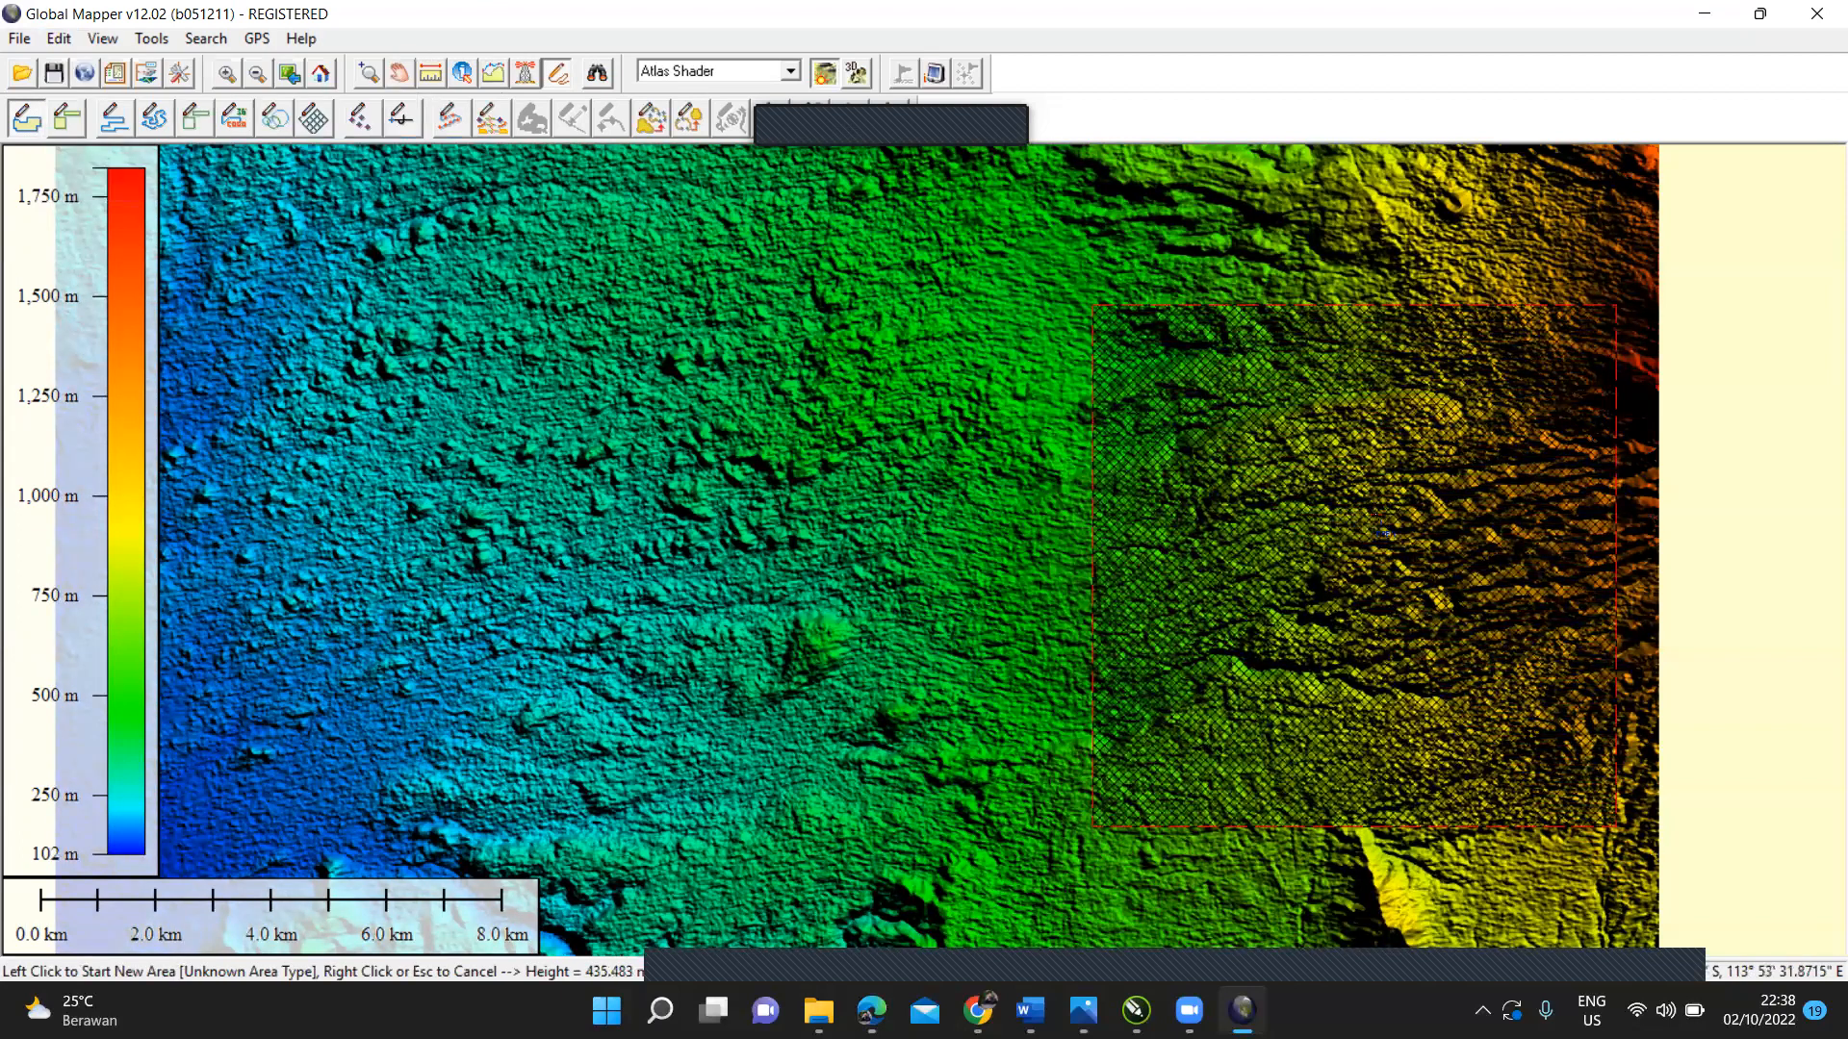
click(20, 39)
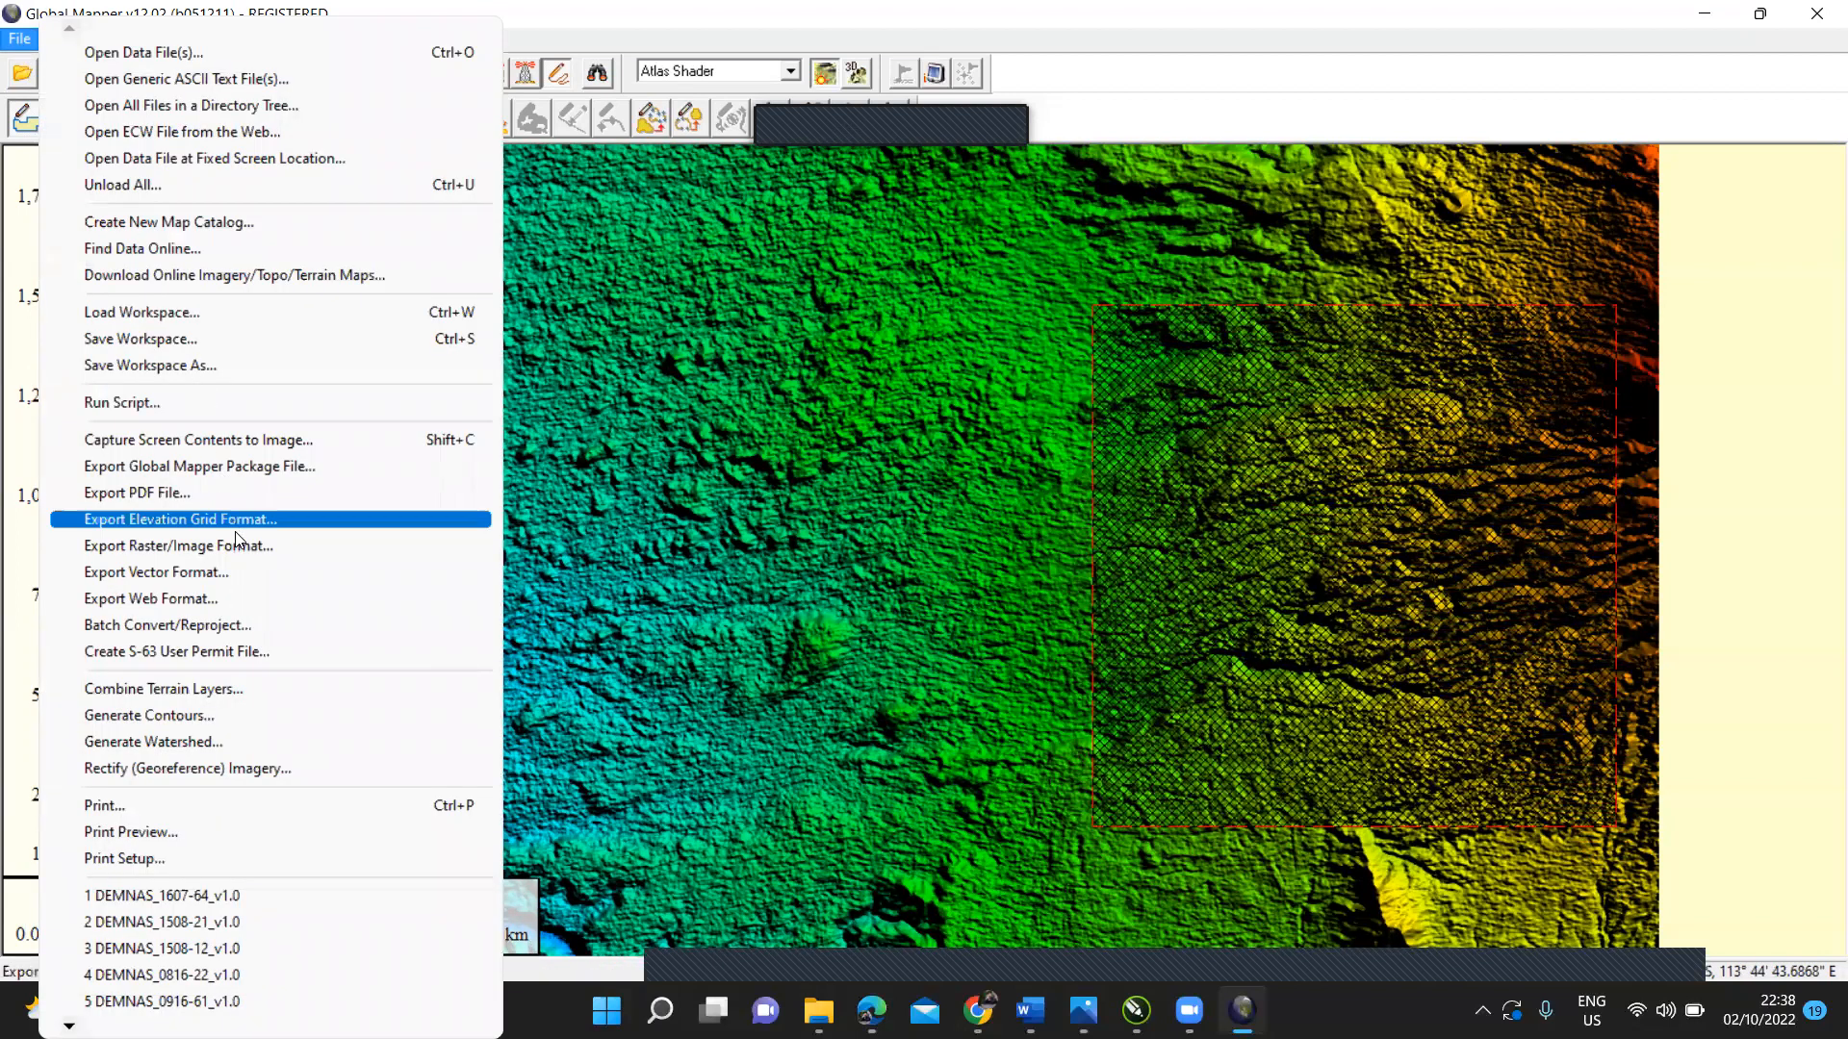
click(320, 520)
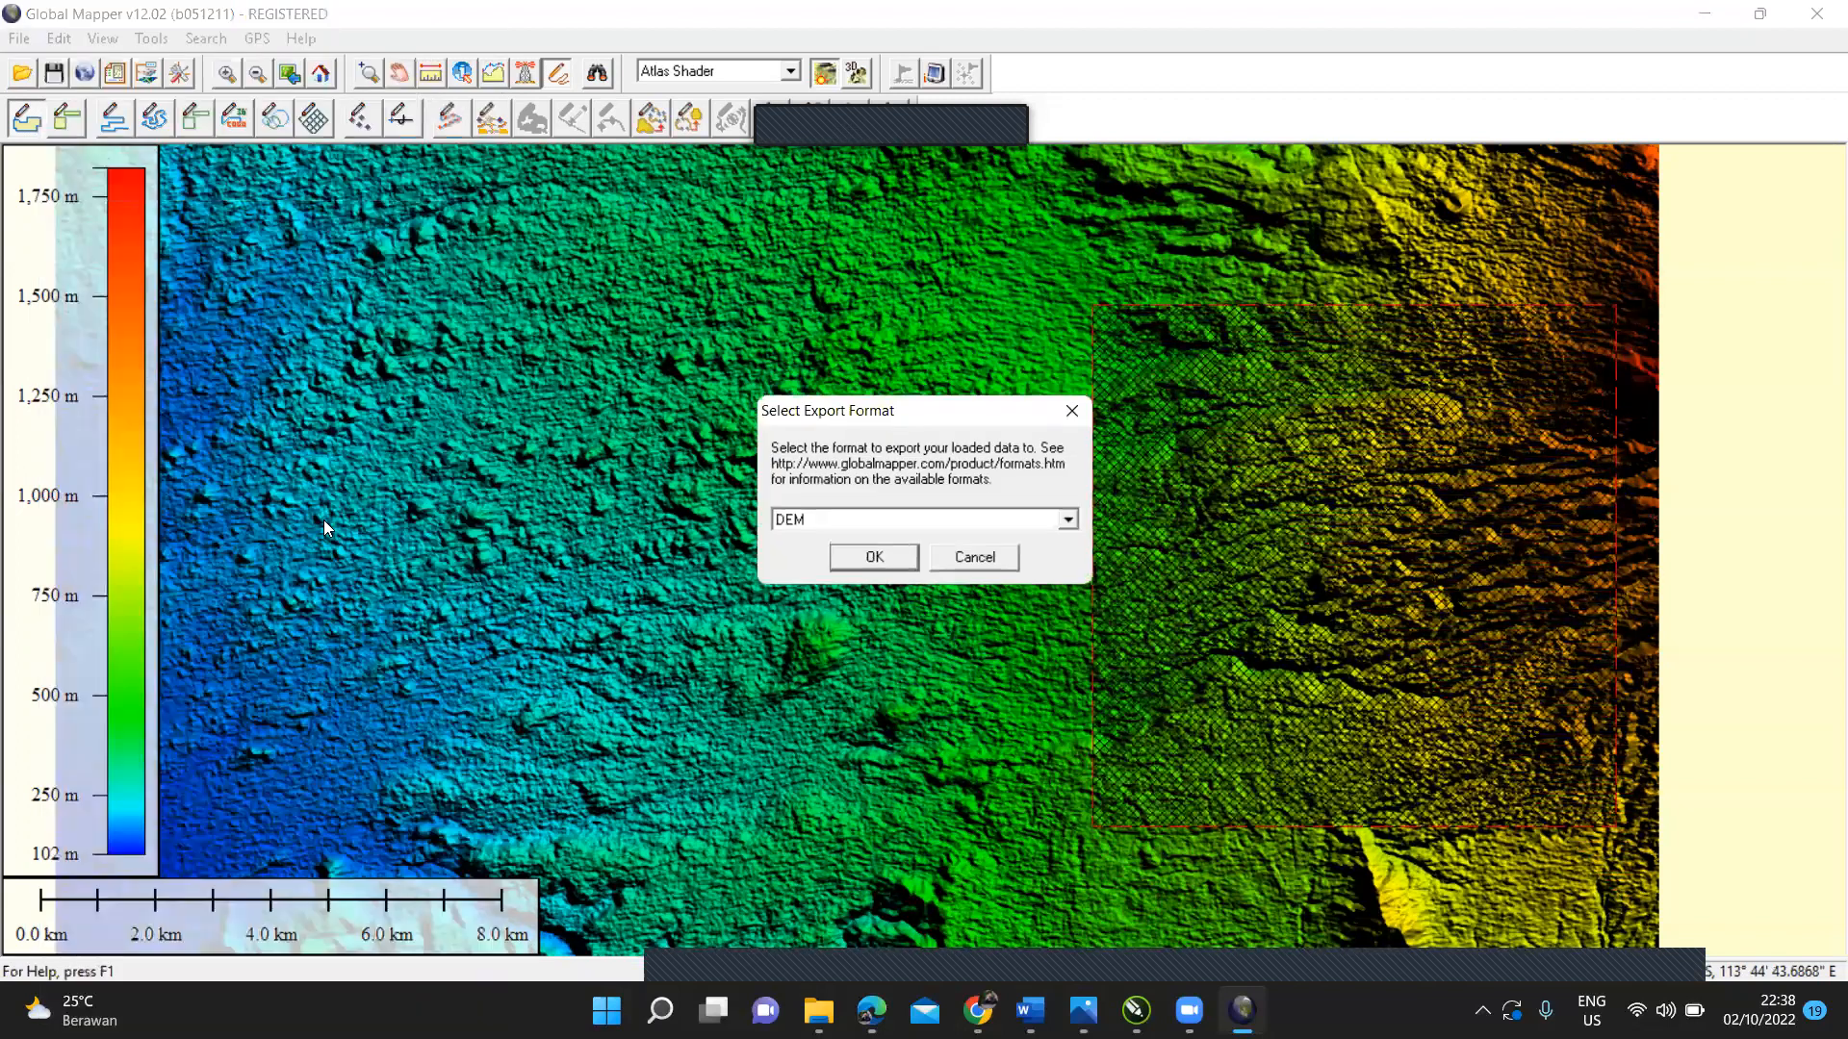
click(874, 557)
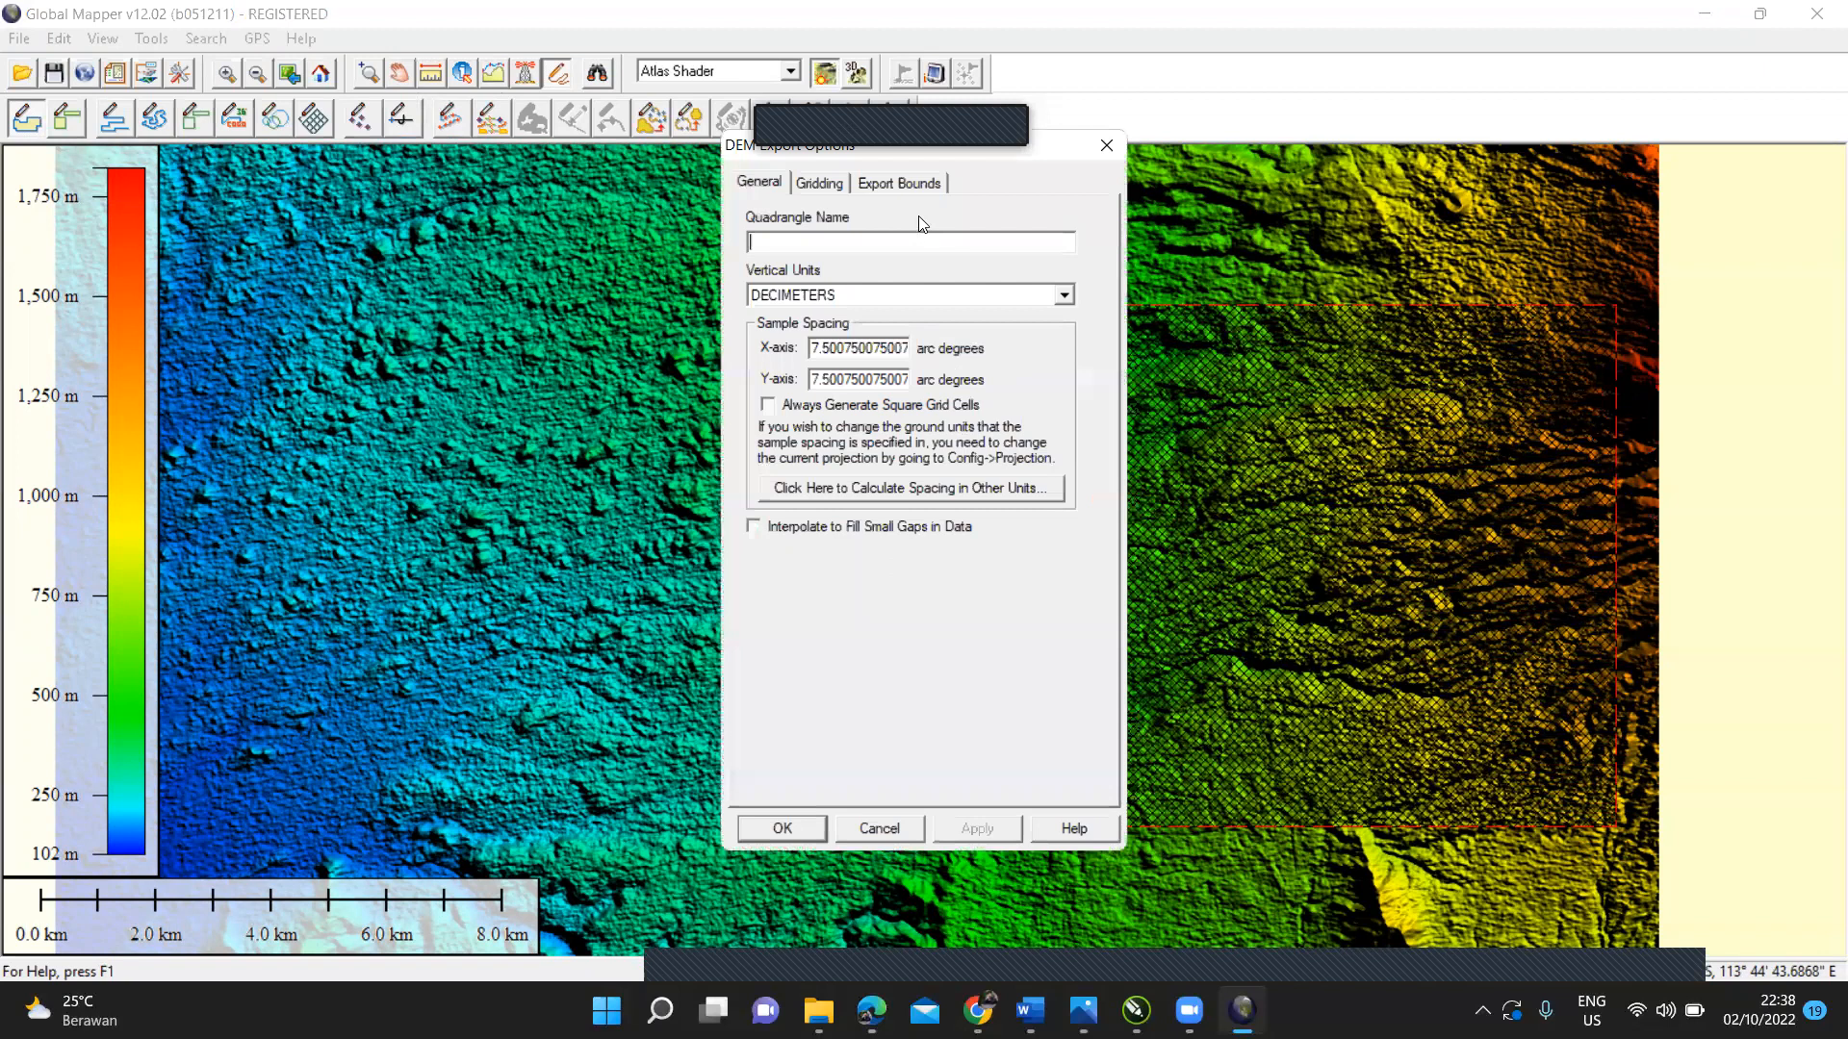
click(908, 184)
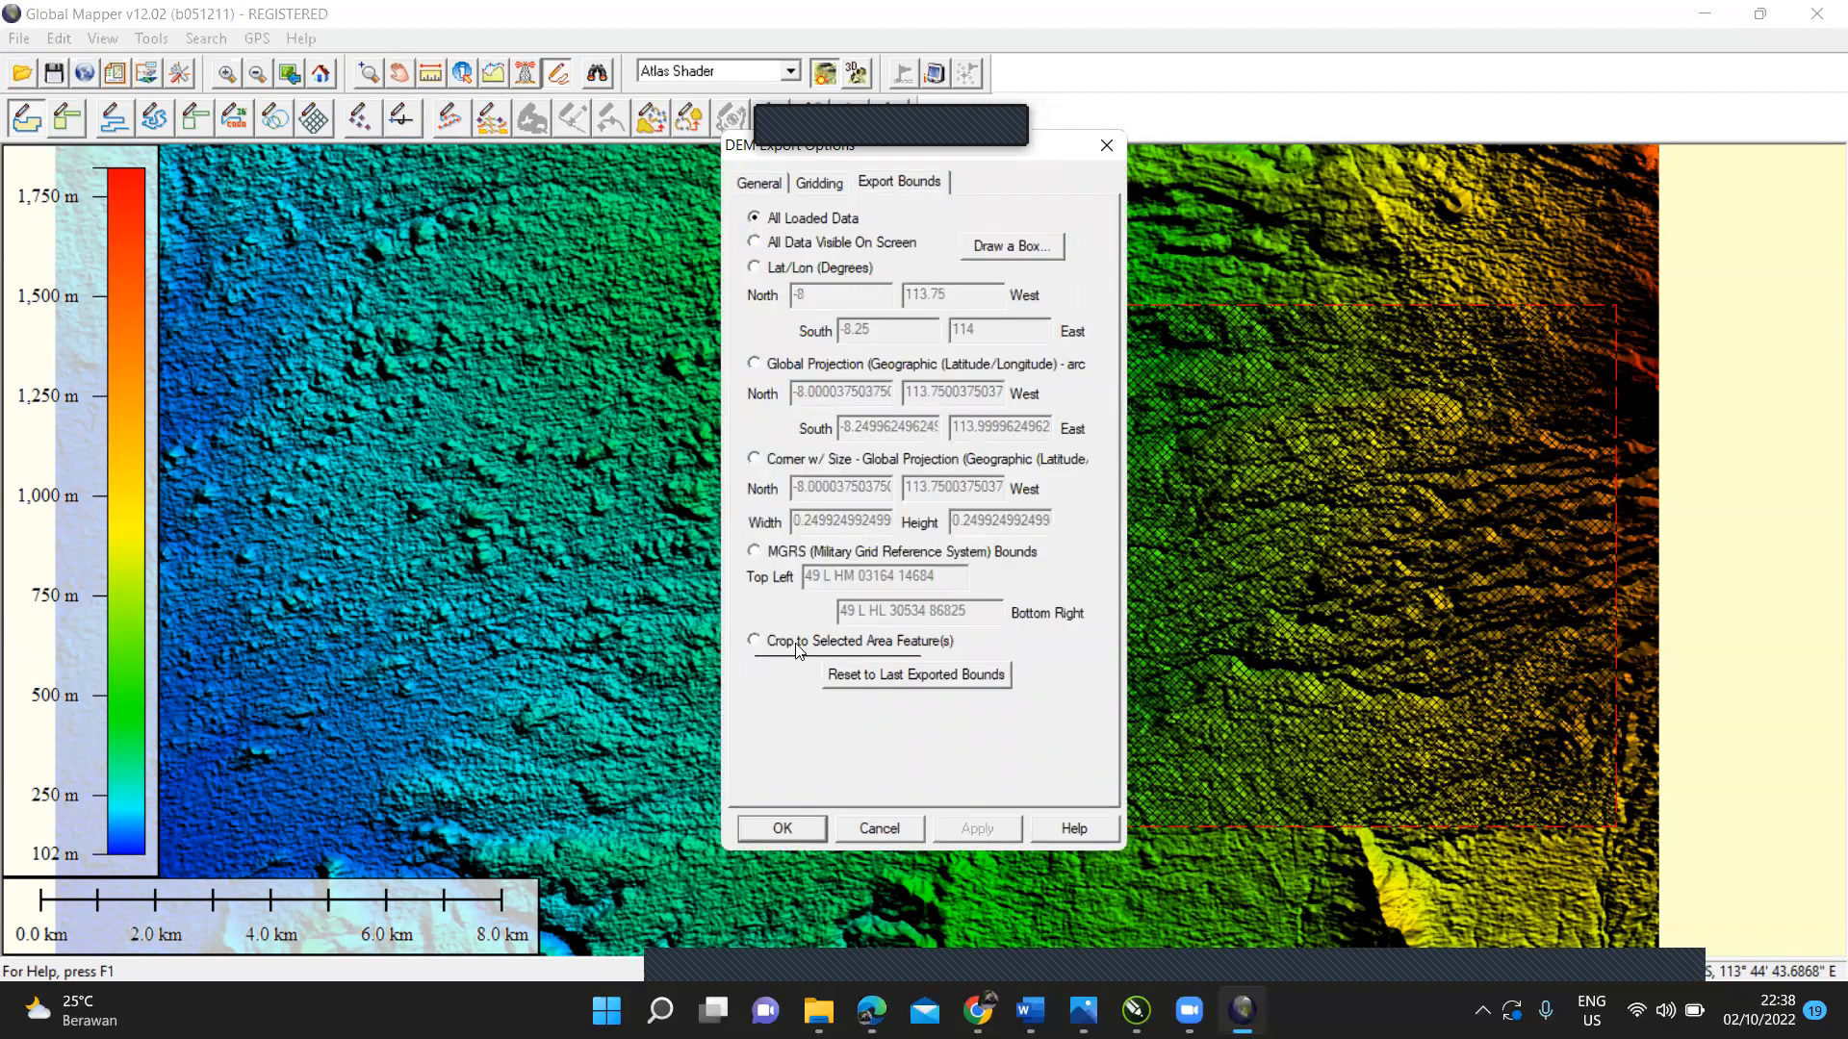
click(769, 647)
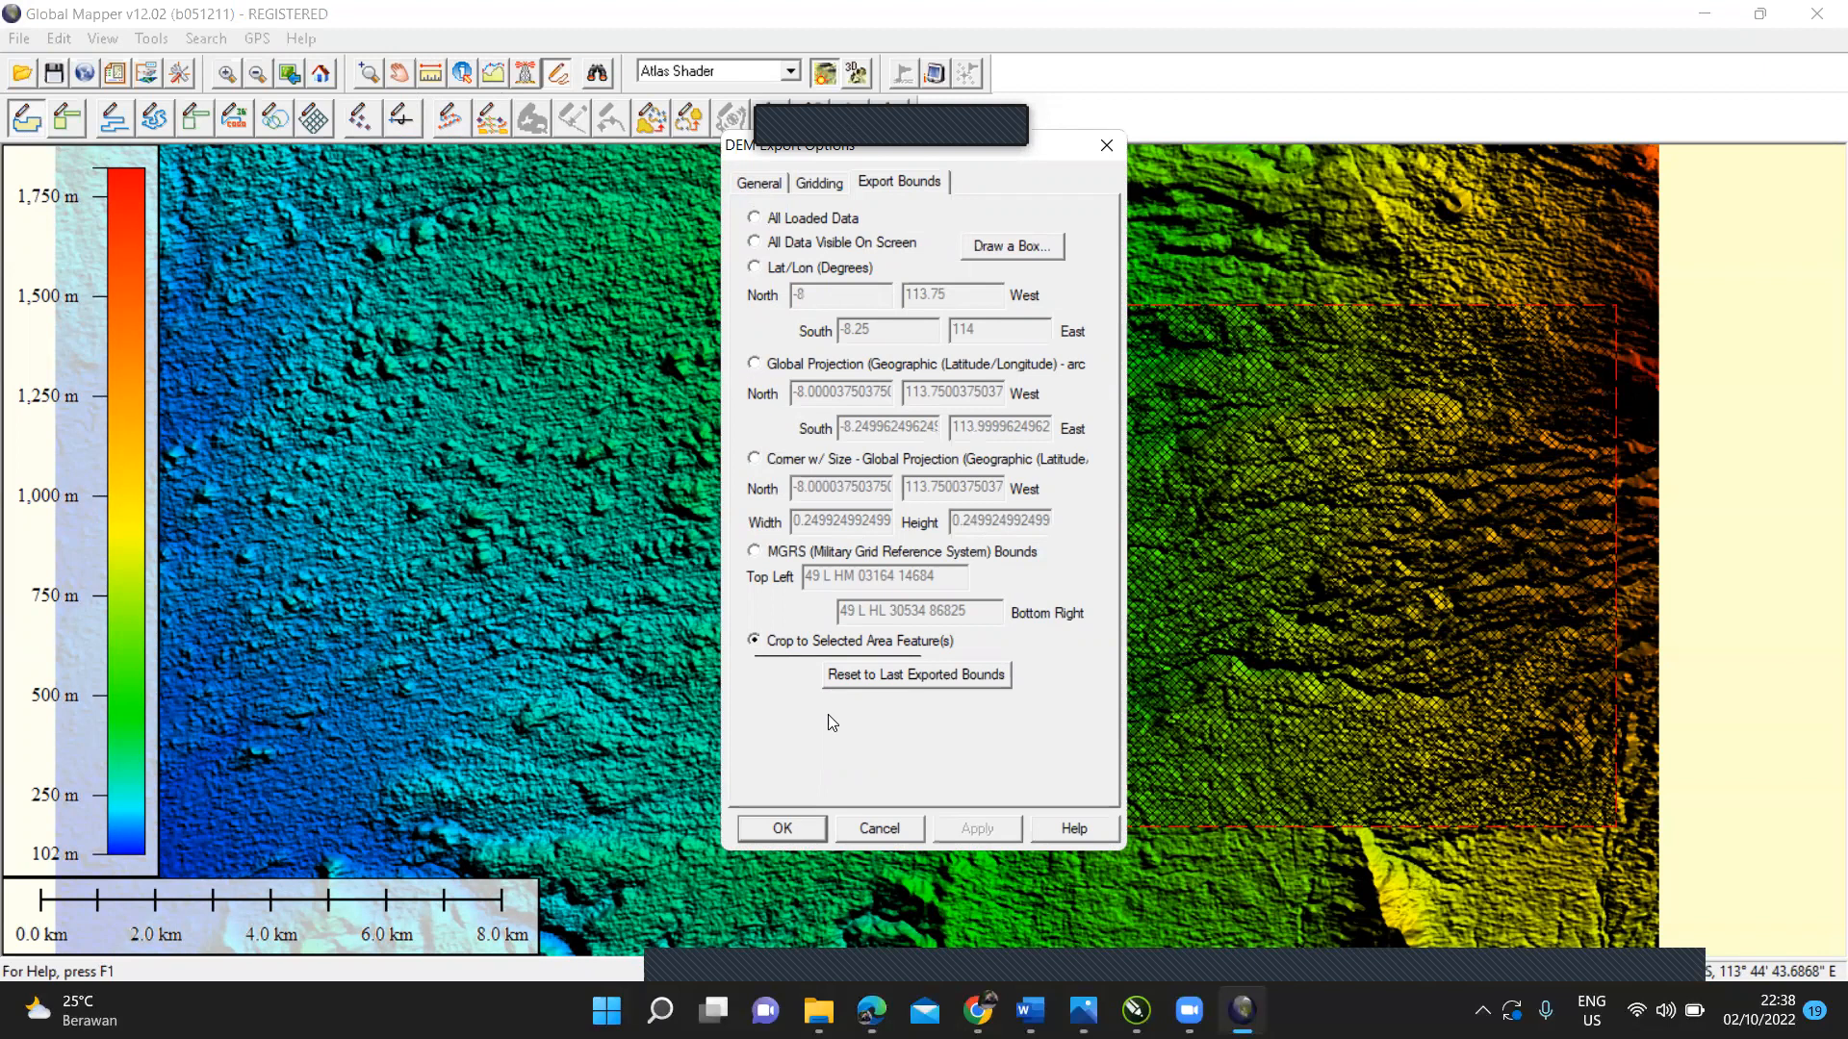
click(795, 829)
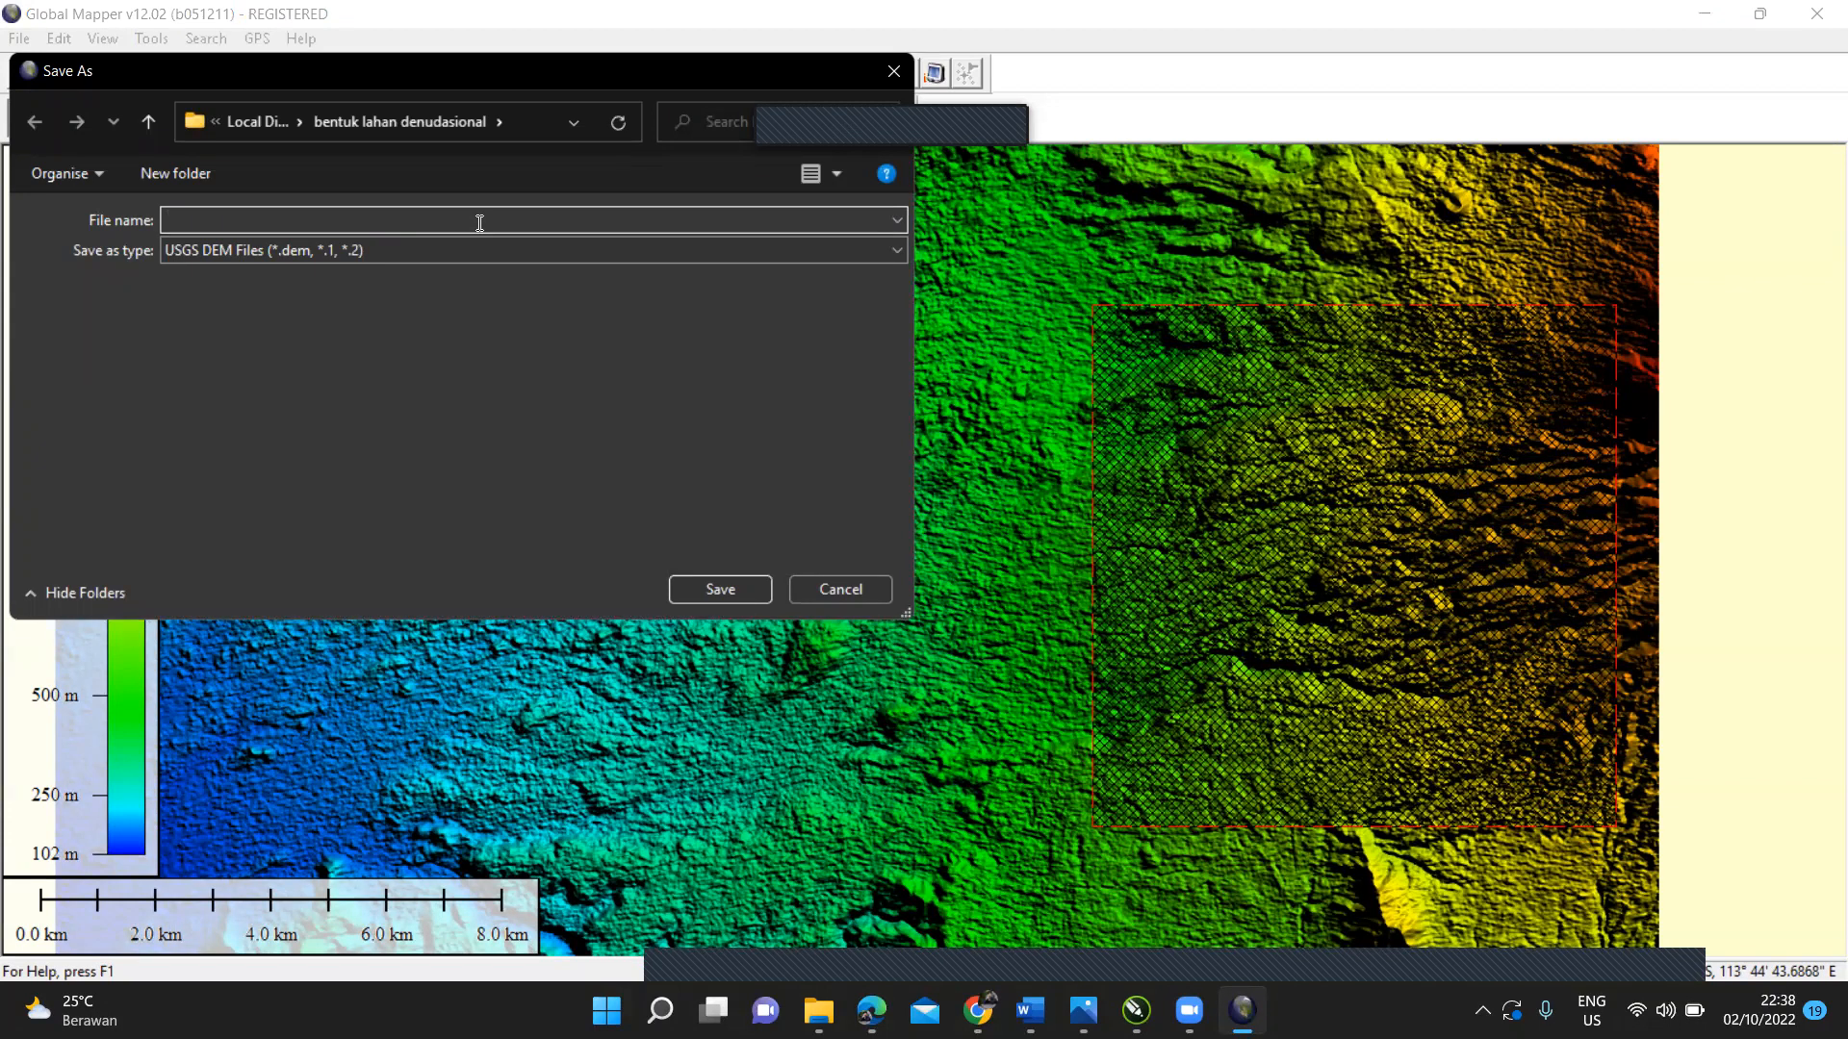
Step: Save the exported DEM as "petakan morfo" in the Peta morfo tutor folder on Local Disk (D:)
text(petakan morfo)
click(299, 125)
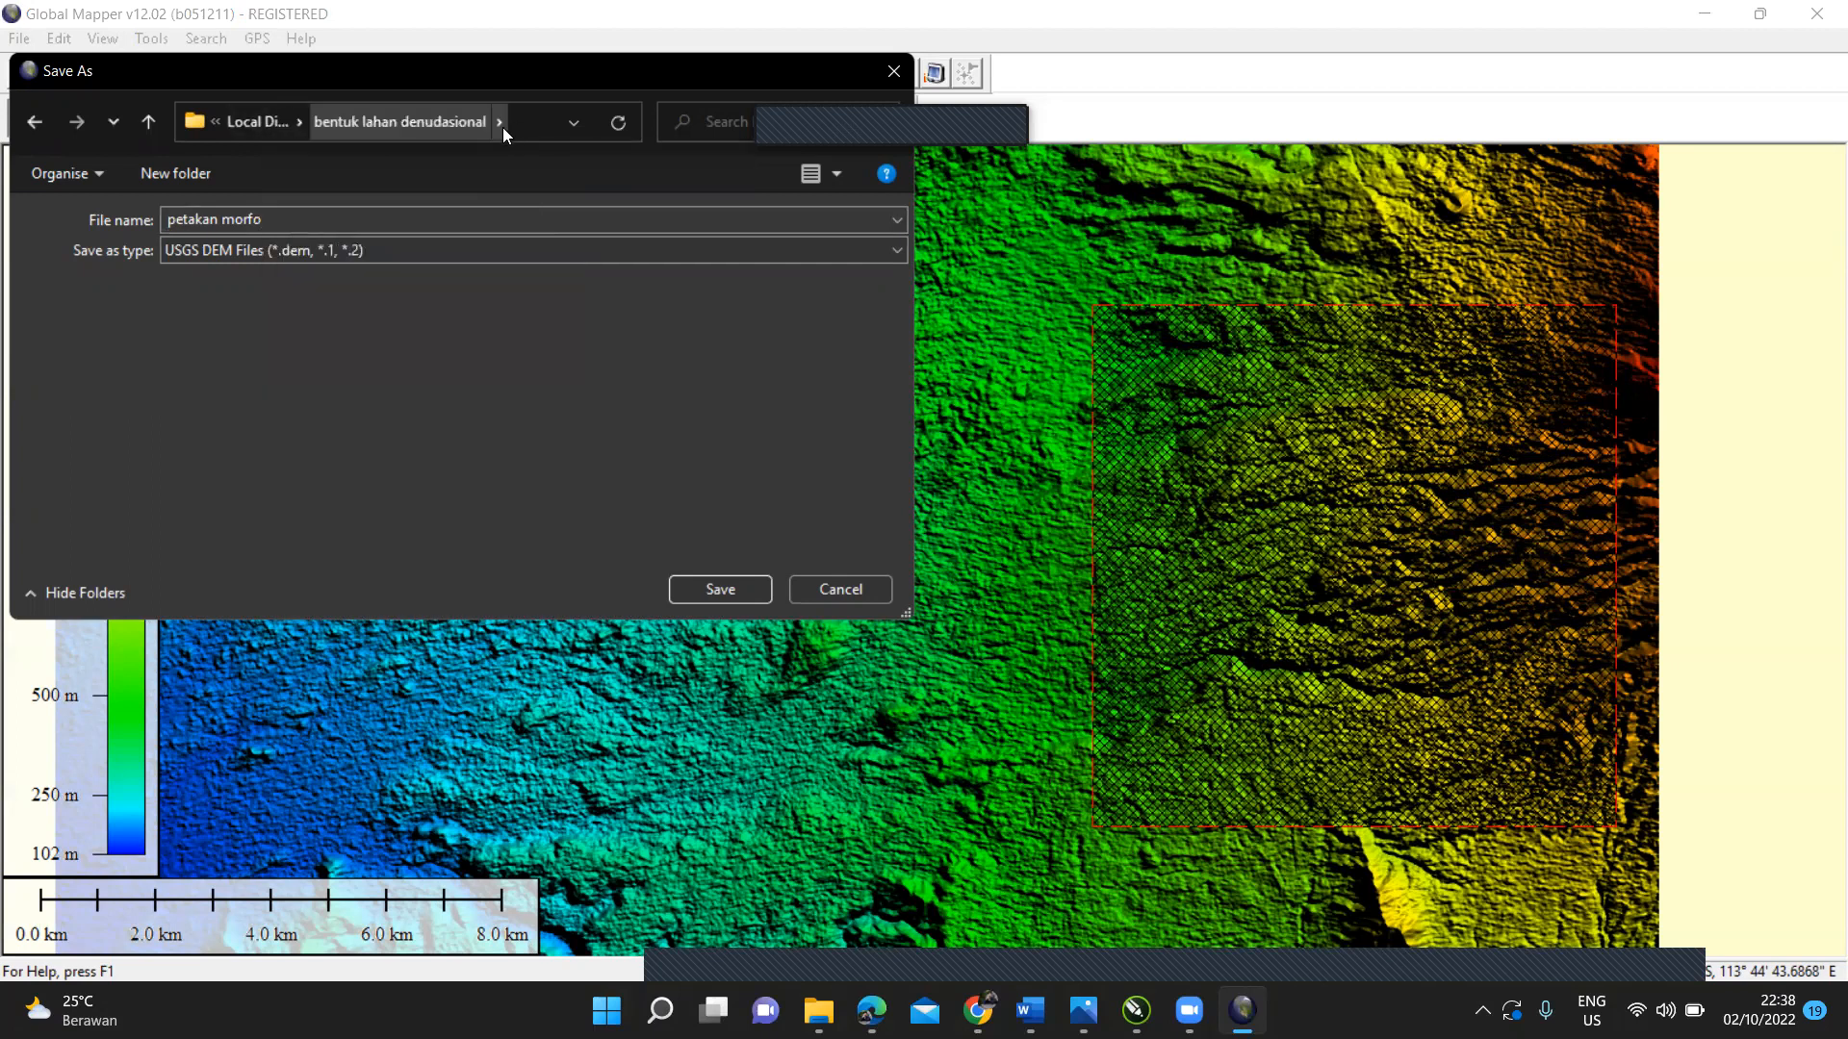
click(500, 124)
click(292, 126)
click(284, 122)
click(408, 121)
click(408, 121)
click(408, 121)
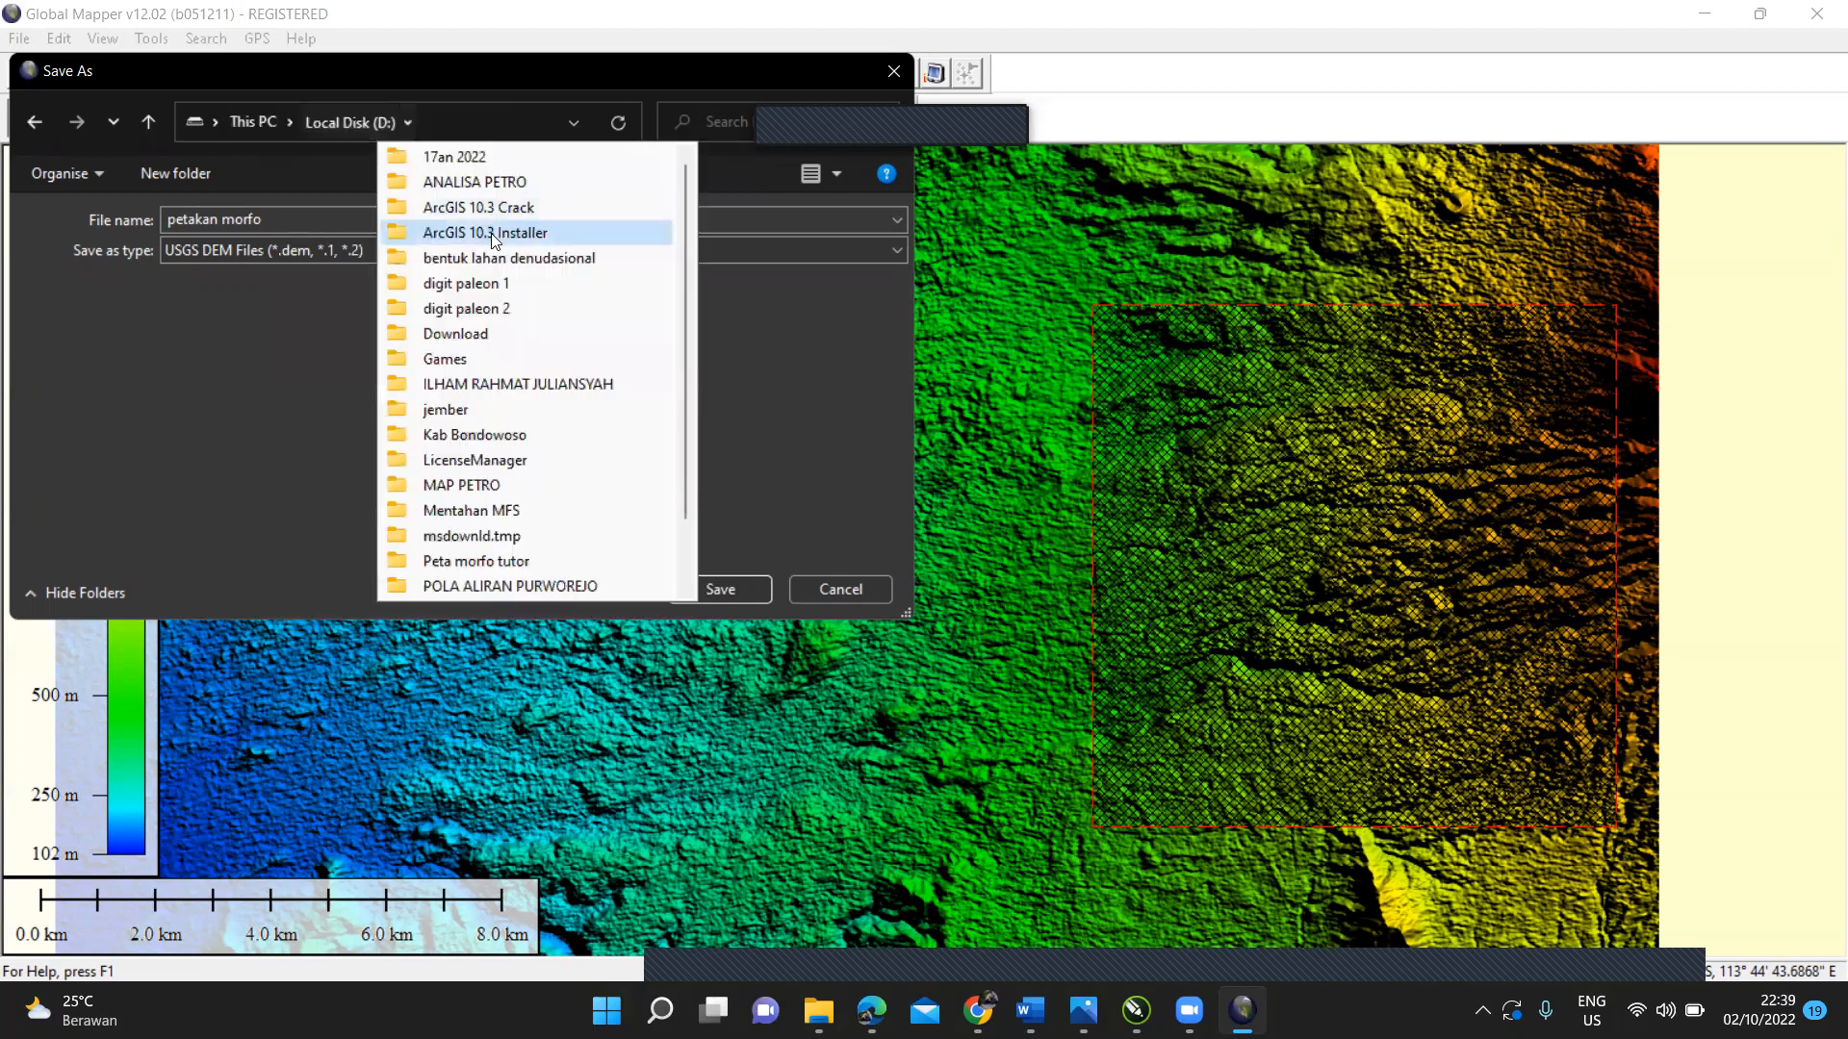
drag(685, 300, 687, 327)
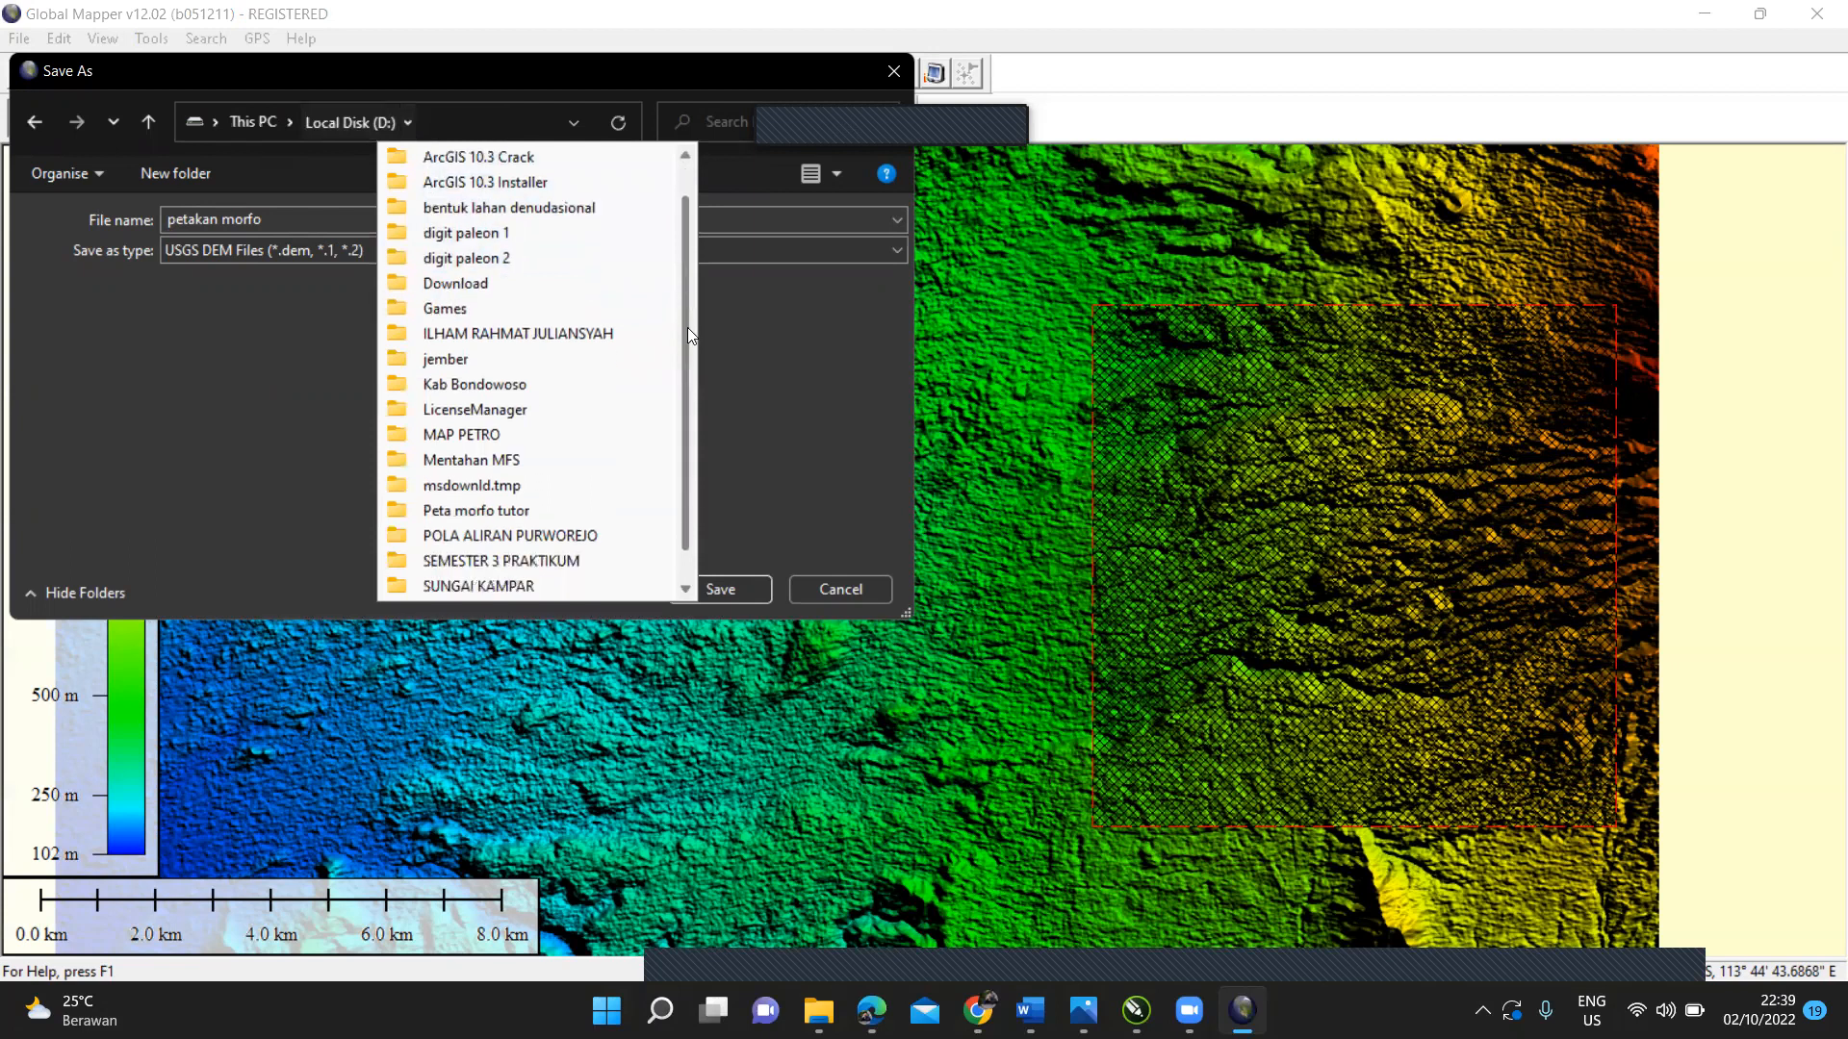
click(534, 506)
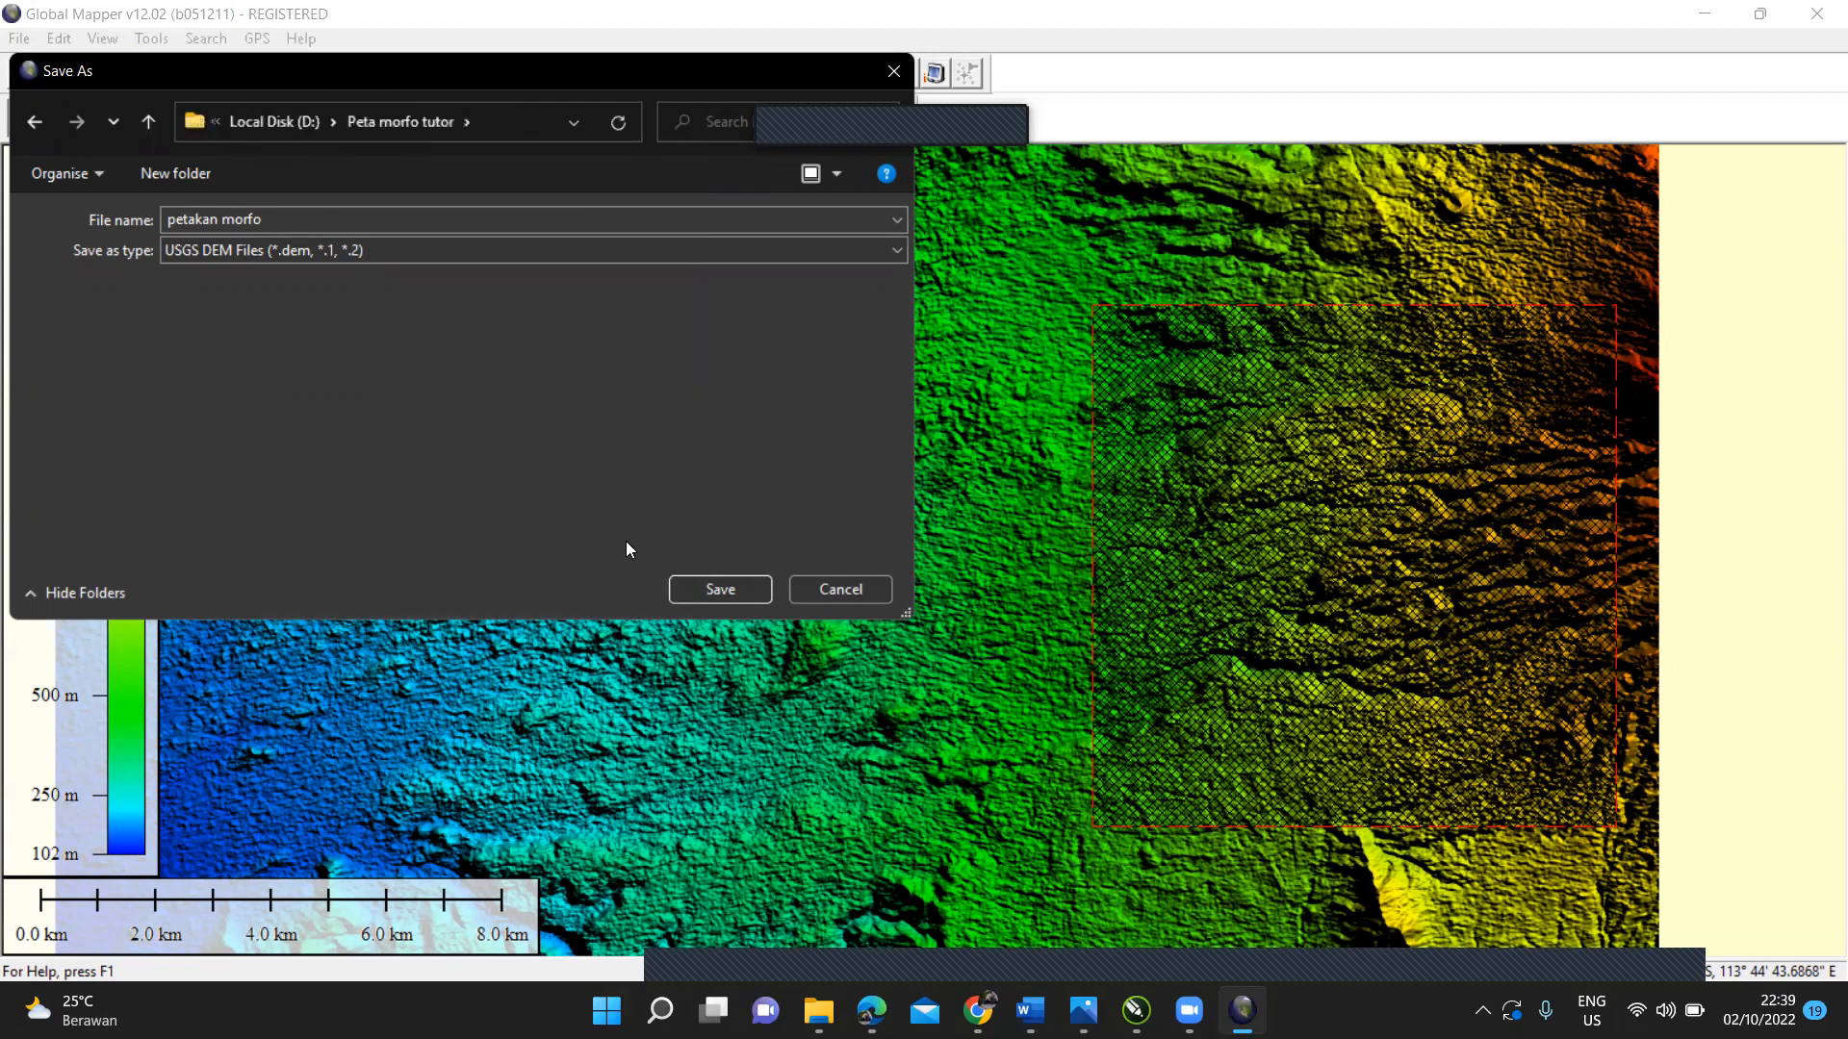
click(704, 586)
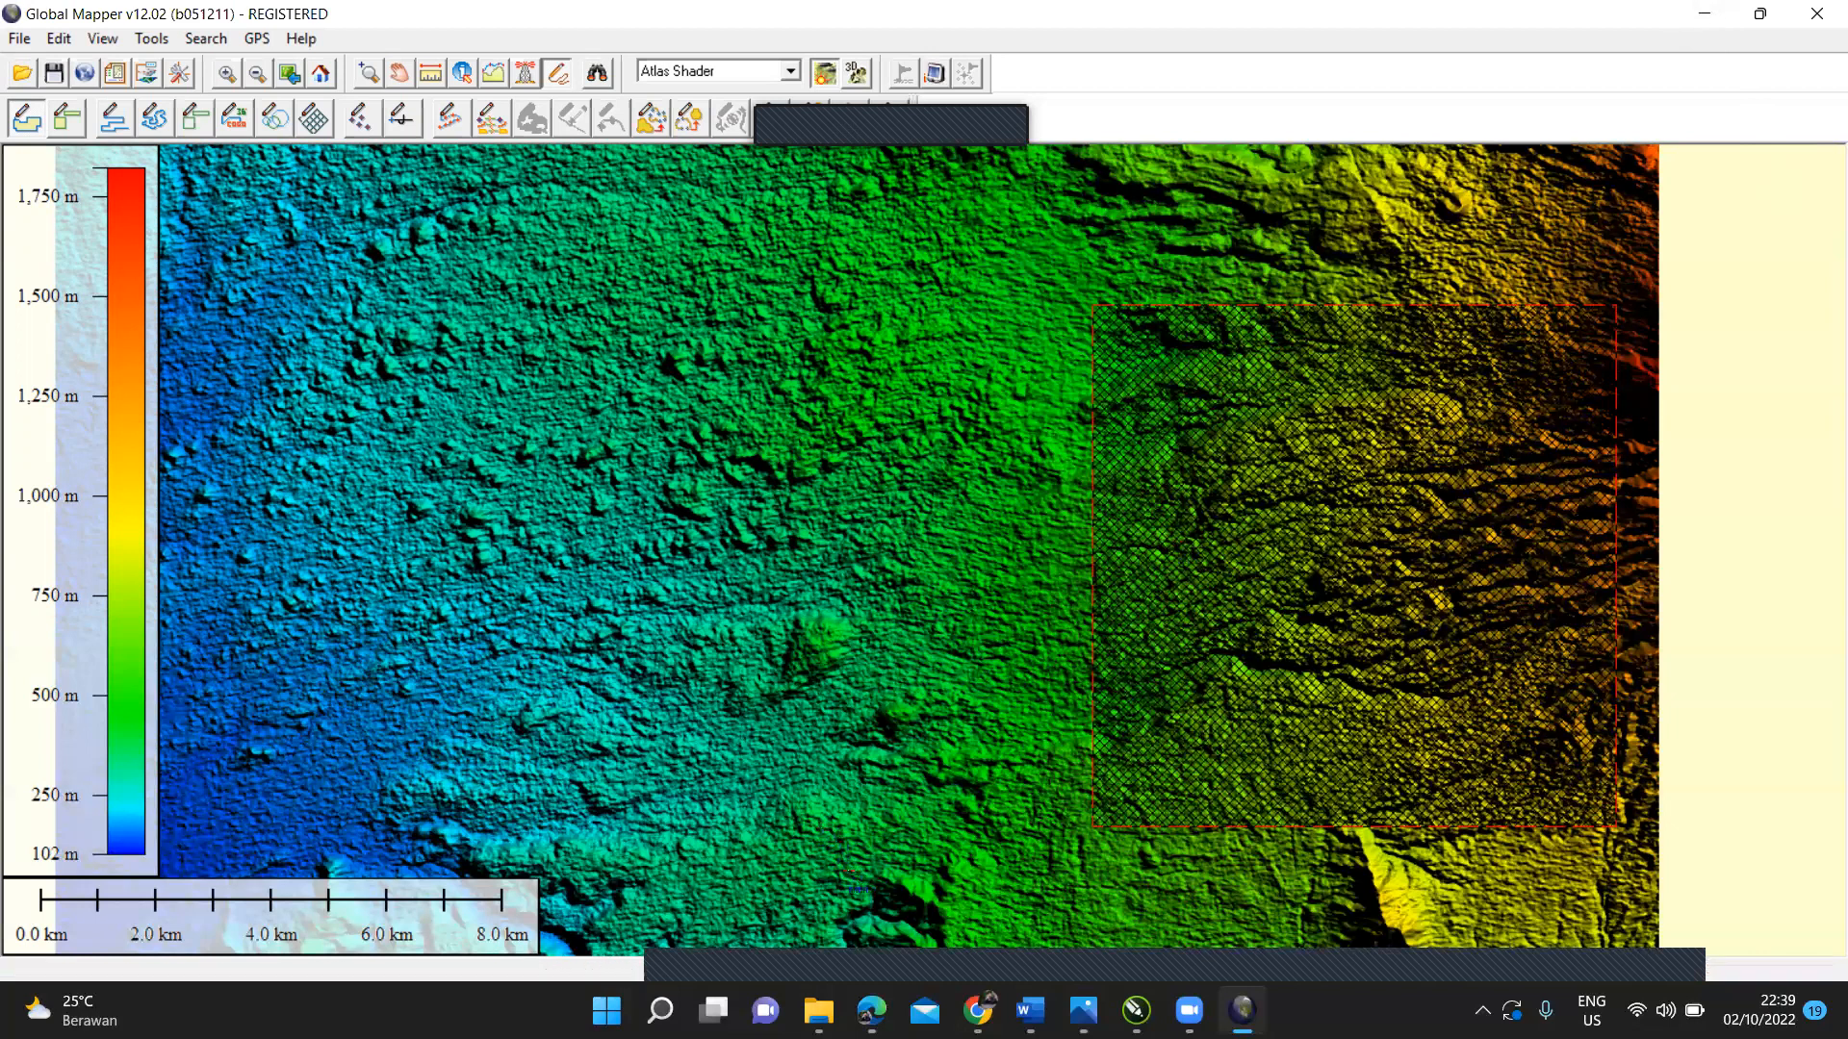
Step: Find ArcMap 10.8 through the Windows search, launch it, and continue to a blank untitled map
click(660, 1010)
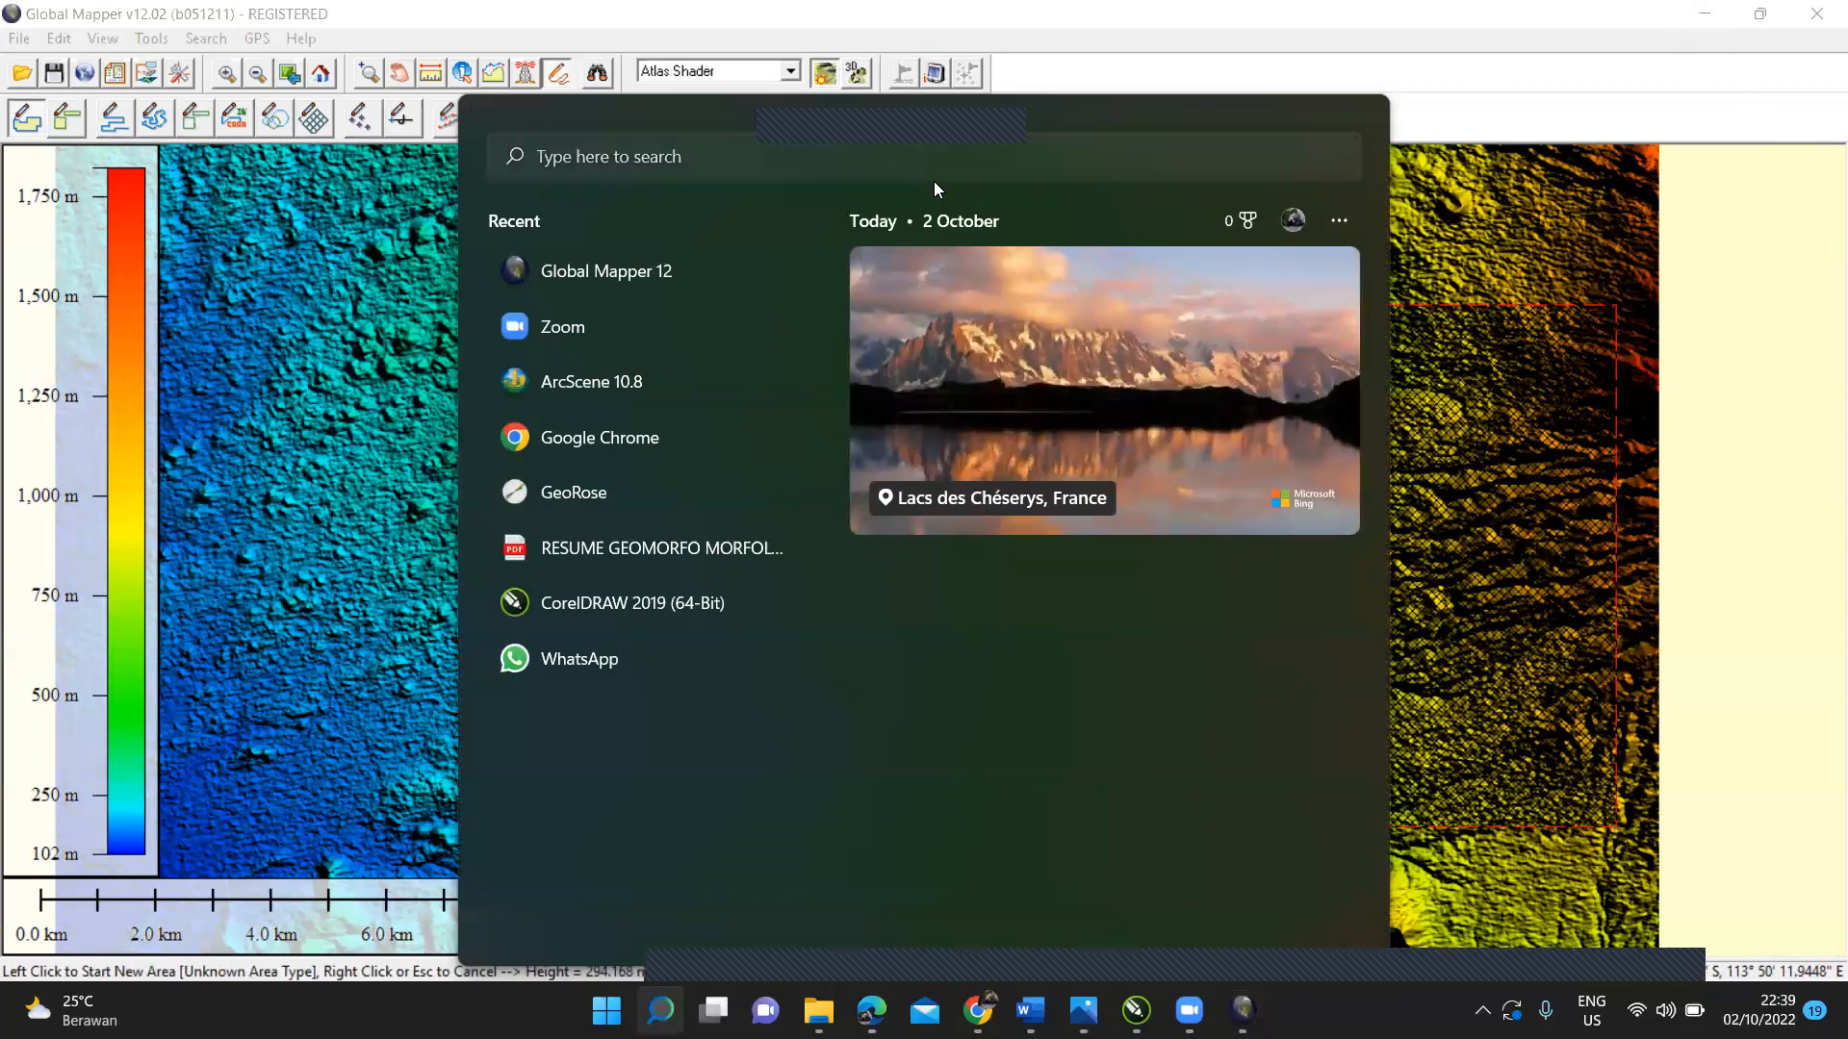
click(919, 166)
text(arcg)
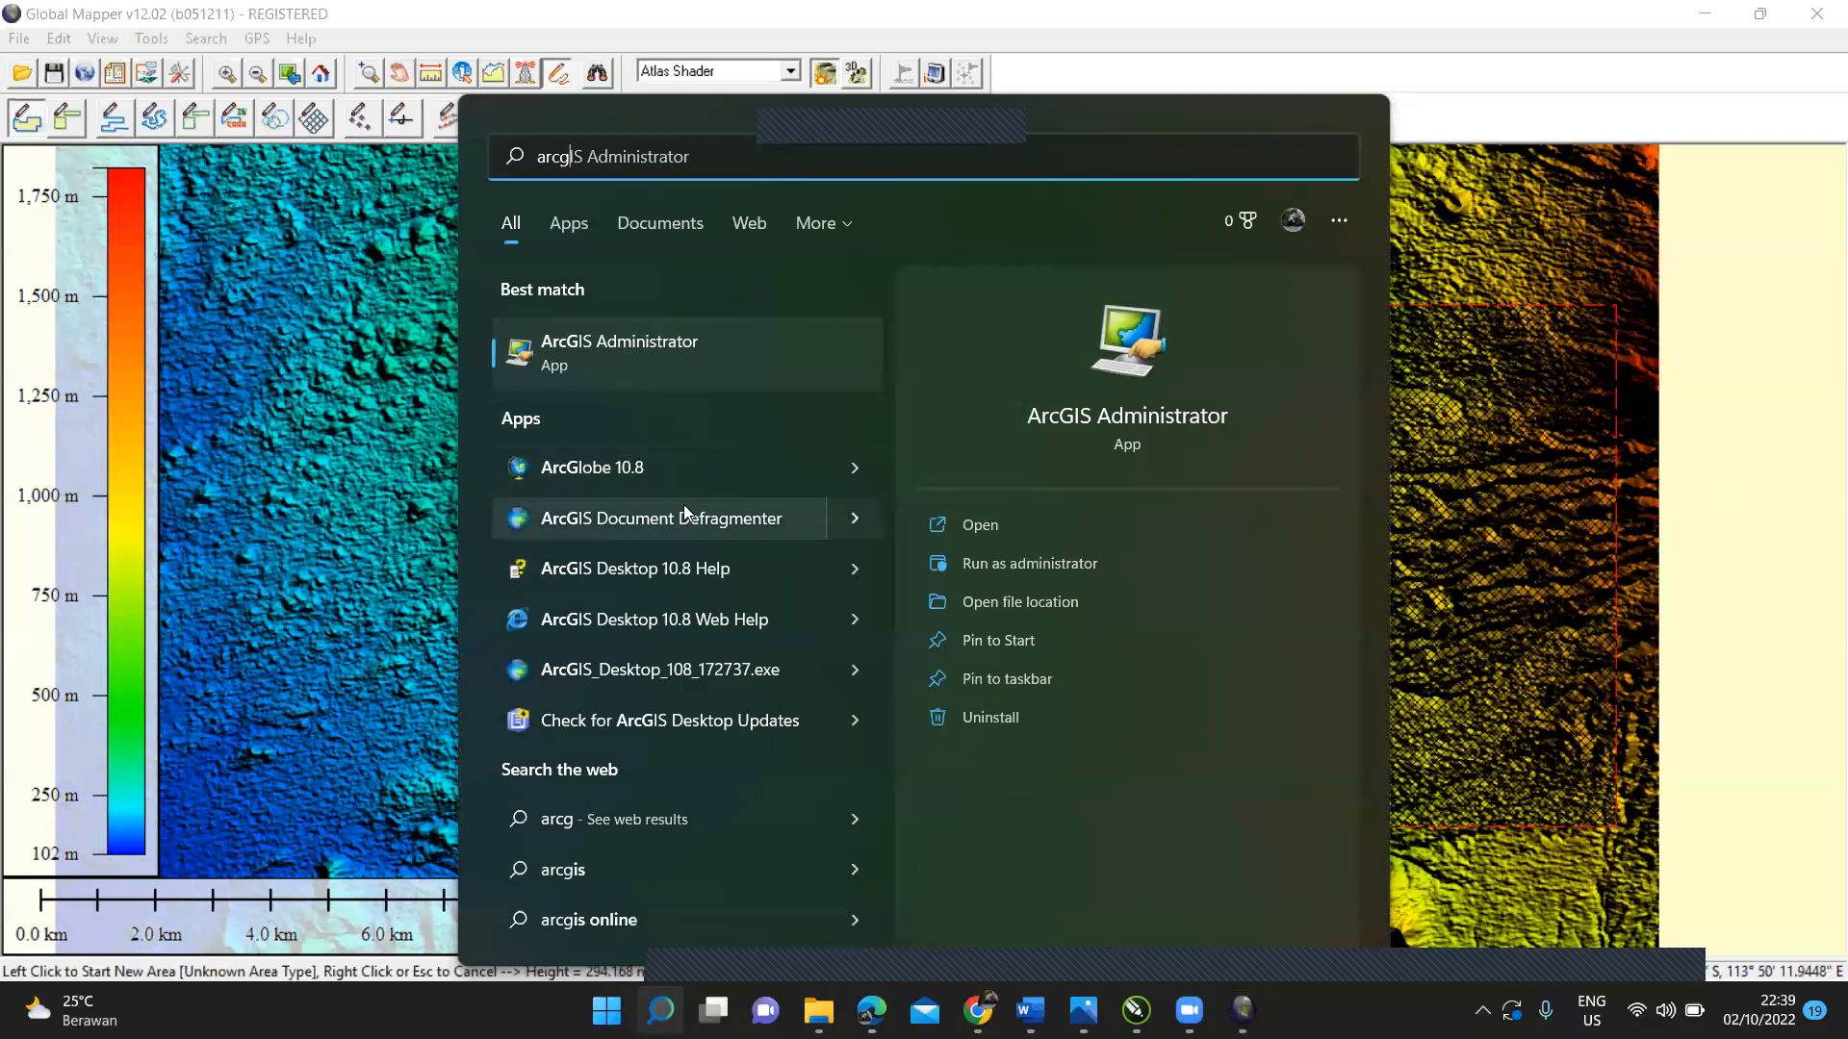
click(755, 161)
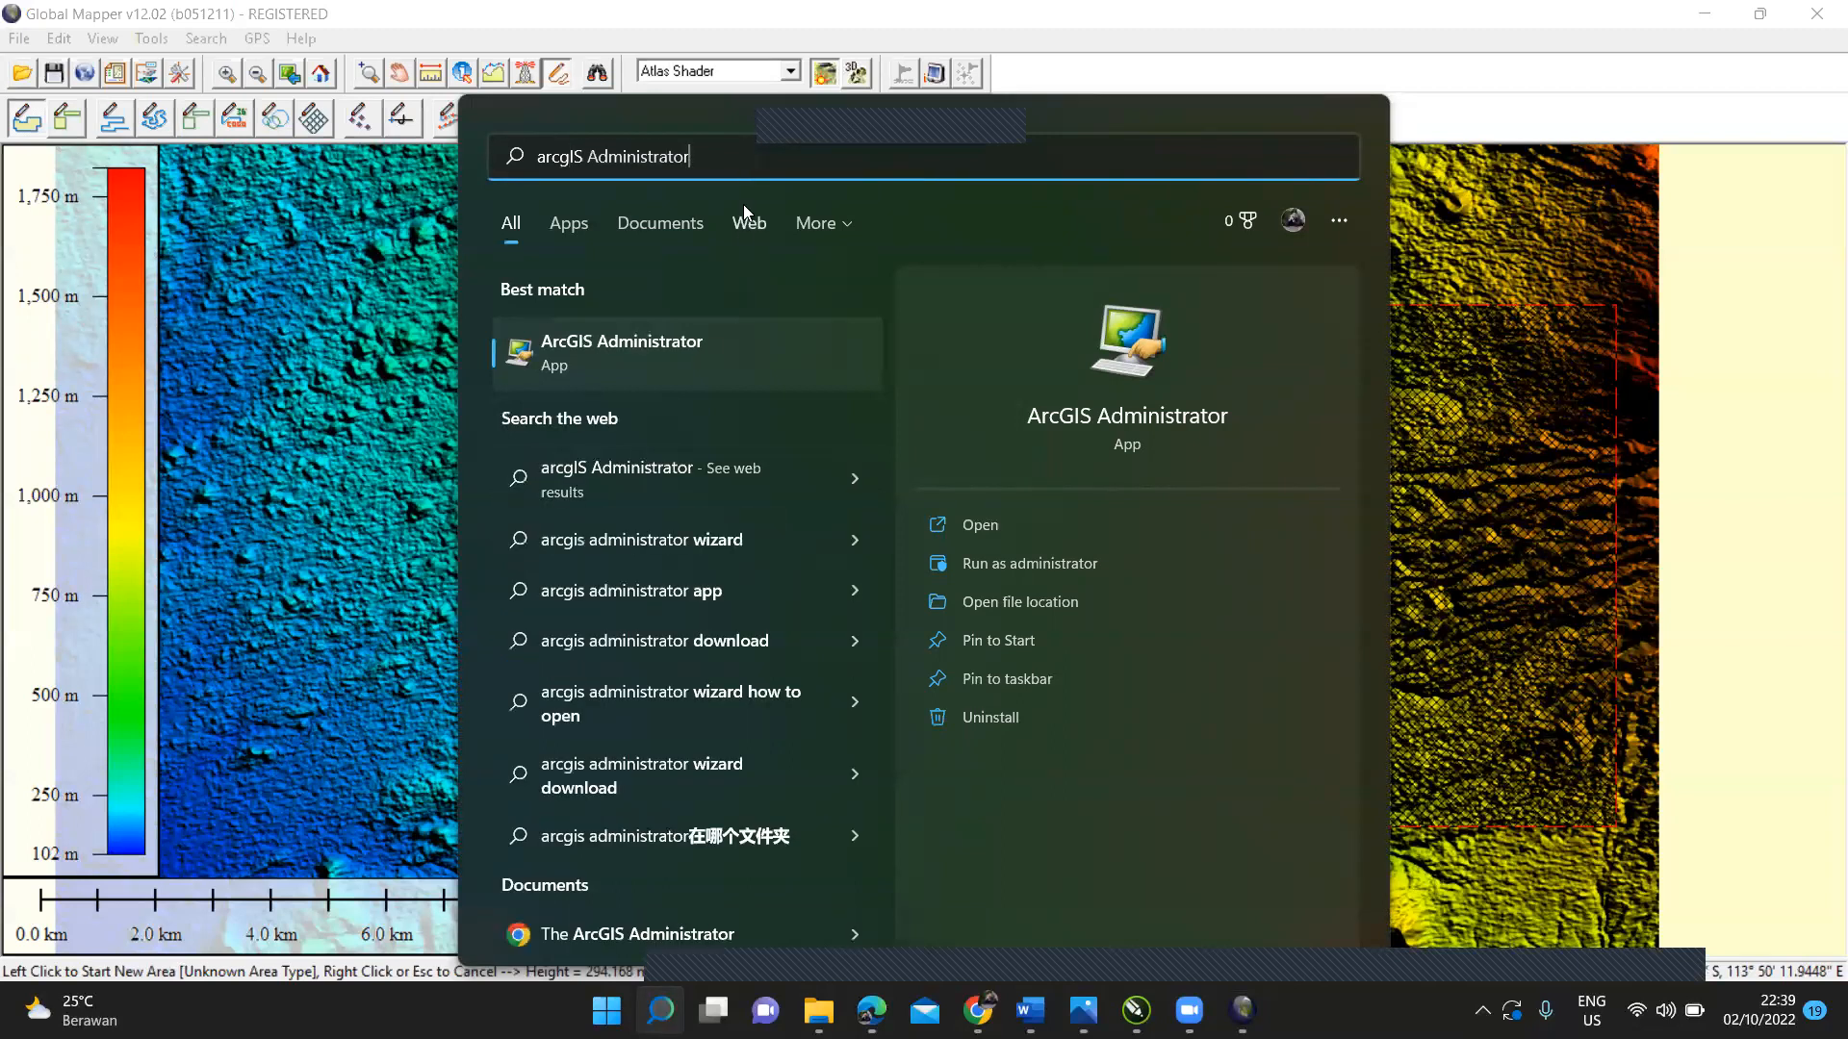
key(BackSpace)
key(BackSpace)
key(BackSpace)
key(BackSpace)
key(BackSpace)
key(BackSpace)
key(BackSpace)
key(BackSpace)
key(BackSpace)
key(BackSpace)
key(BackSpace)
key(BackSpace)
key(BackSpace)
key(BackSpace)
key(BackSpace)
key(BackSpace)
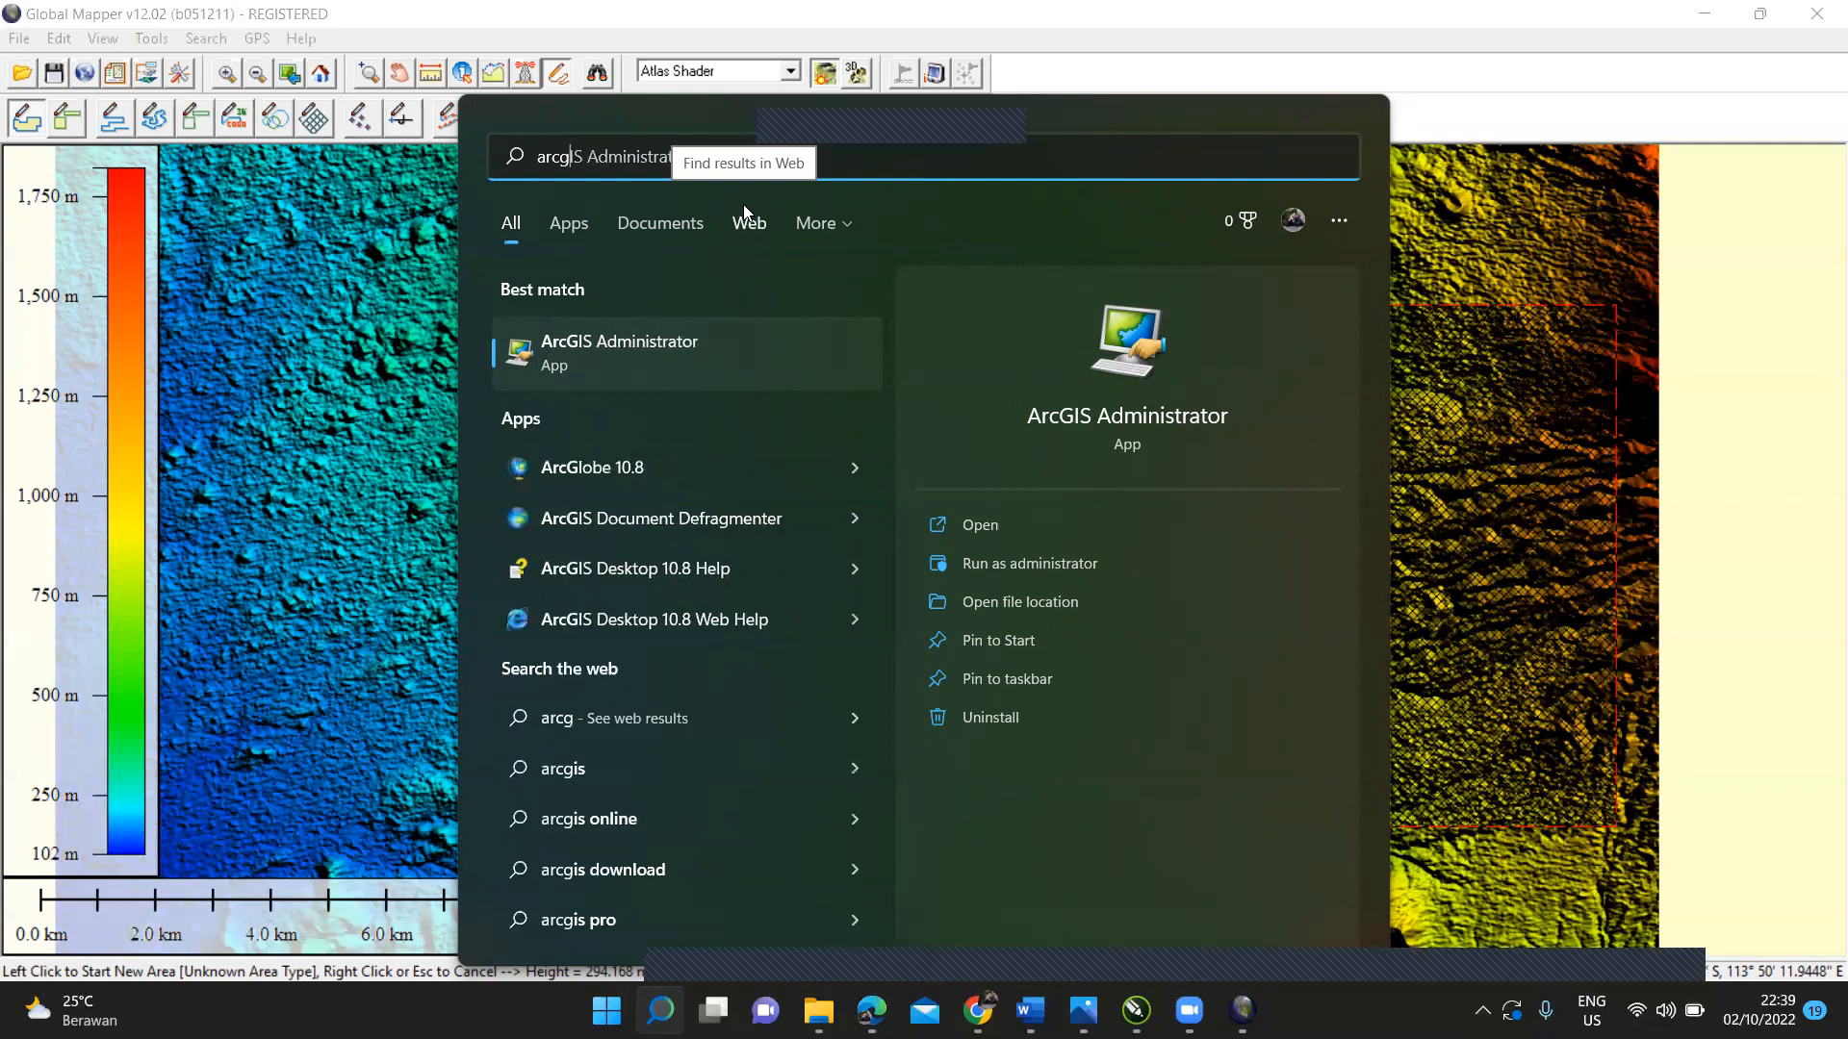
key(BackSpace)
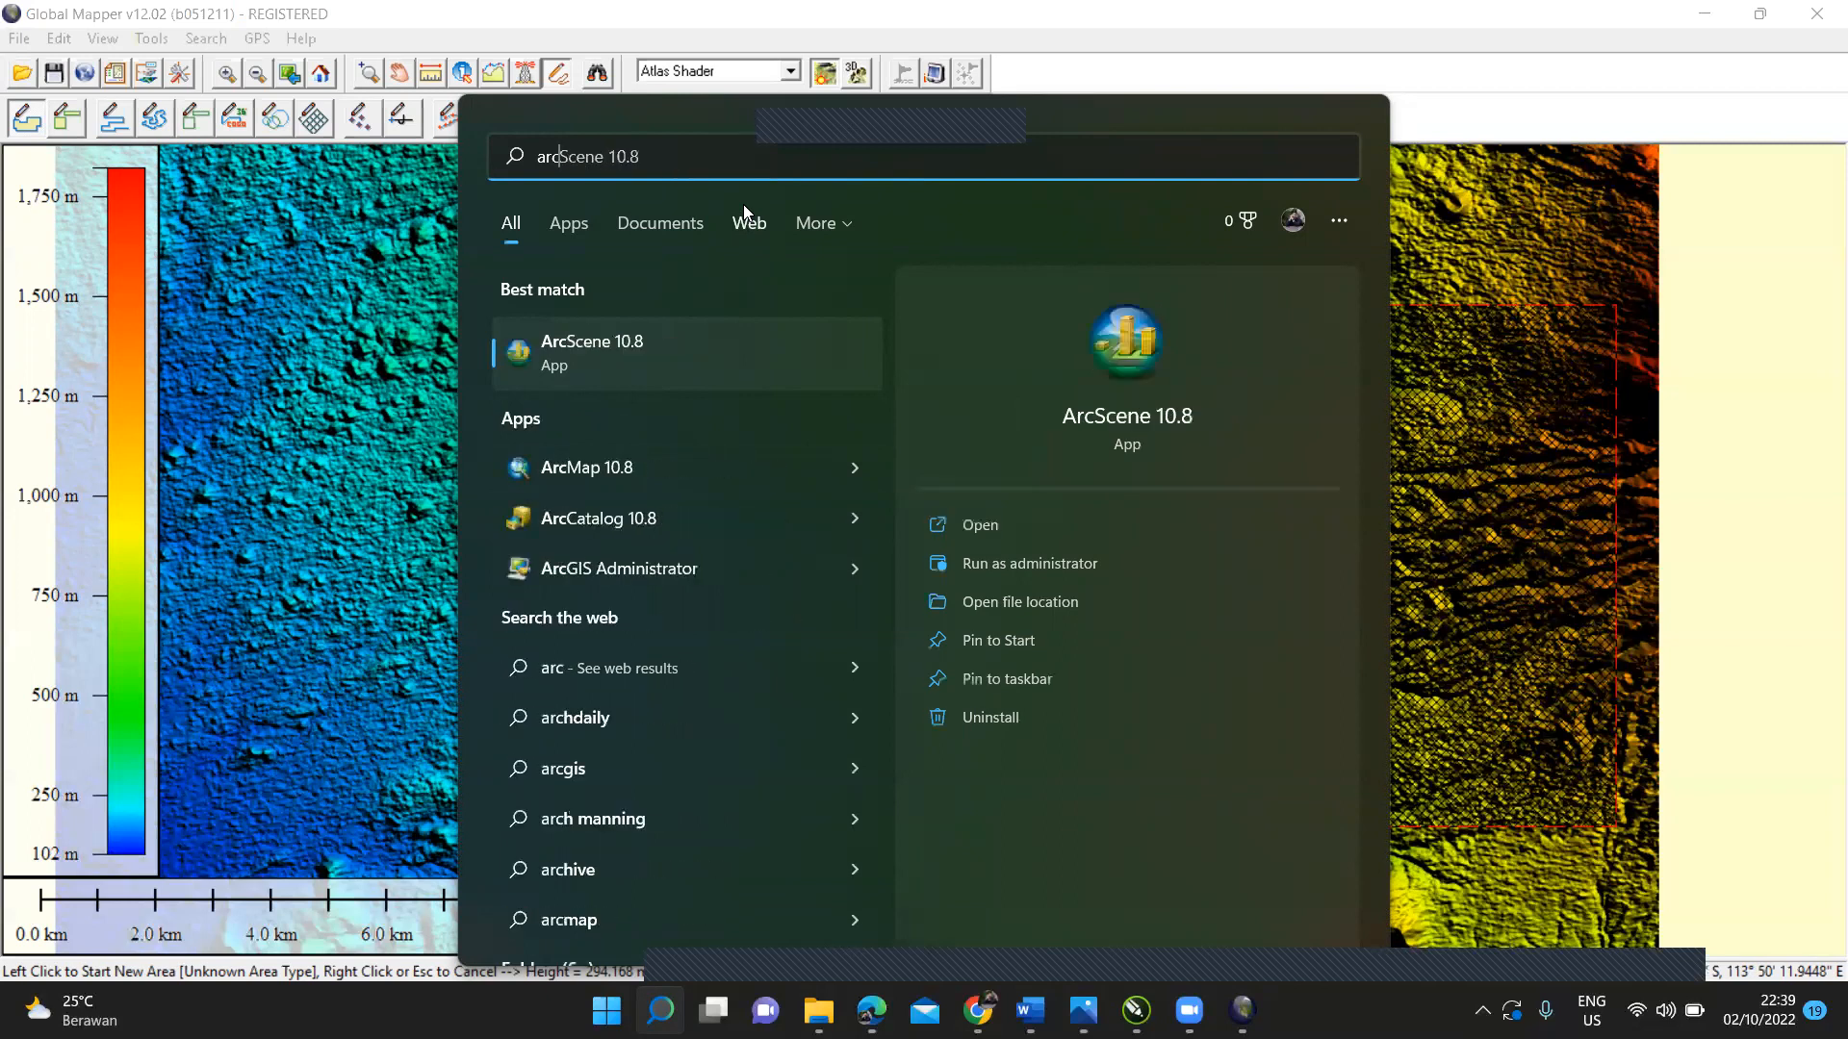
click(757, 477)
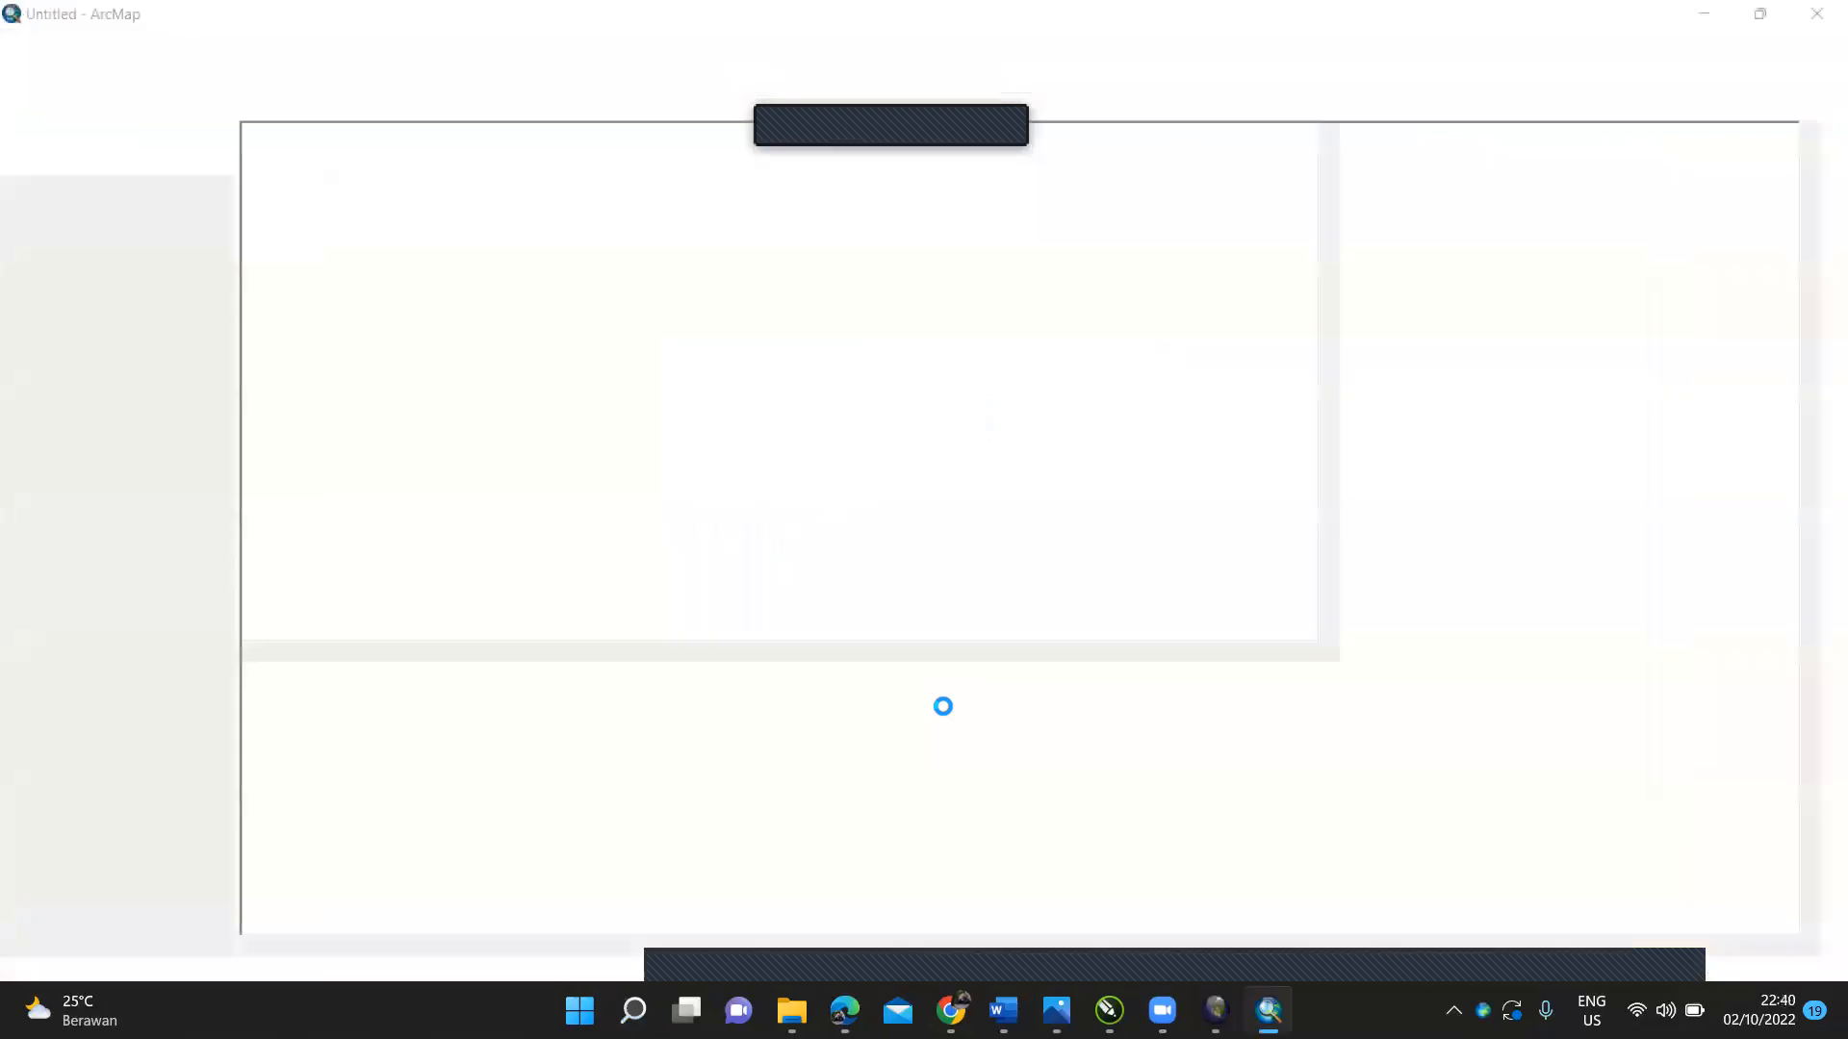
click(1337, 772)
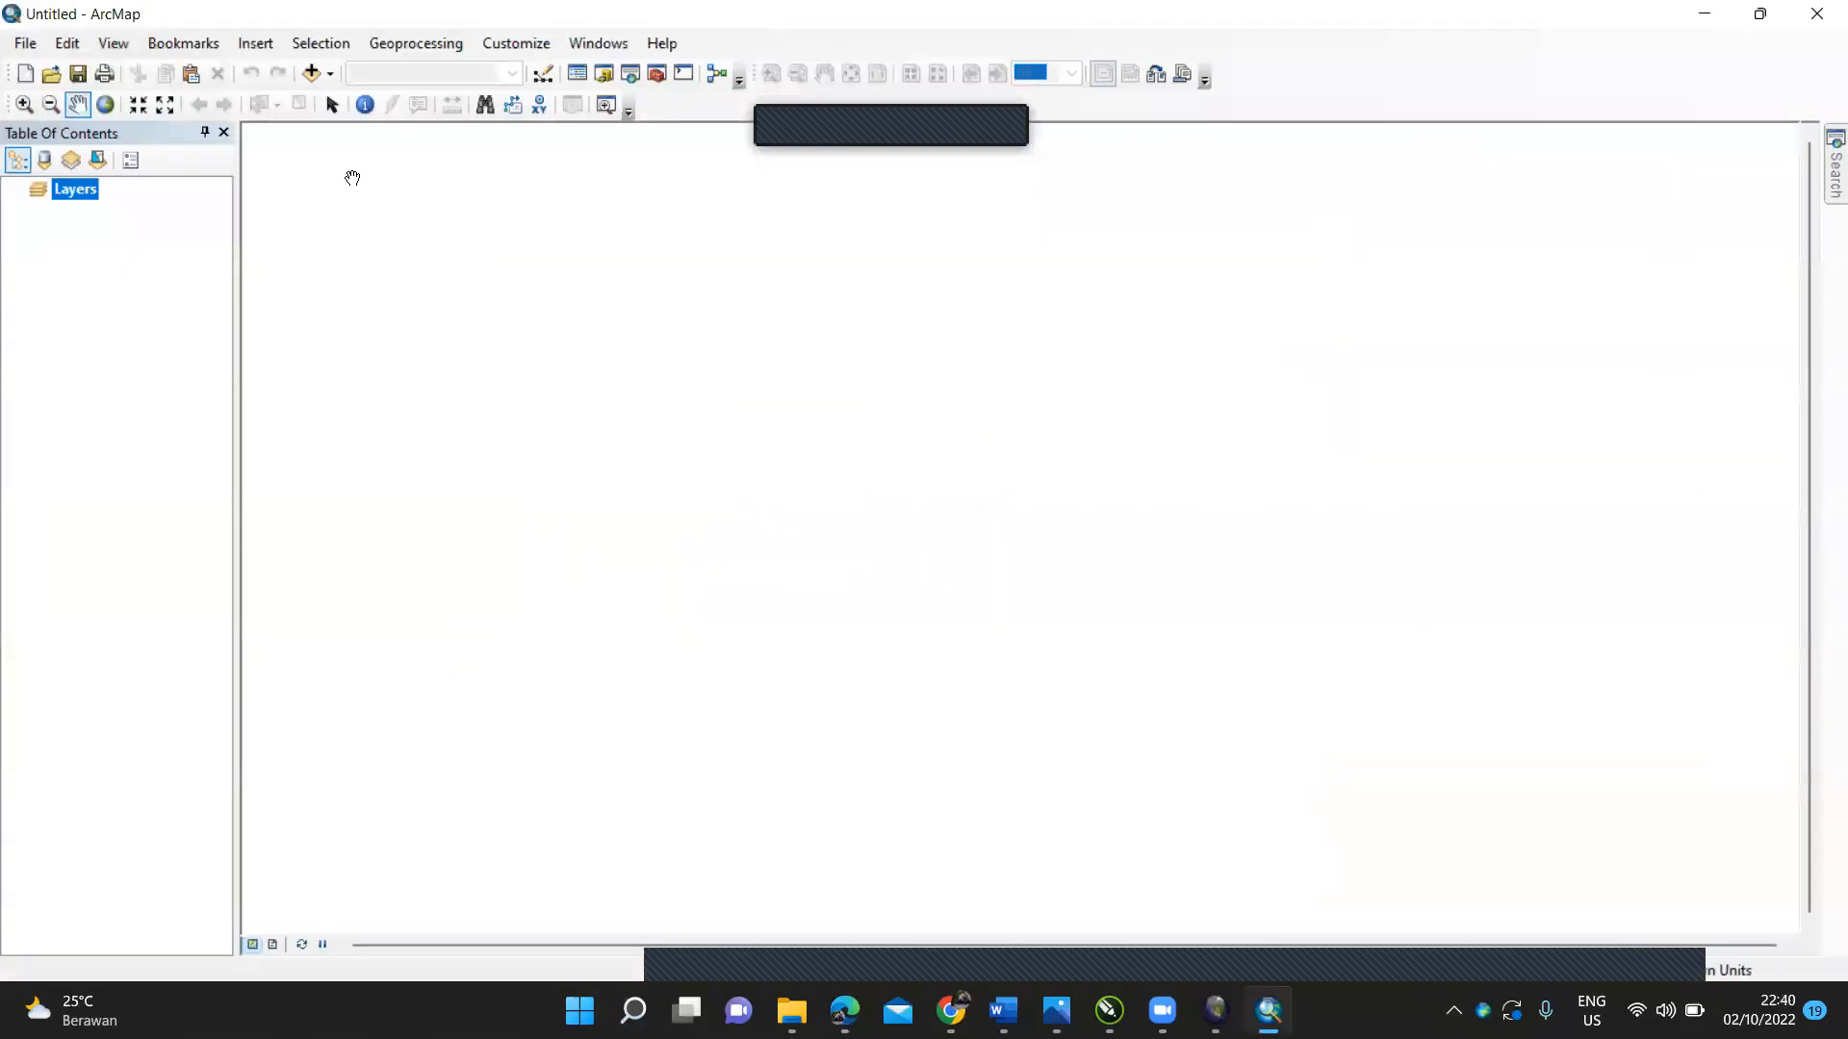
Step: Set the paper to landscape and the map page to A2 without using printer paper settings, and show the page layout
click(25, 43)
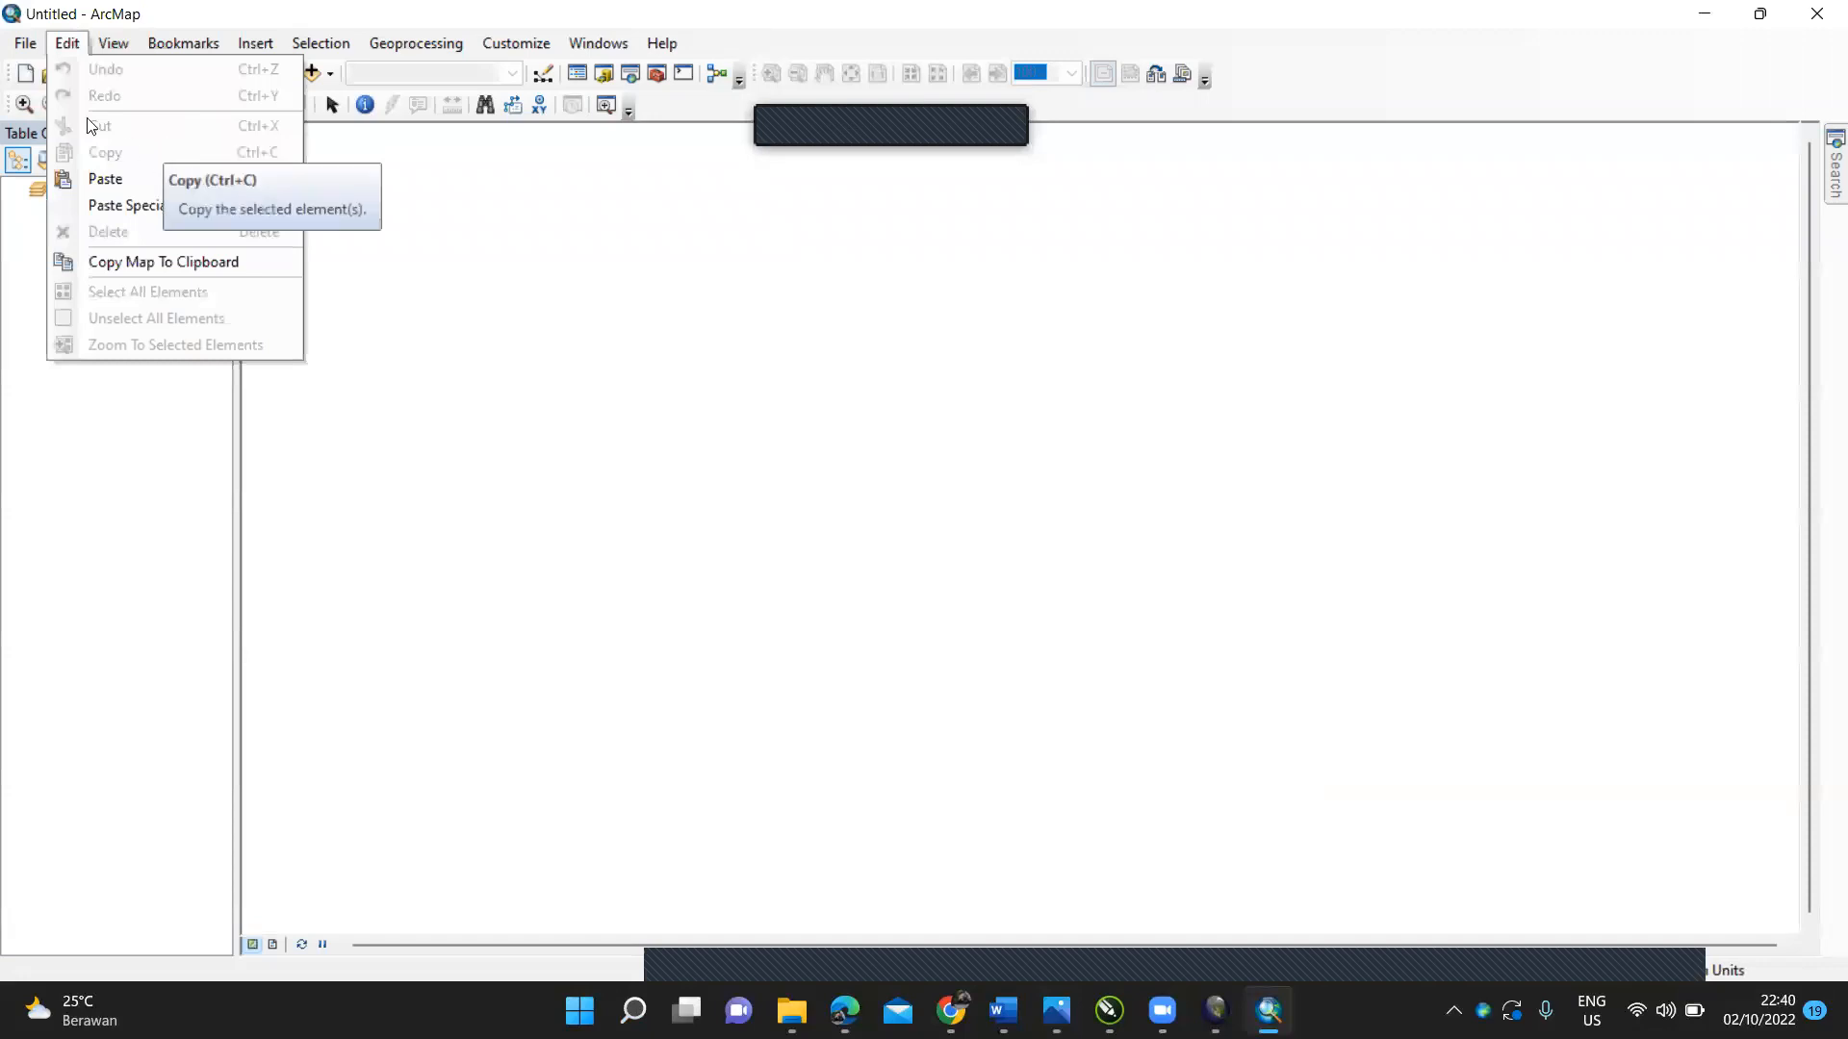
click(67, 44)
click(25, 43)
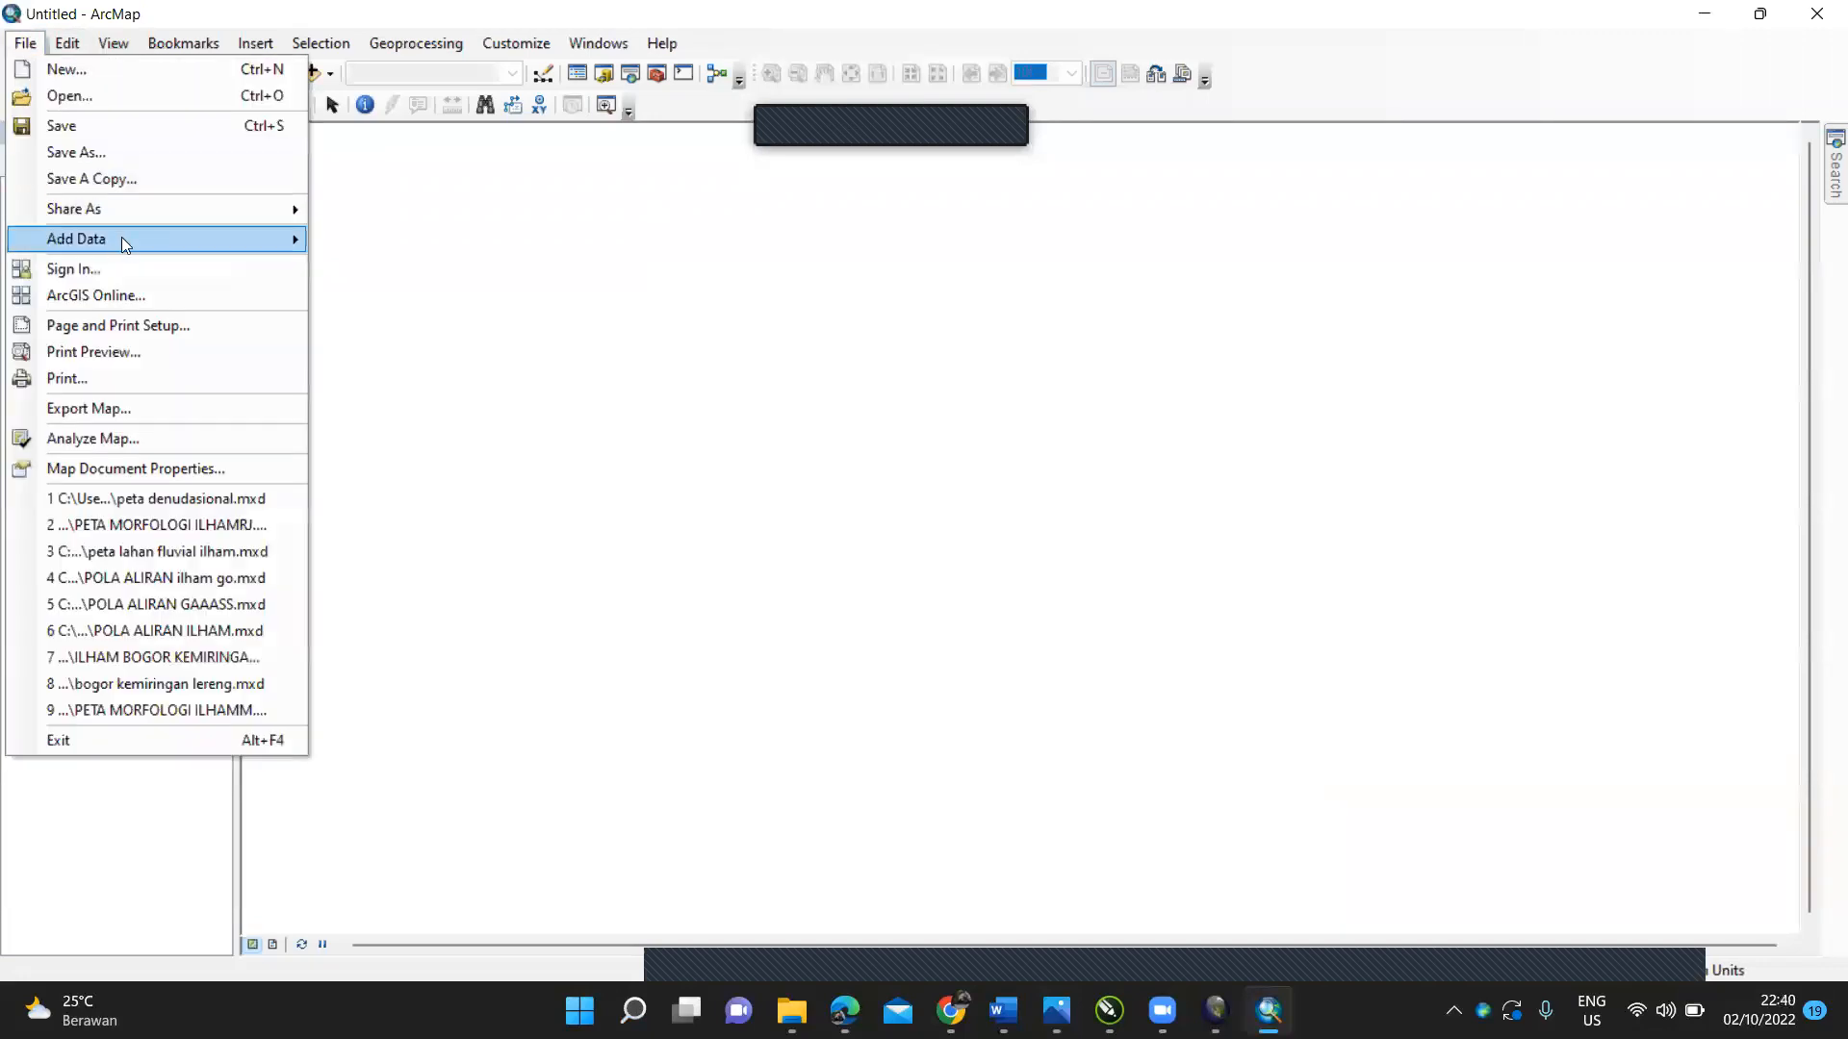
click(162, 326)
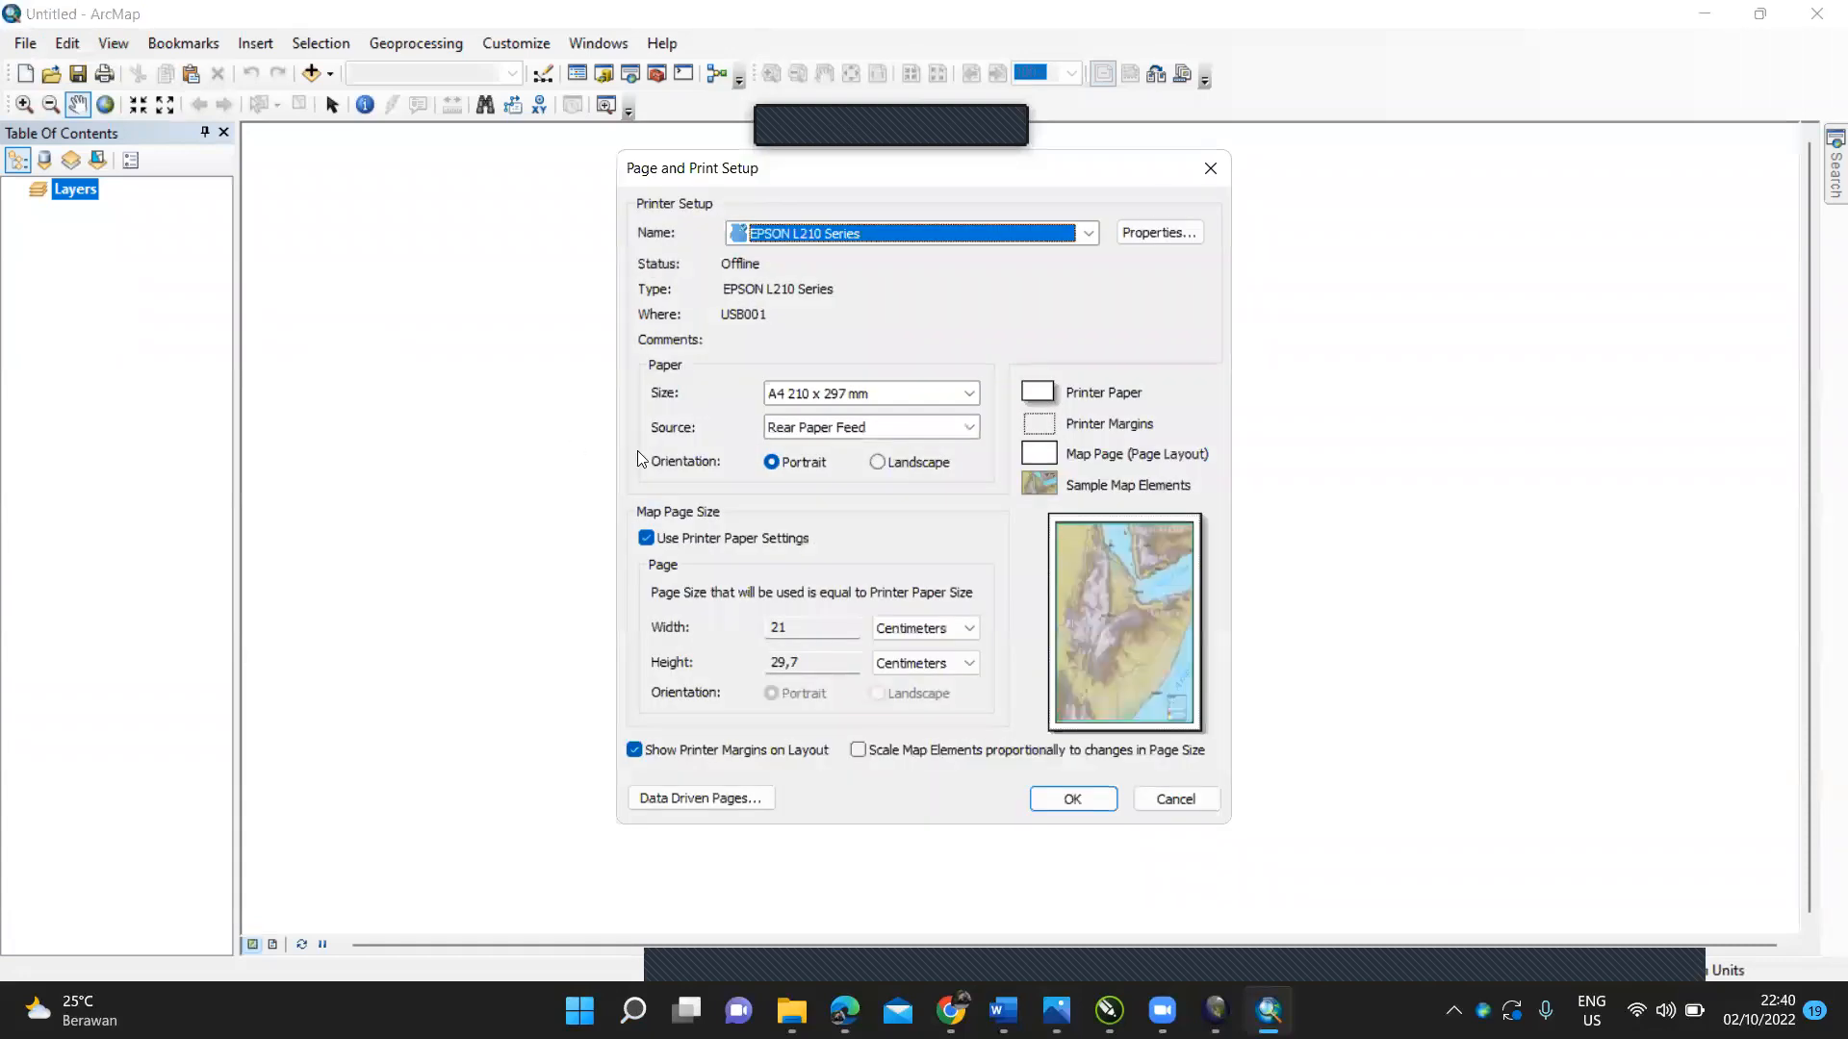
click(878, 462)
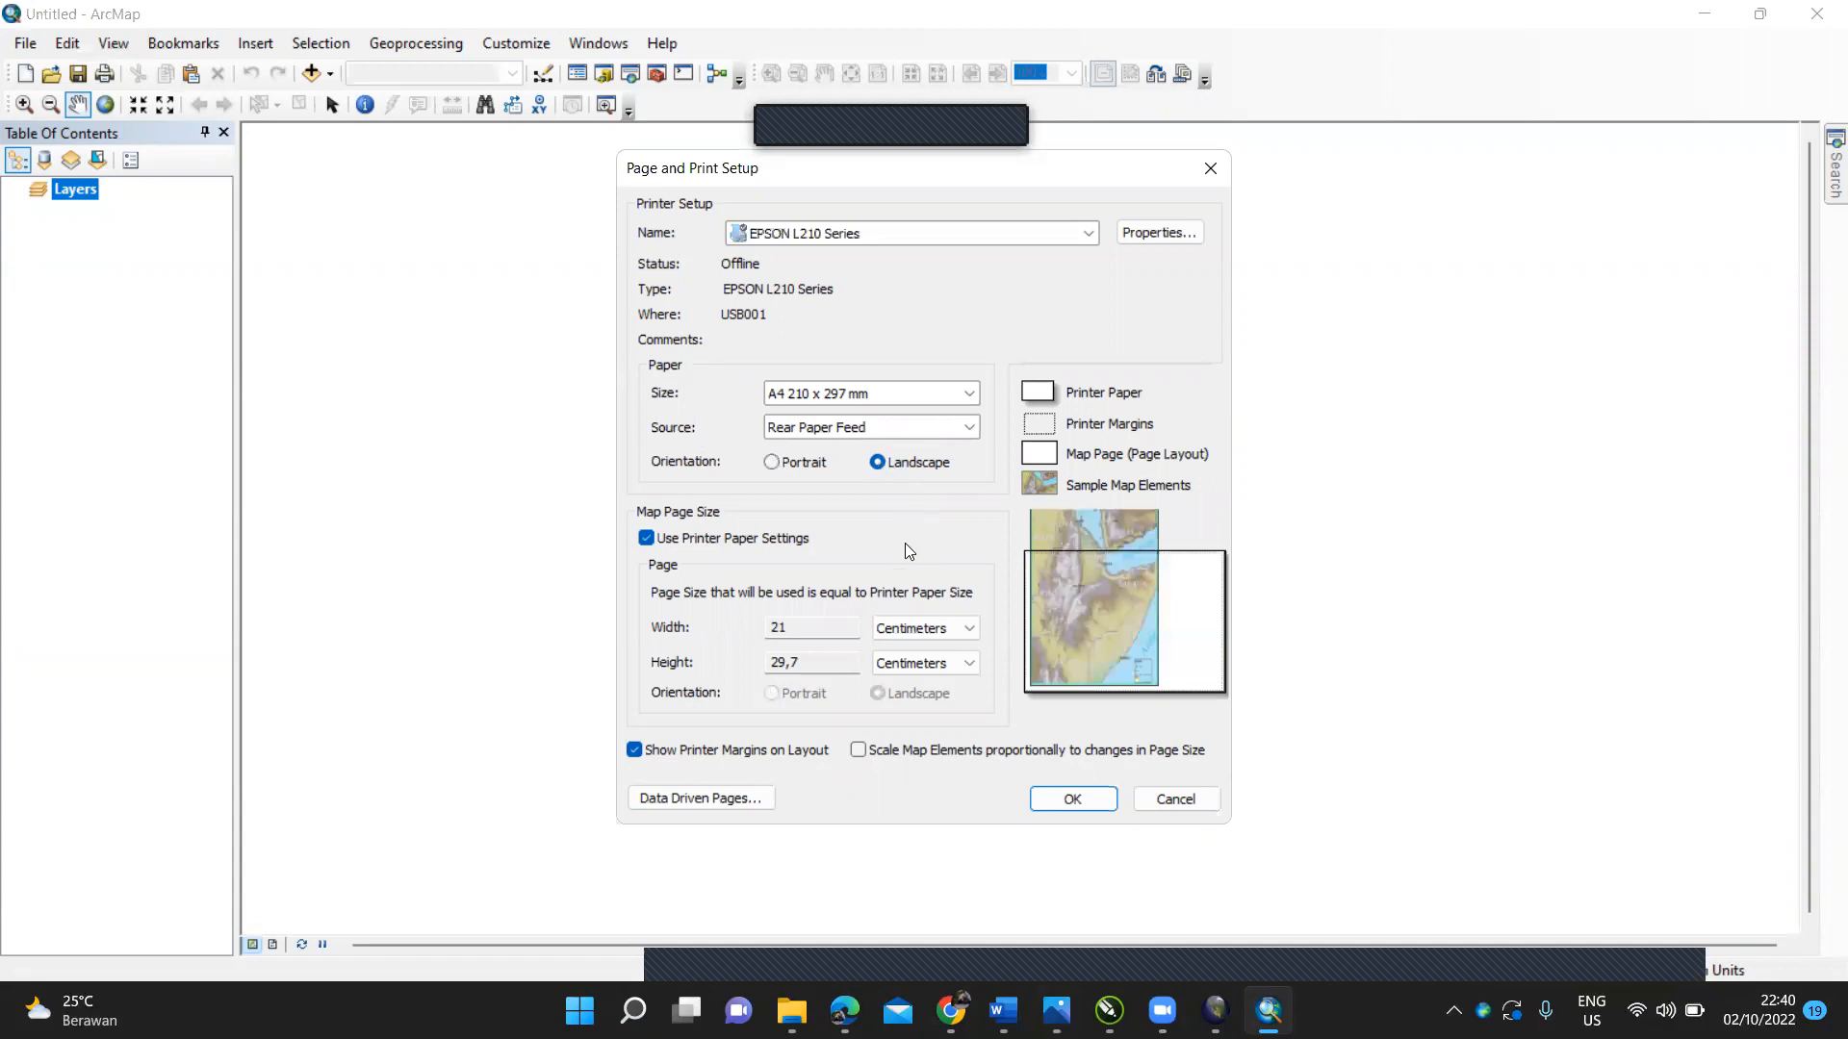
click(648, 540)
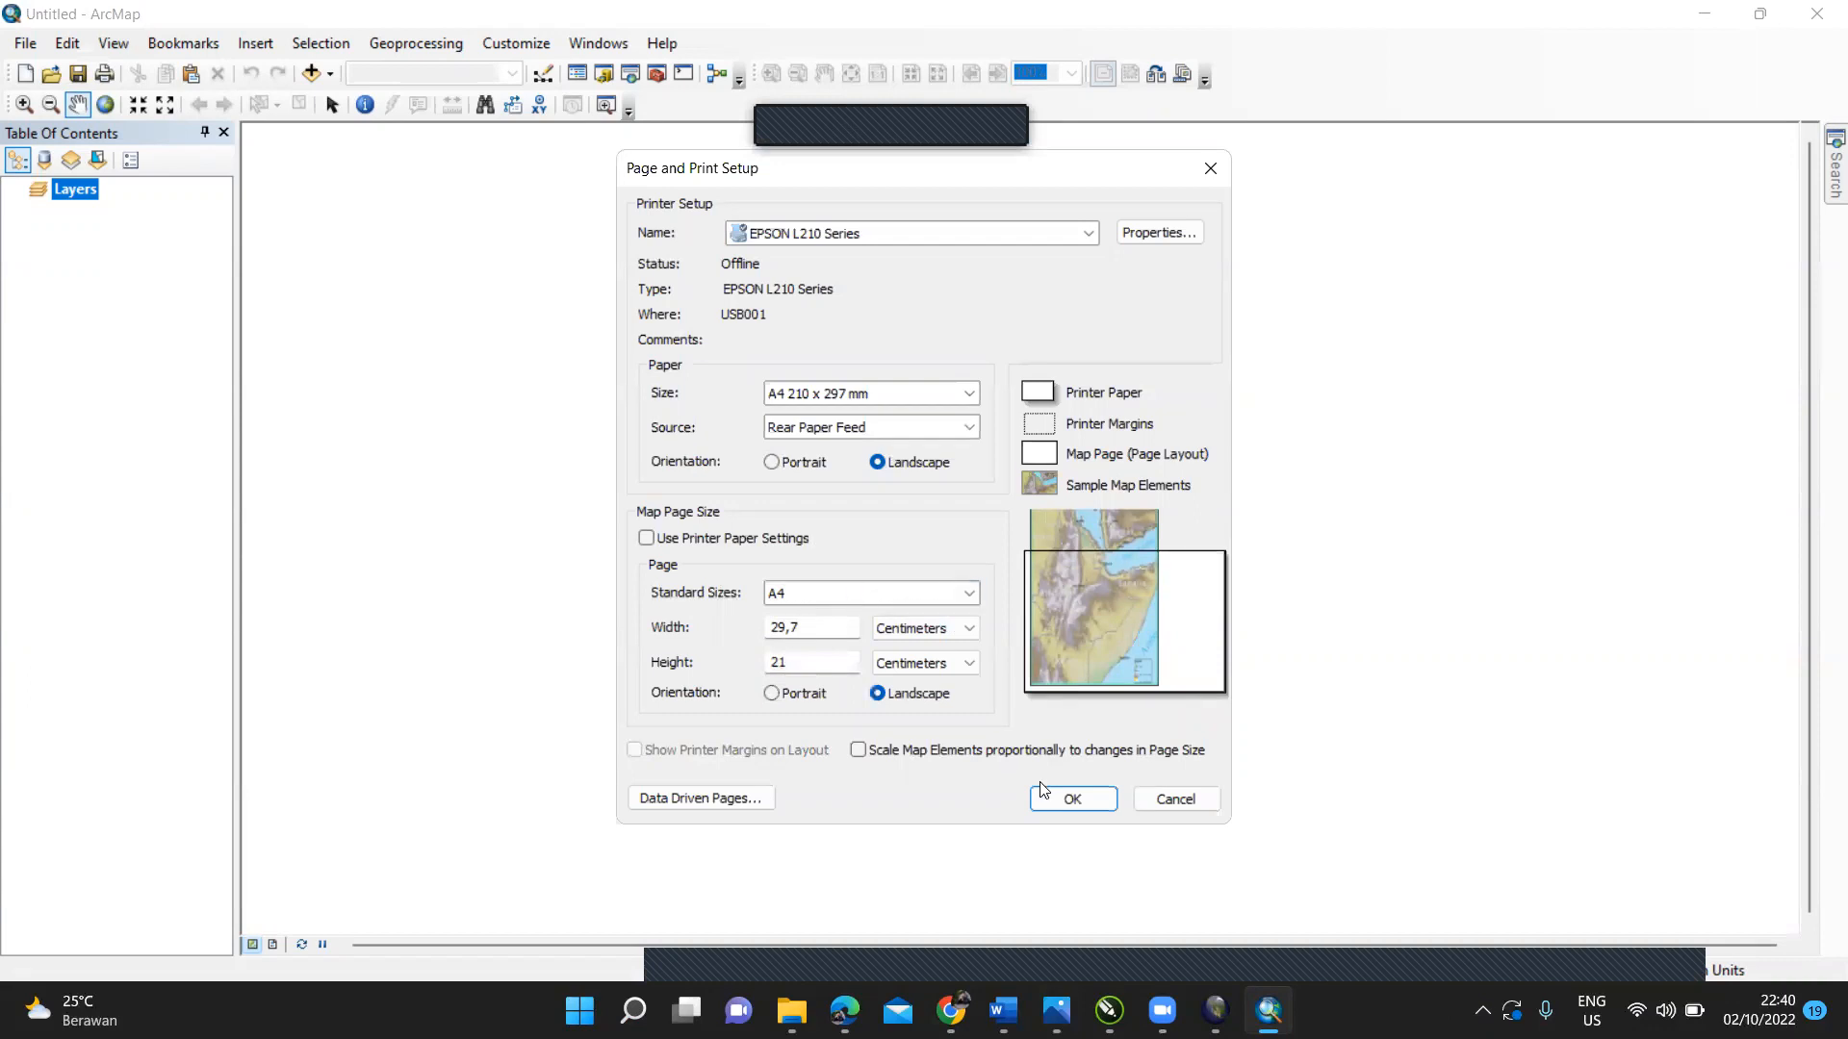
click(968, 593)
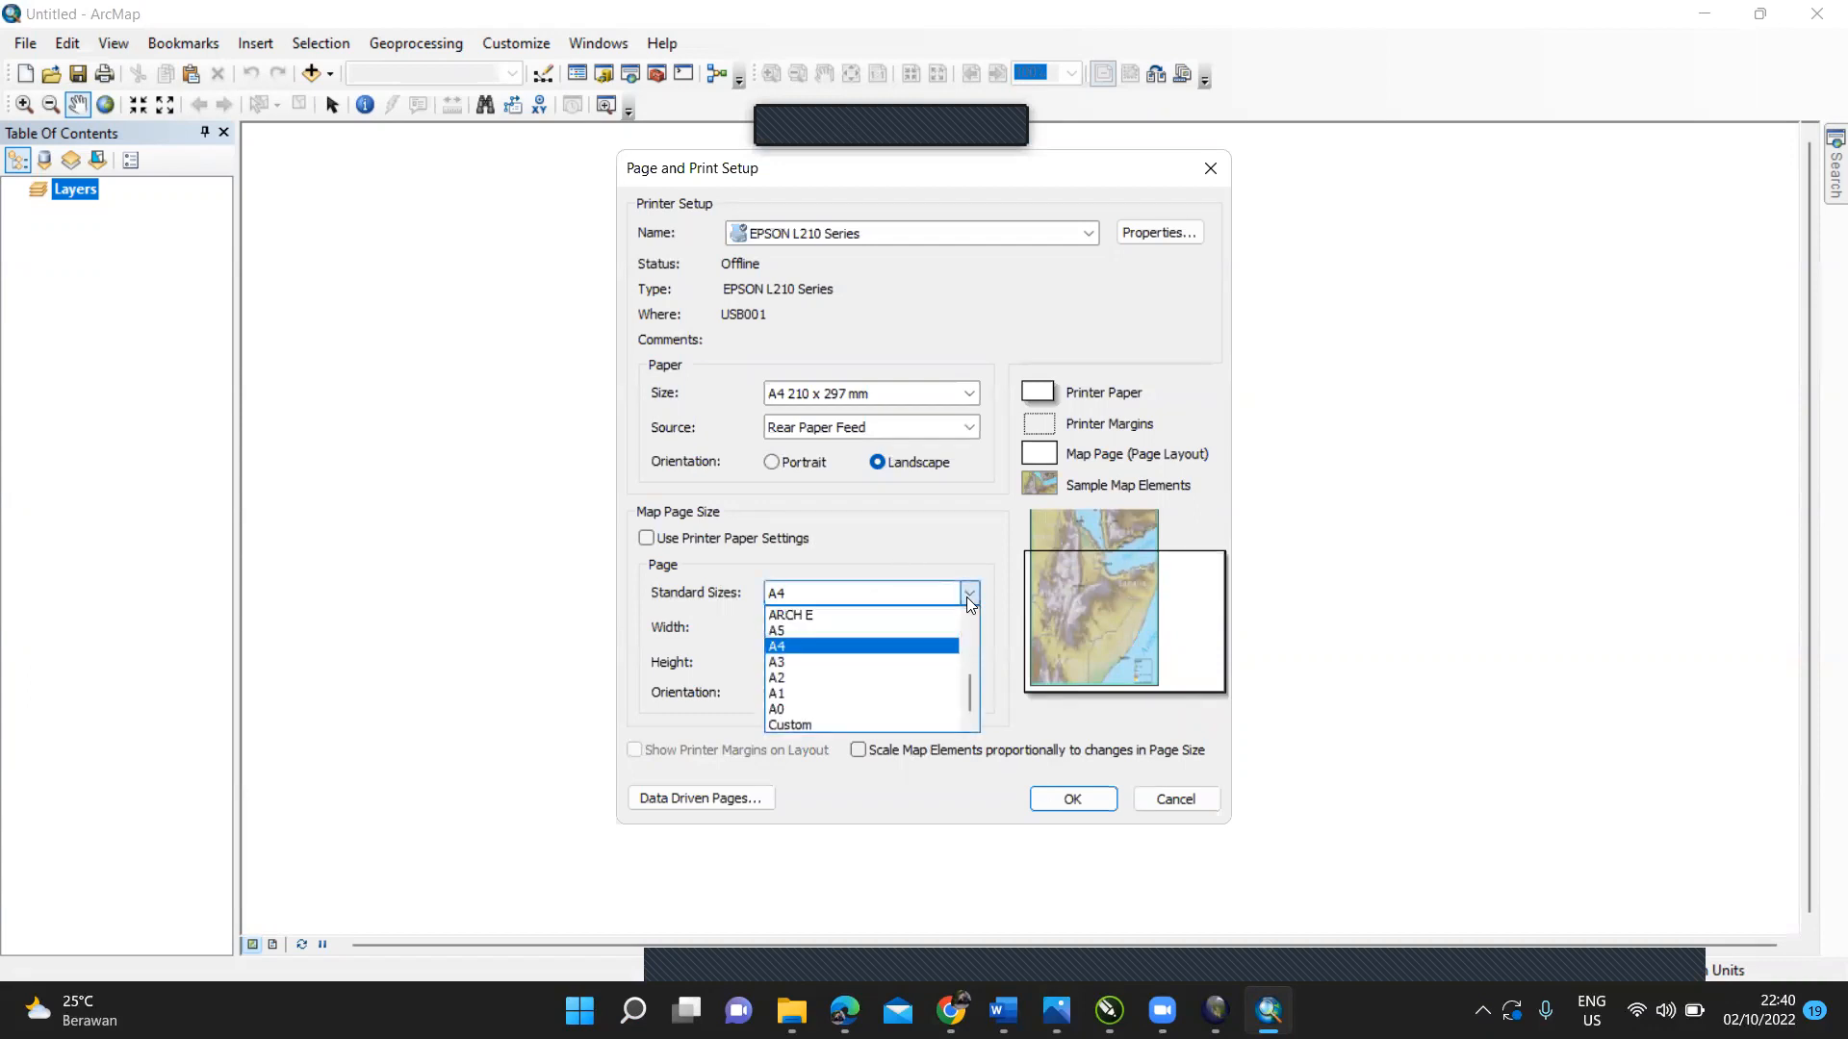
click(885, 680)
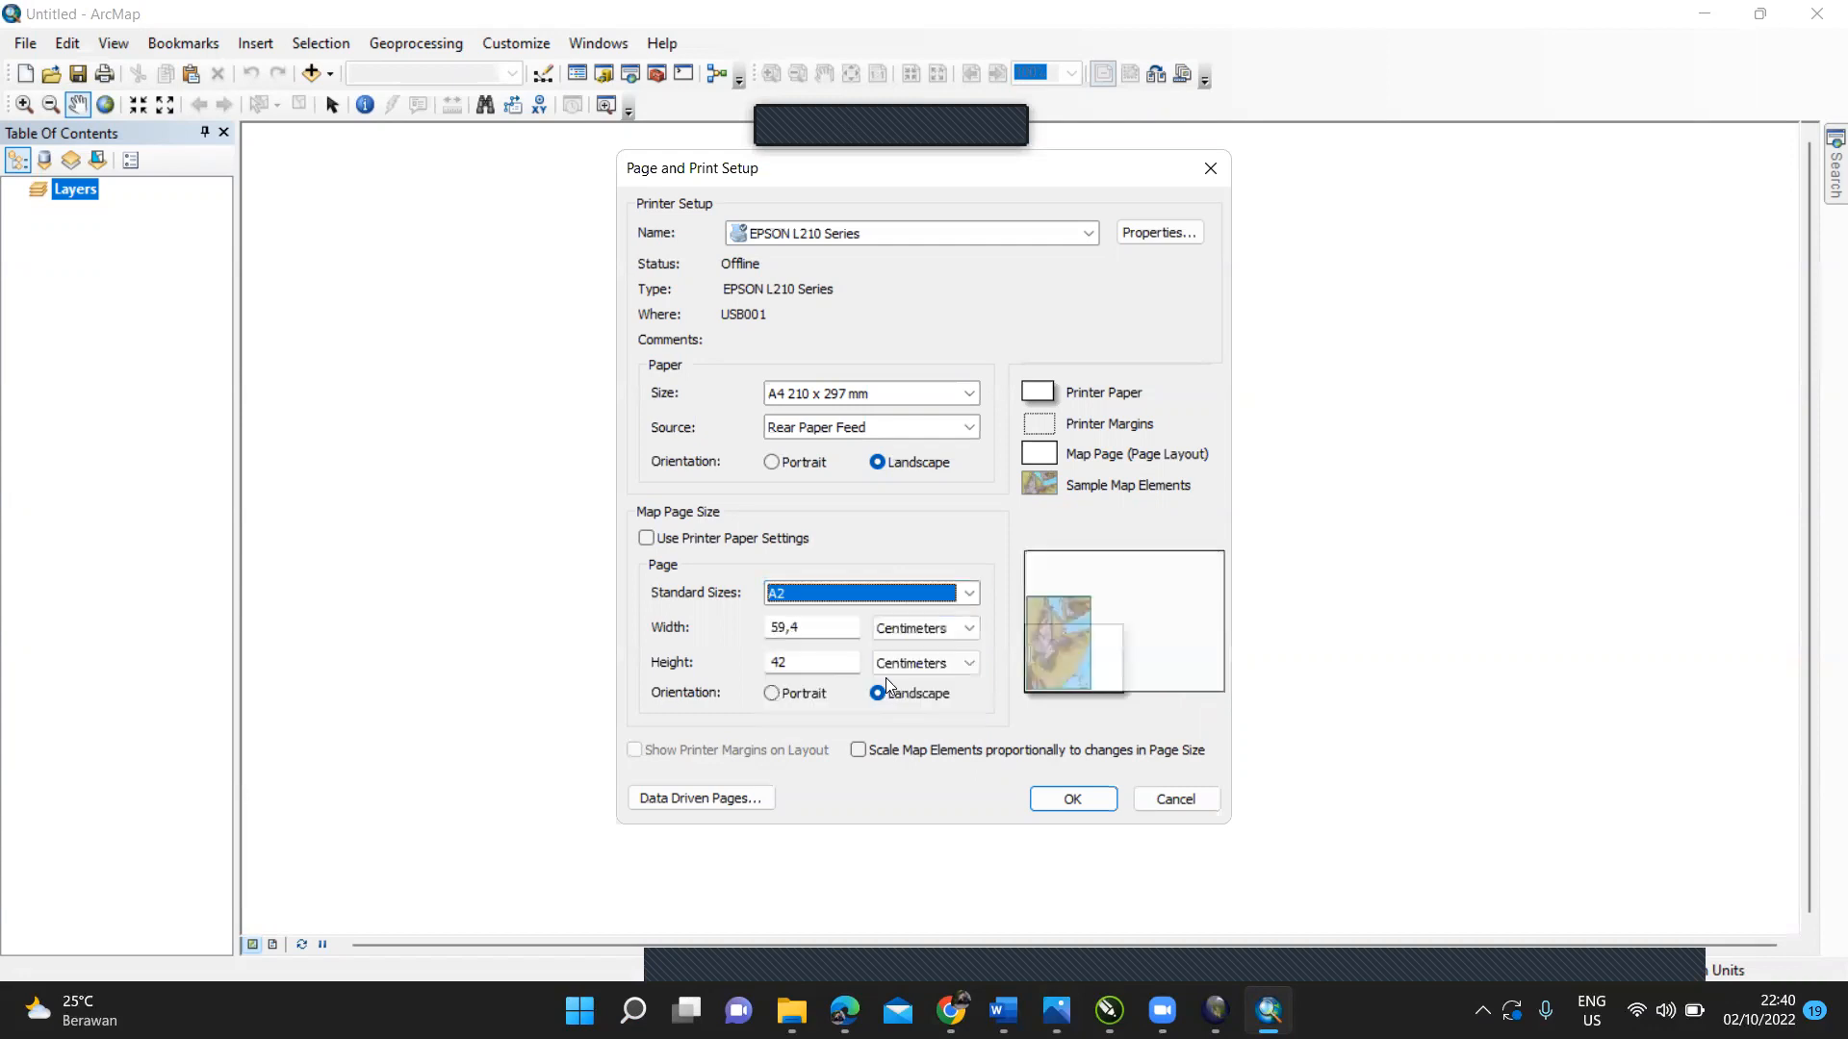
click(1069, 803)
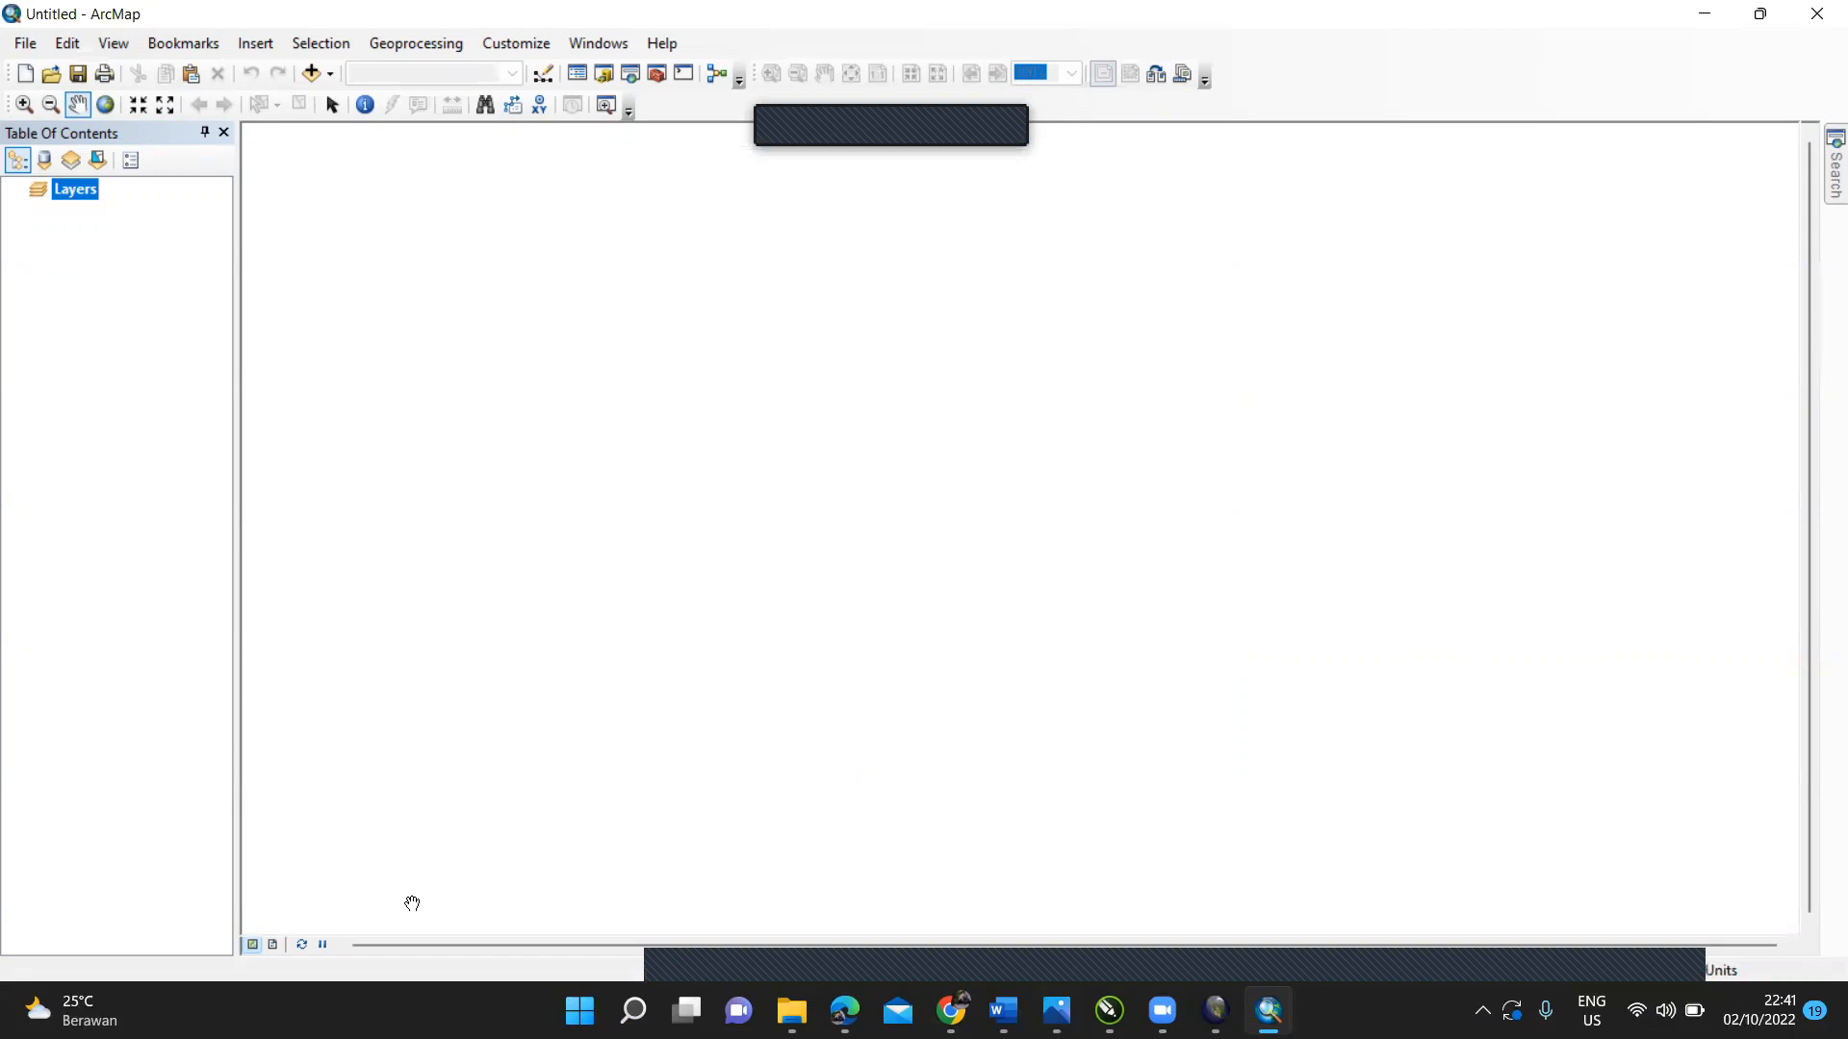
click(276, 944)
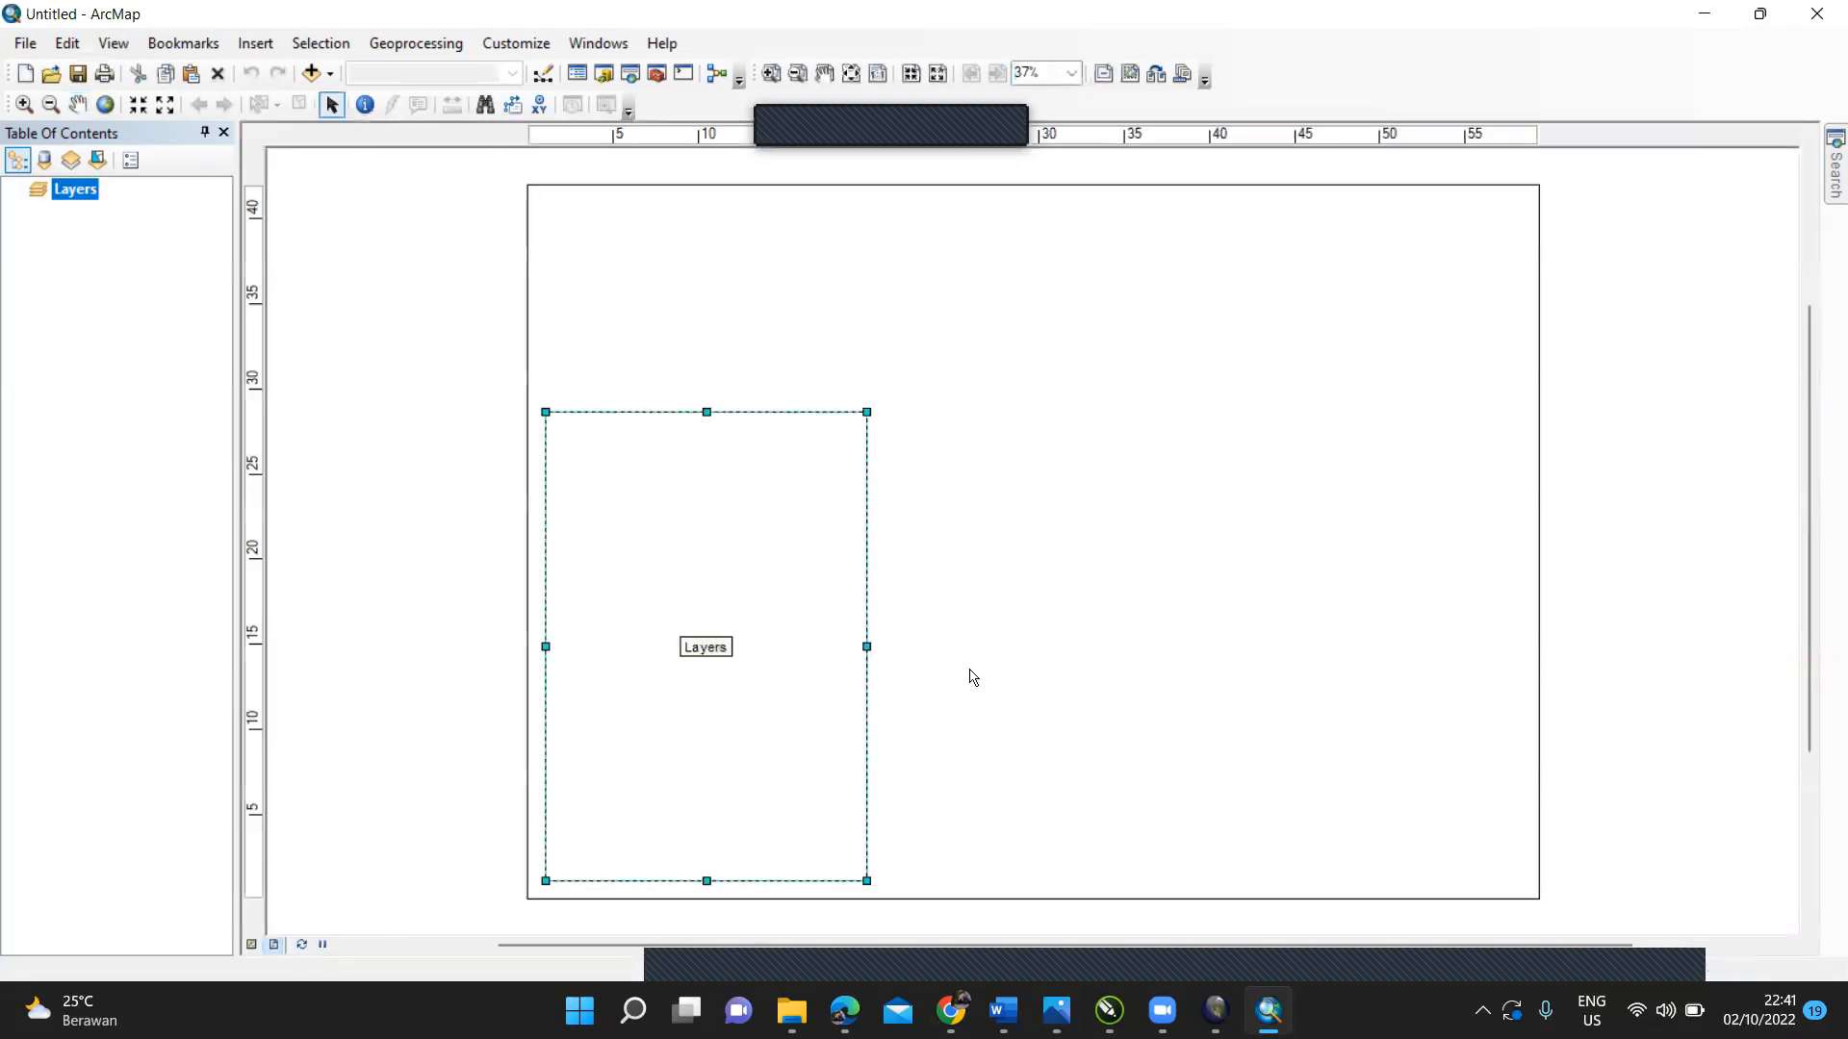
Step: Set the Layers data frame's size on the layout to 36 cm wide and 36 cm high
right_click(848, 718)
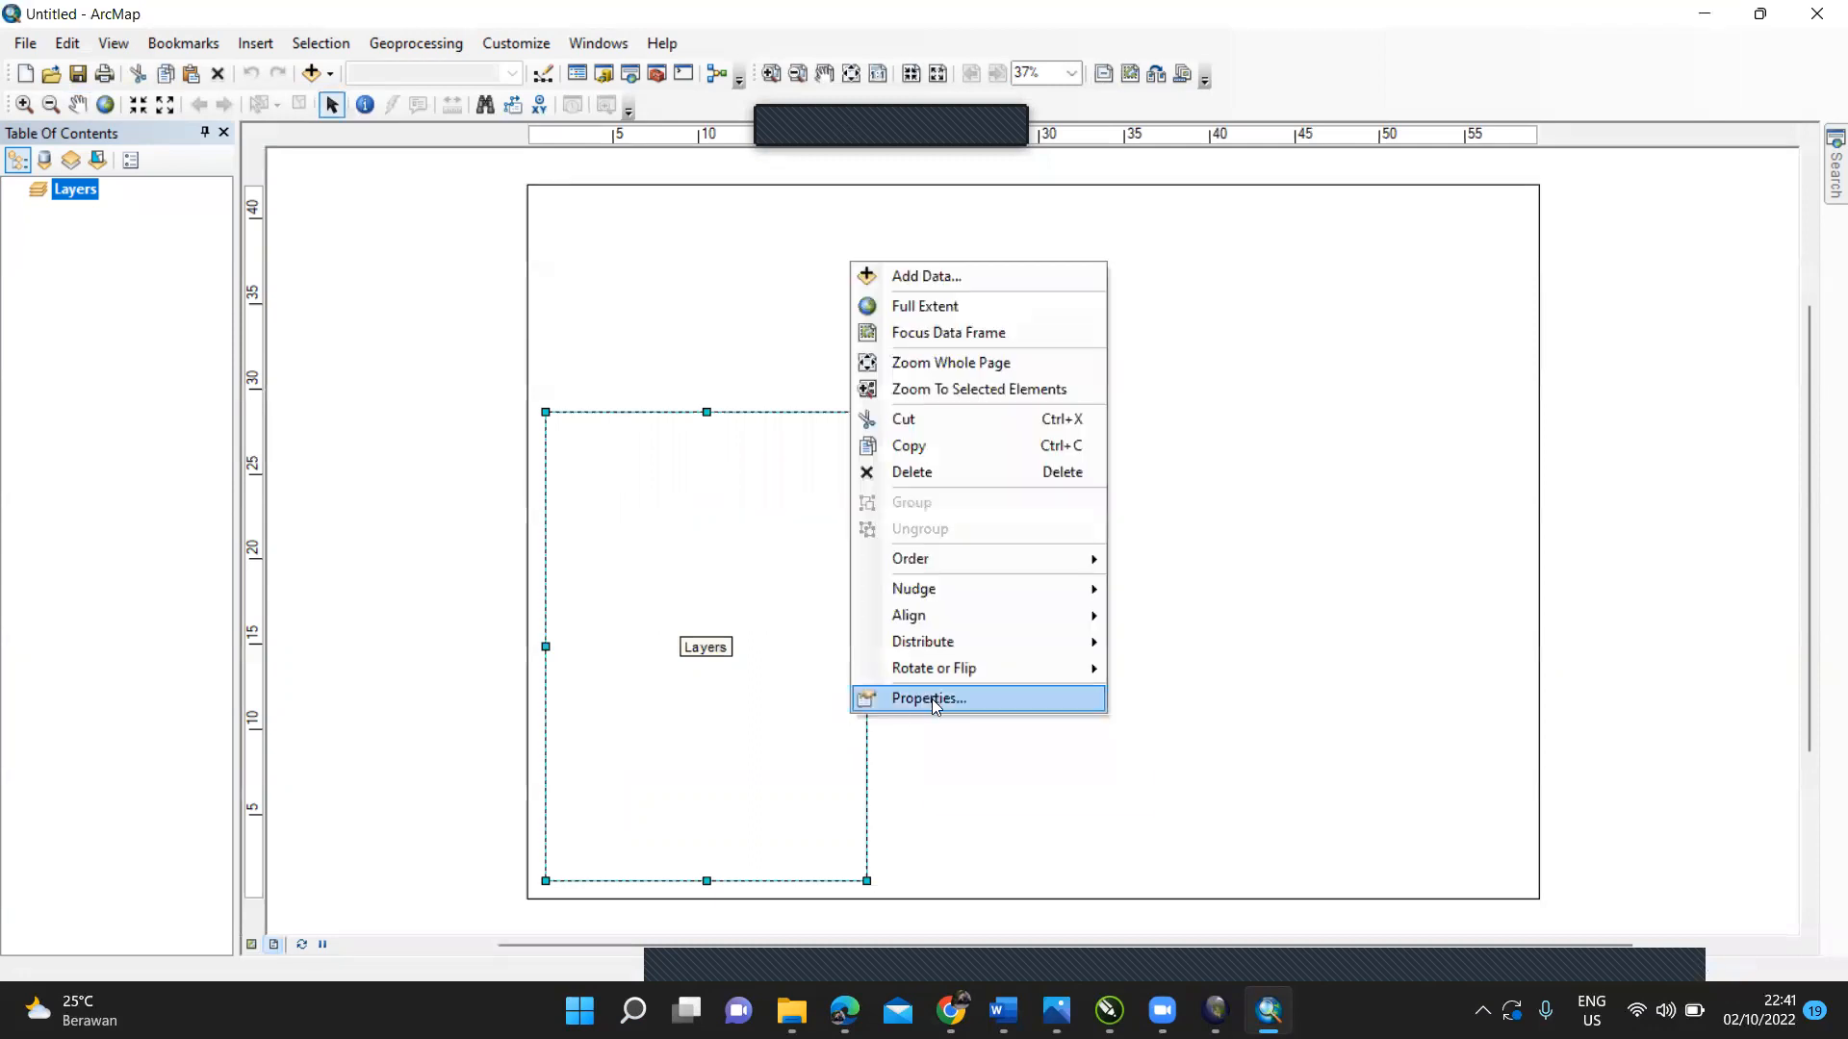
click(826, 726)
right_click(825, 727)
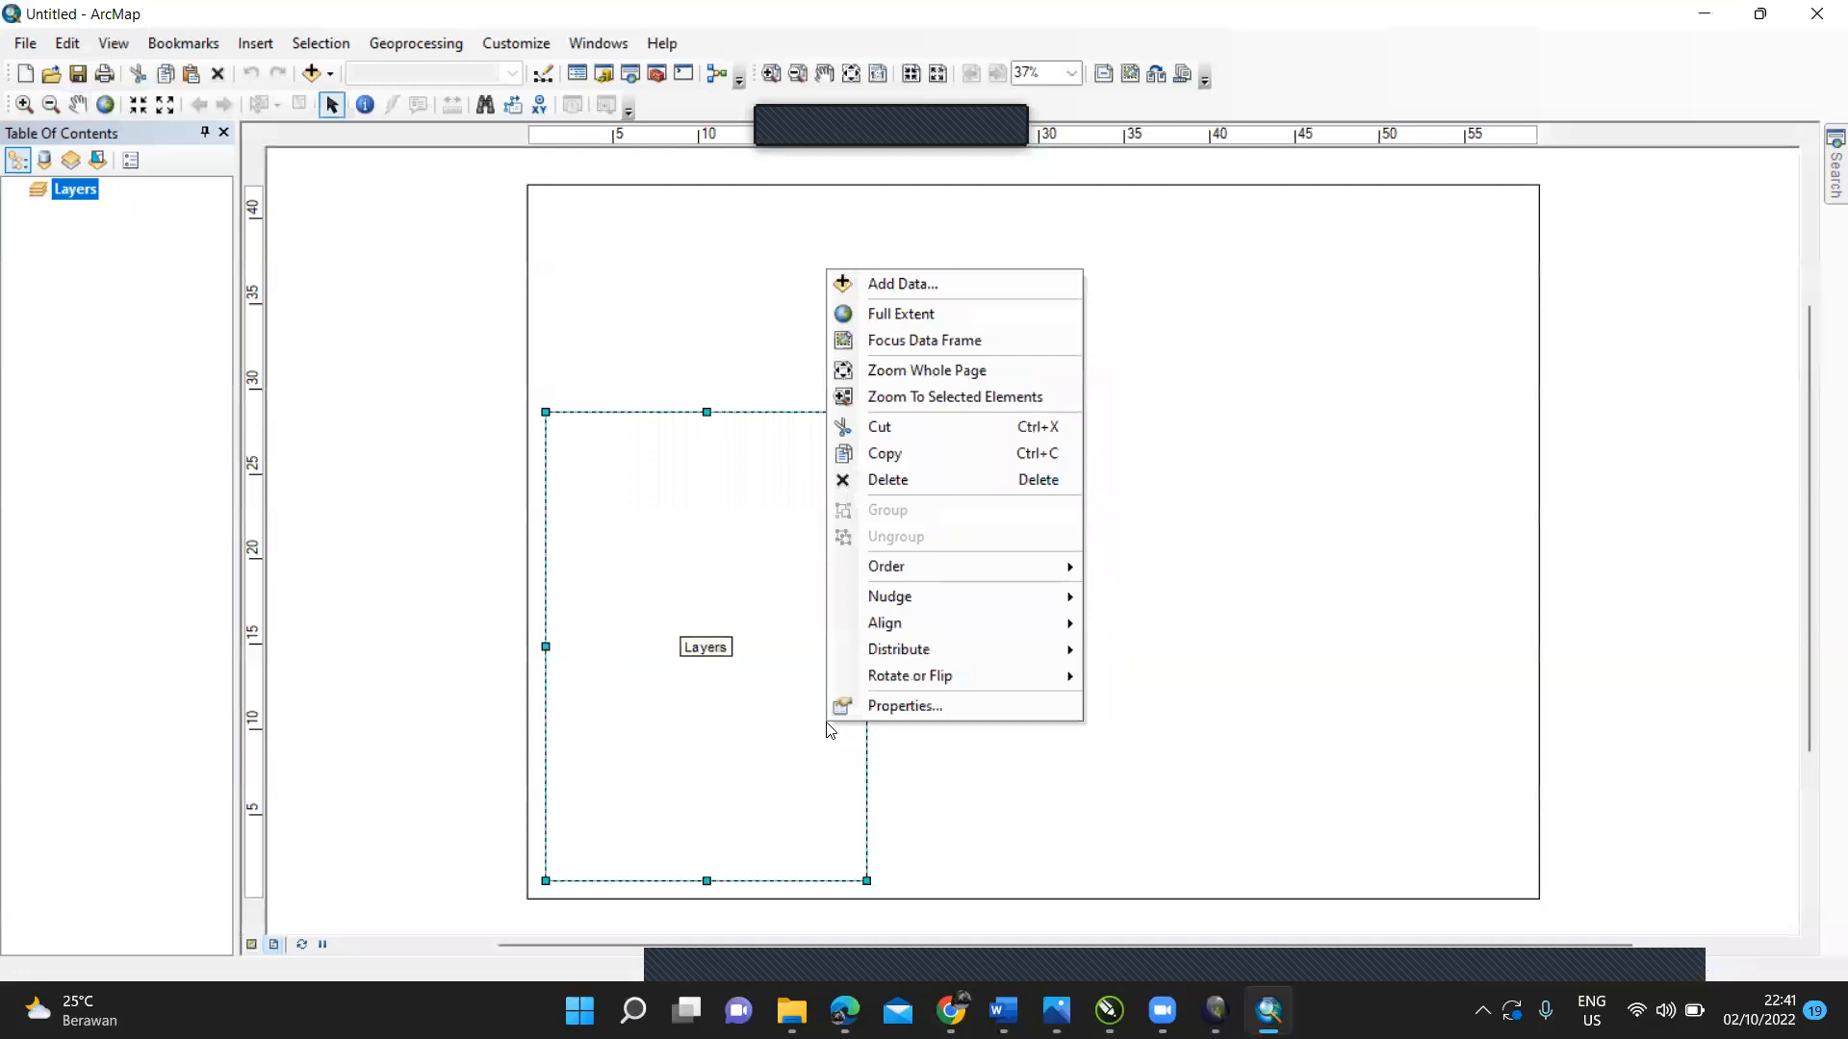
right_click(801, 818)
click(901, 789)
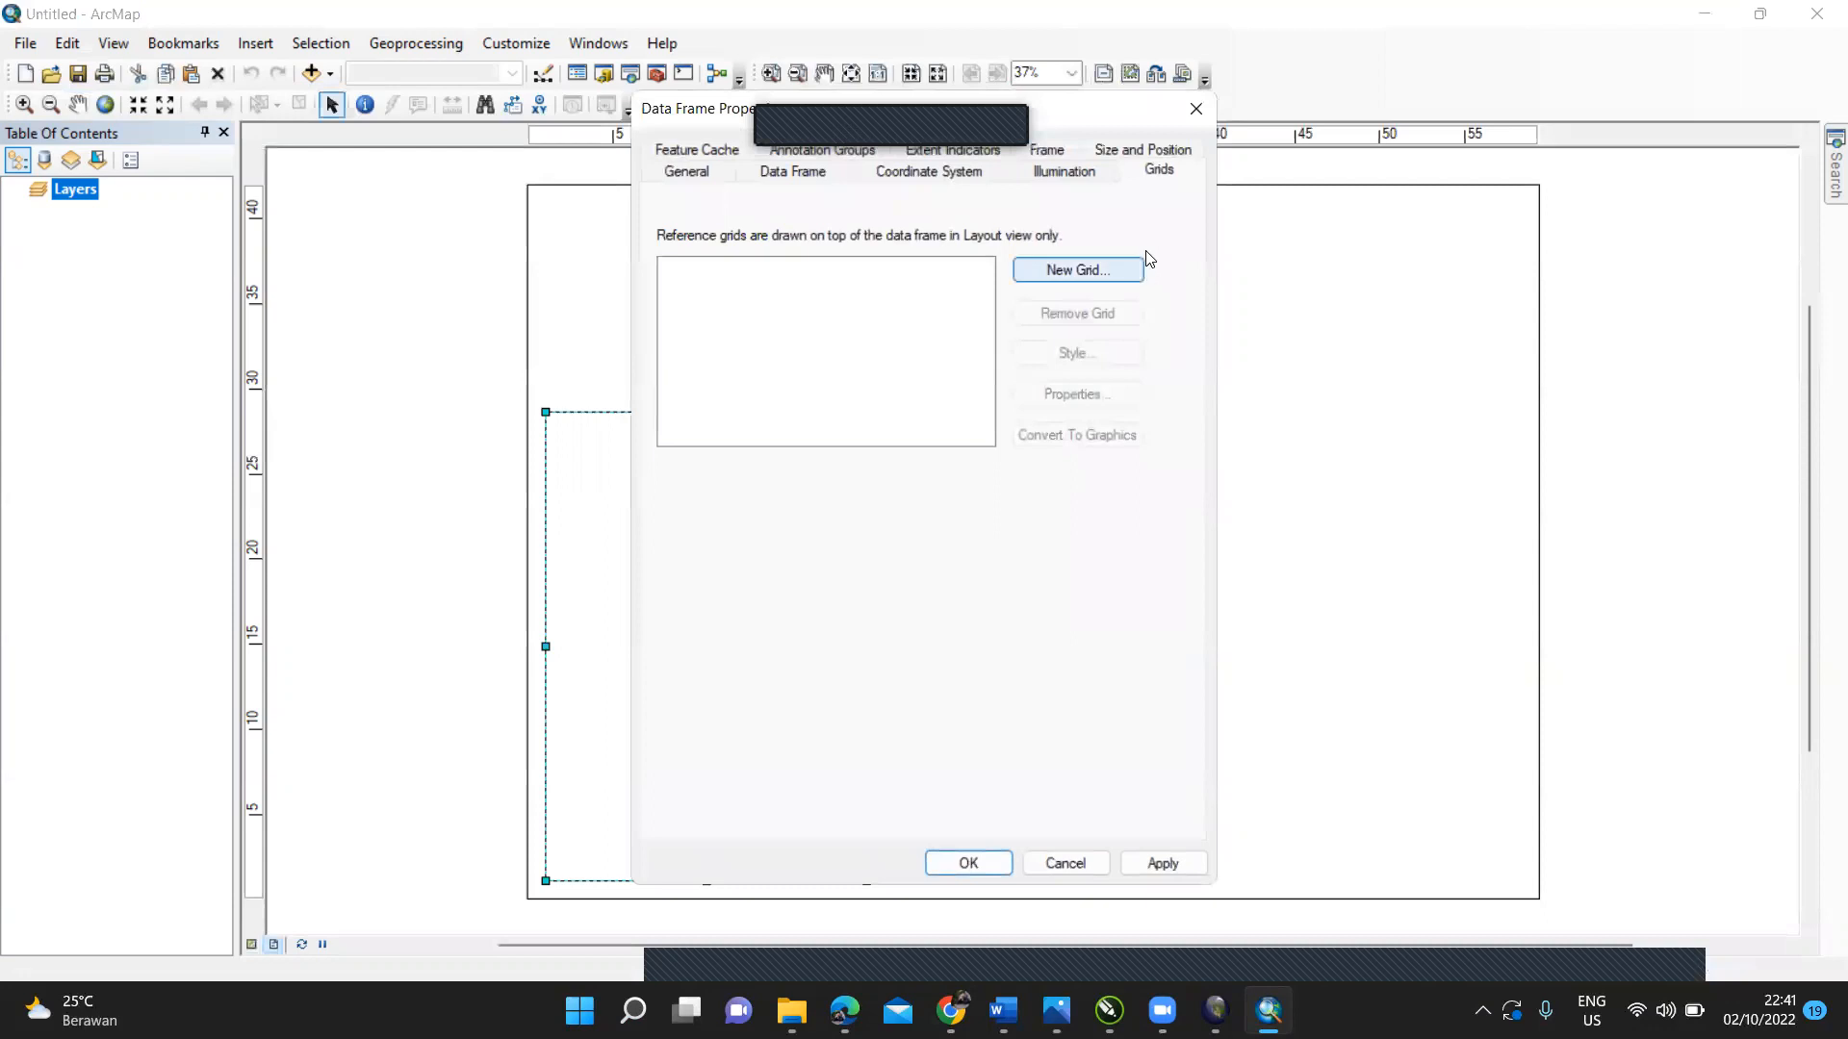
click(1176, 151)
drag(1032, 229, 968, 228)
text(36)
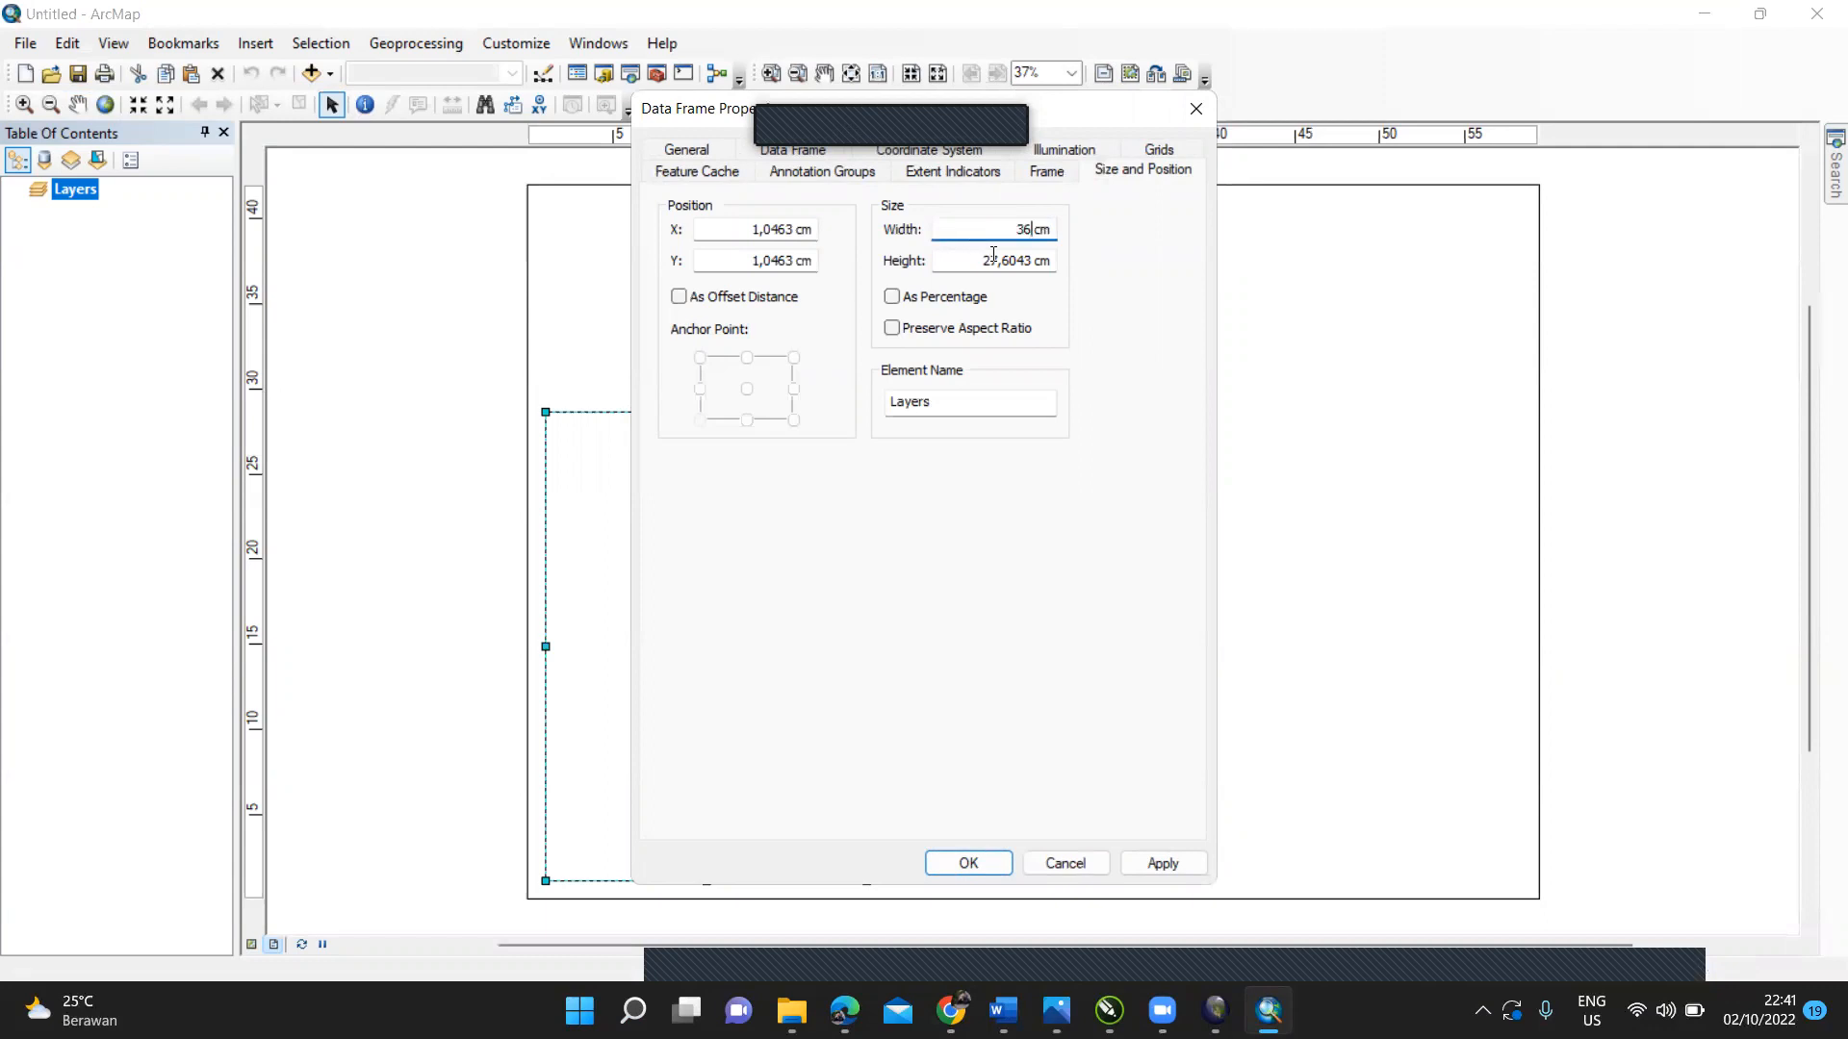
drag(1032, 258, 966, 262)
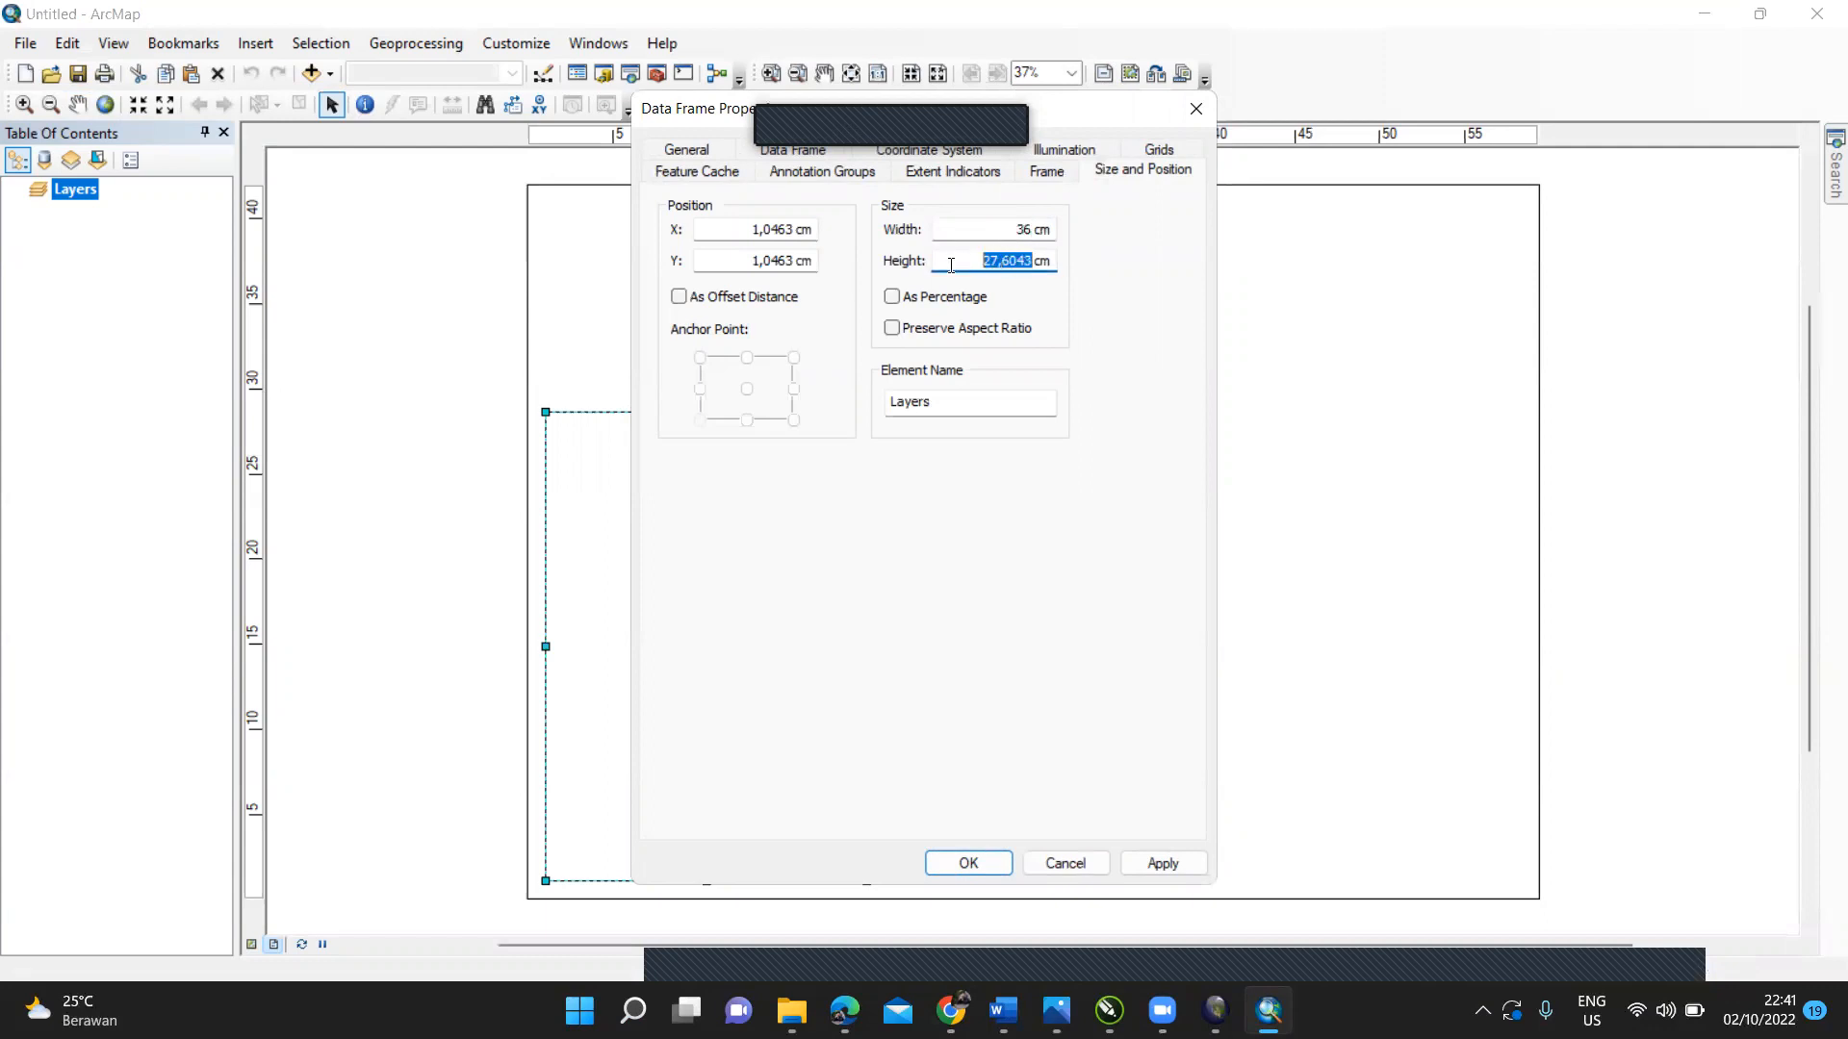
text(36)
click(970, 863)
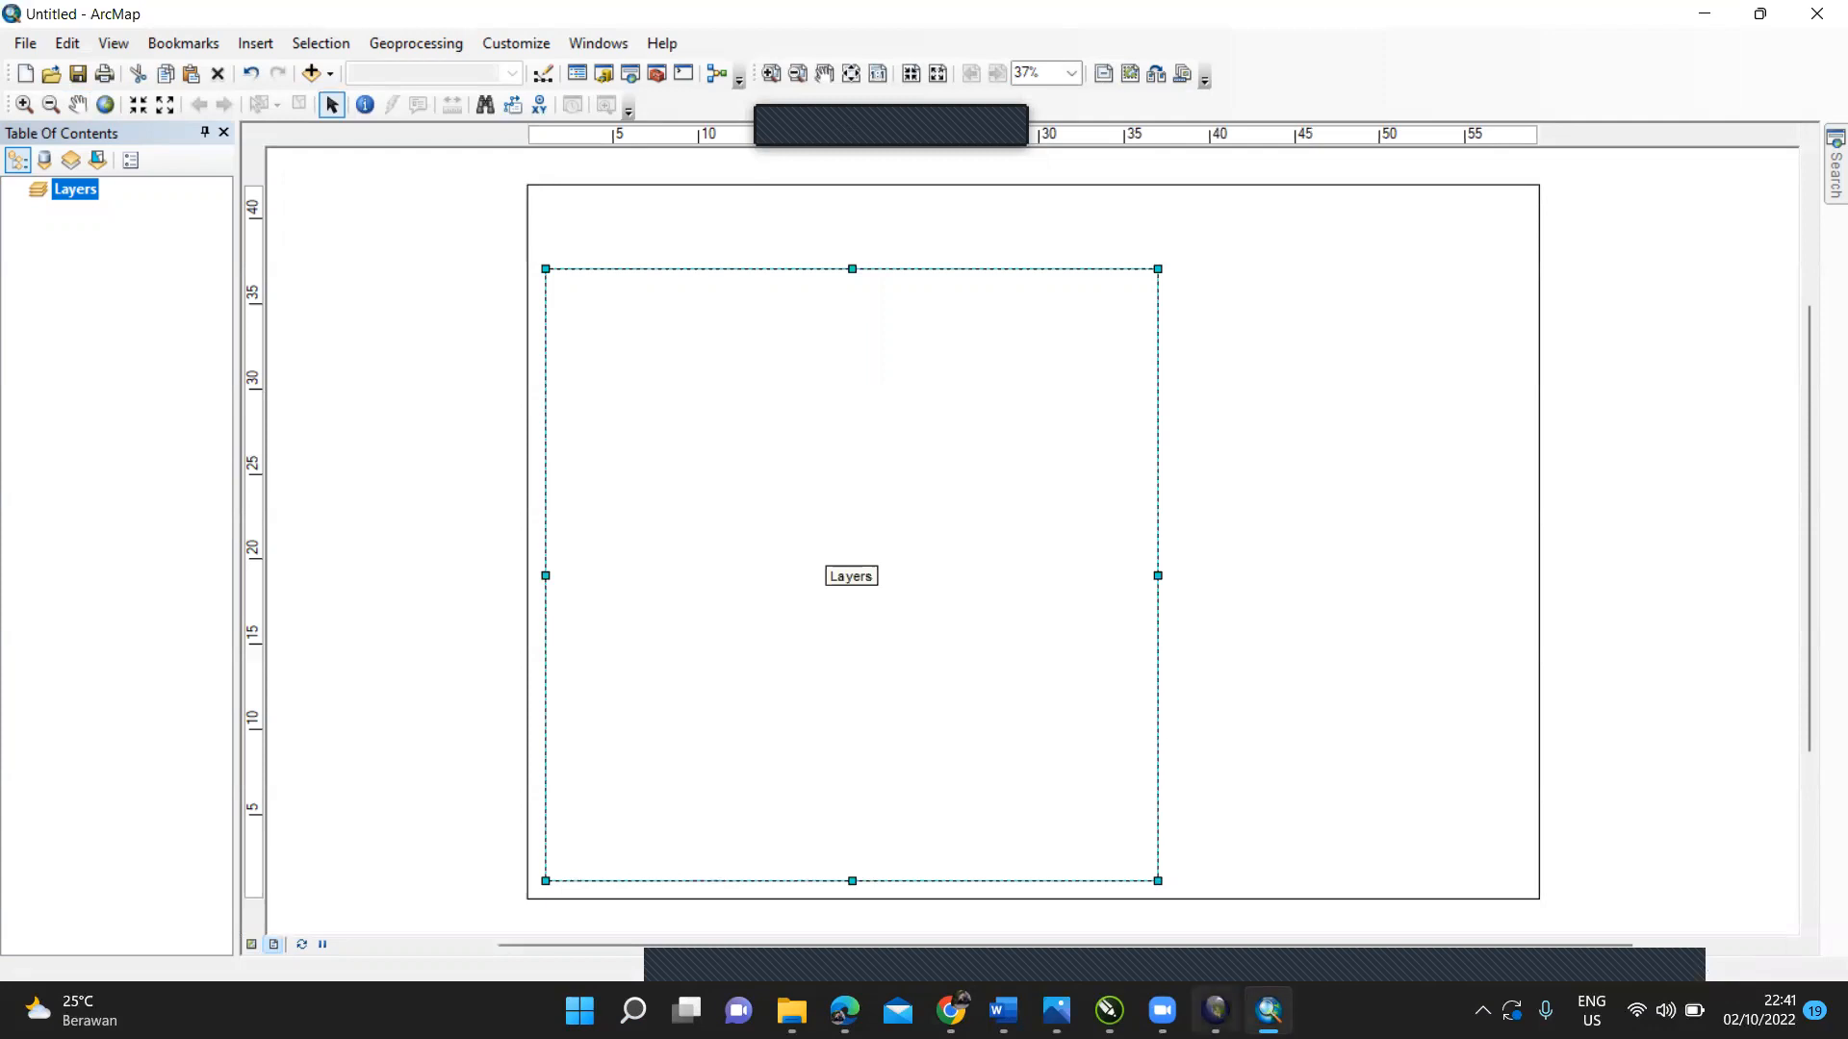
Step: Quit the Discord app running in the background
mouse_move(1162, 1011)
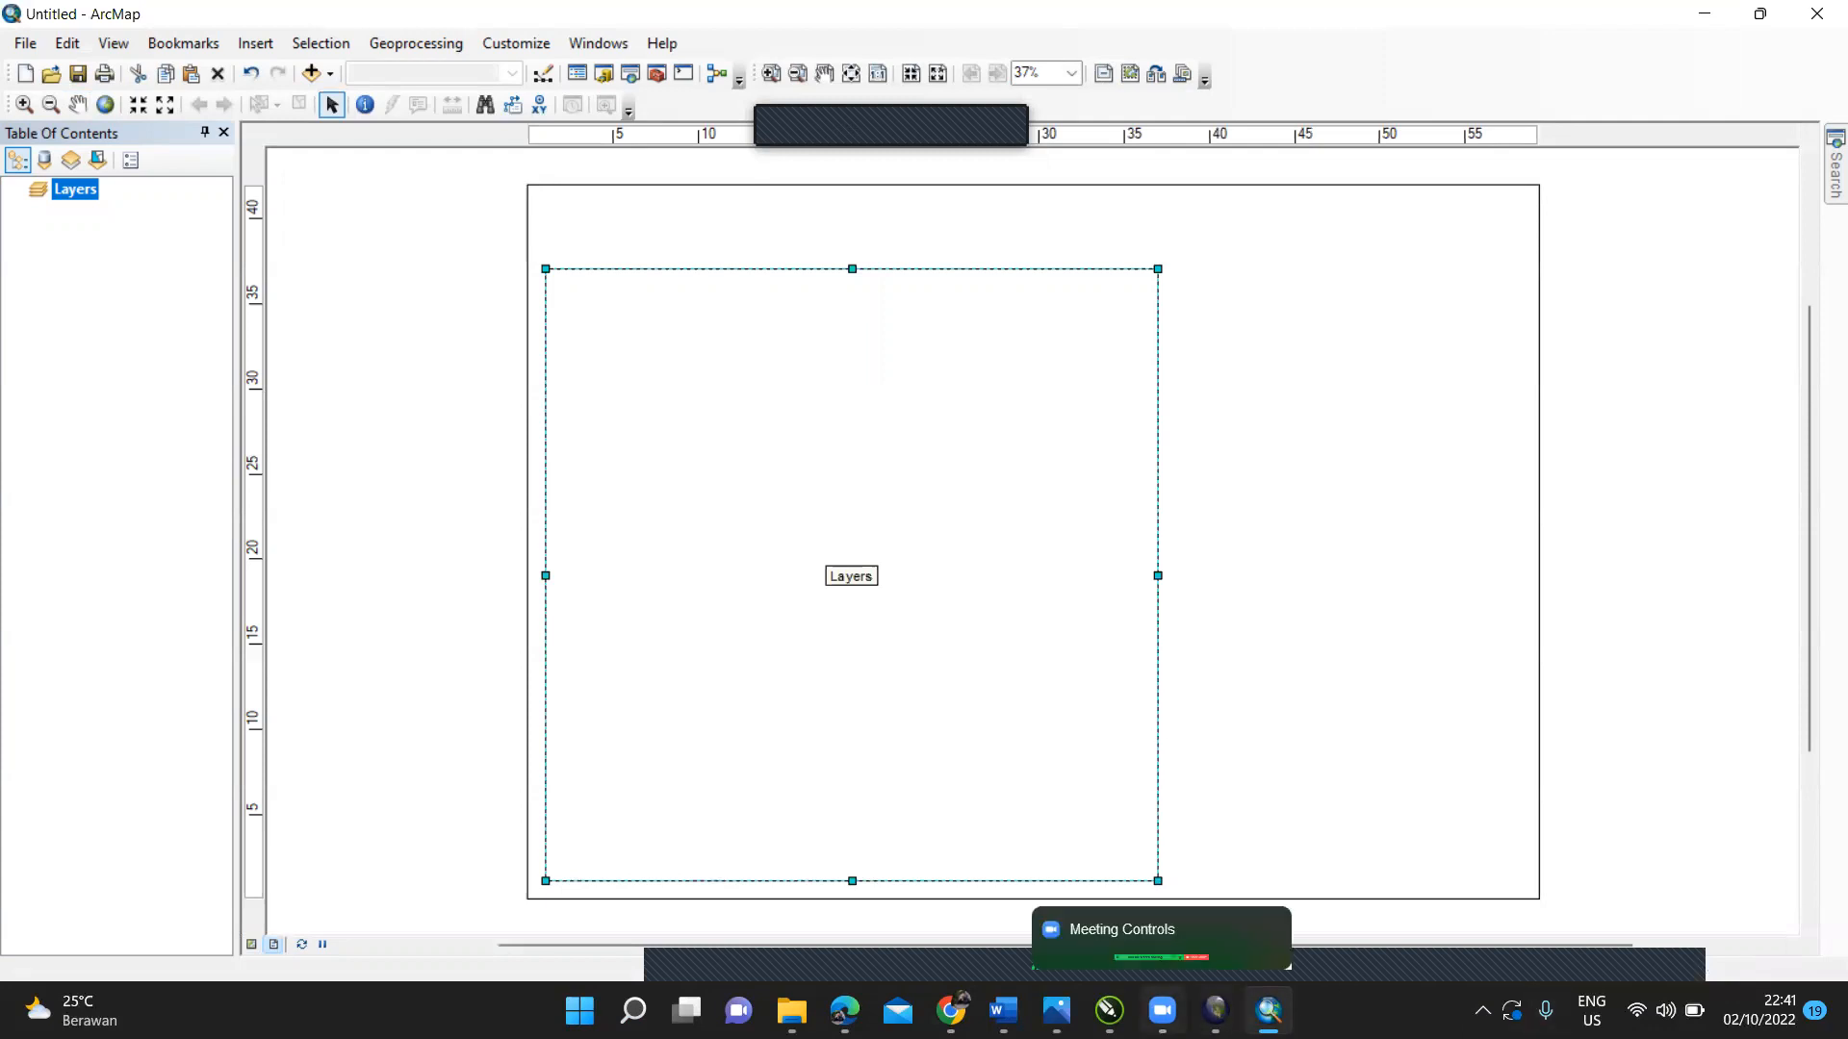
click(1482, 1011)
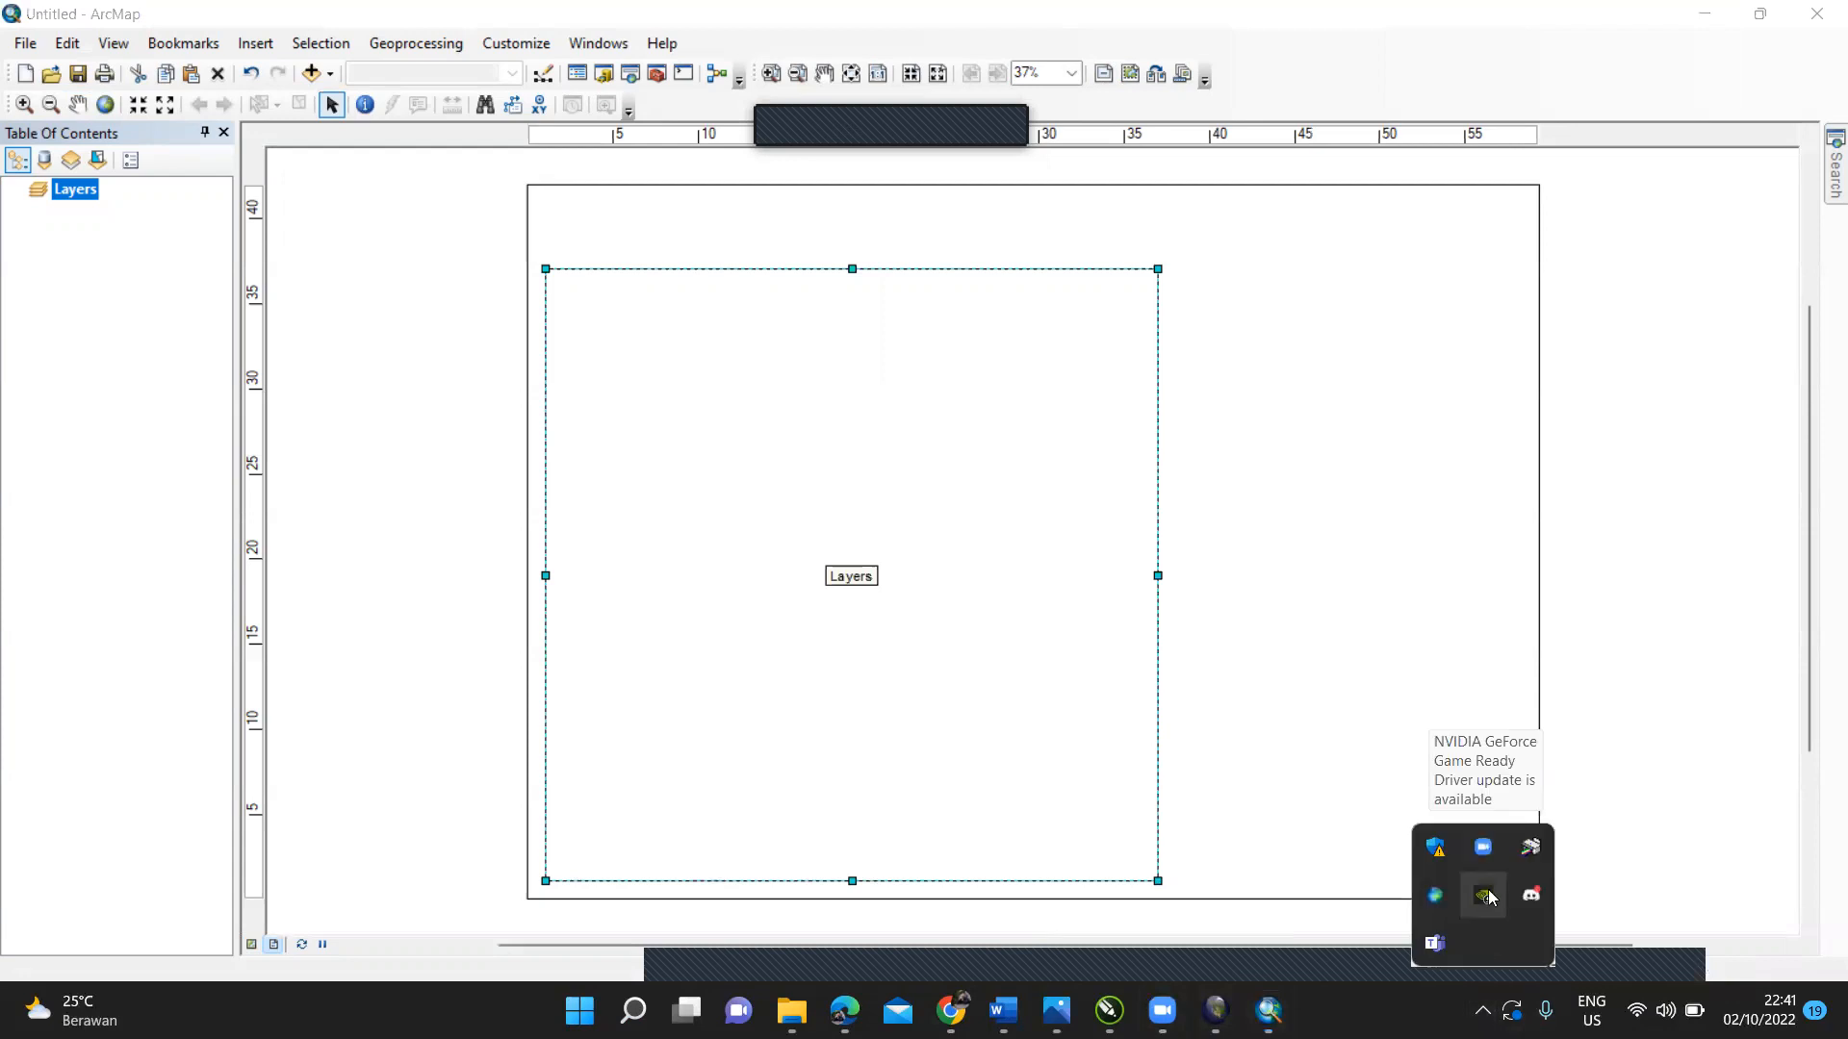
right_click(1532, 894)
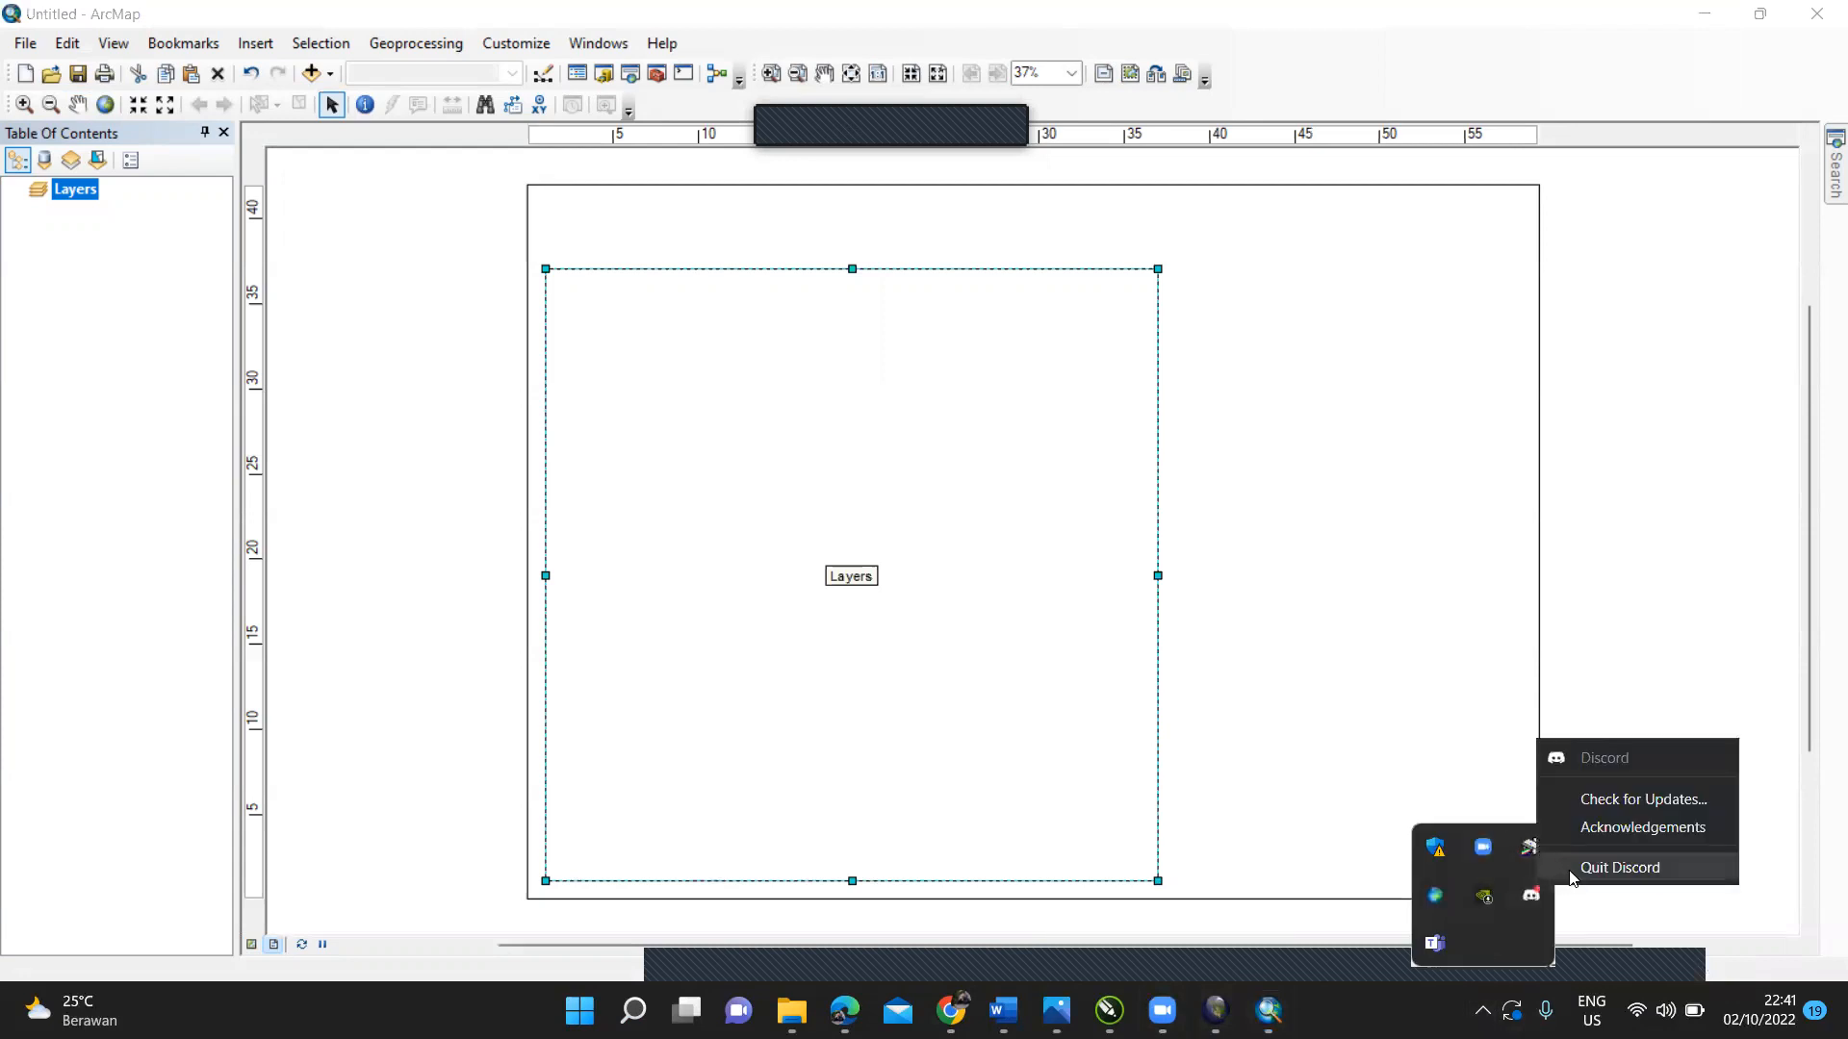
click(1619, 867)
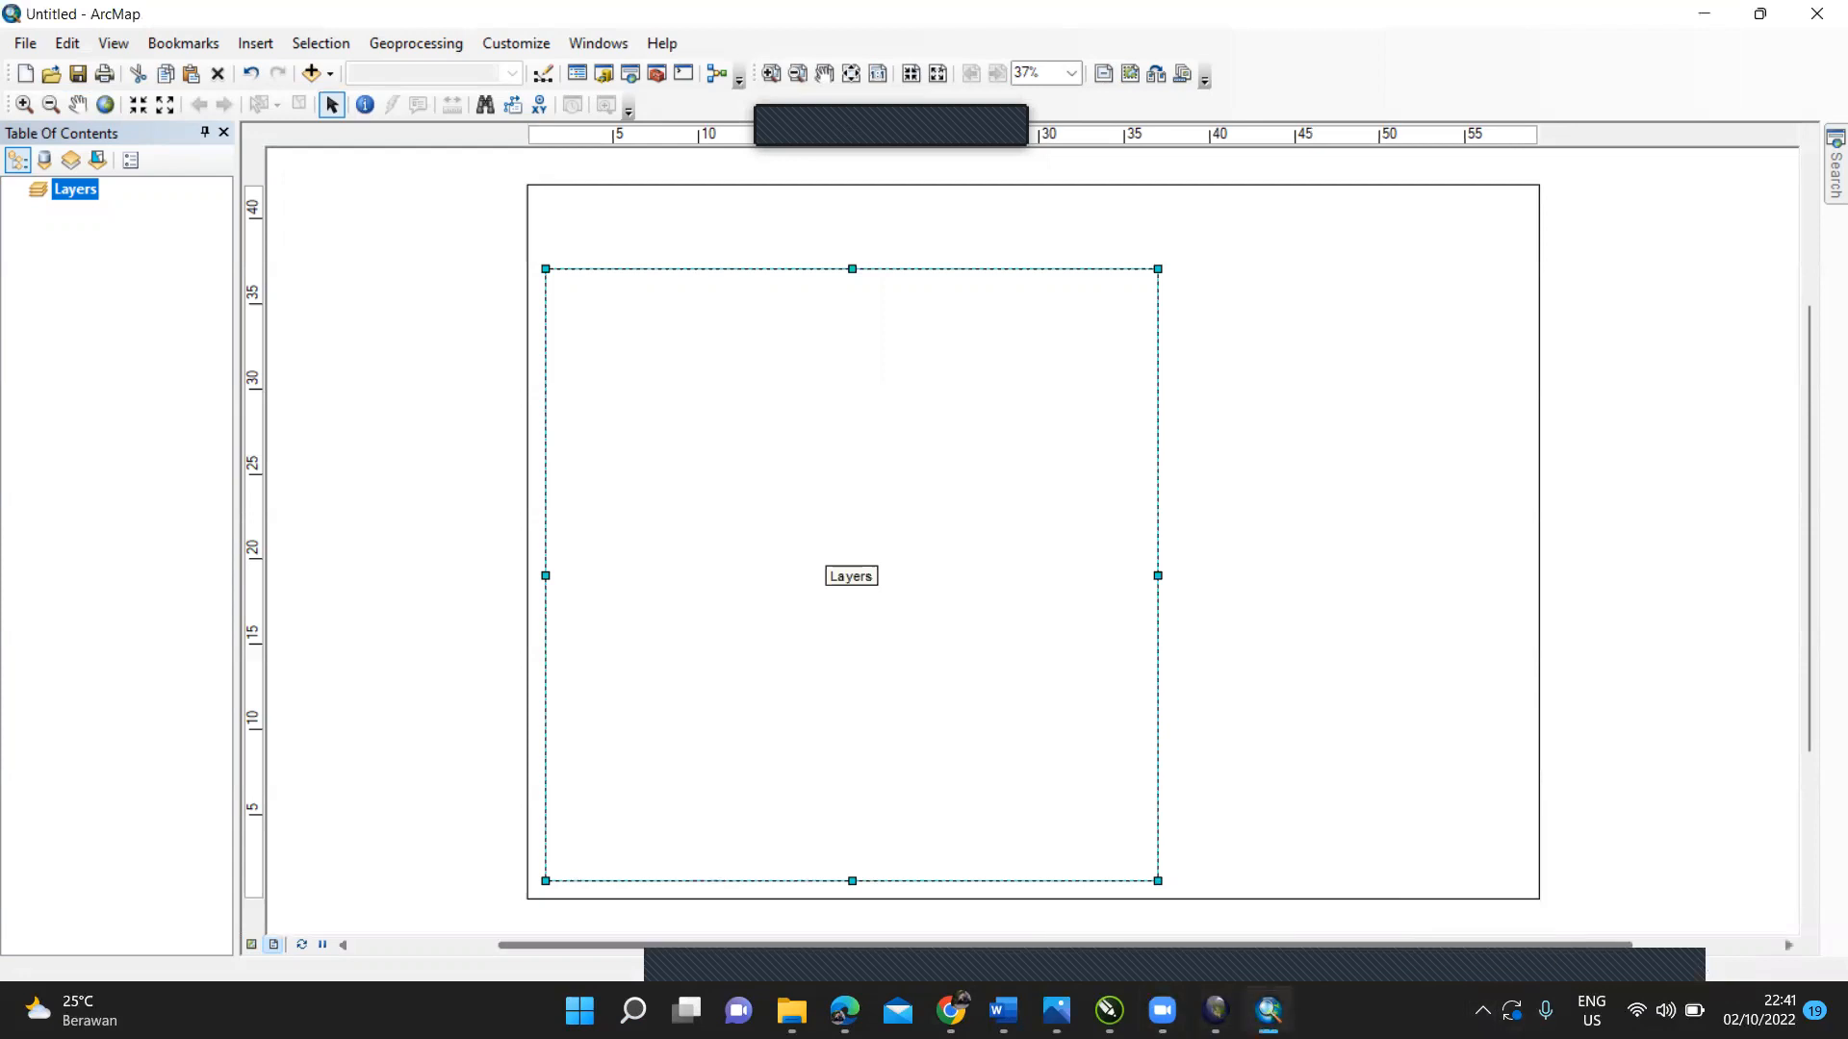
Step: Start adding data and connect to the Peta morfo tutor folder on Local Disk (D:)
click(322, 77)
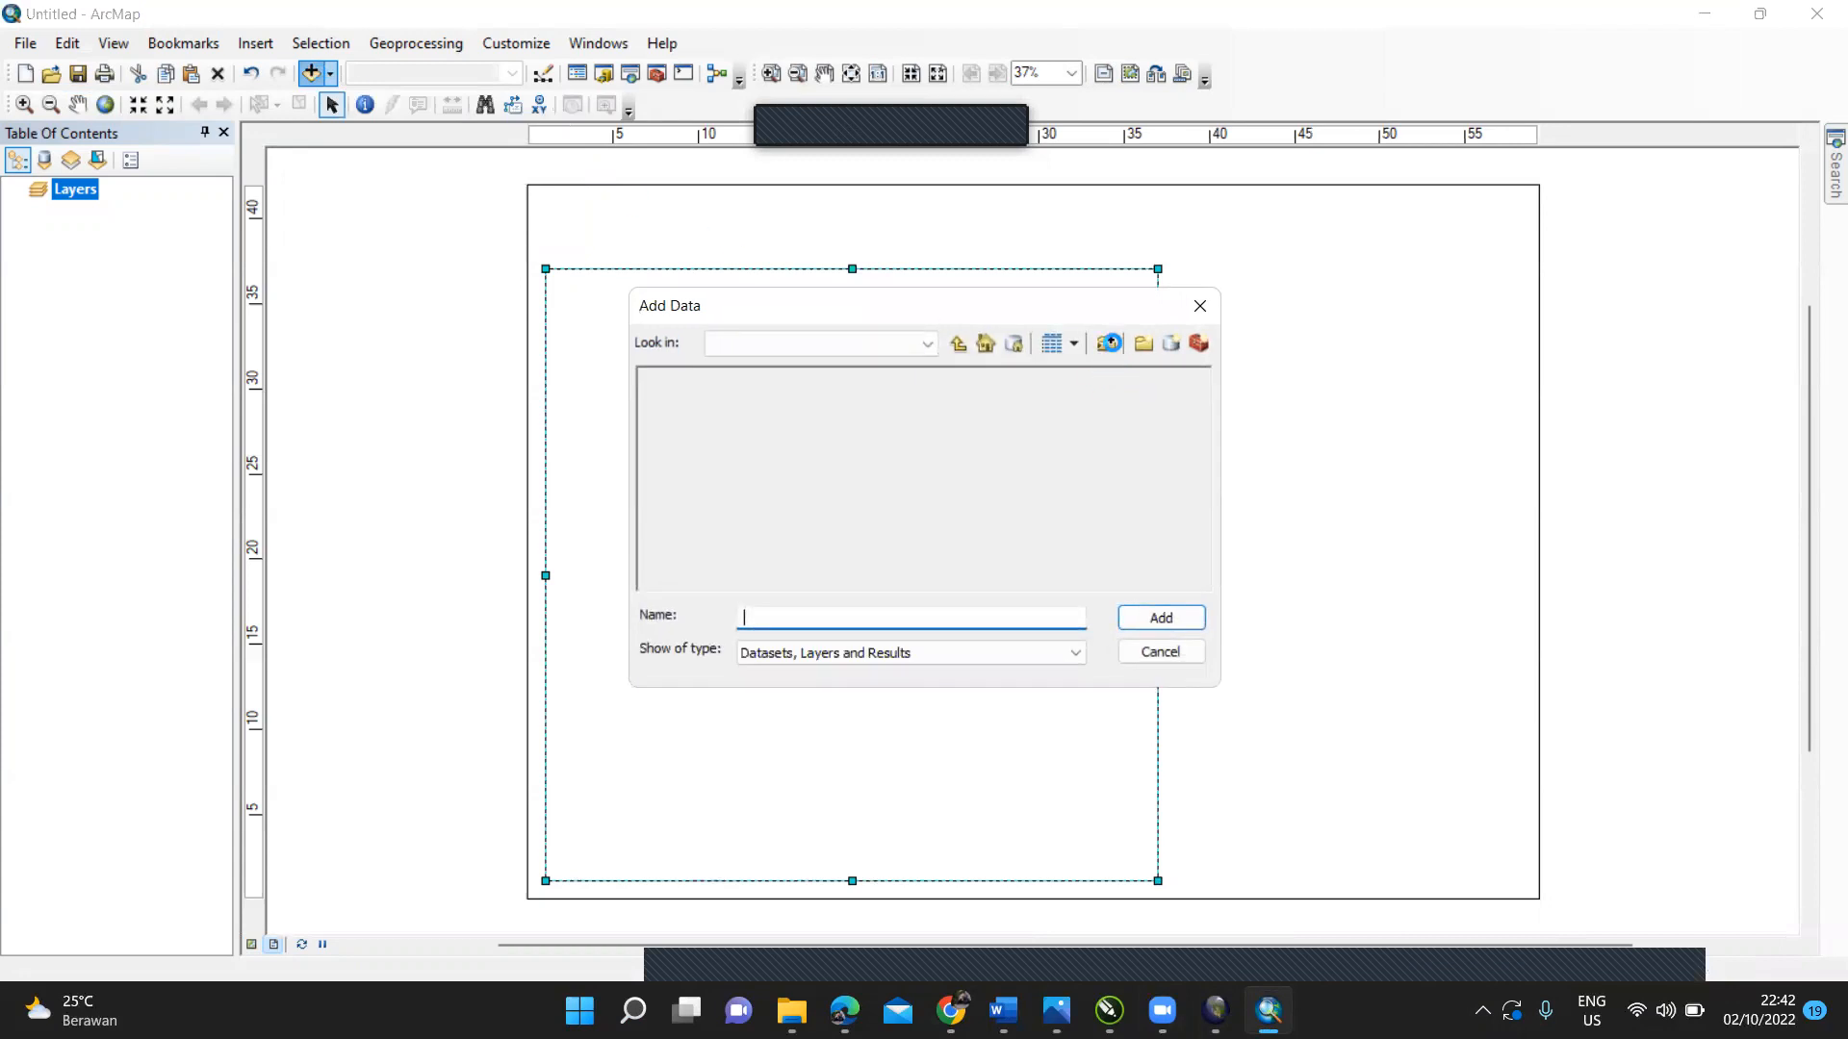
click(1106, 345)
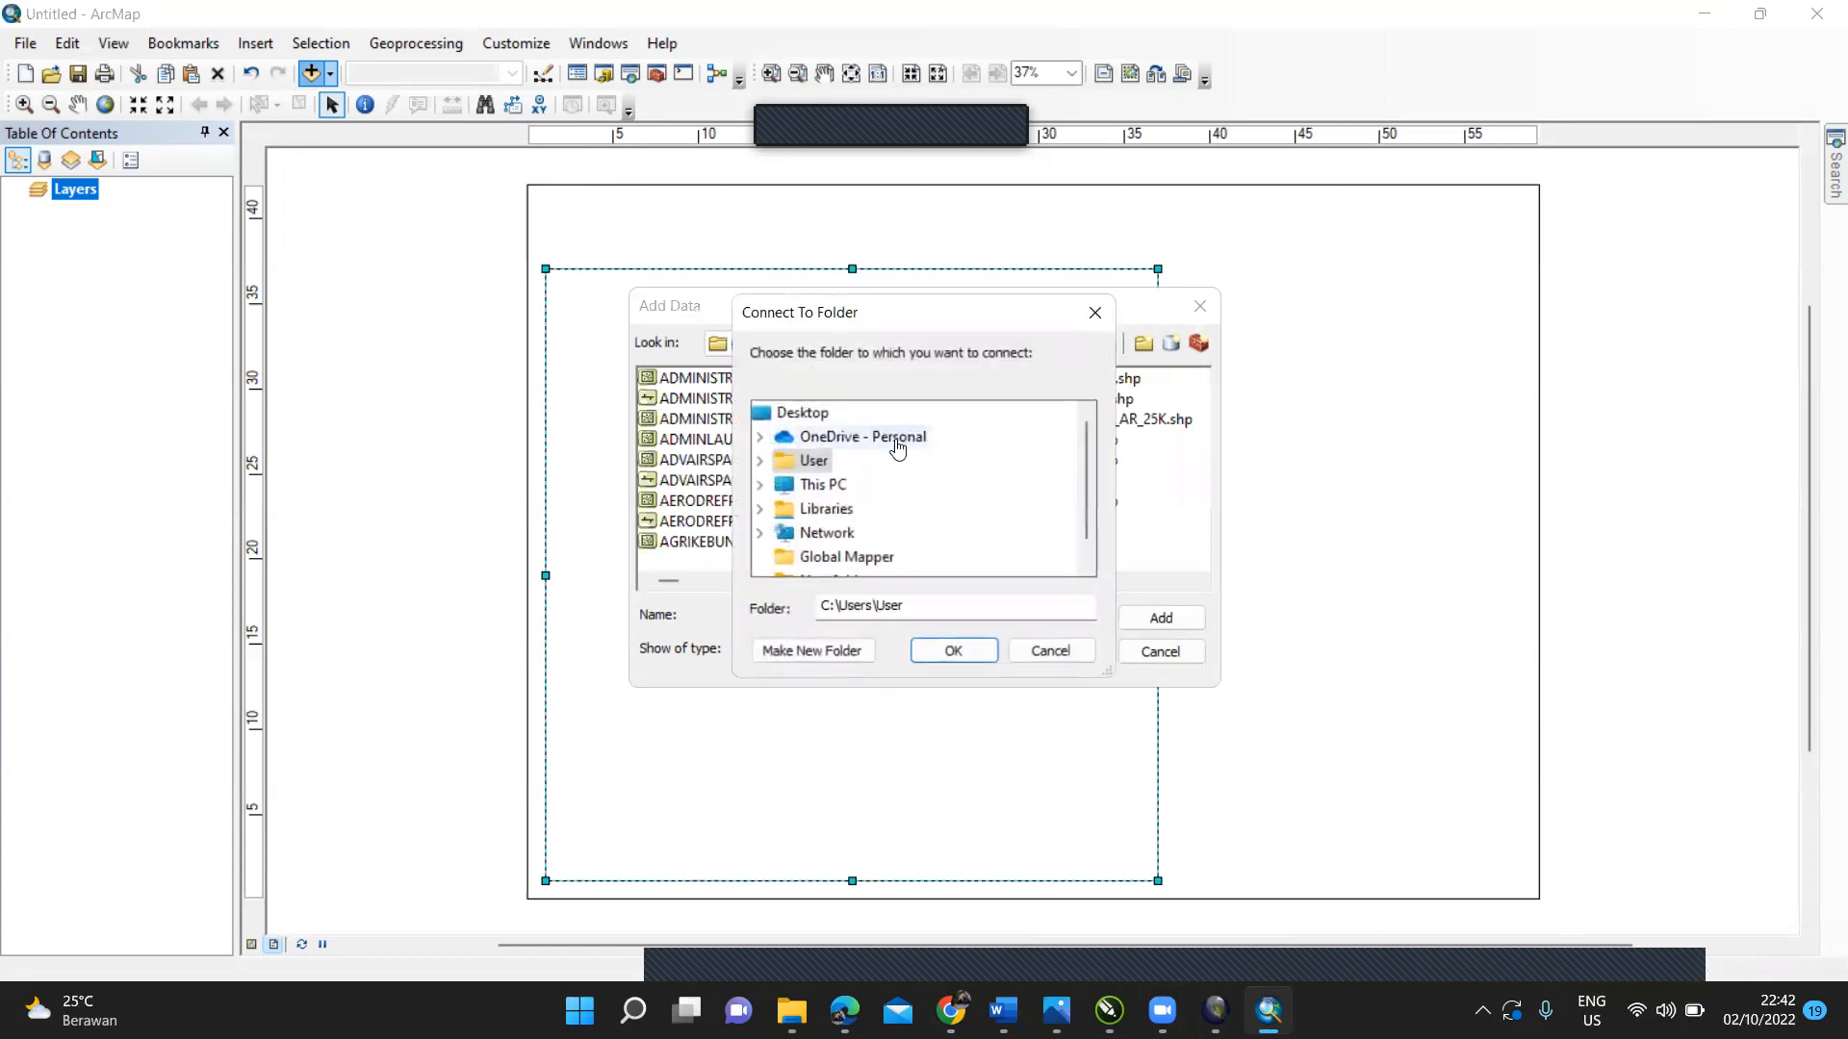
drag(1089, 433, 1087, 454)
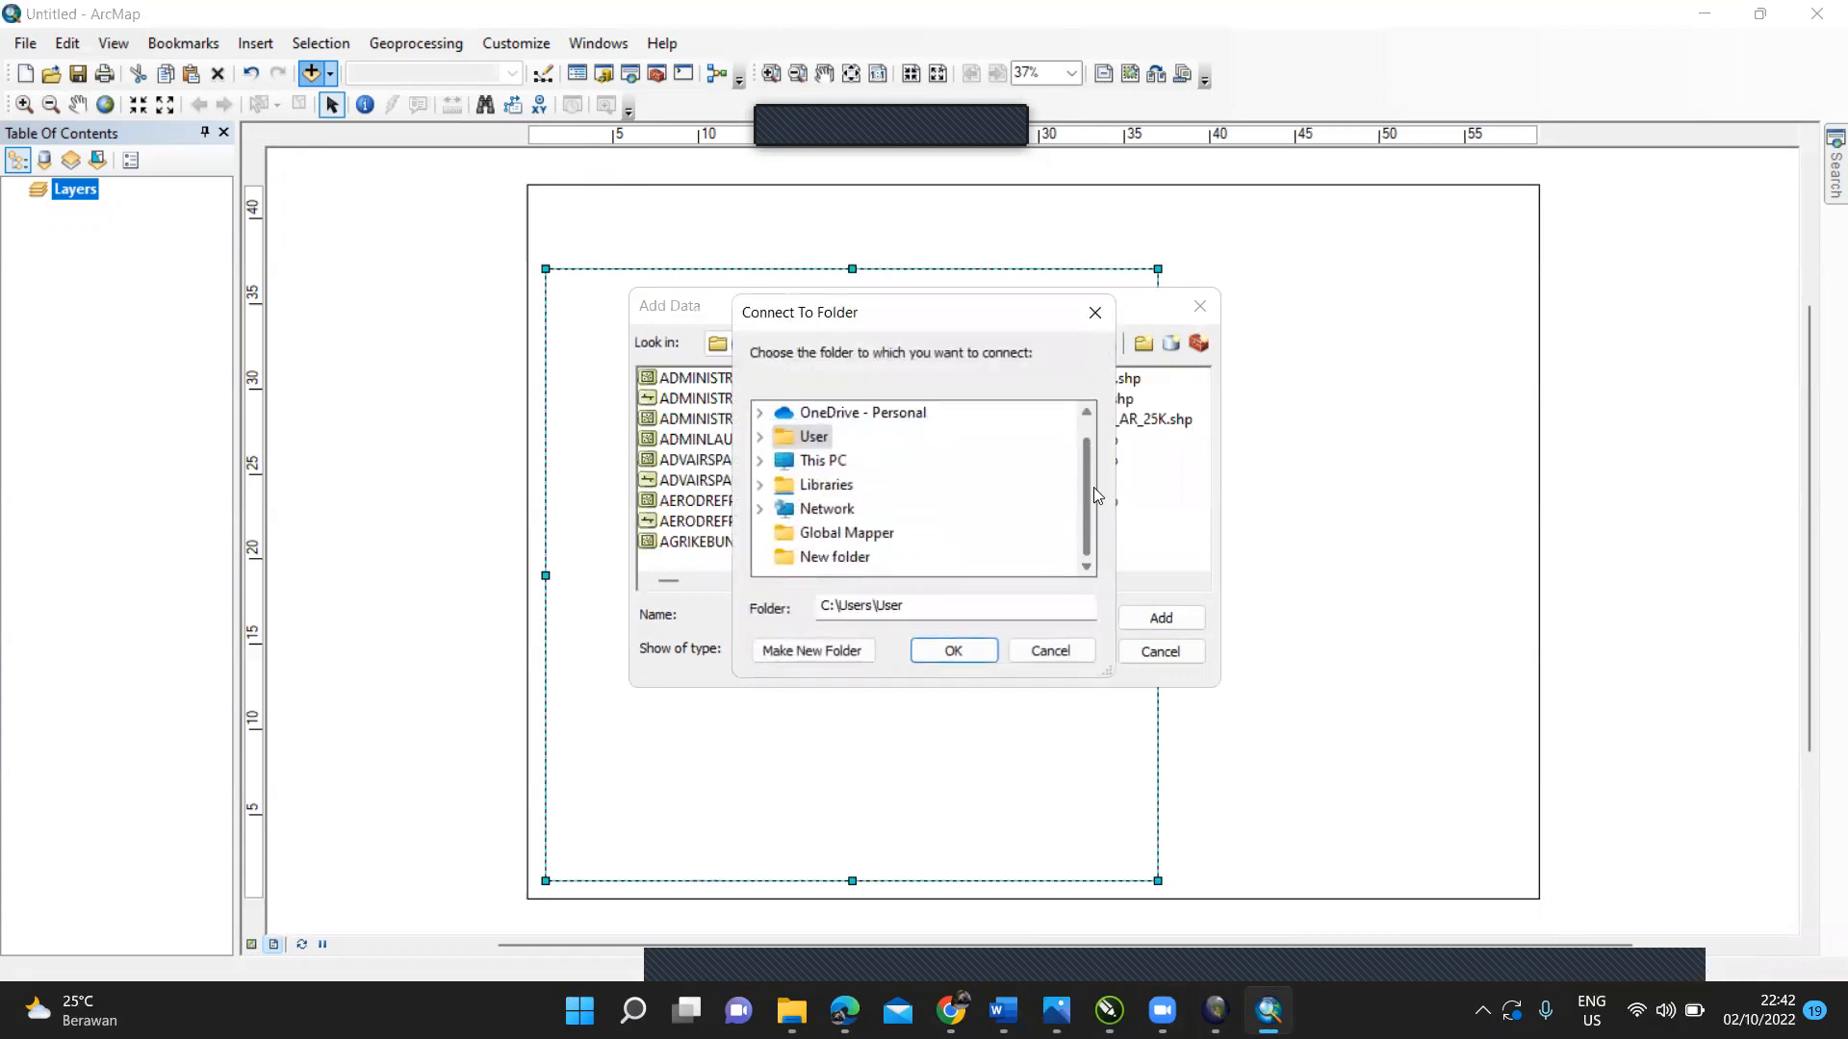
double_click(830, 462)
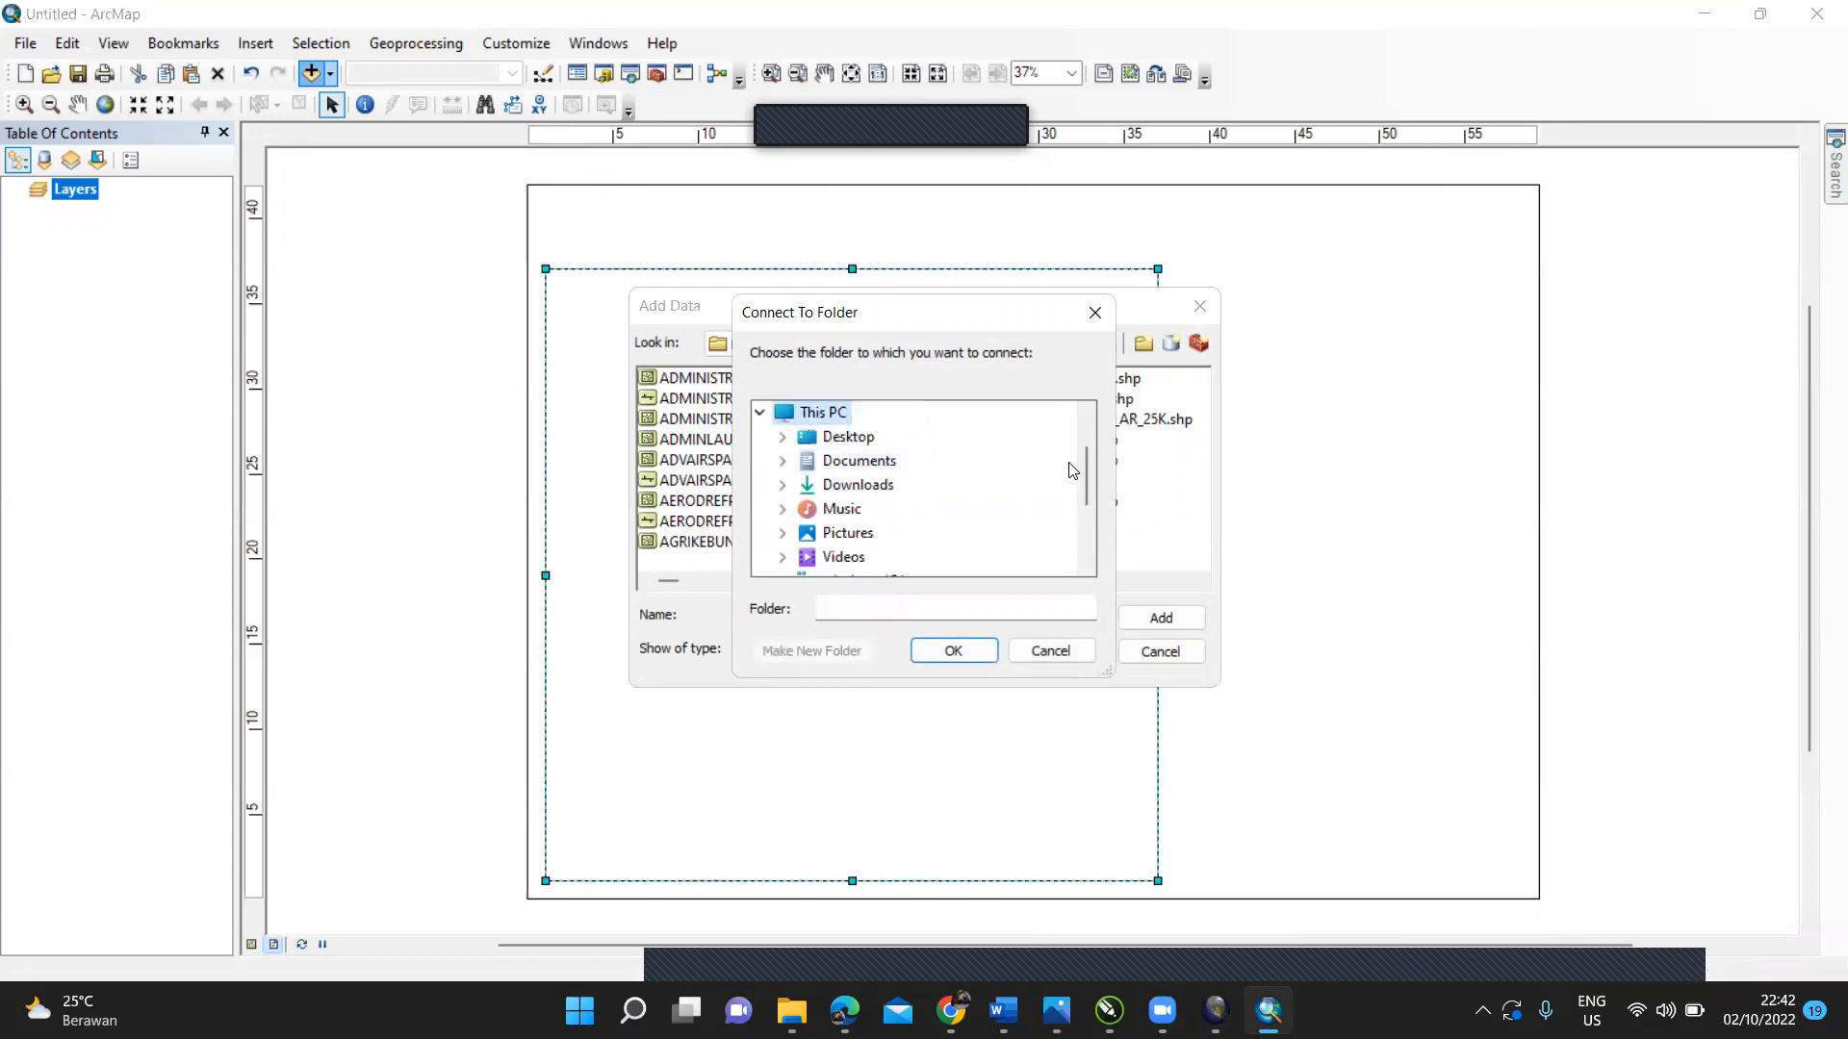
scroll(1086, 471, down, 1)
click(911, 535)
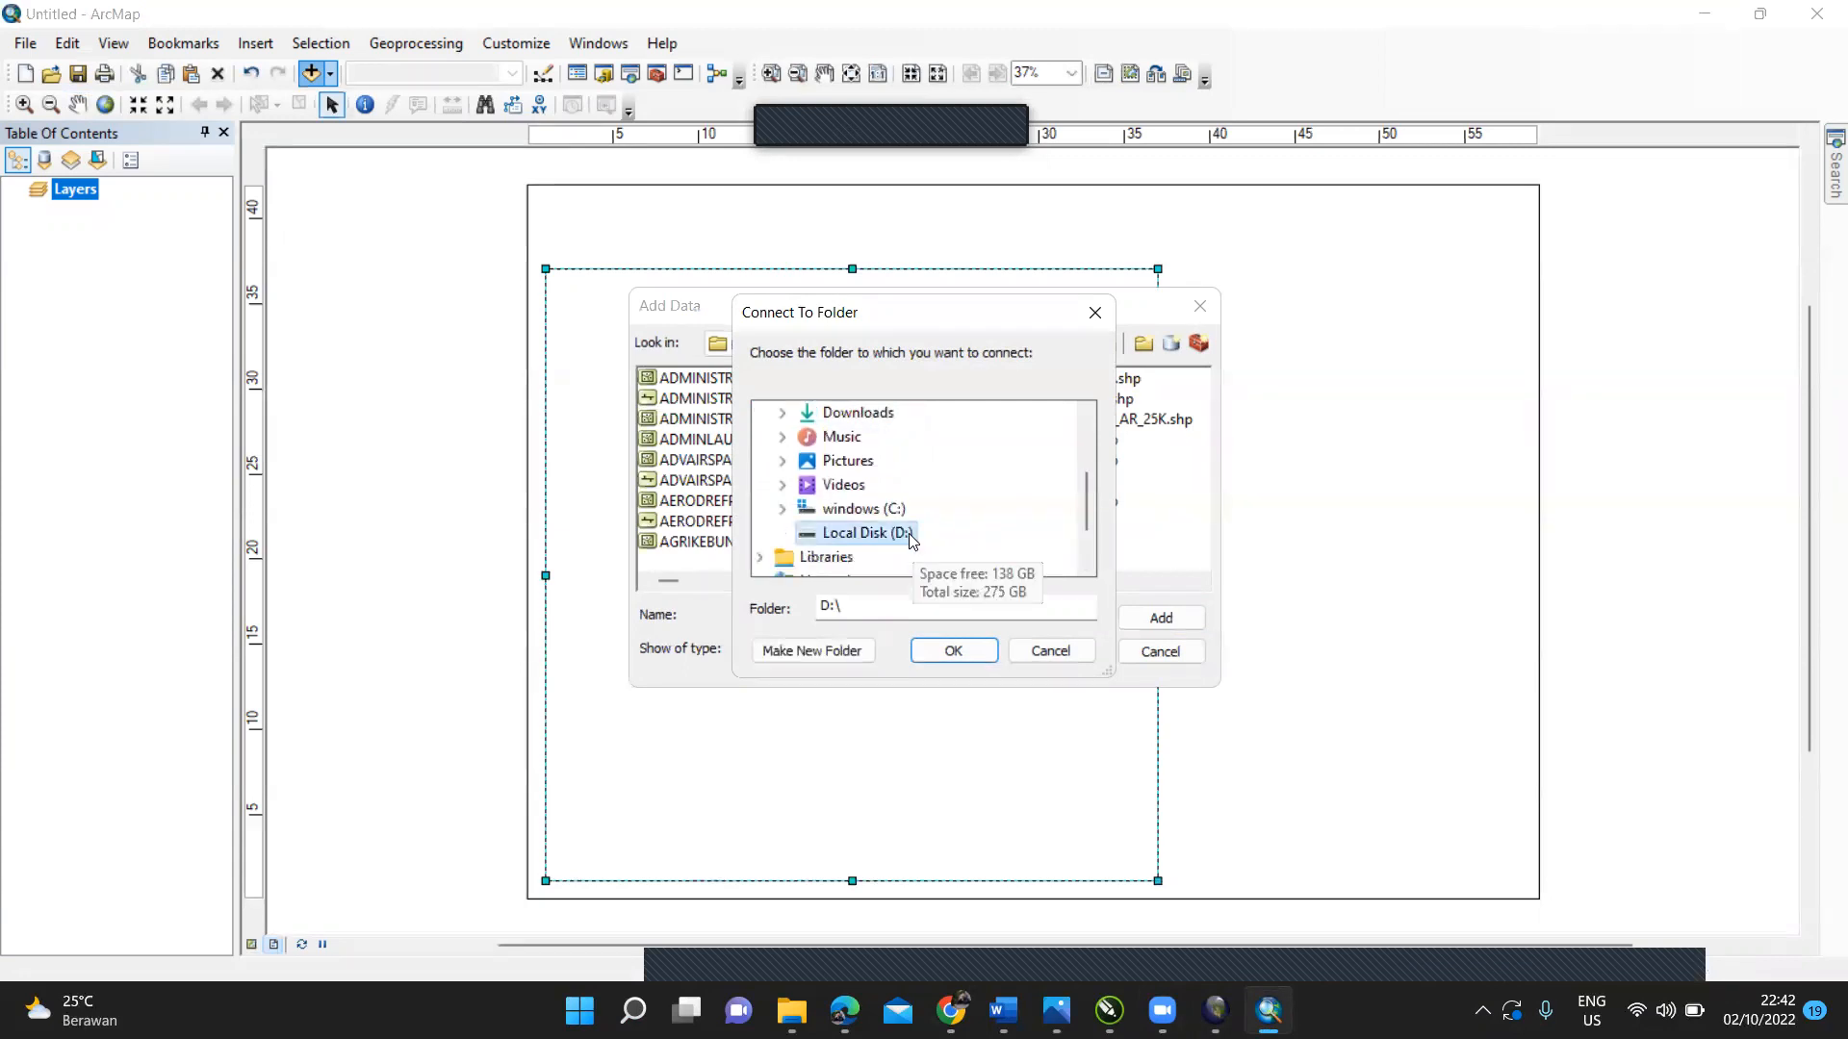
double_click(911, 535)
drag(1085, 471, 1085, 512)
double_click(951, 532)
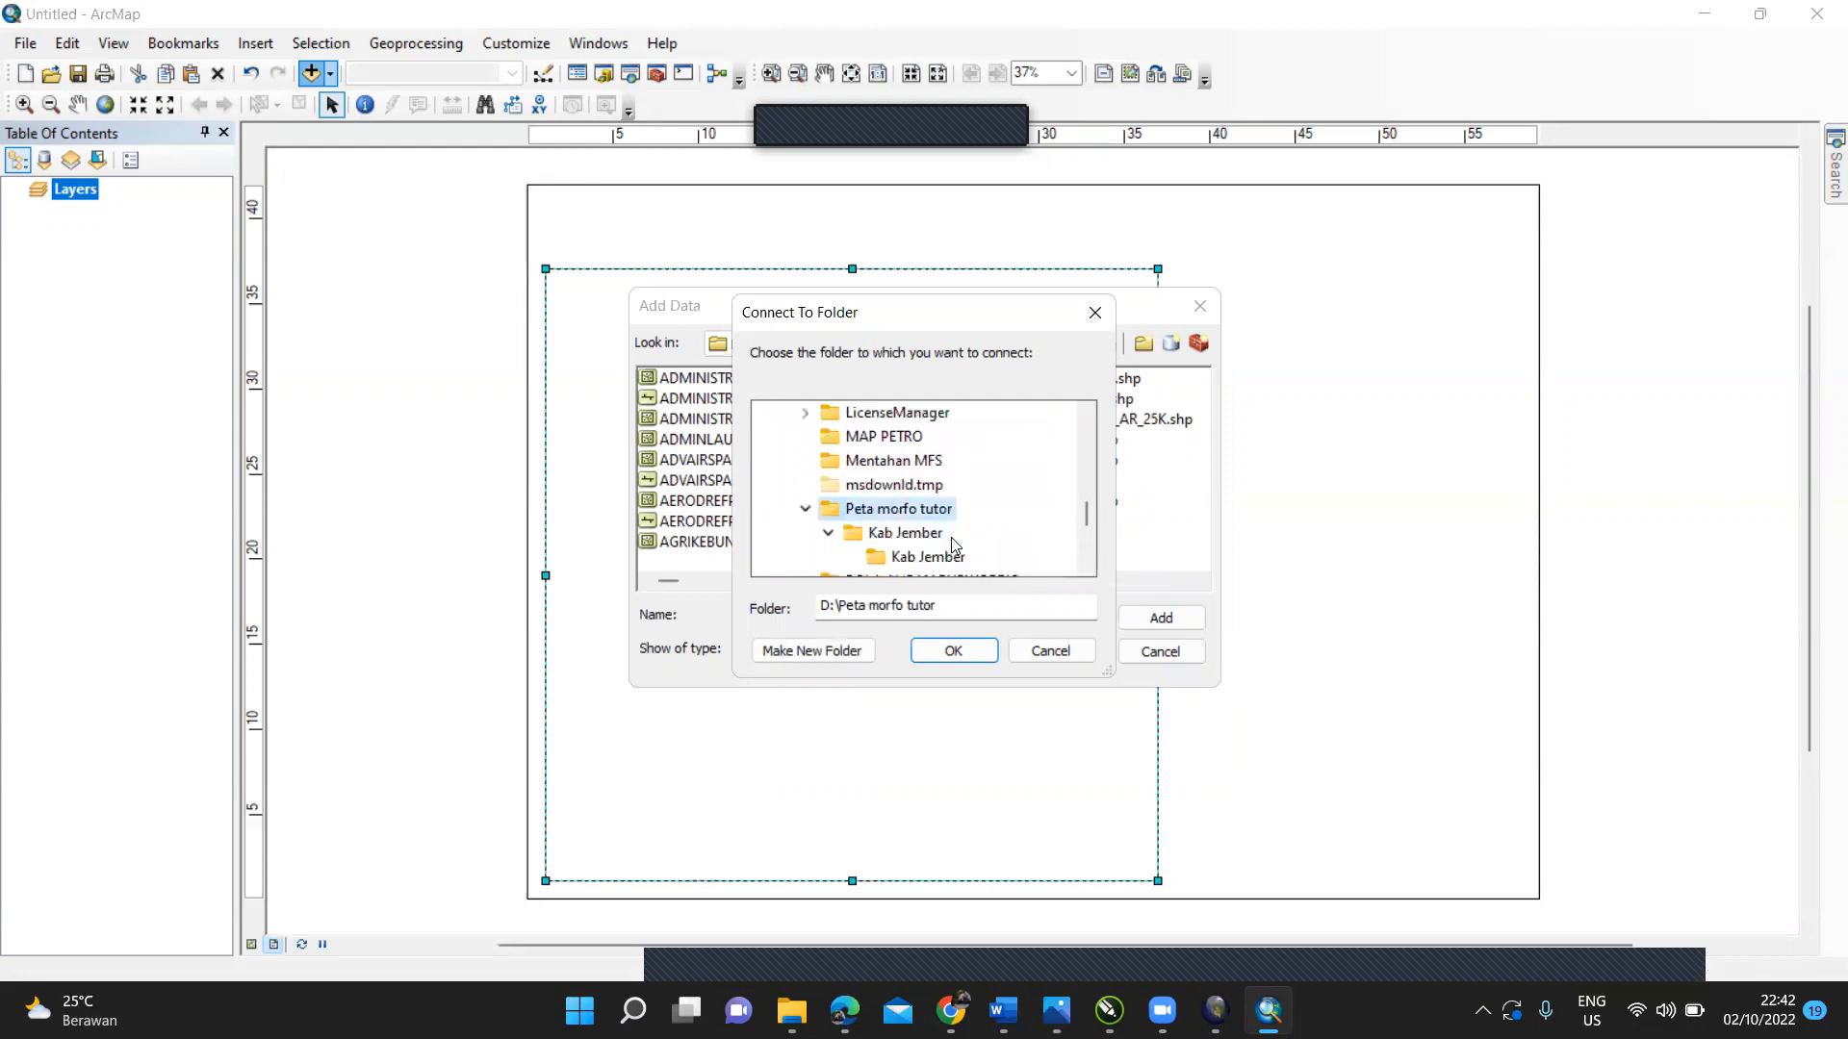
click(955, 652)
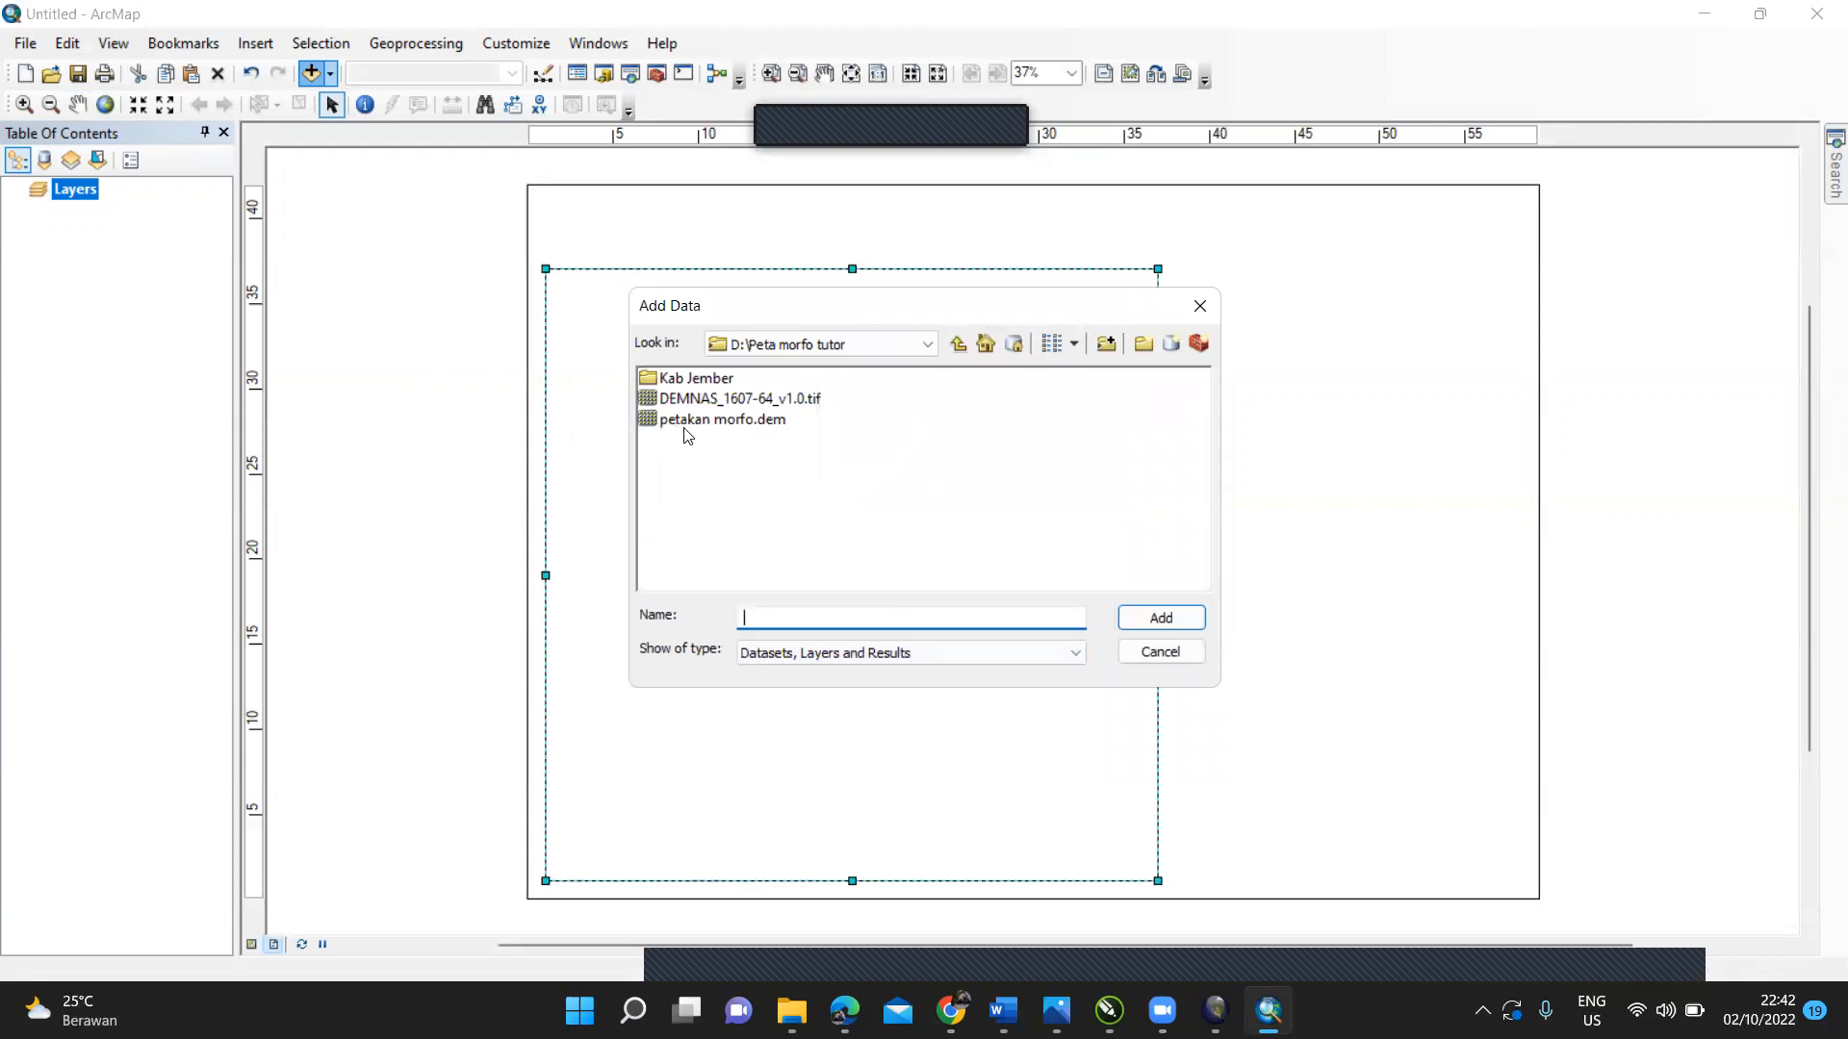
Step: Add the petakan morfo.dem raster to the map and create pyramids with Nearest Neighbor resampling and default compression
click(709, 428)
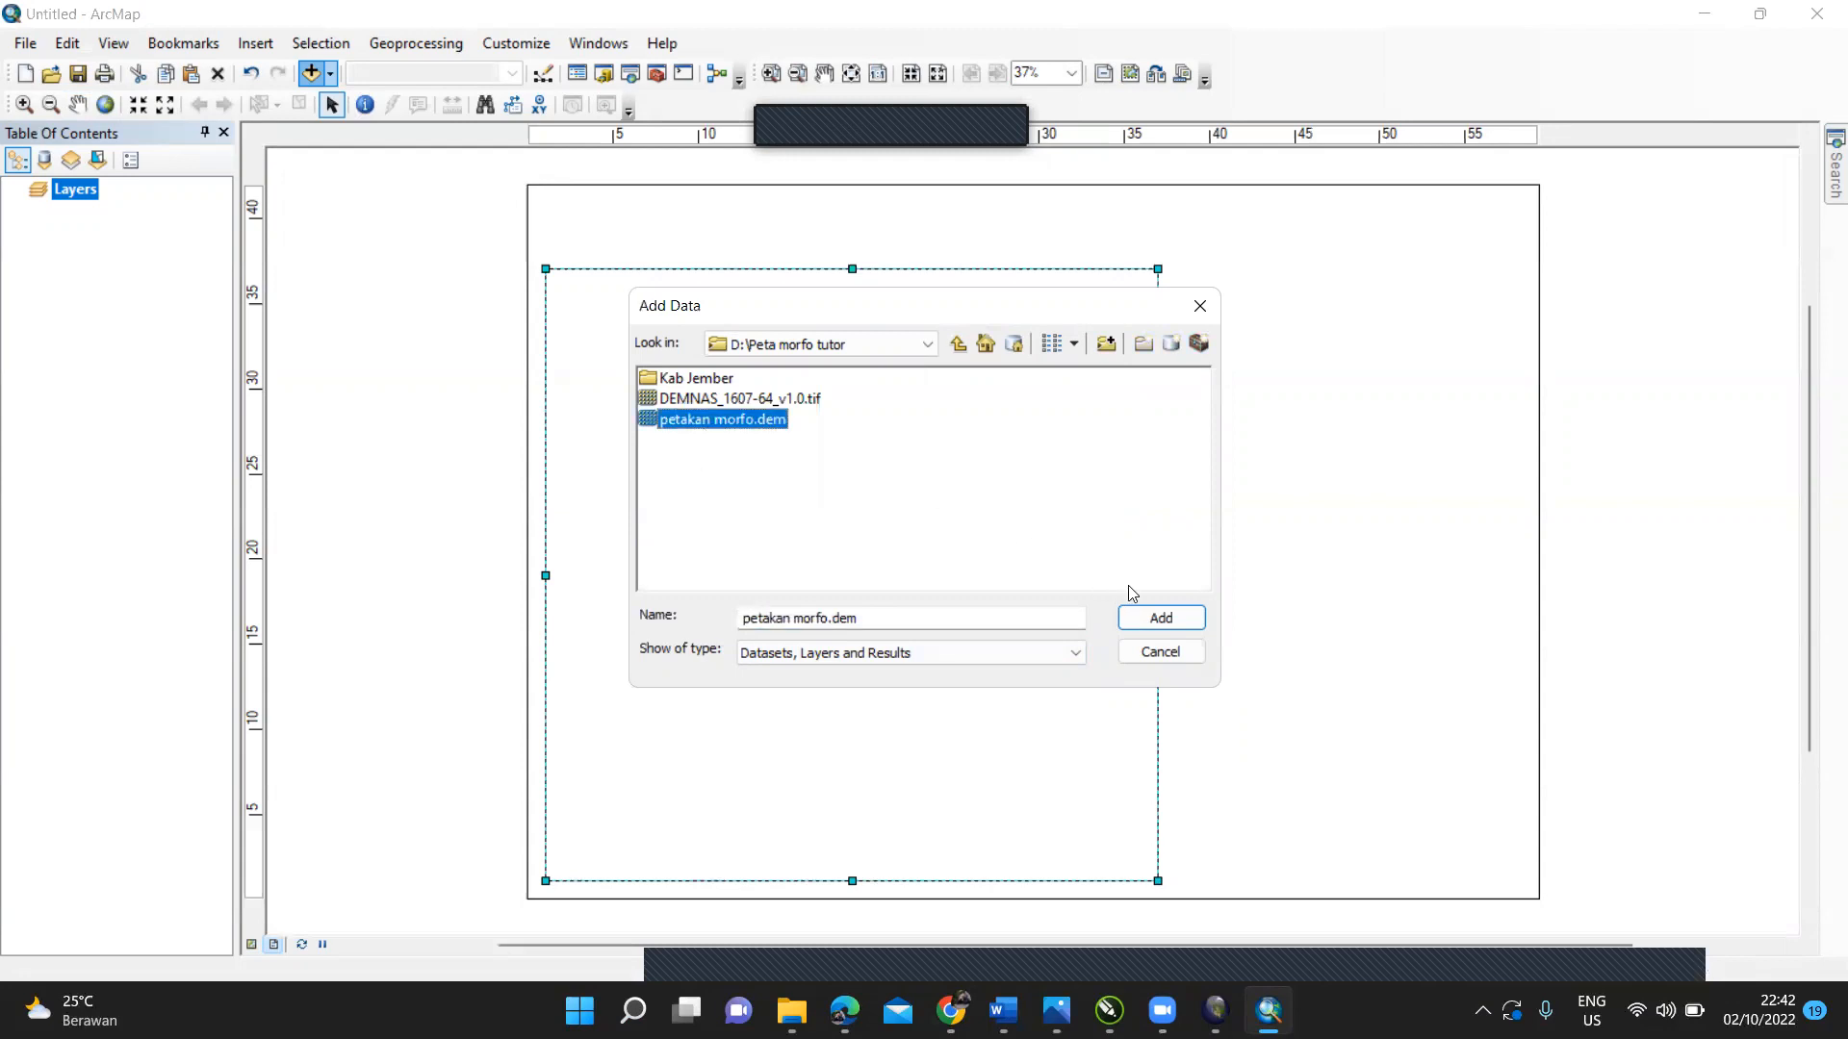
click(789, 399)
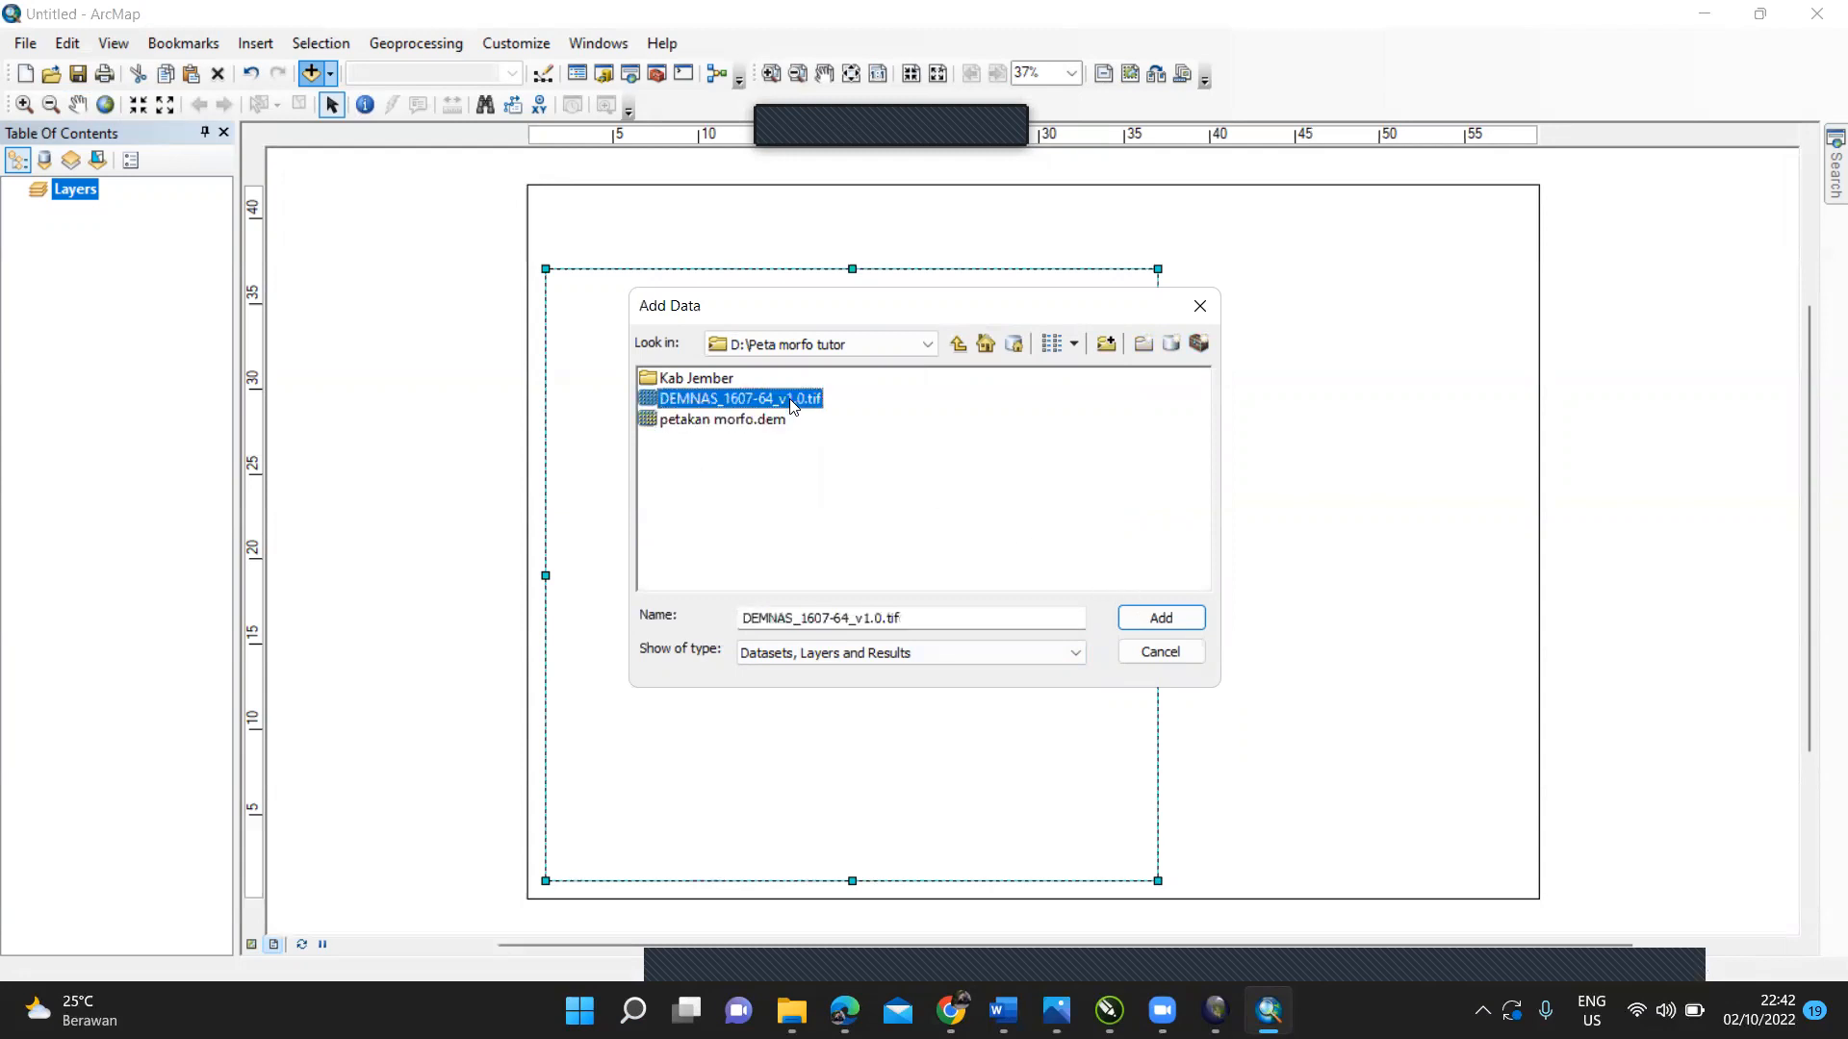
click(775, 426)
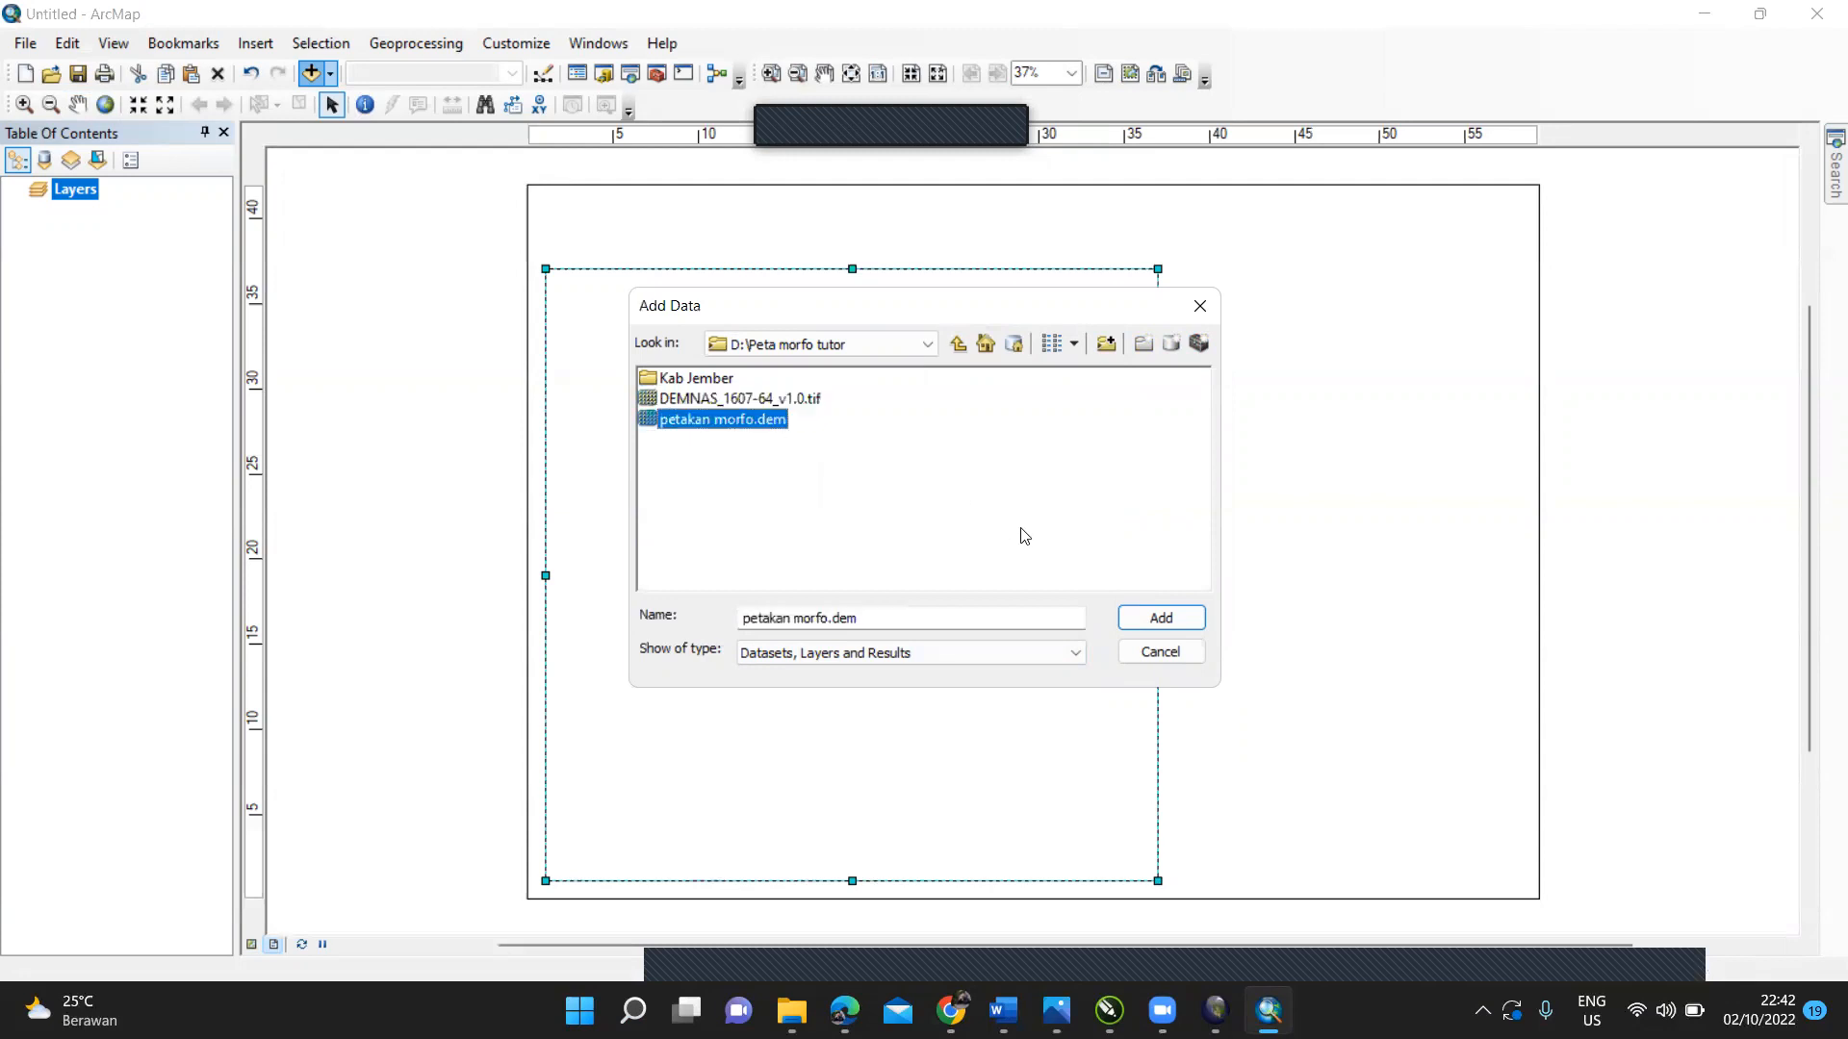
click(1143, 618)
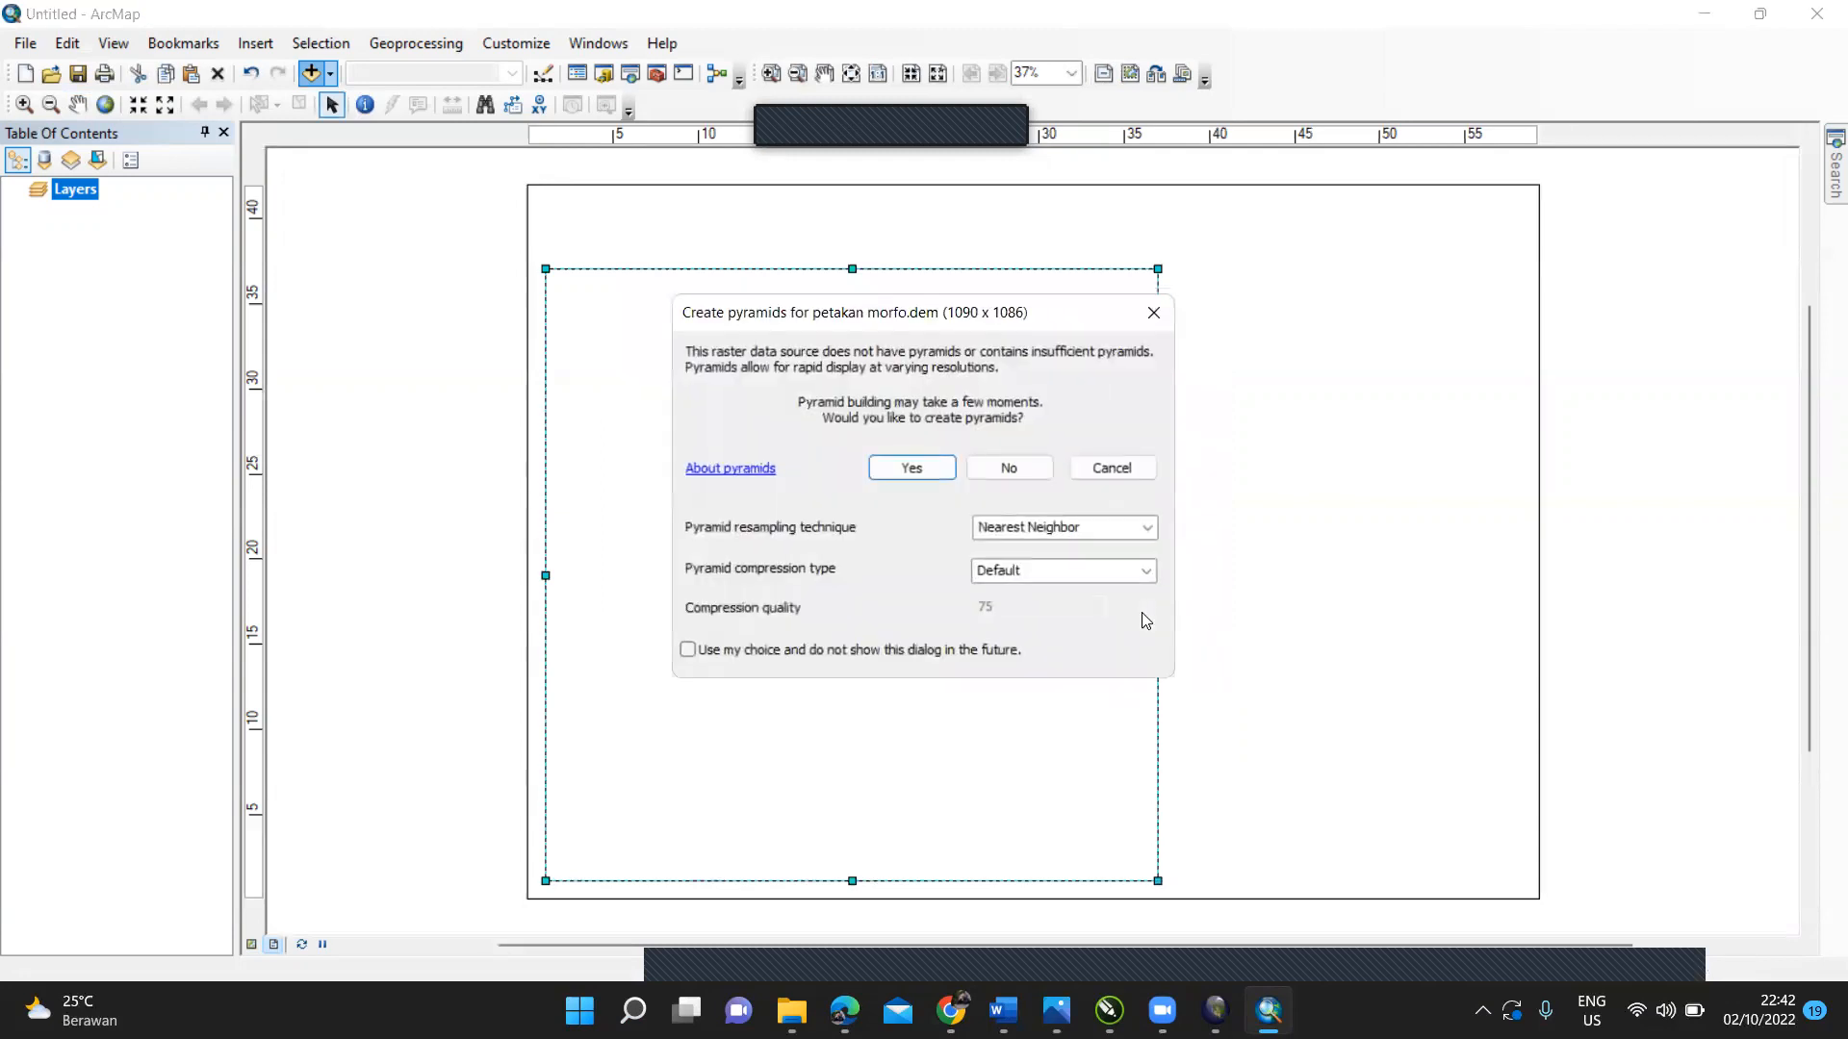
click(939, 475)
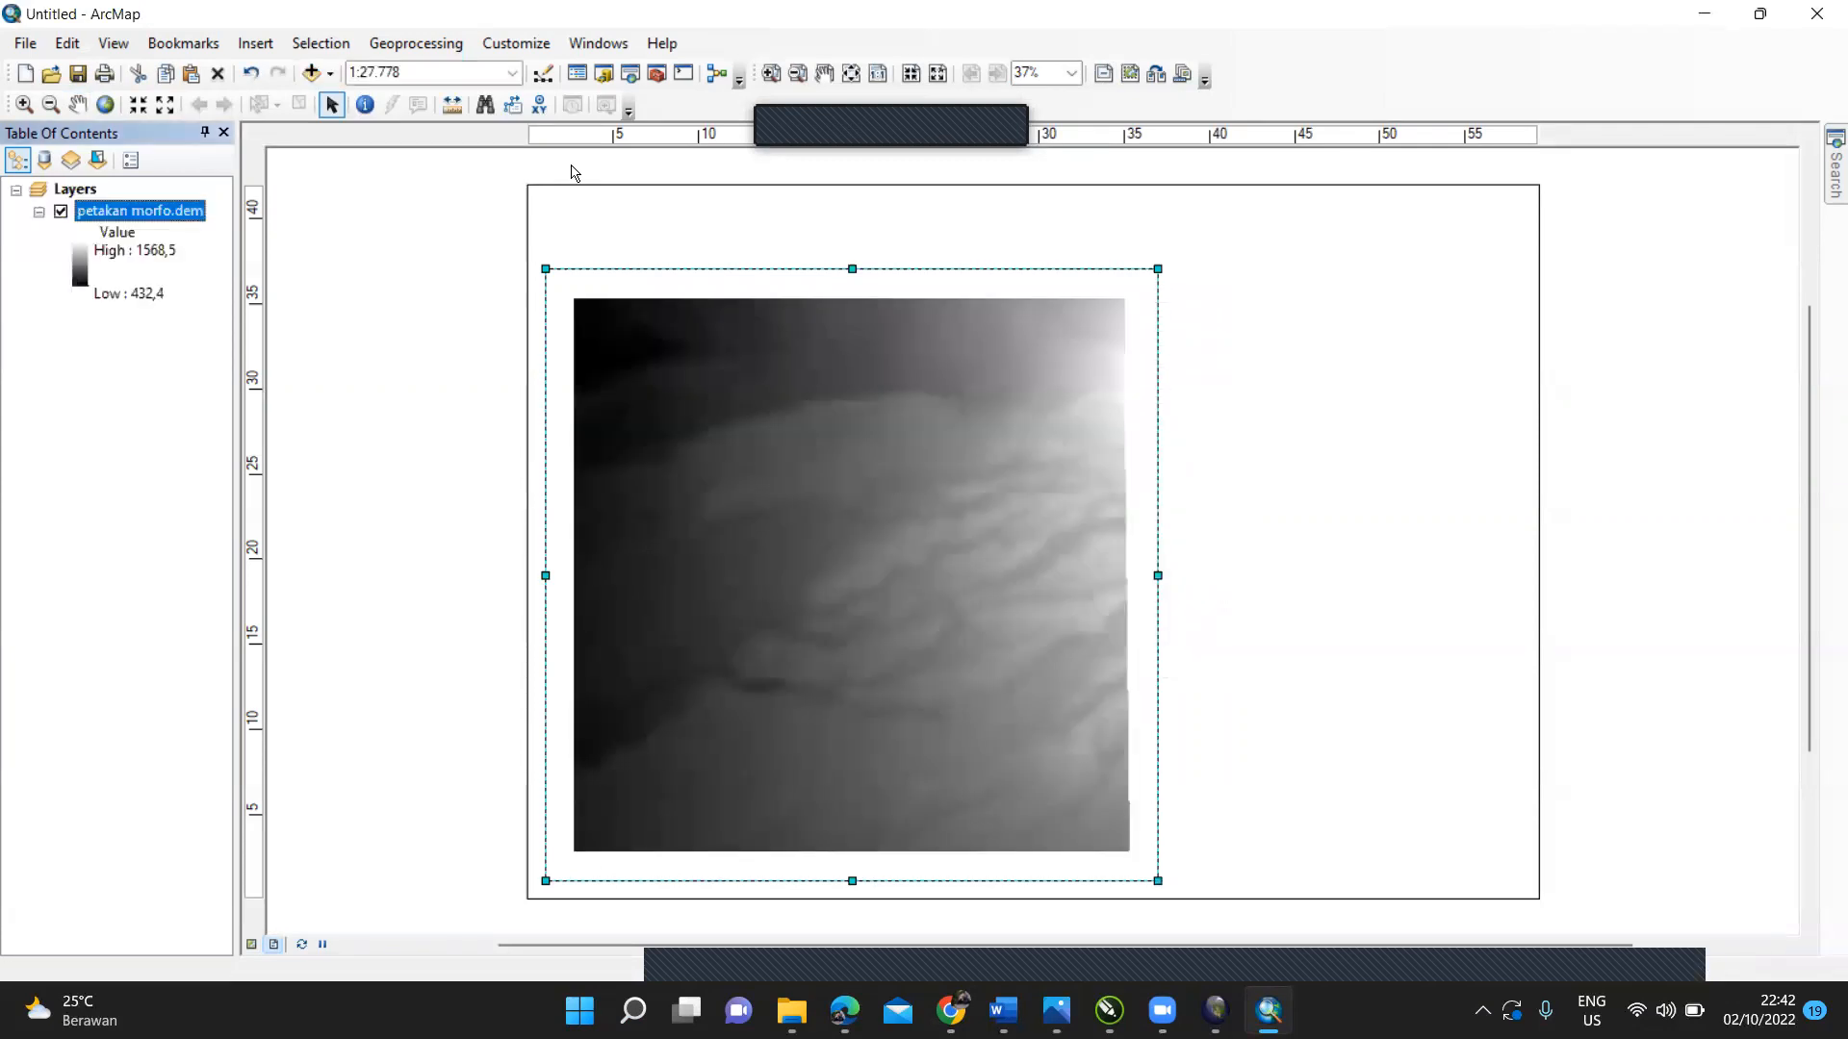
Step: Set the map scale of the data frame to 1:25.000
click(512, 73)
click(458, 135)
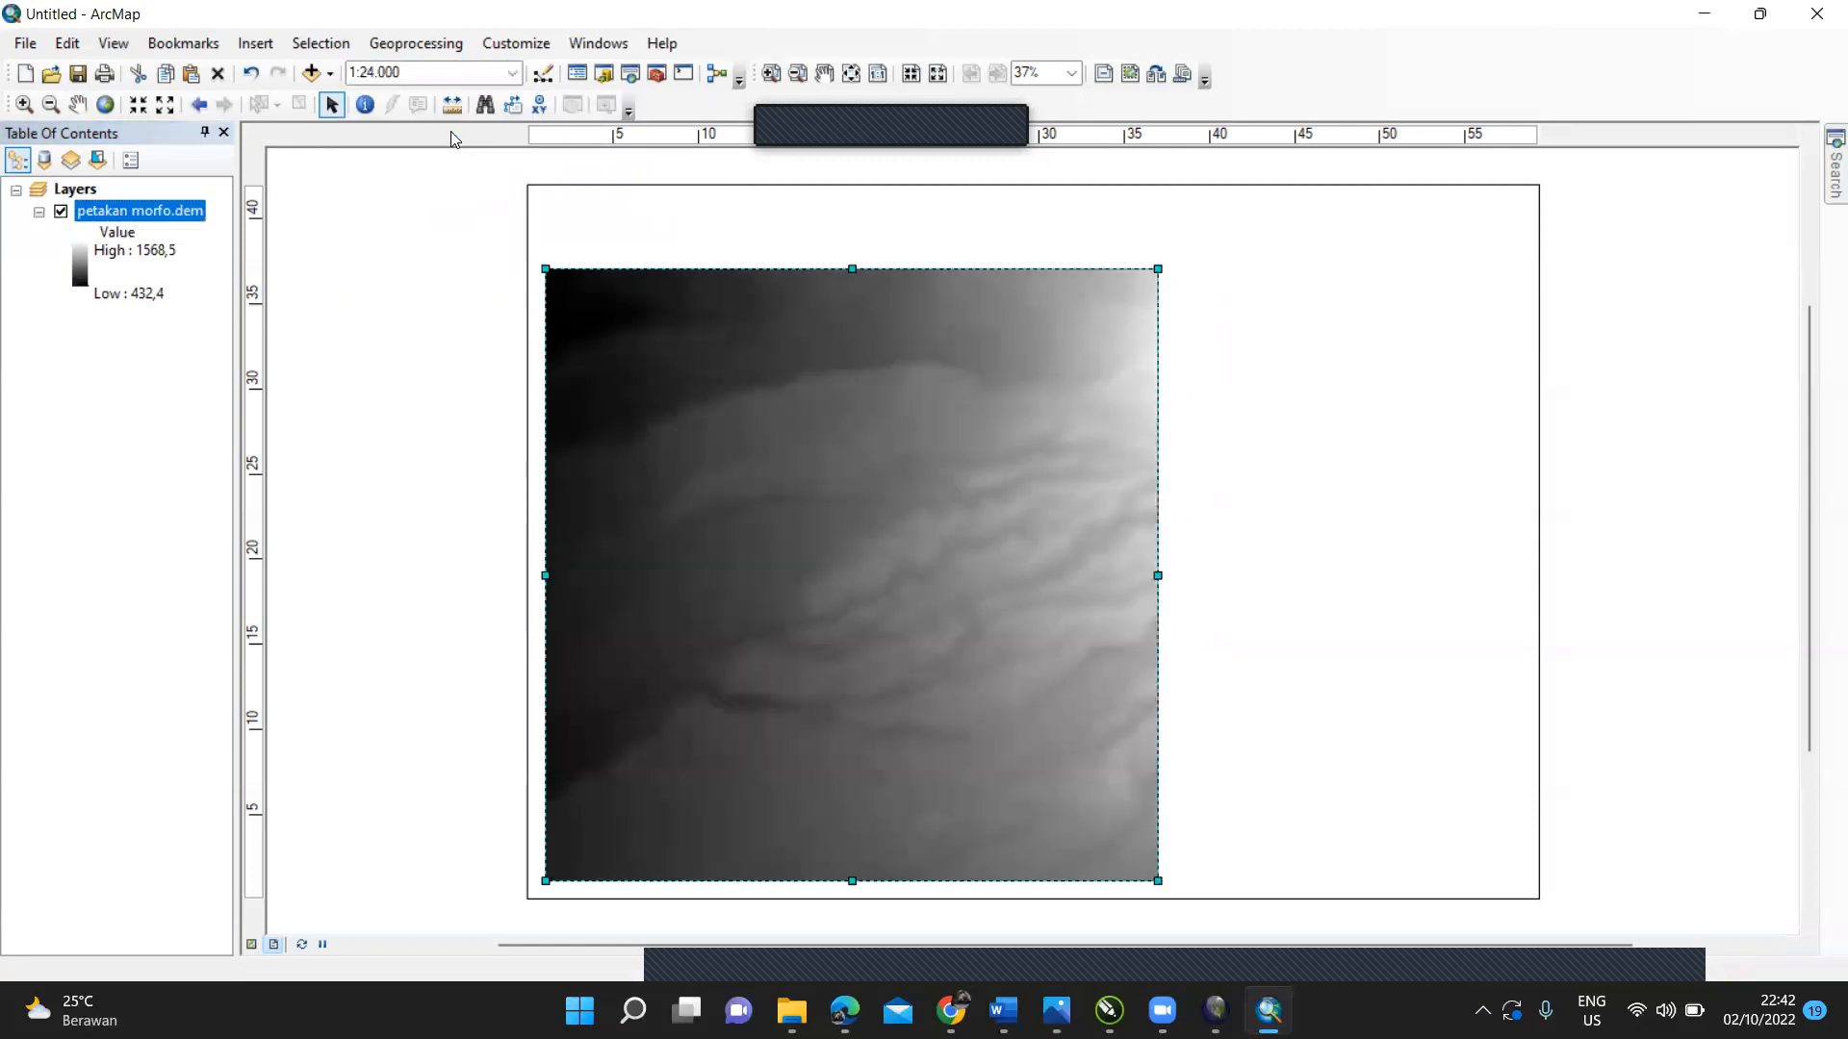
click(375, 73)
key(BackSpace)
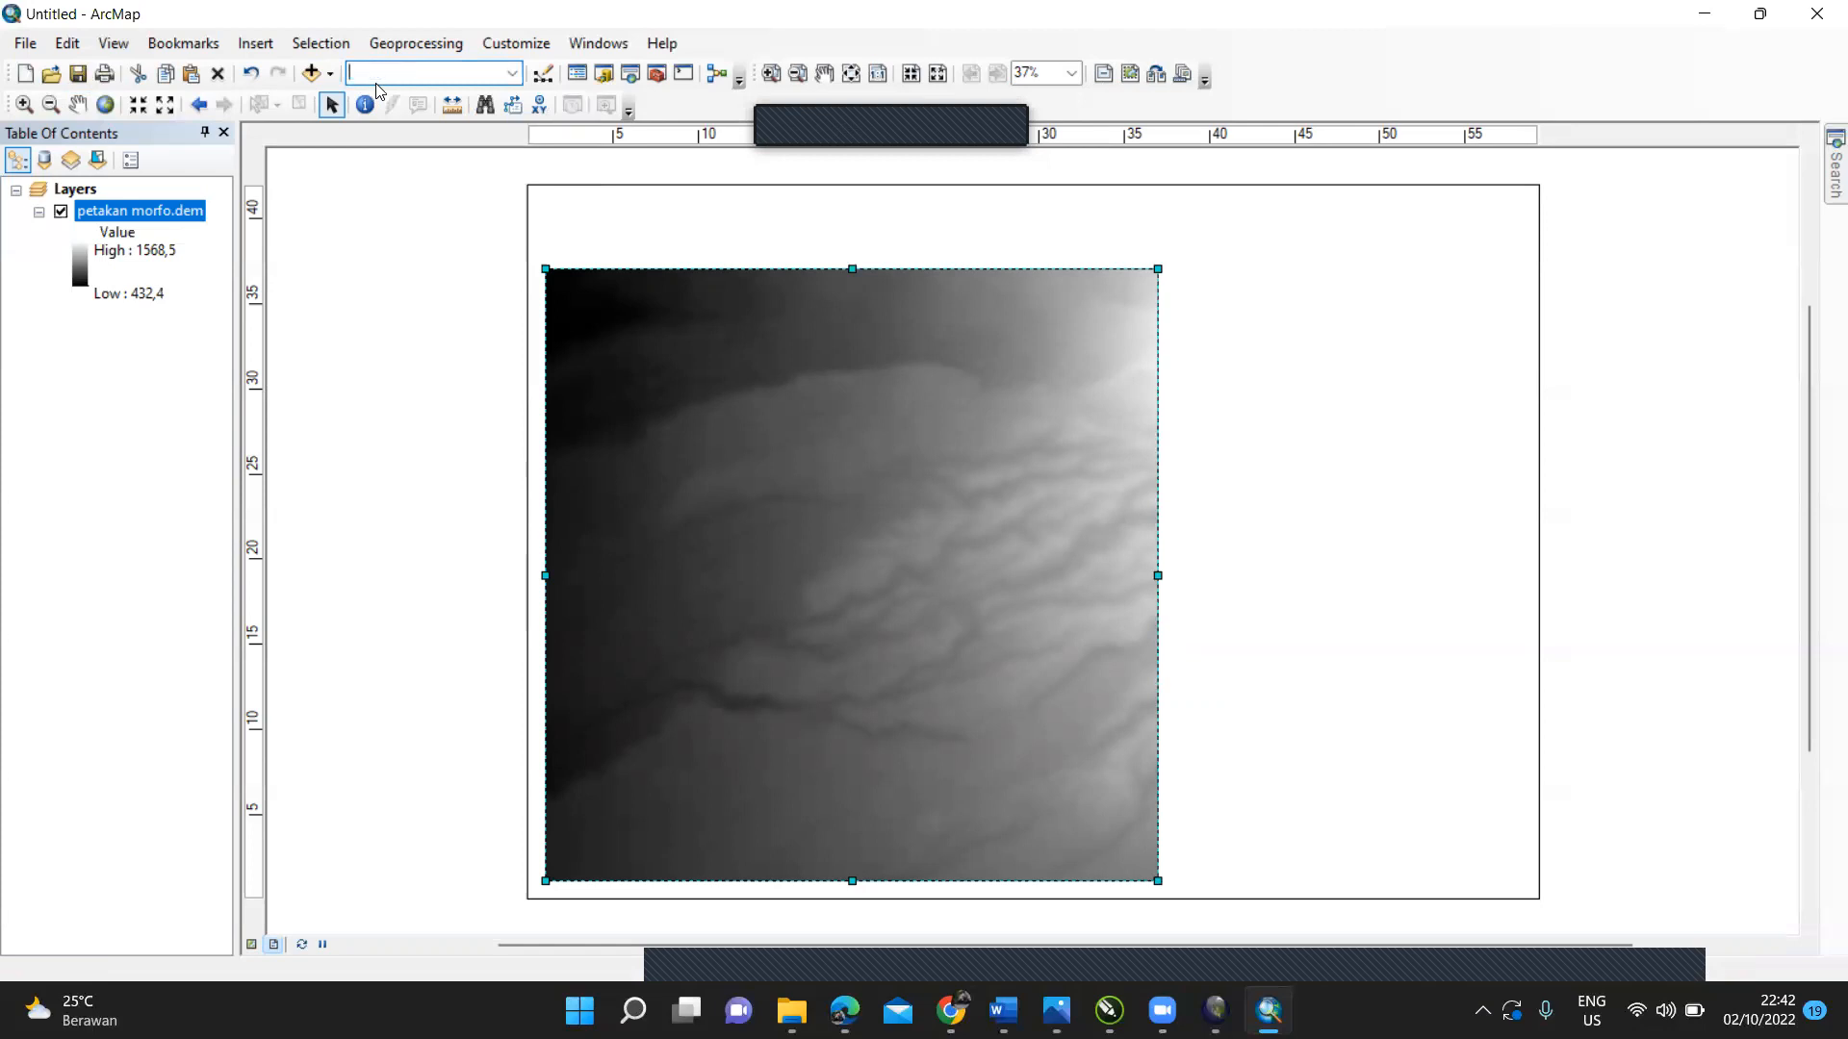
click(512, 77)
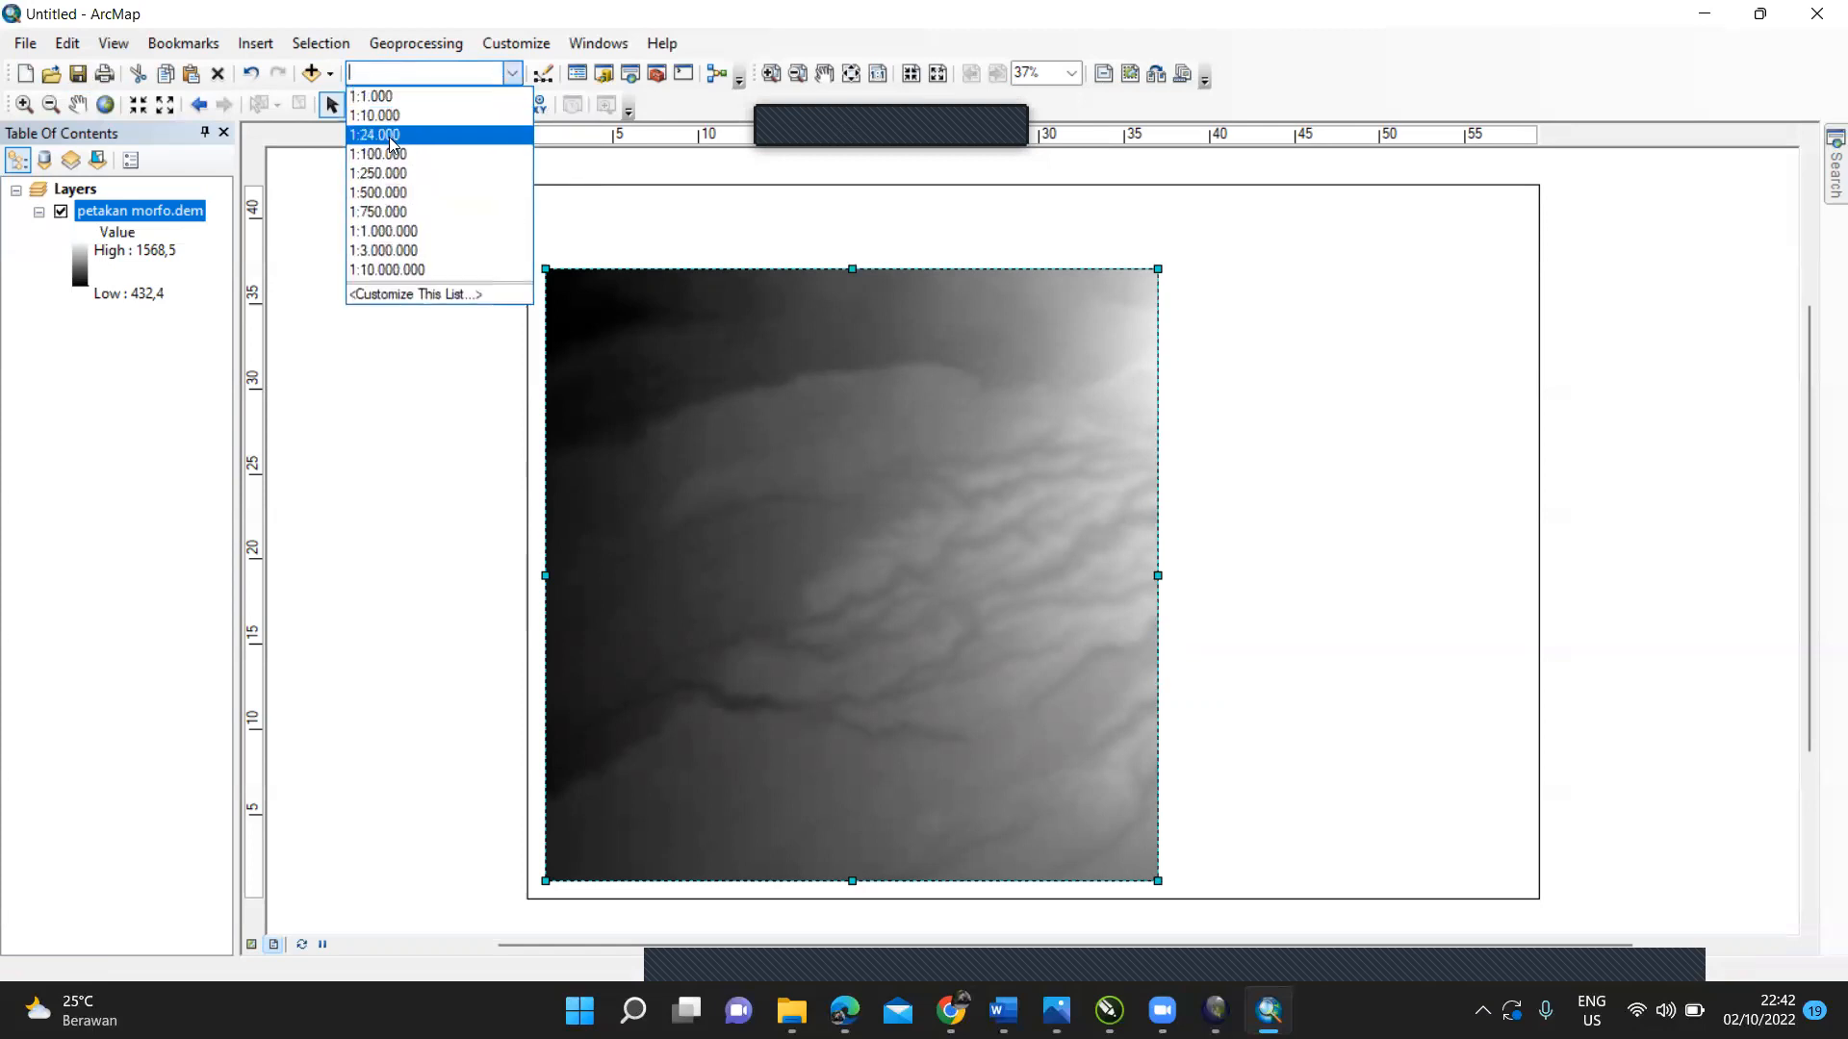
click(392, 144)
click(374, 73)
click(374, 74)
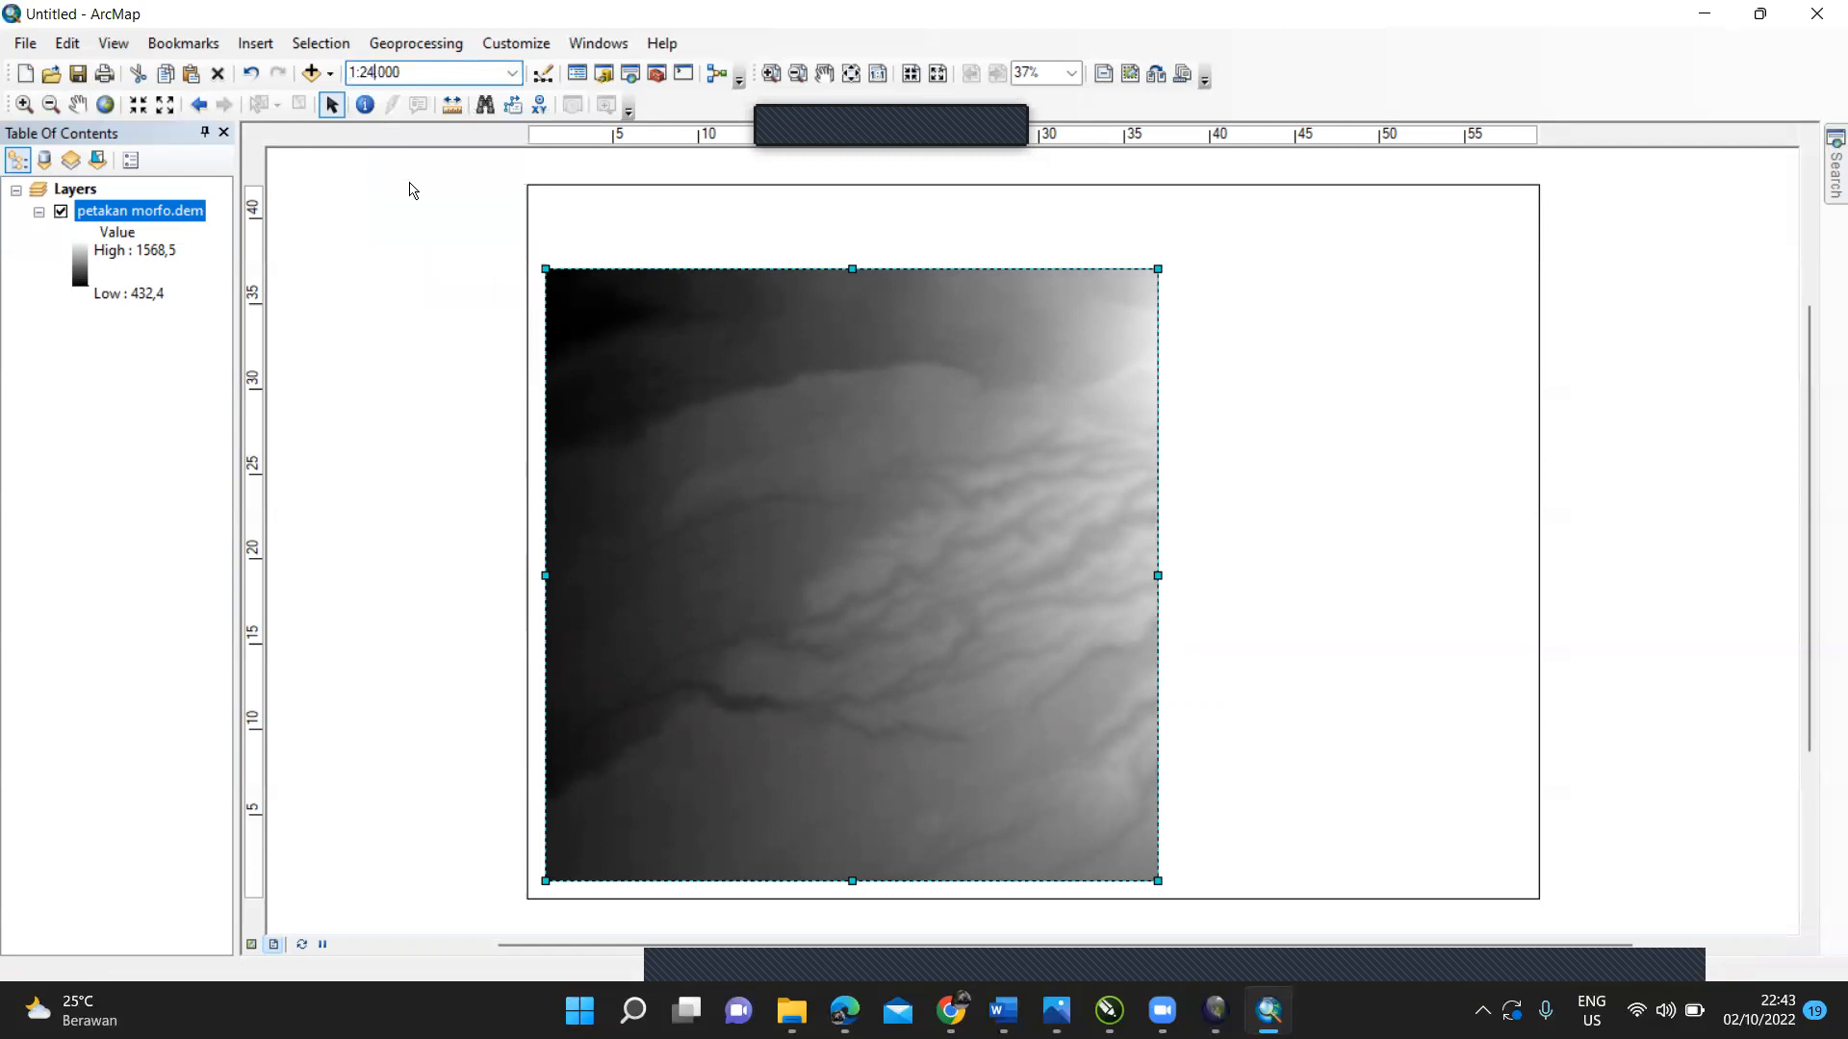
key(BackSpace)
text(5)
key(Return)
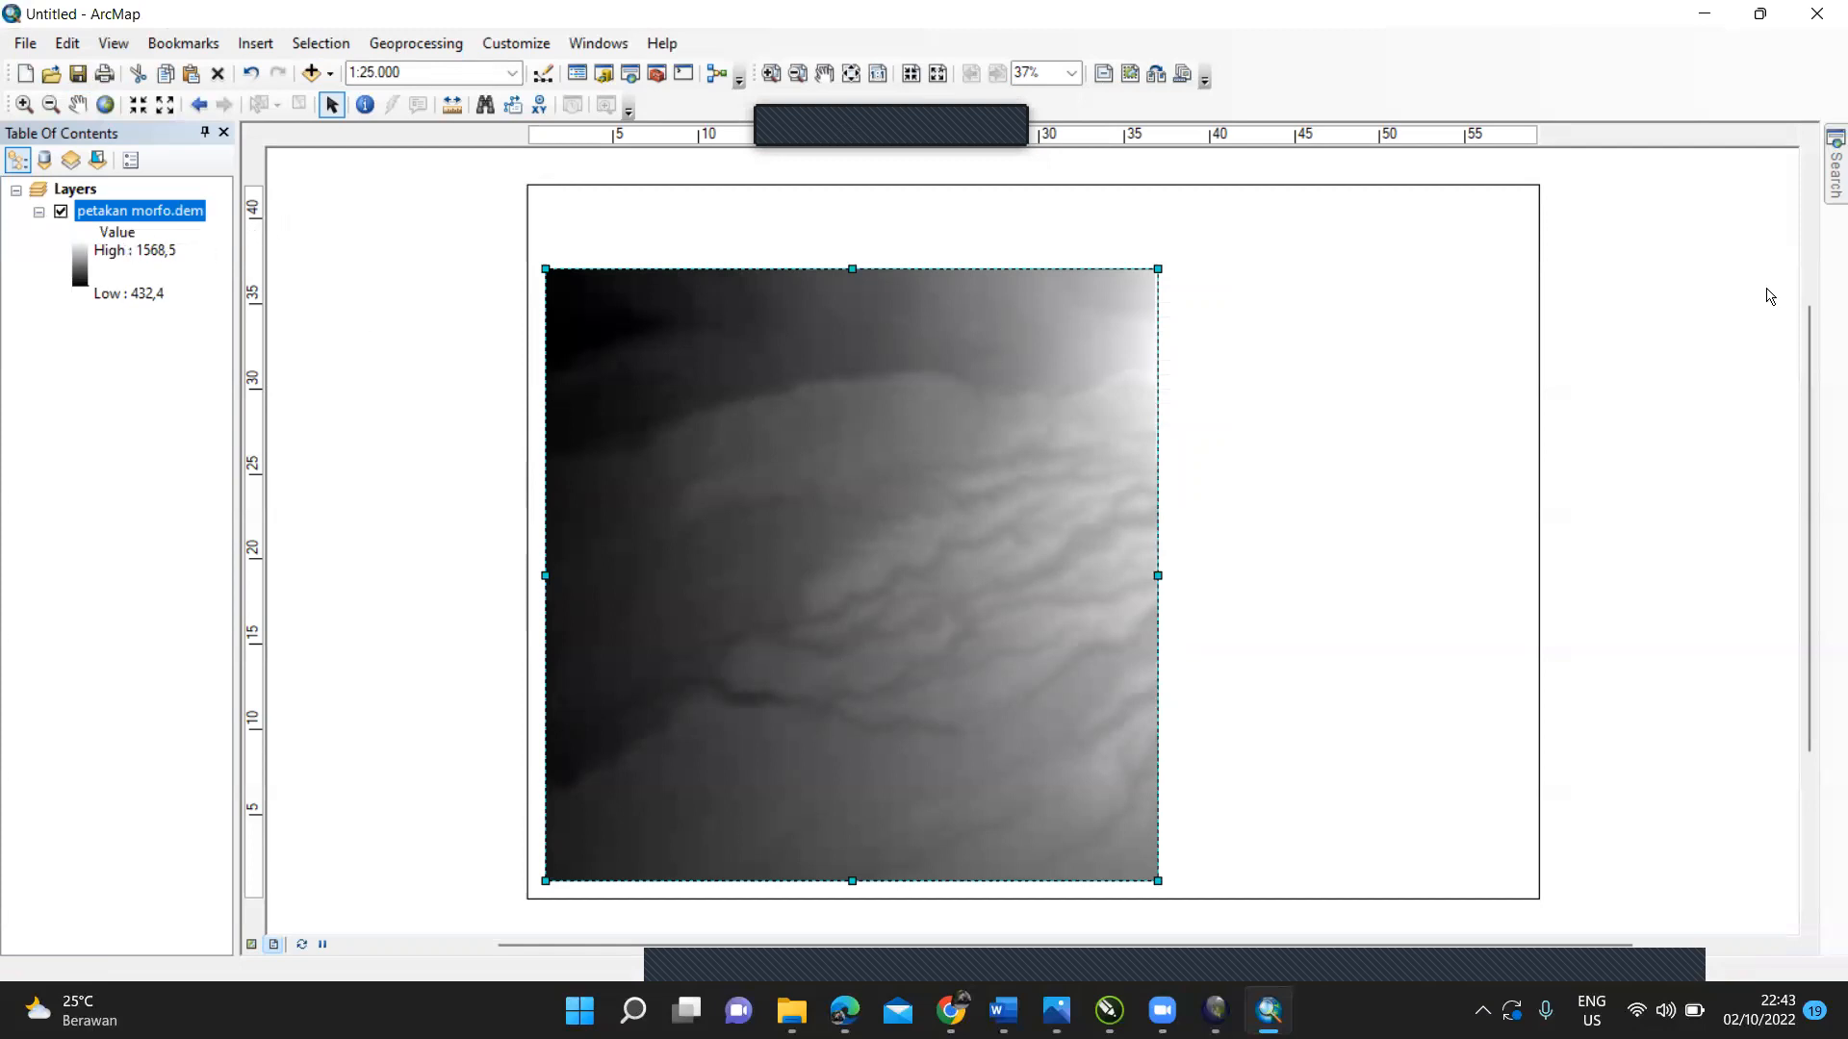
Step: Search for "contour with barrier" and open the Spatial Analyst version of the Contour with Barriers tool
click(1821, 197)
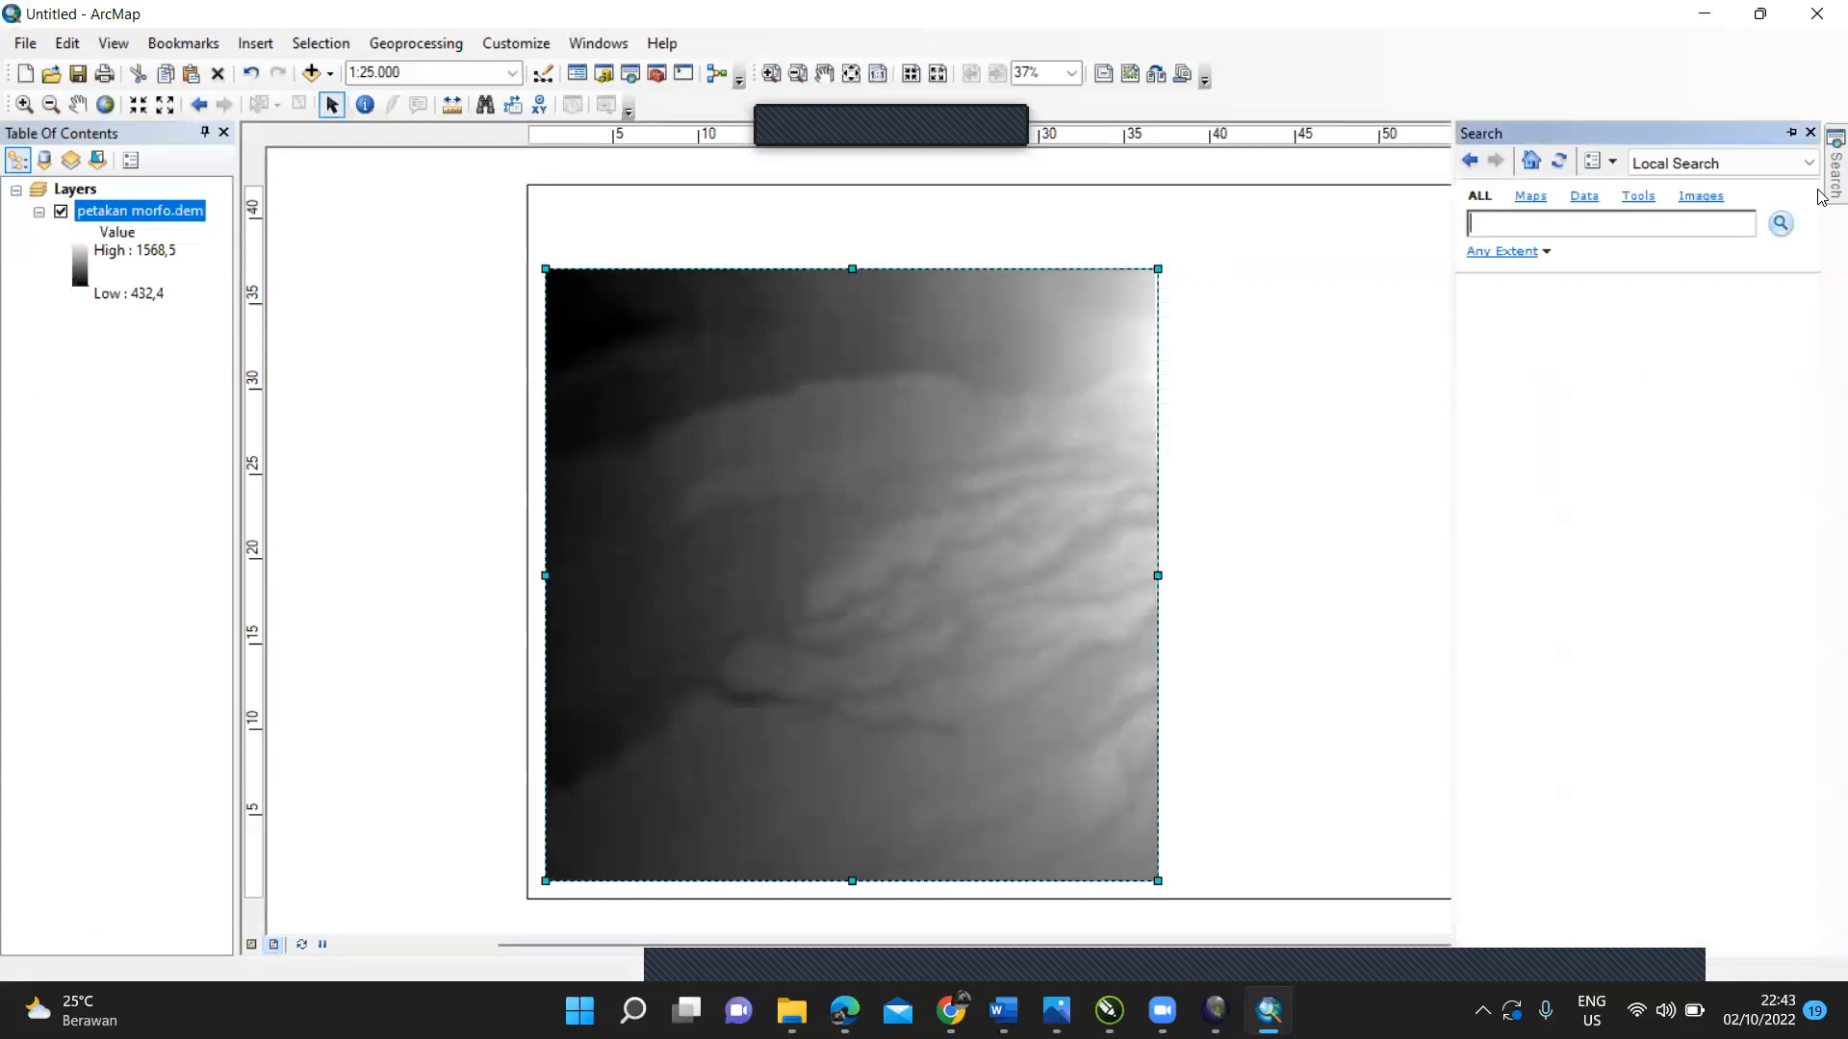
click(1650, 233)
text(contour with barrier)
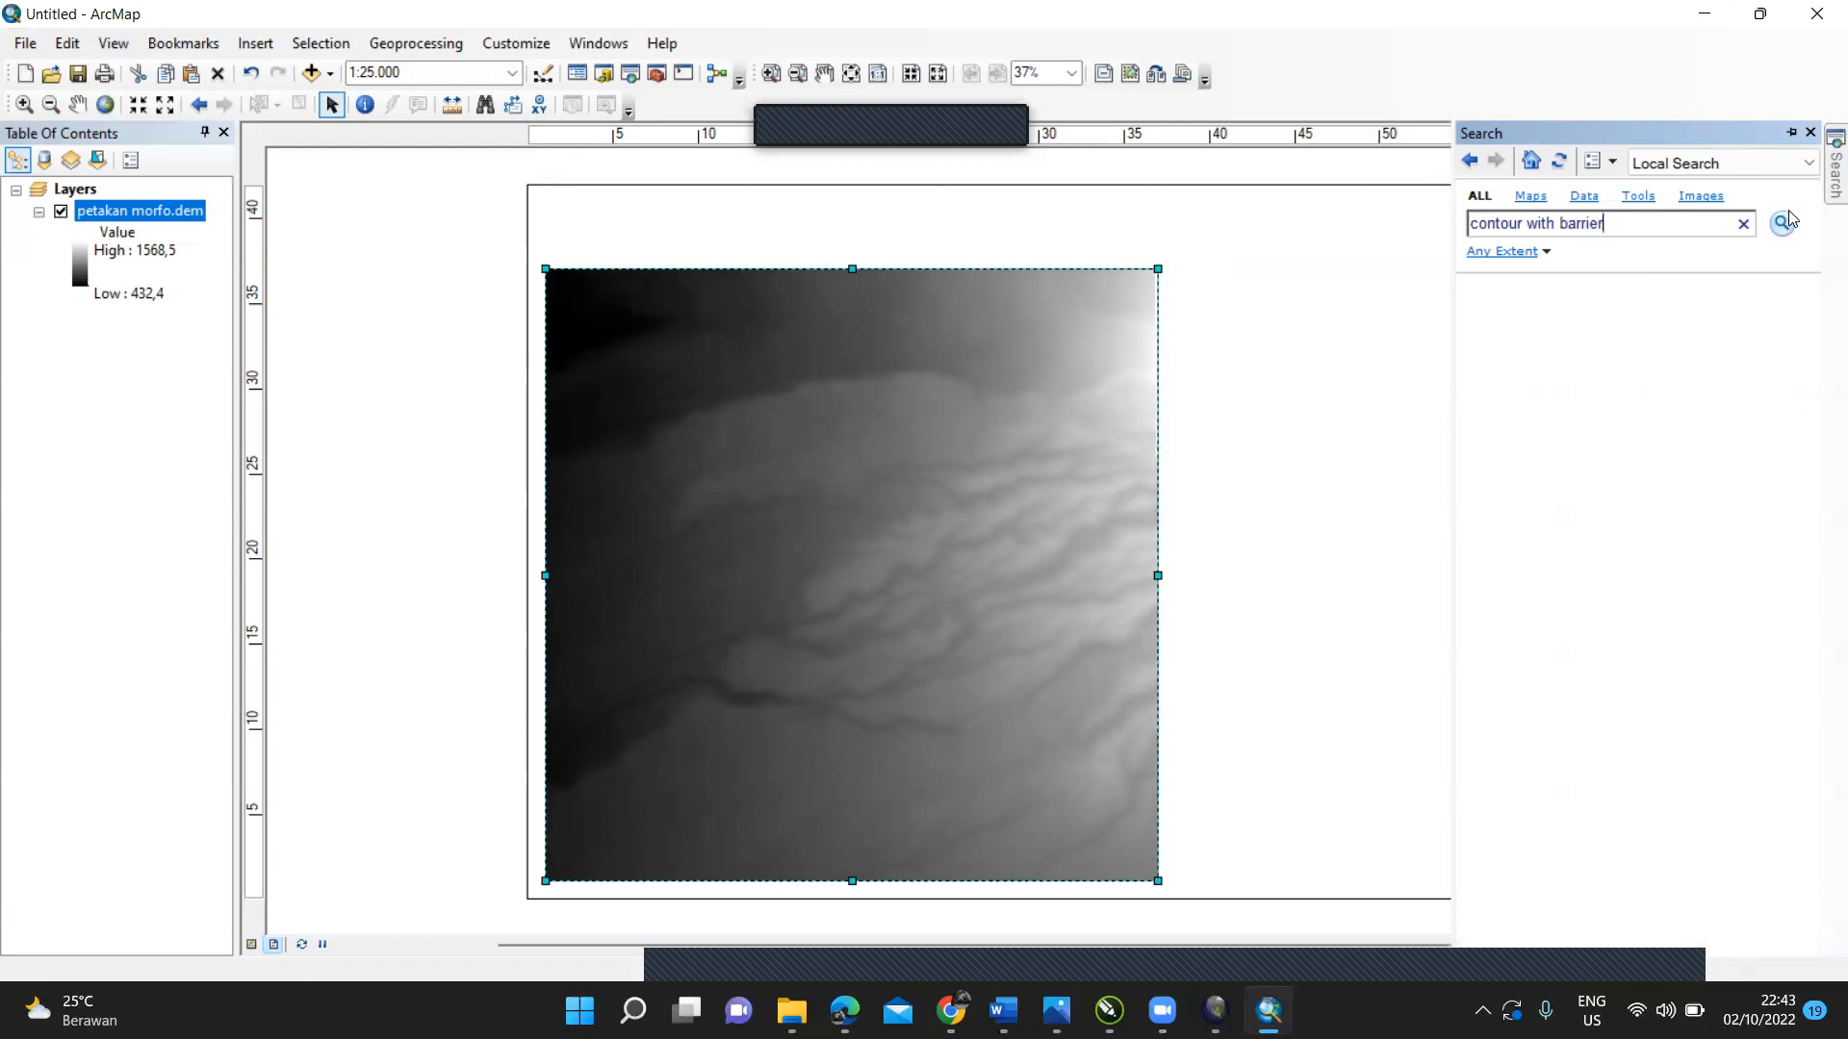
click(1784, 219)
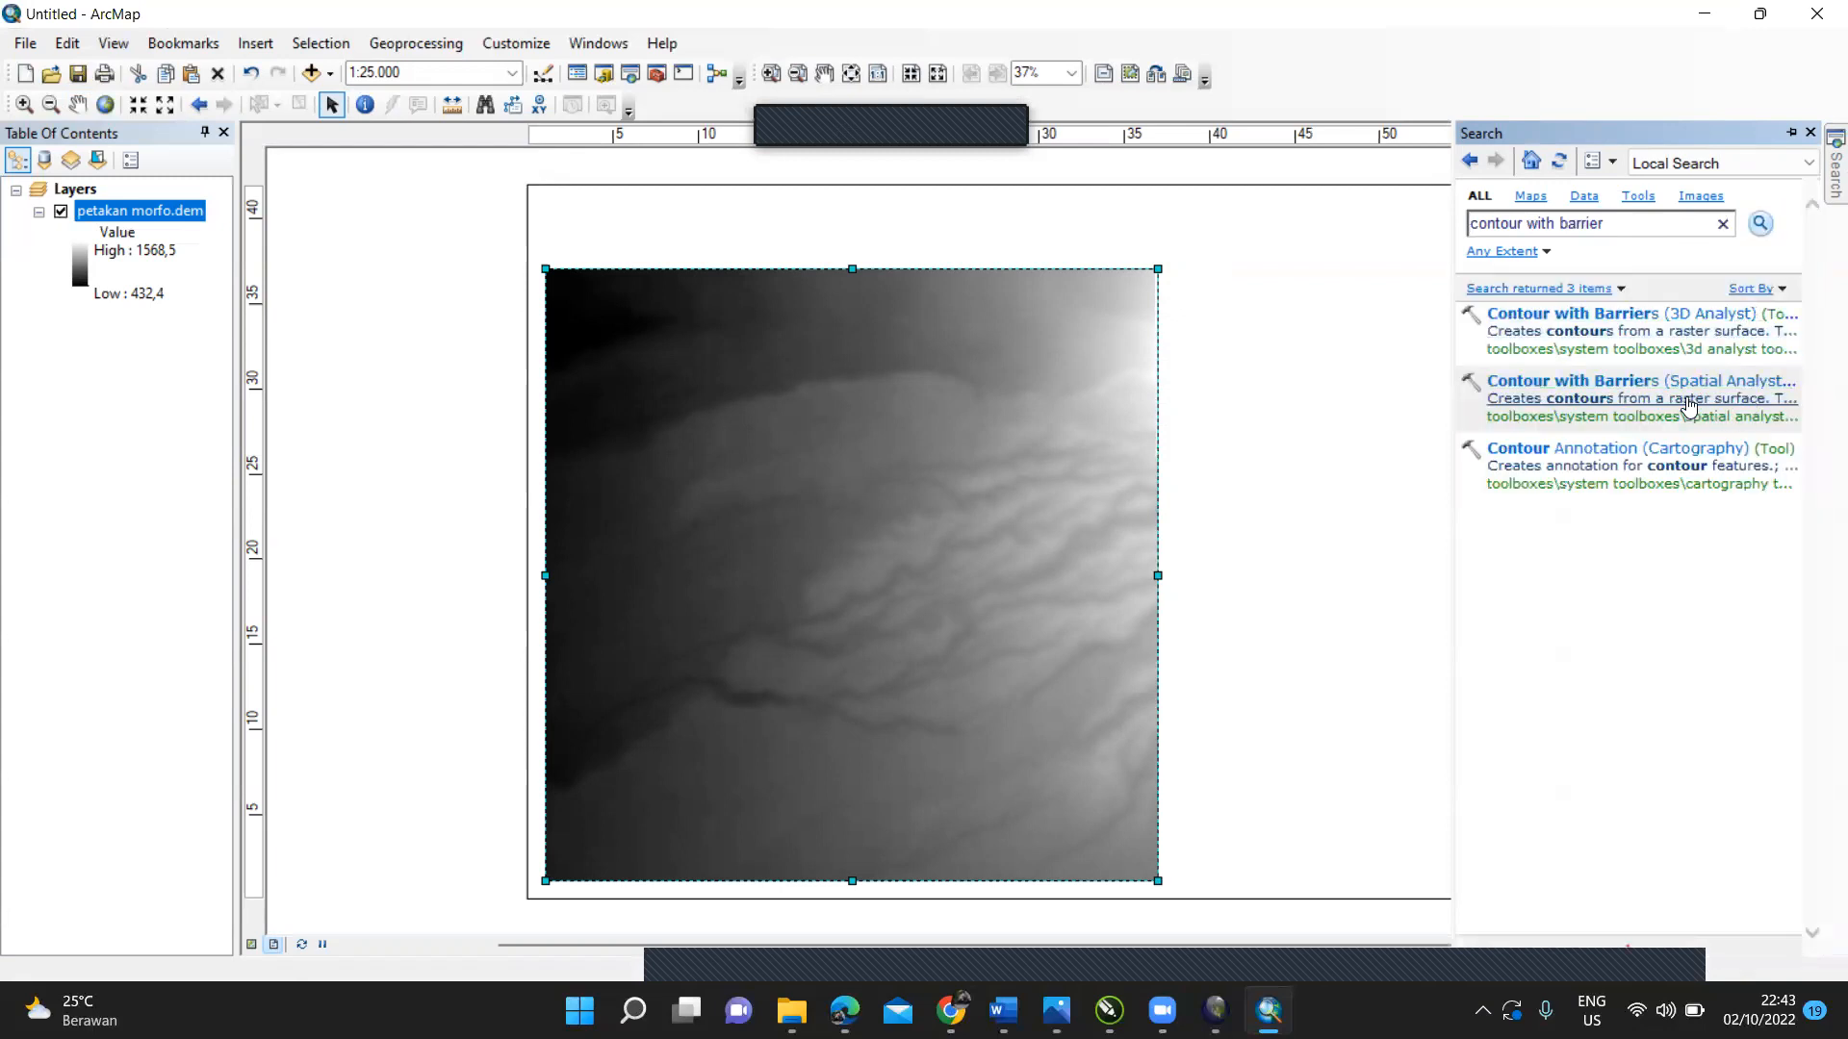
click(1722, 380)
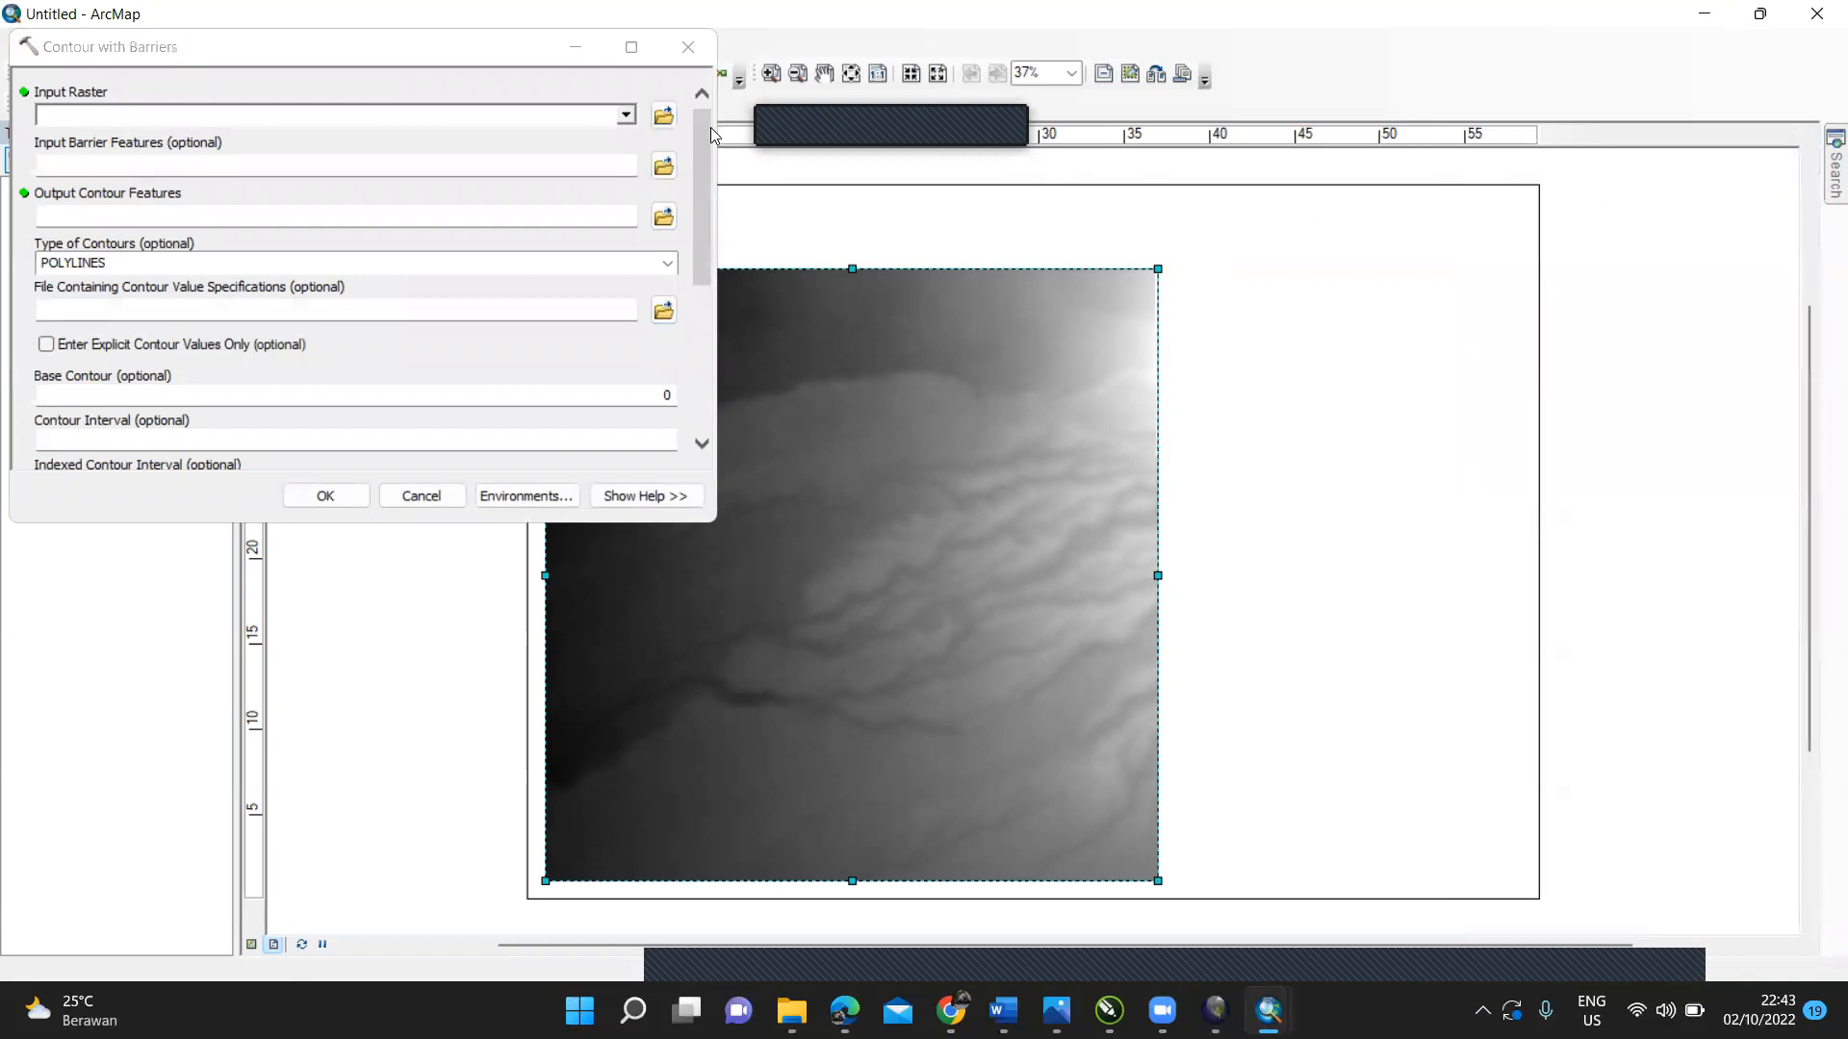
Step: Choose petakan morfo.dem as the input raster of the Contour with Barriers tool
click(631, 114)
click(635, 116)
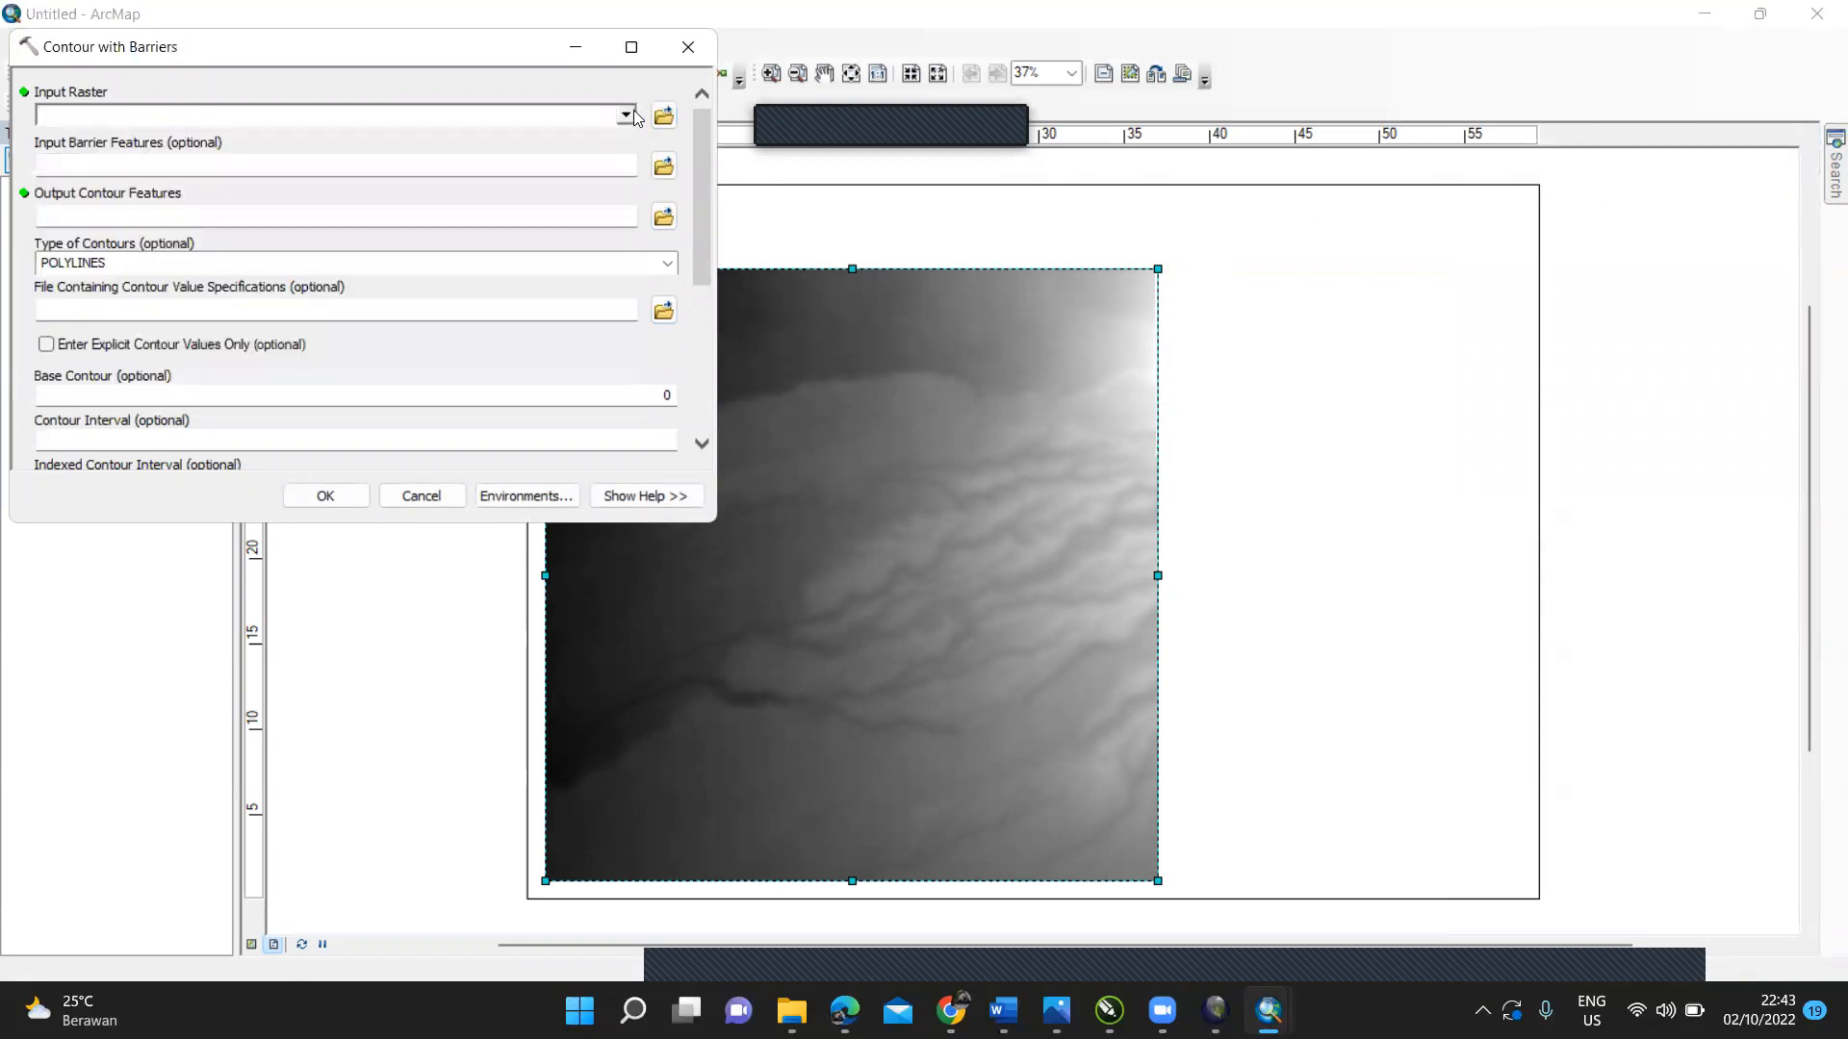
click(634, 117)
click(202, 138)
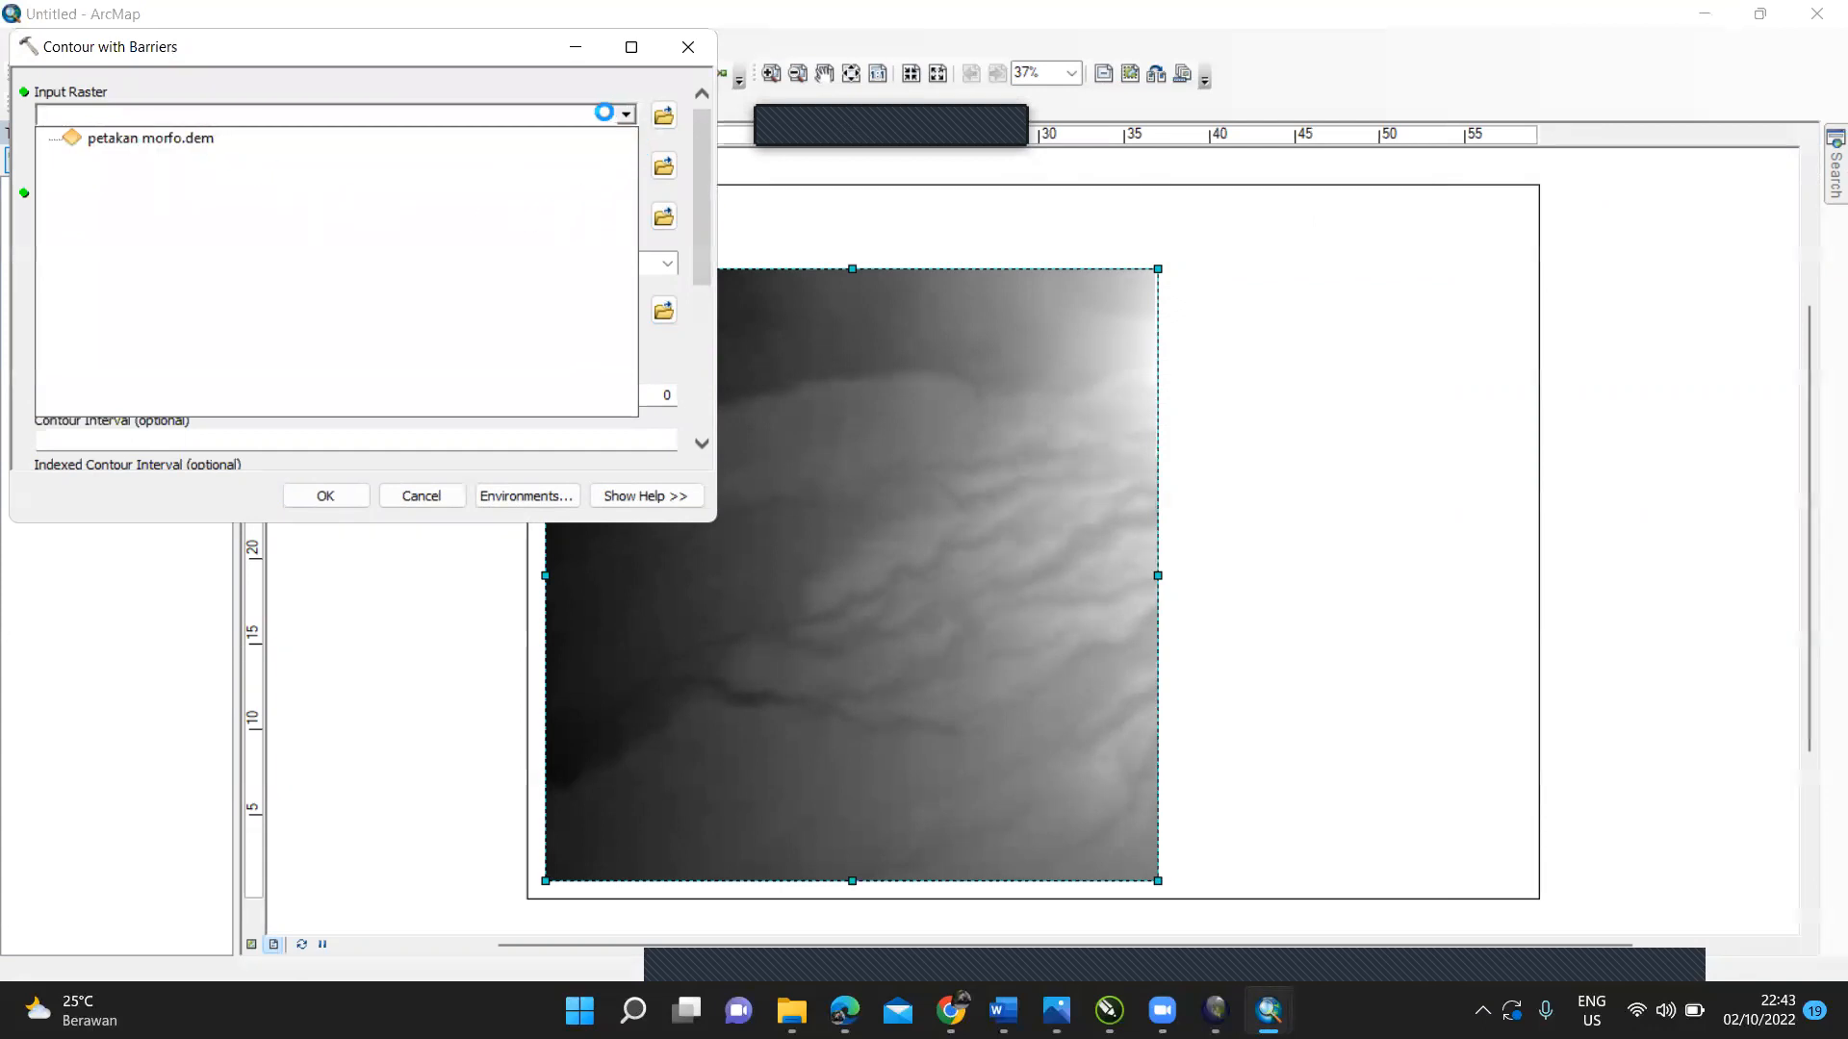
click(610, 138)
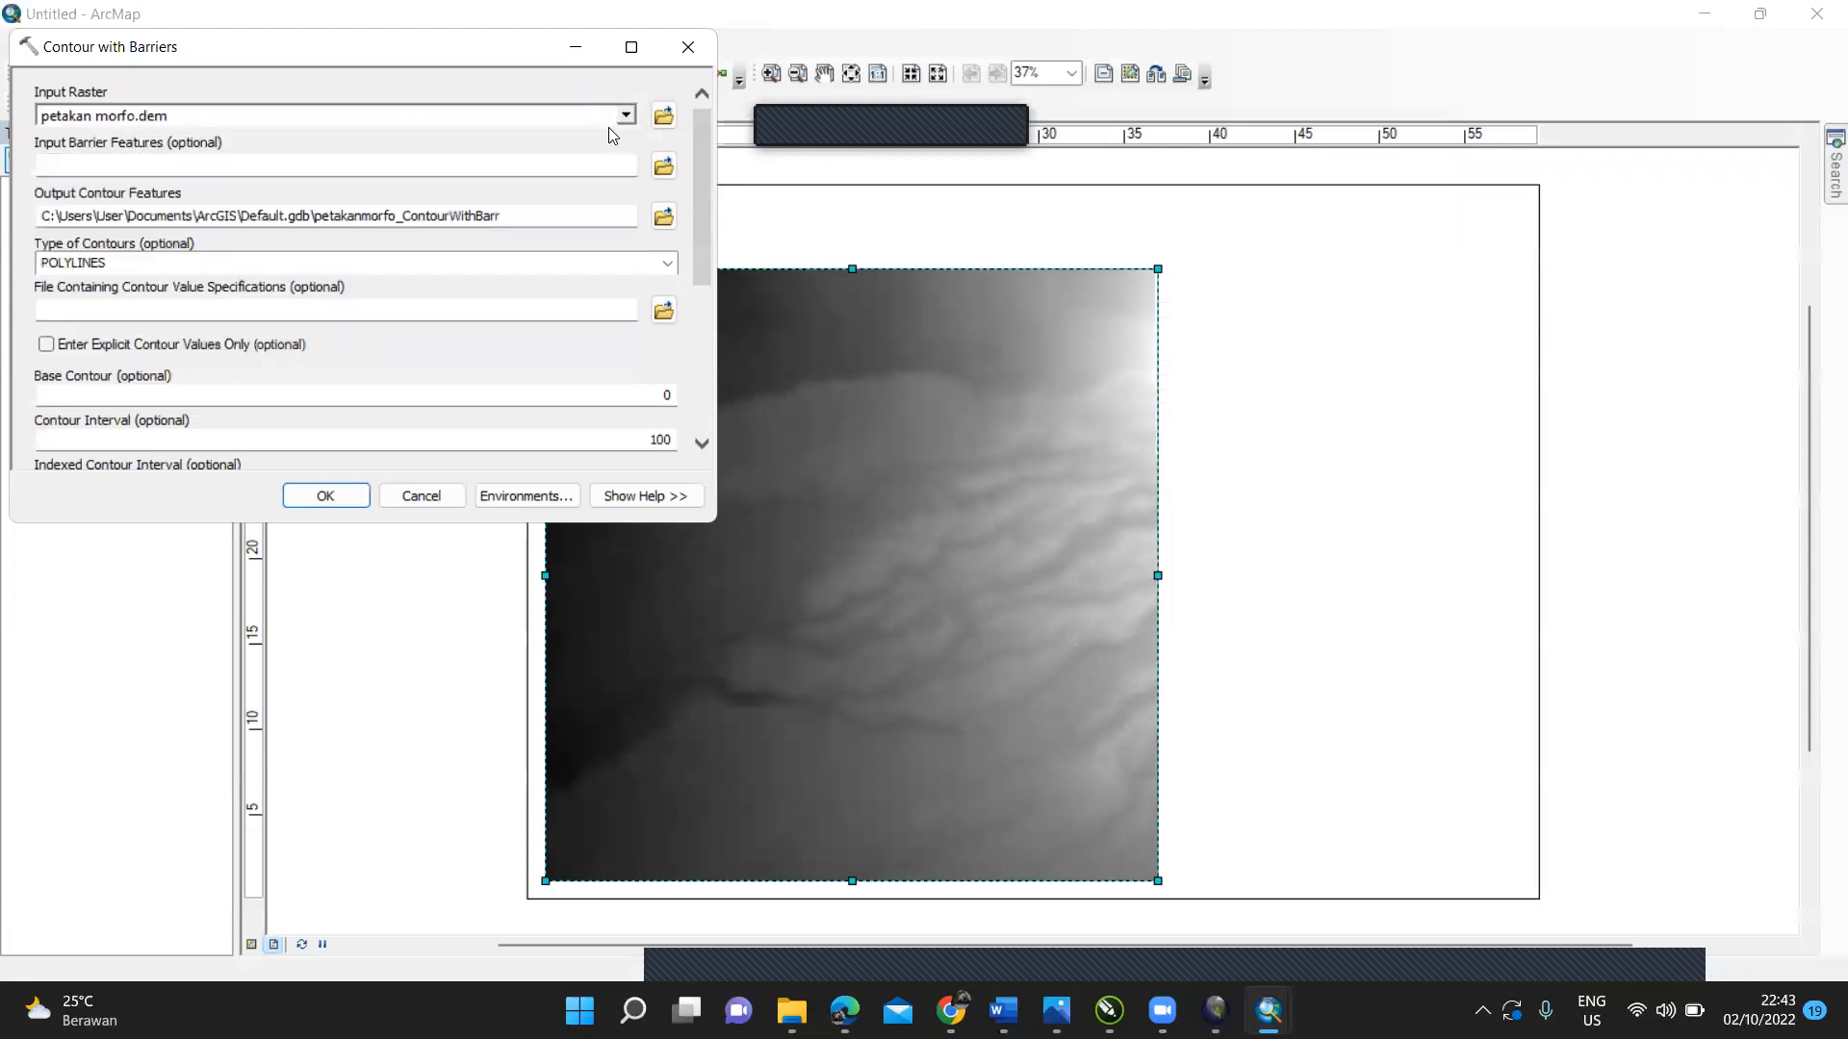
Step: Set the contour interval to 12,5 and the indexed contour interval to 50, and run the tool
drag(700, 129, 717, 215)
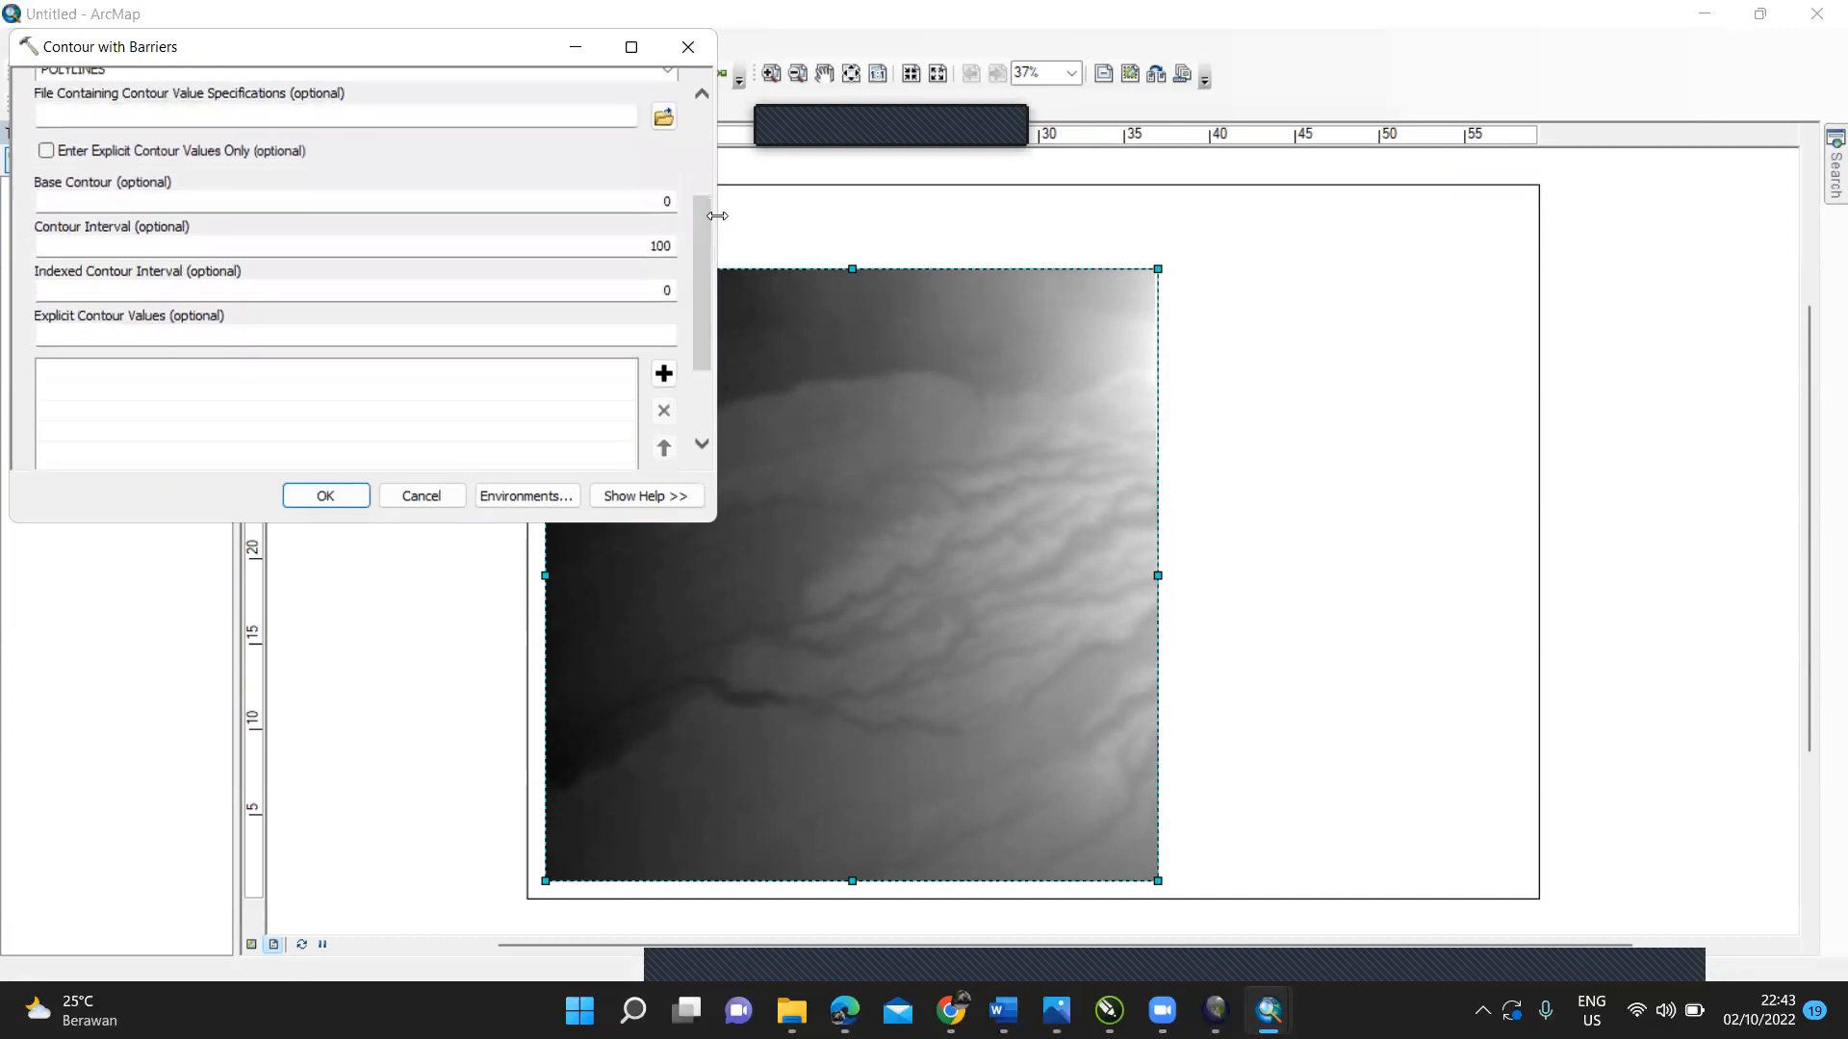
click(676, 250)
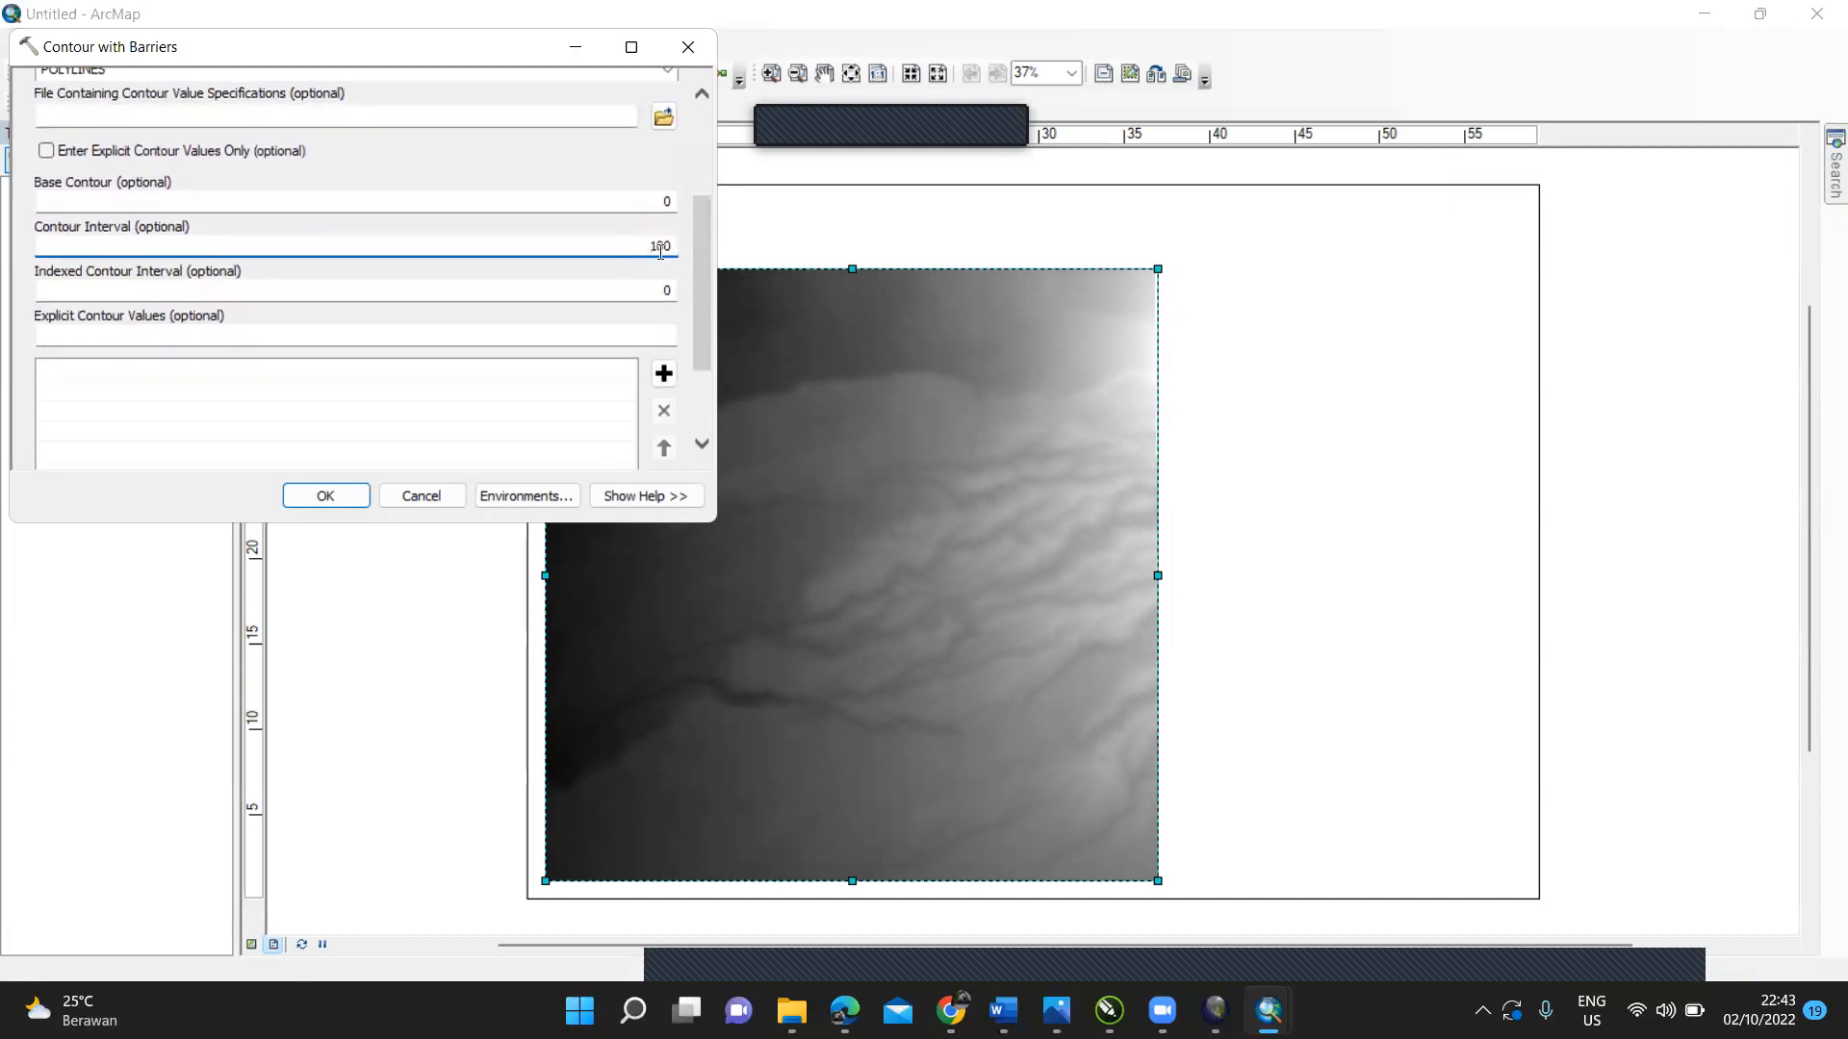
drag(672, 249, 651, 249)
text(12,5)
drag(656, 290, 673, 292)
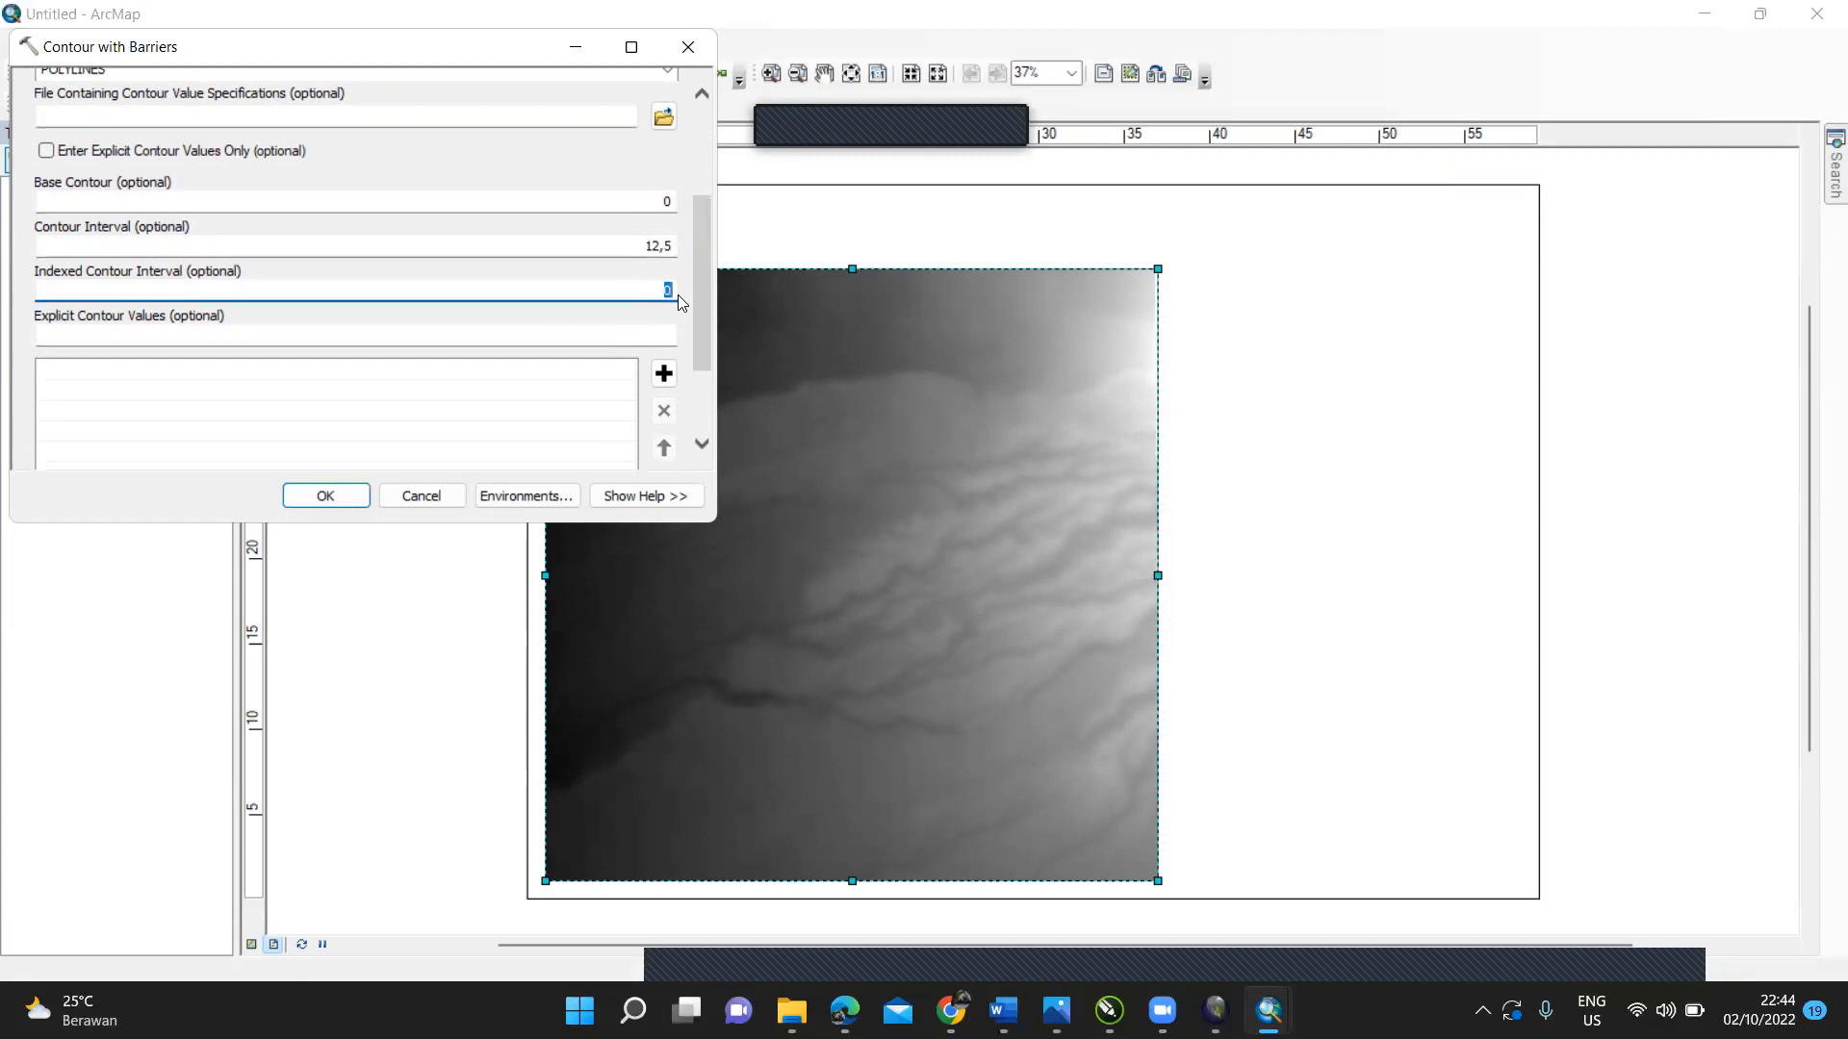
text(50)
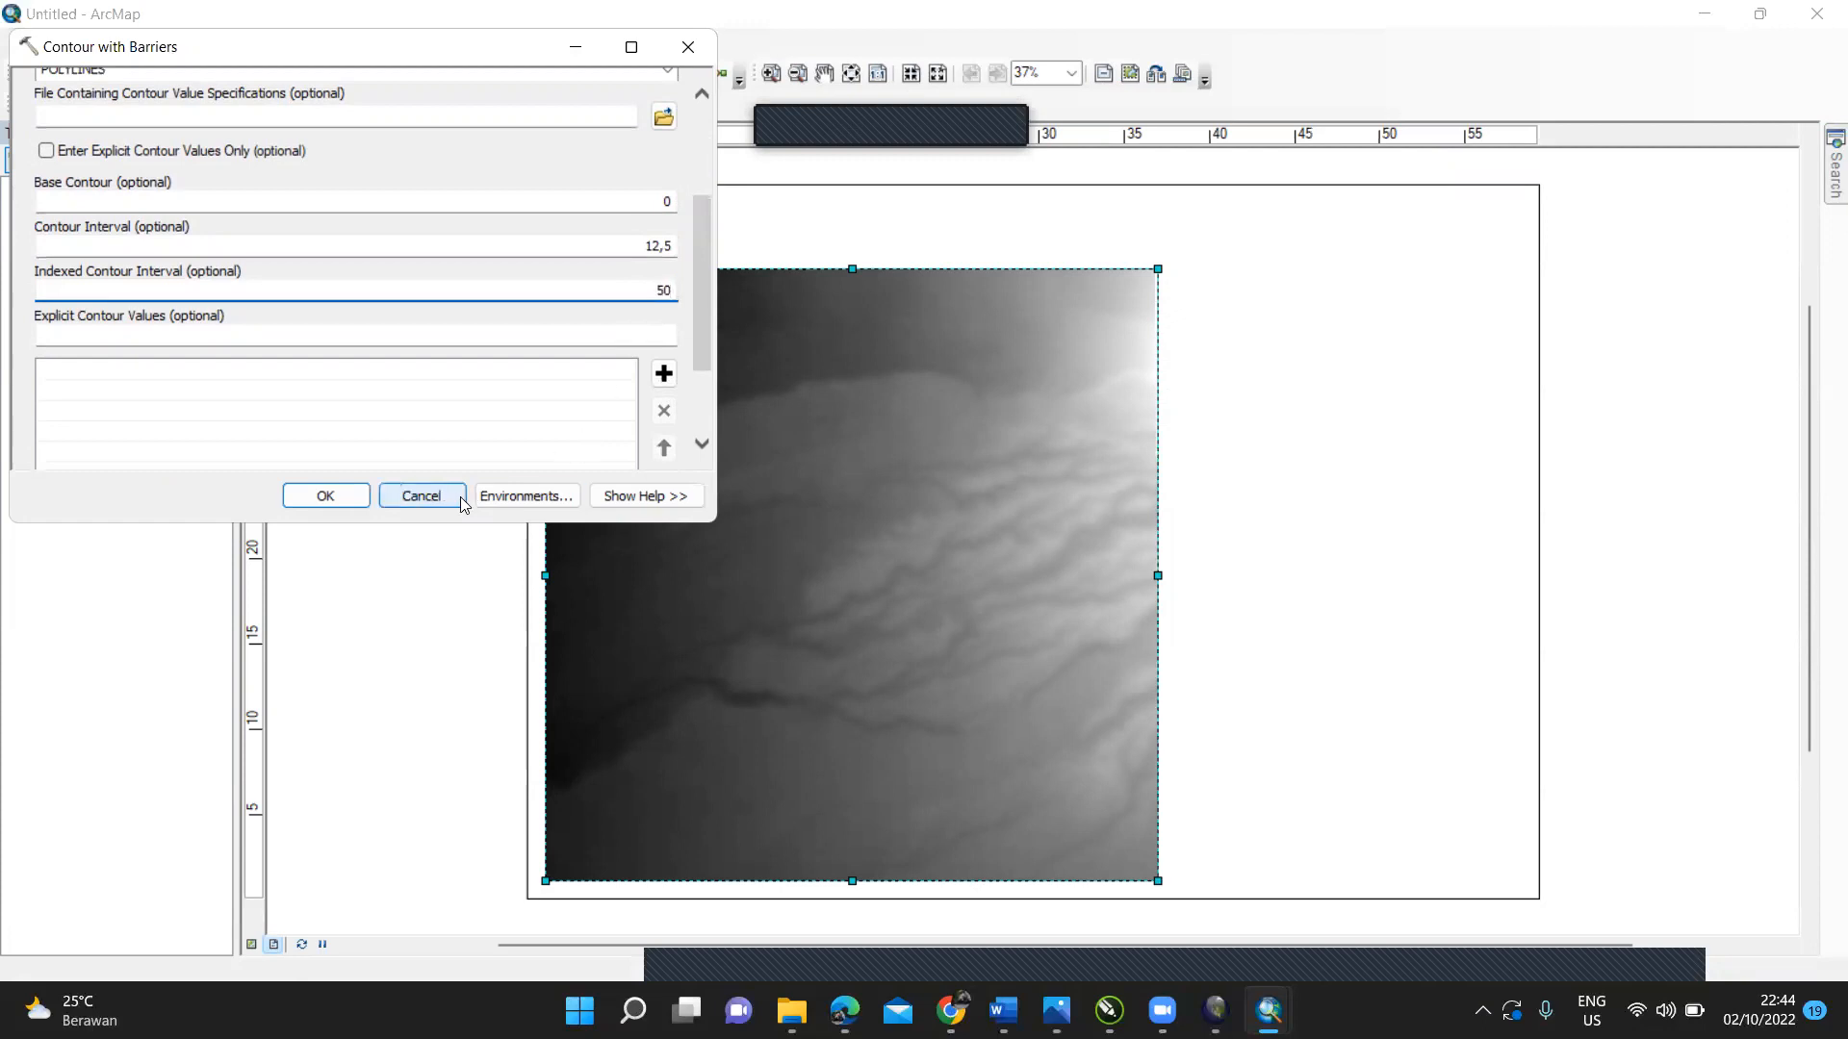
click(325, 495)
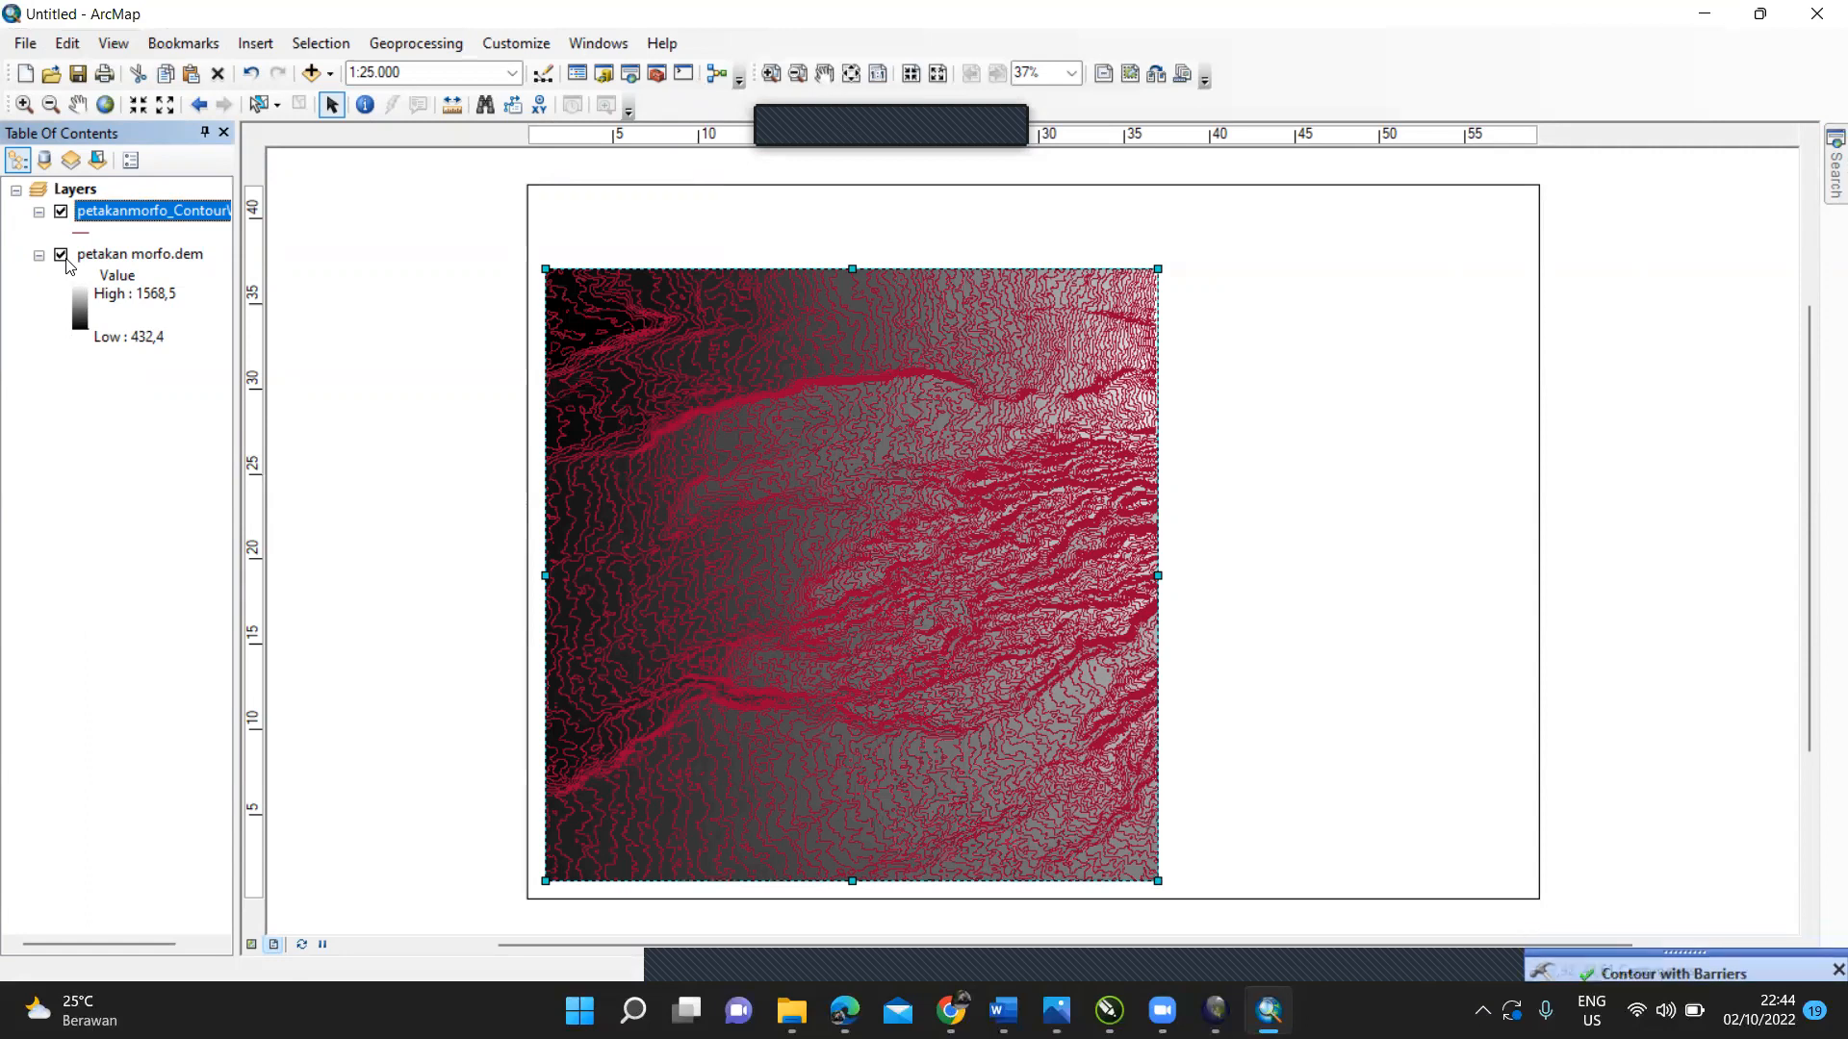
Step: Hide the petakan morfo.dem layer and open the properties of the contour layer
click(63, 258)
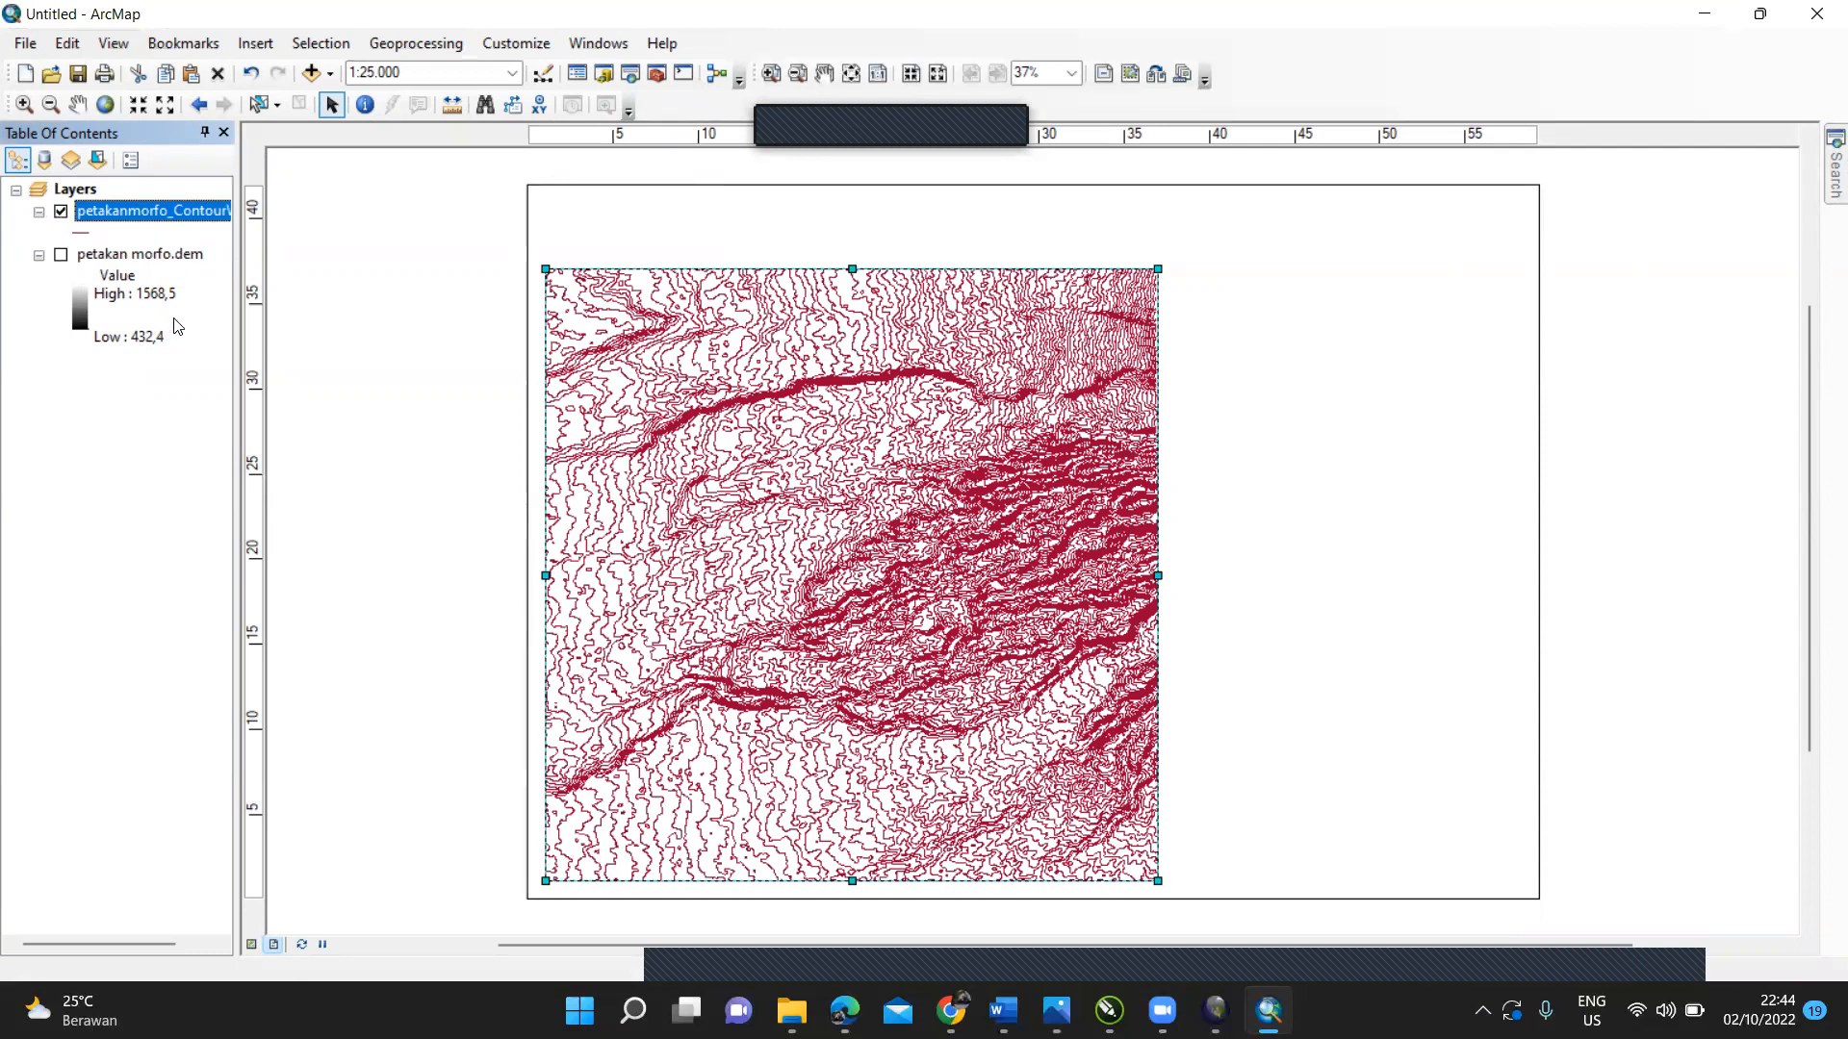
right_click(208, 223)
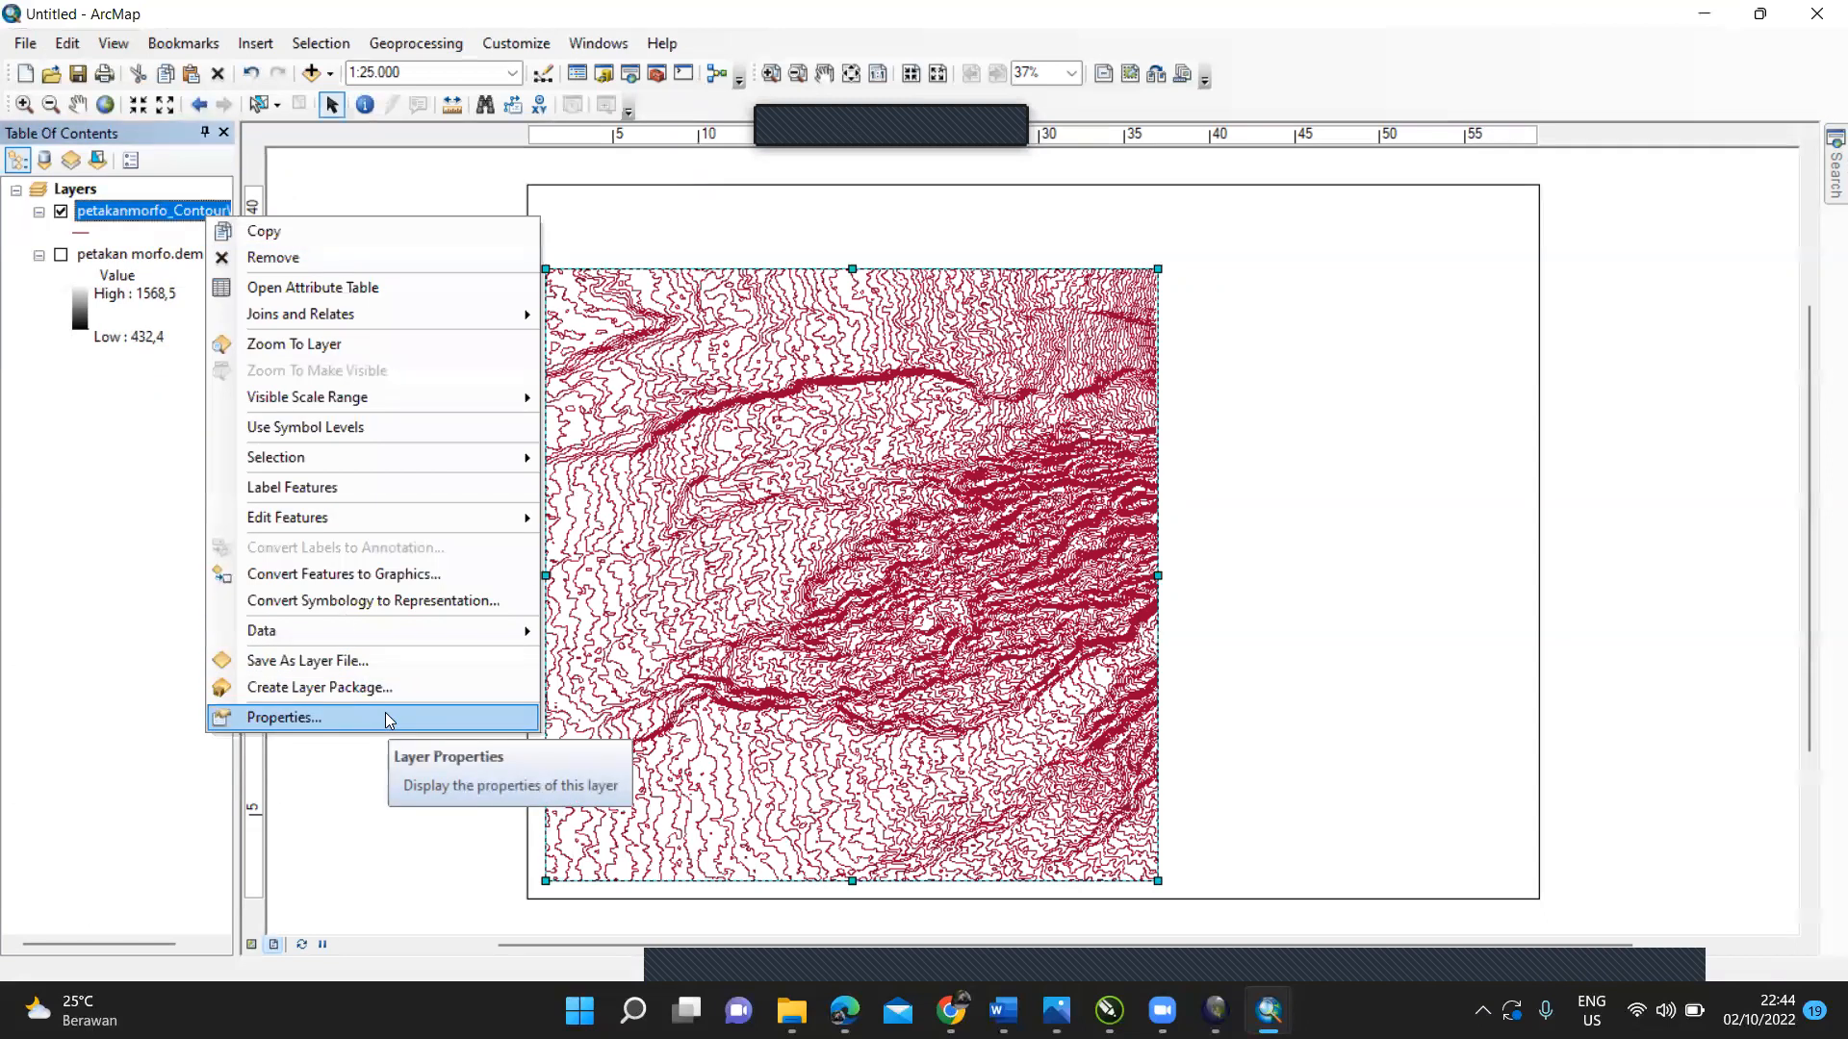
click(2, 270)
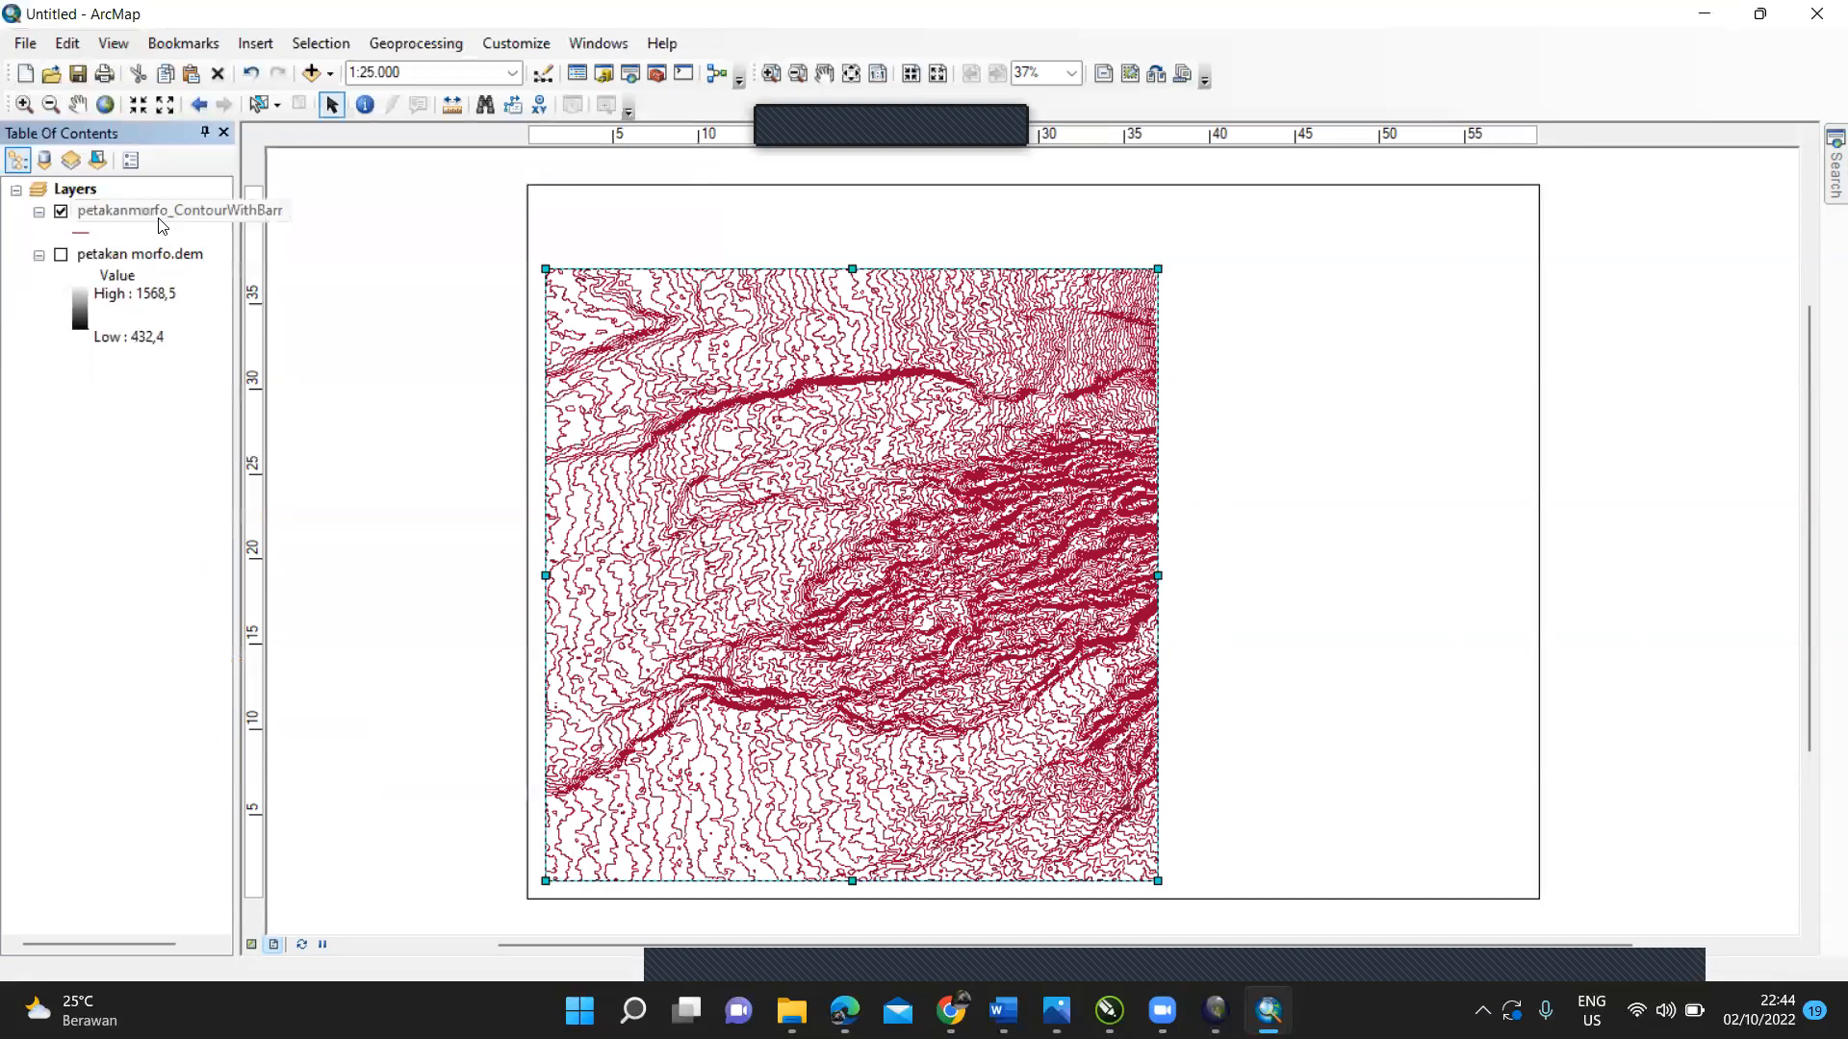
right_click(162, 226)
click(335, 718)
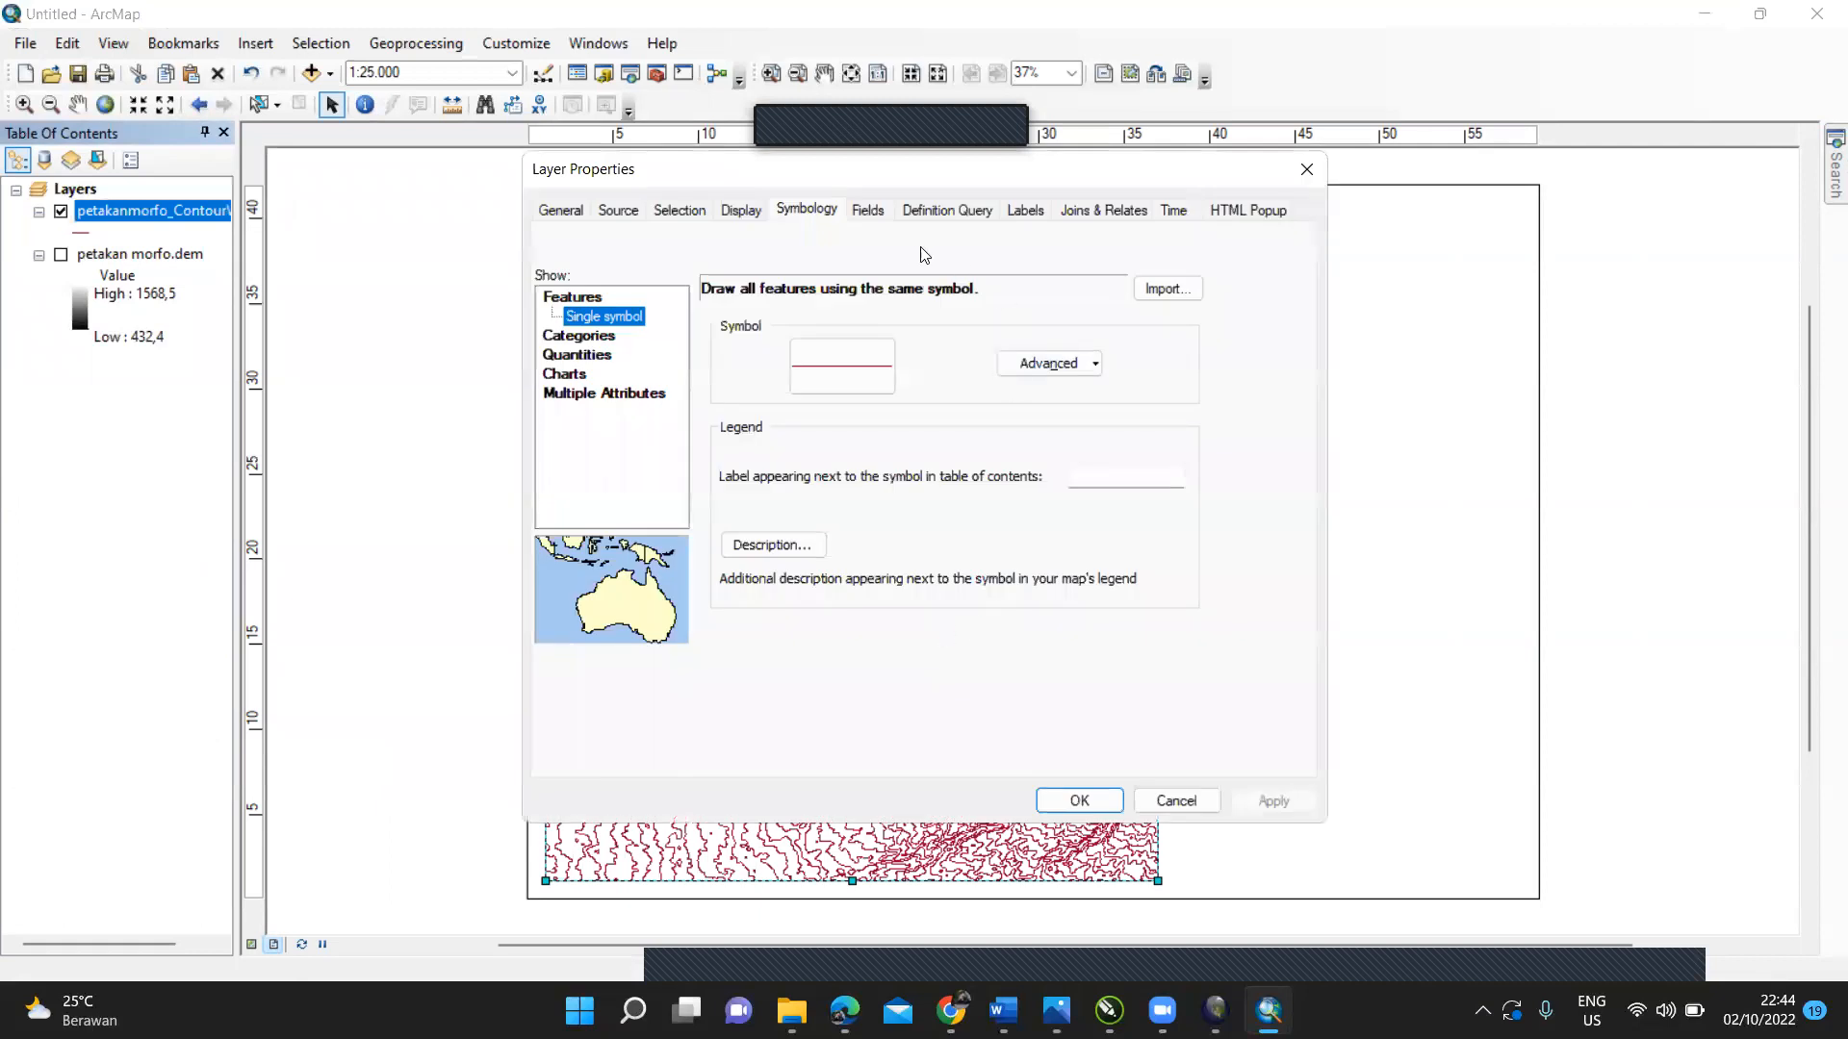
Step: Symbolize the contours by unique values of the Type field and add all its values
click(835, 219)
click(604, 337)
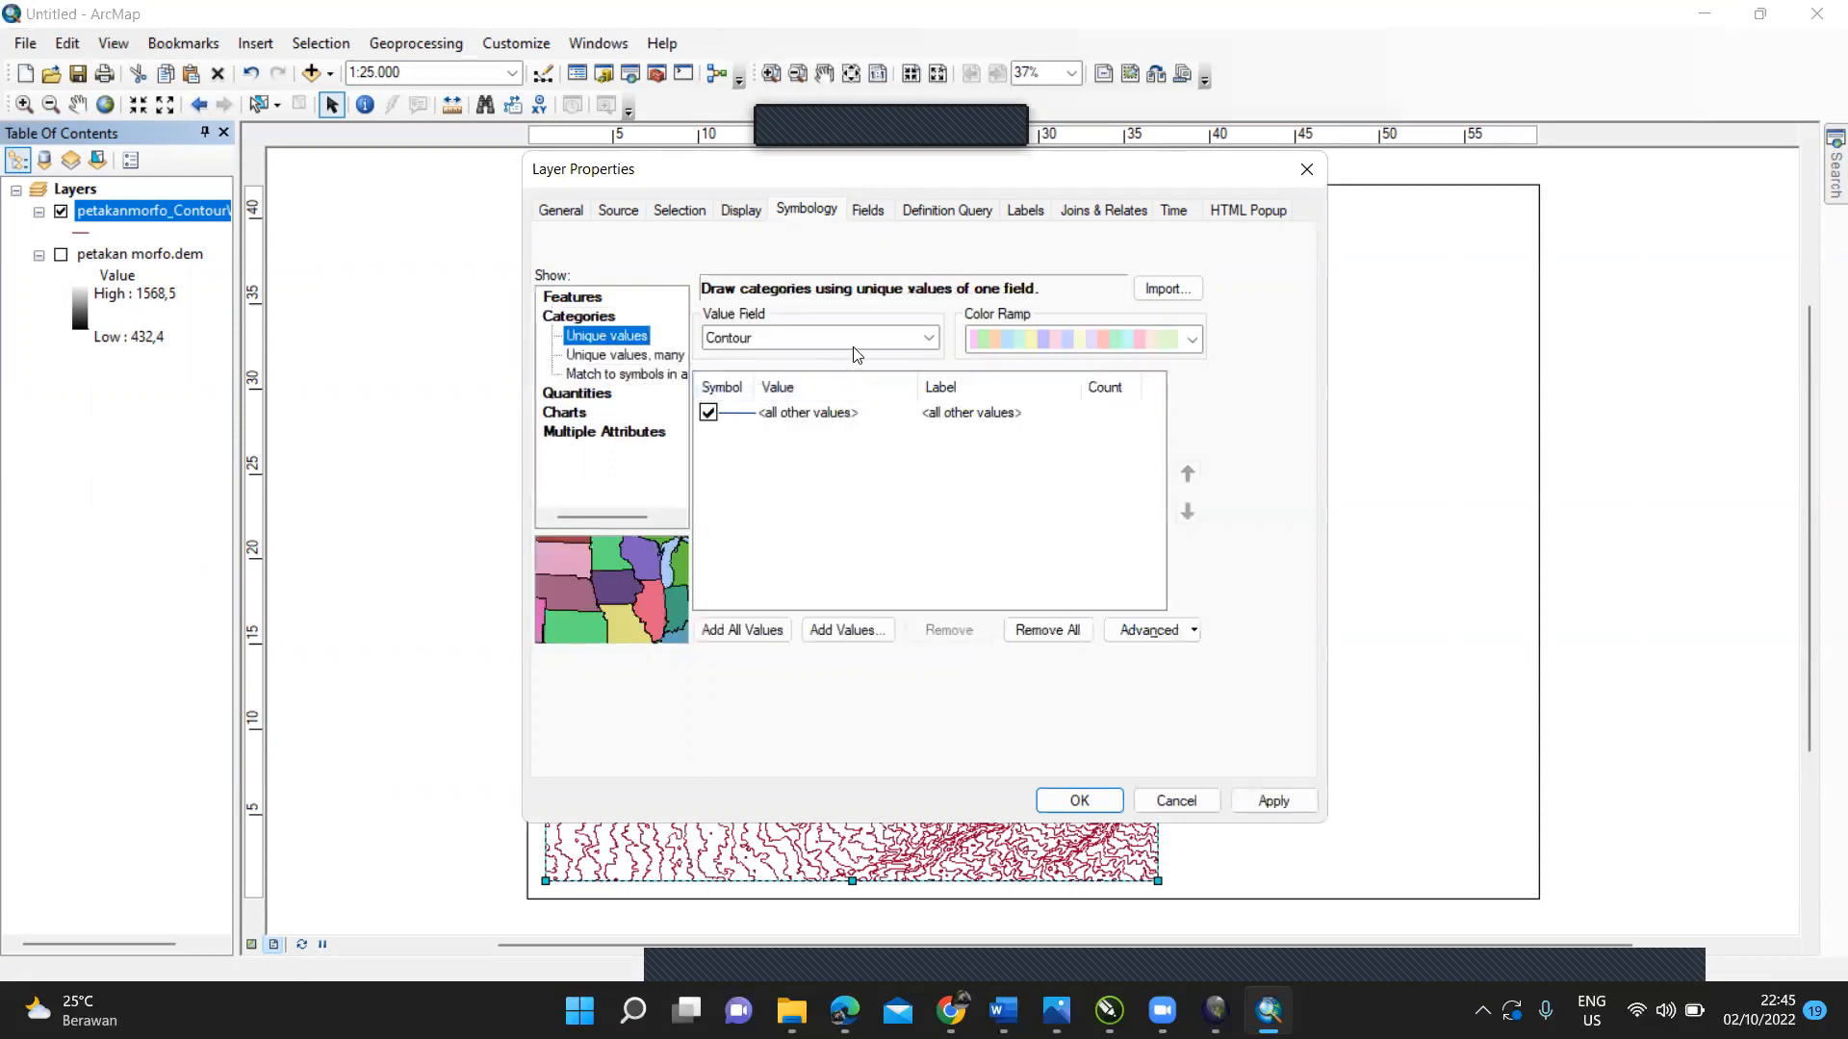
click(883, 342)
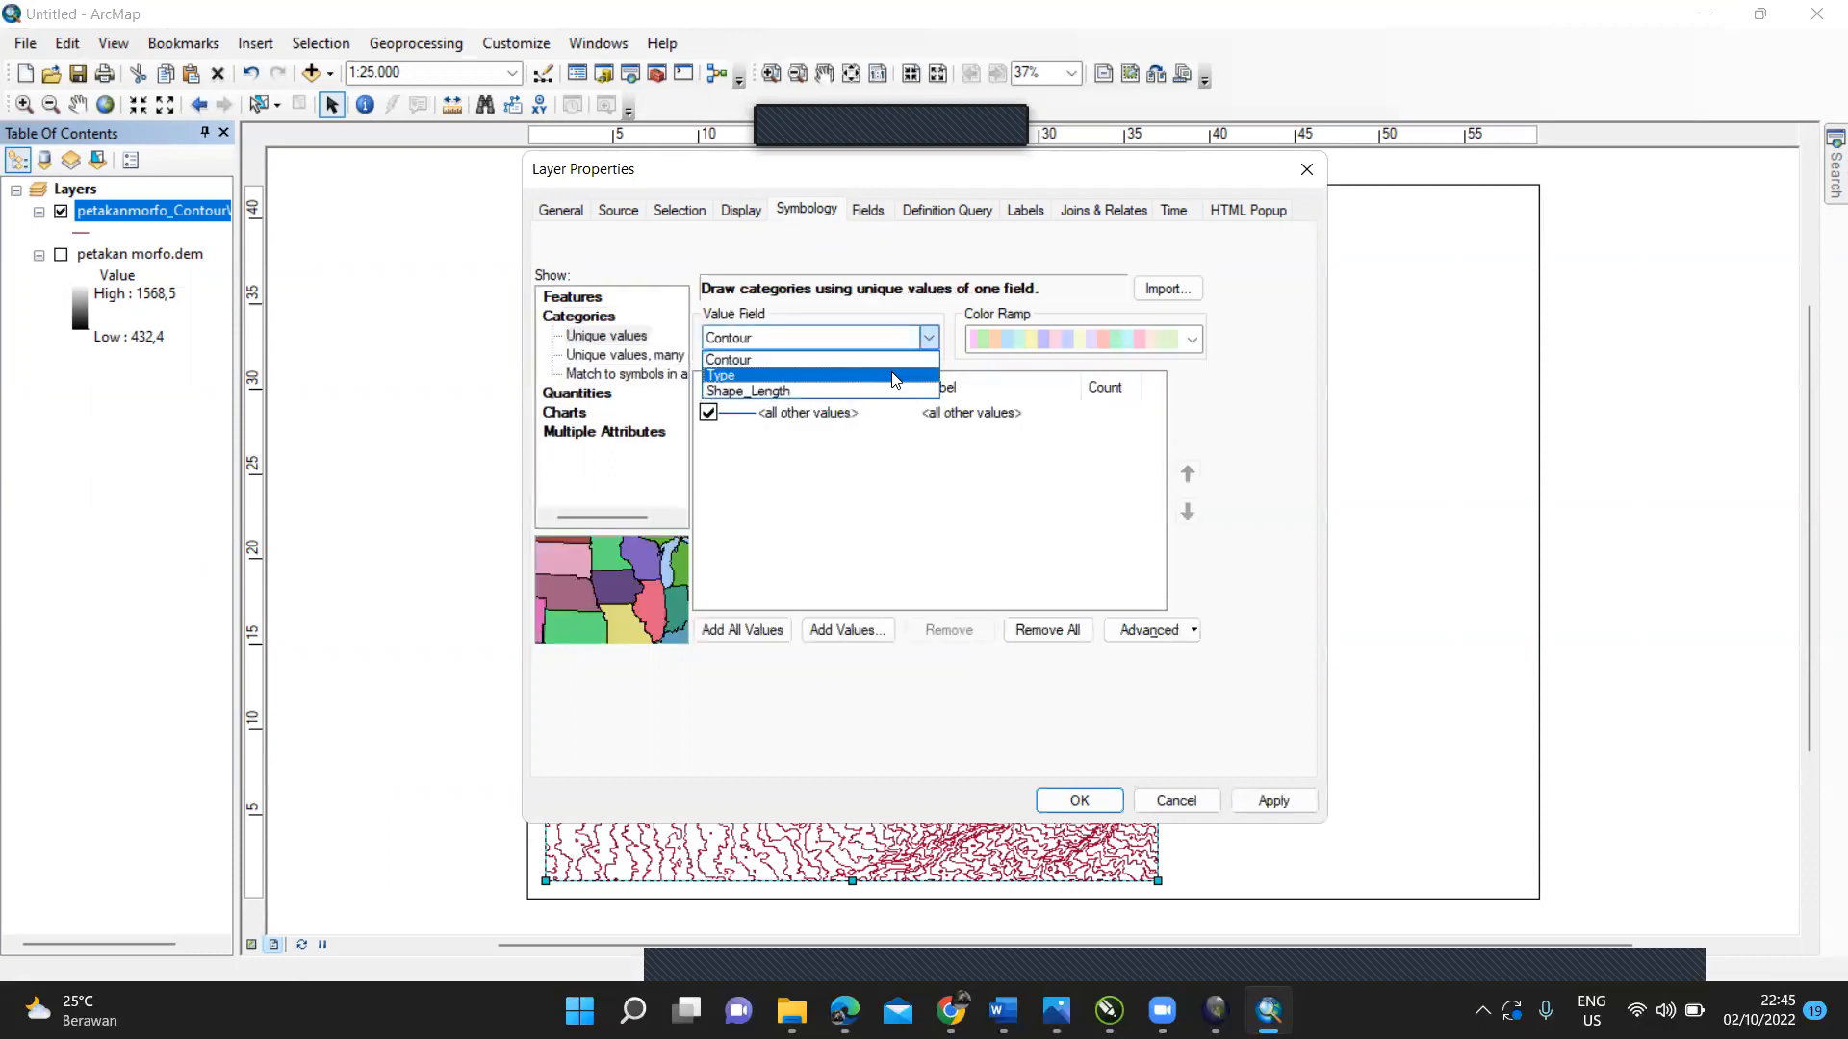
click(903, 377)
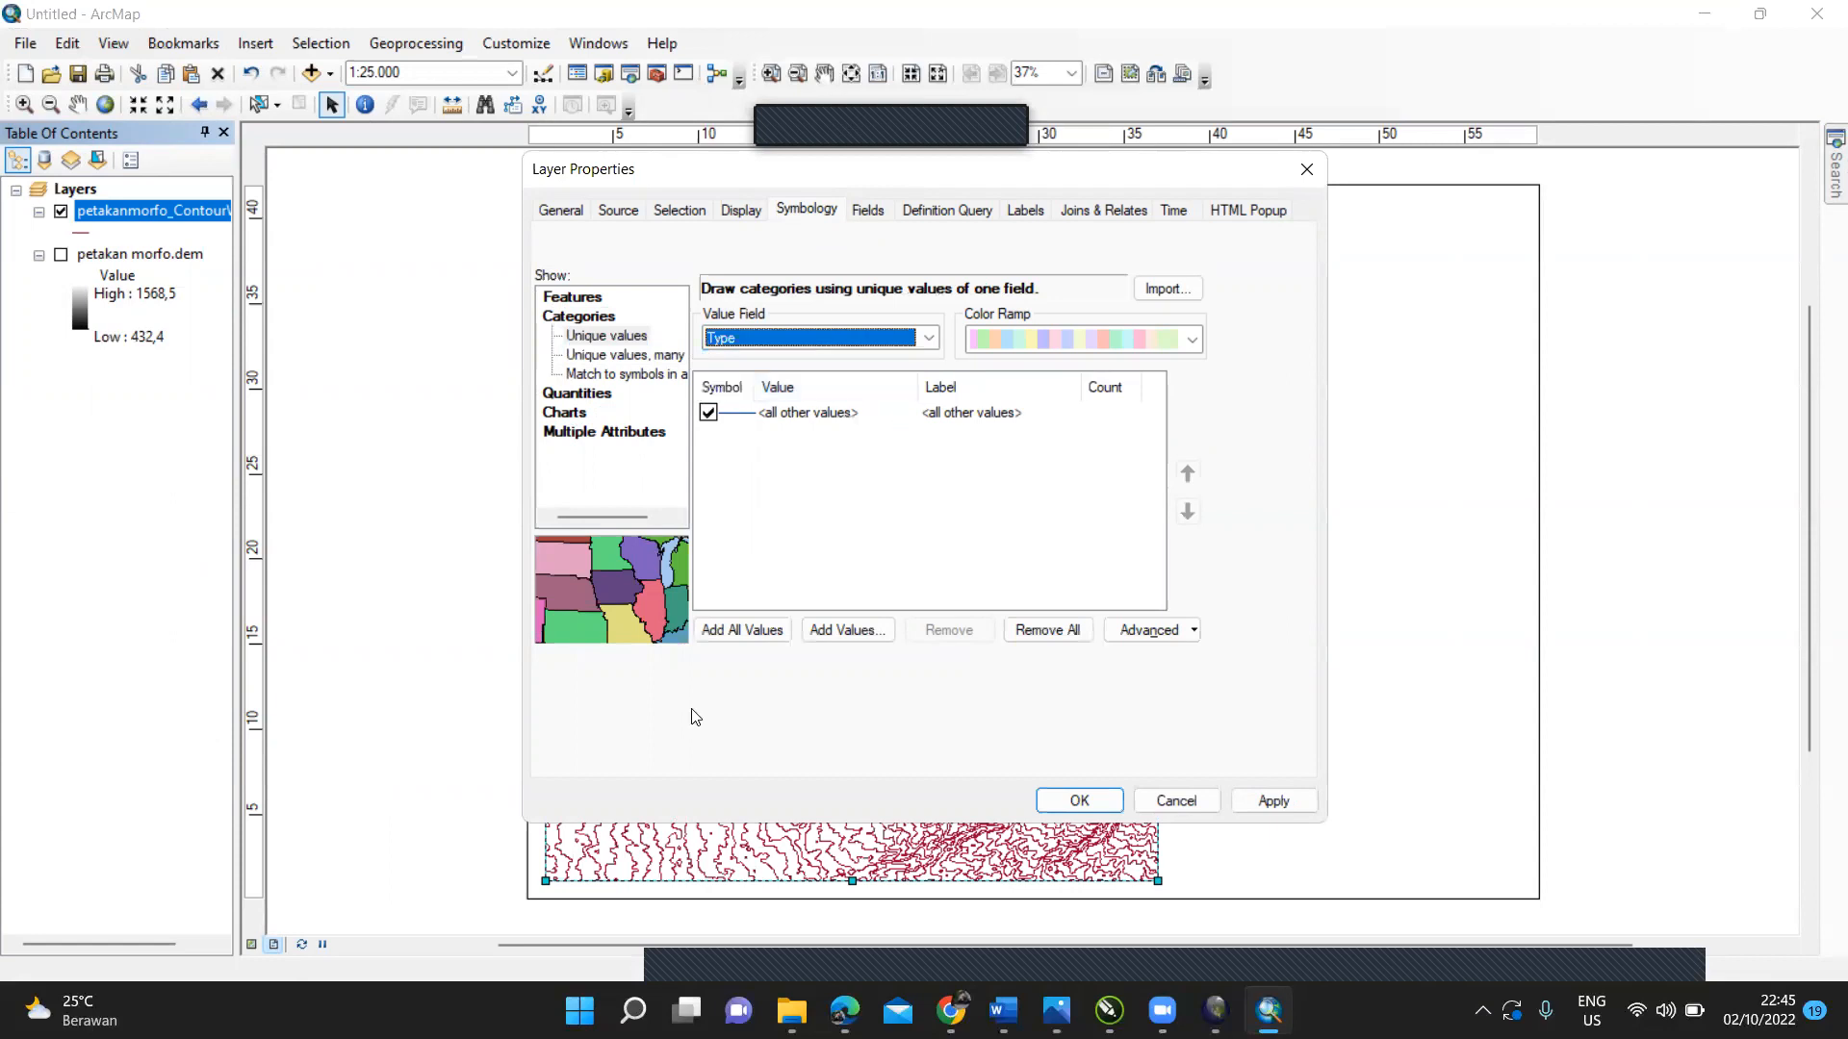
click(782, 637)
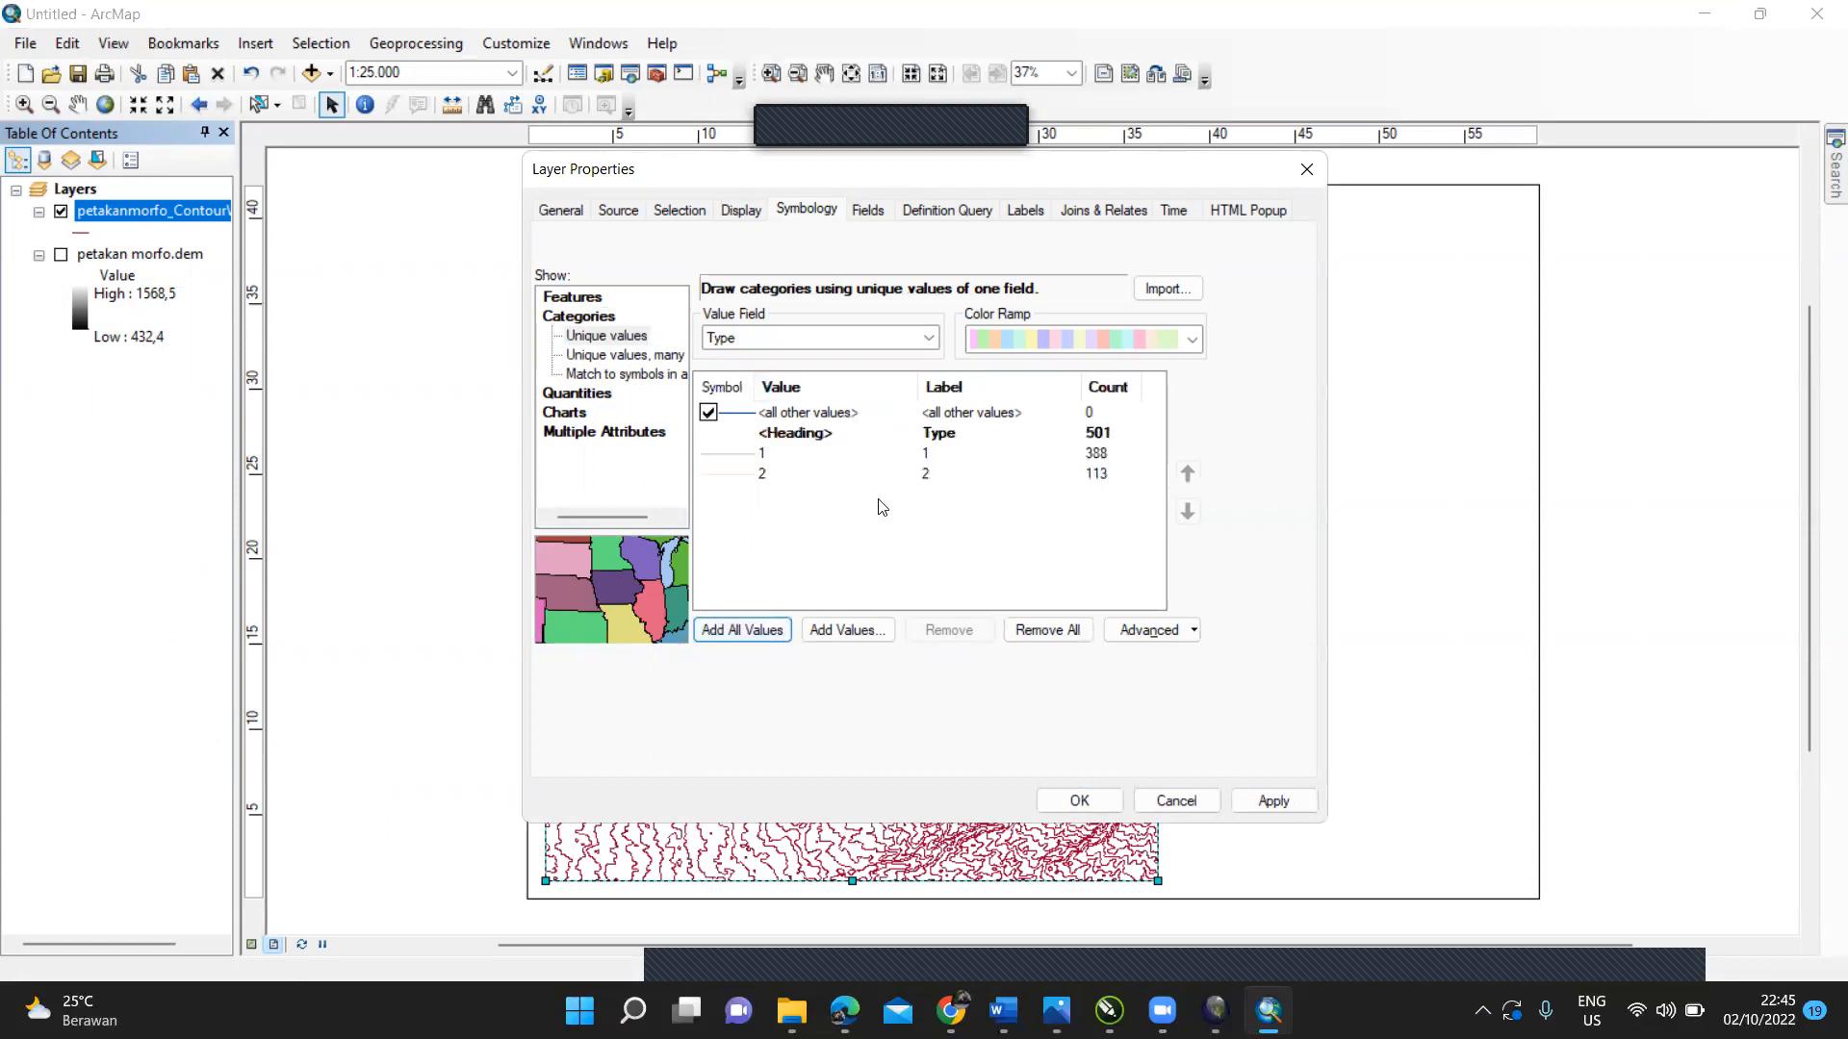
Step: Set the line color of the Type 1 contours to light gray
click(922, 456)
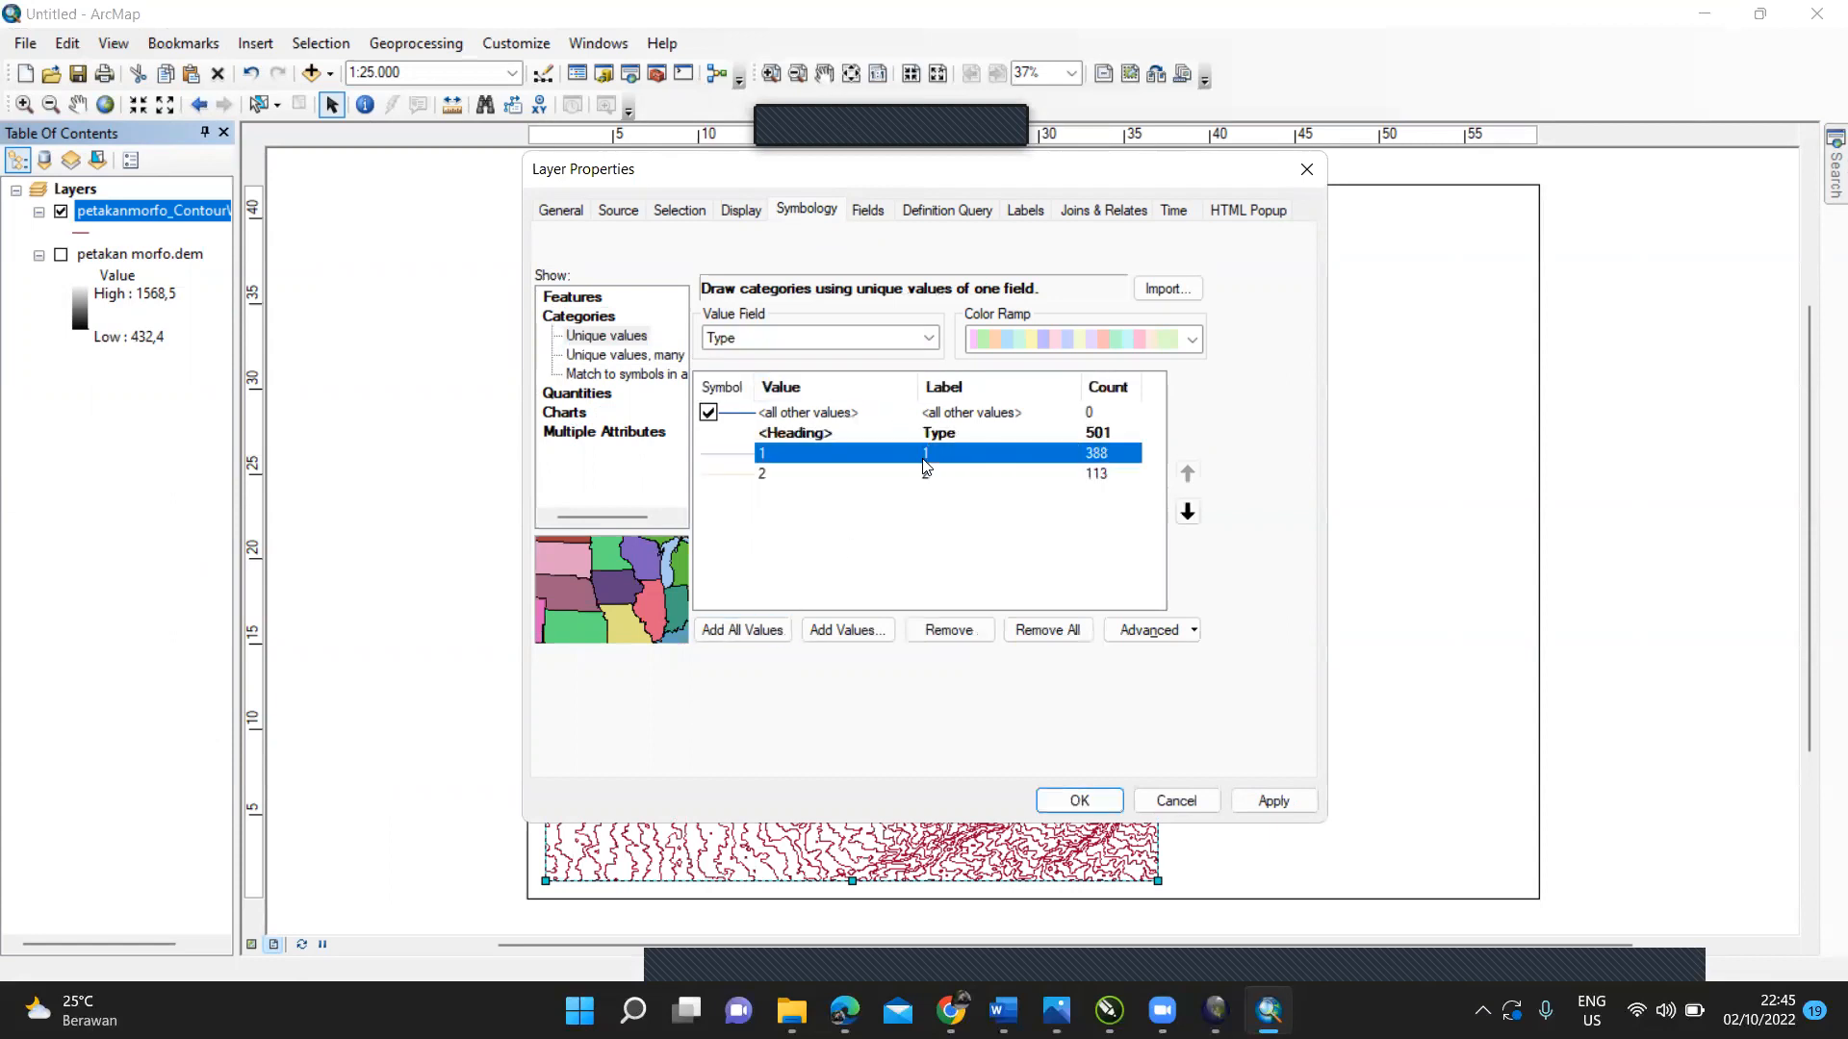
double_click(901, 452)
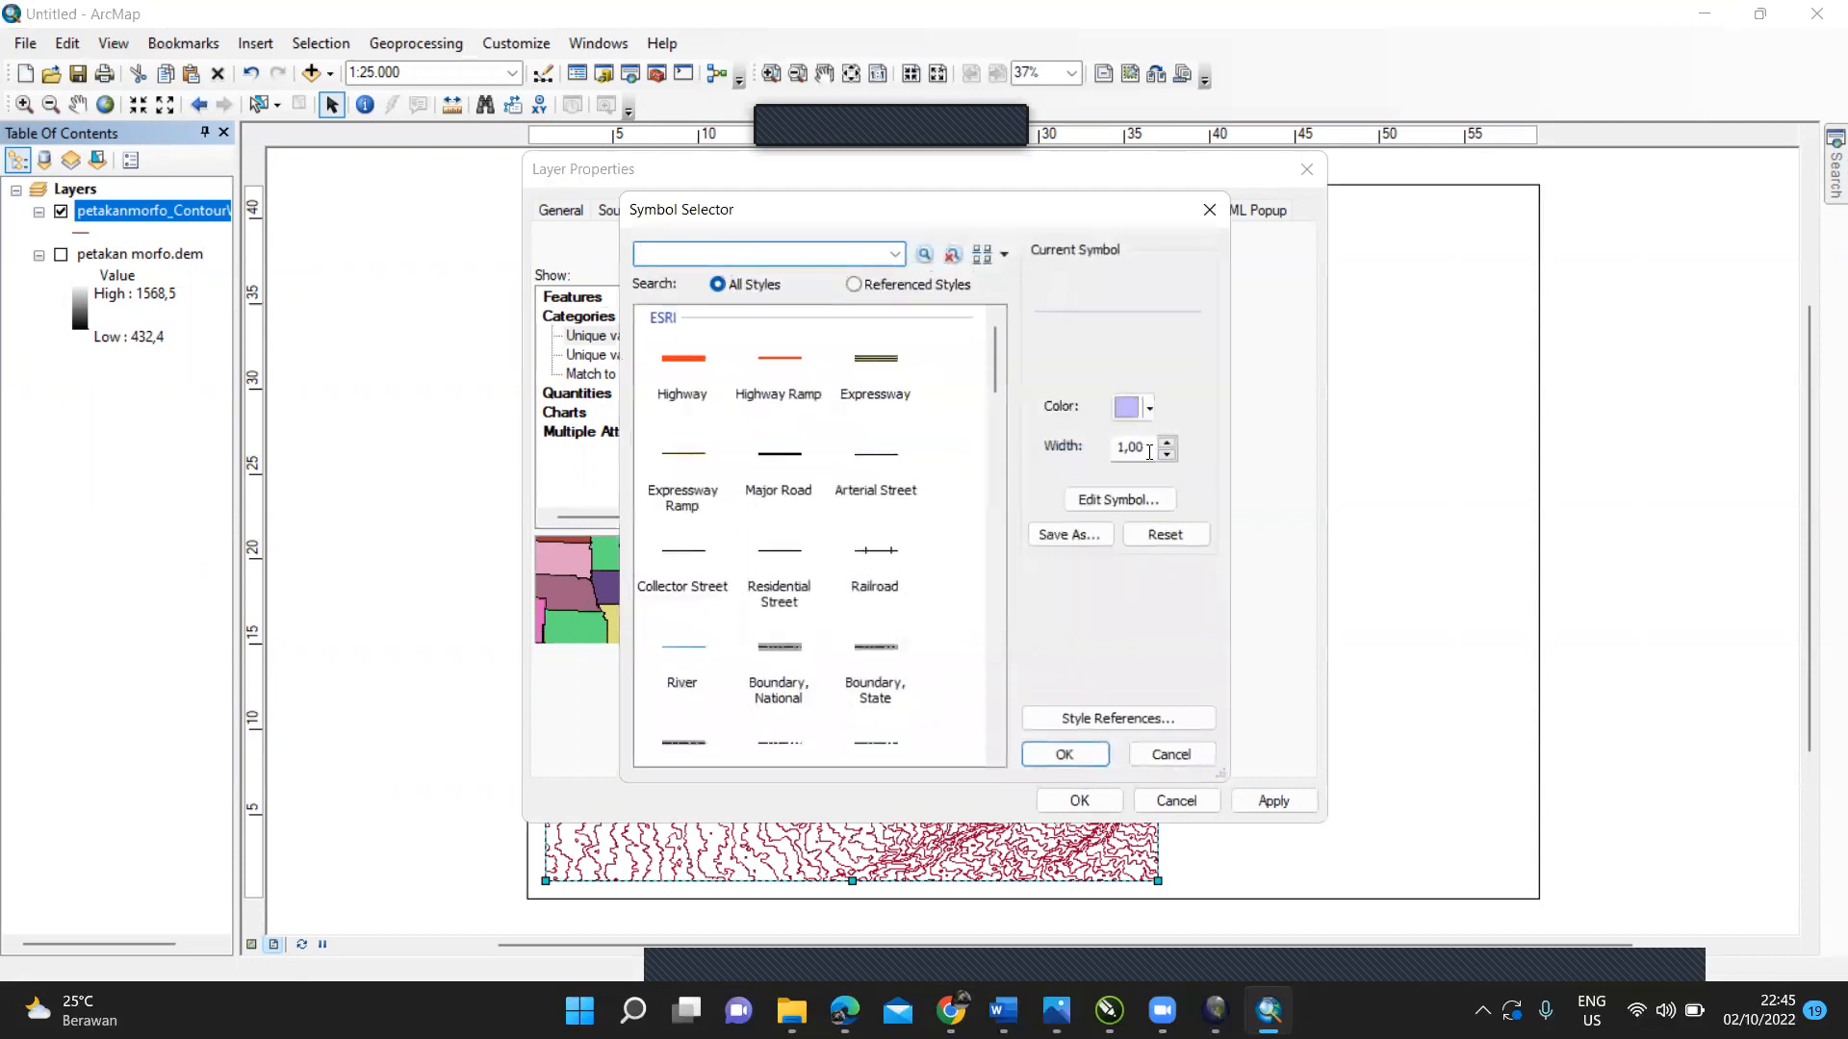
click(1149, 416)
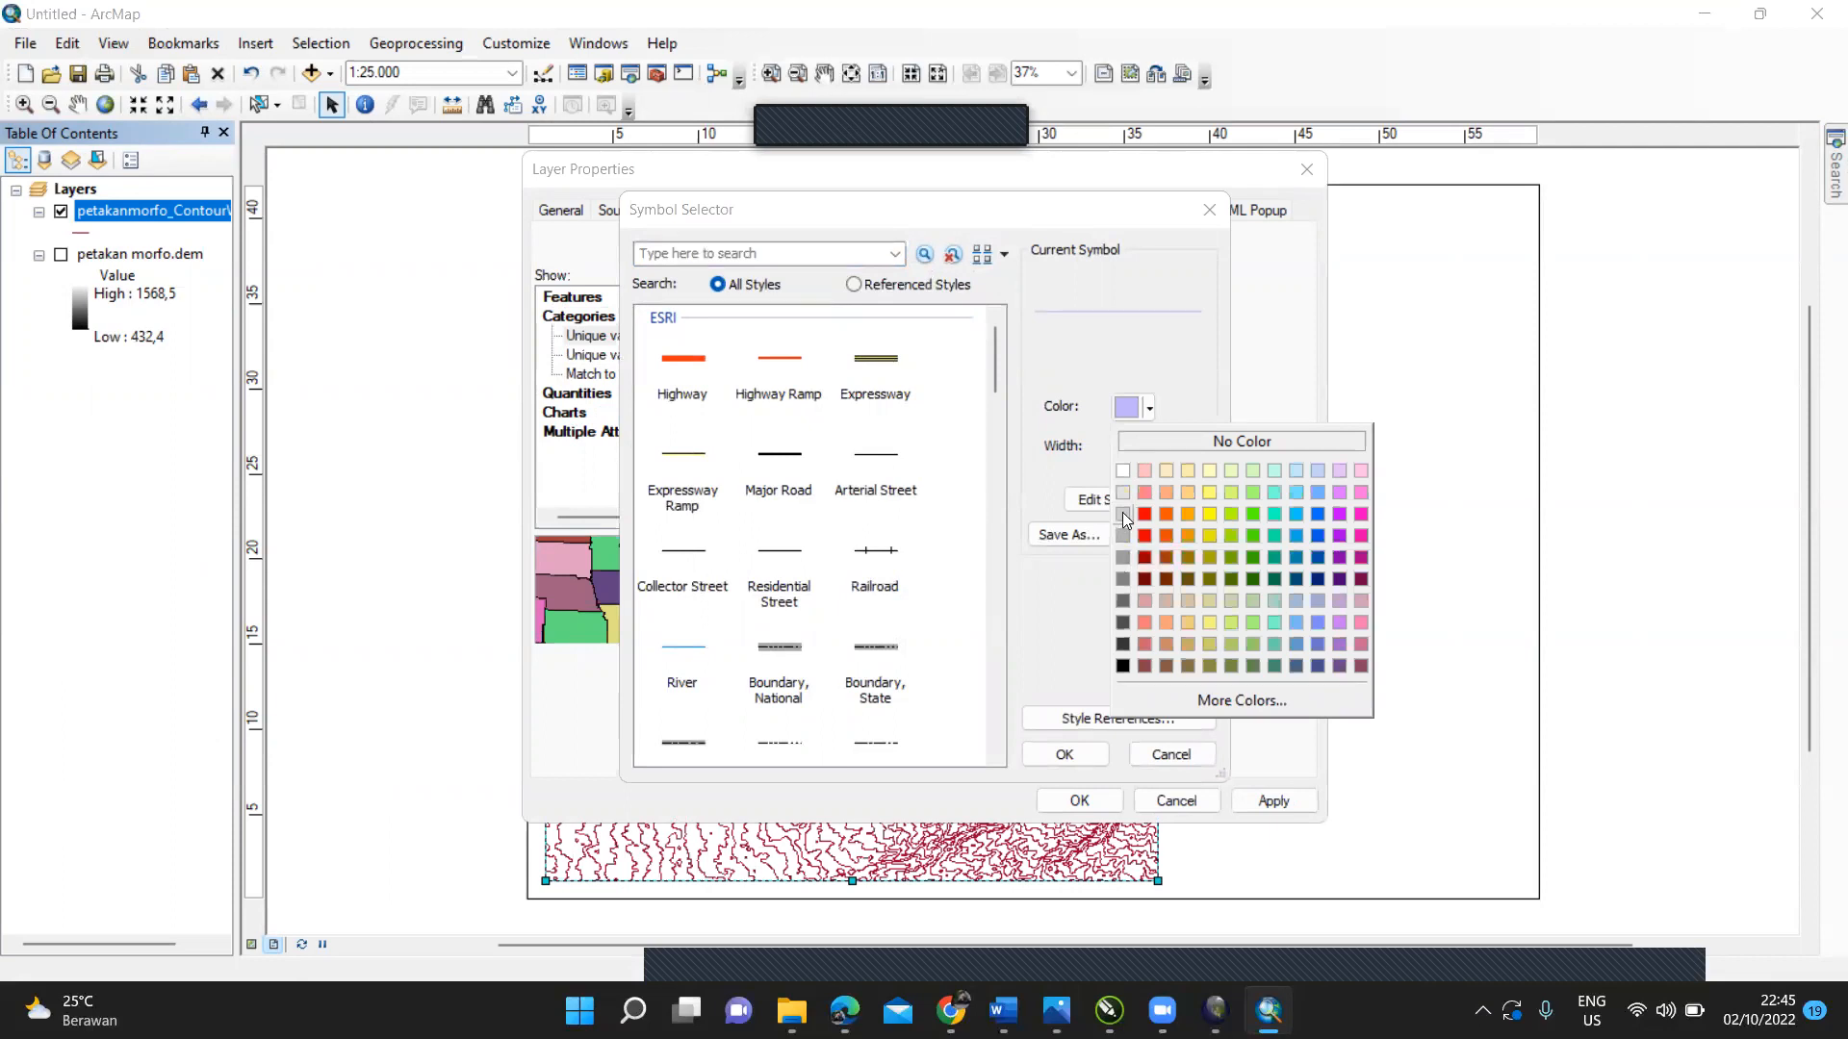
click(1122, 513)
click(1063, 754)
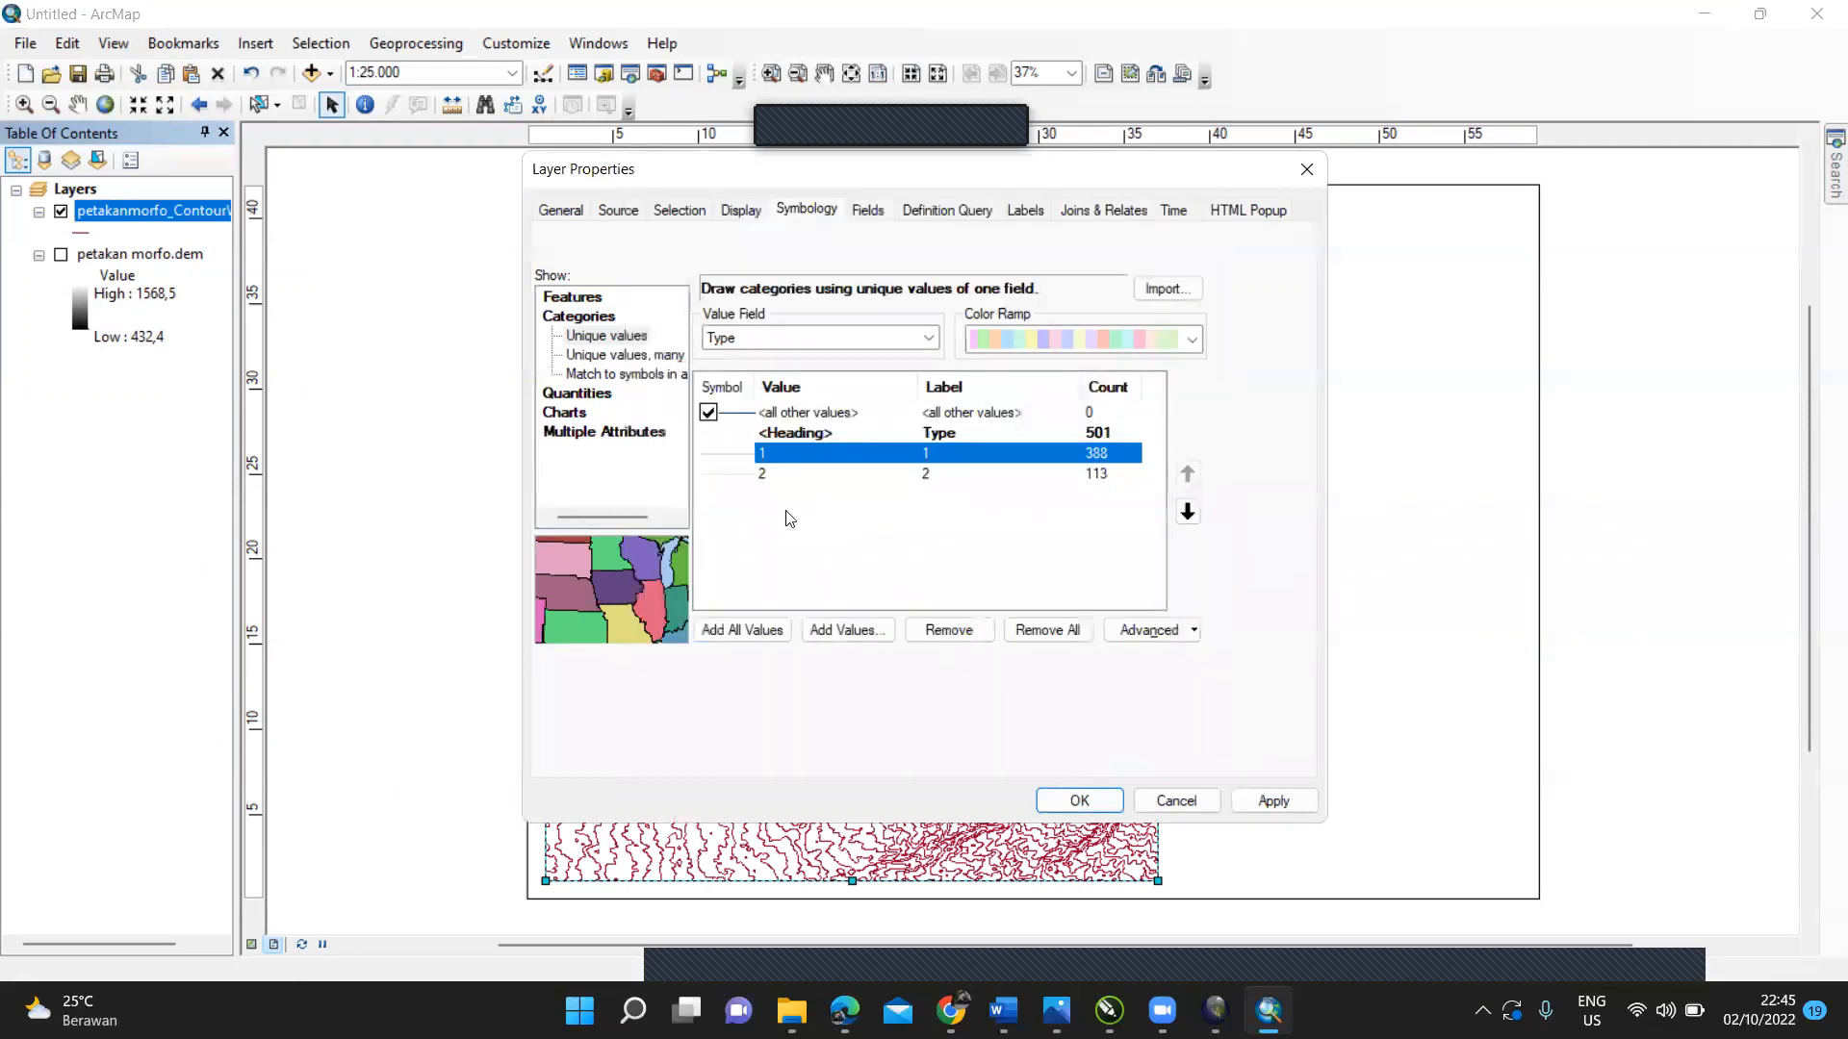
Step: Set the line color of the Type 2 contours to black and apply the symbology to the layer
click(756, 479)
double_click(756, 477)
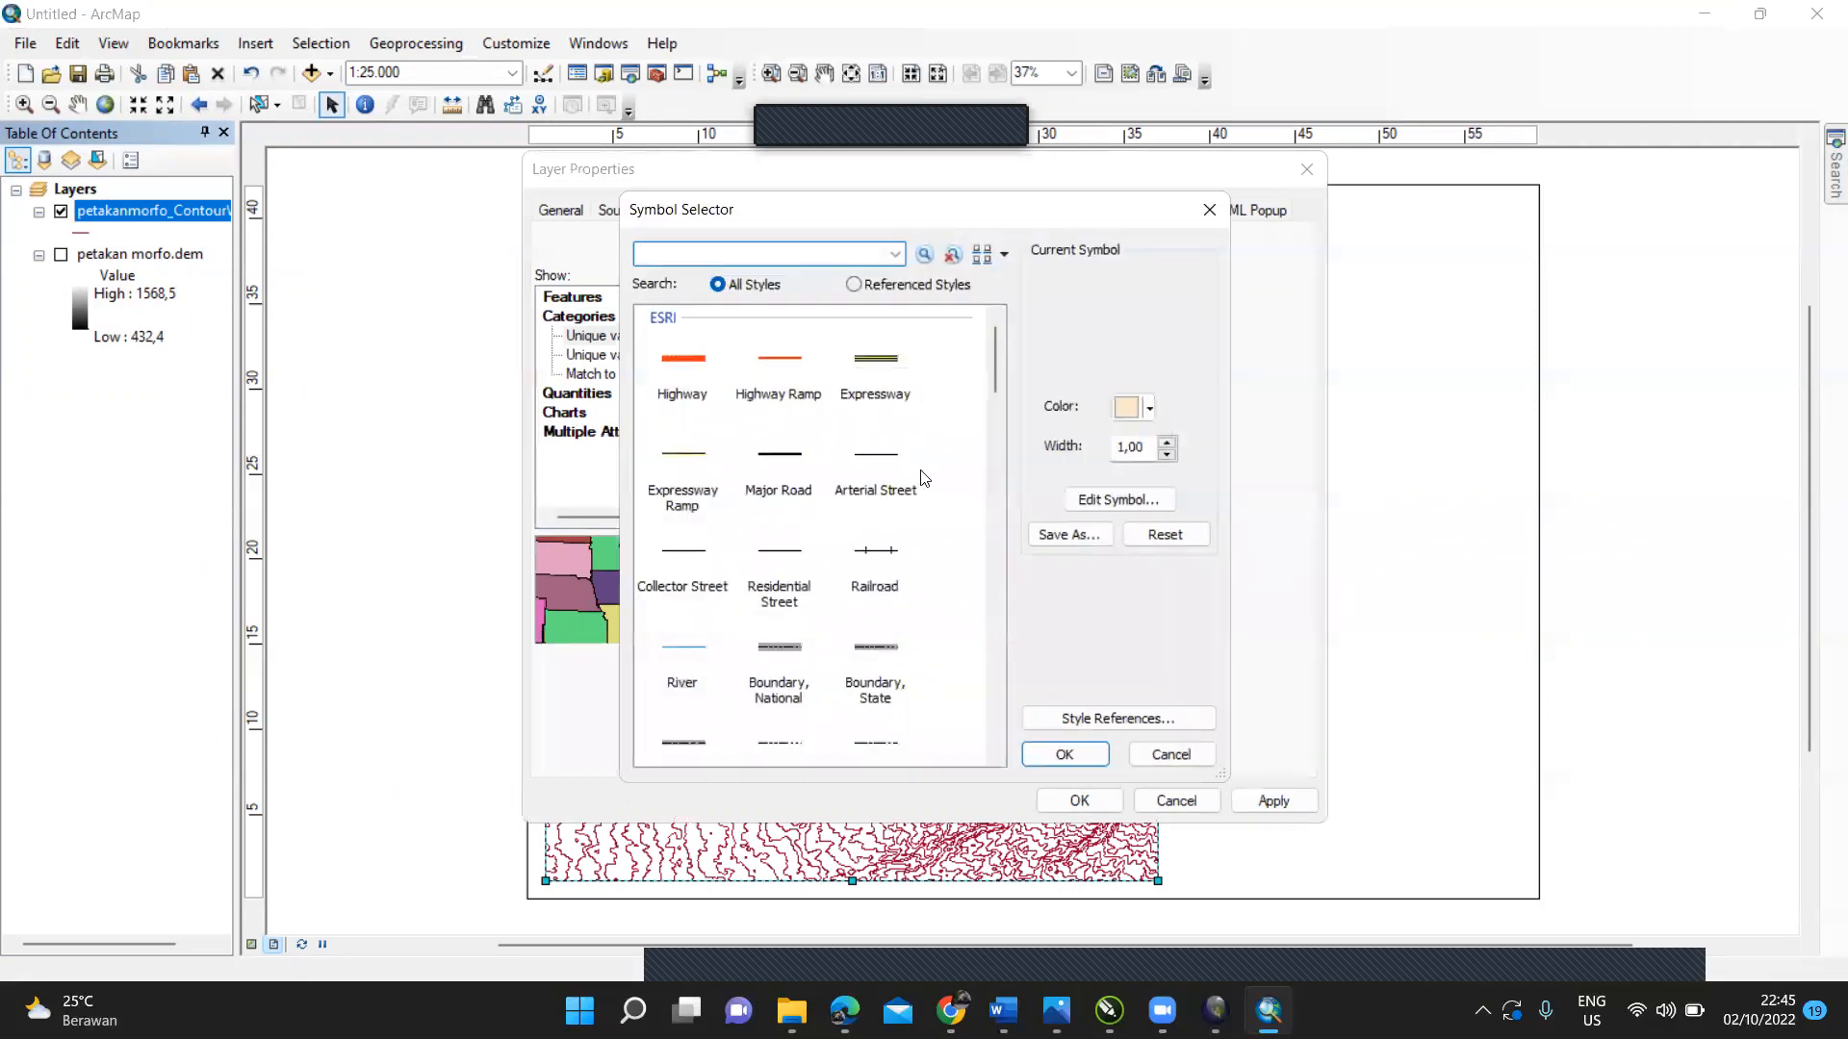
click(1143, 408)
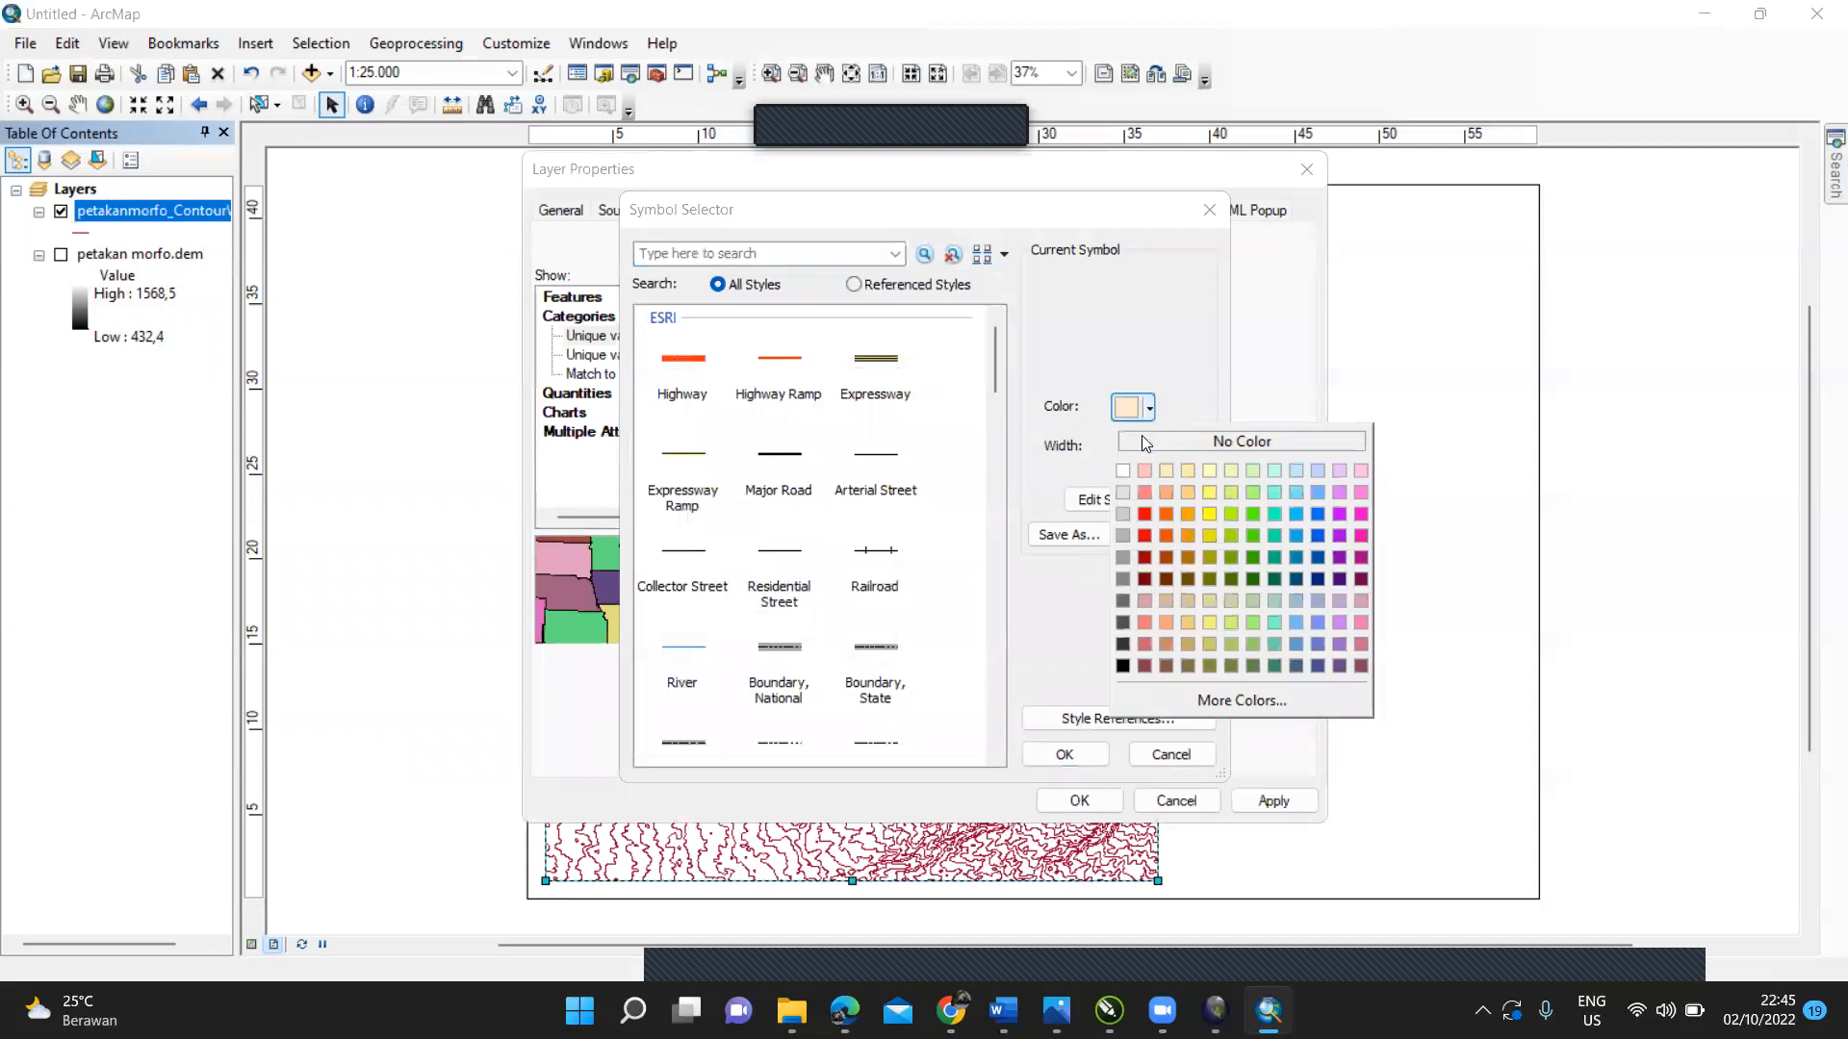
click(1122, 666)
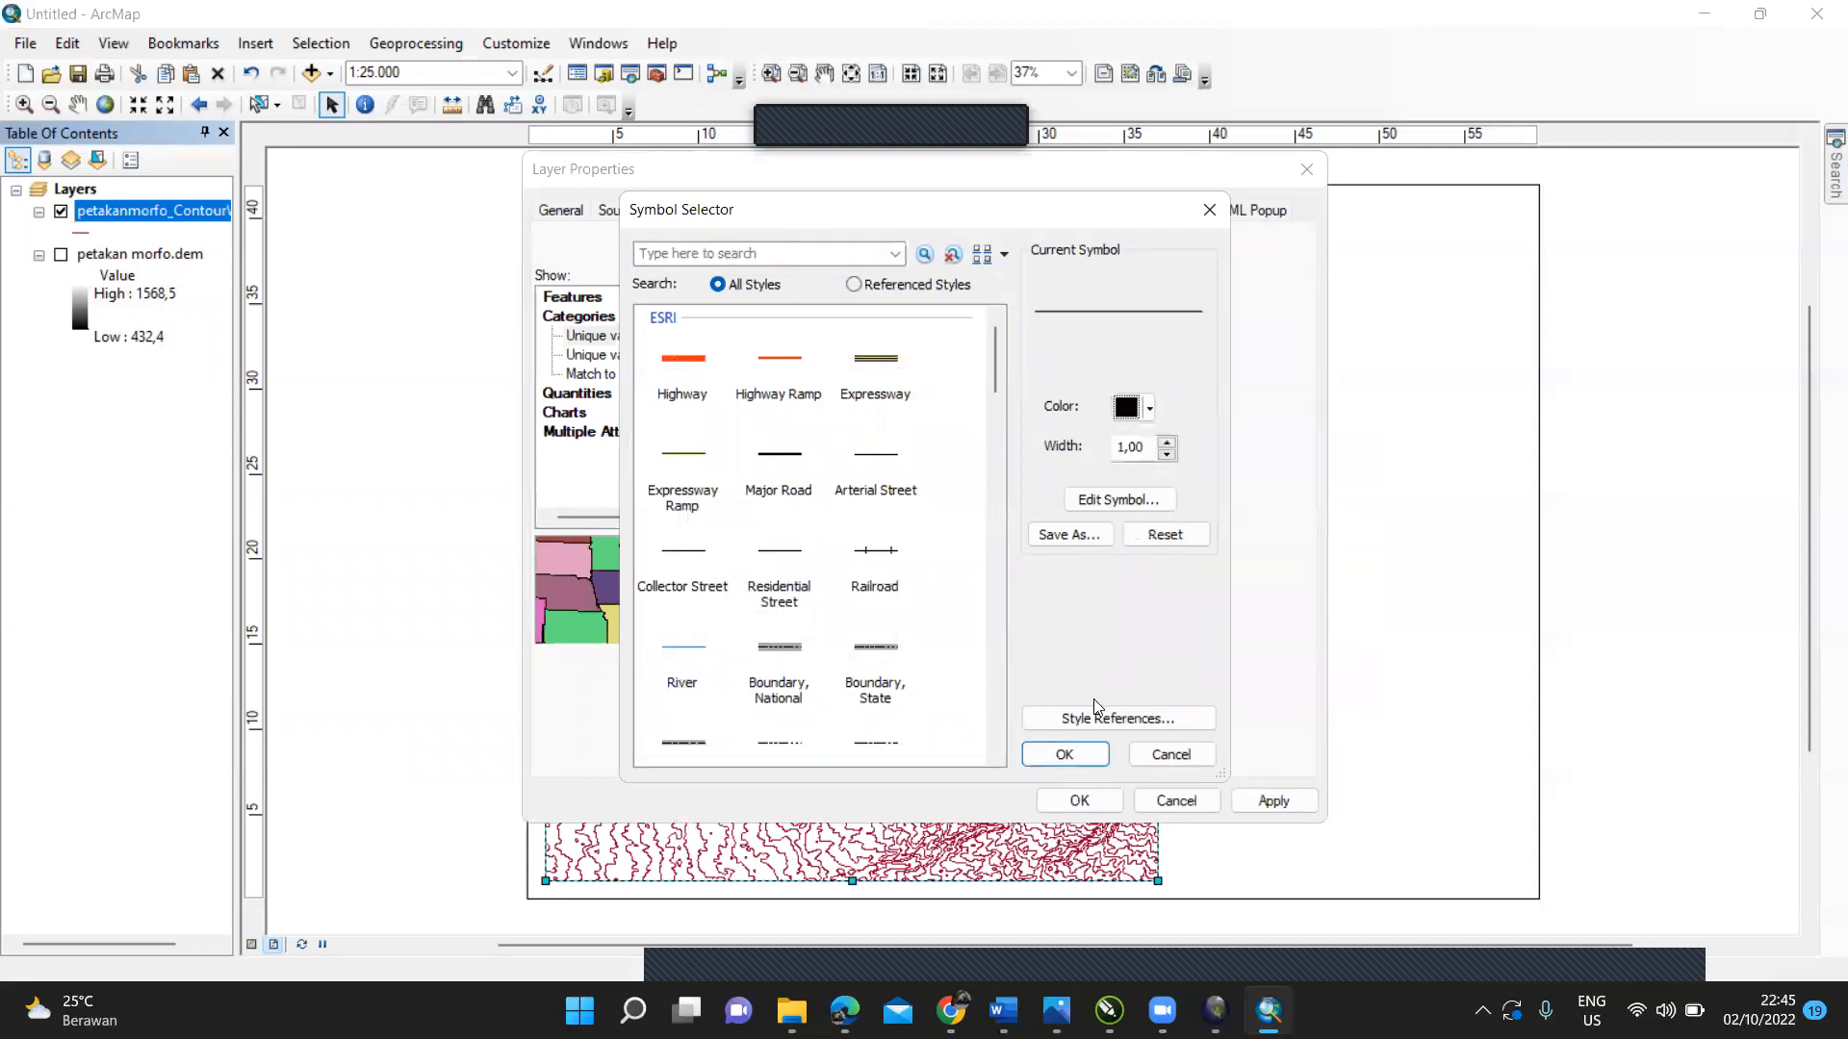
click(1065, 755)
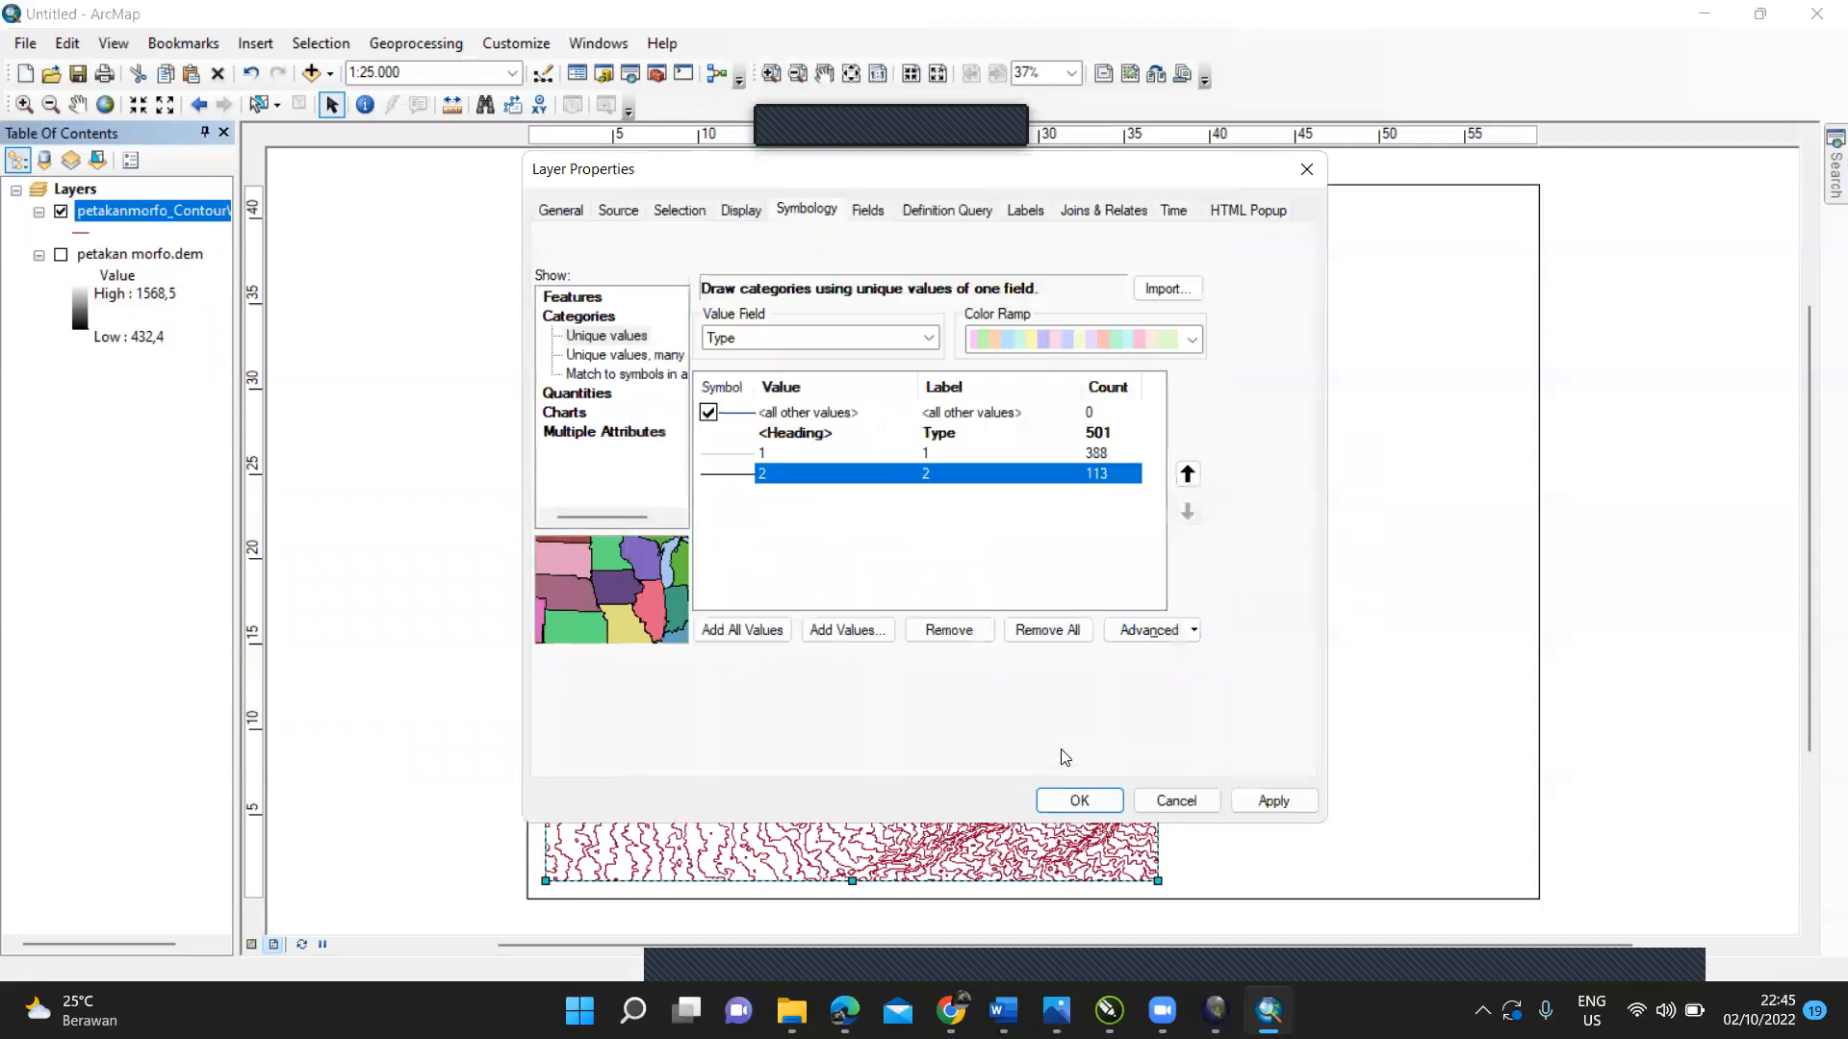
click(1067, 801)
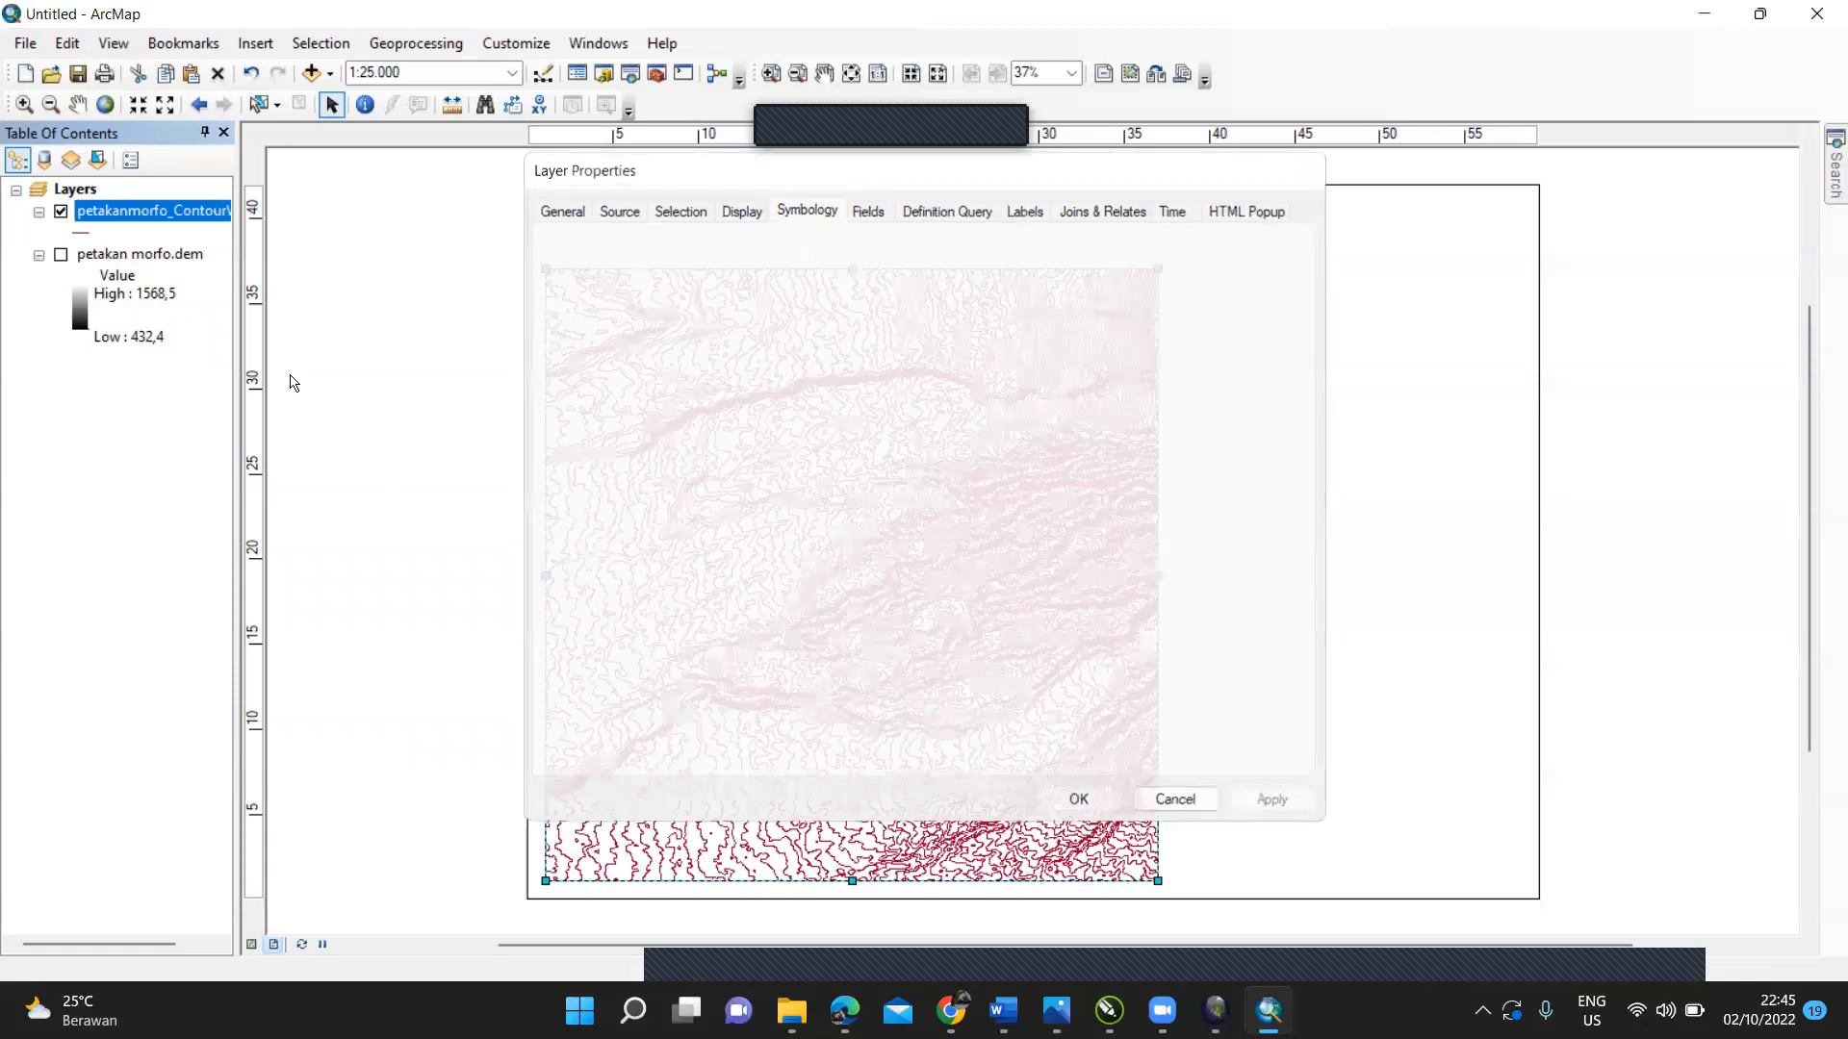
Step: Turn on labels for the contour layer with the method that defines classes of features and labels each class differently
right_click(202, 219)
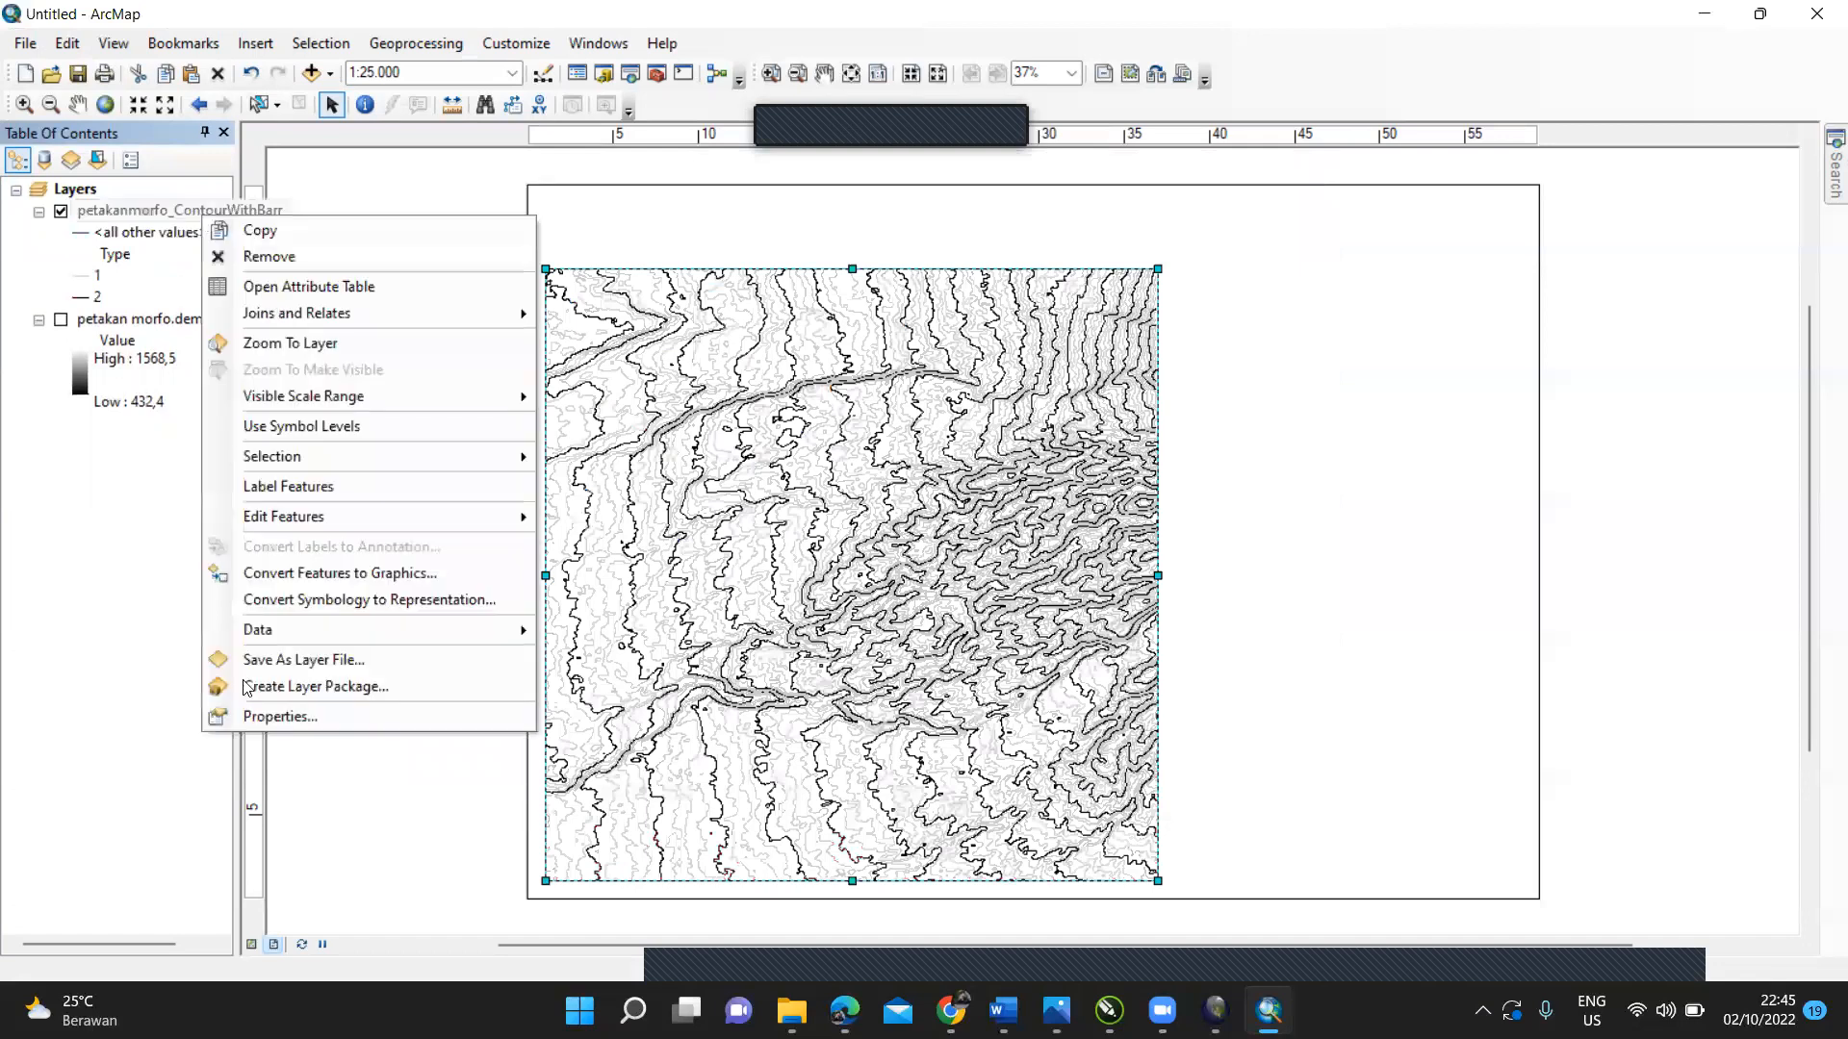
click(246, 717)
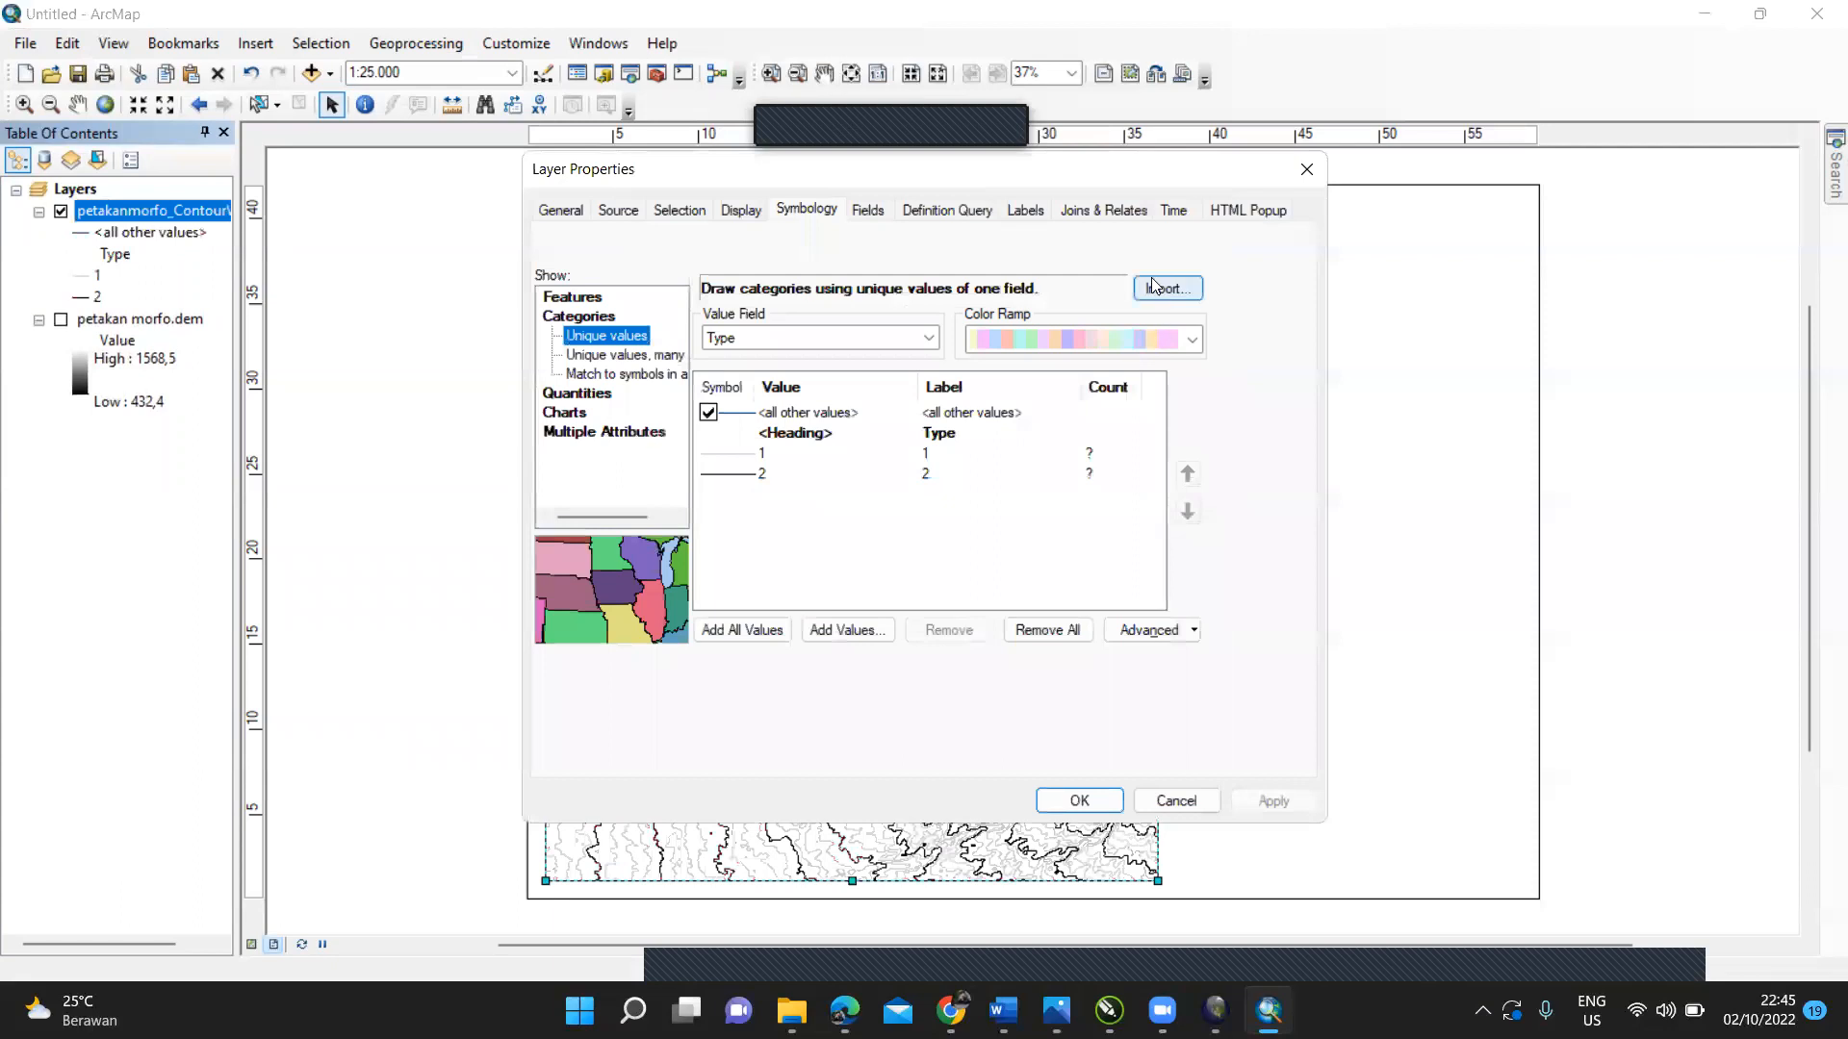
click(1028, 212)
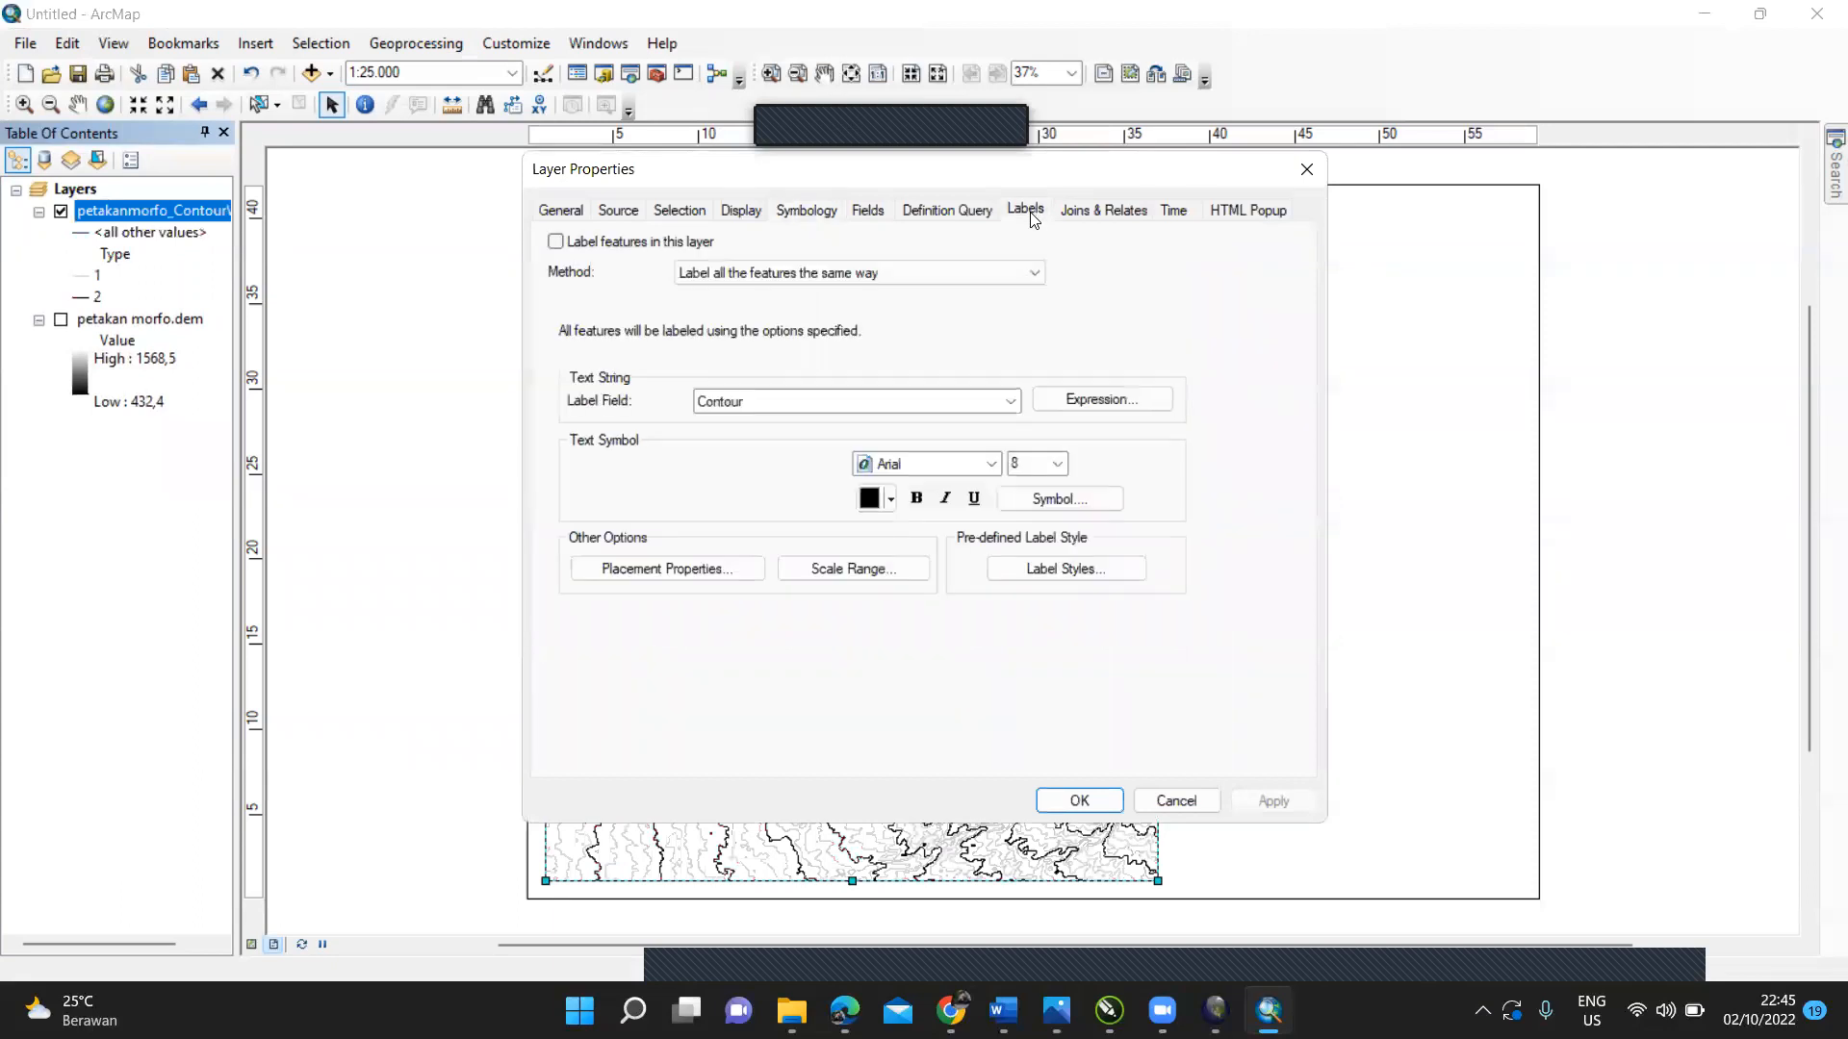
click(631, 253)
click(849, 272)
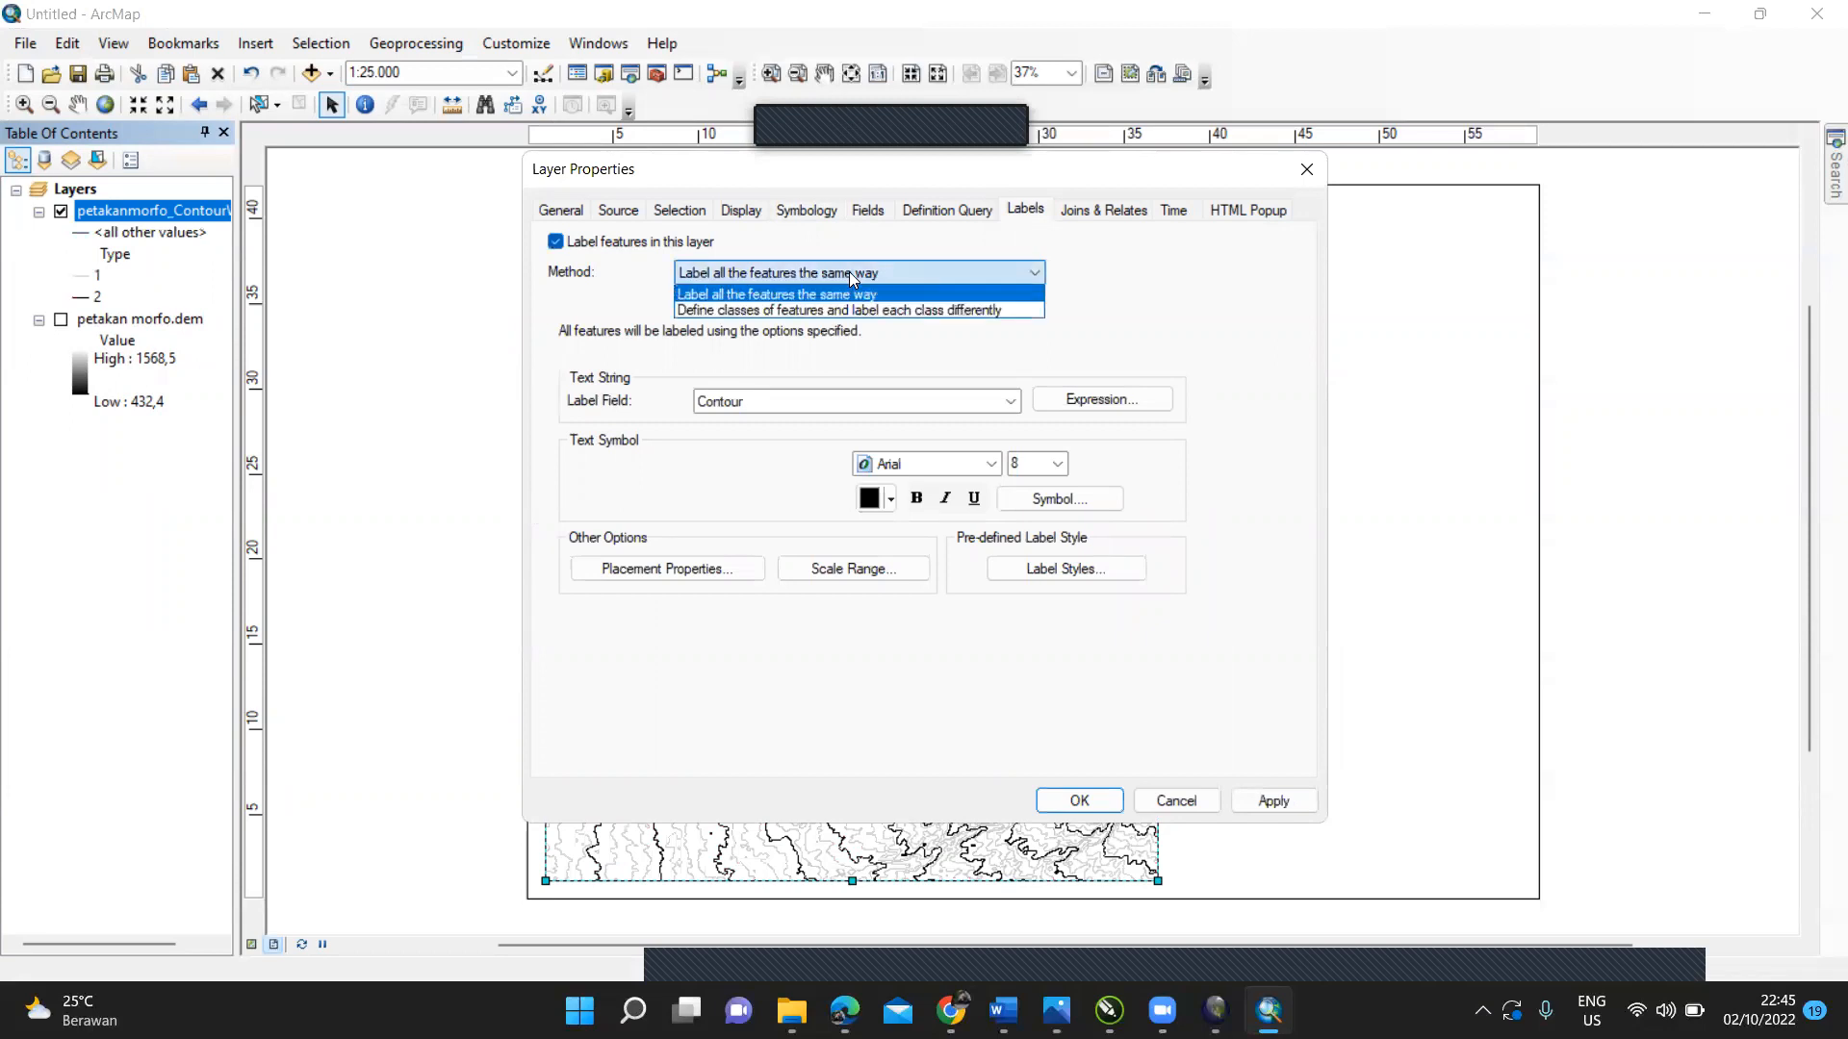
click(847, 306)
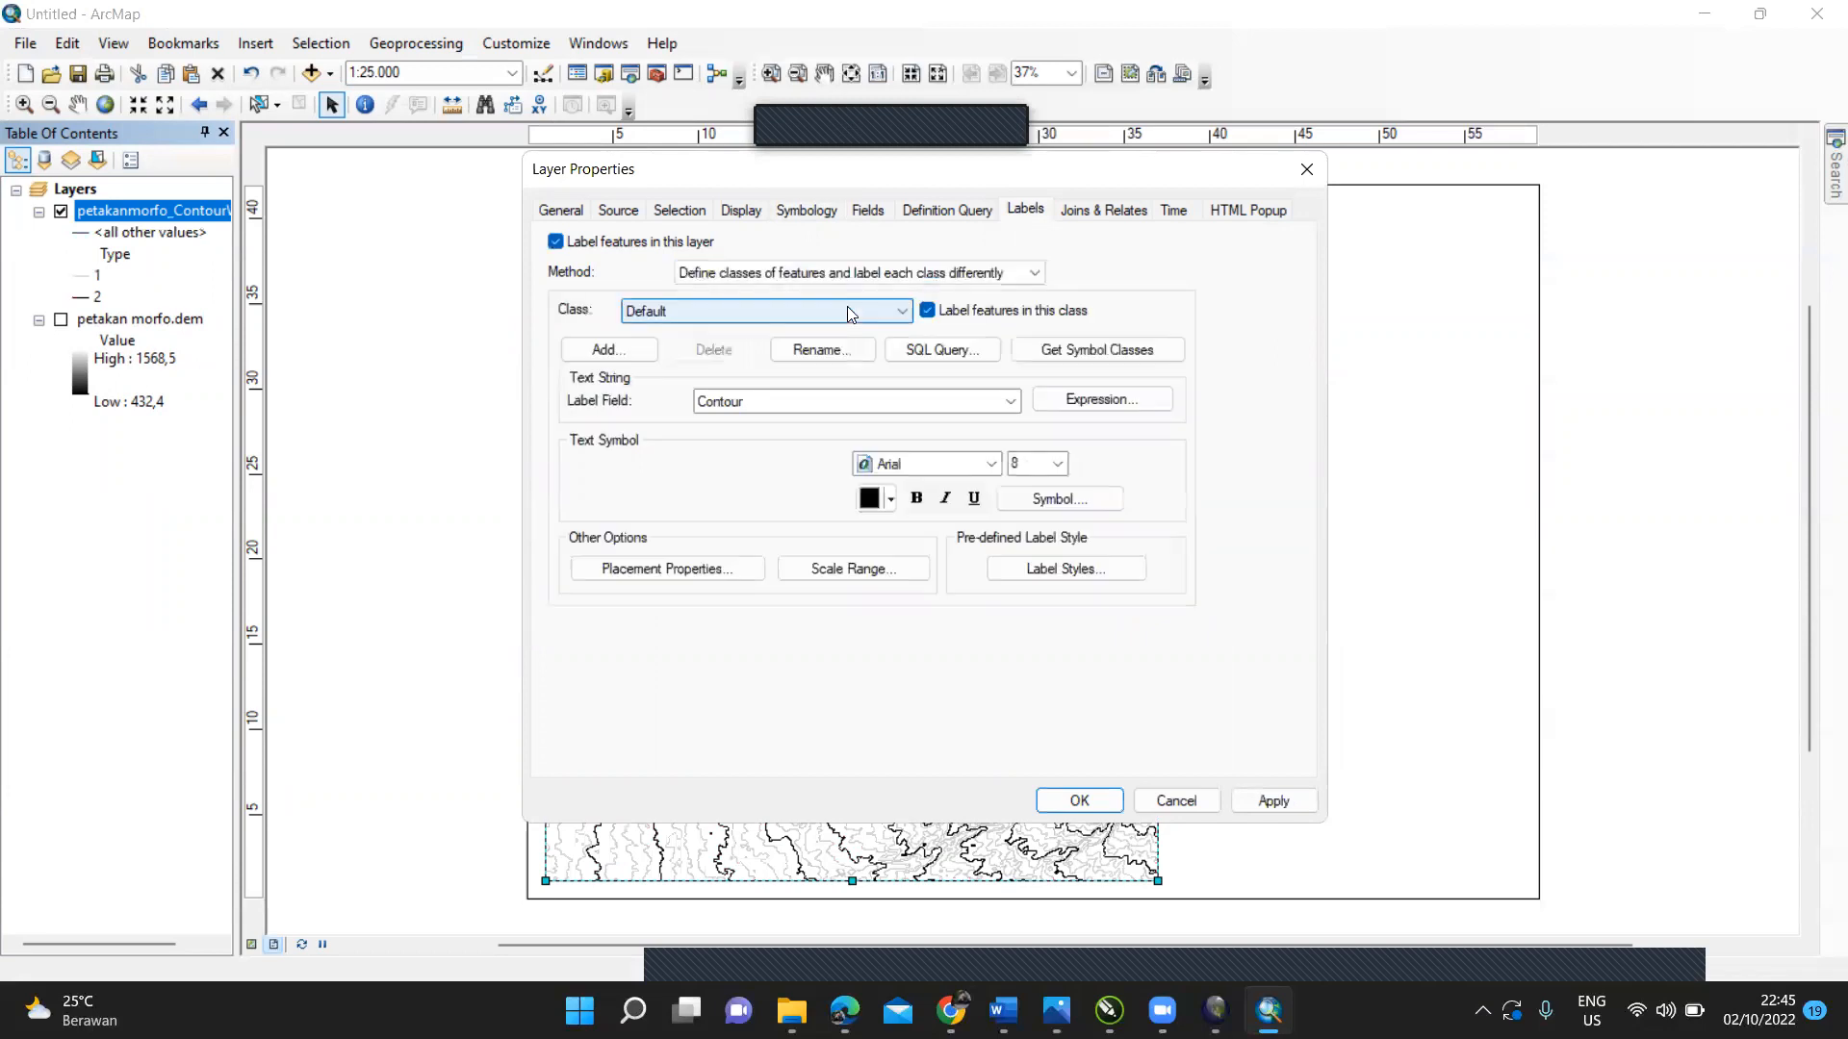
Step: Restrict the Default label class to index contours with the SQL query Type = 2
click(978, 359)
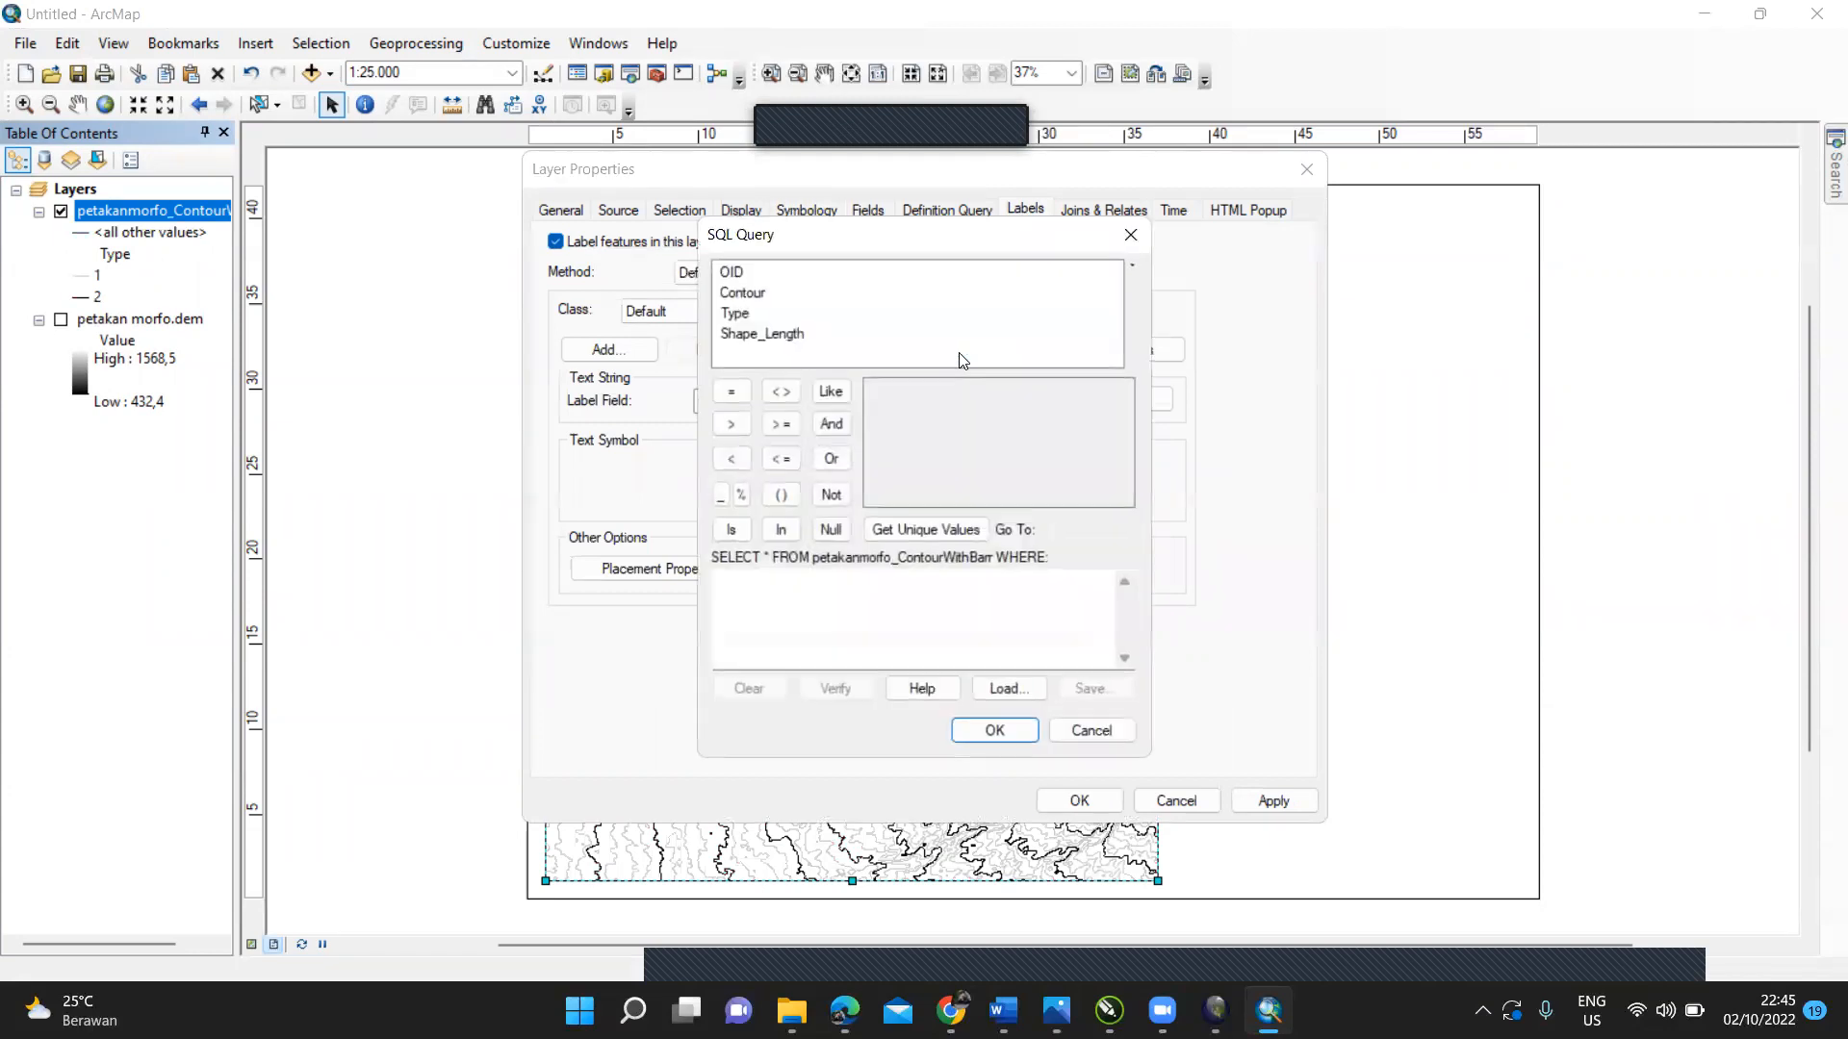
double_click(735, 314)
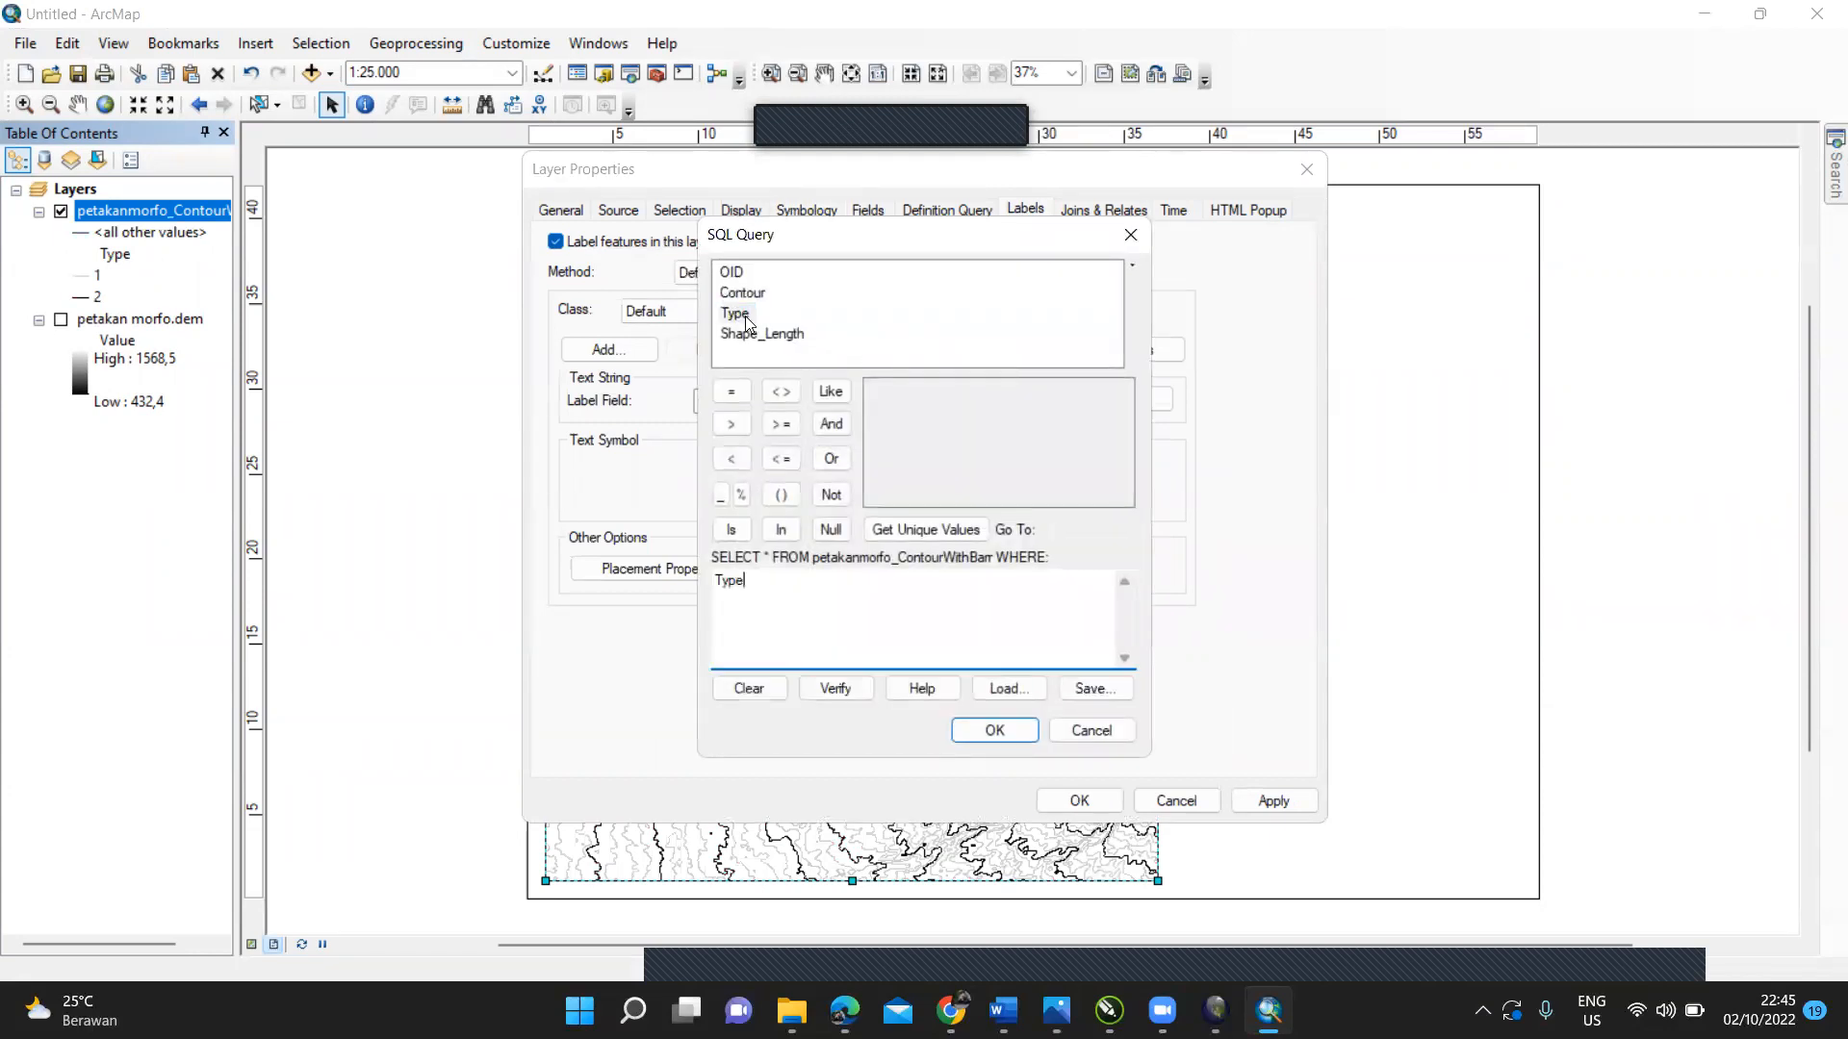
click(736, 401)
text(2)
click(996, 735)
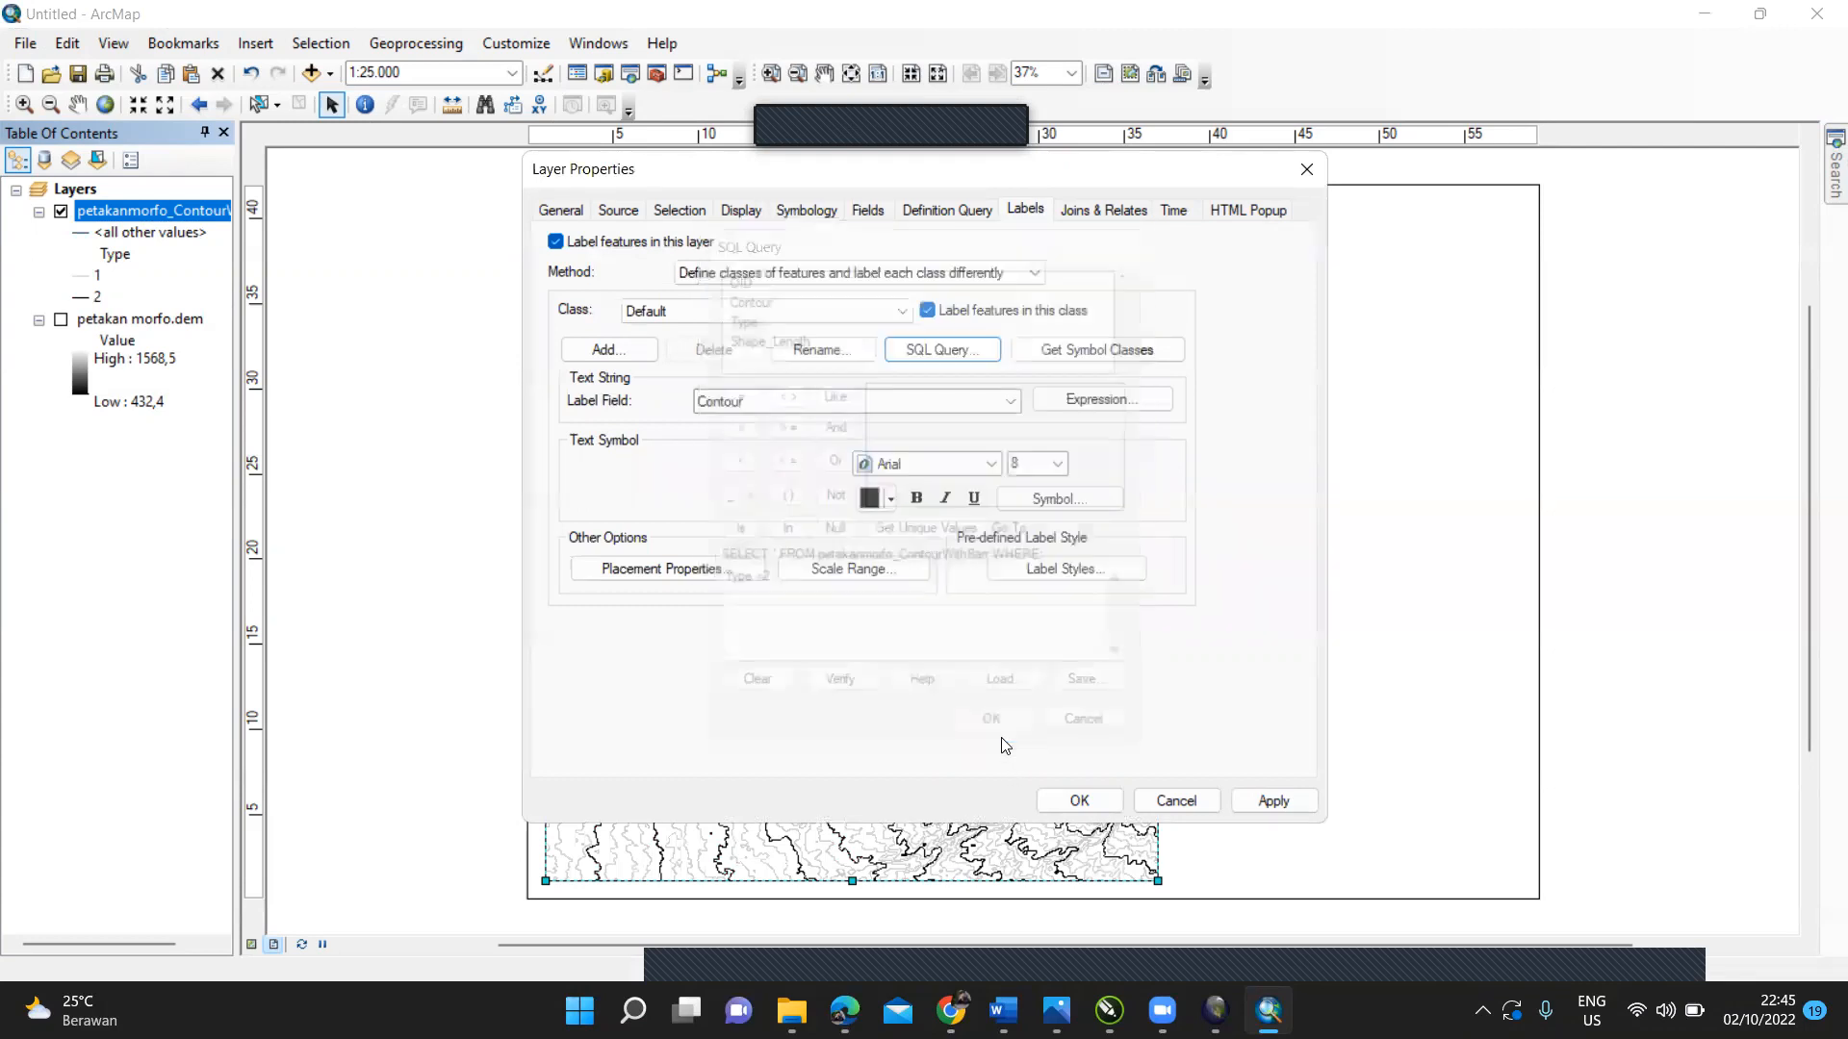
Step: Set the text symbol of the index contour labels to size 16 and bold
click(1067, 505)
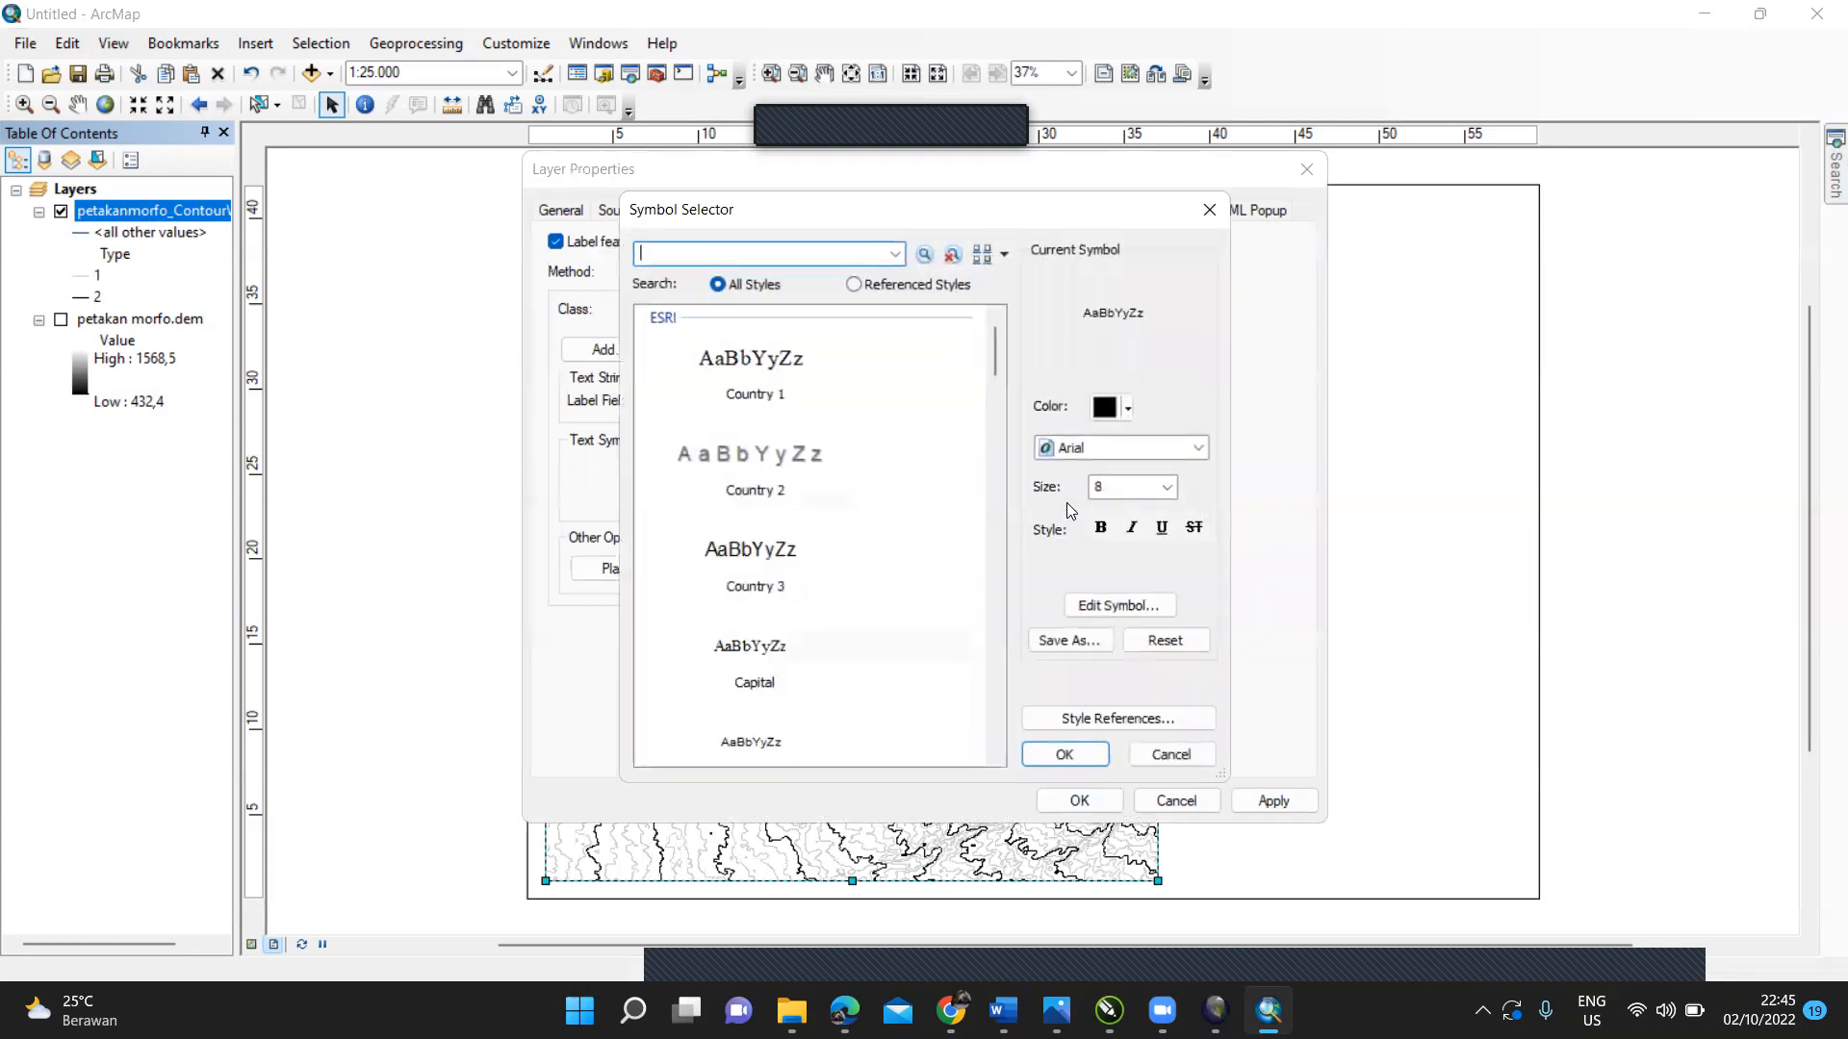
click(1172, 491)
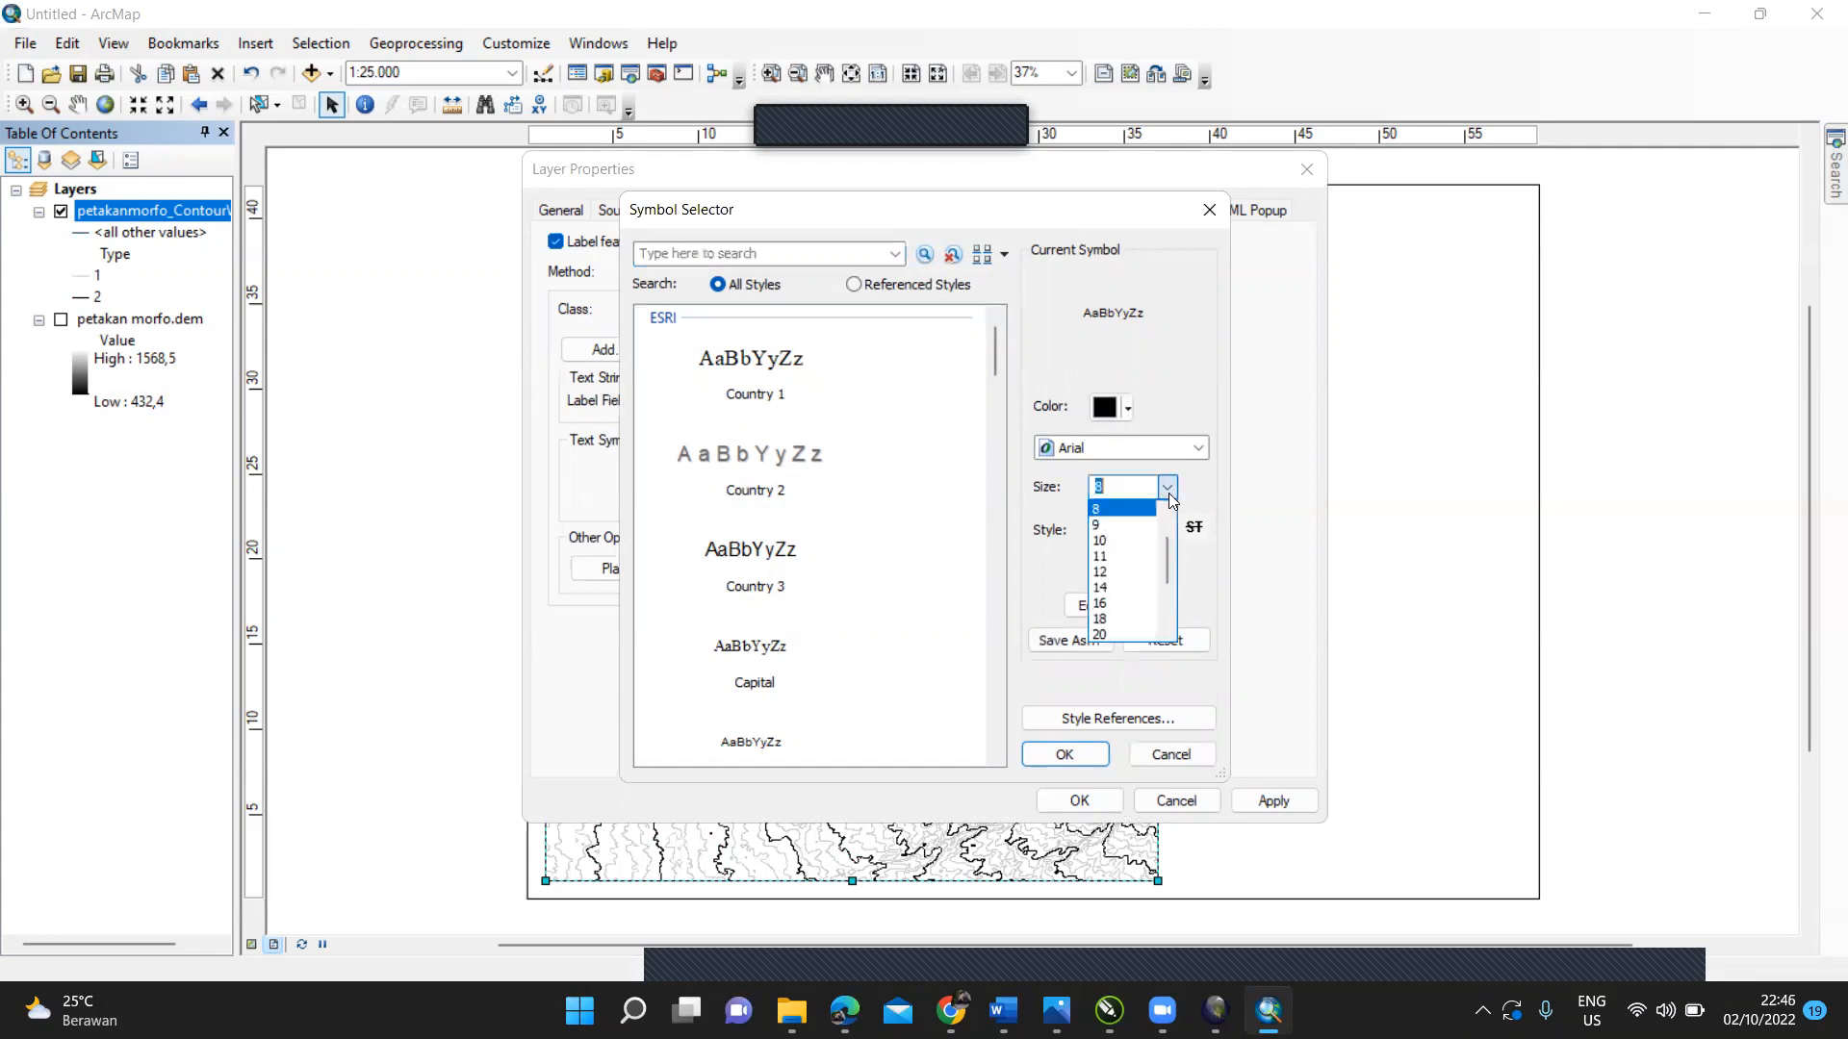
click(1115, 603)
click(1100, 528)
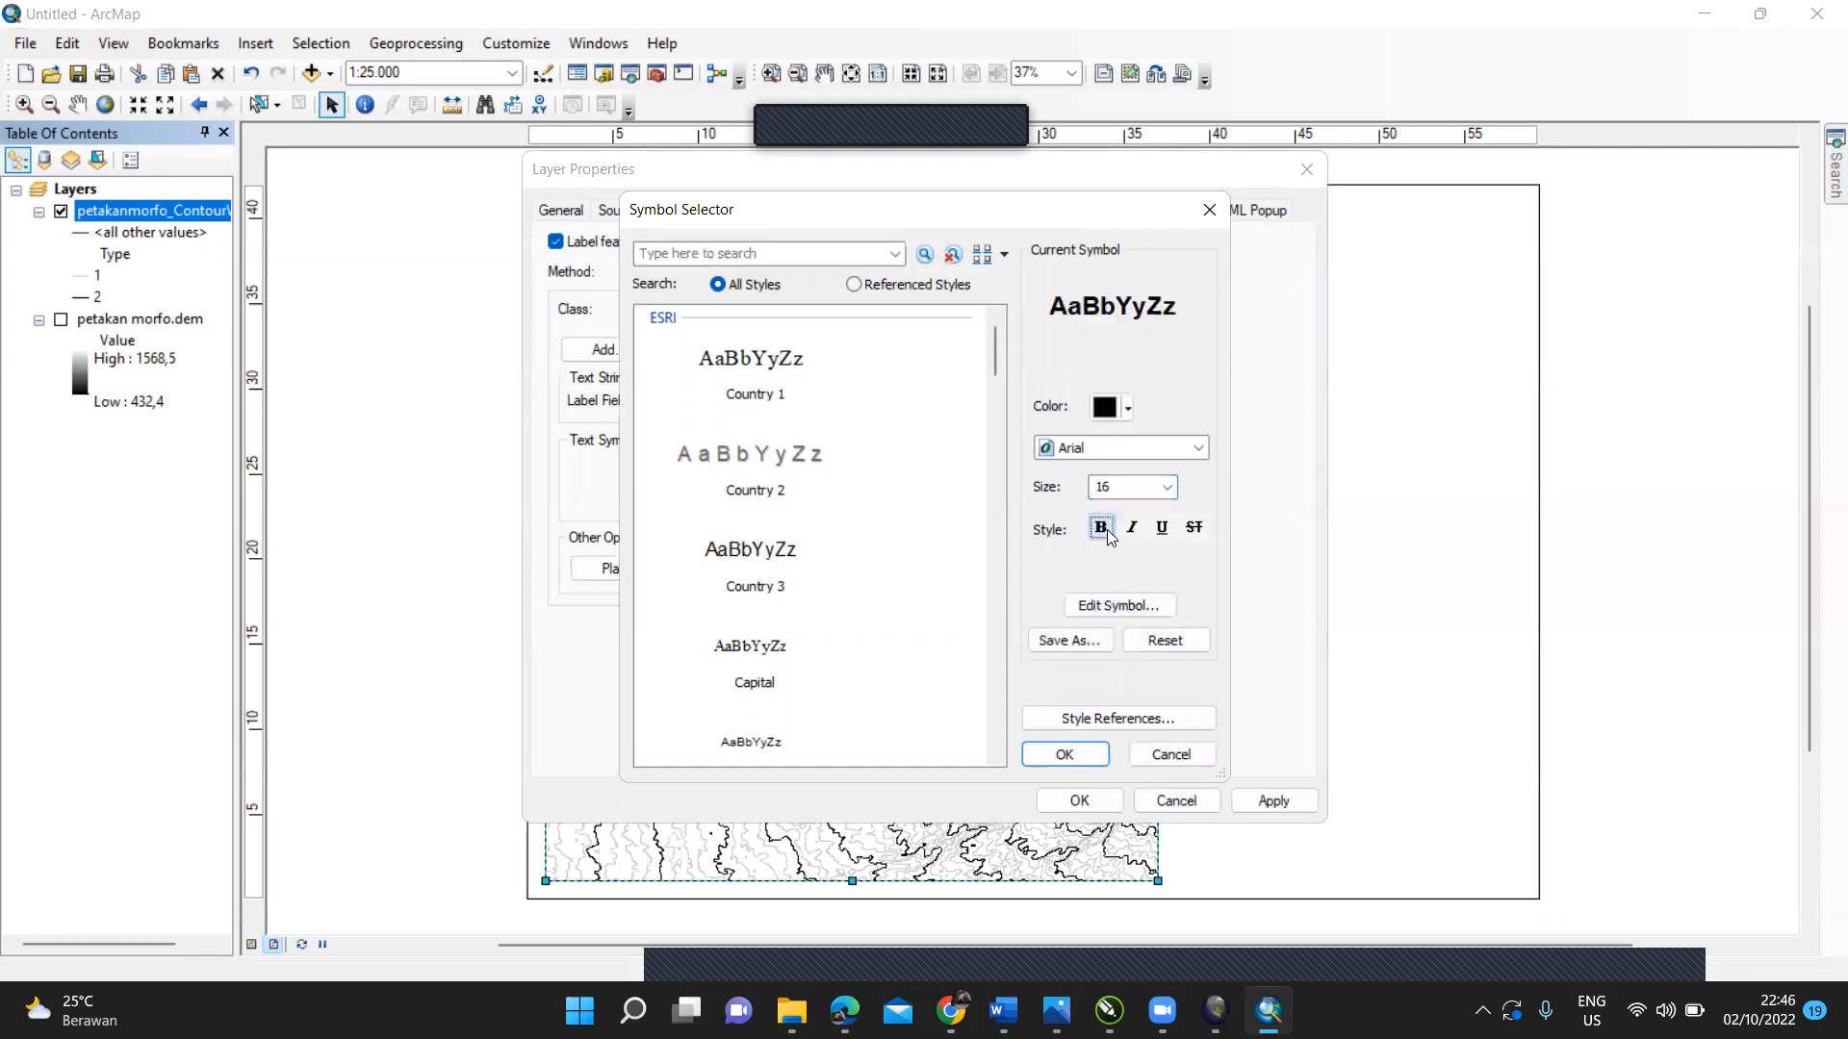
Step: Add a halo mask to the contour label text and apply the label settings to the layer
click(1155, 605)
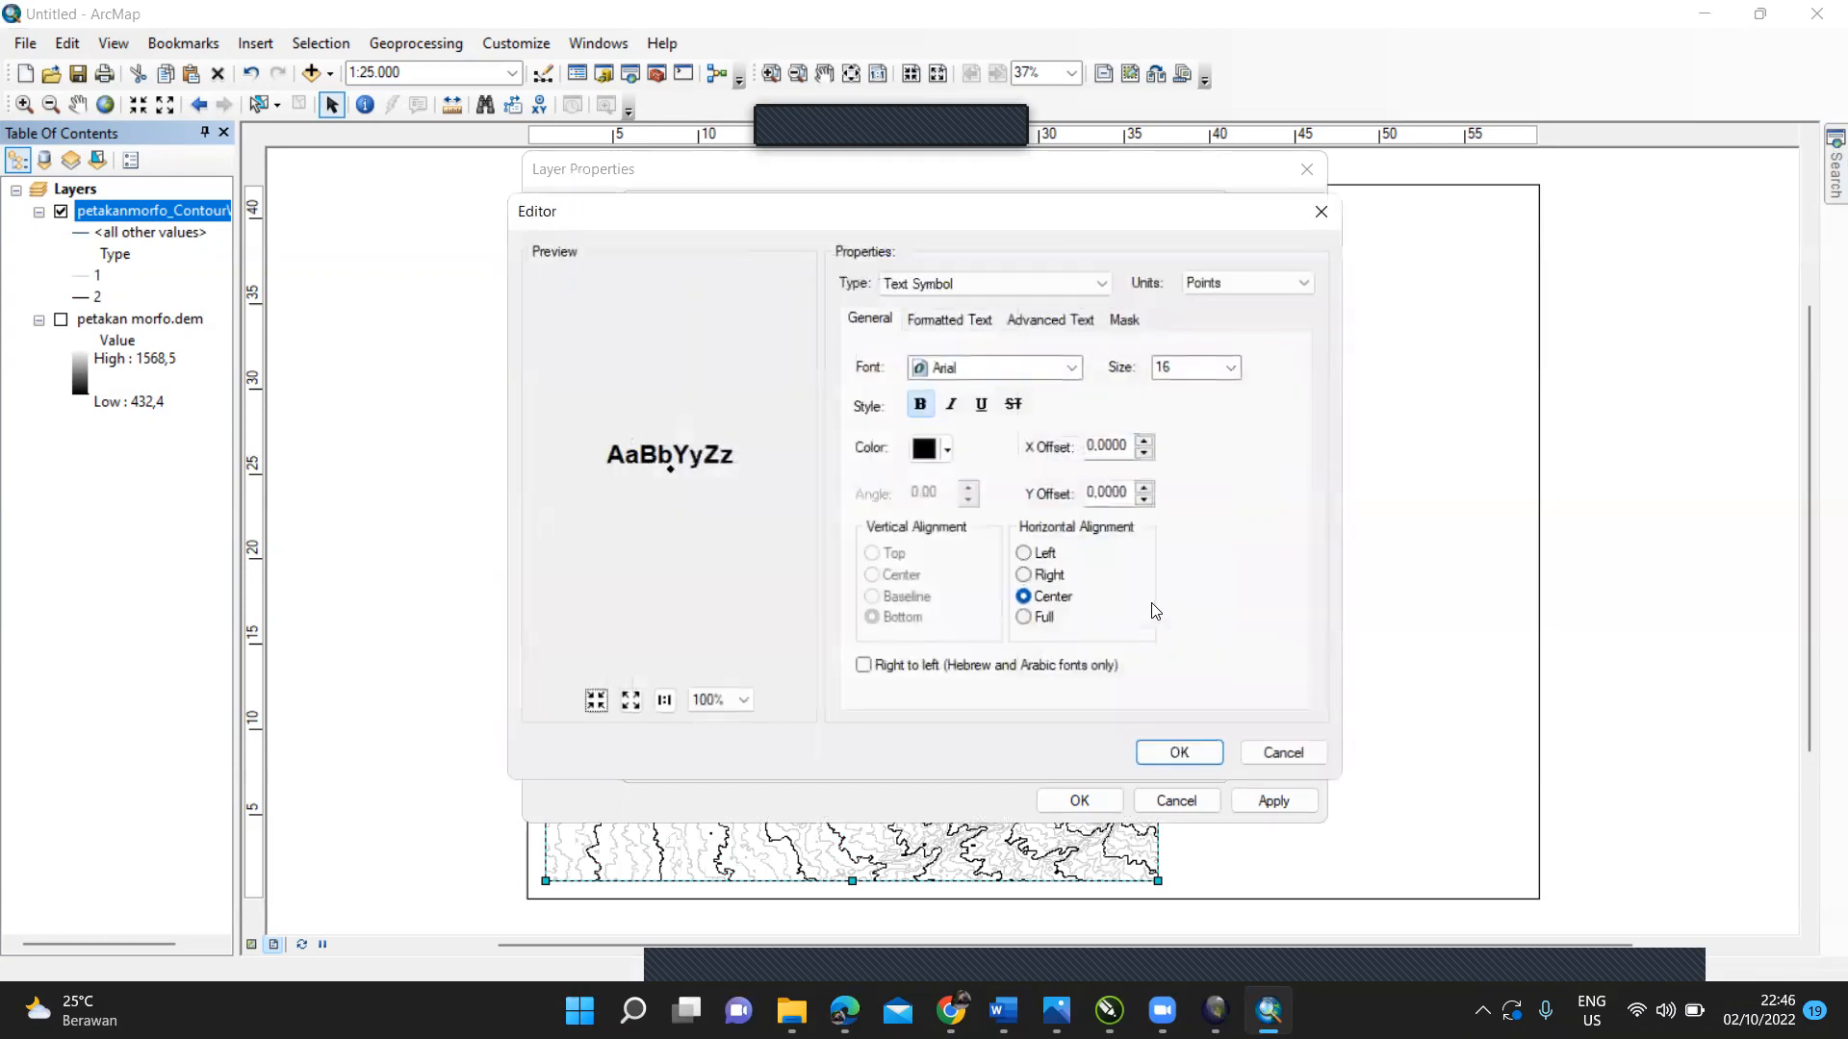
click(1131, 324)
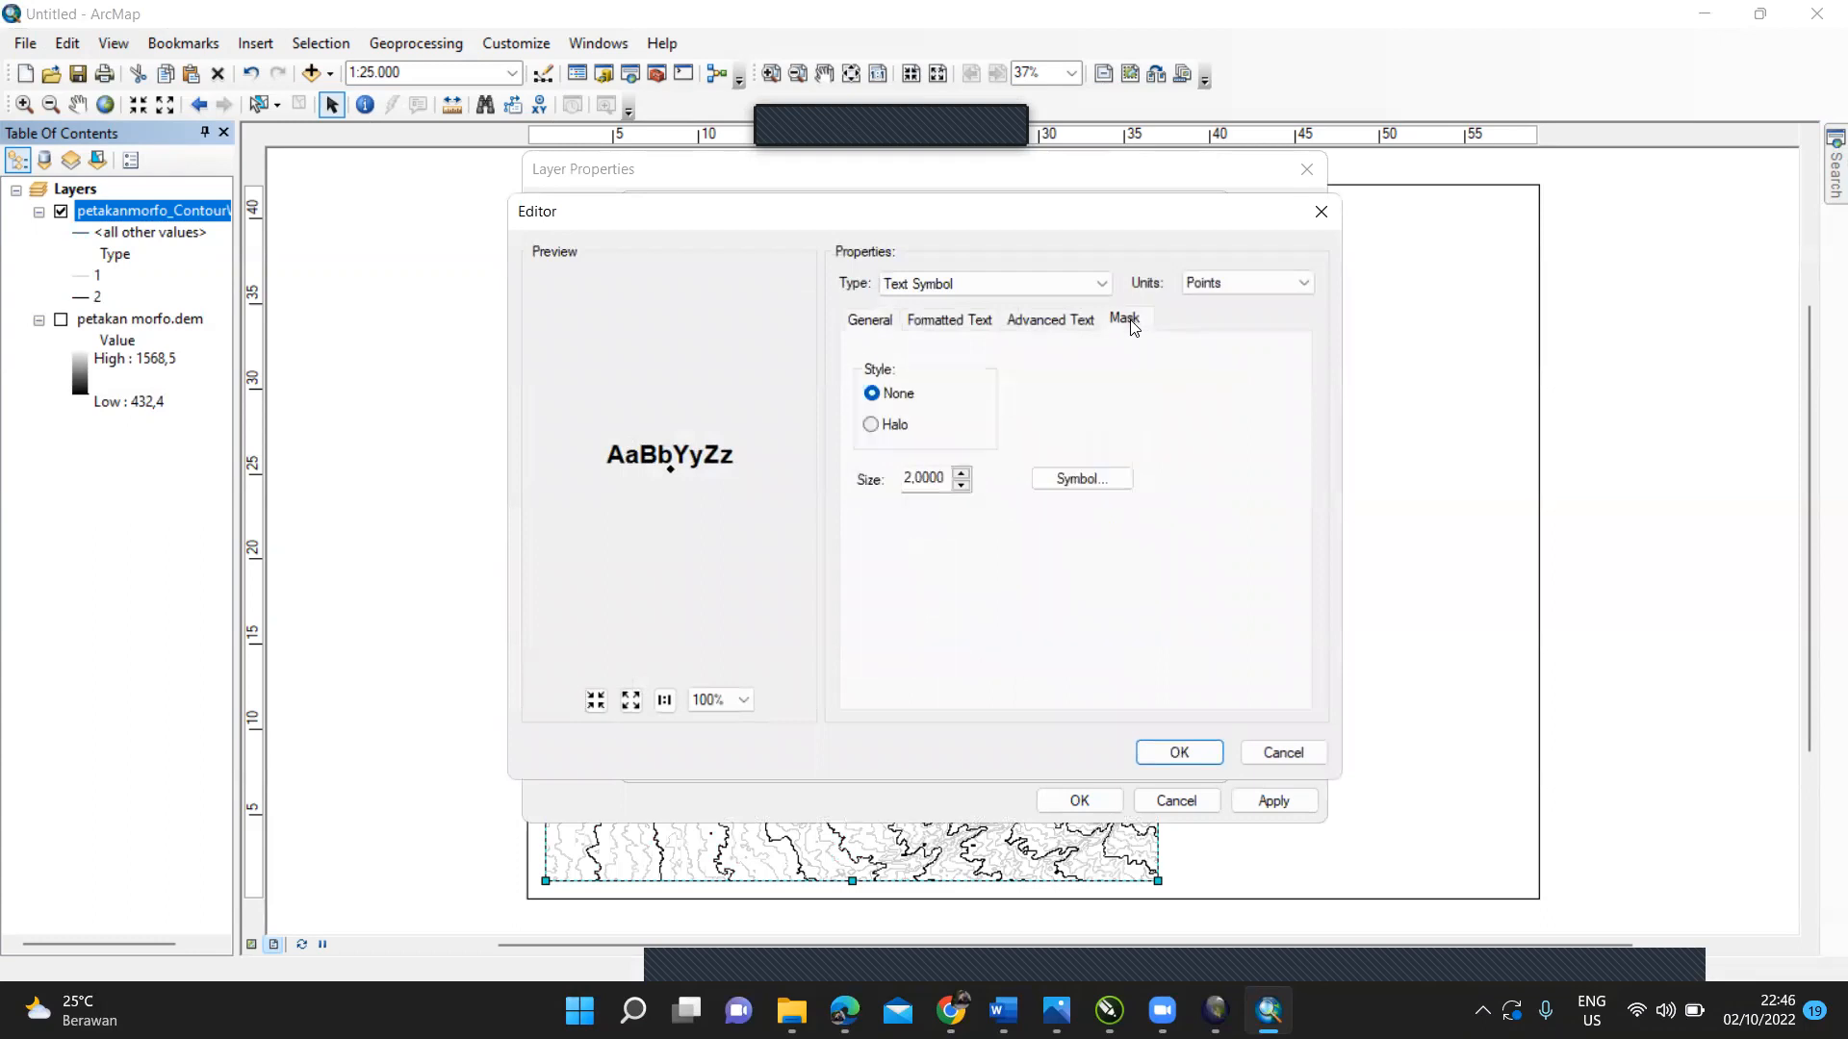
click(871, 424)
click(1158, 753)
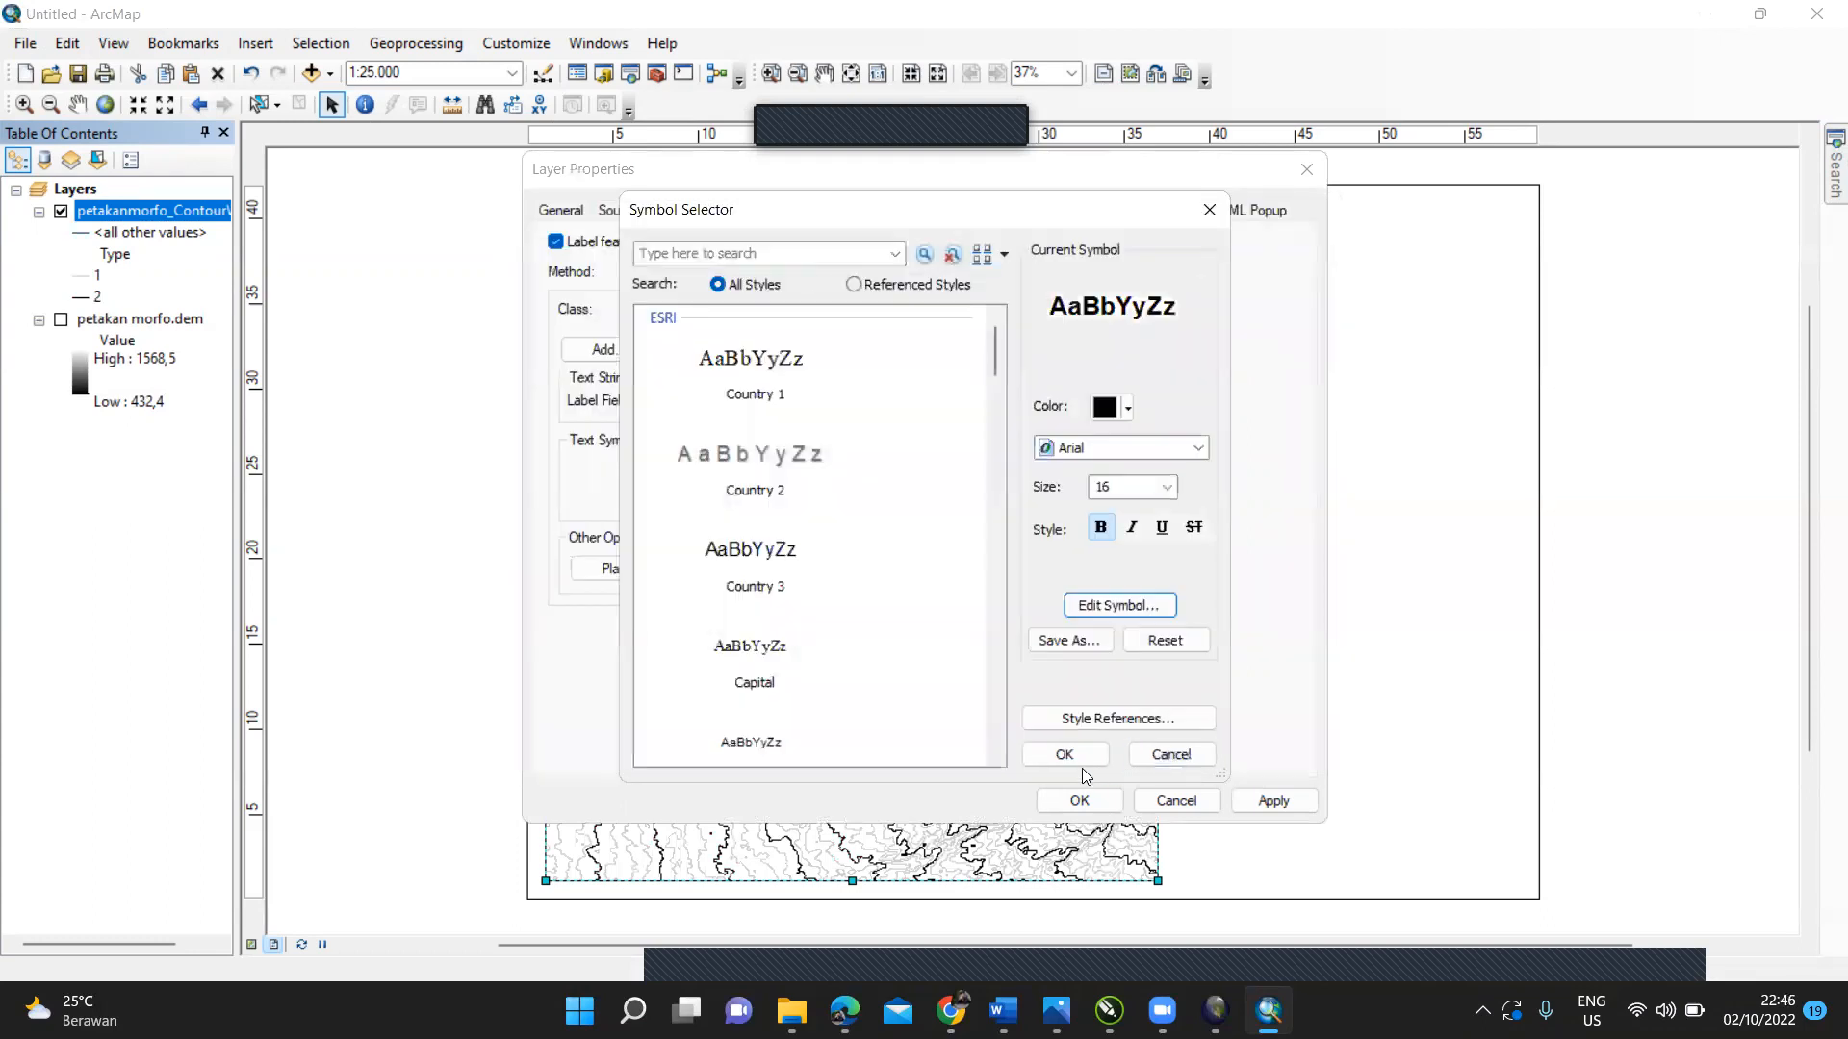
click(1079, 765)
click(1079, 799)
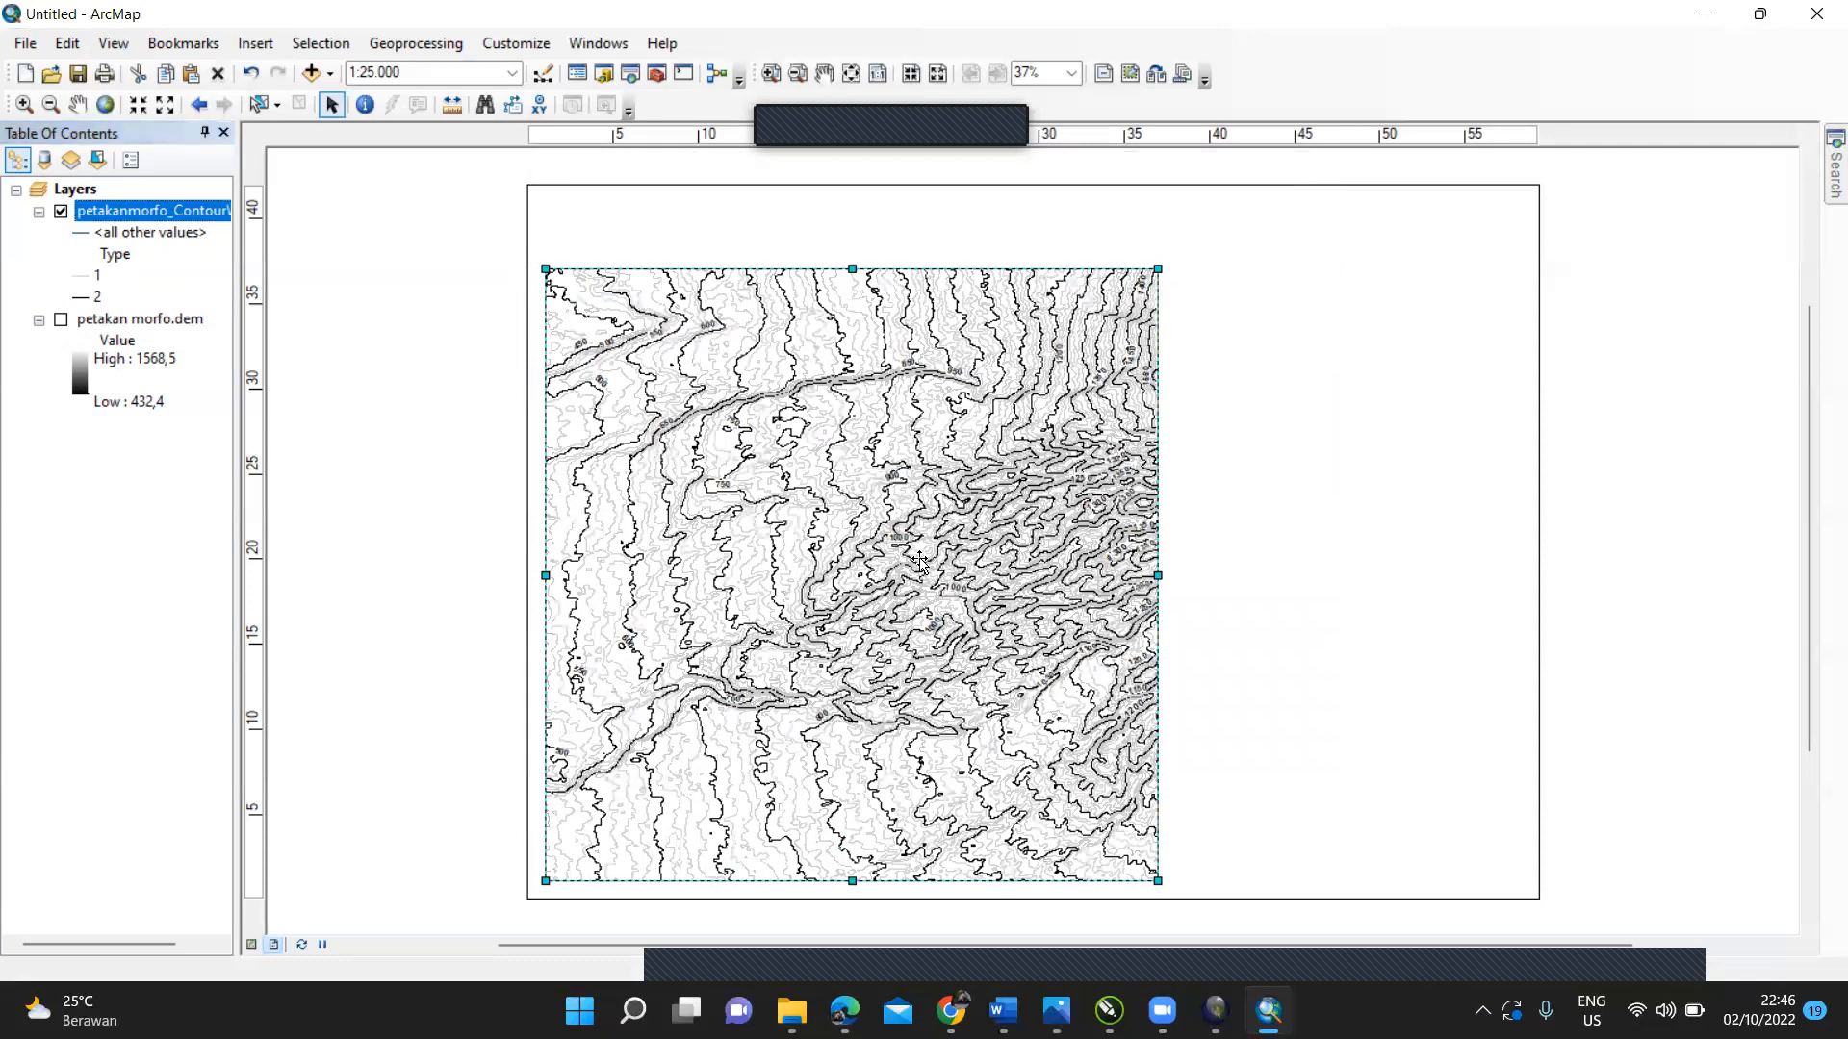
Step: Move the map data frame up and slightly right so it sits inside the page's upper-left corner
drag(922, 508, 922, 495)
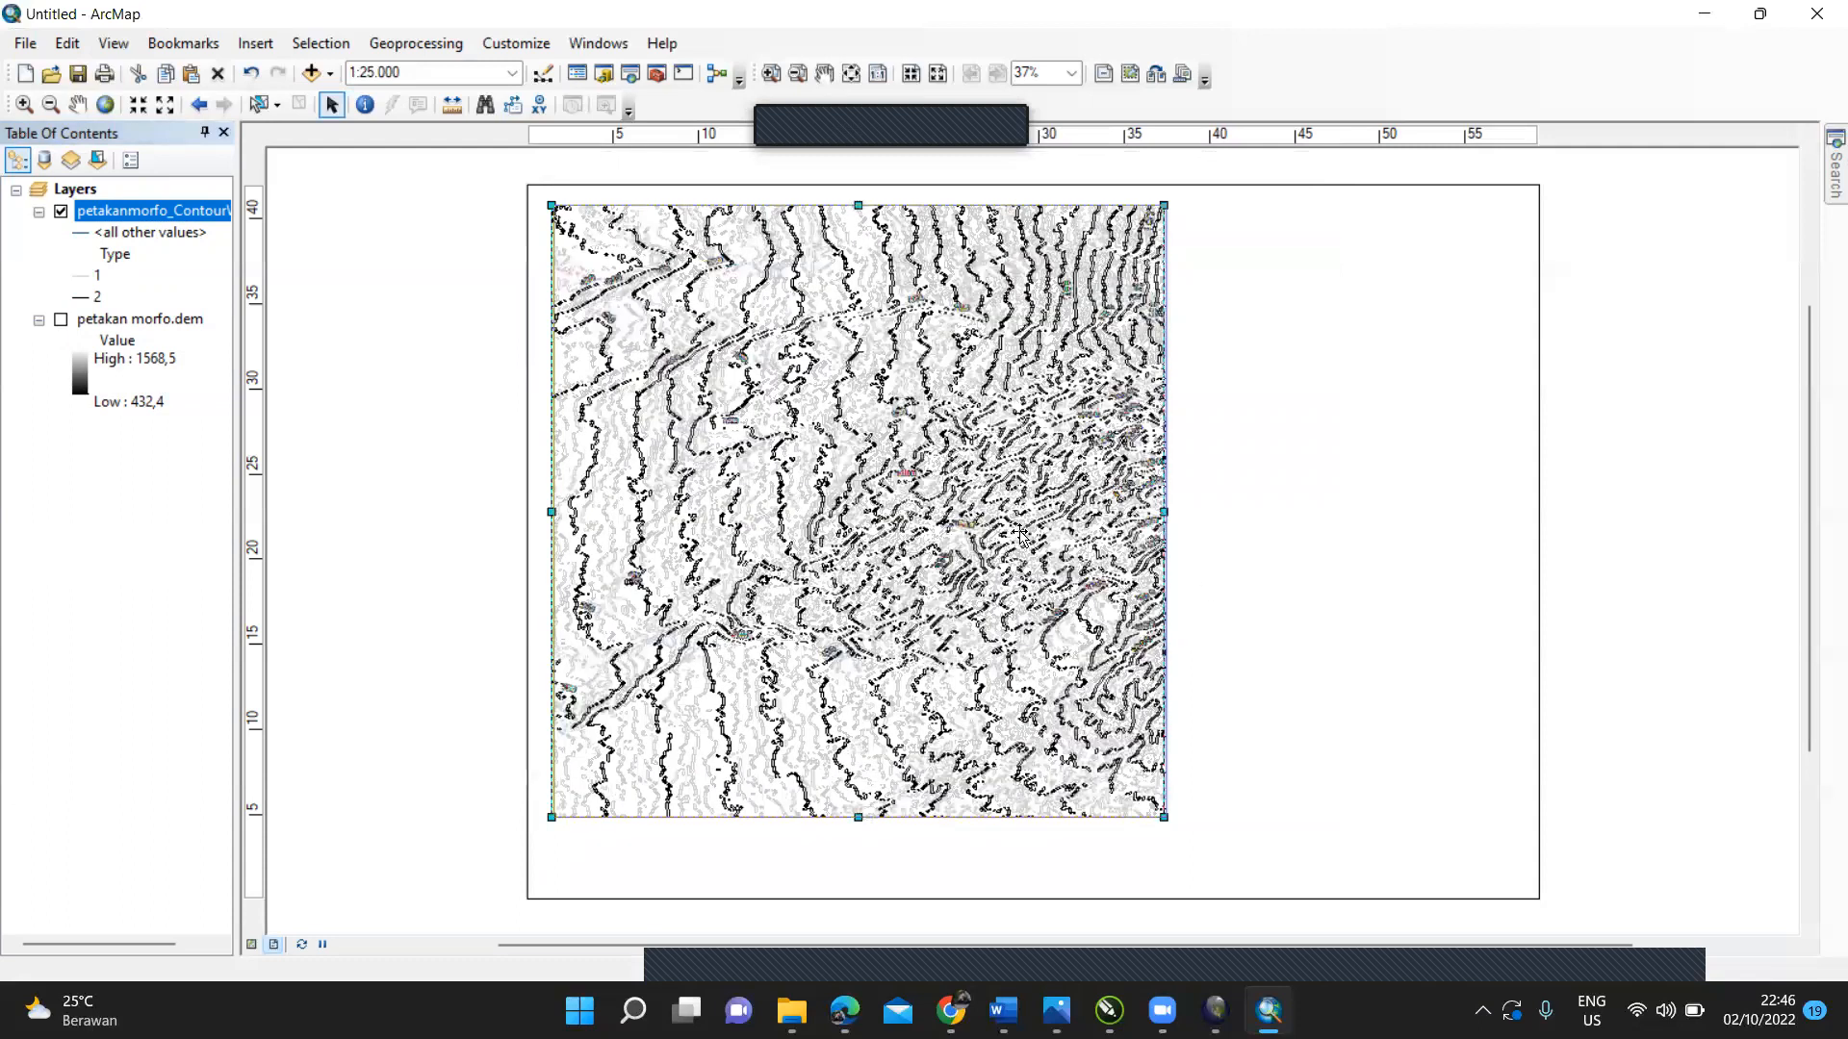
drag(1020, 535, 1028, 535)
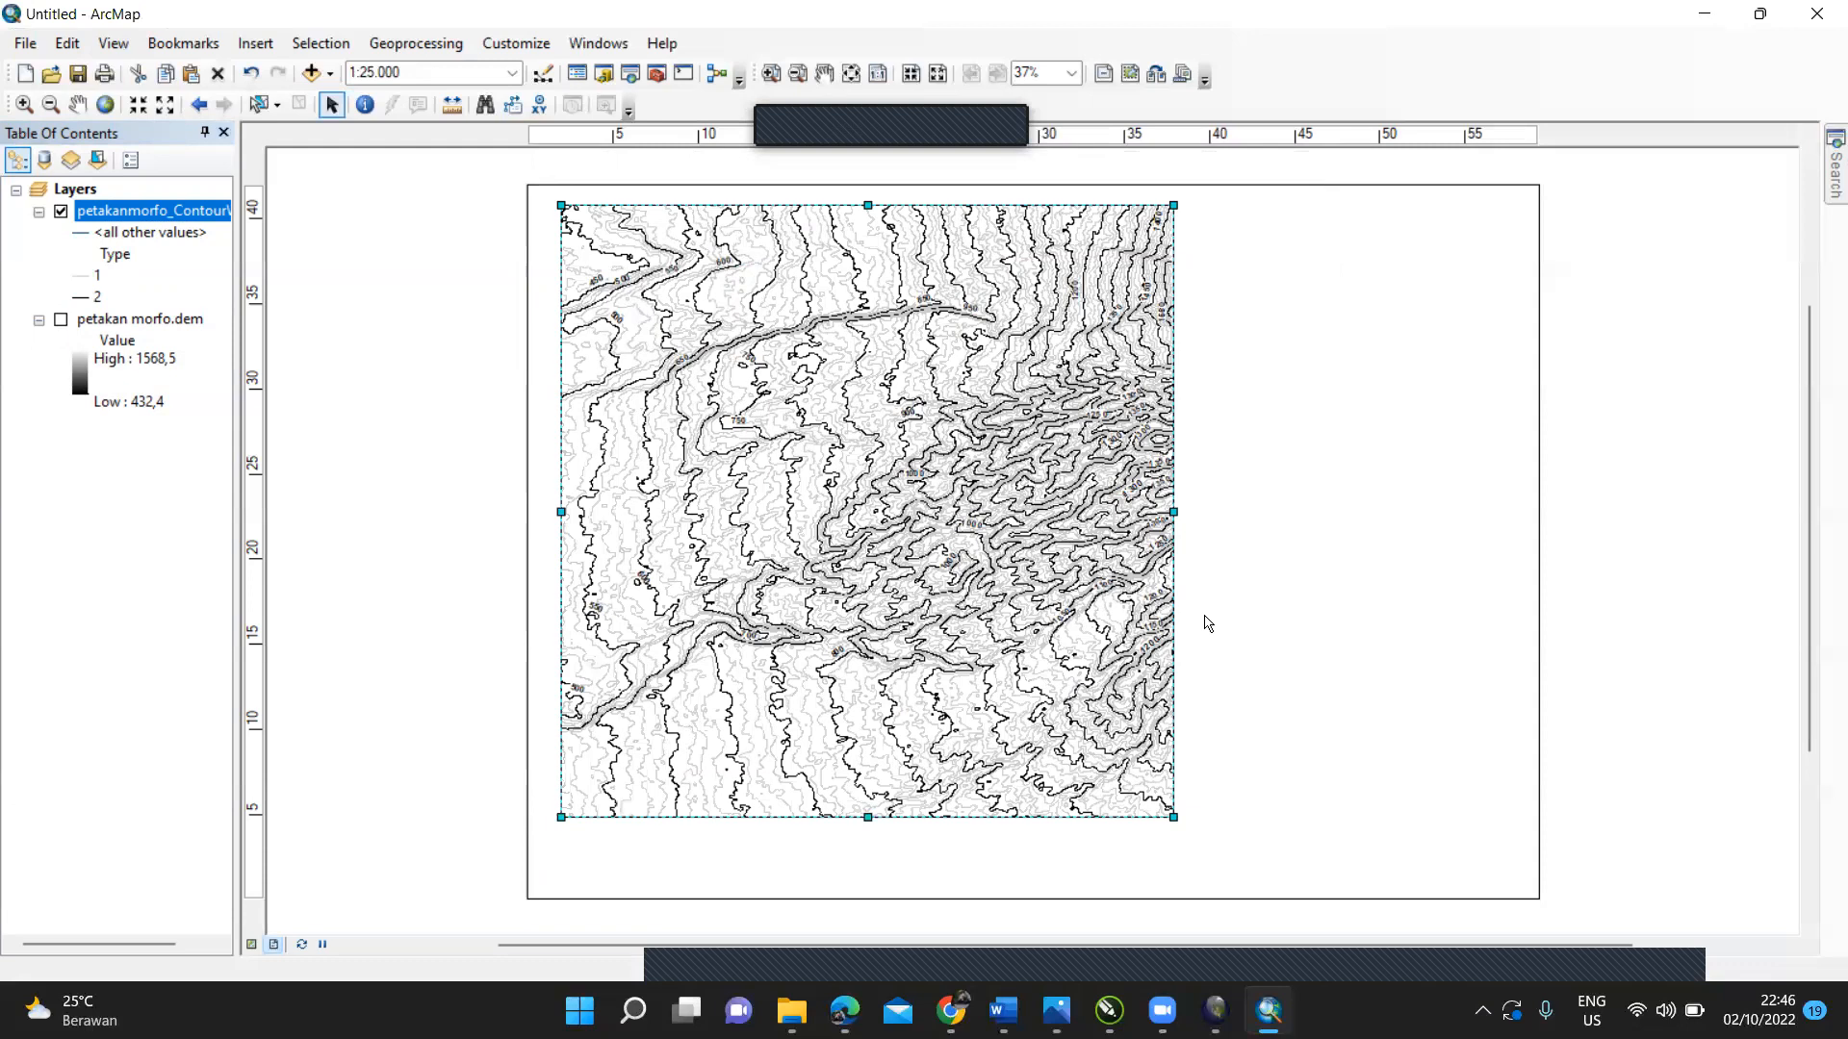
scroll(1050, 599, up, 1)
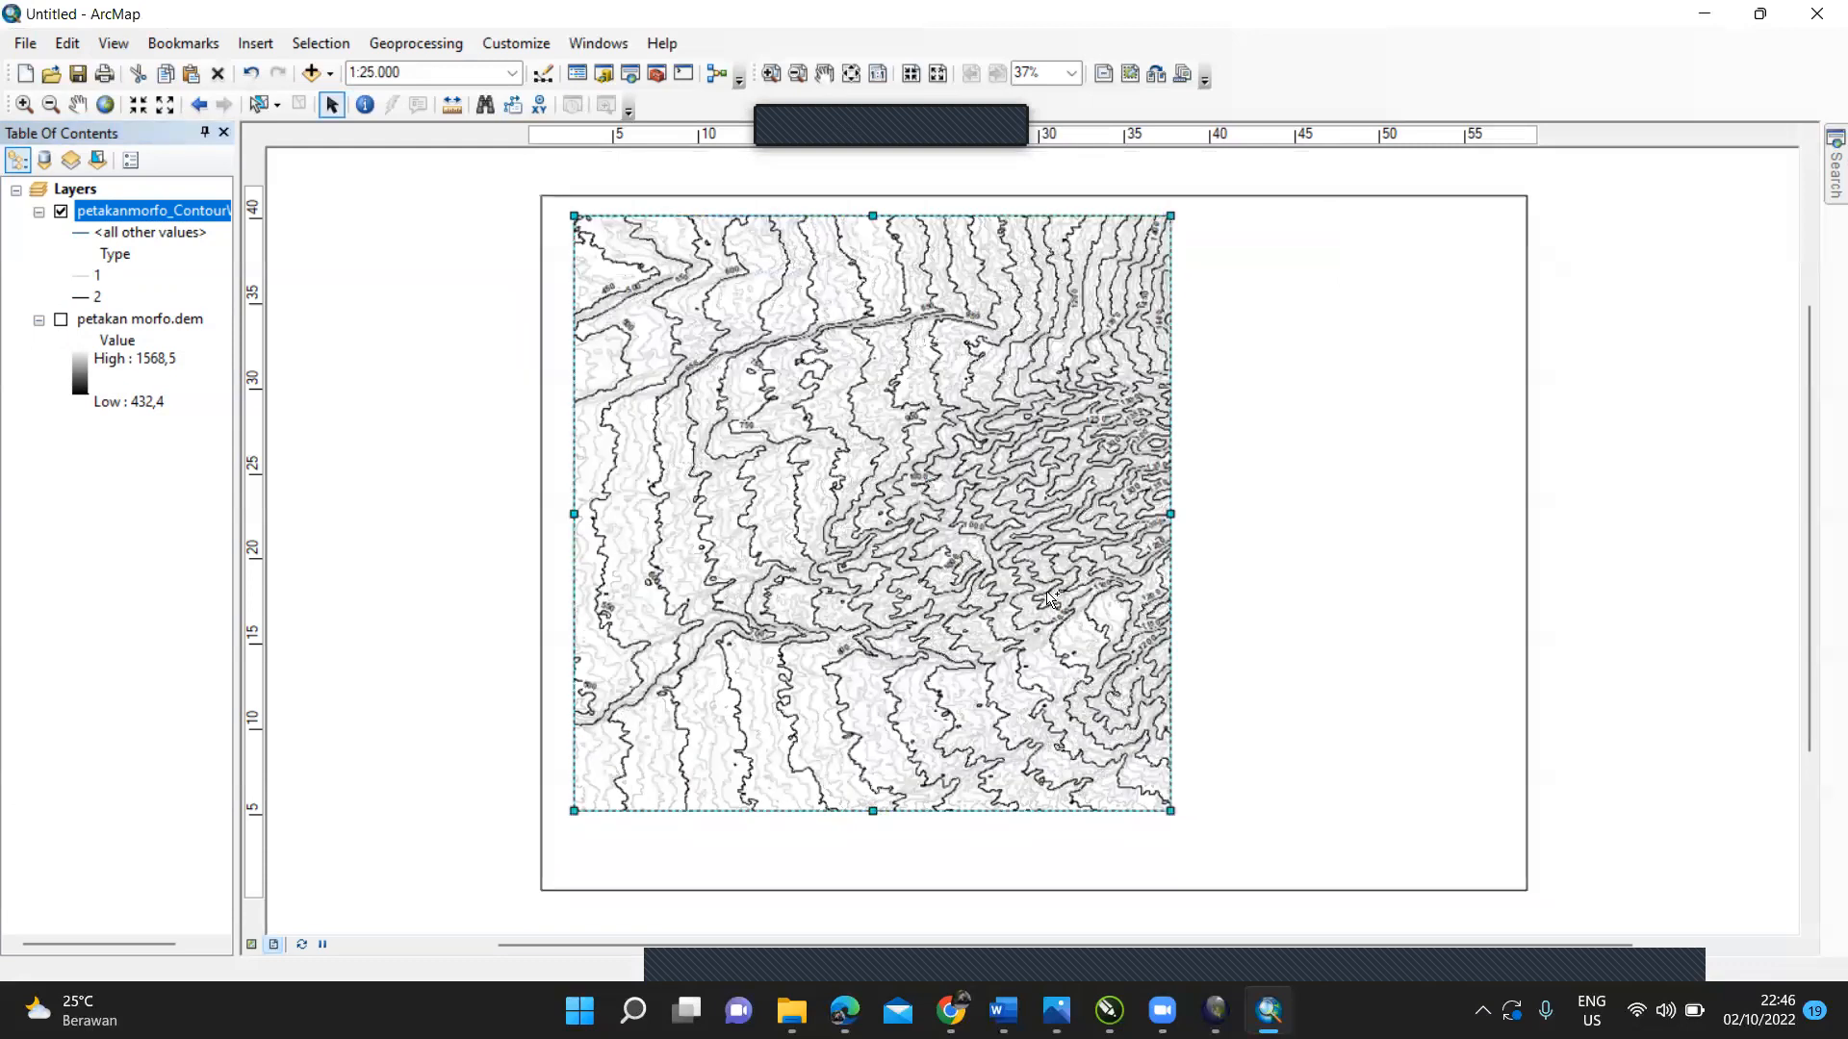
scroll(1051, 599, down, 1)
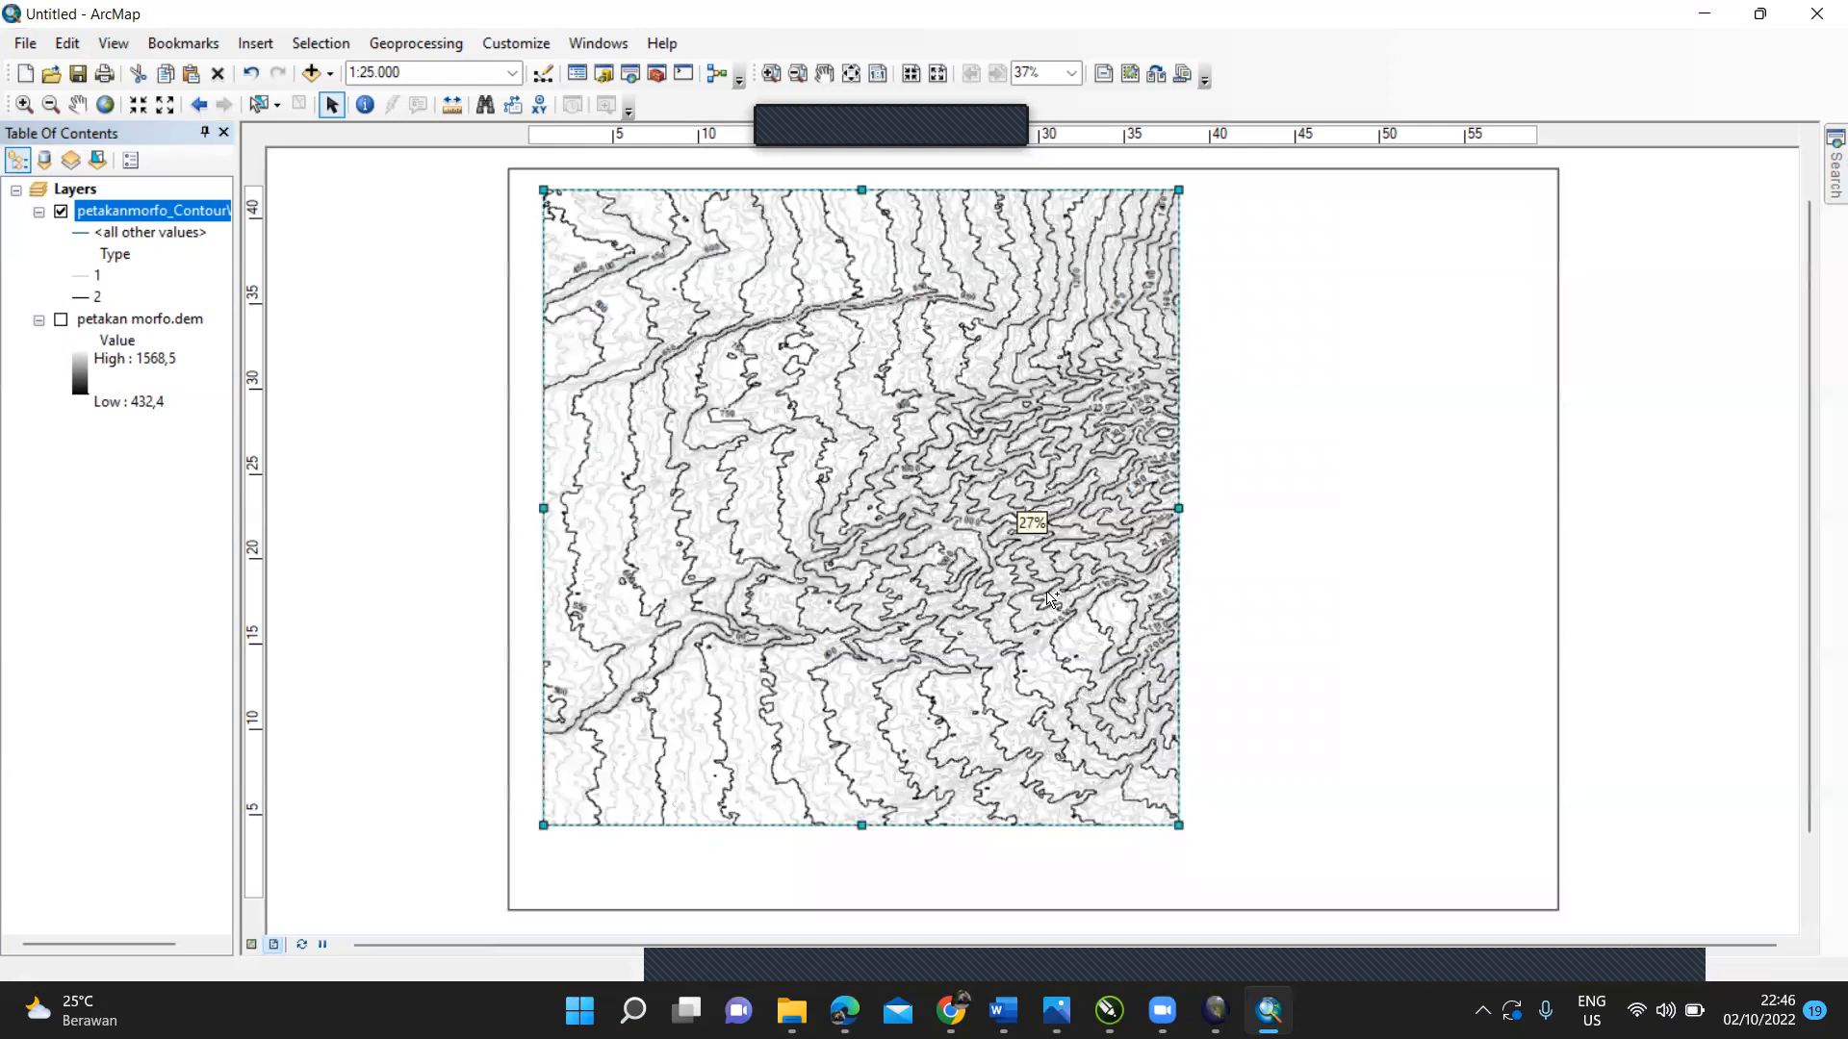
scroll(1051, 600, down, 1)
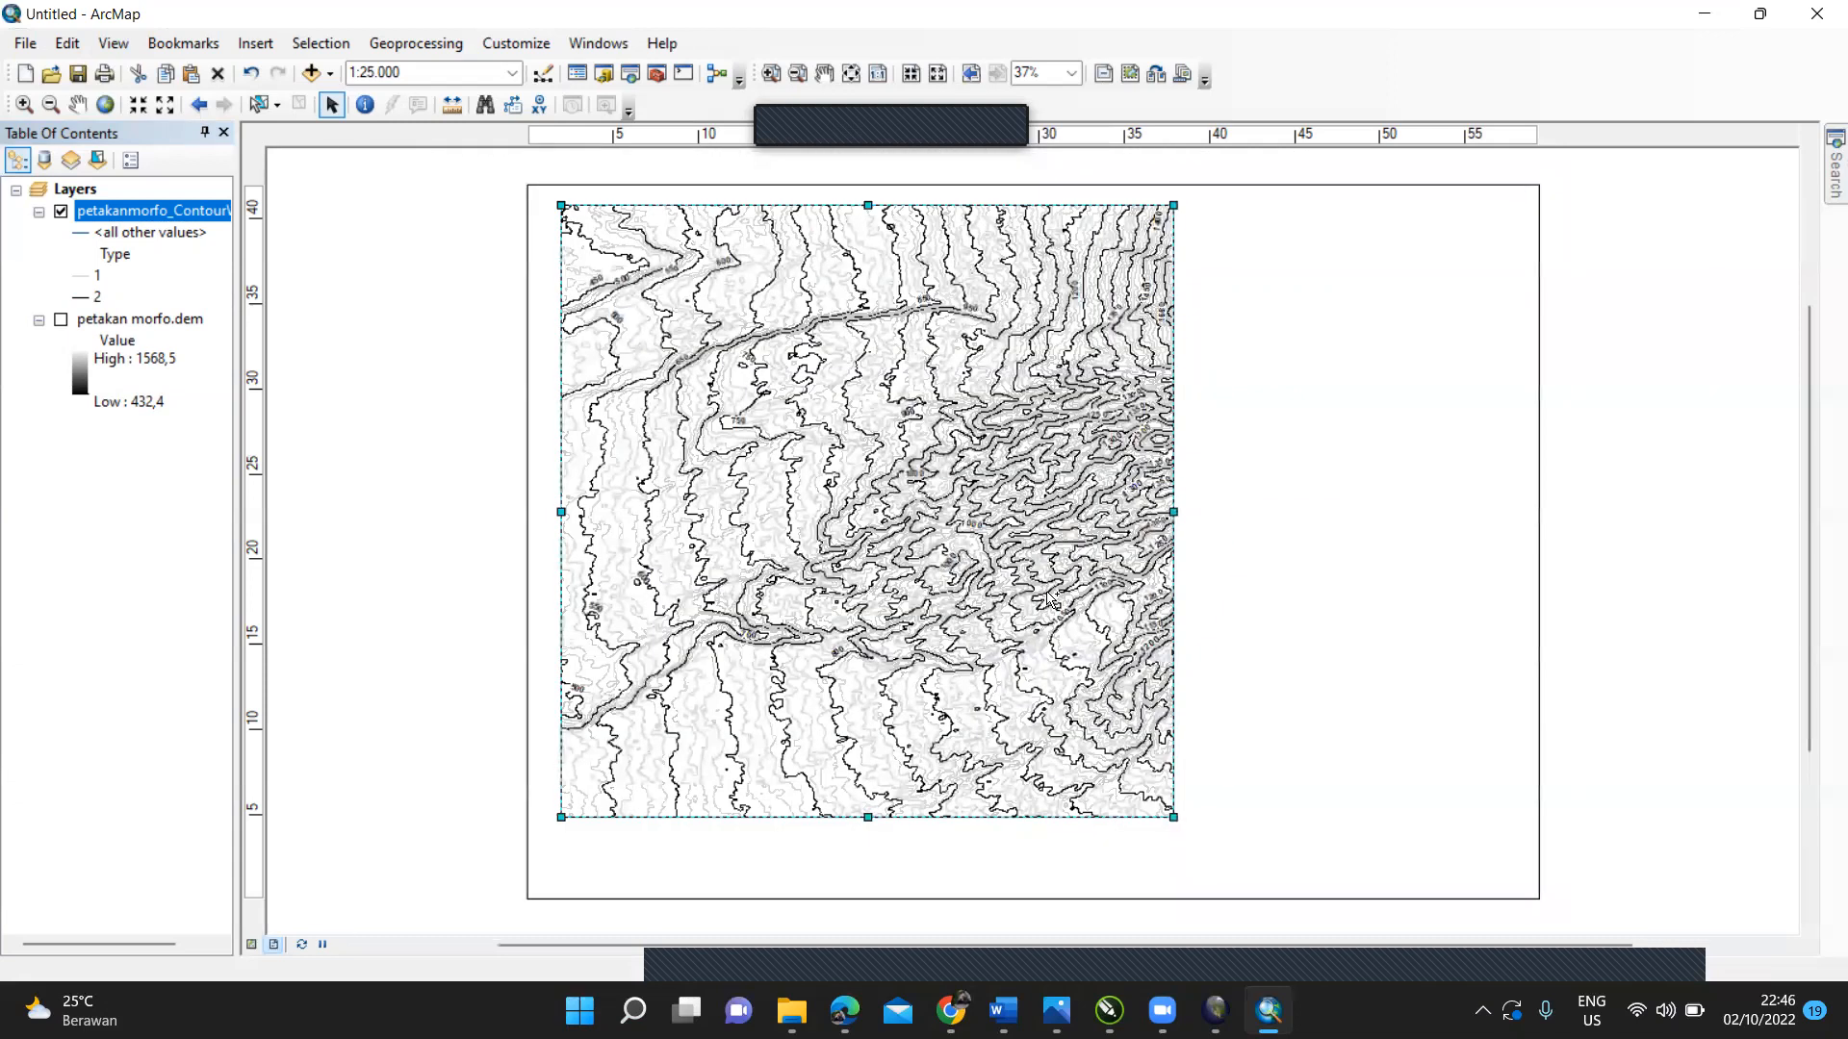
scroll(1051, 600, down, 1)
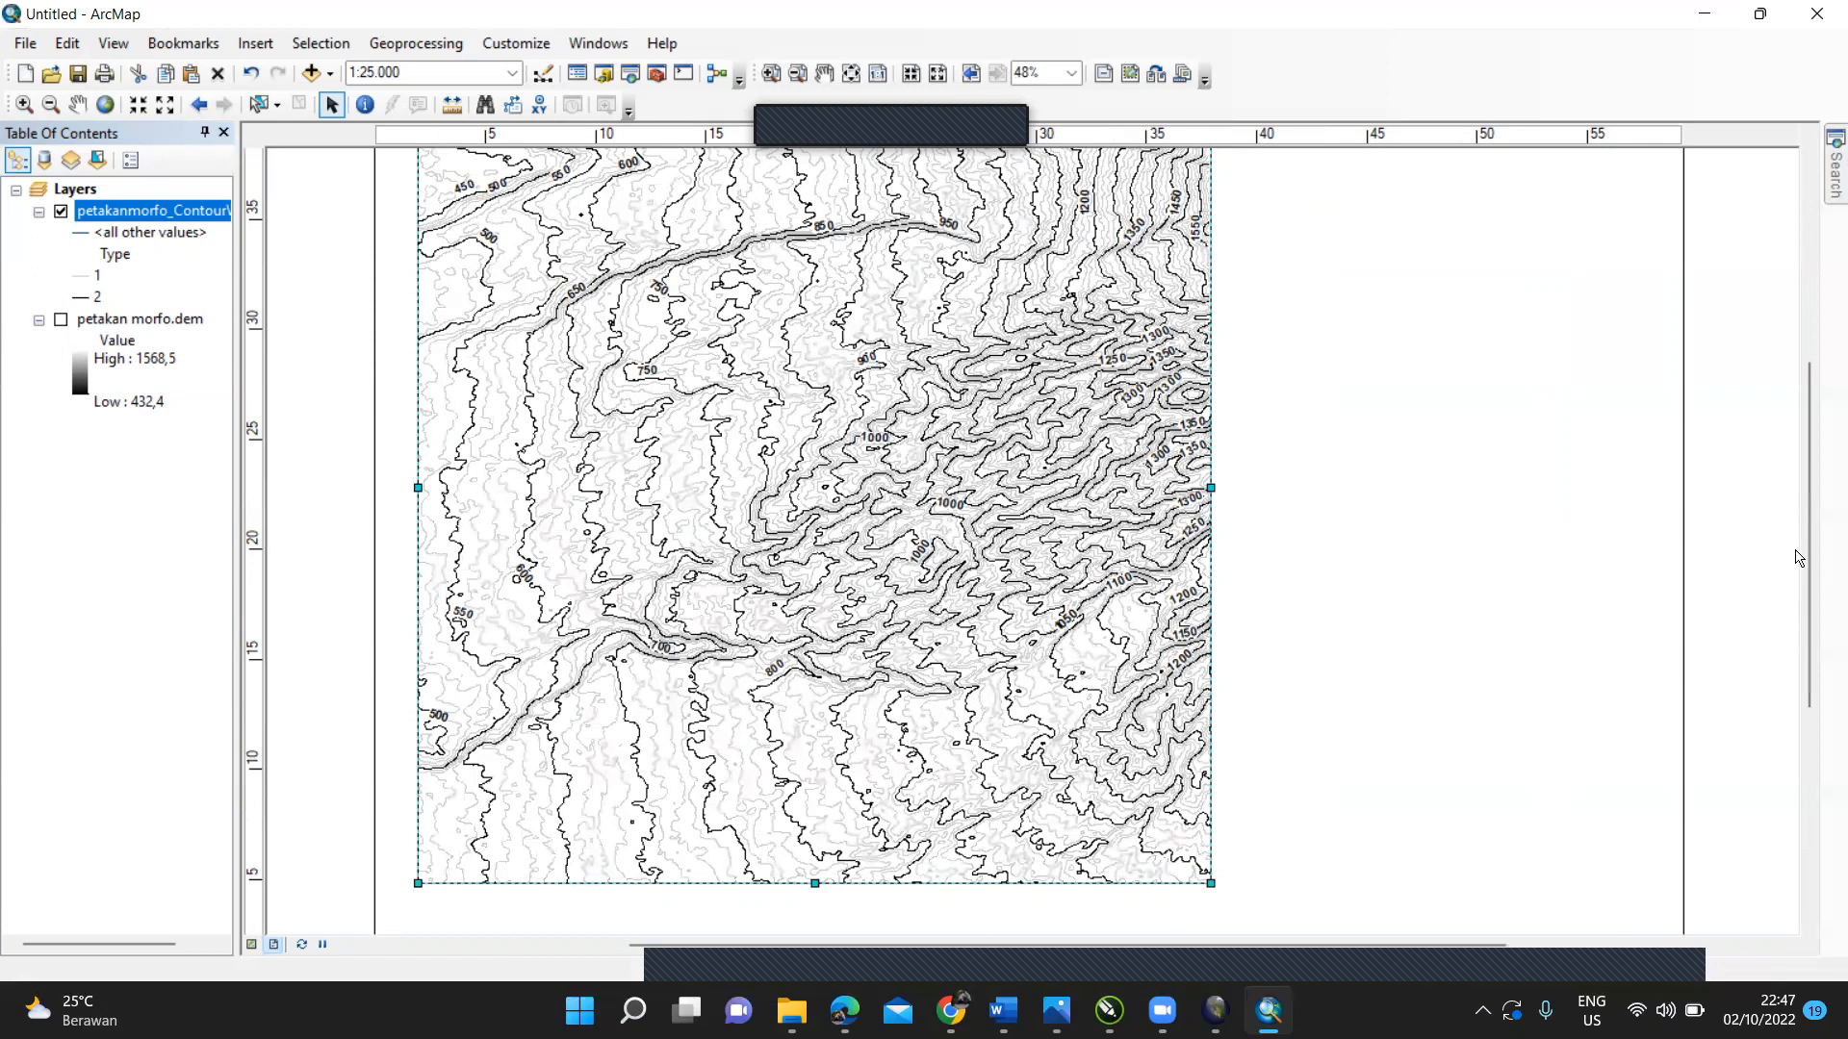
drag(1800, 558, 1819, 468)
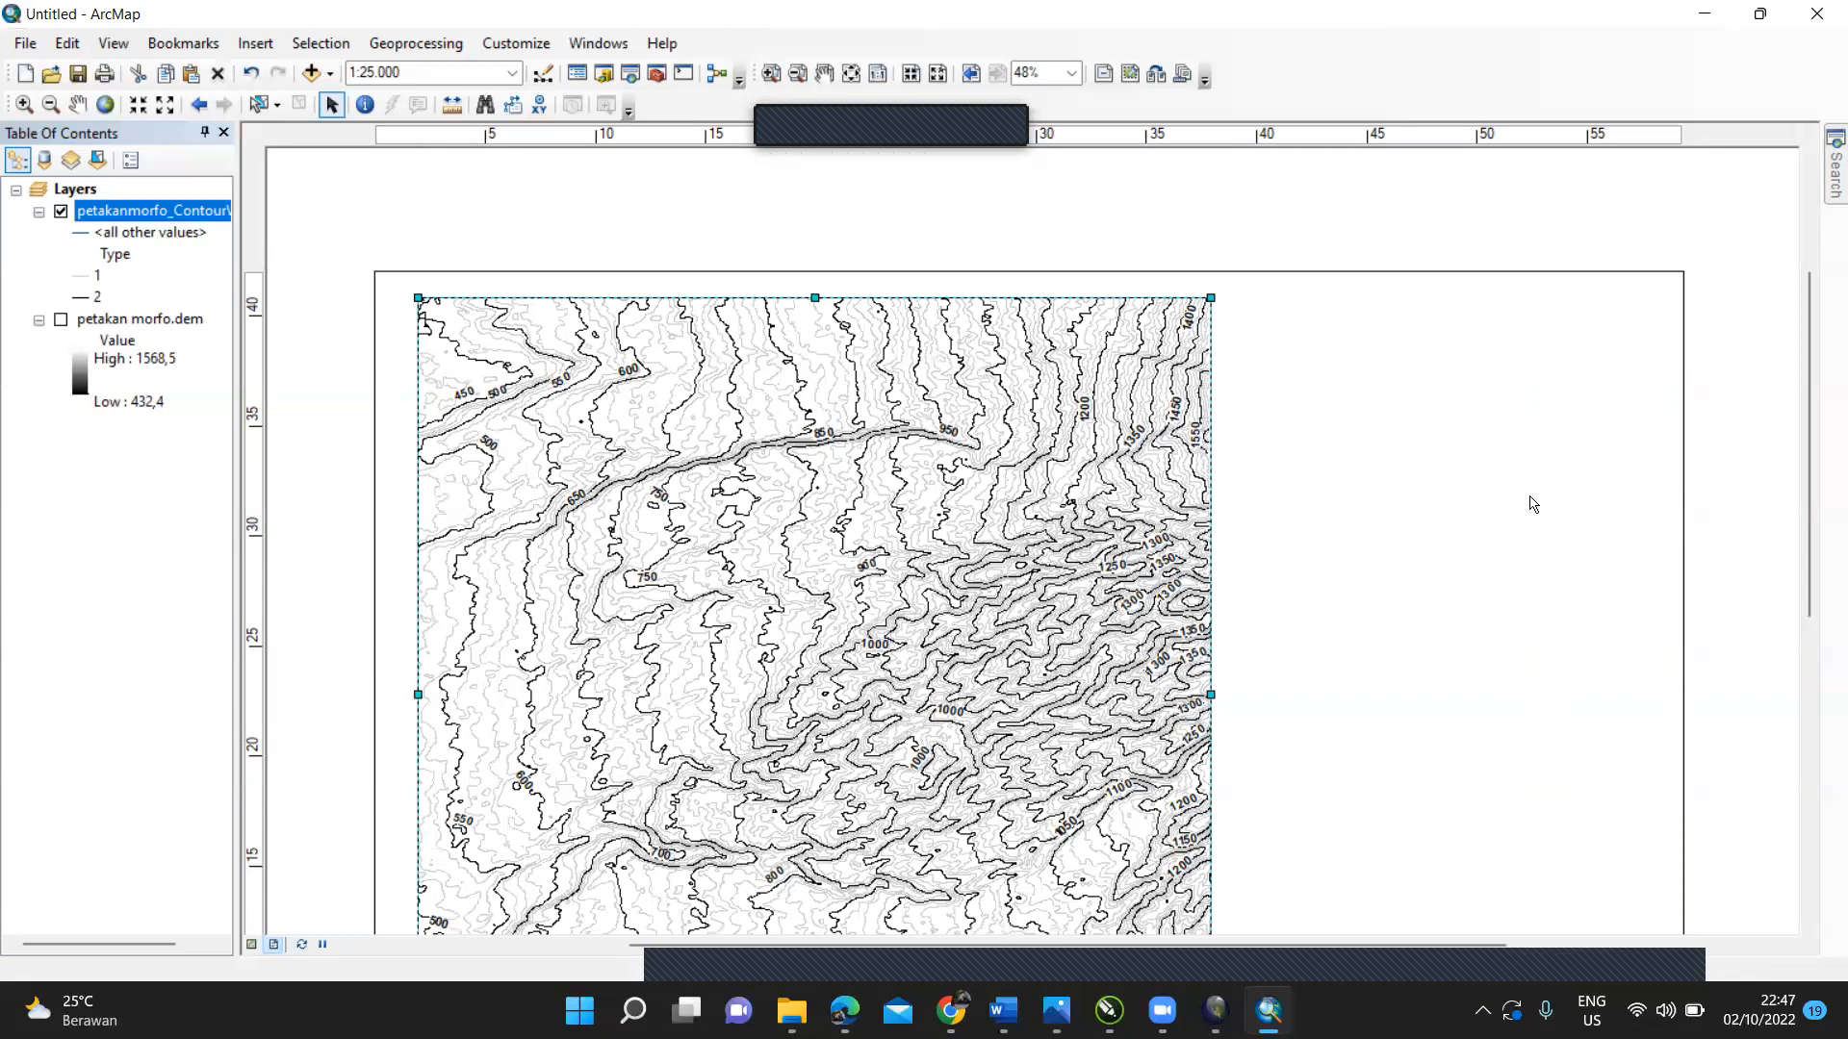
Step: Search the tools for "topo to raster" and open the Topo to Raster (3D Analyst) tool
click(1822, 190)
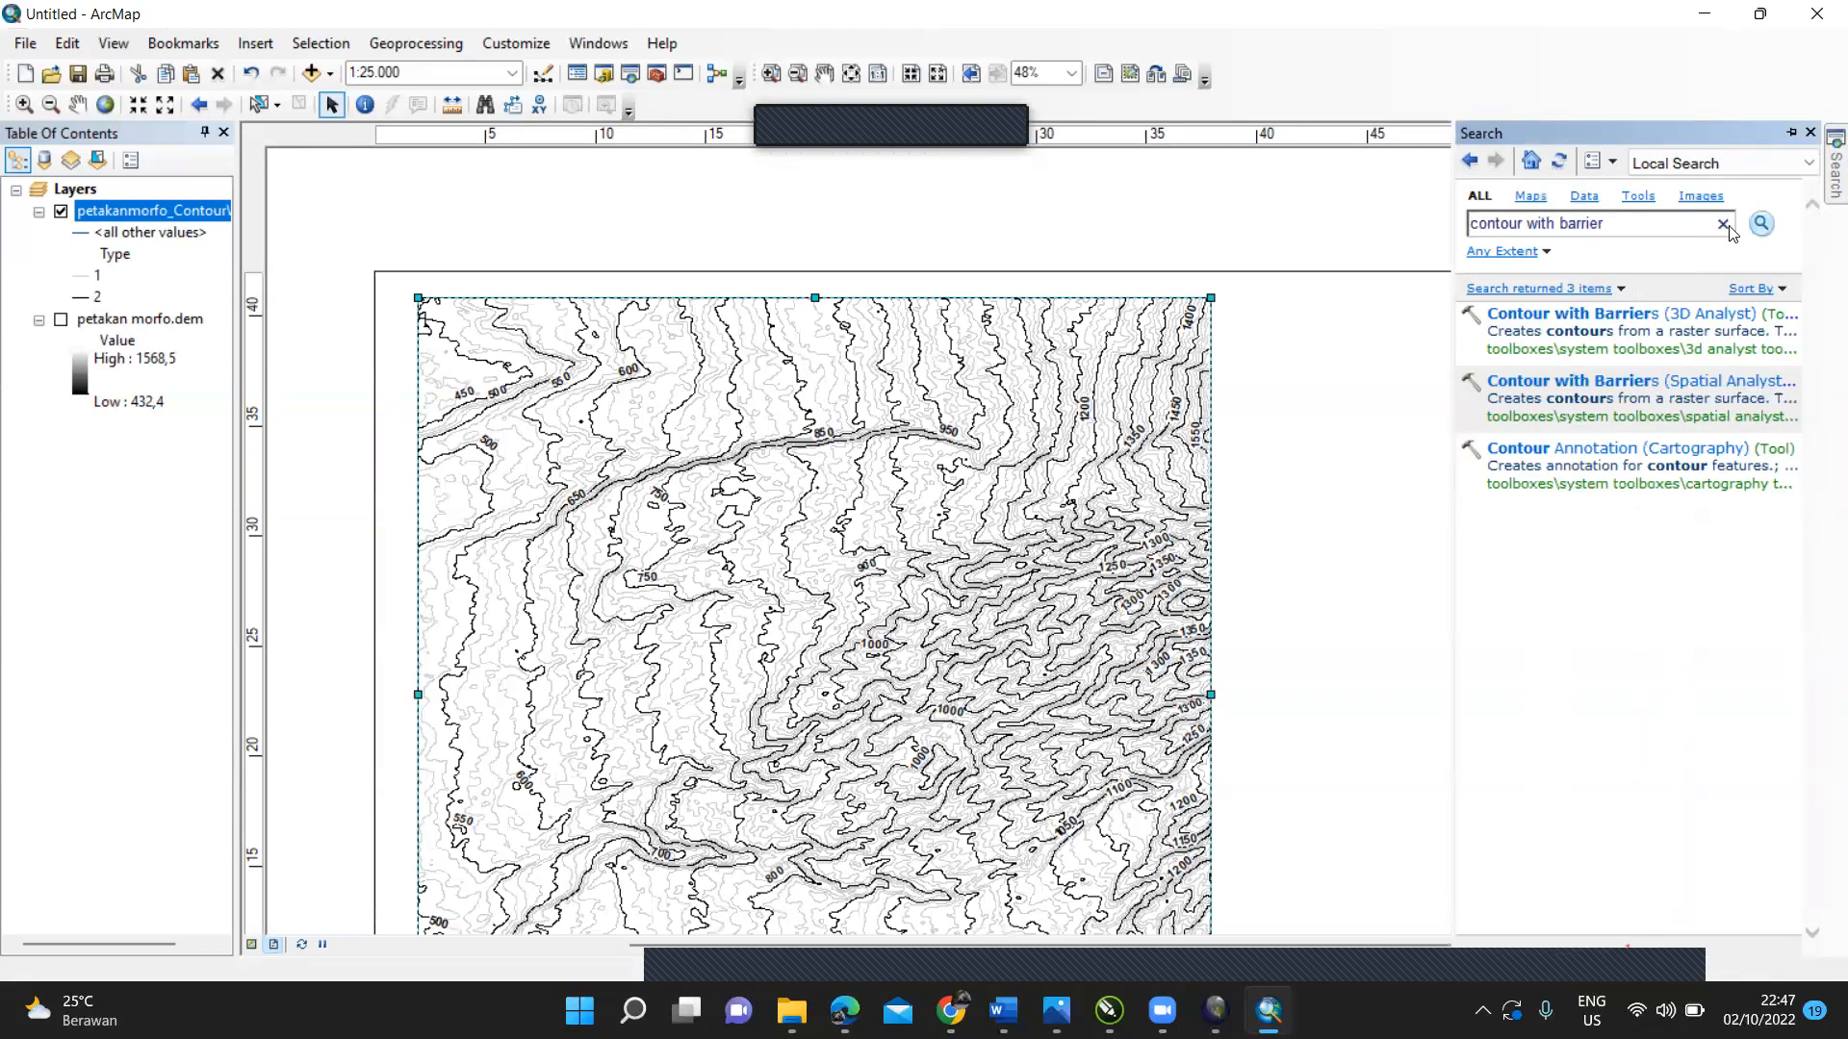
drag(1688, 223, 1470, 223)
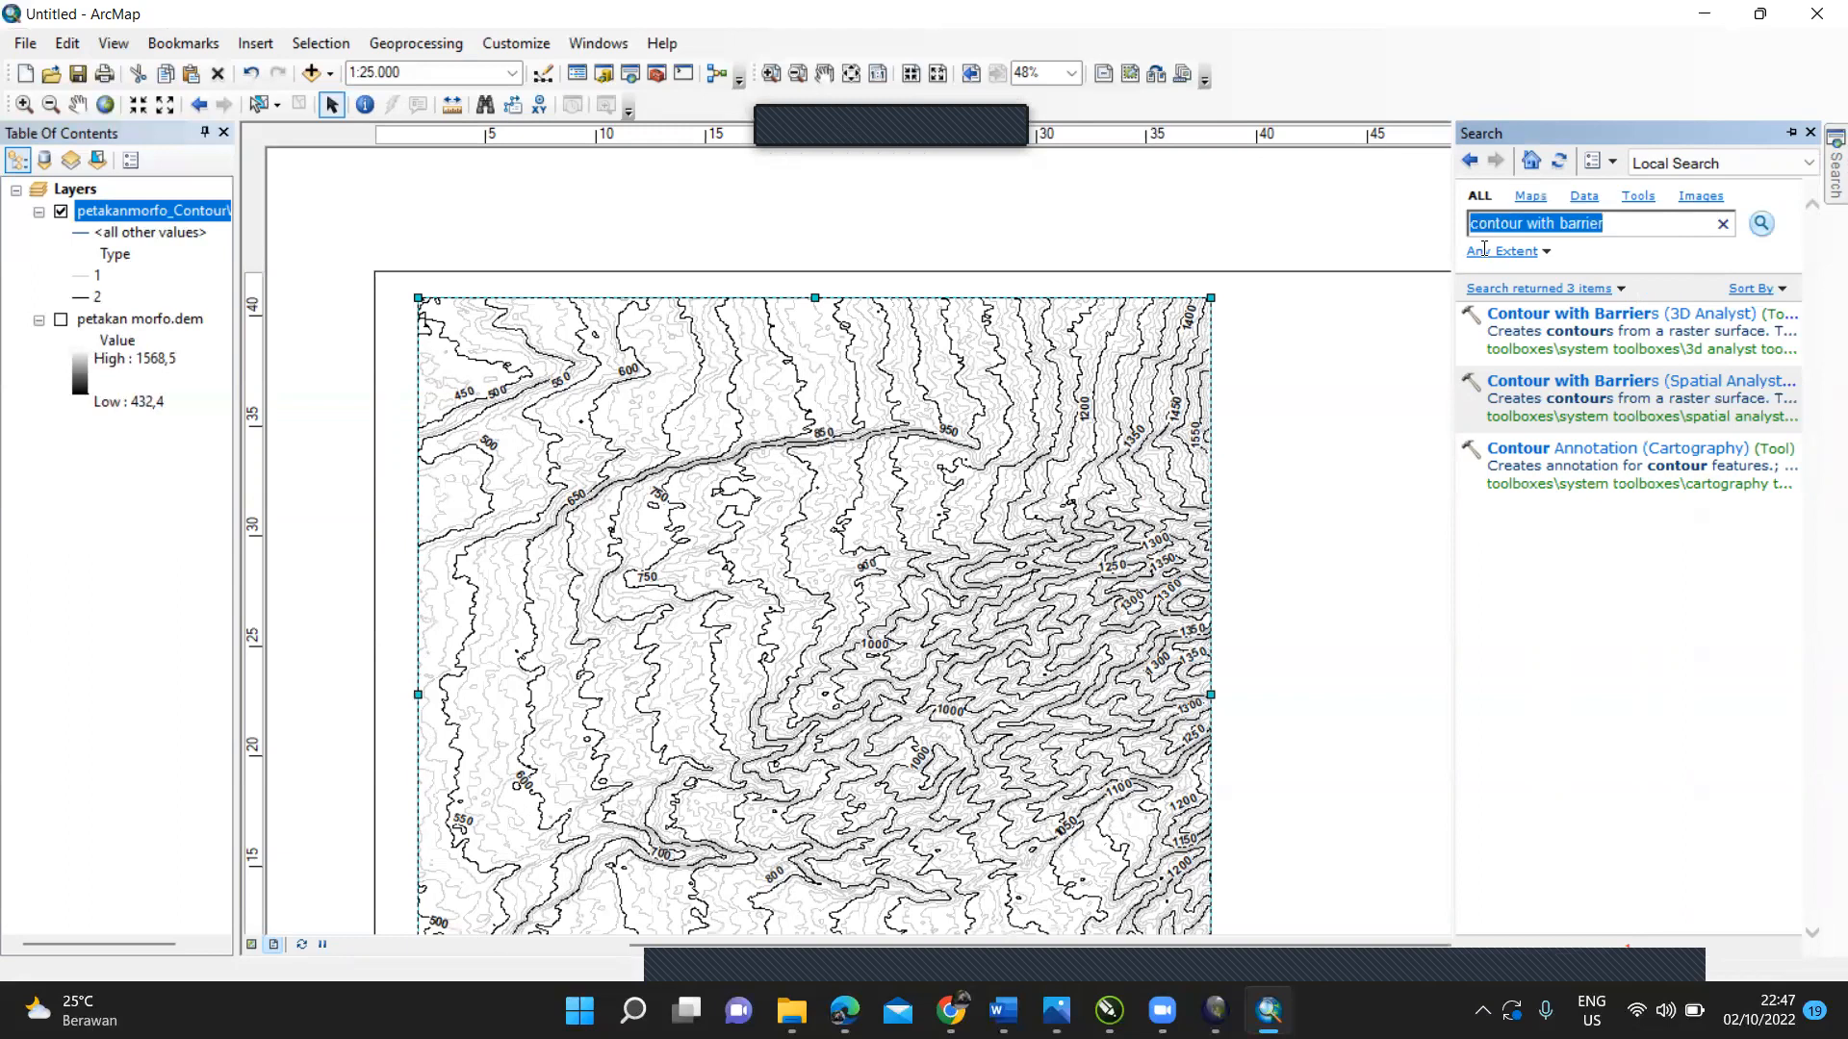
key(BackSpace)
text(topo to raster)
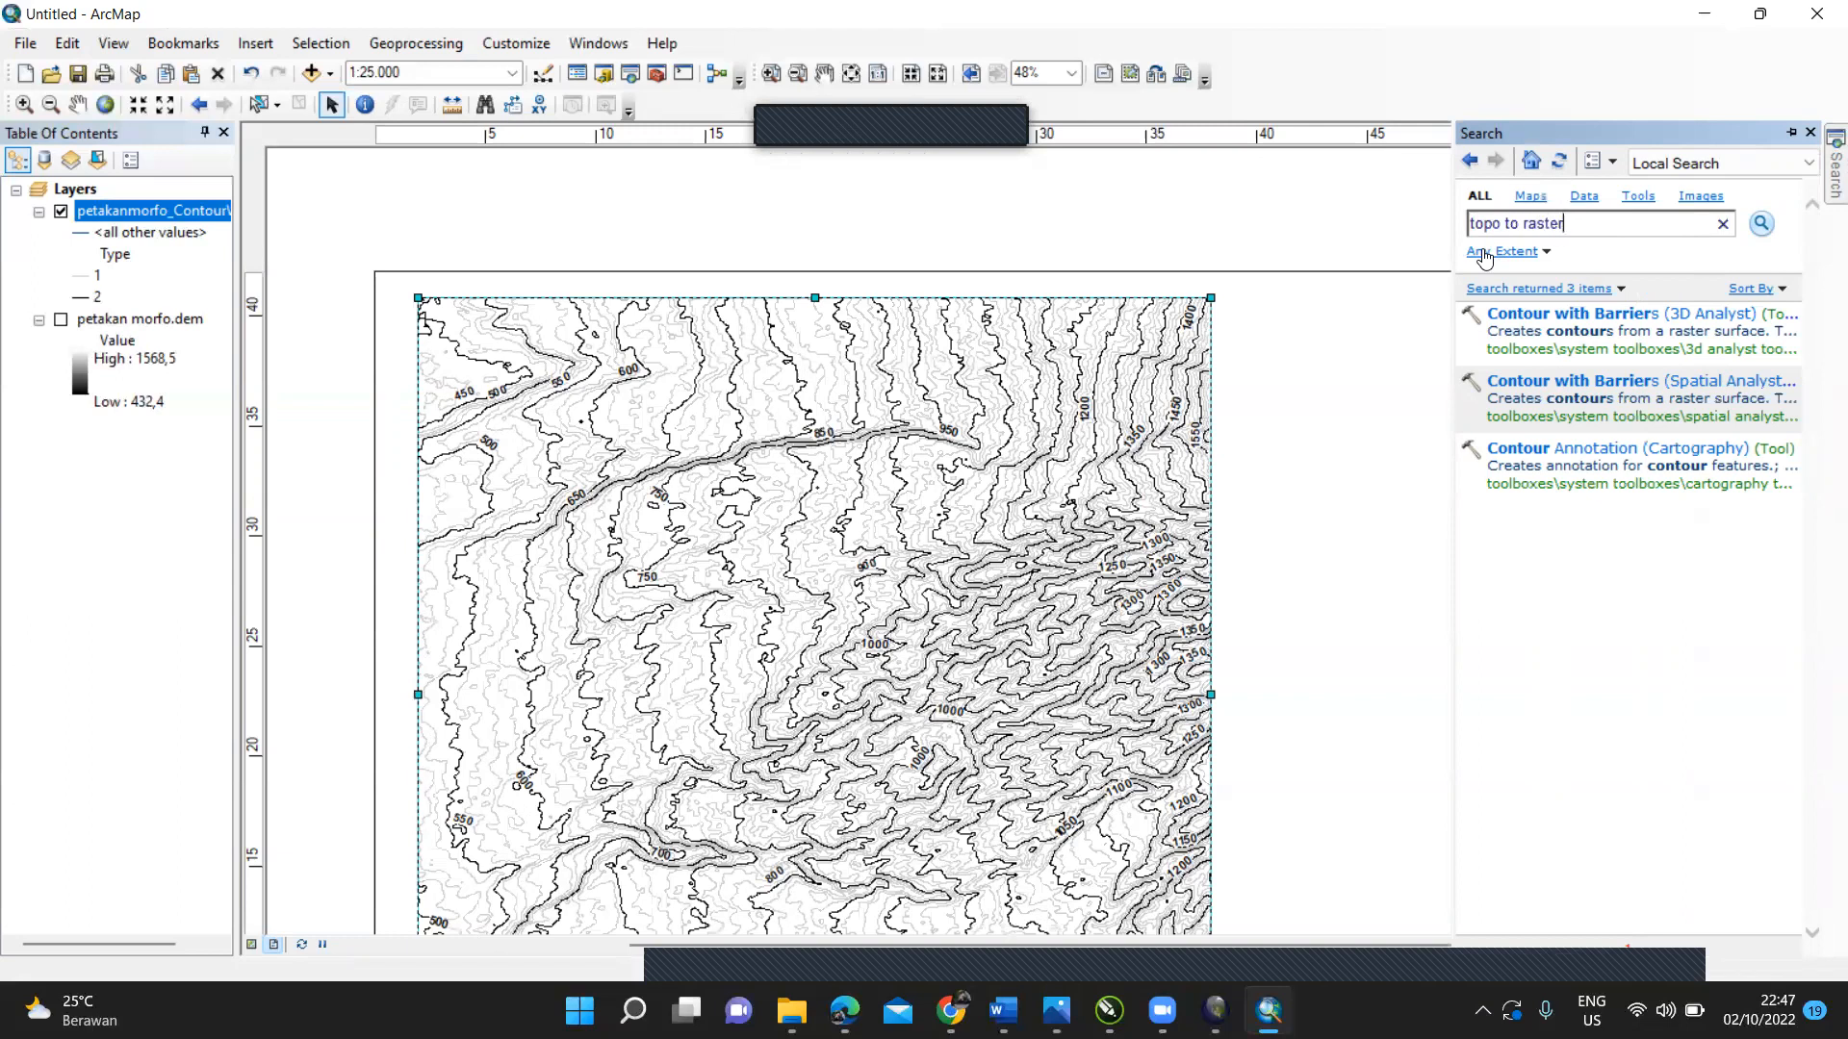
key(Return)
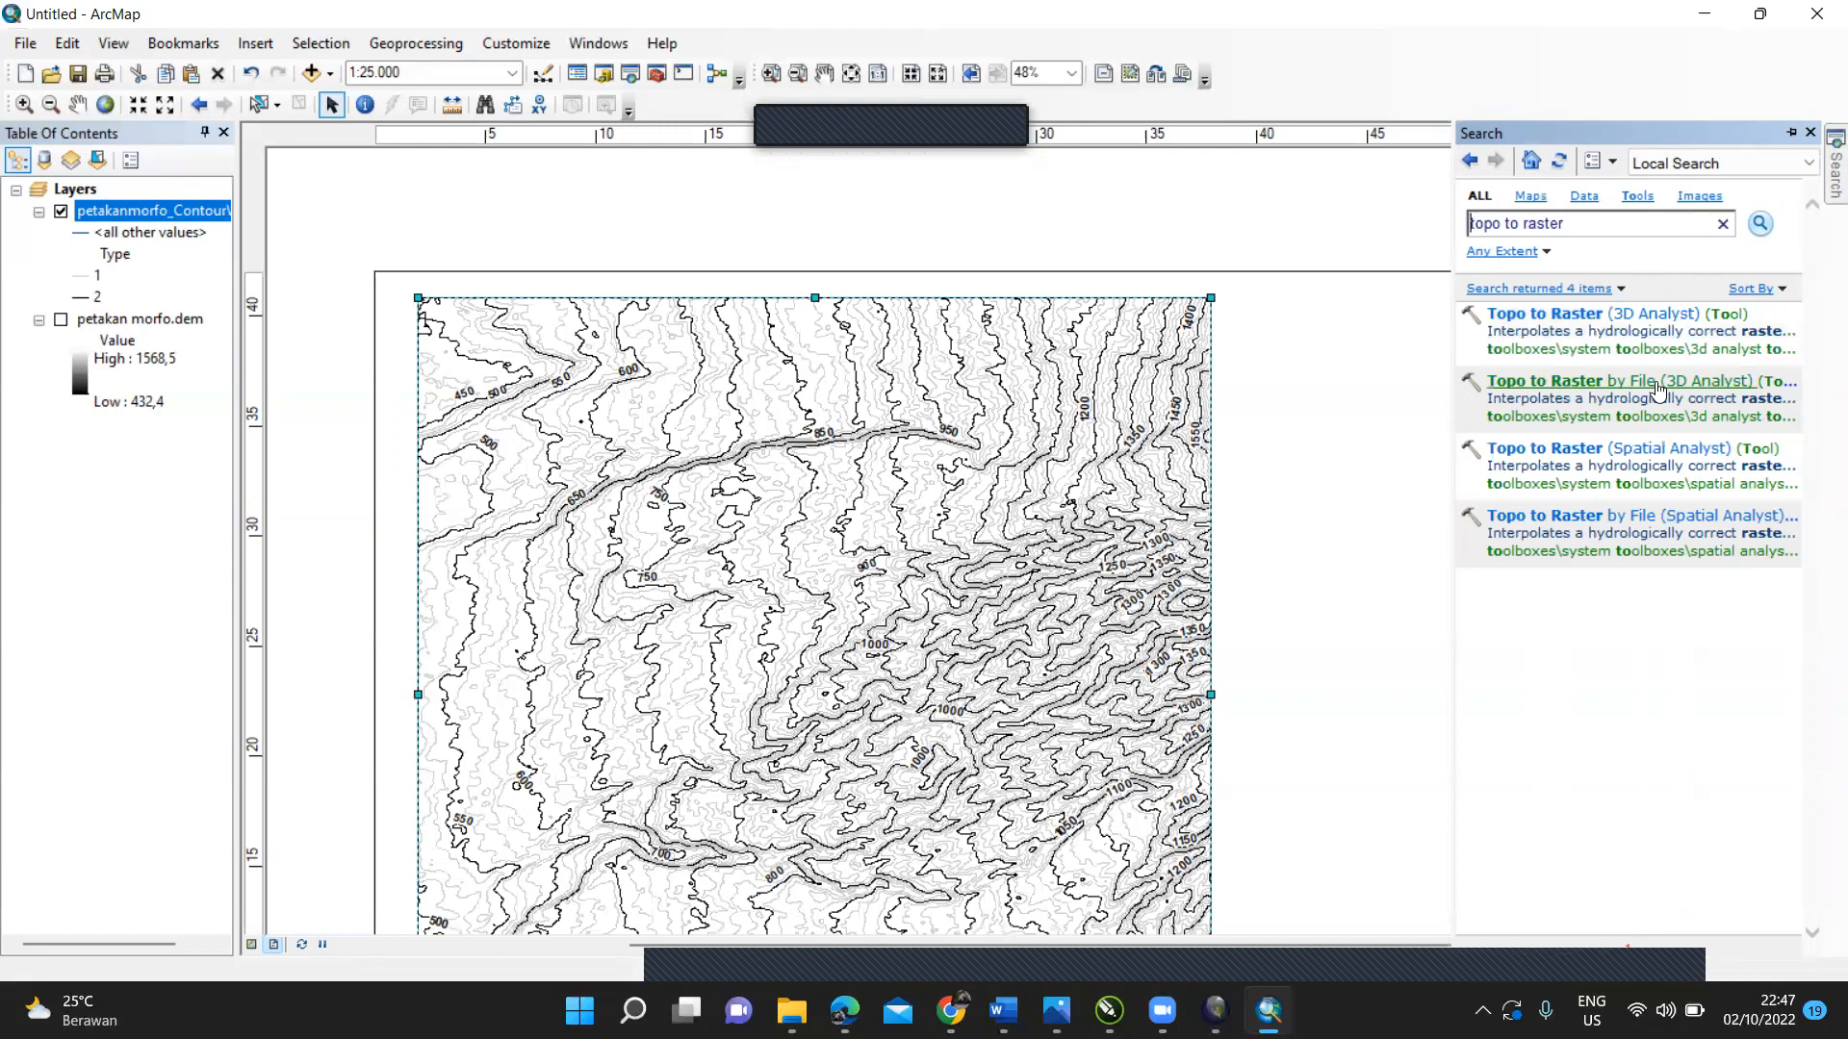
click(1682, 315)
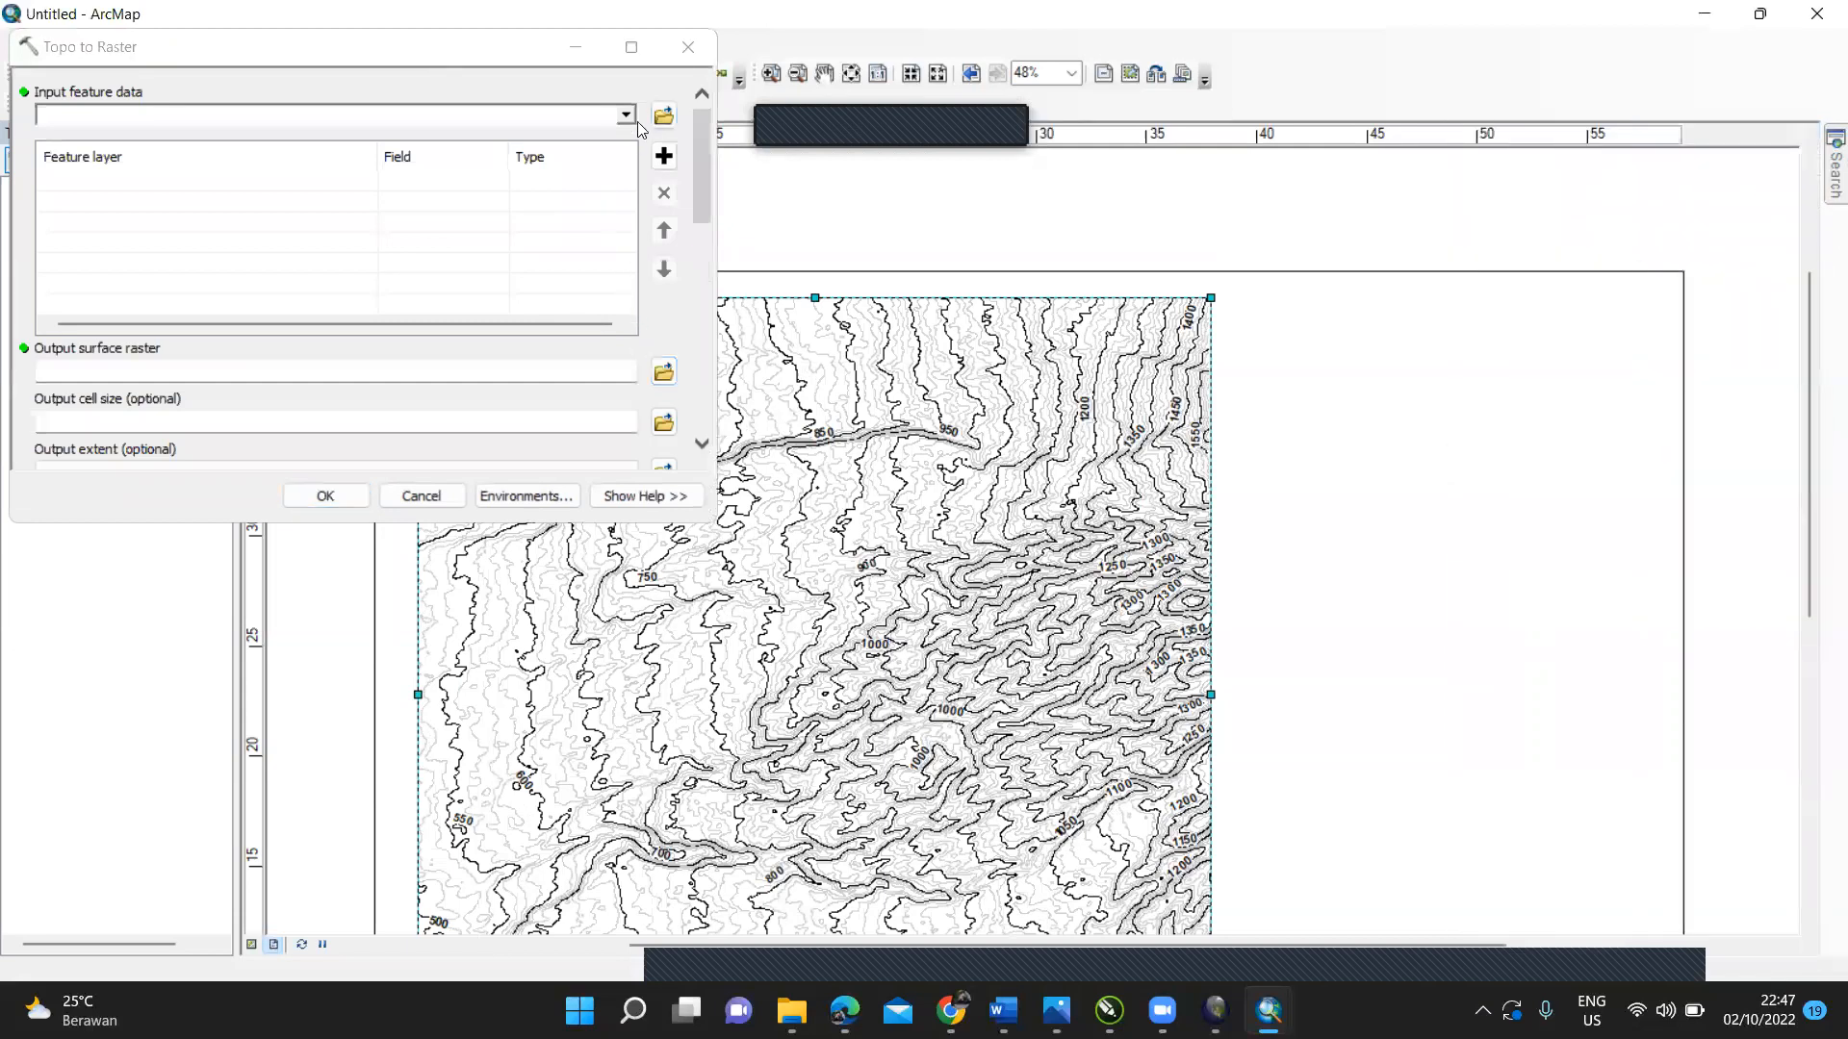
Step: Run Topo to Raster with petakanmorfo_ContourWithBarr as the input feature data, keeping the default output raster and cell size
click(626, 115)
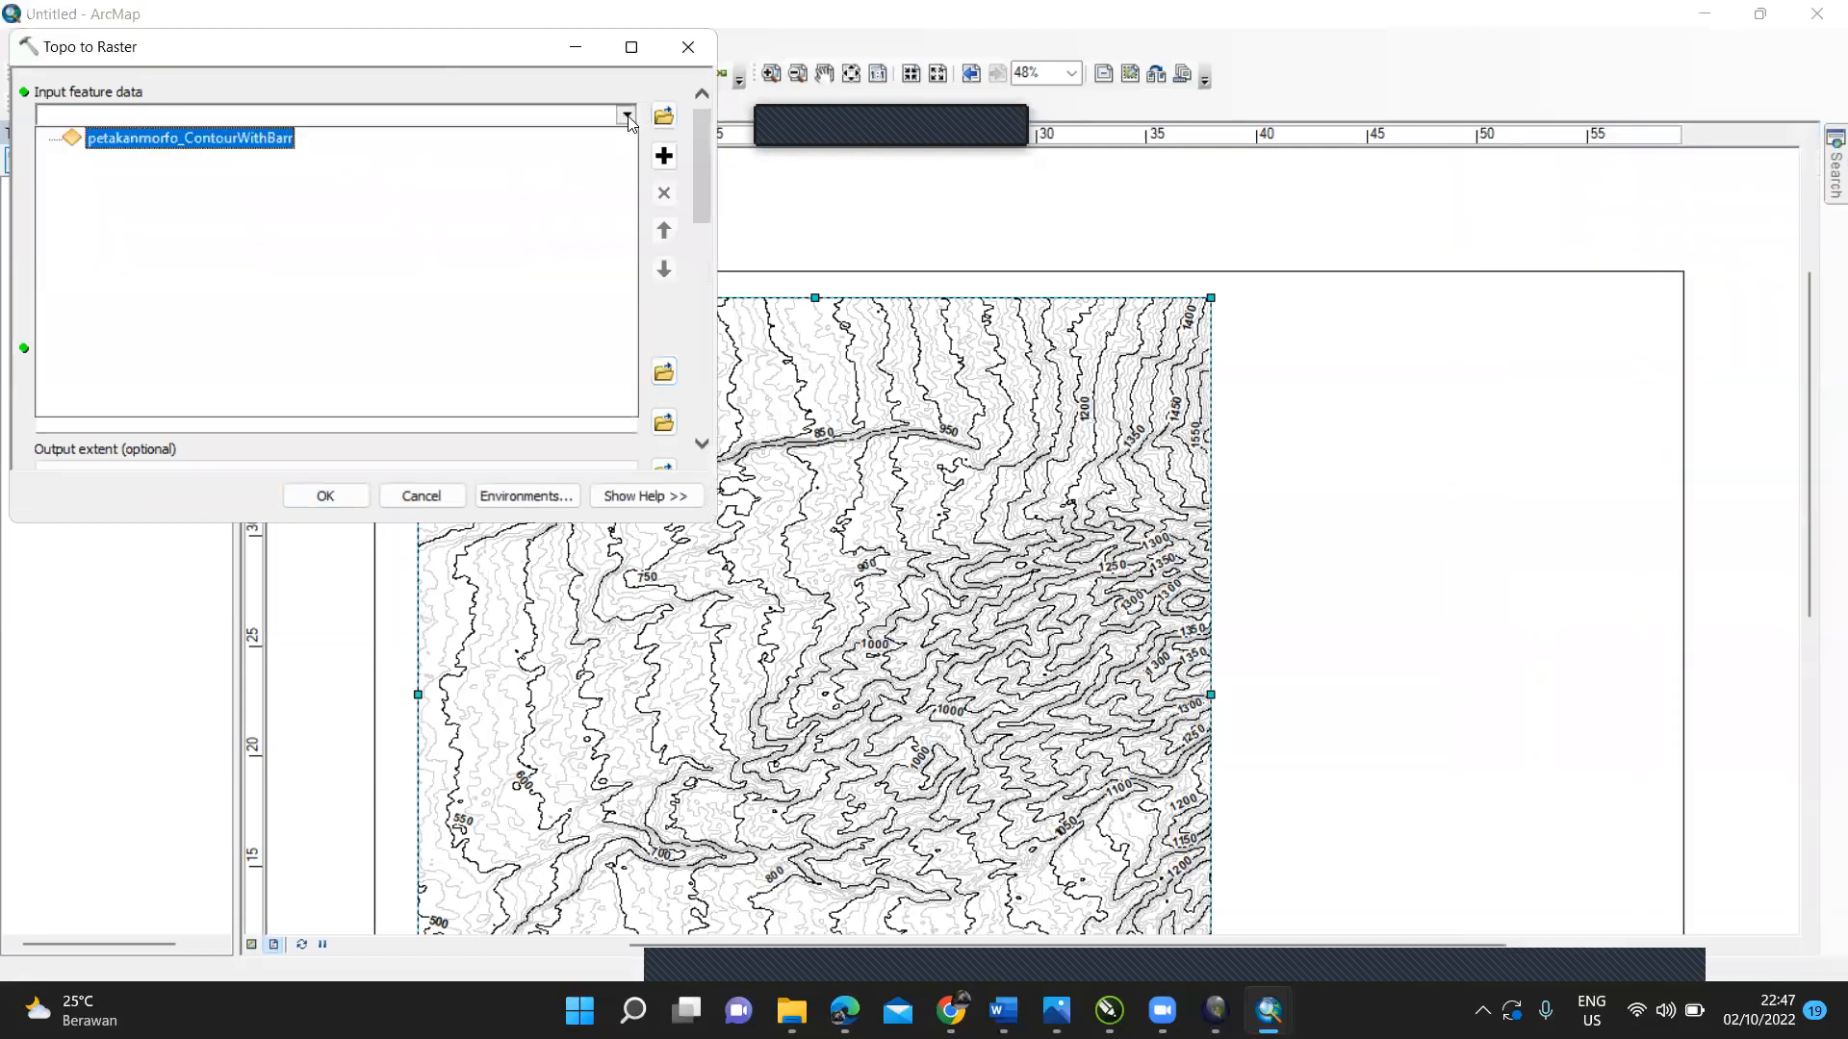
click(283, 145)
drag(707, 164, 708, 233)
mouse_move(710, 196)
mouse_down()
mouse_move(710, 163)
mouse_move(723, 395)
mouse_move(702, 160)
mouse_move(675, 194)
mouse_up()
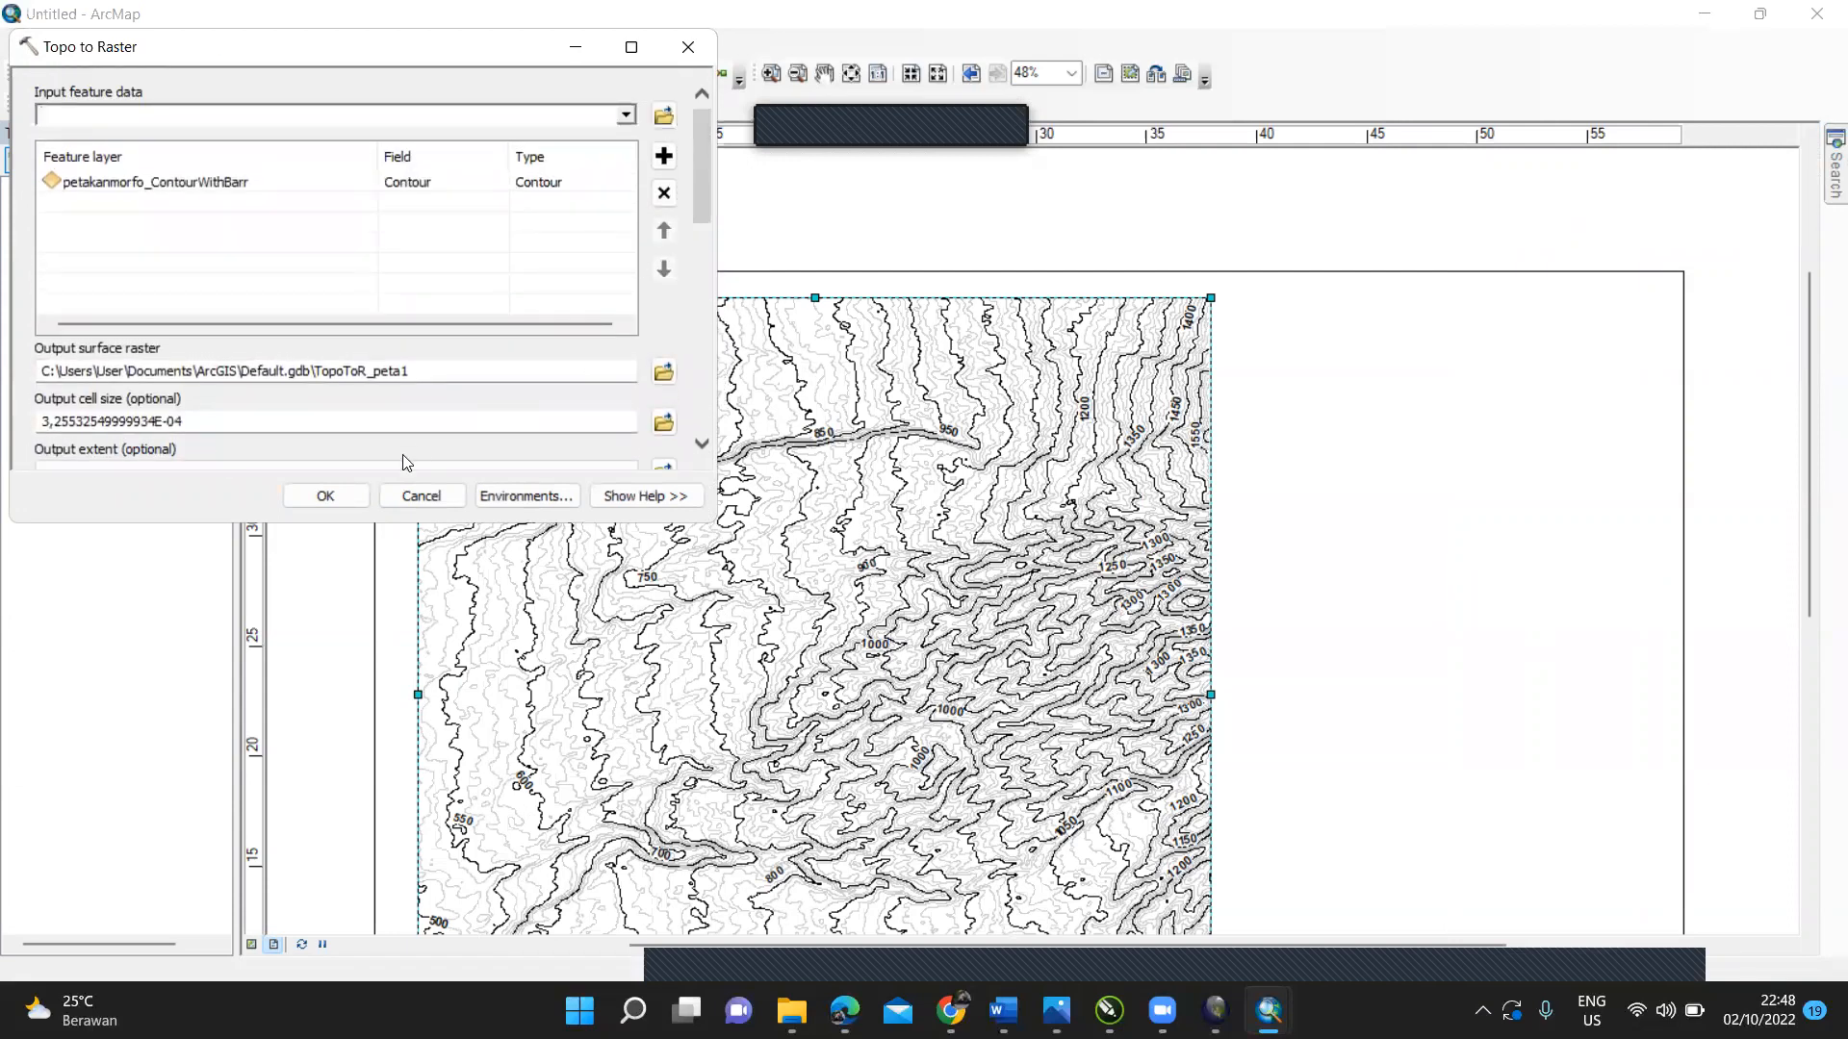
click(346, 491)
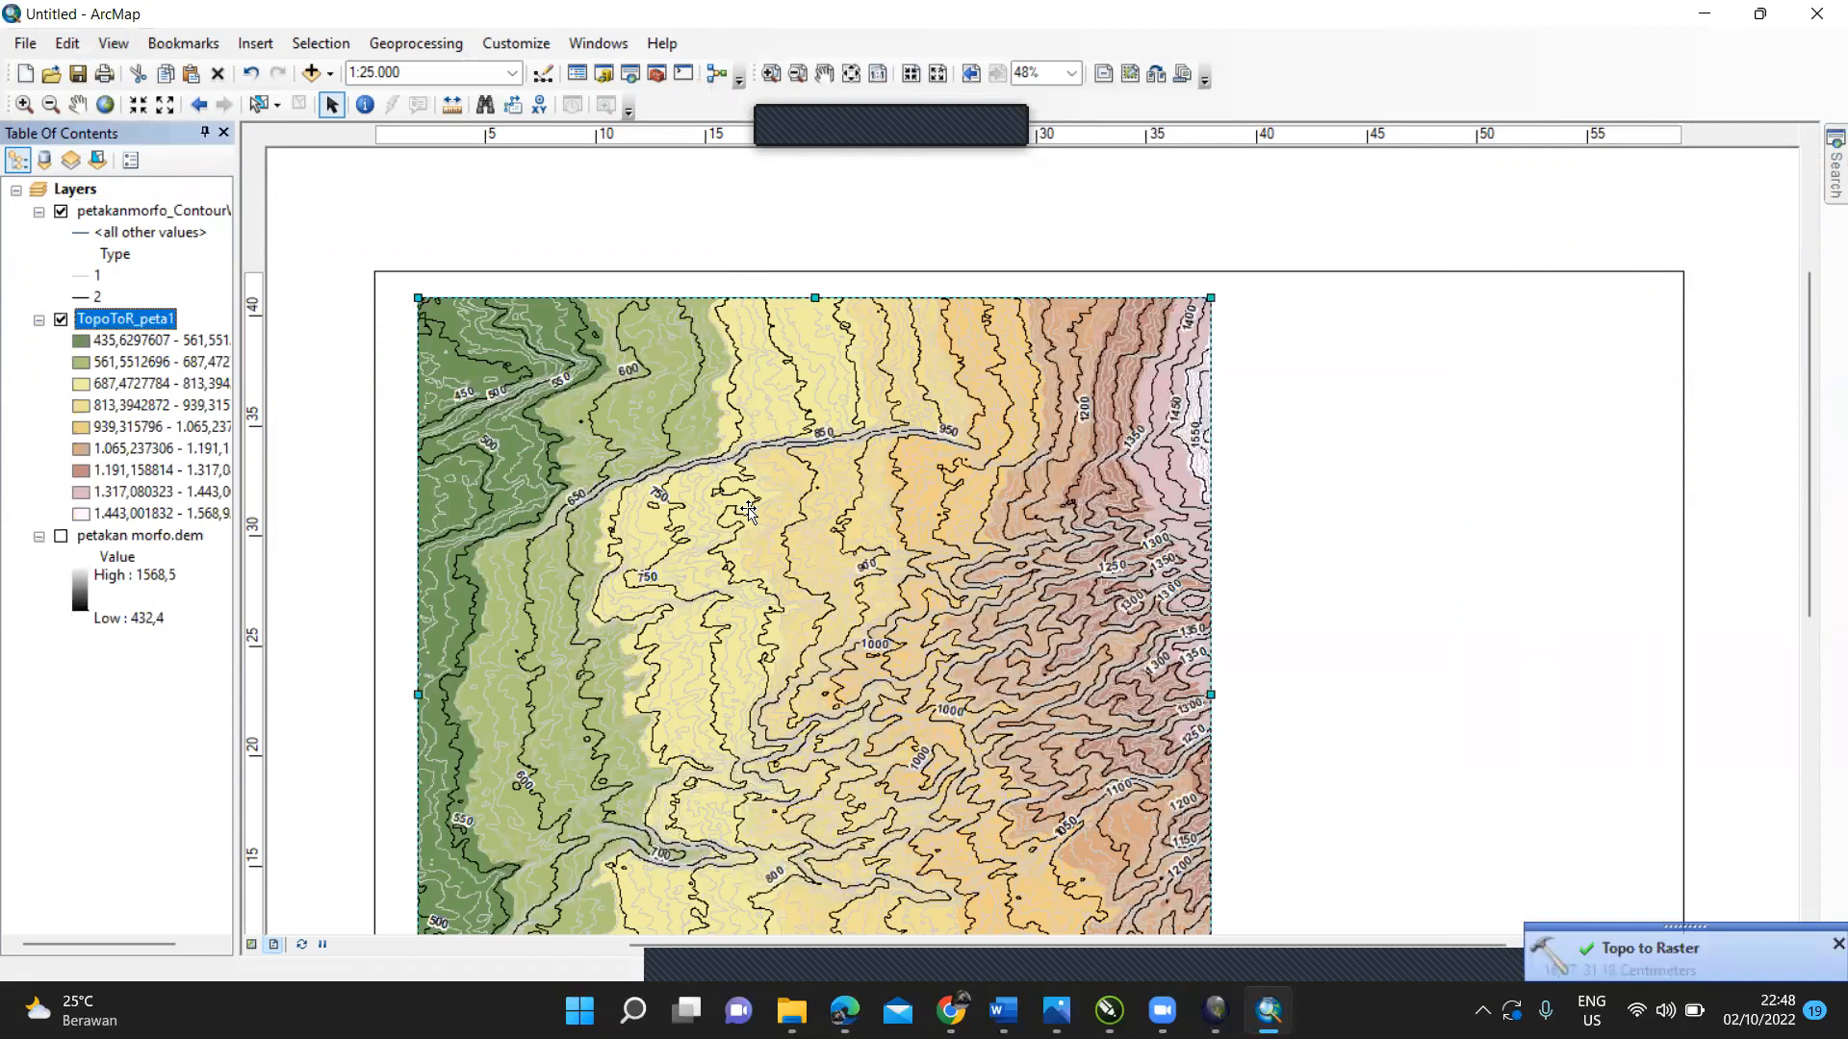
Step: Set the classified symbology of the interpolated elevation raster to 3 classes
right_click(88, 323)
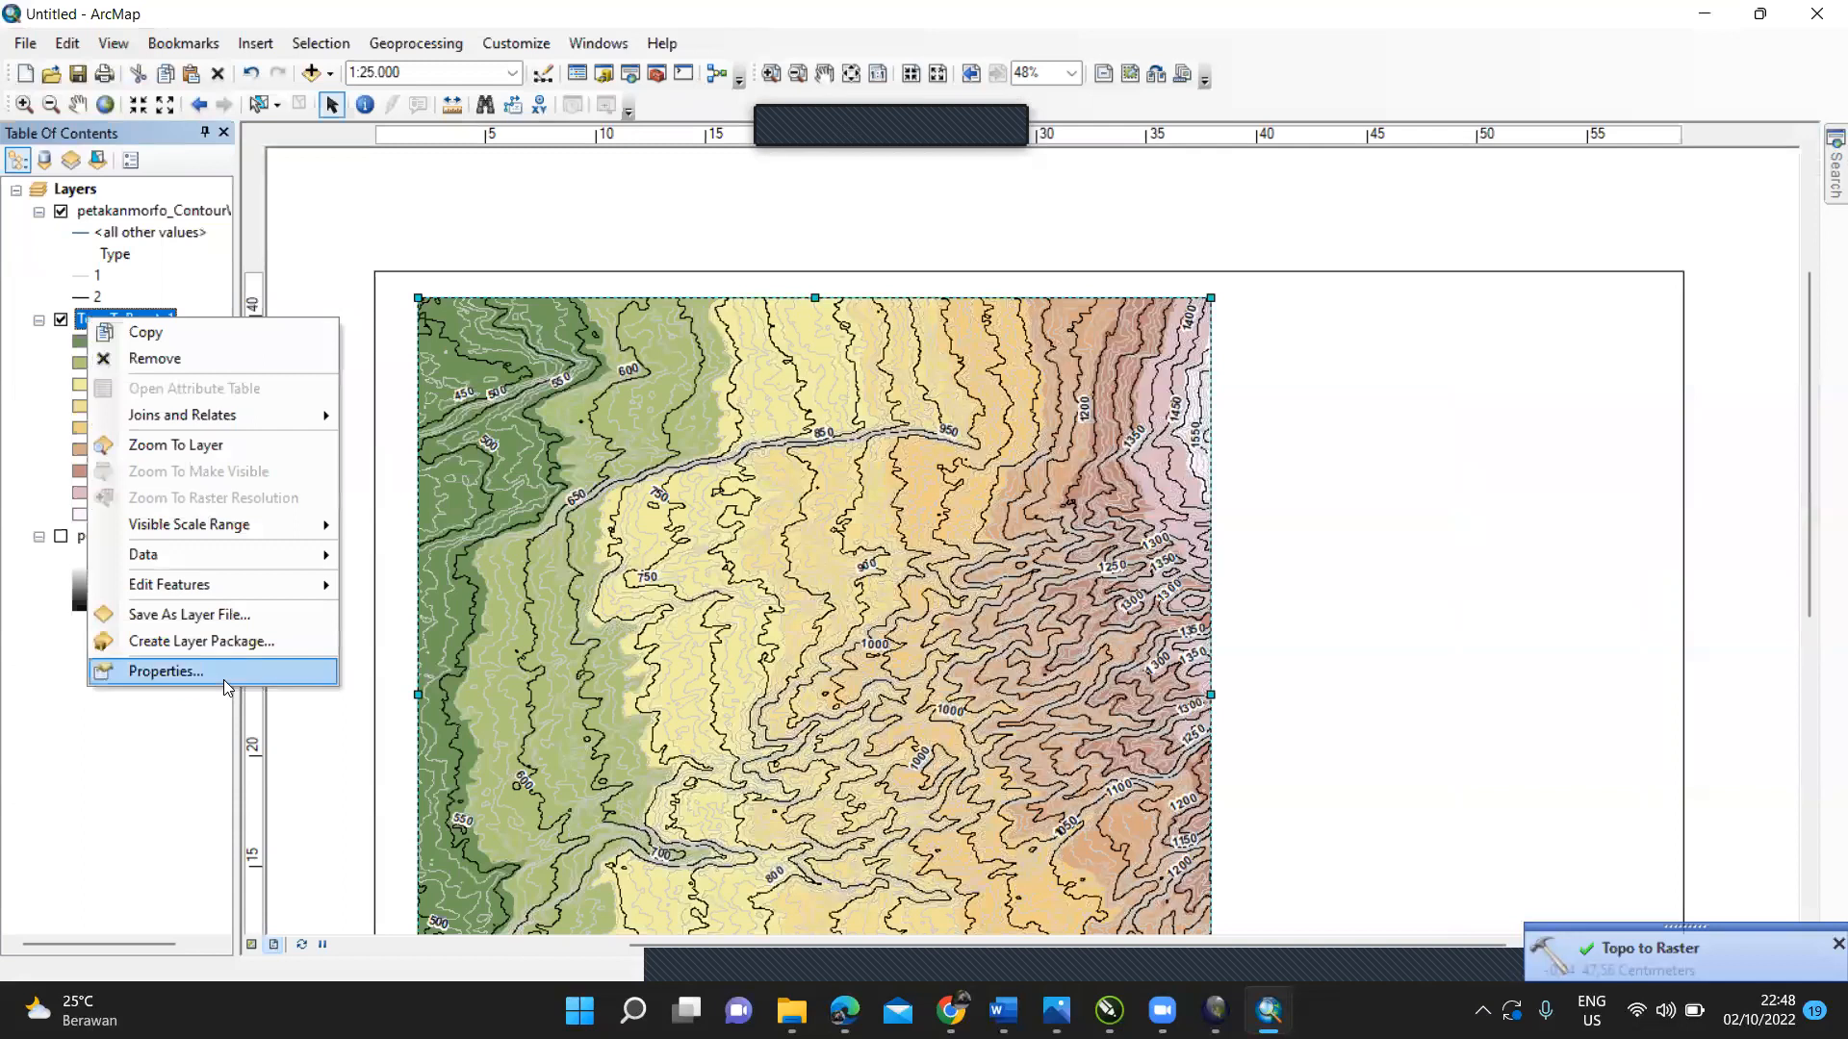
click(224, 679)
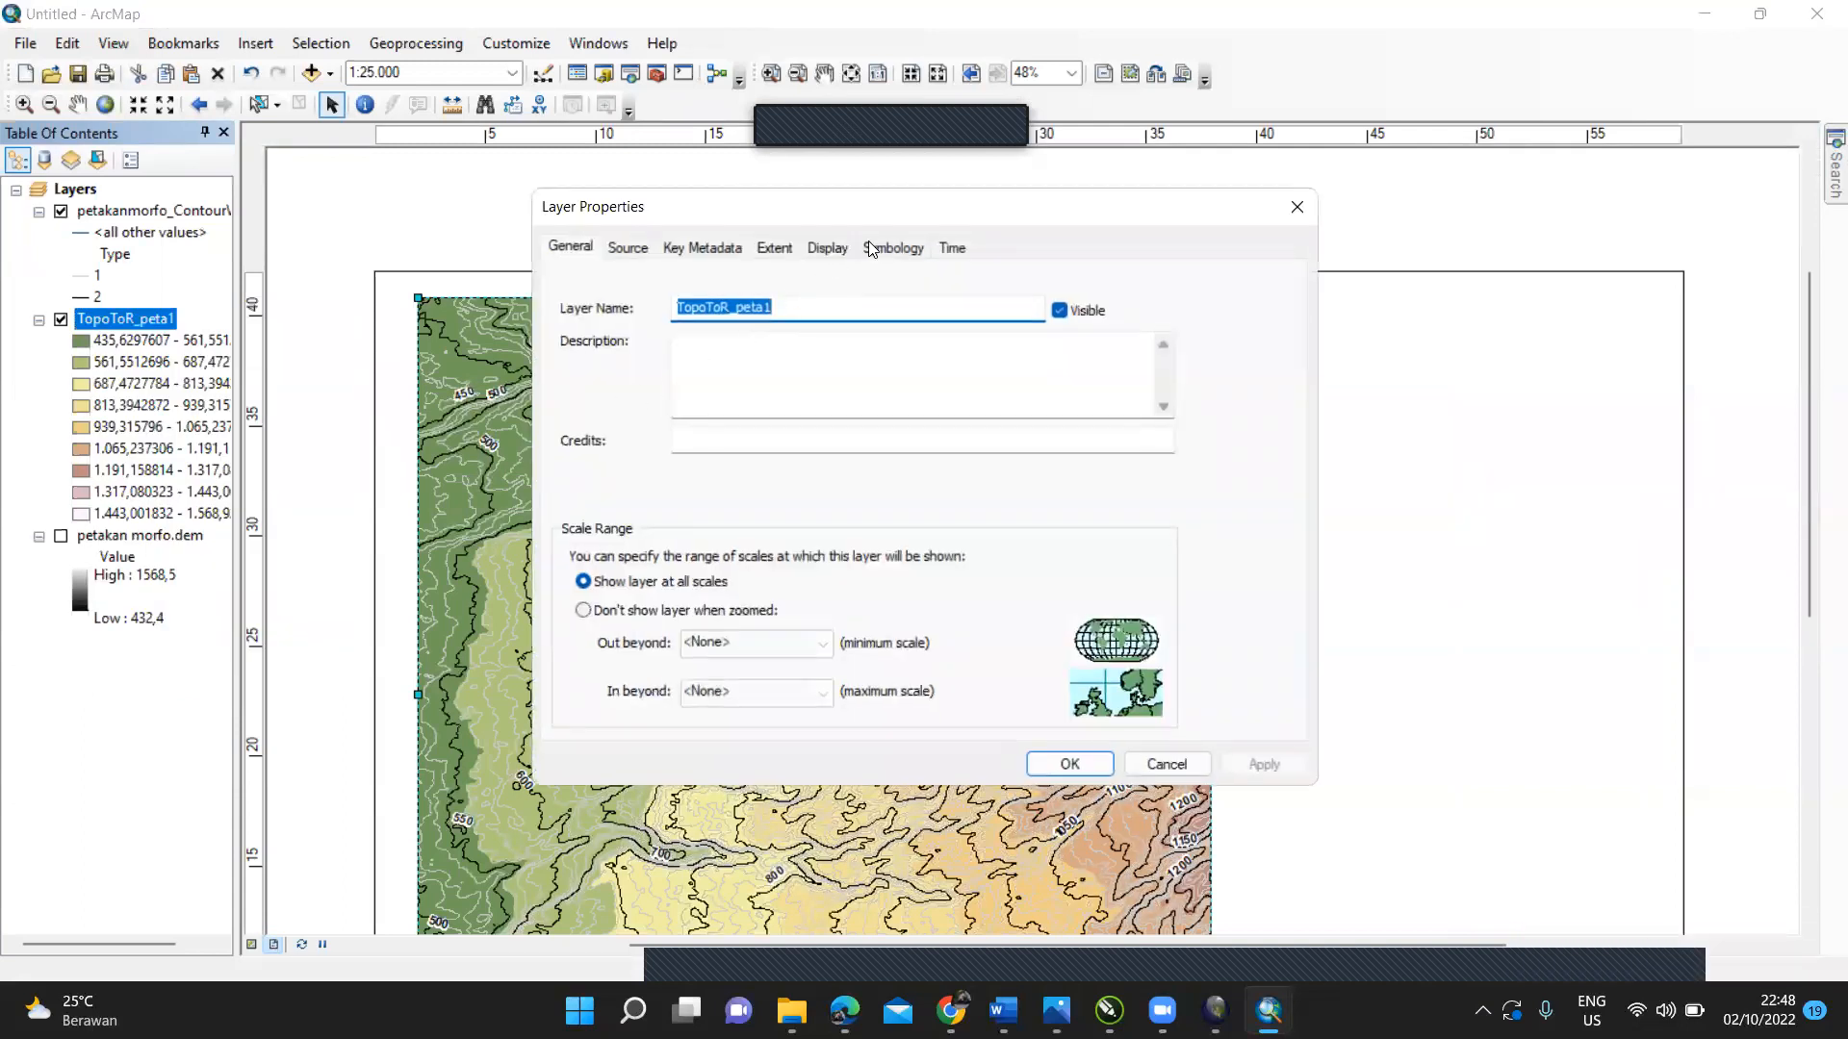
click(870, 247)
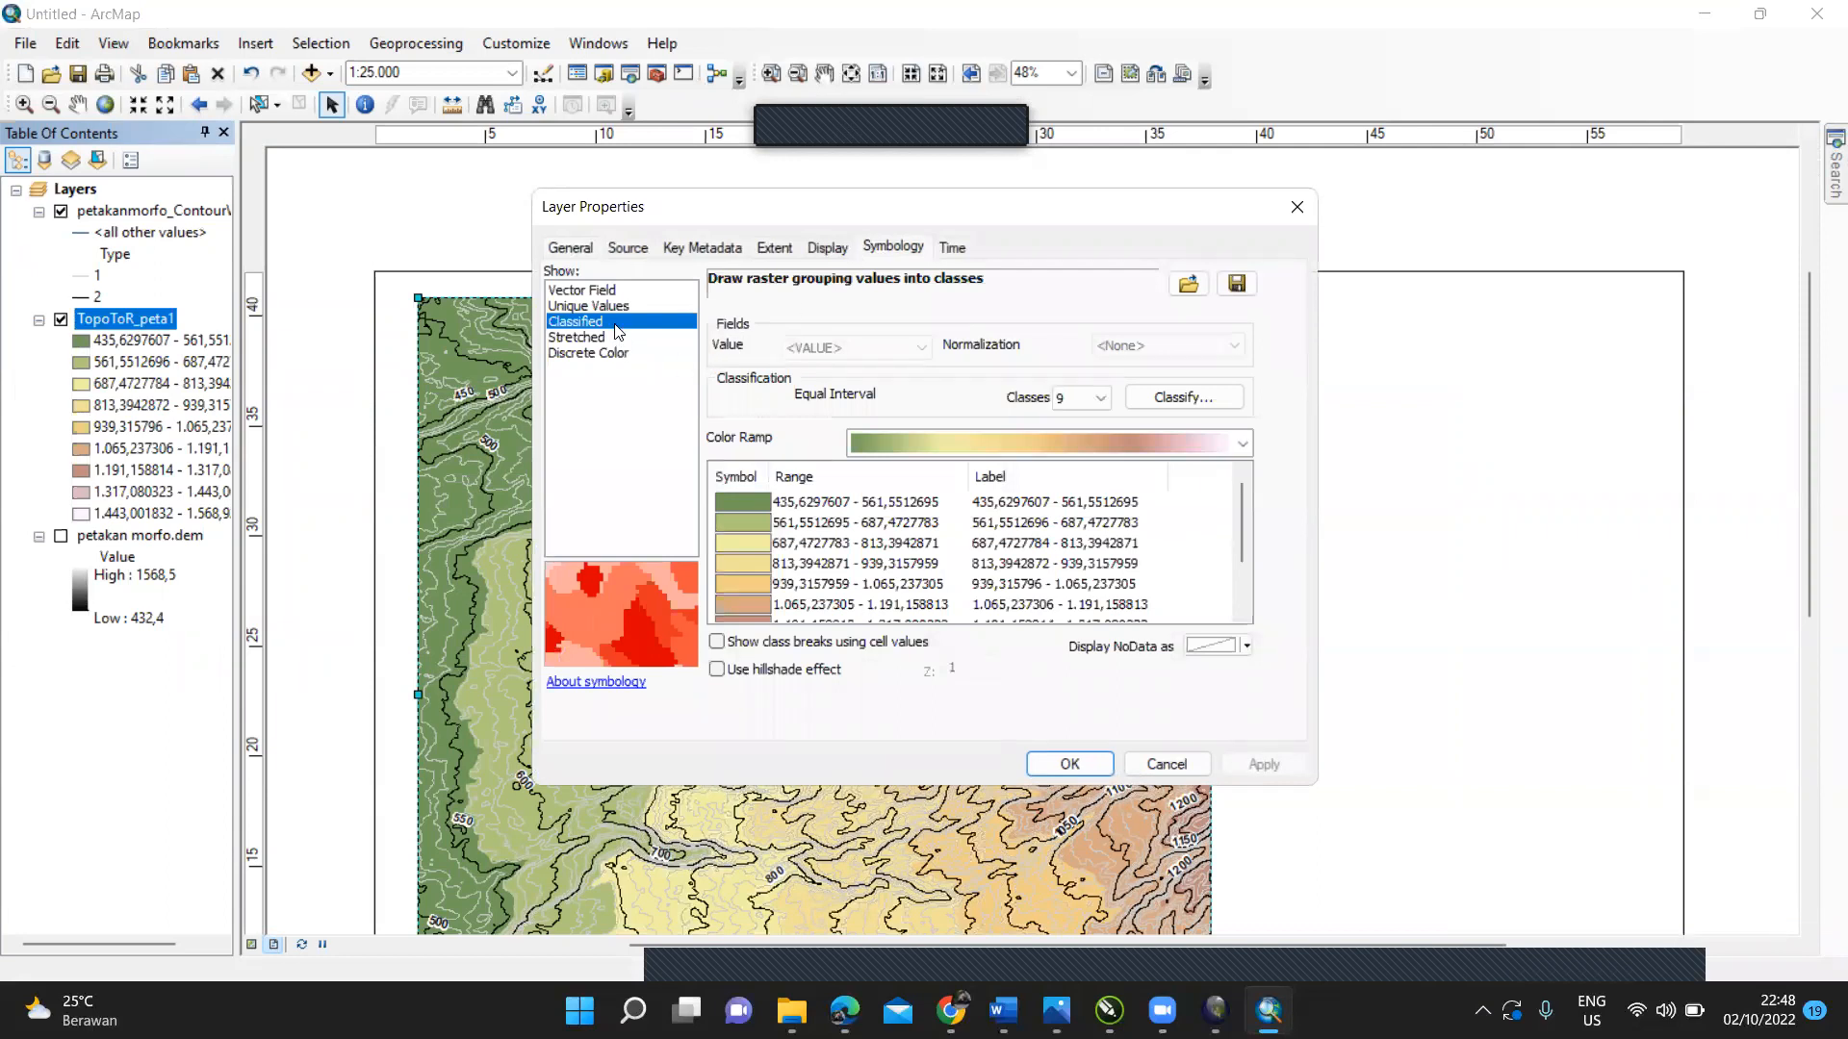
click(1104, 400)
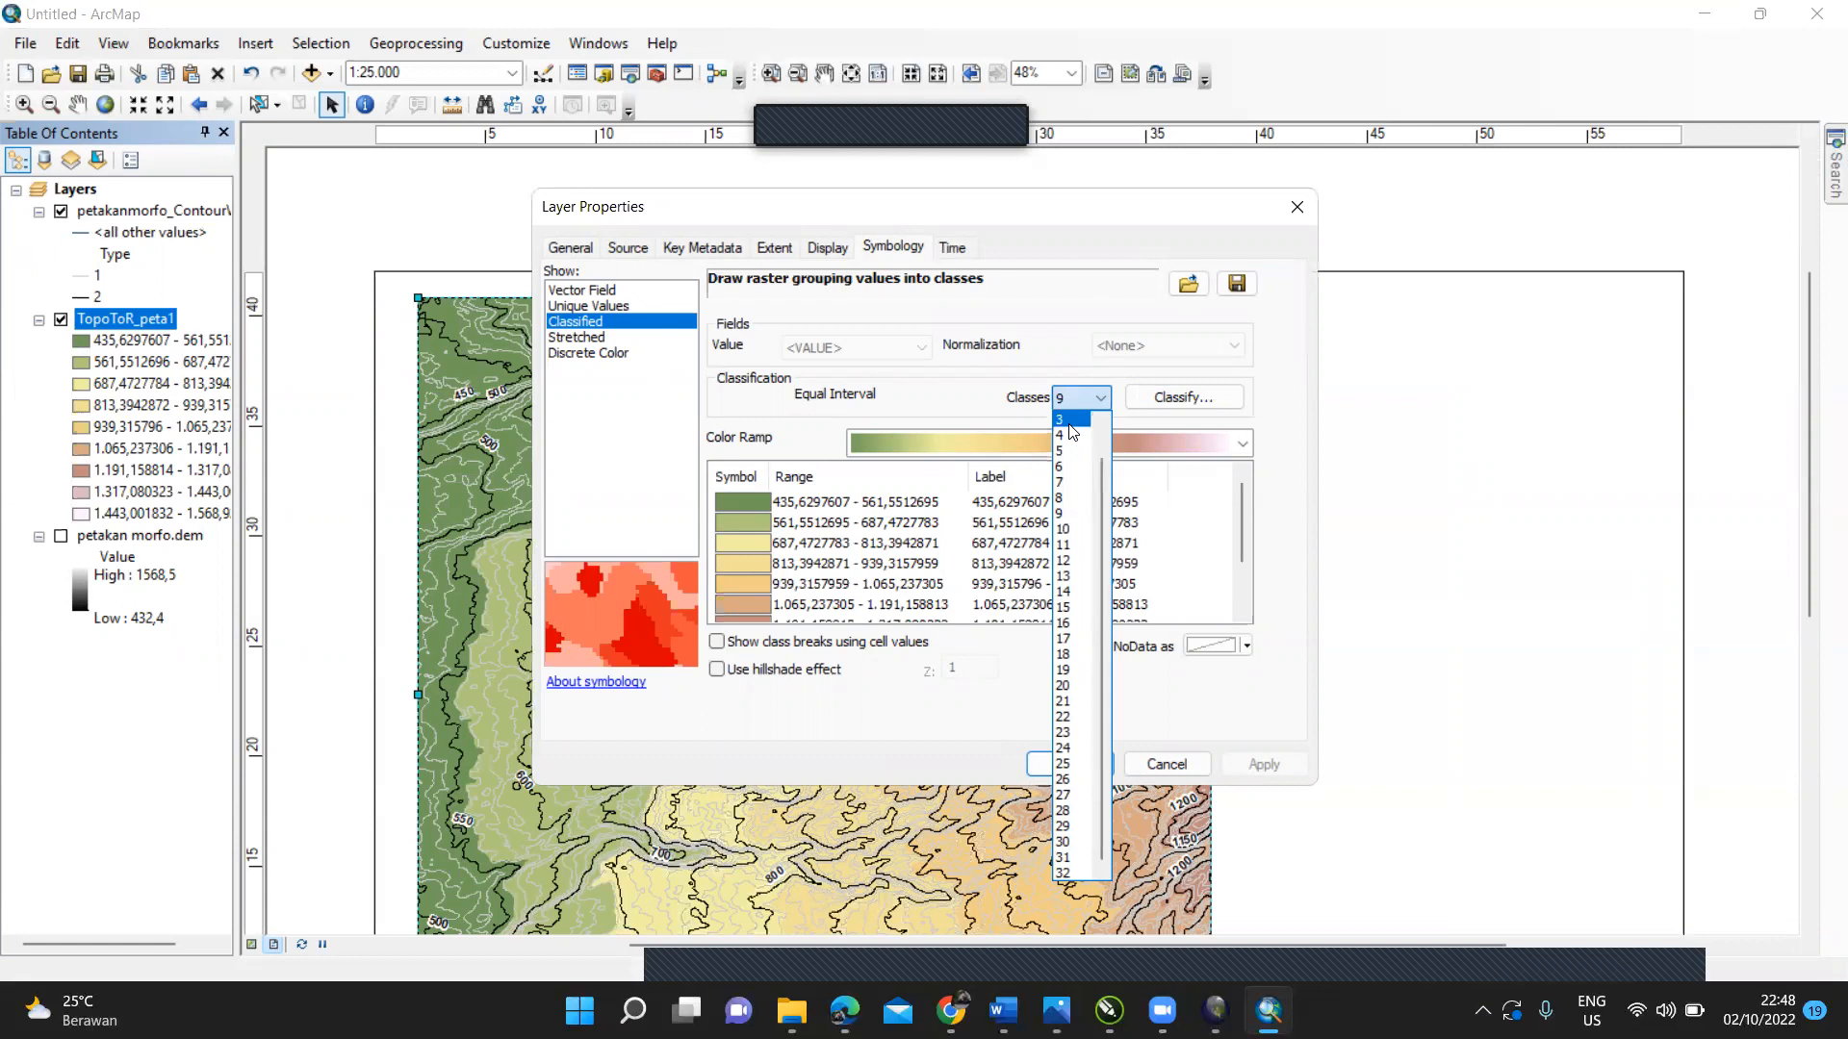
click(1070, 424)
Step: Set the first two class break values of the elevation raster to 500 and 1000
click(1167, 398)
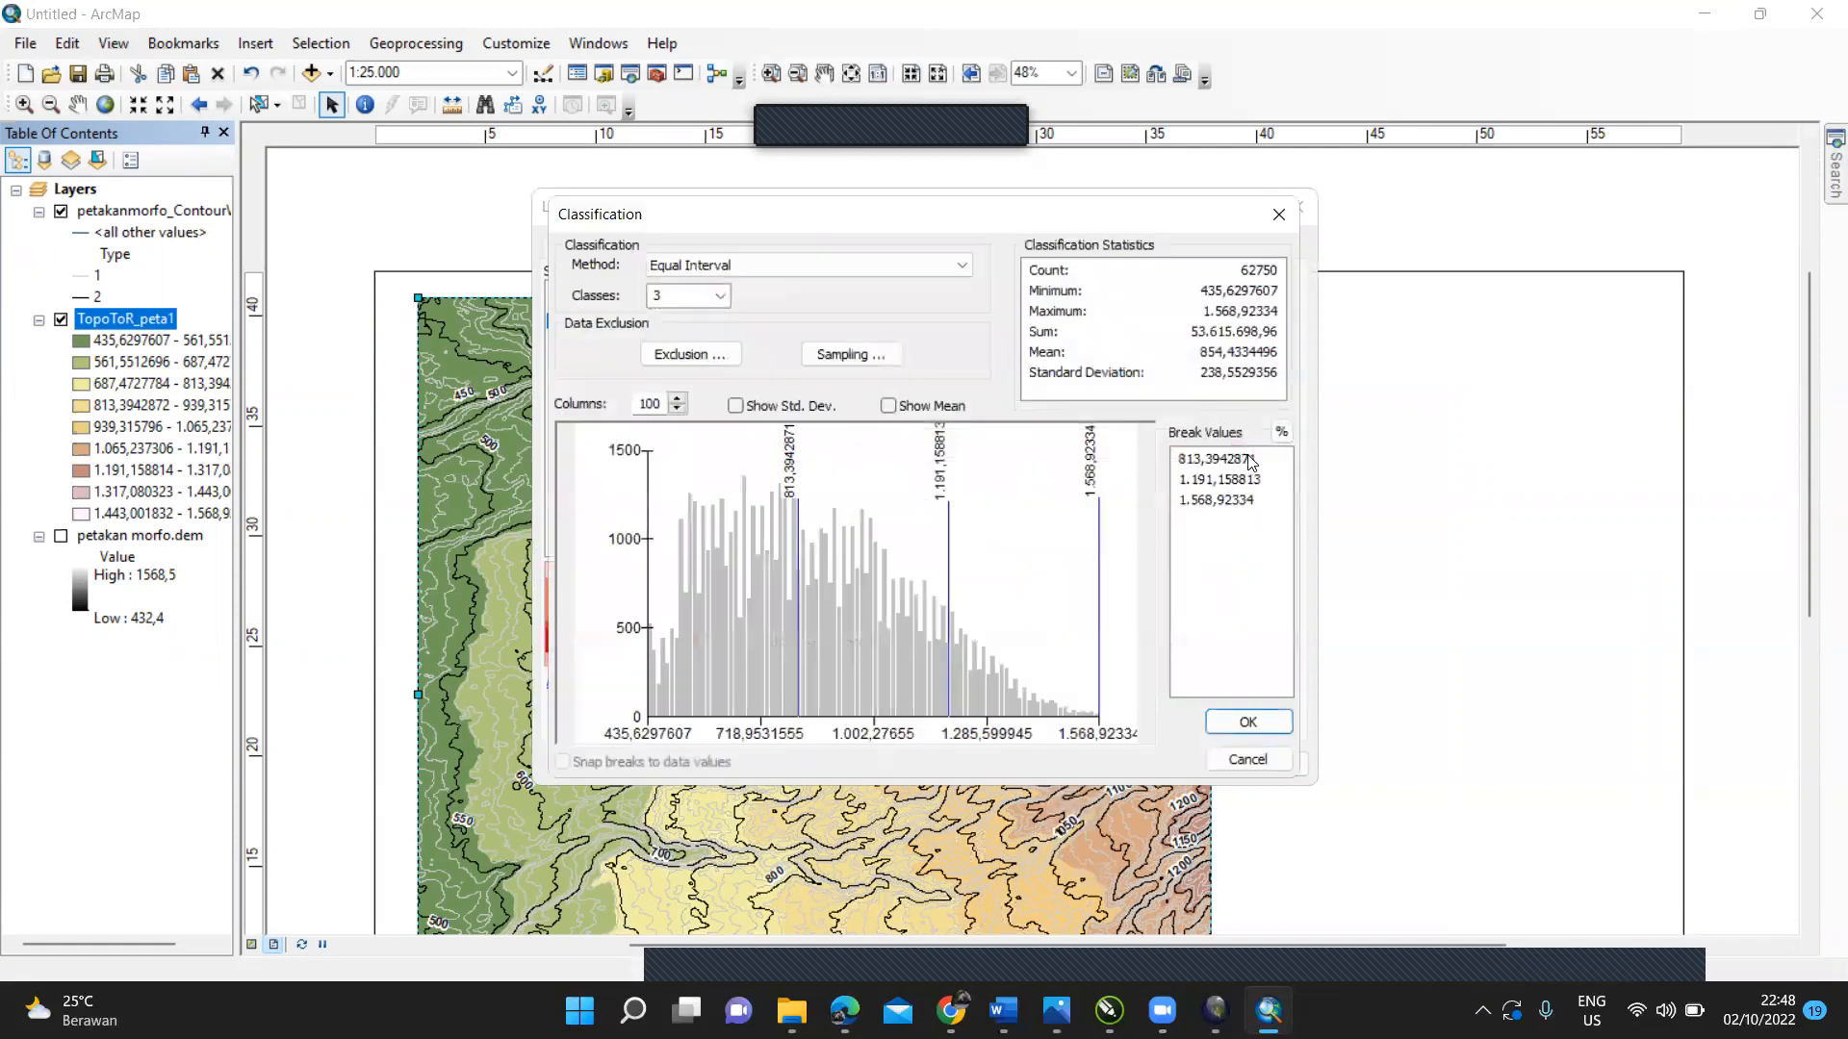
click(1257, 462)
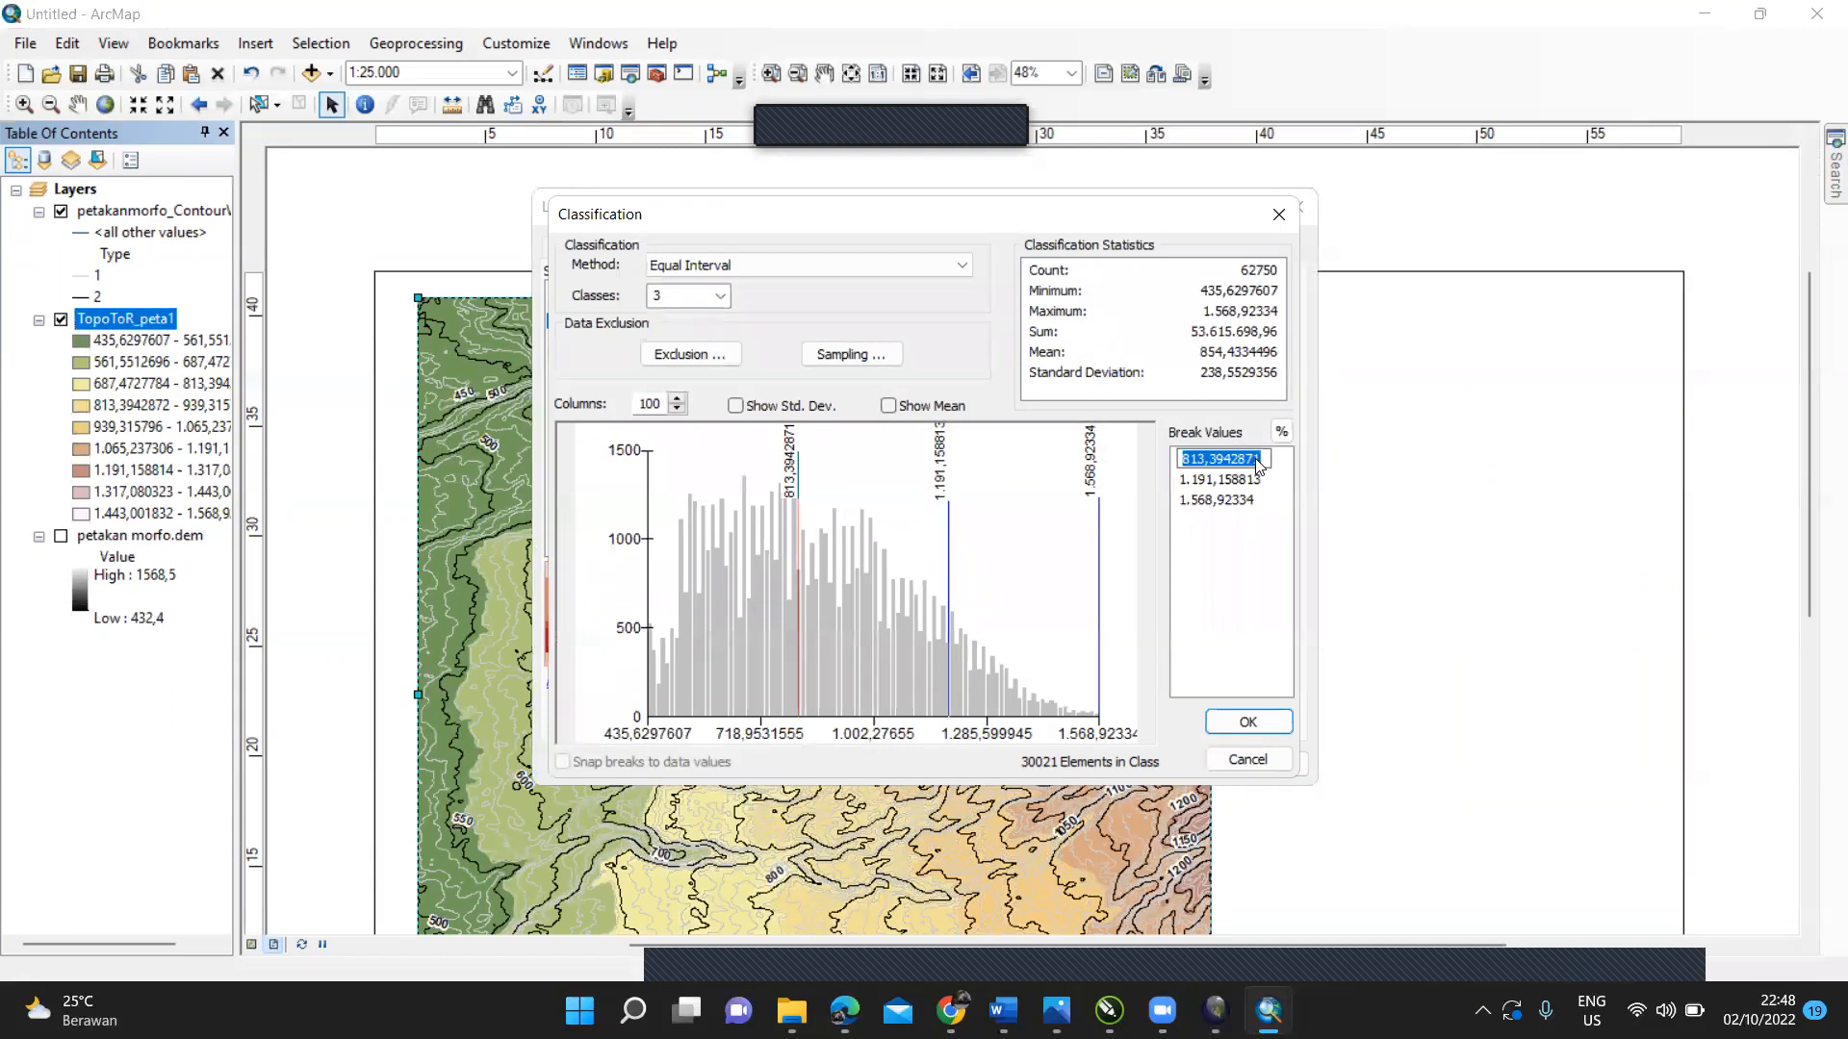
text(500)
key(Return)
click(1243, 481)
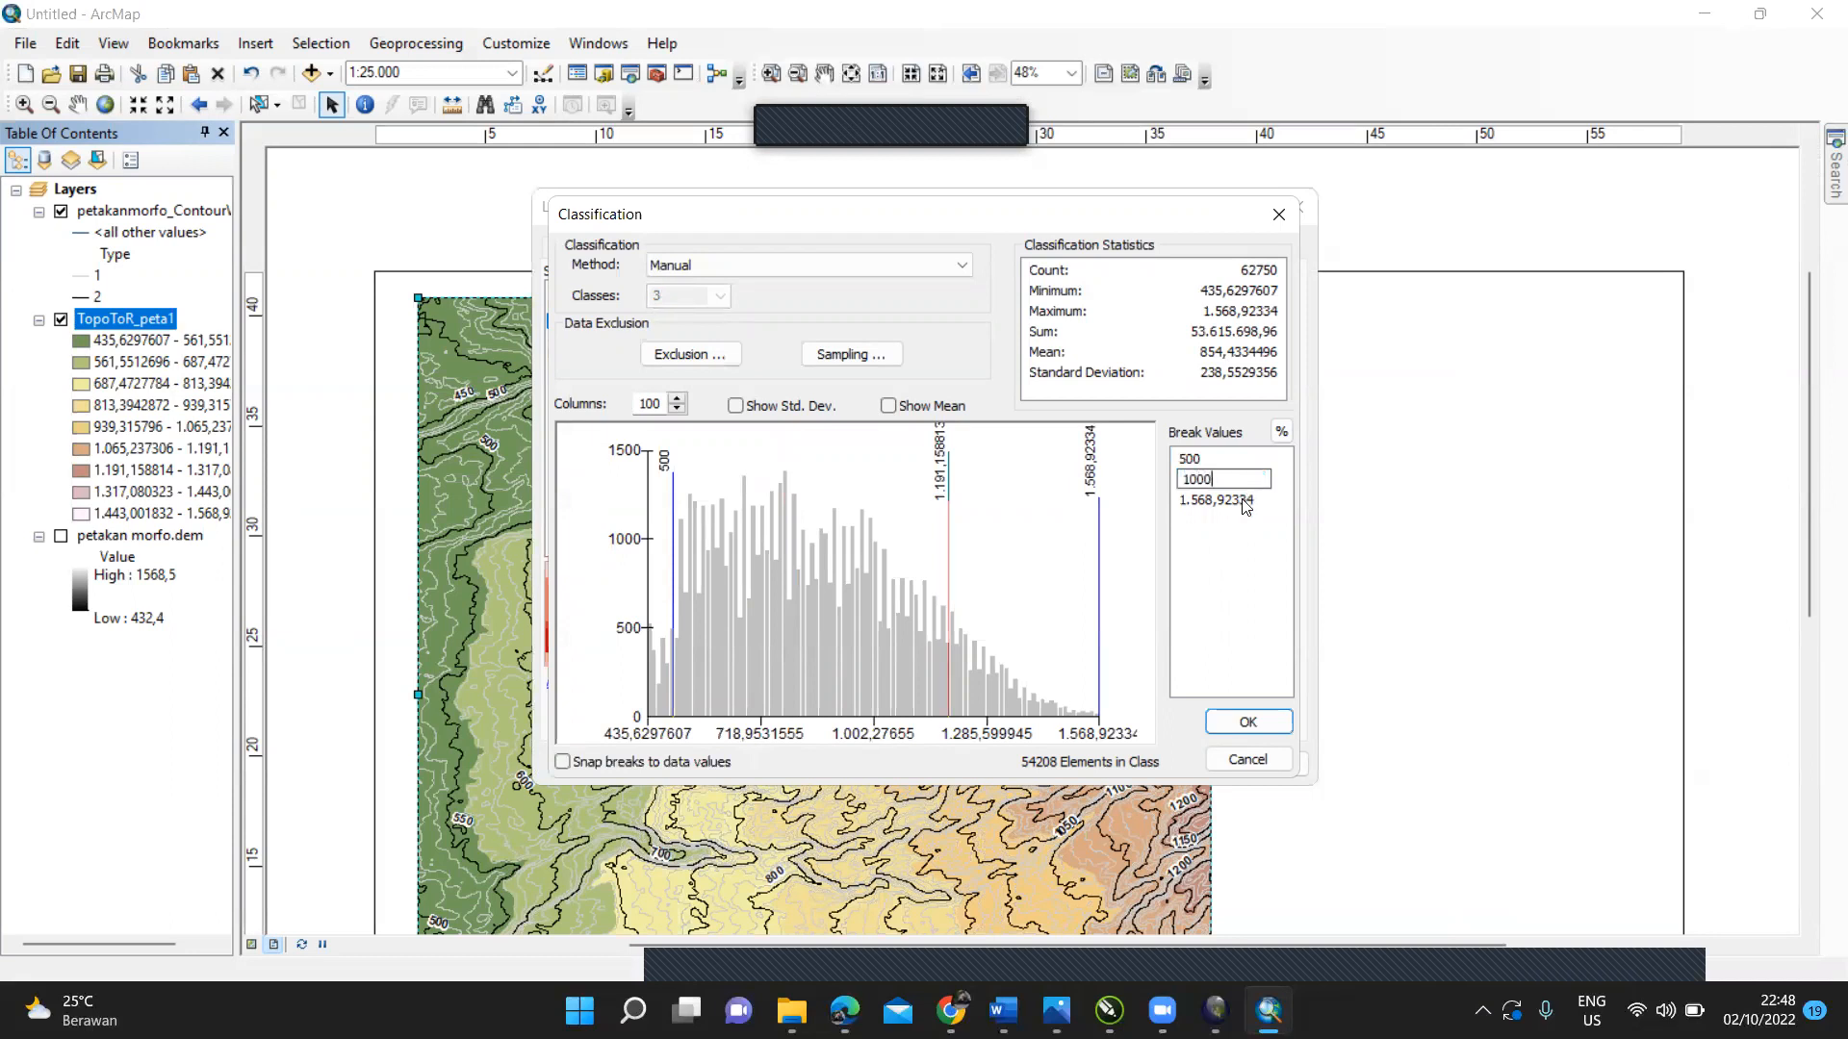
key(Return)
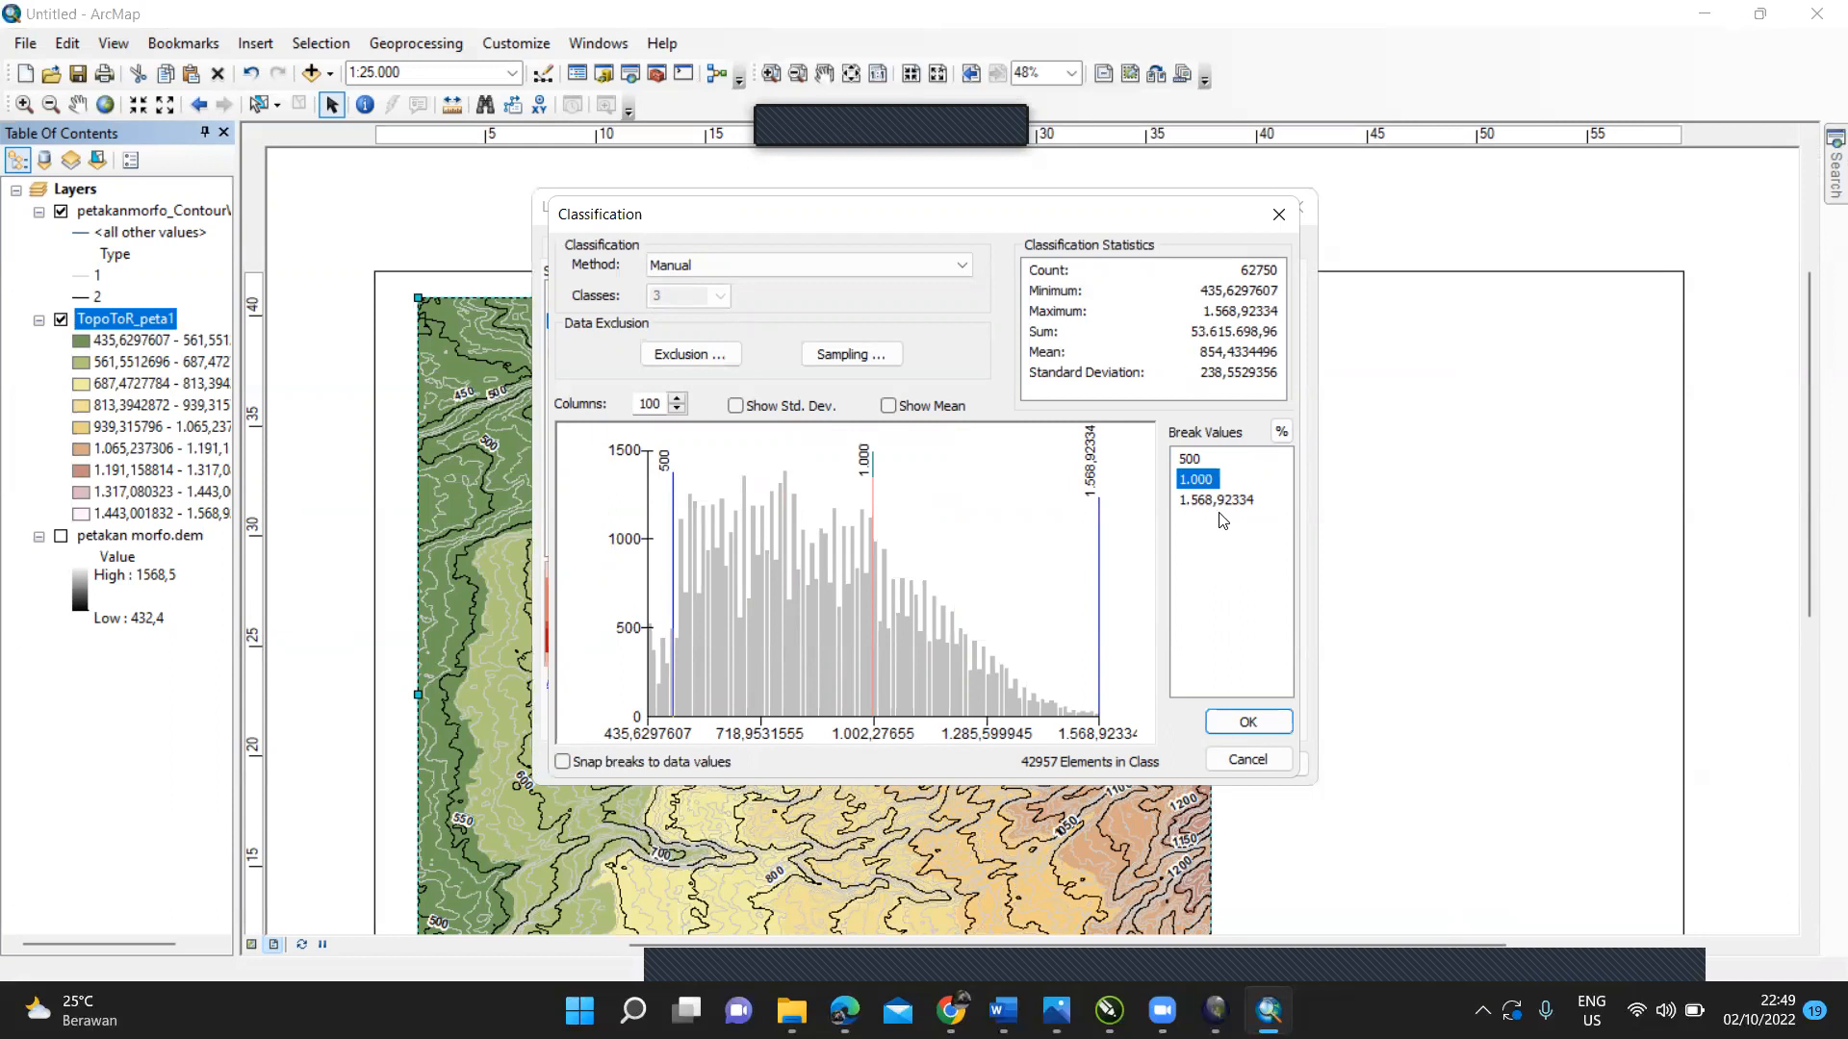
click(1245, 720)
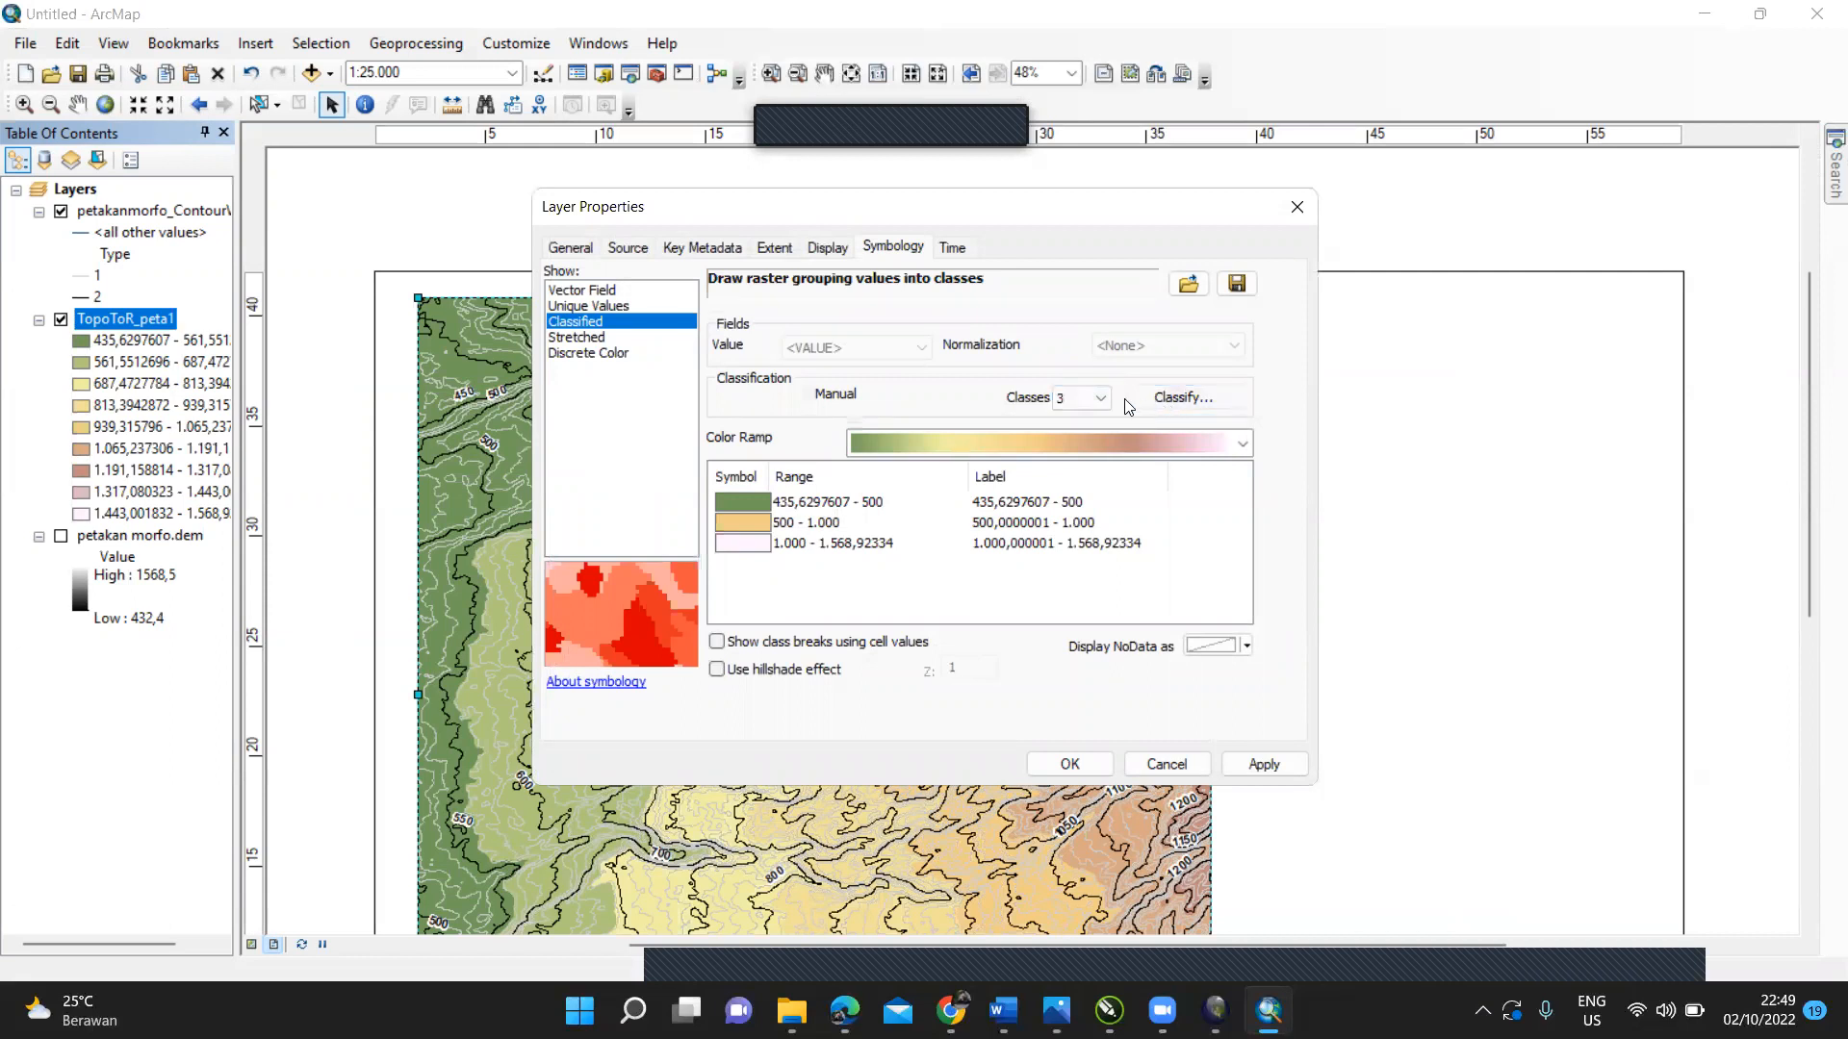
Step: Choose the green-yellow-red color ramp for the three elevation classes
click(1153, 396)
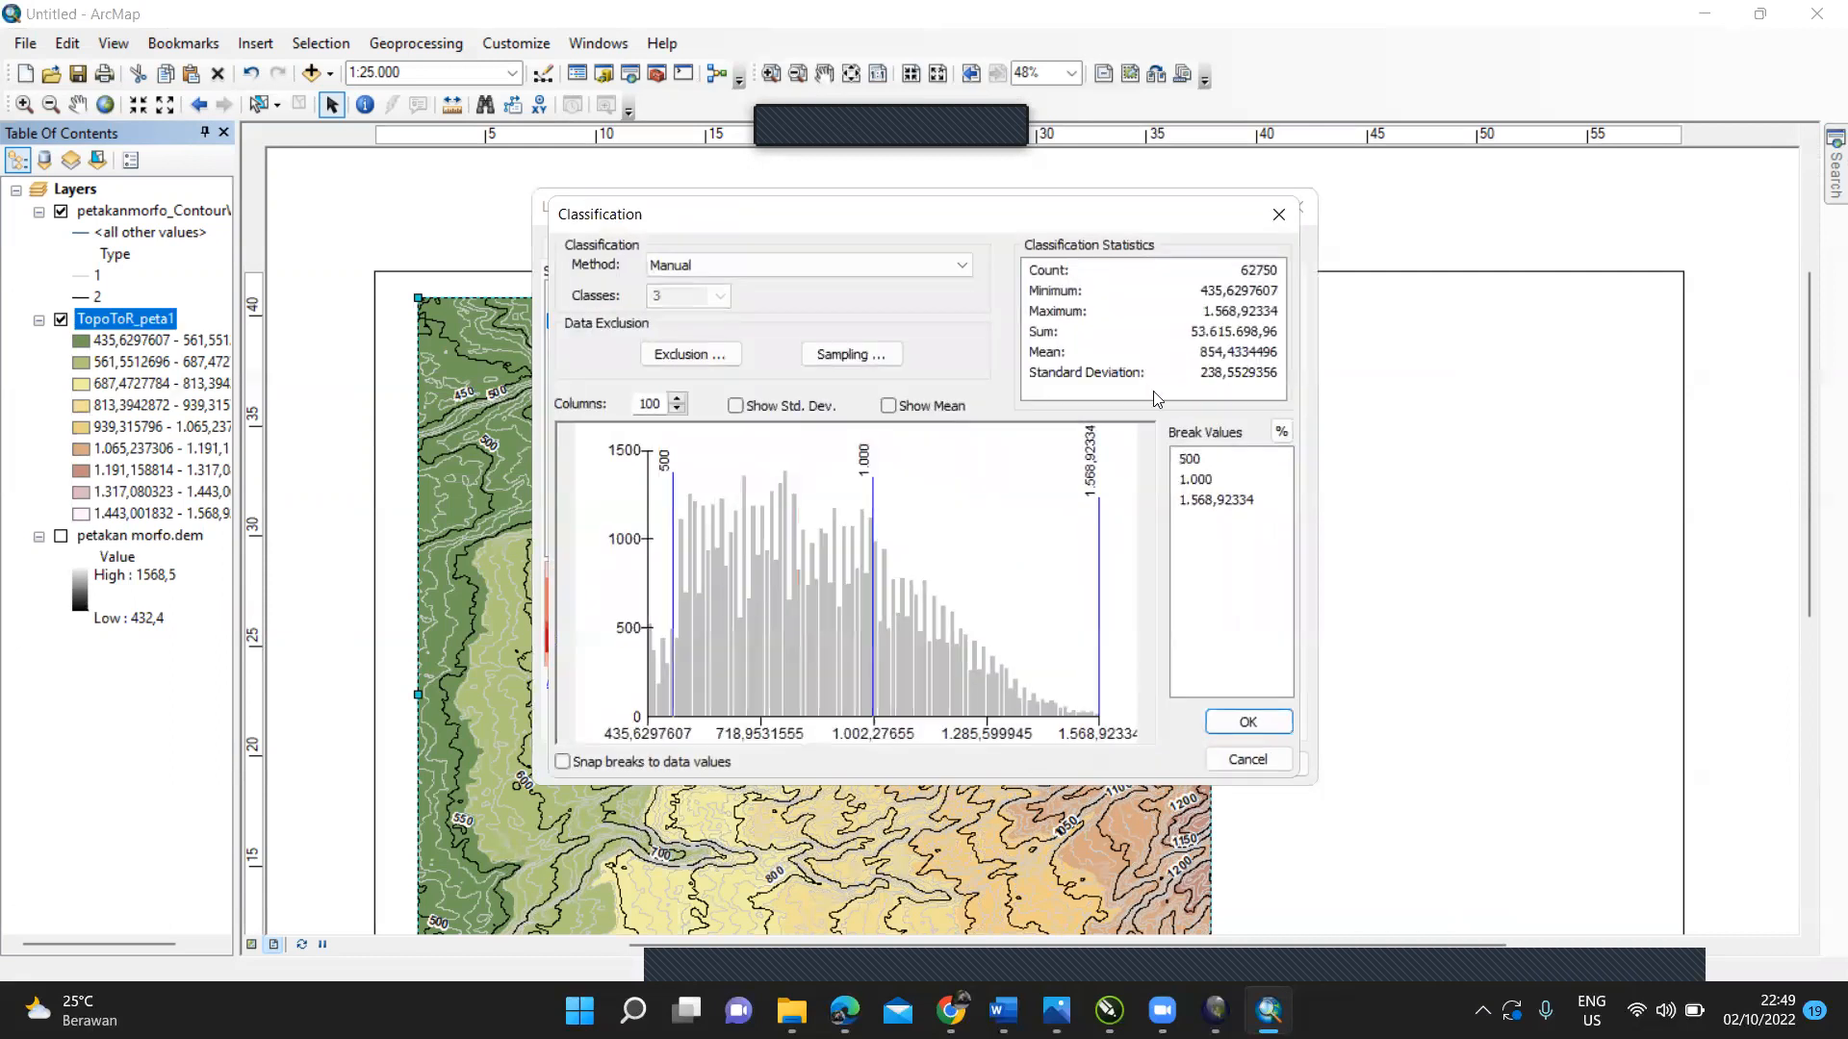
click(1286, 221)
click(1139, 441)
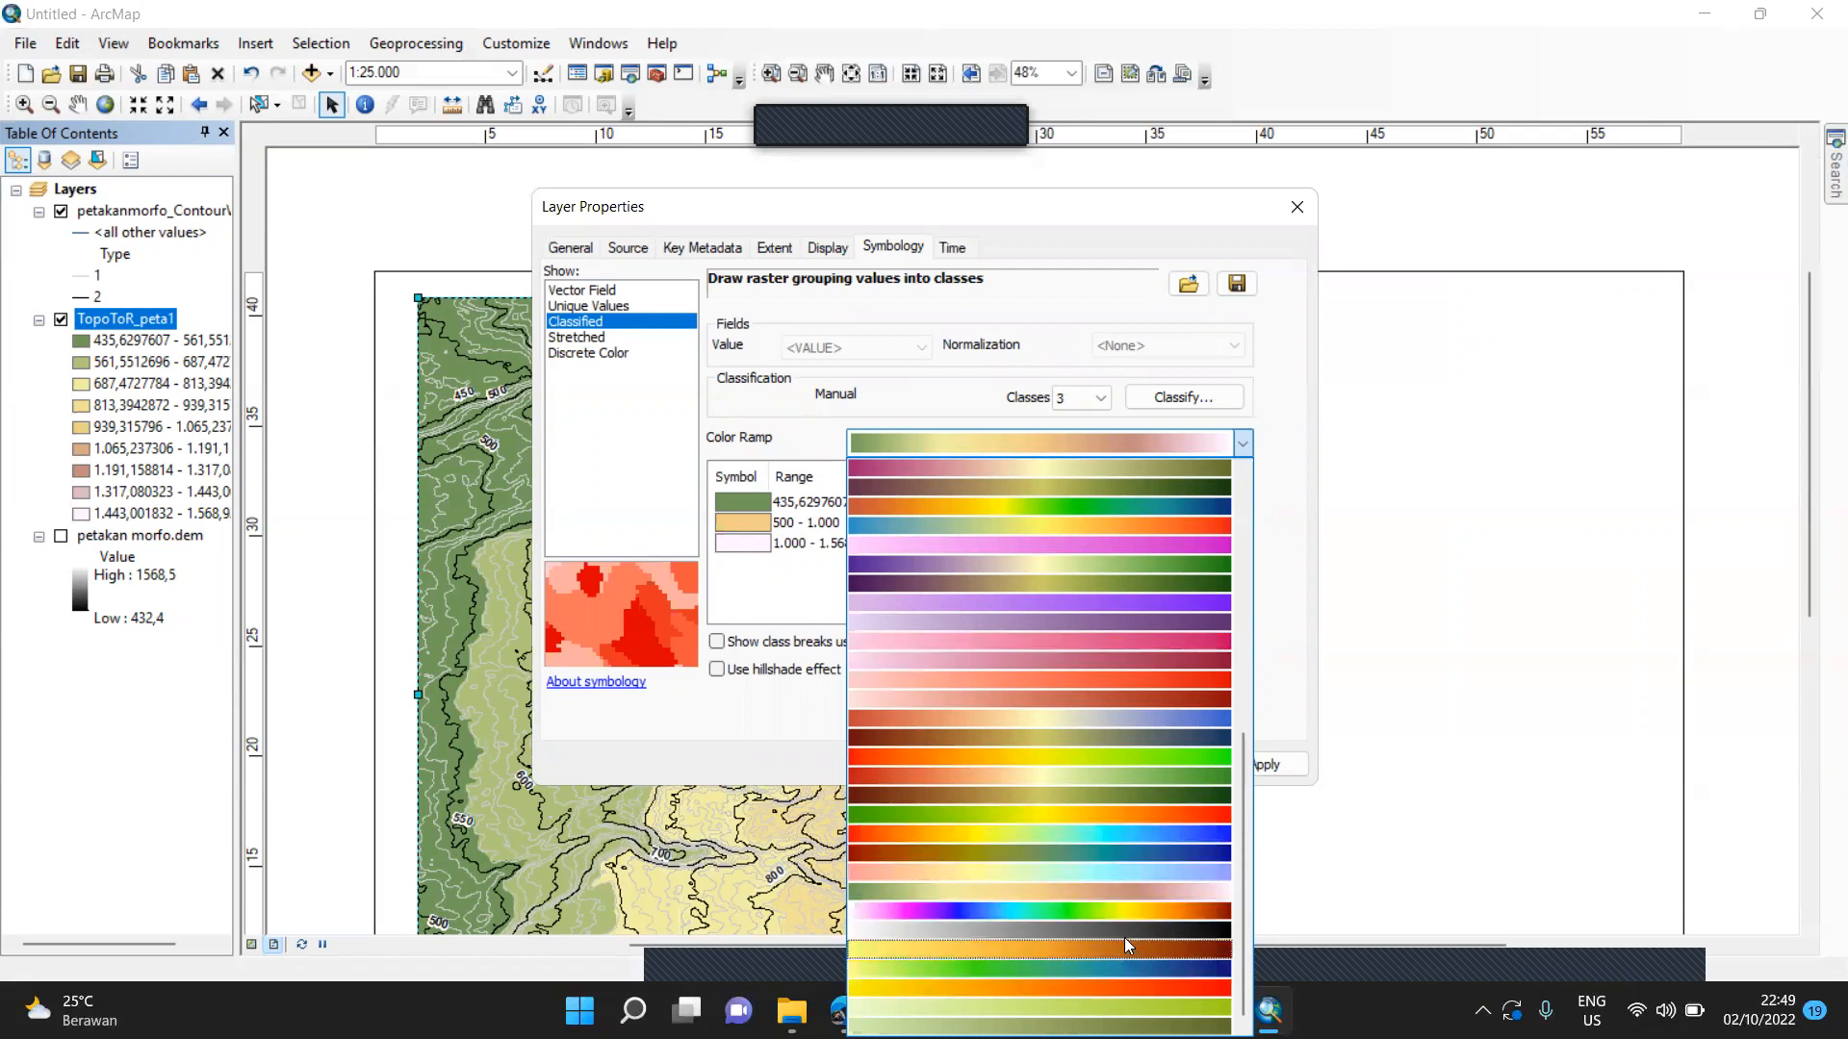
click(1147, 818)
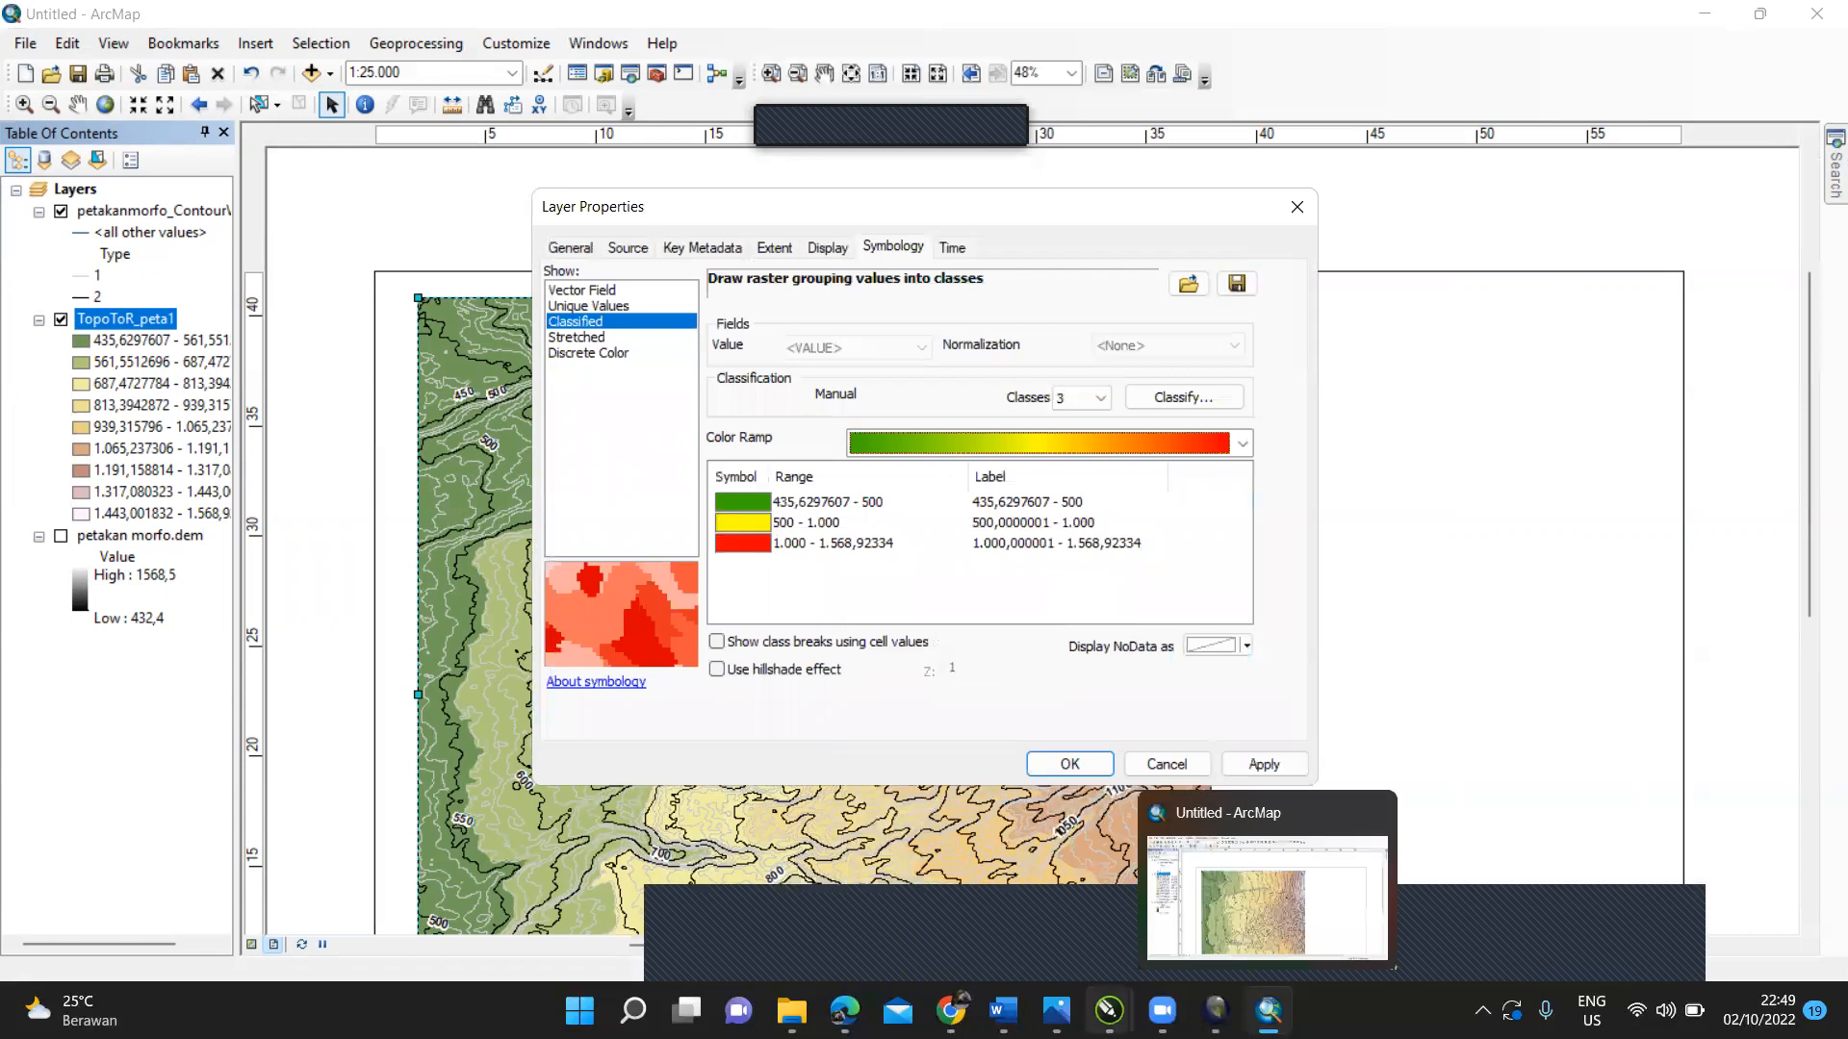
mouse_move(1055, 1010)
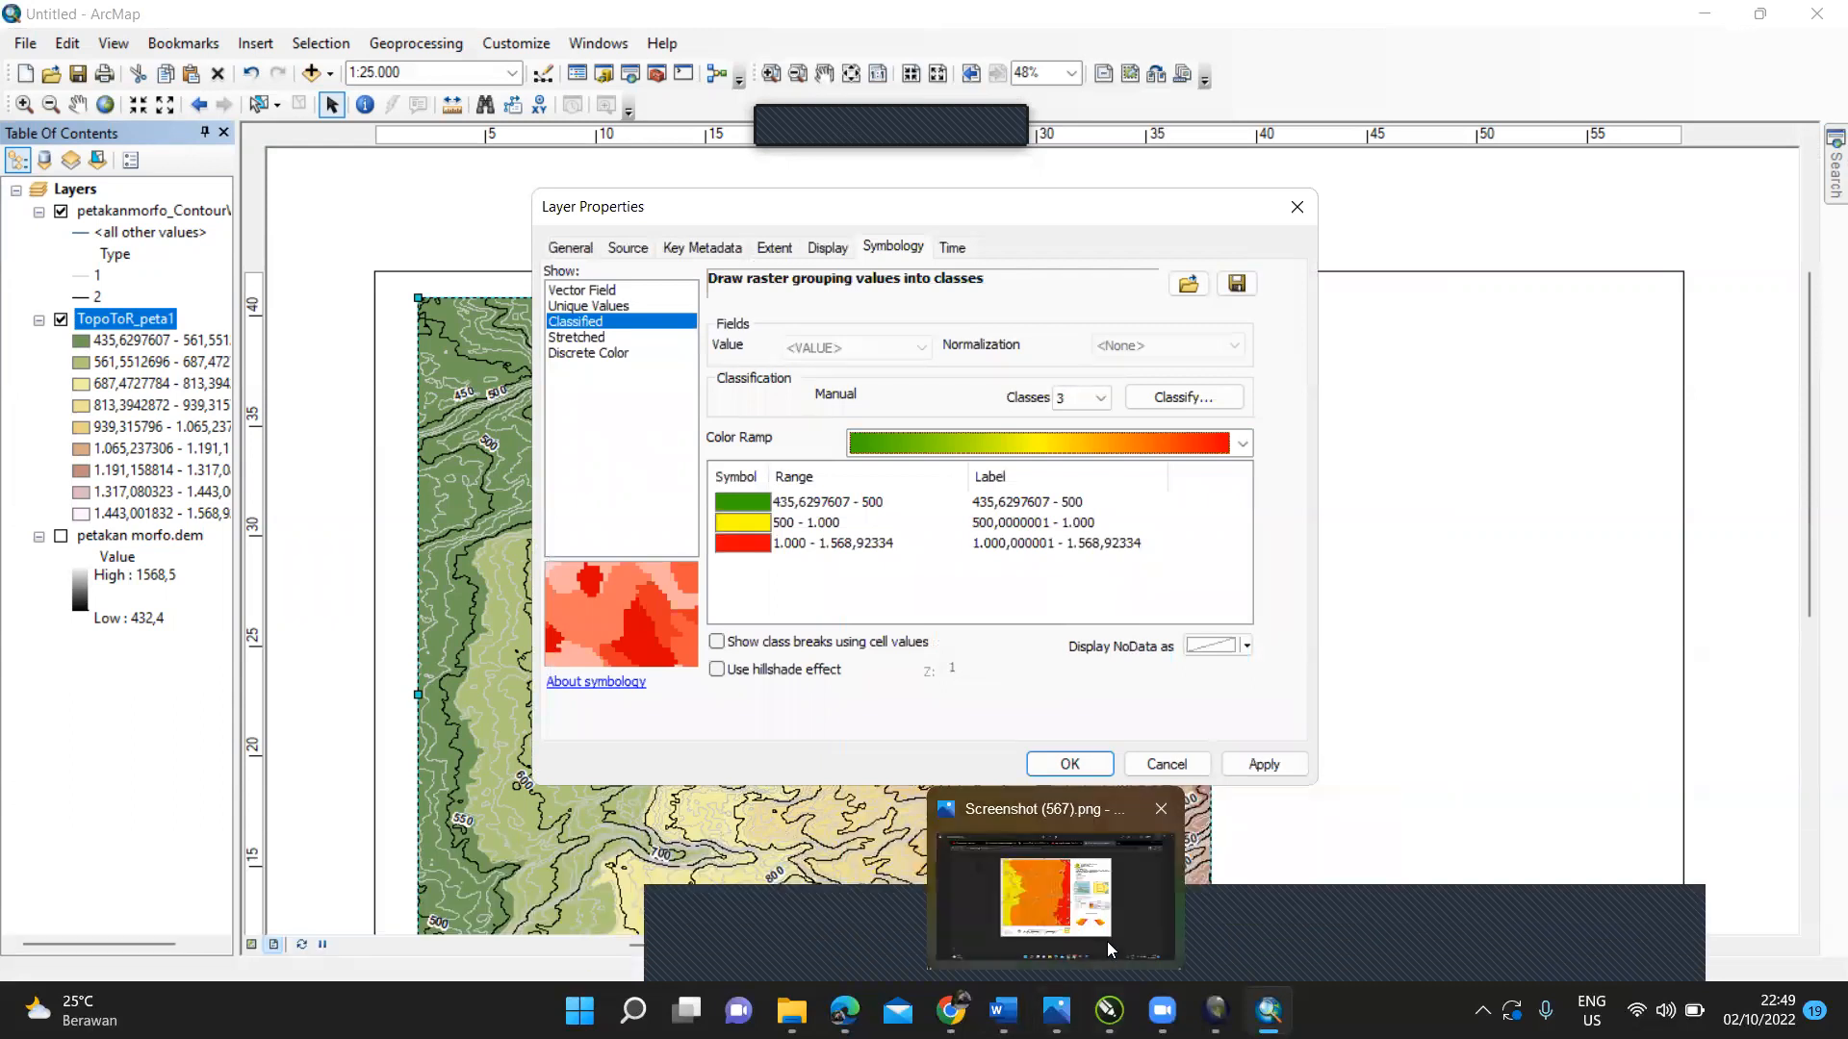
Step: Check the reference map's colors and apply the yellow-orange-red color ramp to the three elevation classes
click(1106, 941)
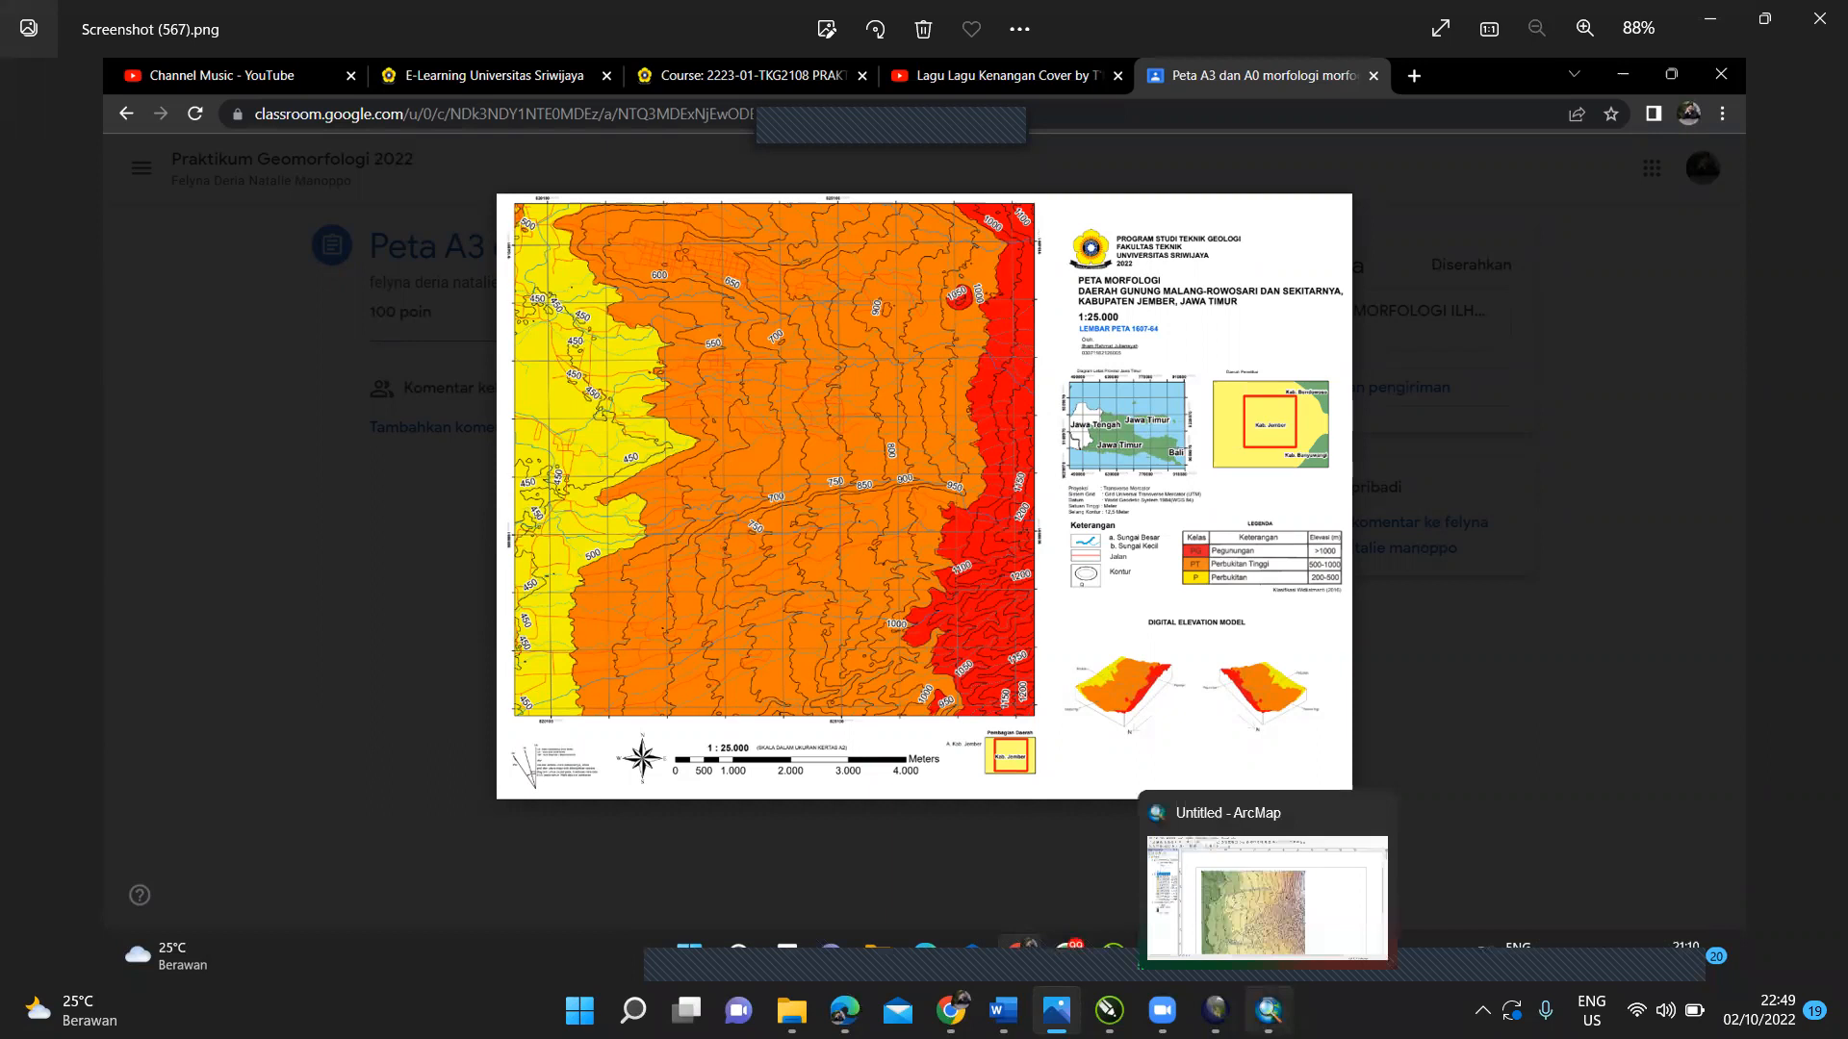
click(1310, 925)
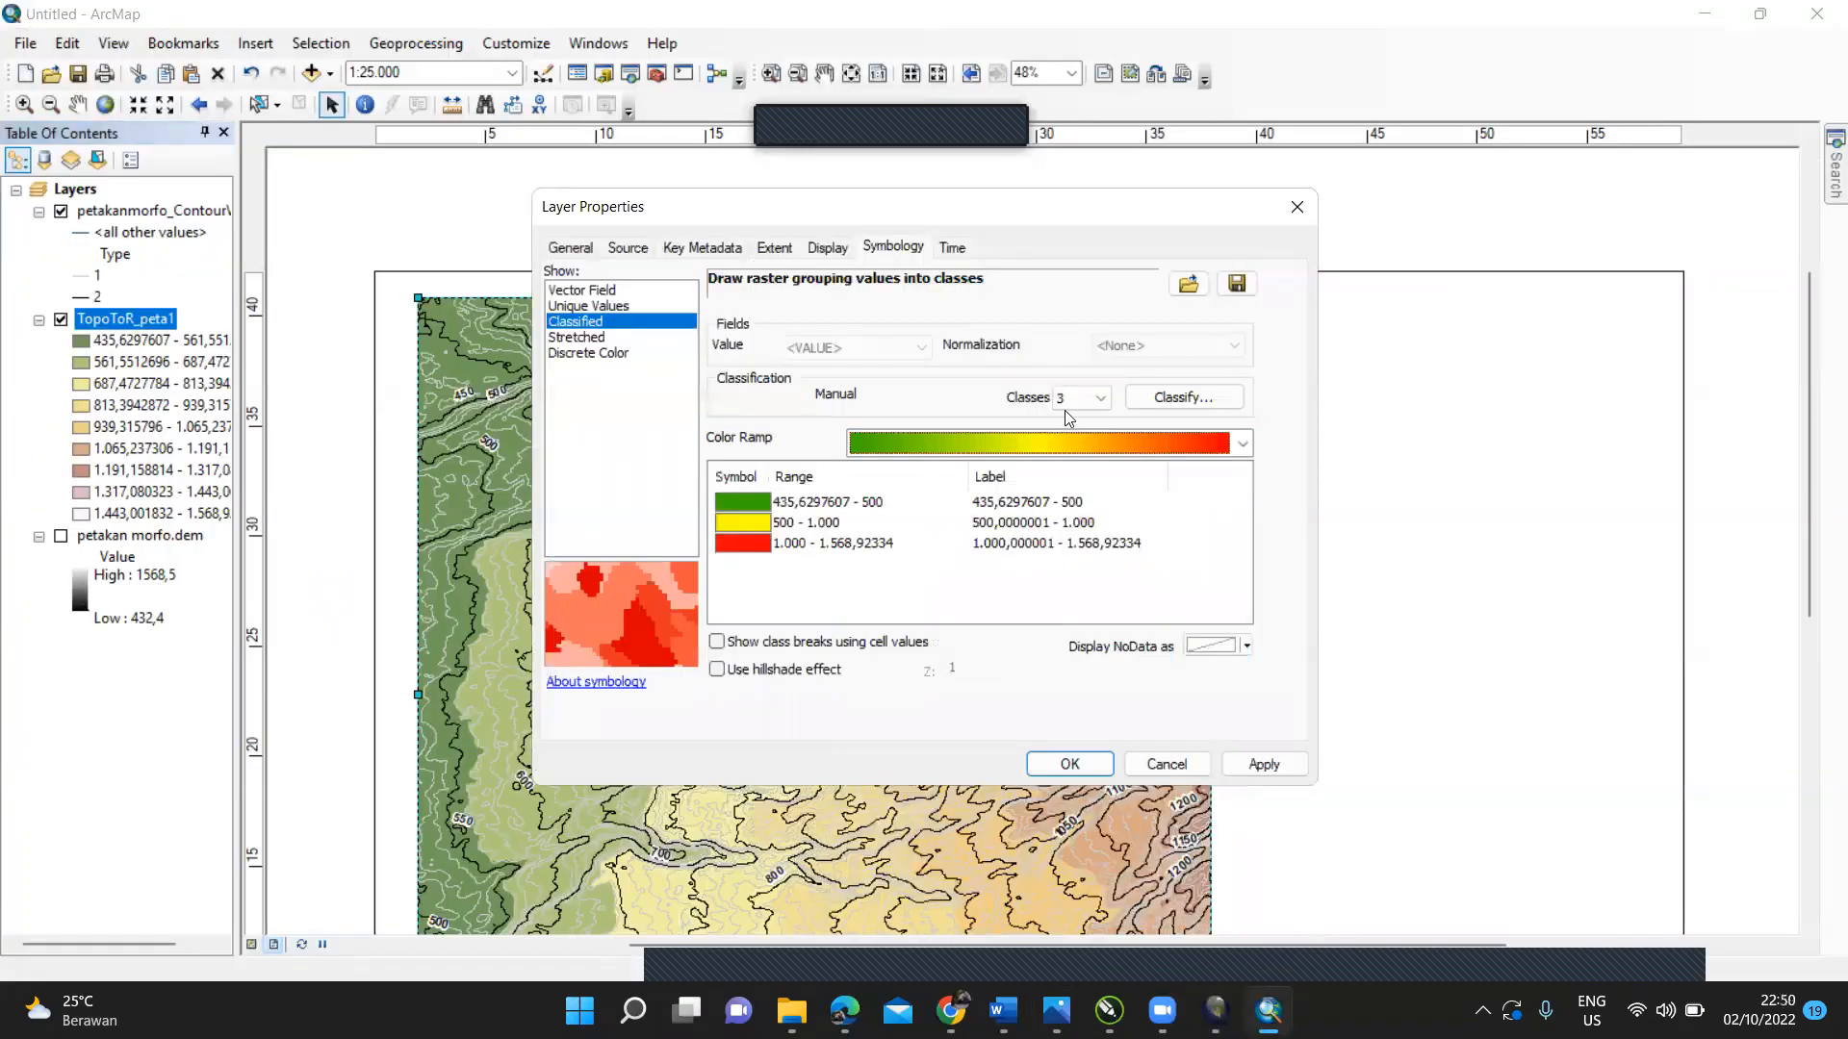
click(1147, 447)
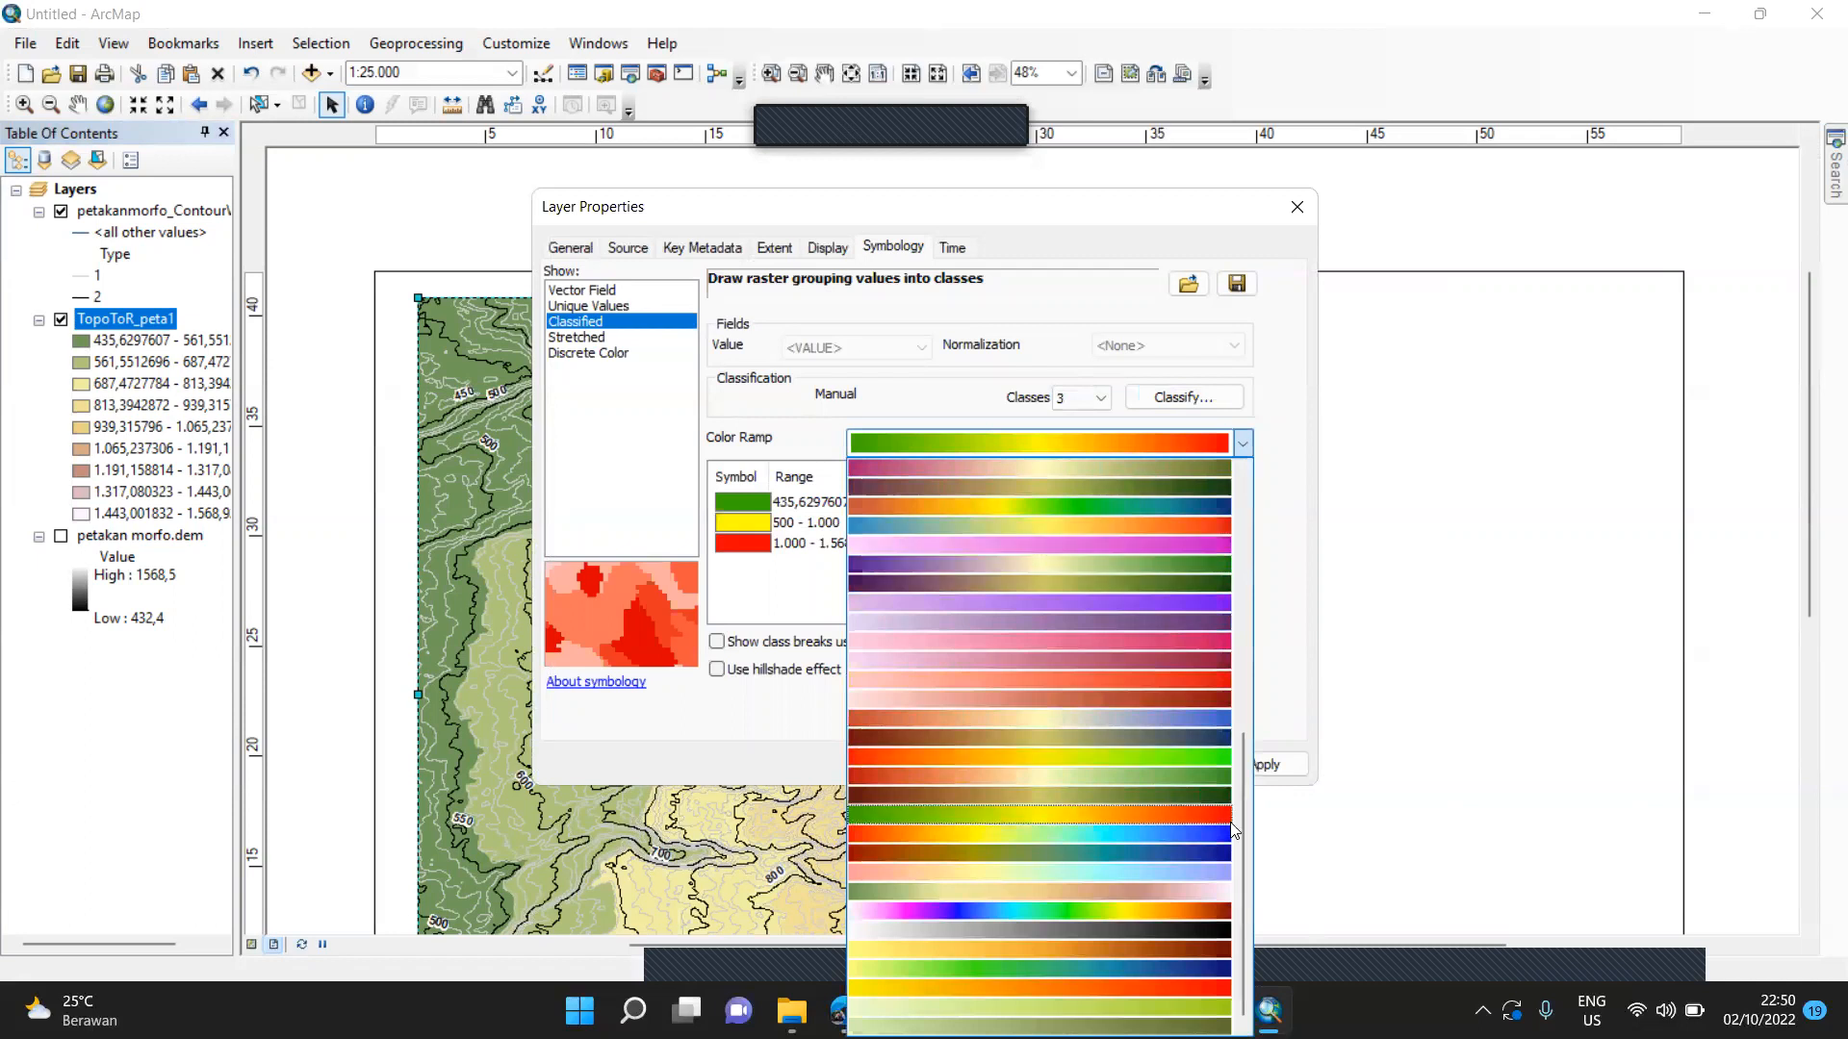
click(1174, 987)
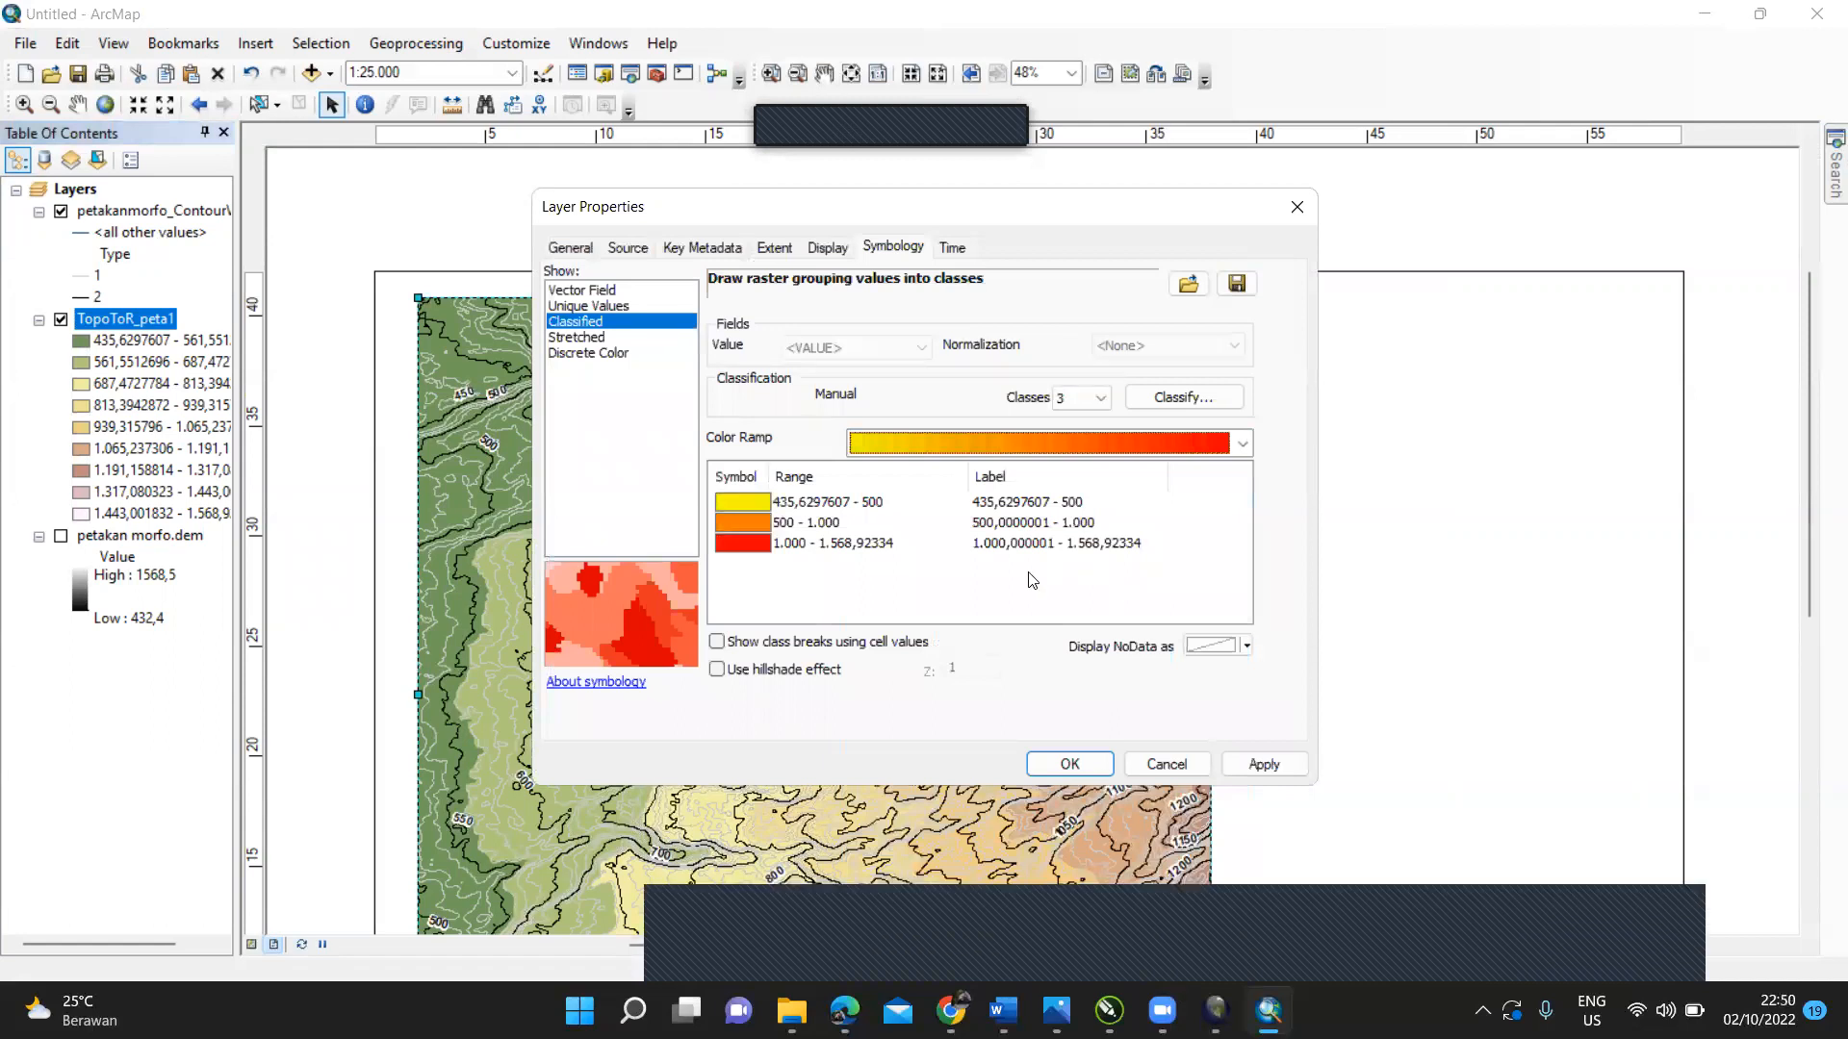
click(1059, 762)
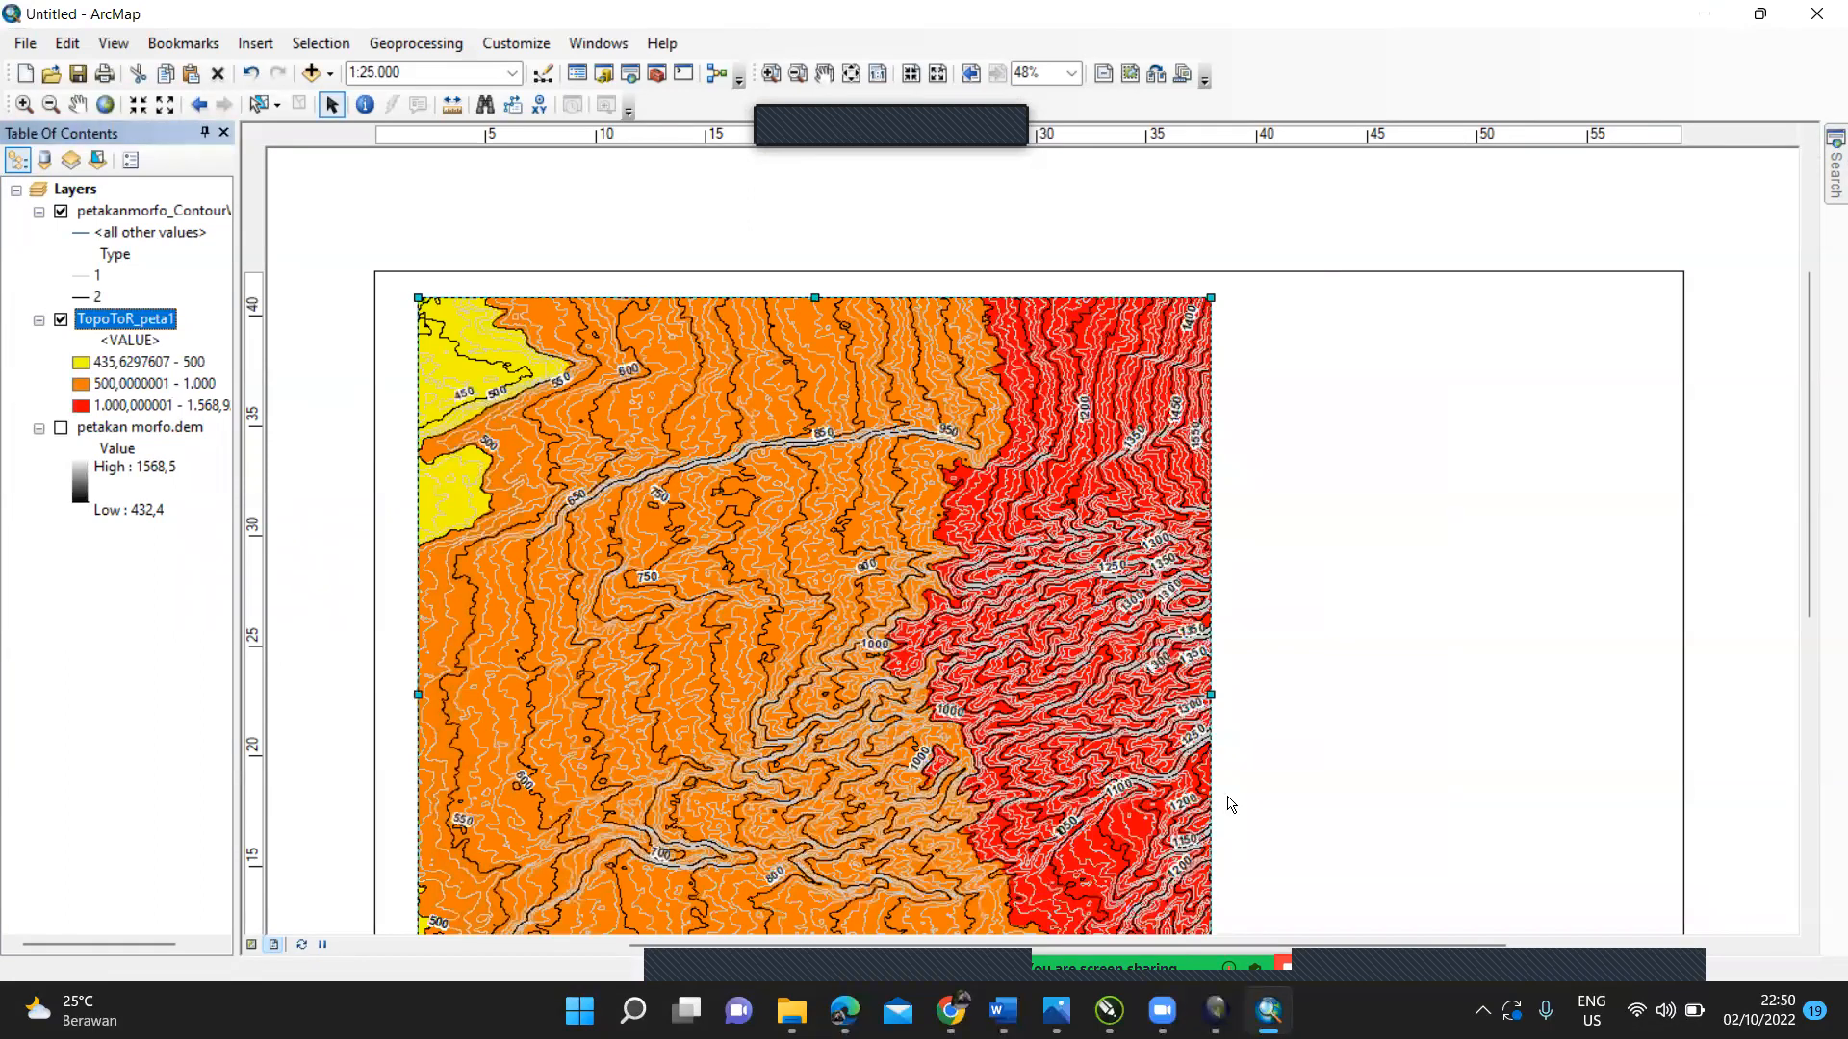
mouse_move(1809, 467)
mouse_down()
mouse_move(1811, 531)
mouse_move(1807, 474)
mouse_move(1802, 495)
mouse_up()
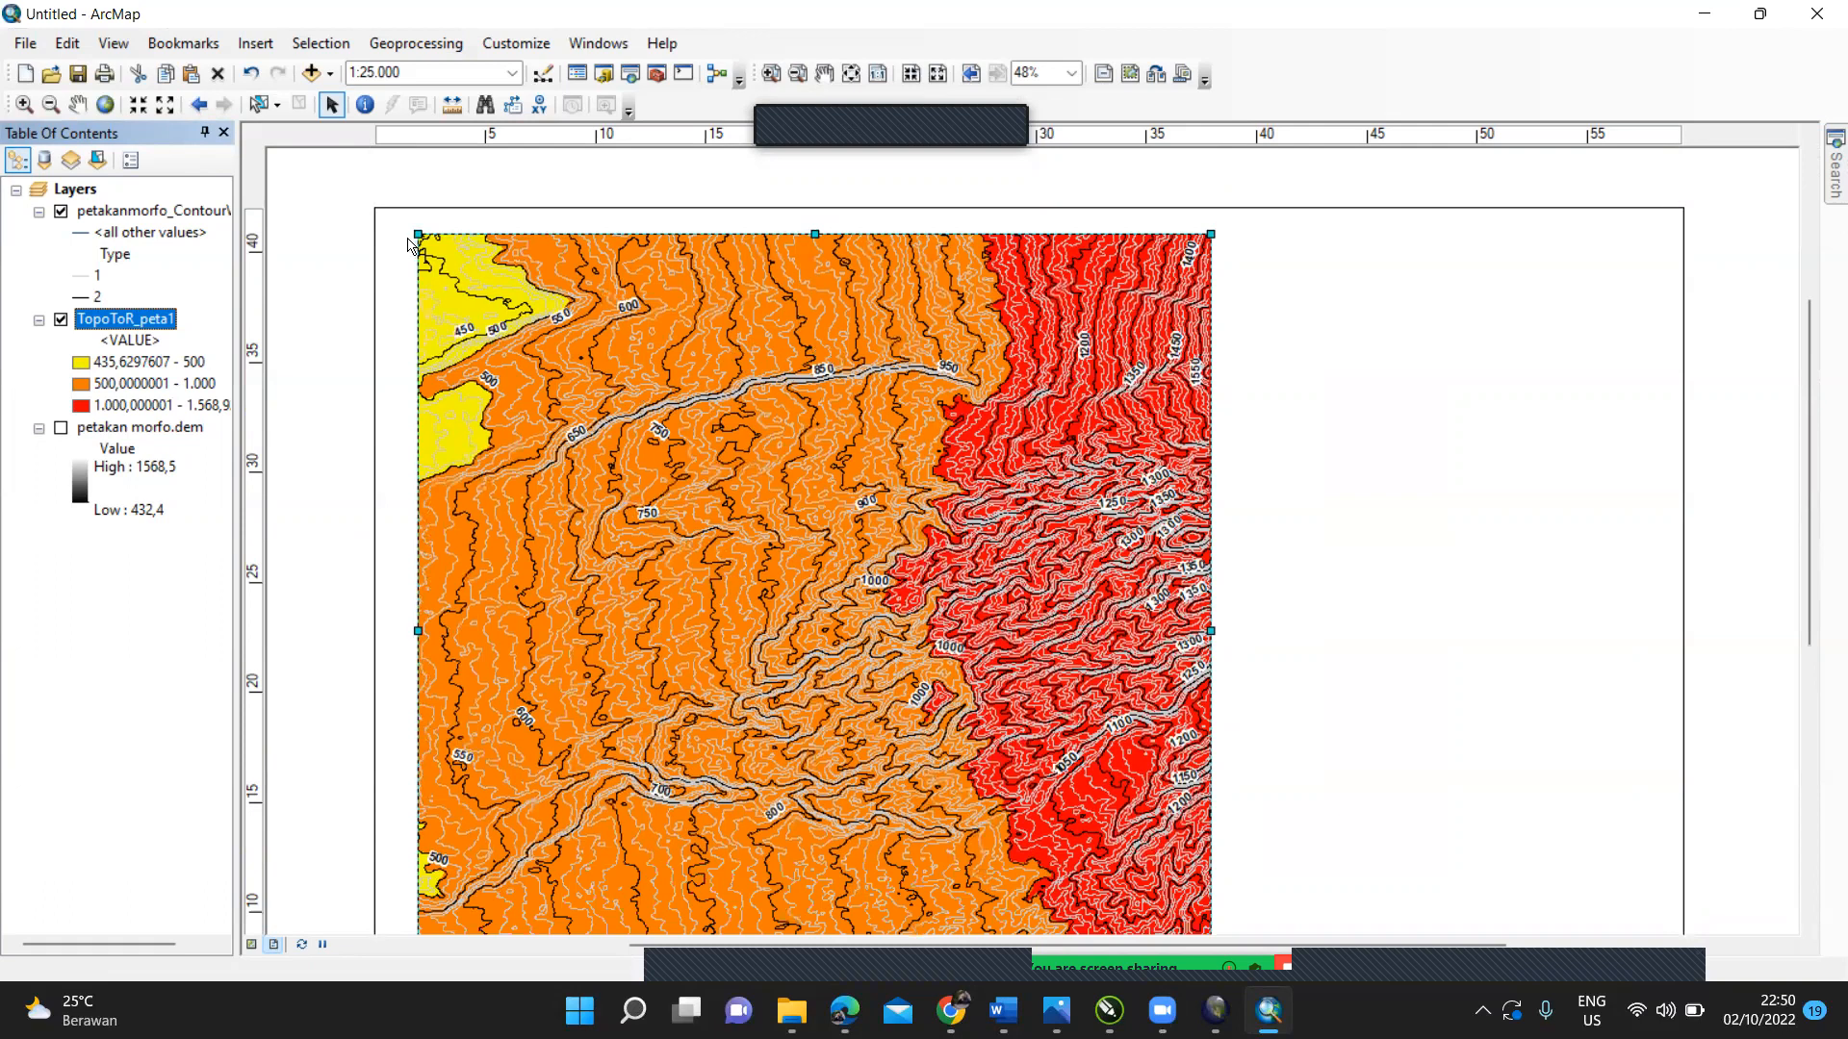
Step: Start adding data from the Kab Jember folder and select ADMINISTRASIDESA_AR_25K.shp
click(311, 74)
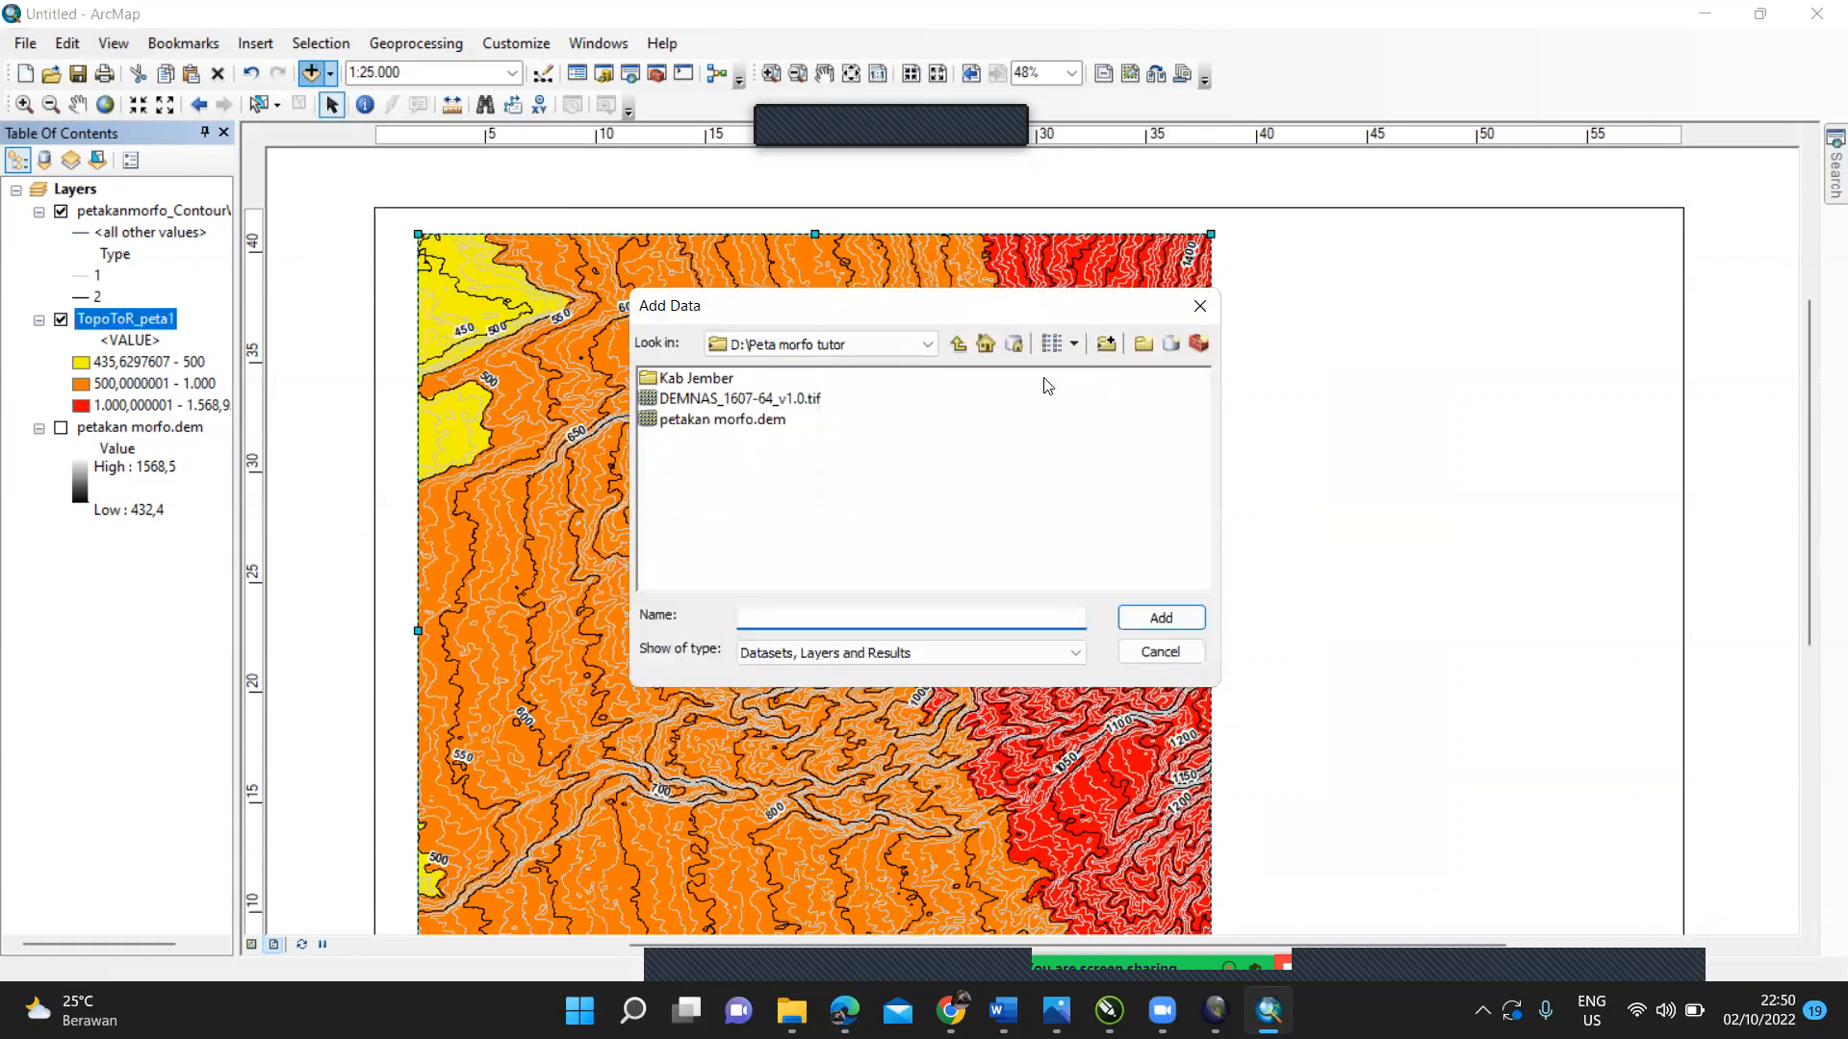
click(701, 380)
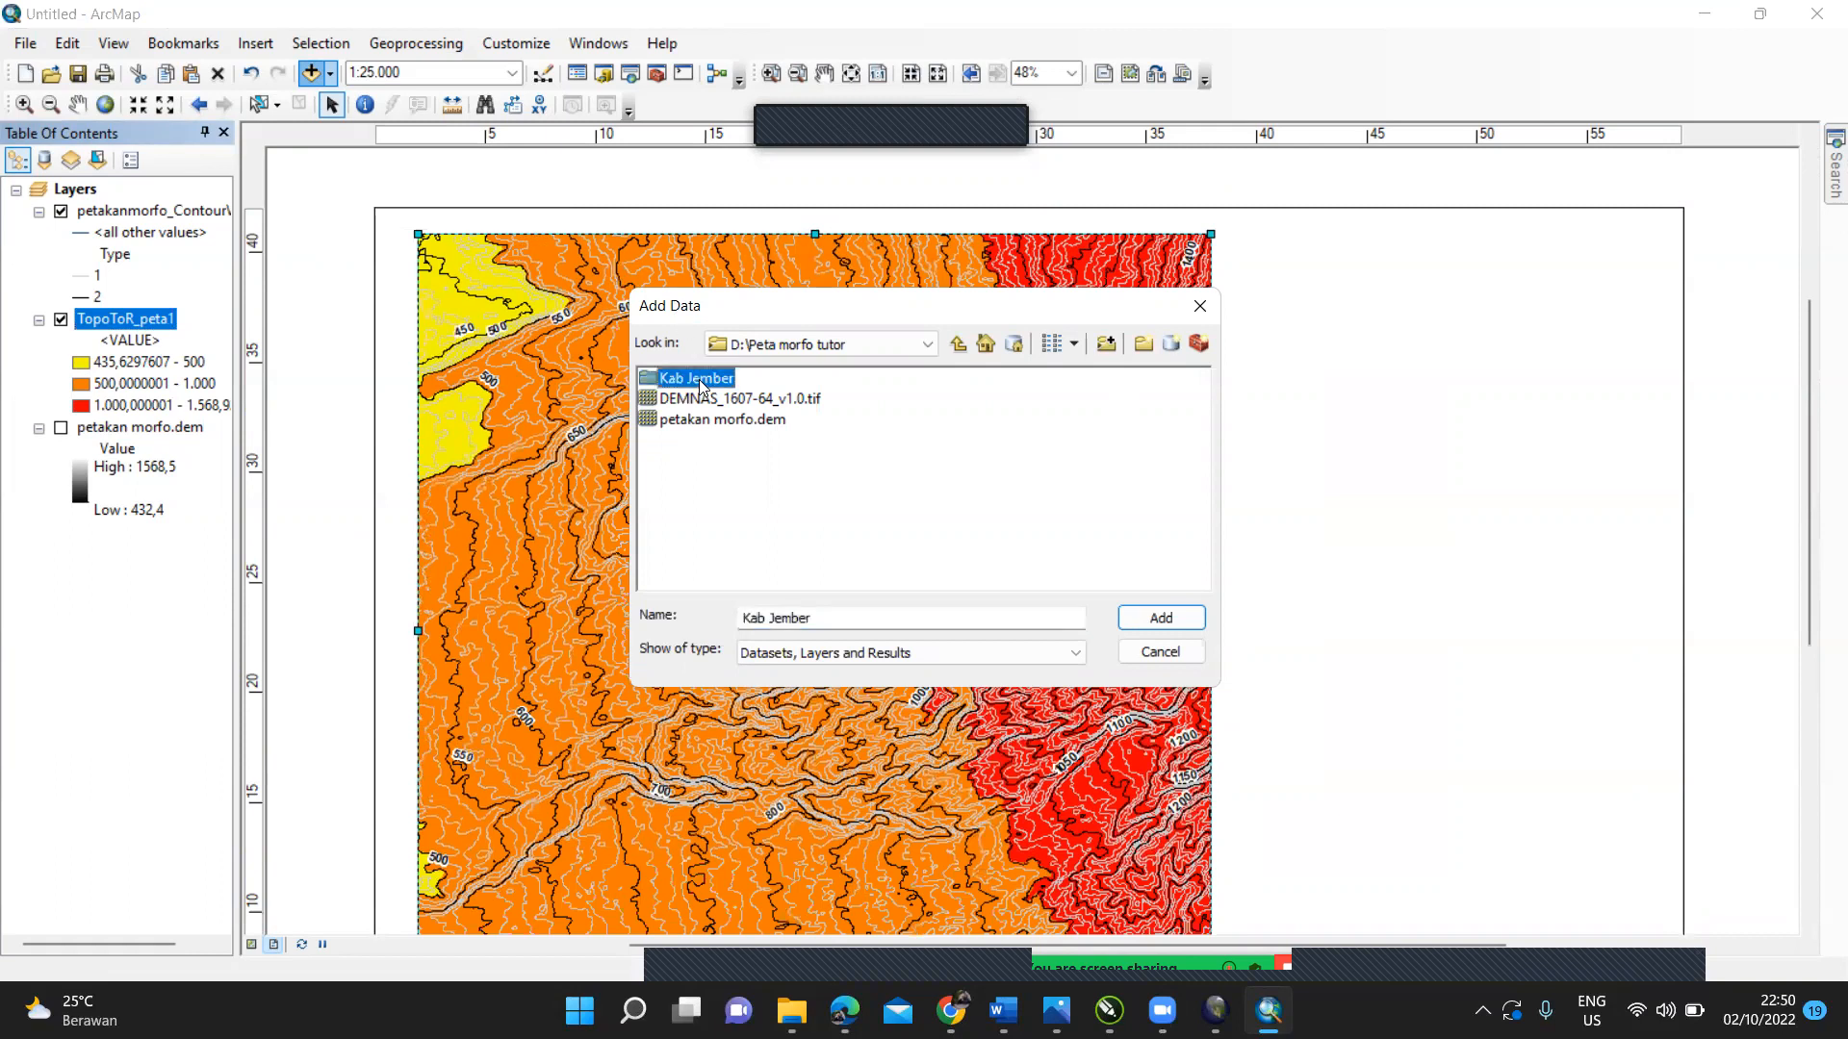
double_click(701, 383)
click(699, 382)
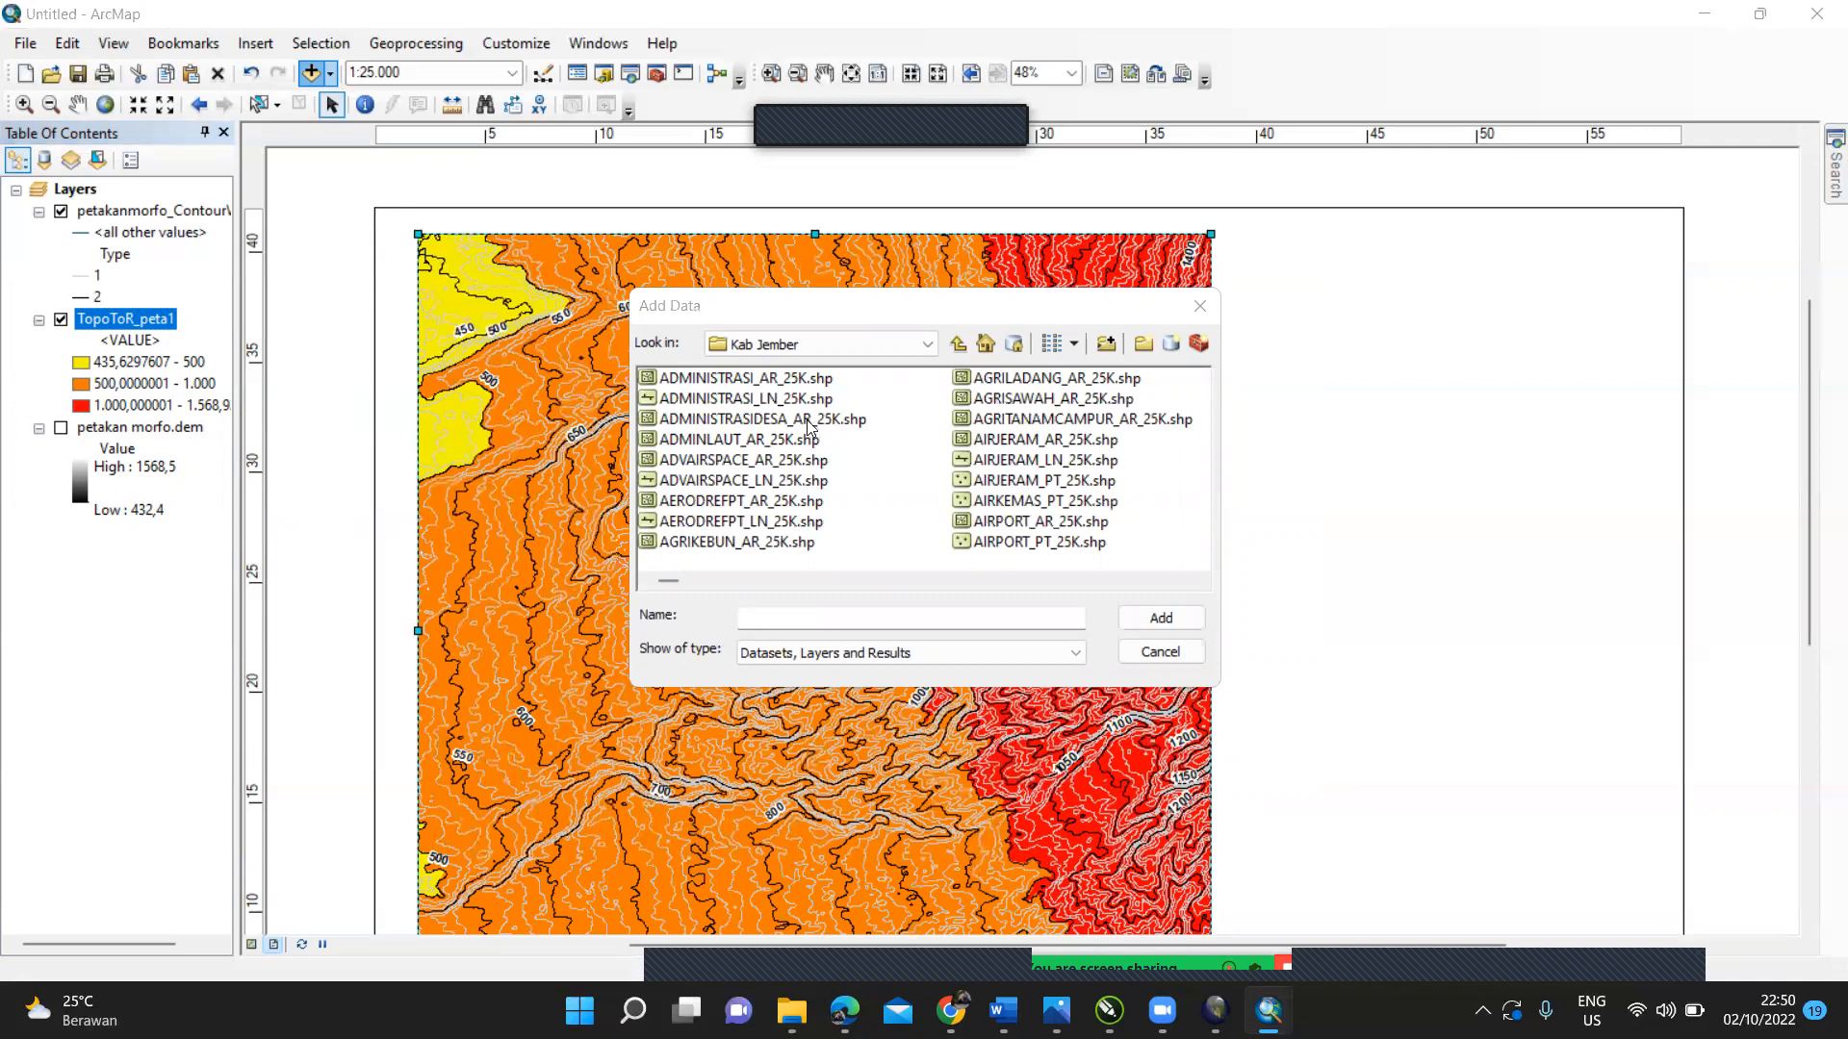
click(809, 425)
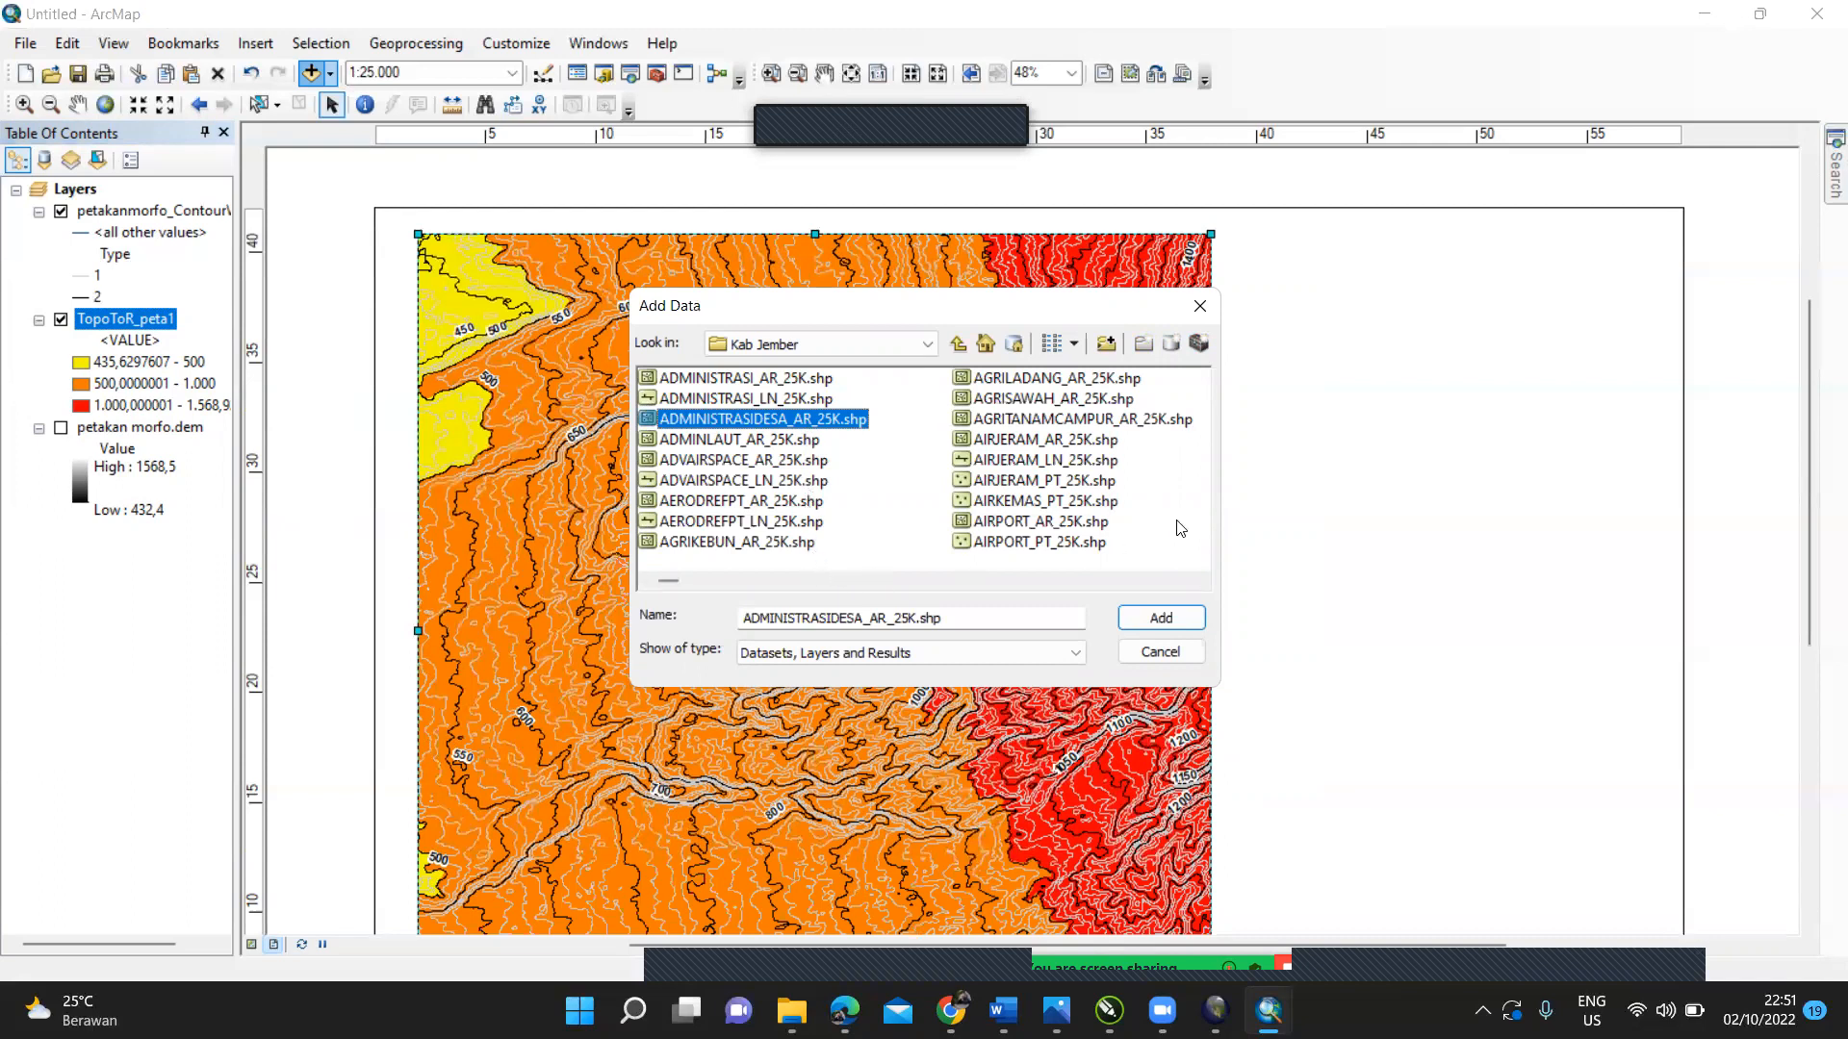
Step: Include the river shapefiles SUNGAI_LN_25K.shp and SUNGAI_AR_25K.shp in the selection of data to add
click(1202, 581)
click(1202, 581)
click(1202, 581)
click(1202, 581)
click(1202, 581)
click(1202, 582)
click(1202, 581)
click(1202, 581)
click(1202, 581)
click(1202, 581)
click(1201, 581)
click(1202, 581)
click(1202, 582)
click(1202, 581)
click(1202, 581)
click(1202, 581)
click(1202, 582)
click(1202, 581)
click(1201, 581)
click(1200, 580)
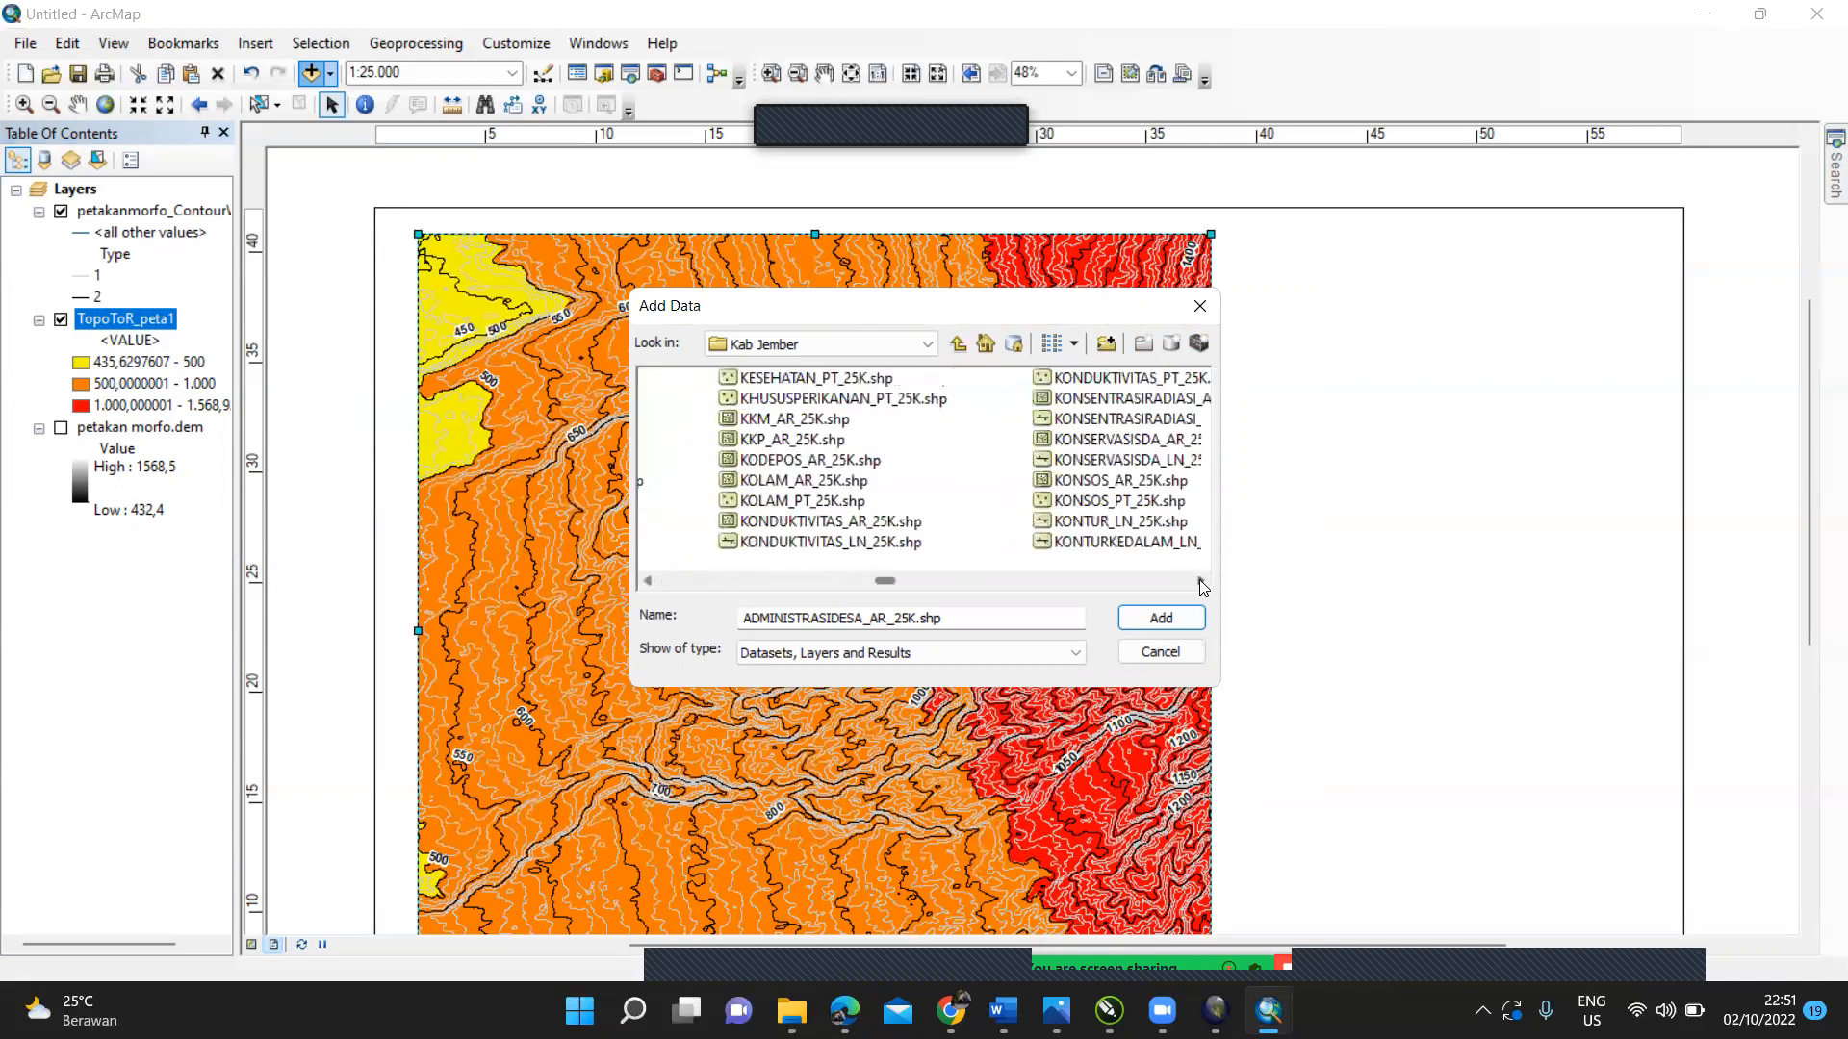
click(1200, 581)
click(1199, 580)
click(1199, 580)
click(1199, 580)
click(1199, 580)
click(1199, 580)
click(1199, 580)
click(1199, 581)
click(1199, 580)
click(1199, 580)
click(1199, 580)
click(1199, 581)
click(1199, 580)
click(1199, 580)
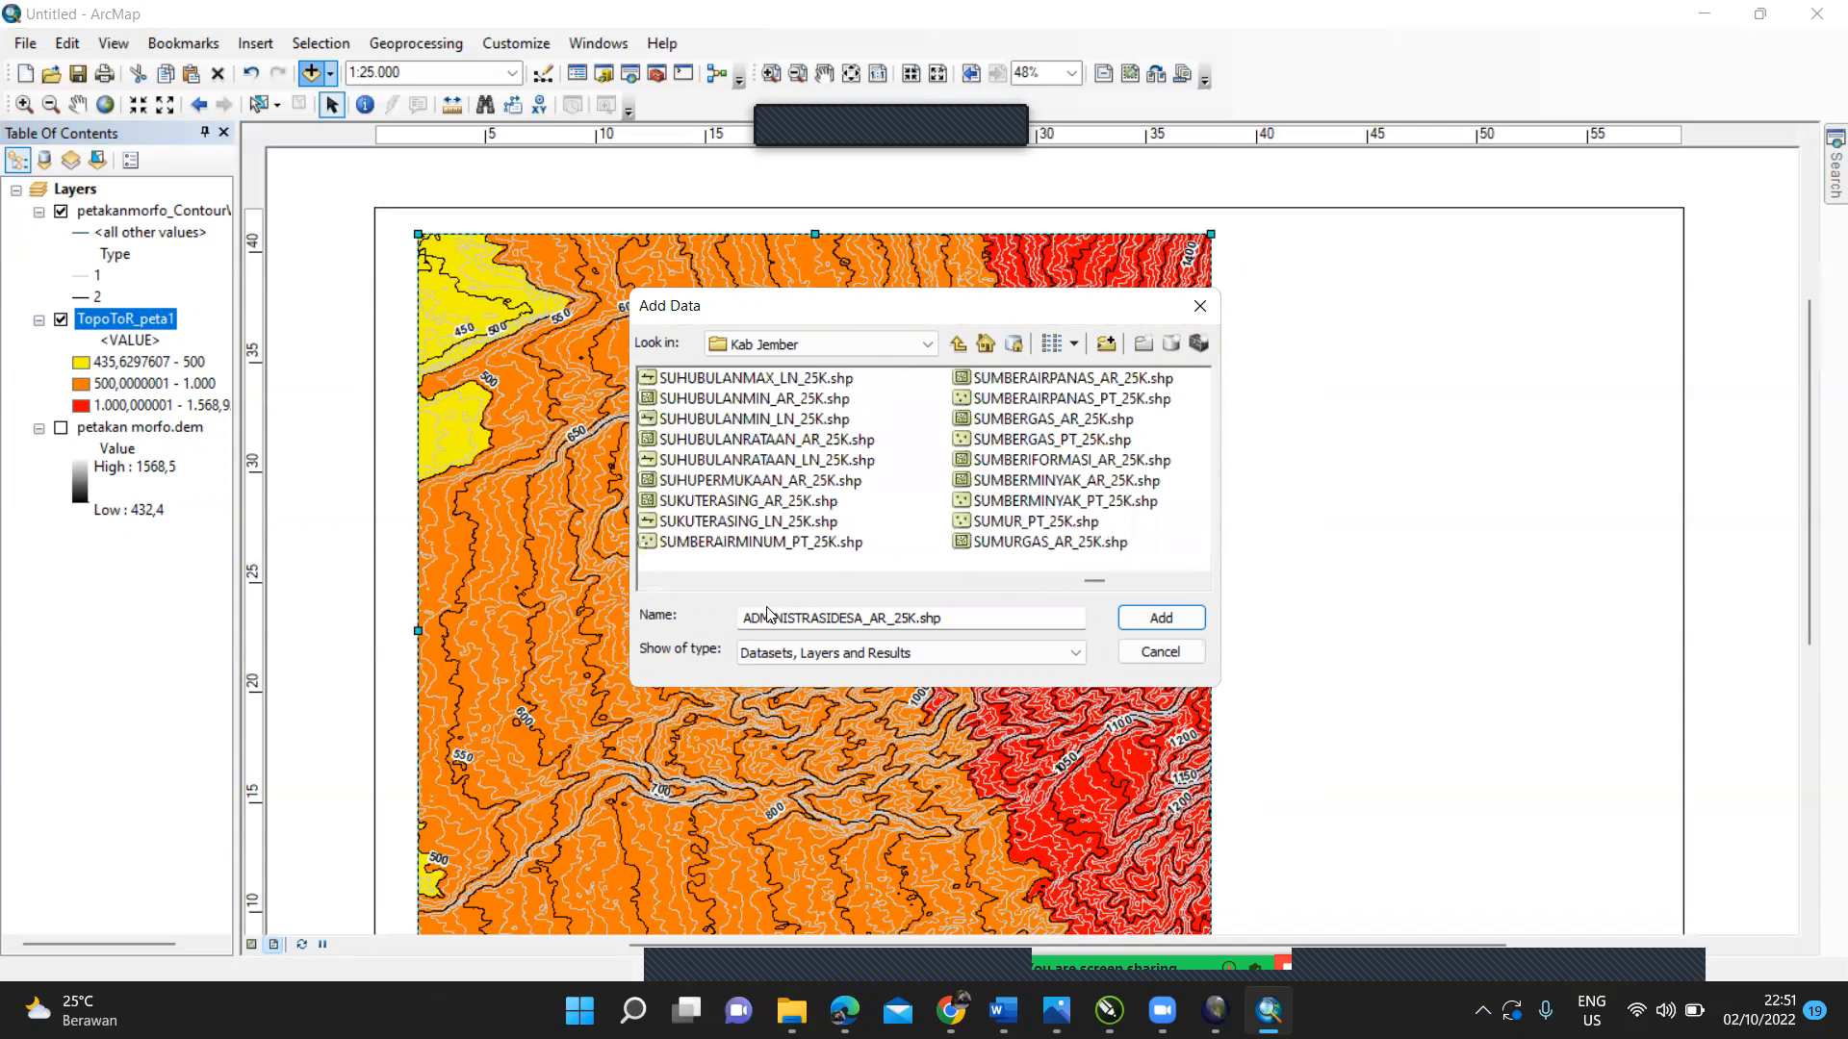
click(1200, 581)
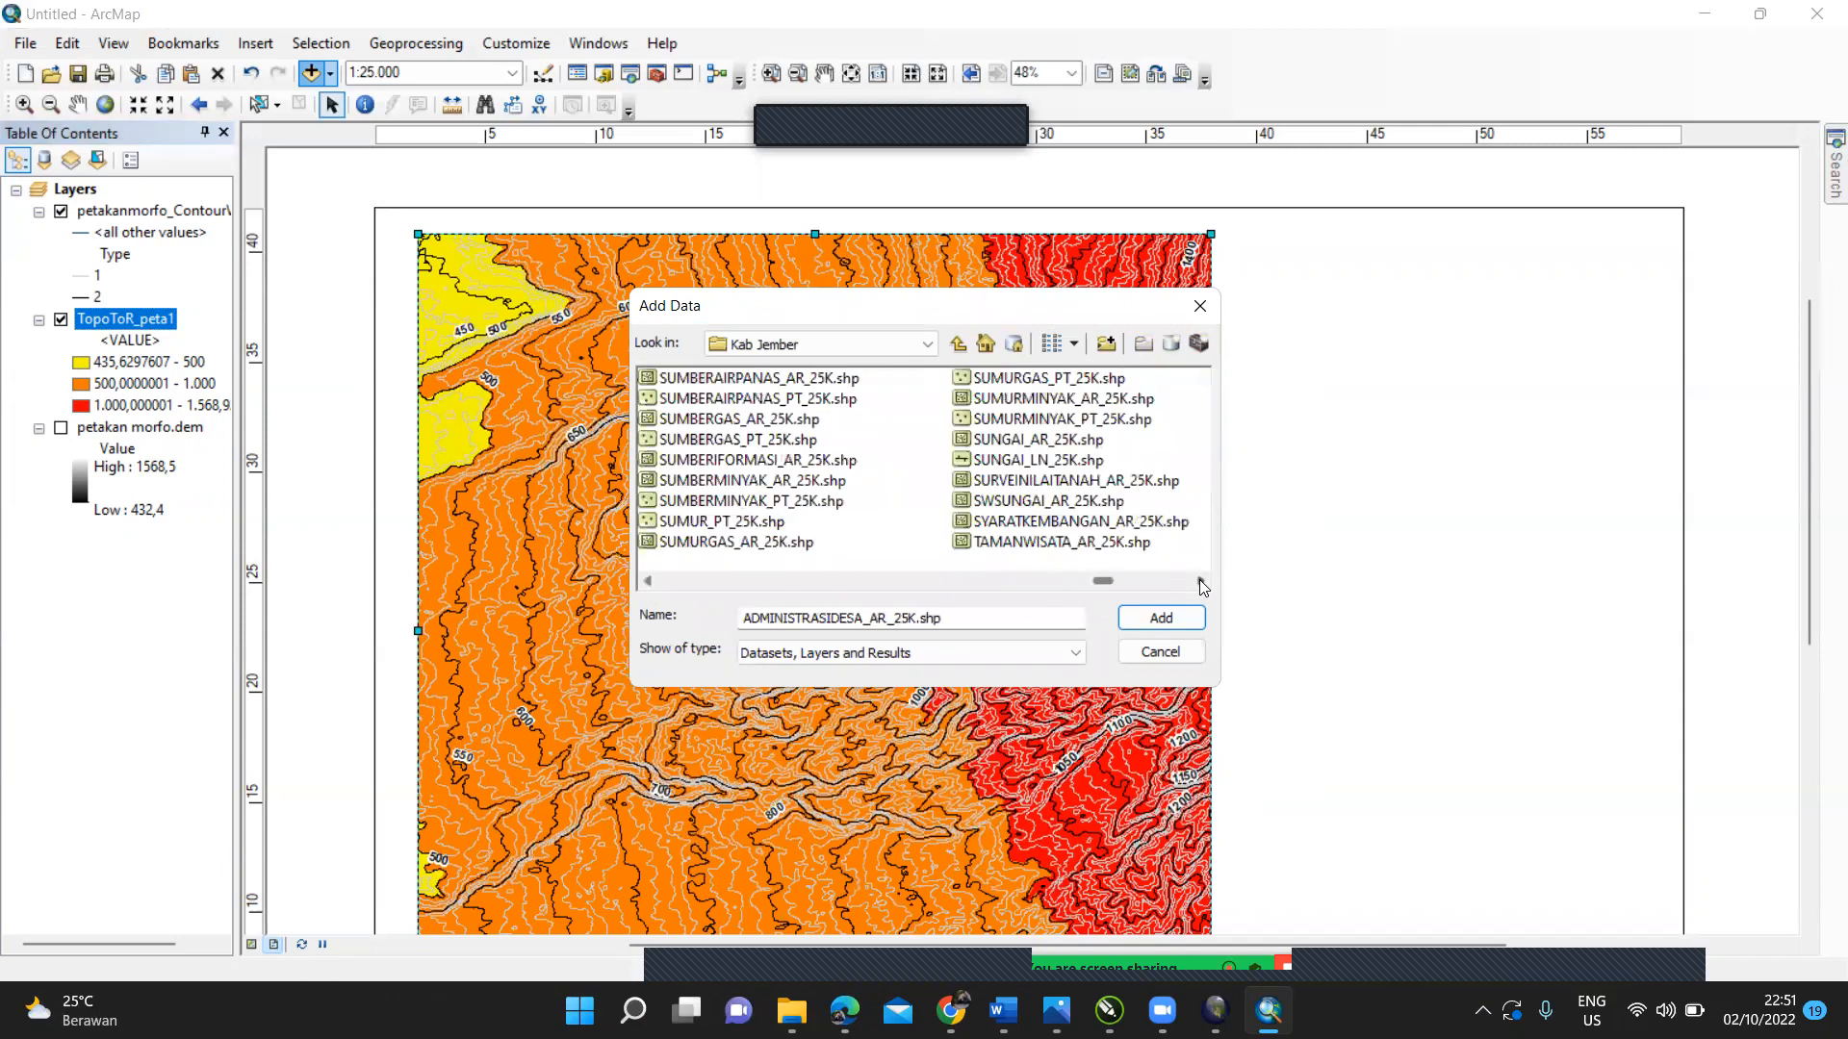
ctrl+click(1056, 463)
ctrl+click(1030, 441)
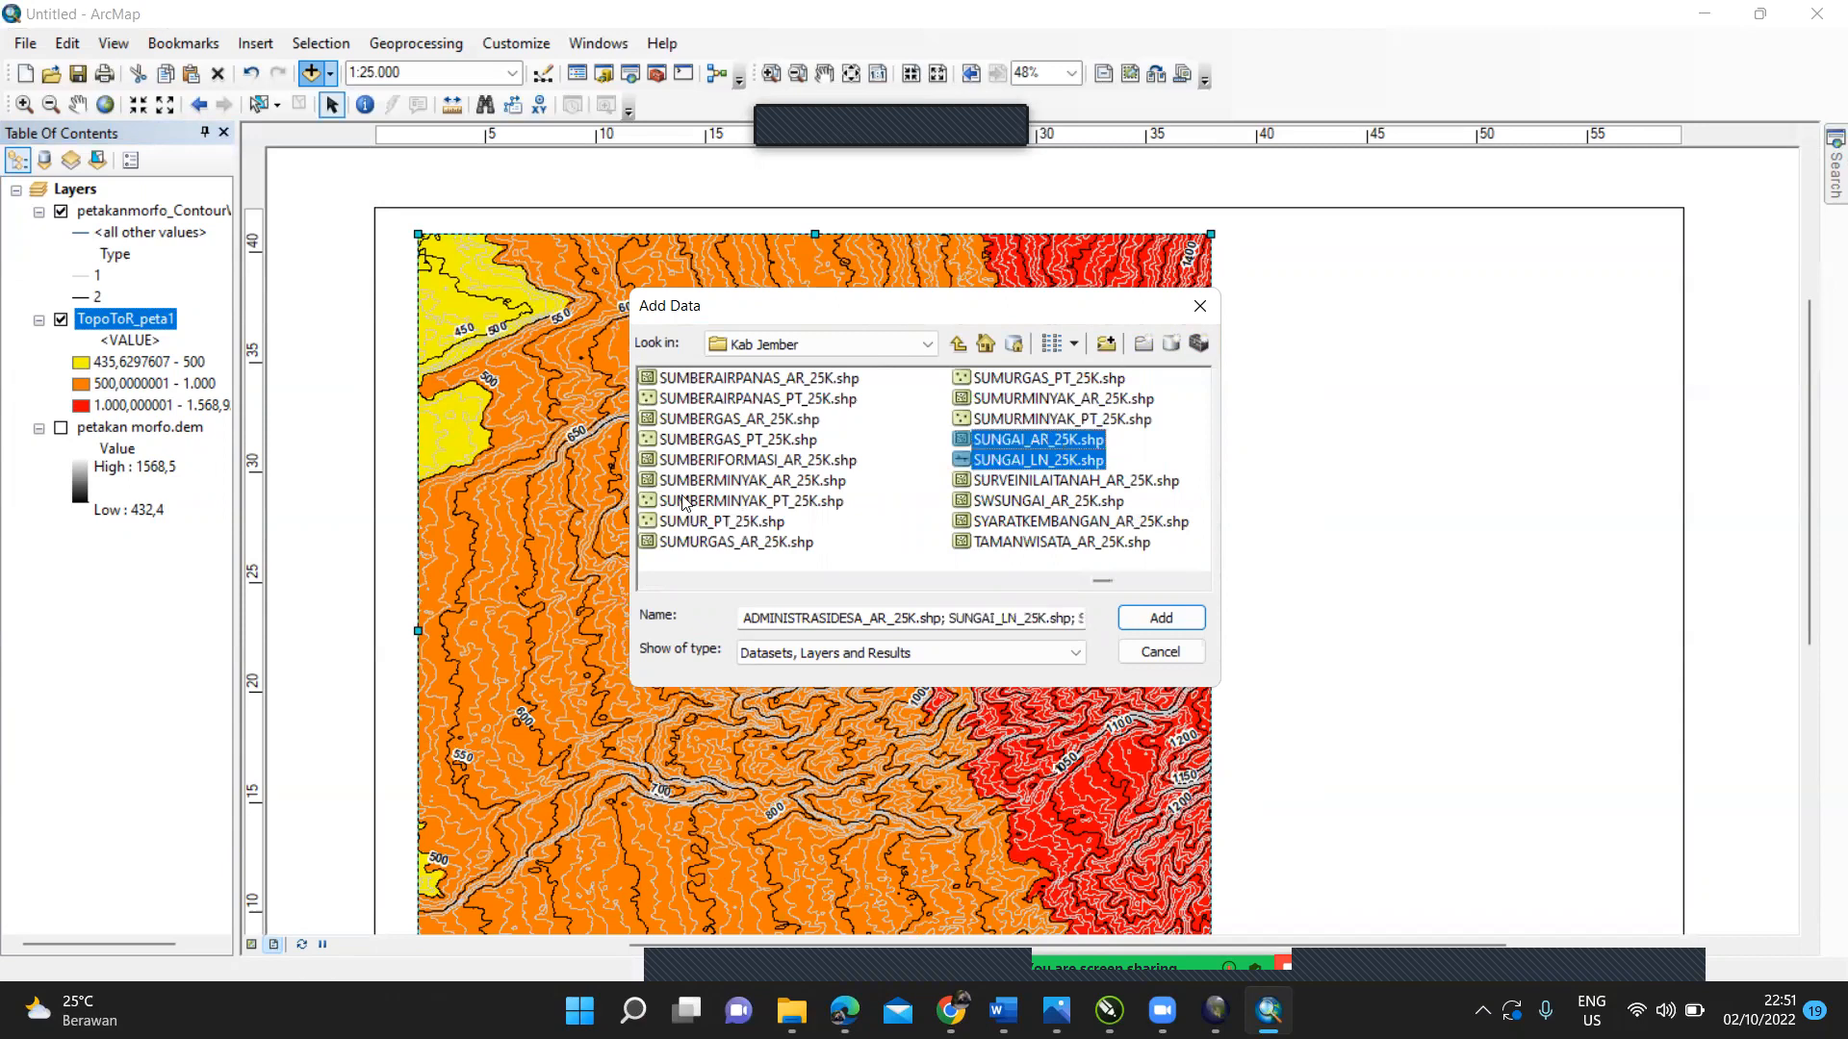
Step: Include the road shapefiles JALAN_LN_25K.shp and JALAN_AR_25K.shp in the selection and add all selected shapefiles to the map
click(1198, 581)
click(1198, 581)
click(1198, 582)
click(1198, 582)
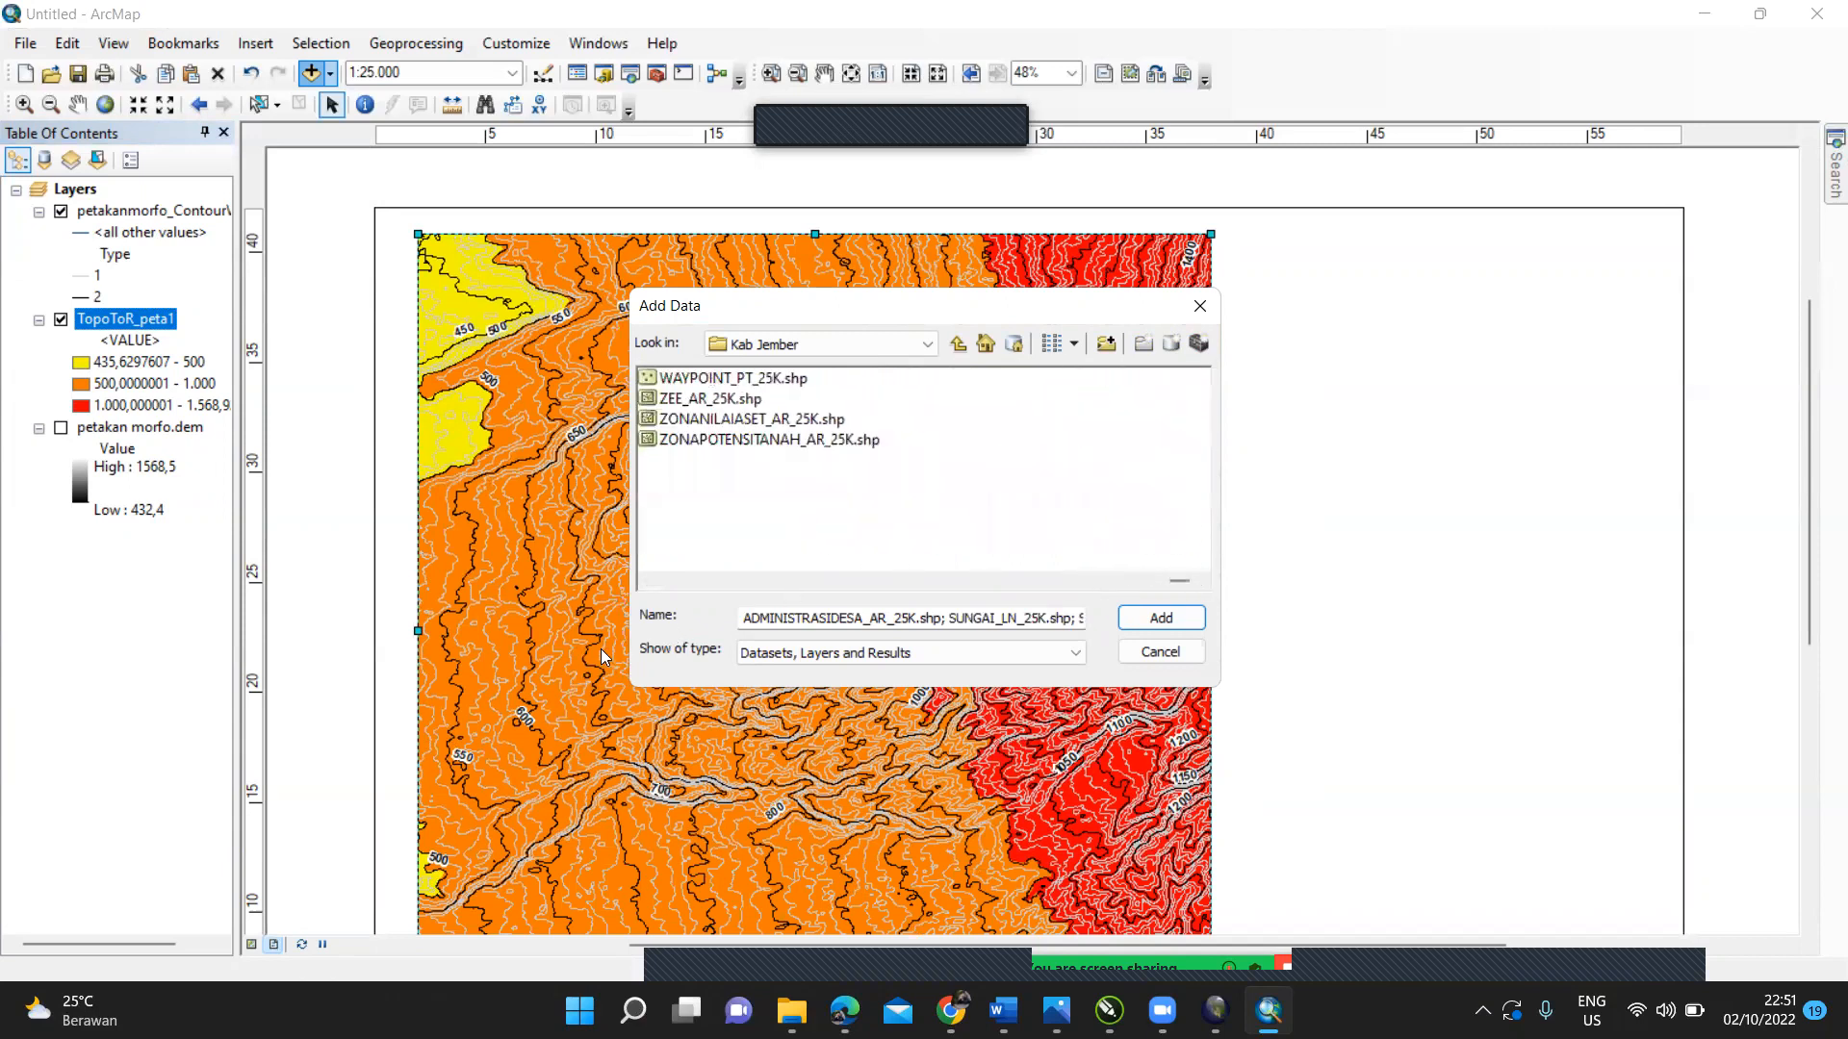
click(646, 581)
click(647, 581)
click(647, 581)
click(647, 581)
click(647, 581)
click(646, 581)
click(647, 581)
click(645, 587)
click(645, 587)
click(645, 587)
click(645, 587)
click(645, 587)
click(644, 587)
click(645, 587)
click(645, 587)
click(645, 587)
click(644, 587)
click(644, 587)
click(644, 587)
click(645, 587)
click(645, 587)
click(644, 585)
click(644, 585)
click(645, 582)
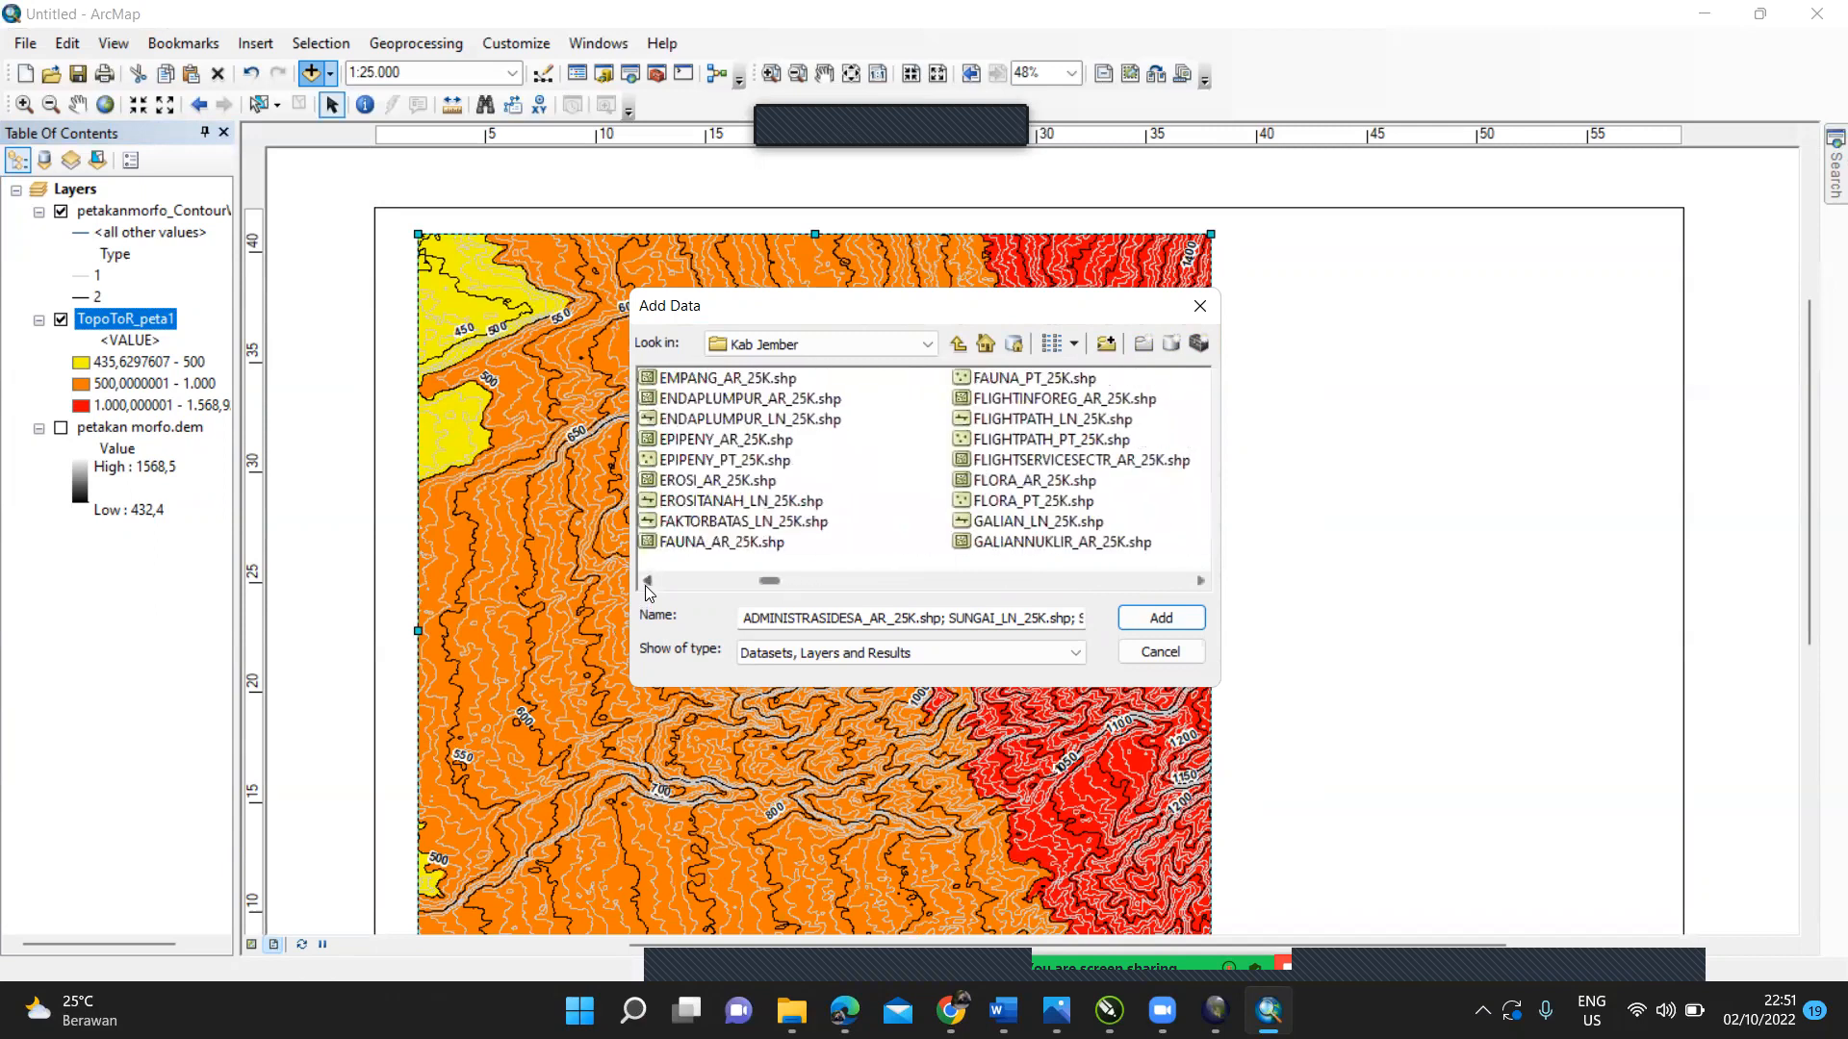
click(1201, 581)
click(1203, 581)
click(1203, 581)
click(1203, 582)
click(1203, 581)
click(1202, 581)
click(1203, 582)
click(1203, 581)
click(1203, 582)
click(1203, 581)
click(1203, 581)
click(1203, 581)
click(1203, 581)
click(1203, 581)
click(1203, 582)
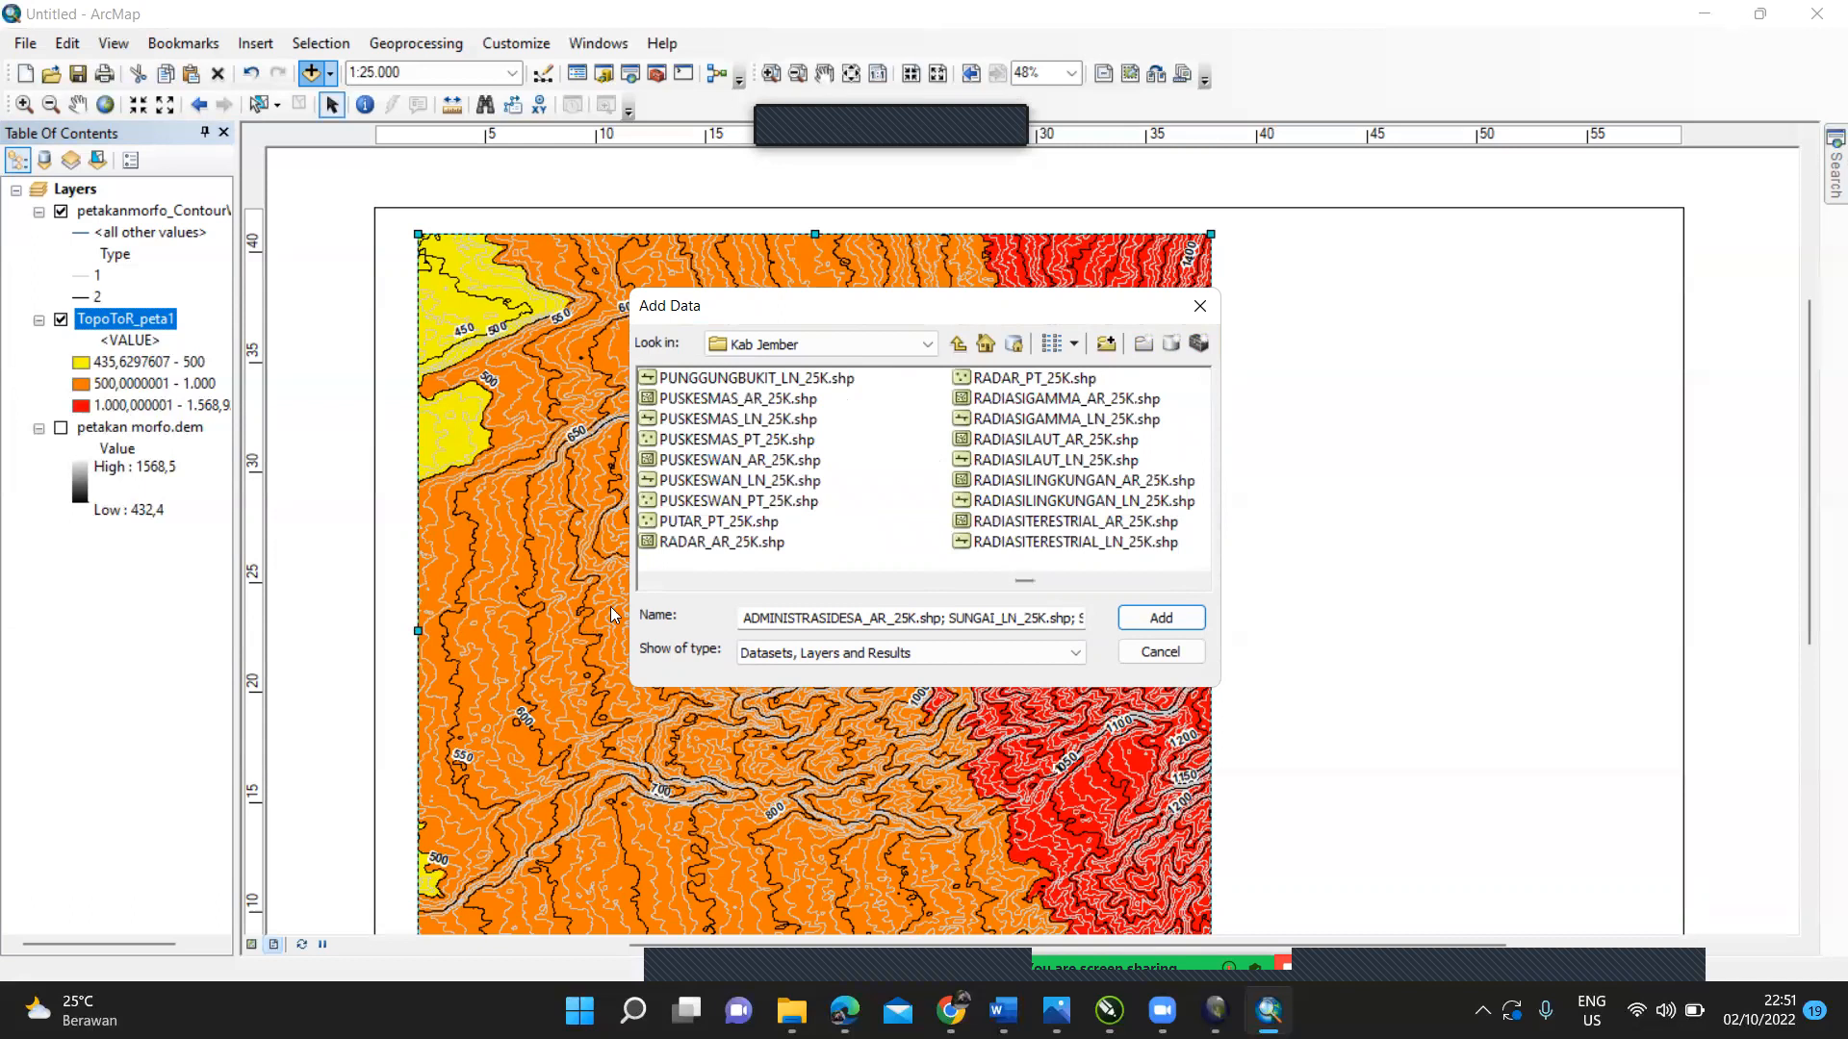
click(647, 581)
click(647, 581)
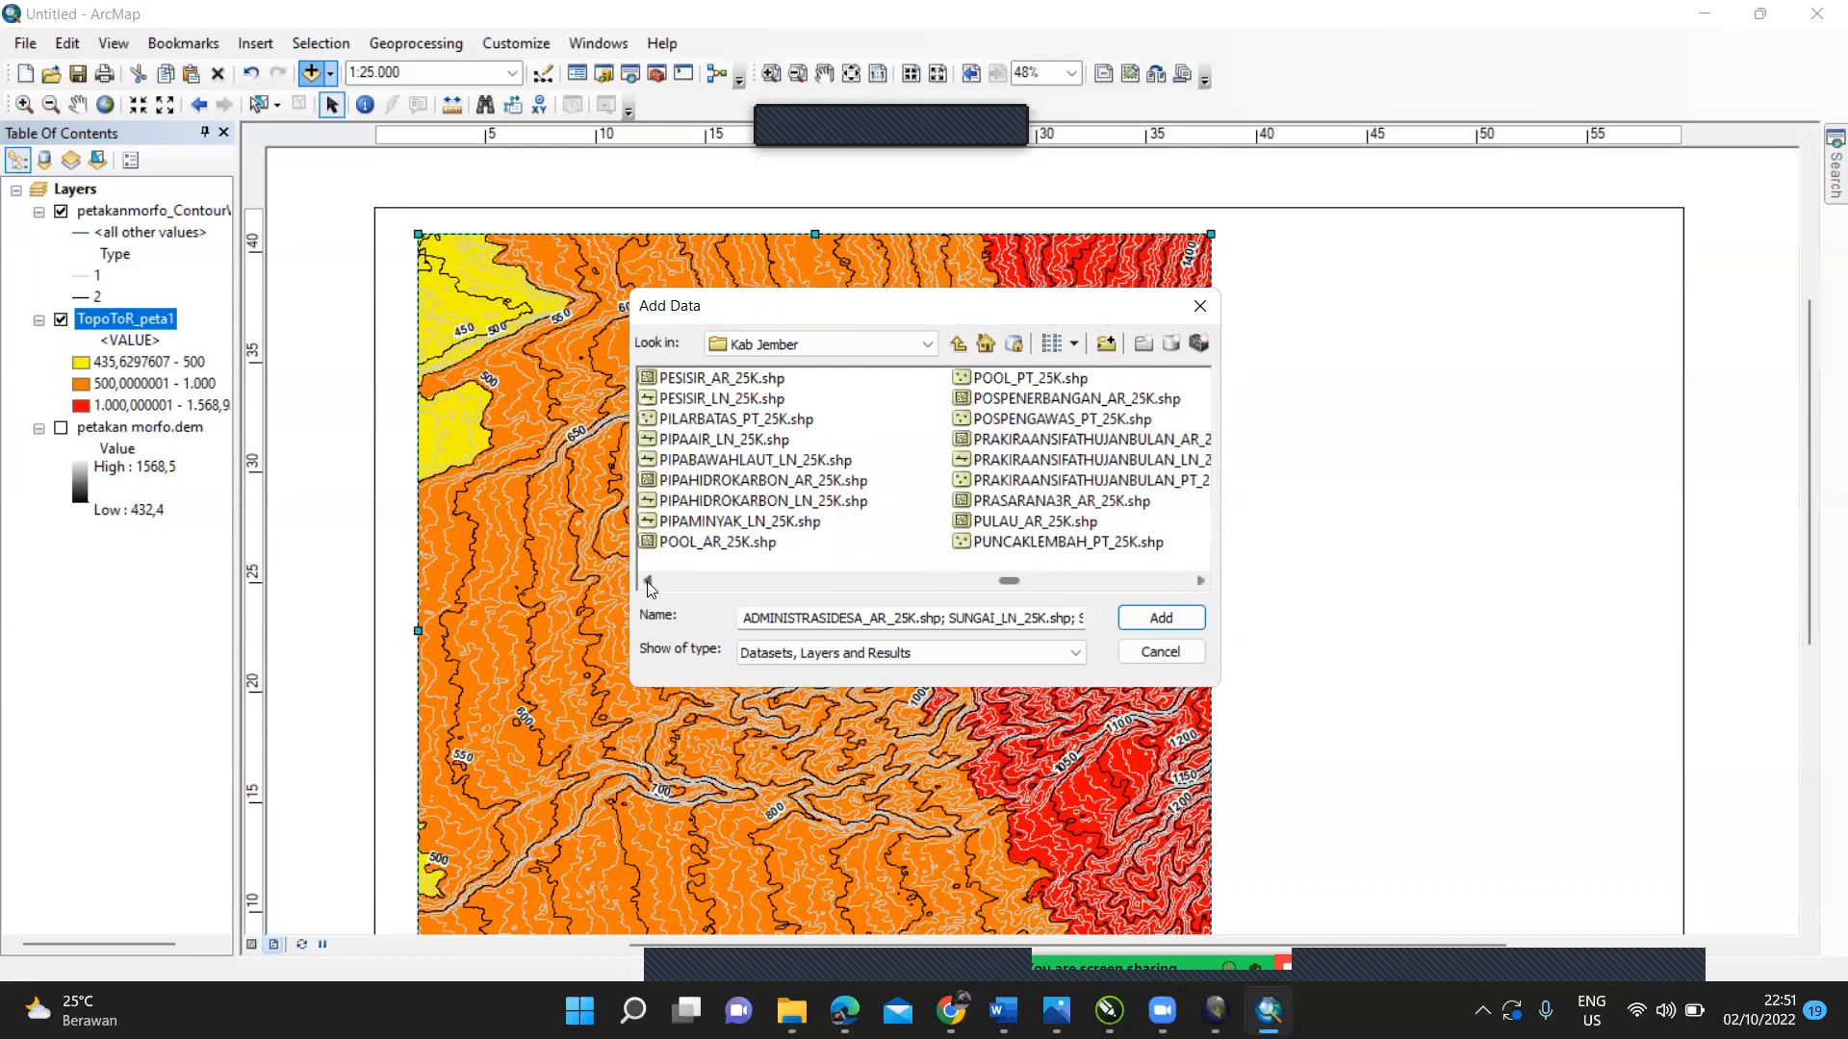
click(647, 581)
click(647, 581)
click(647, 582)
click(646, 581)
click(647, 581)
click(647, 581)
click(647, 581)
click(647, 581)
click(646, 581)
click(647, 581)
click(647, 581)
click(647, 581)
click(646, 581)
click(647, 582)
click(647, 581)
click(647, 581)
click(646, 581)
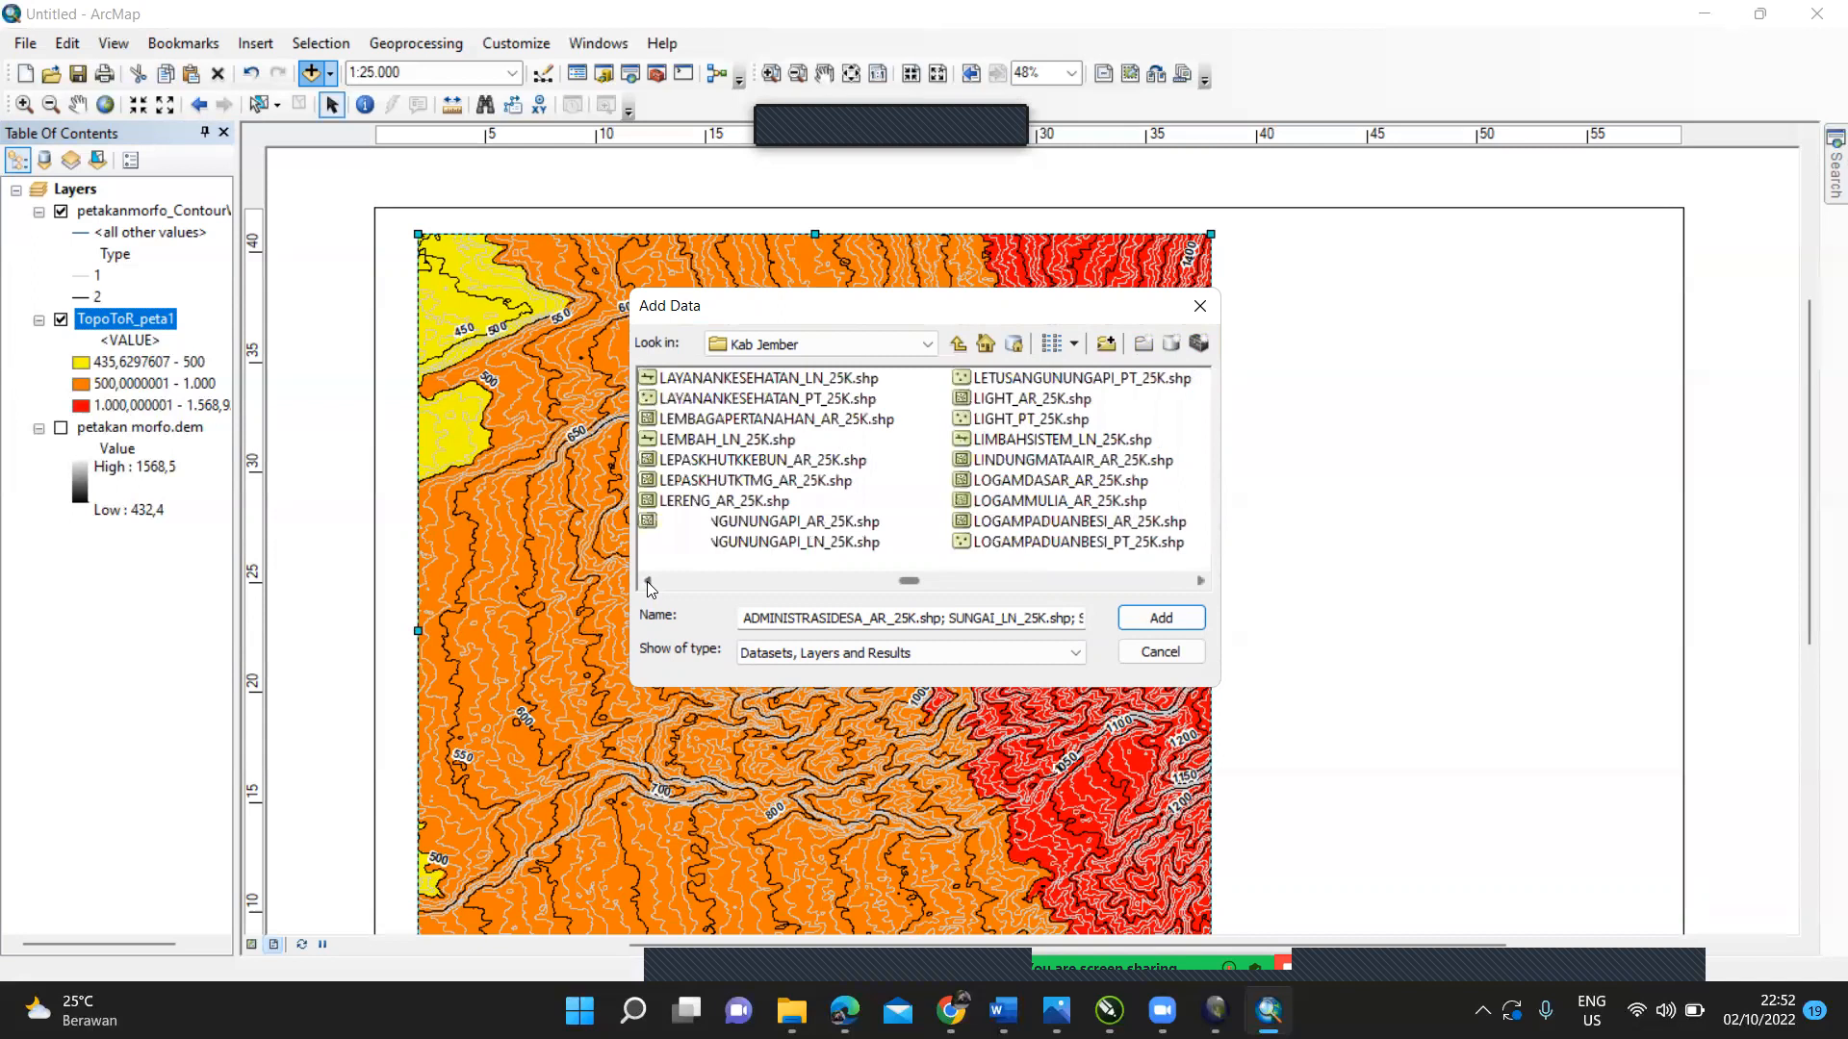
click(646, 582)
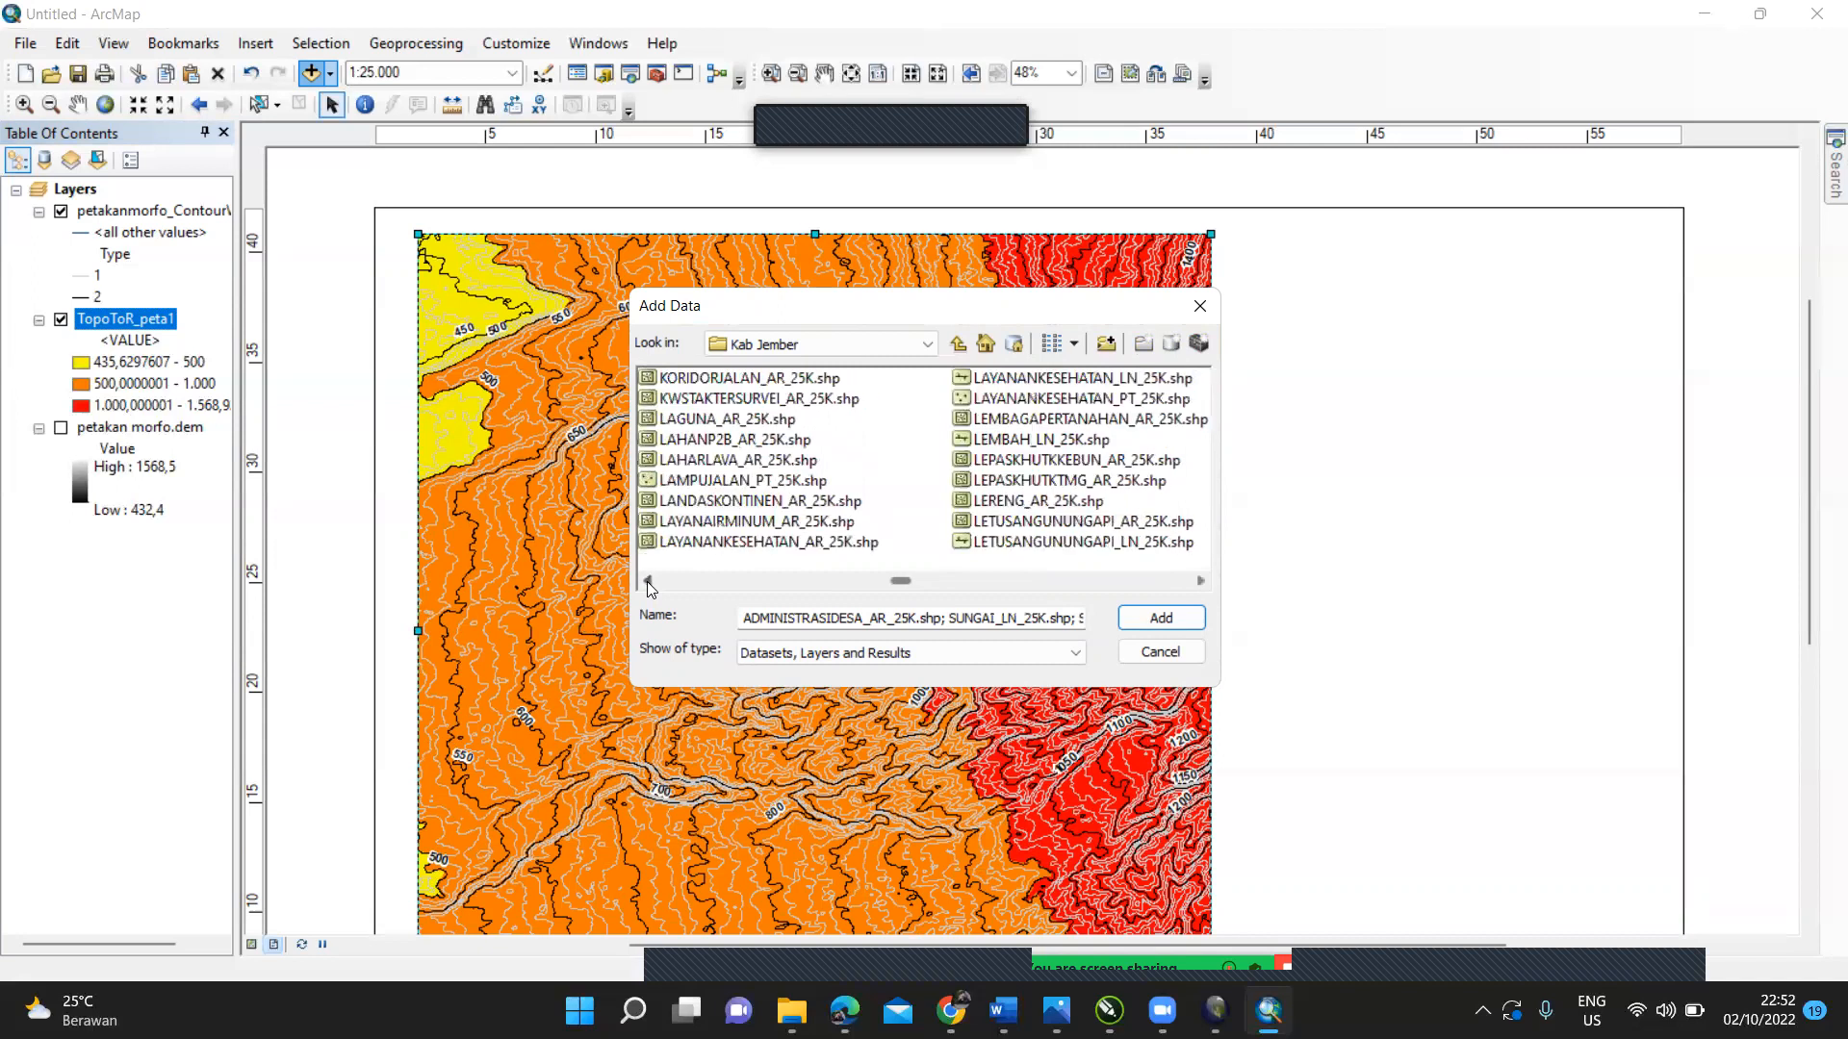
click(647, 581)
click(647, 582)
click(647, 581)
click(647, 581)
click(647, 581)
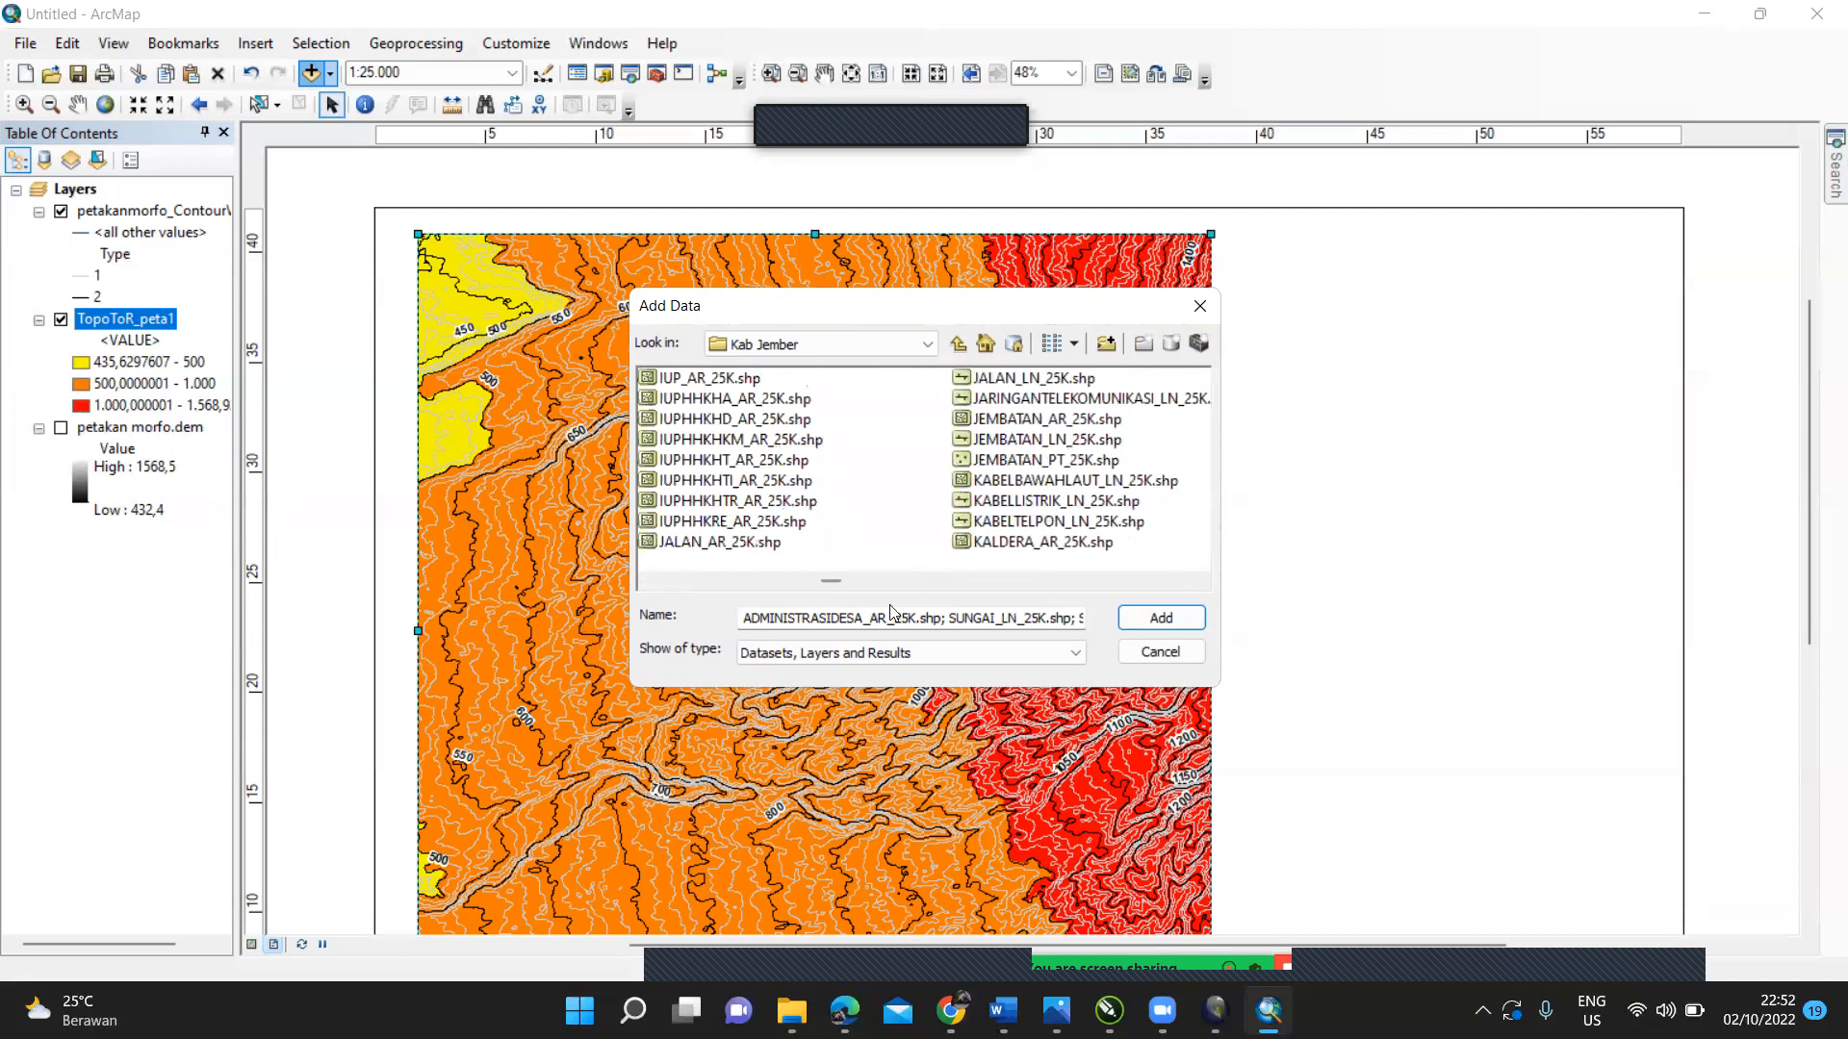
ctrl+click(1054, 385)
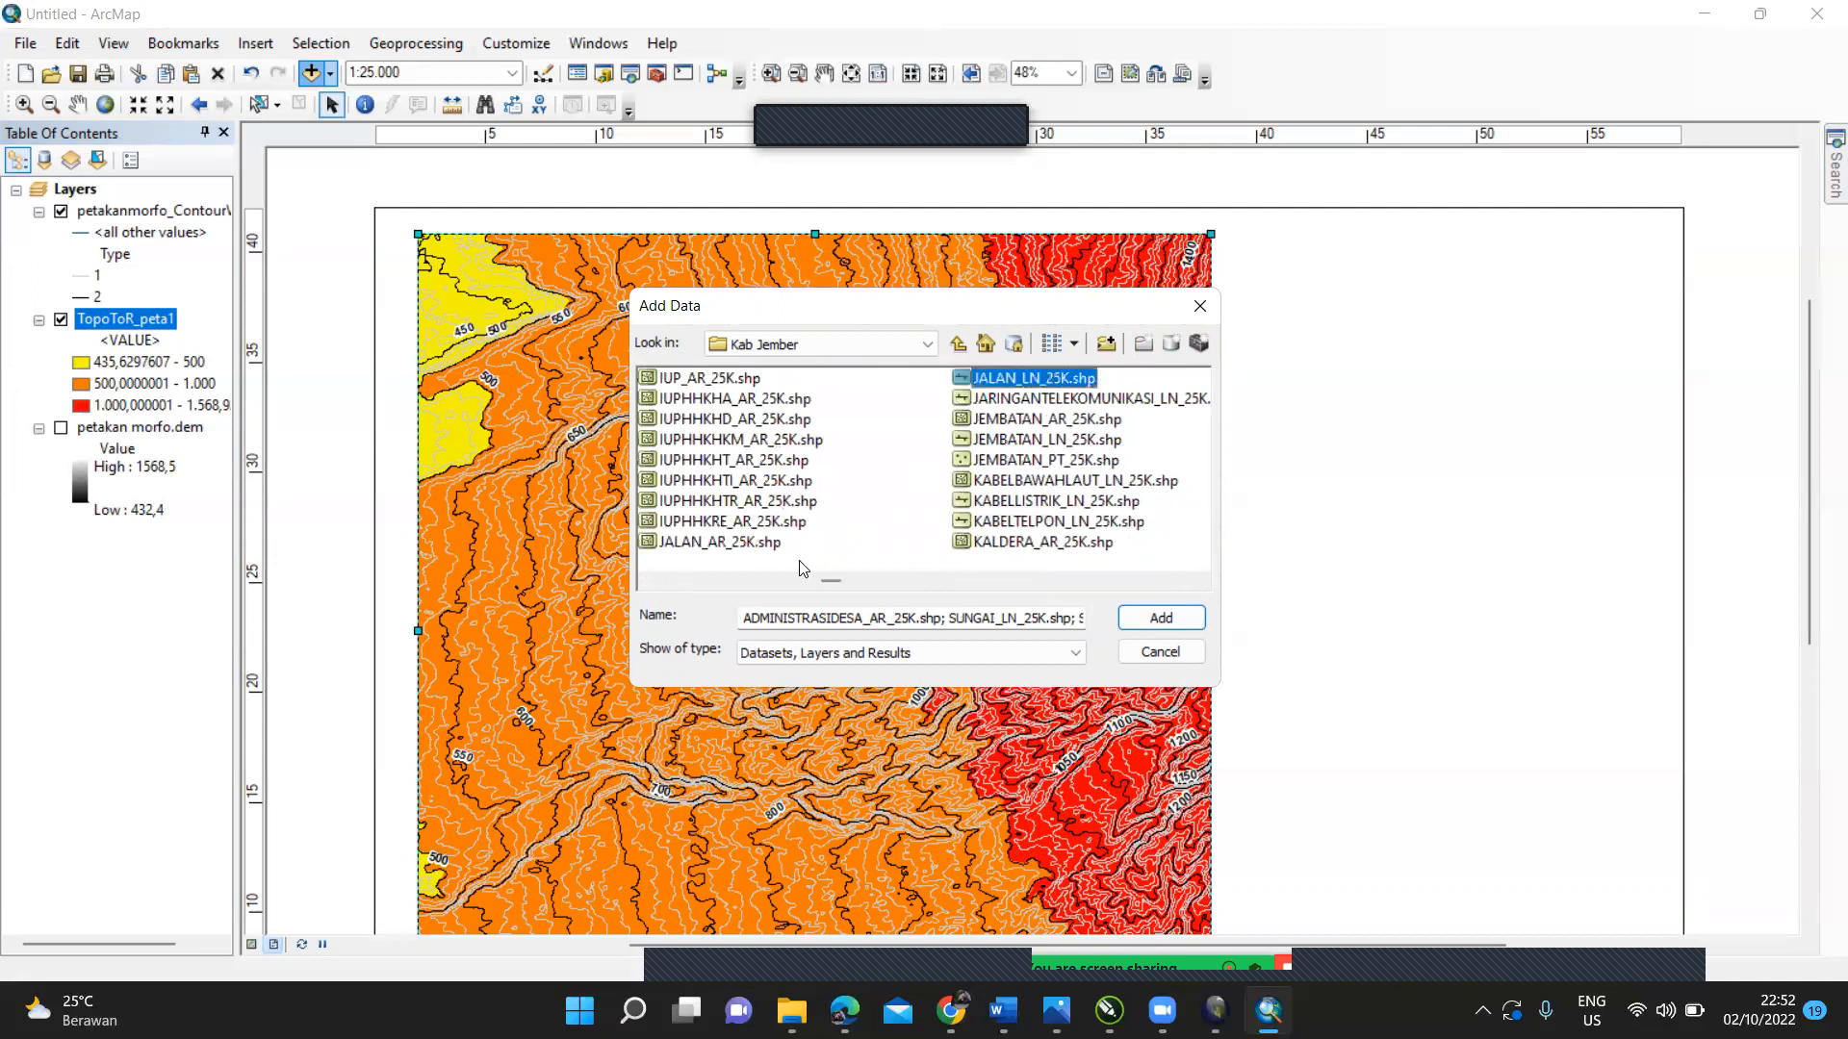
ctrl+click(775, 544)
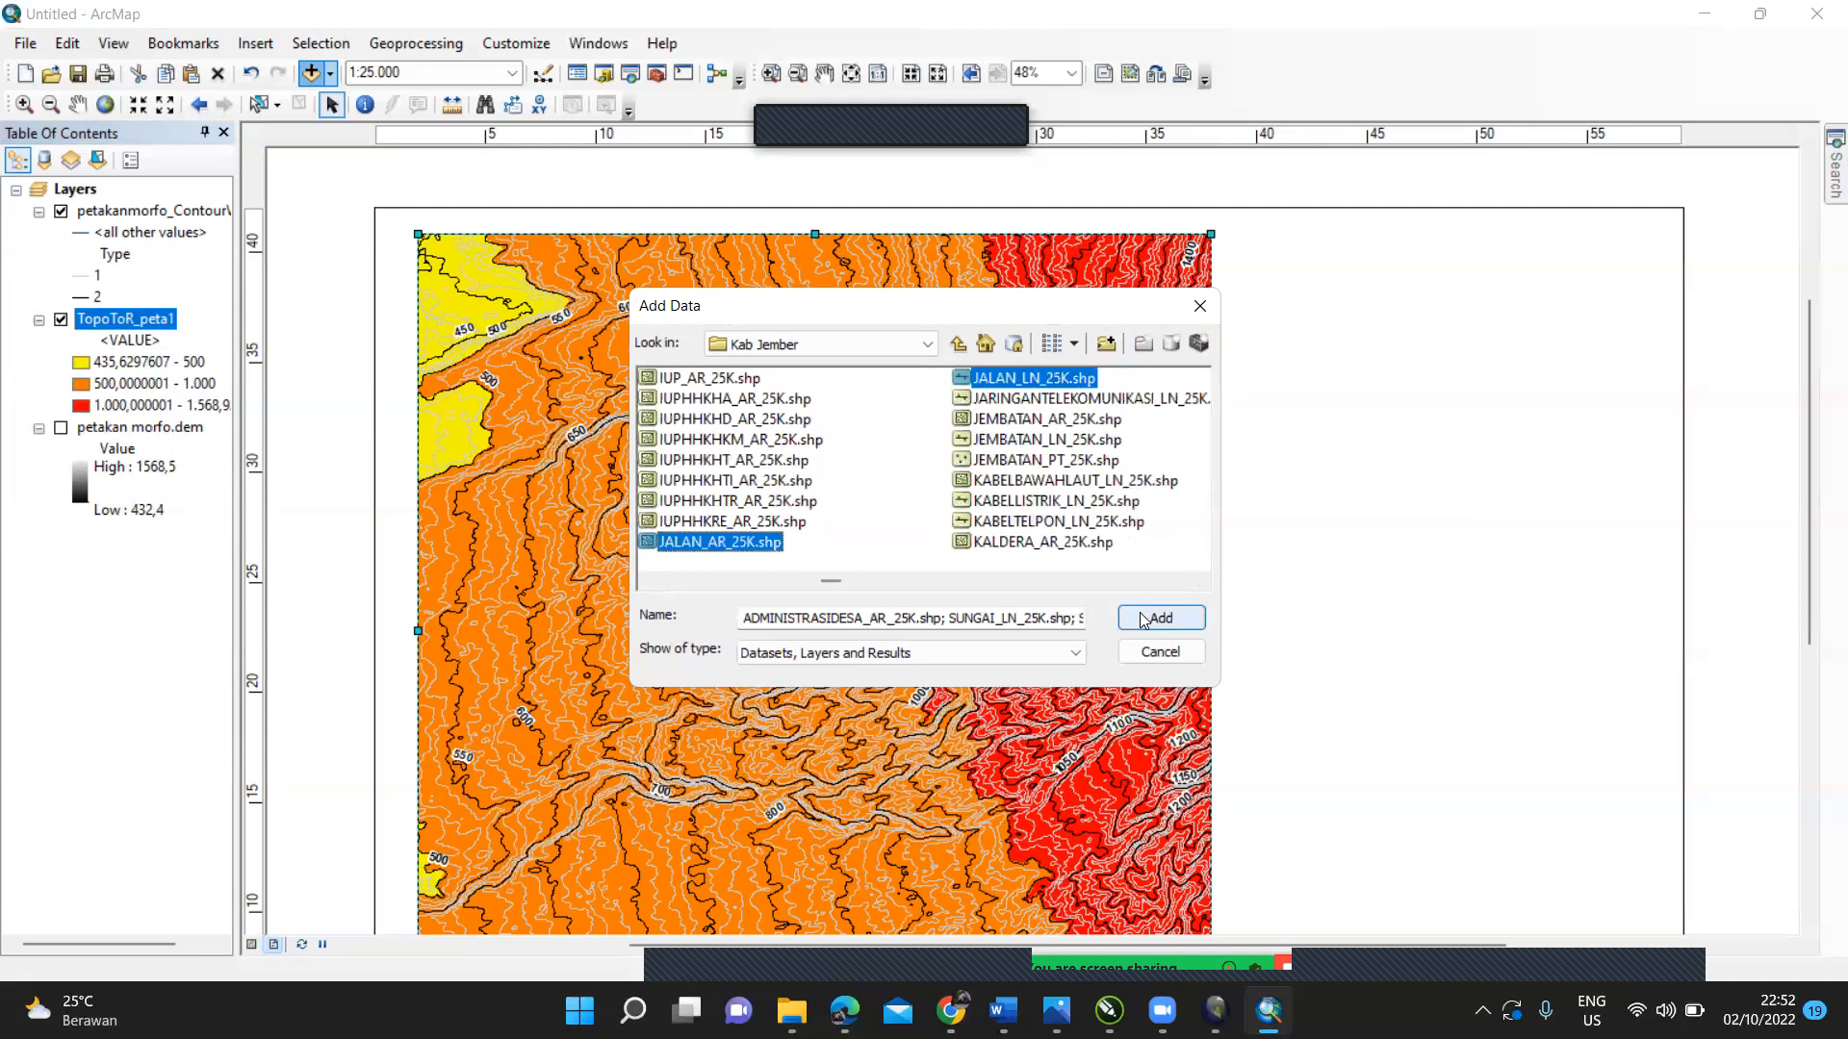
click(1138, 627)
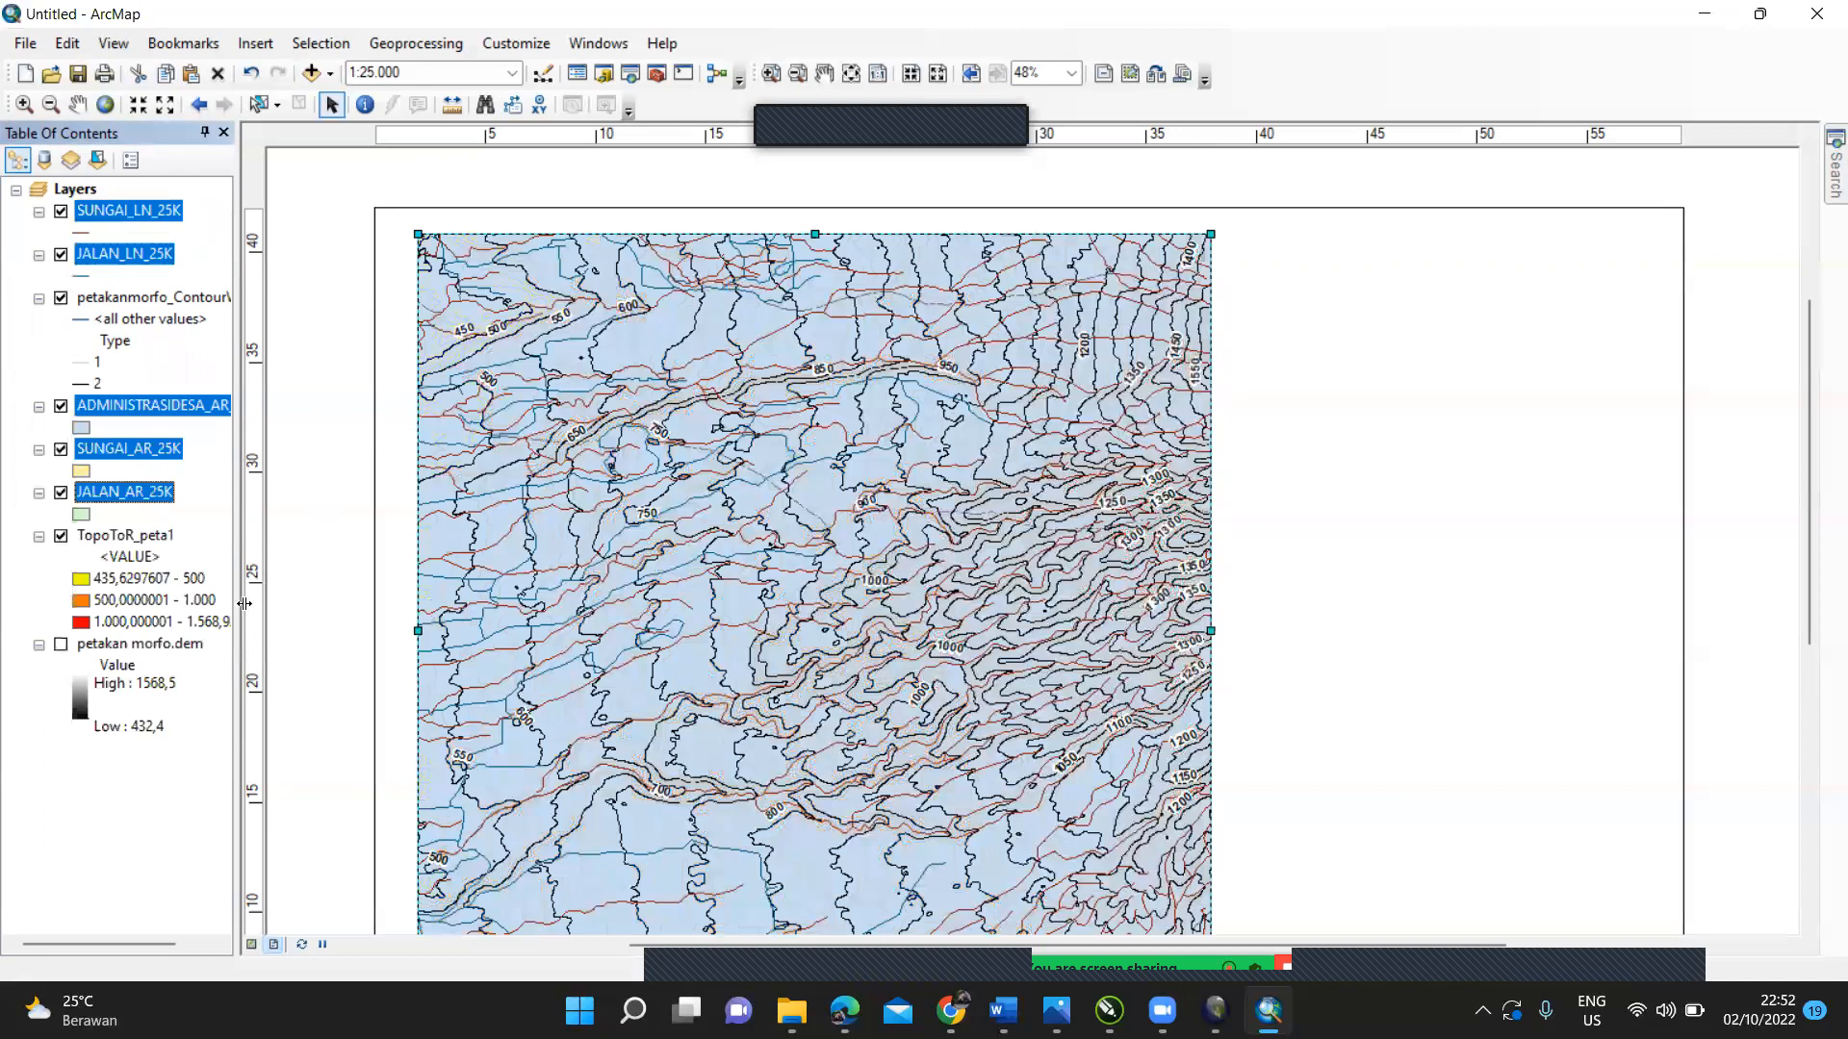
Step: Enable labels for the ADMINISTRASIDESA_AR_25K layer, defining classes of features labeled differently, with NAMOBJ as the label field
drag(1807, 427, 1800, 370)
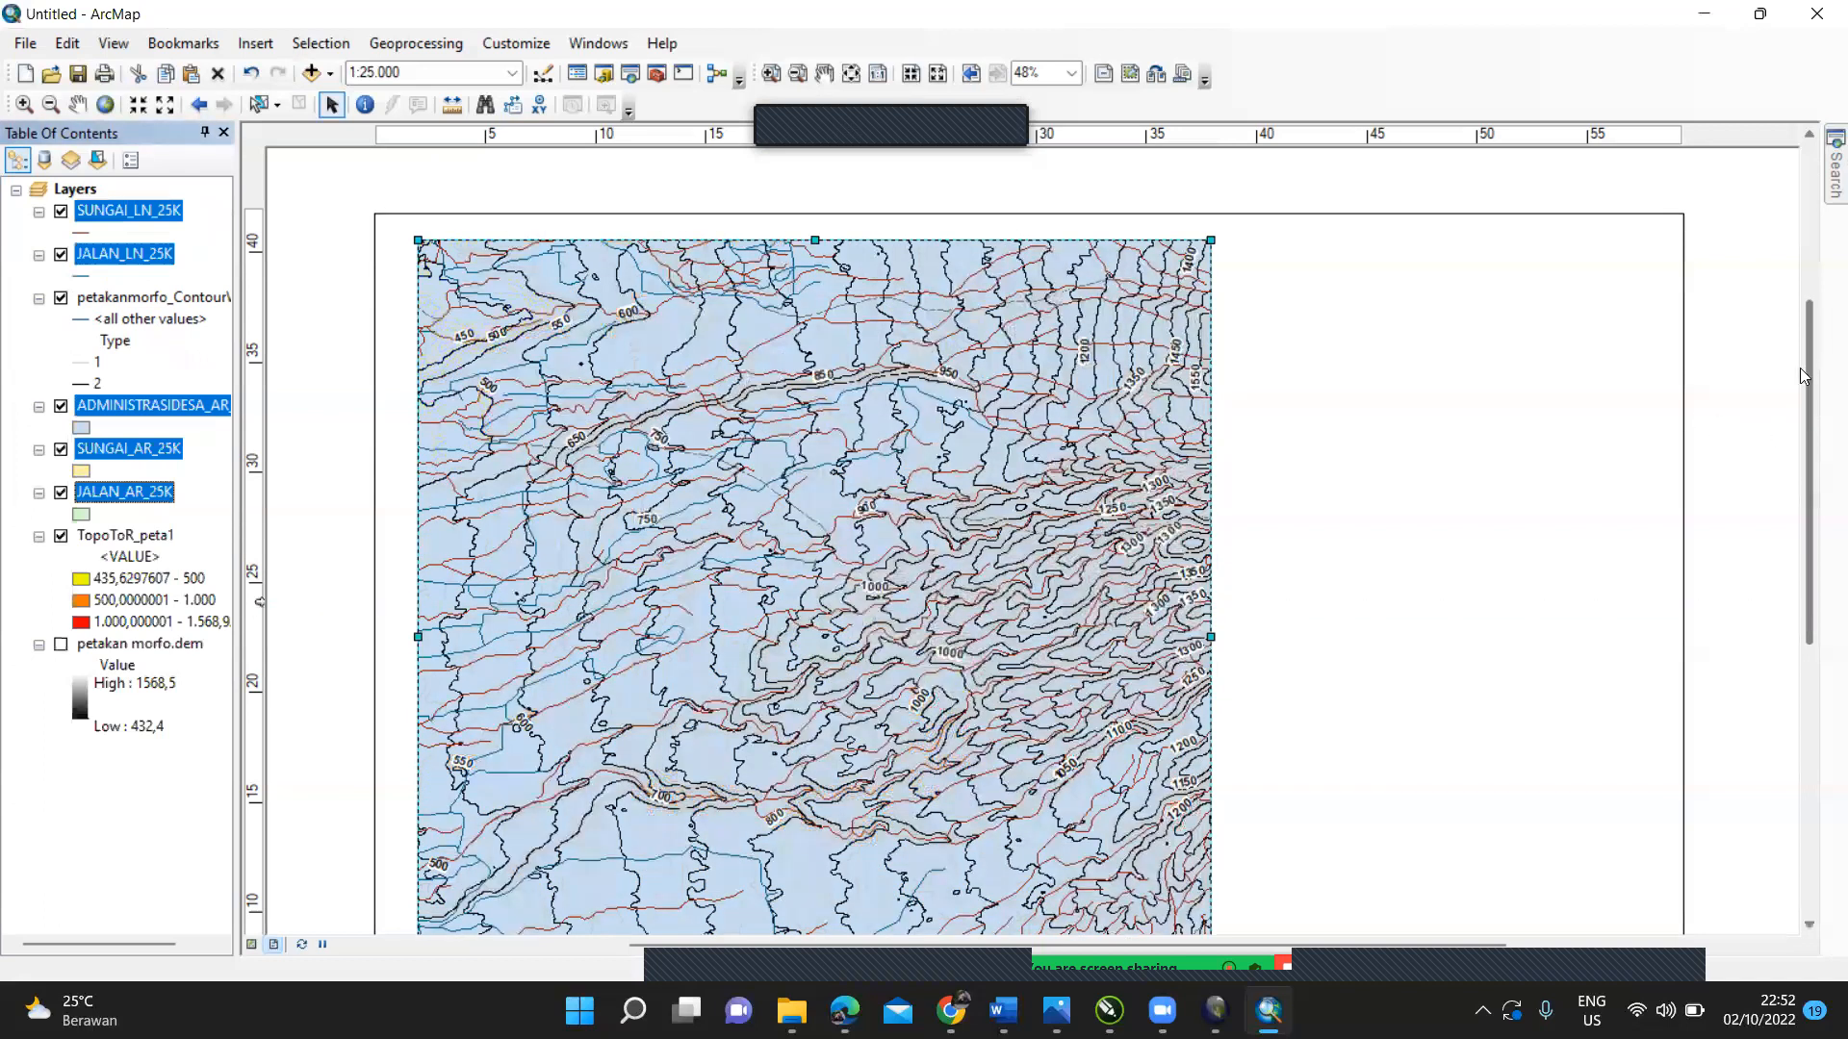
scroll(1799, 385, up, 2)
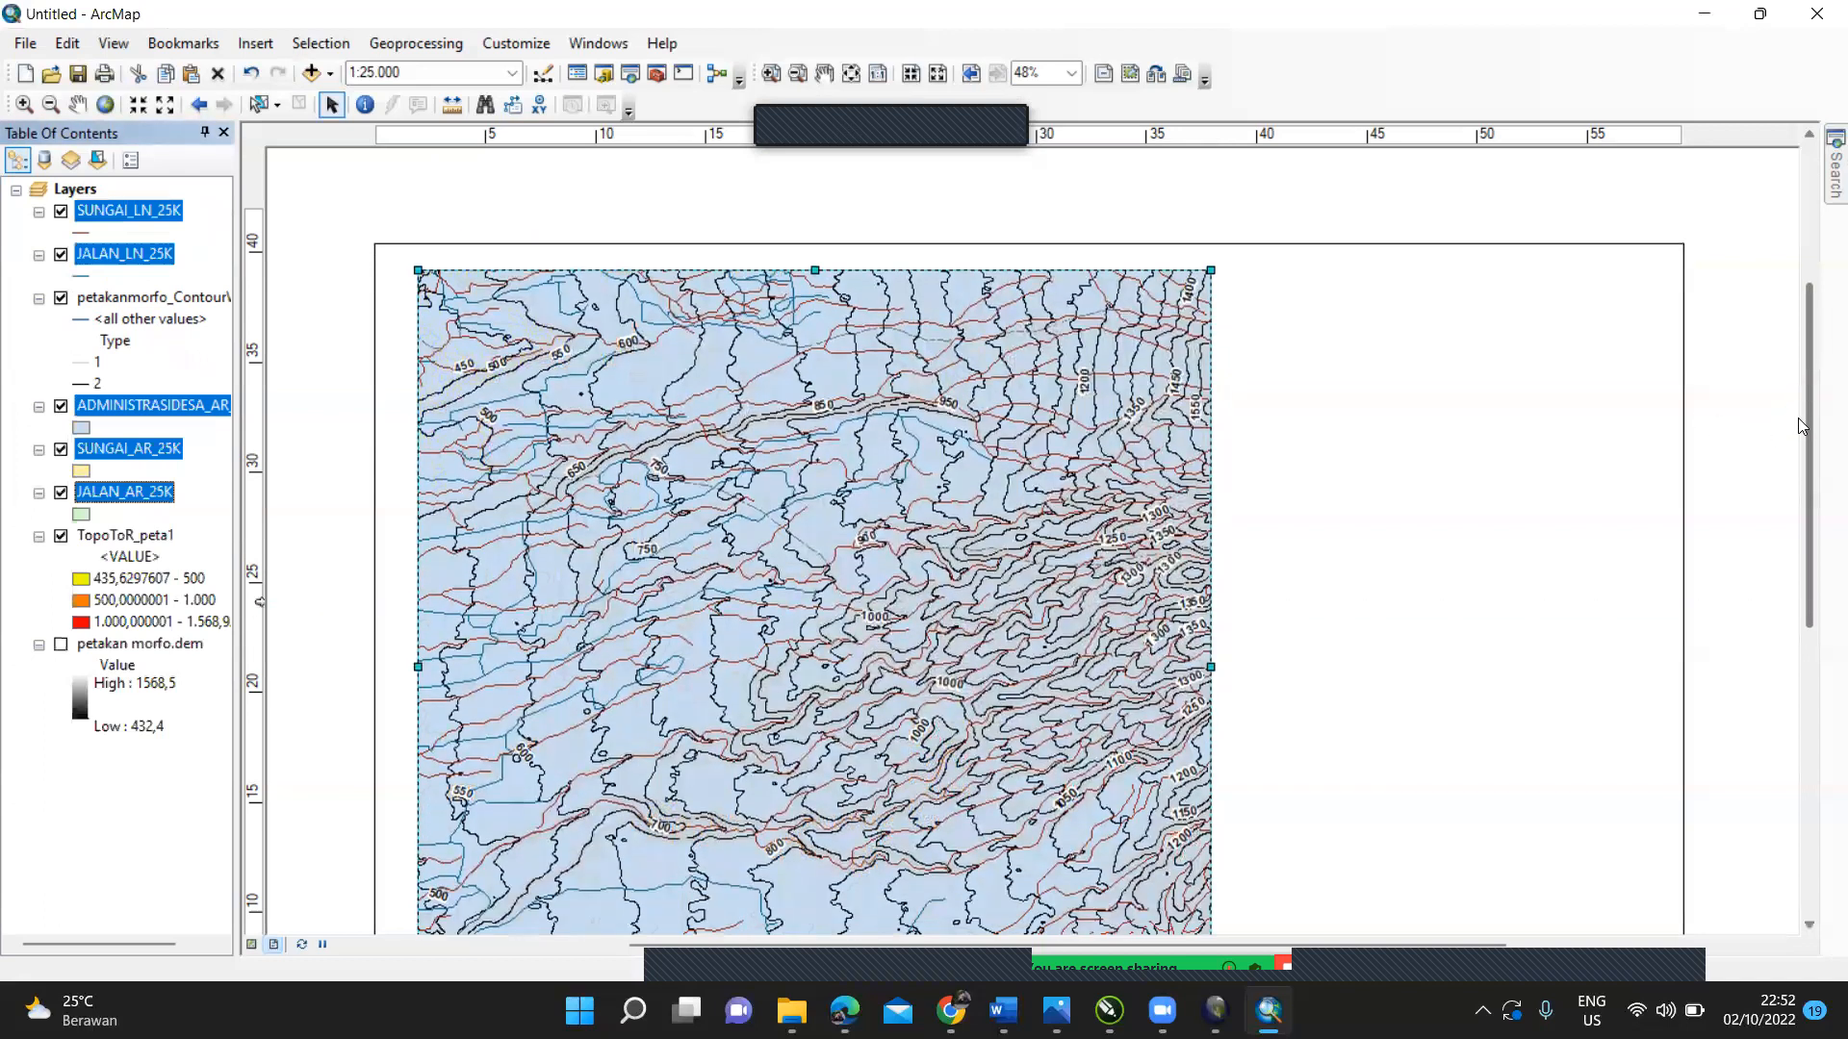
scroll(1801, 425, down, 1)
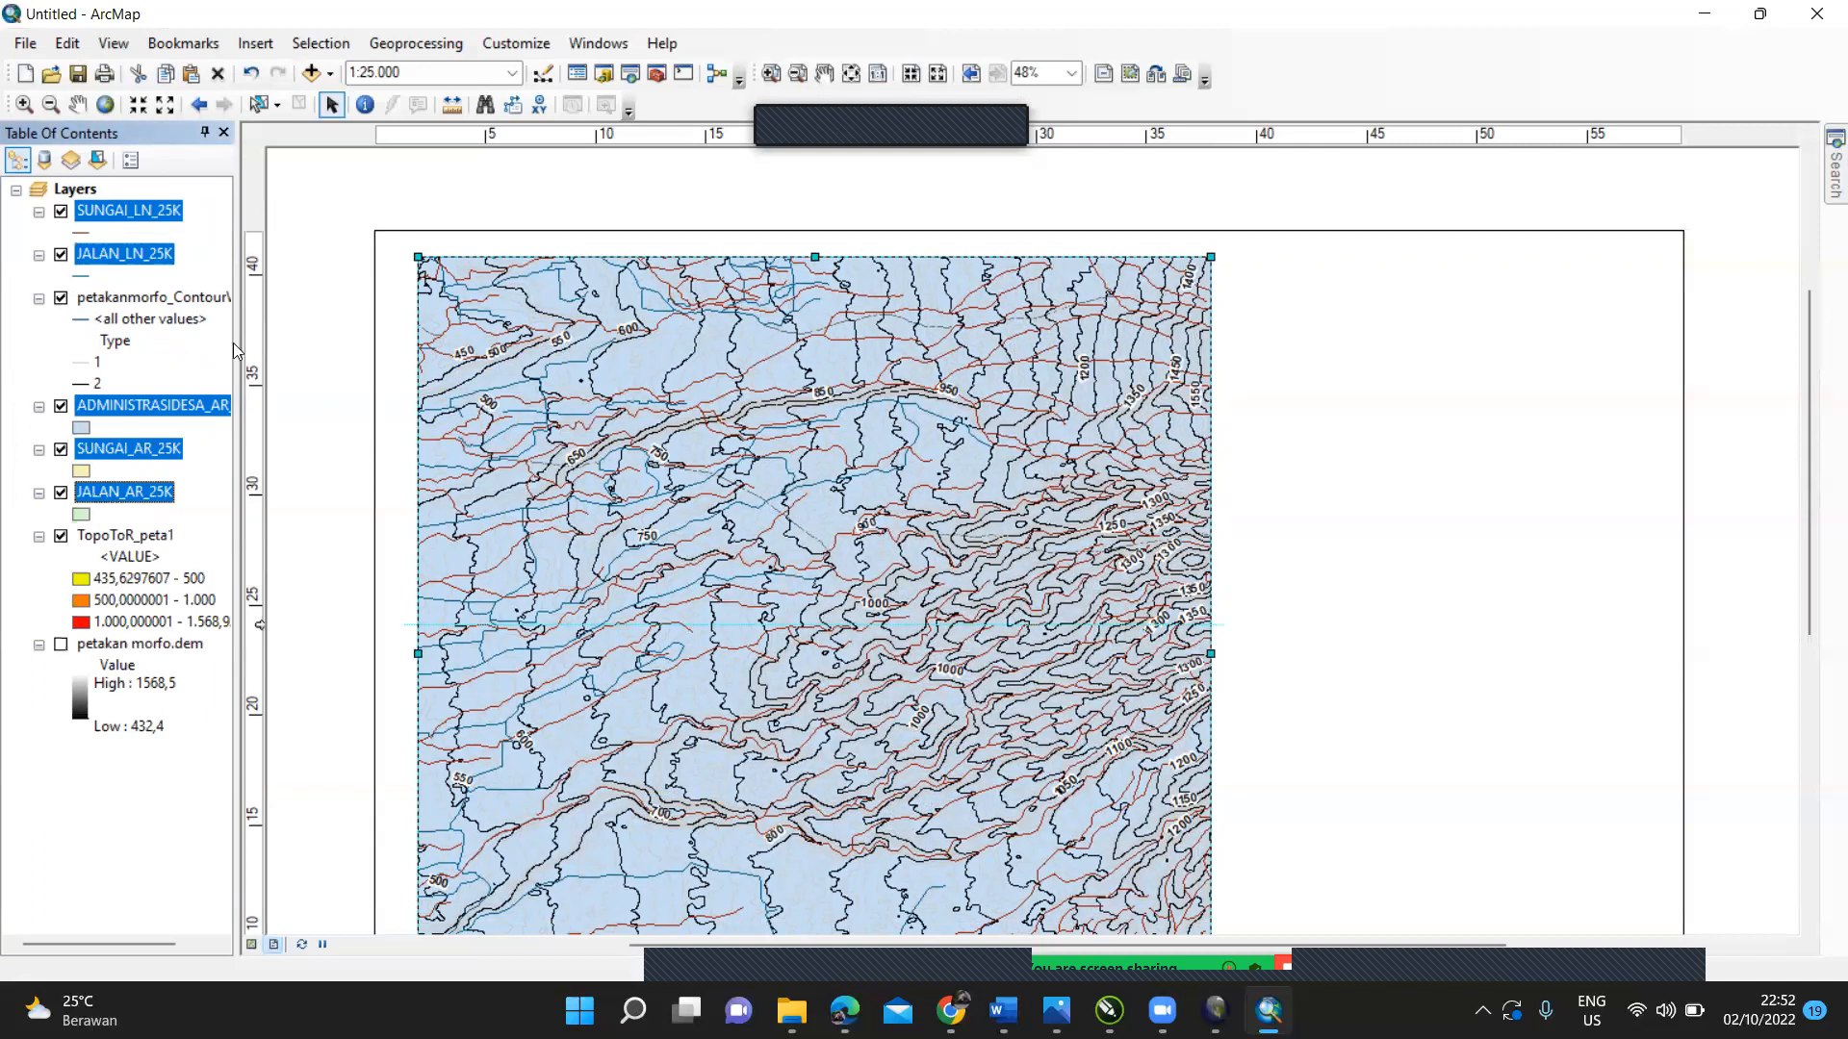
right_click(207, 414)
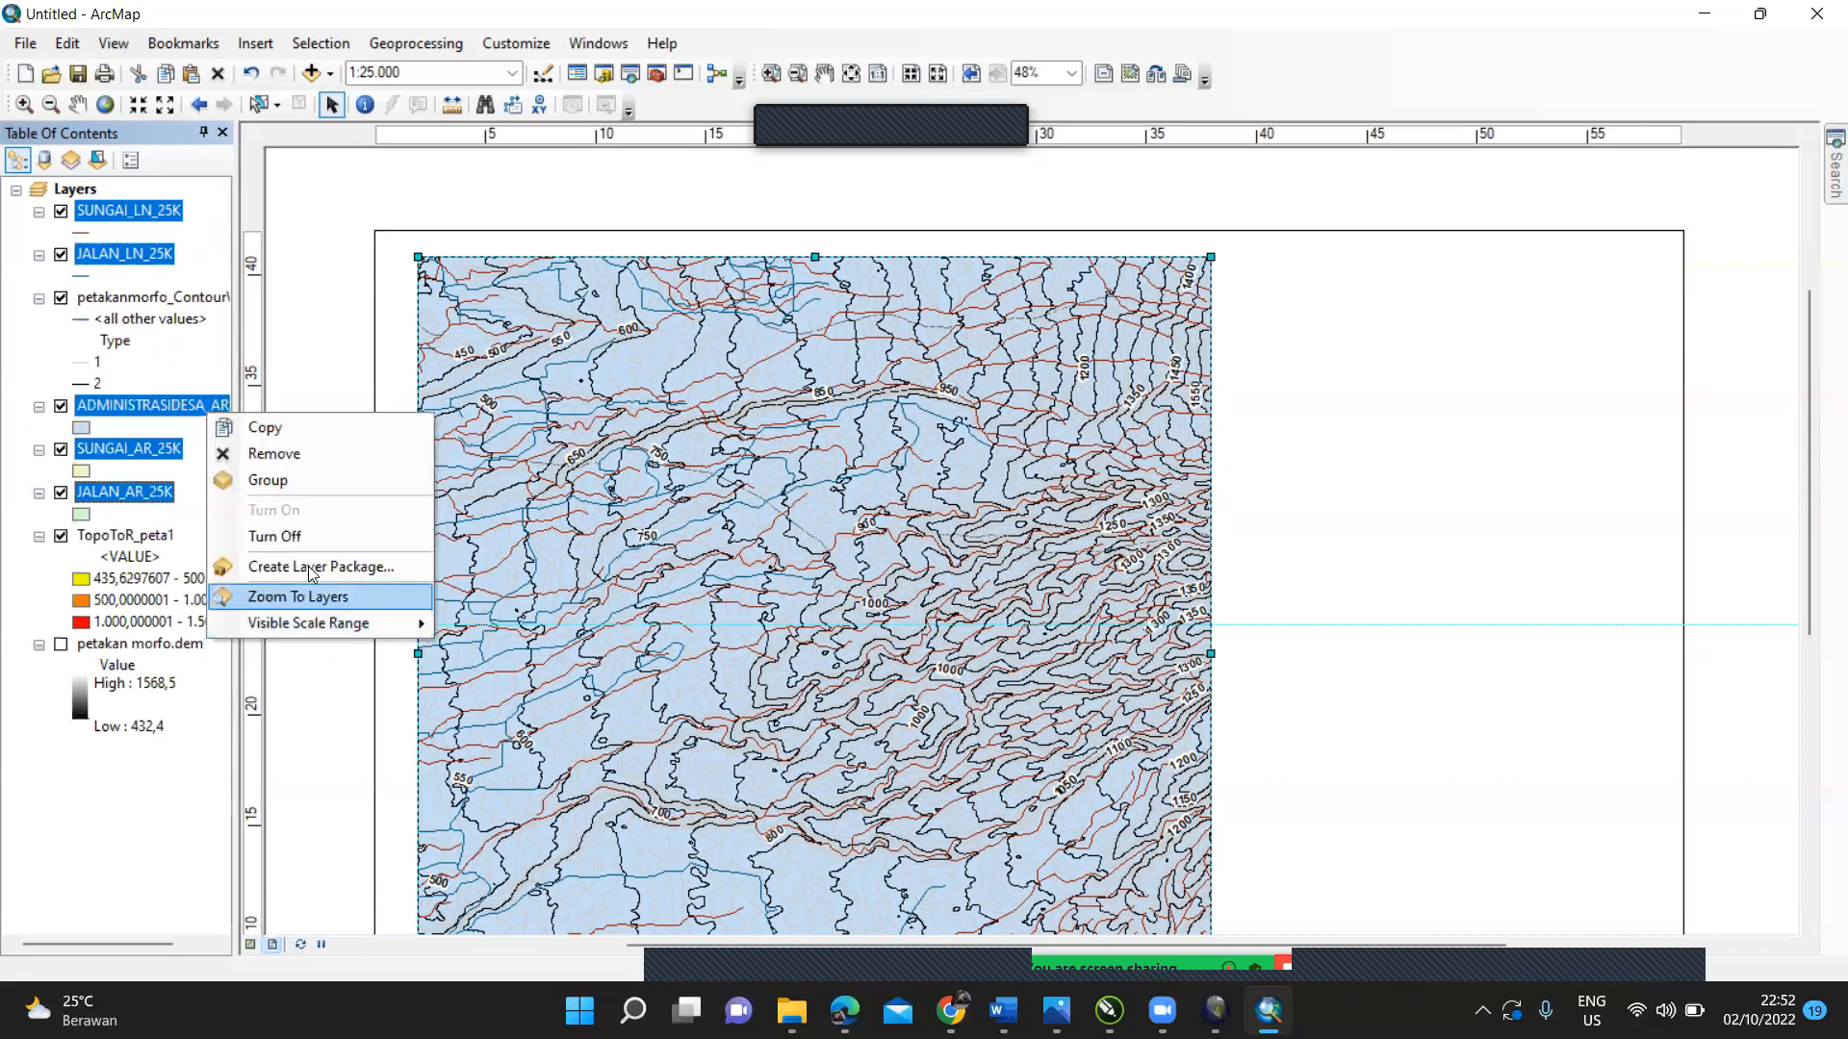
click(193, 406)
right_click(192, 406)
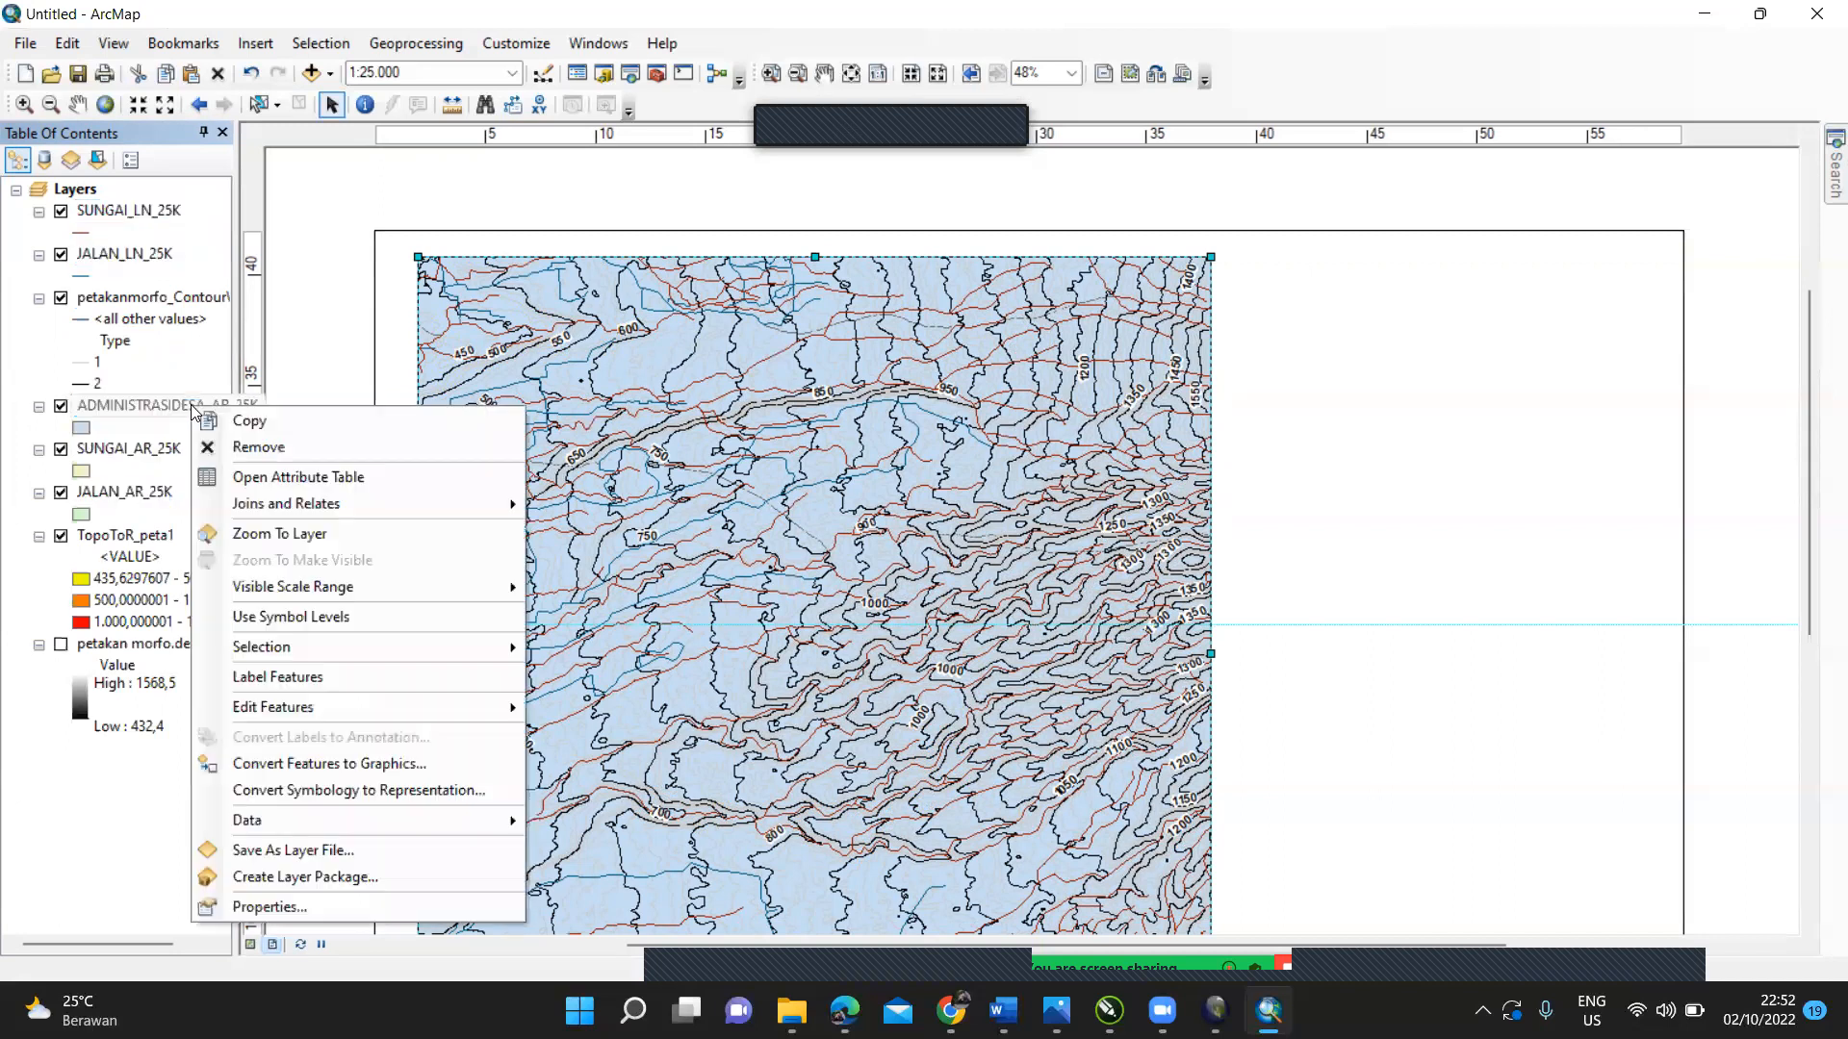
click(317, 907)
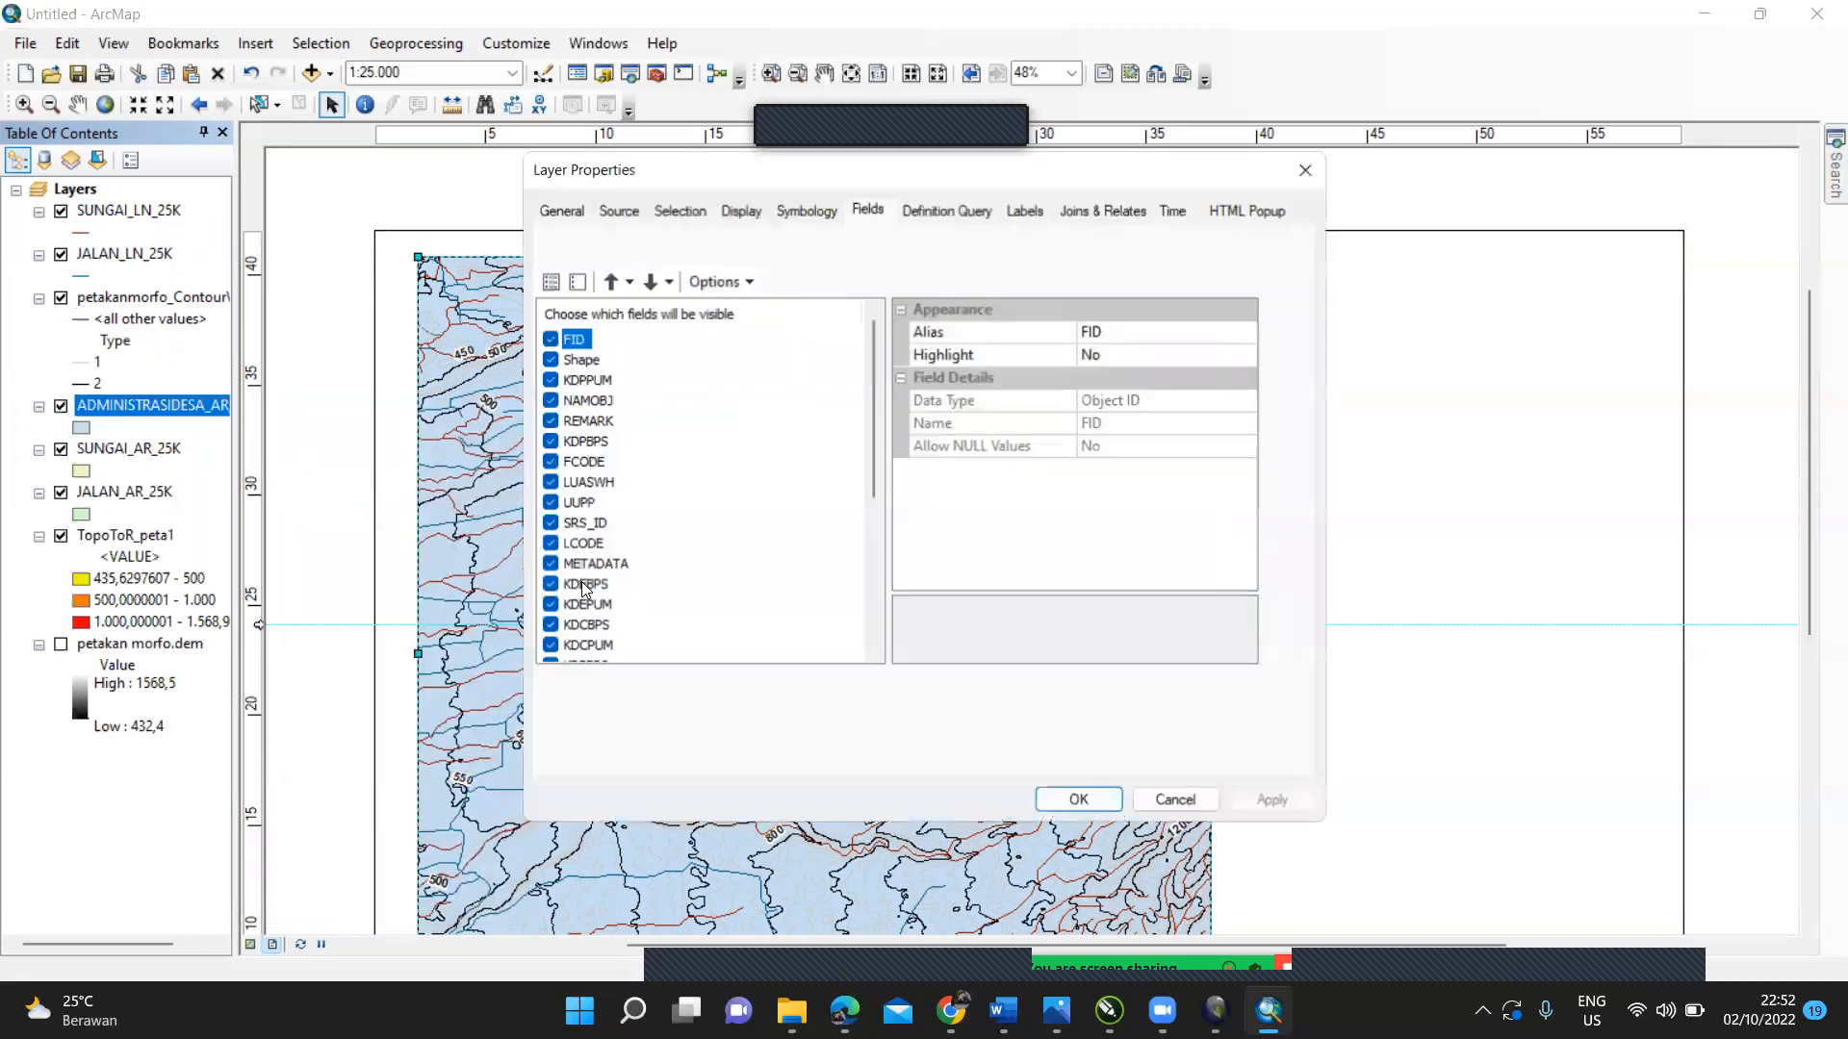
click(1026, 212)
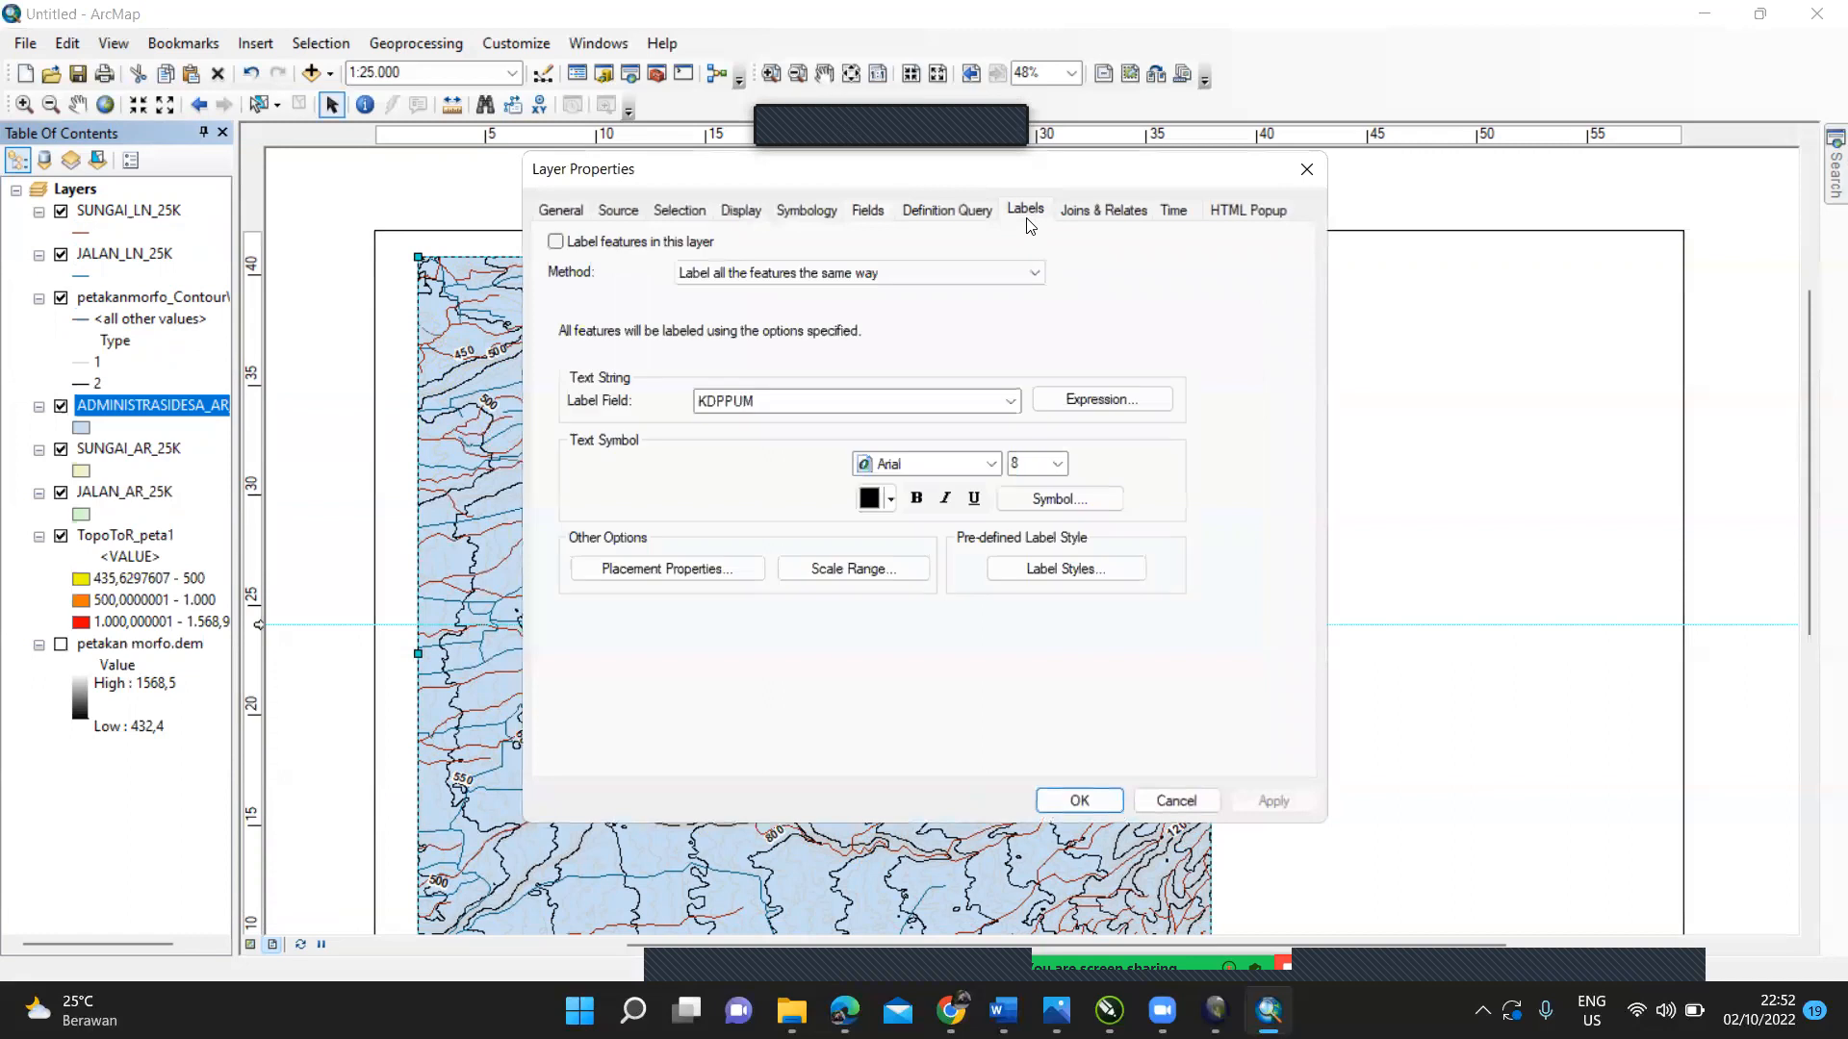
click(599, 242)
click(709, 271)
click(725, 306)
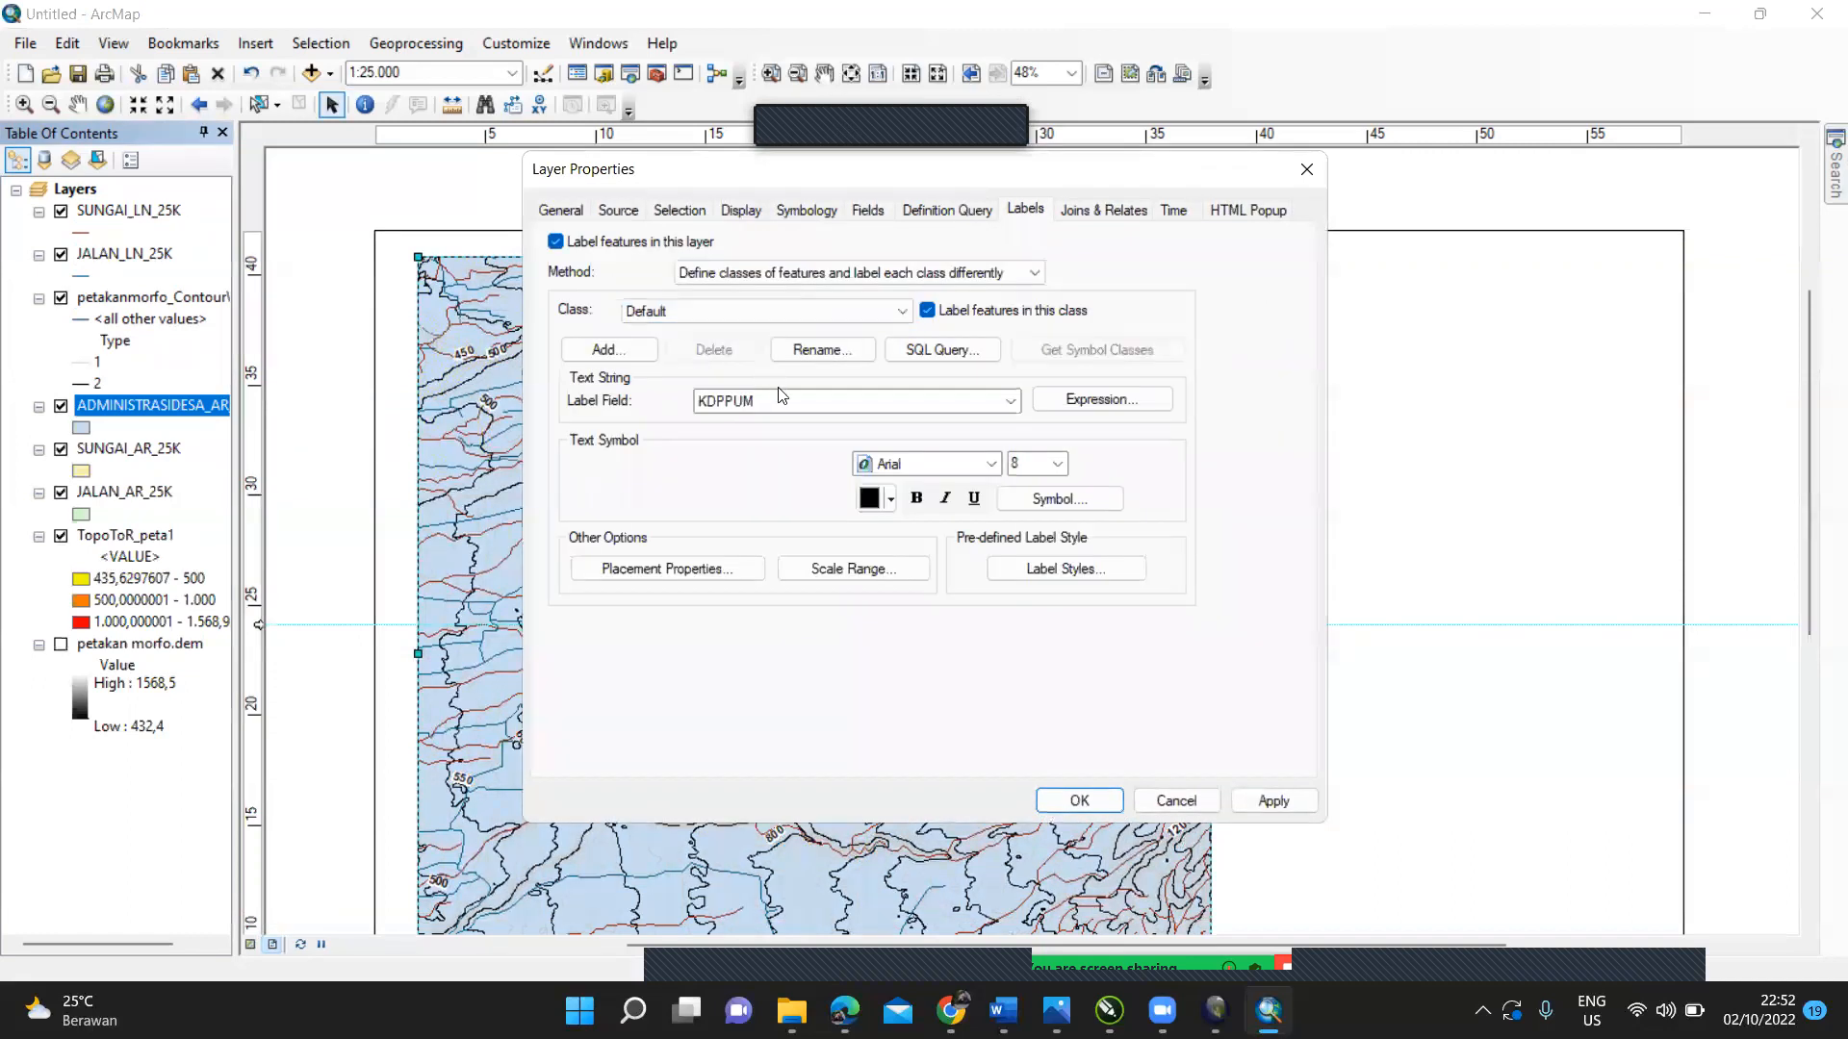
click(788, 410)
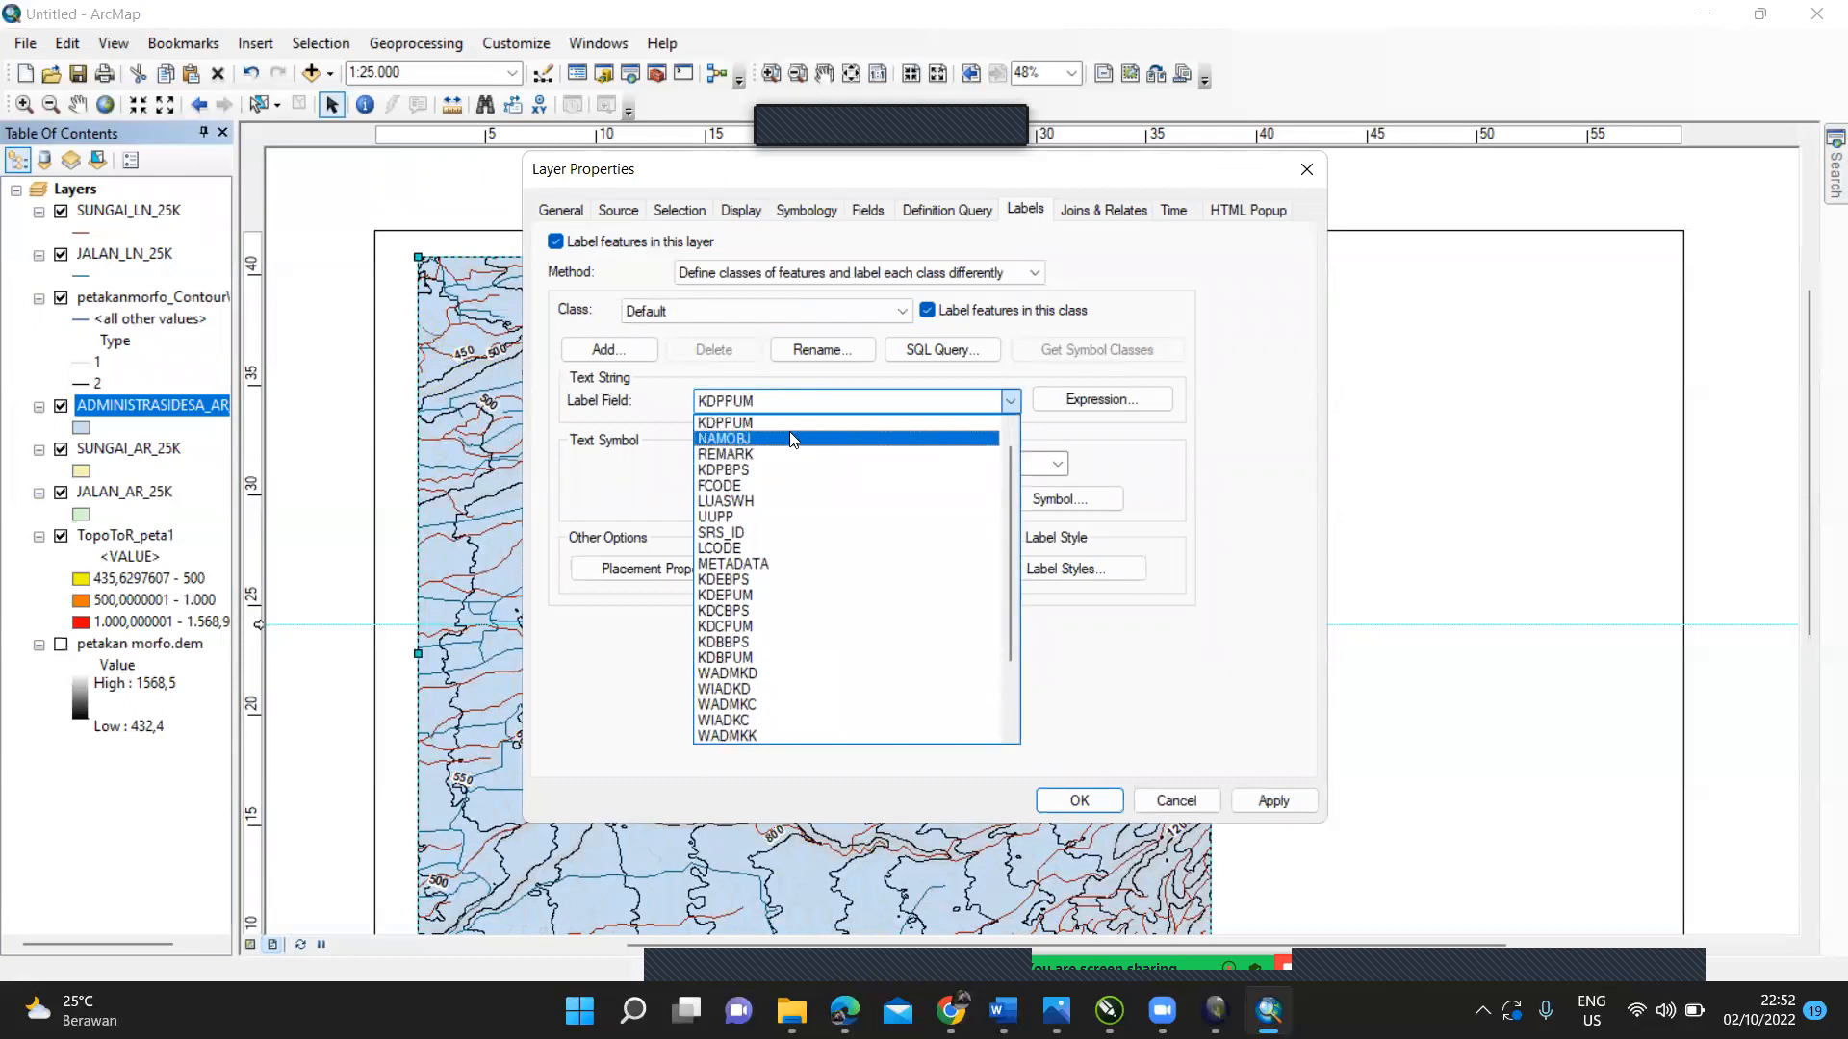
click(790, 439)
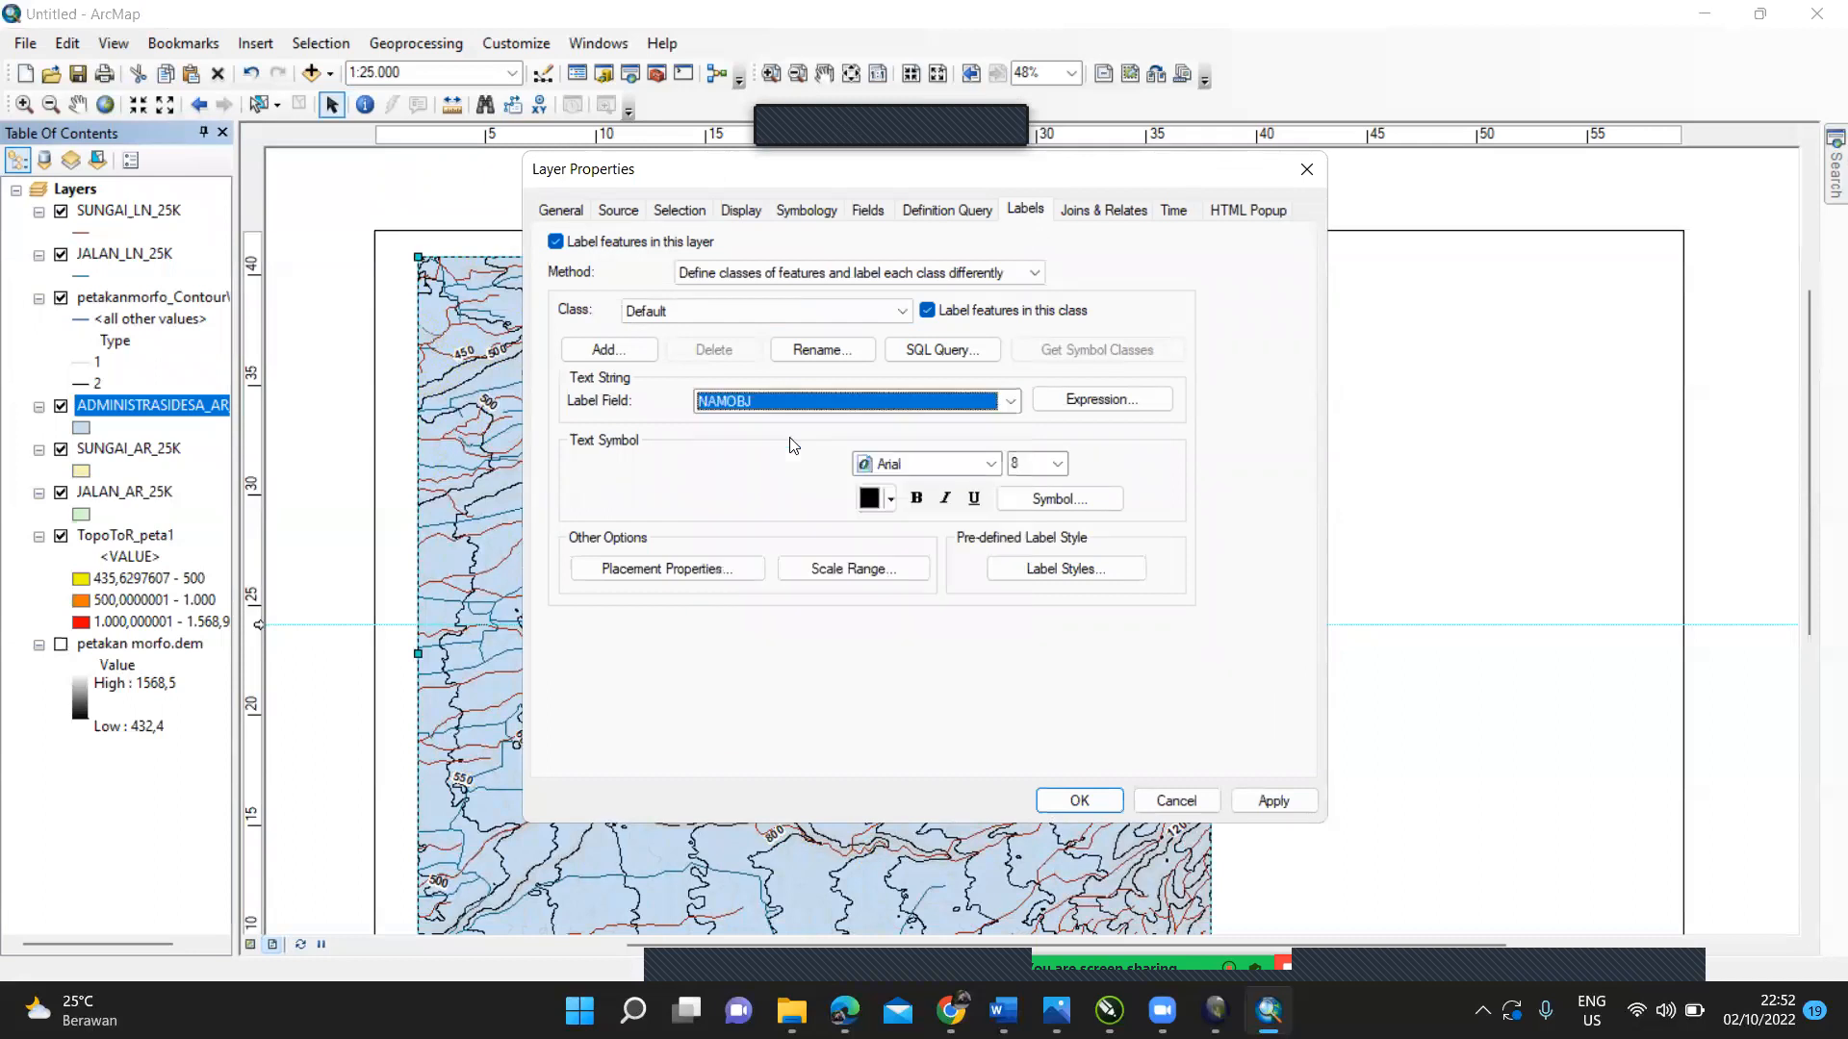
click(1058, 499)
click(1142, 610)
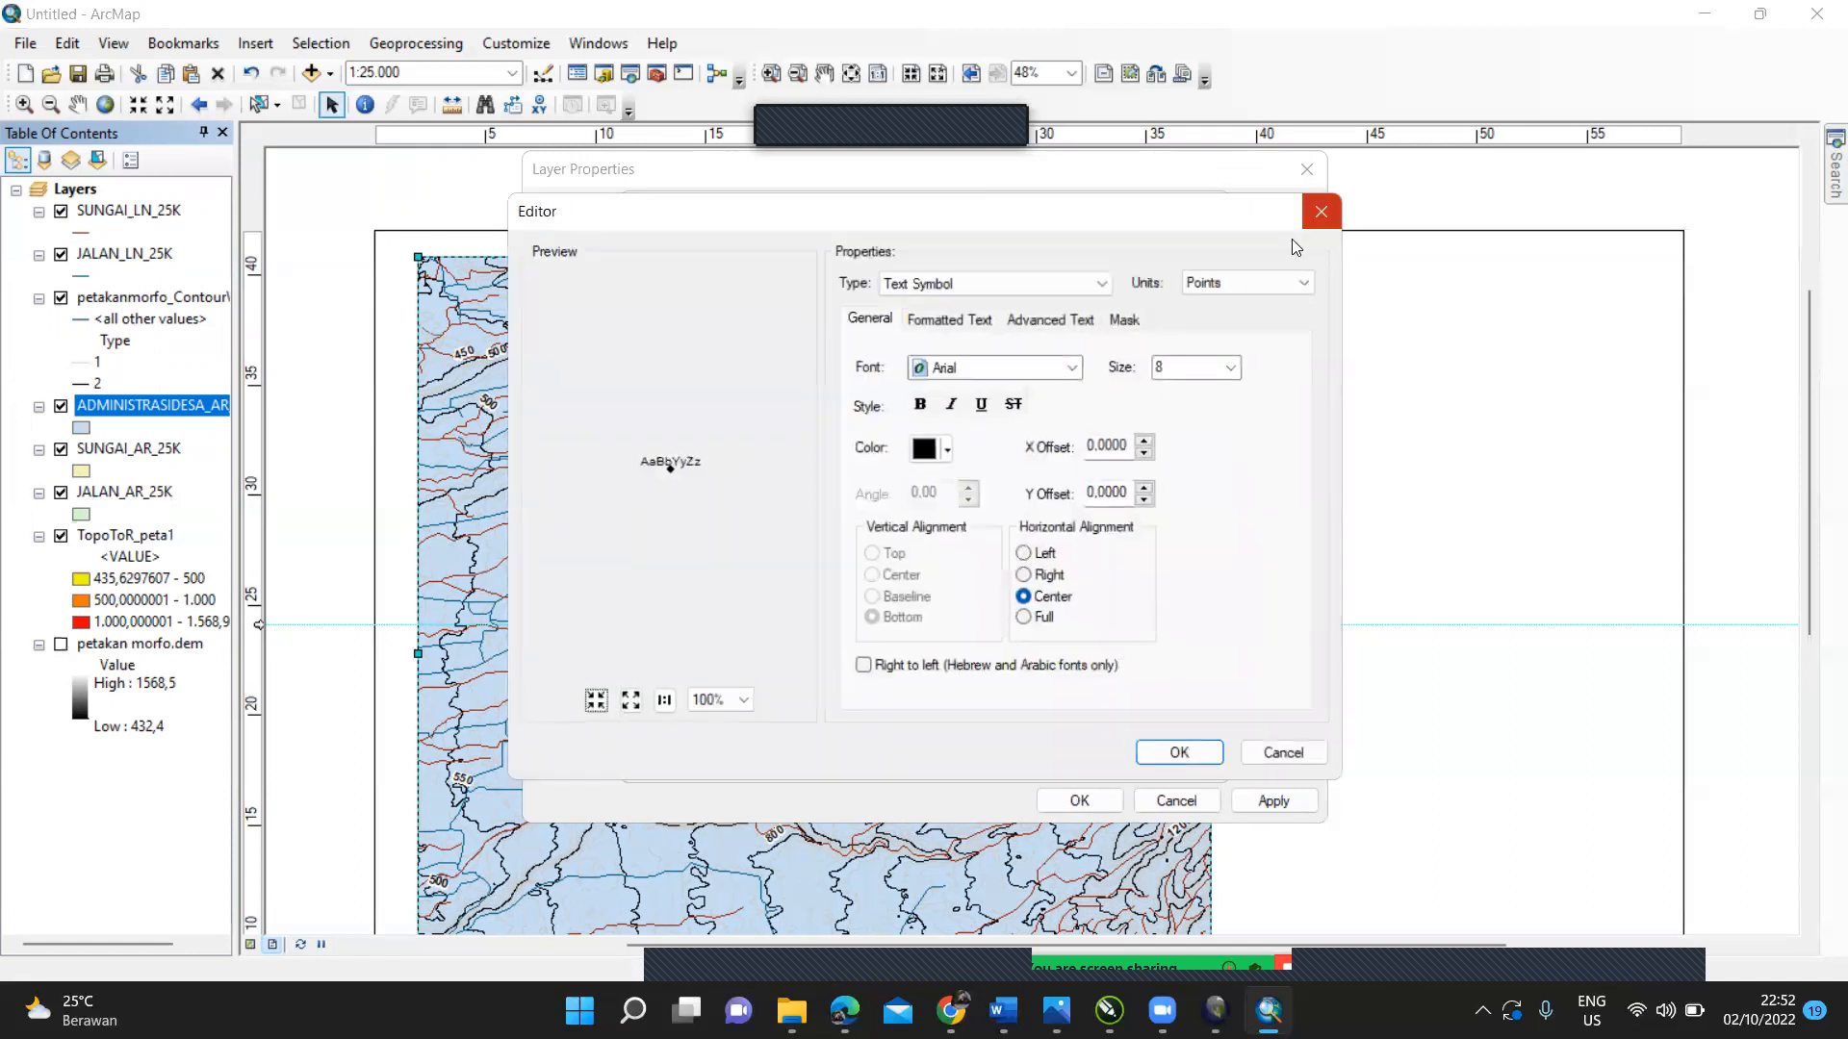
click(1230, 368)
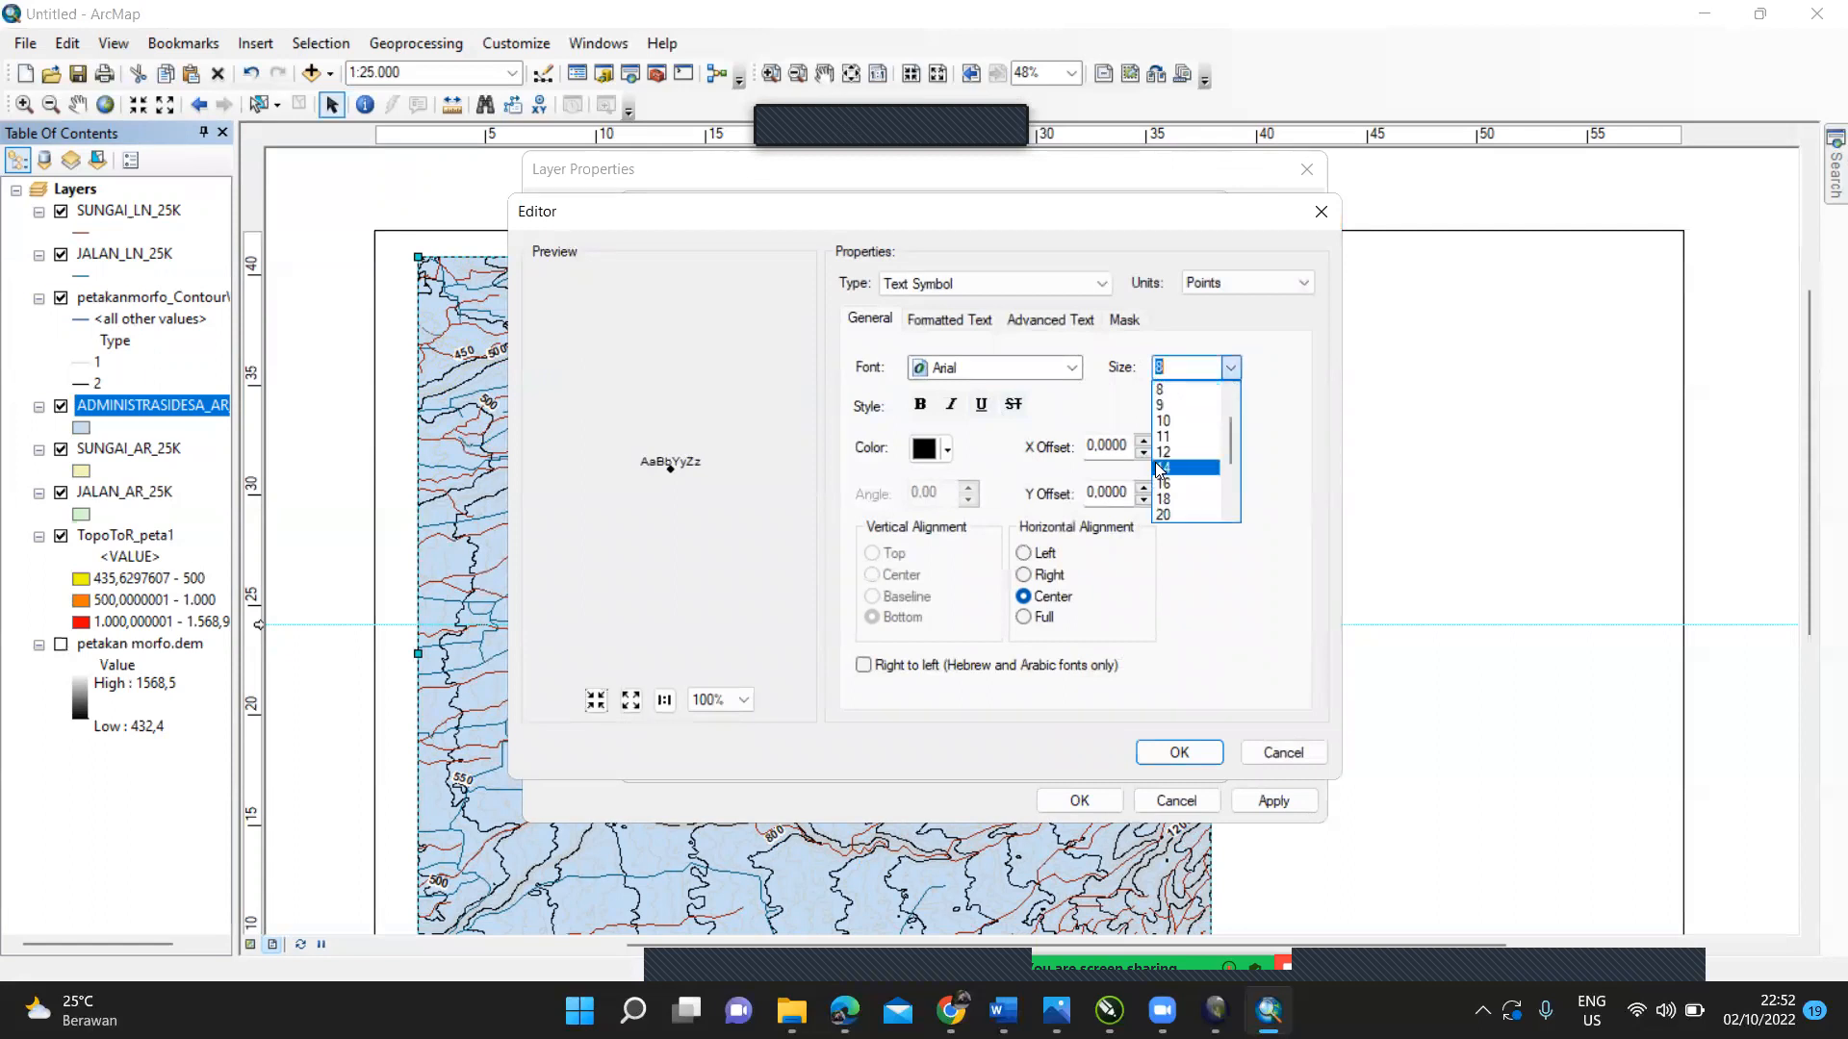
click(1163, 515)
click(920, 404)
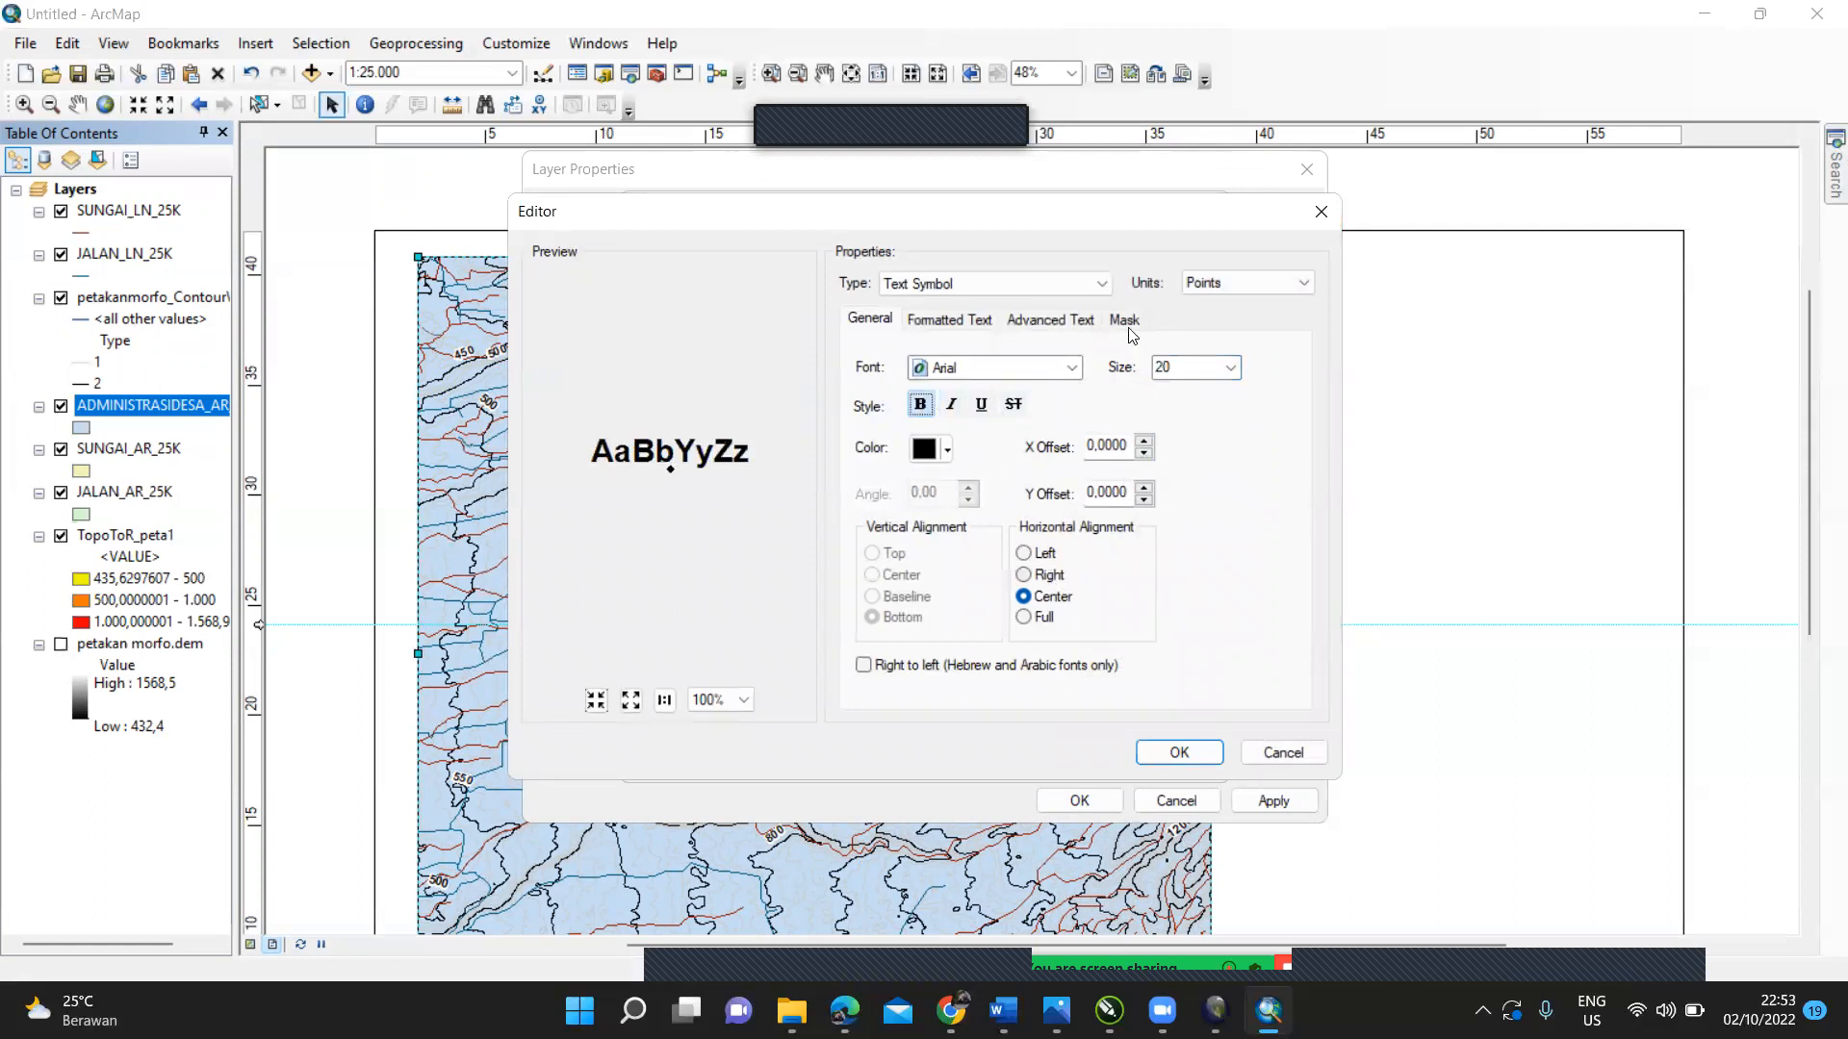
click(1125, 320)
click(902, 425)
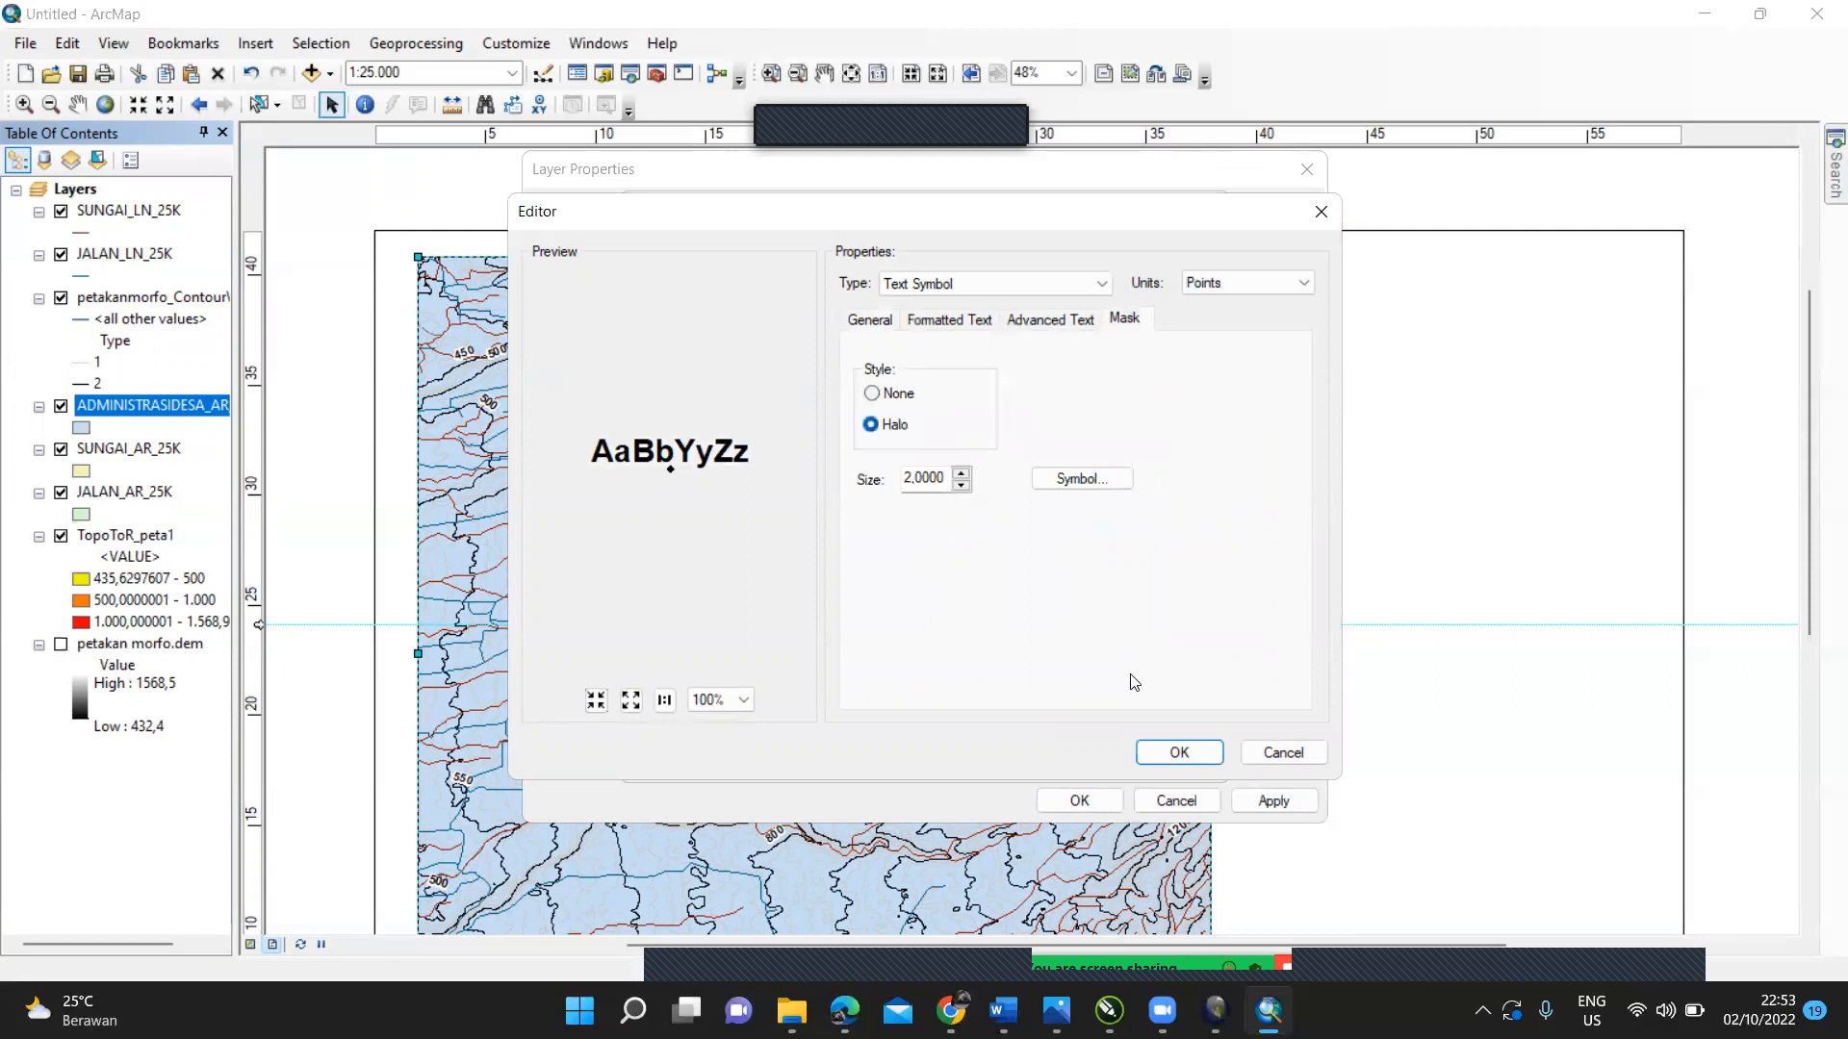
click(1156, 750)
click(1156, 750)
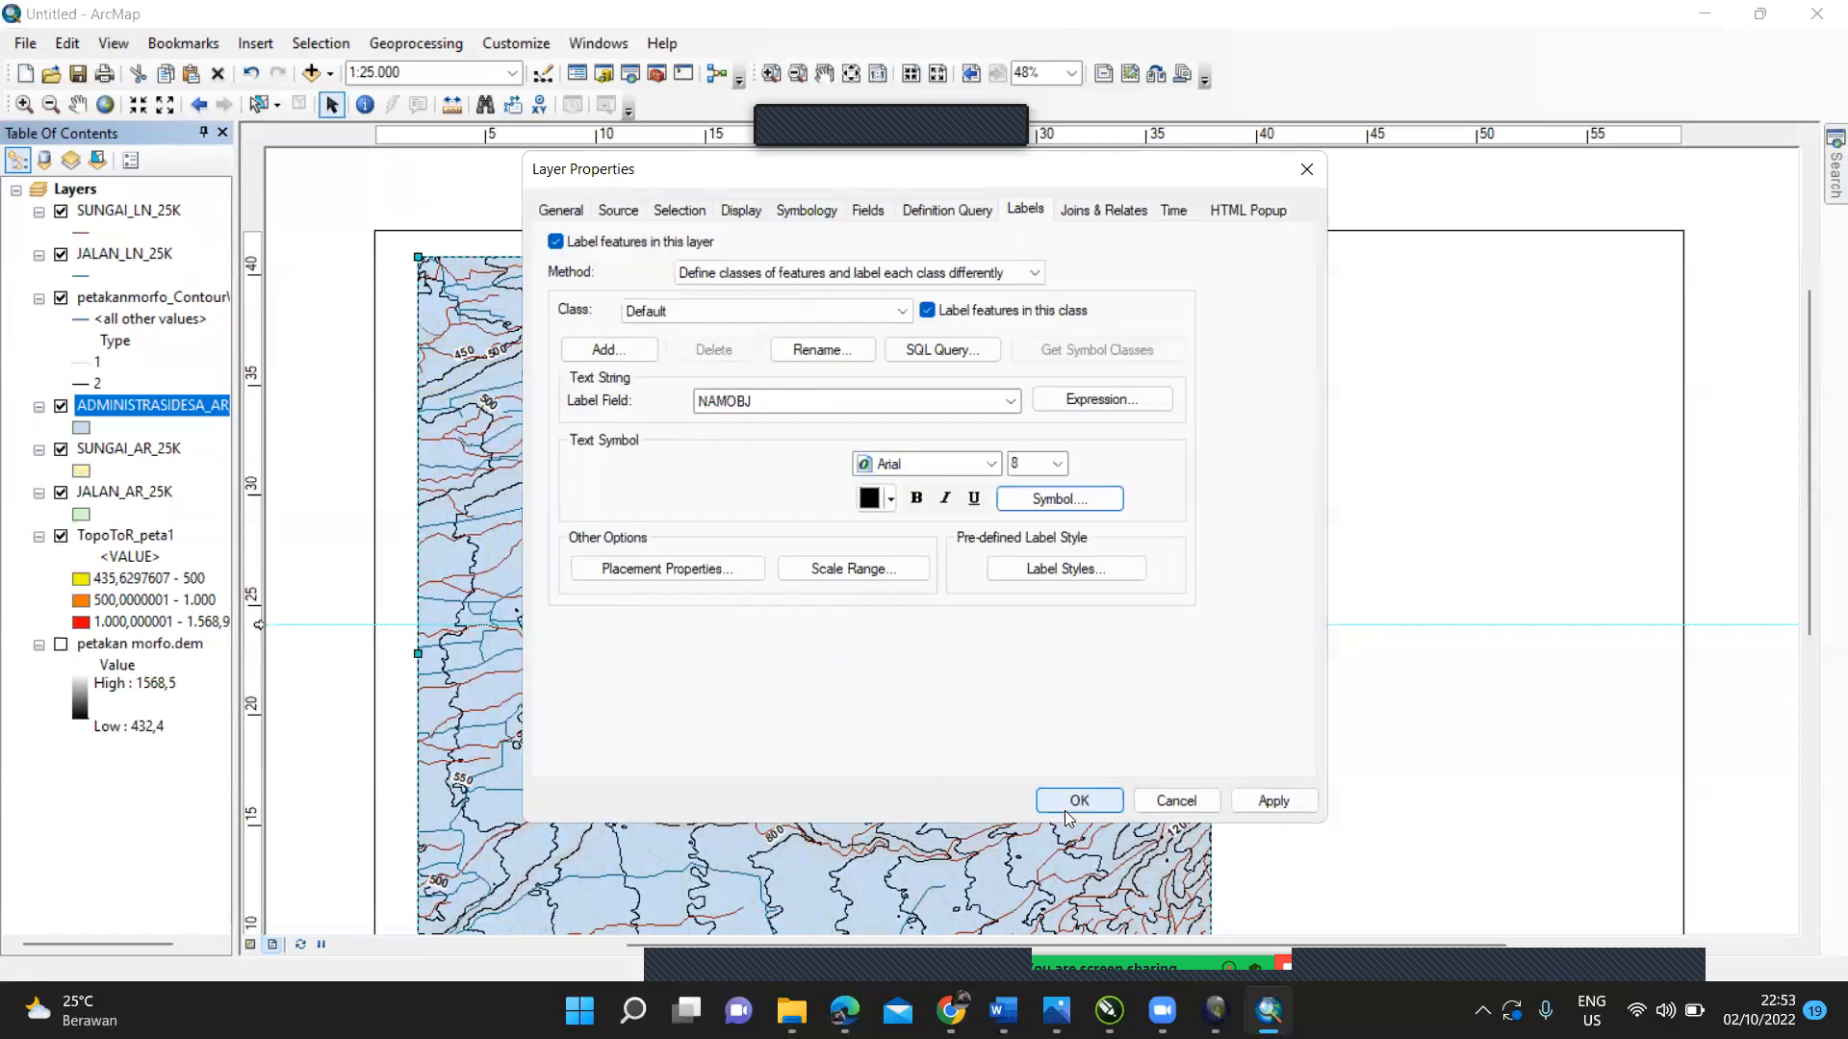
Step: Format the village name labels as Arial size 20, bold, with a halo mask, and apply the layer properties
click(1083, 498)
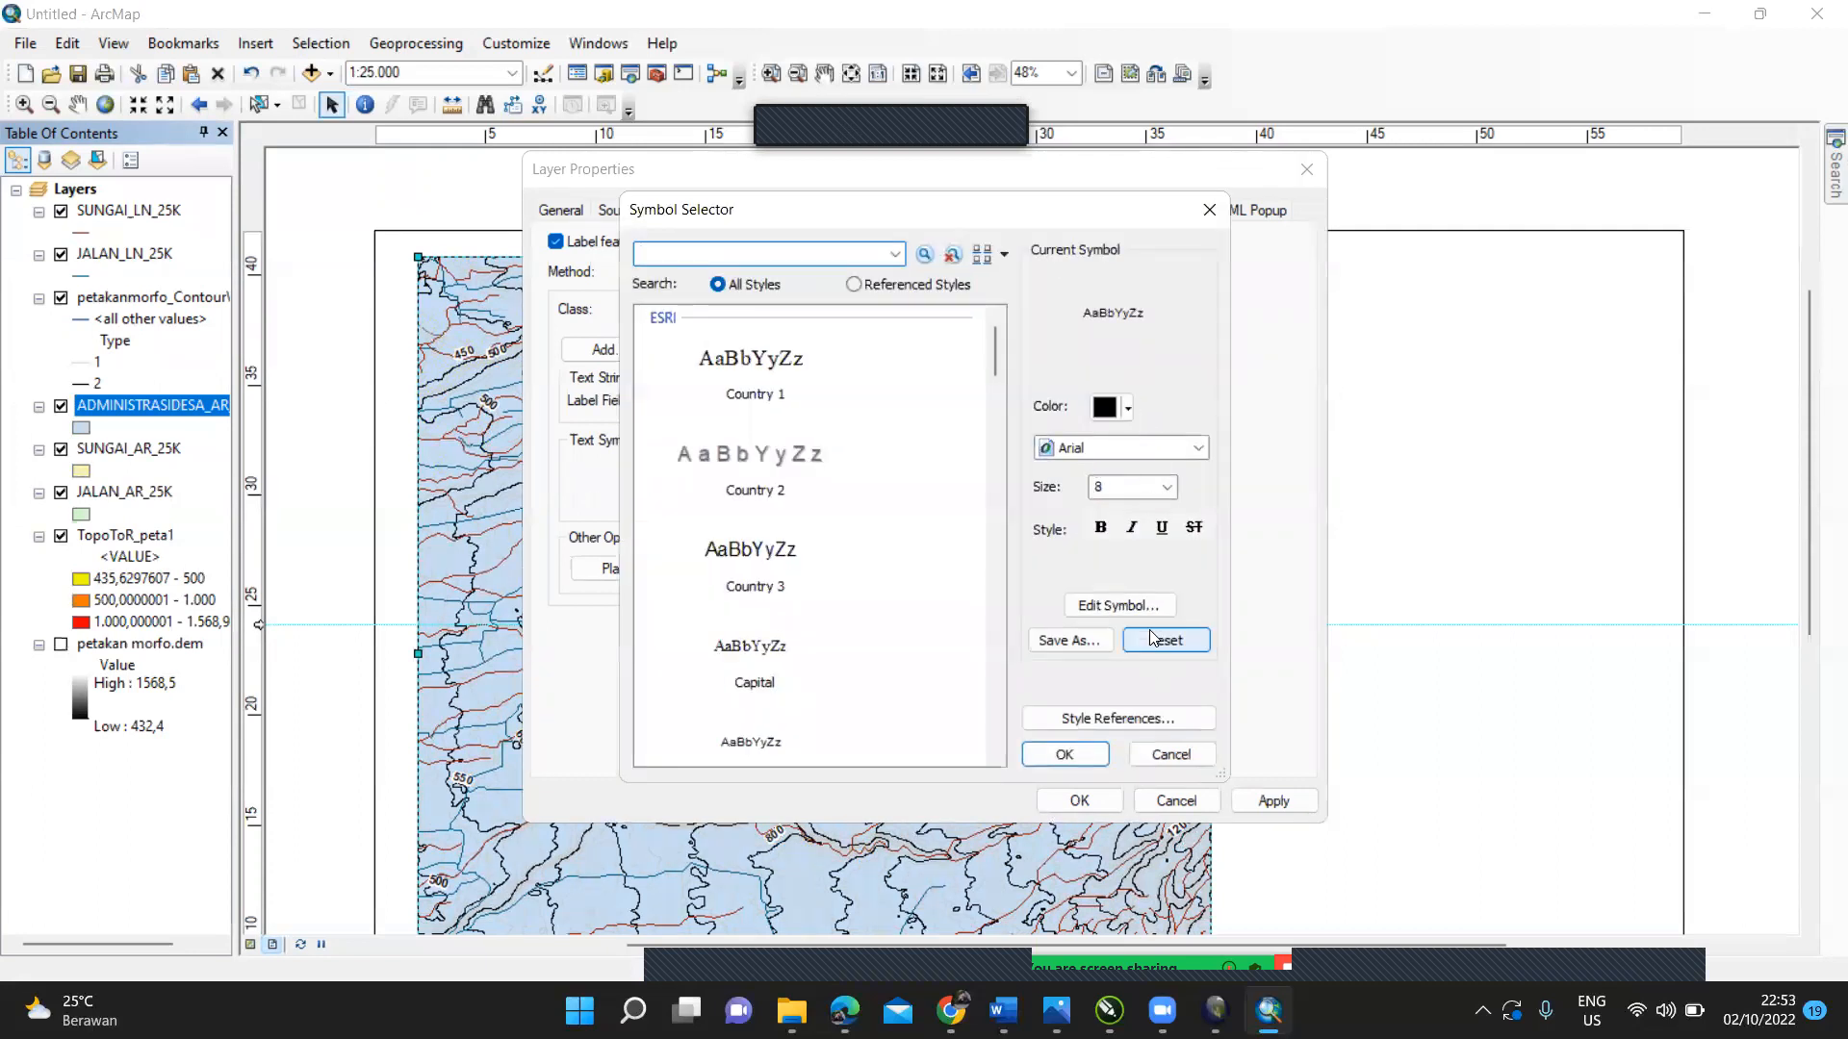
click(1117, 605)
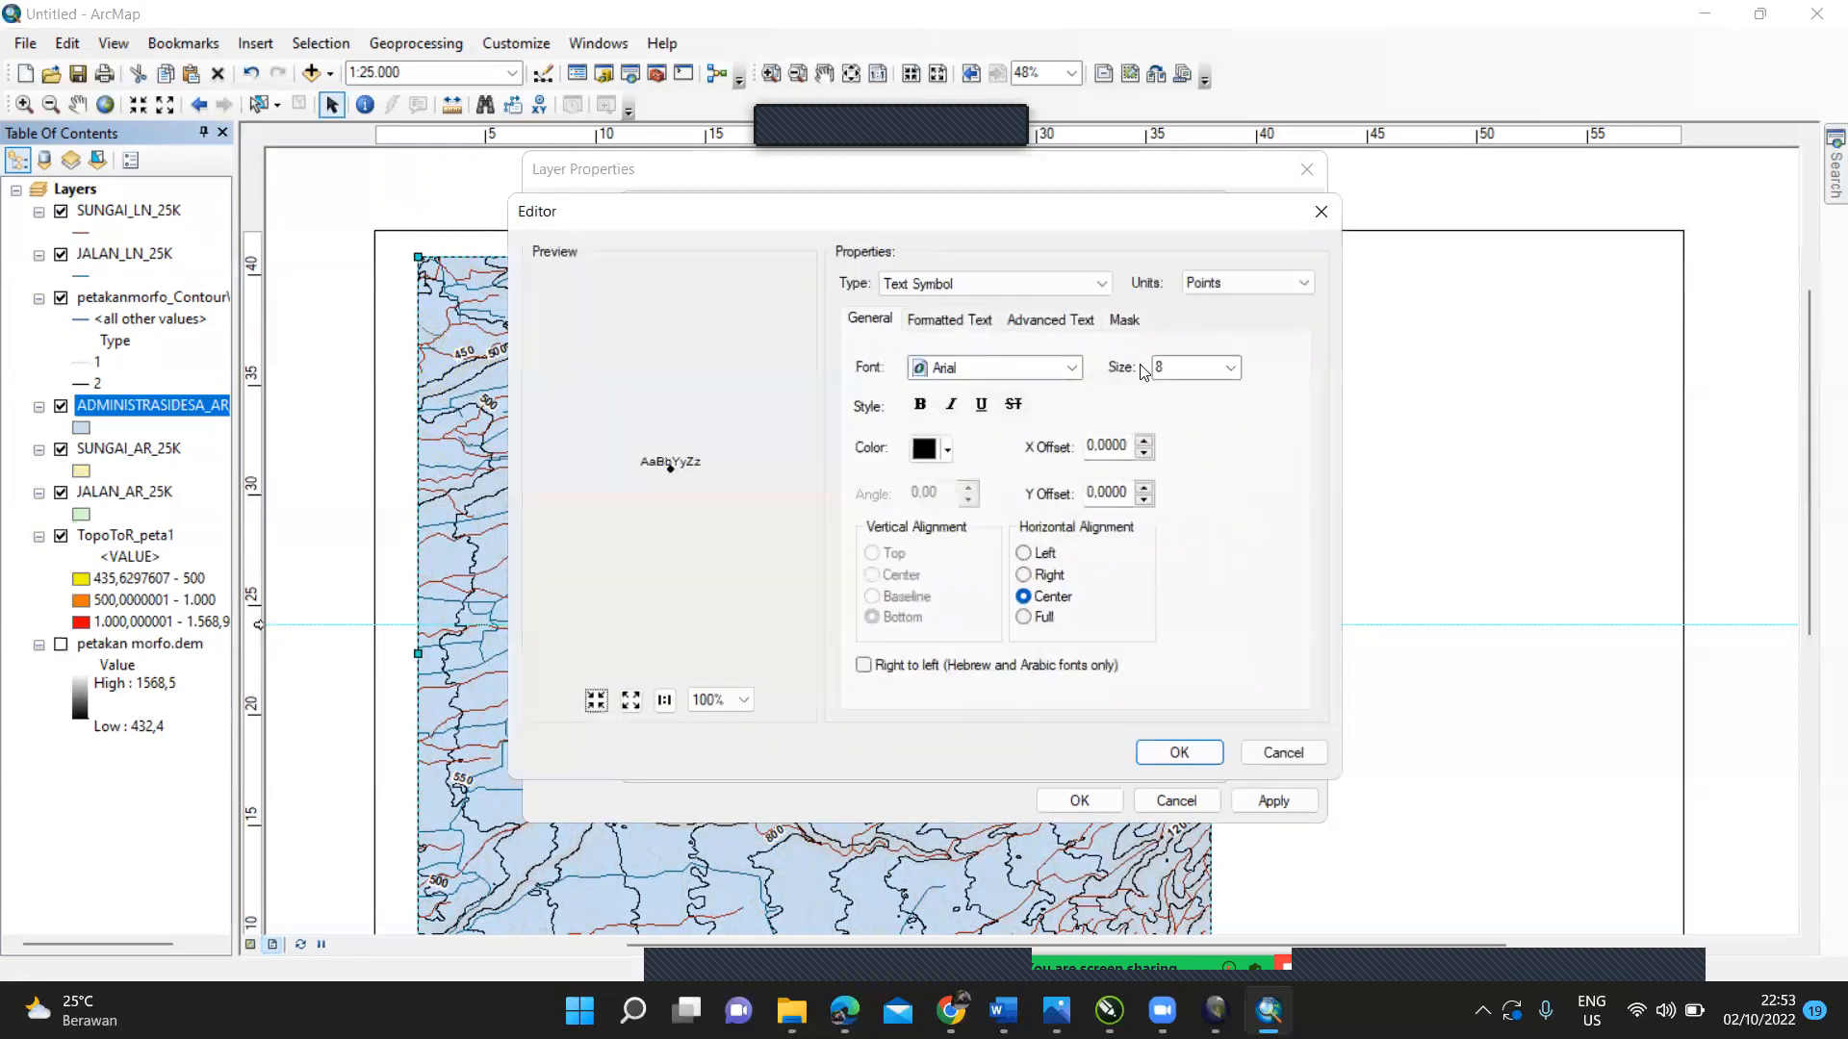
click(1229, 367)
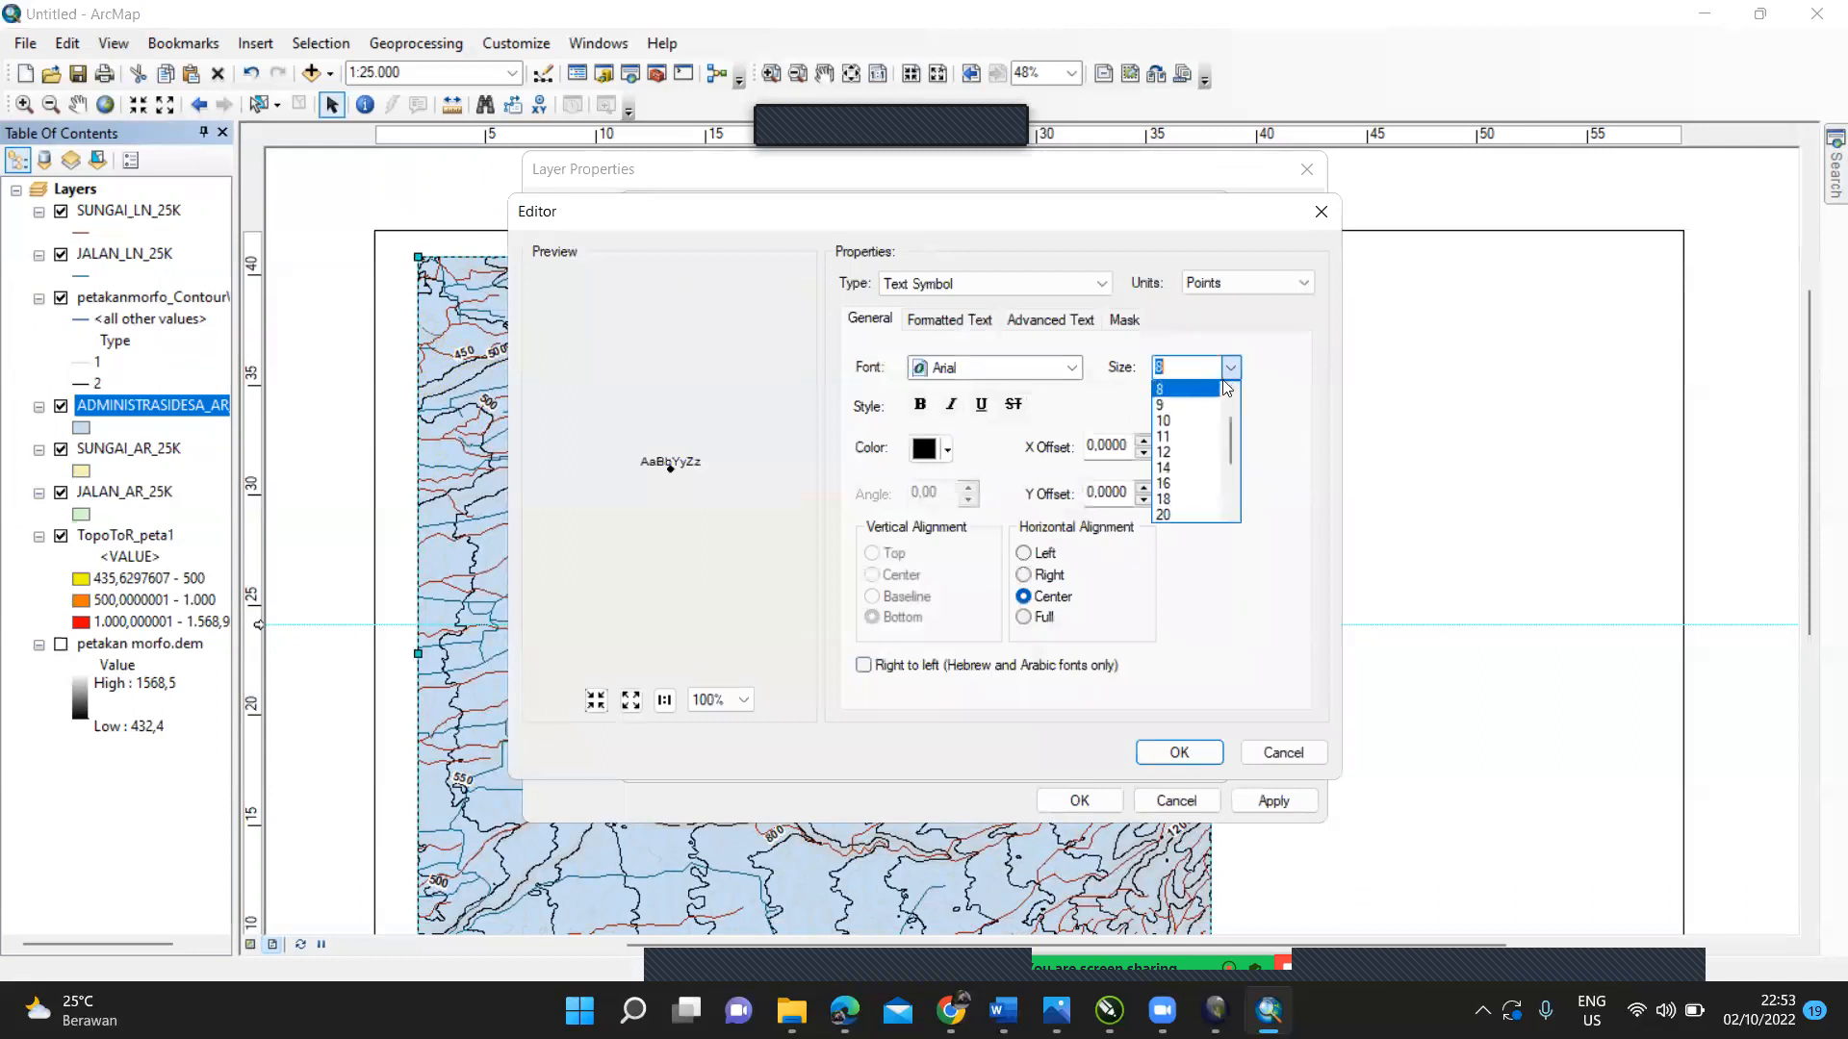
click(1171, 516)
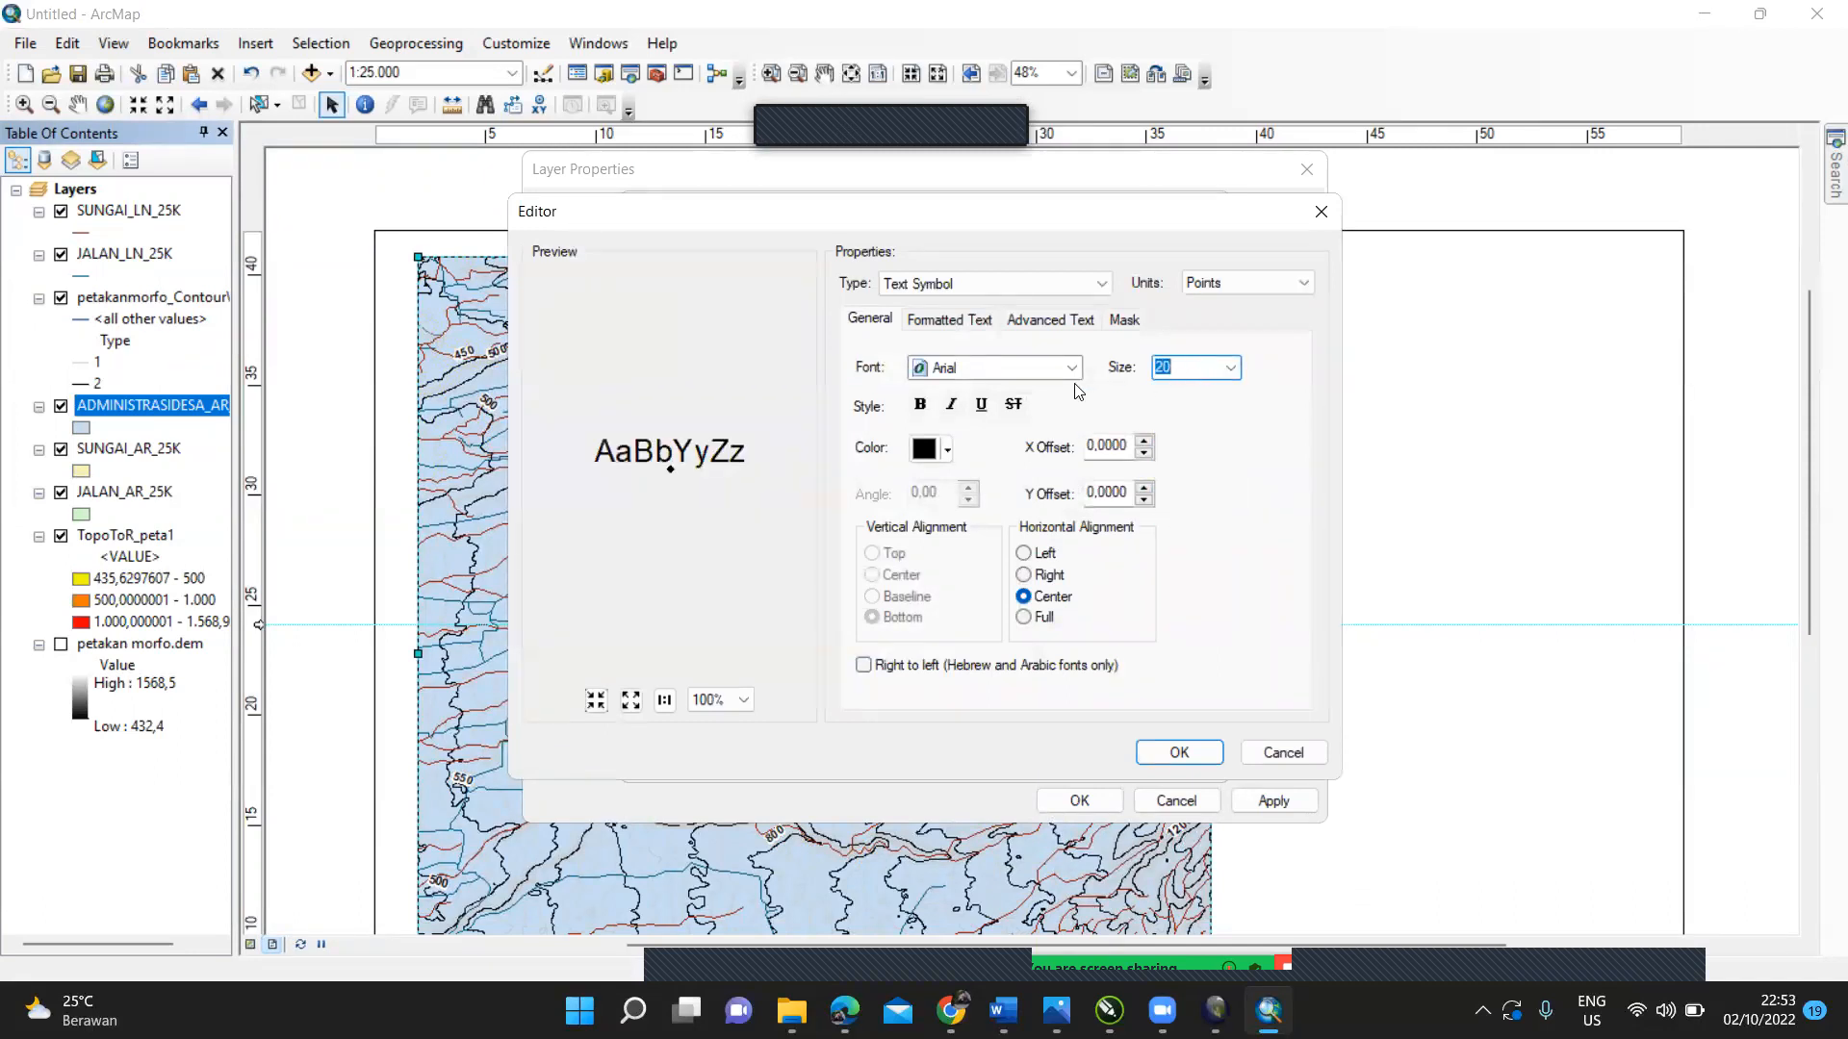
click(920, 405)
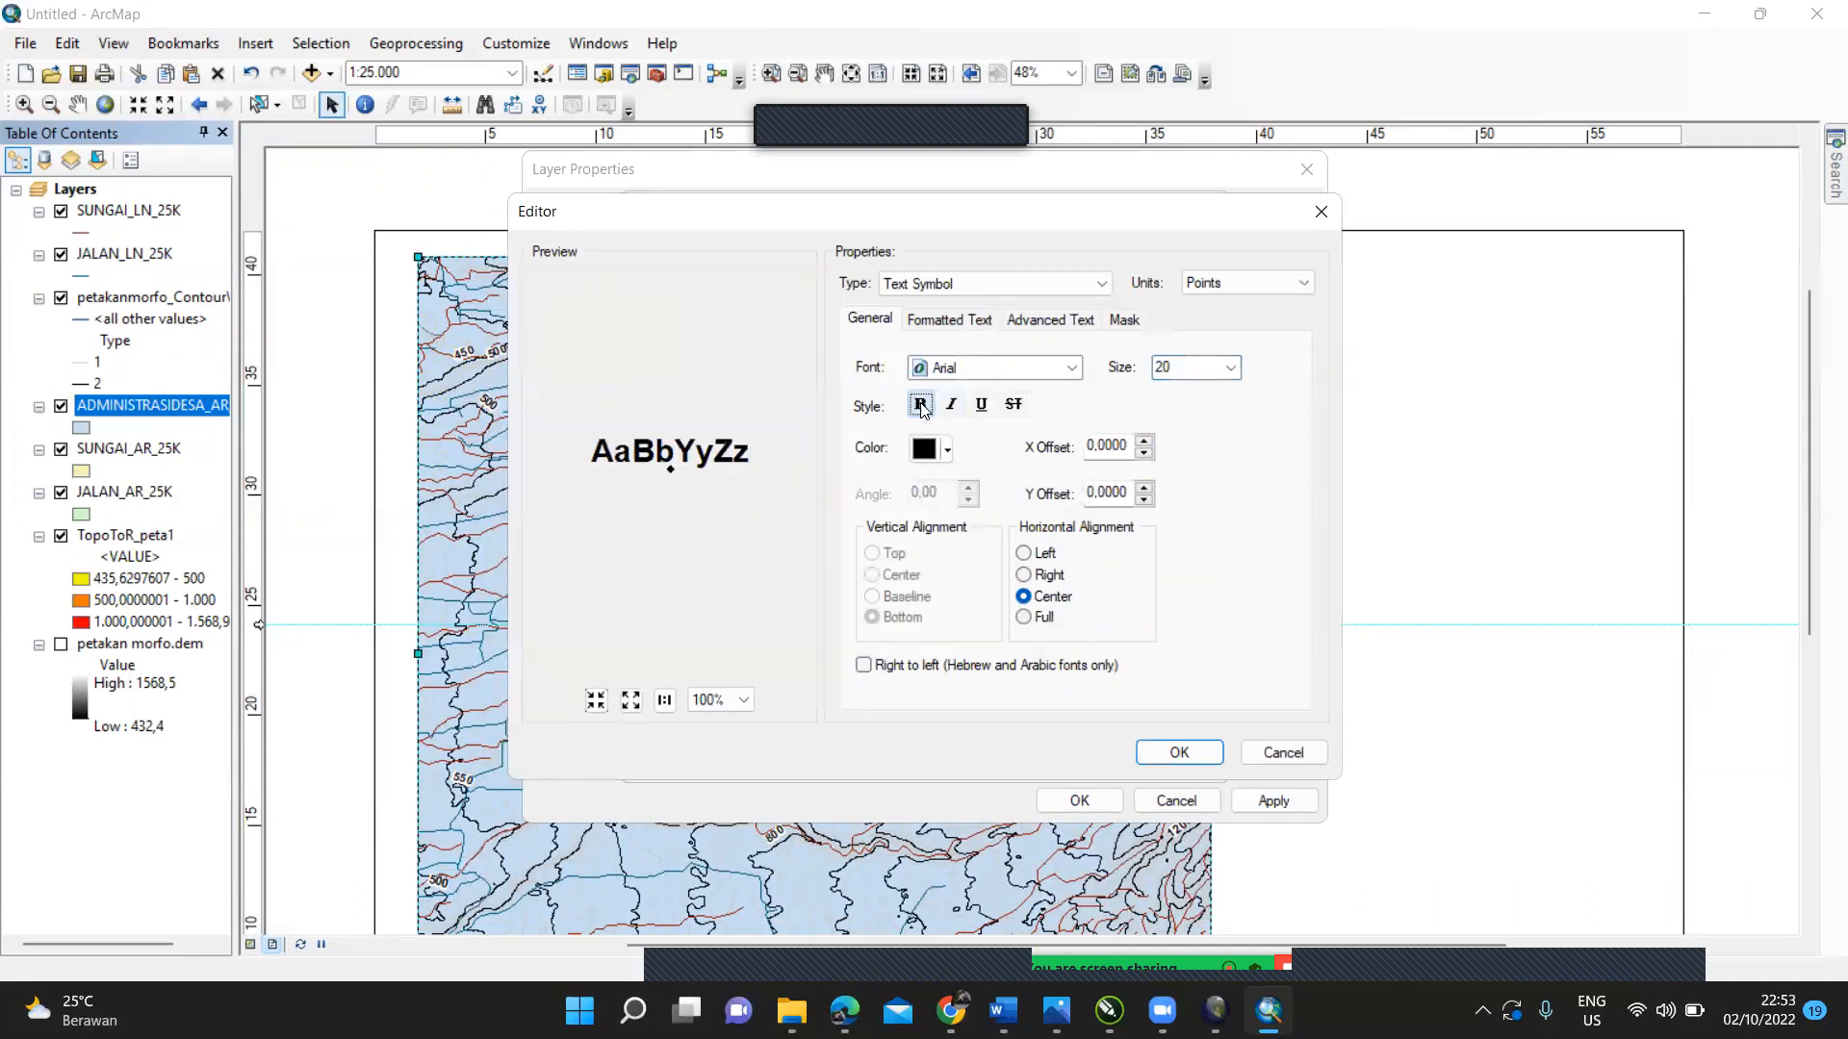
click(1134, 330)
click(871, 425)
click(1179, 752)
click(1103, 756)
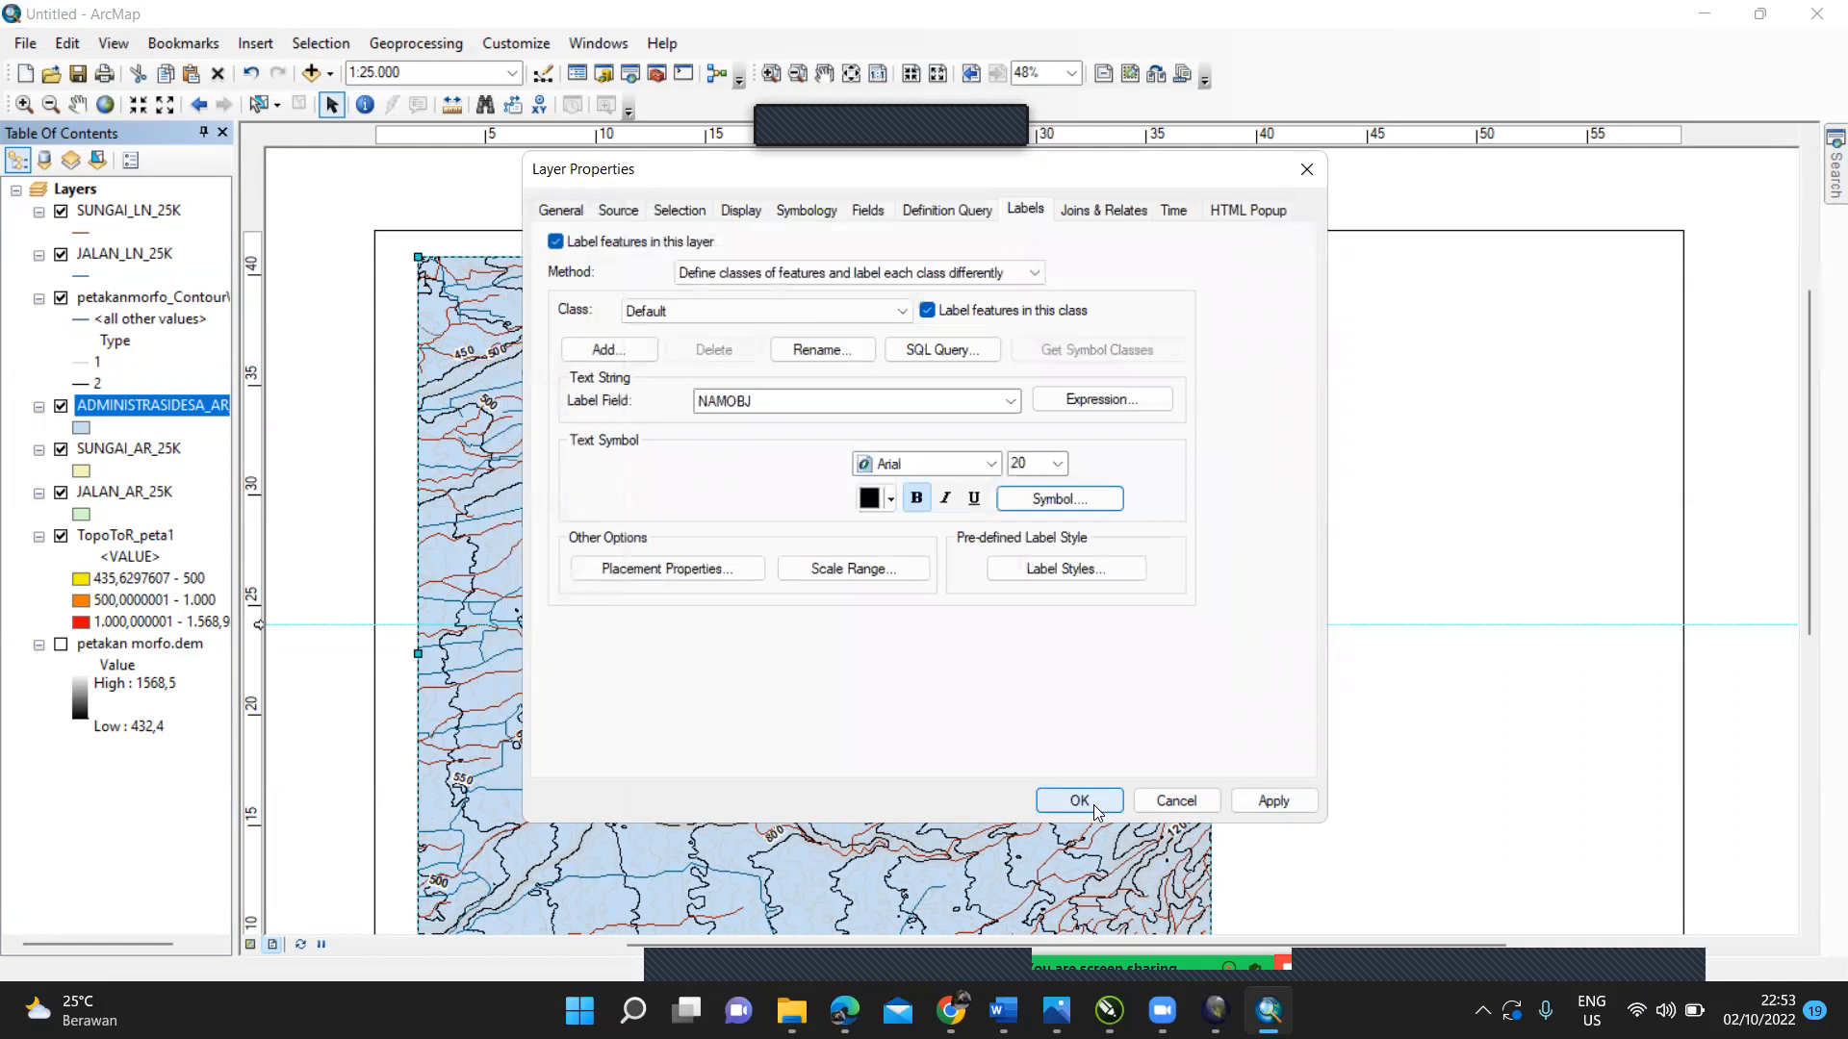
click(1095, 810)
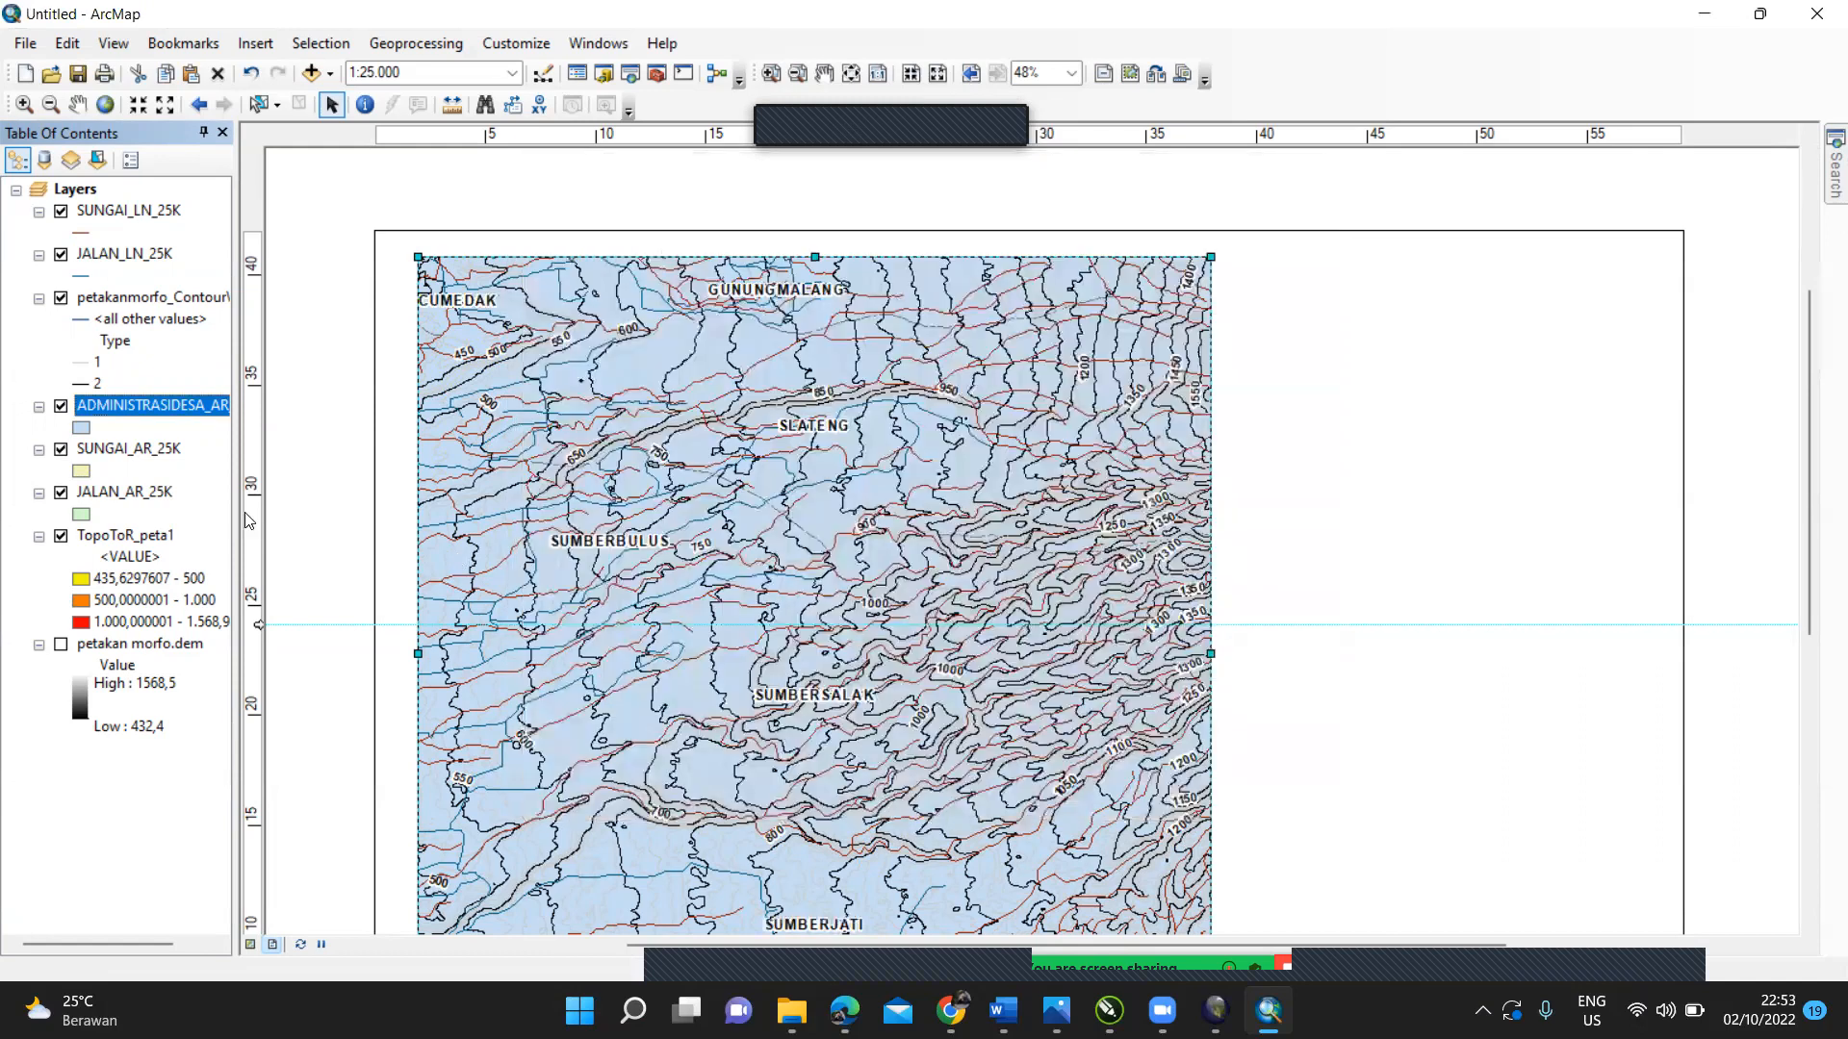
Step: Set the ADMINISTRASIDESA_AR_25K polygon symbol's fill to No Color
click(81, 427)
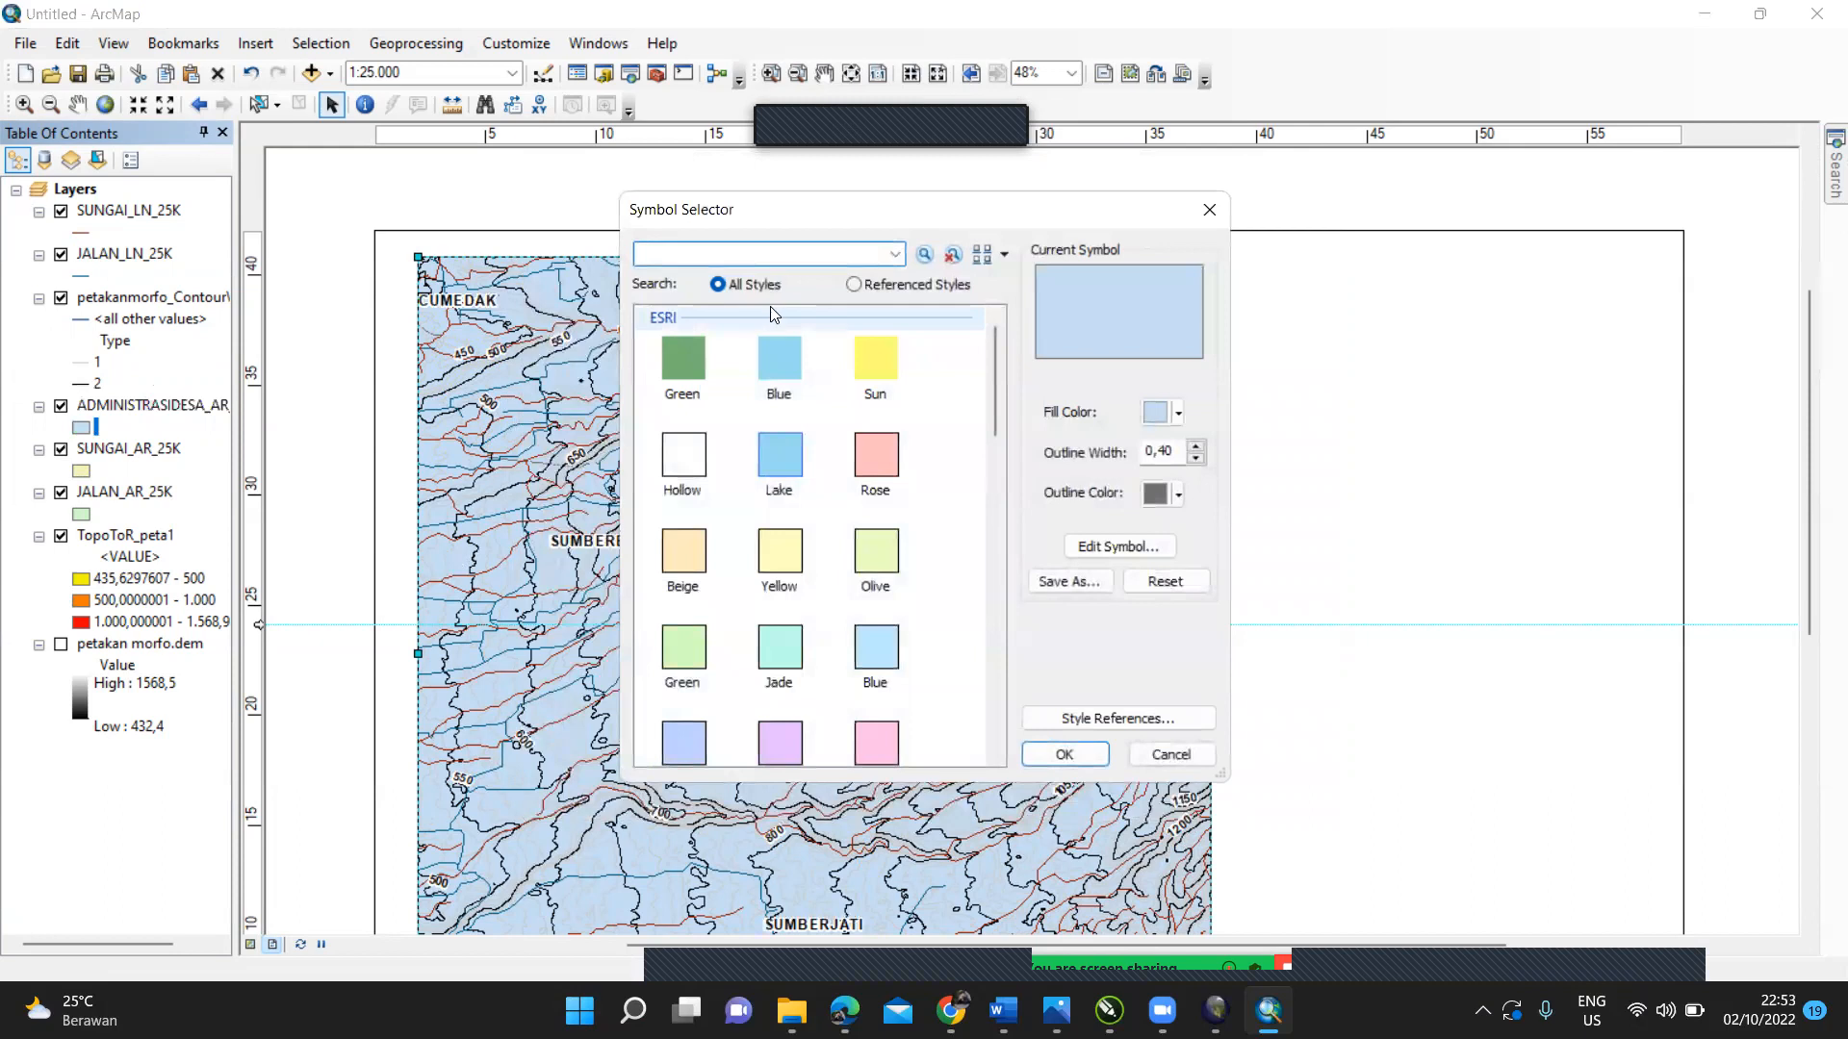
click(1166, 412)
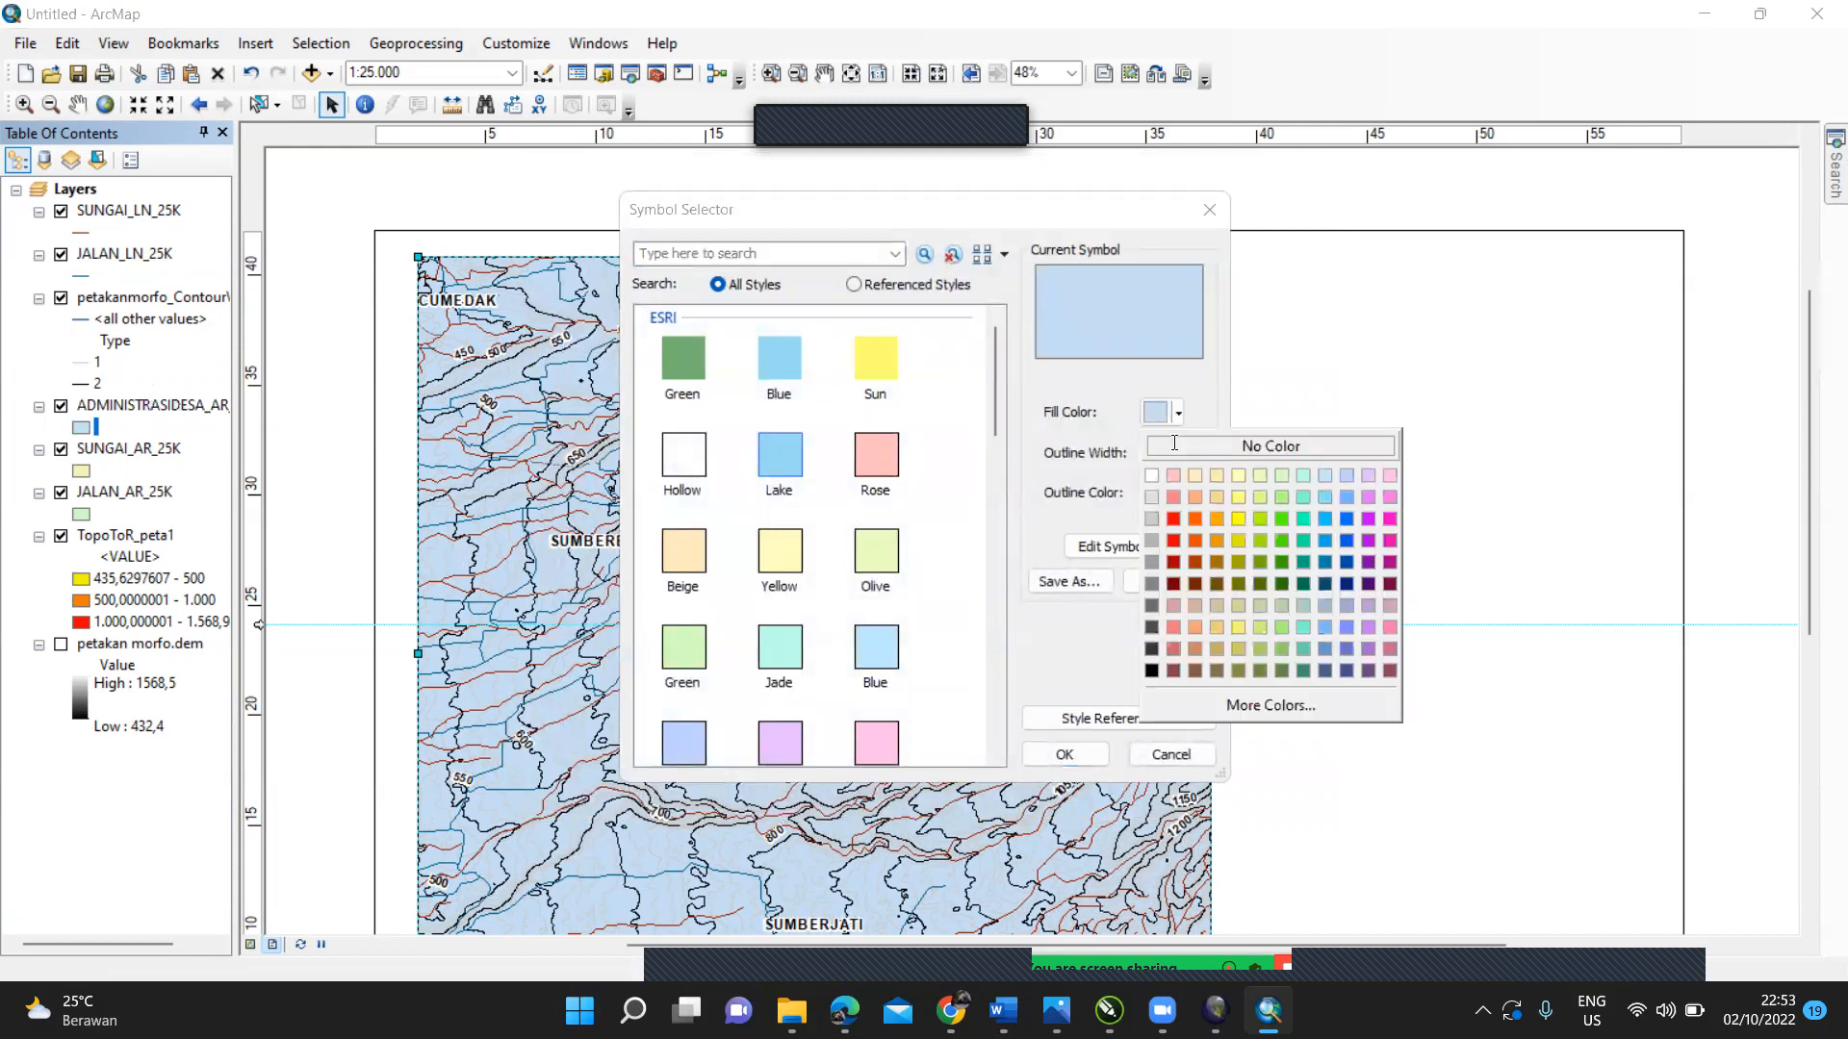
click(1174, 444)
click(1069, 754)
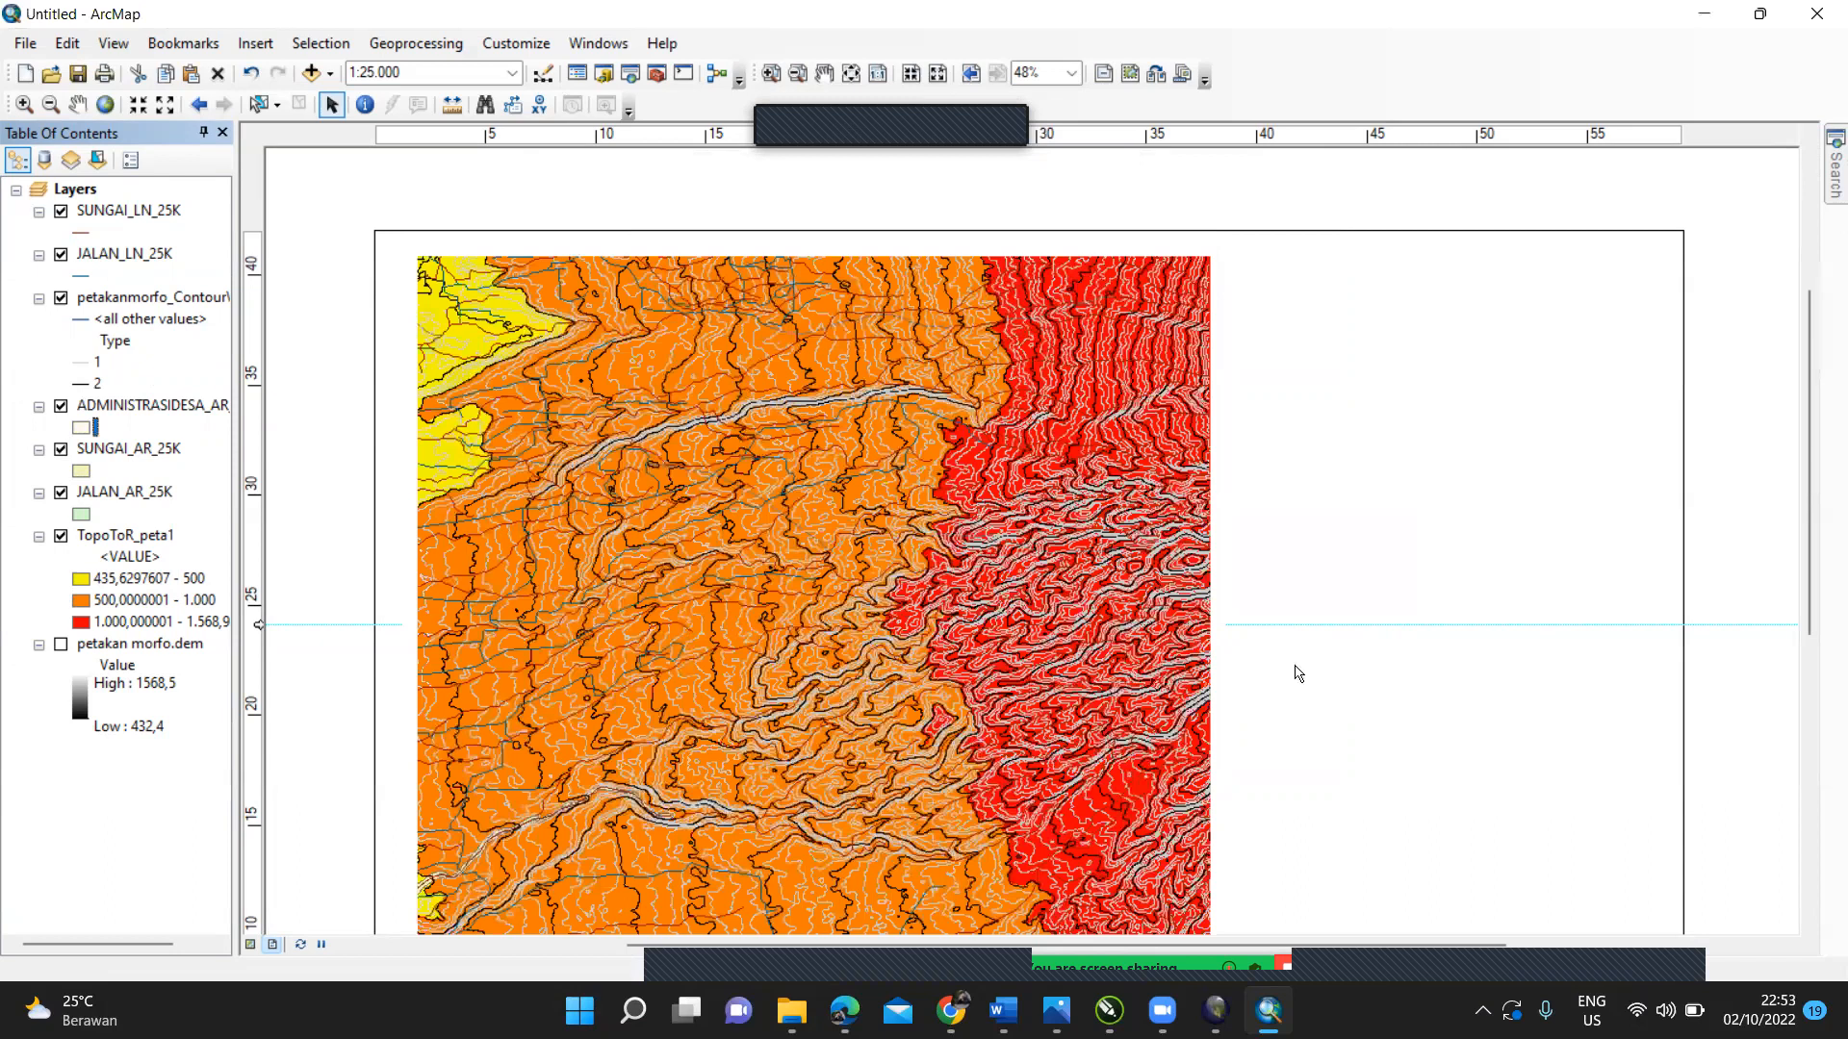
scroll(1822, 525, down, 2)
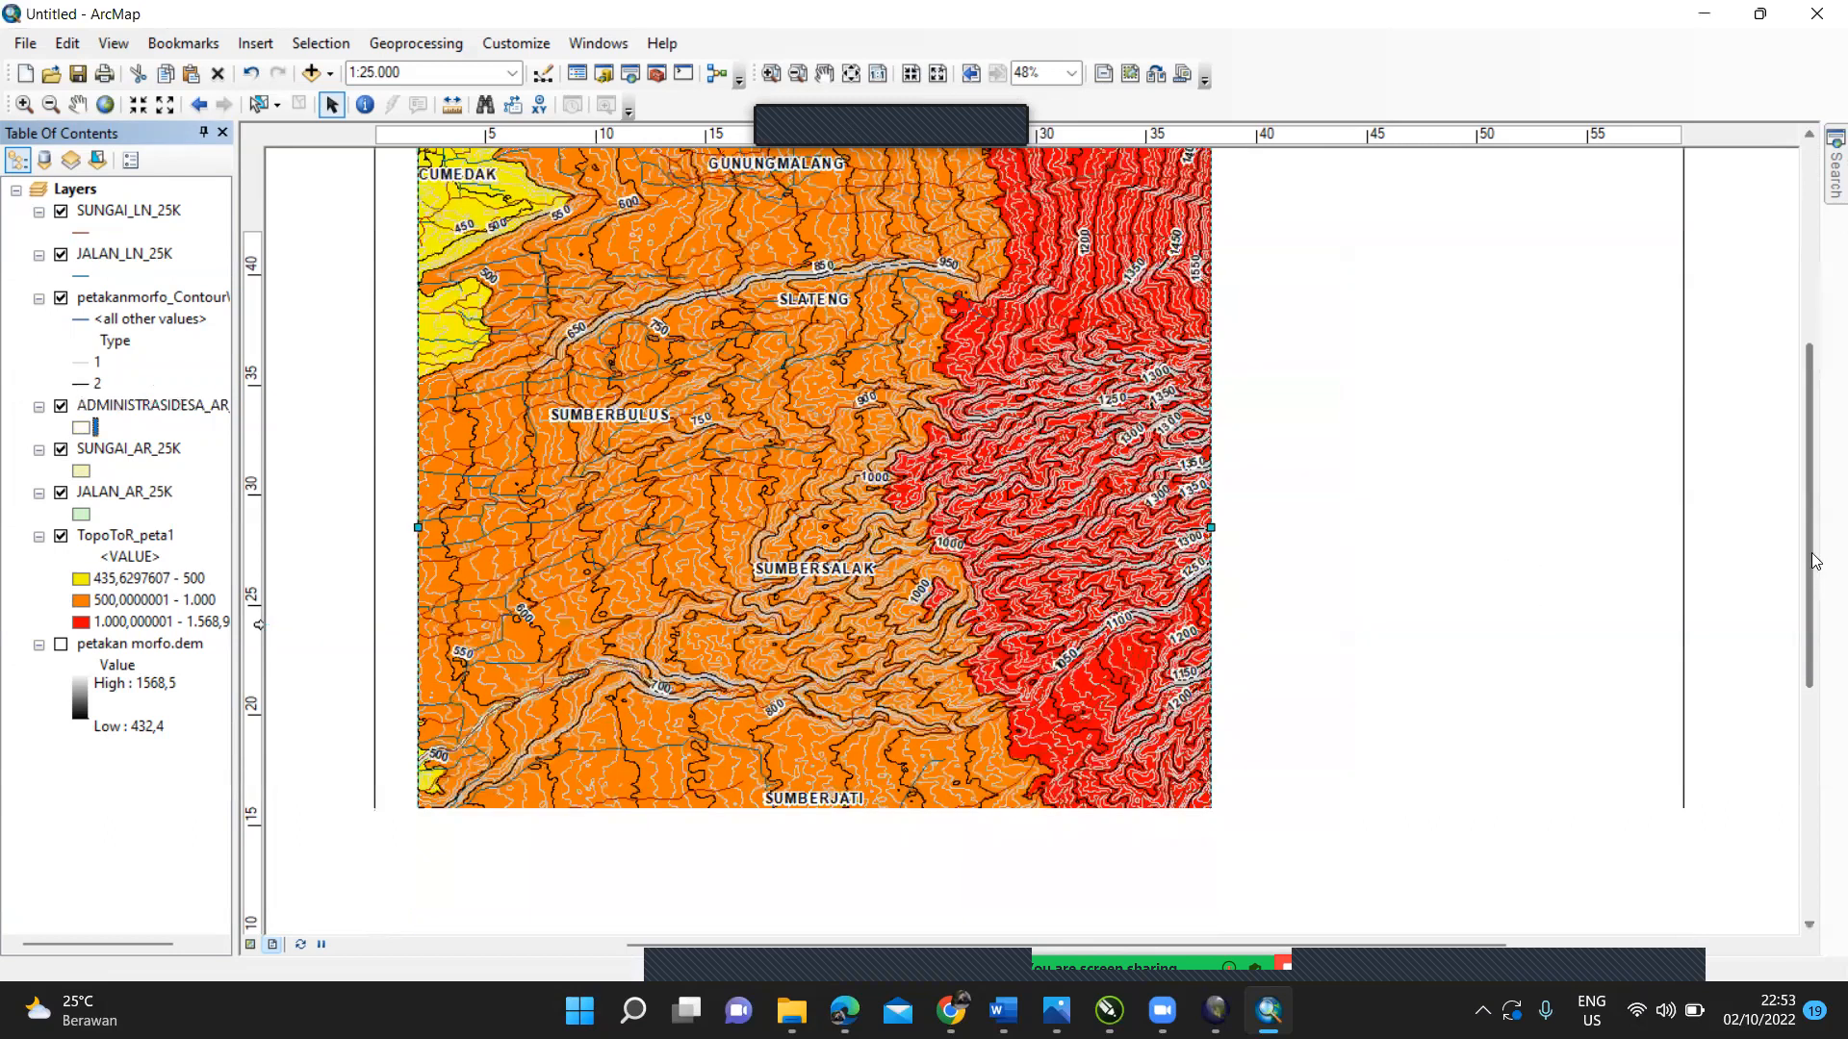
drag(1814, 553, 1814, 476)
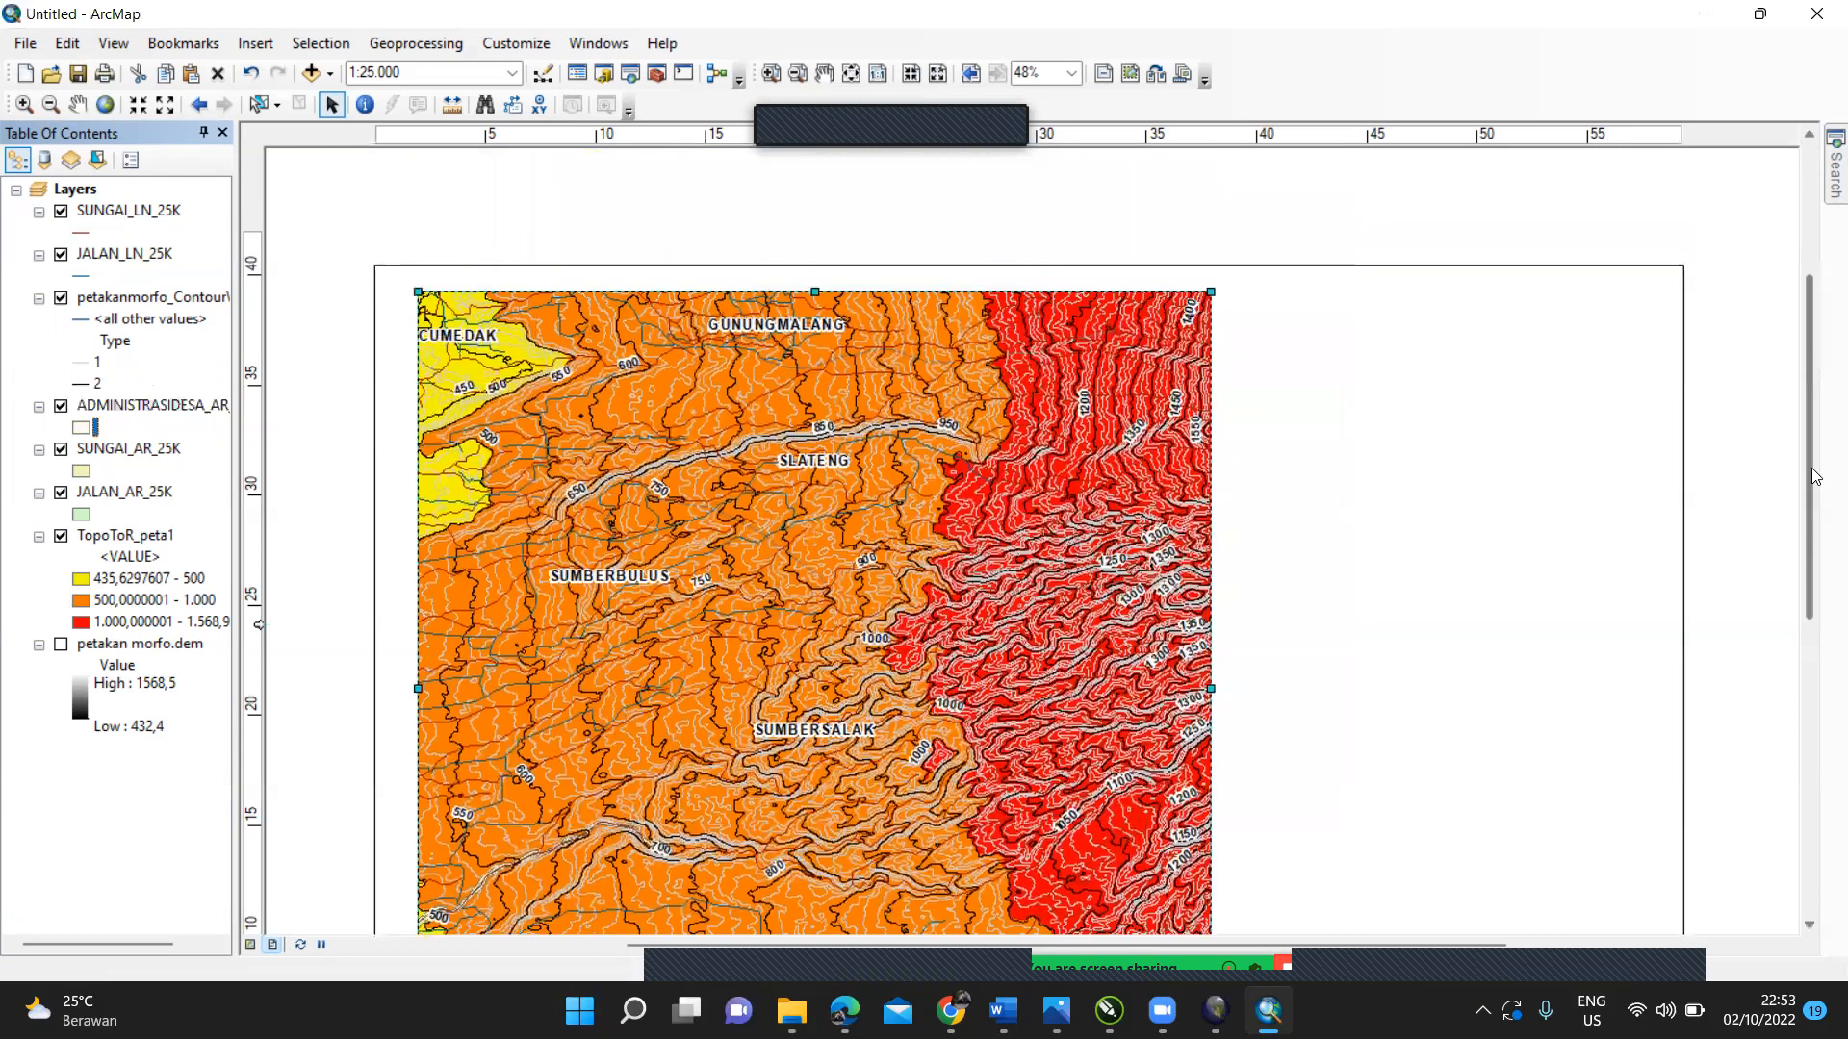
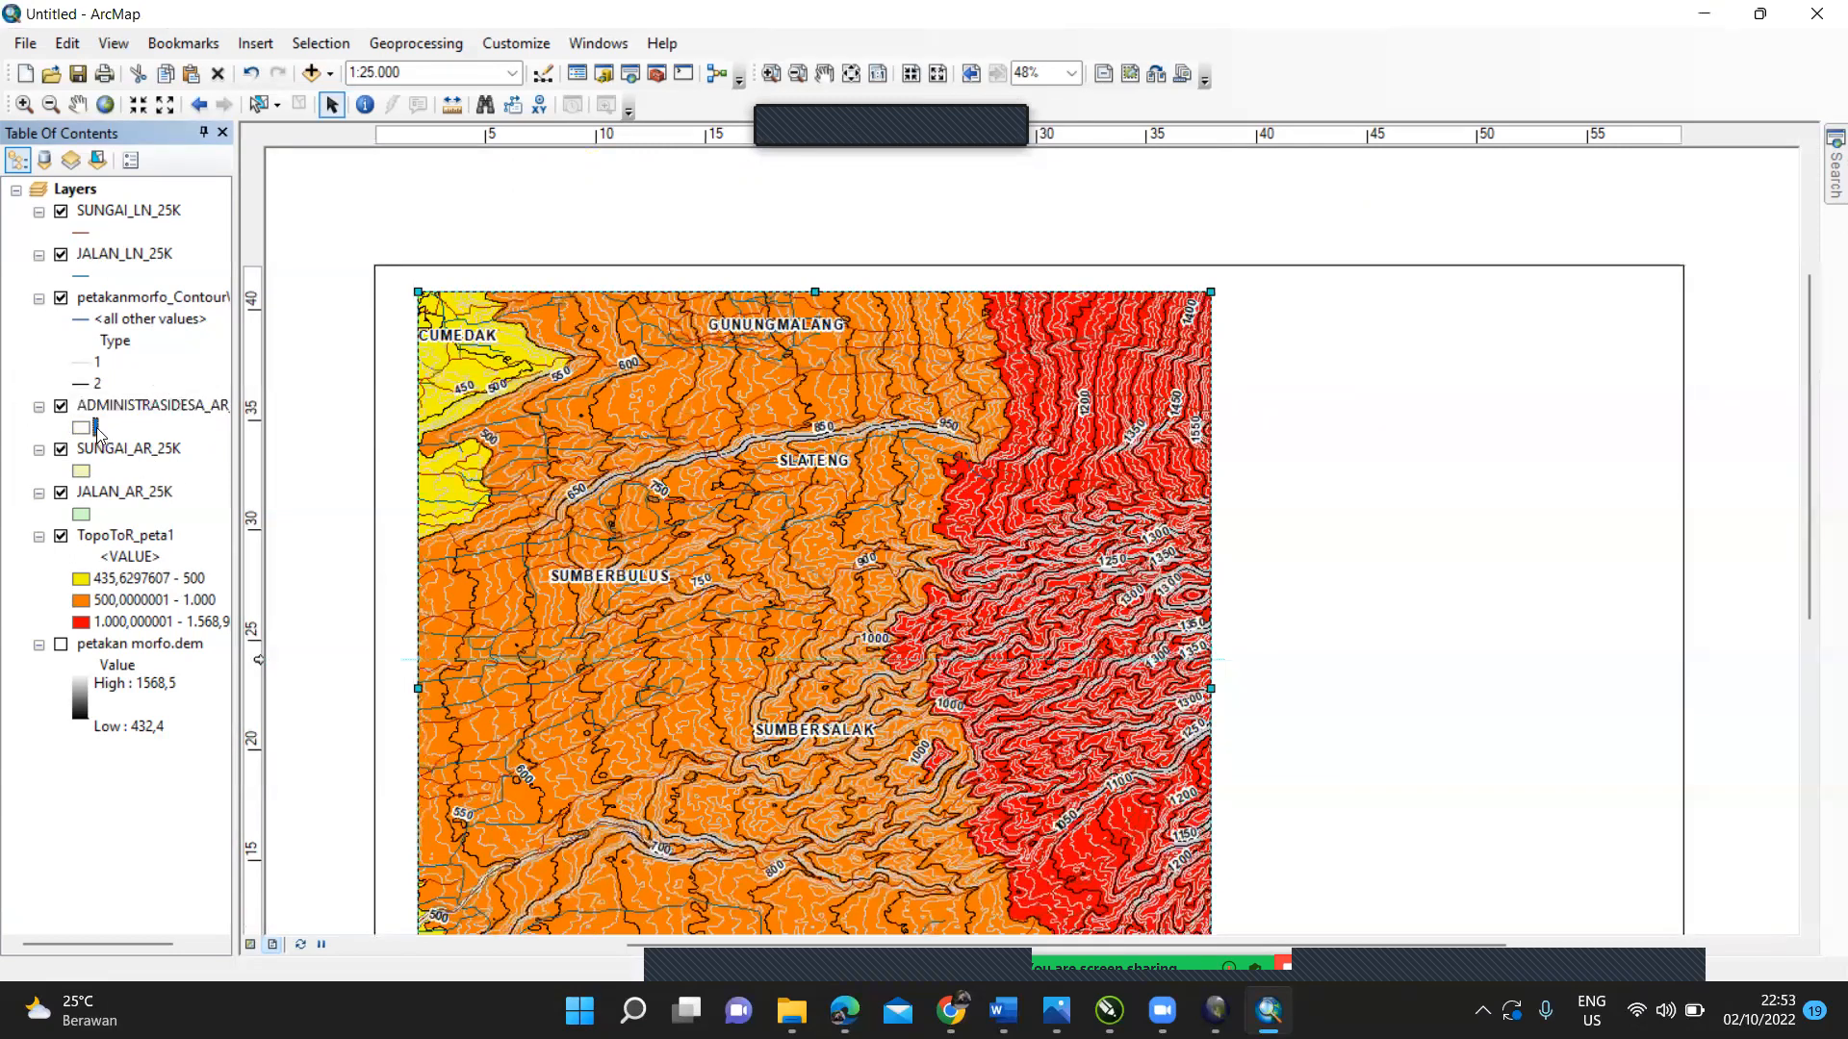
Step: Symbolize the SUNGAI_AR_25K layer by unique values of the REMARK field and add all values
click(116, 448)
right_click(115, 448)
click(283, 952)
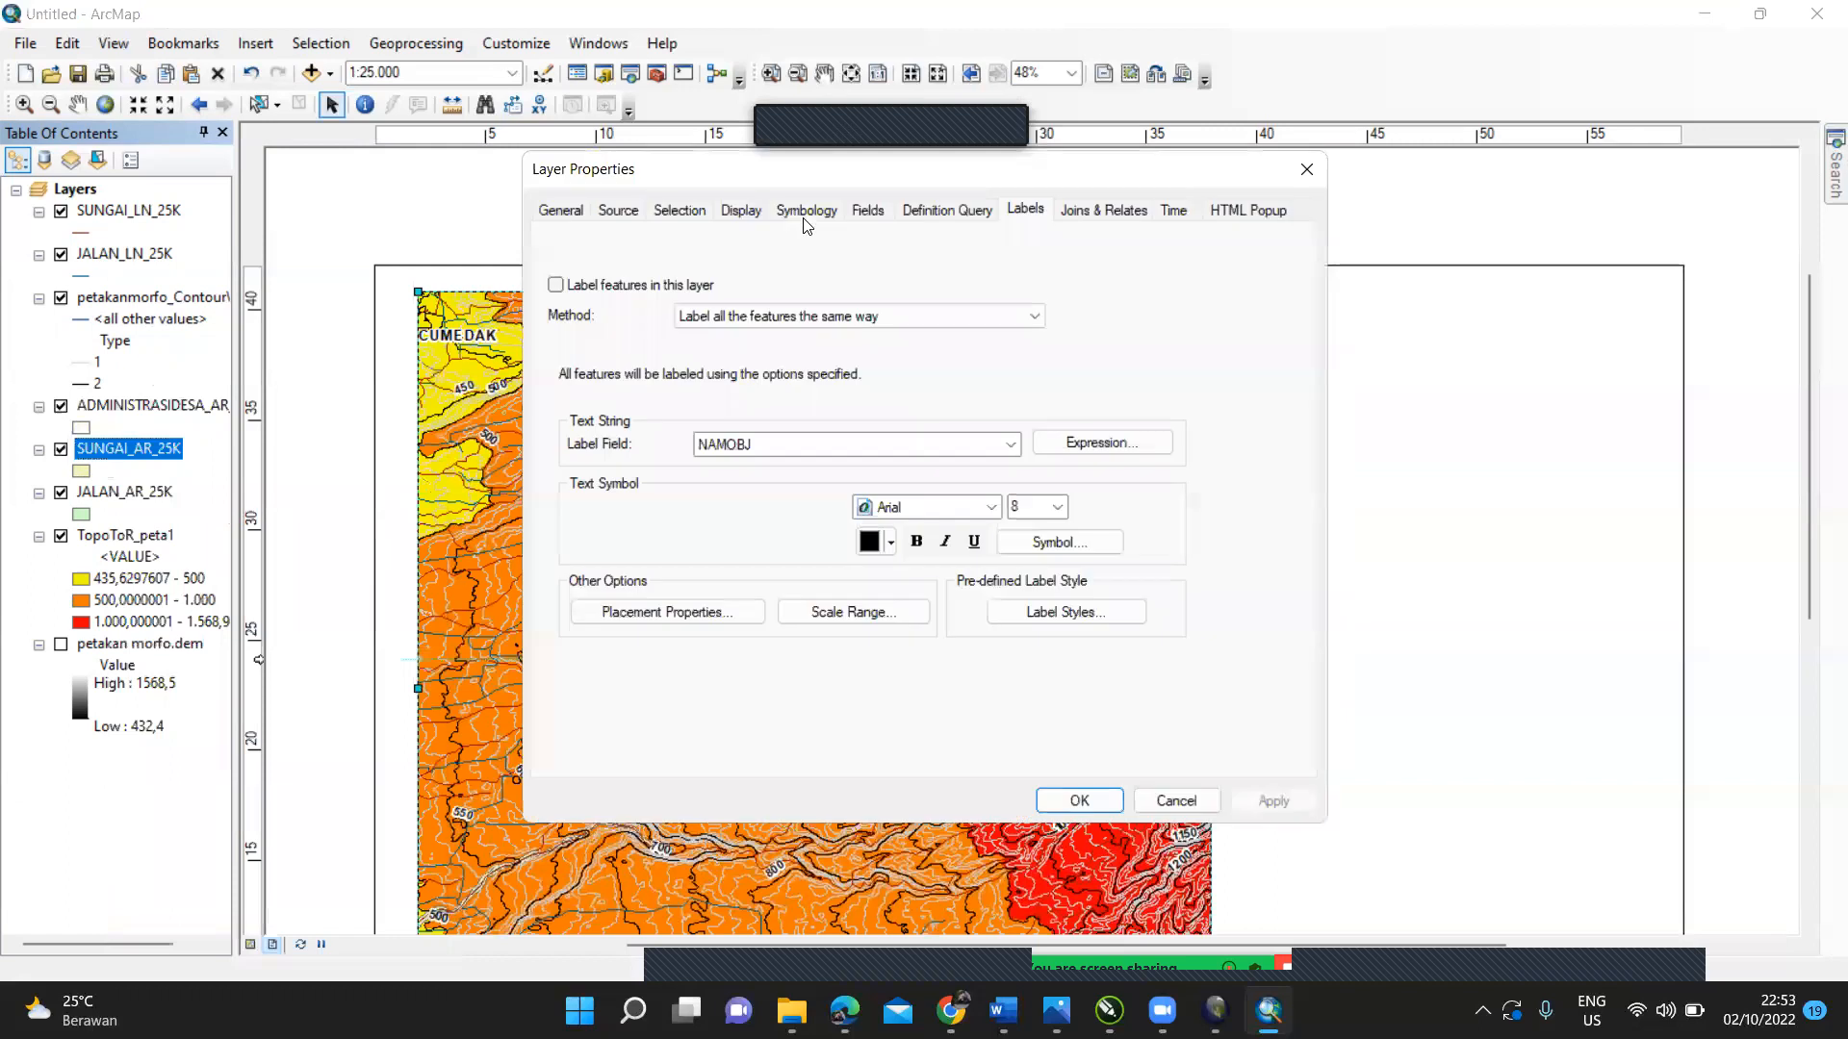
click(806, 209)
click(607, 294)
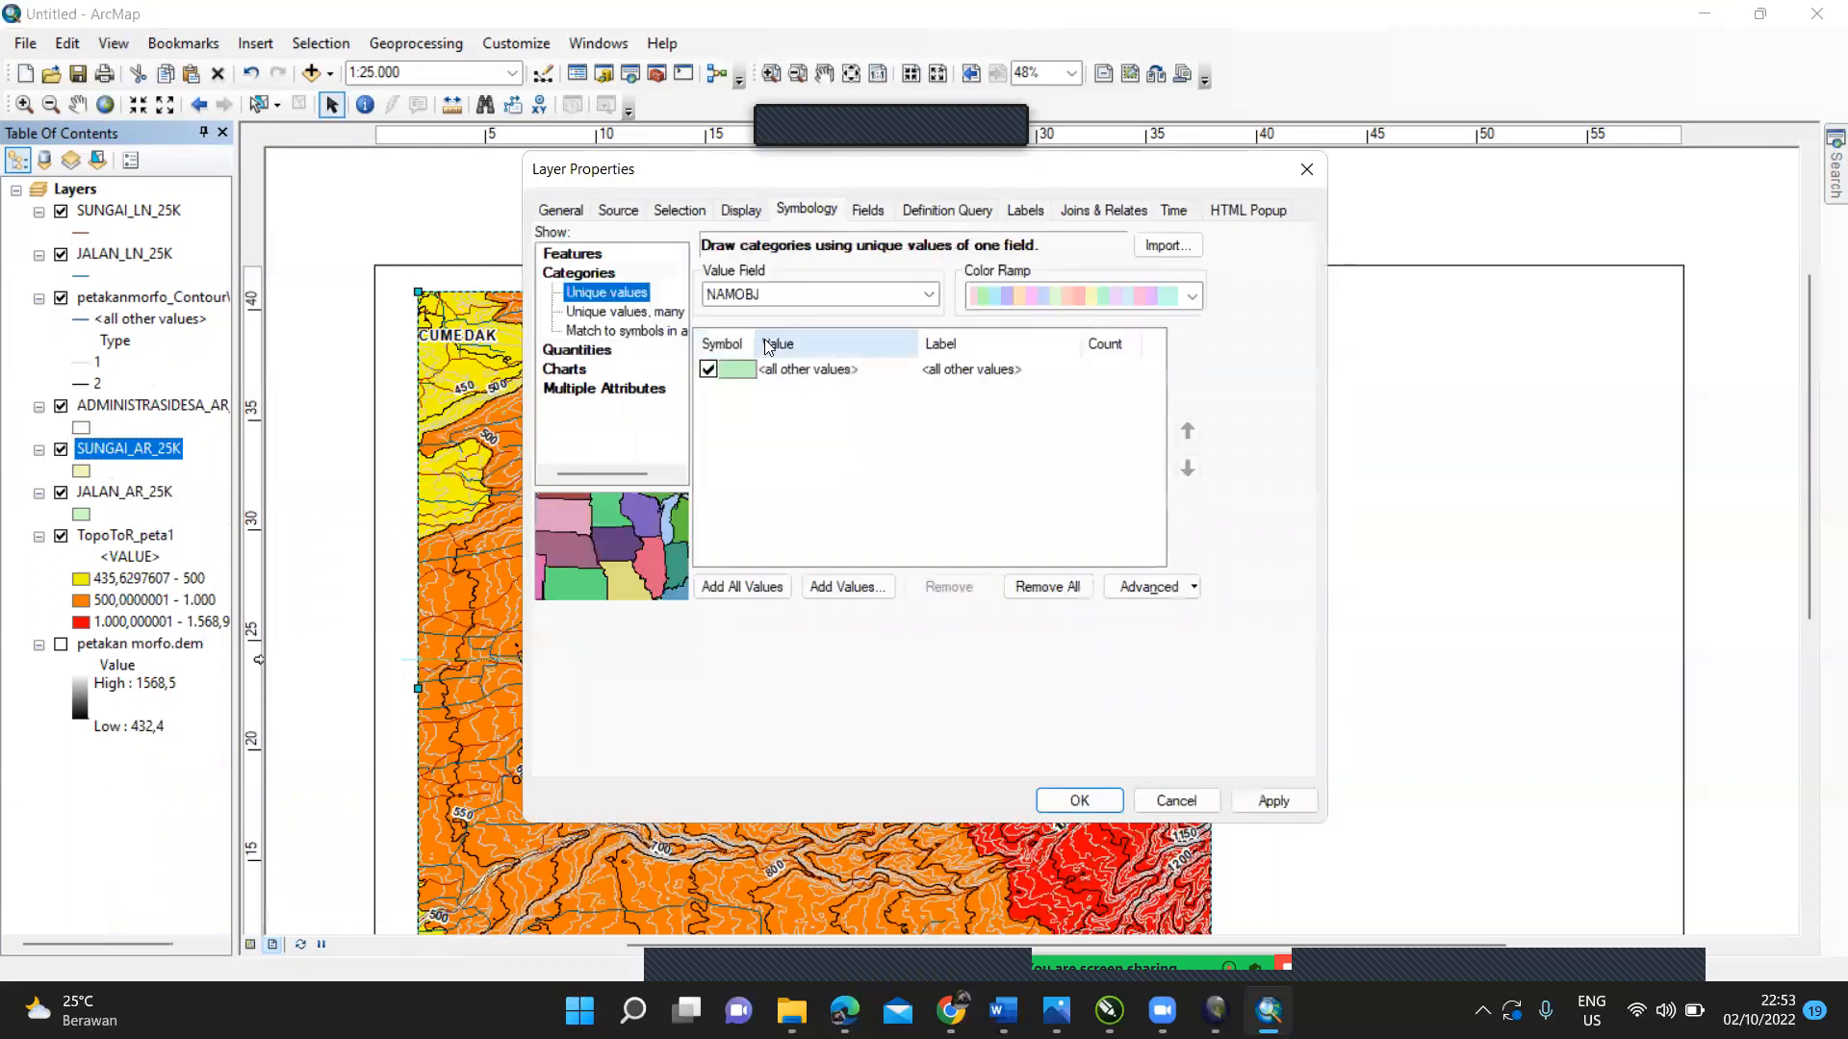
click(830, 294)
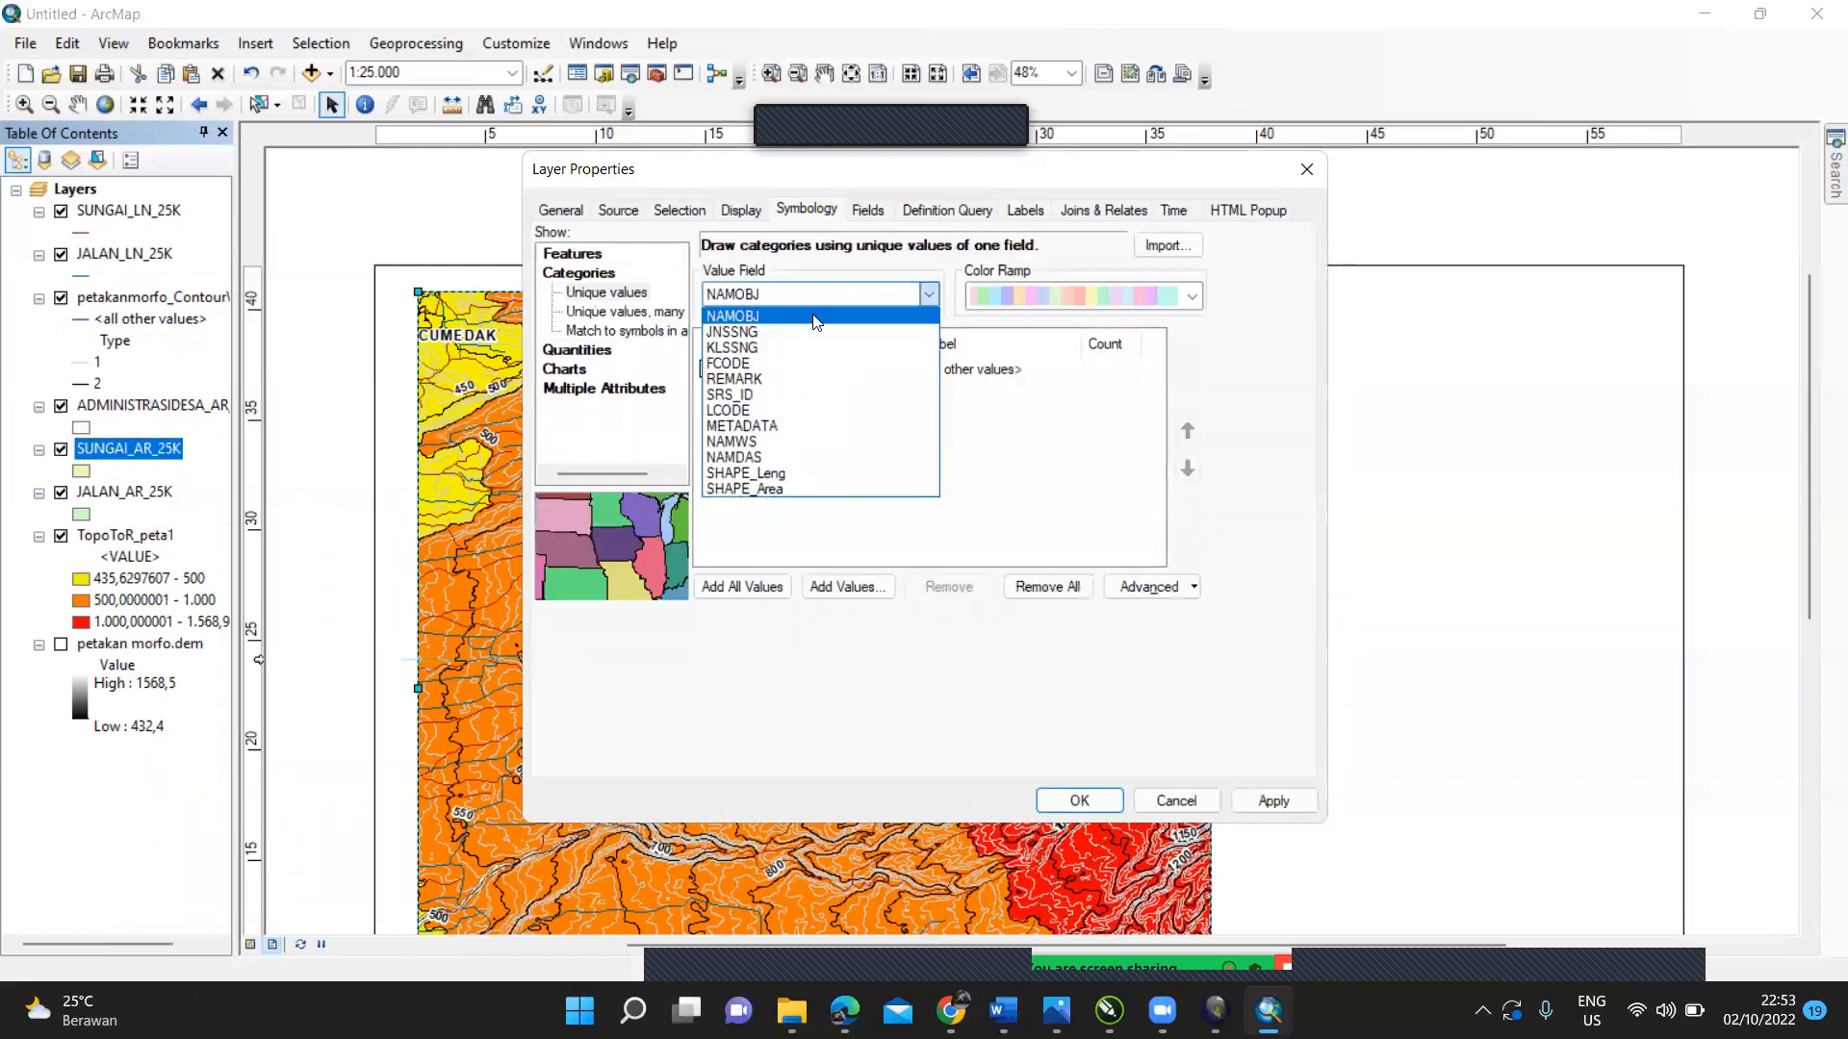
click(784, 380)
click(732, 582)
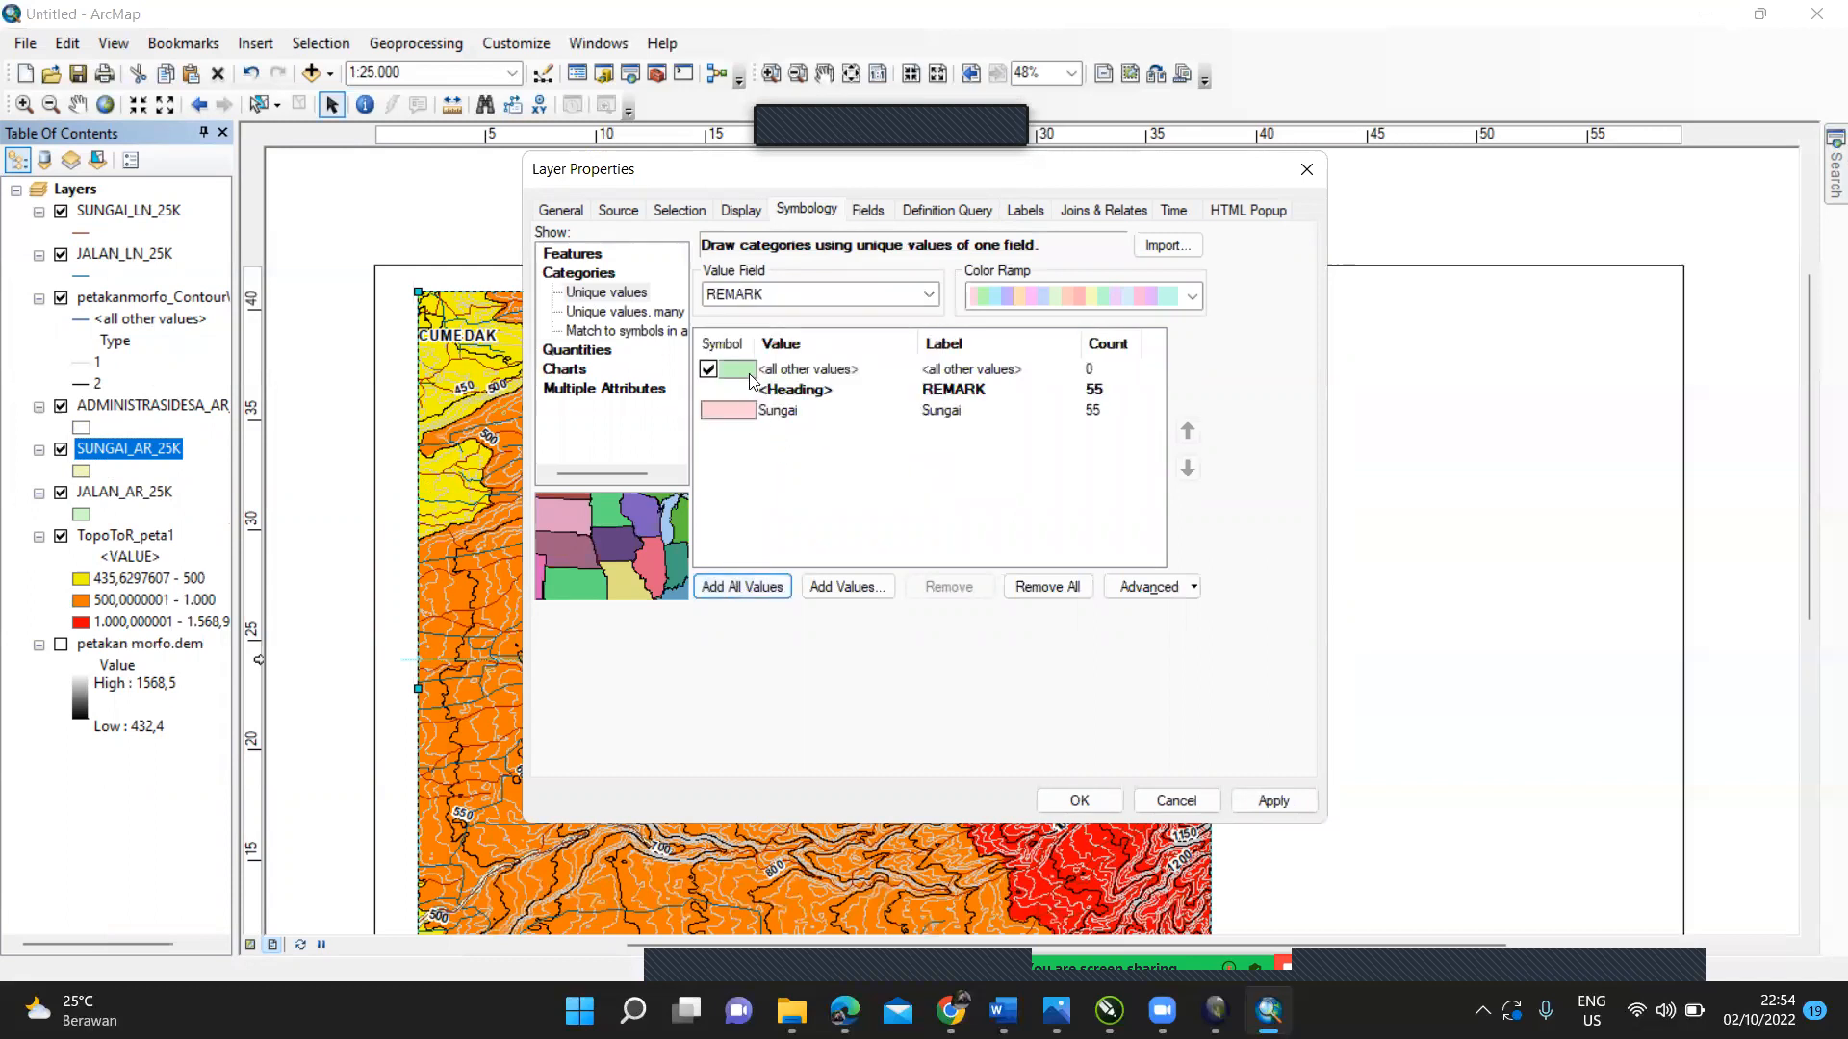
Step: Set the fill of SUNGAI_AR_25K's <all other values> symbol to No Color
click(749, 388)
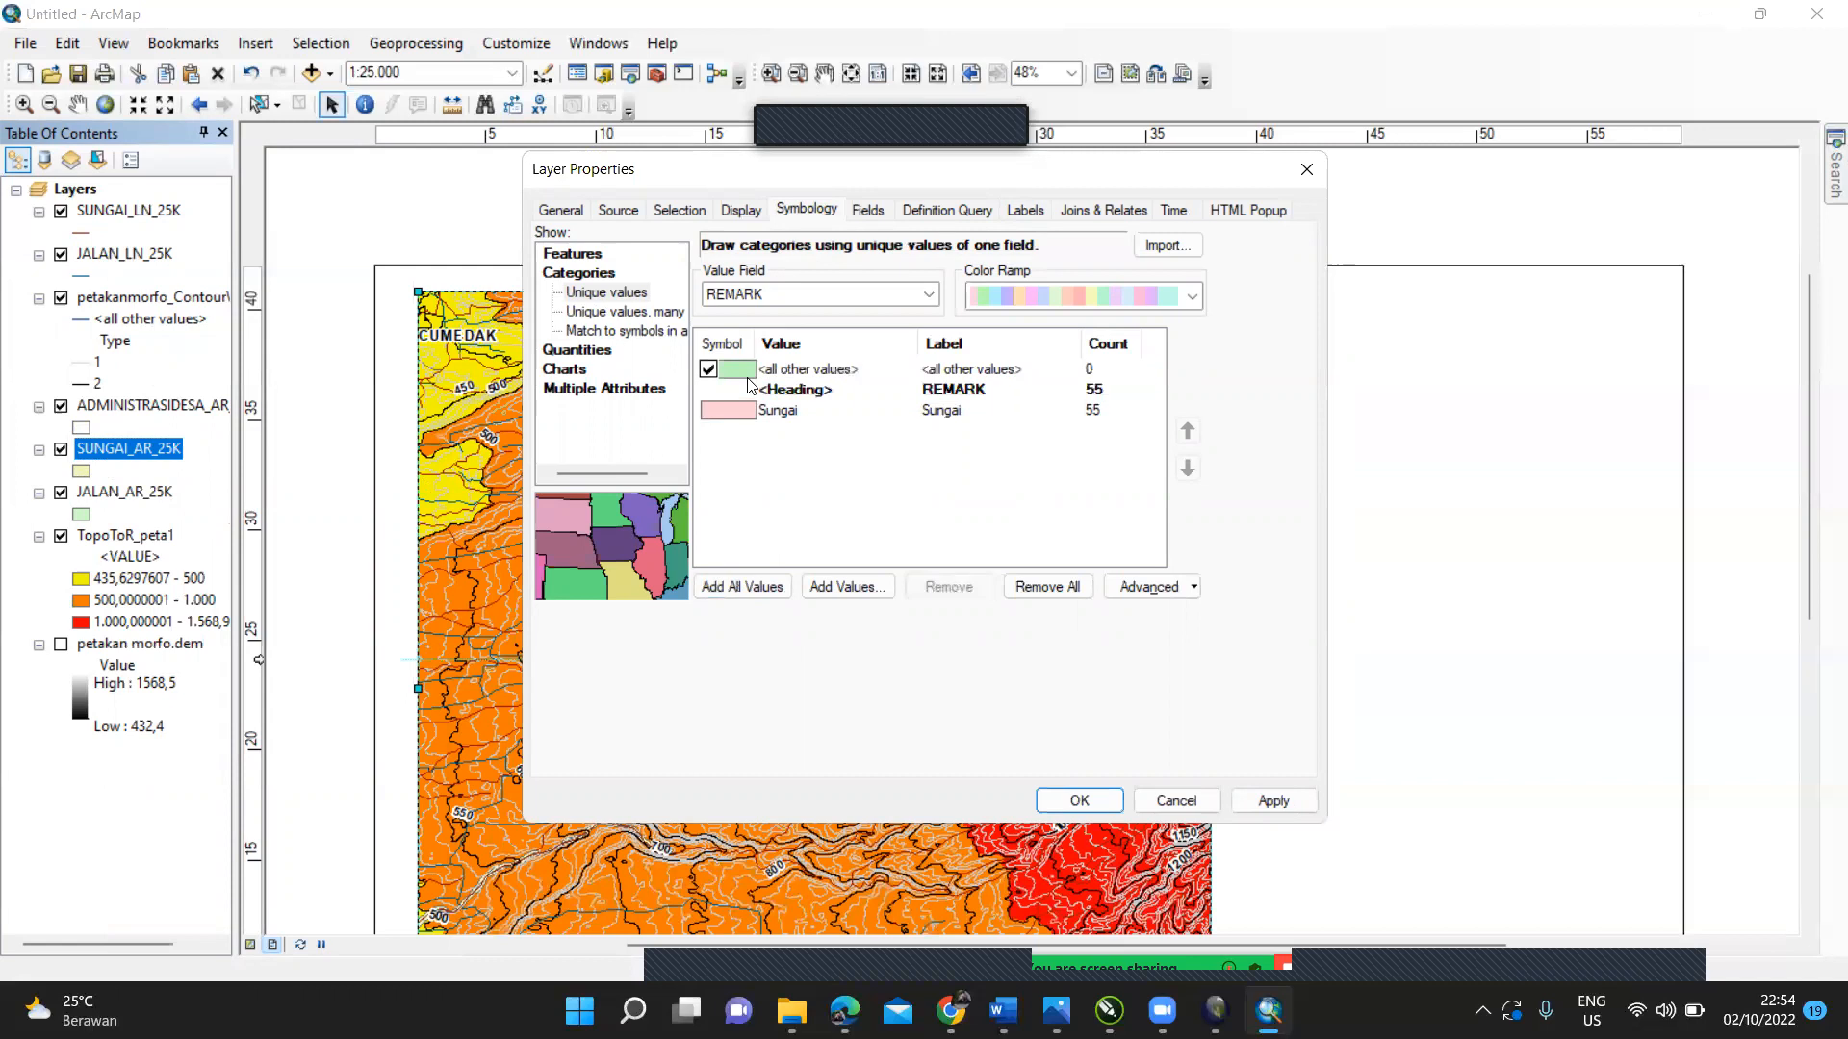
double_click(737, 369)
click(1174, 412)
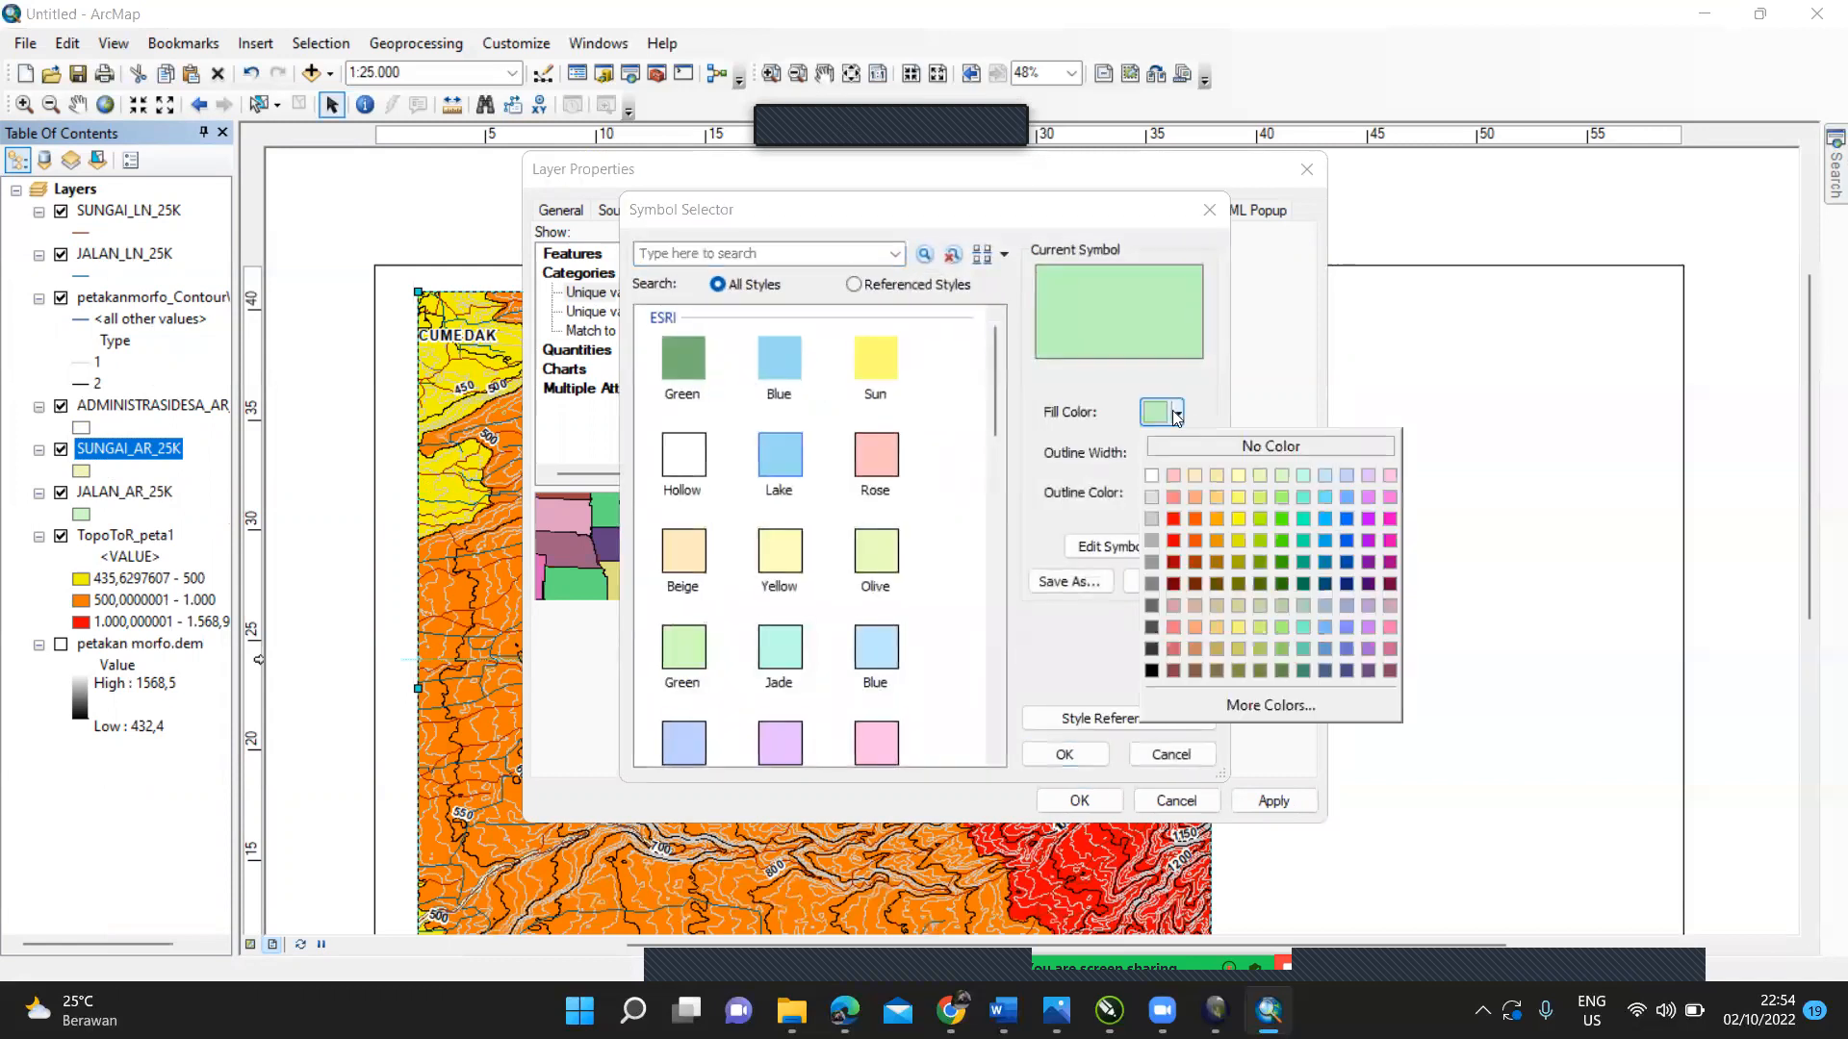
click(1210, 443)
click(1095, 754)
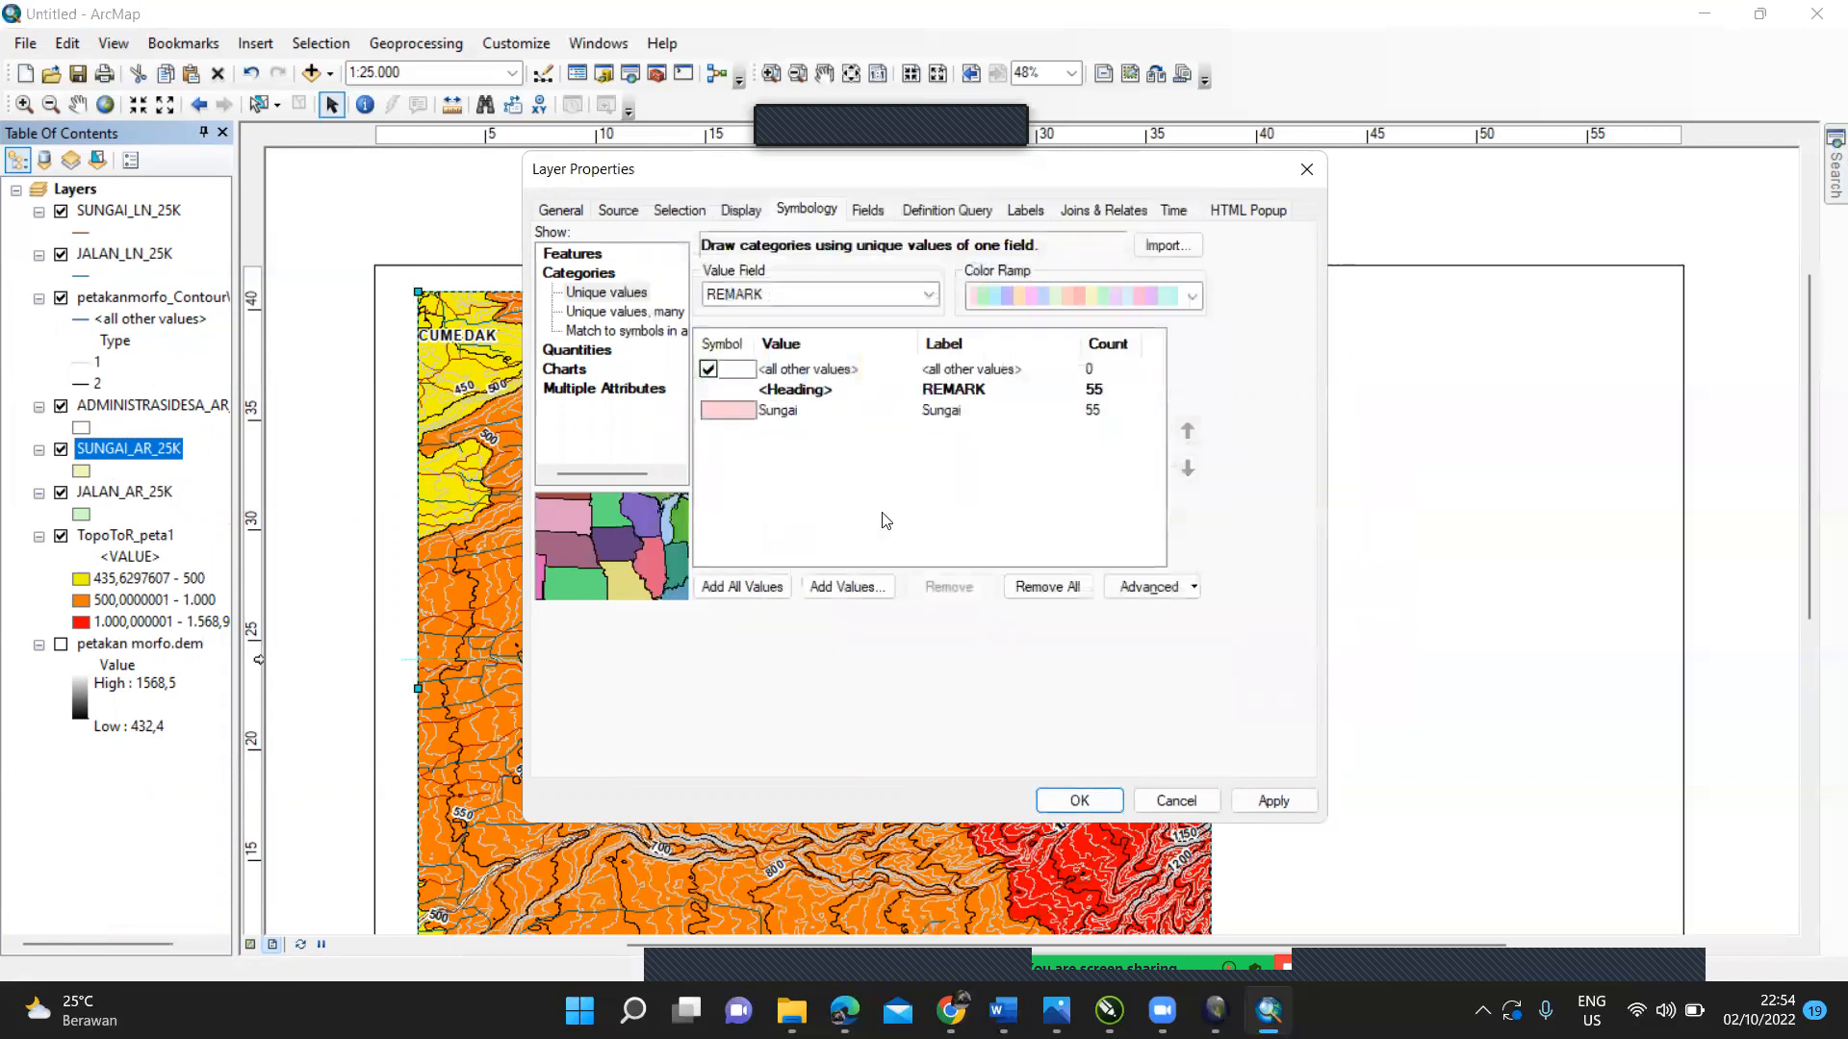
Step: Assign the ESRI Blue symbol to the Sungai category of SUNGAI_AR_25K and apply the layer symbology
double_click(752, 416)
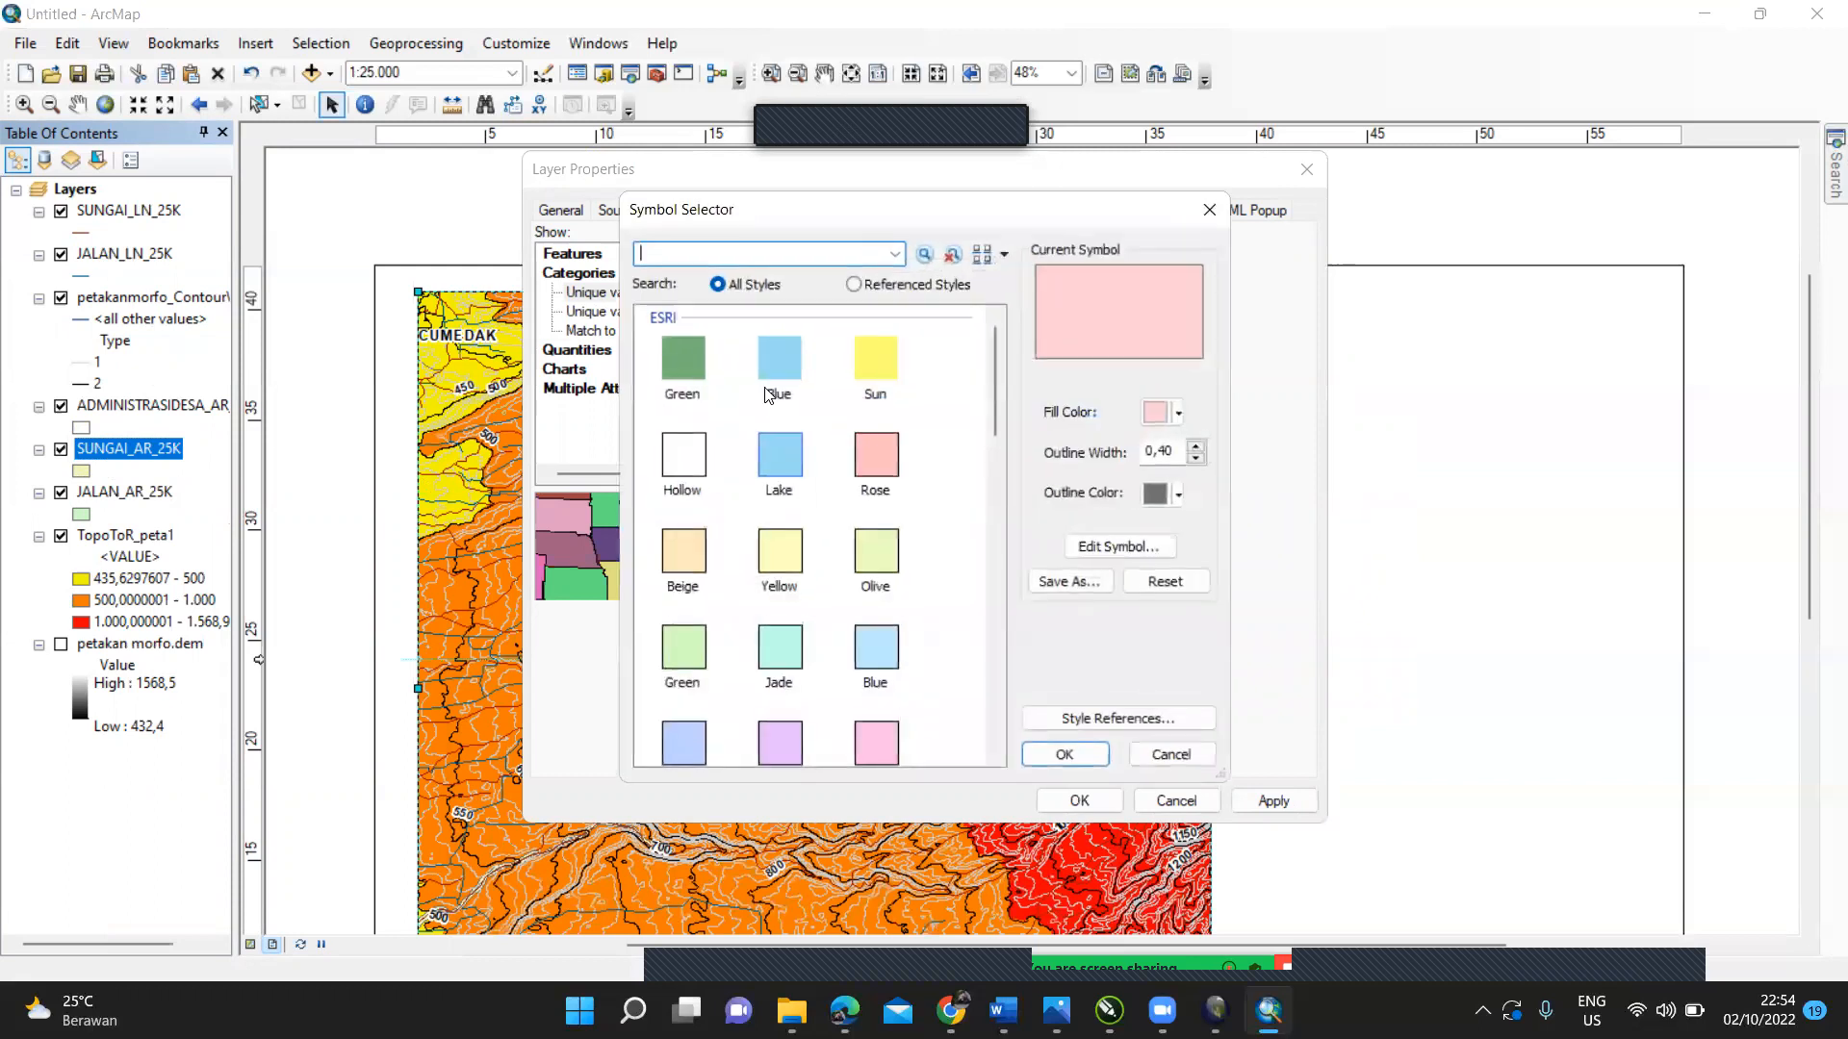
click(781, 385)
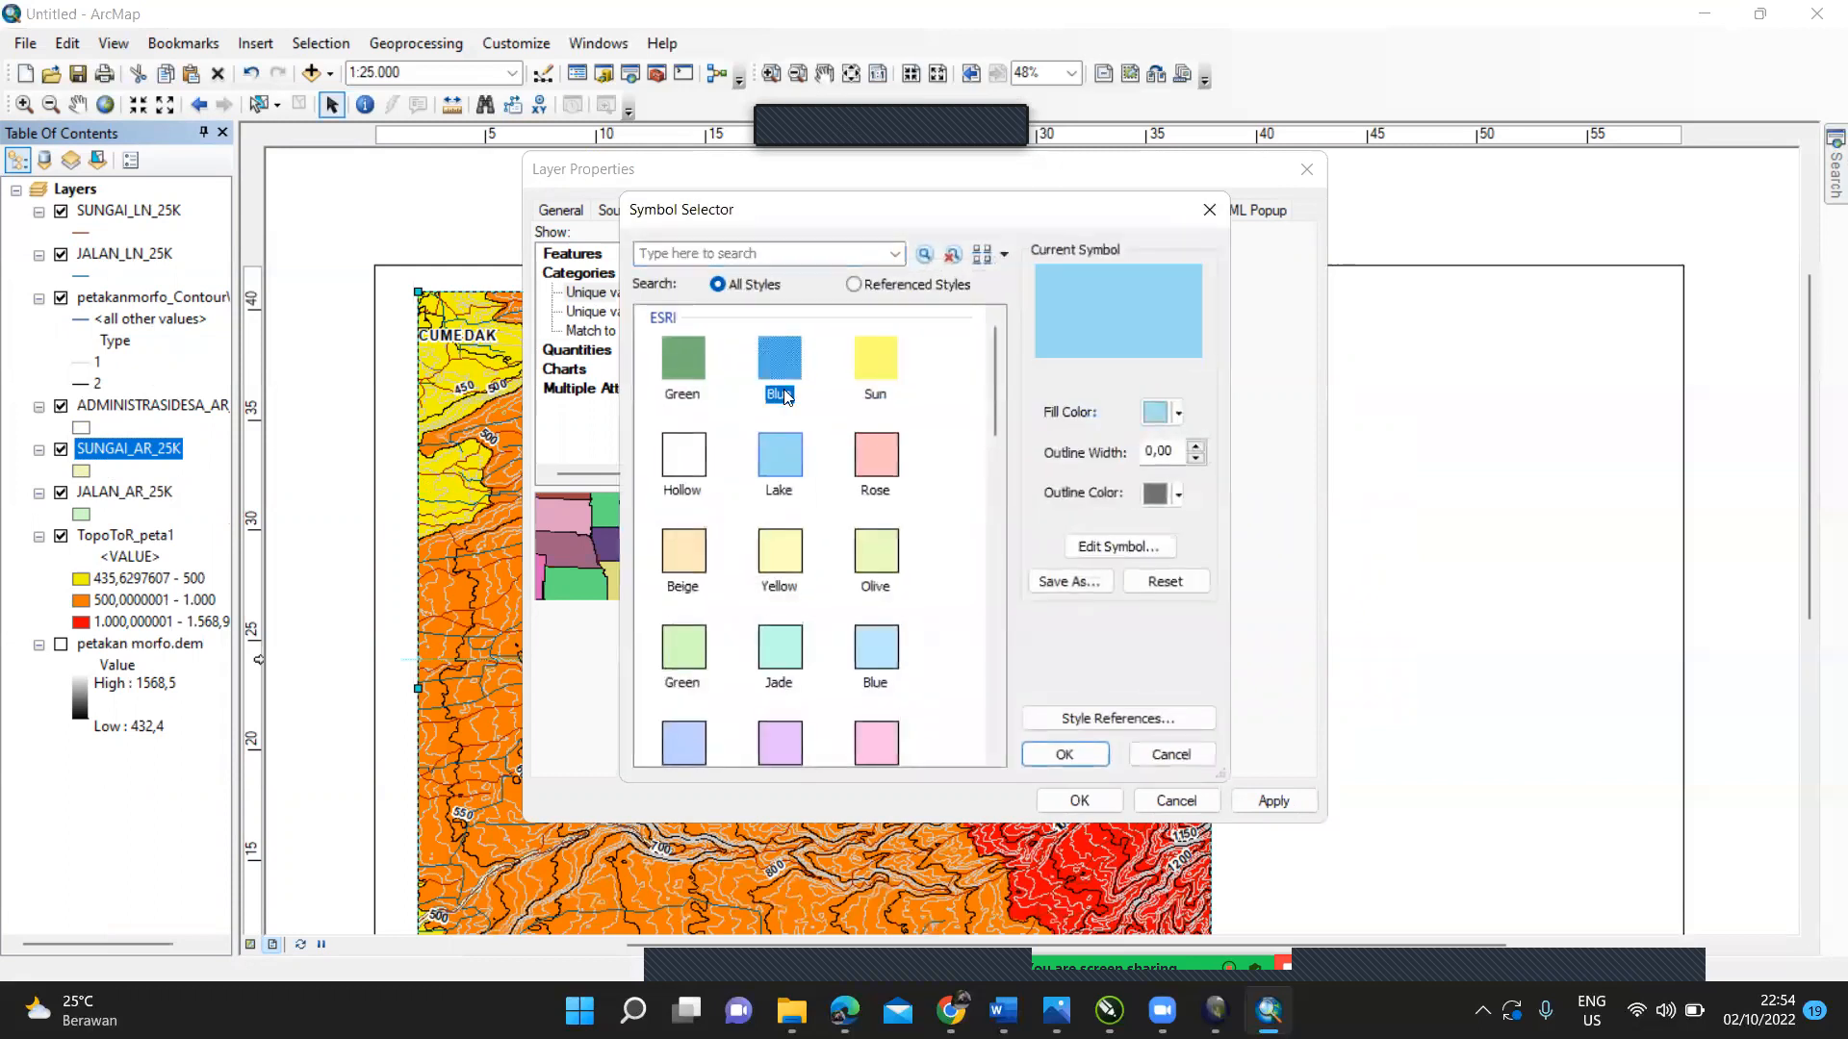
click(1093, 752)
click(1047, 801)
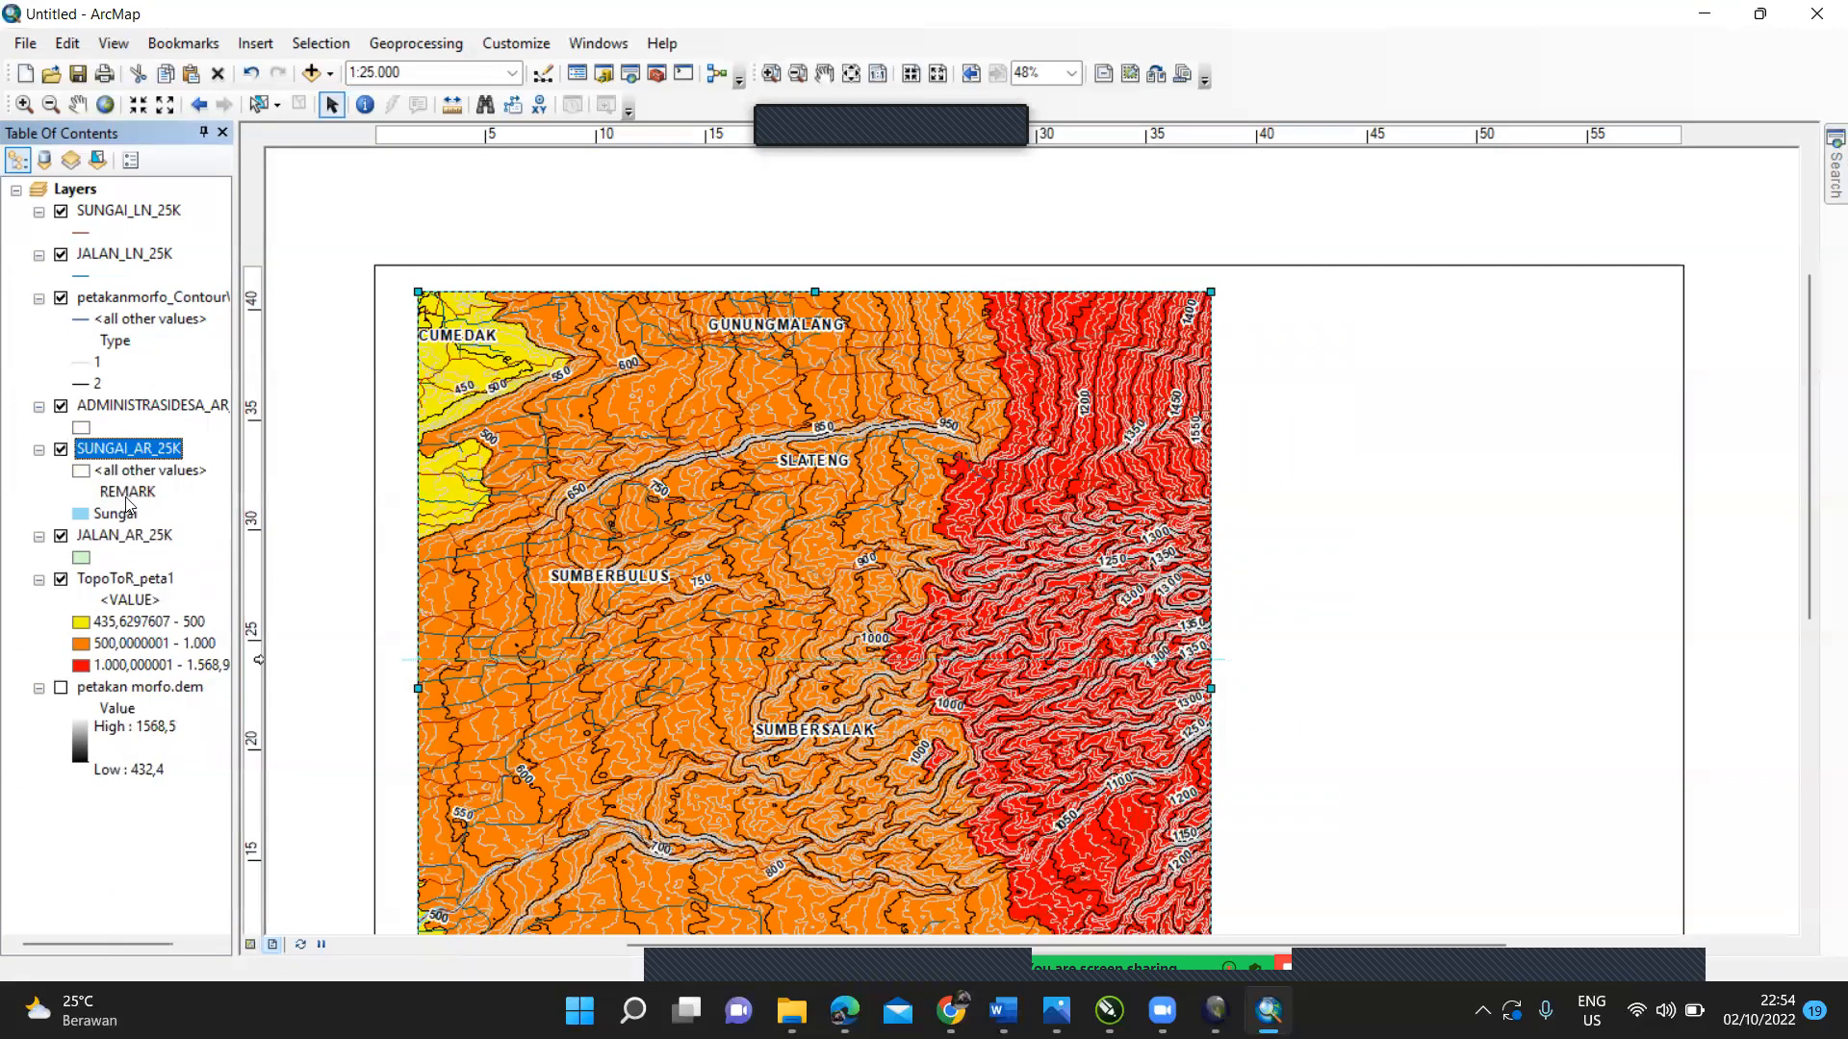
Step: Categorize the SUNGAI_LN_25K layer by unique values of the REMARK field and add all values
click(145, 210)
right_click(145, 210)
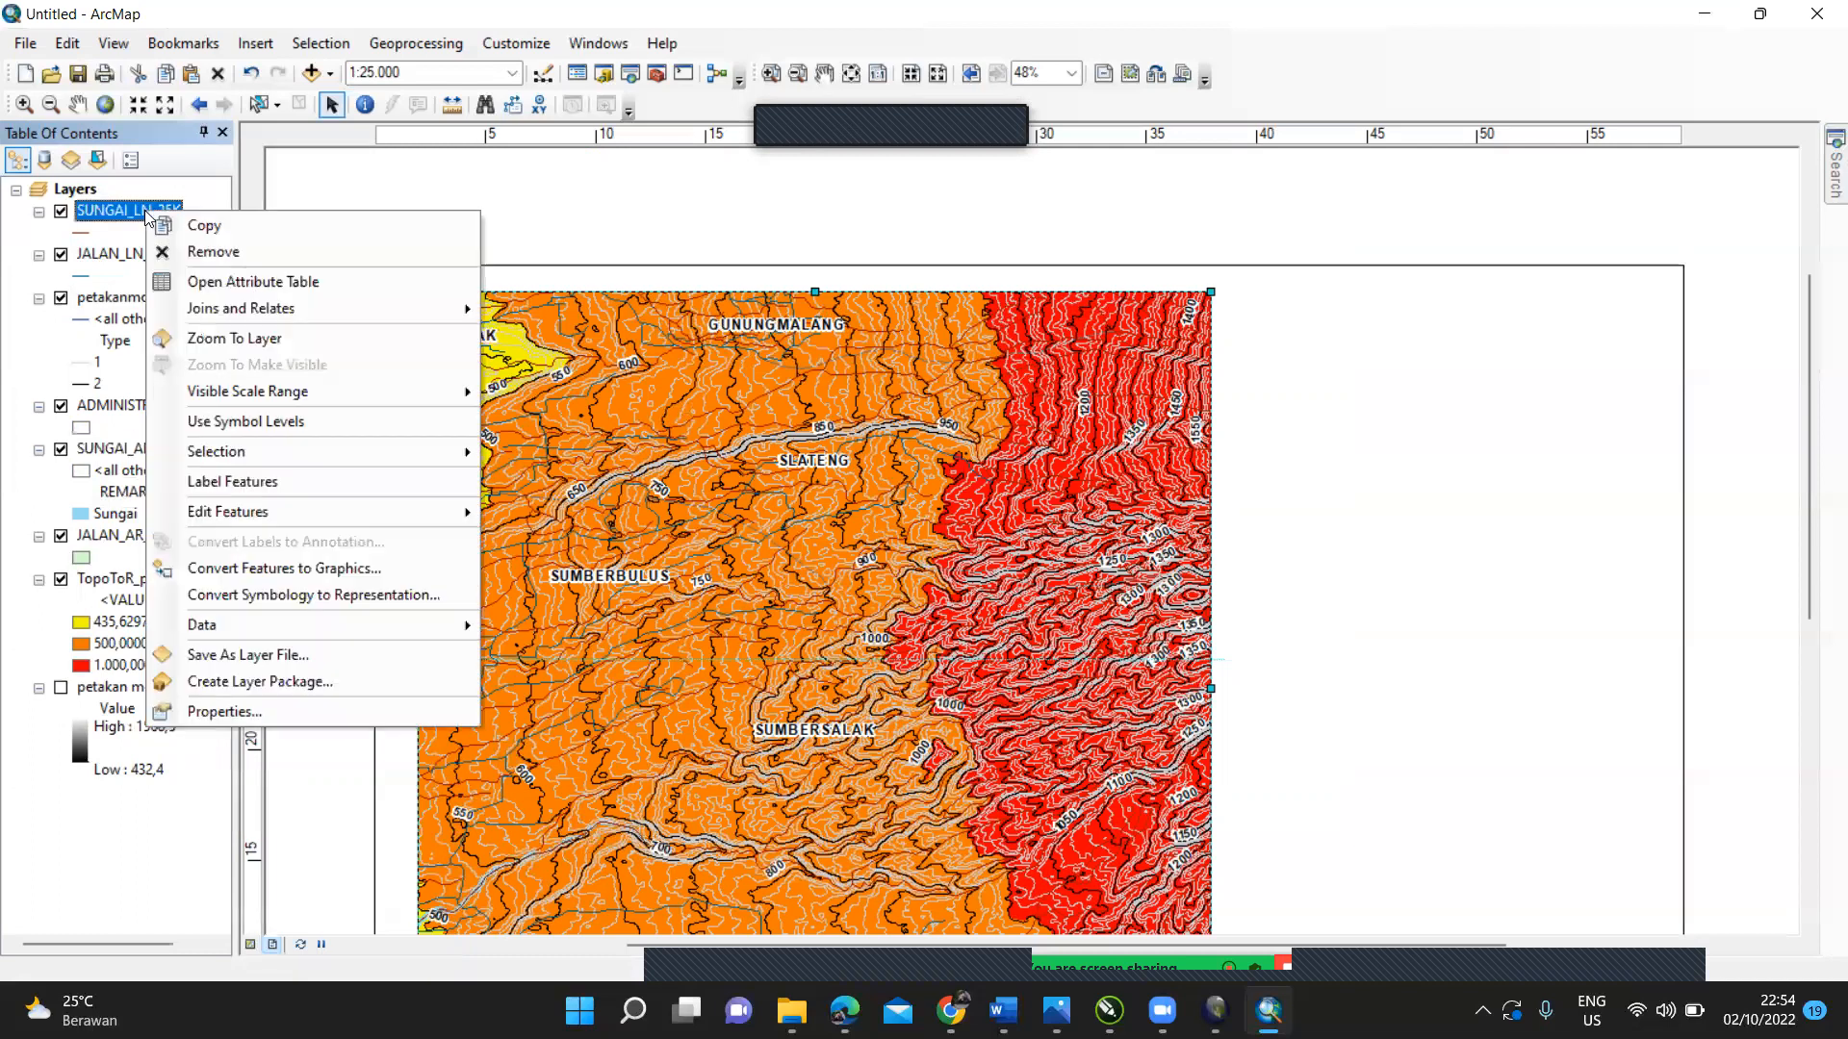
click(308, 717)
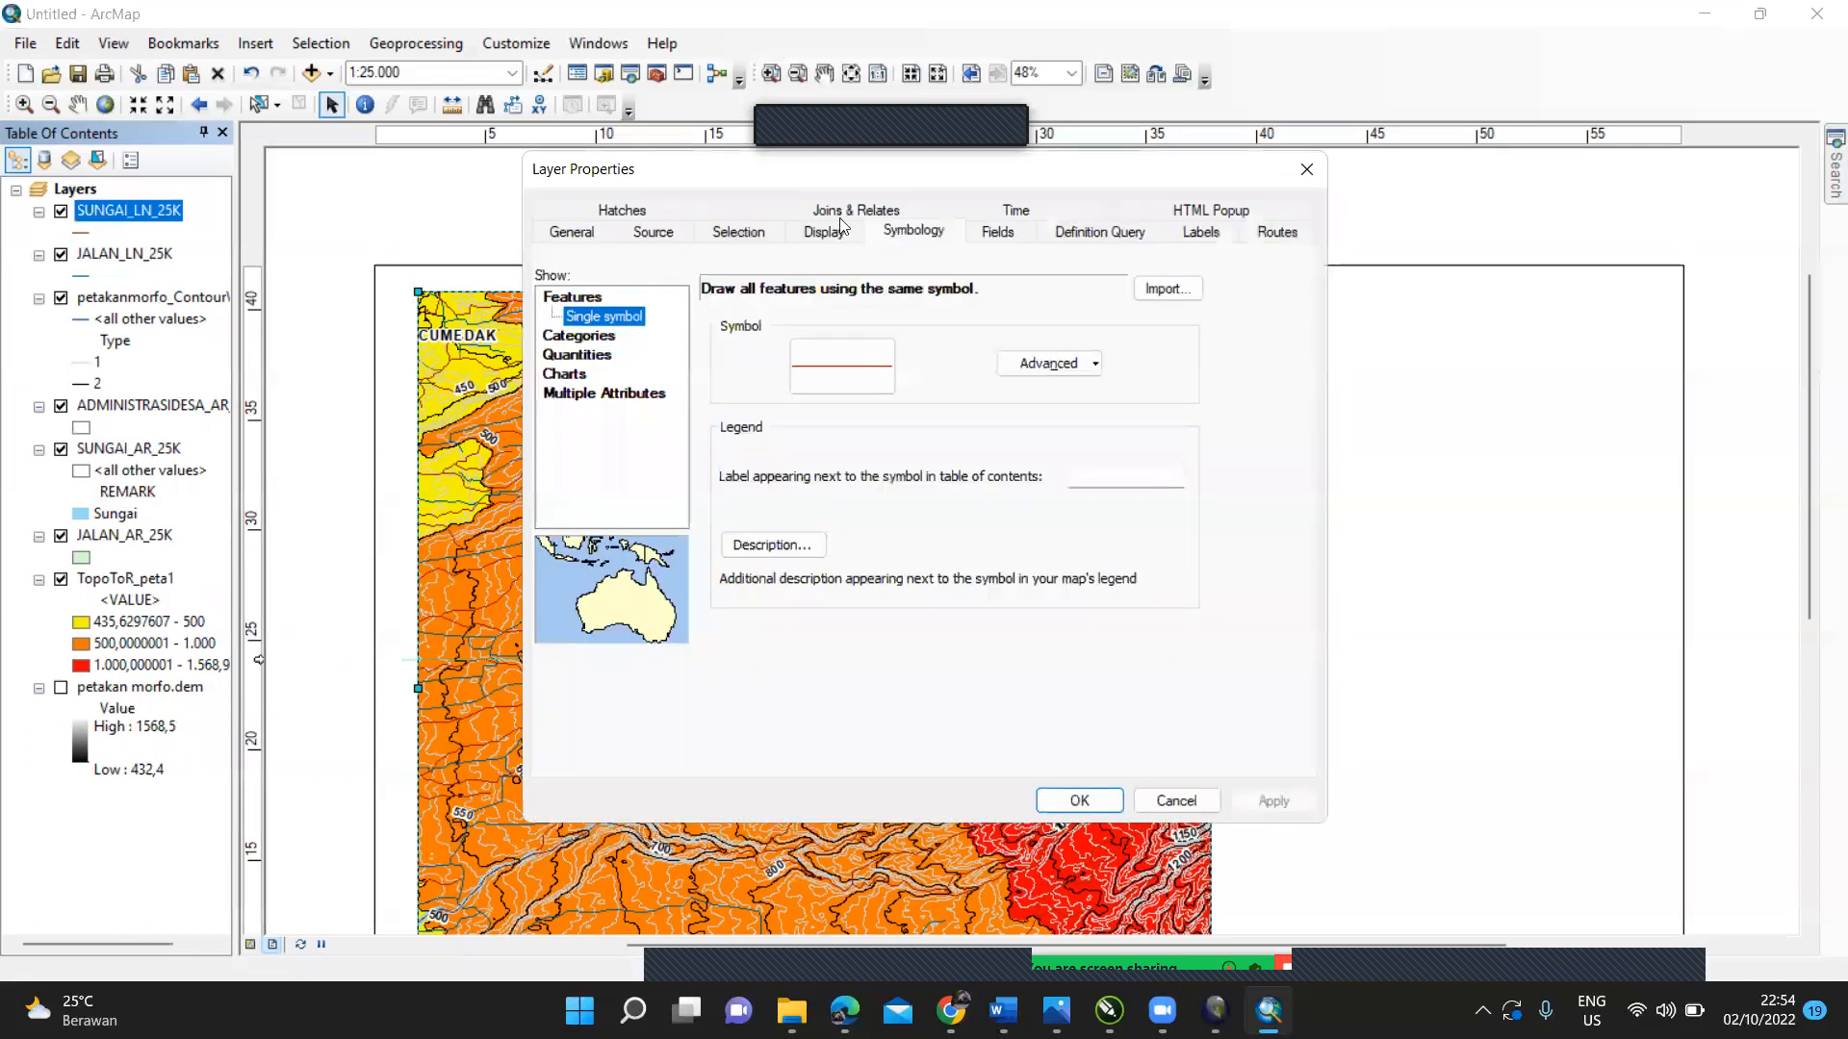
click(946, 229)
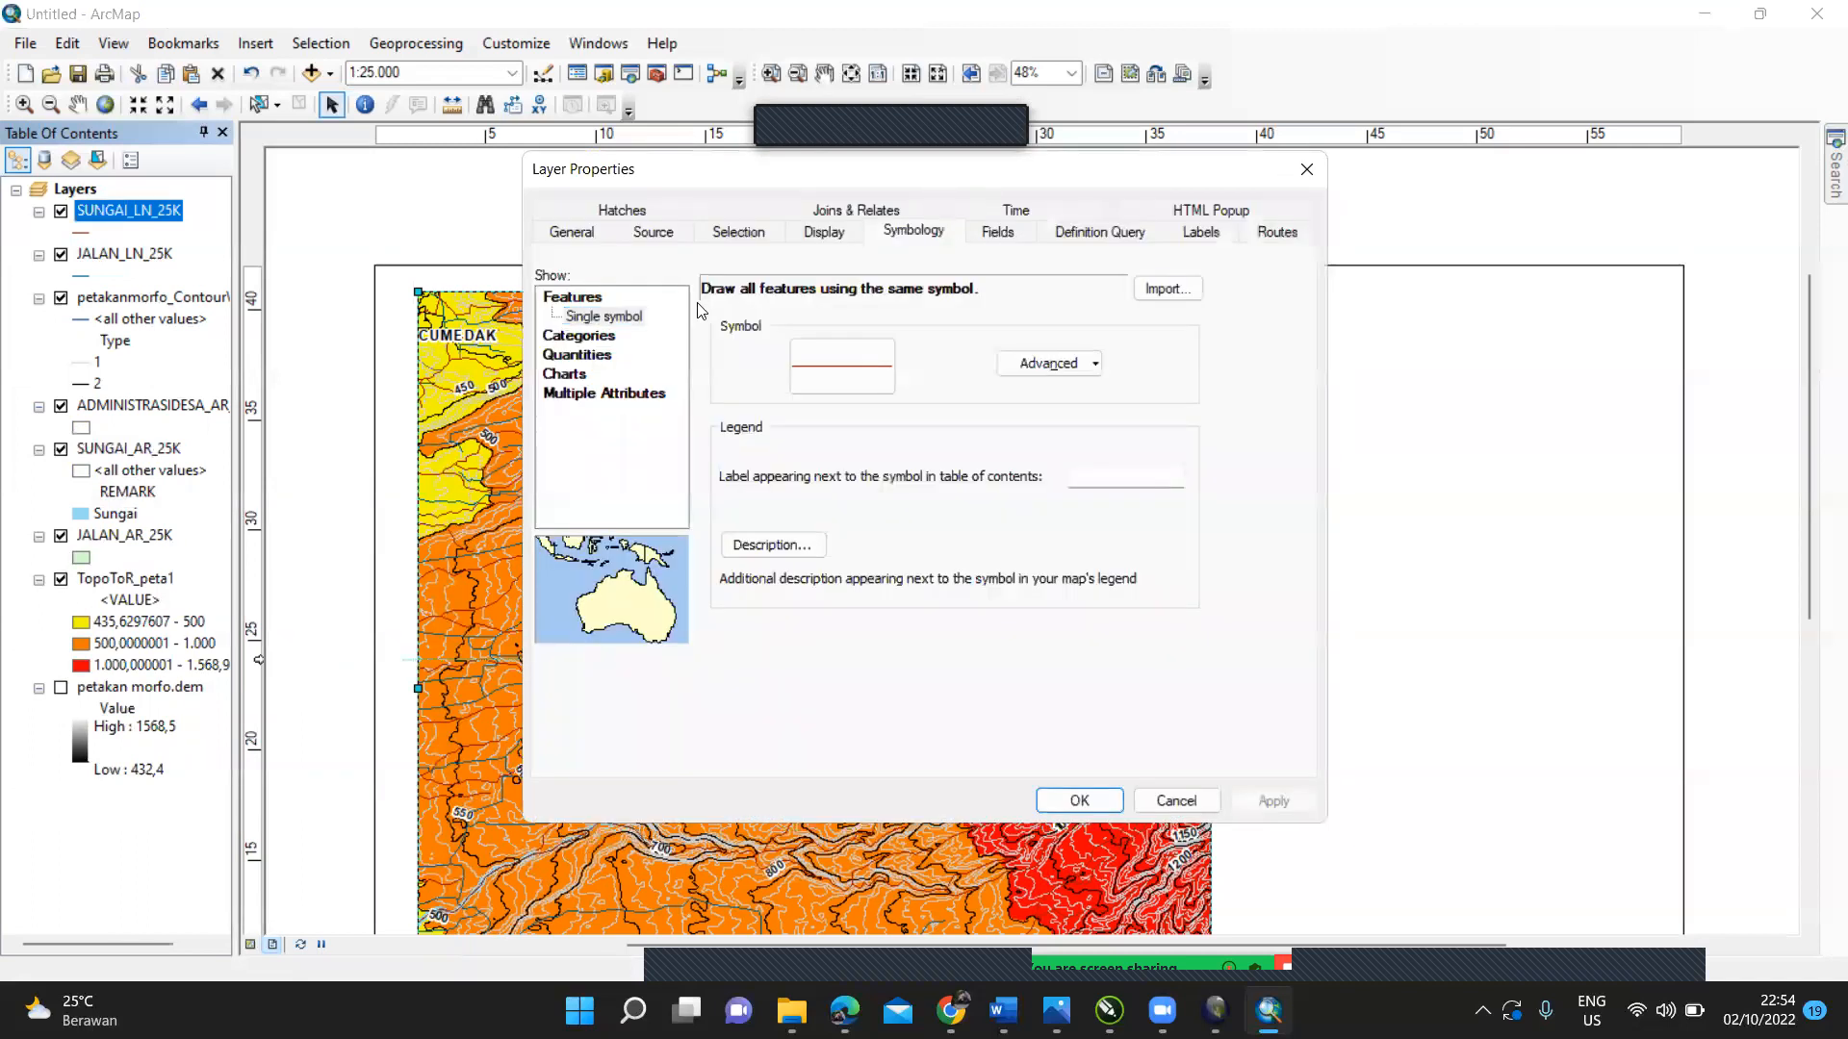
click(606, 336)
click(789, 337)
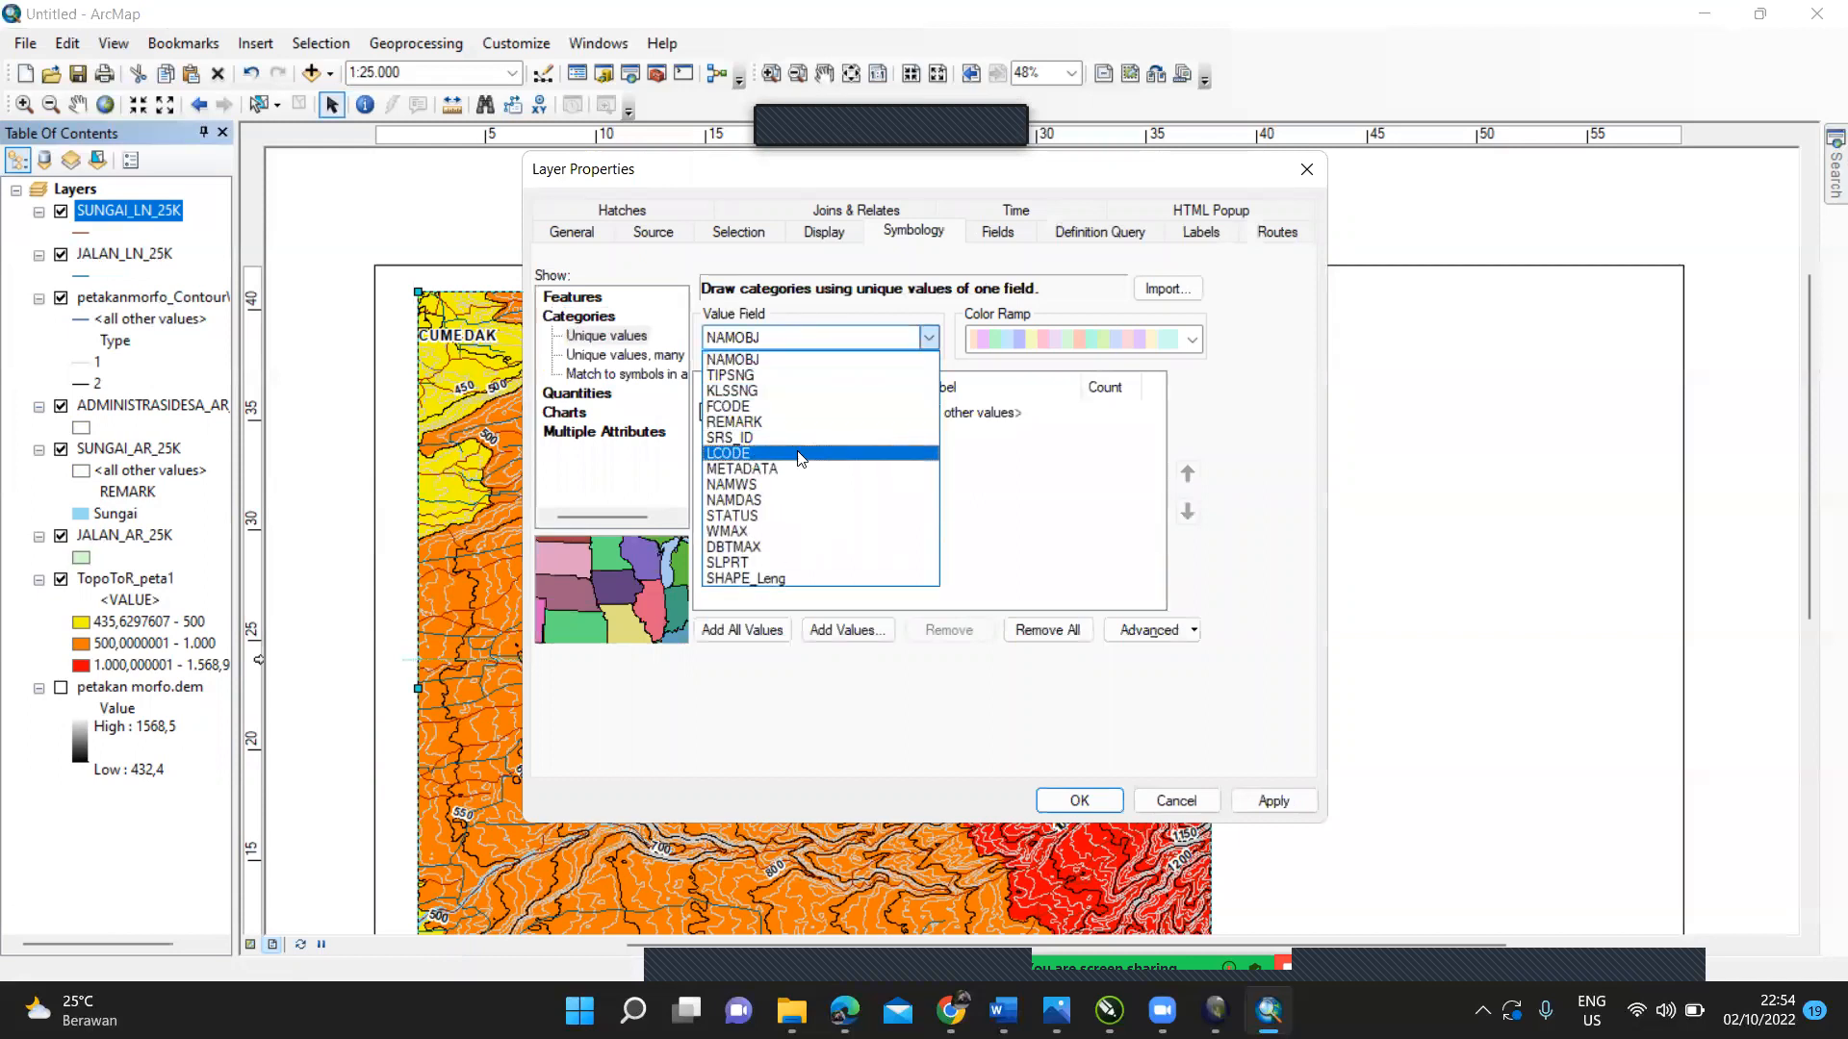
click(805, 423)
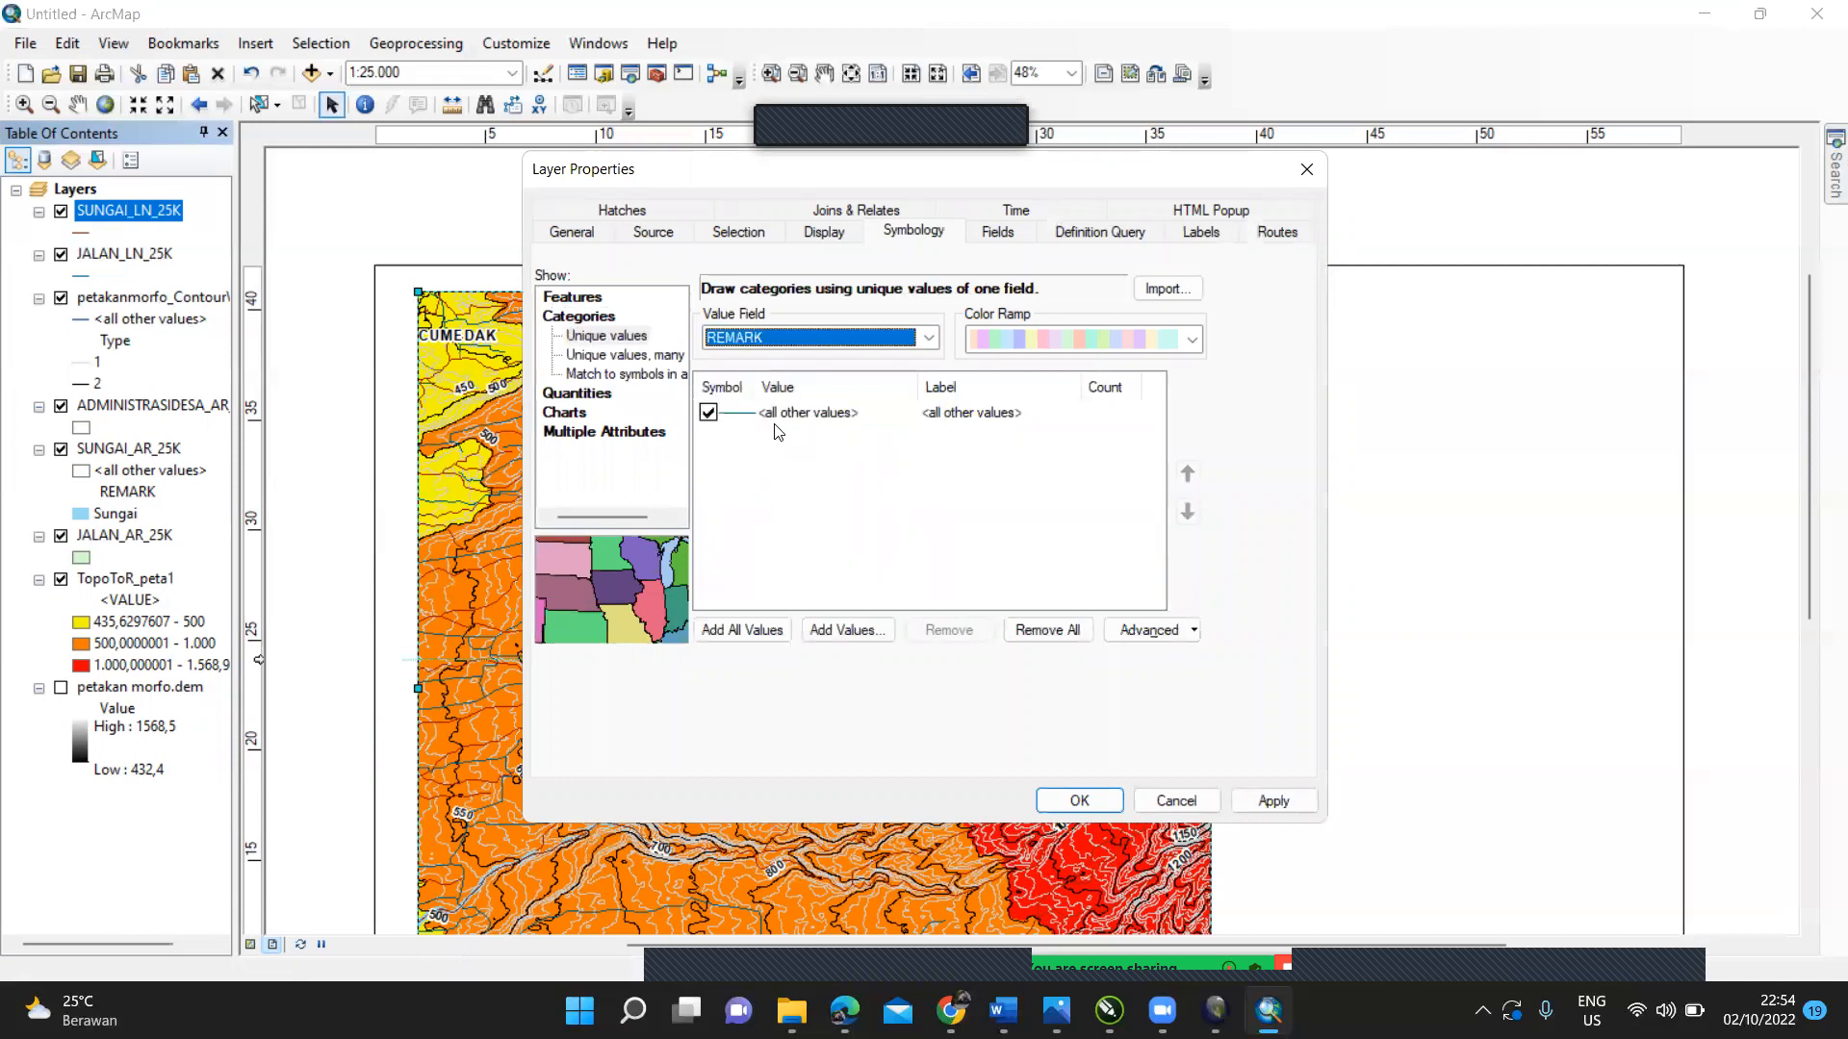
click(746, 630)
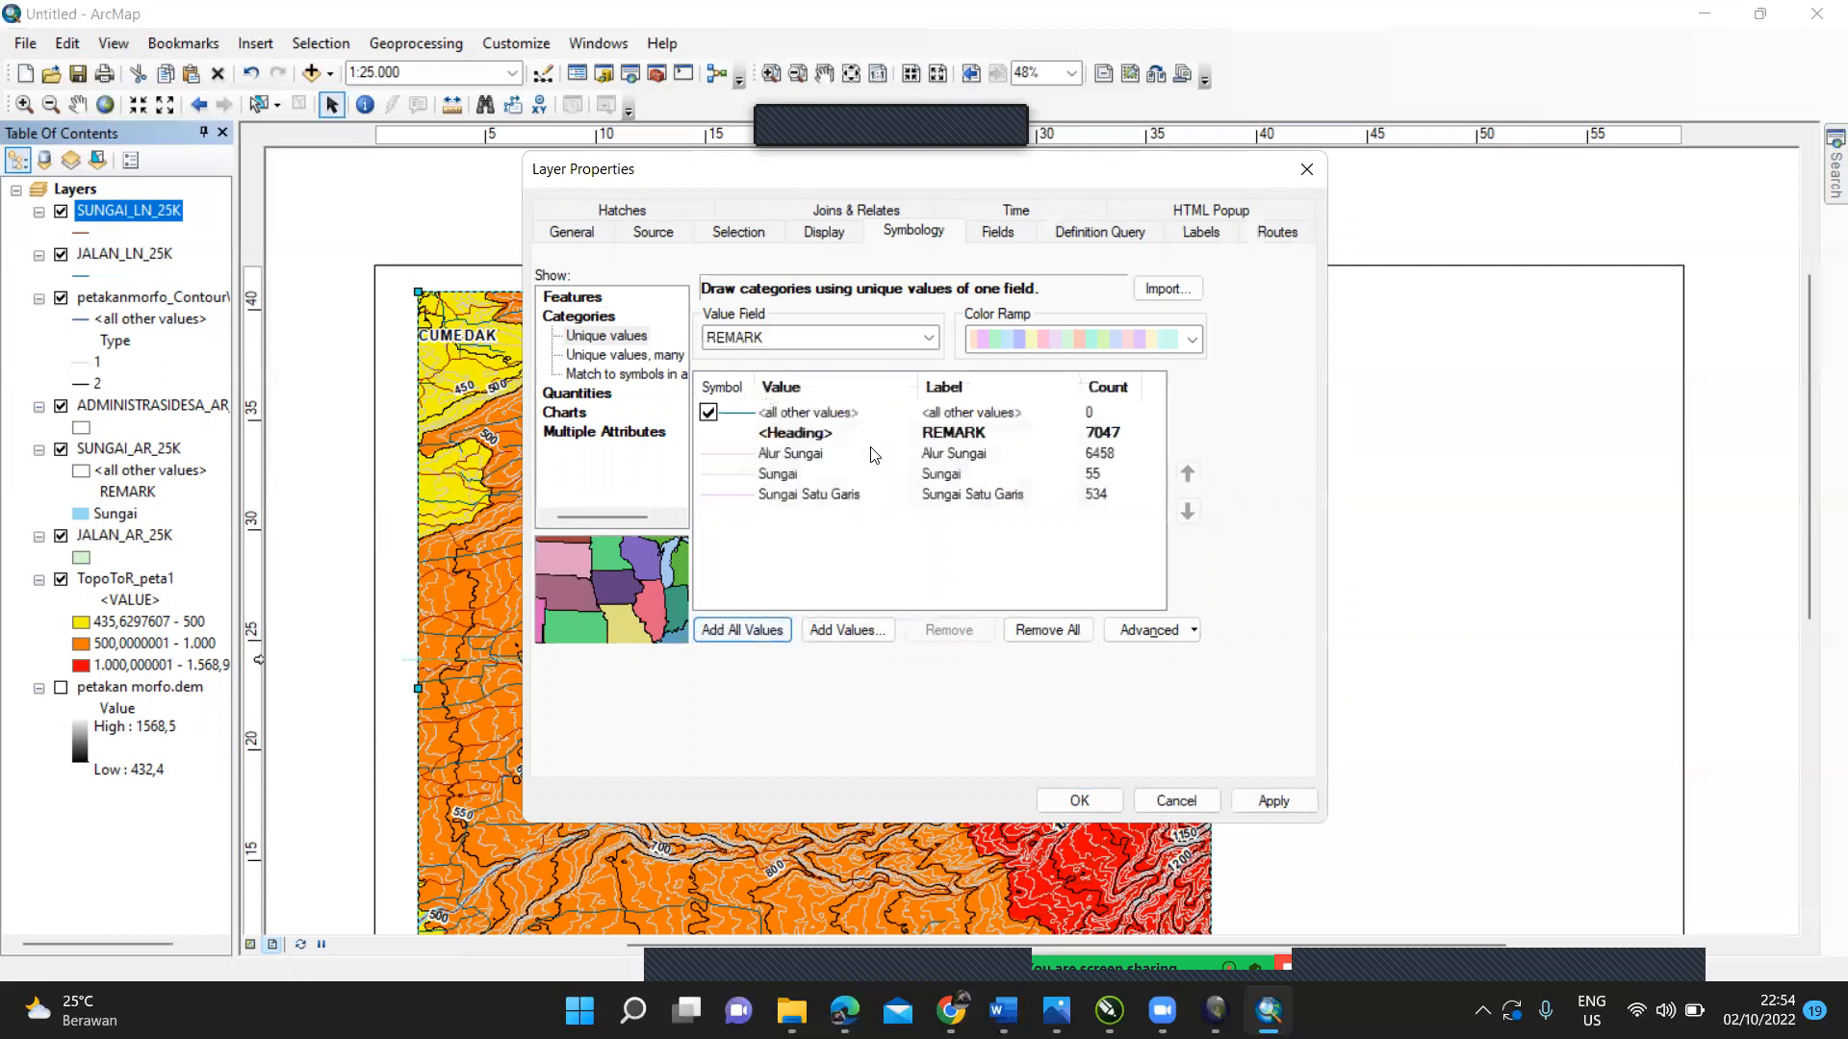
Step: Set the line color of SUNGAI_LN_25K's <all other values> symbol to No Color
double_click(867, 407)
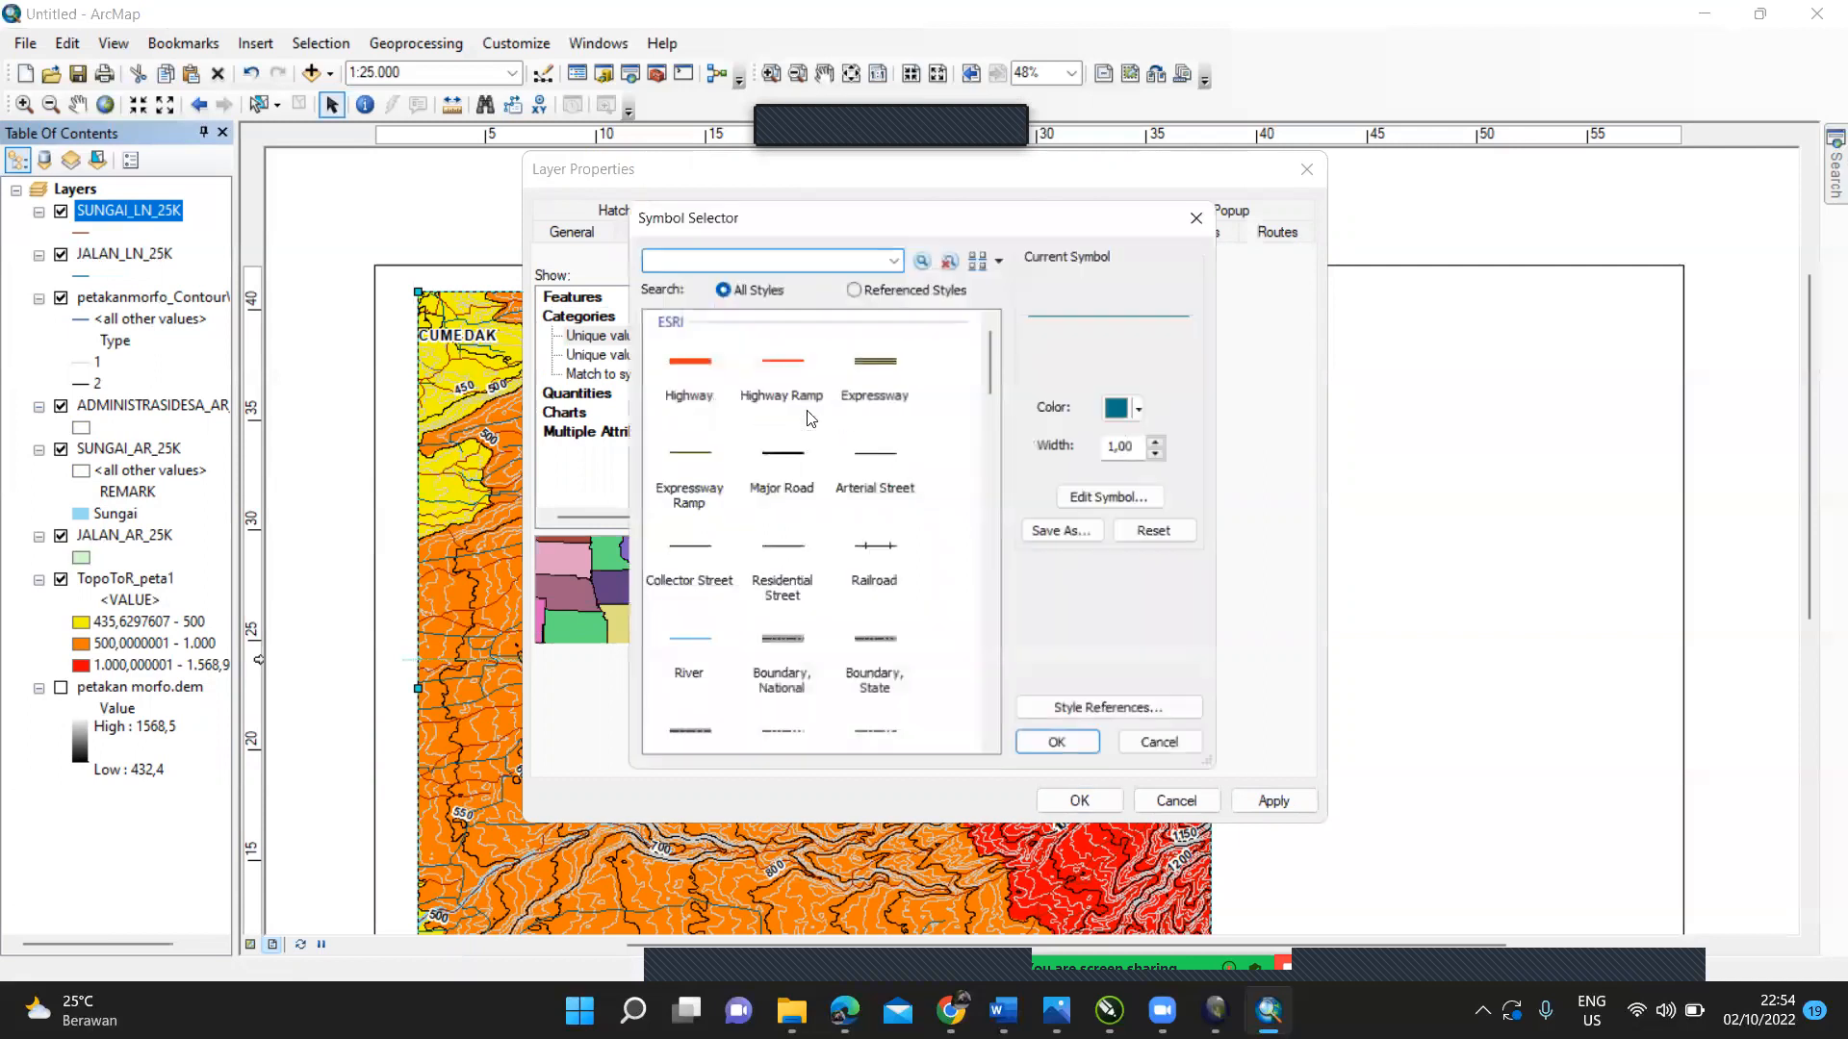
click(1149, 407)
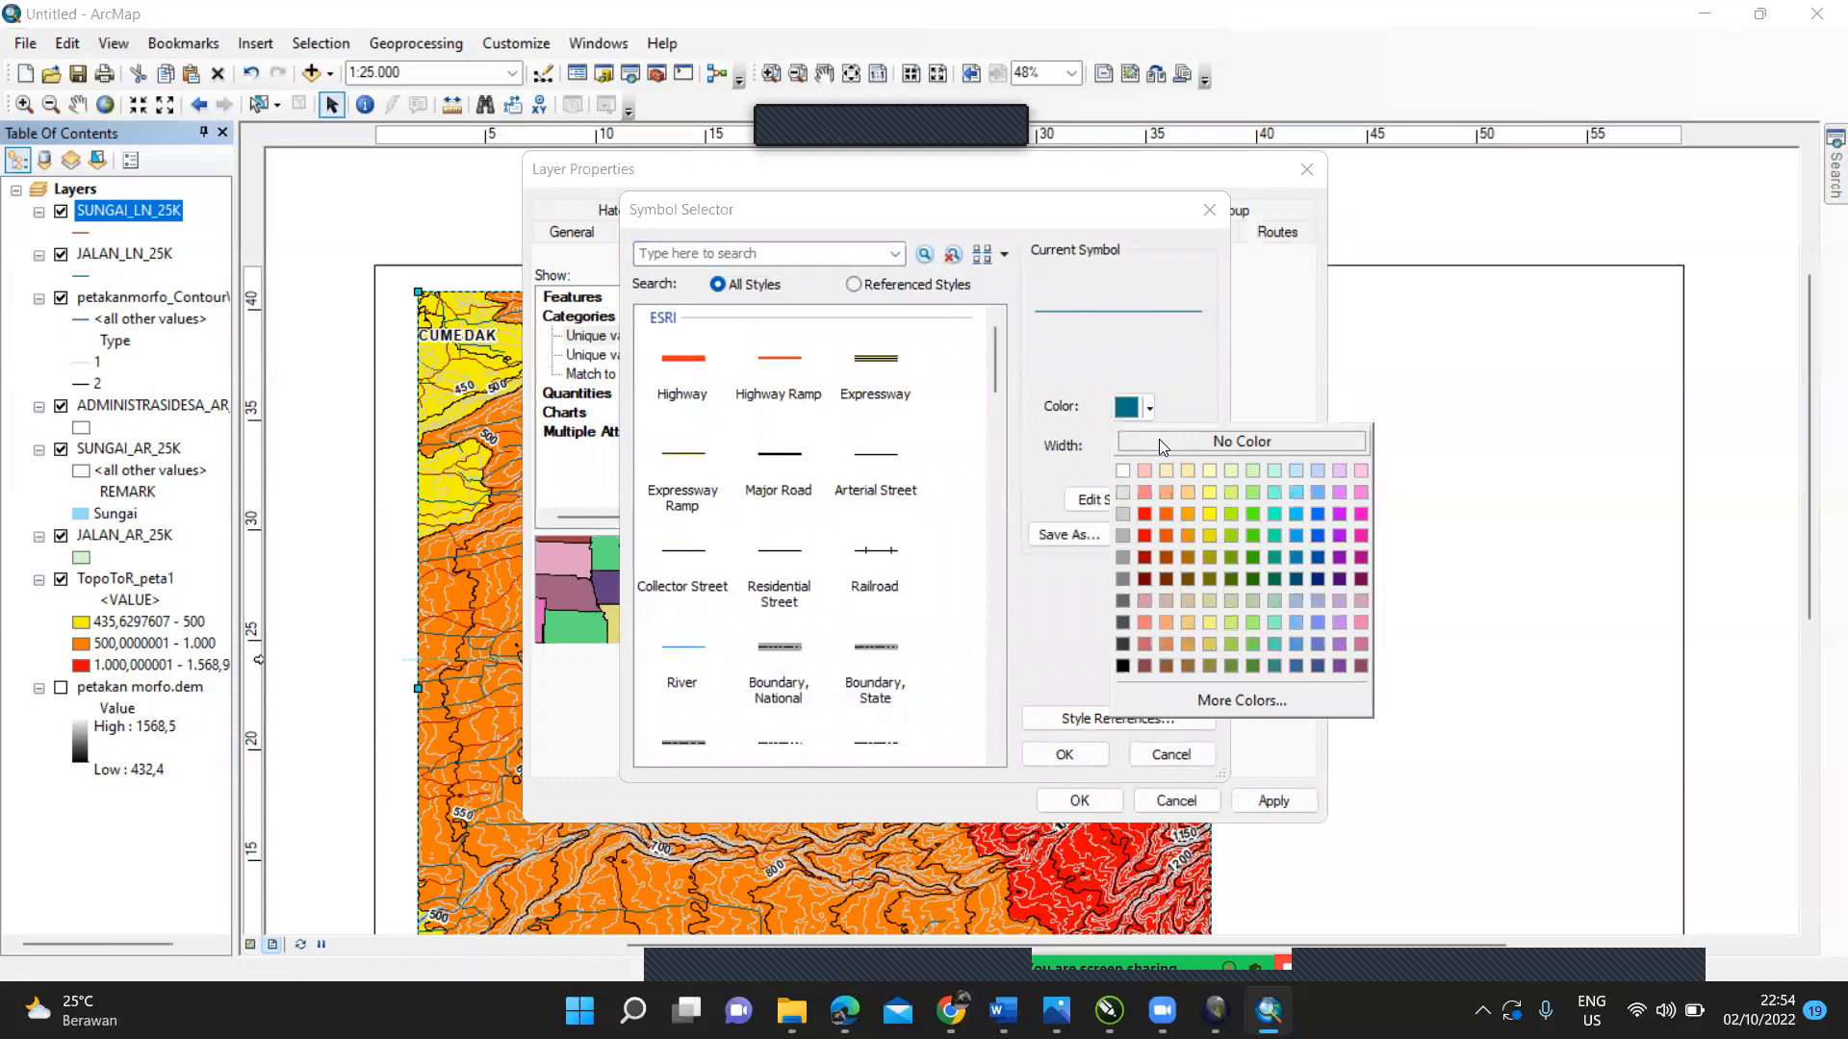
click(1159, 439)
click(1064, 755)
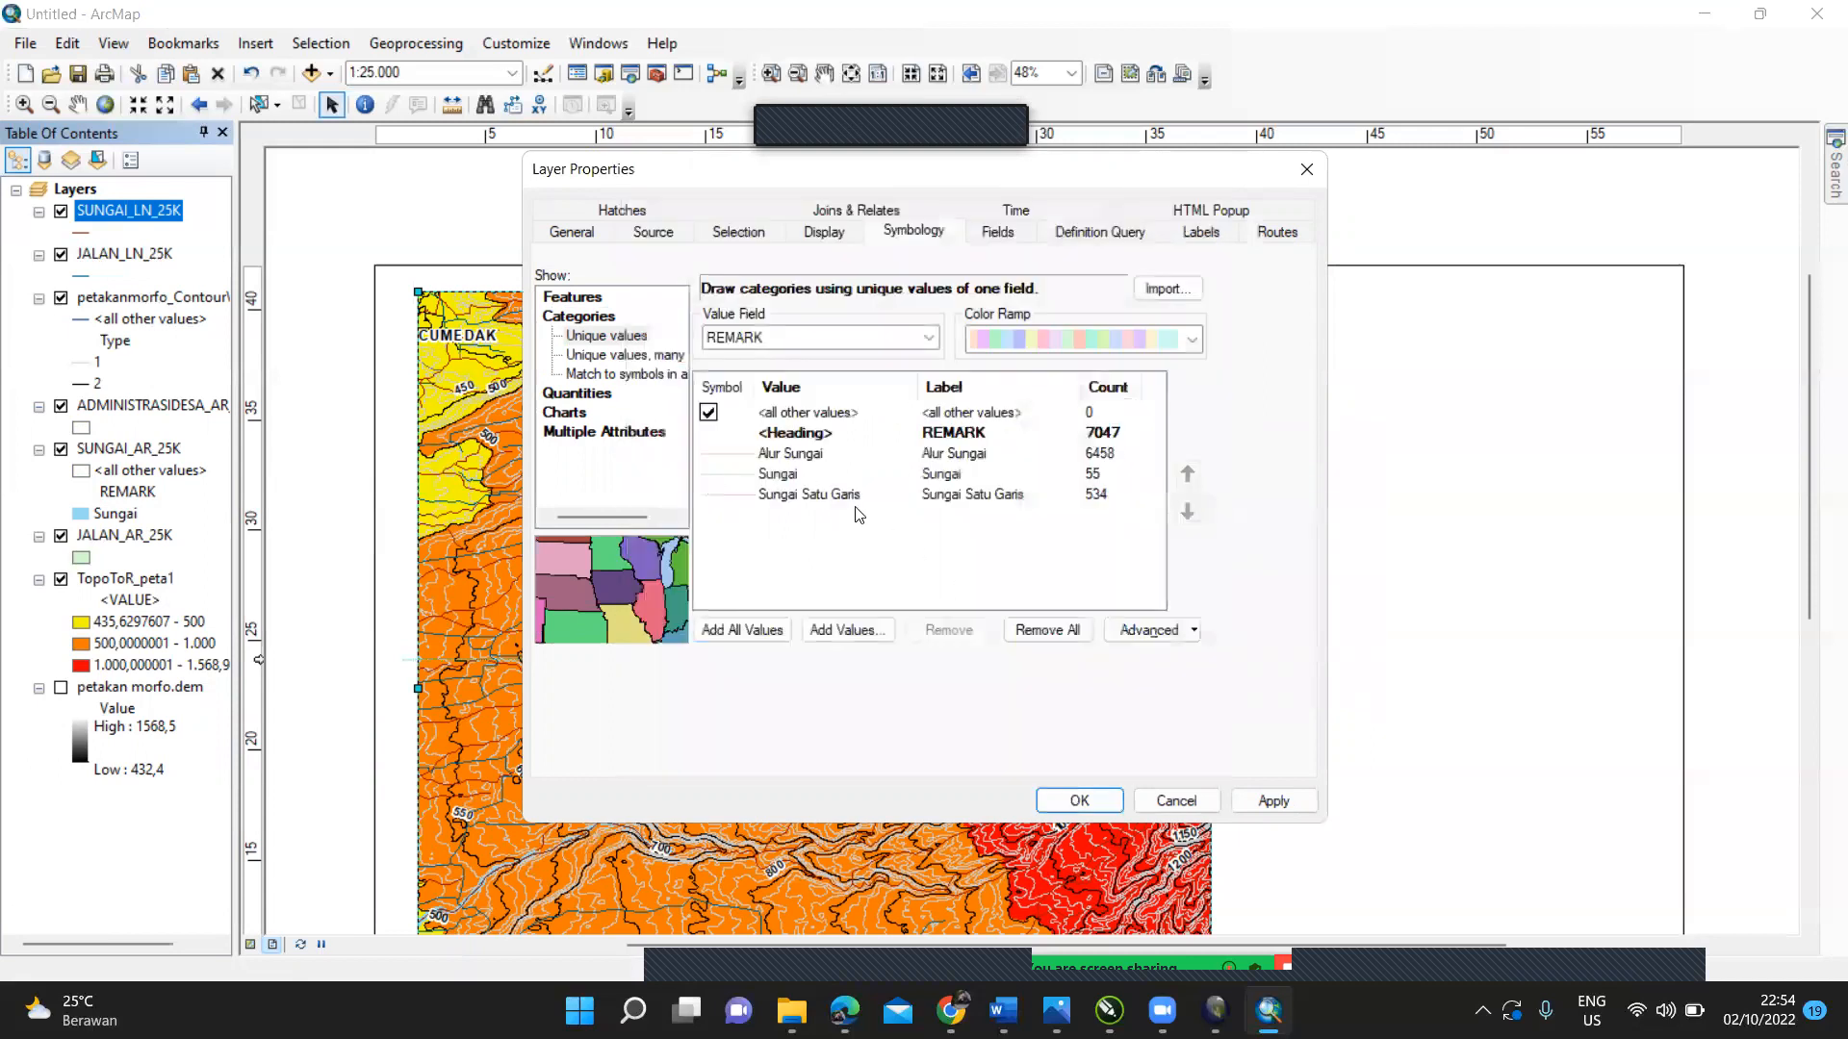
Step: Assign the ESRI River symbol to the Alur Sungai and Sungai categories of SUNGAI_LN_25K
double_click(823, 466)
click(711, 645)
click(1065, 755)
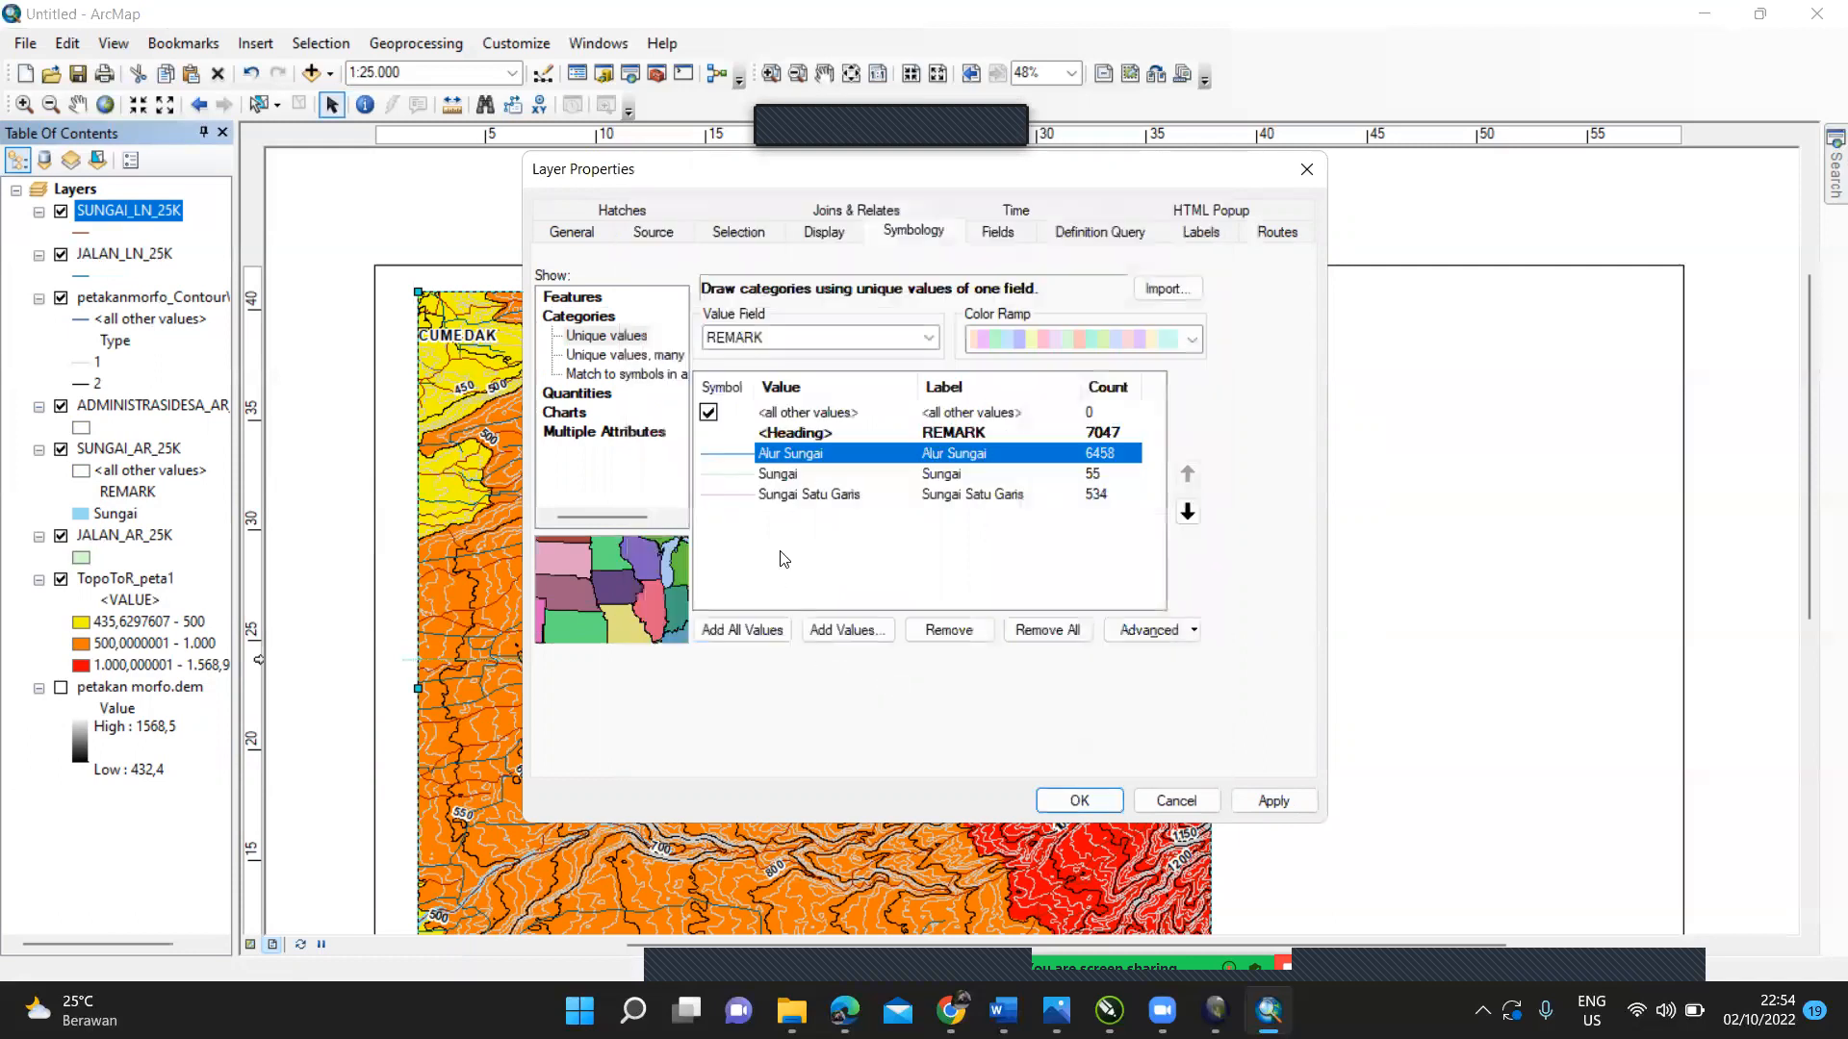
click(786, 475)
double_click(788, 487)
click(689, 662)
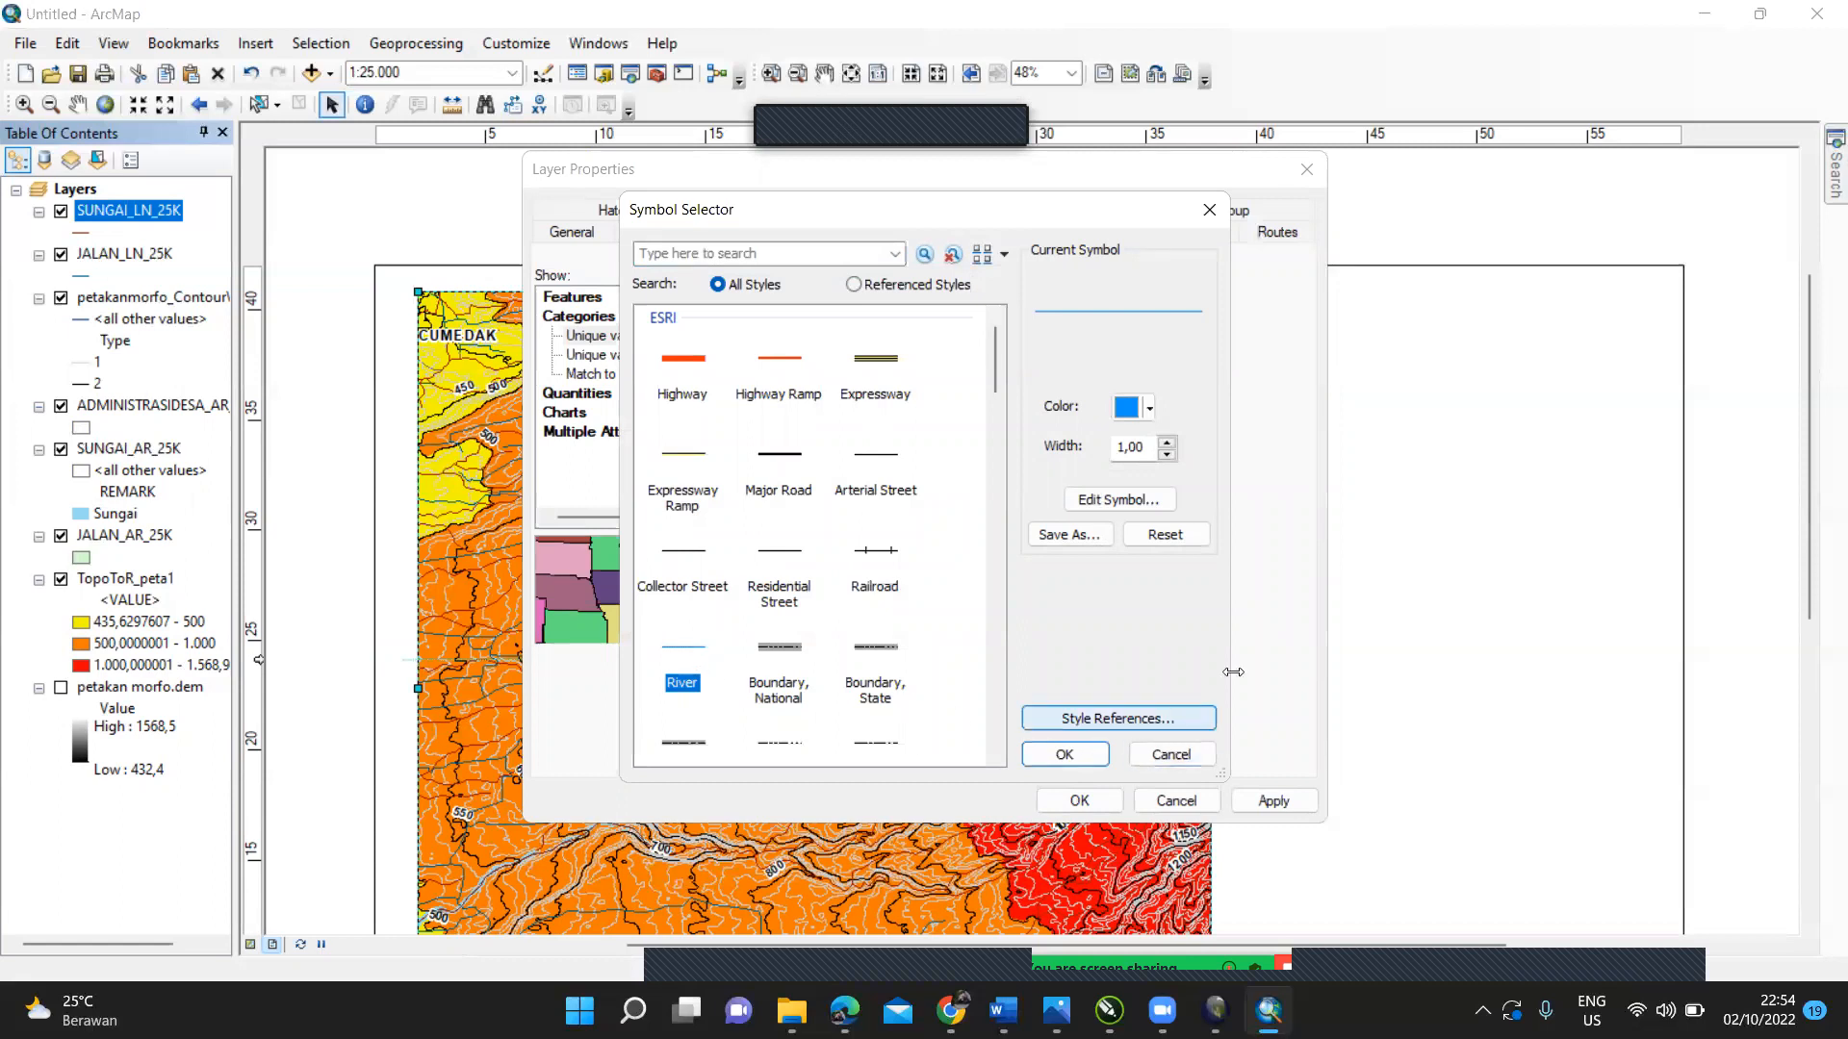
click(1209, 209)
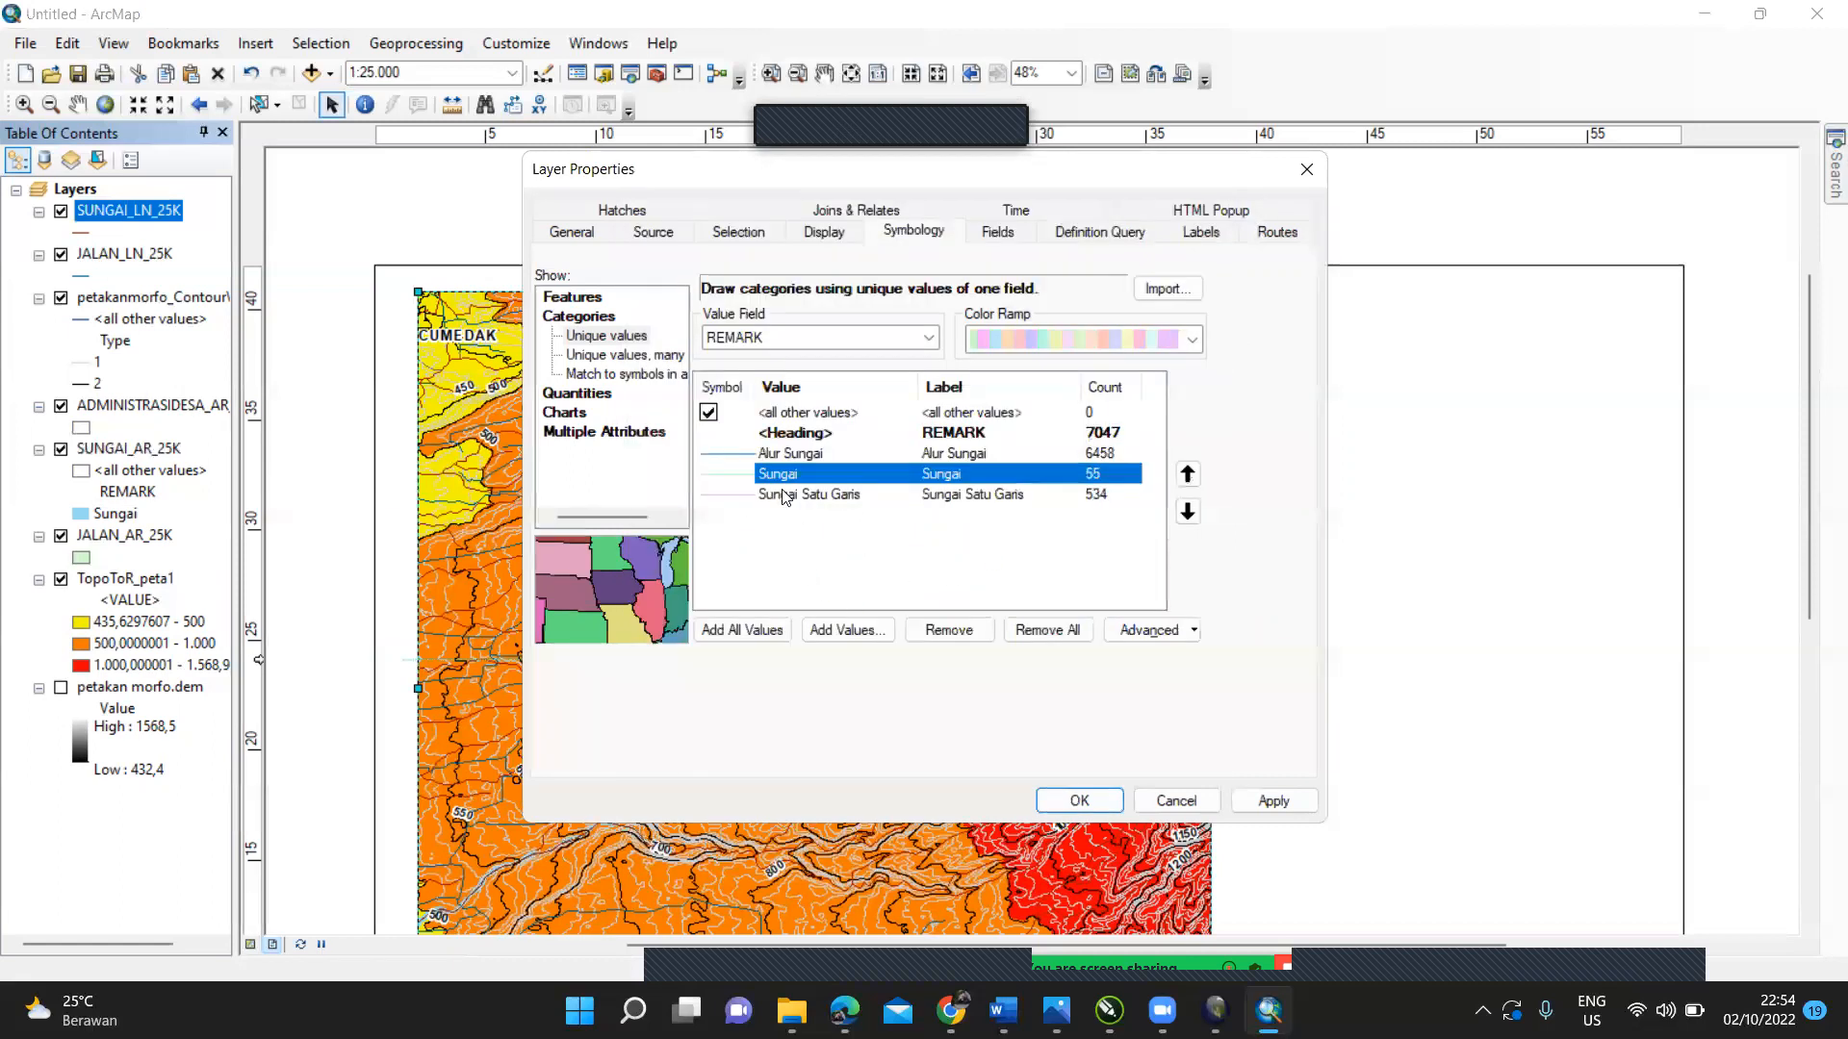
double_click(741, 481)
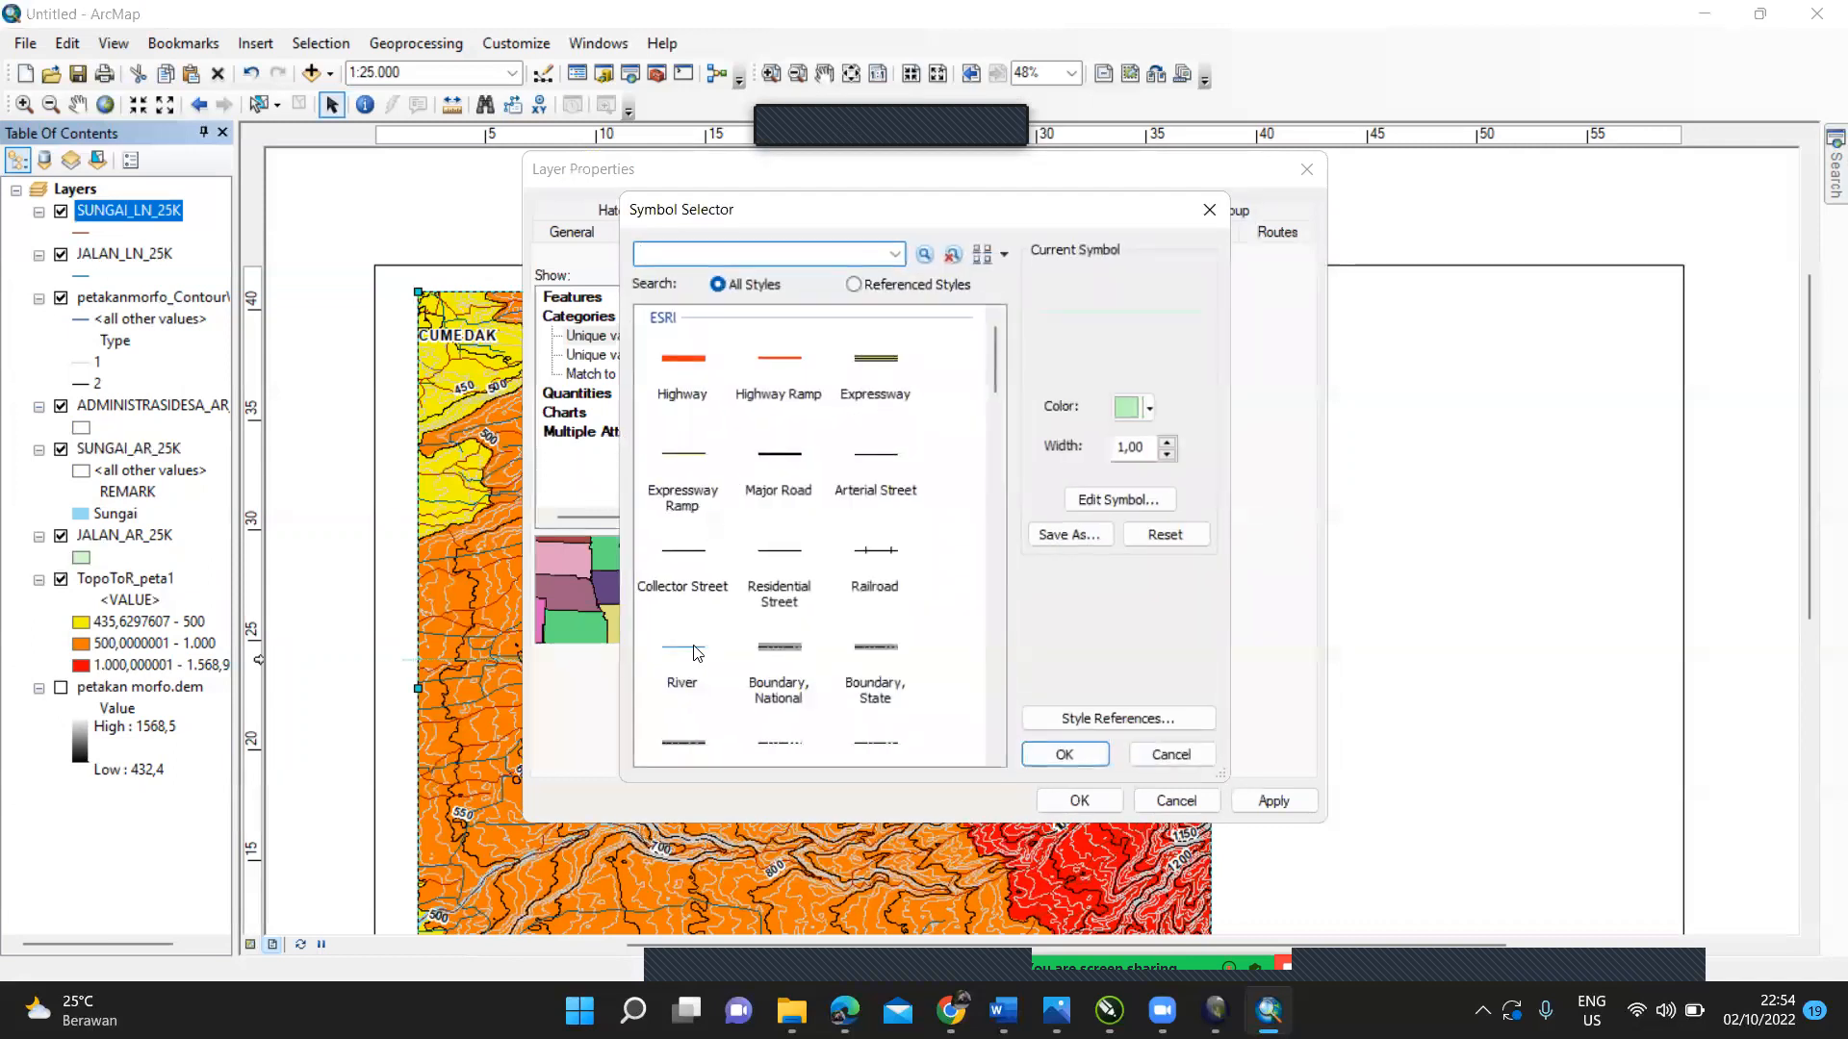
click(1064, 754)
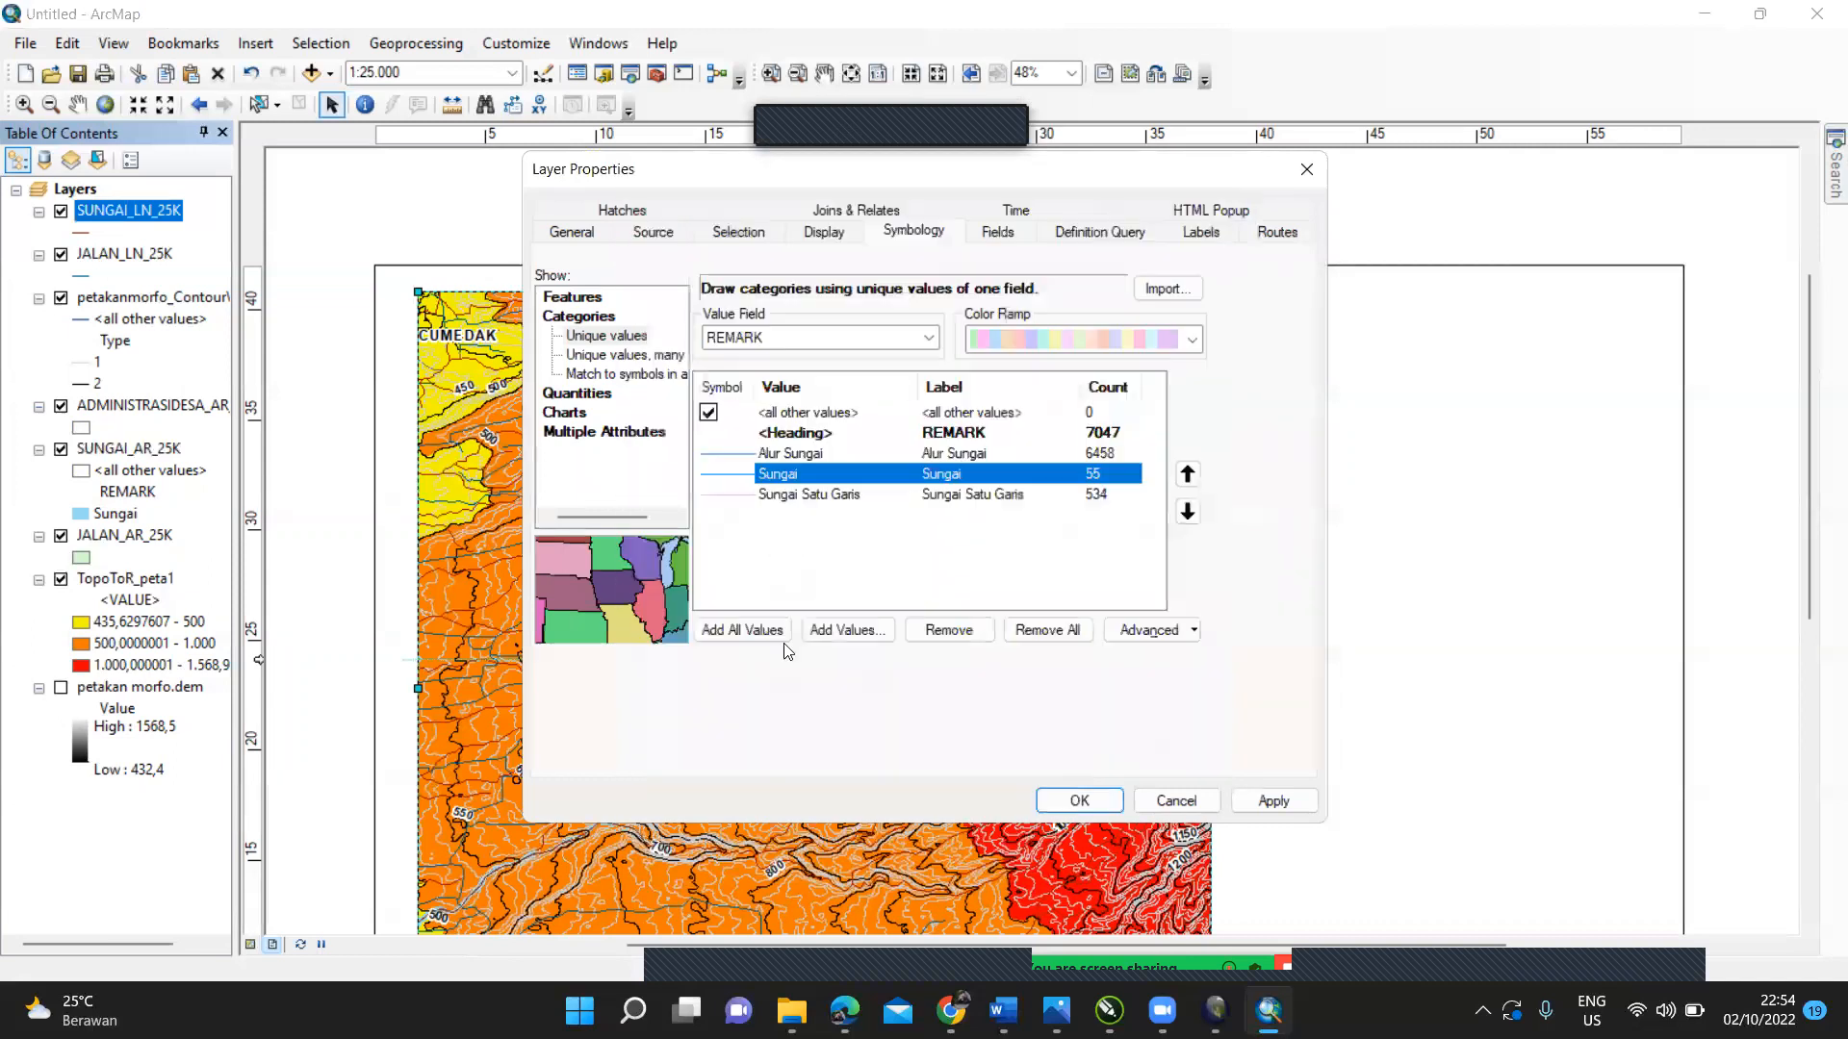
Step: Assign the River symbol to the Sungai Satu Garis category and apply the SUNGAI_LN_25K symbology
click(722, 498)
double_click(727, 507)
click(684, 647)
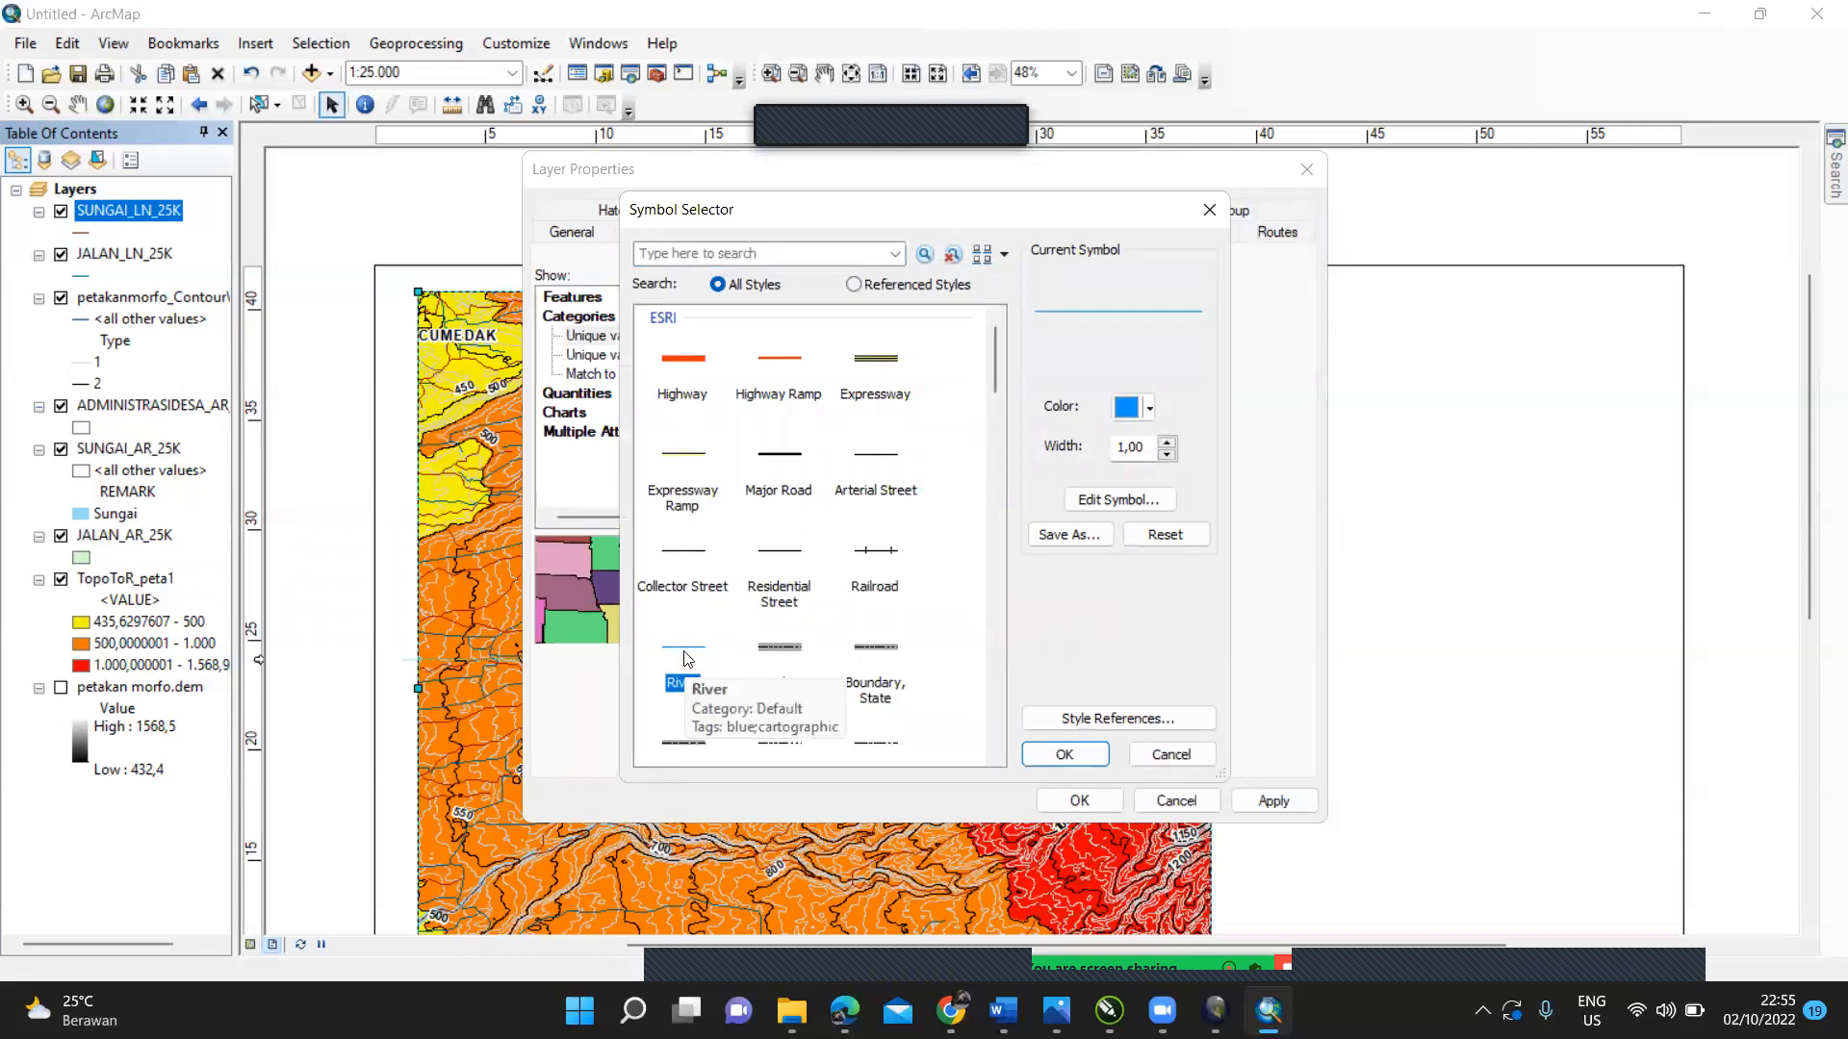
click(1062, 754)
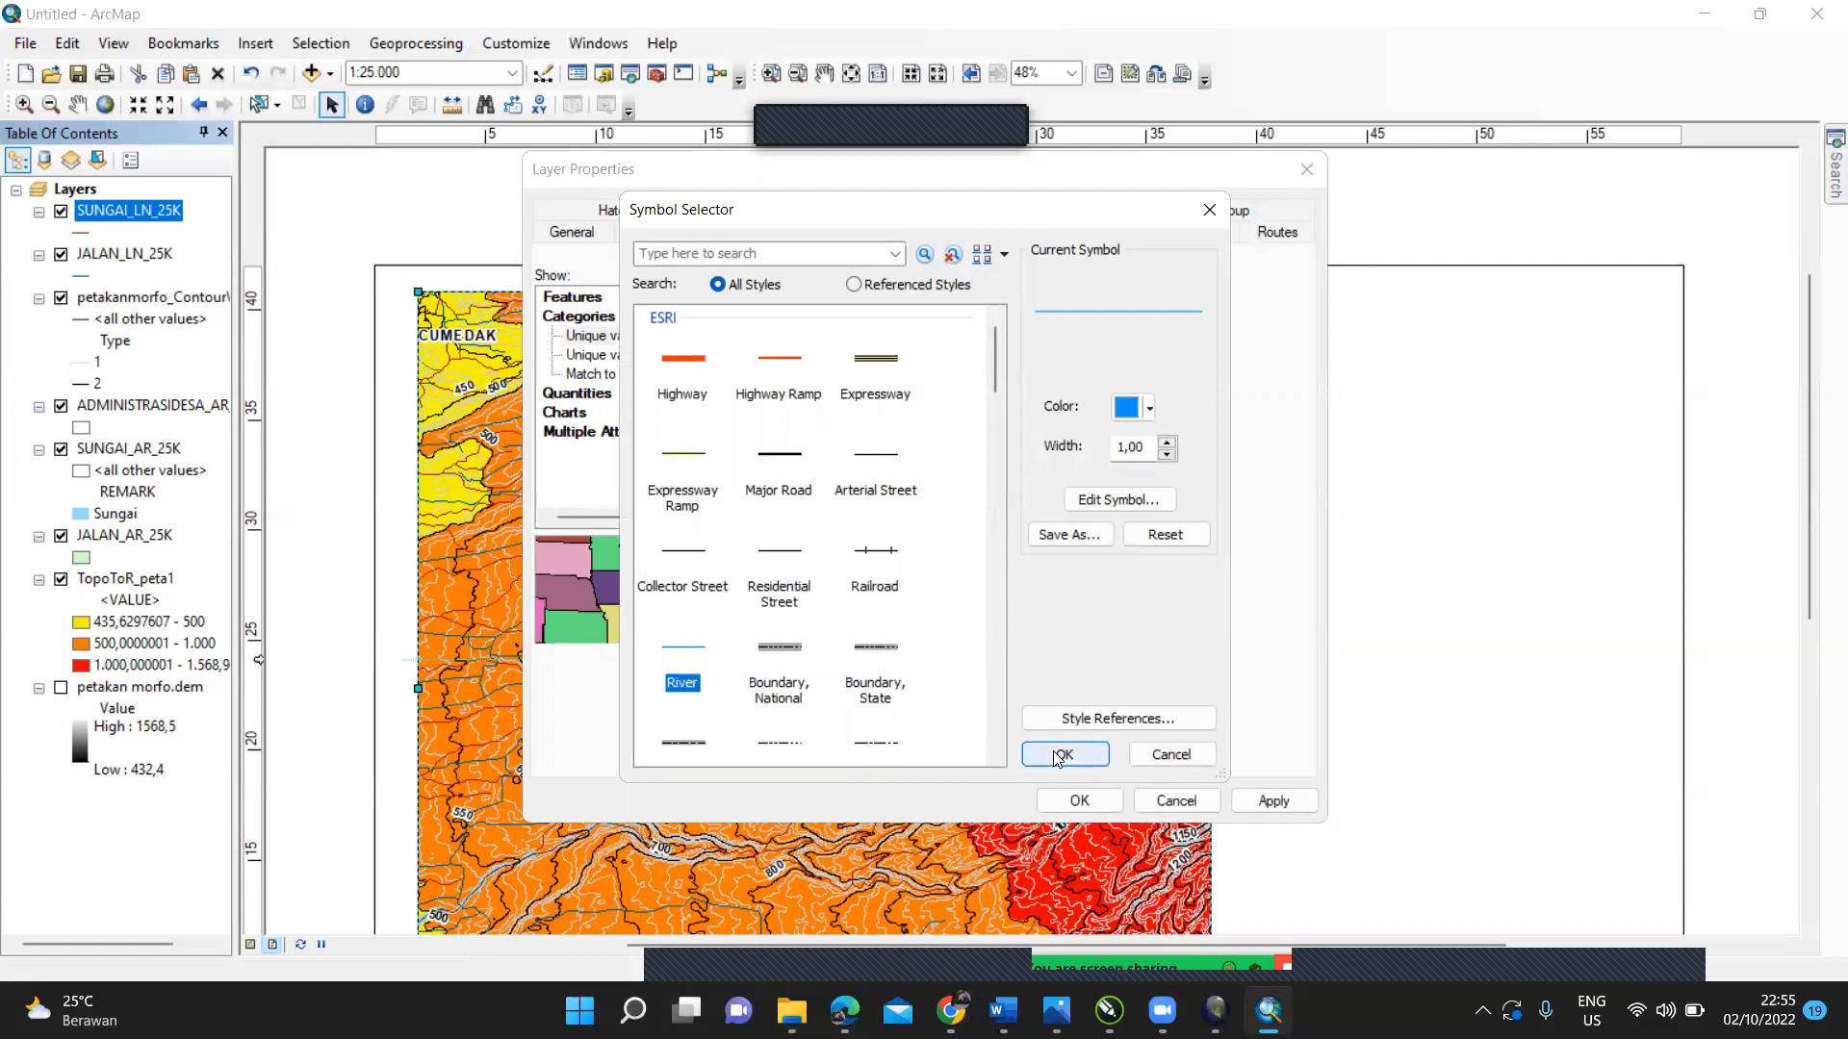
click(1071, 796)
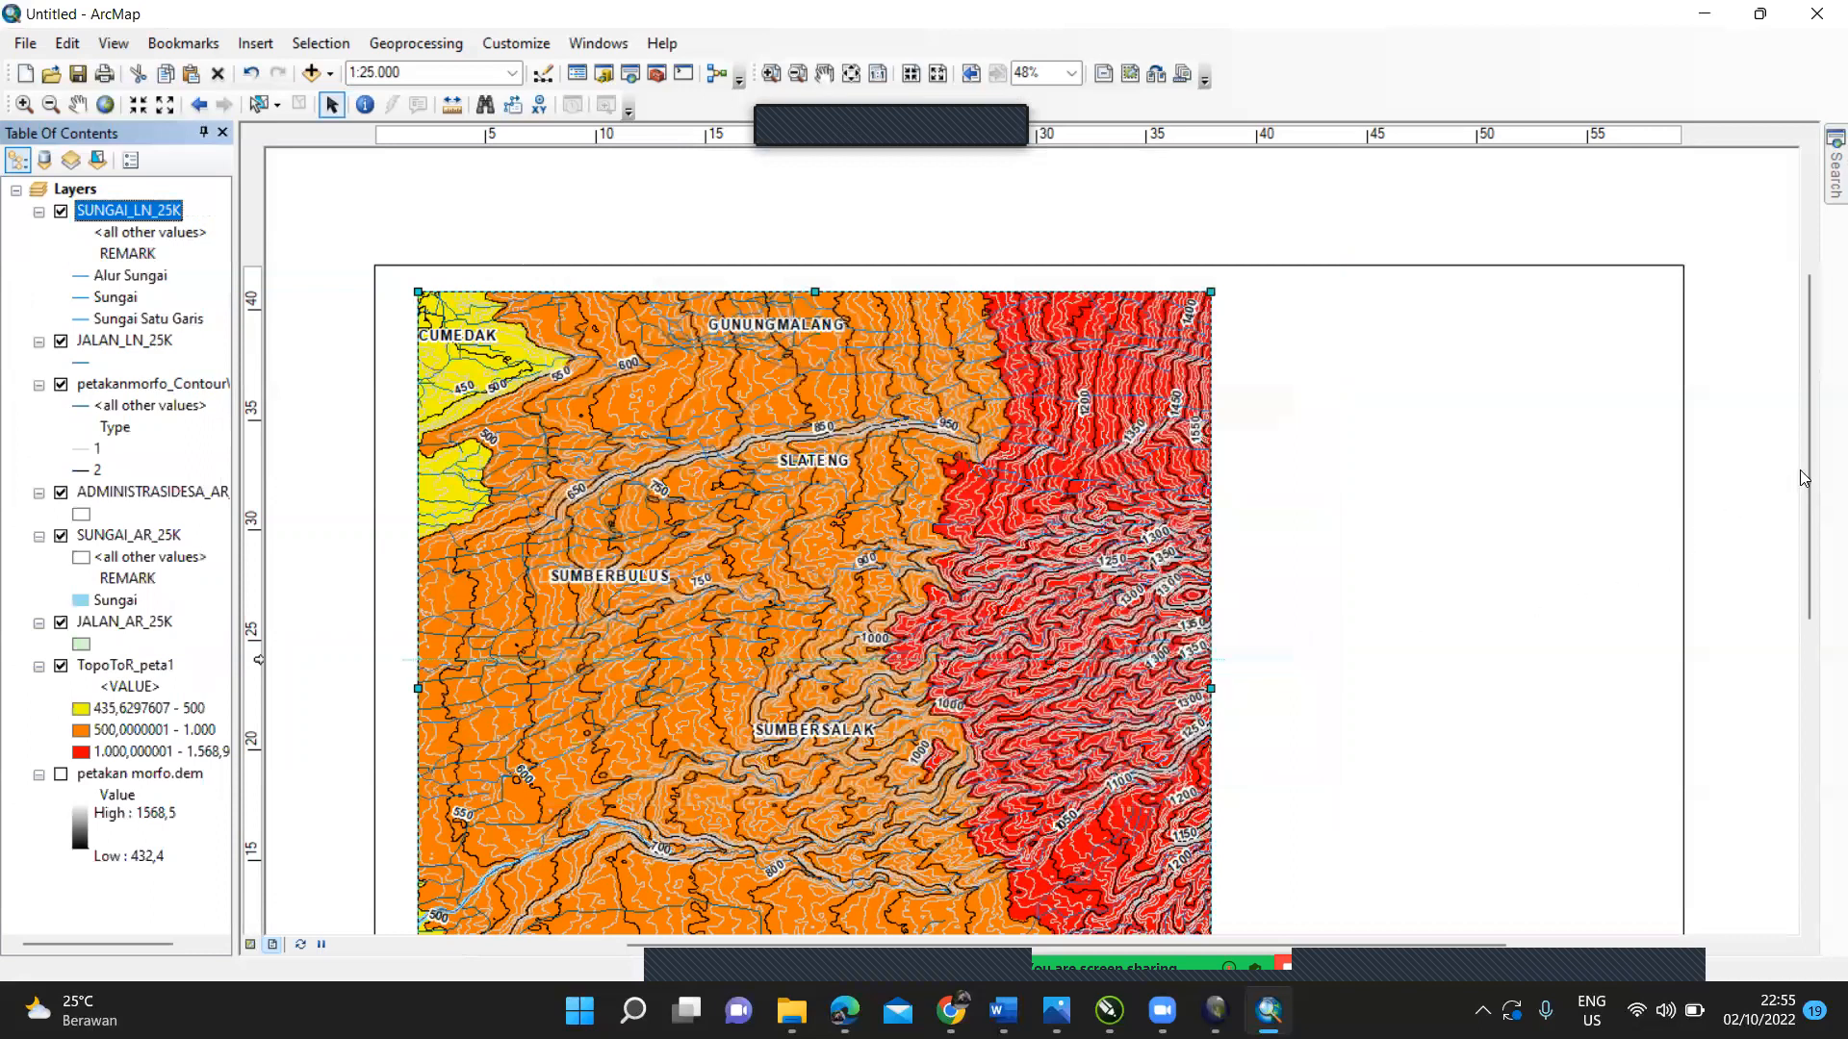
Step: Categorize the JALAN_AR_25K layer by unique values of the REMARK field and try to add its values
drag(1811, 486, 1819, 556)
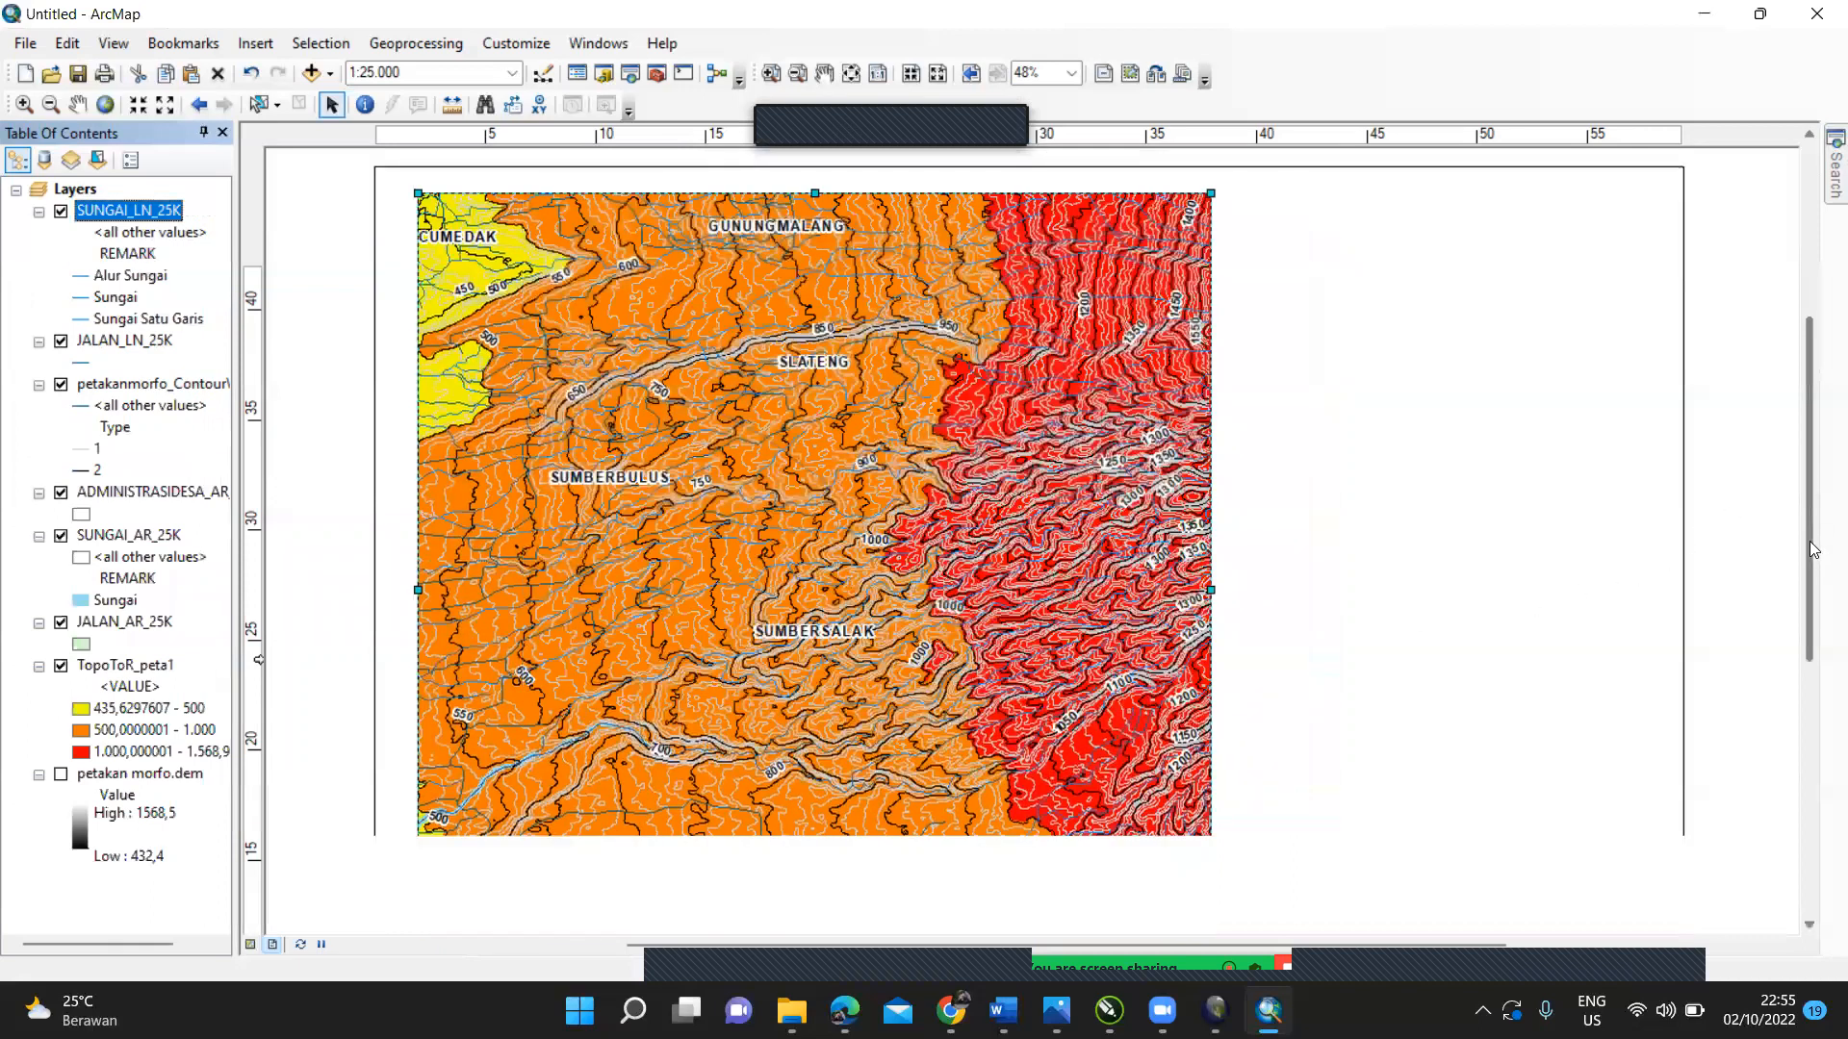
scroll(1579, 525, down, 2)
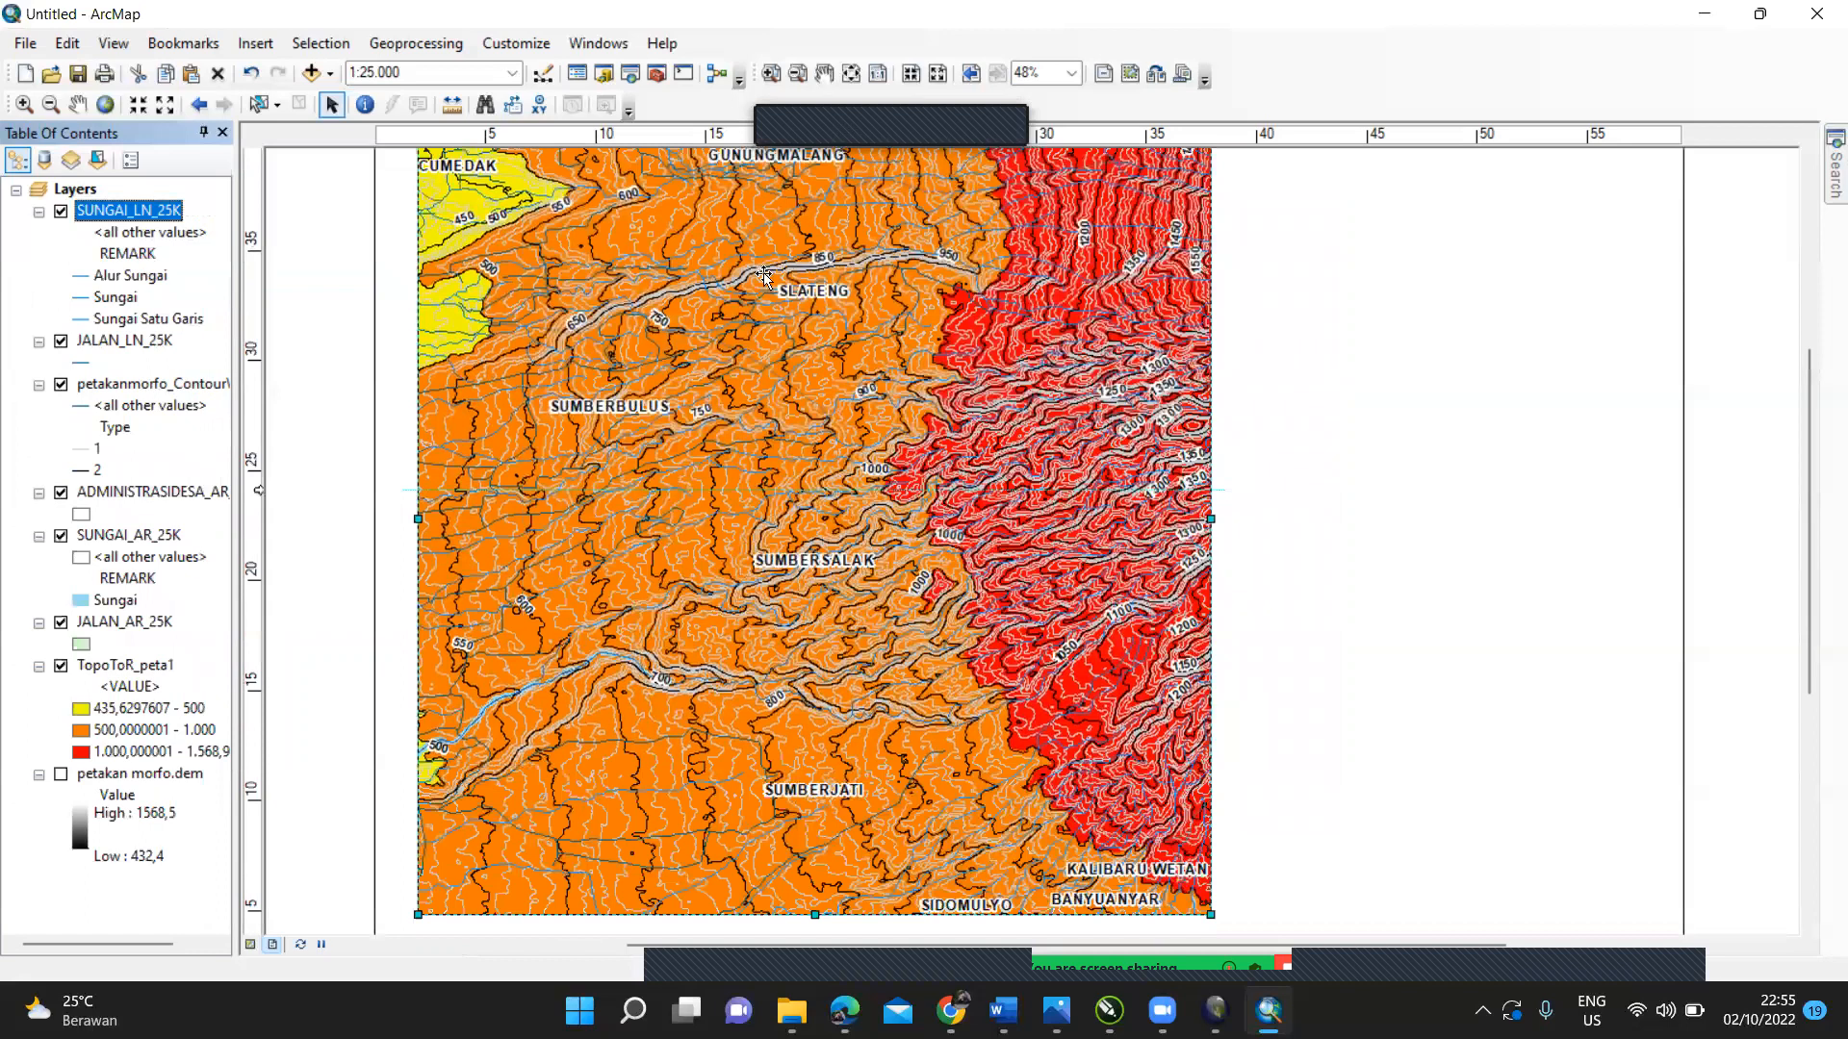
click(162, 627)
right_click(163, 626)
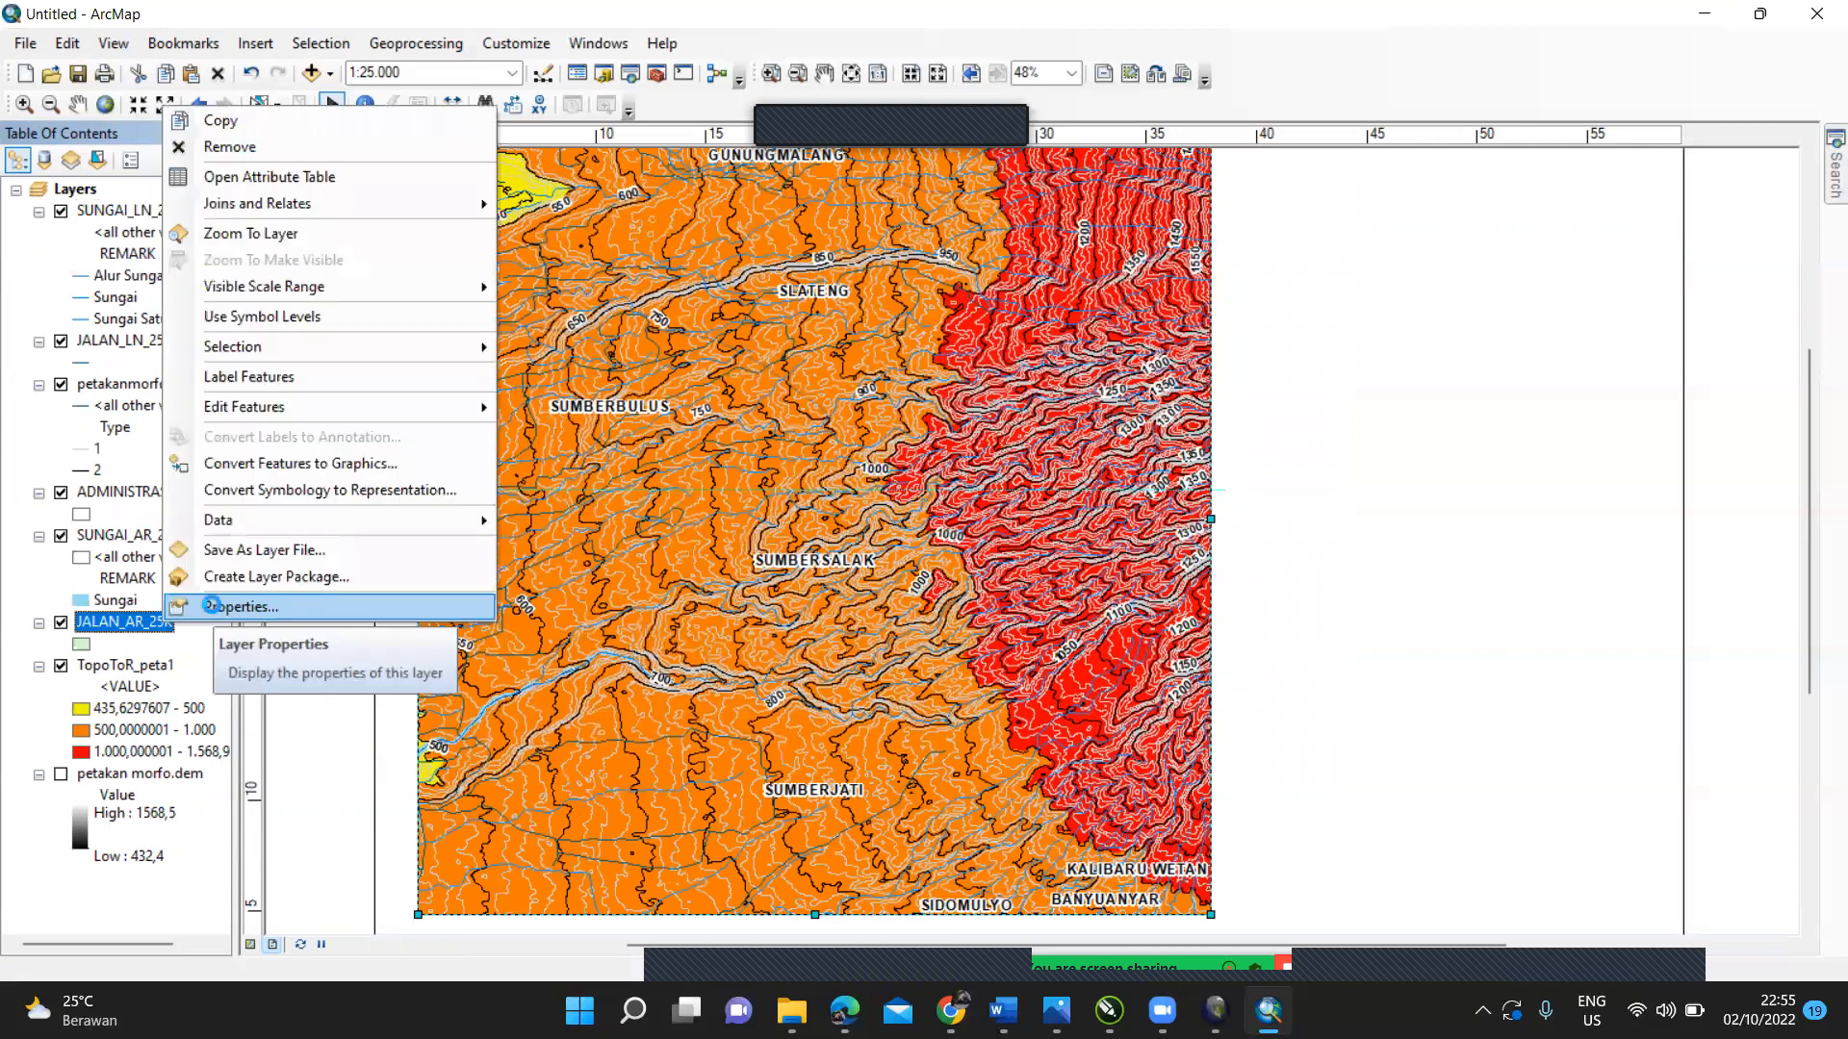
click(210, 606)
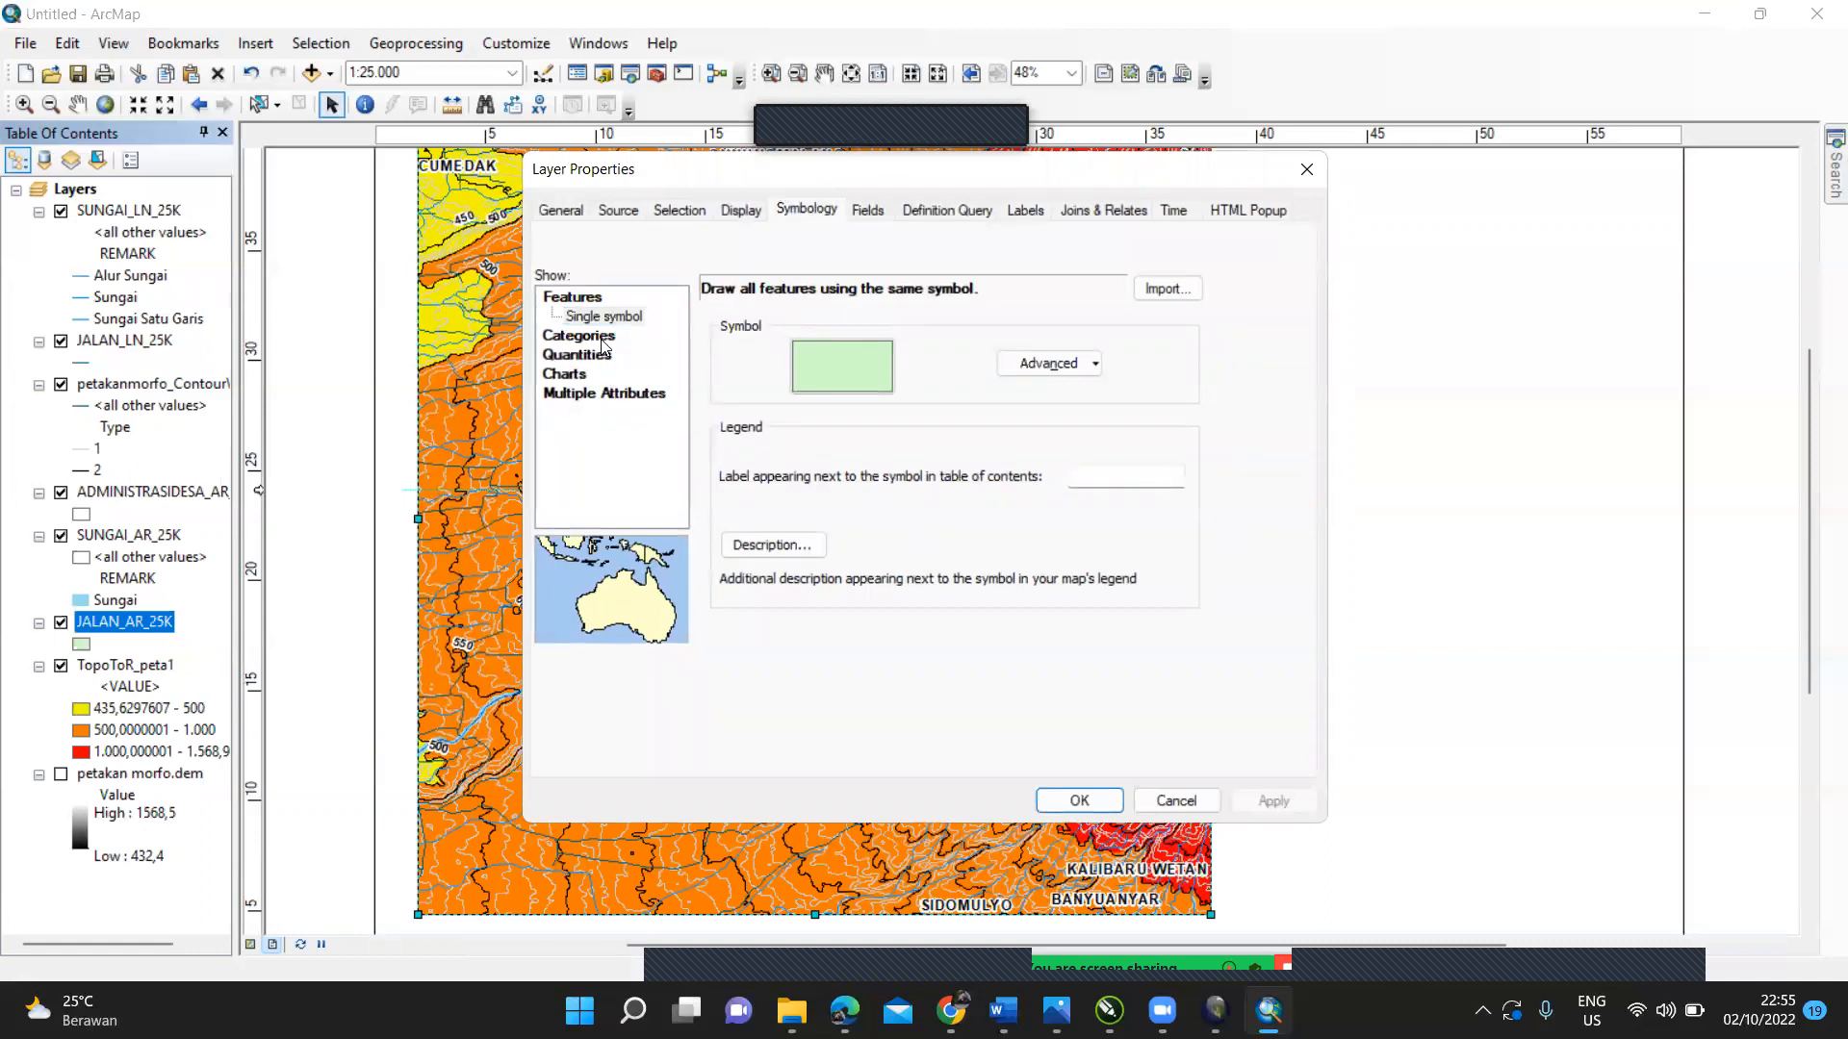
click(578, 335)
click(813, 337)
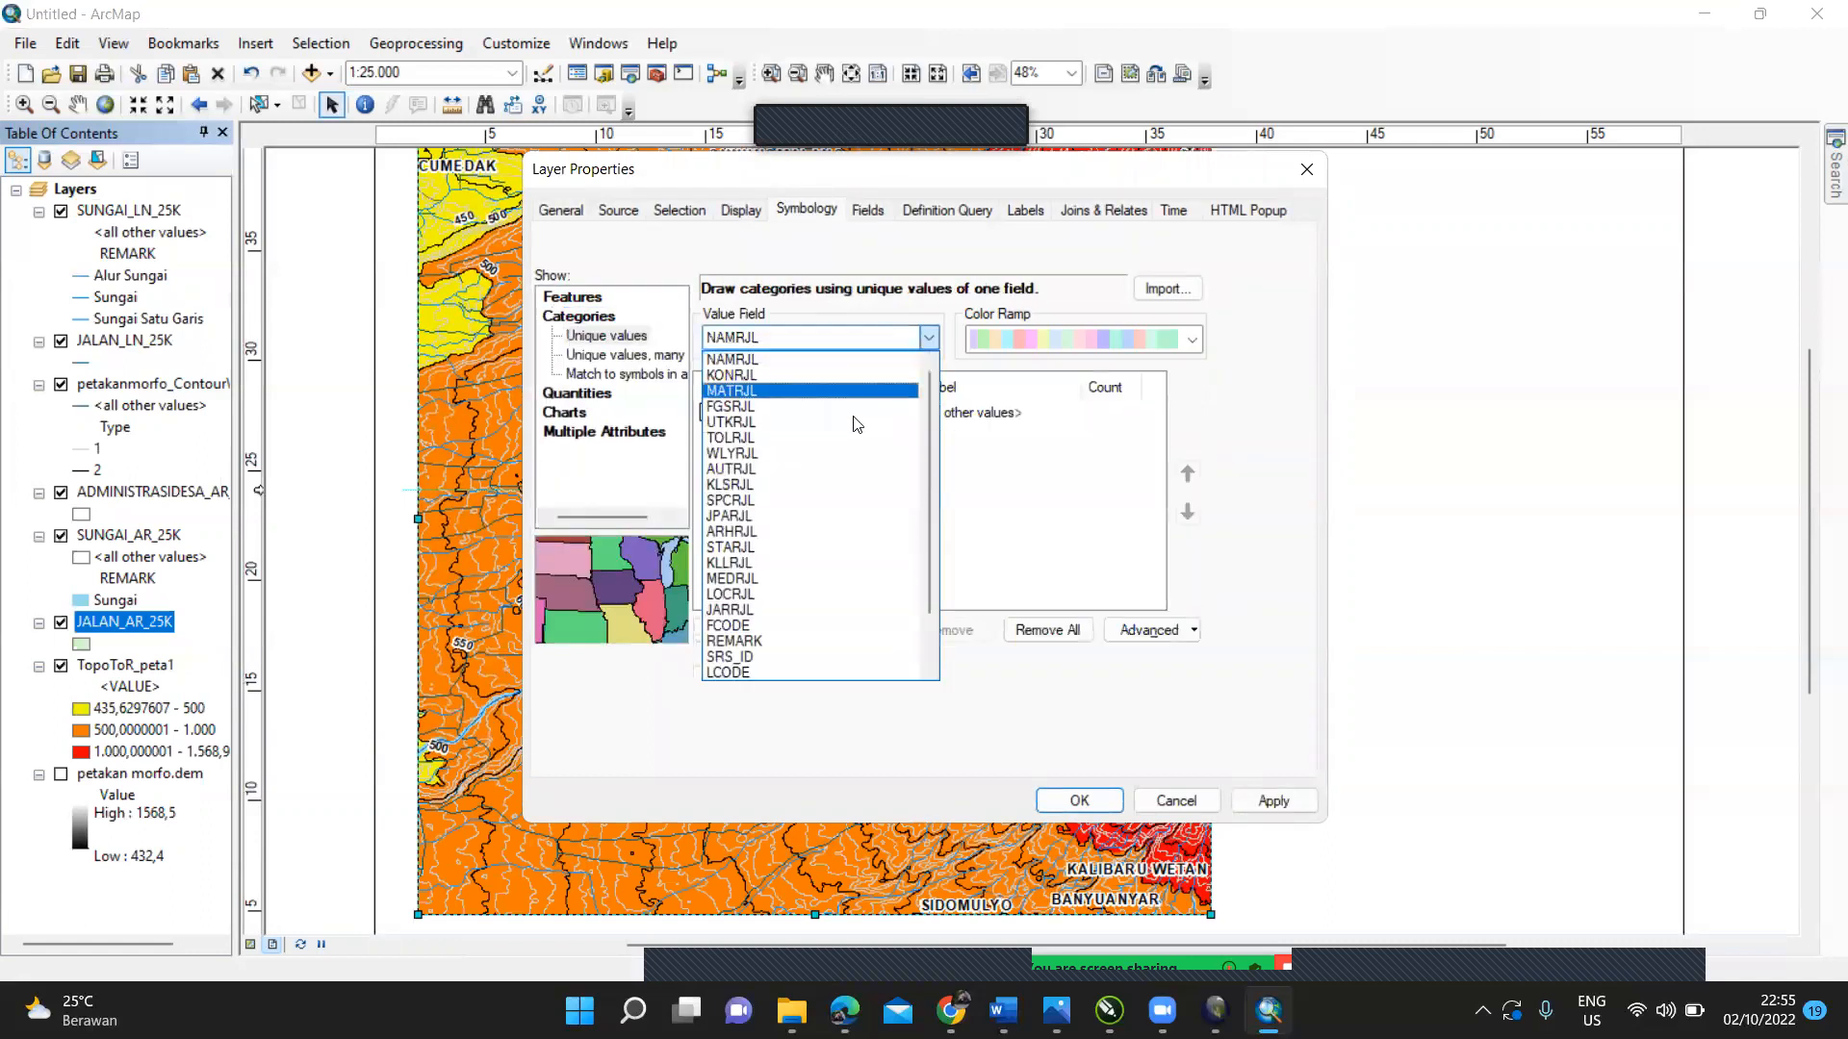
click(800, 641)
click(765, 629)
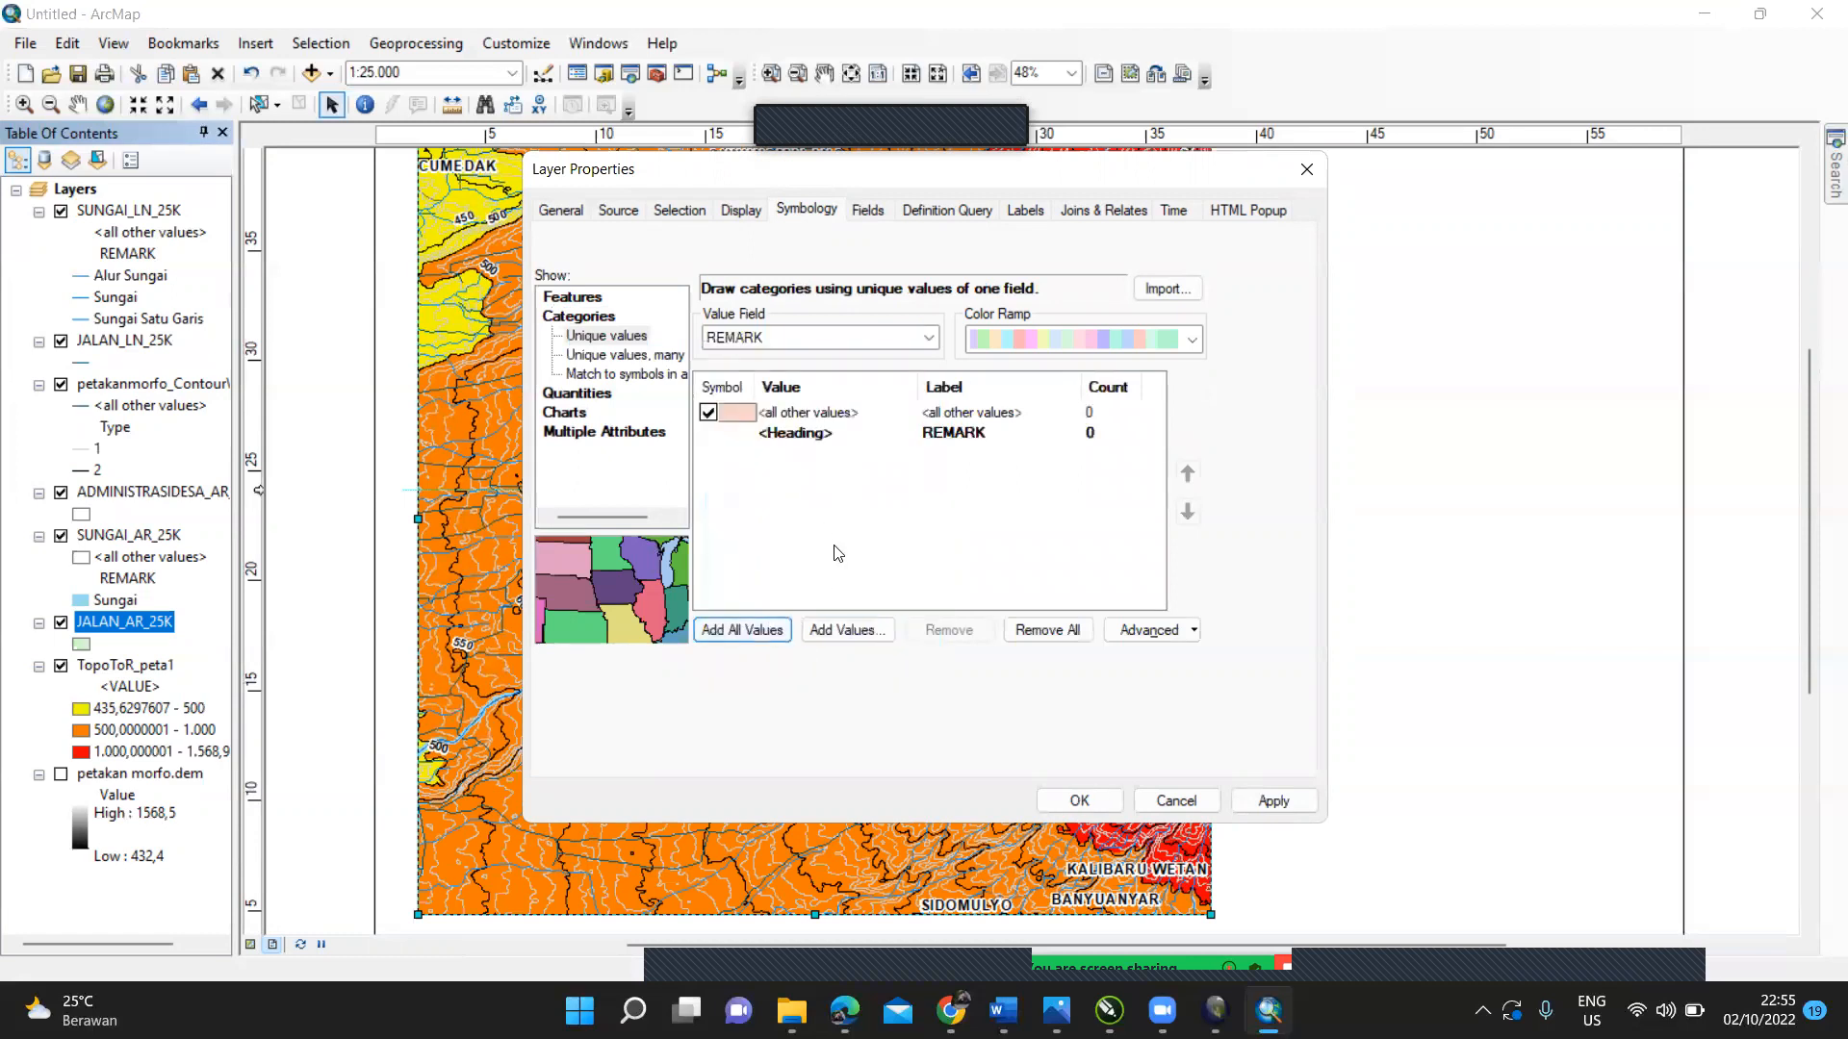
click(847, 629)
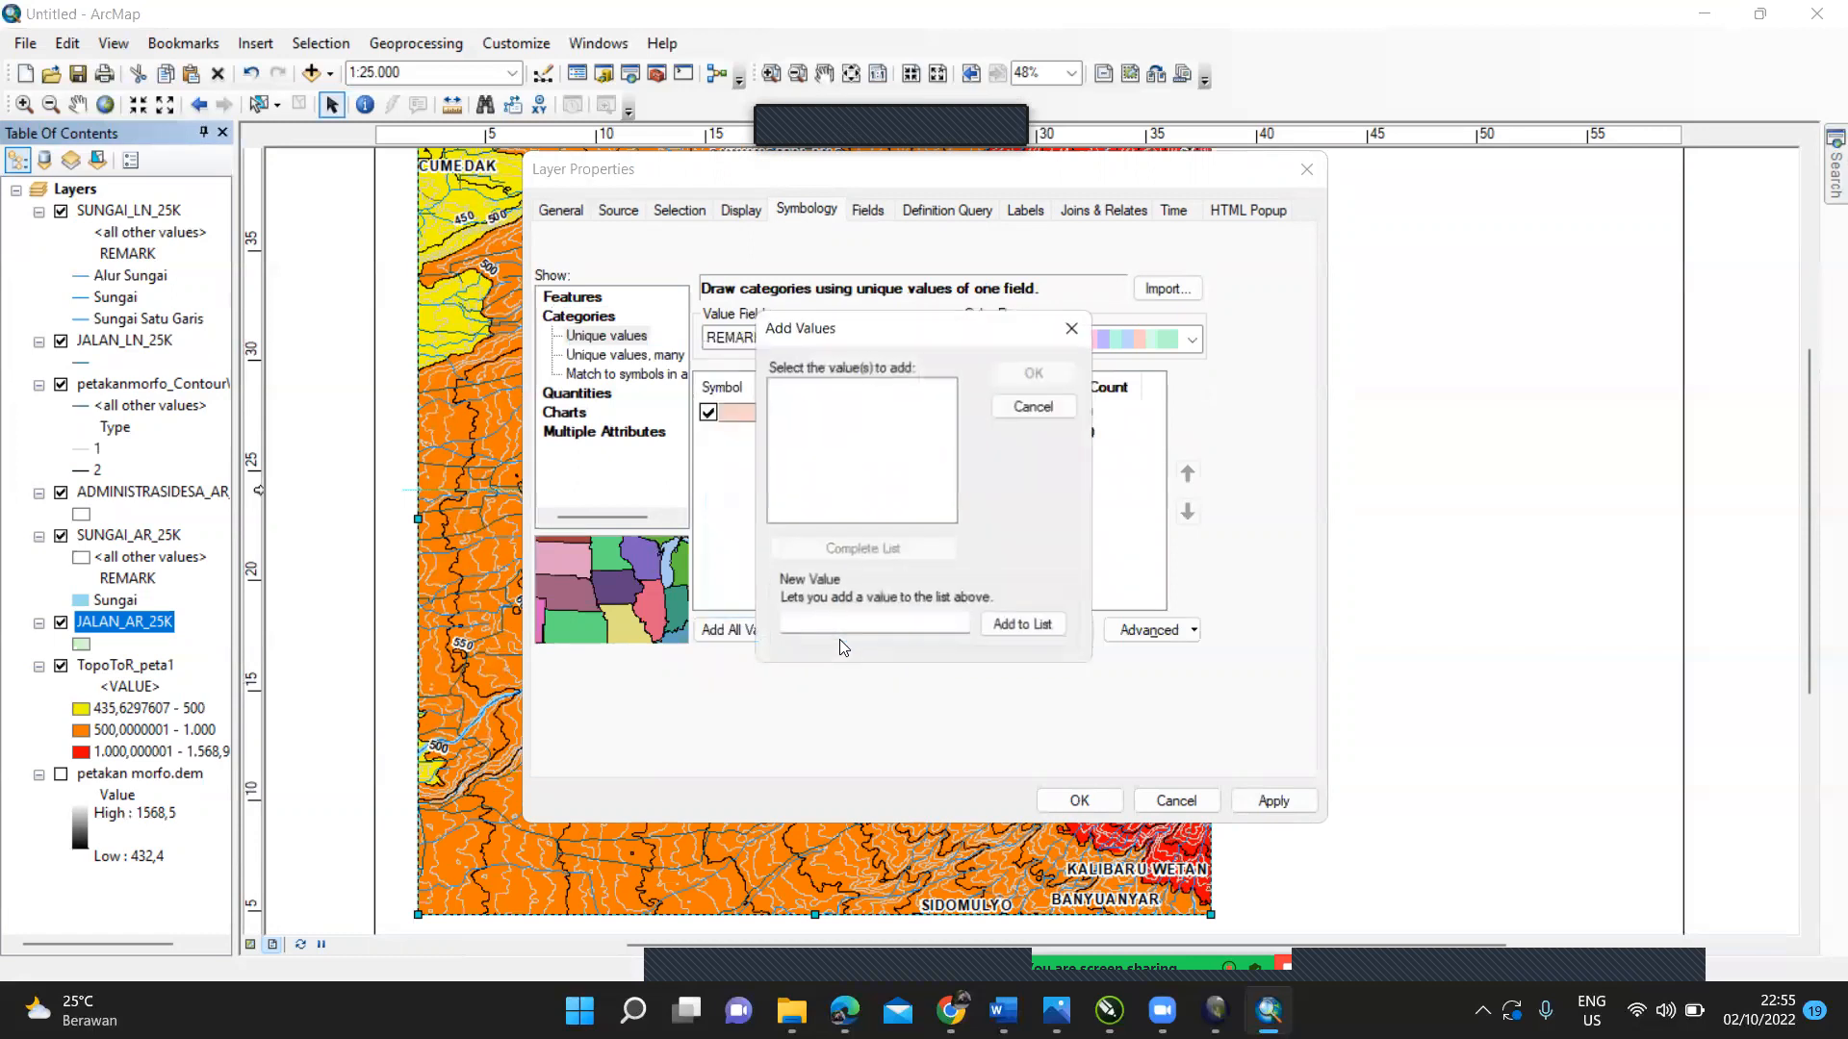
click(1071, 330)
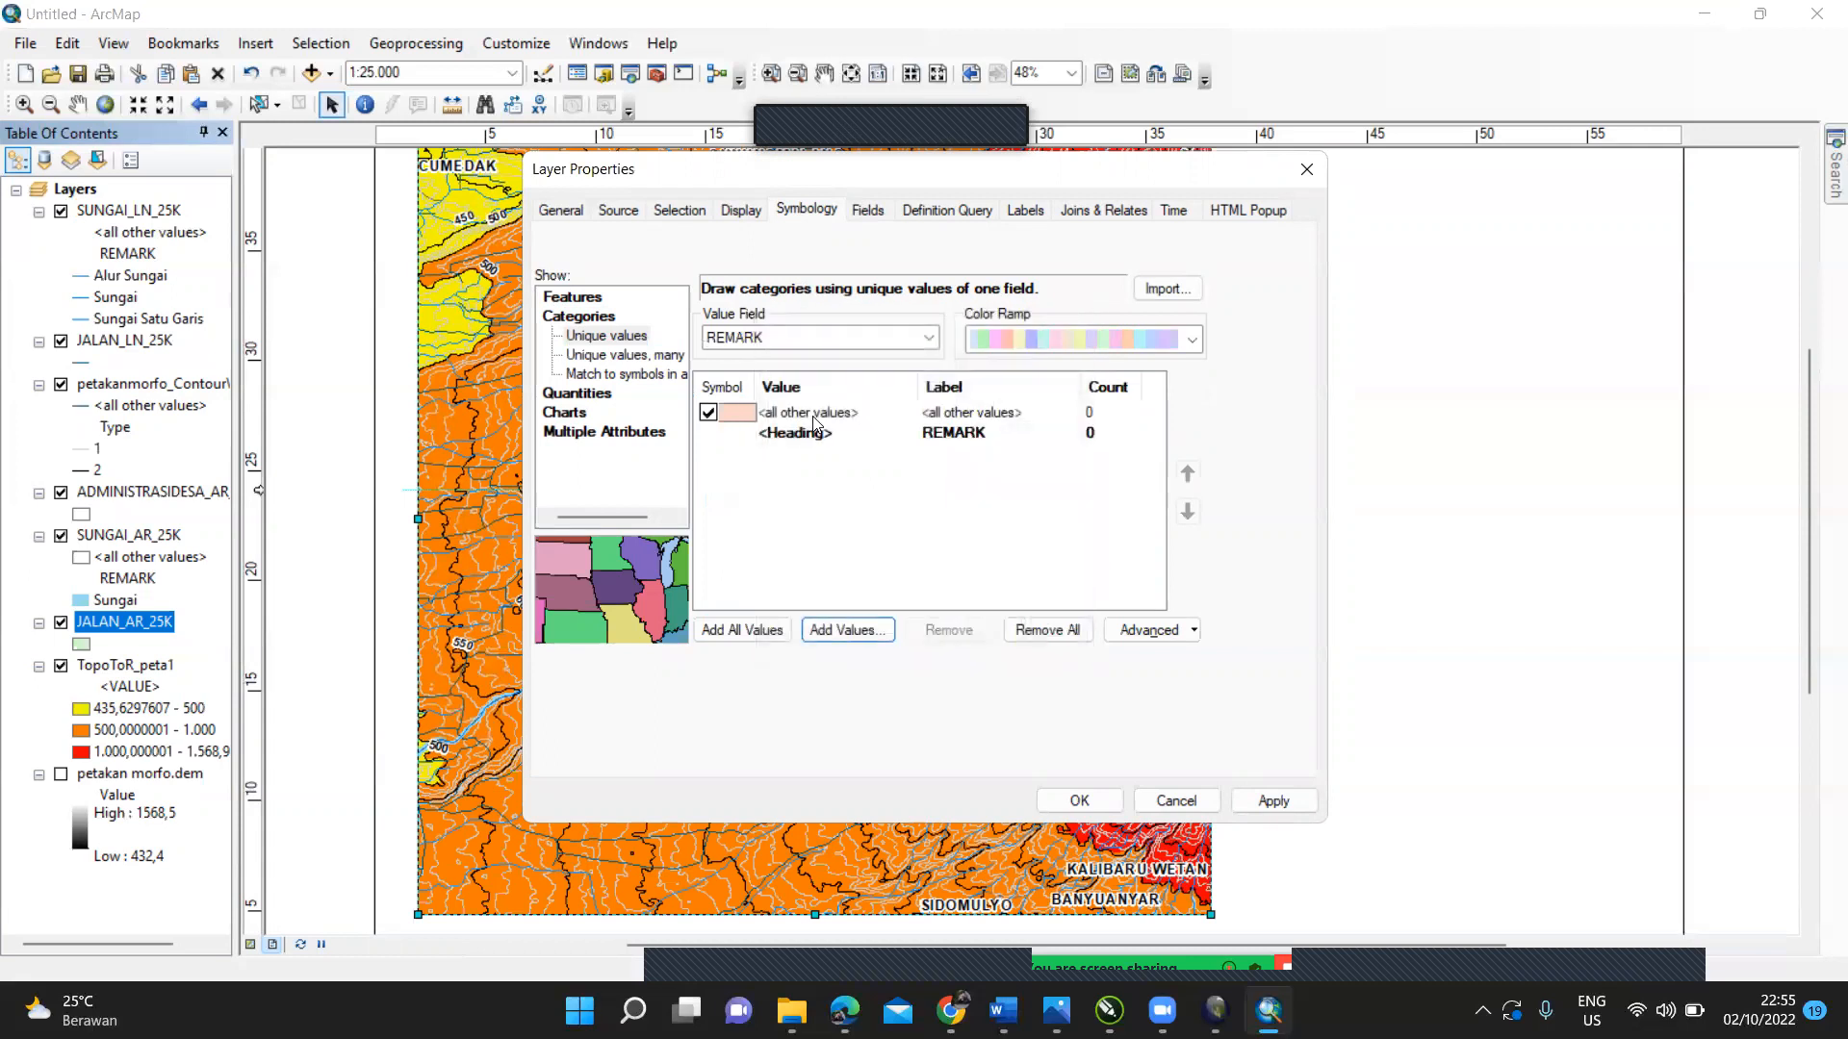
Step: Set the fill of JALAN_AR_25K's <all other values> symbol to No Color and apply the layer symbology
double_click(813, 421)
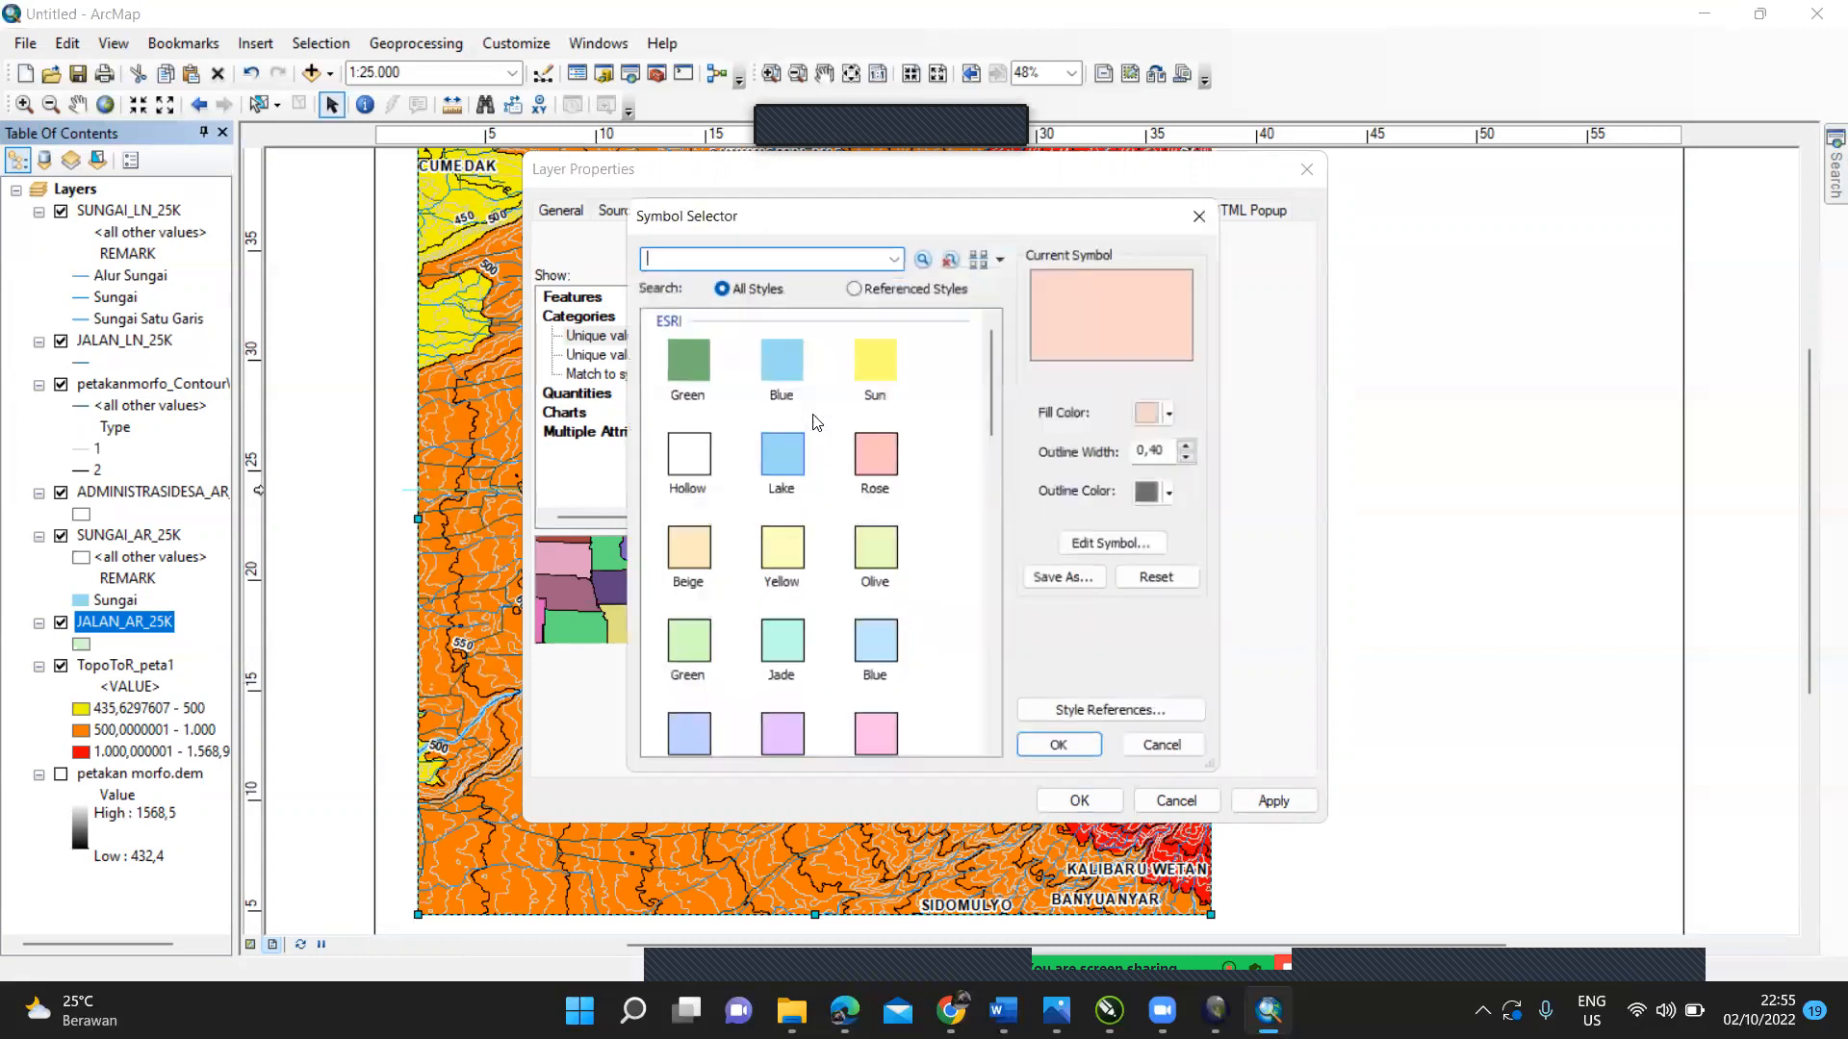
click(1175, 412)
click(1318, 445)
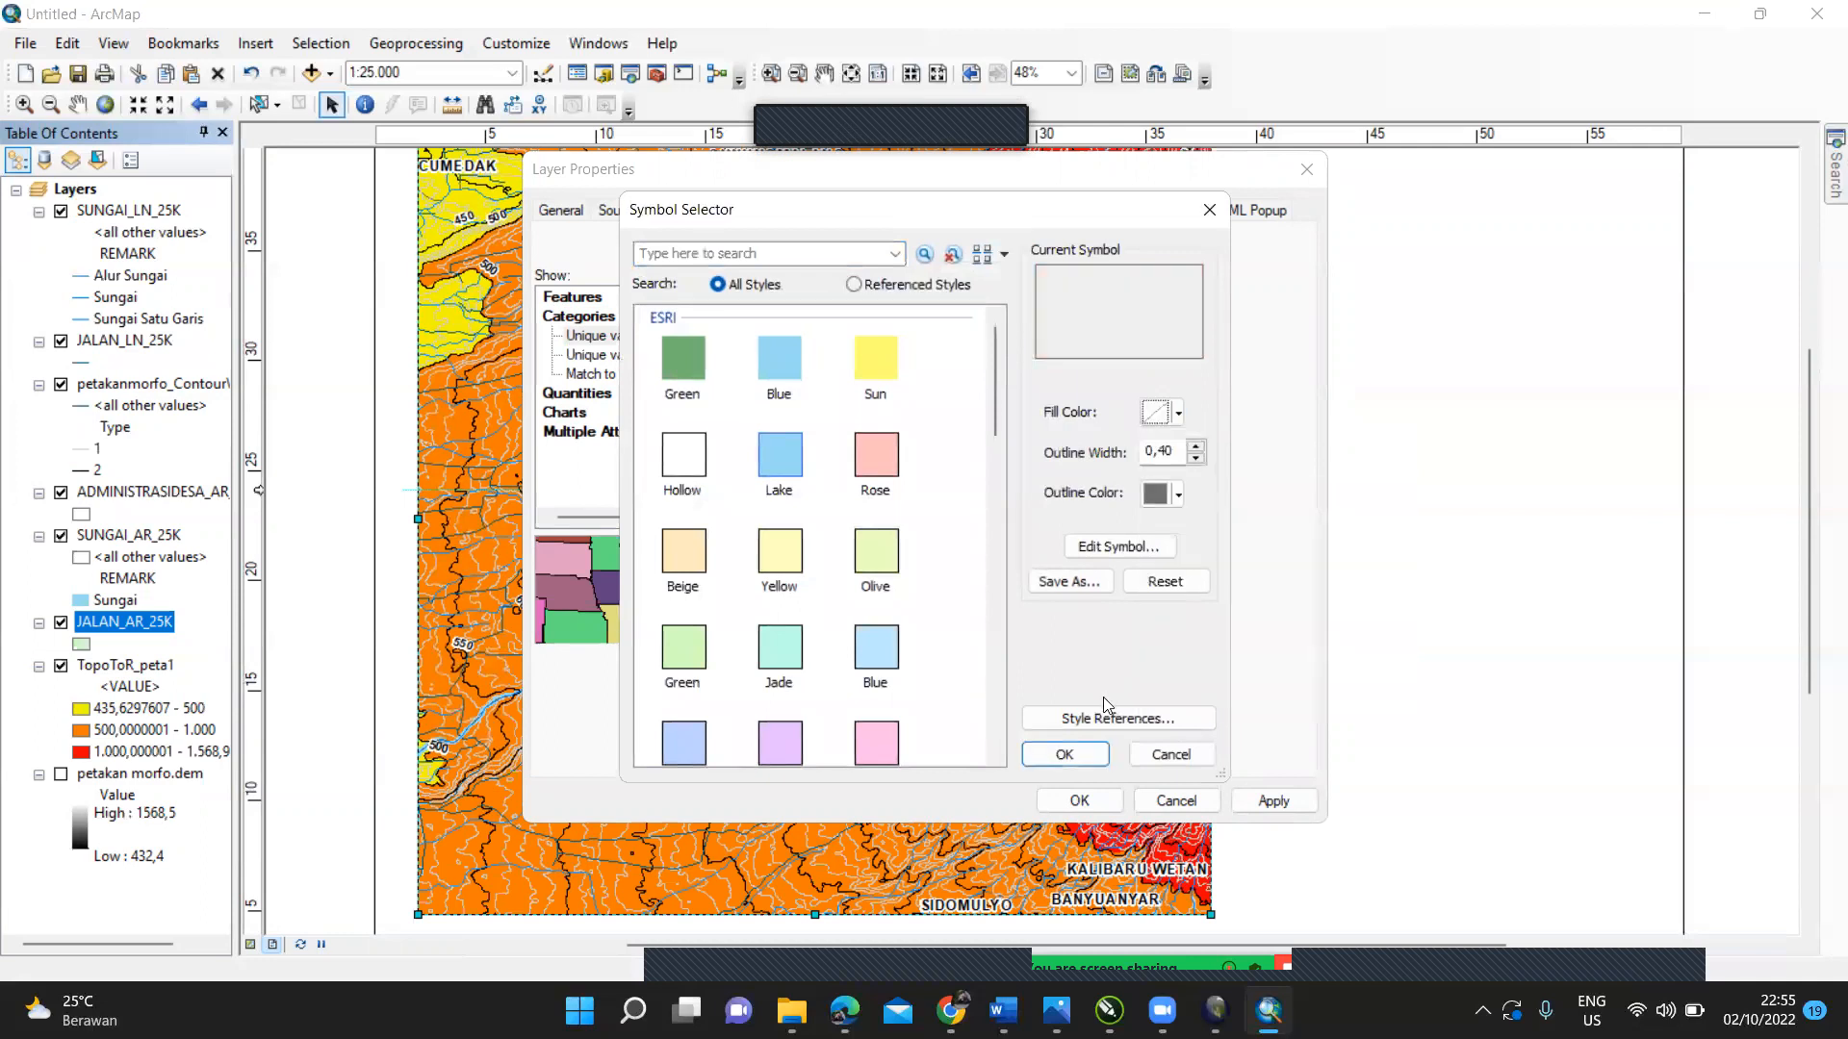
click(1064, 755)
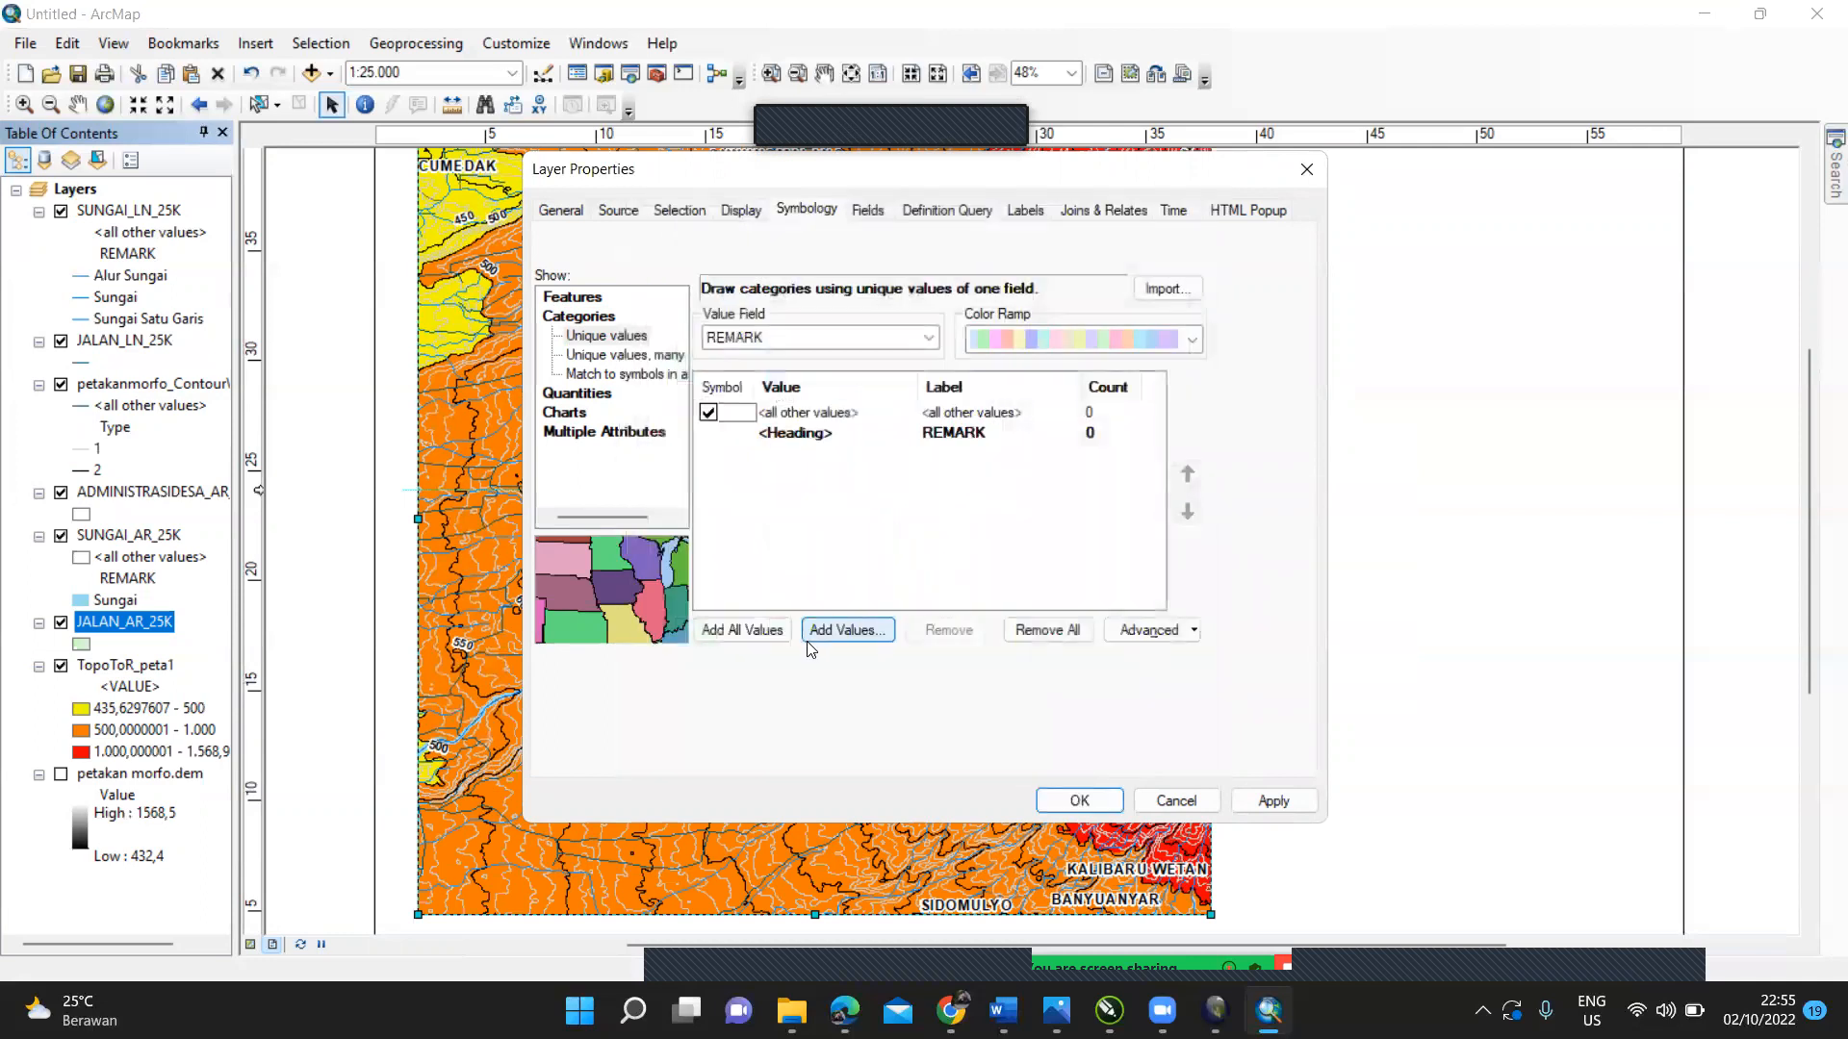
click(740, 631)
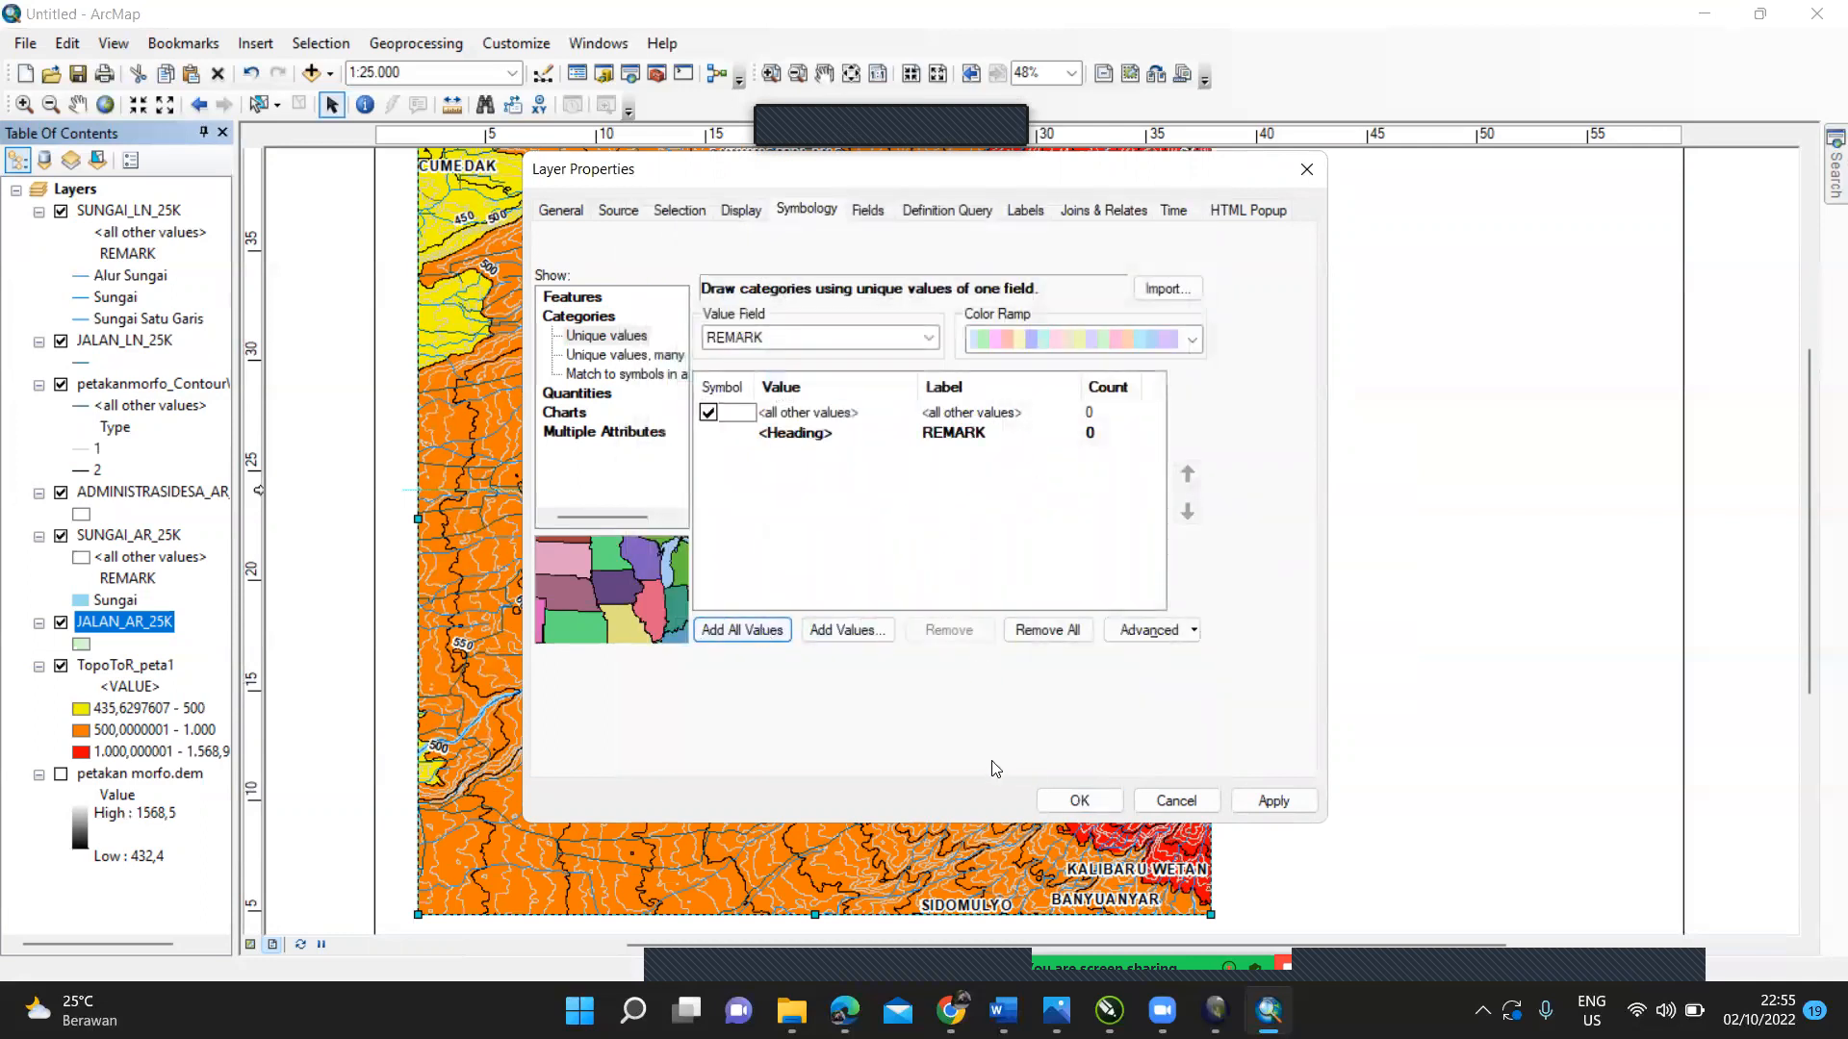
click(1068, 798)
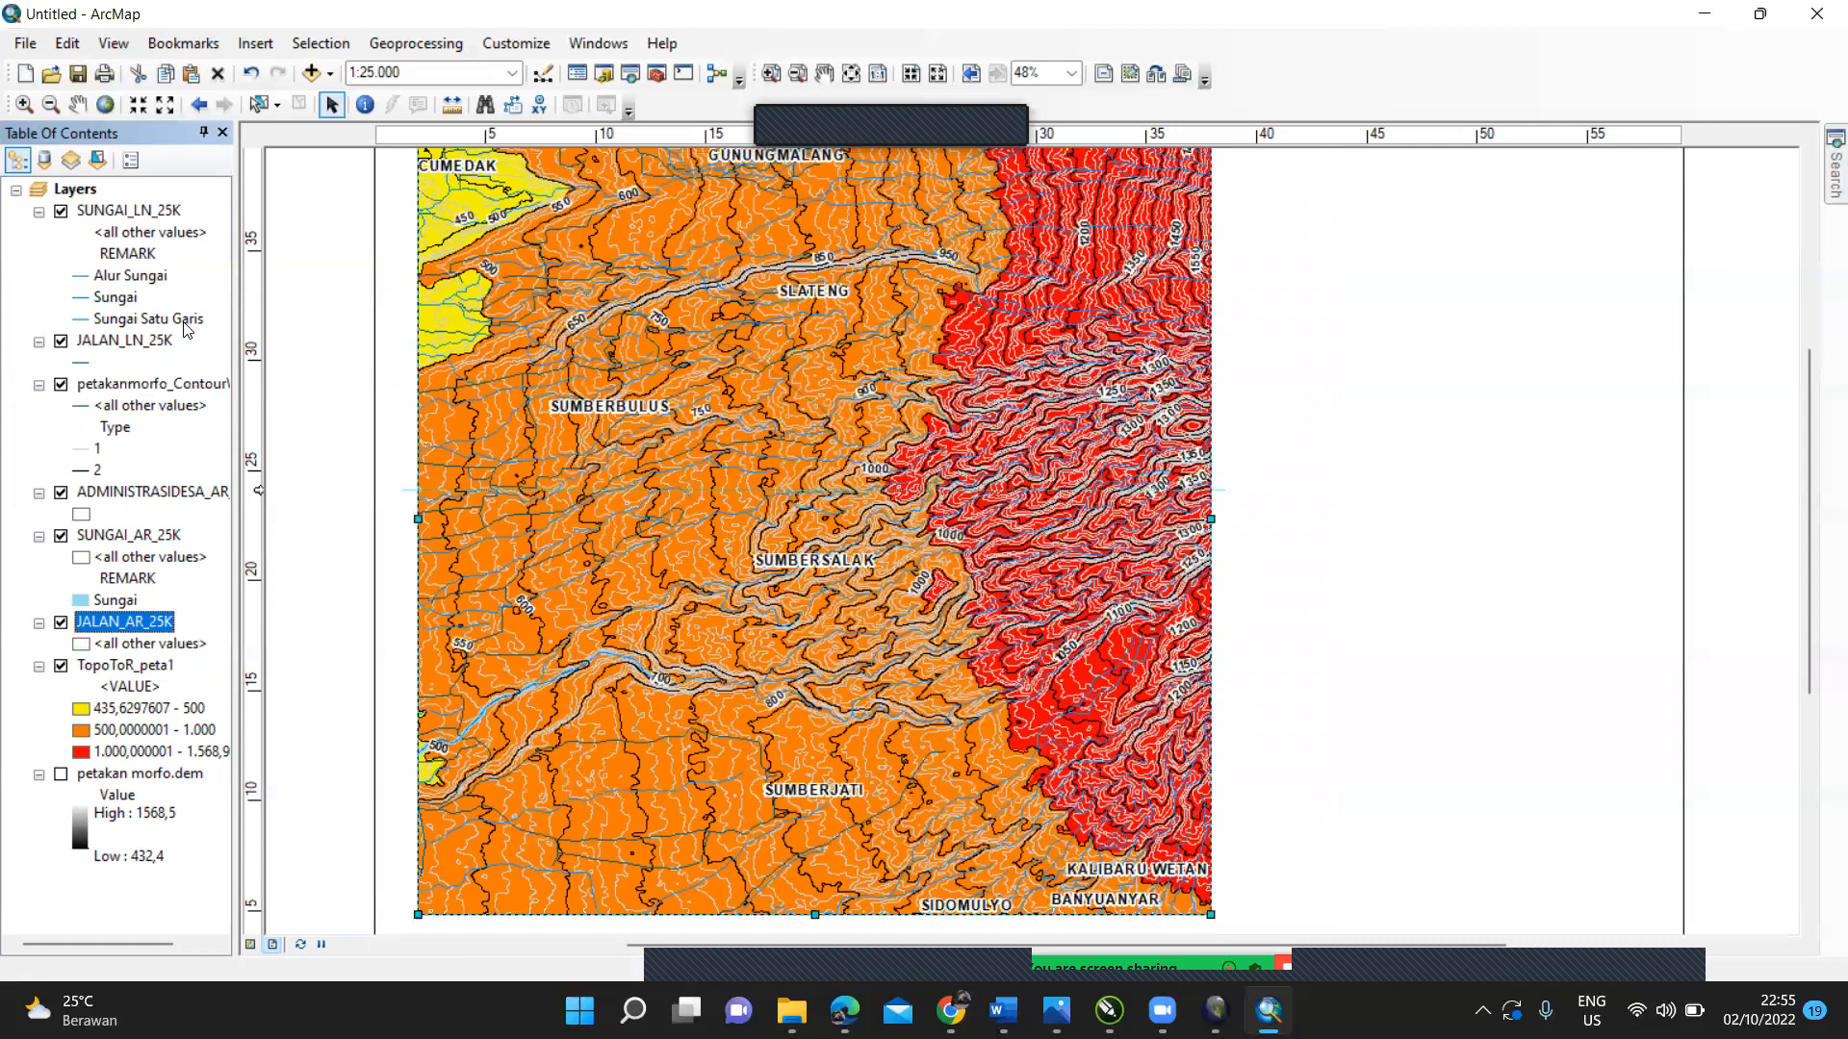
Step: Symbolize the JALAN_LN_25K layer by unique values of the REMARK field and add all values
click(123, 341)
right_click(116, 343)
click(327, 847)
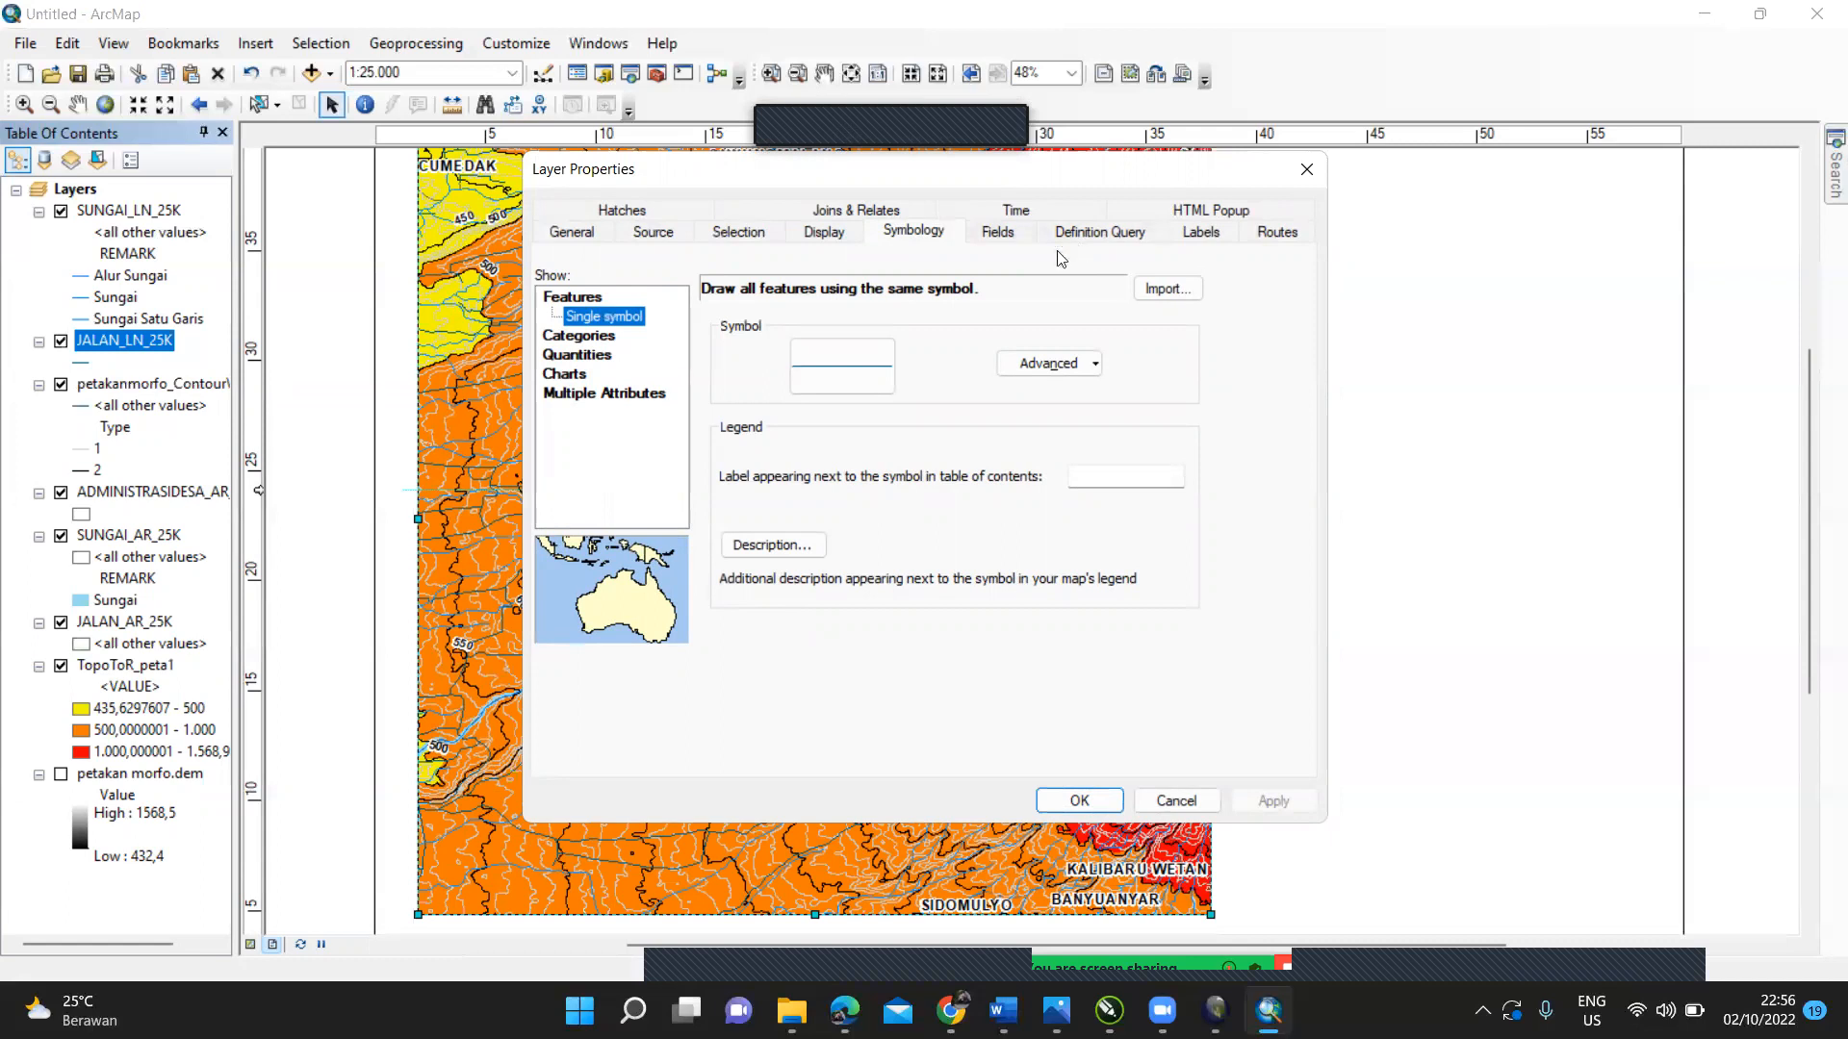
click(611, 338)
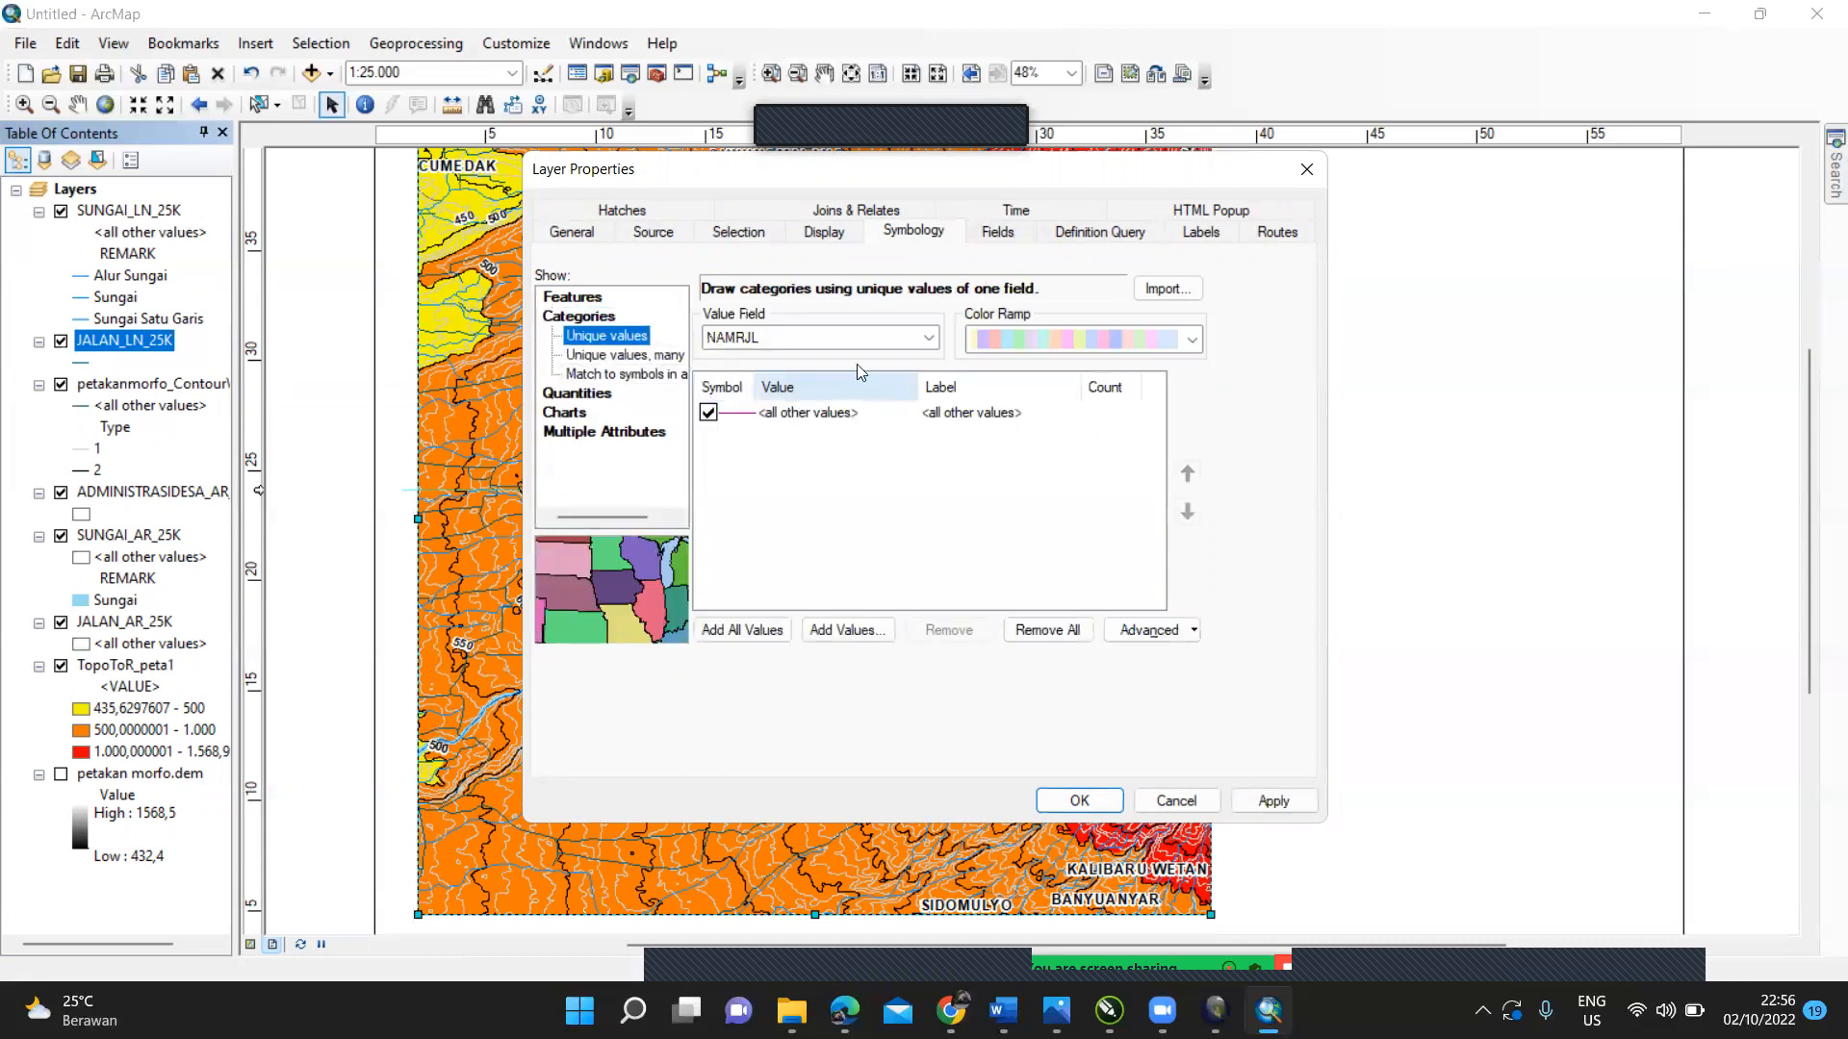
click(885, 339)
click(781, 630)
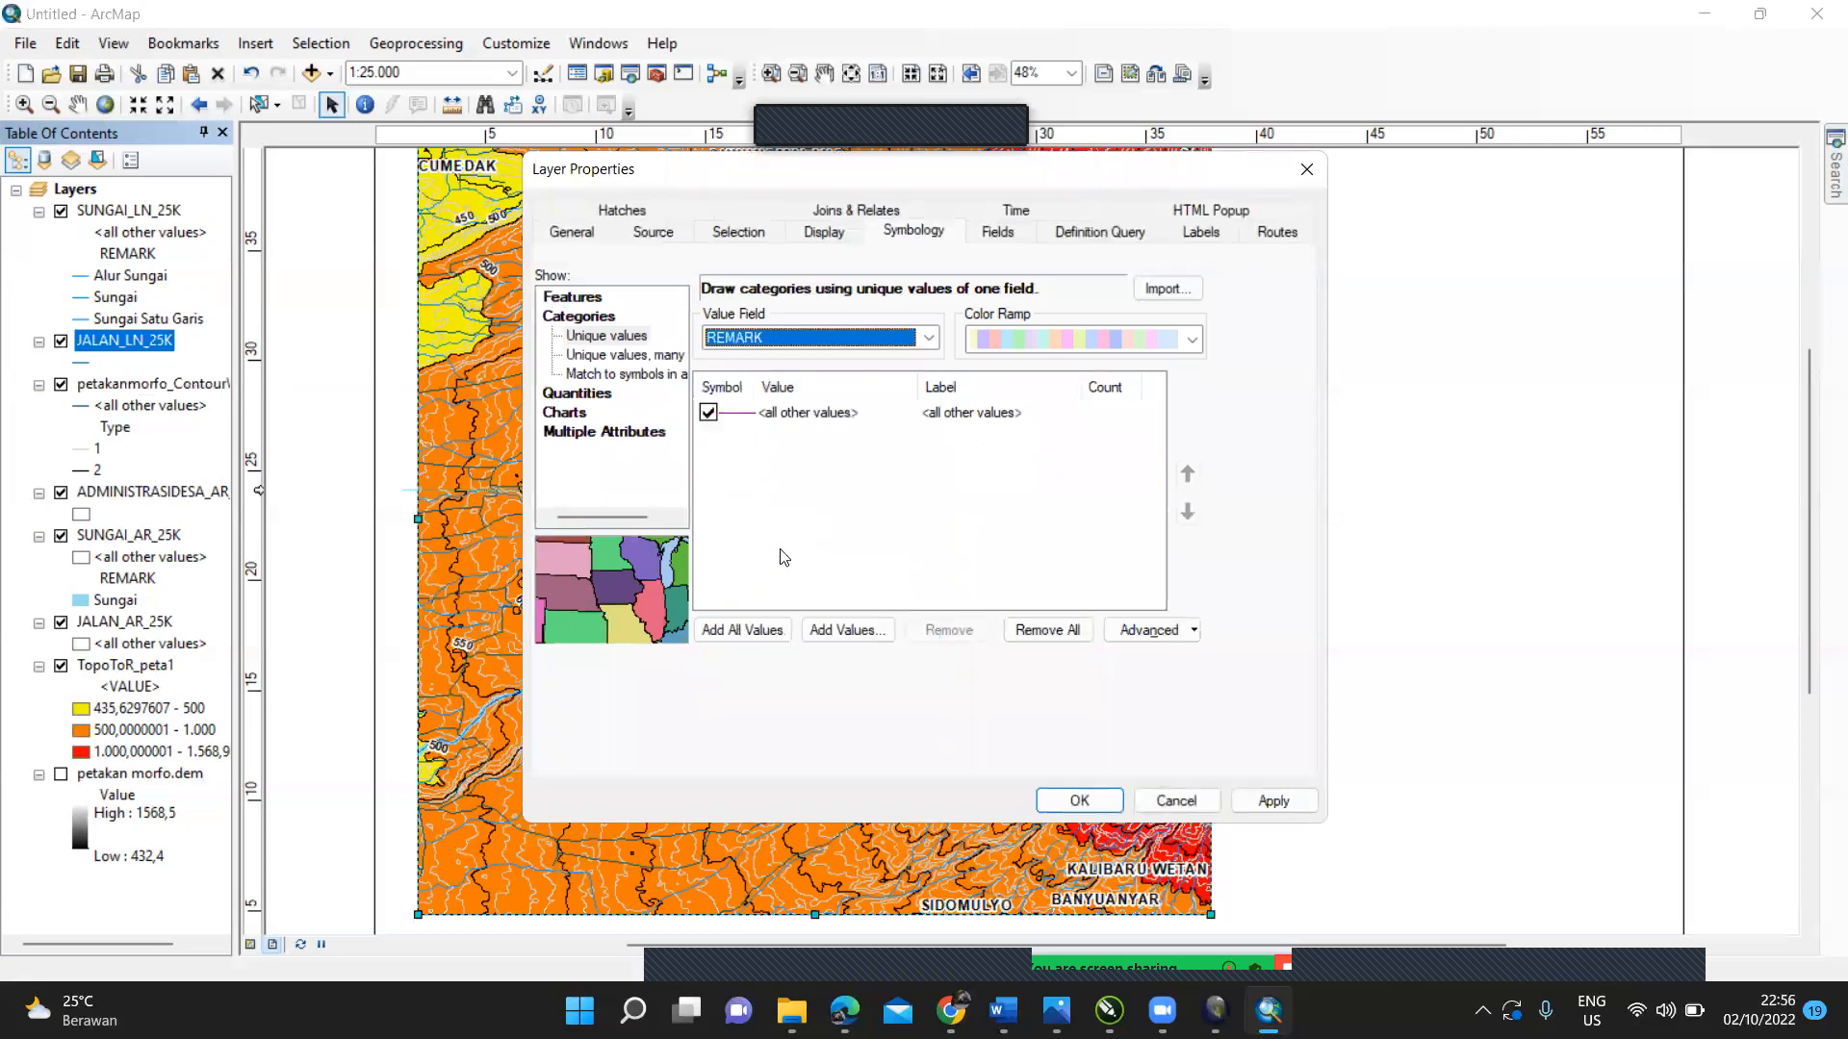
click(746, 630)
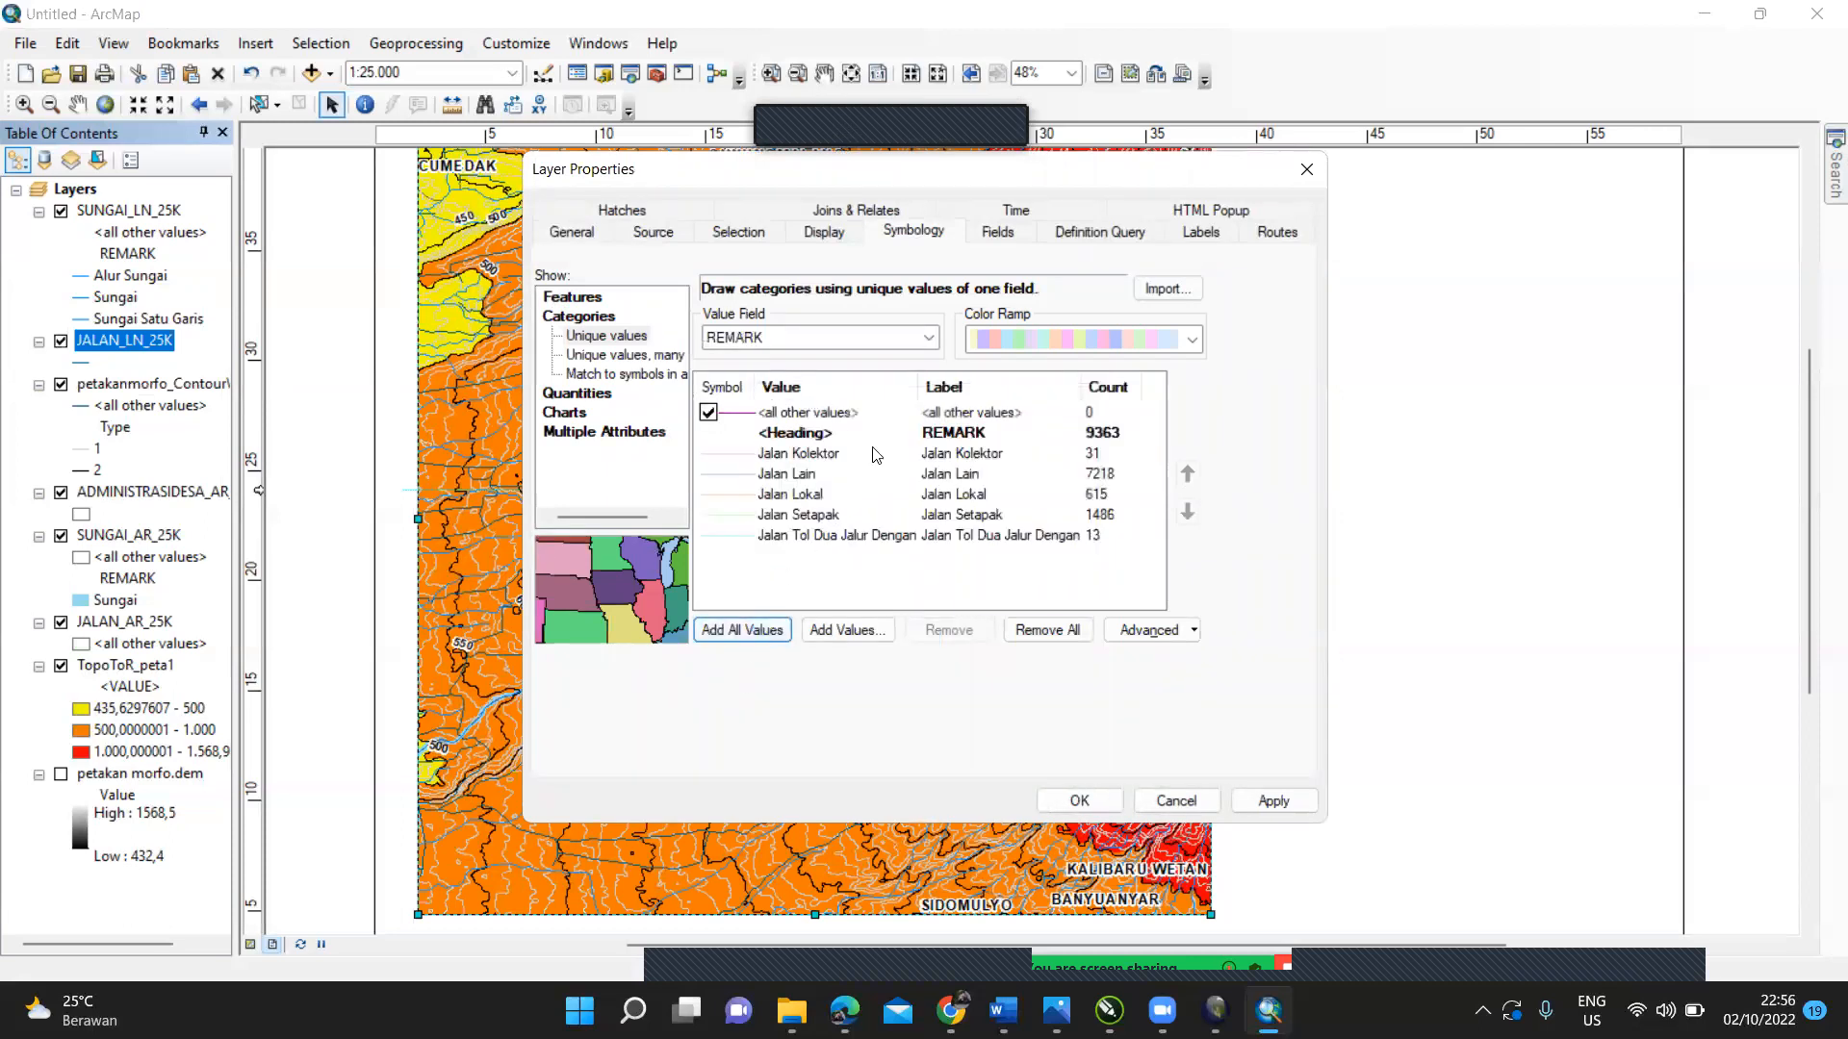
Step: Assign the ESRI Highway Ramp symbol to the Jalan Kolektor, Jalan Lain and Jalan Lokal categories of JALAN_LN_25K
double_click(874, 452)
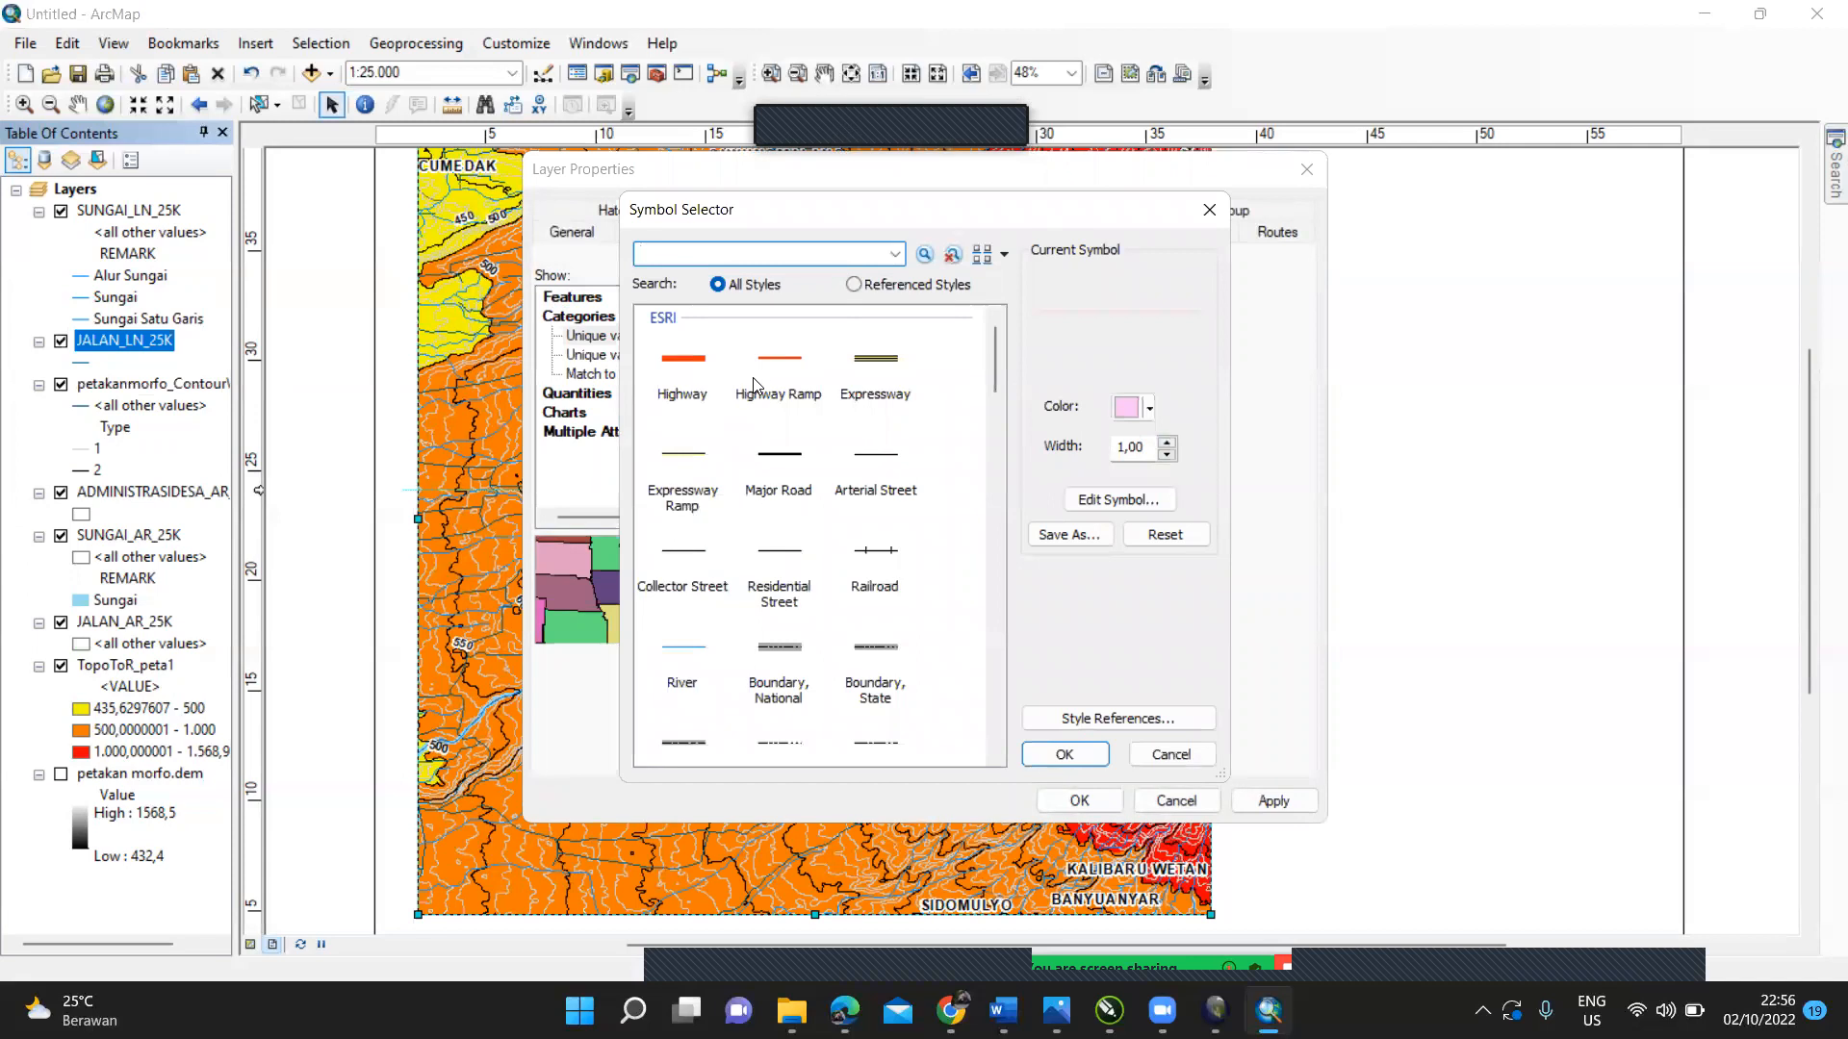
click(779, 371)
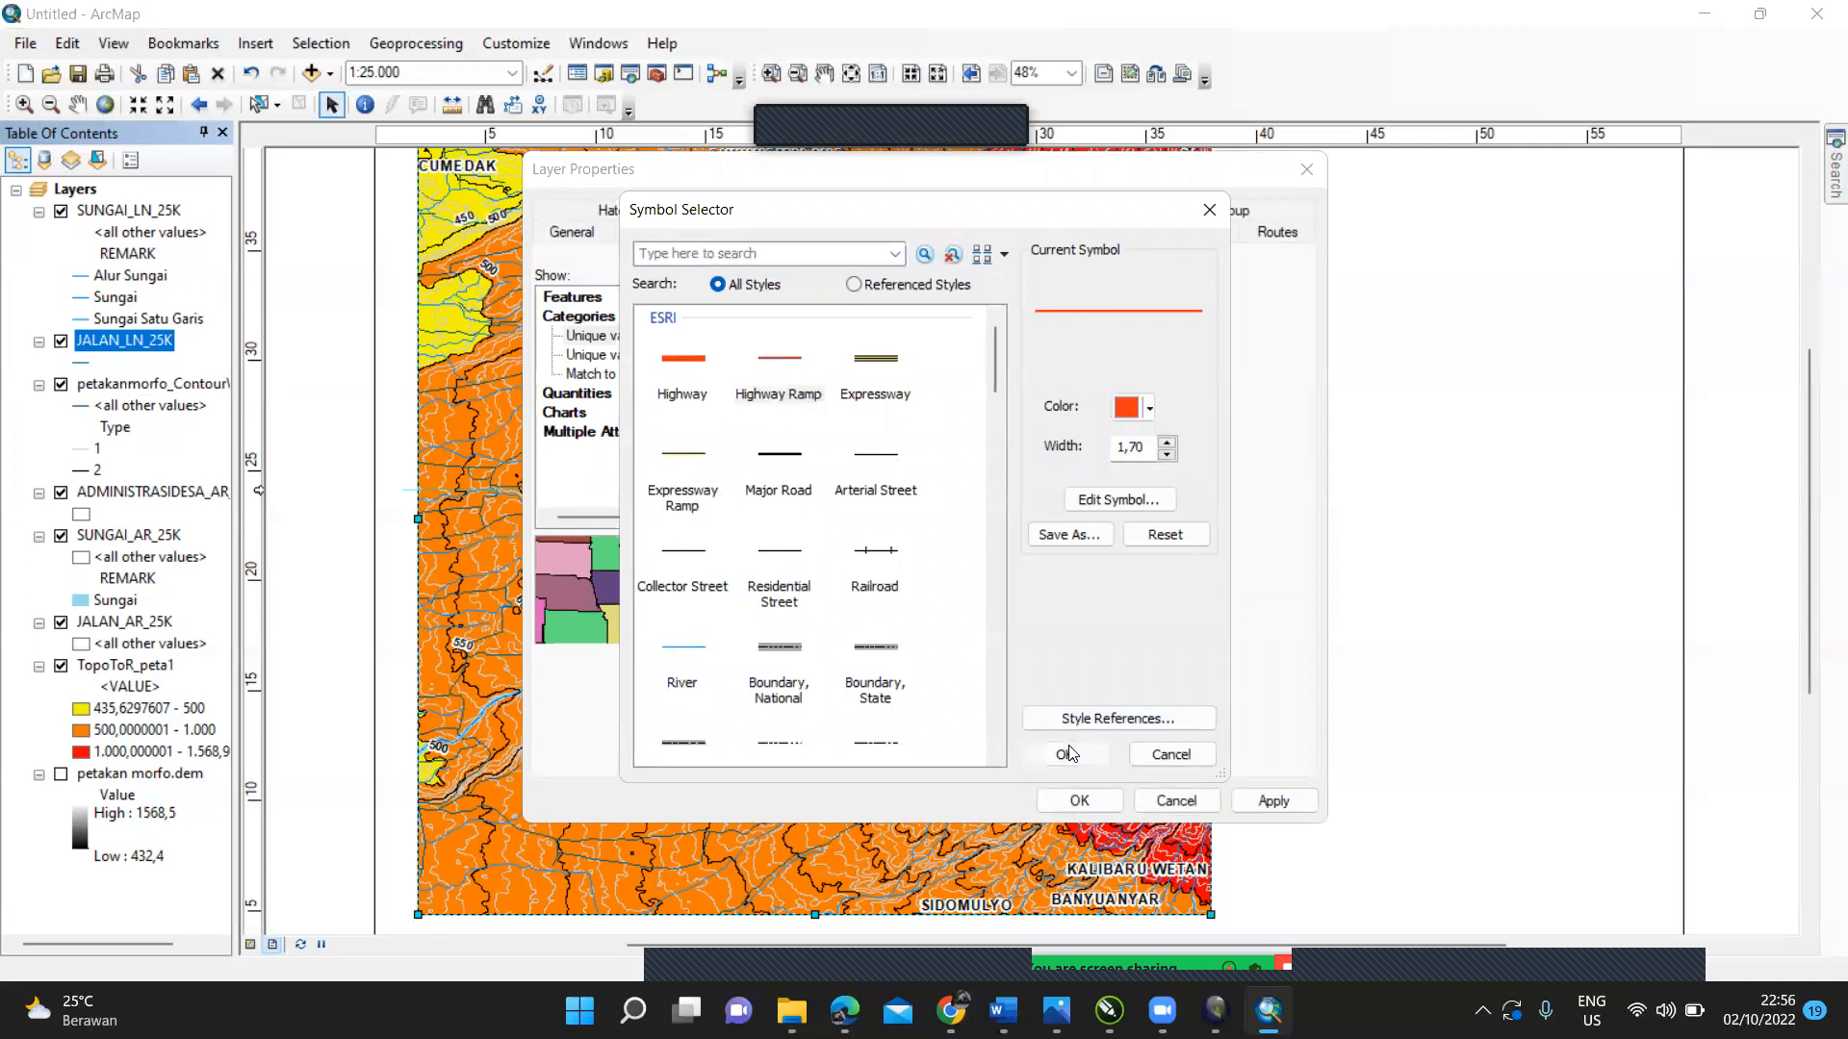
click(1064, 755)
double_click(890, 475)
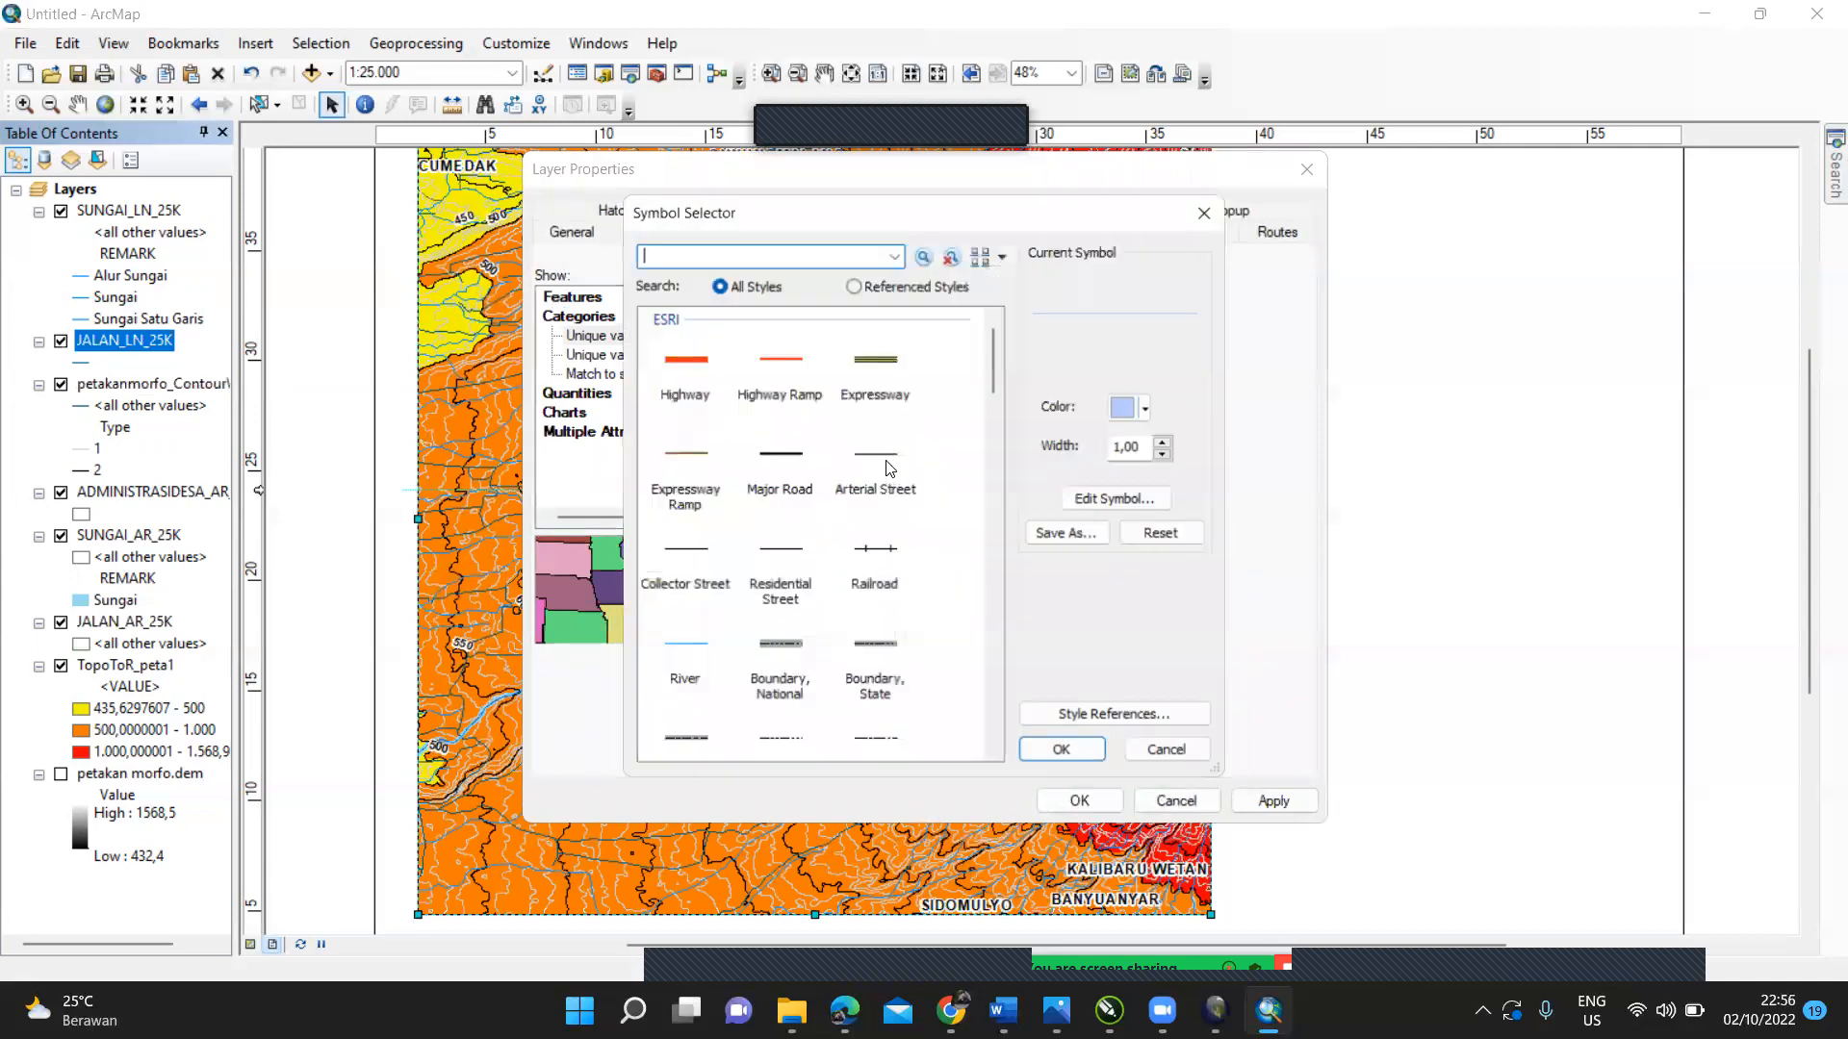
click(808, 372)
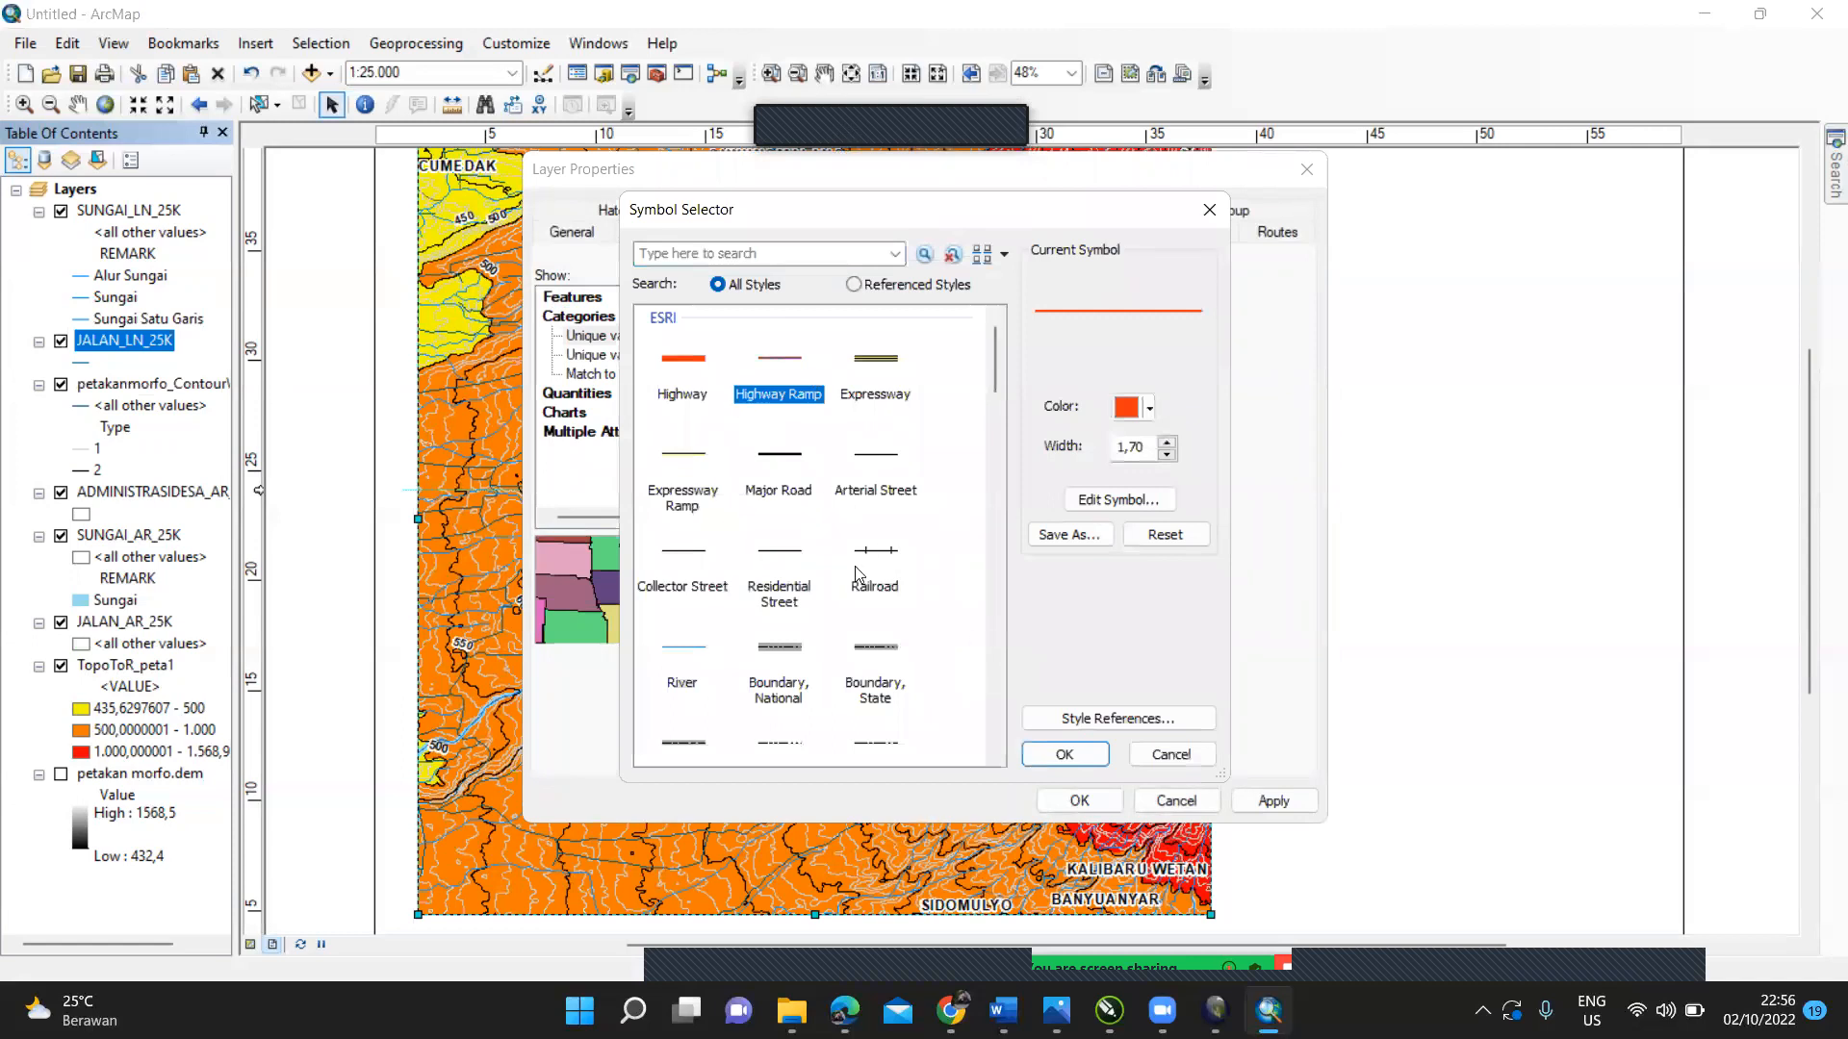
click(1064, 755)
double_click(867, 496)
click(814, 365)
click(1064, 755)
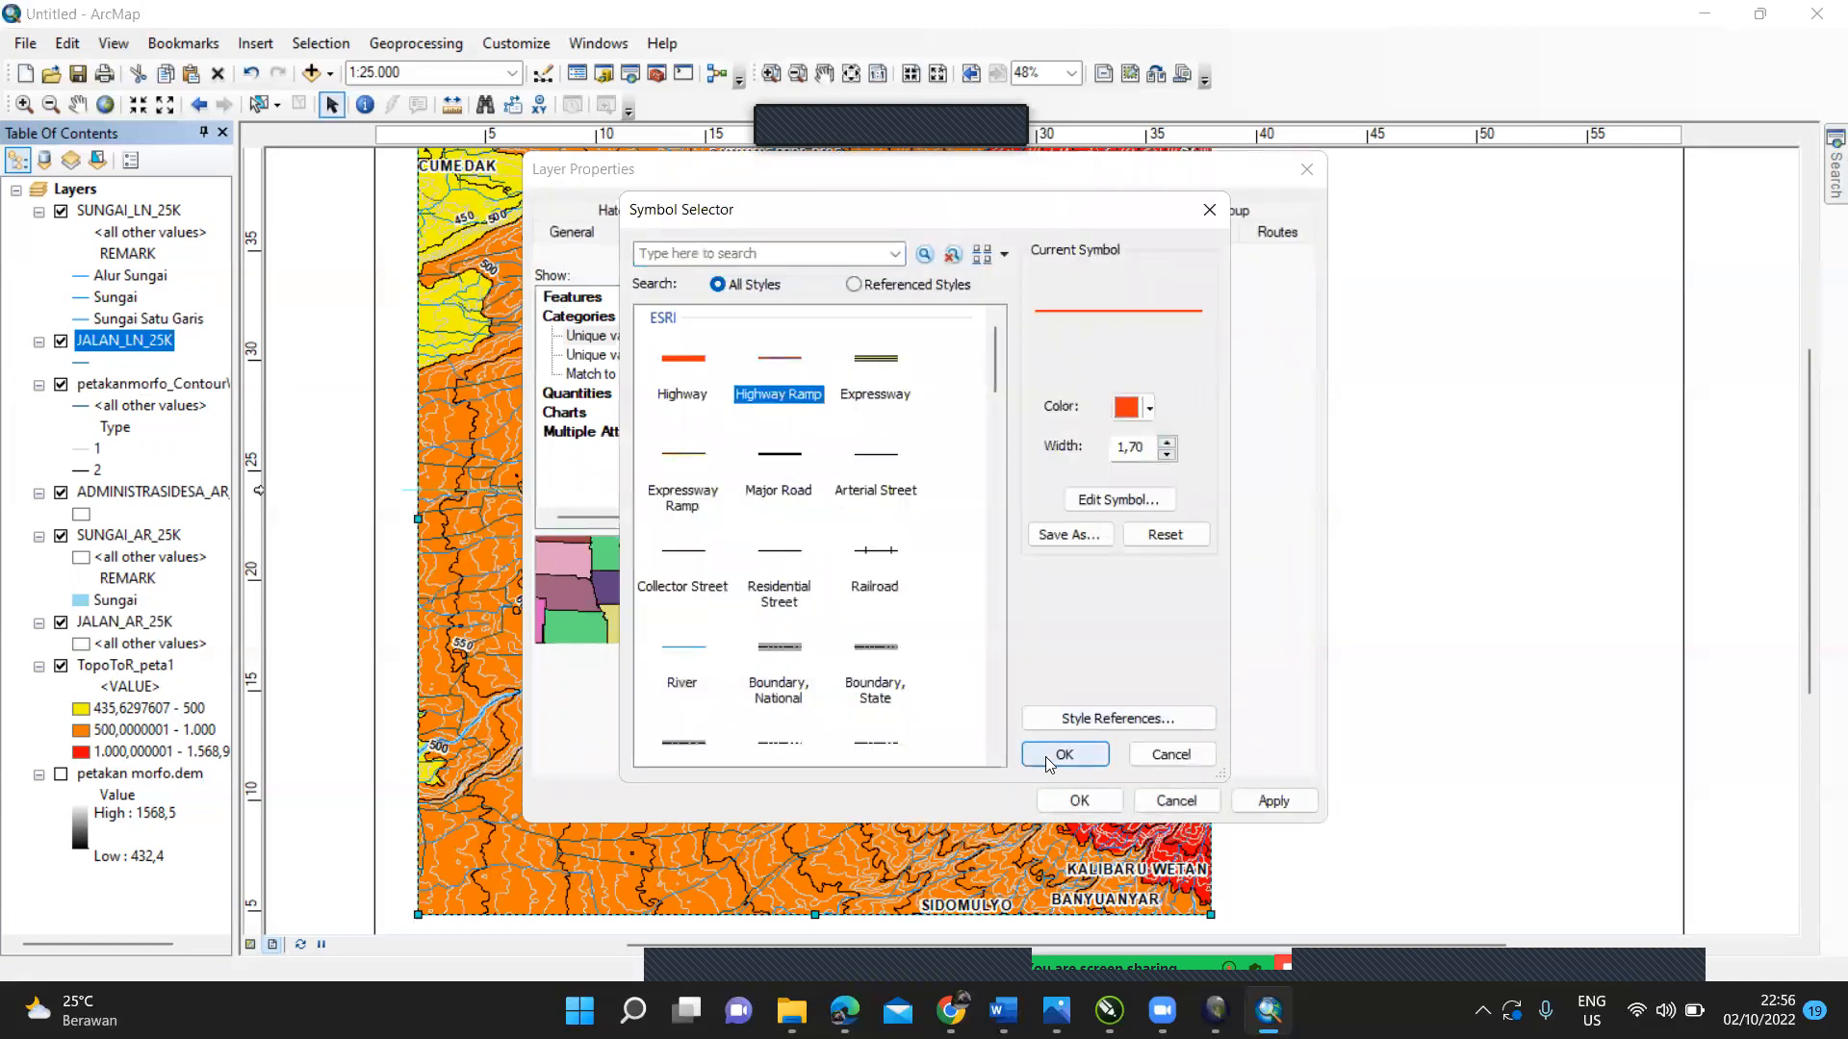
Step: Assign the Highway Ramp symbol to the Jalan Setapak and Jalan Tol Dua Jalur categories of JALAN_LN_25K
click(946, 516)
double_click(899, 521)
click(811, 388)
click(1056, 752)
click(967, 545)
double_click(912, 534)
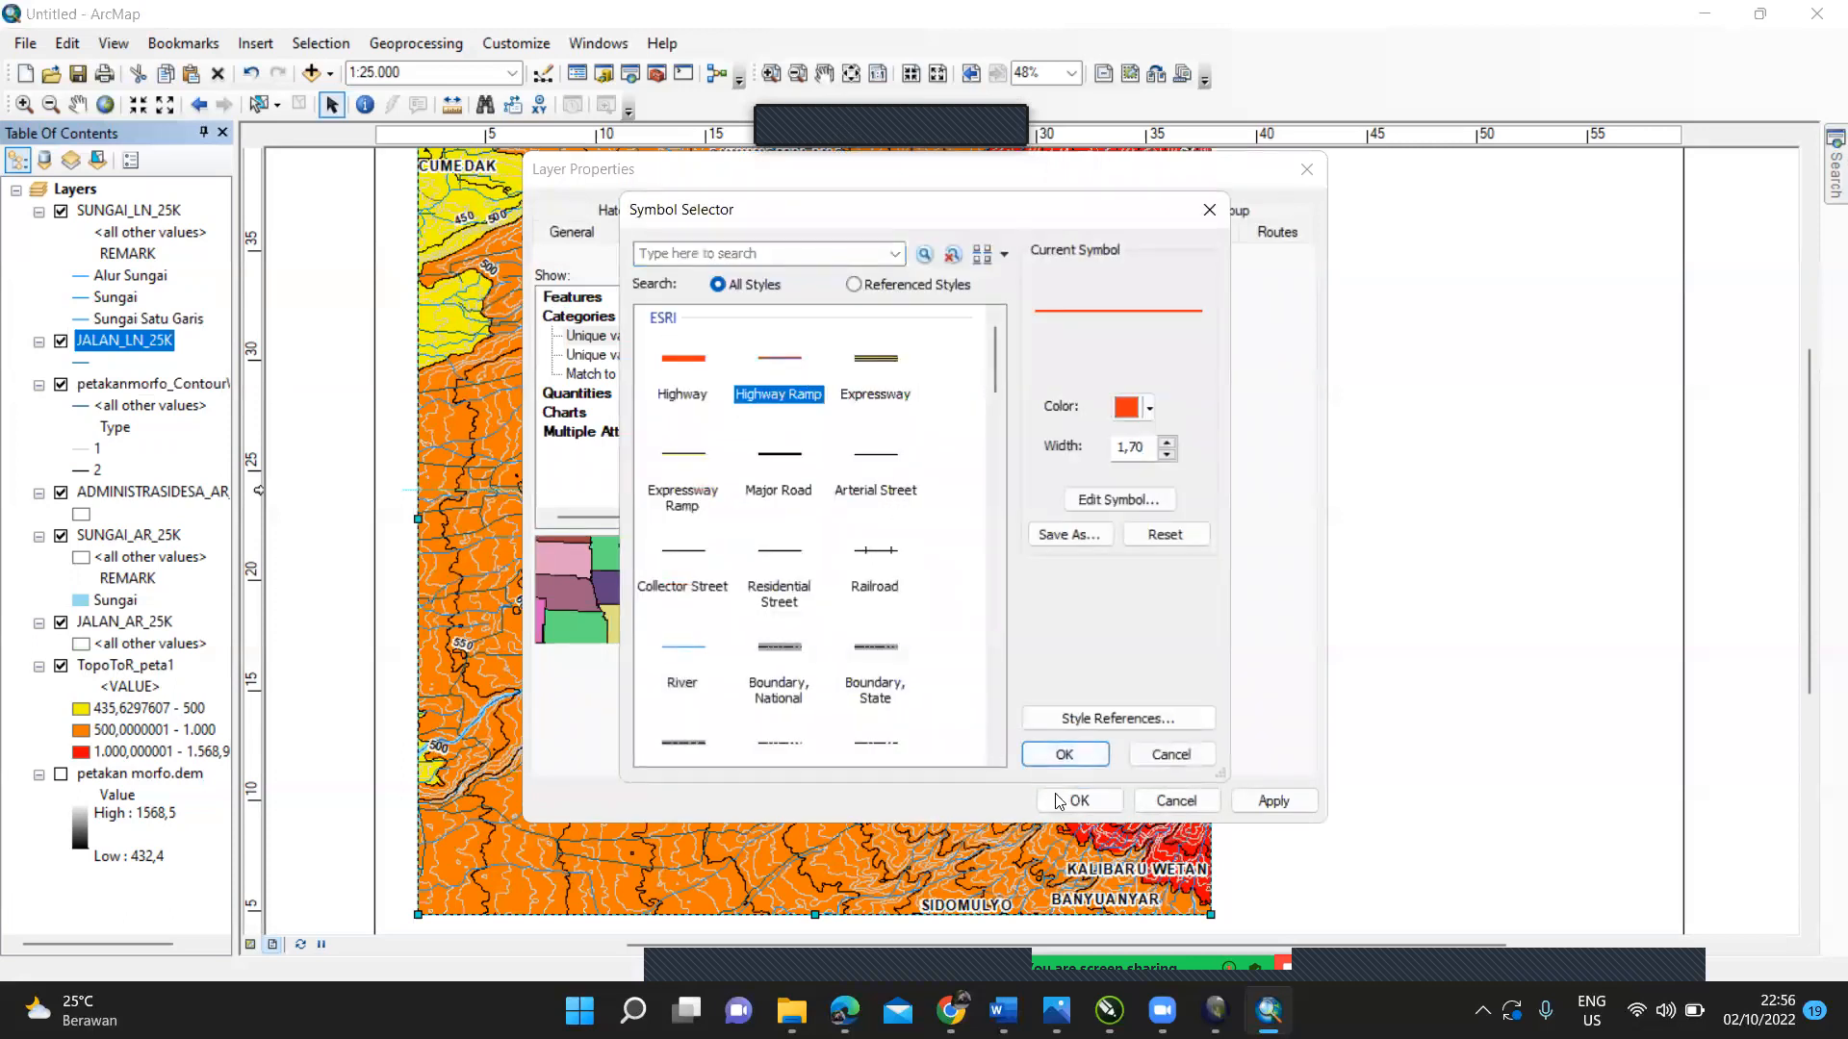
click(1064, 754)
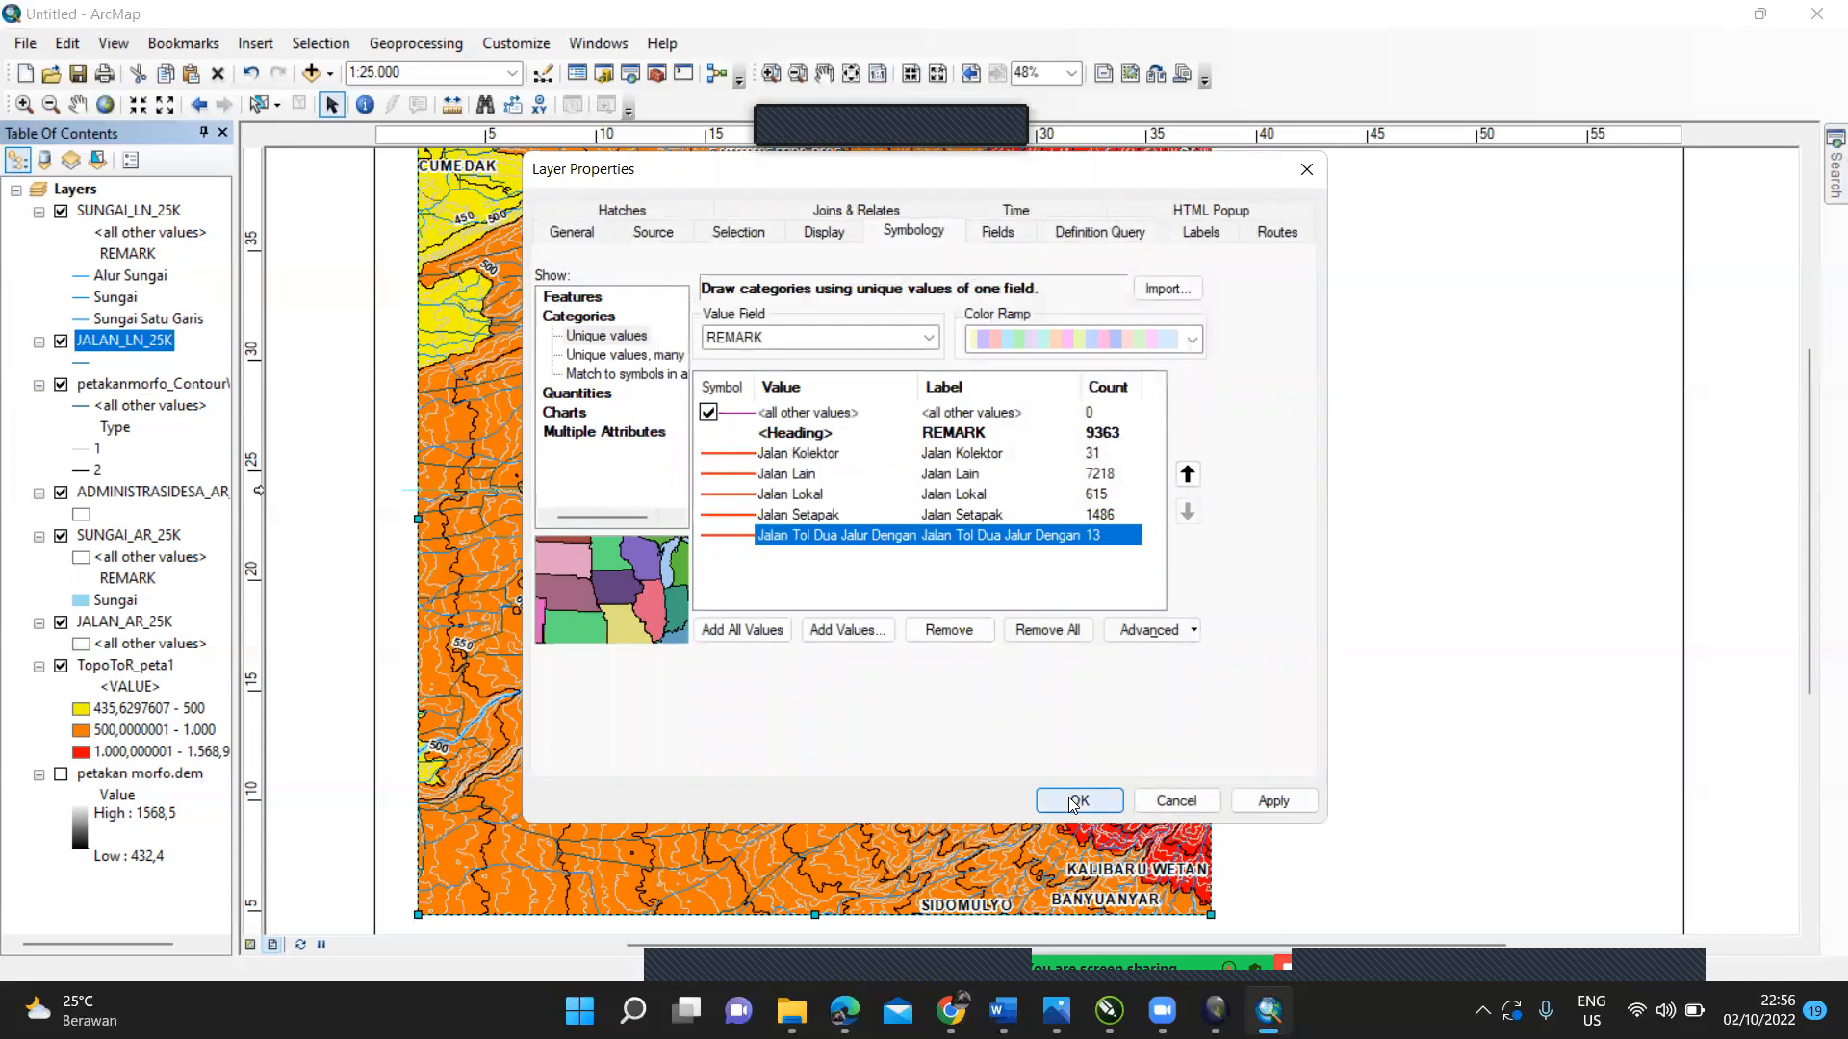
Step: Apply the REMARK category symbology with Highway Ramp lines to the JALAN_LN_25K layer
click(1079, 804)
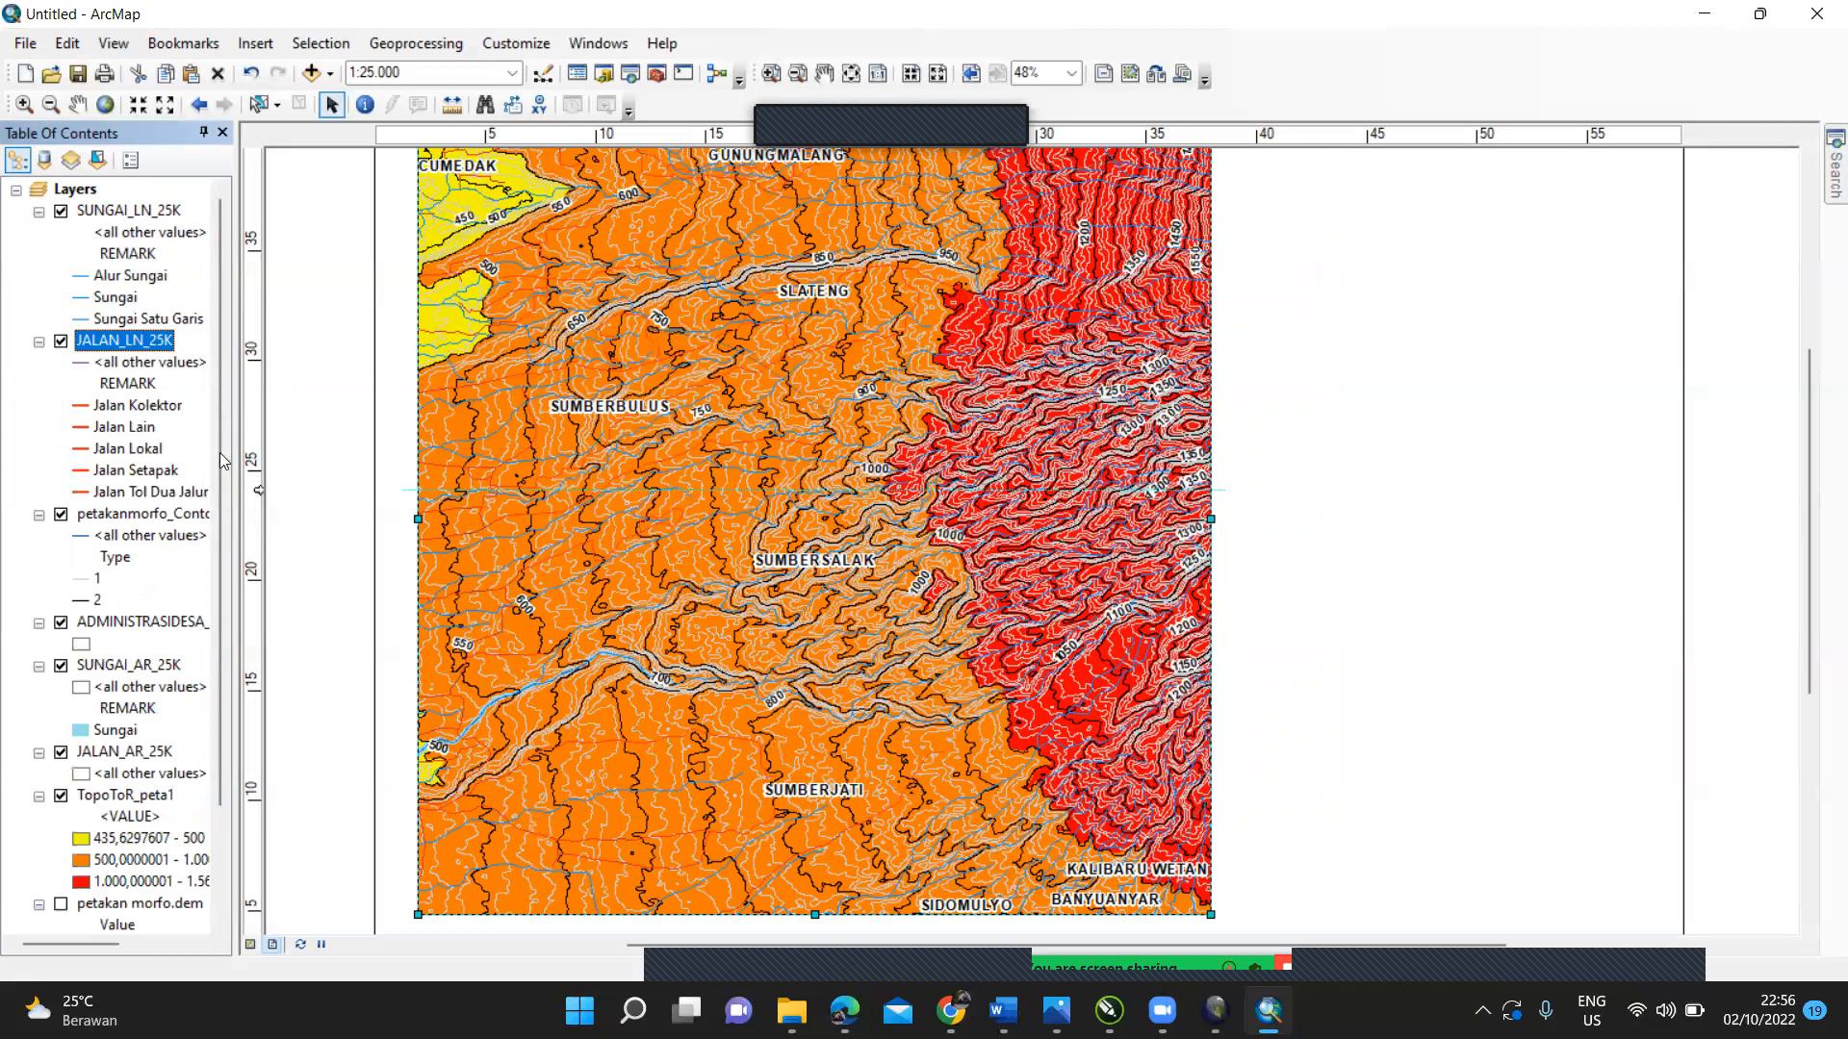
drag(225, 514, 231, 601)
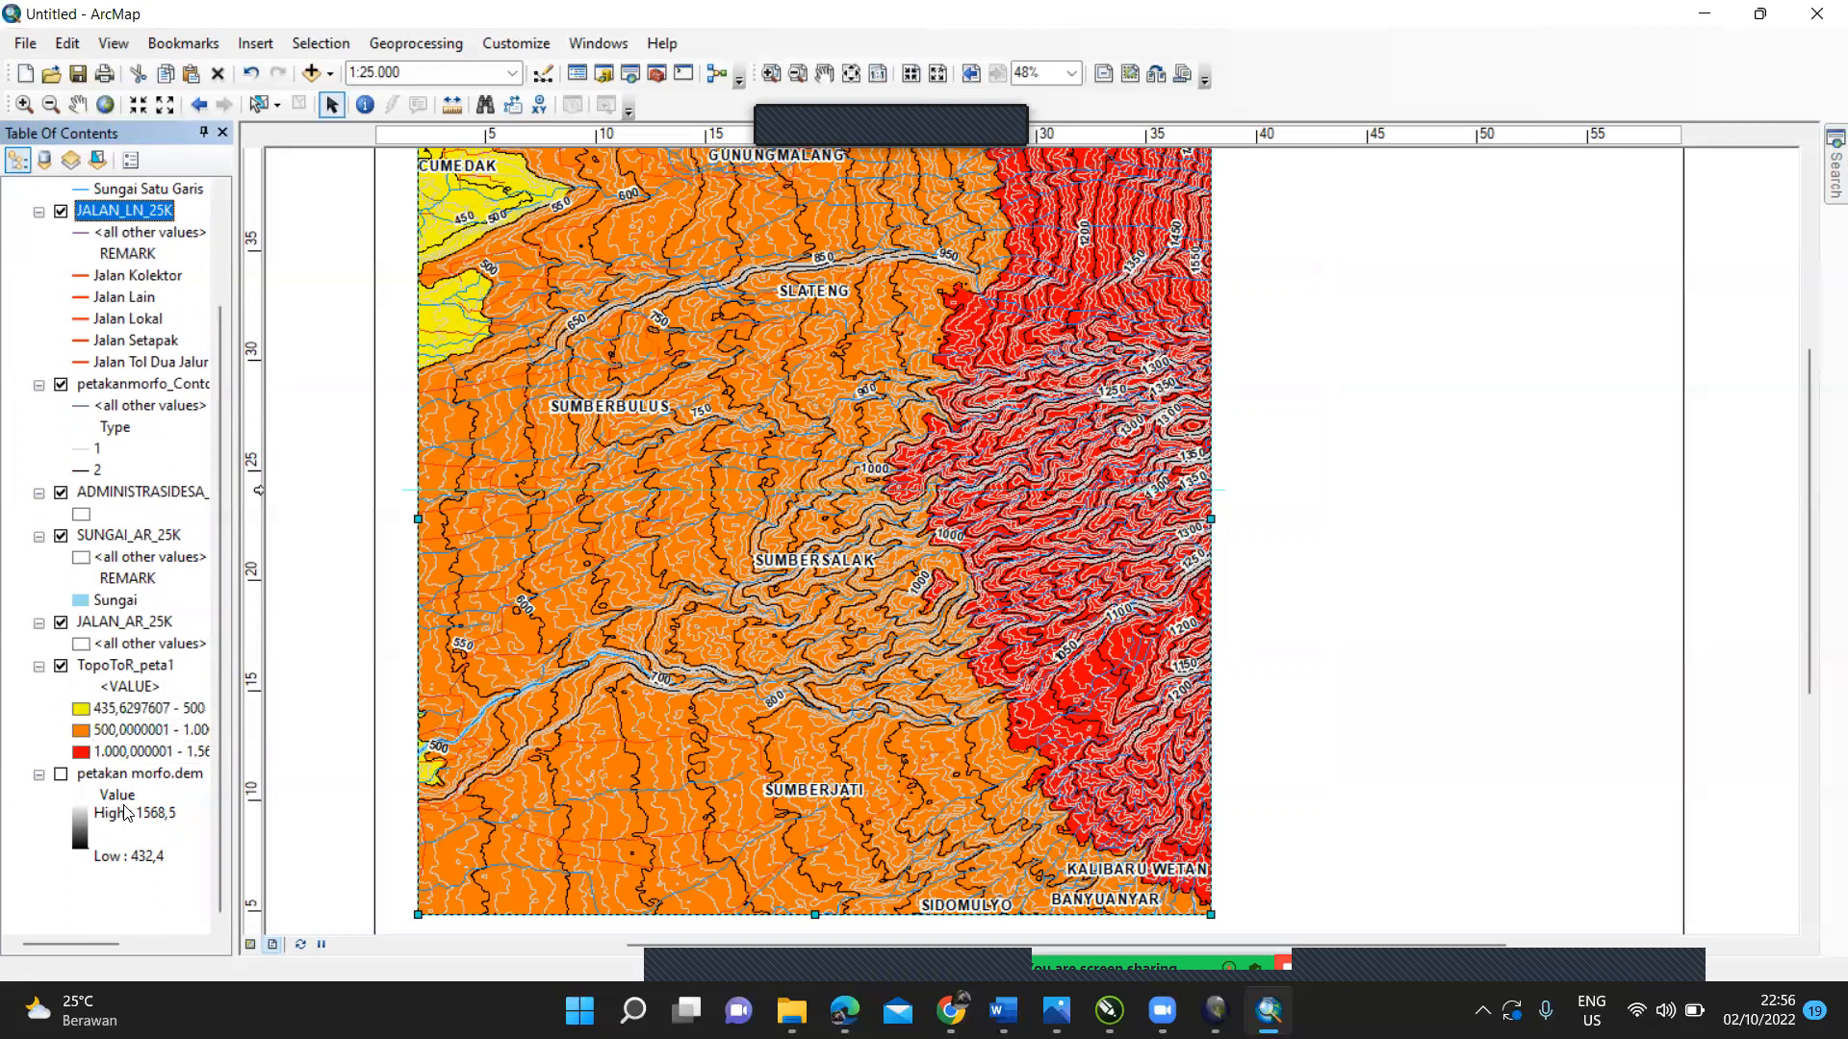
drag(214, 702, 231, 589)
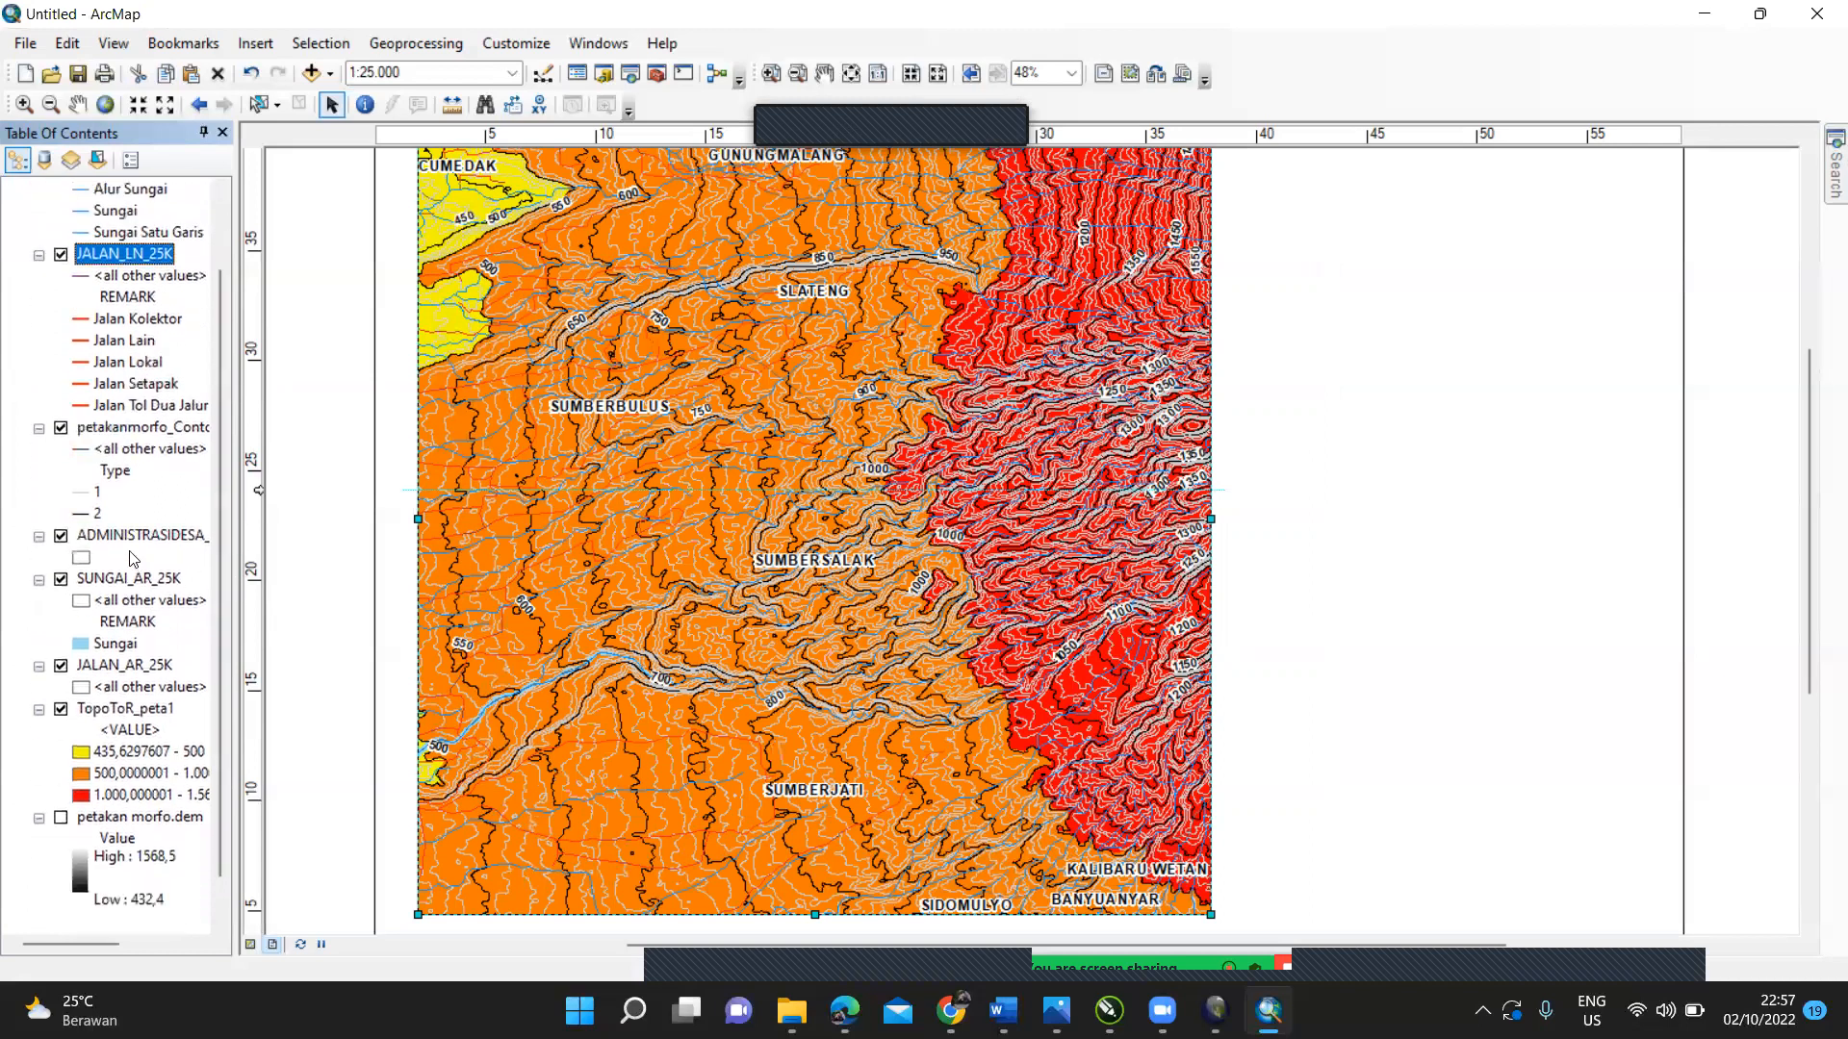
Step: Set the line color of the petakanmorfo contour layer's <all other values> symbol to No Color
double_click(92, 498)
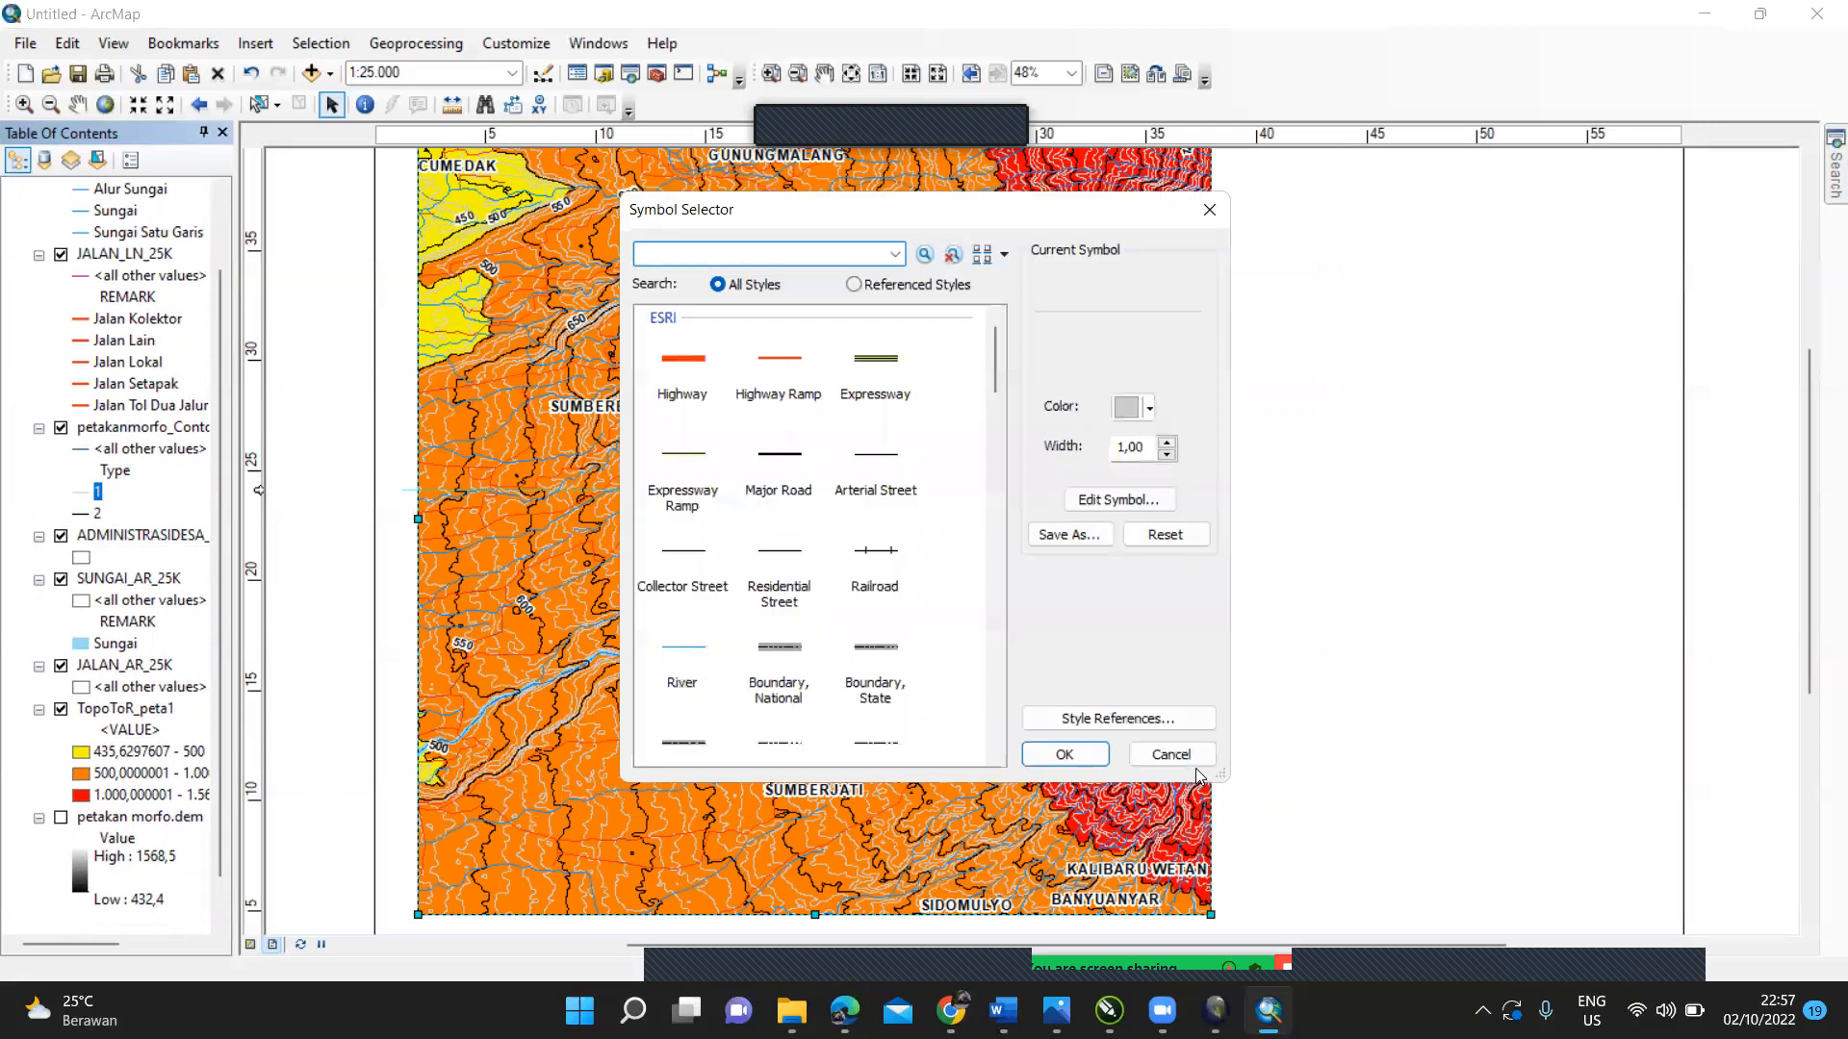
click(1192, 759)
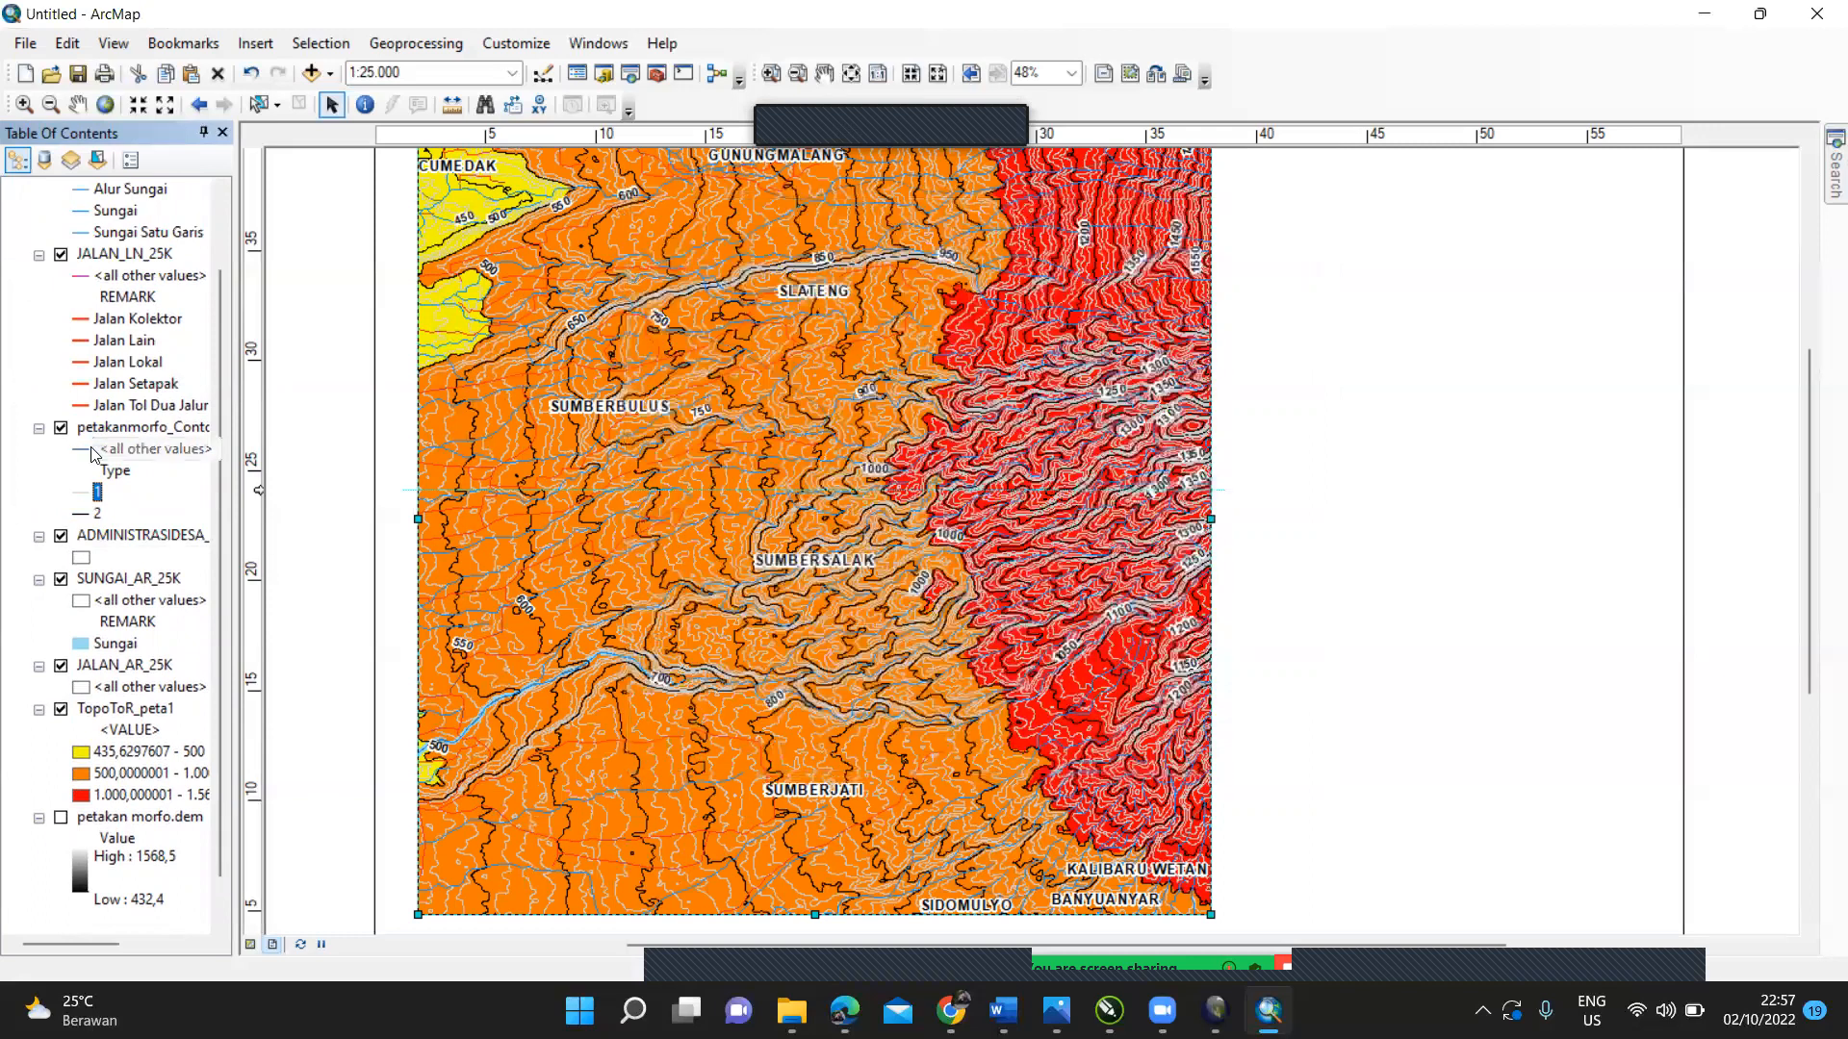
click(1149, 411)
click(1143, 439)
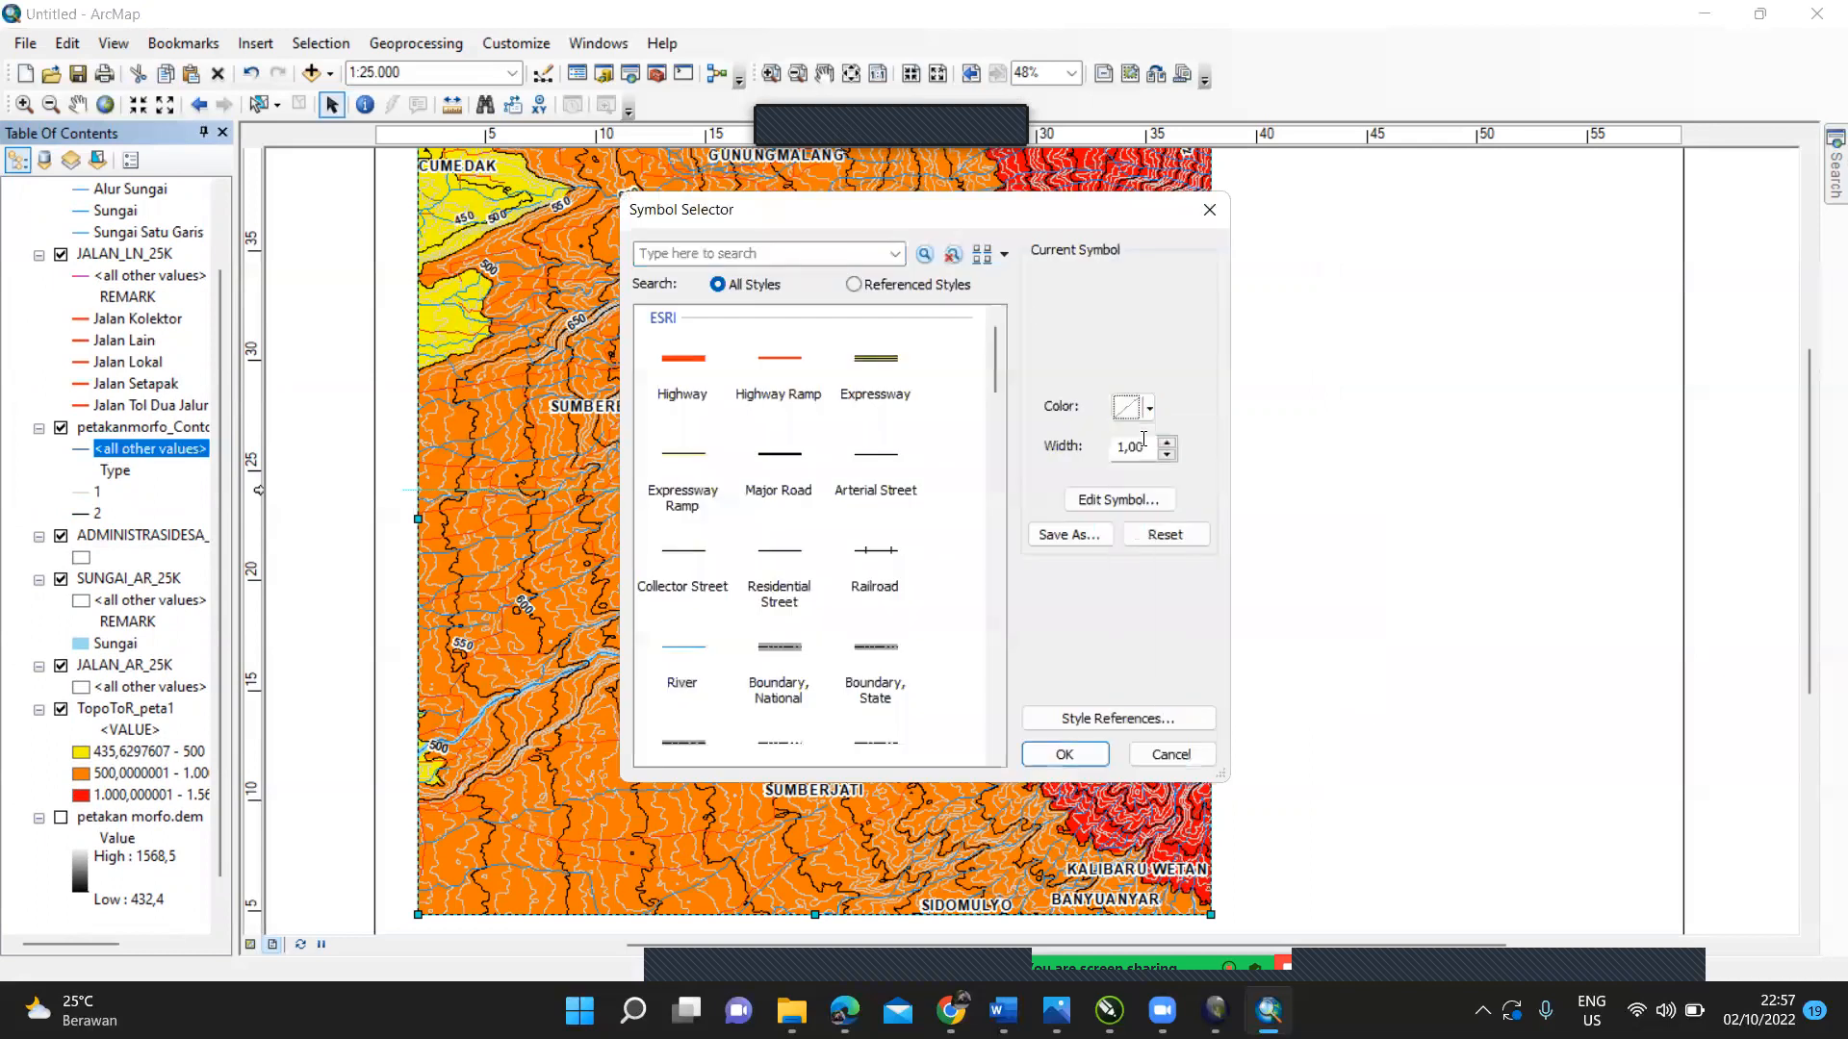
click(1064, 755)
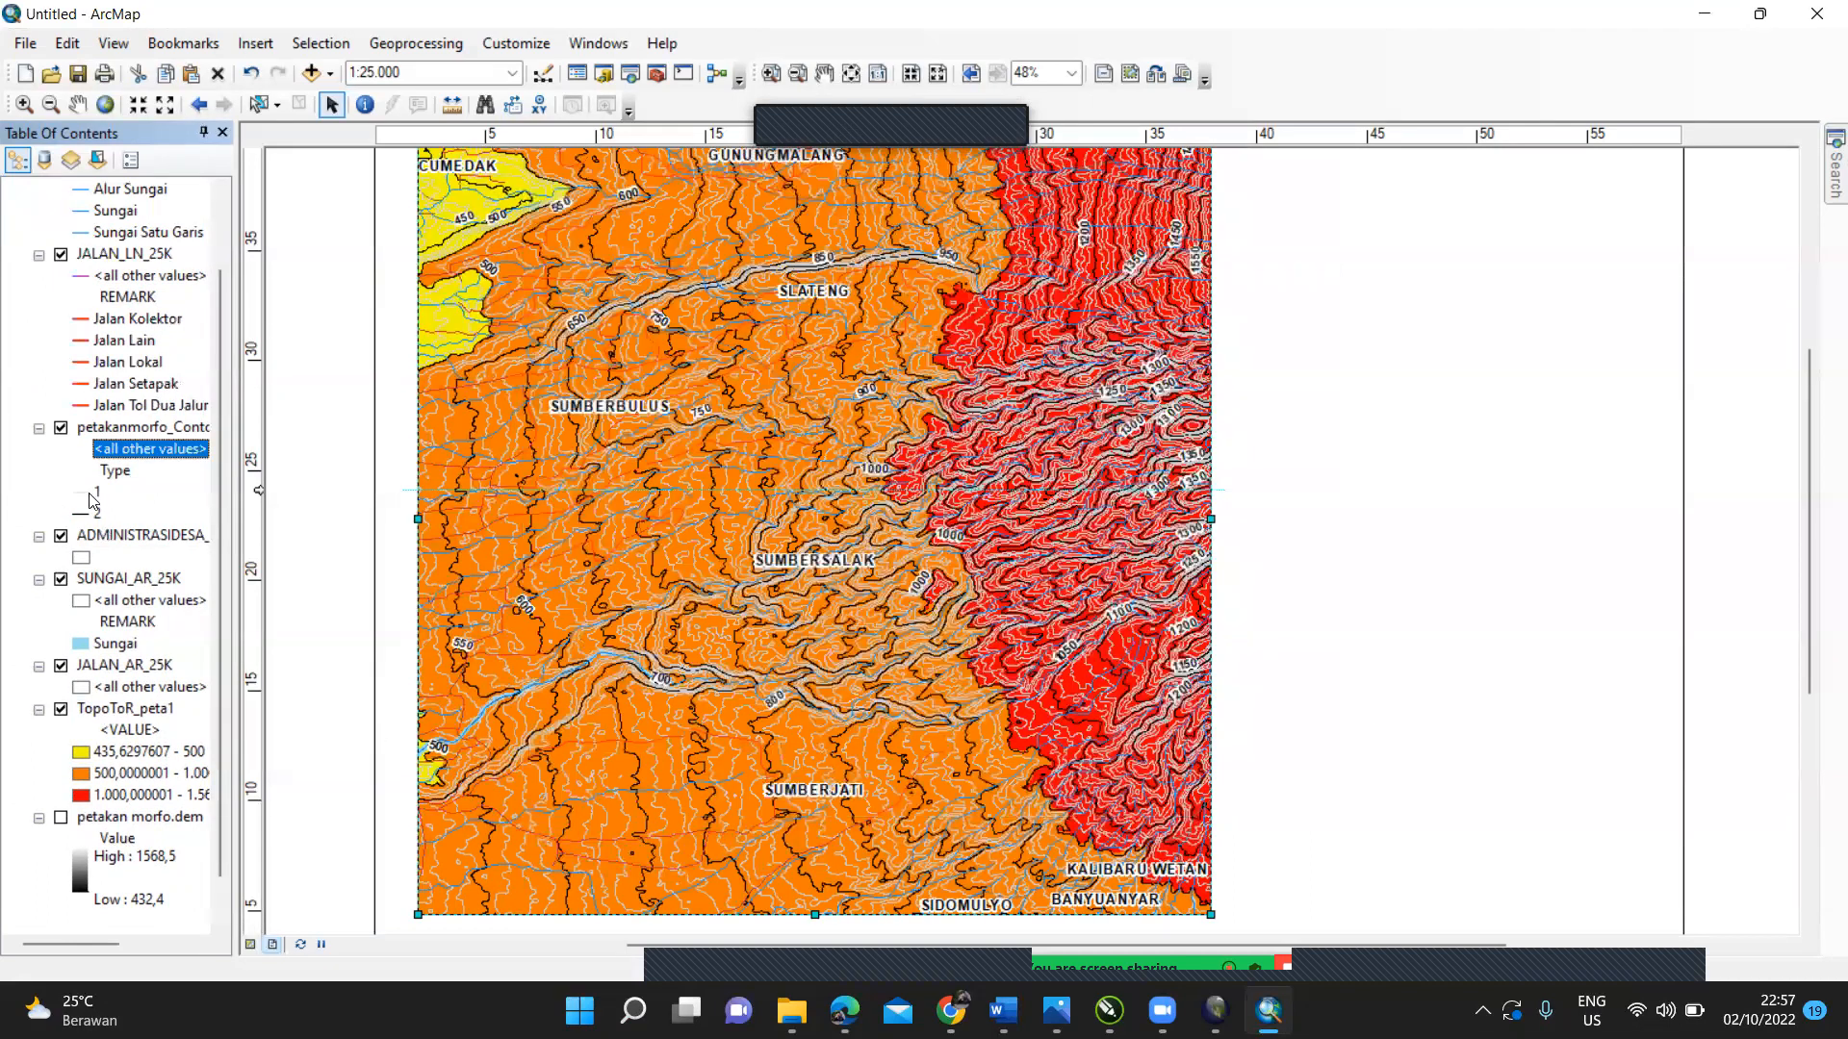
Step: Hide the Type 1 contour lines of the petakanmorfo contour layer by setting their symbol to No Color
click(92, 499)
click(1149, 409)
click(1146, 435)
click(1059, 755)
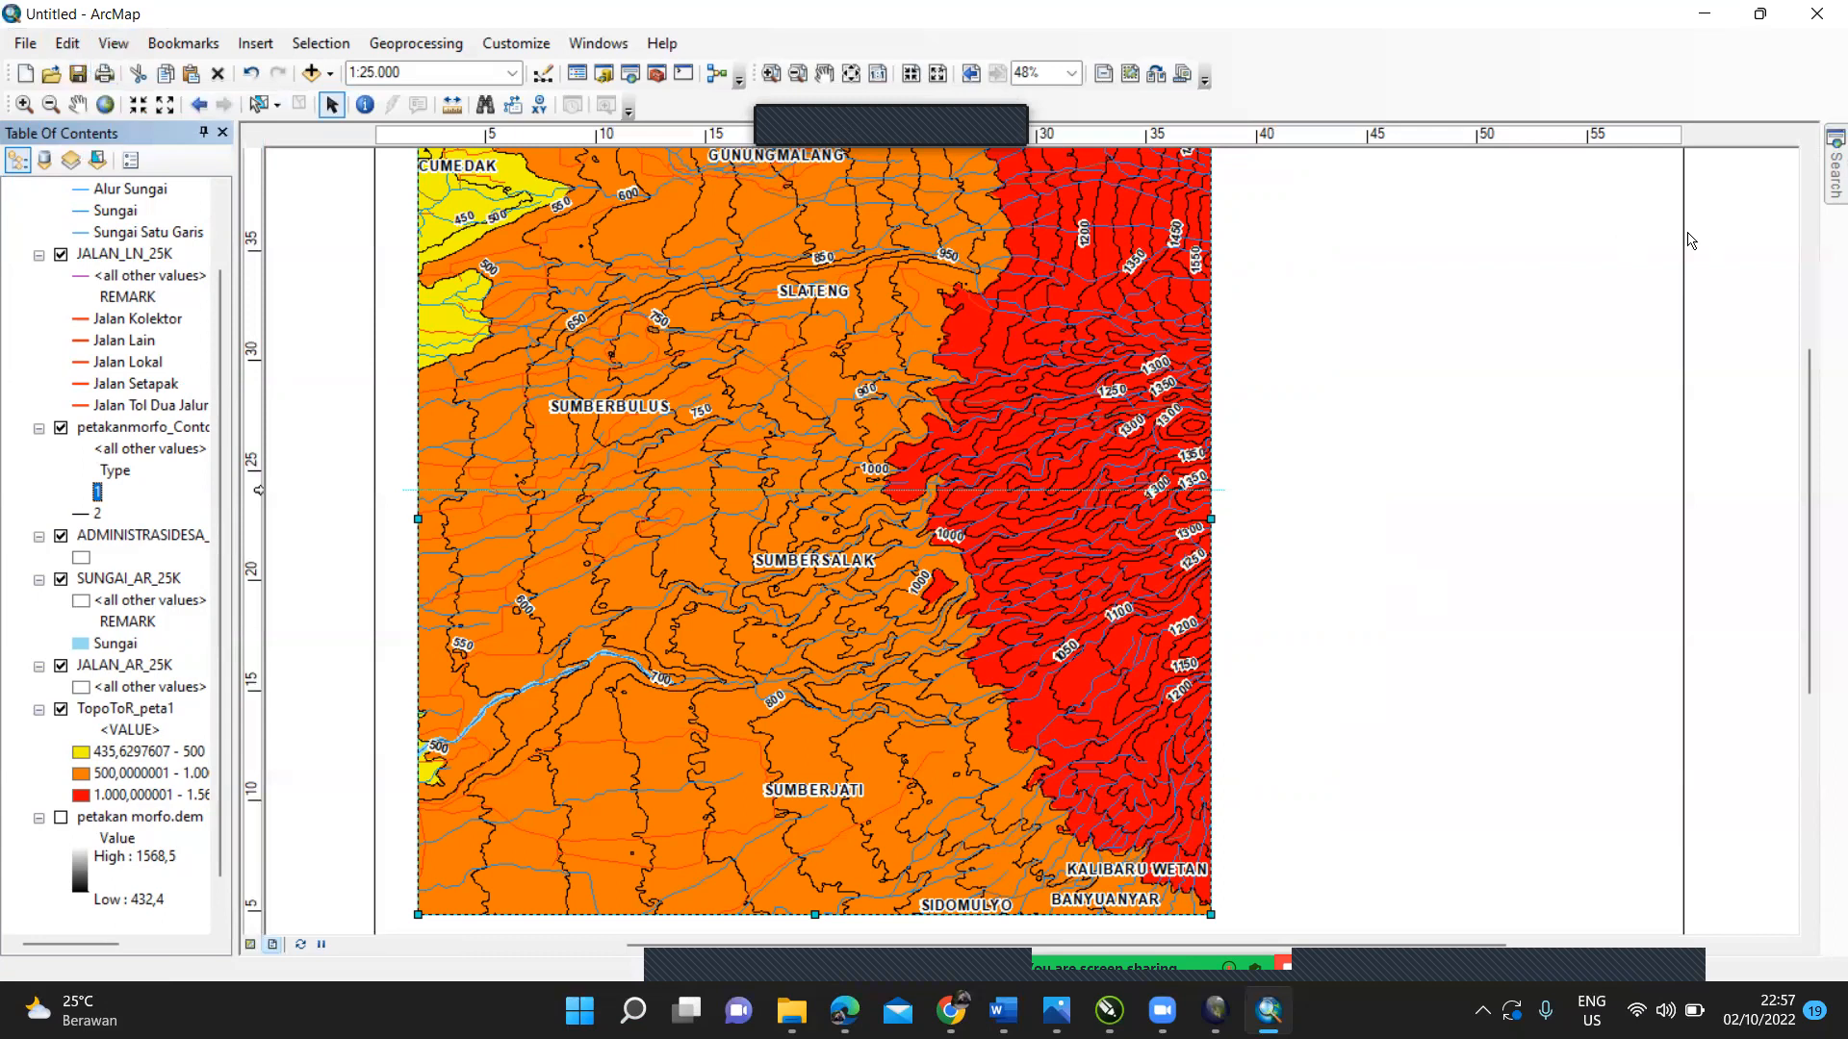
Step: Clear the "topo to raster" text from the local search and select the TopoToR_peta1 layer
mouse_move(1830, 192)
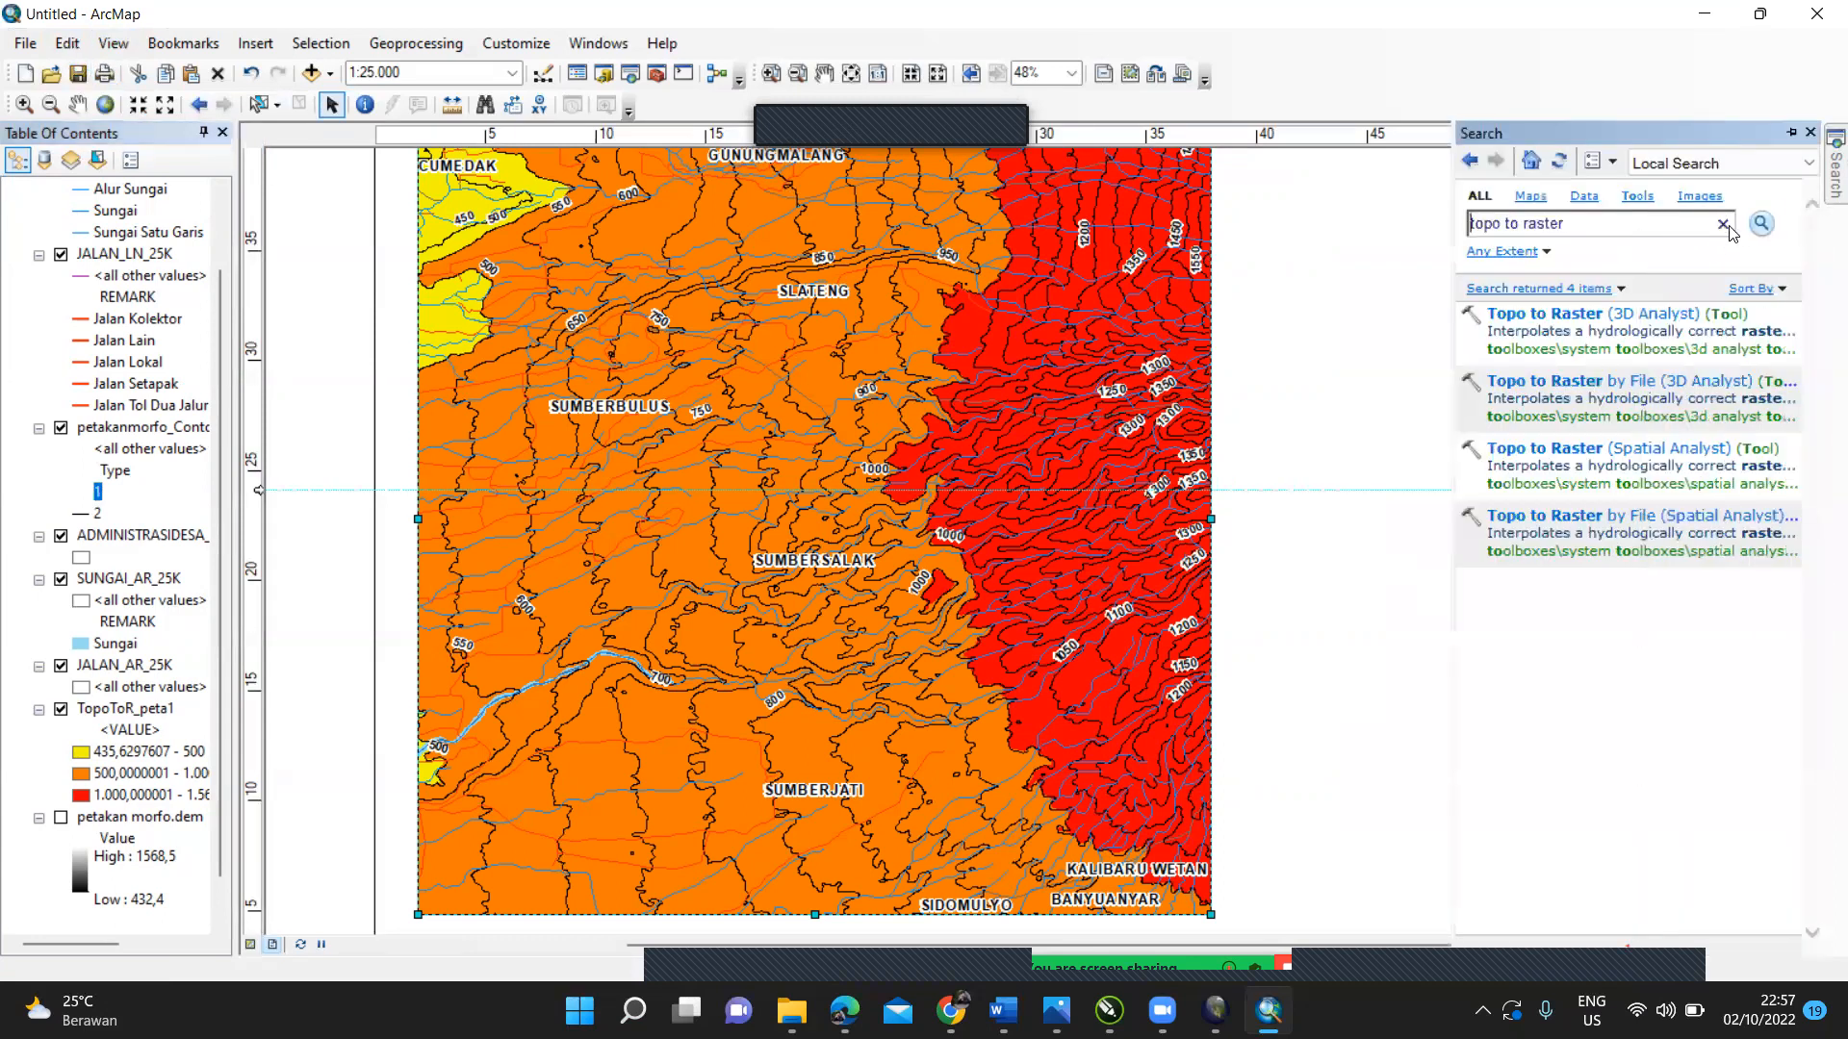
triple_click(1530, 225)
key(BackSpace)
right_click(150, 714)
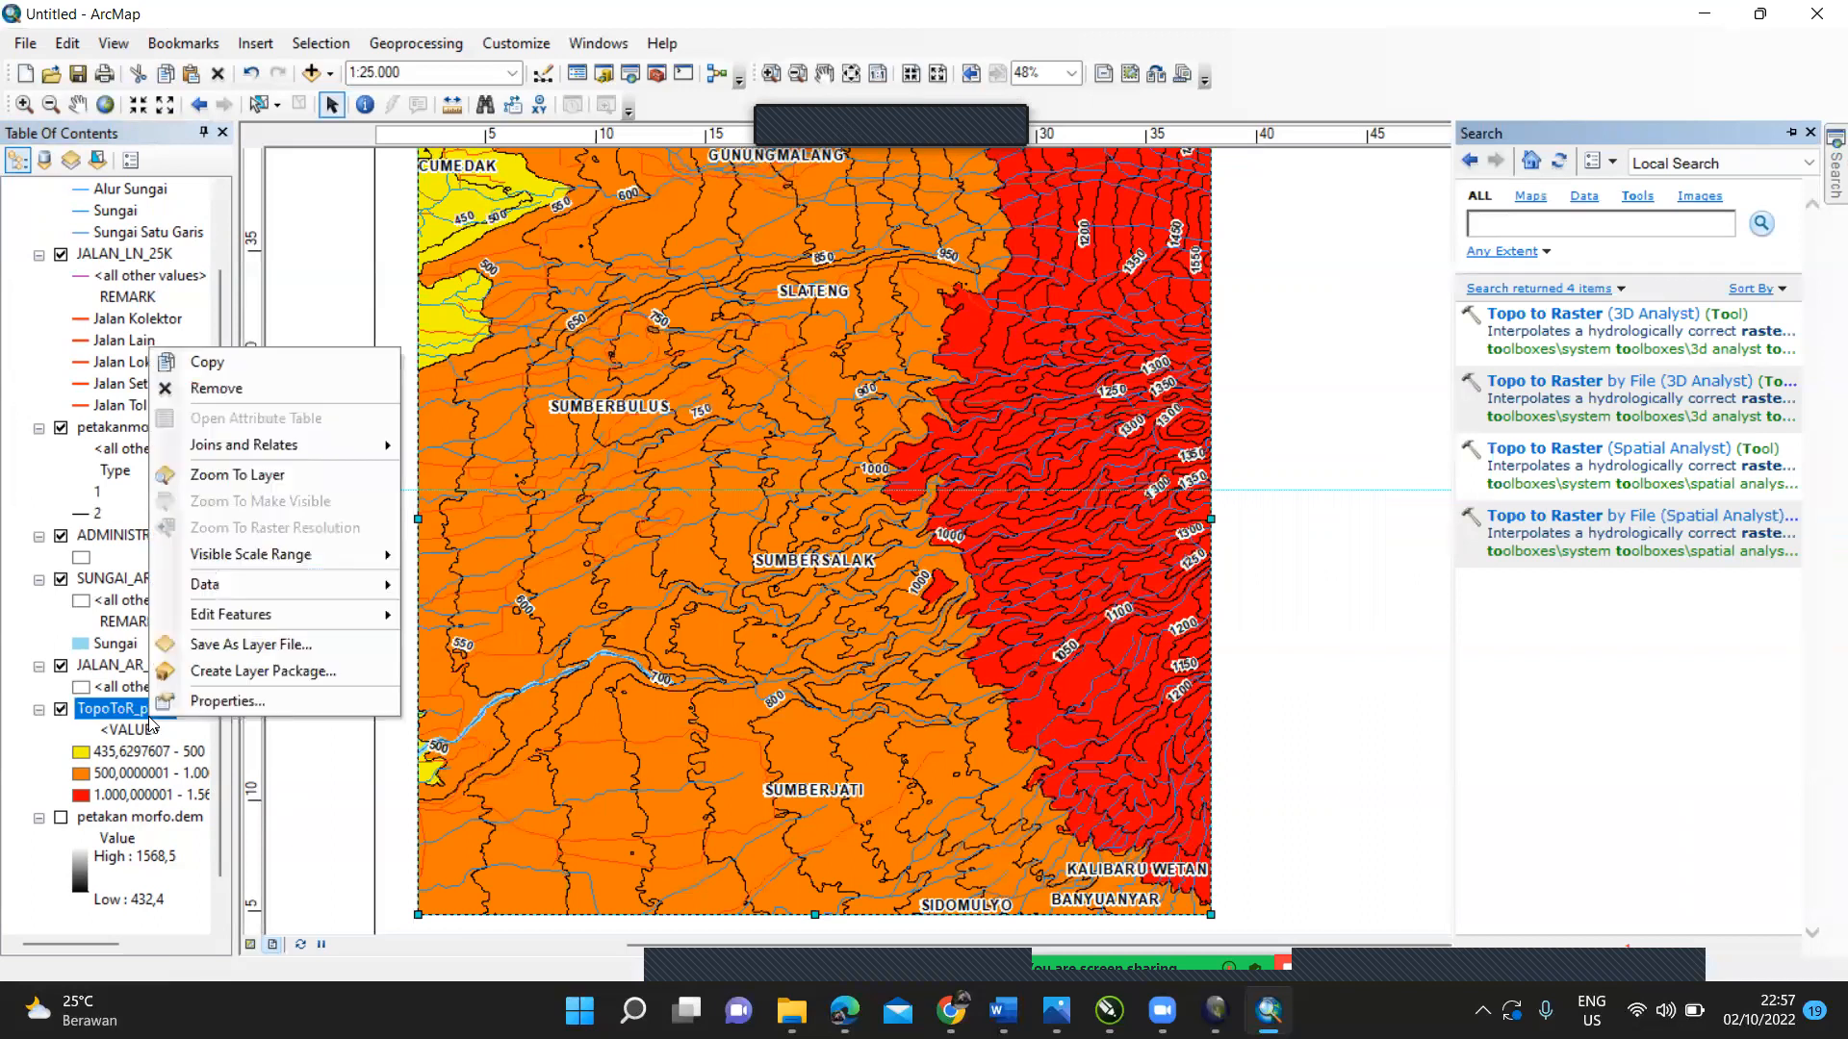
click(278, 780)
click(147, 717)
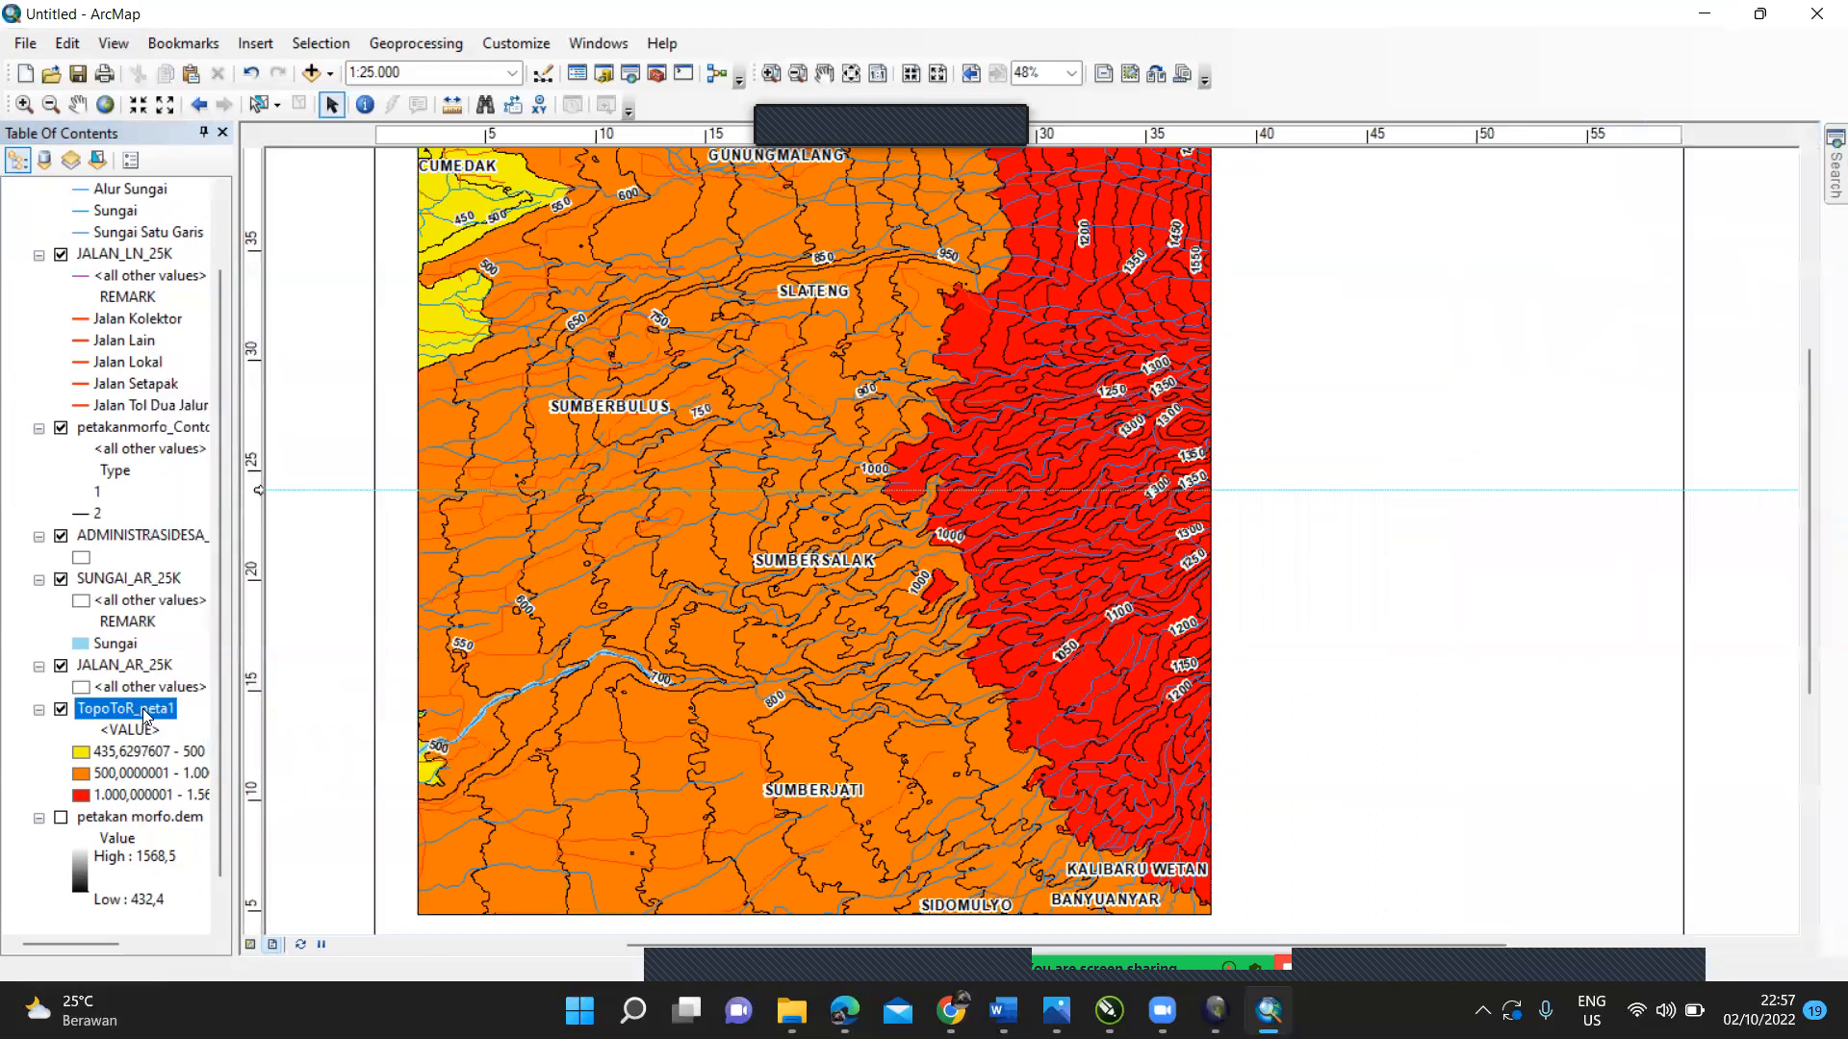
Step: Save the TopoToR_peta1 layer as the layer file TopoToR_peta1.lyr in D:\jember
right_click(146, 716)
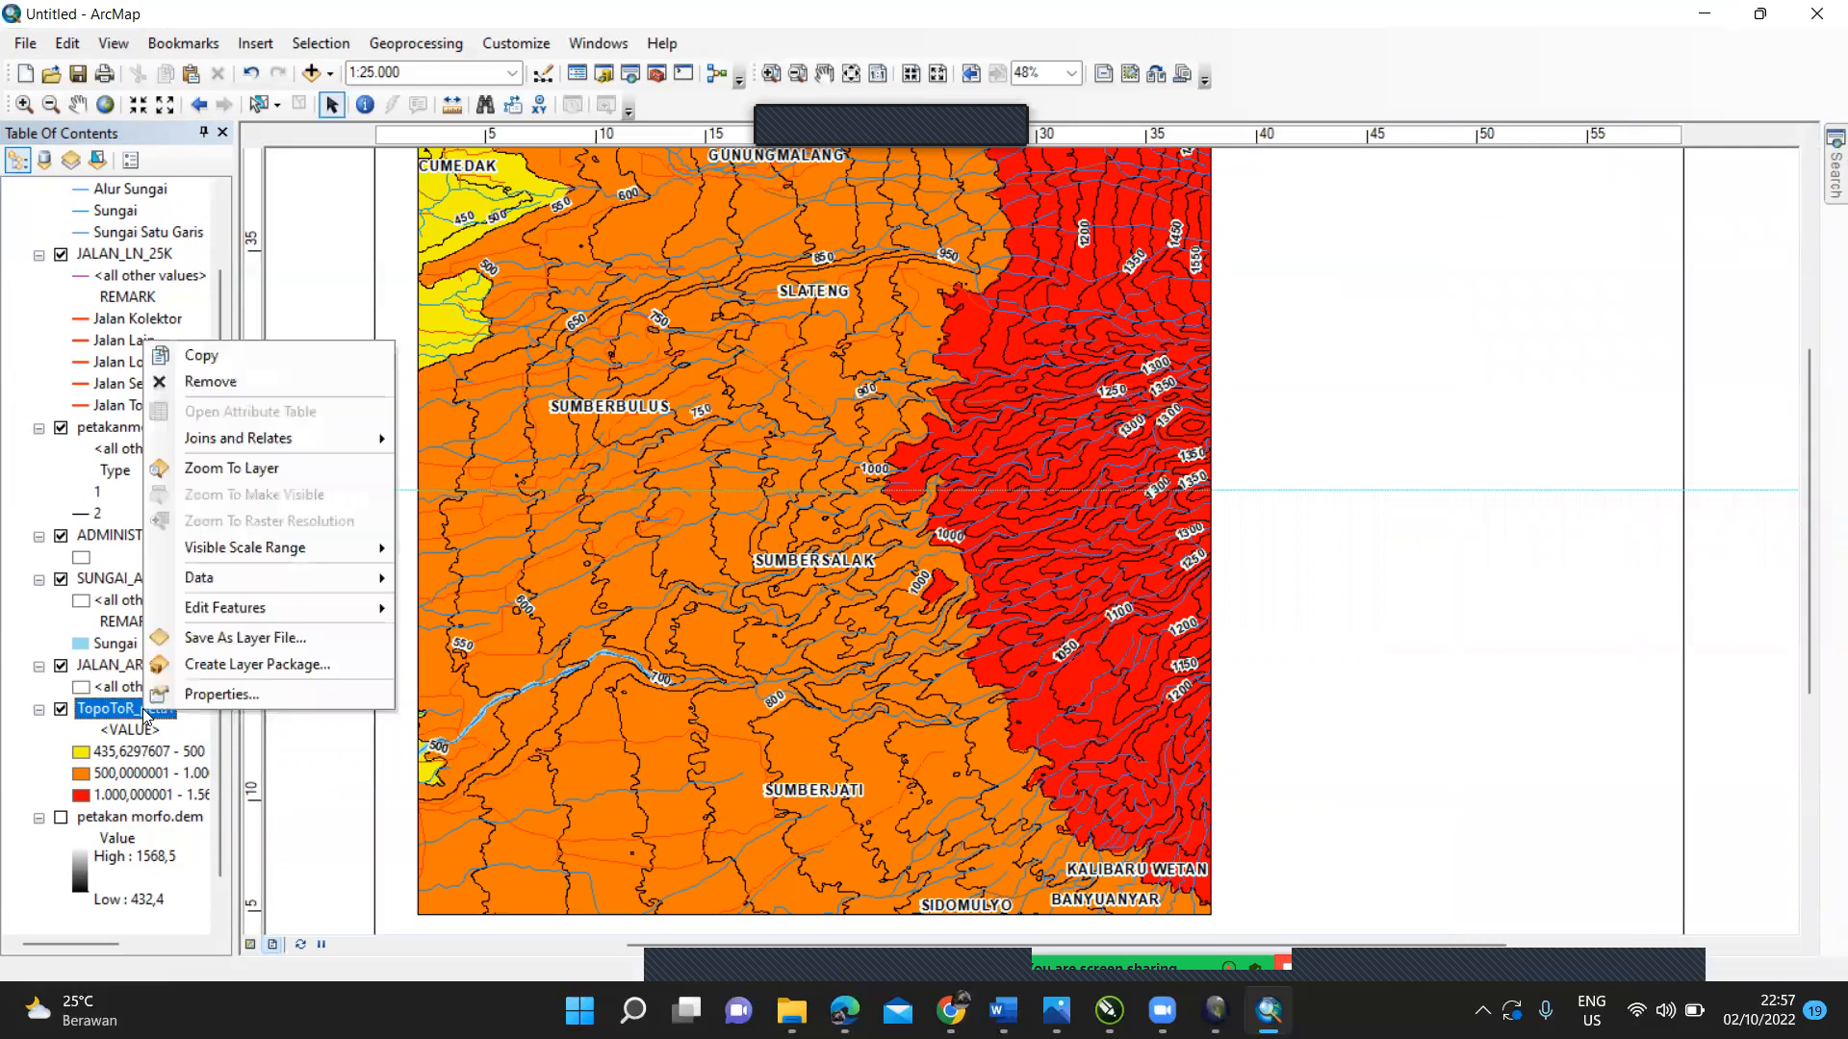
click(277, 645)
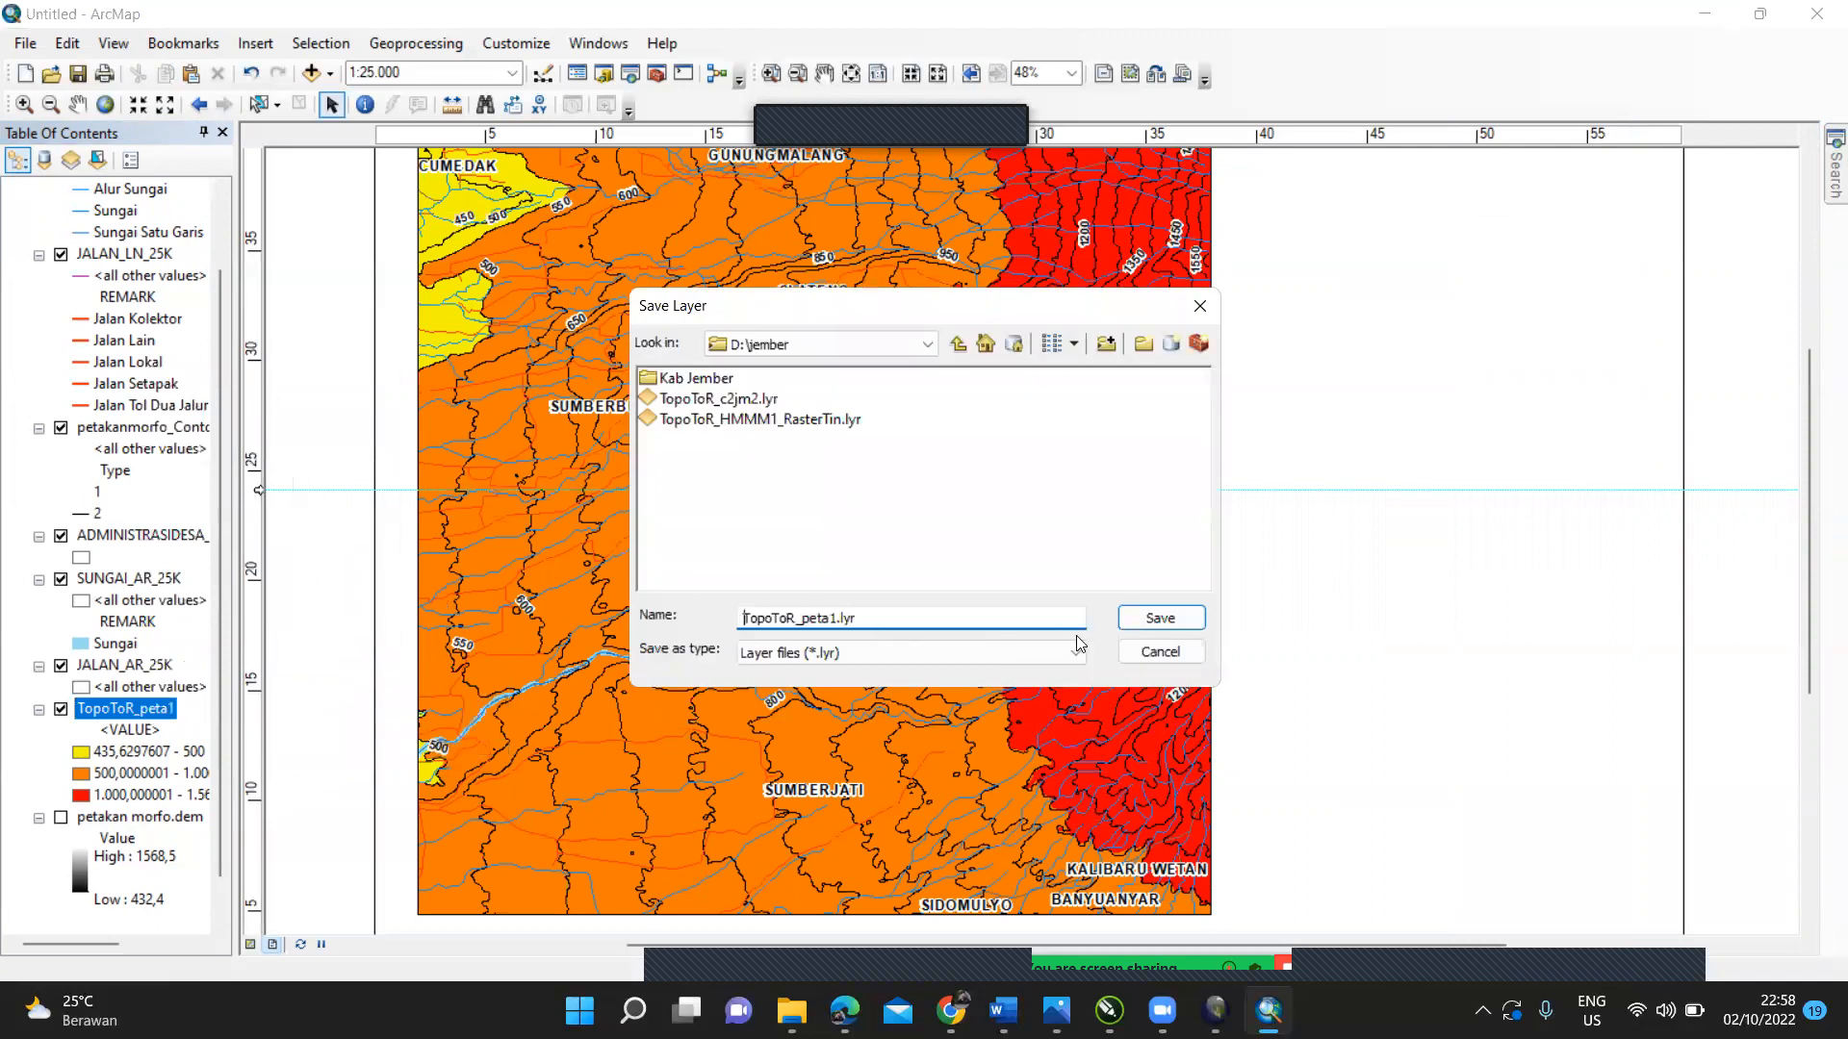
click(1176, 620)
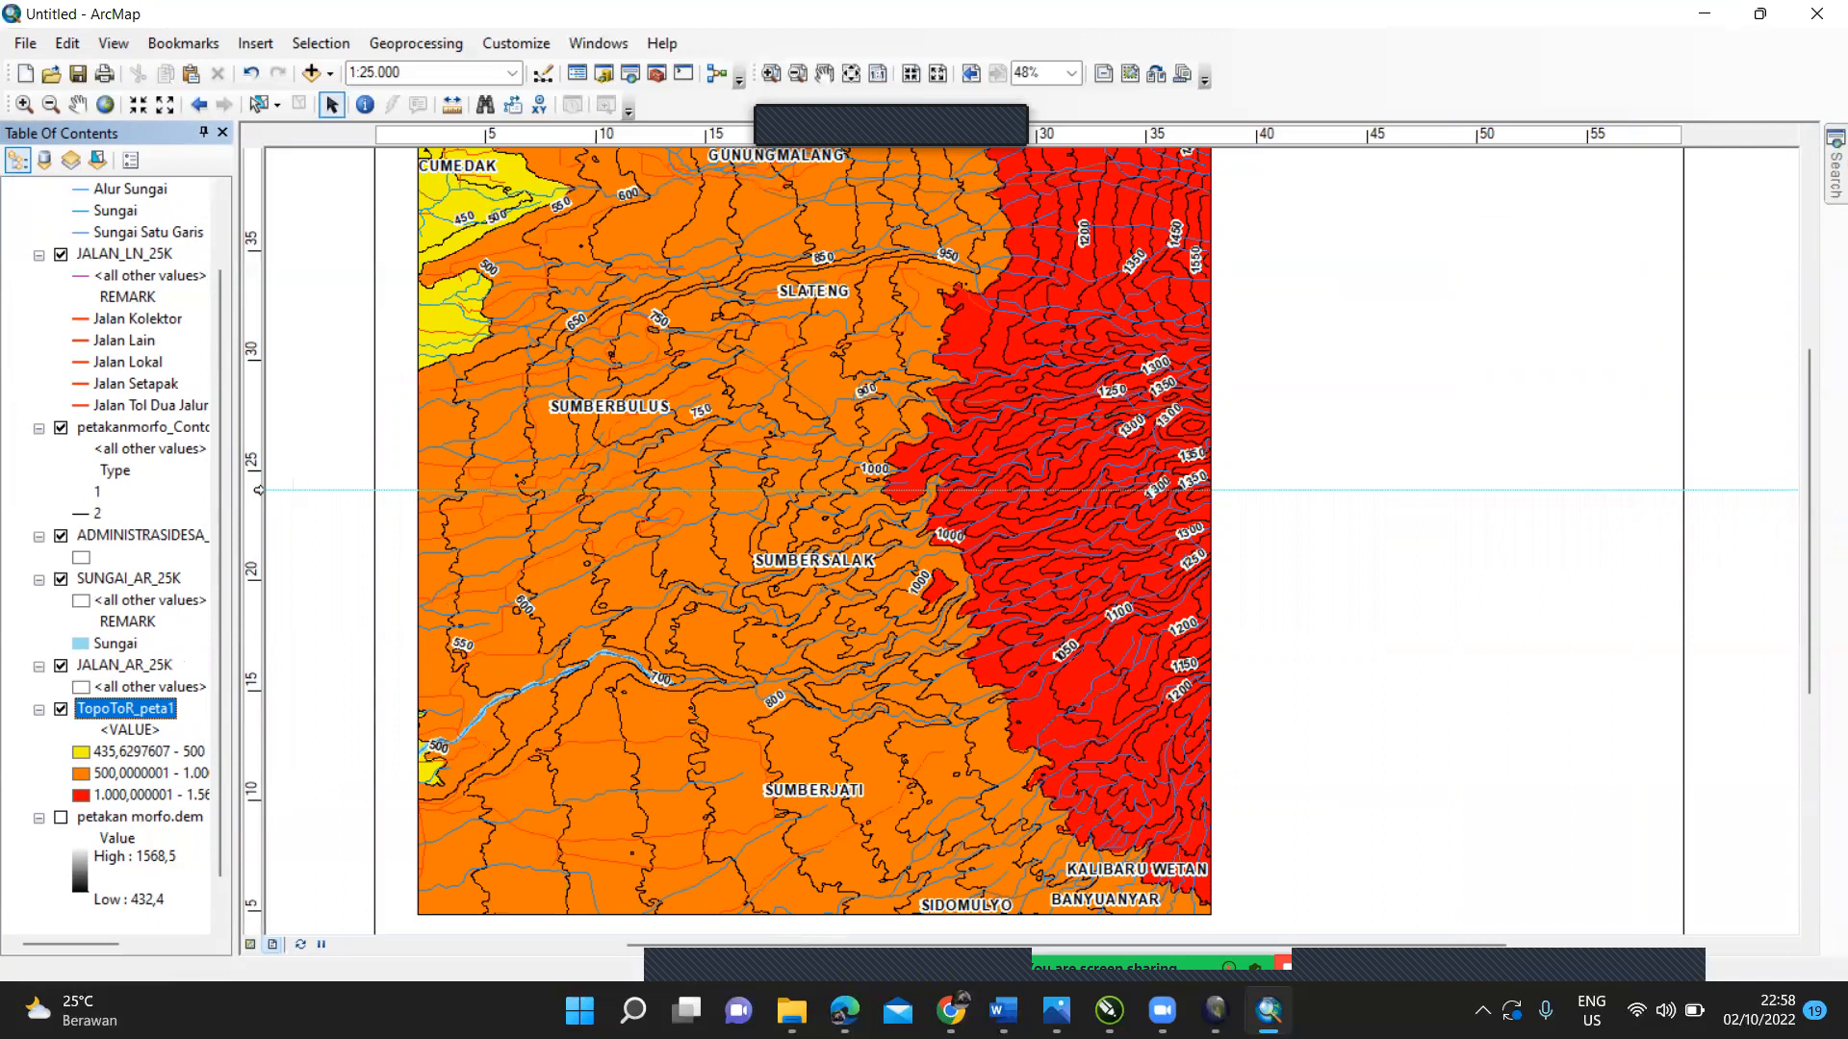
Step: Launch ArcScene 10.8 and dismiss its Getting Started dialog to work in an empty scene
click(632, 1009)
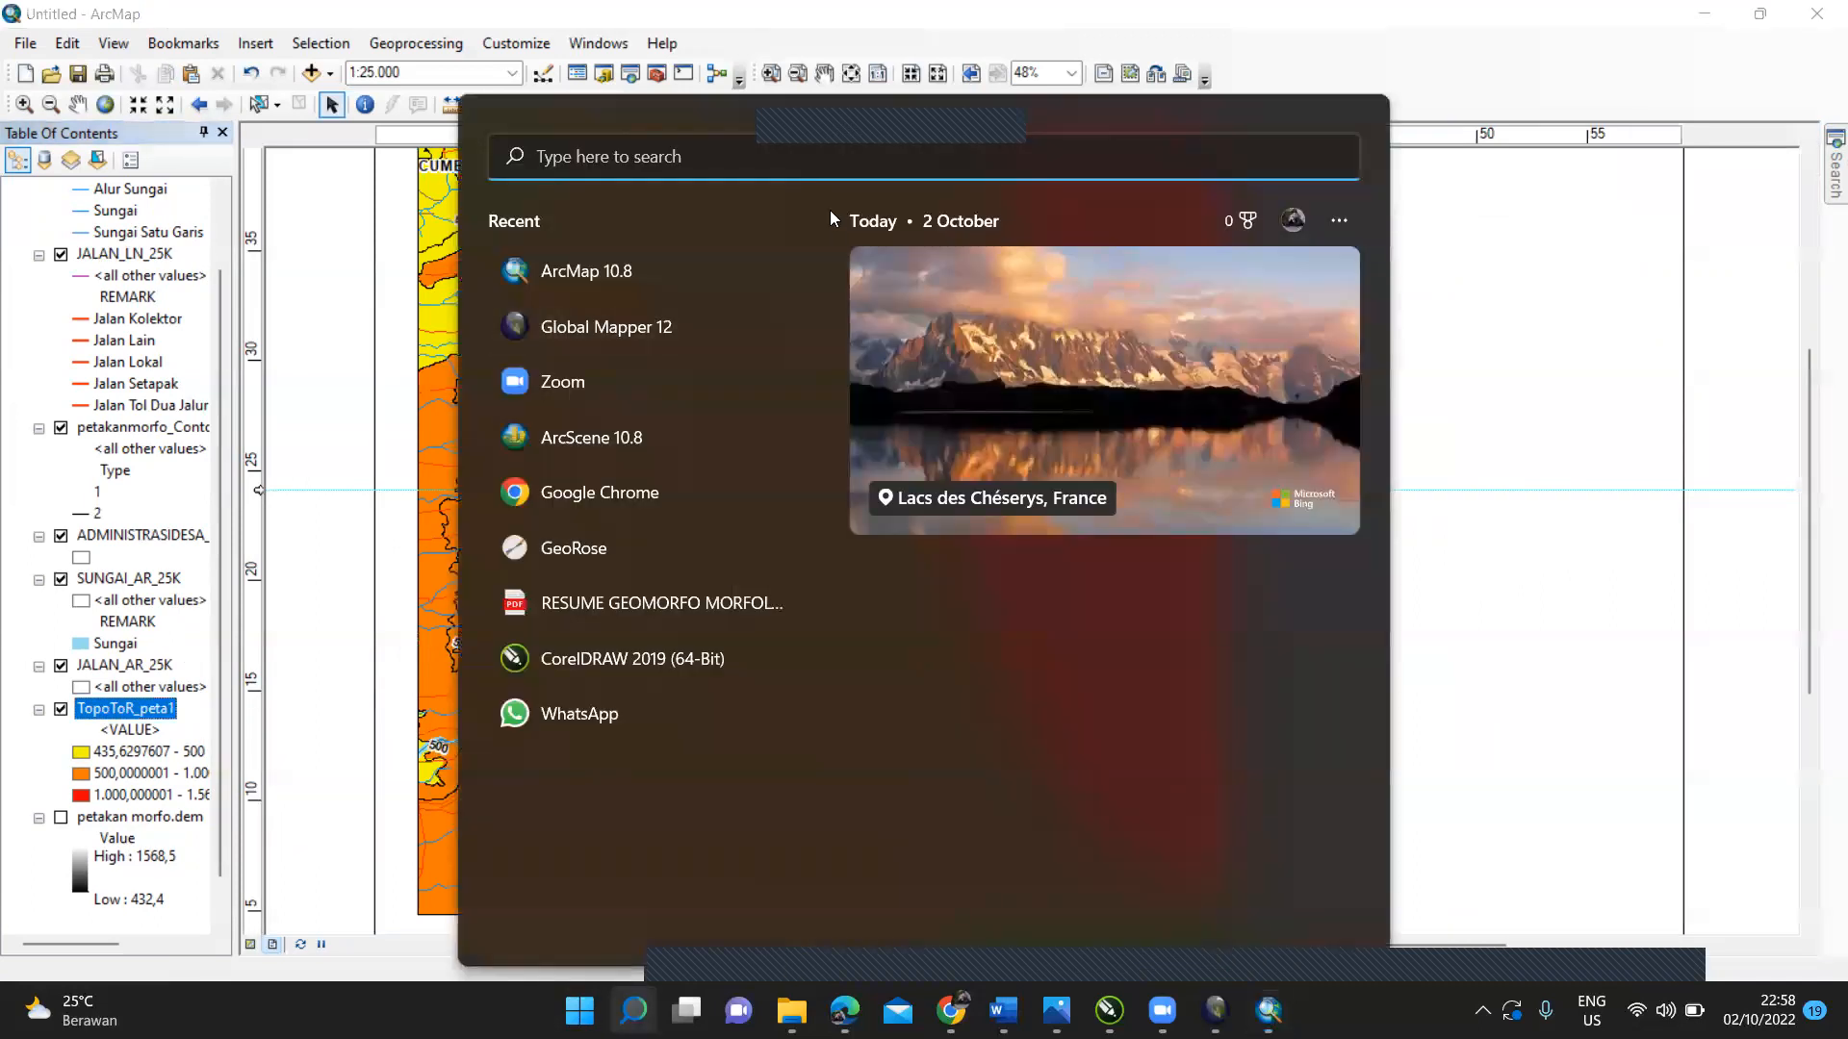
text(arcse)
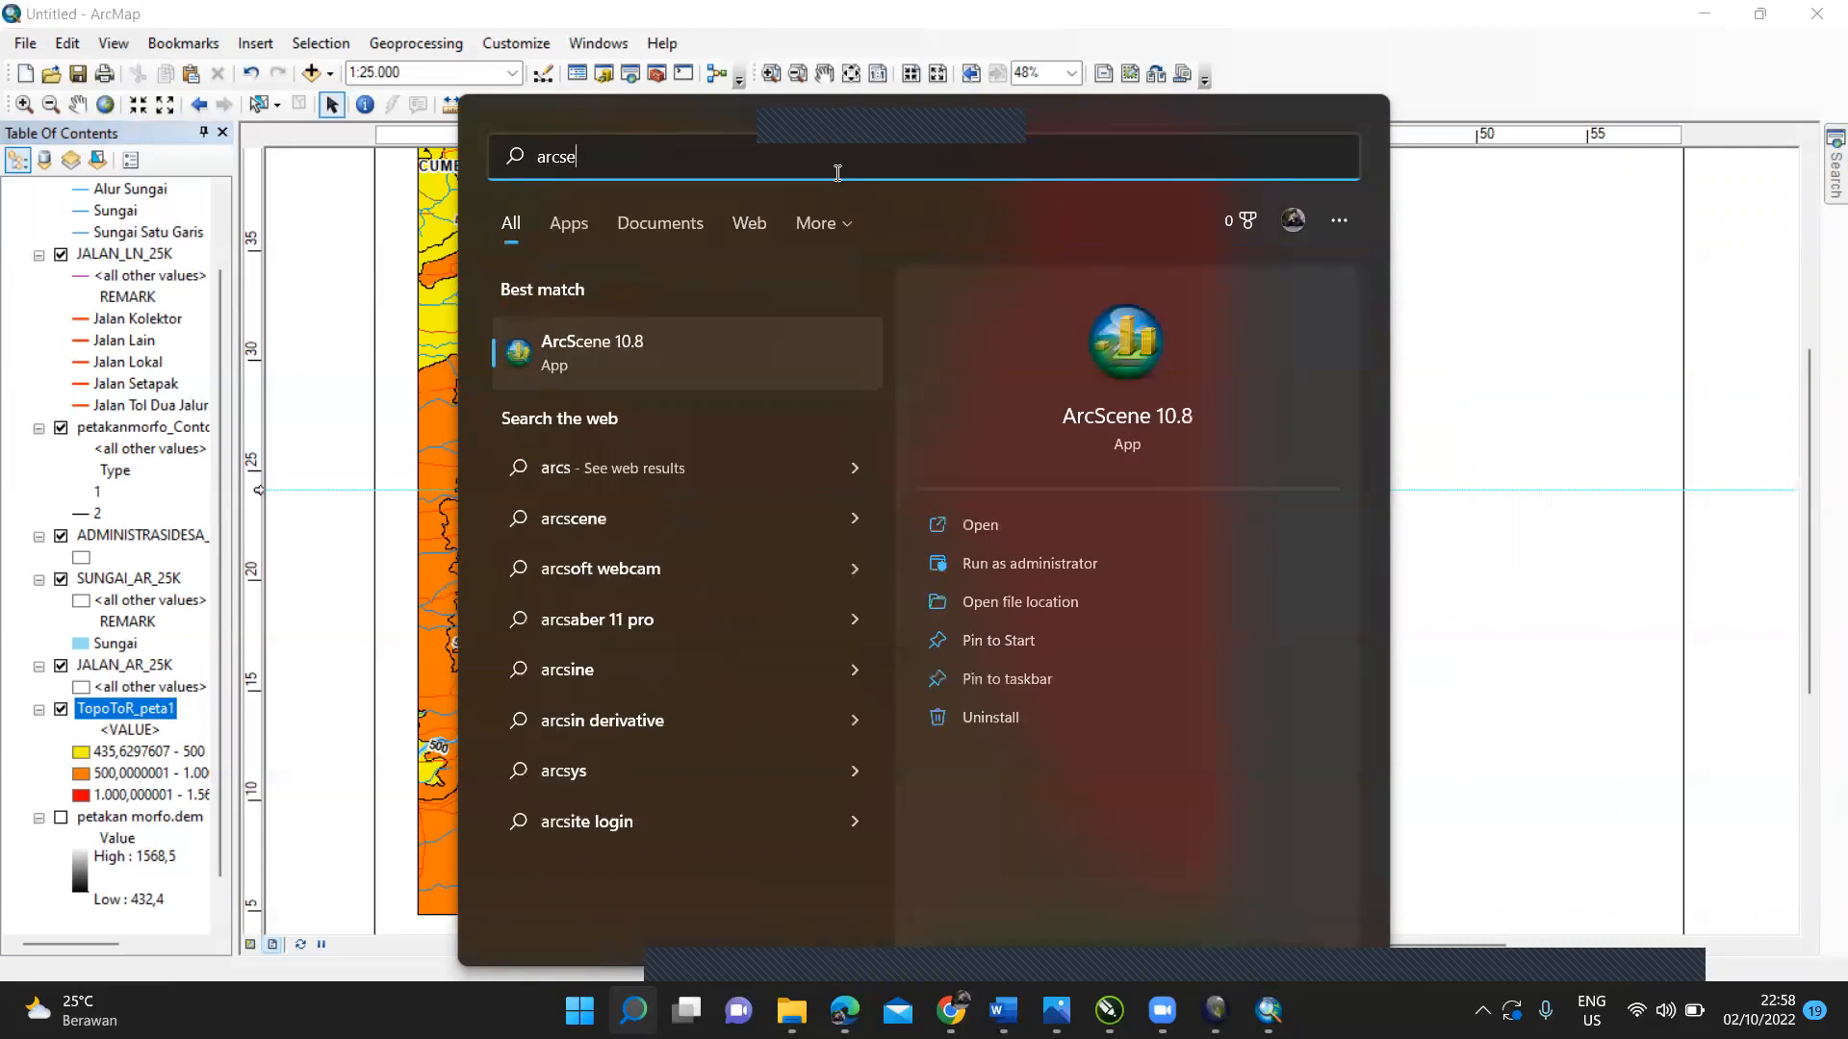
key(BackSpace)
click(754, 371)
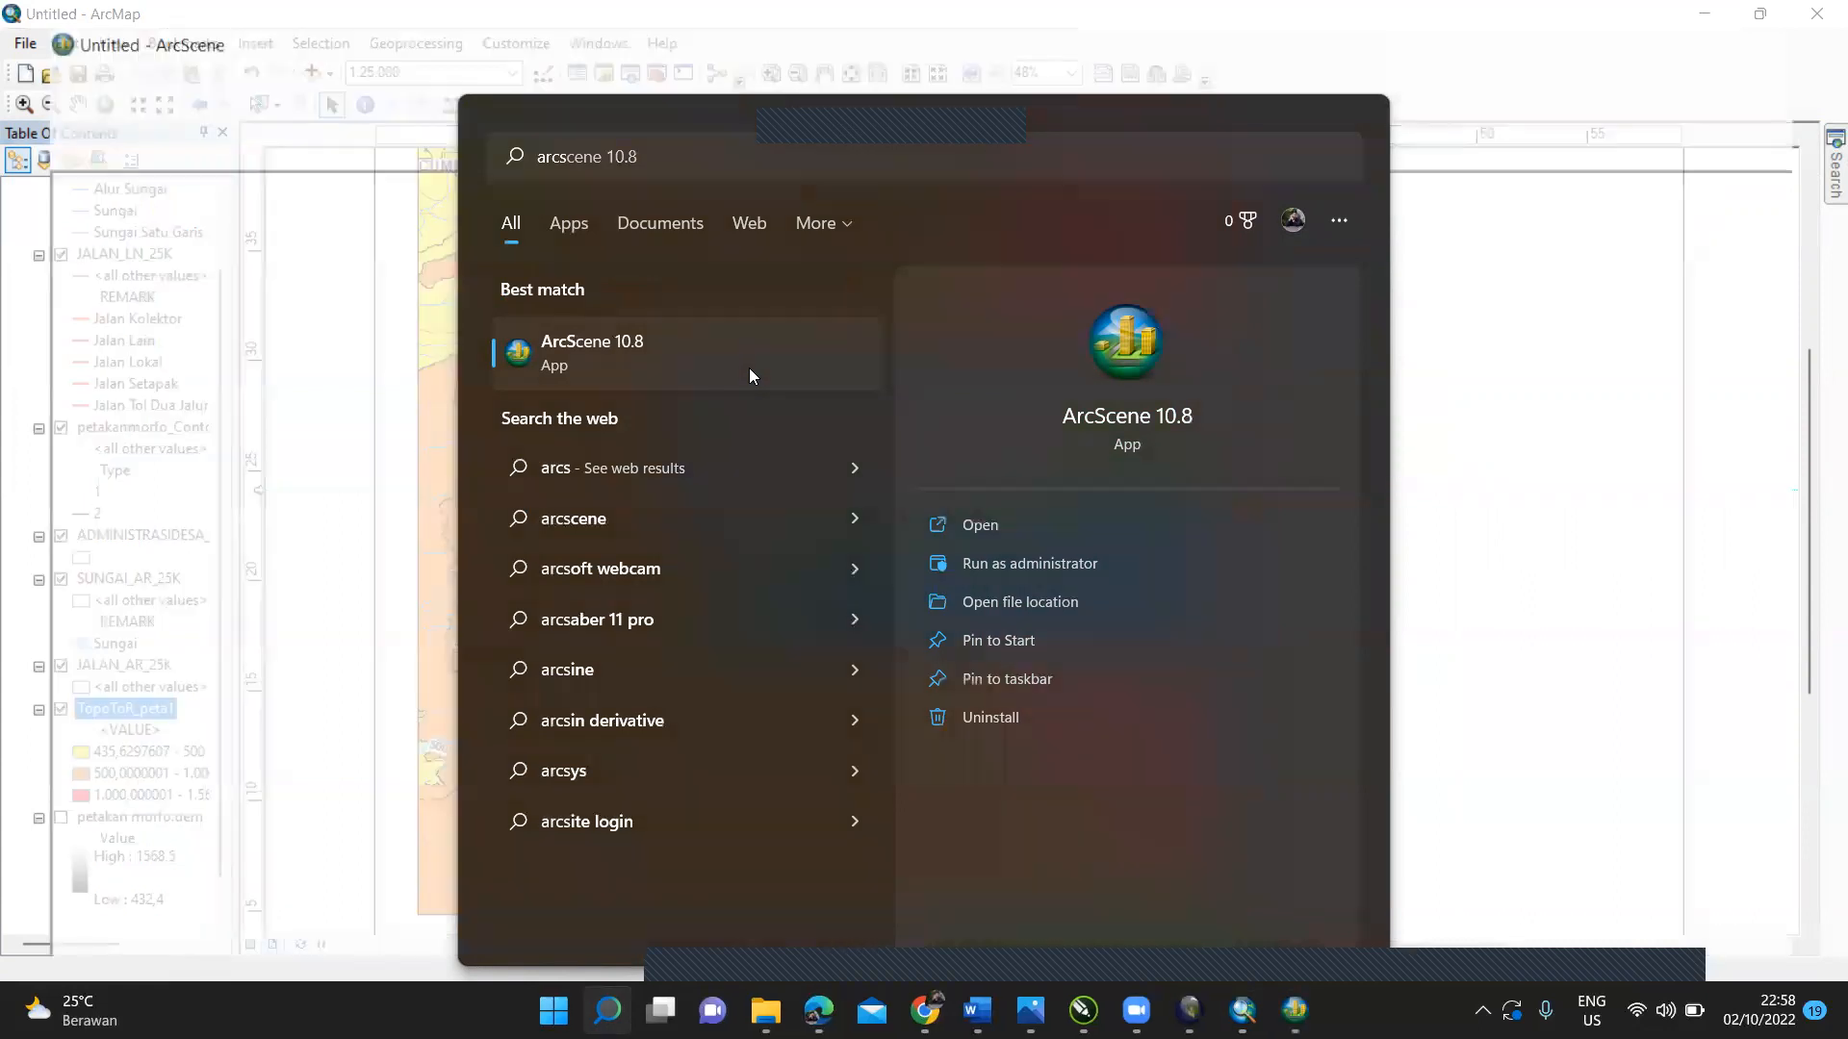
click(1476, 391)
click(1305, 772)
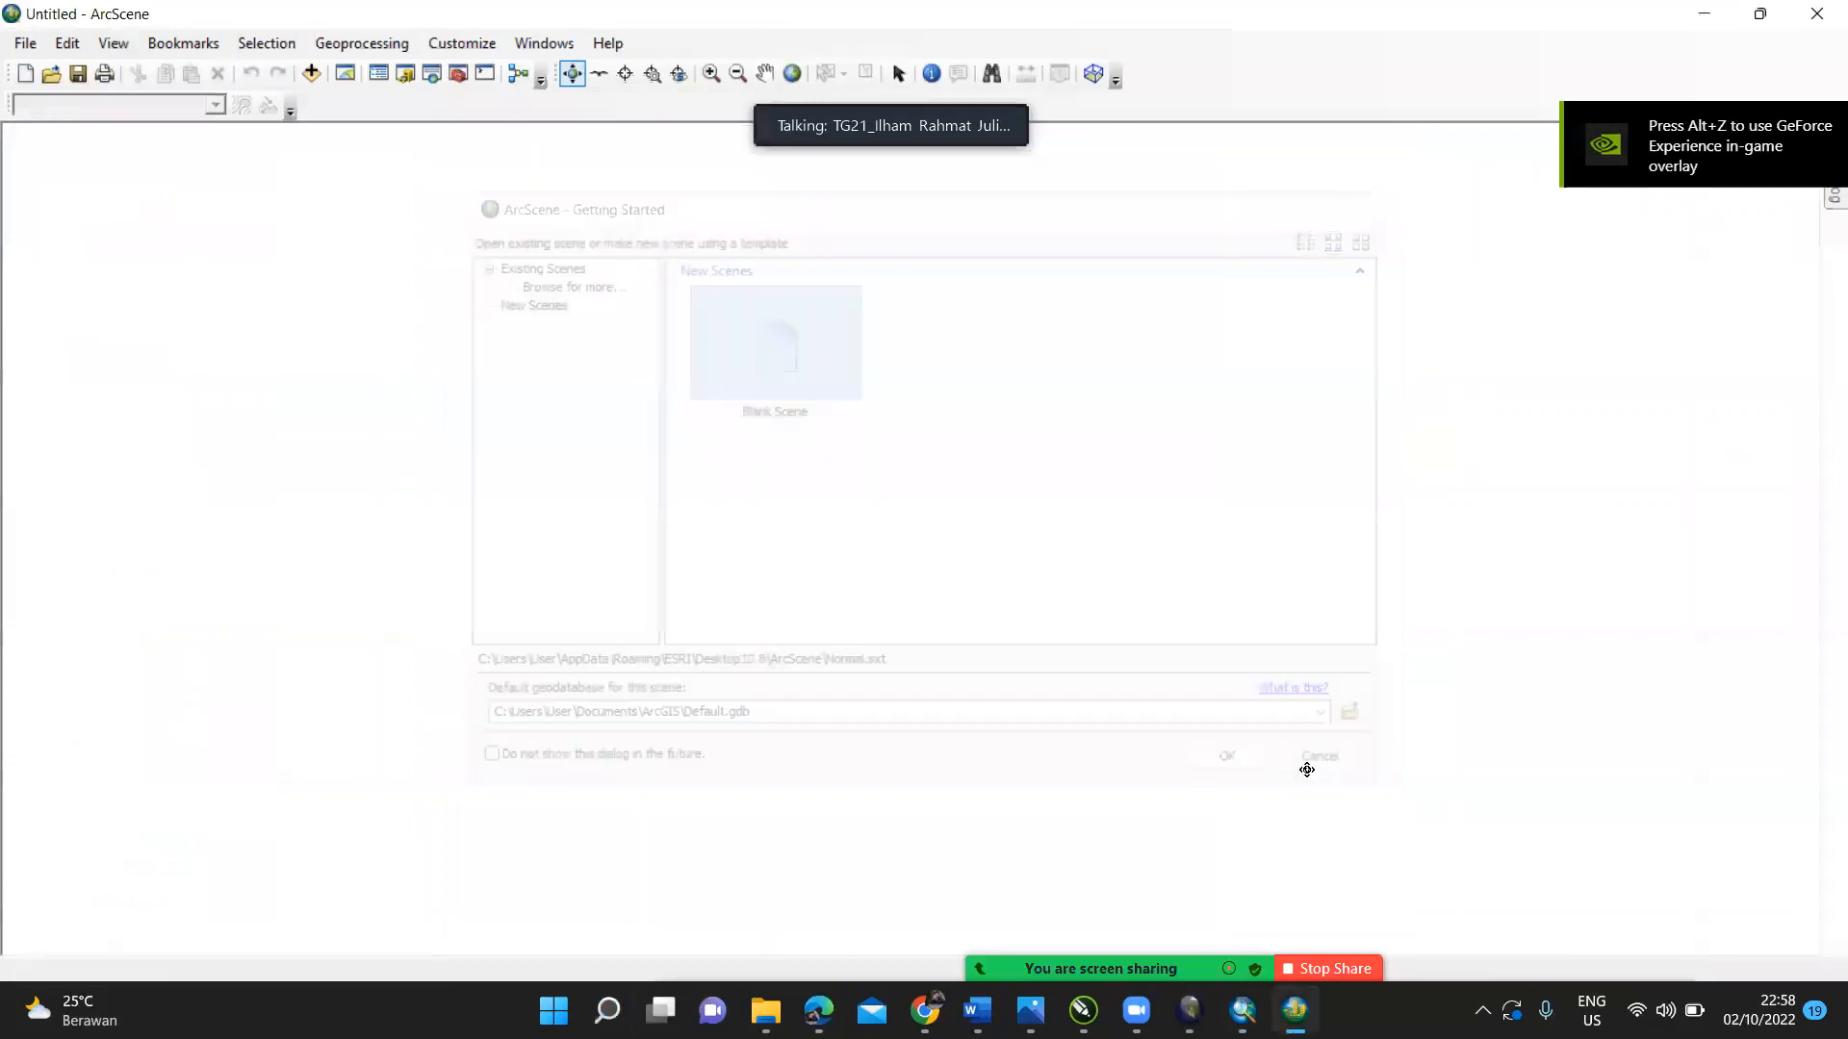
Step: Set the scene's coordinate system to the projected system WGS 1984 UTM Zone 49S
click(117, 48)
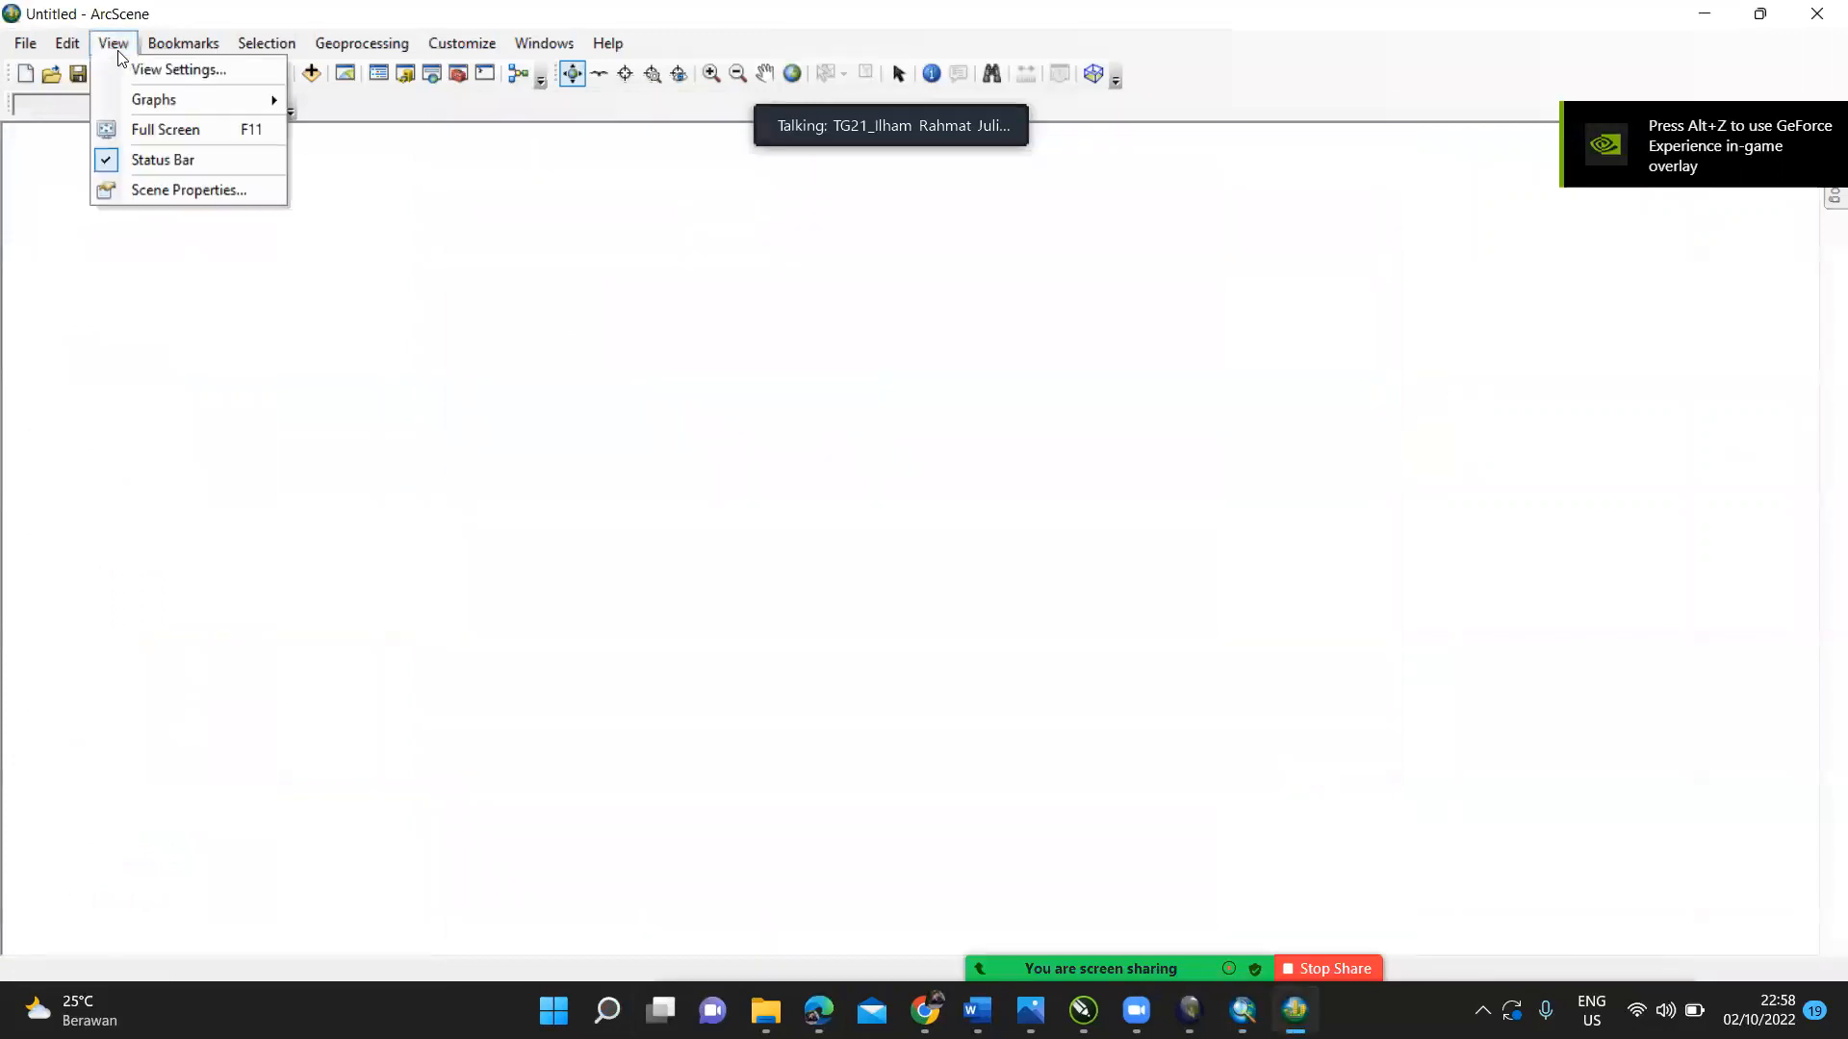
click(206, 193)
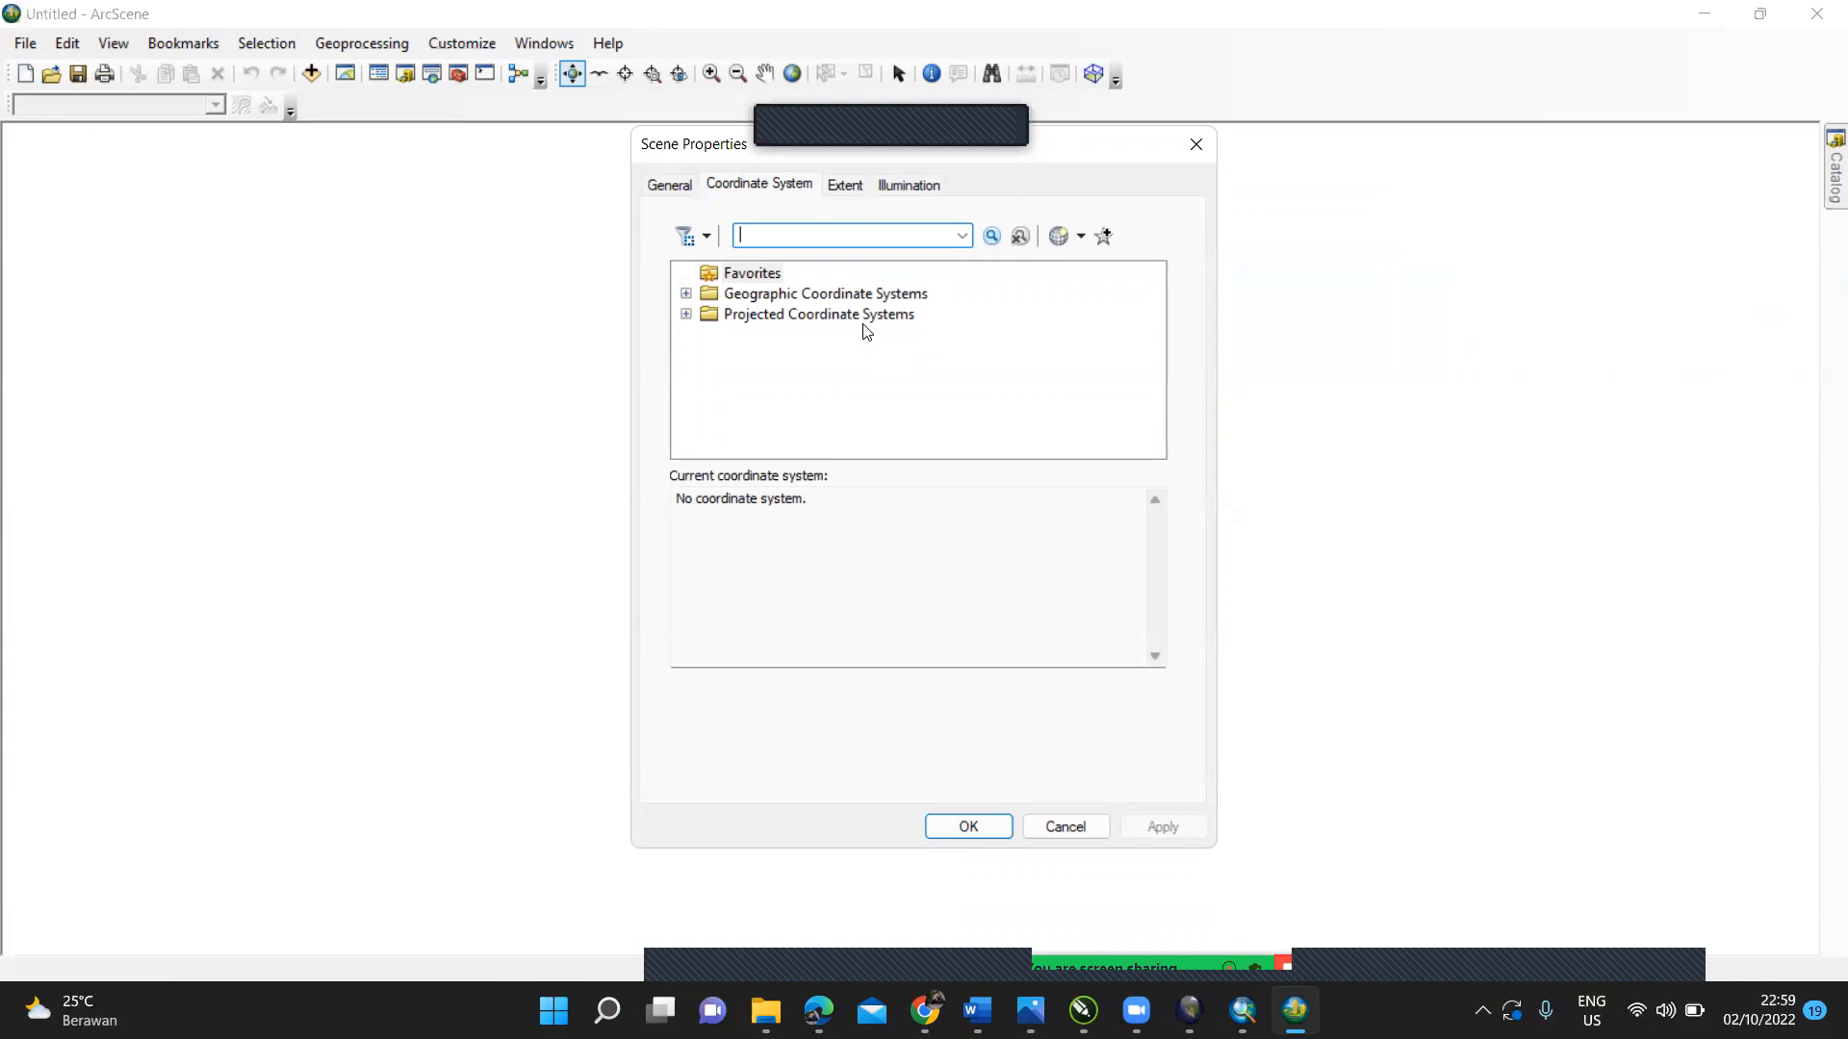
double_click(864, 317)
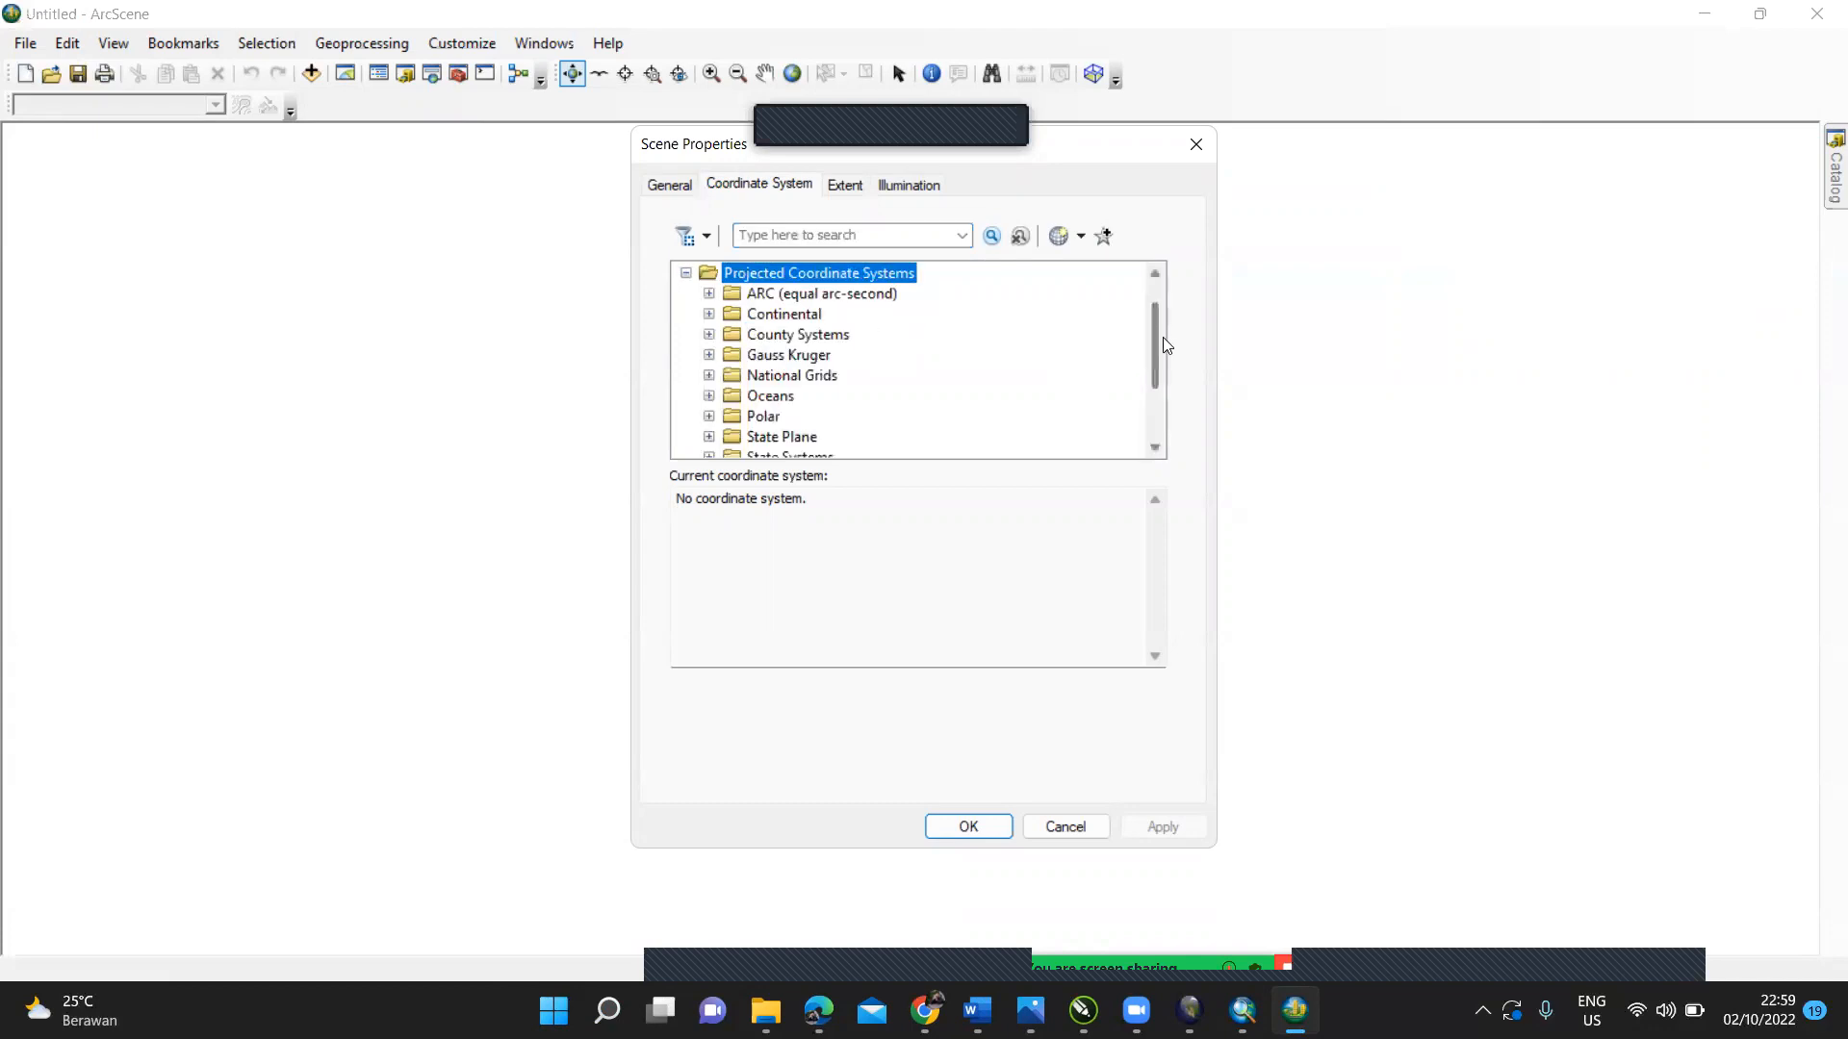
drag(1155, 345, 1153, 404)
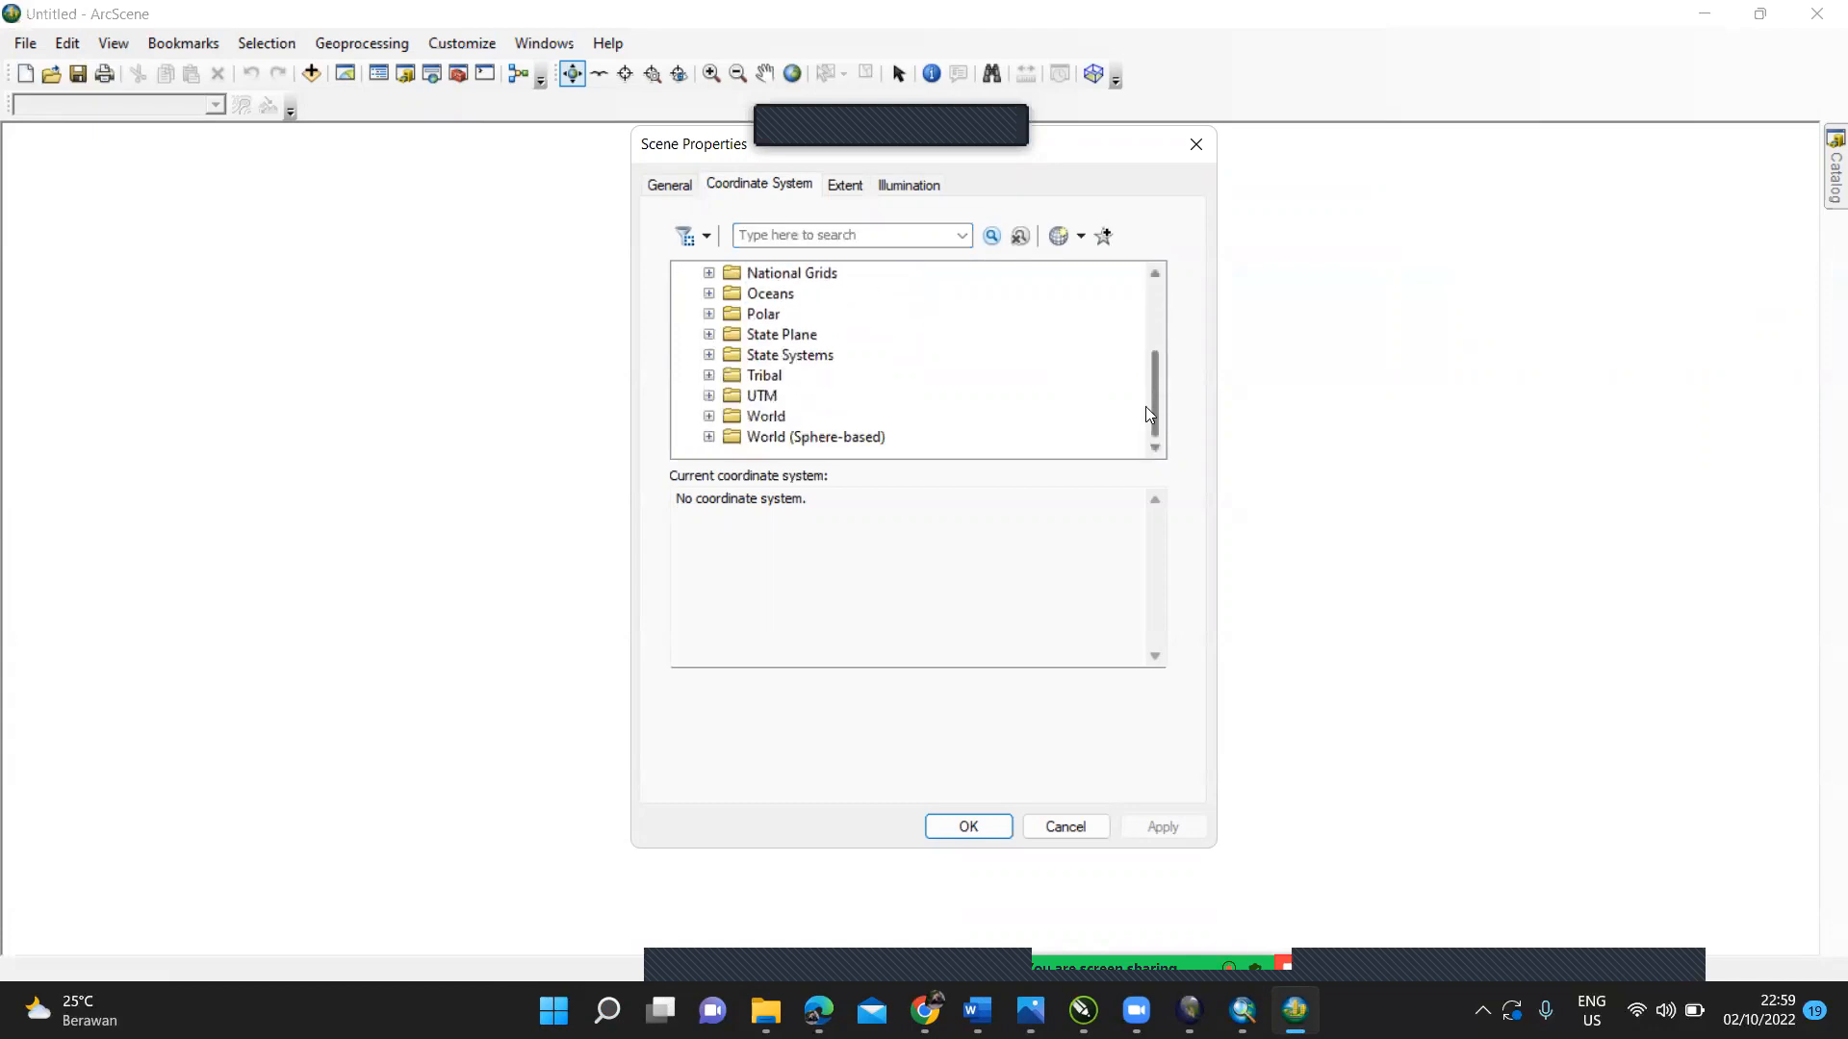
double_click(761, 395)
drag(1156, 375, 1166, 424)
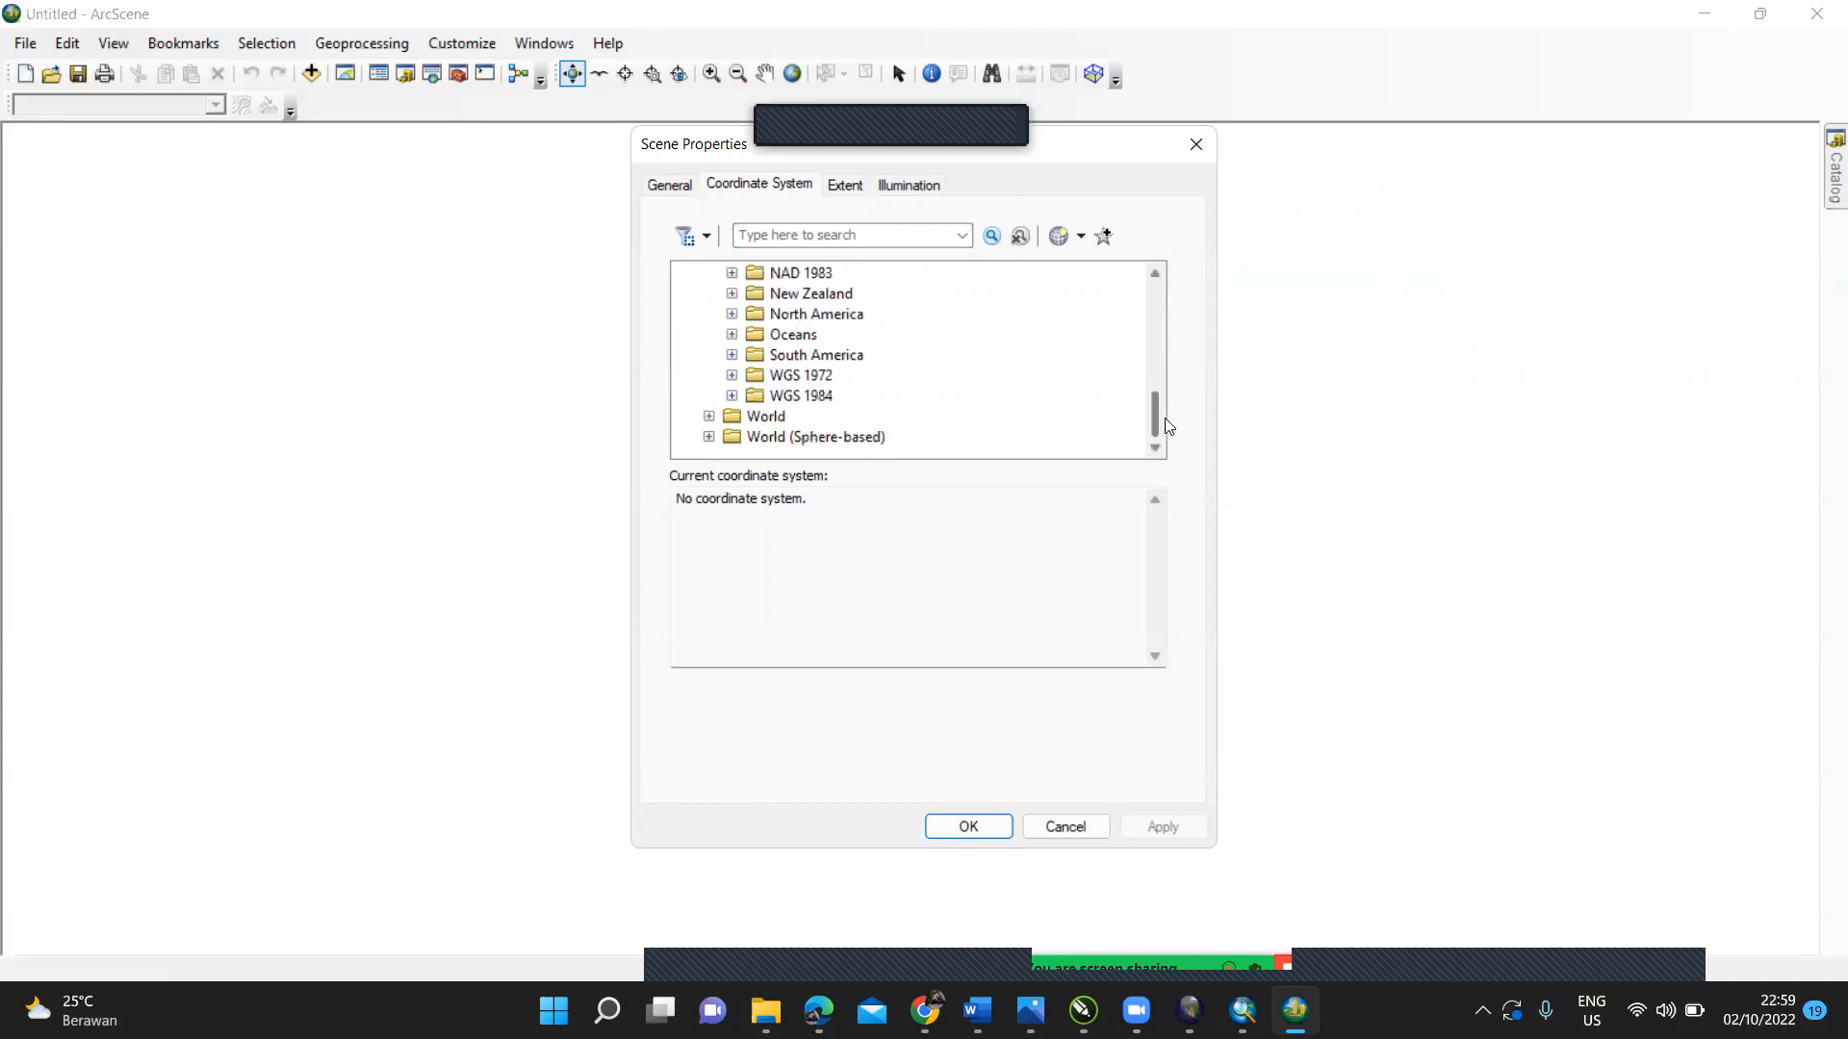
double_click(824, 398)
double_click(915, 436)
drag(1156, 351, 1146, 417)
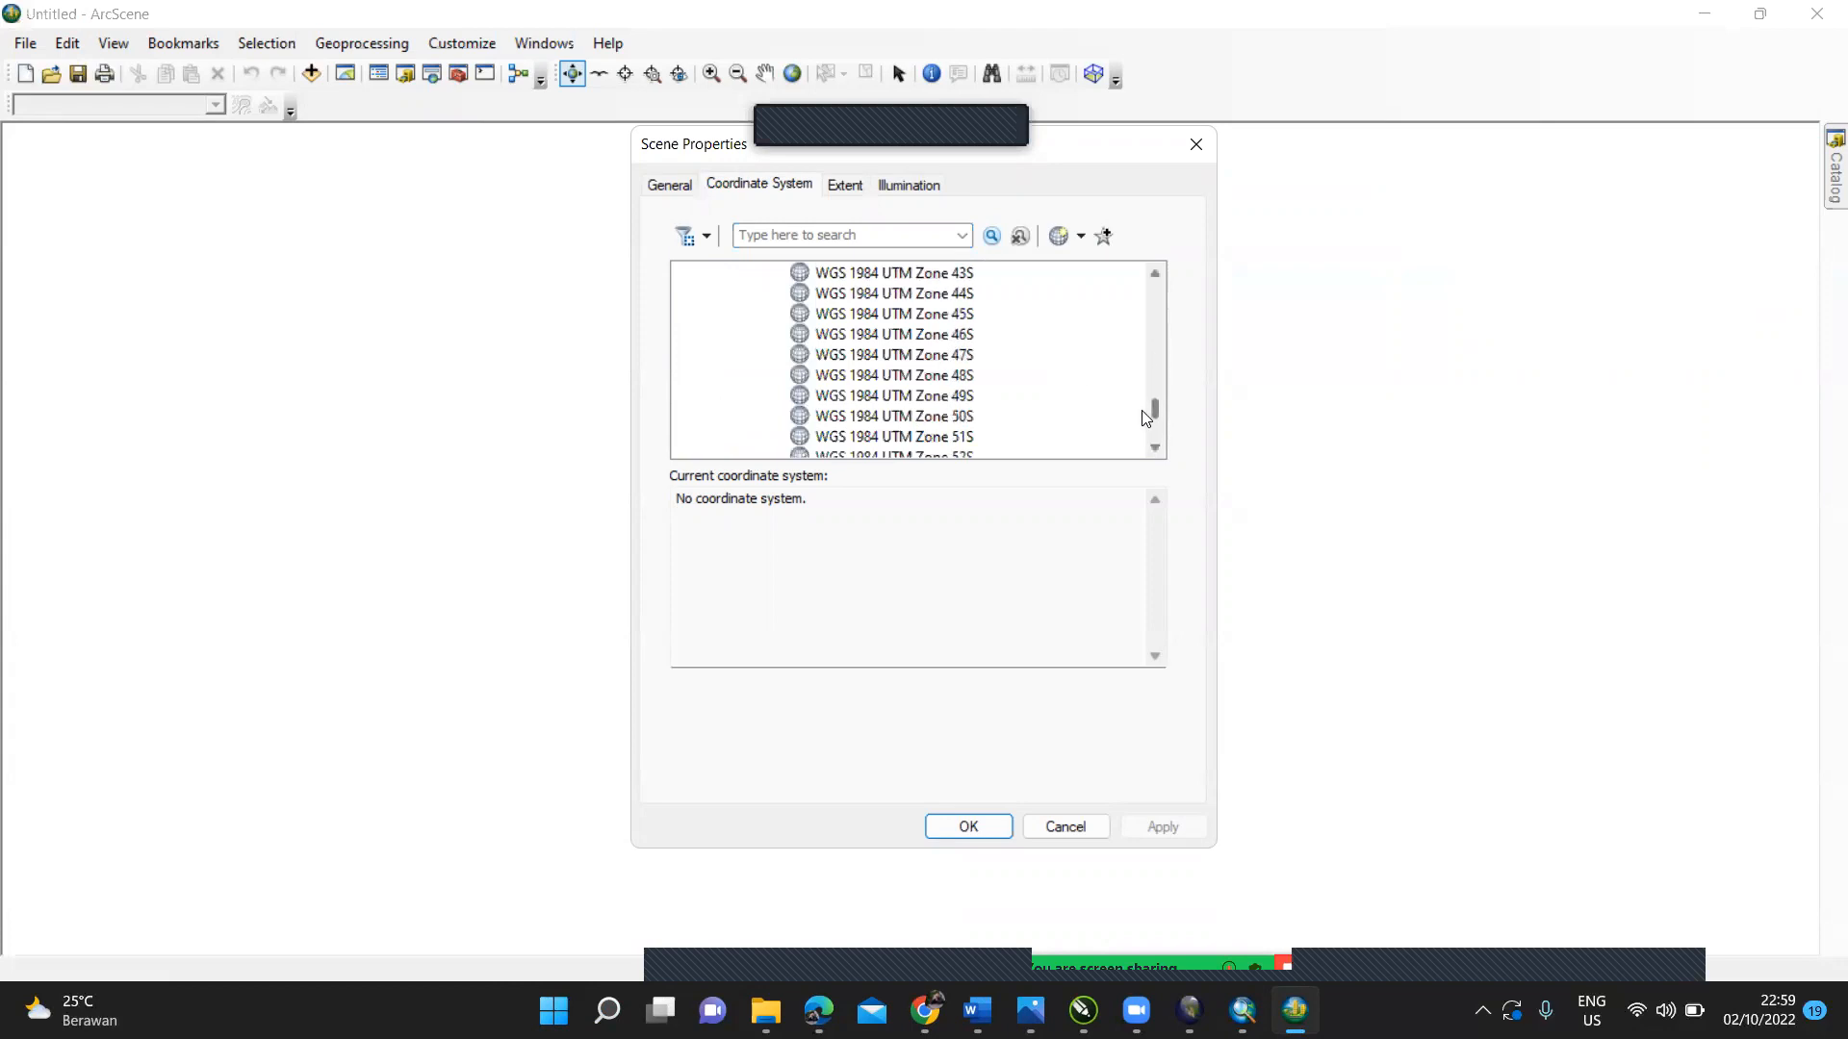
click(963, 397)
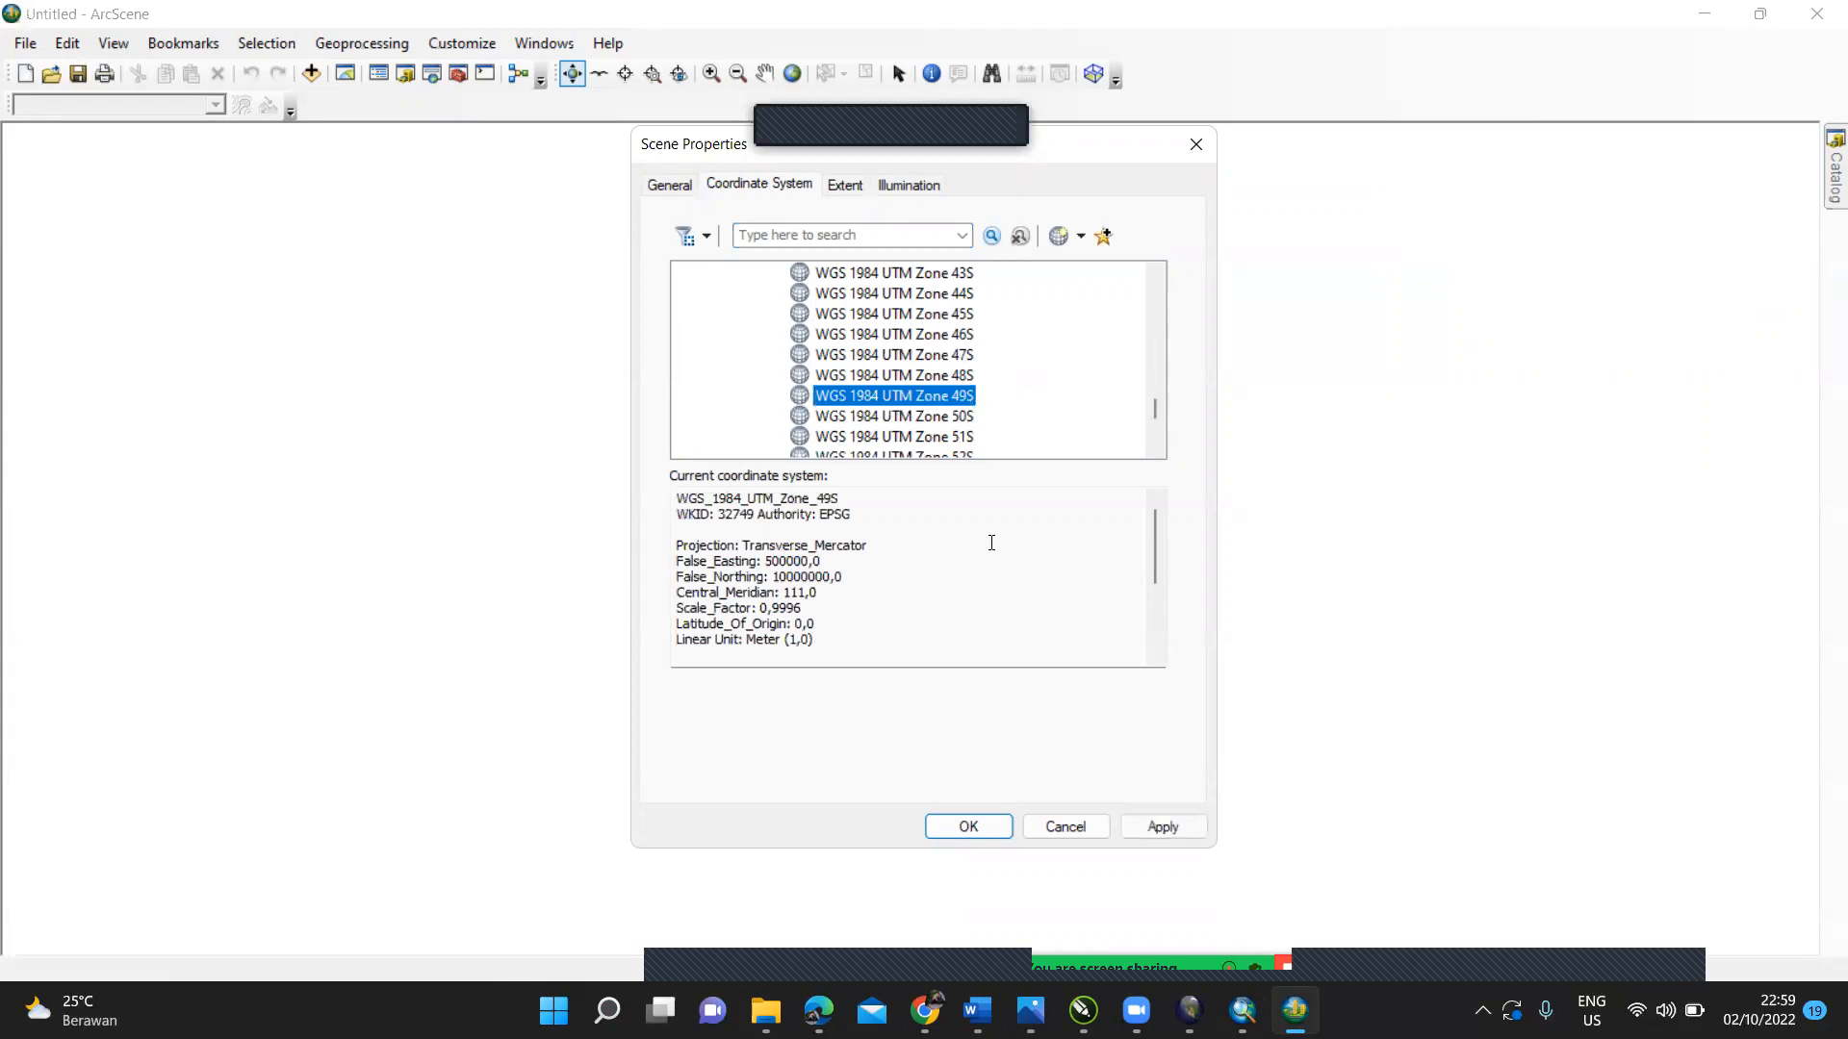
click(990, 830)
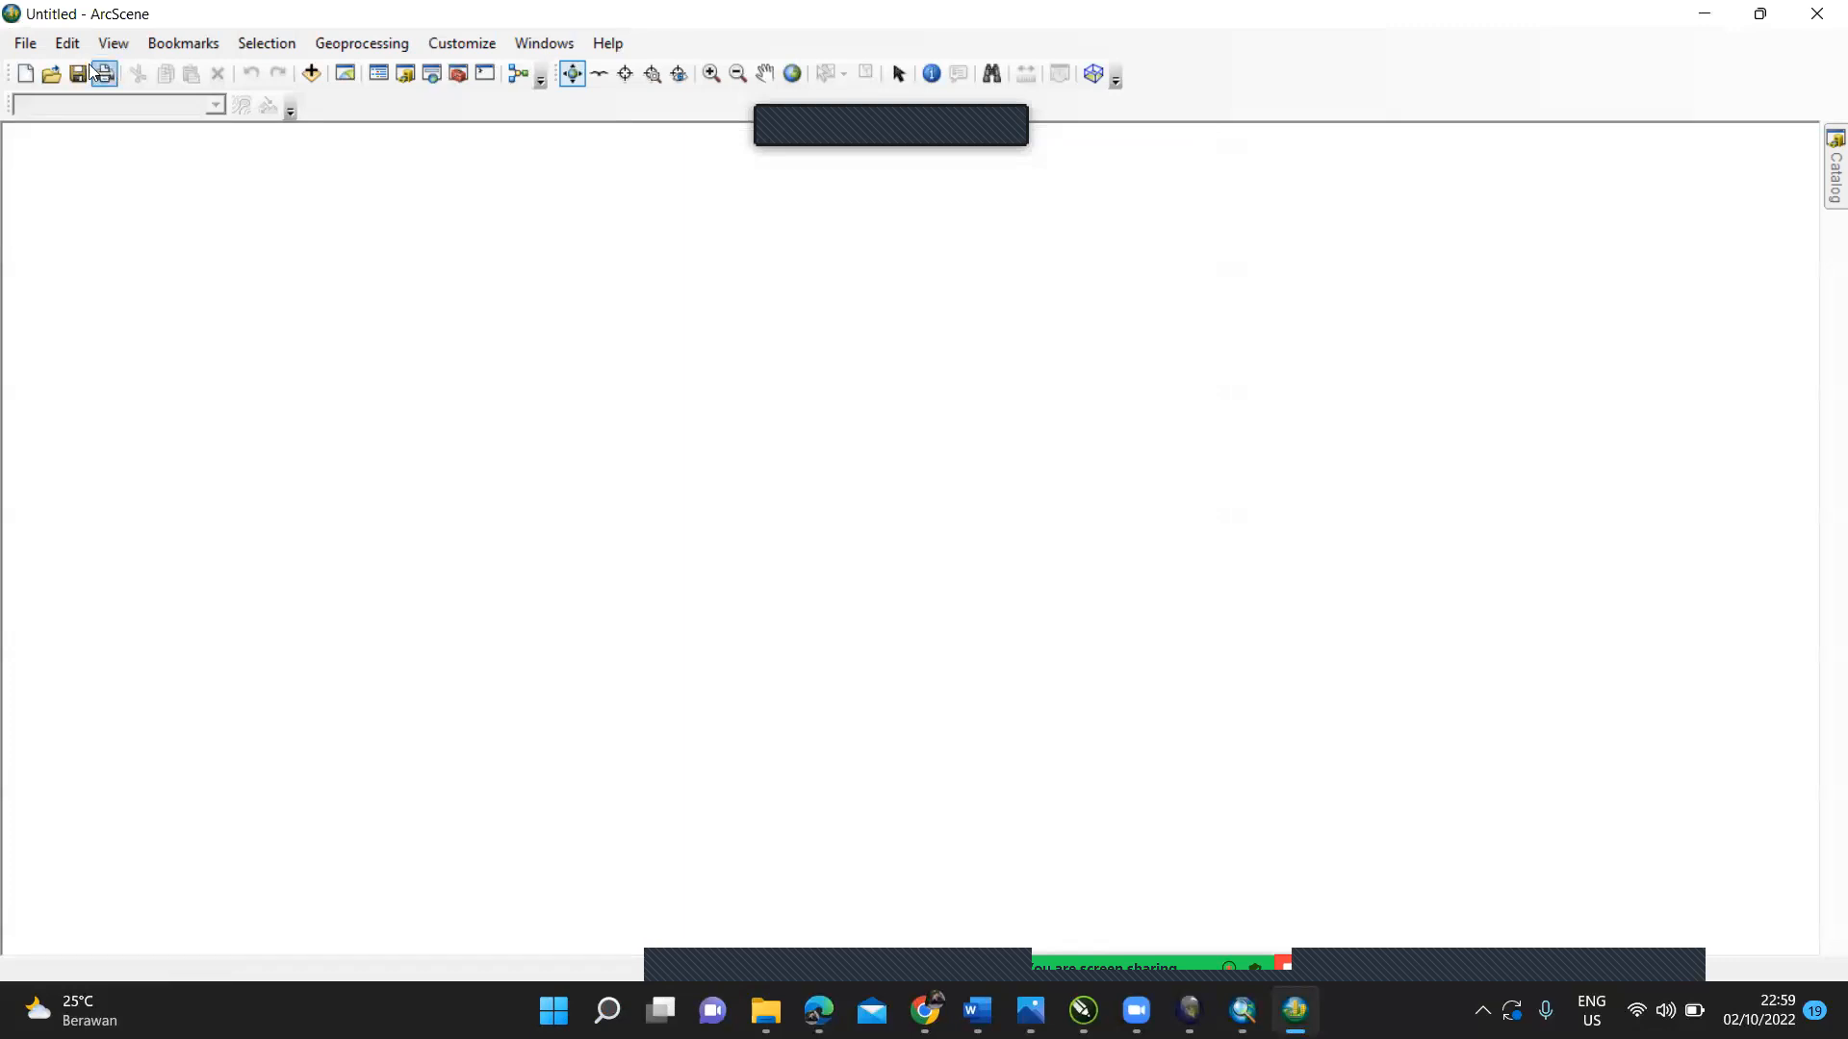
Step: Start adding data to the scene and connect to the folder D:\Peta morfo tutor
click(25, 43)
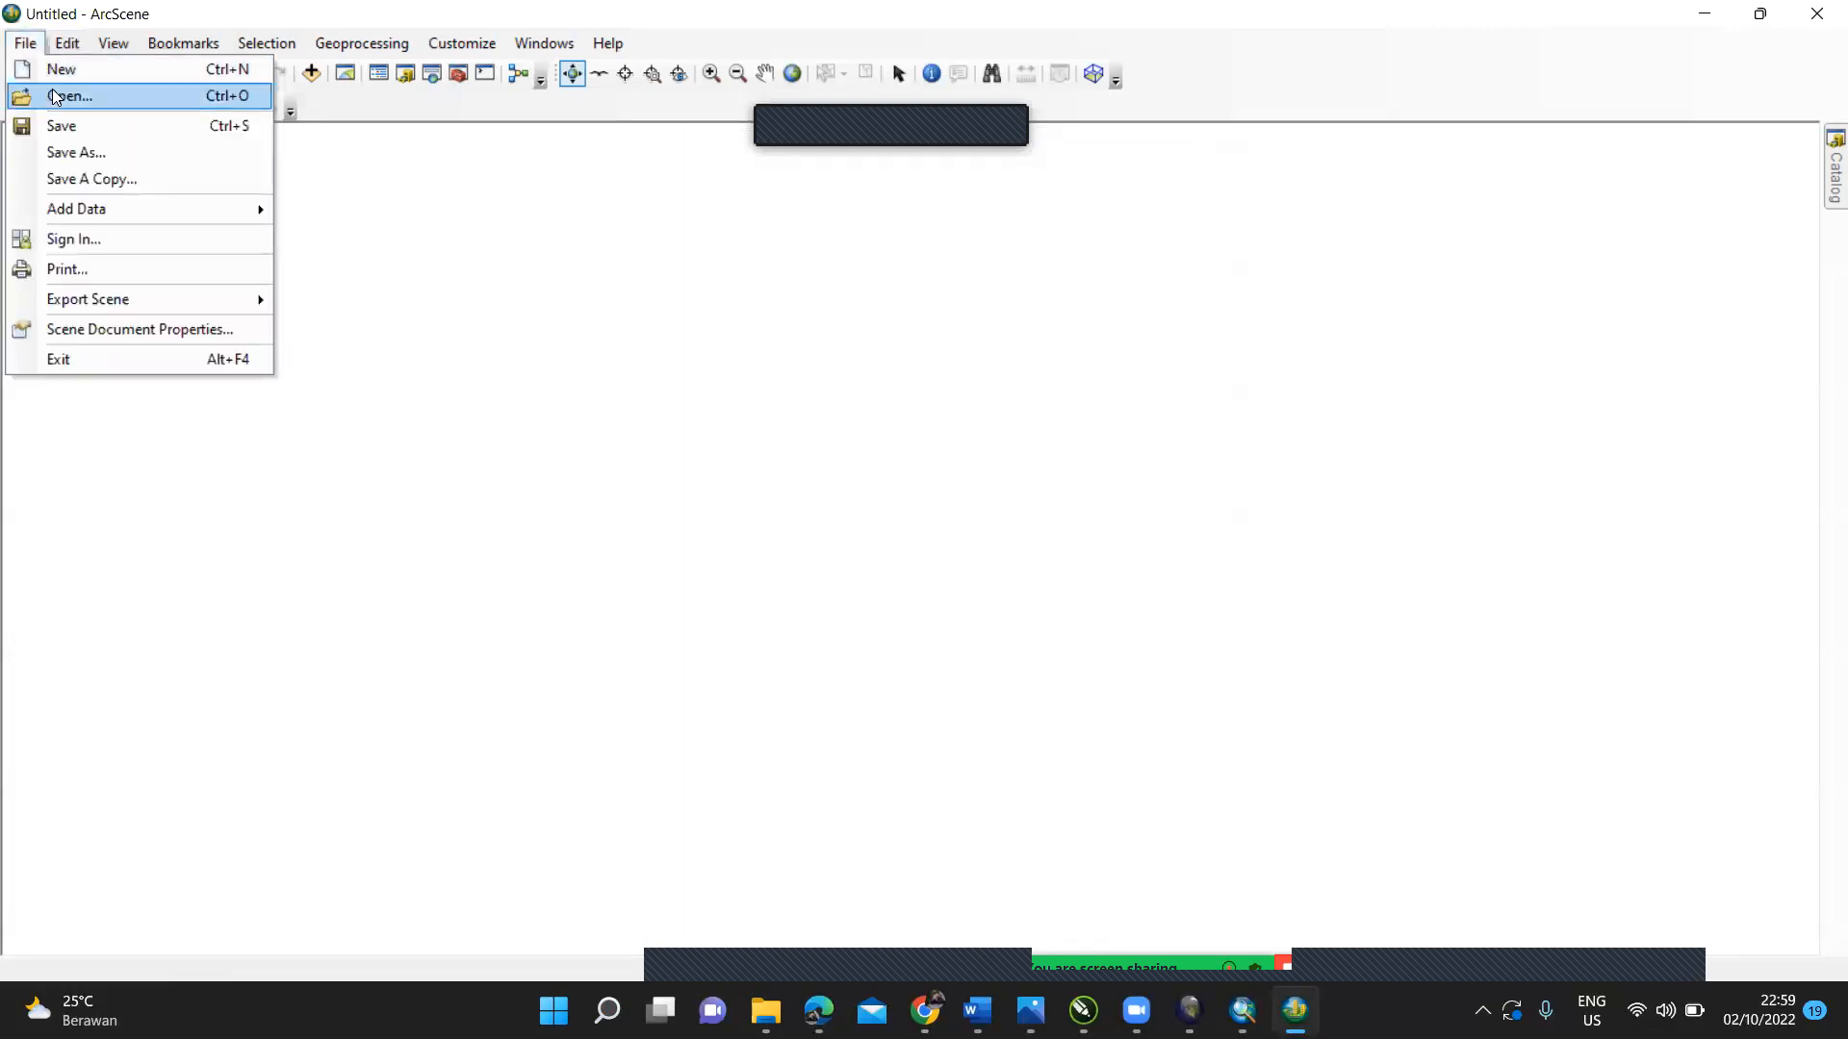
mouse_move(131, 210)
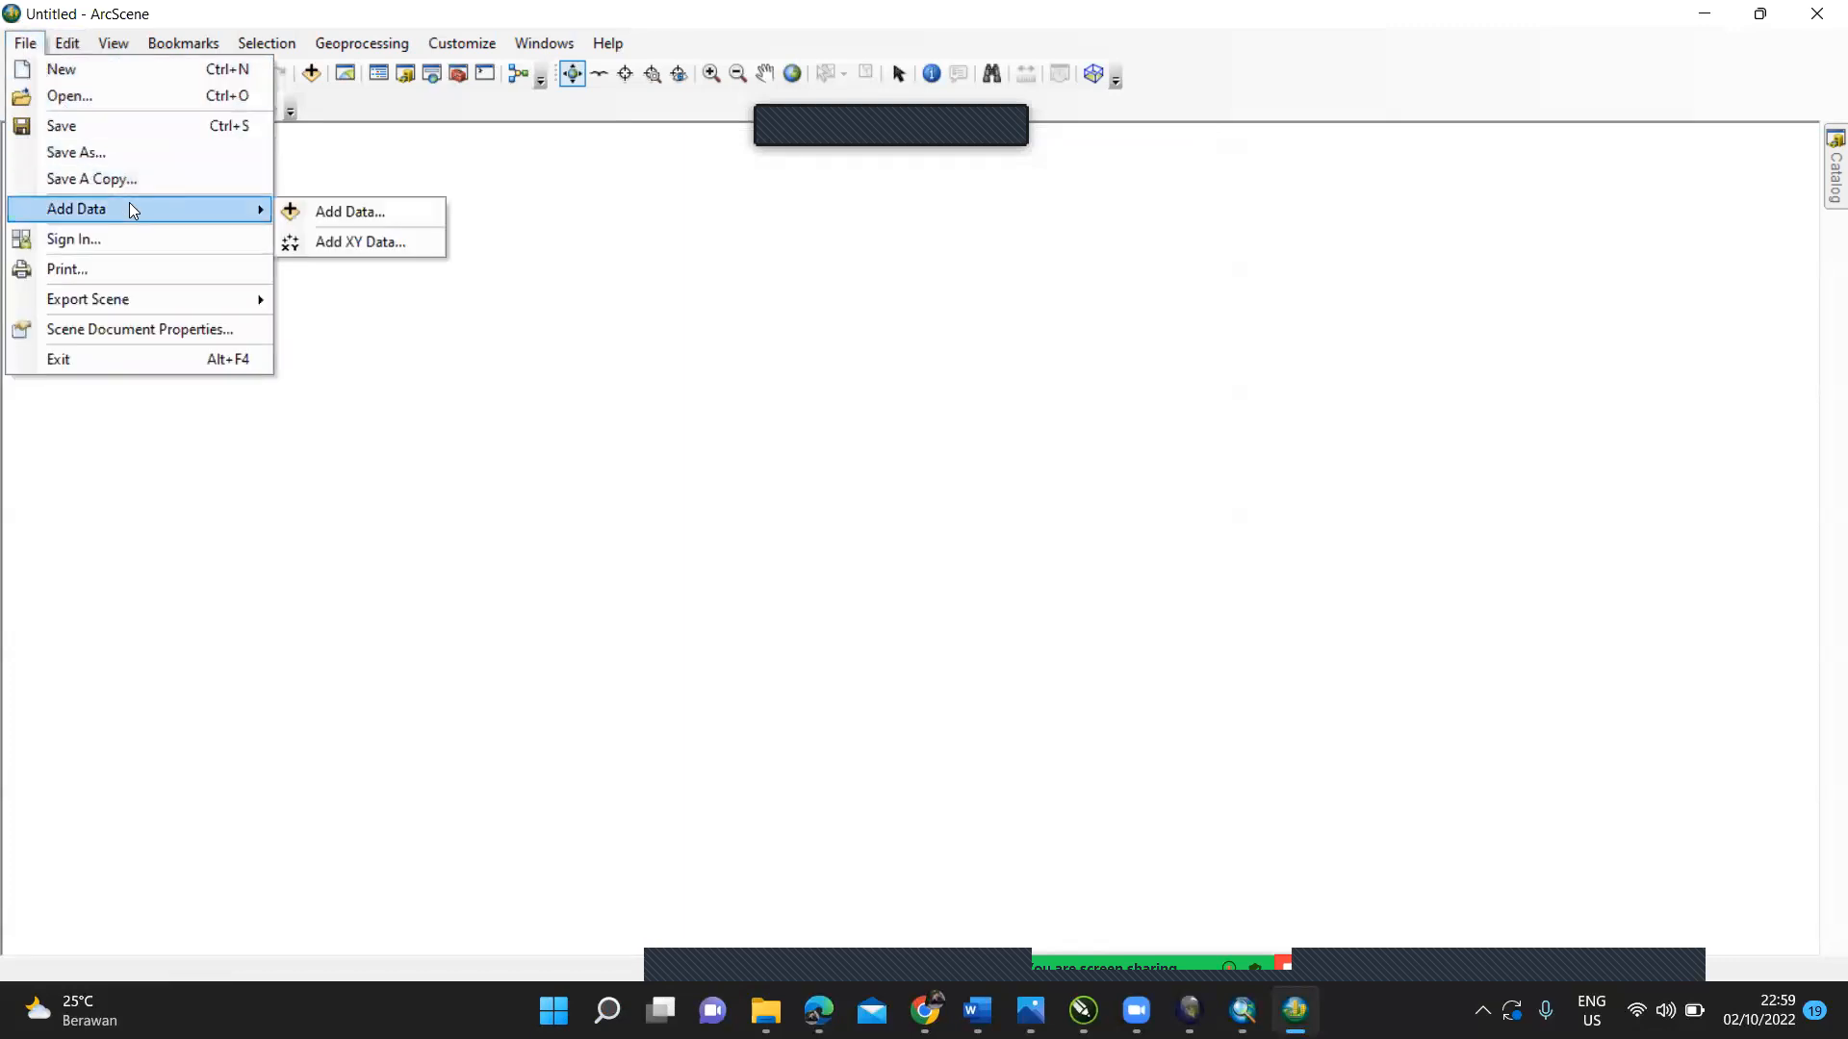
click(327, 212)
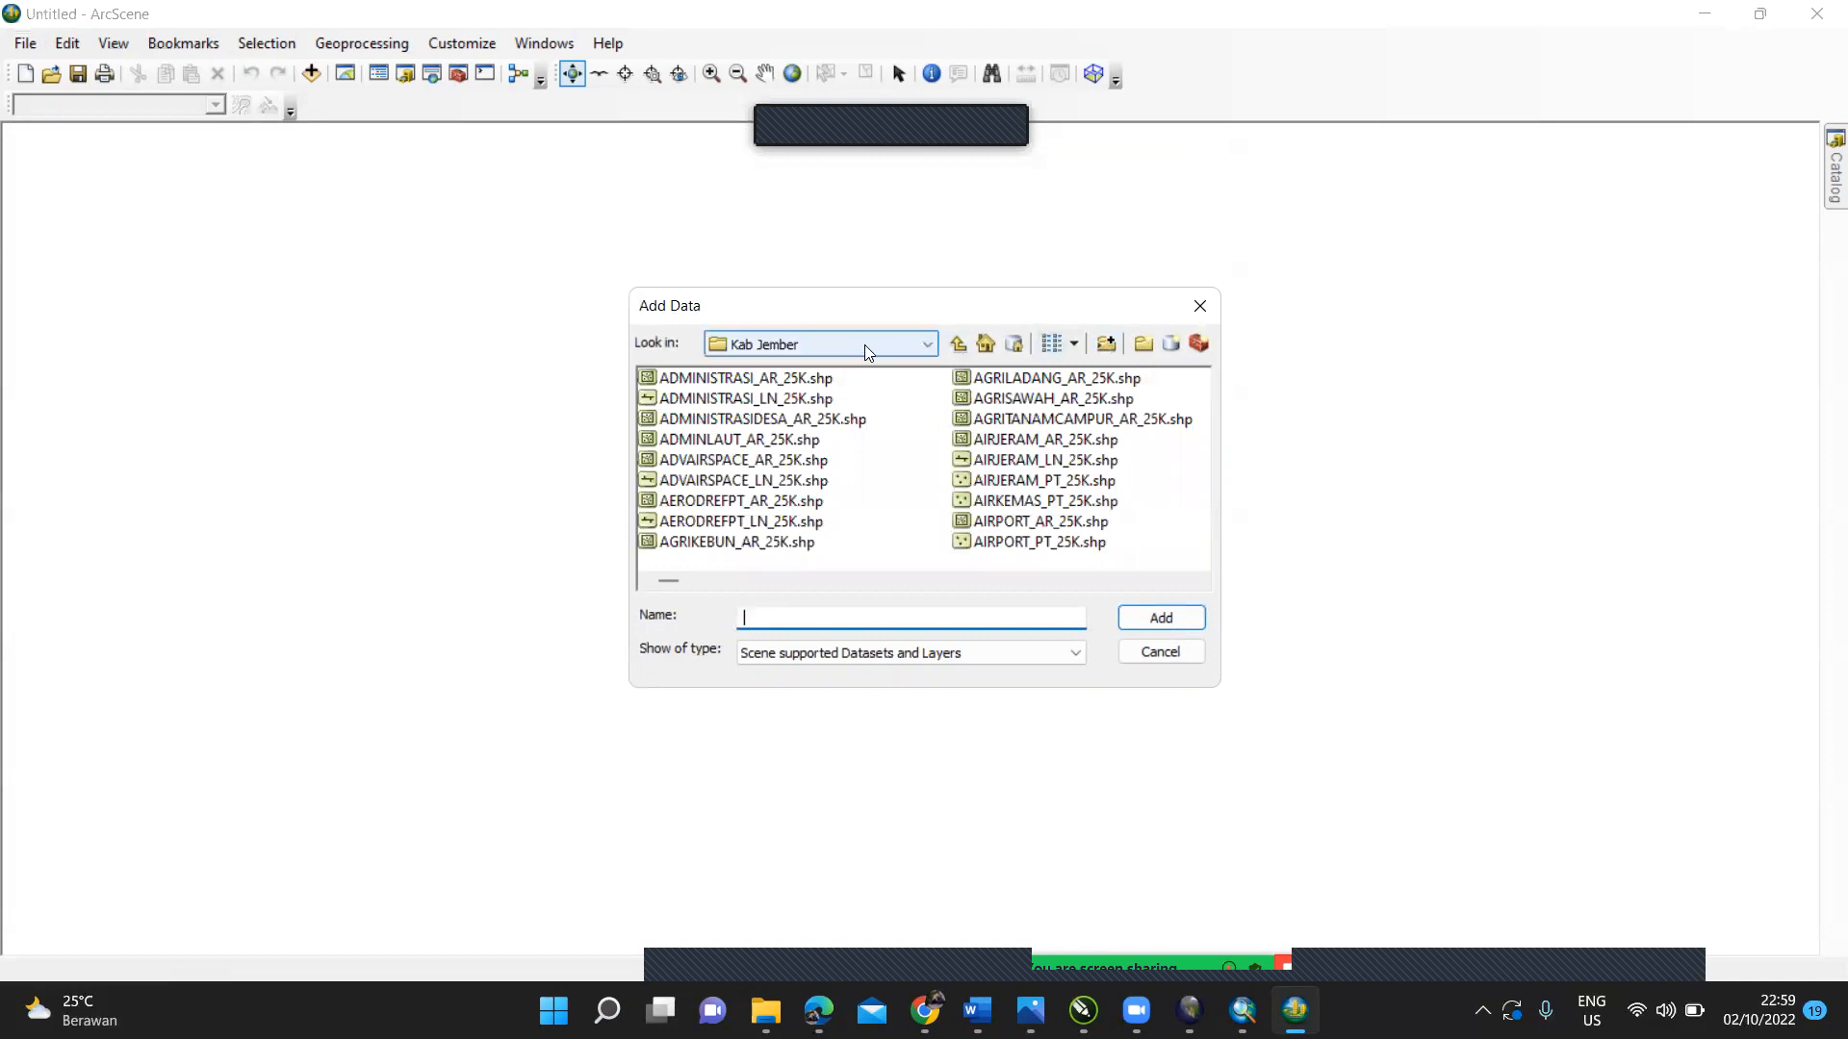
click(1105, 343)
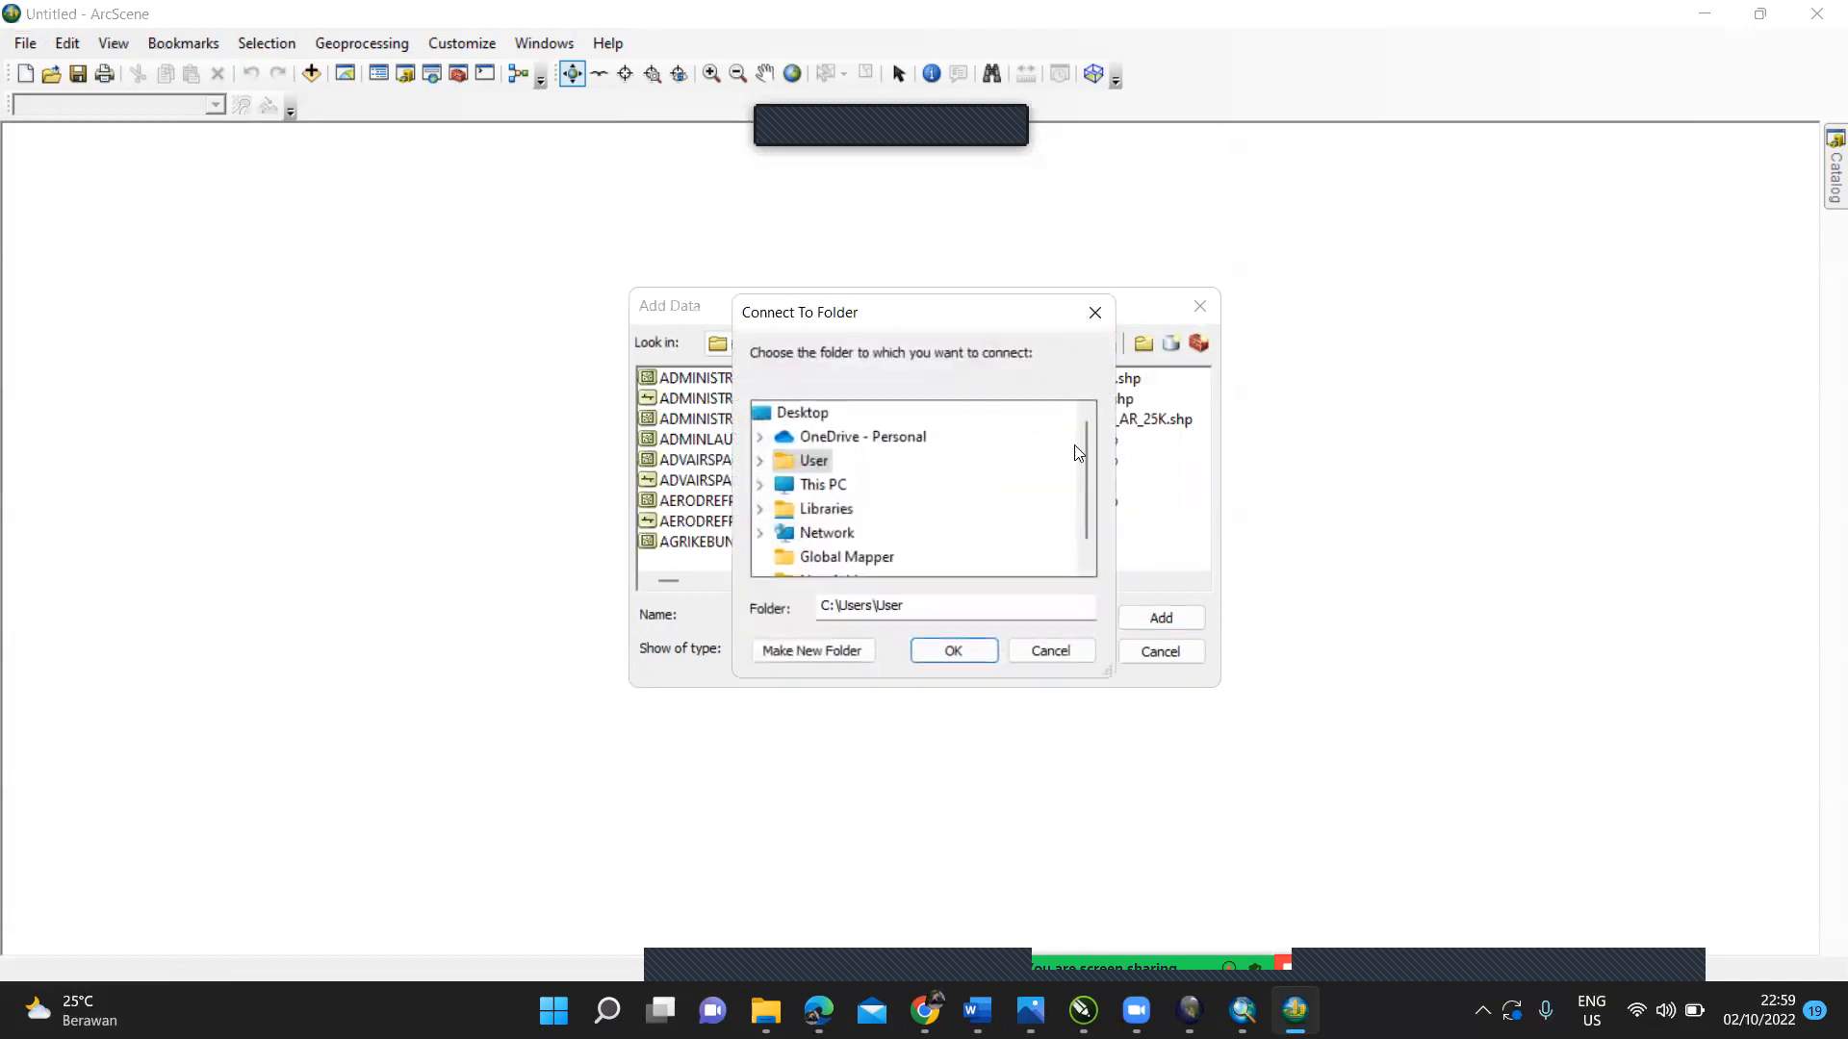
scroll(1078, 452, down, 1)
click(835, 464)
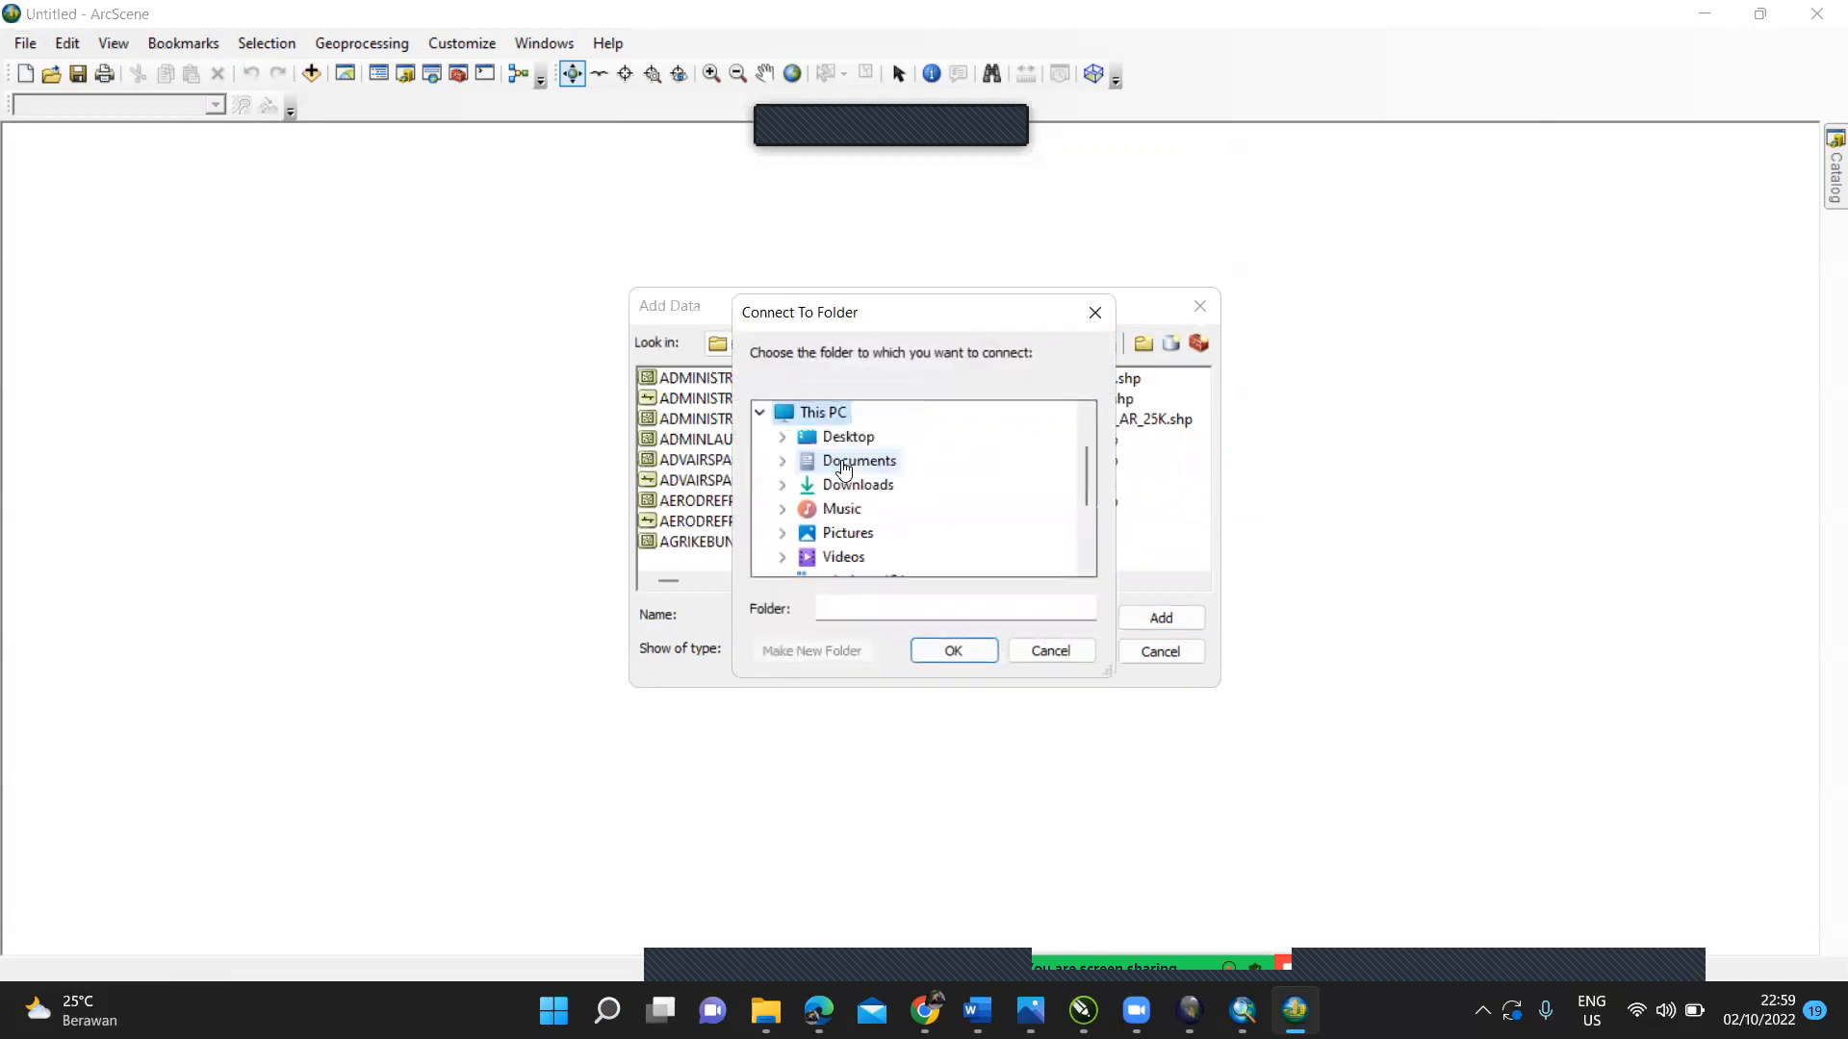
drag(1086, 486, 1090, 527)
click(904, 486)
click(933, 464)
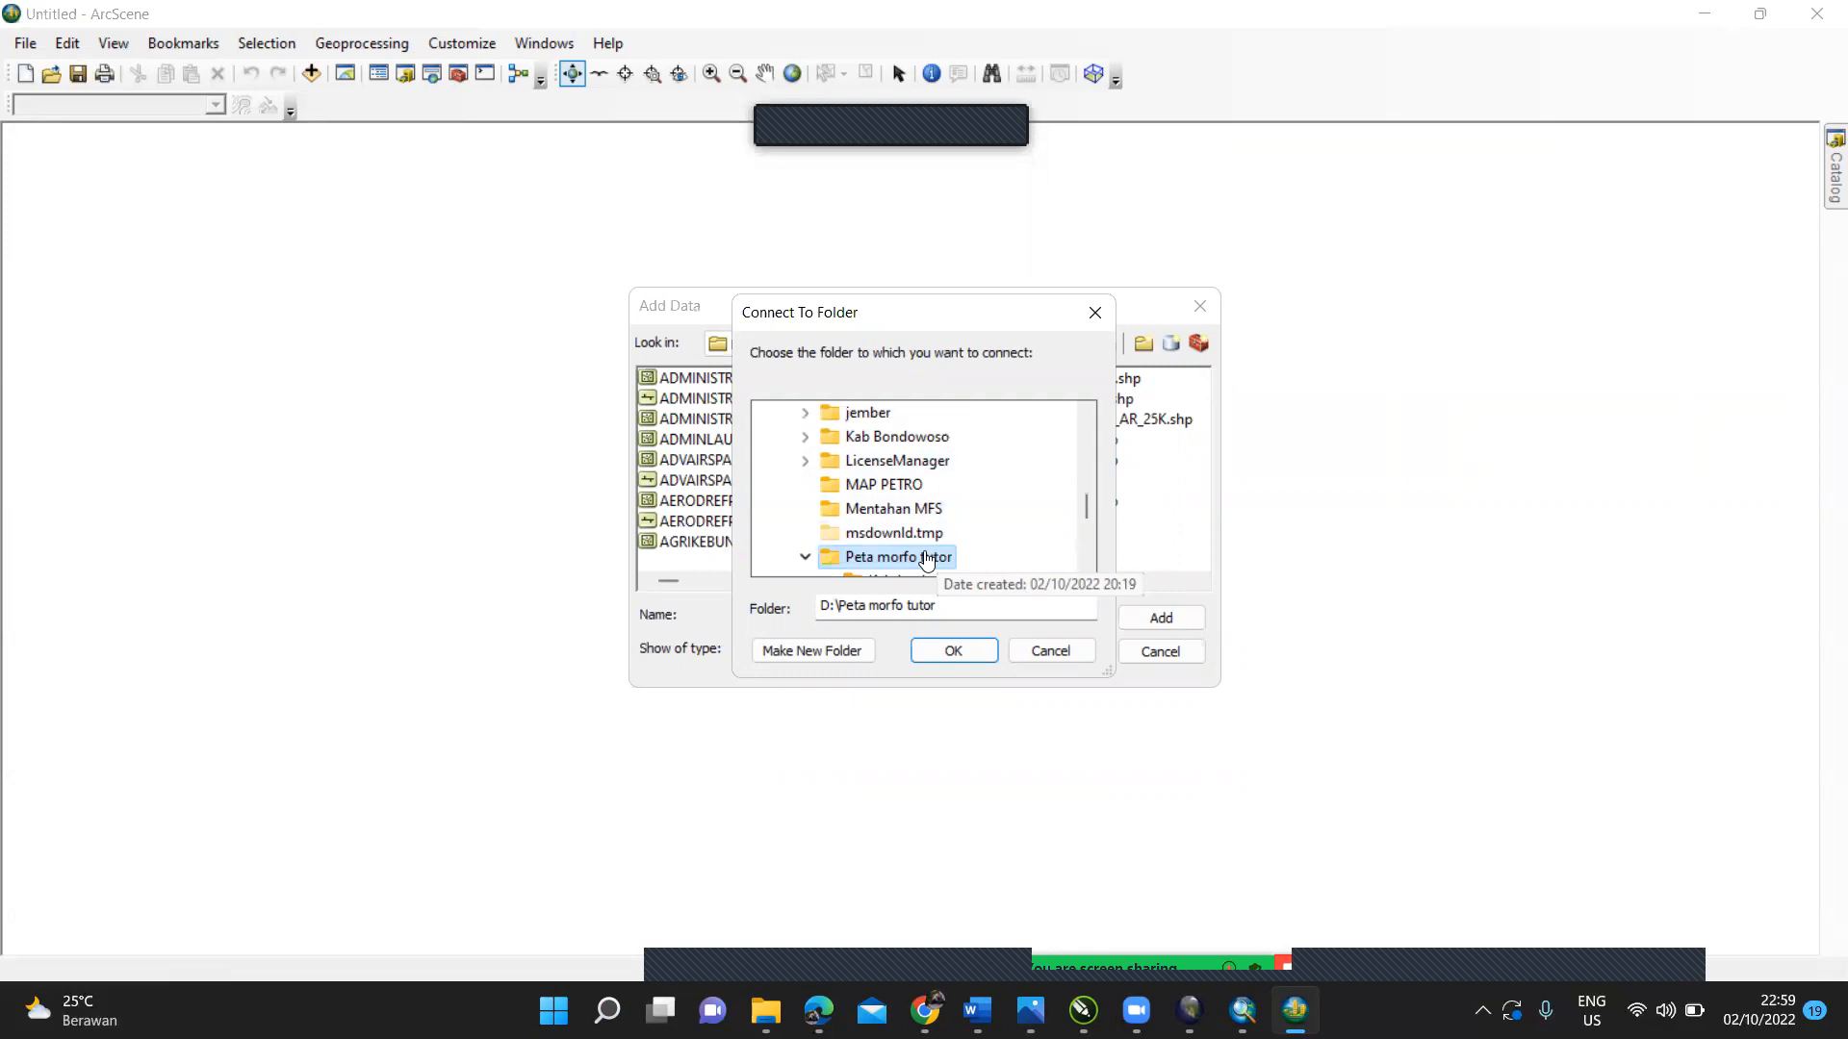
click(953, 650)
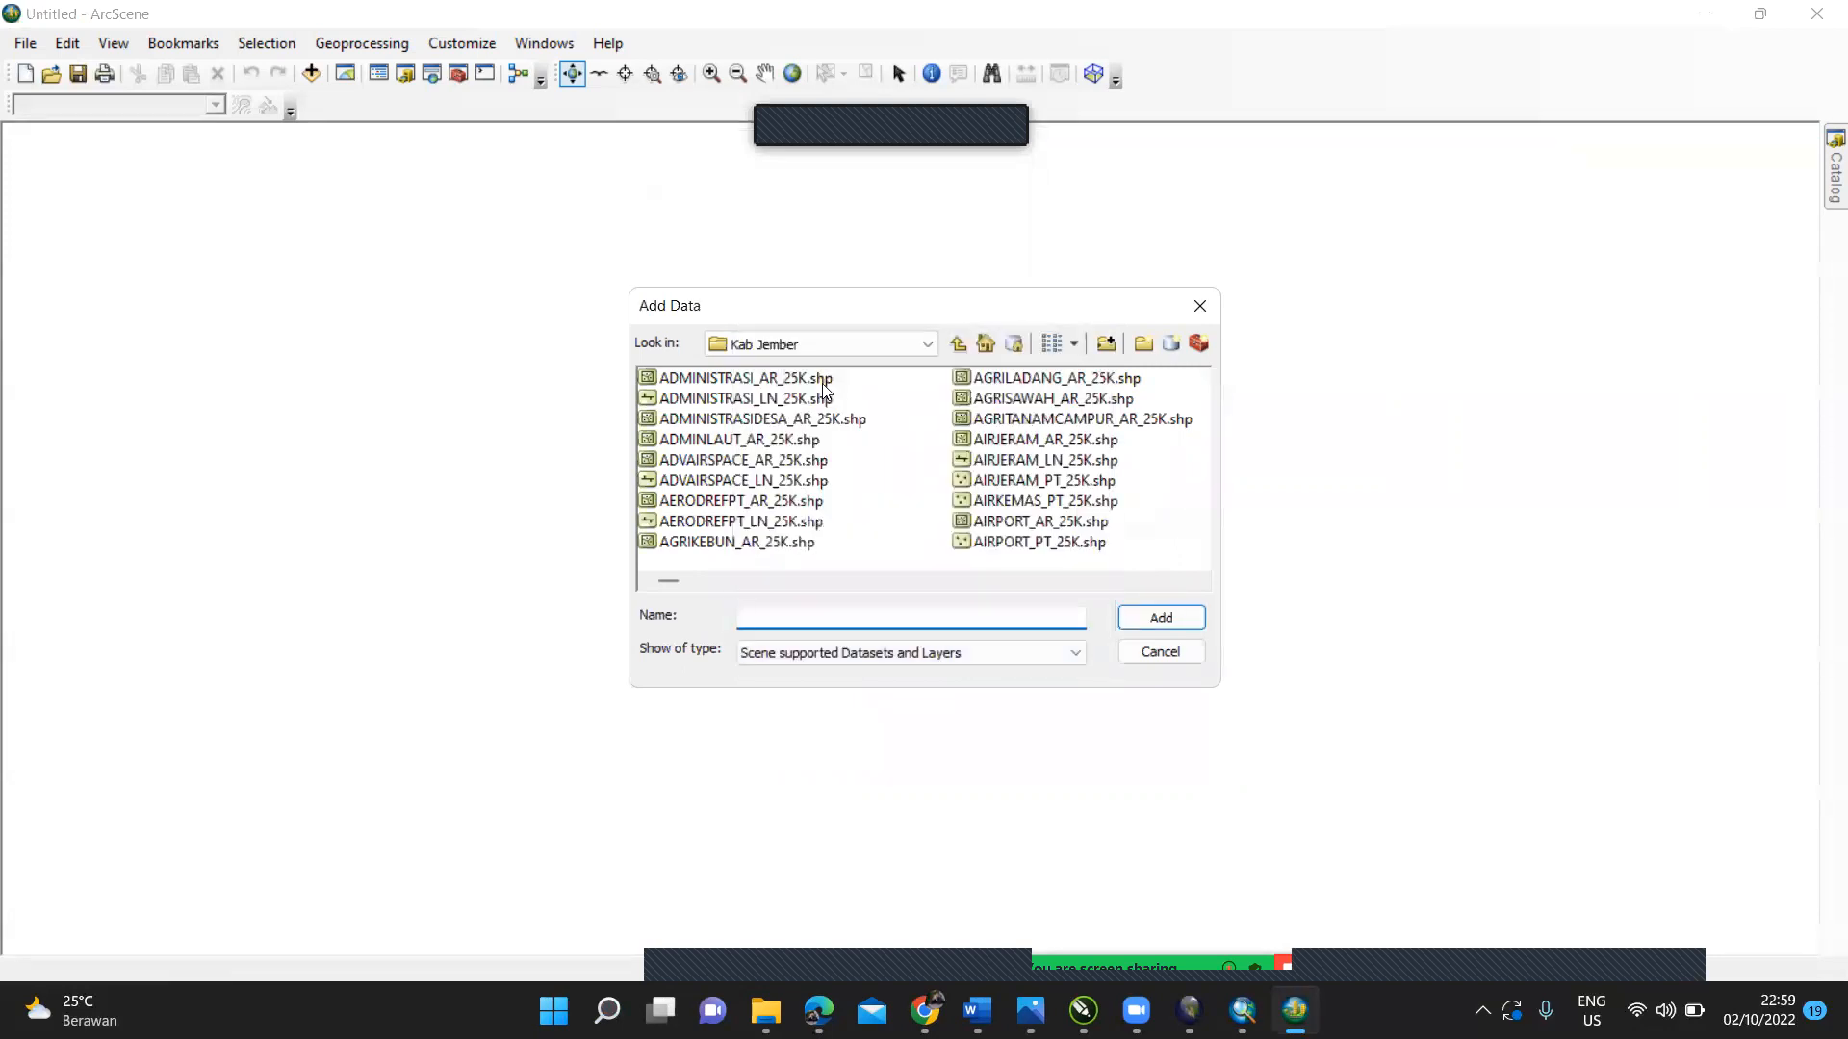
Step: Look for the saved layer file in D:\Peta morfo tutor, and check the layer's save folder in ArcMap
click(826, 345)
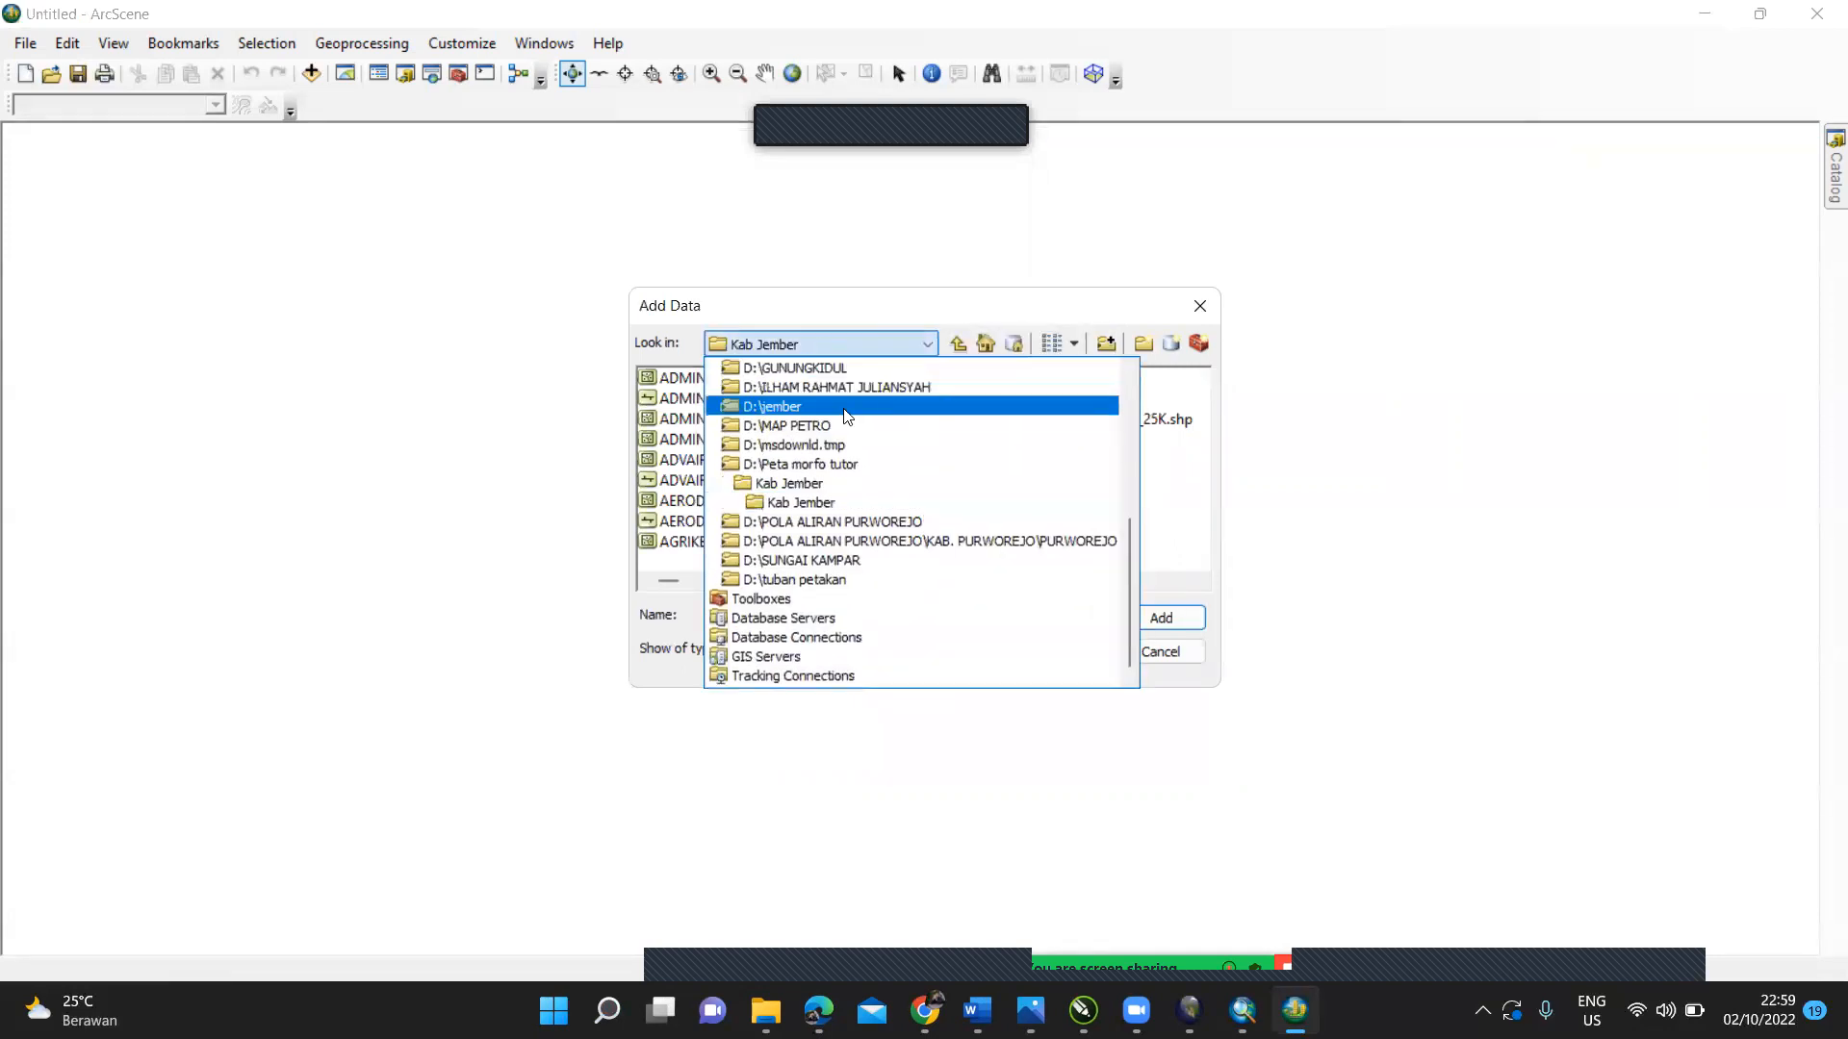
click(837, 463)
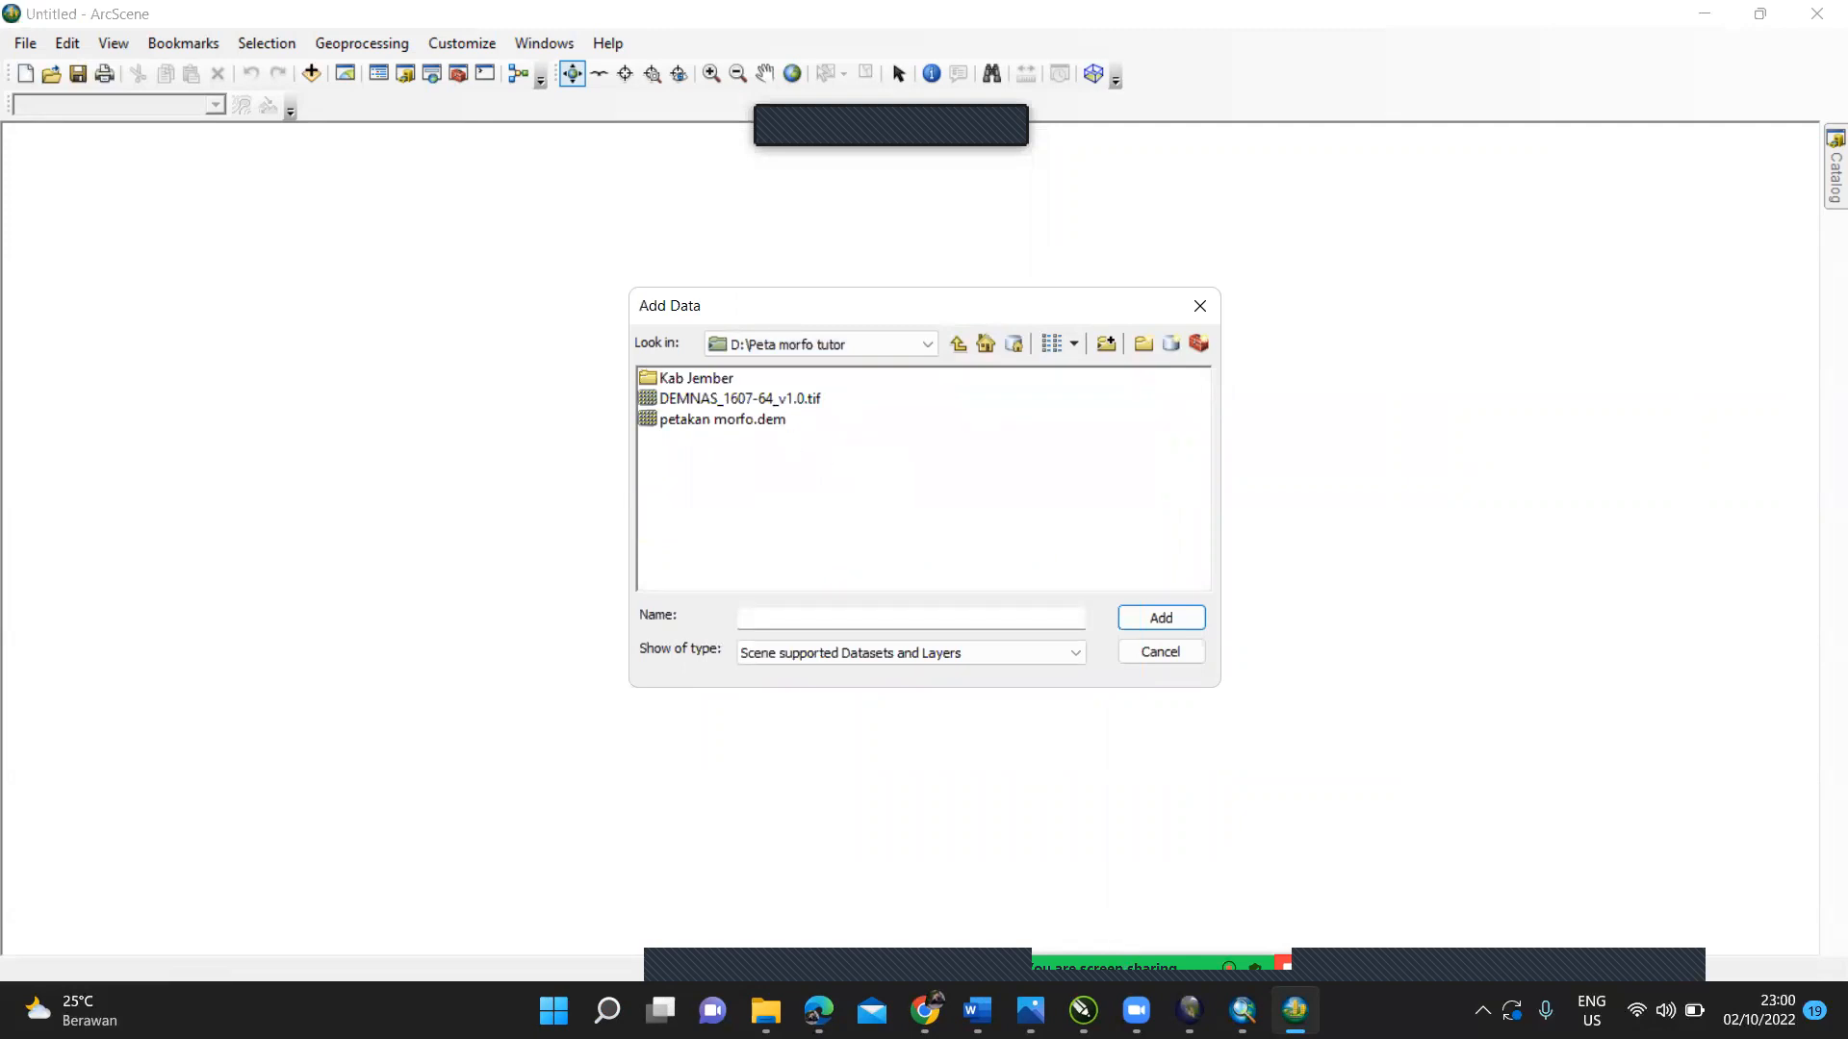
mouse_move(1296, 1009)
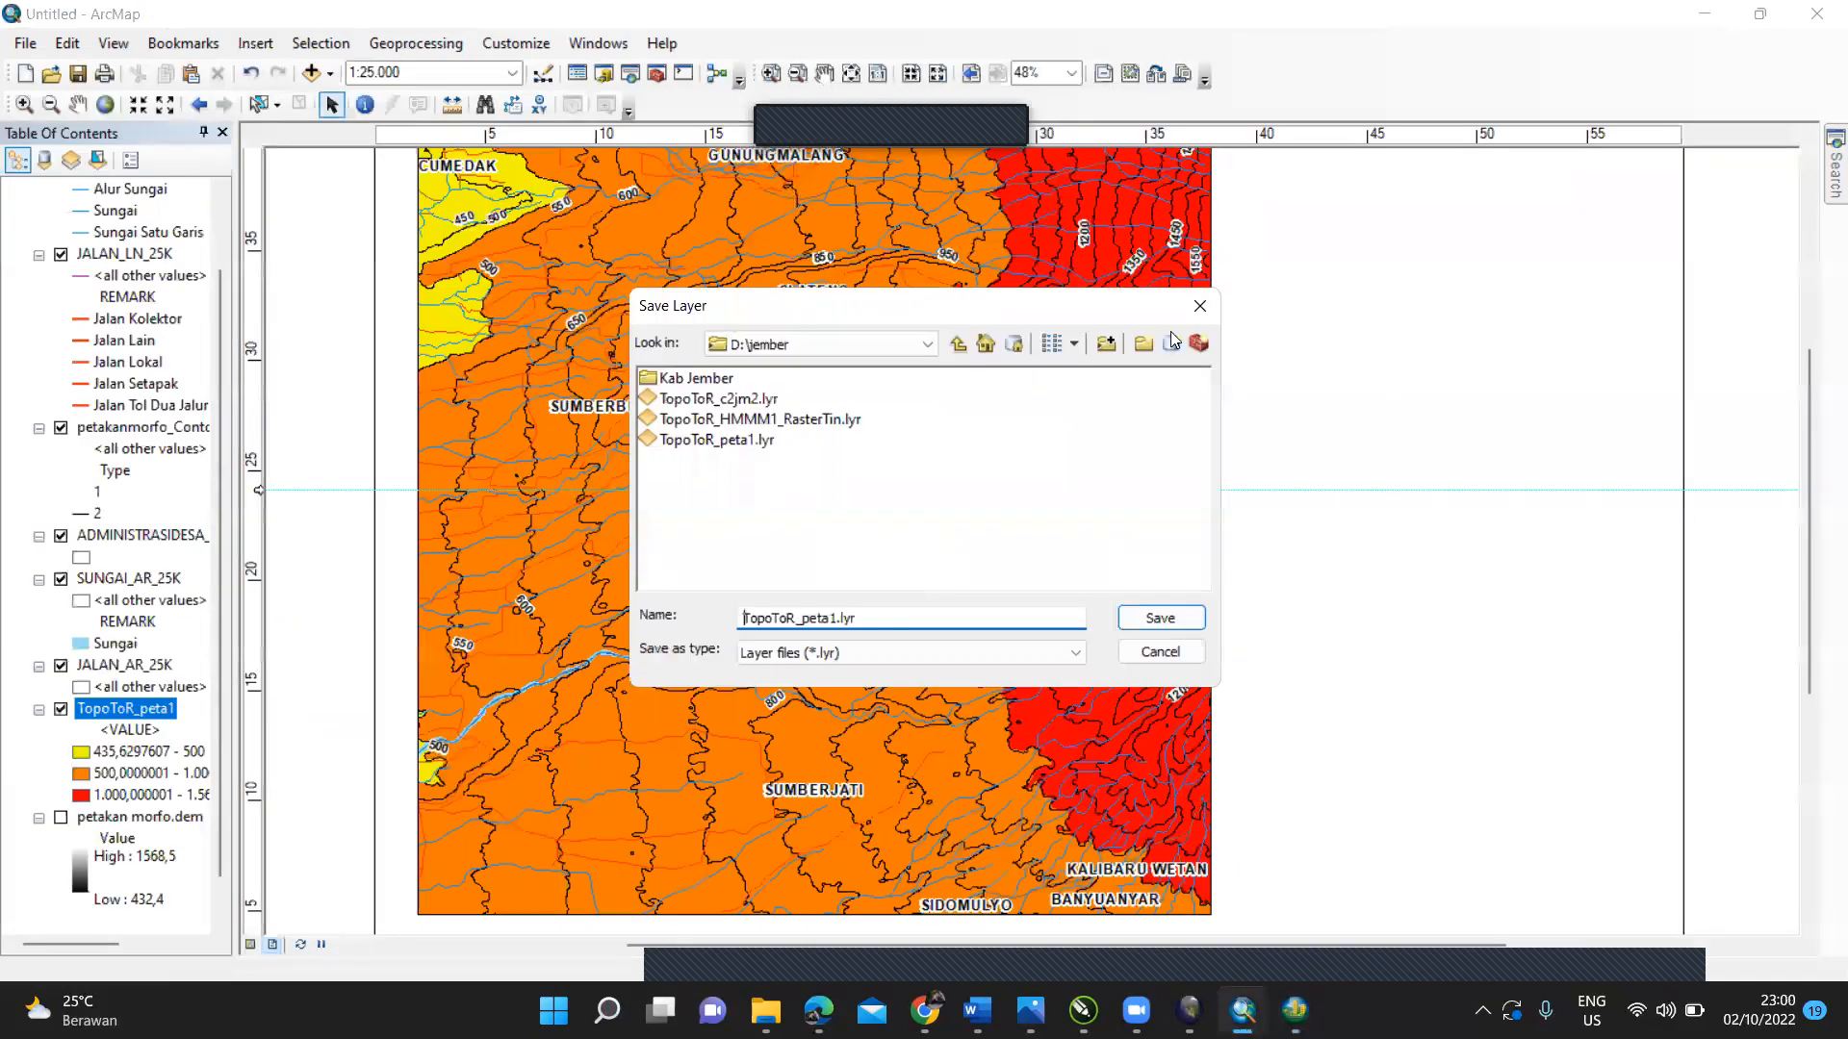
click(1201, 320)
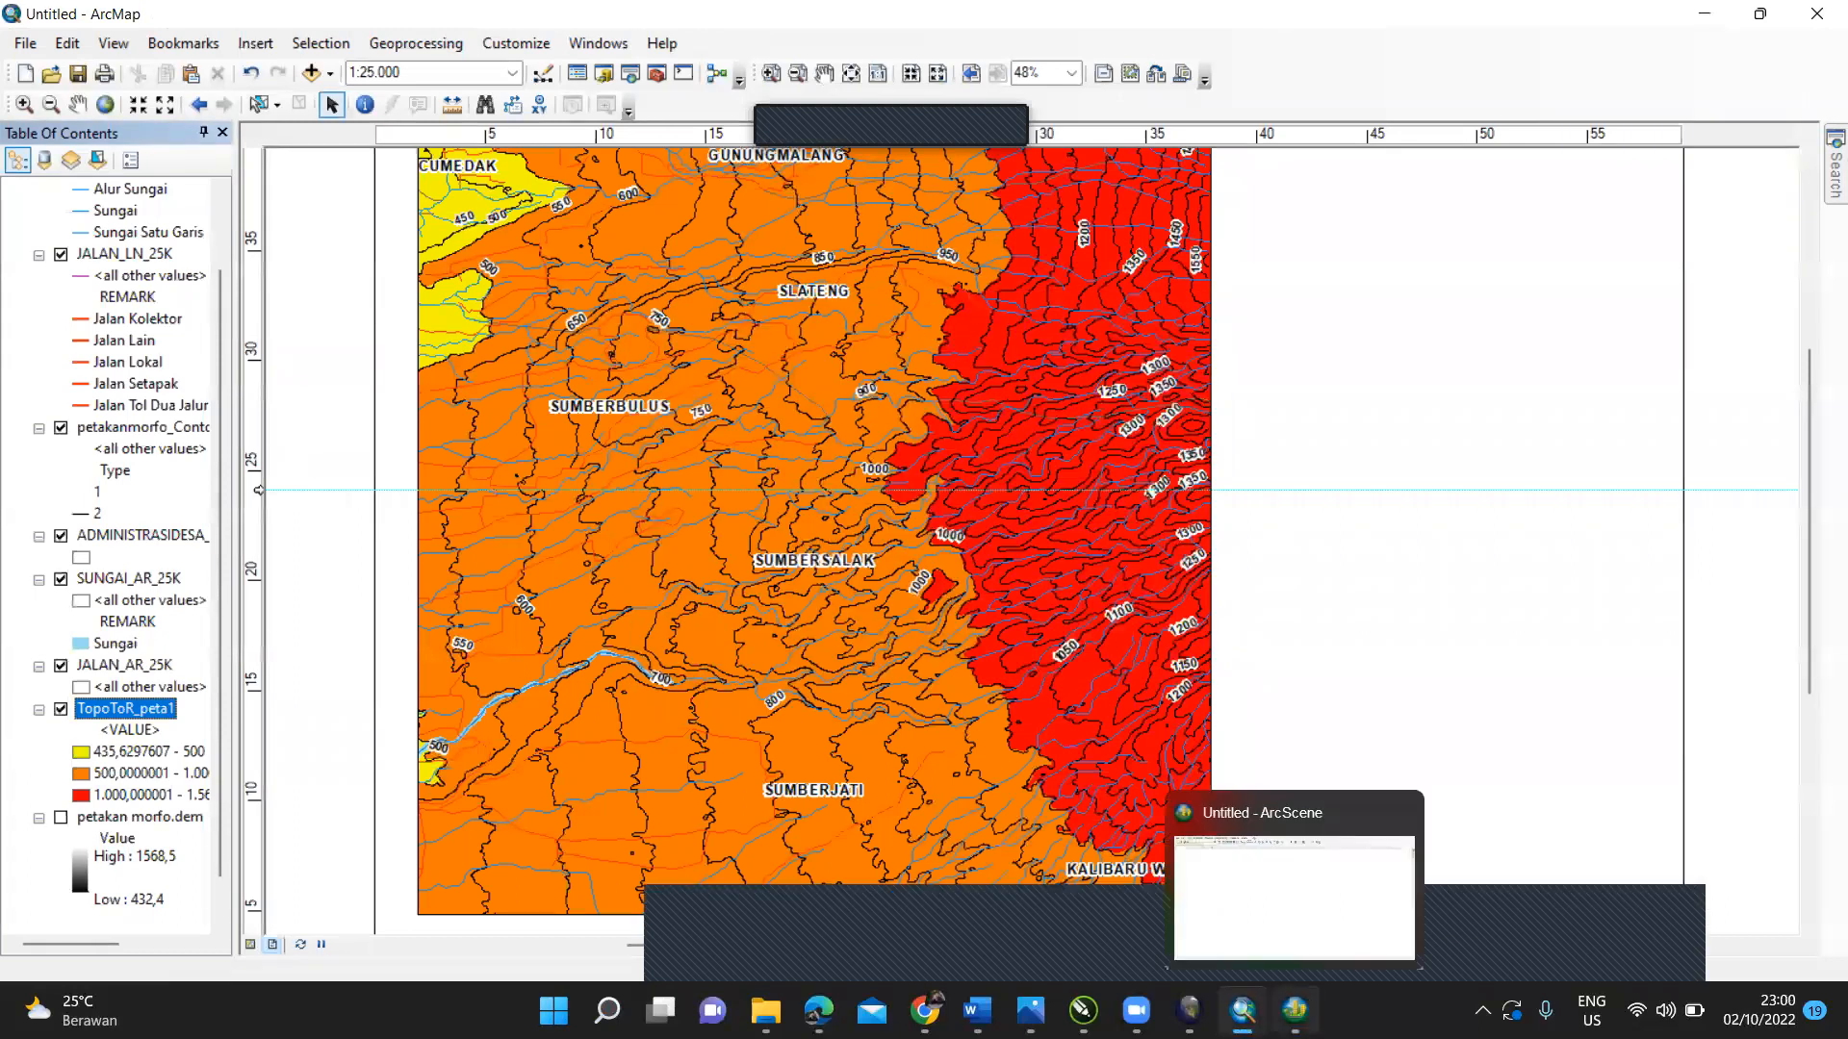
Step: Switch back to ArcScene and add TopoToR_peta1.lyr from D:\jember to the scene
click(1263, 958)
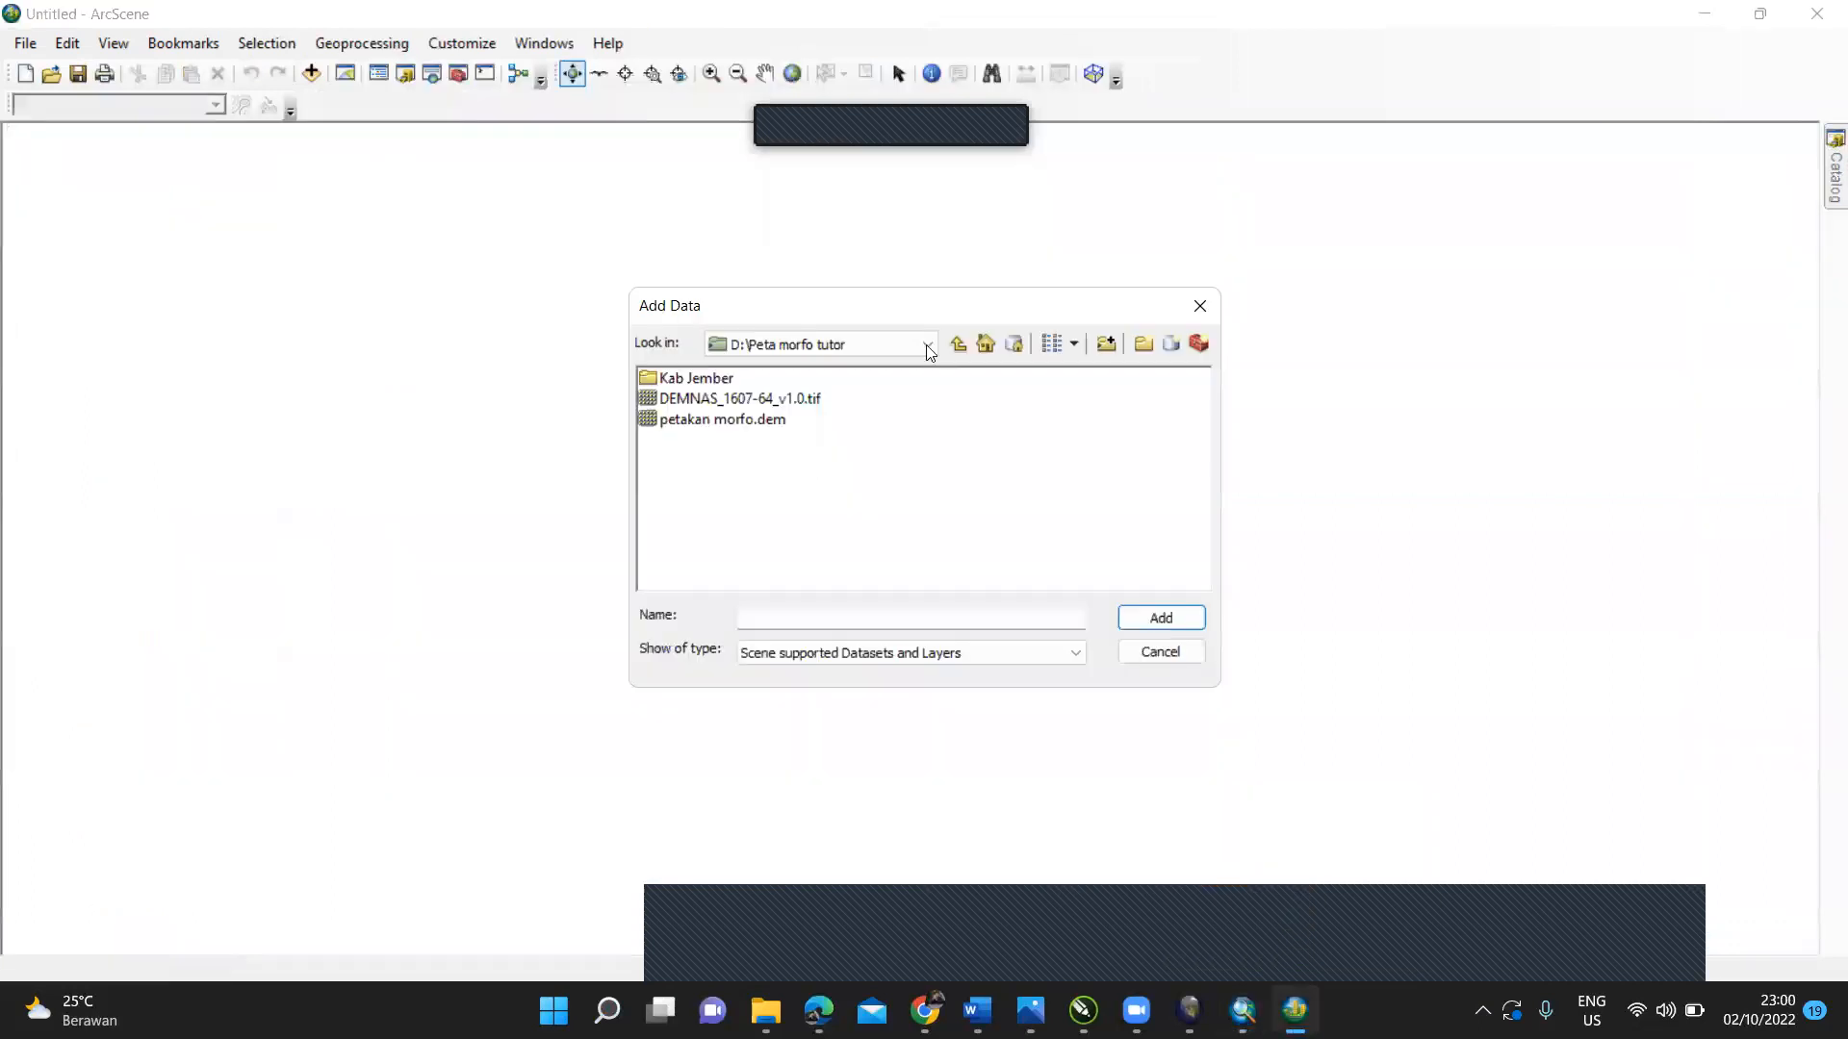
click(928, 344)
click(837, 442)
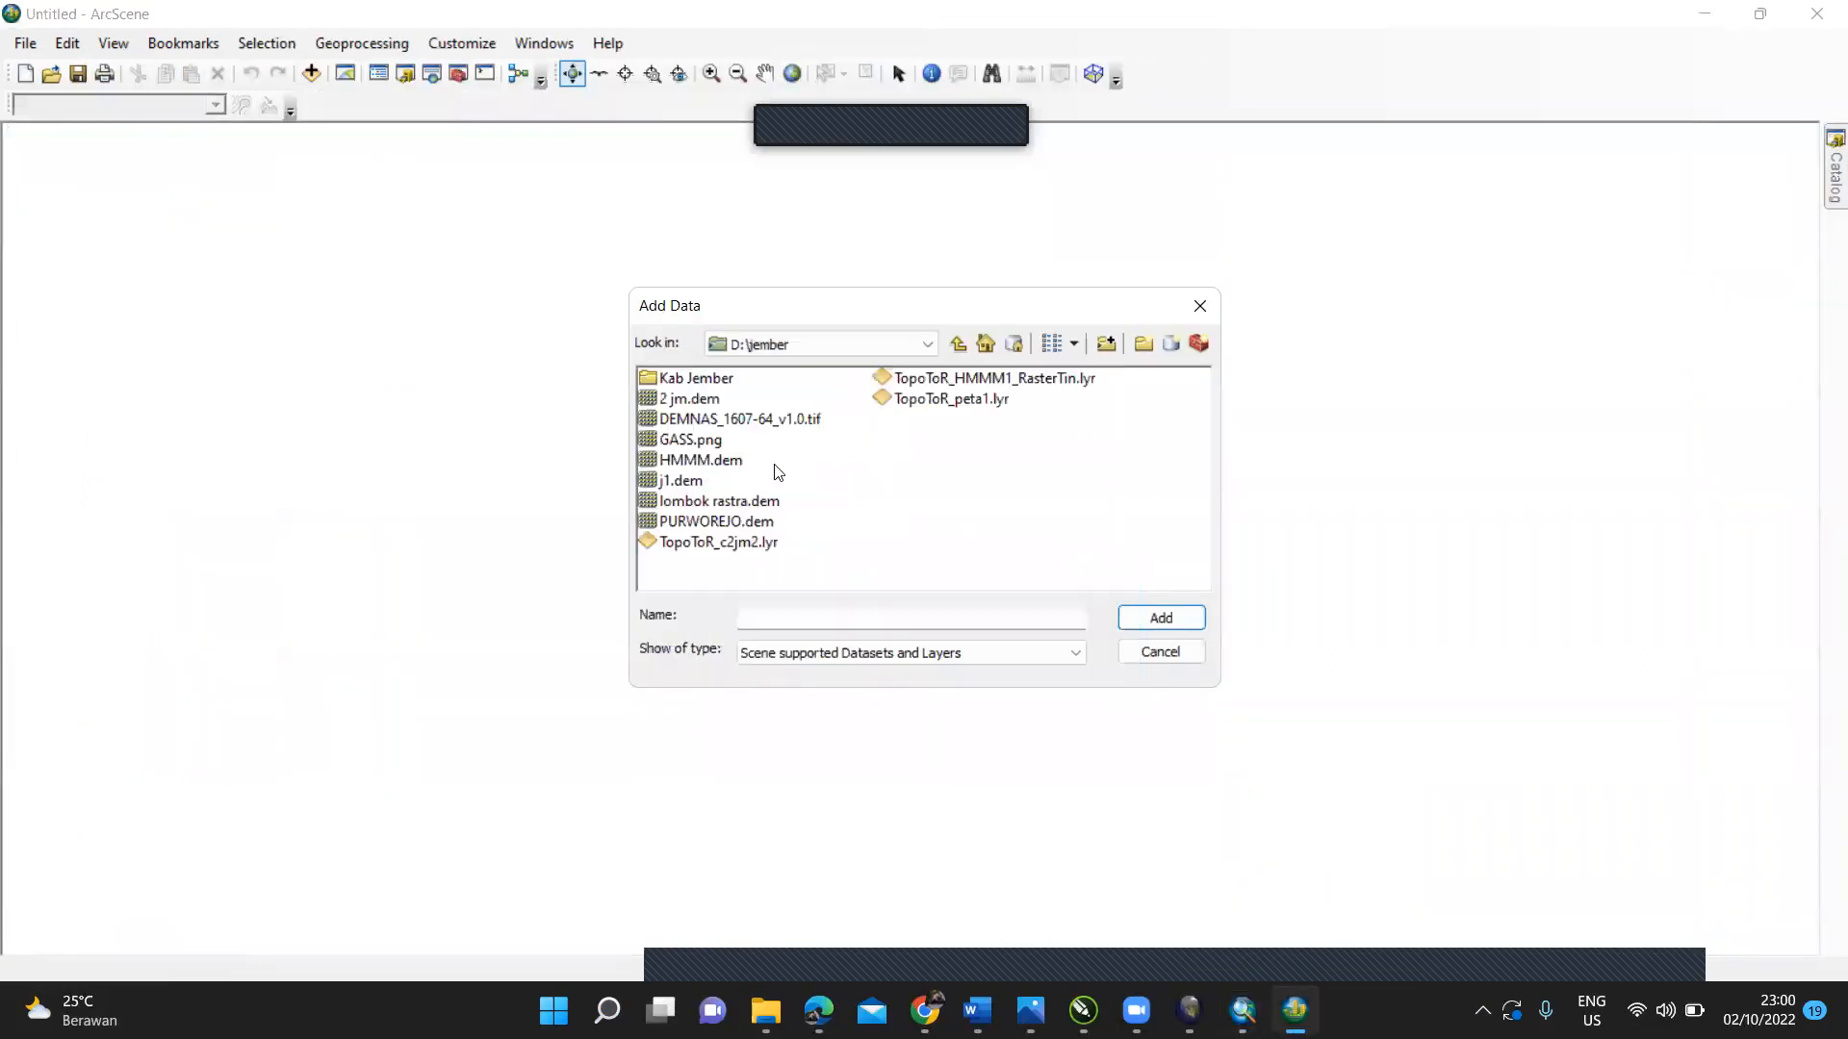
click(965, 413)
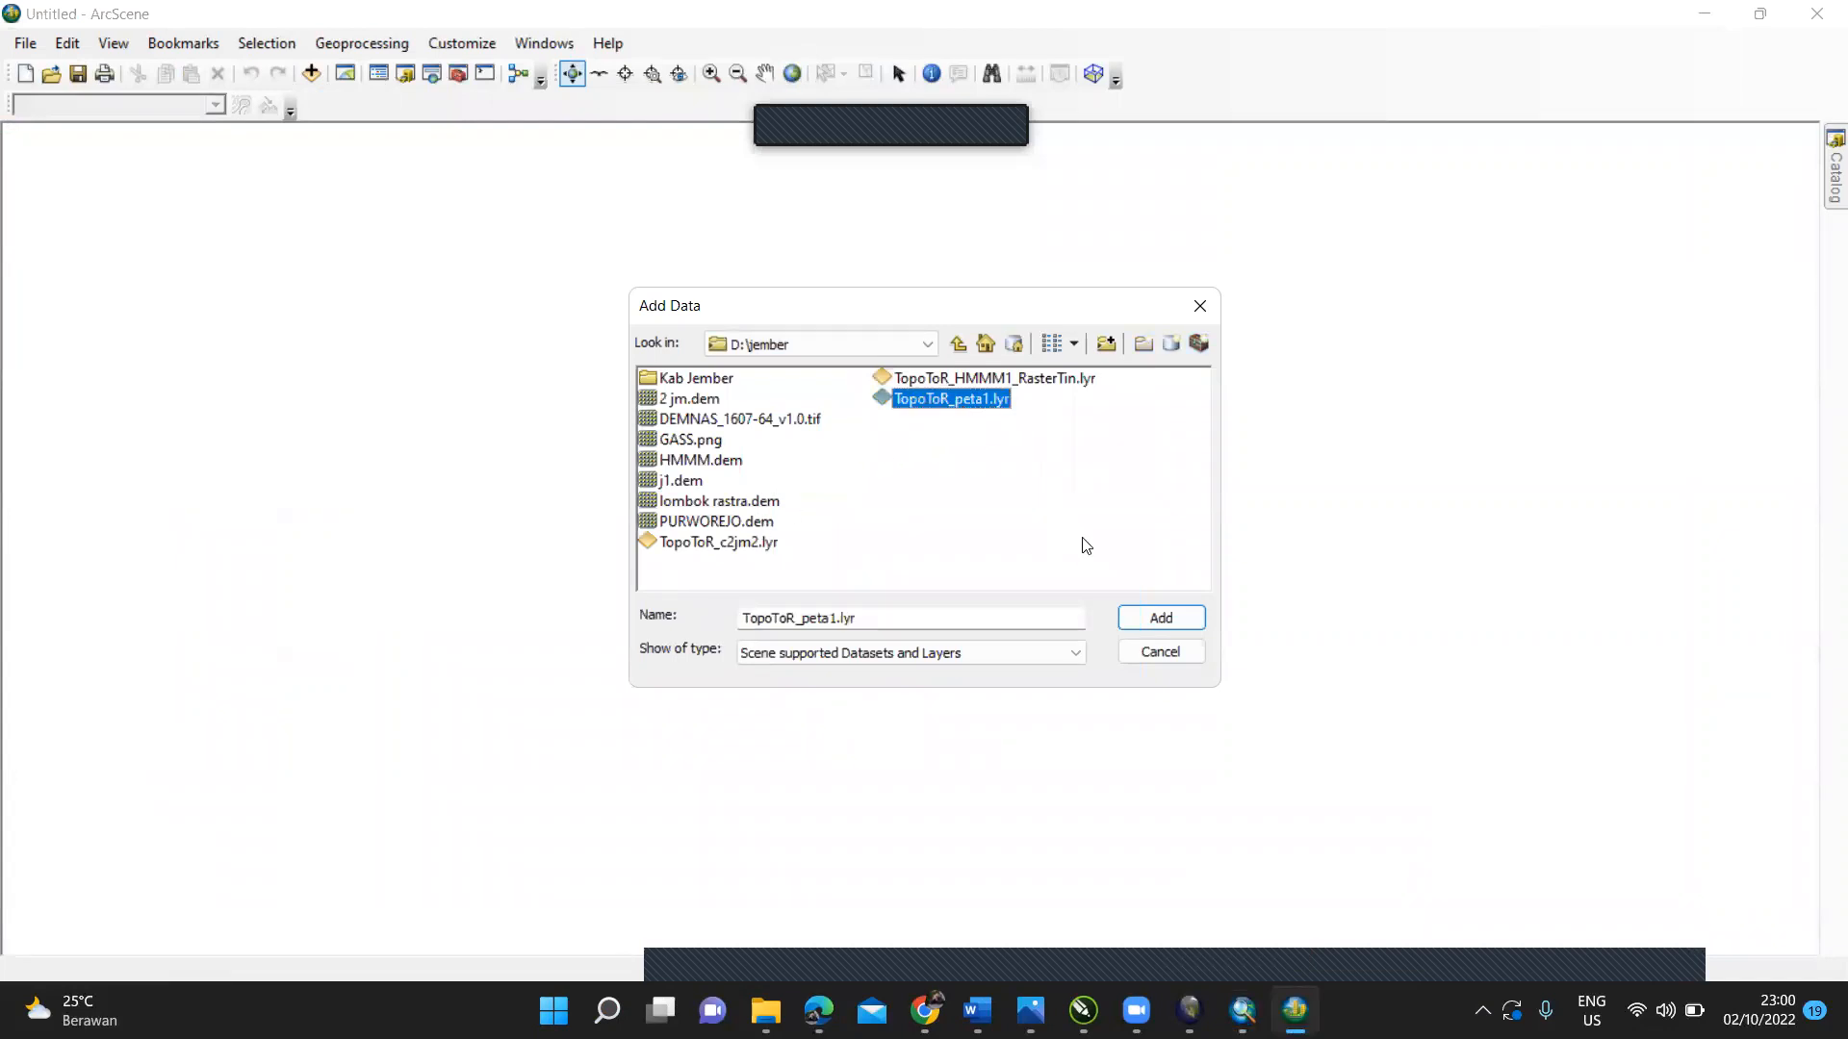
click(1132, 612)
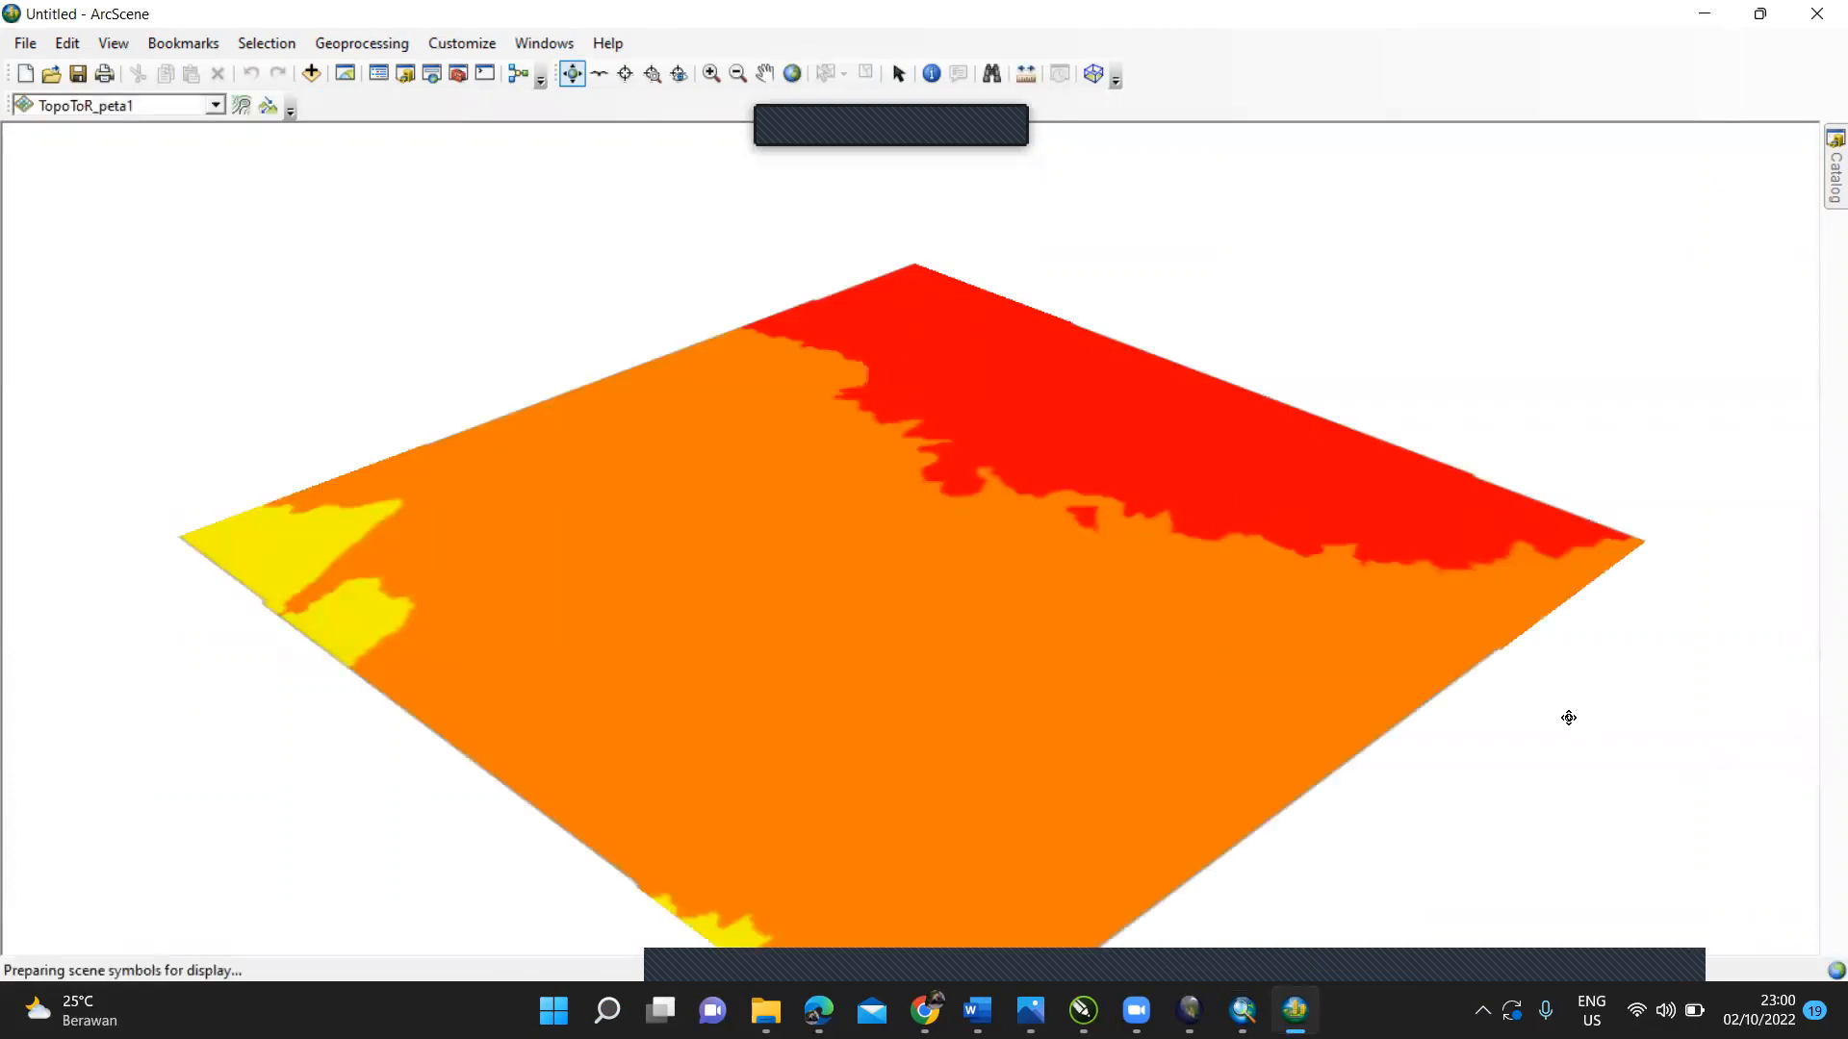
drag(1421, 672, 1147, 709)
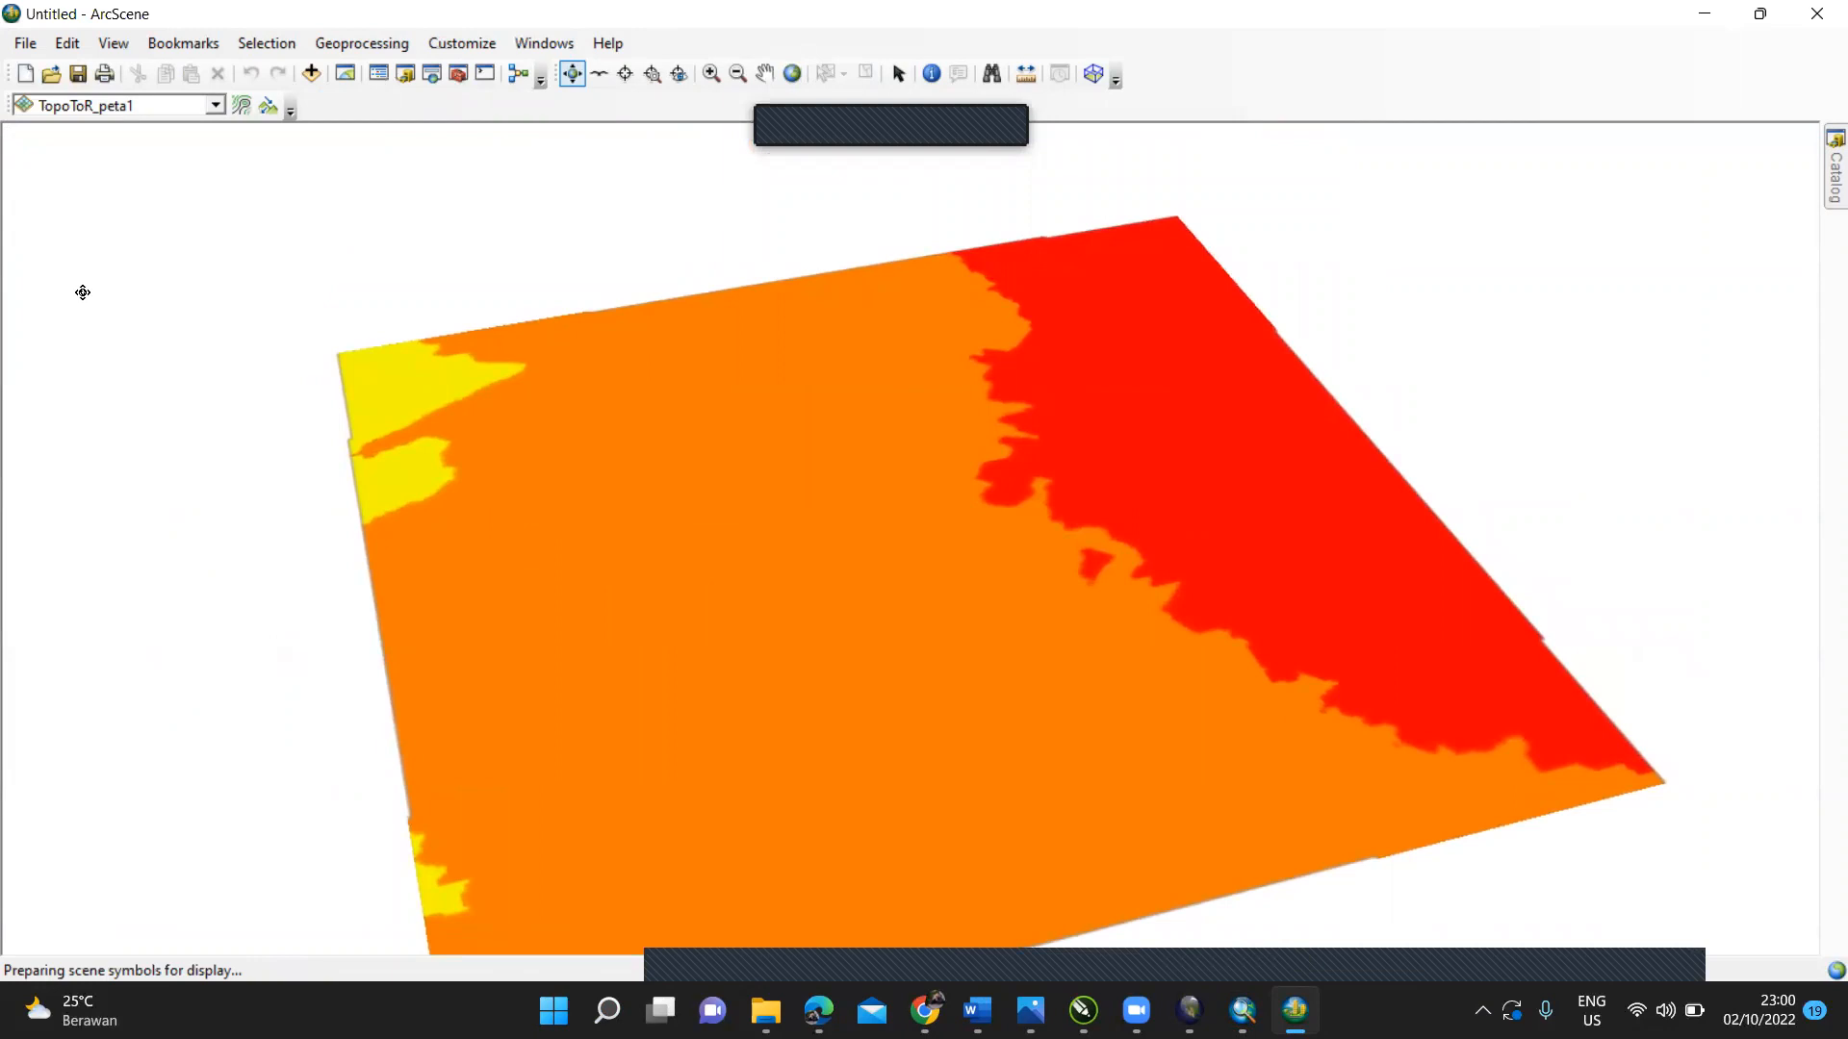
click(25, 43)
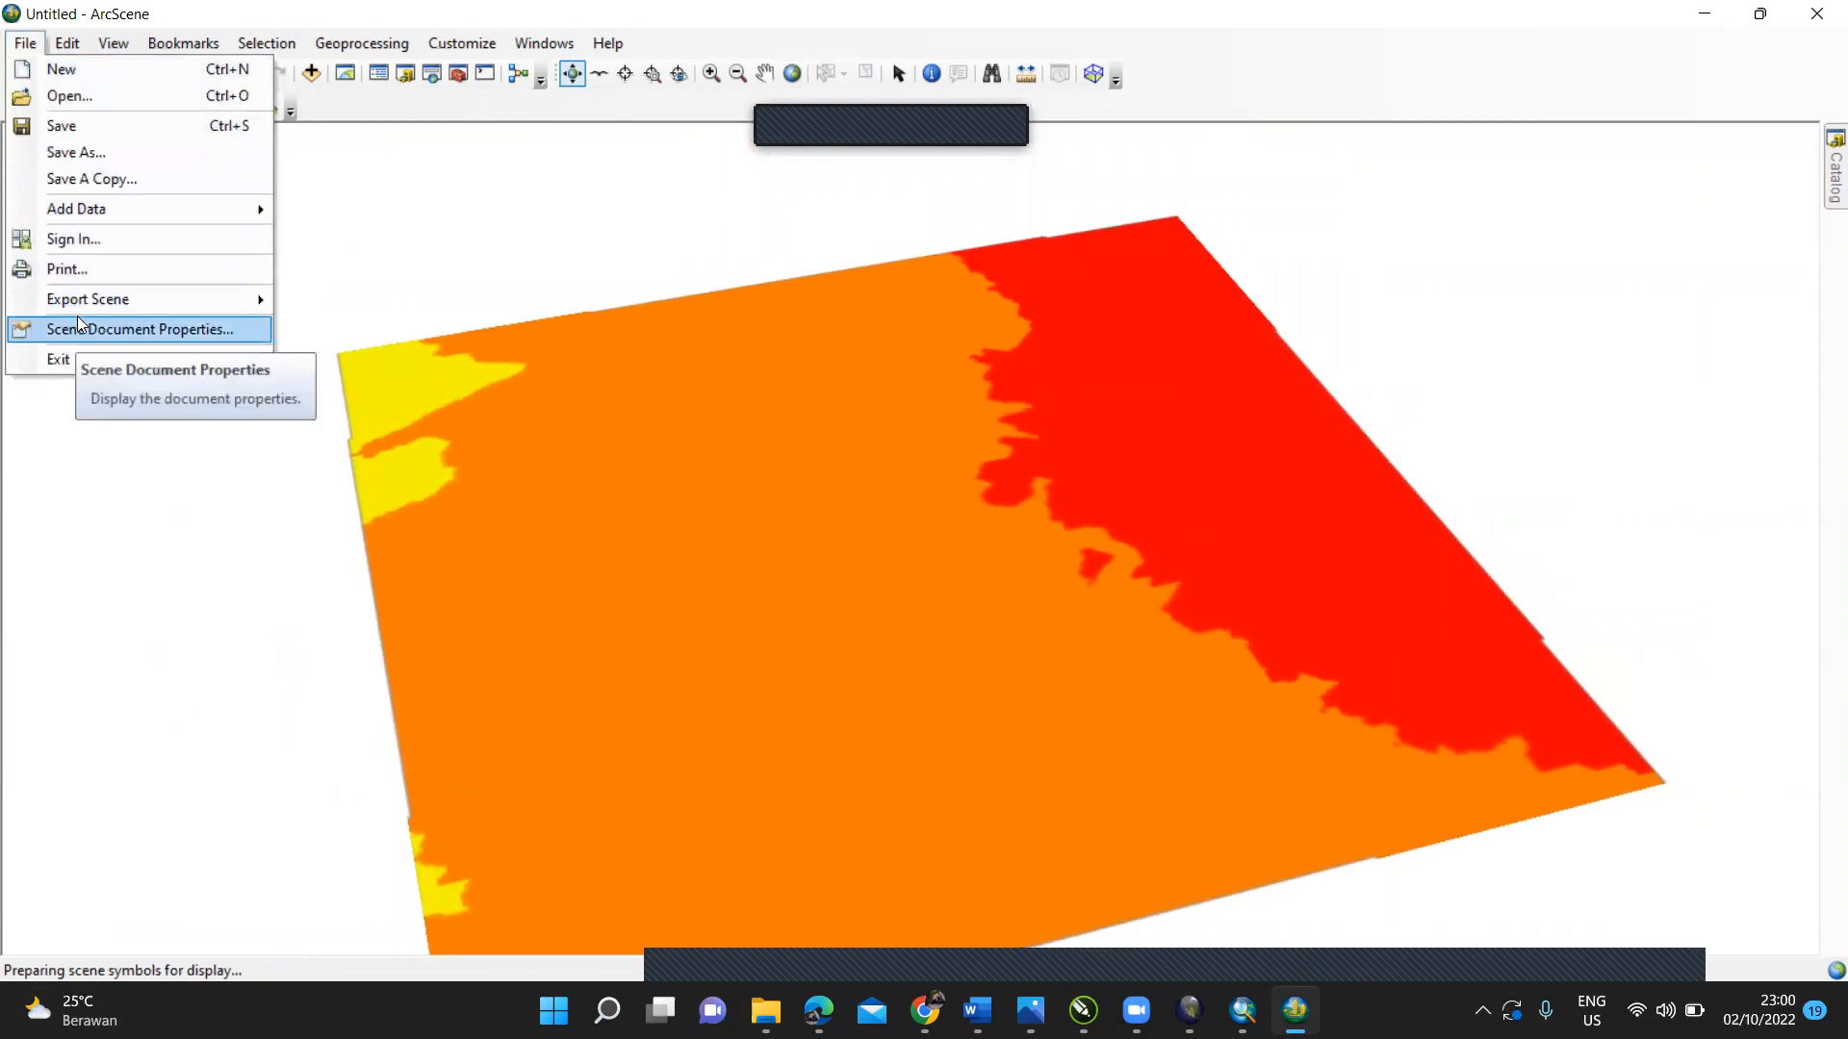
click(74, 50)
click(74, 48)
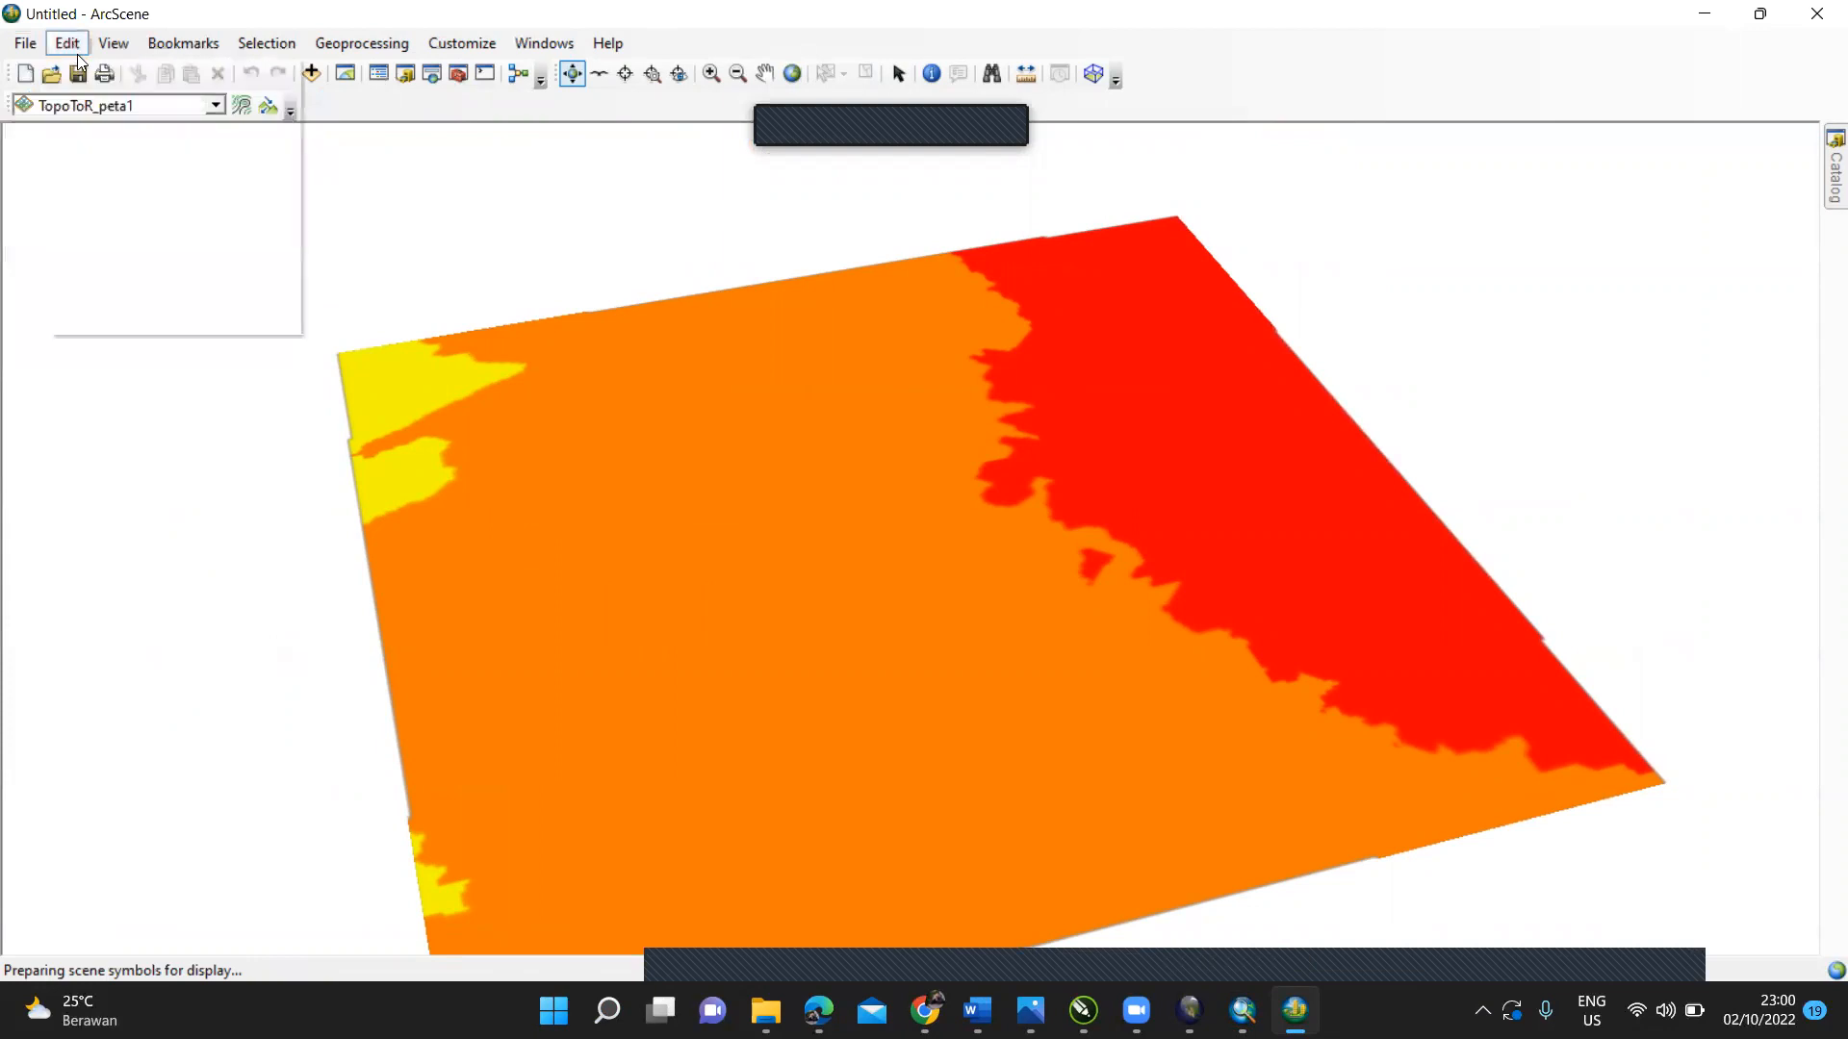
click(123, 47)
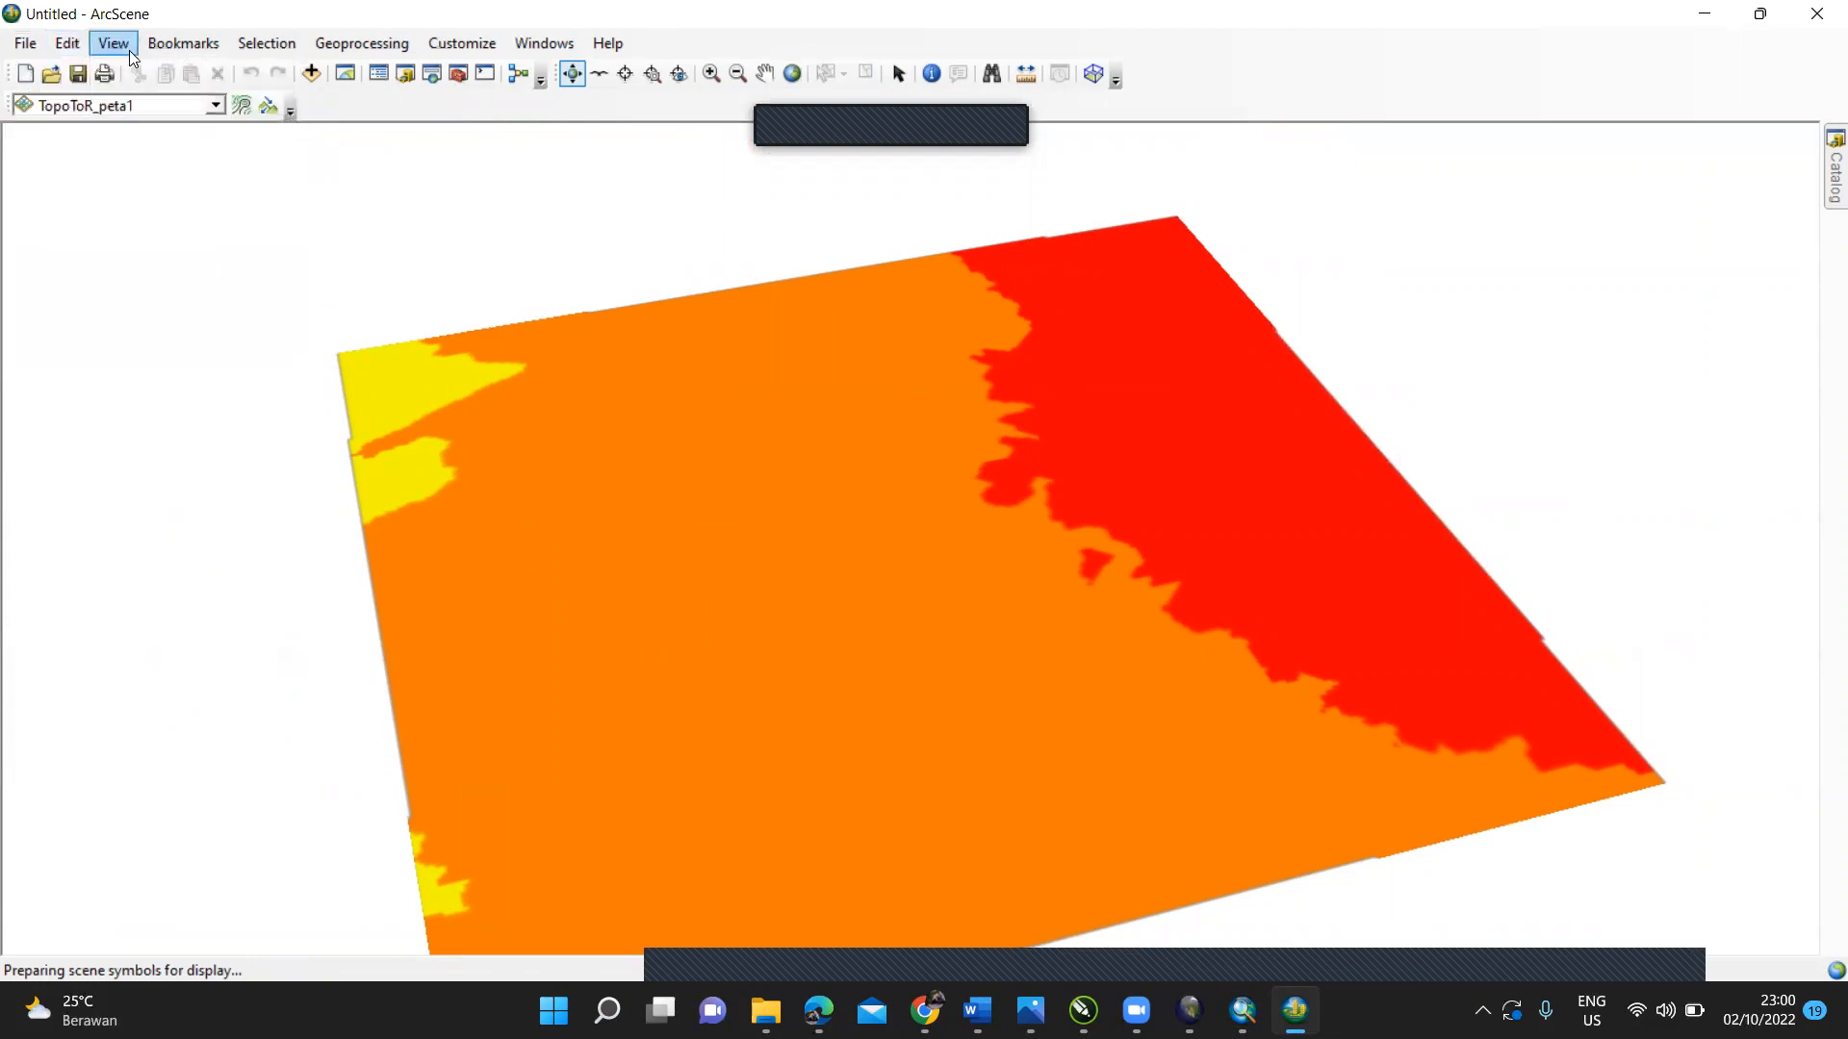
click(123, 47)
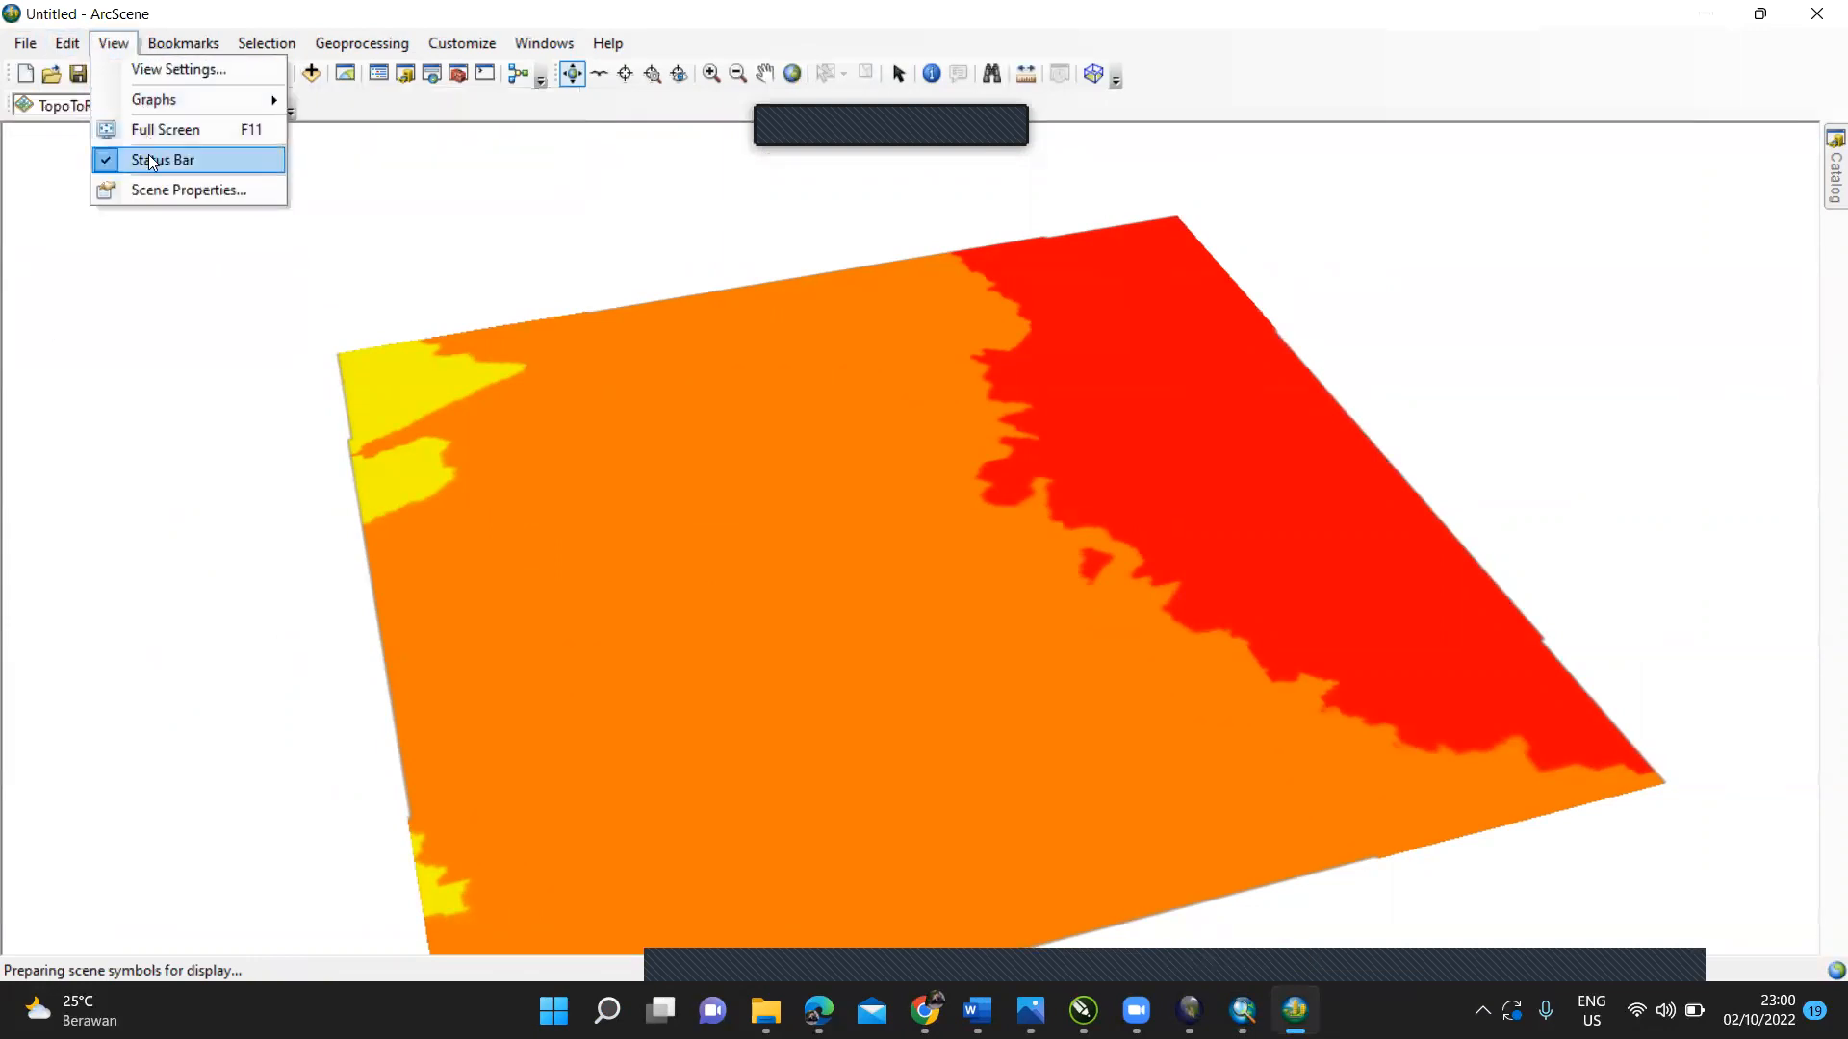
click(196, 73)
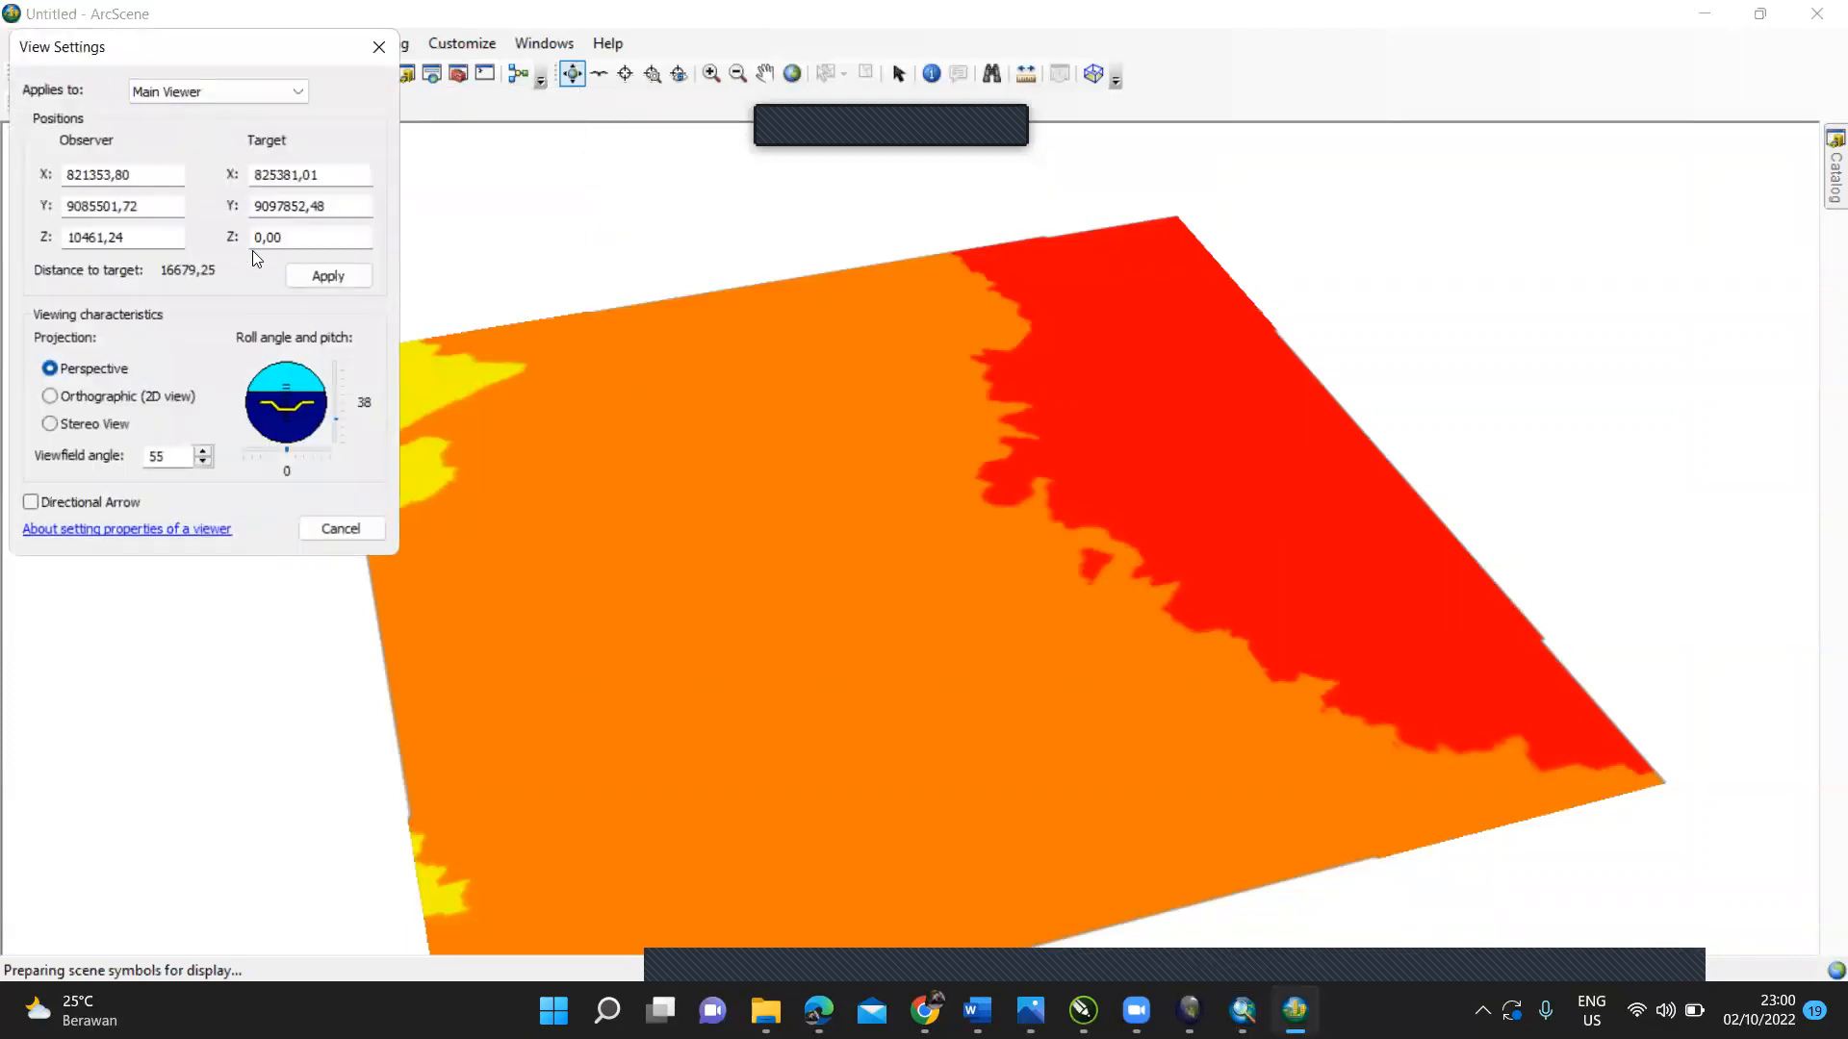
click(395, 53)
click(114, 44)
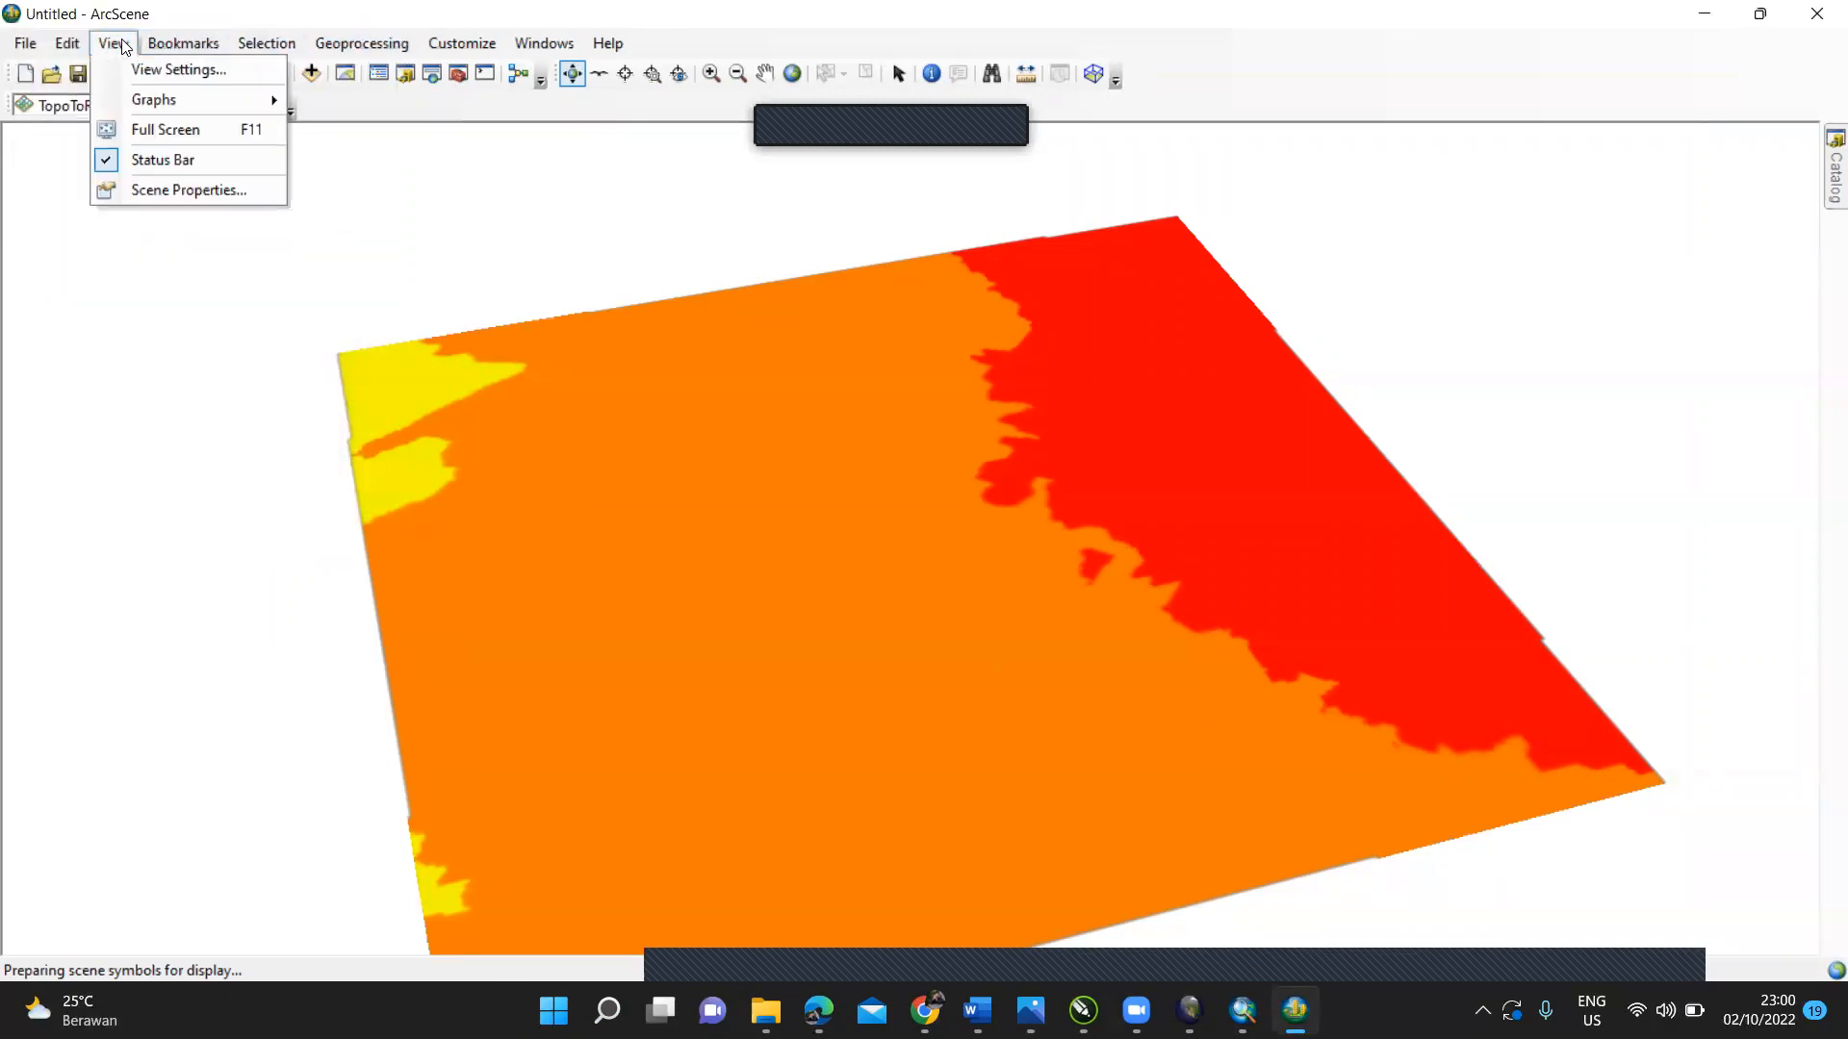
mouse_move(149, 99)
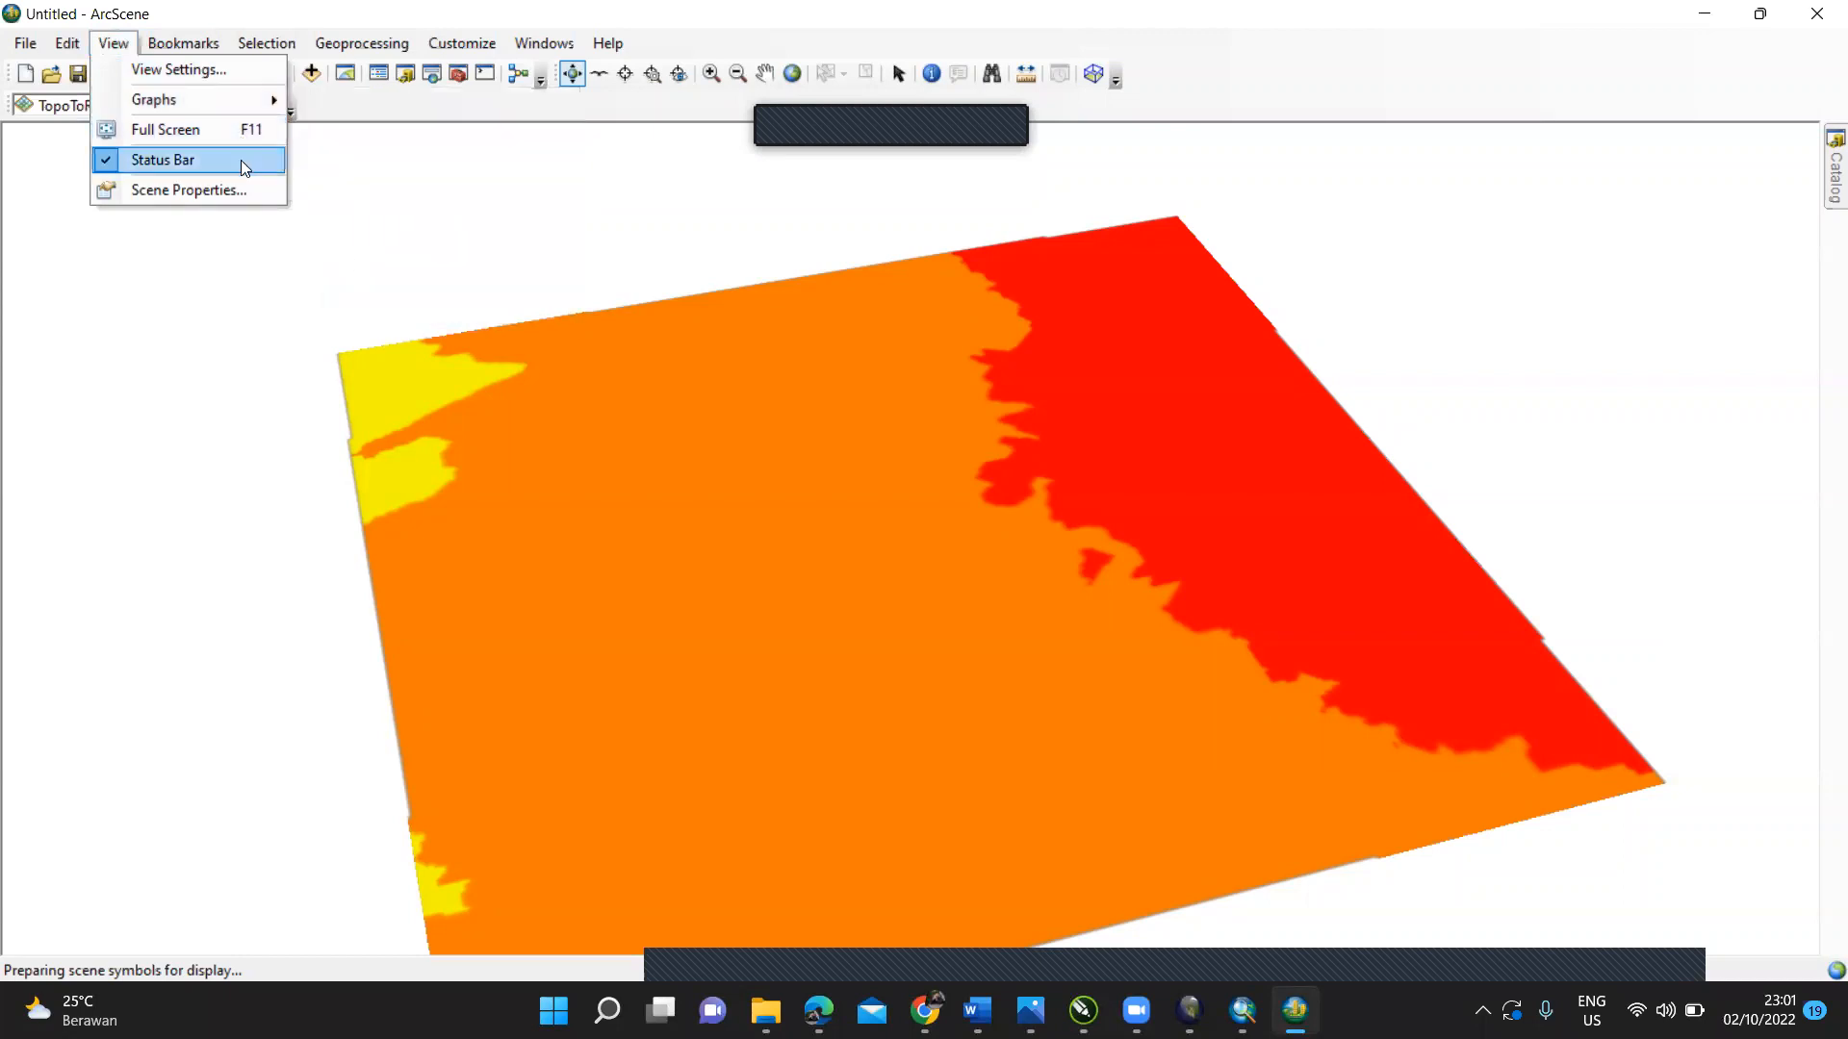
click(290, 279)
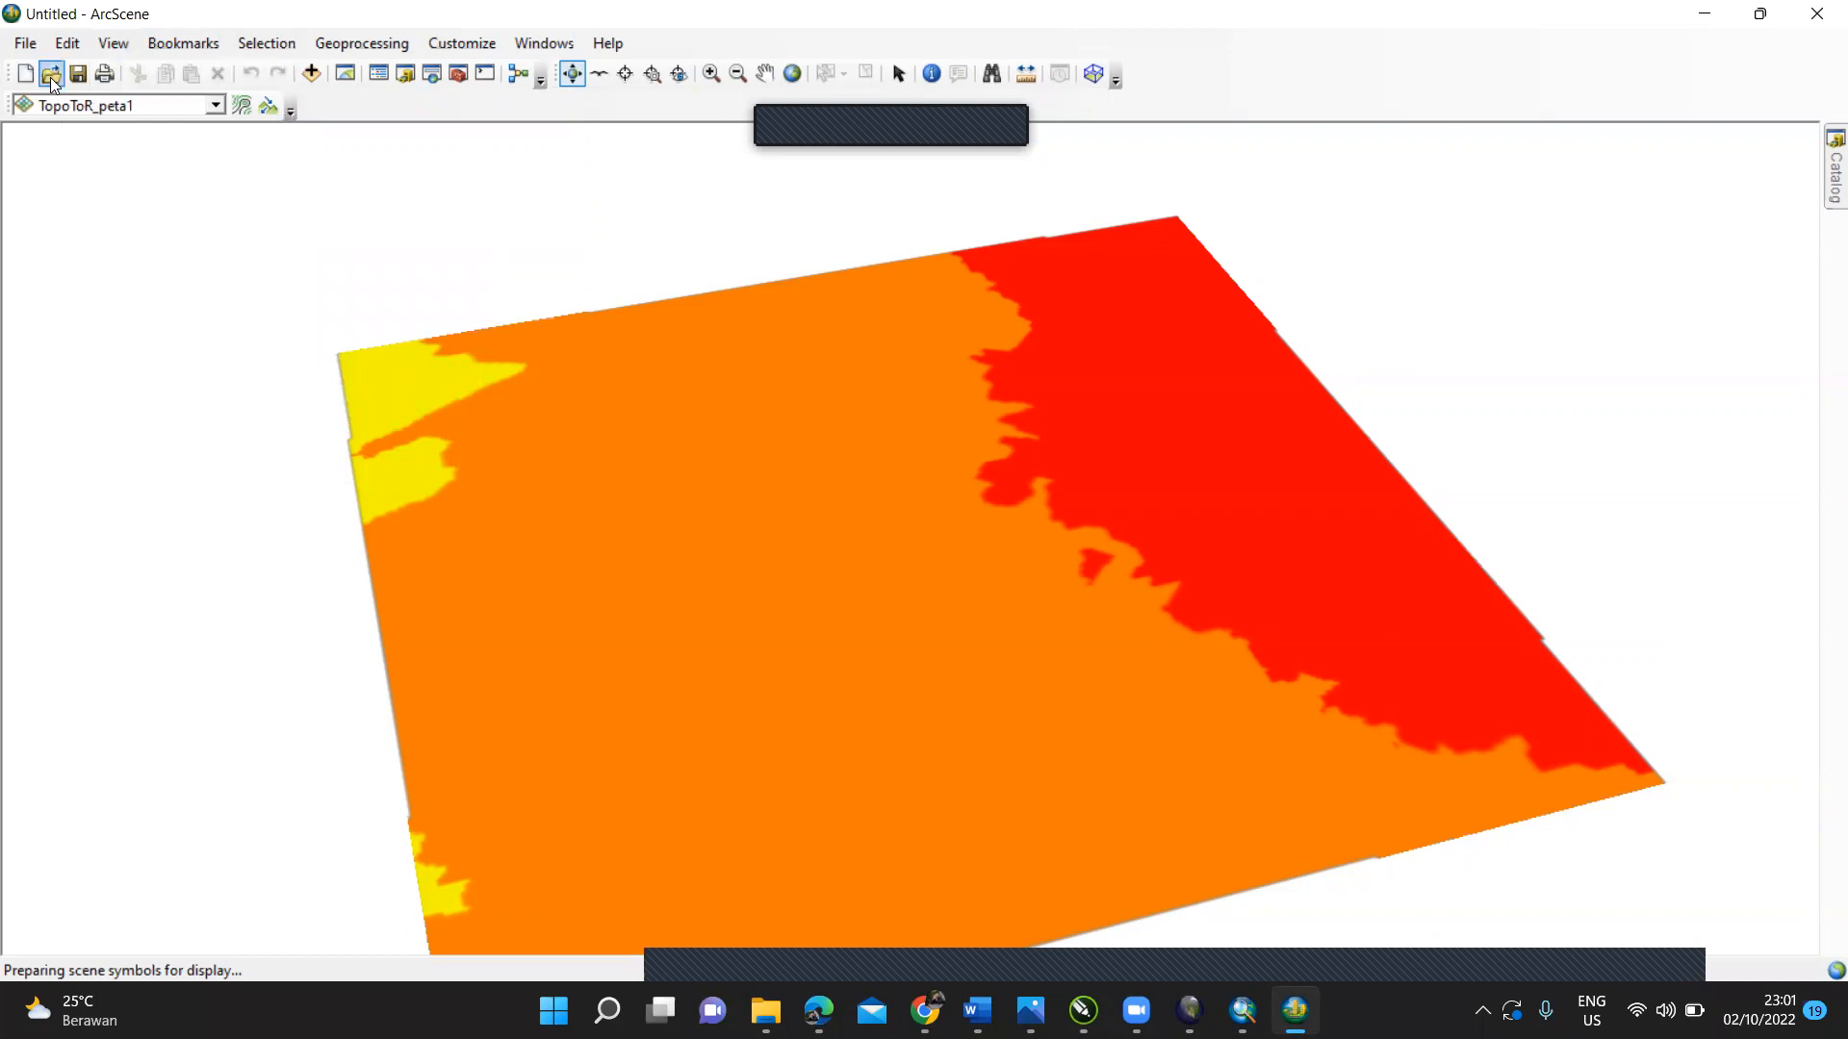
click(25, 43)
click(418, 408)
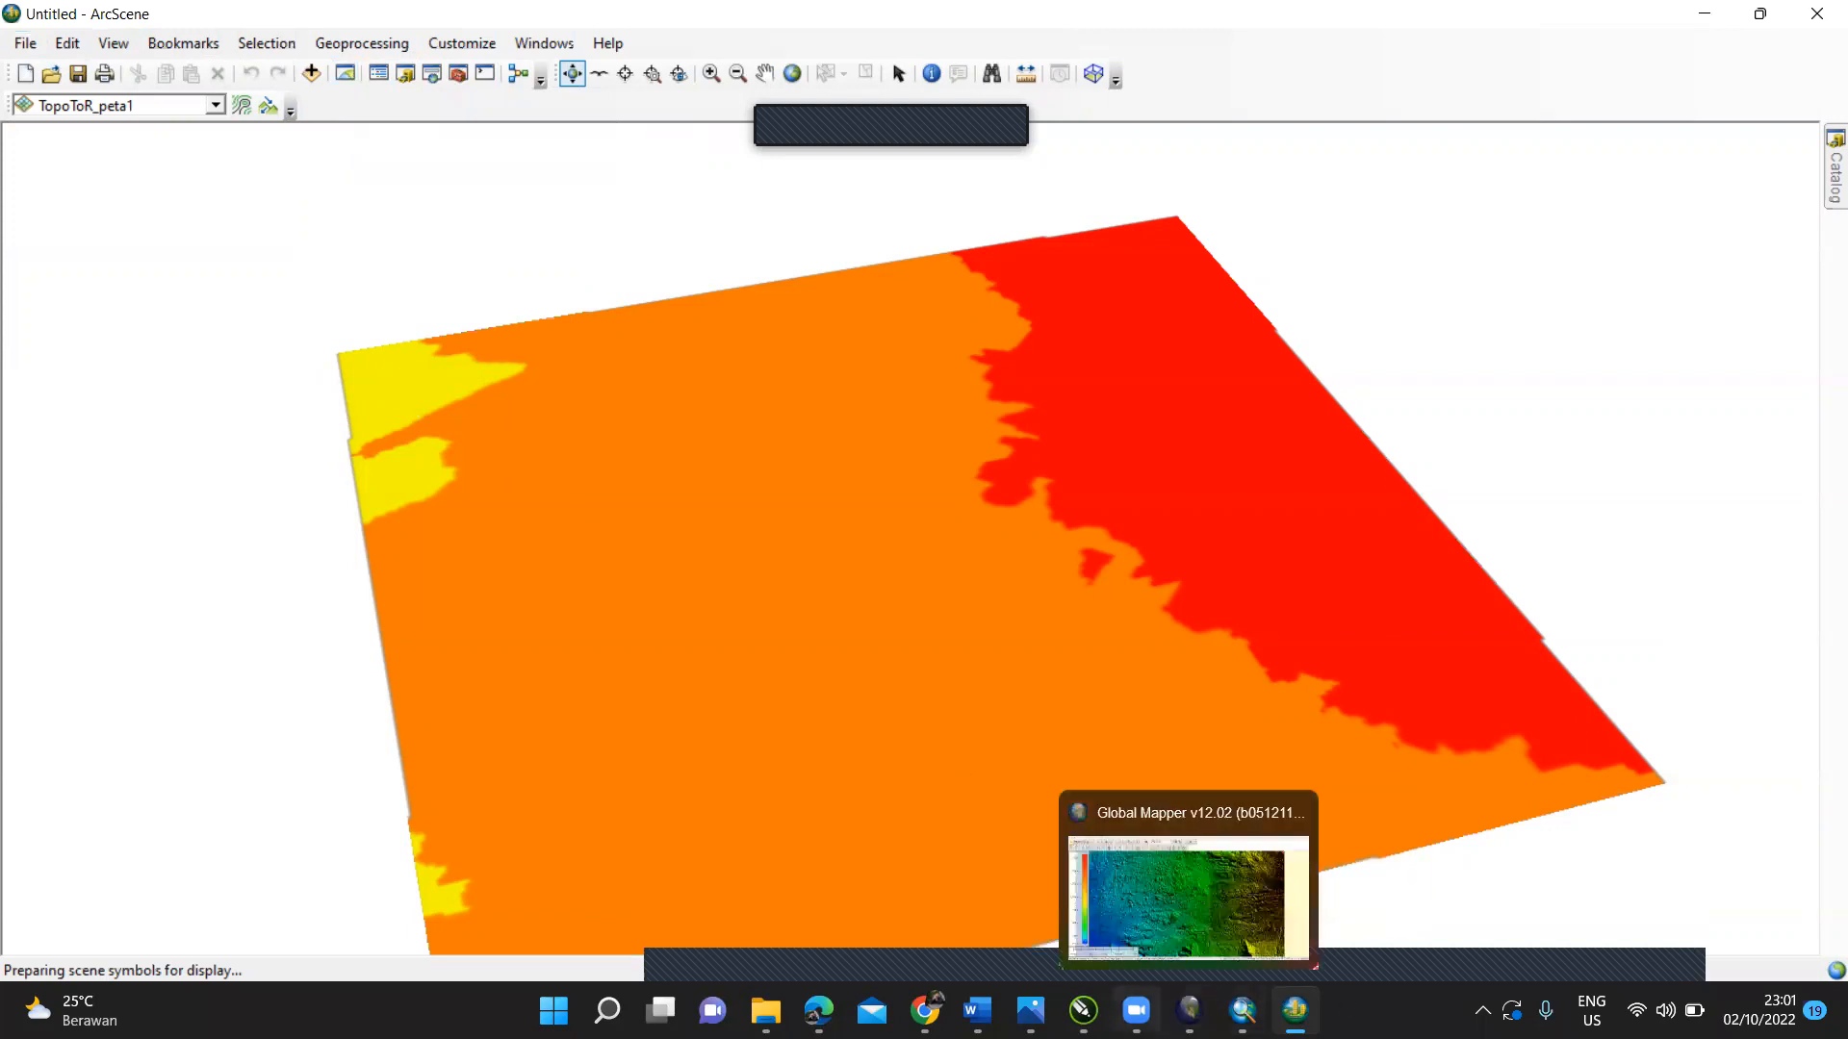
click(1136, 1011)
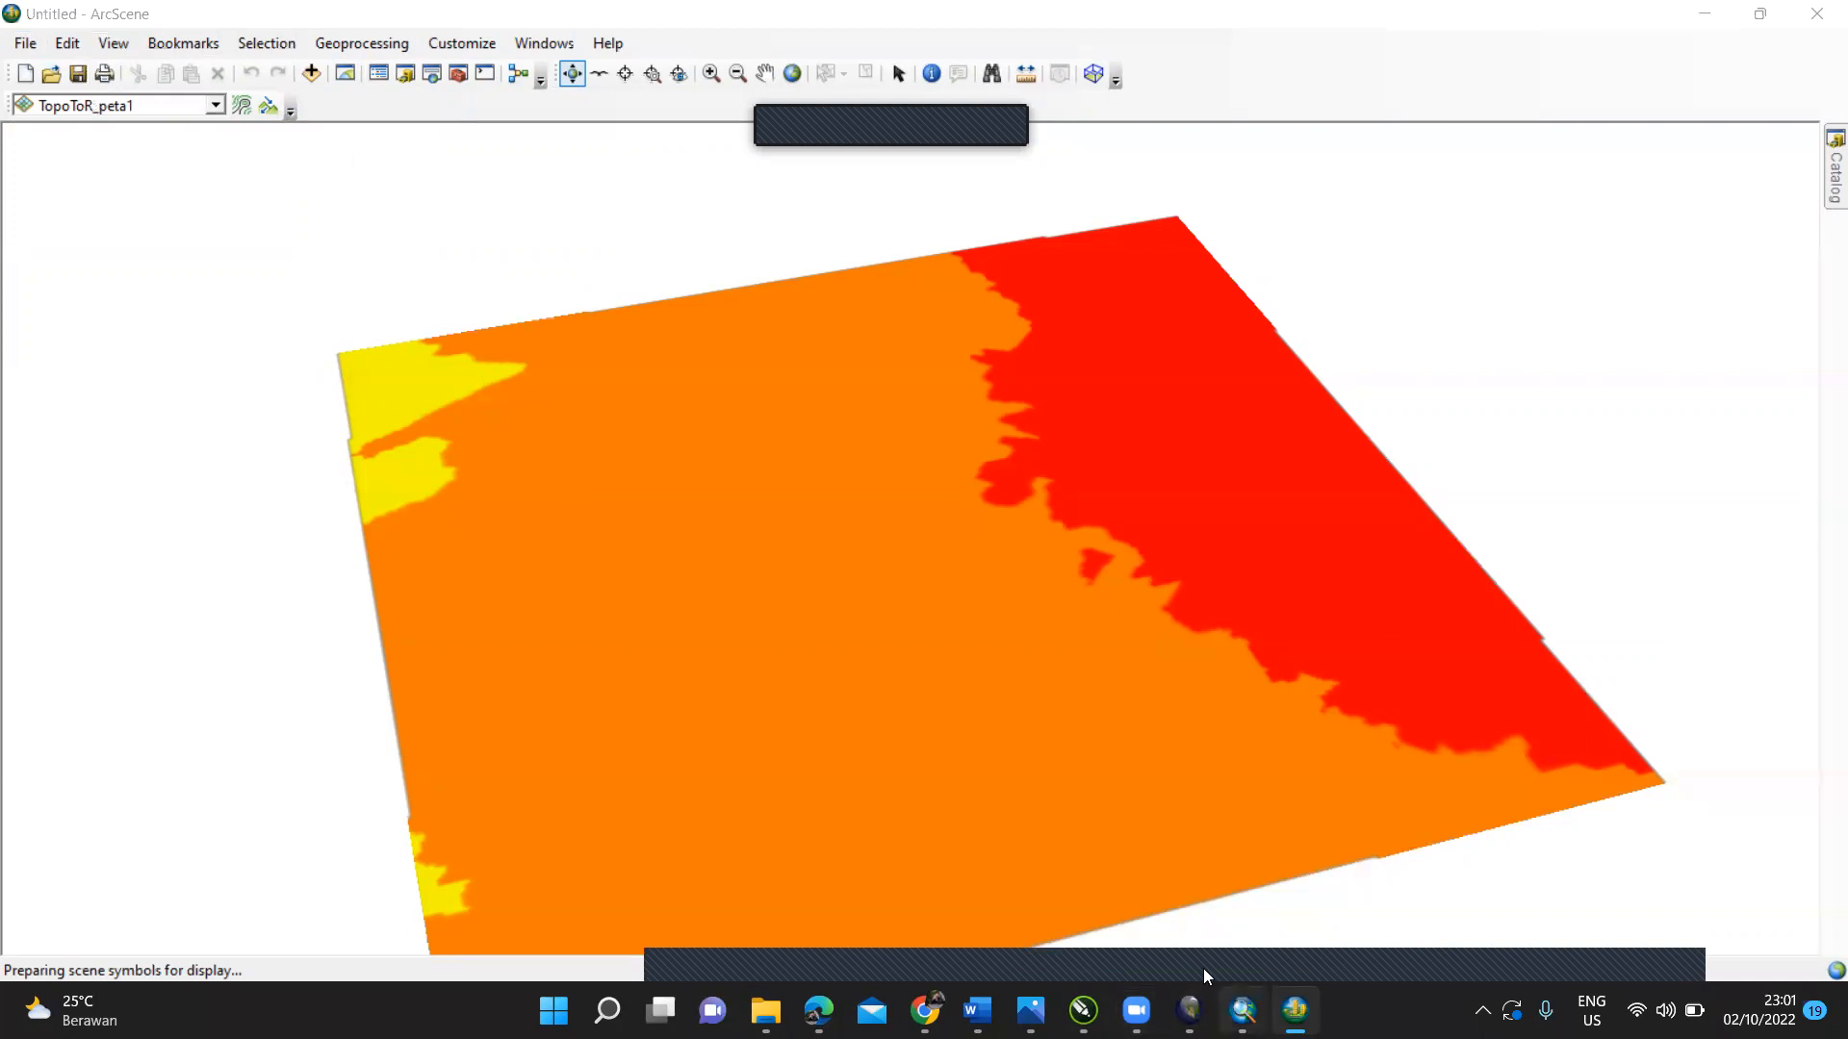
mouse_move(1204, 966)
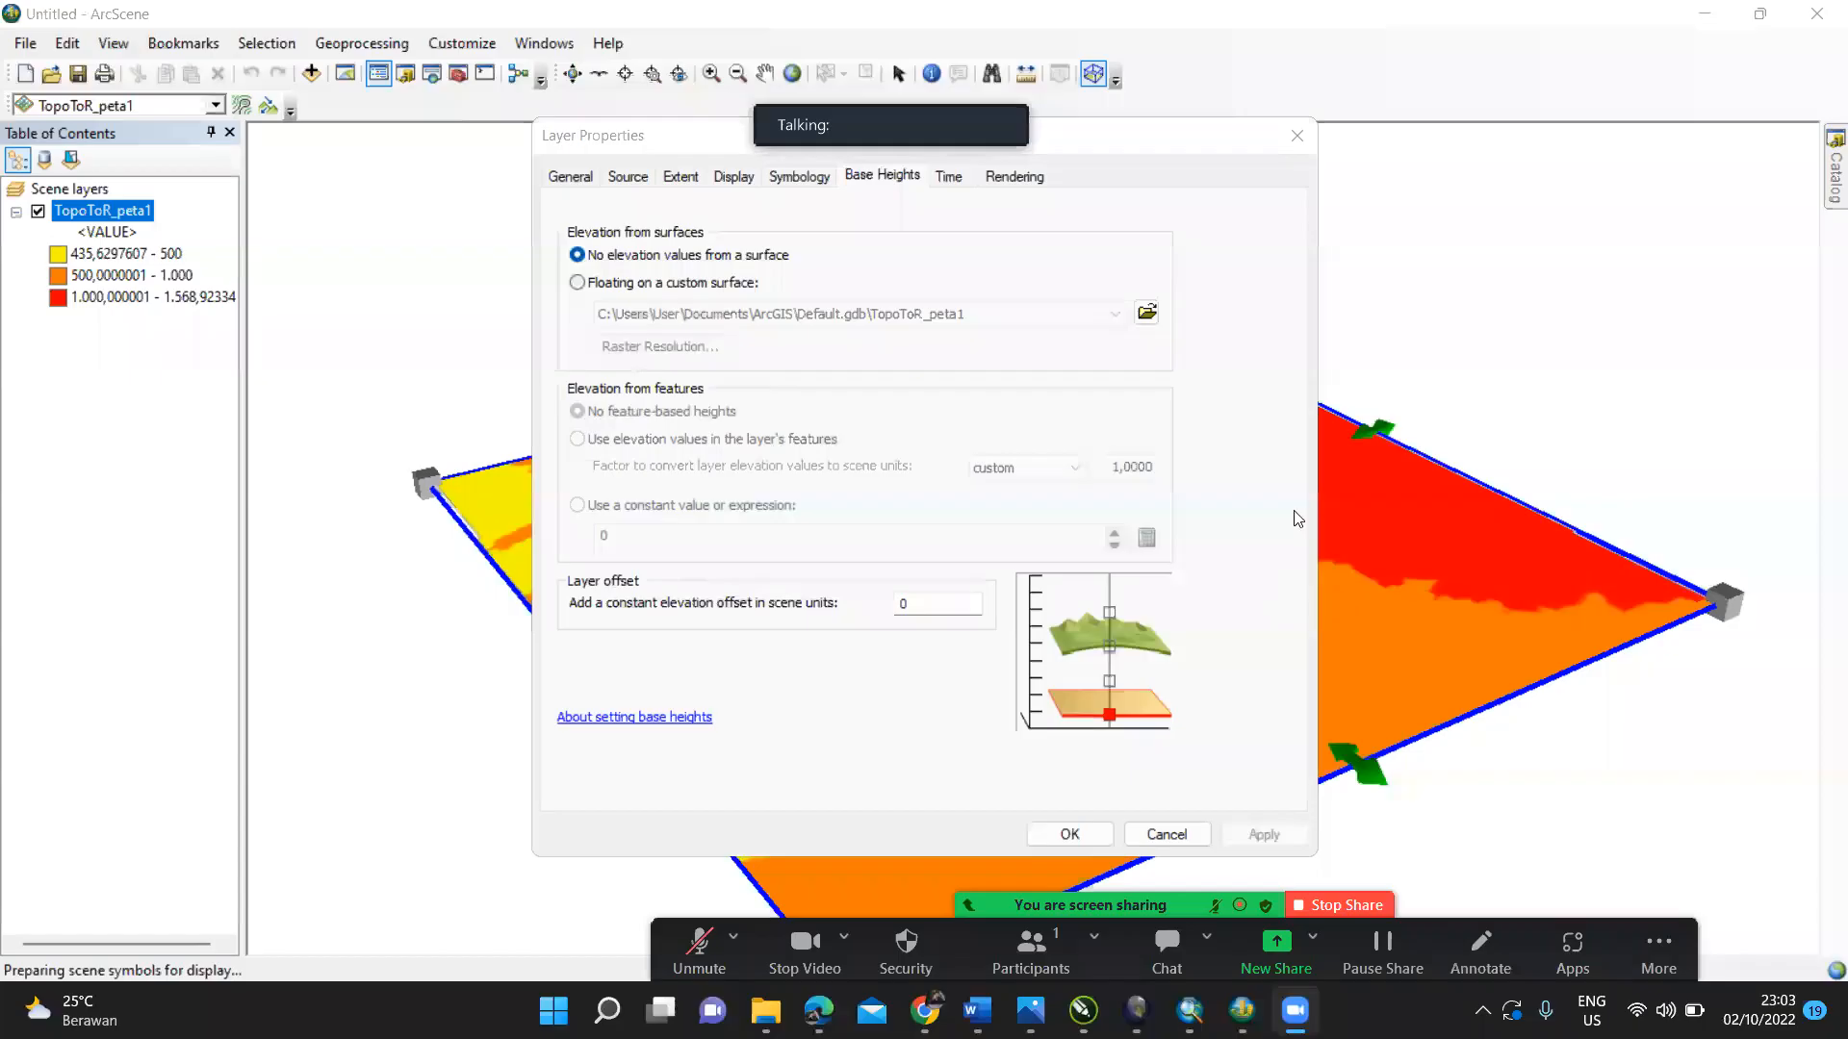
Step: Float the TopoToR_peta1 layer's base heights on the custom surface TopoToR_peta1 from Default.gdb, with a constant elevation offset of 3 scene units
click(1169, 836)
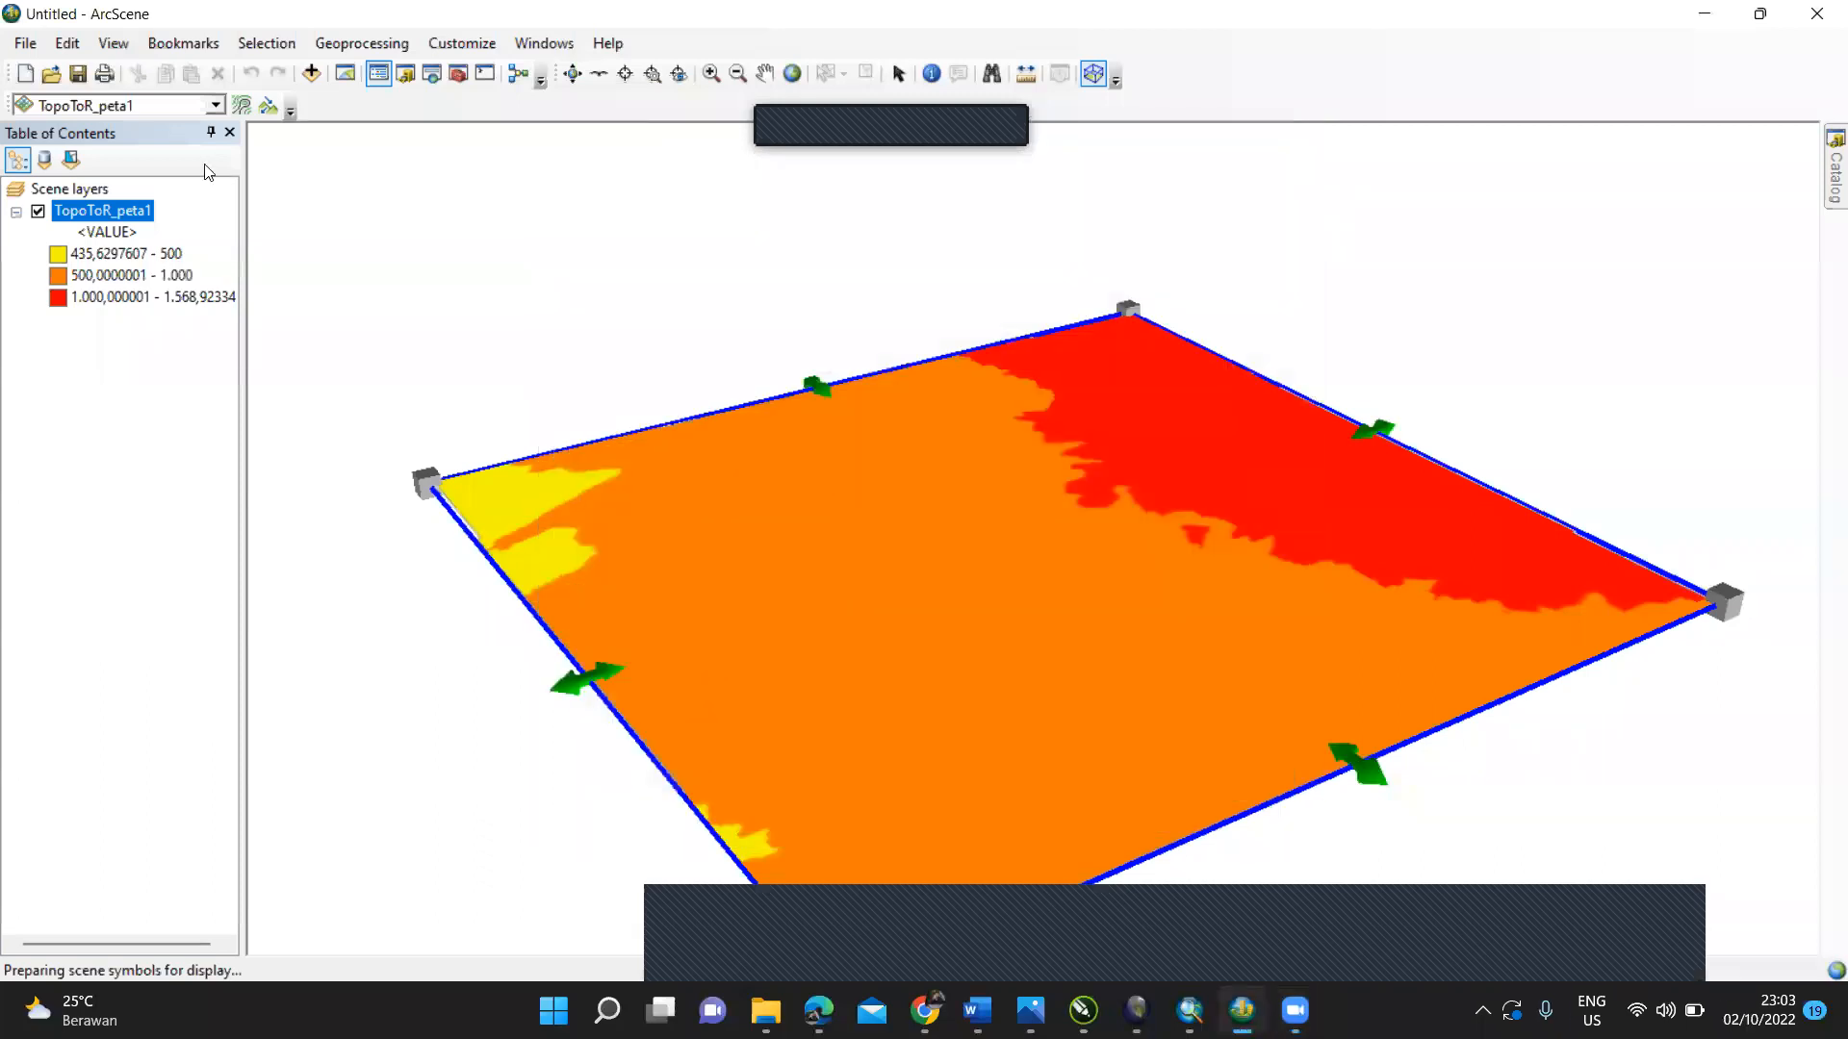
right_click(130, 218)
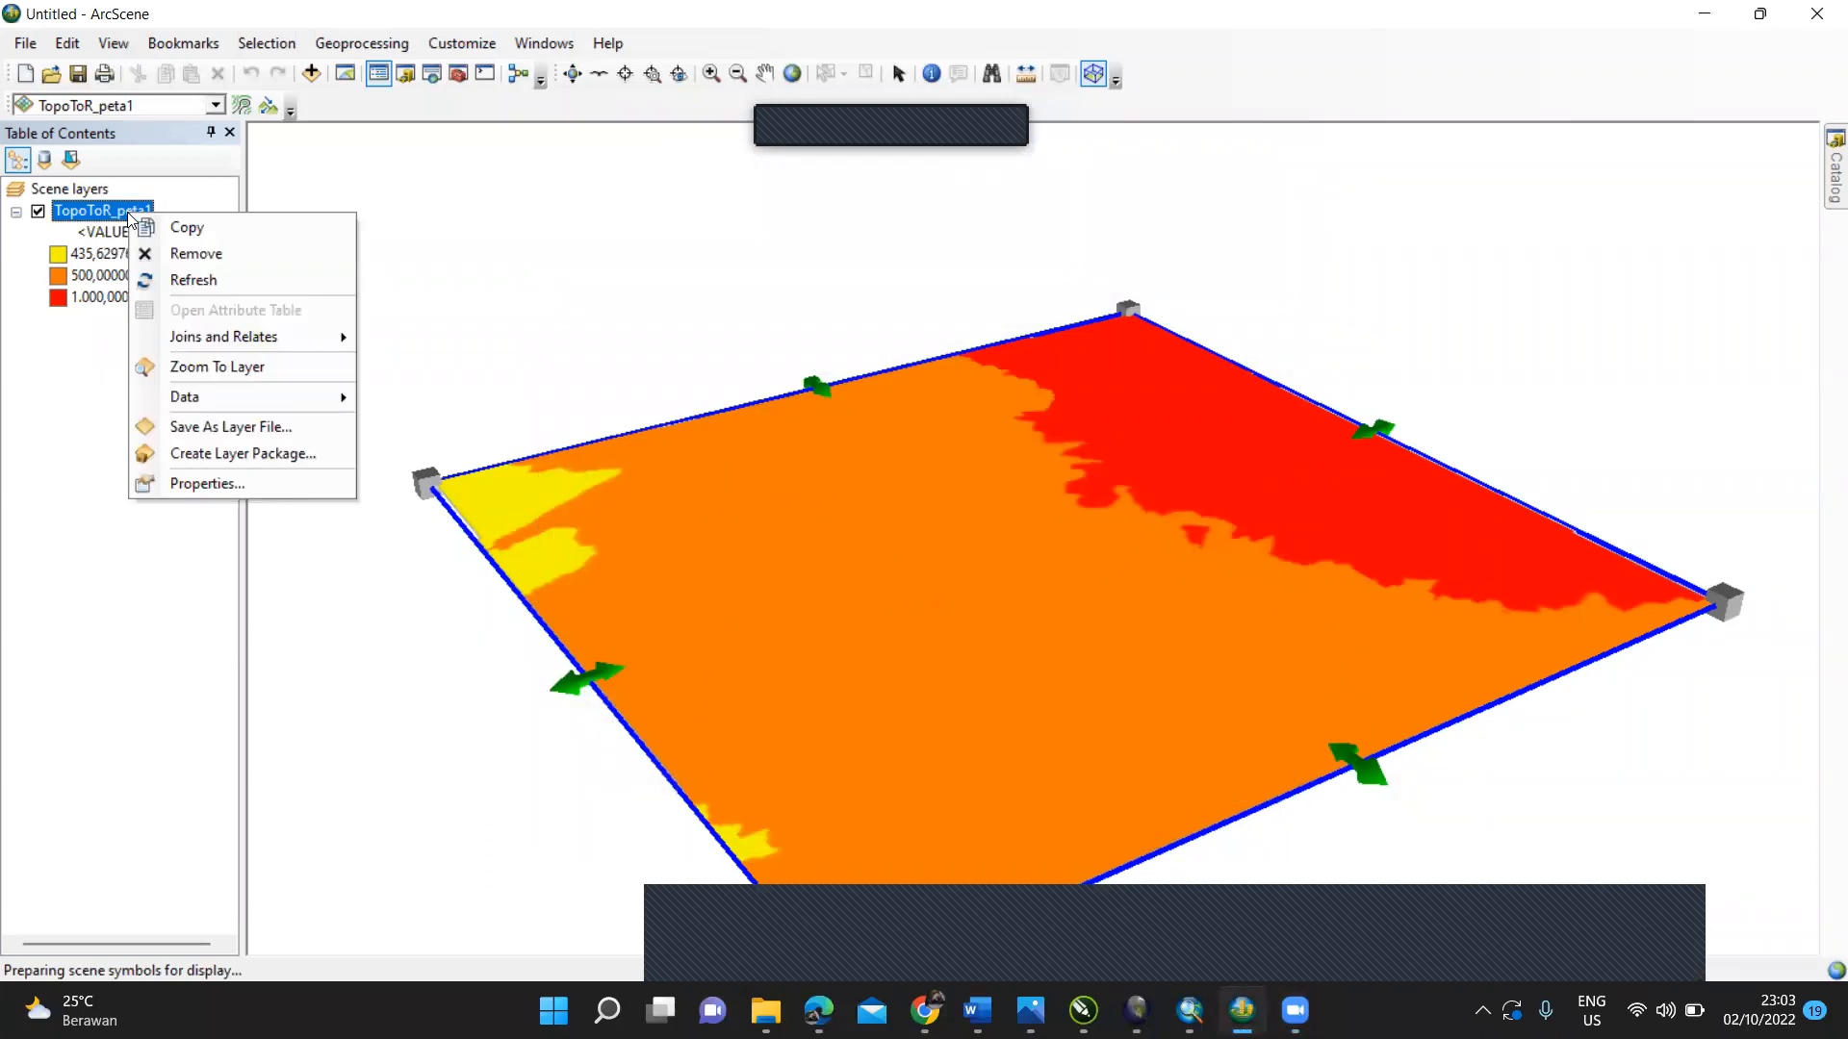
click(246, 481)
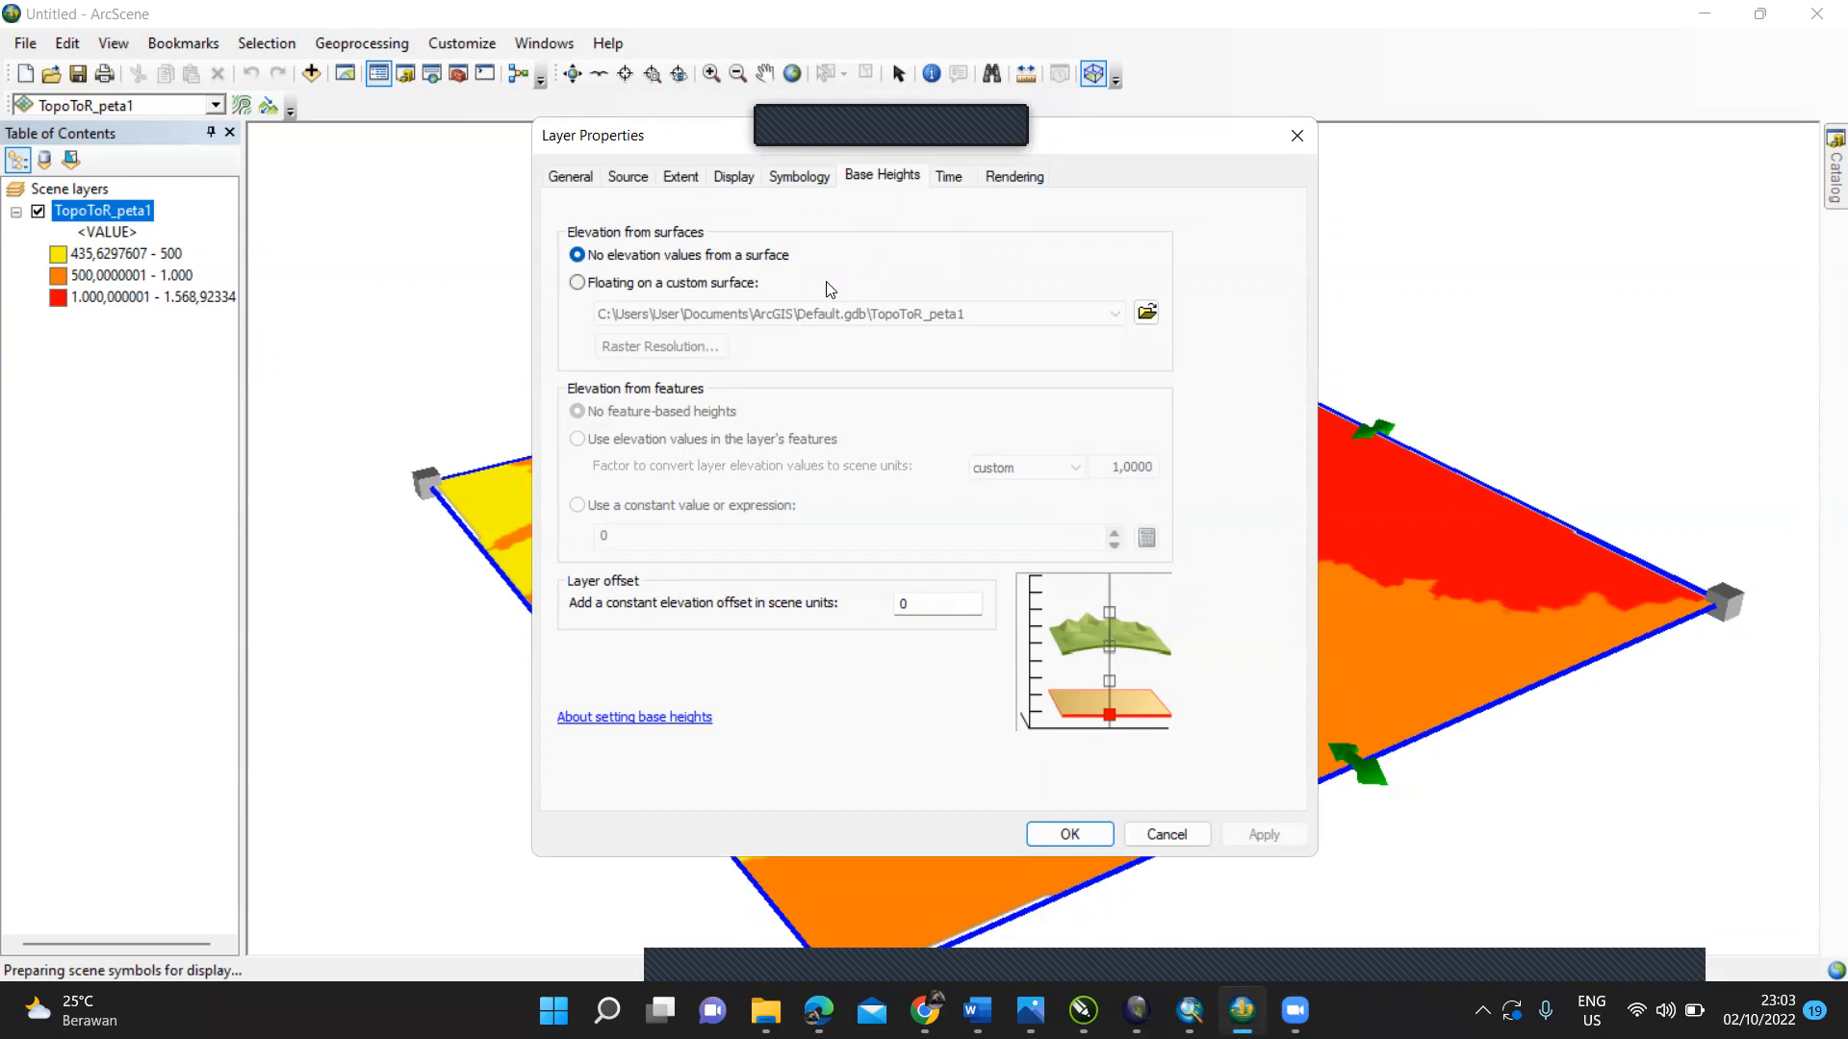
click(735, 289)
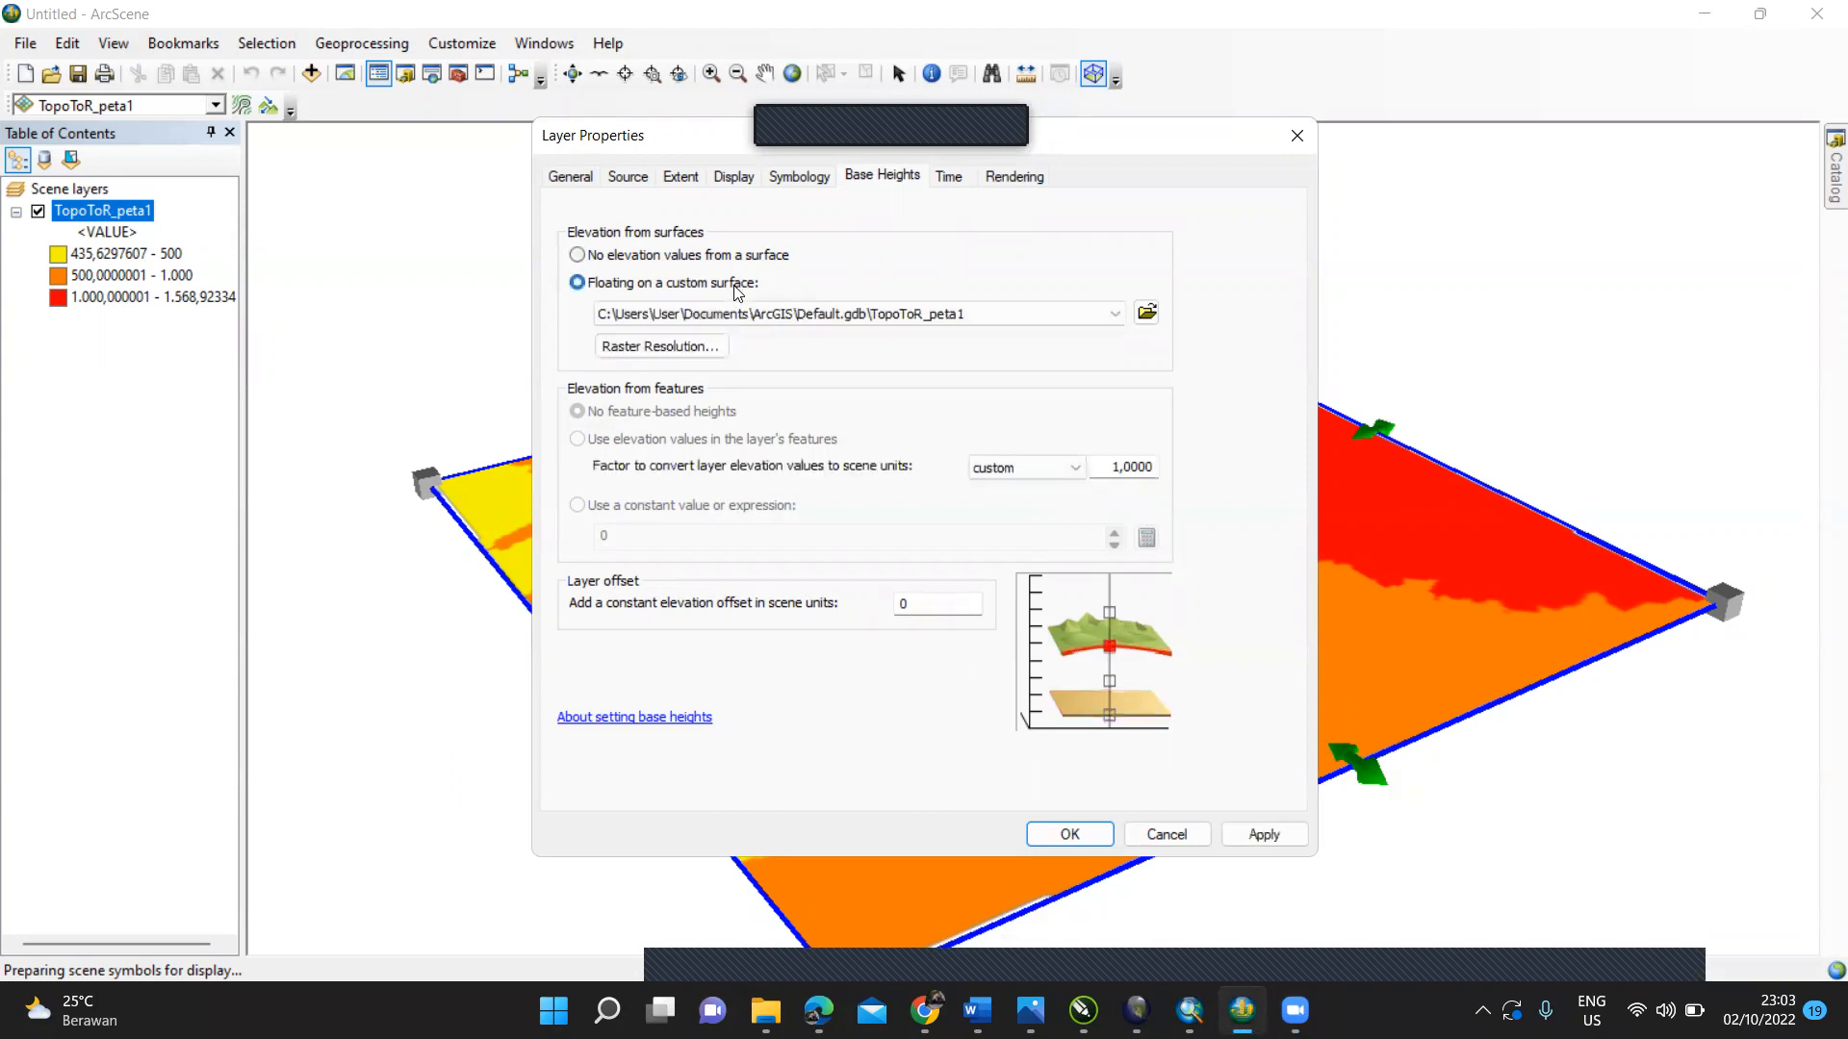
click(976, 609)
click(1053, 469)
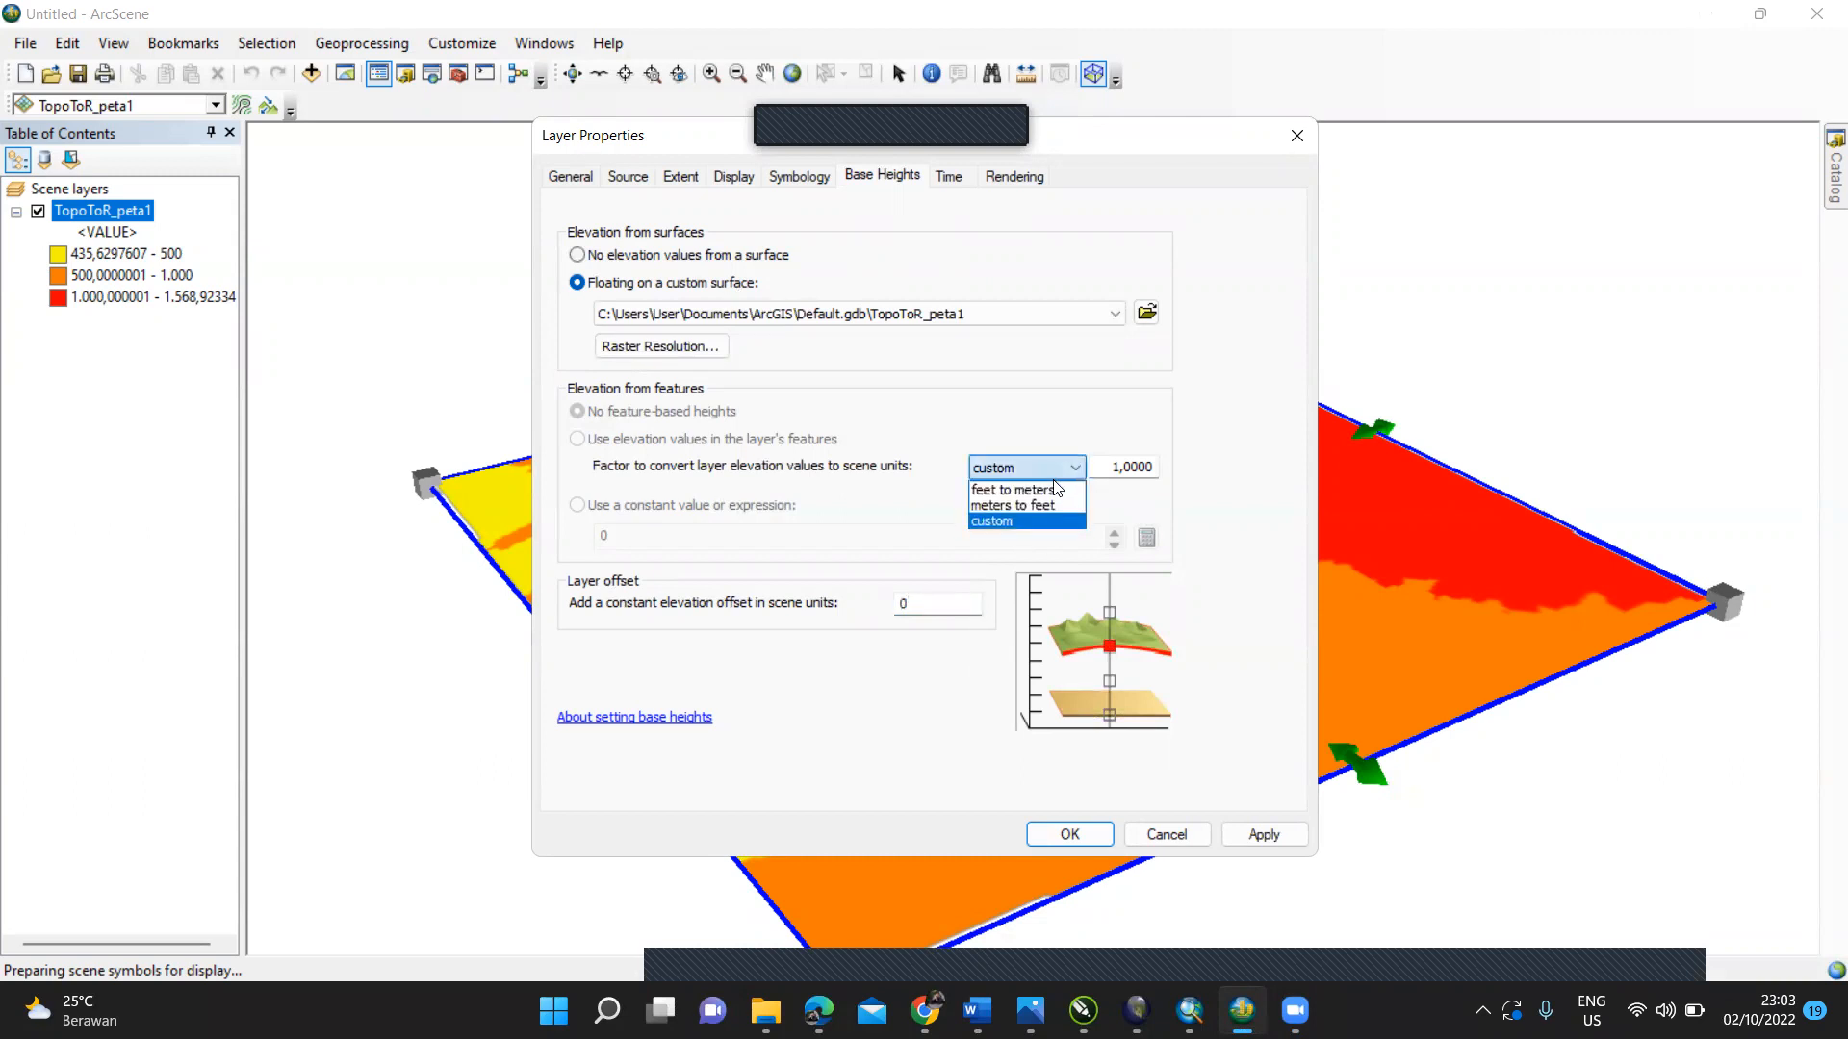
click(954, 624)
drag(953, 605, 847, 601)
text(3)
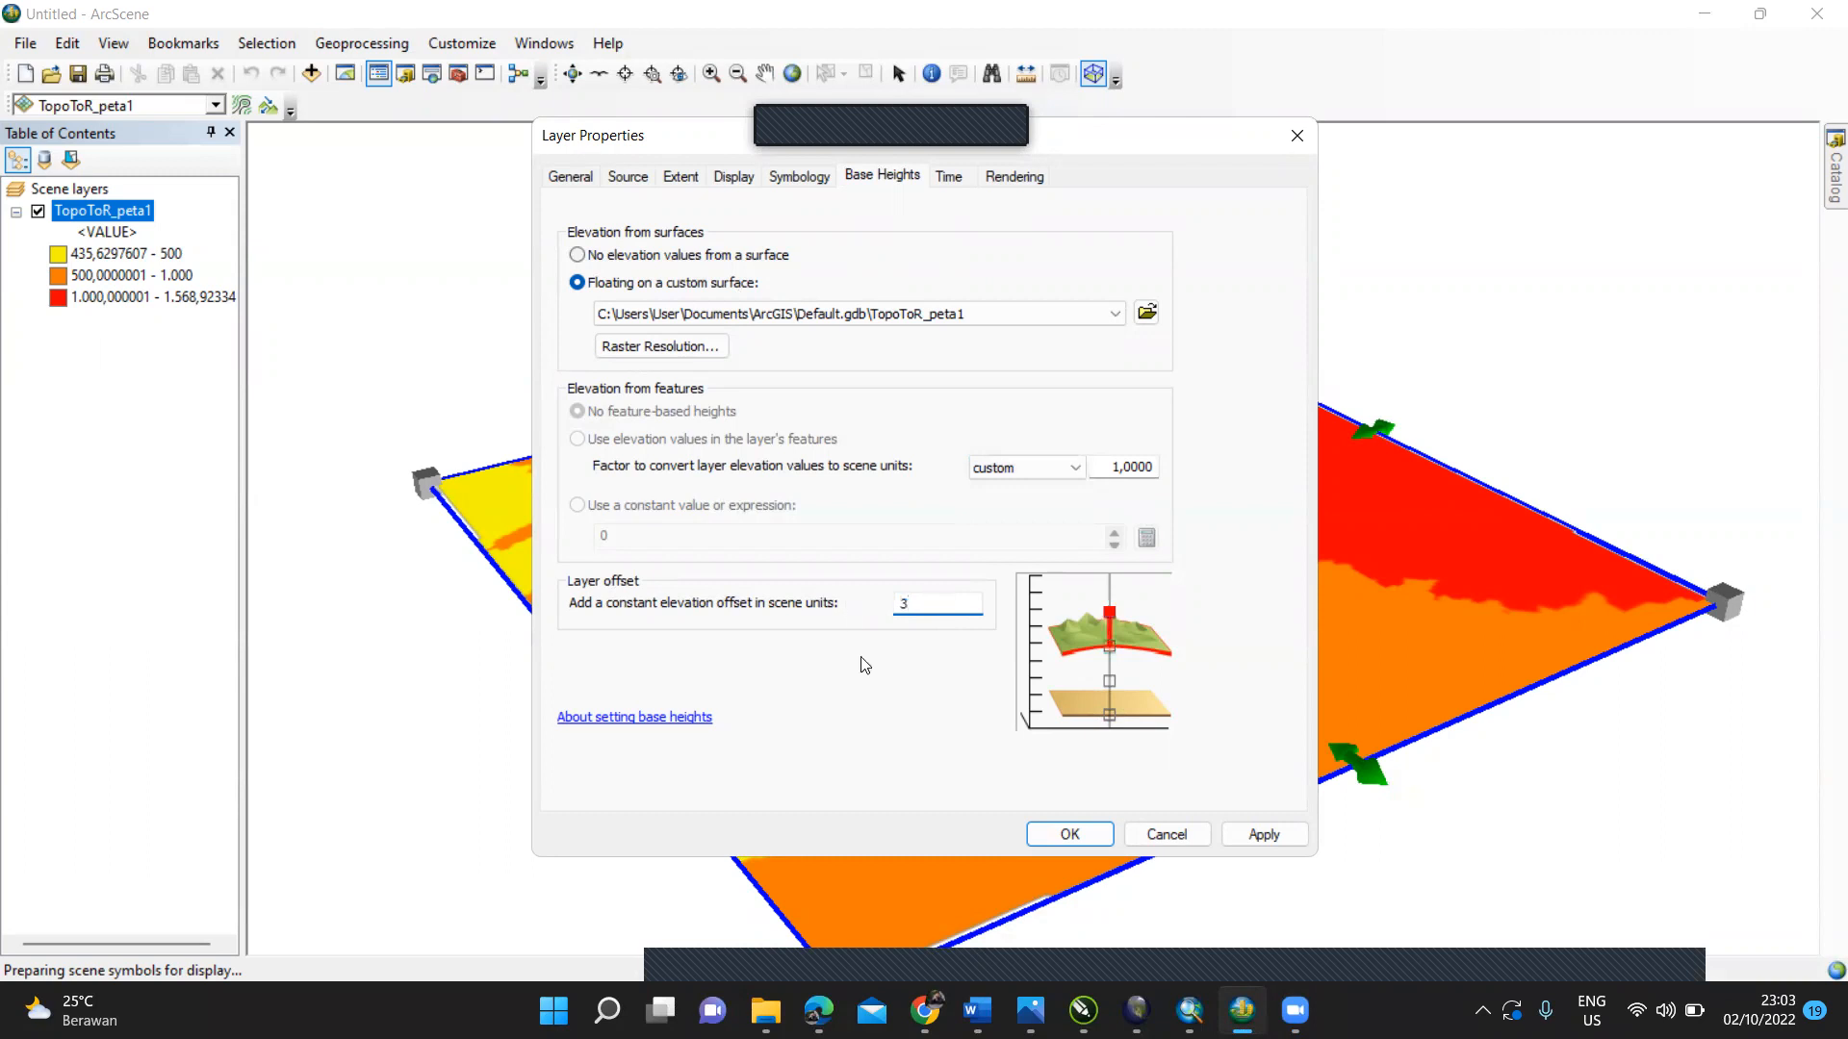
click(1063, 834)
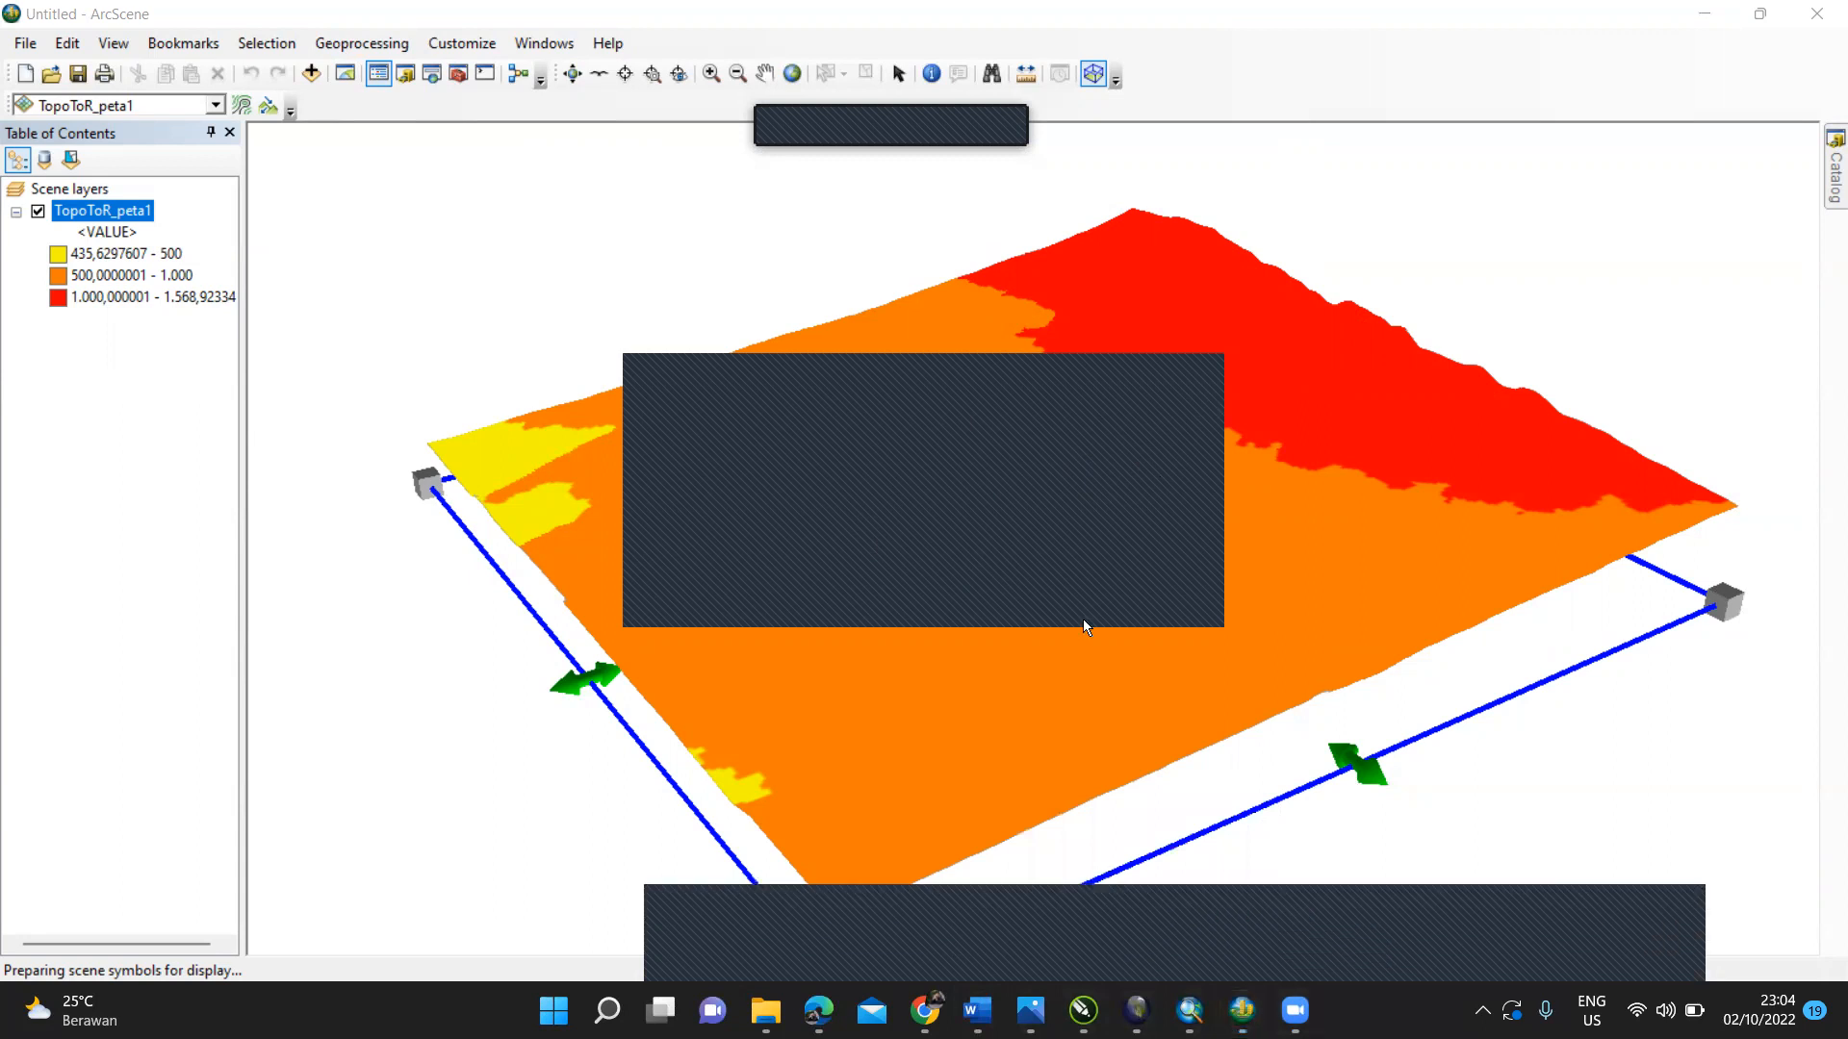
click(908, 573)
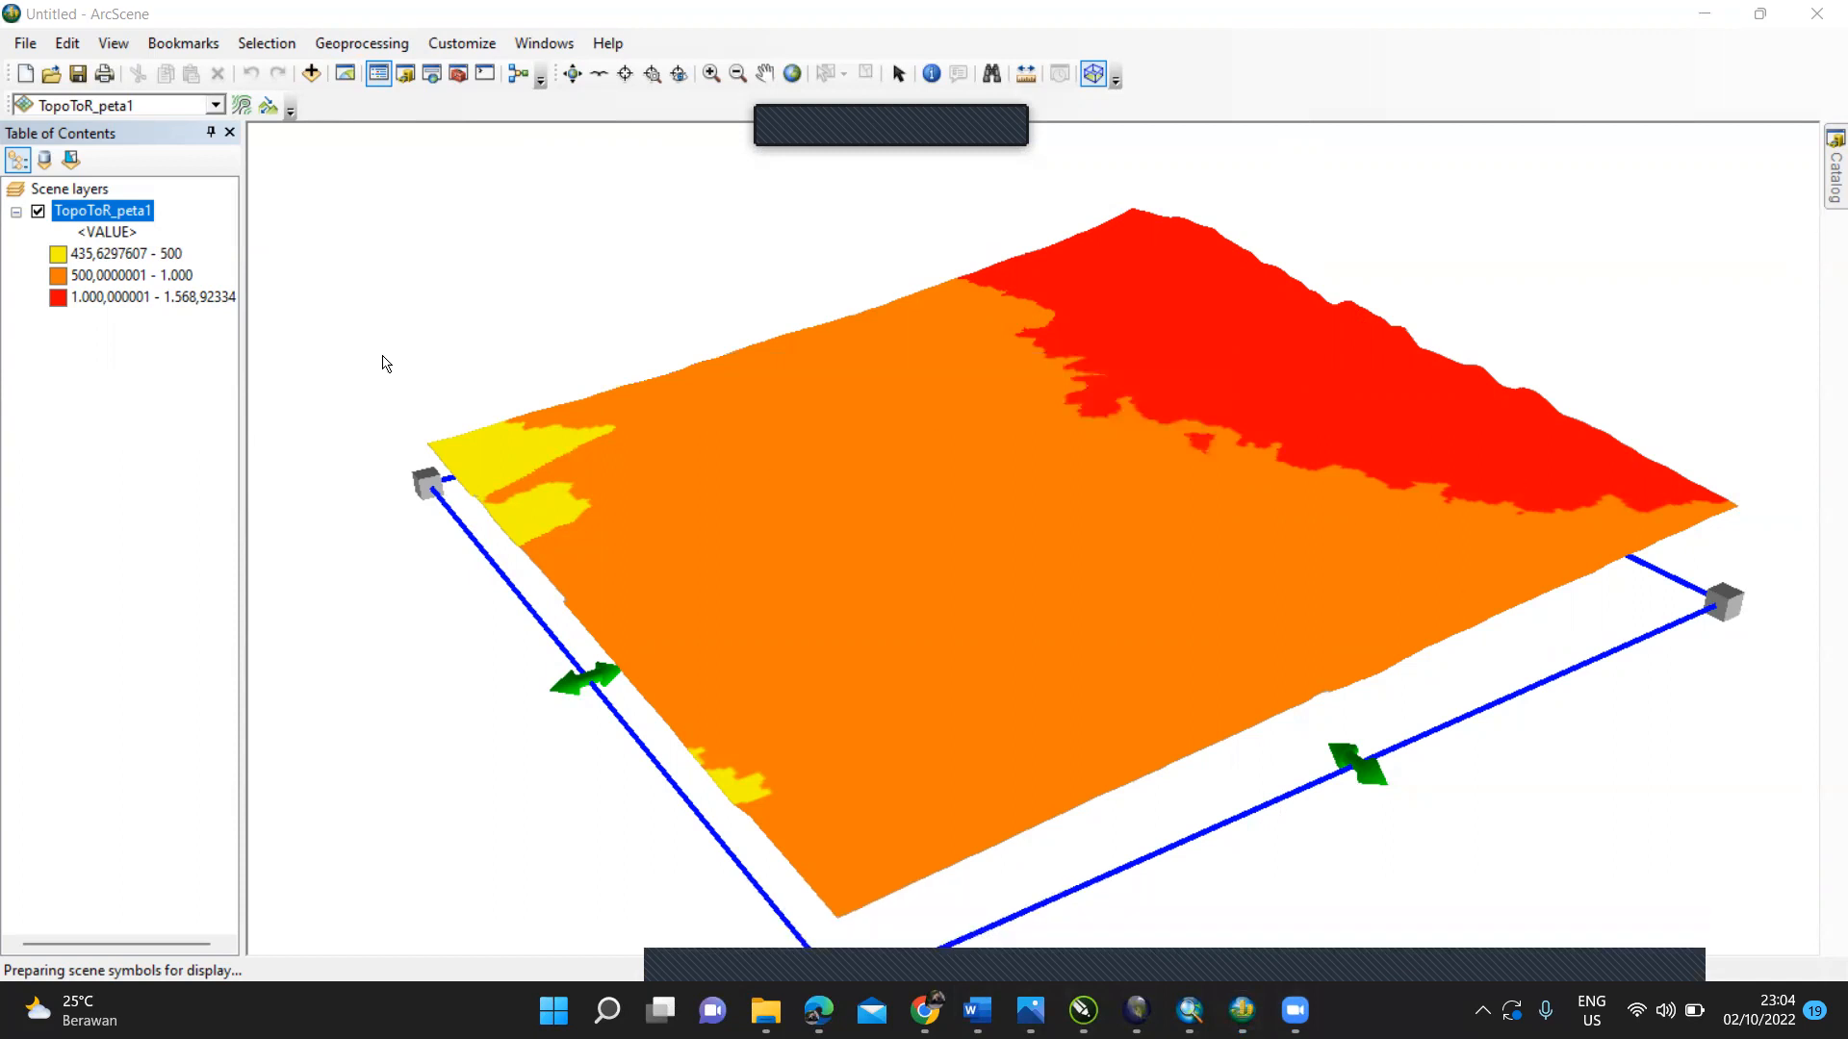
Step: Hide the blue extent frame and its resize handles around the terrain layer, leaving the toolbar customization unchanged
click(462, 472)
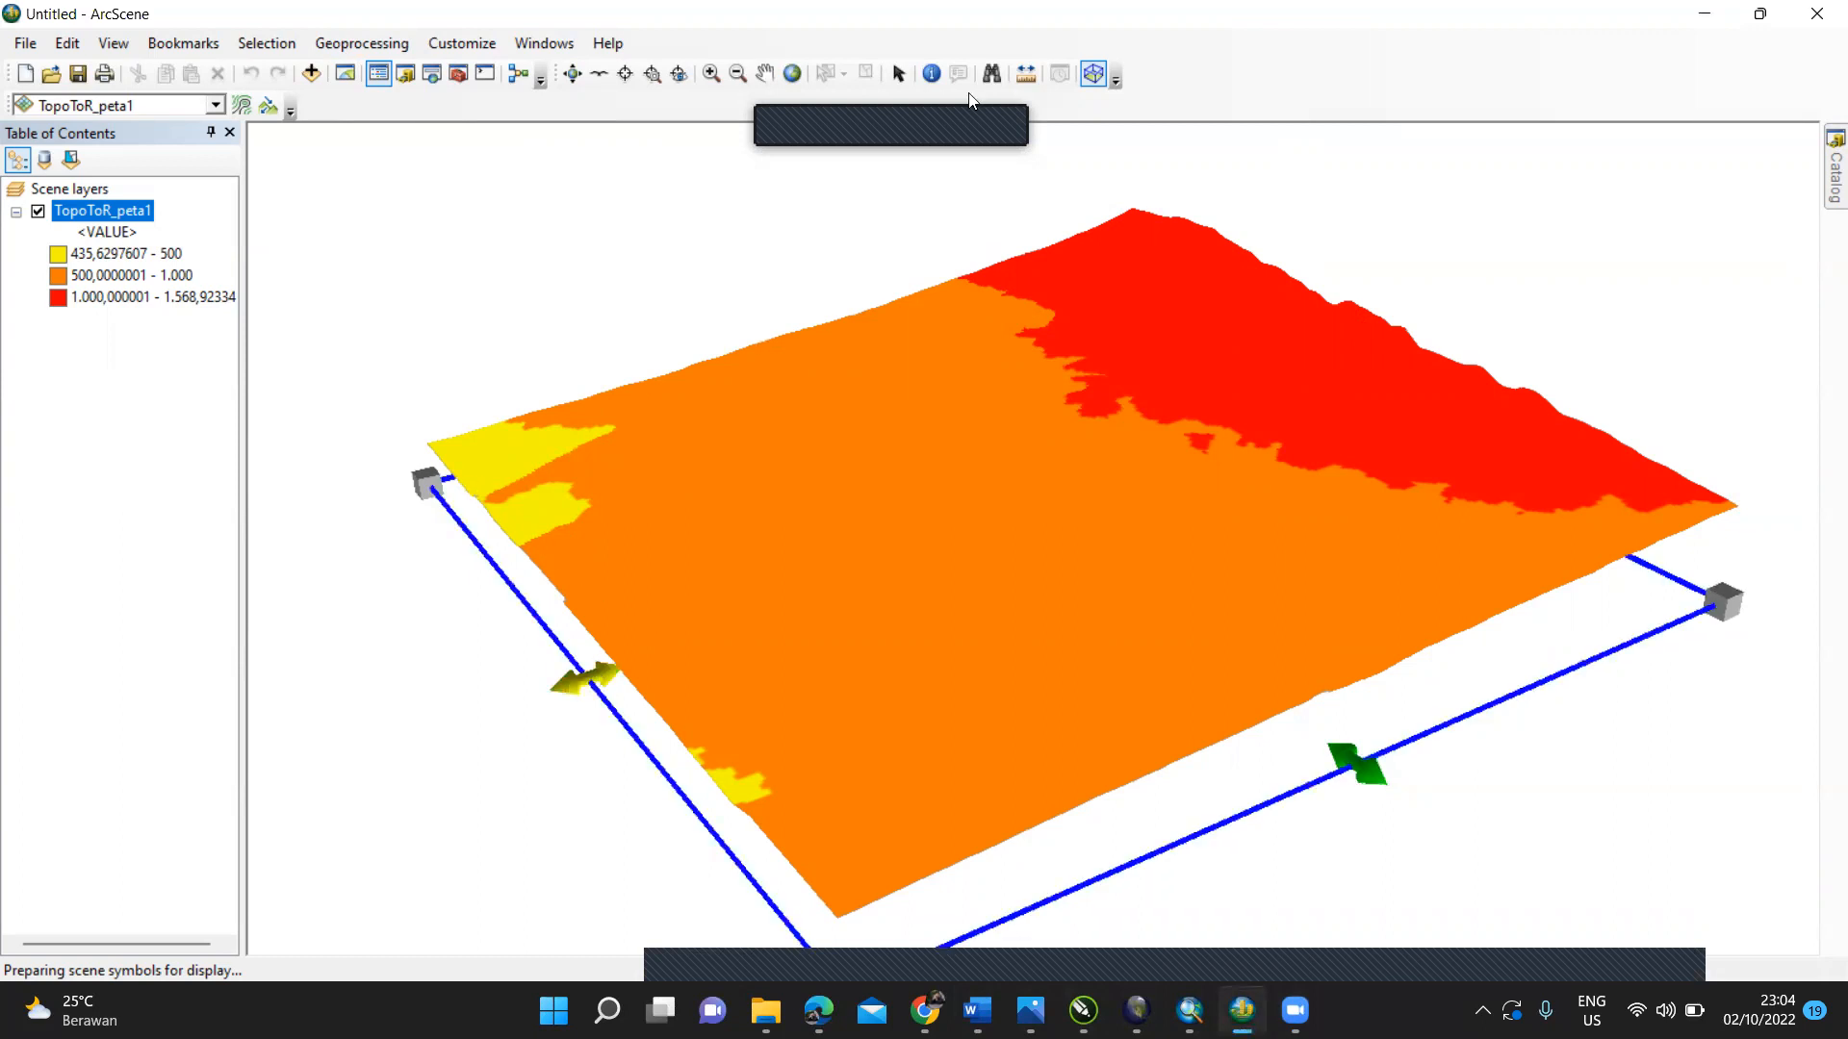
click(1115, 81)
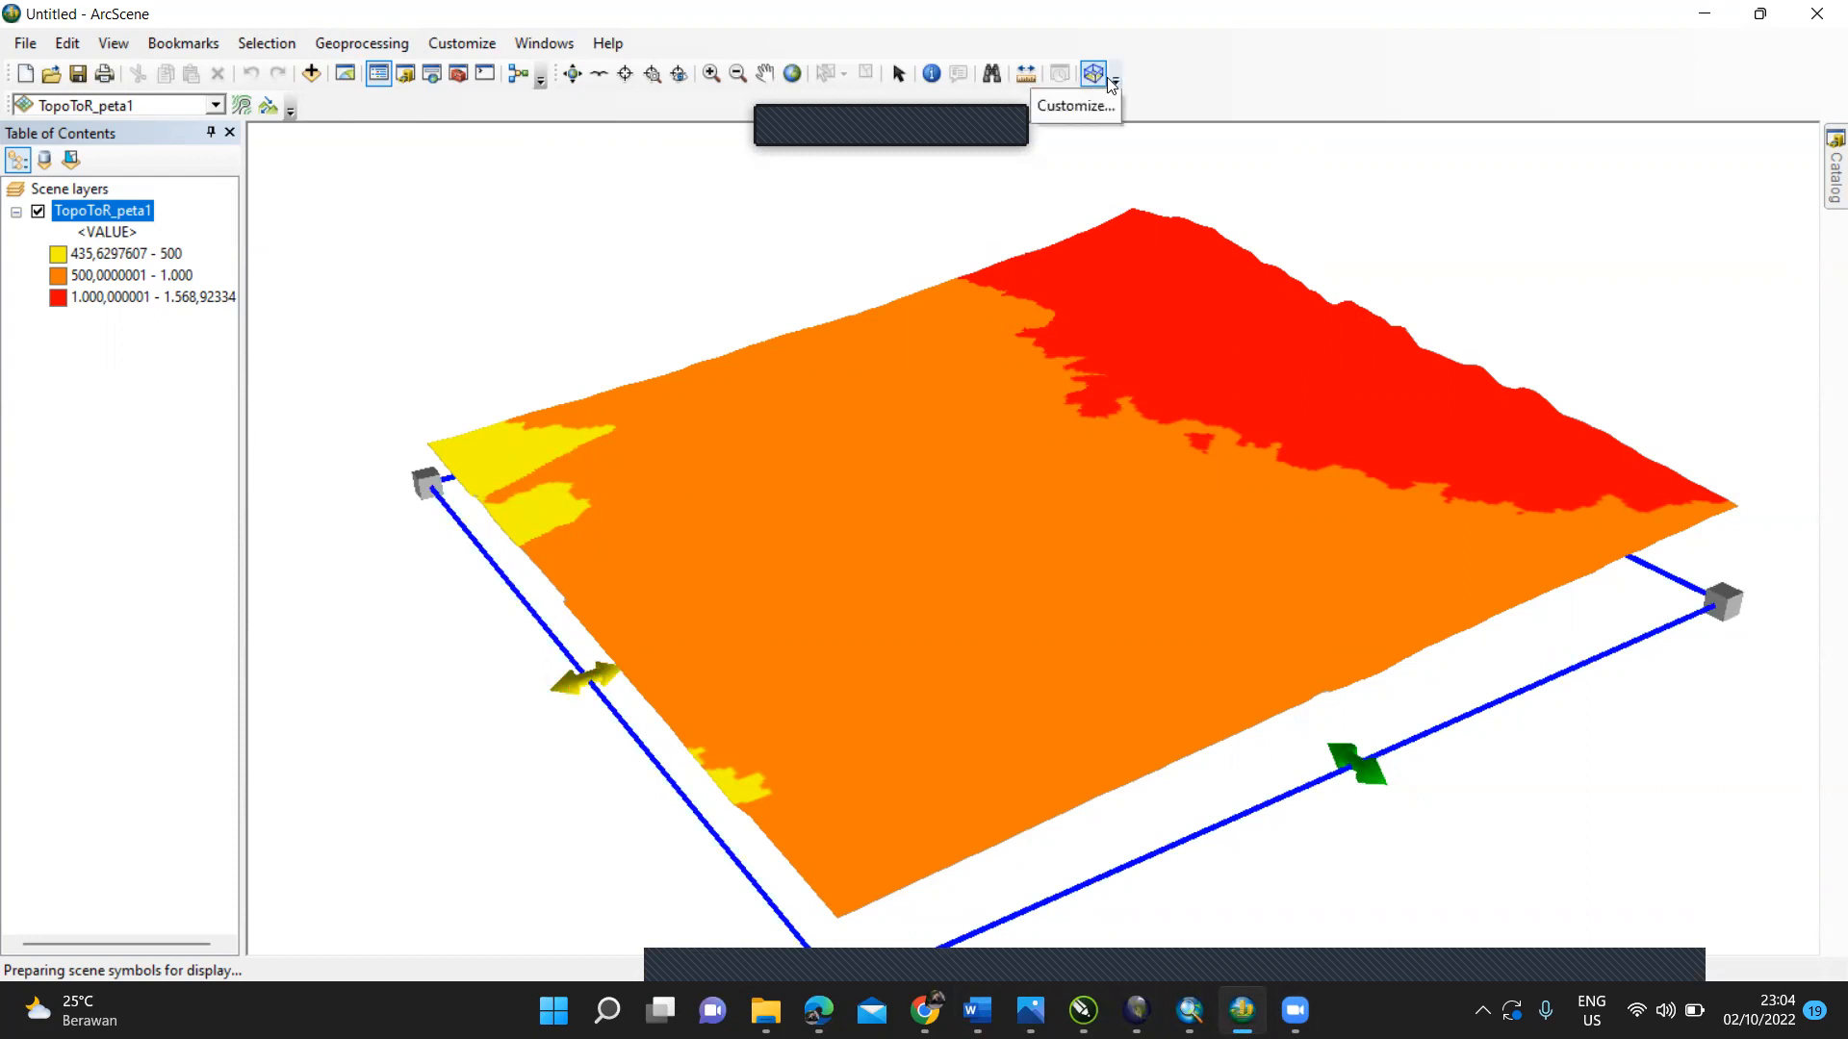
click(1095, 83)
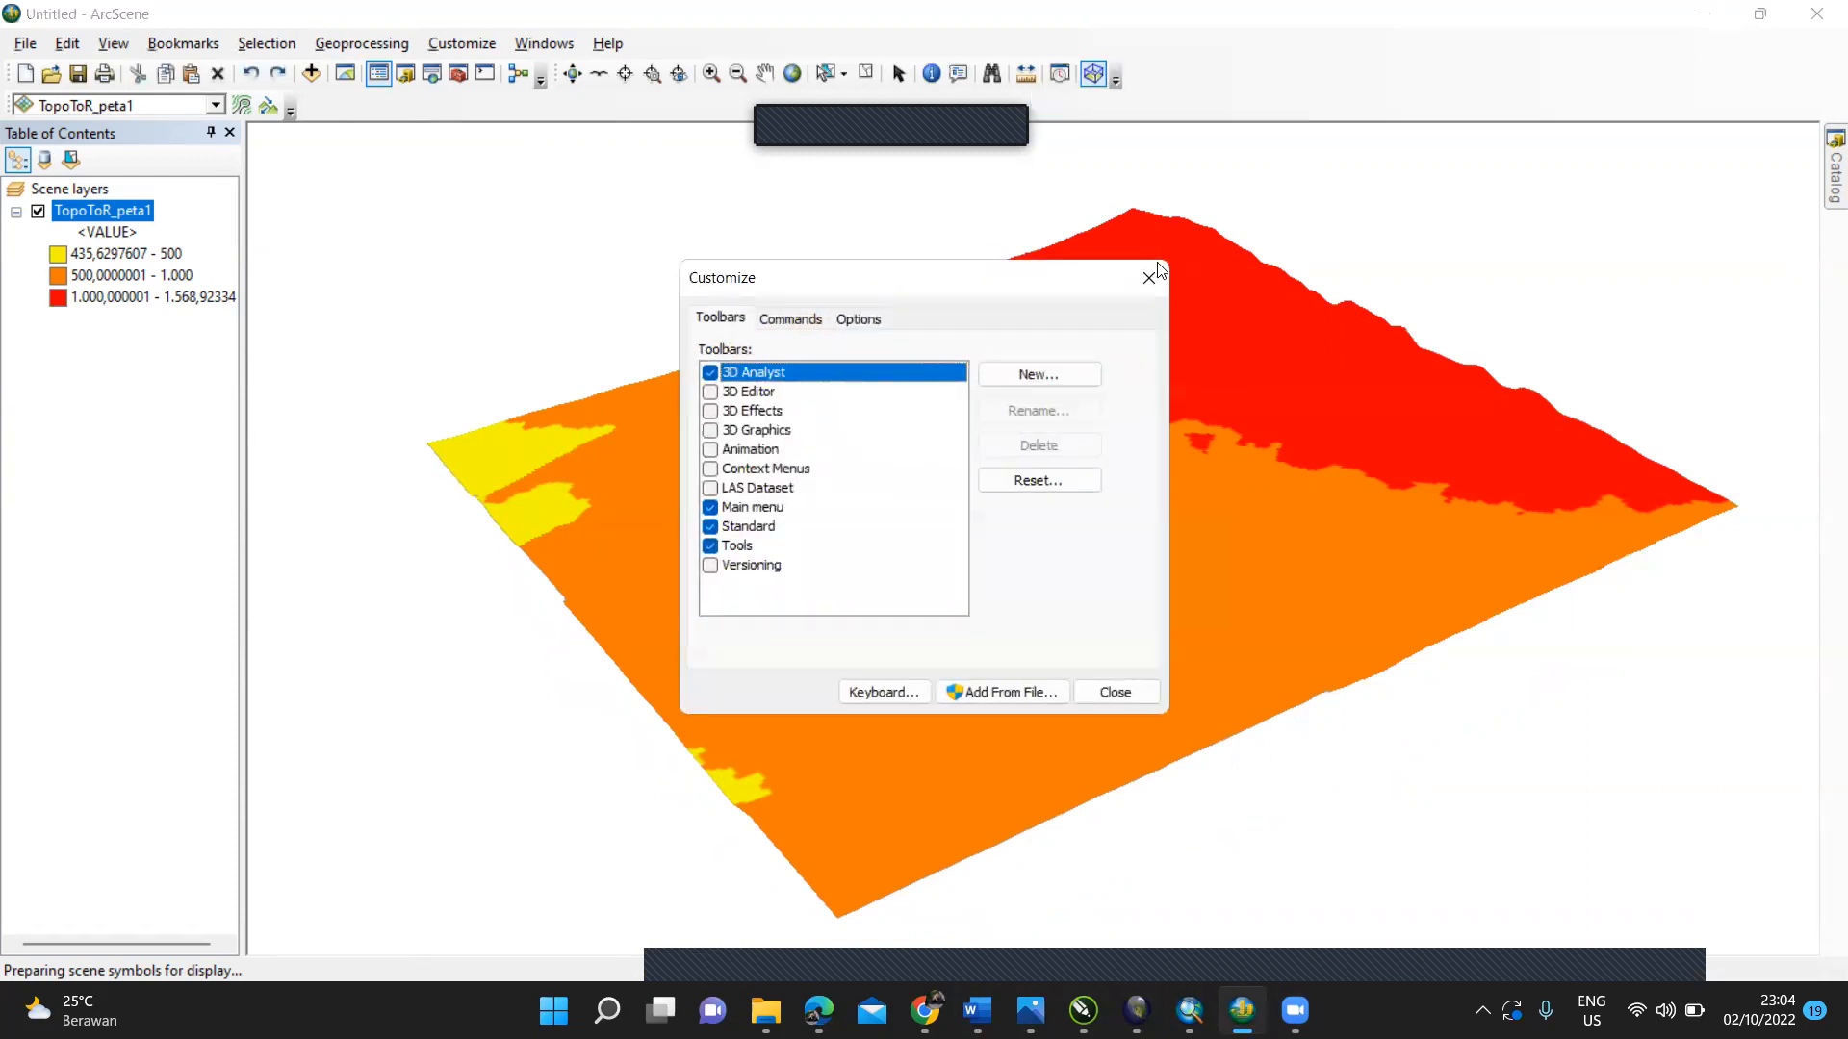
click(1158, 277)
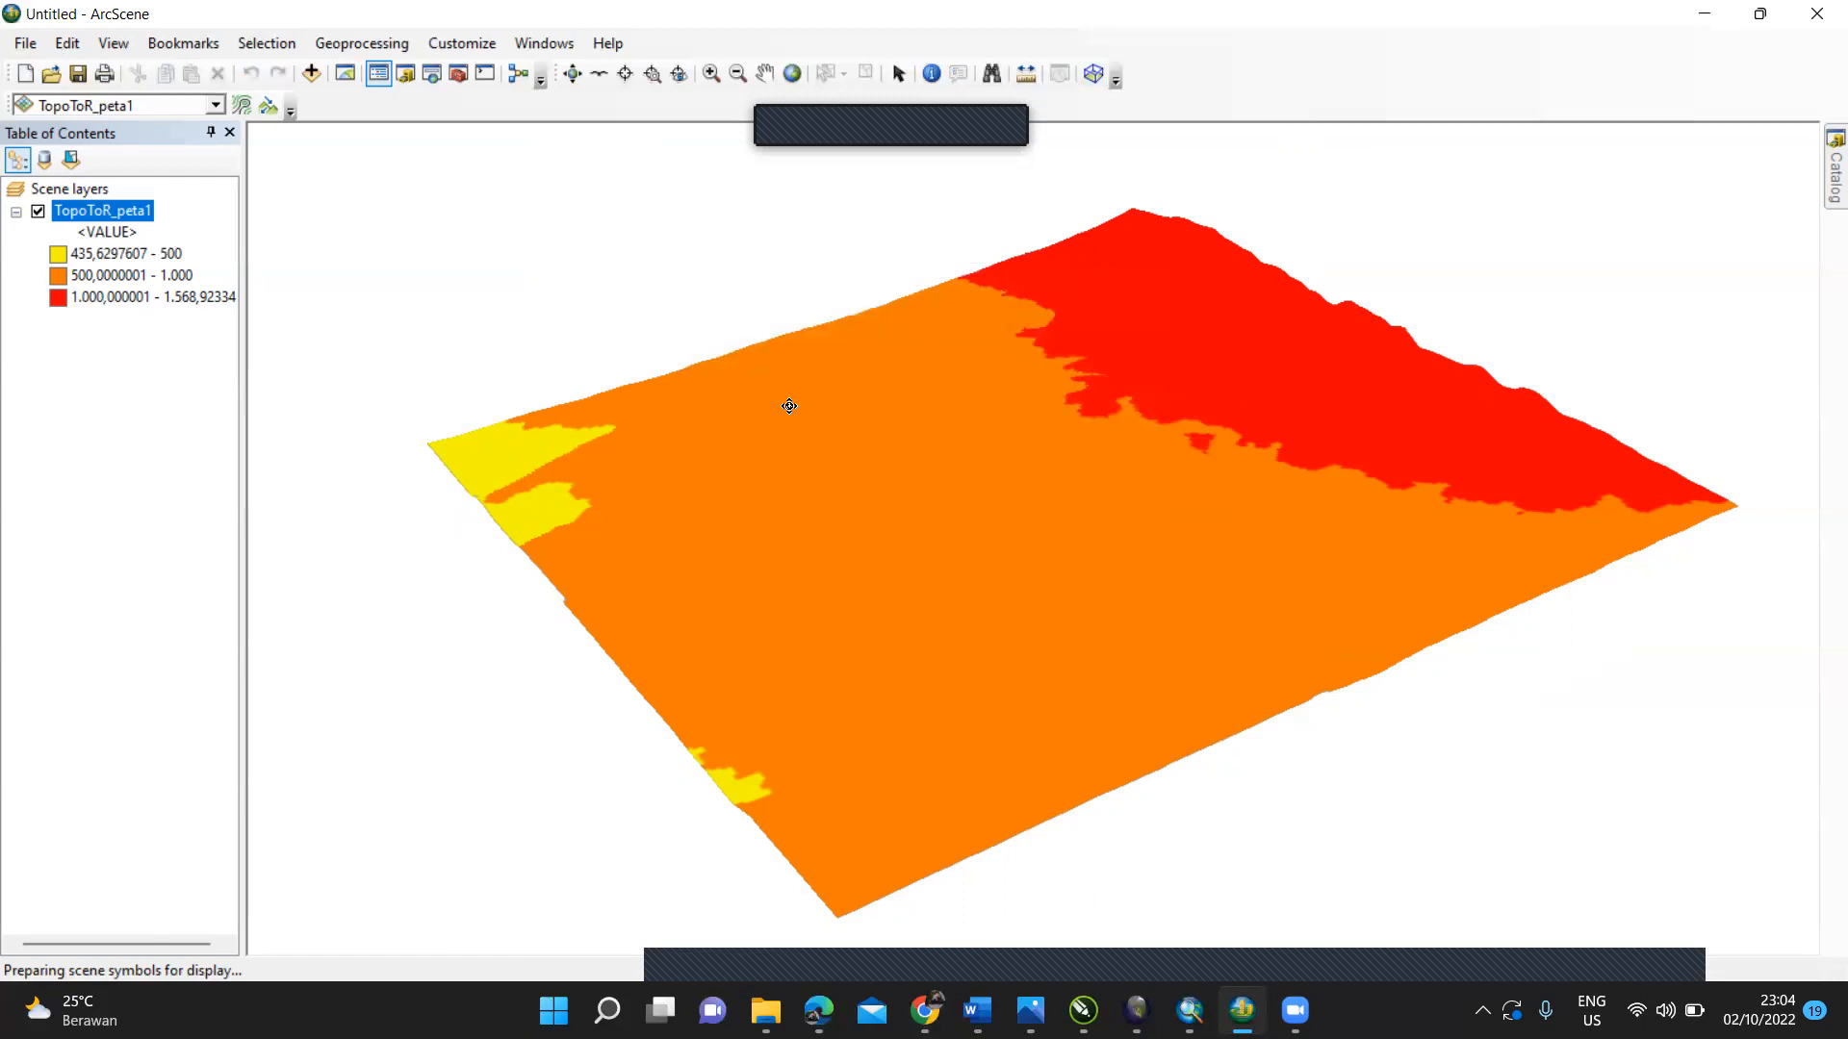
Step: Export the raised terrain scene as a 2D PDF file named layer 1
drag(673, 313, 1547, 248)
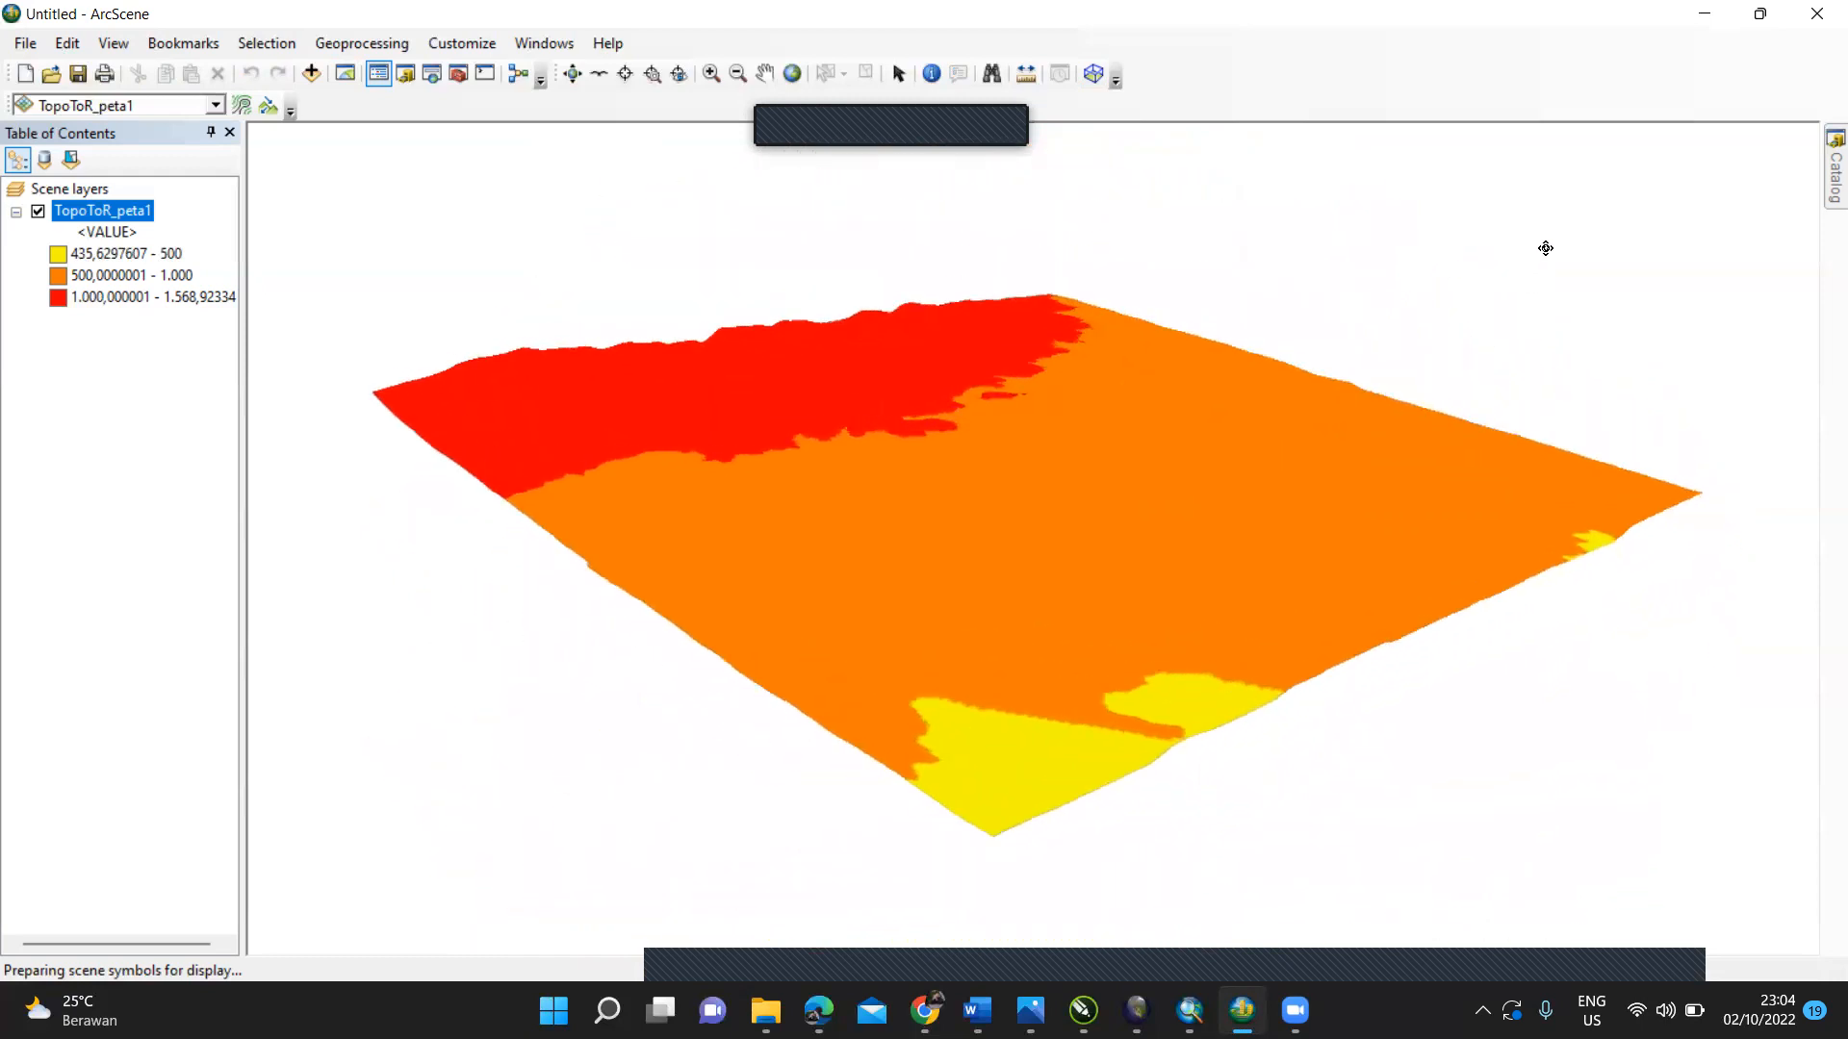
drag(1324, 420, 1089, 610)
drag(1471, 714, 1669, 602)
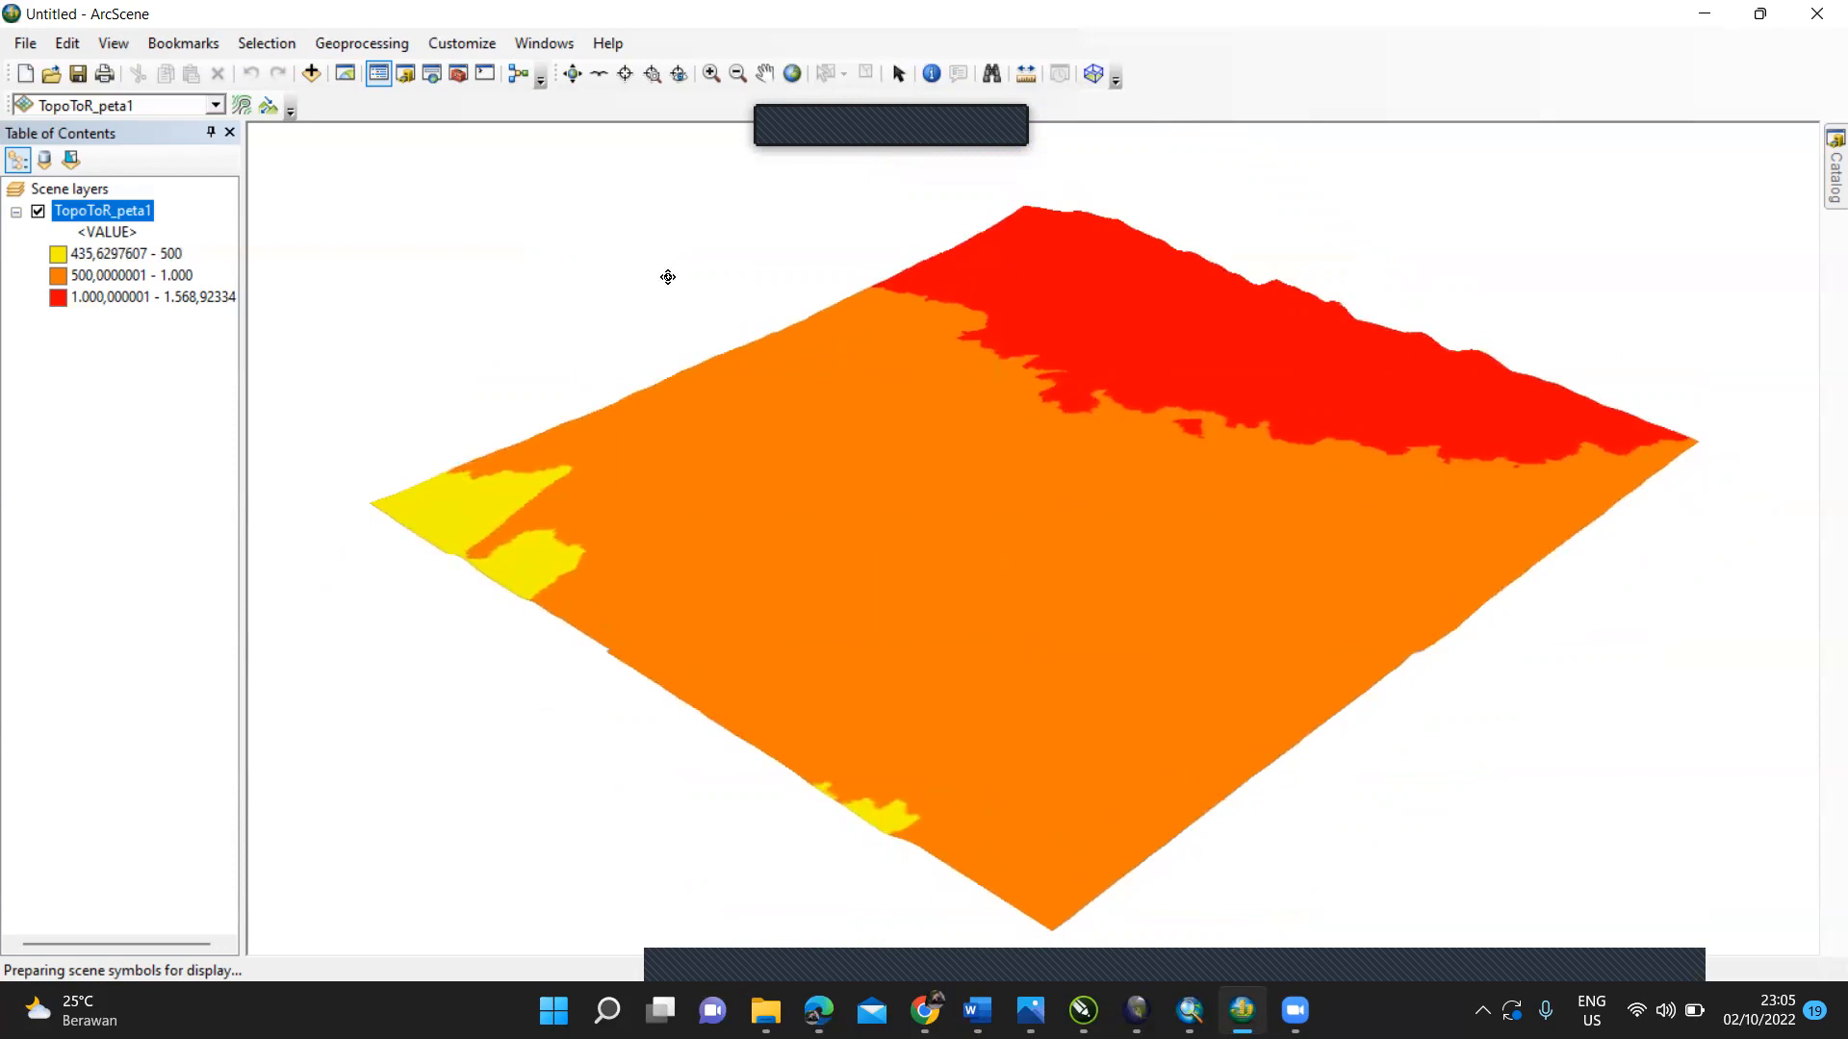
click(38, 45)
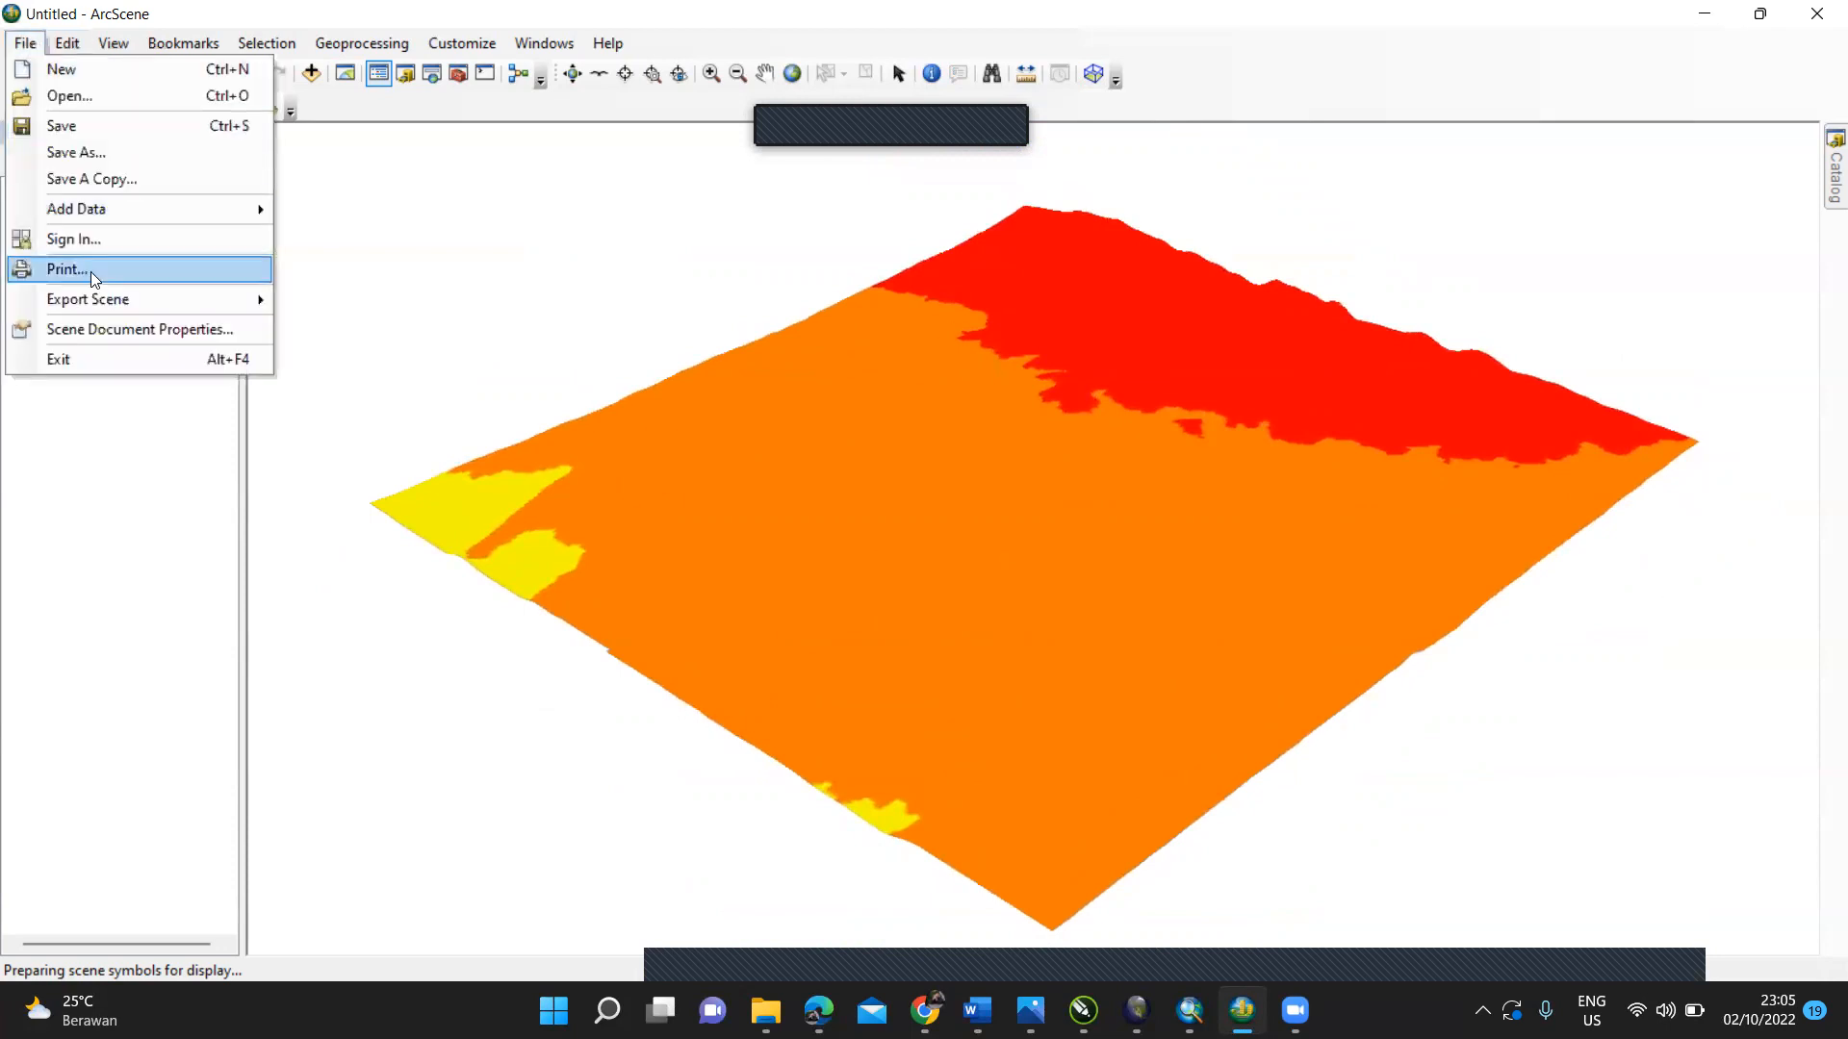
mouse_move(104, 299)
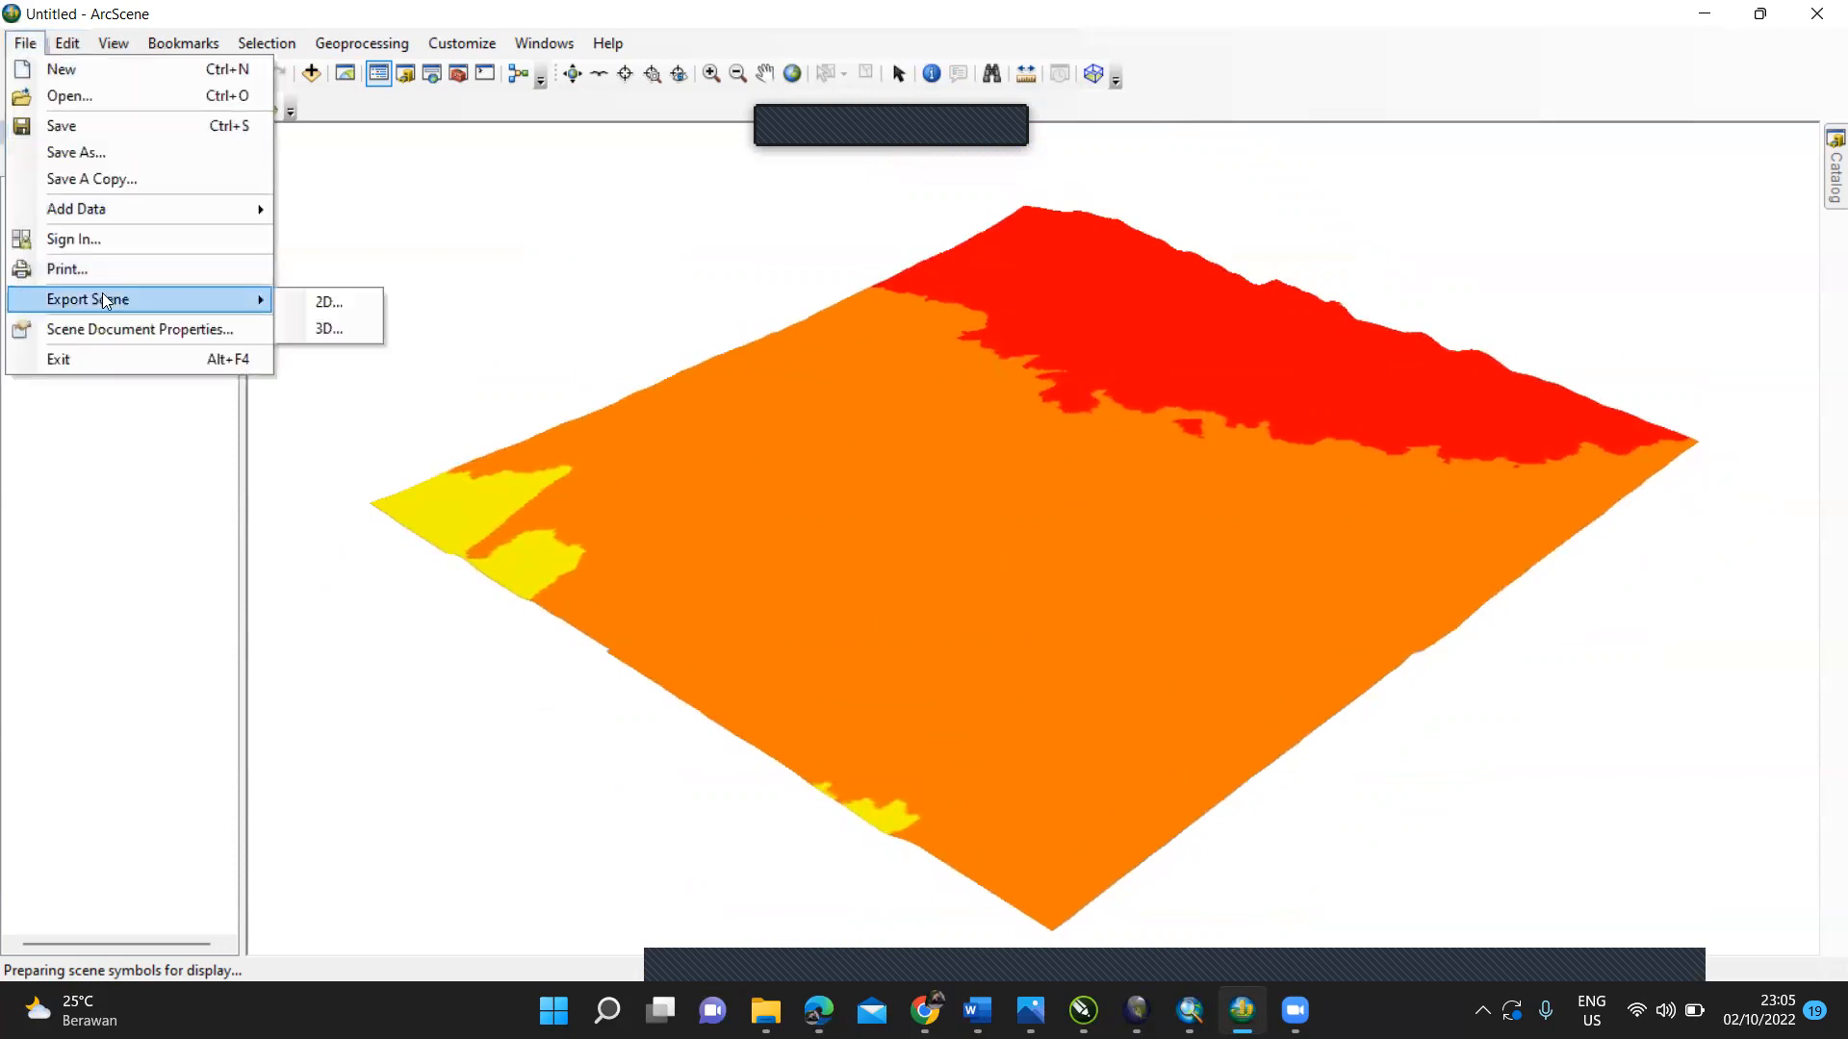
click(323, 302)
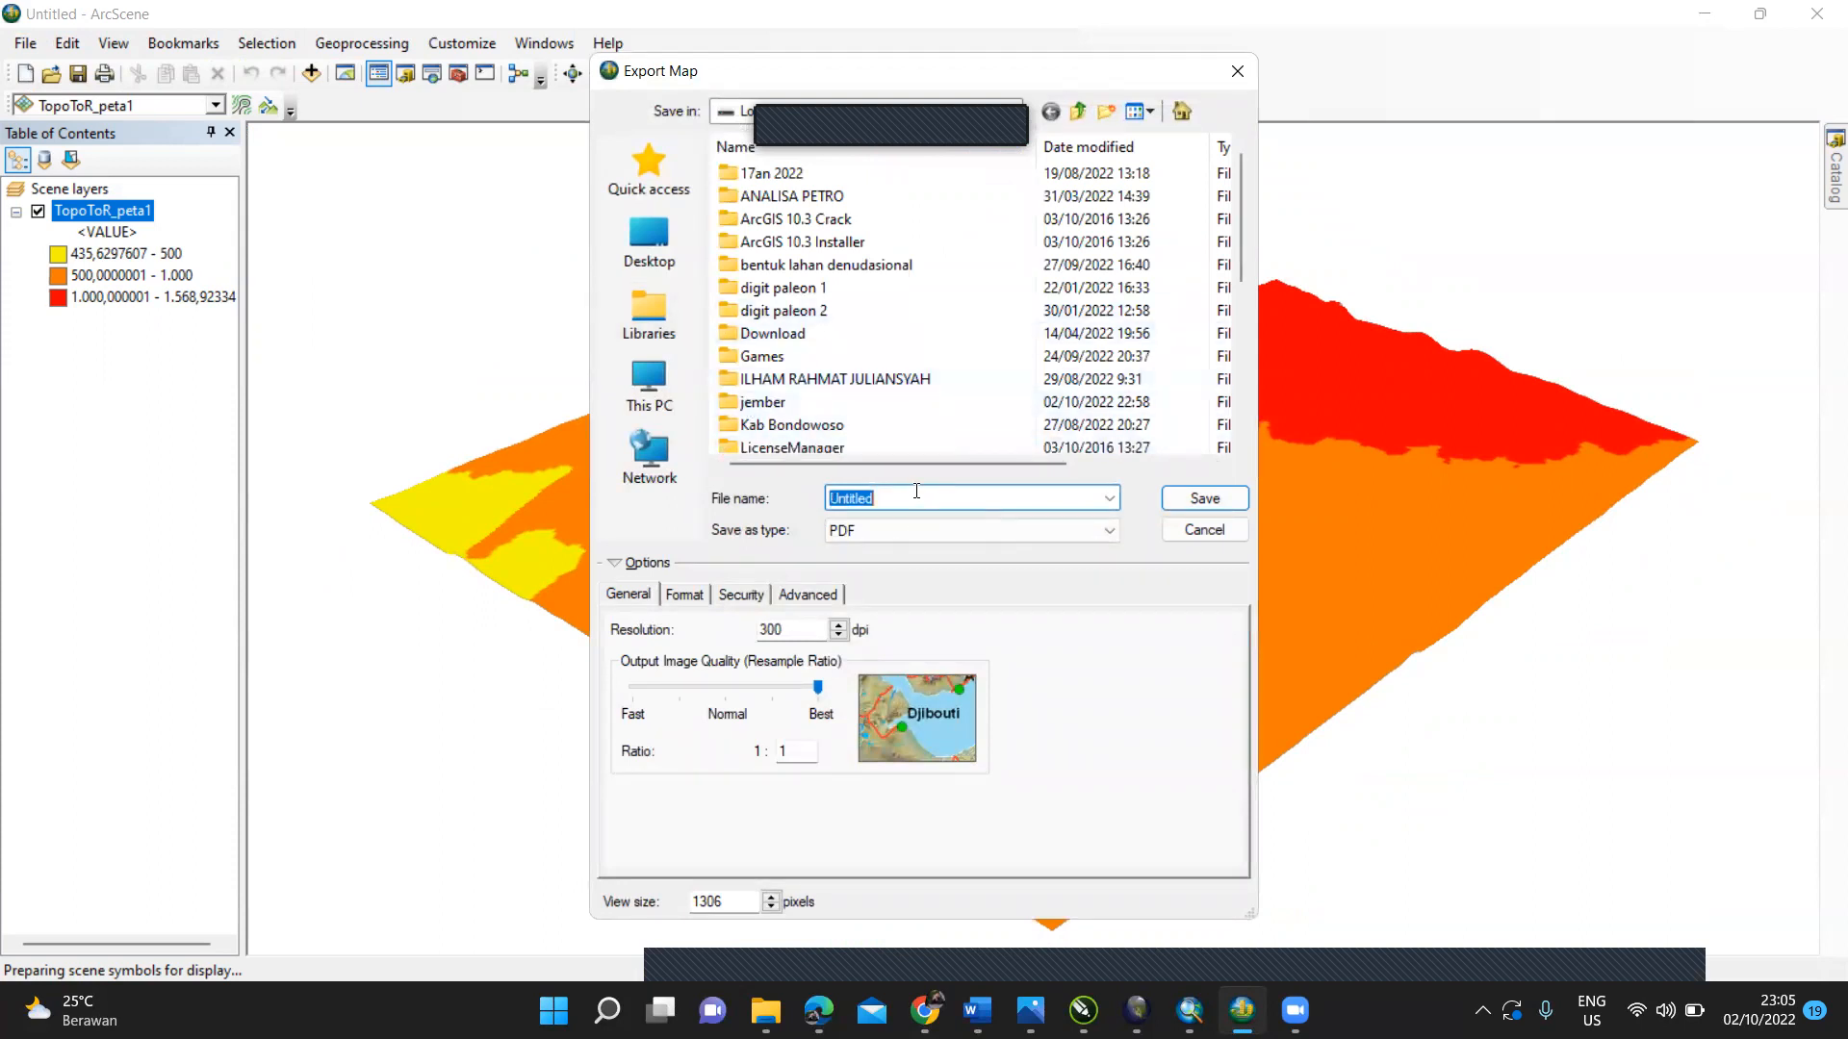
text(layer 1)
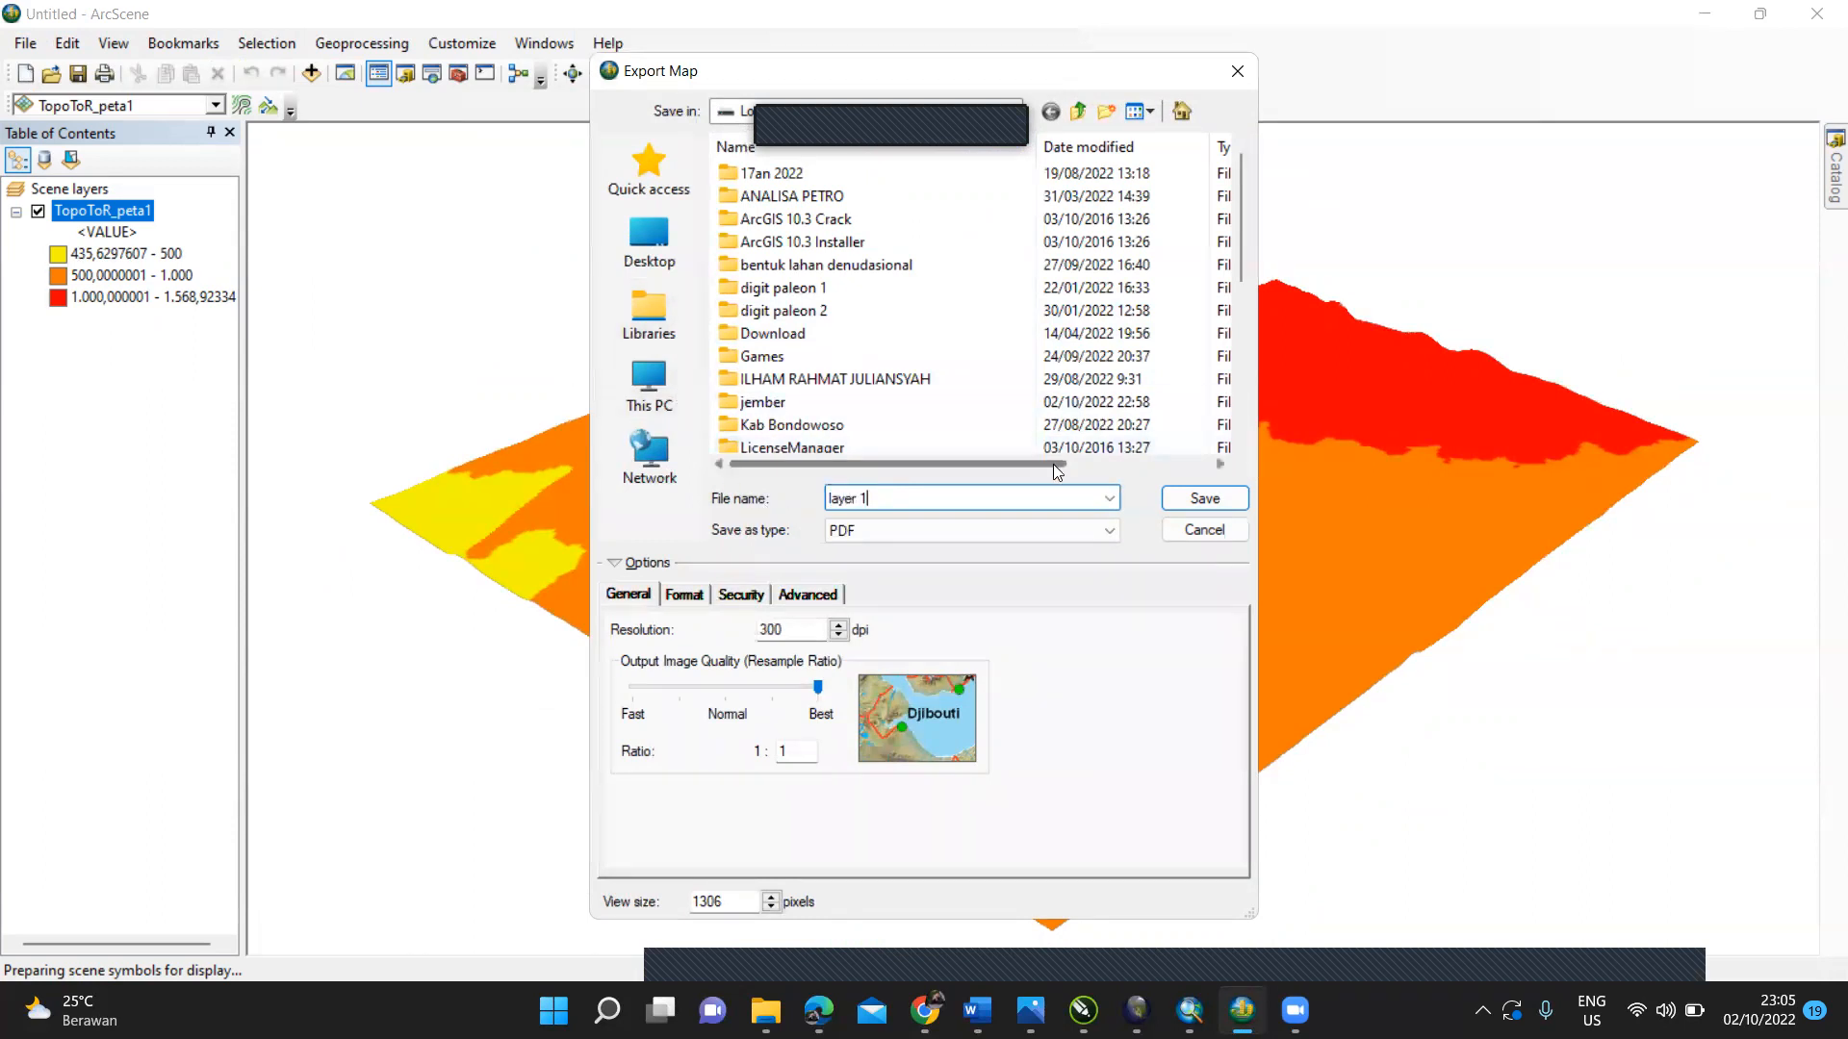
click(1176, 501)
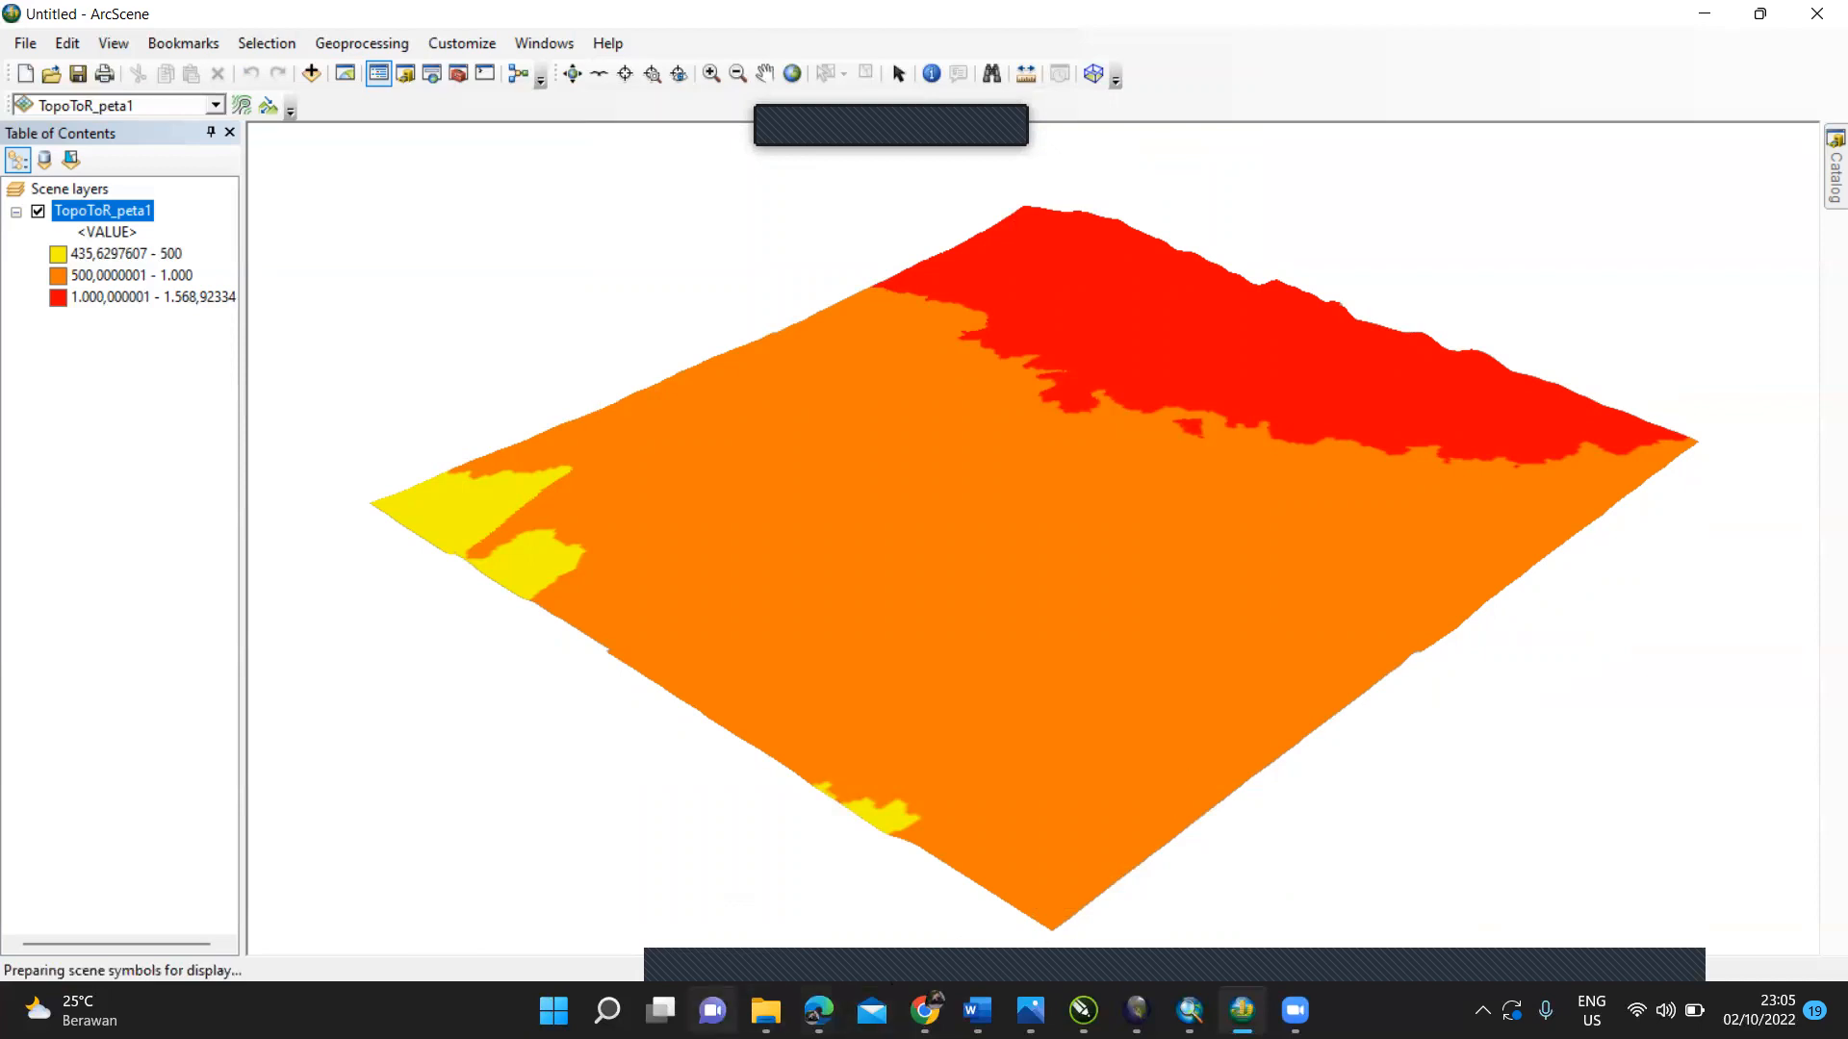
click(607, 1010)
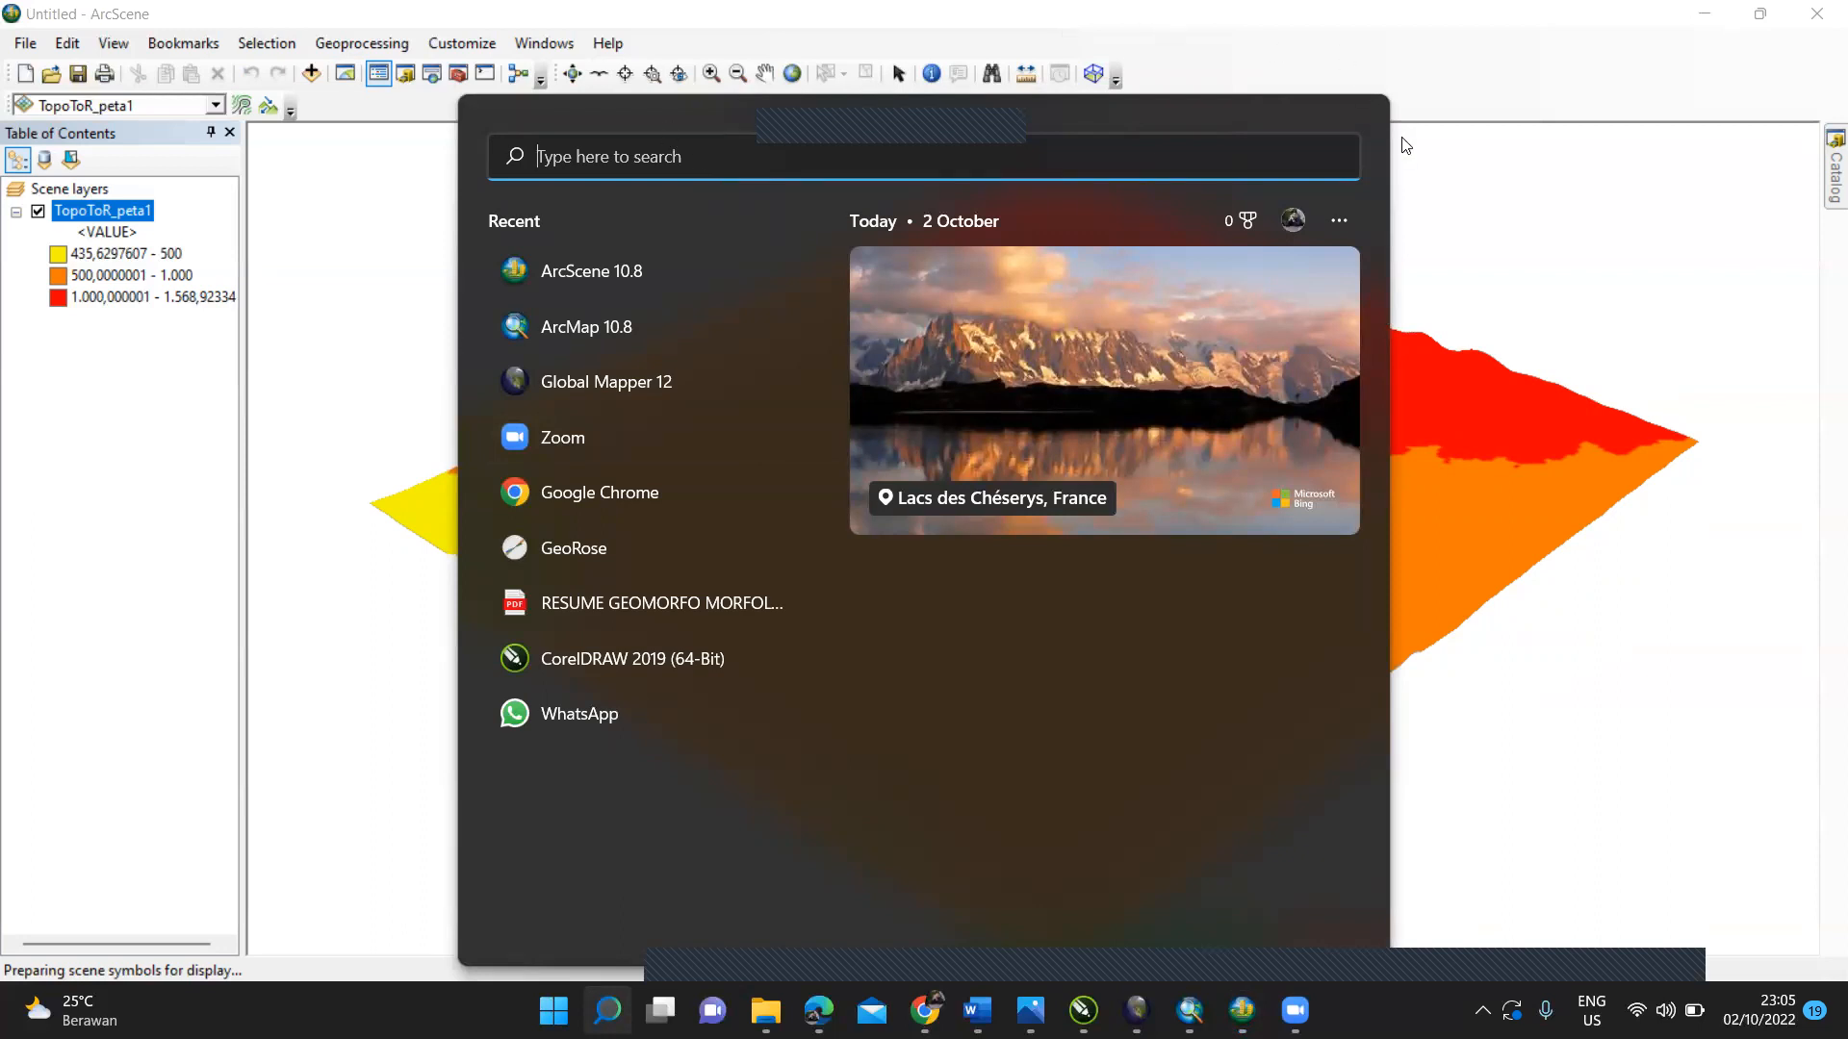
text(a)
key(Escape)
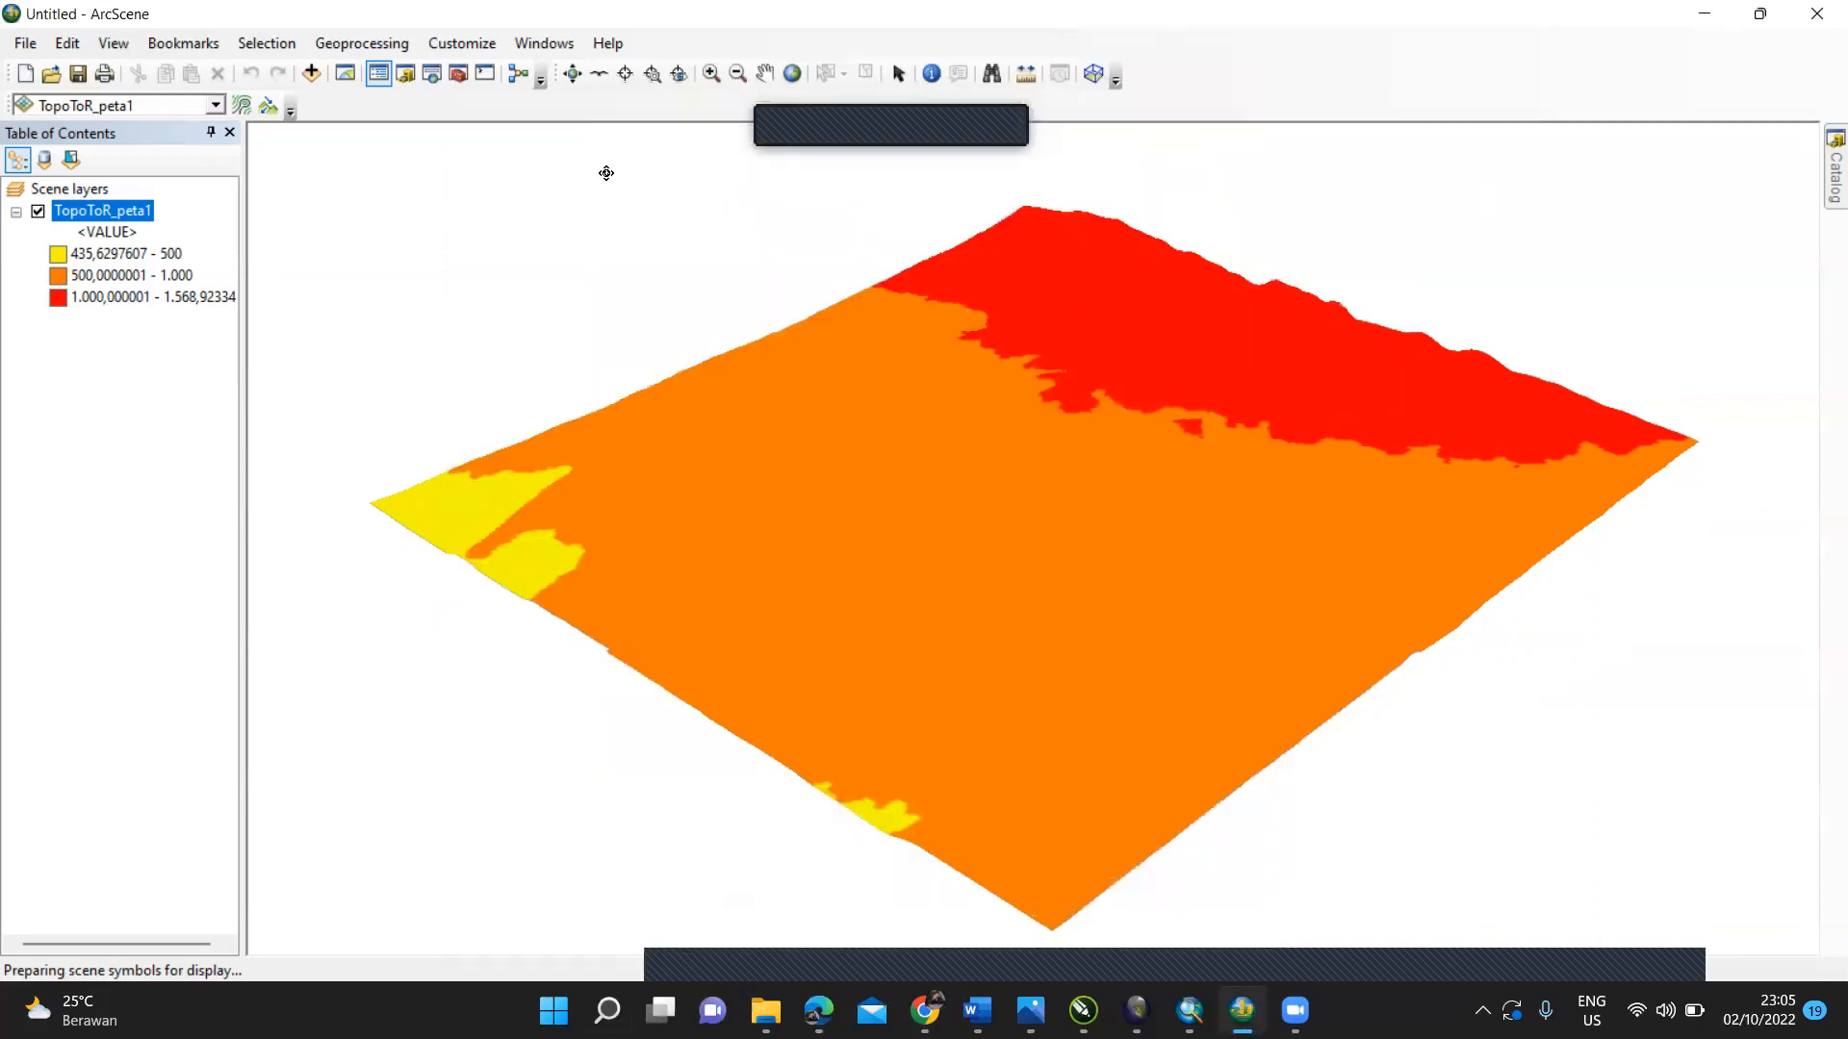
Step: Export the terrain scene as a 2D PNG image, reusing the layer 1 file name
click(29, 43)
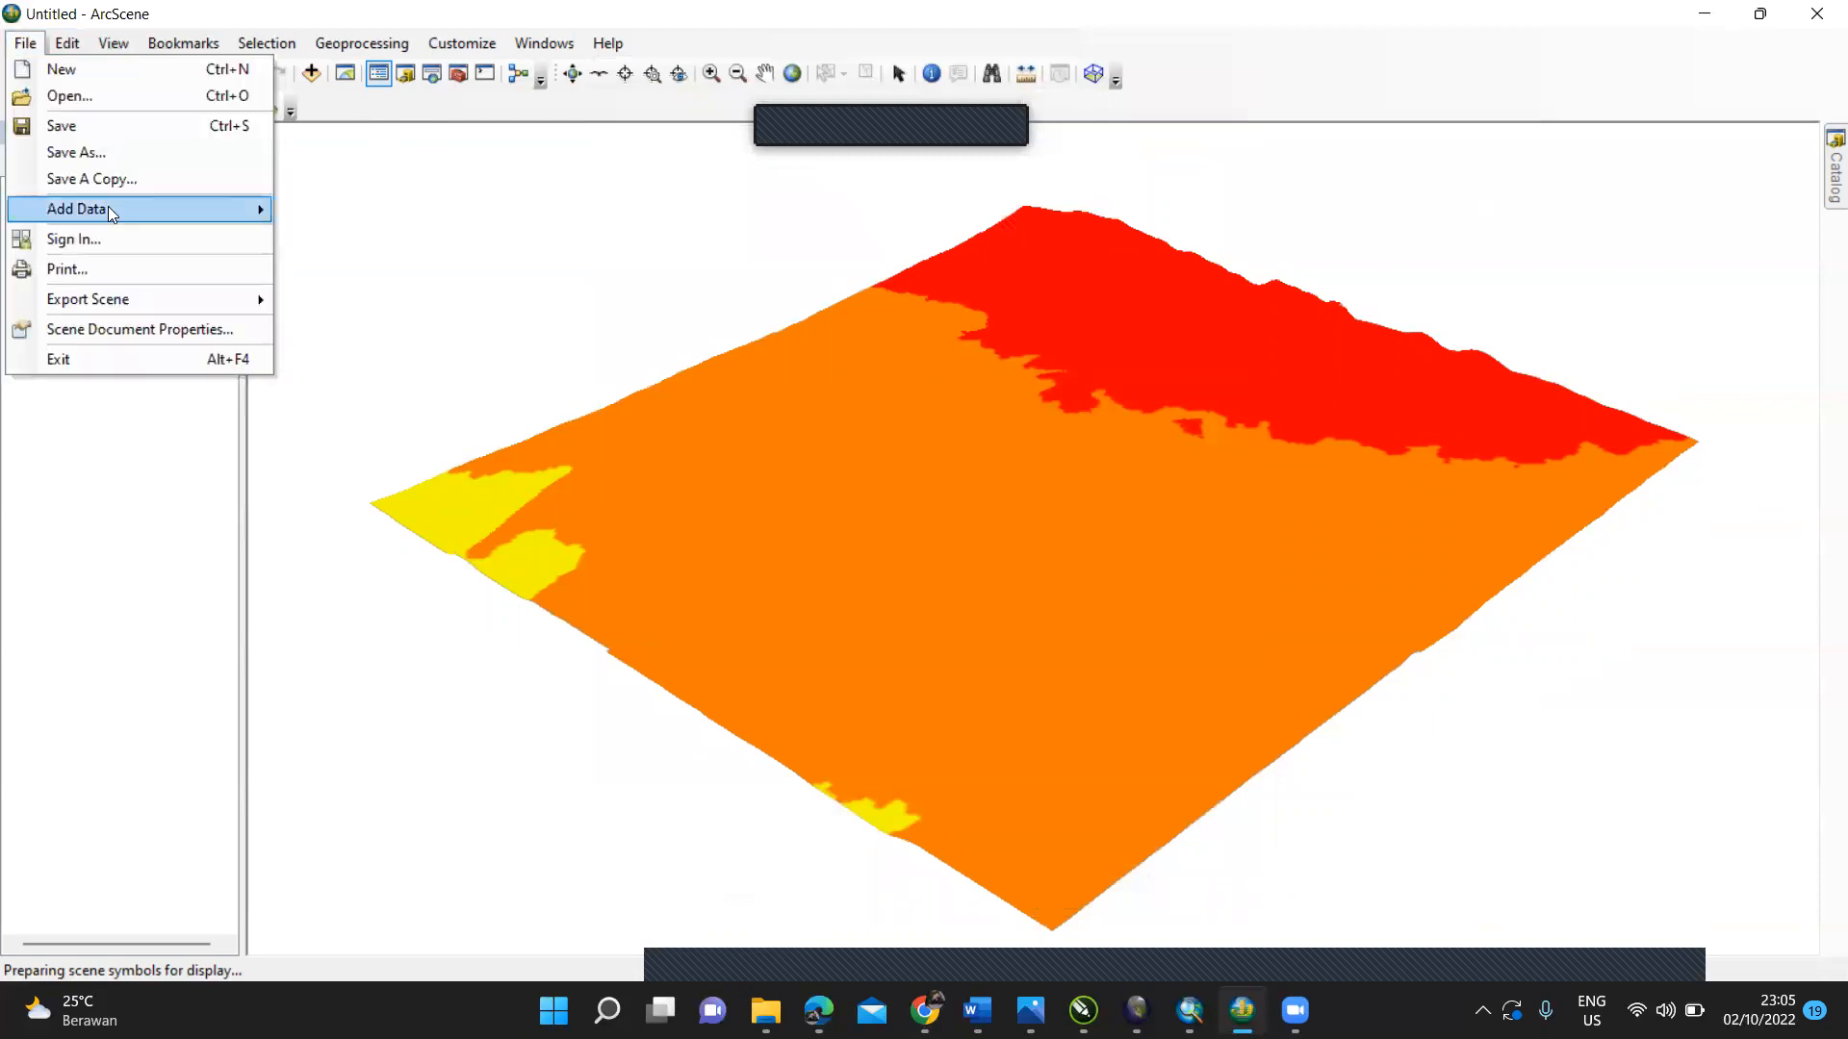
mouse_move(142, 301)
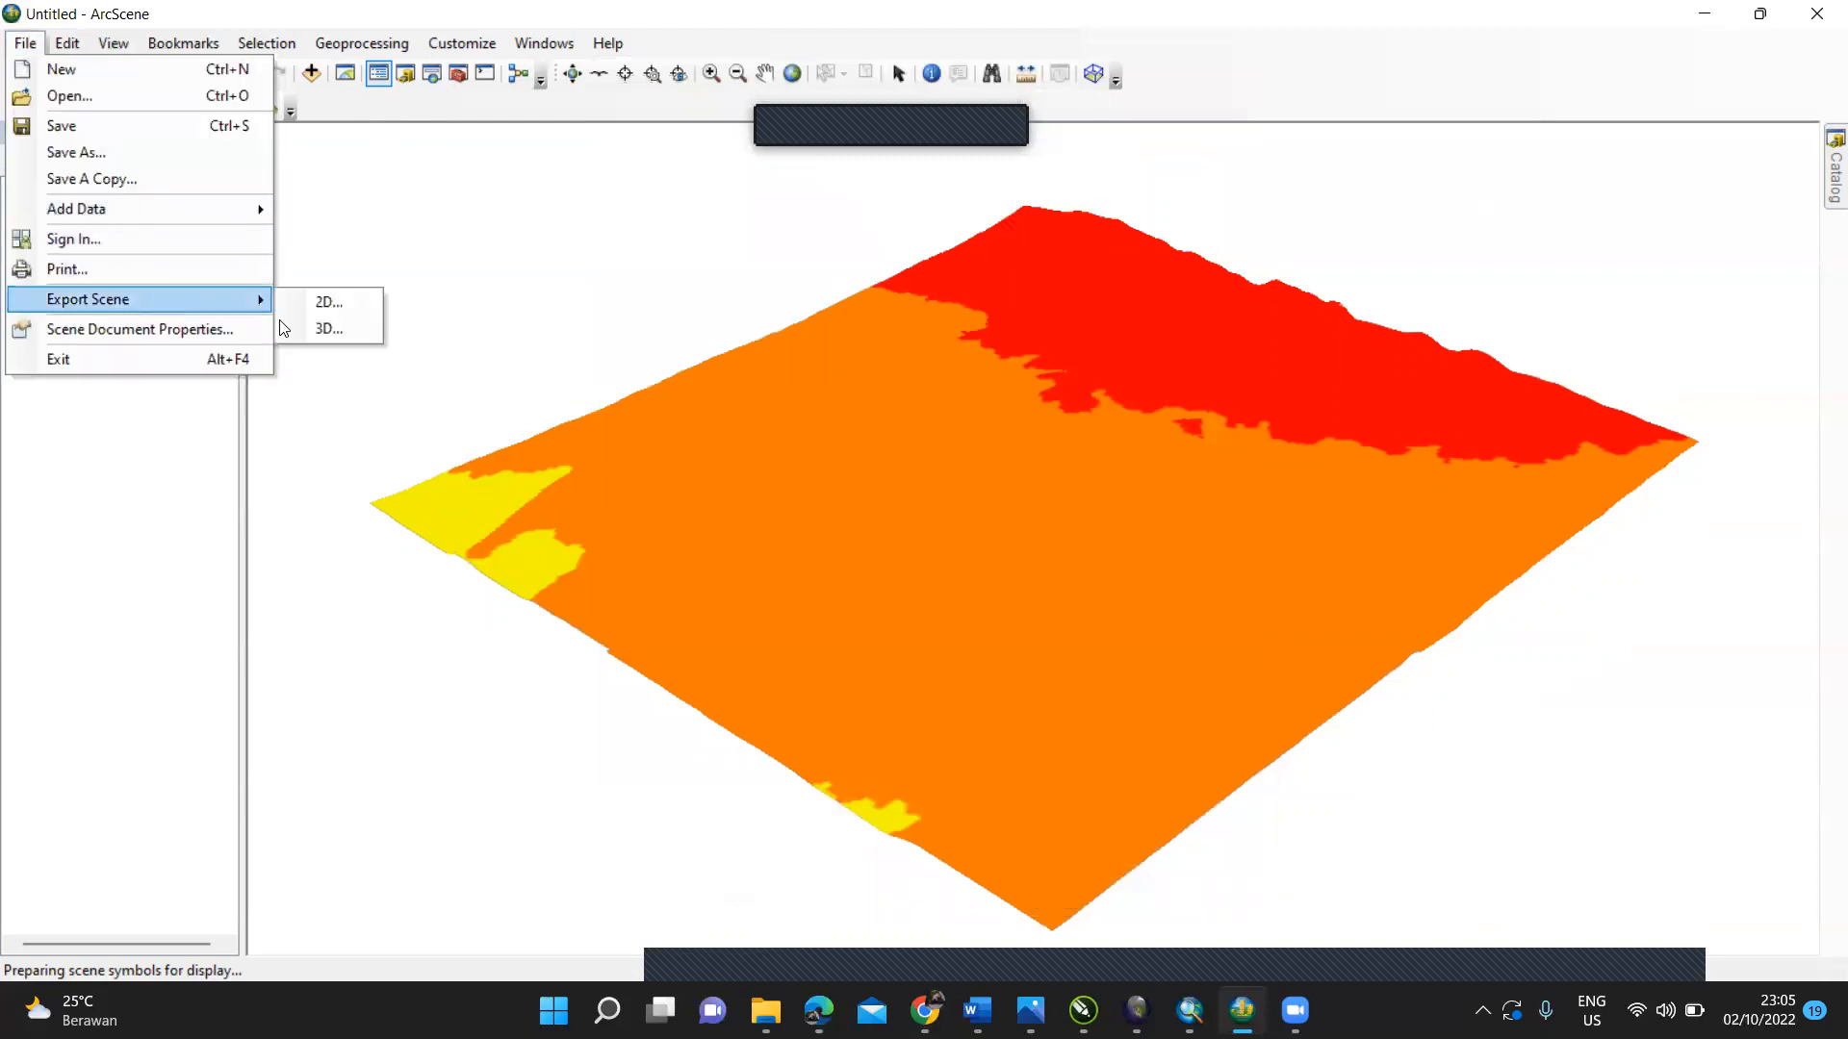
click(333, 308)
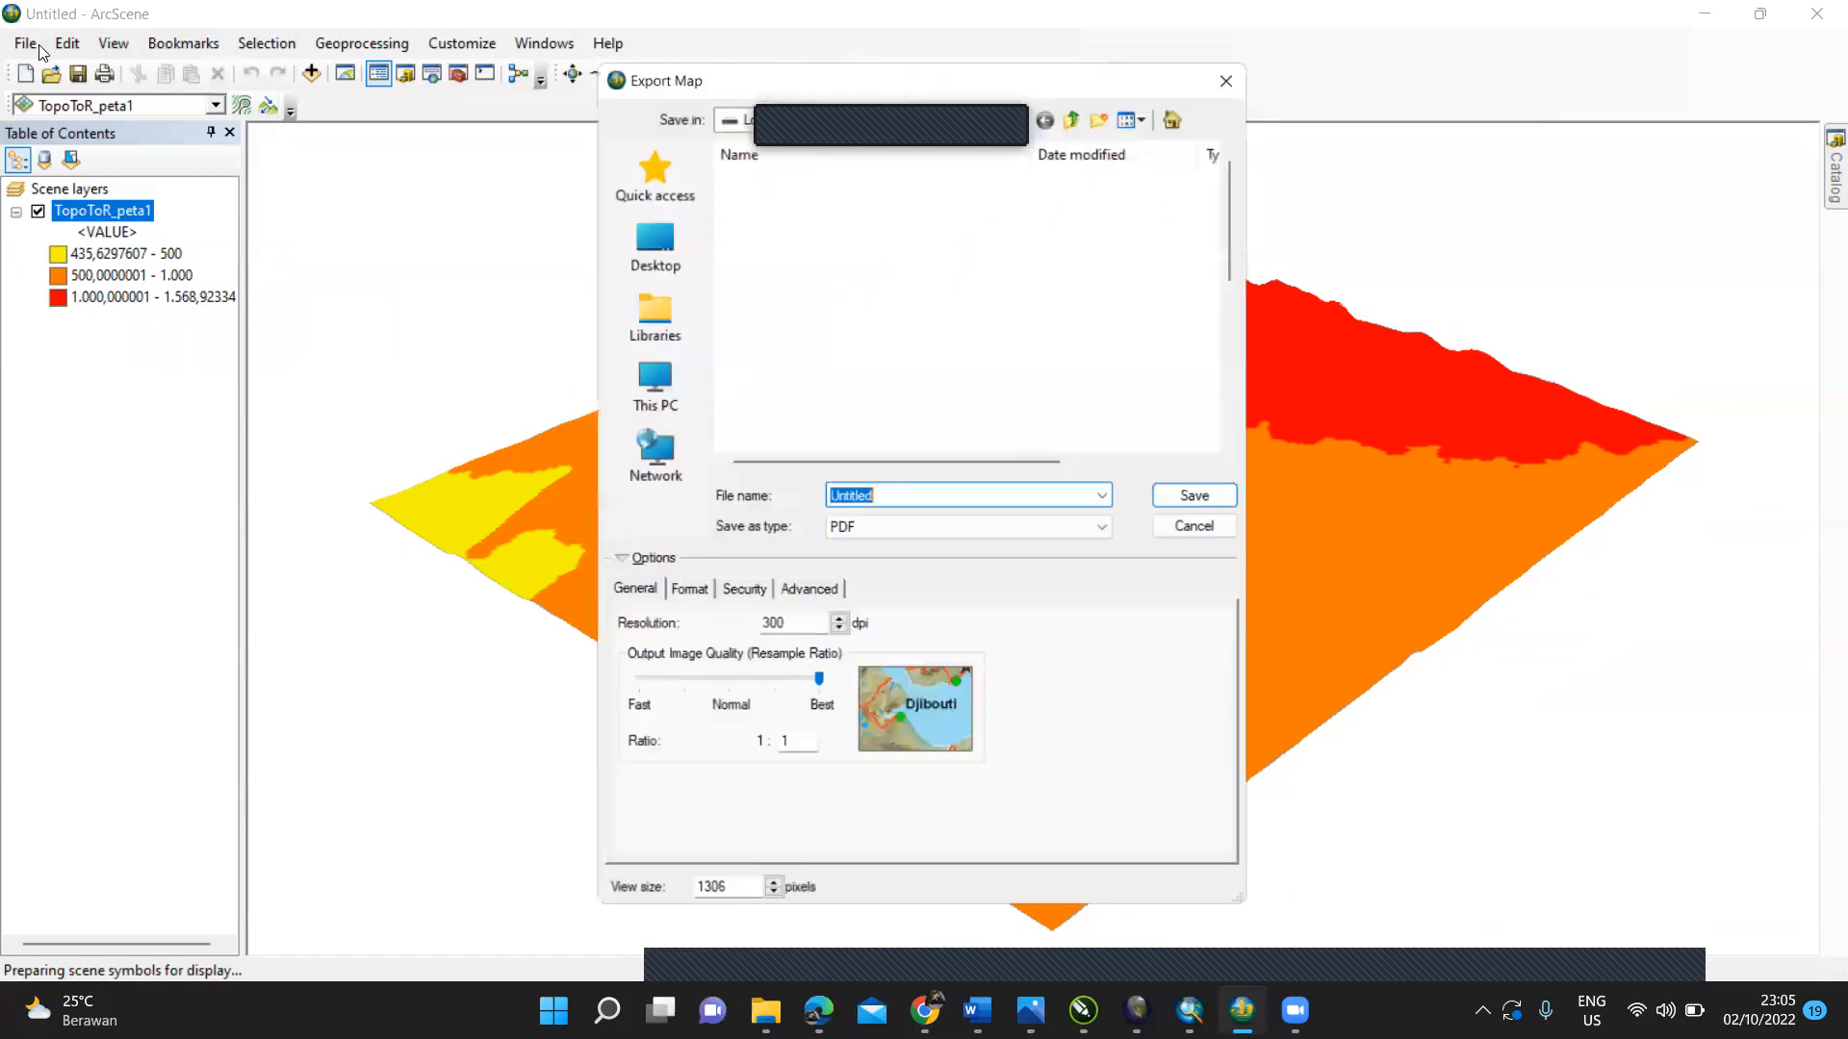
click(1041, 535)
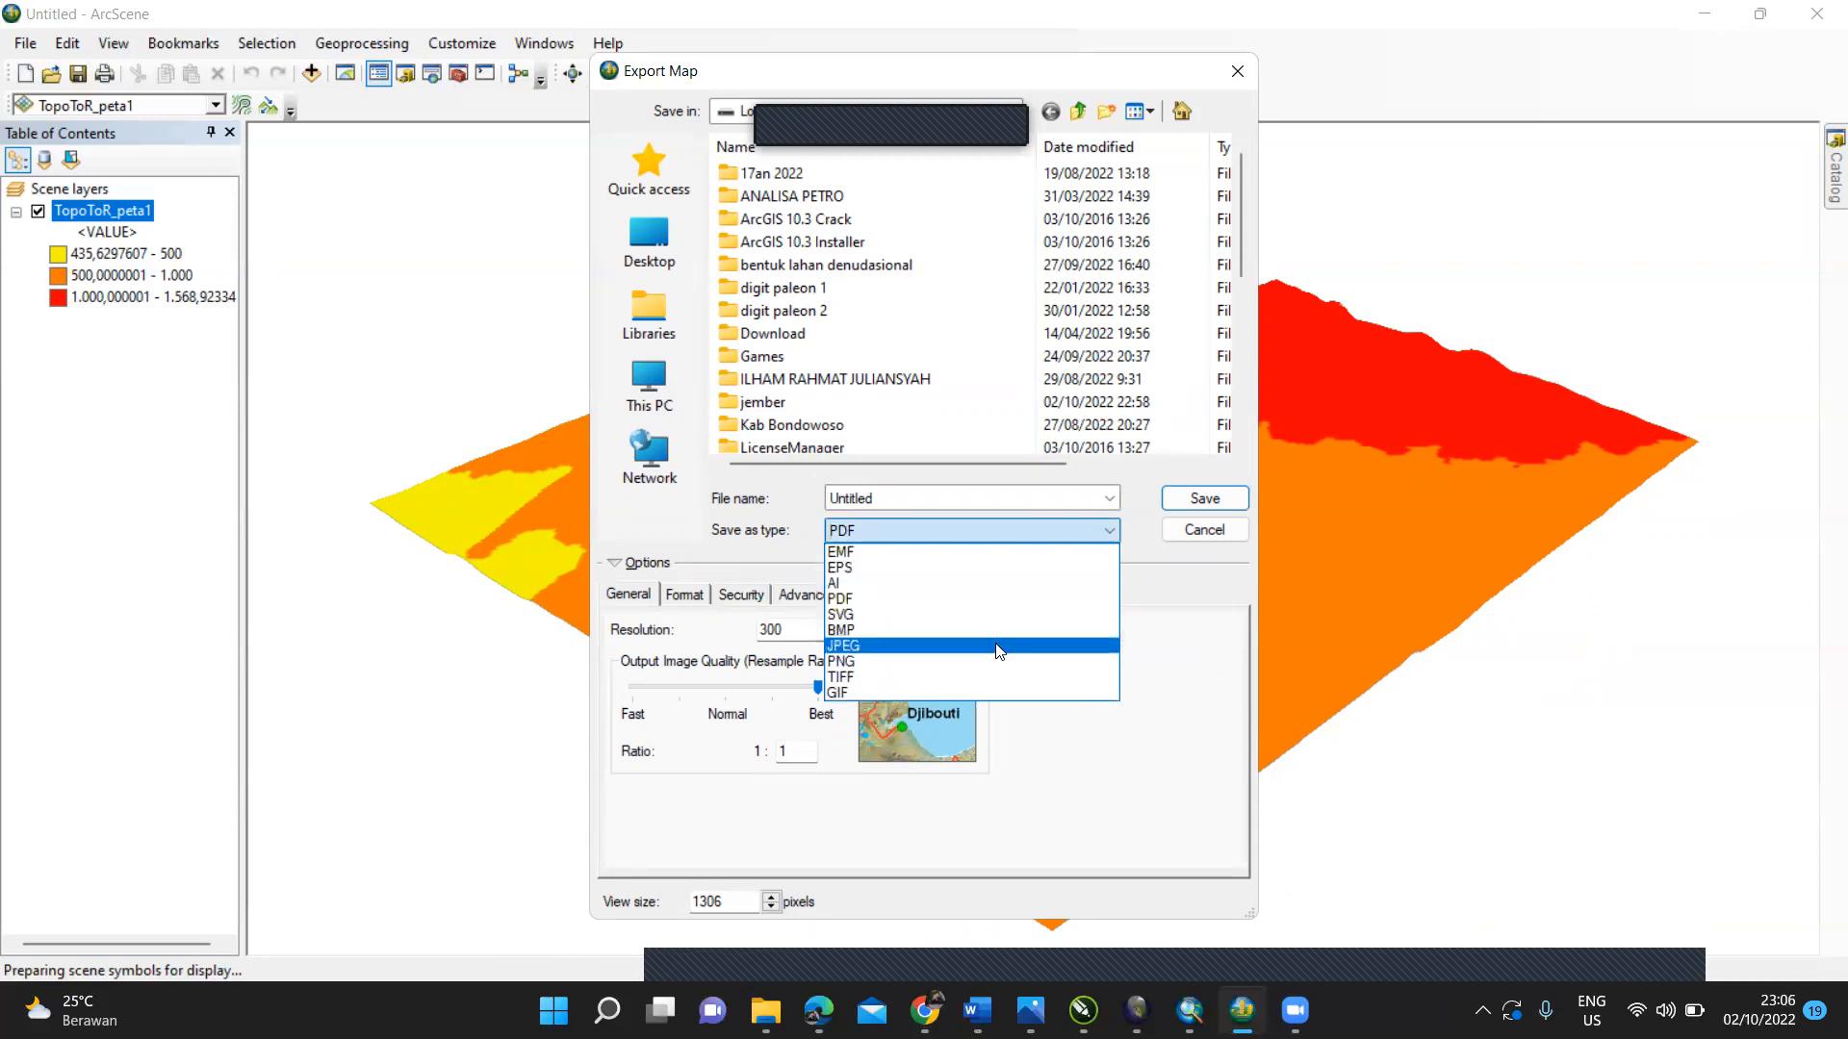
click(985, 669)
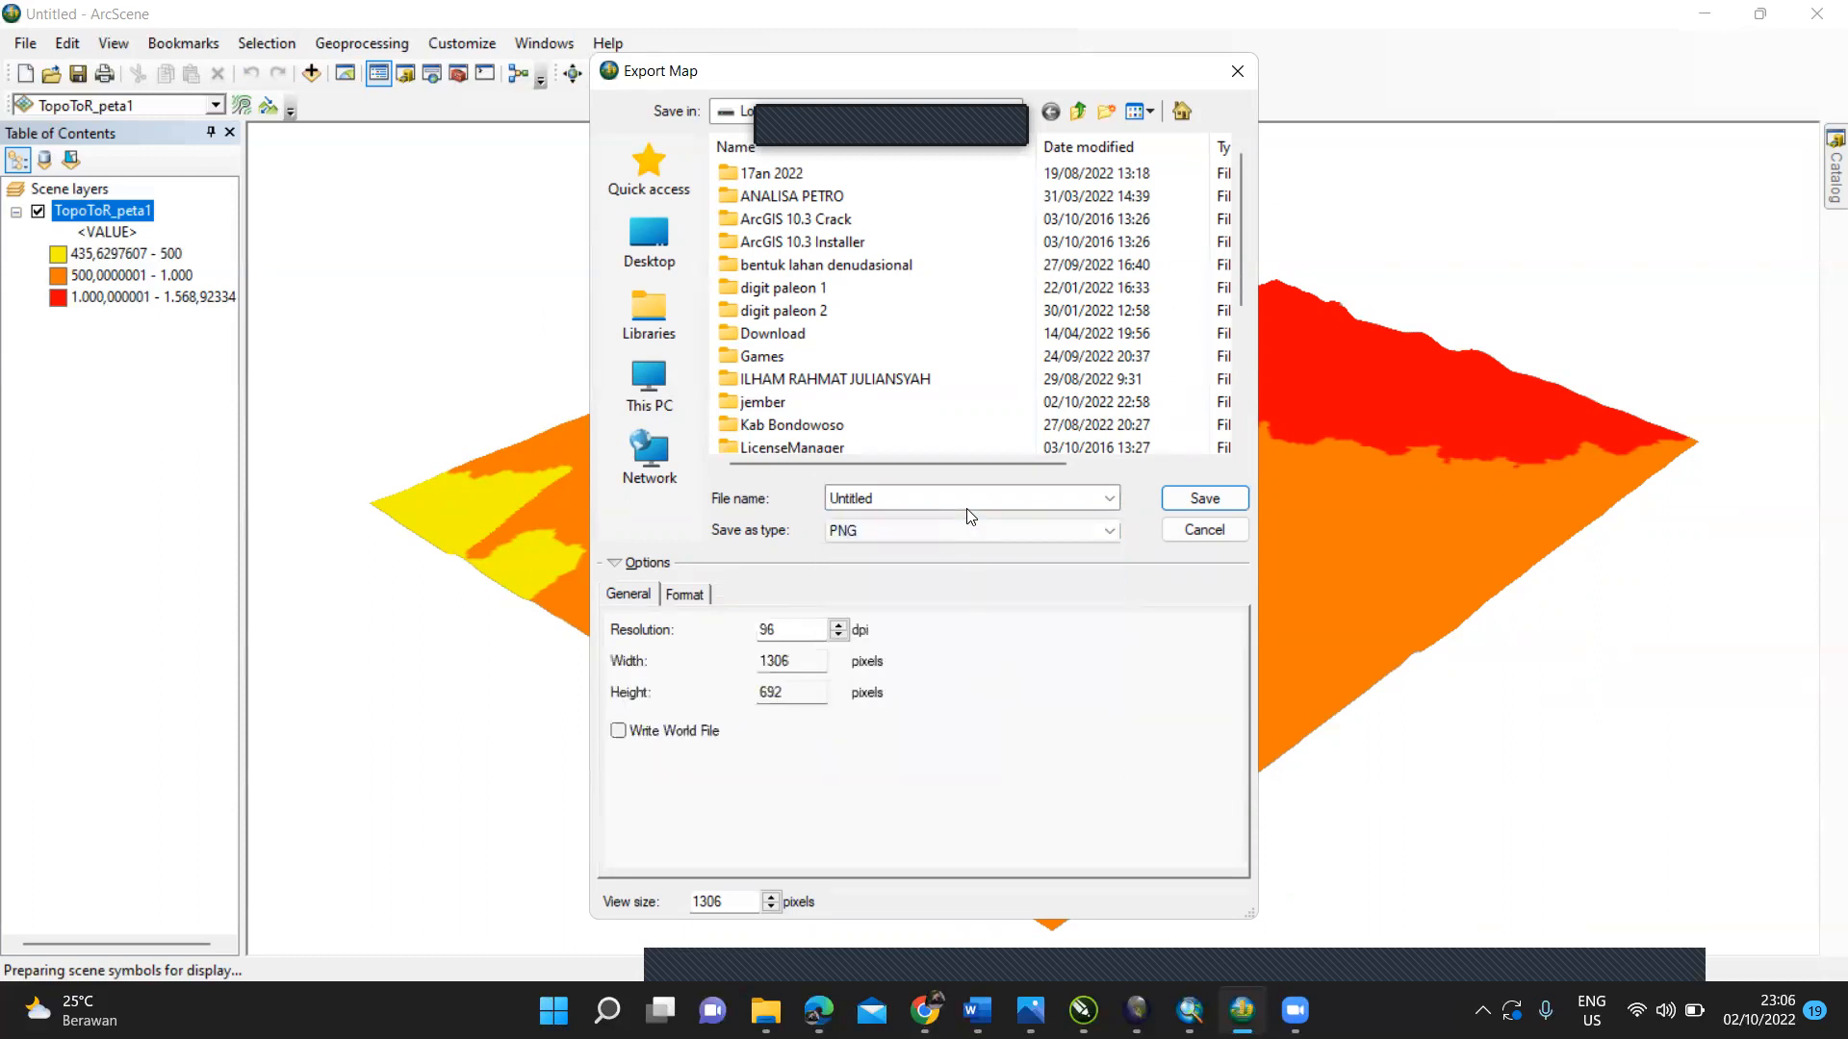
drag(960, 502, 836, 494)
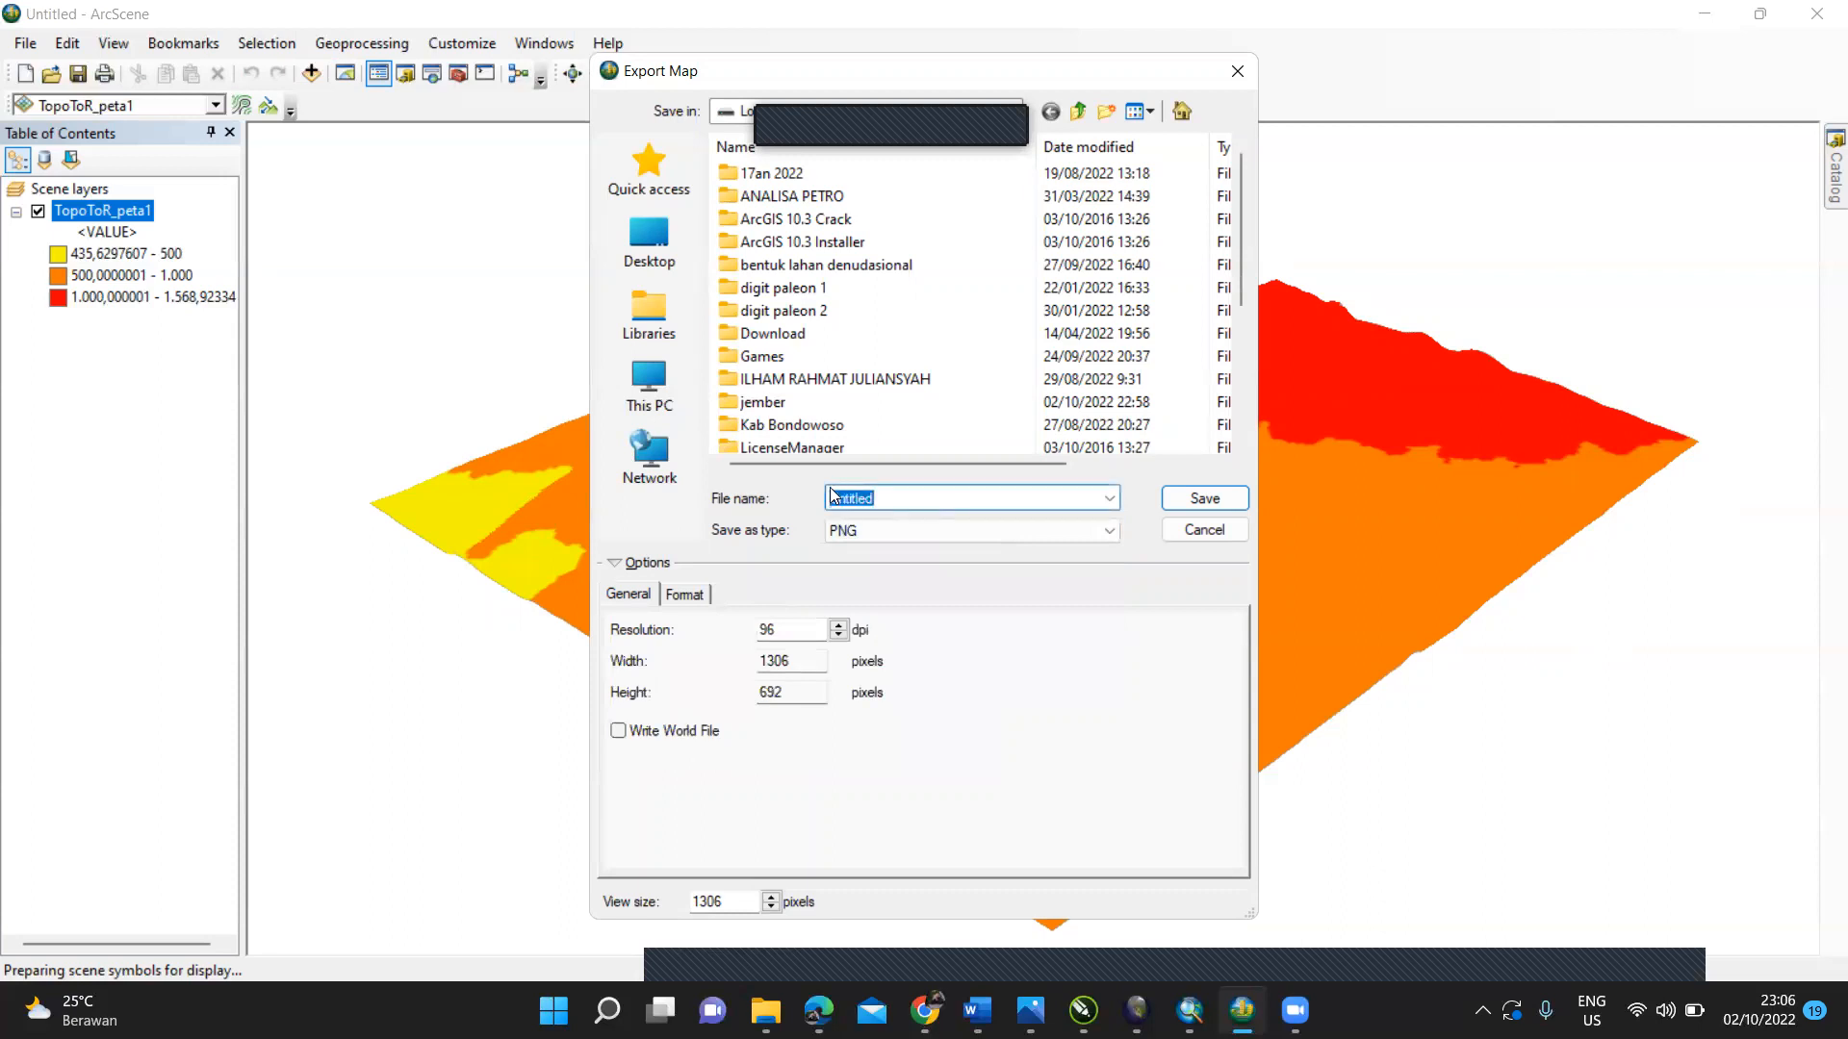
key(BackSpace)
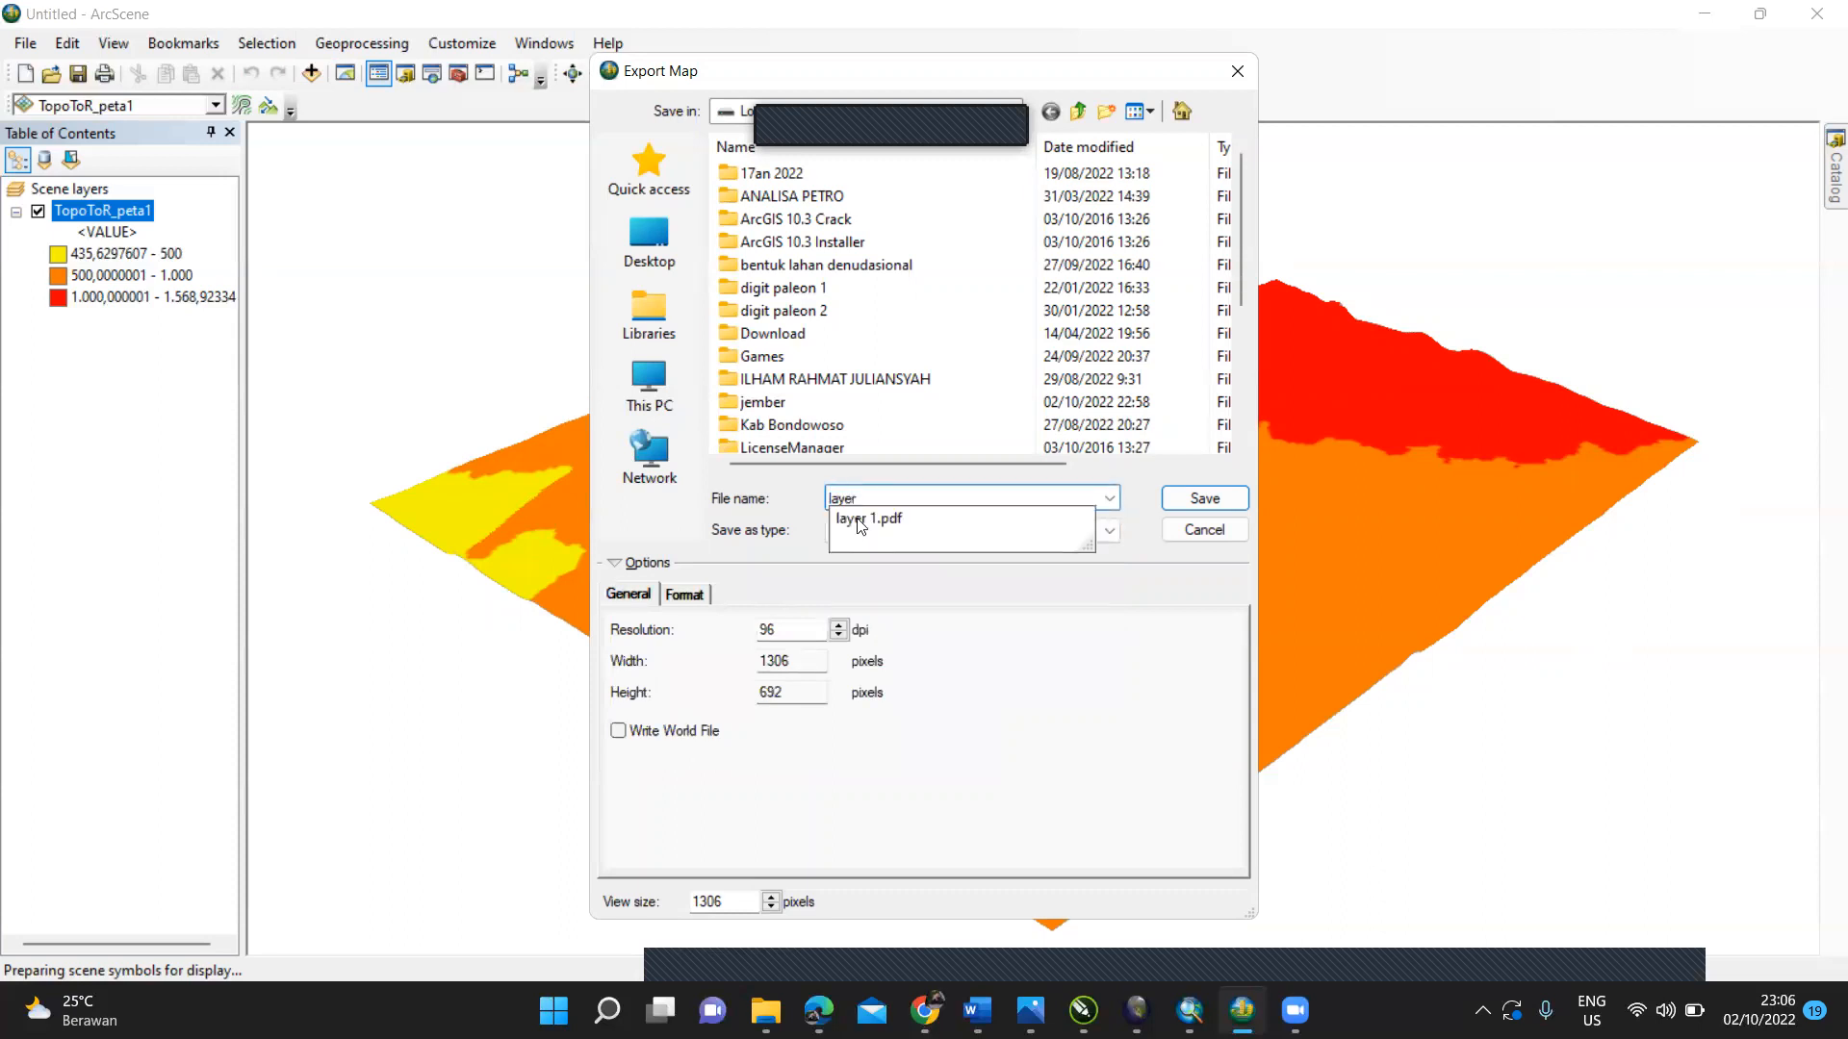
key(Return)
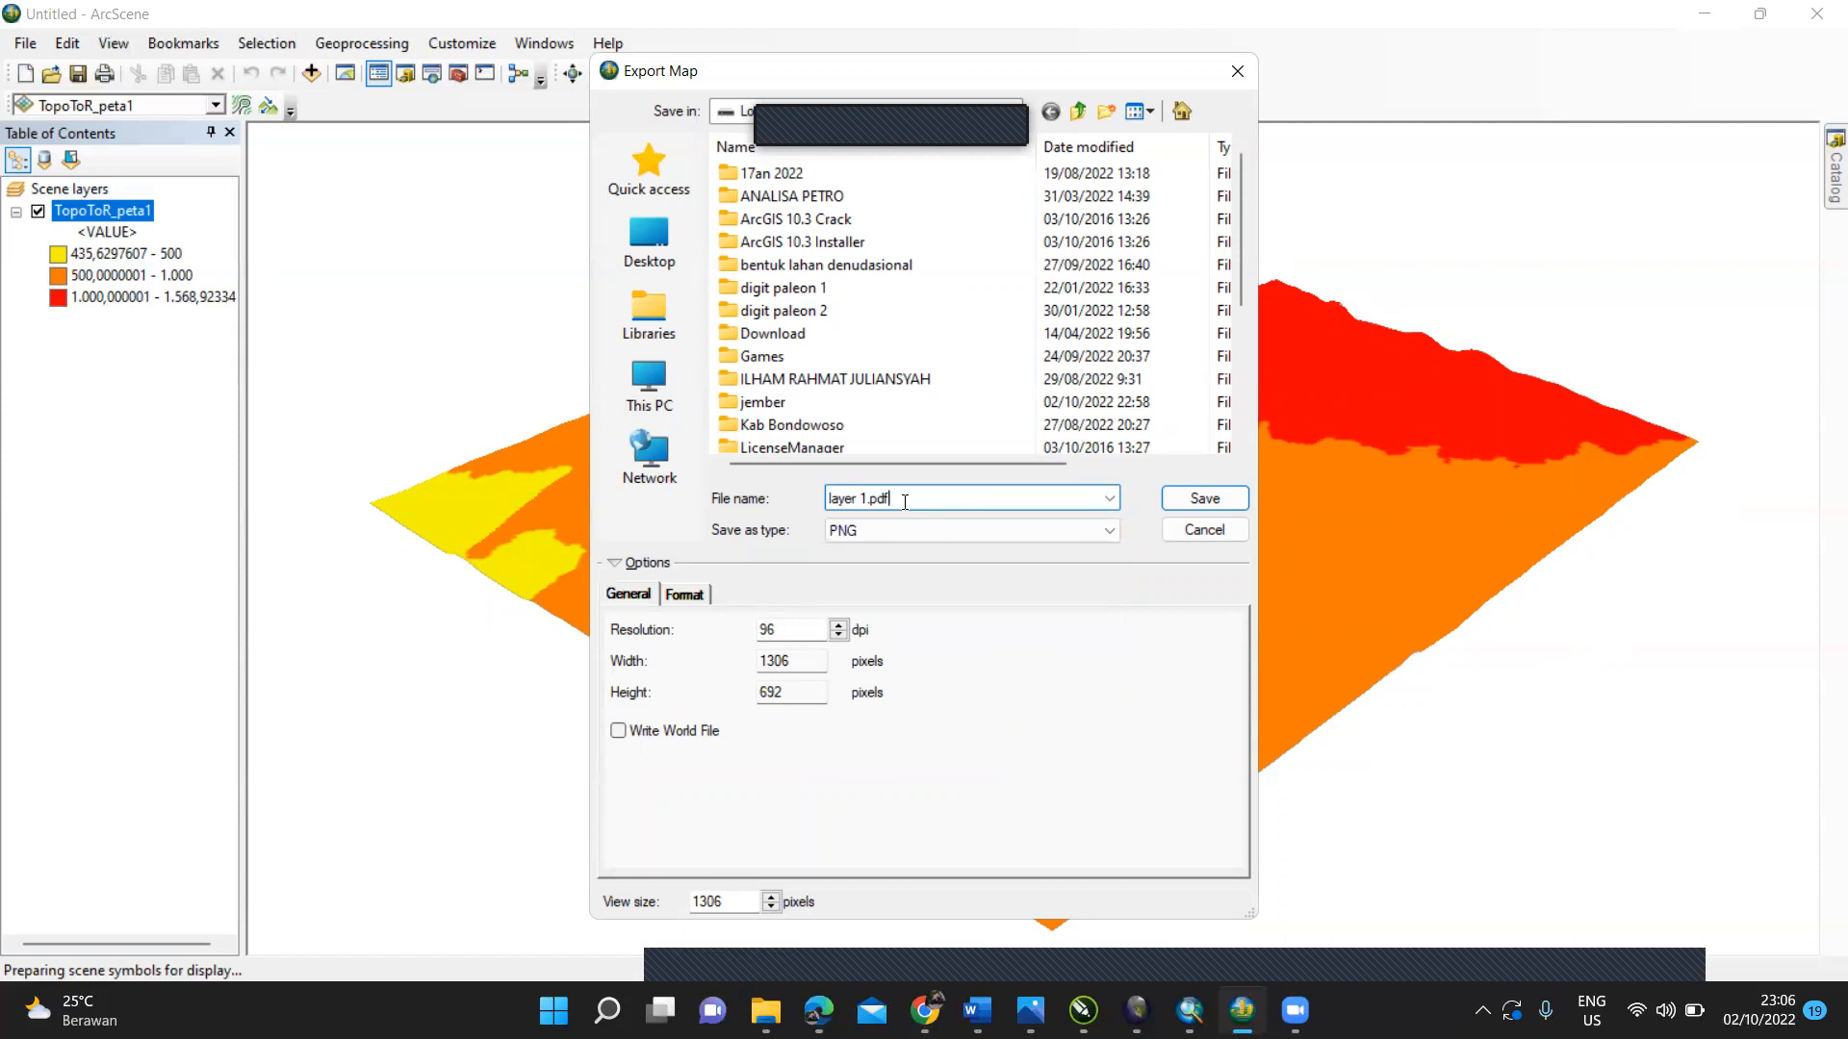
click(1203, 499)
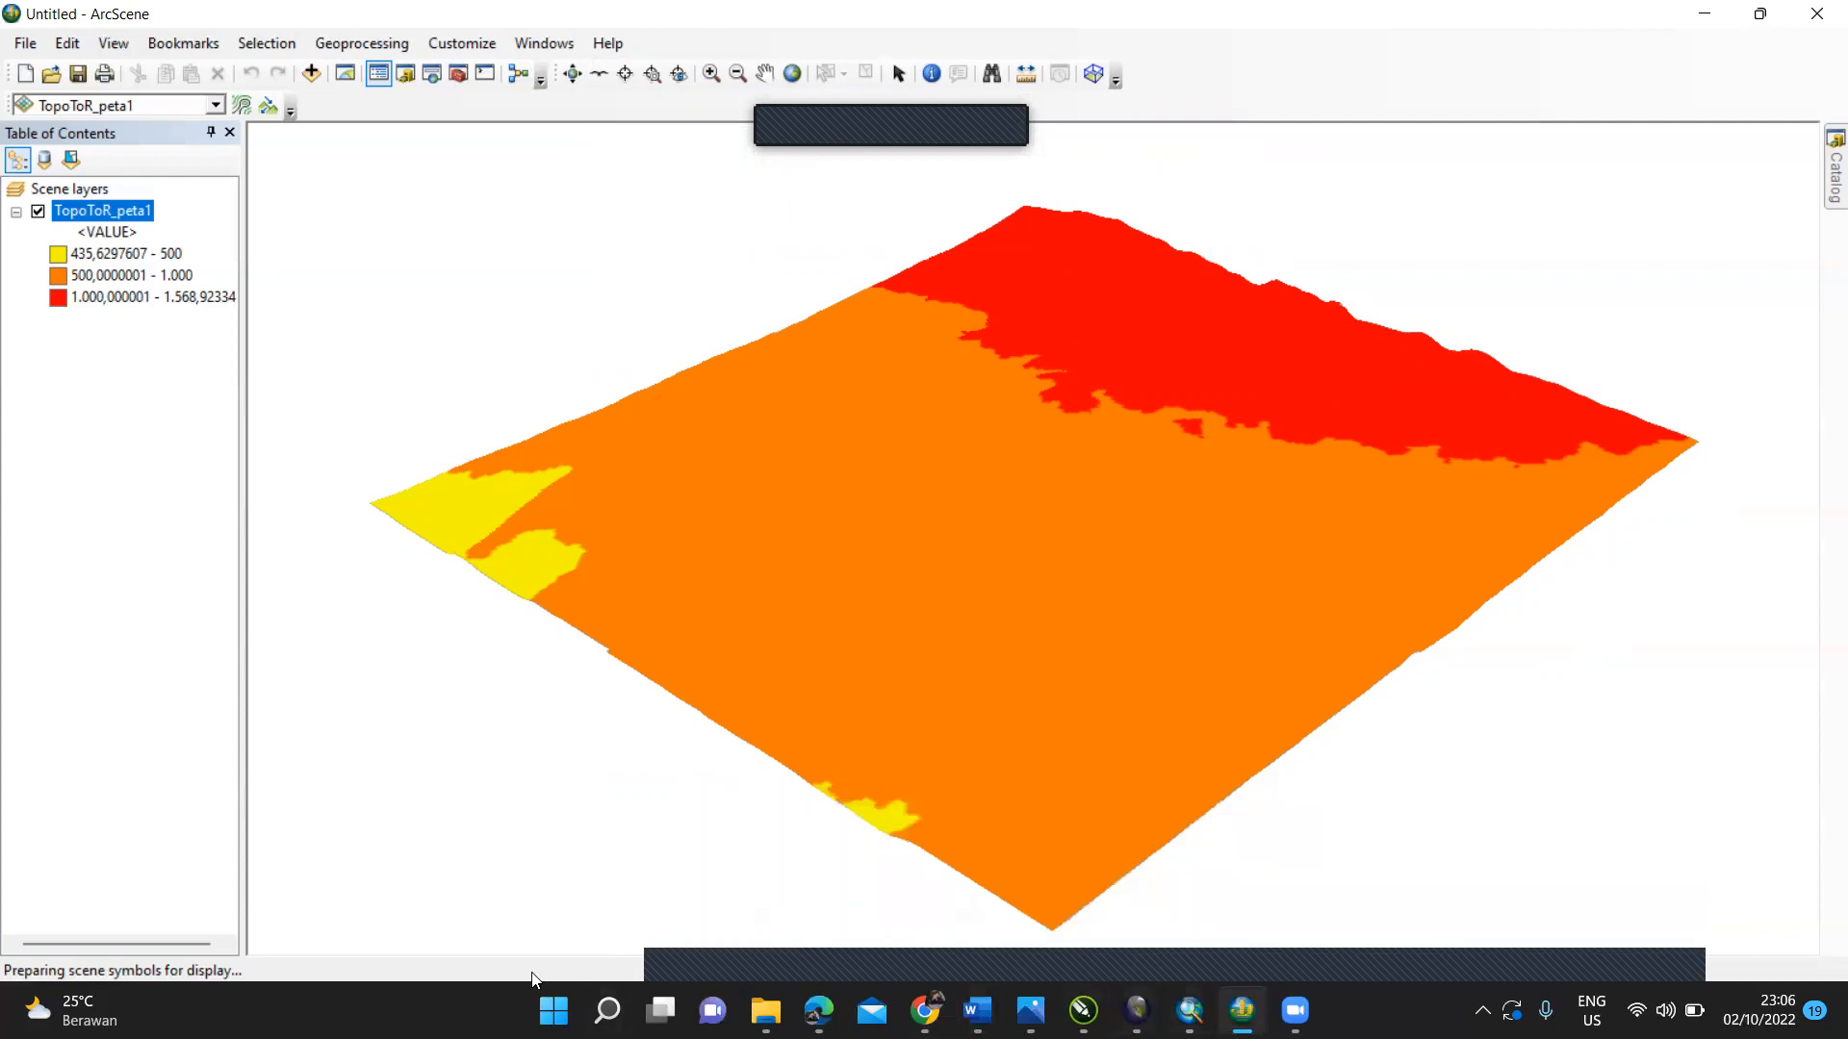
Step: Find CorelDRAW 2019 (64-Bit) through the system search and launch it
click(607, 1010)
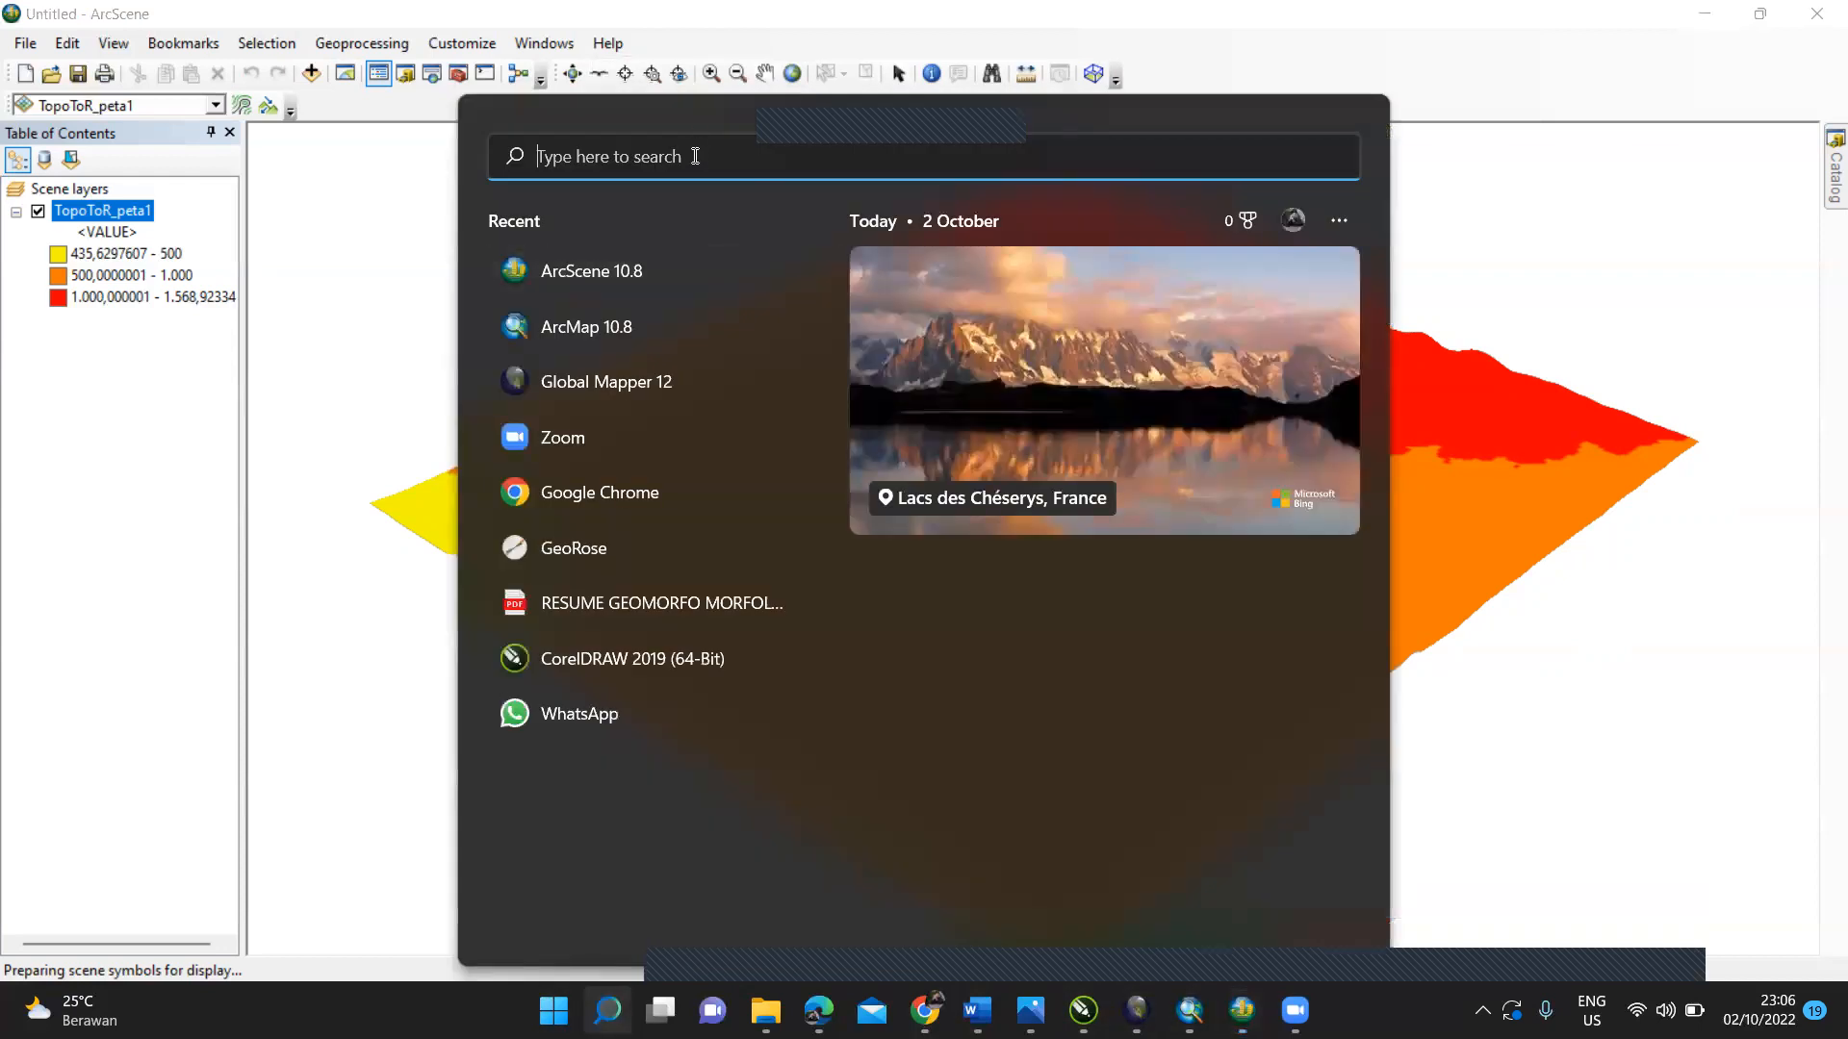
text(a)
key(BackSpace)
text(corelDRAW 2019 (64-Bit)
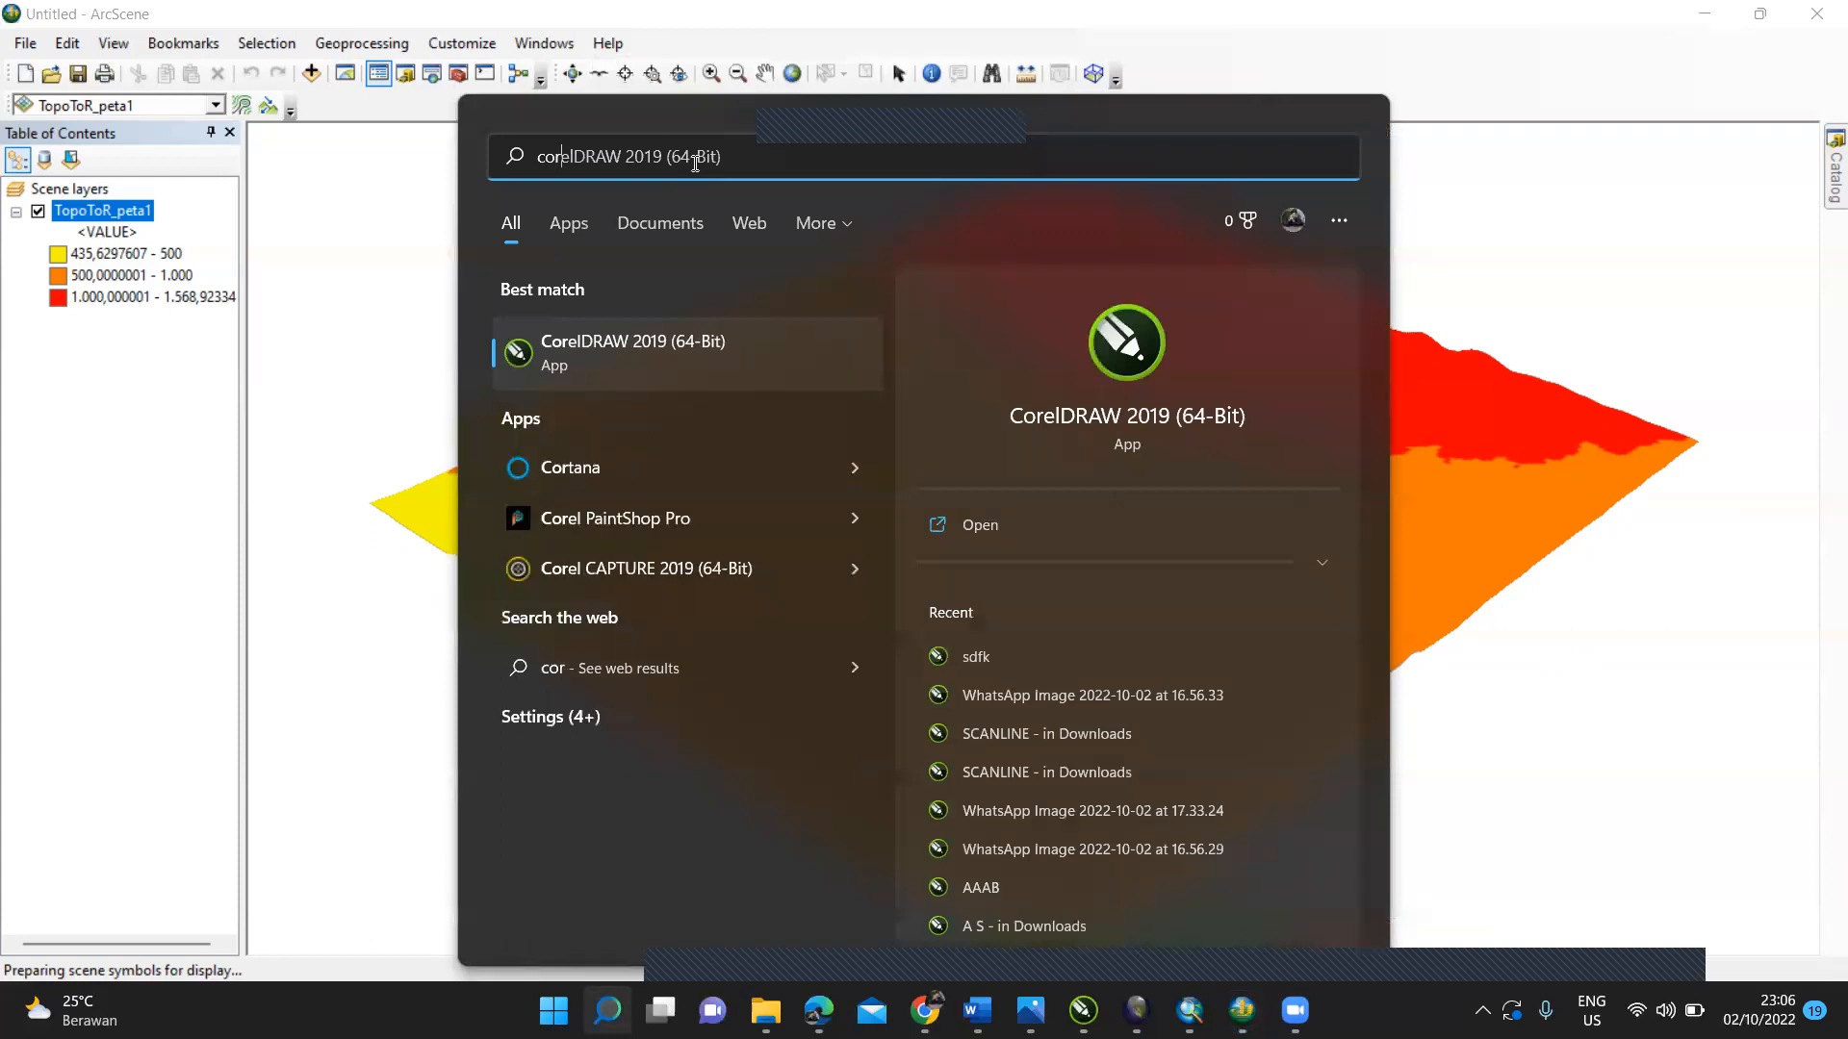
click(706, 339)
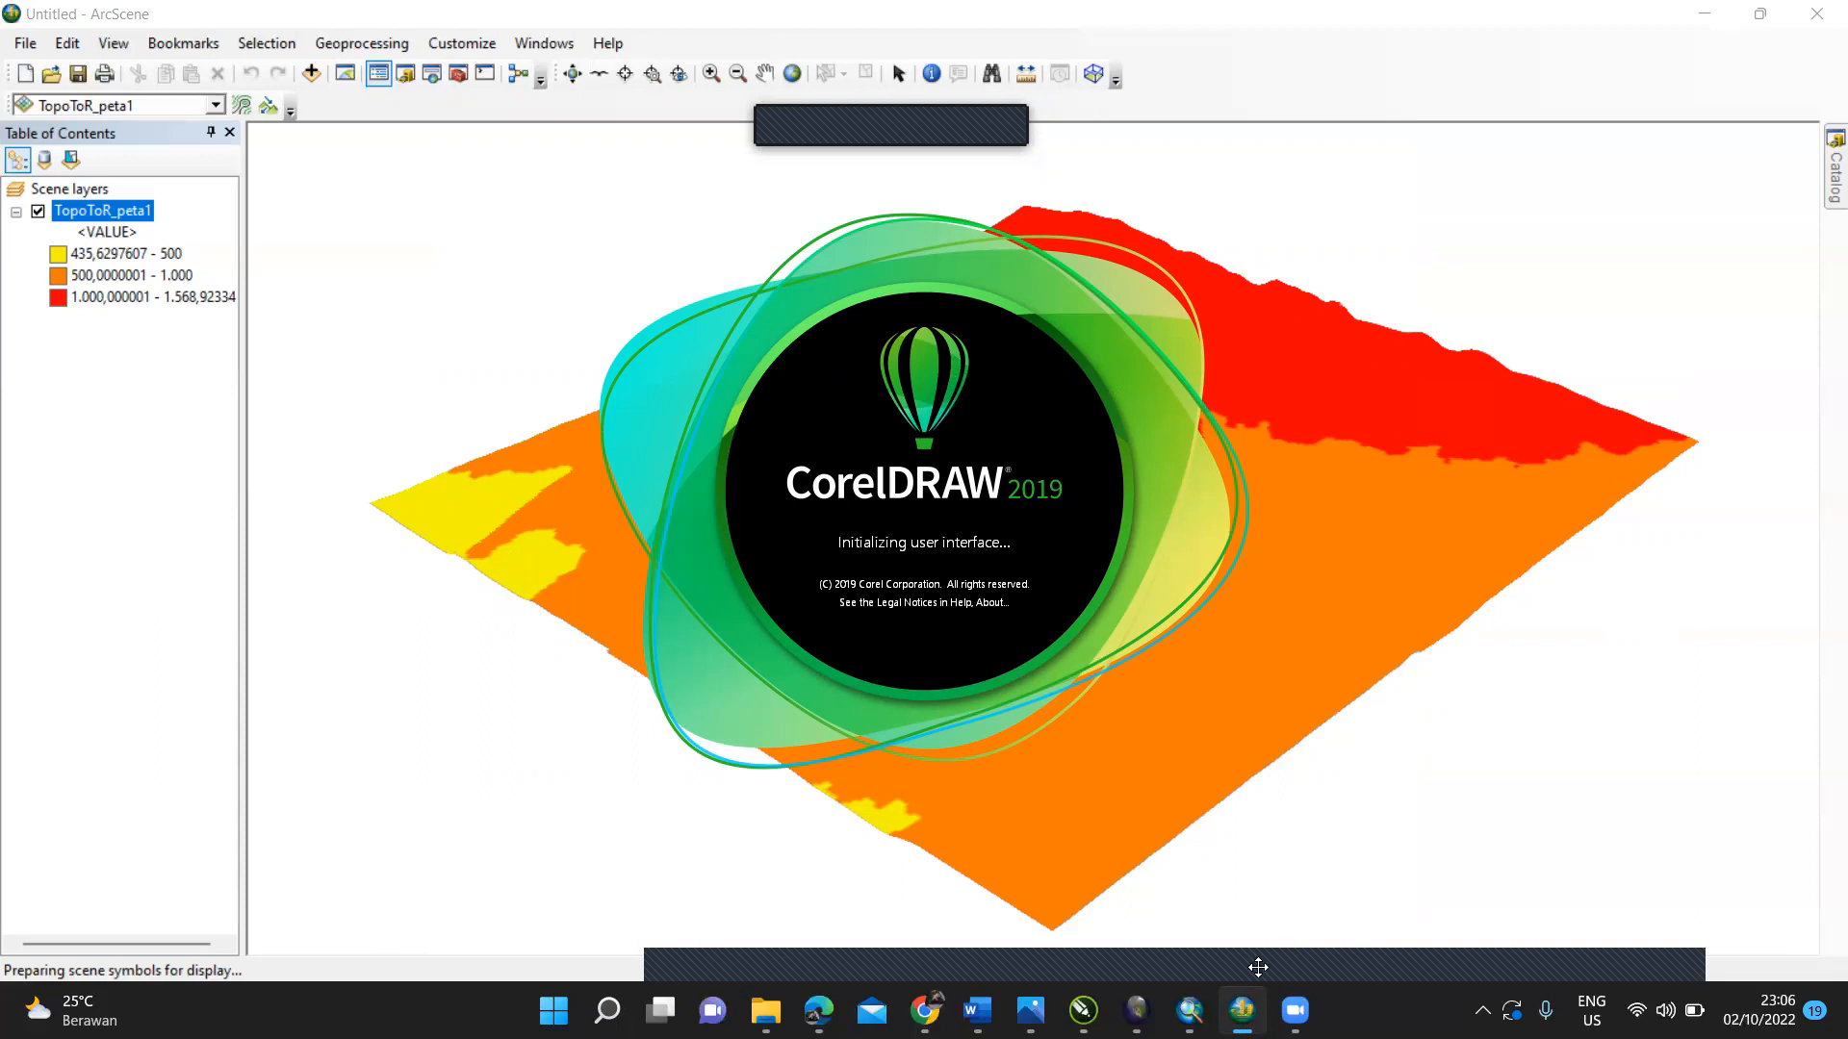
mouse_move(1295, 1009)
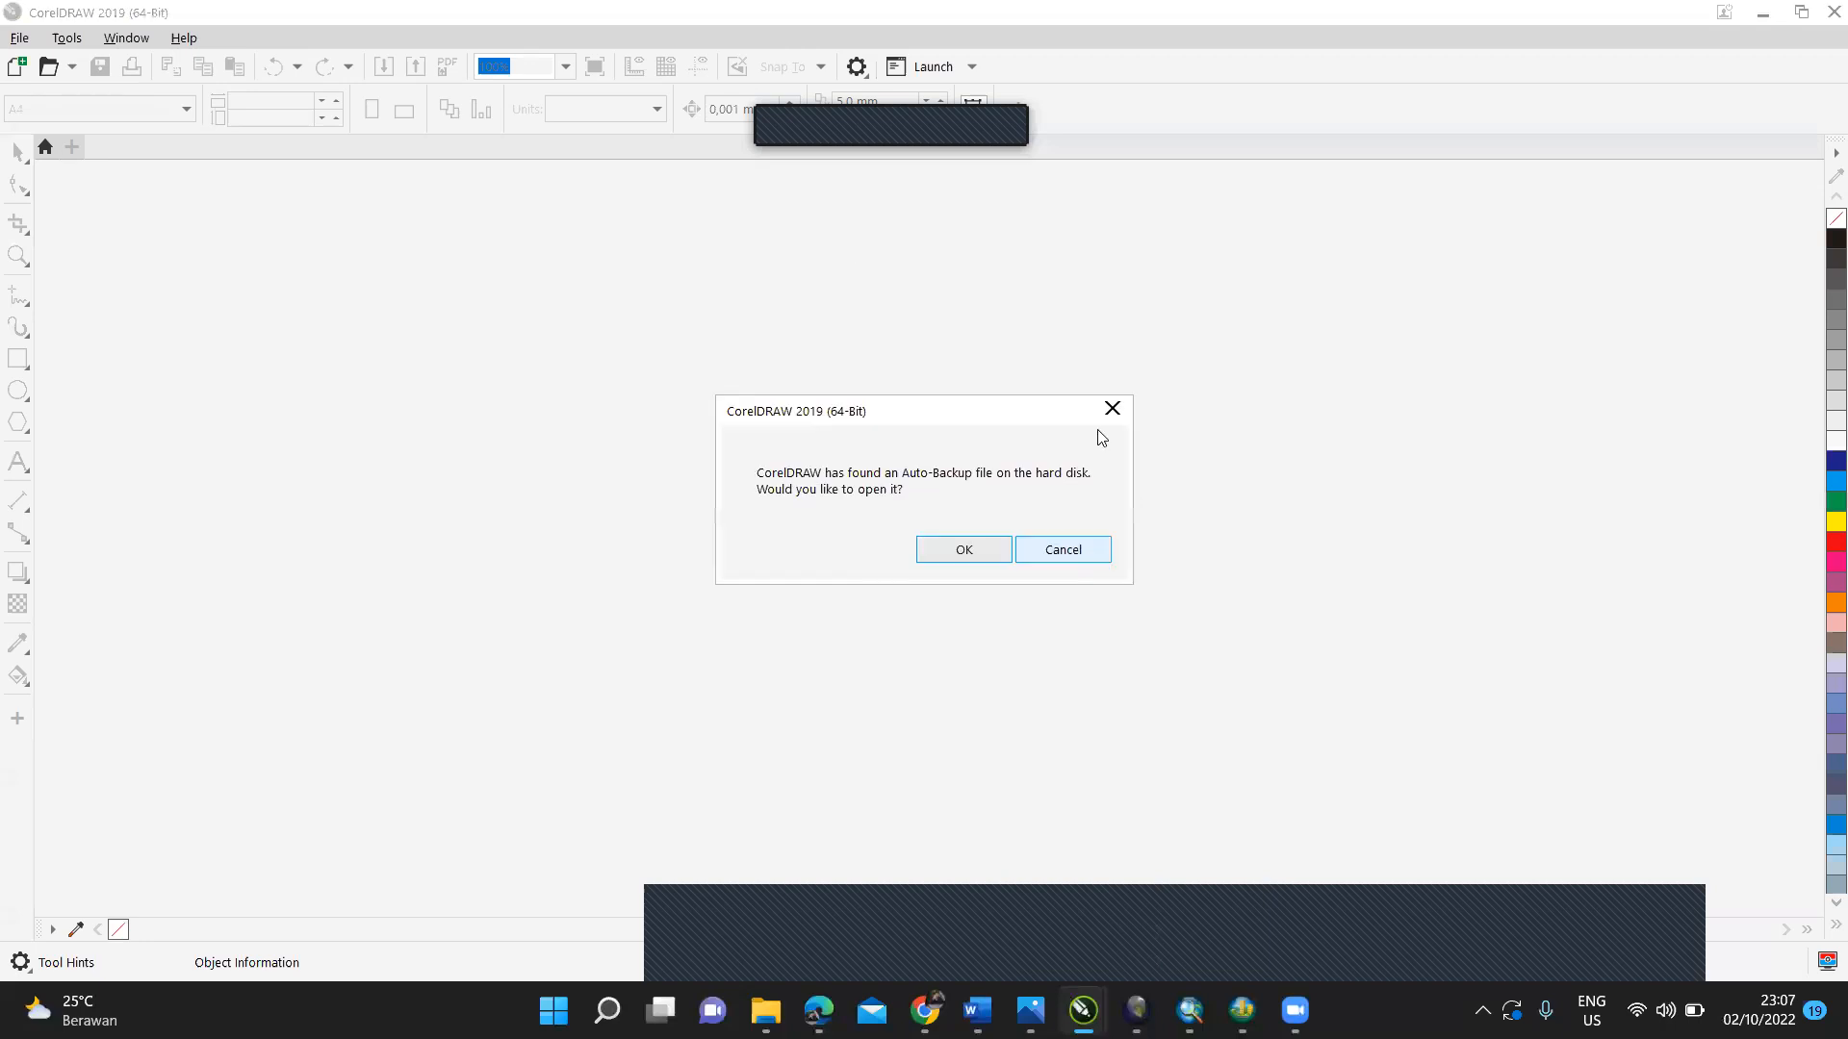
Step: Accept opening each of the auto-backup files offered at startup
click(966, 546)
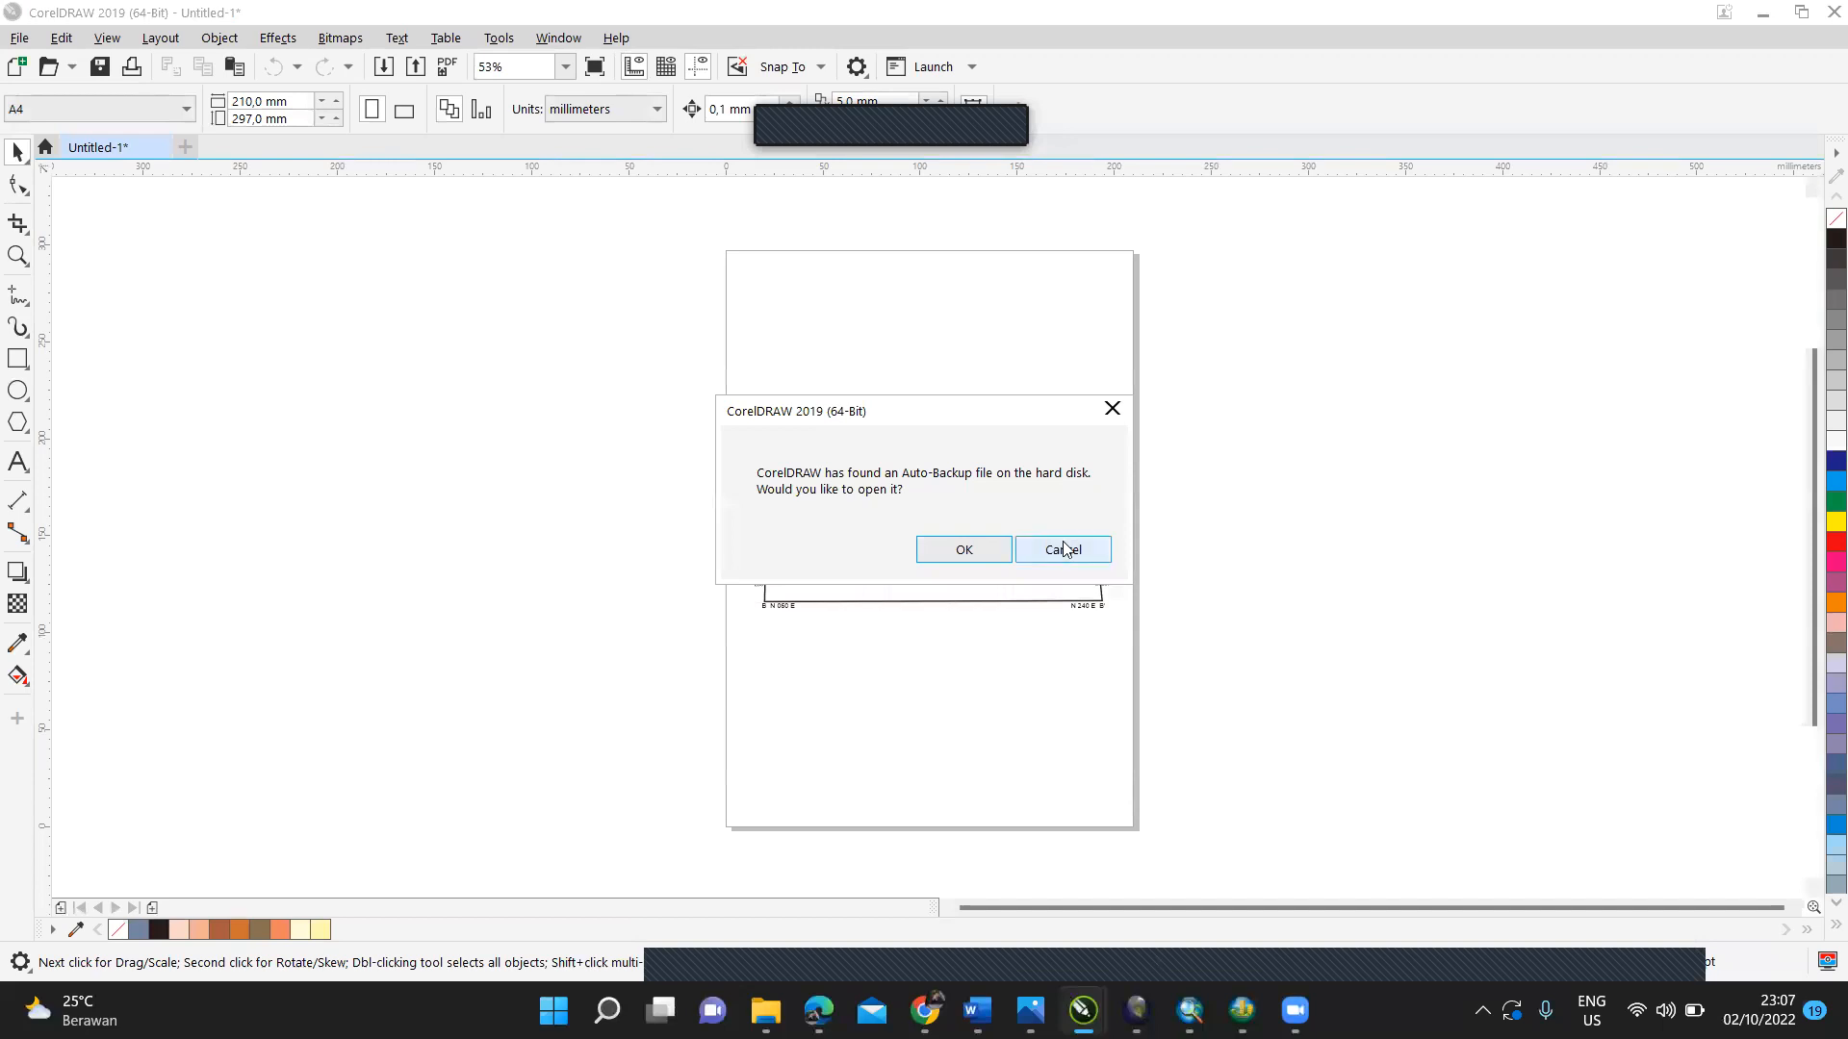
click(994, 550)
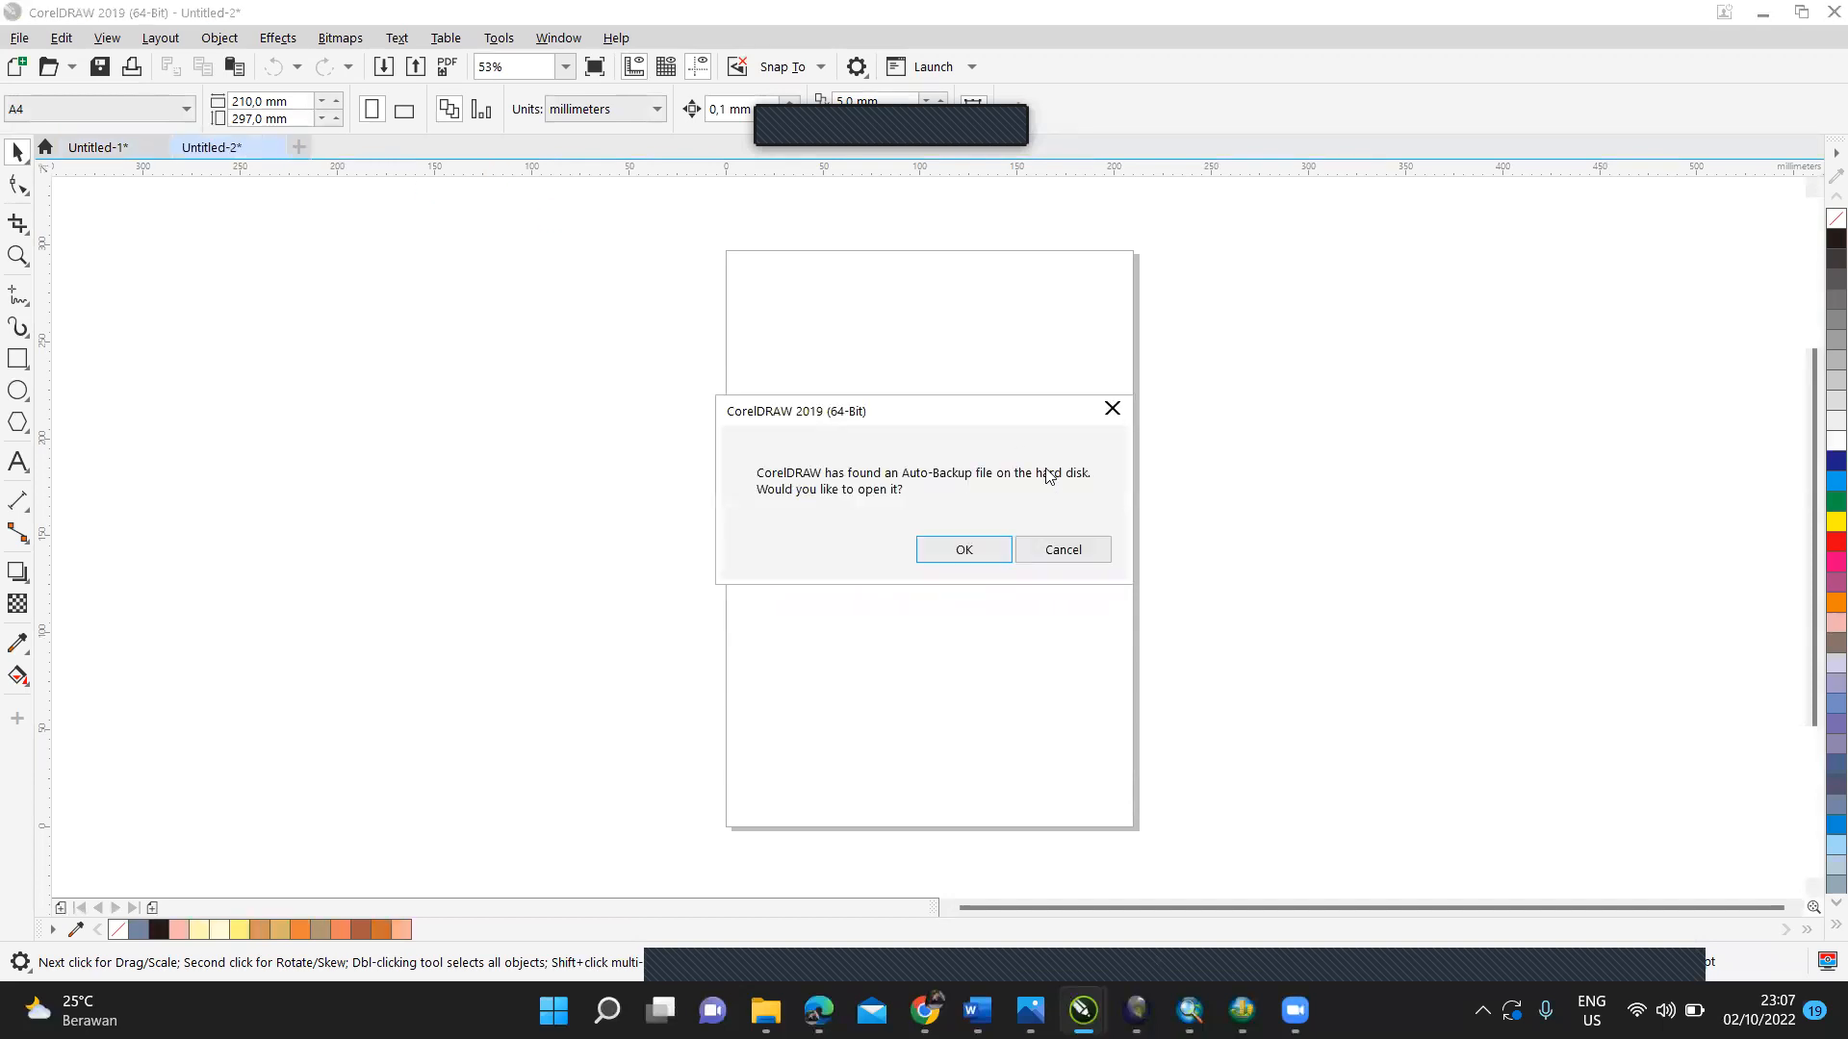
click(990, 549)
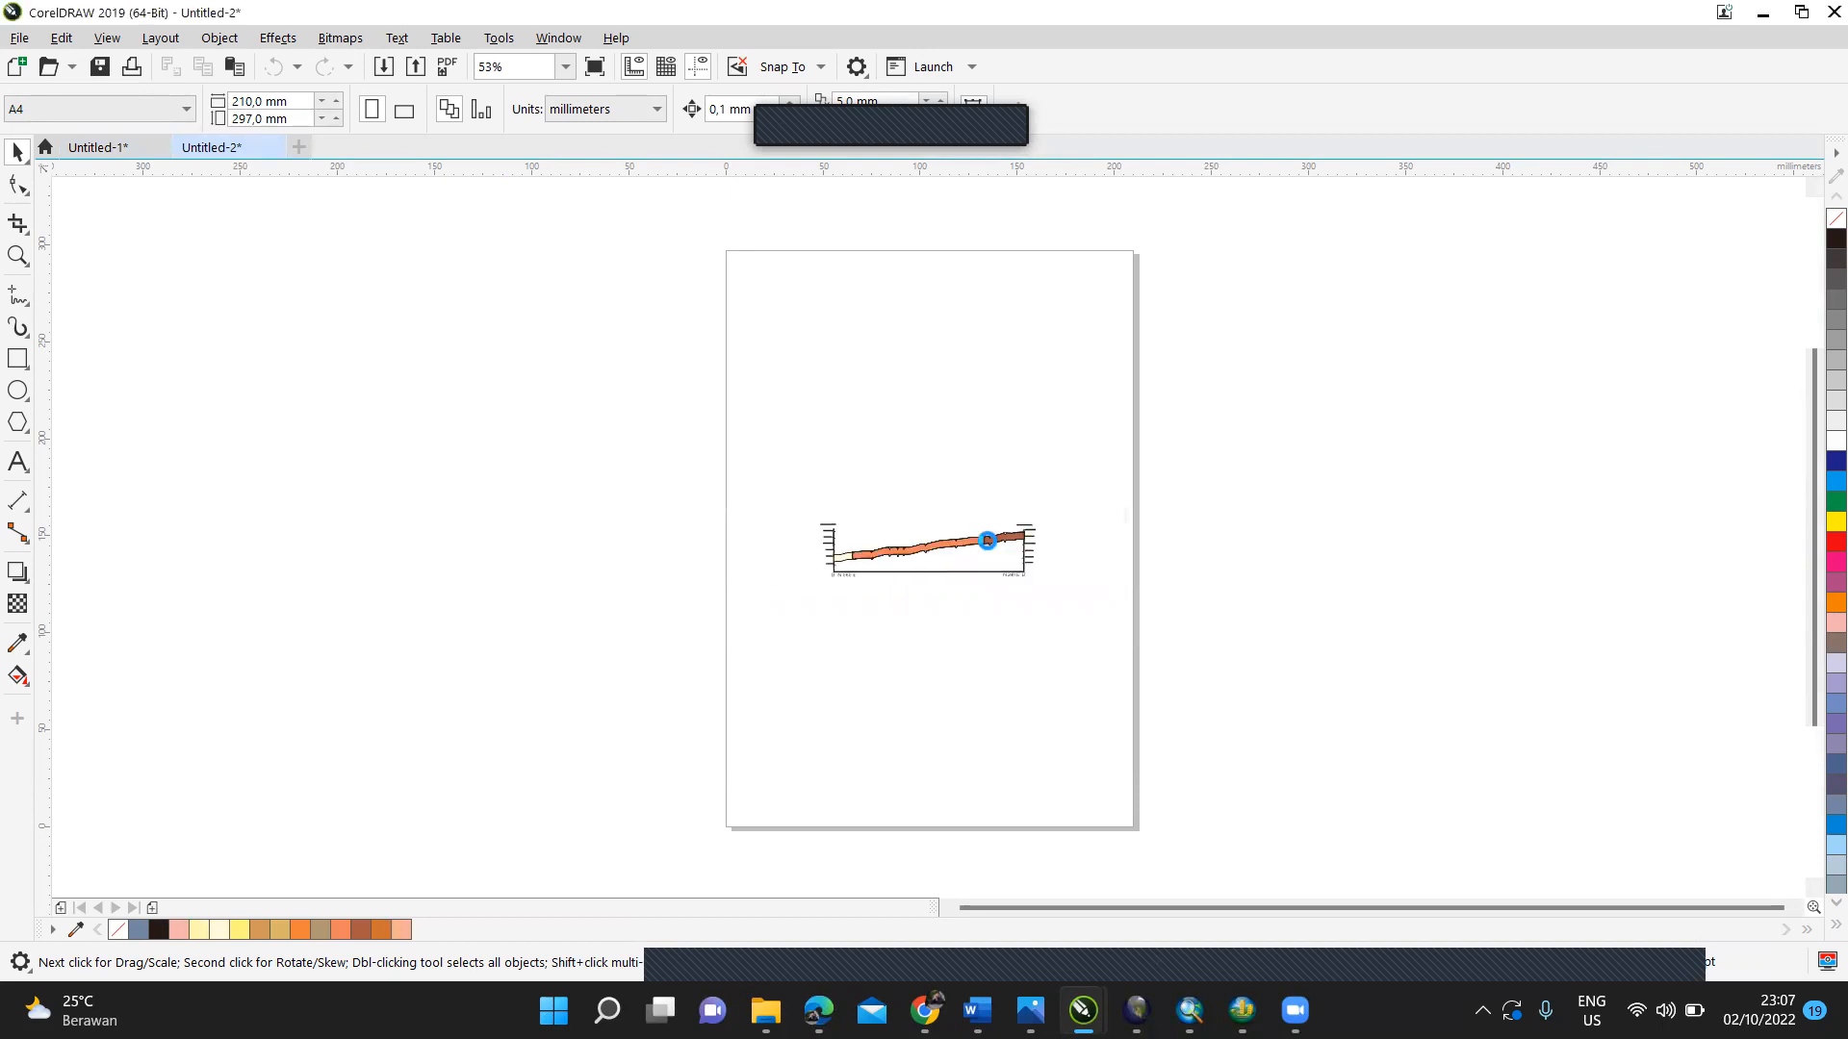
click(990, 549)
click(963, 549)
click(991, 550)
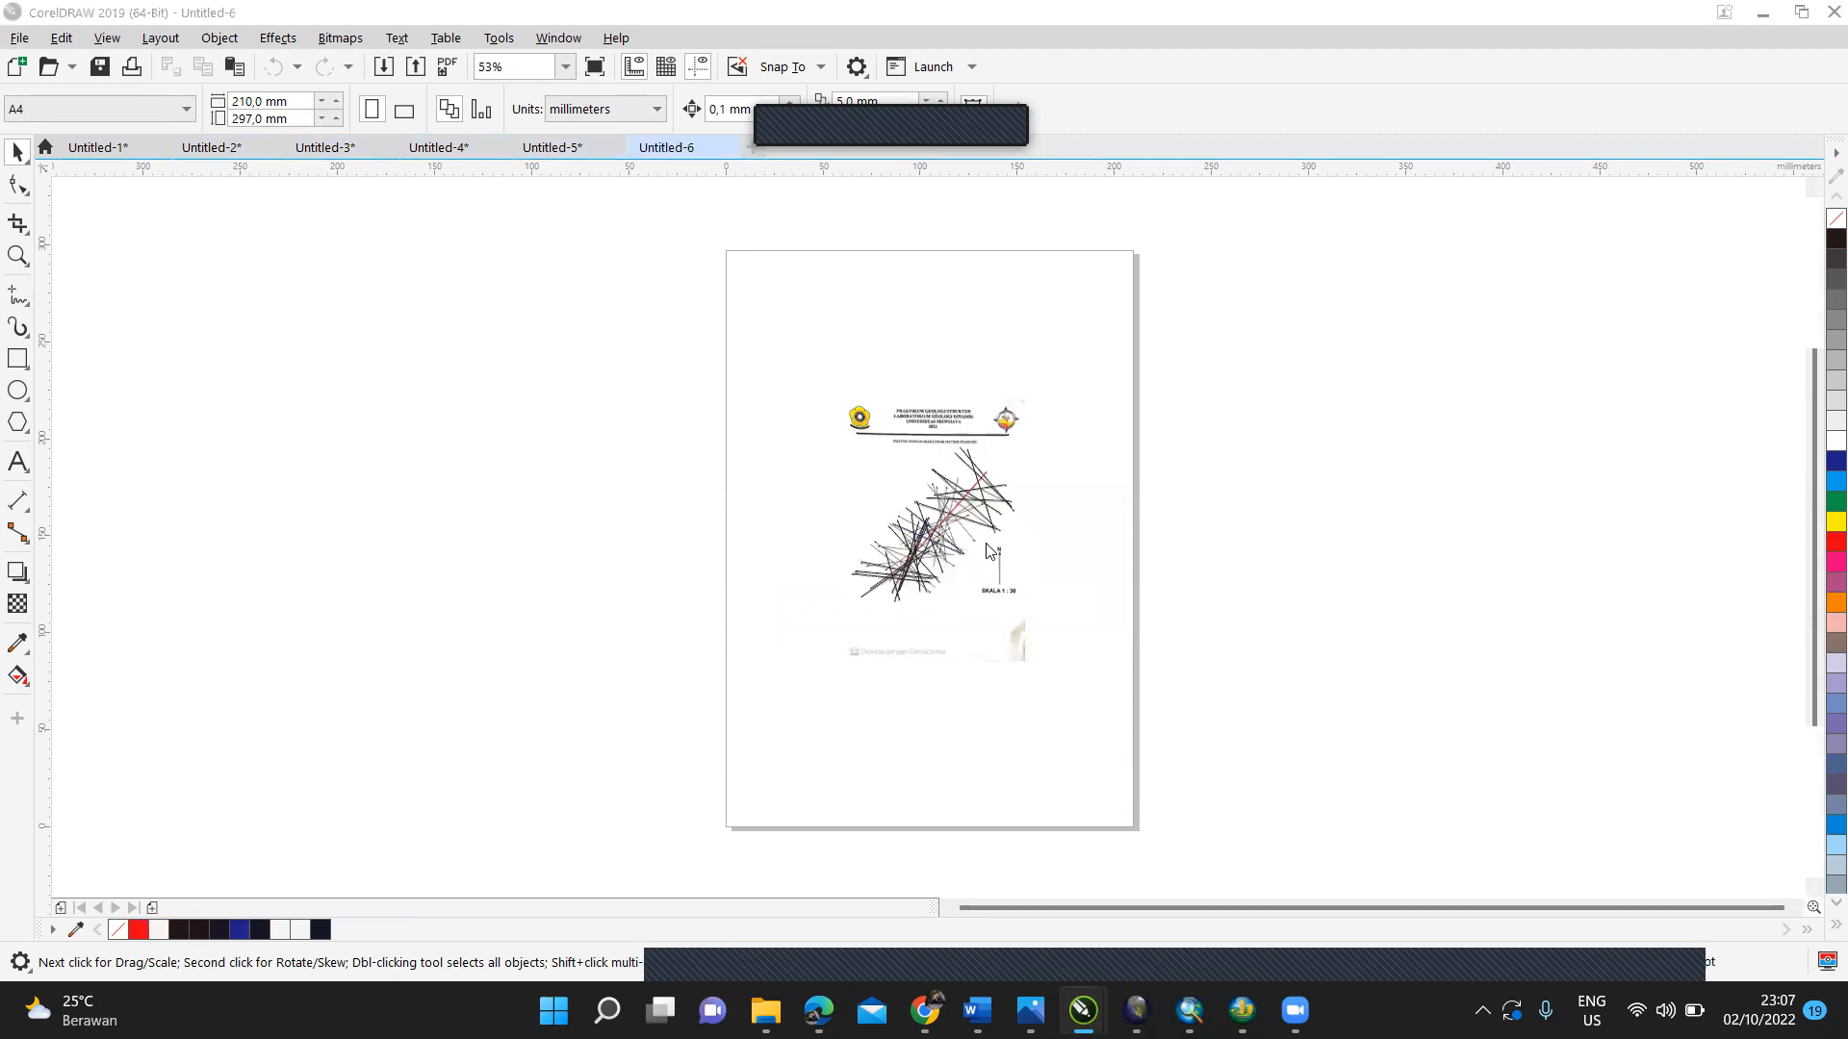
click(990, 549)
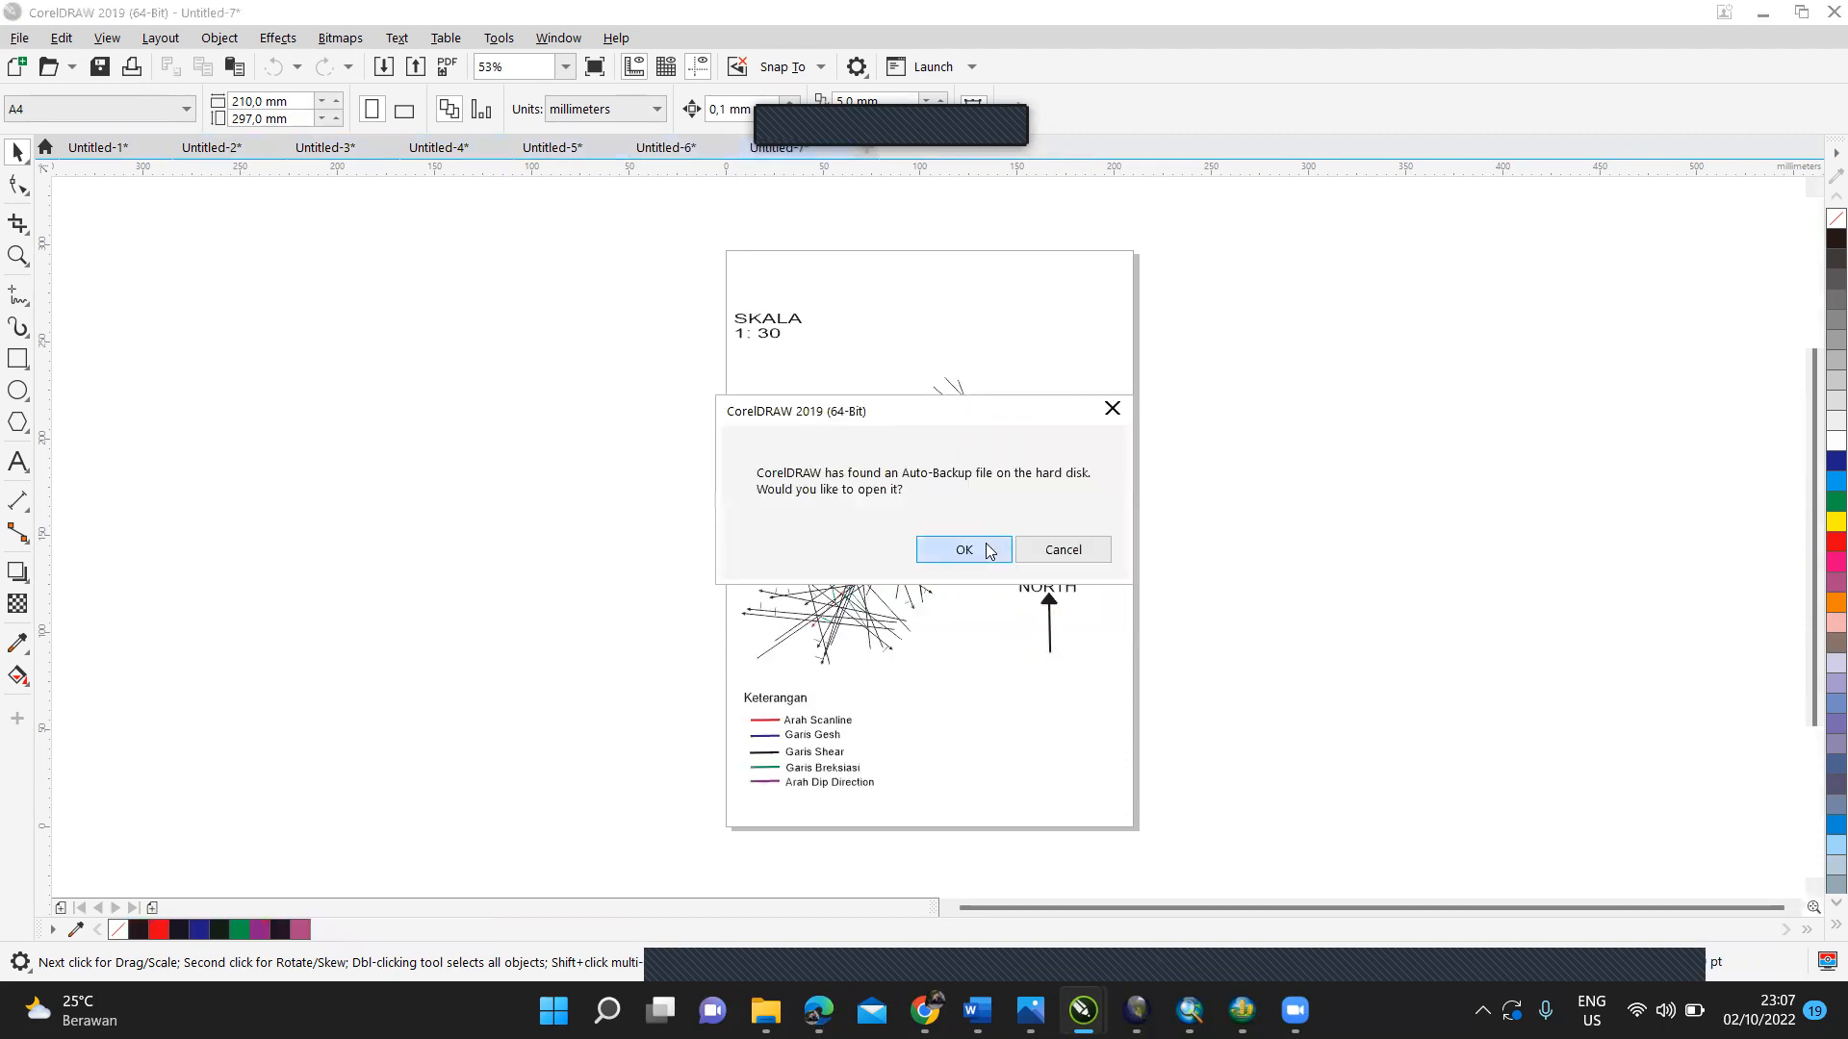
click(991, 550)
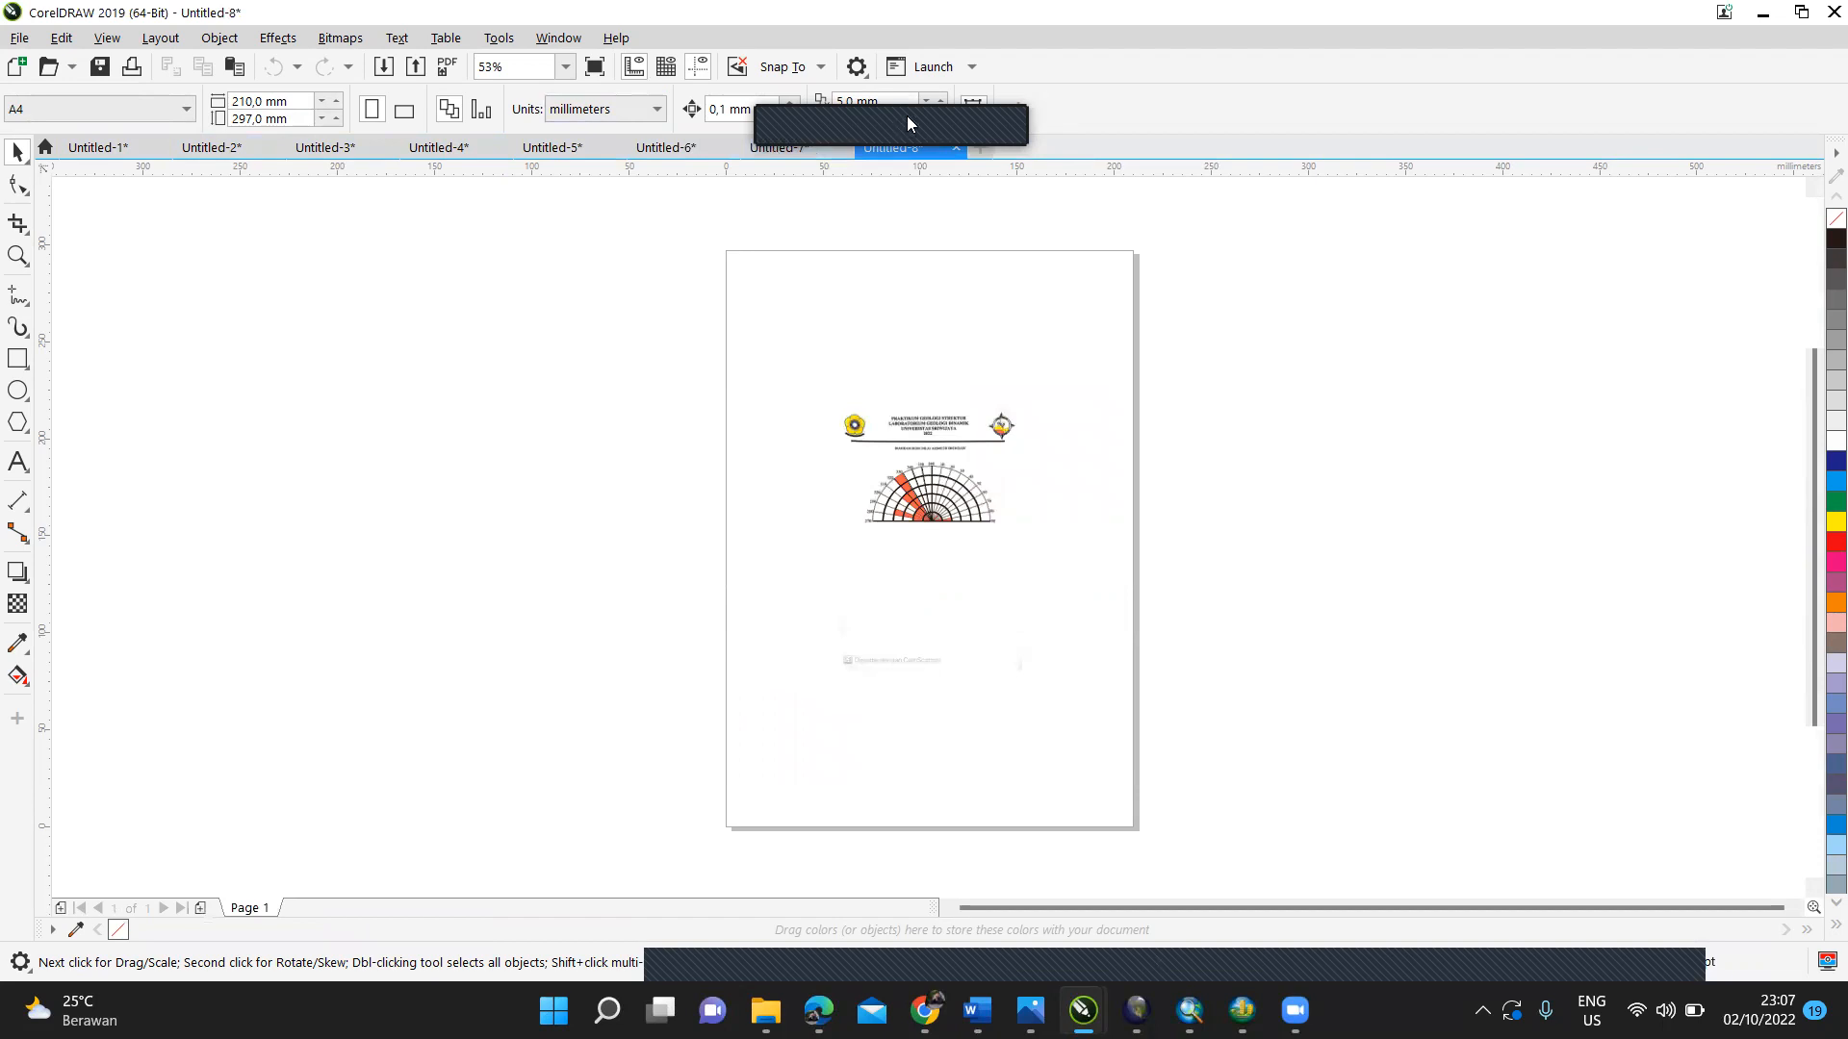
Step: Create a new A4 portrait document in CMYK at 300 dpi and start importing a file
click(981, 147)
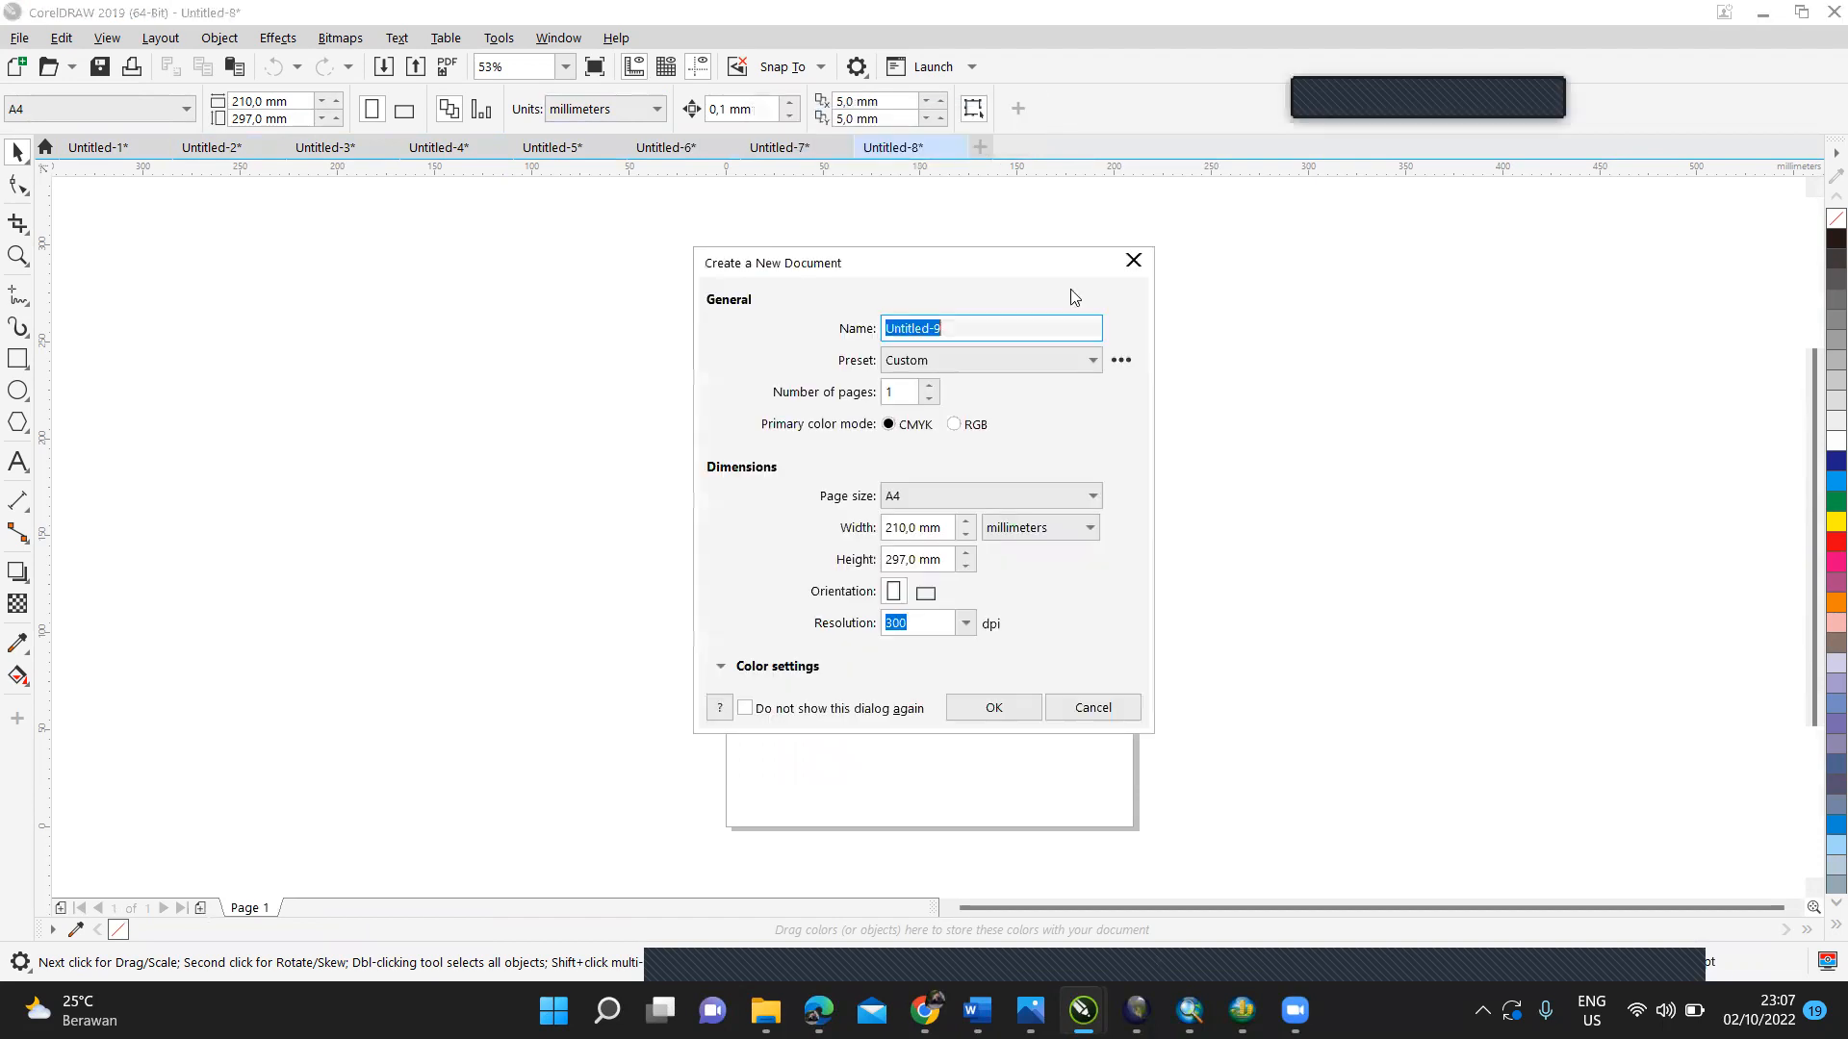
click(996, 705)
key(ctrl+i)
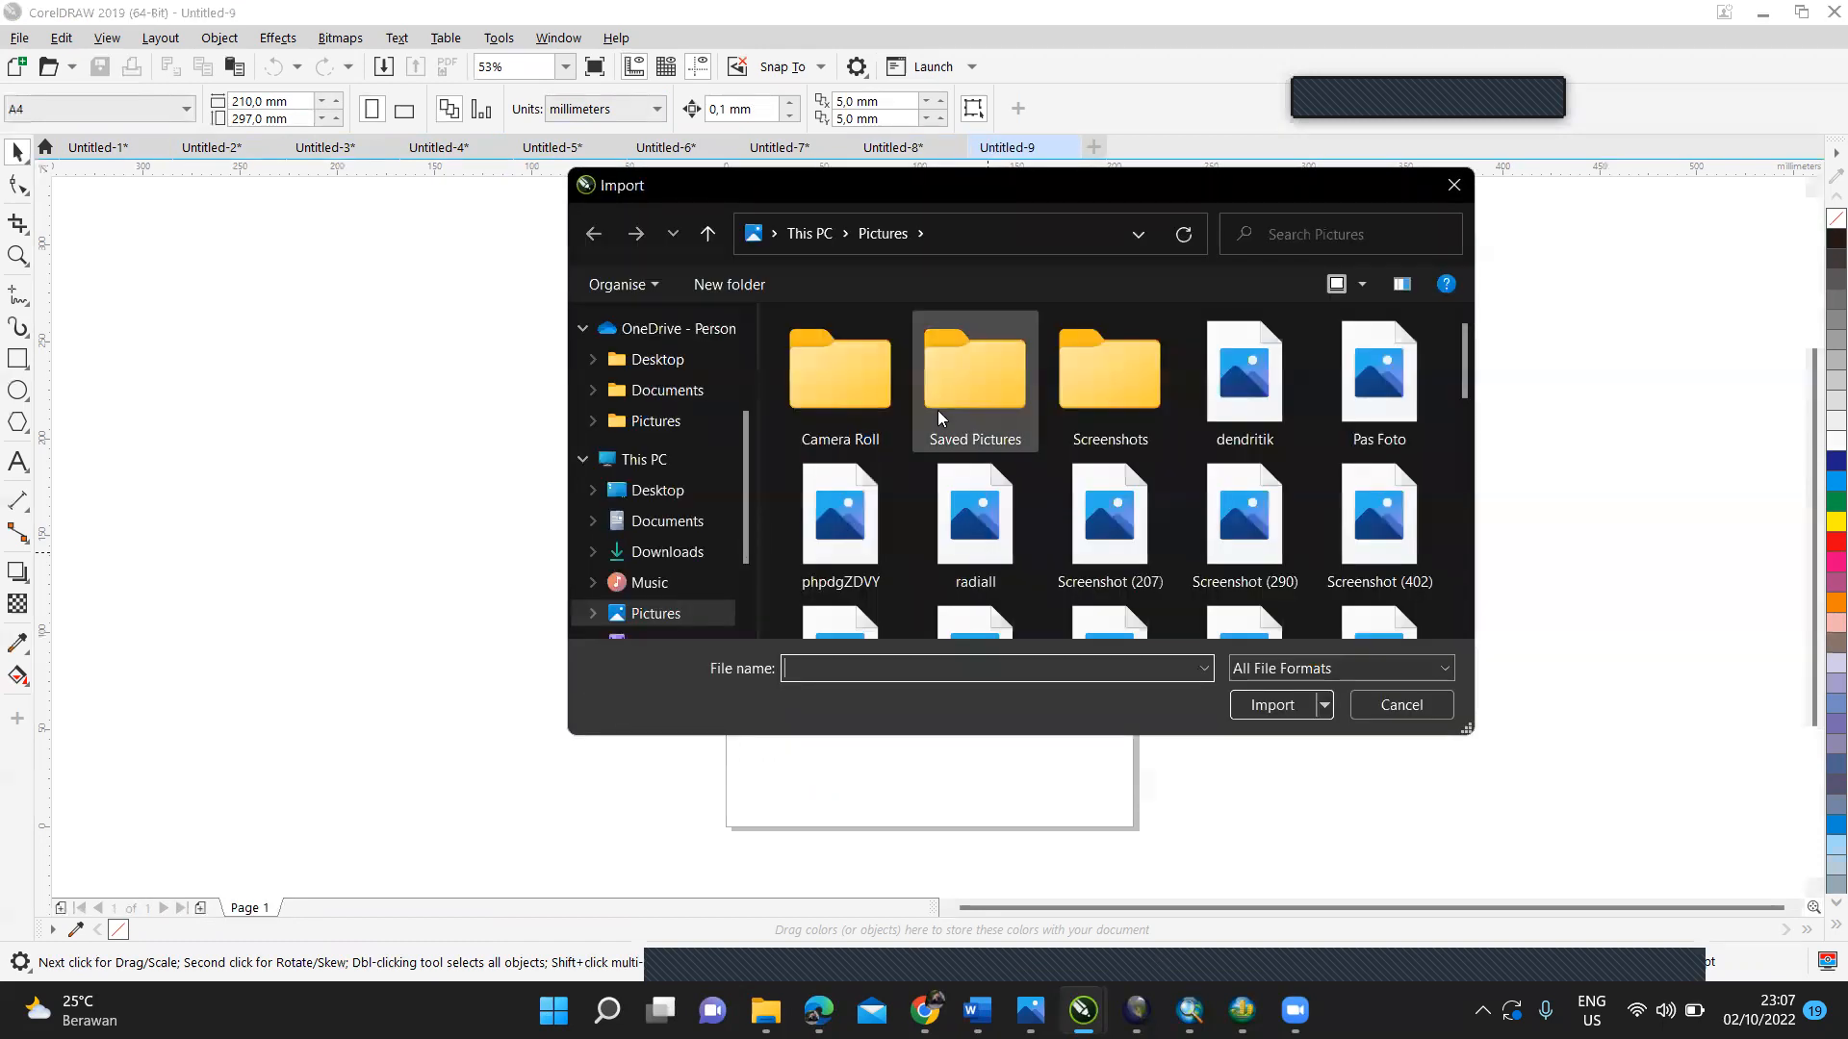
Step: Look for the exported scene file in the Documents and Downloads folders using the search word layer
click(670, 560)
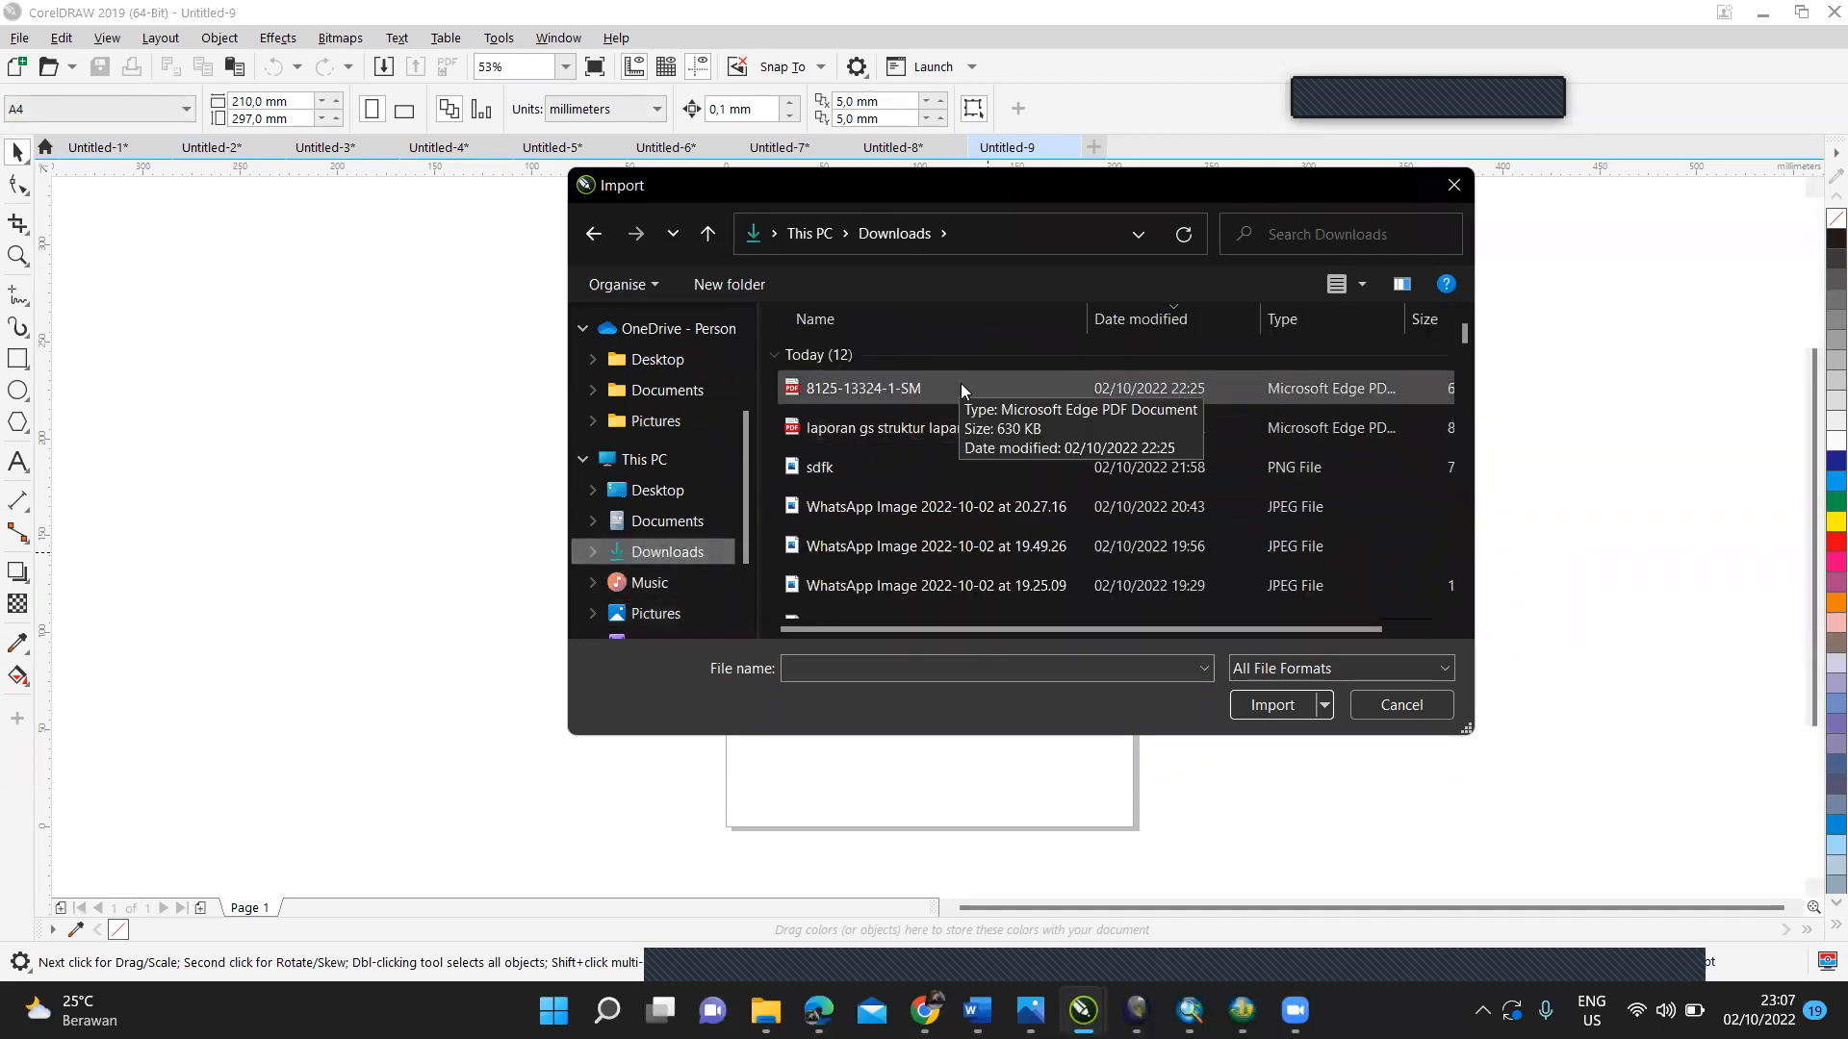
drag(1463, 335, 1463, 331)
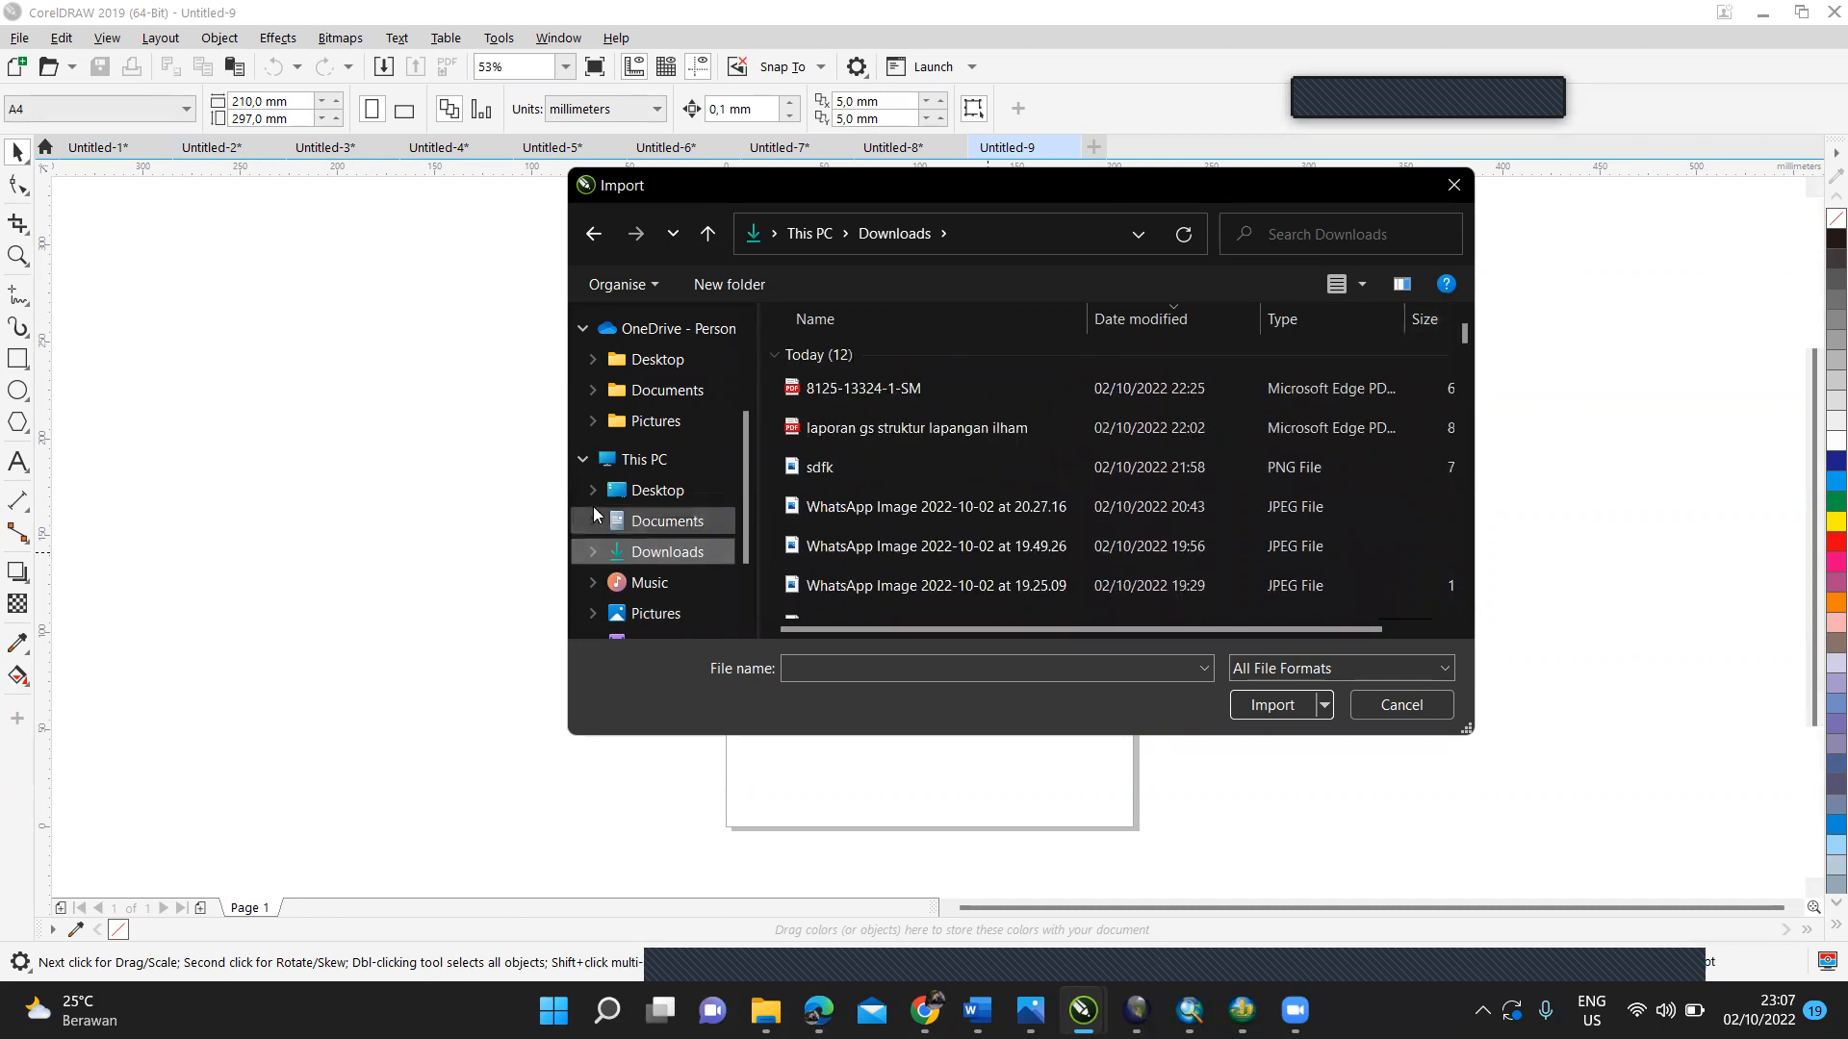
click(638, 521)
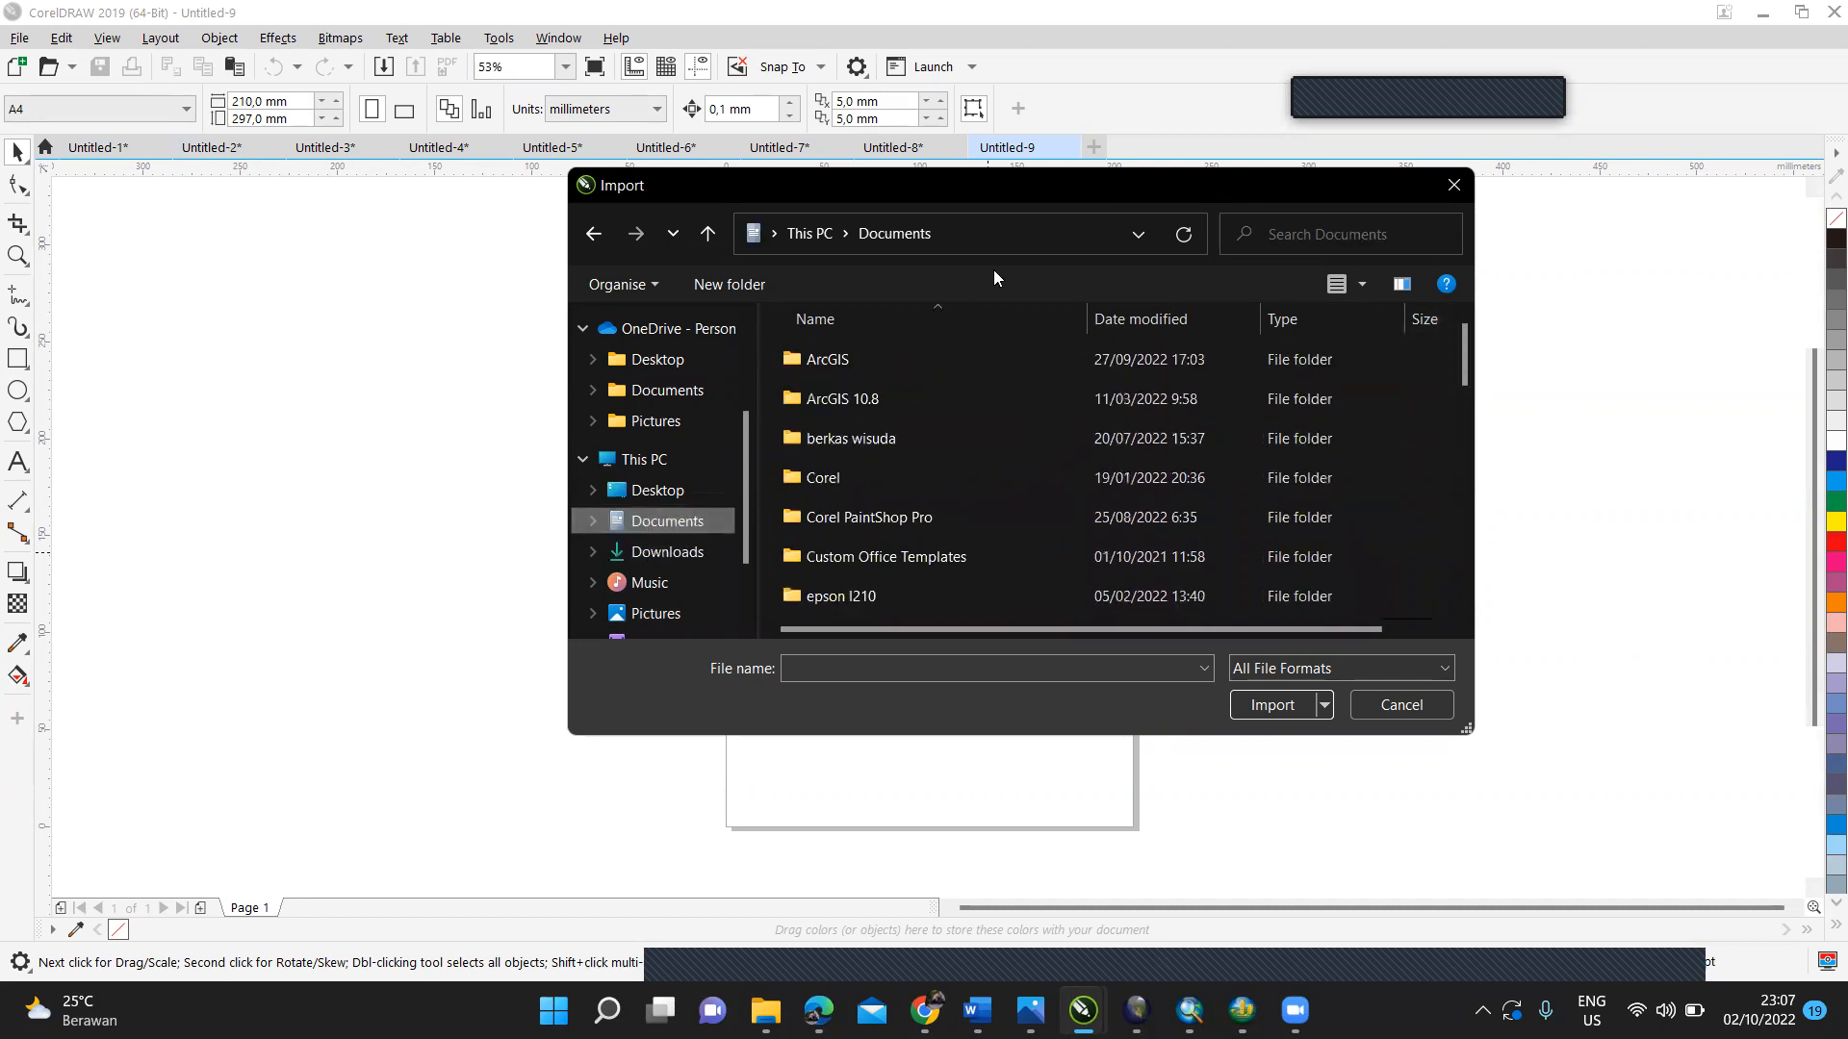
click(1304, 246)
text(layer)
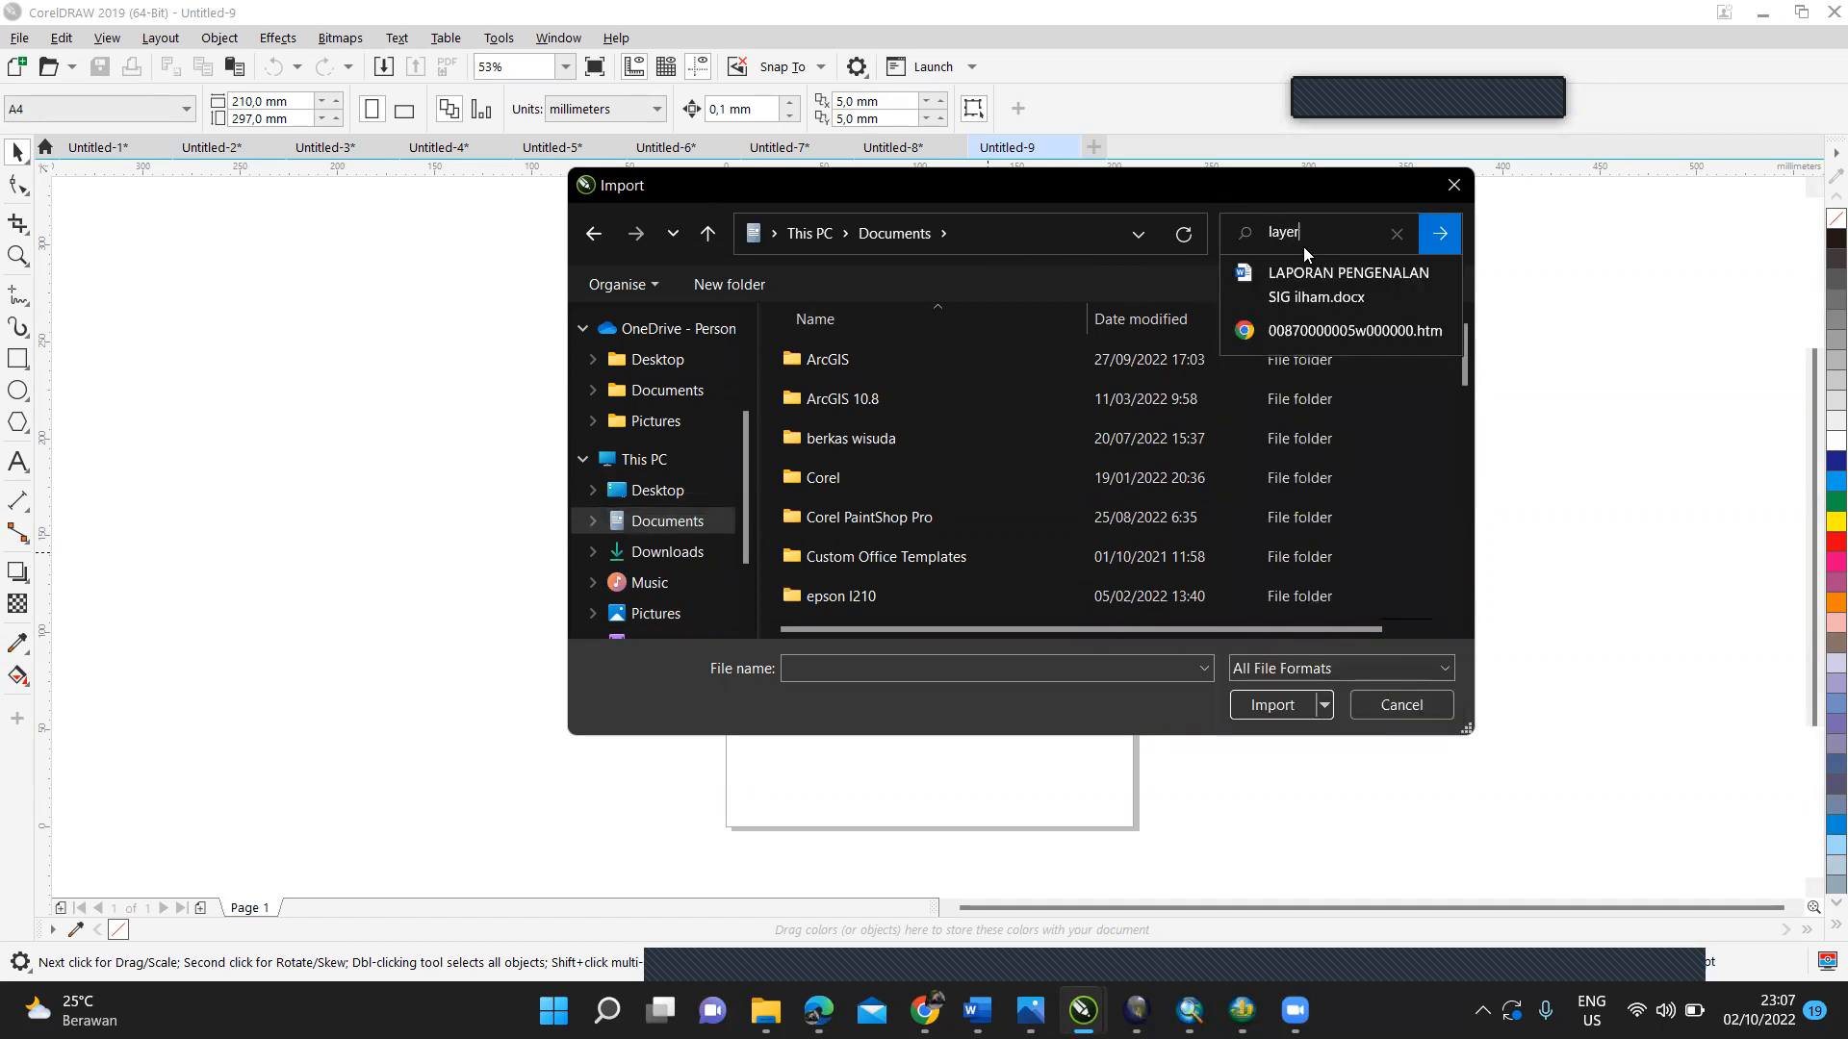
key(BackSpace)
key(BackSpace)
key(BackSpace)
key(BackSpace)
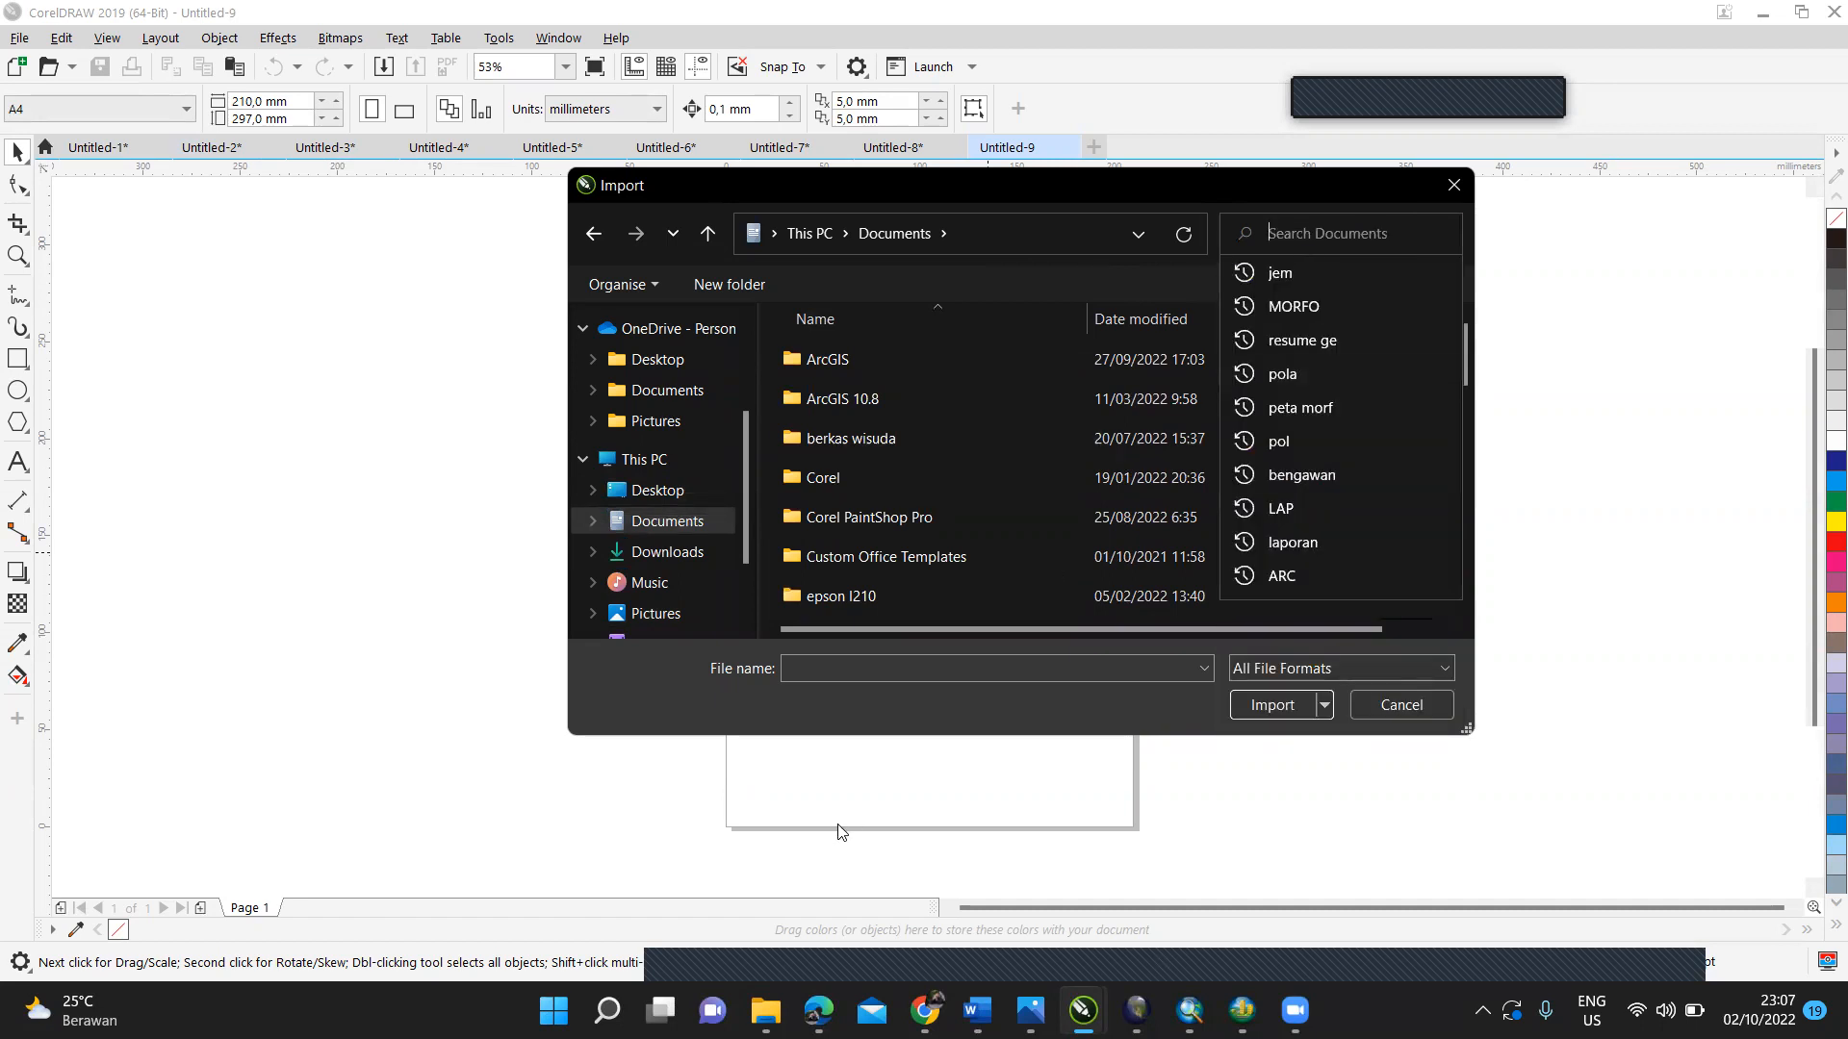
click(667, 552)
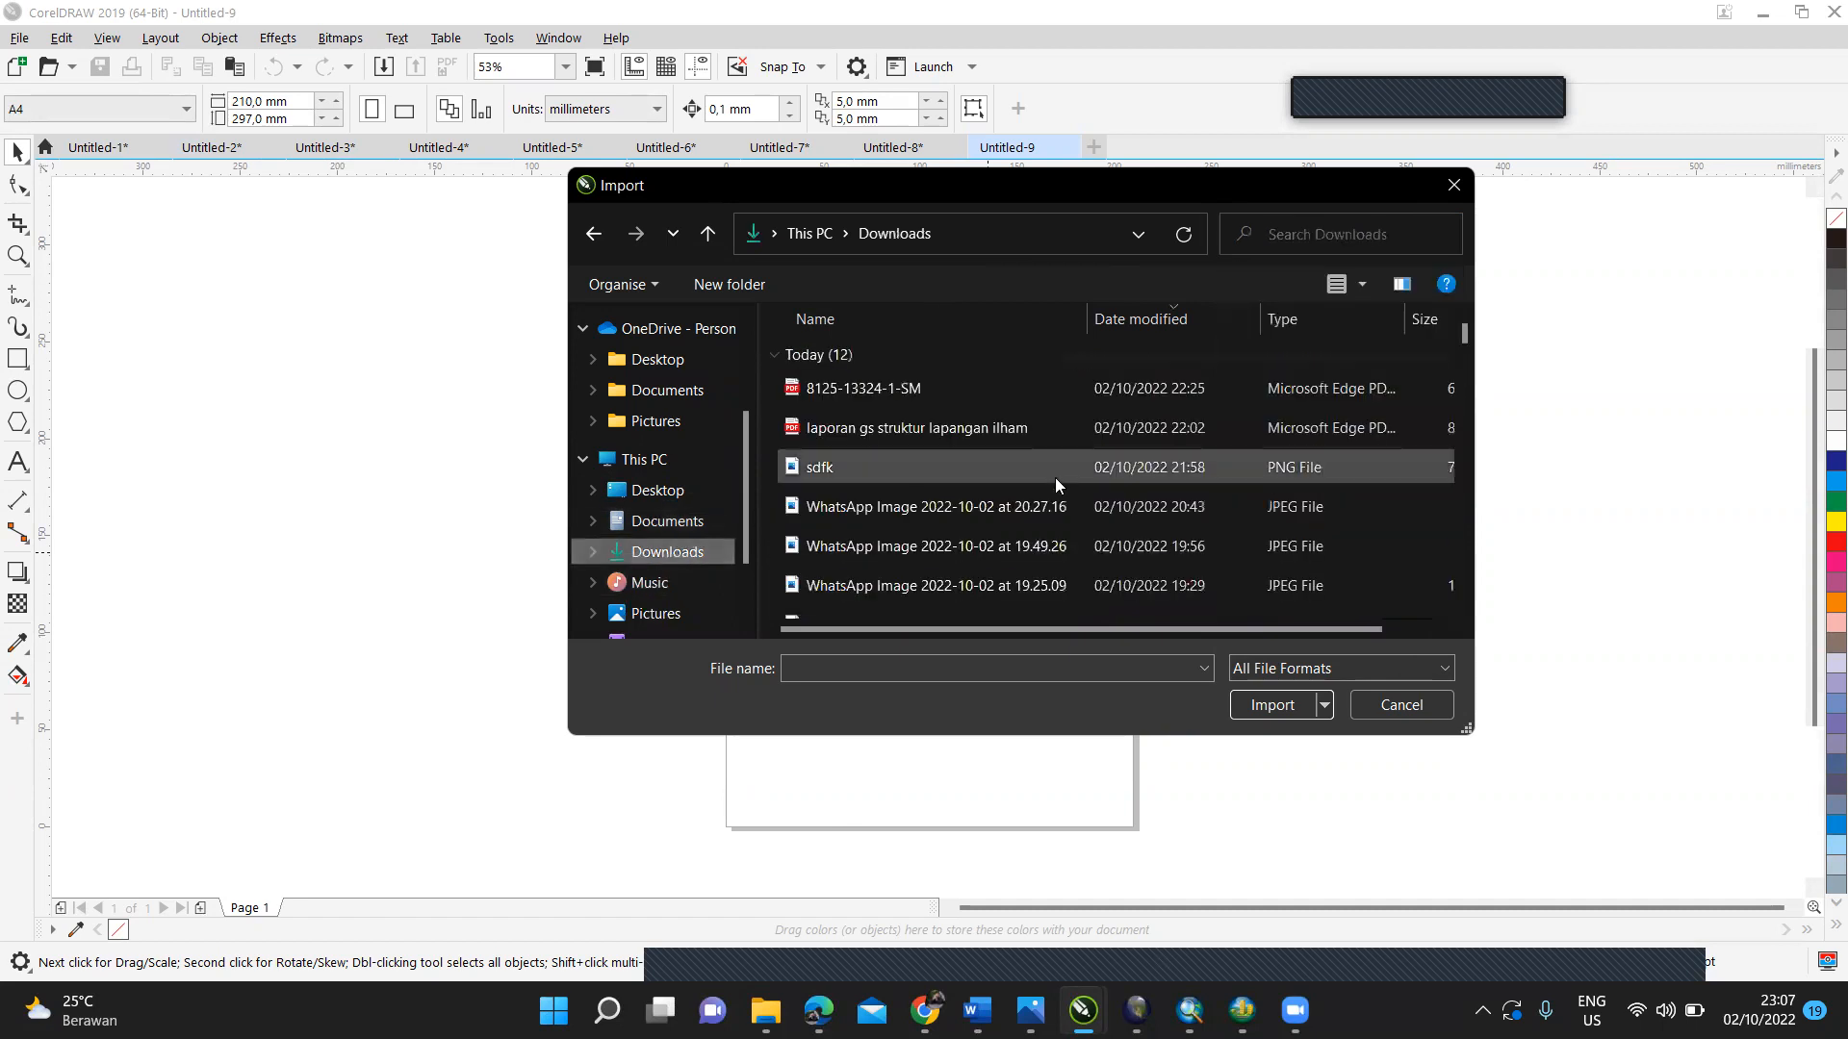
click(1295, 239)
text(la)
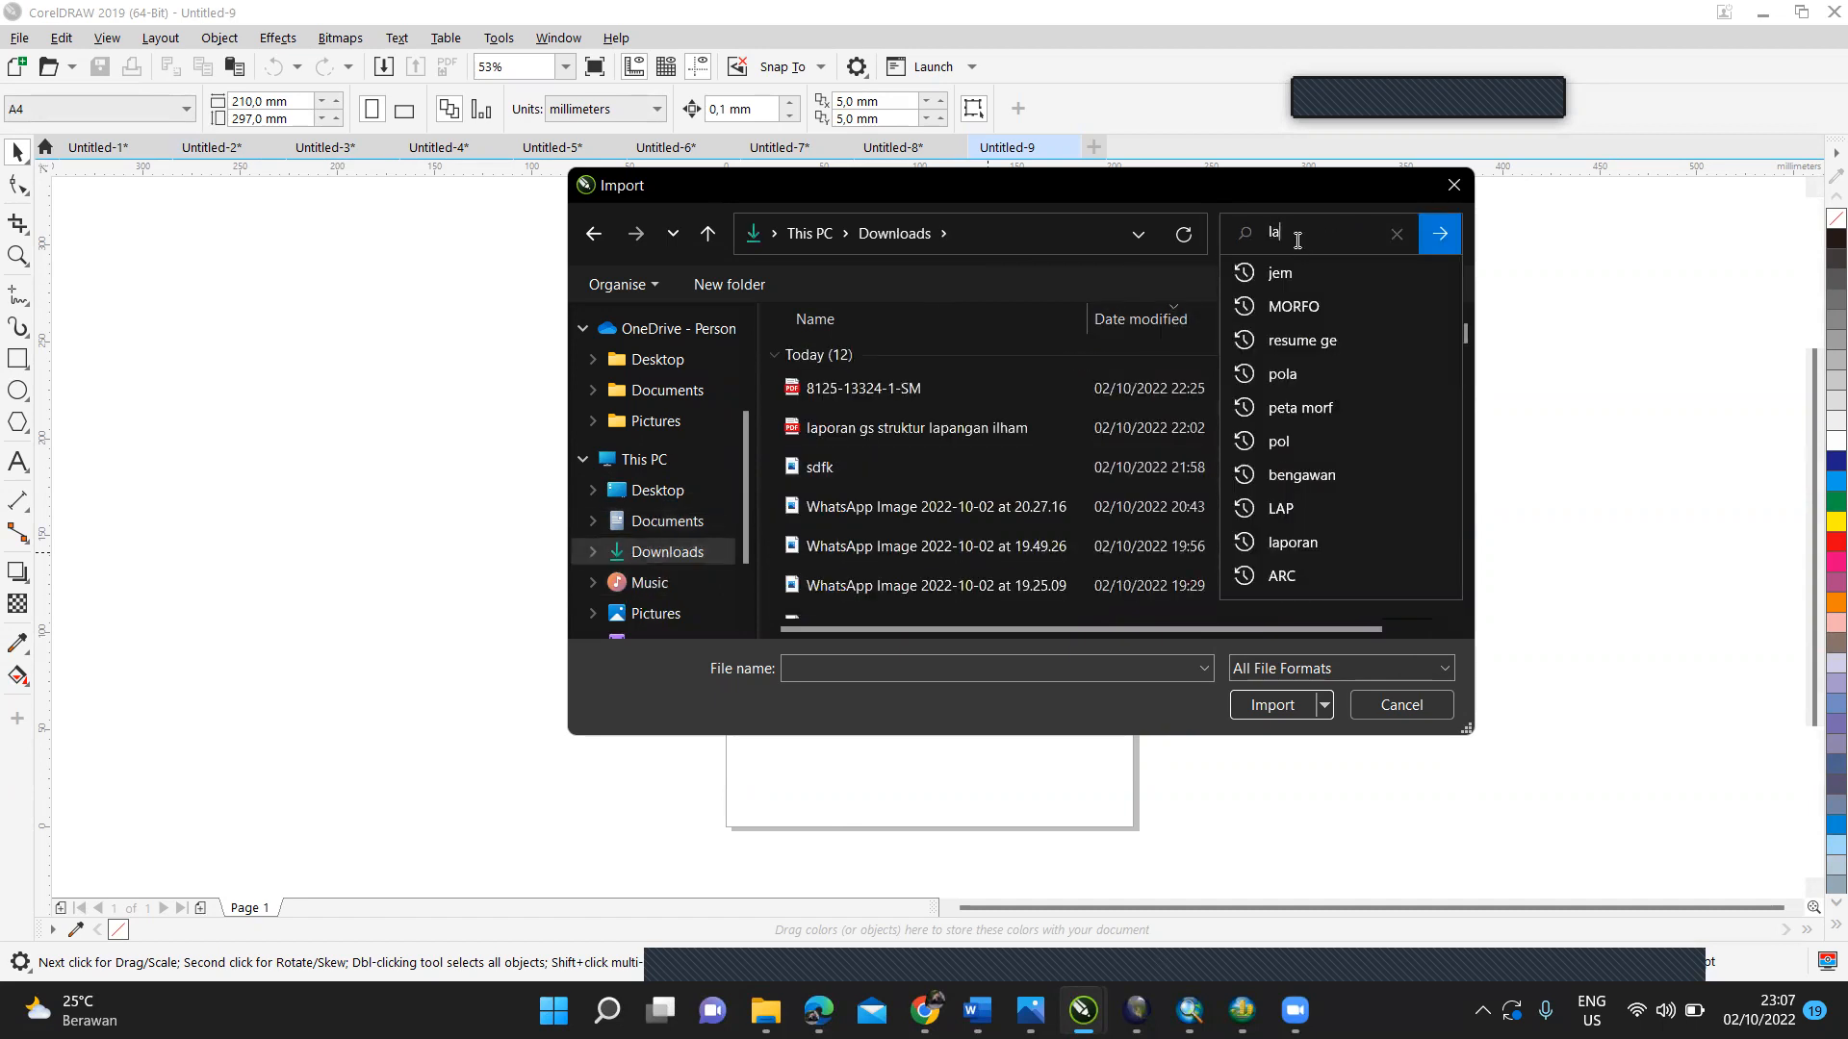
text(yer)
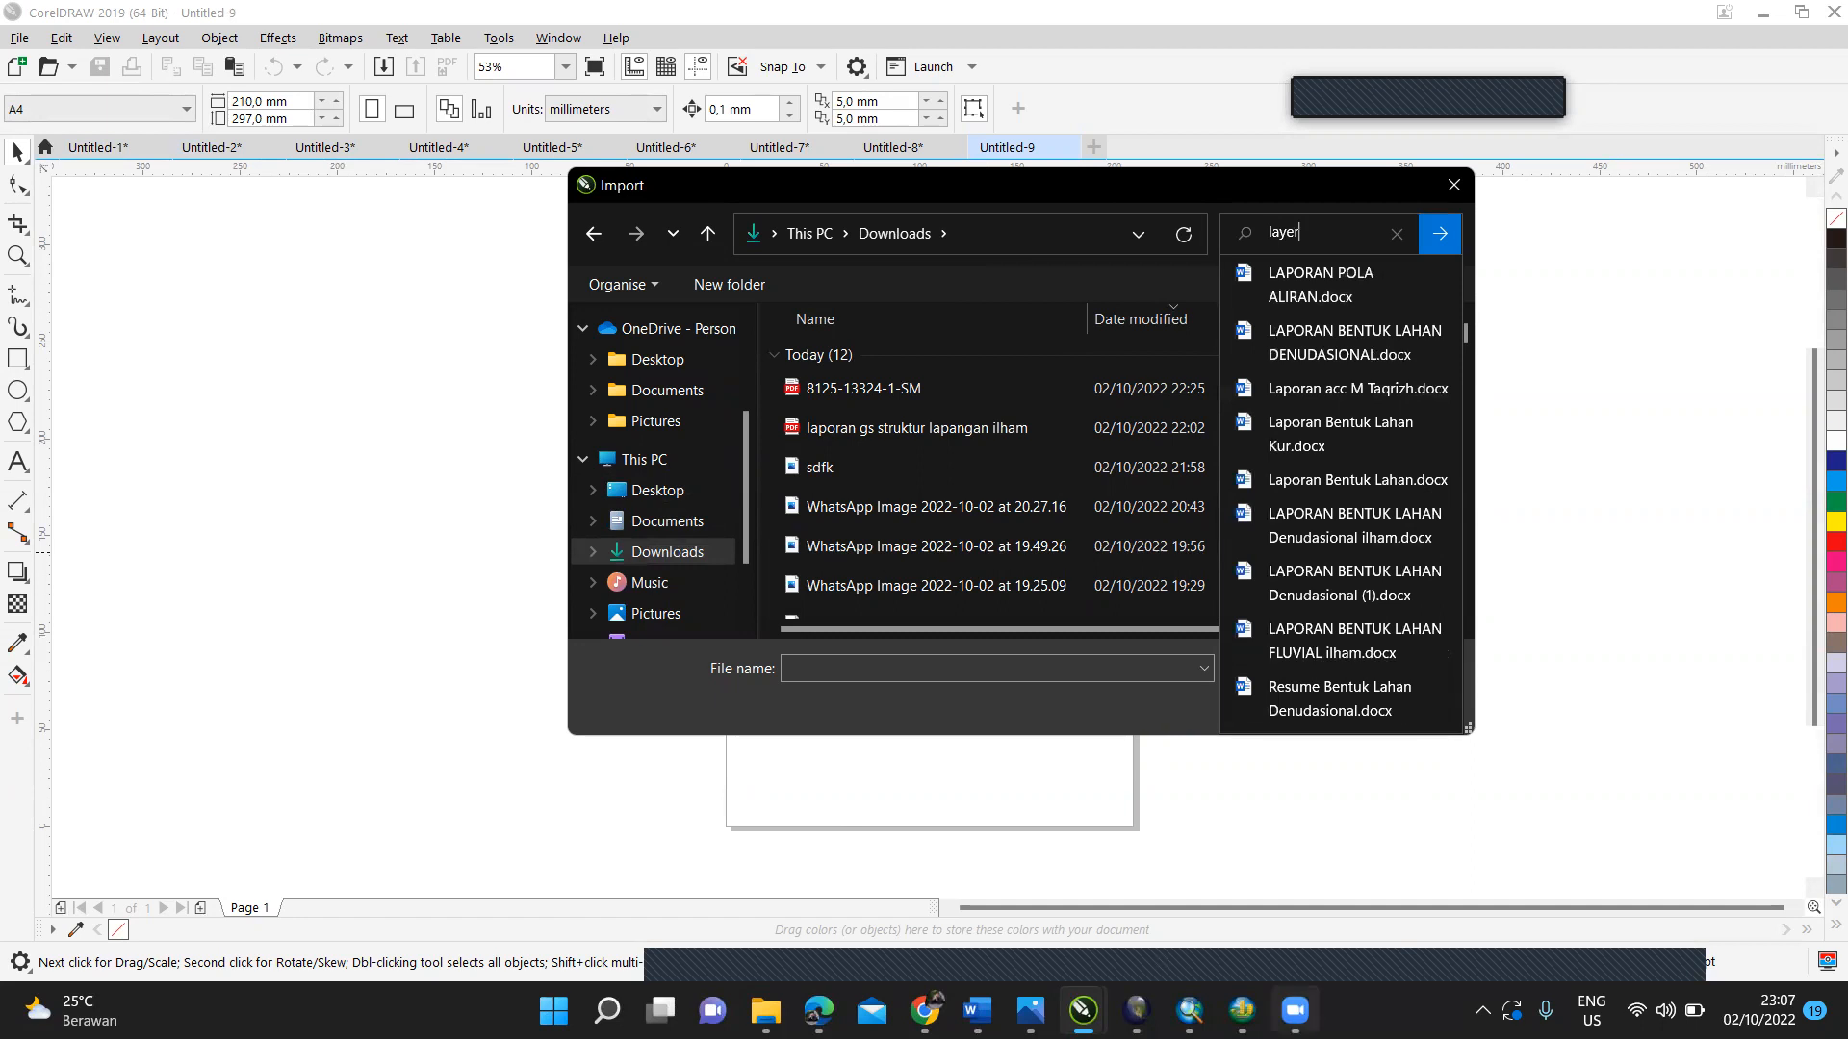
Step: Switch to ArcScene and check which folder the 2D scene export saves to, without exporting again
mouse_move(1248, 1001)
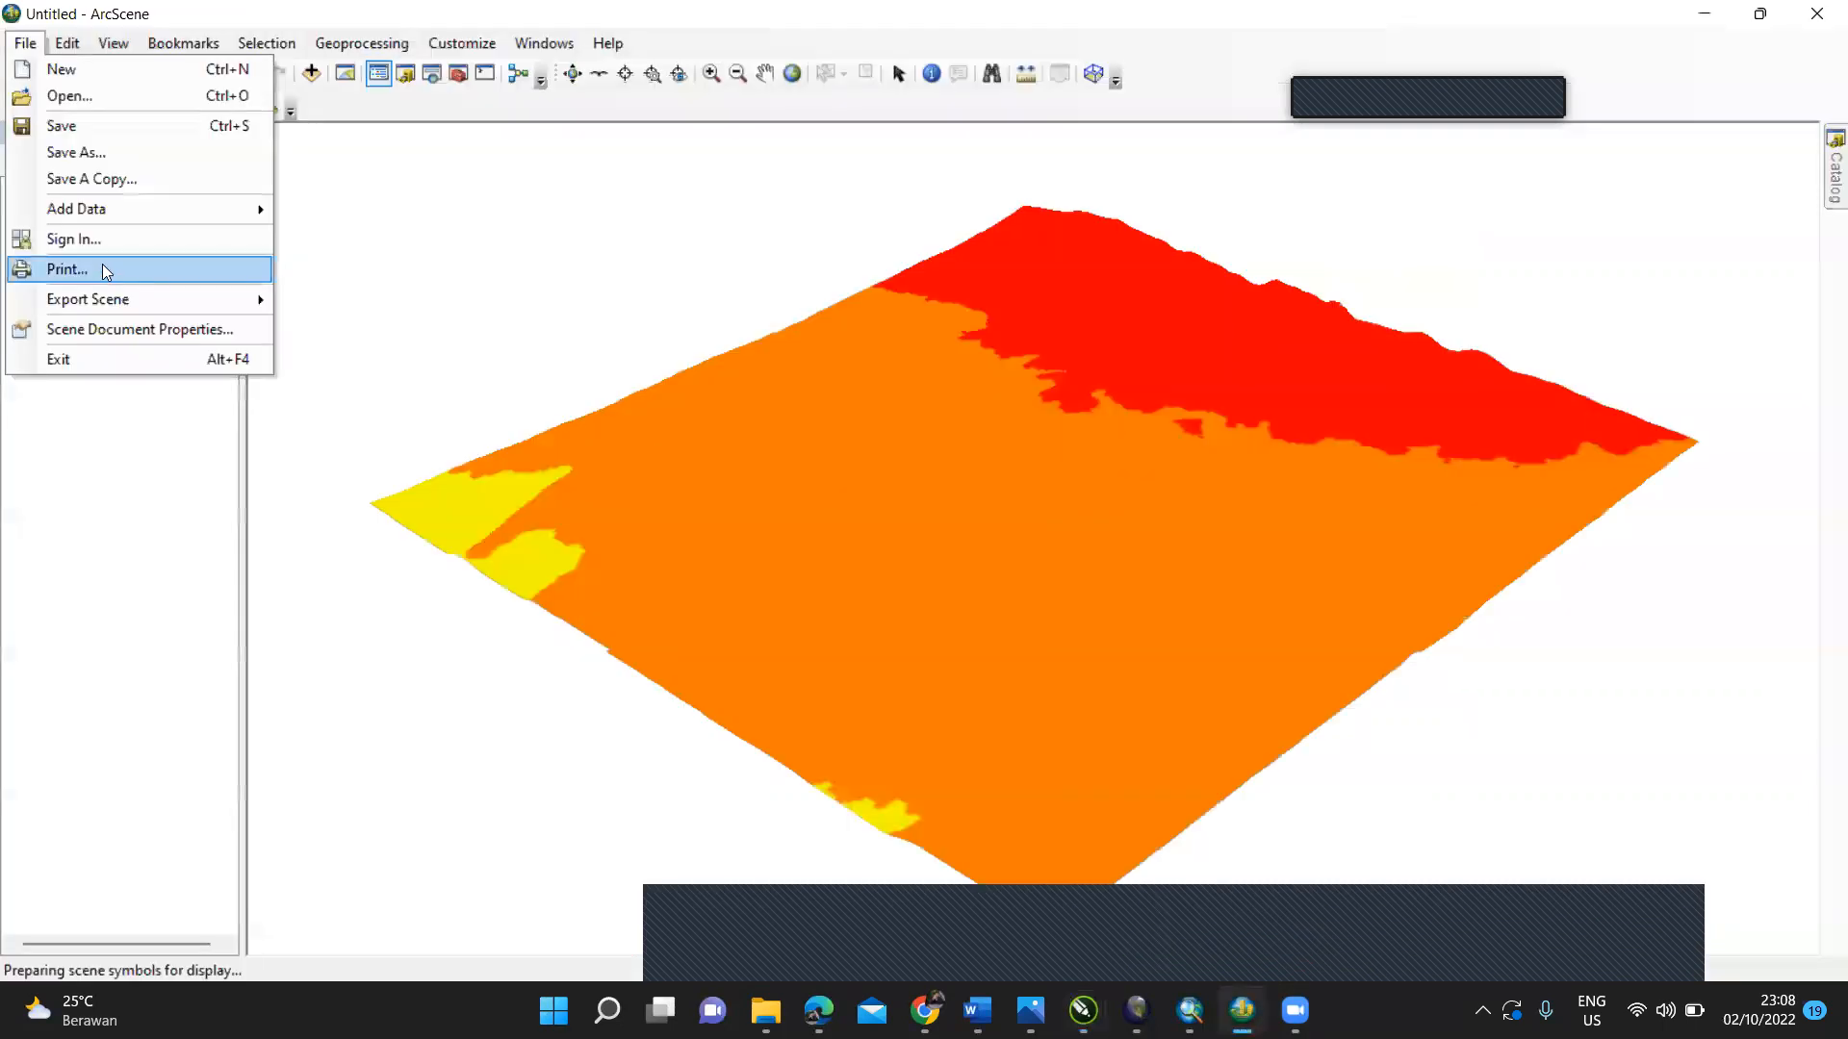
mouse_move(194, 306)
click(323, 306)
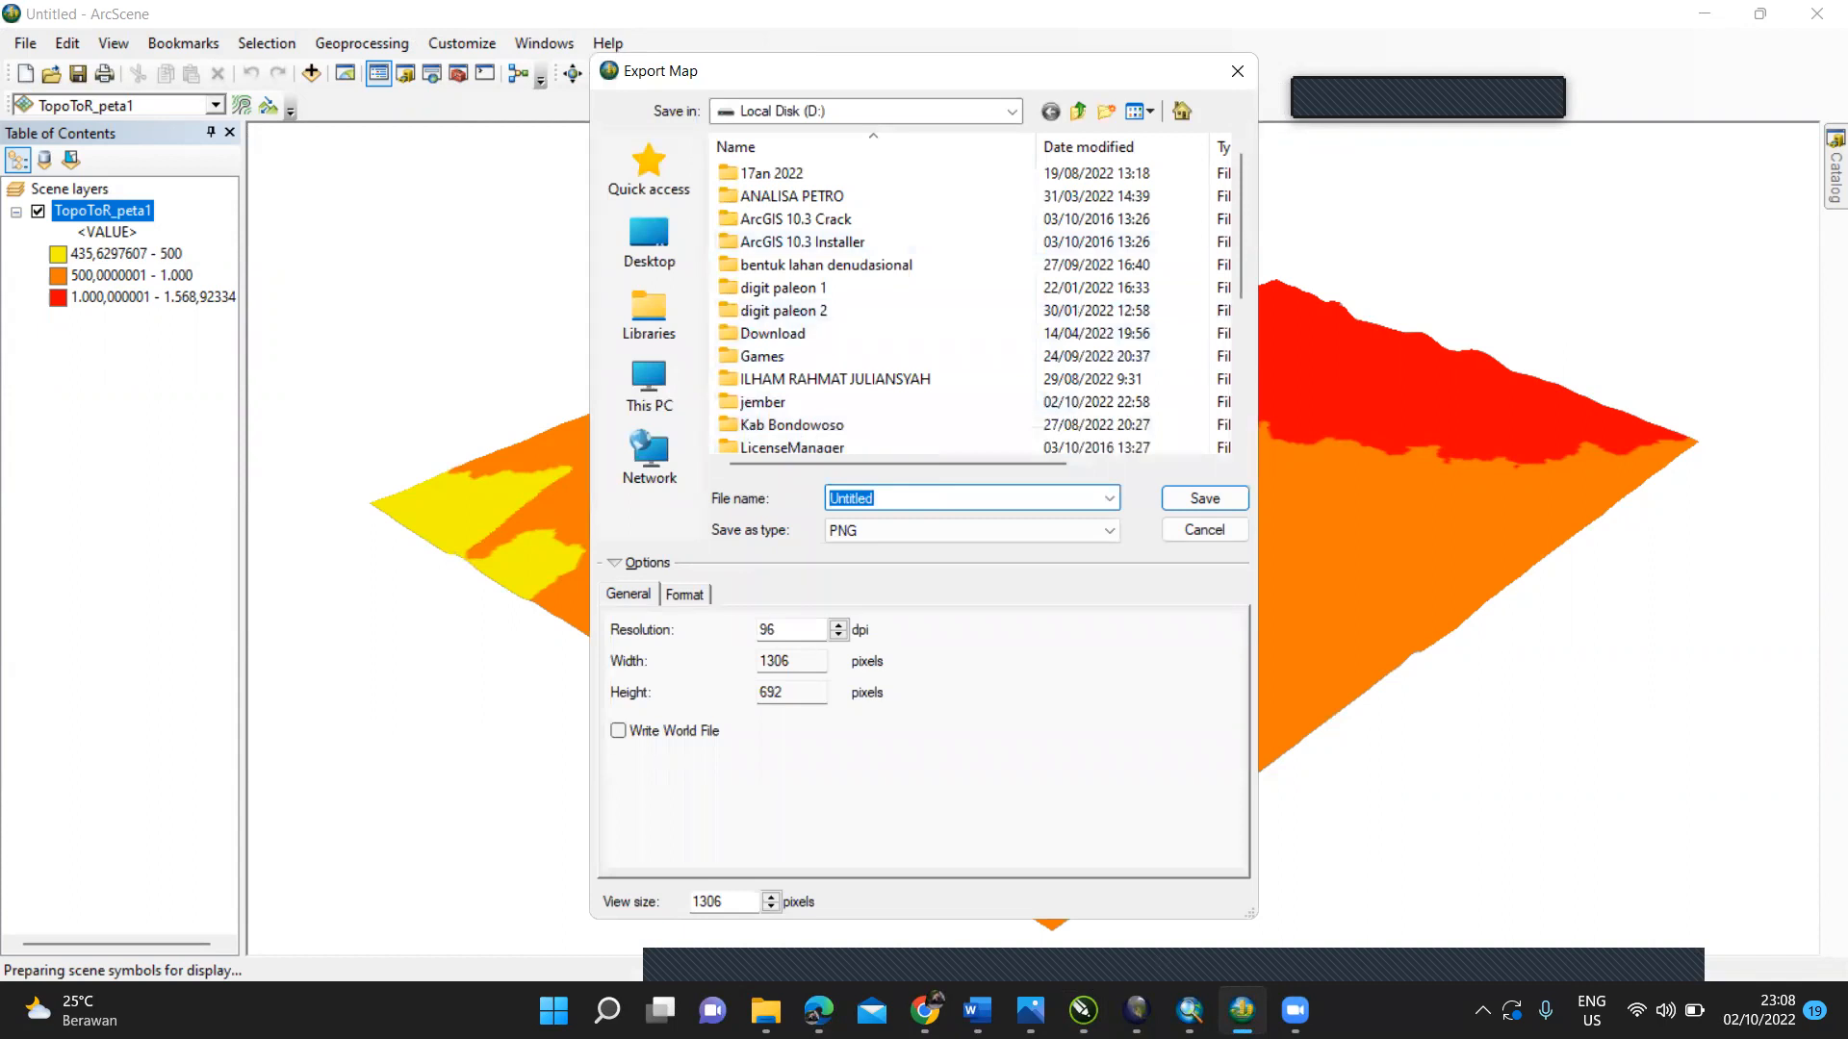
click(1237, 71)
Step: Switch back to CorelDRAW and import the PNG file layer 1.pdf from Local Disk (D:) onto the page
mouse_move(1083, 1009)
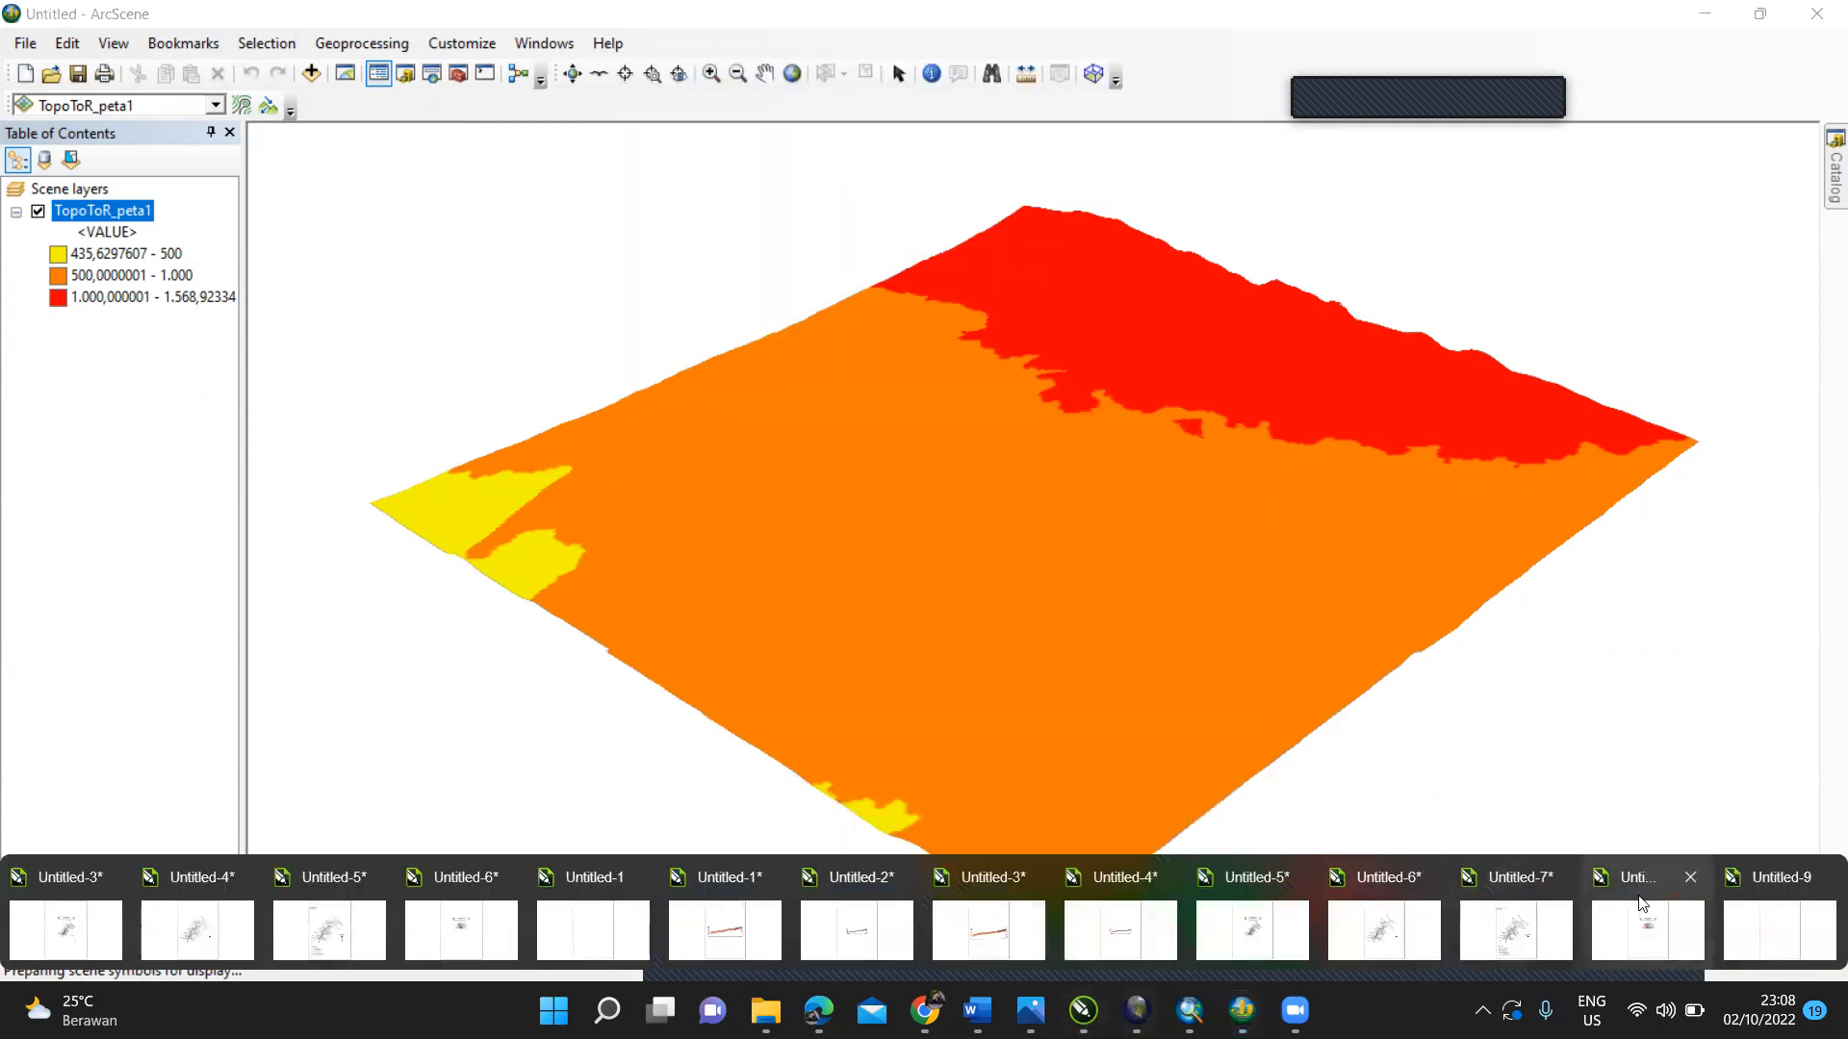
click(1748, 933)
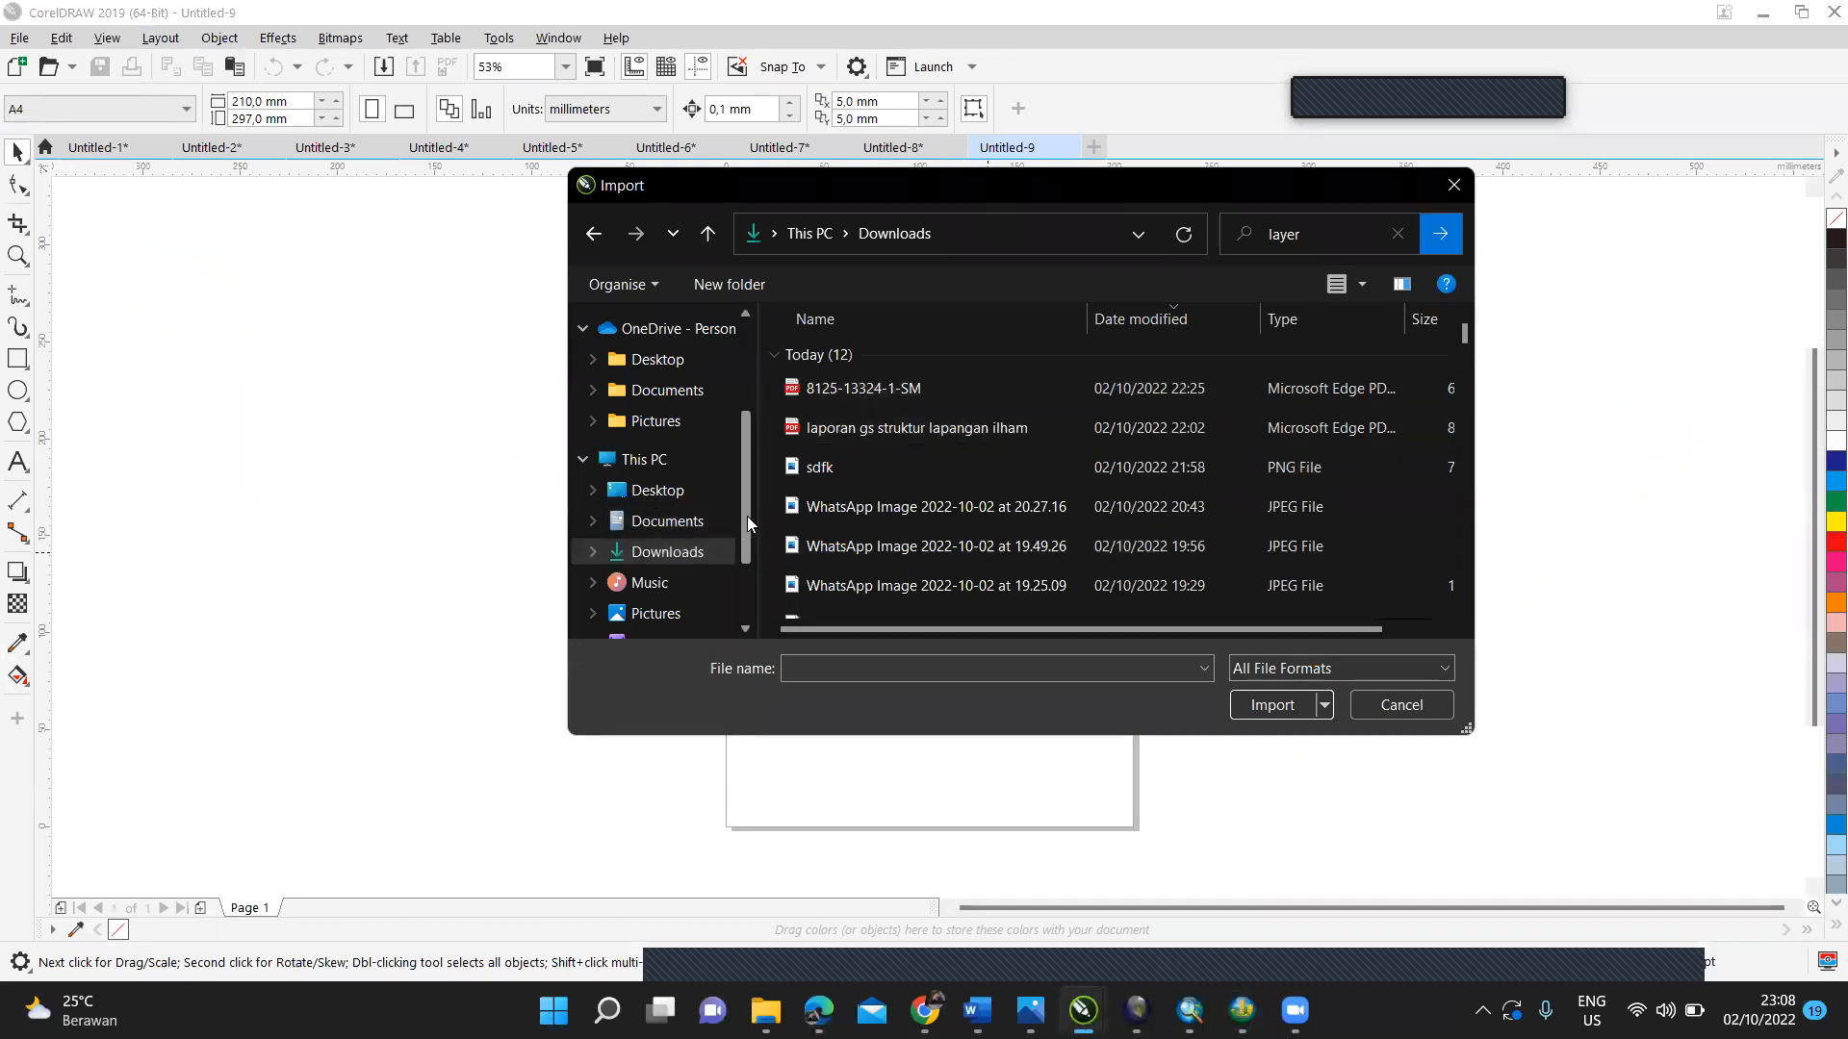
drag(747, 516, 746, 546)
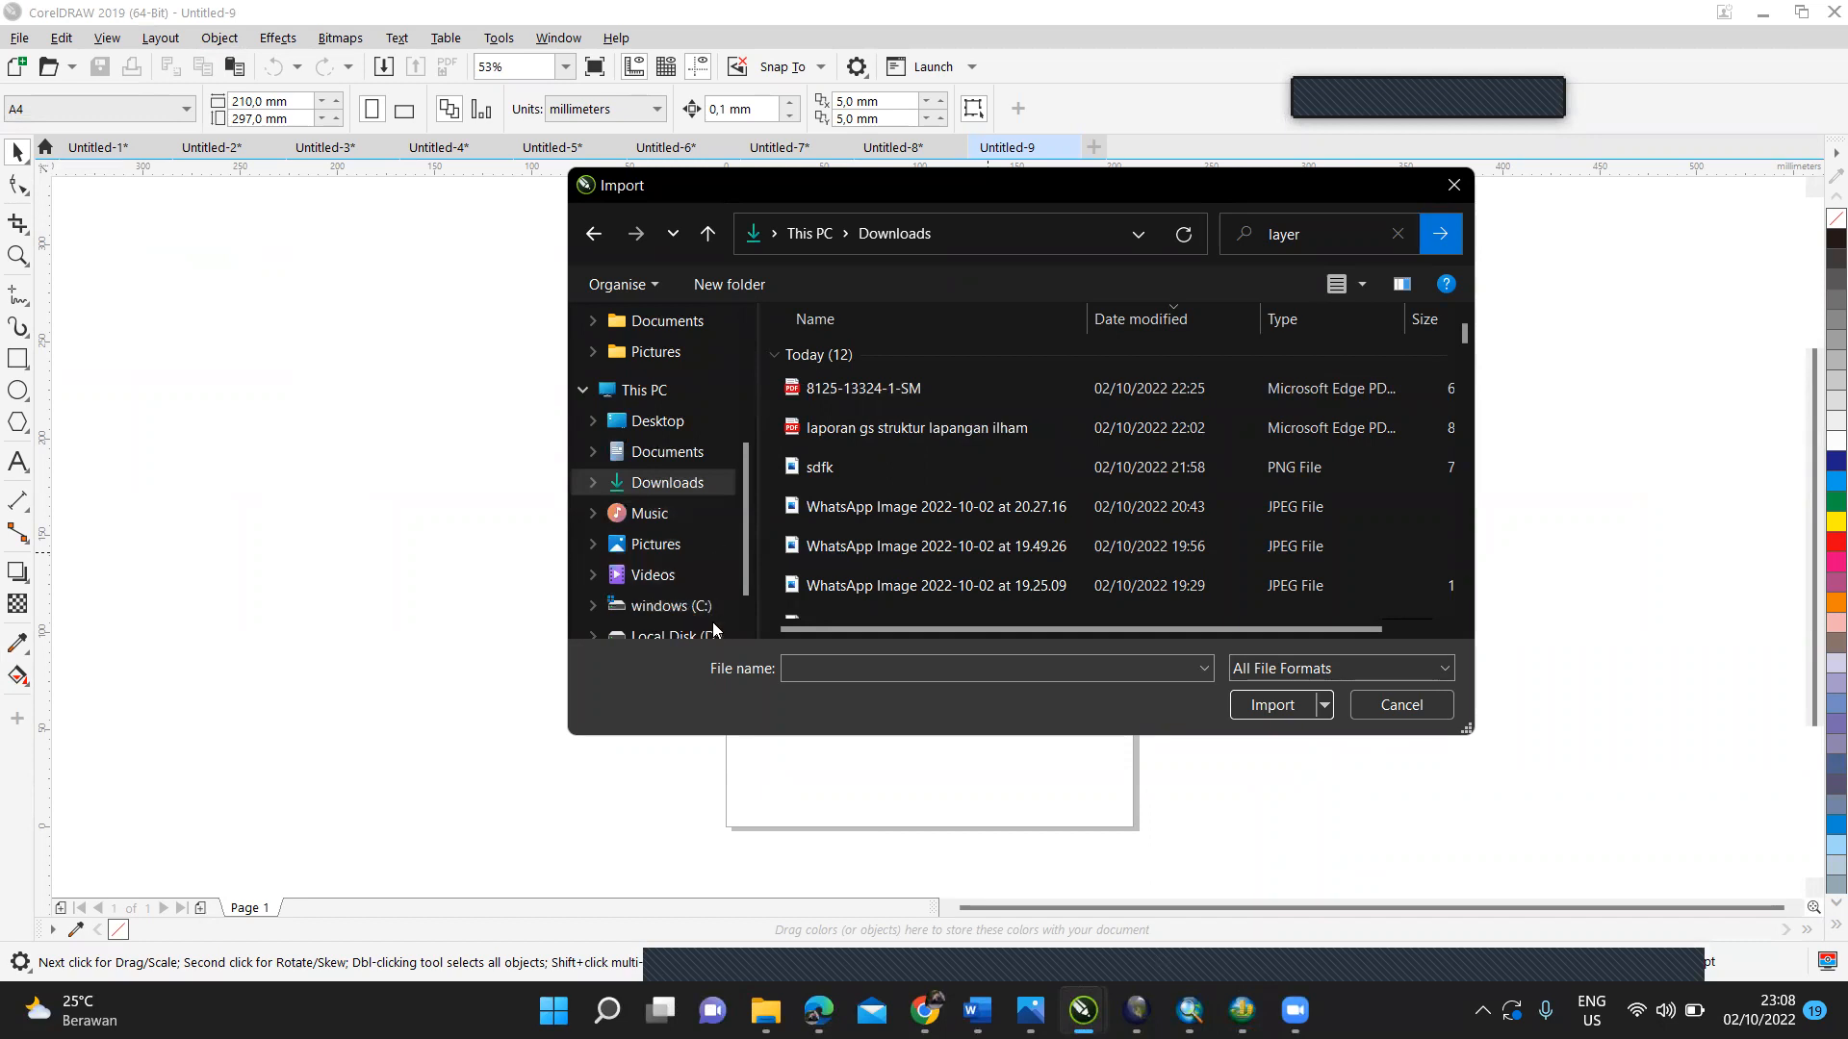
click(678, 635)
click(1309, 233)
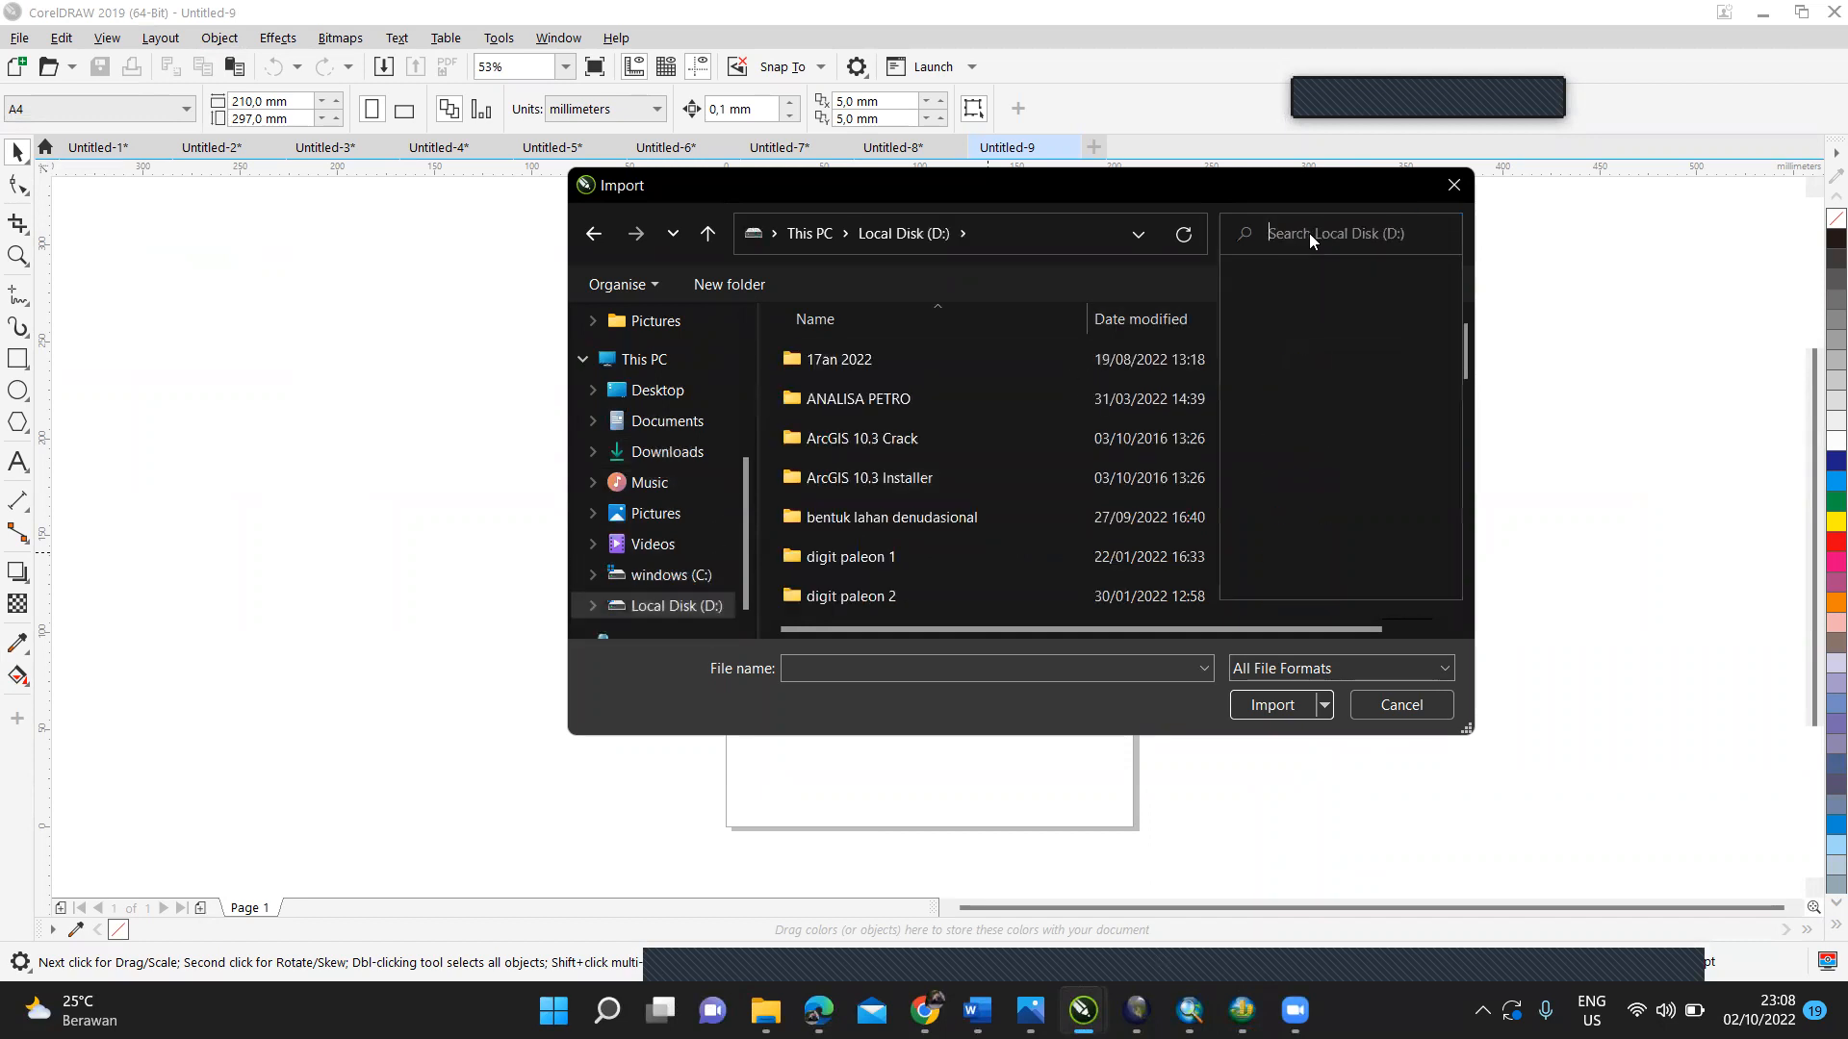
text(layer)
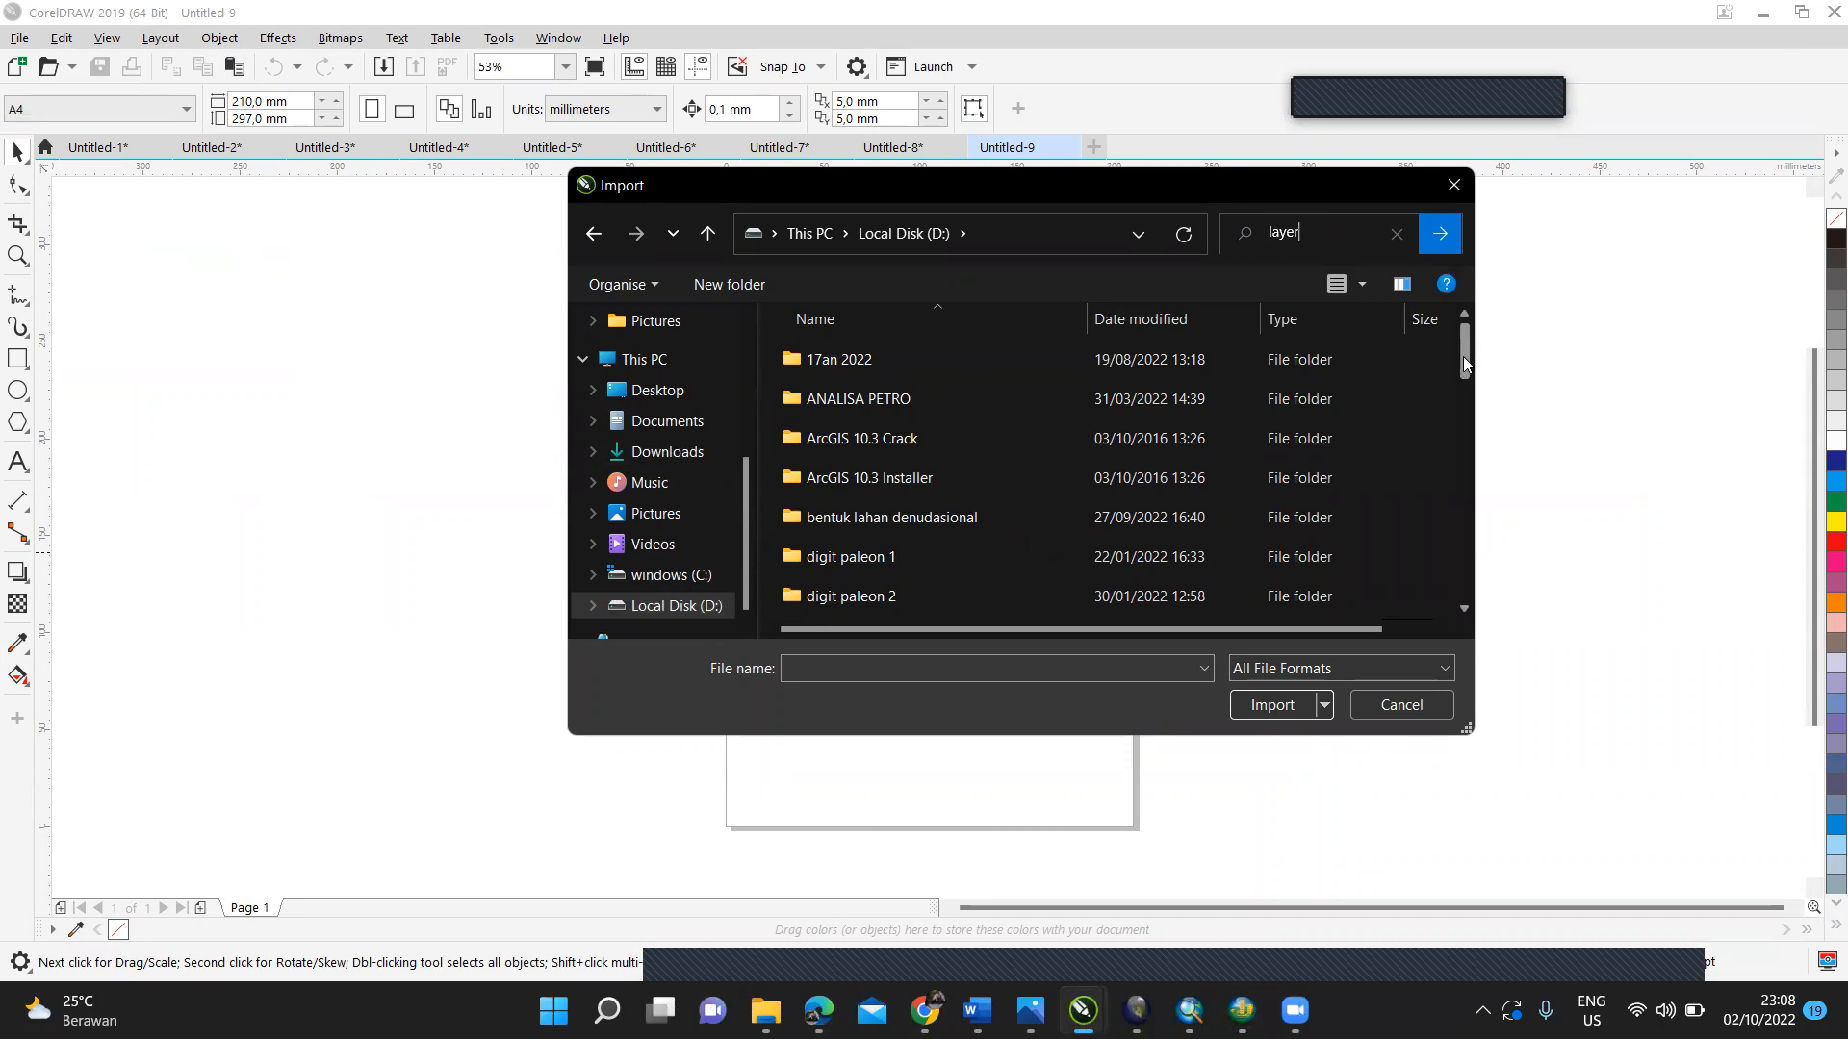
drag(1463, 356, 1472, 570)
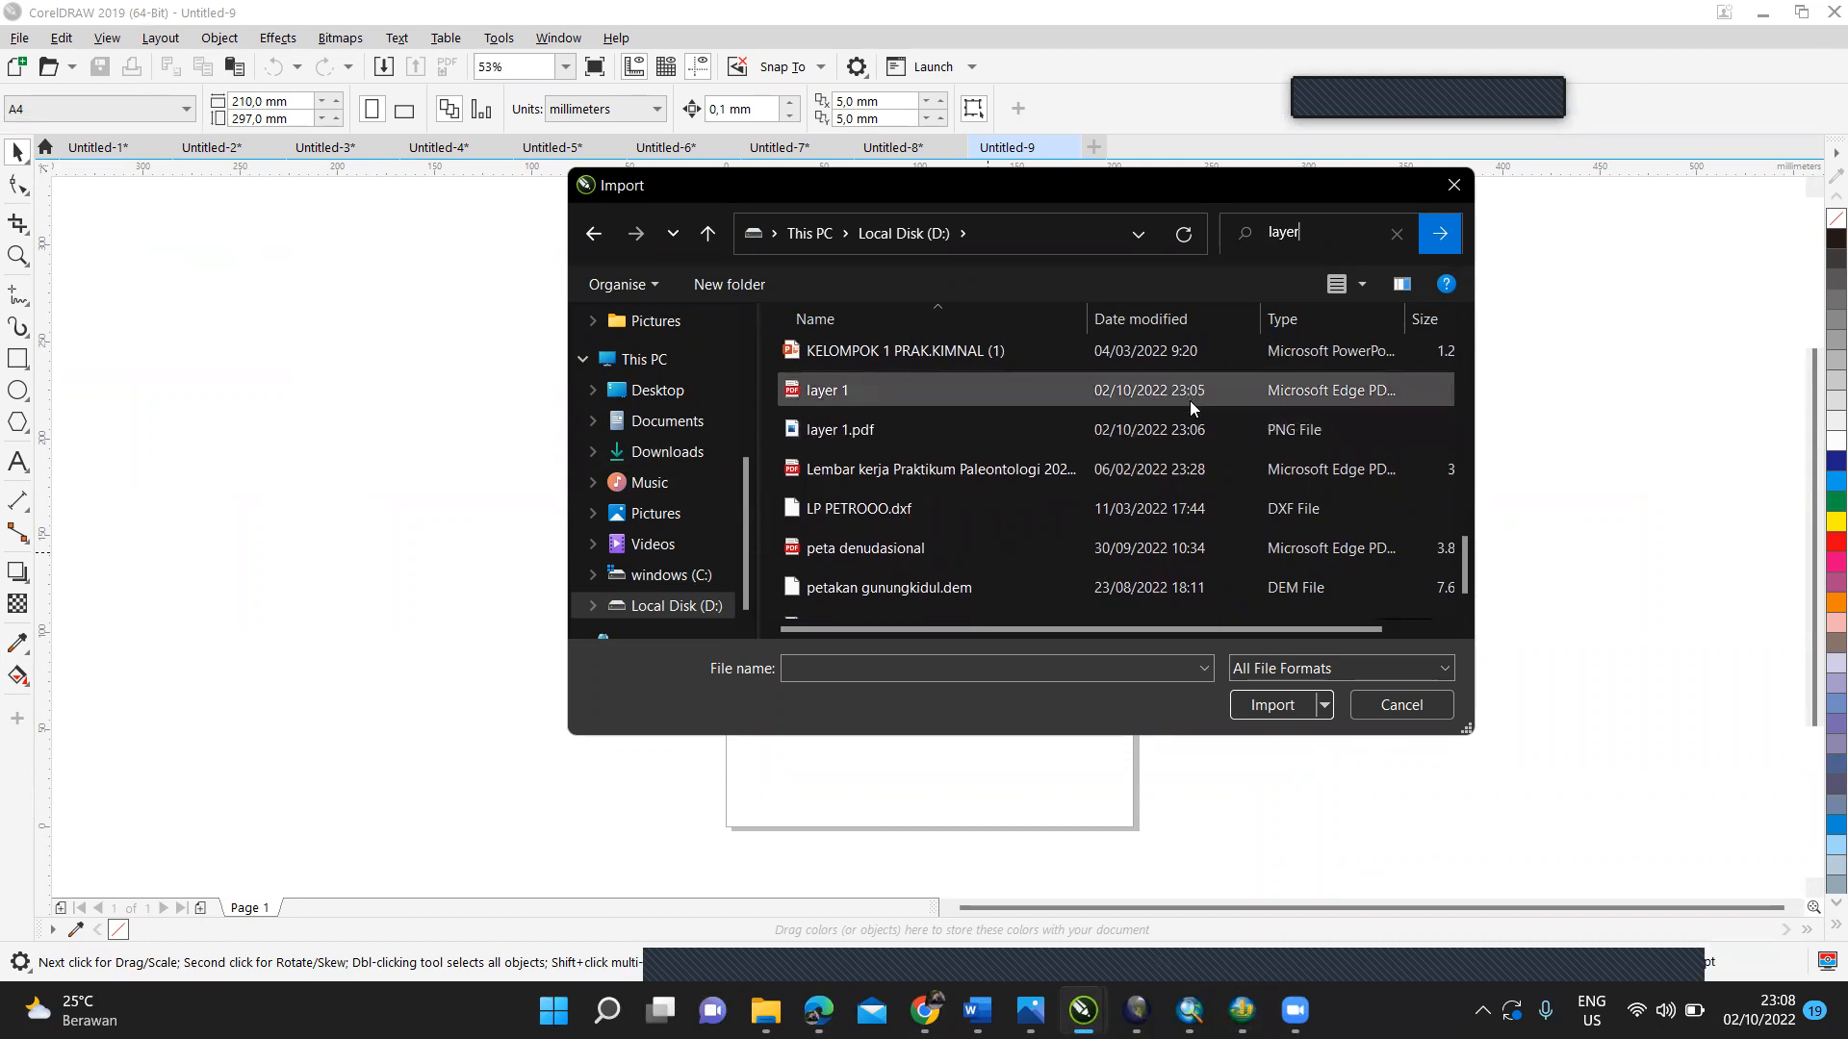
click(1195, 427)
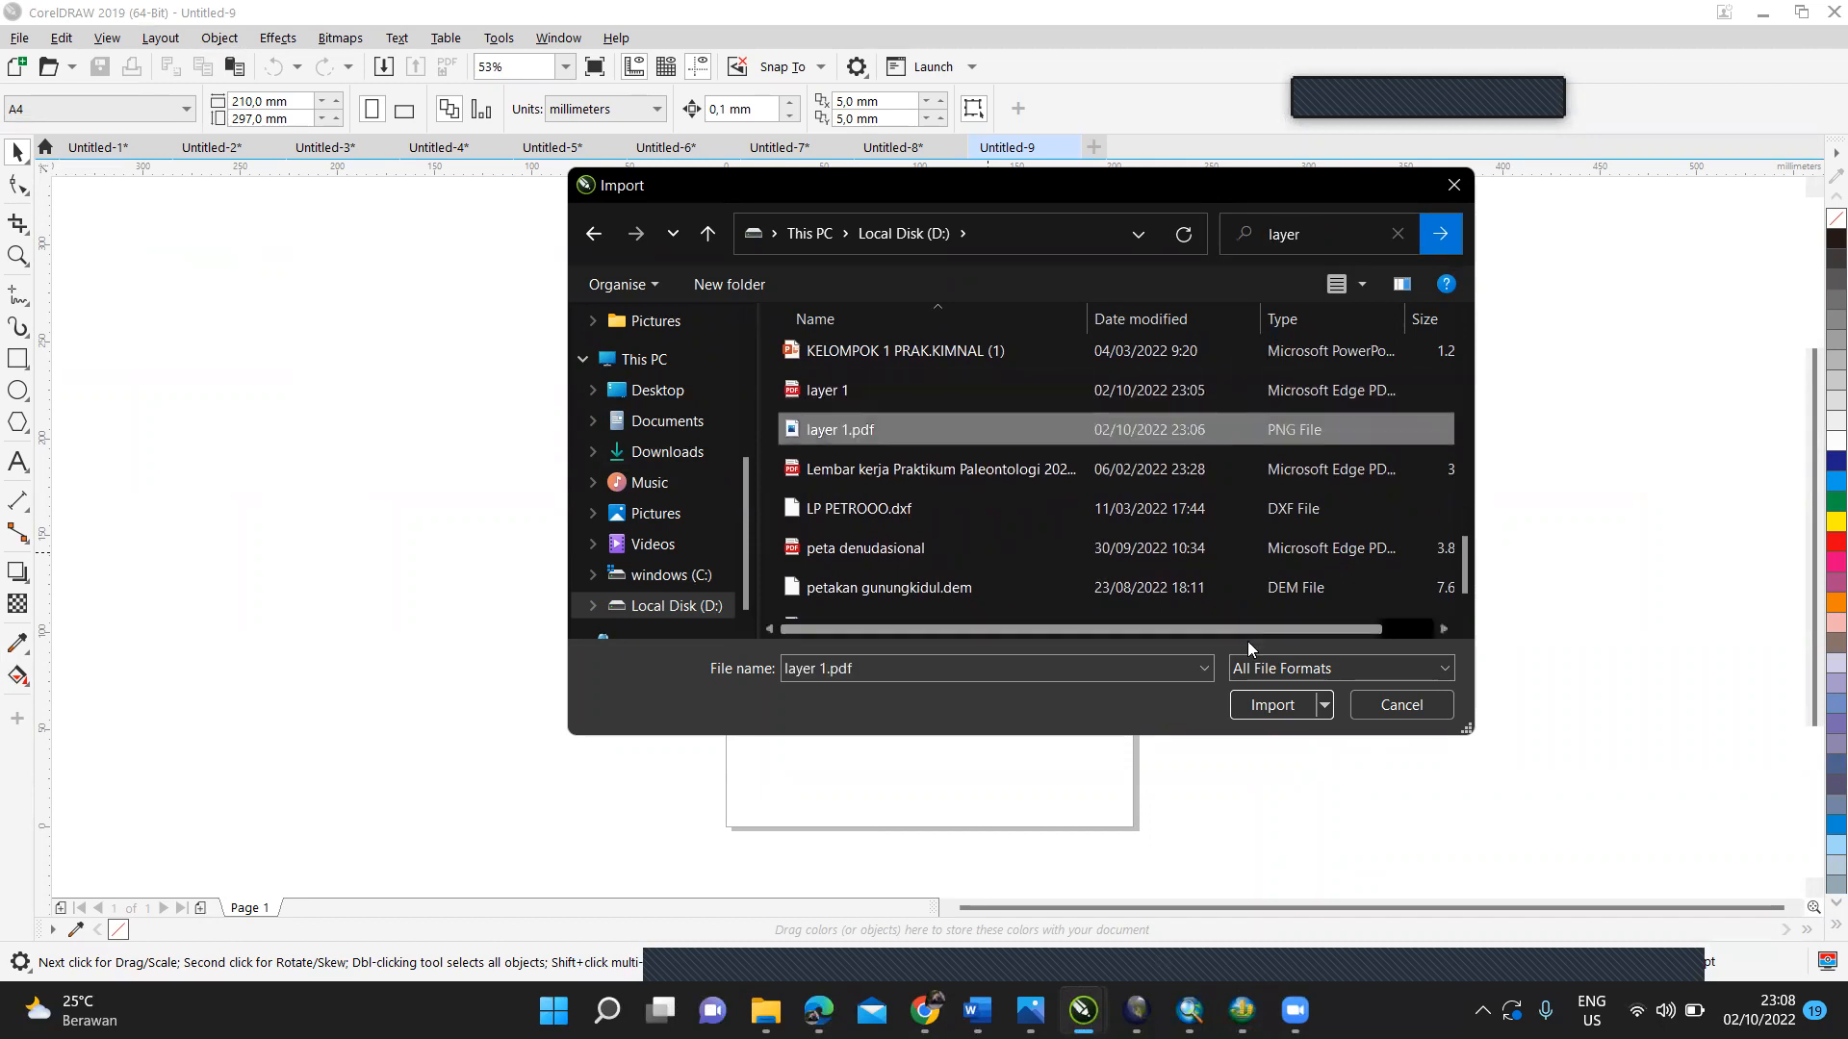
click(1257, 703)
key(Return)
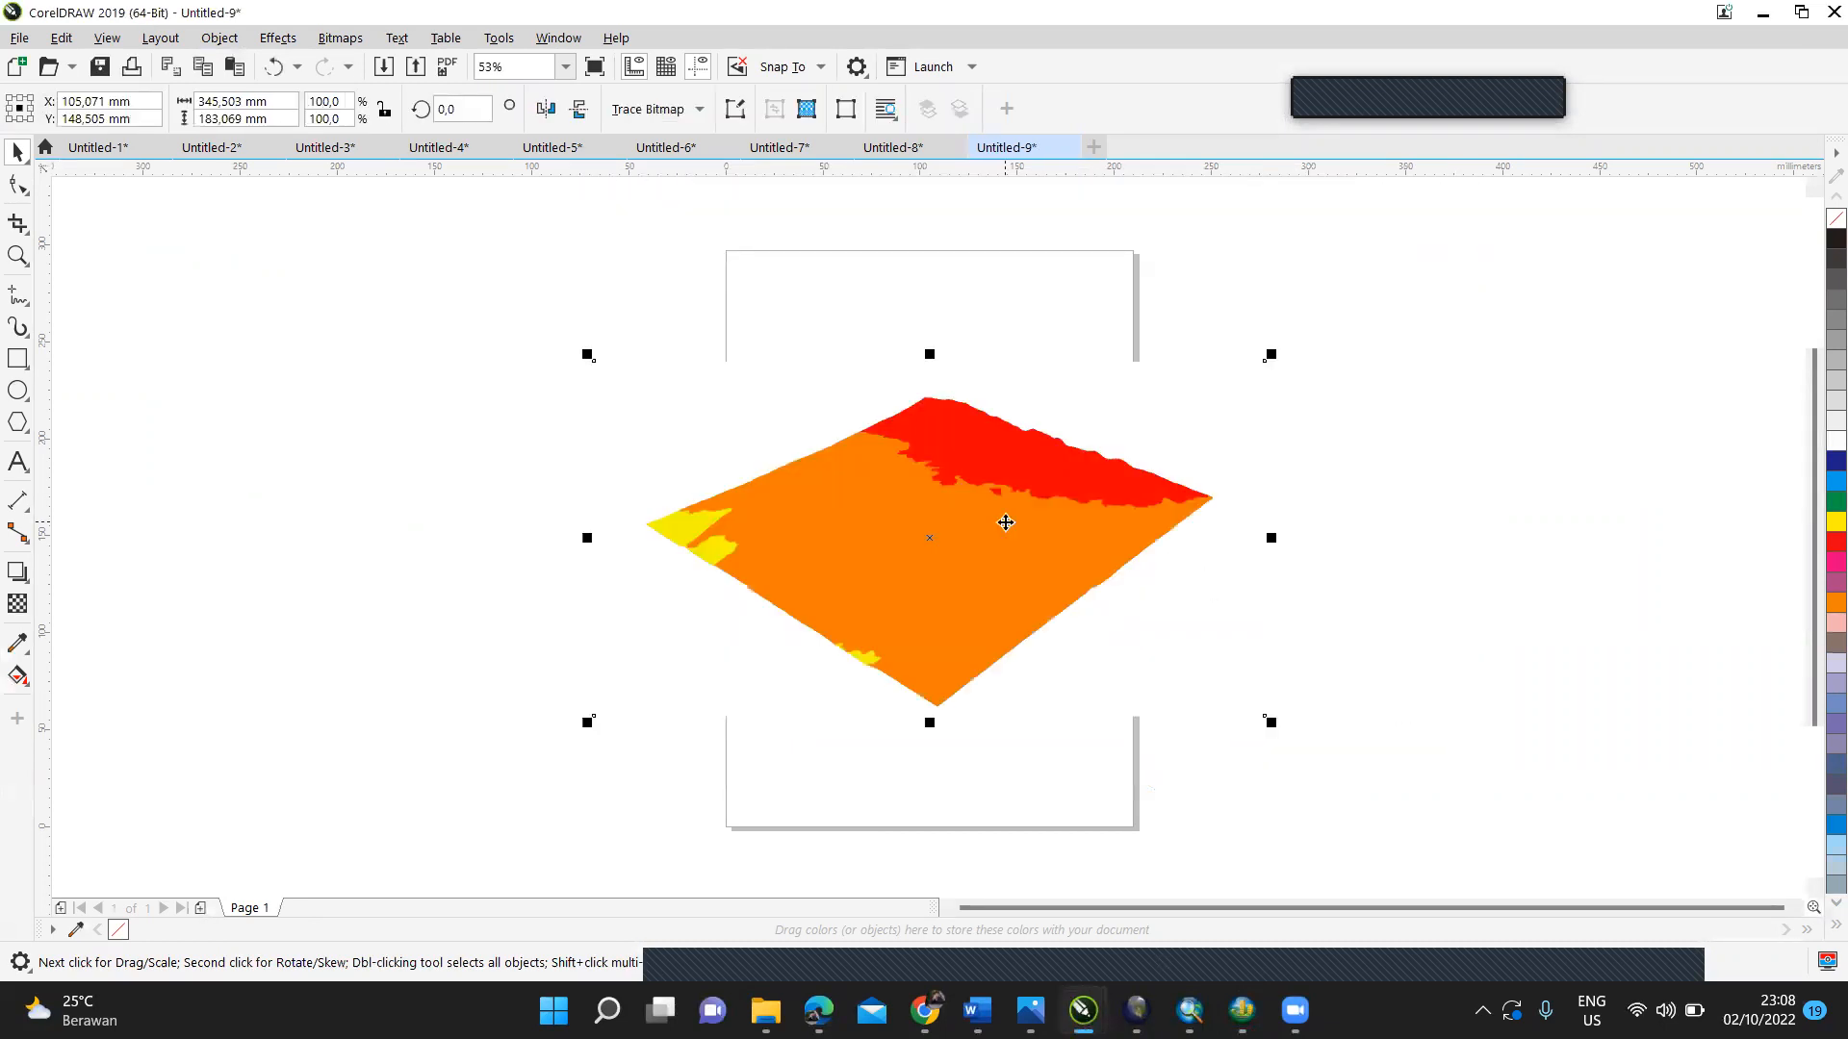
Step: Scale the imported map image down to about 202 by 107 mm and centre it within the page width
drag(585, 723, 755, 632)
drag(1128, 494, 1028, 532)
click(1166, 391)
click(1054, 532)
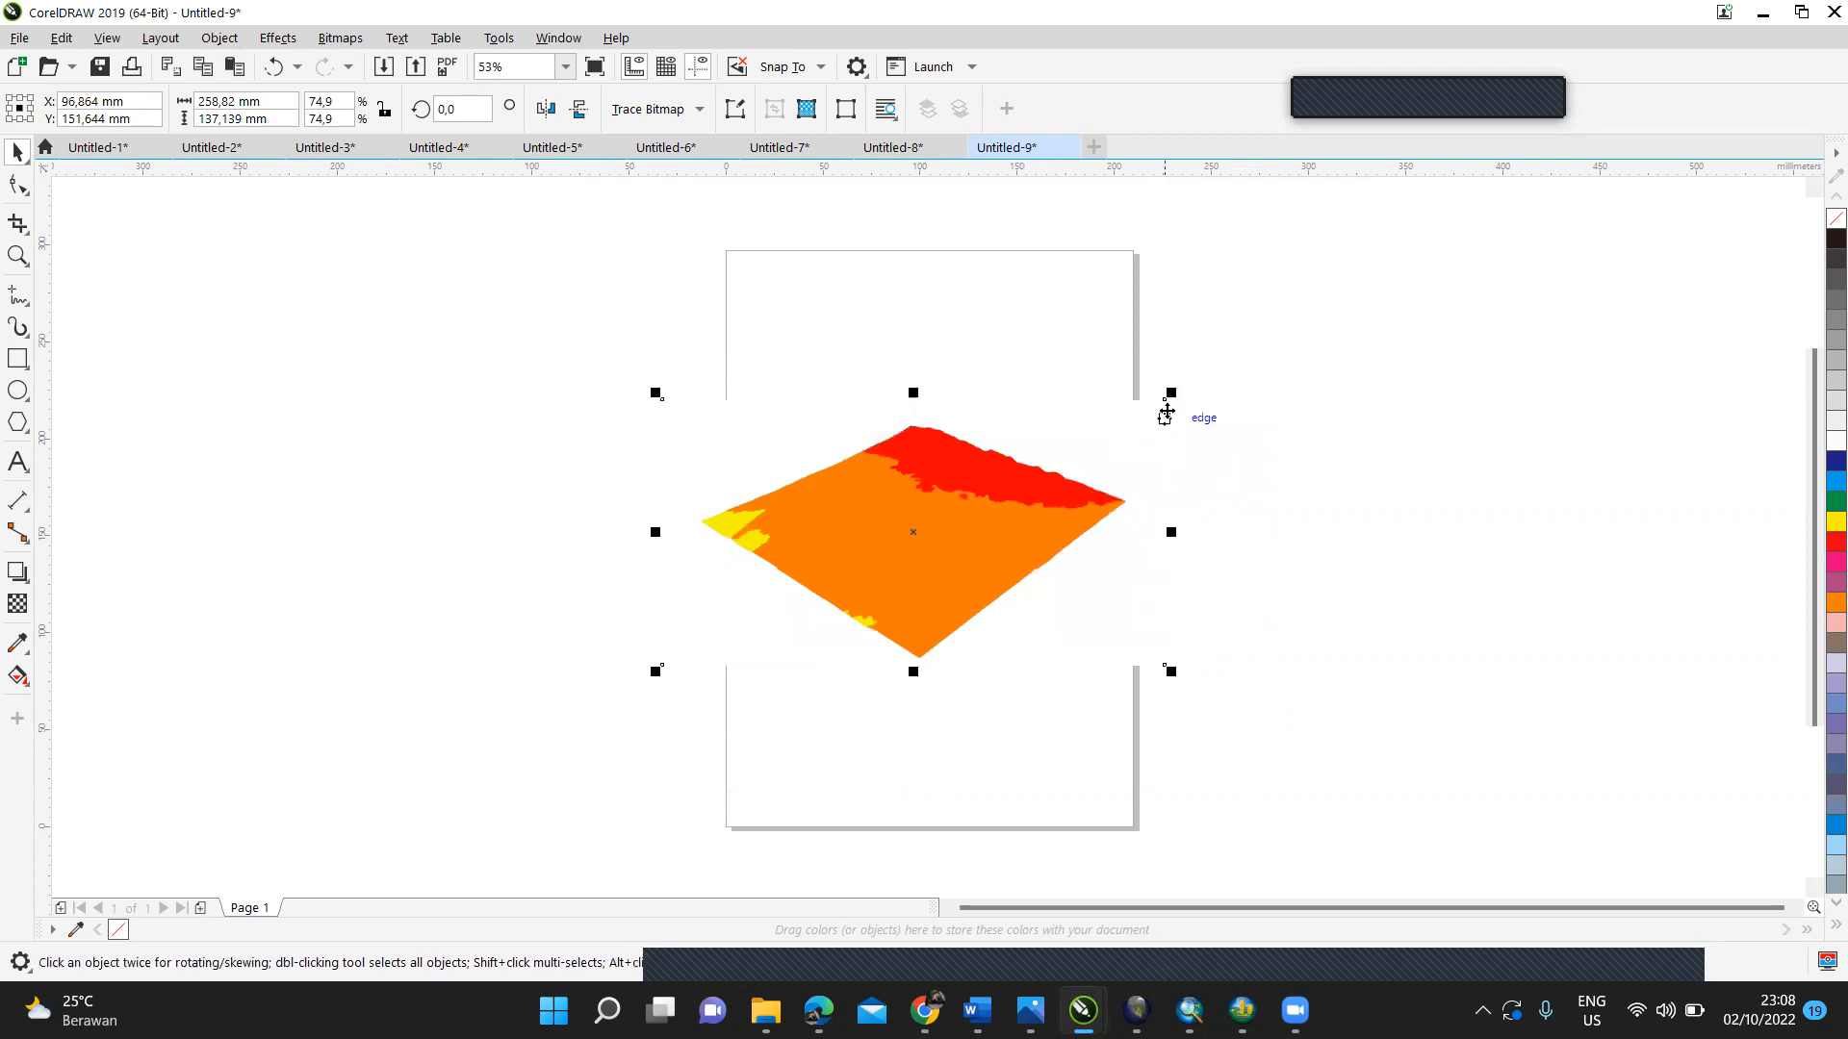
drag(1171, 393, 1091, 458)
drag(1003, 506, 1055, 495)
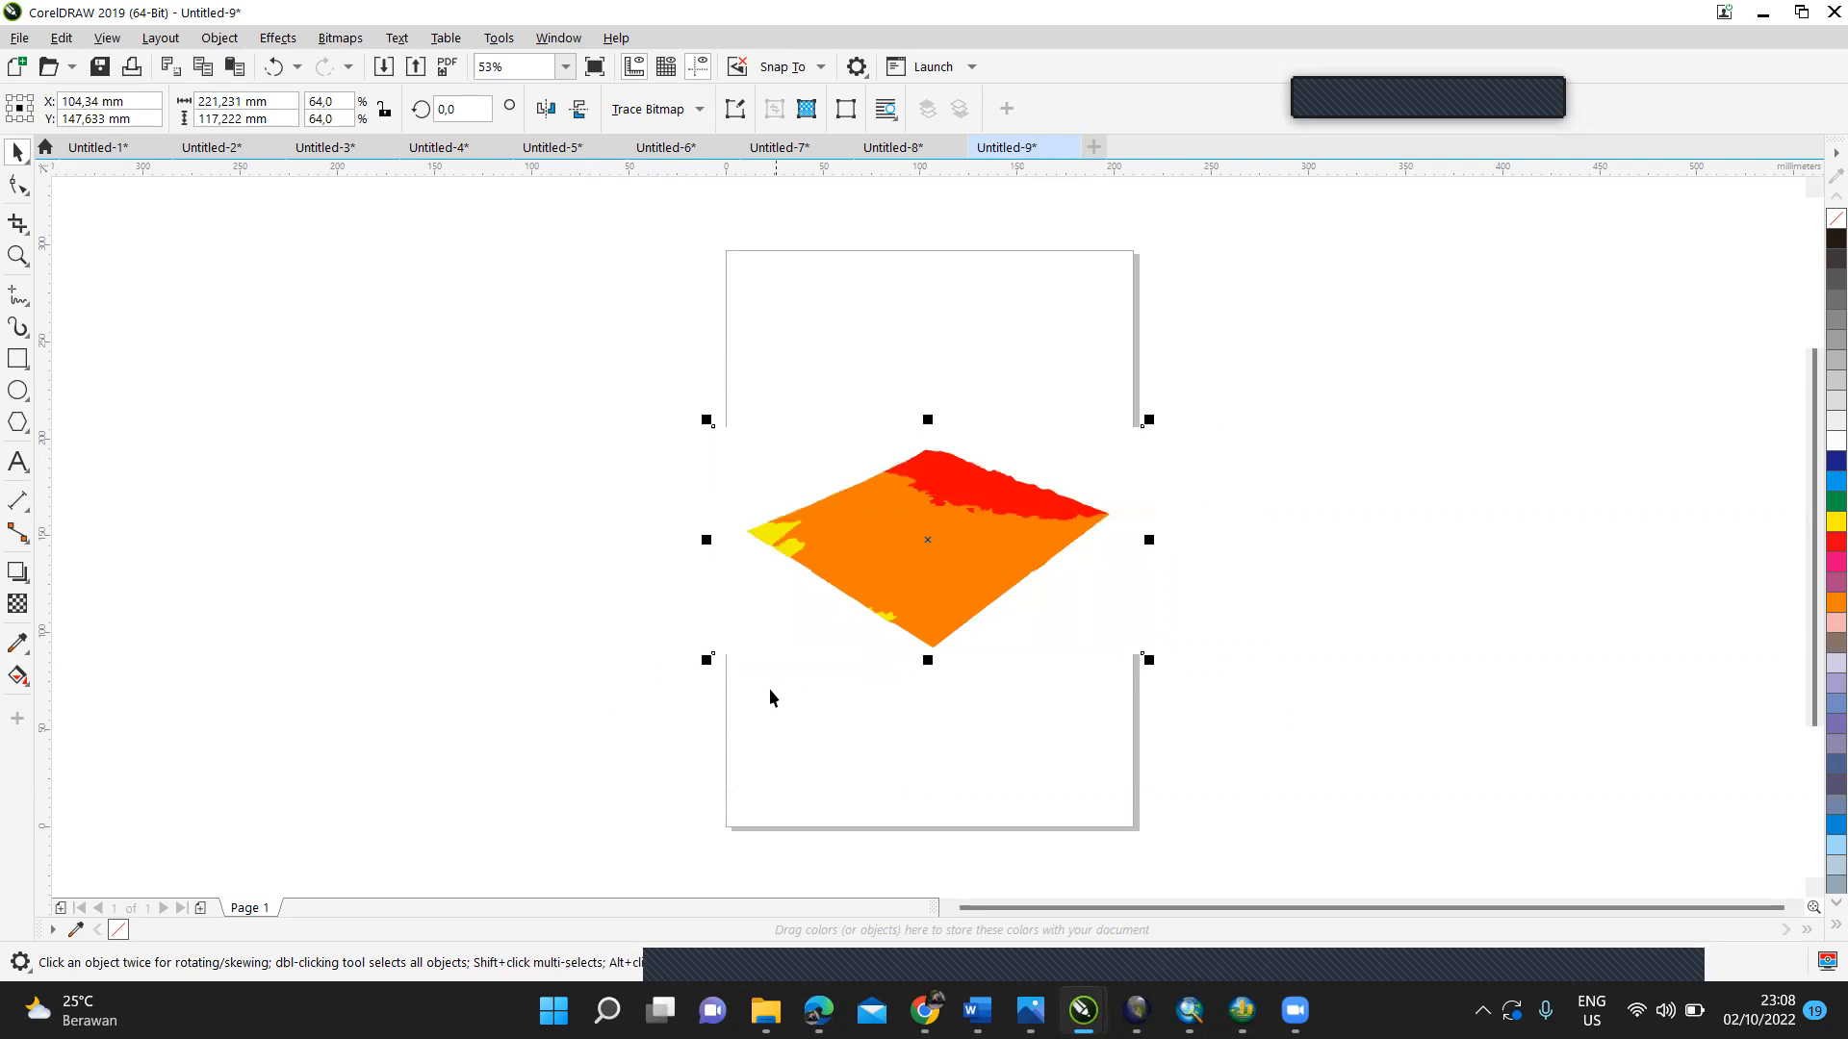
drag(707, 662, 743, 640)
drag(928, 521, 910, 532)
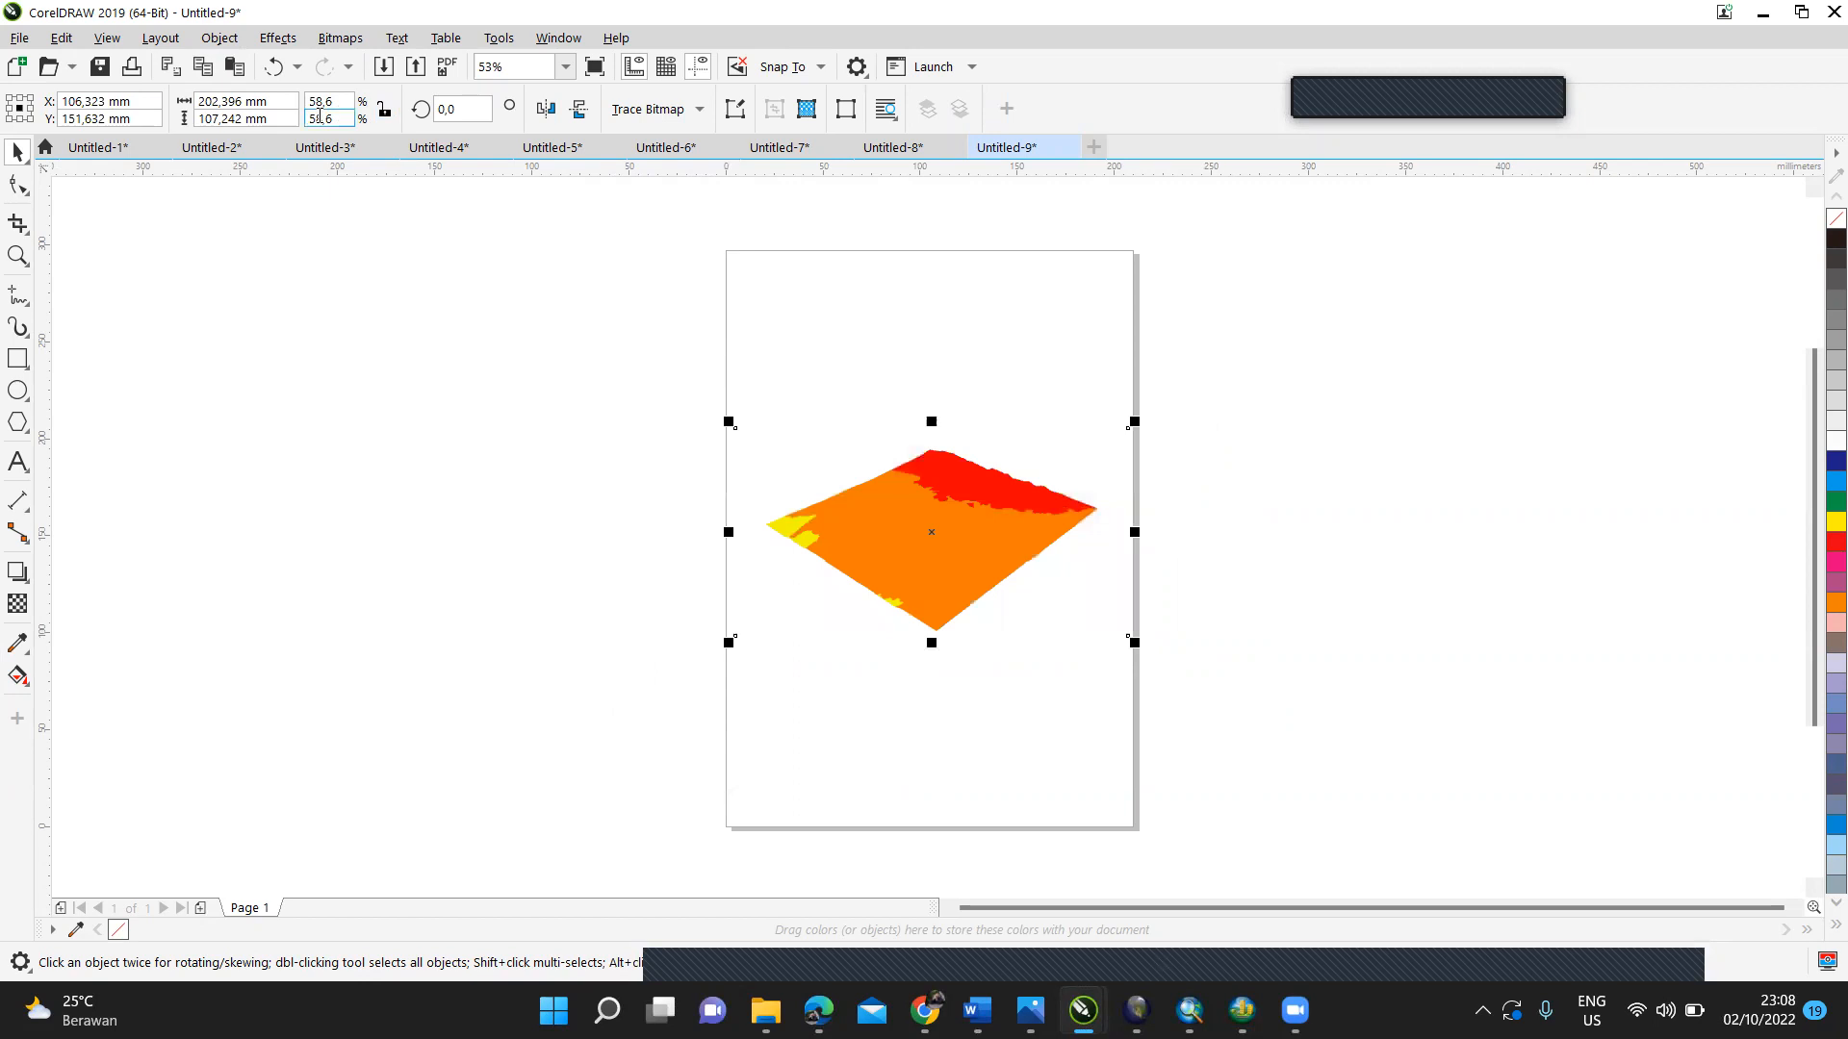
Step: Draw straight vertical edge lines down from the map block's left, front and right corners
click(27, 367)
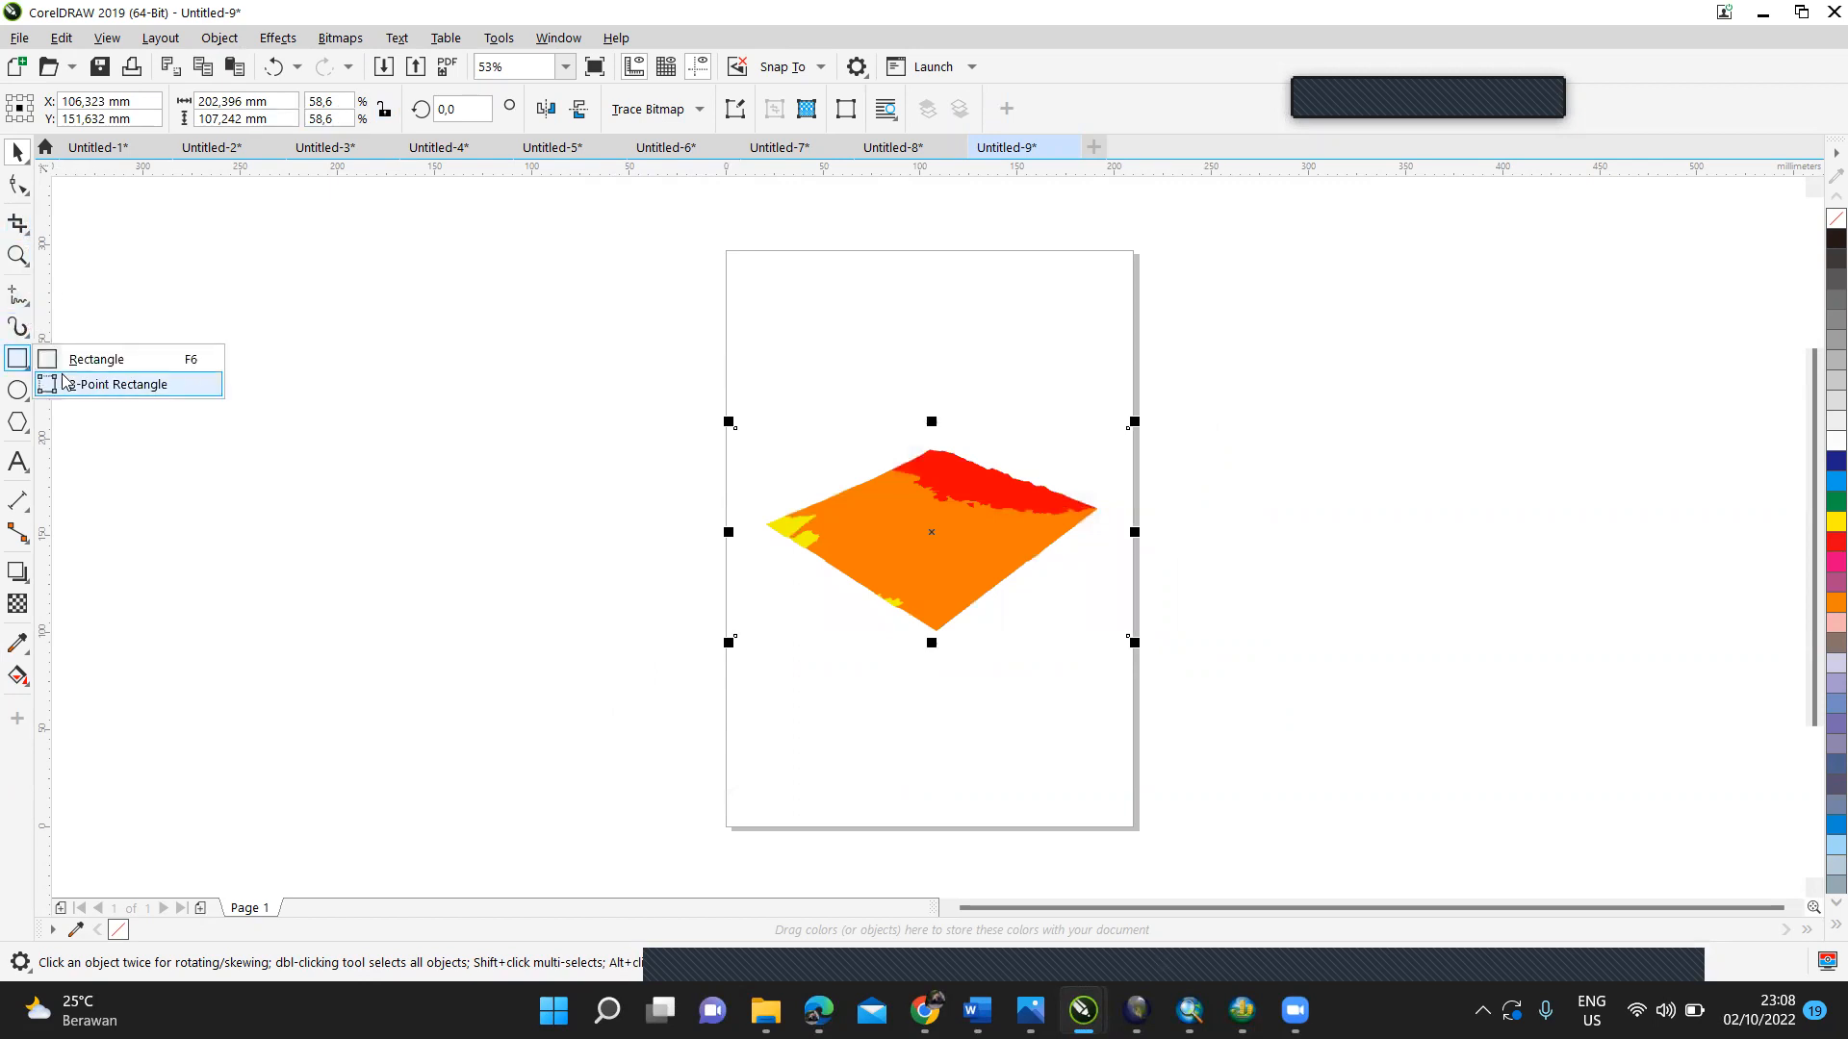
click(48, 428)
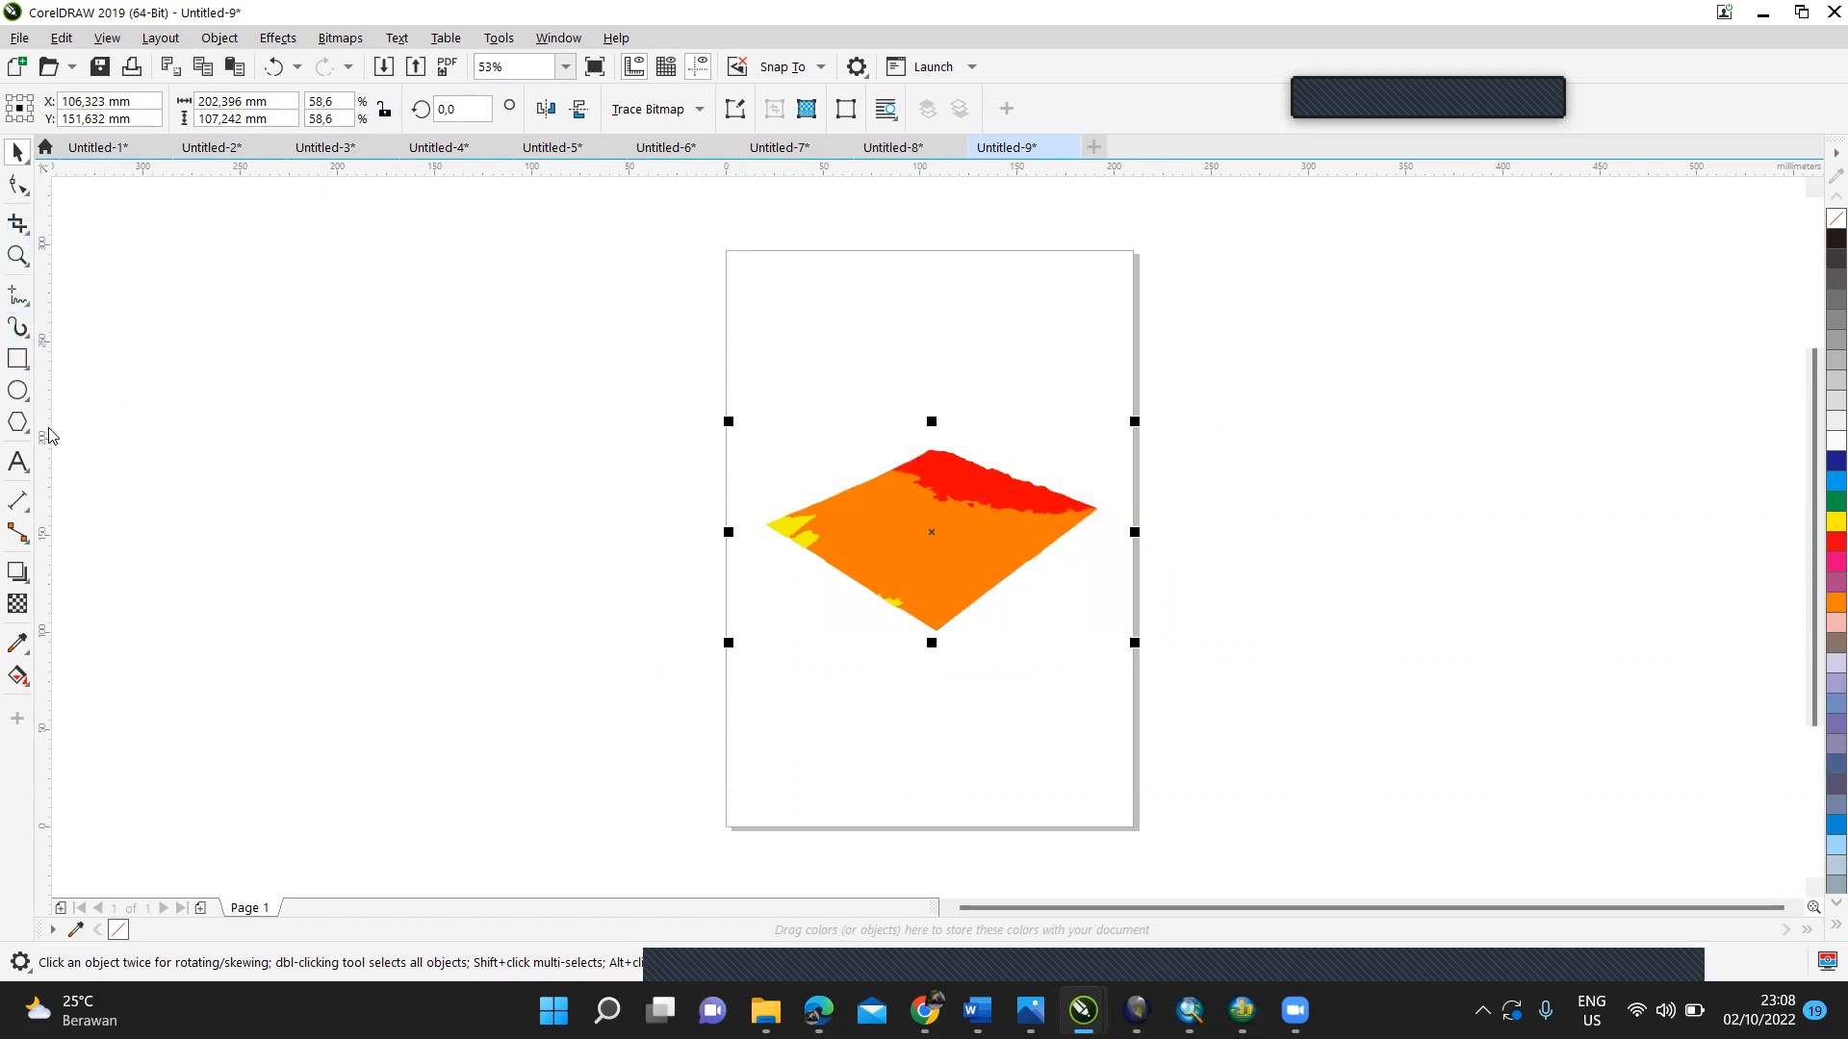
click(27, 304)
click(77, 320)
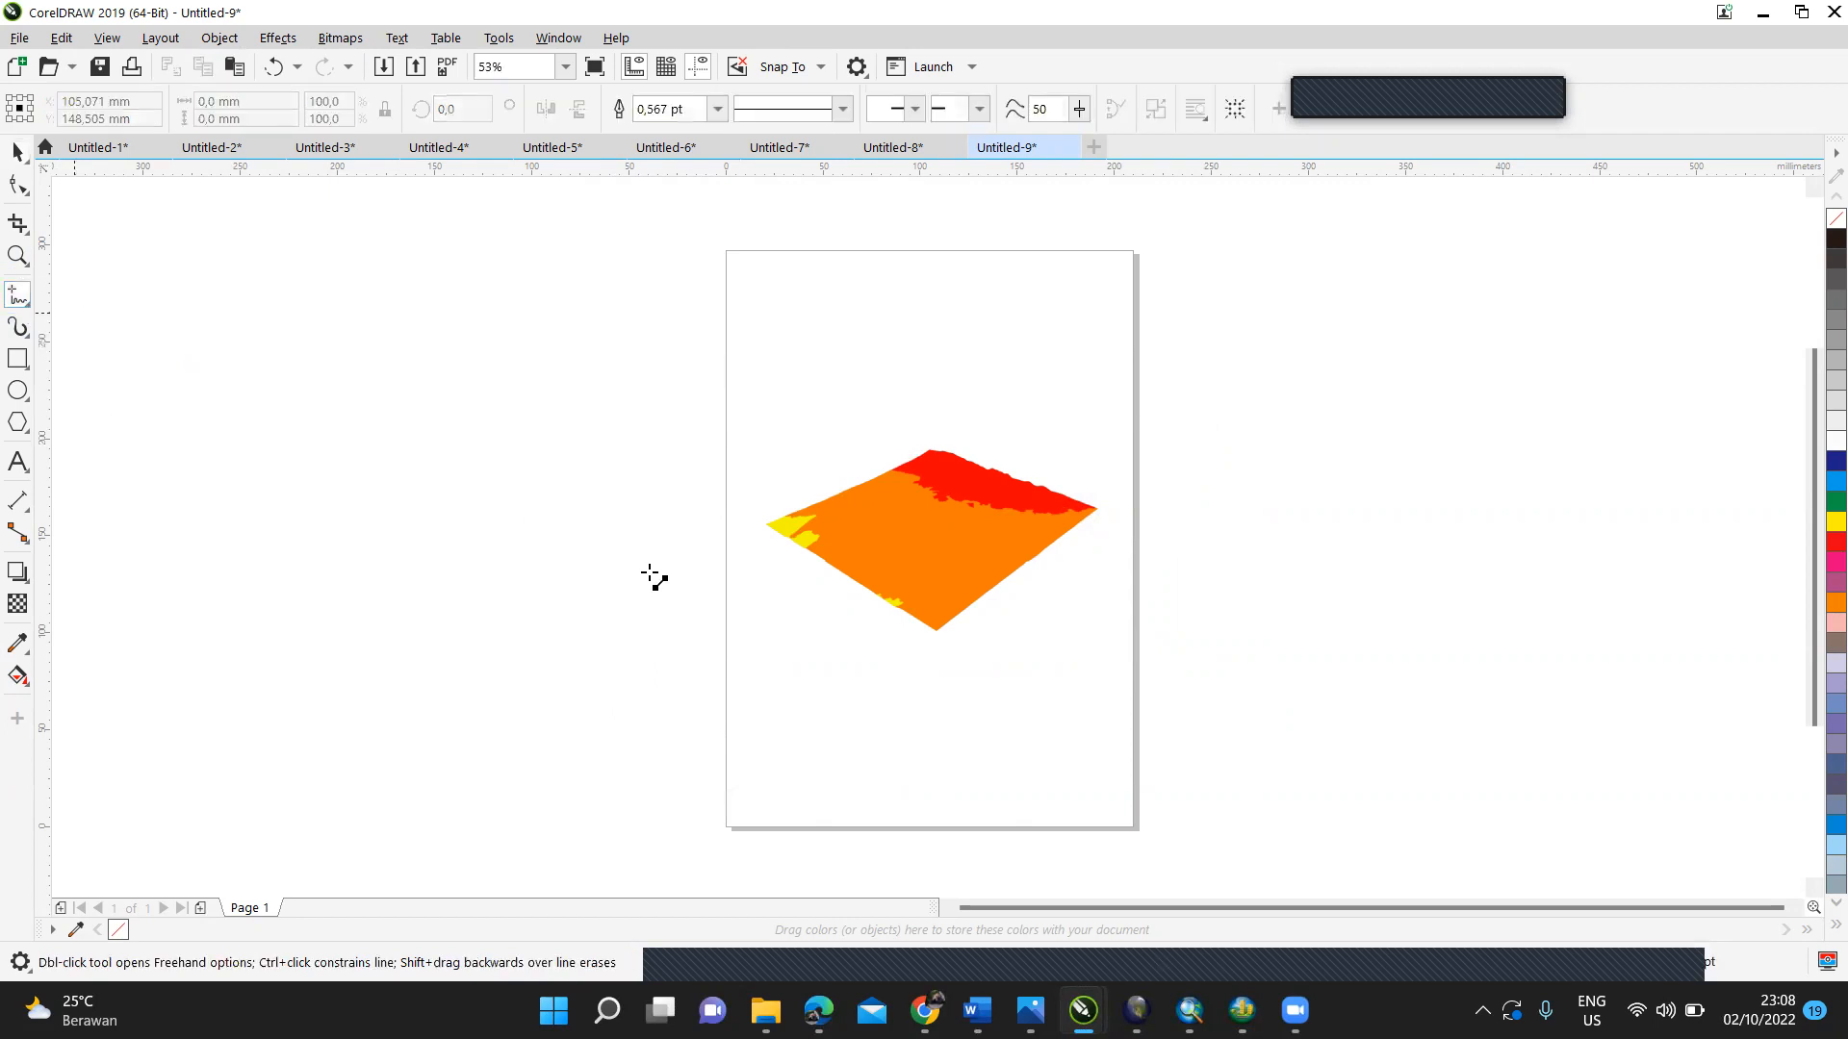
drag(769, 526, 768, 622)
drag(932, 637, 930, 702)
key(Delete)
drag(936, 627, 932, 722)
drag(1093, 507, 1067, 644)
Step: Connect the lower ends of the vertical edges with two base lines and redraw the right edge to meet the base corner
drag(933, 715, 1093, 621)
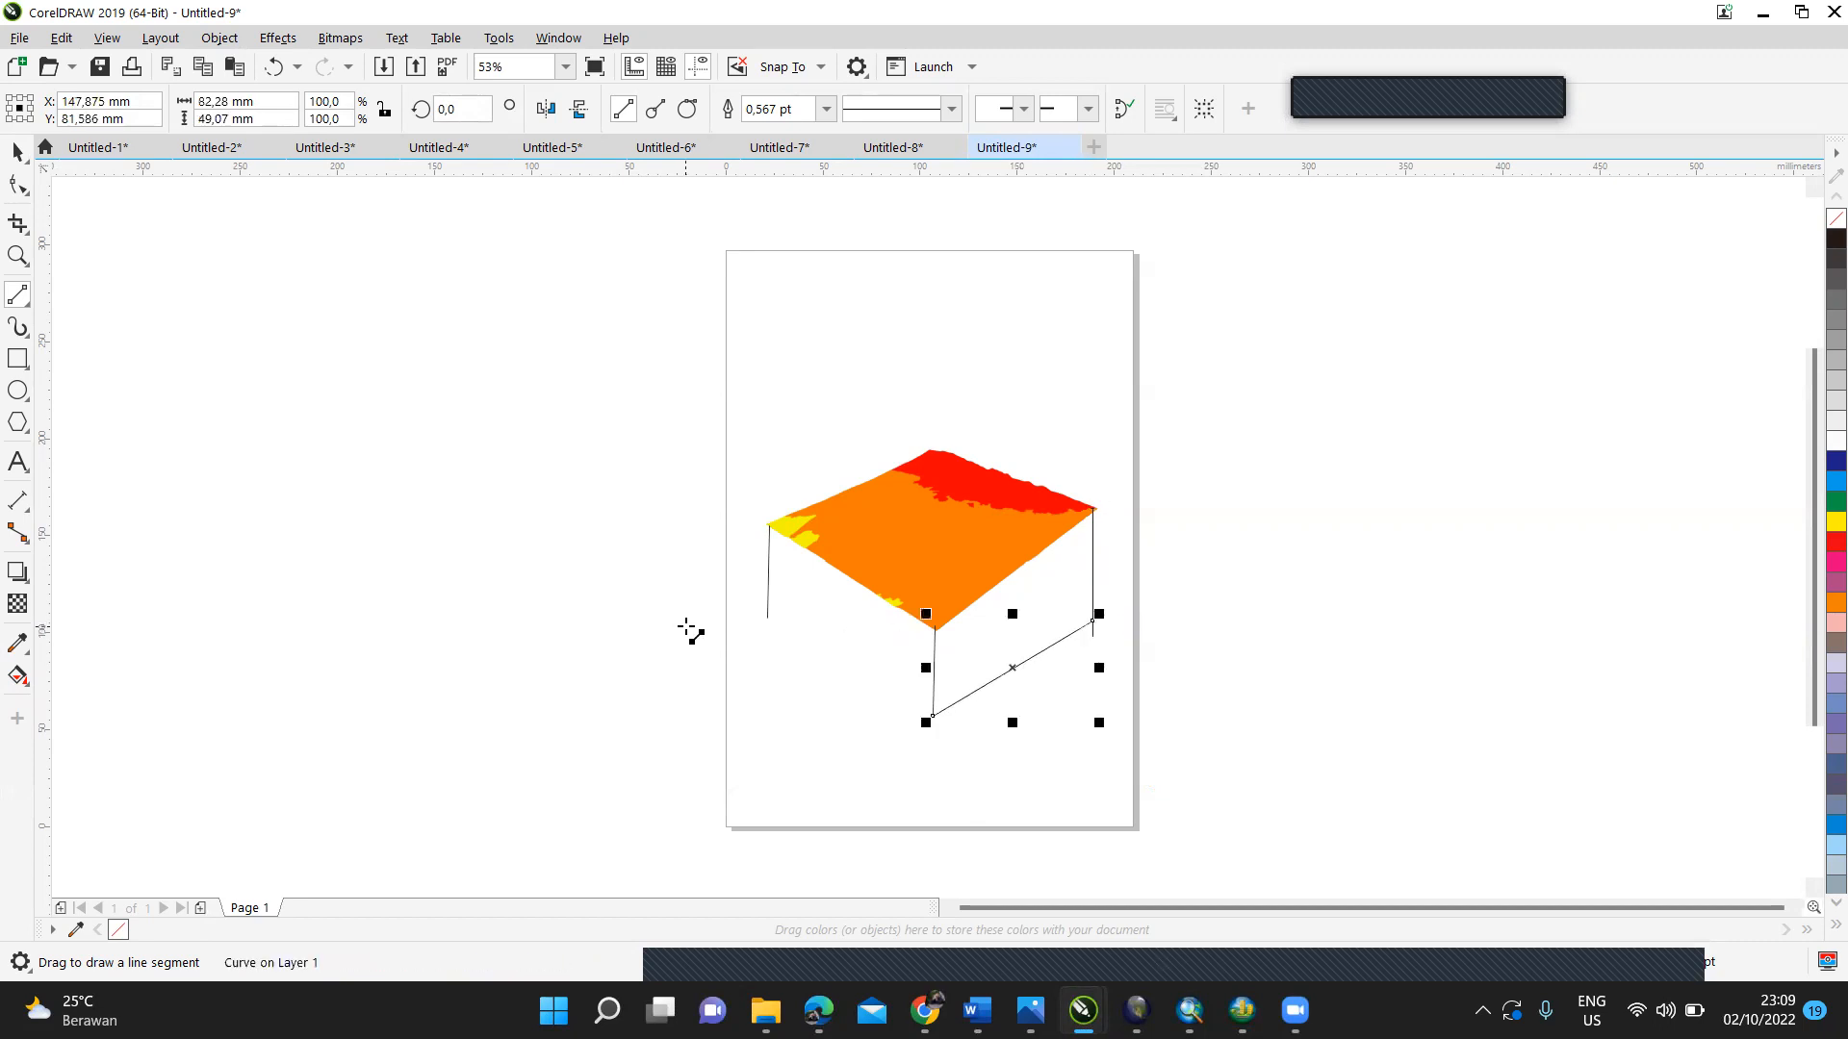
drag(767, 617, 931, 717)
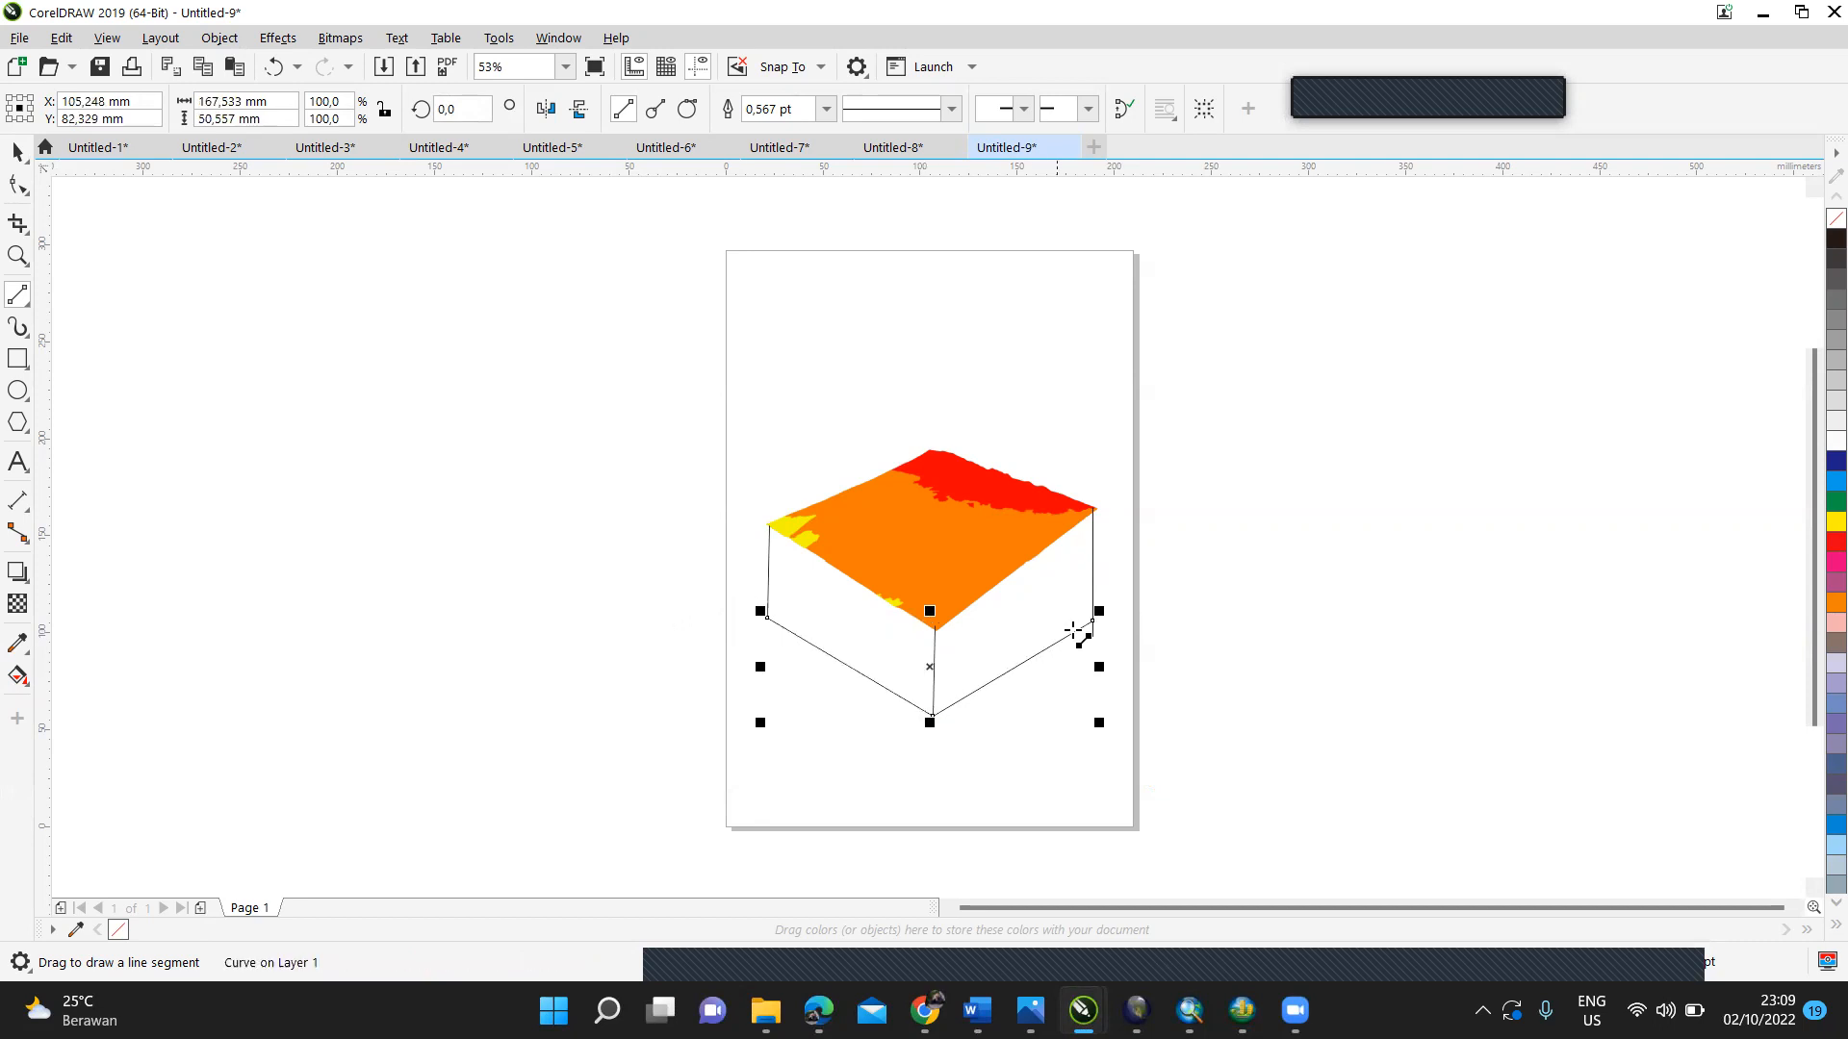
click(1088, 570)
key(Delete)
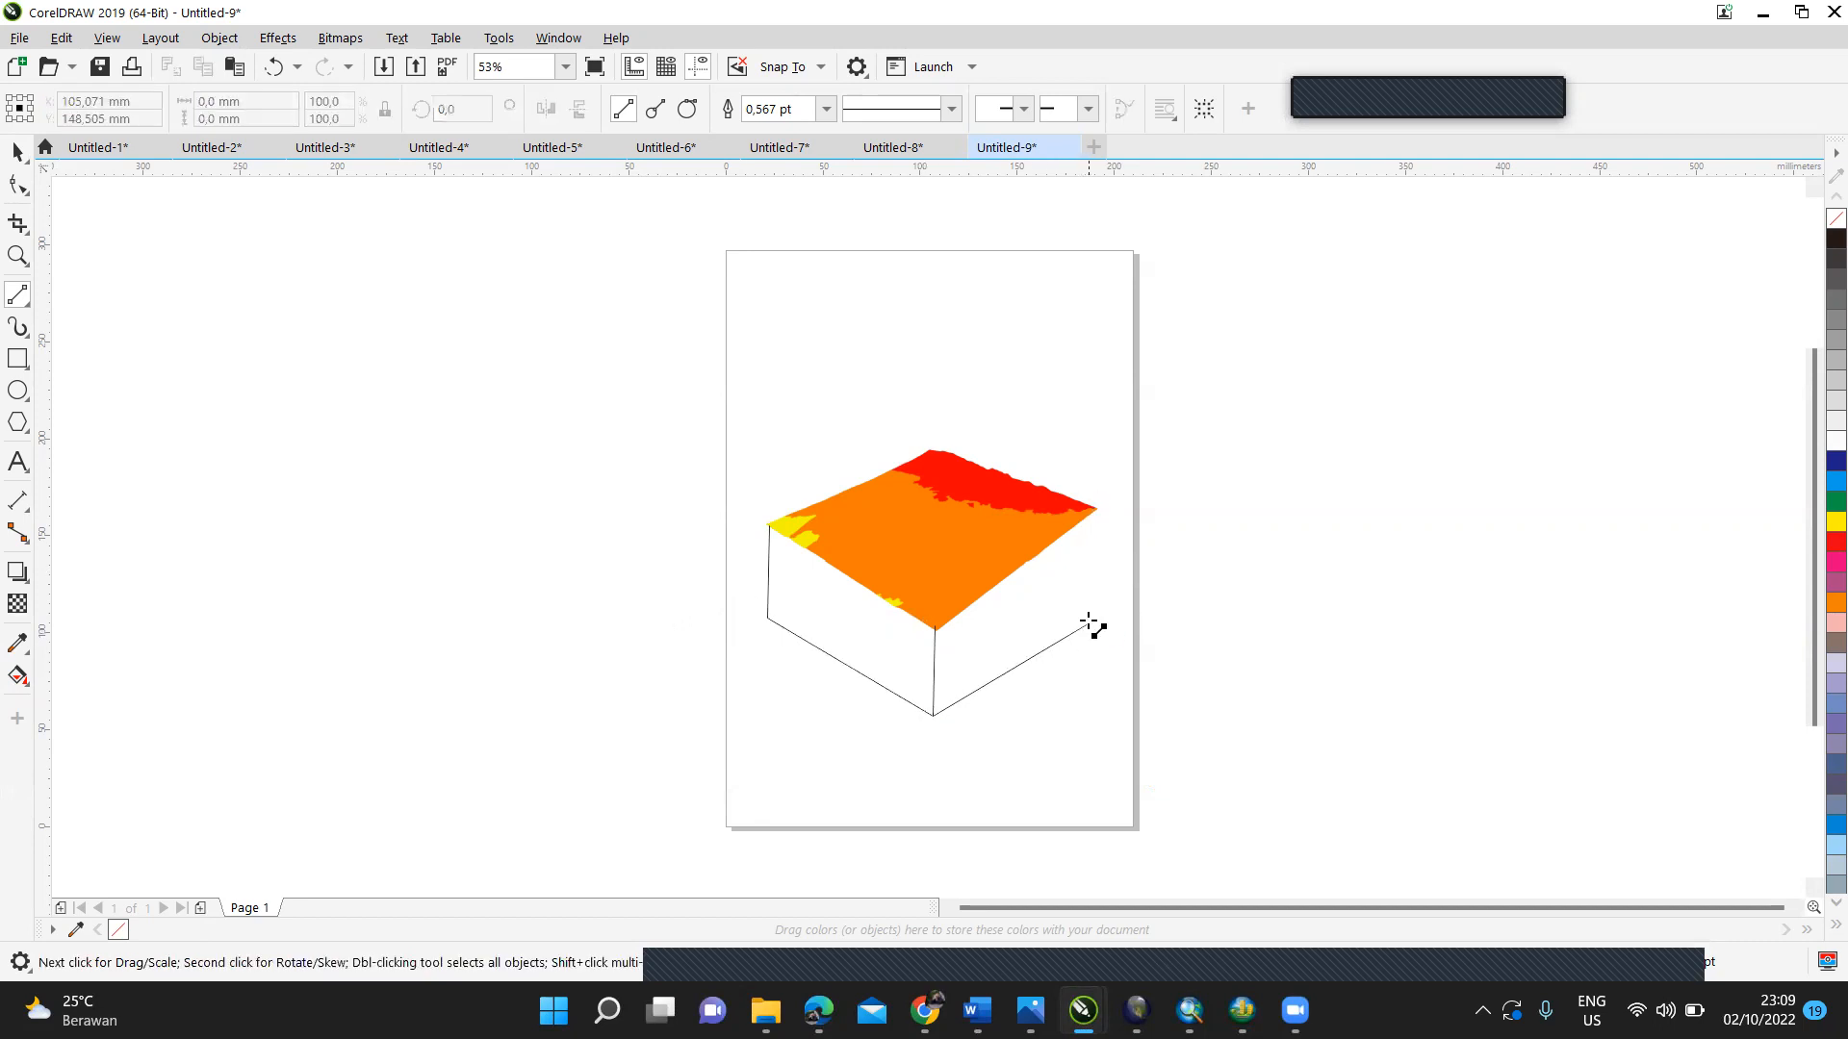
drag(1095, 504, 1093, 626)
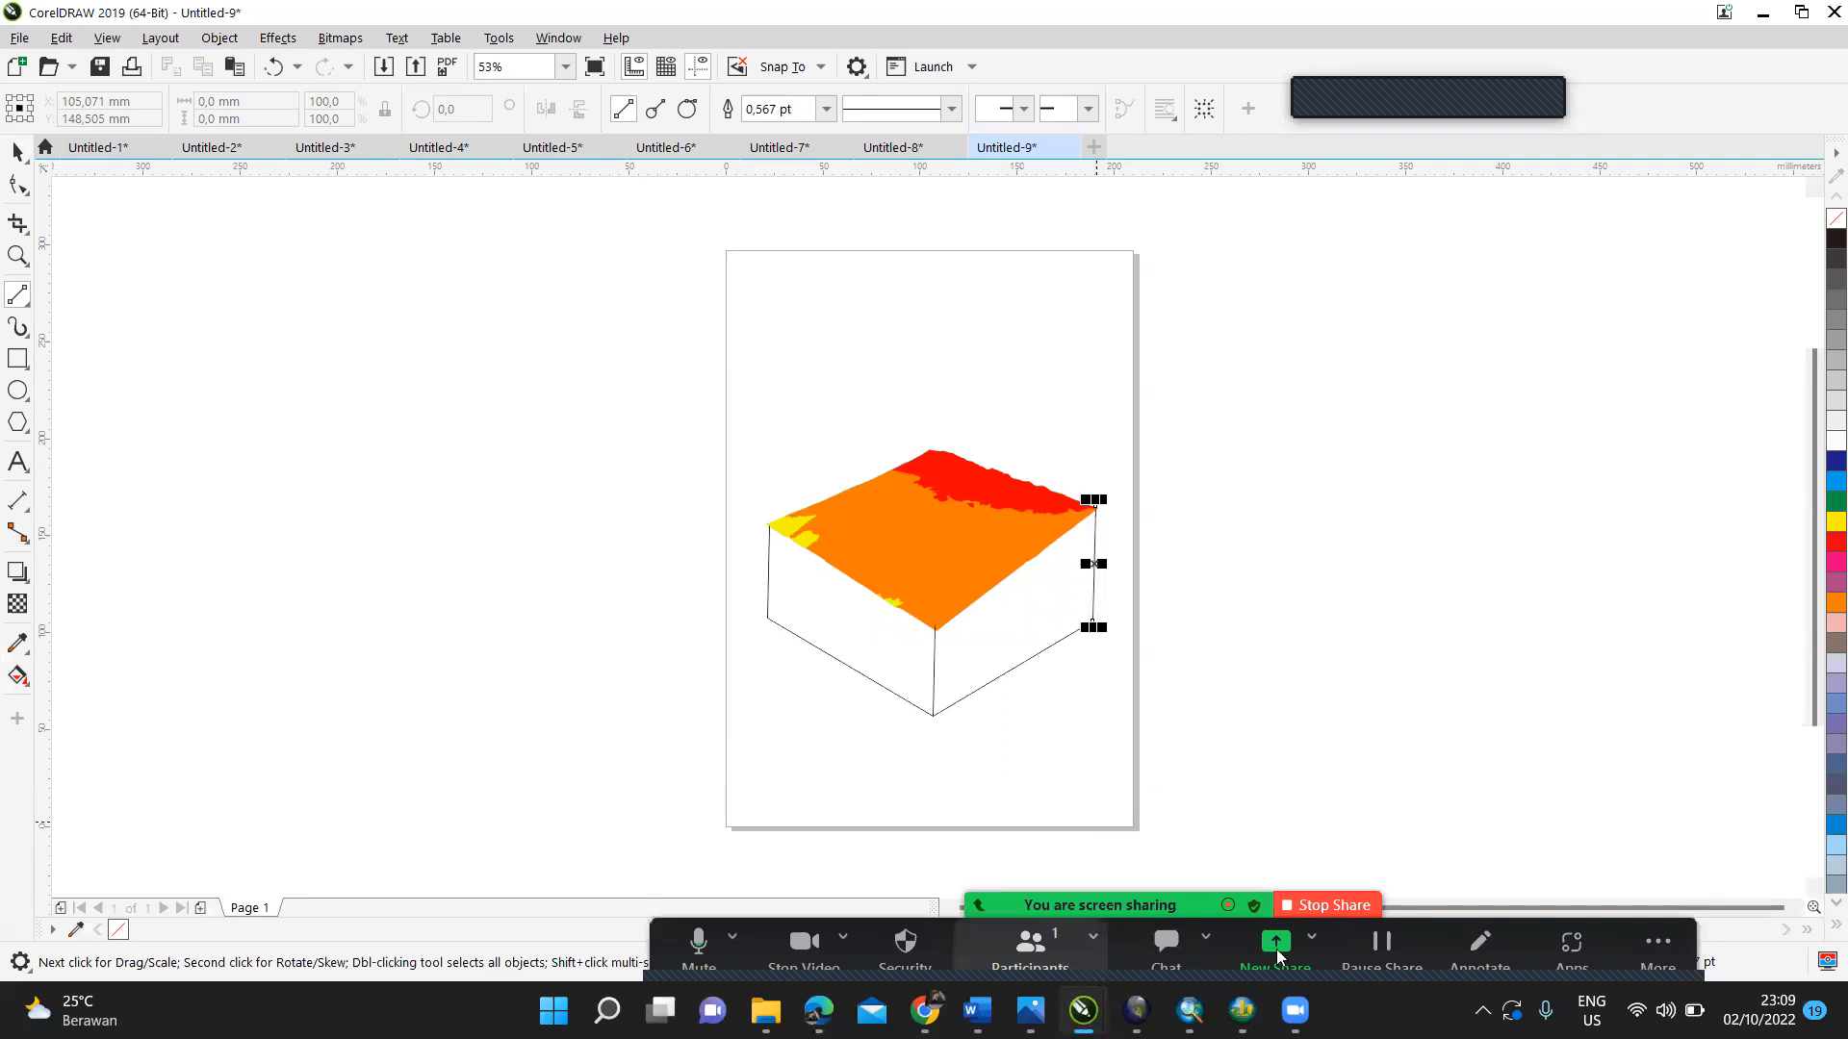
Step: Switch to ArcMap and open the properties of the map's data frame in the layout
key(alt+Tab)
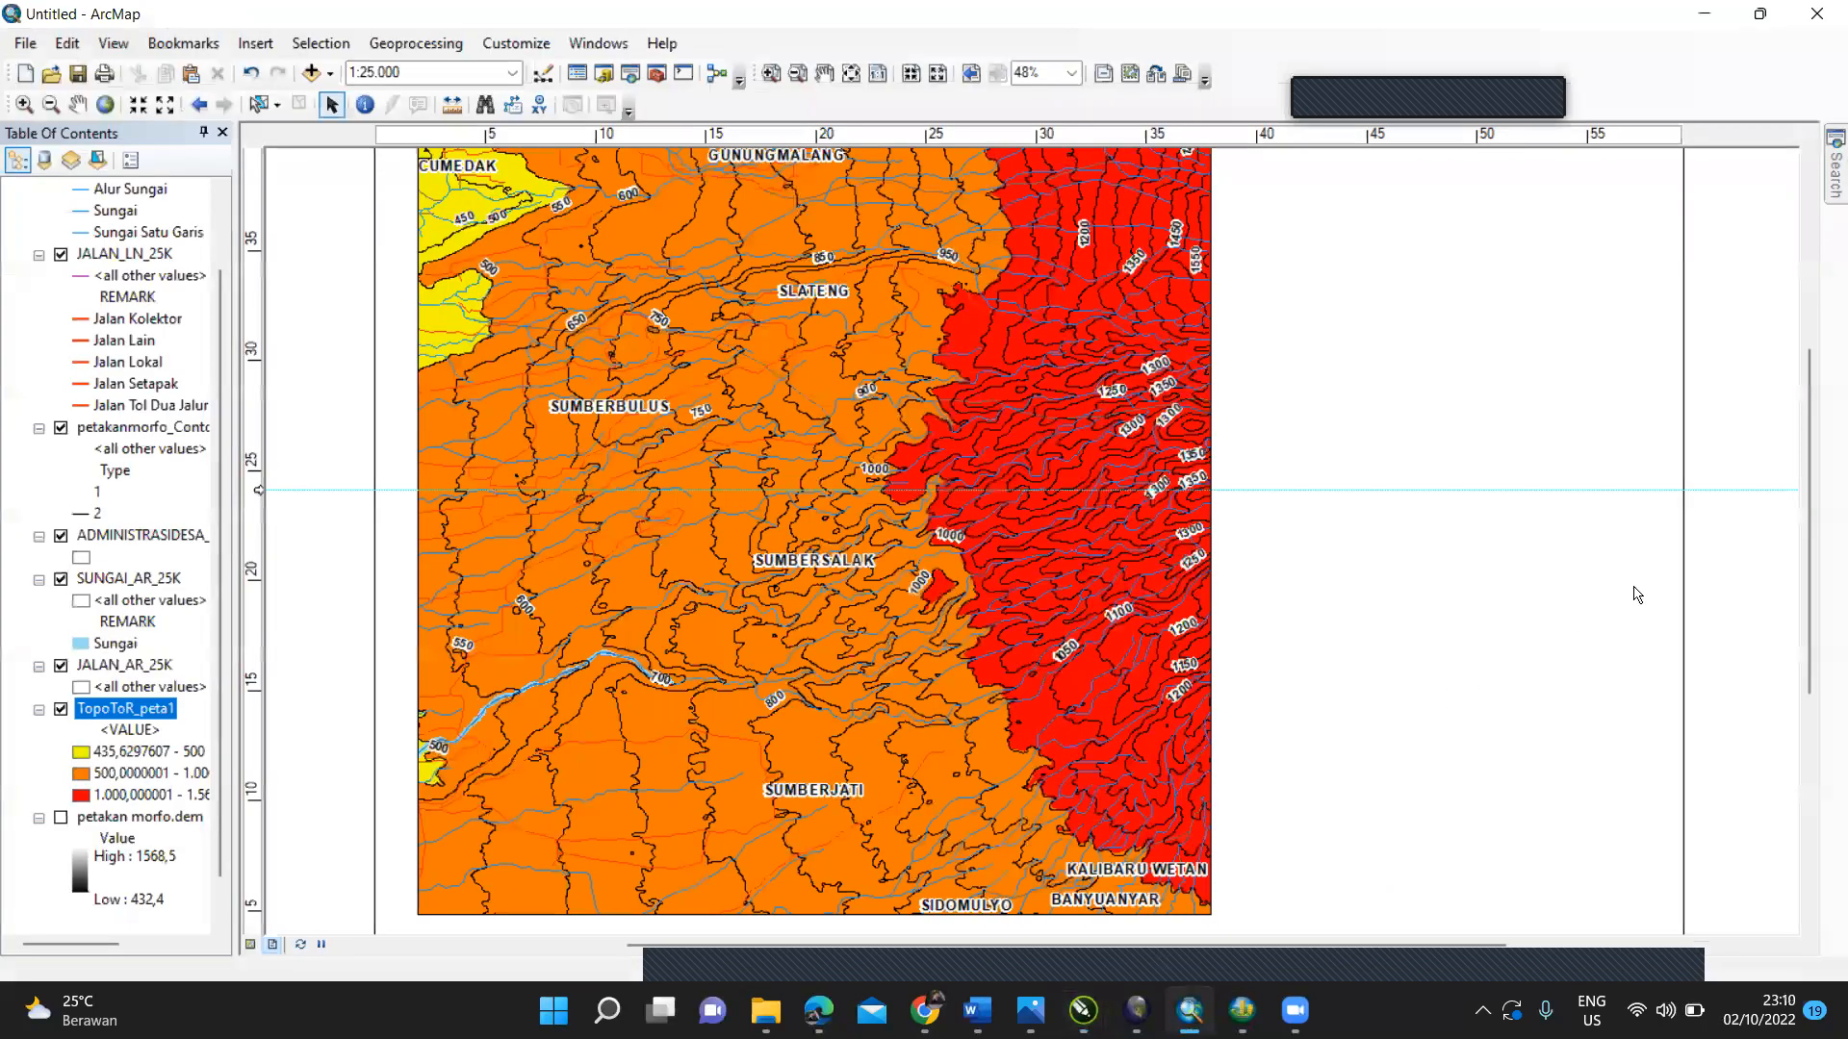
mouse_move(1805, 545)
mouse_down()
mouse_move(1809, 614)
mouse_move(1790, 565)
mouse_up()
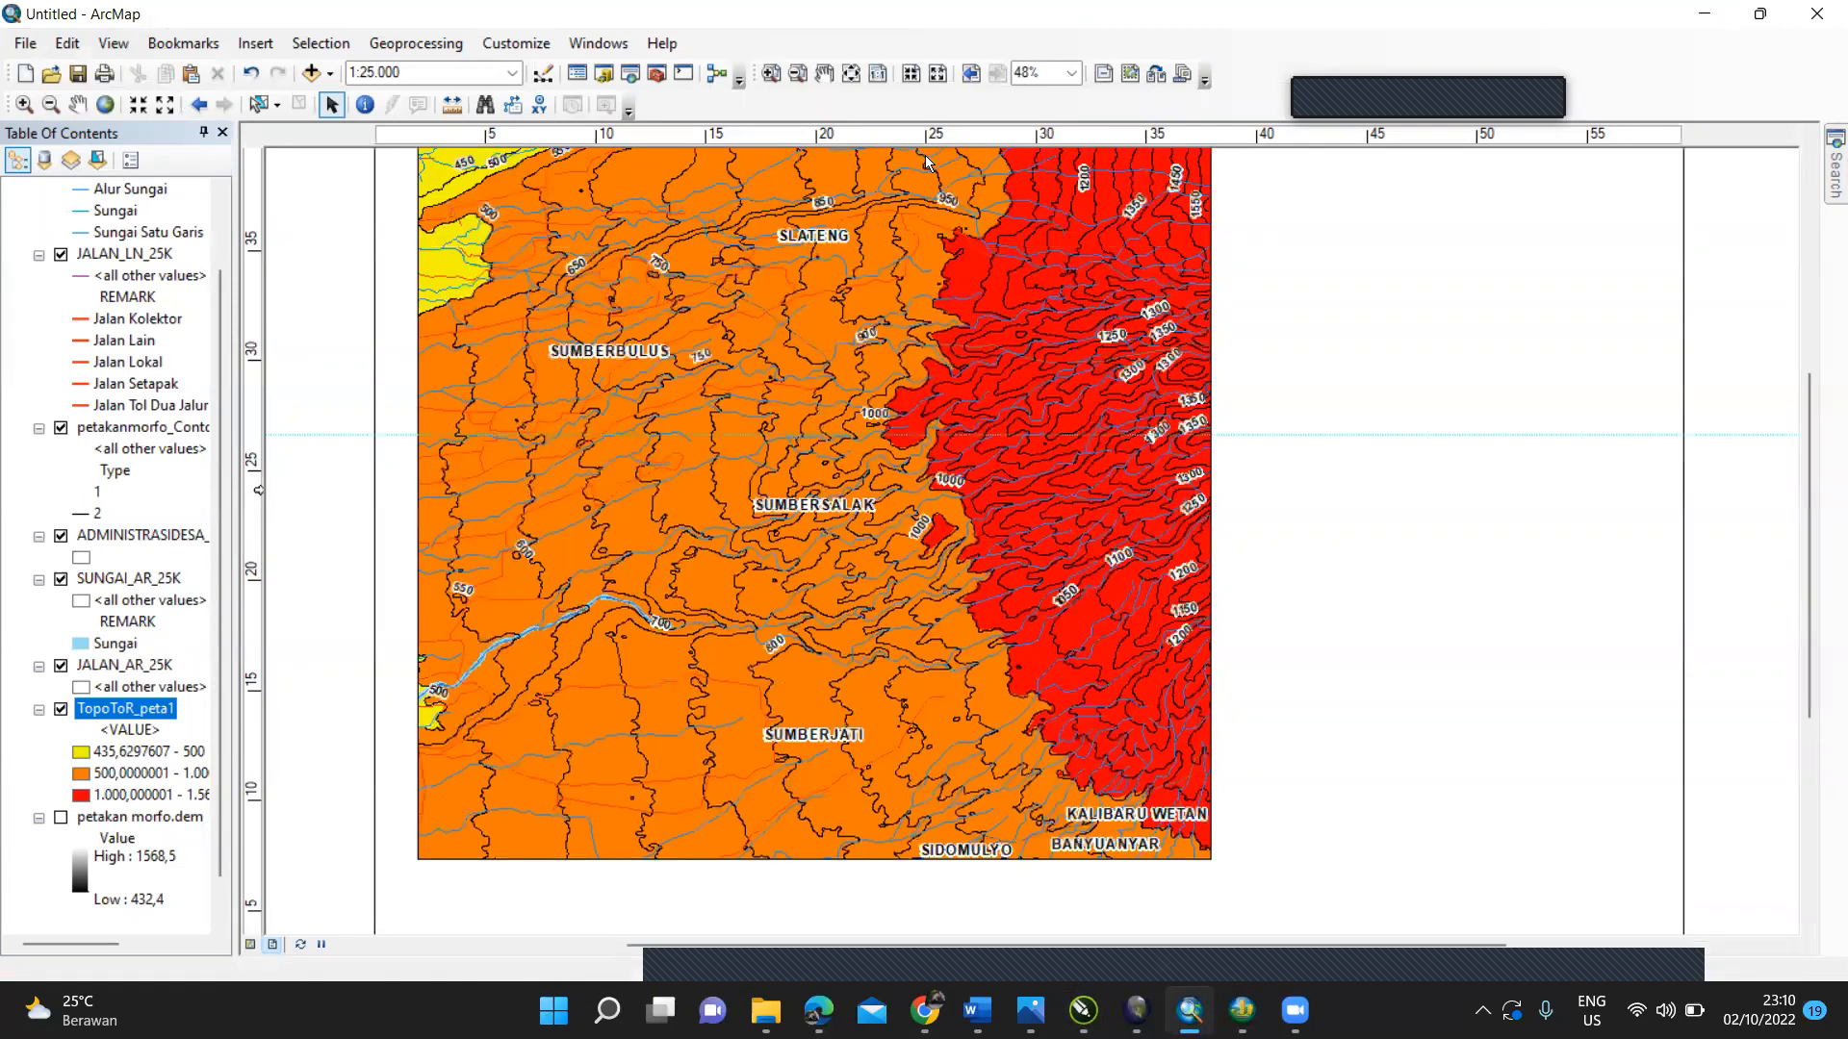
click(255, 44)
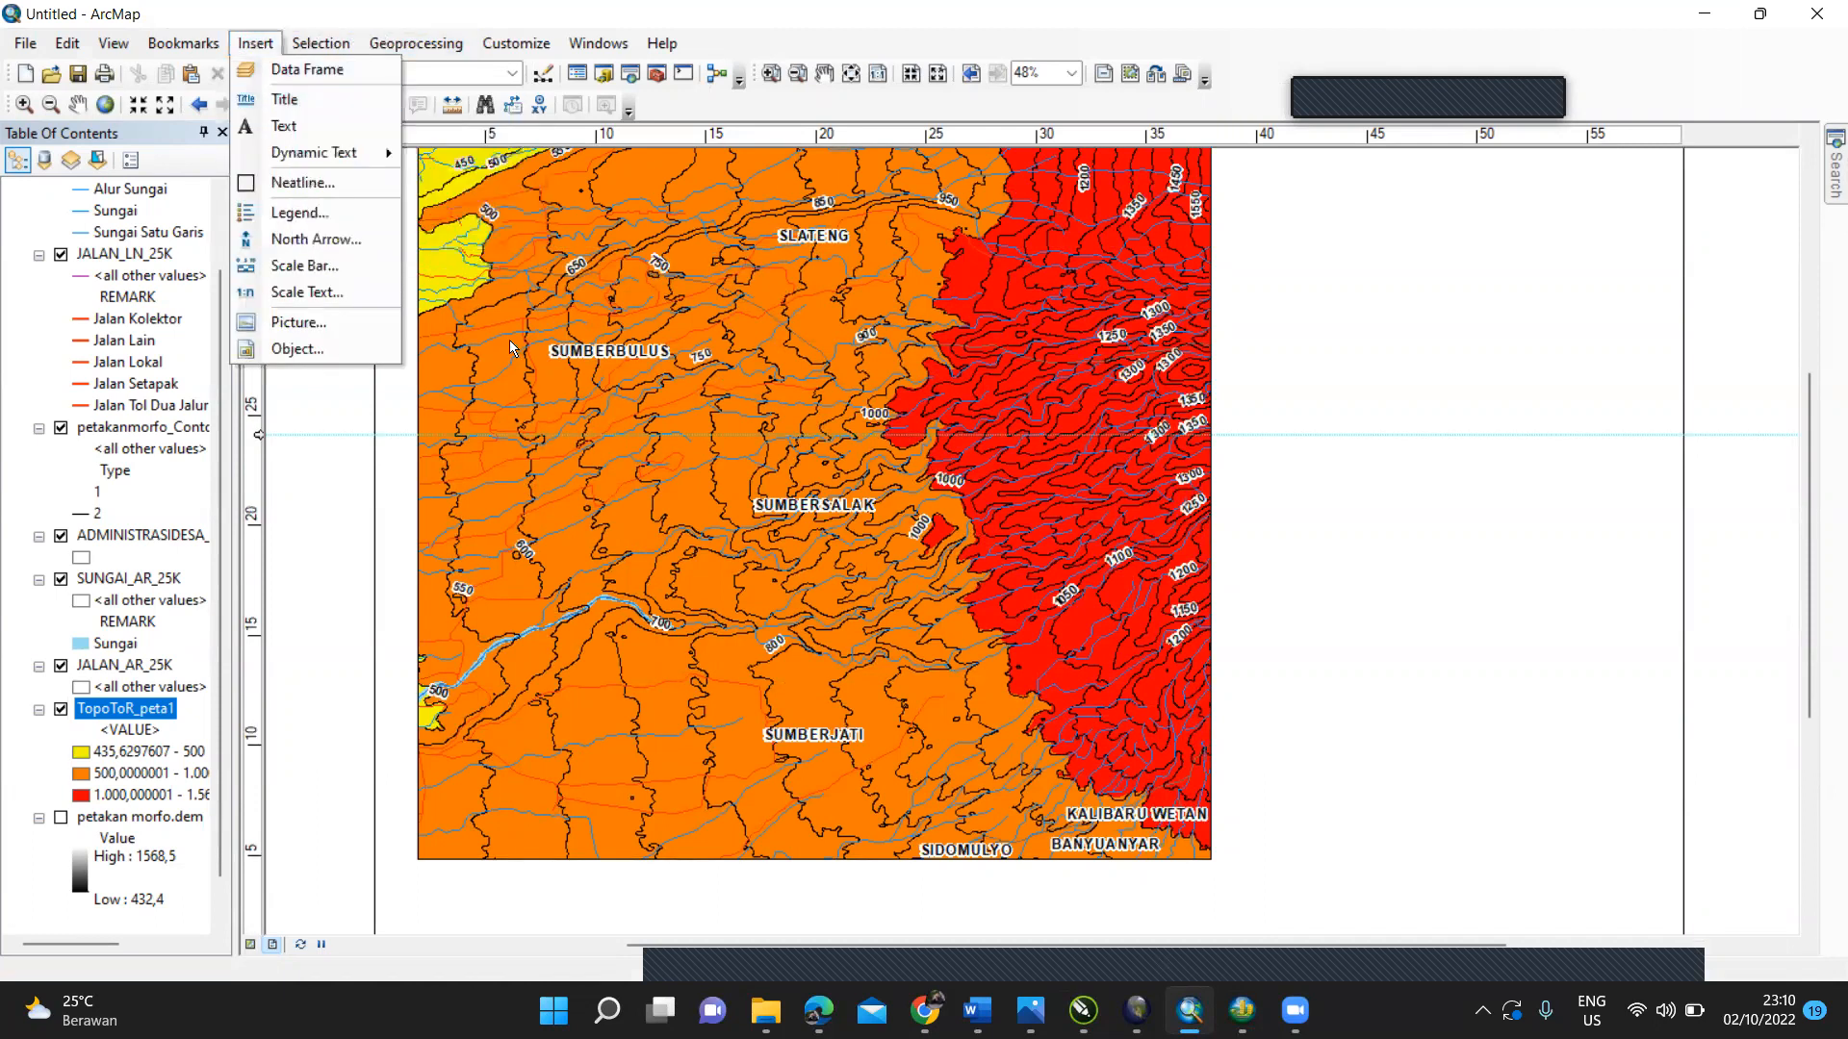
click(338, 479)
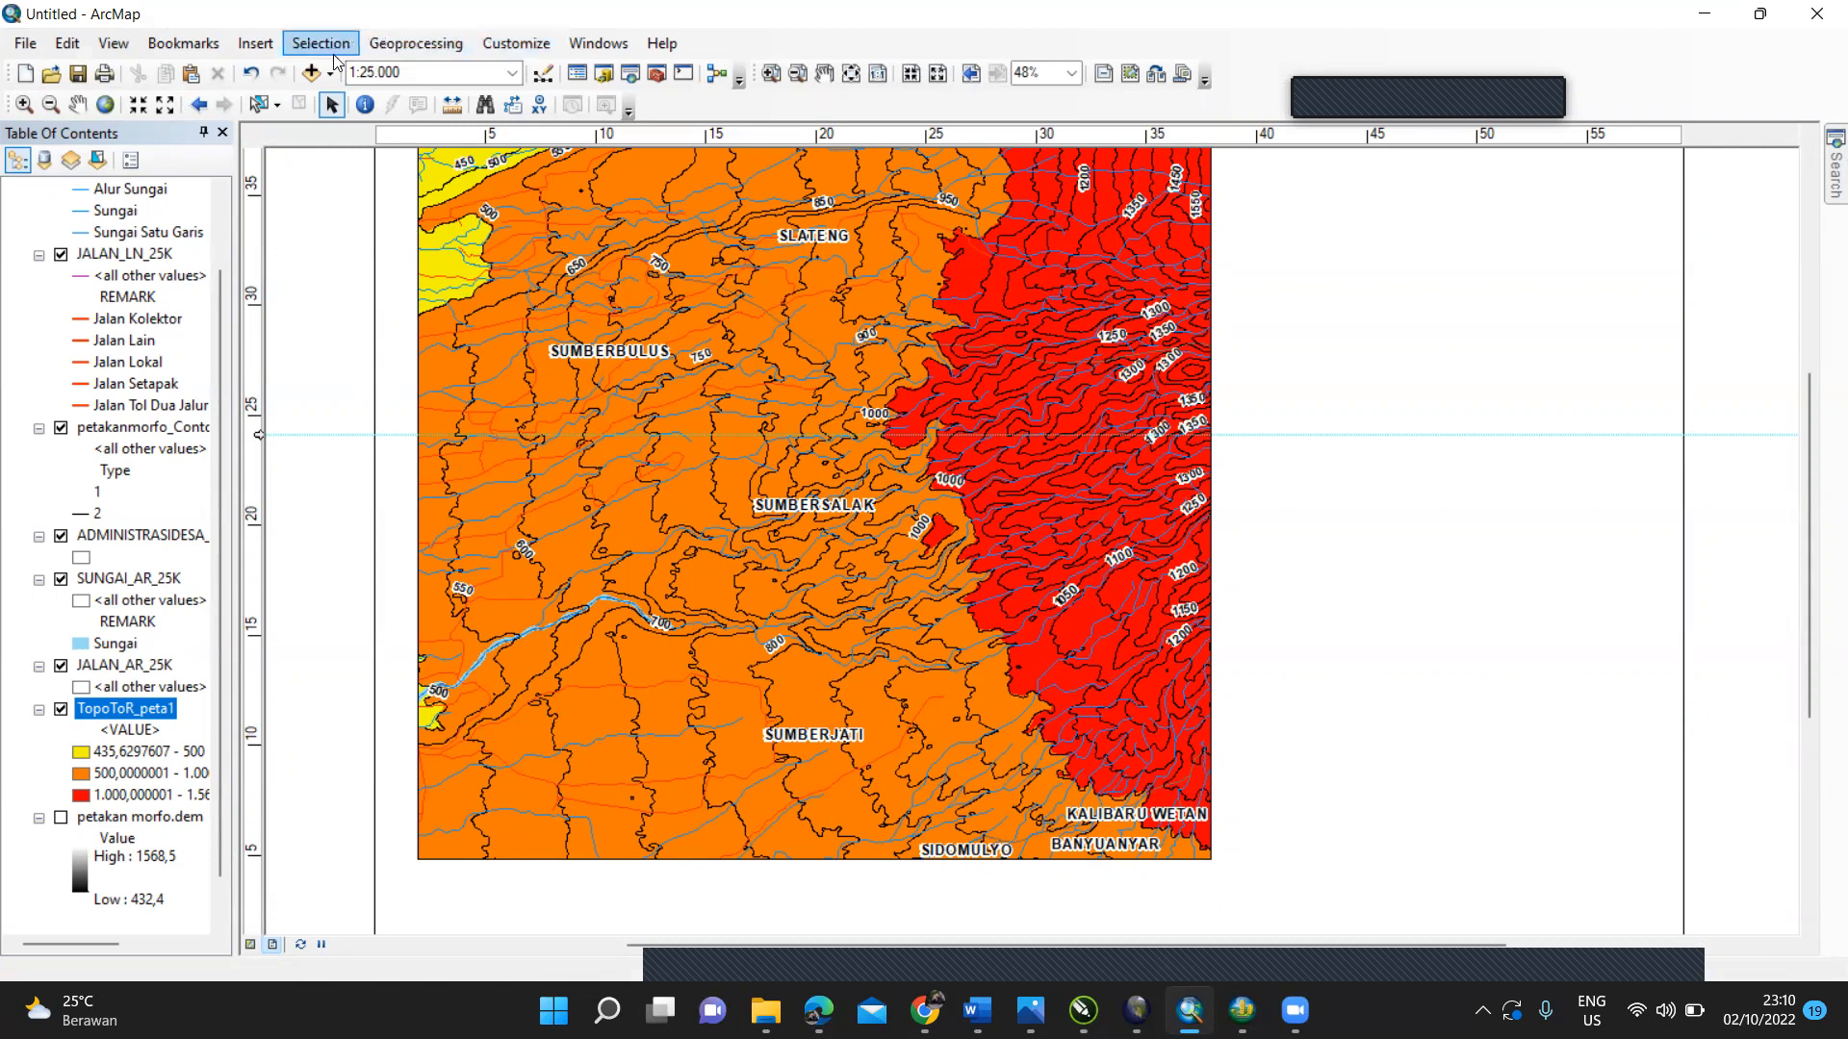
right_click(526, 331)
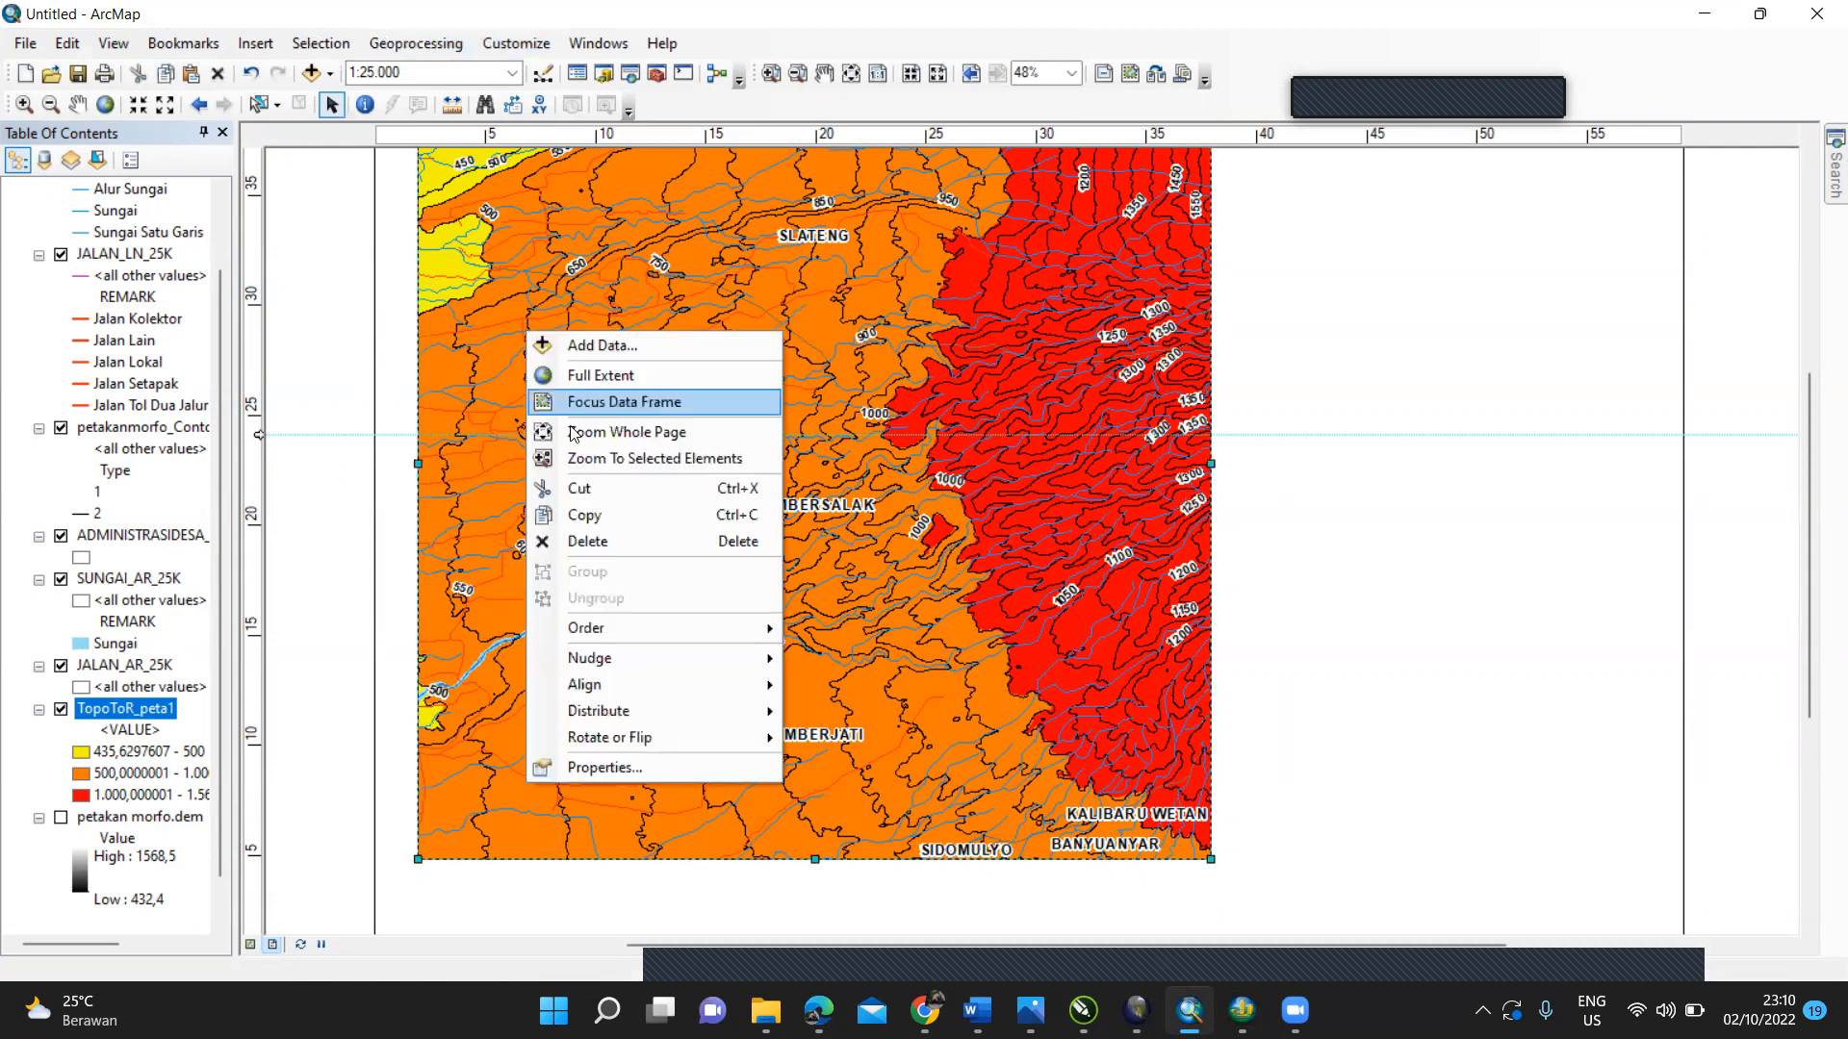
click(621, 765)
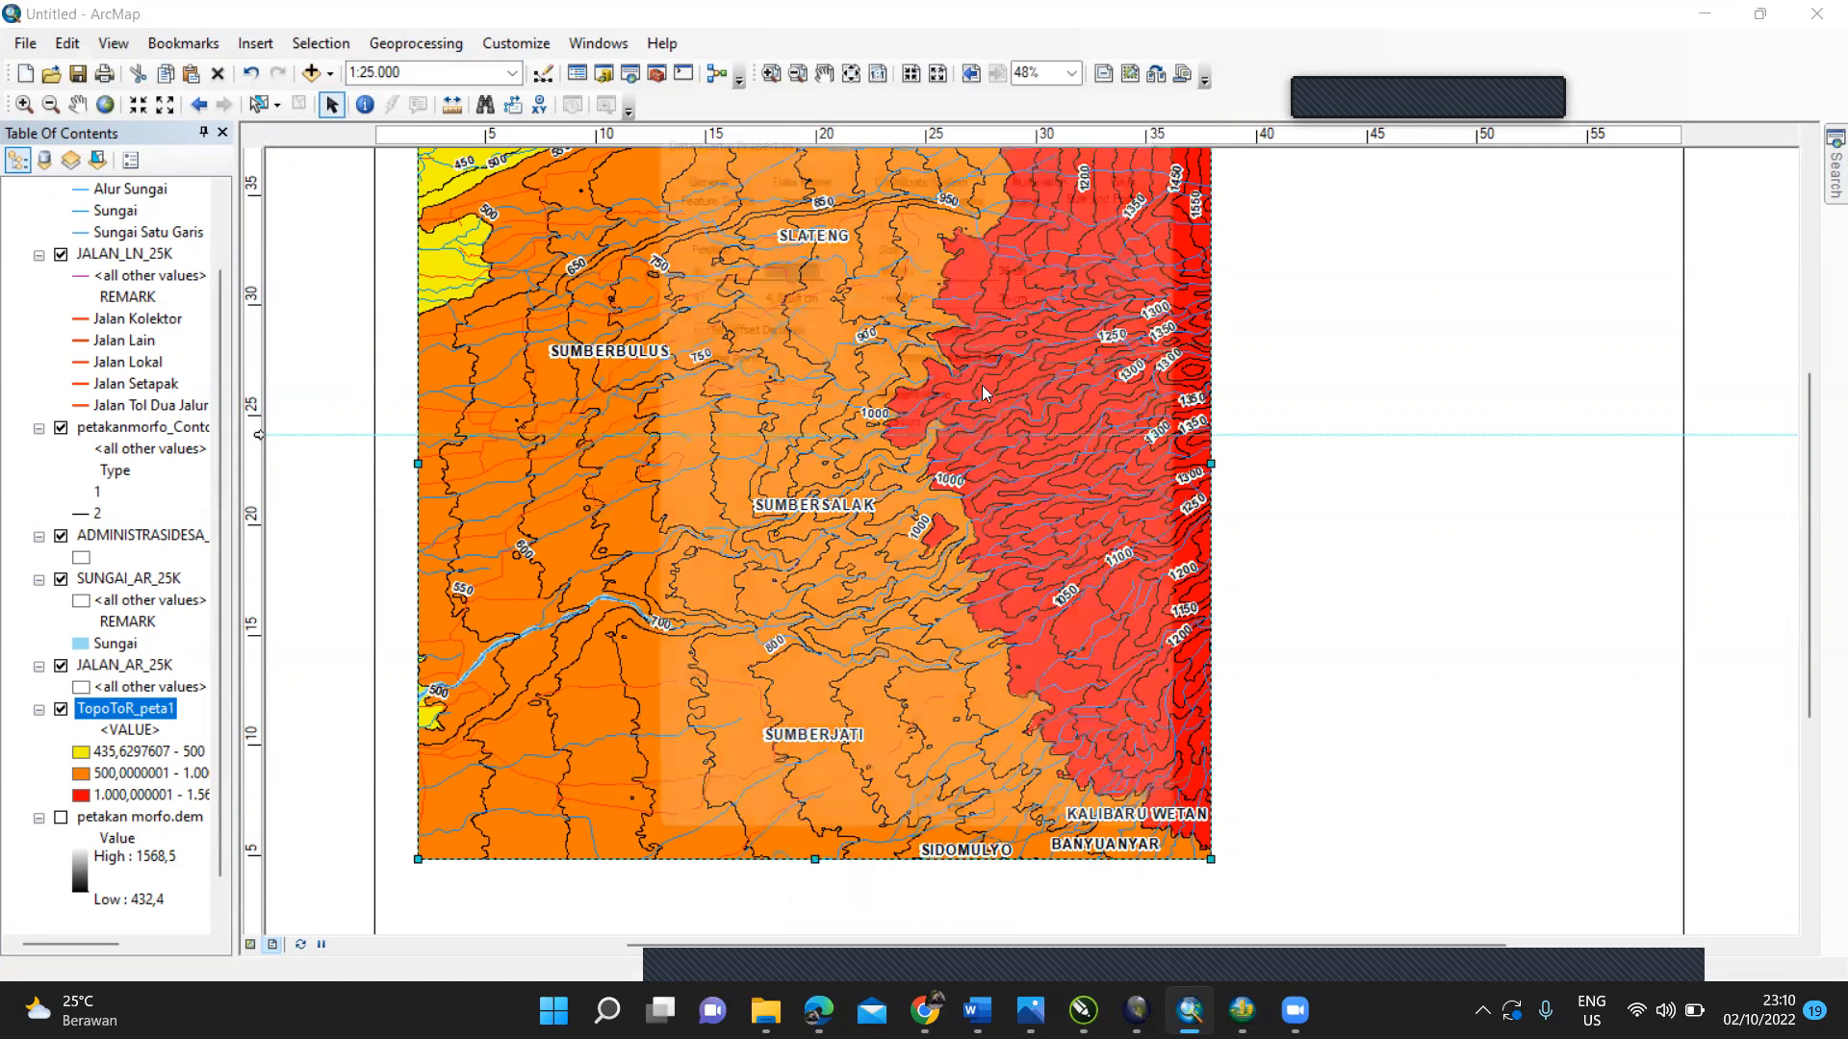
click(1112, 173)
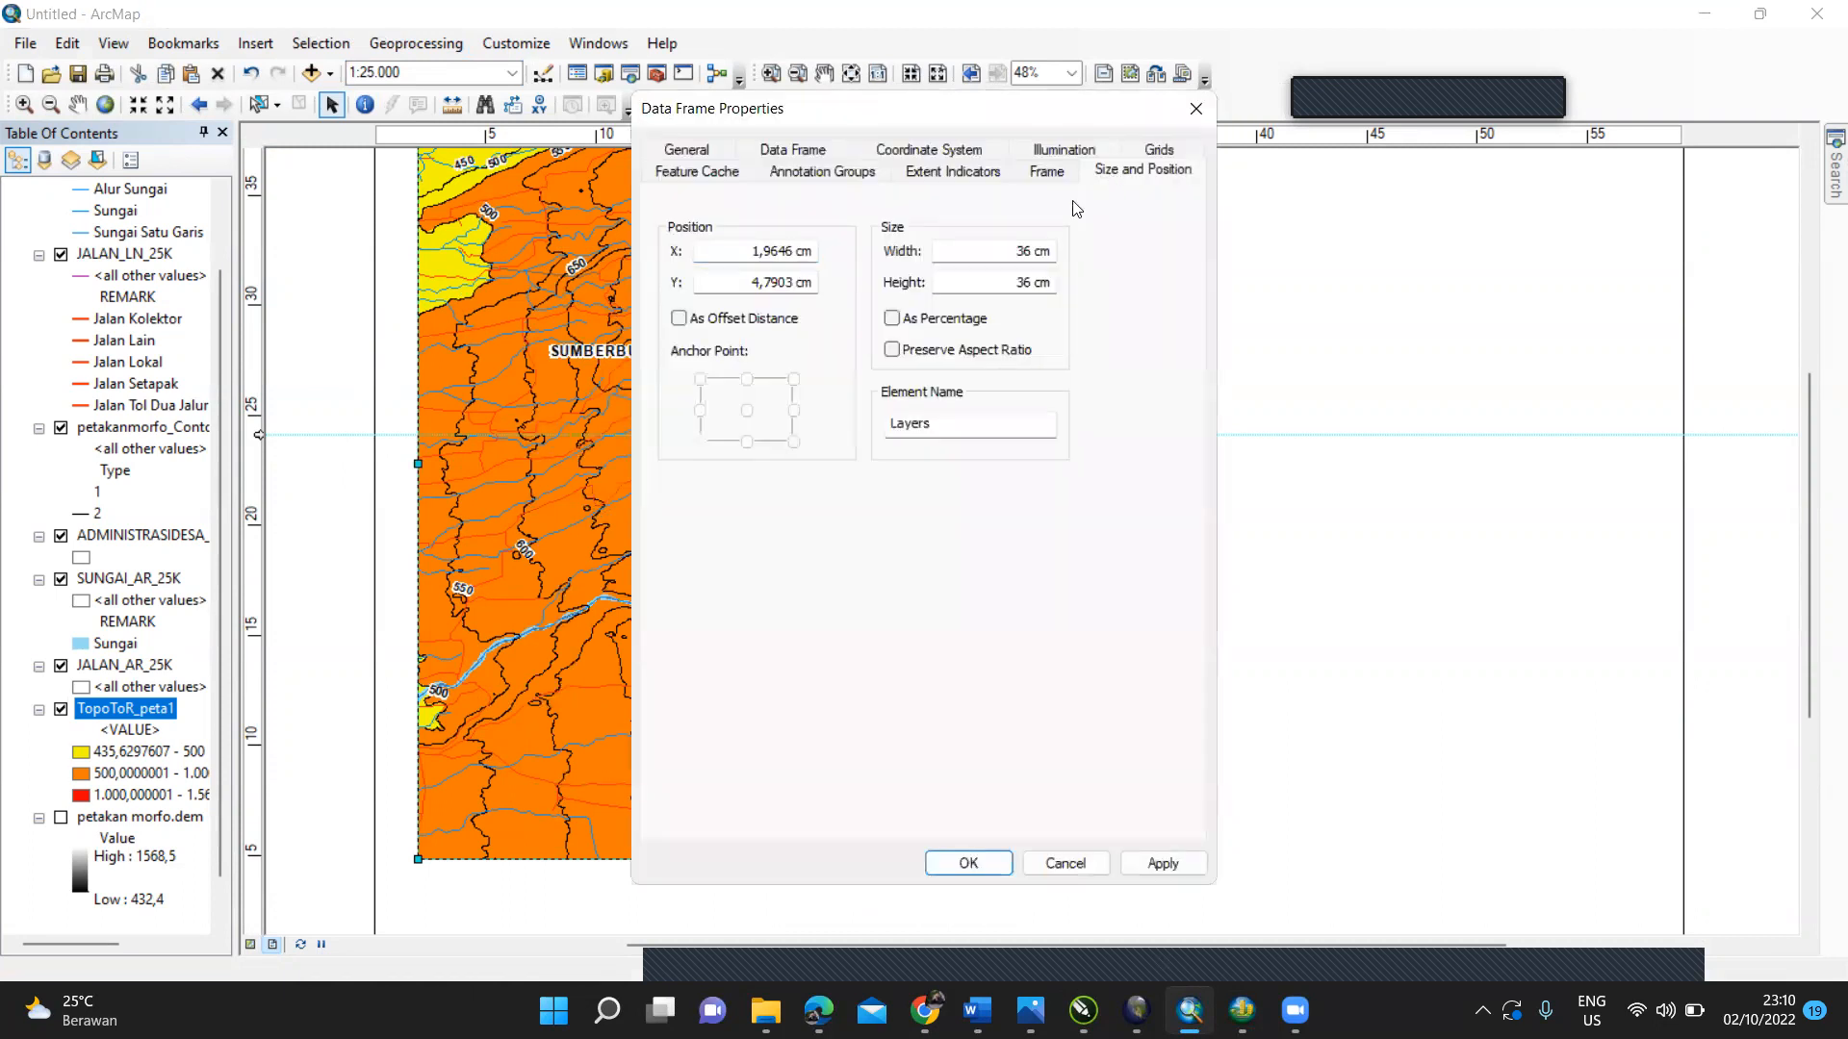
Step: Start a new measured grid for the data frame and open its coordinate system settings
click(1157, 150)
click(1102, 250)
click(988, 423)
click(1088, 706)
click(1187, 506)
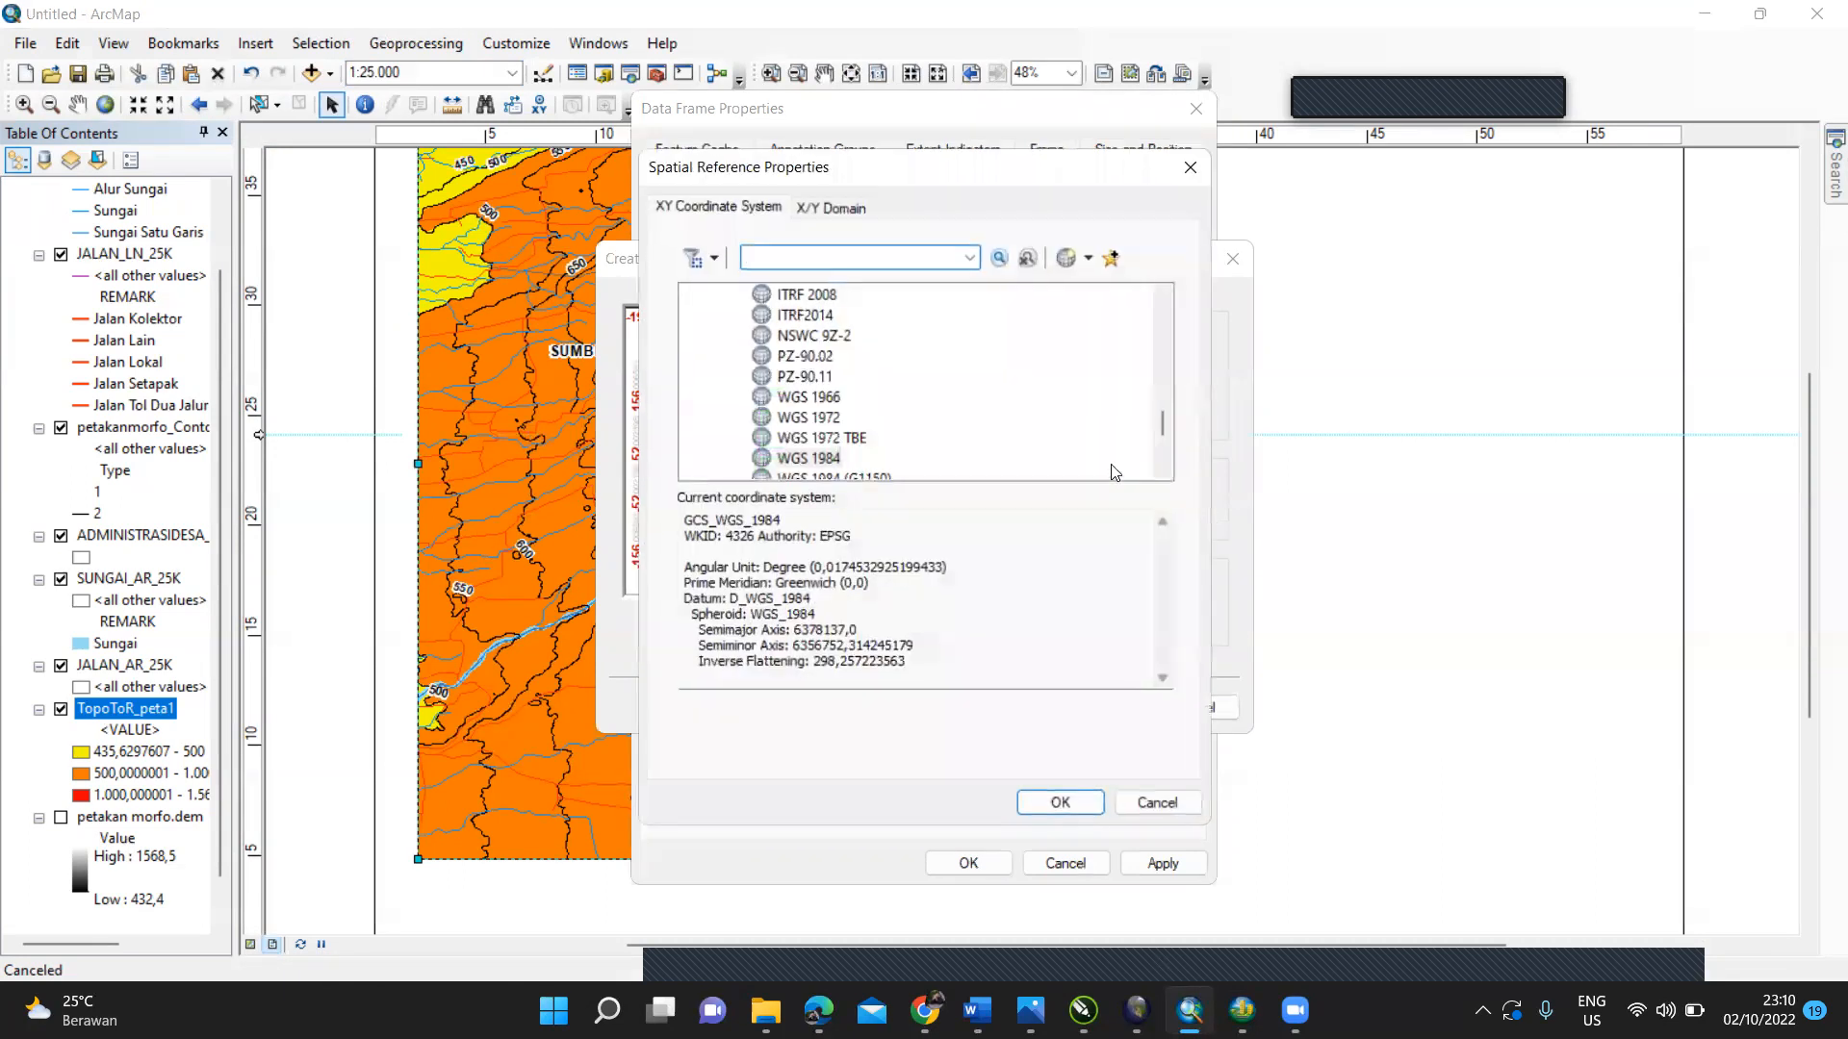
Step: Set the grid's coordinate system to a projected UTM zone under WGS 1984, Southern Hemisphere
mouse_move(1161, 442)
mouse_down()
mouse_move(1161, 464)
mouse_move(1166, 441)
mouse_up()
double_click(858, 441)
double_click(758, 399)
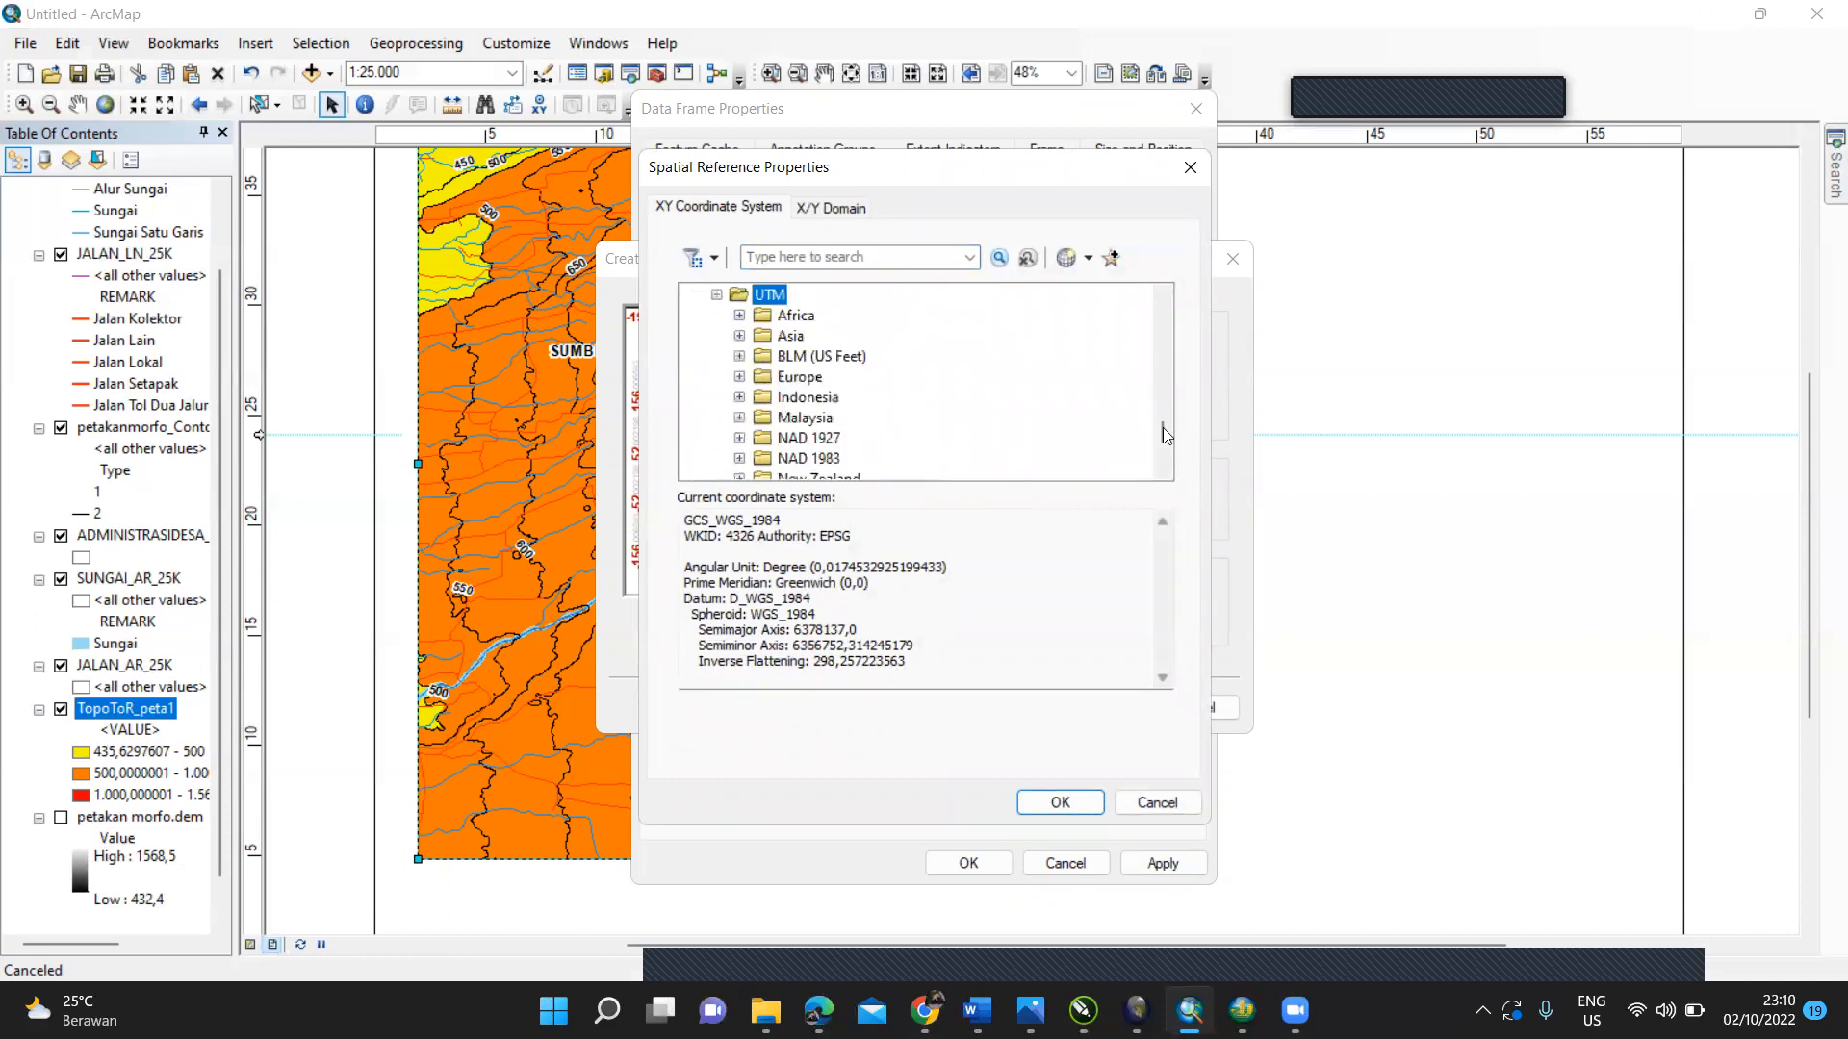
scroll(866, 385, down, 3)
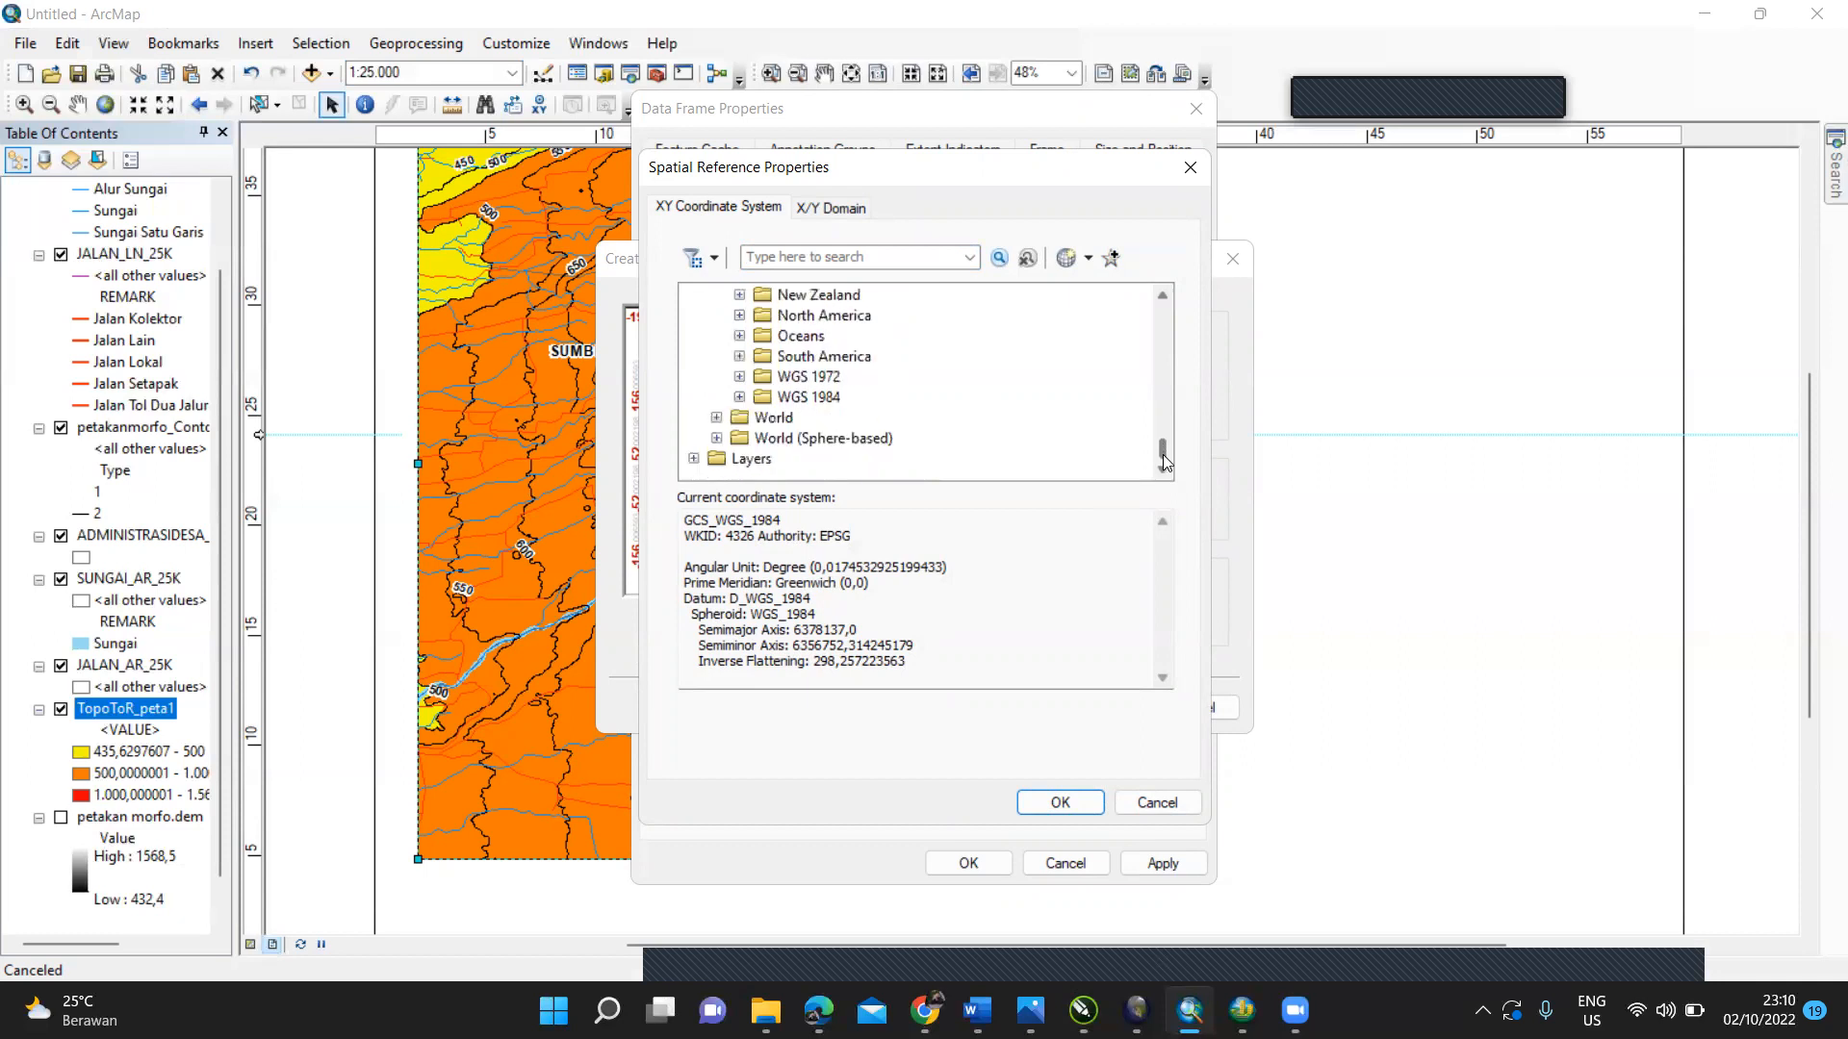
double_click(818, 399)
double_click(924, 442)
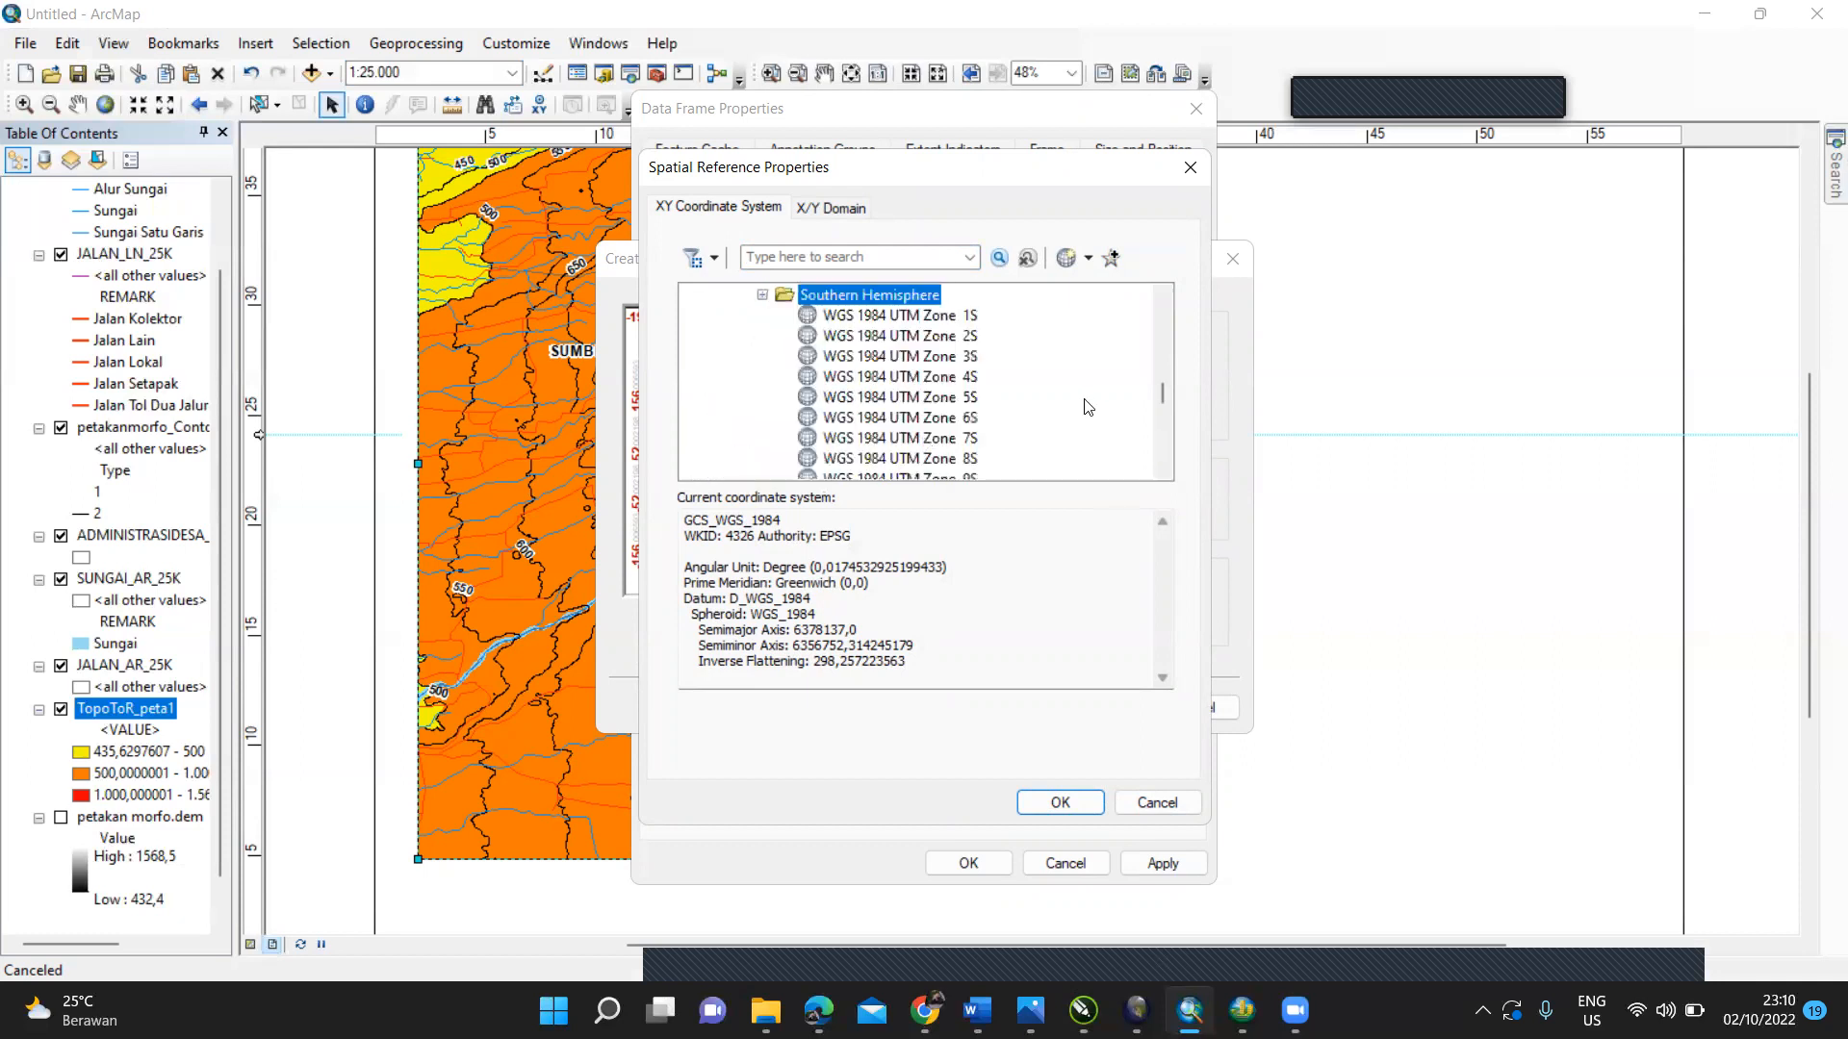
drag(1163, 397, 1164, 437)
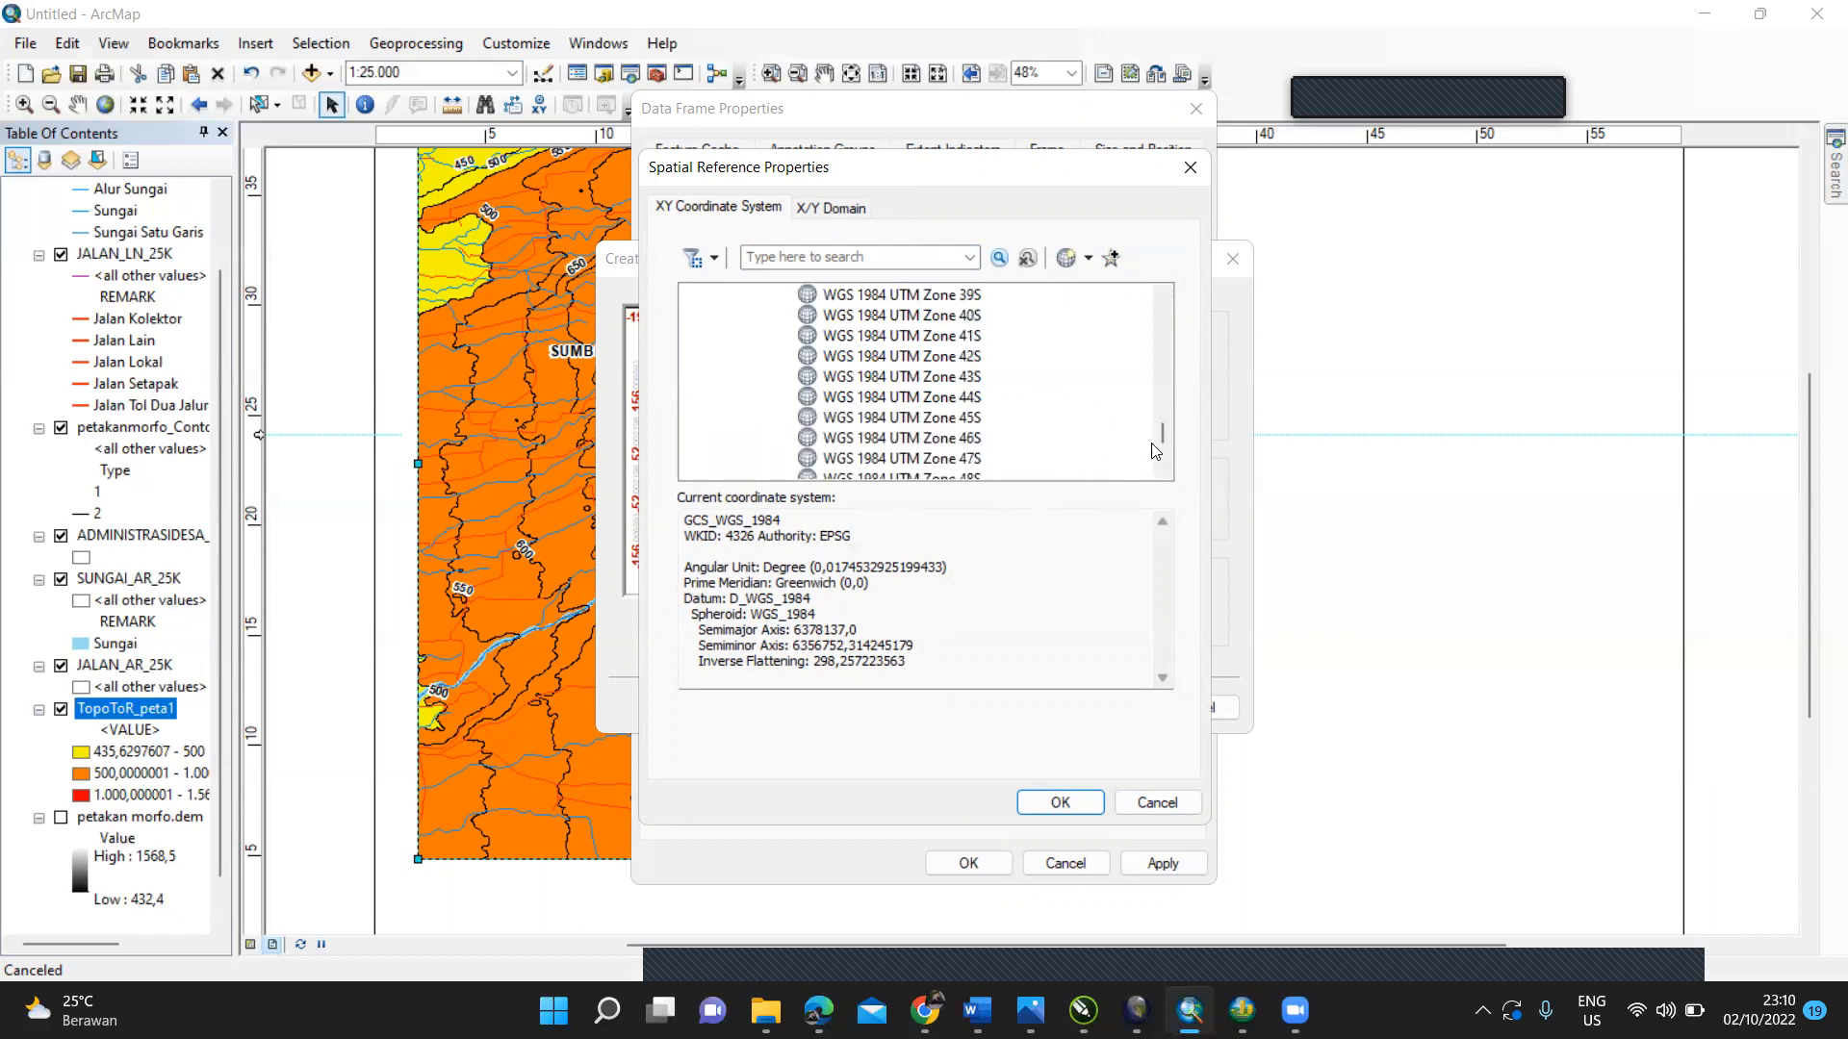
click(1162, 468)
click(970, 475)
click(1062, 802)
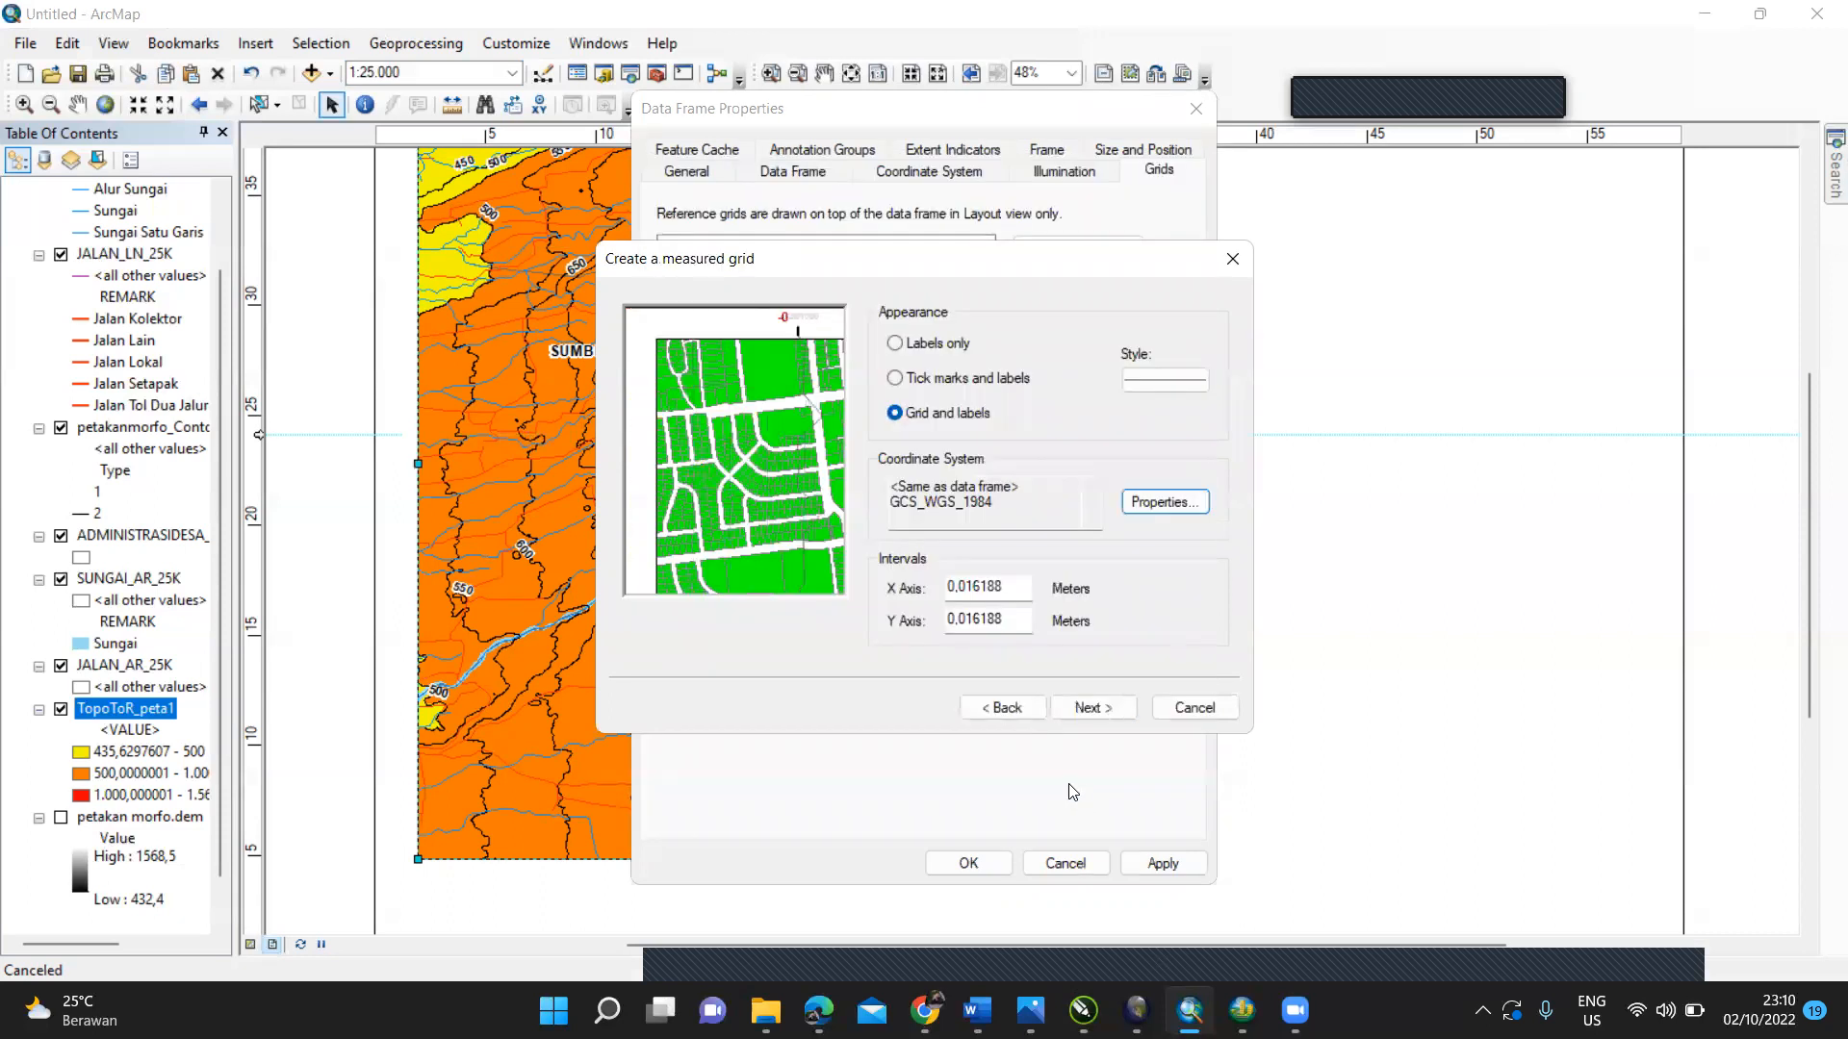
Step: Finish the measured grid with grid and labels, no outer borders, stored as a fixed grid that updates with the data frame
click(1115, 714)
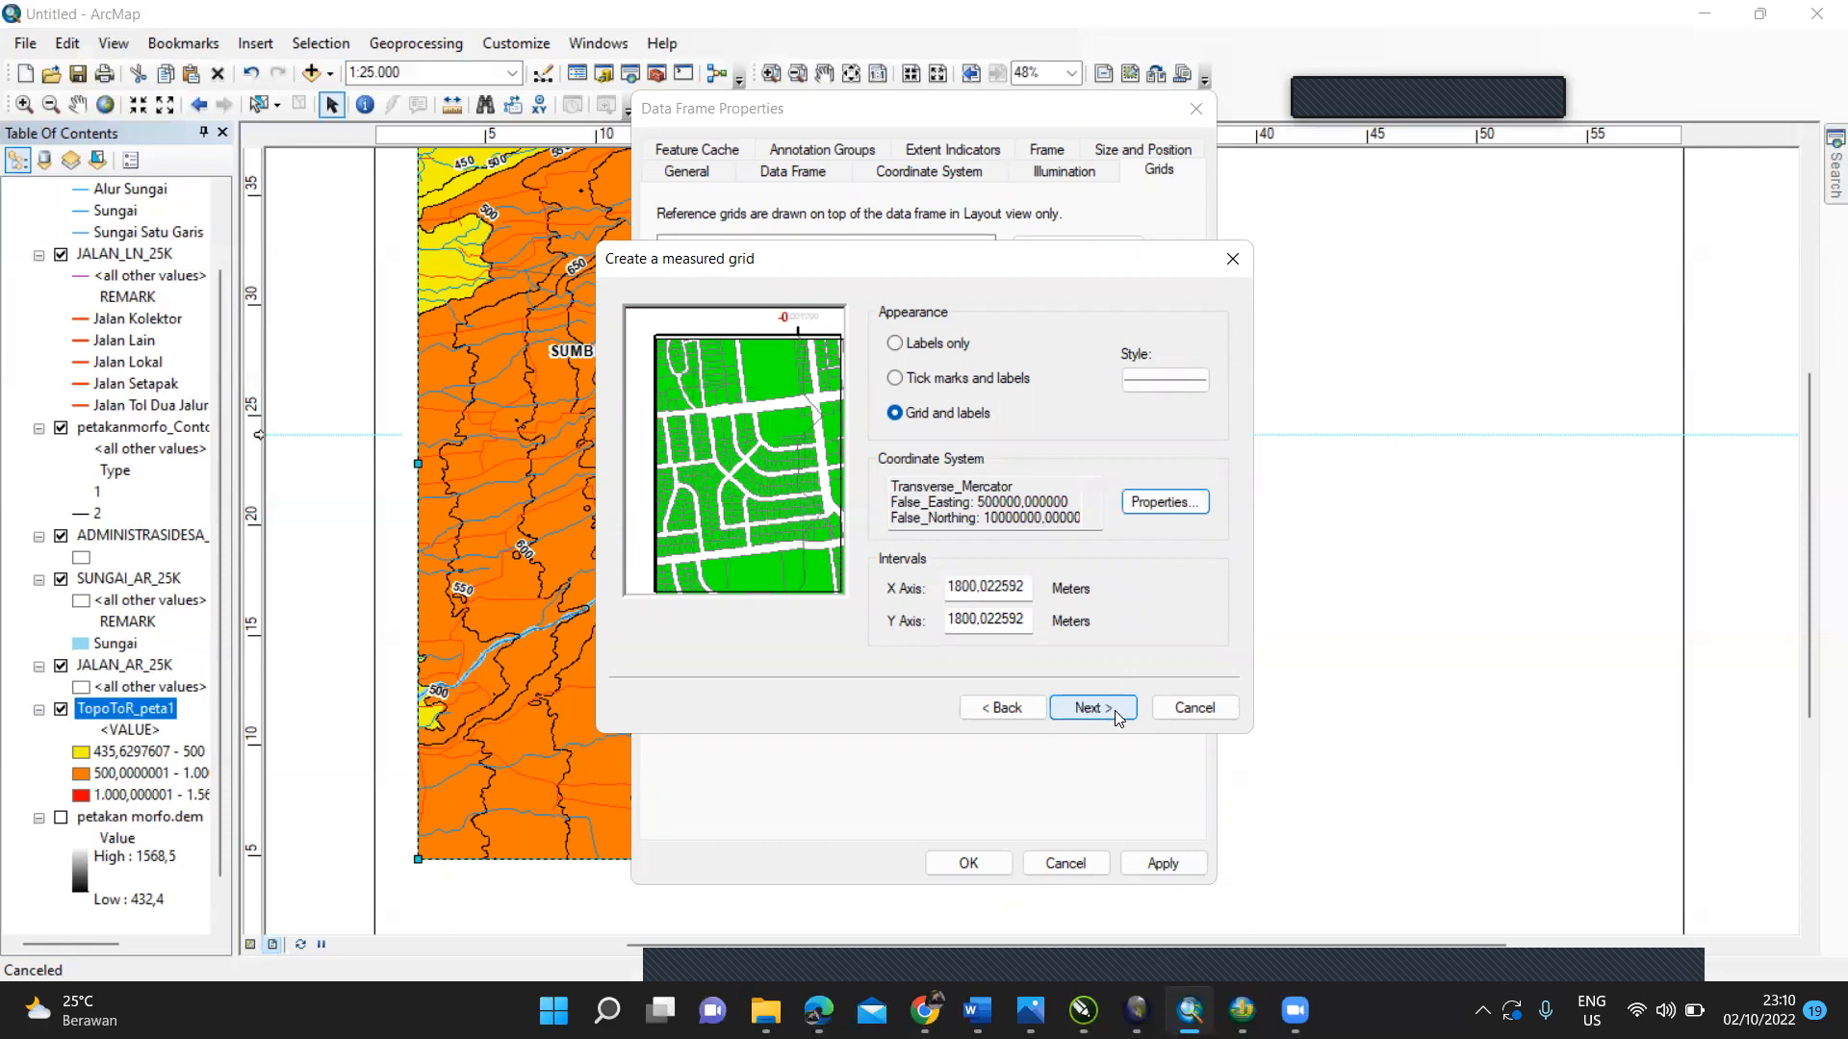
click(1113, 712)
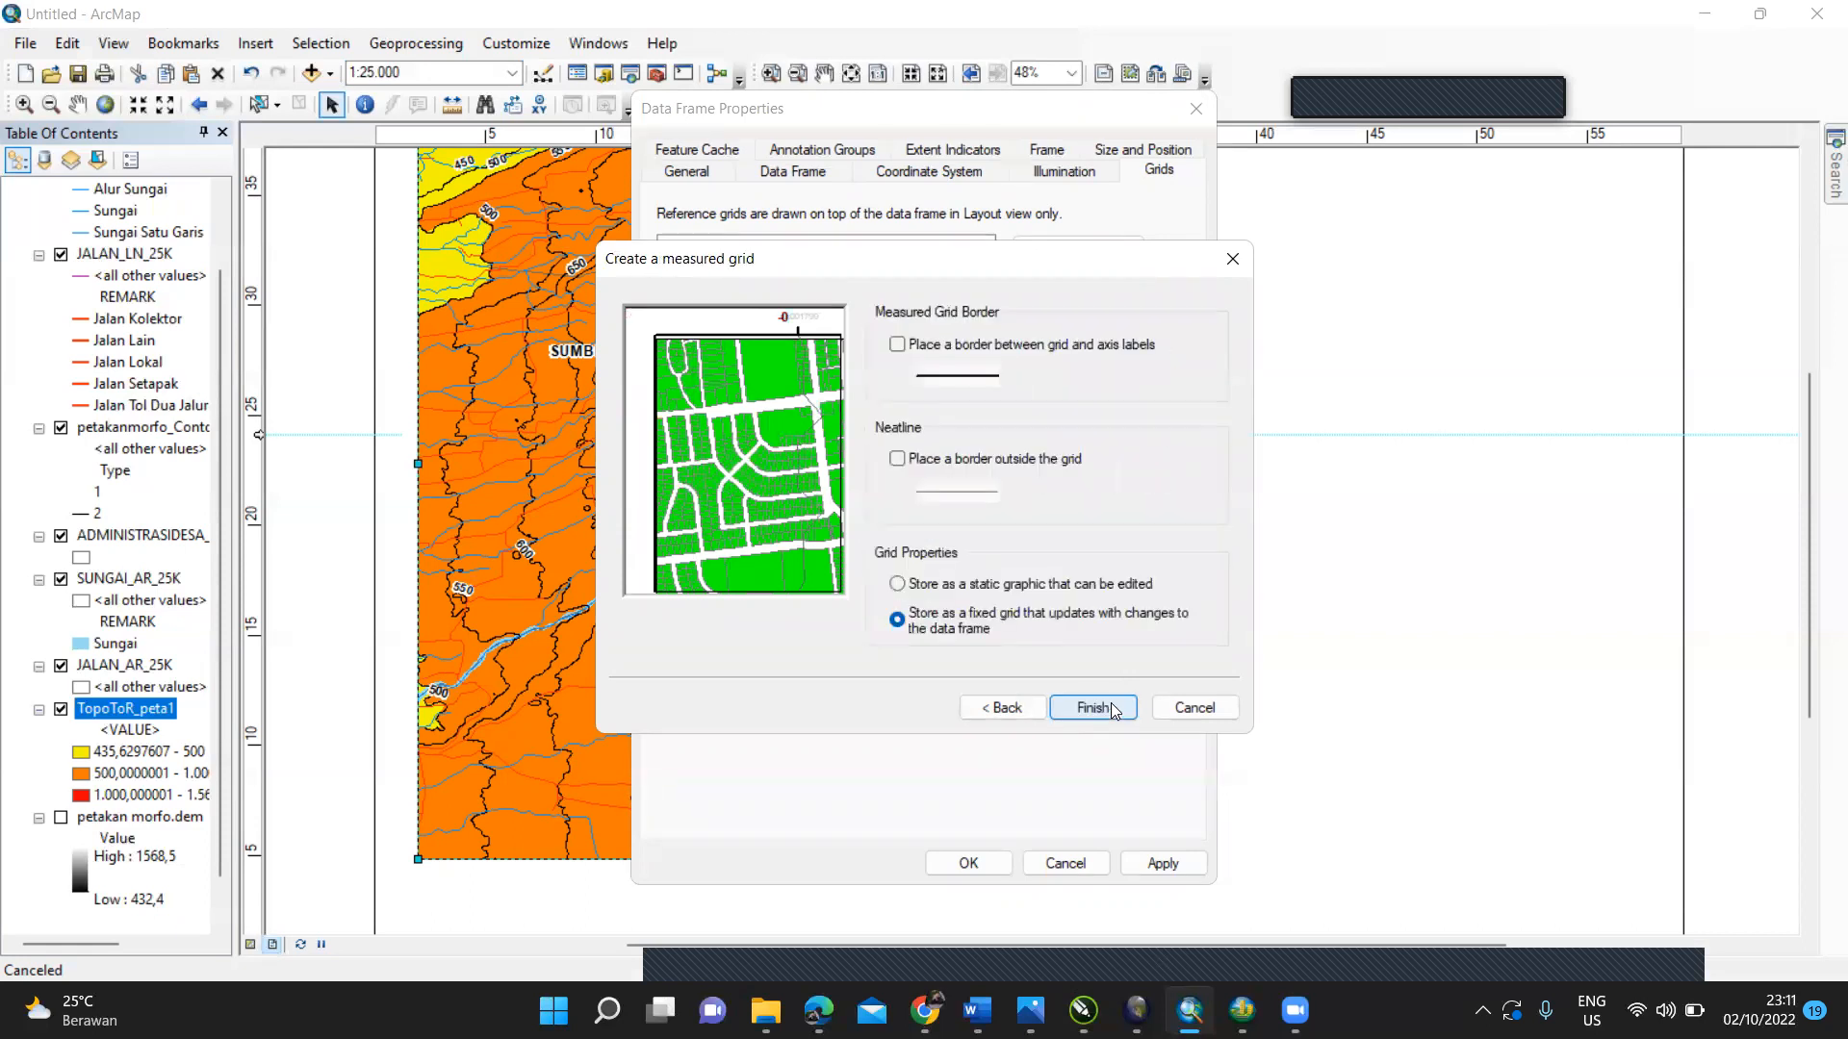
click(1113, 710)
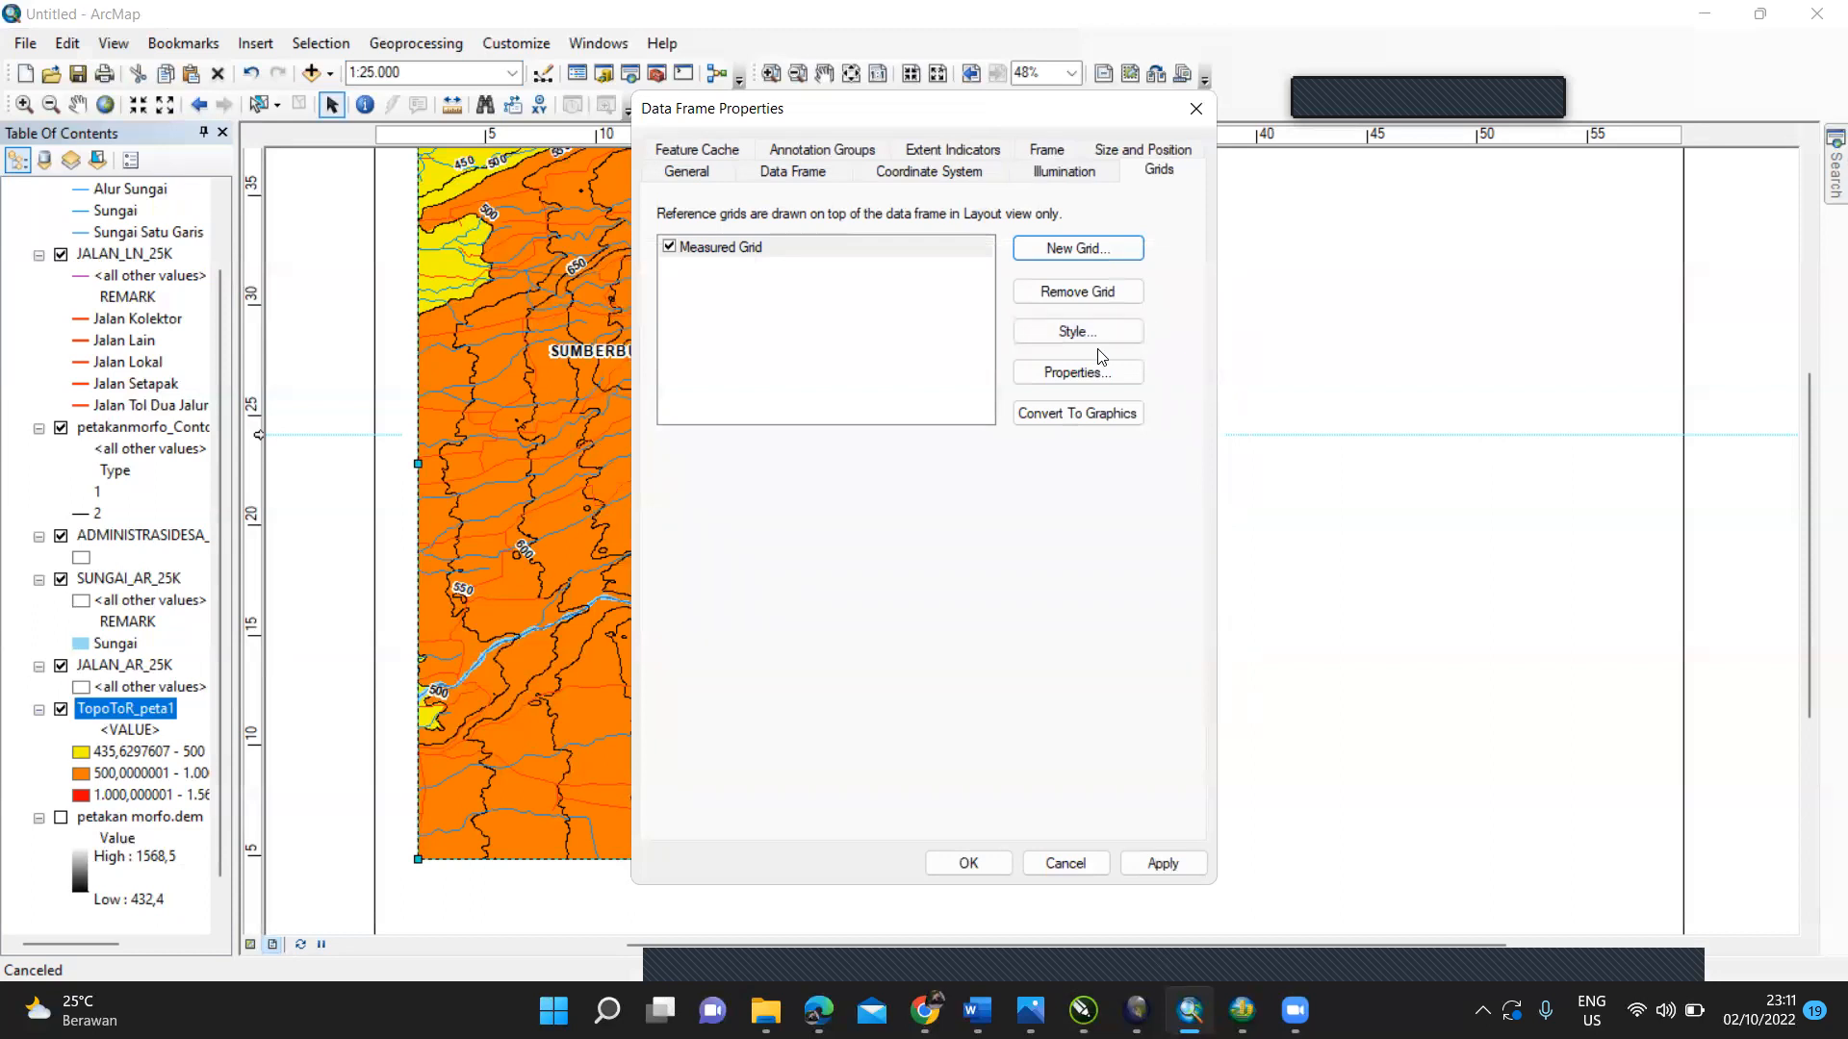
Step: Start a second measured grid for the data frame and open its coordinate system settings
click(1098, 252)
click(1058, 421)
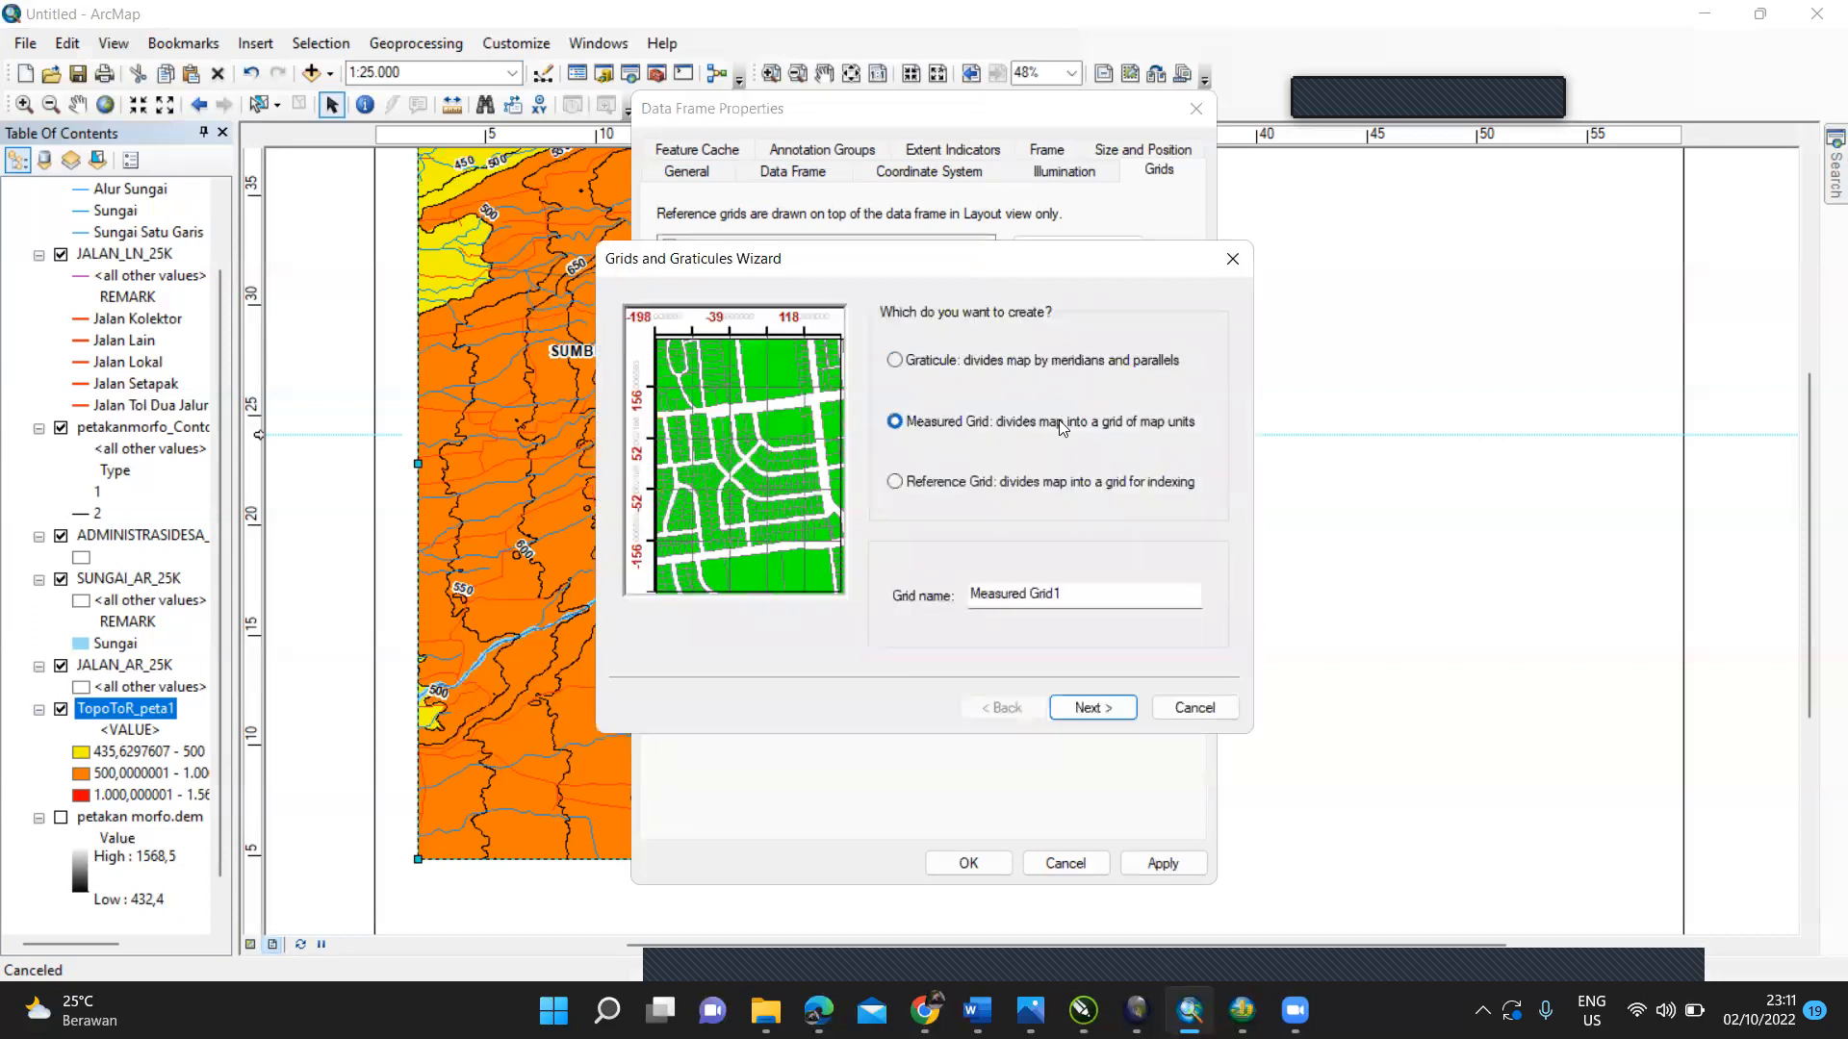
click(1109, 712)
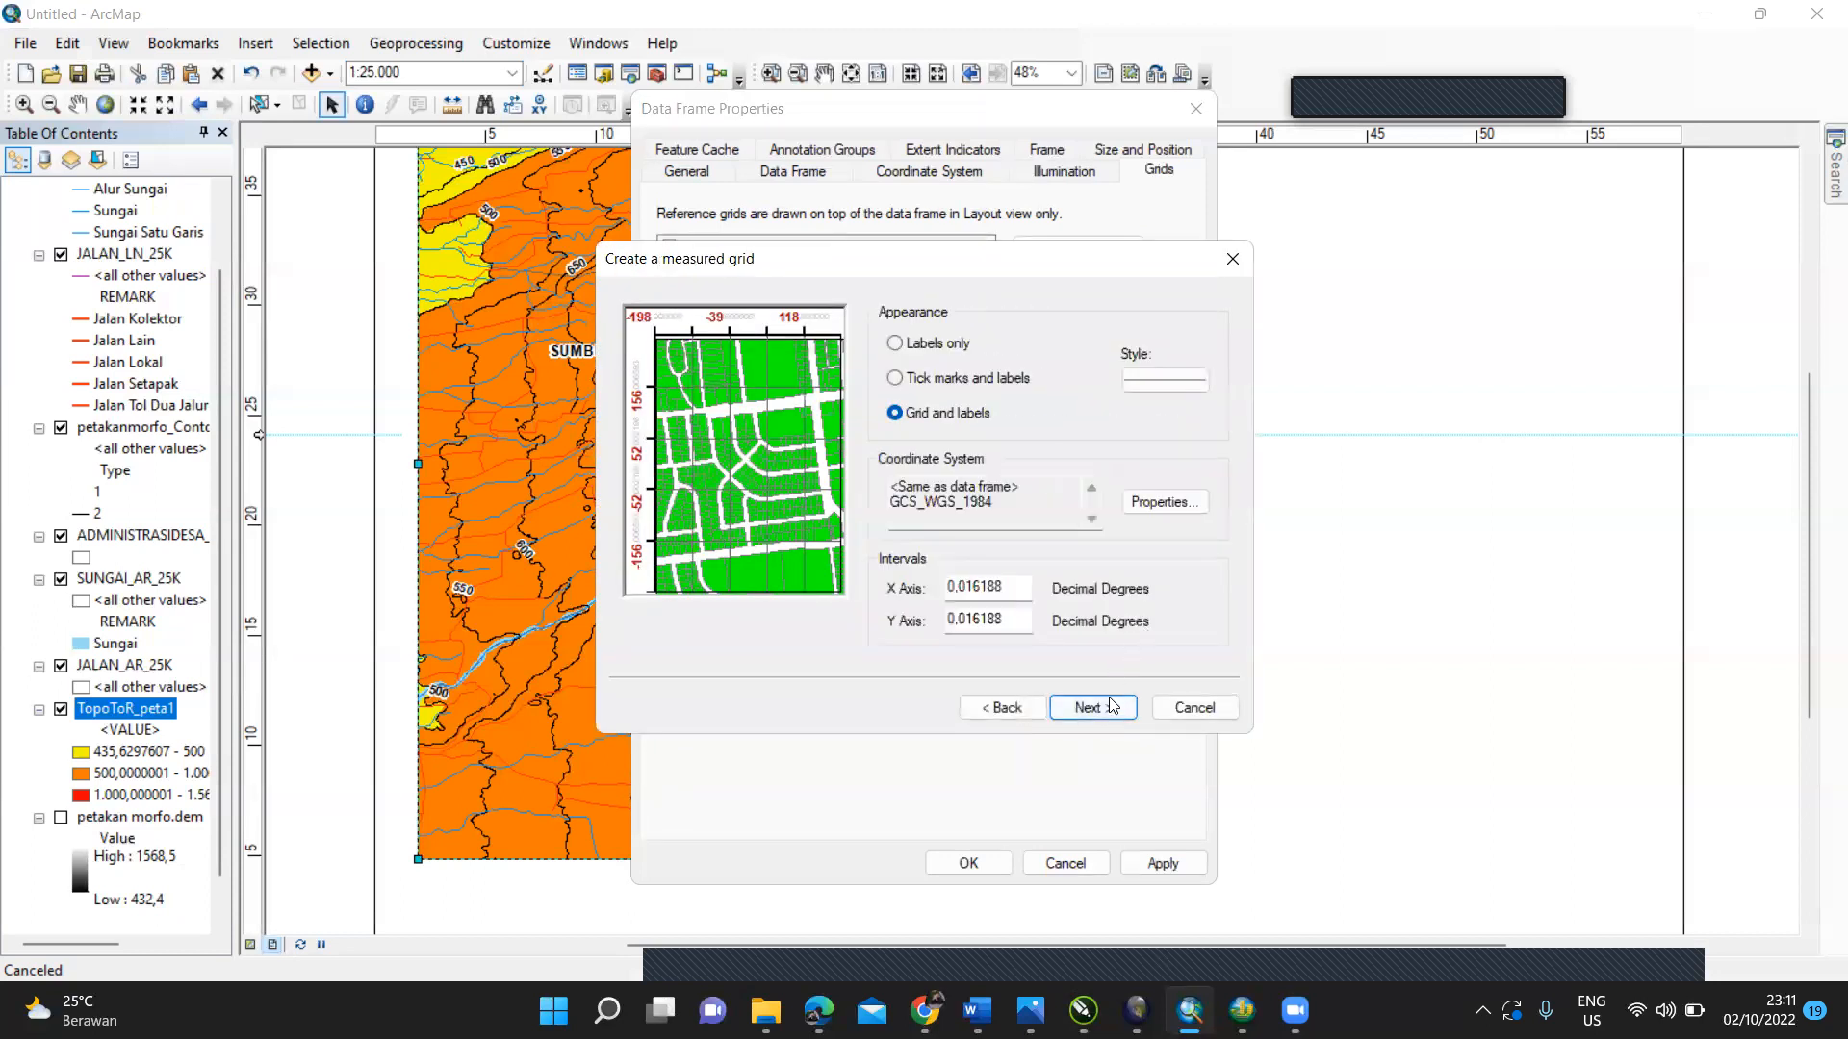
click(1110, 712)
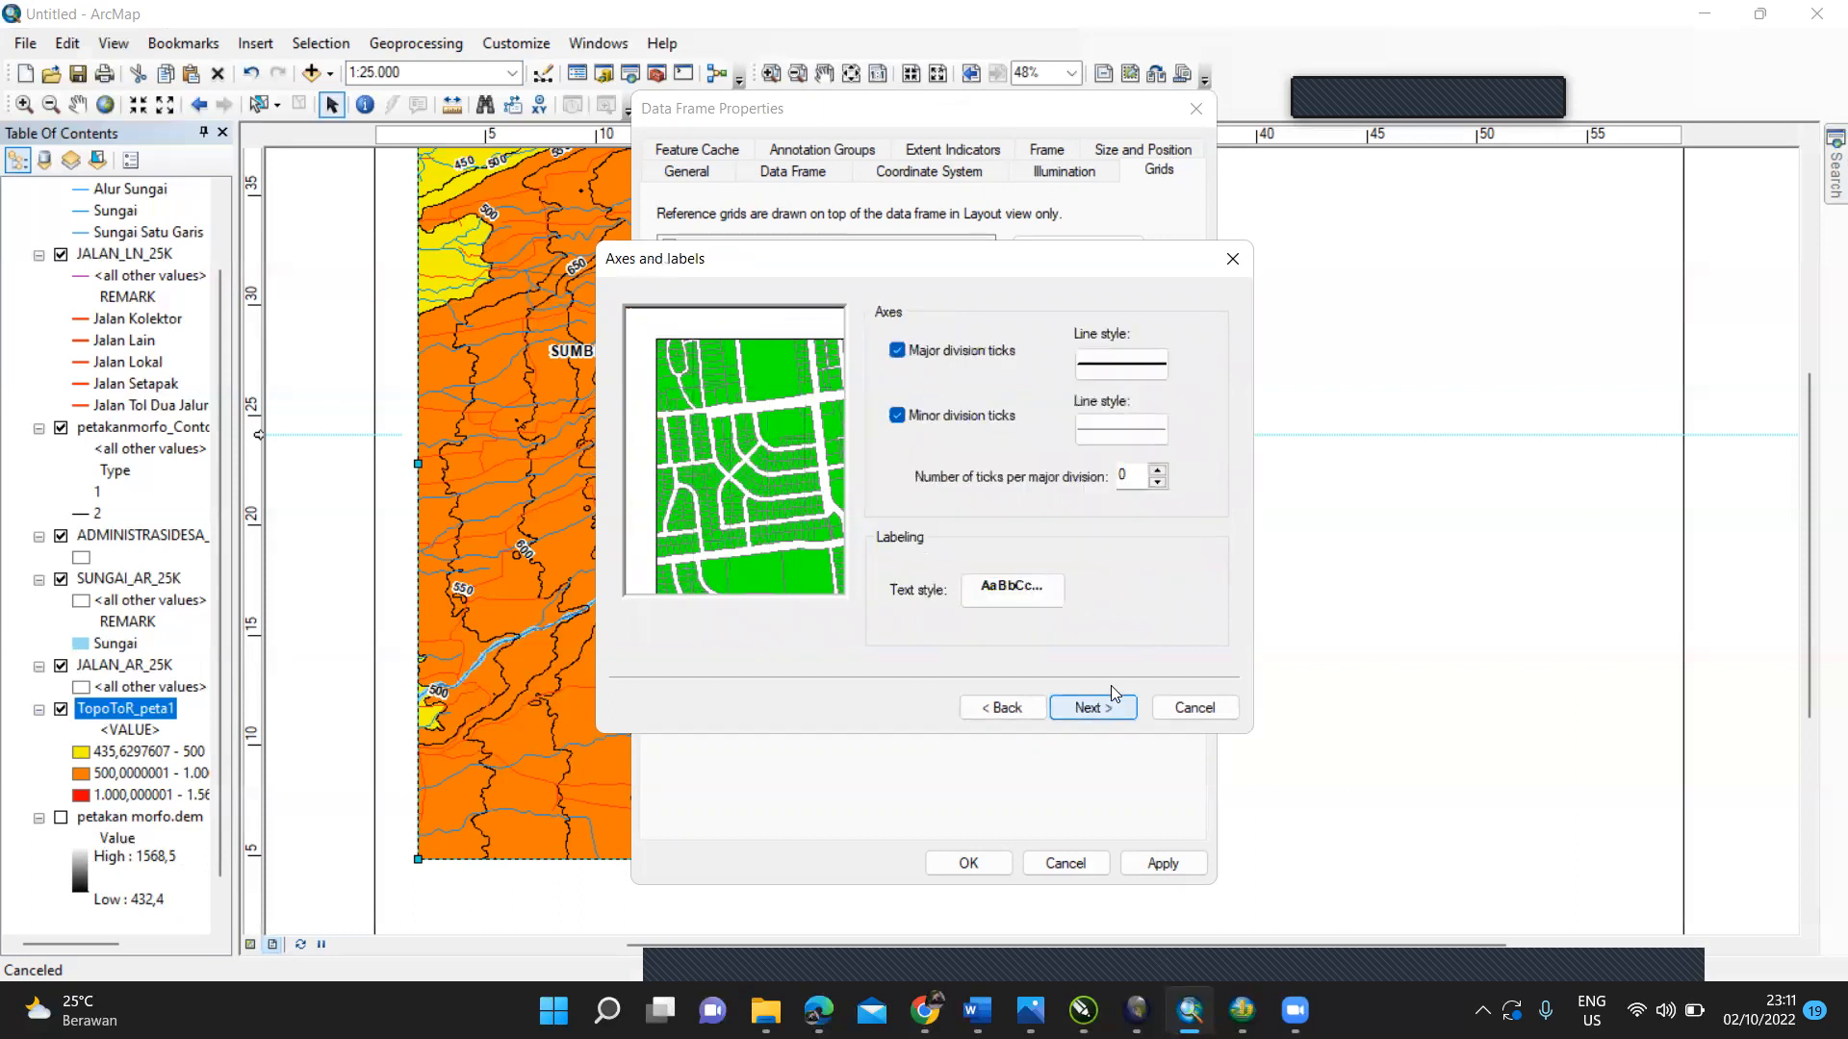
click(1020, 716)
click(1180, 497)
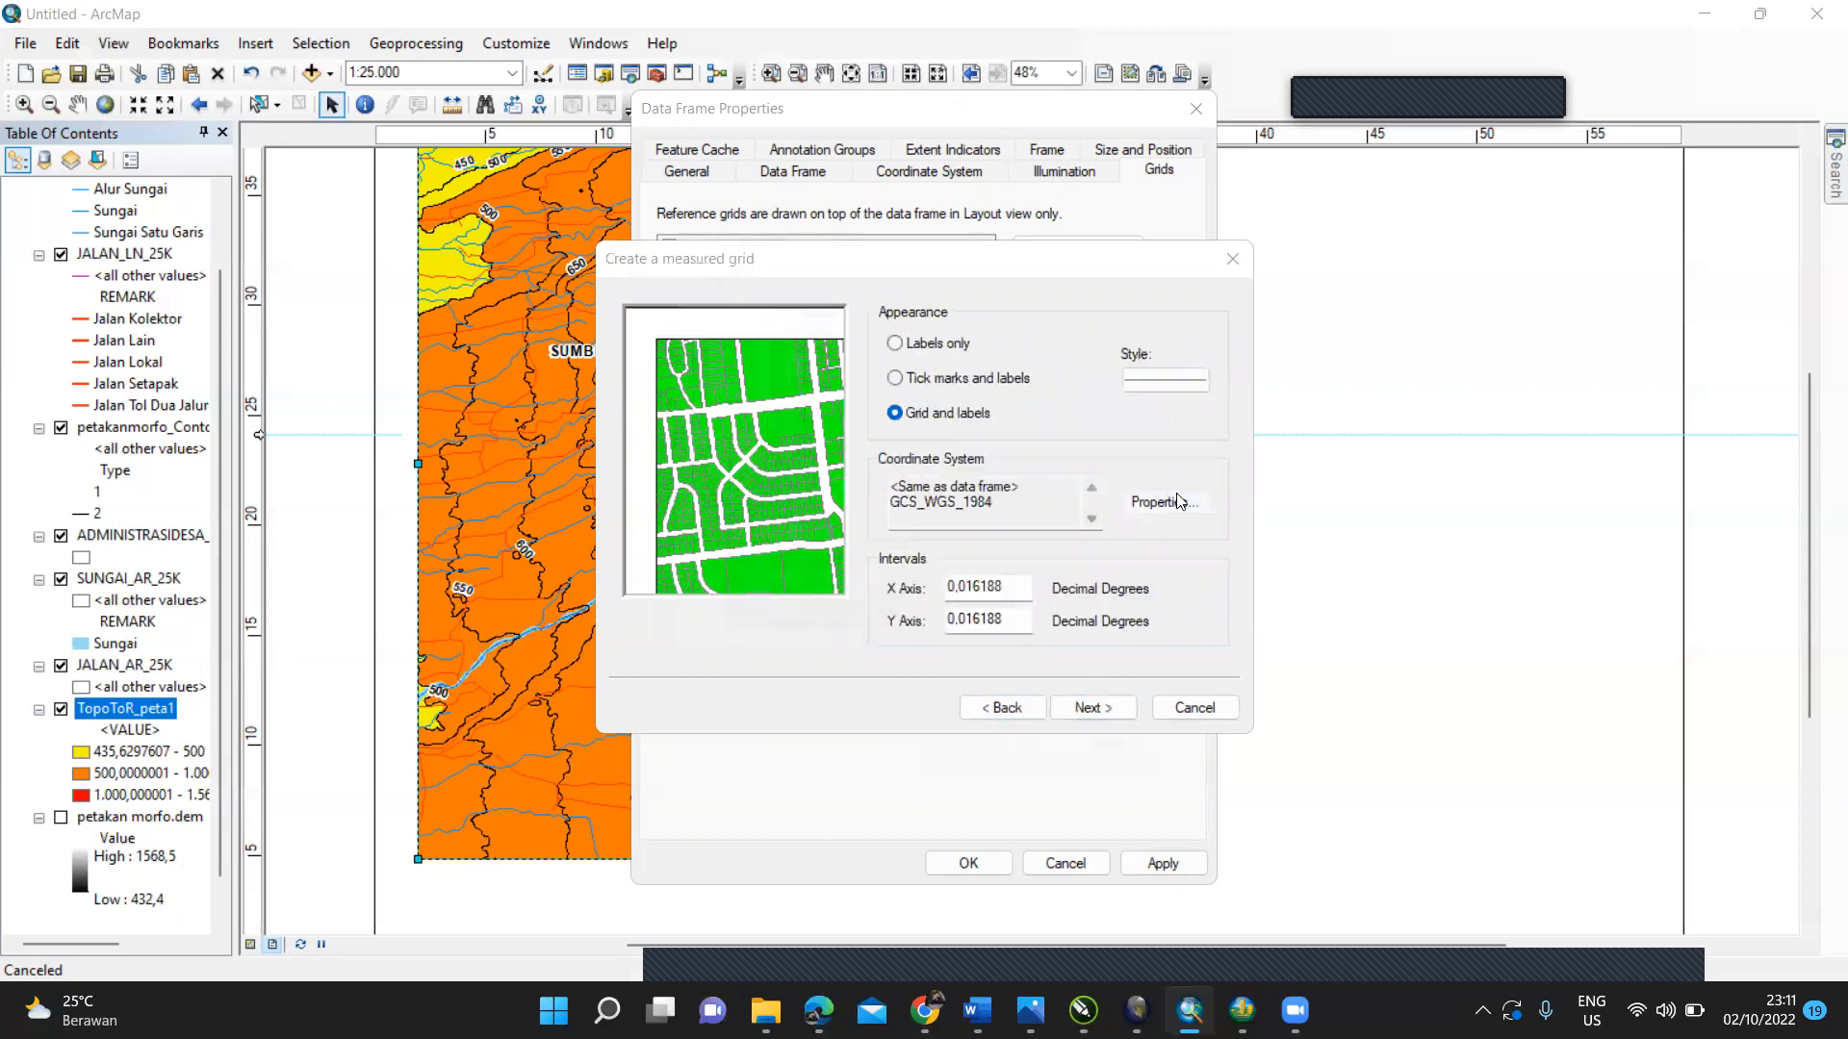
scroll(1164, 444, down, 3)
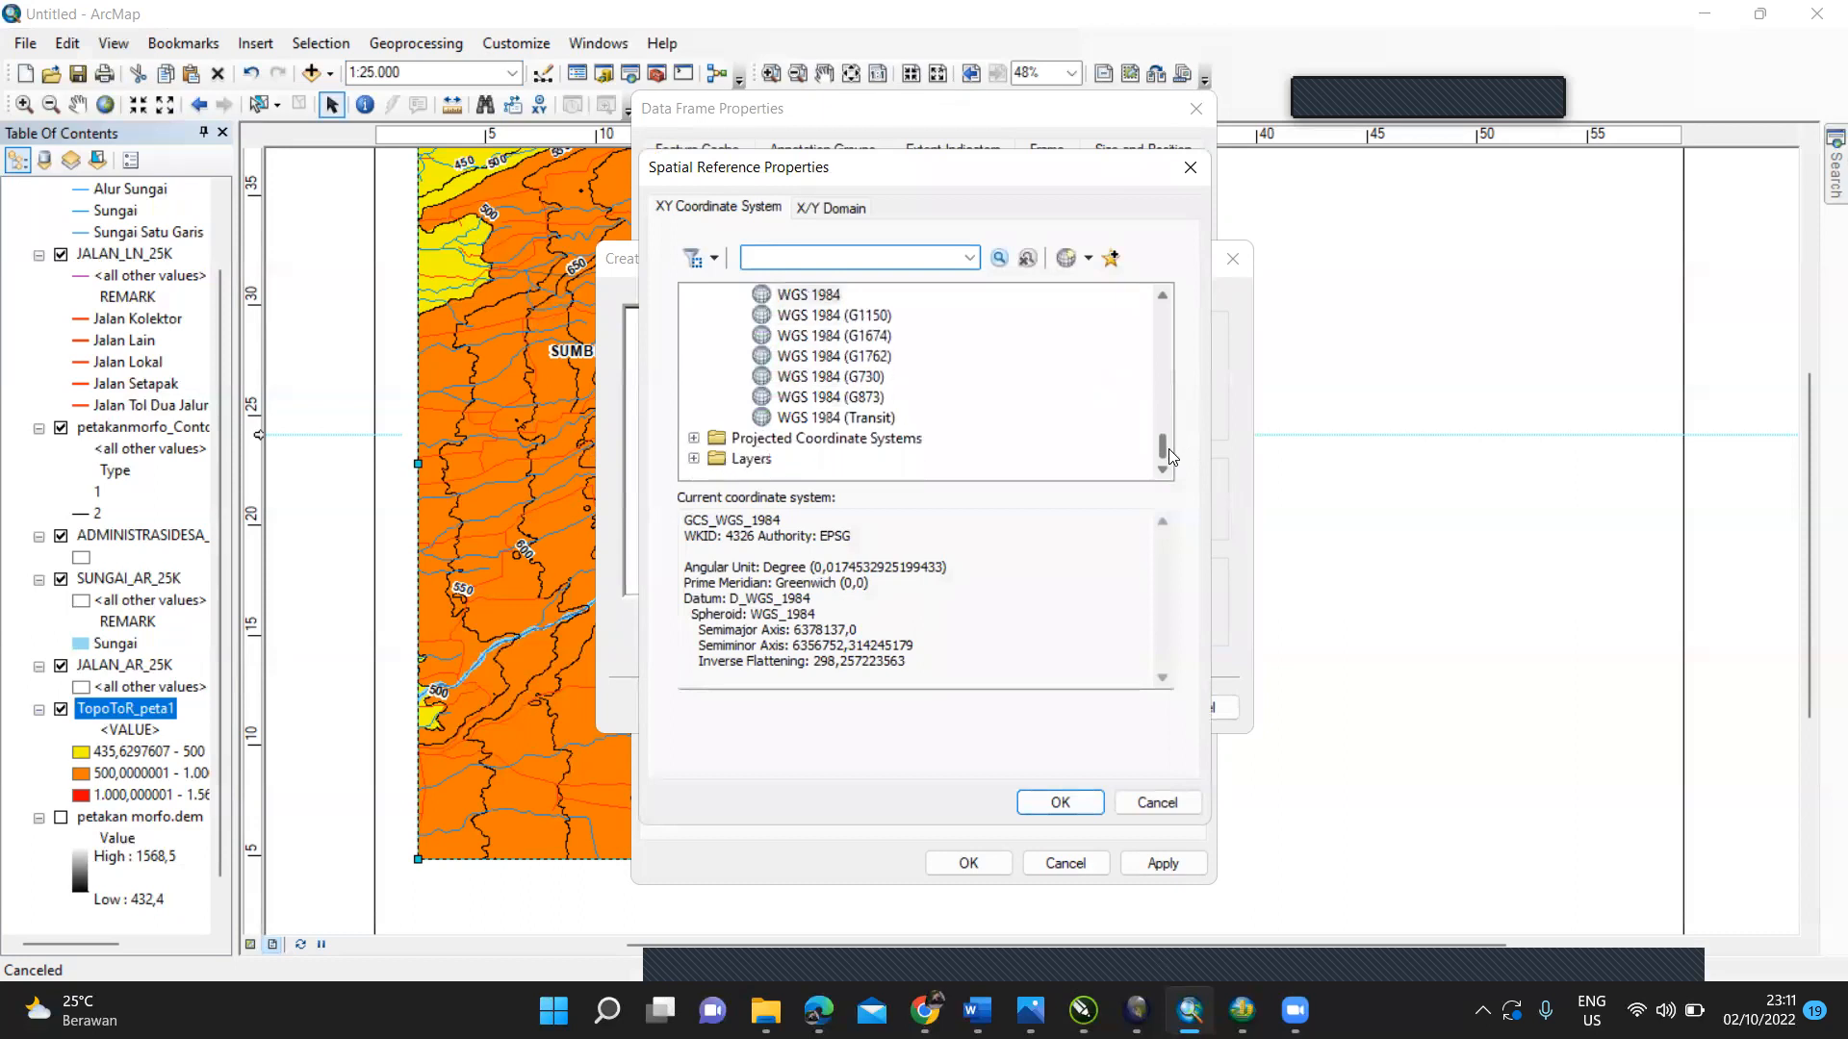
click(888, 419)
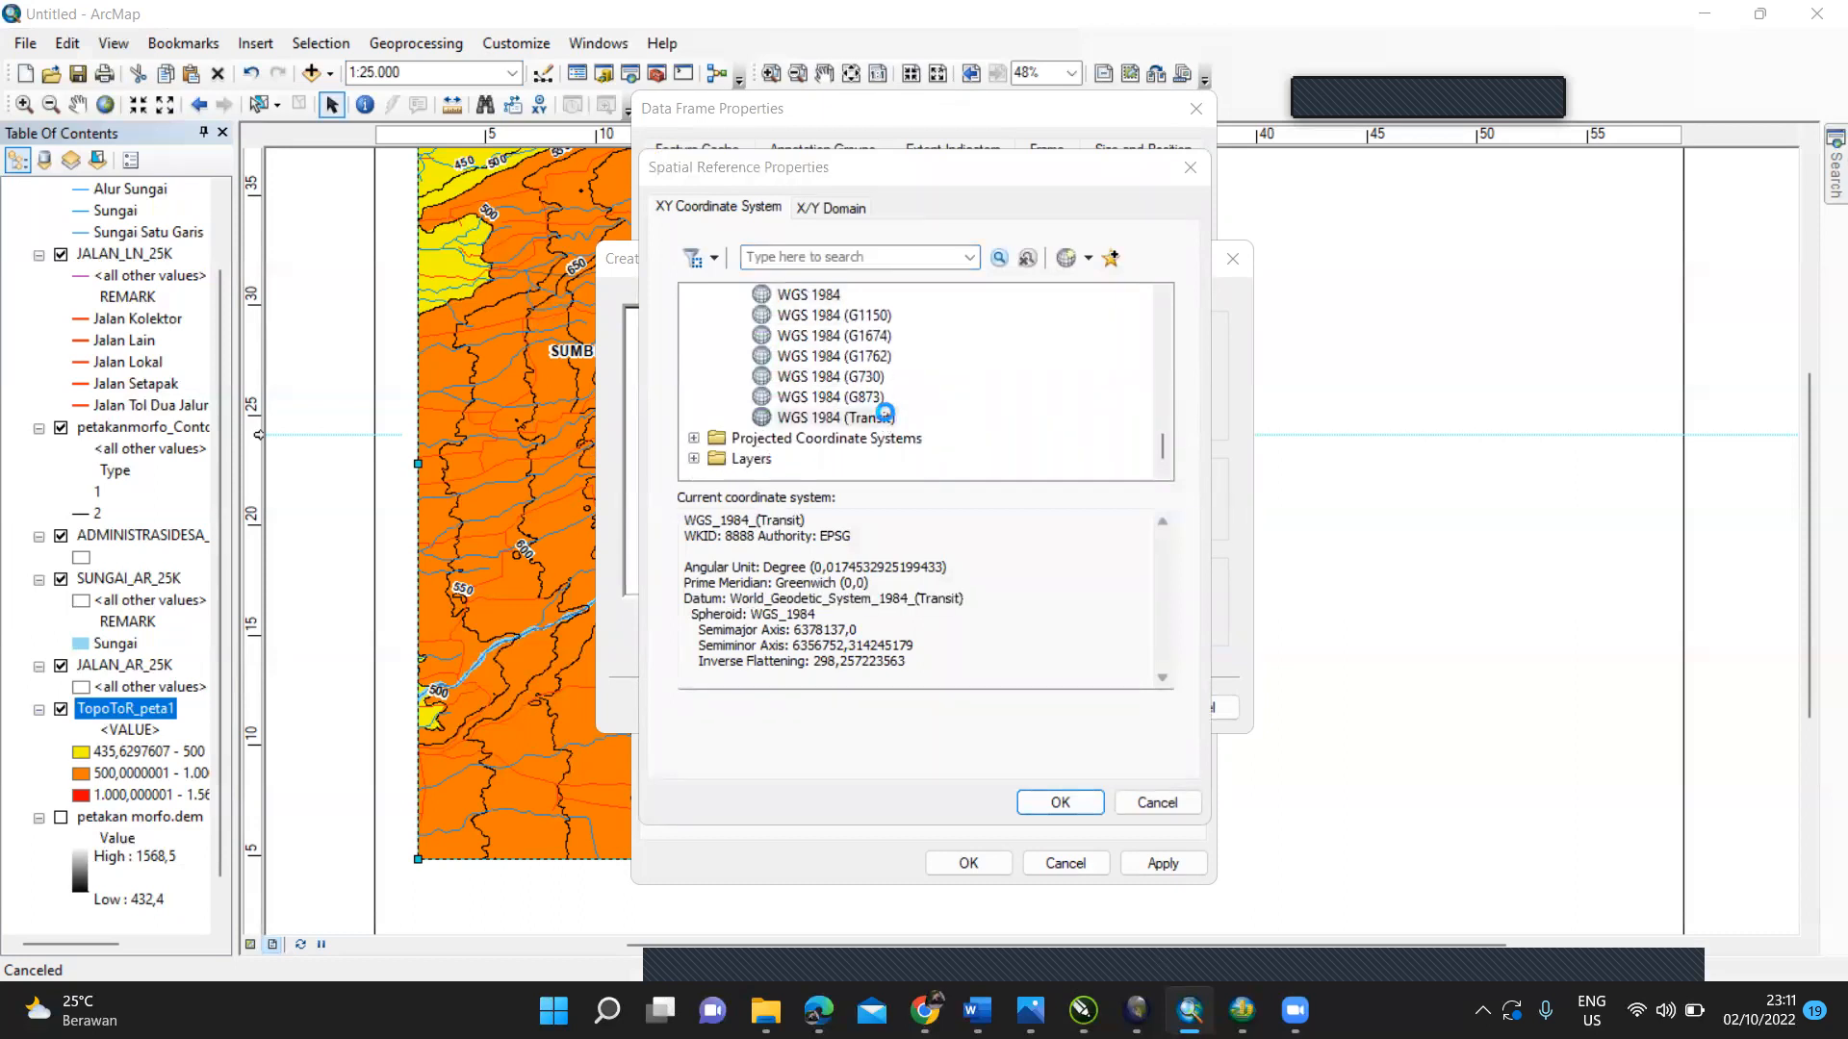
double_click(885, 416)
click(1114, 186)
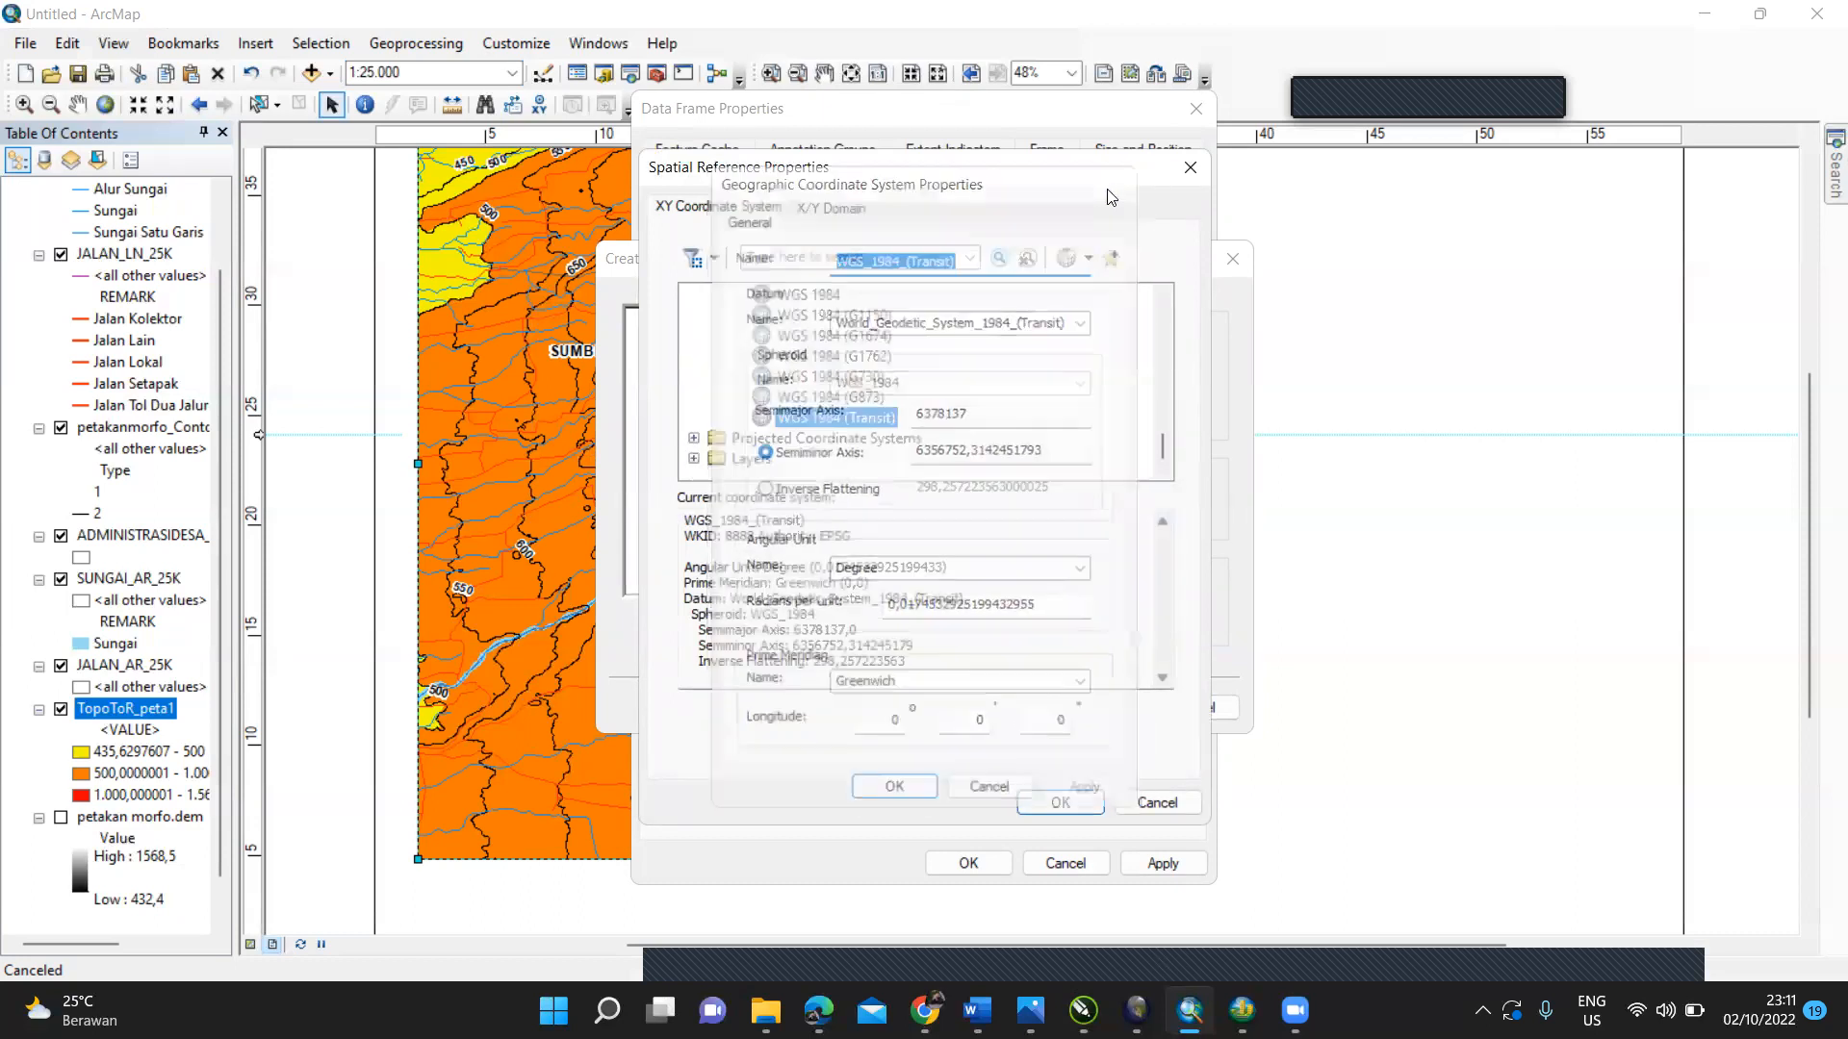
Step: Set the second grid's coordinate system to projected WGS 1984 UTM Zone 49S in the Southern Hemisphere
double_click(879, 441)
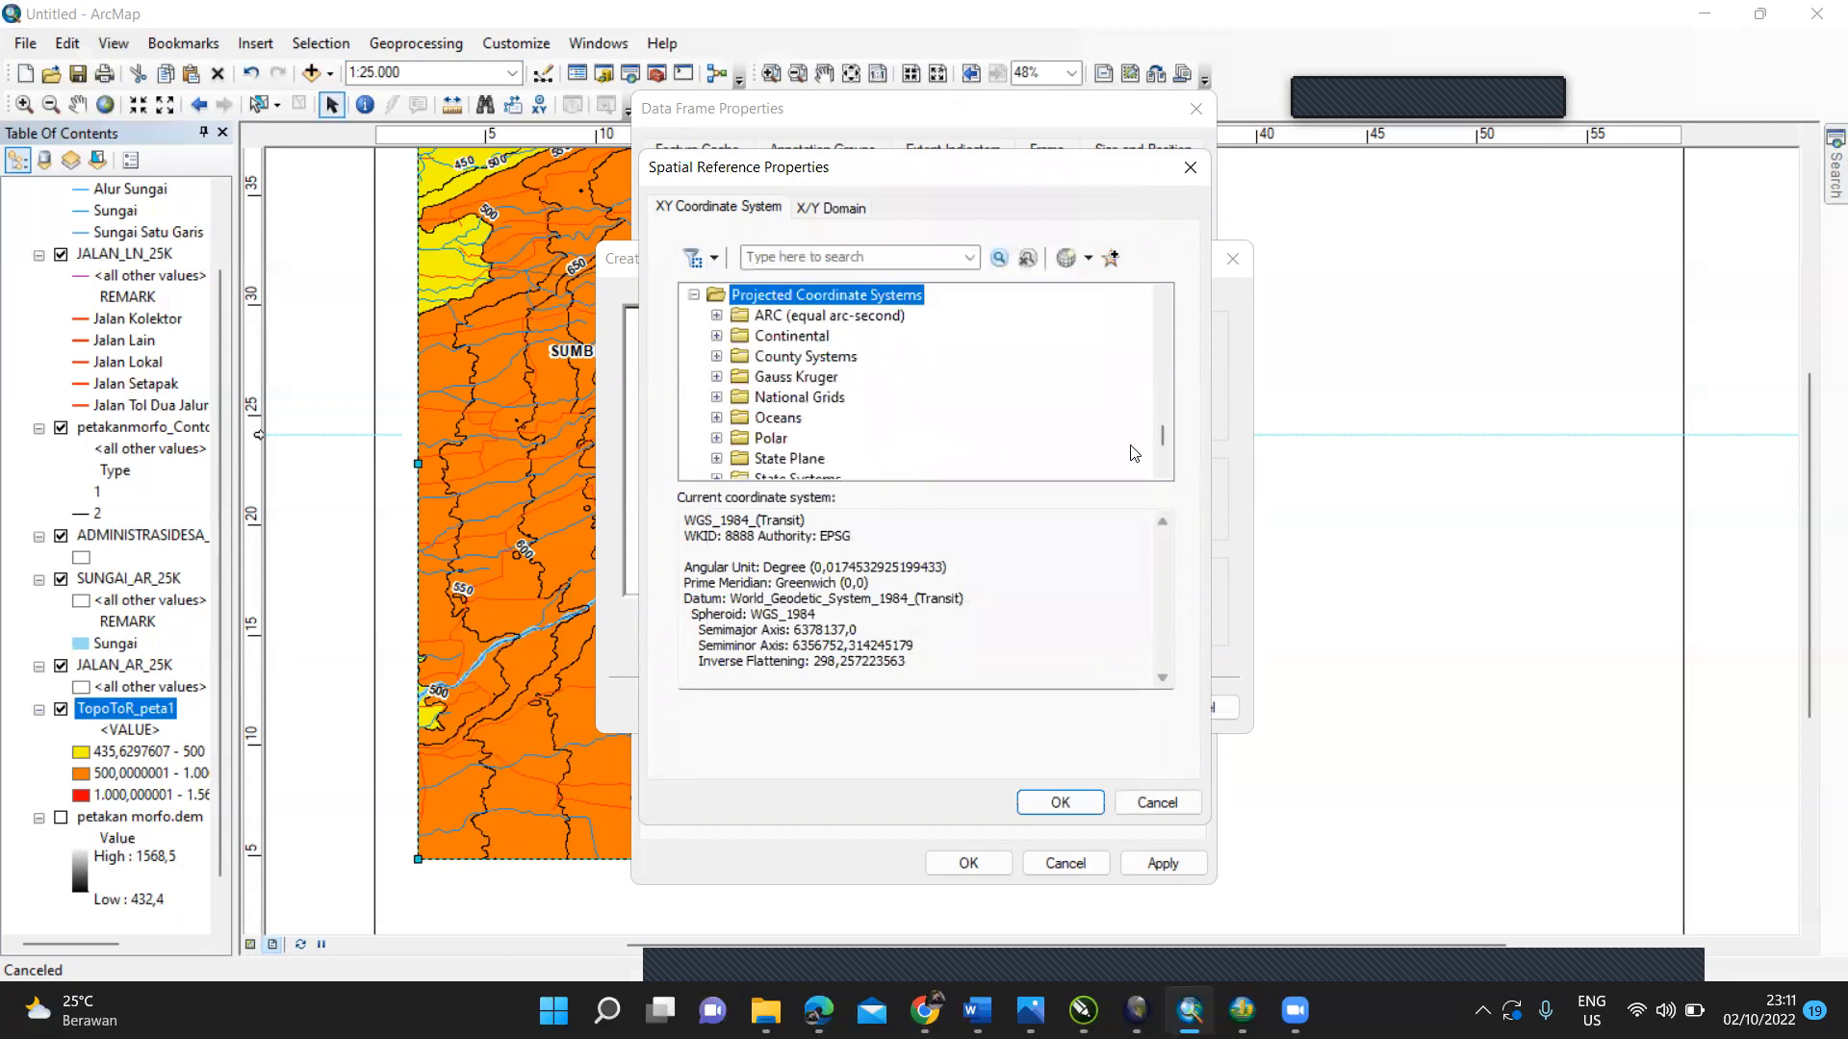
scroll(1161, 447, down, 2)
double_click(767, 397)
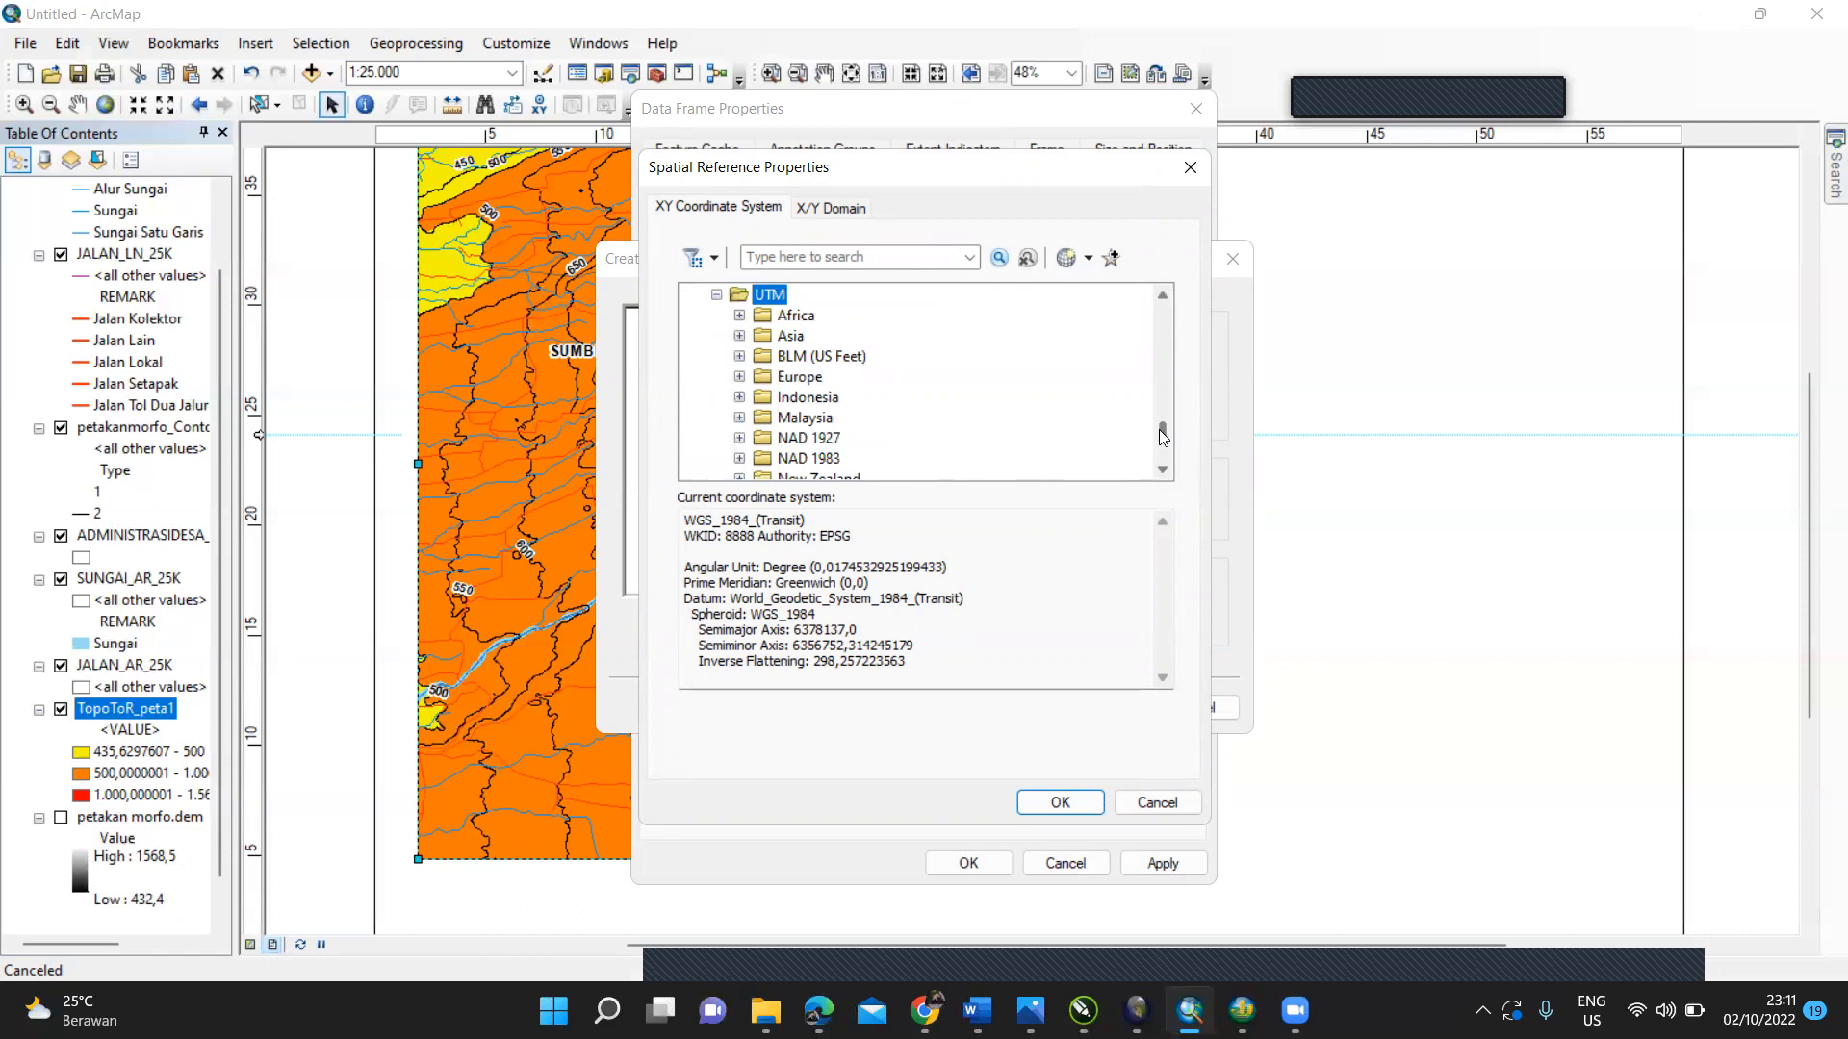
scroll(1162, 436, down, 3)
double_click(828, 396)
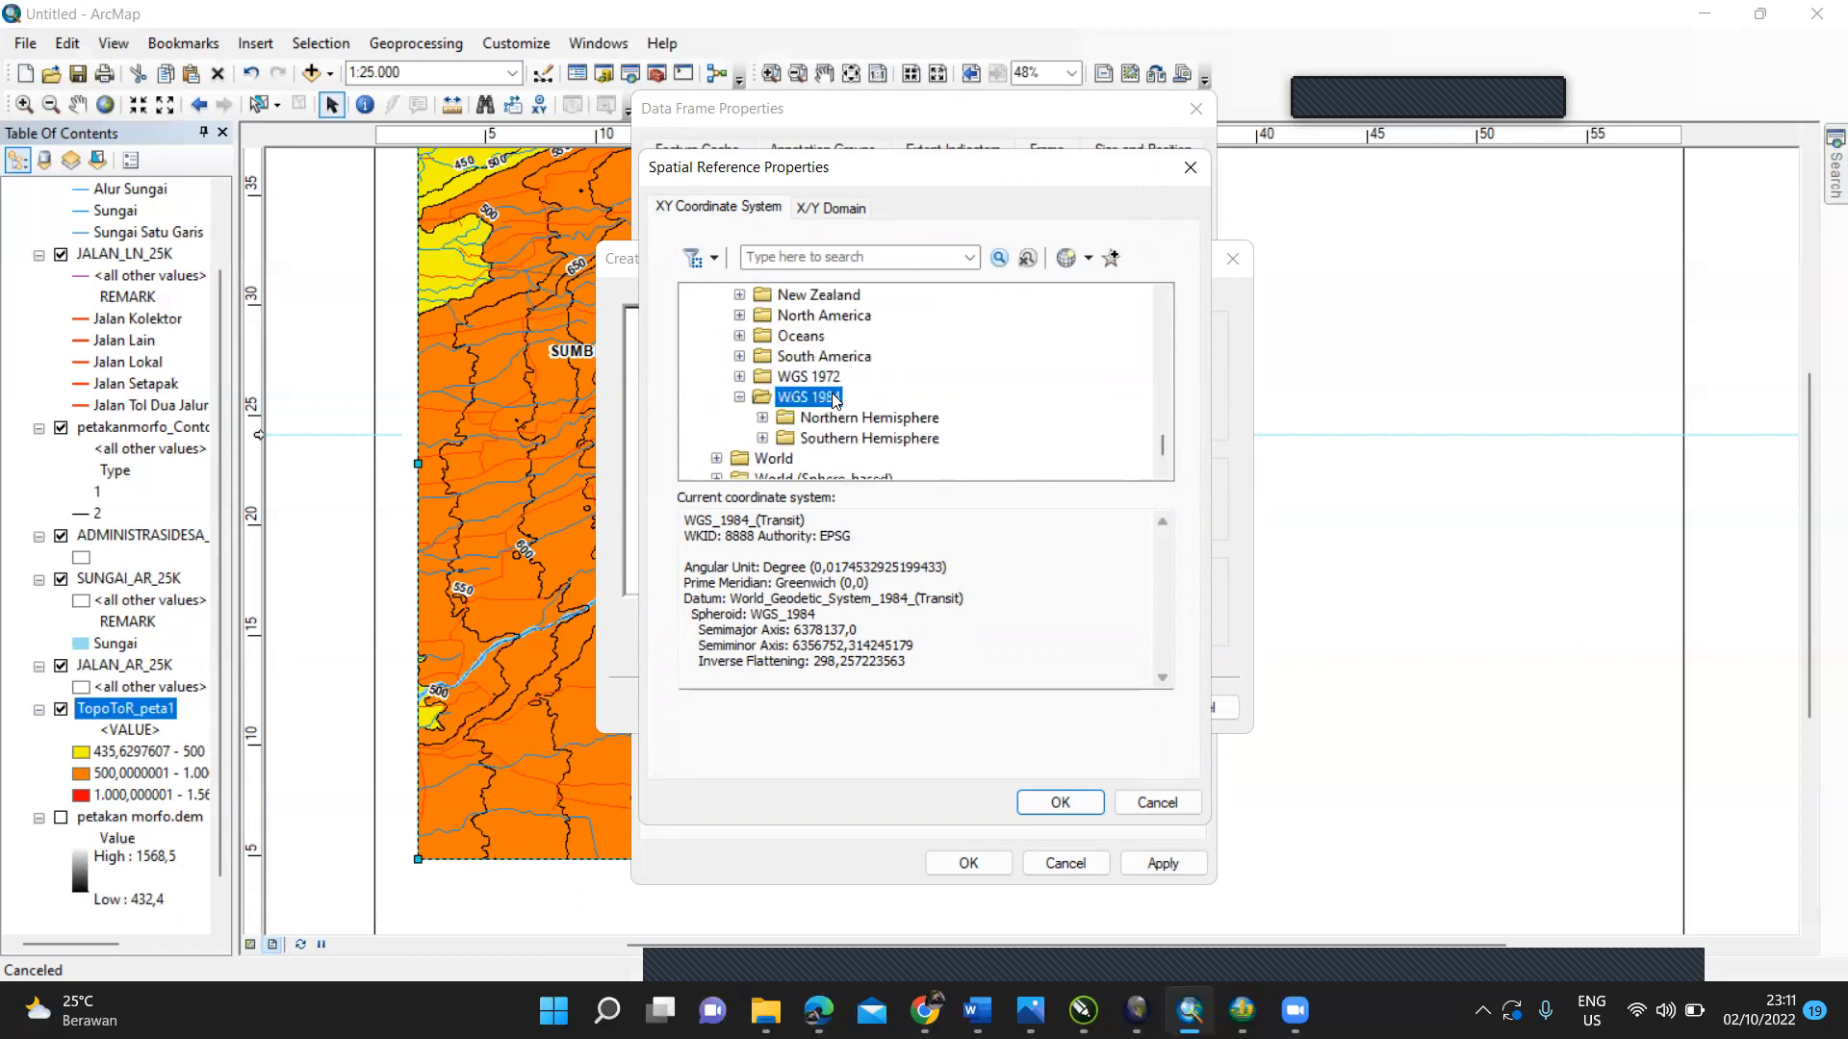
double_click(904, 440)
drag(1161, 395, 1165, 442)
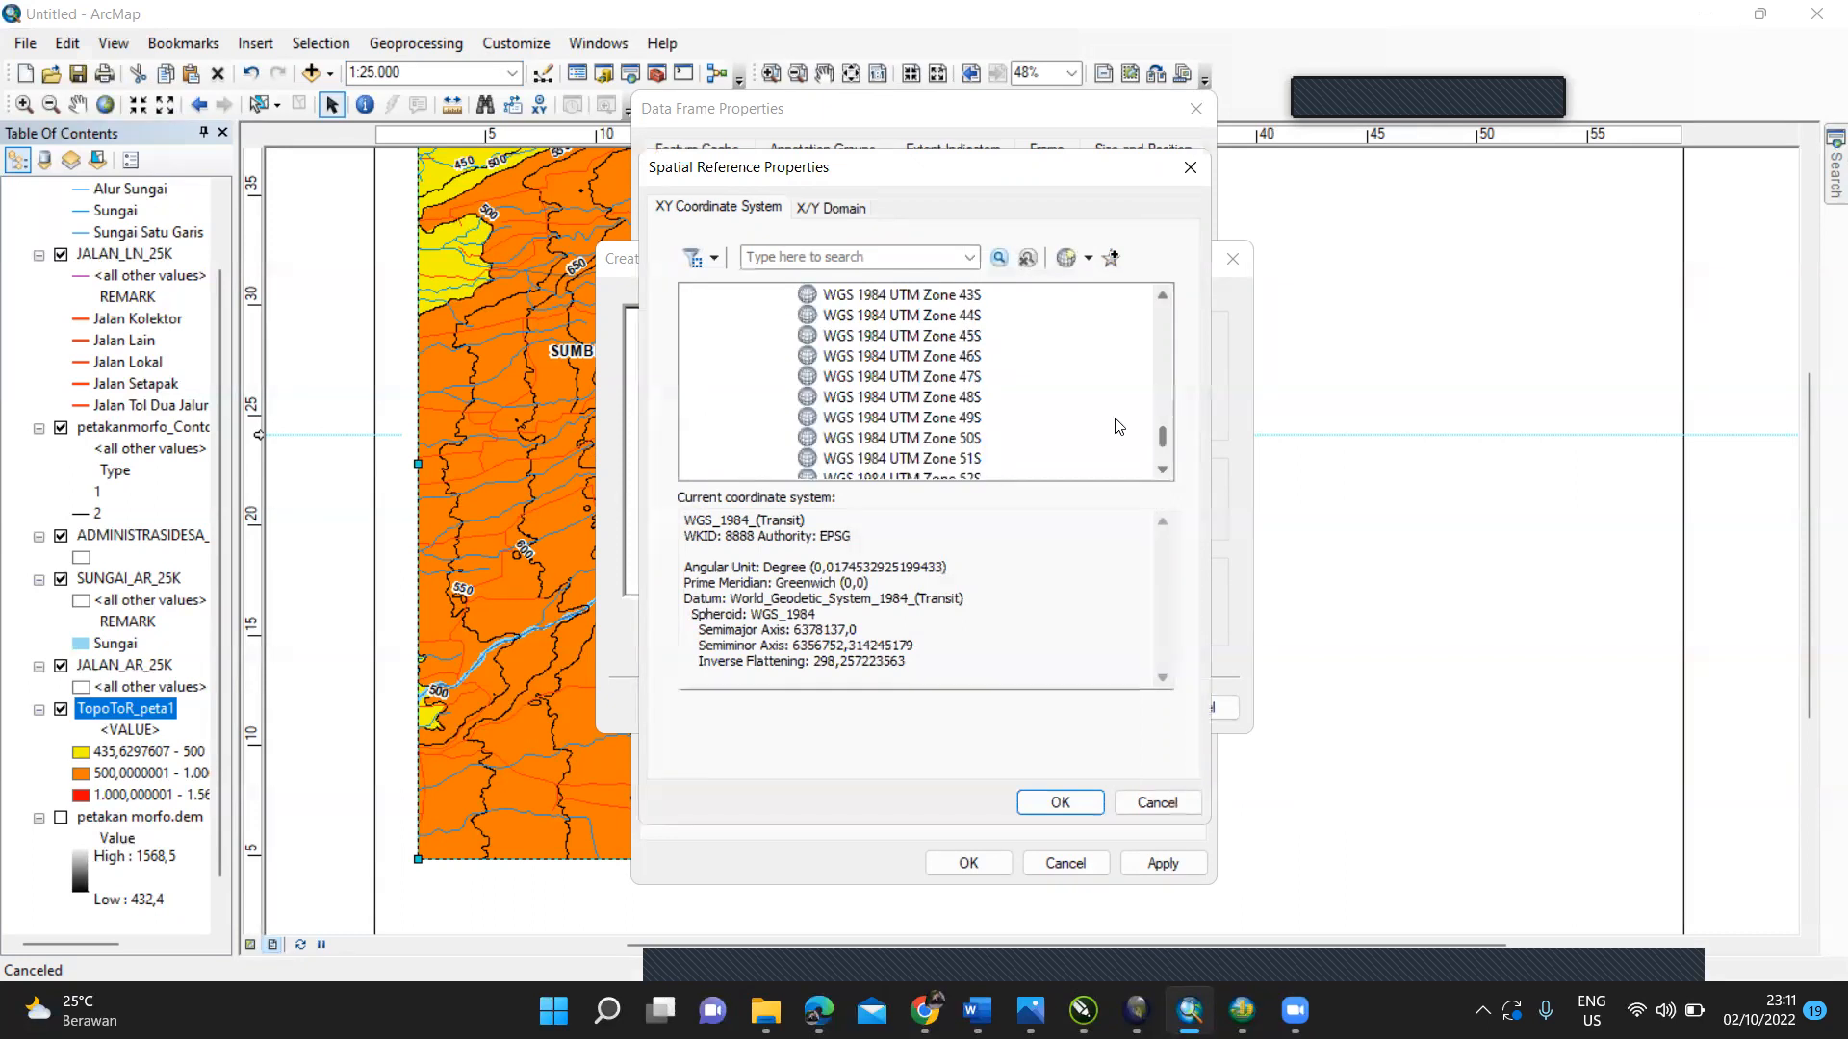
click(977, 417)
click(1070, 801)
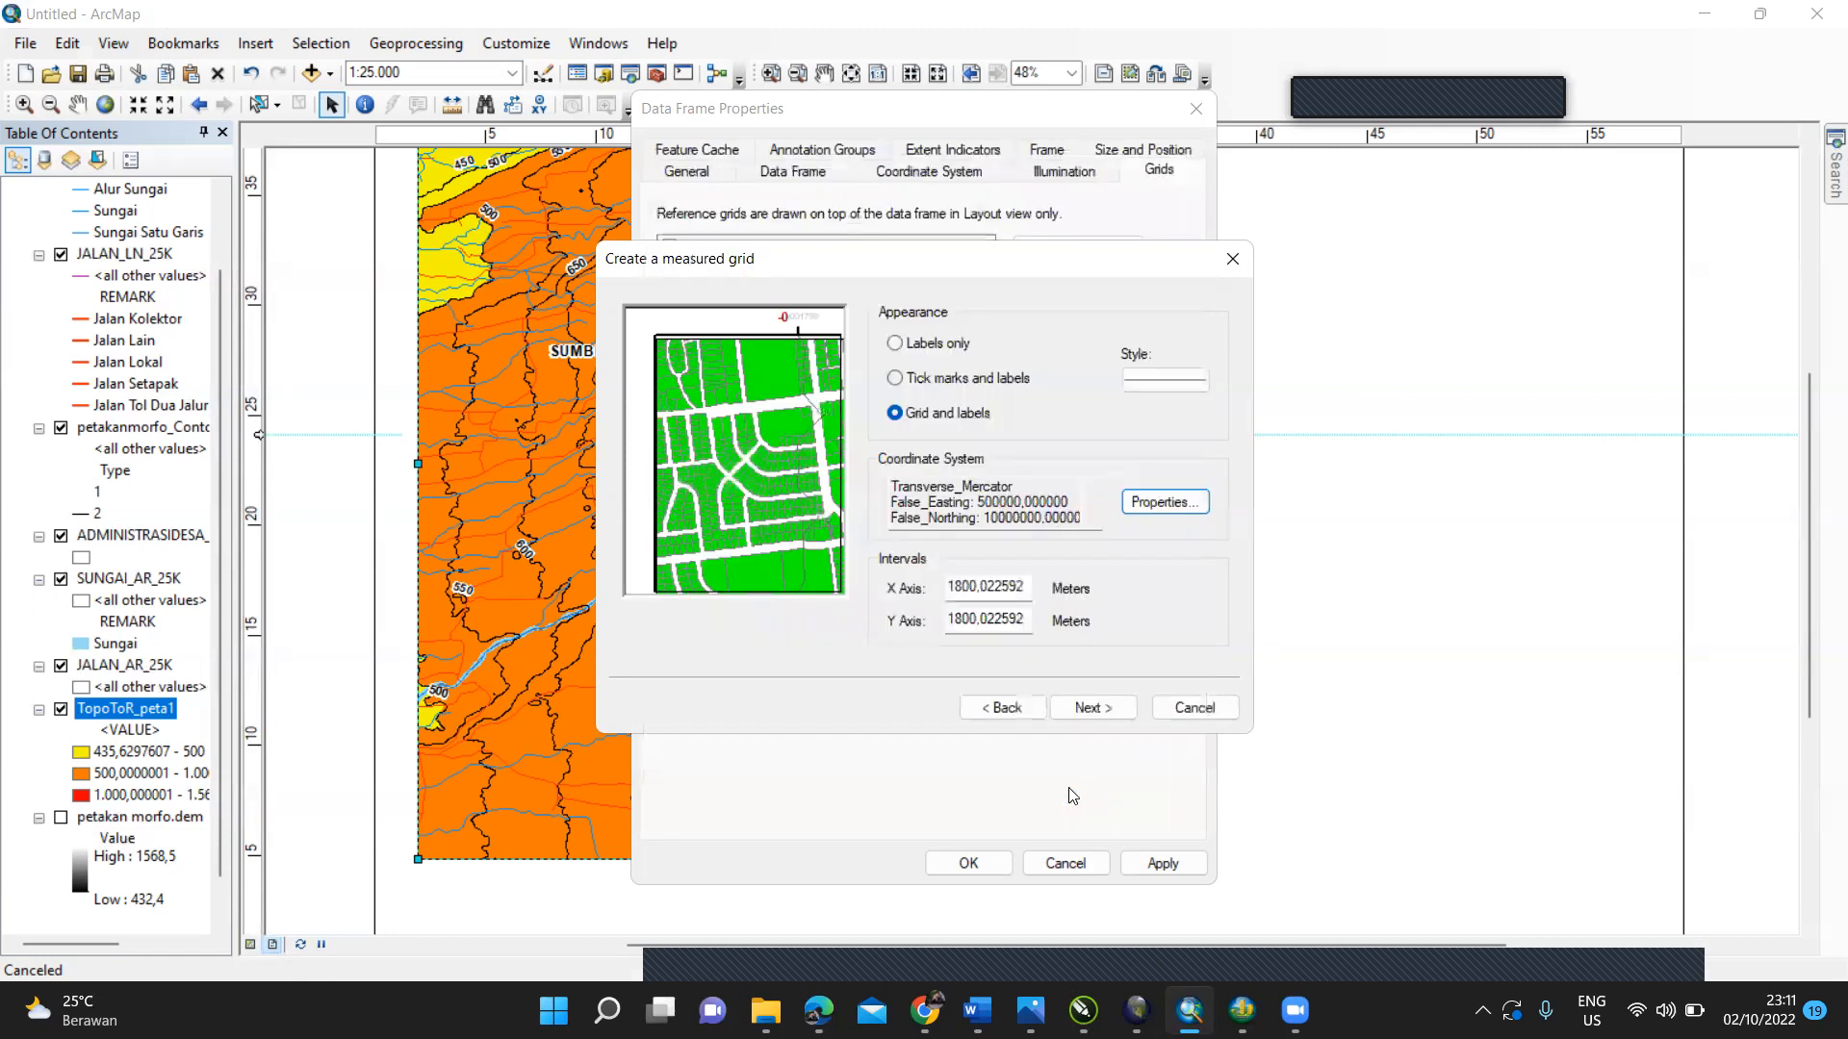
Step: Finish the second measured grid without borders, stored as a fixed grid that updates with the data frame
click(1099, 707)
click(1099, 707)
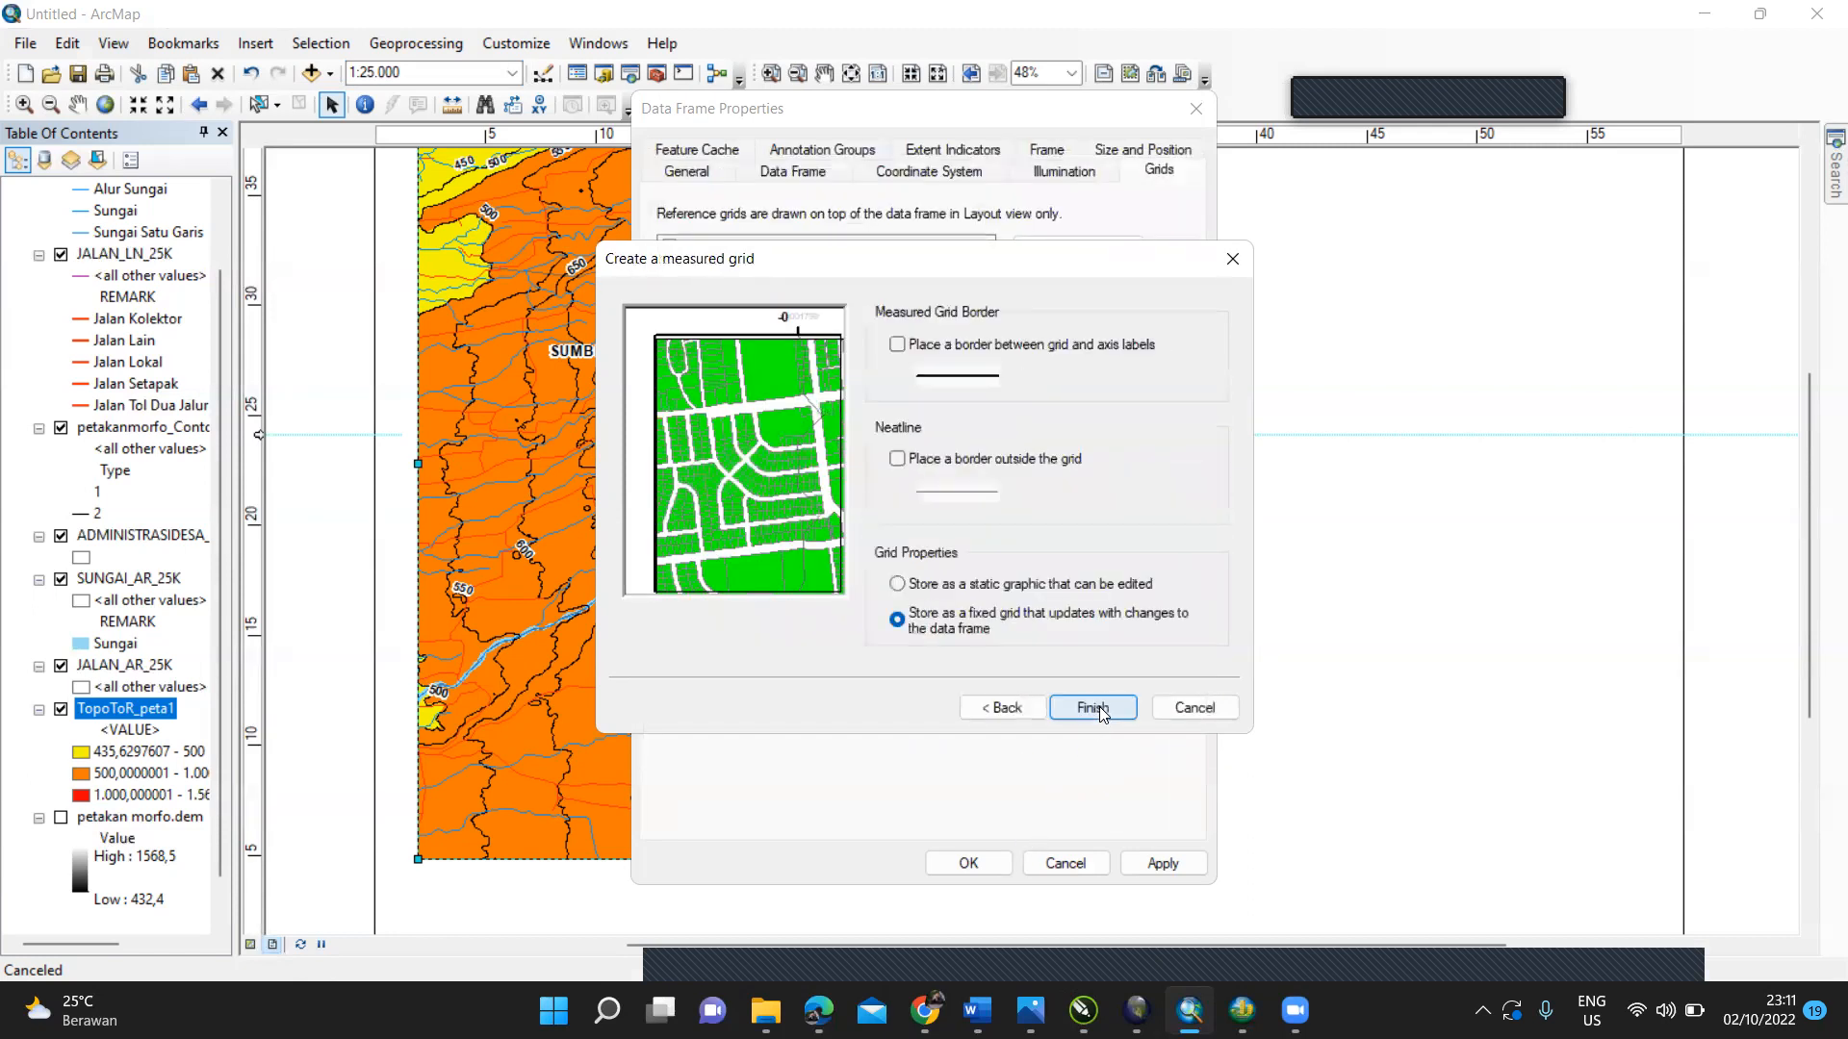
click(1092, 708)
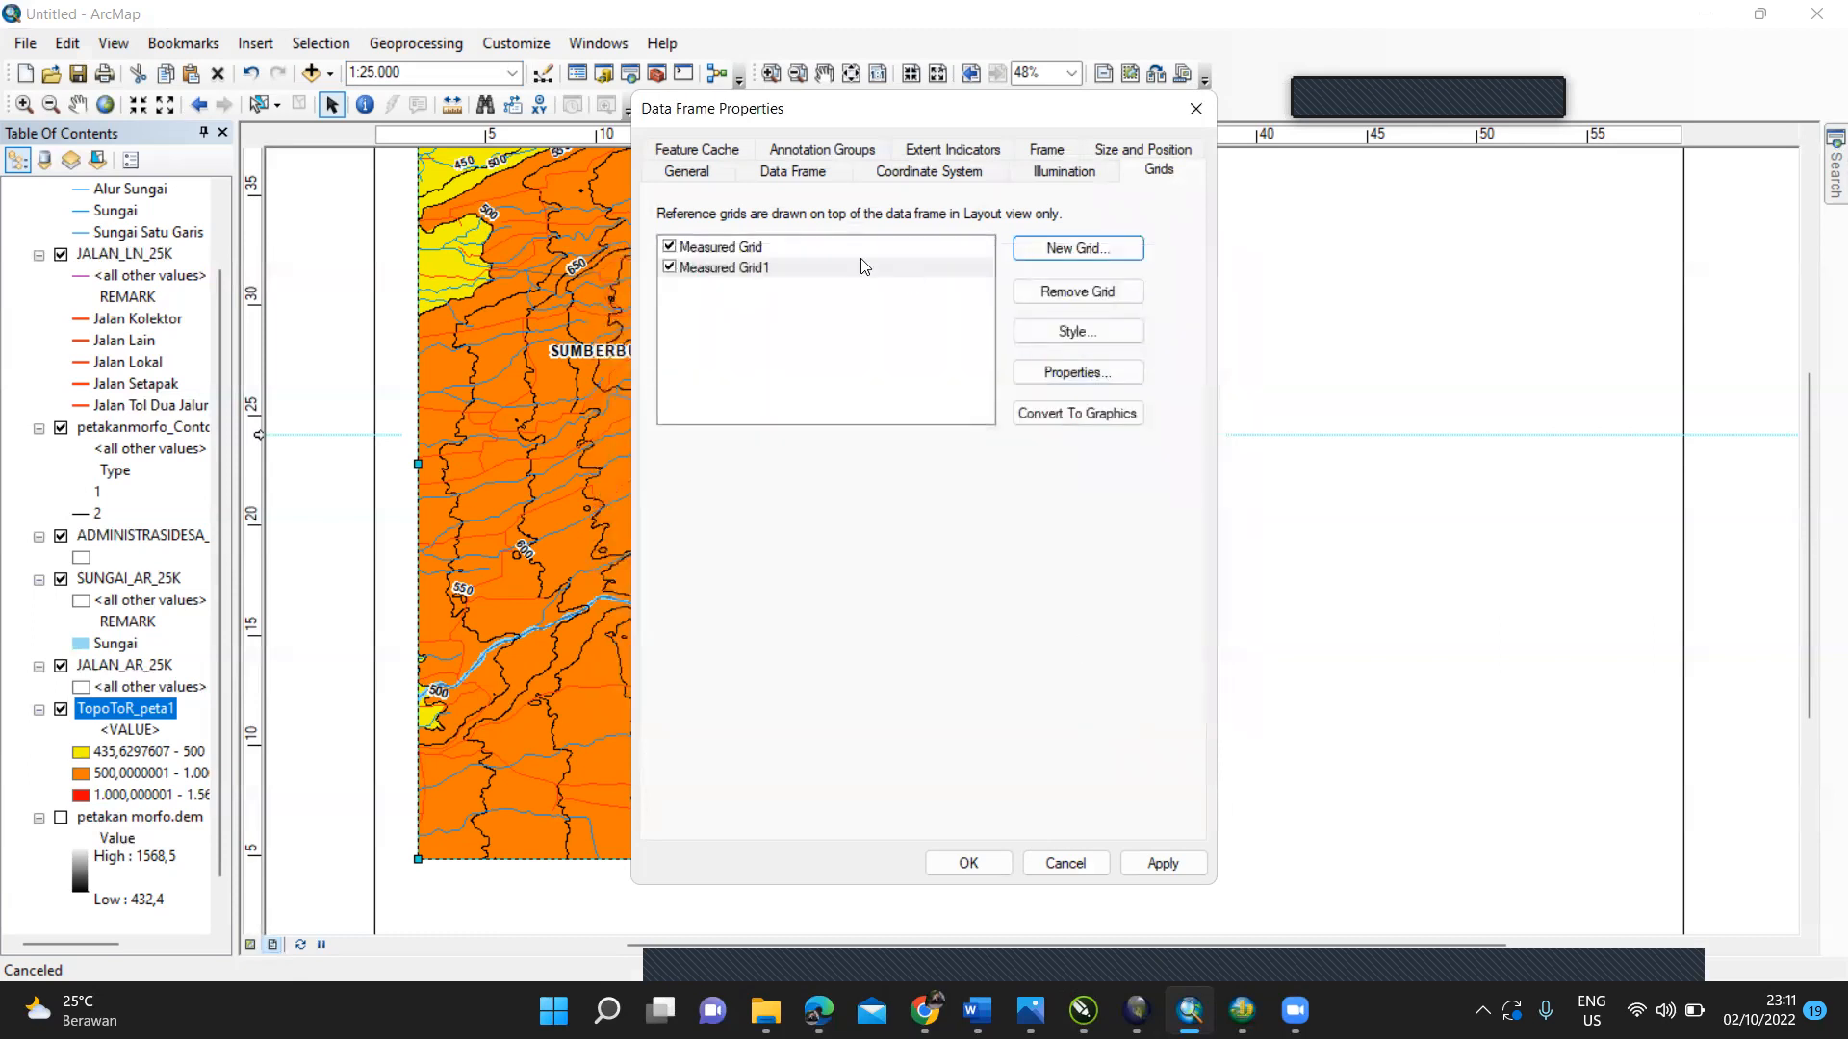
Step: Turn off the first measured grid's axis labels for top, left, bottom and right
click(783, 250)
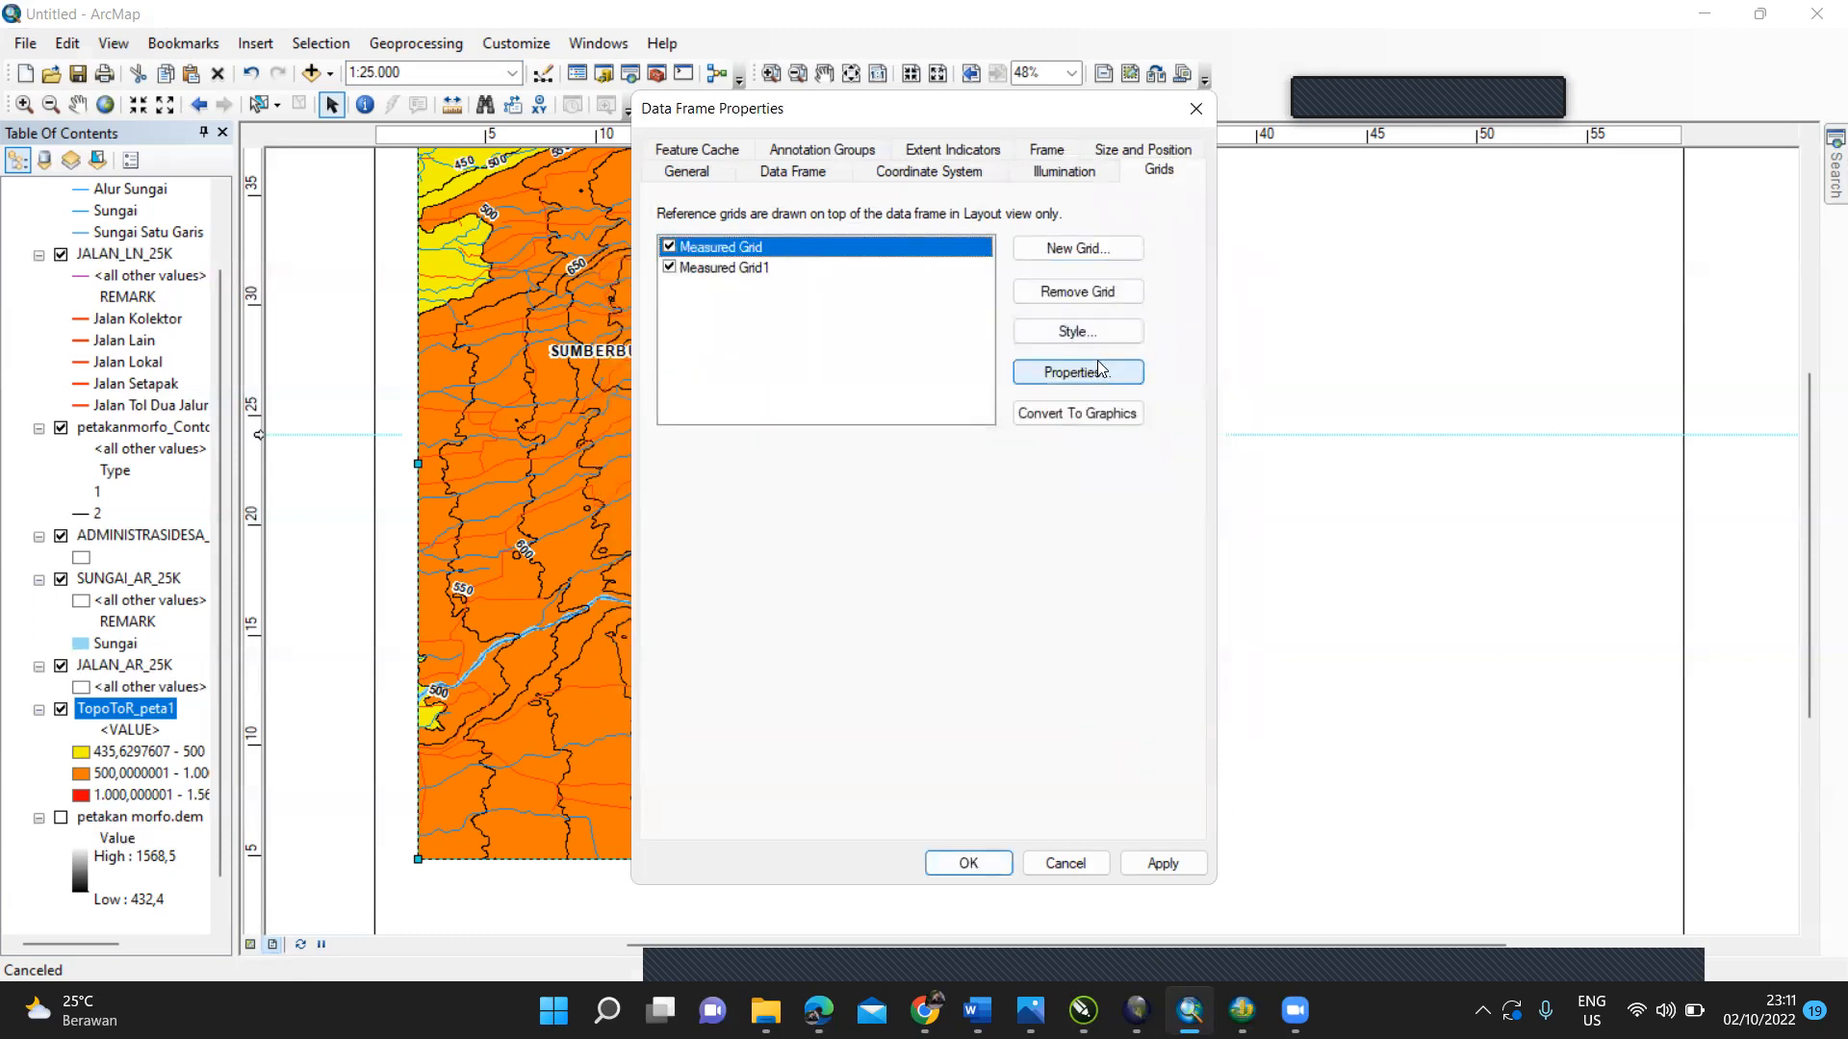
click(1095, 365)
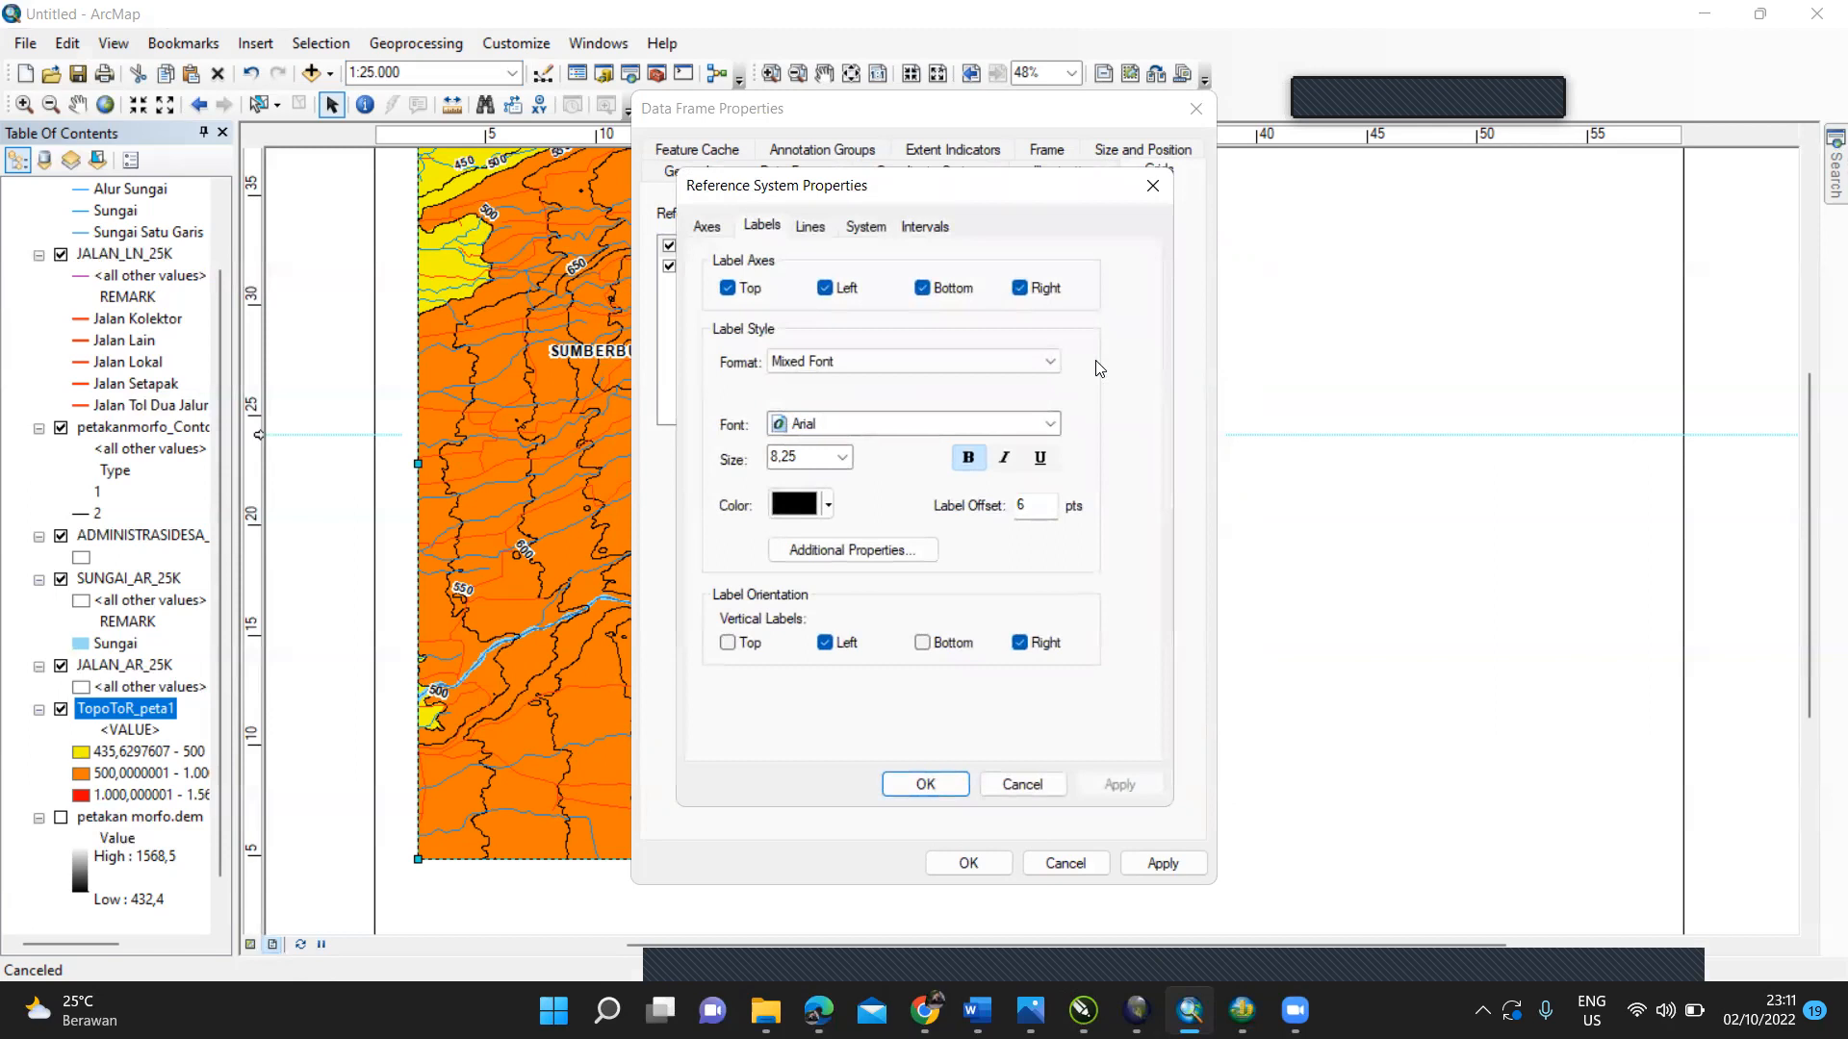
click(1159, 183)
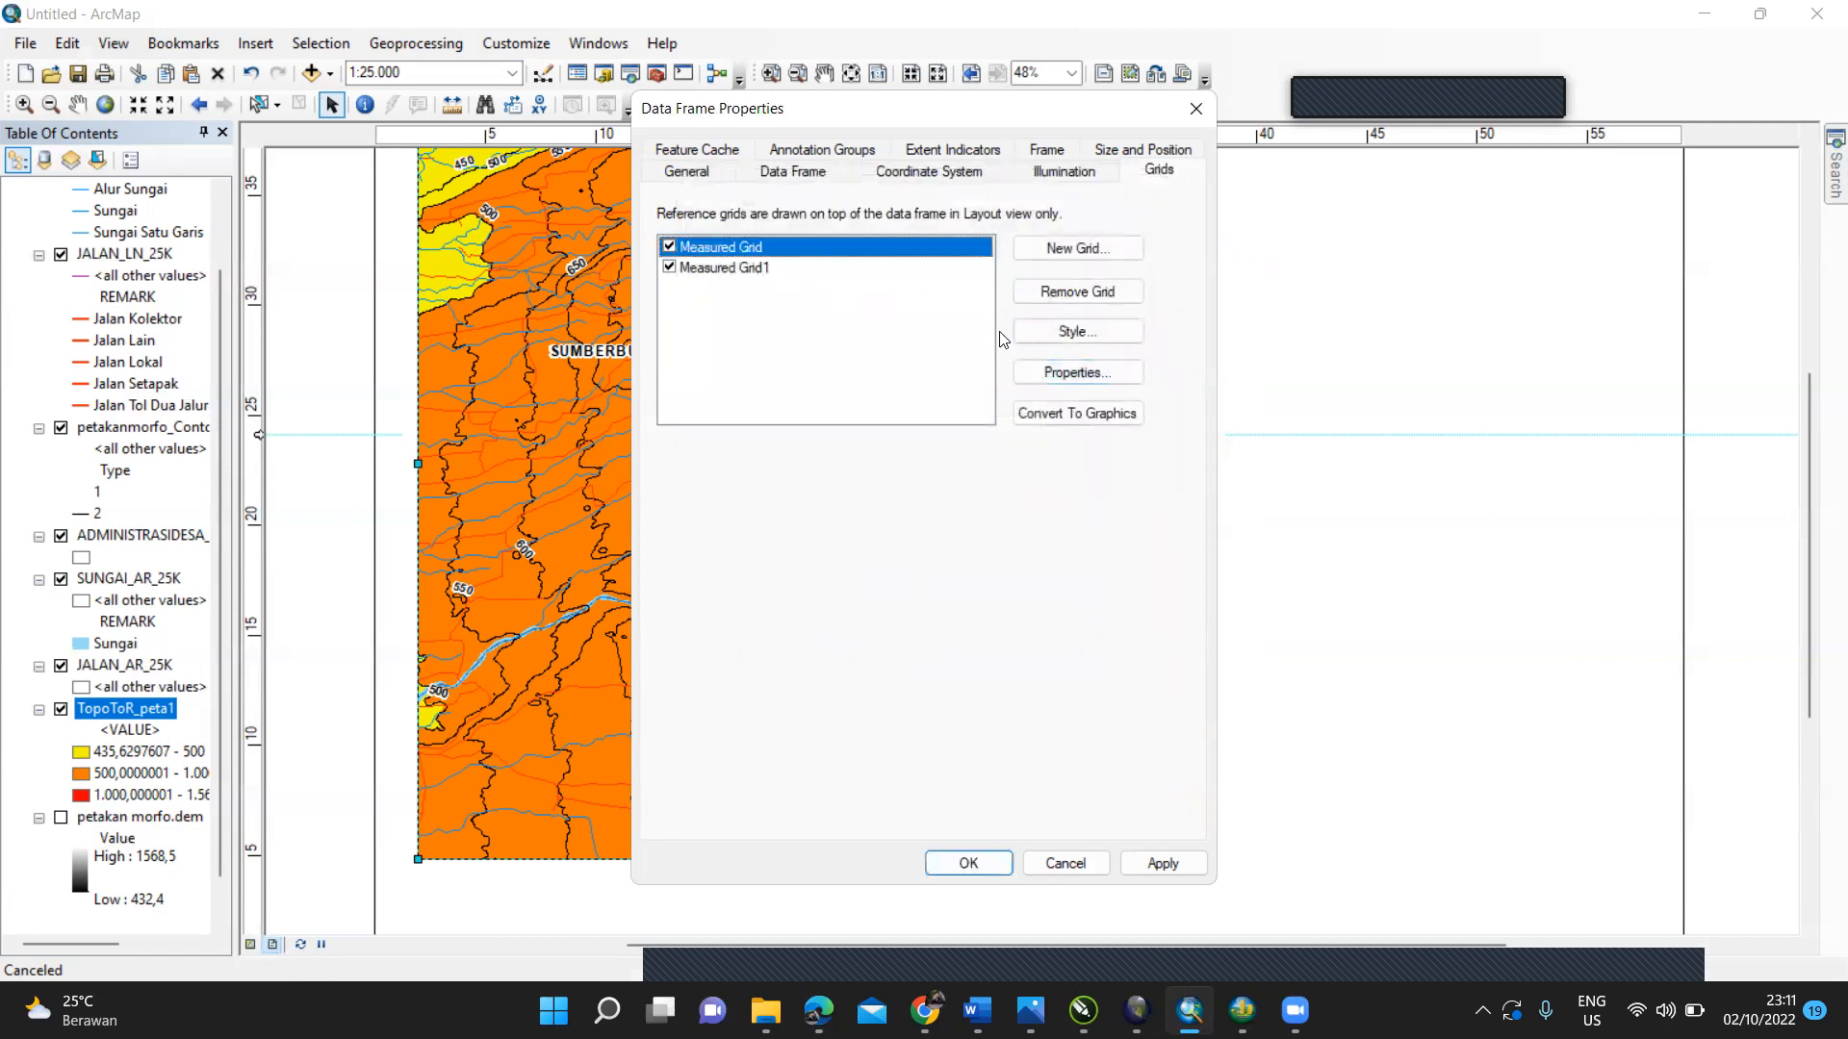
click(1048, 374)
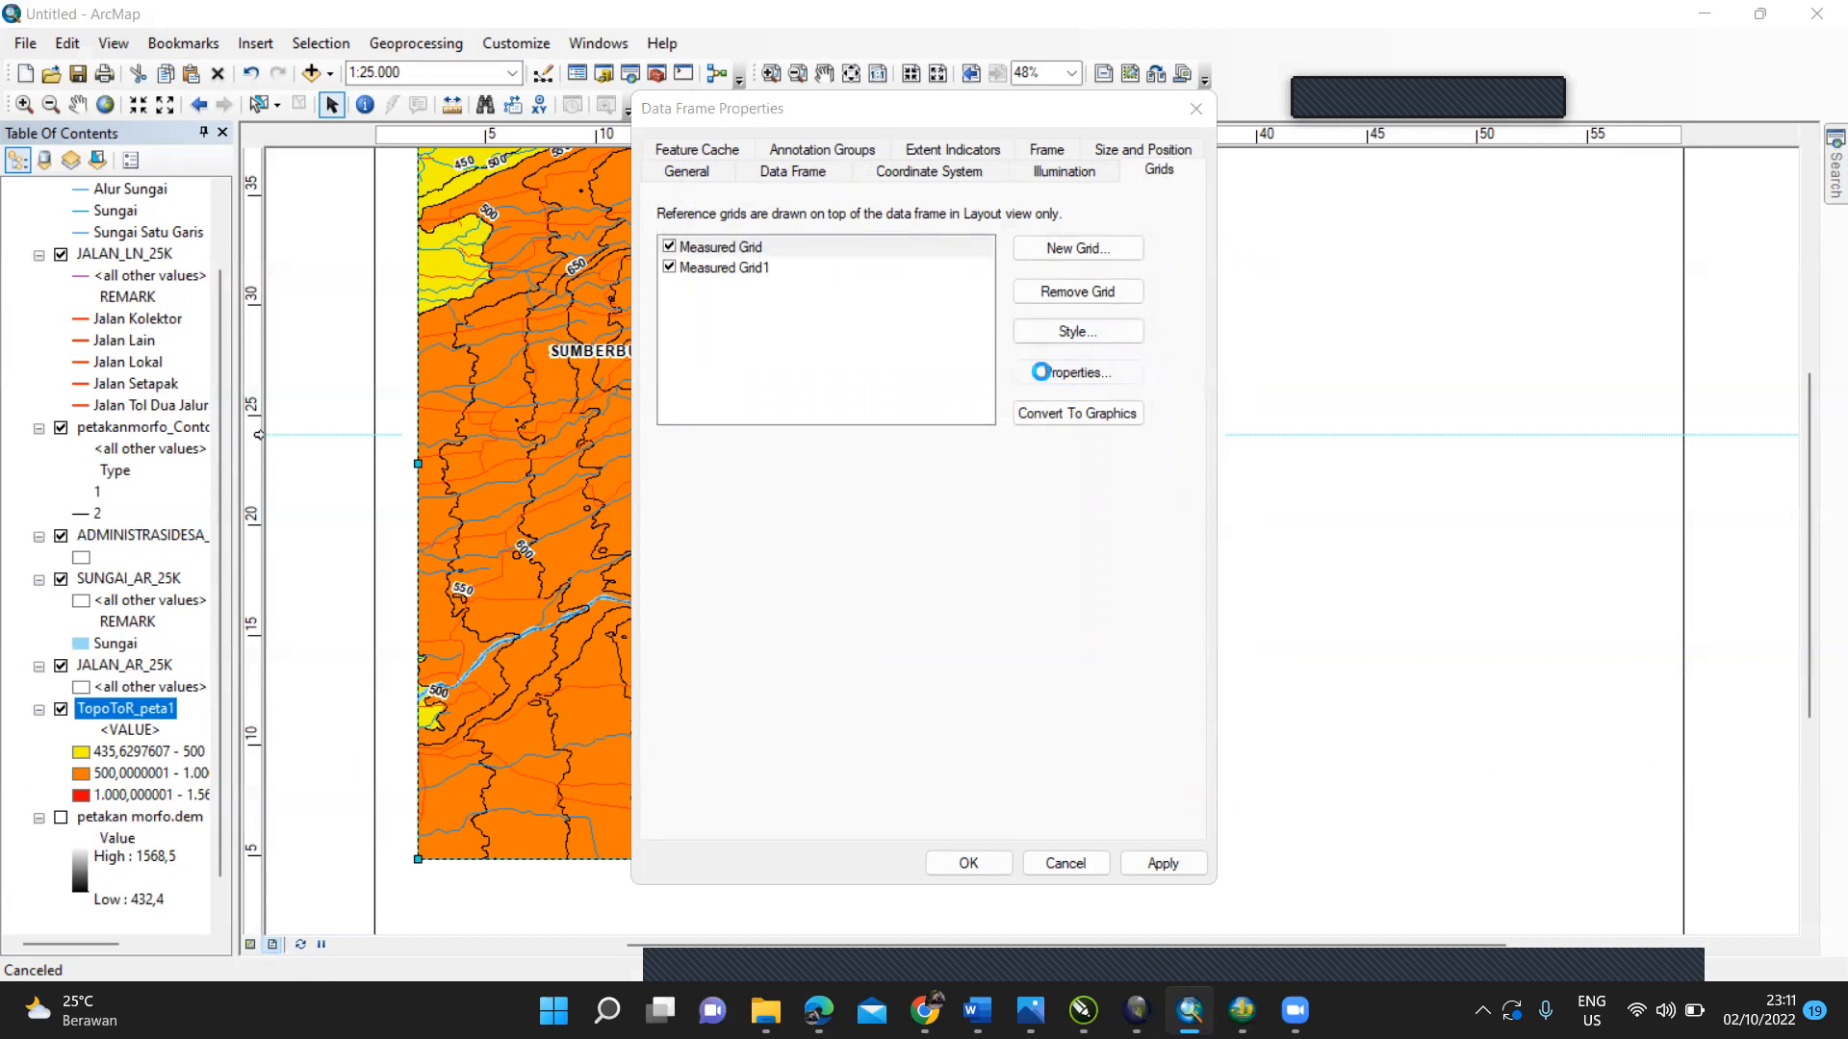
click(728, 289)
click(825, 289)
click(922, 288)
click(1019, 289)
Step: Set the first measured grid's interval units to meters, with X and Y axis intervals of 1000
click(933, 229)
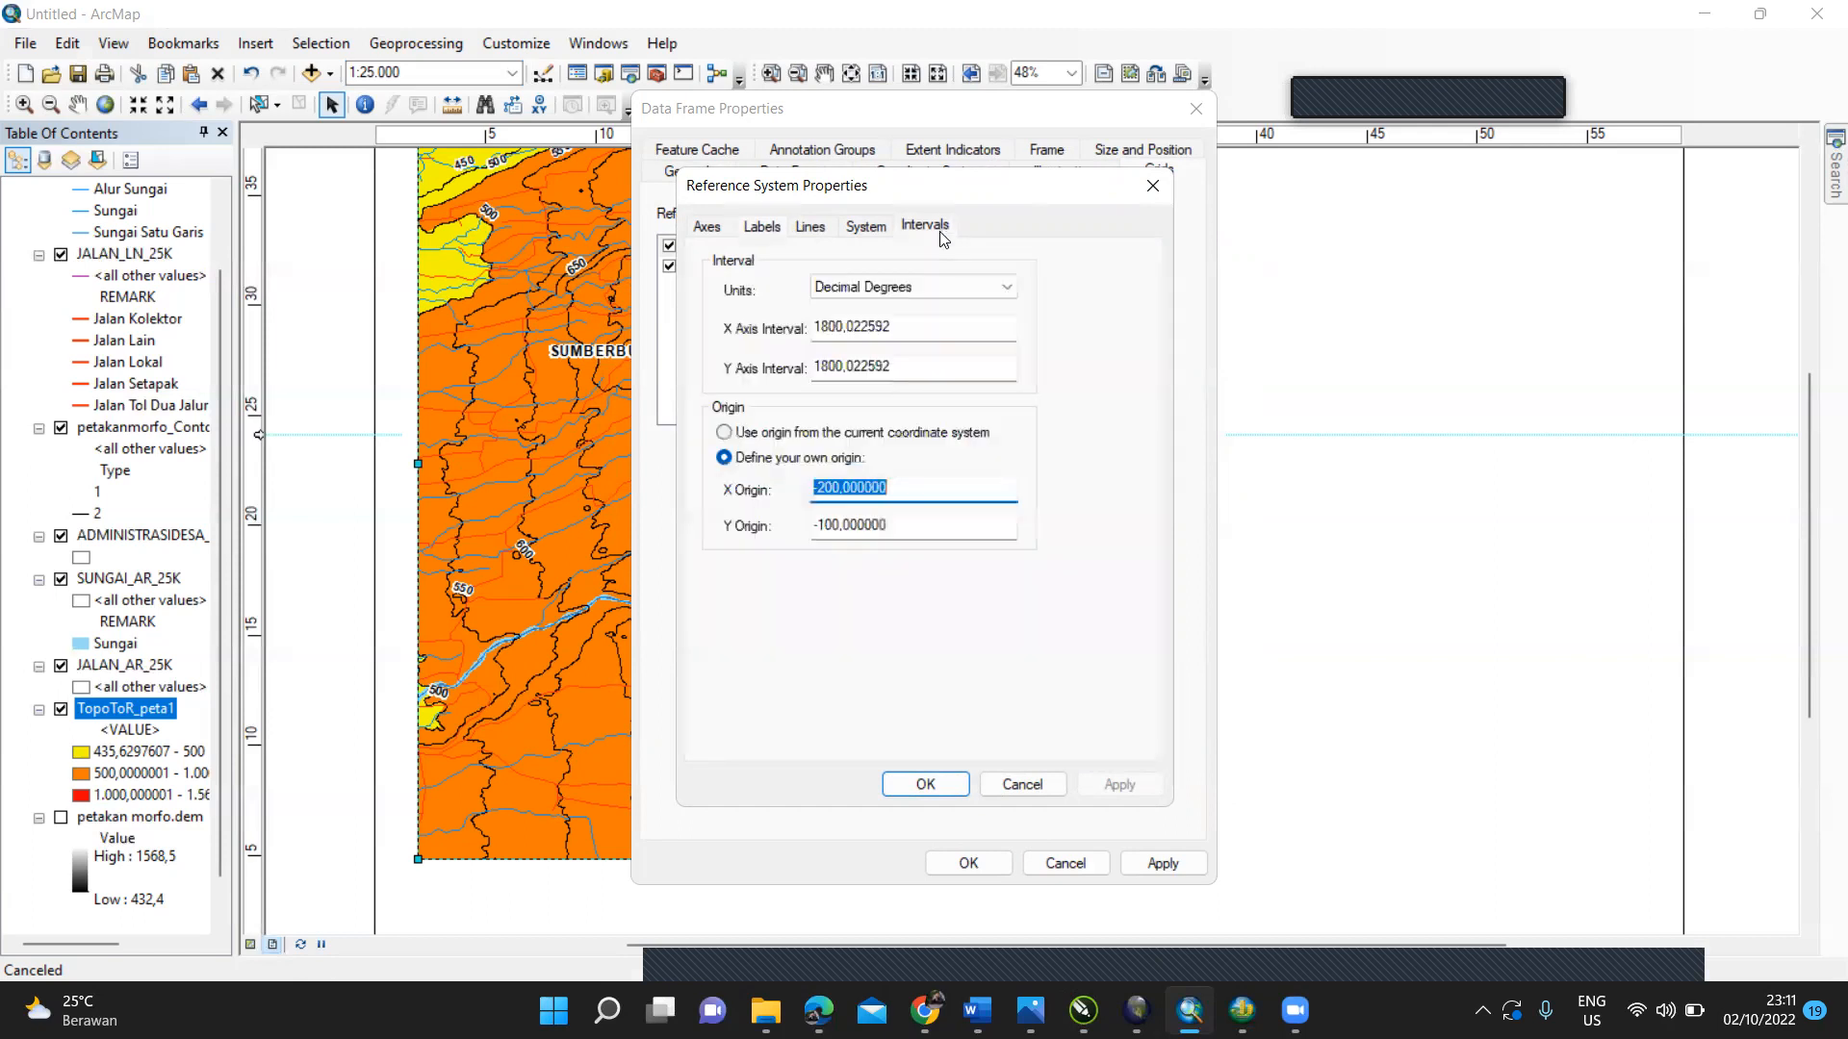
click(913, 287)
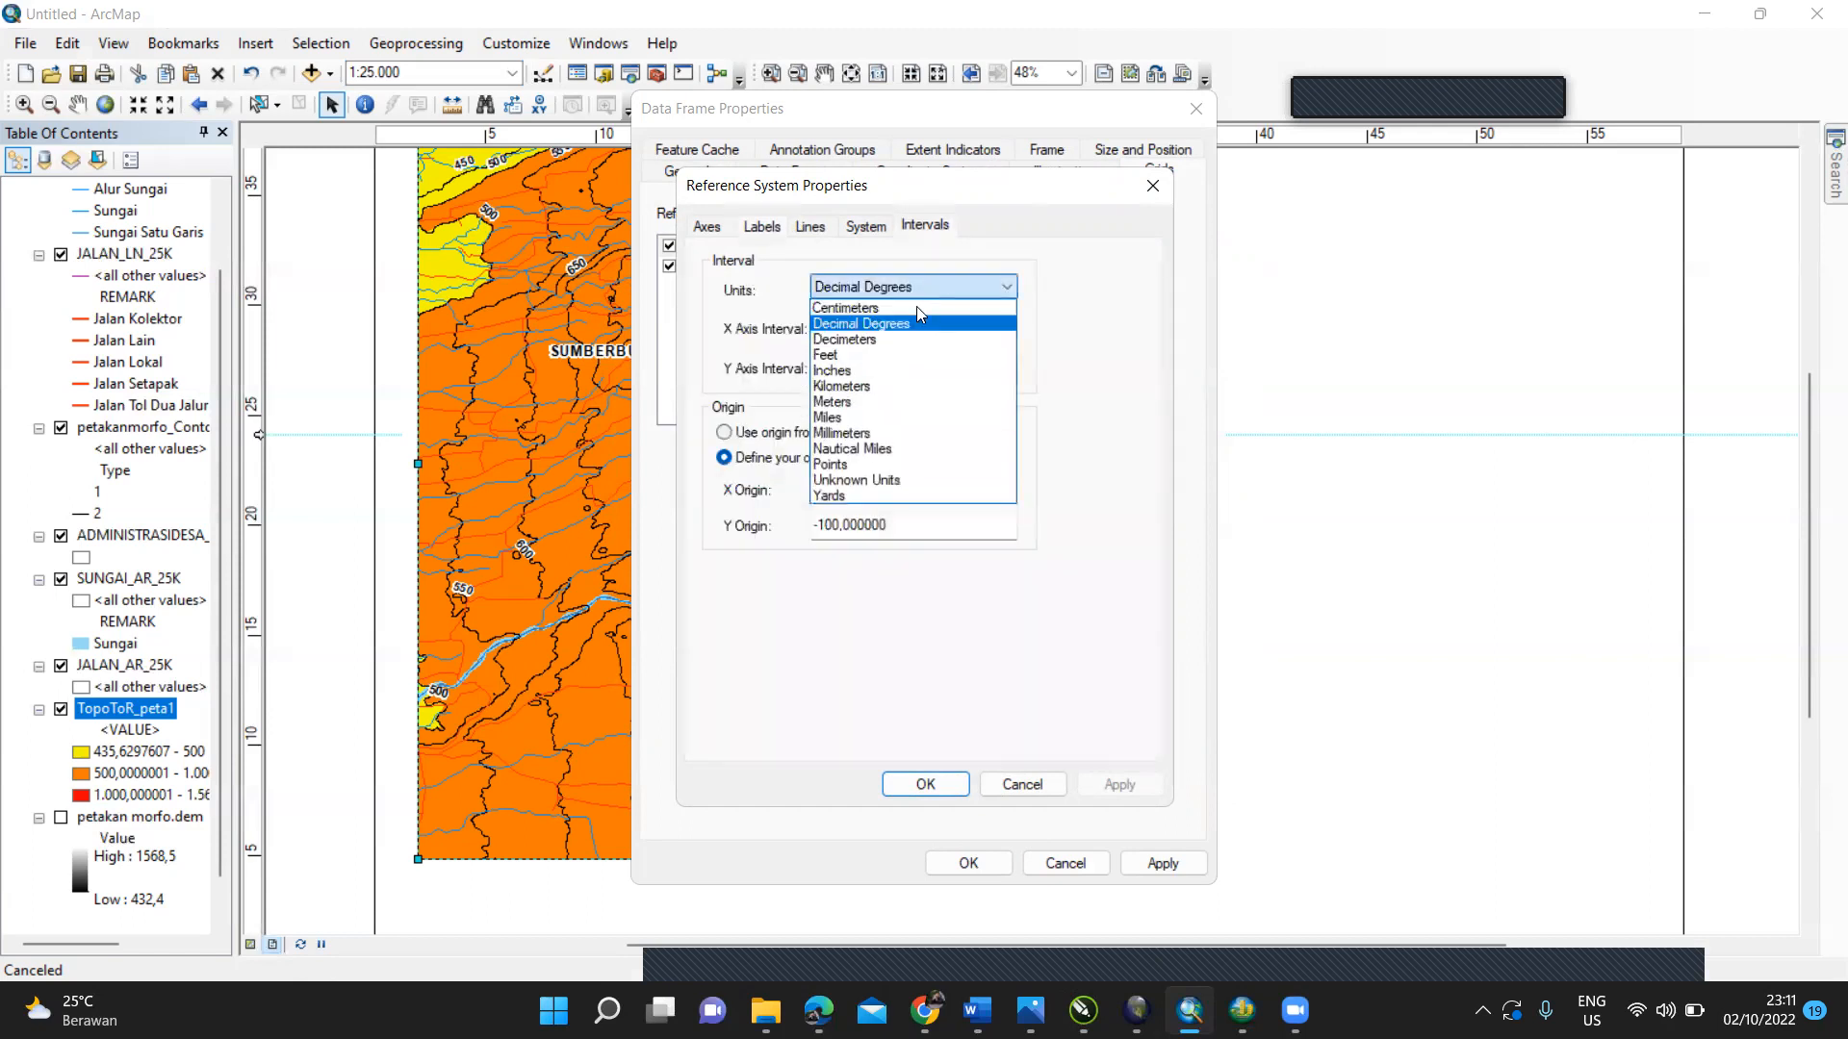
click(905, 402)
drag(912, 328, 667, 310)
key(BackSpace)
text(1000)
drag(890, 366, 785, 383)
text(1)
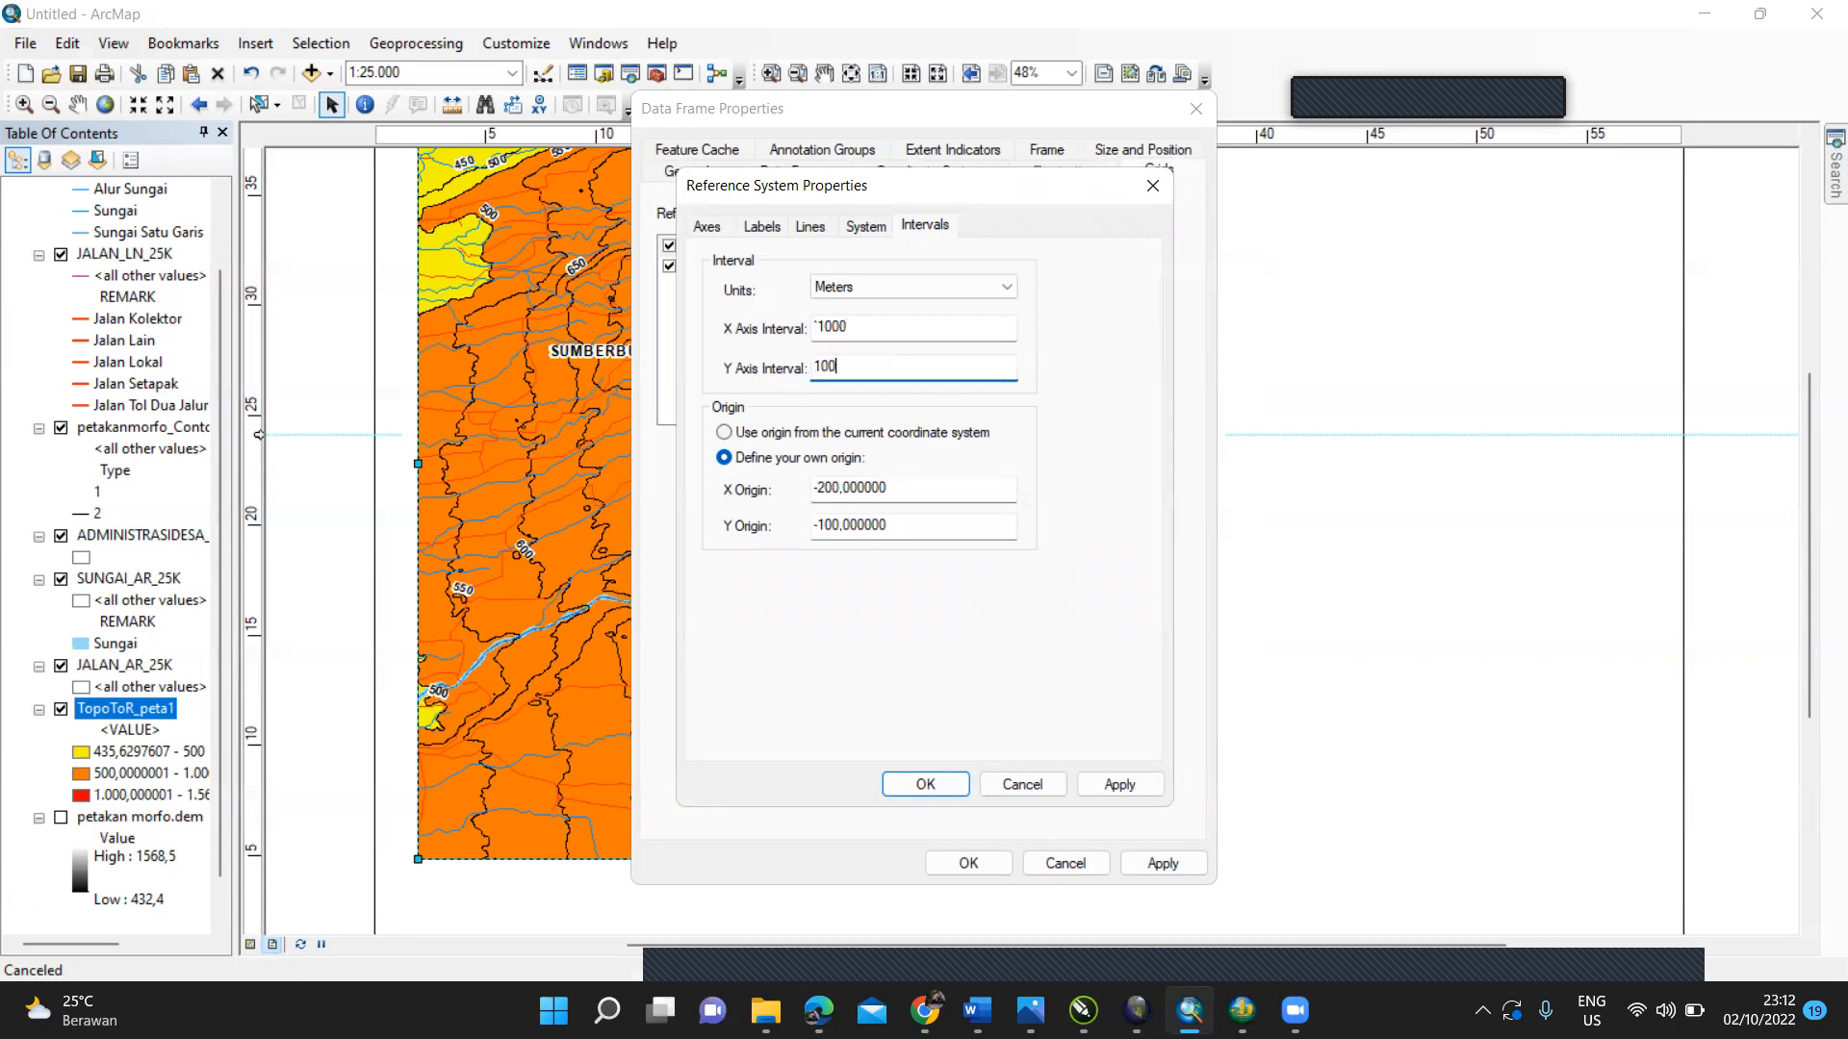
click(948, 784)
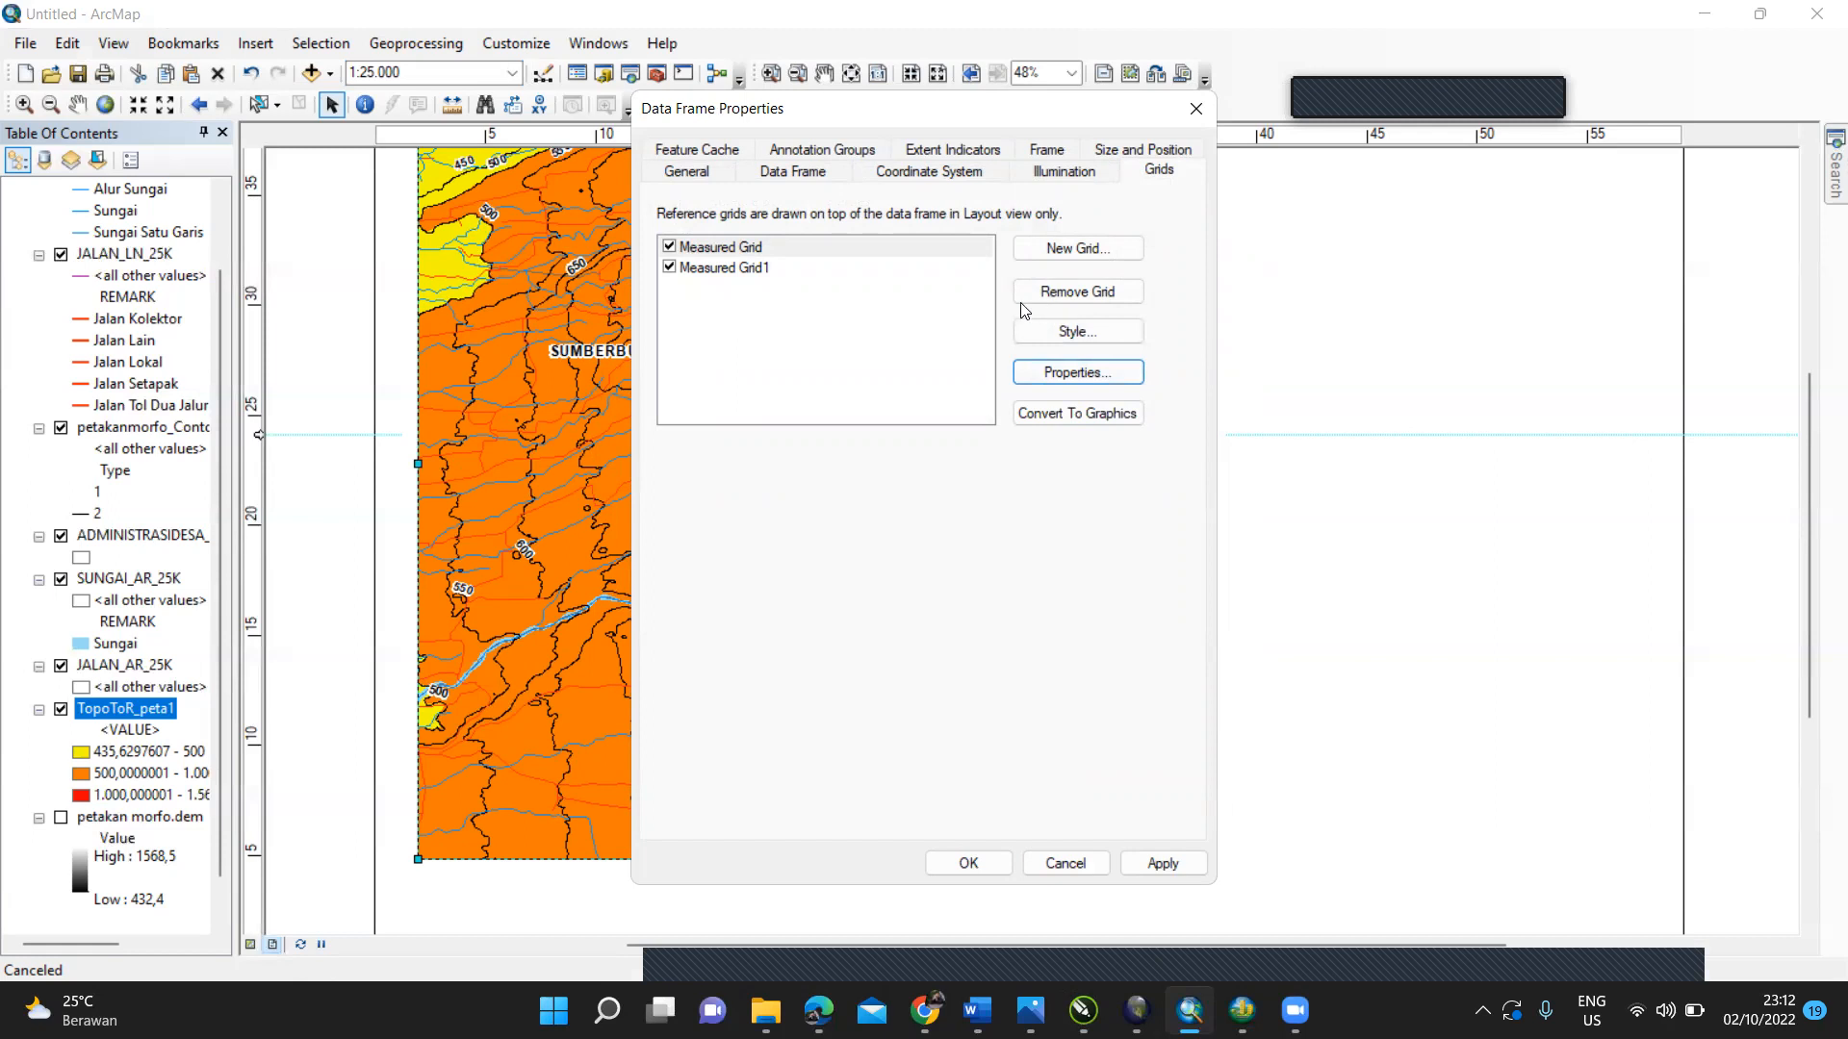
Step: Set Measured Grid1's interval units to meters, with X and Y axis intervals of 5000
click(763, 285)
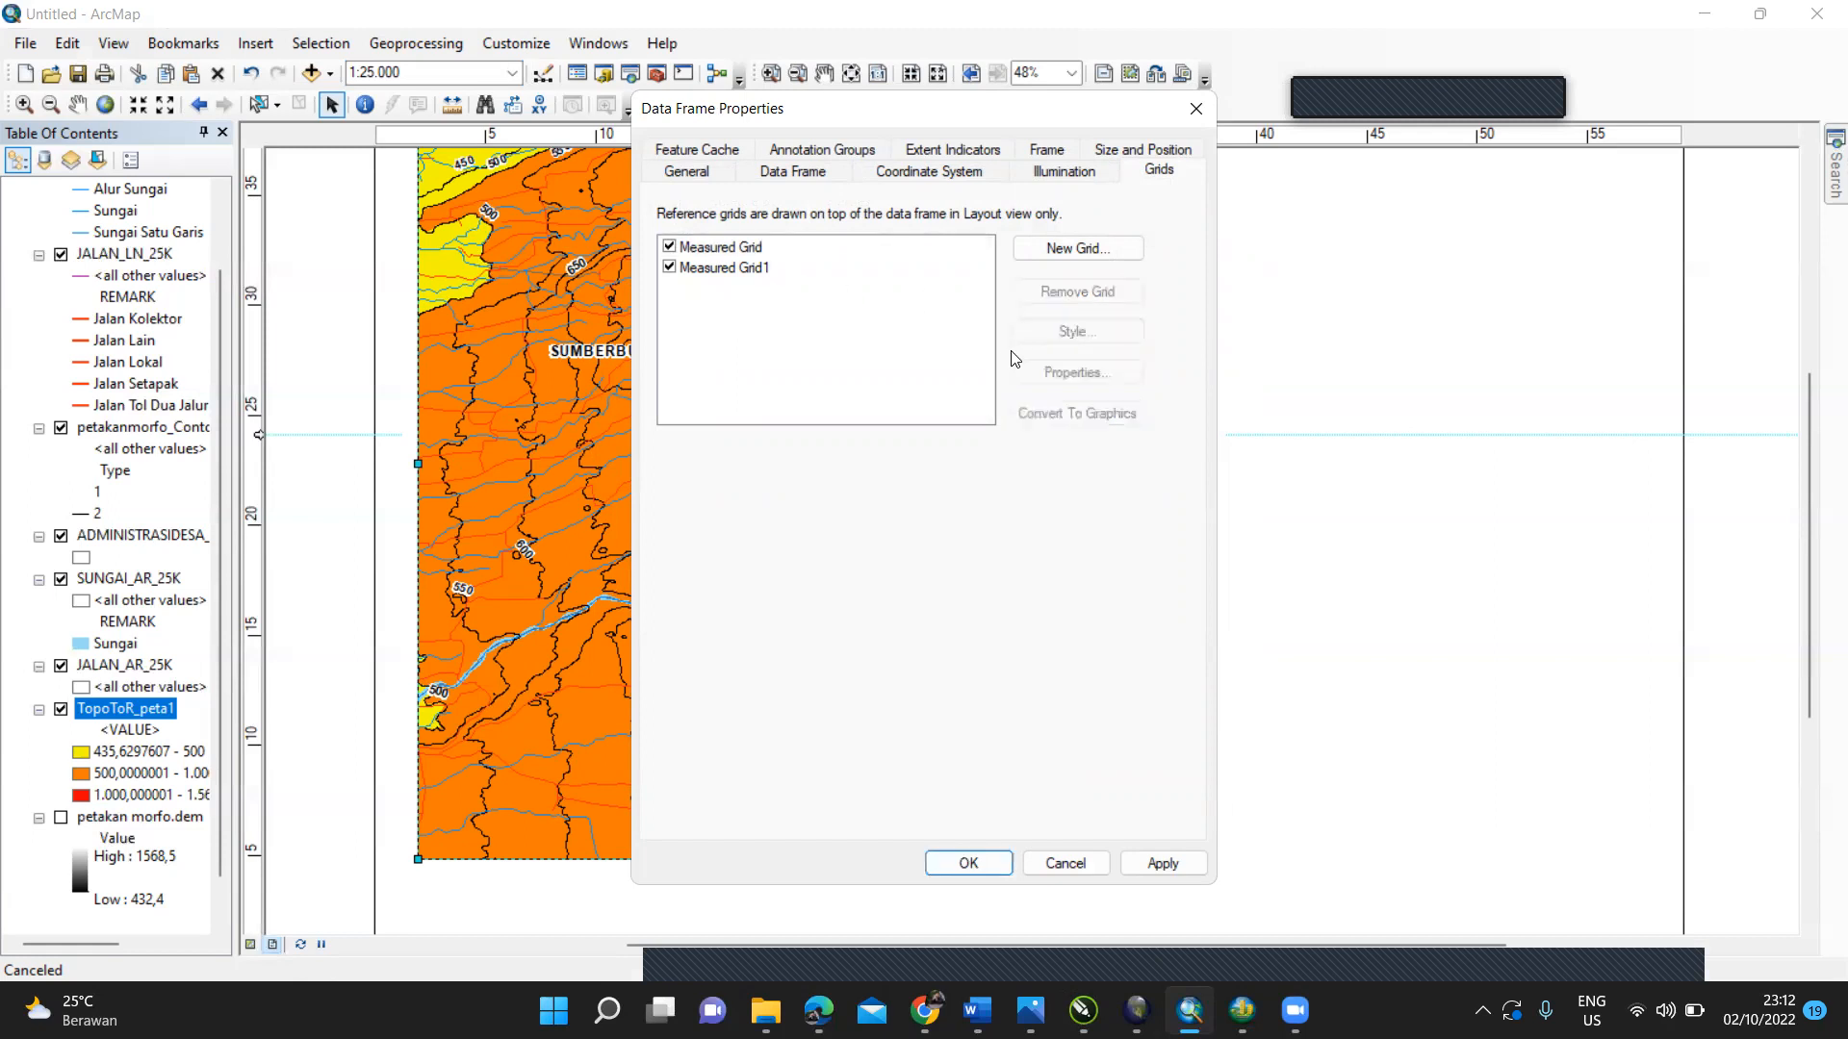
click(795, 250)
click(787, 271)
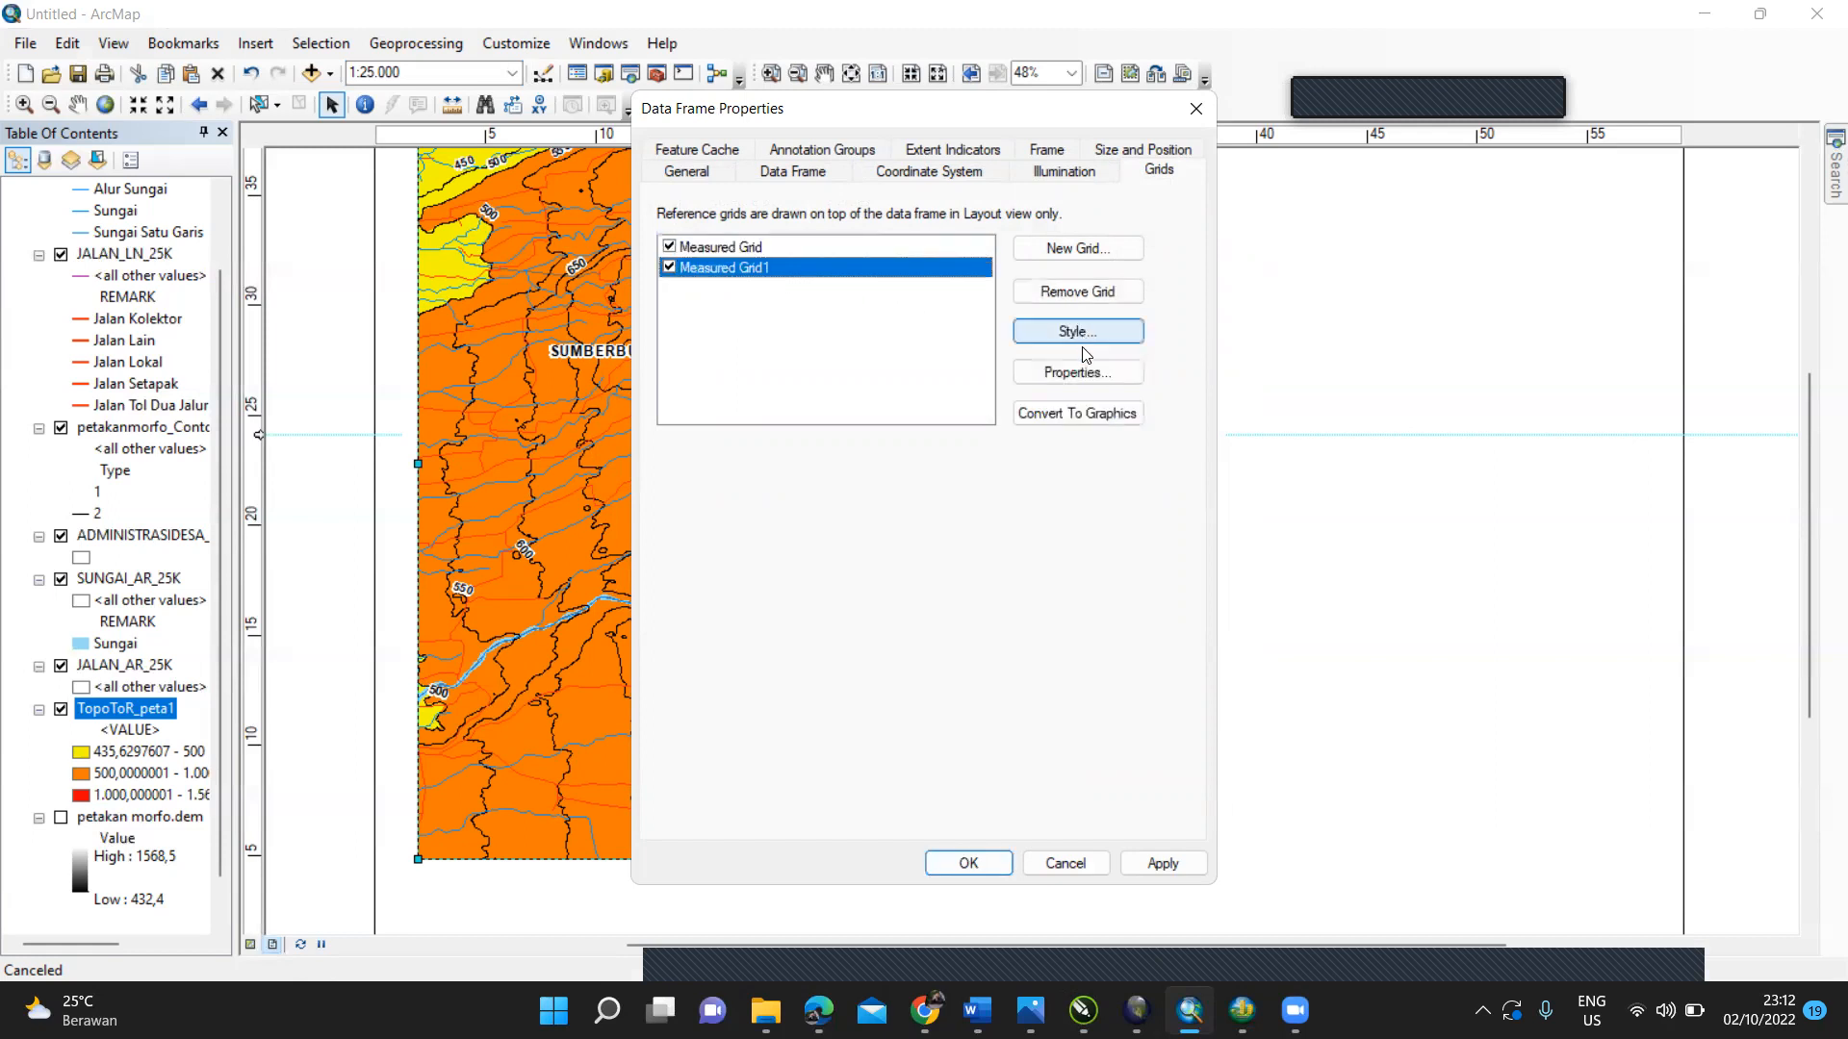
click(1077, 371)
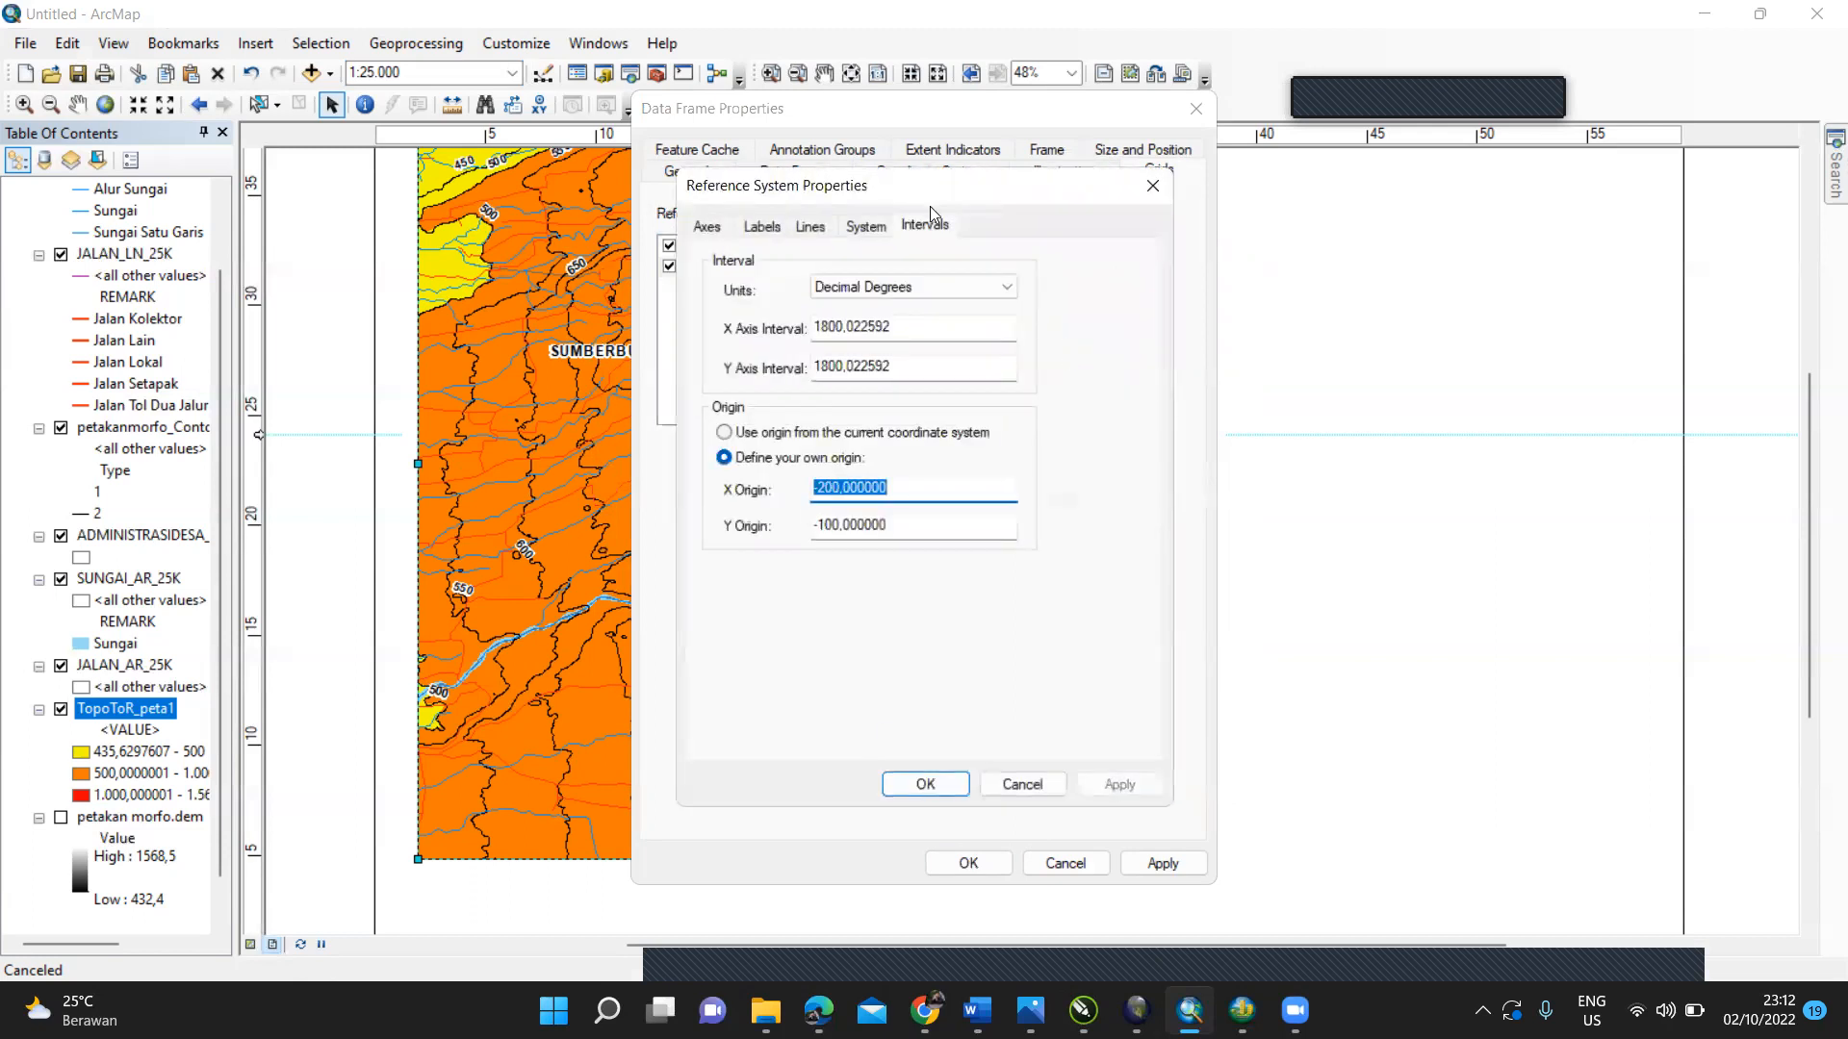
click(991, 287)
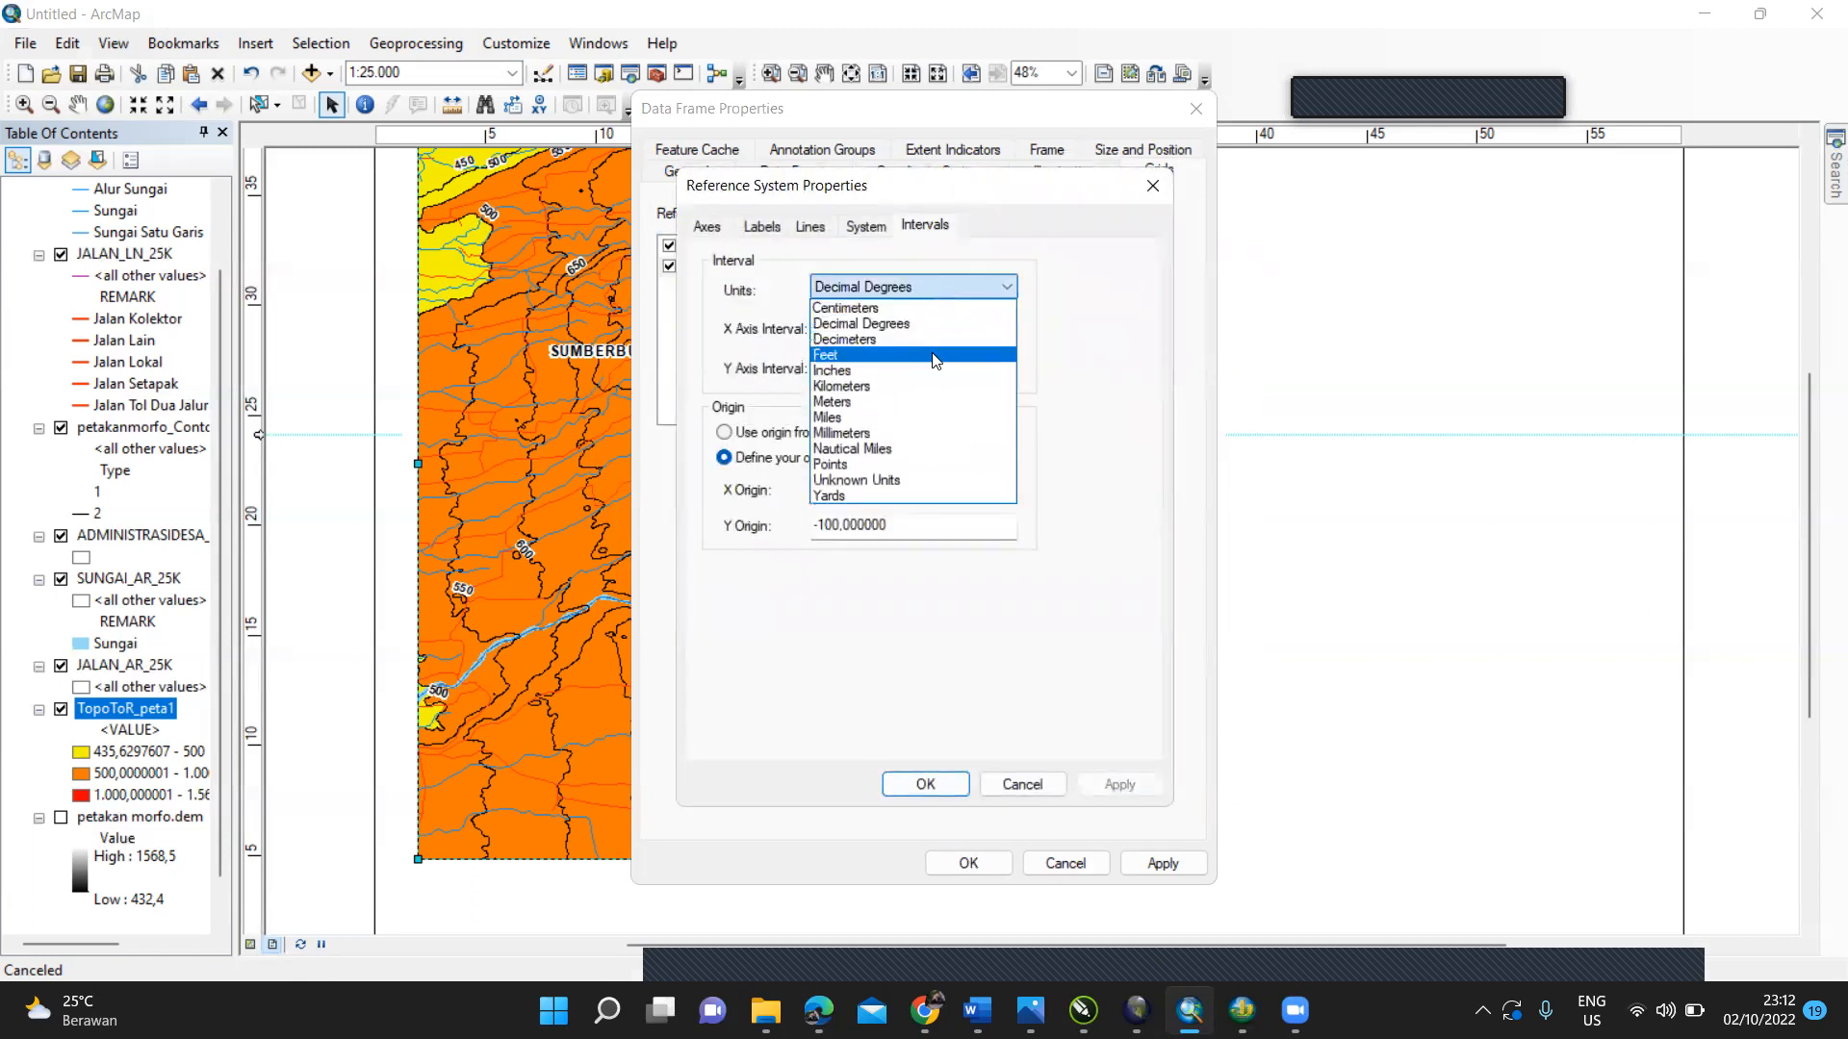
click(936, 411)
drag(895, 328, 787, 314)
text(5000)
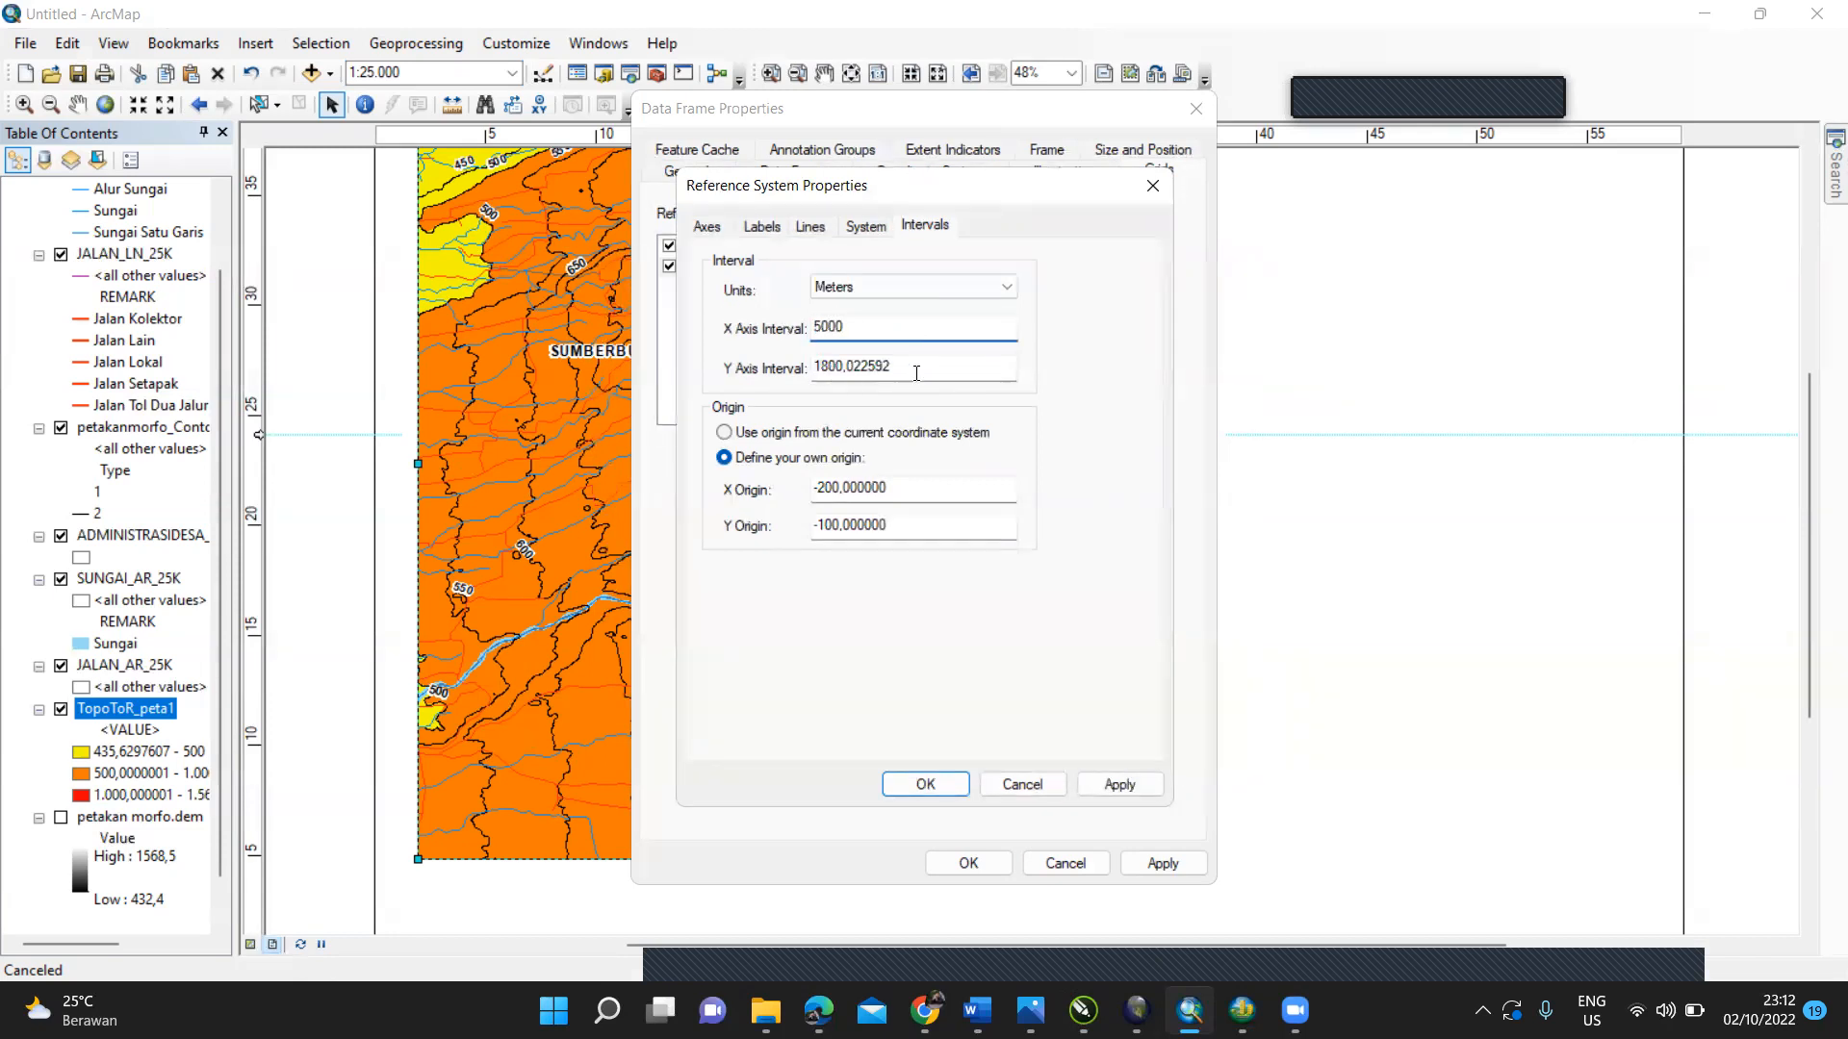
key(Tab)
text(5)
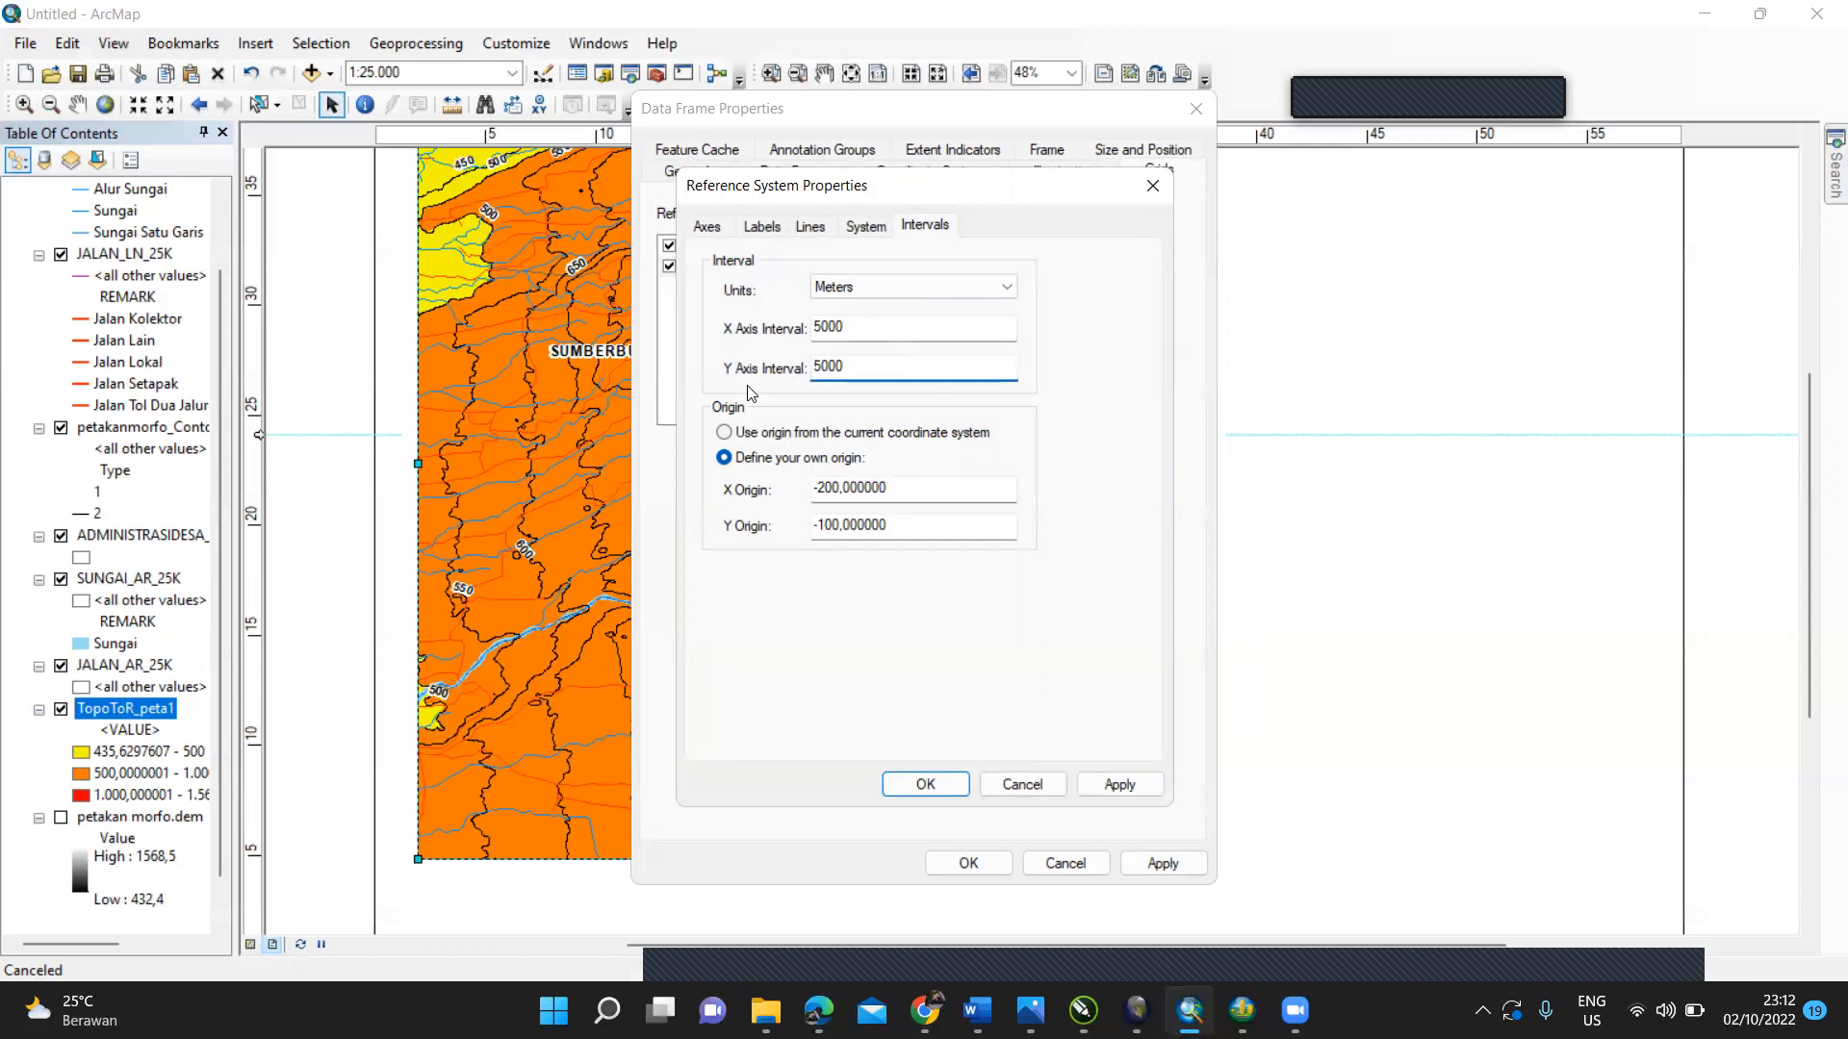
Step: Check Measured Grid1's line and label settings and apply both grids to the layout
click(810, 227)
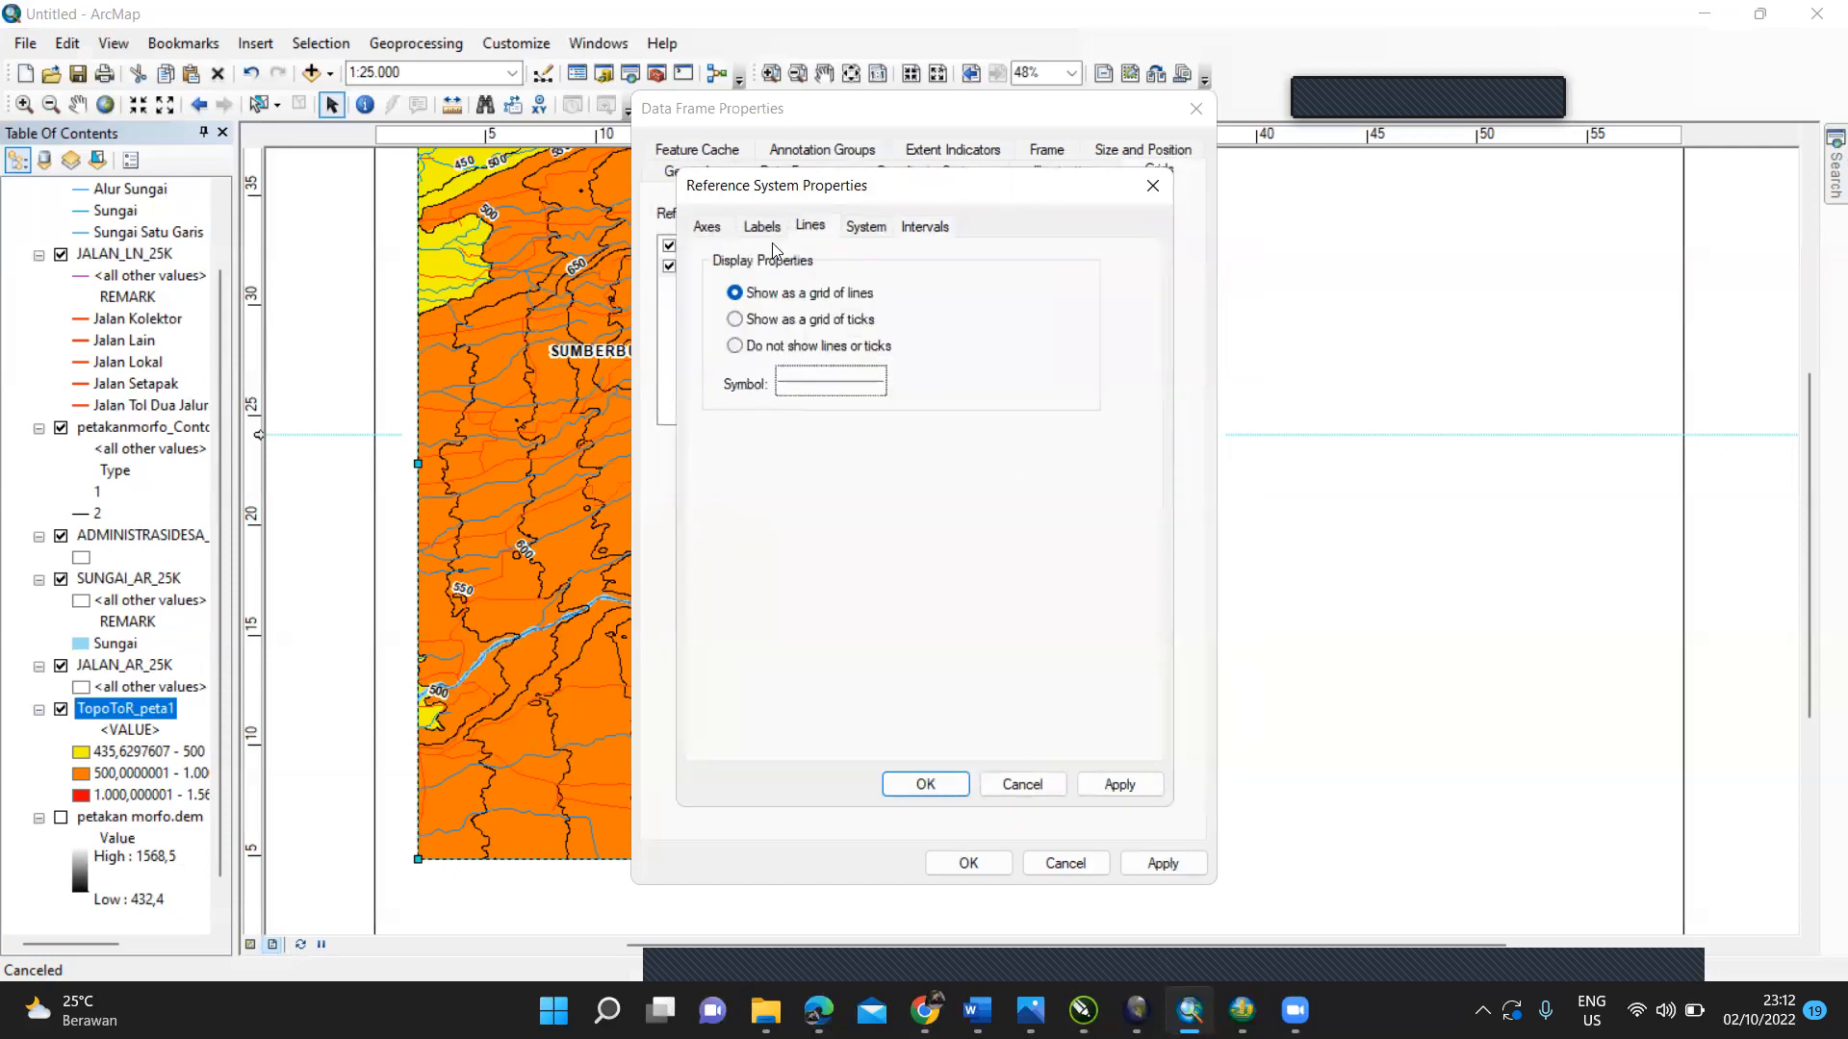
click(745, 228)
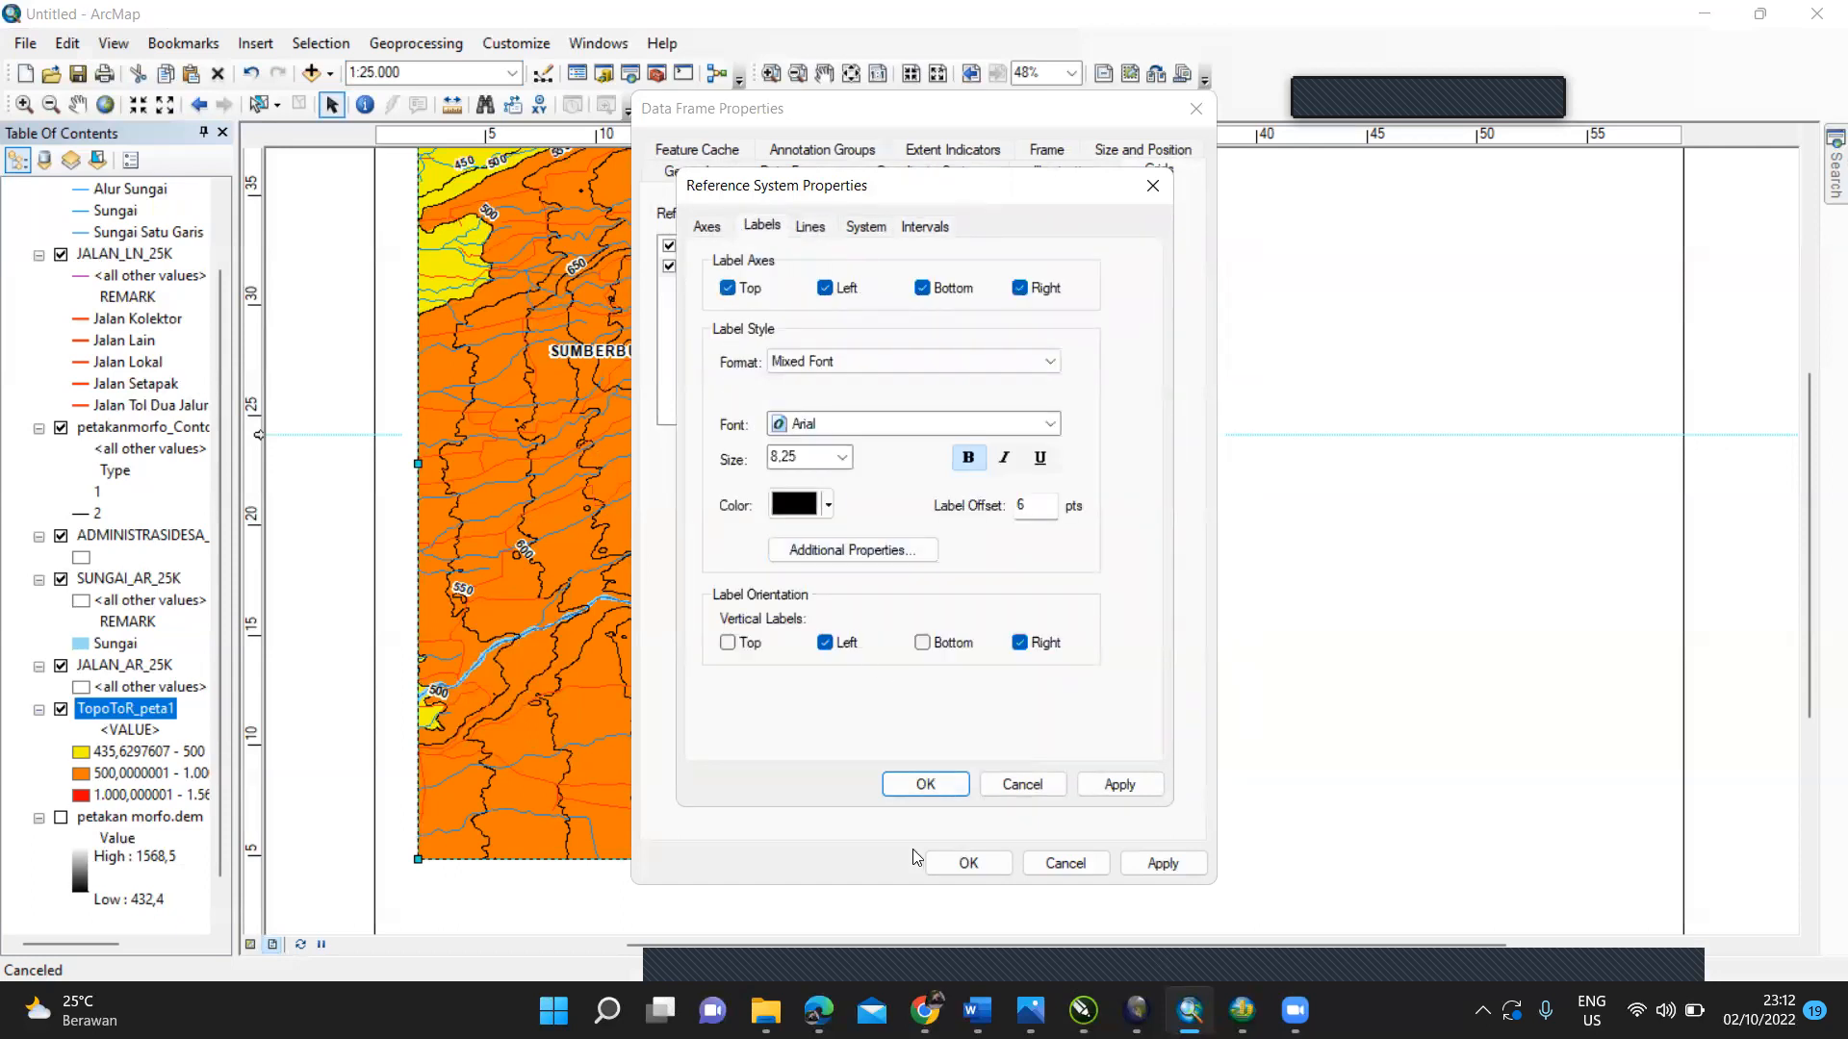
click(929, 783)
click(963, 859)
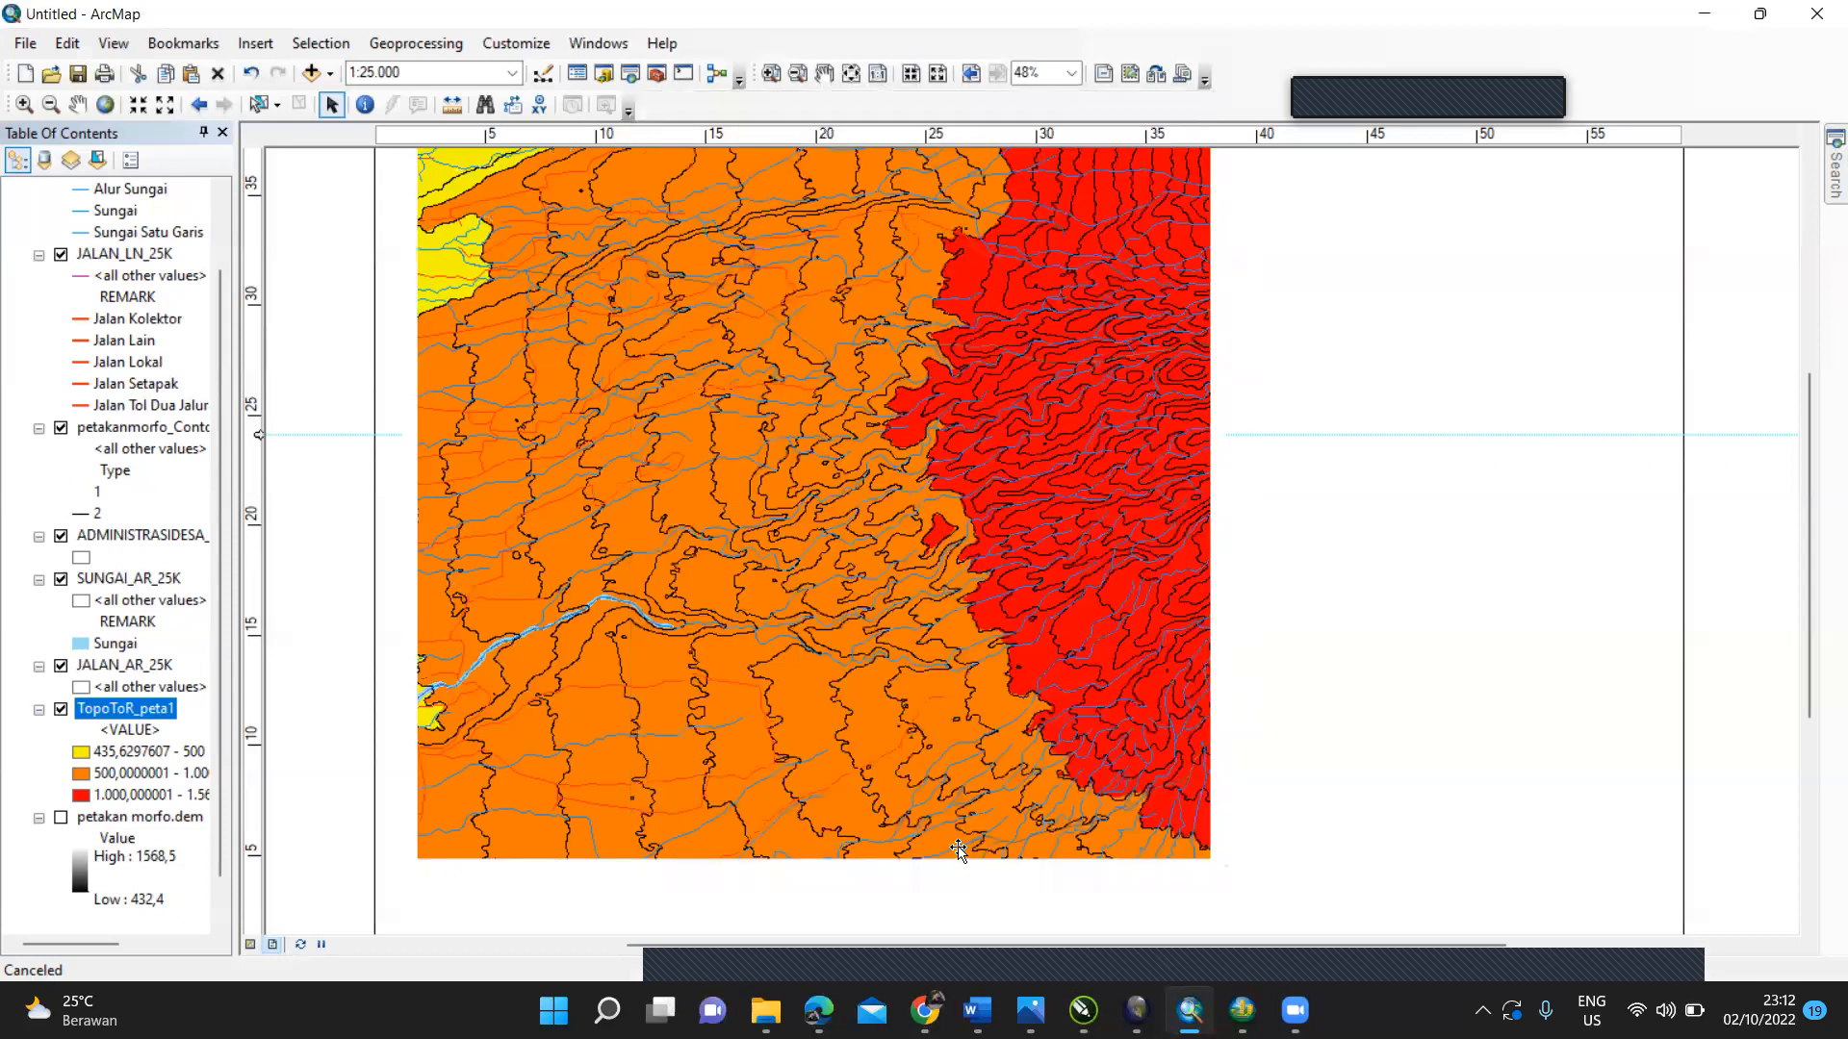
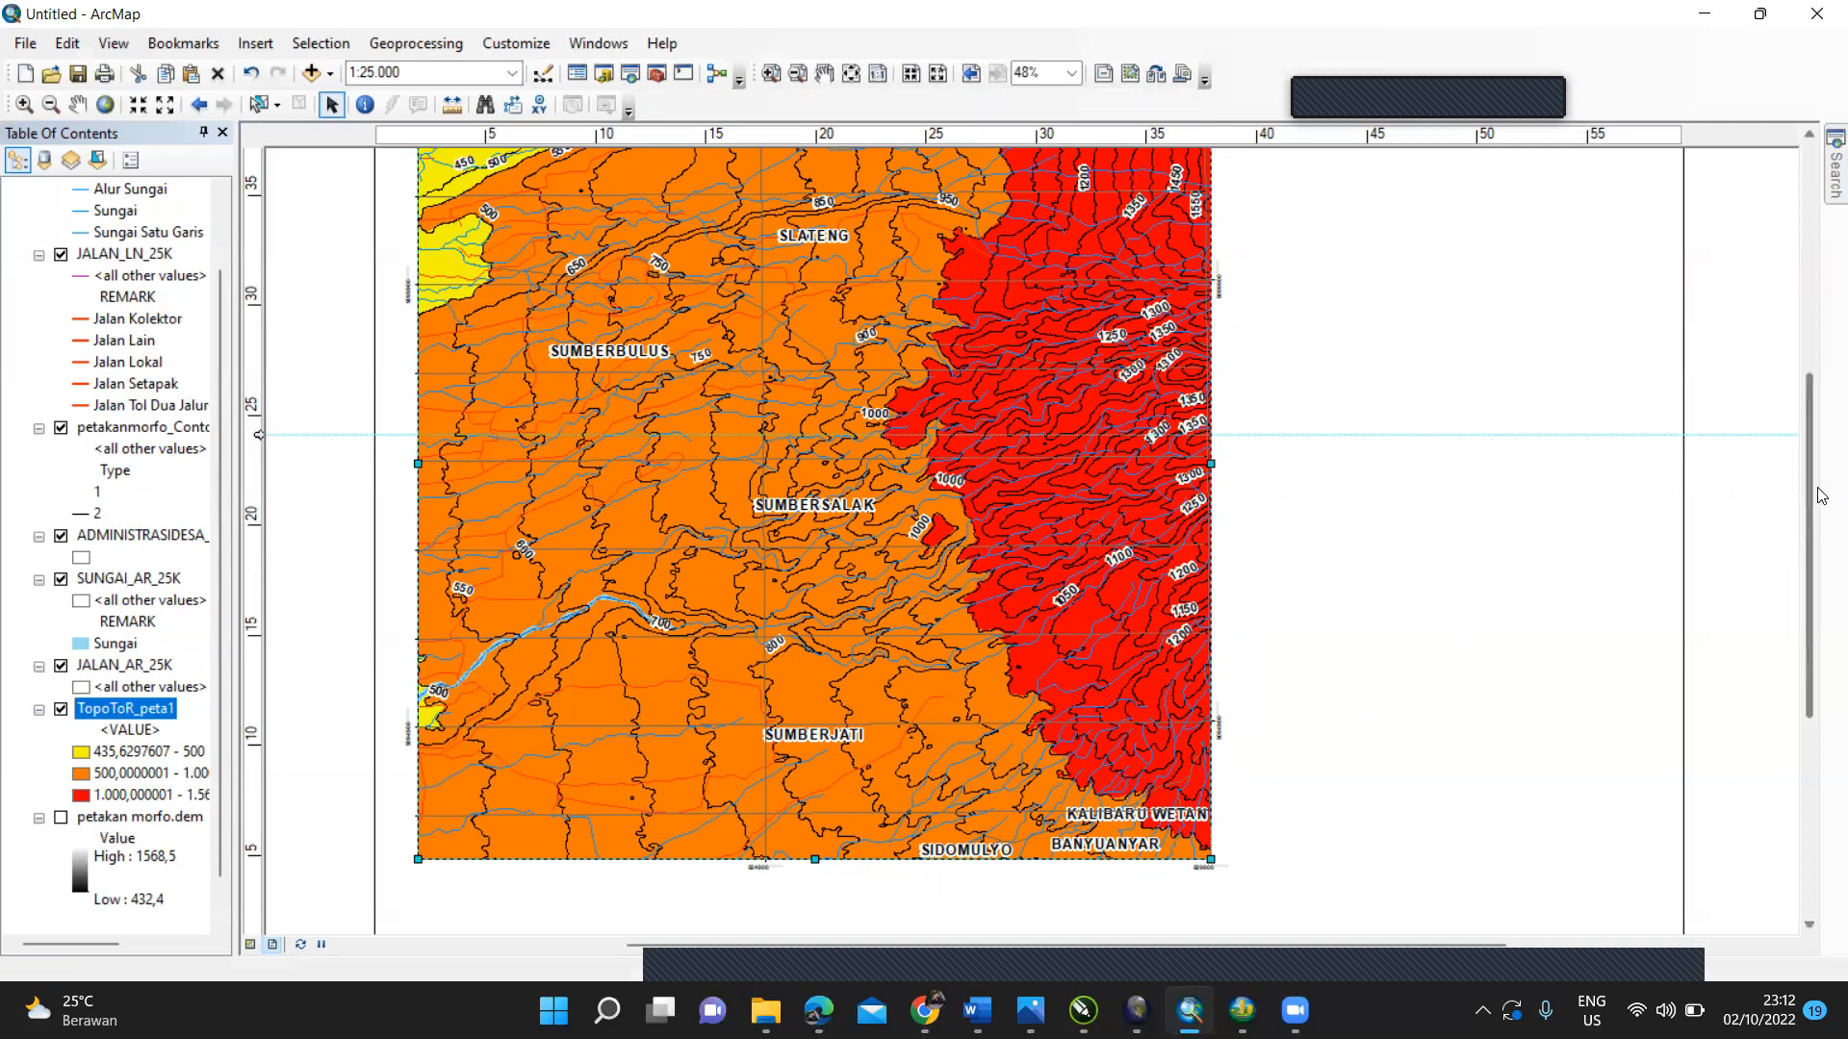
Step: Insert a new data frame and move it to the blank page area beside the main map
scroll(1821, 496, up, 2)
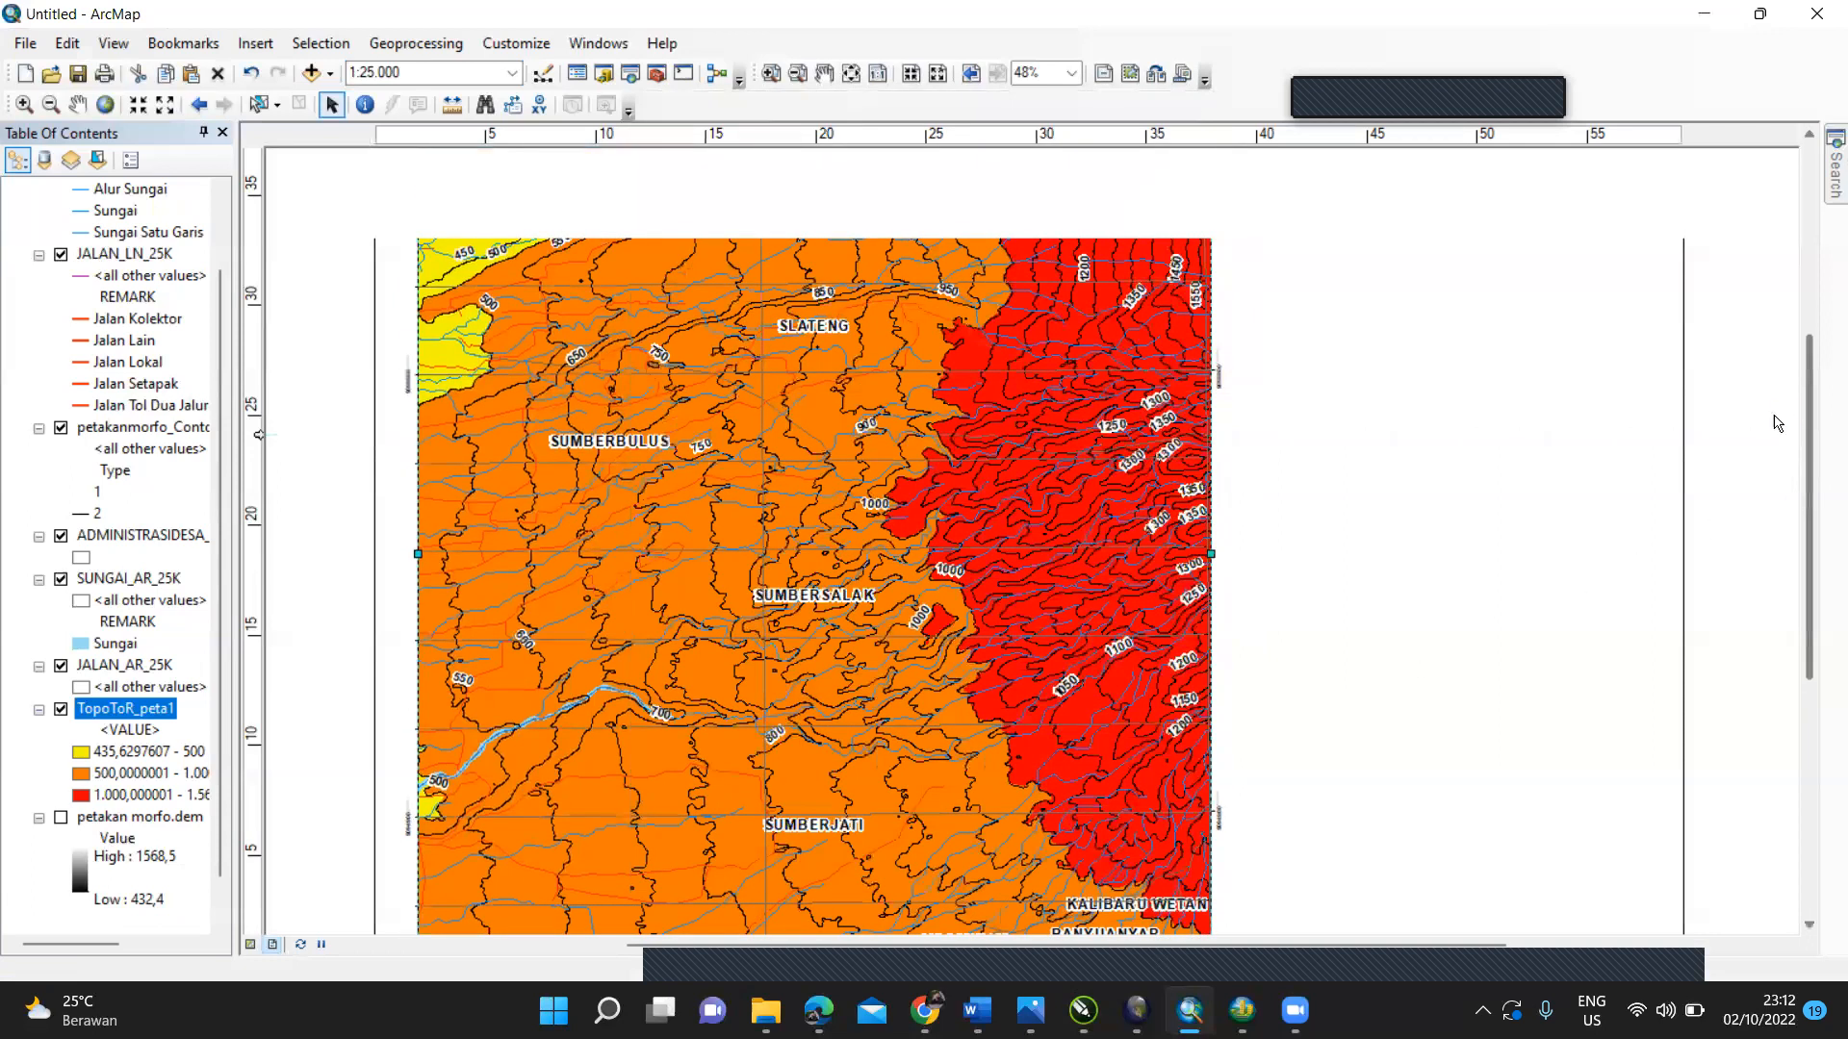
scroll(1583, 415, up, 2)
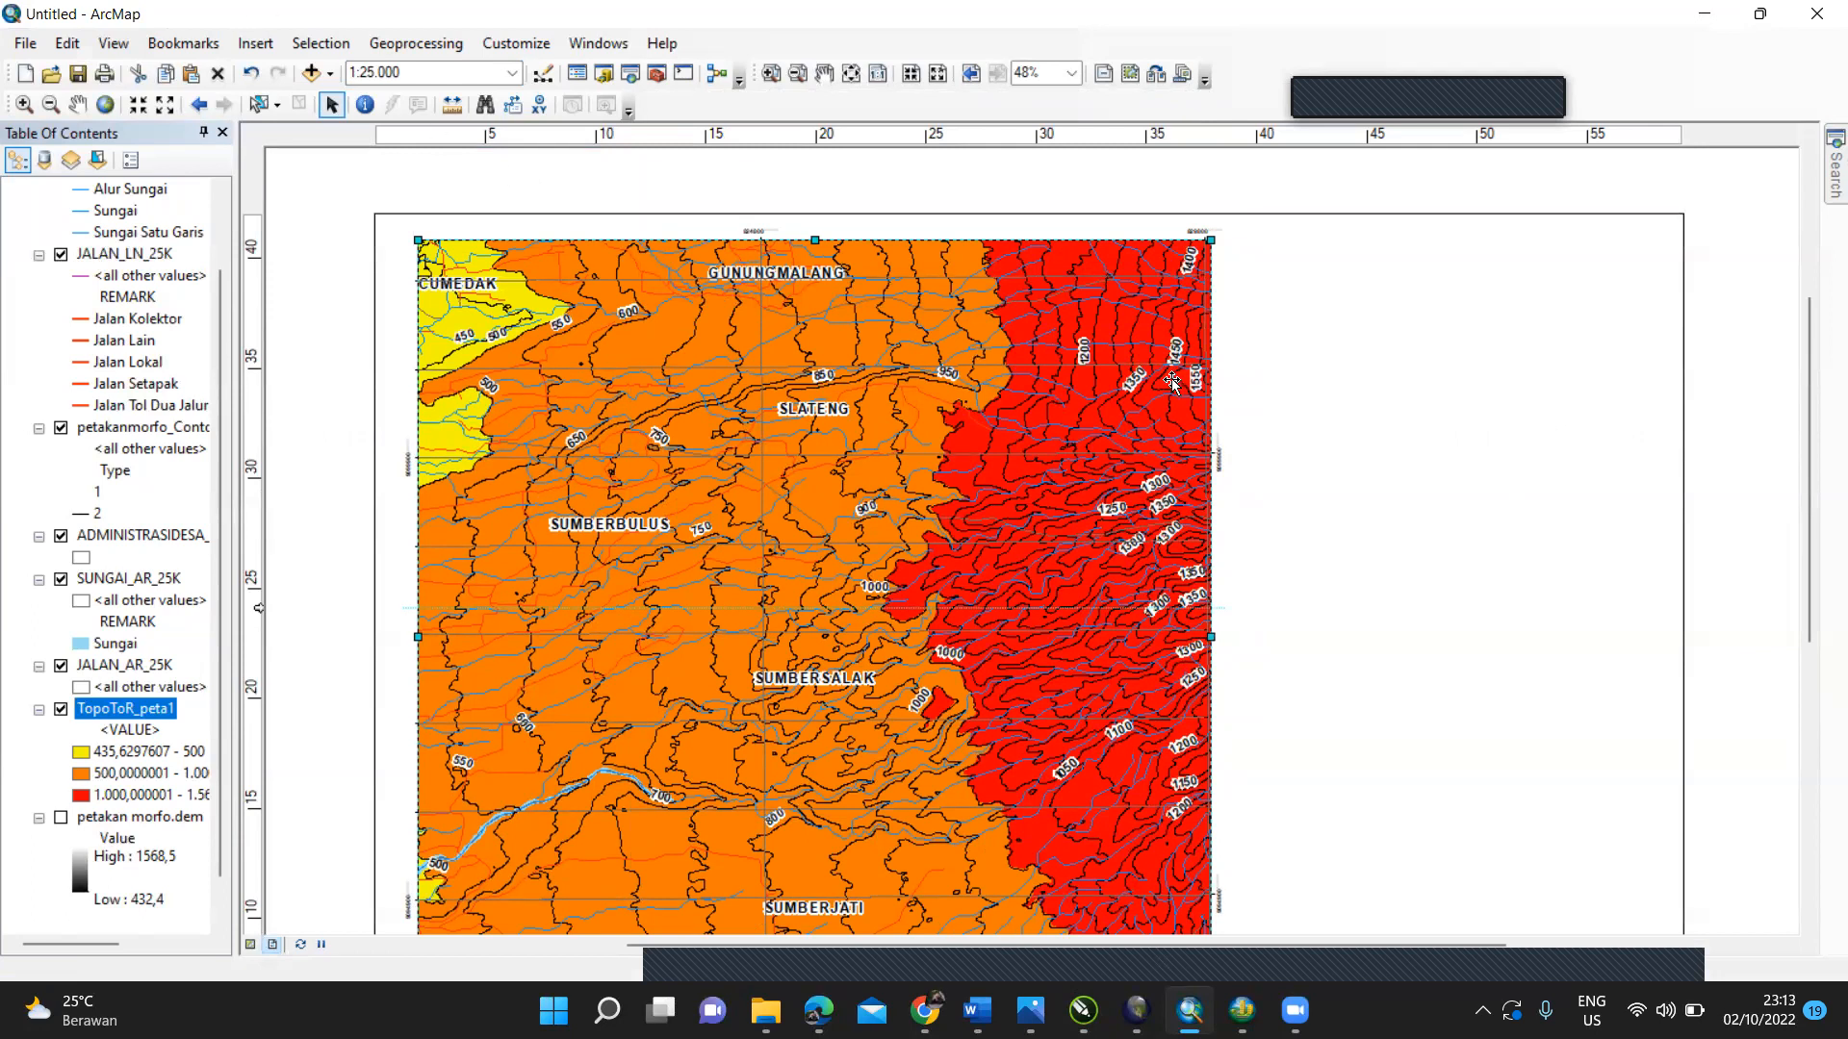
click(255, 42)
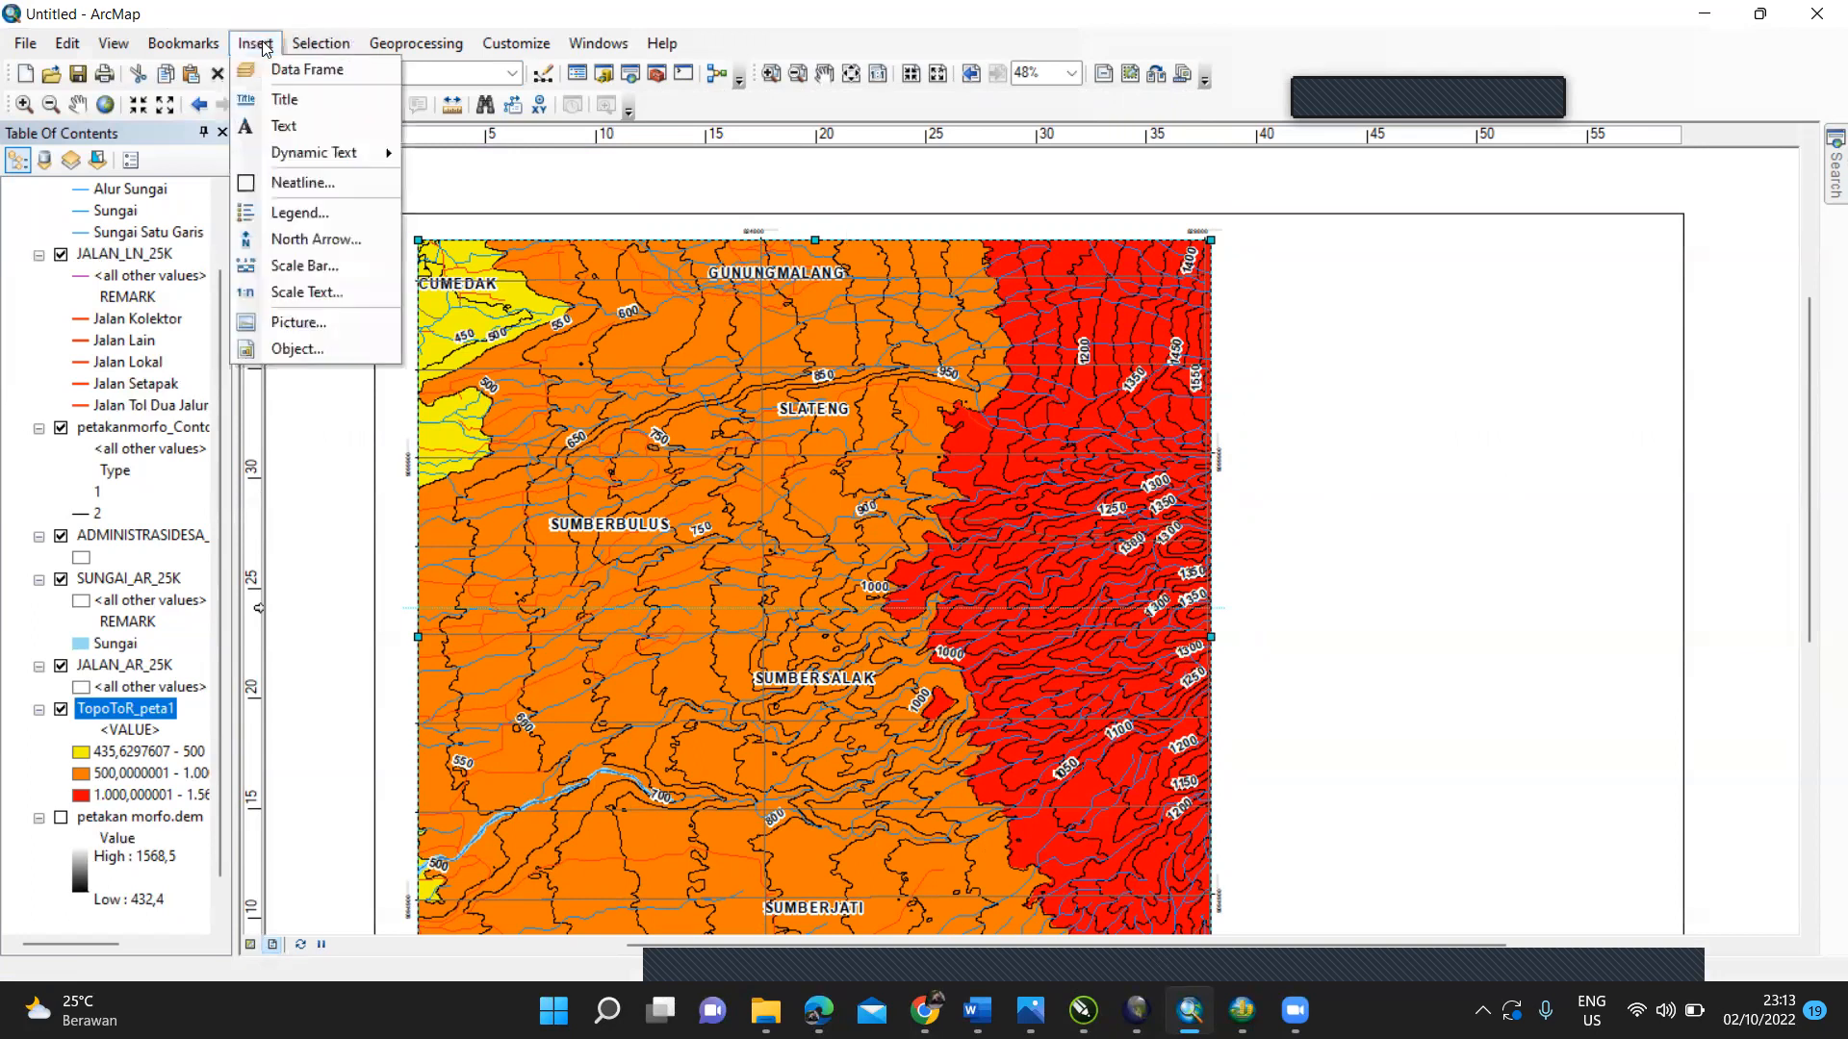
click(285, 71)
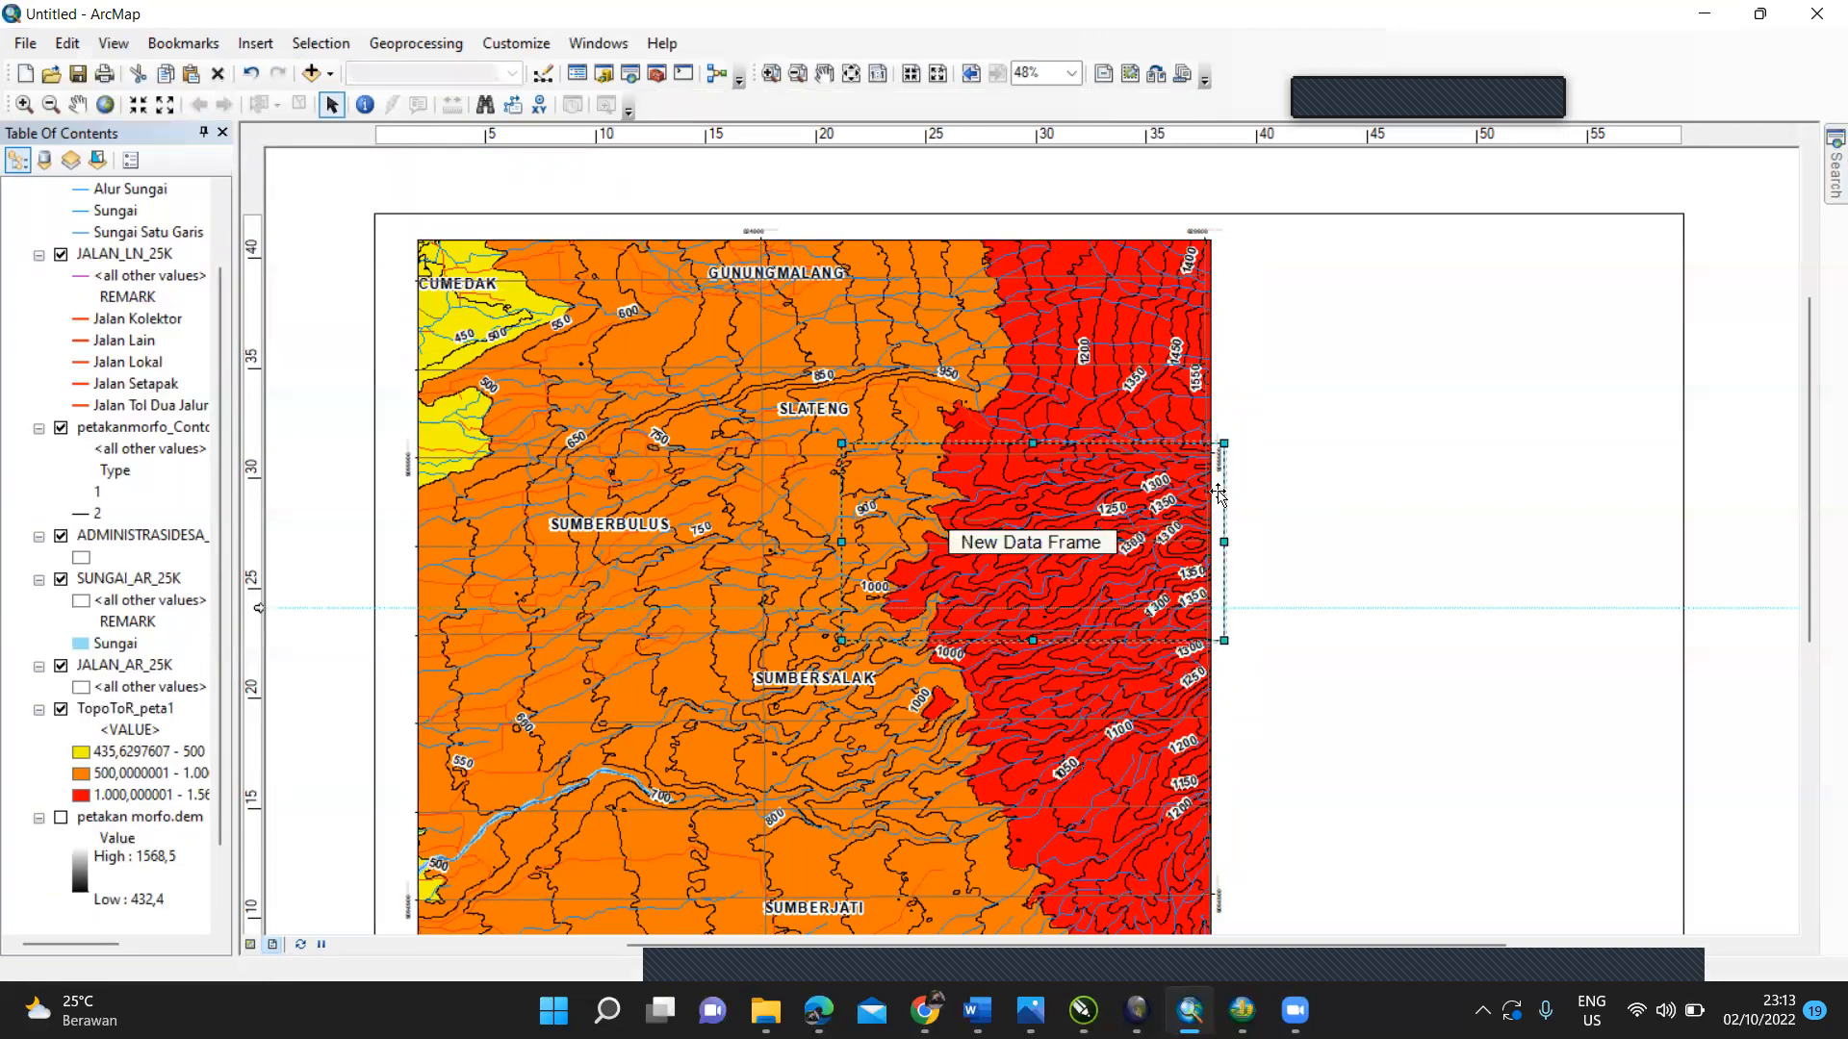
drag(1219, 494, 1557, 491)
Step: Set the new data frame's size to 8,5 cm wide and 7,5 cm high, and shift it clear of the main map's edge
right_click(1555, 491)
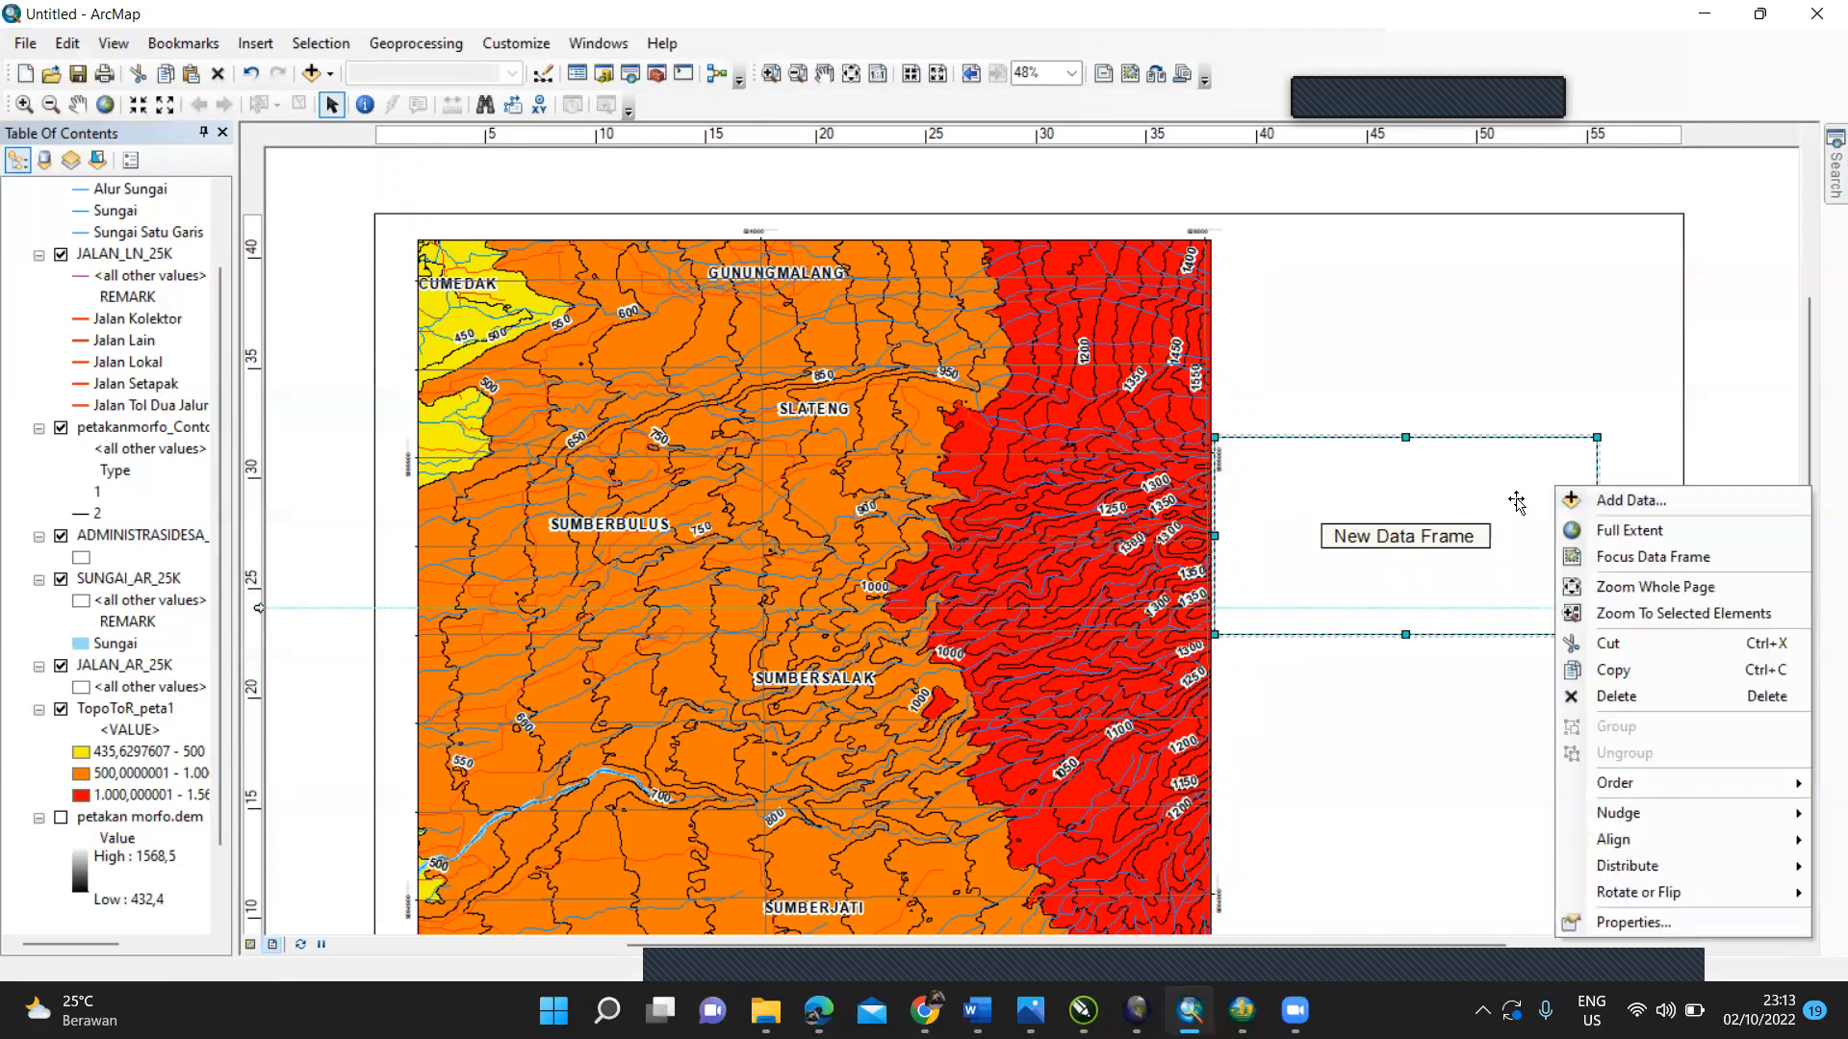
click(1682, 916)
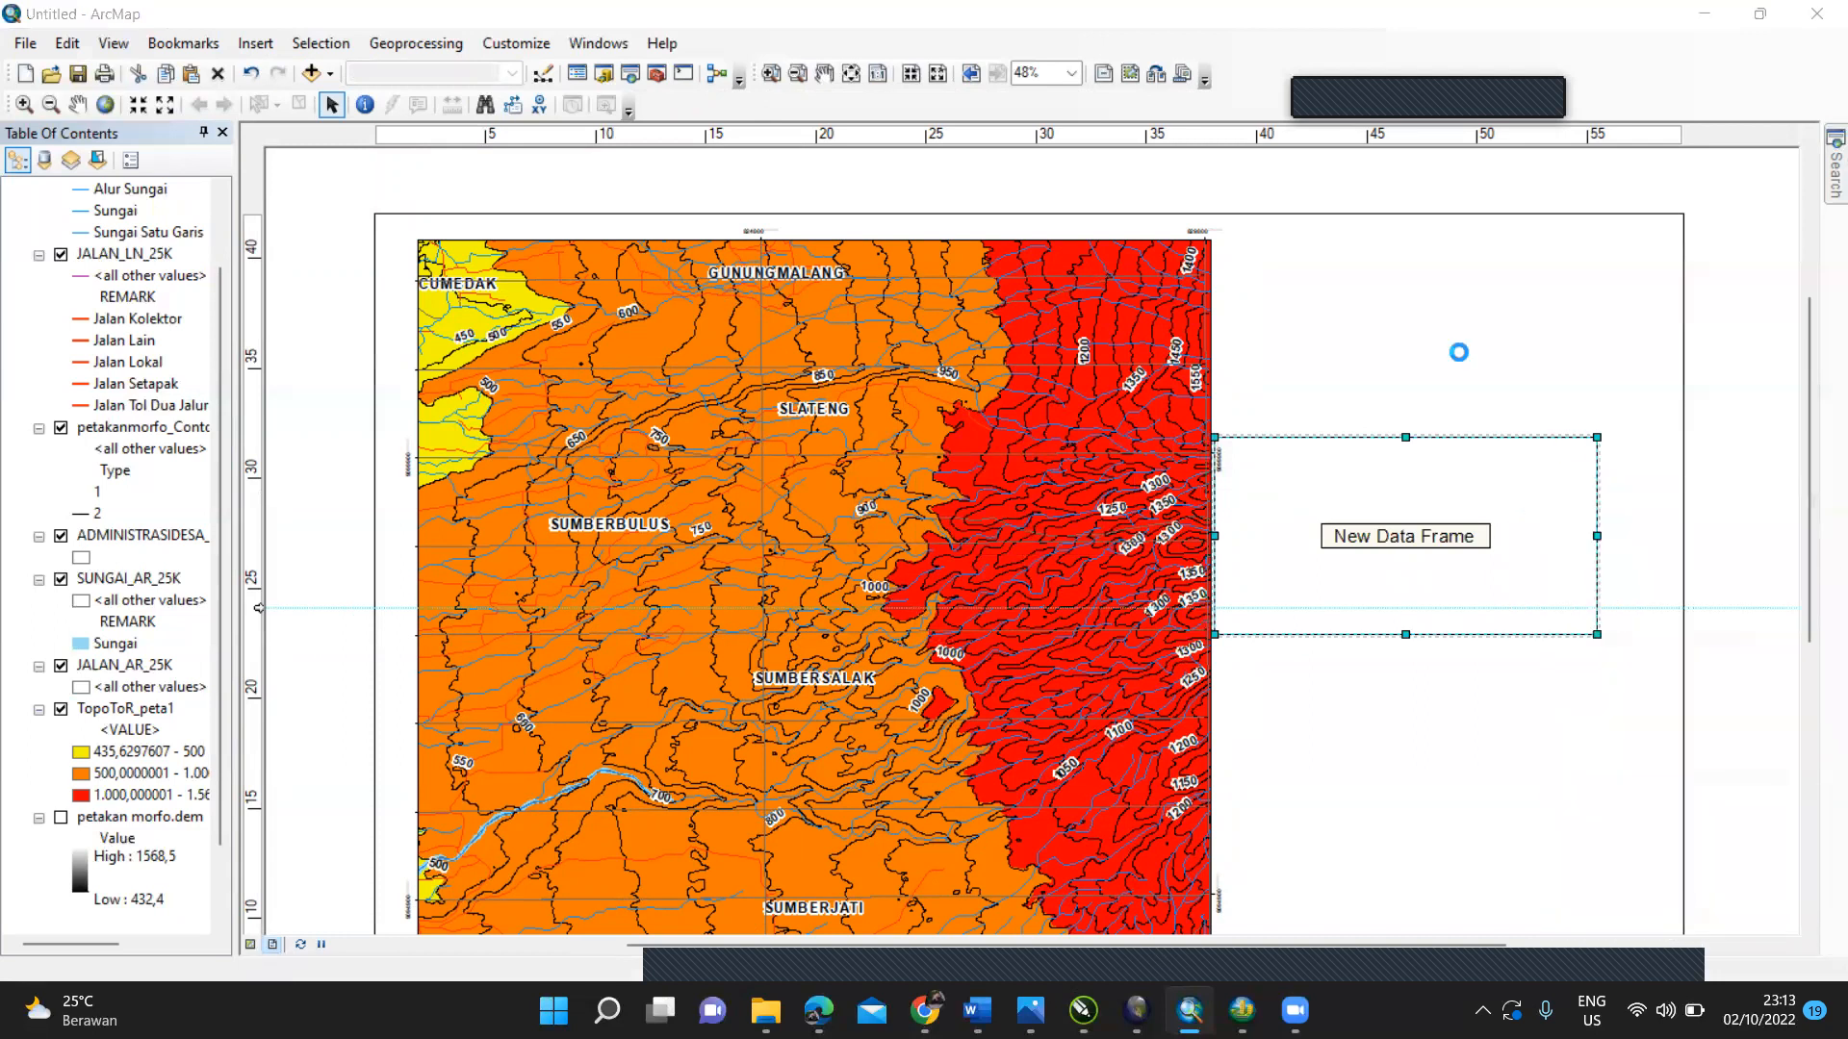
click(1135, 154)
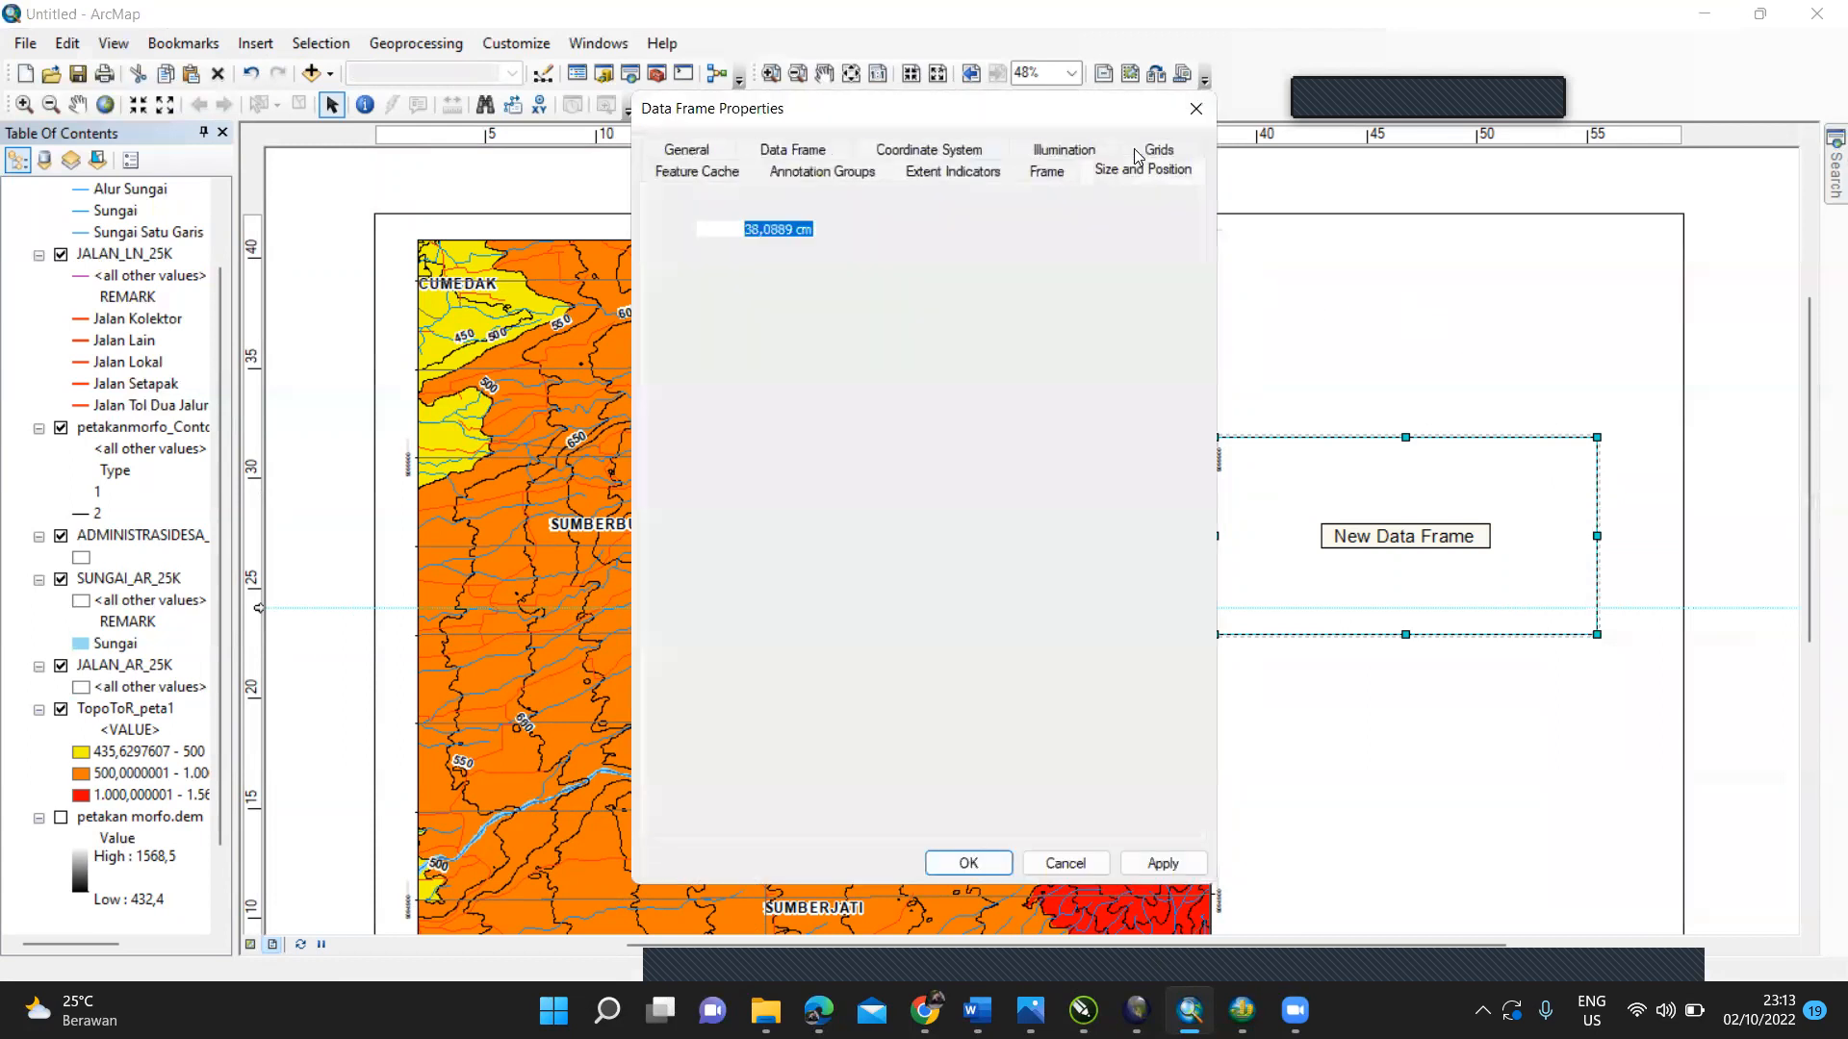
drag(1036, 222, 939, 241)
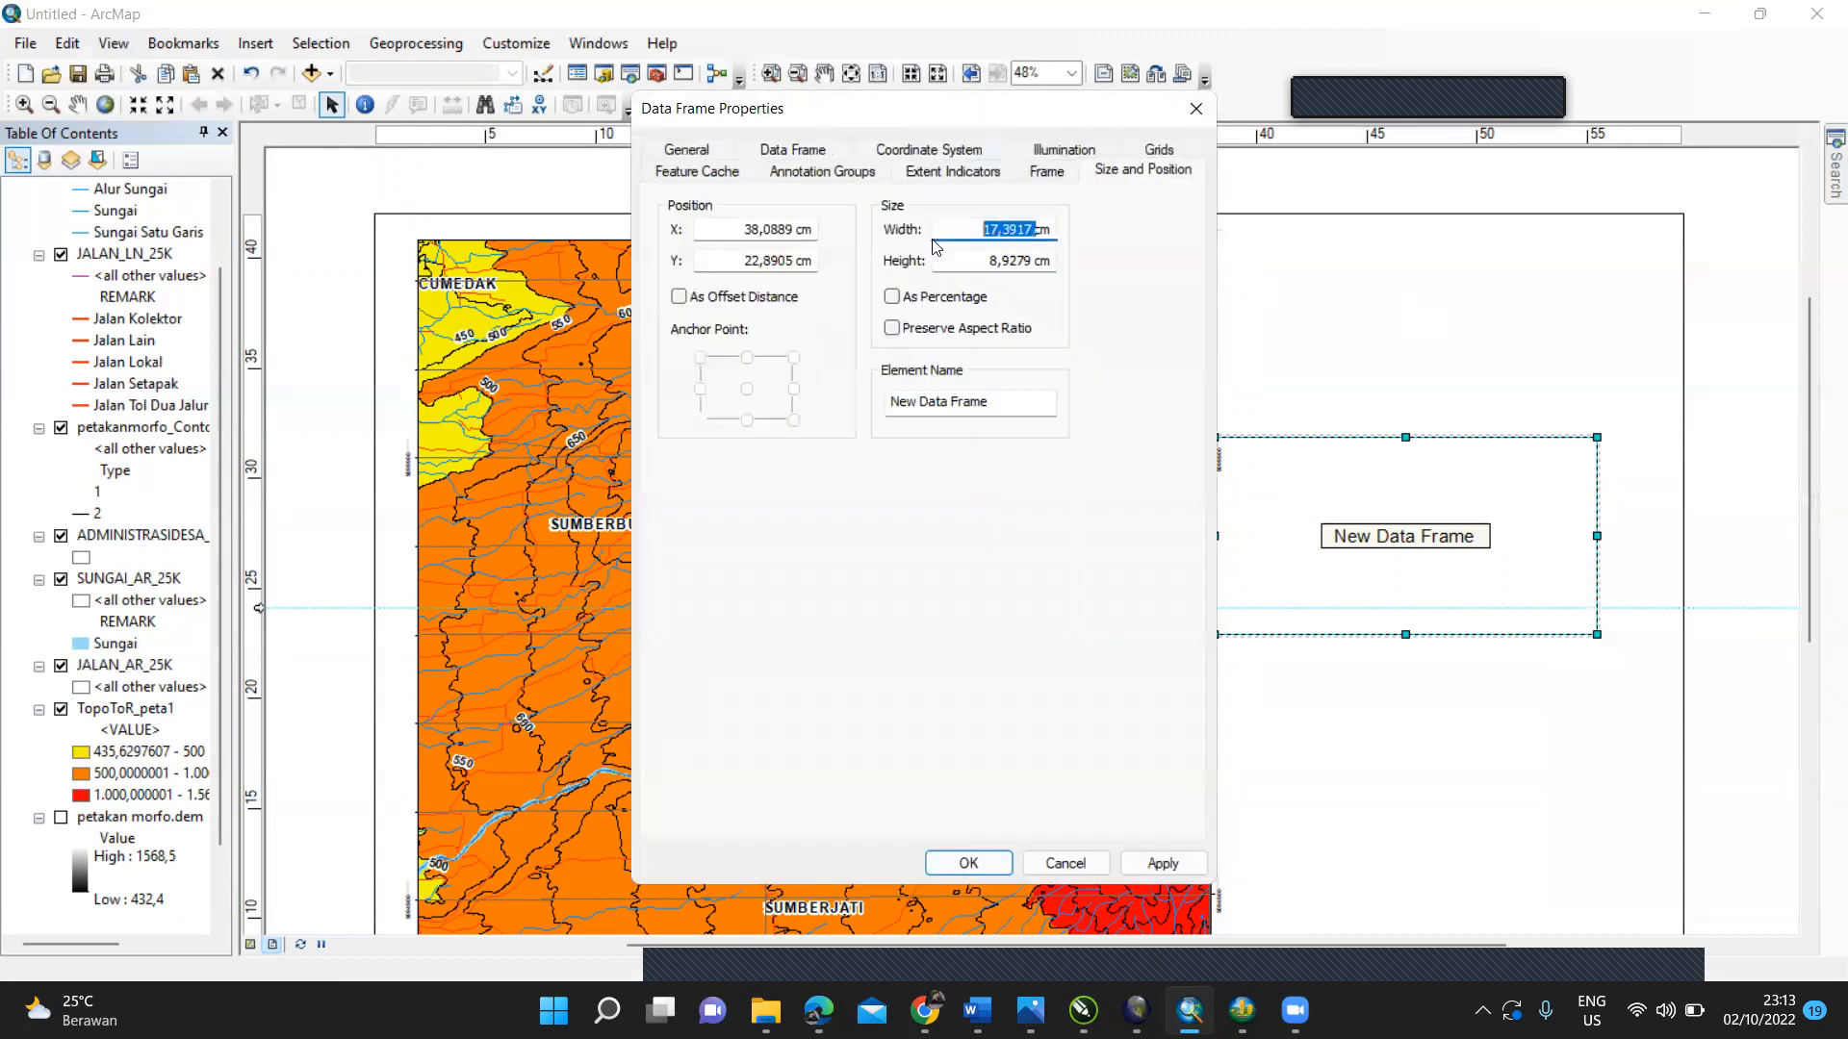
text(8,5)
drag(1034, 253, 962, 262)
text(7)
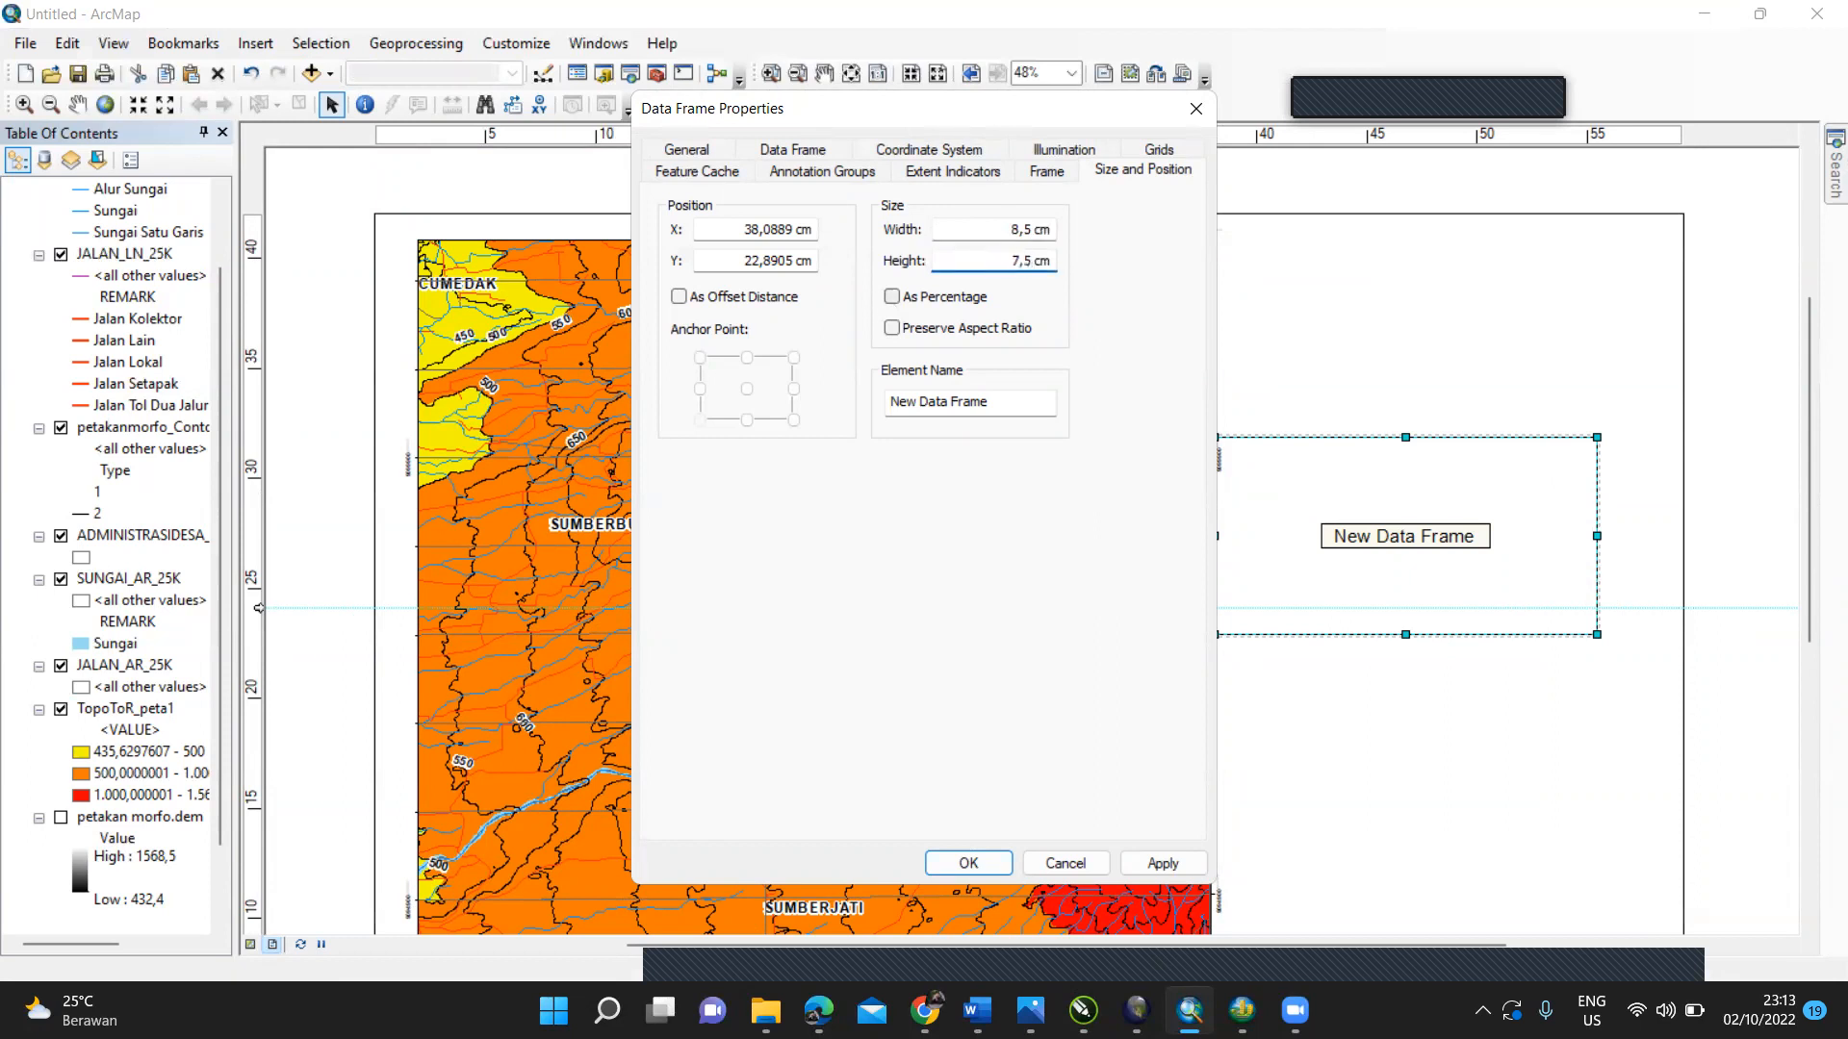
click(968, 863)
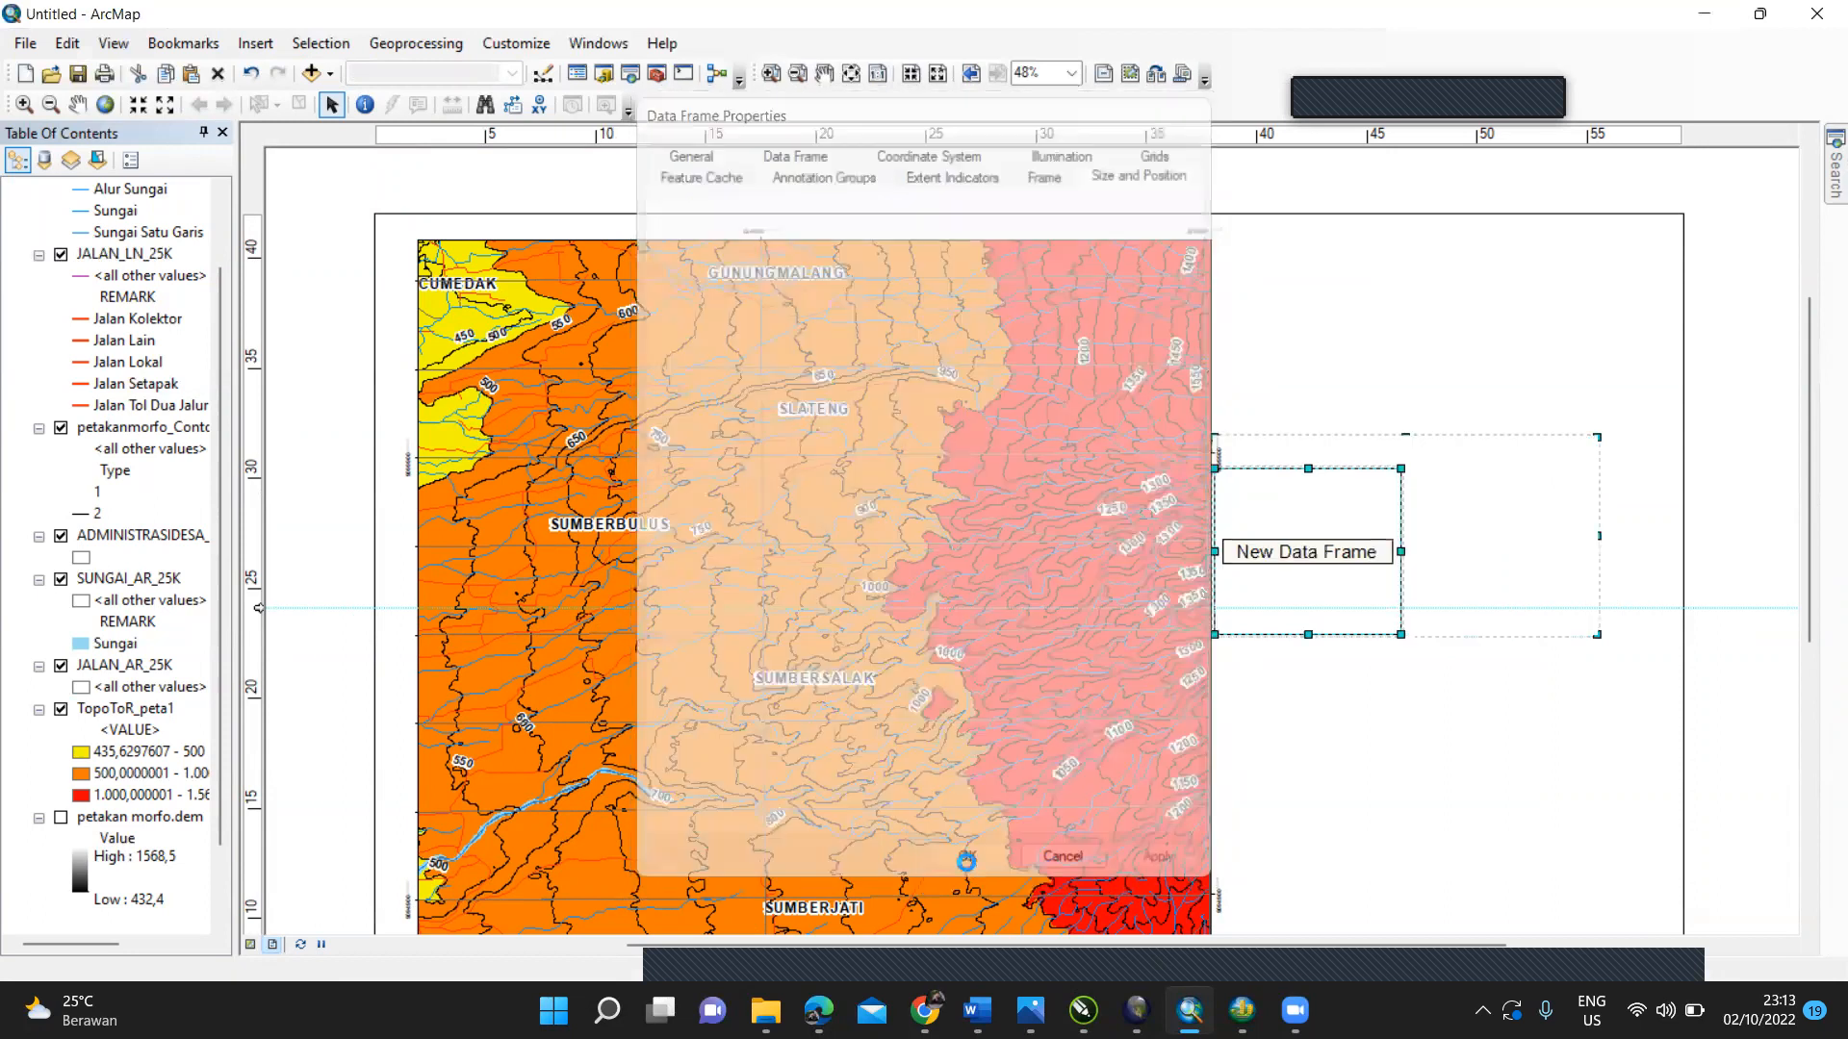
drag(1301, 623, 1348, 608)
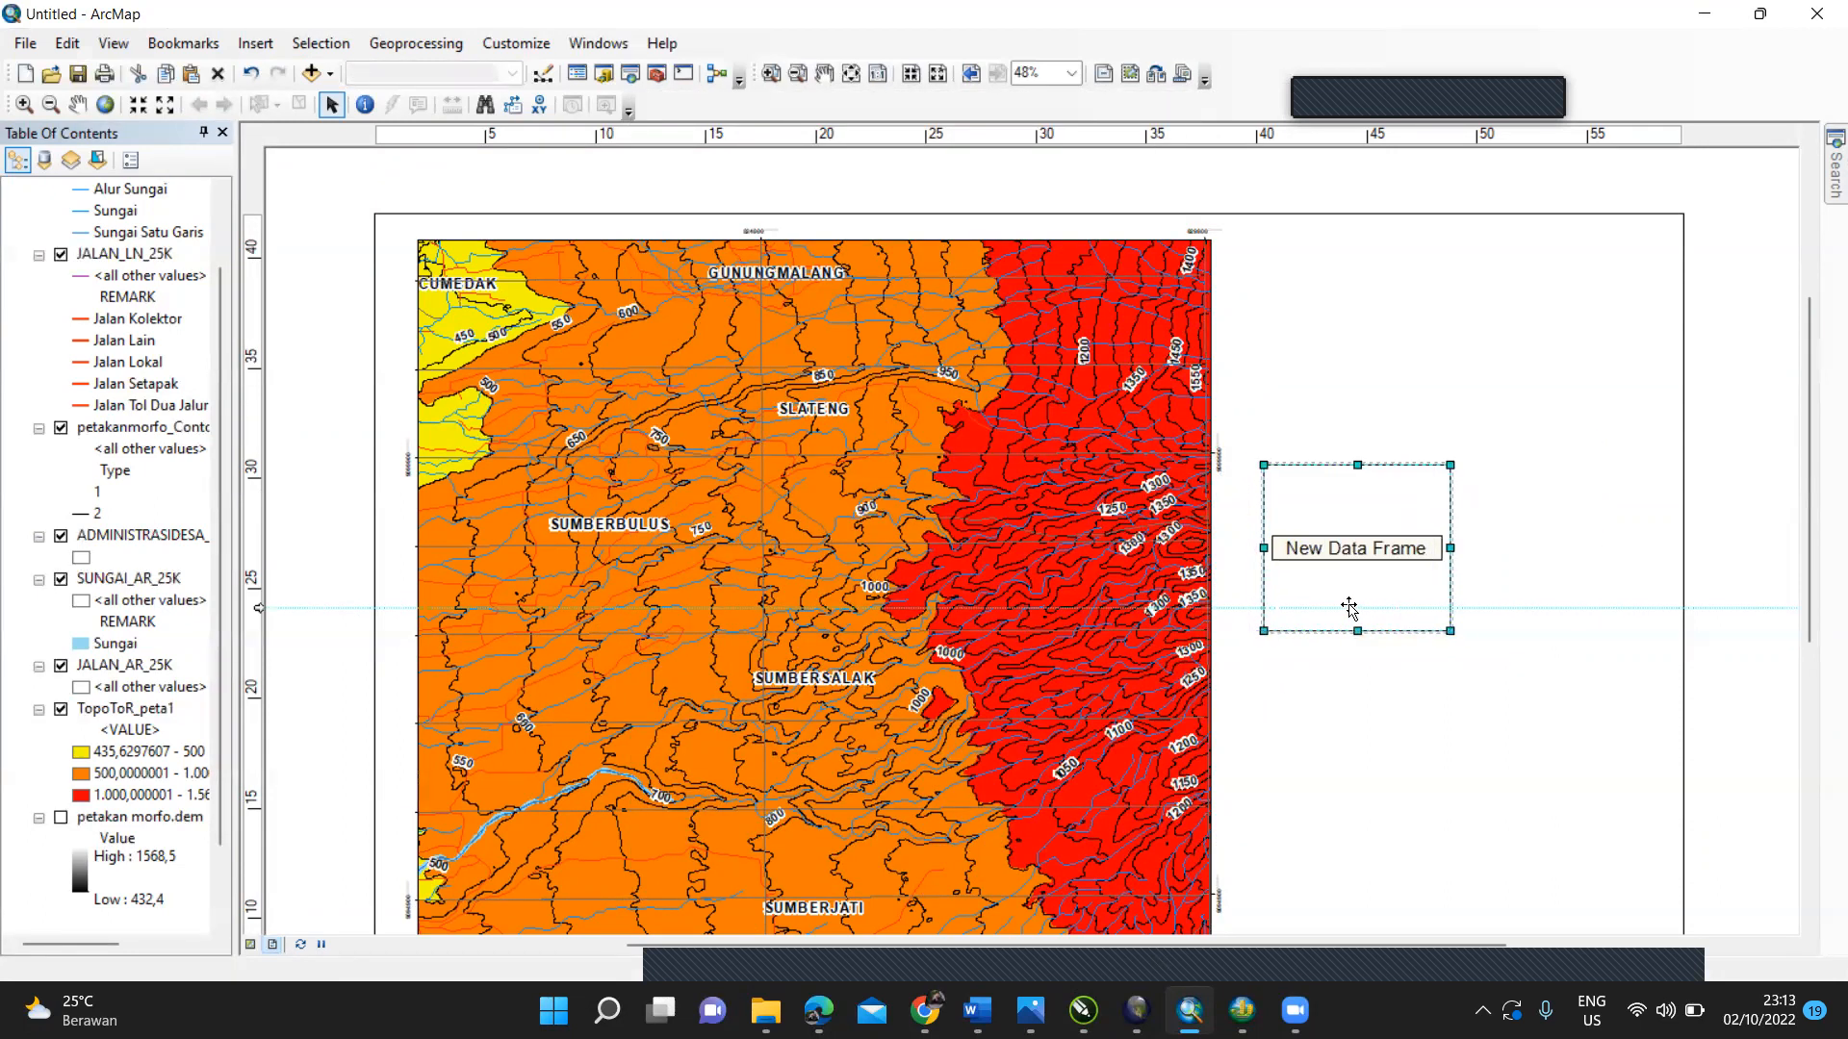
Step: Duplicate the small data frame, place the copy beside the original and line the two frames up
right_click(1353, 606)
click(1369, 674)
click(1361, 625)
right_click(1357, 620)
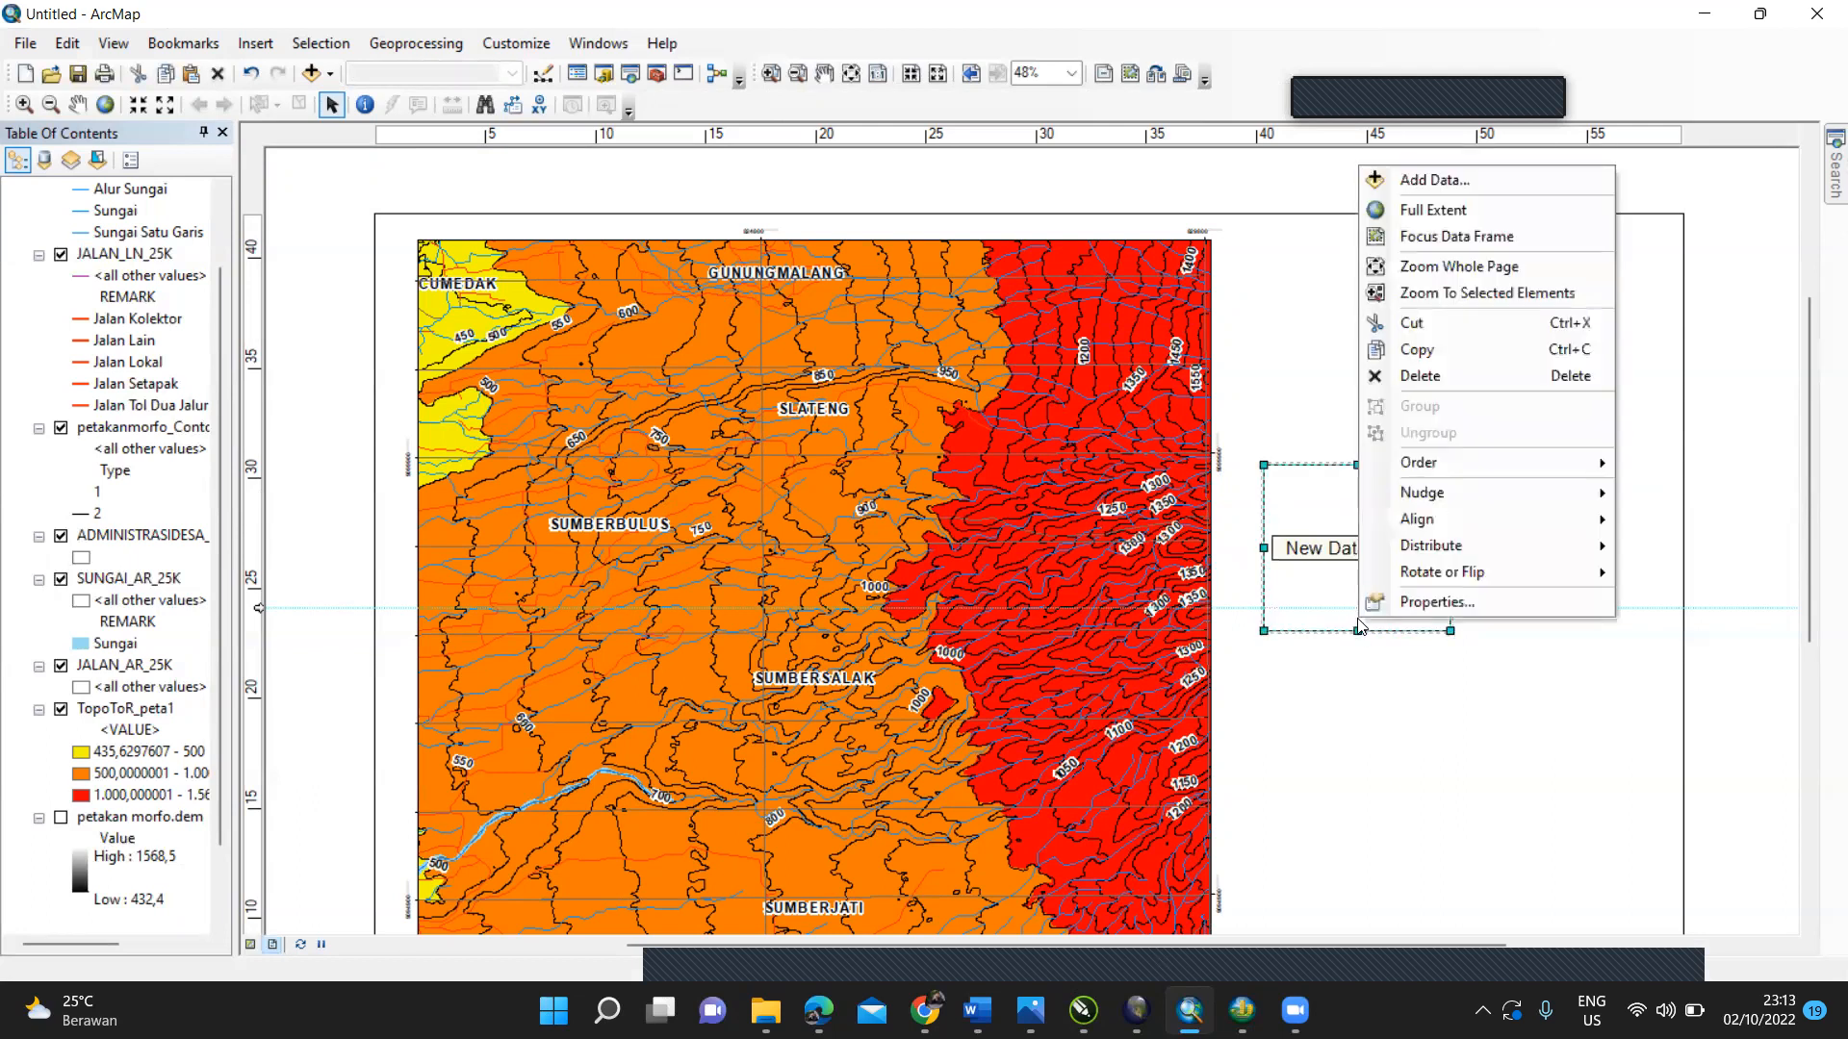
click(1486, 353)
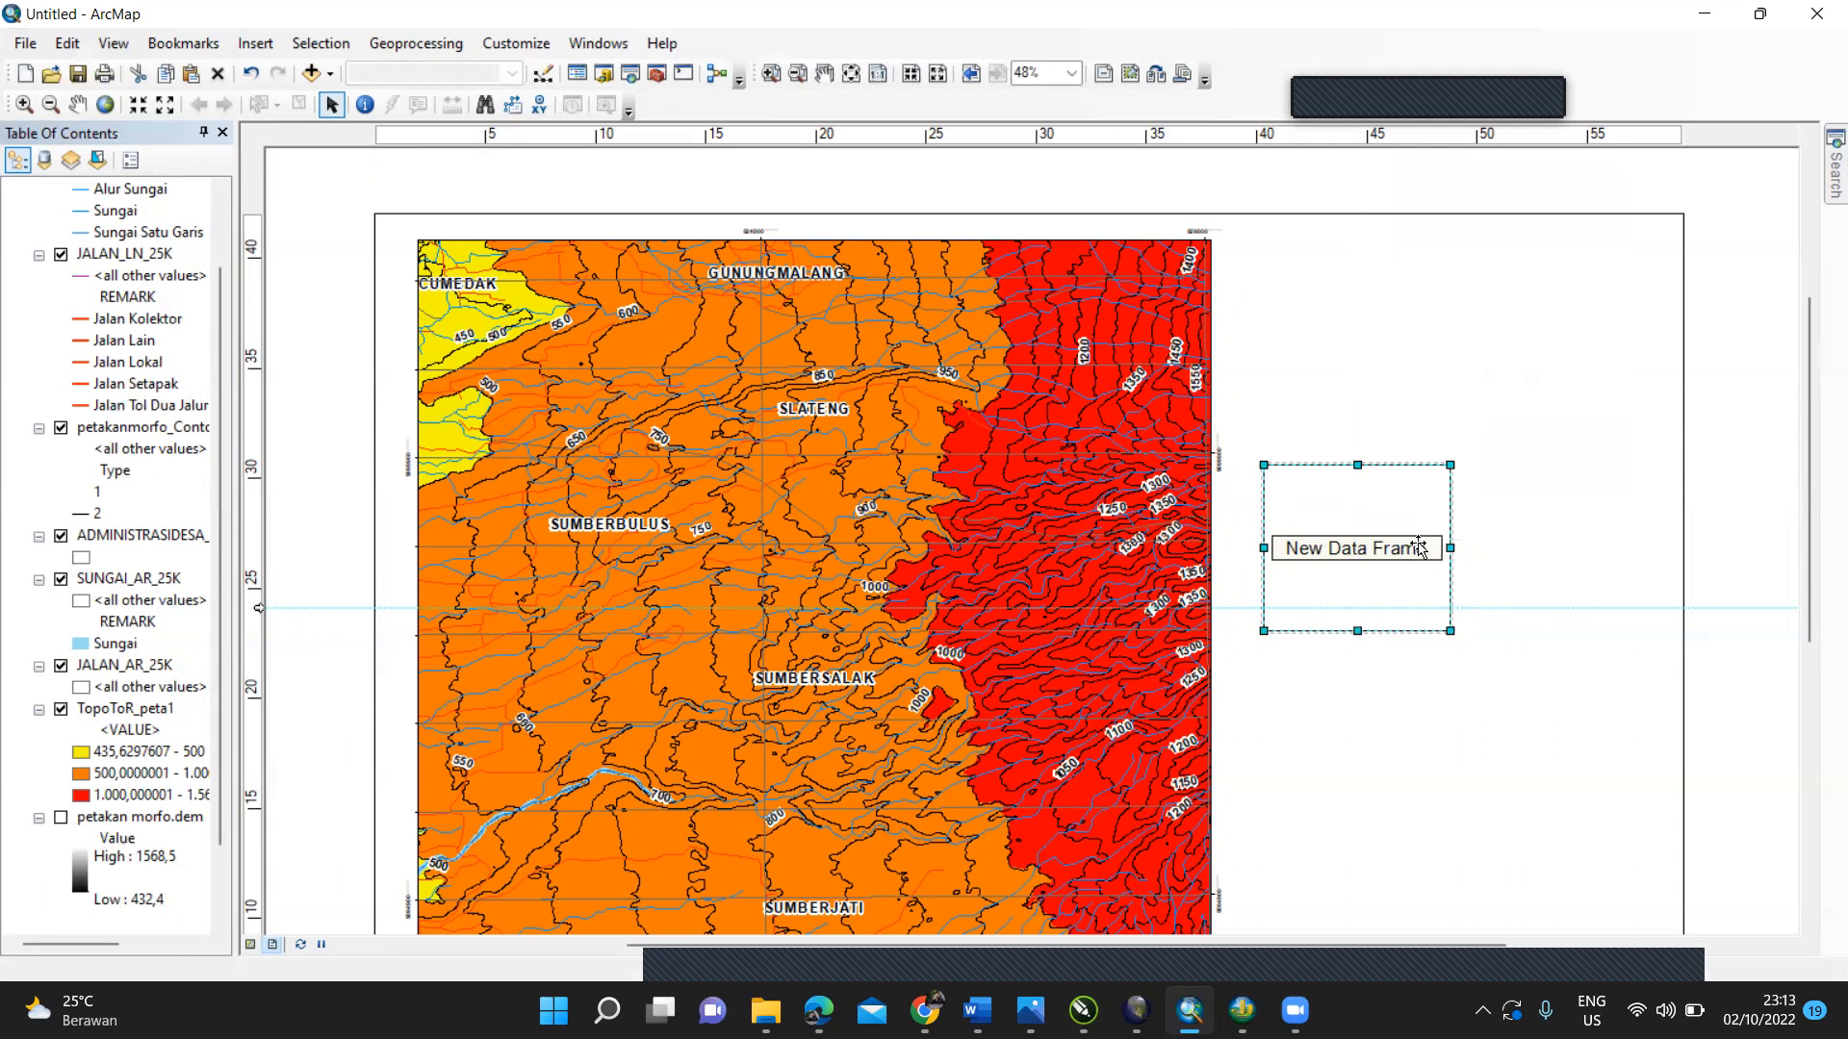
right_click(1422, 550)
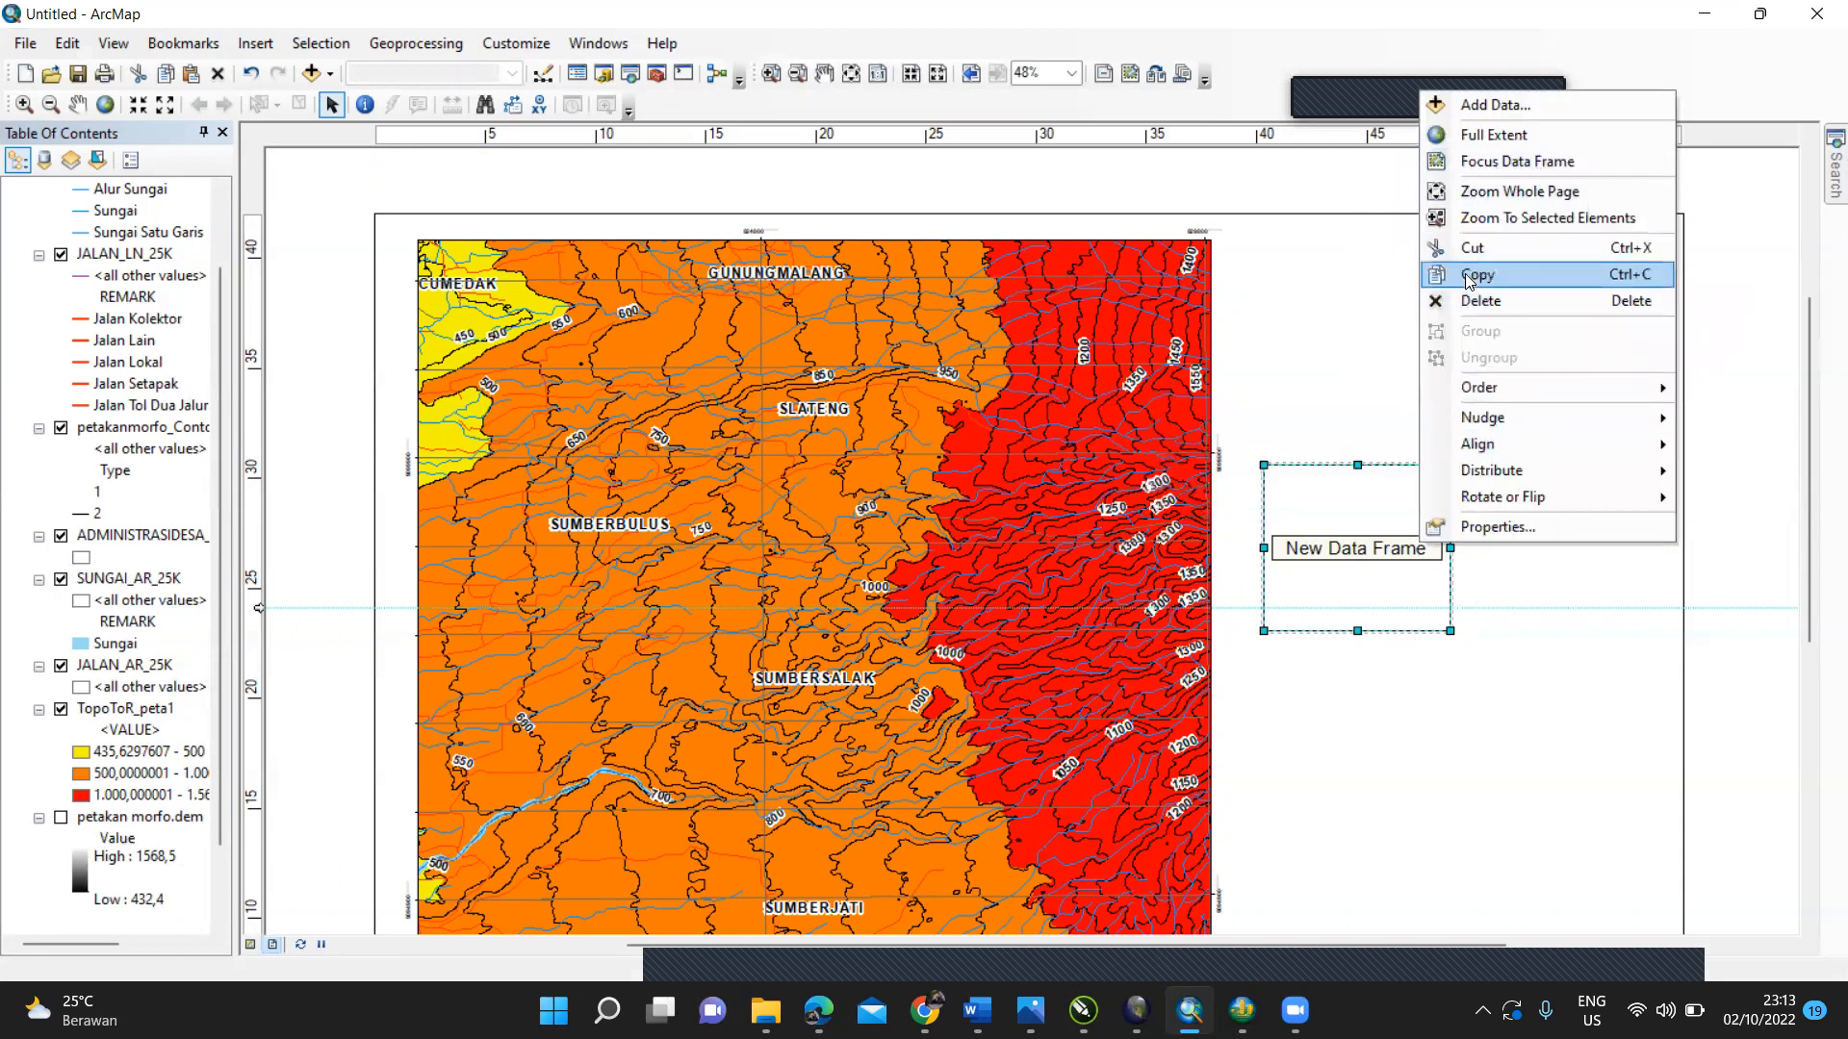
click(1393, 374)
click(1381, 471)
drag(1378, 496, 1583, 514)
click(1433, 562)
drag(1434, 566, 1426, 580)
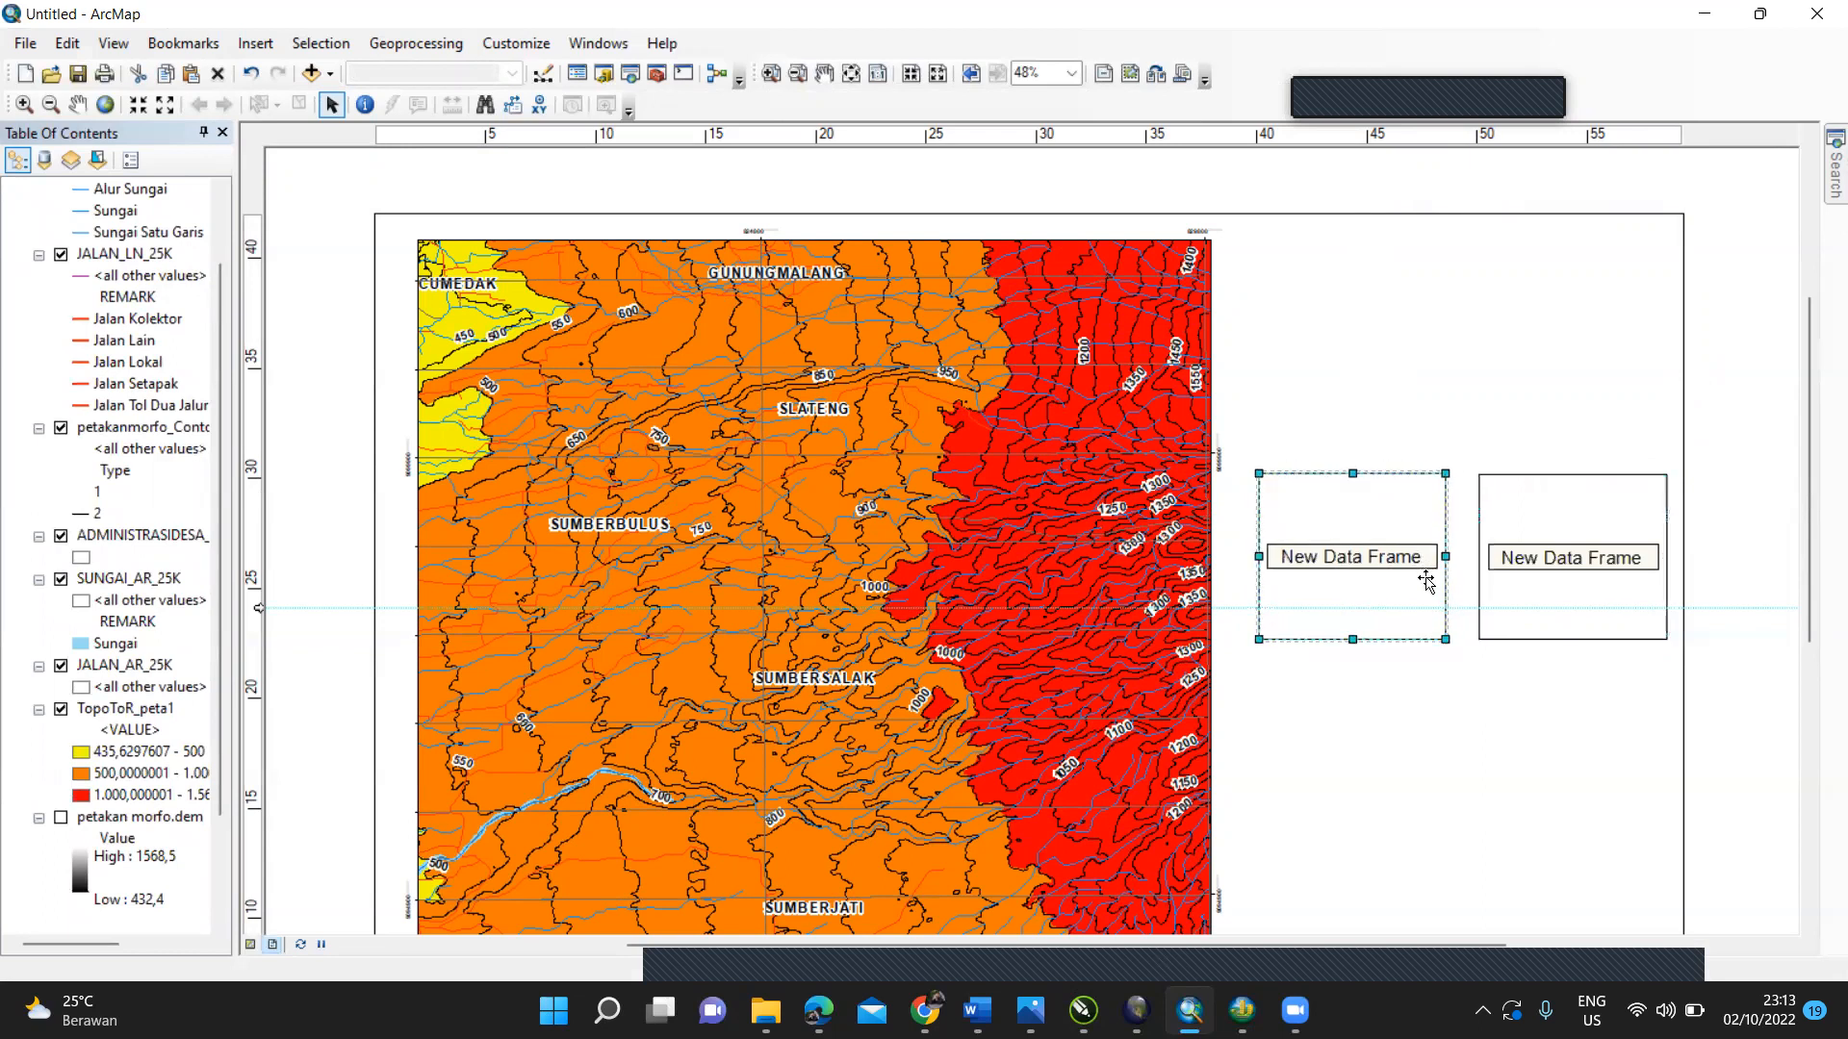
Step: Start adding data to the first small data frame and connect to the SHP Indonesia full folder in Downloads
right_click(1427, 582)
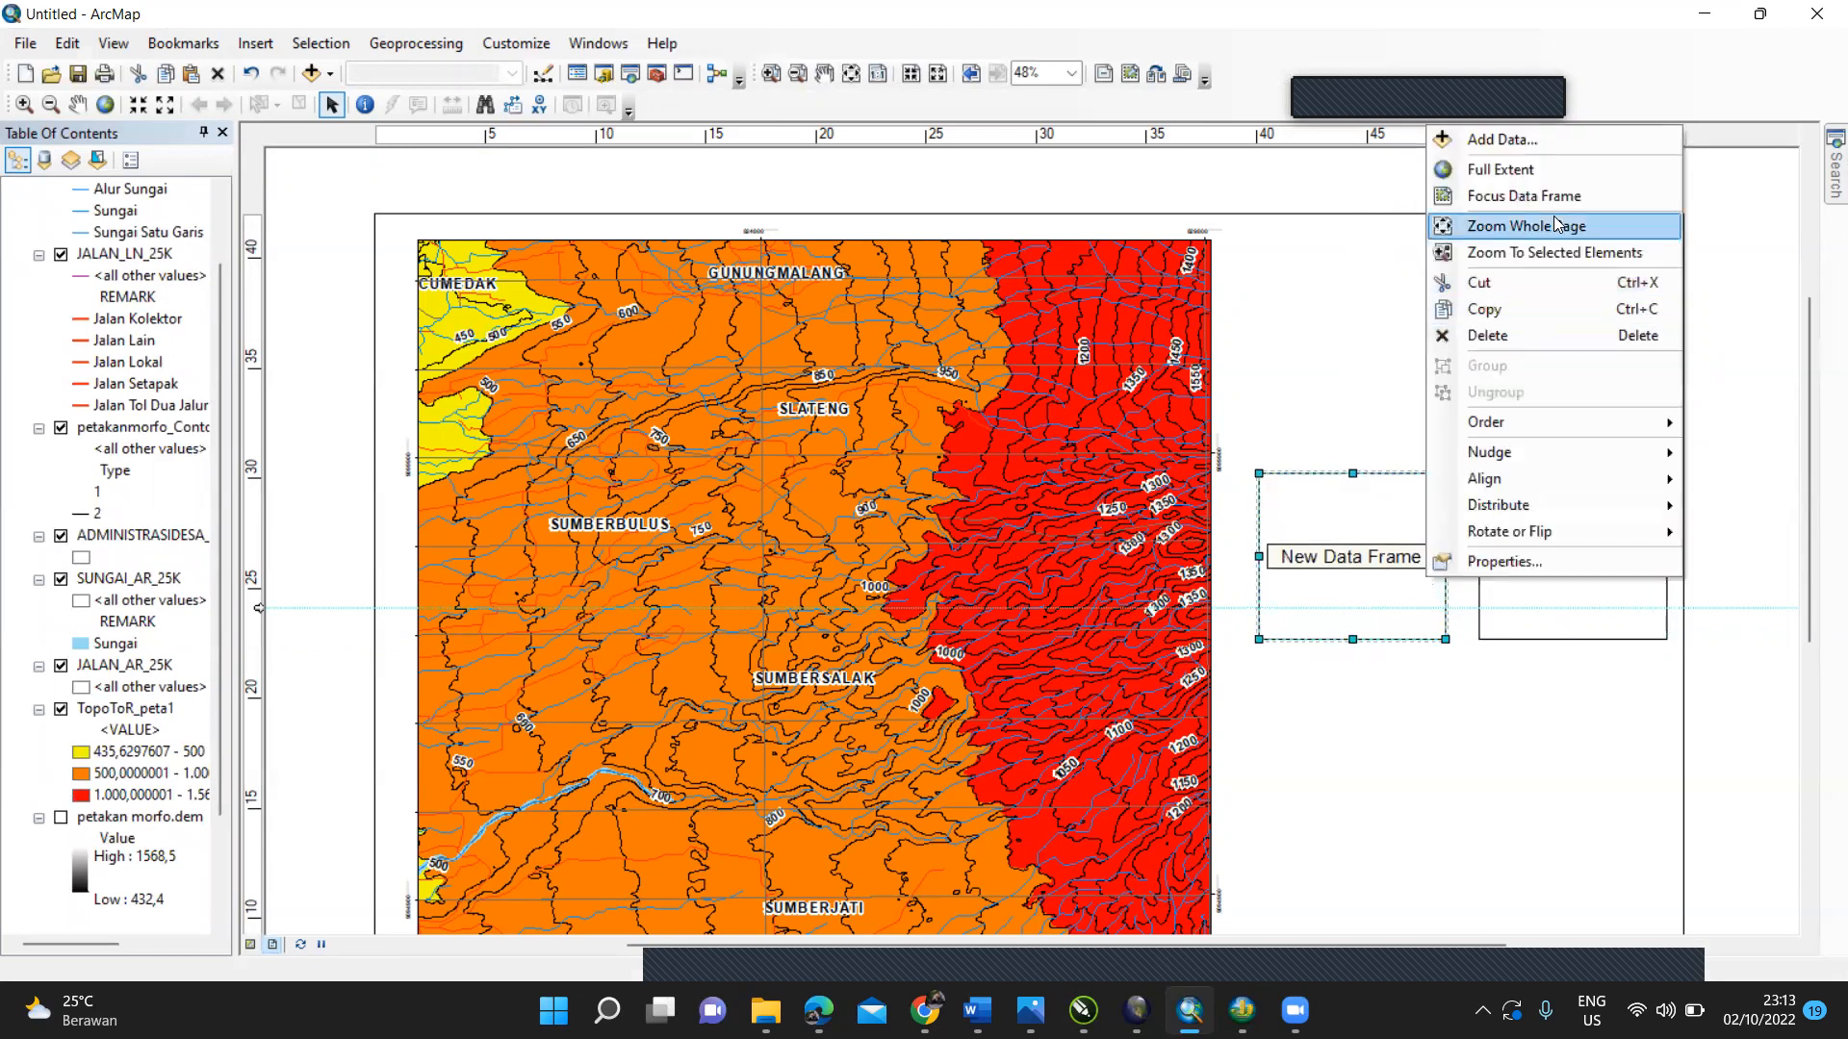
click(1585, 139)
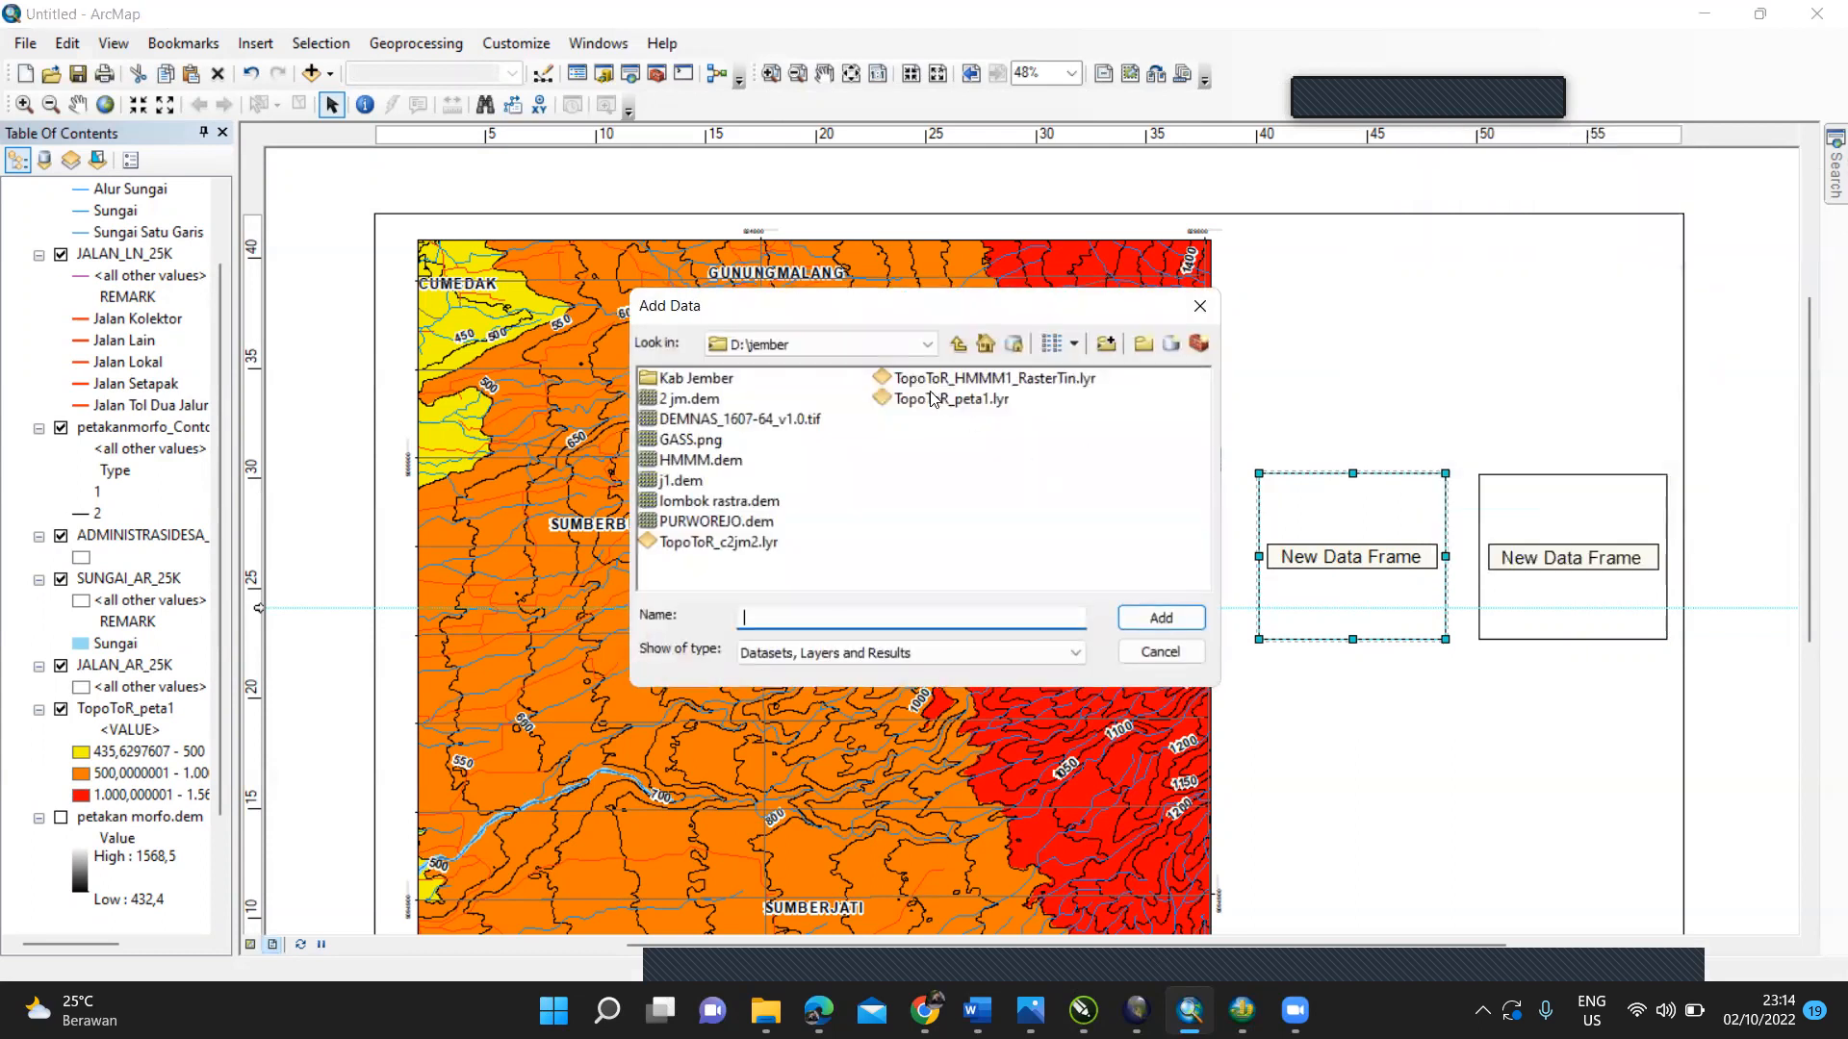
click(848, 349)
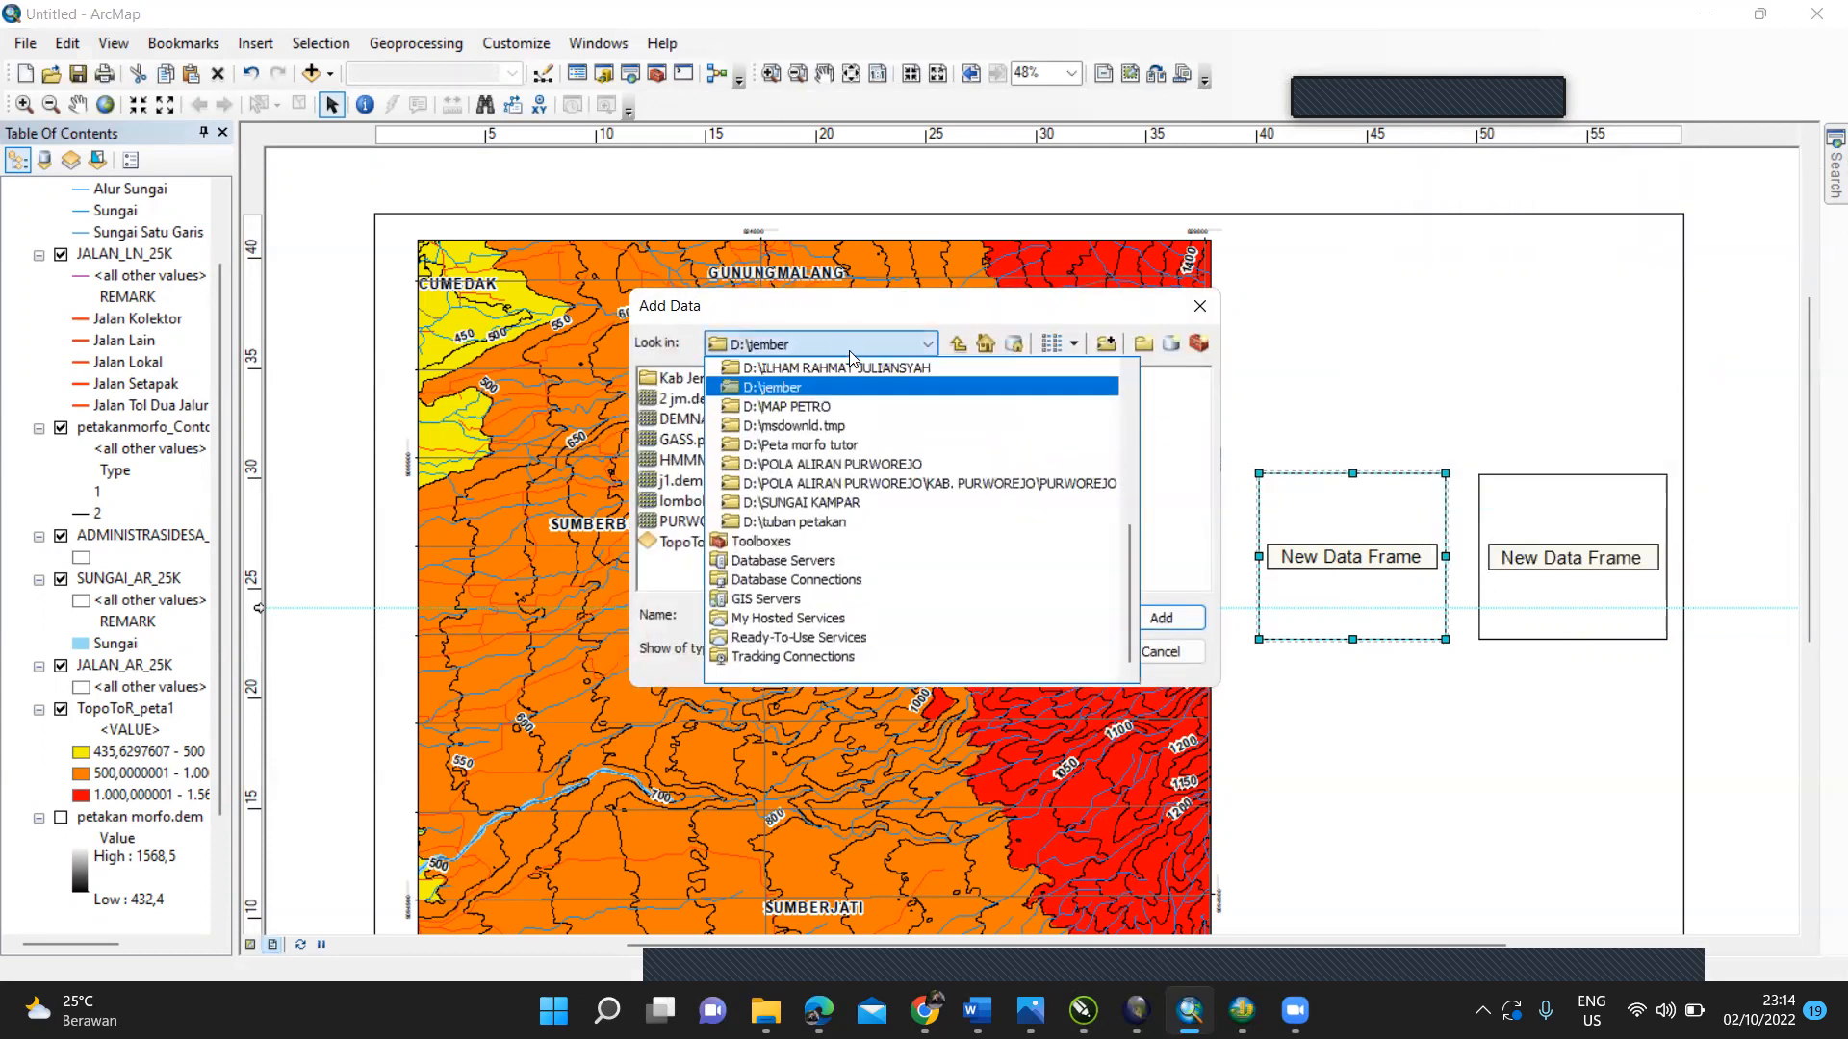
mouse_move(1130, 560)
mouse_down()
mouse_move(1118, 383)
mouse_move(1128, 523)
mouse_up()
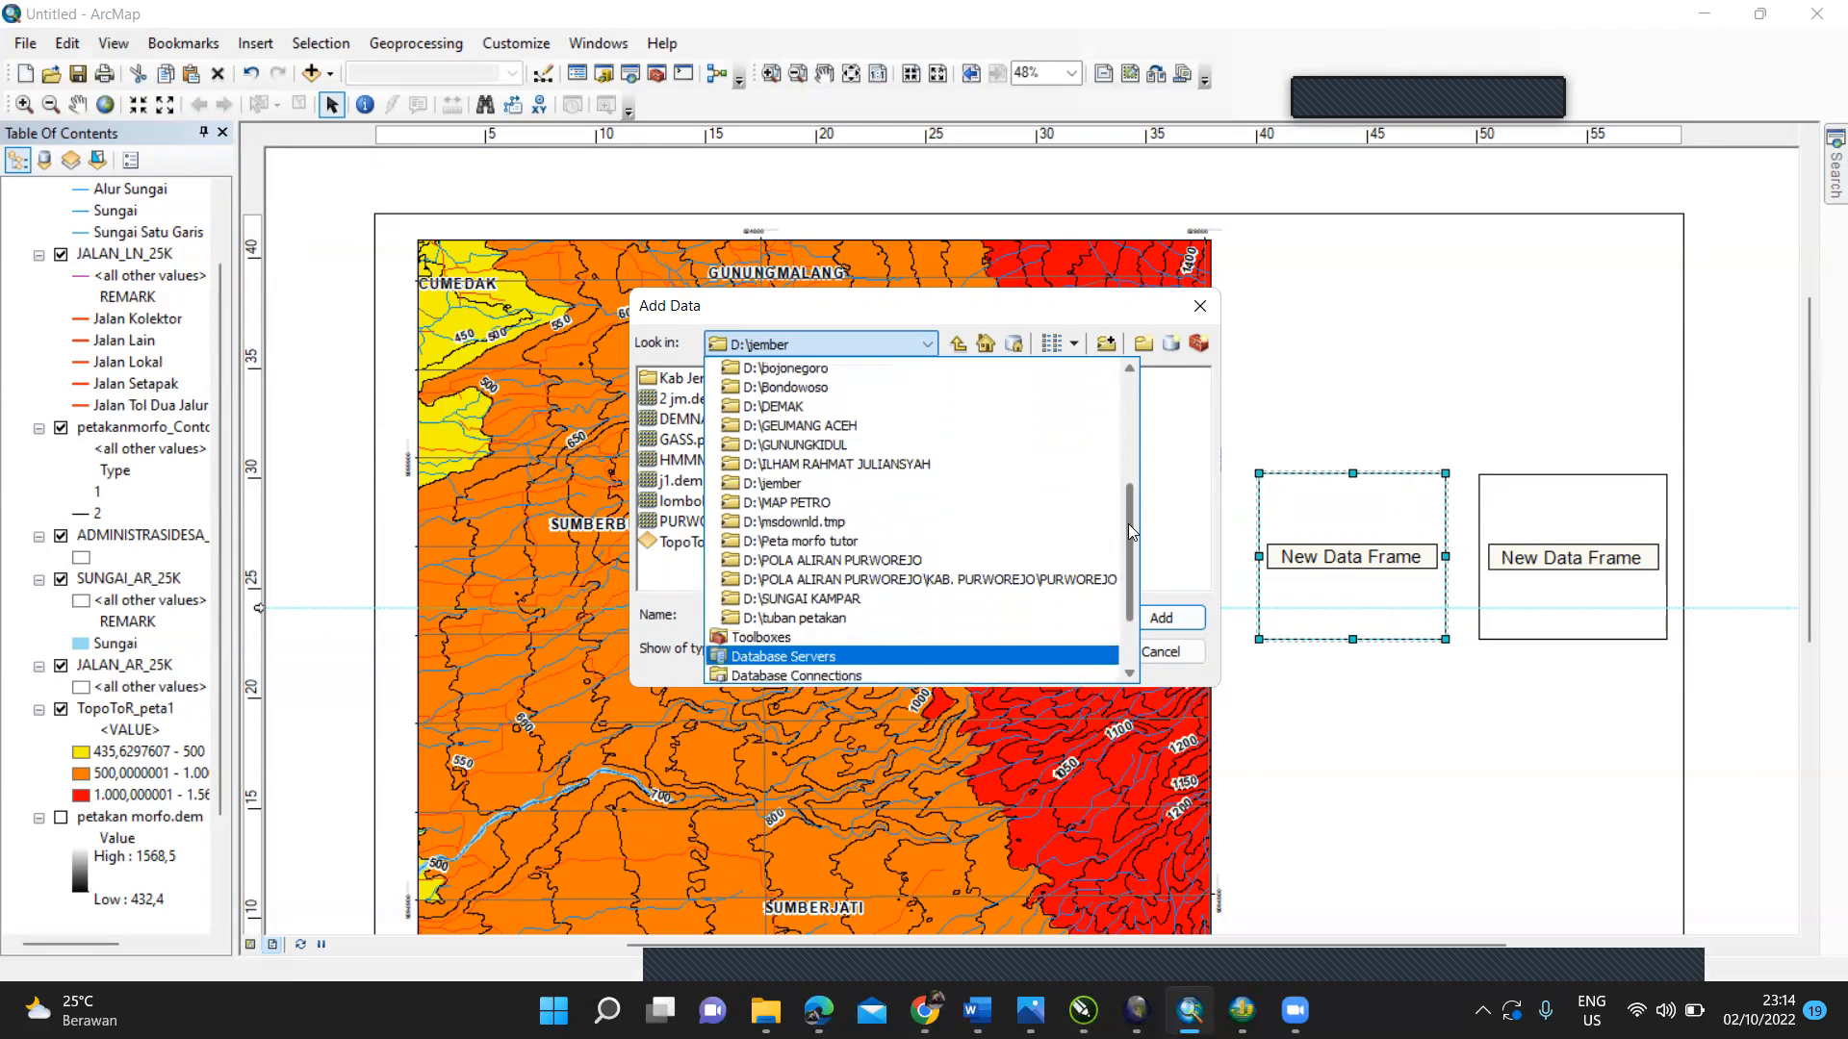
click(1109, 354)
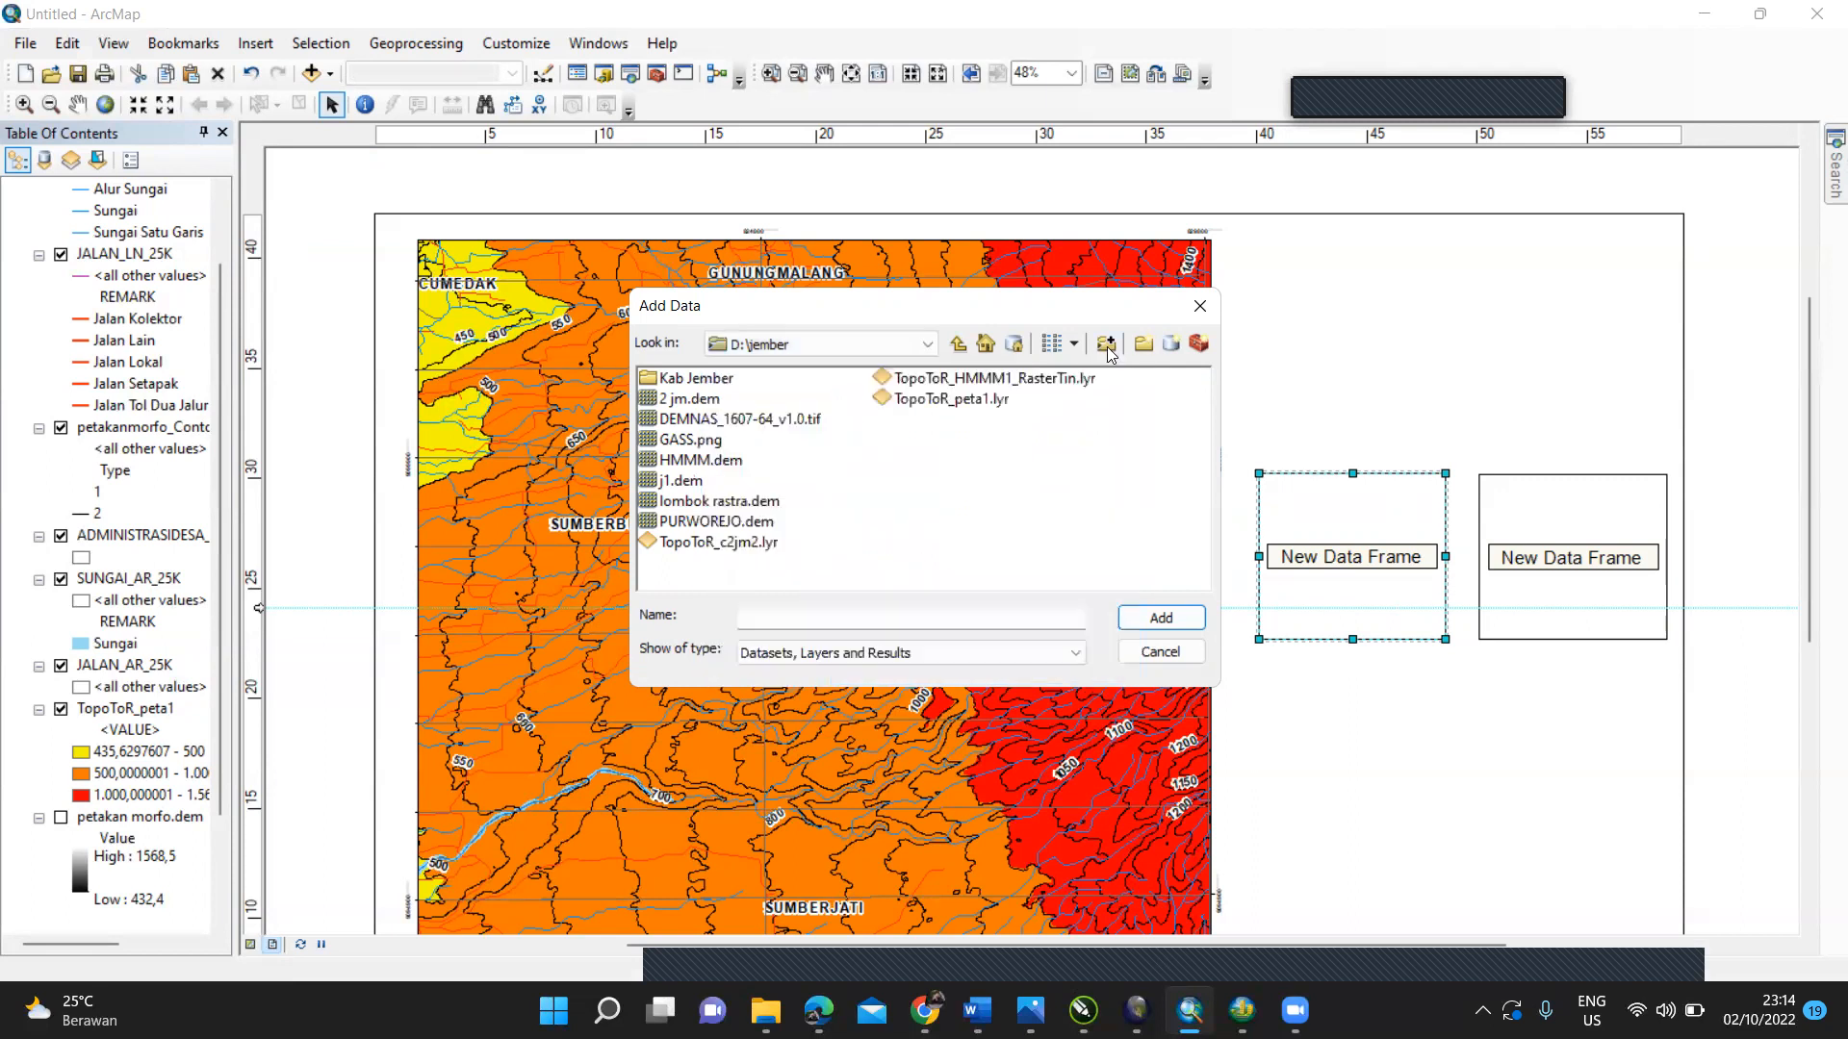
click(1107, 348)
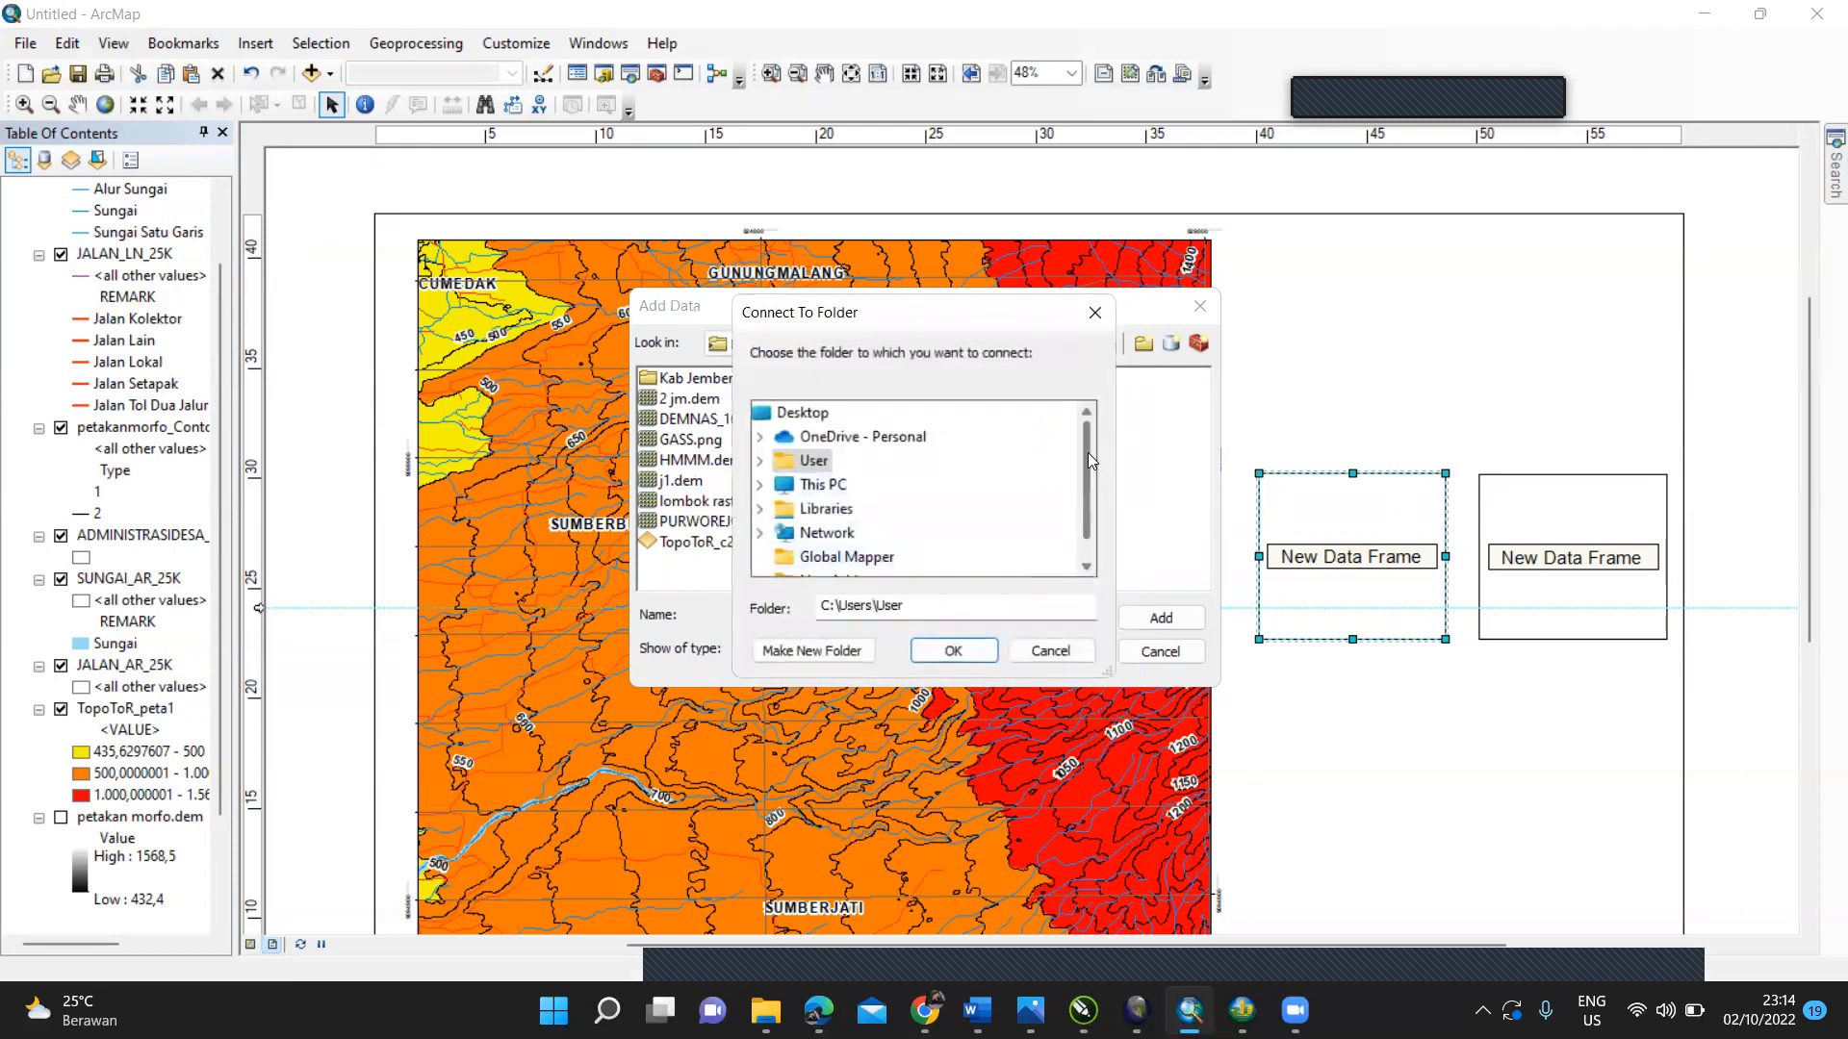
double_click(825, 484)
click(843, 486)
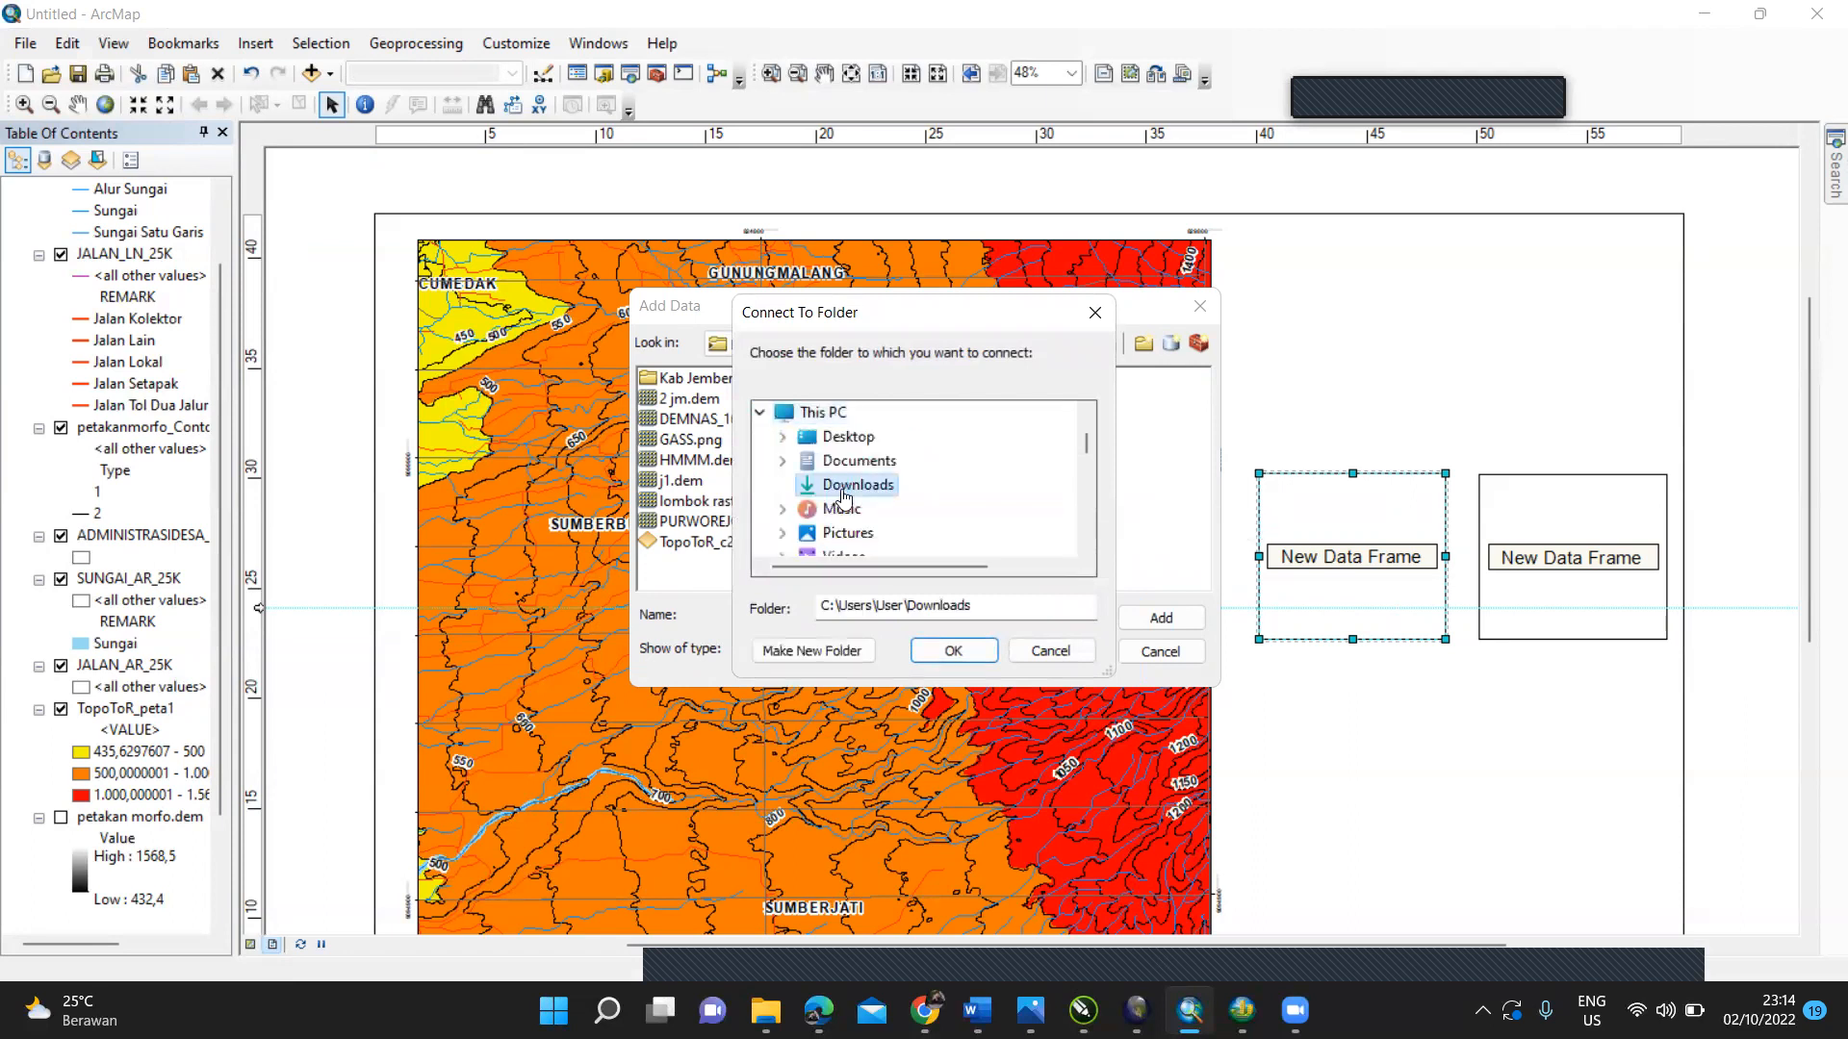
double_click(843, 487)
scroll(1084, 460, down, 2)
drag(1085, 460, 1085, 492)
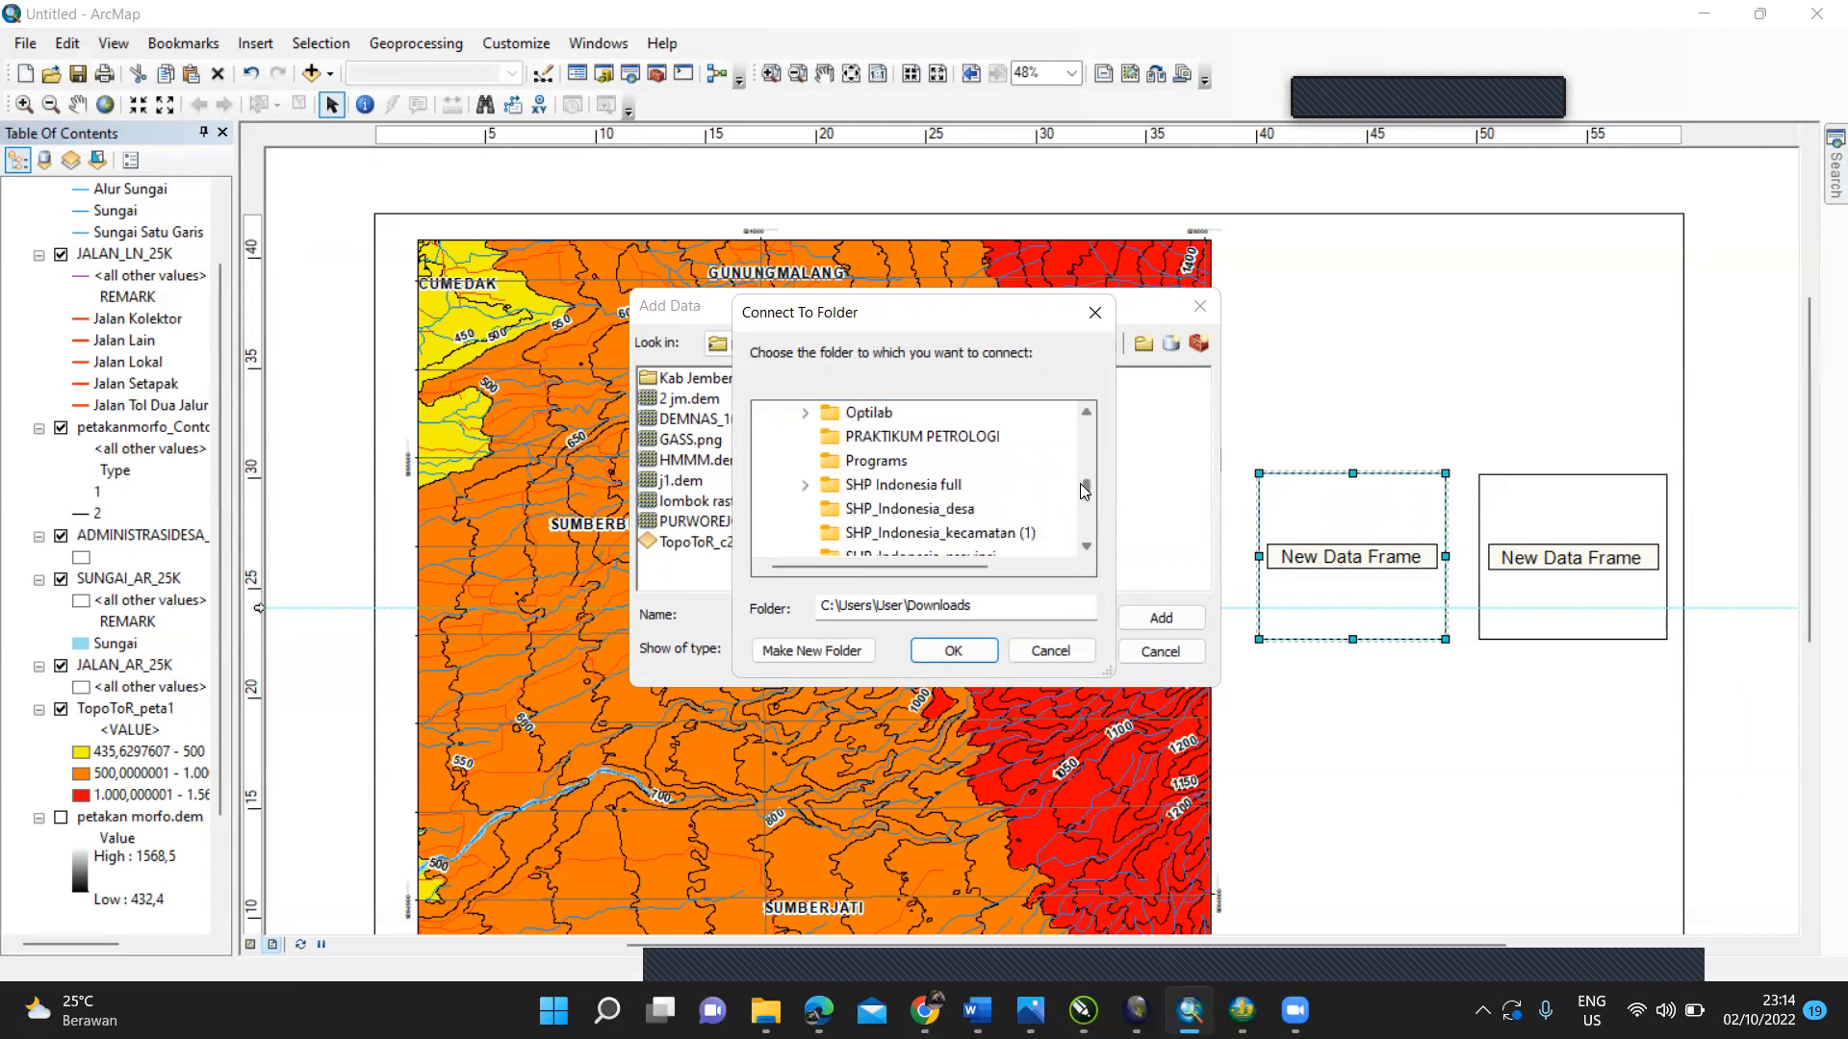
click(959, 487)
click(953, 650)
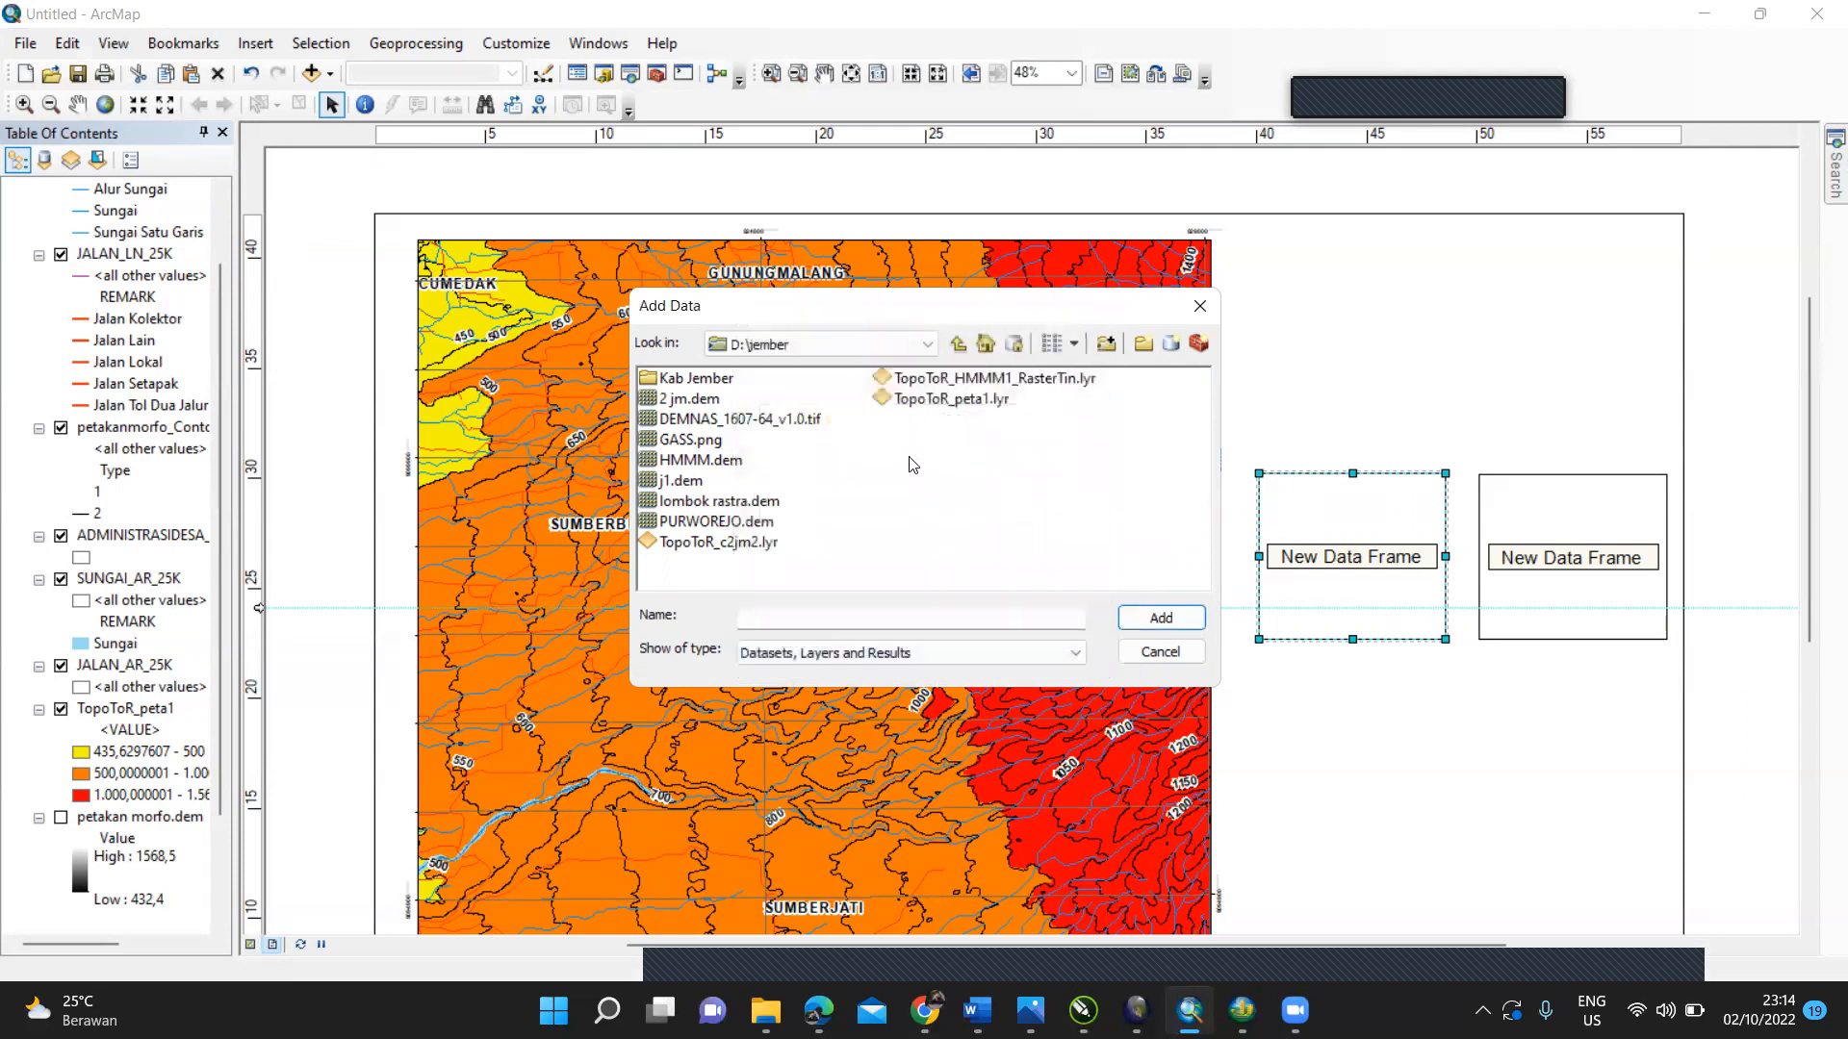
Step: Add Ocean_Indonesia.shp and Indo_provinces.shp from the Downloads\Ocean_Indonesia.shp folder to the first small data frame
click(758, 346)
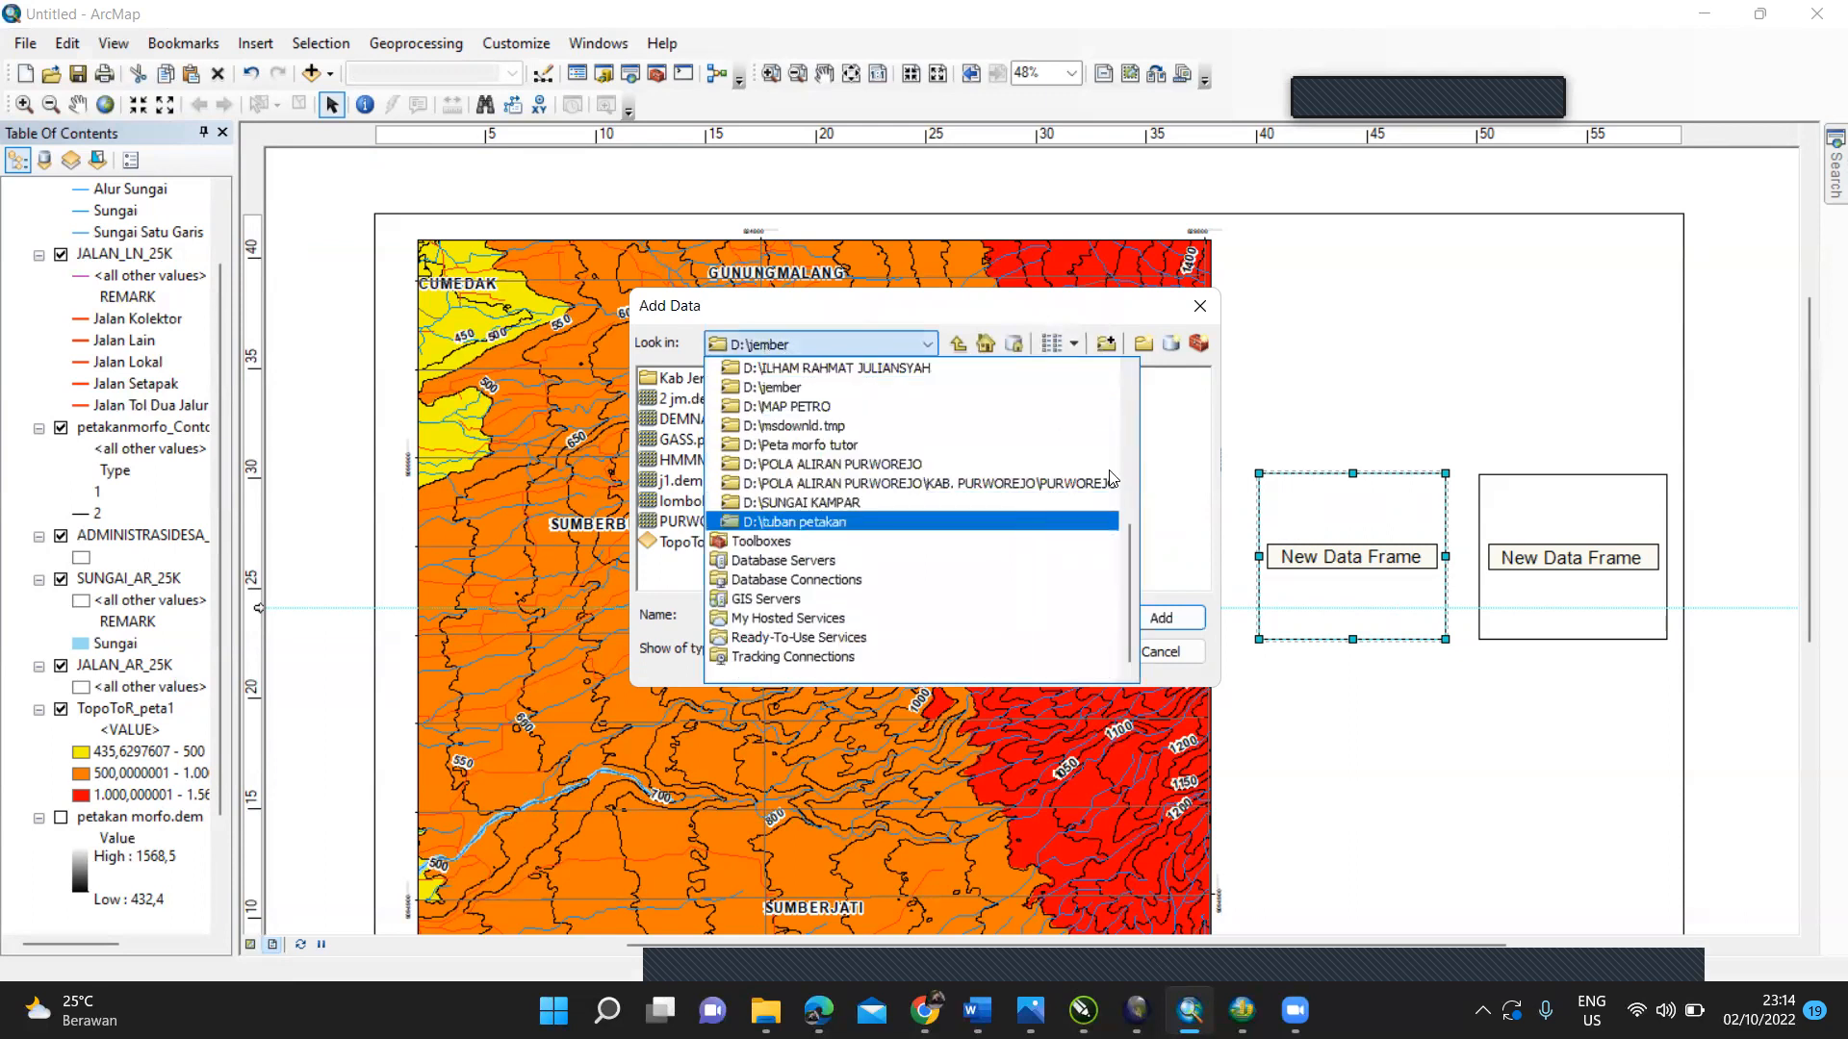
drag(1132, 556, 1106, 409)
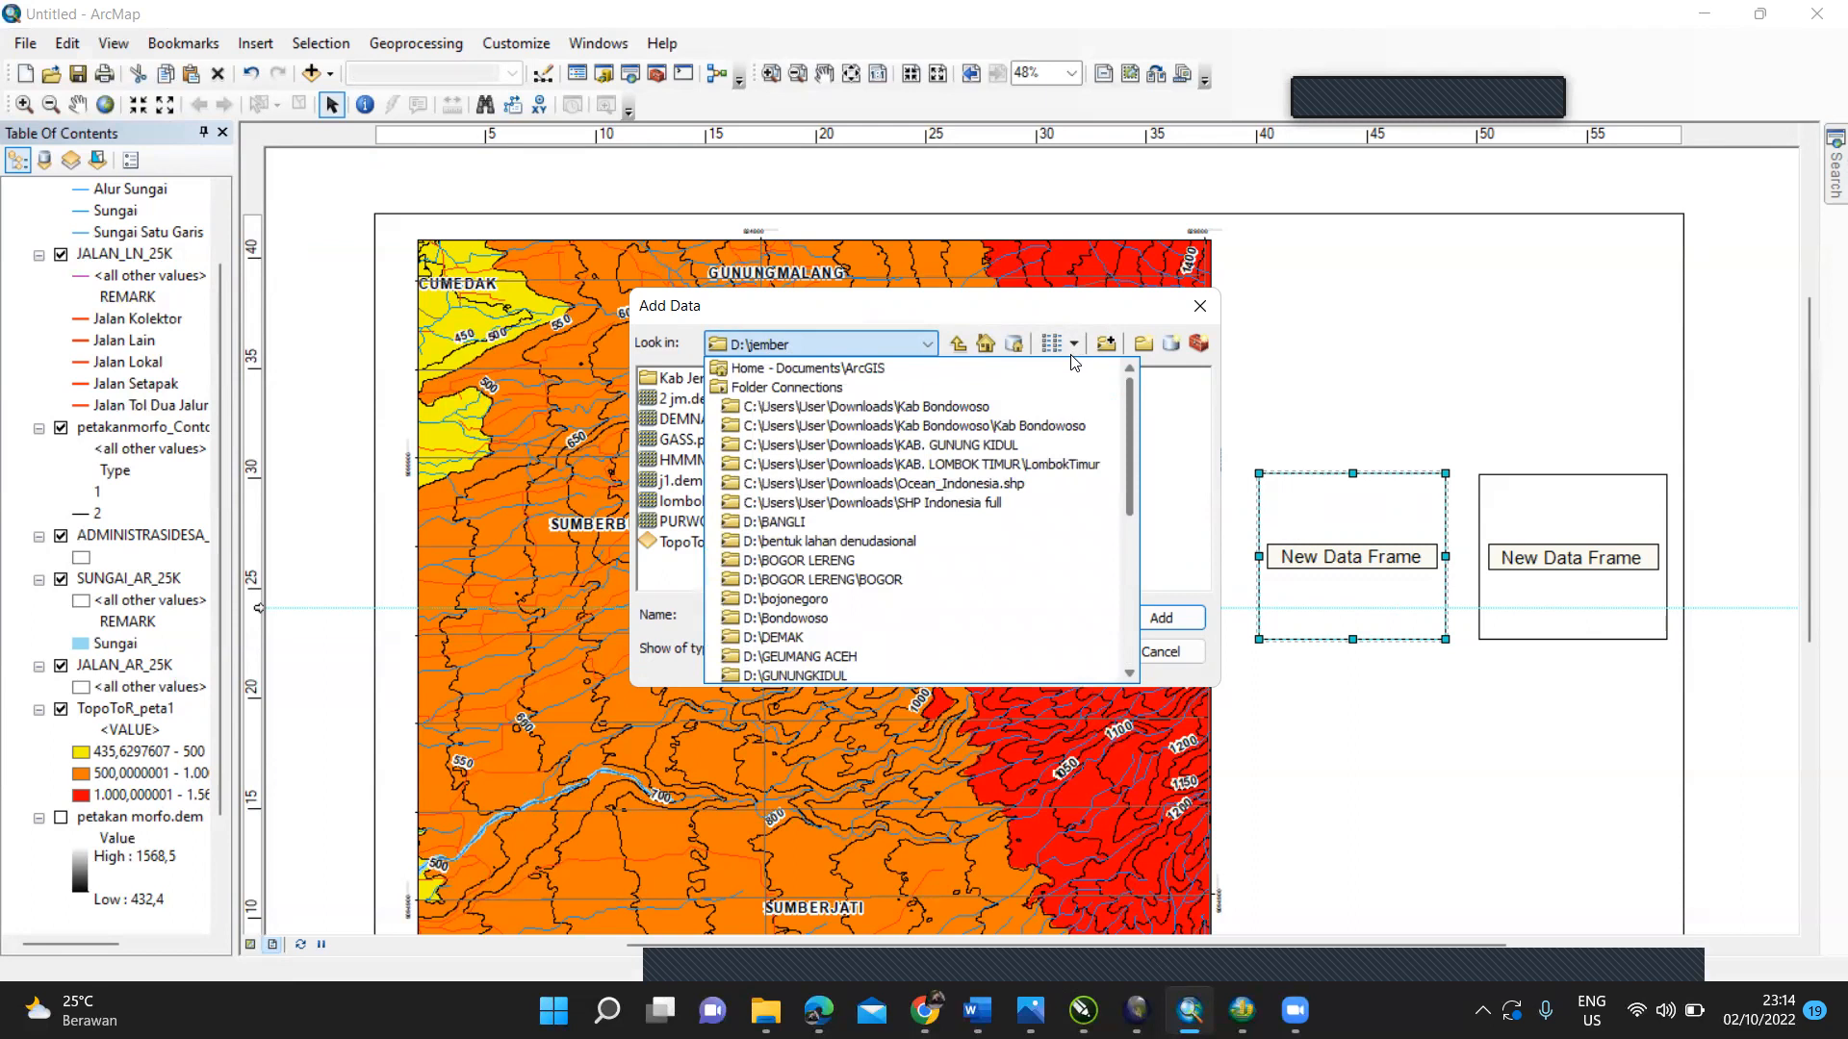
scroll(1092, 442, down, 4)
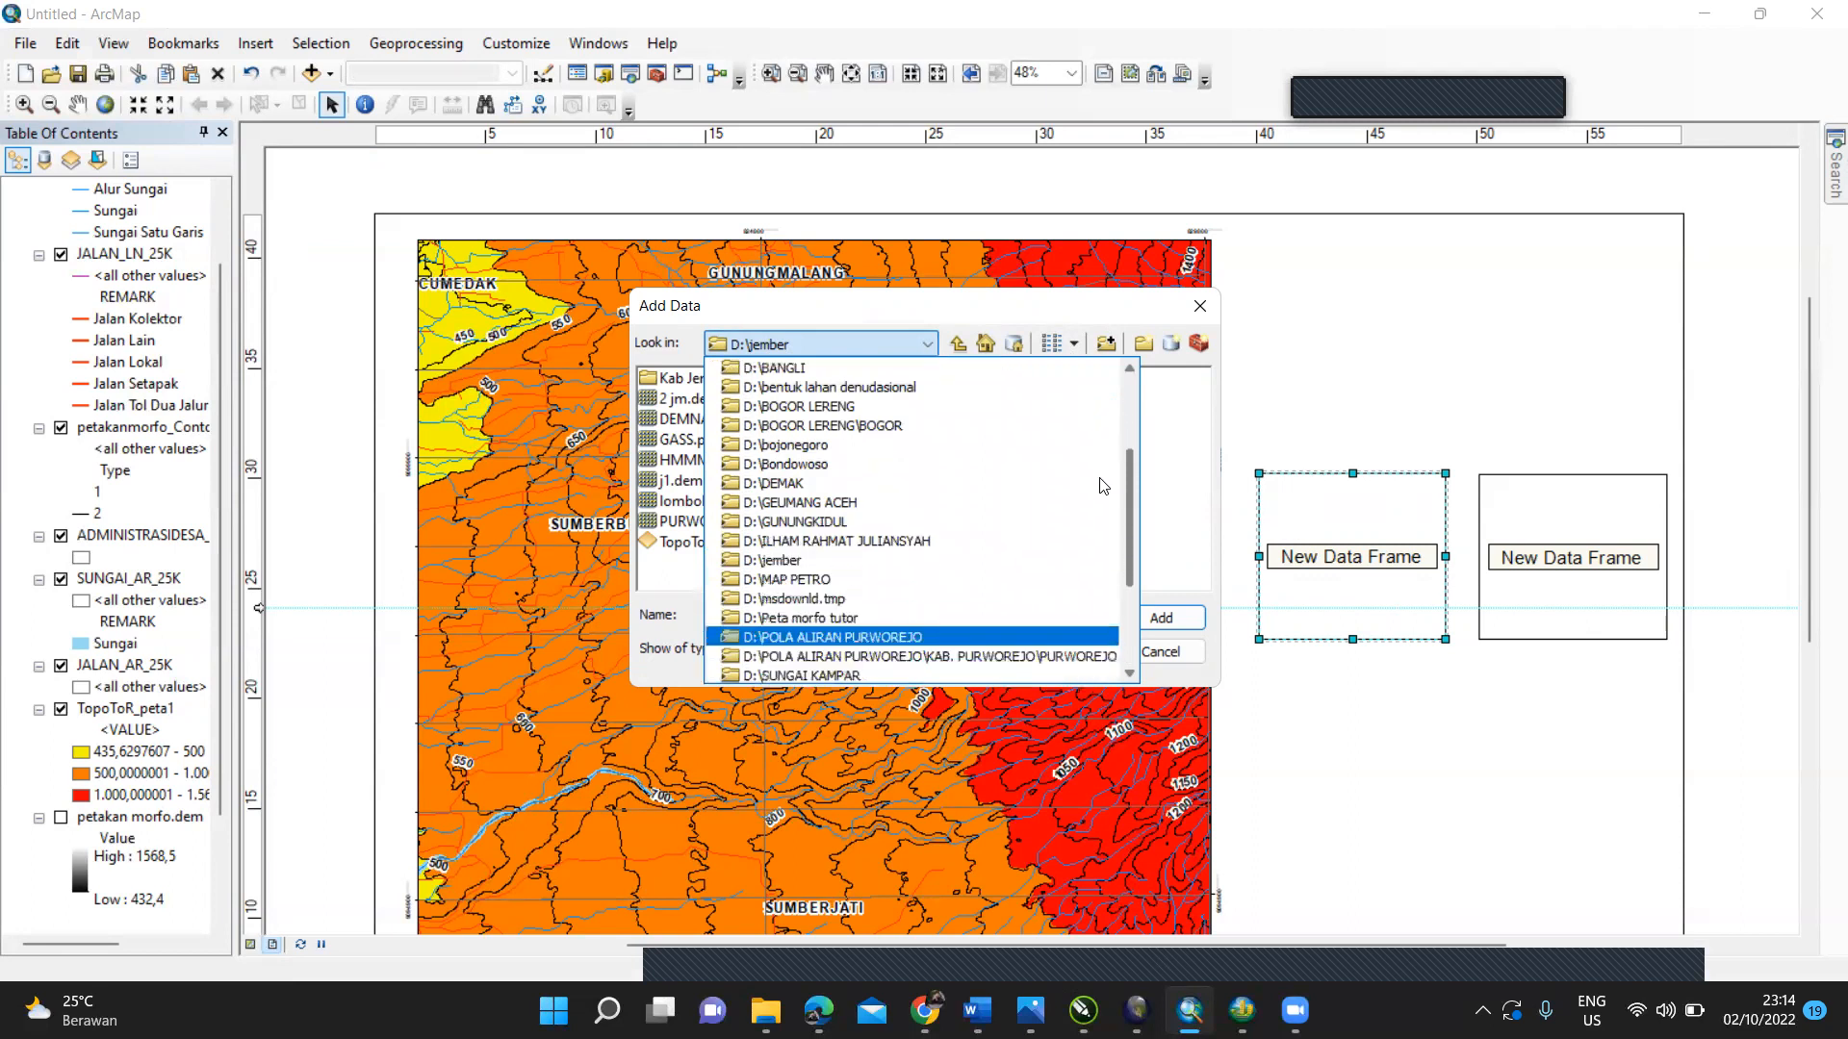
scroll(1107, 509, down, 2)
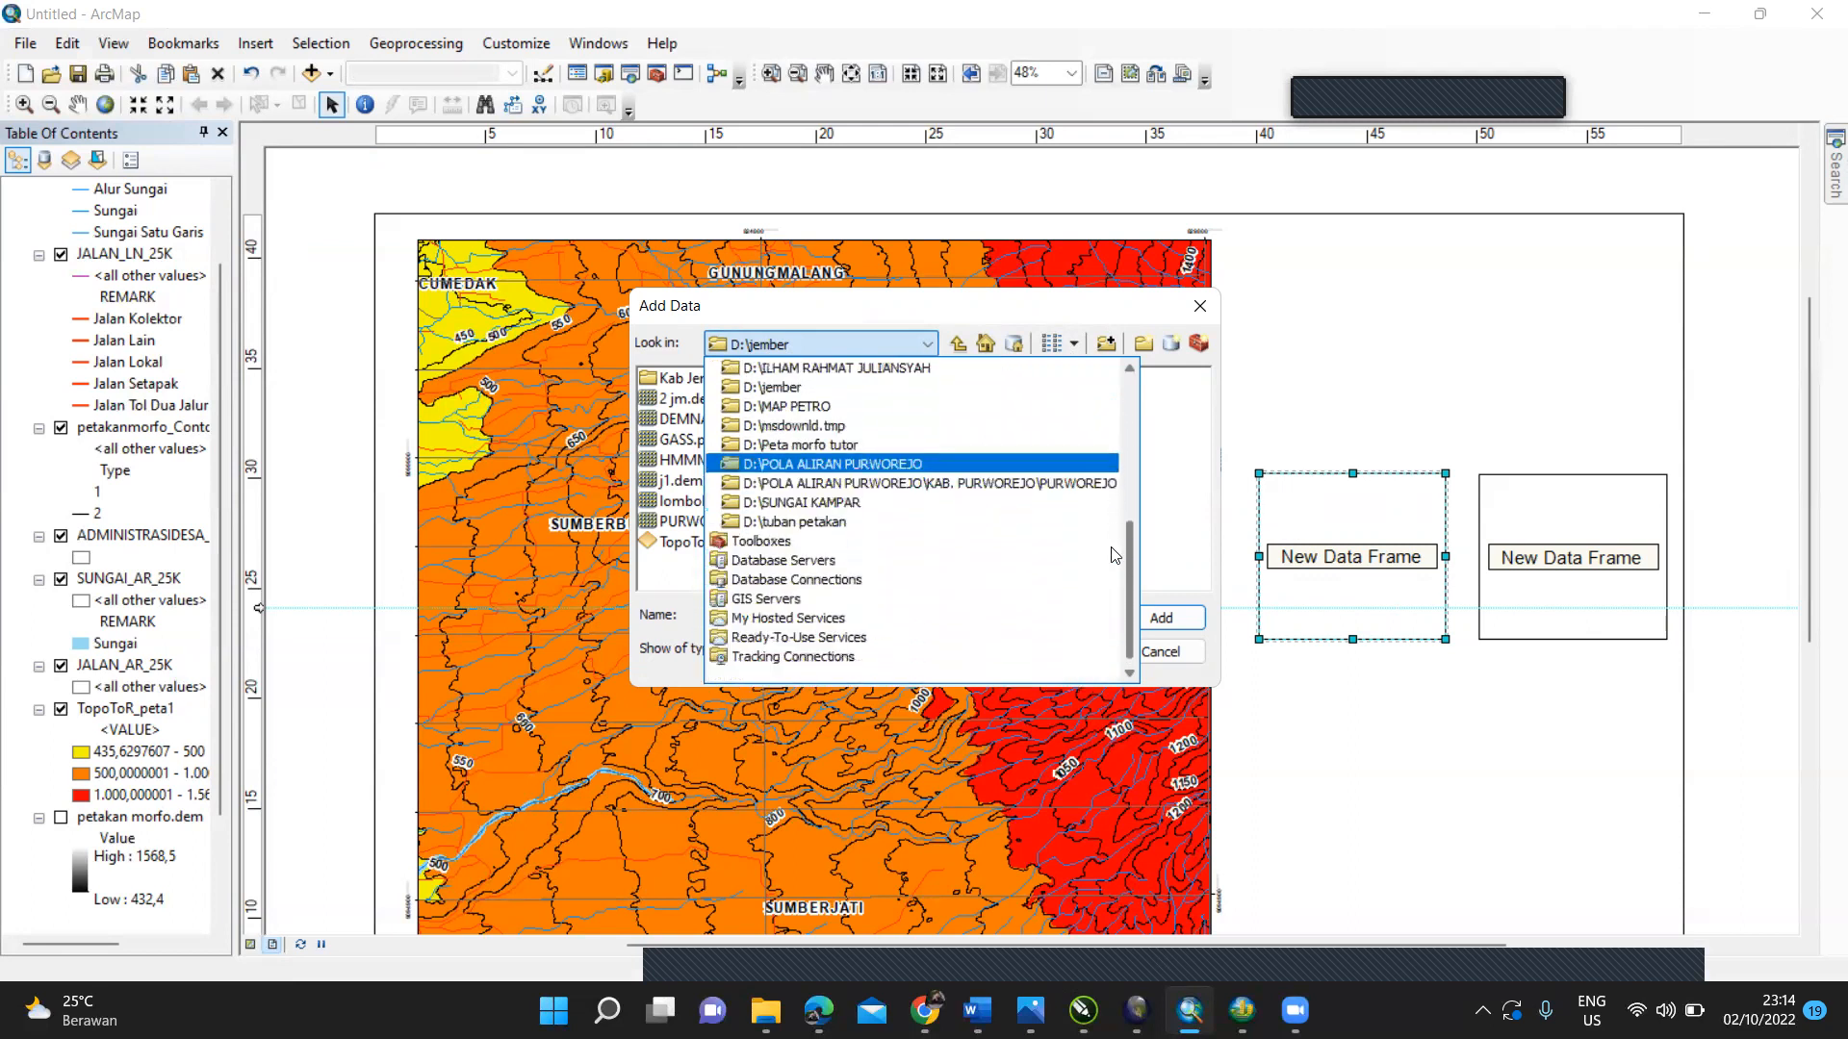
scroll(1117, 567, up, 3)
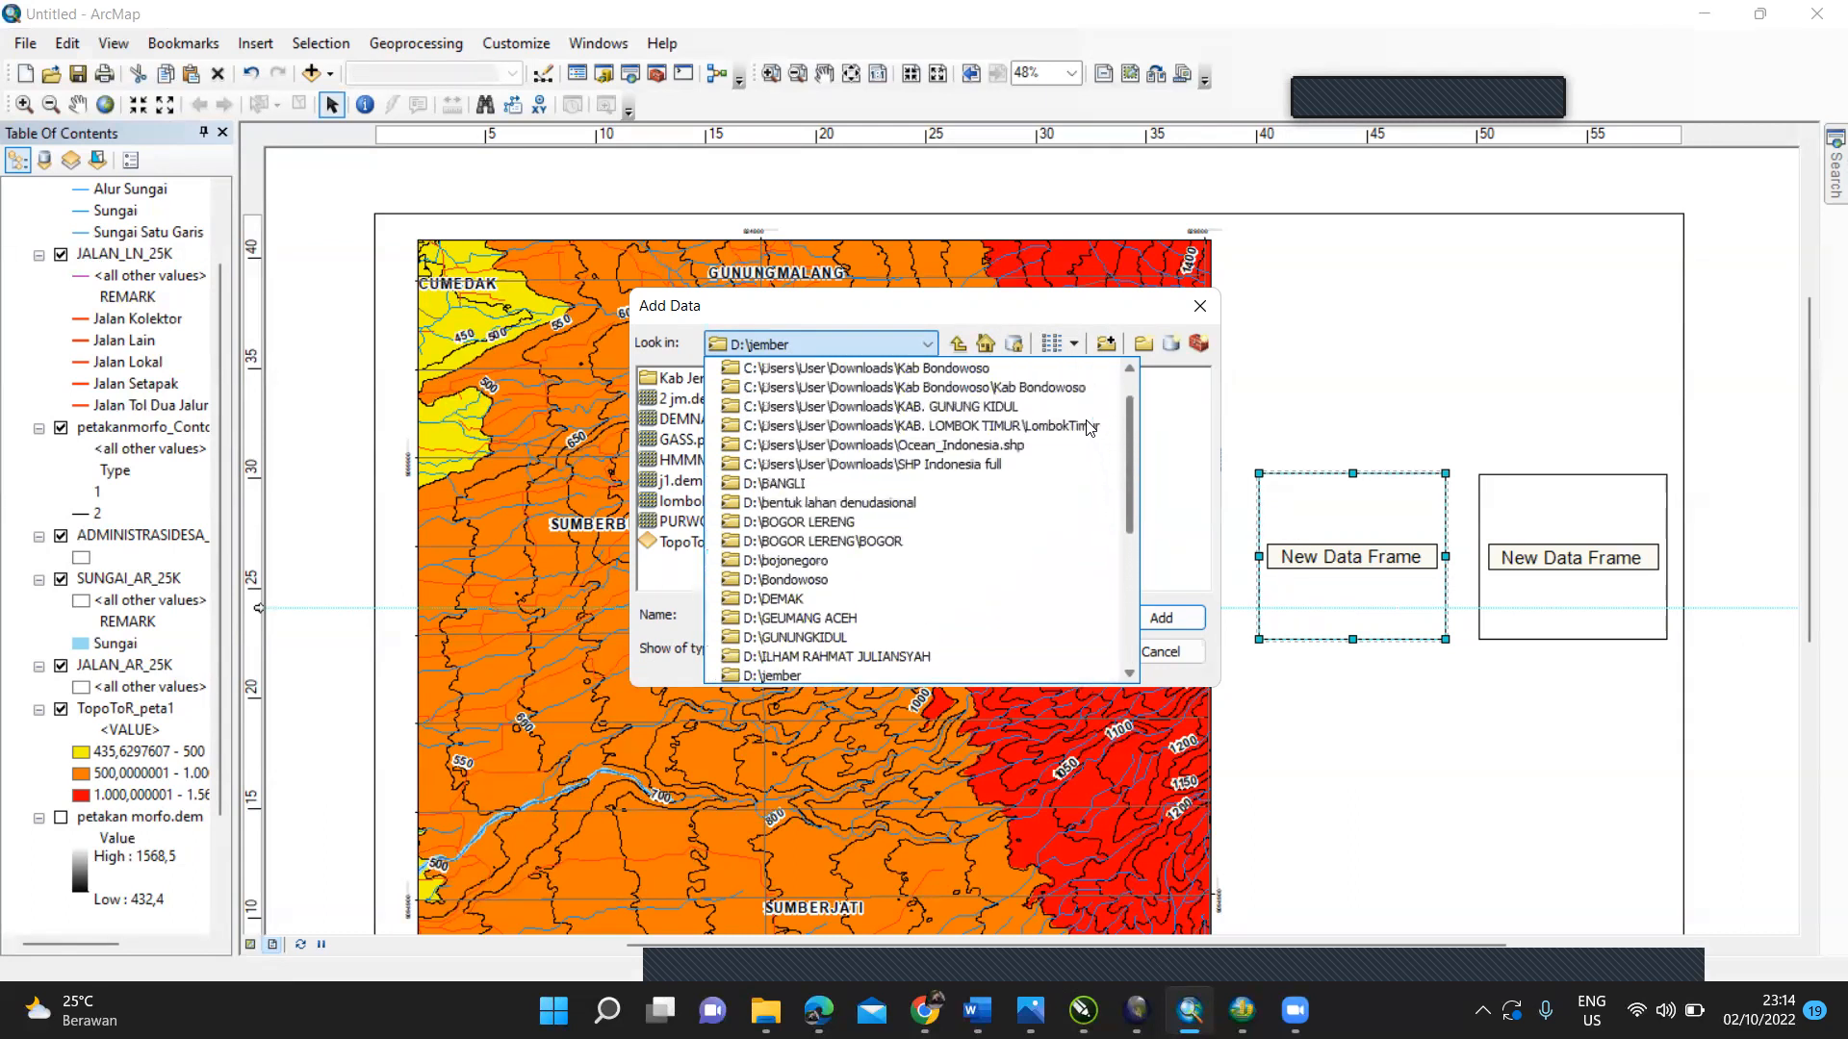
click(1025, 447)
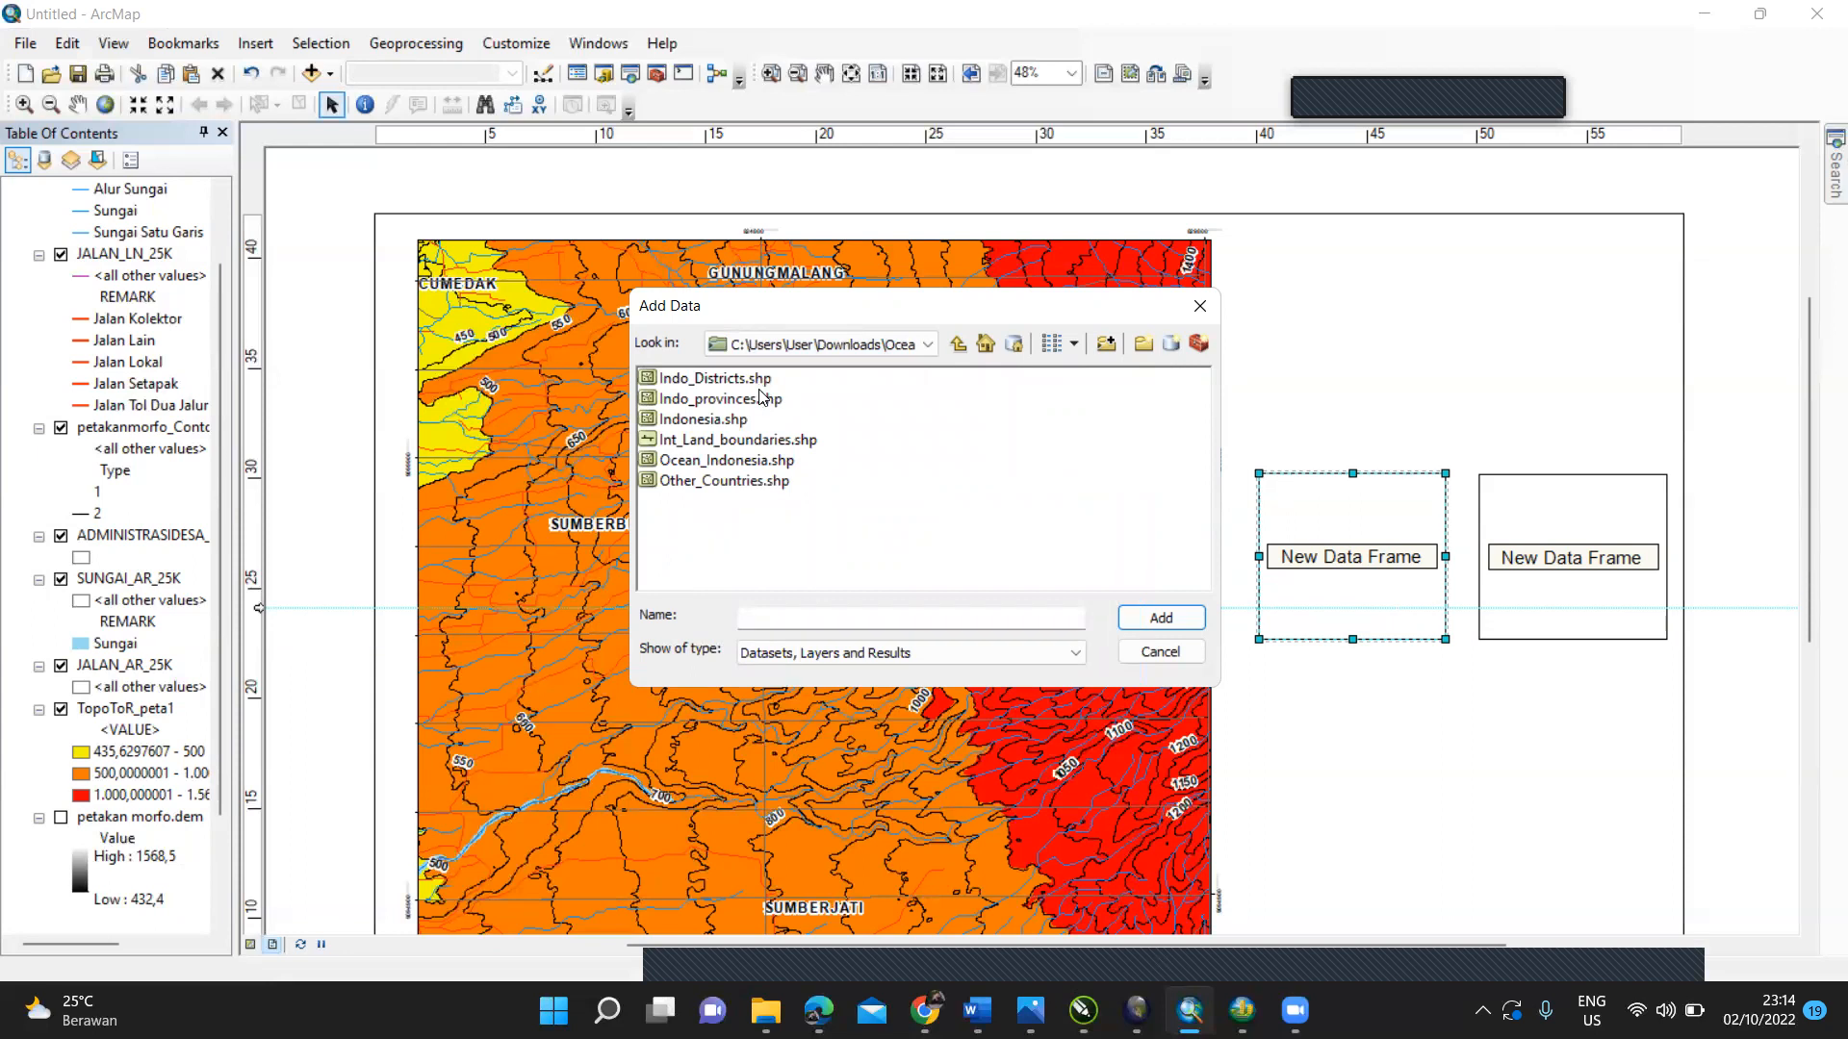
click(756, 466)
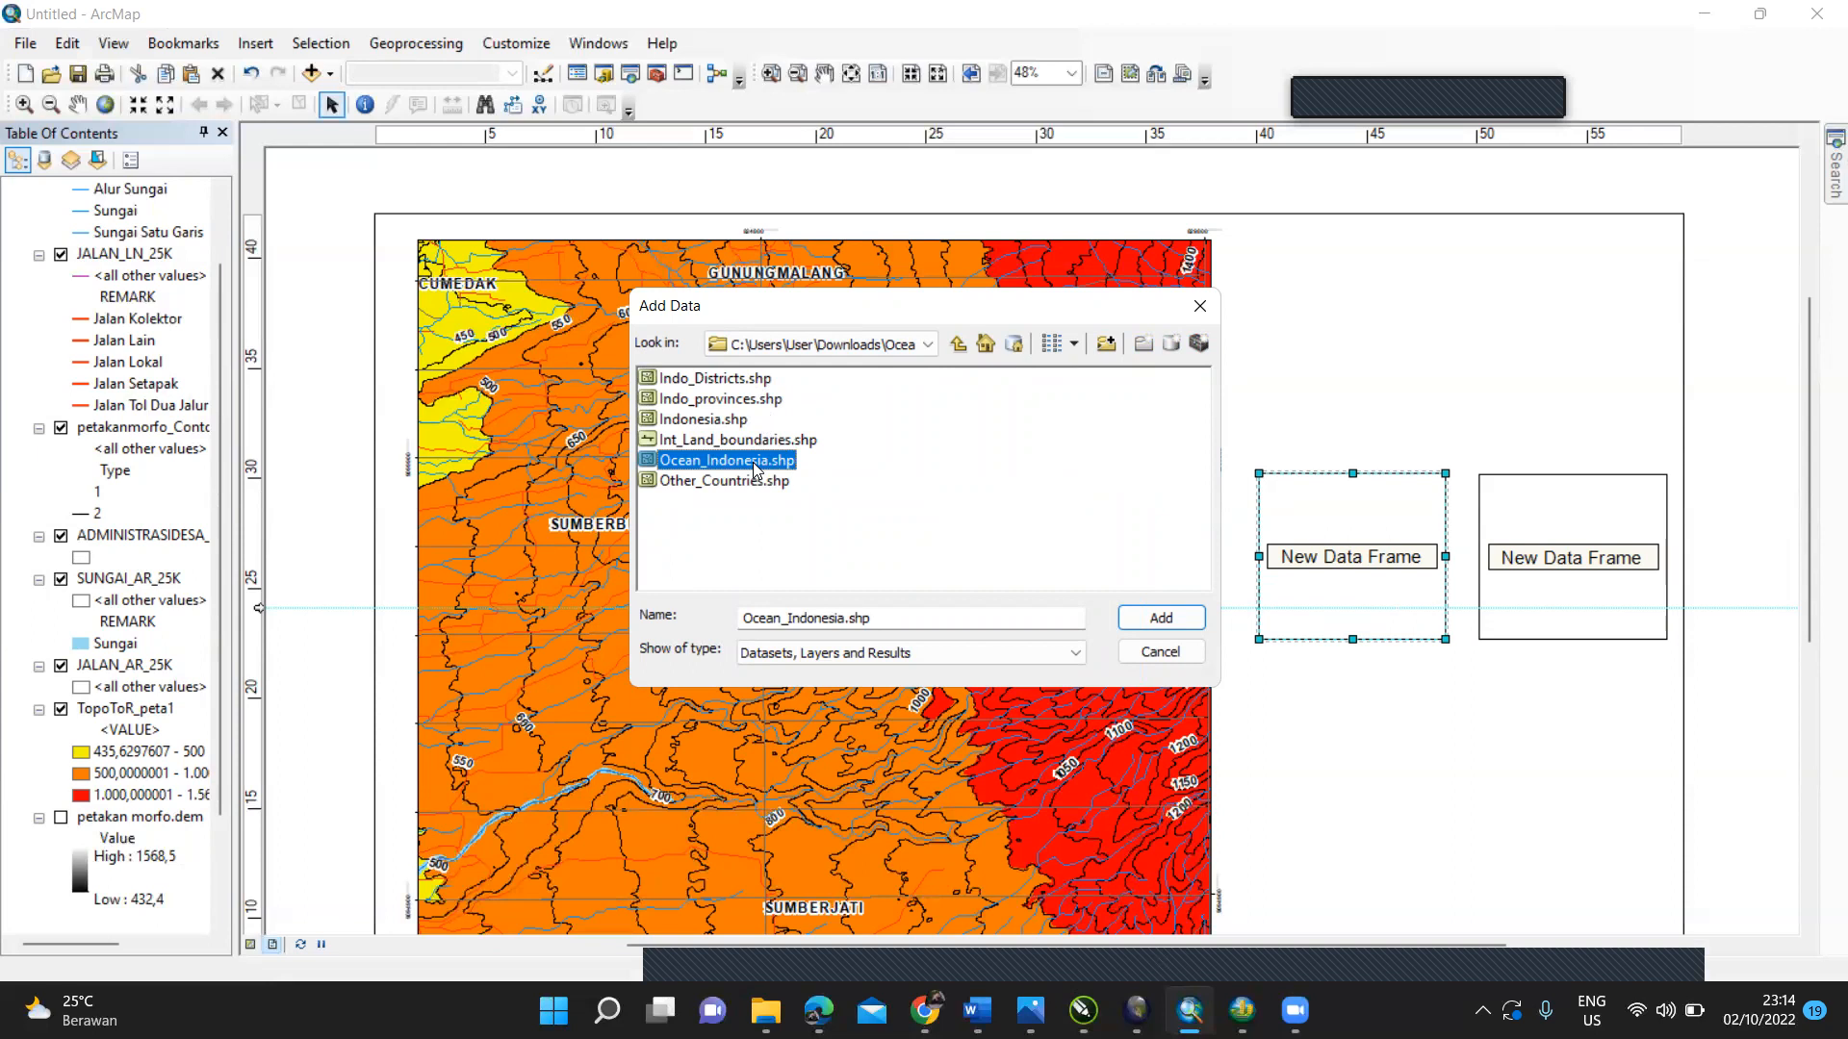
ctrl+click(741, 404)
click(1169, 622)
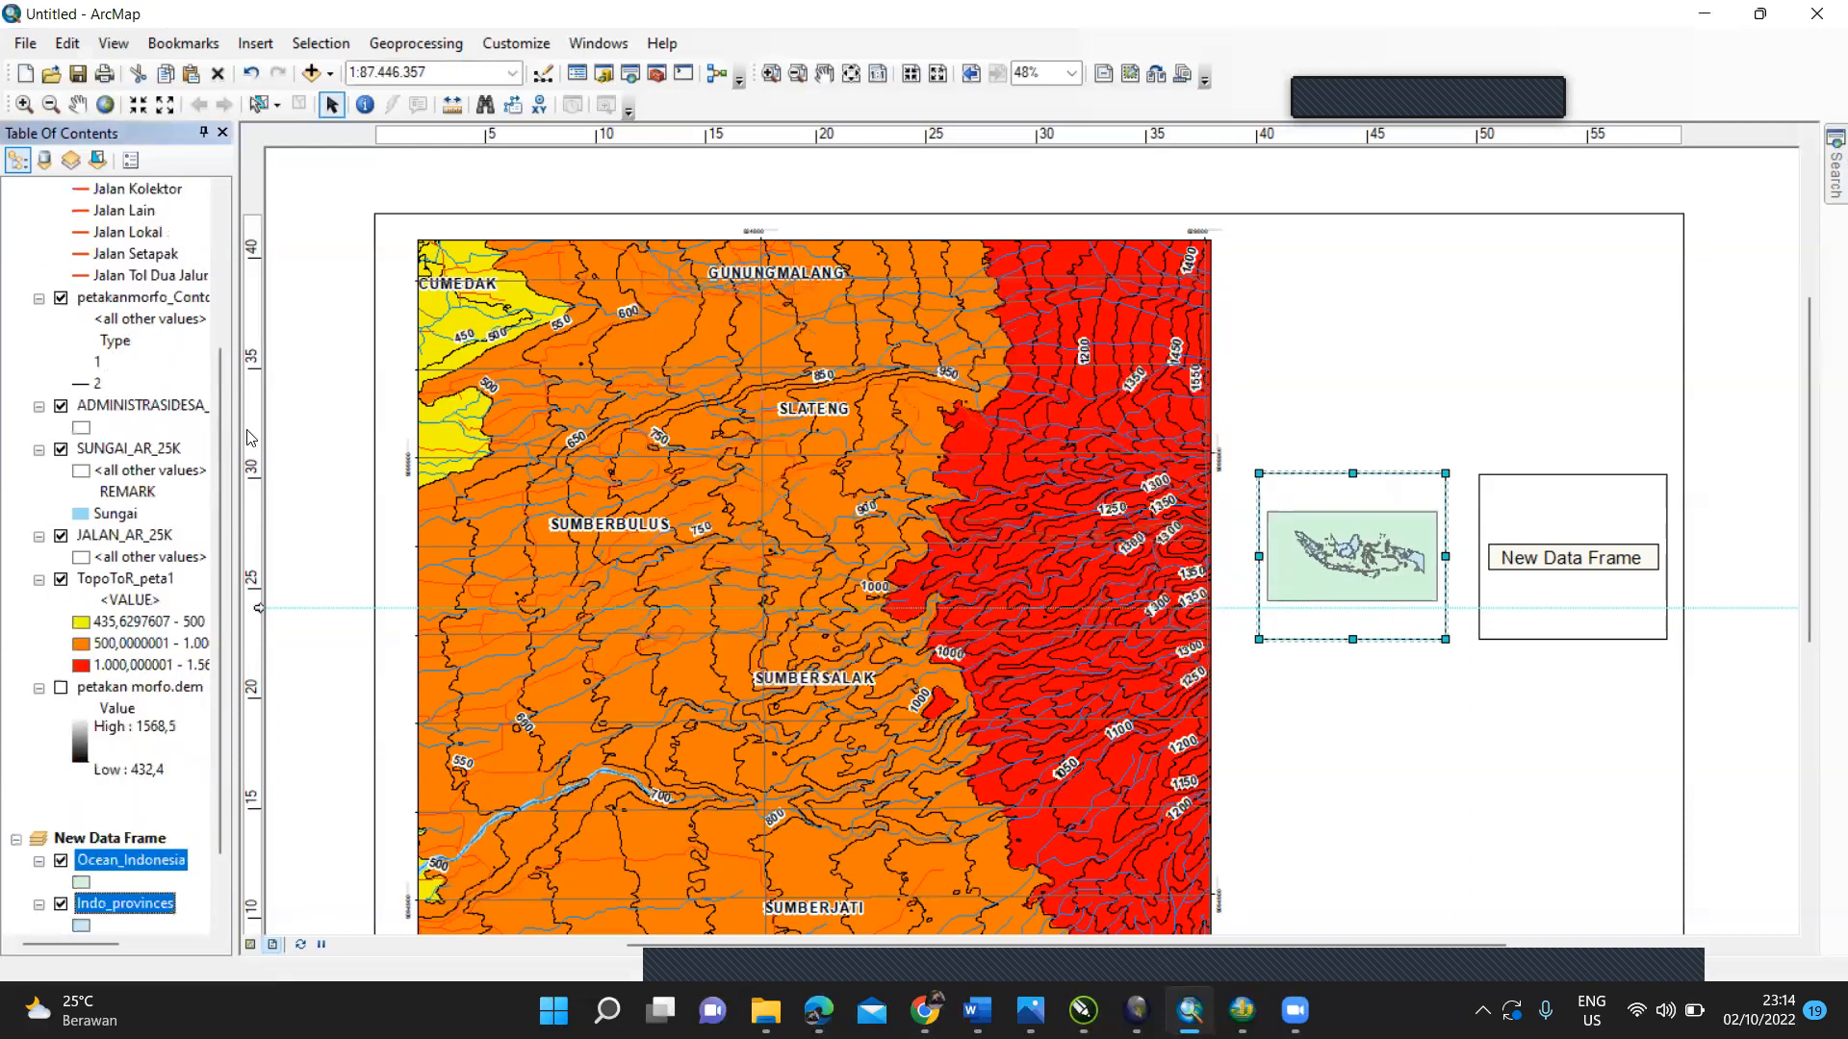
Step: Symbolize Ocean_Indonesia by unique values of the FID_Admin0 field and add all of its values
scroll(221, 517, down, 2)
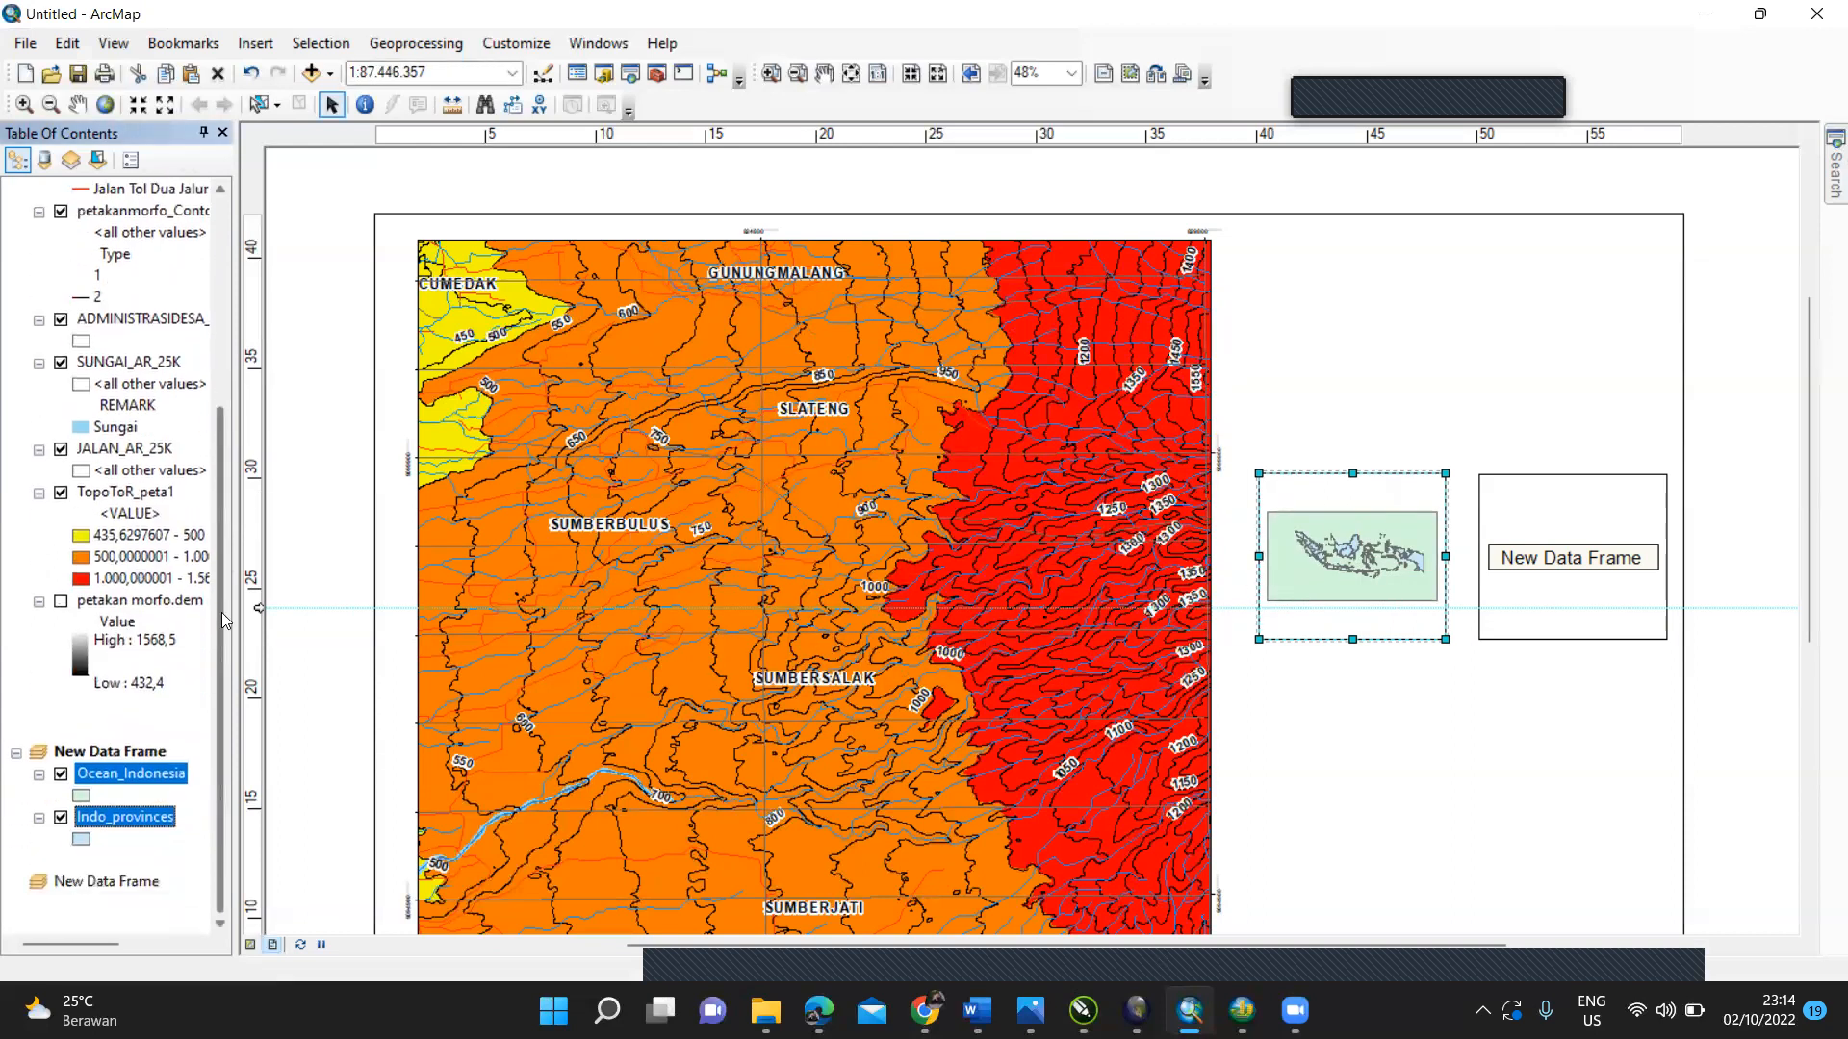
click(161, 776)
right_click(161, 777)
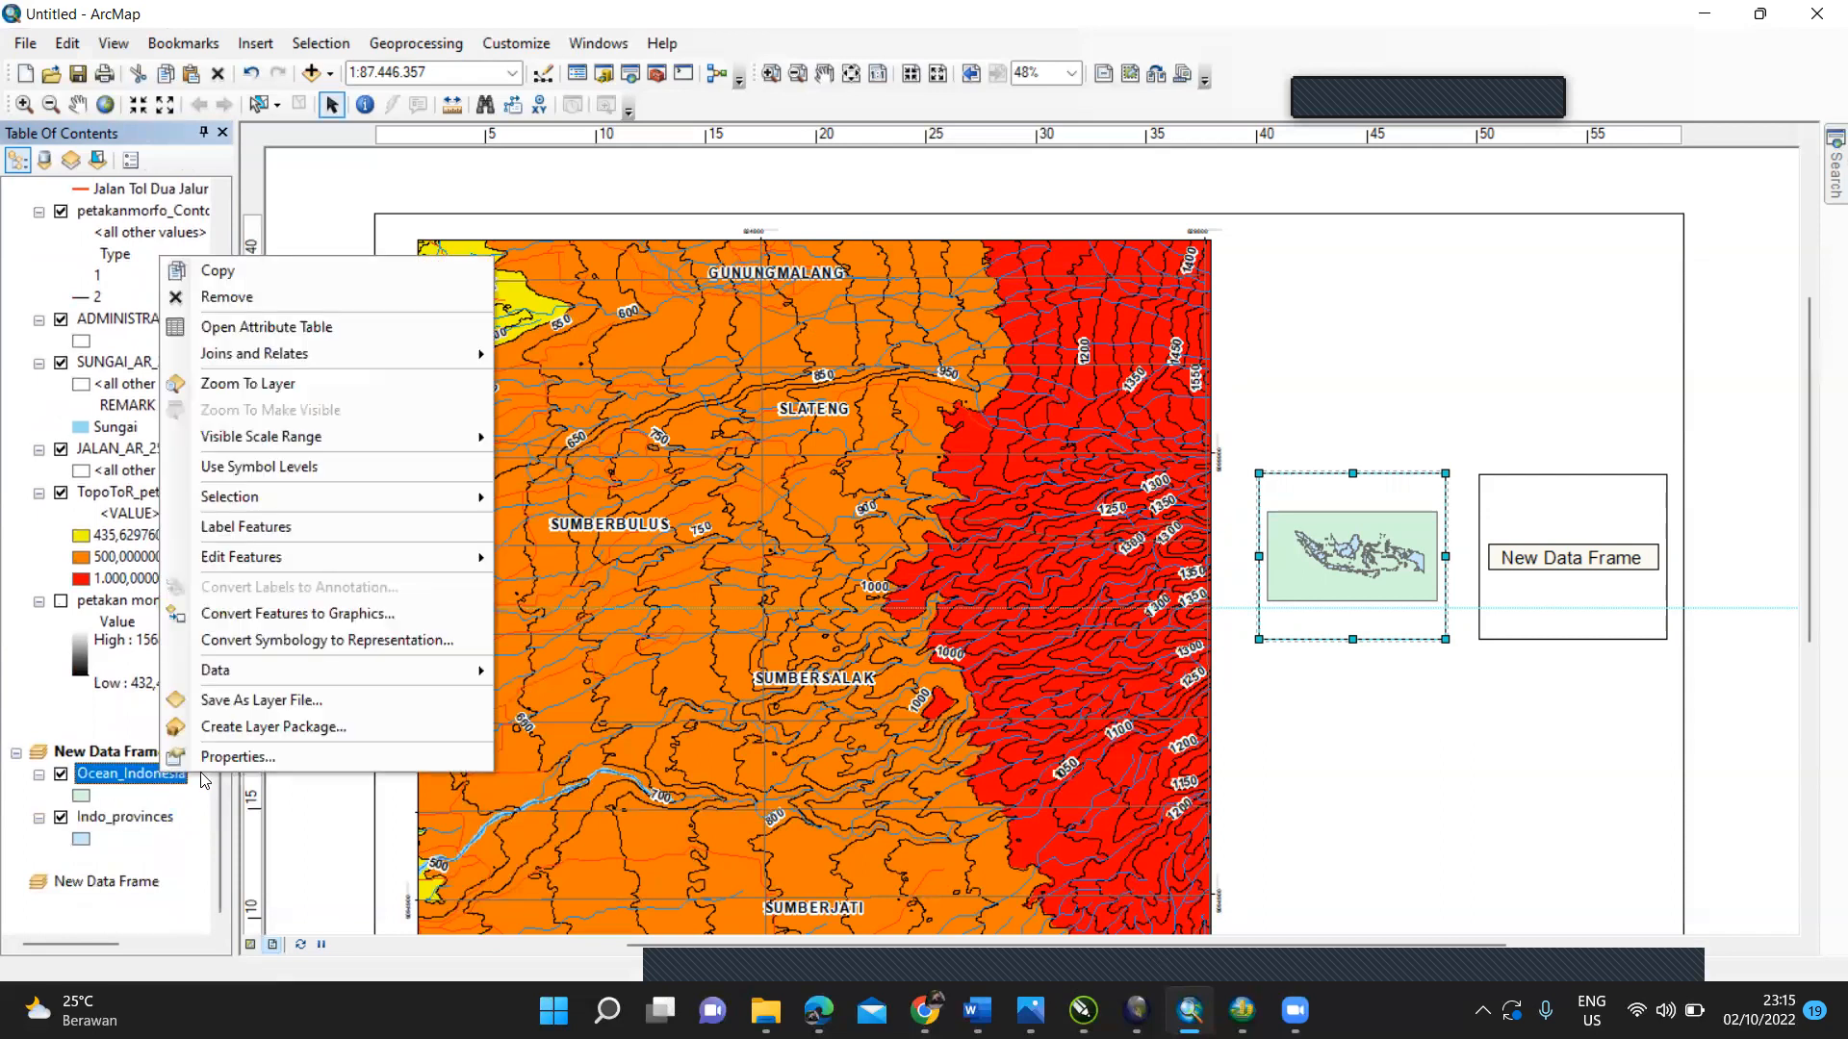
click(214, 757)
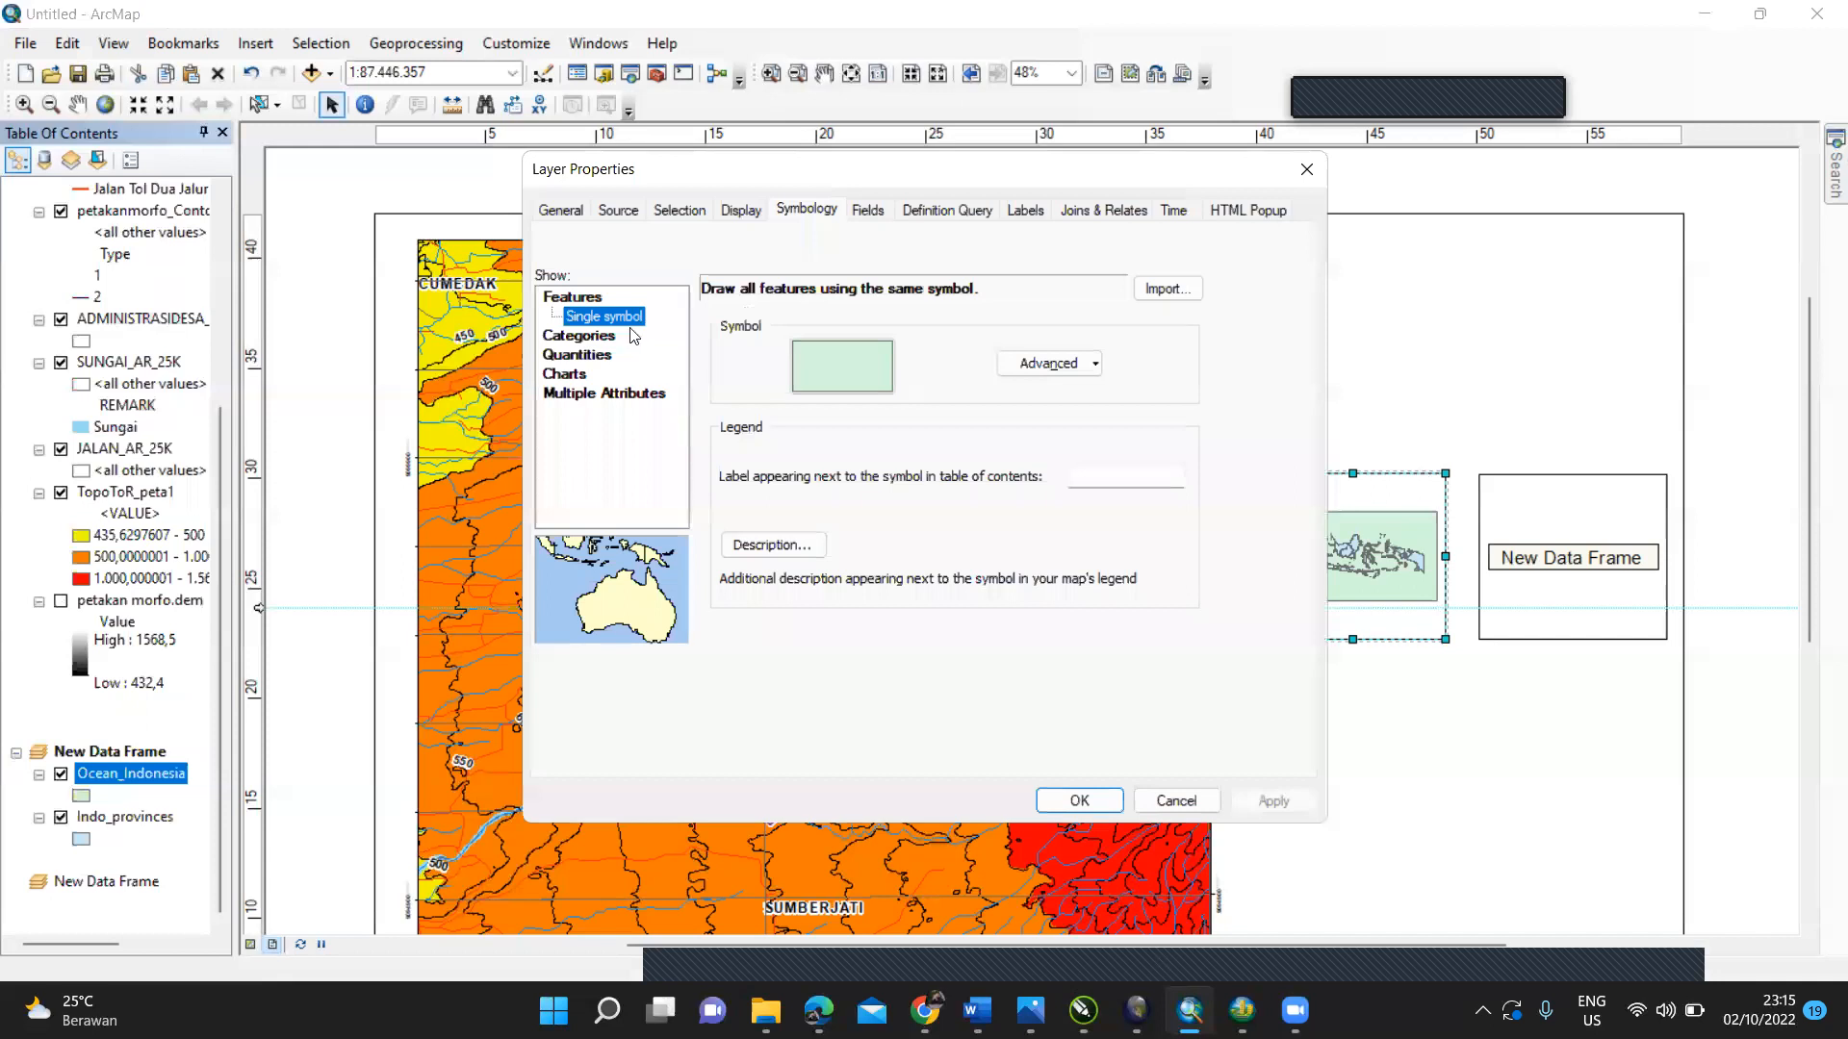
click(634, 334)
click(811, 216)
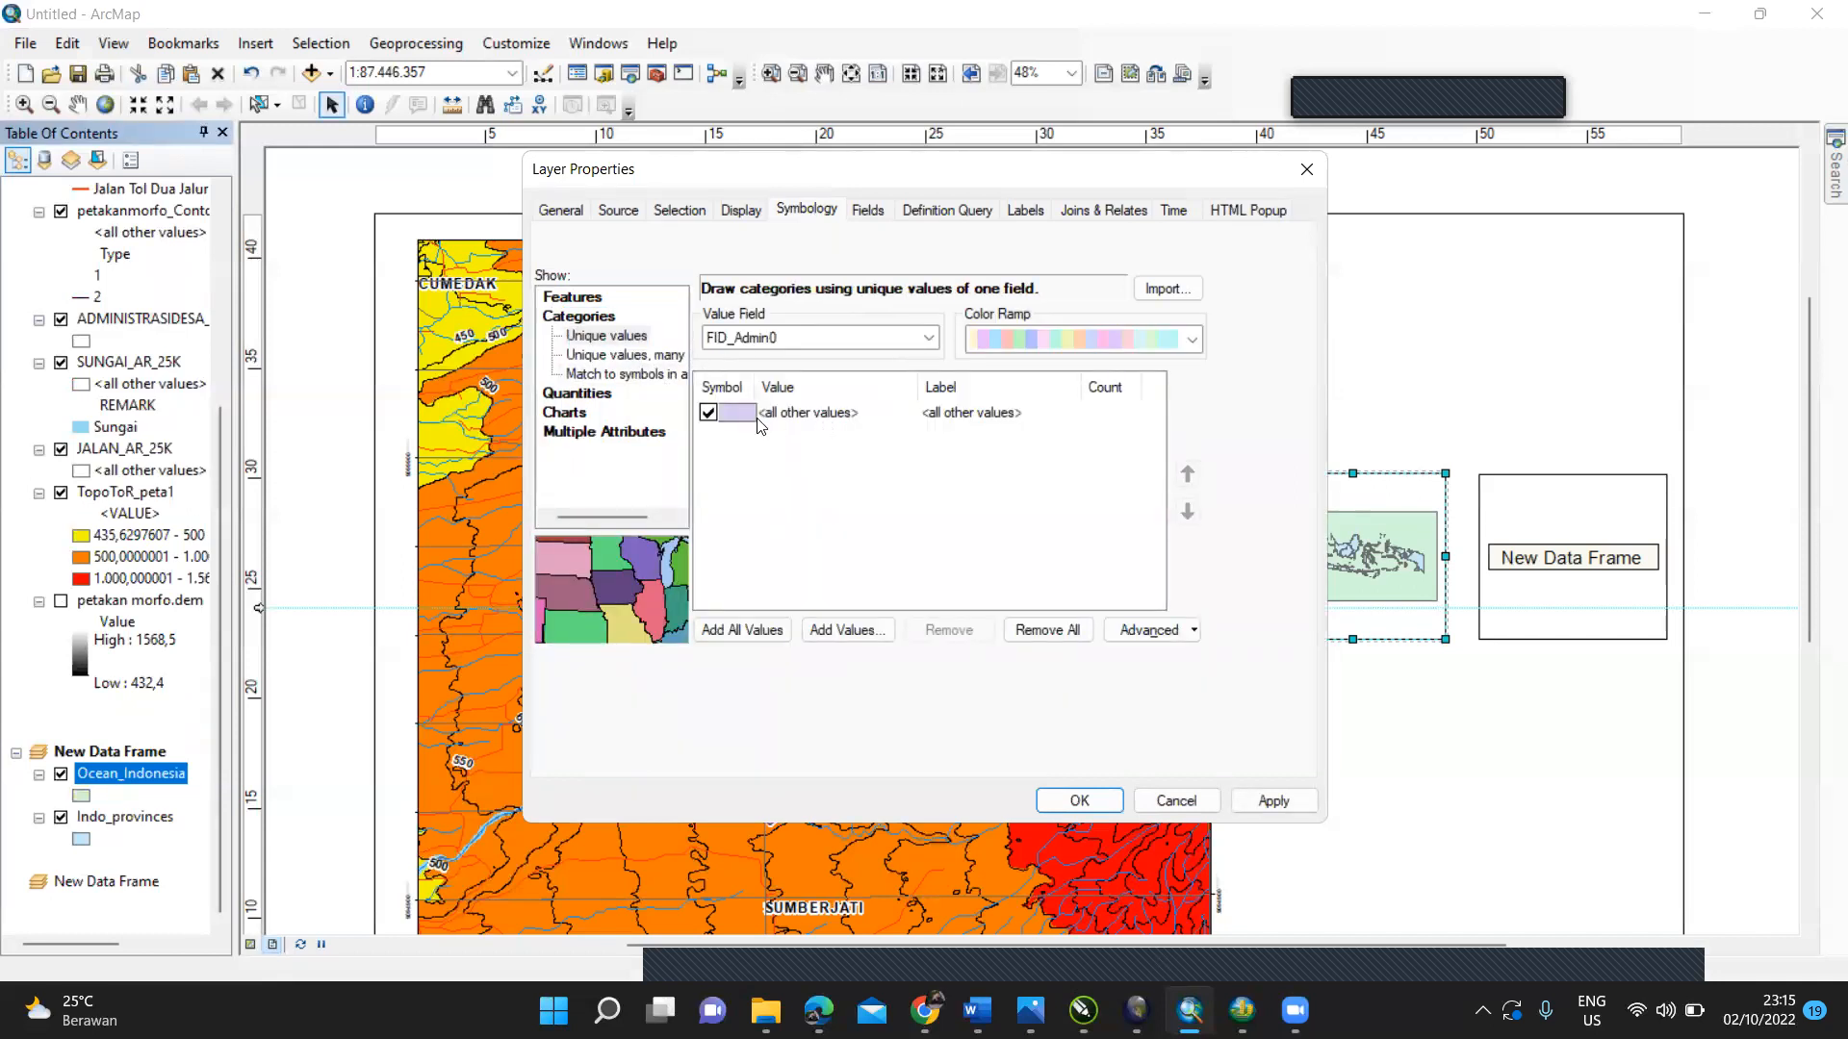
click(747, 630)
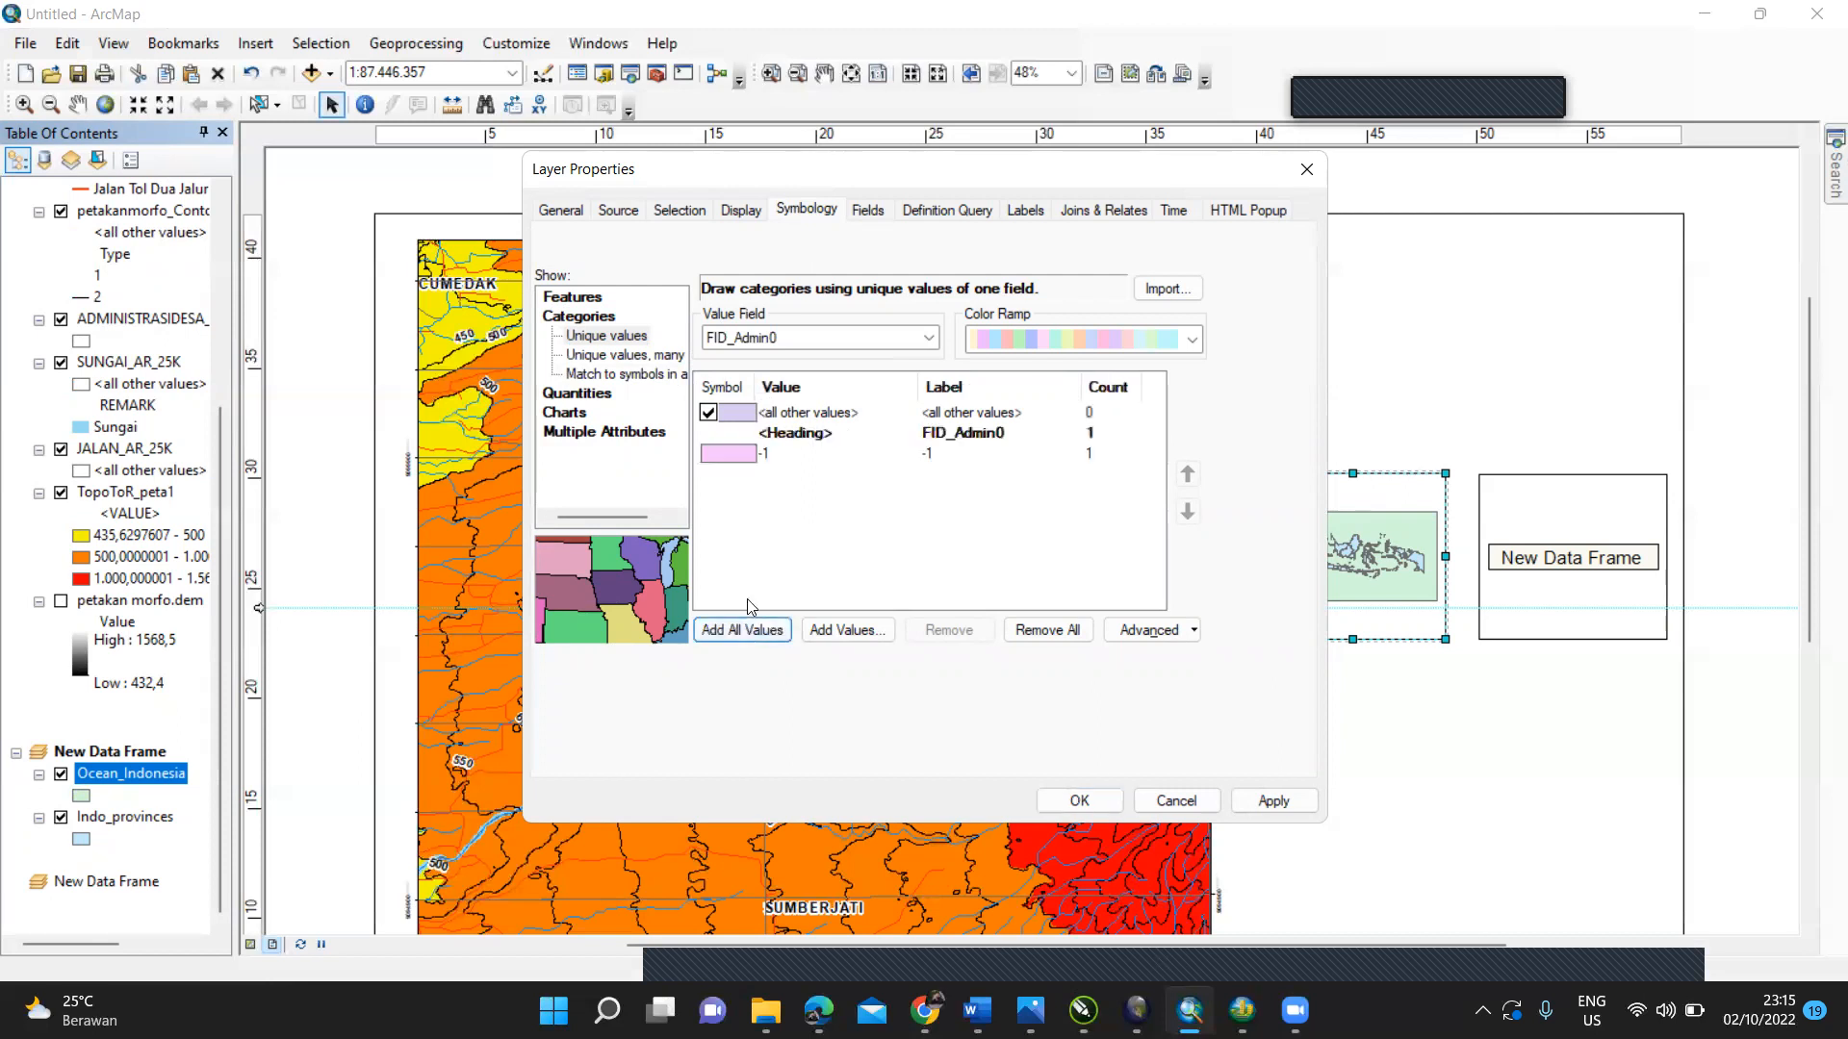
Step: Give both the all other values symbol and the -1 symbol of Ocean_Indonesia the ESRI Blue fill, and apply the symbology
double_click(753, 414)
click(788, 363)
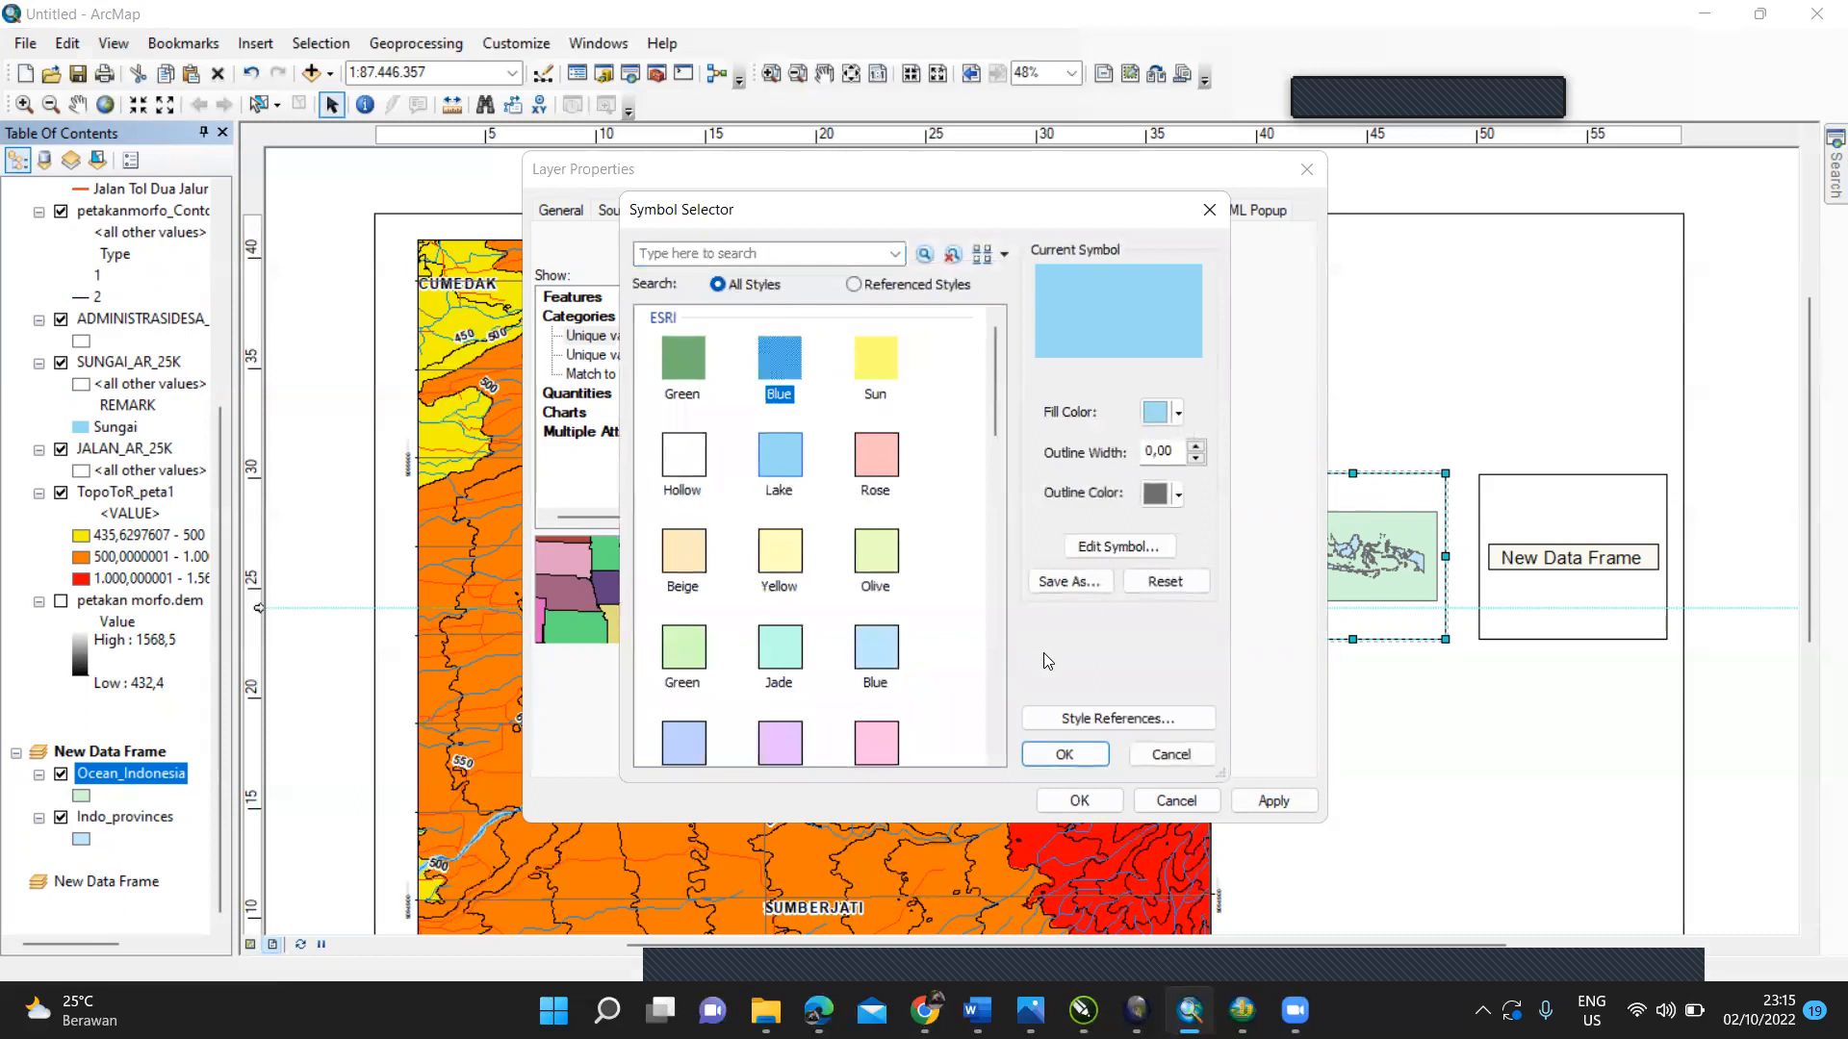
click(1064, 754)
double_click(743, 455)
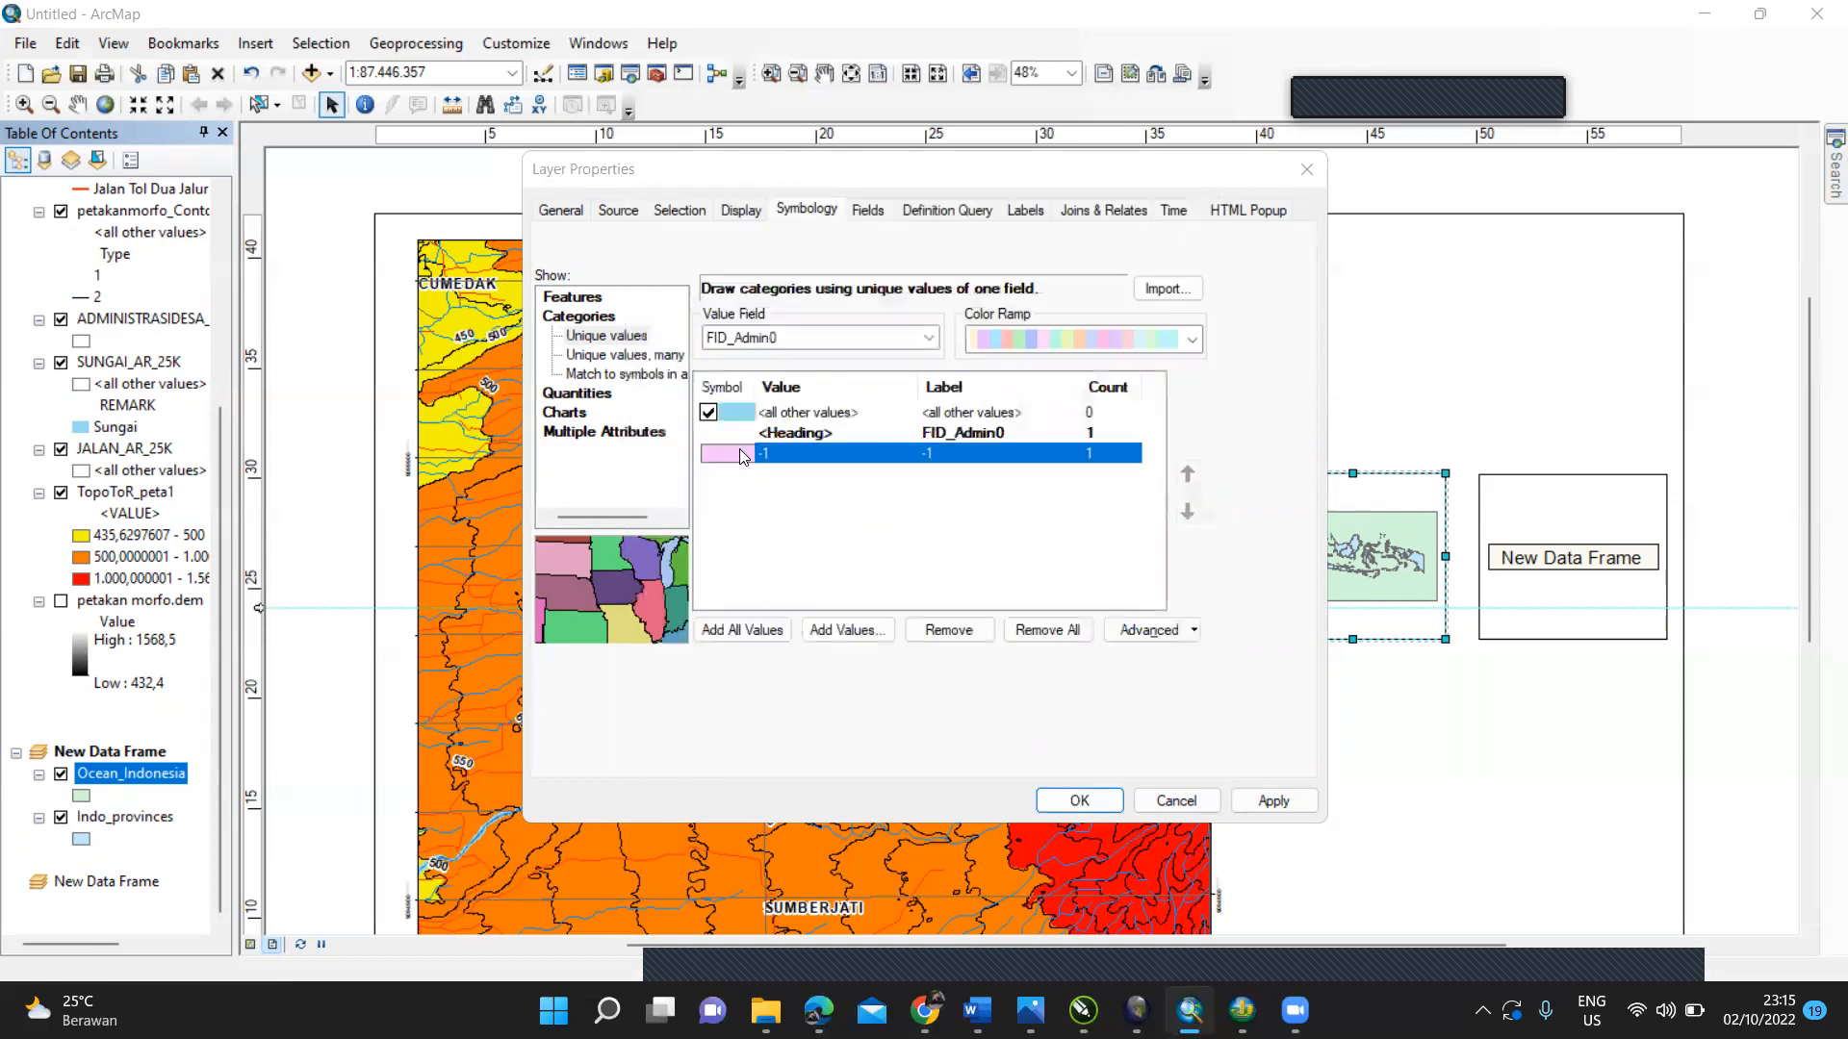
click(780, 358)
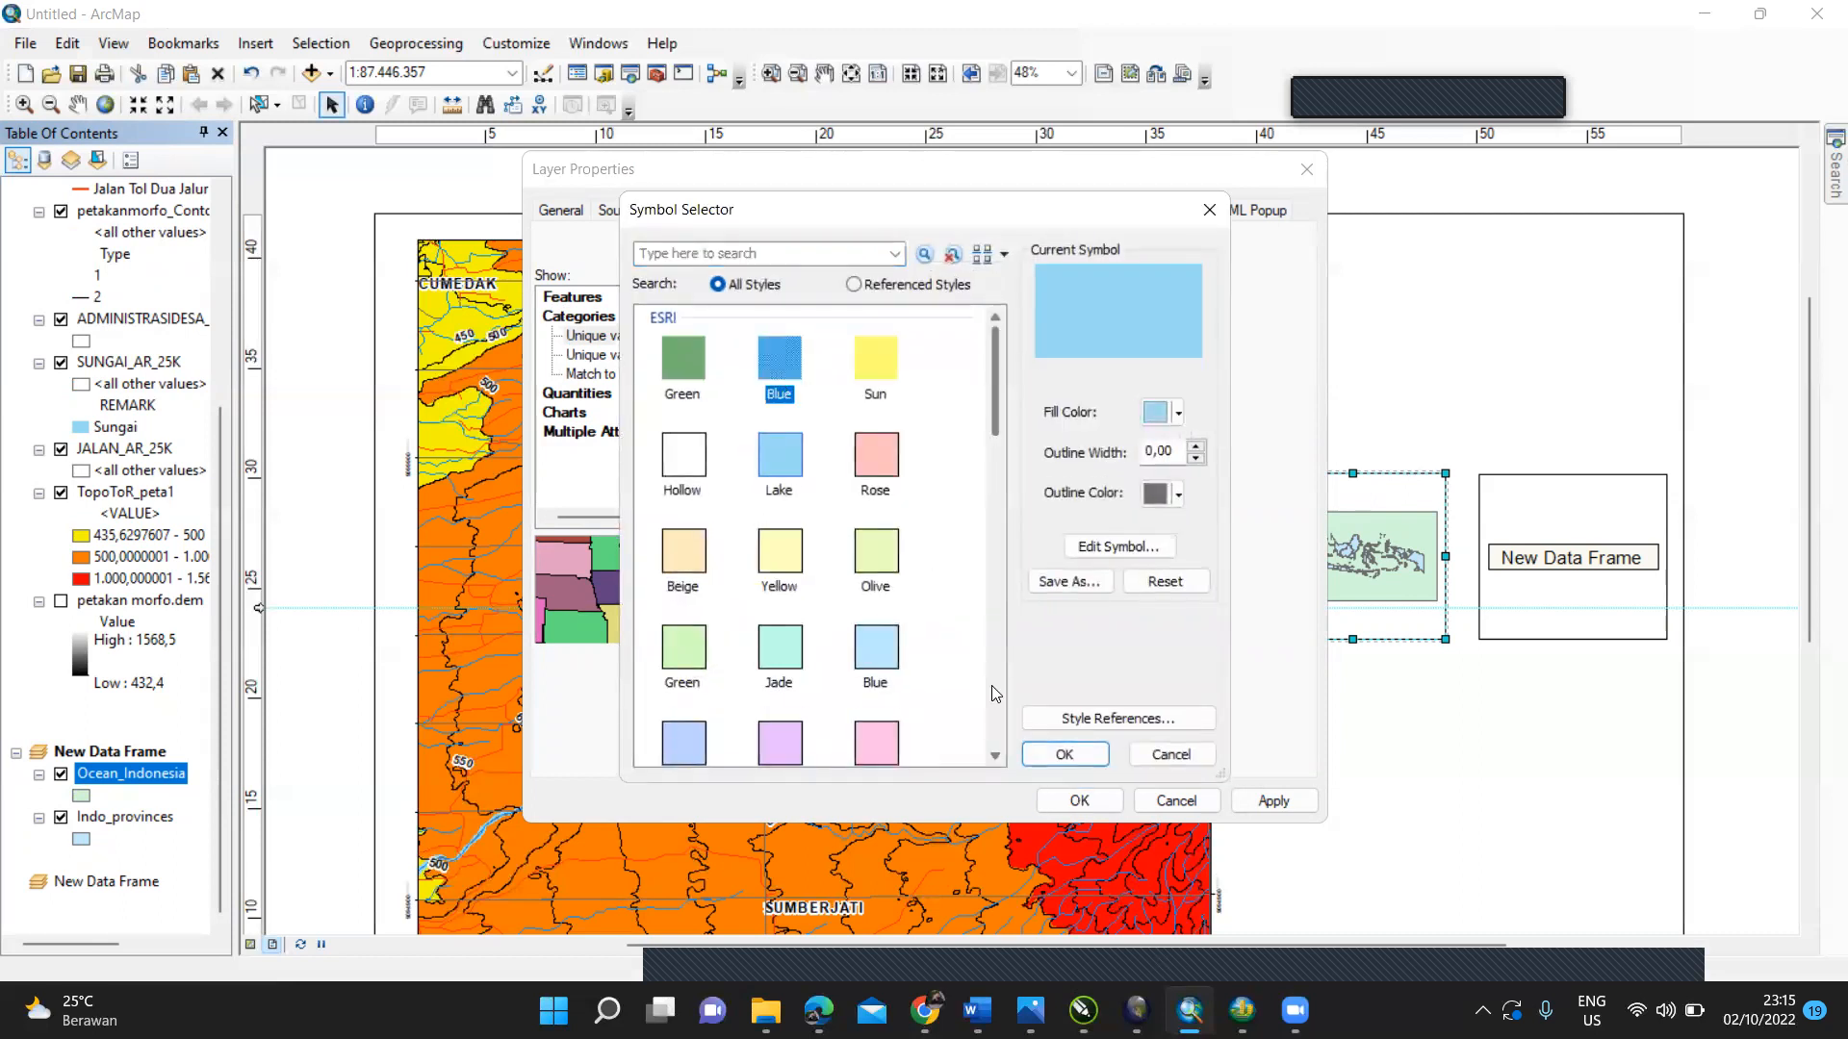
click(1065, 754)
click(921, 342)
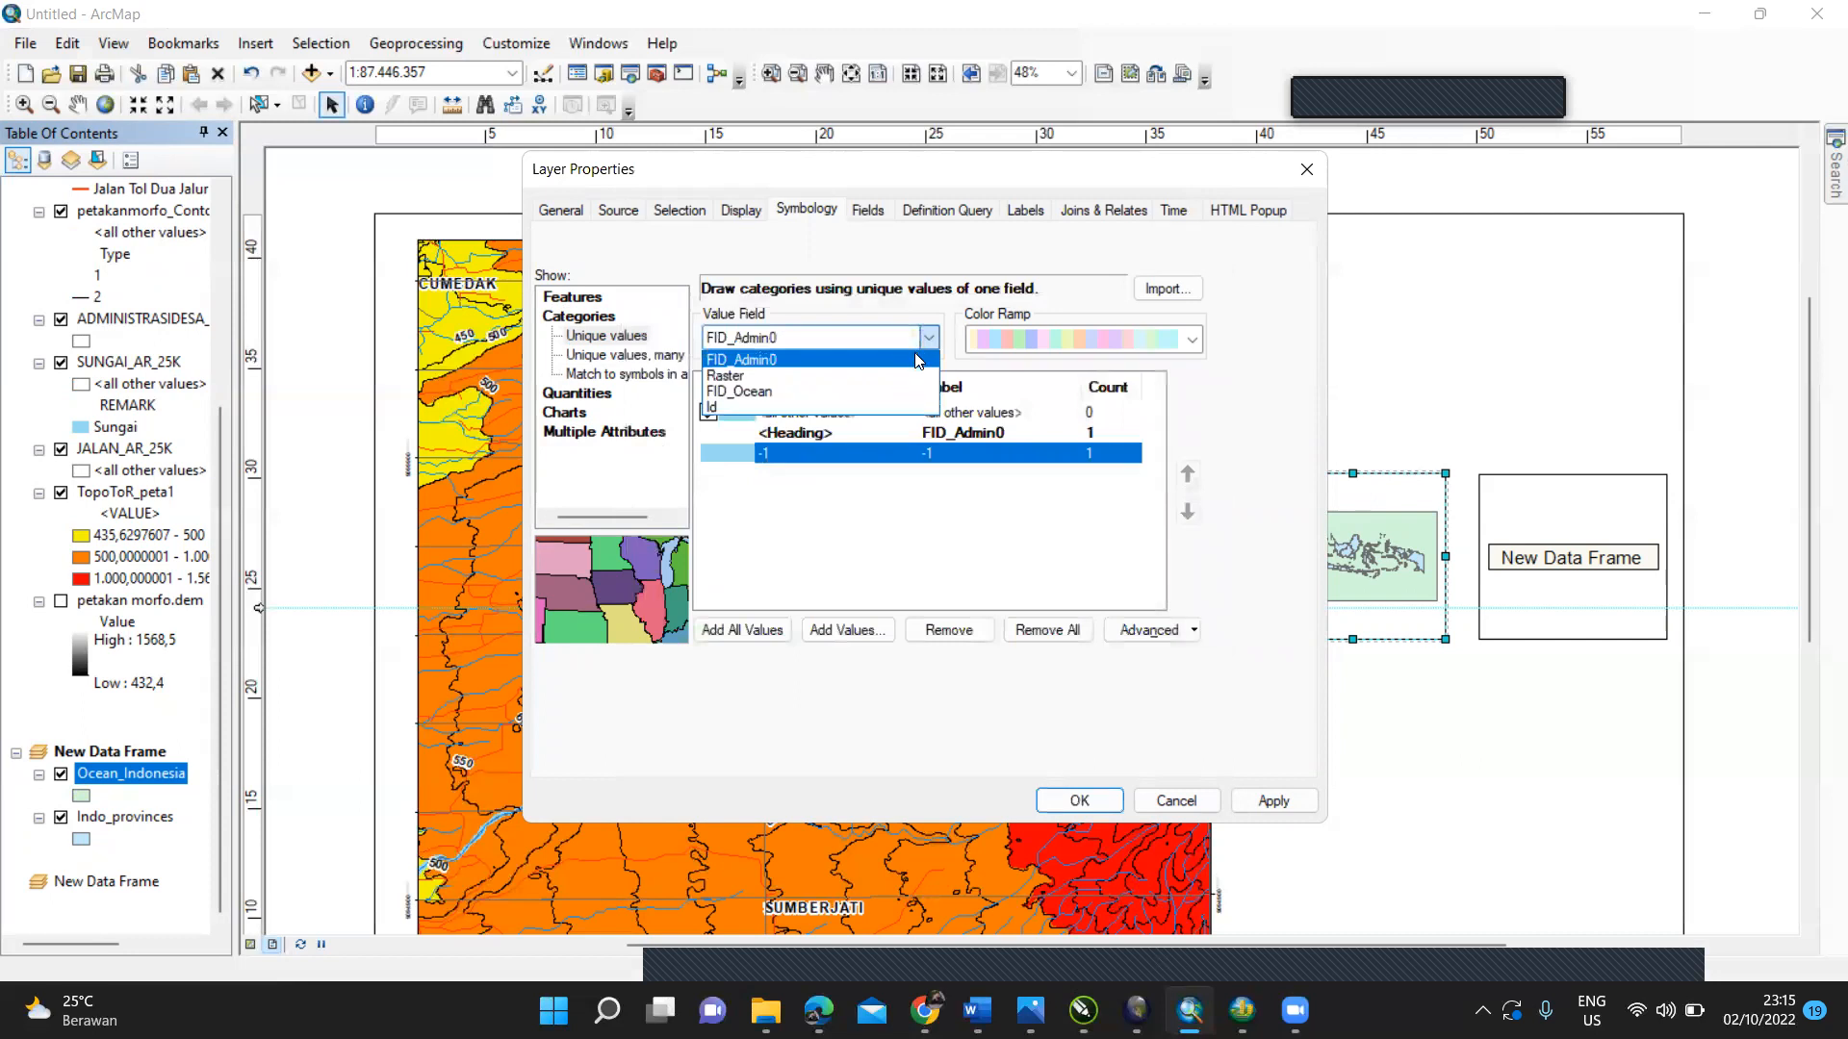
click(969, 565)
click(1054, 801)
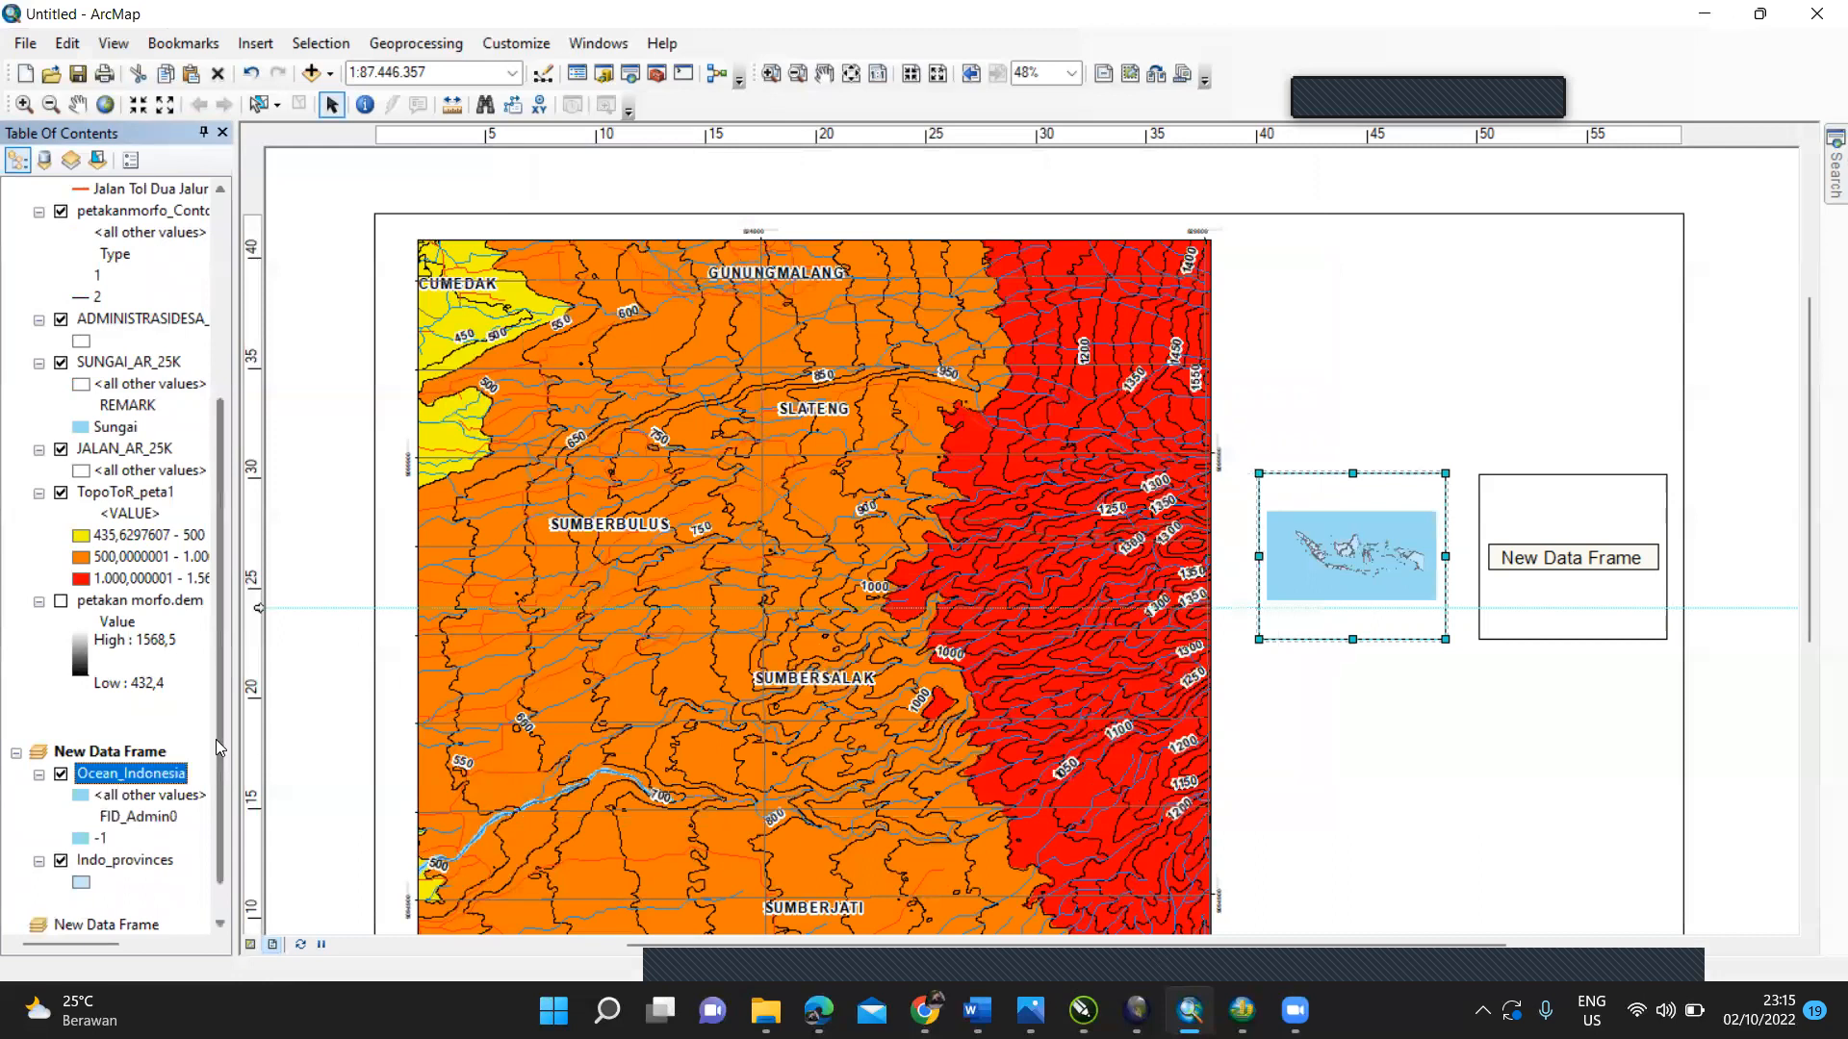
Step: Set the Indo_provinces layer to draw categories by unique values of the PROV field
scroll(219, 747, down, 1)
click(183, 835)
right_click(188, 834)
click(189, 821)
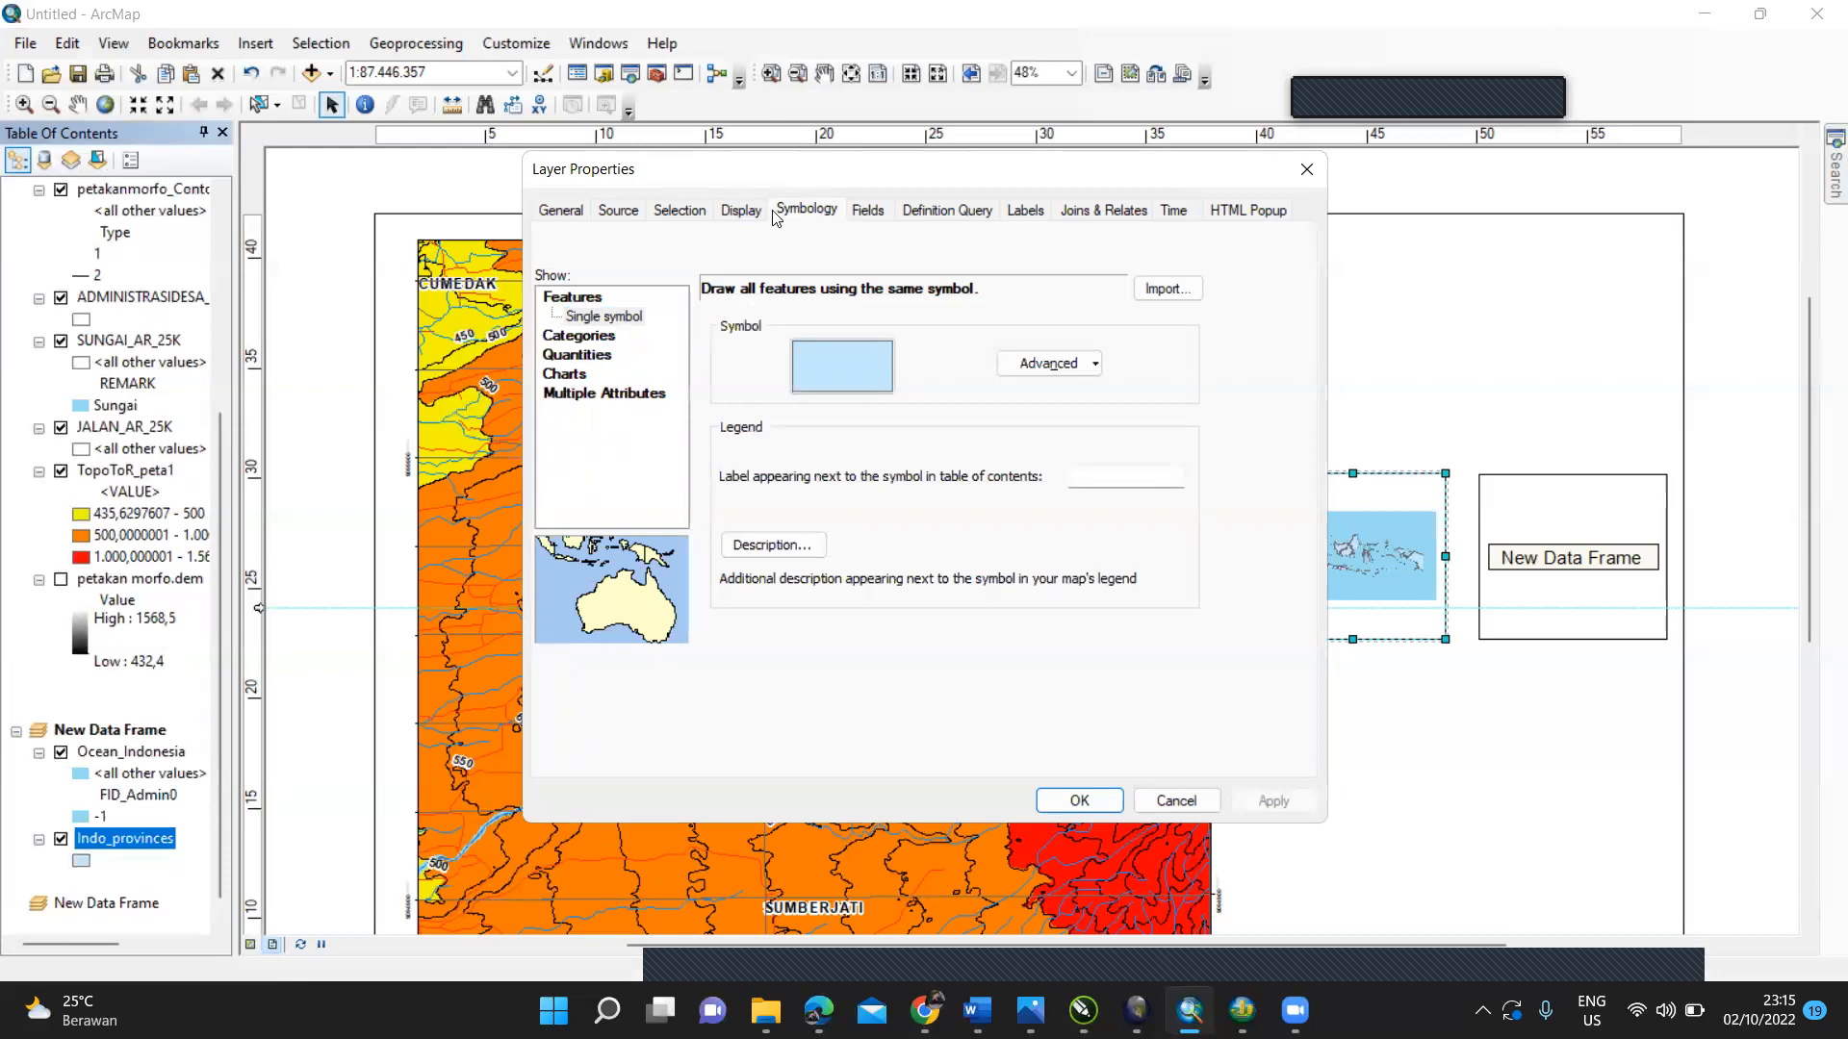
click(601, 335)
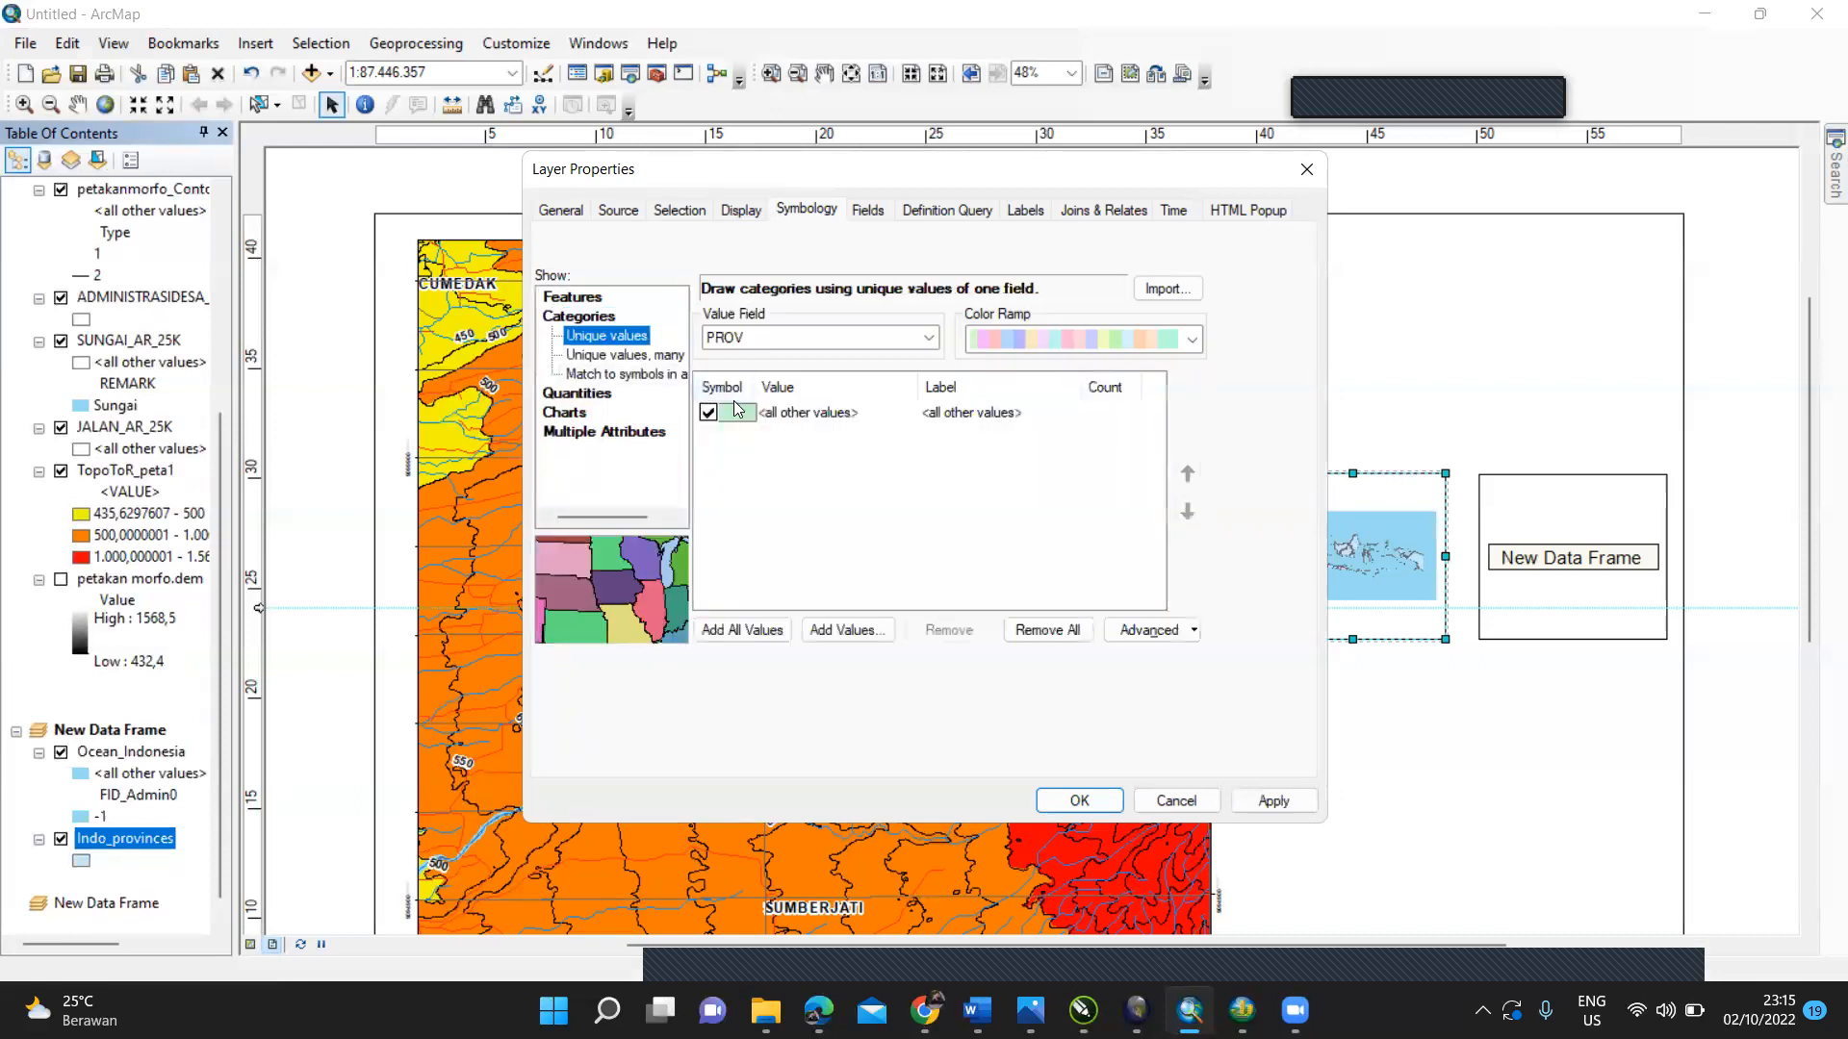
click(825, 337)
click(826, 359)
click(821, 417)
Step: Set the fill of the all other values symbol of Indo_provinces to No Color
double_click(766, 419)
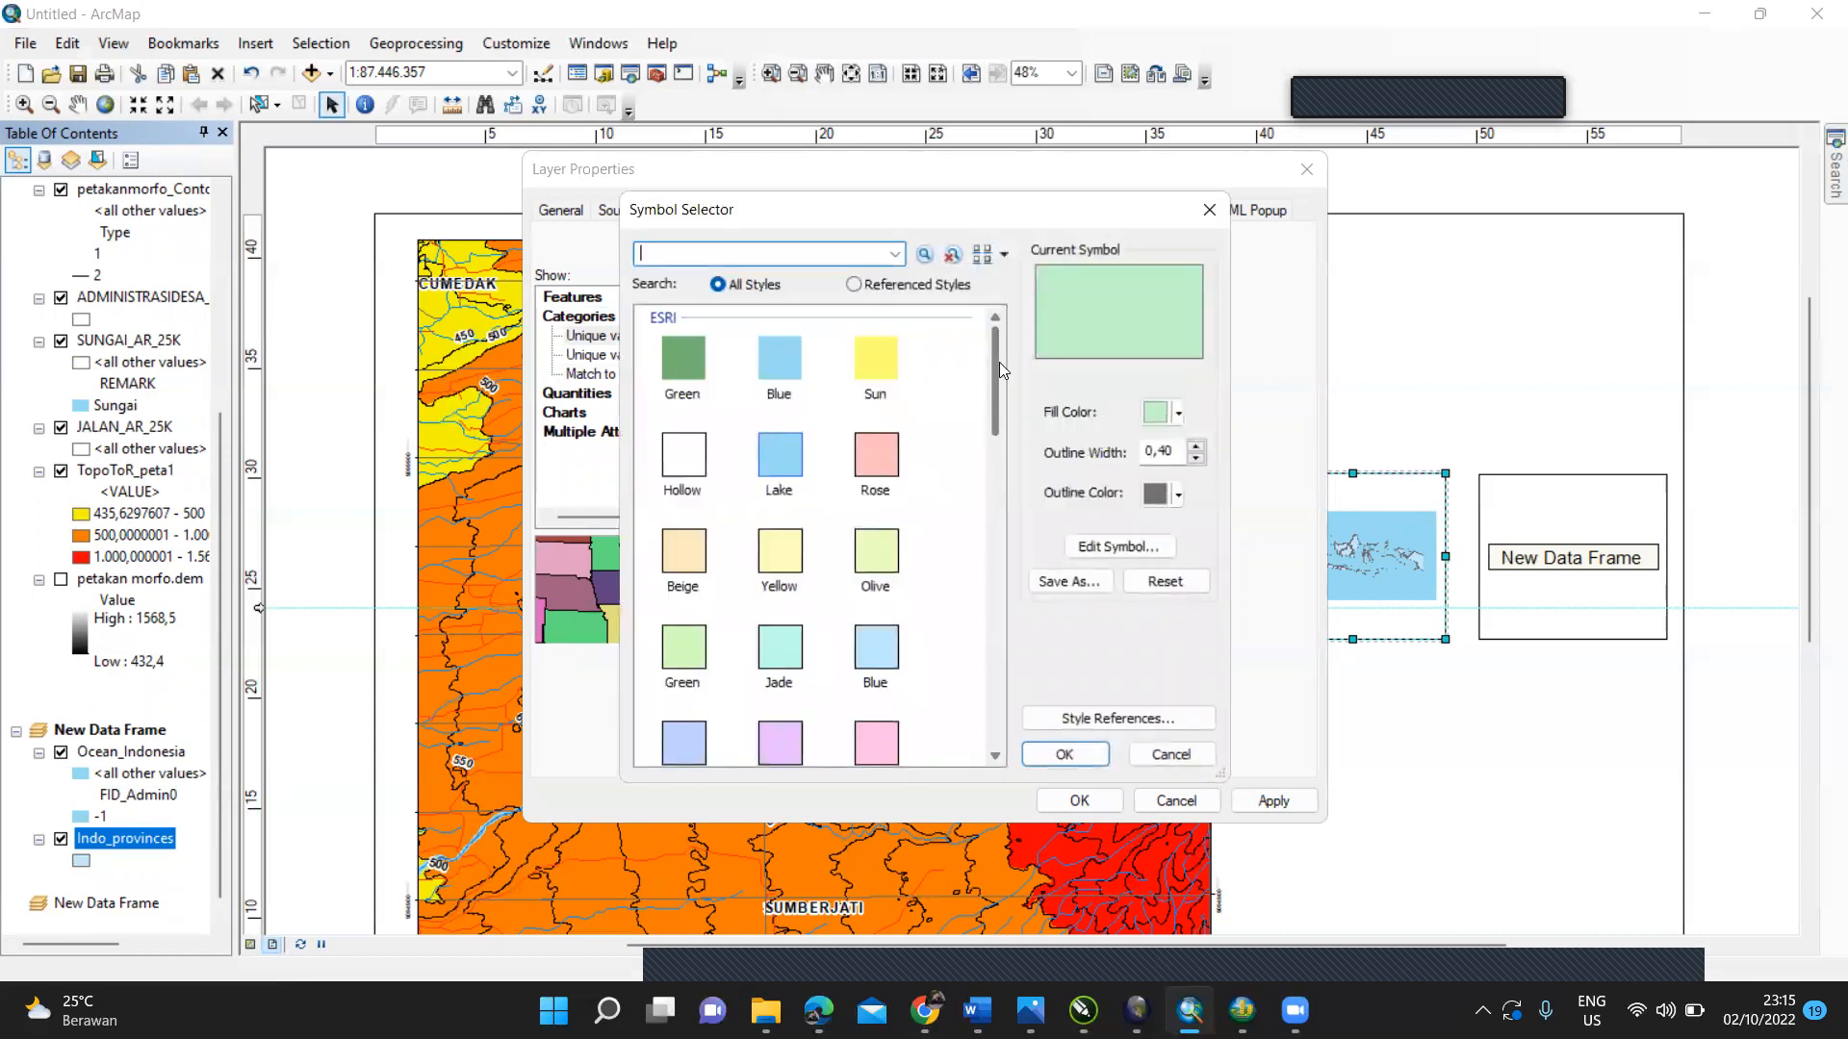
mouse_move(999, 362)
mouse_down()
mouse_move(1001, 377)
mouse_move(997, 360)
mouse_up()
click(1178, 412)
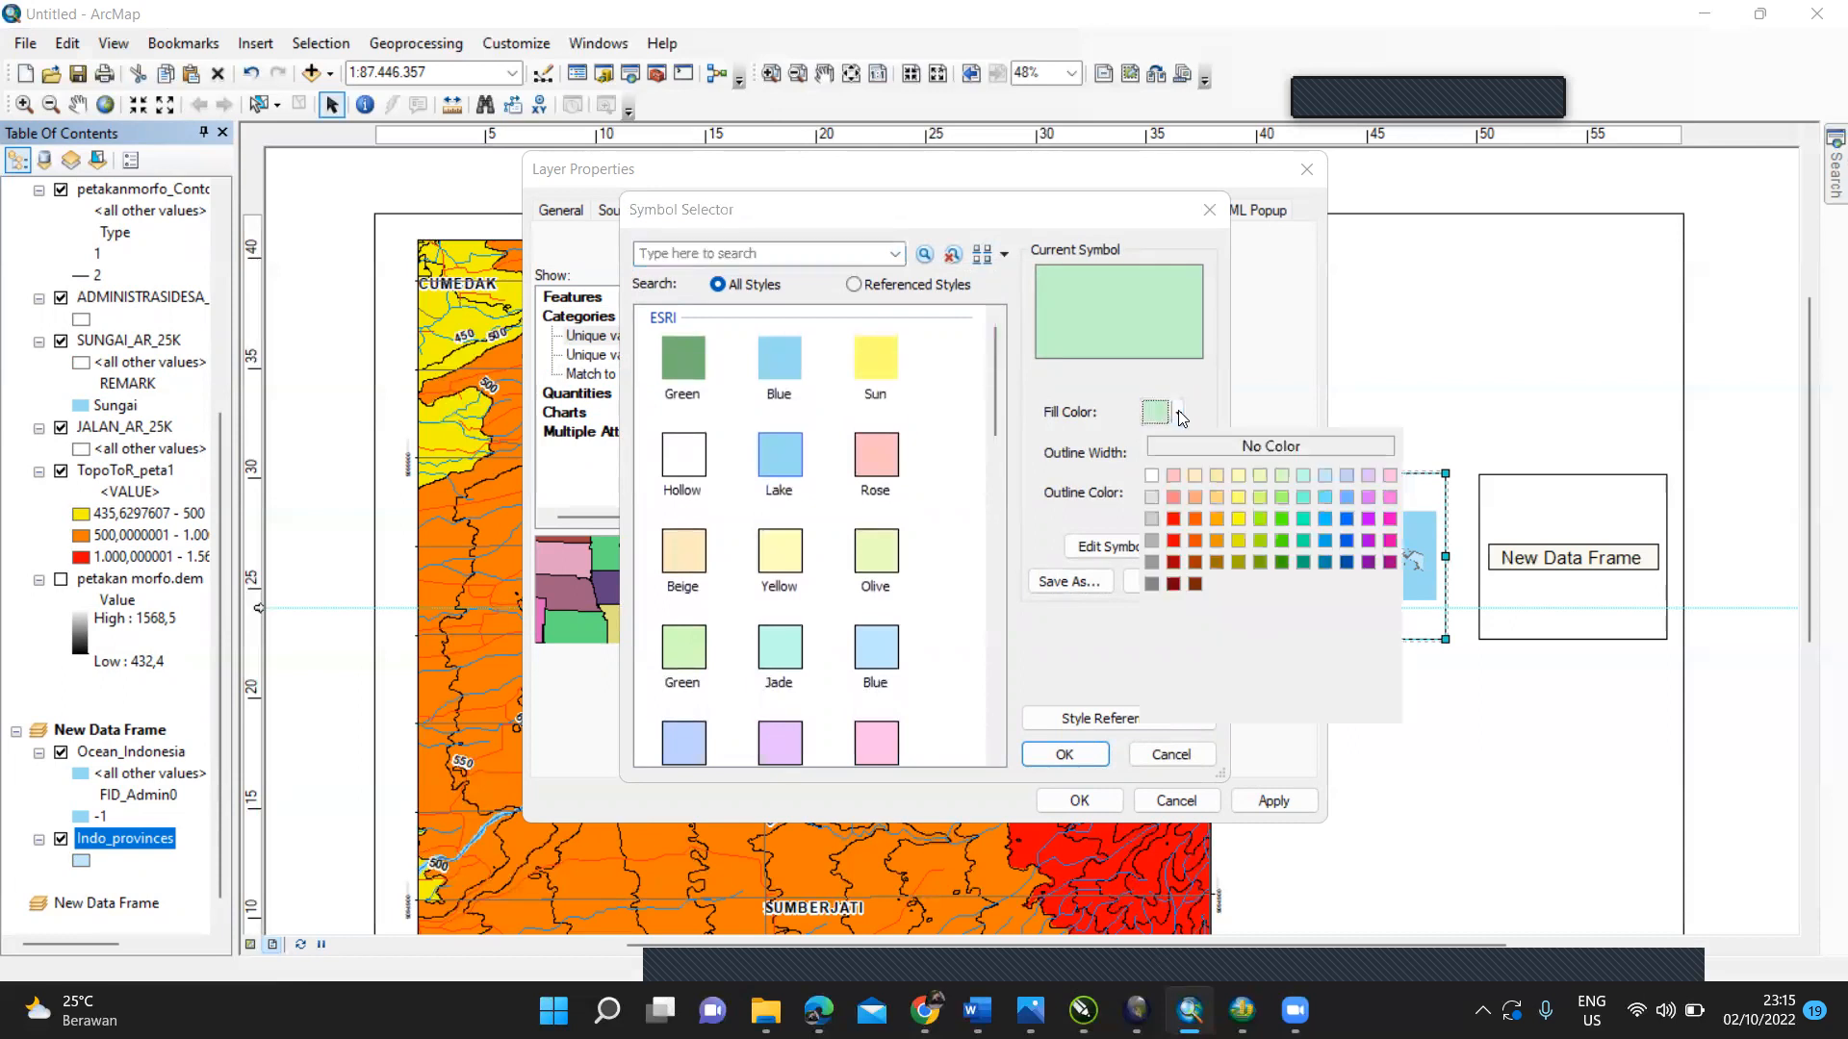
click(1182, 440)
click(1067, 752)
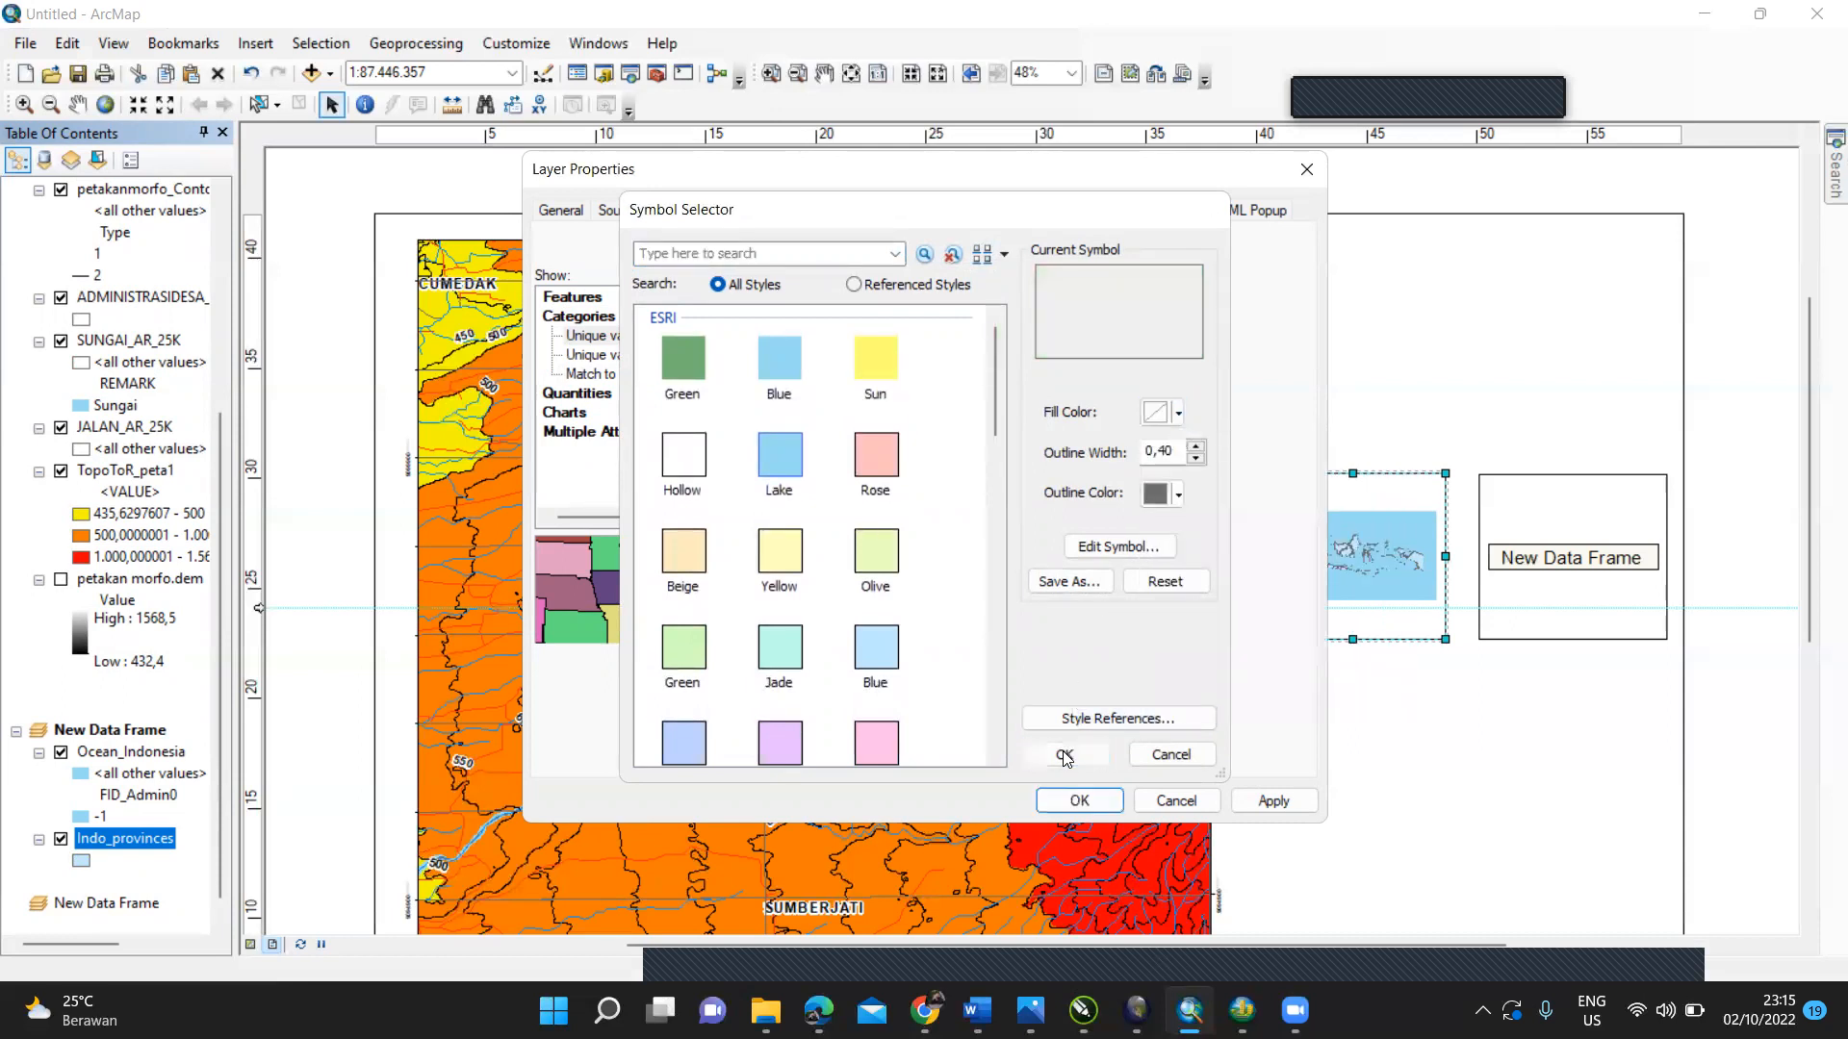
Step: Add the Jawa Timur value to the Indo_provinces categories, give it the ESRI Green symbol and apply the symbology
click(820, 631)
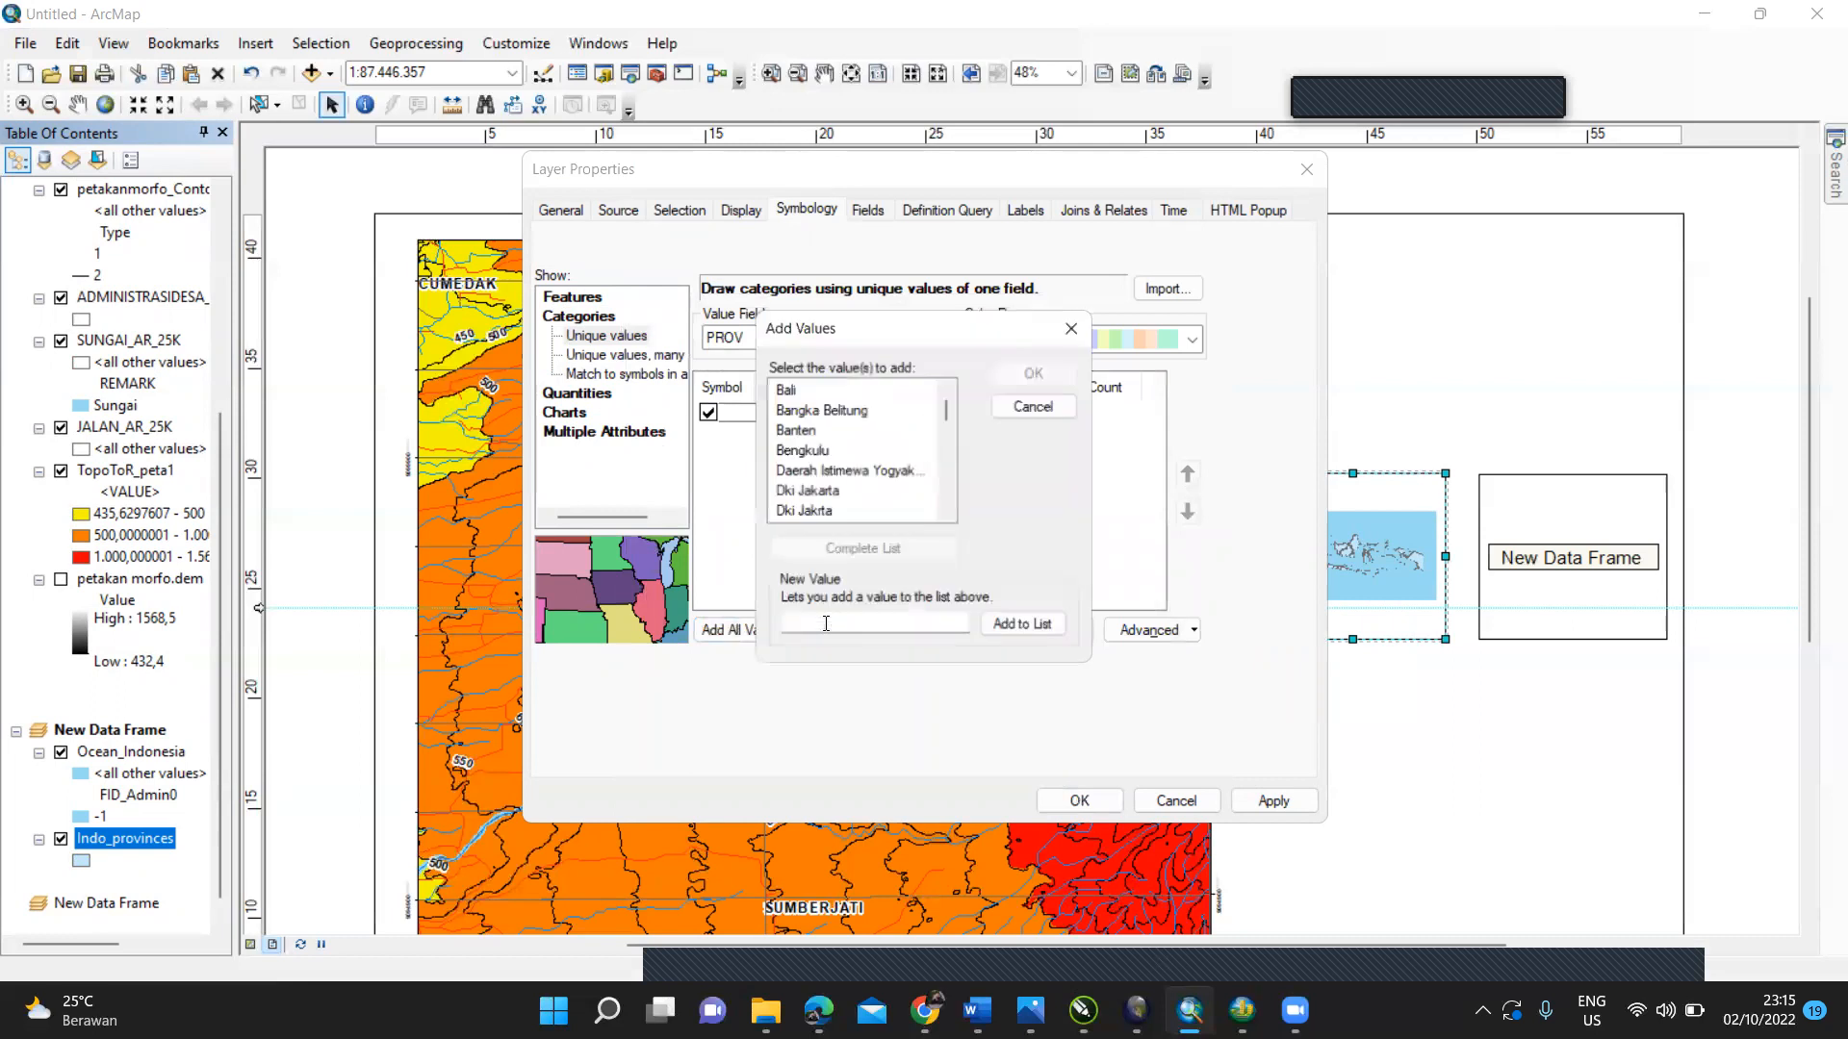
drag(946, 400, 946, 433)
click(836, 472)
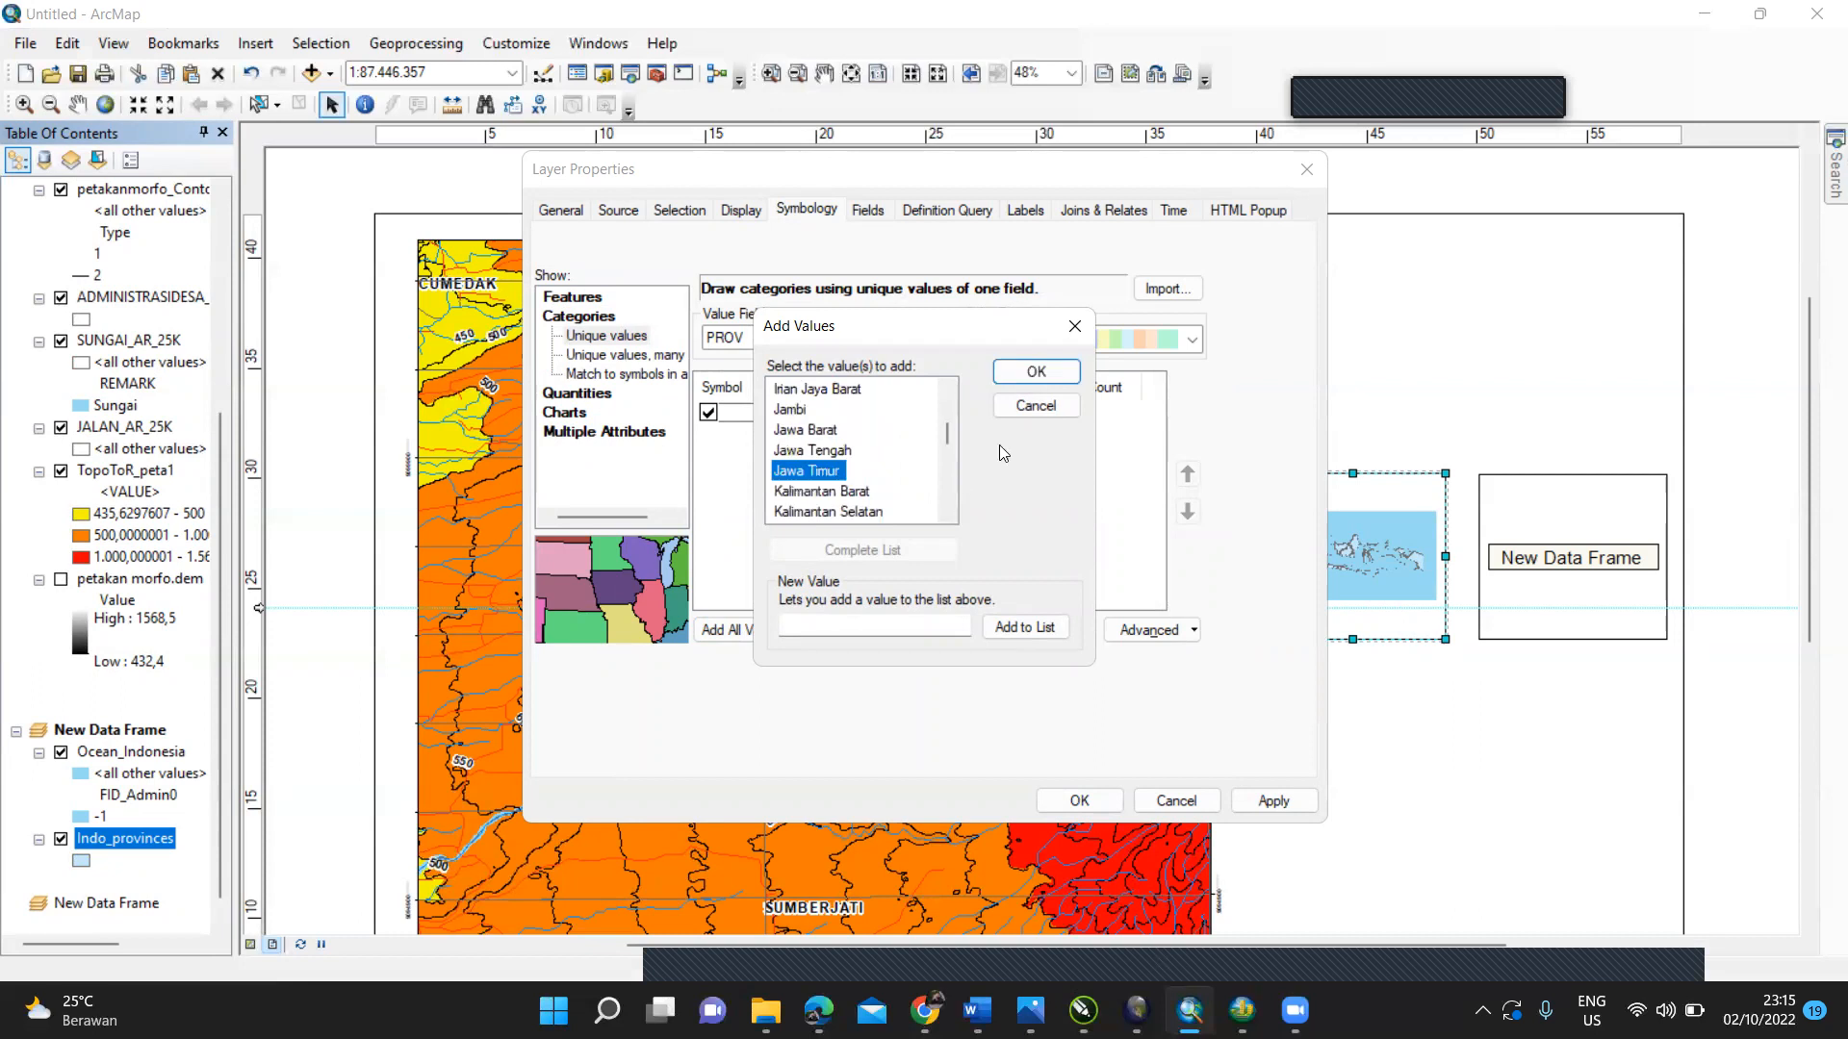
click(1036, 372)
double_click(728, 454)
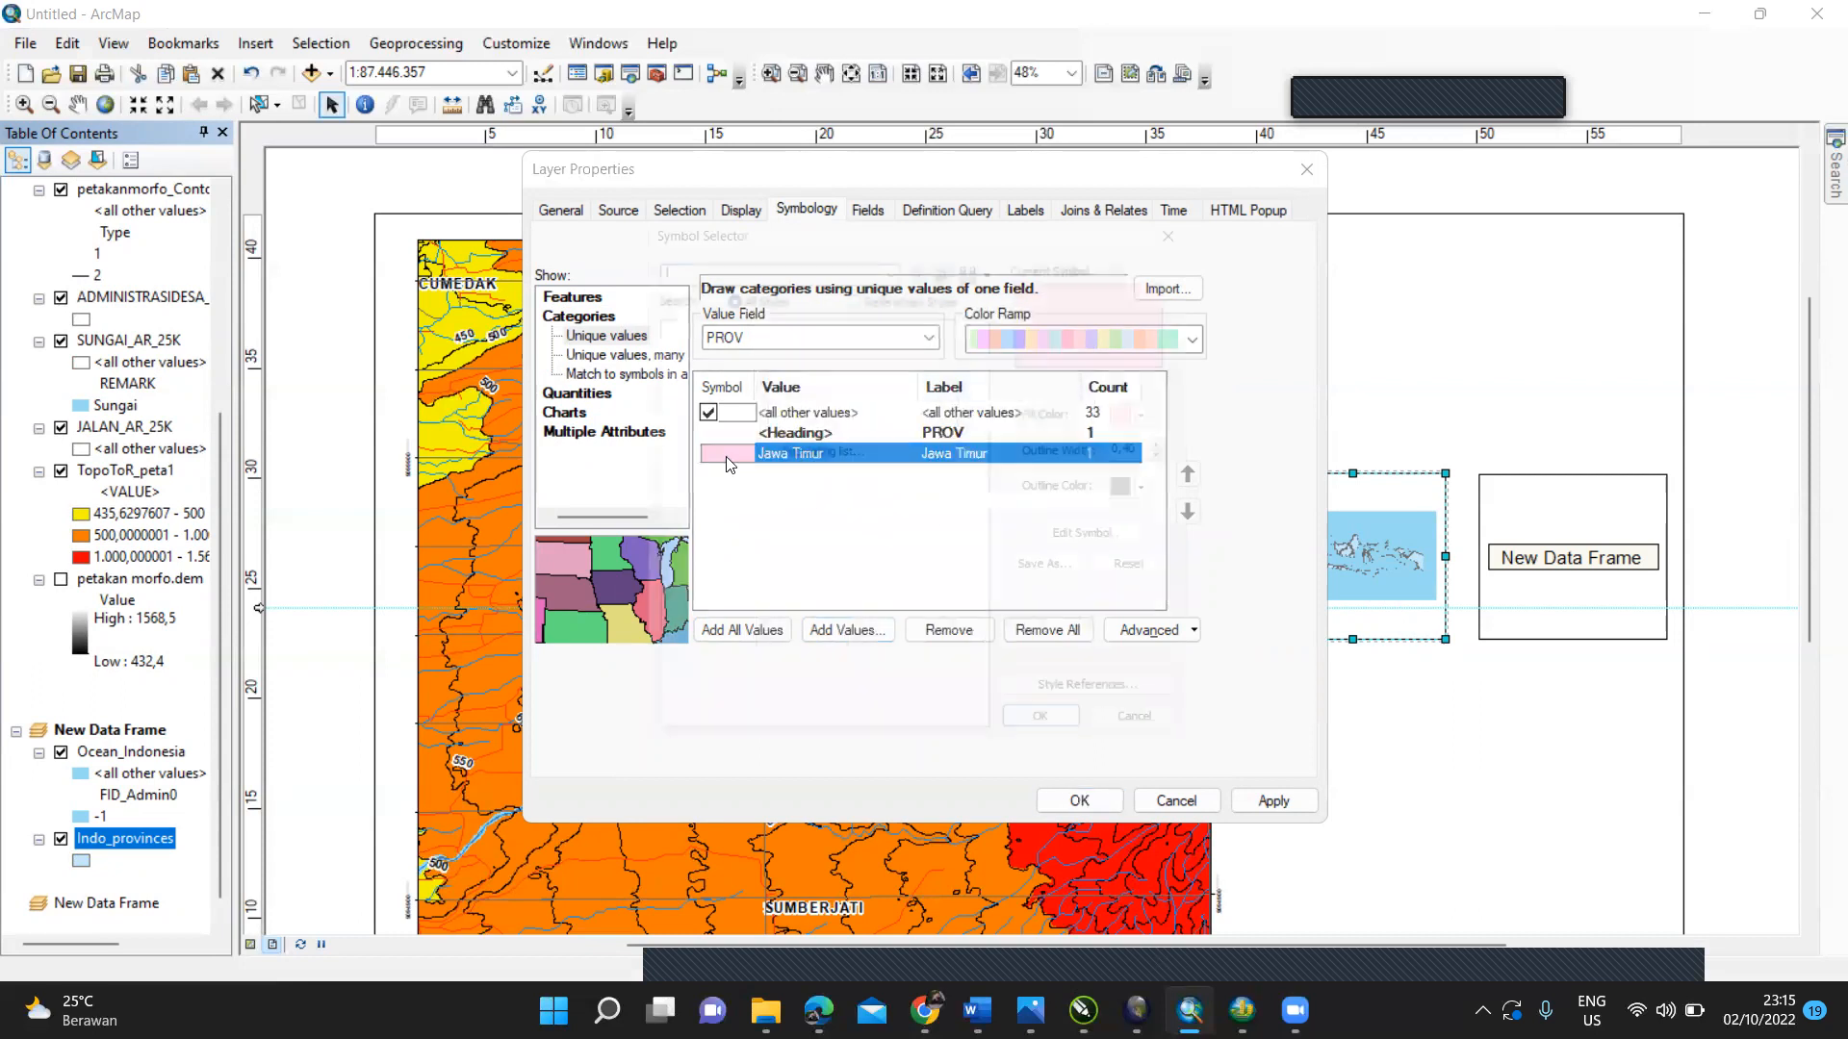
click(683, 358)
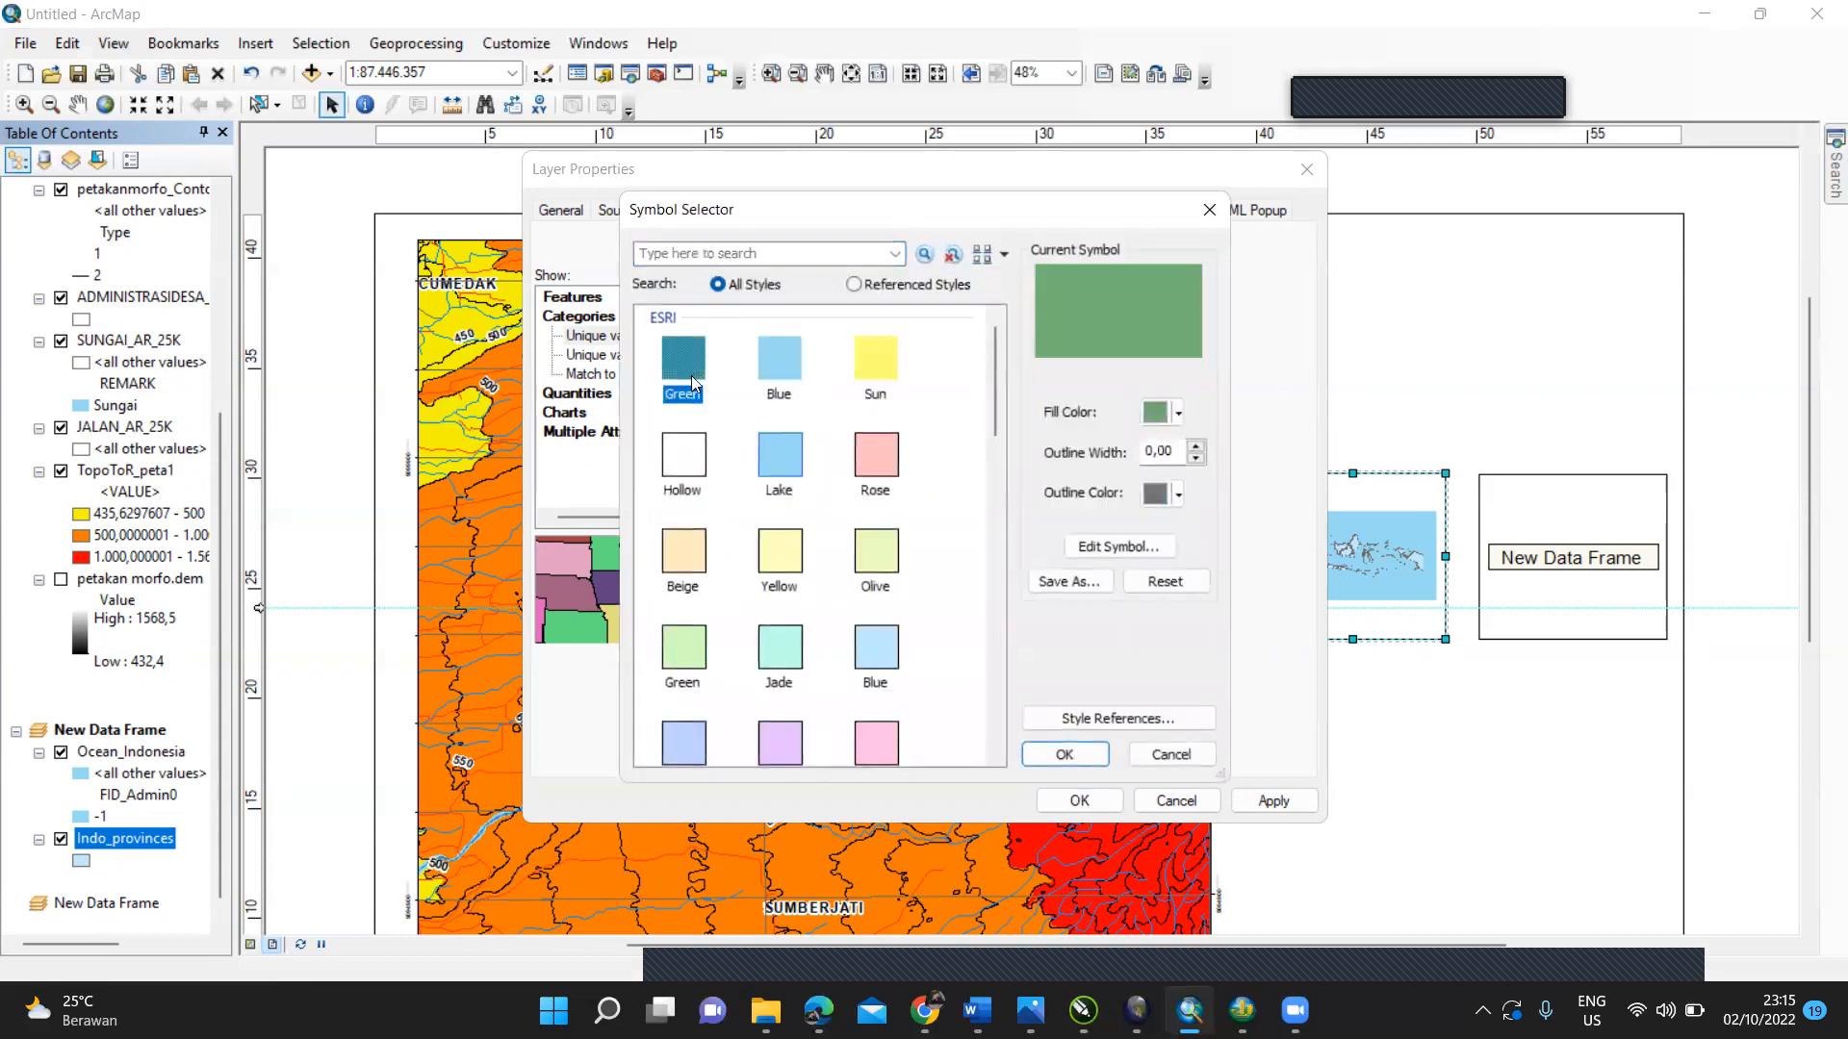
click(1064, 754)
click(1074, 794)
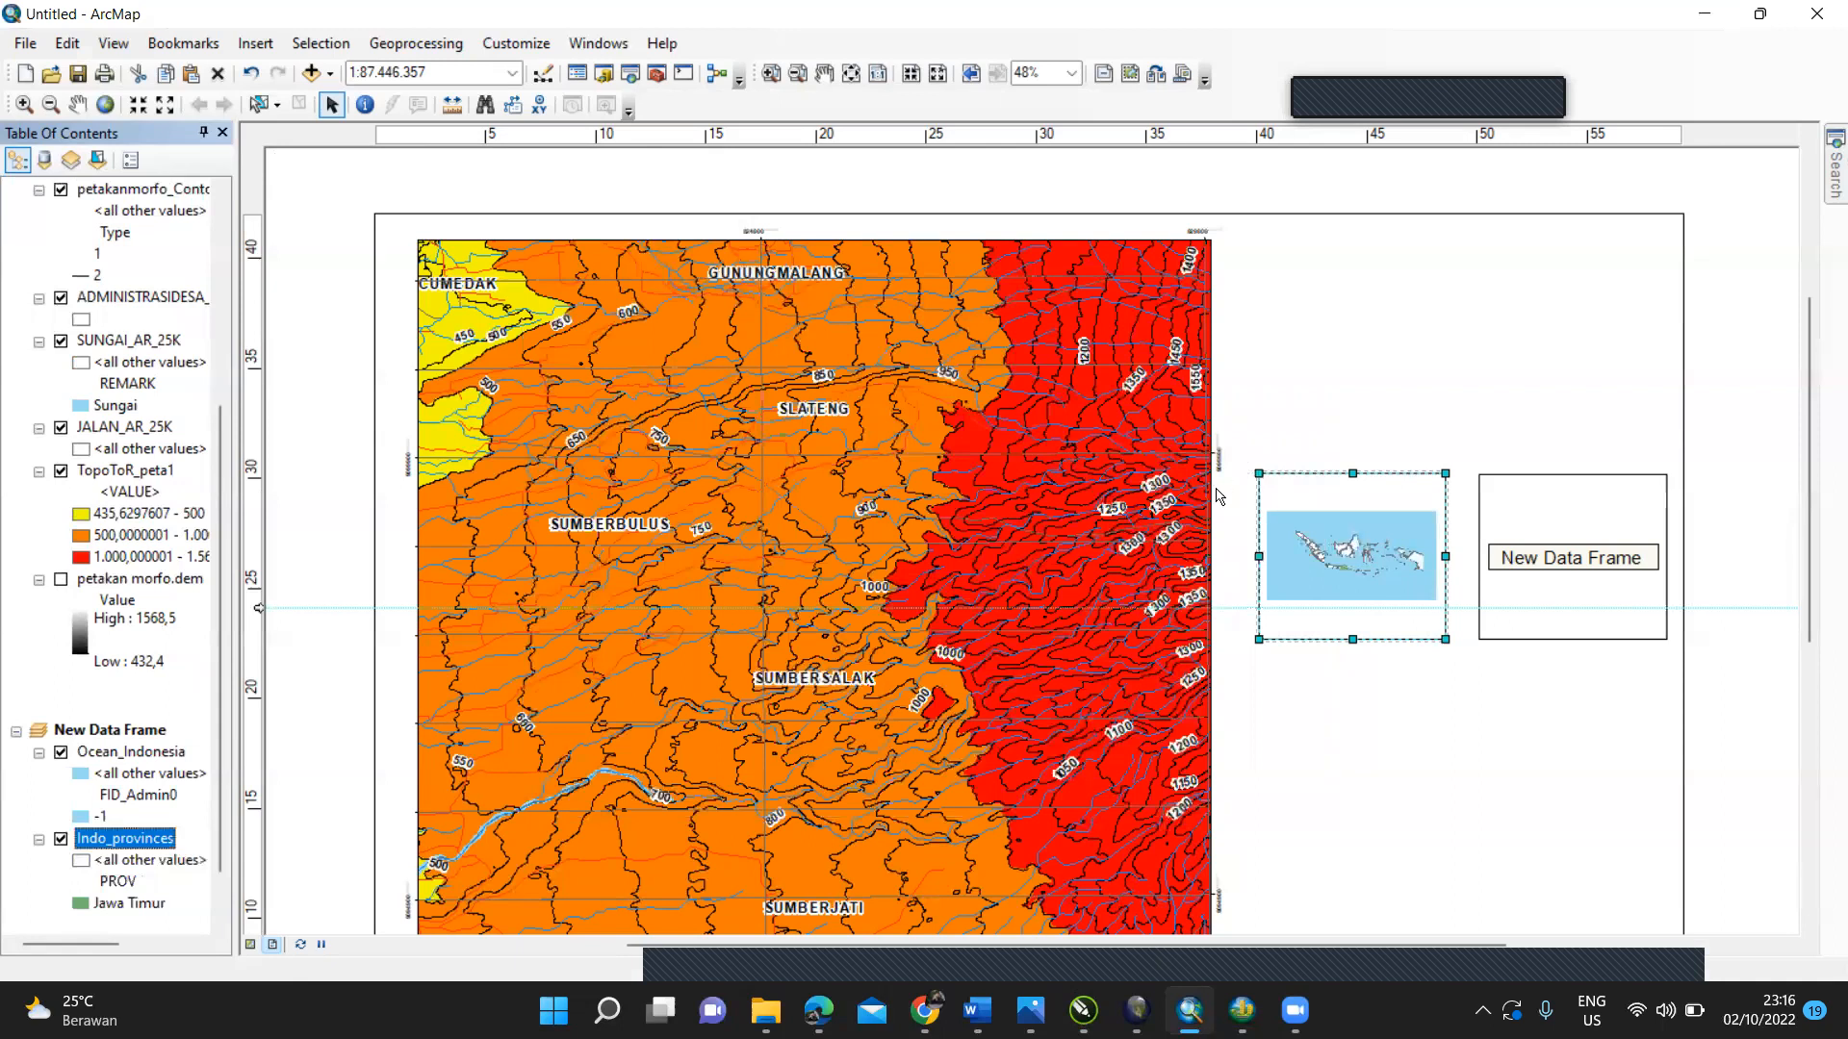
Step: Zoom the map in the first small data frame in to a scale of 1:20.000.000
click(24, 104)
click(1351, 541)
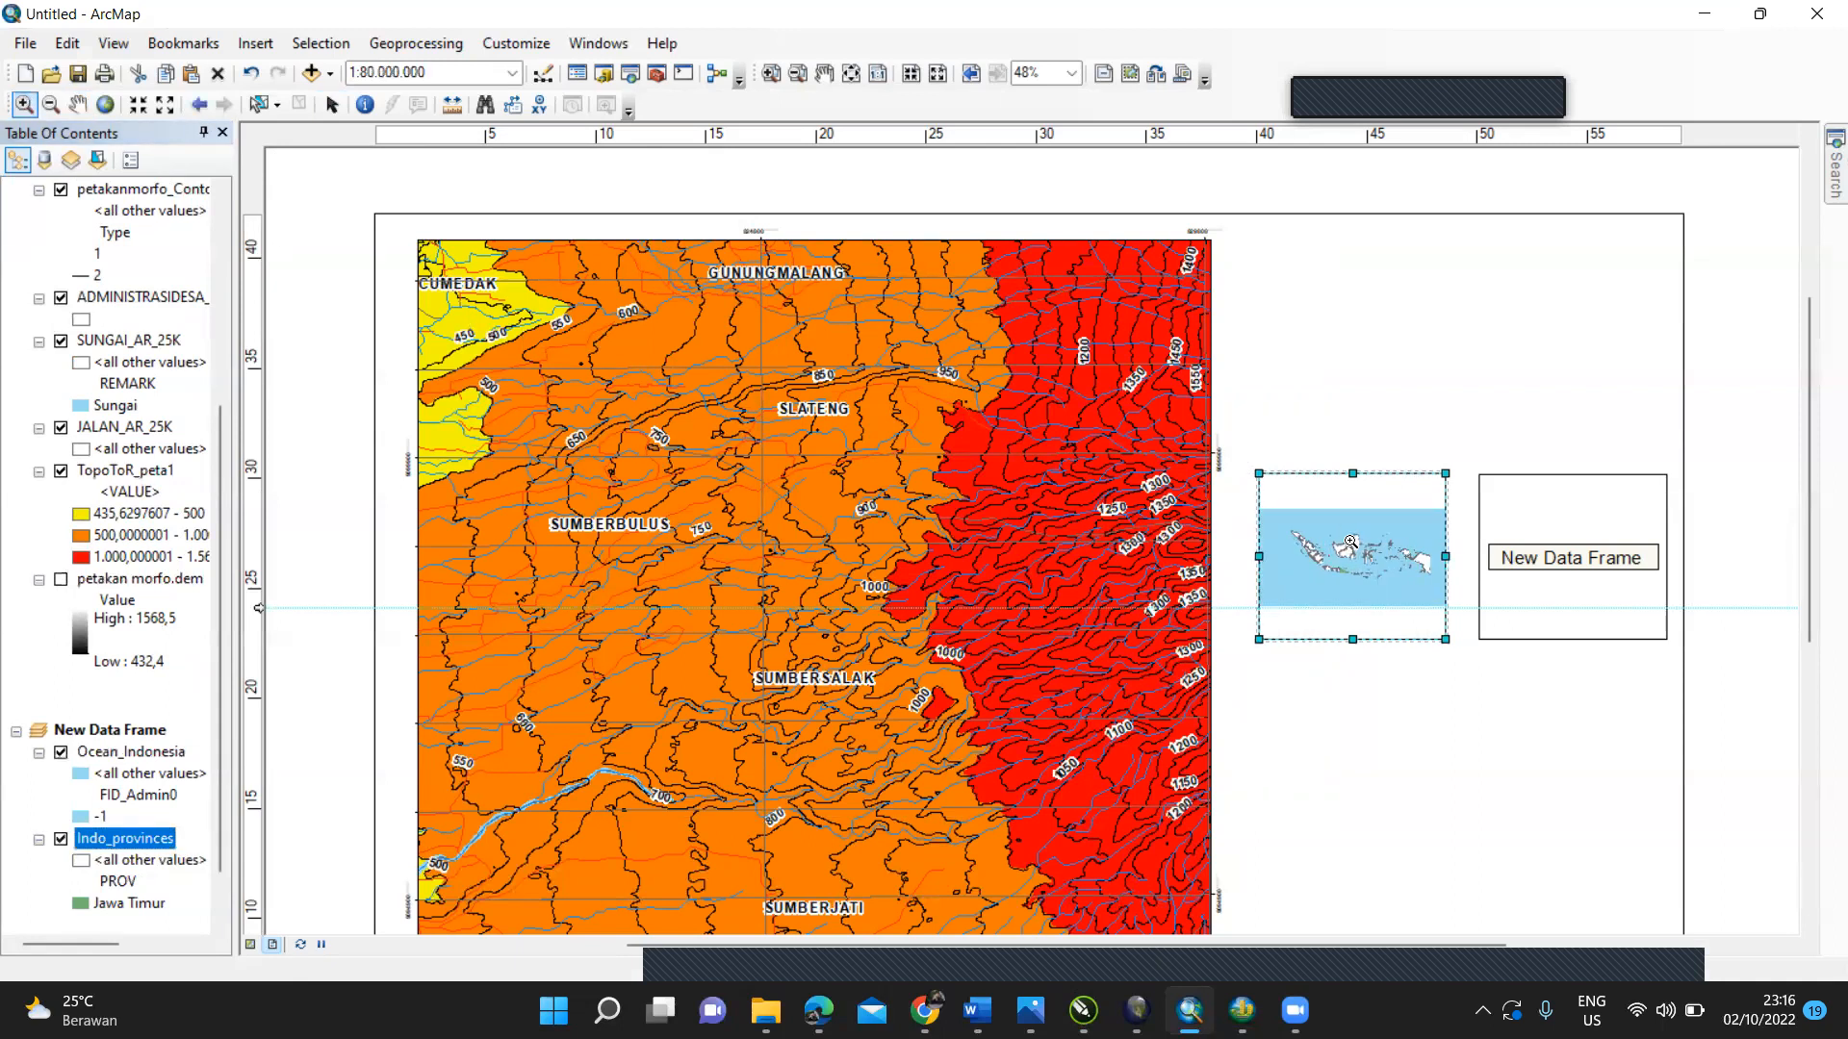
click(1351, 541)
click(1351, 542)
click(1351, 542)
click(1351, 542)
click(1349, 541)
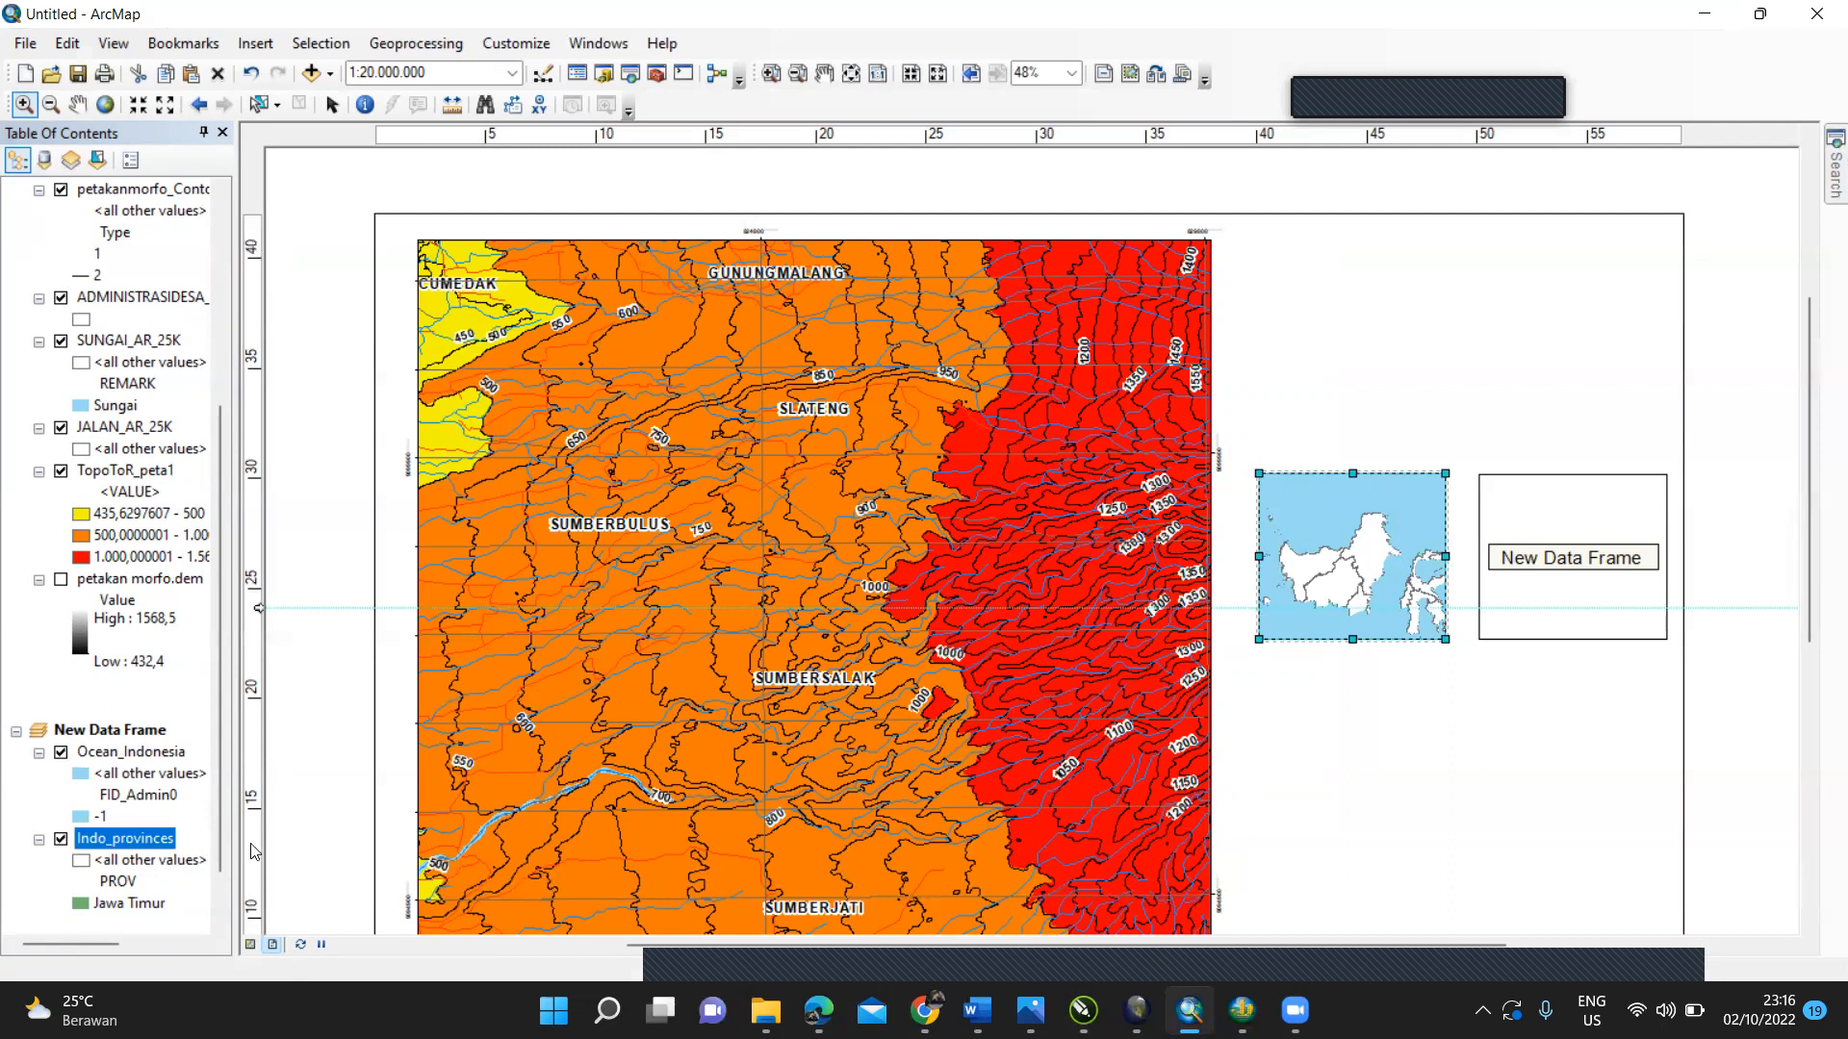
Step: Turn on labels for Indo_provinces from the PROV field, labelling all the features the same way
right_click(170, 840)
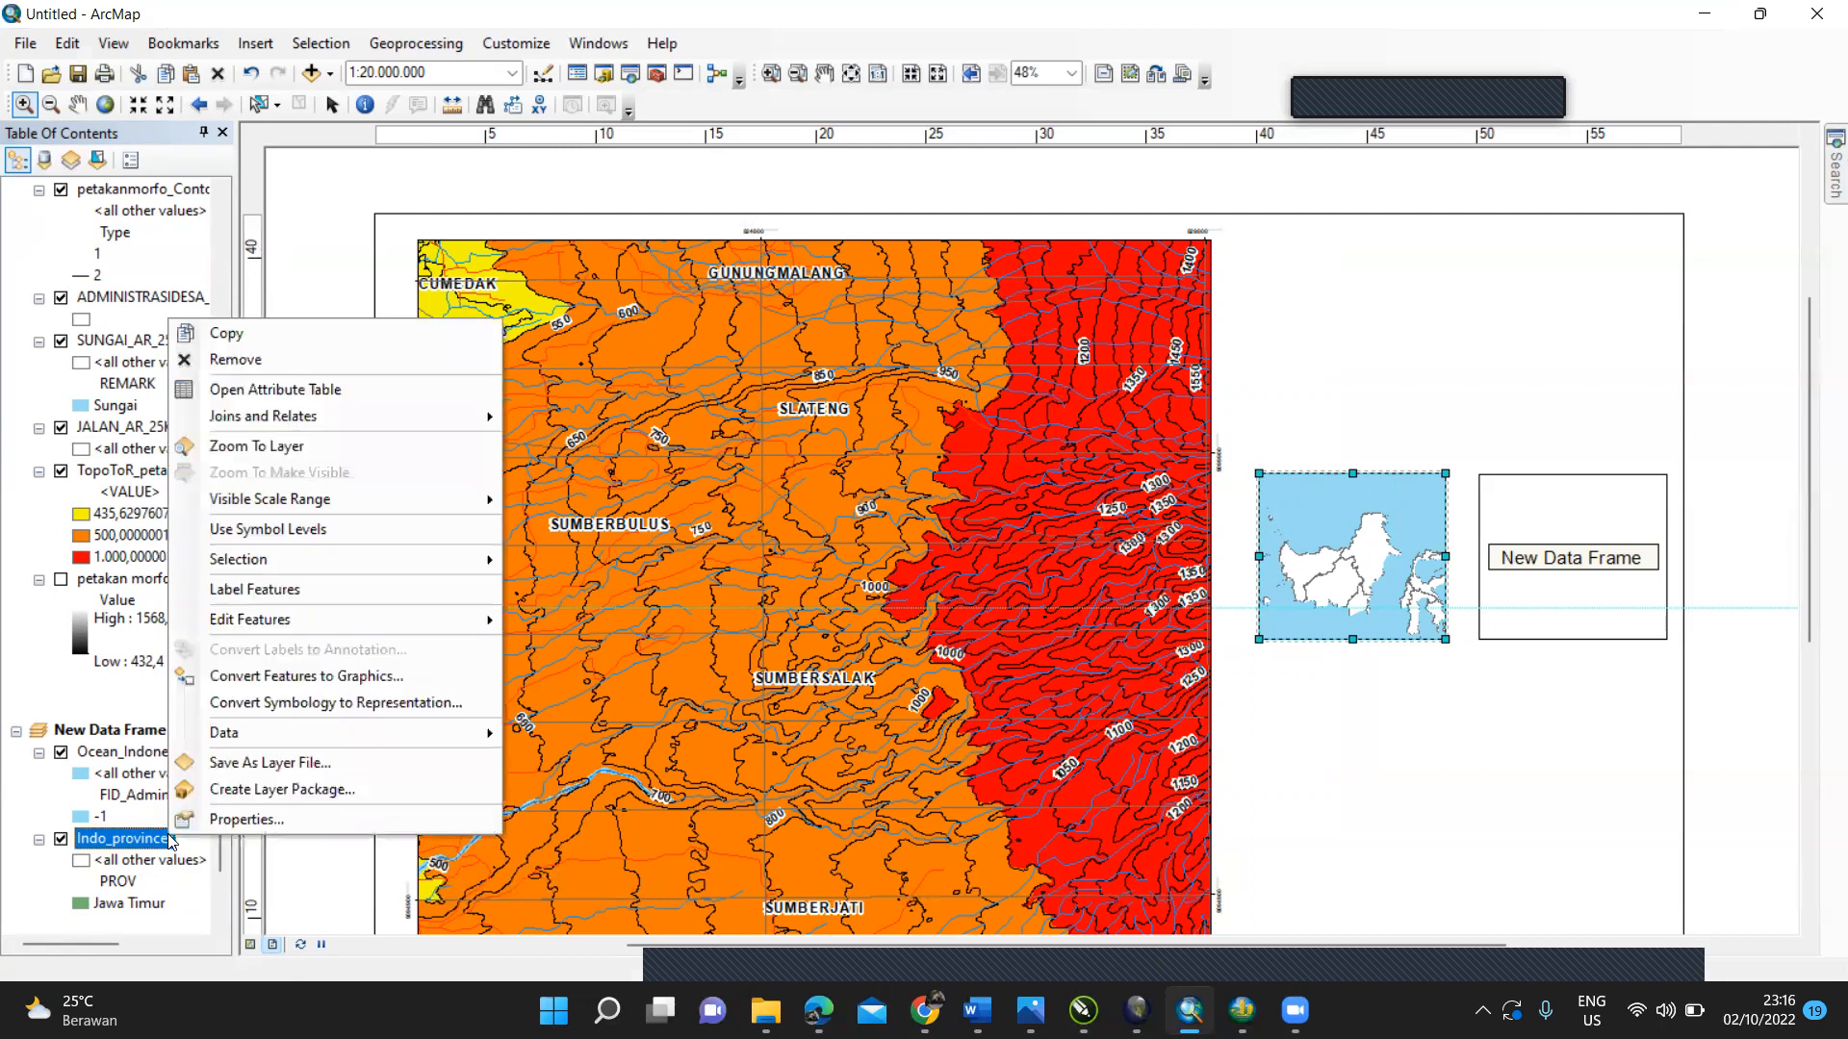
click(221, 820)
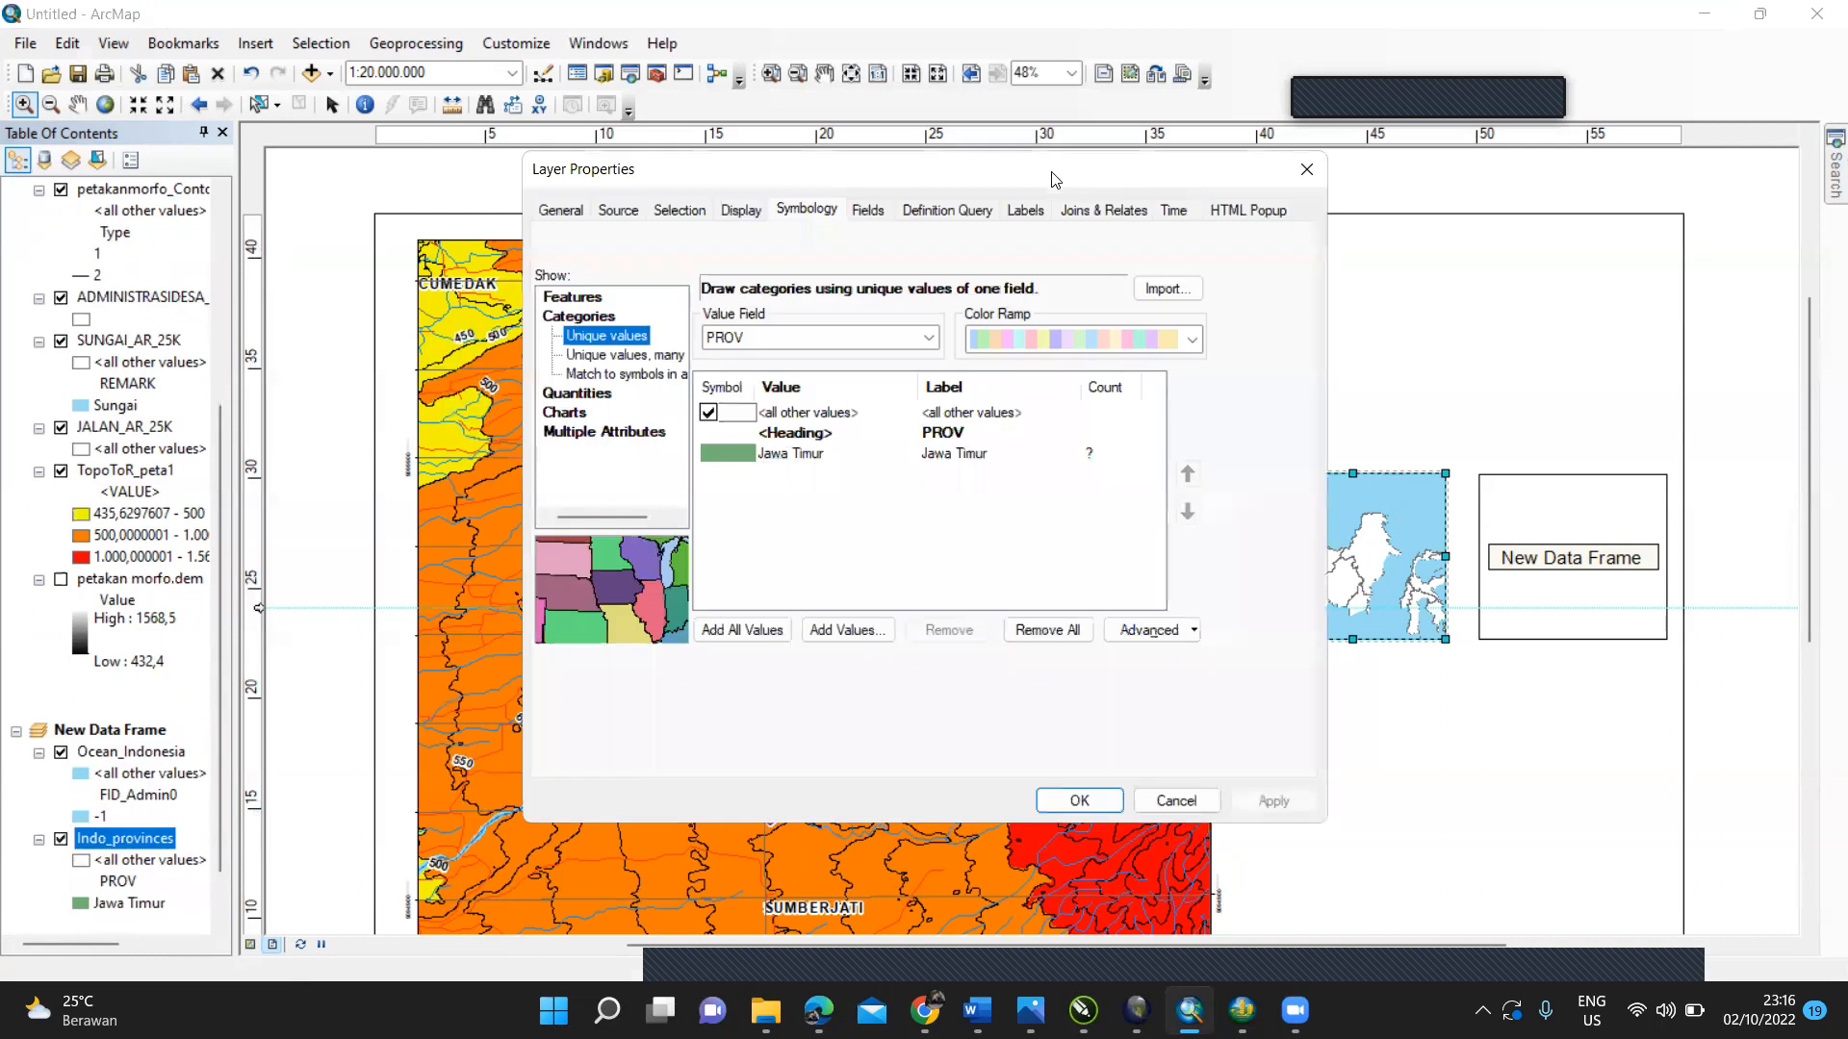
click(1026, 211)
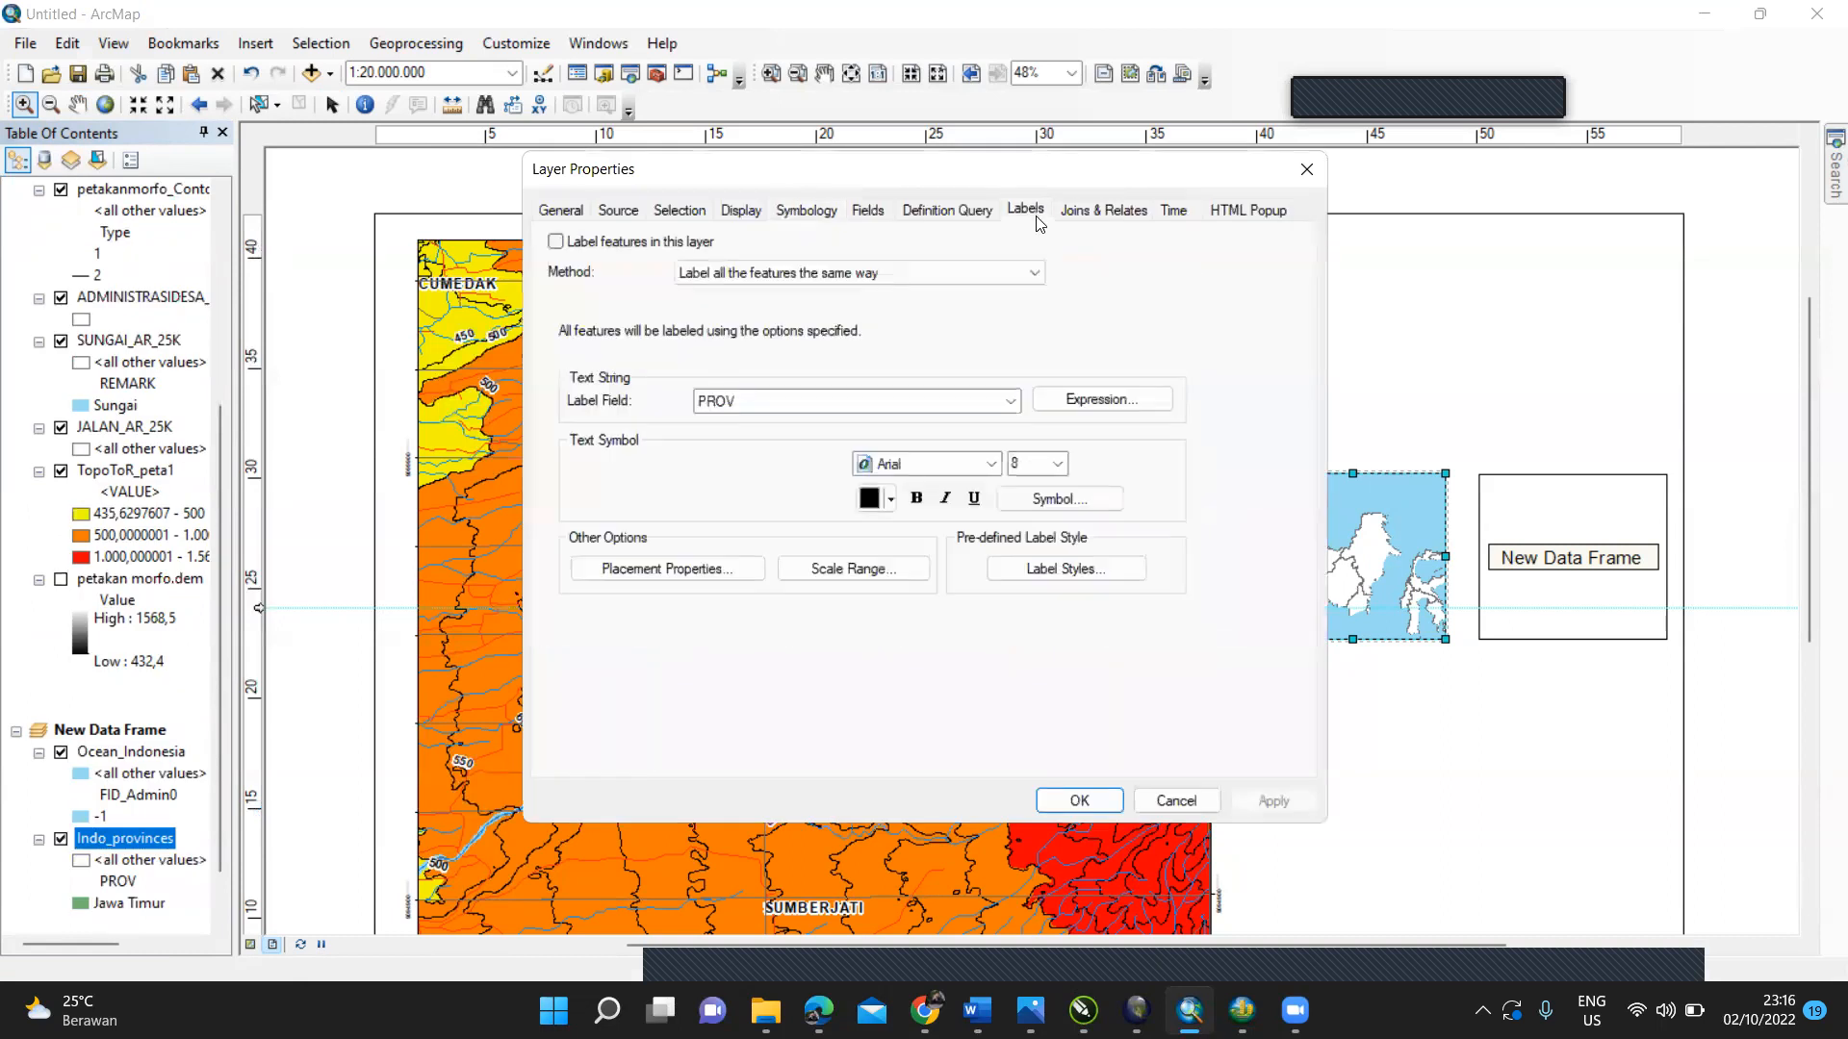
click(891, 273)
click(883, 326)
click(555, 242)
Step: Set the province label text to size 12 and bold, keeping the [PROV] label expression
click(1057, 464)
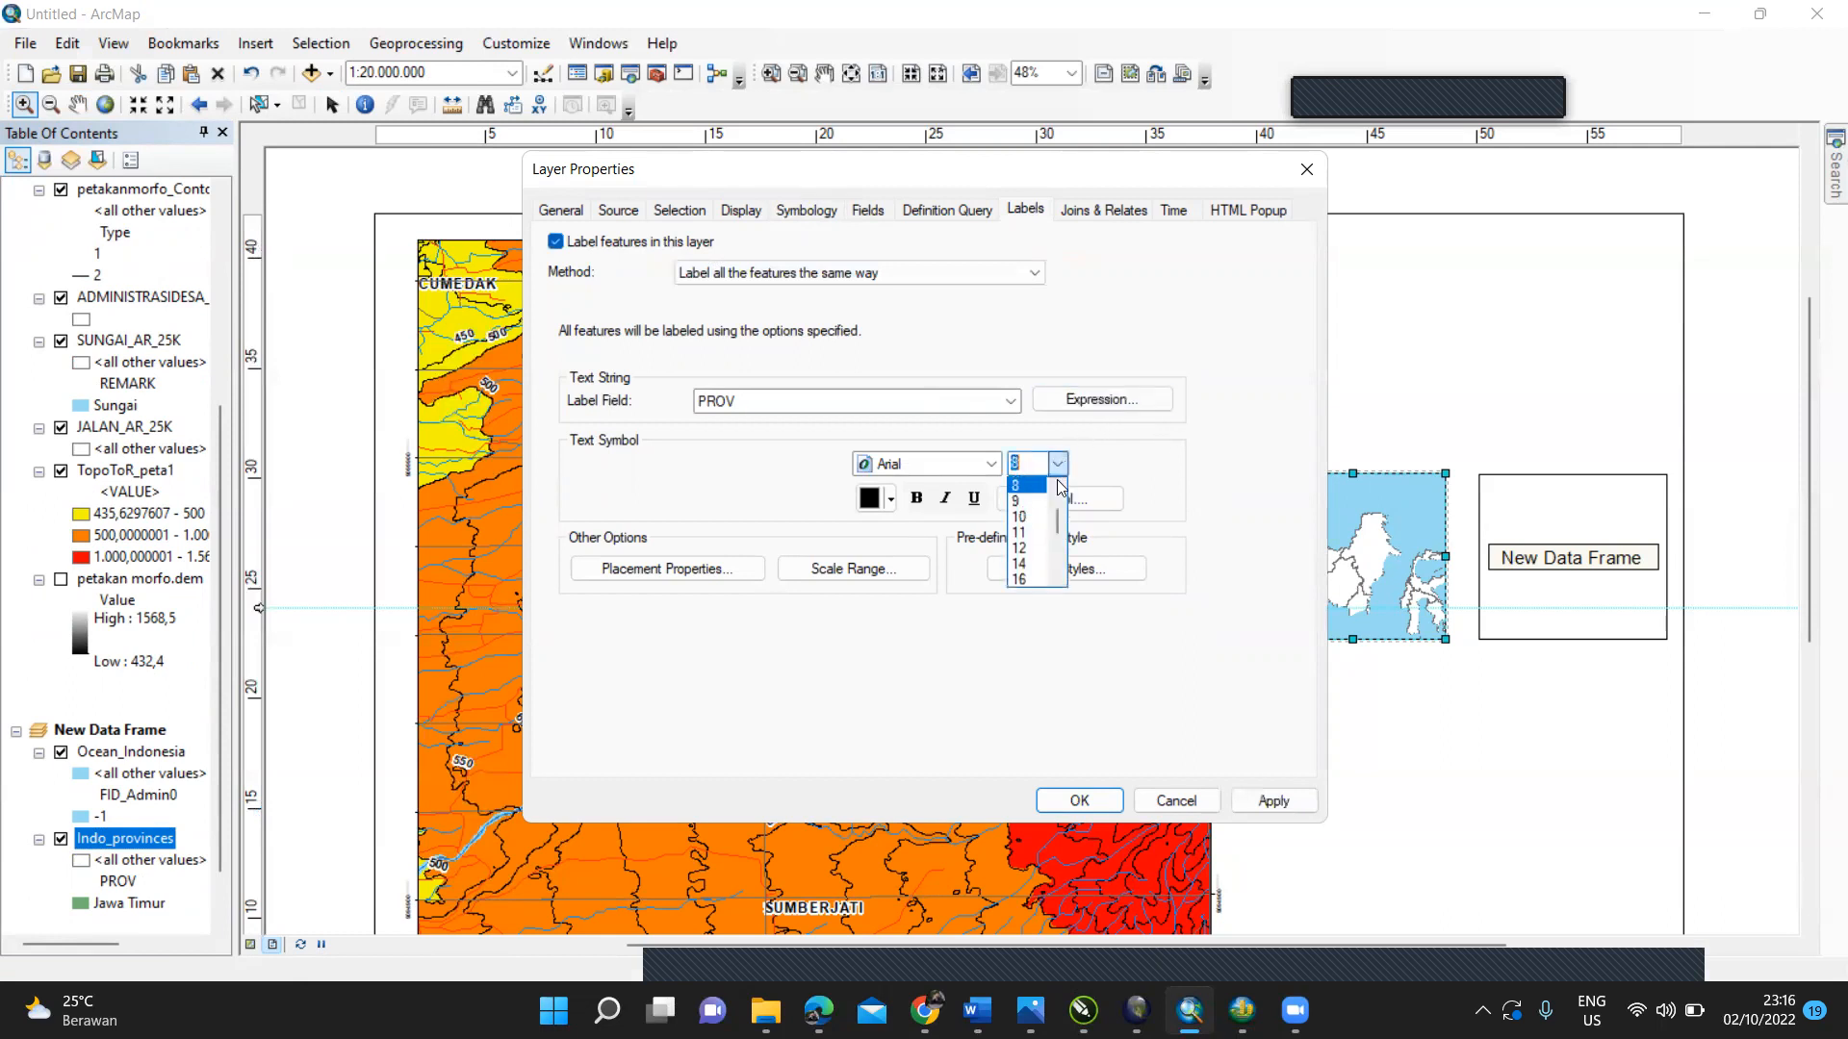
click(1035, 547)
click(891, 499)
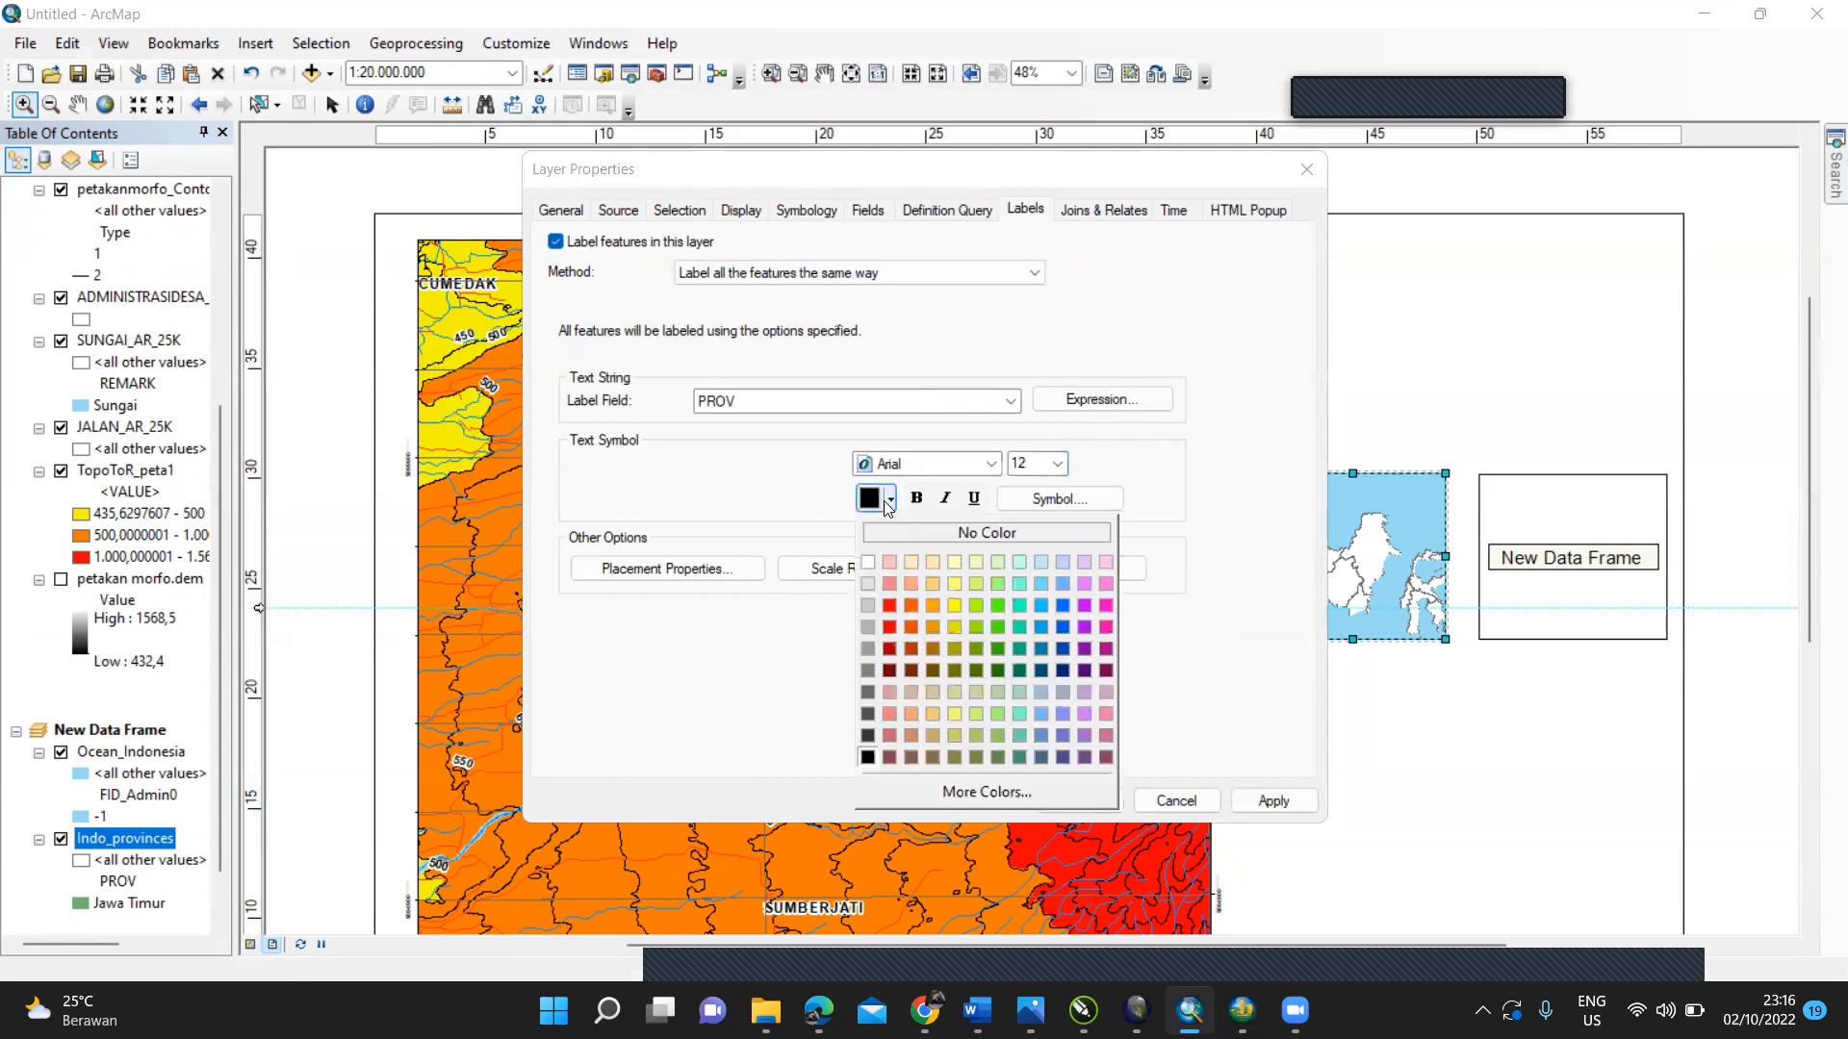
click(1181, 781)
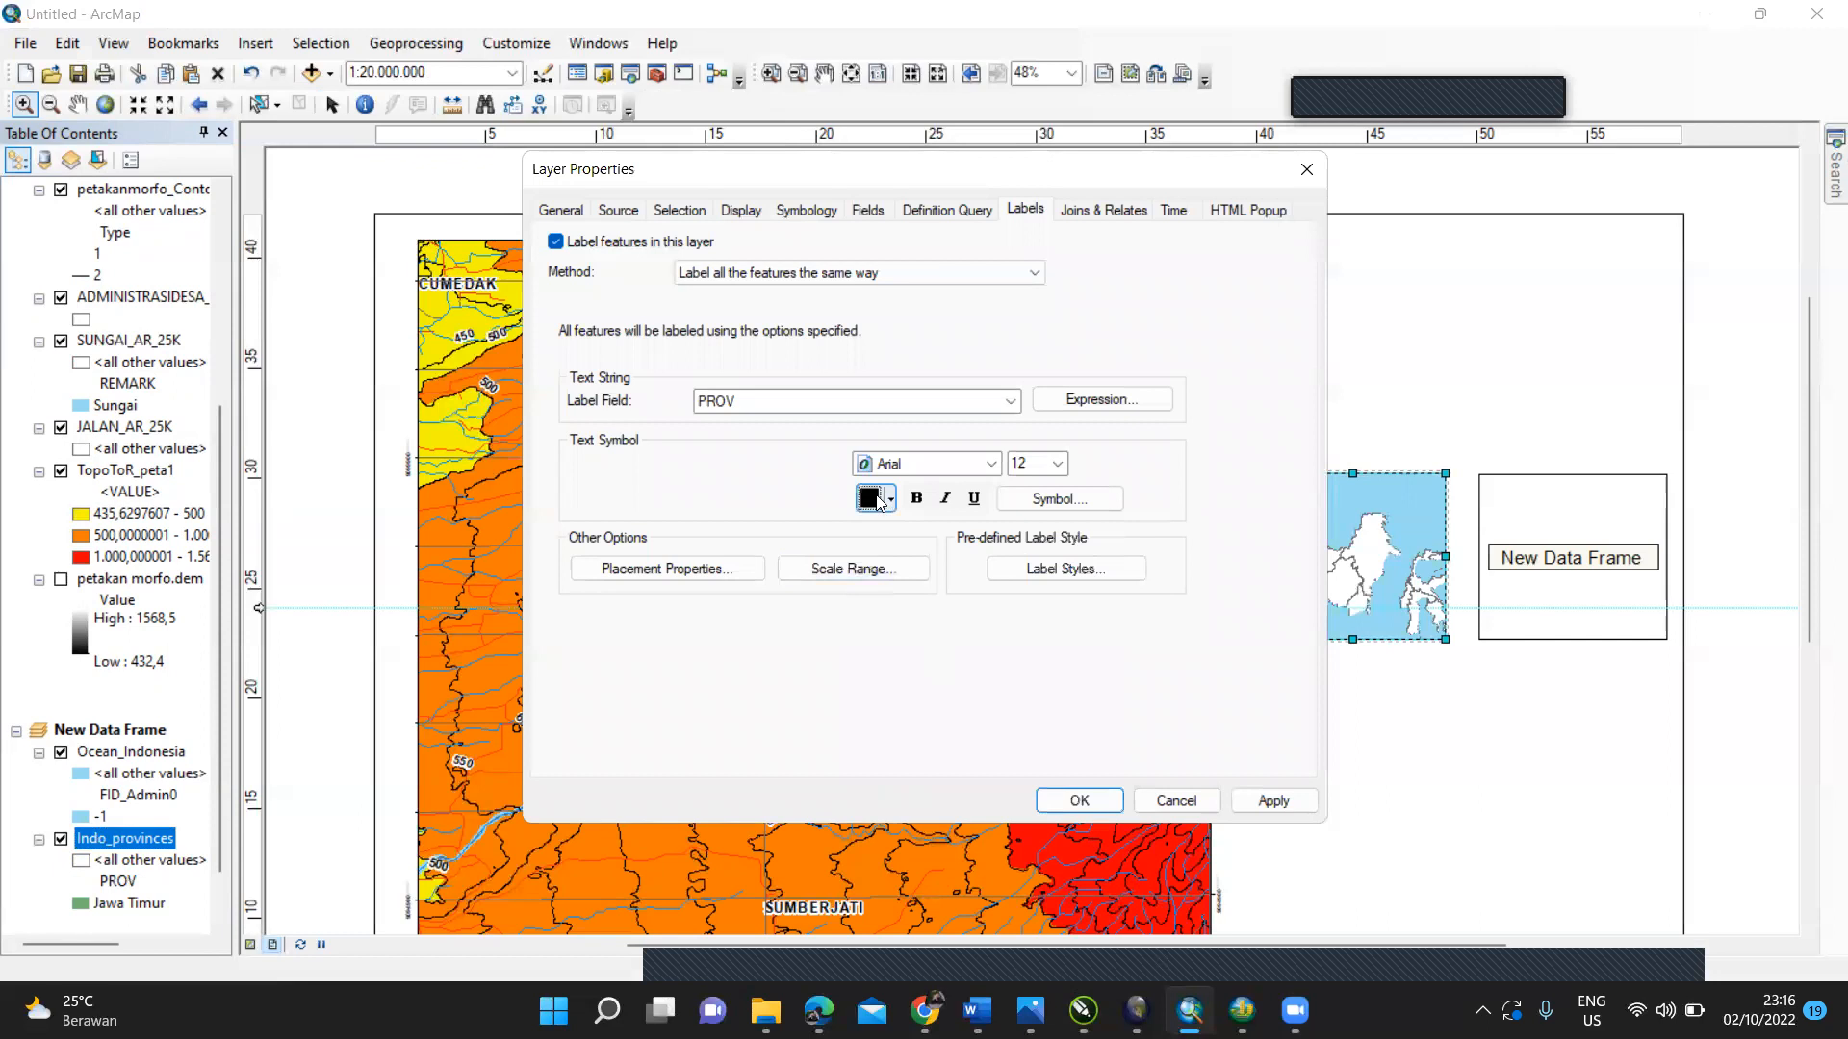
click(916, 499)
click(1128, 405)
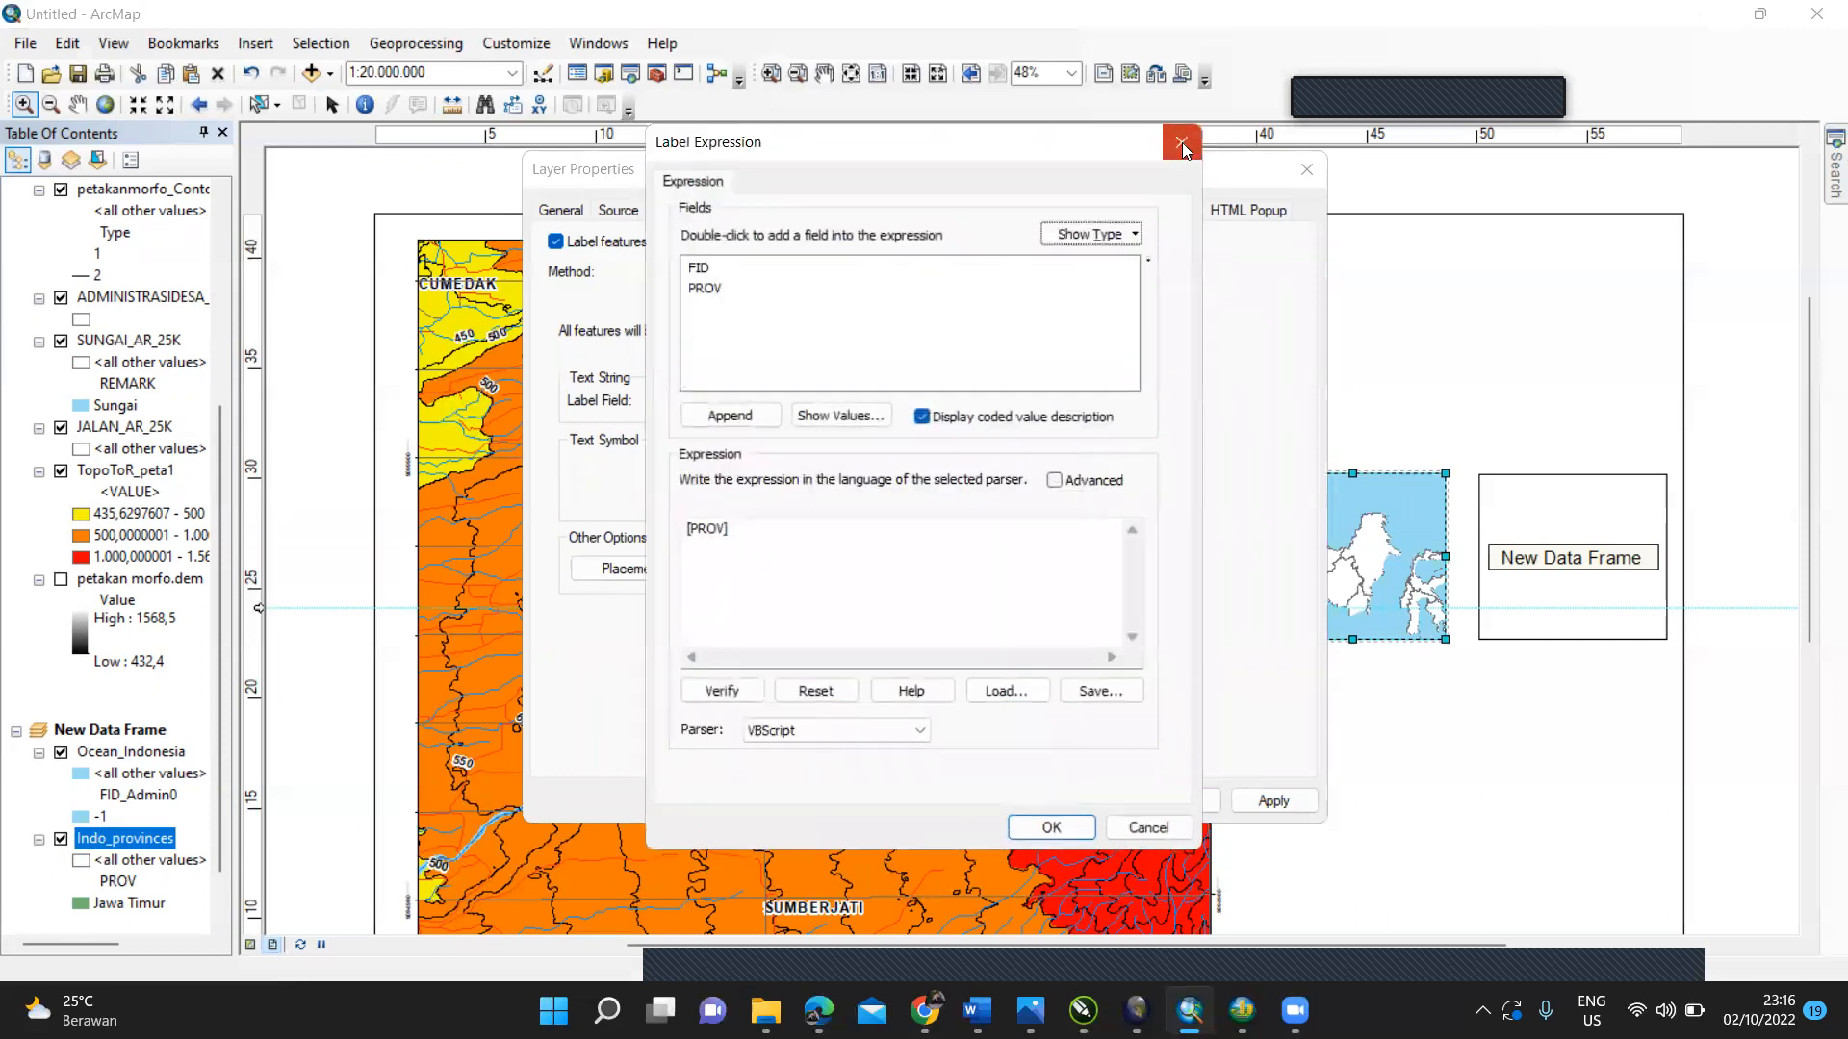
click(1182, 143)
Step: Add a halo mask to the province label text symbol and apply the label settings
click(1059, 499)
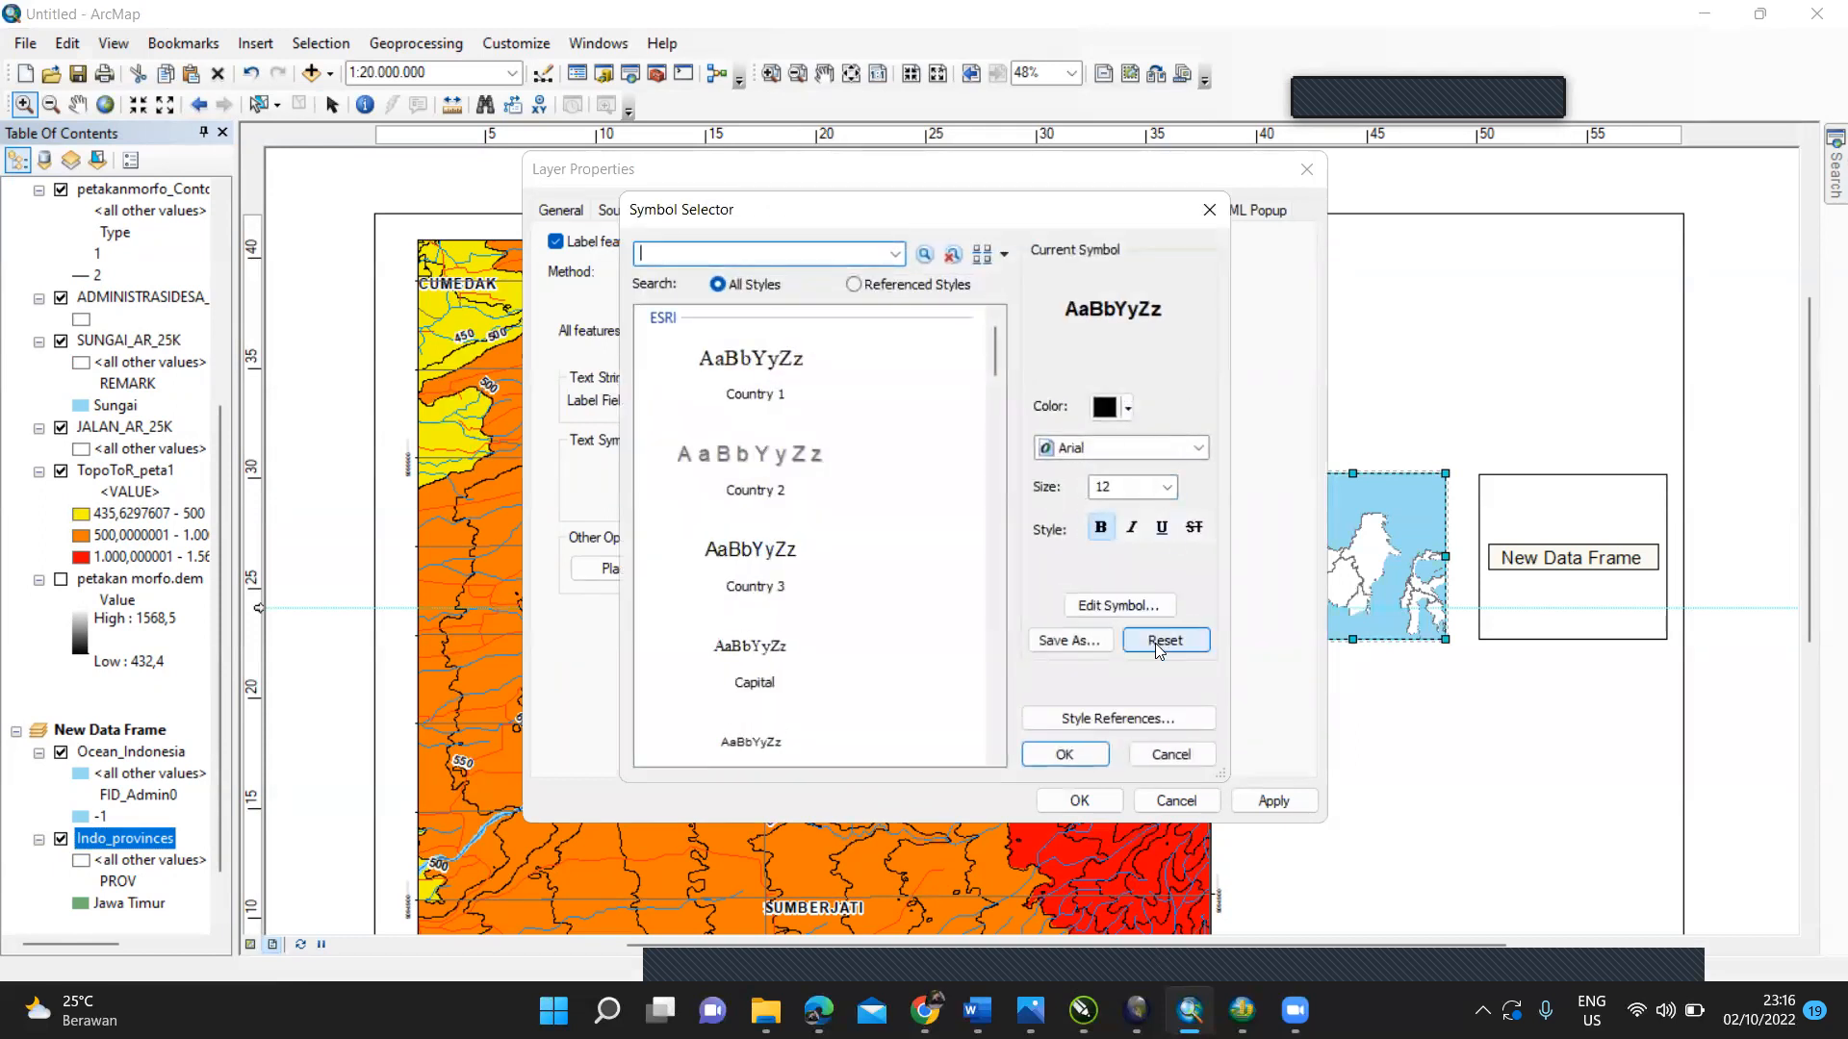
click(1120, 605)
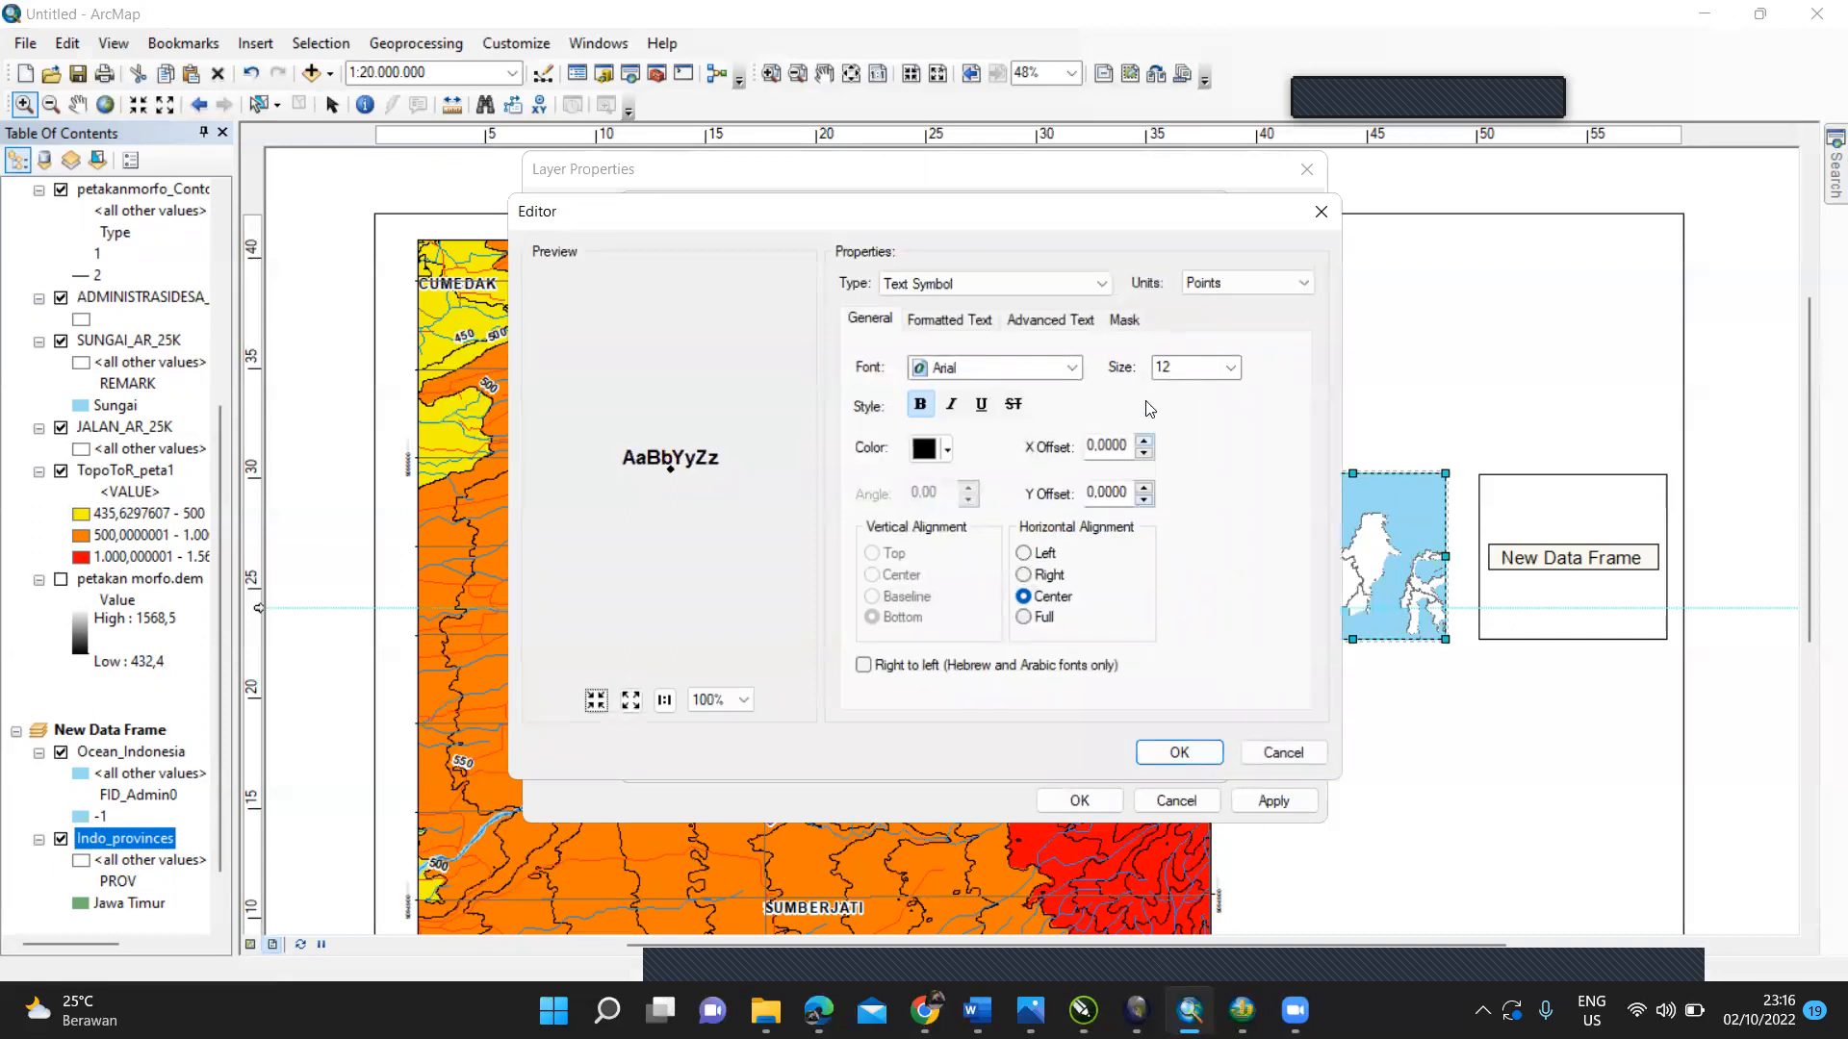
click(1124, 319)
click(871, 424)
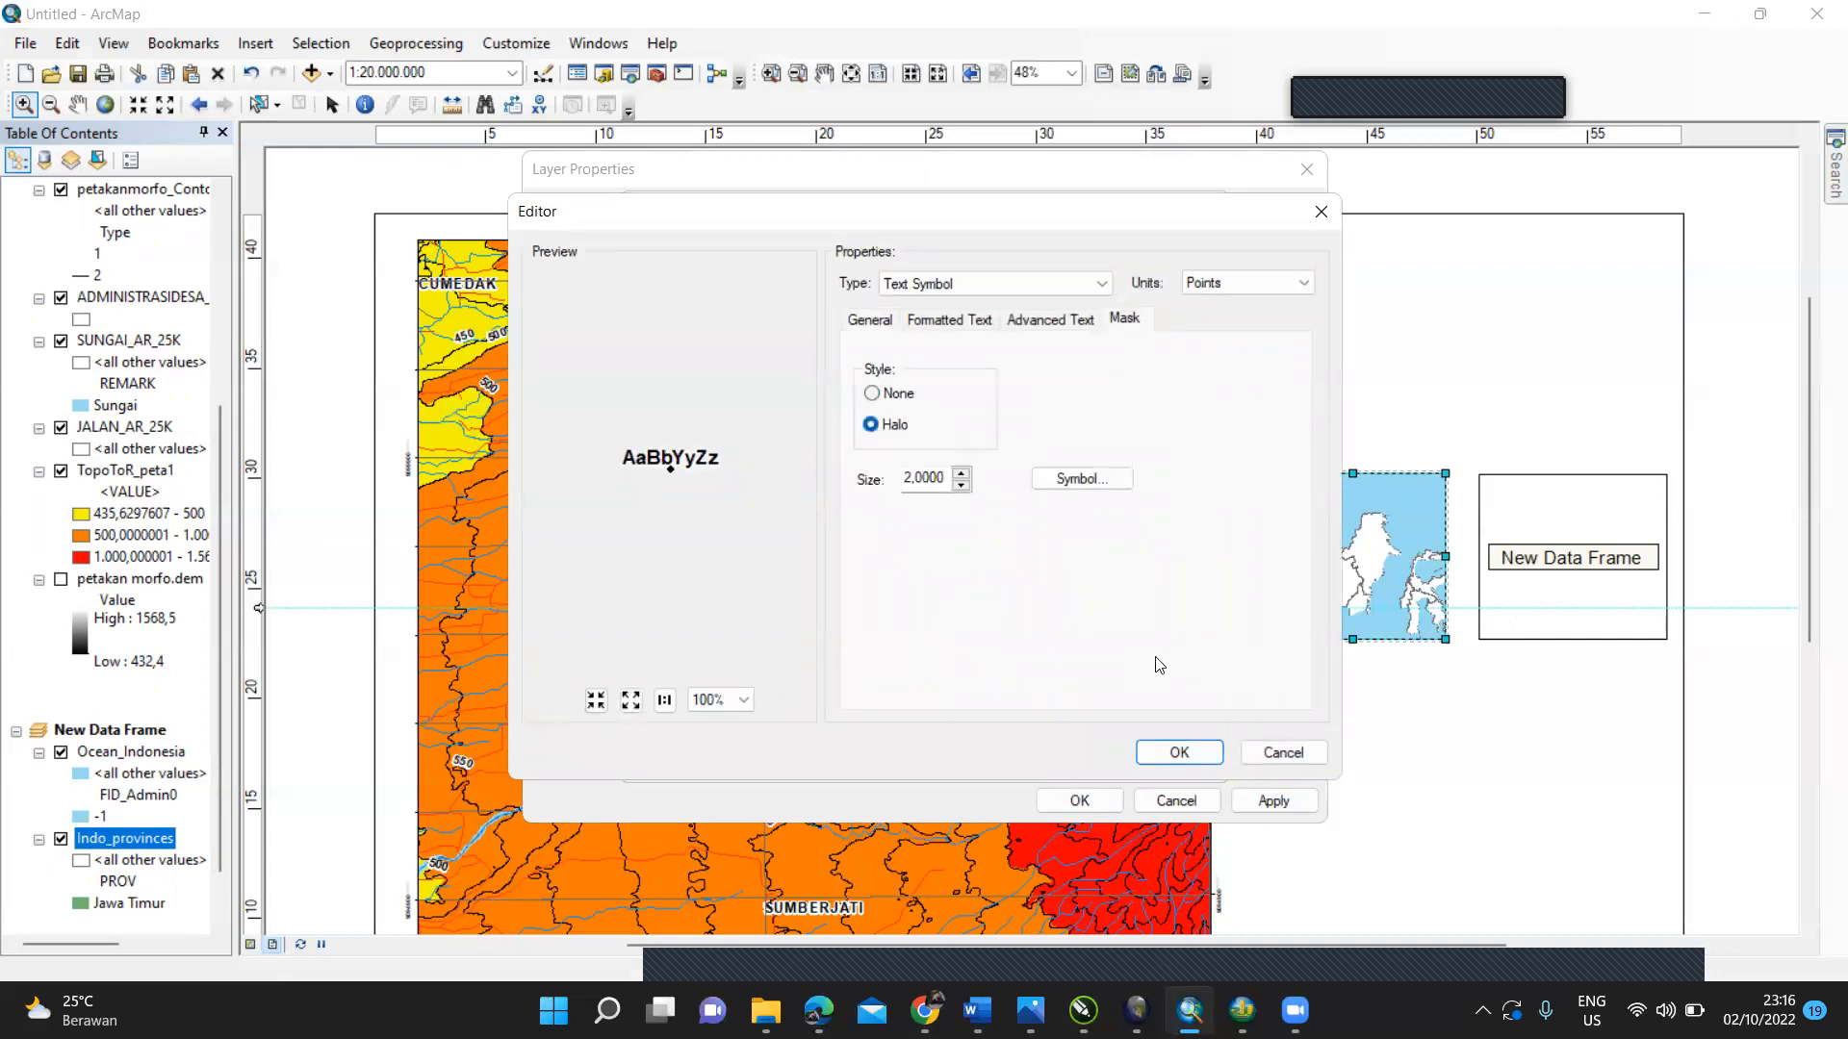
click(1193, 758)
click(1089, 752)
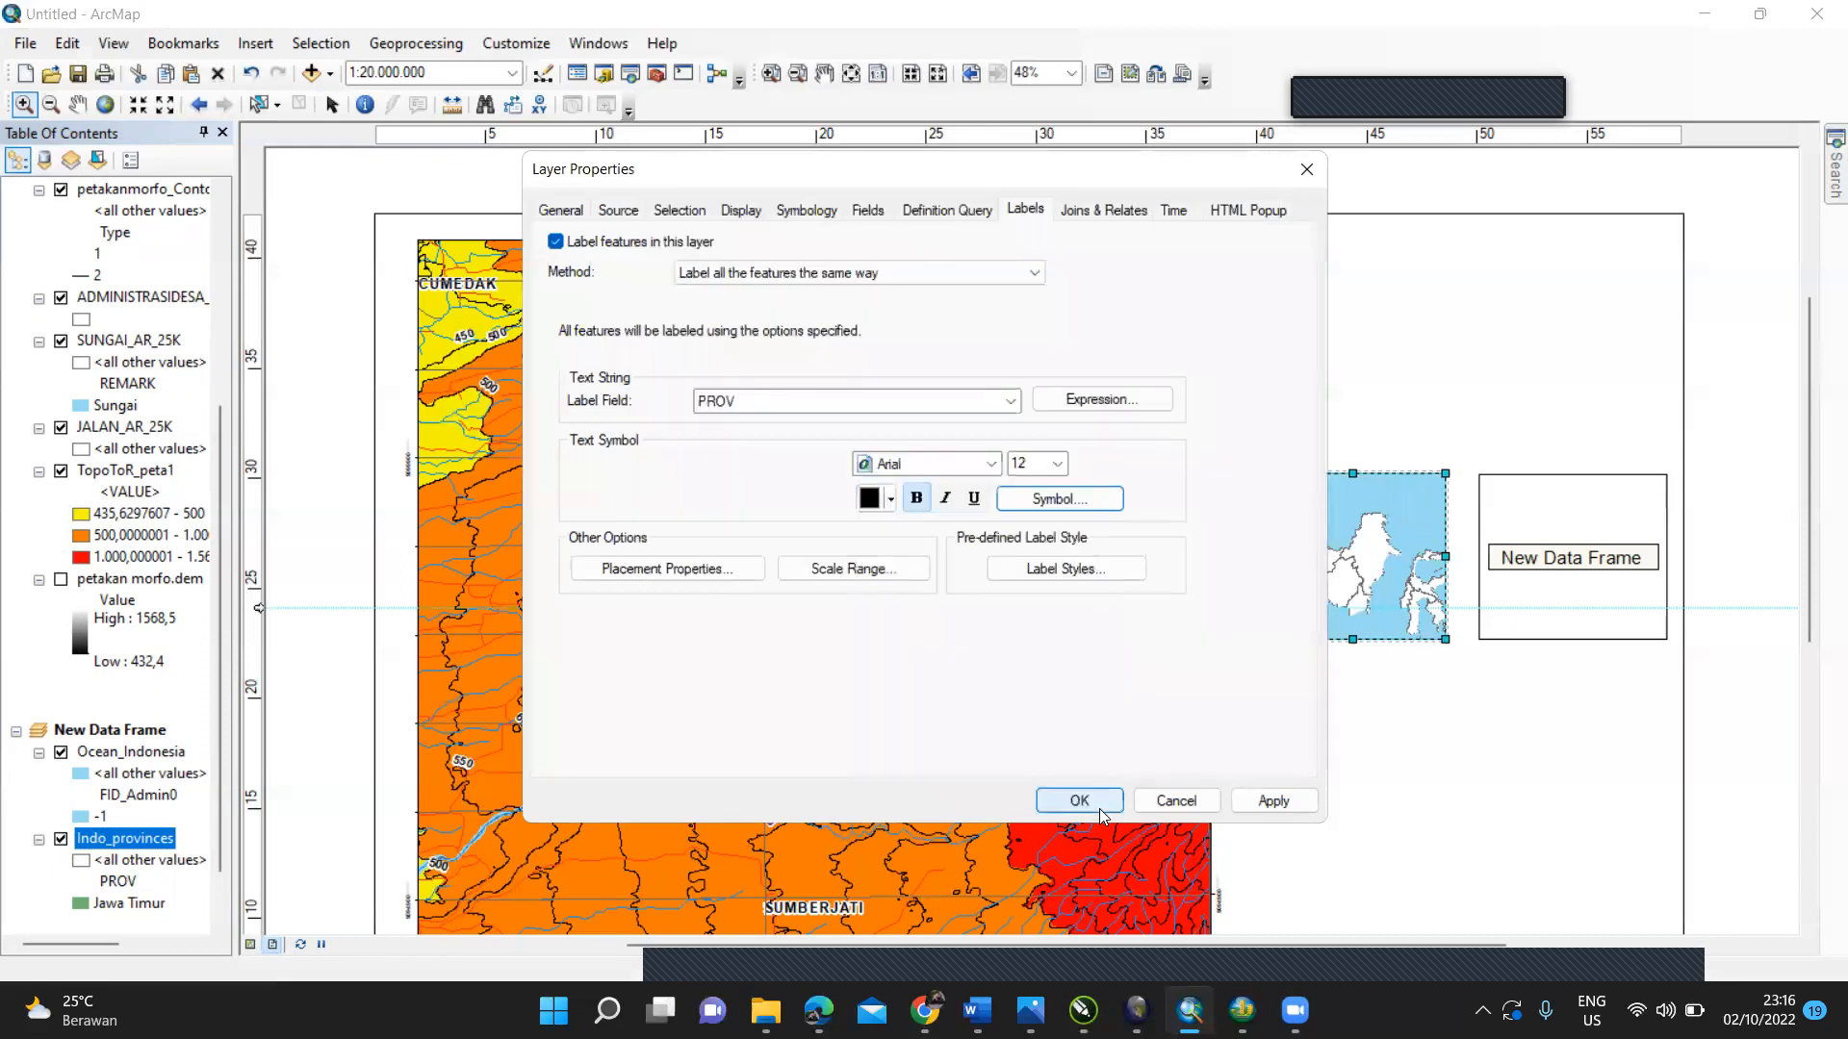
click(1099, 801)
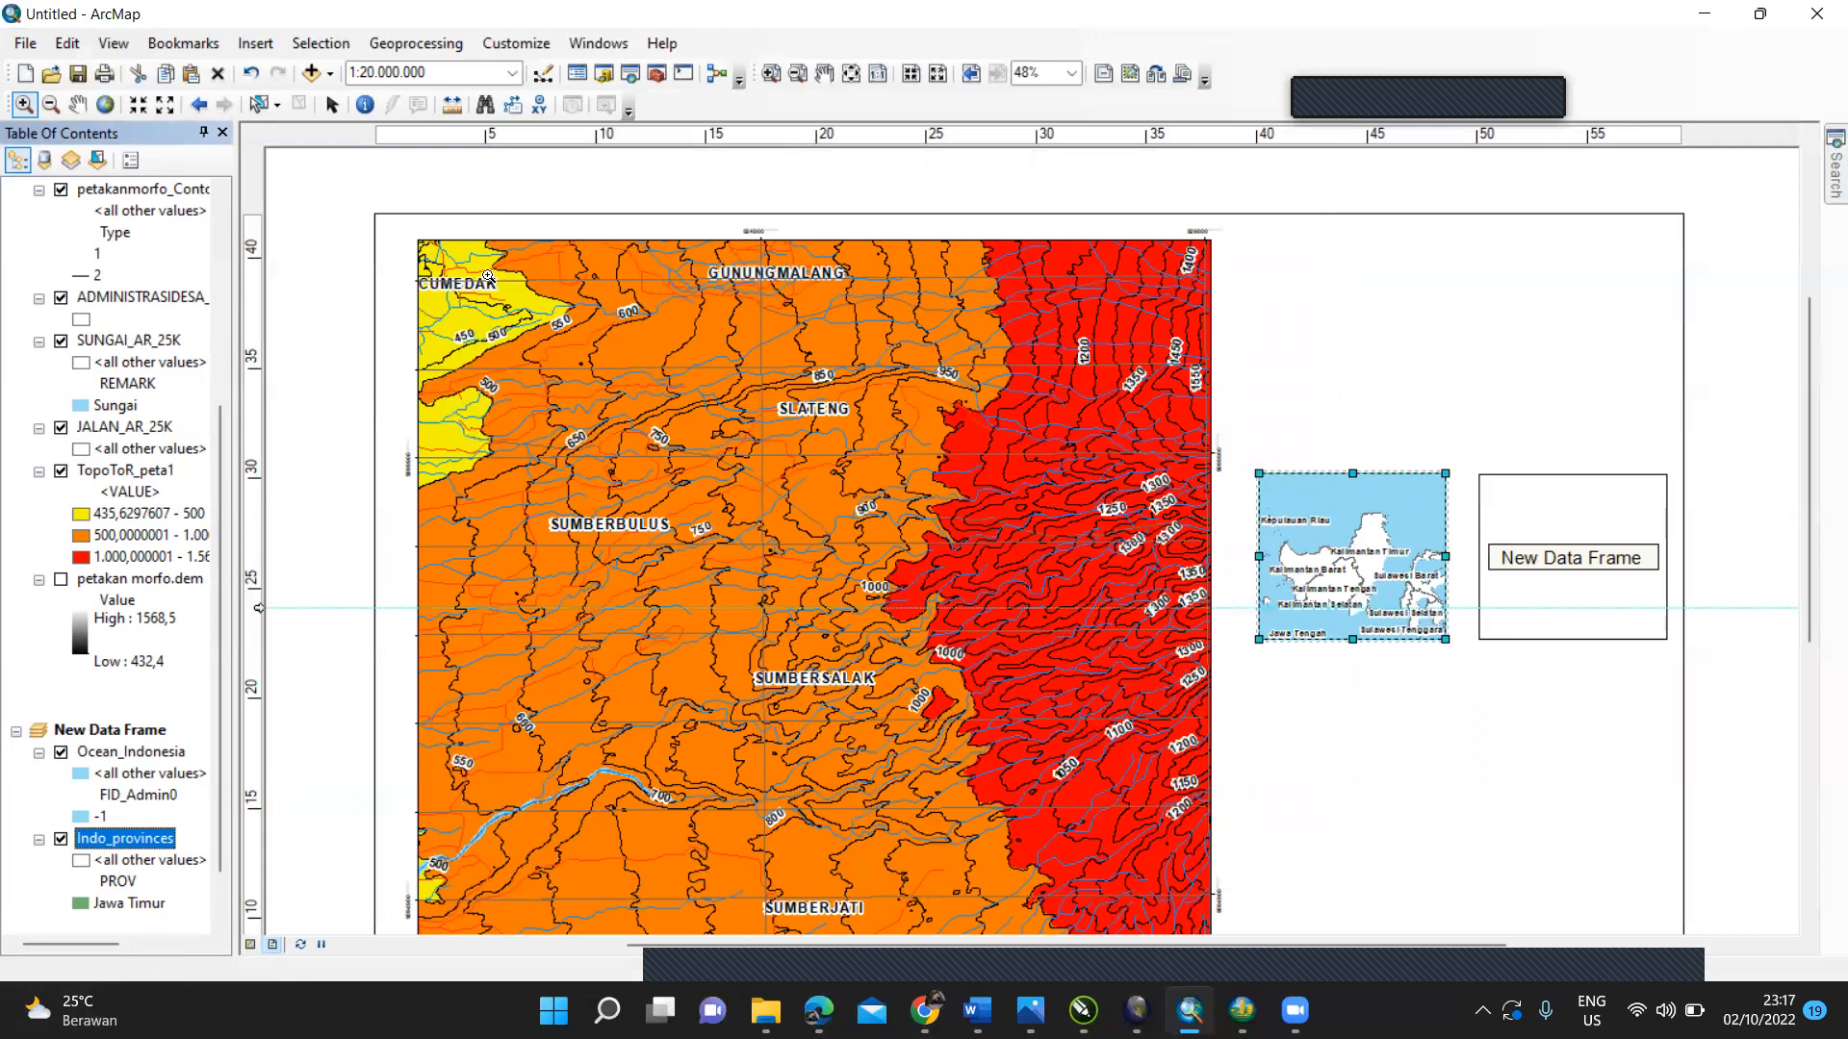
Step: Recentre the province inset map on Jawa Timur and zoom it in to a scale of 1:6.000.000
click(77, 104)
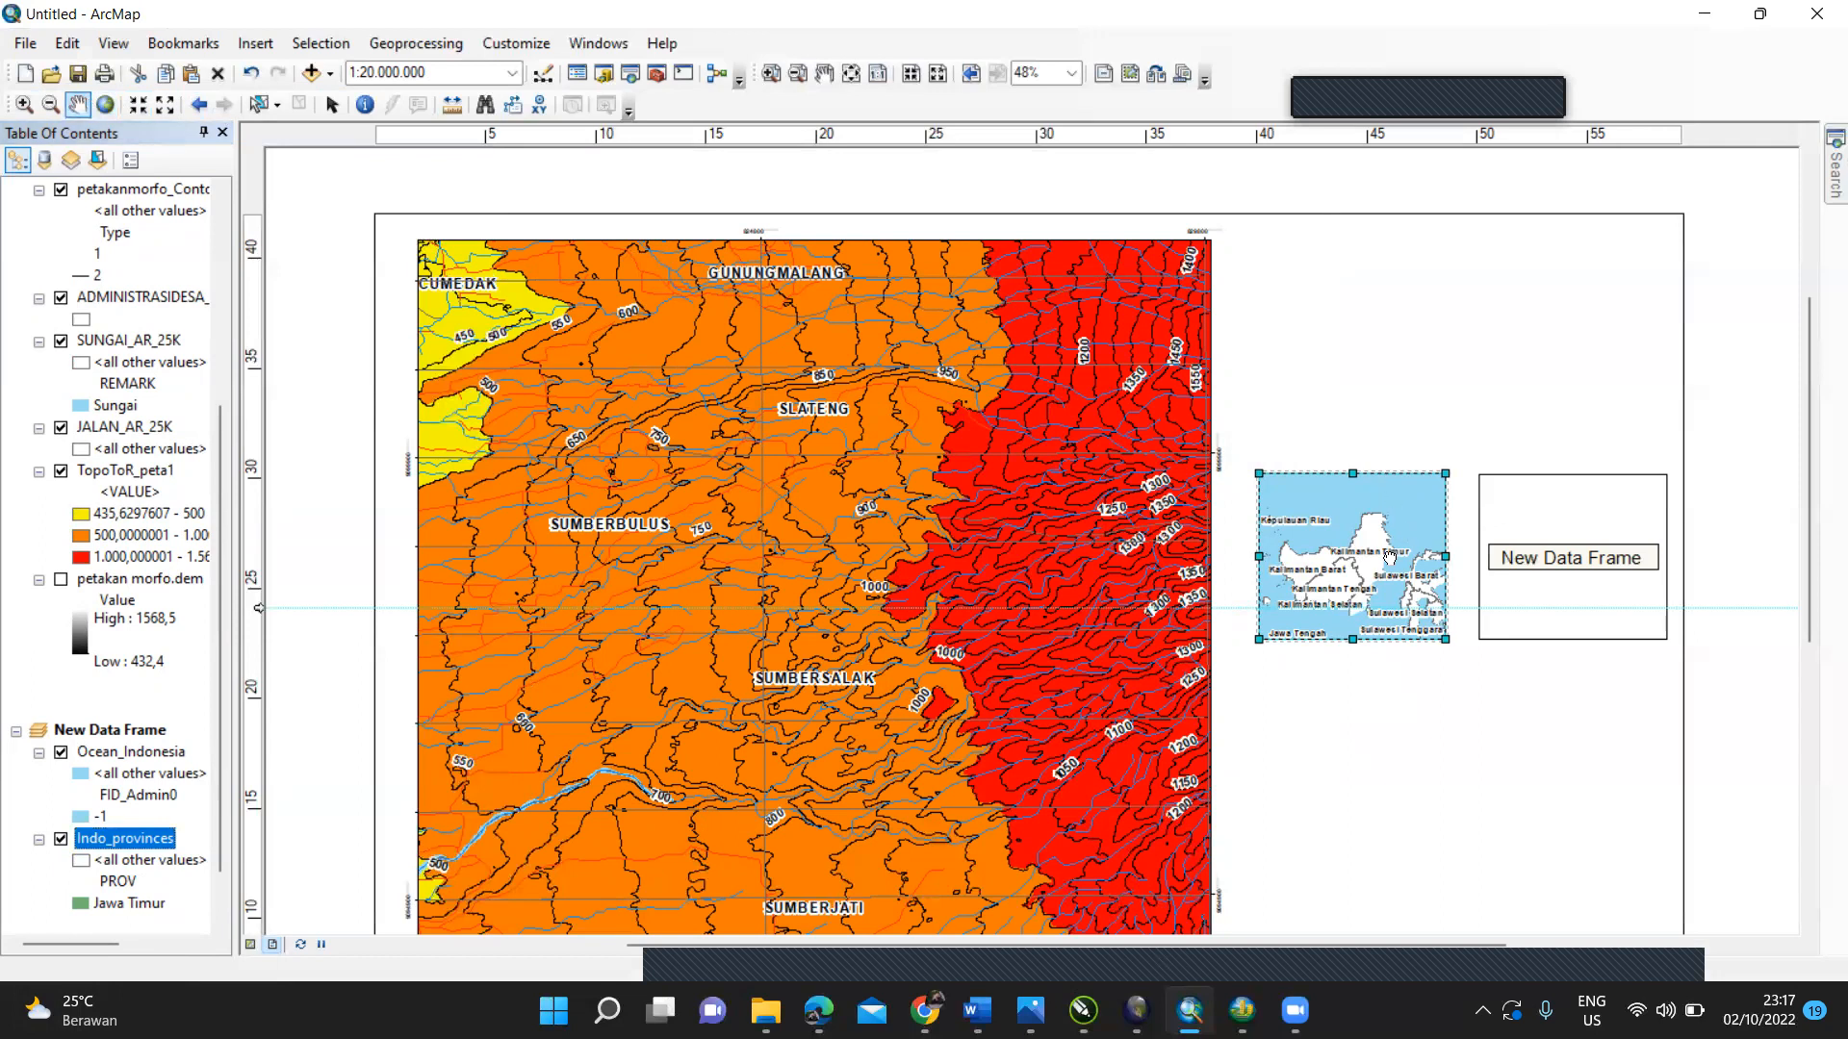
drag(1389, 556, 1394, 498)
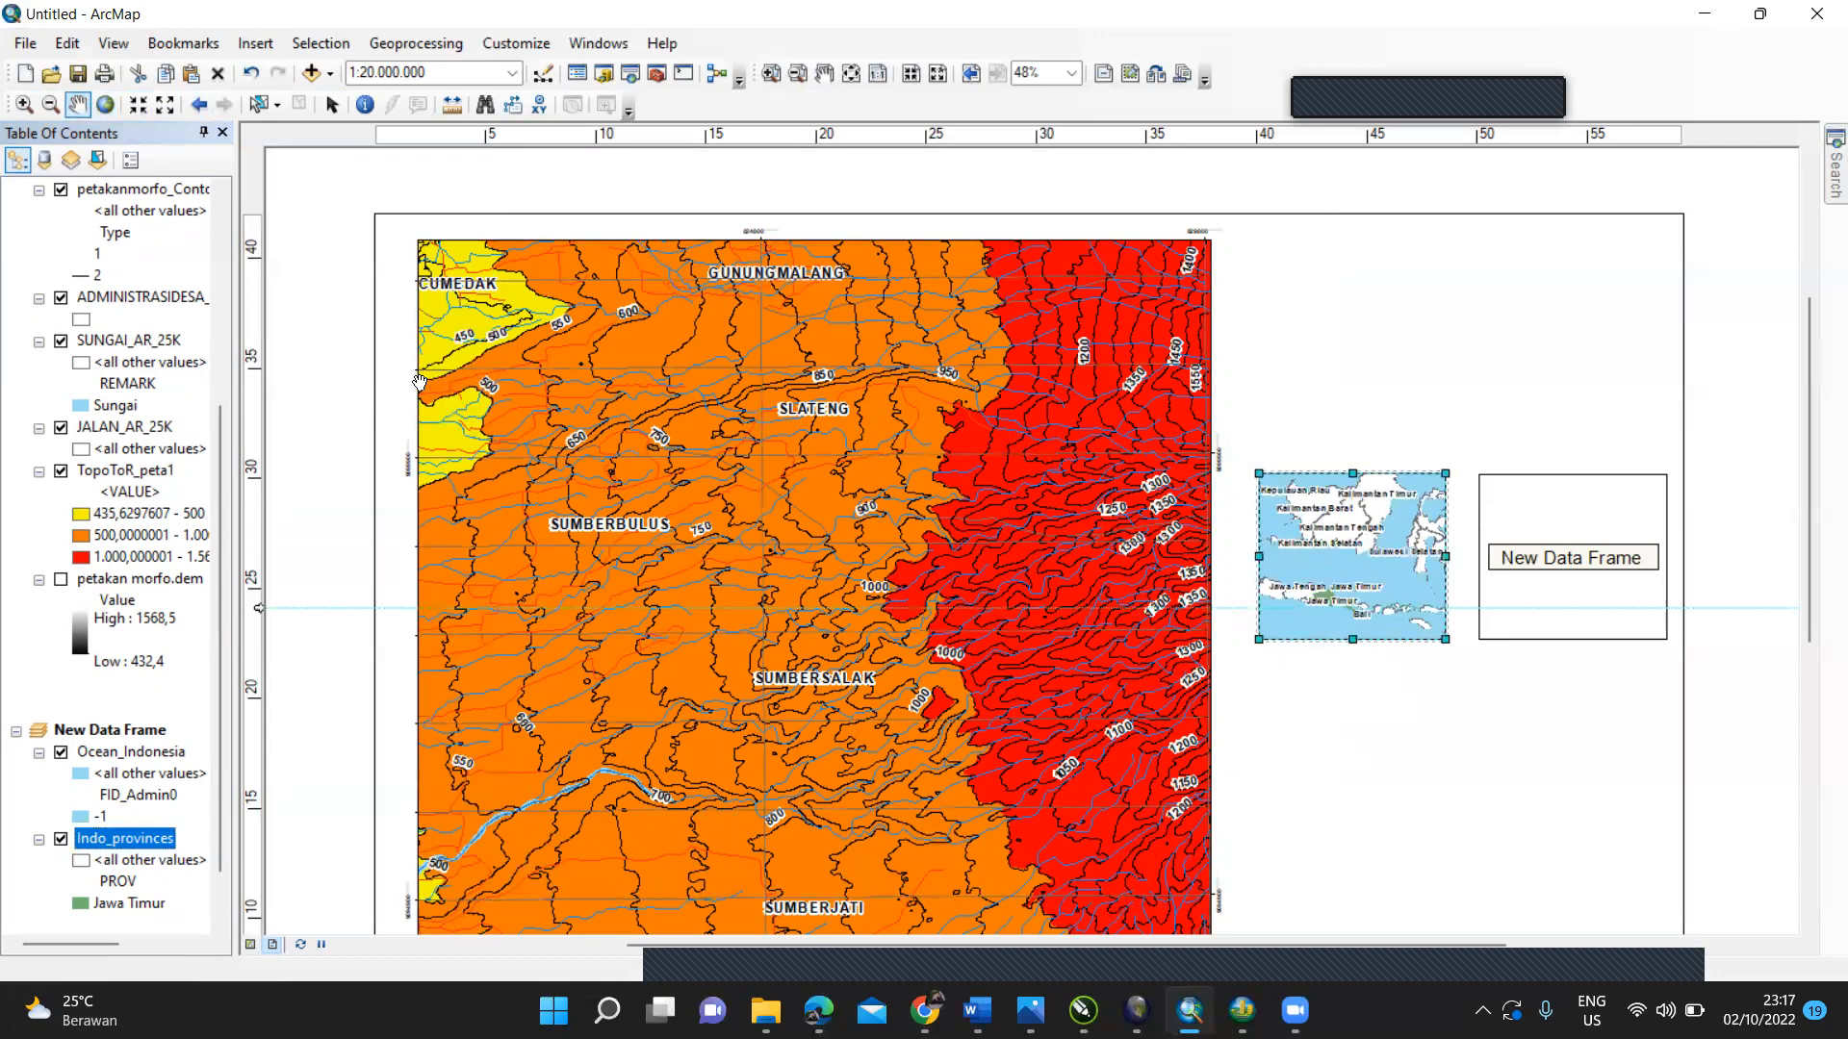
click(24, 104)
click(1364, 556)
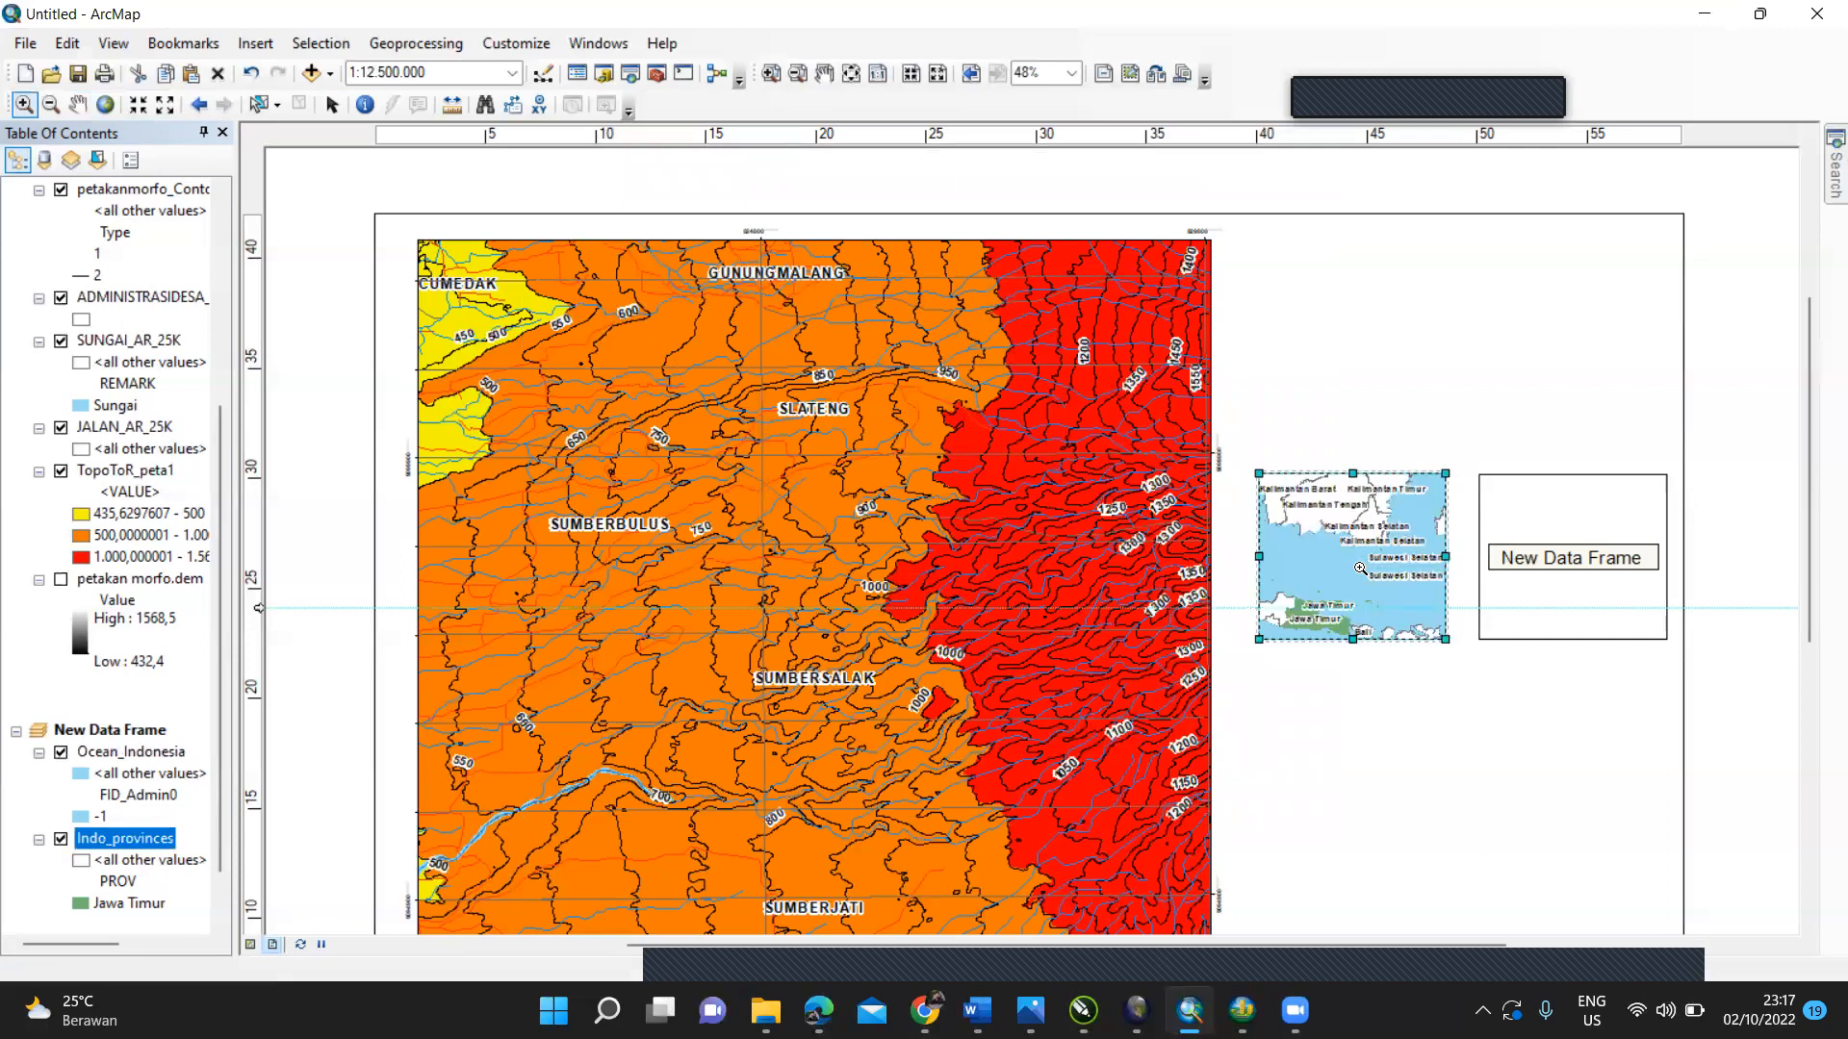
click(1359, 569)
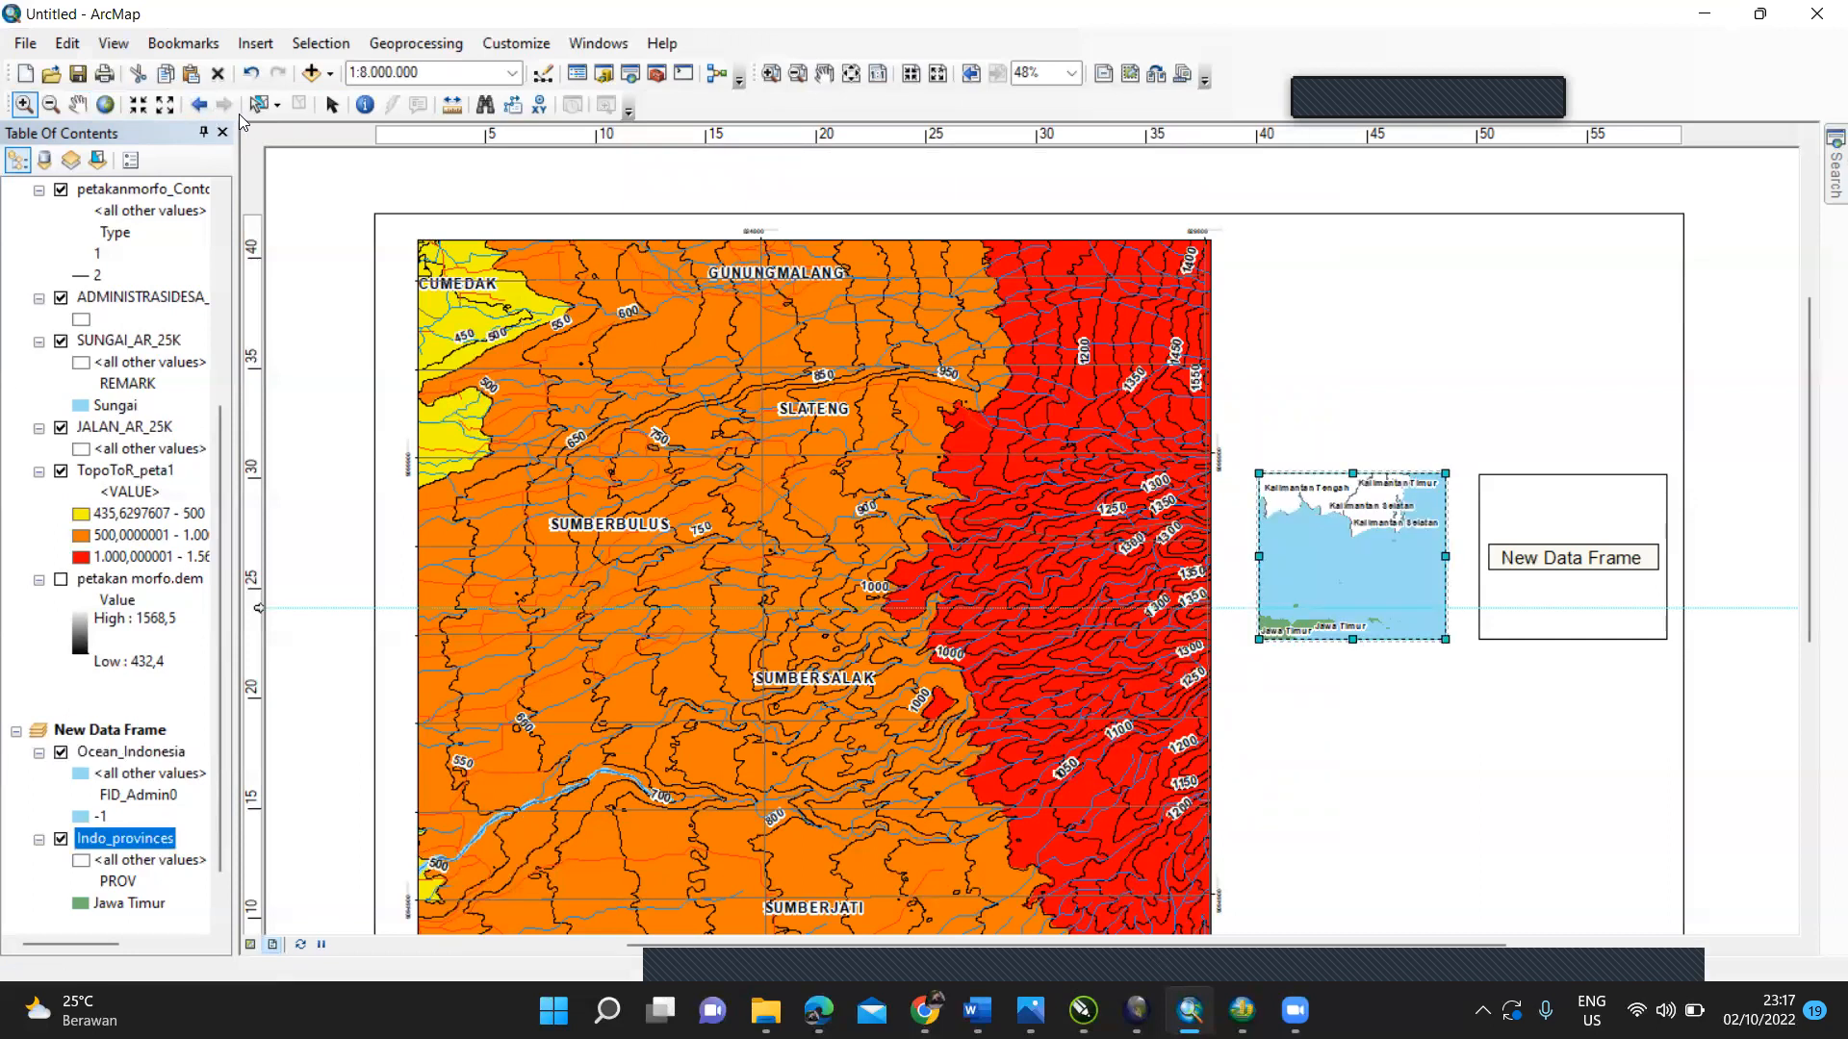
click(77, 104)
drag(1332, 573, 1377, 542)
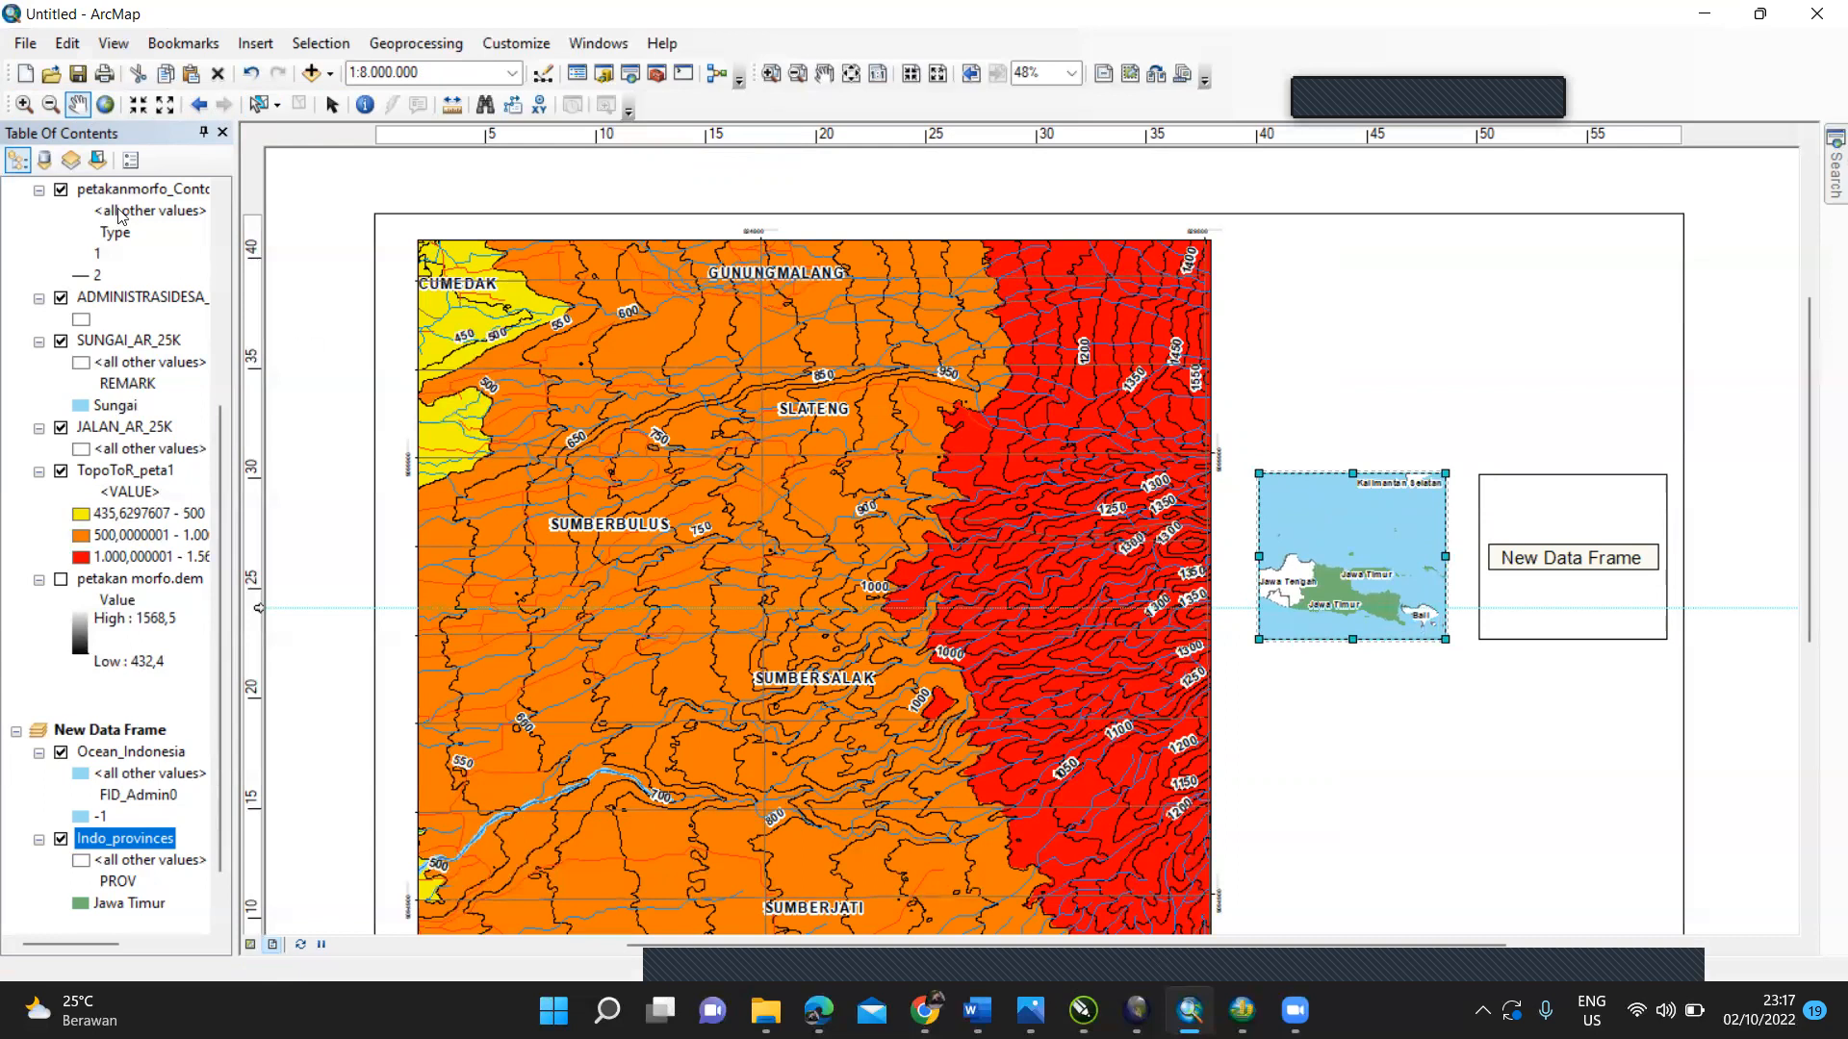
click(24, 104)
click(1365, 604)
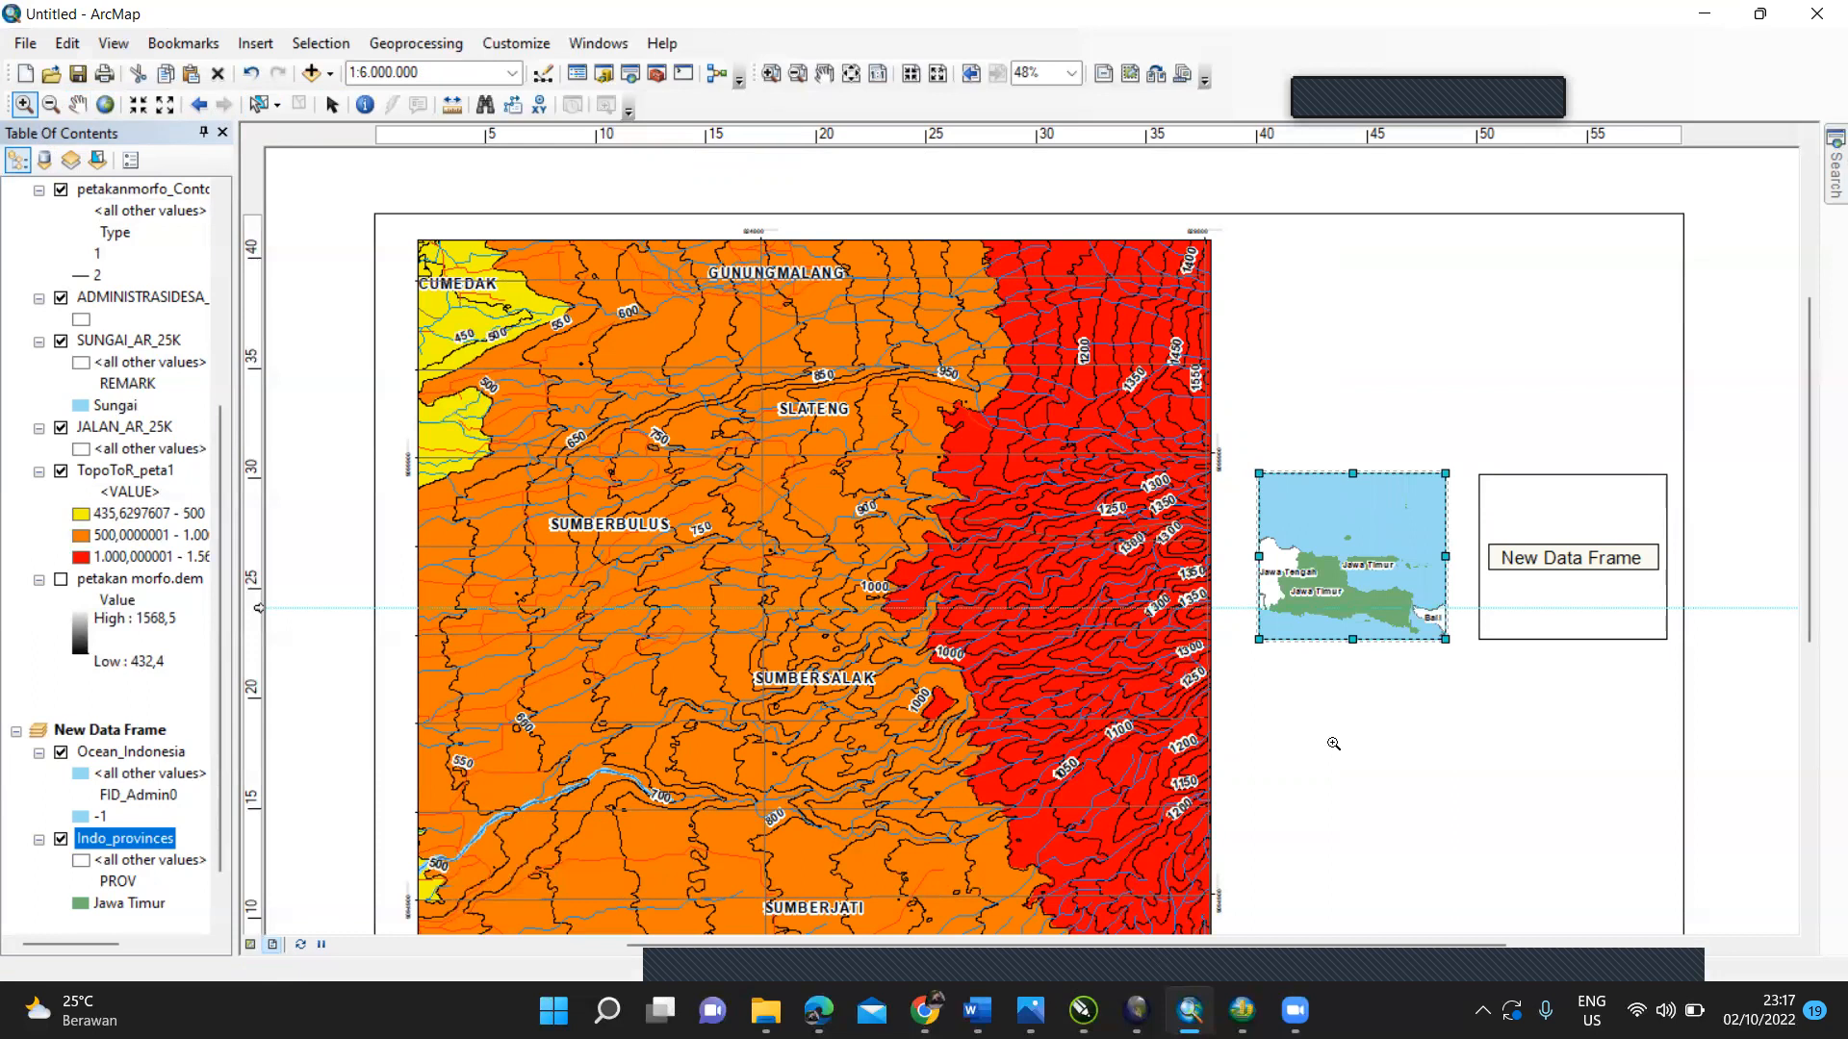
click(1612, 621)
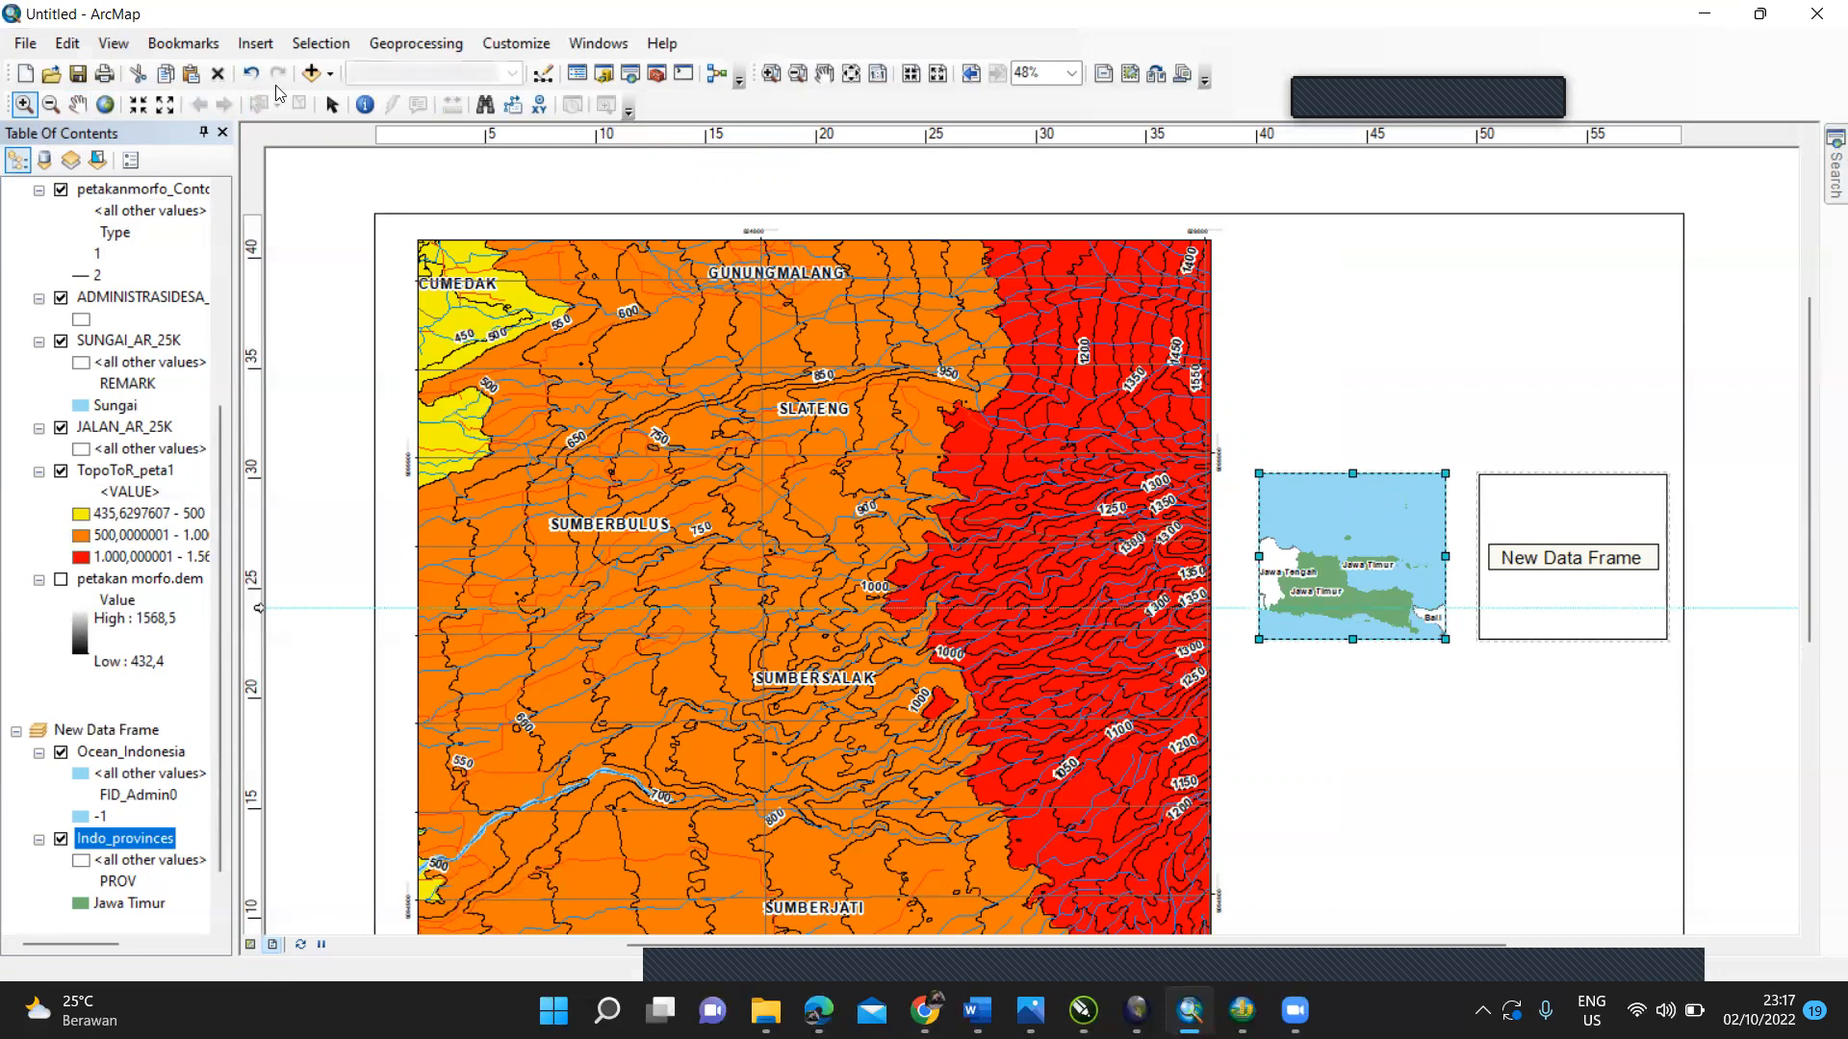
click(77, 104)
right_click(1556, 529)
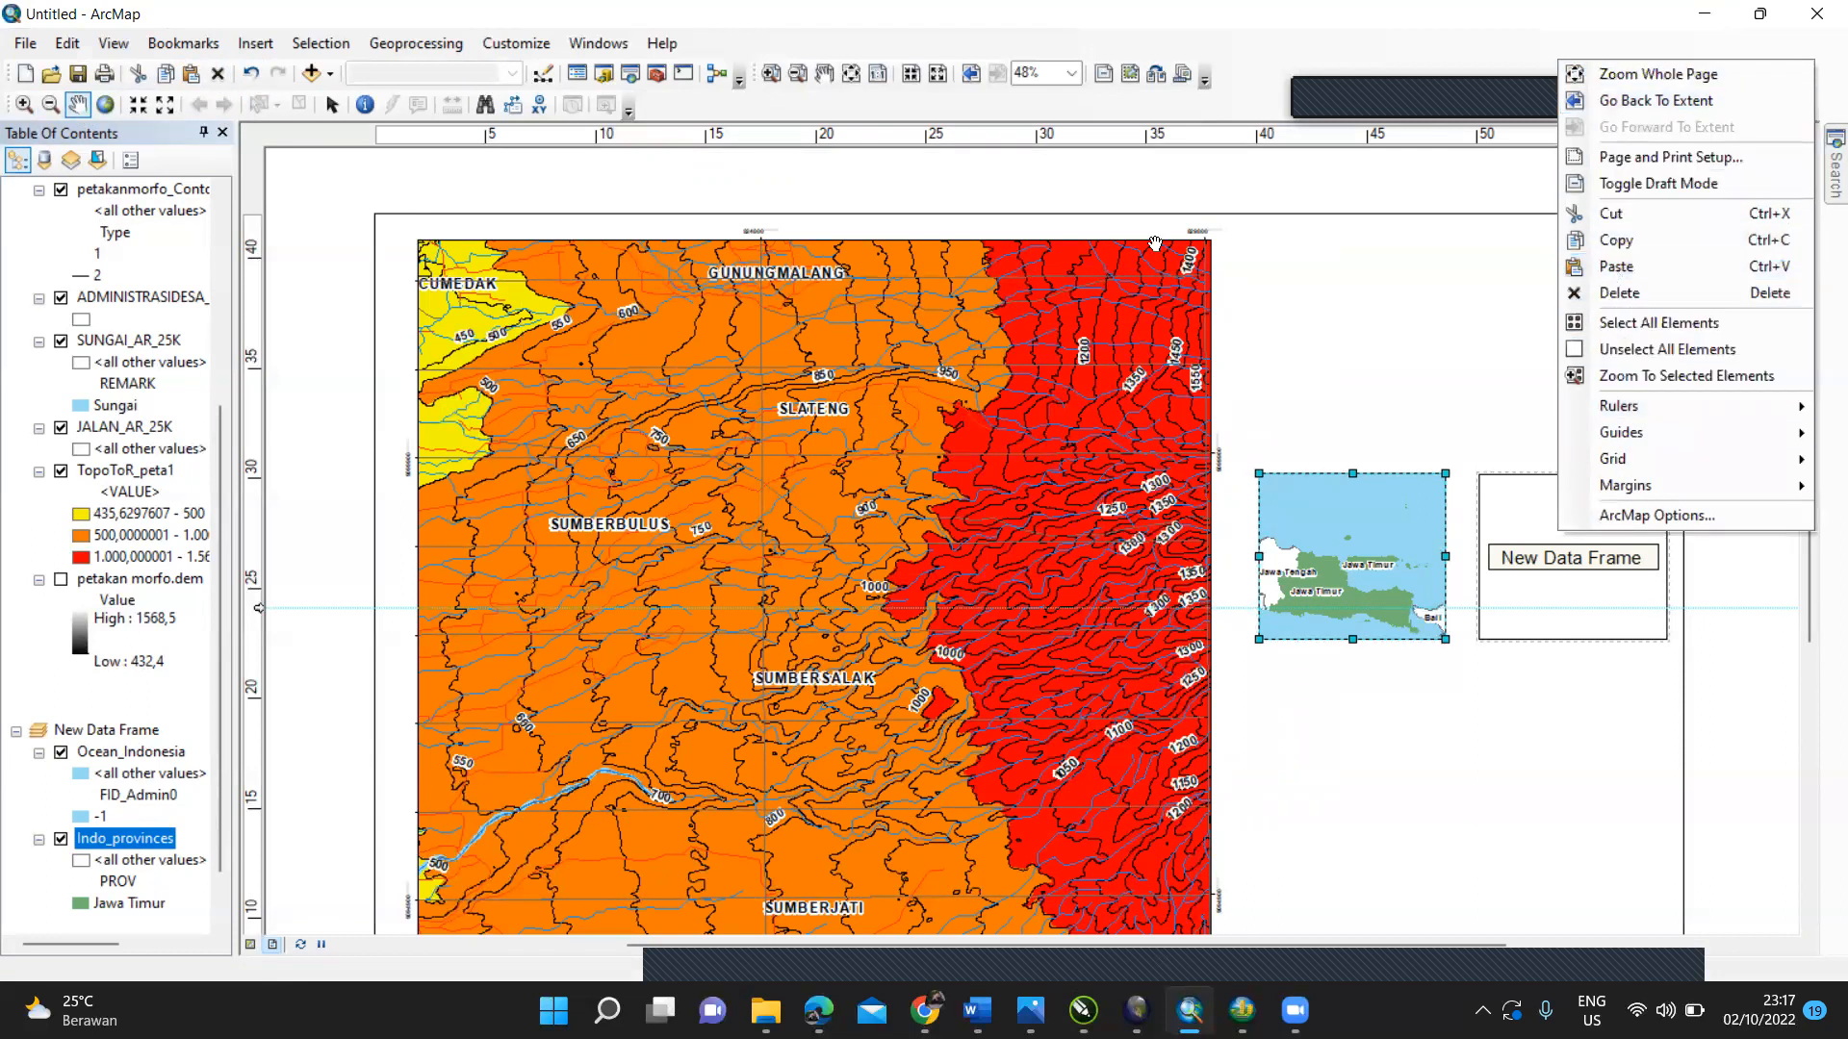
click(1597, 589)
right_click(1595, 589)
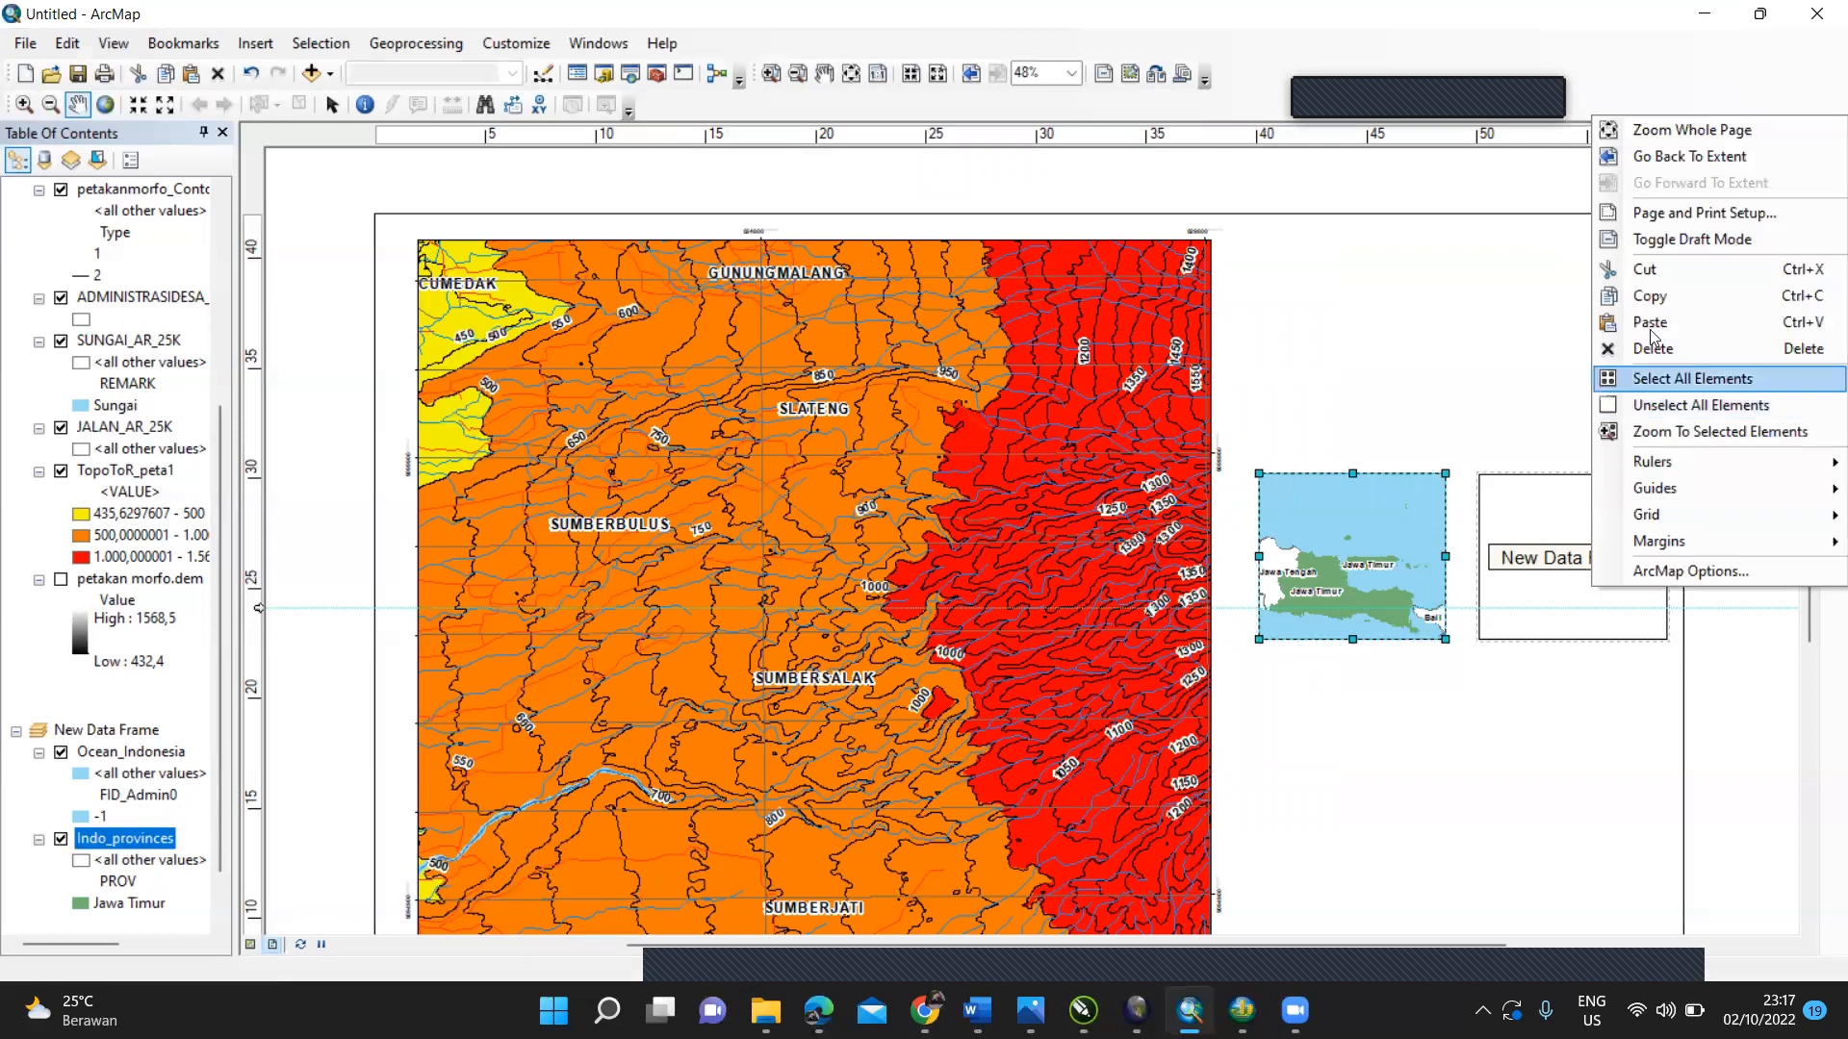
click(1534, 520)
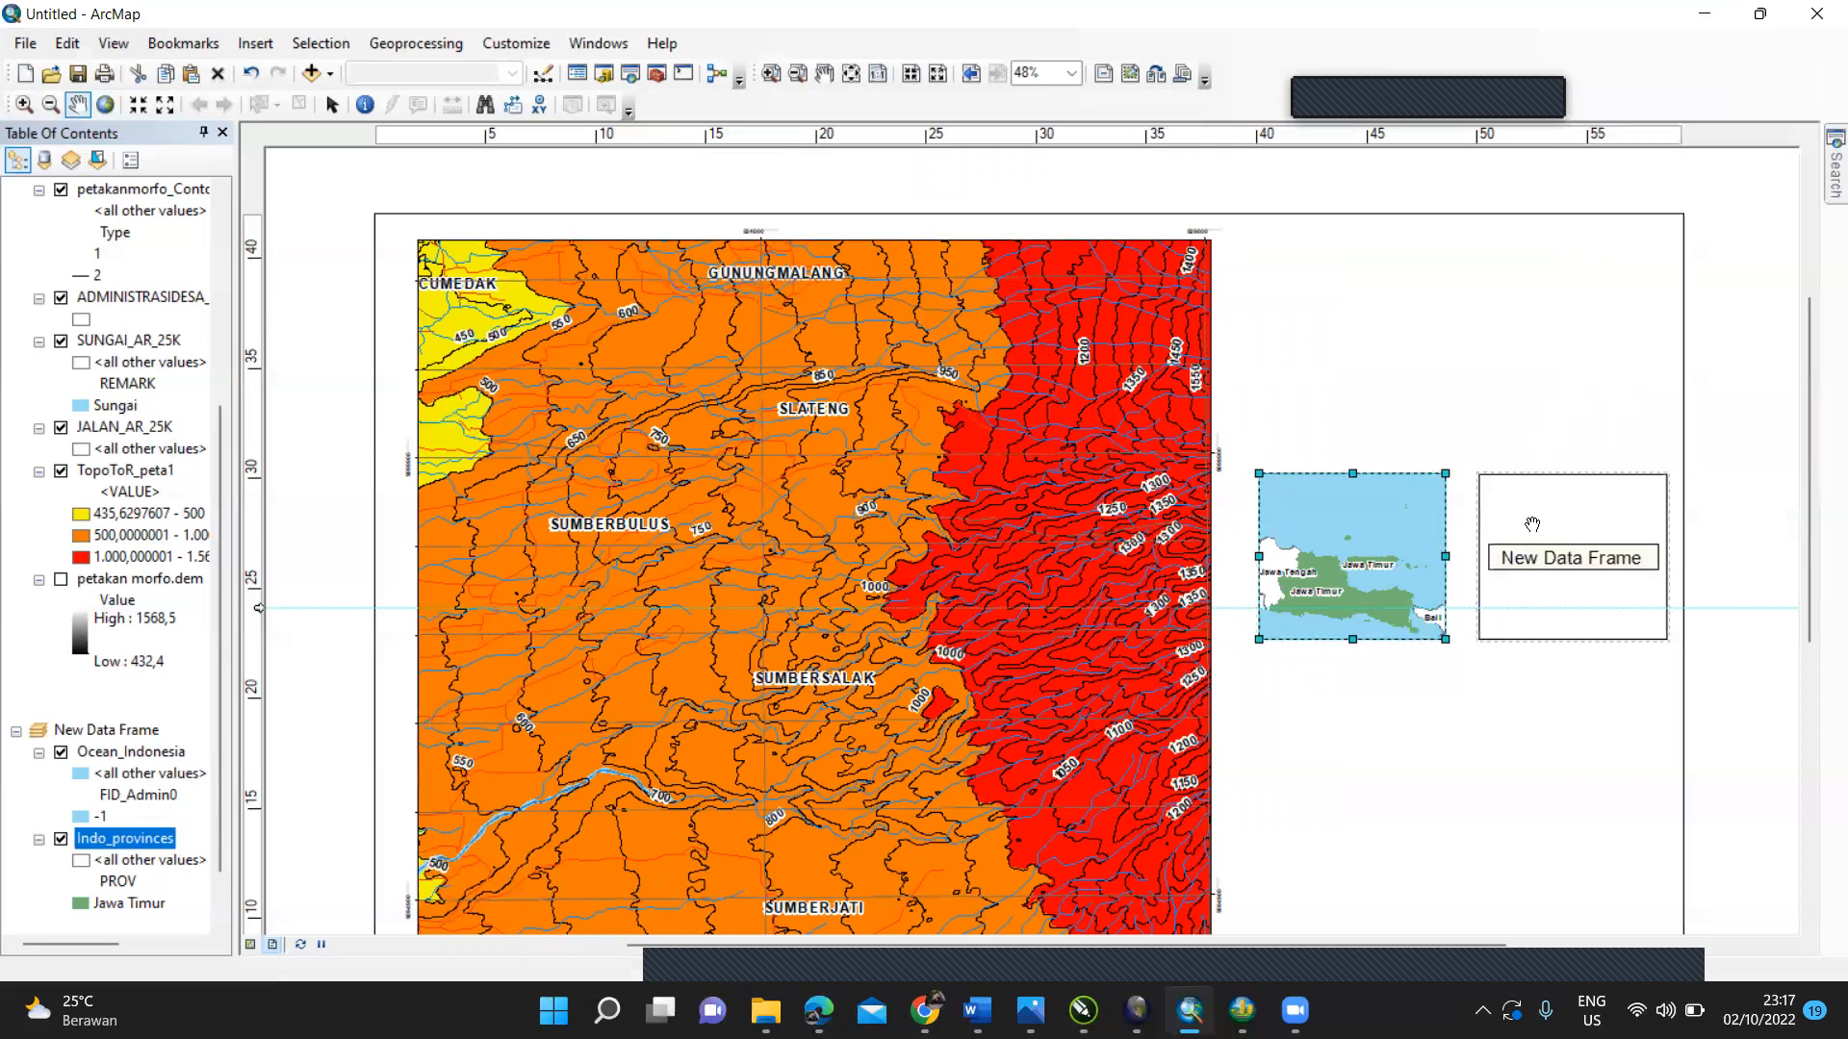
right_click(1532, 525)
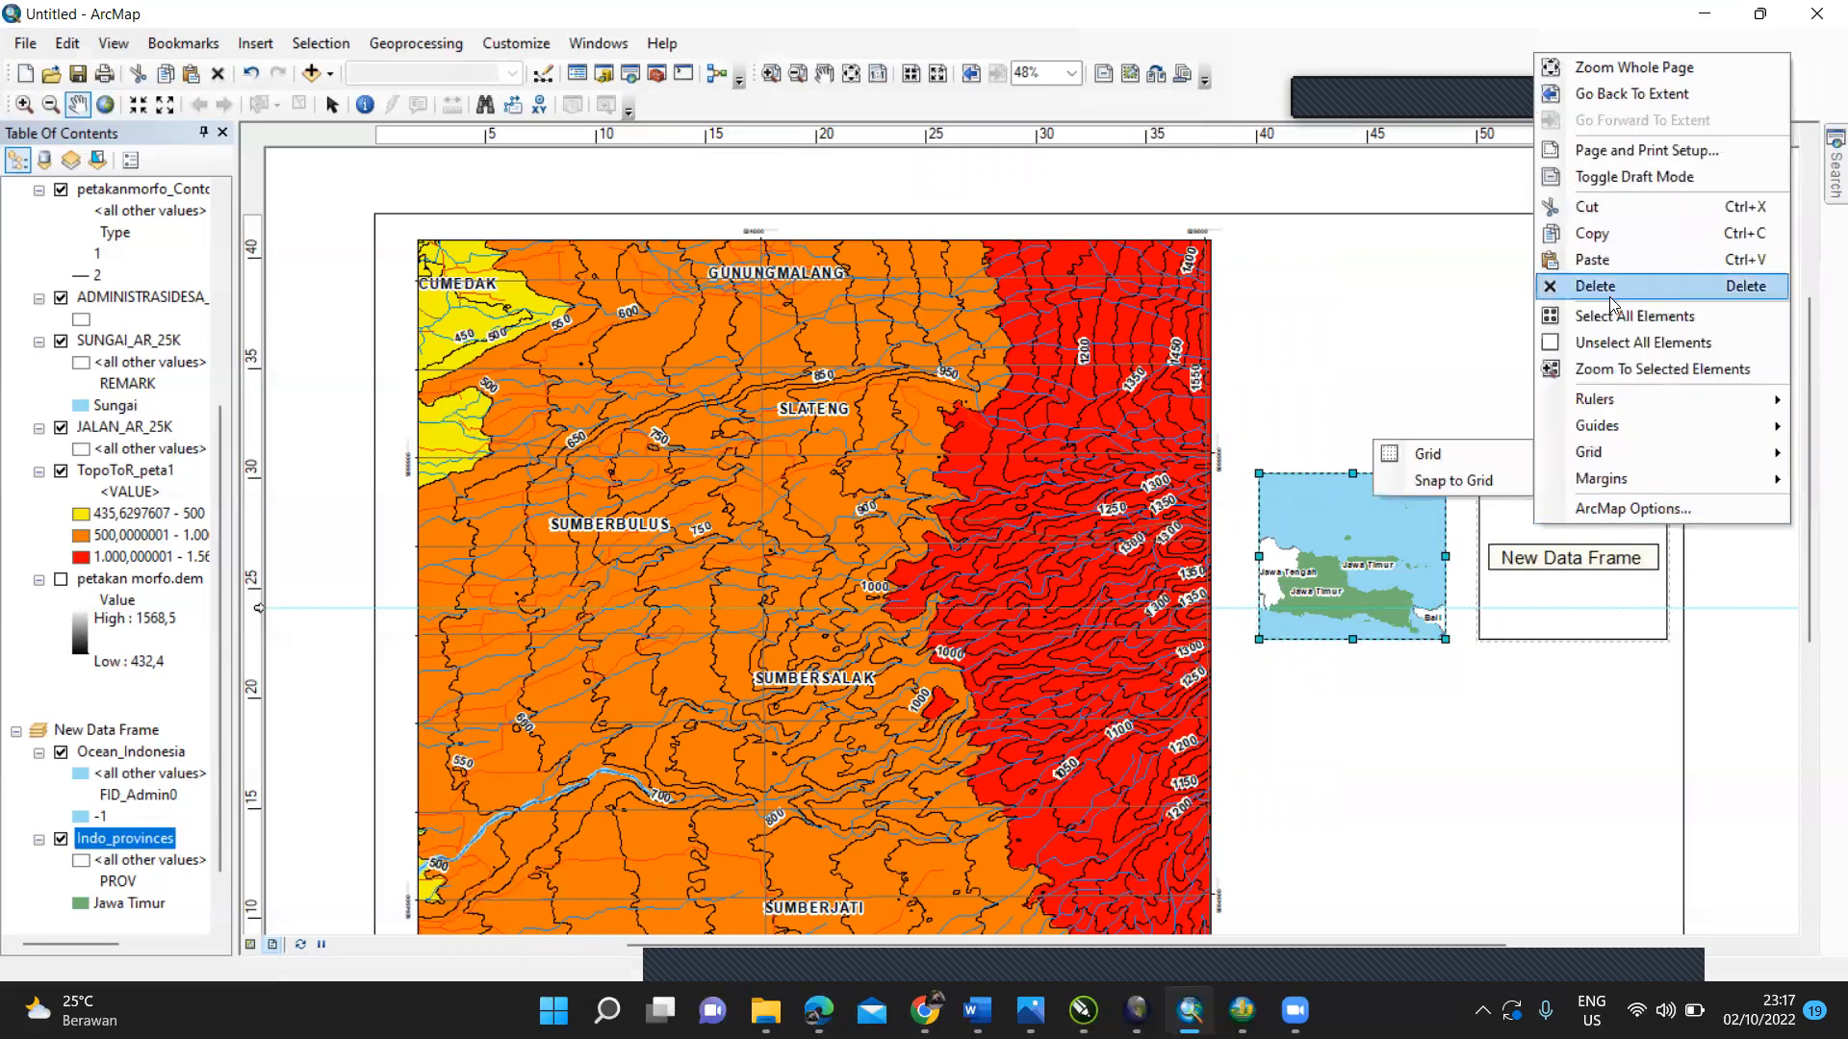
click(1456, 255)
Step: Reposition the map in the province inset so that all of Jawa Timur sits near the frame's centre
click(1426, 542)
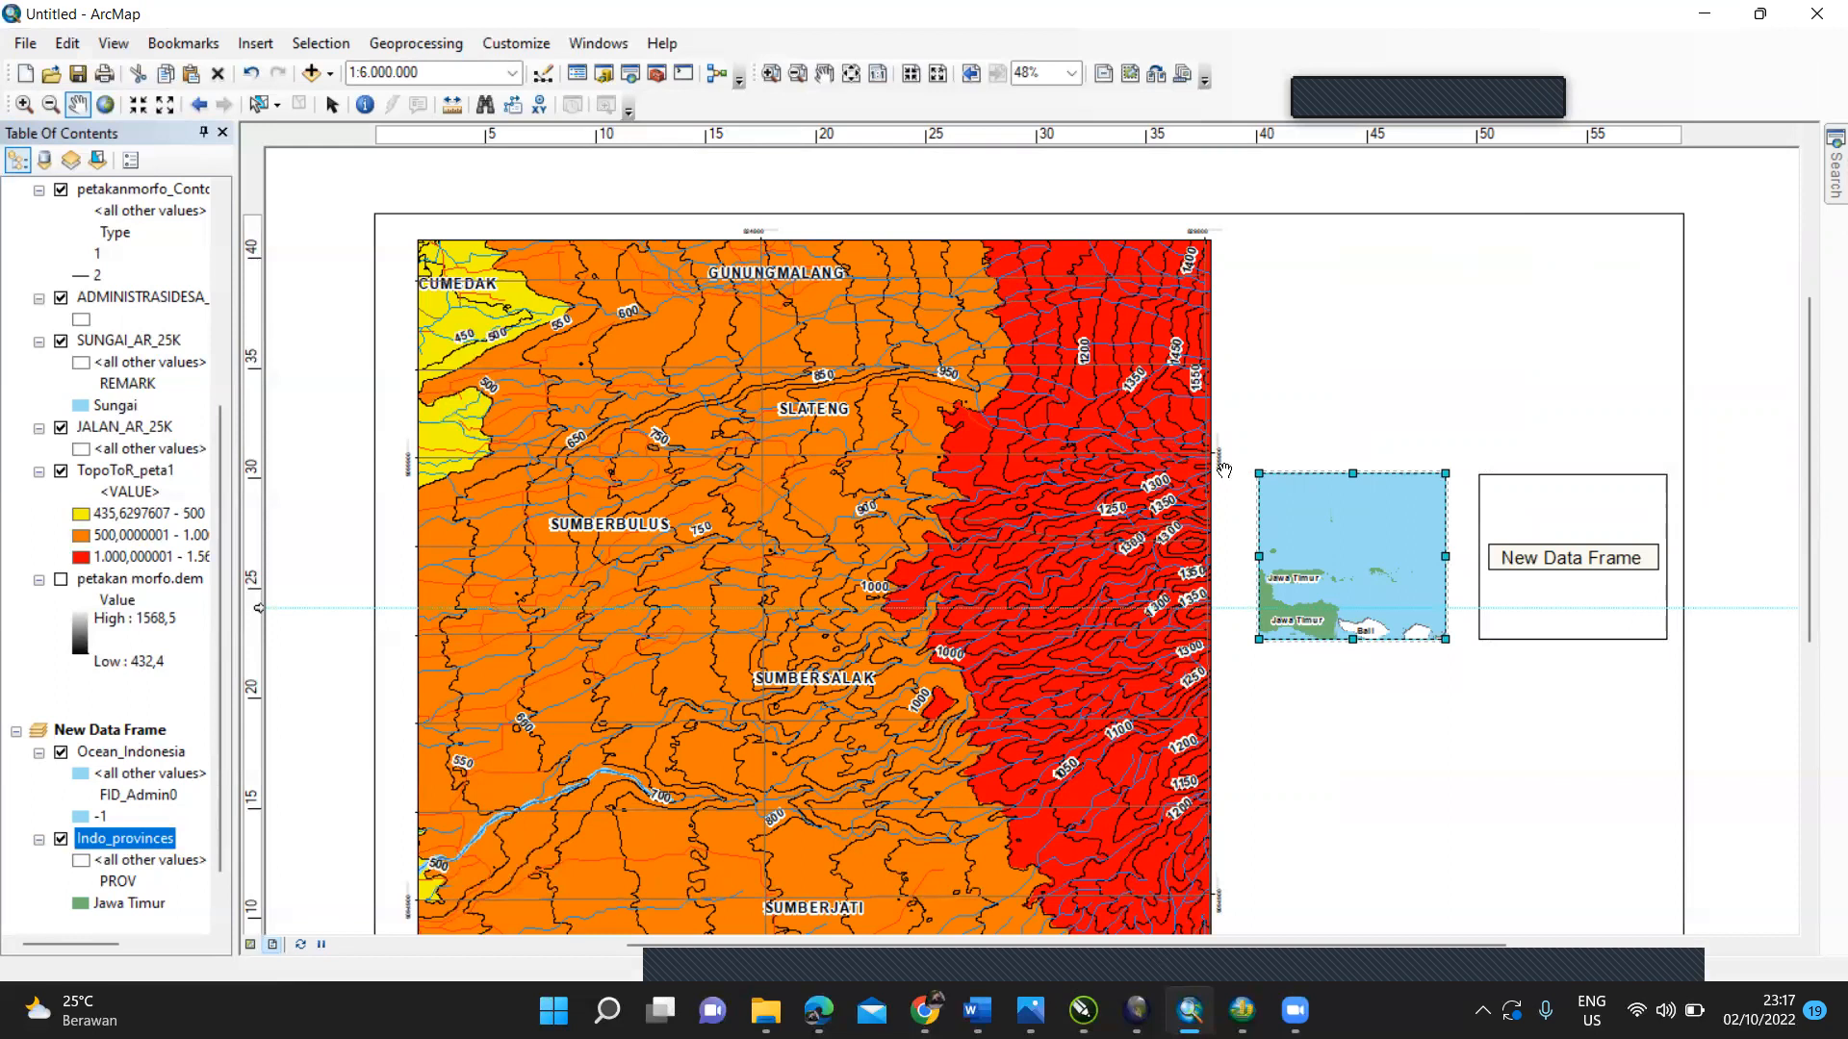
drag(1354, 554, 1414, 519)
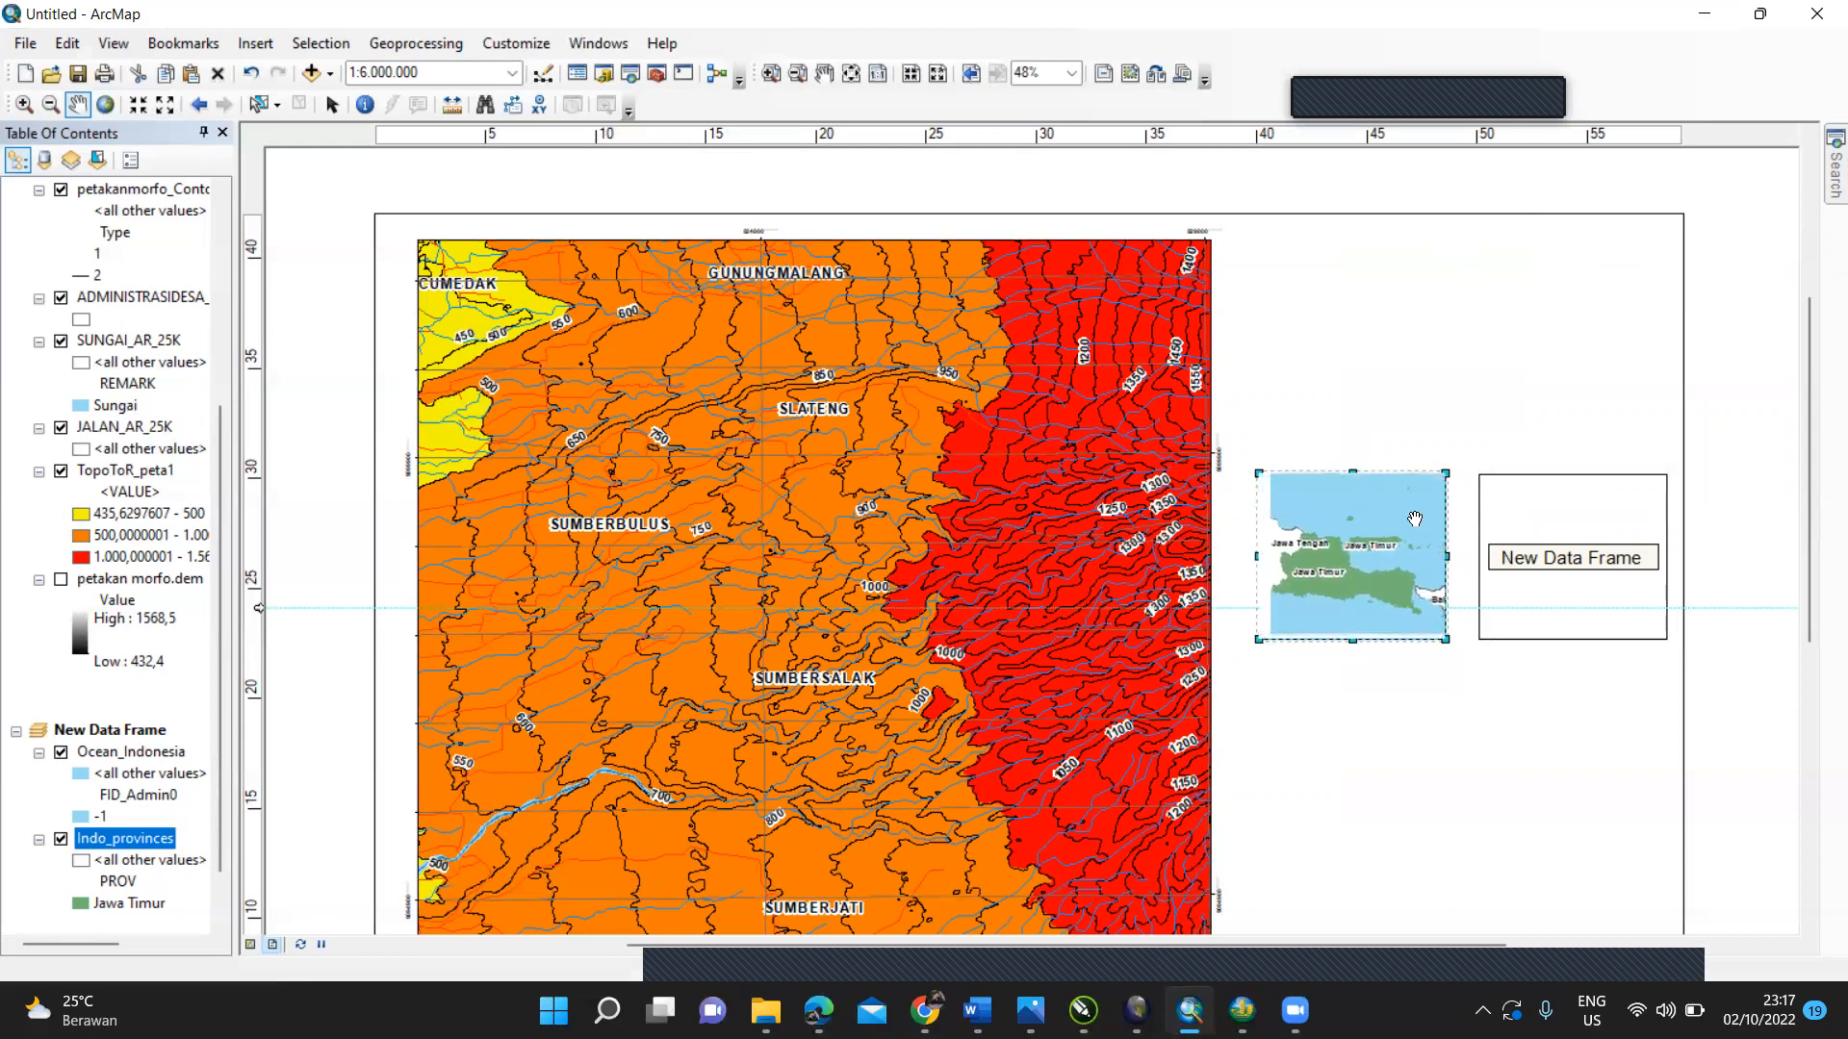
Step: Add Indo_Districts.shp to the empty second small data frame
click(331, 104)
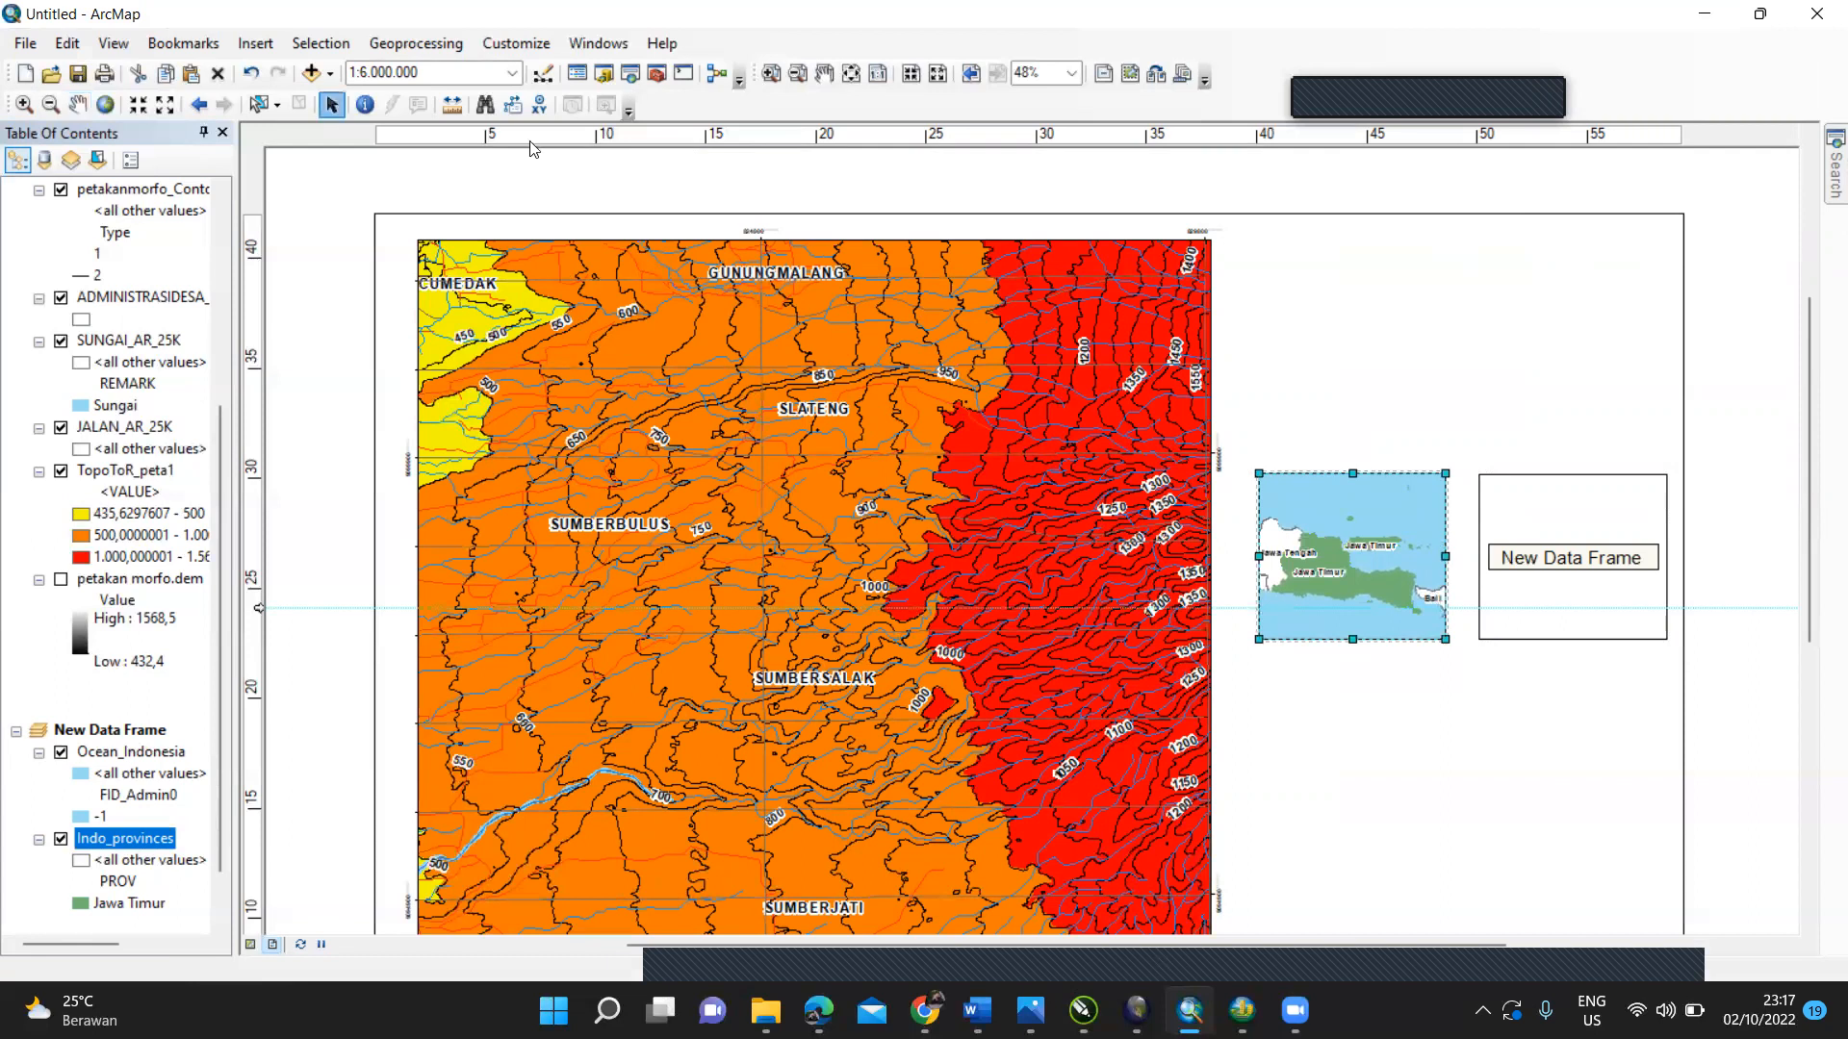
click(1583, 515)
right_click(1583, 517)
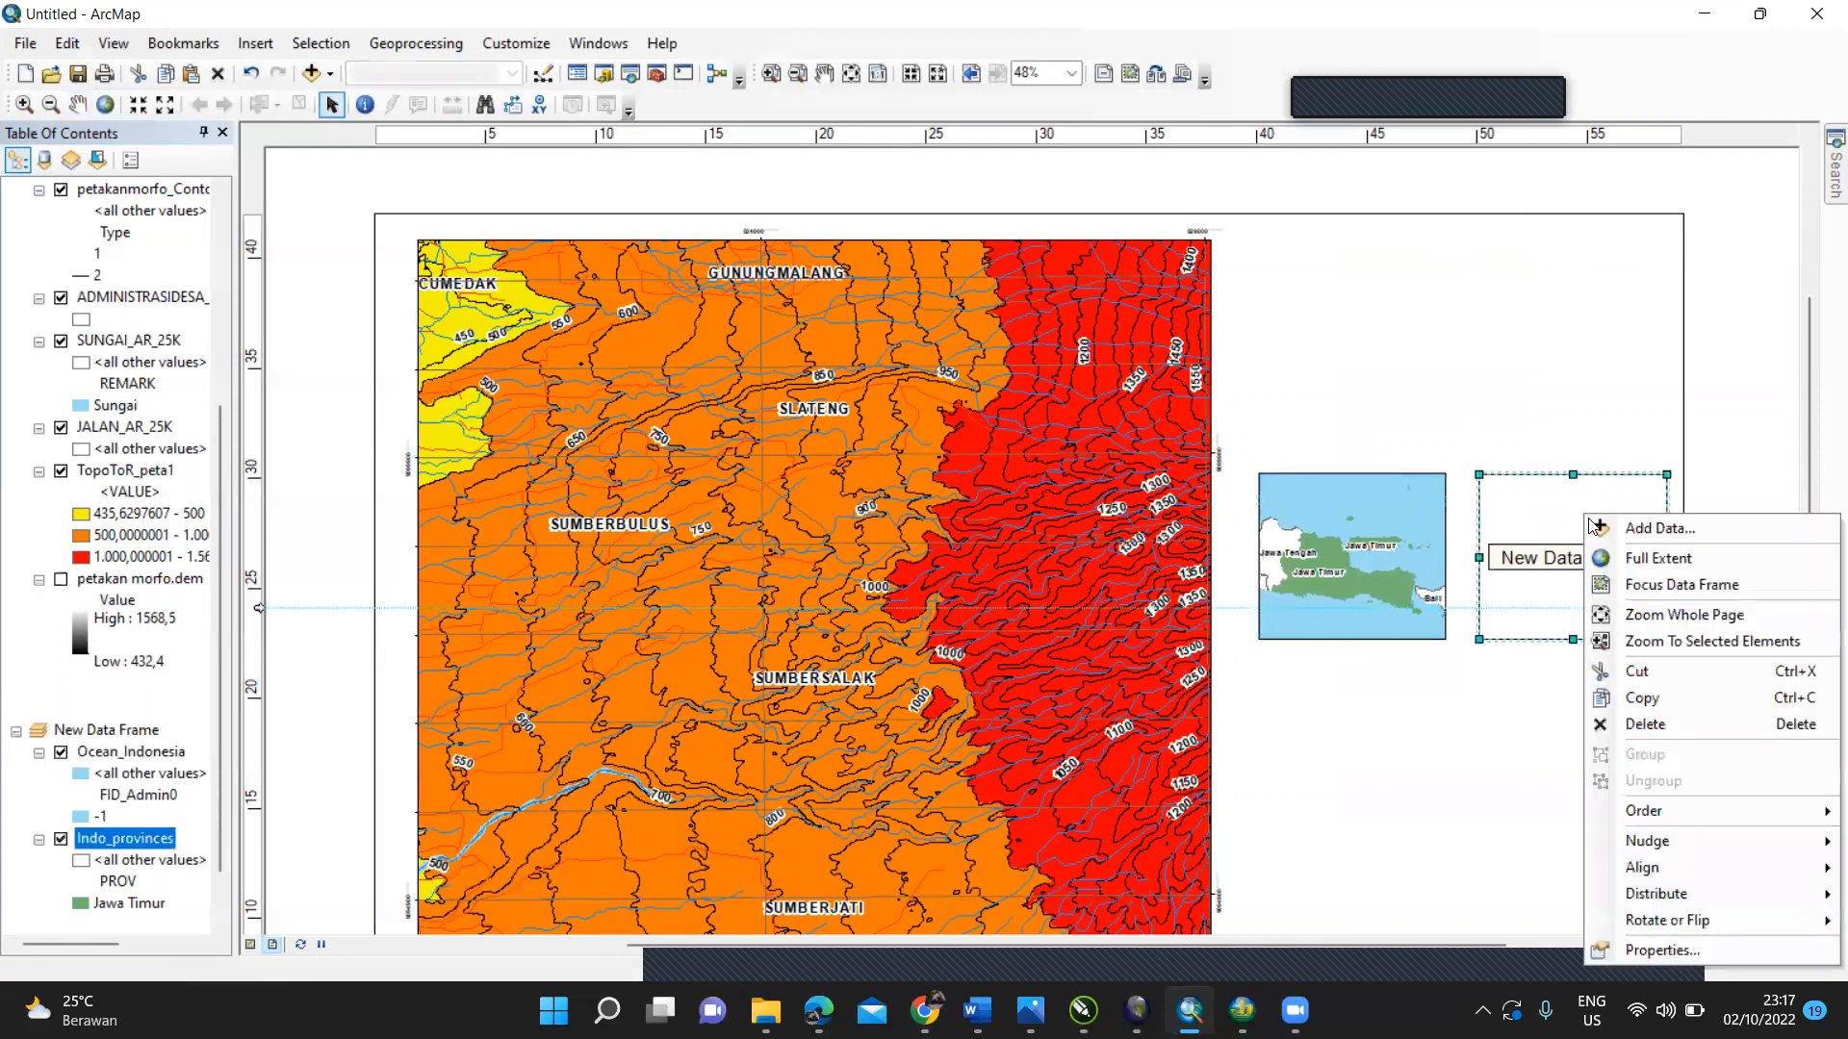
click(1657, 528)
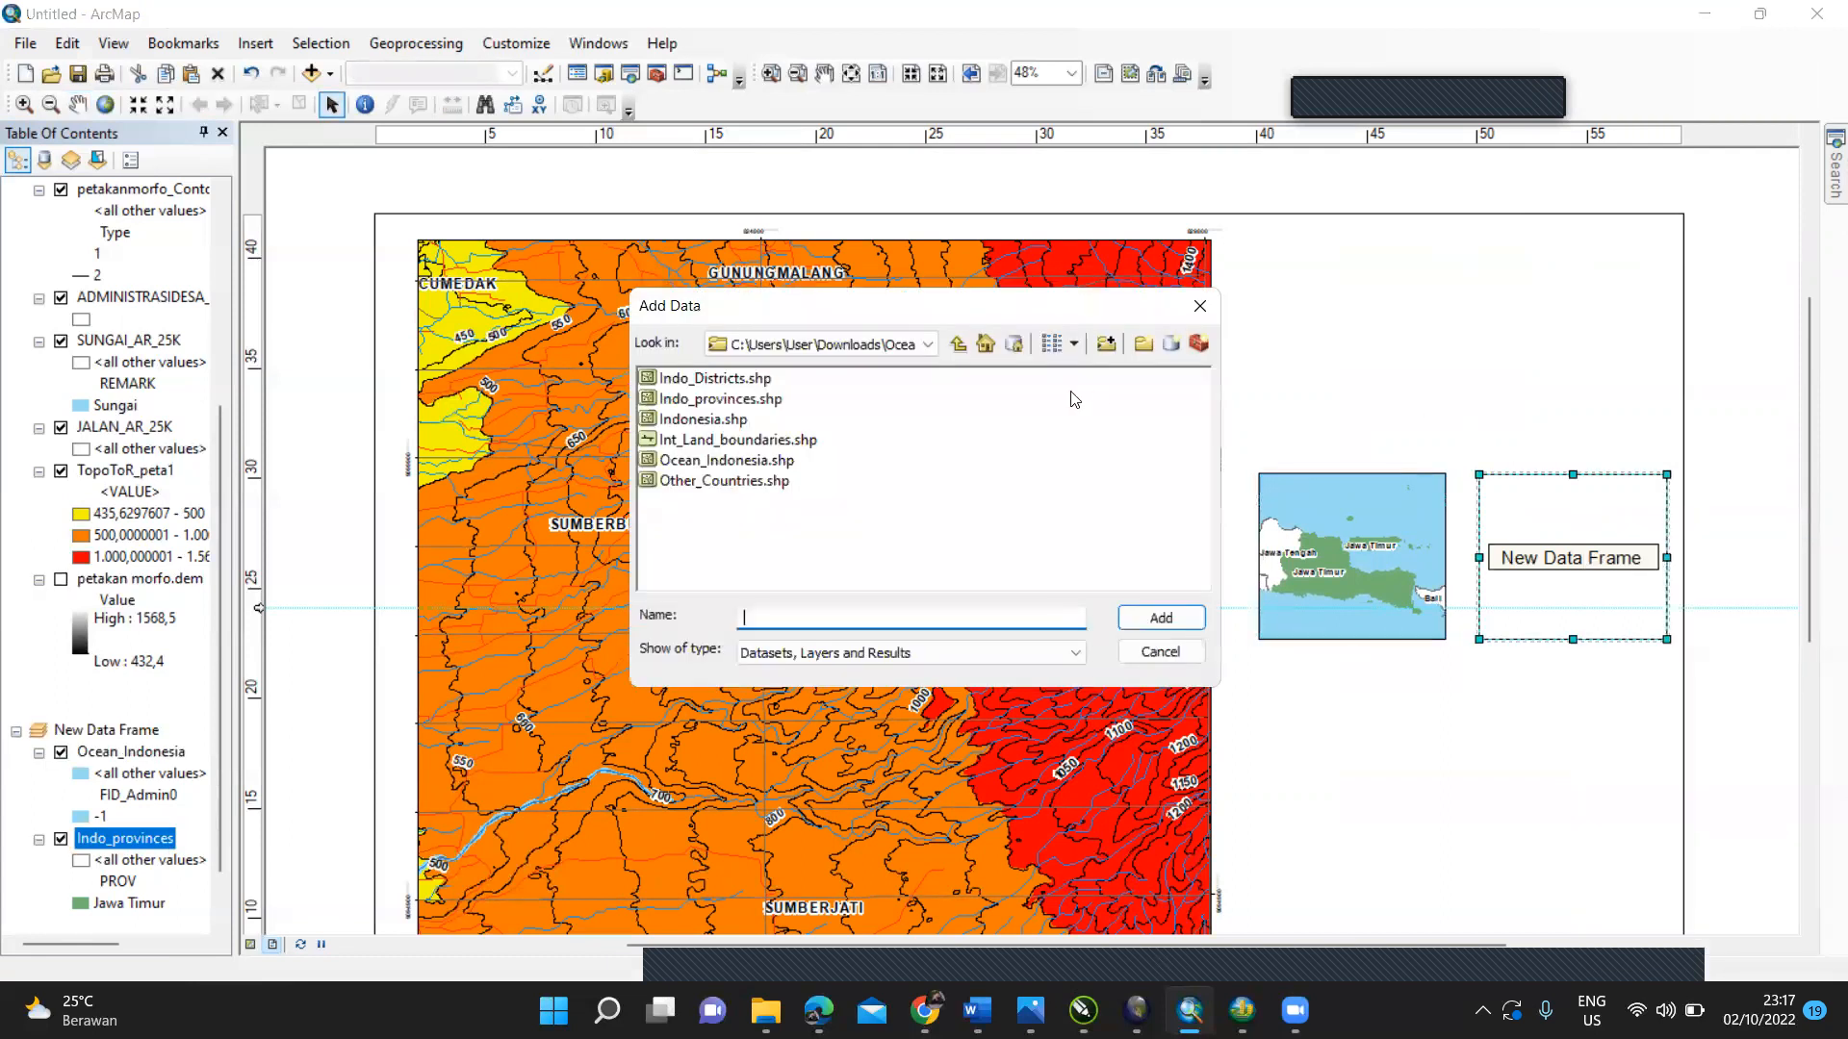
click(732, 378)
click(1164, 618)
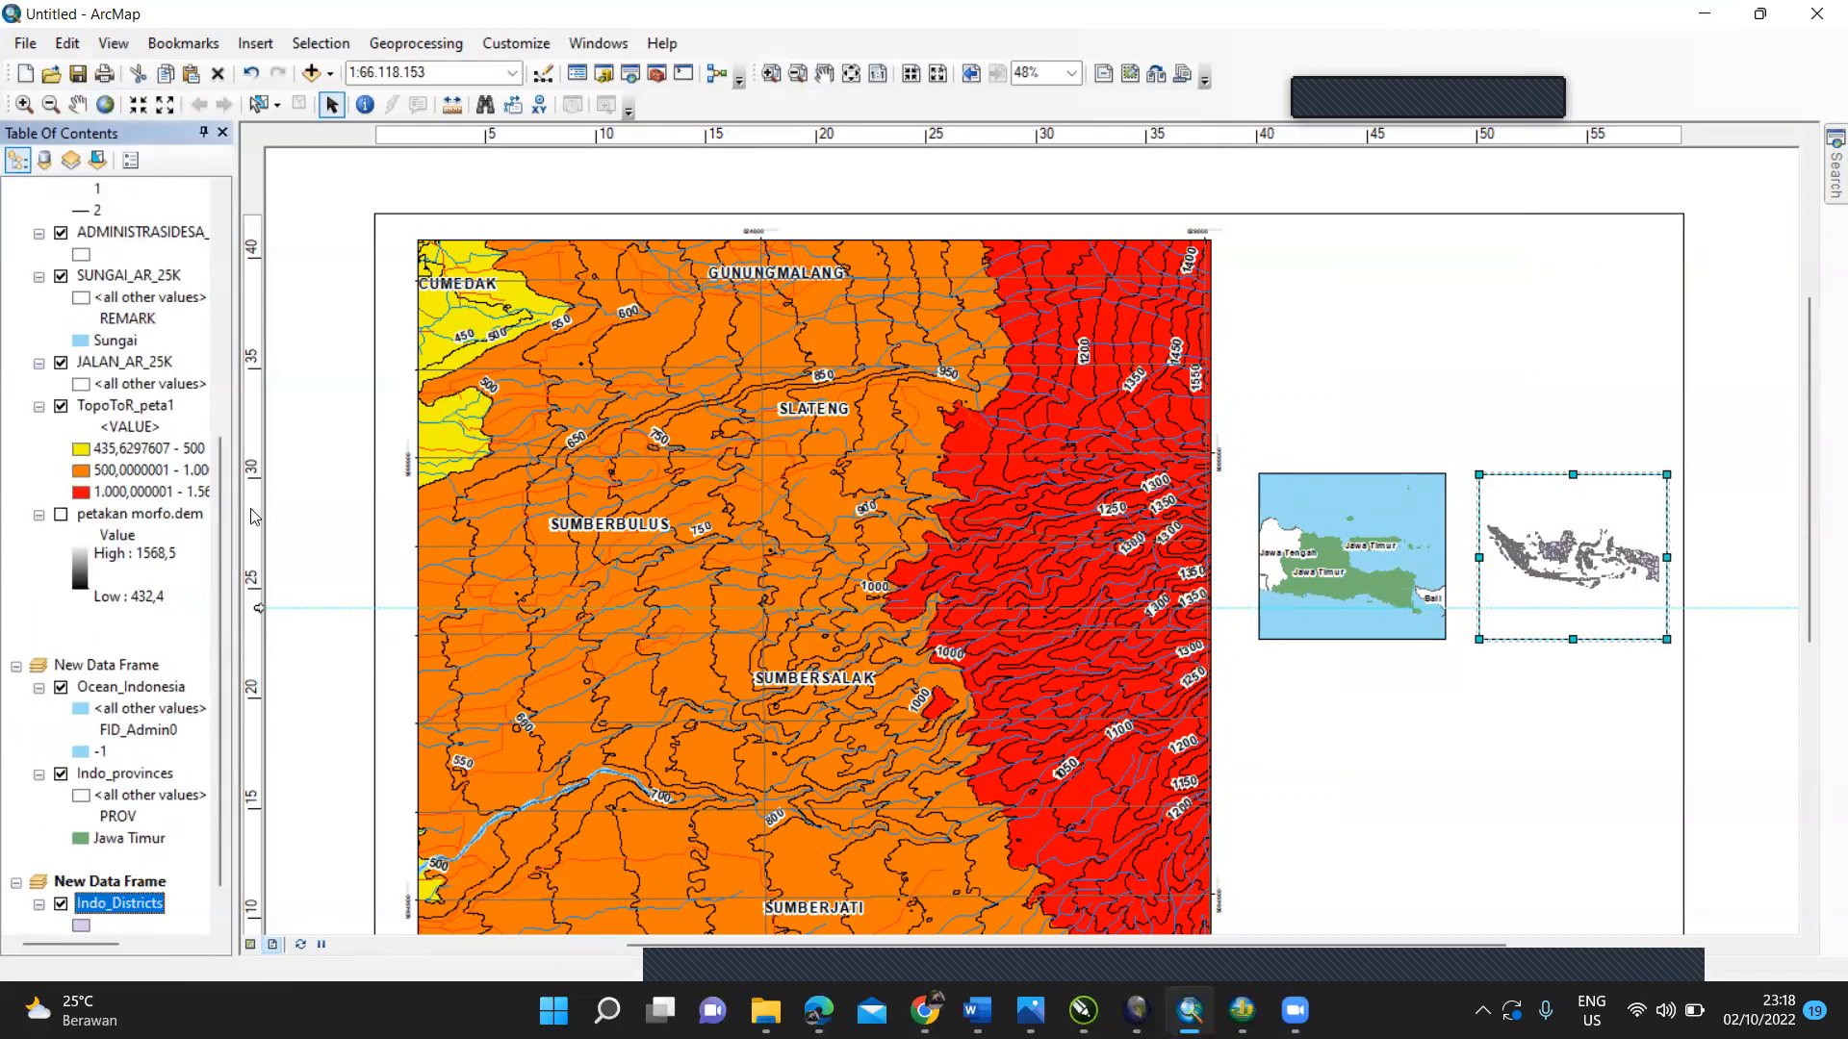
Step: Turn on labels for Indo_Districts from the NAMA_KAB field, defining classes of features and labelling each class differently
scroll(222, 512, down, 1)
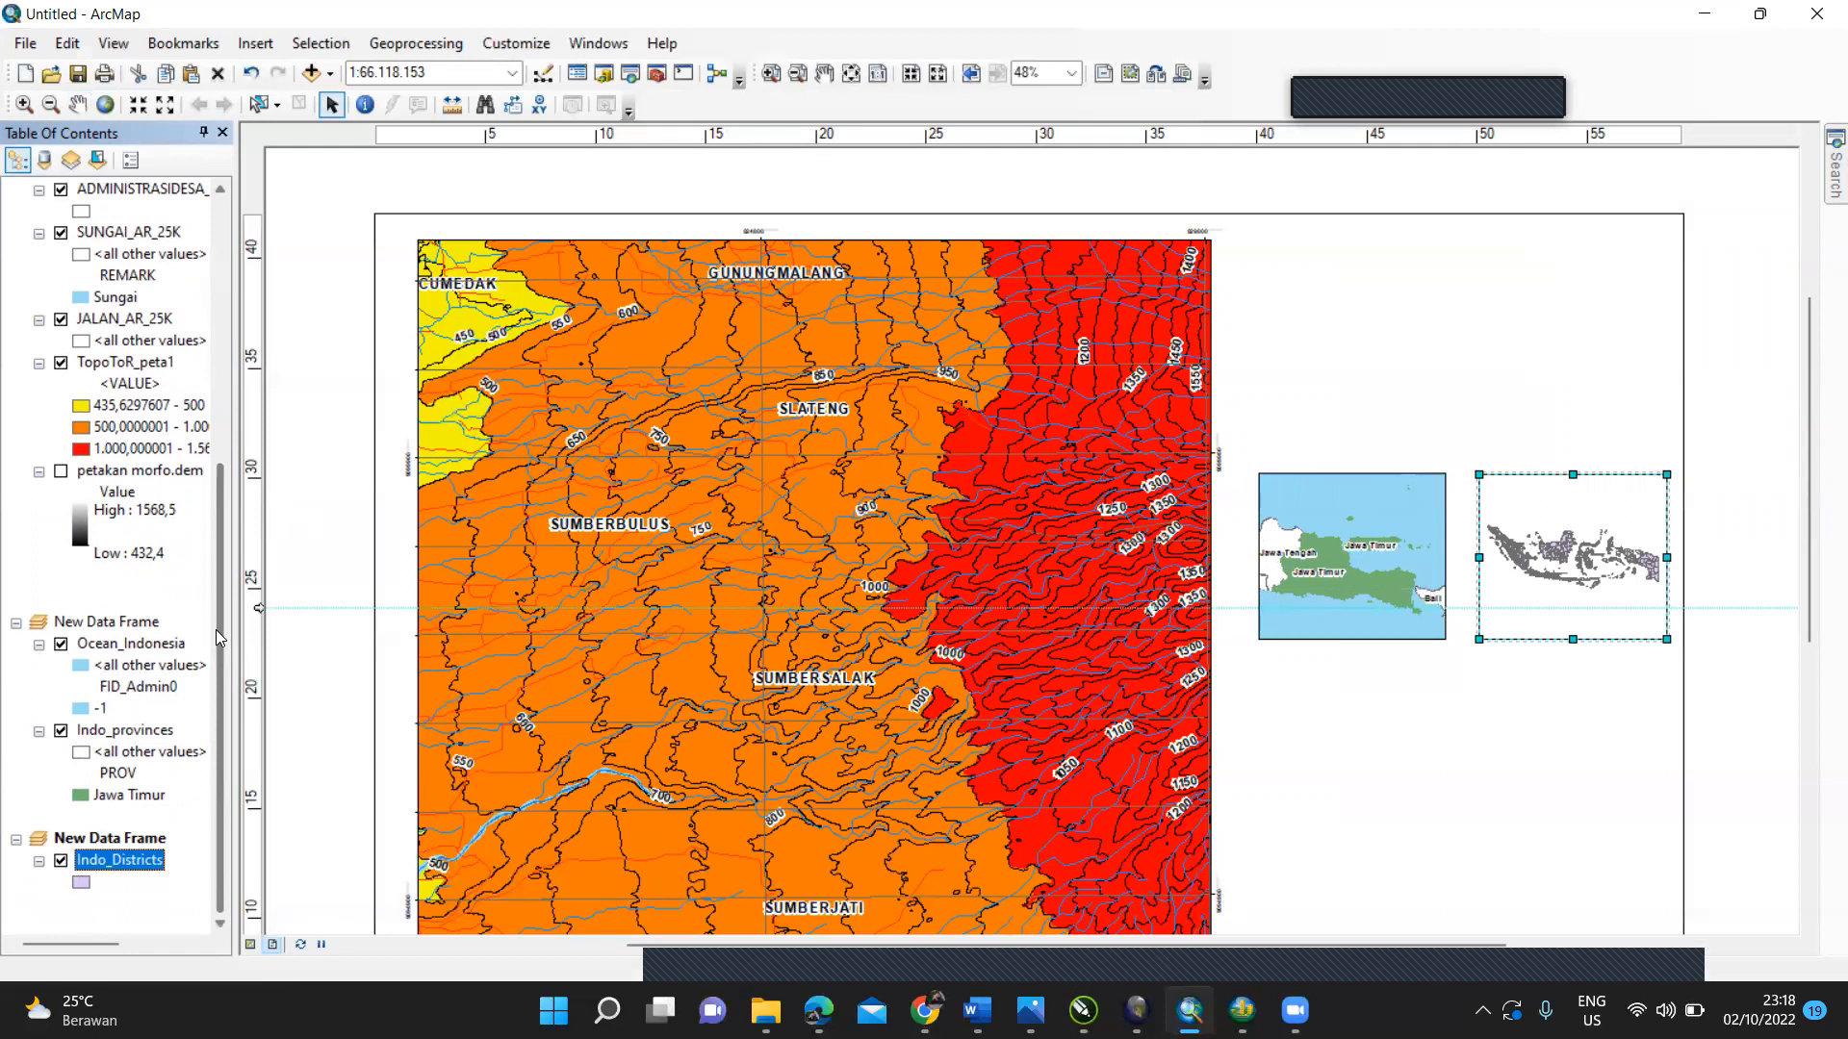
right_click(156, 869)
click(227, 843)
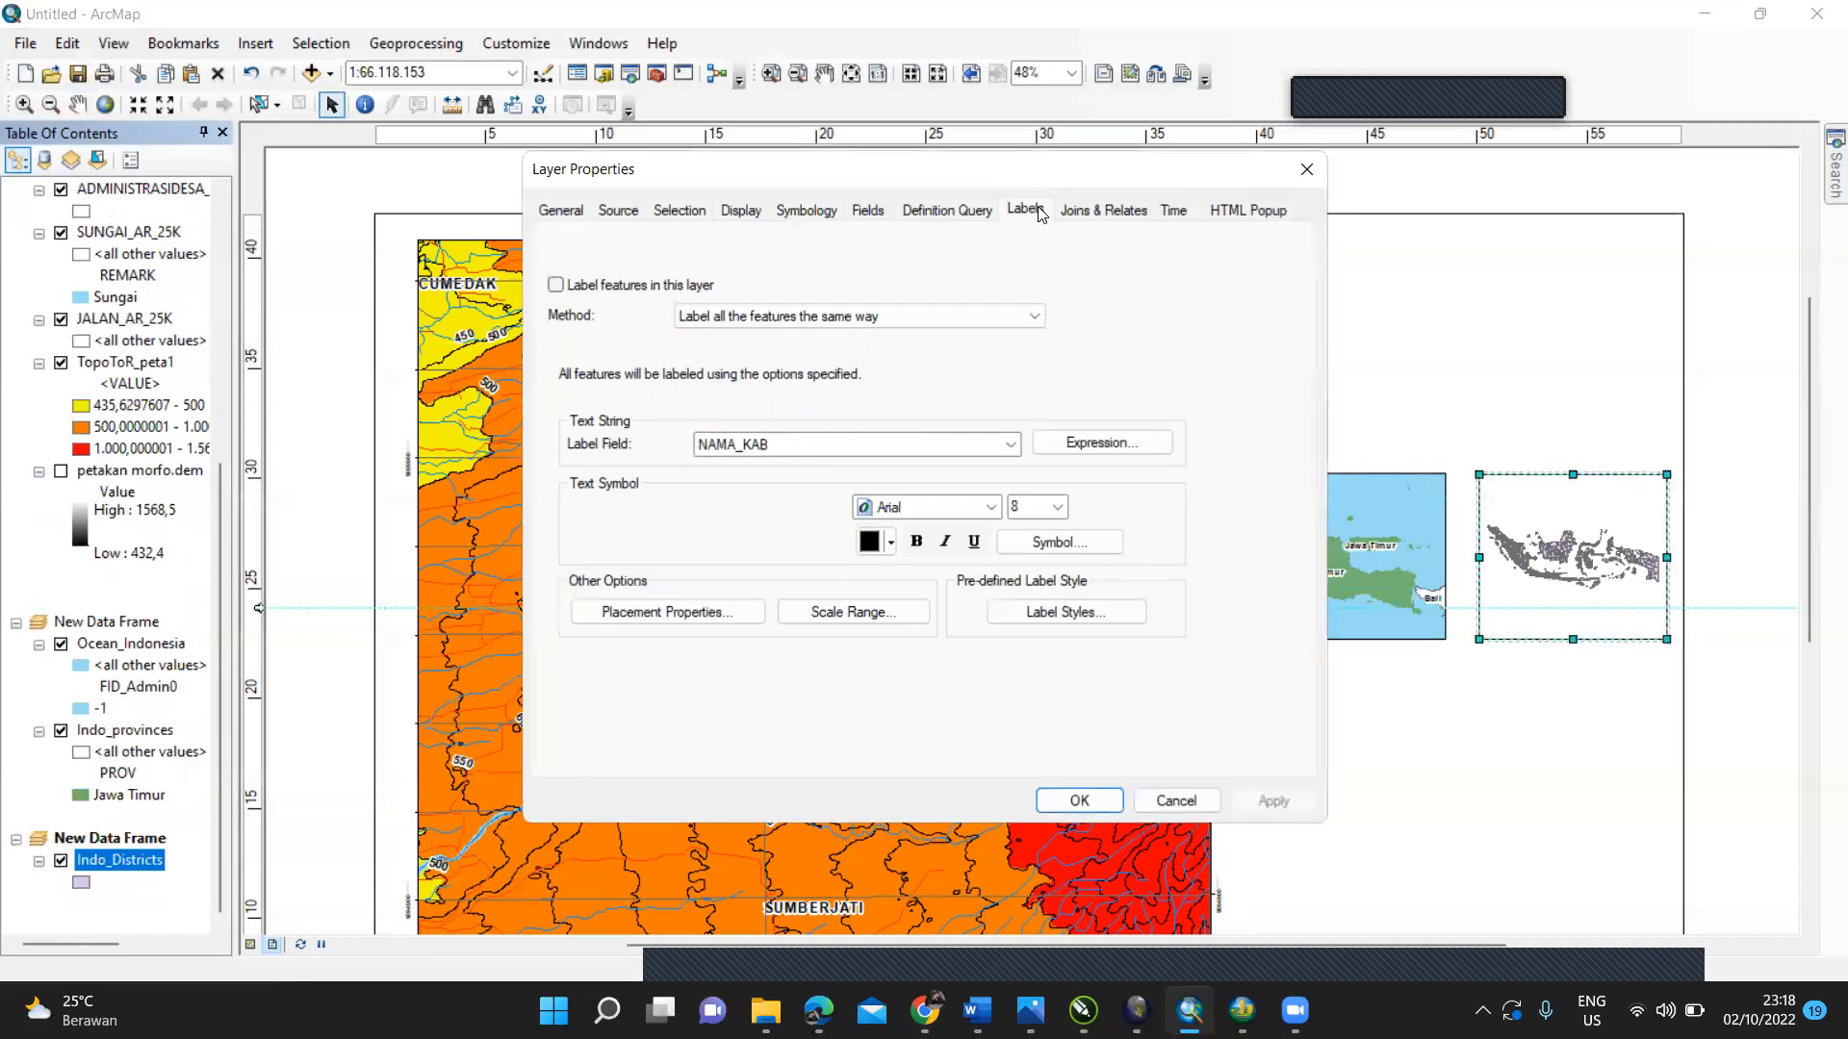
click(883, 321)
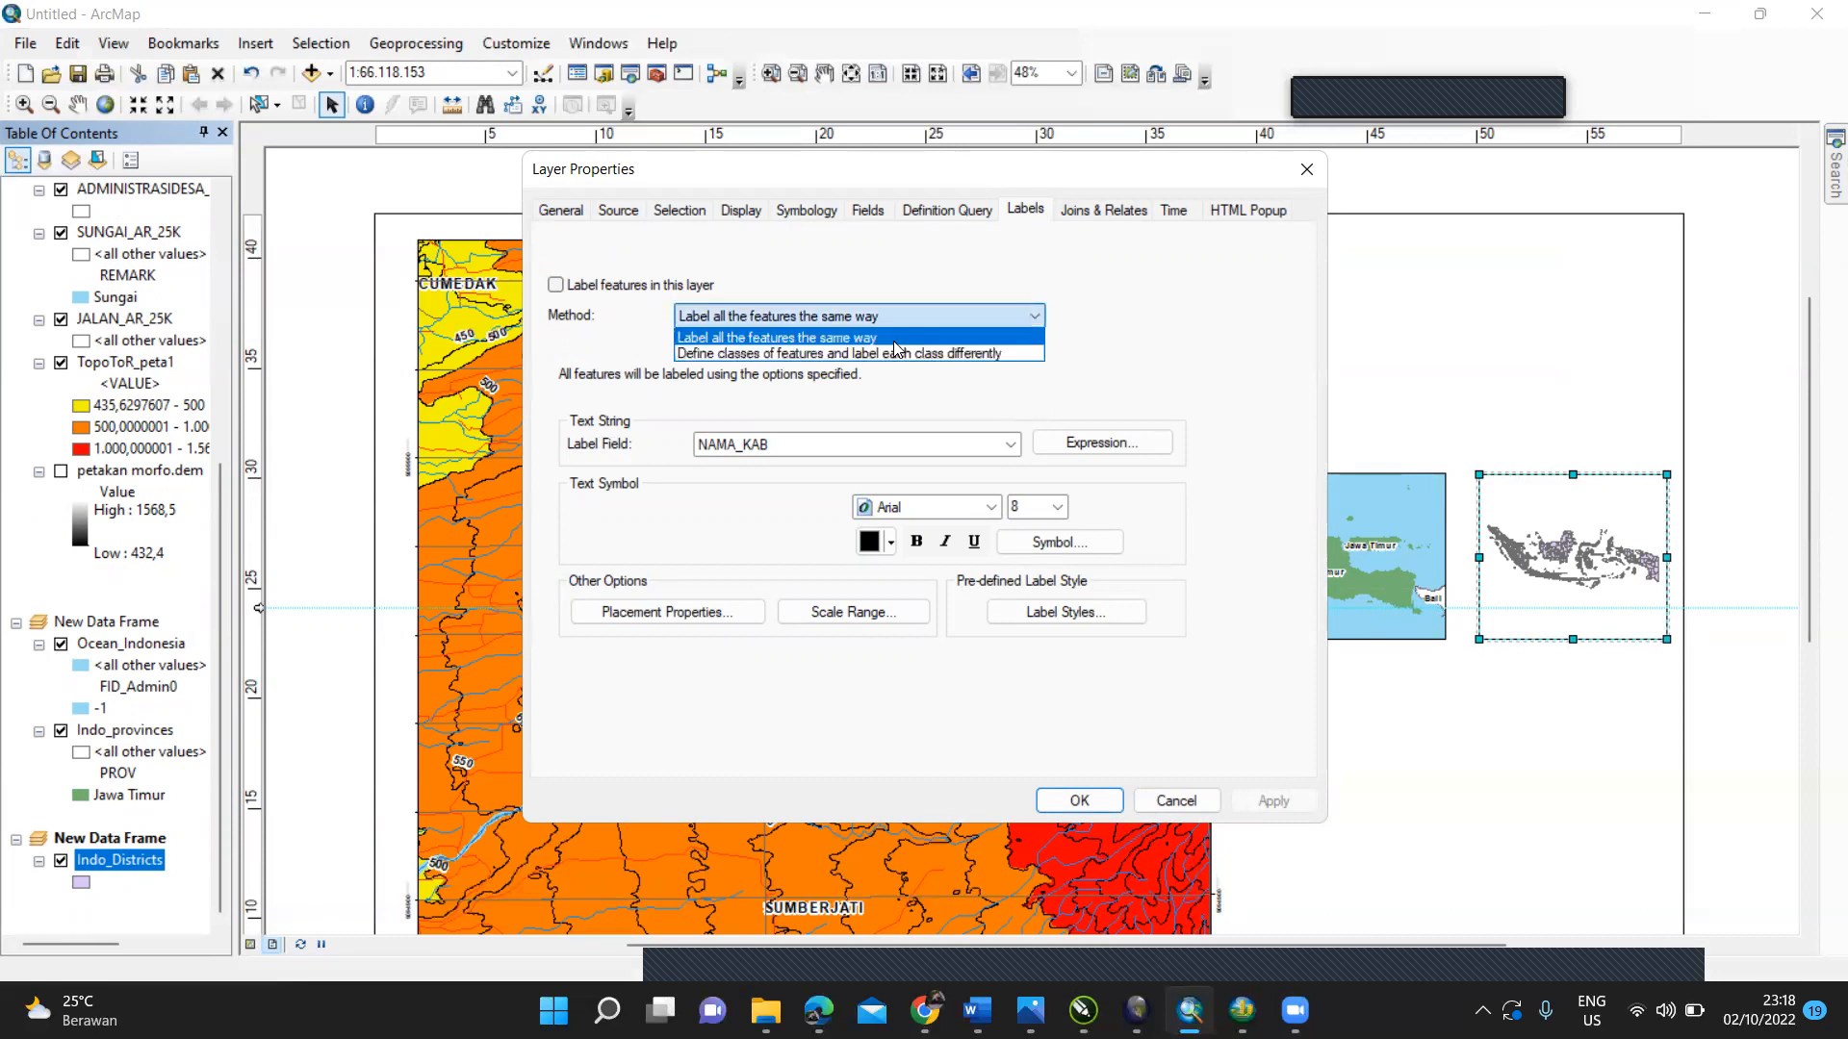
click(891, 338)
click(877, 314)
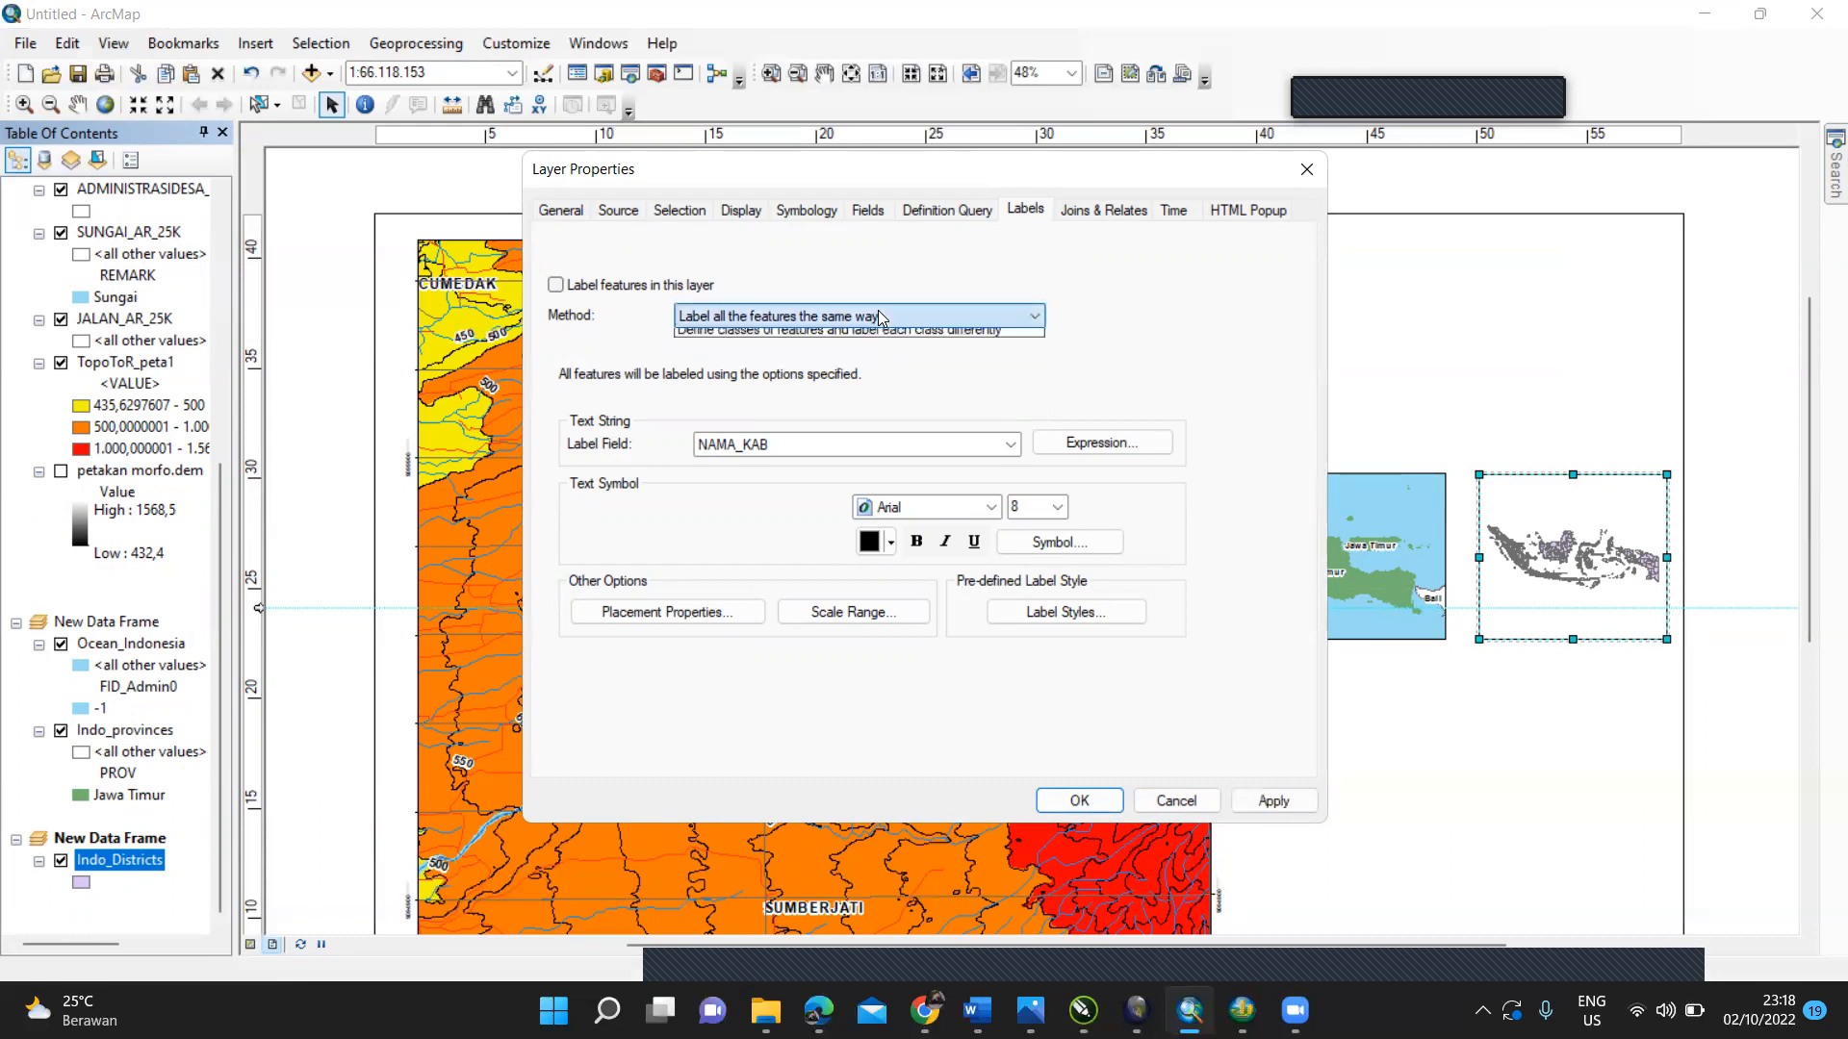
click(866, 348)
click(635, 289)
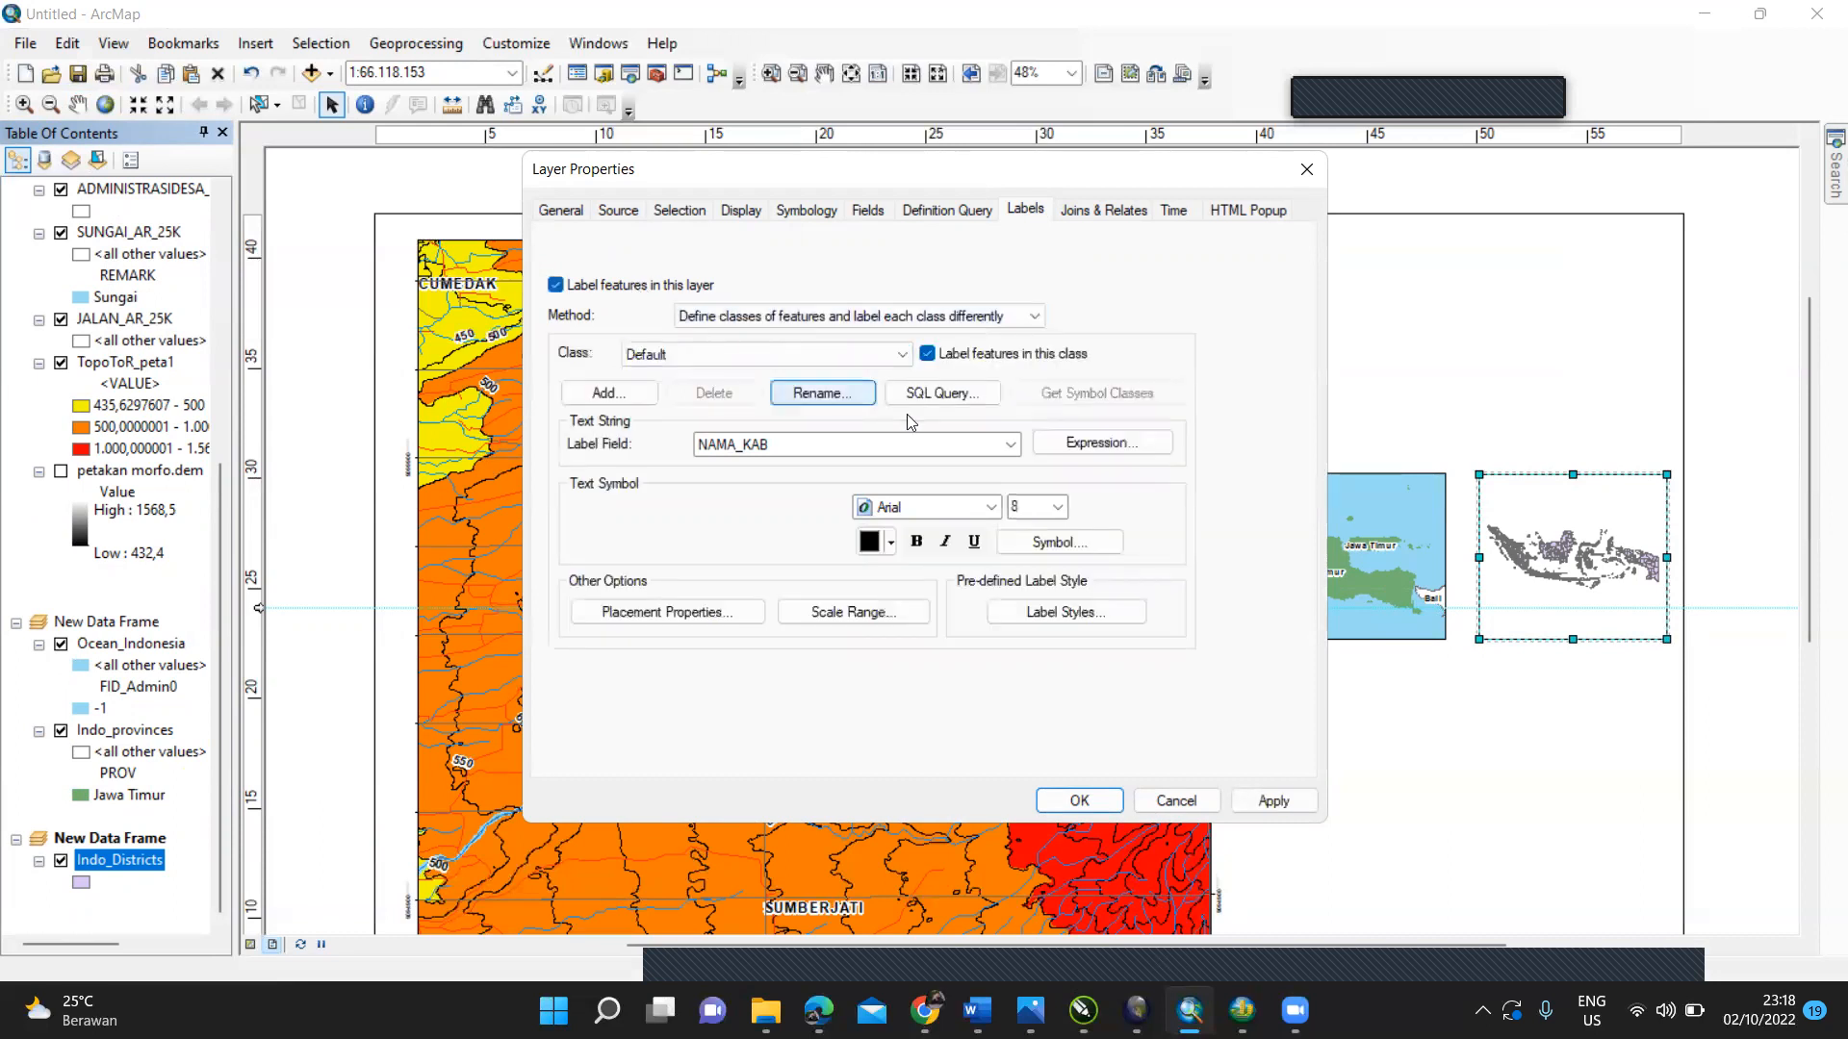
Step: Set the district label text to size 16 and bold
click(1058, 507)
click(1039, 623)
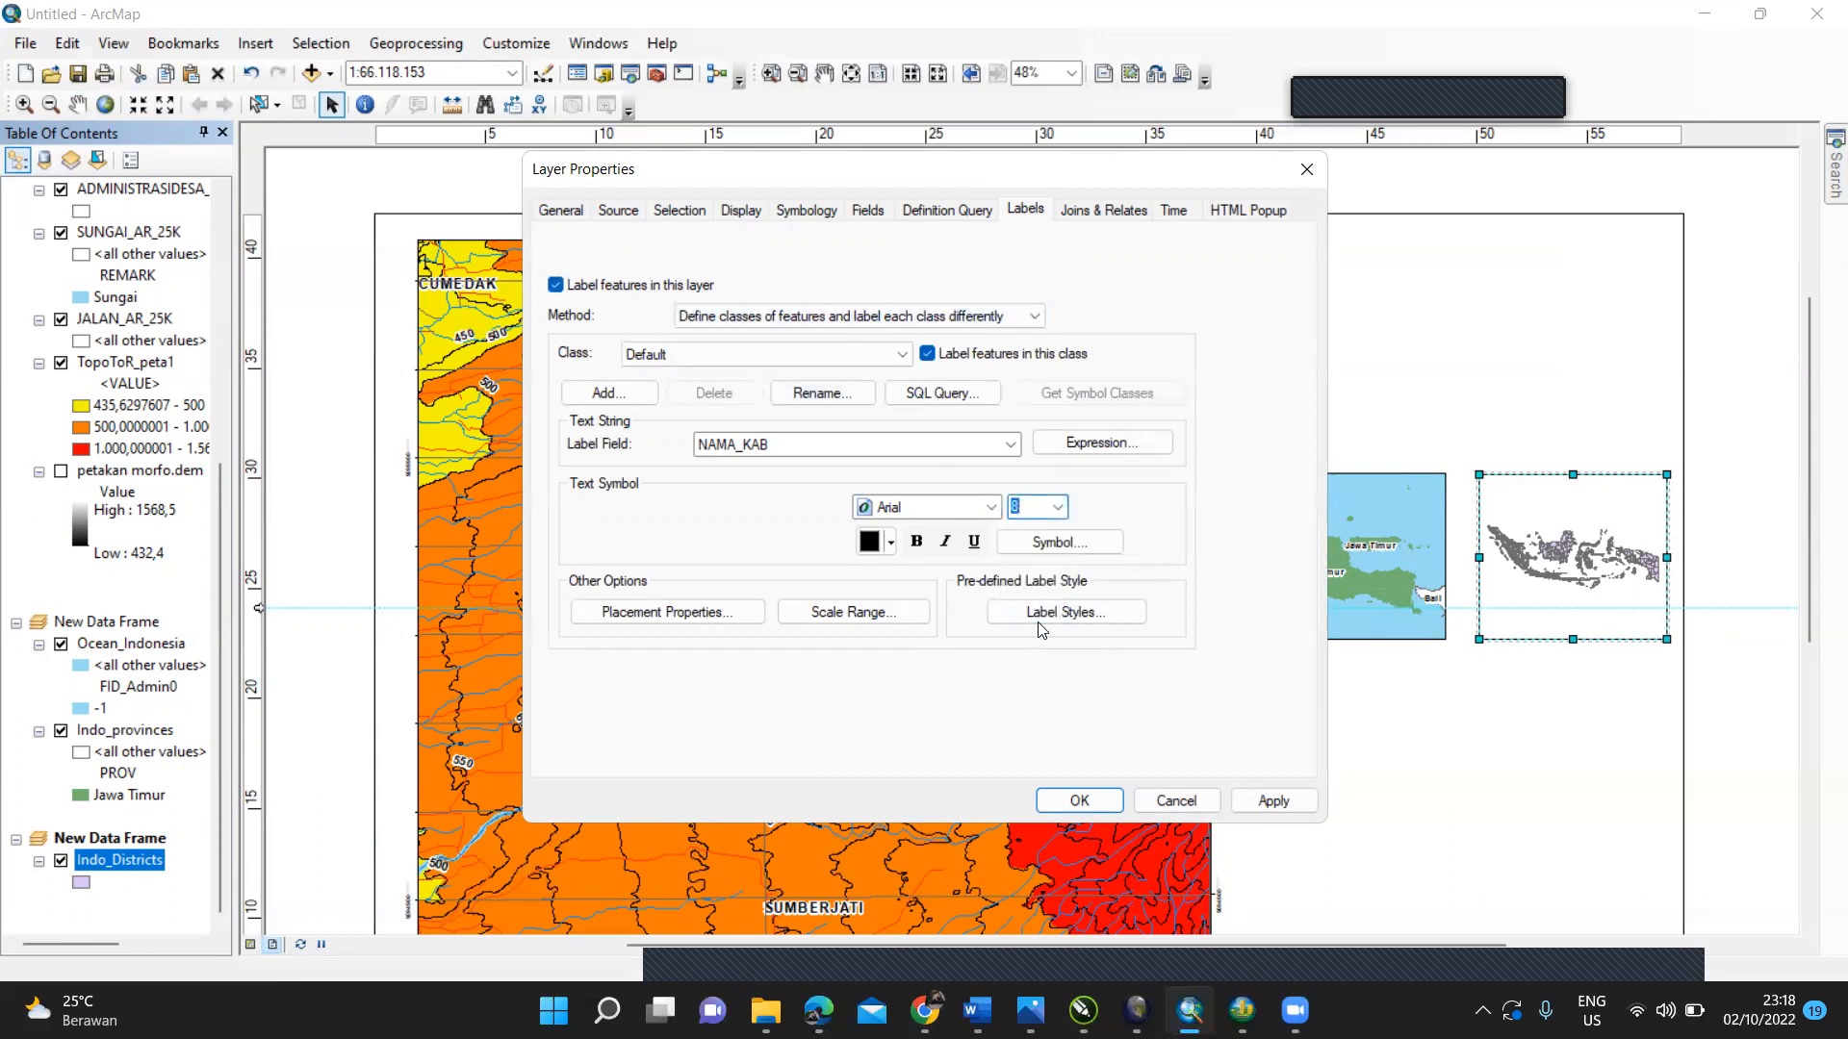
click(917, 542)
Step: Add a halo mask of size 2 to the district label text symbol
click(1030, 544)
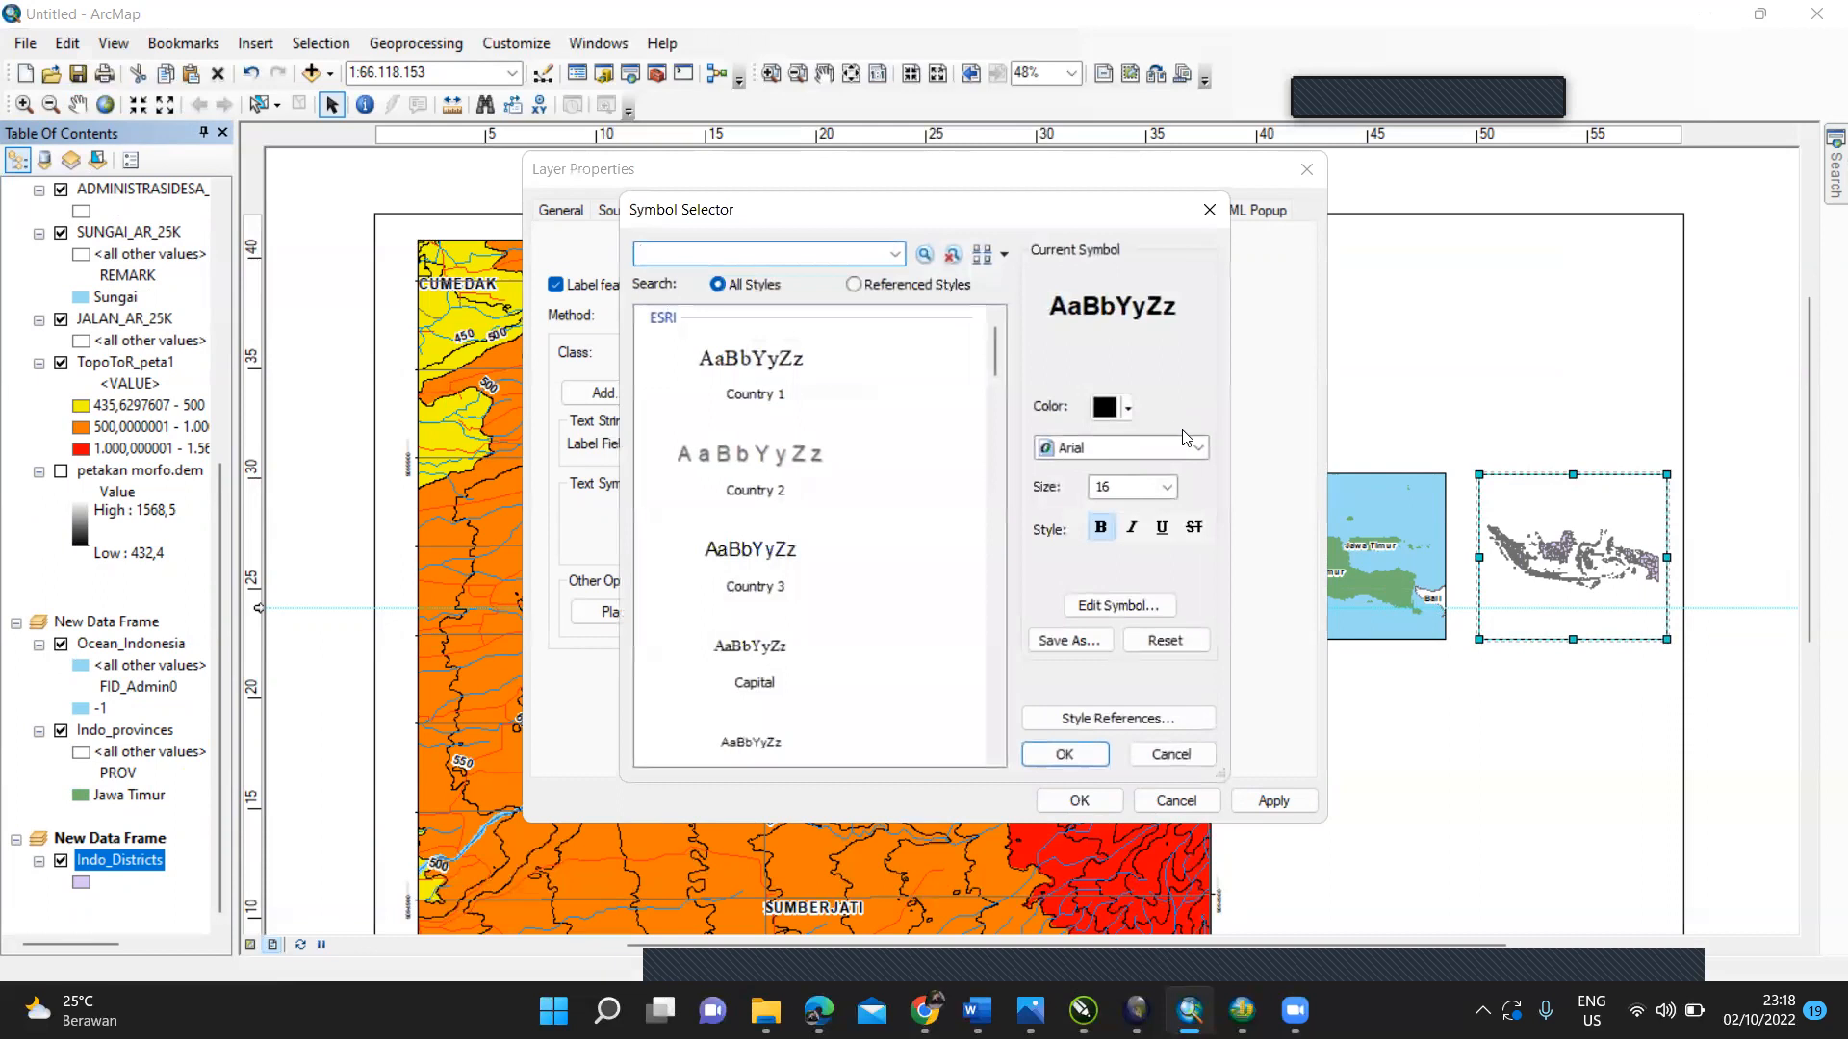
click(1148, 612)
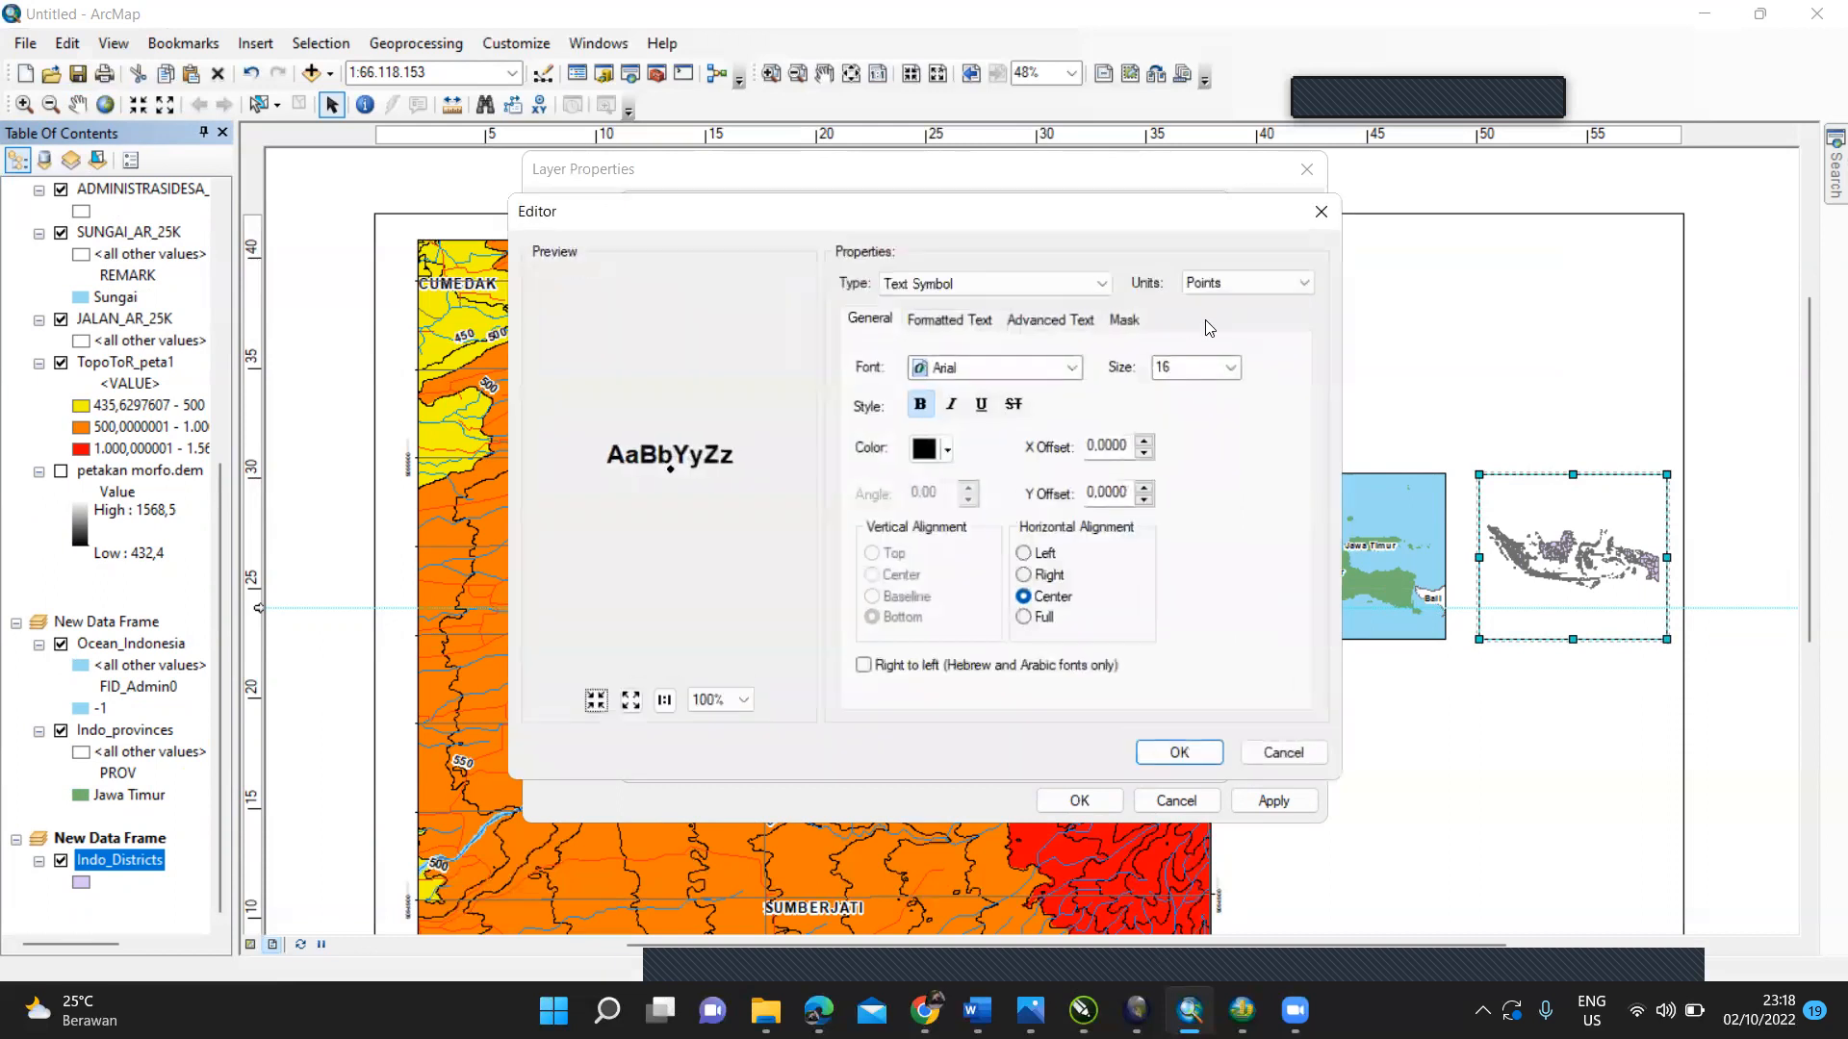
click(1124, 320)
click(891, 429)
click(1179, 752)
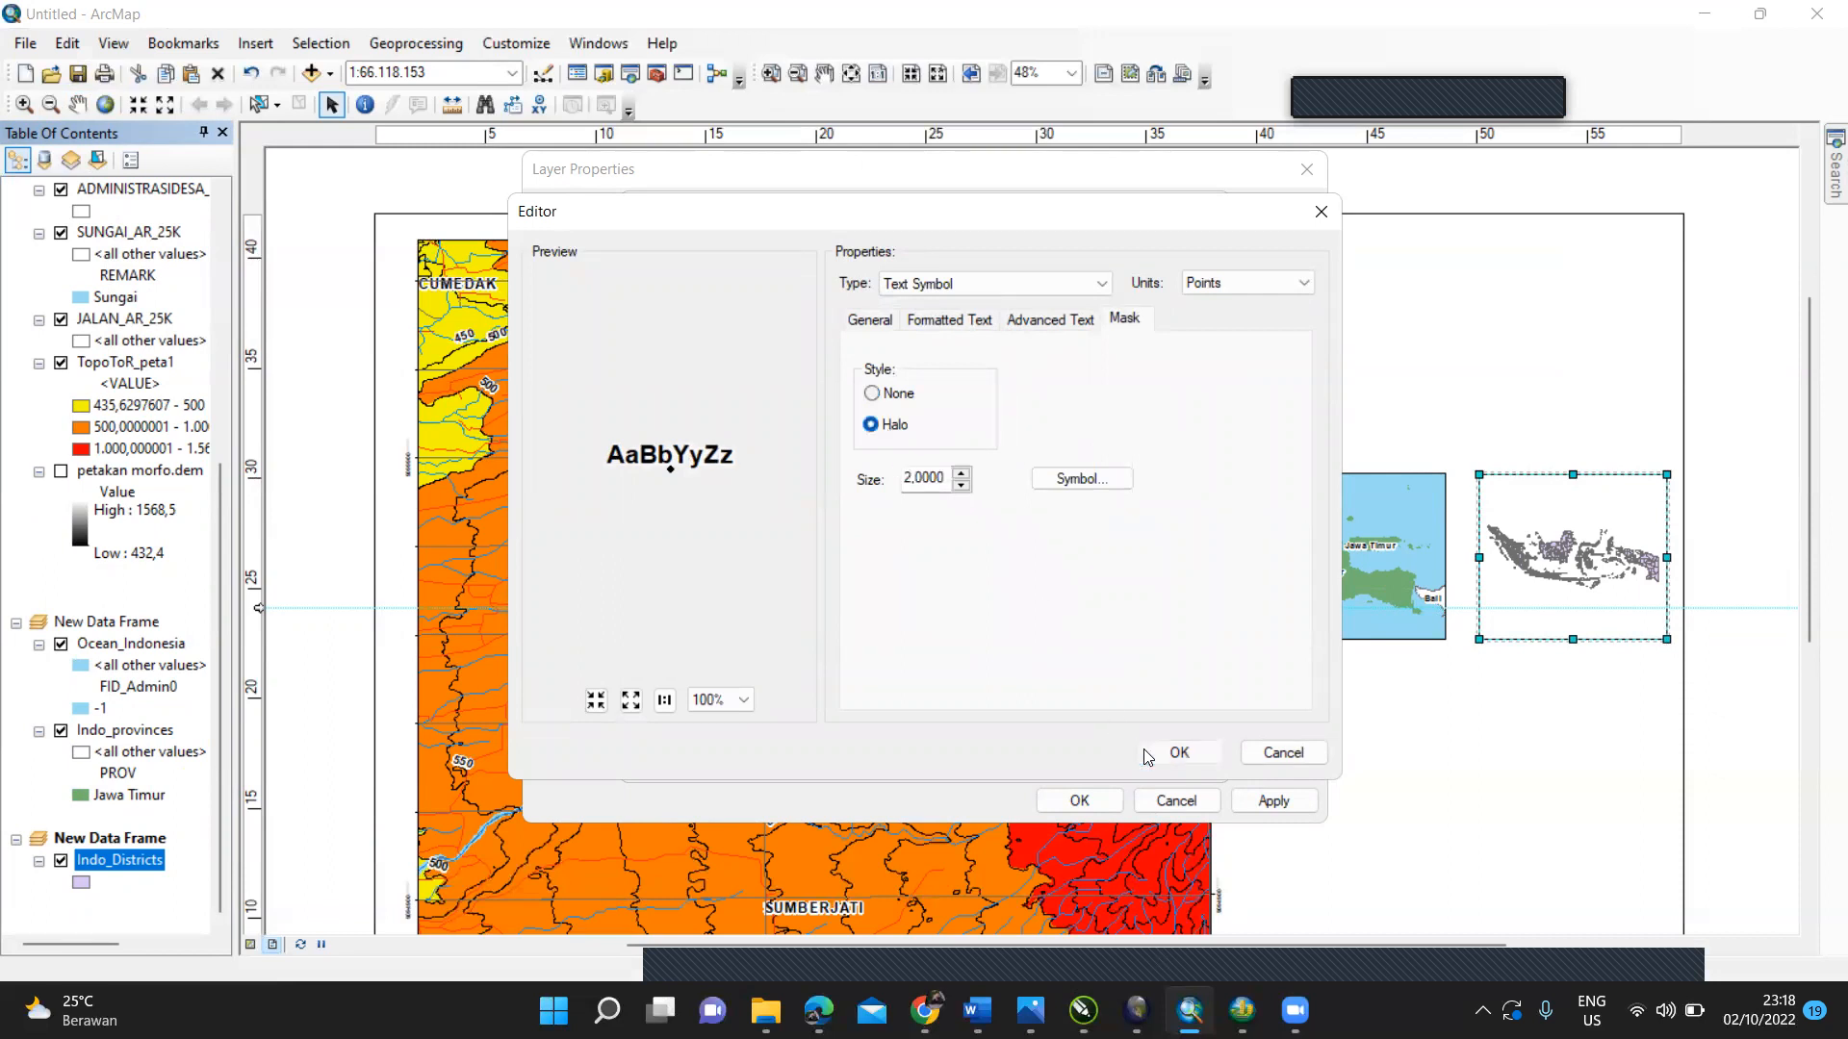
click(1168, 751)
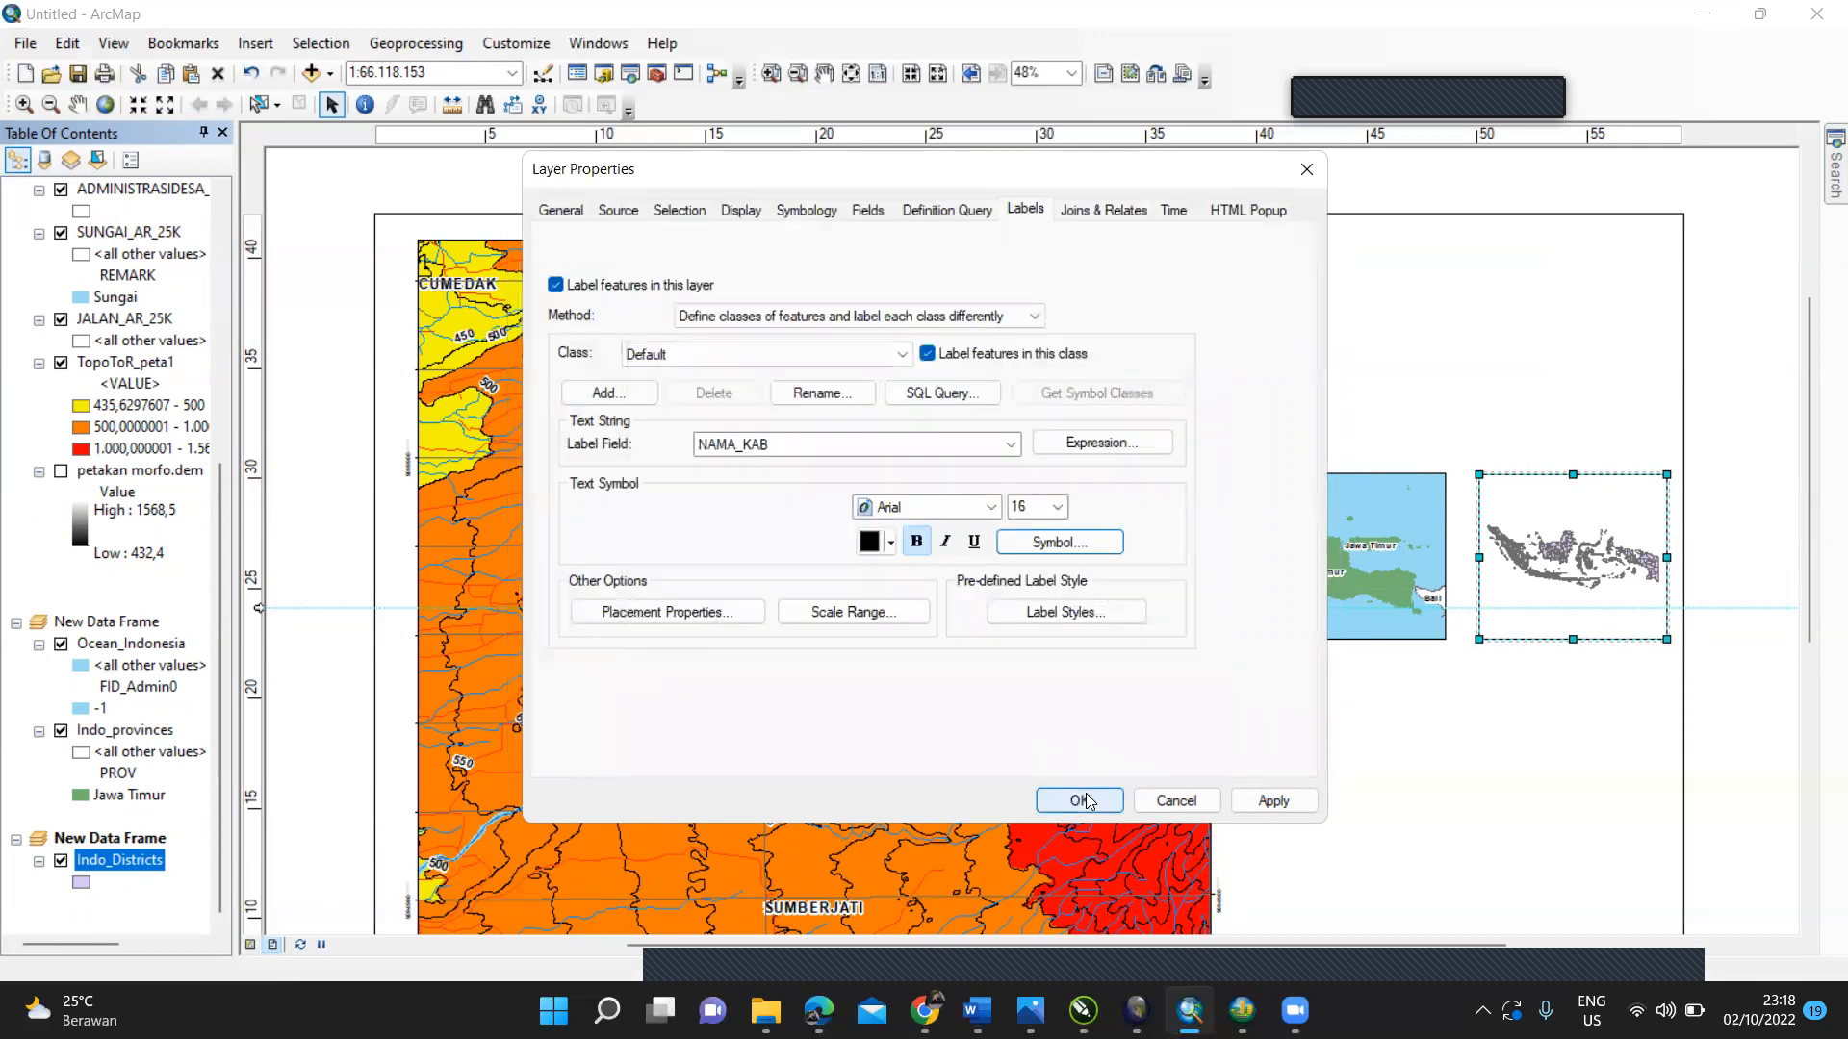
Step: Symbolize Indo_Districts by unique values of NAMA_KAB and give the <all other values> class the ESRI Green fill symbol
click(808, 210)
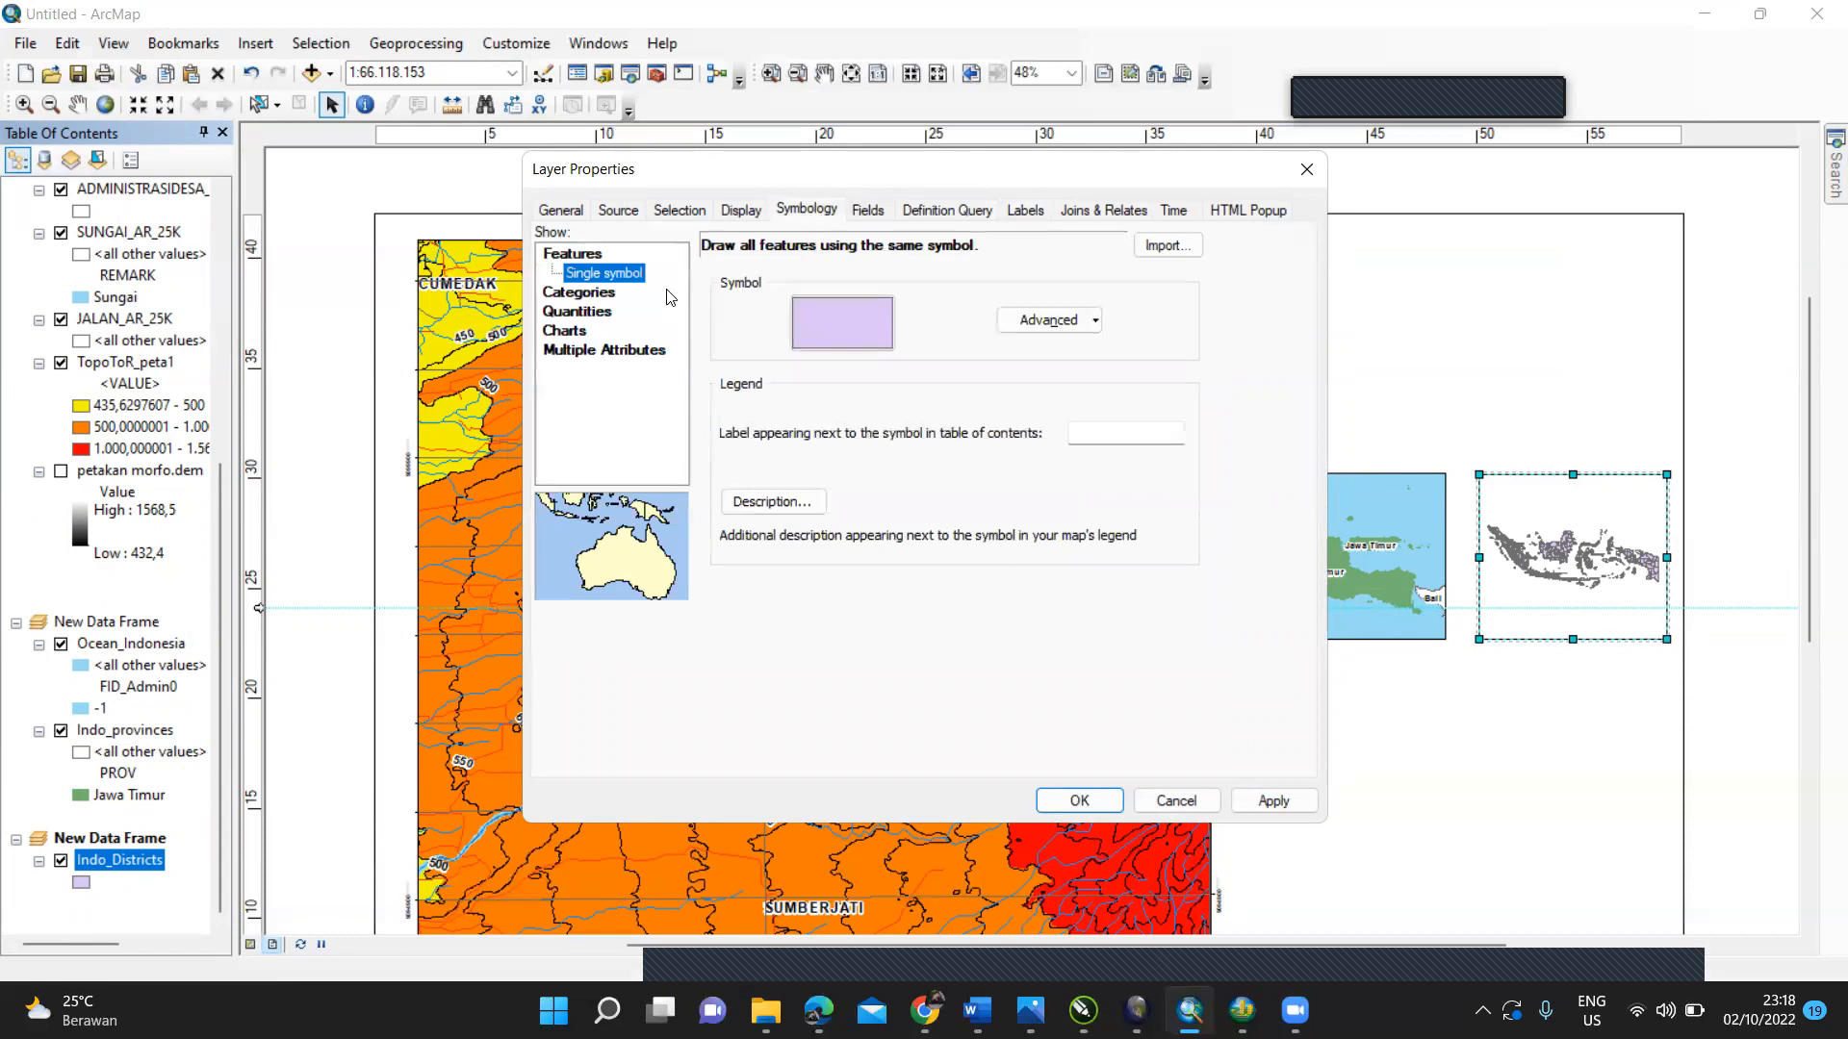
click(578, 291)
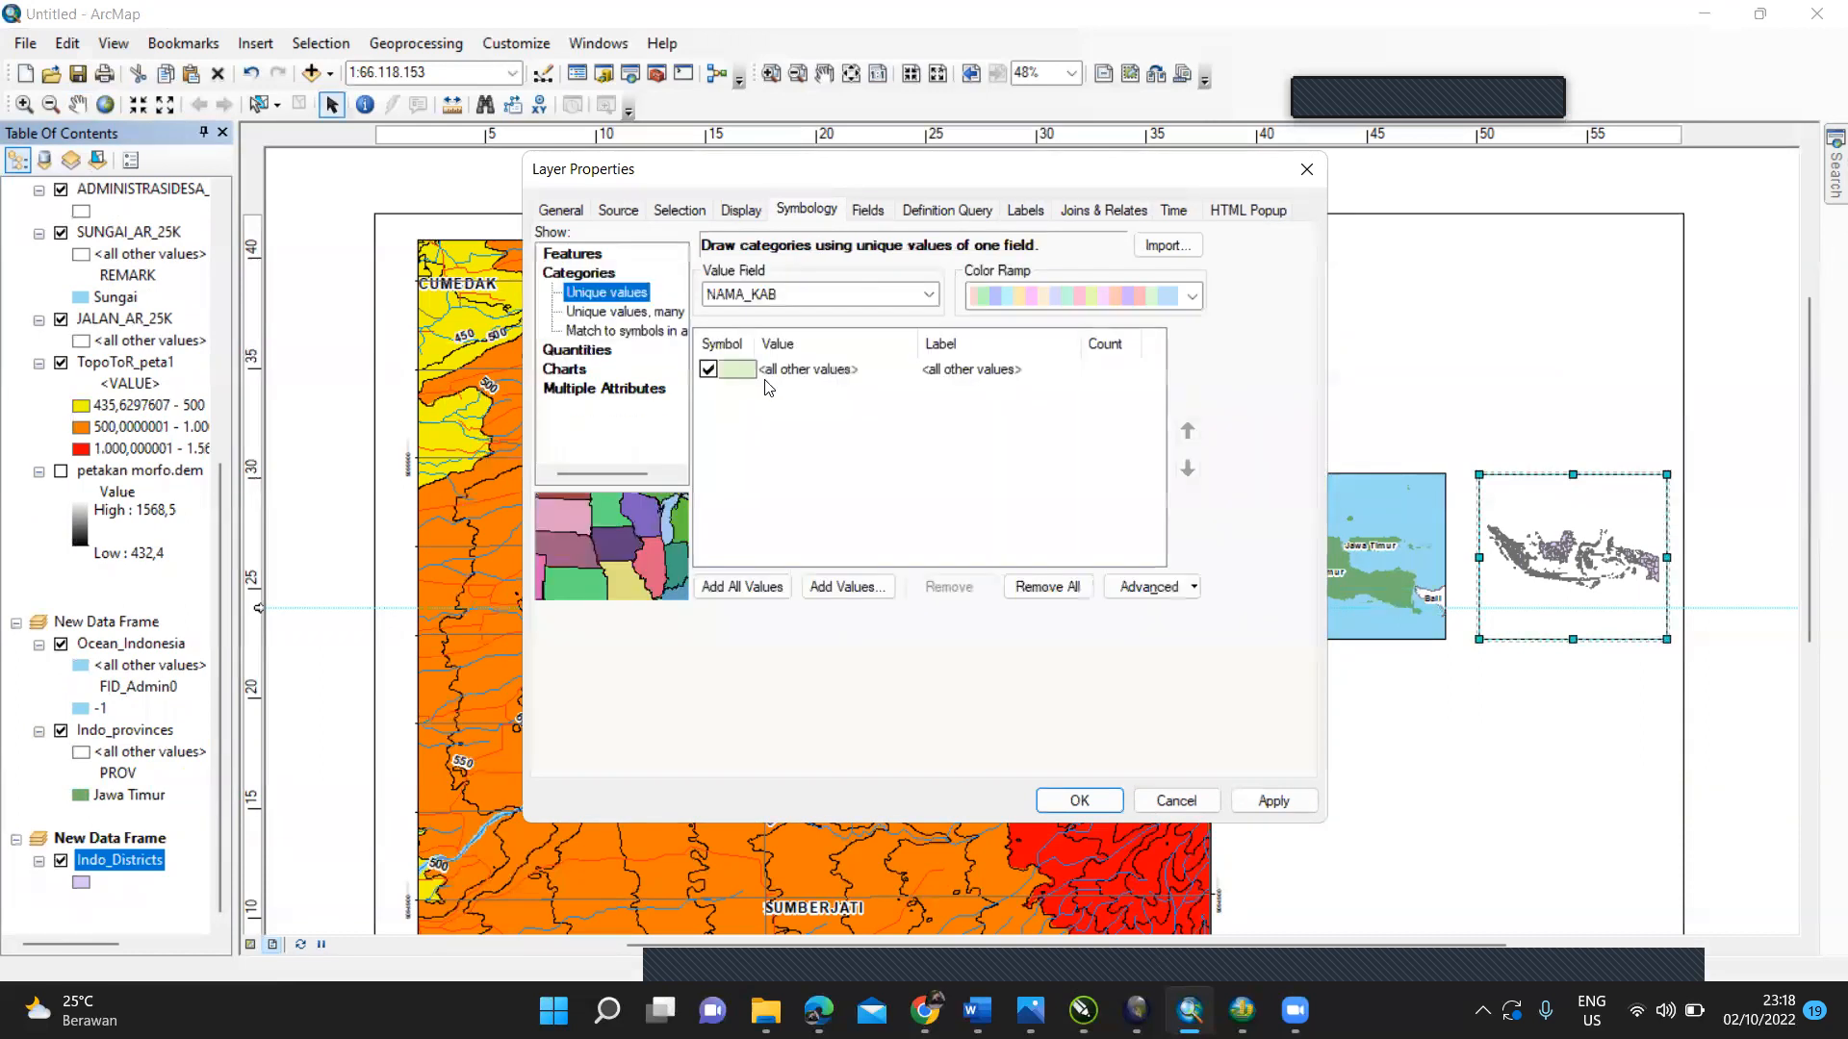
double_click(739, 369)
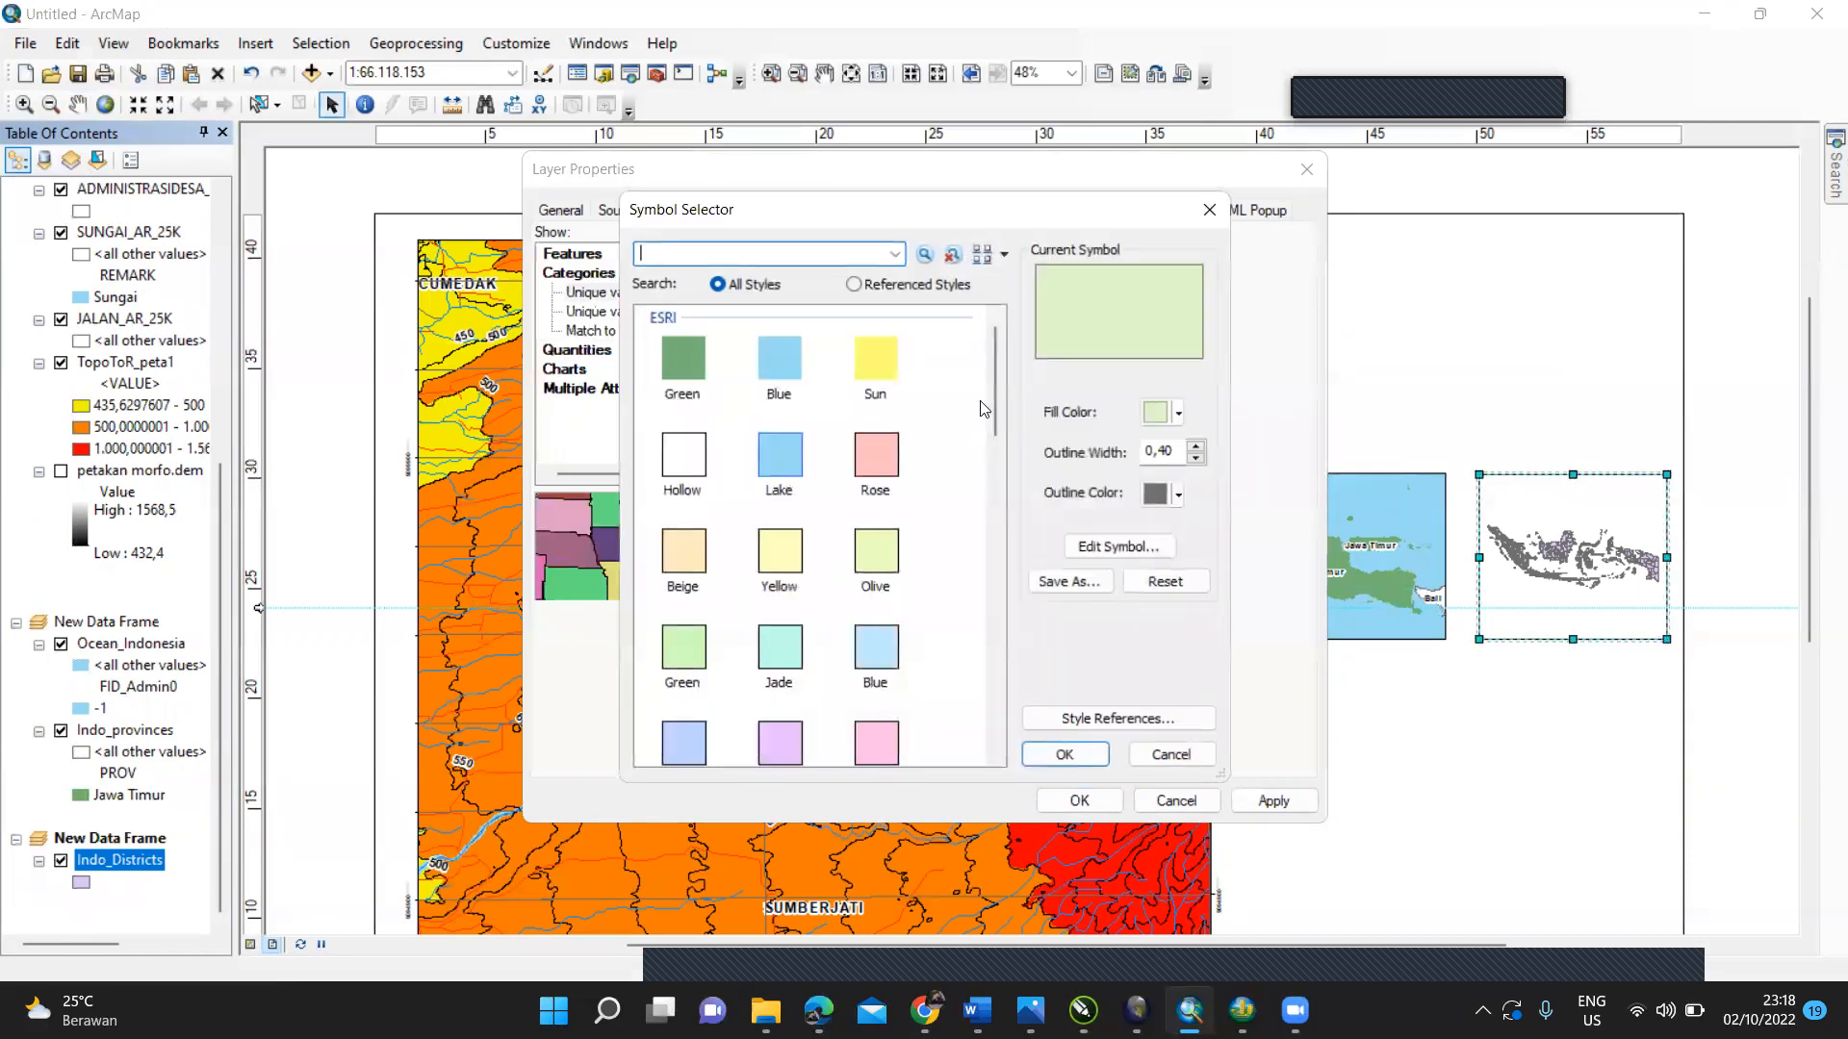
click(1177, 414)
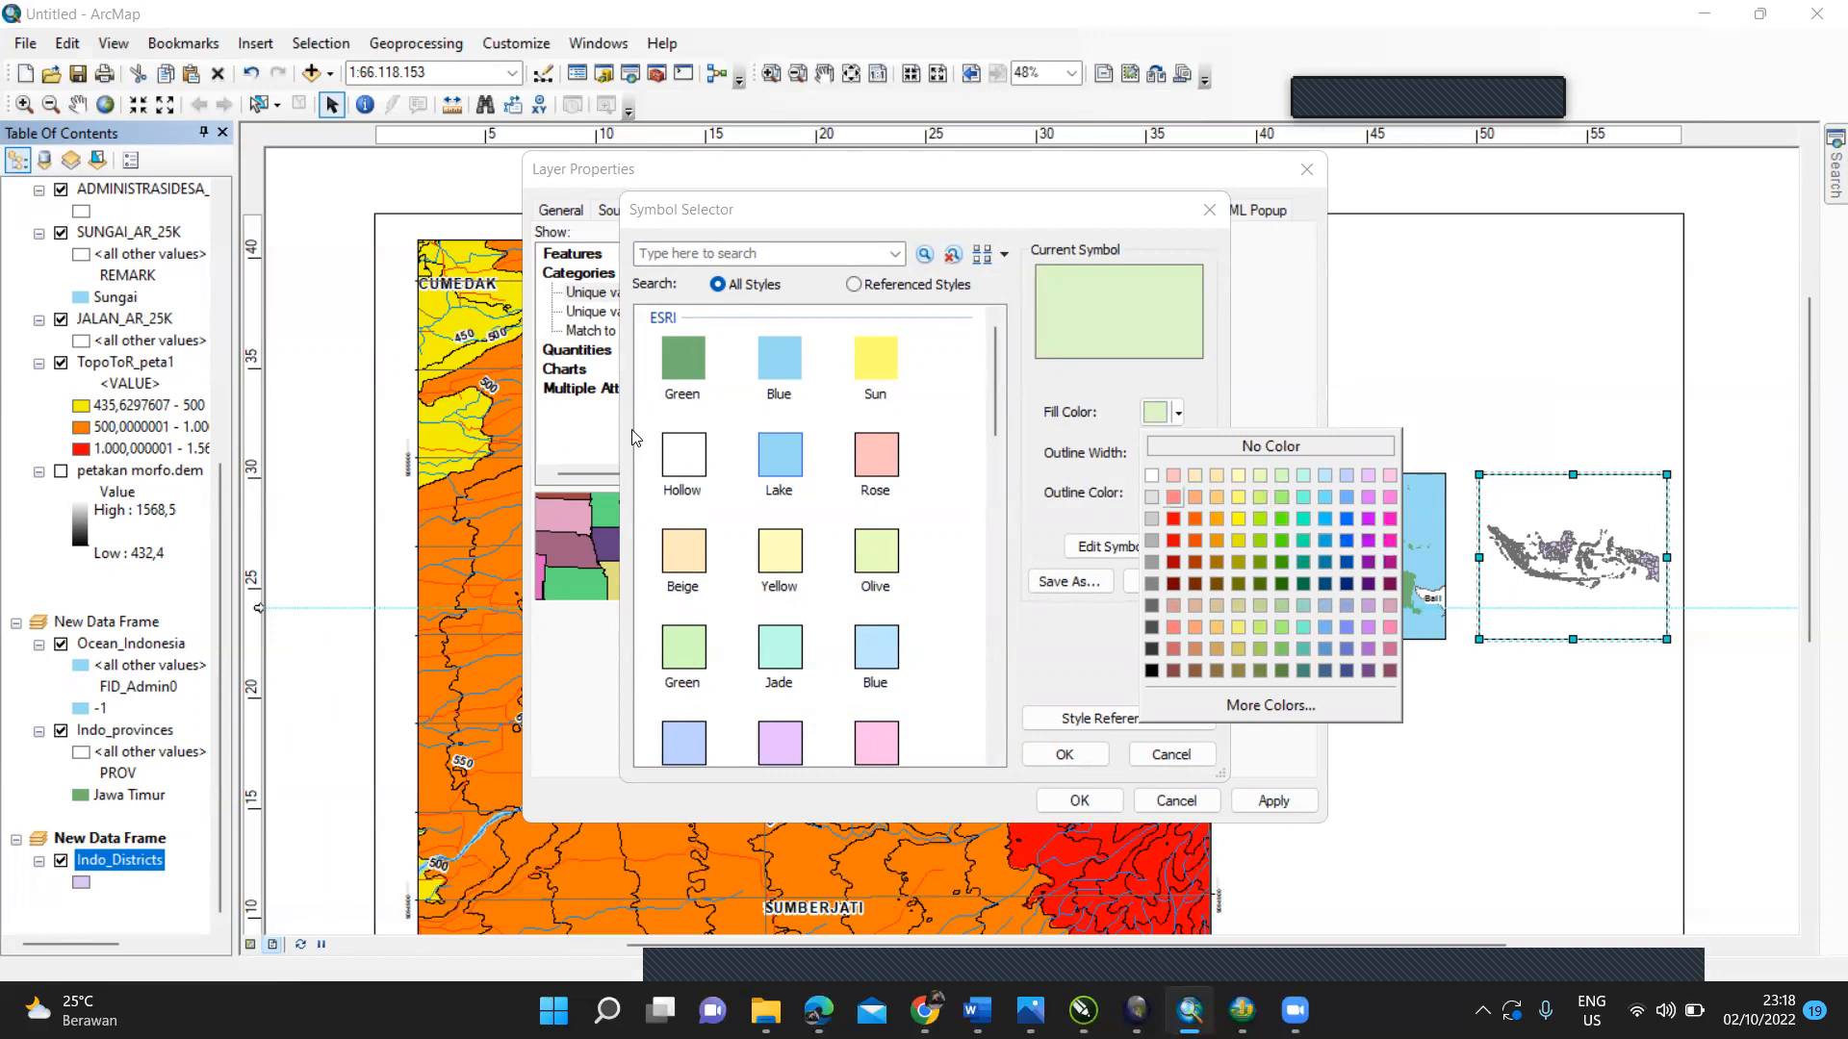
click(690, 360)
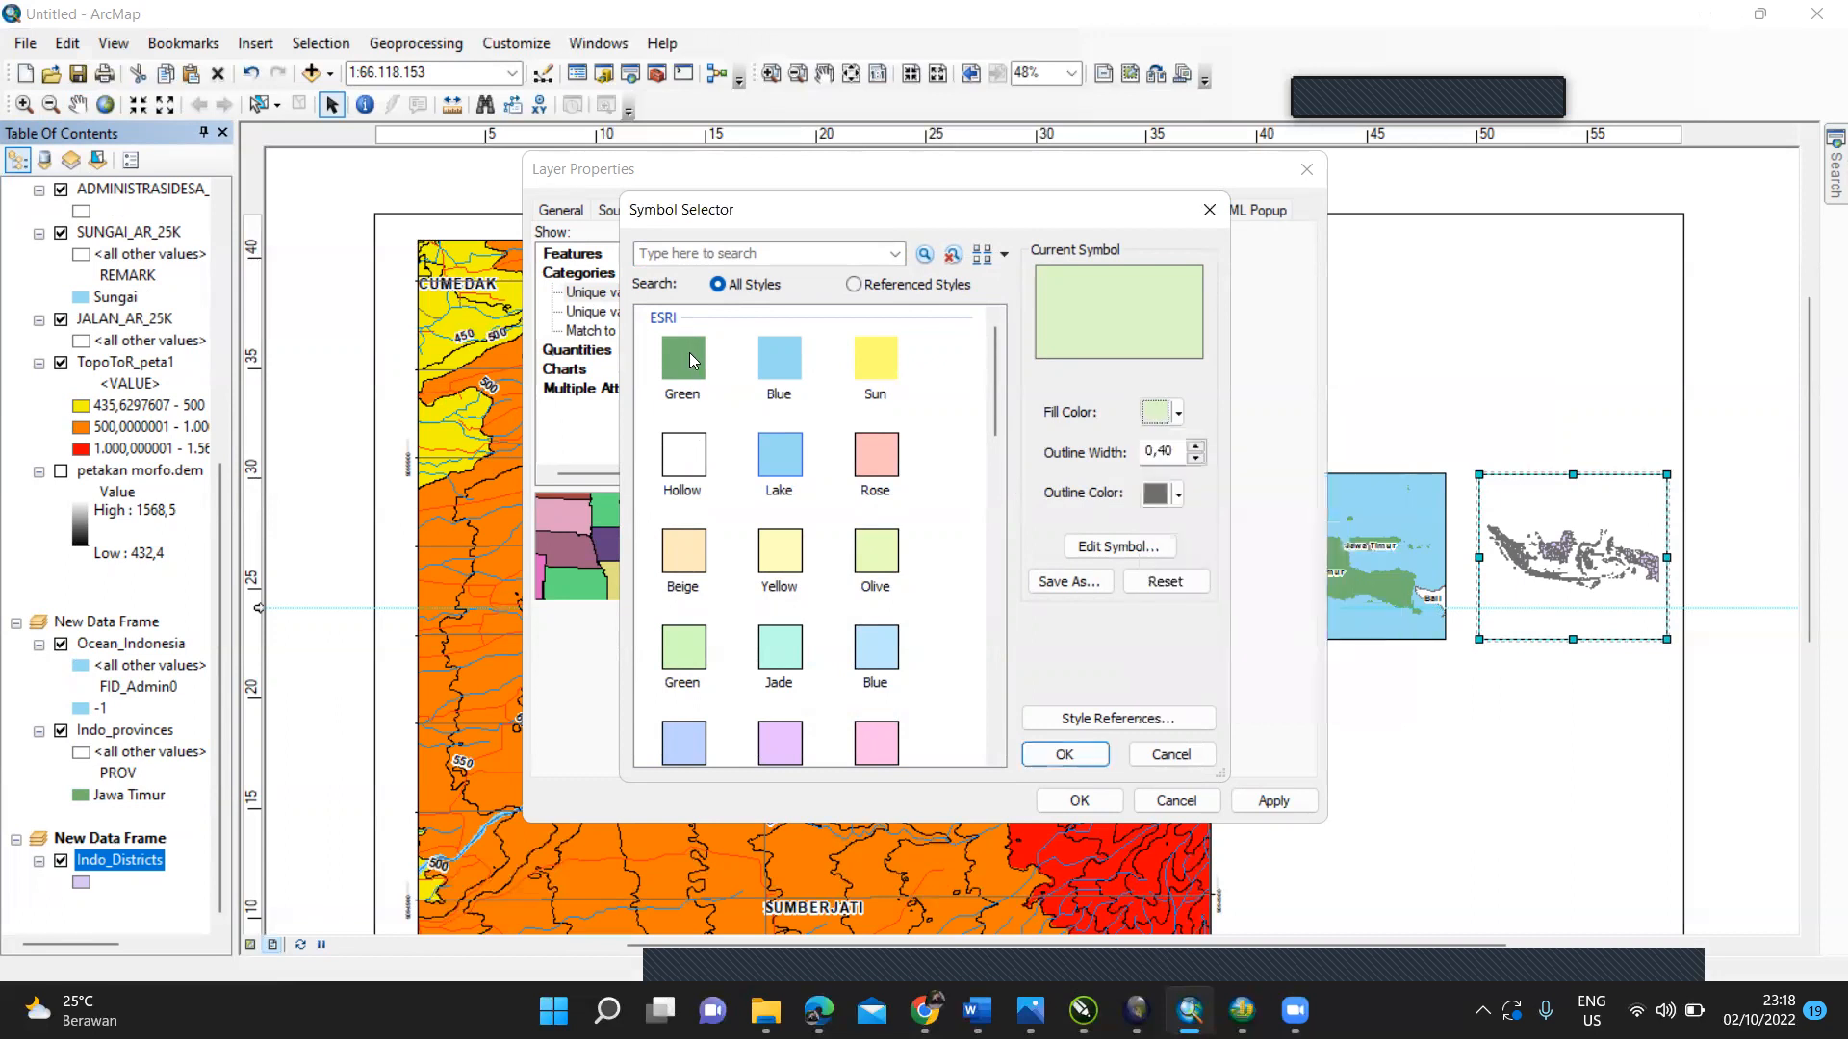
click(1064, 754)
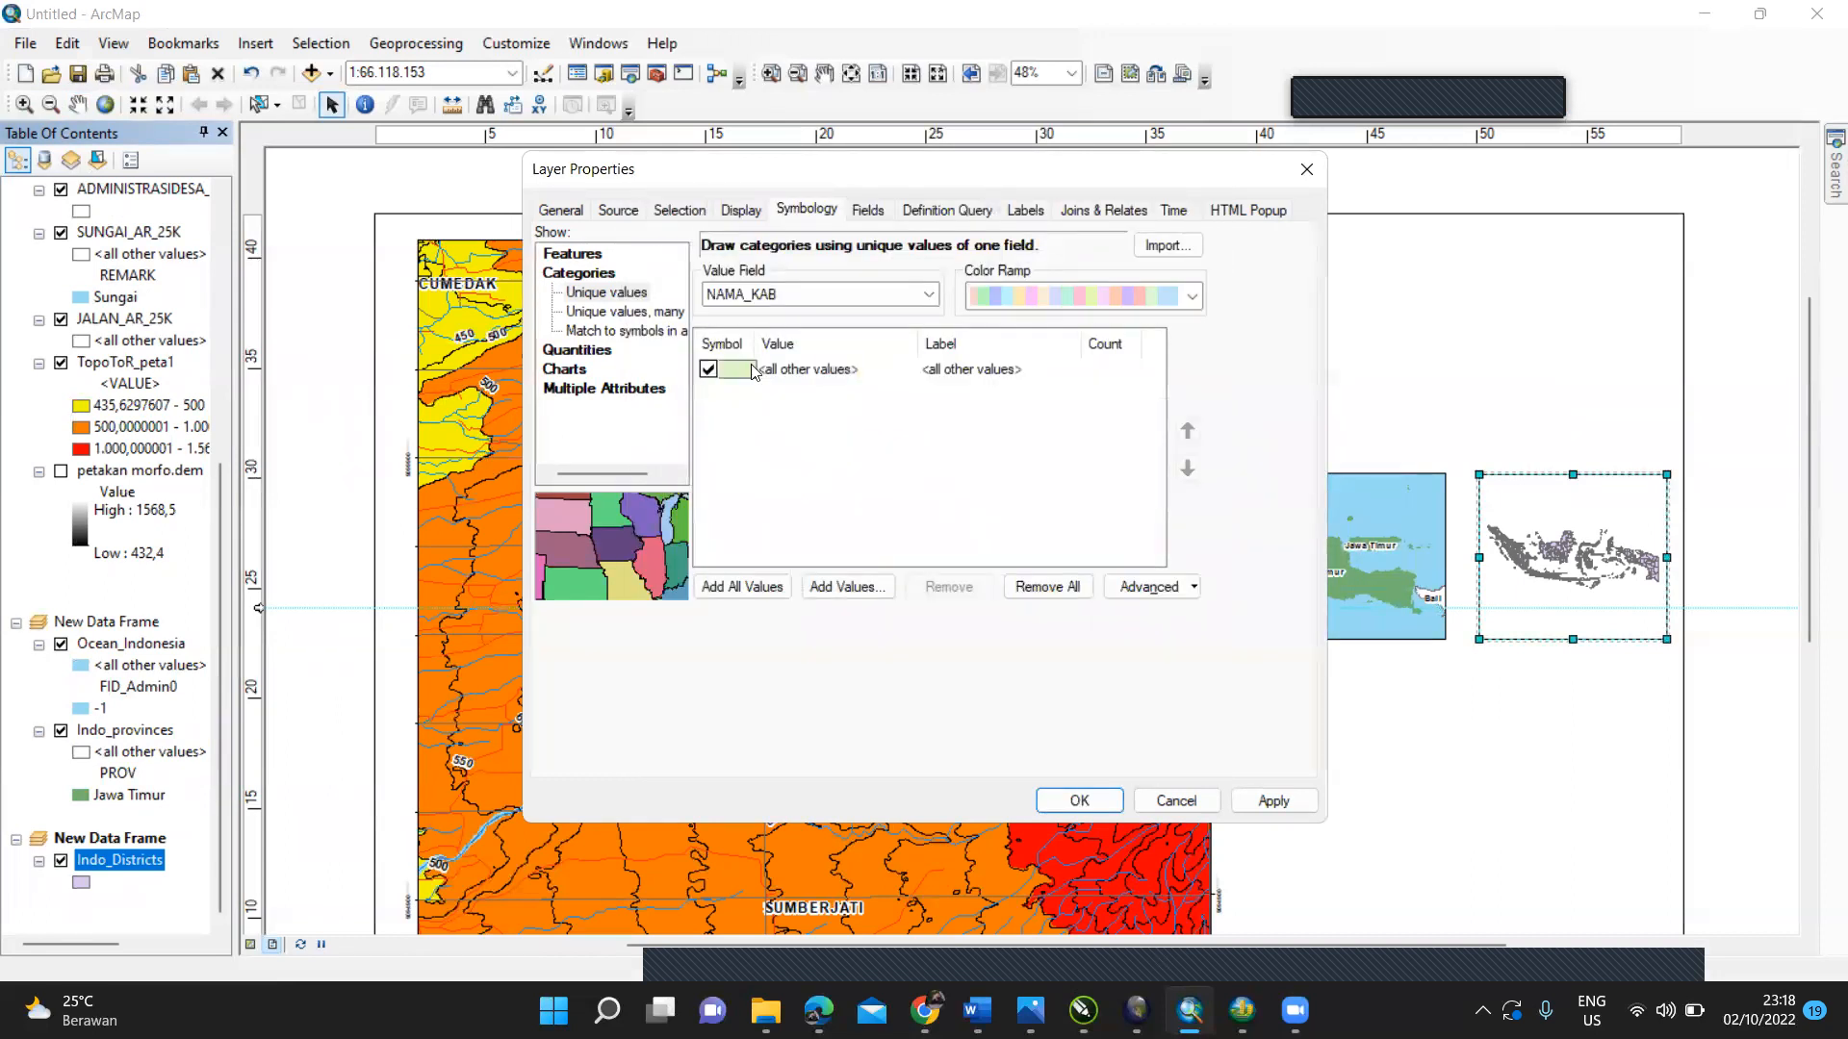
double_click(753, 372)
click(695, 360)
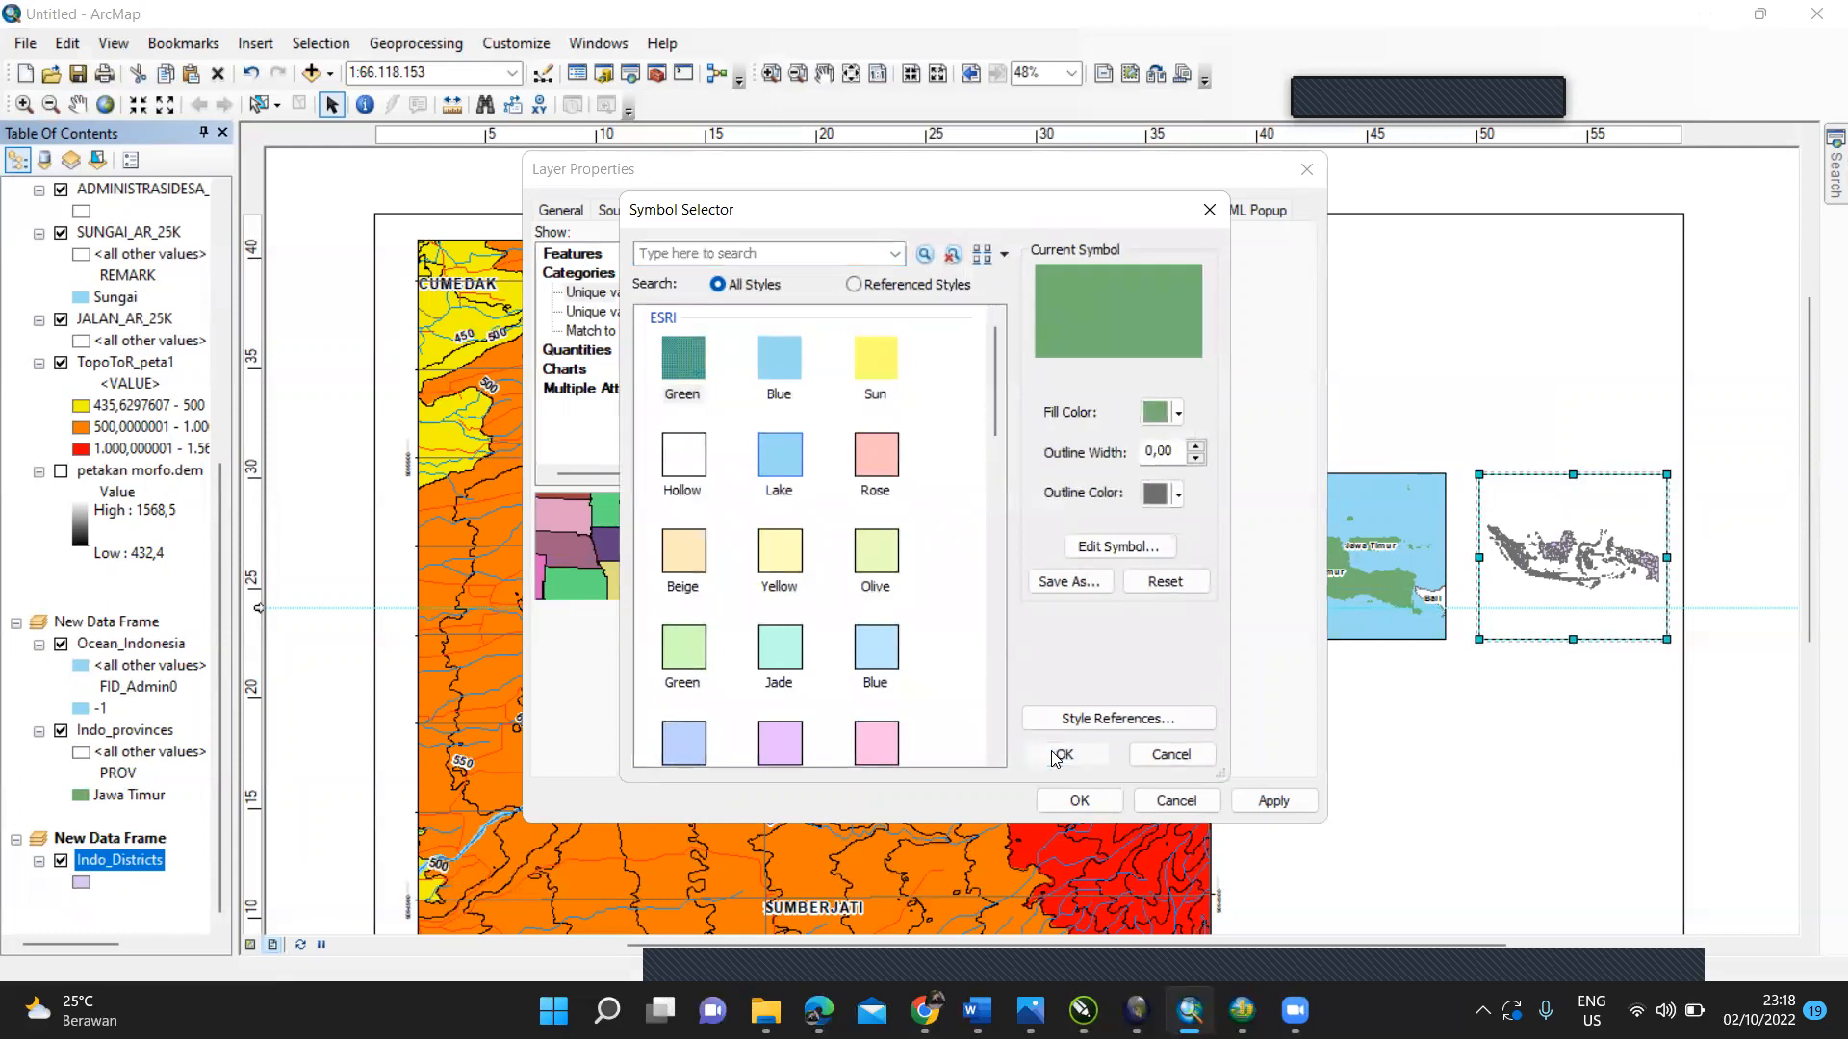
click(1060, 755)
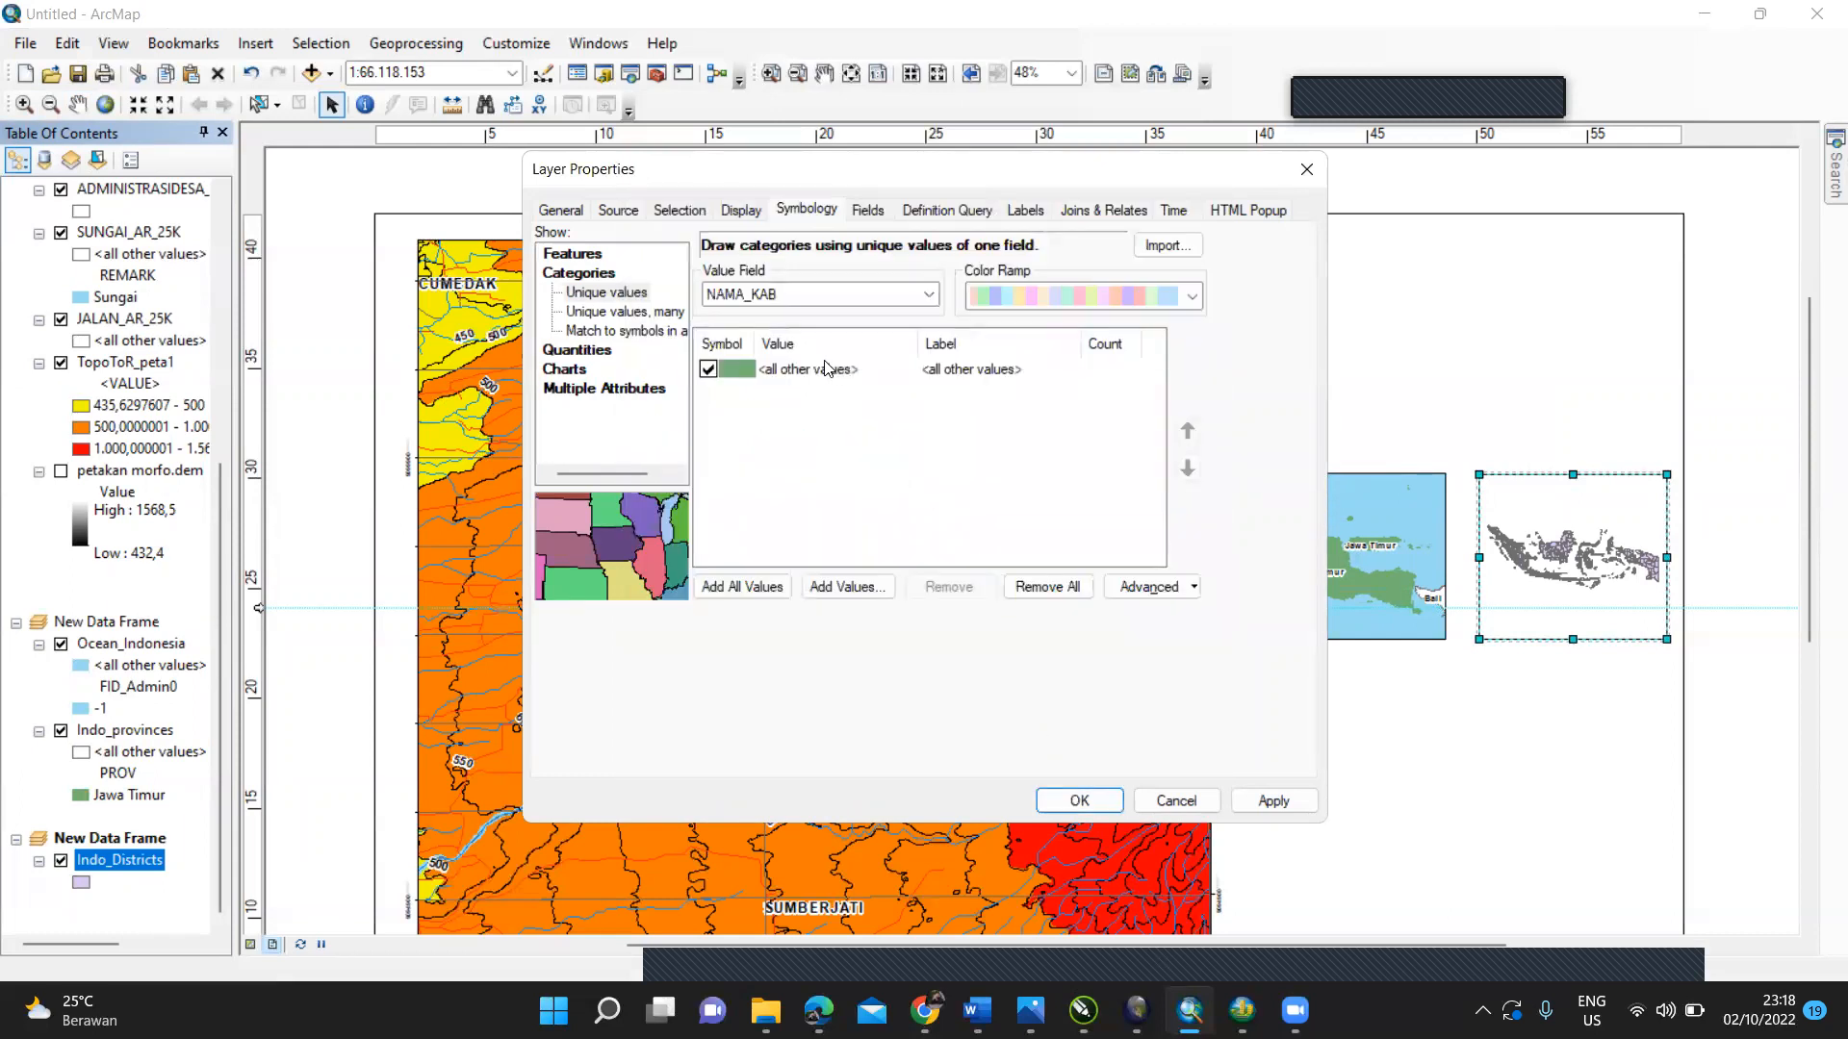
Step: Load the complete list of NAMA_KAB values for adding to the Indo_Districts symbology and look through it for the Jember district
click(845, 587)
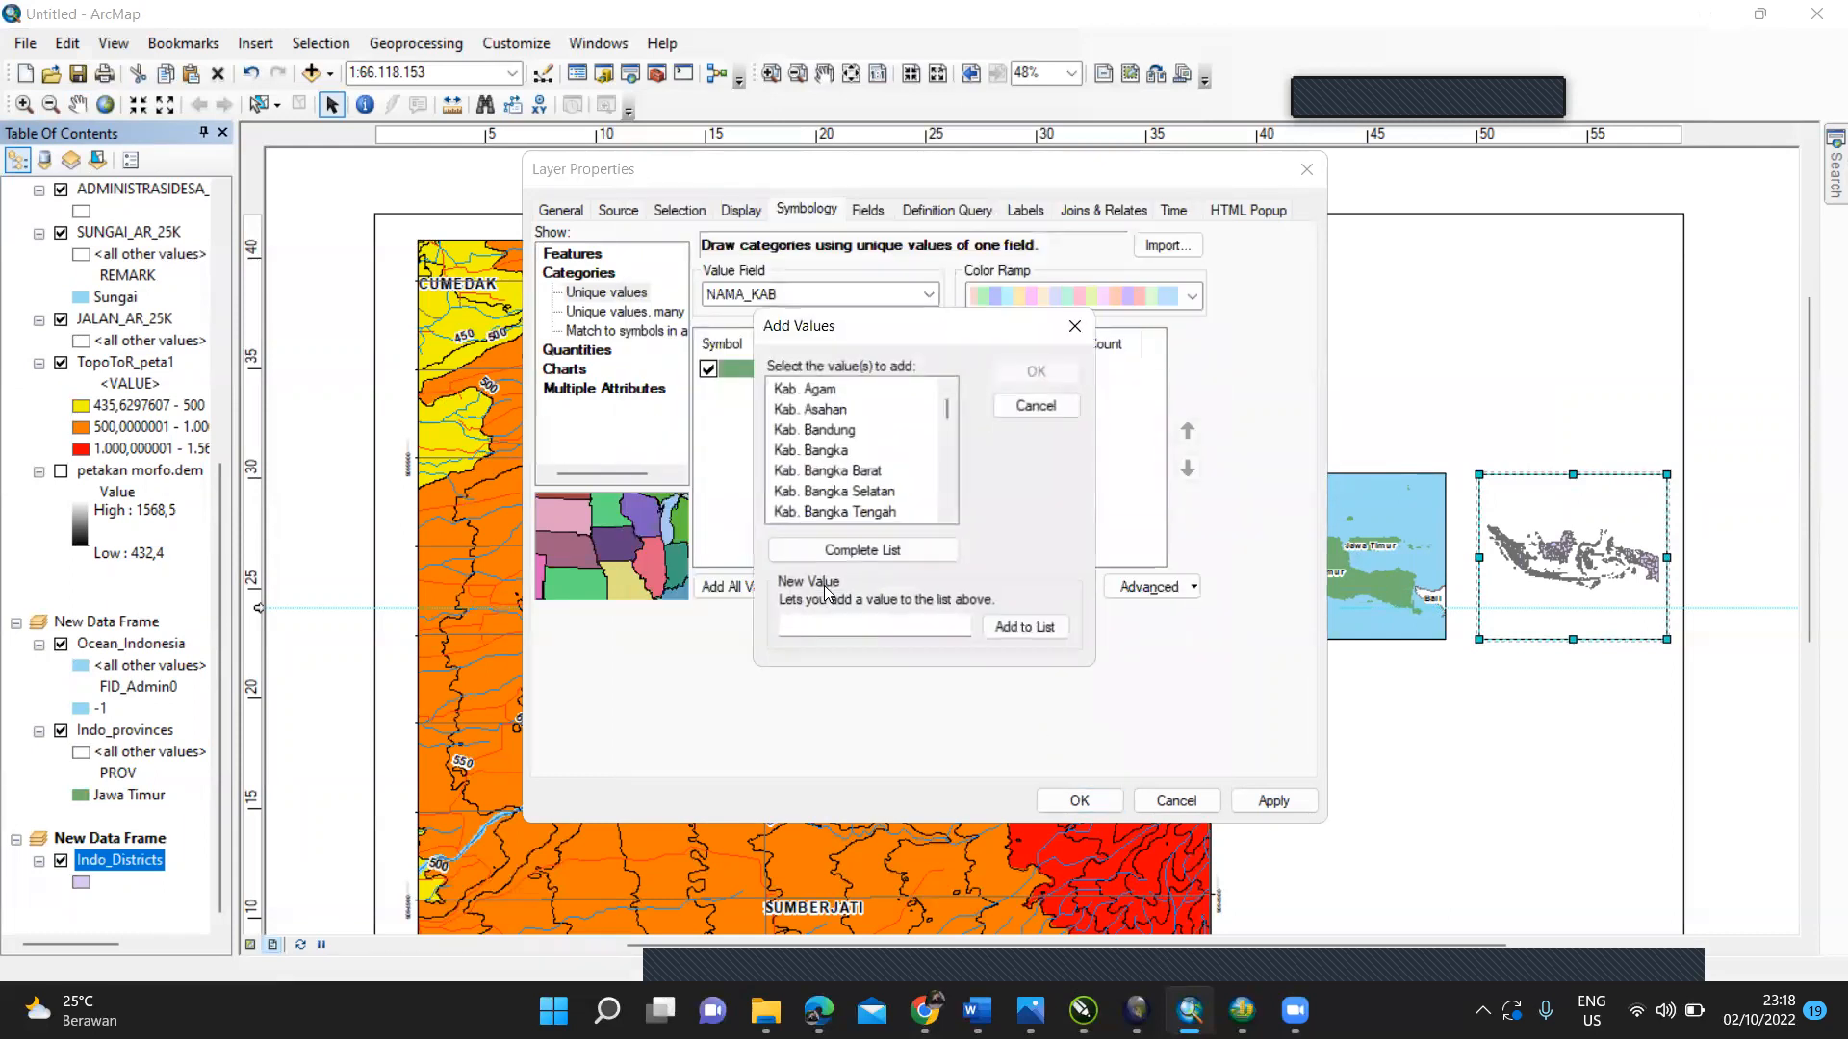
click(947, 510)
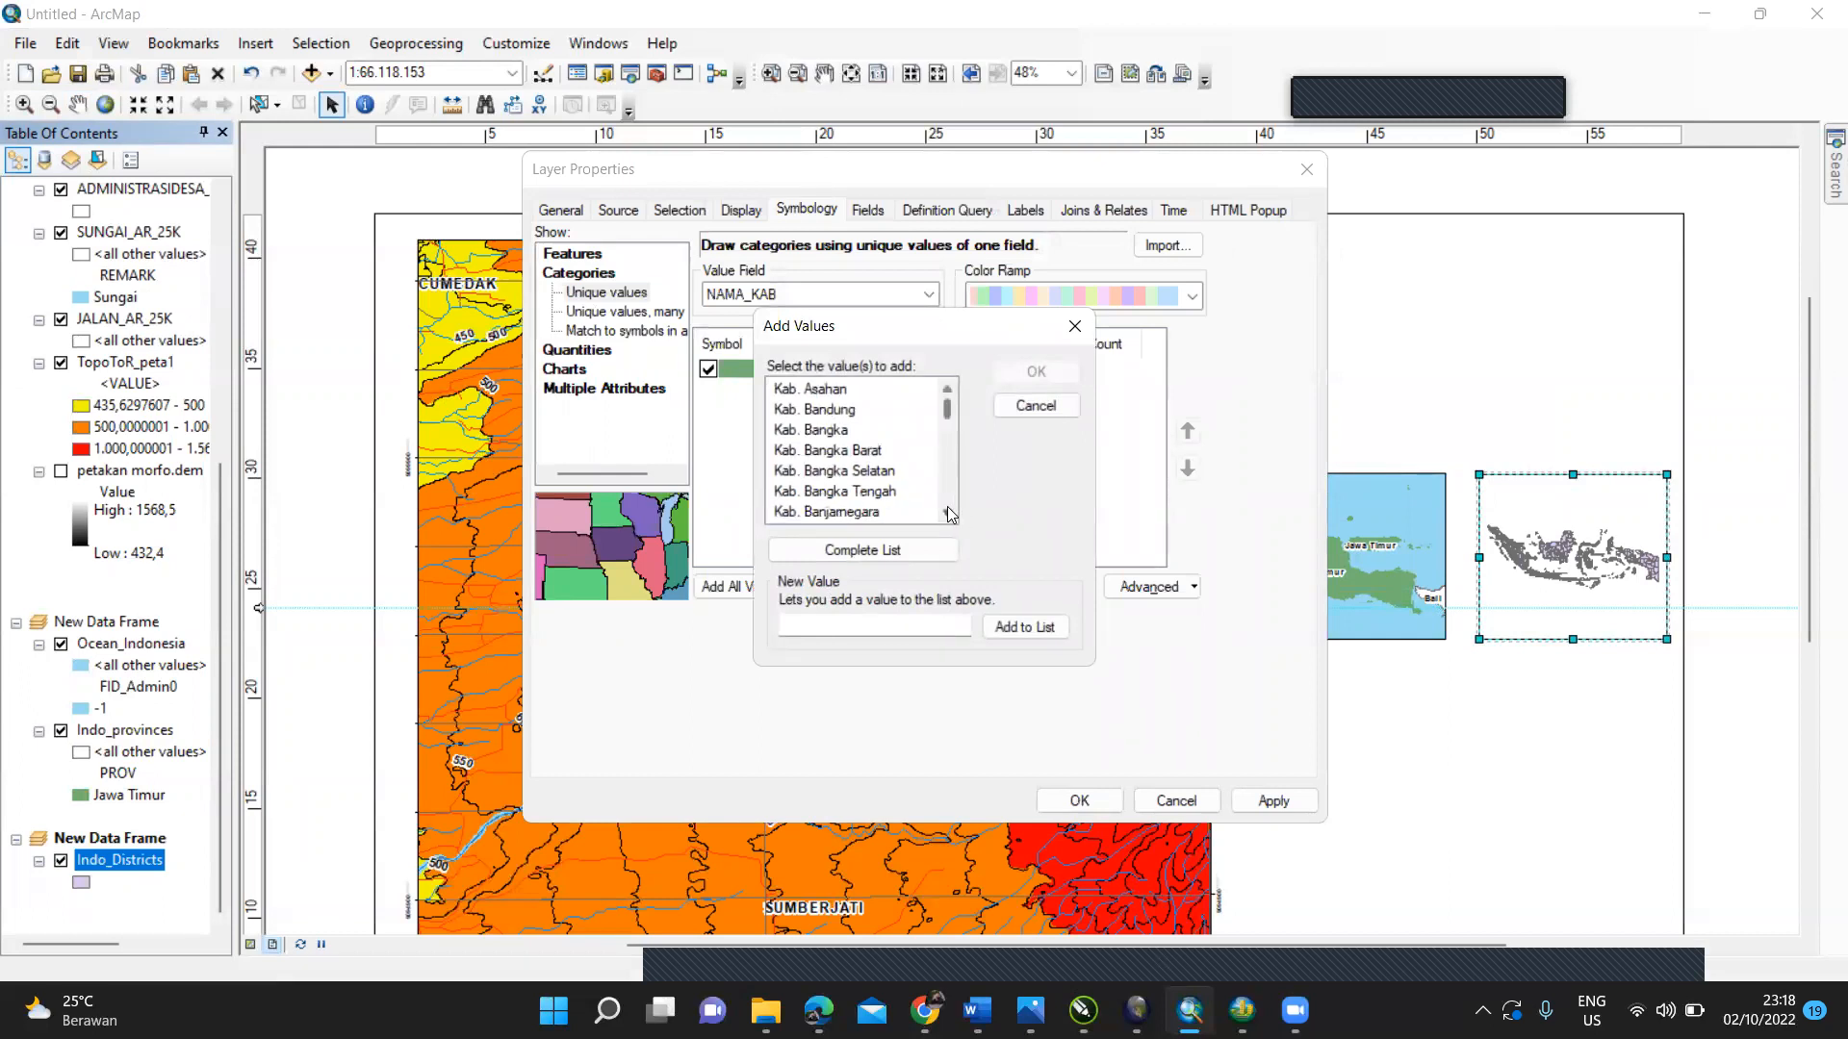
click(947, 510)
click(947, 510)
click(947, 510)
click(947, 510)
click(947, 510)
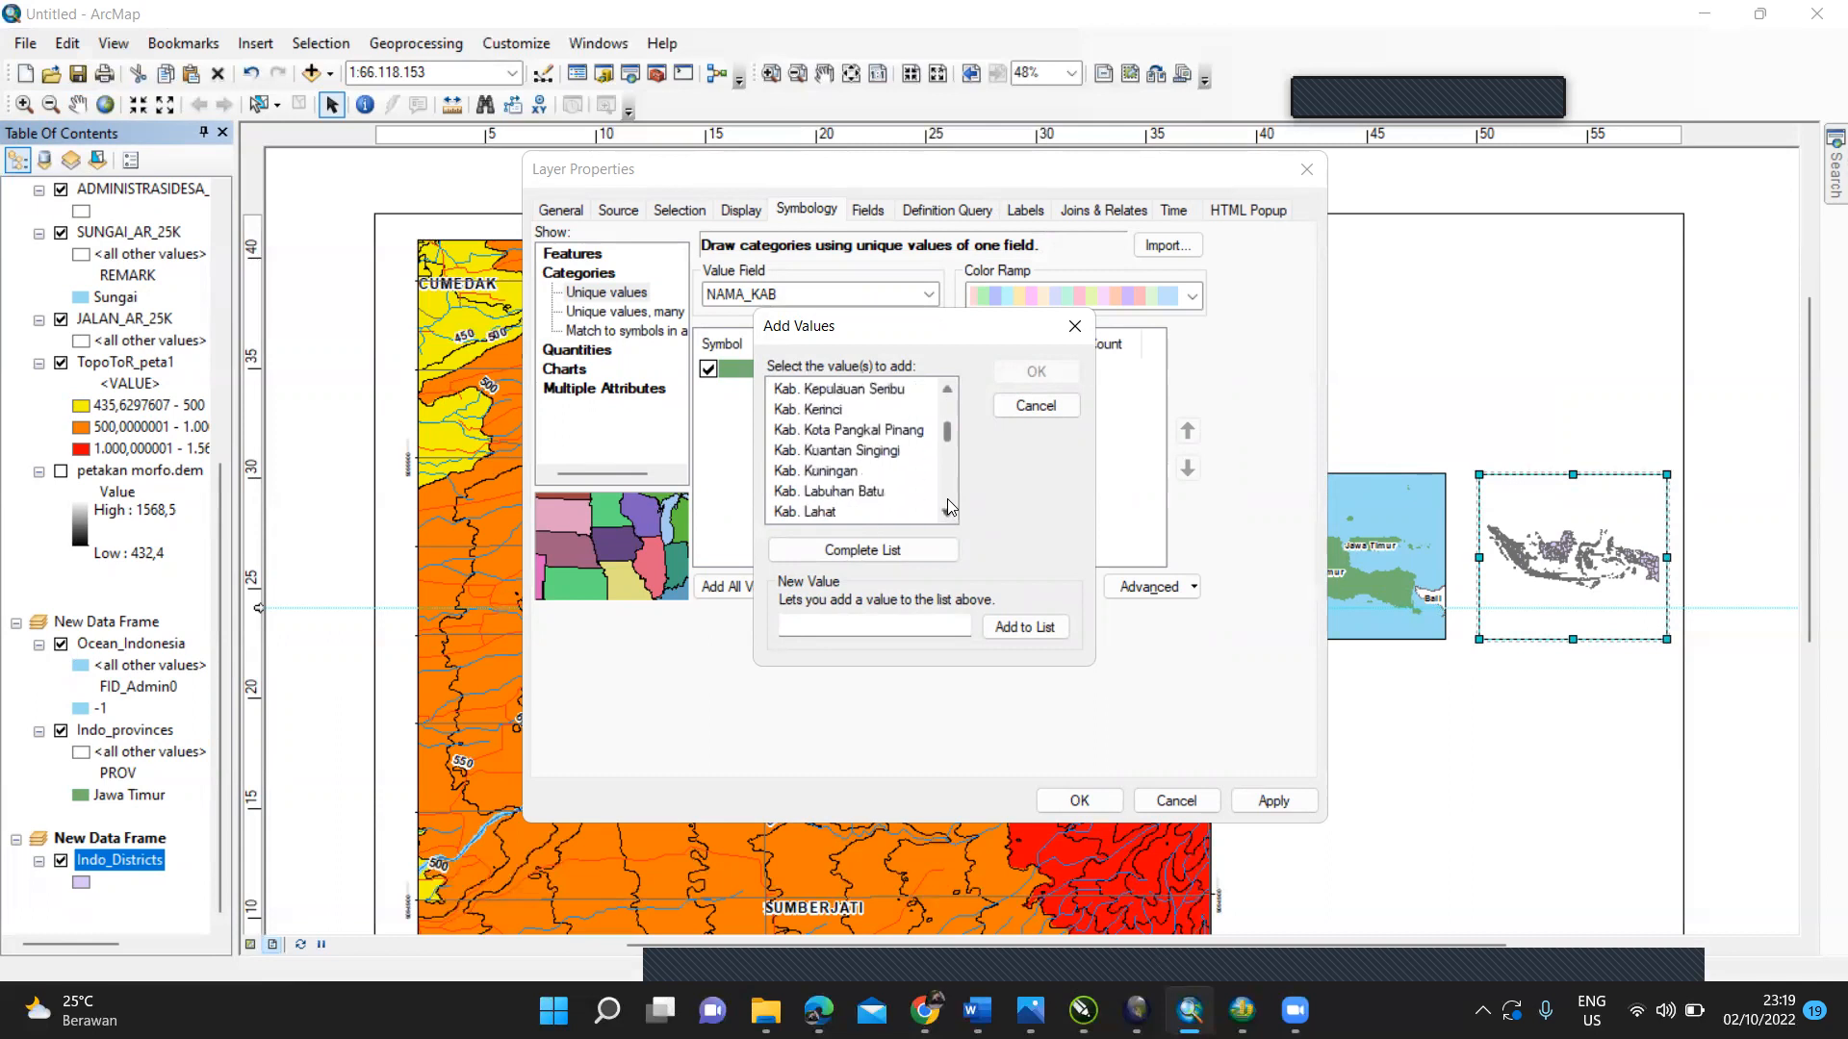
click(948, 512)
click(947, 512)
click(947, 512)
click(947, 512)
click(947, 512)
click(947, 512)
click(947, 512)
click(946, 512)
click(946, 512)
click(947, 512)
click(947, 512)
click(947, 511)
click(946, 512)
click(947, 512)
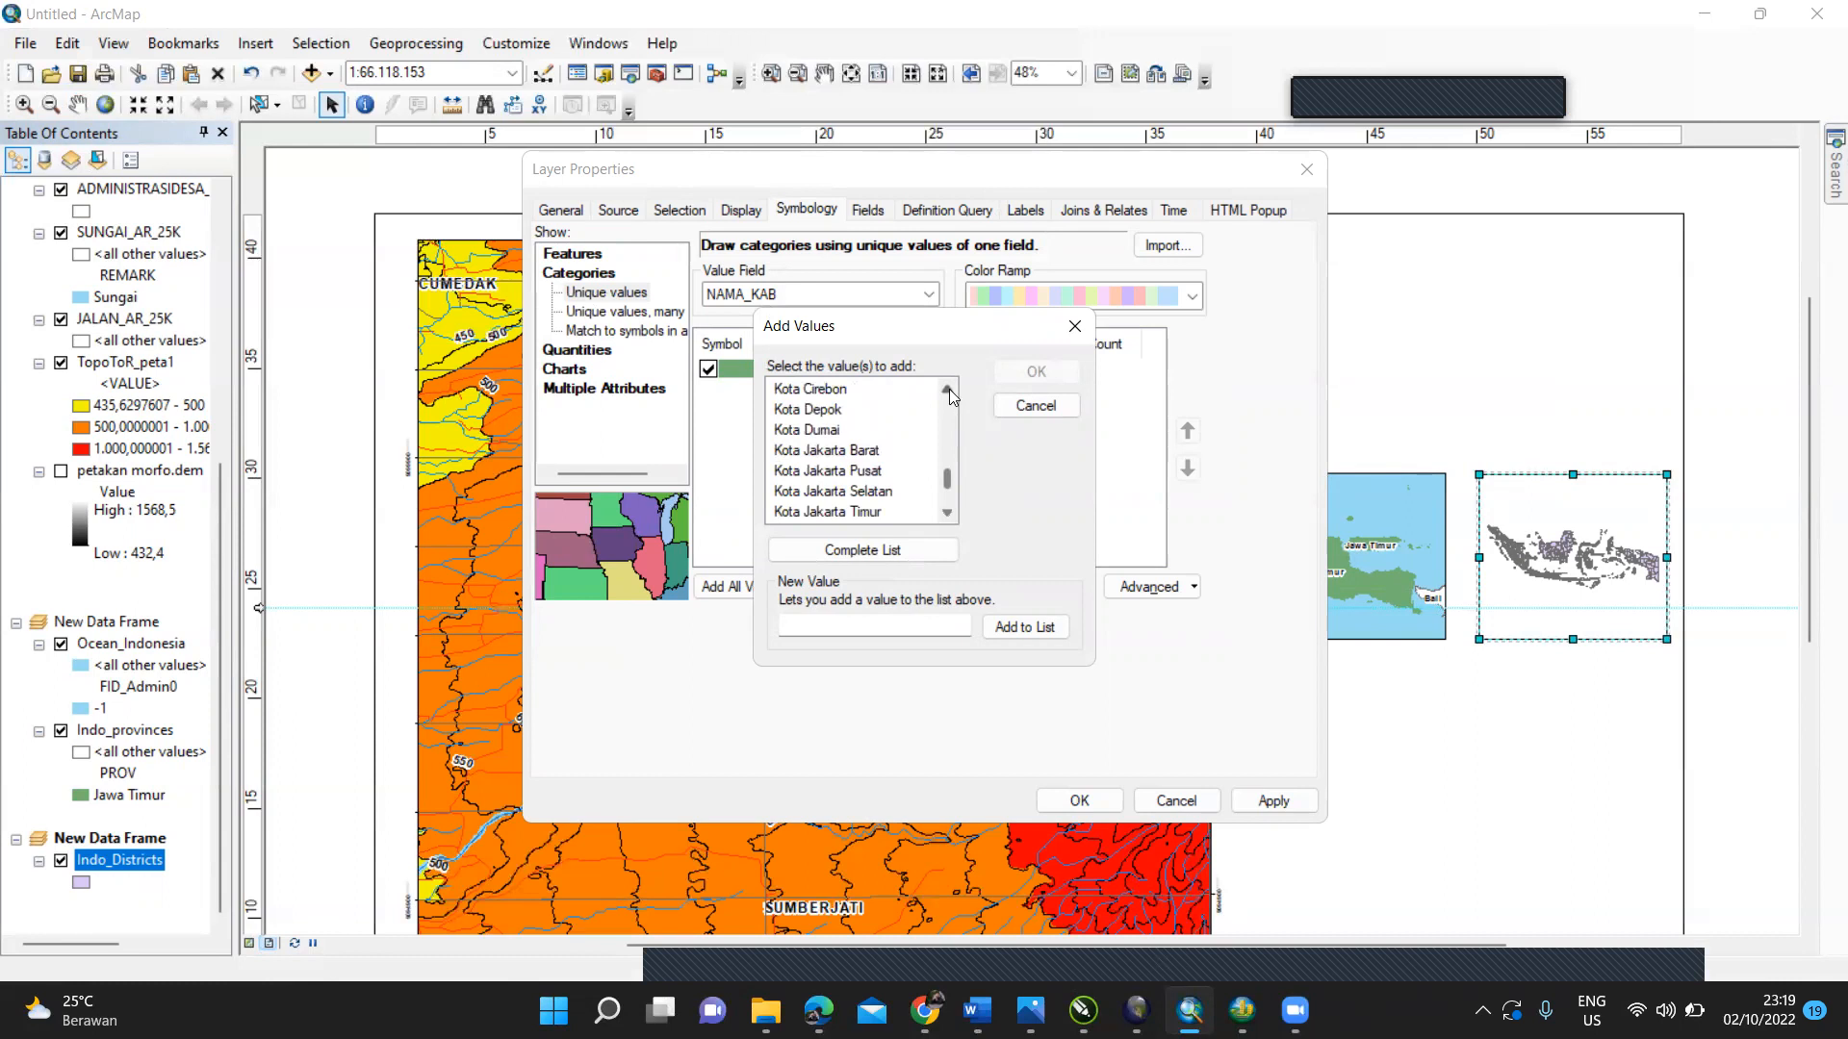
click(863, 556)
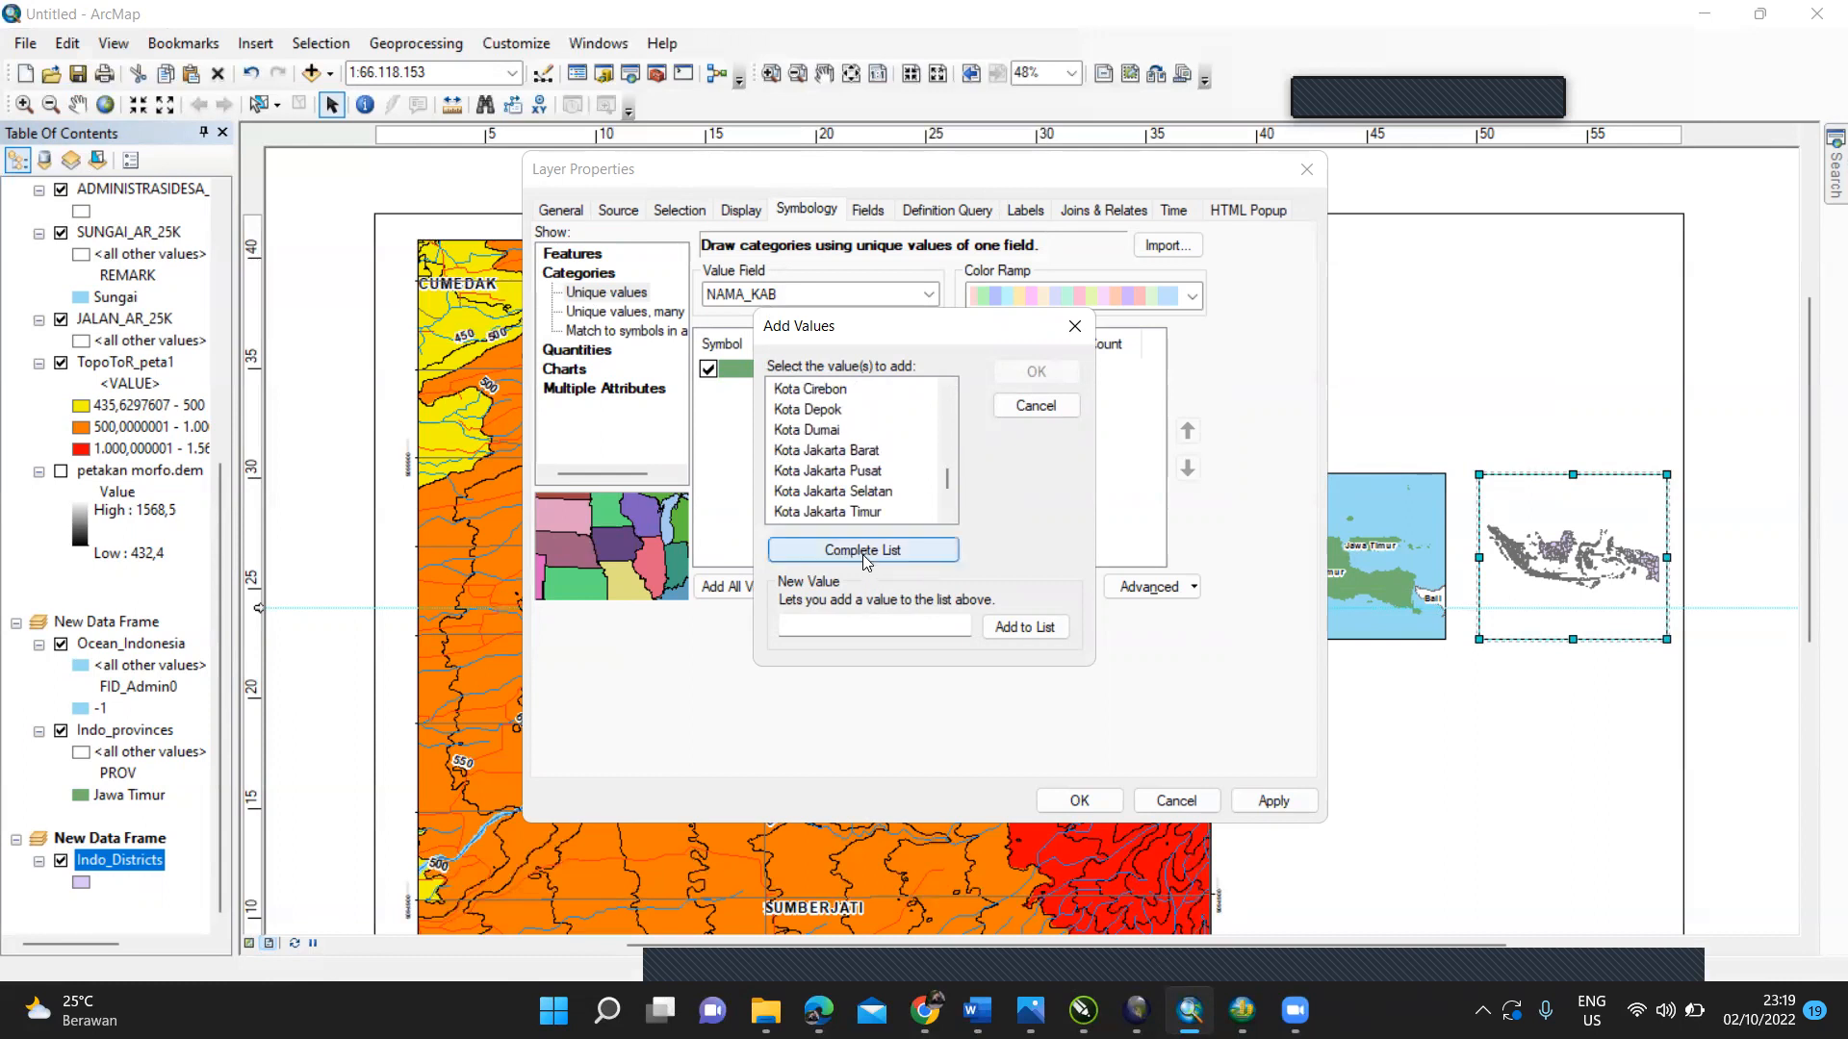
scroll(949, 506, down, 4)
drag(950, 438, 945, 485)
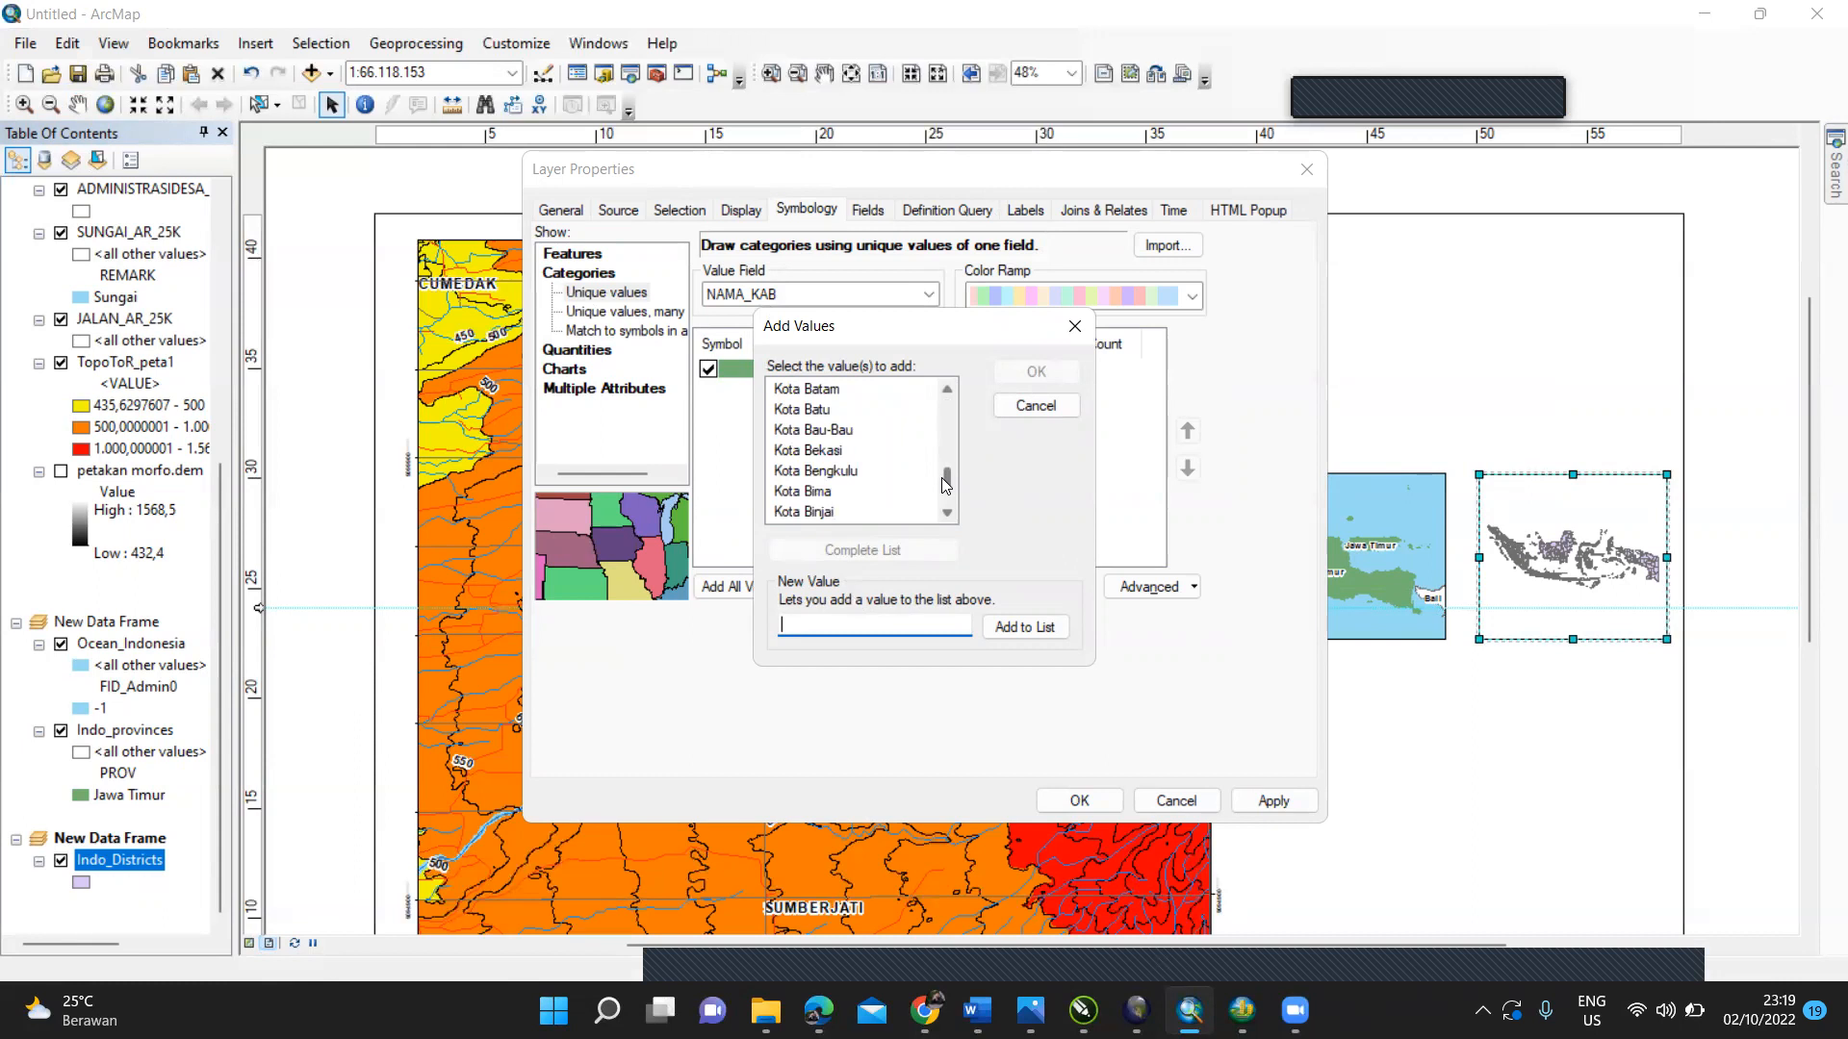
Step: Add the value Kab. Jember as its own class in the Indo_Districts unique-values symbology
text(Kab. Jember)
click(1009, 627)
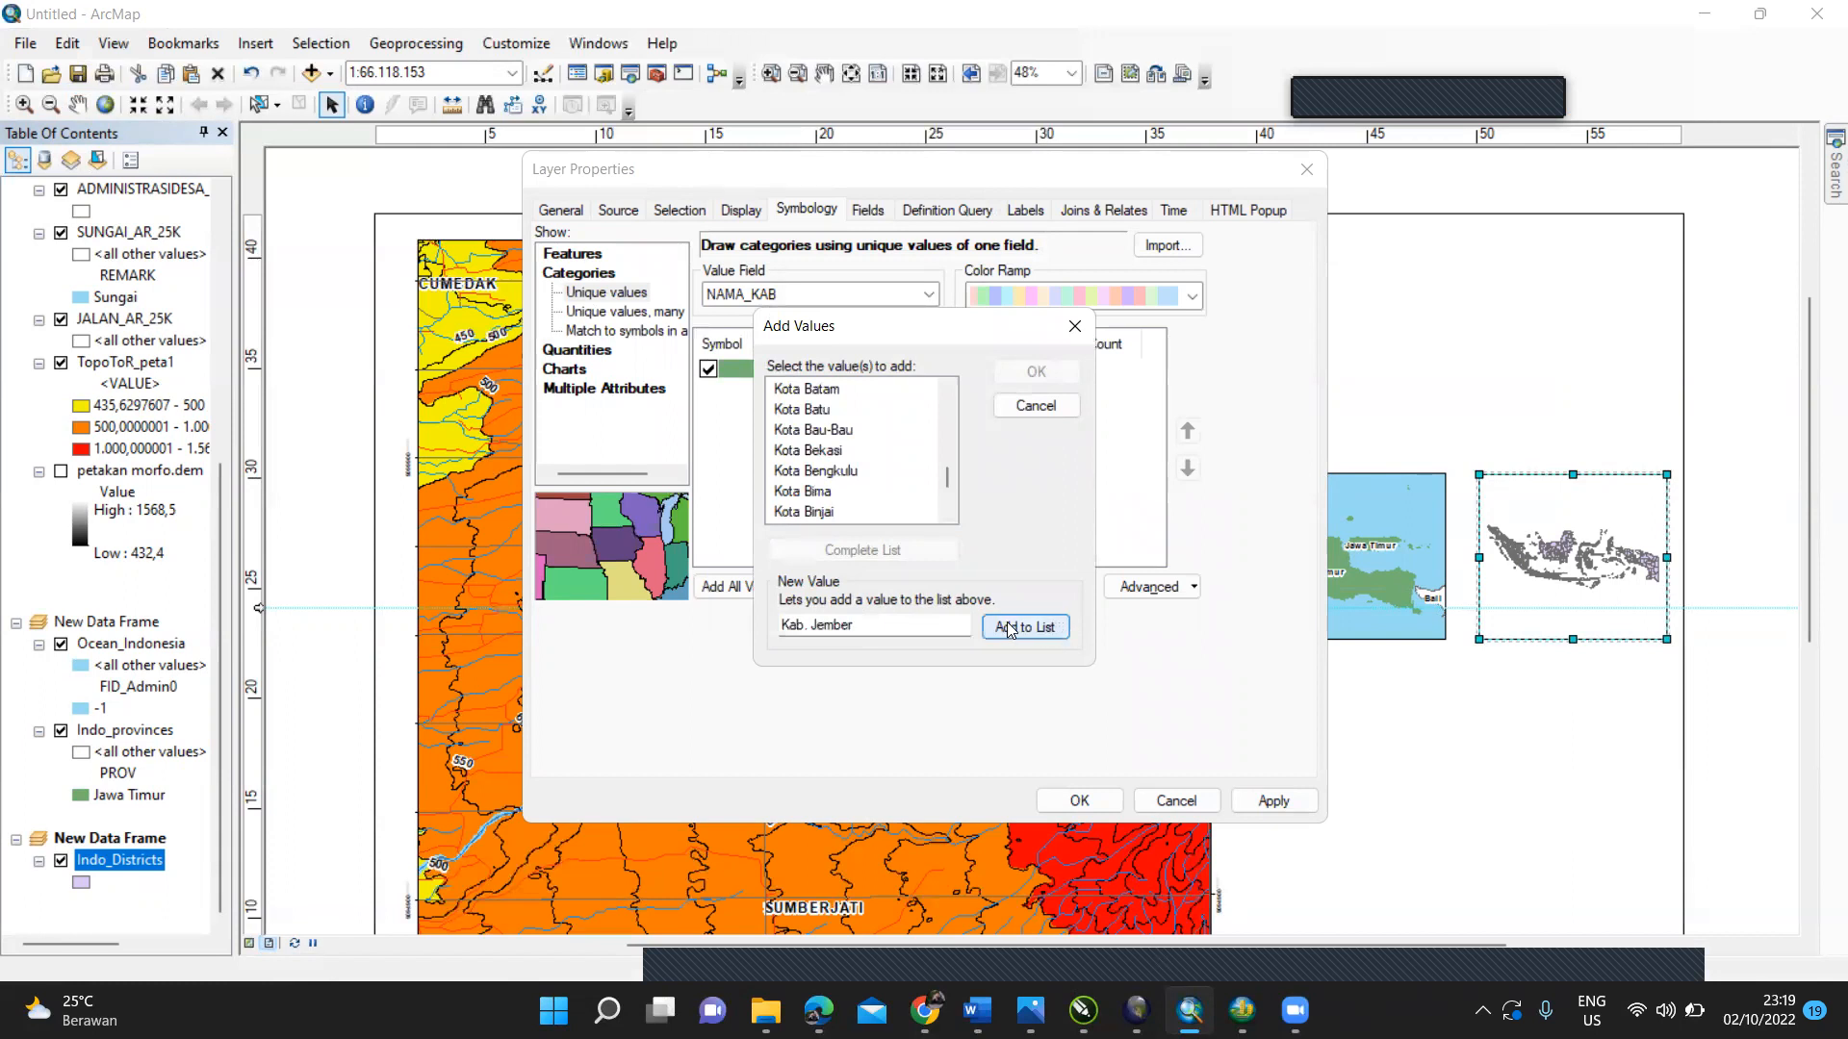
drag(950, 491, 955, 510)
drag(948, 438, 938, 390)
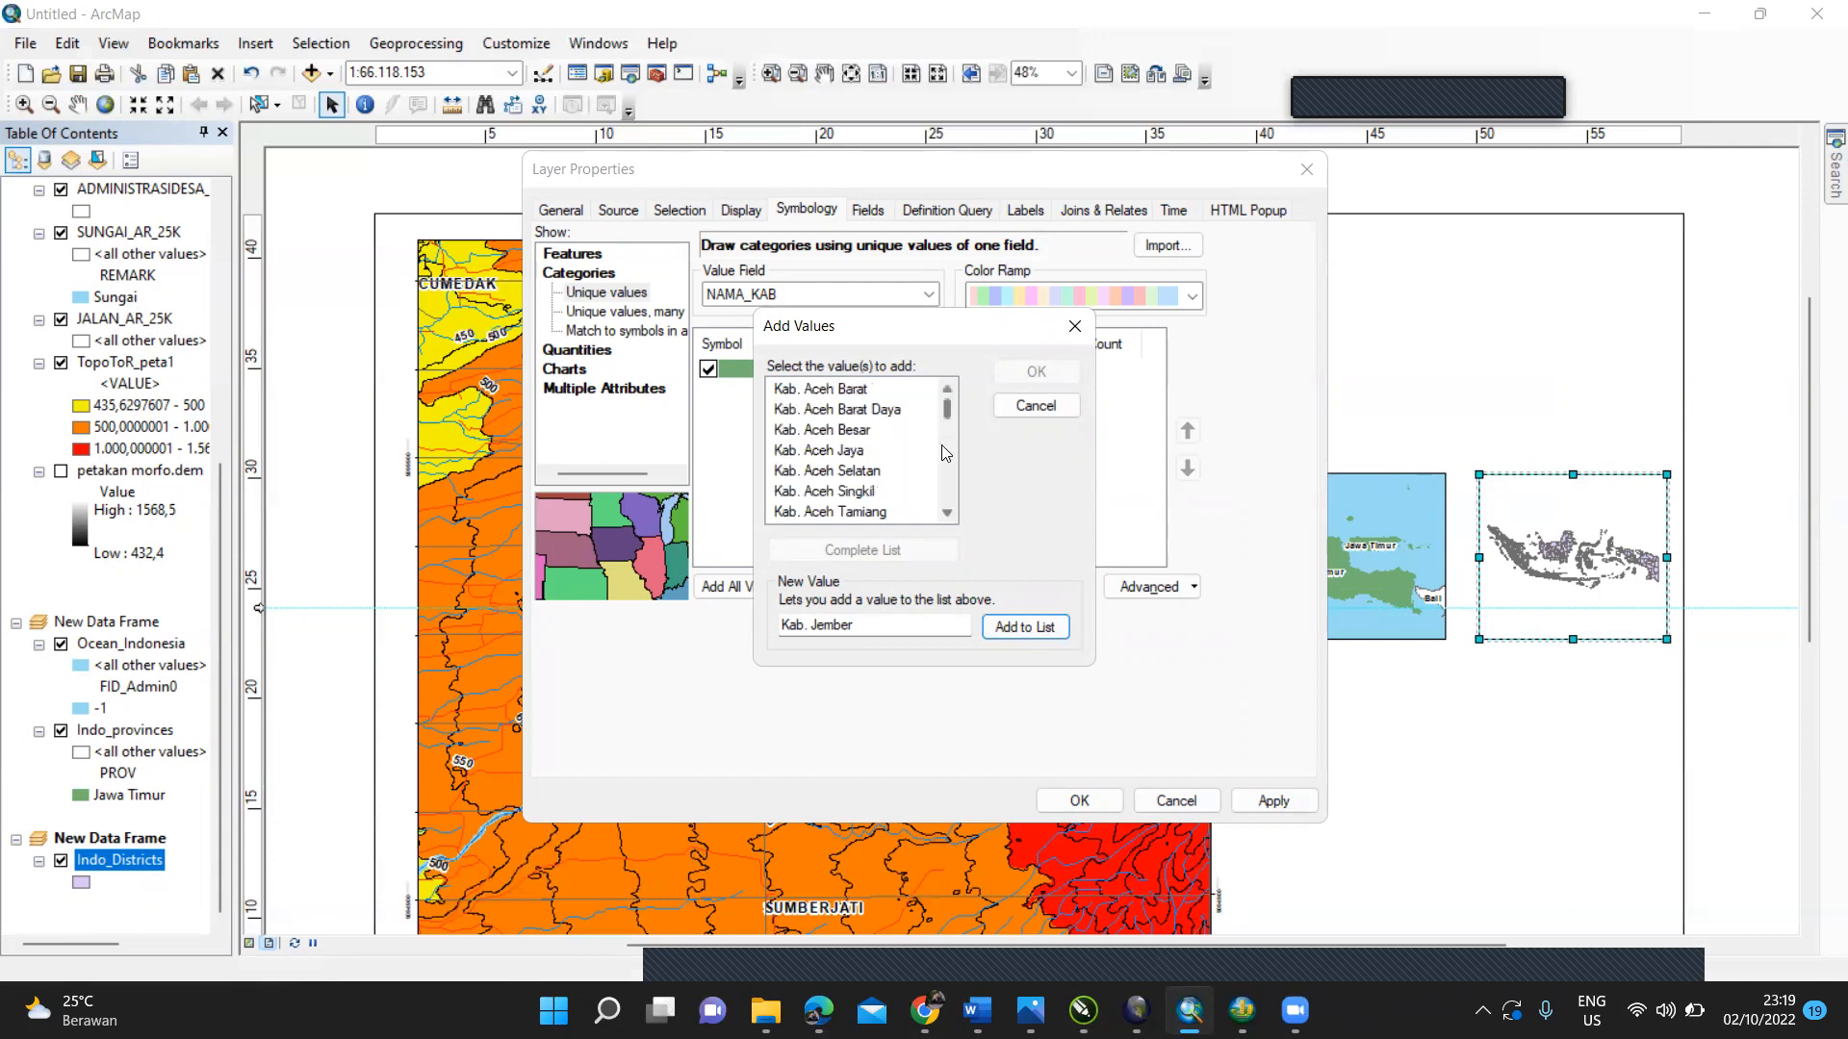
scroll(953, 518, down, 7)
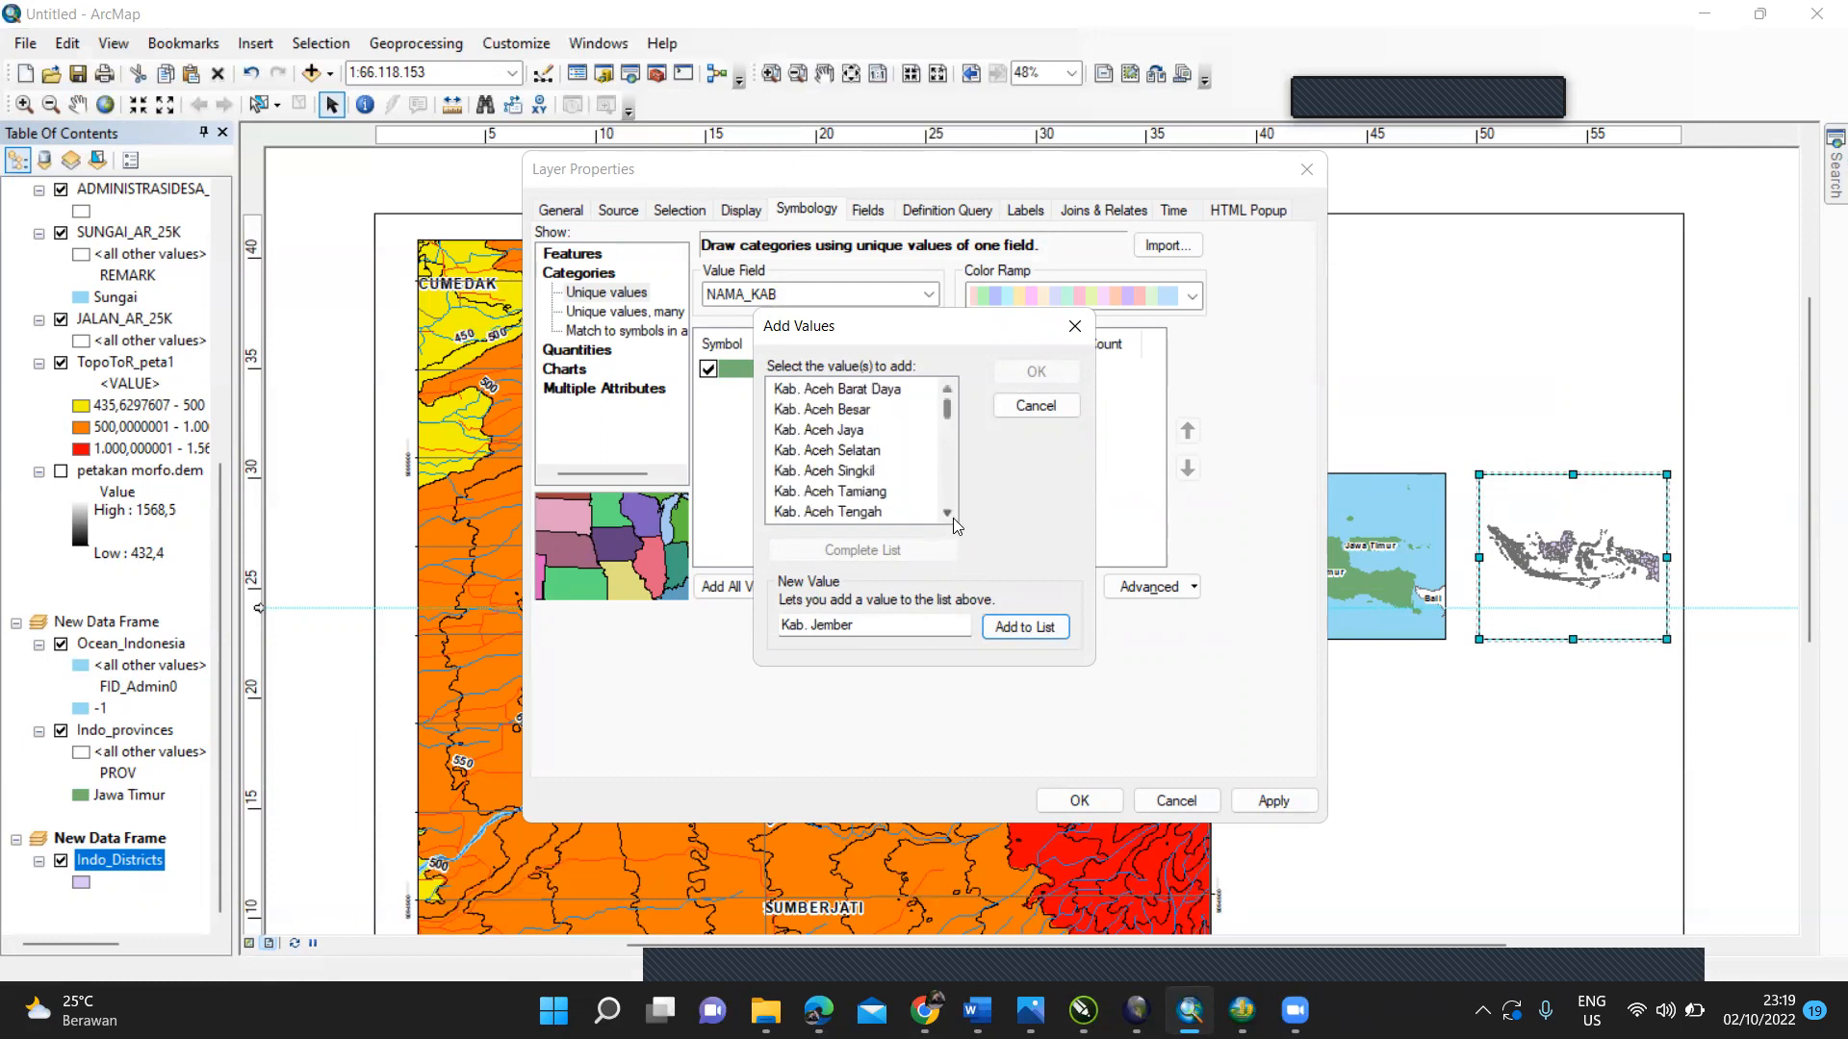
scroll(952, 518, down, 12)
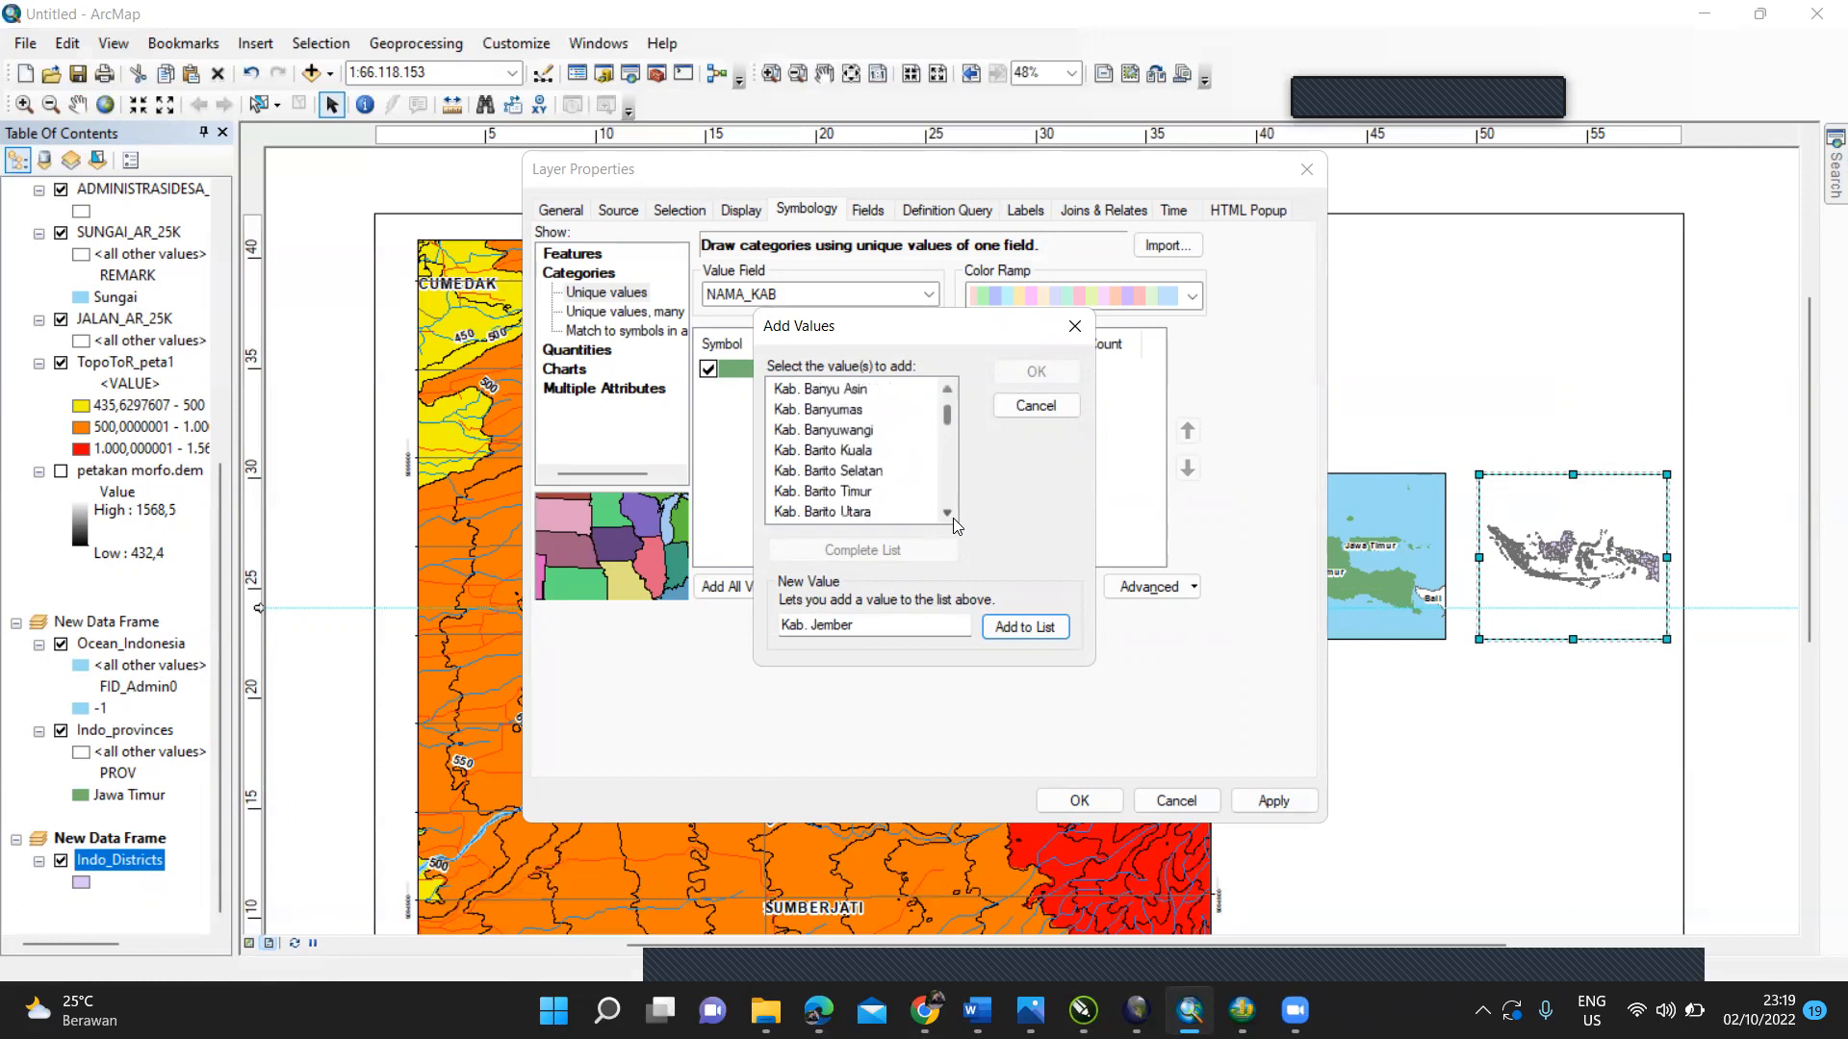
scroll(952, 518, down, 12)
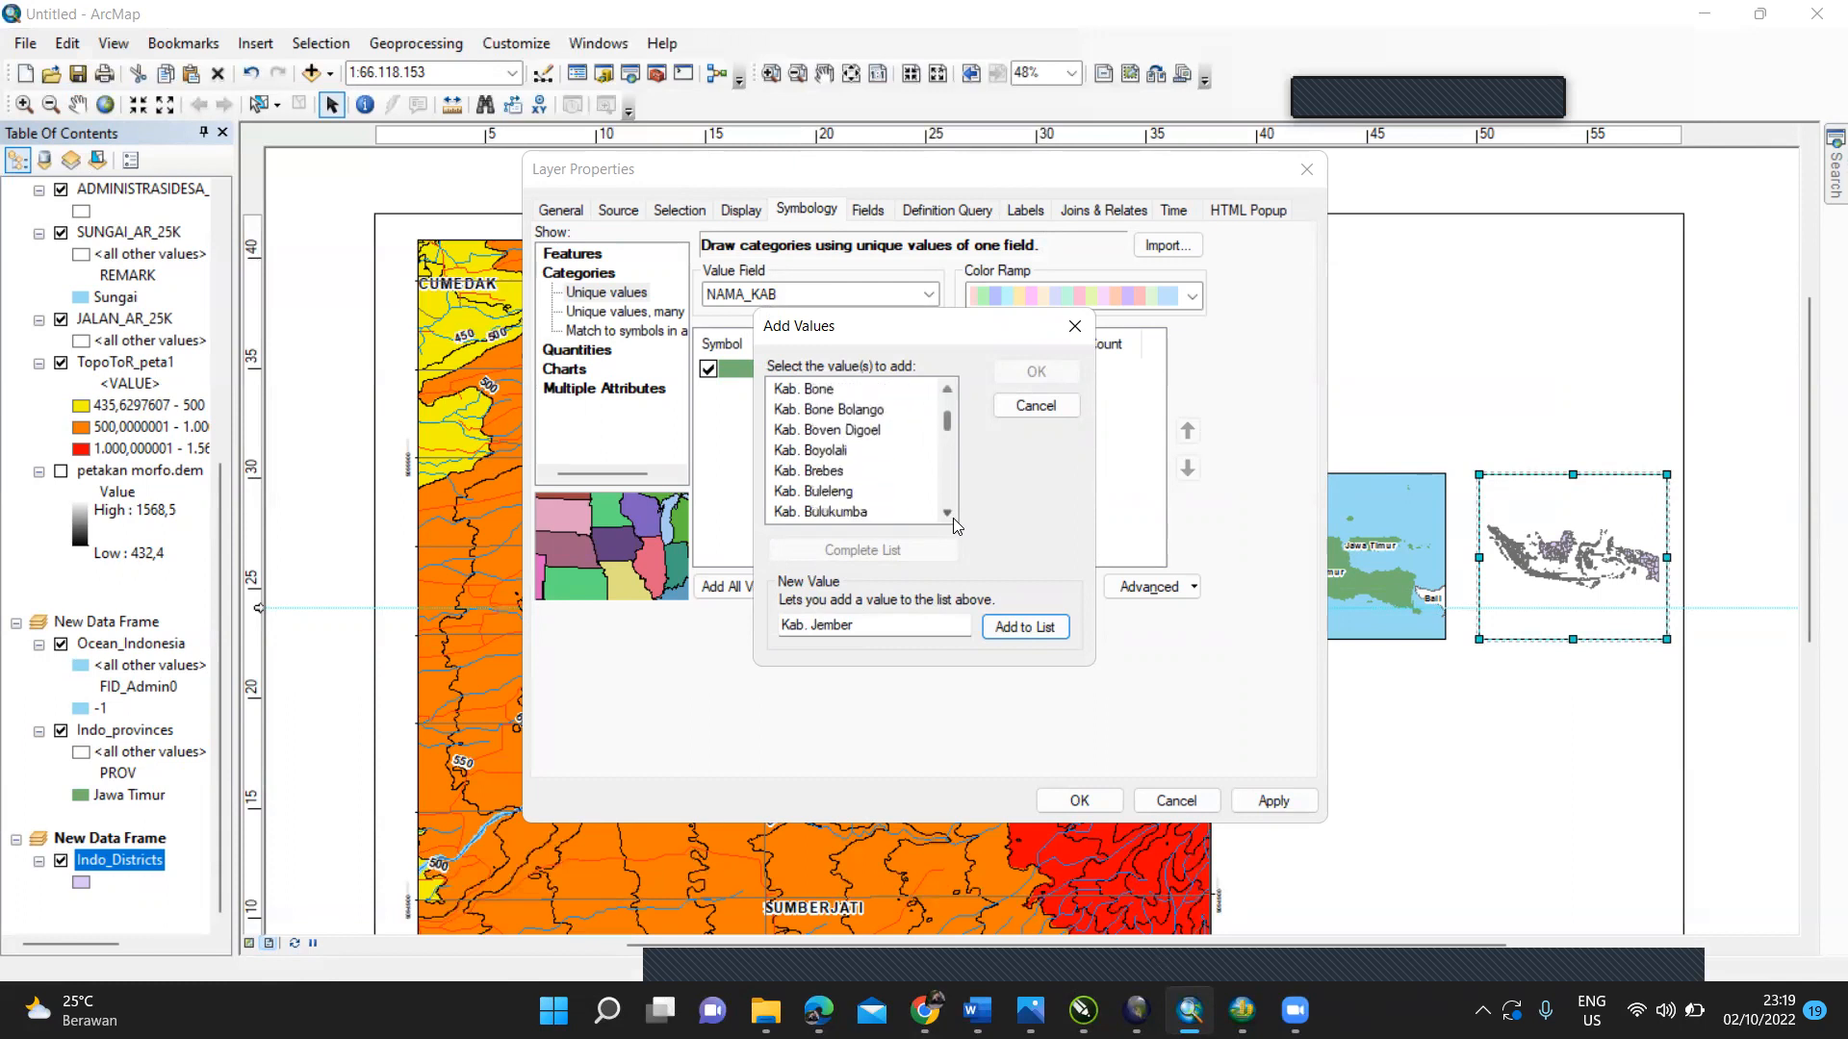
scroll(952, 517, down, 12)
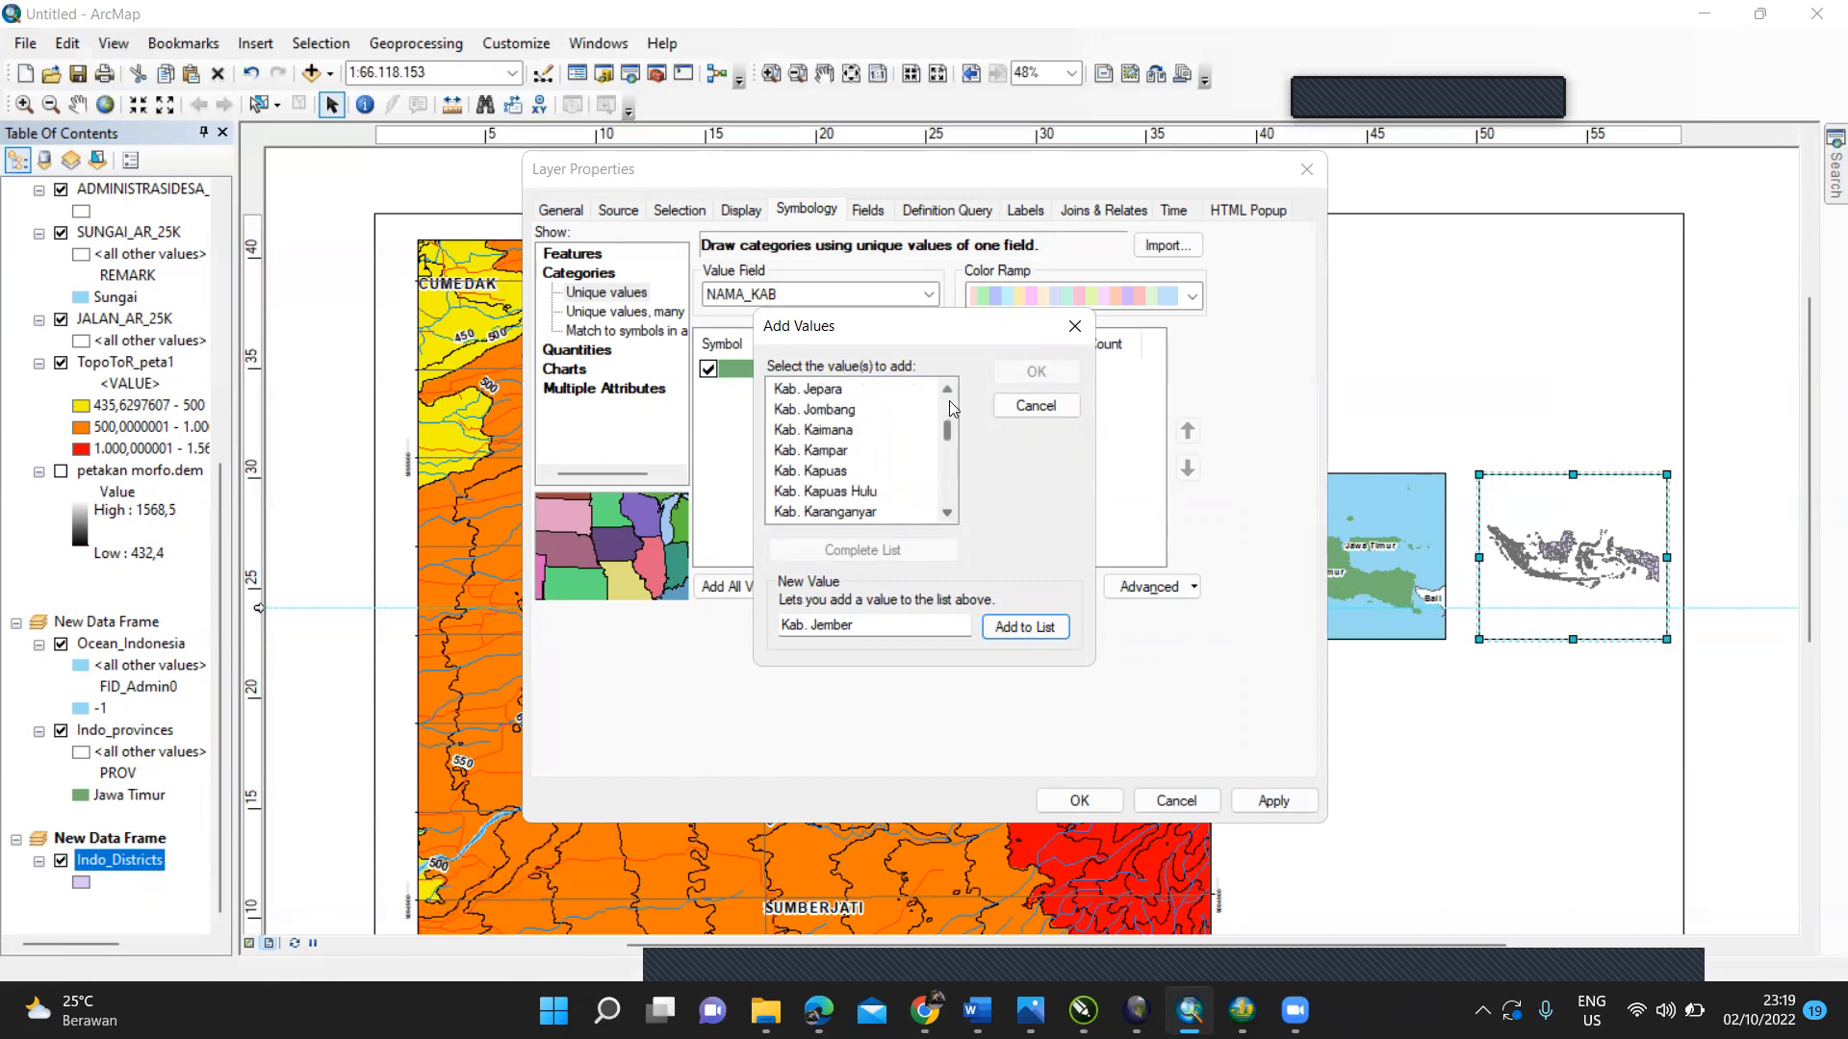
scroll(949, 394, up, 5)
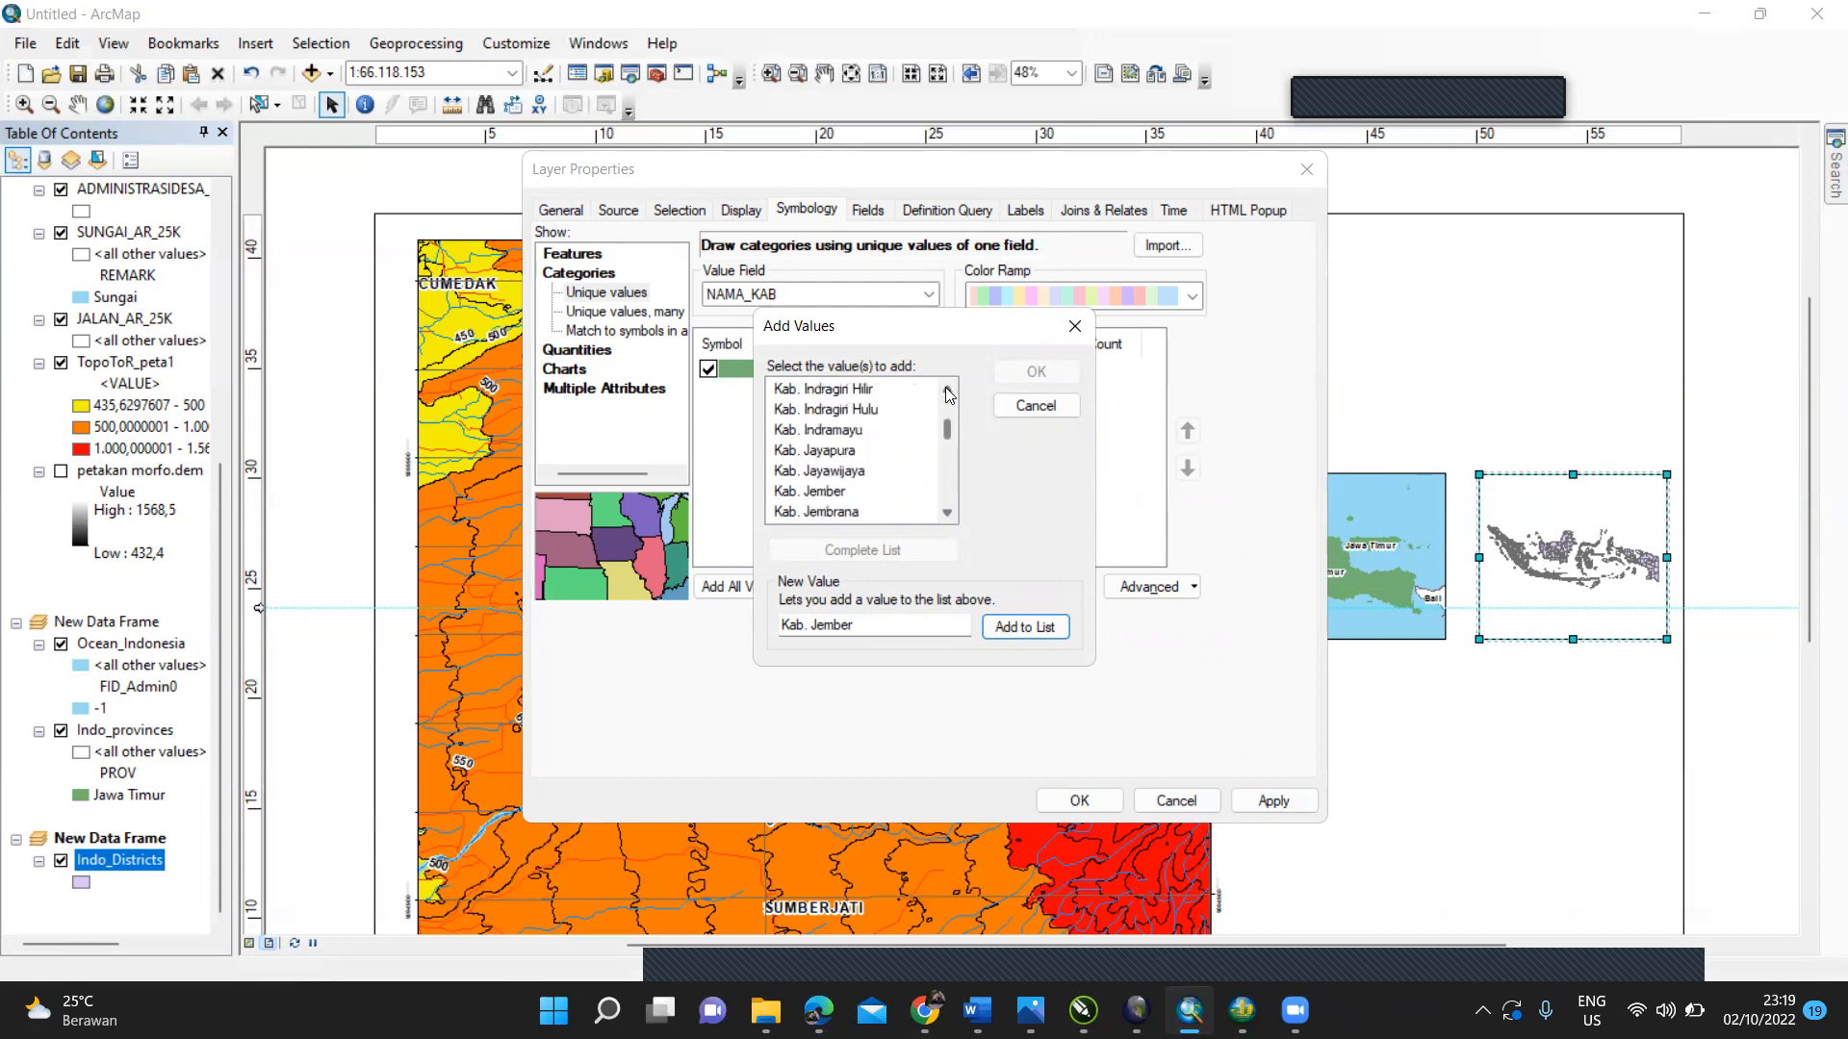
click(949, 395)
click(949, 517)
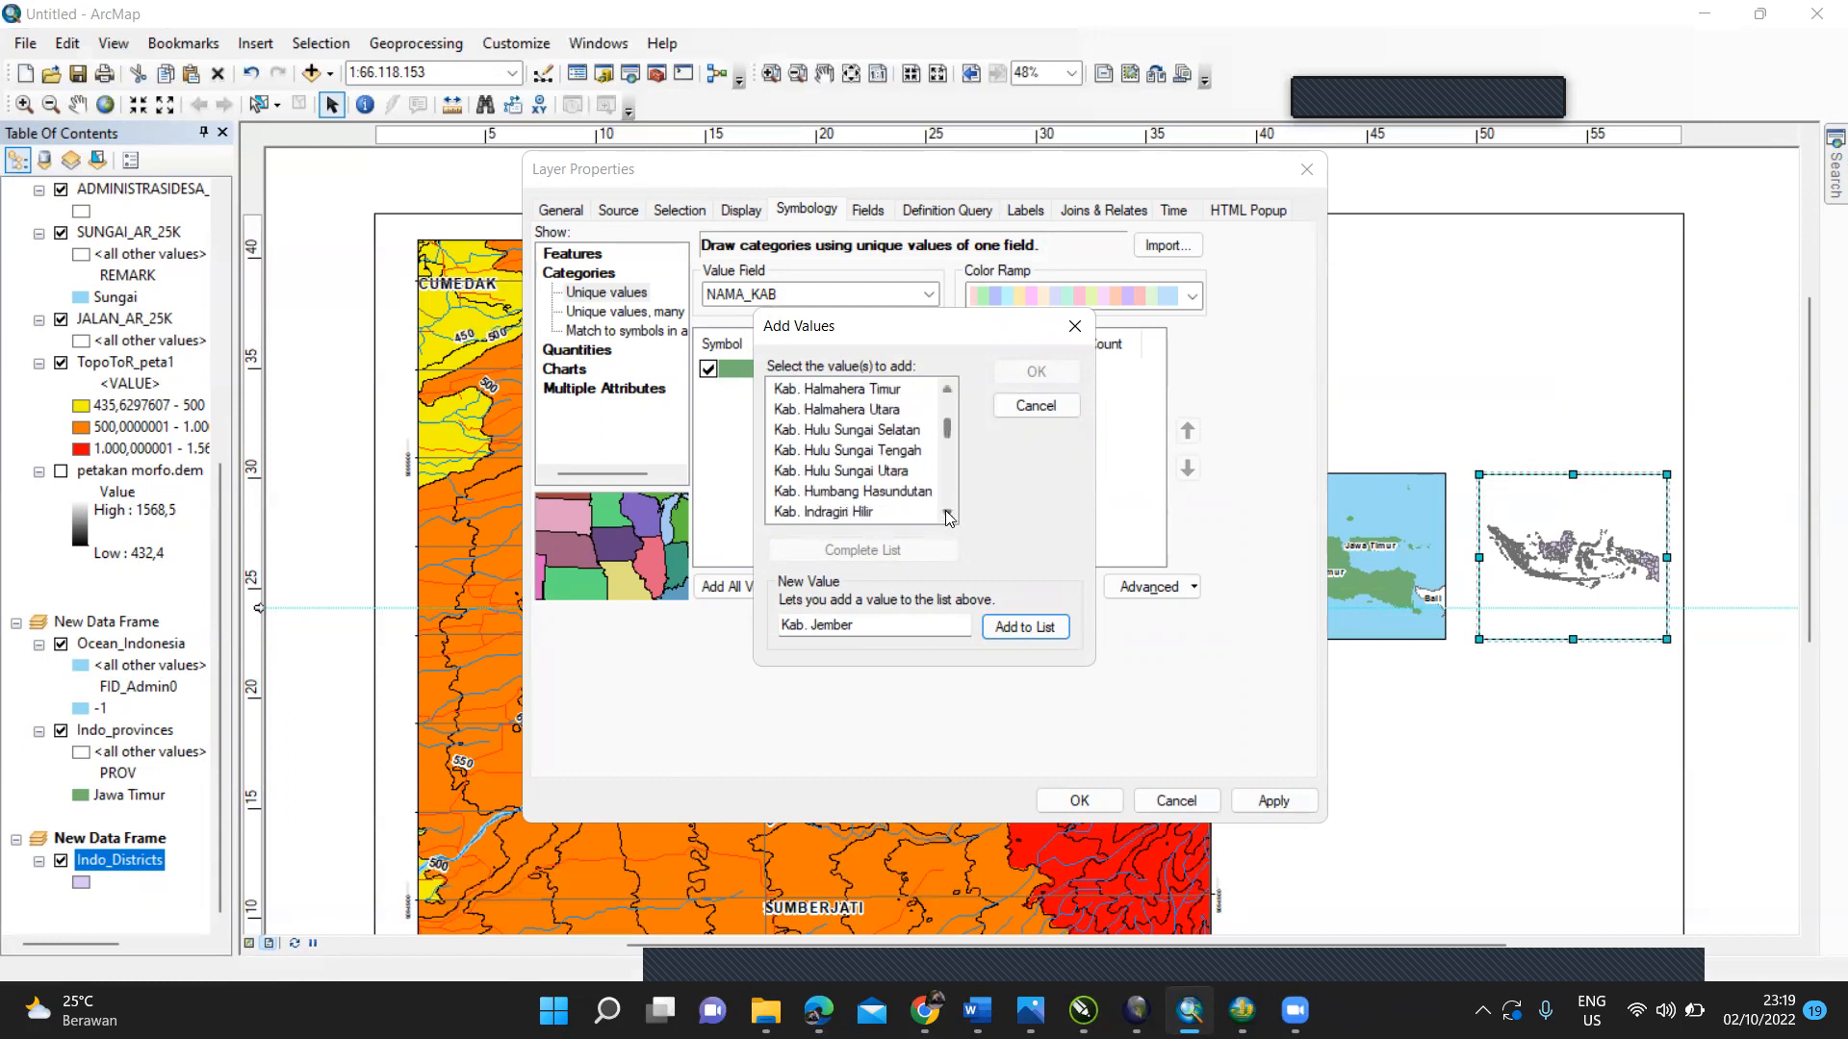
click(949, 518)
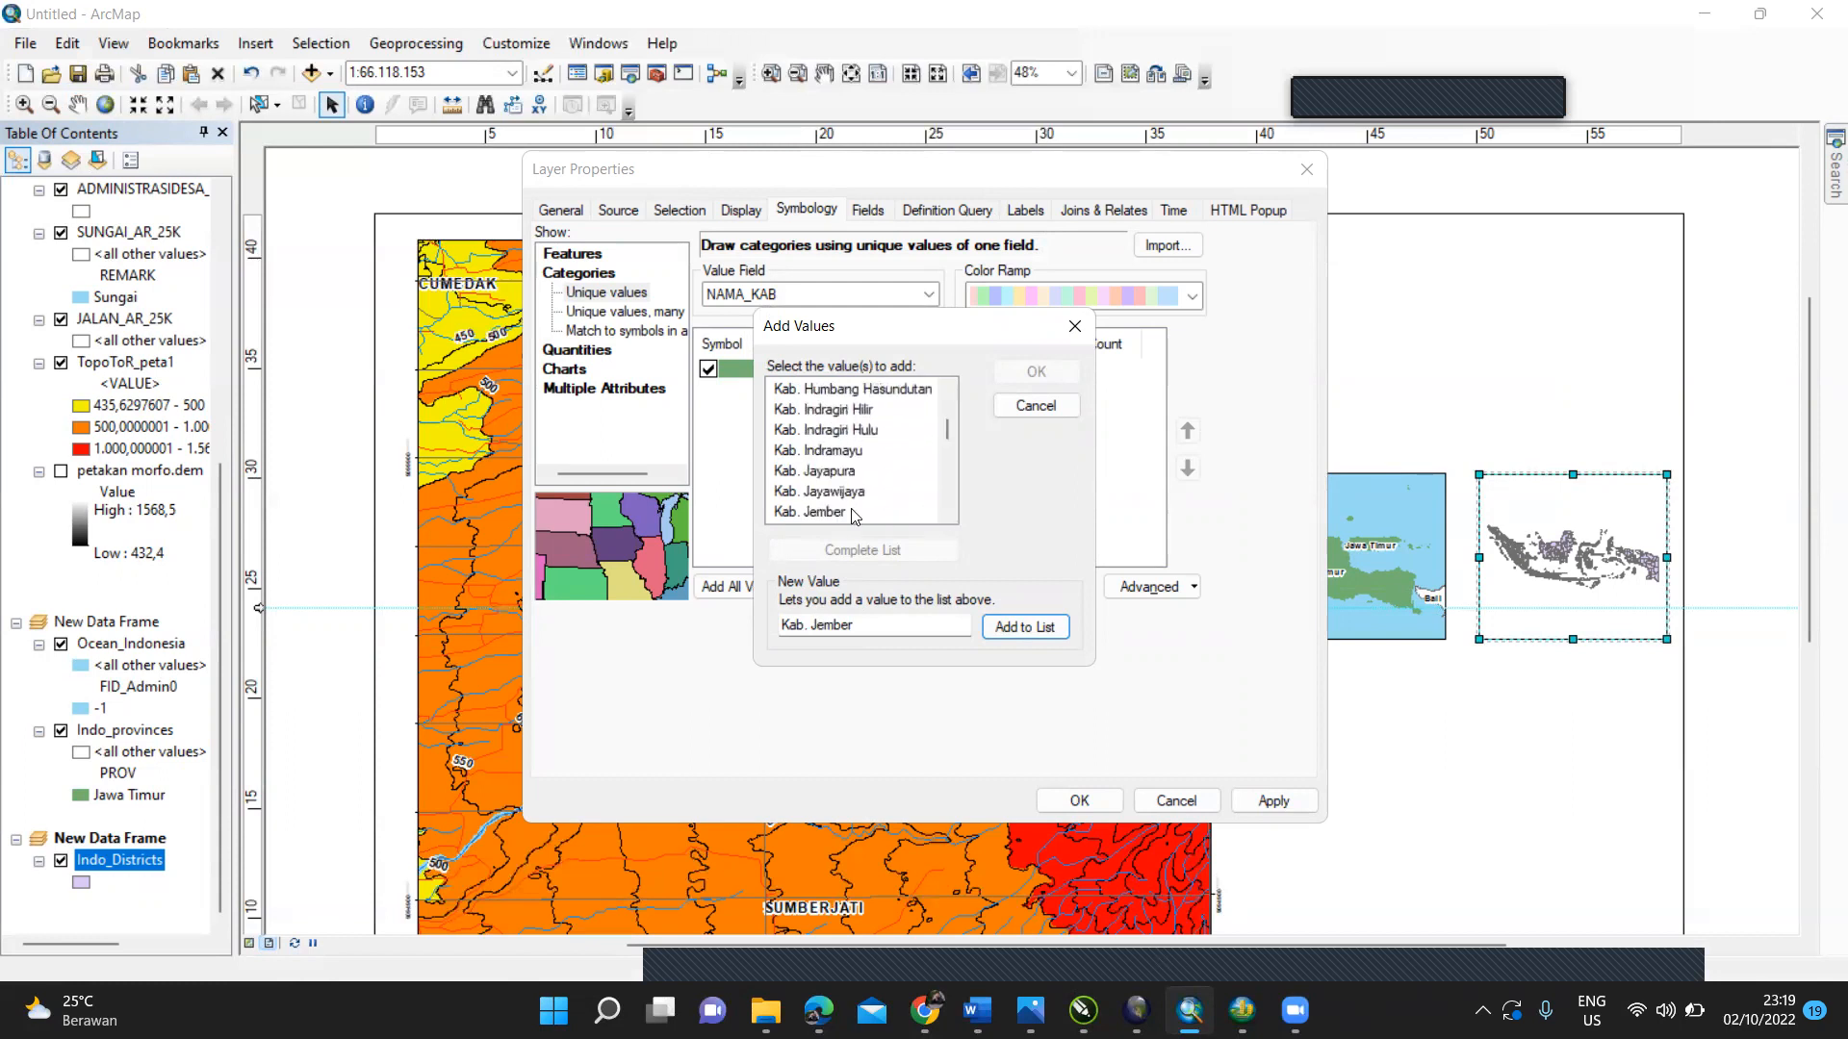
click(821, 513)
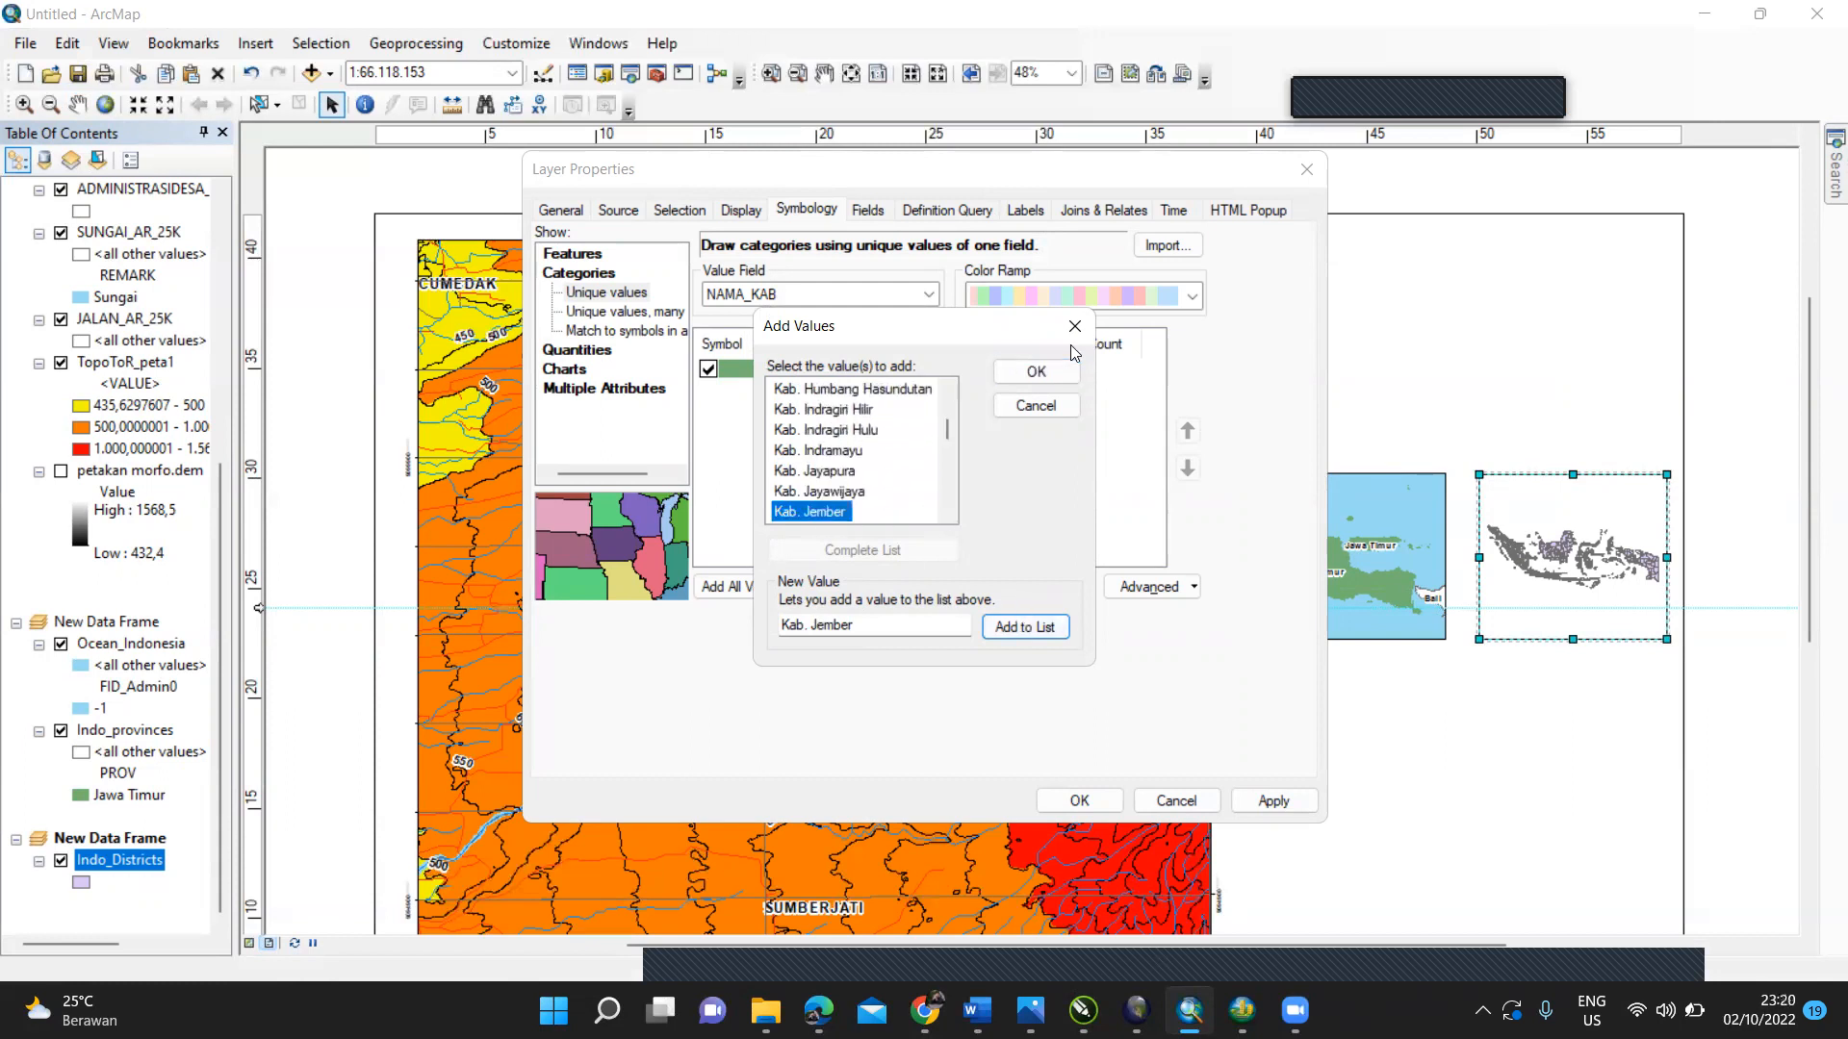
click(1035, 371)
Step: Give the Kab. Jember class the ESRI Sun fill symbol and apply the symbology to Indo_Districts
double_click(751, 411)
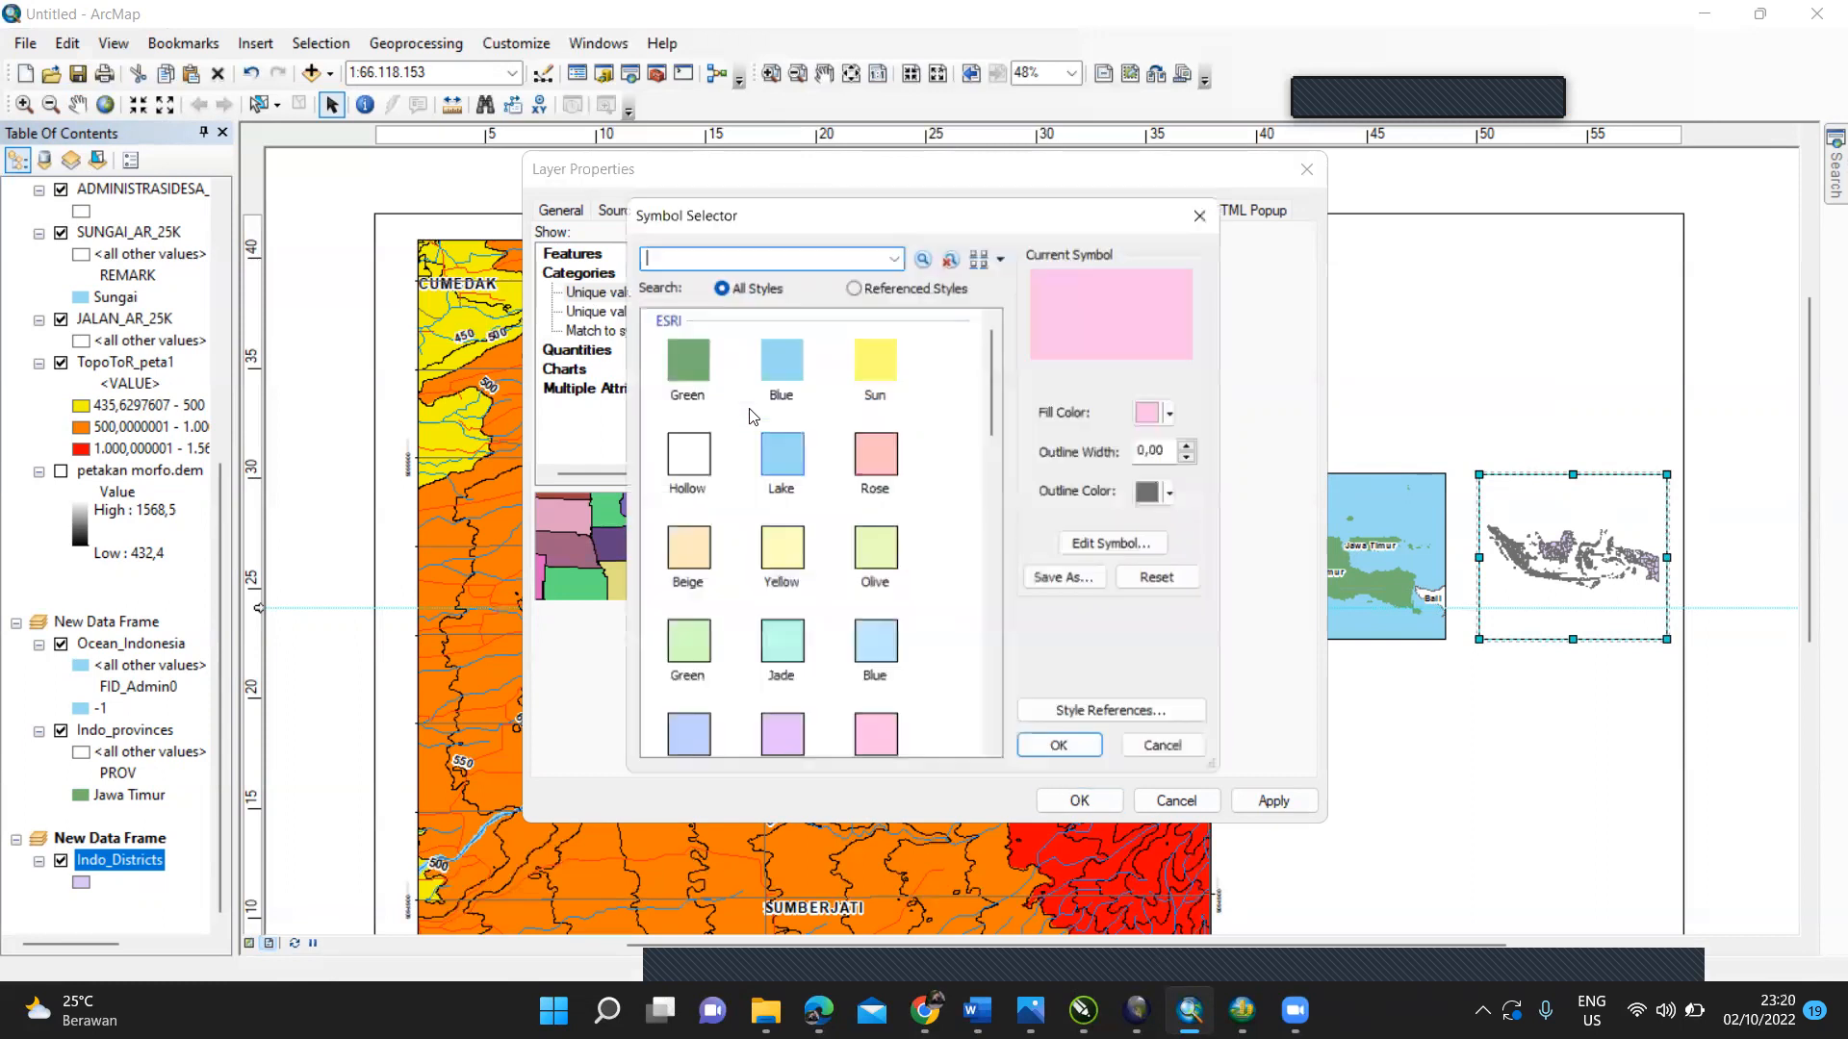
click(868, 373)
click(1065, 754)
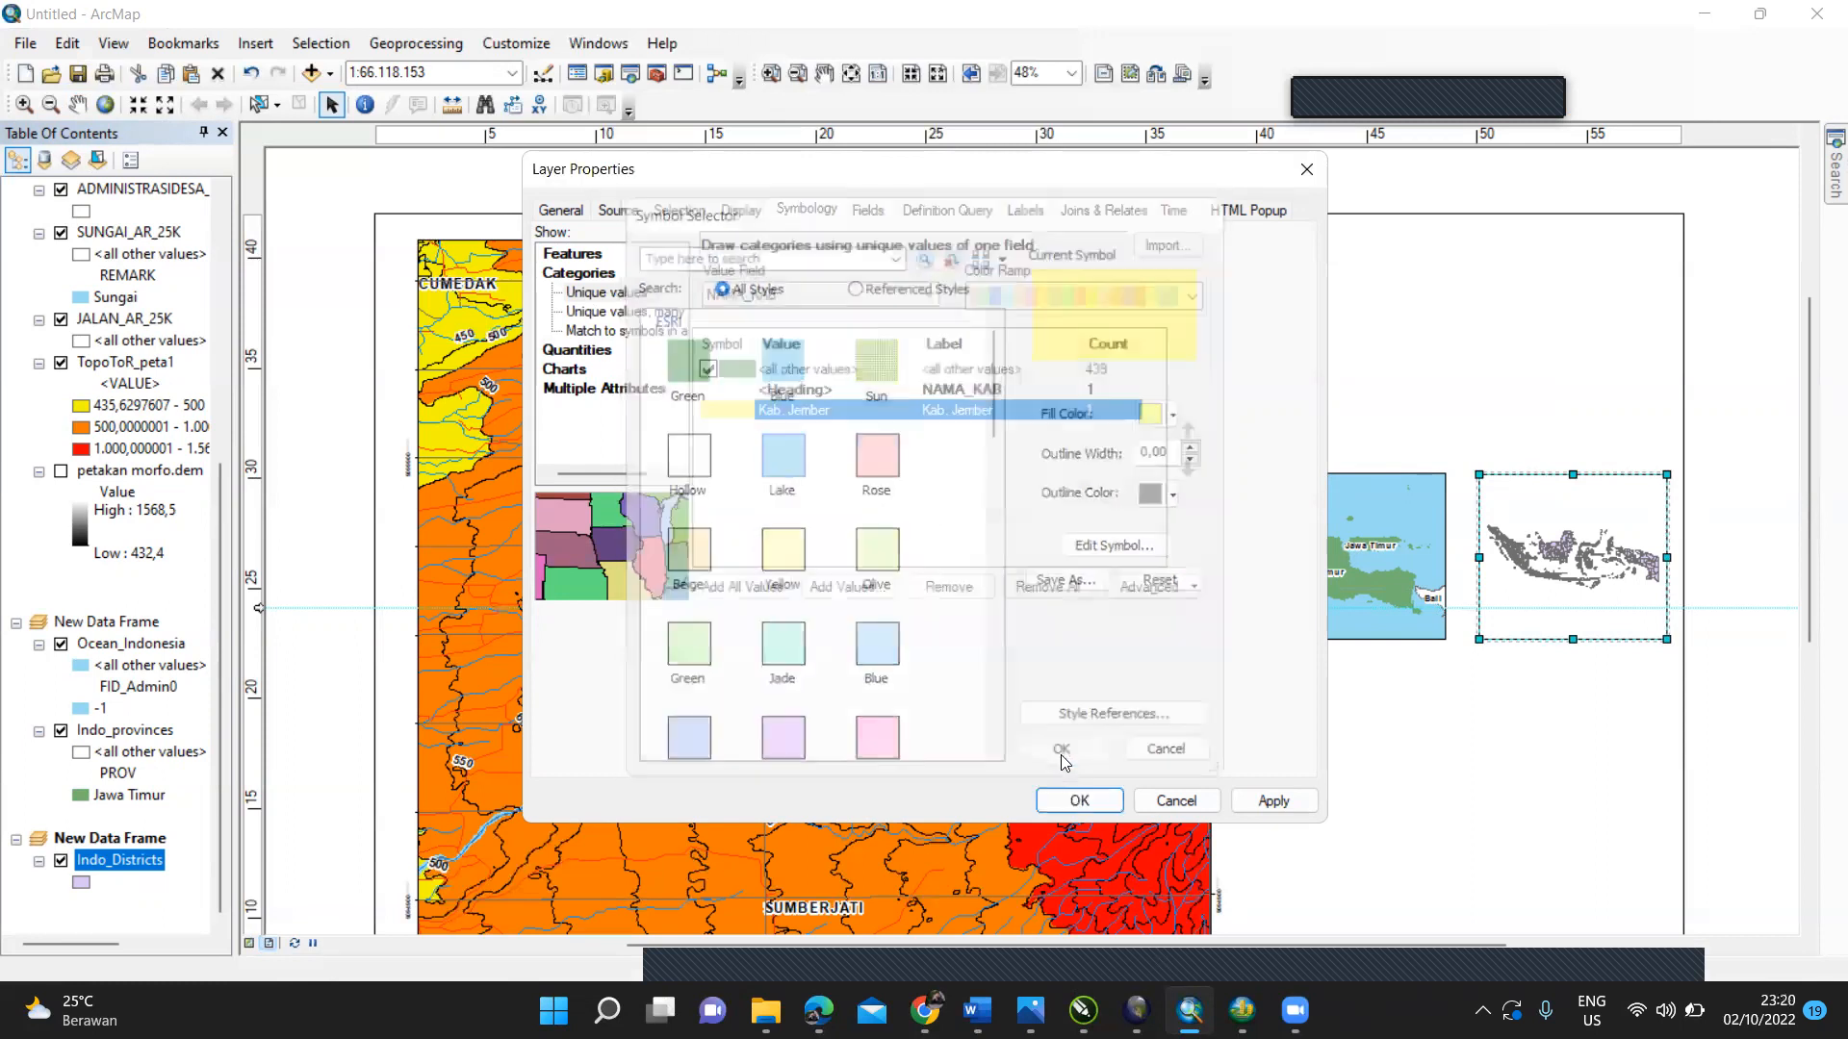
click(1104, 805)
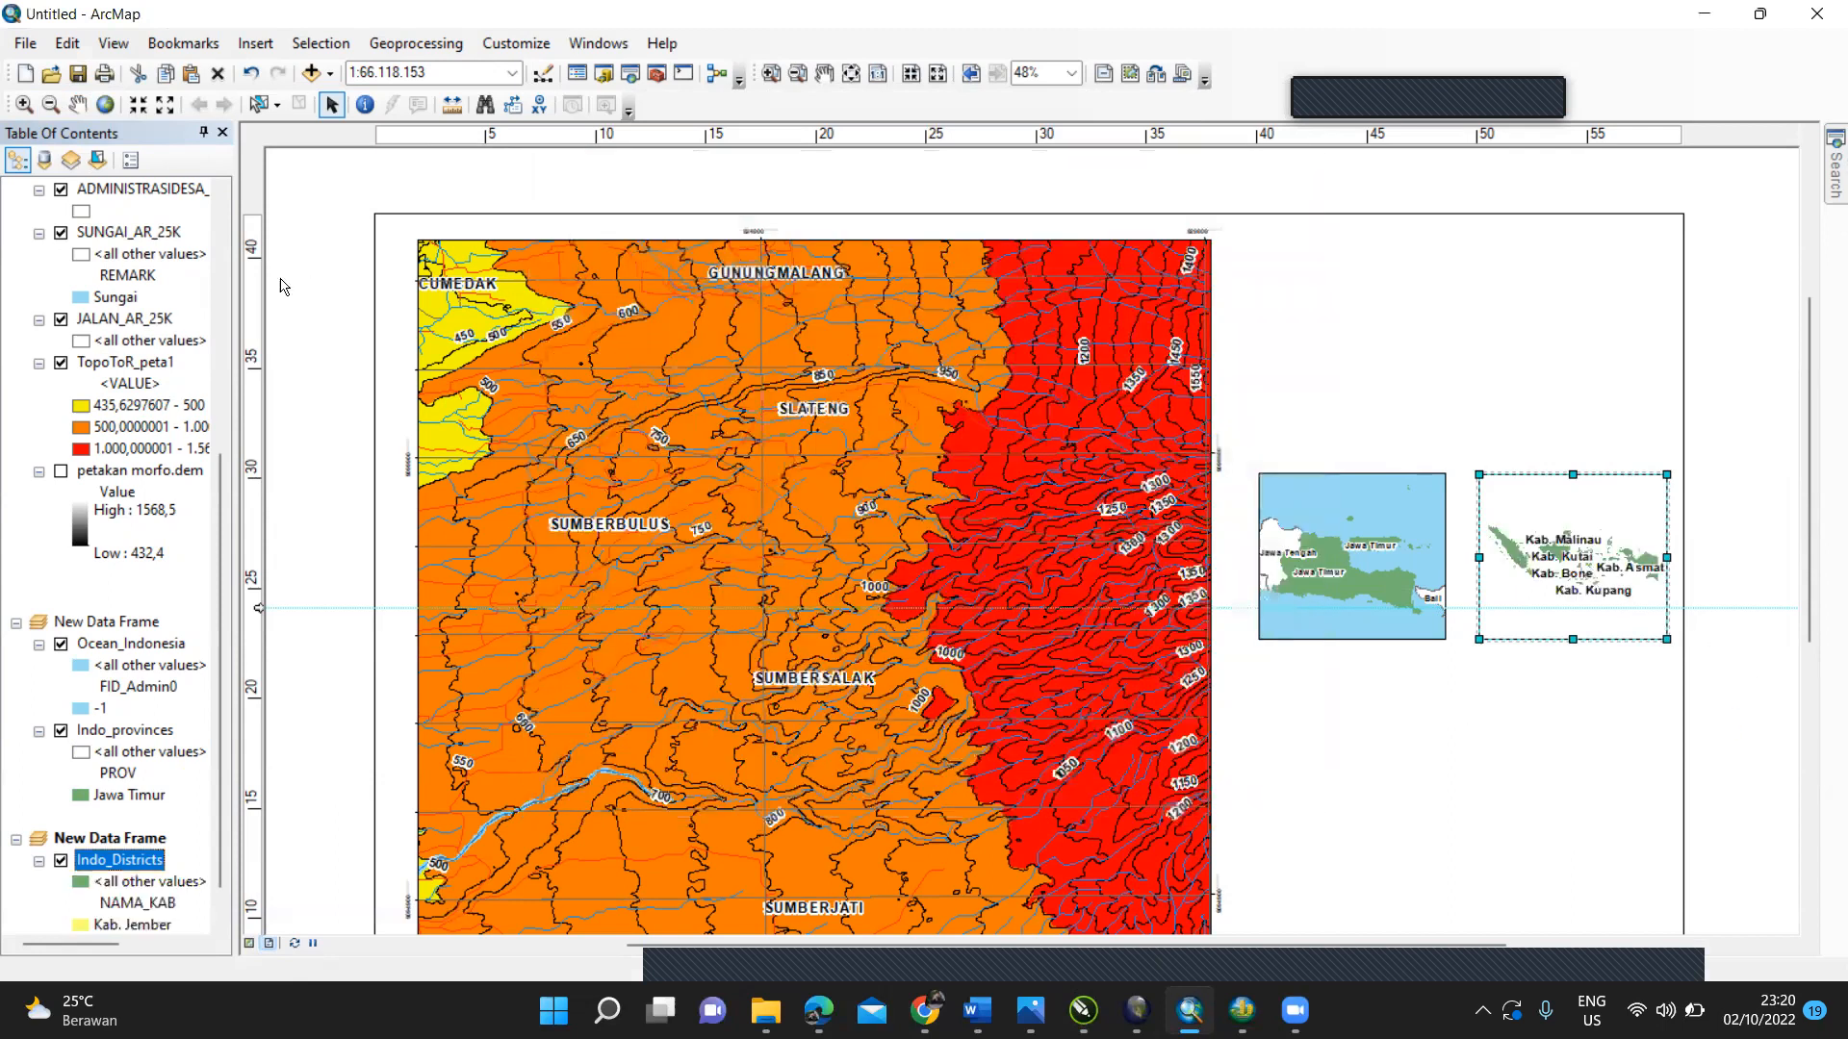
Step: Zoom the district inset map to a scale of 1:1.500.000 and frame Kab. Jember with its neighbouring districts
click(24, 104)
click(1598, 576)
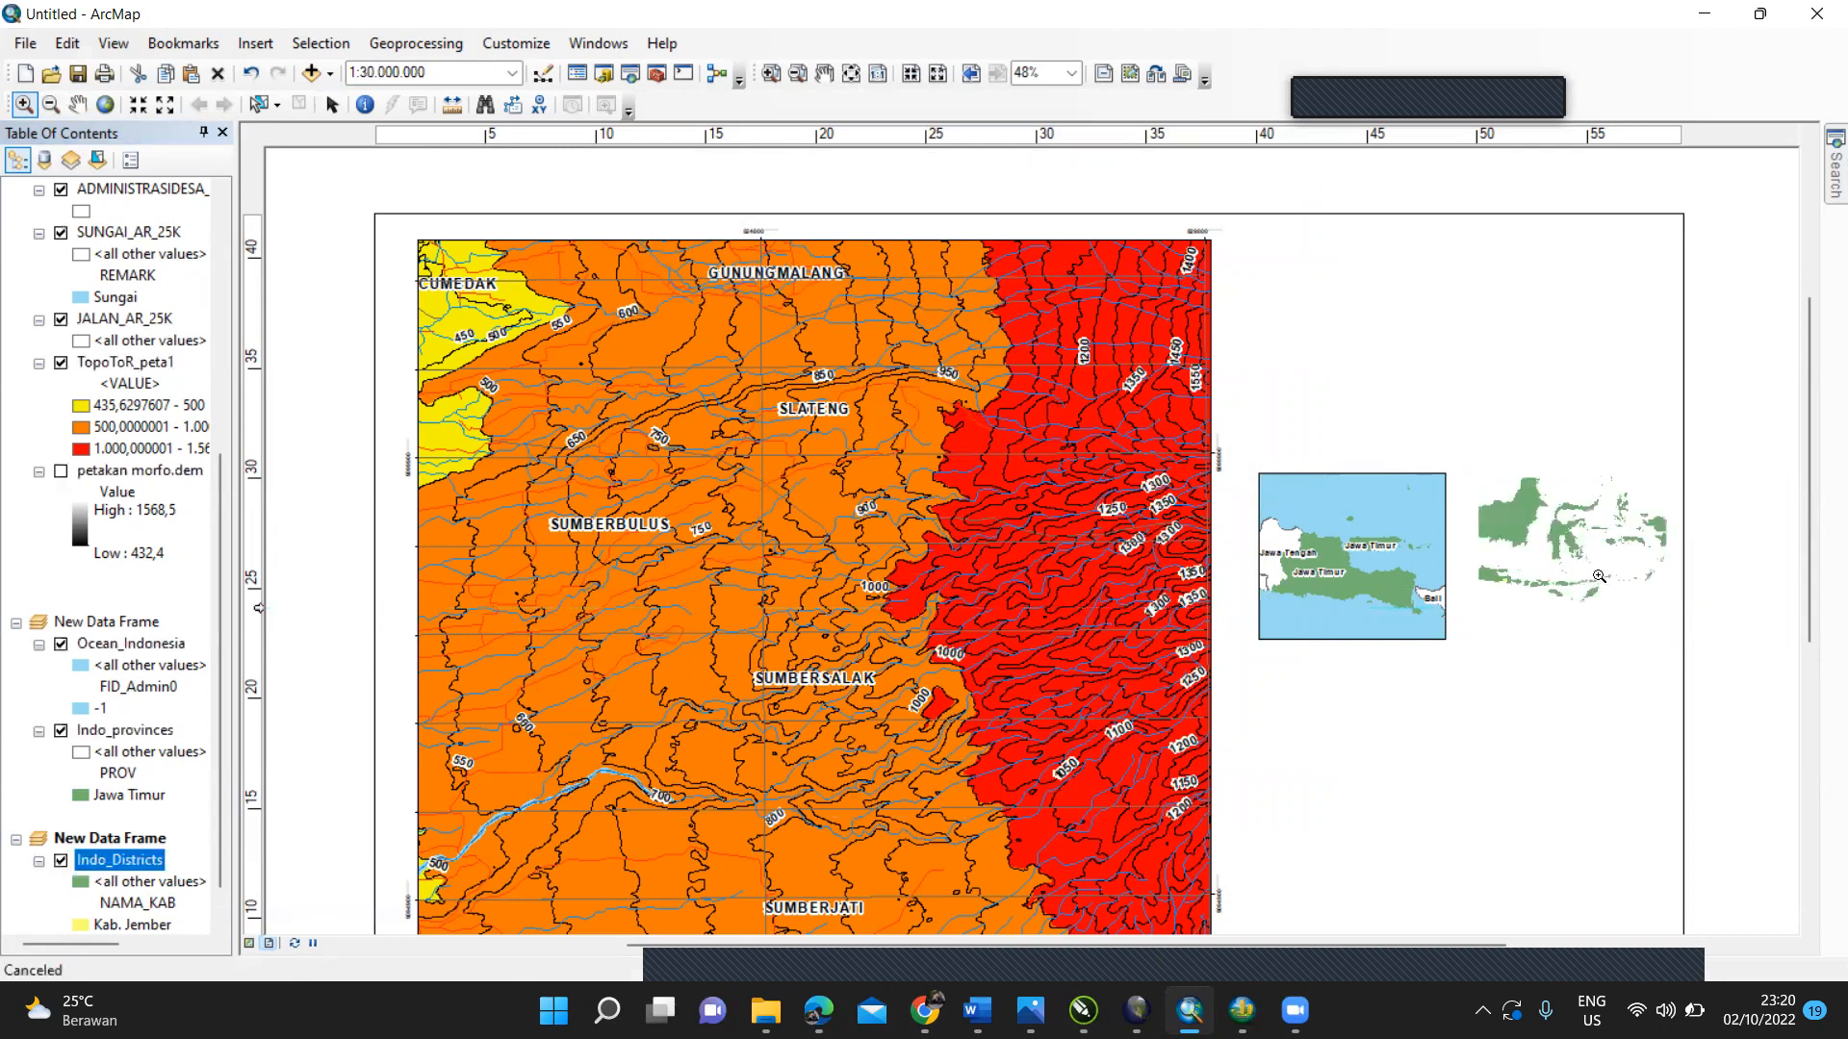
click(1598, 575)
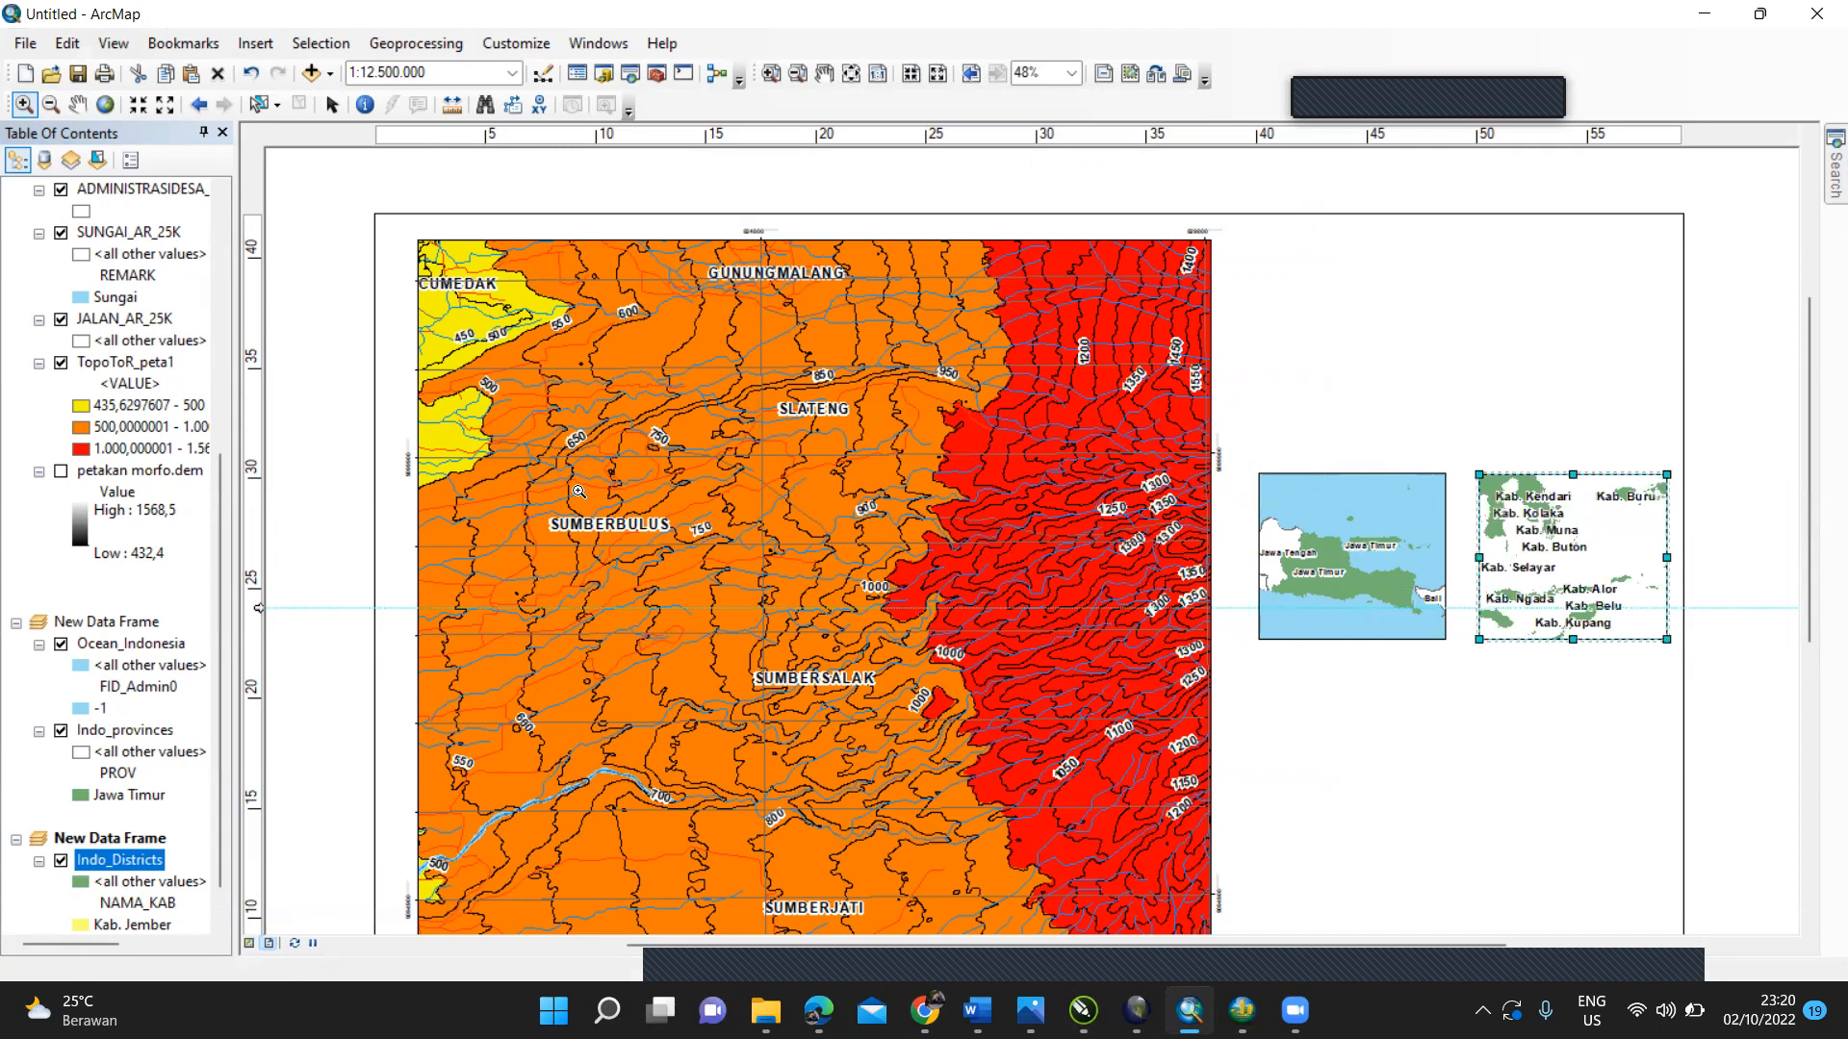
click(78, 105)
drag(1511, 598, 1600, 601)
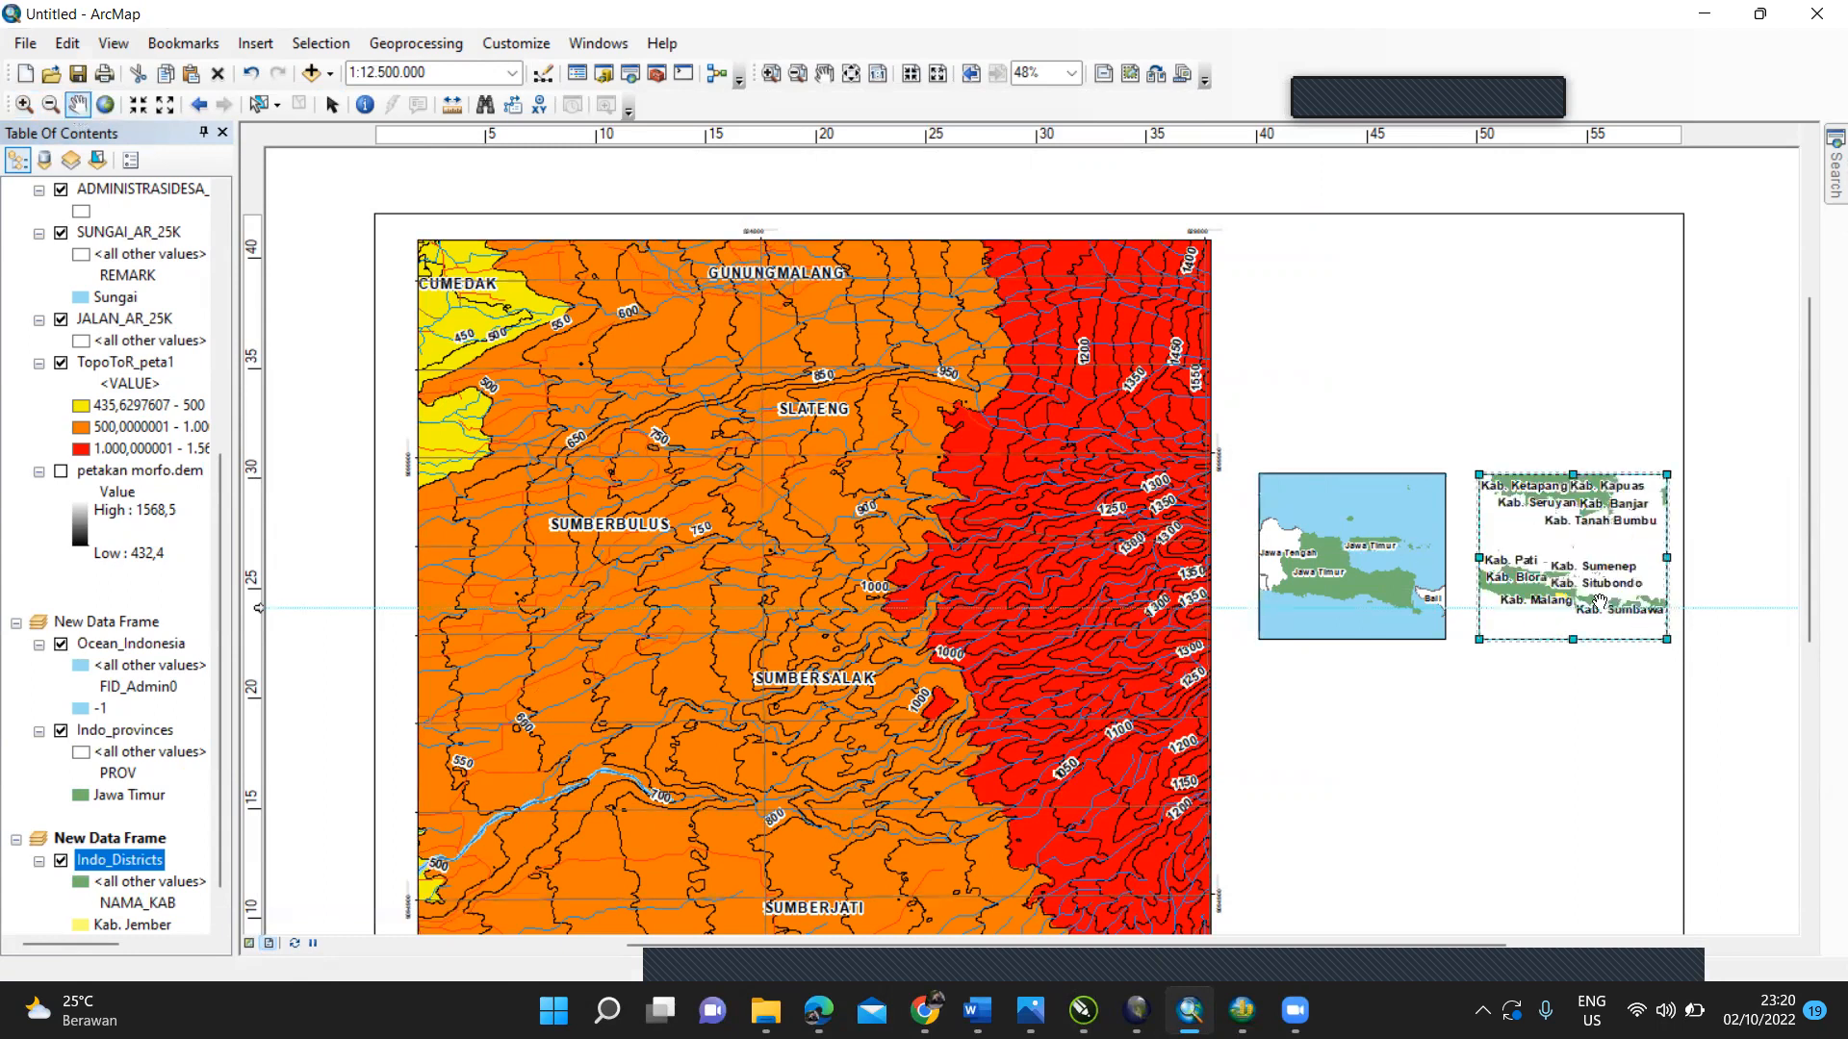
click(24, 104)
click(1568, 598)
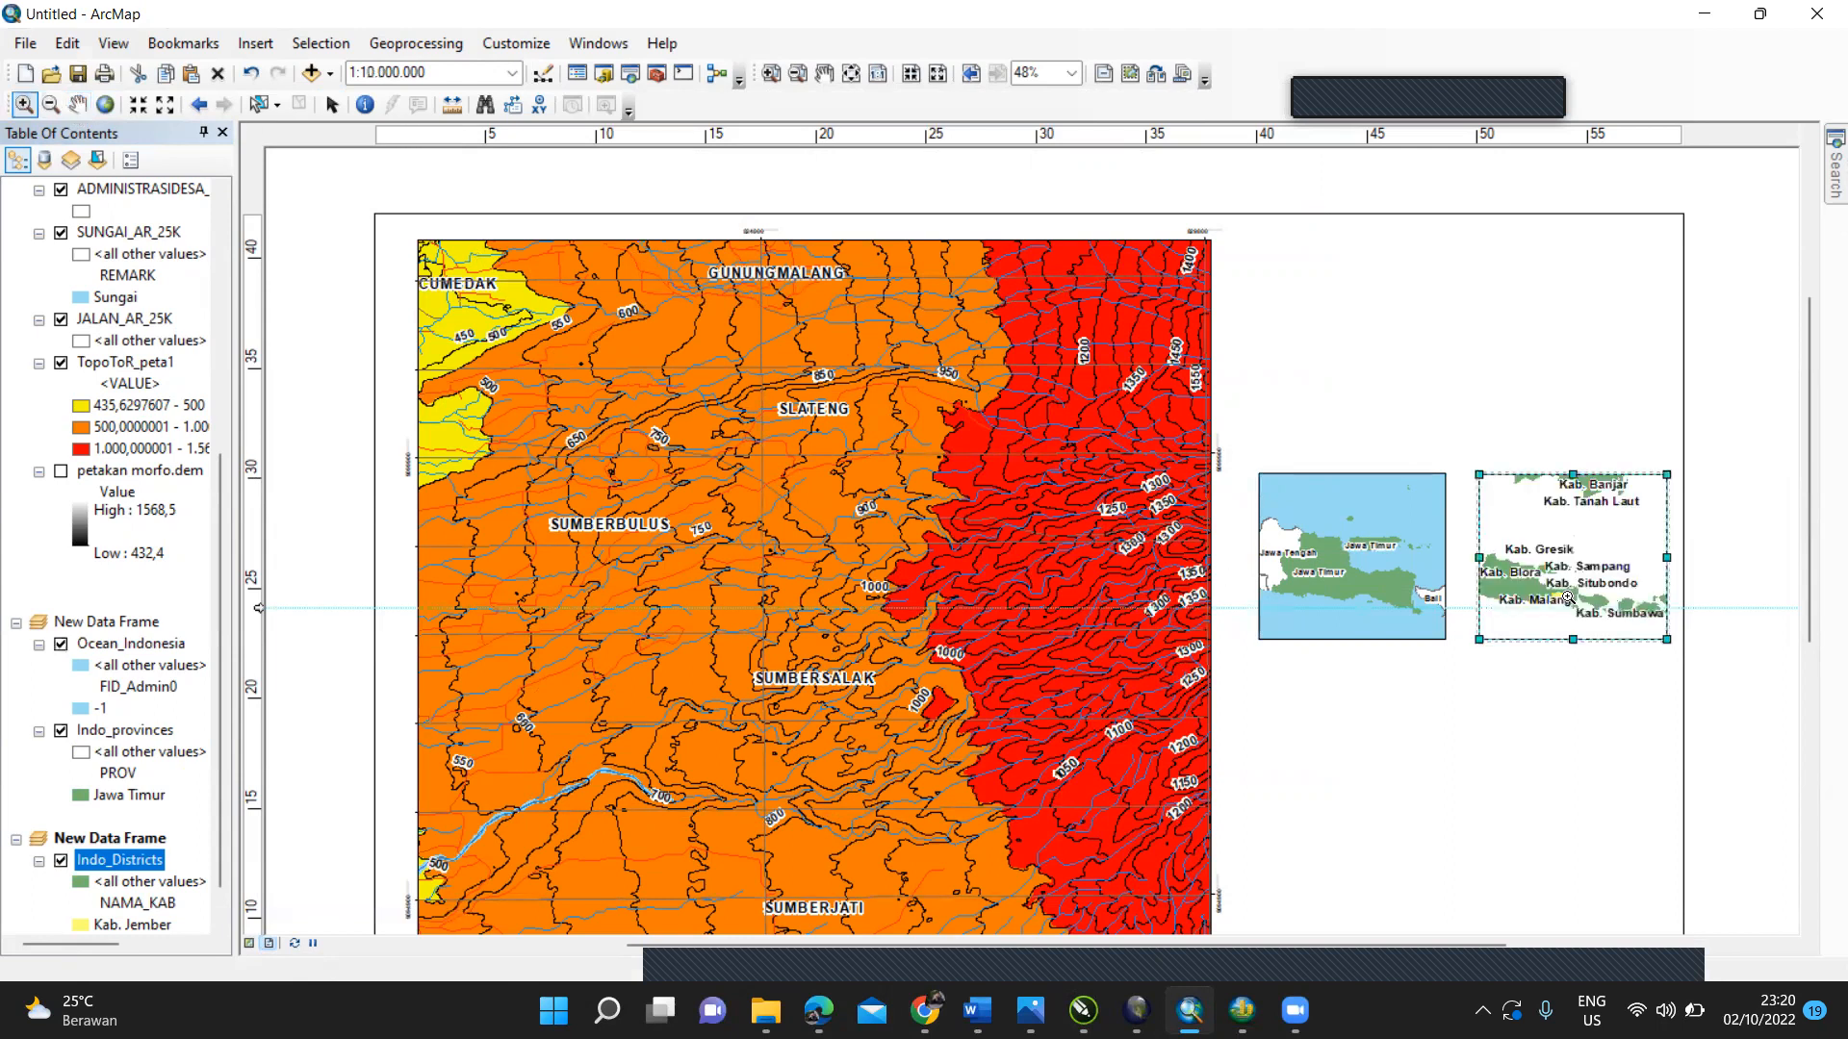
click(1567, 598)
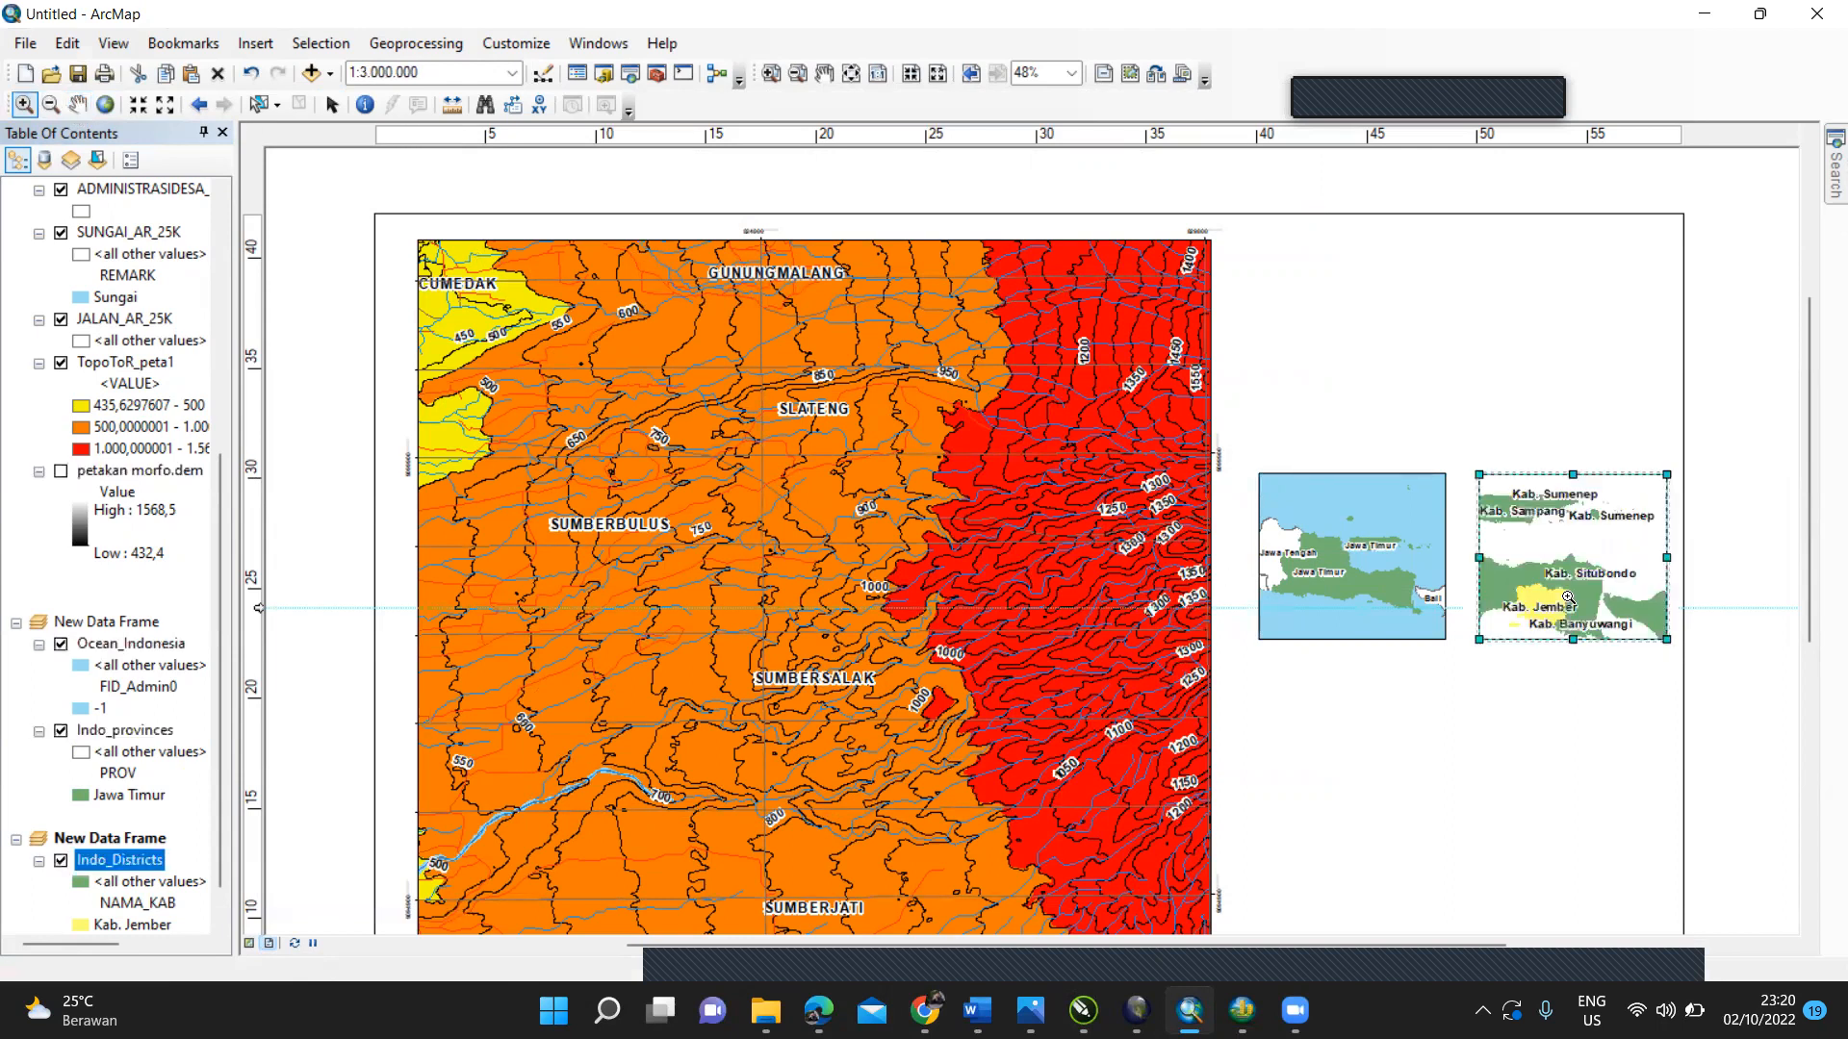
click(1567, 597)
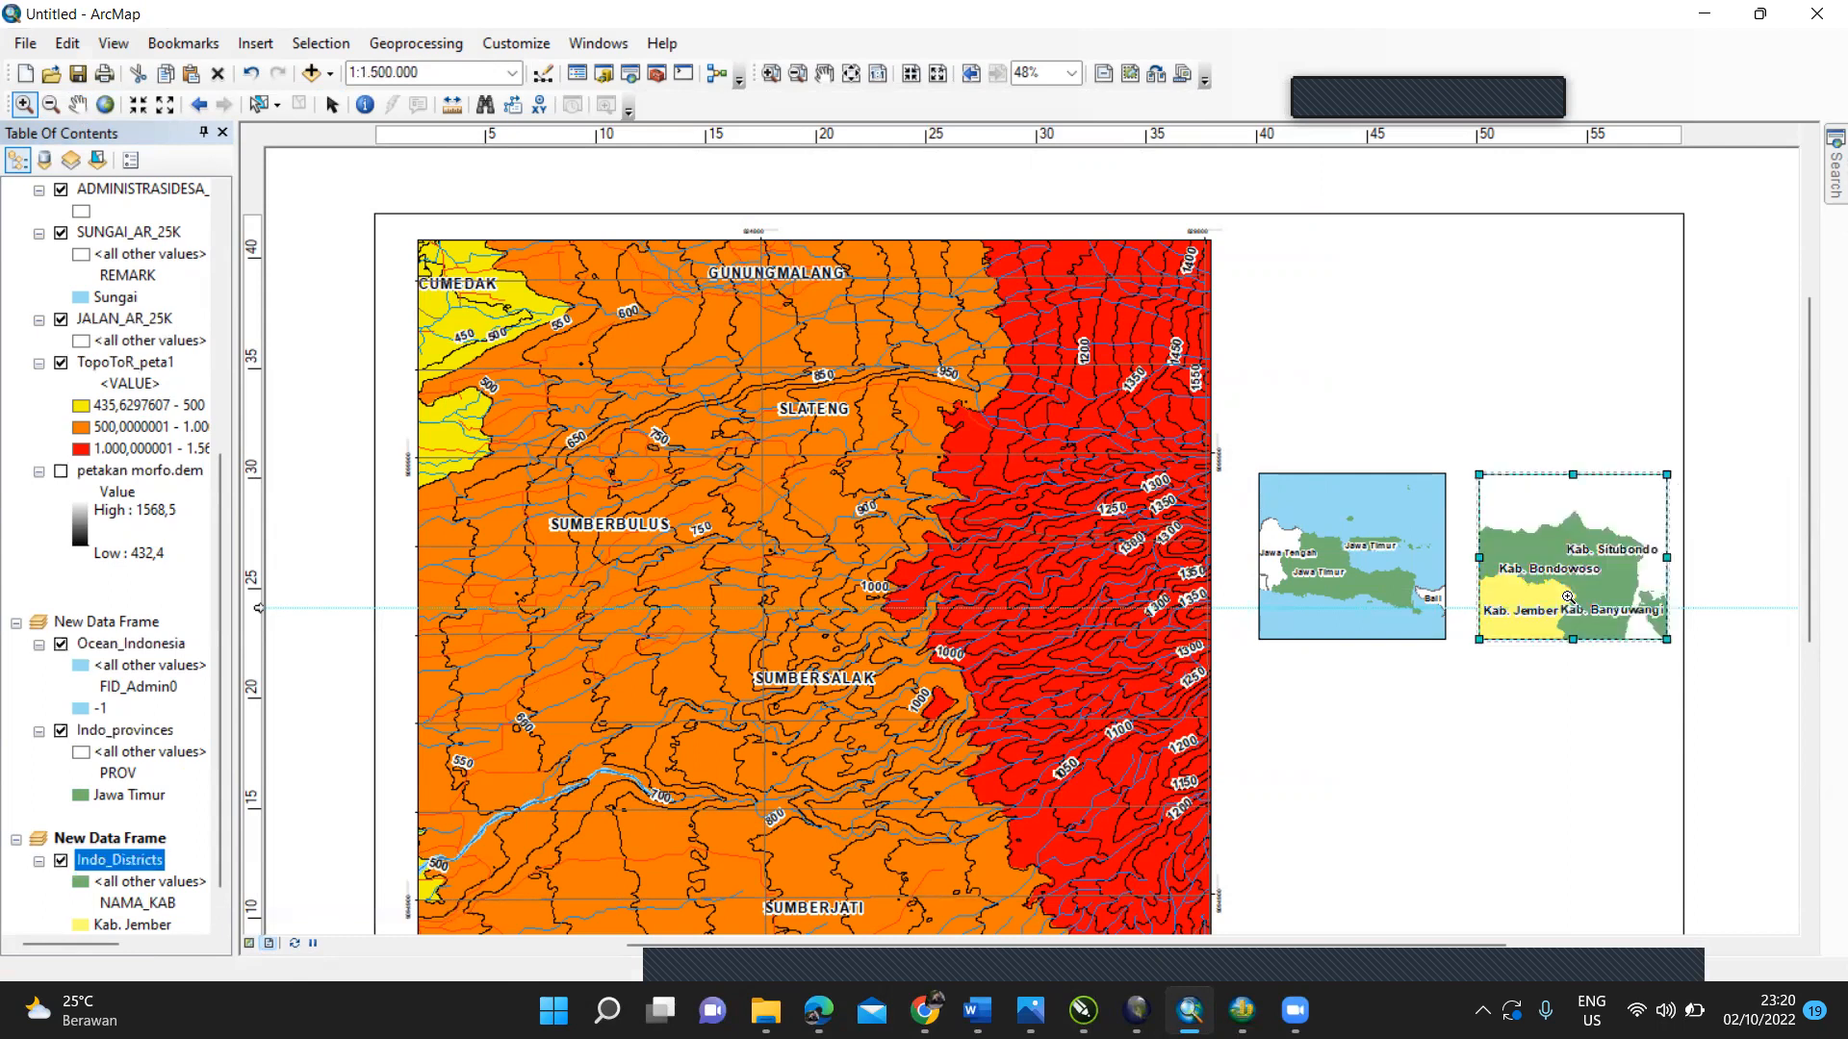
click(78, 103)
drag(1478, 534, 1550, 516)
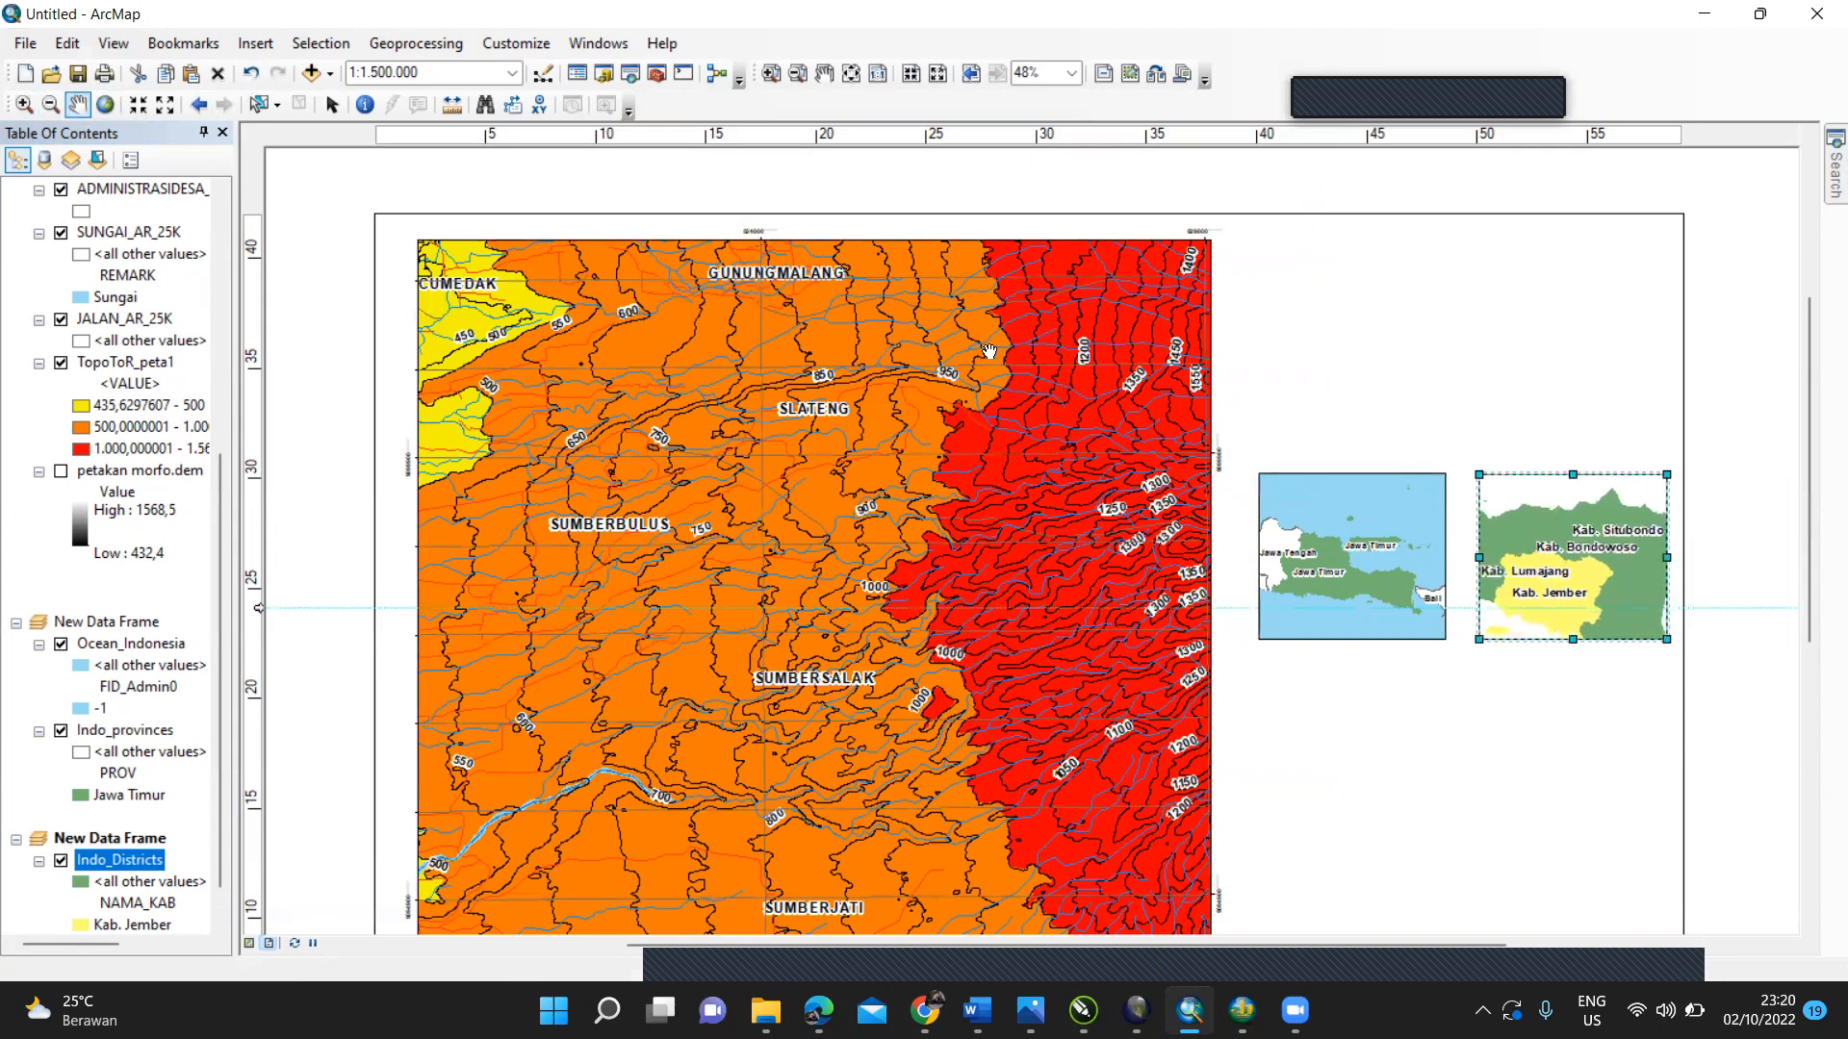
Step: Add an extent indicator for the Layers data frame to the district inset map
click(333, 108)
right_click(1545, 564)
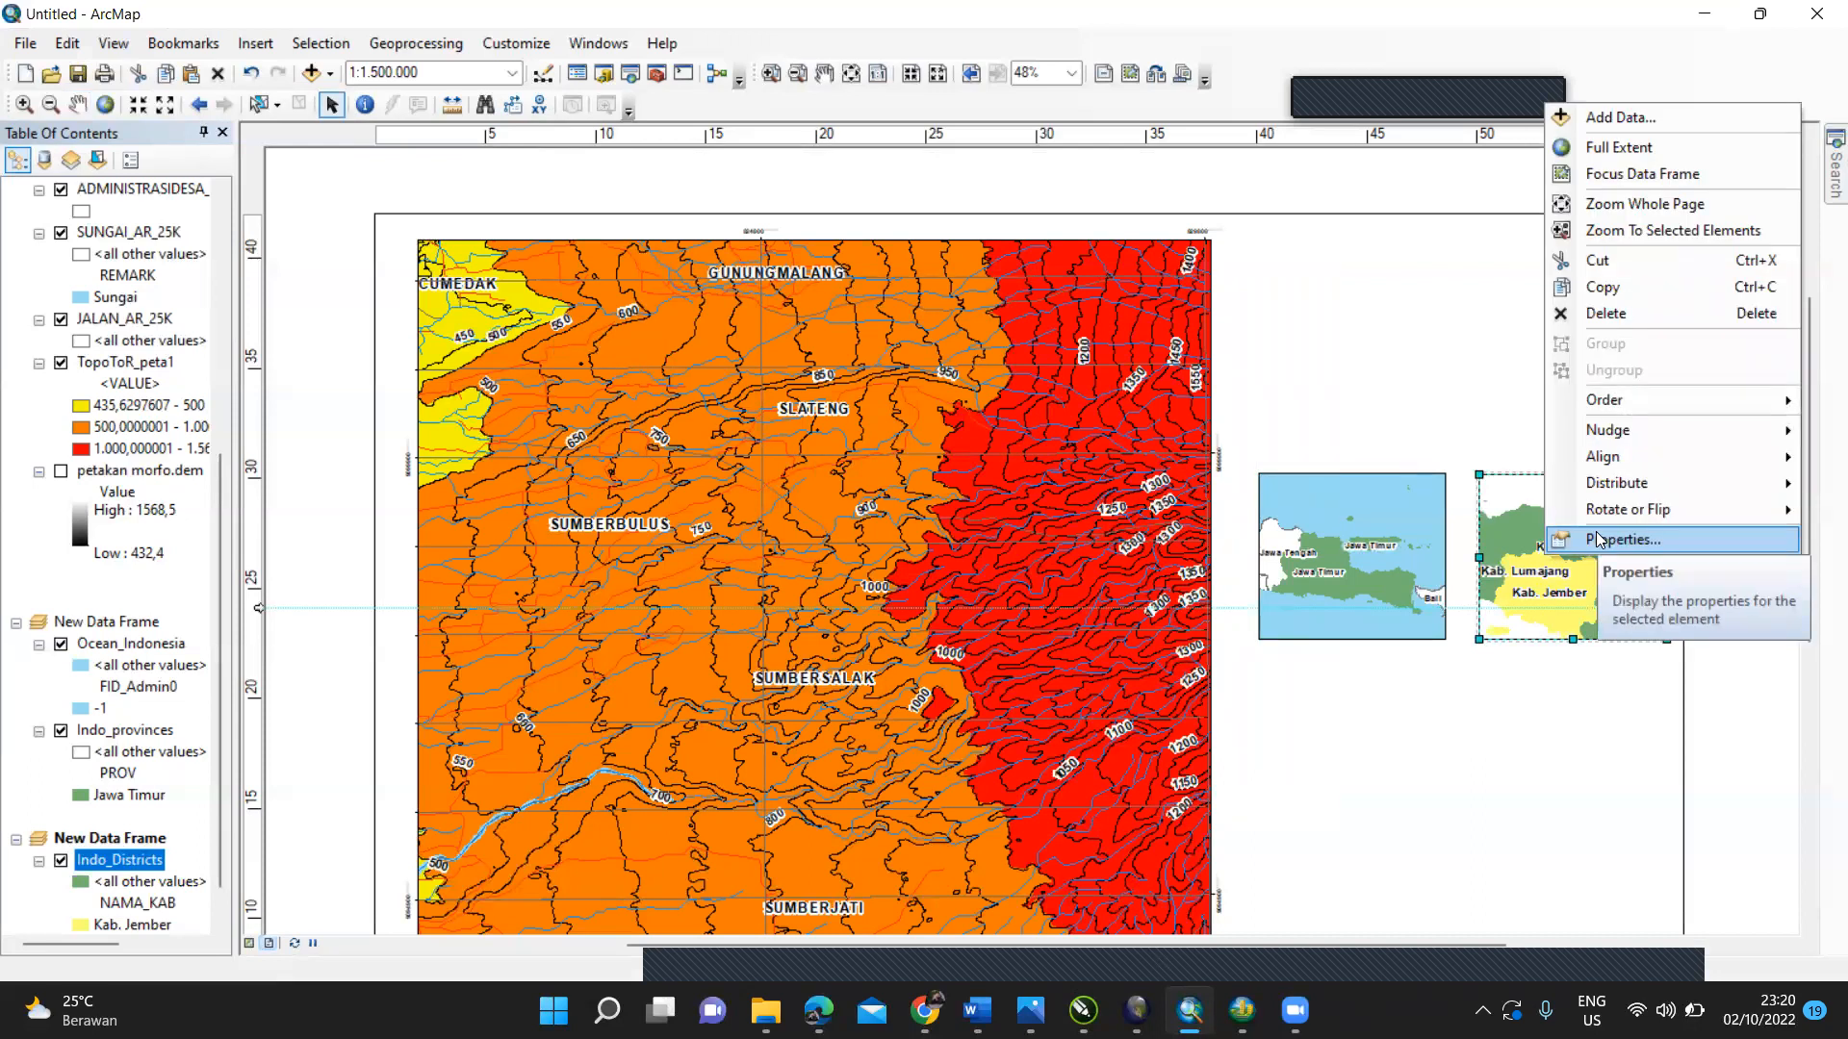
click(1622, 540)
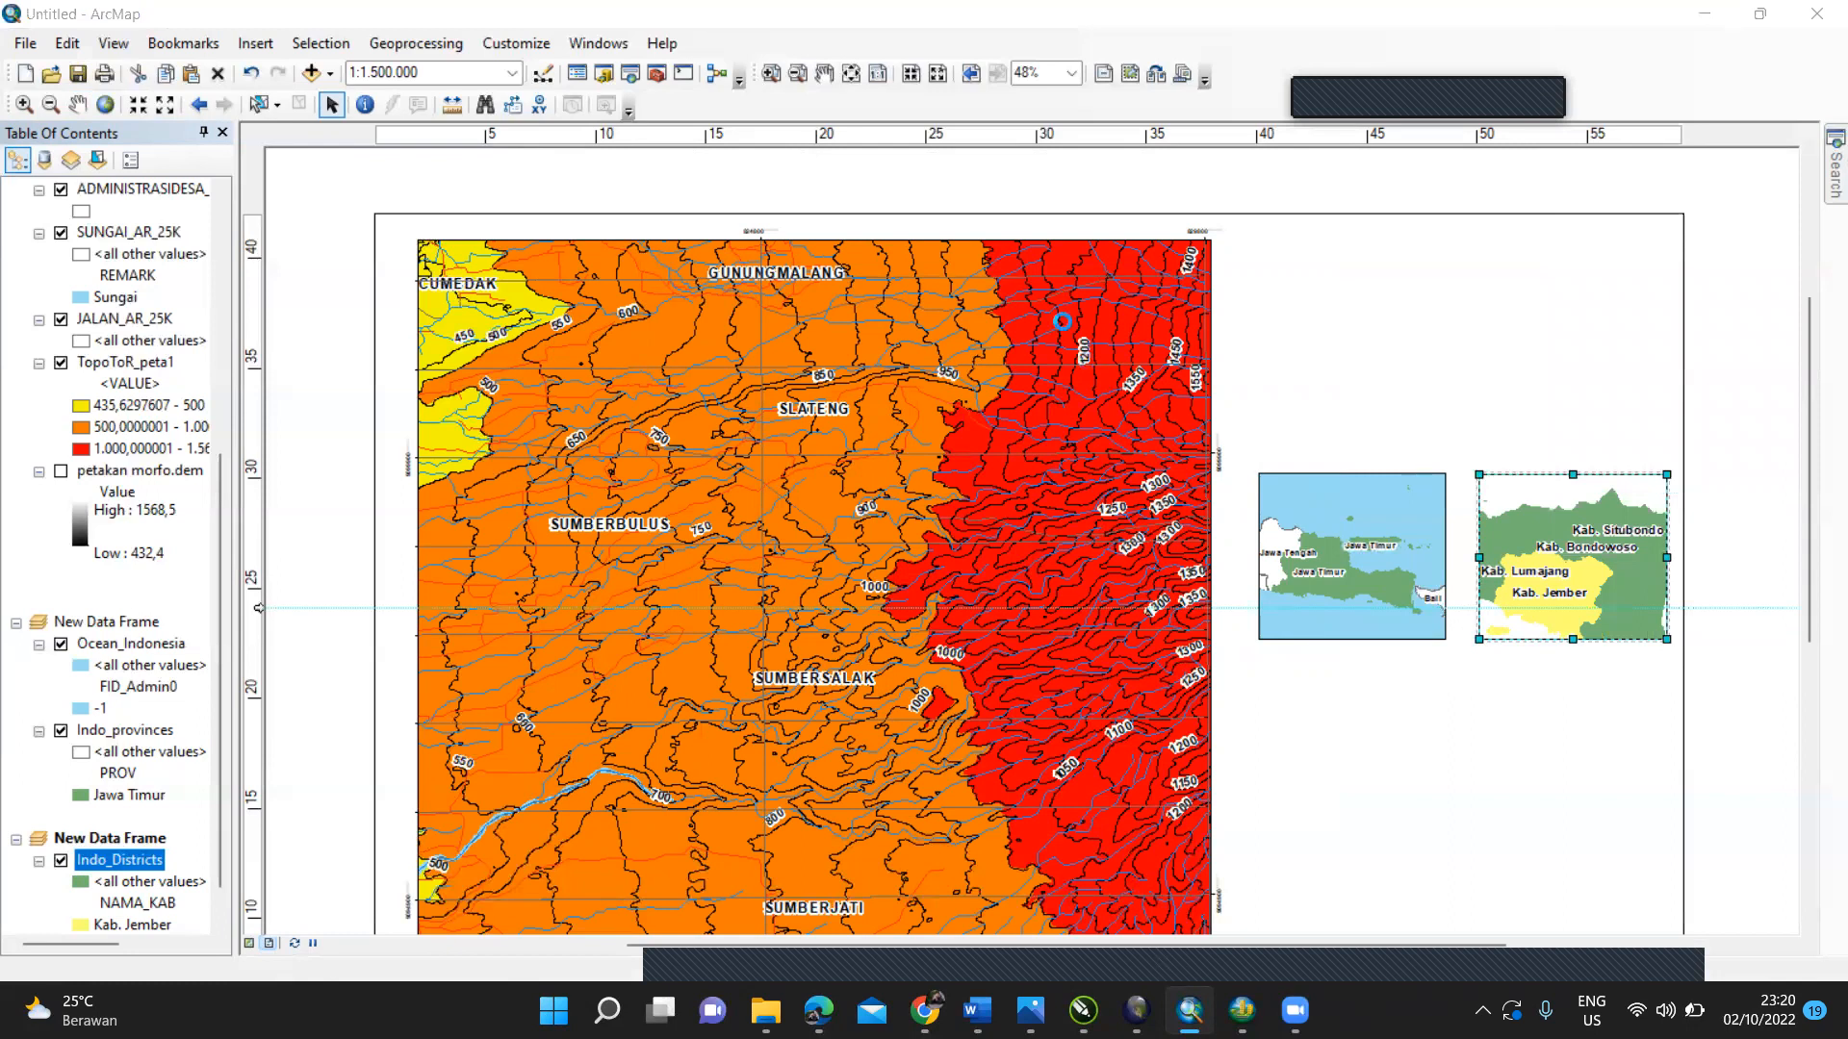
click(972, 175)
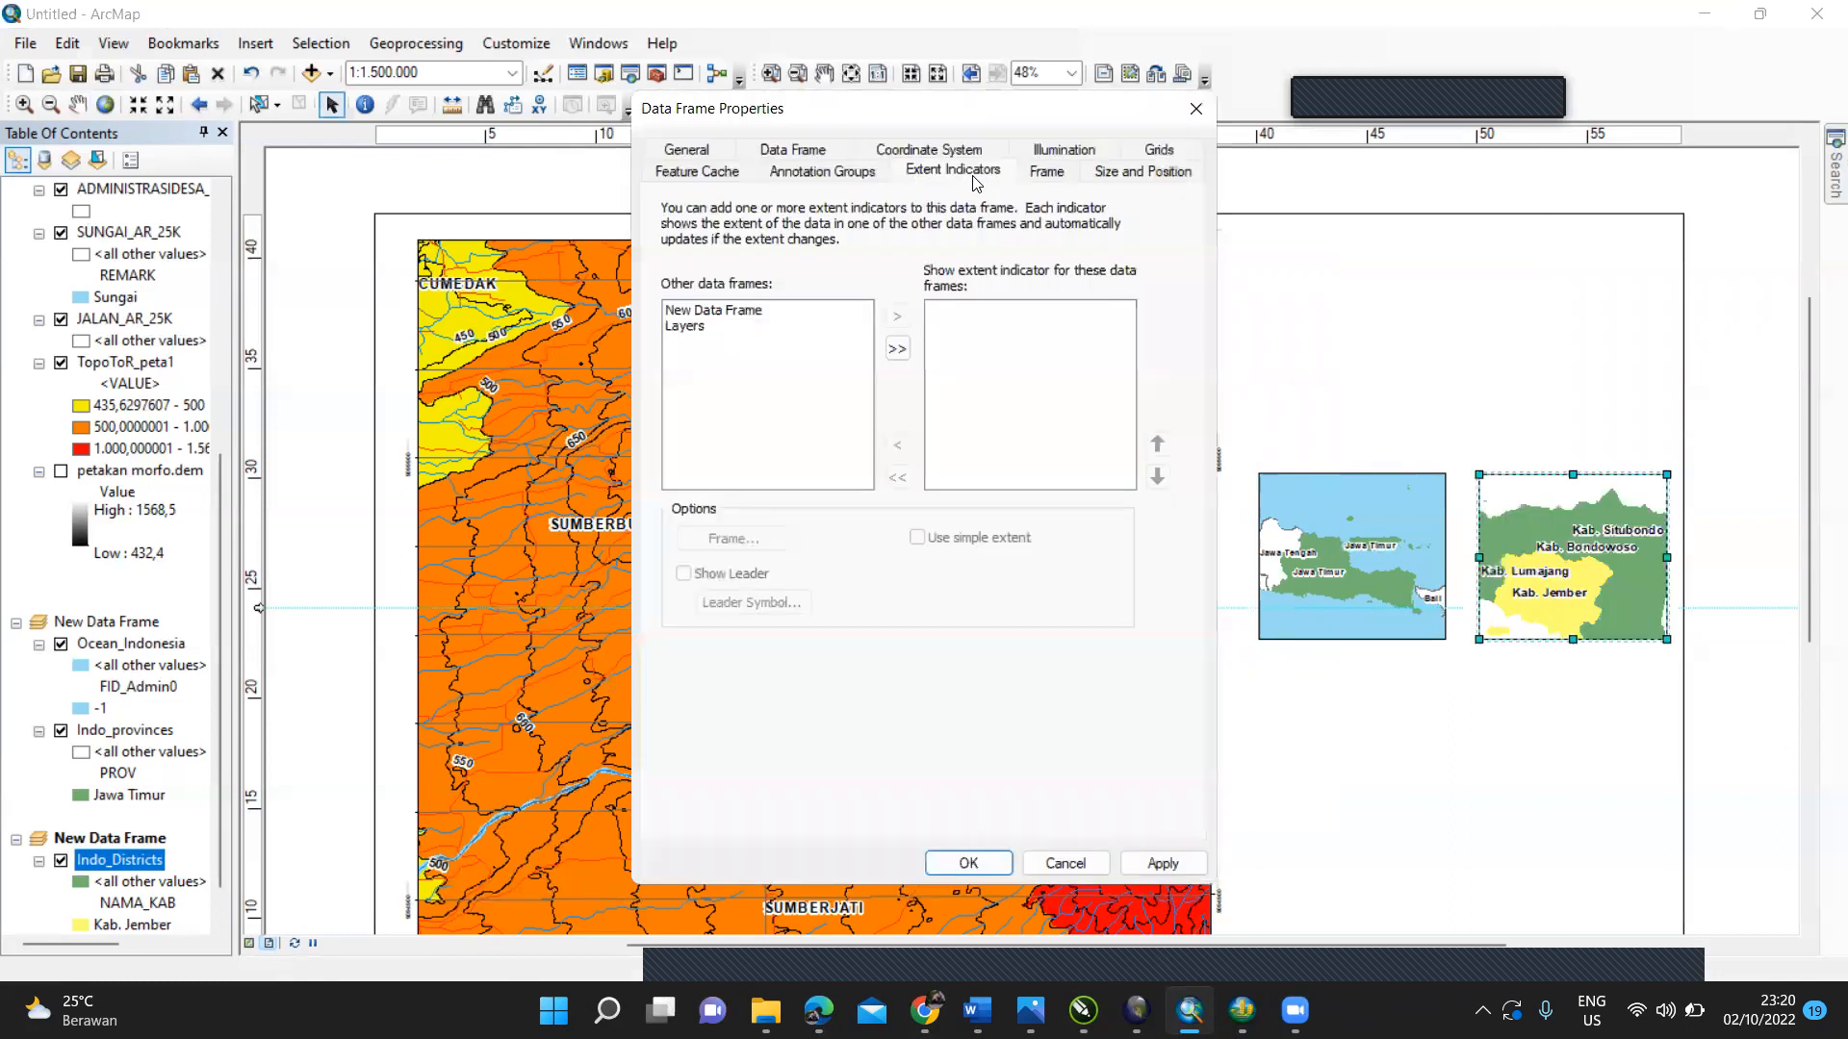
click(673, 327)
click(896, 317)
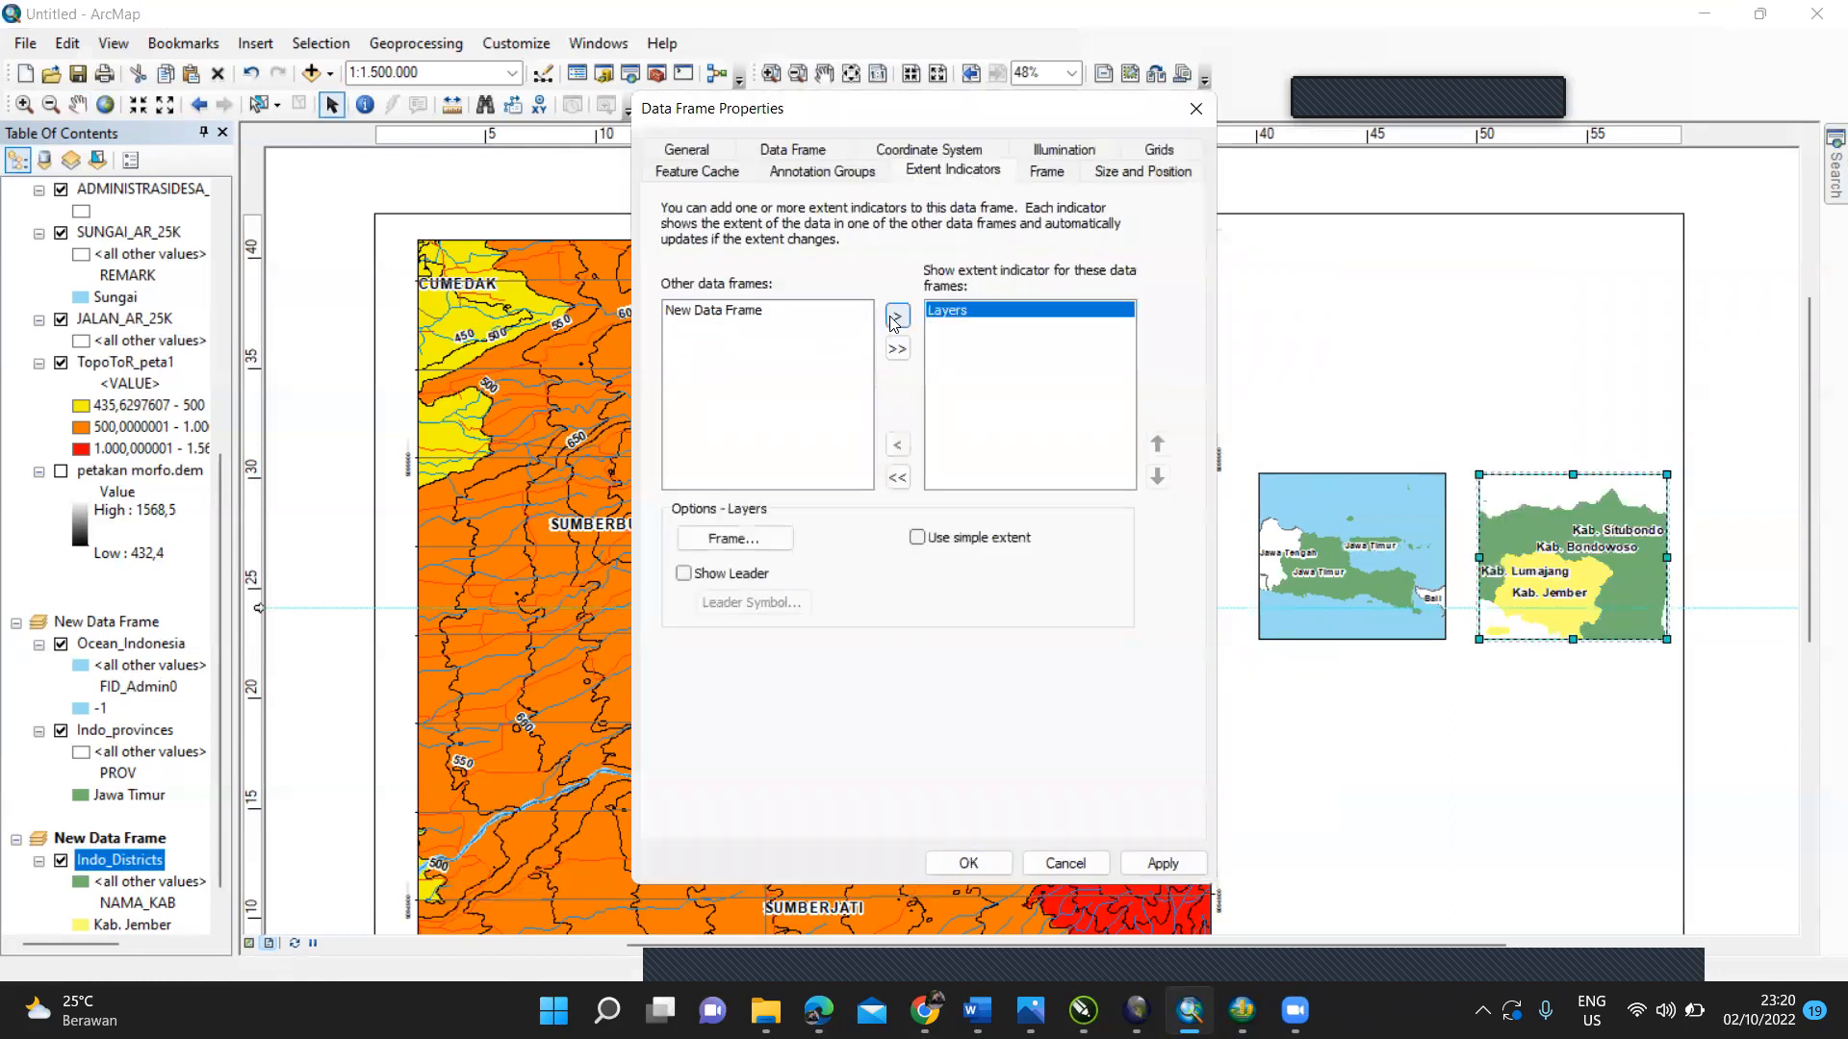
click(967, 863)
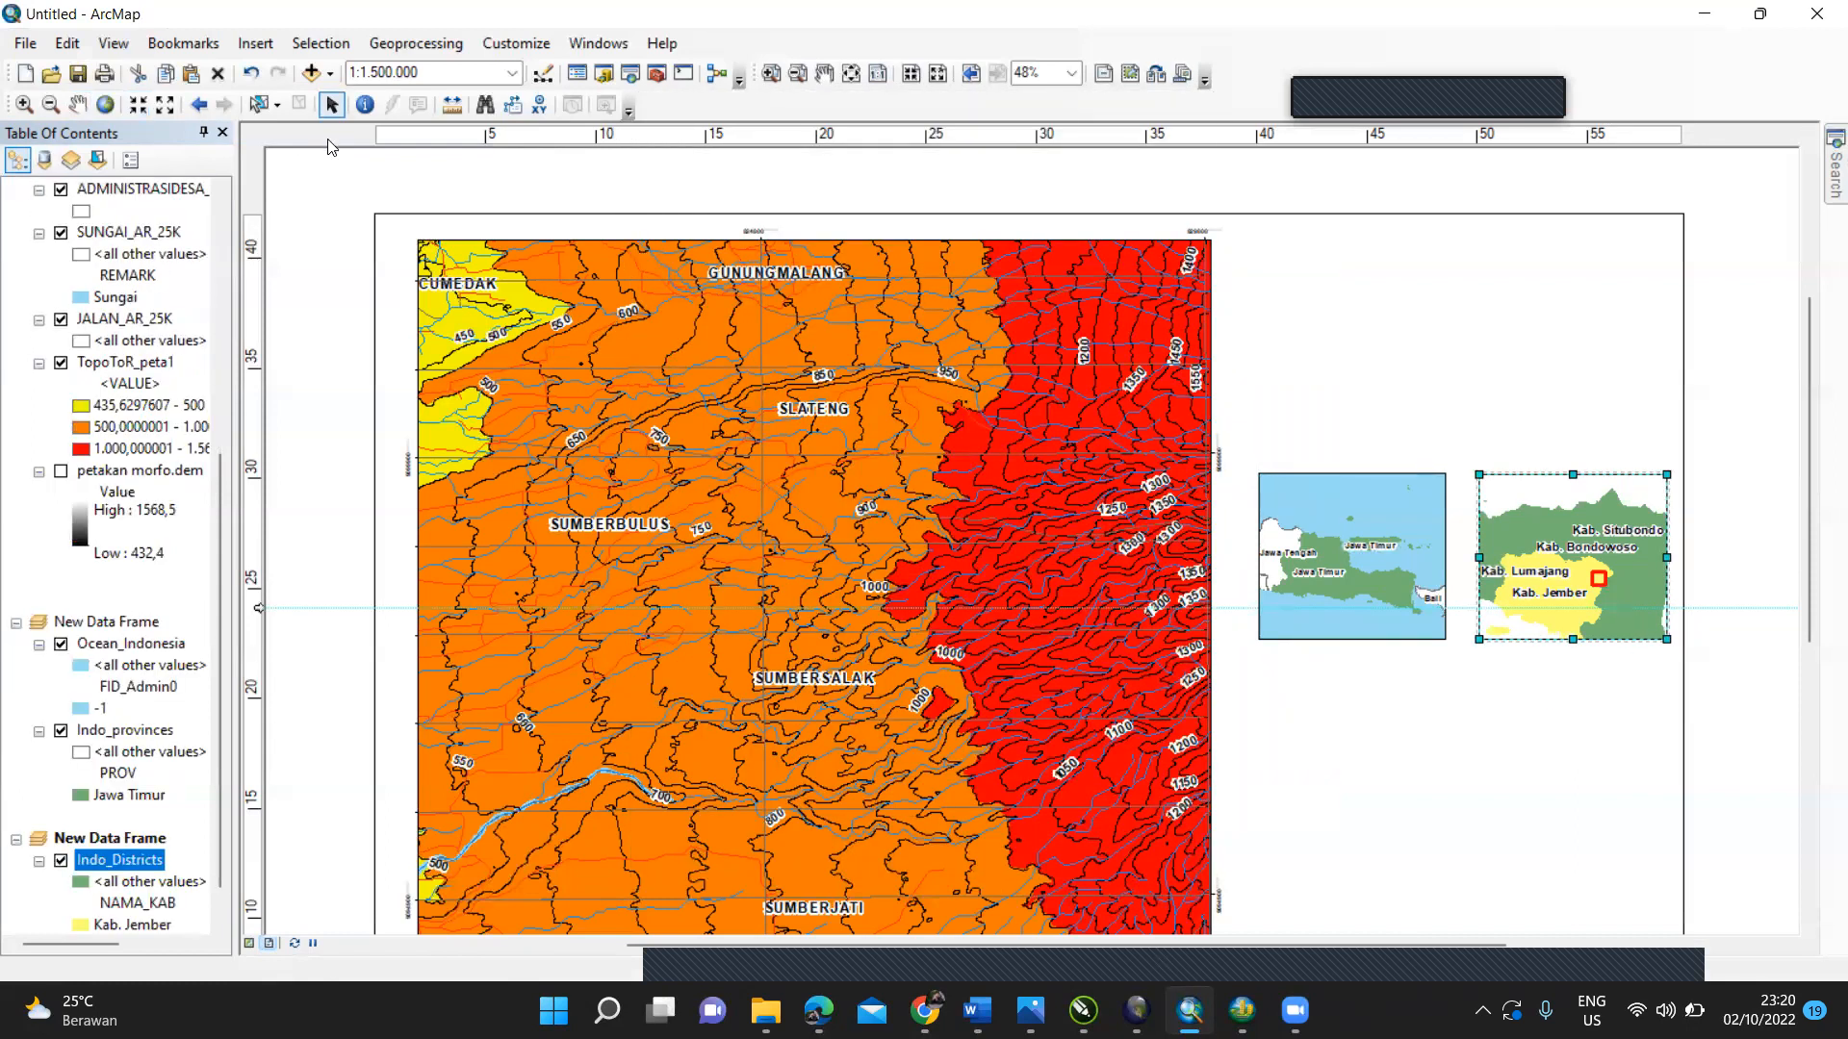
Step: Enlarge the district inset map to a scale of 1:400.000 and centre it around the red extent indicator in Kab. Jember
click(24, 104)
click(1566, 581)
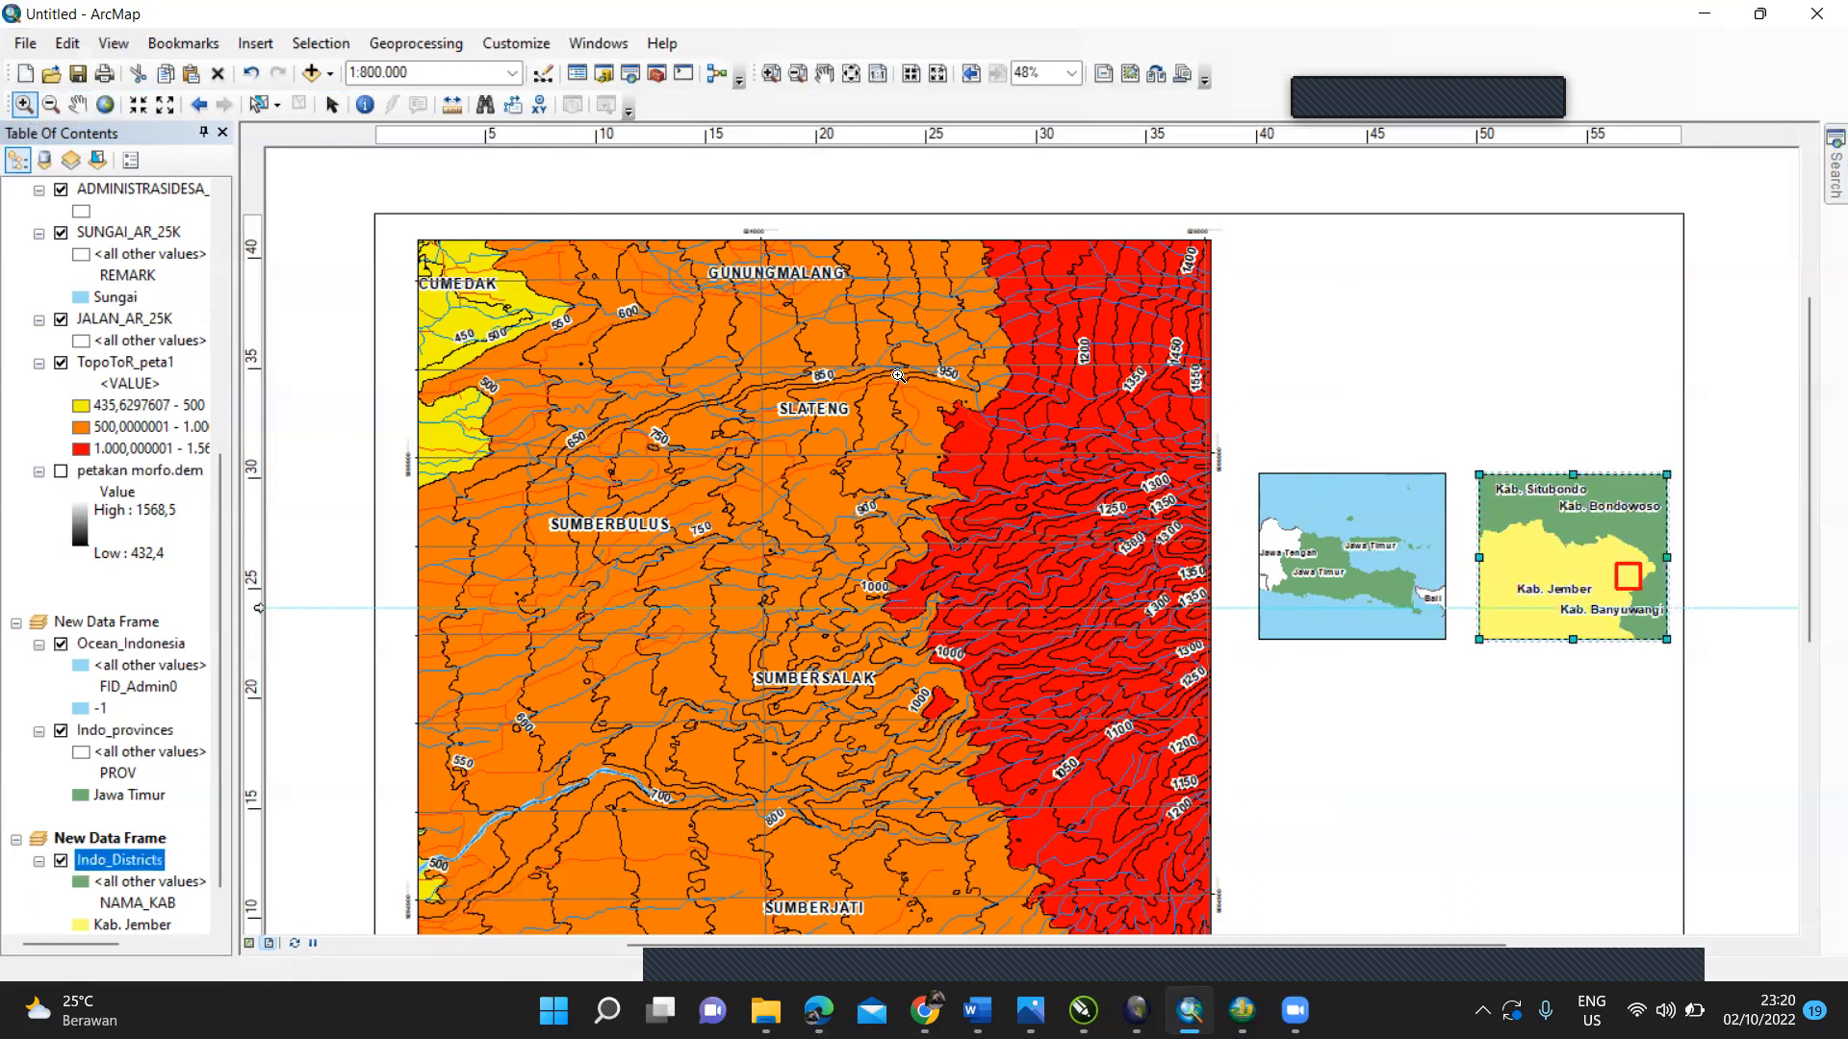
click(77, 104)
drag(1603, 581, 1557, 589)
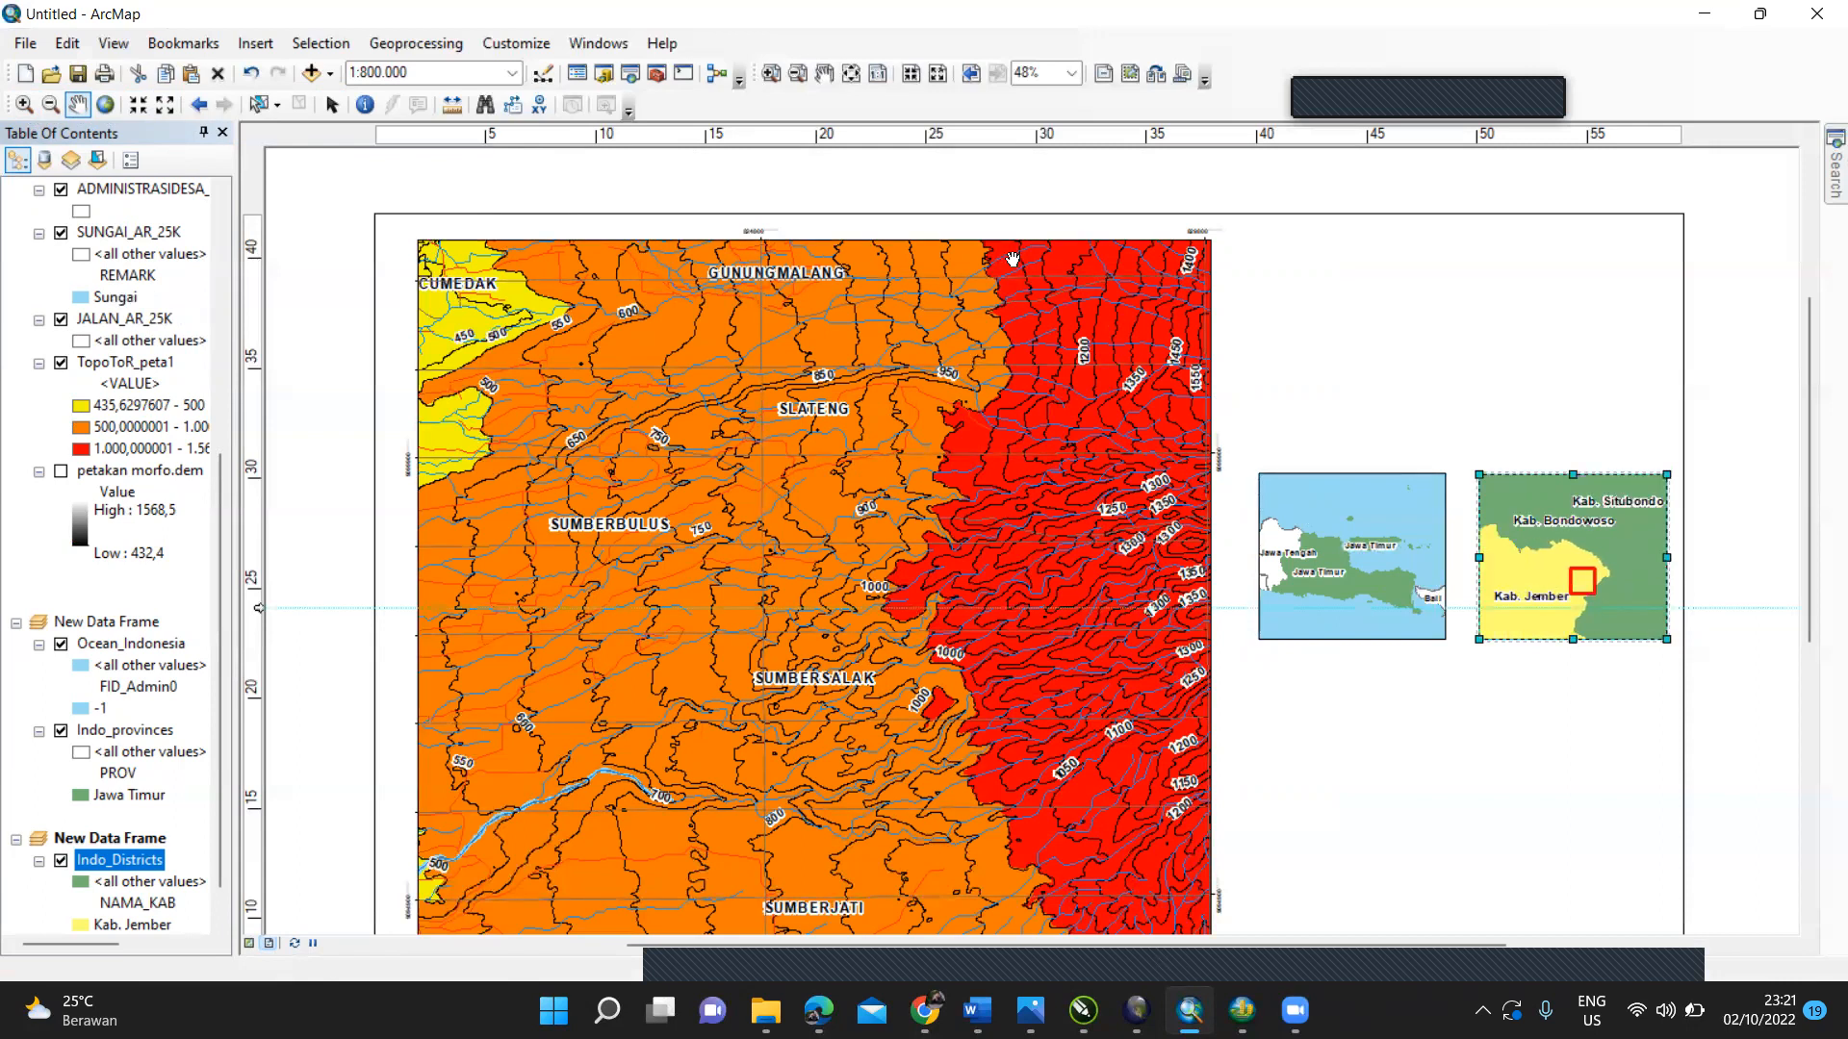
click(23, 104)
click(1575, 560)
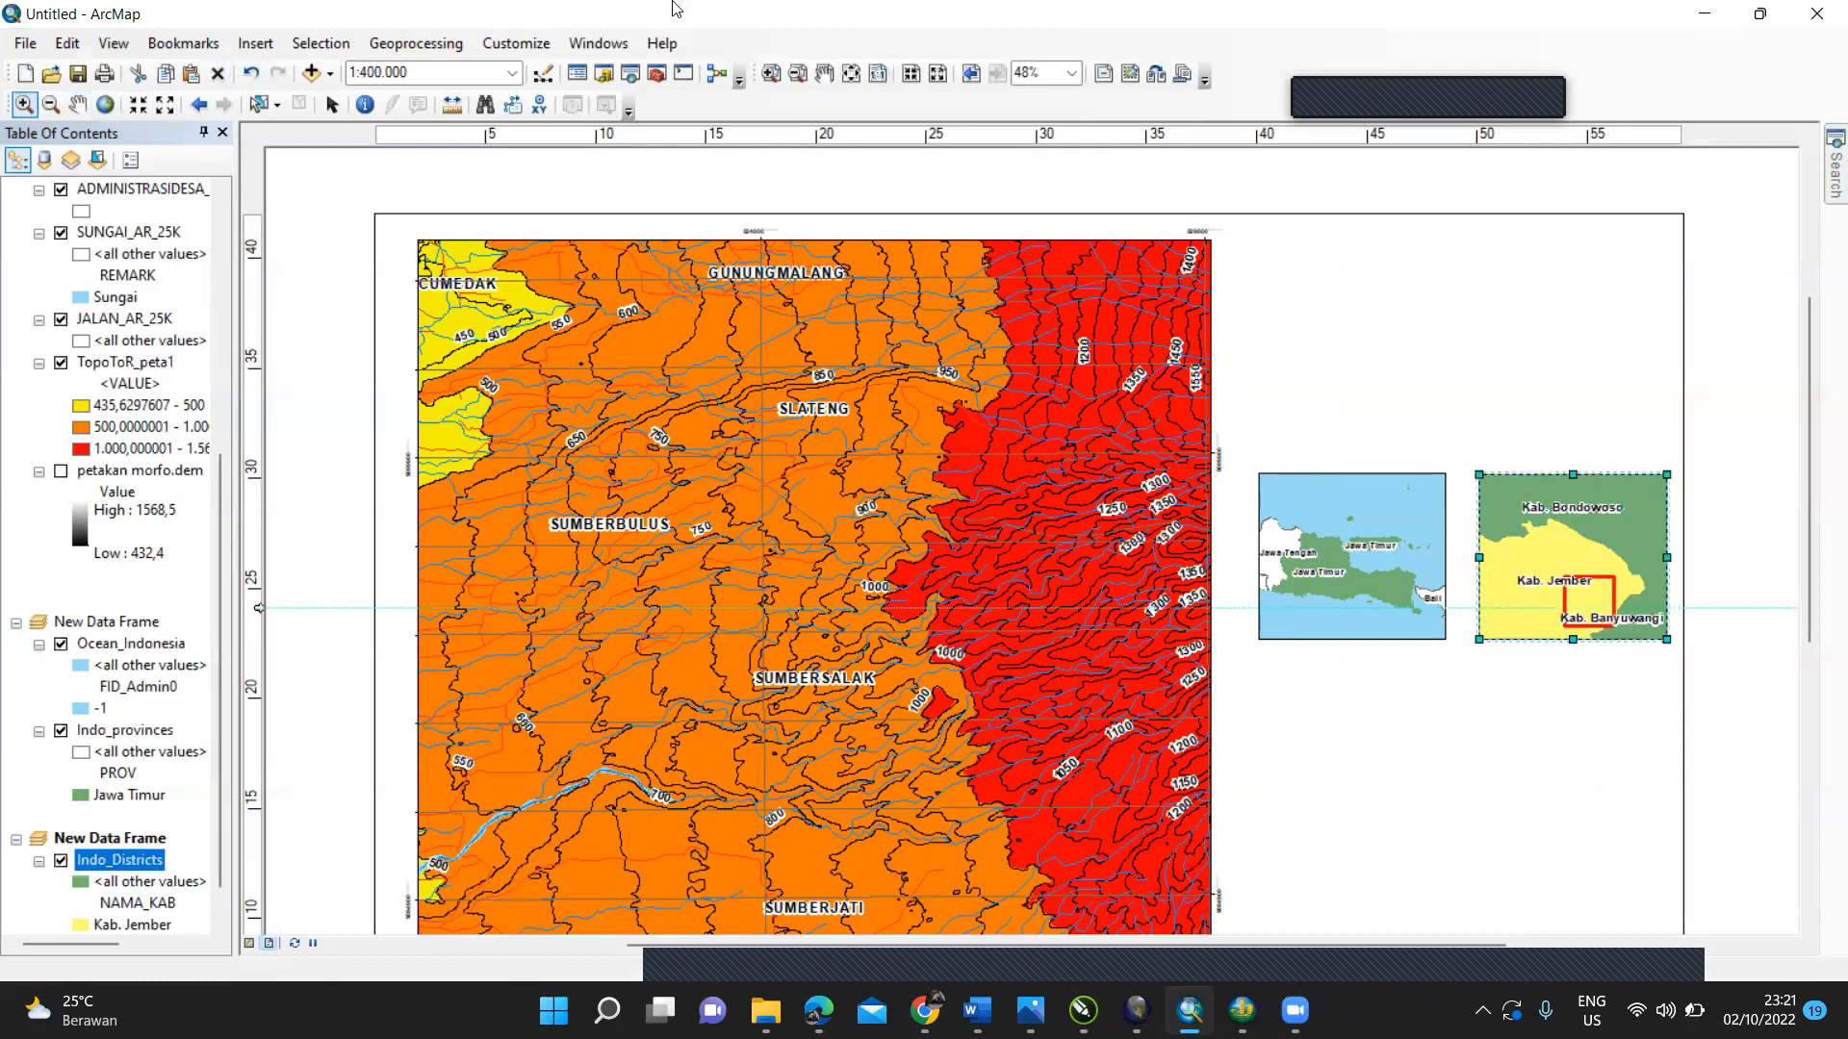
click(77, 104)
mouse_move(1570, 528)
mouse_down()
mouse_move(1561, 490)
mouse_move(1661, 524)
mouse_move(1488, 522)
mouse_move(1586, 520)
mouse_up()
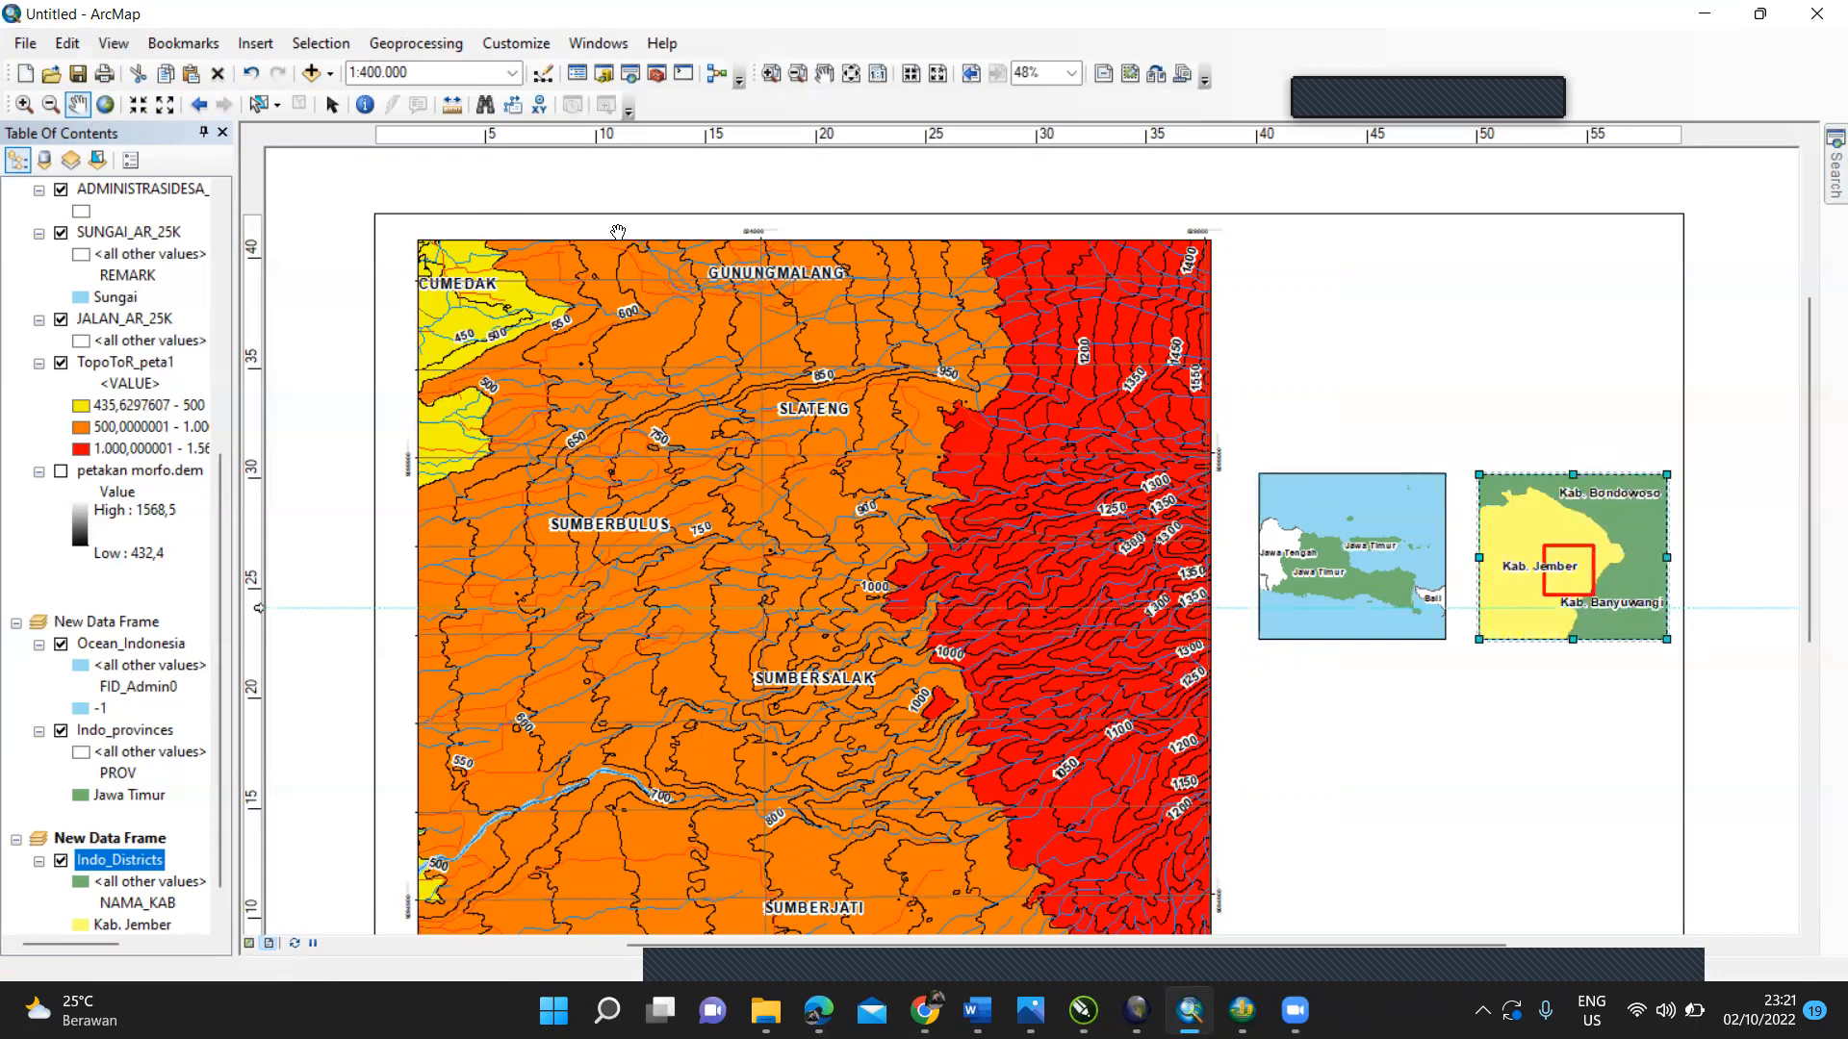
Step: Enlarge the district inset map to a scale of 1:250.000 and centre the red extent indicator within its frame
click(24, 104)
click(1583, 561)
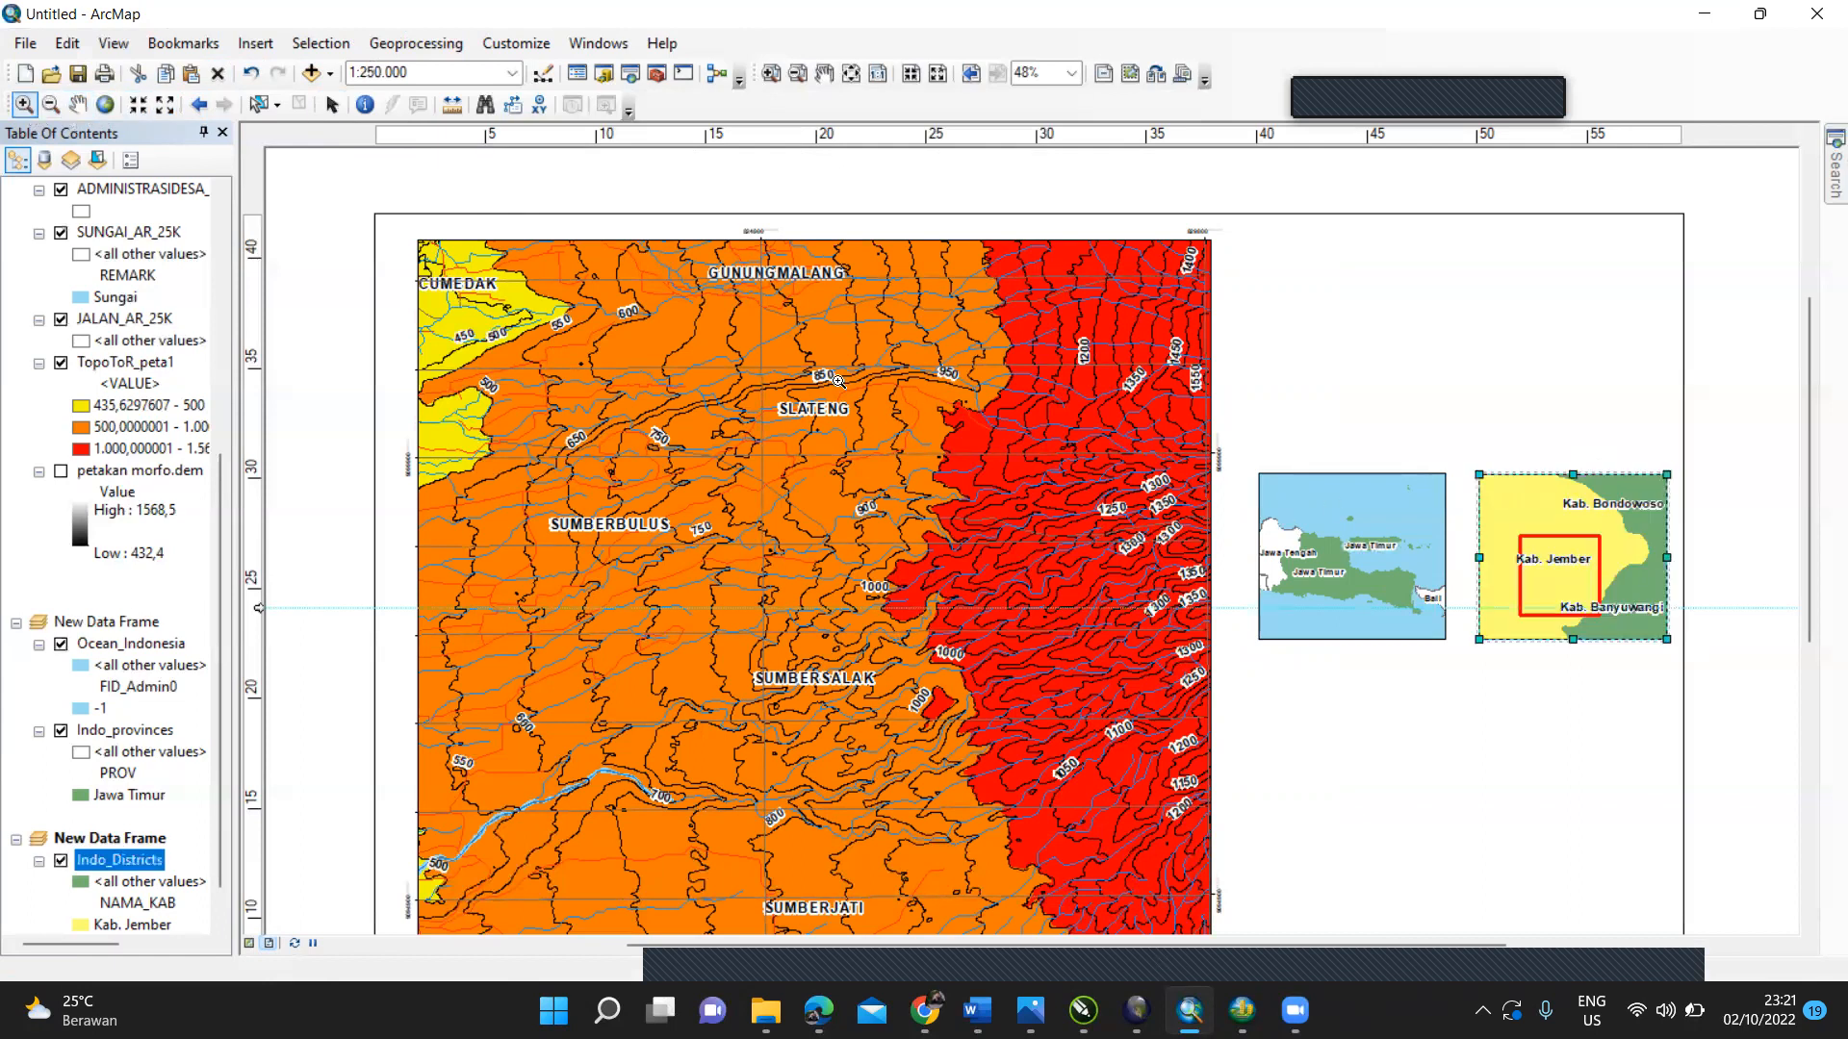
click(77, 104)
drag(1505, 523, 1561, 546)
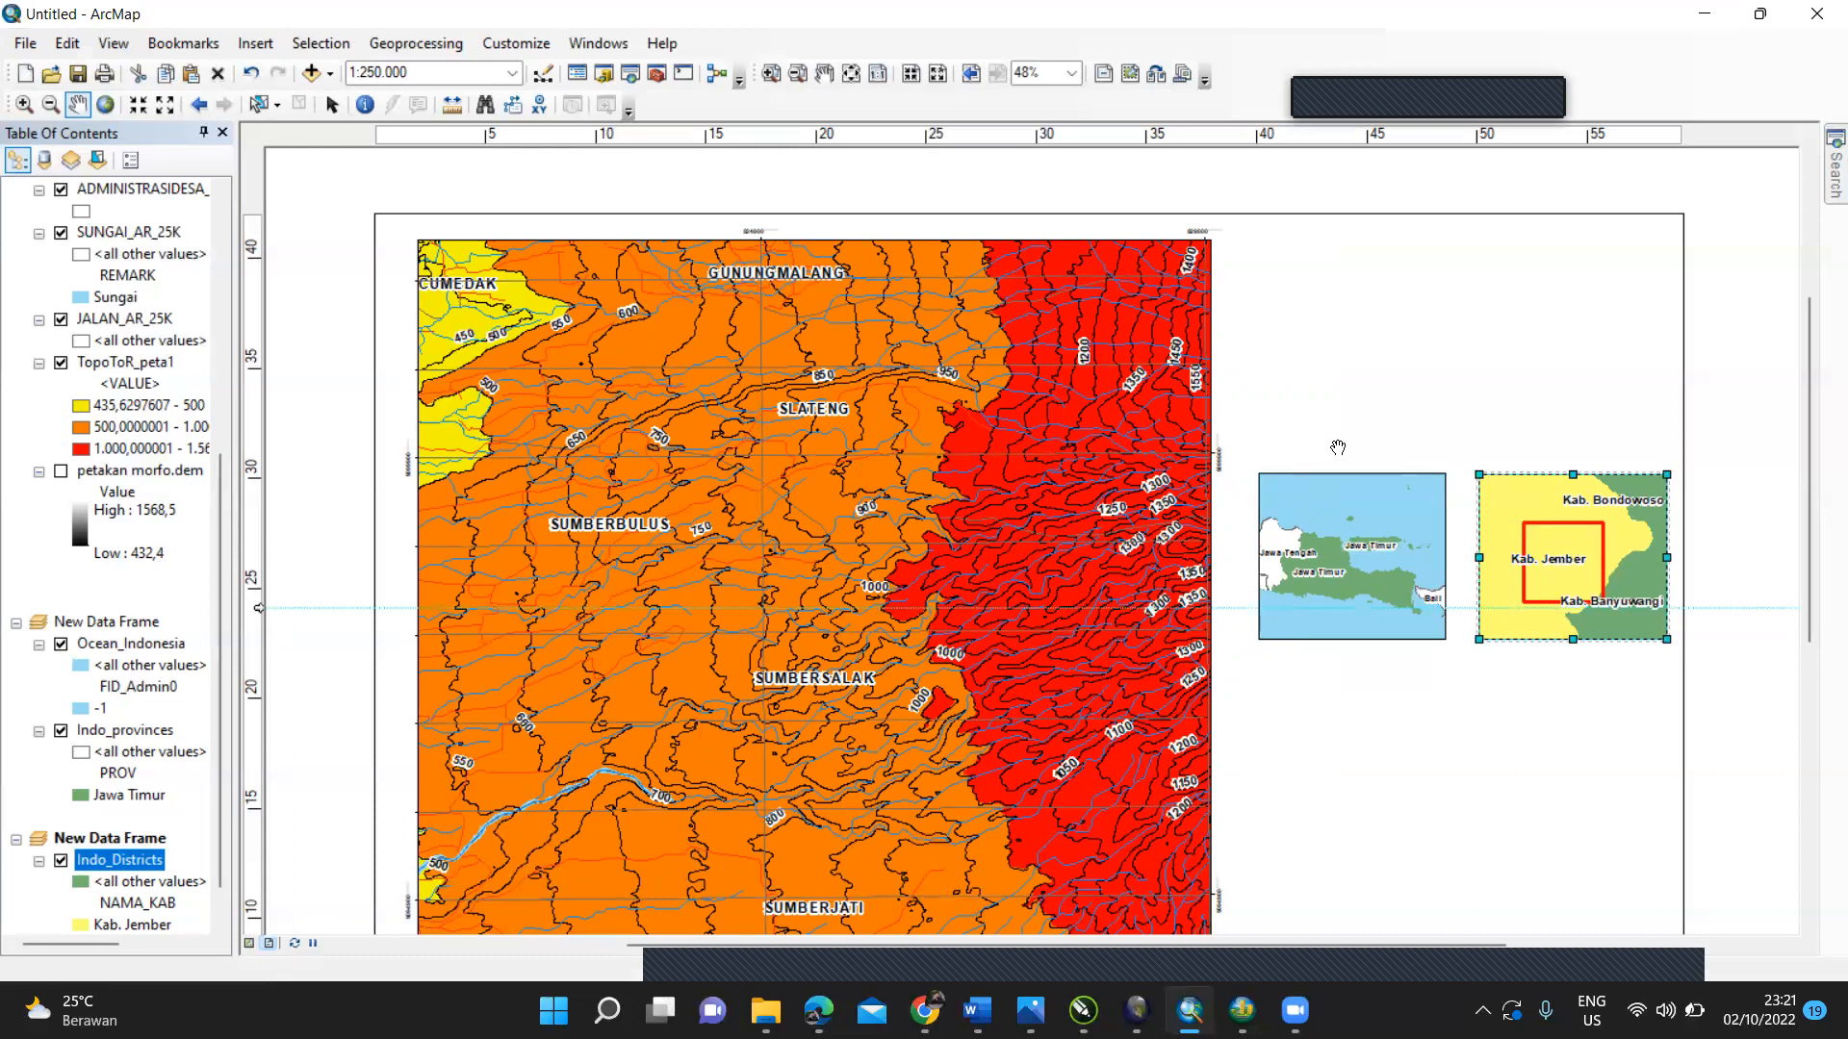
drag(1819, 436, 1820, 603)
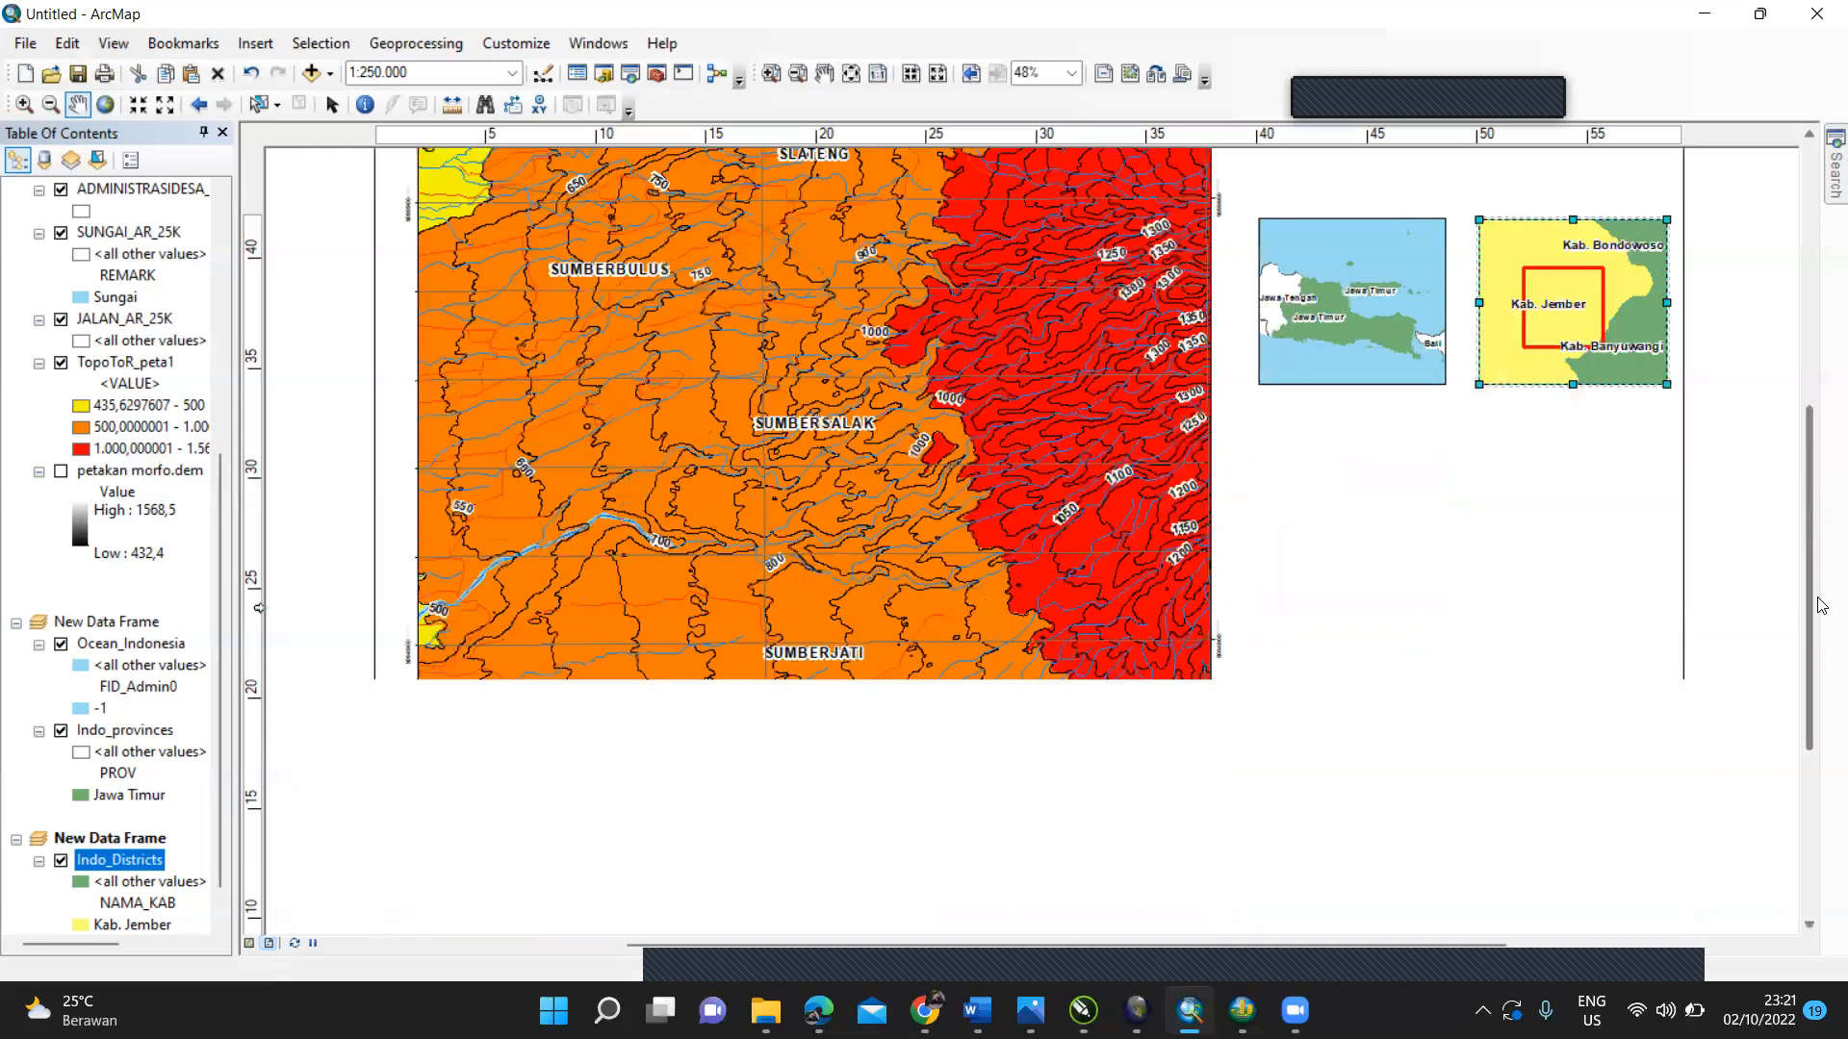
scroll(1819, 606, down, 2)
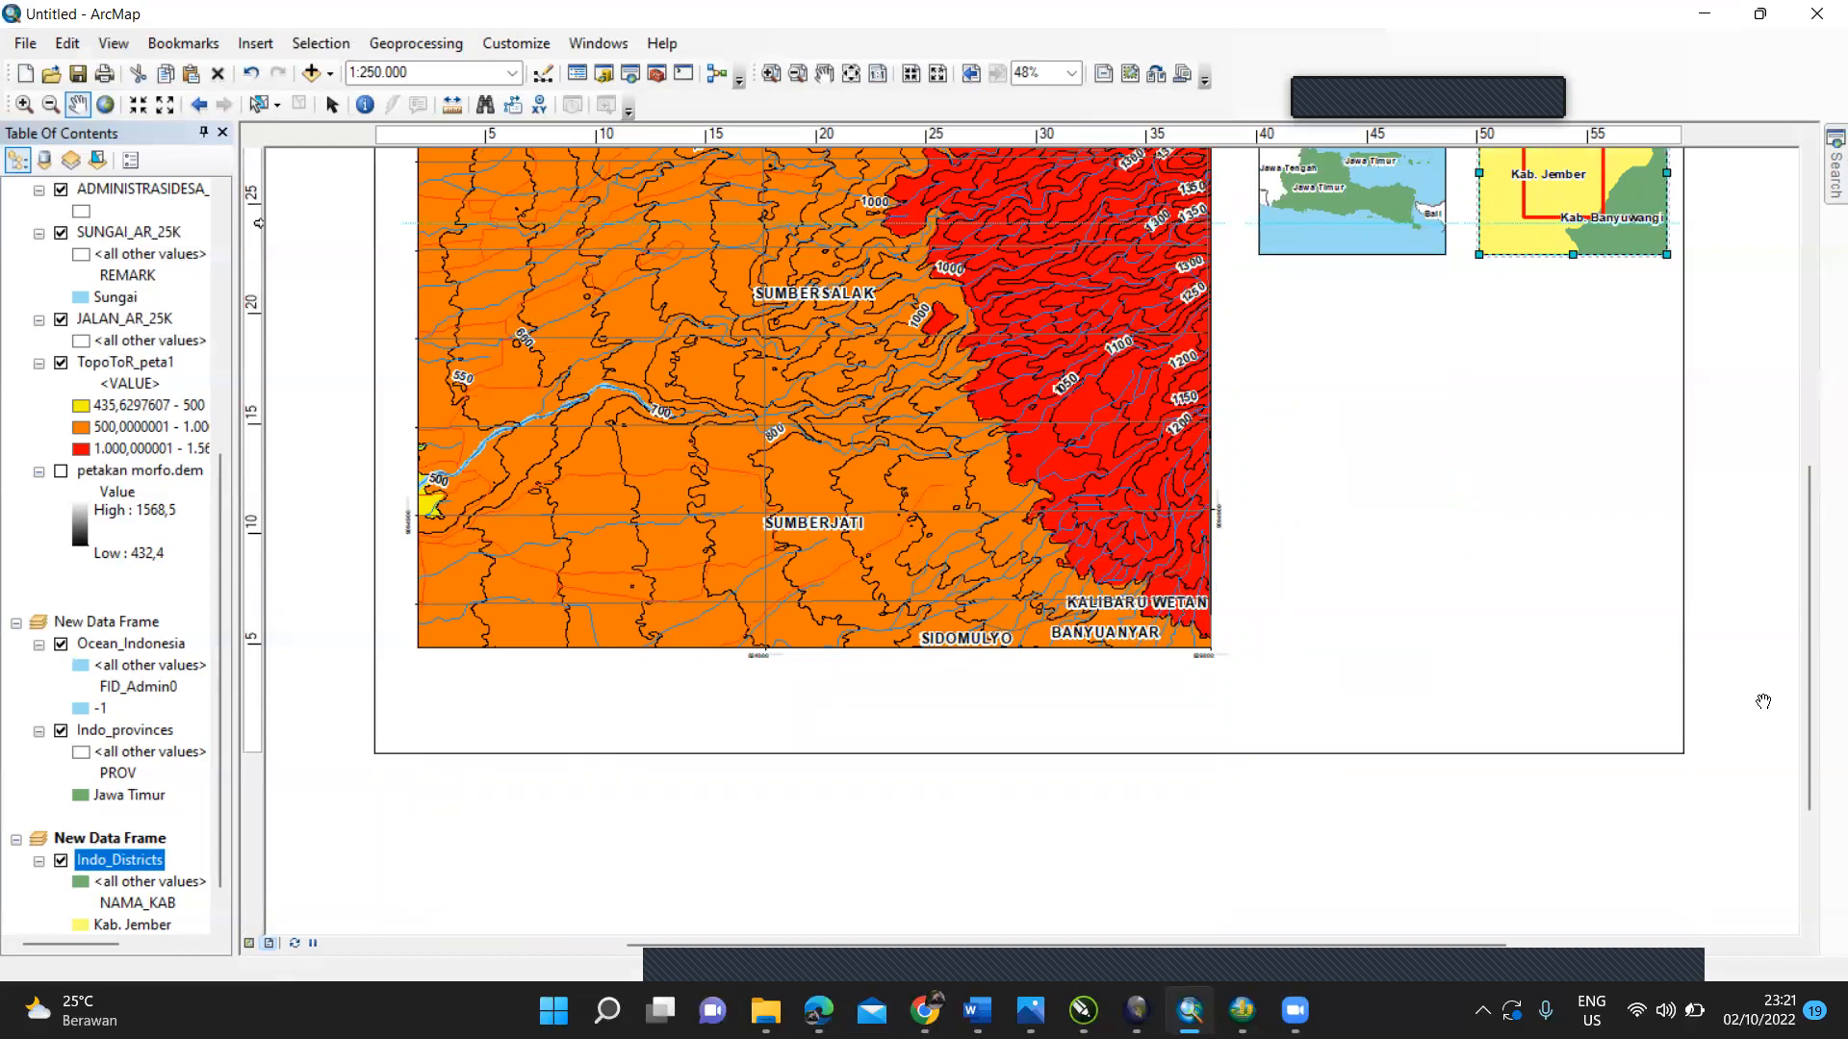
drag(1821, 712, 1764, 537)
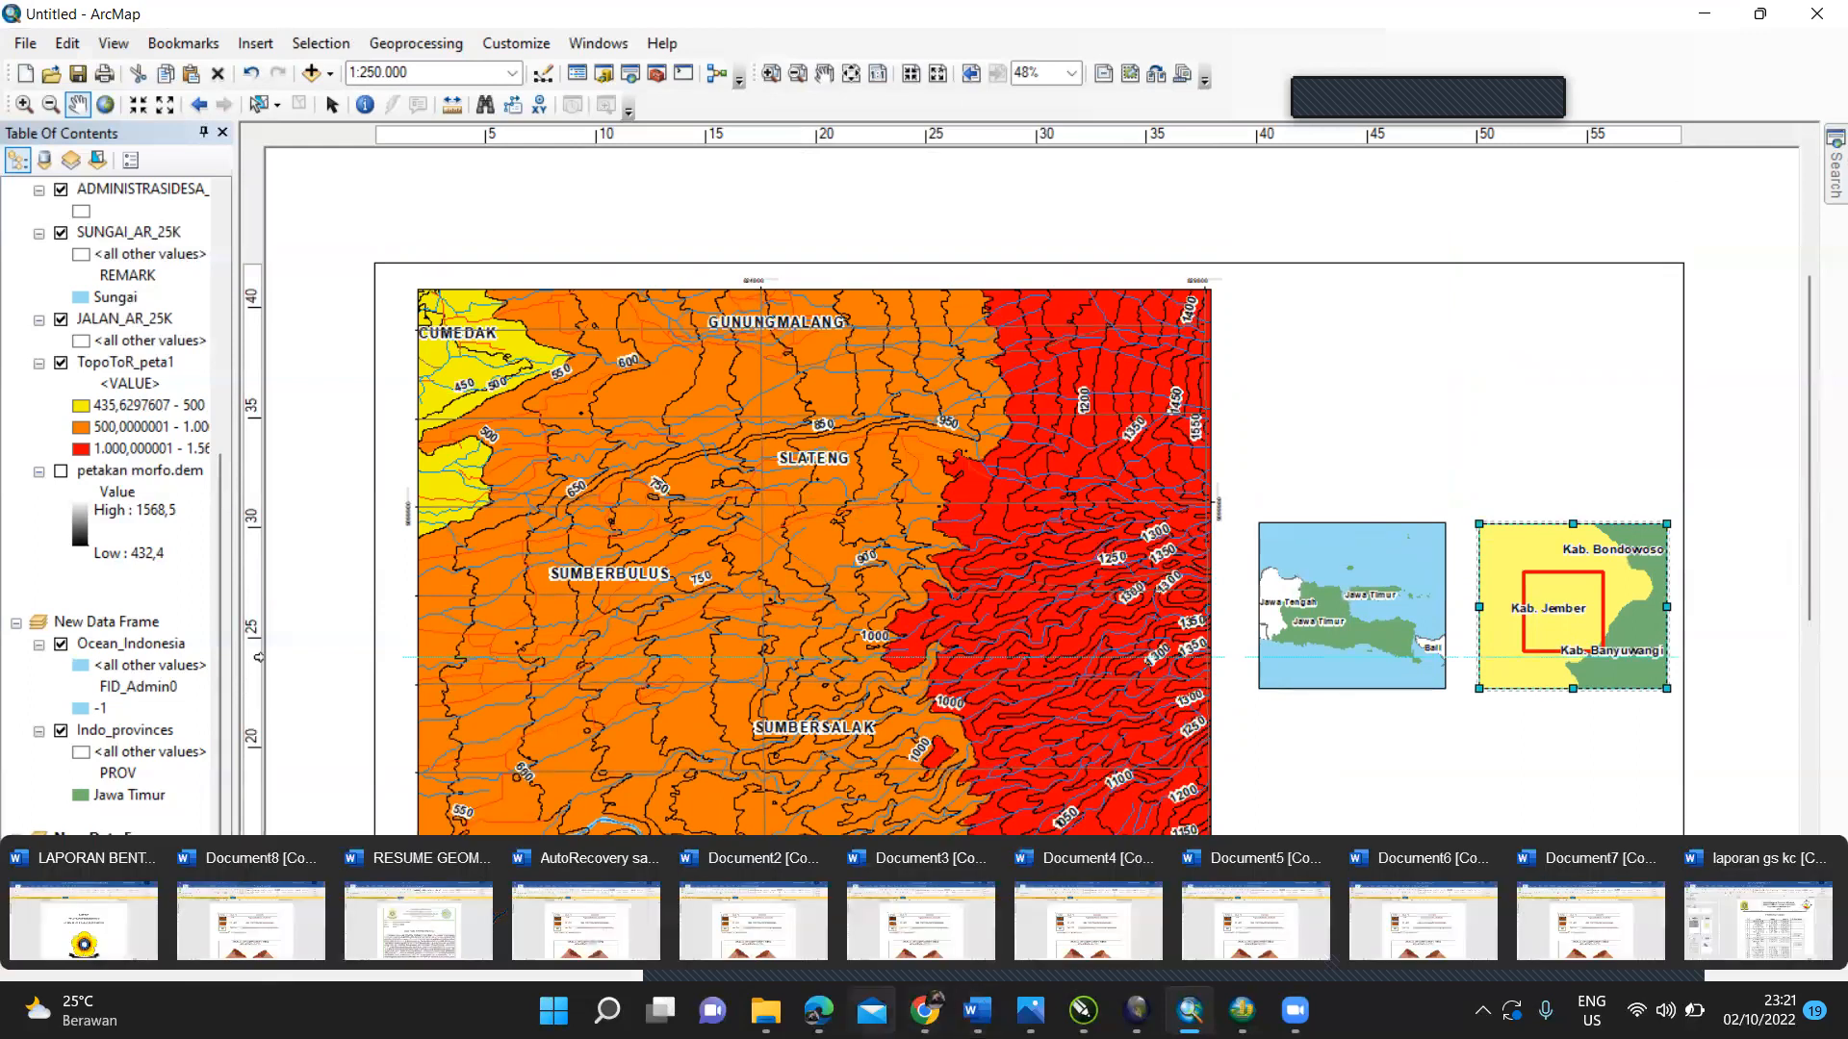
Step: Switch to File Explorer and search Local Disk (D:) for "peta morfo"
click(765, 1010)
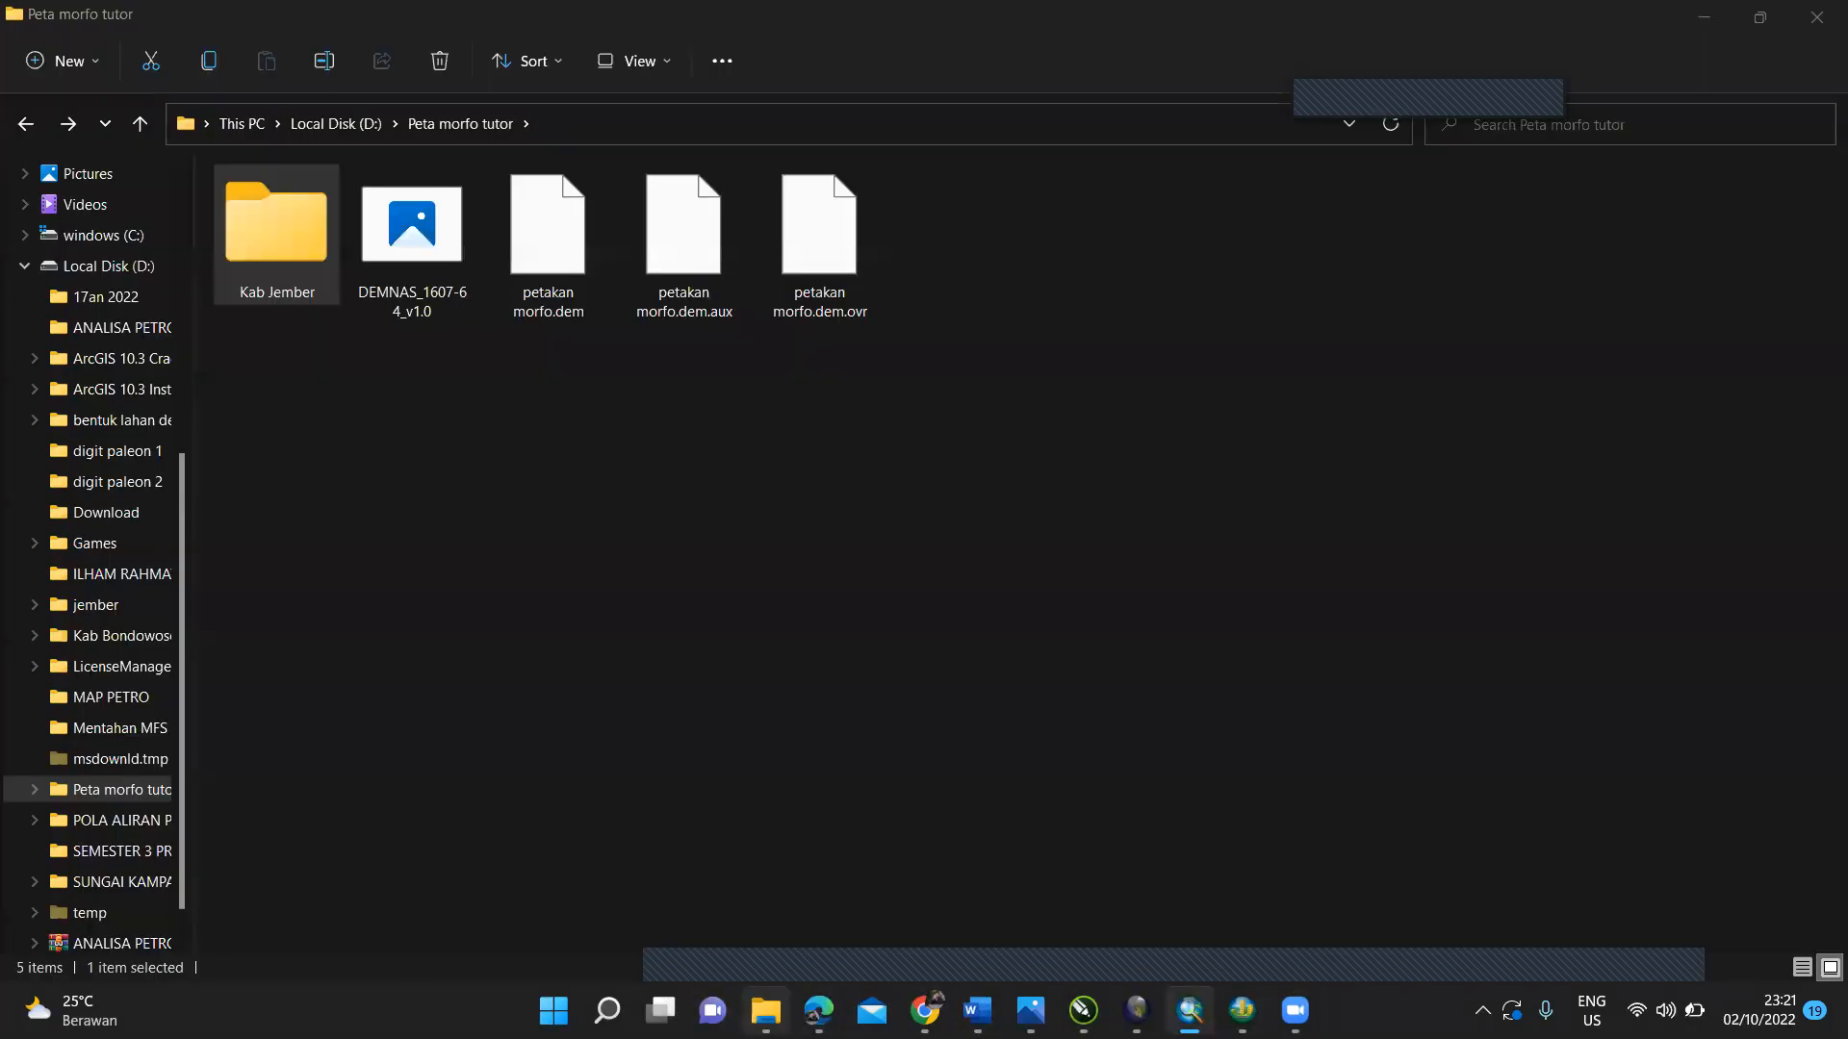
click(130, 268)
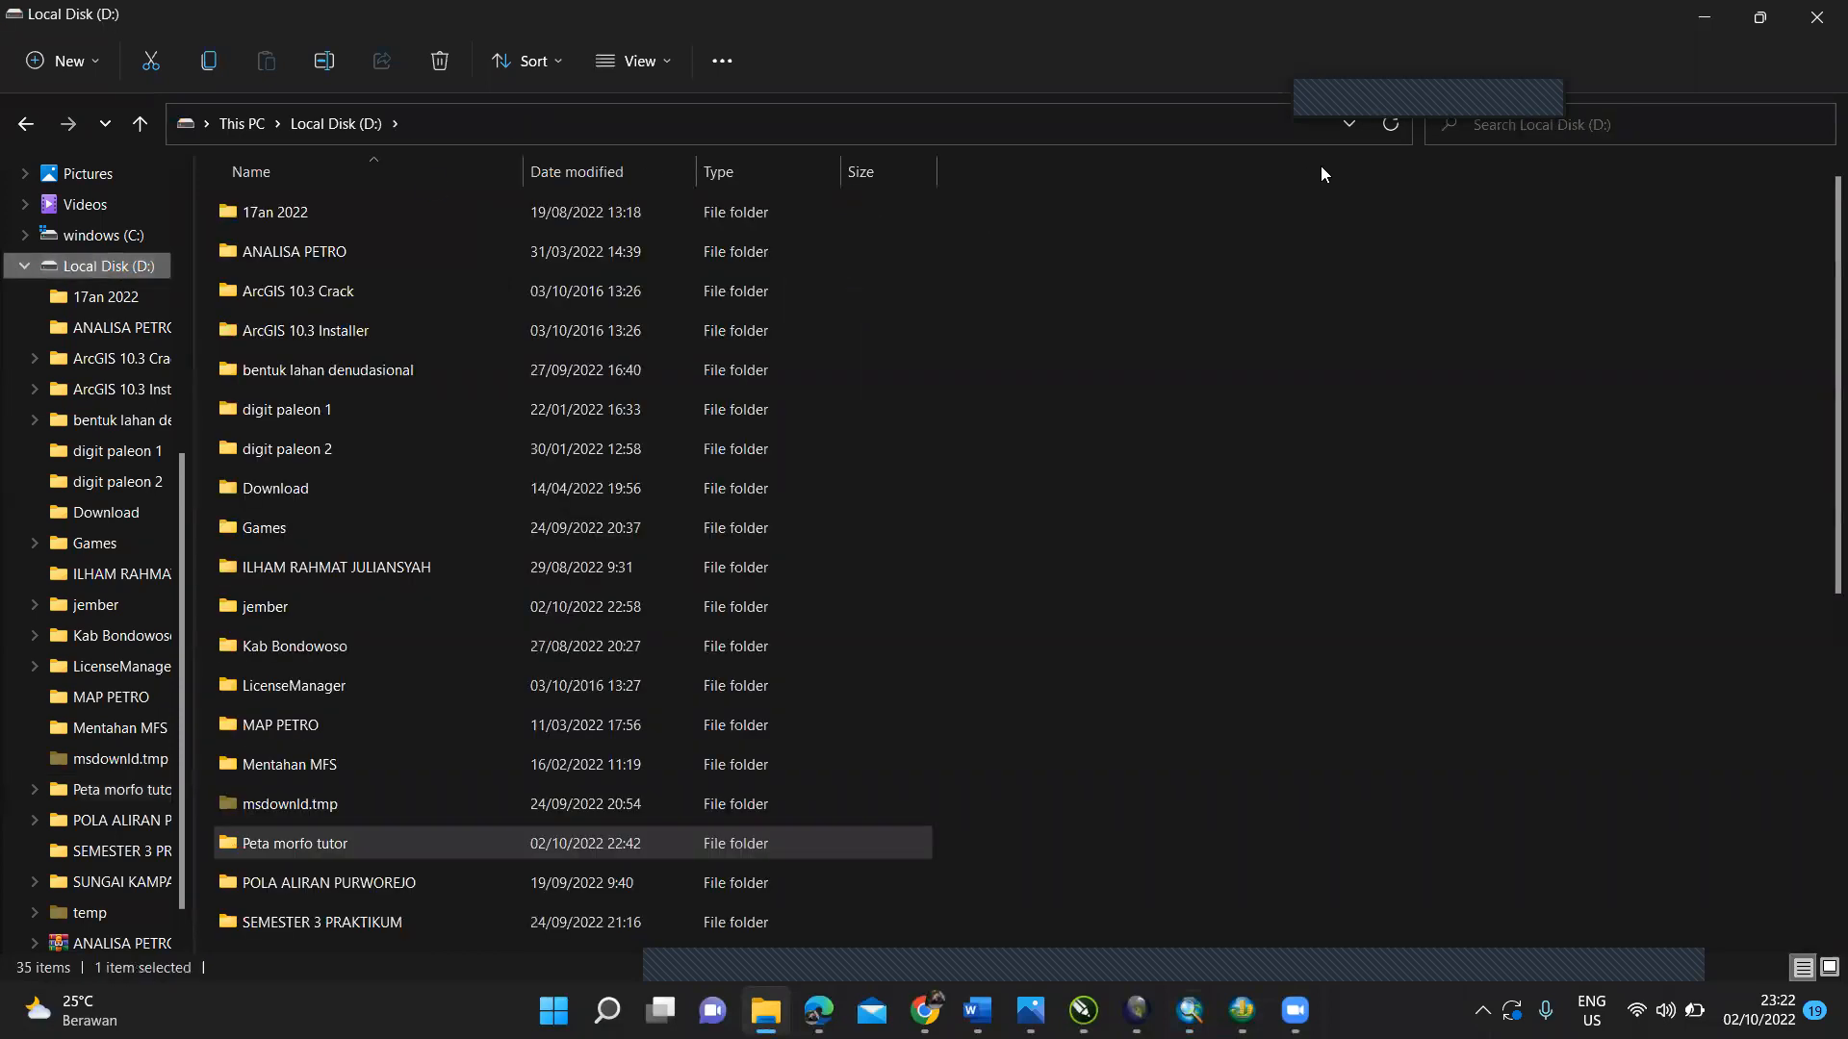
click(1621, 123)
text(peta)
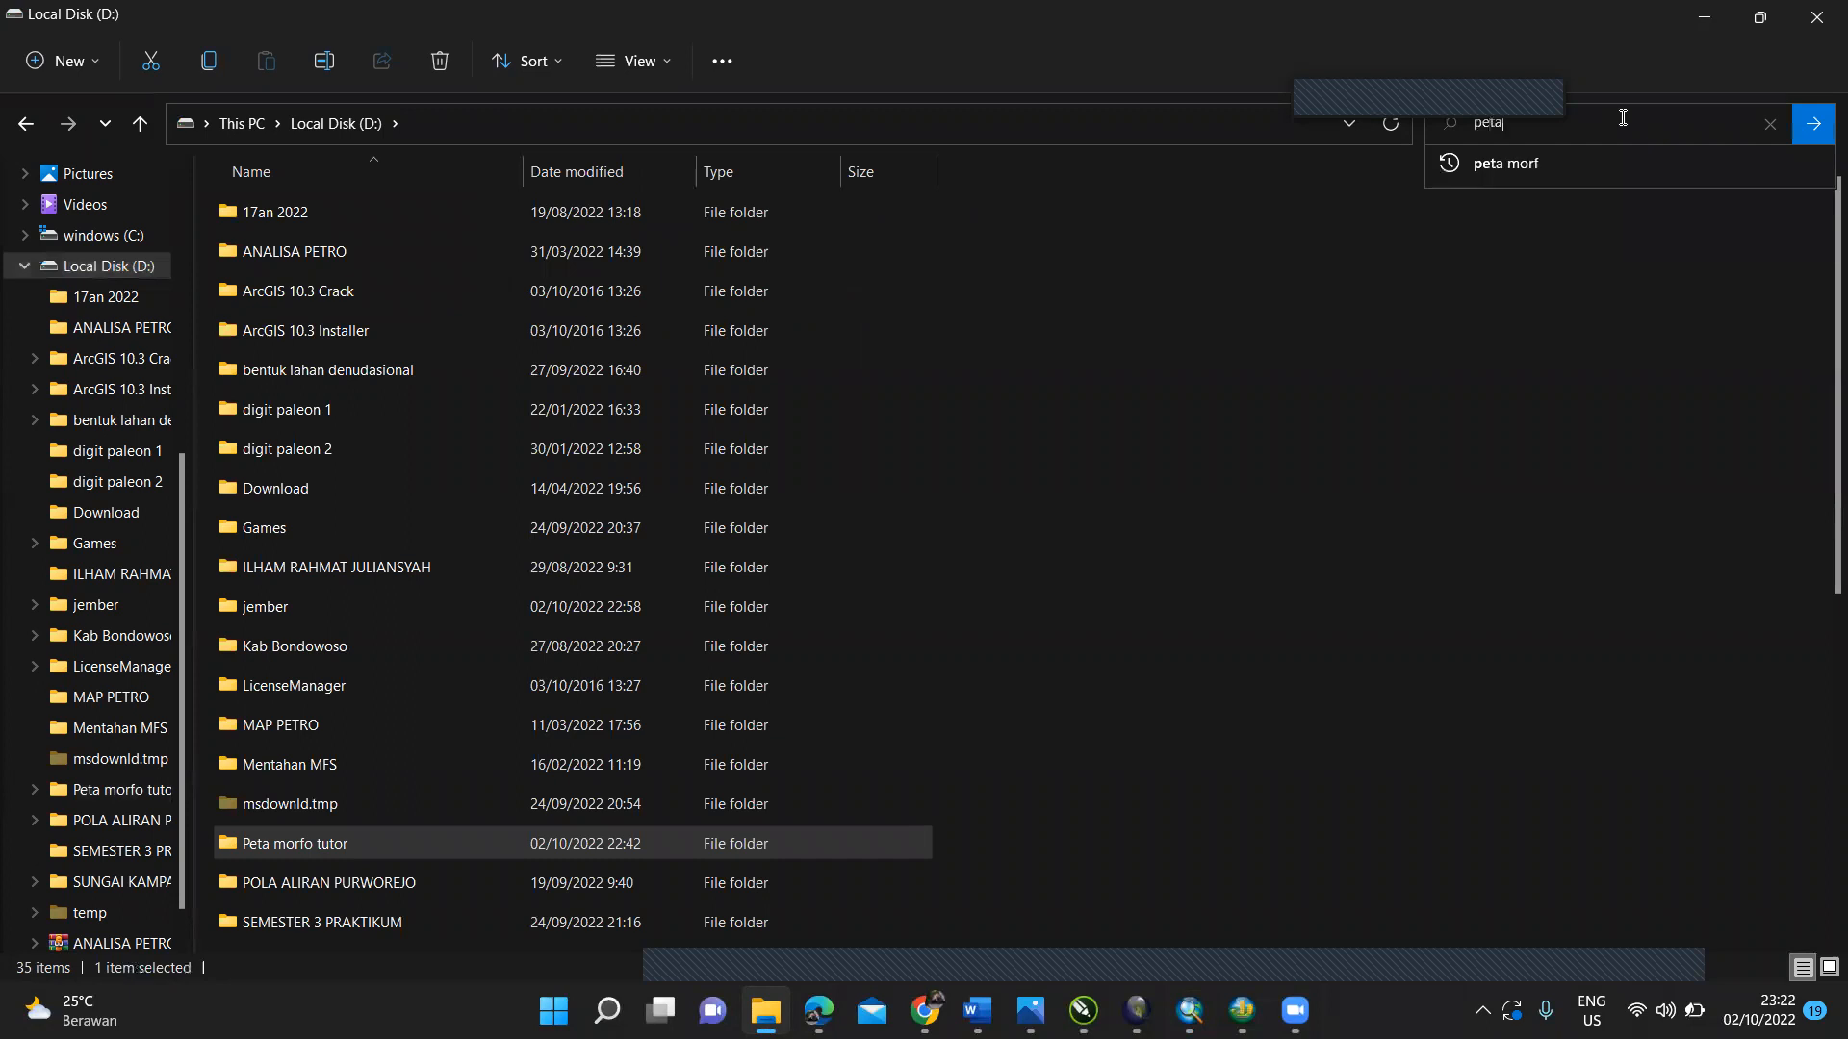
text( morfo)
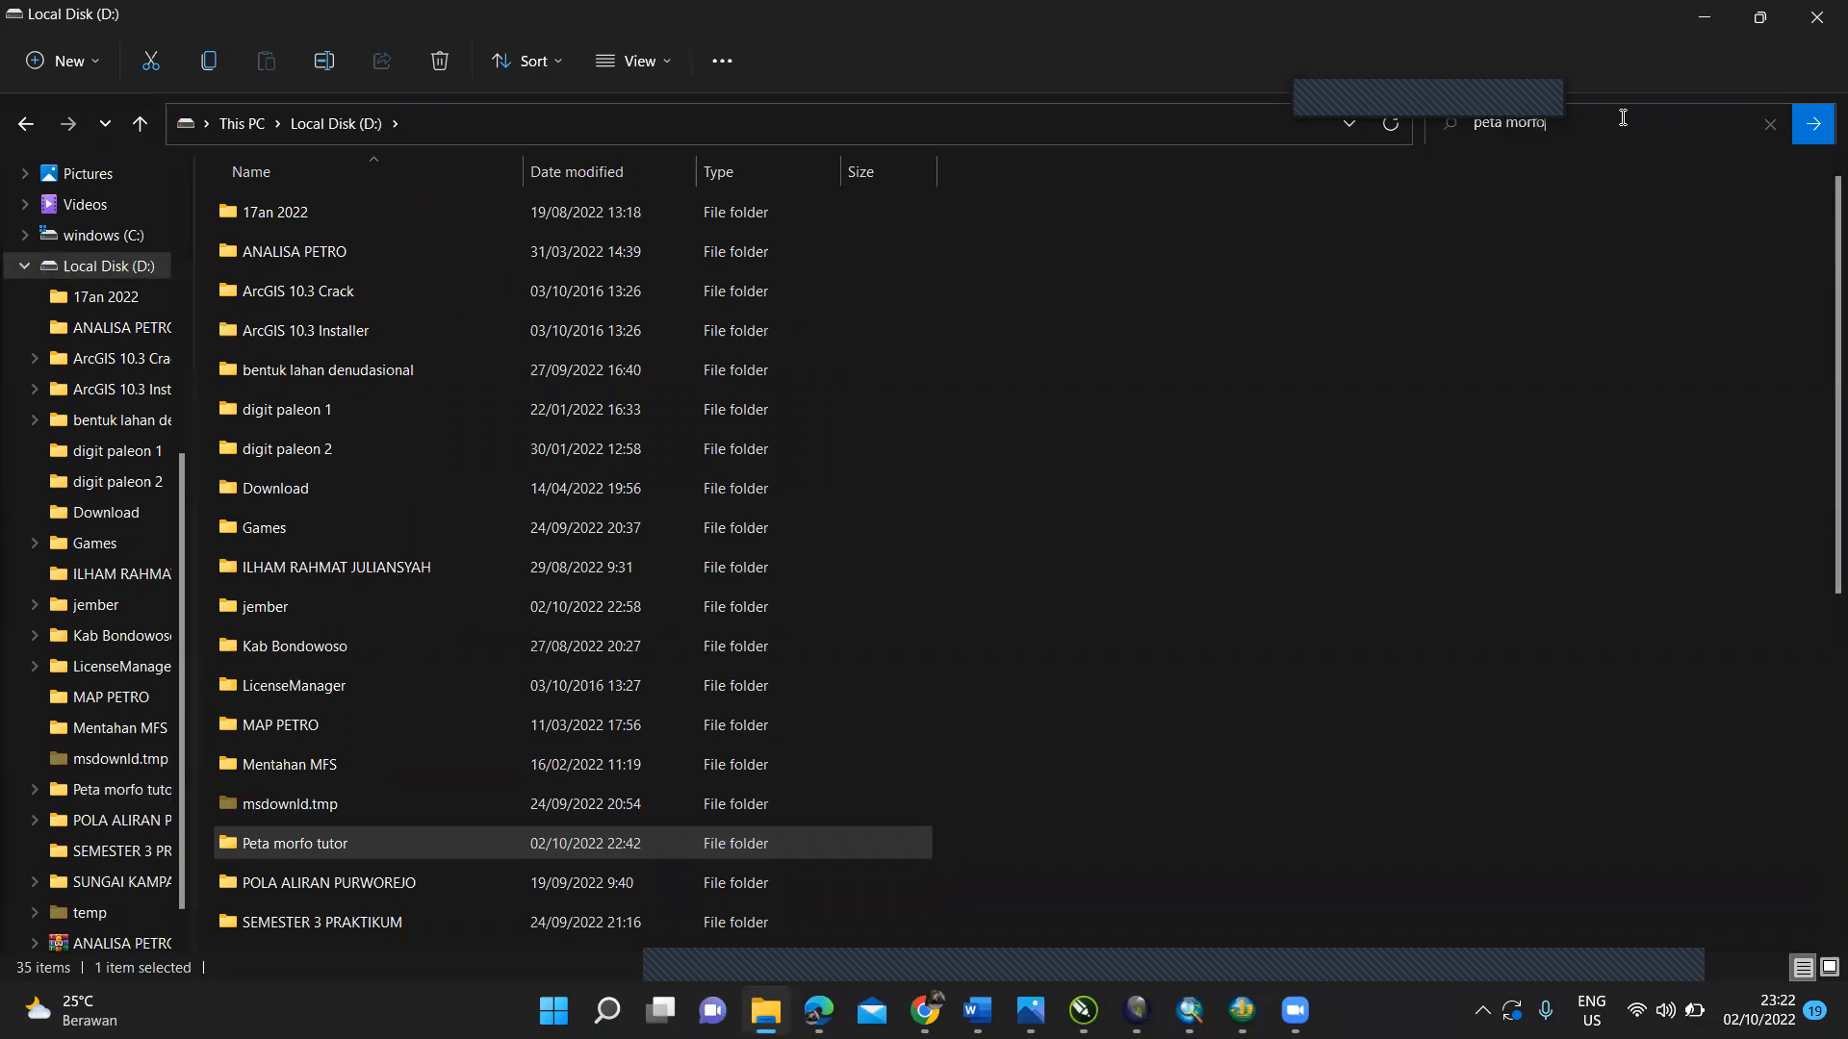
key(Return)
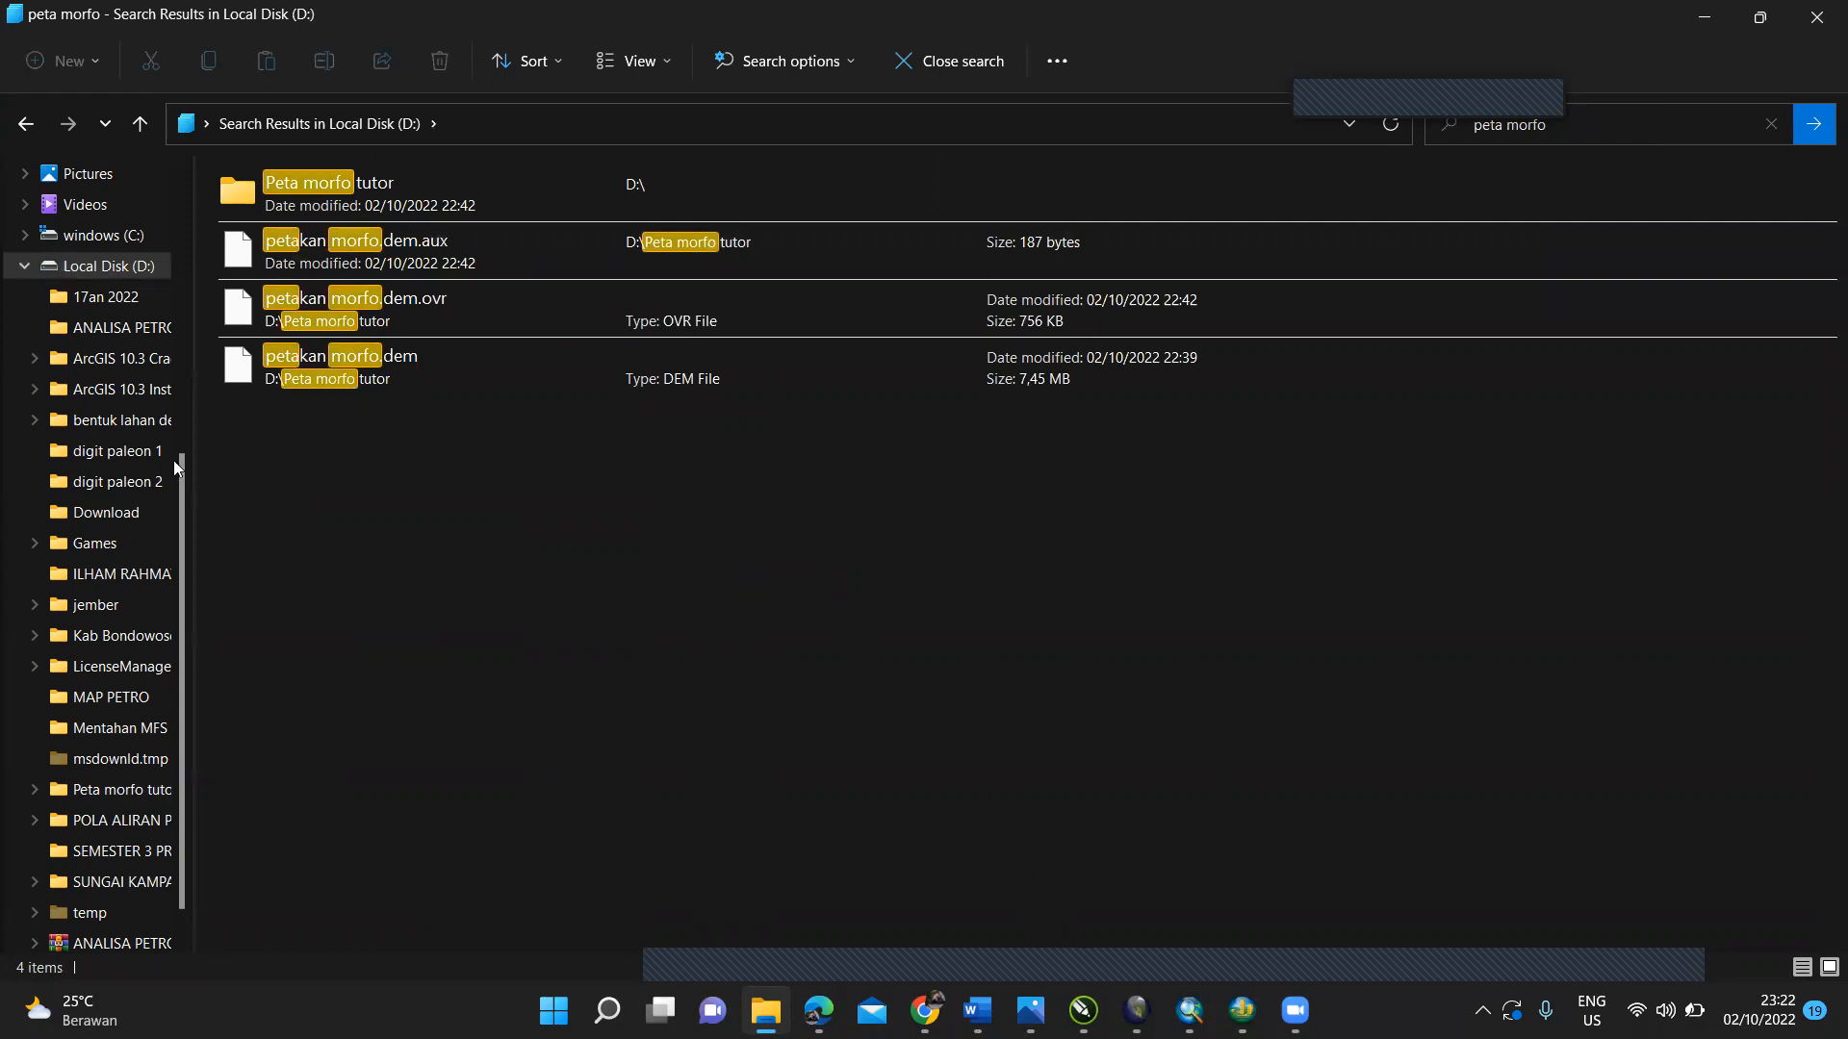
Step: Search the Downloads folder for "peta mo" and open the PETA MORFOLOGI PDF whose file name ends in "RJ"
scroll(174, 460, up, 2)
click(137, 302)
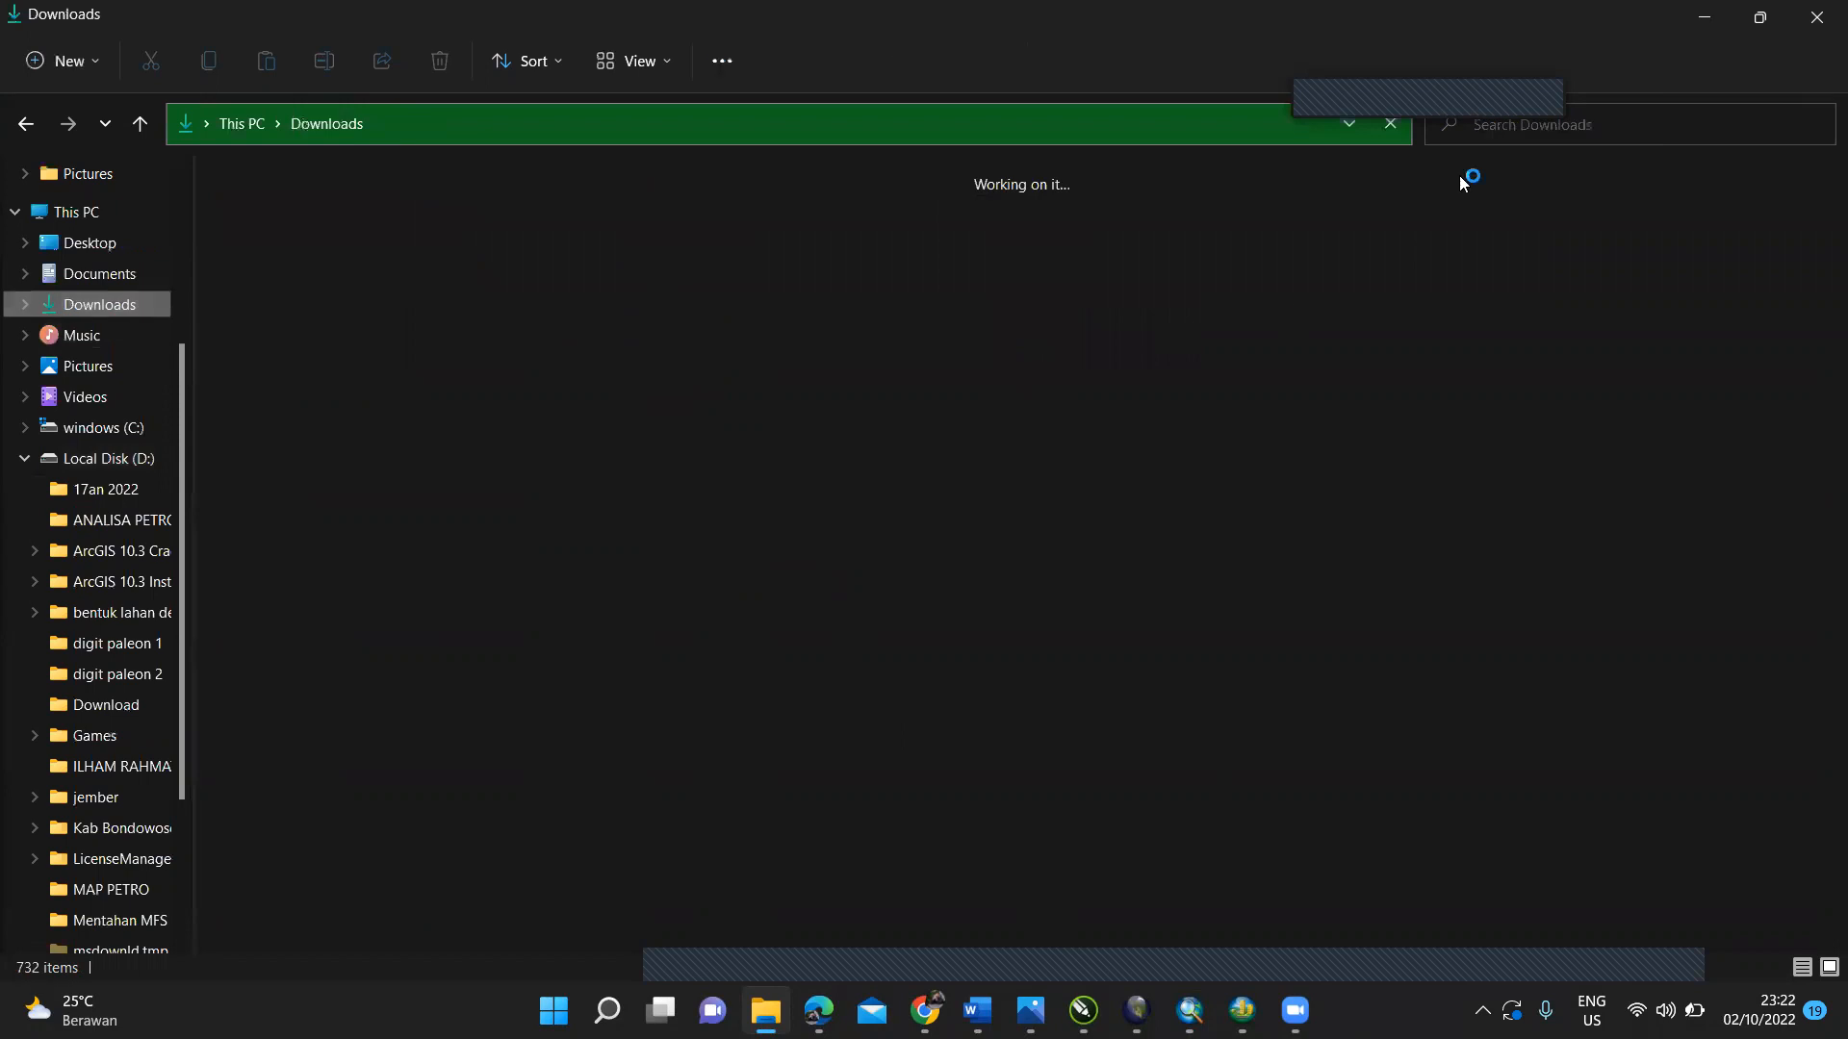
click(1561, 133)
text(pet)
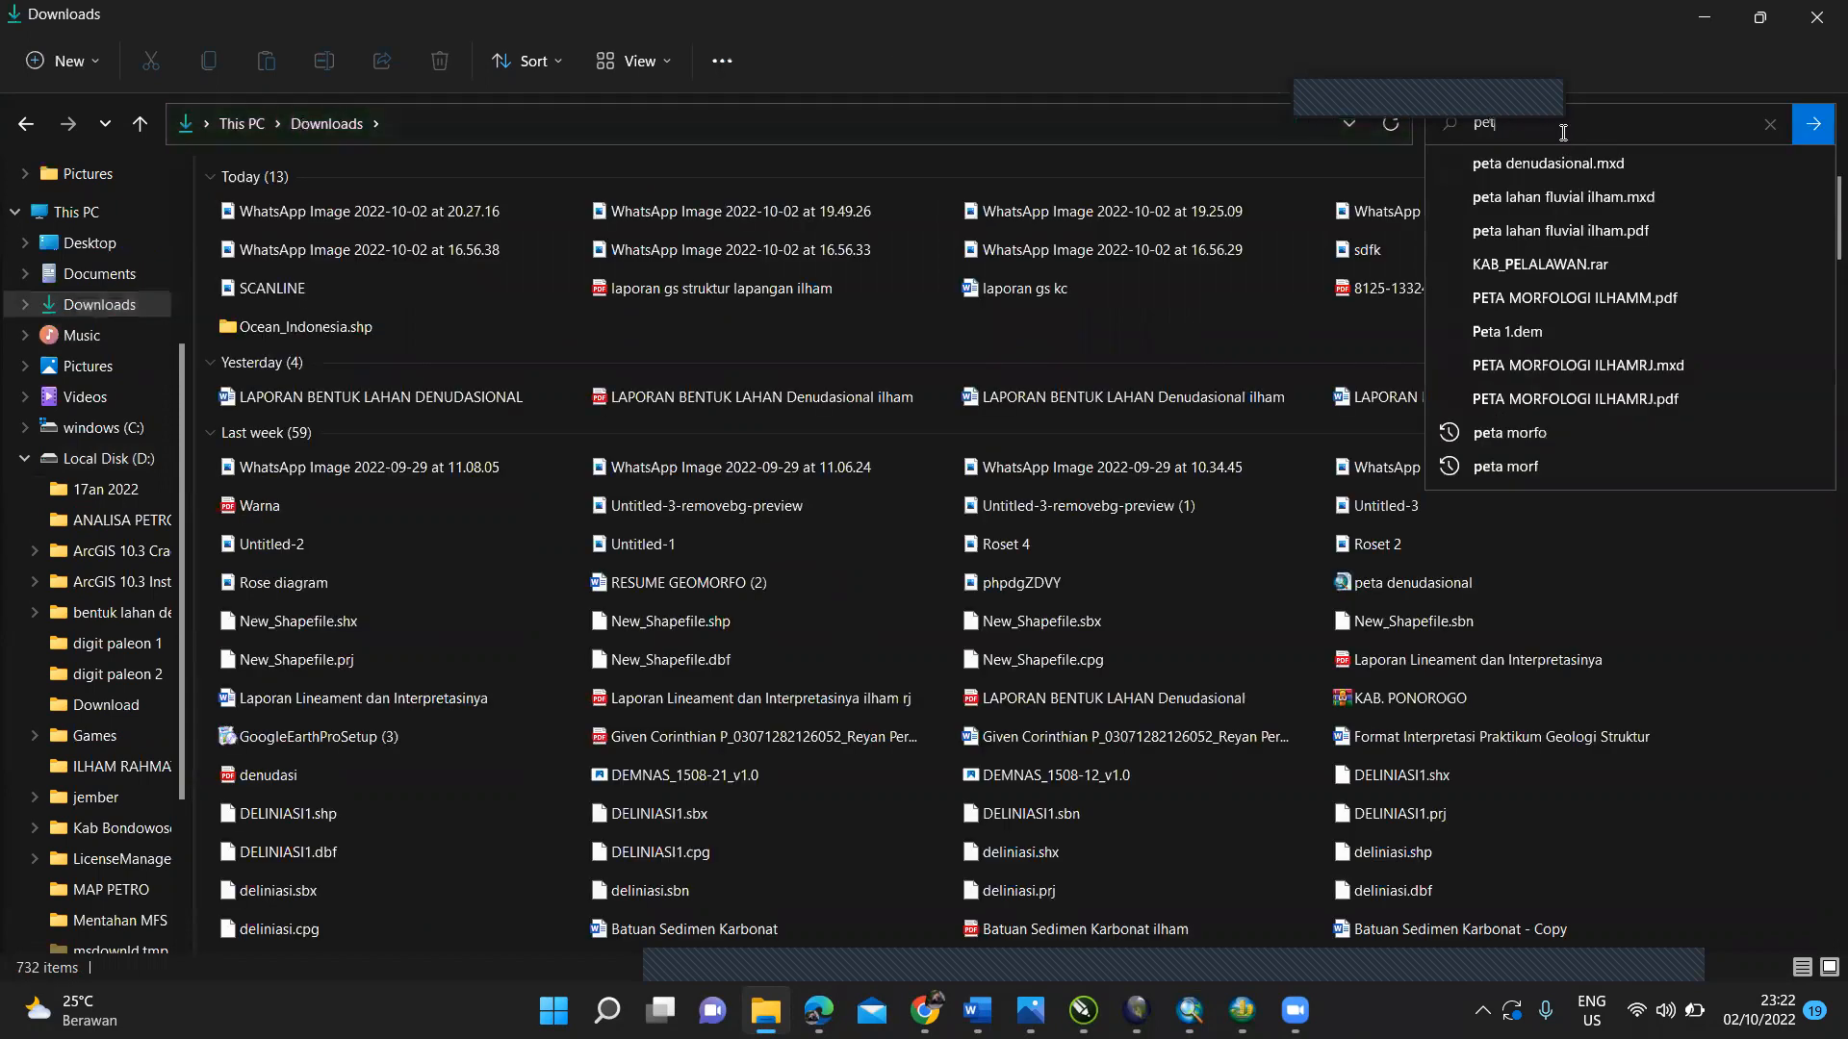
text(a mo)
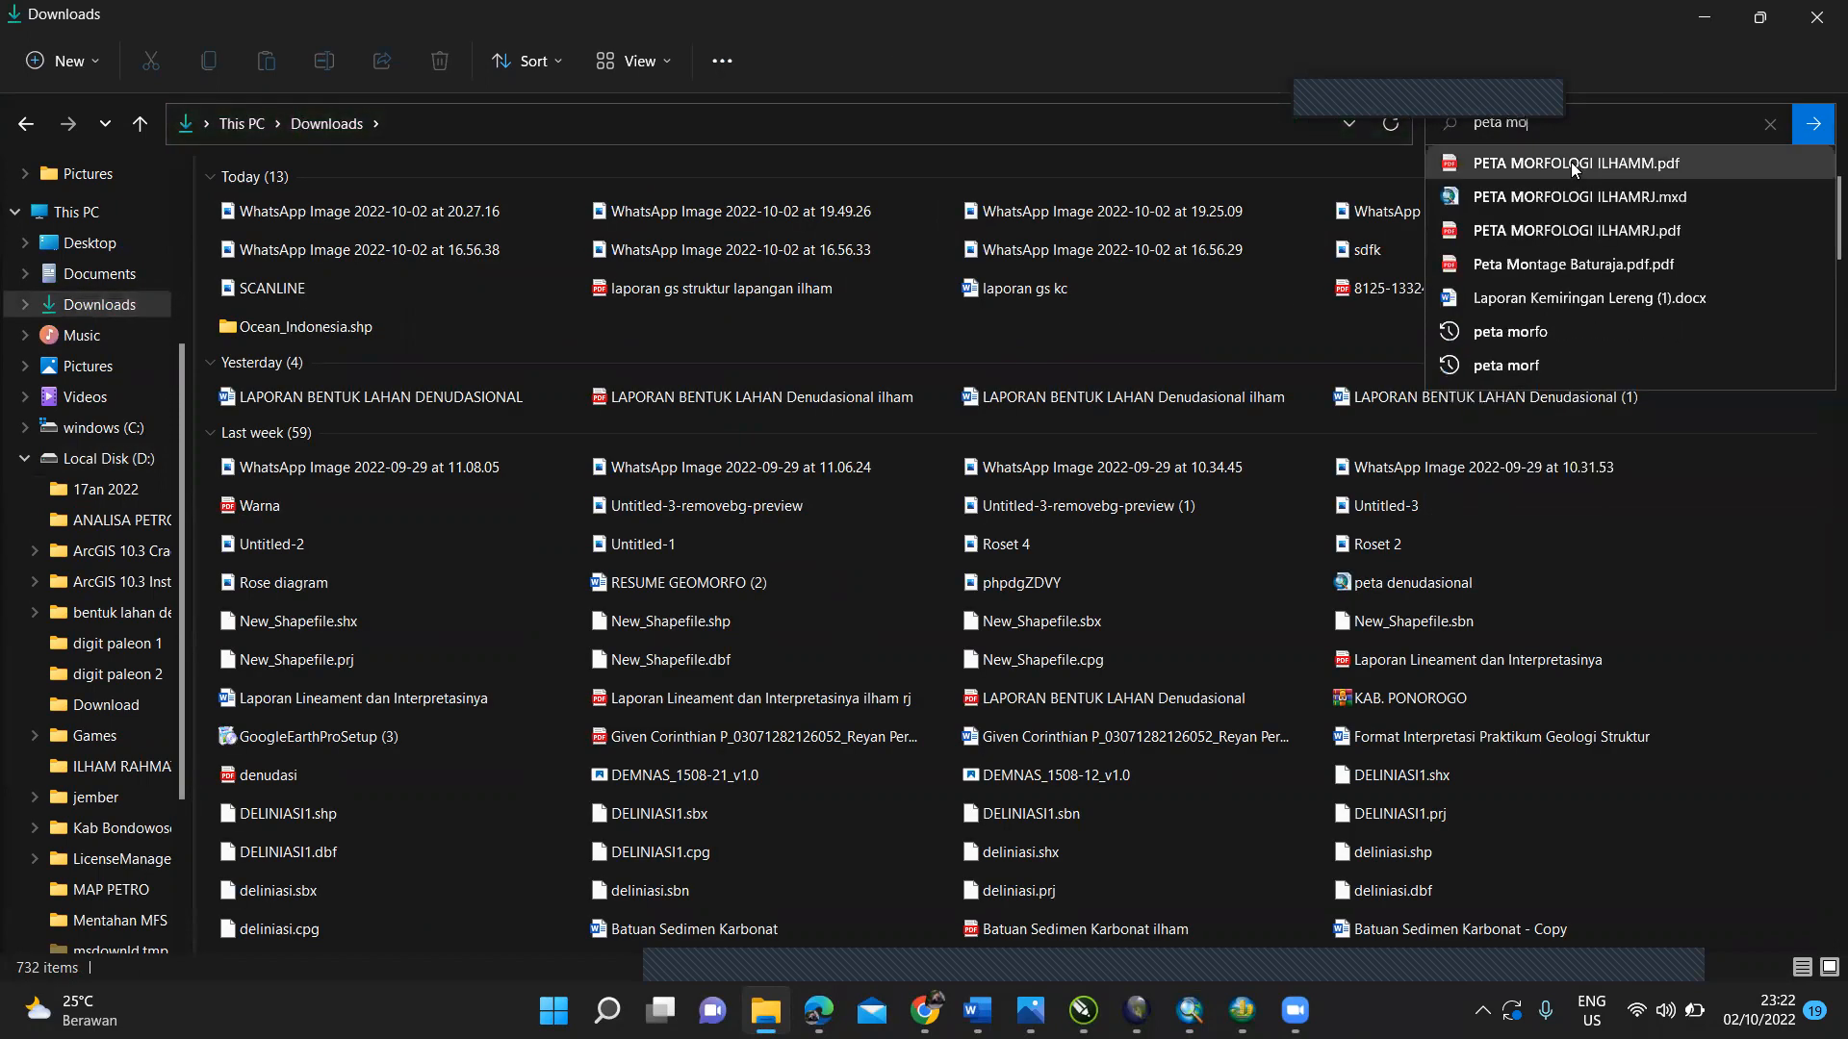
click(1581, 229)
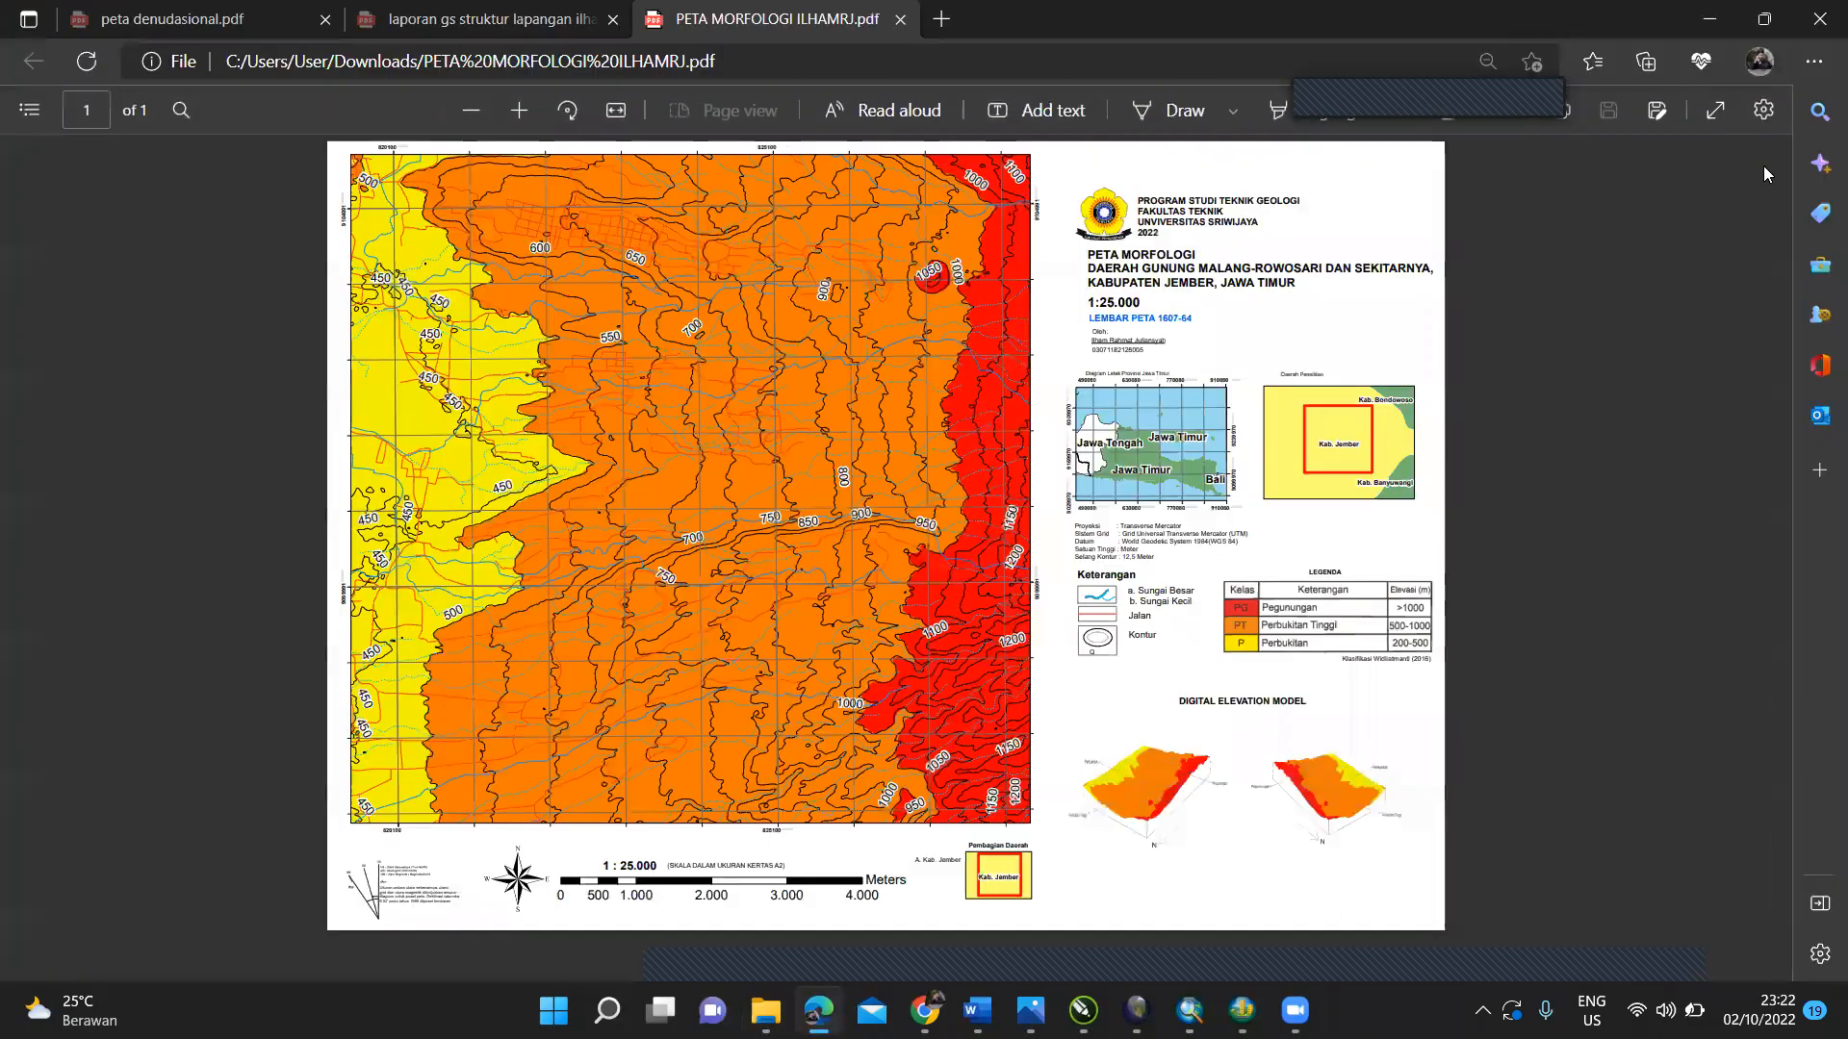